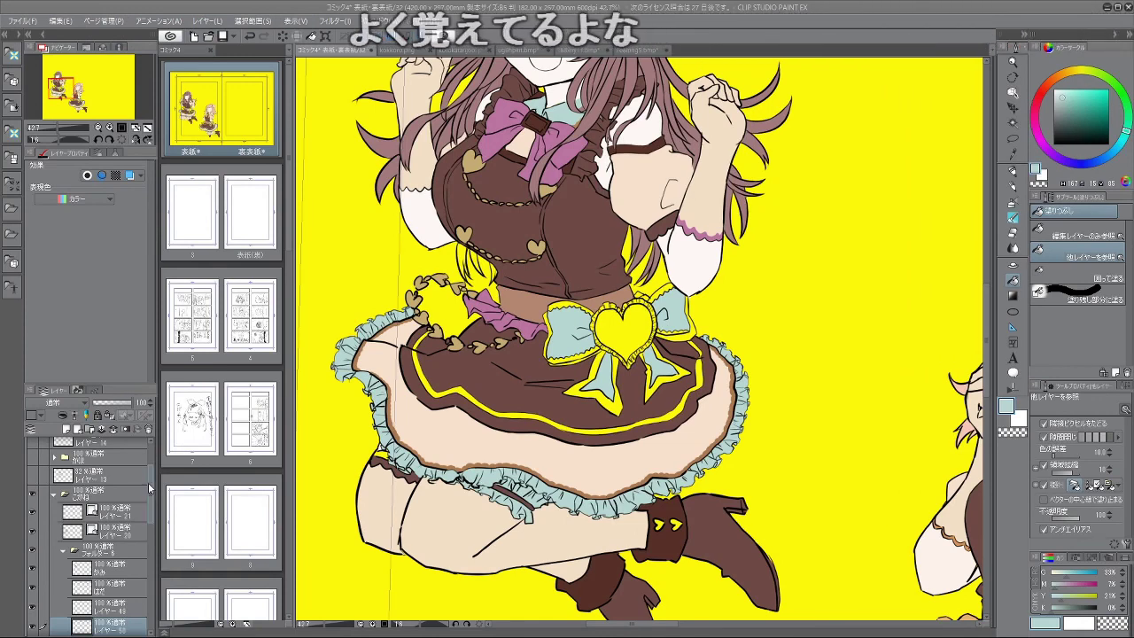
# Step: Toggle the visibility of the colour layers to find the one holding the purple fills, and select レイヤー 47
pyautogui.scroll(-3, 151, 503)
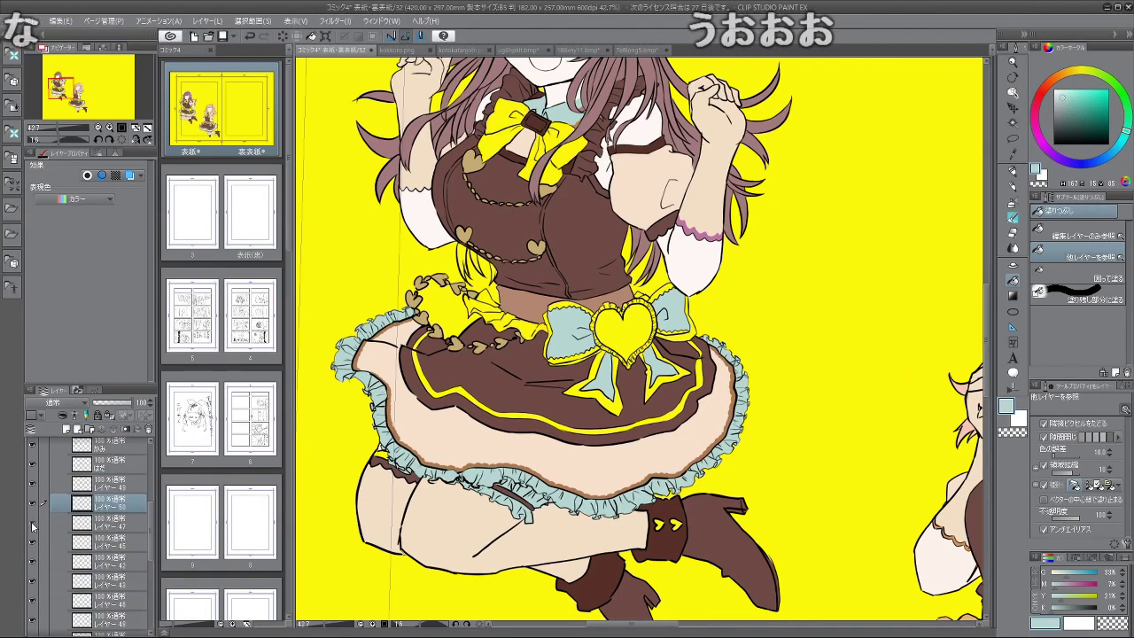
pyautogui.click(32, 522)
pyautogui.click(32, 522)
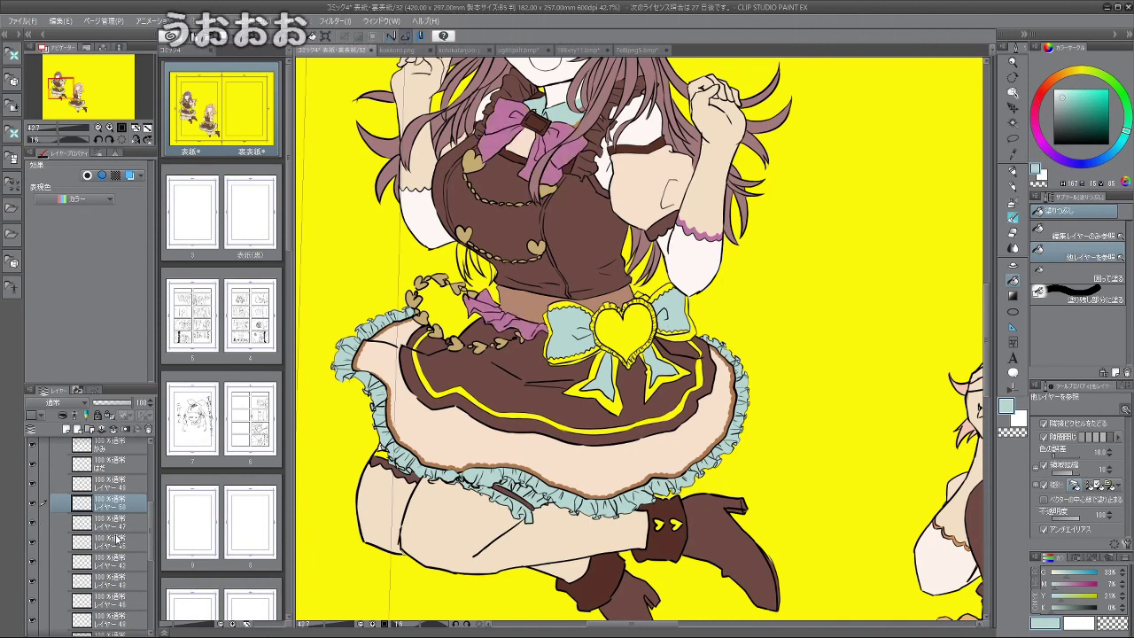
pyautogui.click(32, 542)
pyautogui.click(32, 541)
pyautogui.click(33, 542)
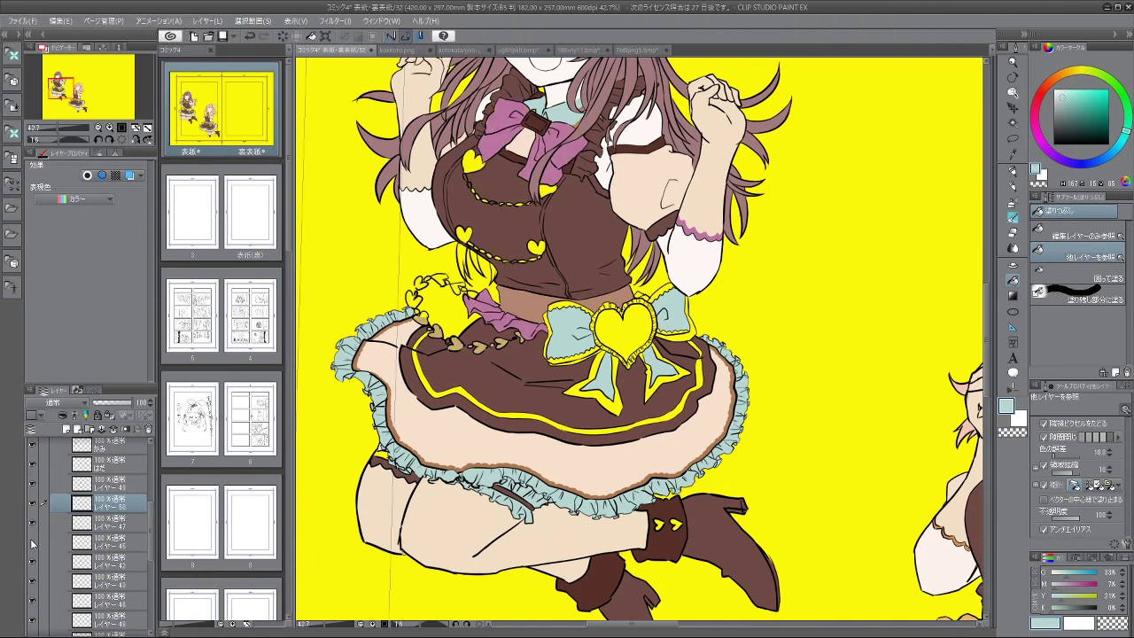
pyautogui.click(33, 541)
pyautogui.click(32, 523)
pyautogui.click(32, 523)
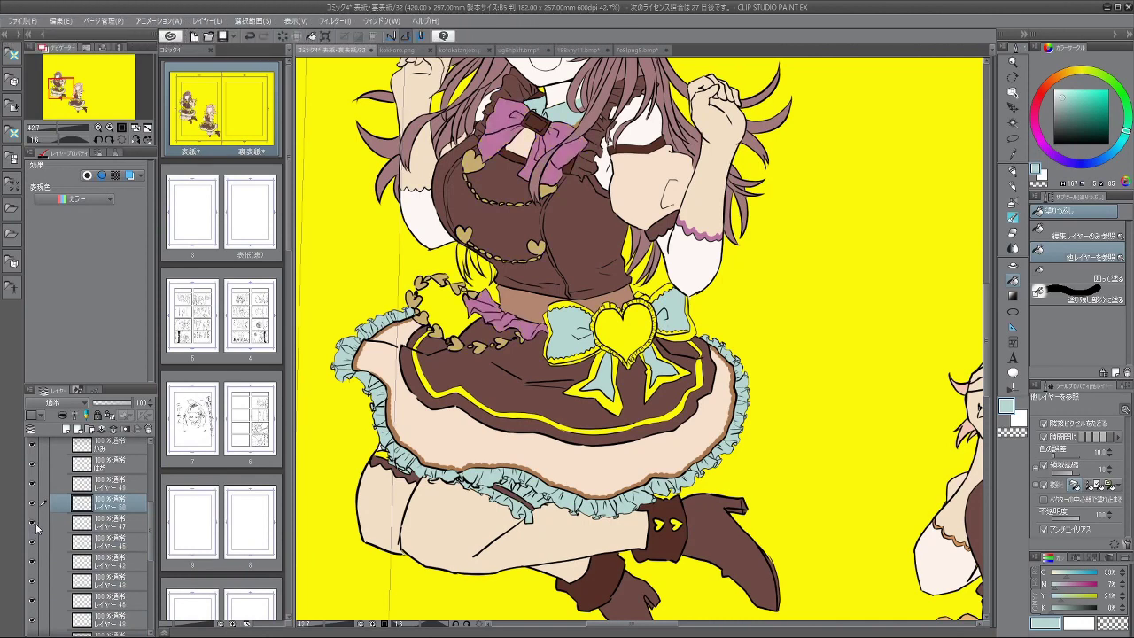
pyautogui.click(111, 523)
# Step: Fill the heart at the centre of the waist bow with the purple sampled from the waist frill
pyautogui.keyDown('alt'); pyautogui.click(496, 303); pyautogui.keyUp('alt')
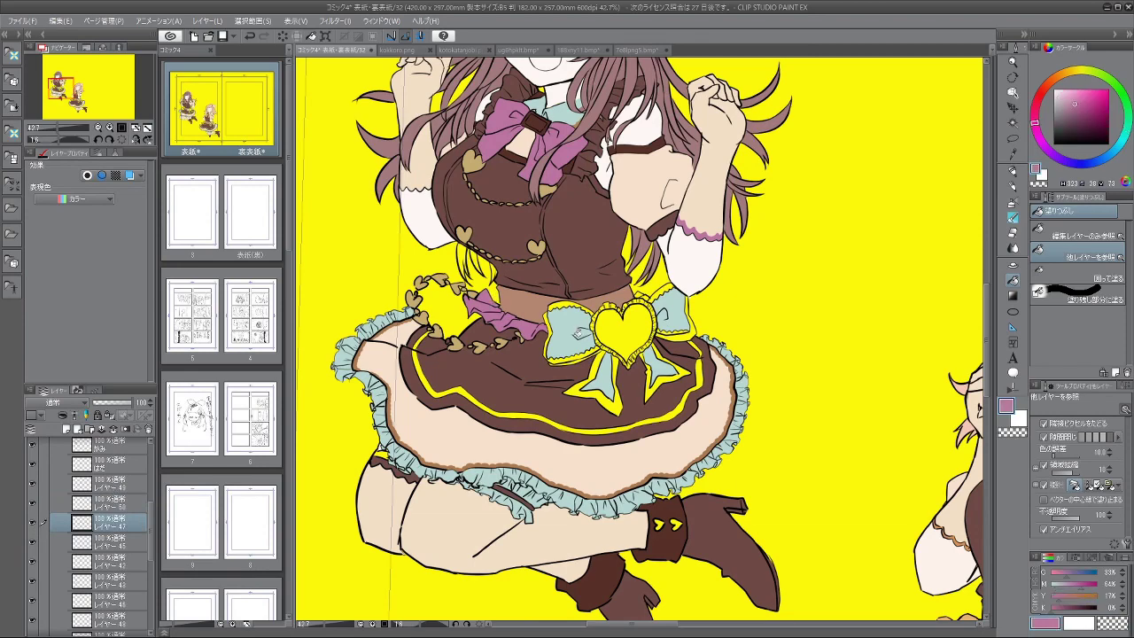
pyautogui.click(624, 332)
pyautogui.moveTo(694, 313); pyautogui.dragTo(636, 269)
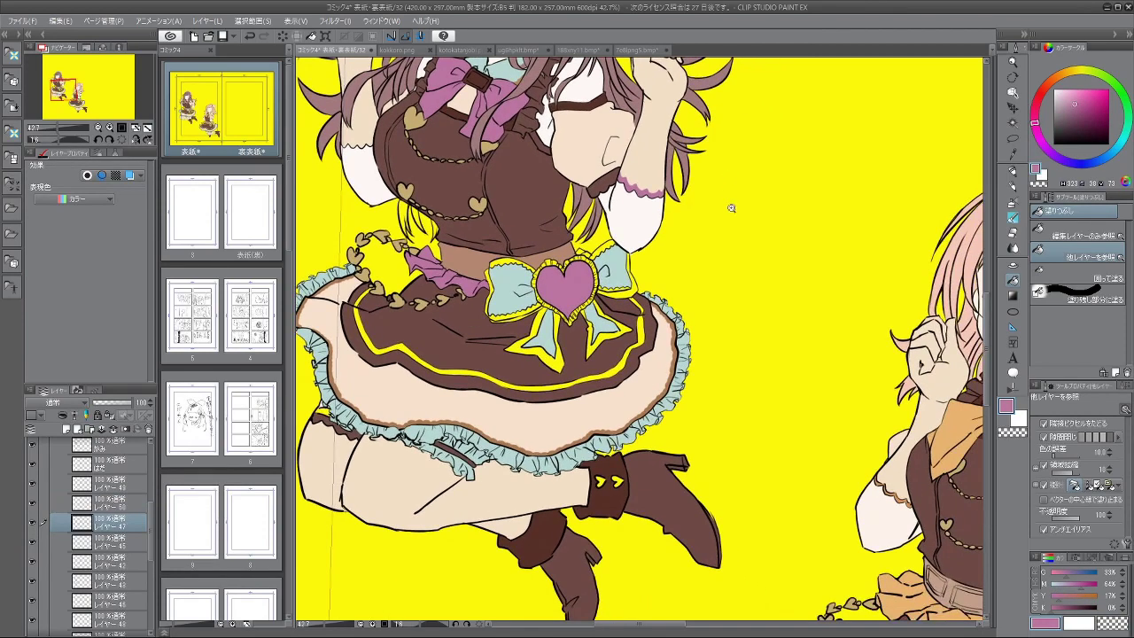
pyautogui.moveTo(732, 209); pyautogui.dragTo(689, 193)
pyautogui.moveTo(672, 57); pyautogui.dragTo(676, 130)
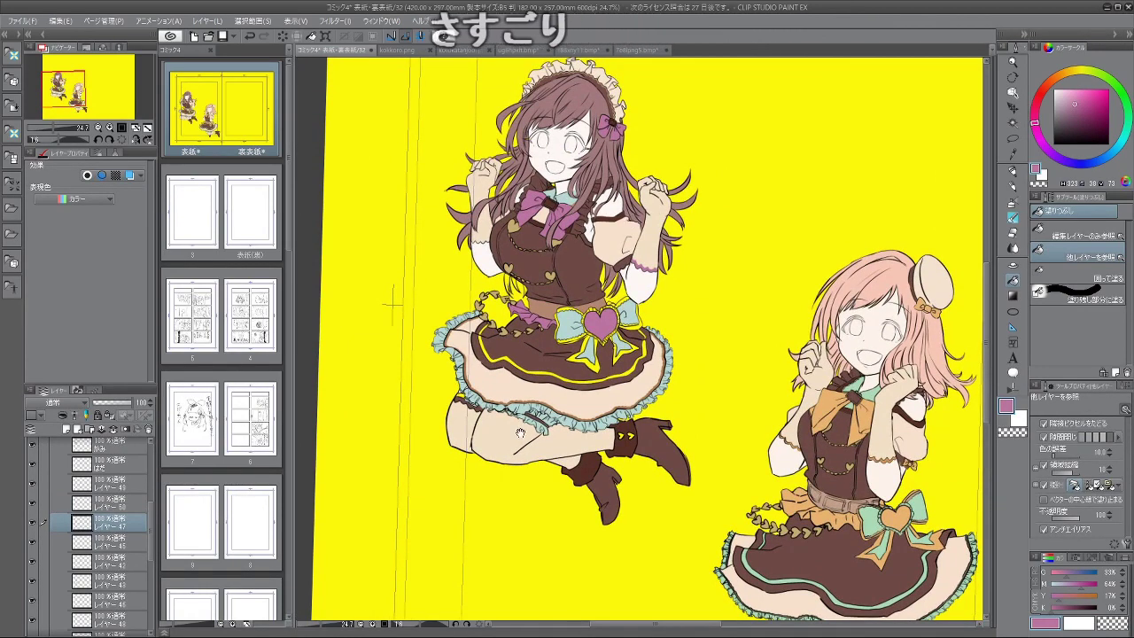
pyautogui.moveTo(616, 367); pyautogui.dragTo(595, 369)
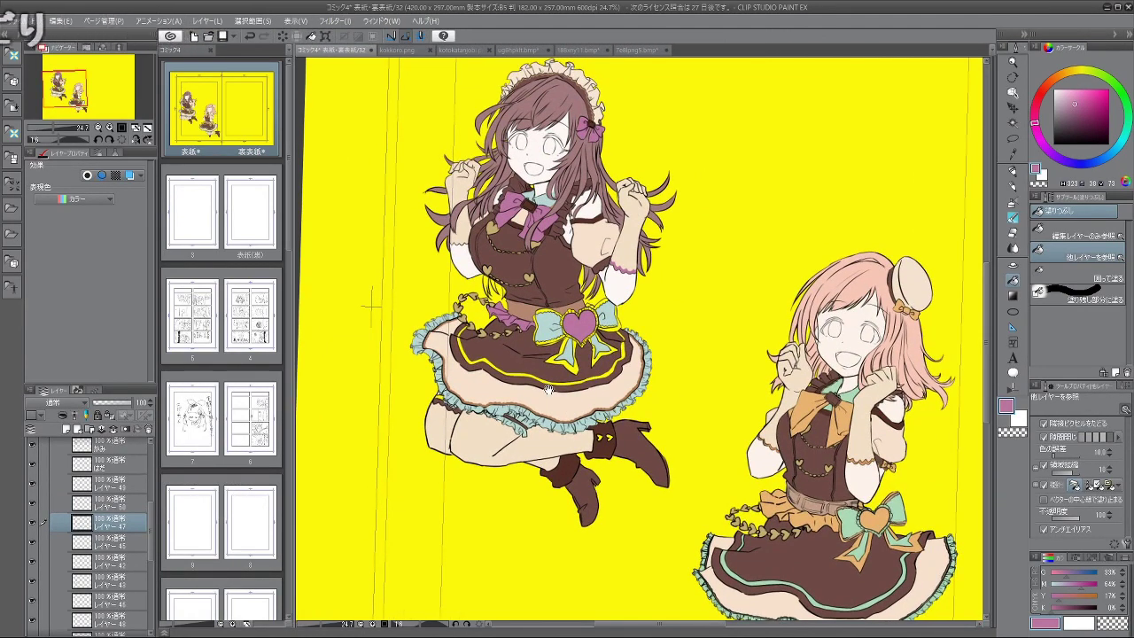
# Step: Examine the heart bow's colours in the reference illustration, then return to the cover page
pyautogui.click(629, 49)
pyautogui.scroll(2, 591, 228)
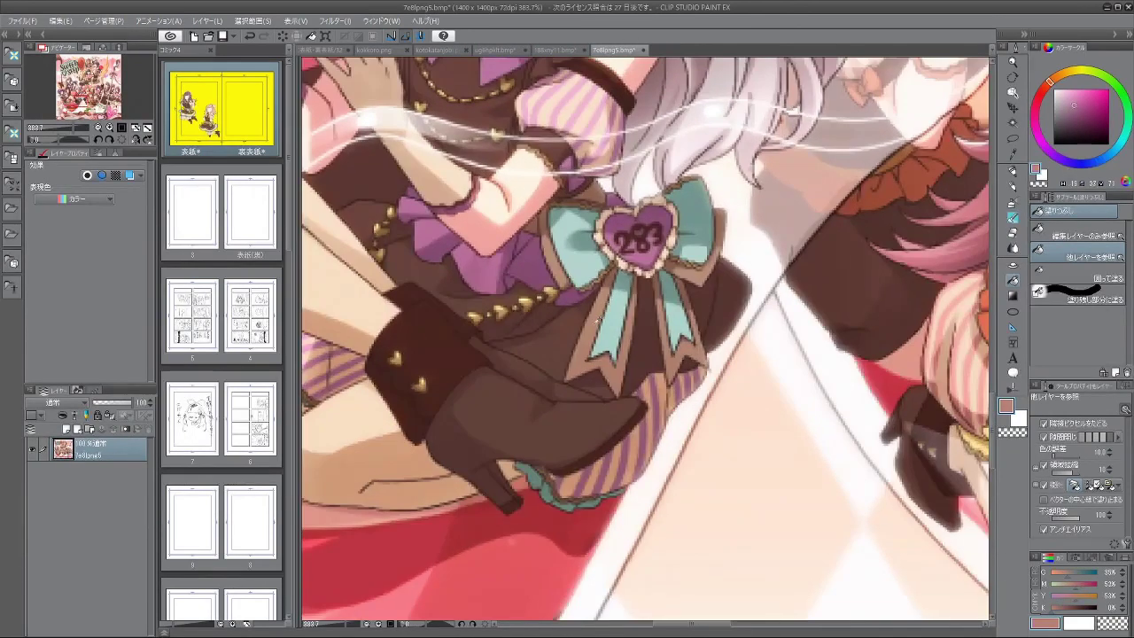
pyautogui.scroll(-3, 680, 312)
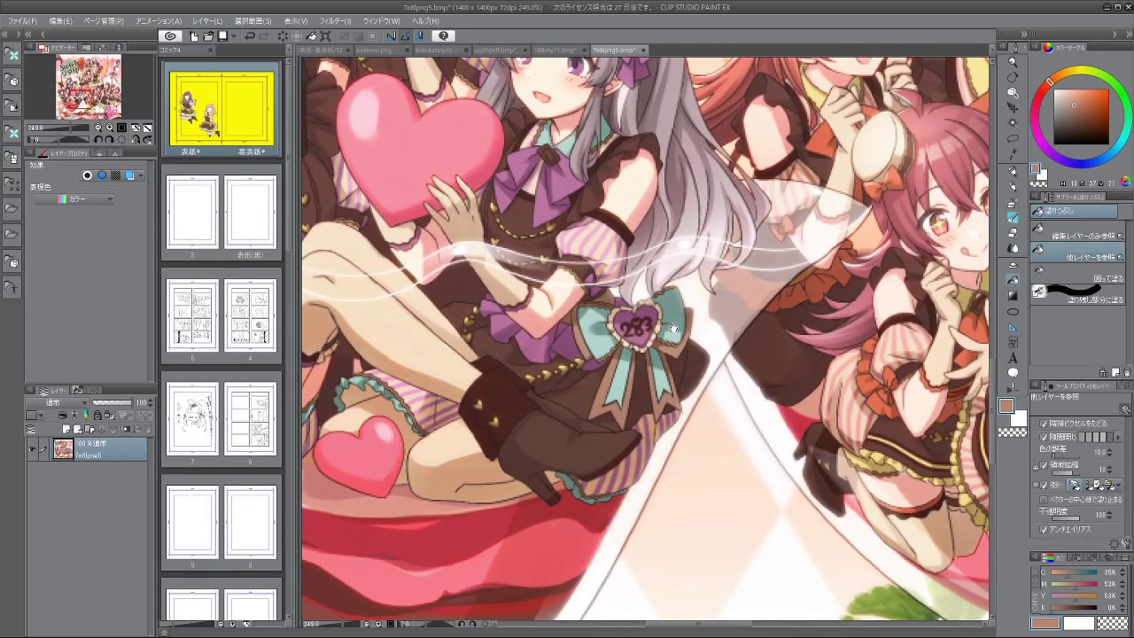
pyautogui.moveTo(674, 327); pyautogui.dragTo(550, 324)
pyautogui.moveTo(756, 277); pyautogui.dragTo(804, 240)
pyautogui.moveTo(474, 335); pyautogui.dragTo(590, 348)
pyautogui.scroll(-2, 659, 300)
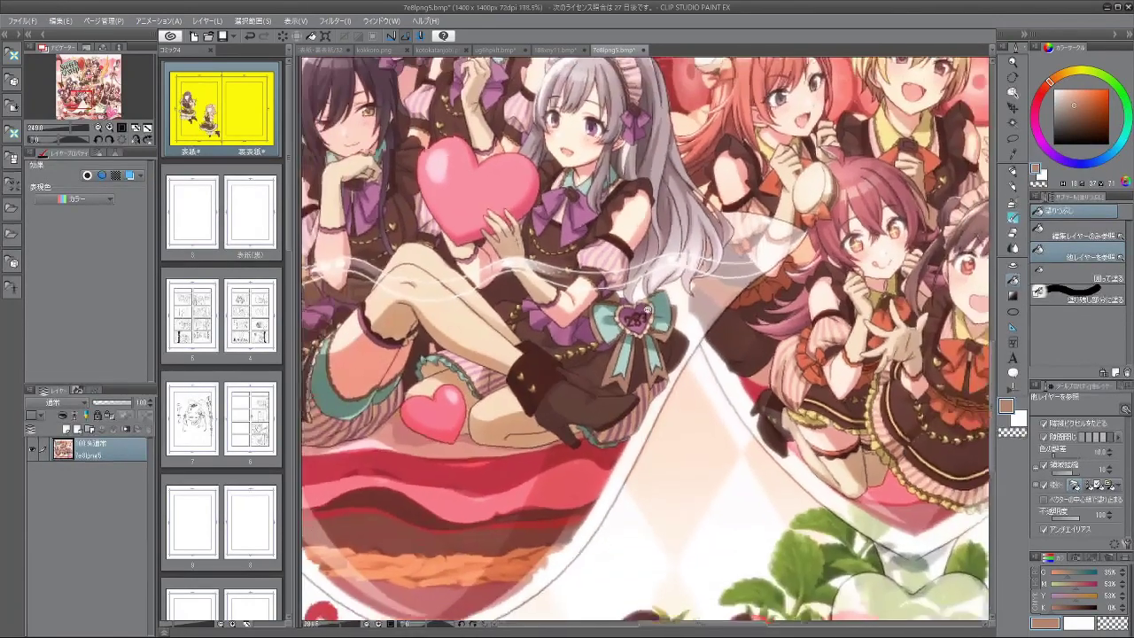
pyautogui.scroll(5, 620, 301)
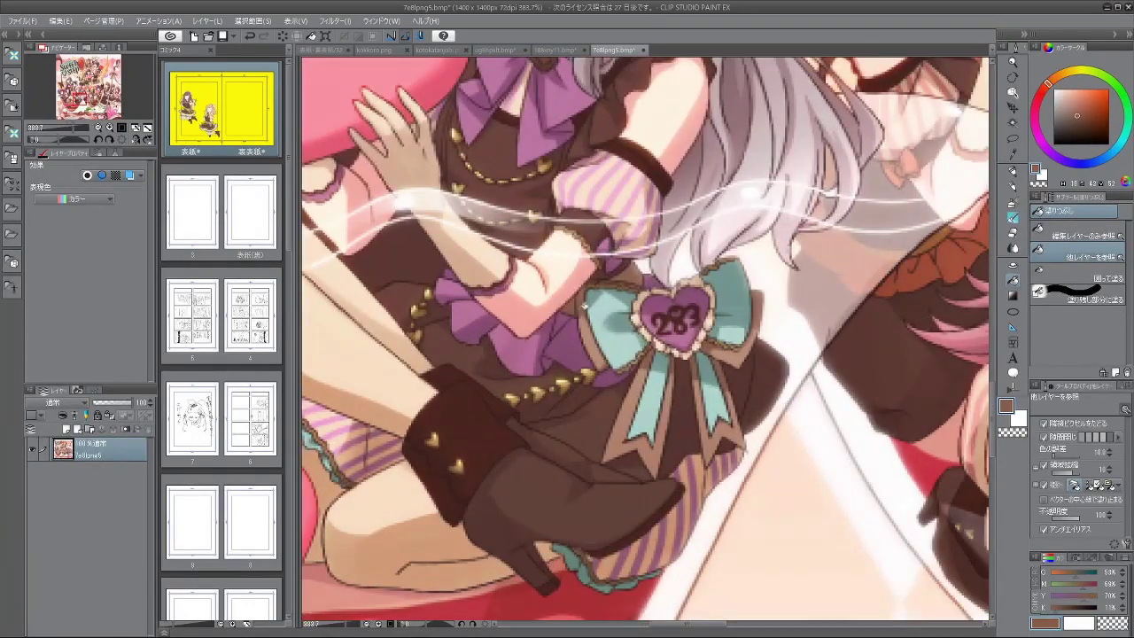
pyautogui.keyDown('alt'); pyautogui.click(588, 312); pyautogui.keyUp('alt')
pyautogui.keyDown('alt'); pyautogui.click(567, 312); pyautogui.keyUp('alt')
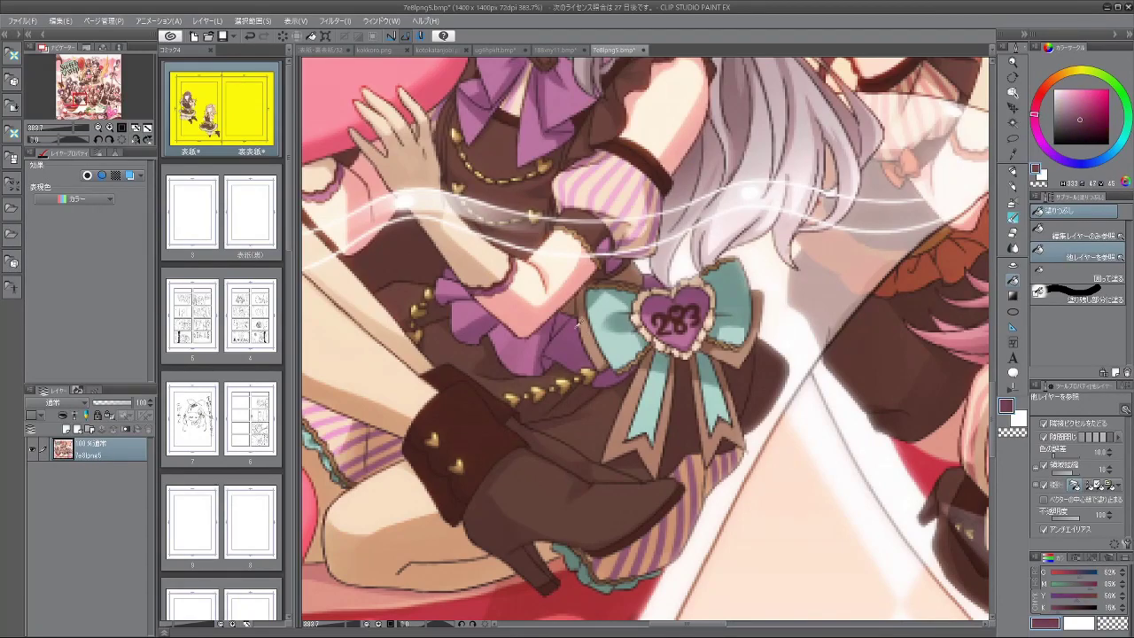
pyautogui.hotkey('ctrl', 'Tab')
# Step: Sample the belt's brown, try it on the left bow loop's outer border, and undo the fill
pyautogui.scroll(3, 558, 297)
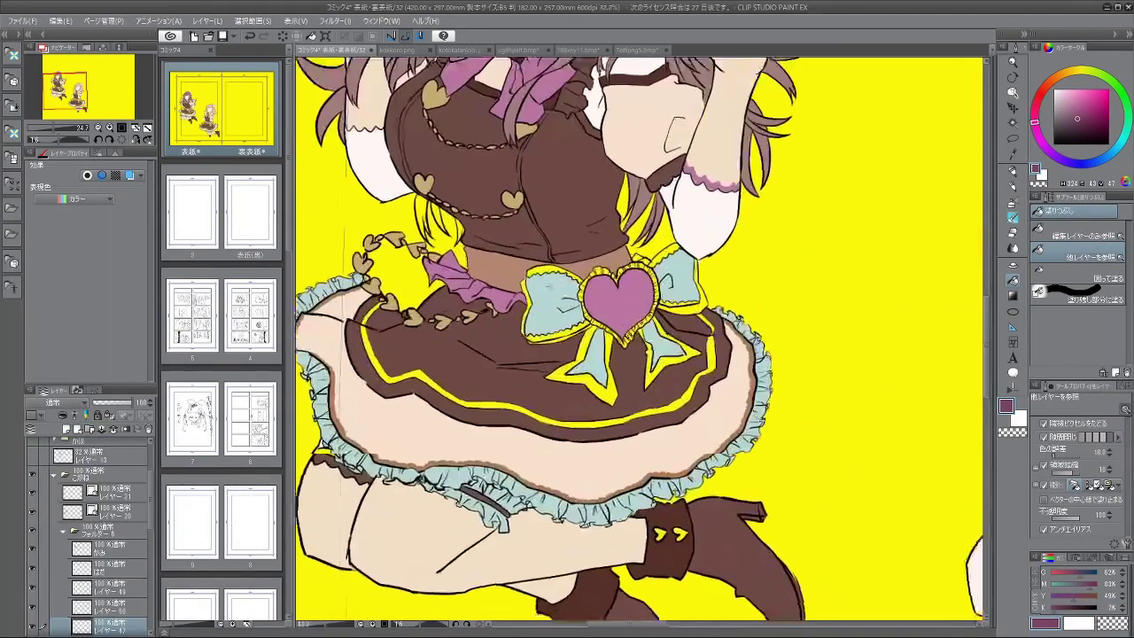
pyautogui.keyDown('alt'); pyautogui.click(498, 266); pyautogui.keyUp('alt')
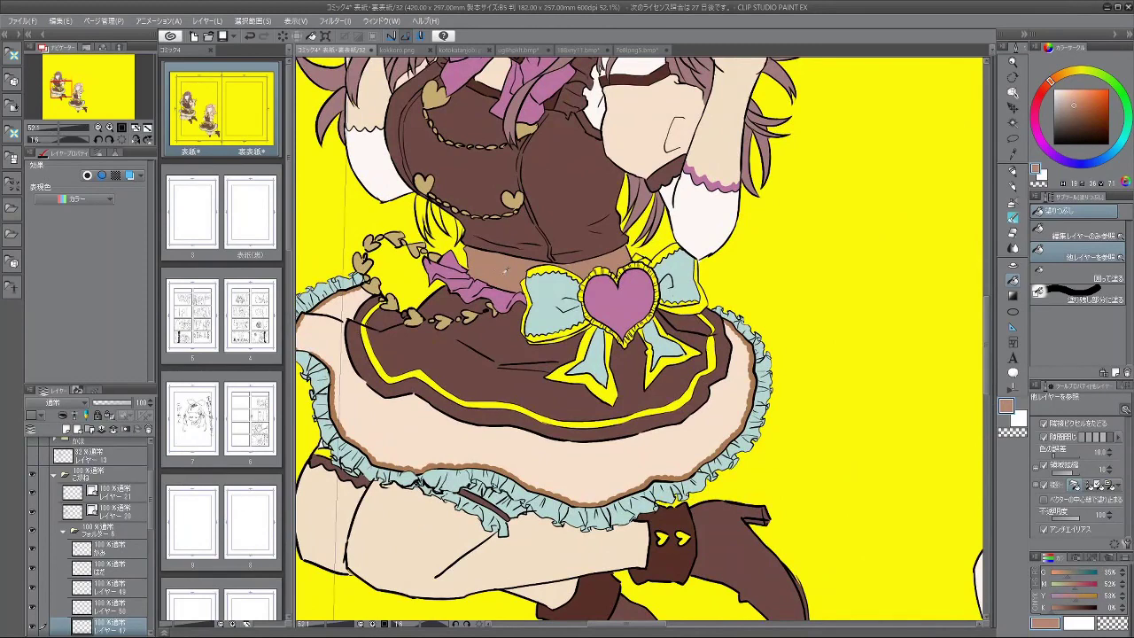
pyautogui.scroll(3, 549, 308)
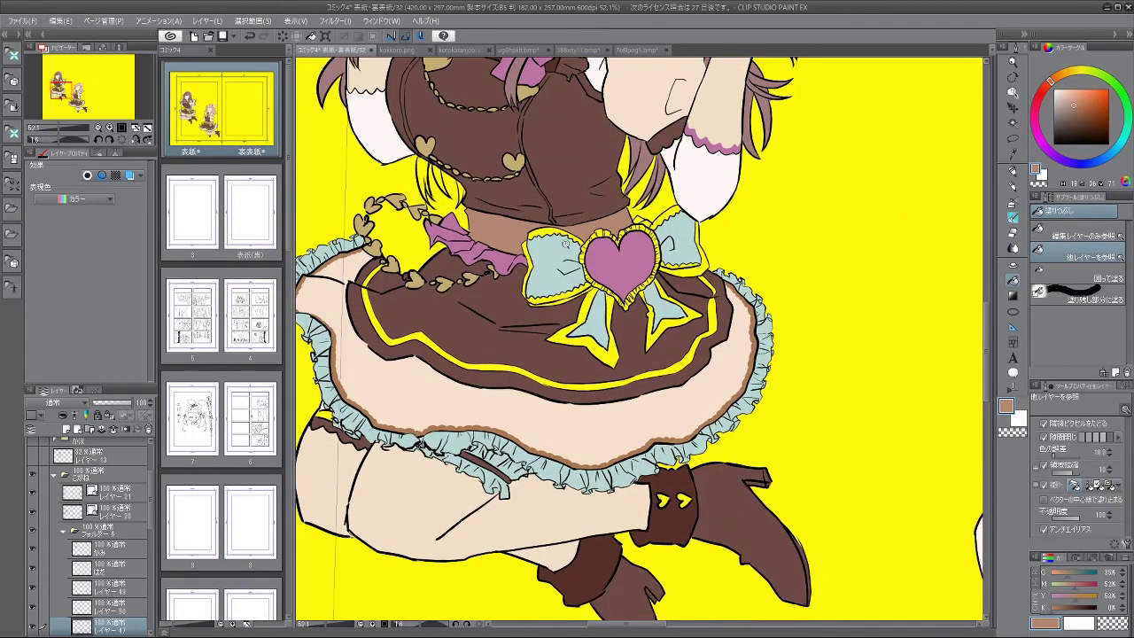
pyautogui.click(498, 264)
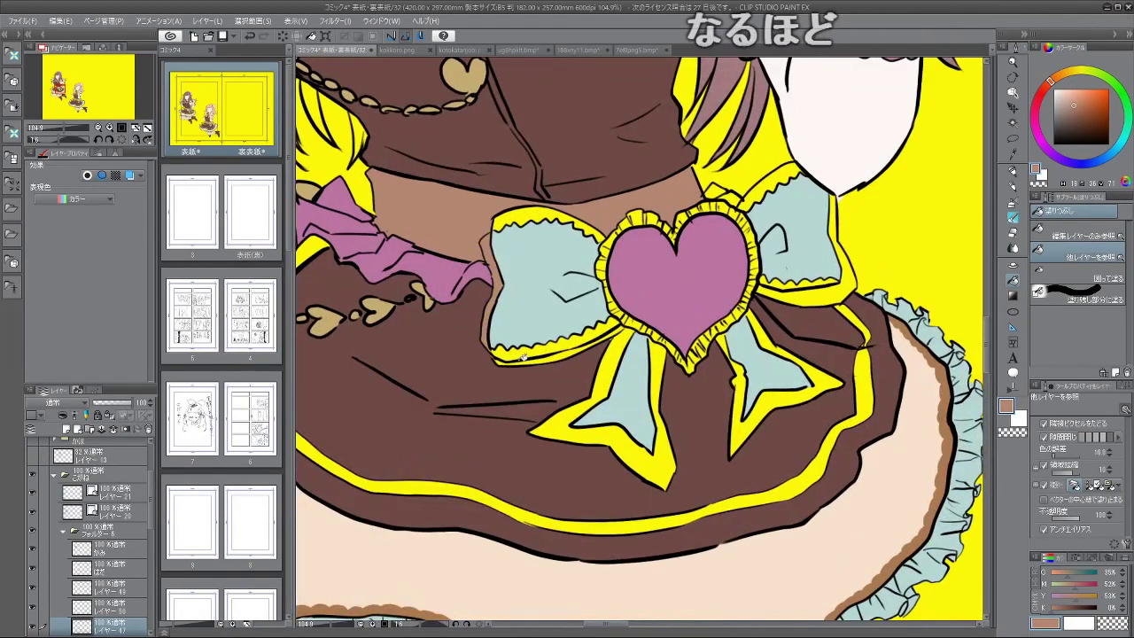
pyautogui.hotkey('ctrl', 'z')
# Step: Toggle the visibility of the colour layers to find the one holding the belt's brown fill, and select it
pyautogui.moveTo(419, 400); pyautogui.dragTo(488, 409)
pyautogui.scroll(-2, 151, 518)
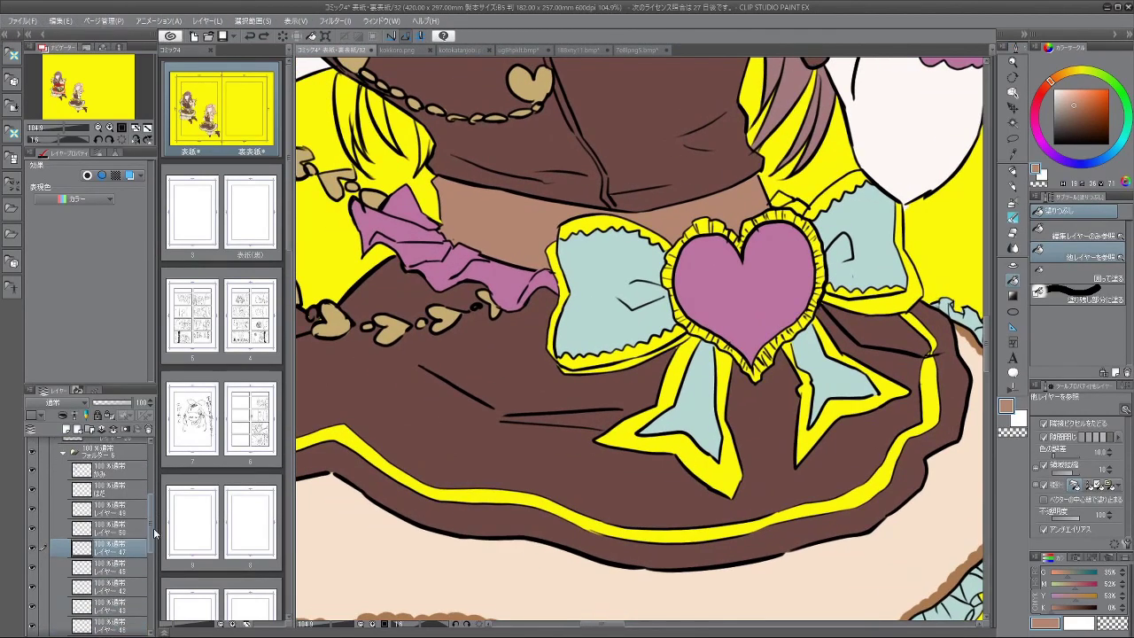
pyautogui.click(33, 549)
pyautogui.click(34, 550)
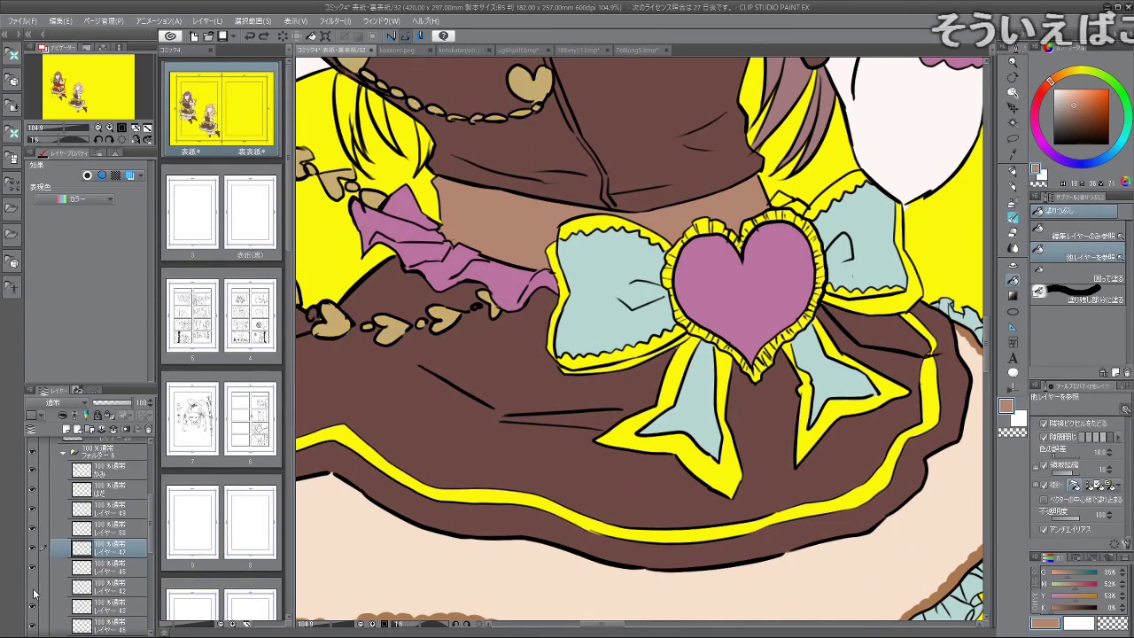
pyautogui.click(31, 627)
pyautogui.click(32, 627)
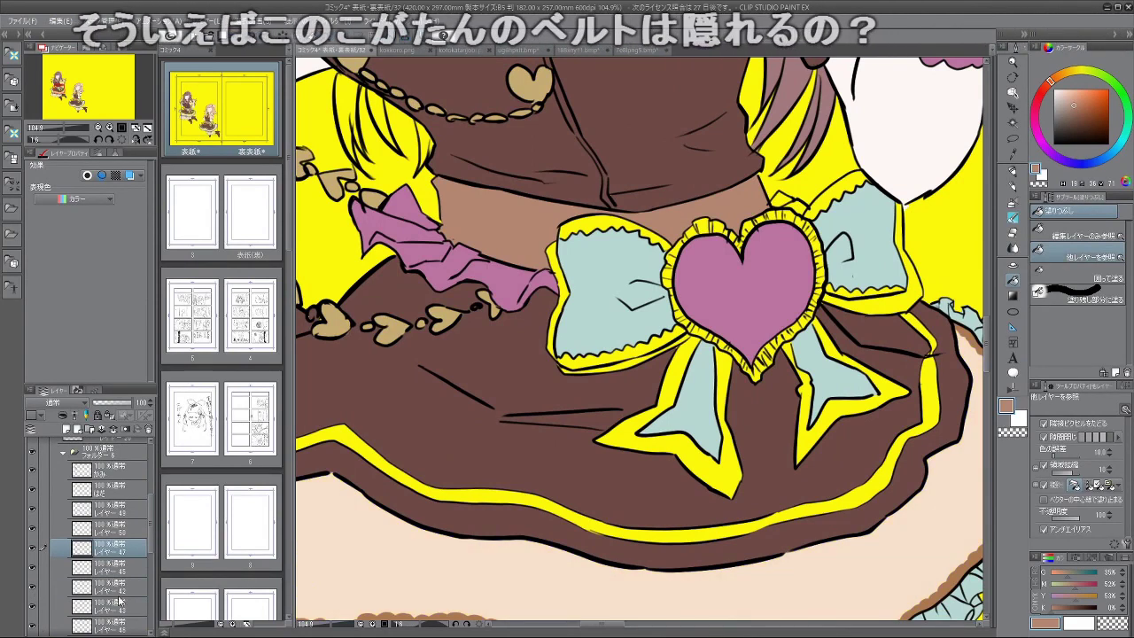
pyautogui.moveTo(151, 537); pyautogui.dragTo(153, 565)
pyautogui.click(33, 554)
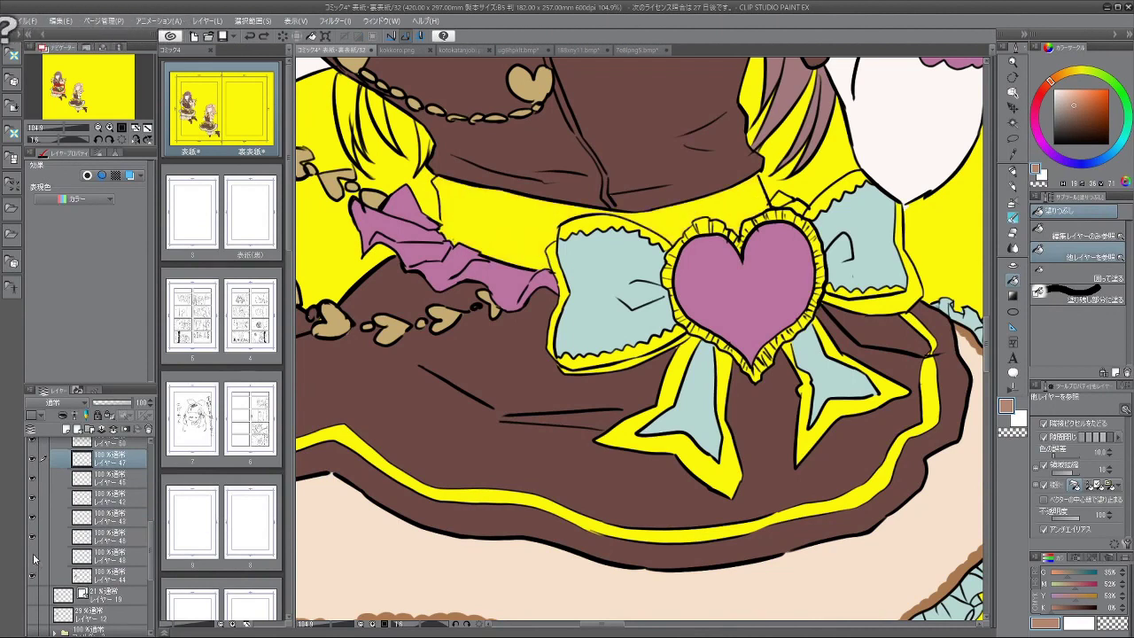
pyautogui.click(33, 553)
pyautogui.click(74, 558)
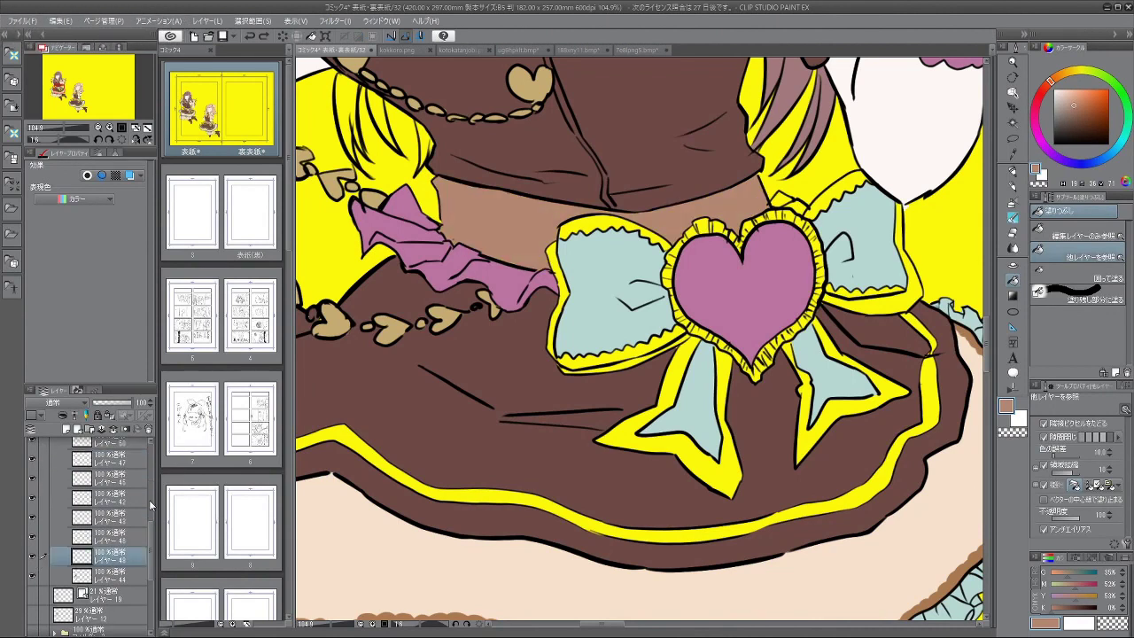
# Step: Fill the left bow loop's outer border with the belt's brown and check the bow against the reference illustration
pyautogui.moveTo(565, 275)
pyautogui.mouseDown()
pyautogui.moveTo(574, 362)
pyautogui.moveTo(659, 338)
pyautogui.mouseUp()
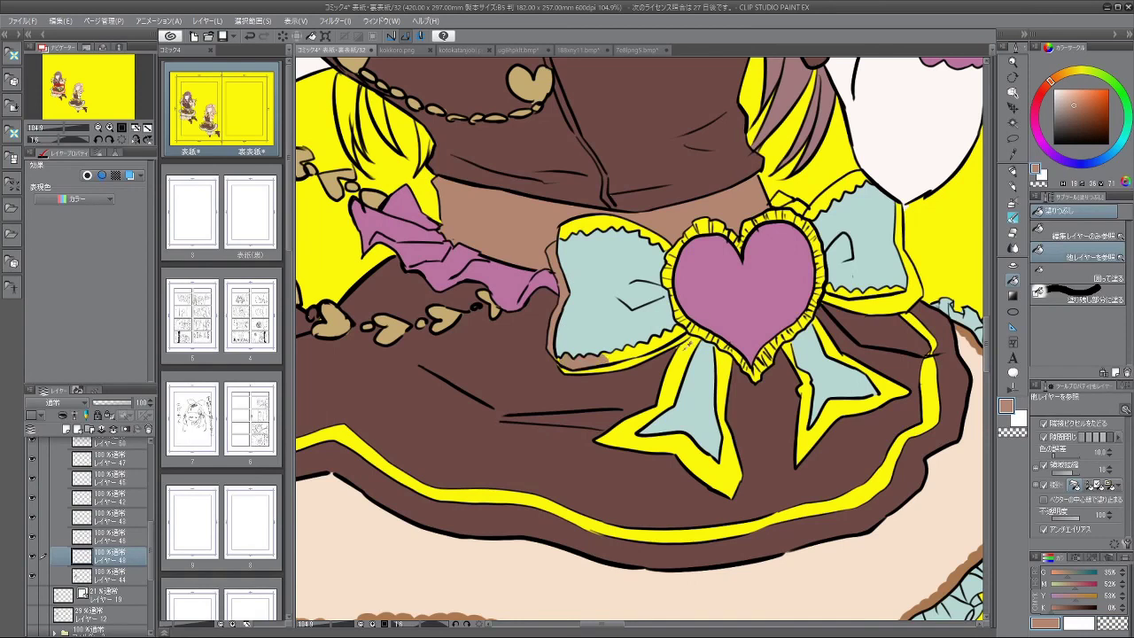
pyautogui.moveTo(631, 375); pyautogui.dragTo(629, 363)
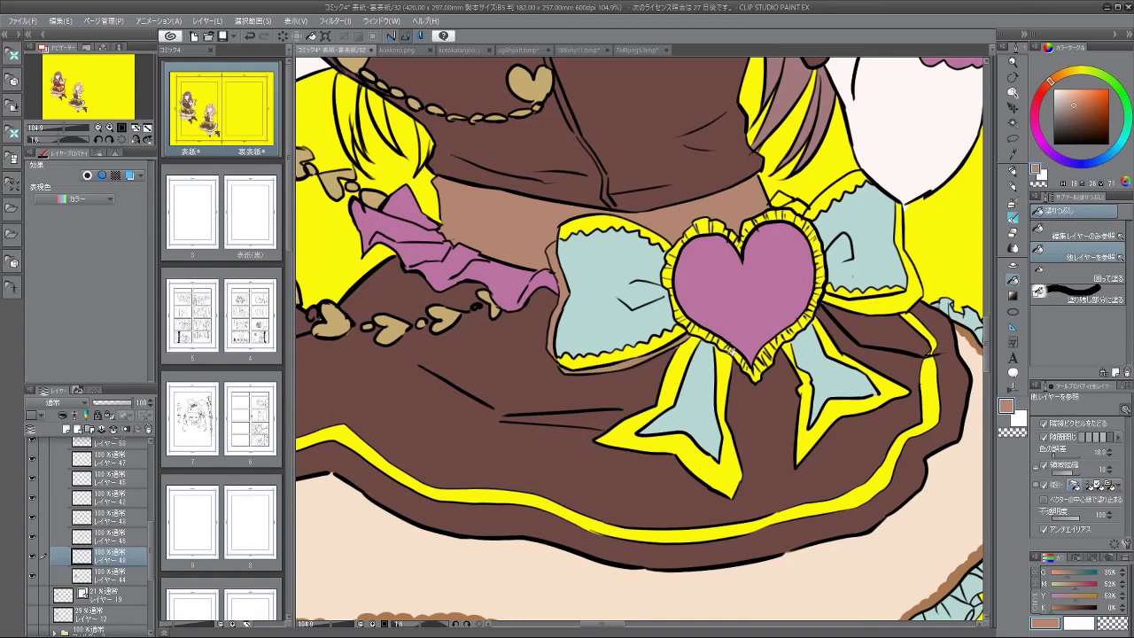
pyautogui.click(642, 50)
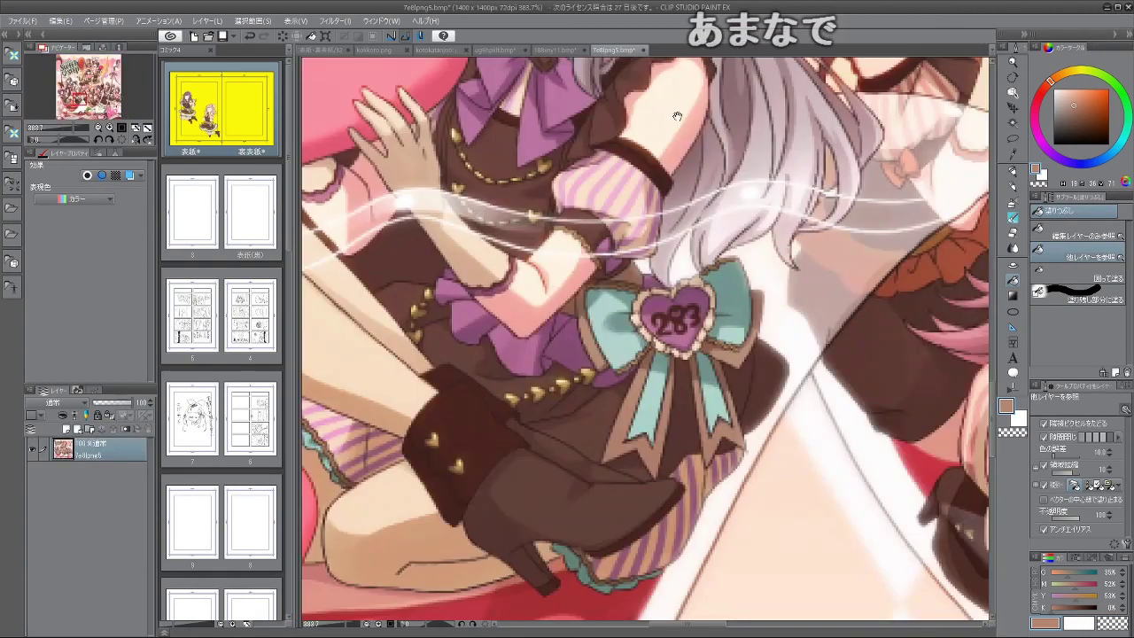
pyautogui.click(323, 50)
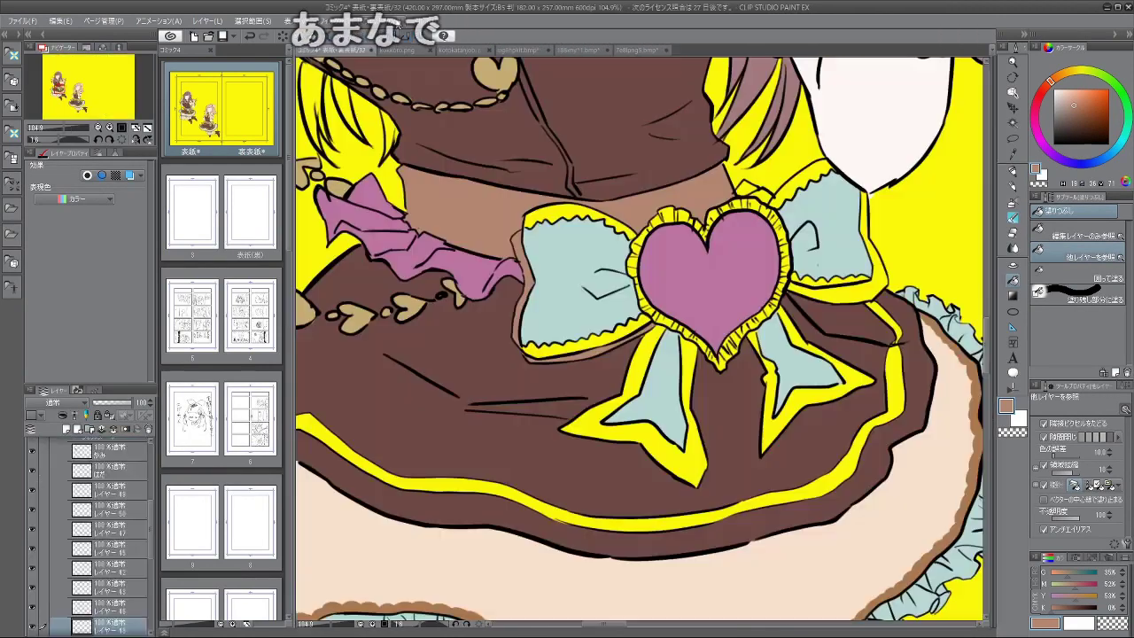
# Step: Fill the borders of both hanging ribbon tails and the right bow loop's outer border with the same brown
pyautogui.click(640, 367)
pyautogui.click(691, 380)
pyautogui.click(691, 422)
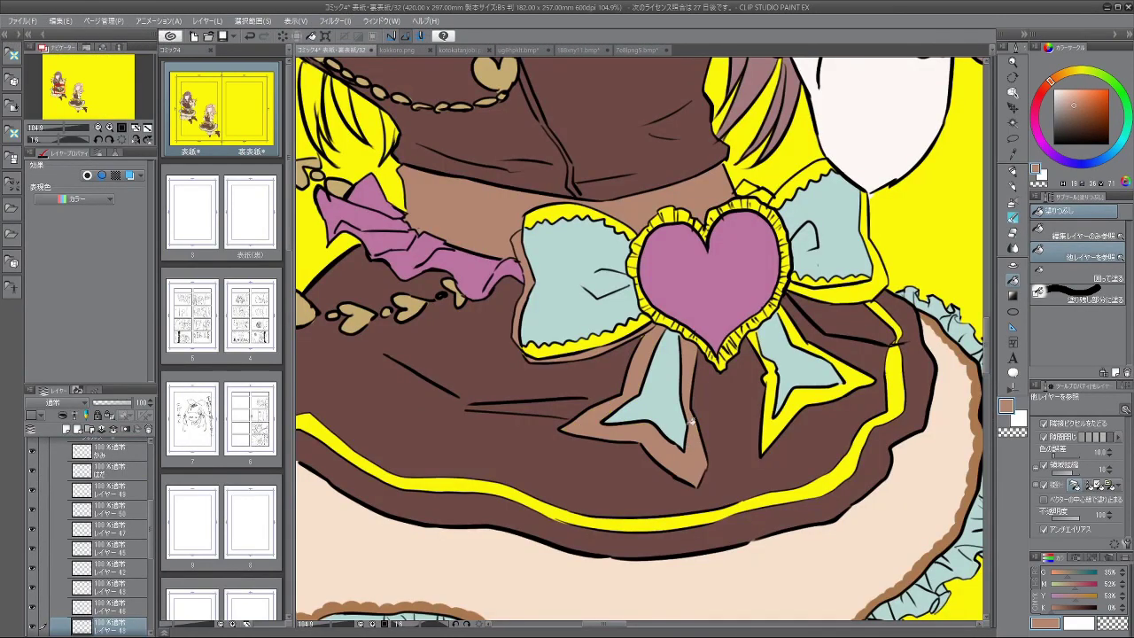
pyautogui.click(774, 378)
pyautogui.click(803, 341)
pyautogui.click(866, 378)
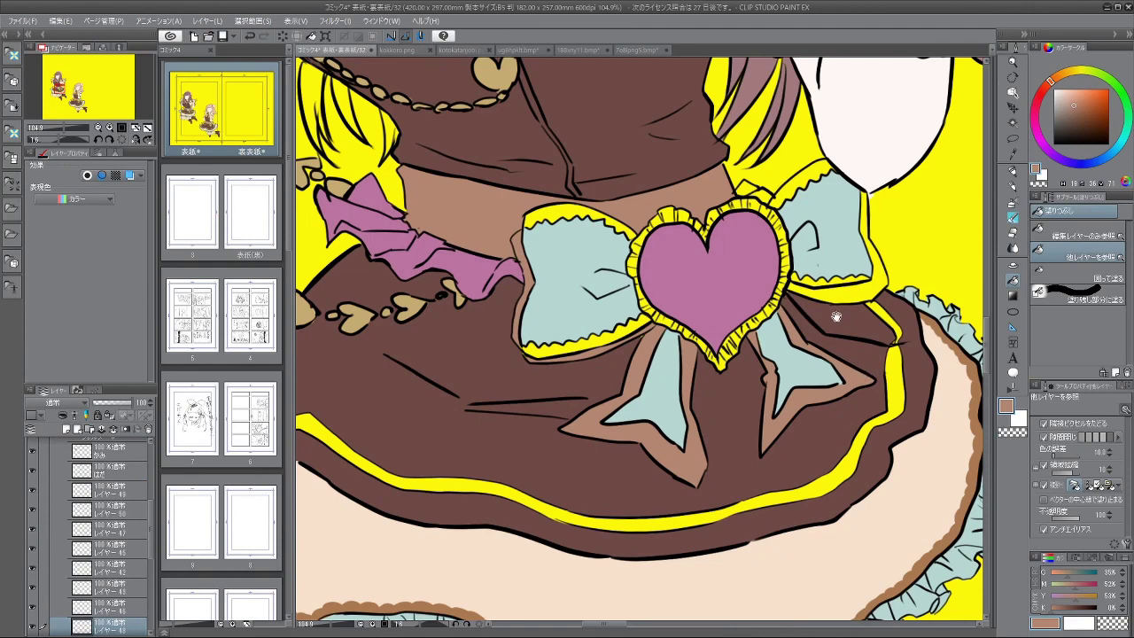
pyautogui.moveTo(836, 316); pyautogui.dragTo(815, 313)
pyautogui.click(833, 285)
pyautogui.scroll(-2, 847, 198)
pyautogui.hscroll(3, 762, 221)
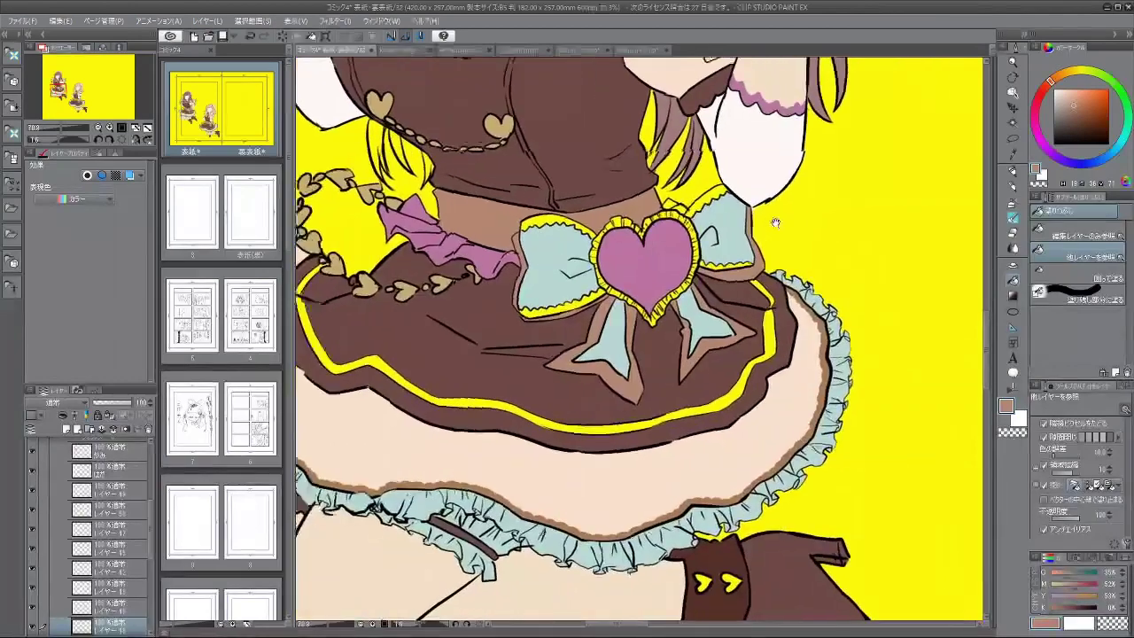
# Step: Sample the purple from the waist frill and toggle the visibility of the colour layers to find its layer
pyautogui.keyDown('alt'); pyautogui.click(447, 250); pyautogui.keyUp('alt')
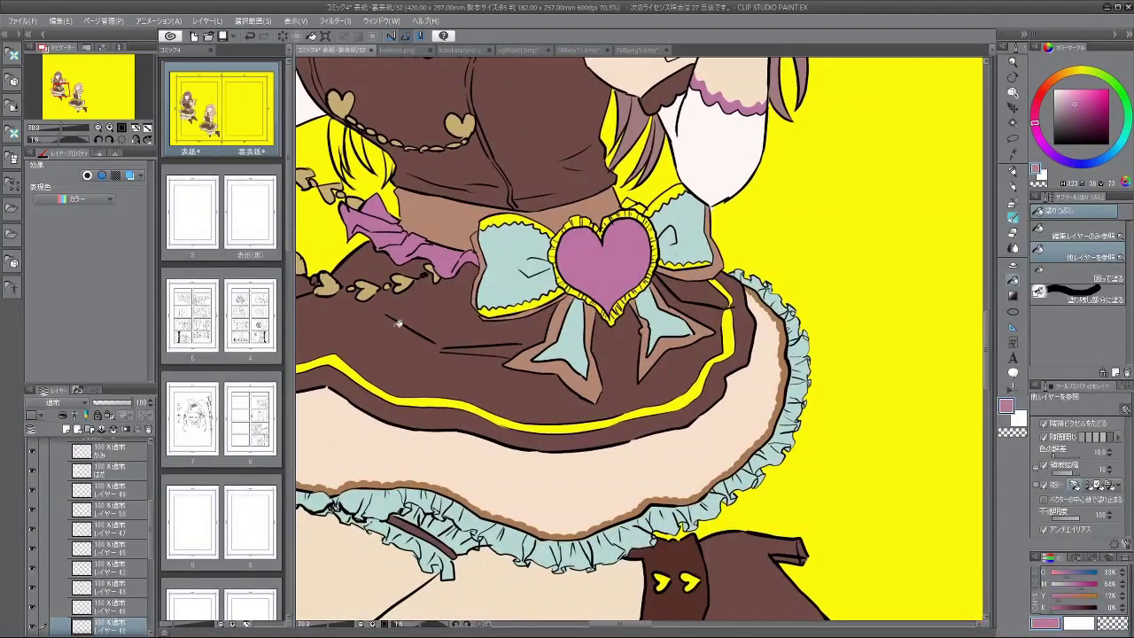
pyautogui.click(32, 607)
pyautogui.click(32, 588)
pyautogui.click(32, 588)
pyautogui.click(32, 567)
pyautogui.click(32, 567)
pyautogui.click(32, 547)
pyautogui.click(32, 548)
pyautogui.click(32, 529)
pyautogui.click(32, 529)
pyautogui.click(32, 529)
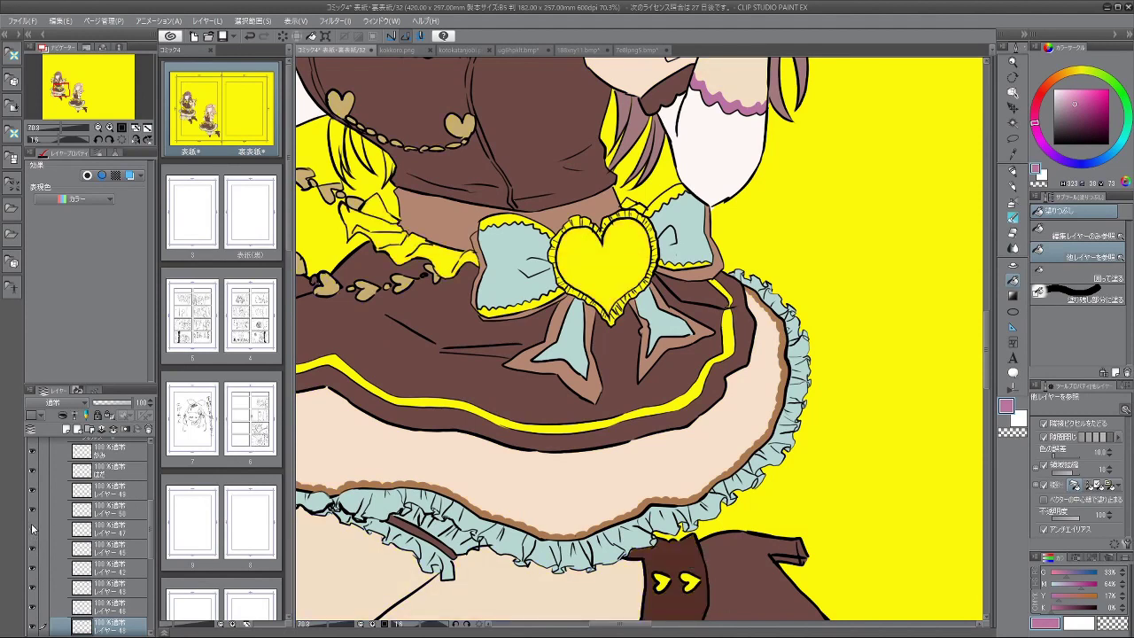
pyautogui.click(32, 529)
pyautogui.click(35, 529)
pyautogui.click(36, 529)
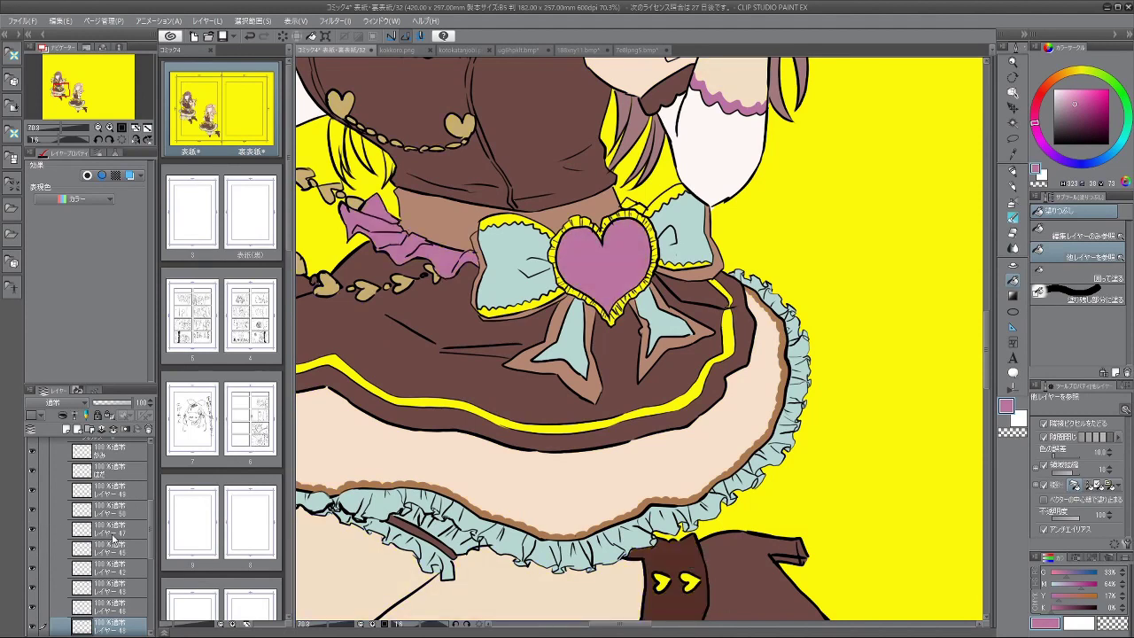
# Step: Select レイヤー 47 and fill the small frill piece behind the right bow loop with the sampled purple
pyautogui.click(34, 531)
pyautogui.click(34, 532)
pyautogui.click(98, 529)
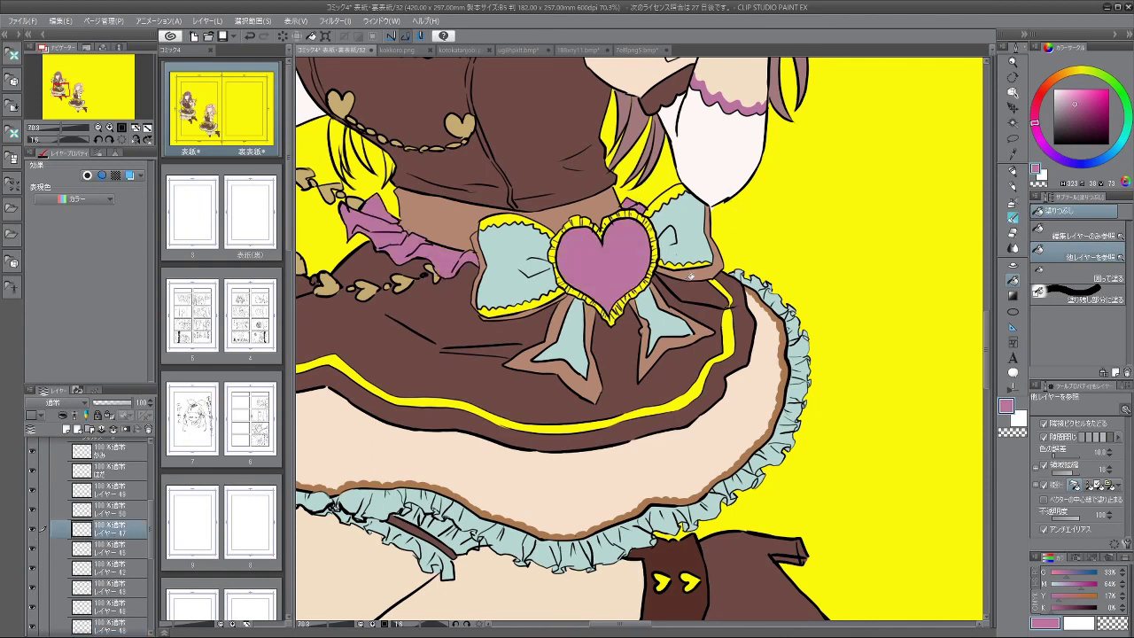
# Step: Check the waist bow's edges and the ruffle around its heart in the reference illustration
pyautogui.click(638, 50)
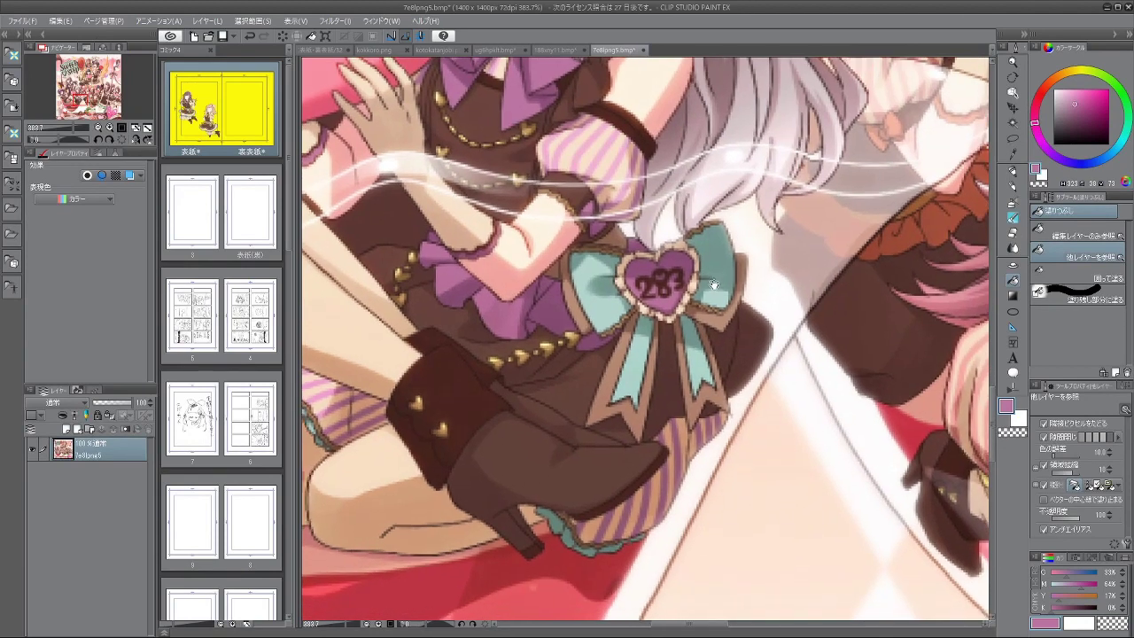
pyautogui.moveTo(714, 284); pyautogui.dragTo(727, 243)
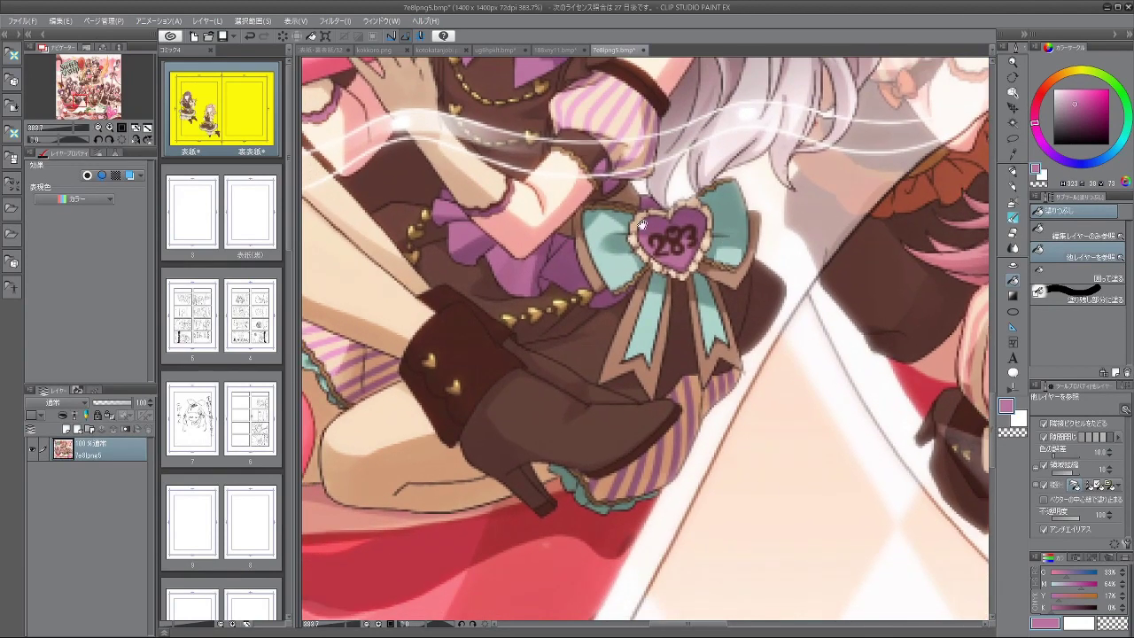
pyautogui.click(335, 50)
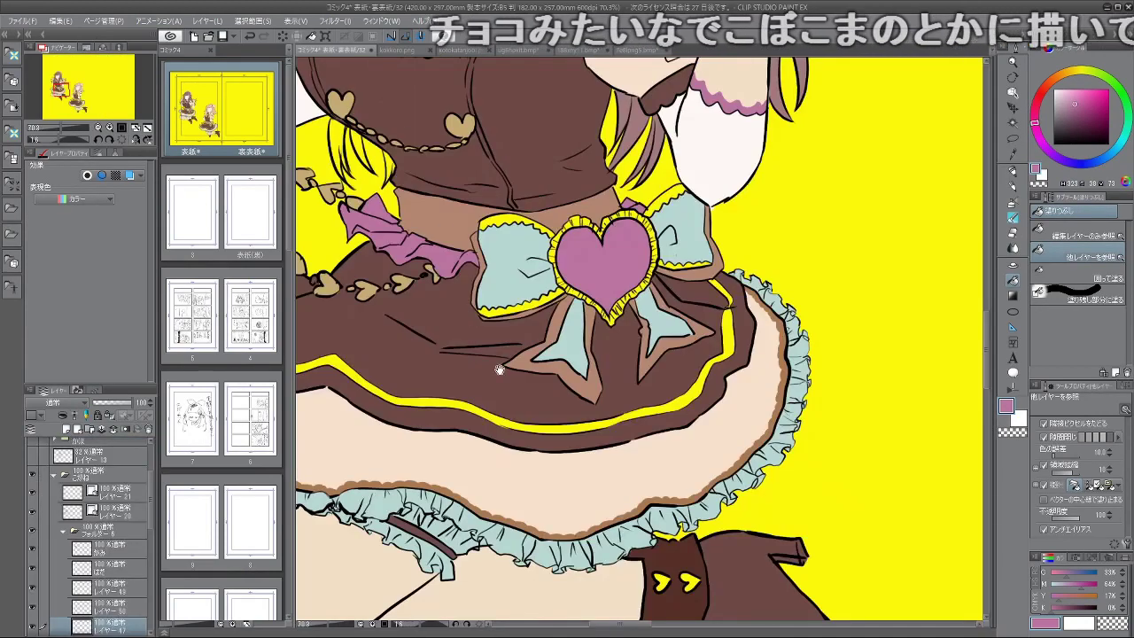
pyautogui.moveTo(499, 370); pyautogui.dragTo(498, 342)
# Step: Toggle the visibility of the colour layers one by one to find the layer holding the skirt hem's brown scalloped trim
pyautogui.scroll(-3, 153, 523)
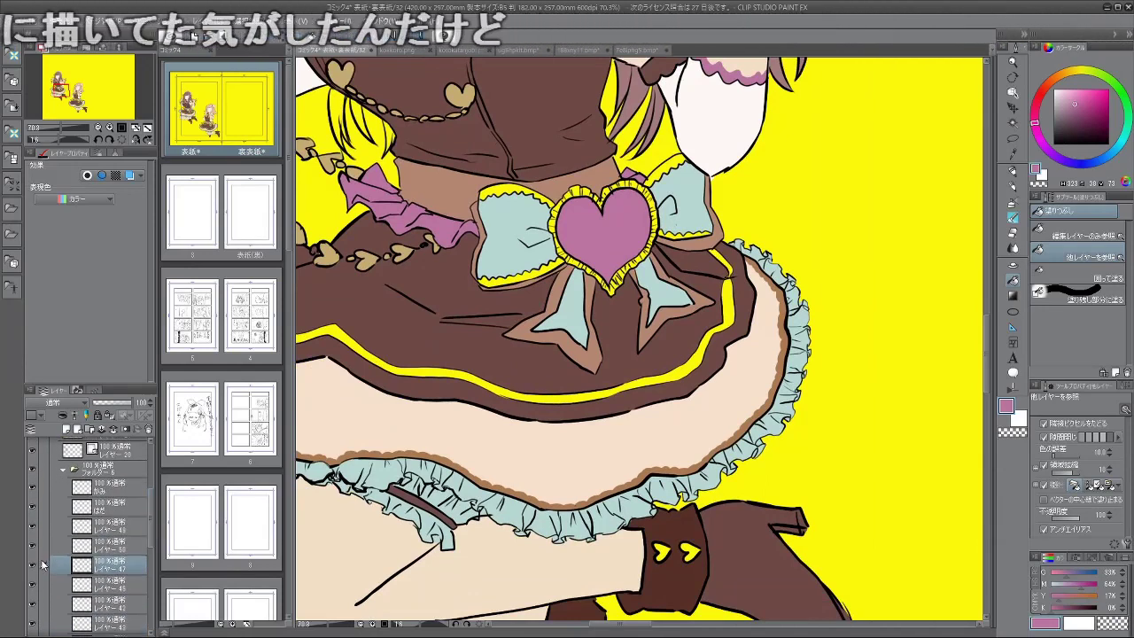
pyautogui.click(32, 566)
pyautogui.click(32, 565)
pyautogui.click(32, 584)
pyautogui.click(33, 584)
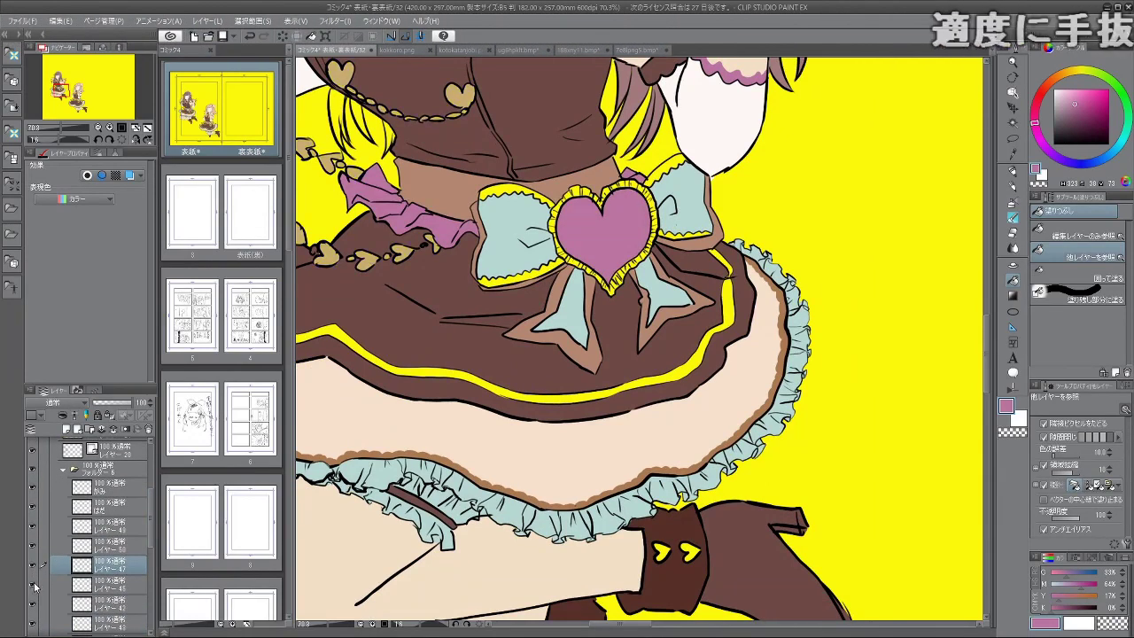
pyautogui.click(34, 603)
pyautogui.click(34, 603)
pyautogui.click(32, 583)
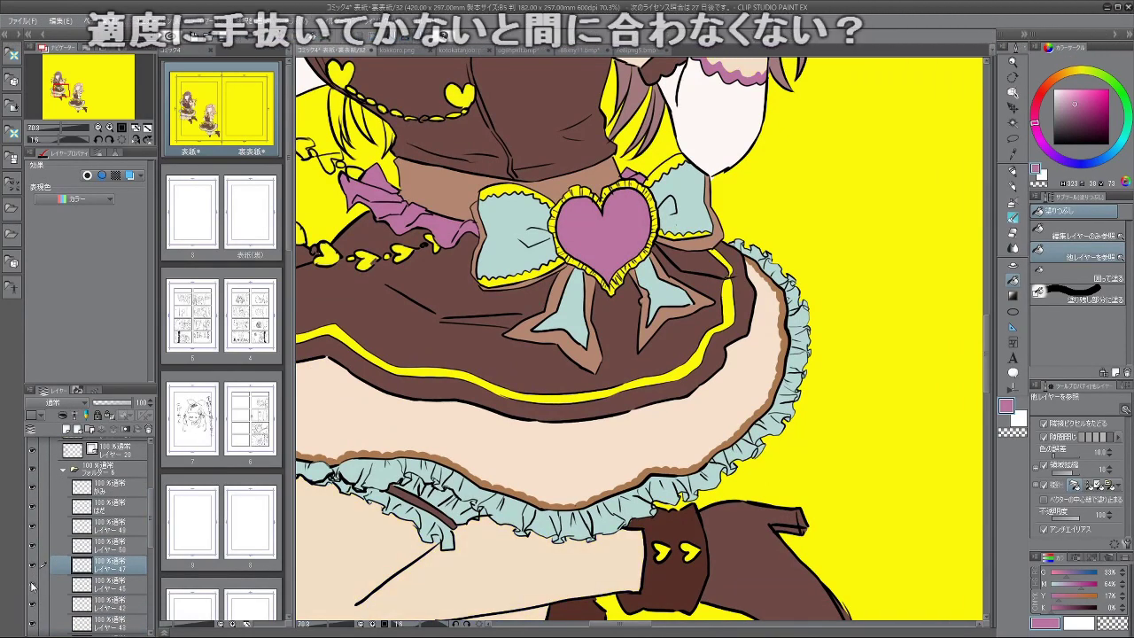
pyautogui.click(31, 584)
pyautogui.moveTo(151, 526); pyautogui.dragTo(151, 537)
pyautogui.click(32, 588)
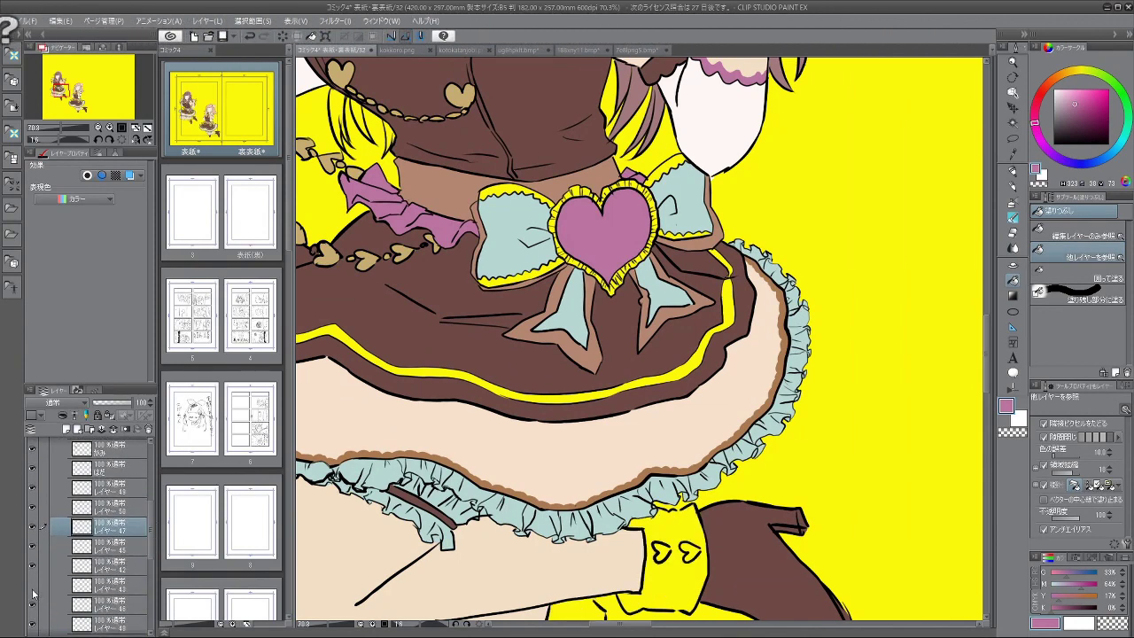
pyautogui.click(32, 592)
pyautogui.click(33, 592)
pyautogui.click(33, 592)
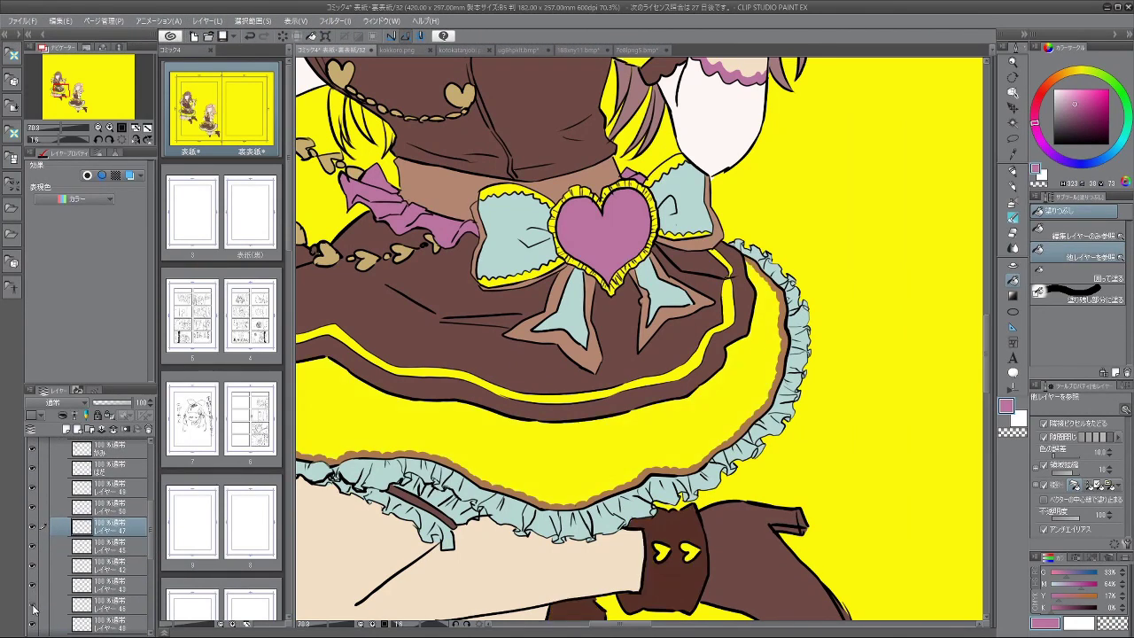
pyautogui.click(34, 613)
pyautogui.click(34, 613)
pyautogui.click(34, 615)
pyautogui.click(35, 615)
pyautogui.click(31, 493)
pyautogui.click(32, 493)
pyautogui.click(32, 493)
pyautogui.click(32, 495)
pyautogui.click(31, 494)
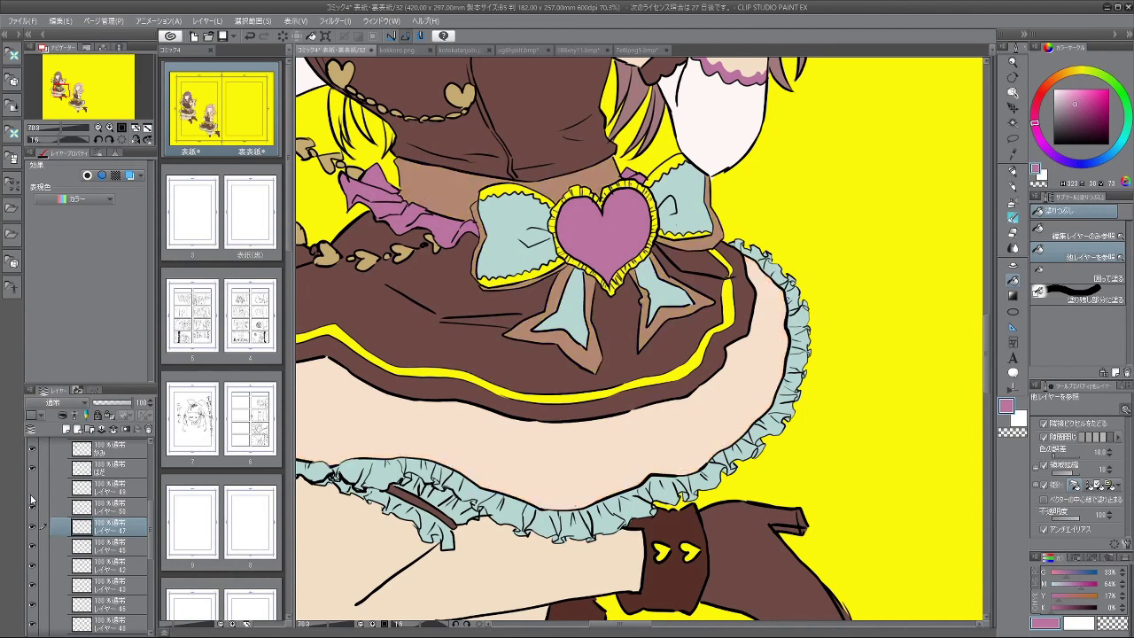
pyautogui.click(34, 493)
# Step: Select the hem trim's layer, sample its brown and fill the lower scalloped edge of the left bow loop
pyautogui.click(107, 492)
pyautogui.keyDown('alt'); pyautogui.click(383, 450); pyautogui.keyUp('alt')
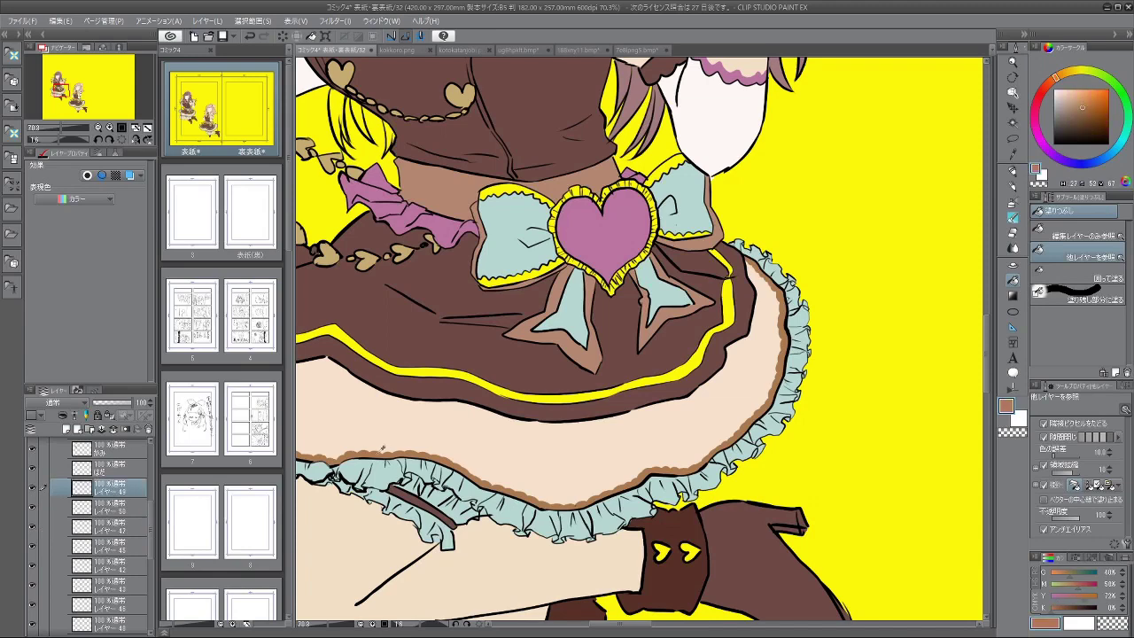
pyautogui.click(501, 282)
pyautogui.click(654, 51)
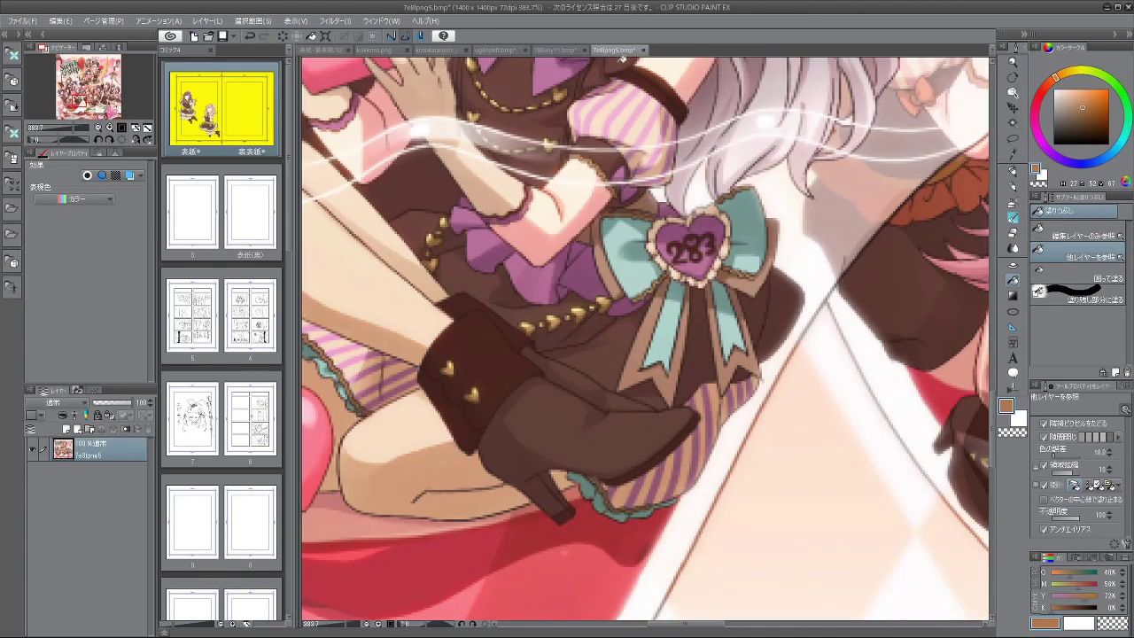
pyautogui.click(337, 52)
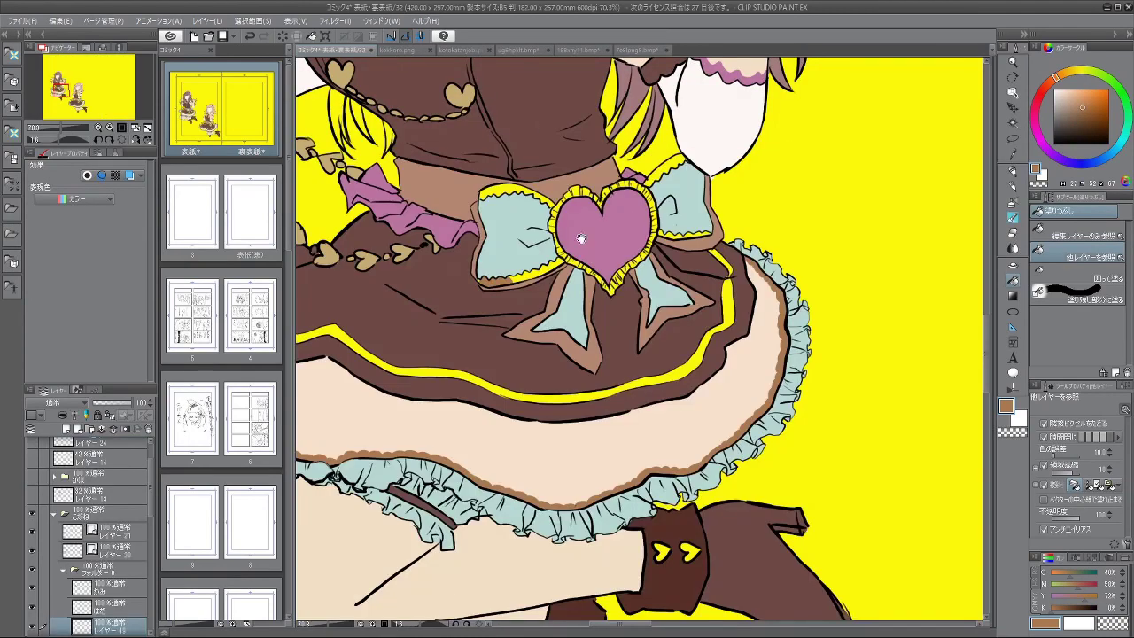
pyautogui.scroll(4, 421, 280)
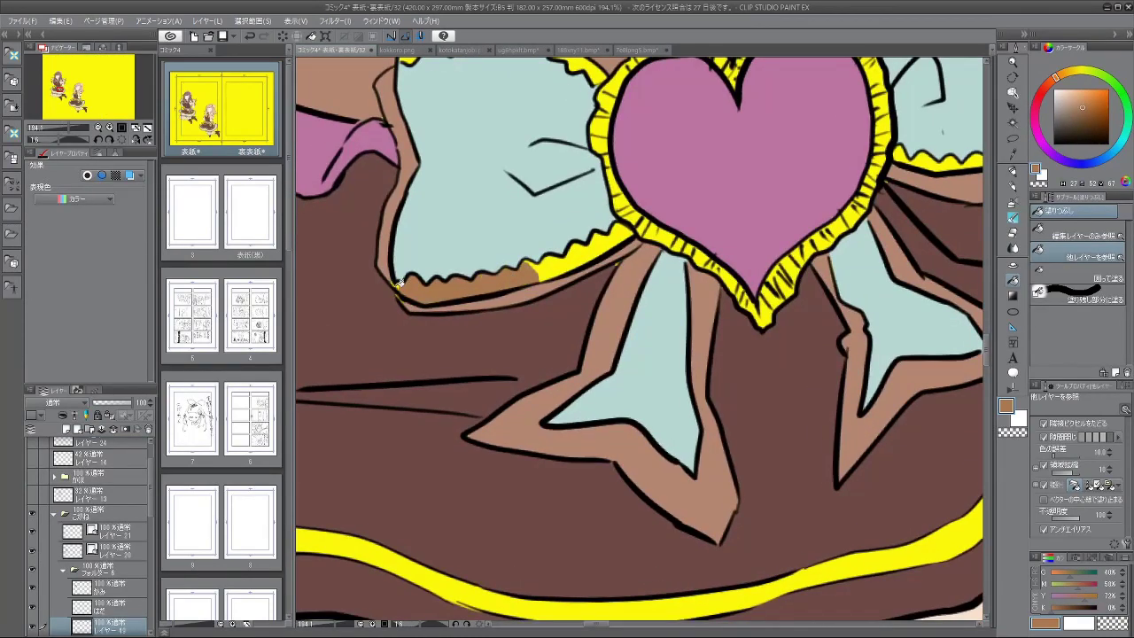
pyautogui.moveTo(559, 278); pyautogui.dragTo(626, 232)
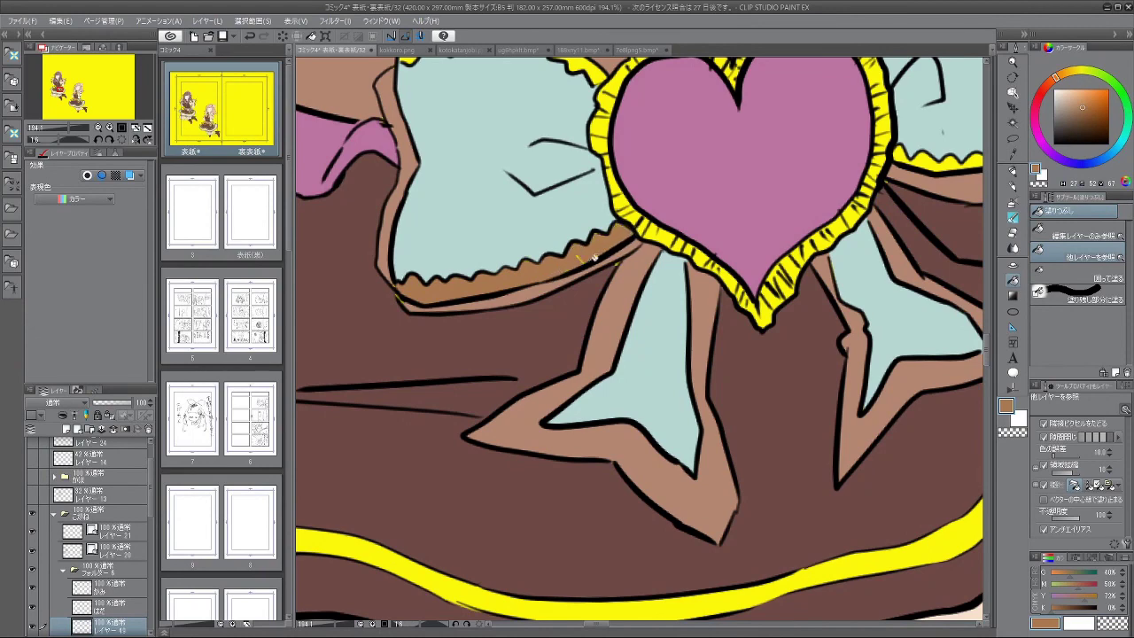
# Step: Fill the left bow loop's upper scalloped edge and both scalloped edges of the right loop with the same brown, checking against the reference
pyautogui.scroll(3, 623, 262)
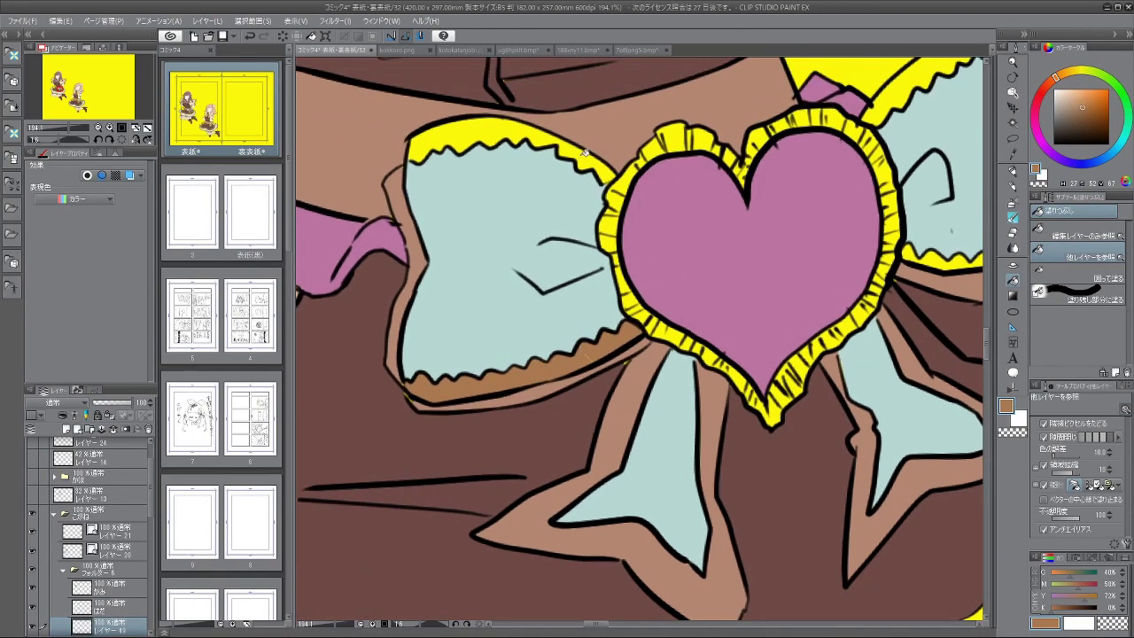
pyautogui.moveTo(613, 182)
pyautogui.mouseDown()
pyautogui.moveTo(509, 131)
pyautogui.moveTo(435, 142)
pyautogui.mouseUp()
pyautogui.moveTo(651, 242); pyautogui.dragTo(461, 264)
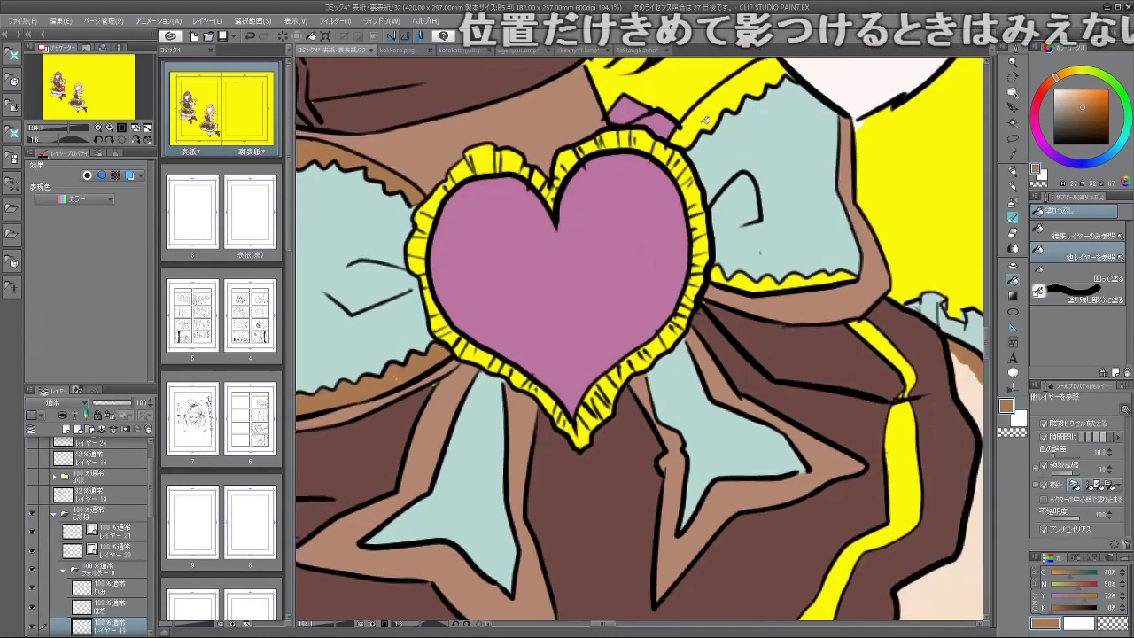
pyautogui.moveTo(705, 120); pyautogui.dragTo(776, 78)
pyautogui.moveTo(745, 281); pyautogui.dragTo(824, 286)
pyautogui.moveTo(808, 278); pyautogui.dragTo(739, 248)
pyautogui.click(632, 51)
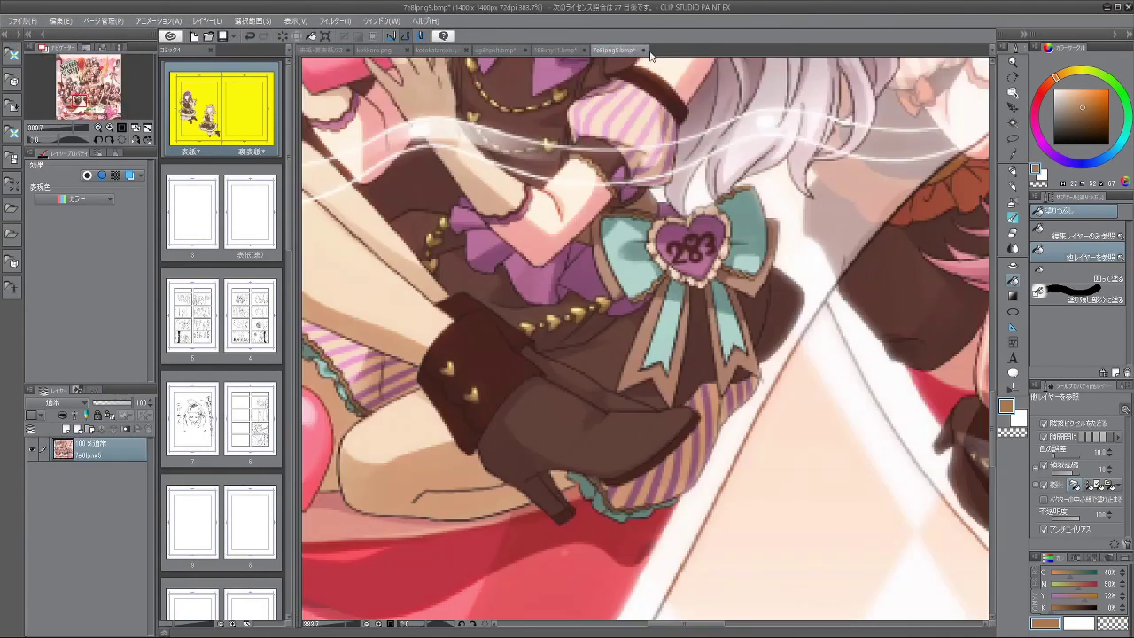
pyautogui.click(330, 52)
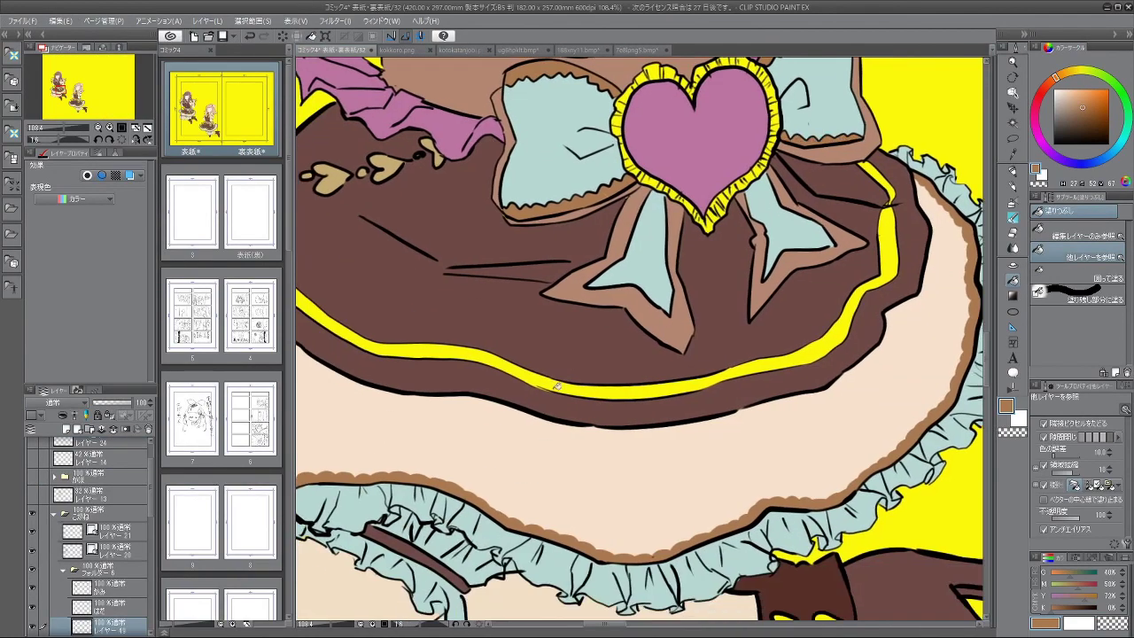
# Step: Toggle layer visibility to locate the light blue's layer, select レイヤー 50 and sample the light blue from the bow
pyautogui.scroll(-5, 89, 531)
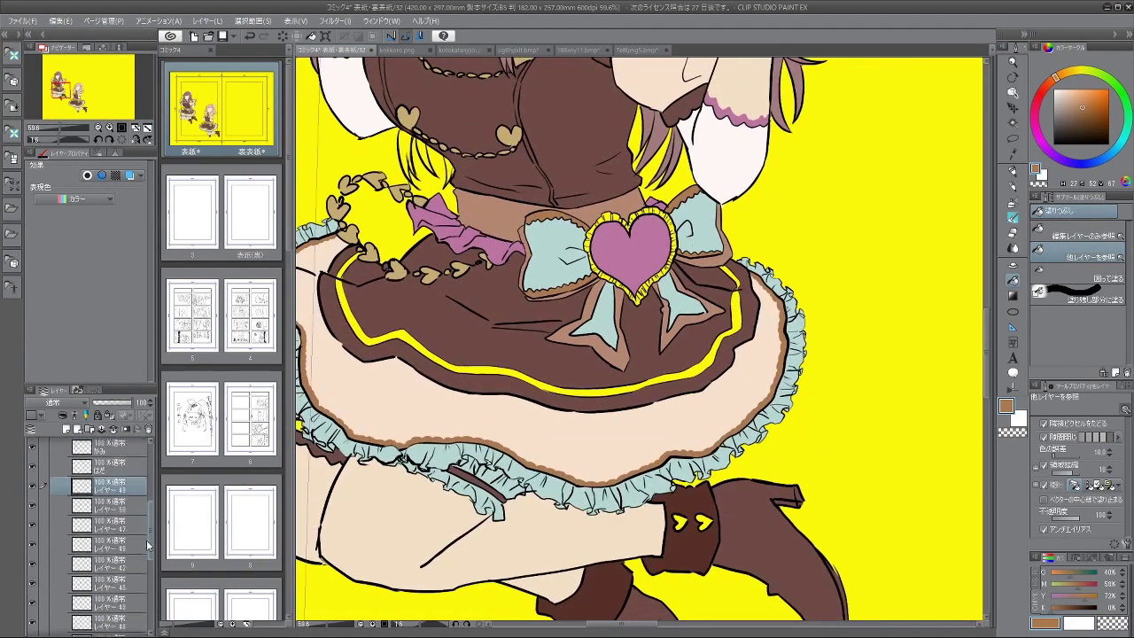
pyautogui.click(31, 528)
pyautogui.click(32, 529)
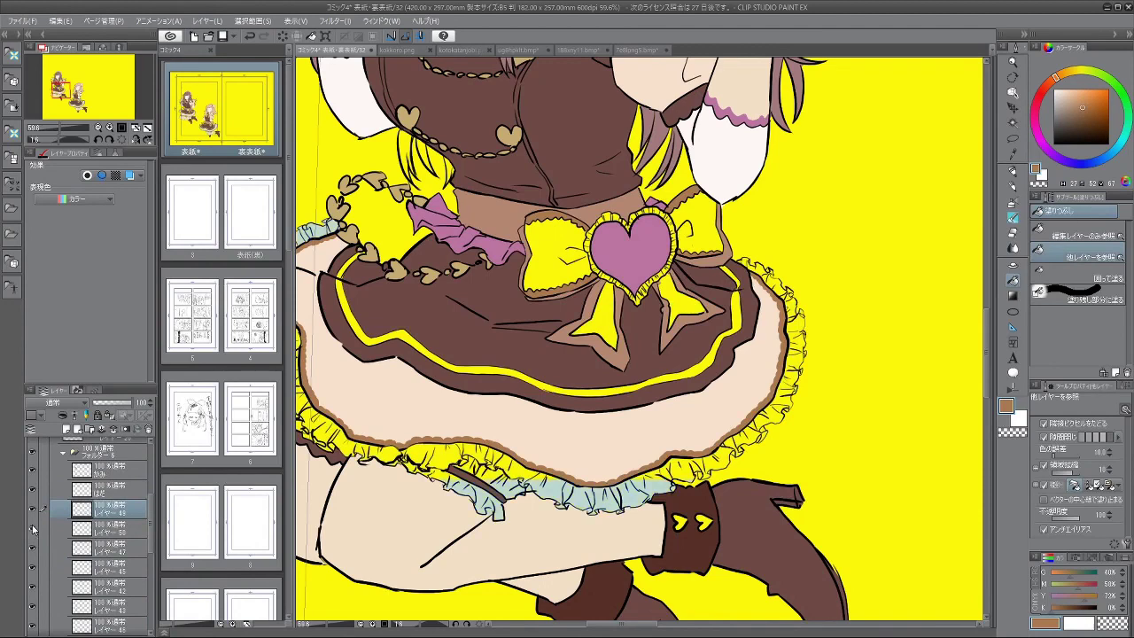
pyautogui.click(32, 528)
pyautogui.click(31, 528)
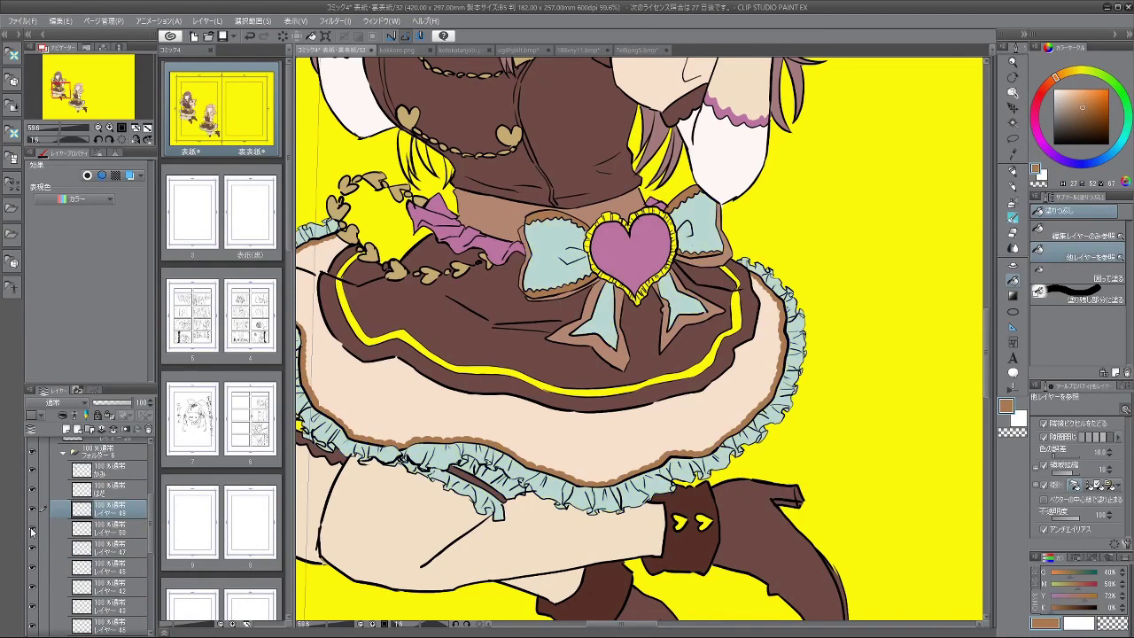
pyautogui.click(32, 528)
pyautogui.click(32, 528)
pyautogui.click(106, 528)
pyautogui.scroll(5, 628, 301)
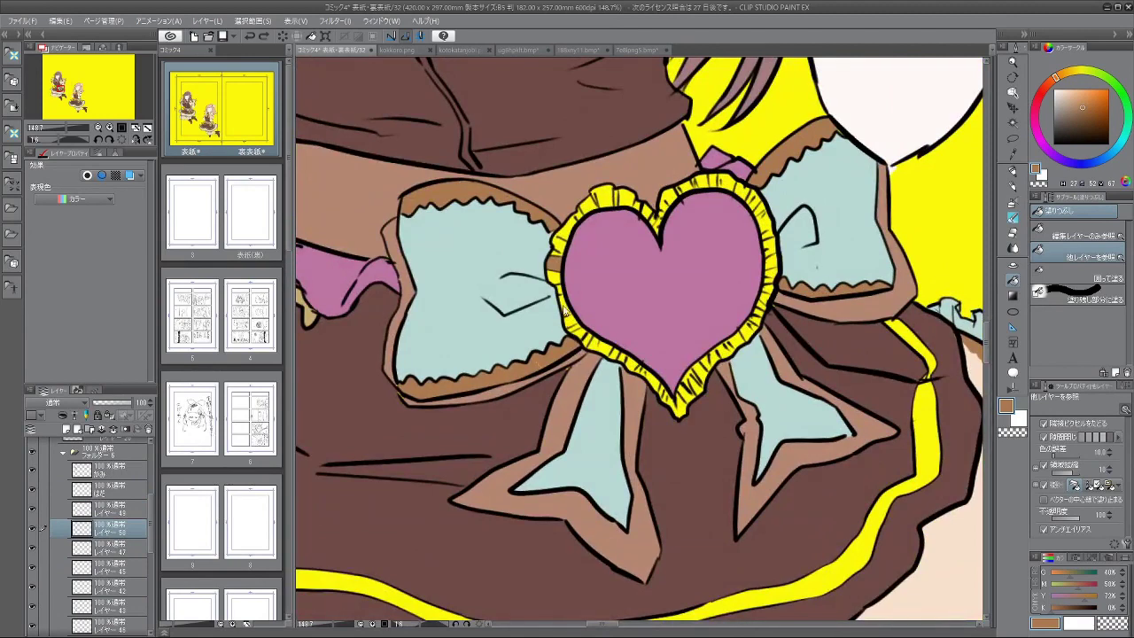
pyautogui.keyDown('alt'); pyautogui.click(524, 308); pyautogui.keyUp('alt')
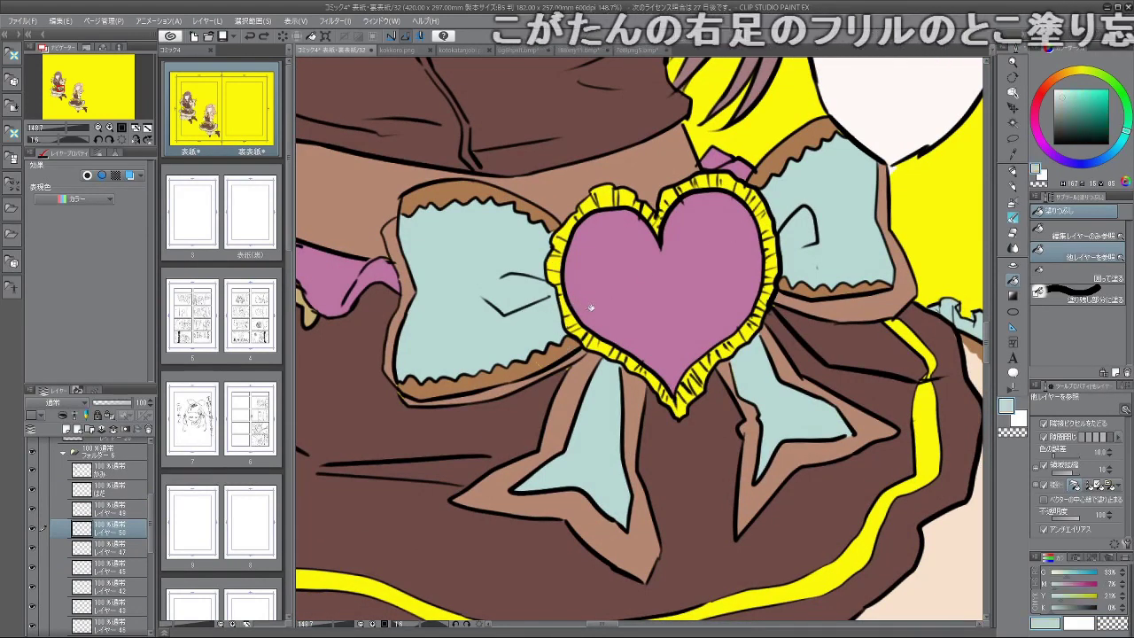
# Step: Brush the whole ruffle around the purple heart with the sampled light blue, rotating the canvas to follow its outline
pyautogui.press('b')
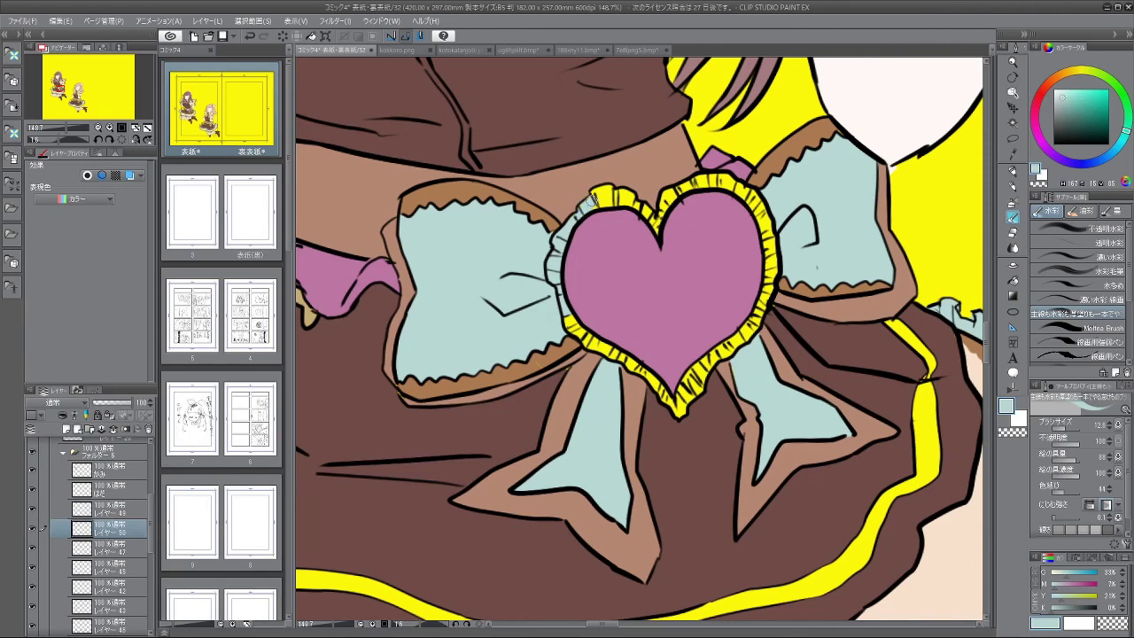
pyautogui.moveTo(567, 452); pyautogui.dragTo(772, 356)
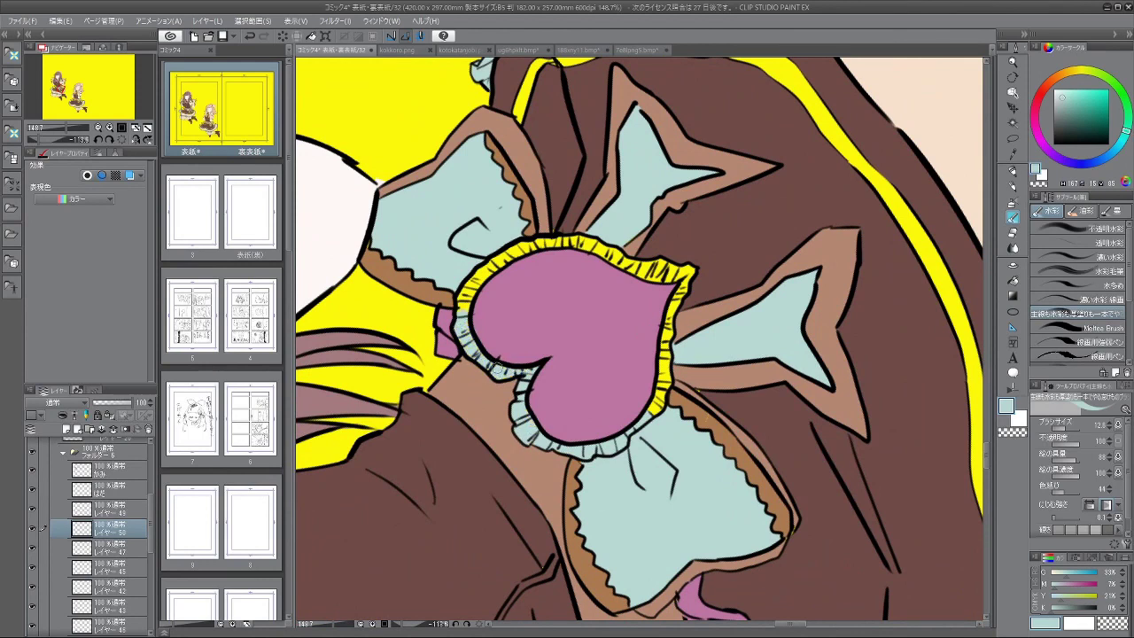
pyautogui.moveTo(480, 408); pyautogui.dragTo(554, 471)
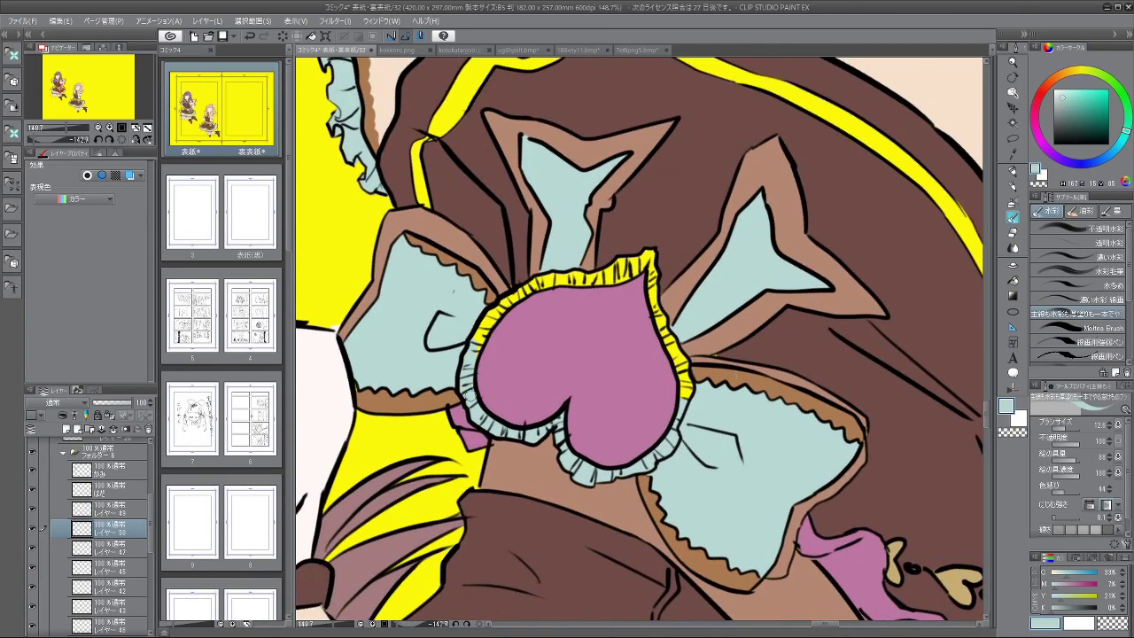
pyautogui.moveTo(496, 518); pyautogui.dragTo(603, 572)
pyautogui.moveTo(502, 387)
pyautogui.mouseDown()
pyautogui.moveTo(498, 426)
pyautogui.moveTo(560, 529)
pyautogui.moveTo(573, 356)
pyautogui.mouseUp()
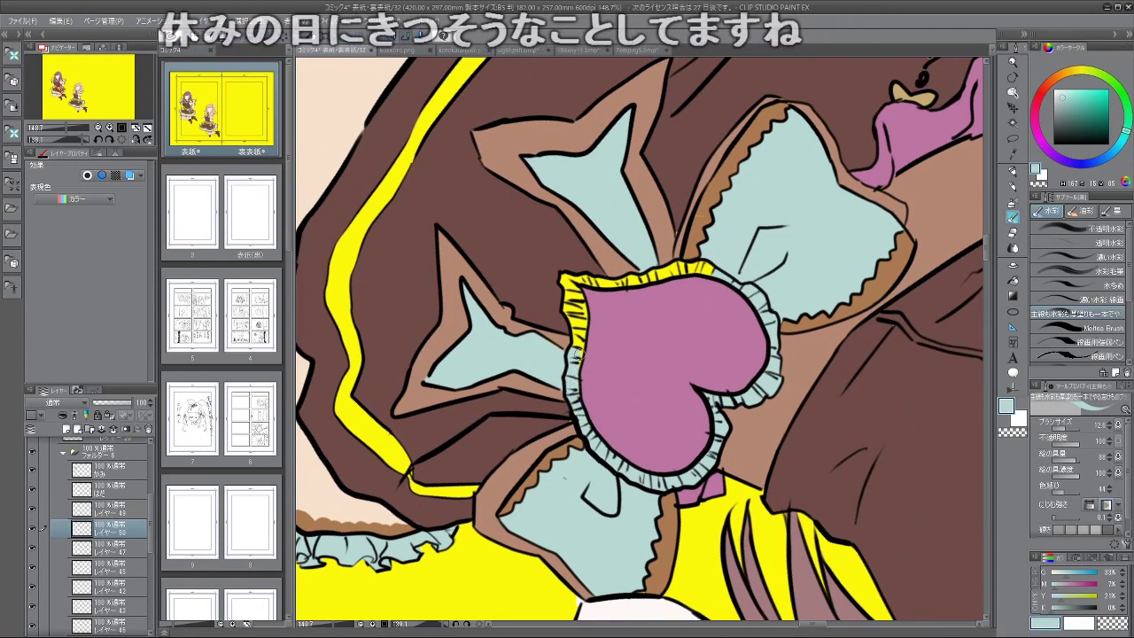
pyautogui.moveTo(567, 402); pyautogui.dragTo(571, 333)
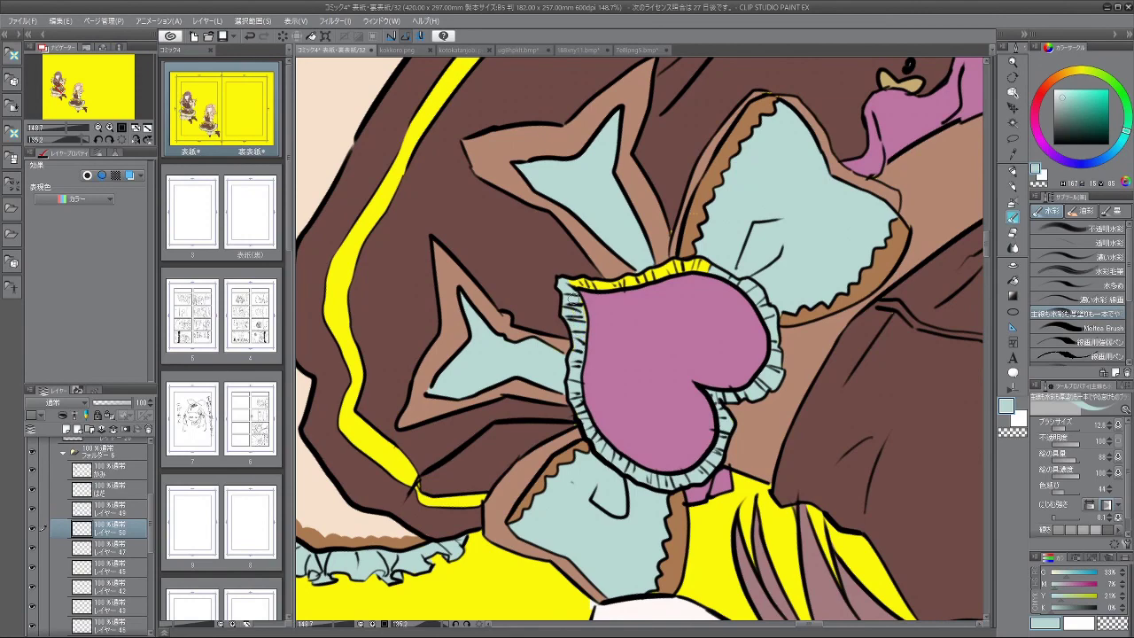
pyautogui.moveTo(573, 301); pyautogui.dragTo(578, 282)
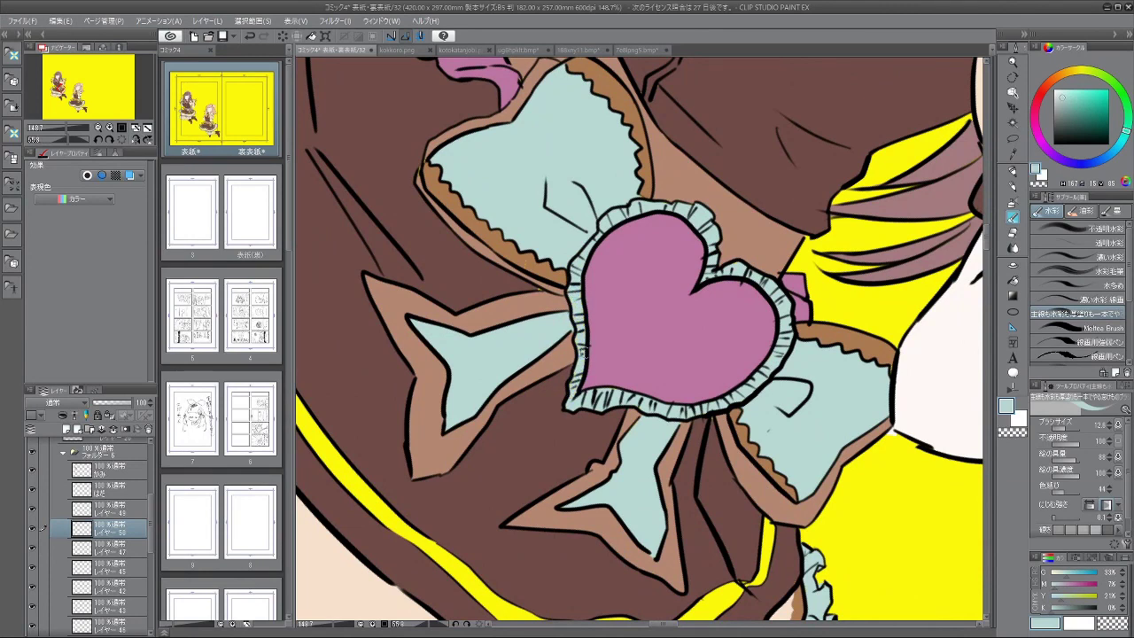
# Step: Compare the skirt and legs with the reference illustration, examining the thigh band and leg frills
pyautogui.scroll(-6, 583, 353)
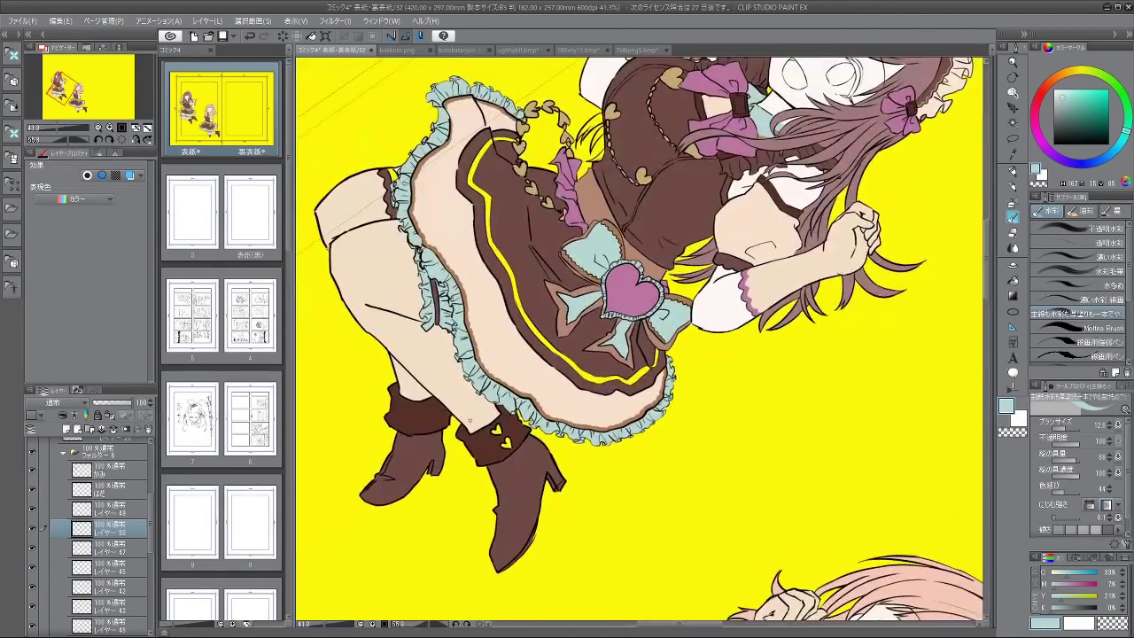
pyautogui.moveTo(469, 421); pyautogui.dragTo(476, 432)
pyautogui.moveTo(469, 365); pyautogui.dragTo(508, 405)
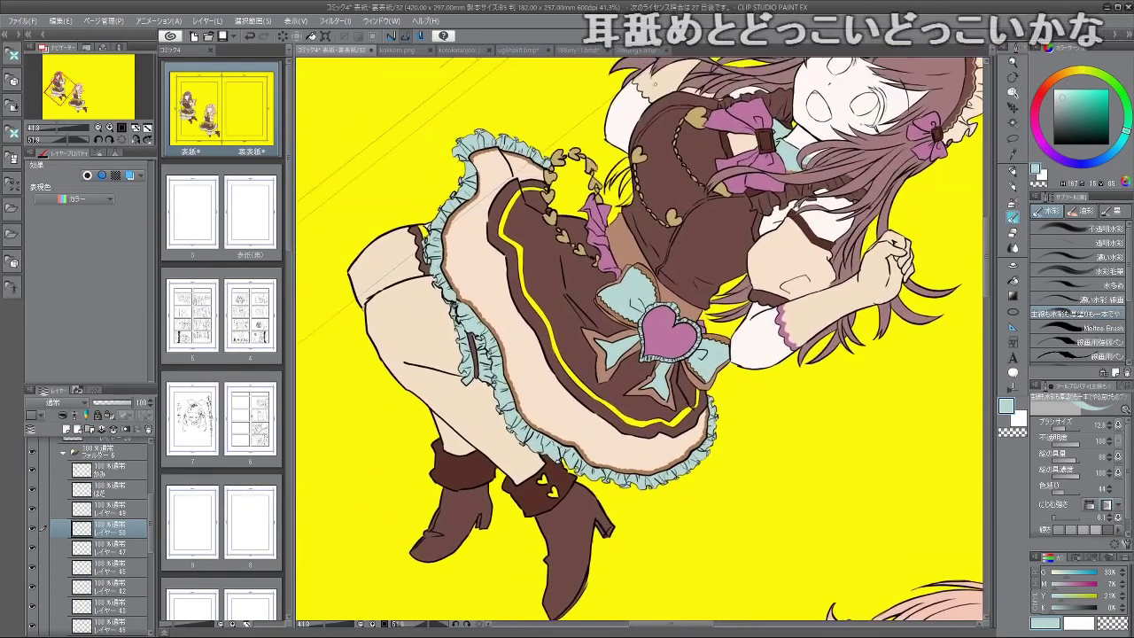
pyautogui.click(639, 49)
pyautogui.moveTo(375, 398); pyautogui.dragTo(624, 311)
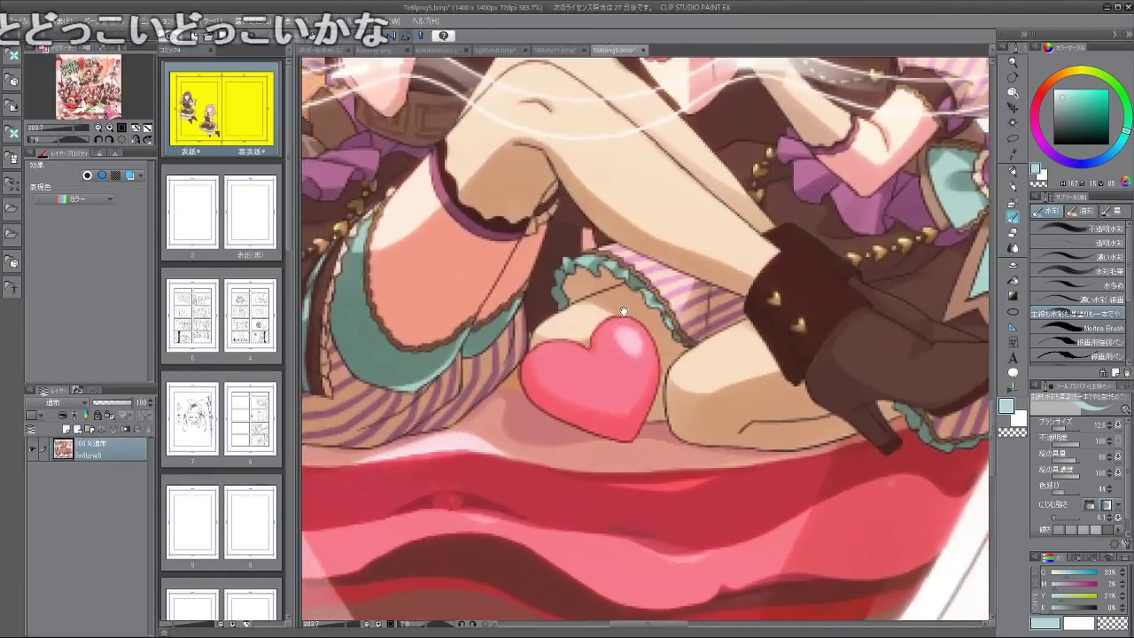
pyautogui.scroll(-1, 559, 253)
pyautogui.click(328, 50)
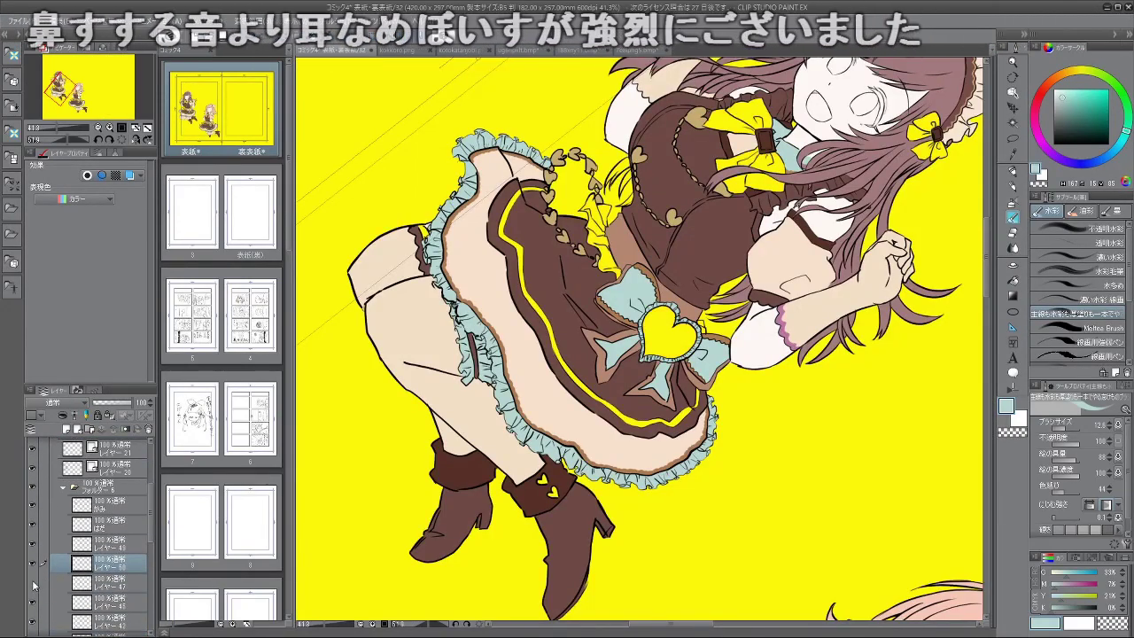
# Step: Toggle layer visibility to find the purple's layer, select レイヤー 47, sample the waist ruffle's purple and fill the yellow gap above the thigh band
pyautogui.click(33, 584)
pyautogui.click(32, 585)
pyautogui.click(33, 585)
pyautogui.click(111, 583)
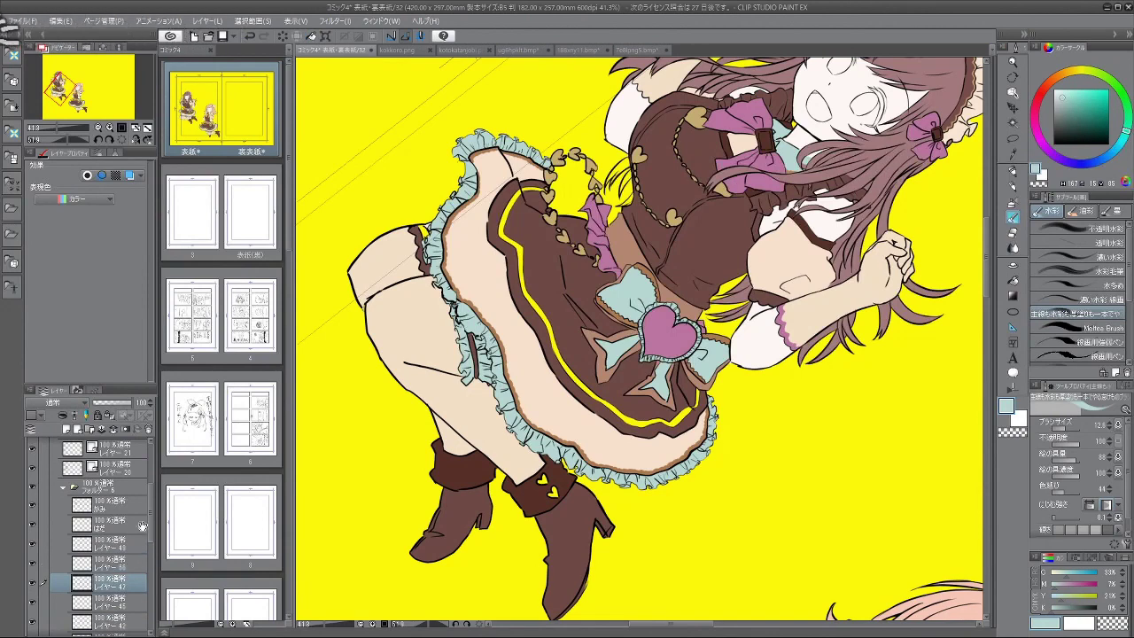
pyautogui.keyDown('alt'); pyautogui.click(601, 225); pyautogui.keyUp('alt')
pyautogui.scroll(5, 425, 228)
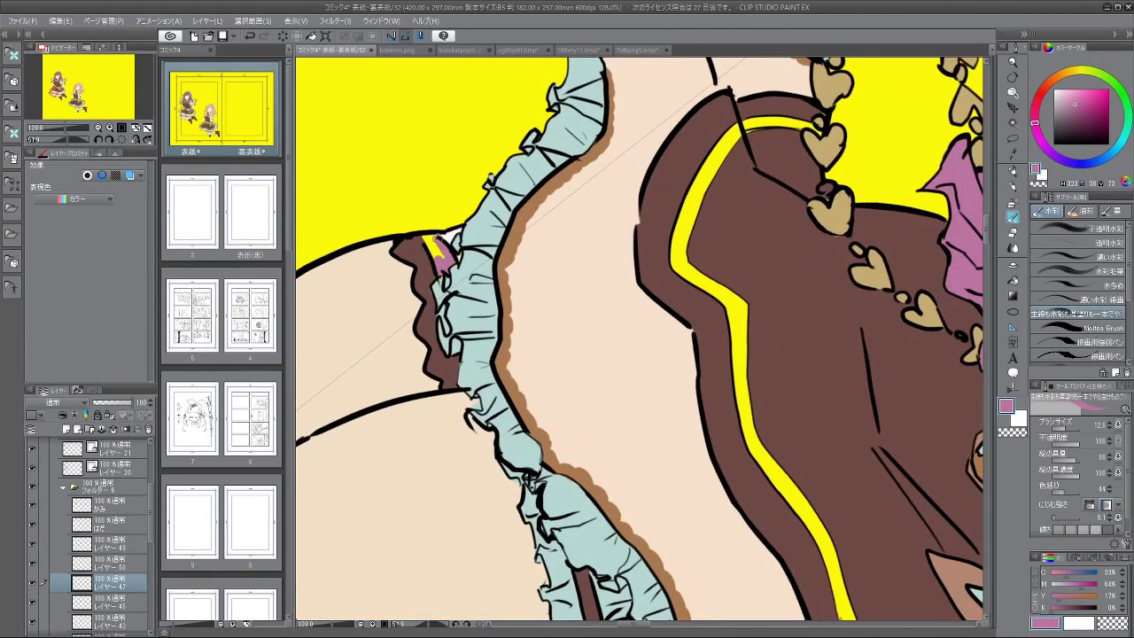
pyautogui.moveTo(436, 238); pyautogui.dragTo(434, 257)
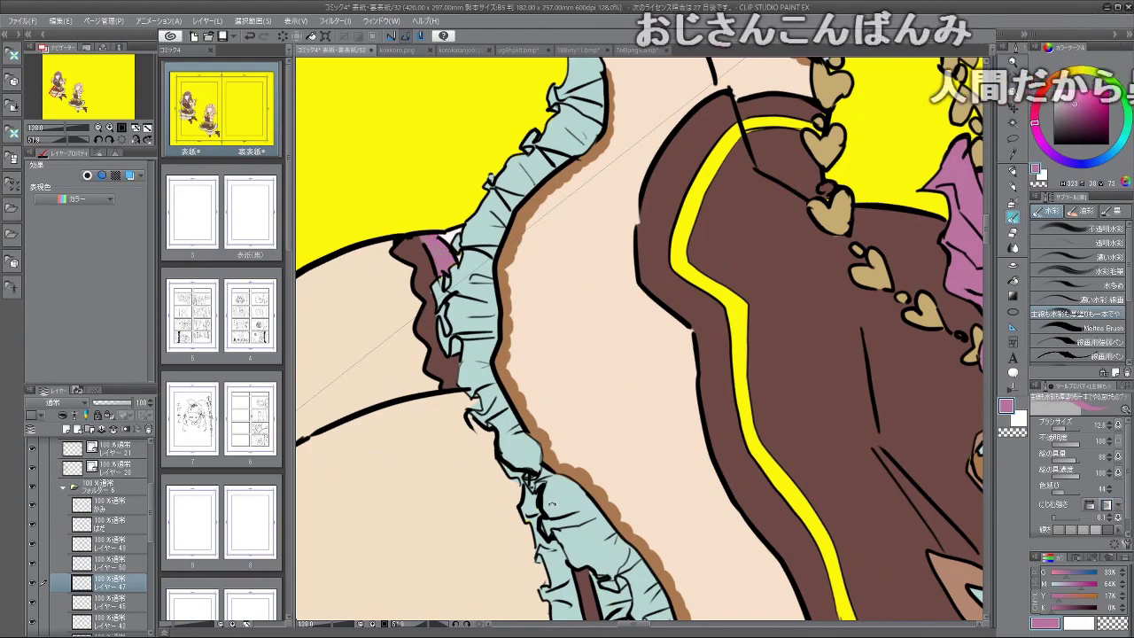
# Step: Compare the skirt's decorative stripe with the reference illustration, examining the stripe and trim colours up close
pyautogui.moveTo(552, 504); pyautogui.dragTo(747, 306)
pyautogui.scroll(-2, 735, 369)
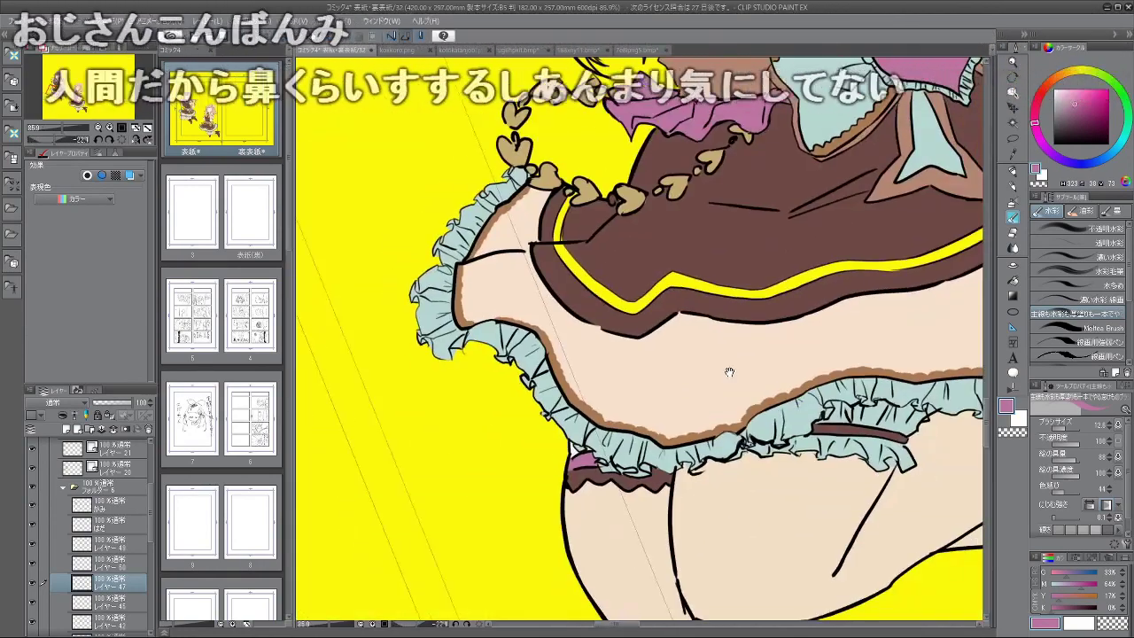
pyautogui.click(634, 50)
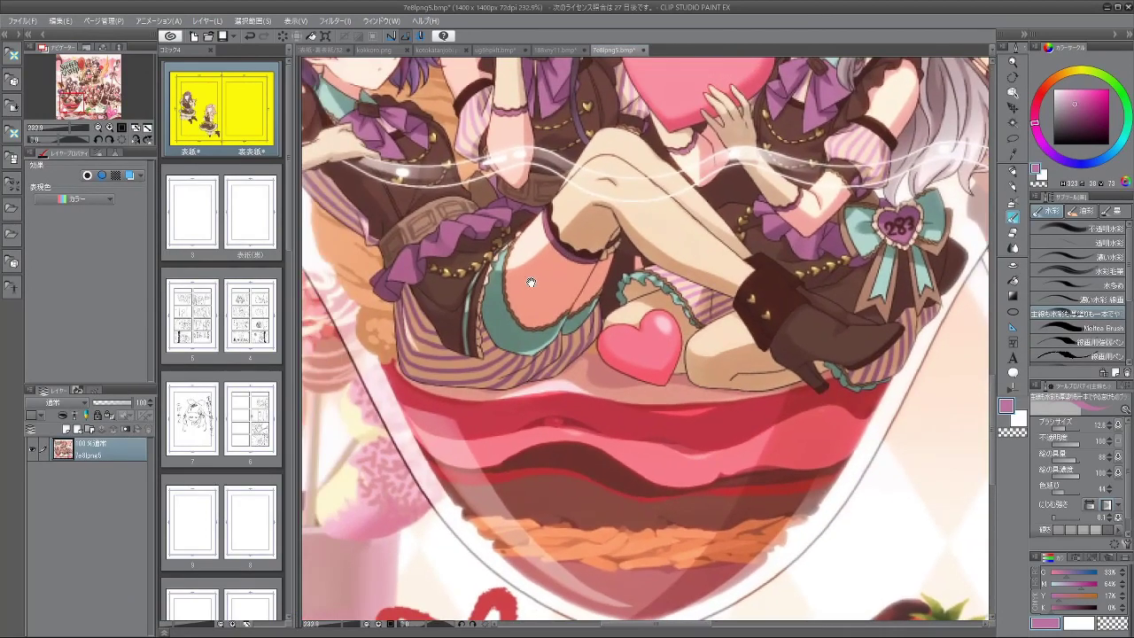
pyautogui.scroll(5, 530, 283)
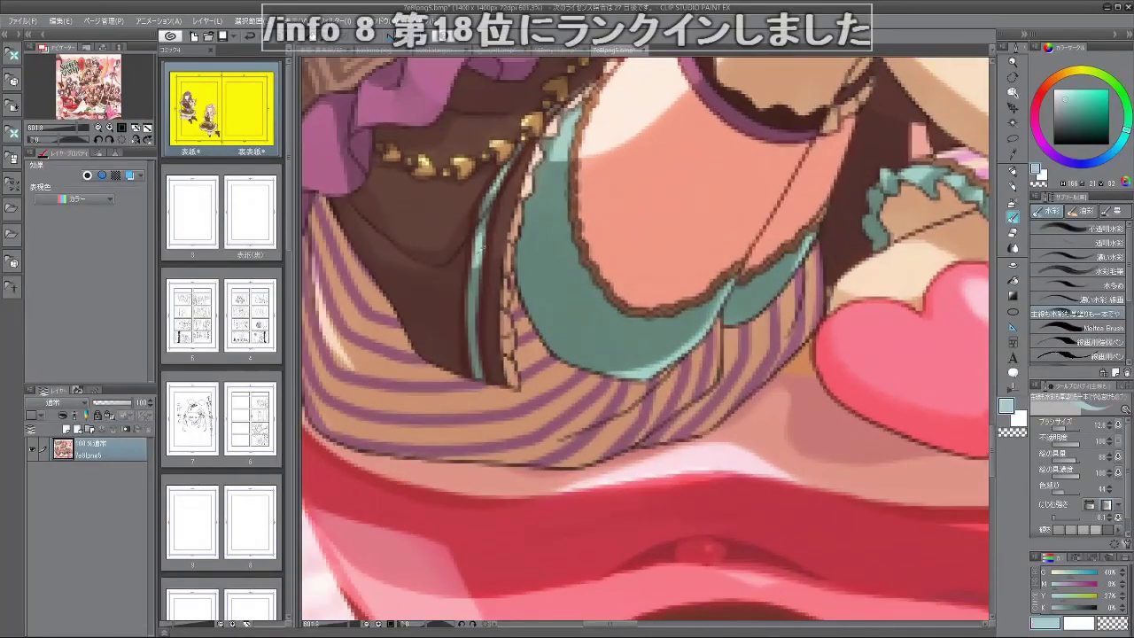
pyautogui.click(322, 51)
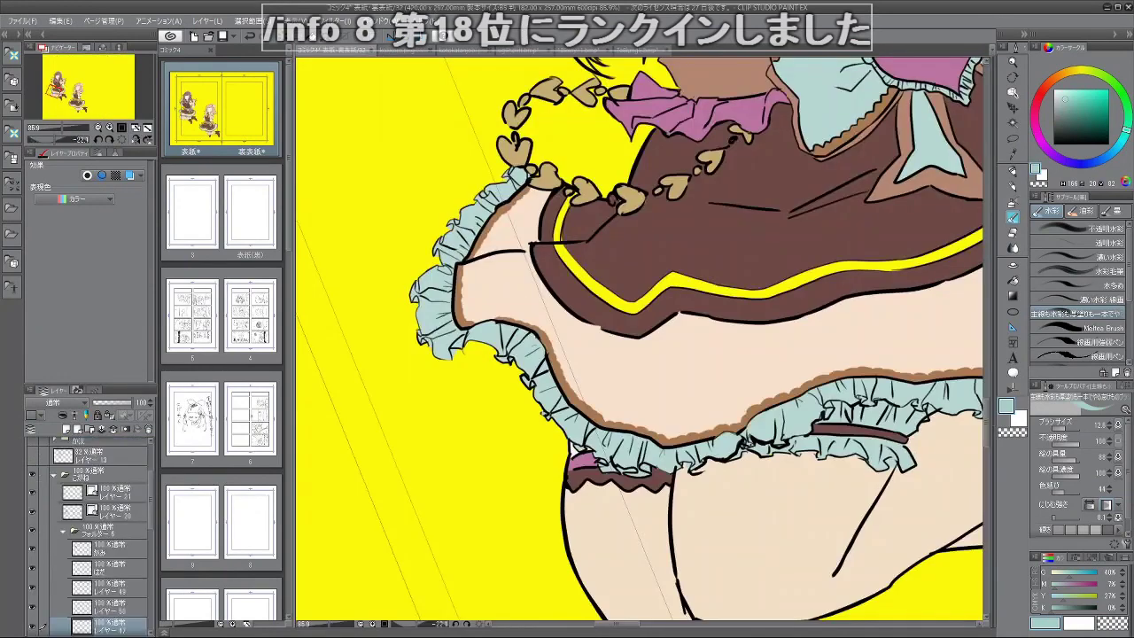
# Step: Sample the light blue from the skirt's frill, toggle layer visibility to locate its layer and select レイヤー 50
pyautogui.moveTo(663, 404); pyautogui.dragTo(610, 422)
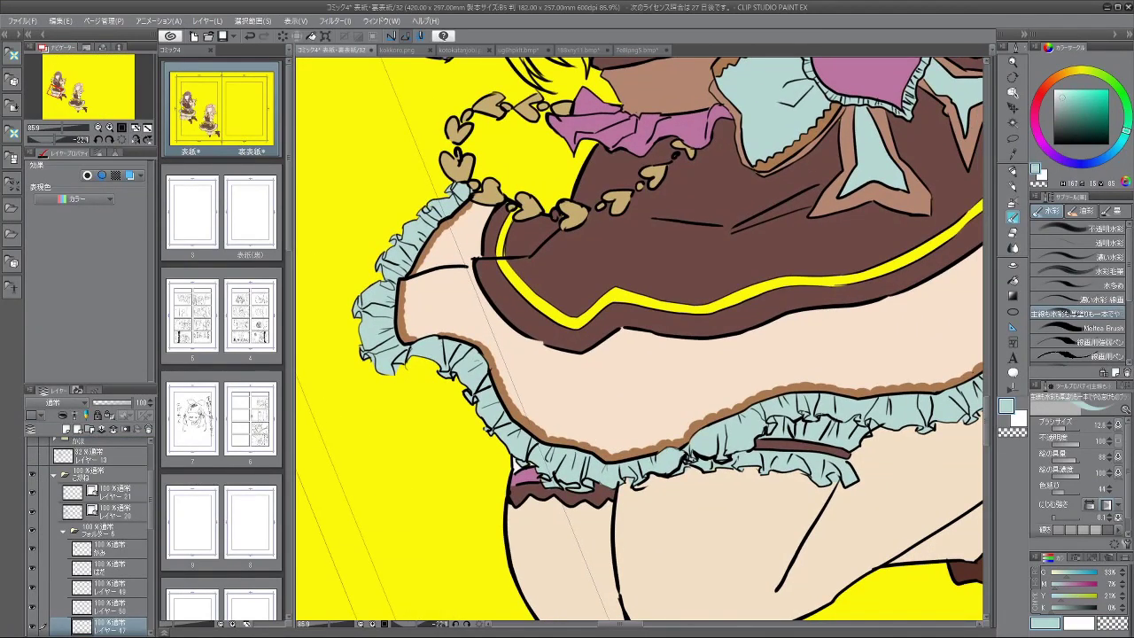
pyautogui.click(36, 611)
pyautogui.click(35, 611)
pyautogui.click(36, 611)
pyautogui.click(36, 611)
pyautogui.click(111, 610)
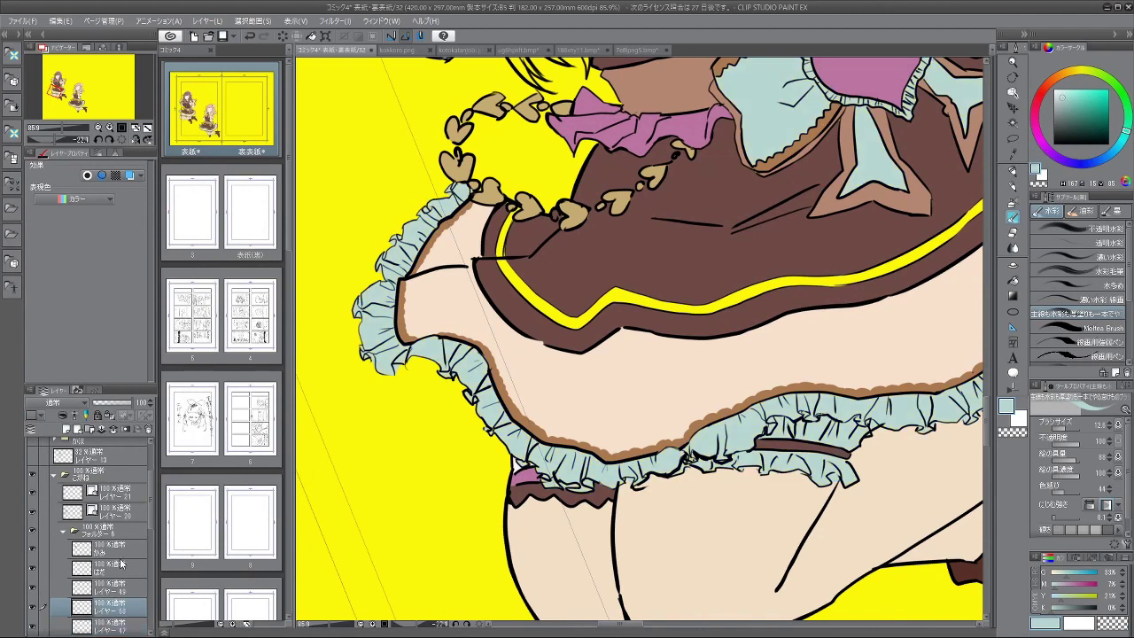
# Step: Brush the short stripe segment above the skirt's fold light blue and bucket-fill the long stripe adjoining it
pyautogui.scroll(2, 510, 236)
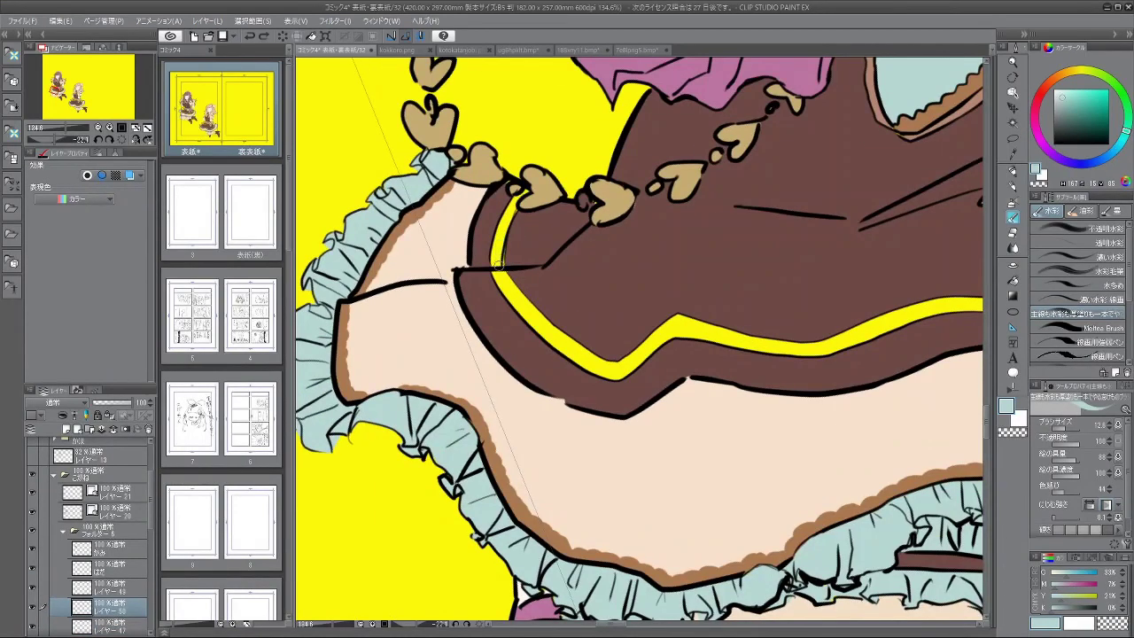
pyautogui.moveTo(502, 236)
pyautogui.mouseDown()
pyautogui.moveTo(497, 260)
pyautogui.moveTo(526, 191)
pyautogui.mouseUp()
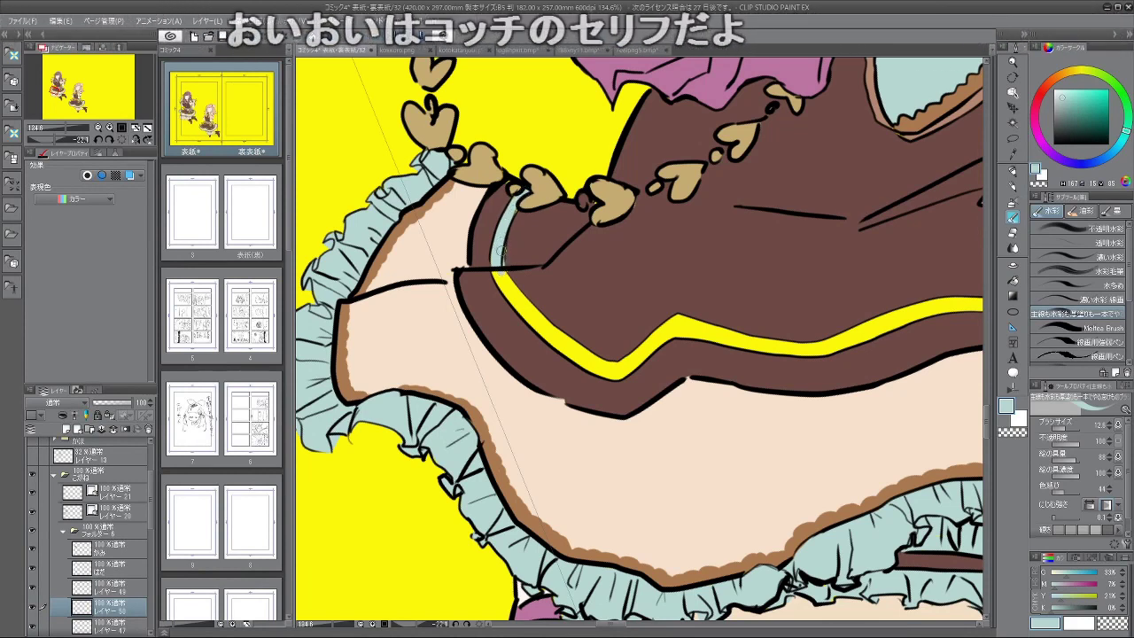
pyautogui.press('g')
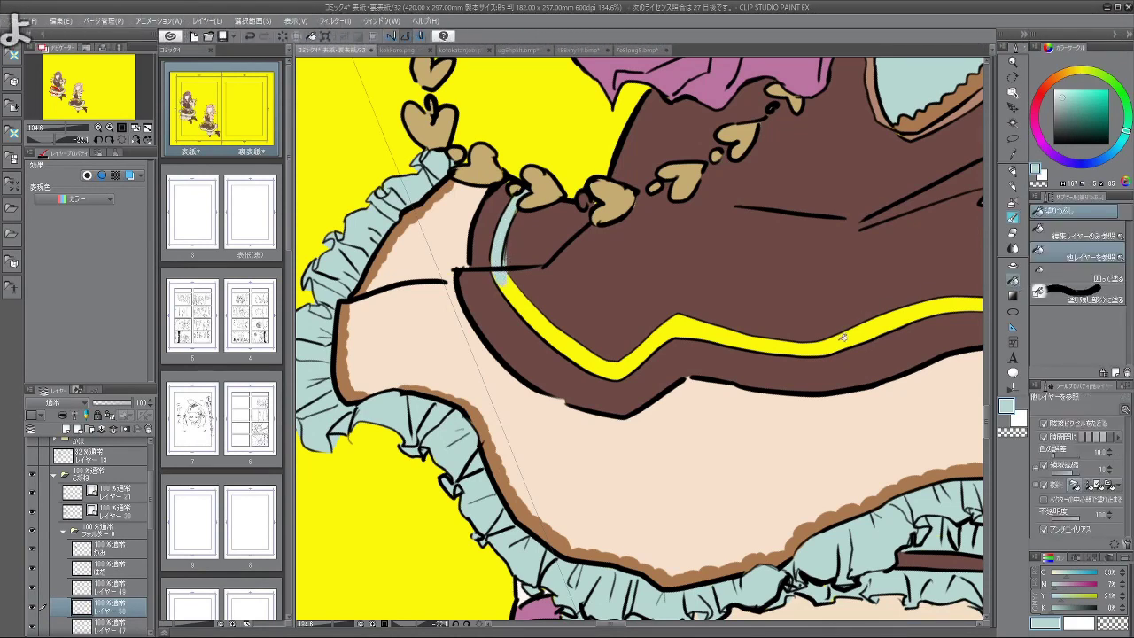
pyautogui.click(841, 340)
pyautogui.click(765, 343)
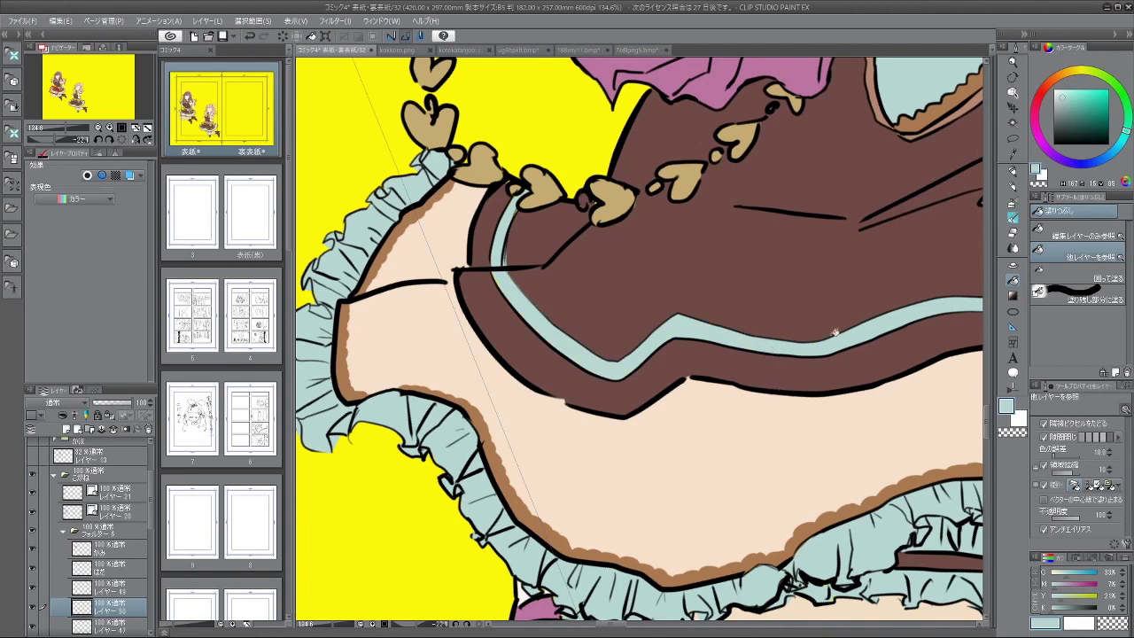
# Step: Continue the light blue along the skirt stripe, filling its remaining yellow stretch around the curve below the bow
pyautogui.click(1015, 232)
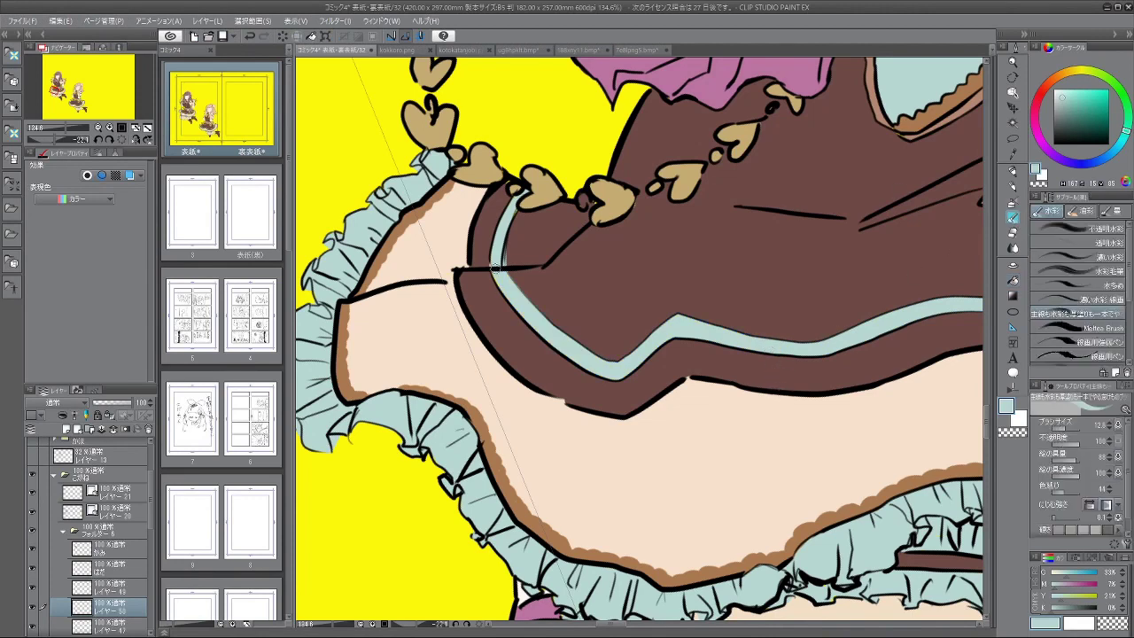
pyautogui.scroll(-5, 564, 285)
pyautogui.scroll(2, 807, 317)
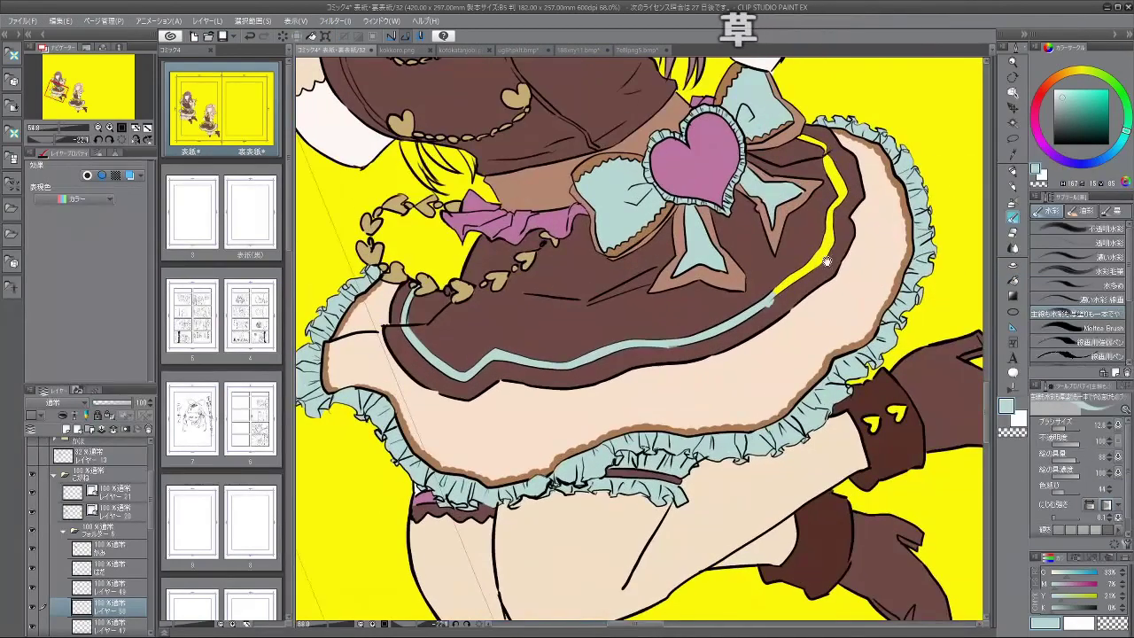
pyautogui.scroll(2, 827, 262)
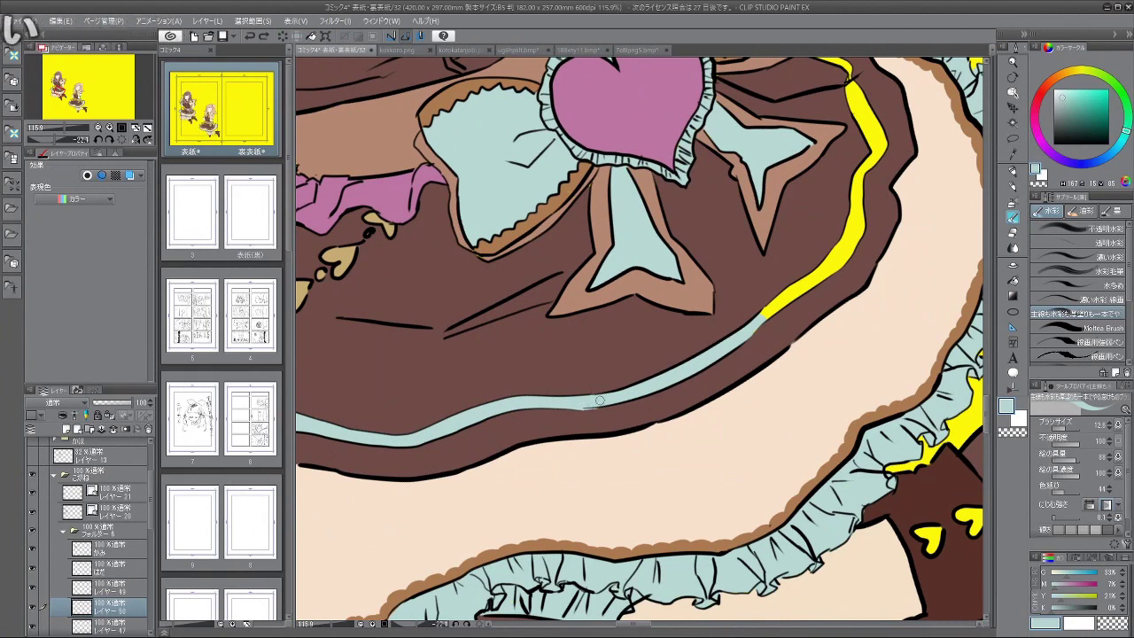
pyautogui.moveTo(792, 307); pyautogui.dragTo(737, 359)
pyautogui.click(1013, 279)
pyautogui.click(805, 264)
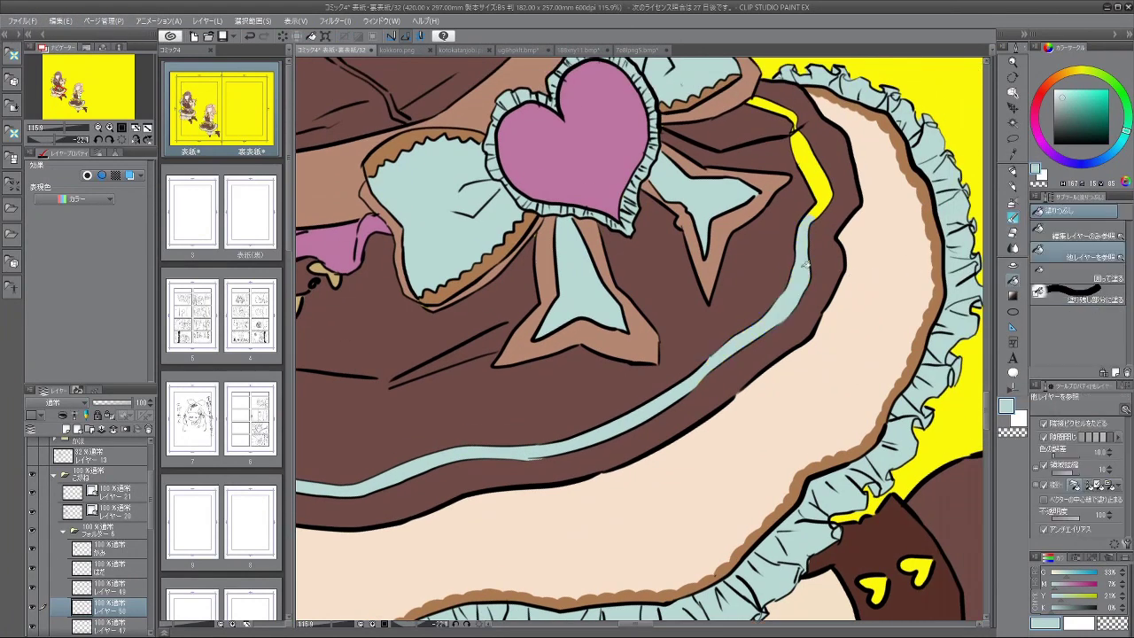
pyautogui.click(822, 190)
# Step: Brush the last short stripe segment beneath the bow loop light blue and close the remaining gap at the fold
pyautogui.scroll(3, 798, 225)
pyautogui.click(1013, 217)
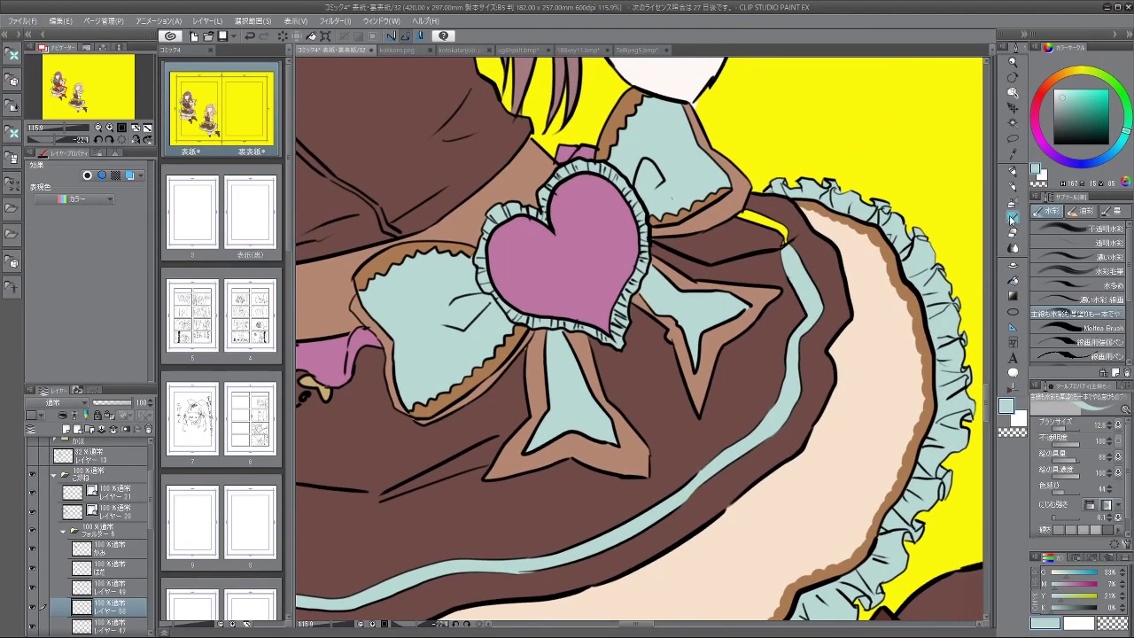
pyautogui.moveTo(795, 270); pyautogui.dragTo(751, 350)
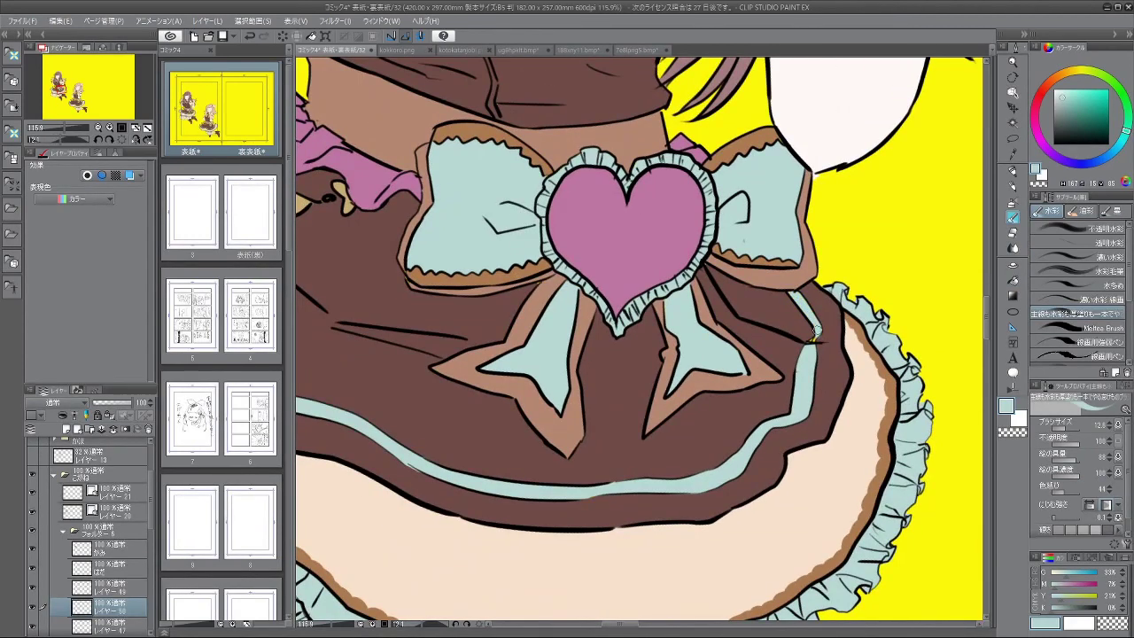
pyautogui.moveTo(814, 342); pyautogui.dragTo(816, 336)
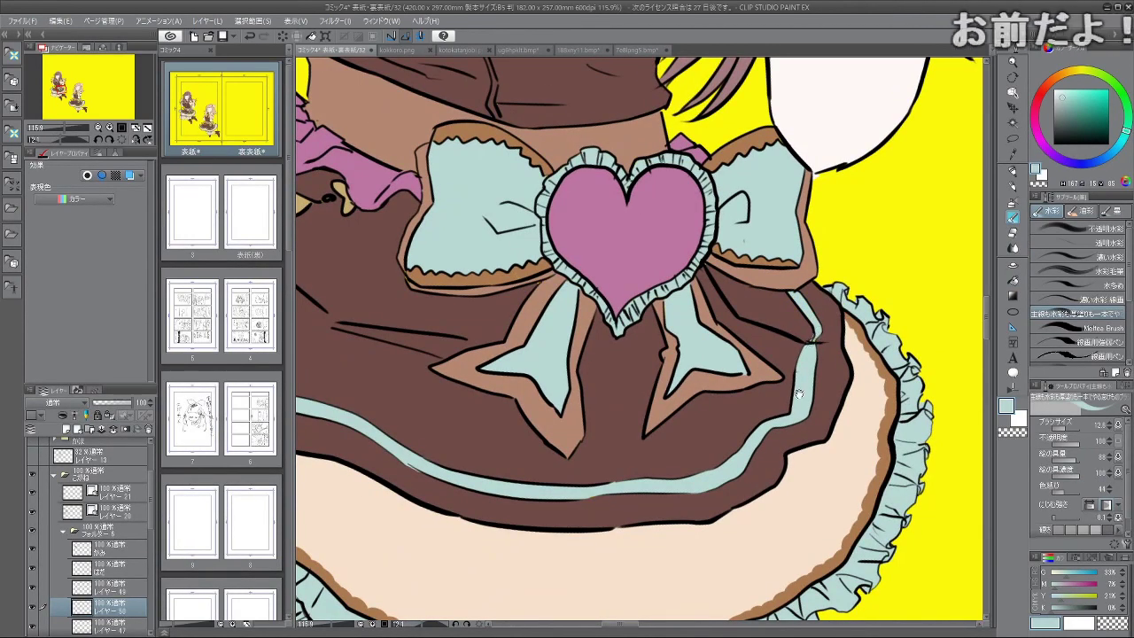
pyautogui.moveTo(780, 443)
pyautogui.mouseDown()
pyautogui.moveTo(721, 452)
pyautogui.moveTo(710, 383)
pyautogui.mouseUp()
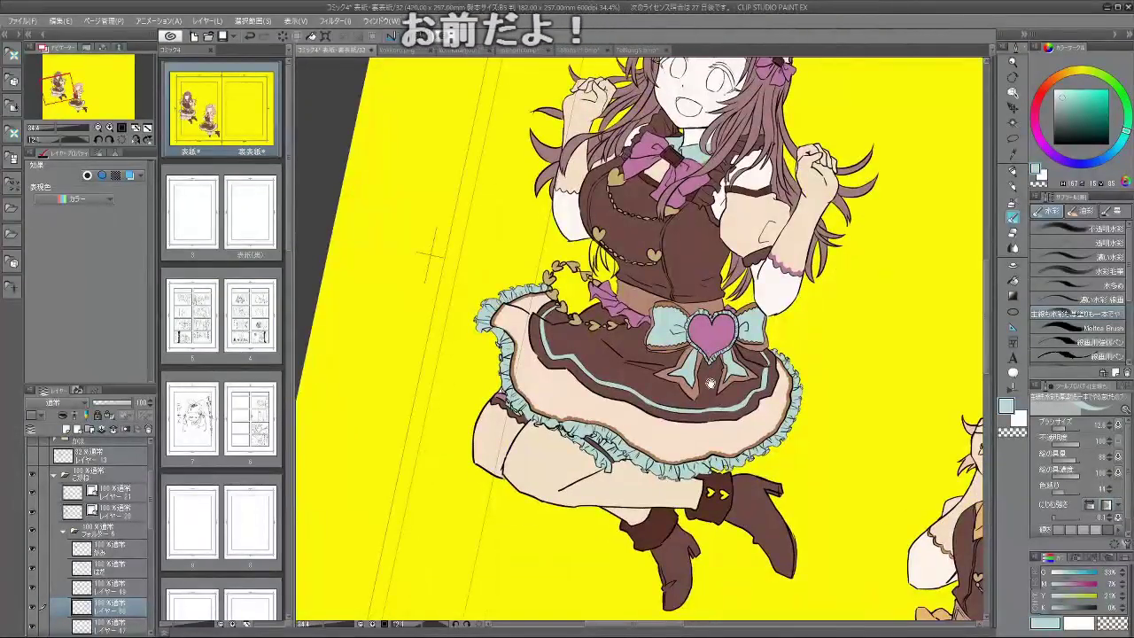
# Step: Sample the gold from the heart chain, toggle visibility to find and select its layer, and fill the two boot-cuff hearts with that gold
pyautogui.scroll(3, 734, 401)
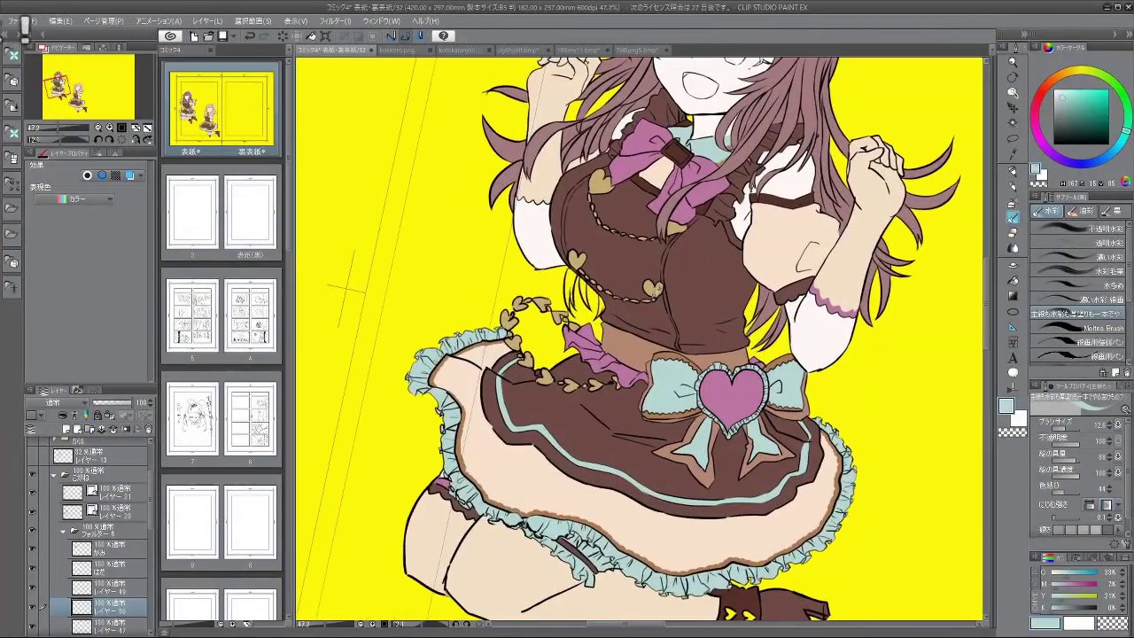
pyautogui.scroll(-3, 135, 512)
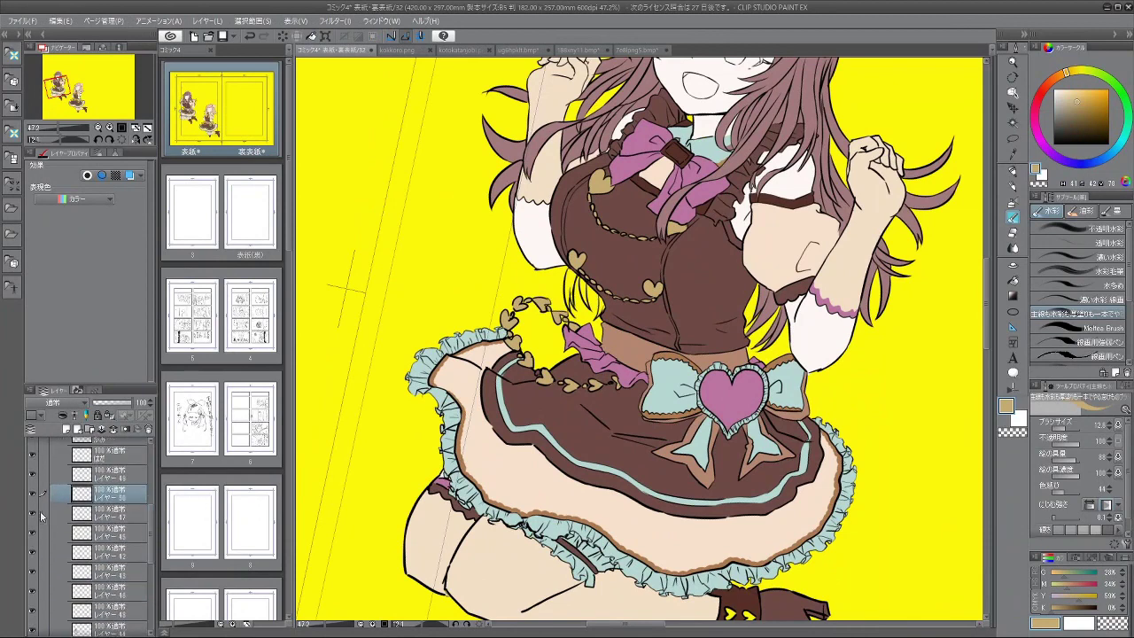
pyautogui.click(34, 516)
pyautogui.click(34, 516)
pyautogui.click(32, 534)
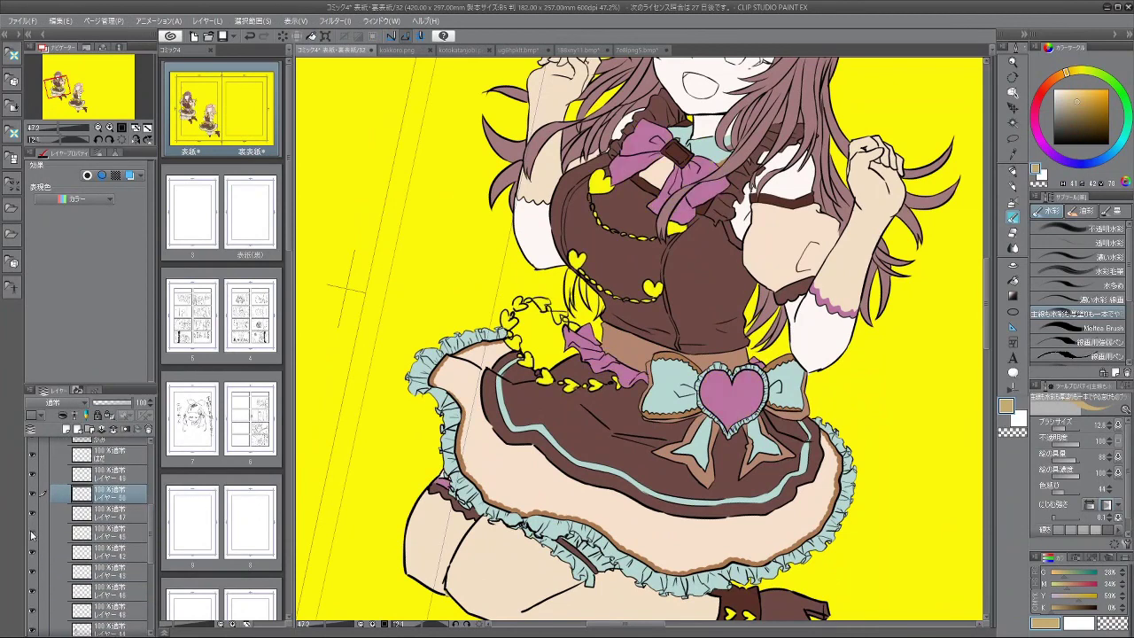
pyautogui.click(32, 534)
pyautogui.click(32, 534)
pyautogui.click(32, 533)
pyautogui.click(121, 530)
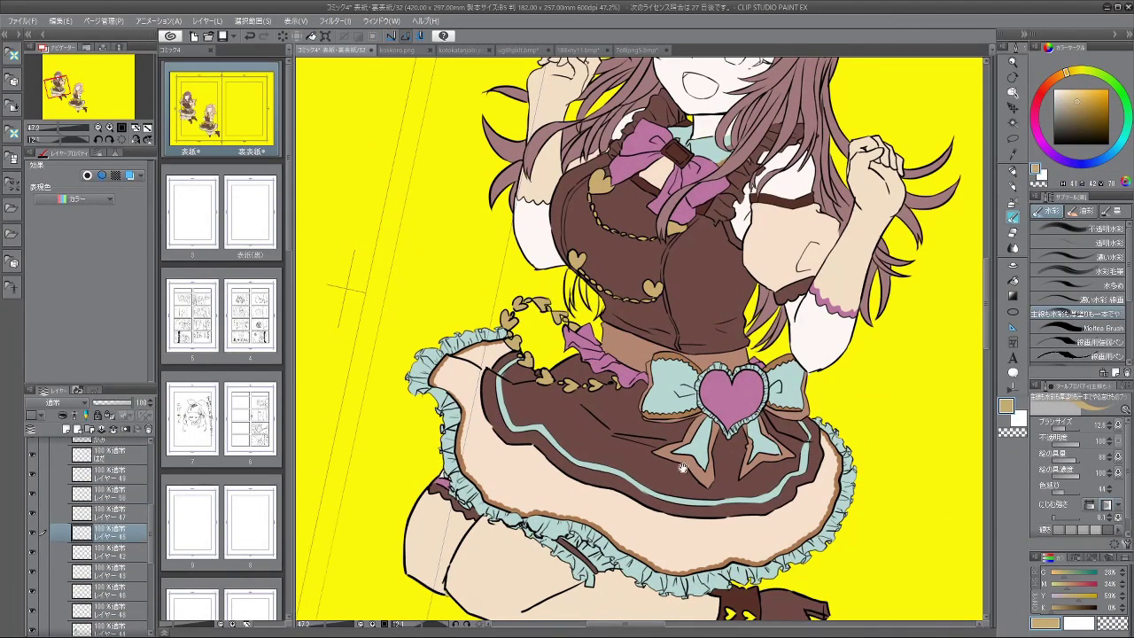
pyautogui.scroll(2, 683, 468)
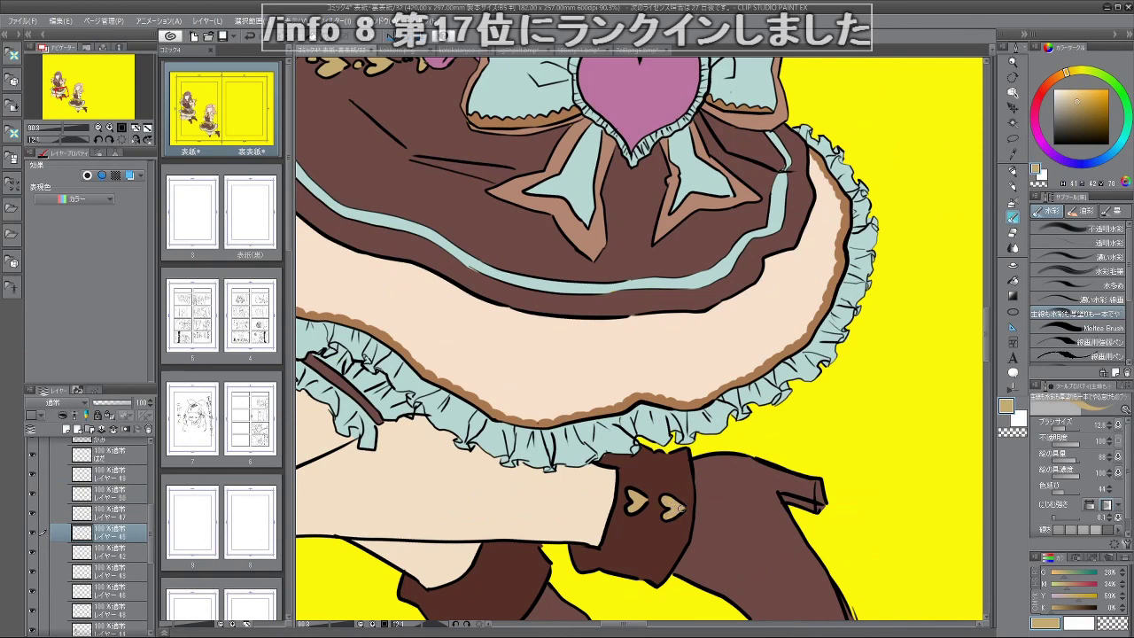
pyautogui.moveTo(799, 435); pyautogui.dragTo(773, 448)
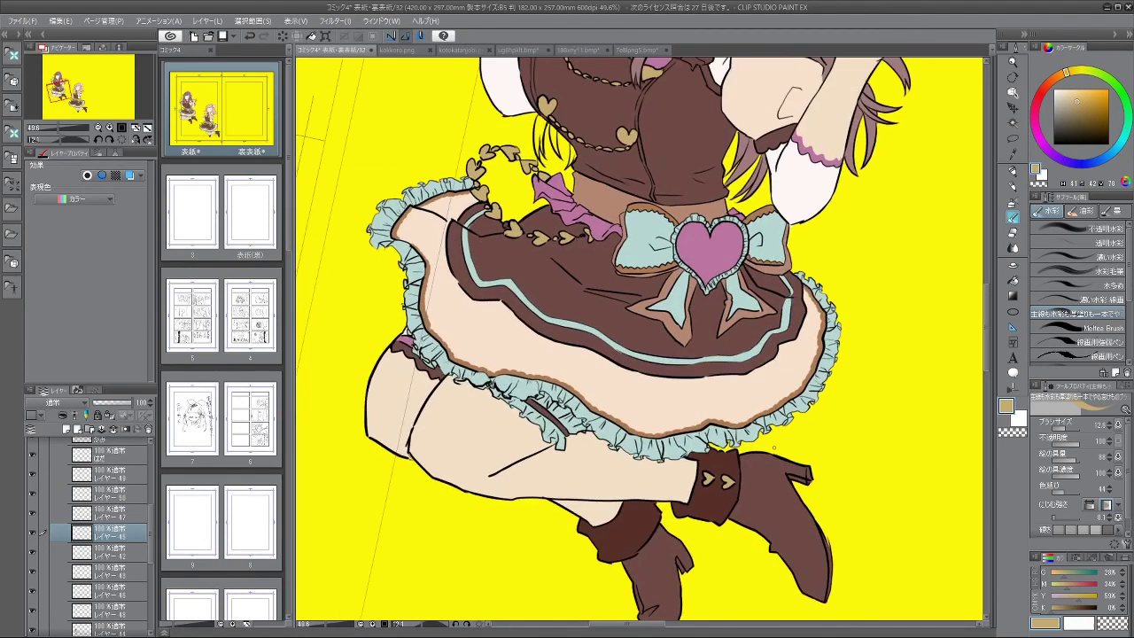
# Step: Look over the long-haired character from boots to headband and compare her colouring with the second figure
pyautogui.moveTo(725, 324); pyautogui.dragTo(704, 449)
pyautogui.moveTo(760, 241); pyautogui.dragTo(742, 359)
pyautogui.moveTo(760, 280); pyautogui.dragTo(730, 351)
pyautogui.scroll(-2, 768, 420)
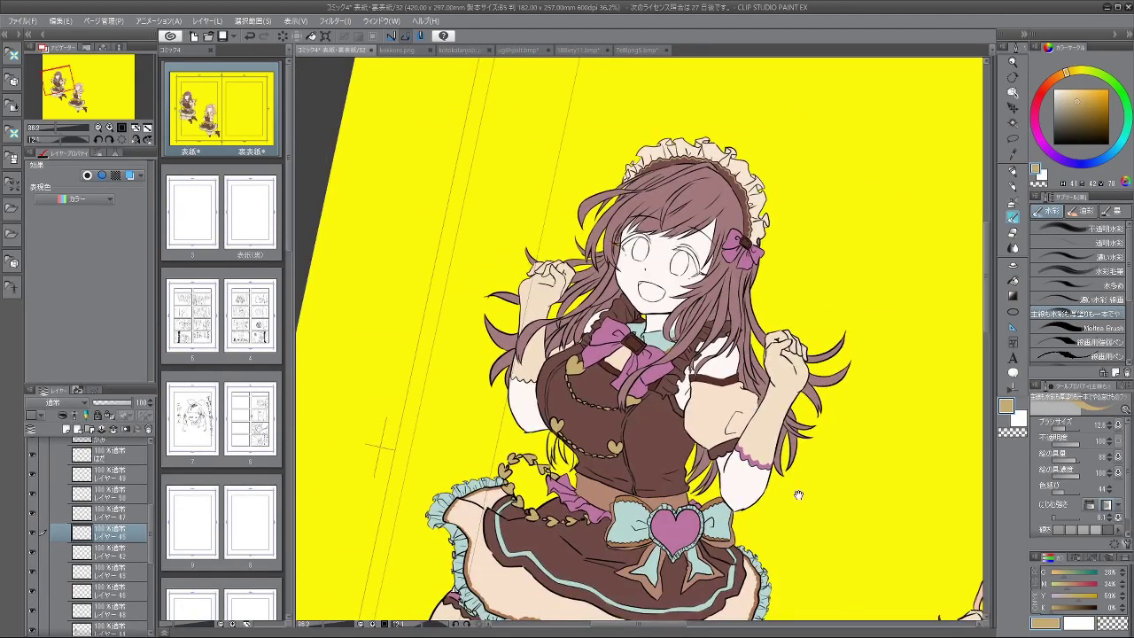
pyautogui.scroll(-3, 799, 495)
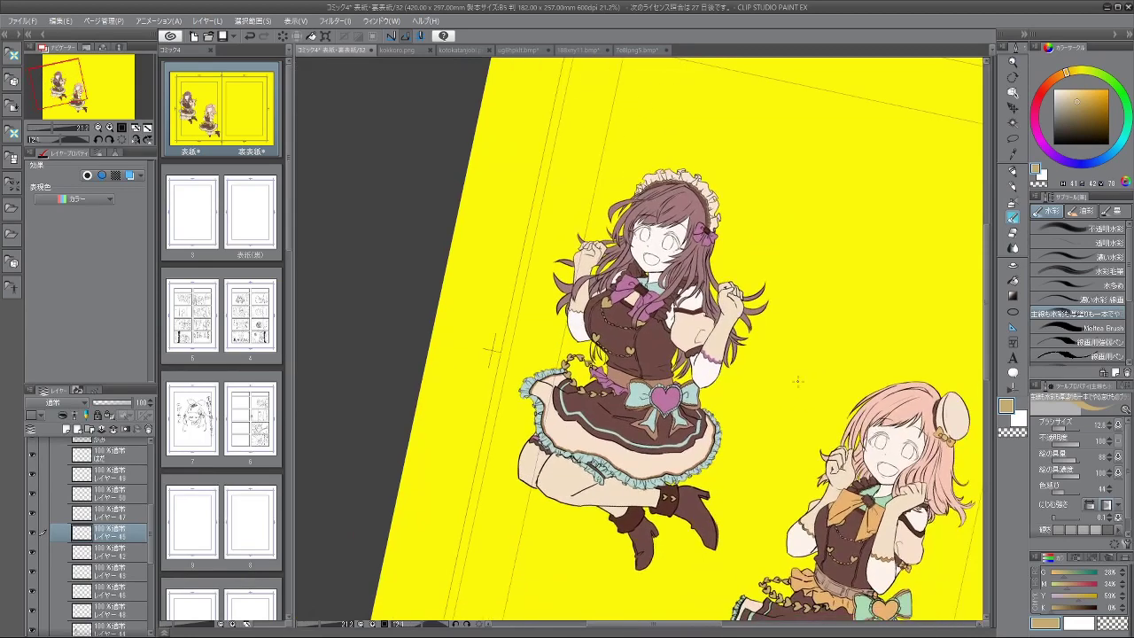
pyautogui.scroll(-3, 804, 346)
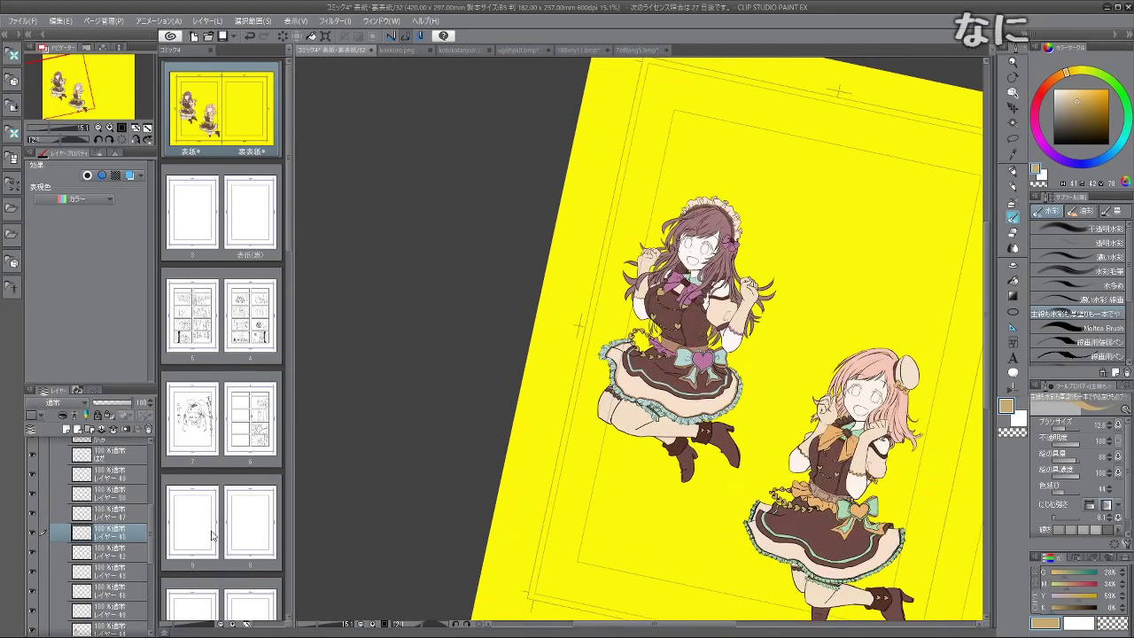
# Step: Collapse the long-haired character's layer folder こがね and keep it selected
pyautogui.scroll(3, 80, 532)
pyautogui.click(73, 506)
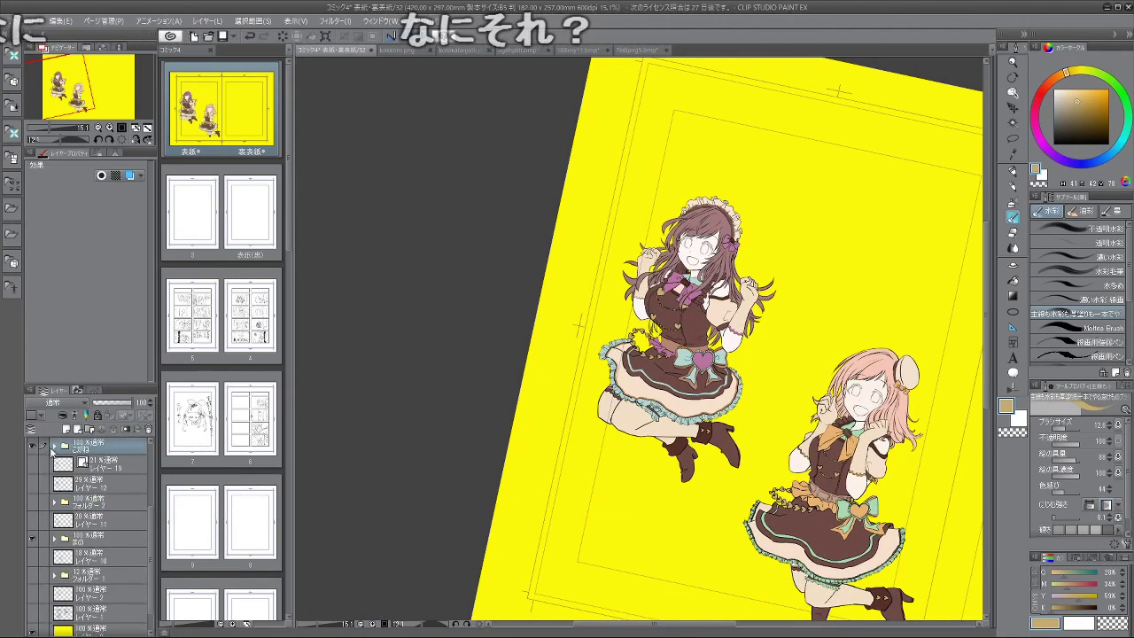
pyautogui.click(54, 448)
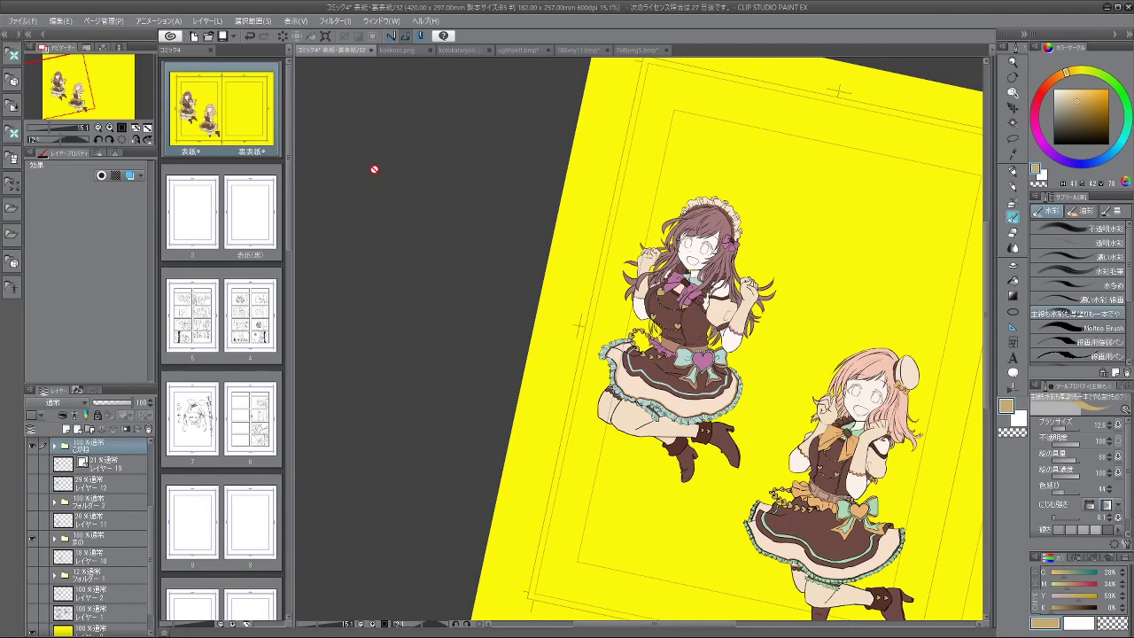
# Step: Examine the long-haired character's hair, arms and bodice for areas still lacking base colour
pyautogui.scroll(-2, 668, 240)
pyautogui.scroll(5, 846, 302)
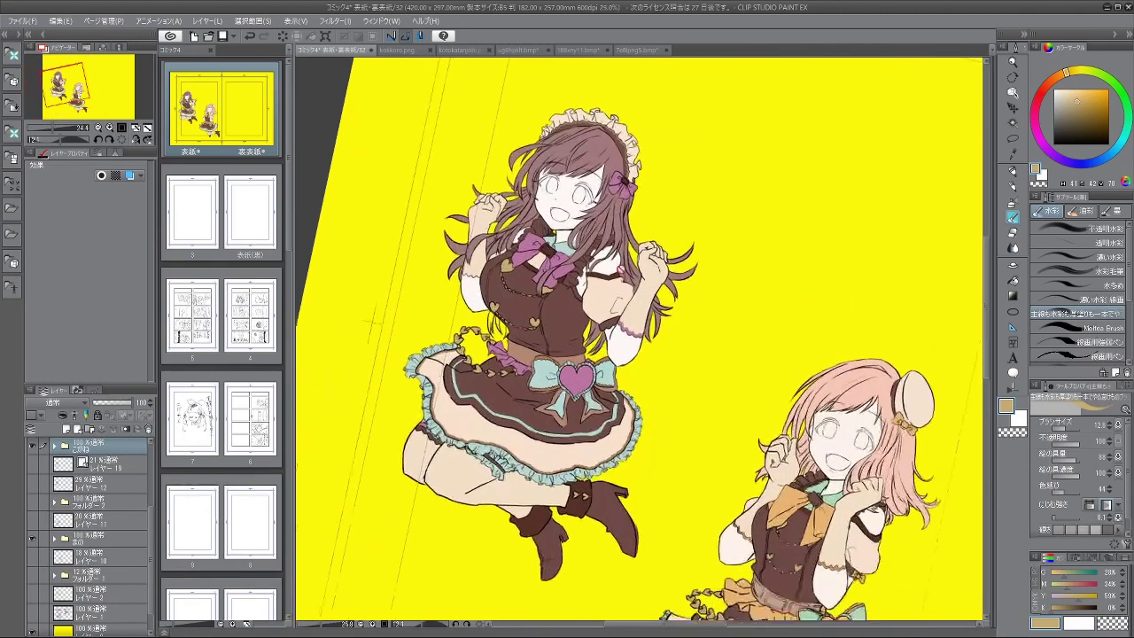
pyautogui.scroll(-2, 567, 221)
pyautogui.scroll(3, 501, 207)
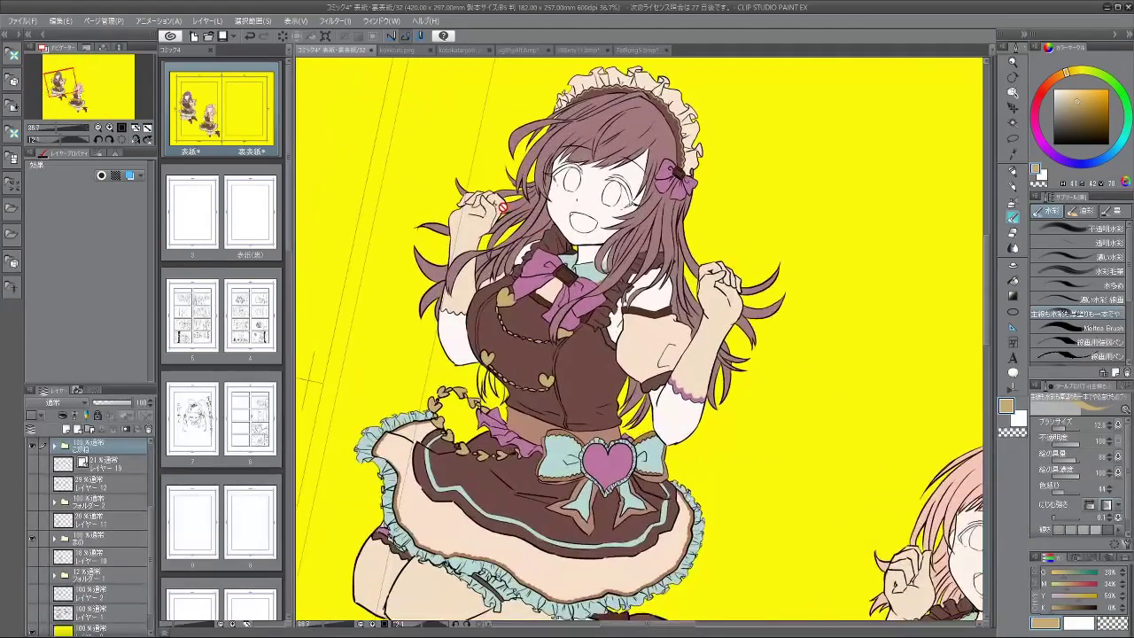
pyautogui.scroll(1, 501, 206)
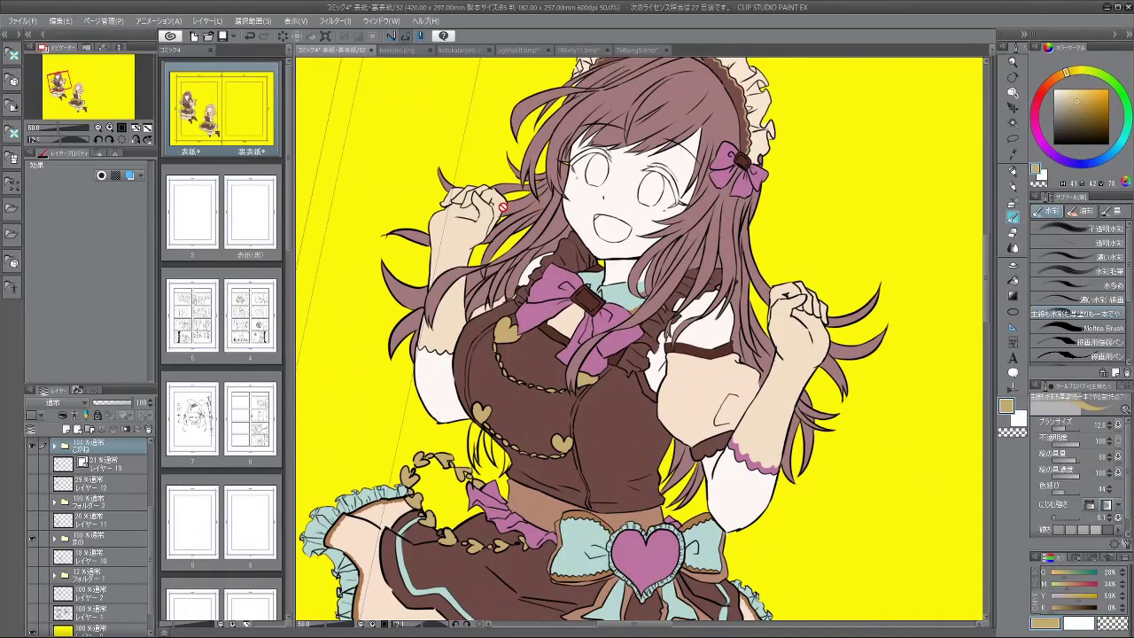
# Step: Toggle the visibility of フォルダー 2 and leave the kneeling dark-red-haired character shown among the other figures
pyautogui.scroll(-5, 502, 207)
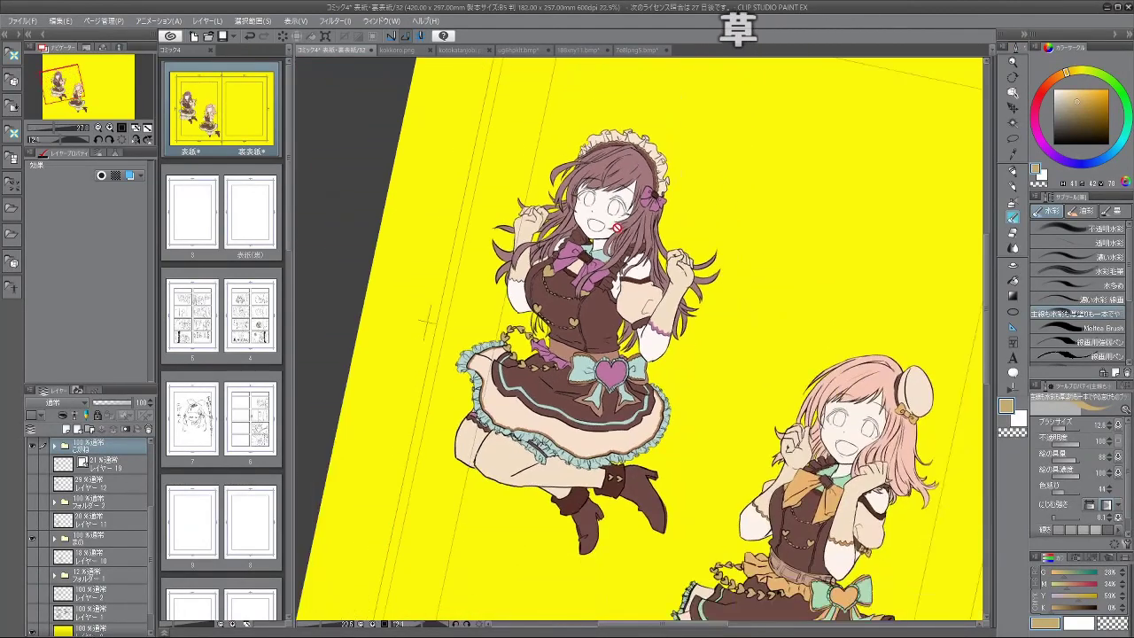
pyautogui.scroll(-2, 617, 228)
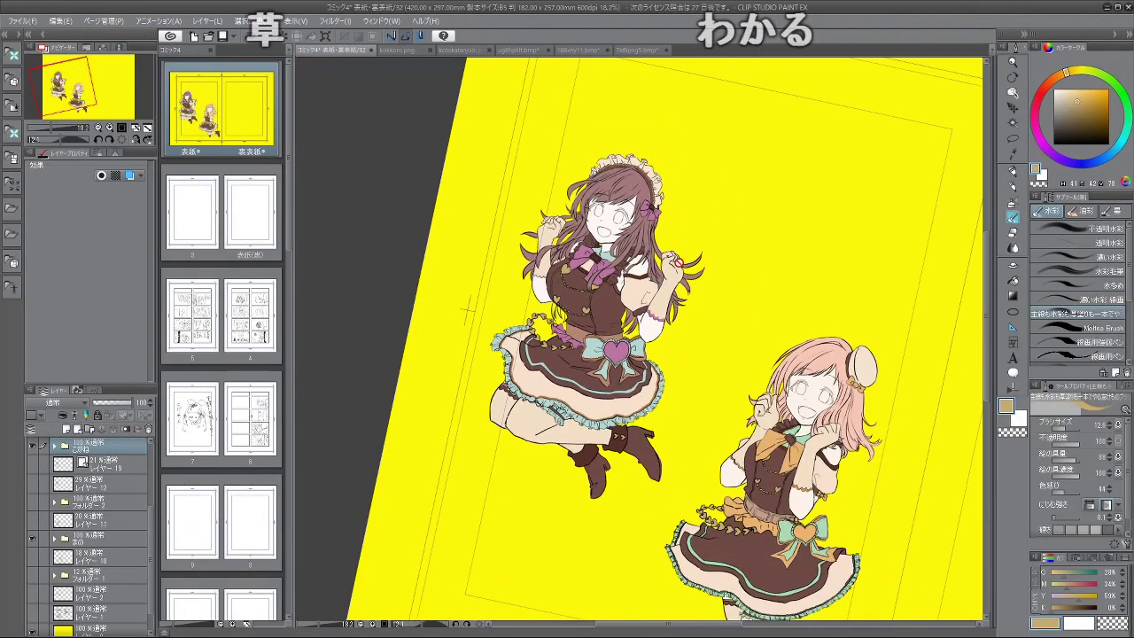
pyautogui.scroll(-2, 685, 259)
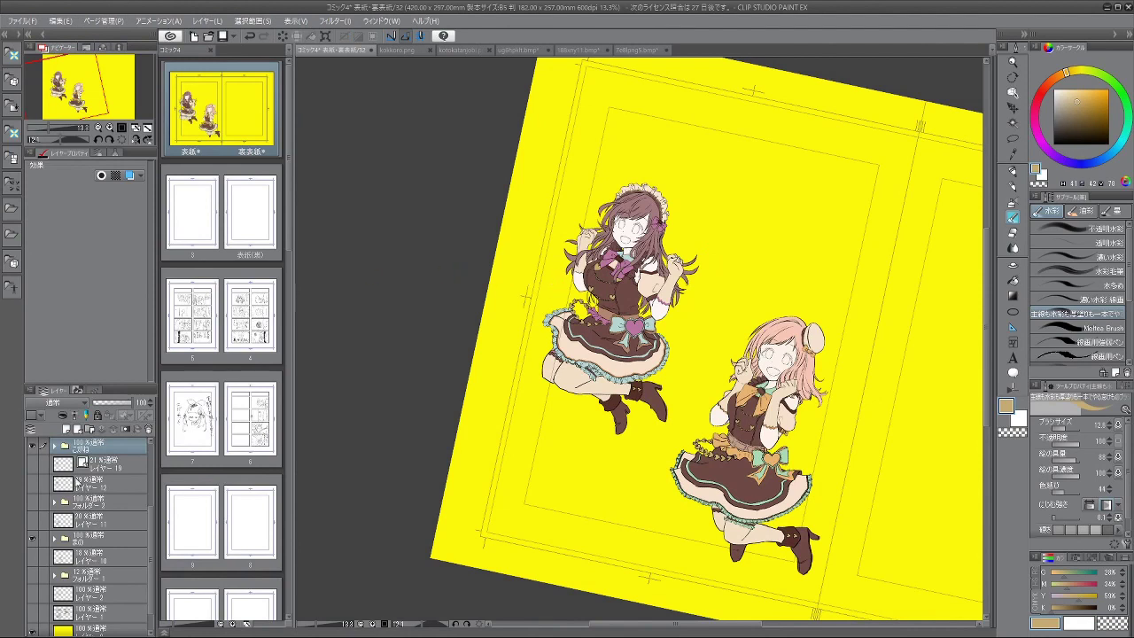
pyautogui.click(32, 505)
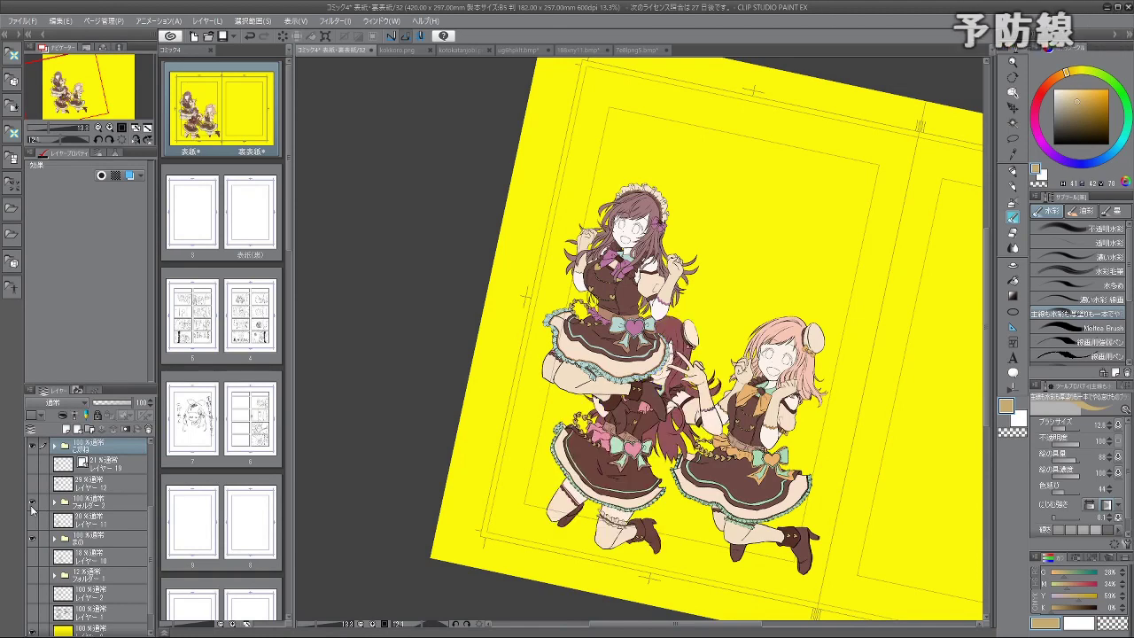
pyautogui.click(32, 505)
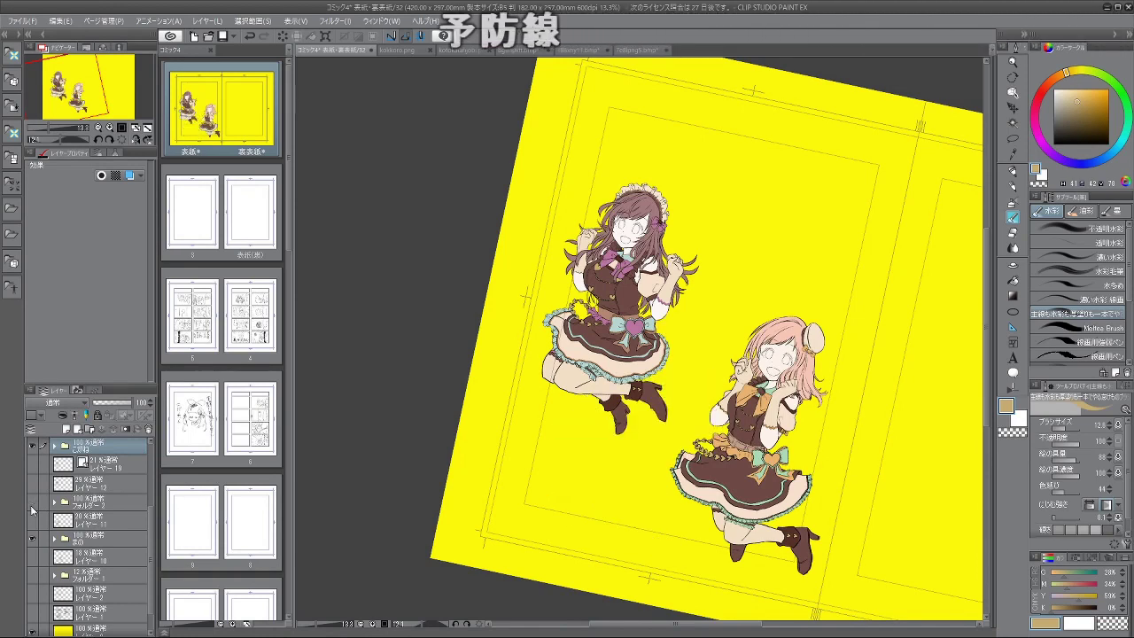
pyautogui.click(32, 505)
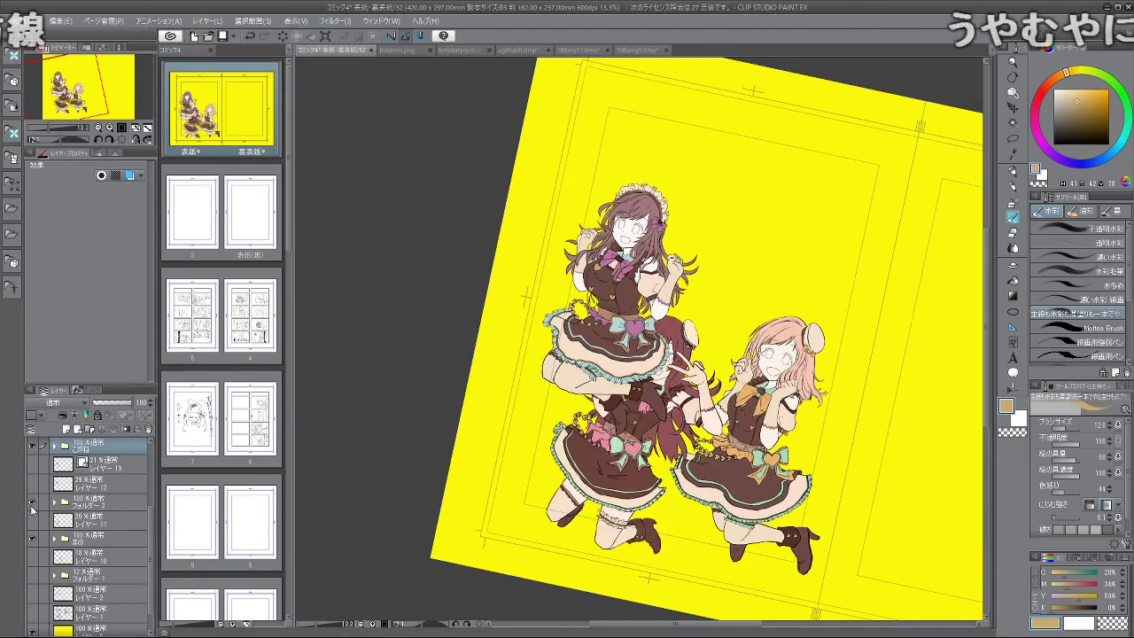
pyautogui.click(32, 510)
pyautogui.click(32, 509)
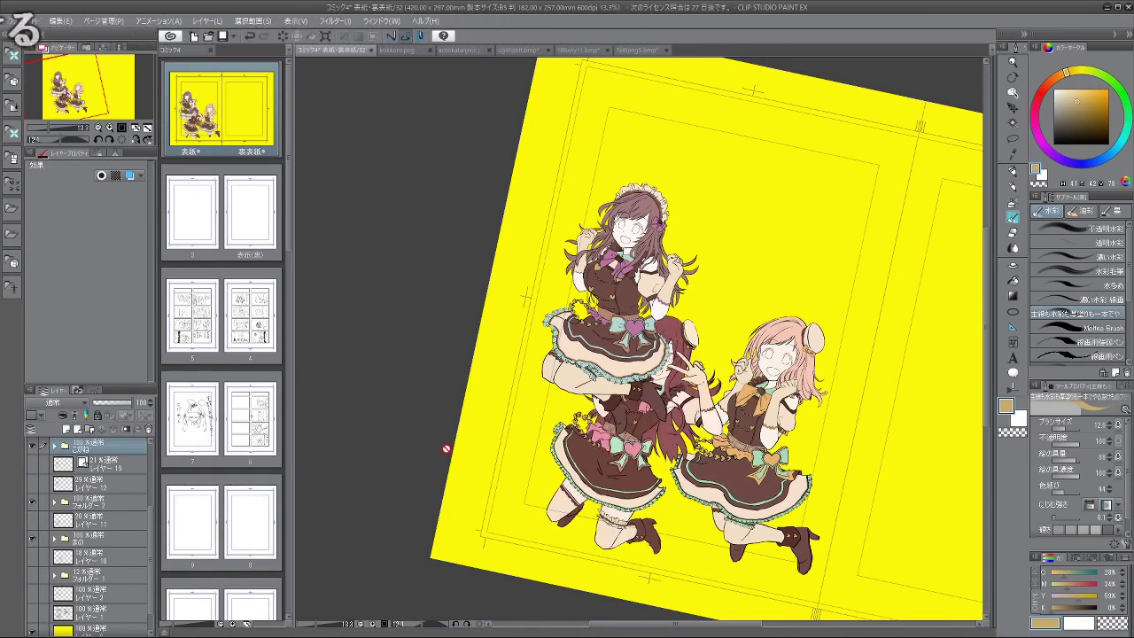
# Step: Show the line-art folder of the uncoloured character with raised arms, located above the こがね folder
pyautogui.scroll(4, 83, 490)
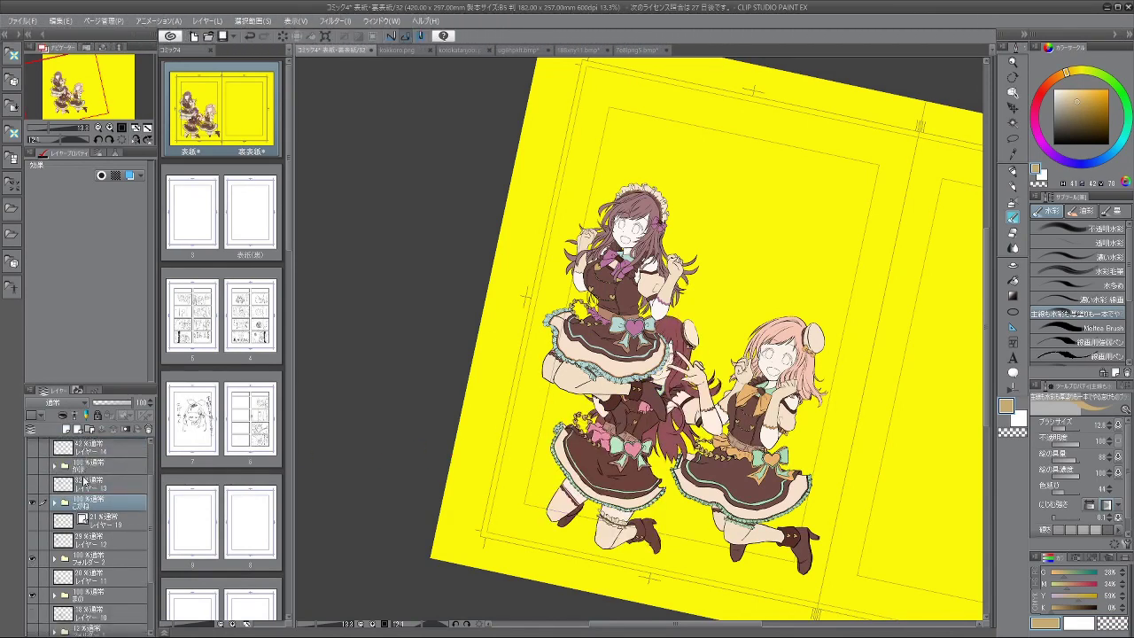
pyautogui.scroll(-2, 82, 490)
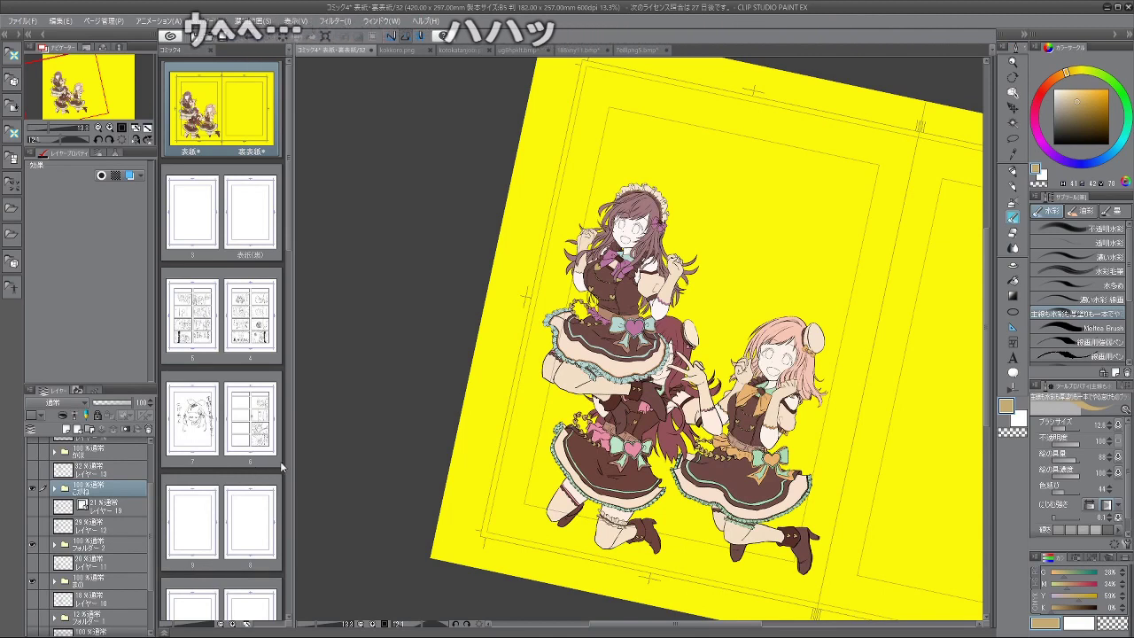
pyautogui.scroll(3, 42, 501)
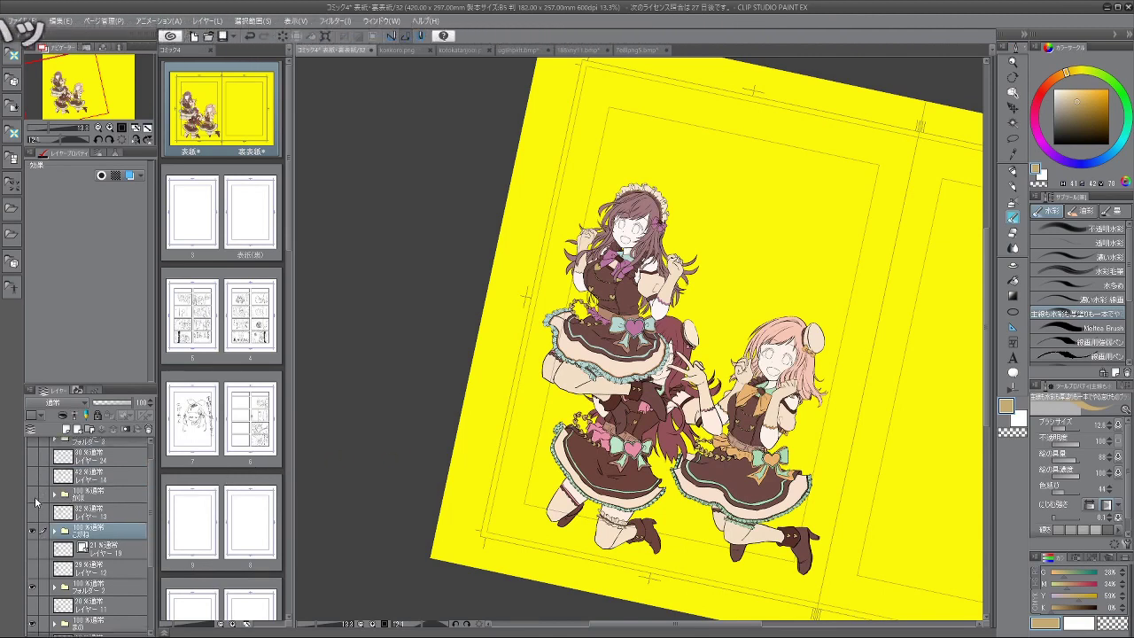
pyautogui.click(34, 498)
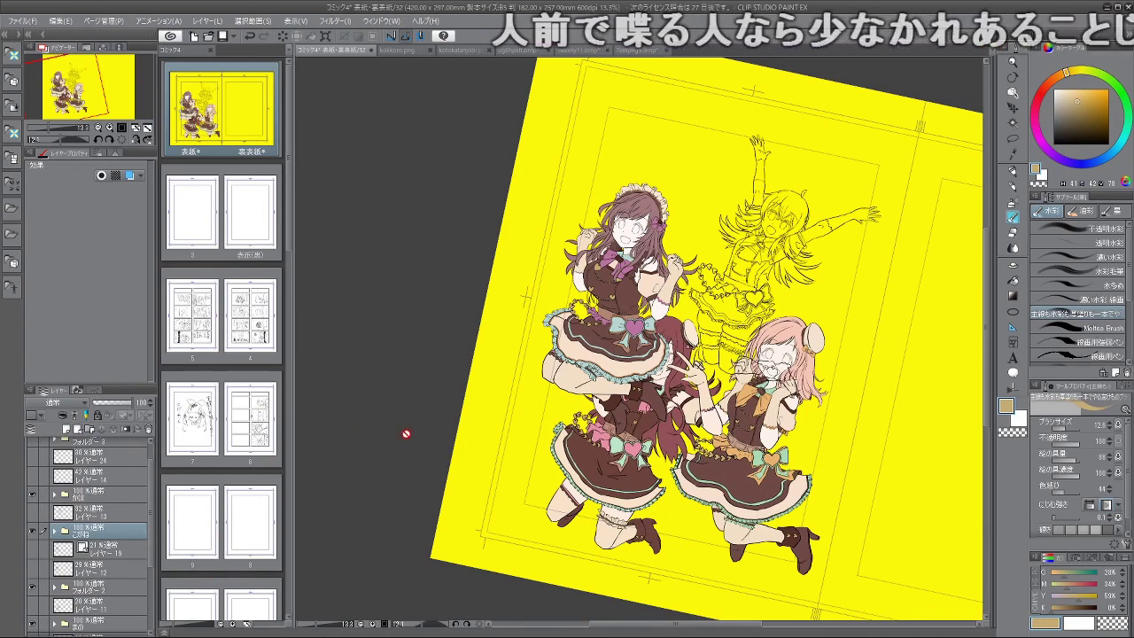
# Step: Examine the group composition of the four characters and how their figures overlap on the cover
pyautogui.scroll(2, 560, 324)
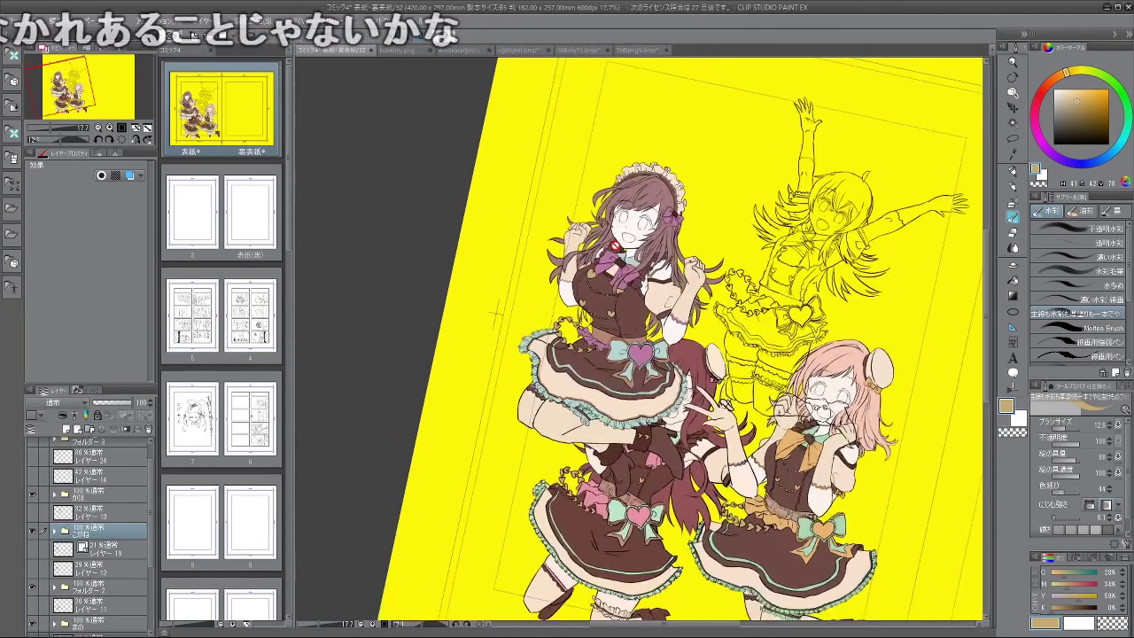
pyautogui.scroll(-2, 615, 245)
pyautogui.scroll(3, 615, 246)
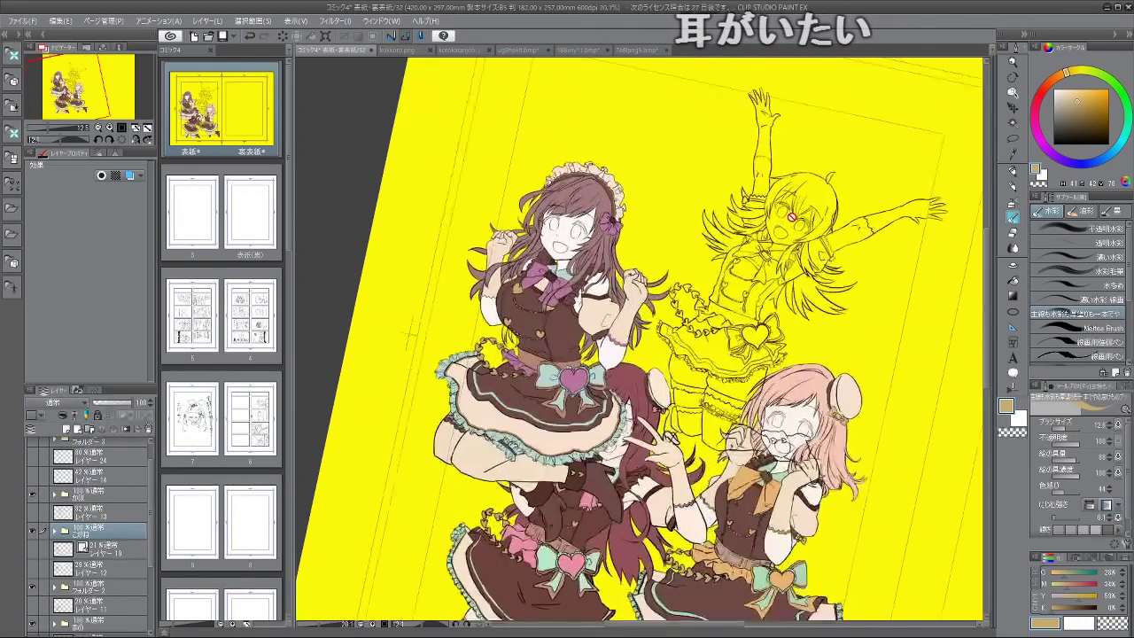
pyautogui.scroll(-2, 615, 245)
pyautogui.scroll(1, 791, 216)
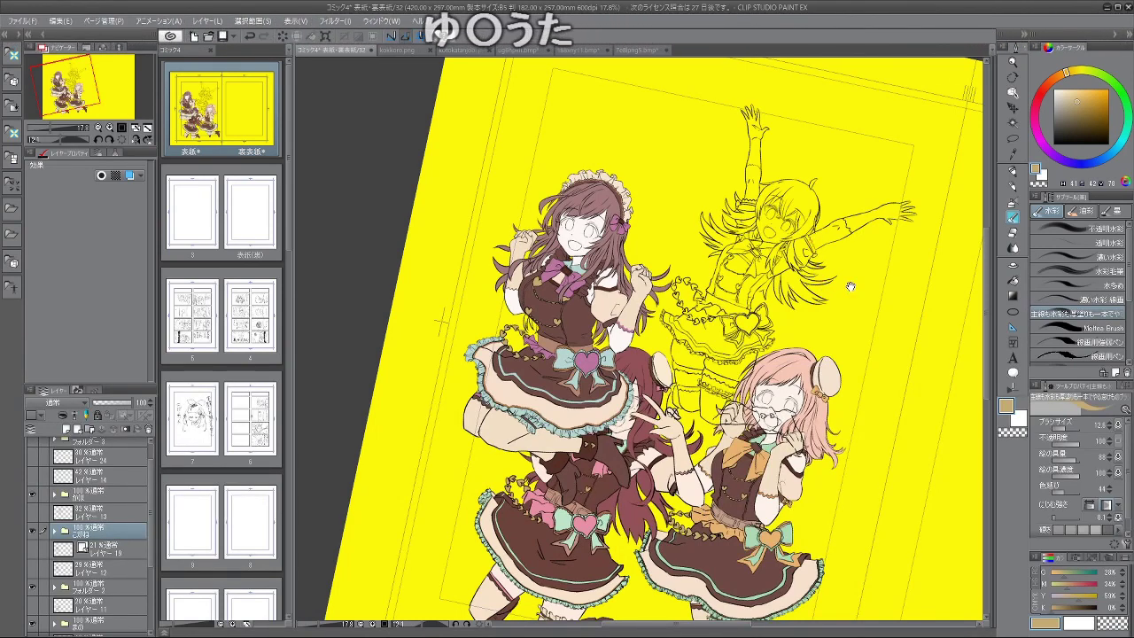
pyautogui.scroll(-2, 792, 212)
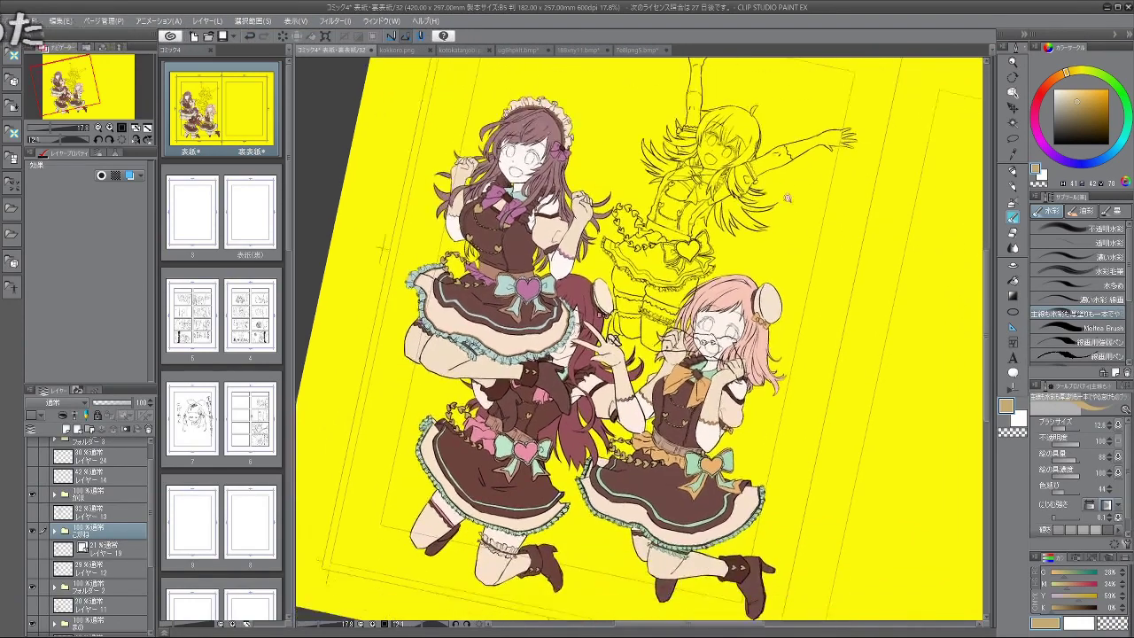
pyautogui.moveTo(798, 269); pyautogui.dragTo(775, 187)
pyautogui.scroll(-1, 754, 160)
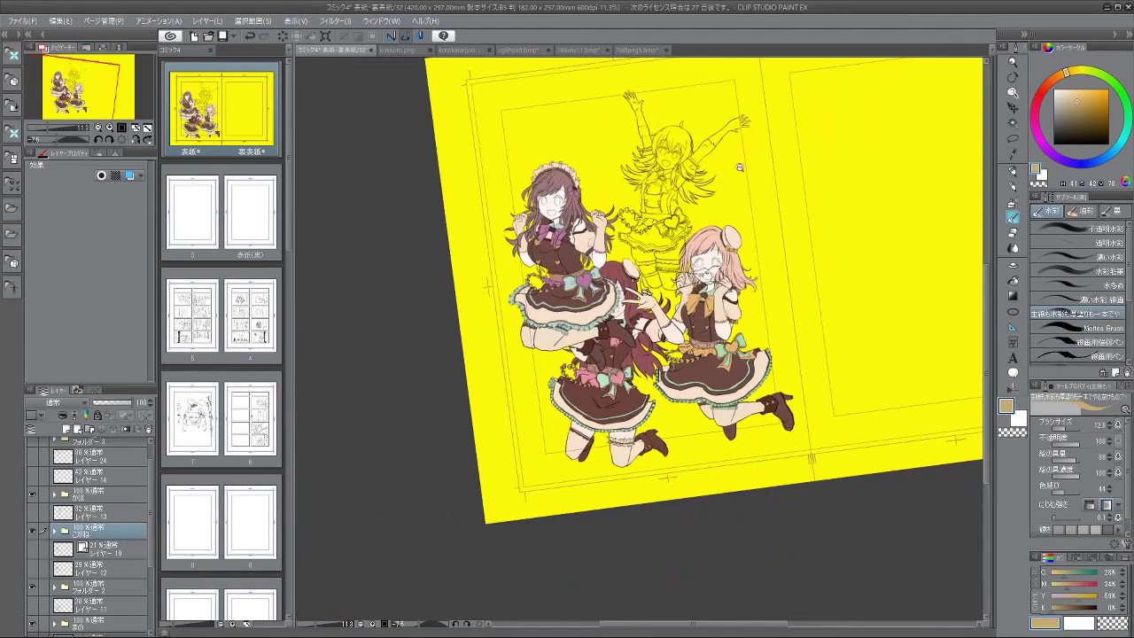
pyautogui.scroll(2, 740, 167)
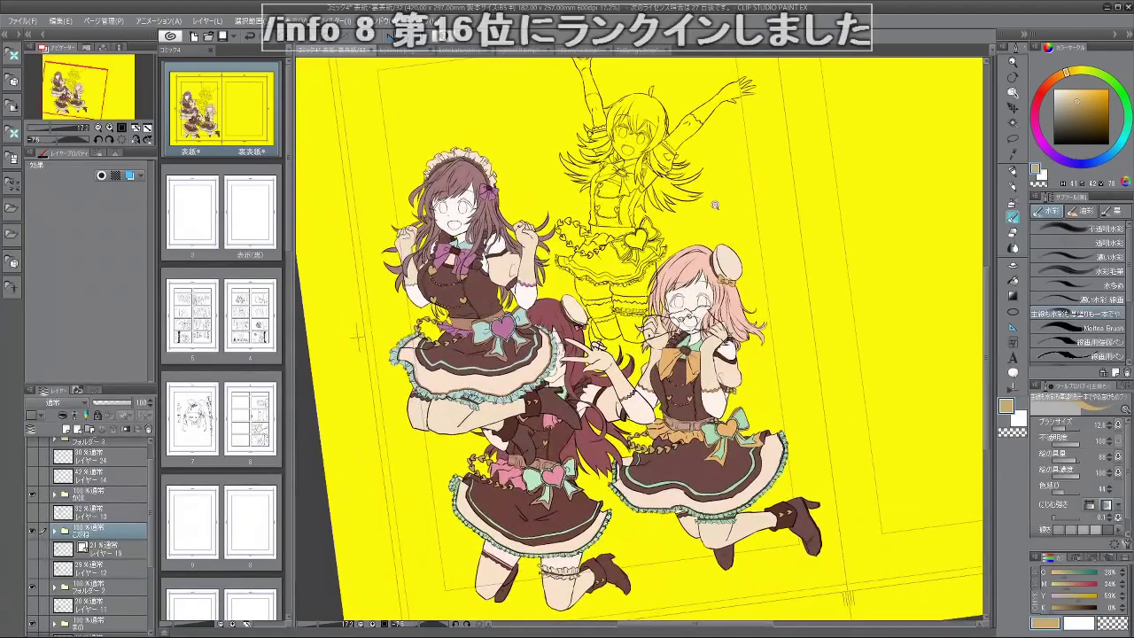
pyautogui.moveTo(700, 273); pyautogui.dragTo(722, 267)
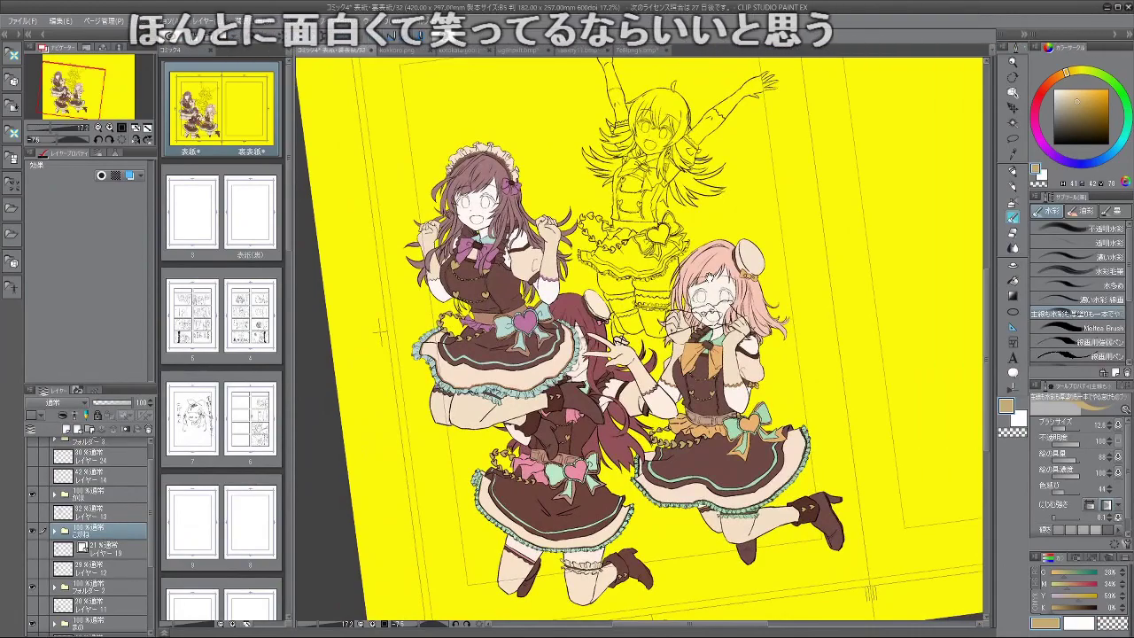
# Step: Expand the こがね folder, select its かみ layer and inspect the long-haired character's collar and bow for colouring gaps
pyautogui.moveTo(505, 235); pyautogui.dragTo(549, 255)
pyautogui.scroll(4, 541, 235)
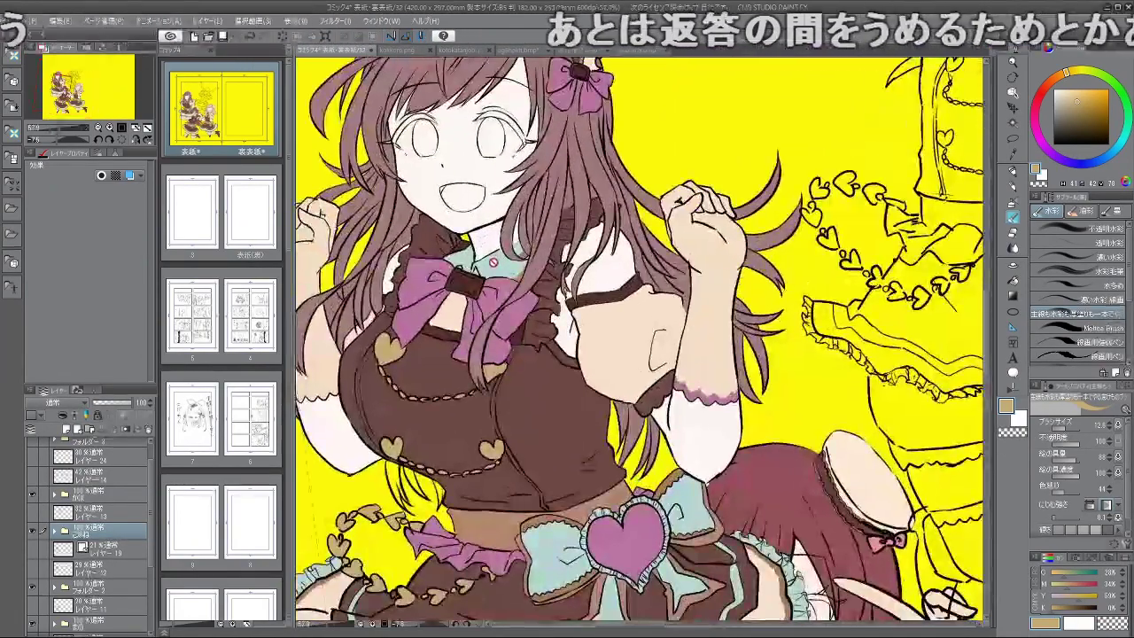
pyautogui.click(55, 531)
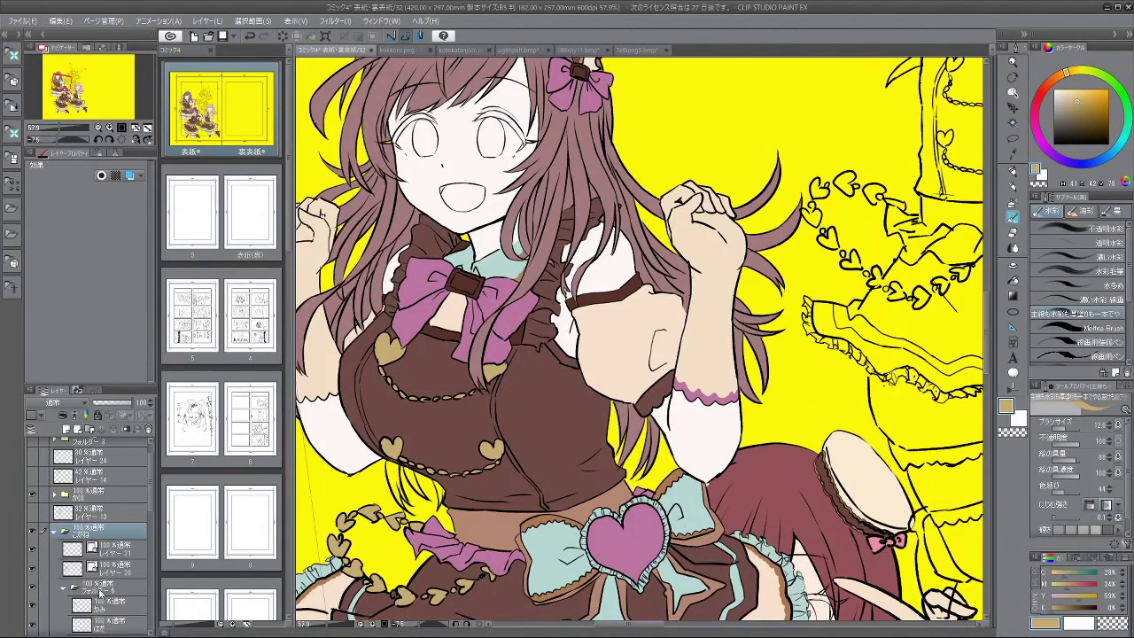
pyautogui.click(115, 605)
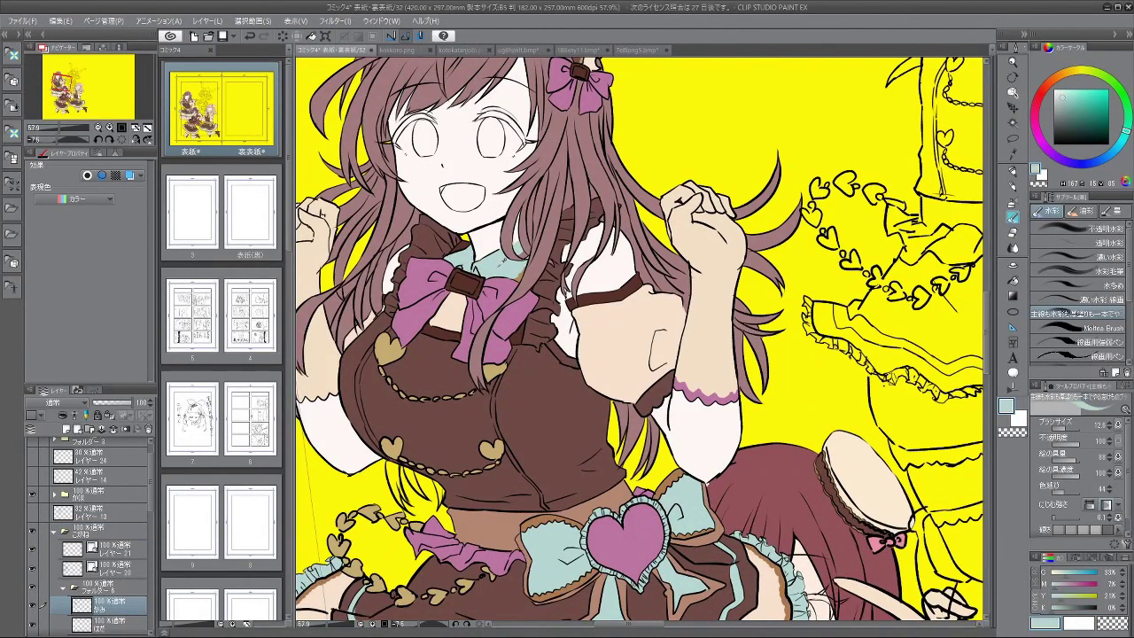
pyautogui.keyDown('alt'); pyautogui.click(509, 294); pyautogui.keyUp('alt')
pyautogui.scroll(8, 512, 257)
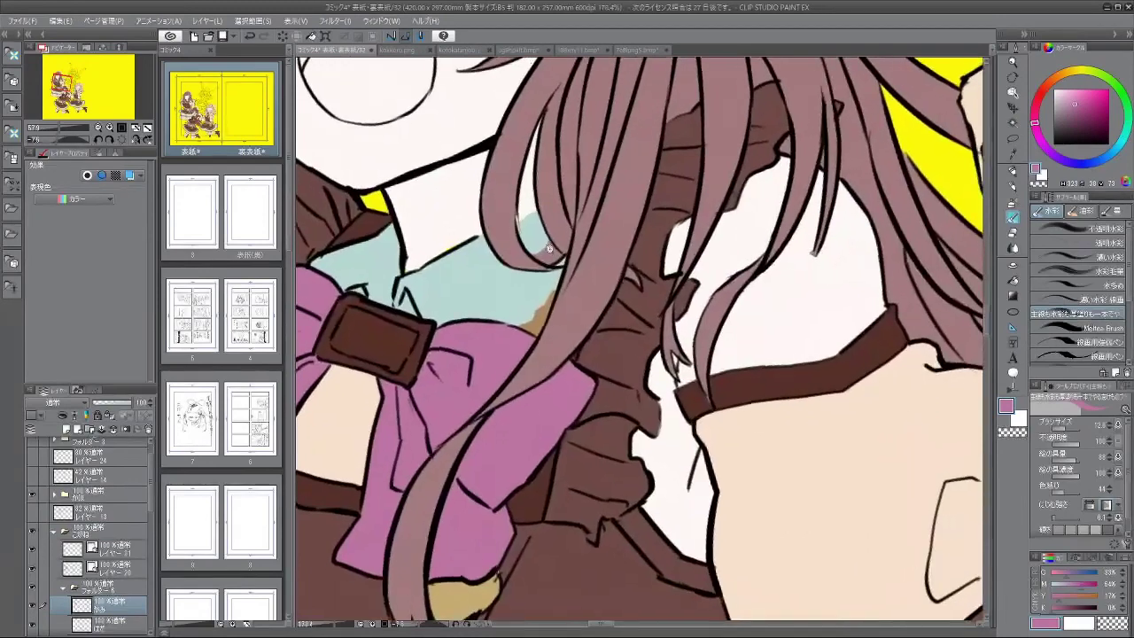
pyautogui.moveTo(467, 266); pyautogui.dragTo(537, 286)
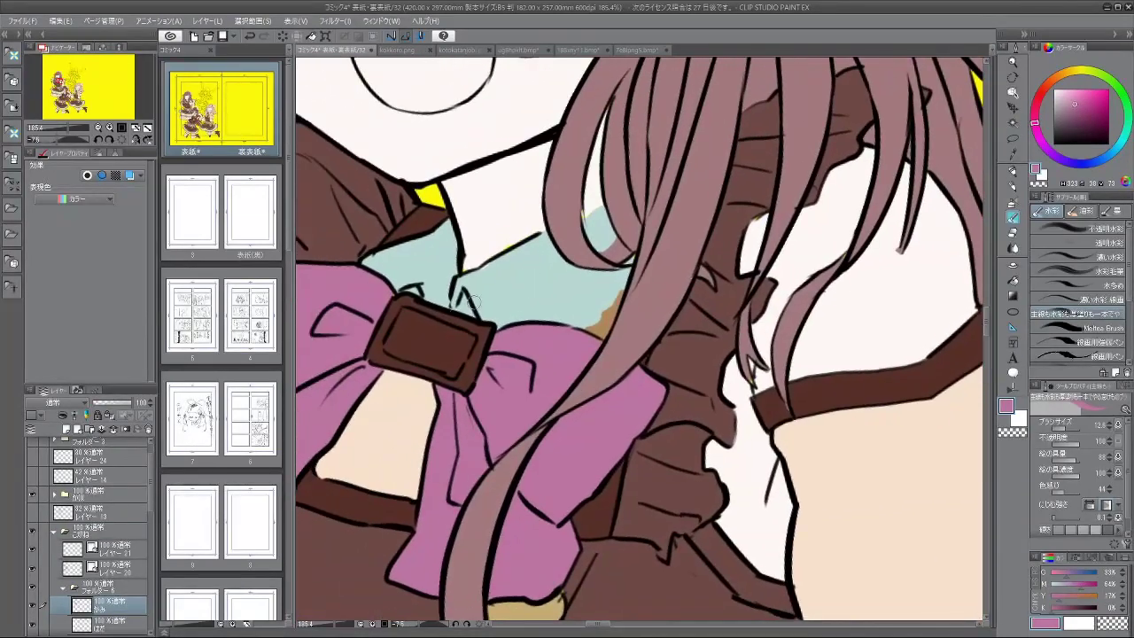
pyautogui.scroll(-8, 653, 251)
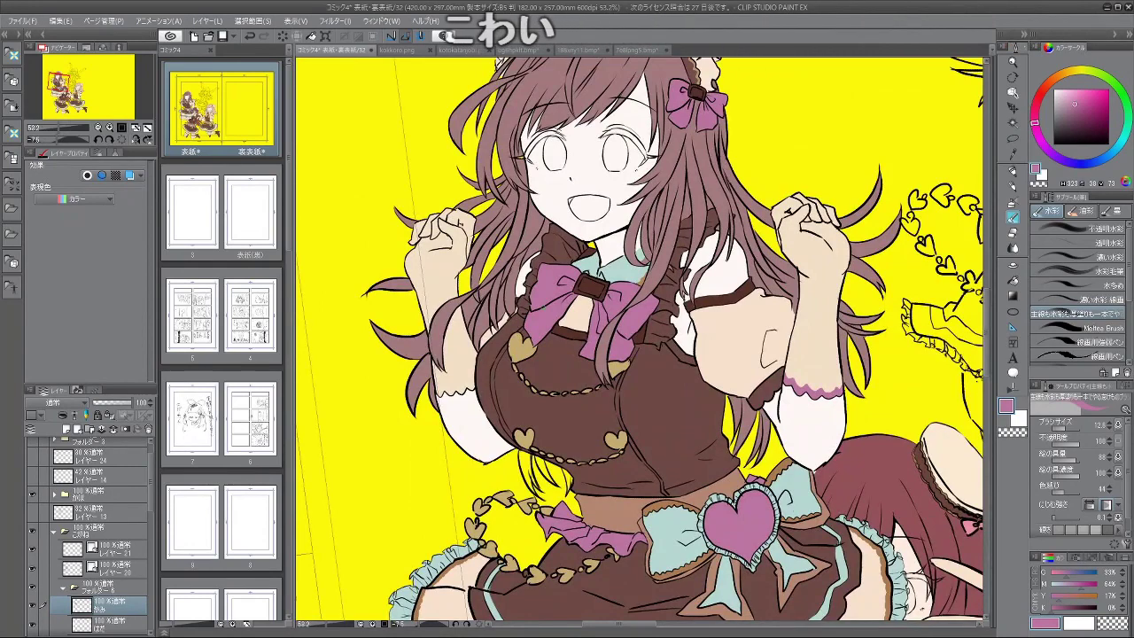
# Step: Sample the collar's light blue and paint over the yellow gaps along its neckline edge
pyautogui.scroll(6, 626, 229)
pyautogui.scroll(2, 626, 229)
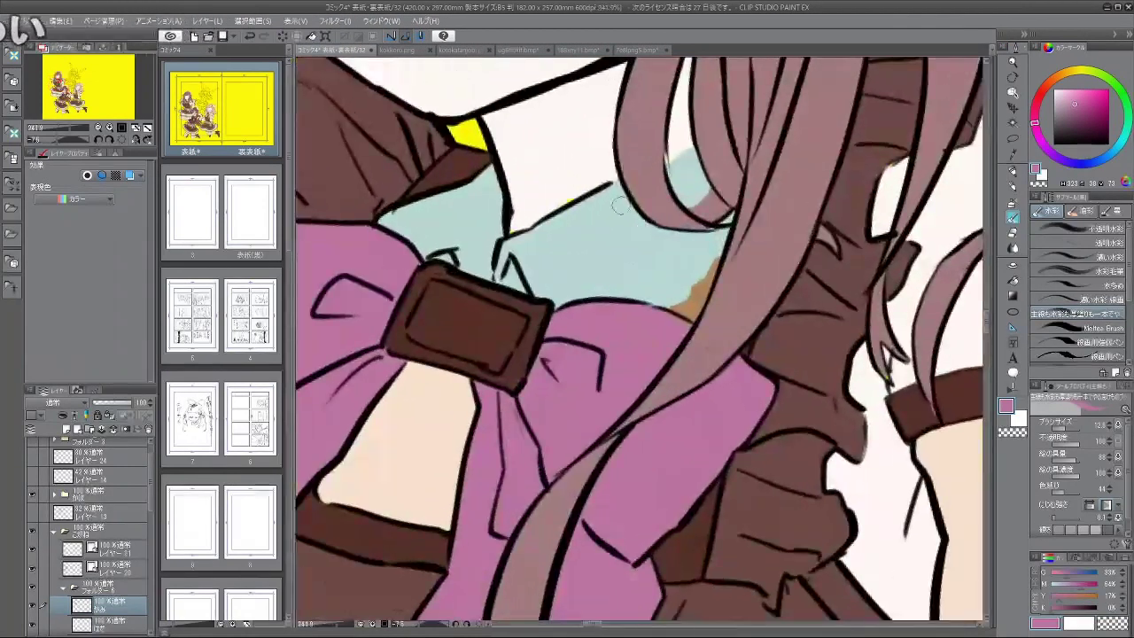
pyautogui.hotkey('ctrl', 'z')
pyautogui.keyDown('alt'); pyautogui.click(553, 230); pyautogui.keyUp('alt')
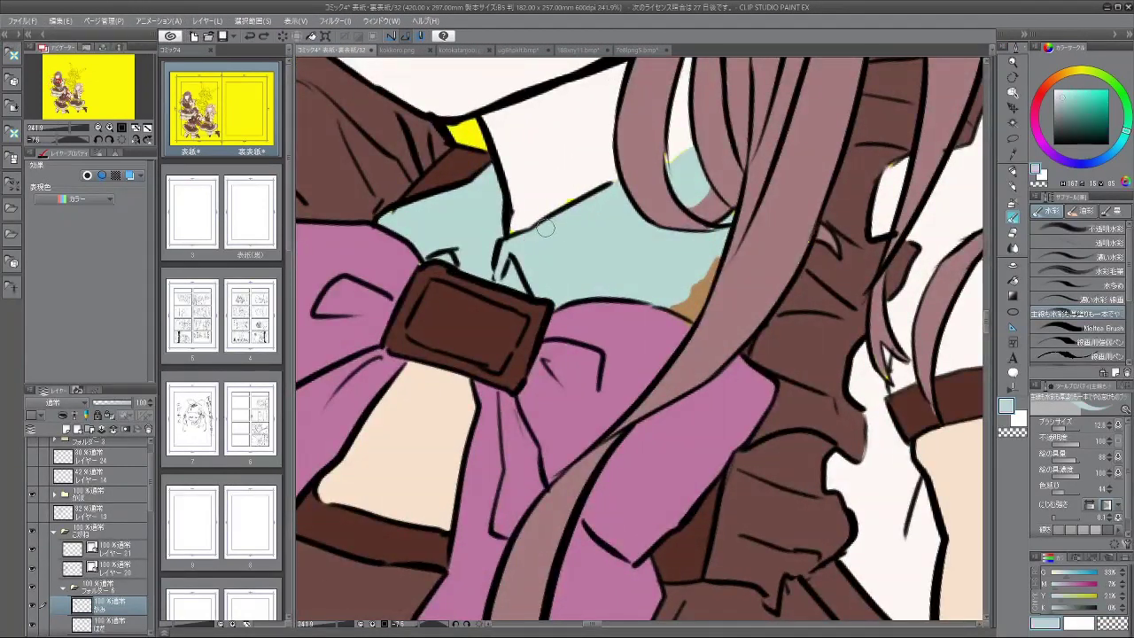
pyautogui.scroll(-3, 132, 531)
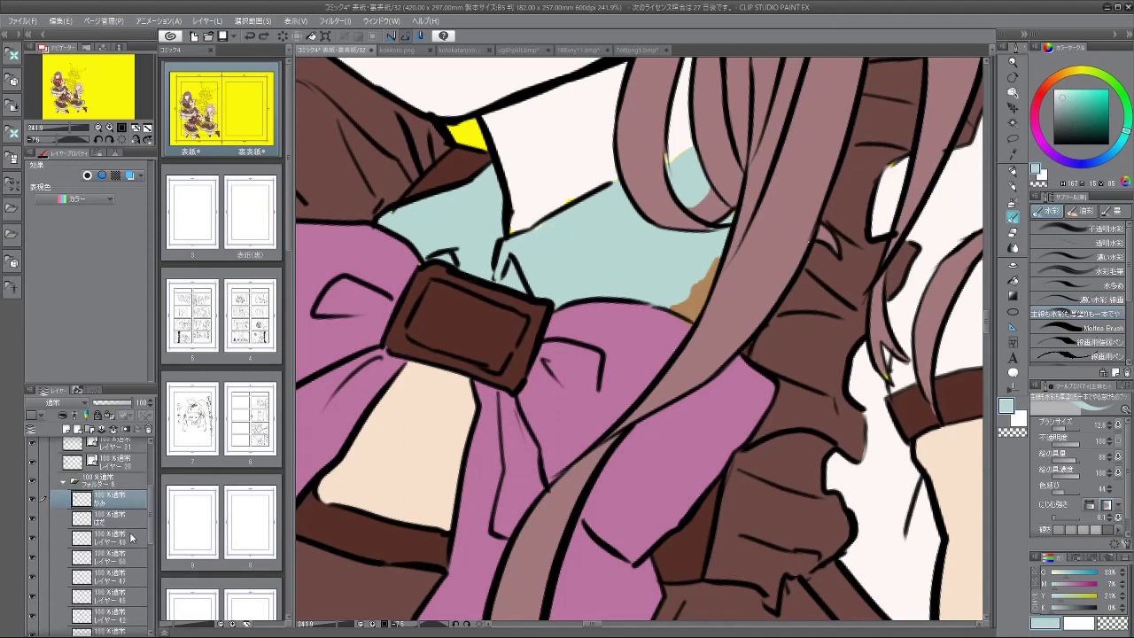
# Step: On the はだ layer, sample the pale skin colour and cover the remaining yellow gaps at the neckline and beside the hair strand
pyautogui.keyDown('alt'); pyautogui.click(670, 145); pyautogui.keyUp('alt')
pyautogui.moveTo(678, 142); pyautogui.dragTo(670, 164)
pyautogui.hotkey('ctrl', 'z')
pyautogui.keyDown('alt'); pyautogui.click(677, 132); pyautogui.keyUp('alt')
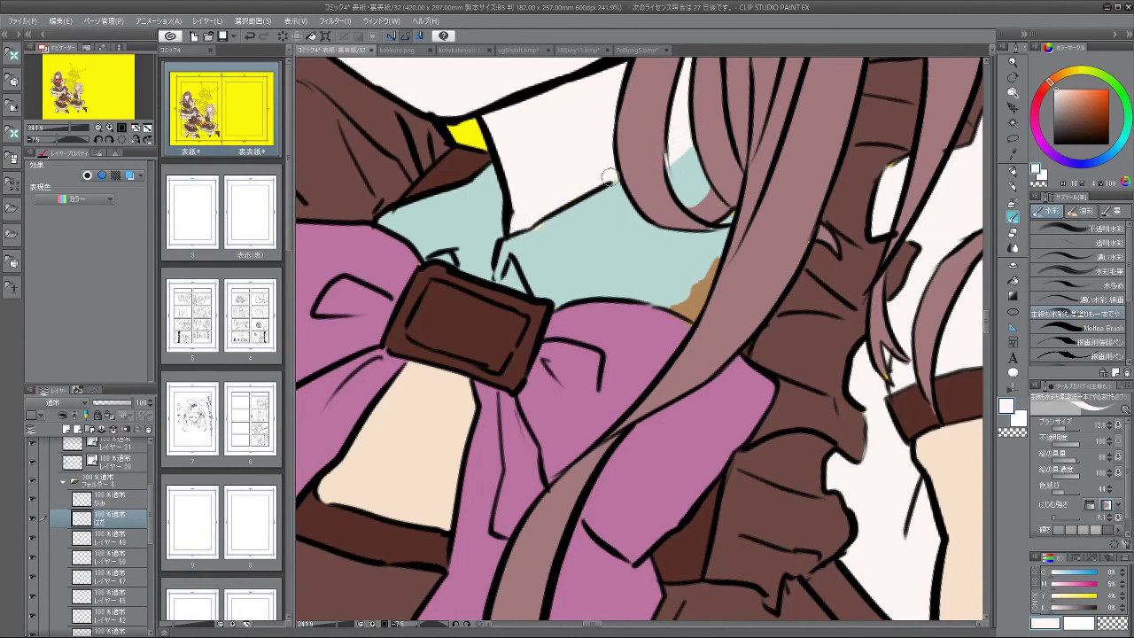
pyautogui.moveTo(662, 275); pyautogui.dragTo(613, 271)
pyautogui.moveTo(535, 246); pyautogui.dragTo(574, 256)
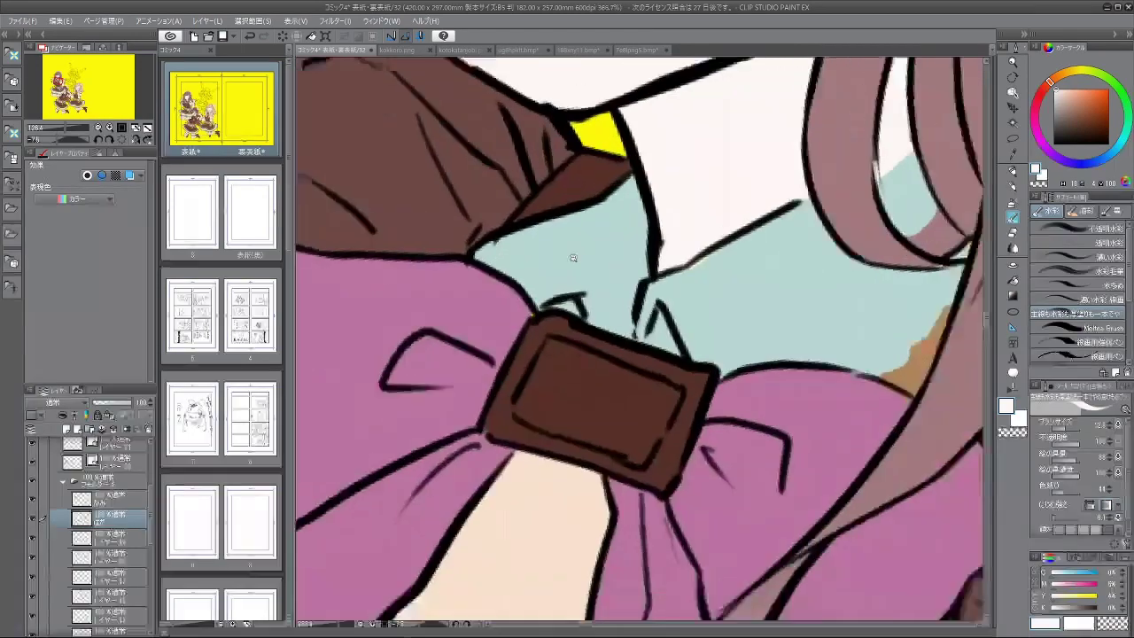
# Step: On the かみ layer, sample the long-haired character's hair colour and paint the unfilled hair strands hanging below the bodice at the waist
pyautogui.scroll(-8, 434, 428)
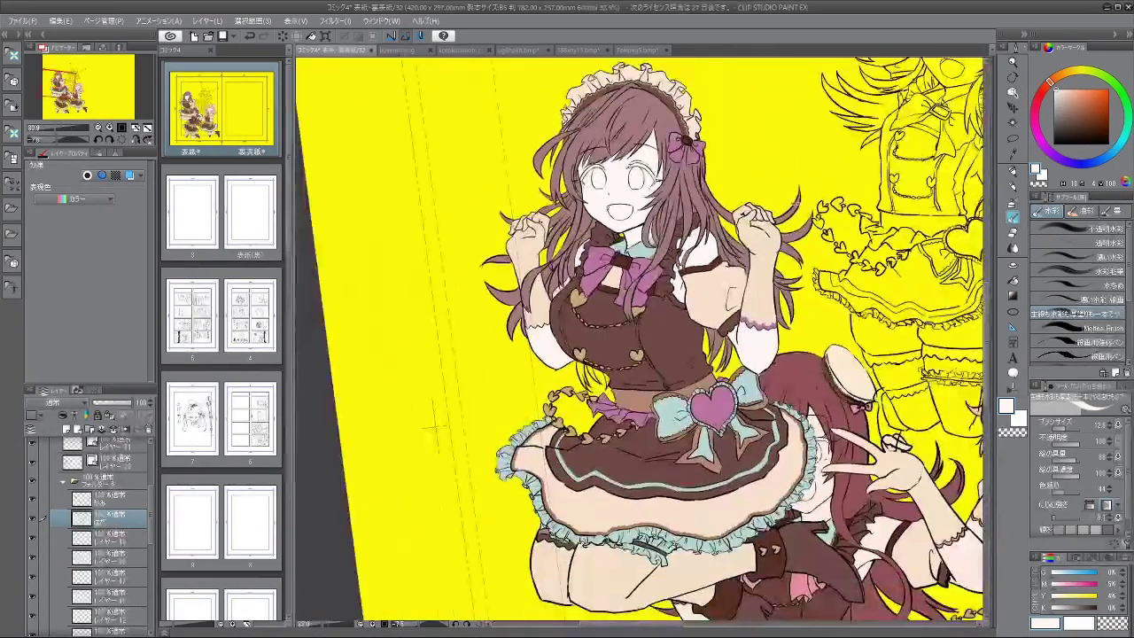
pyautogui.moveTo(433, 425); pyautogui.dragTo(418, 376)
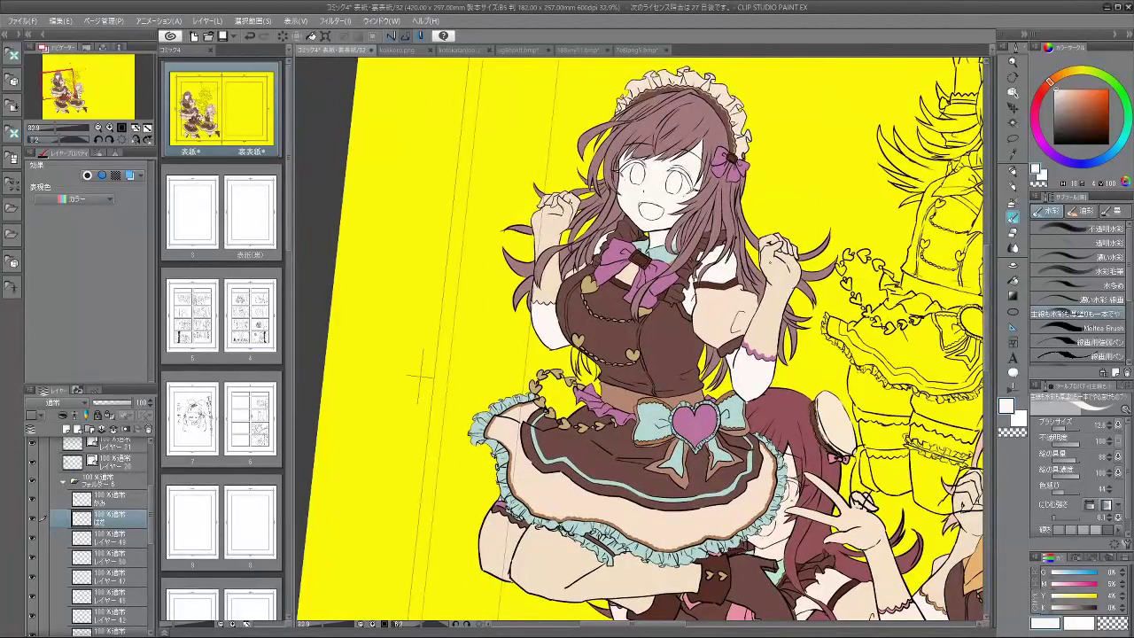
pyautogui.moveTo(822, 232); pyautogui.dragTo(780, 248)
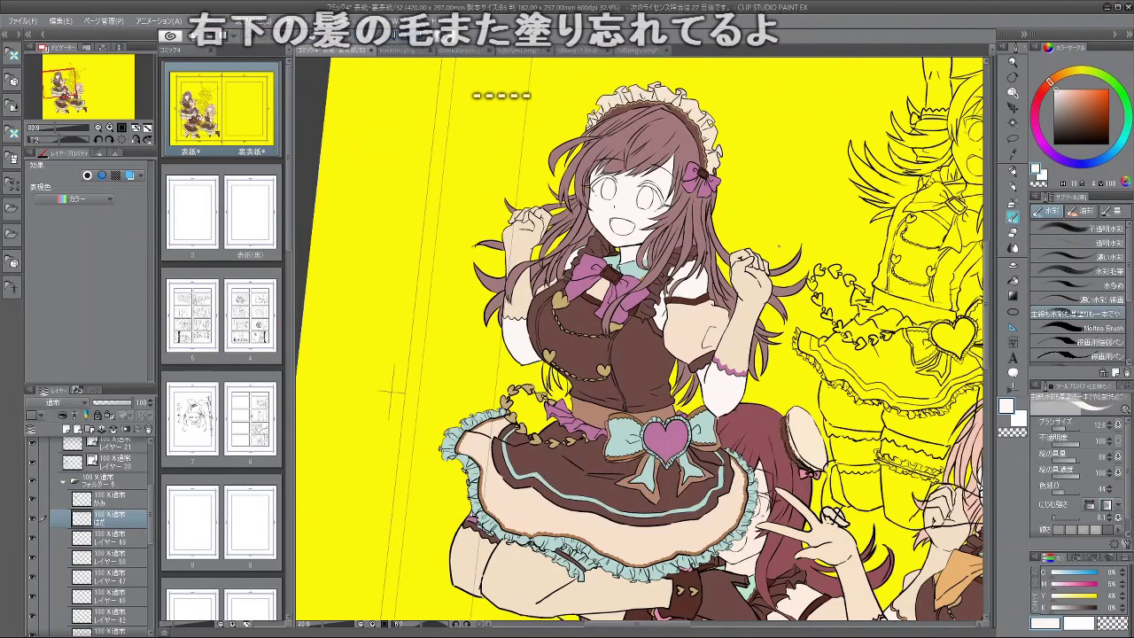
pyautogui.moveTo(626, 319); pyautogui.dragTo(624, 297)
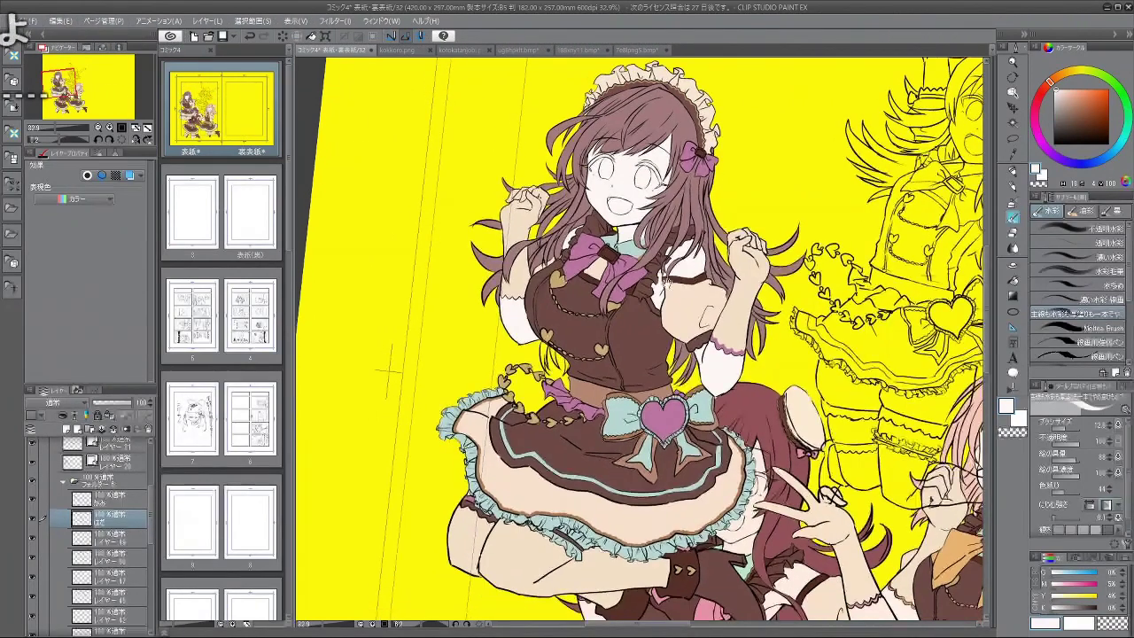
pyautogui.moveTo(640, 241); pyautogui.dragTo(650, 273)
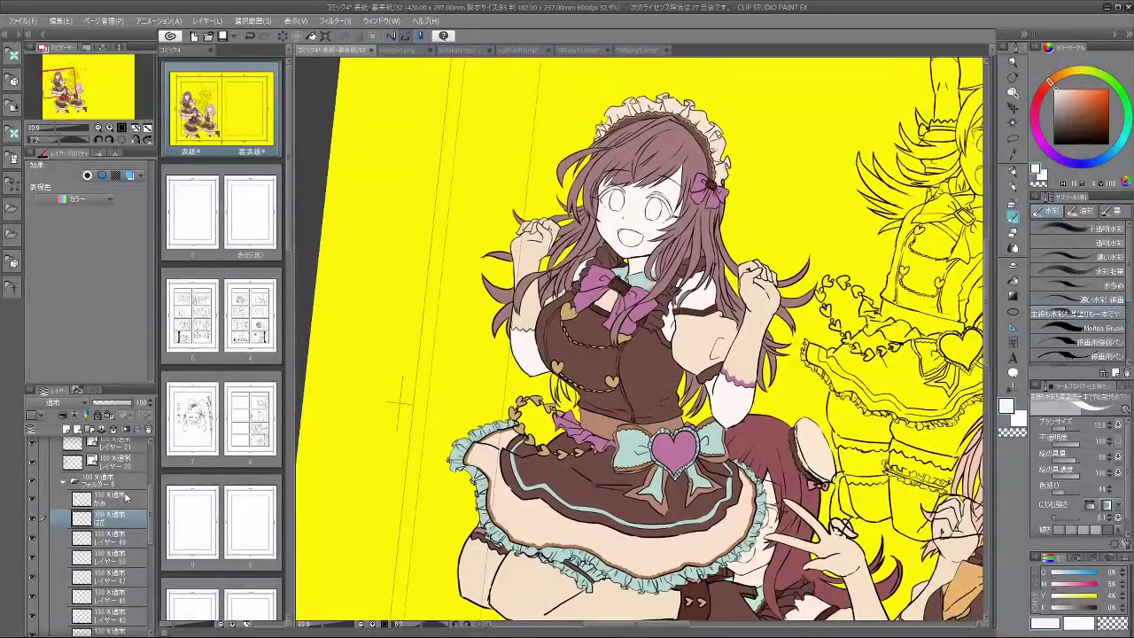
pyautogui.keyDown('alt'); pyautogui.click(664, 142); pyautogui.keyUp('alt')
pyautogui.scroll(8, 604, 279)
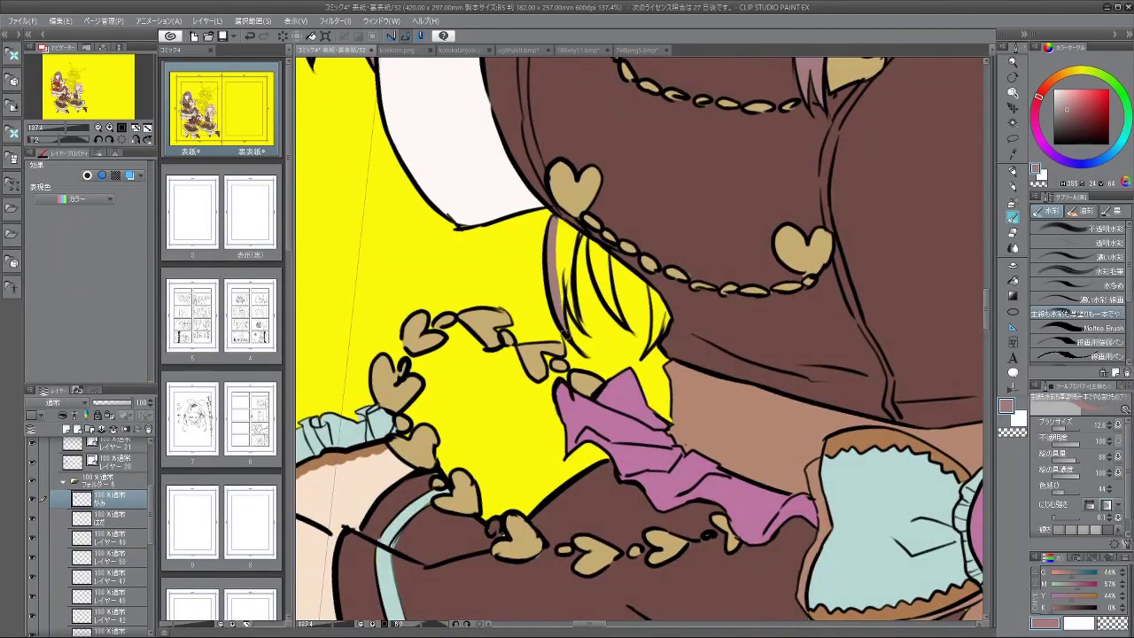
pyautogui.moveTo(567, 268)
pyautogui.mouseDown()
pyautogui.moveTo(564, 225)
pyautogui.moveTo(574, 264)
pyautogui.moveTo(594, 250)
pyautogui.moveTo(601, 283)
pyautogui.moveTo(604, 256)
pyautogui.moveTo(592, 241)
pyautogui.moveTo(613, 304)
pyautogui.mouseUp()
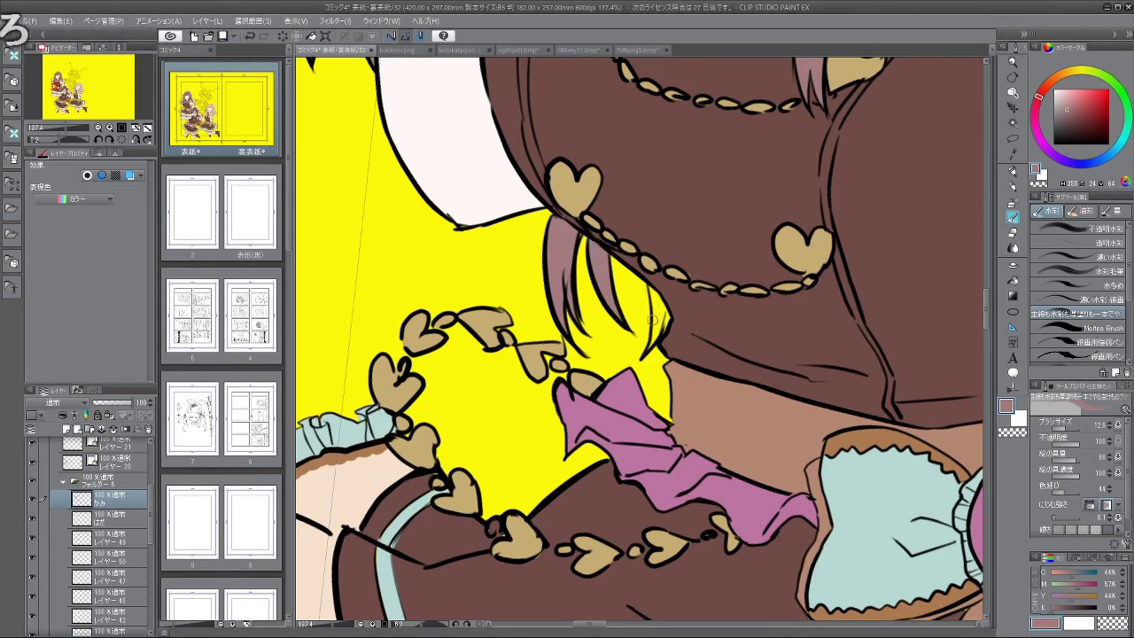
pyautogui.moveTo(595, 476); pyautogui.dragTo(677, 199)
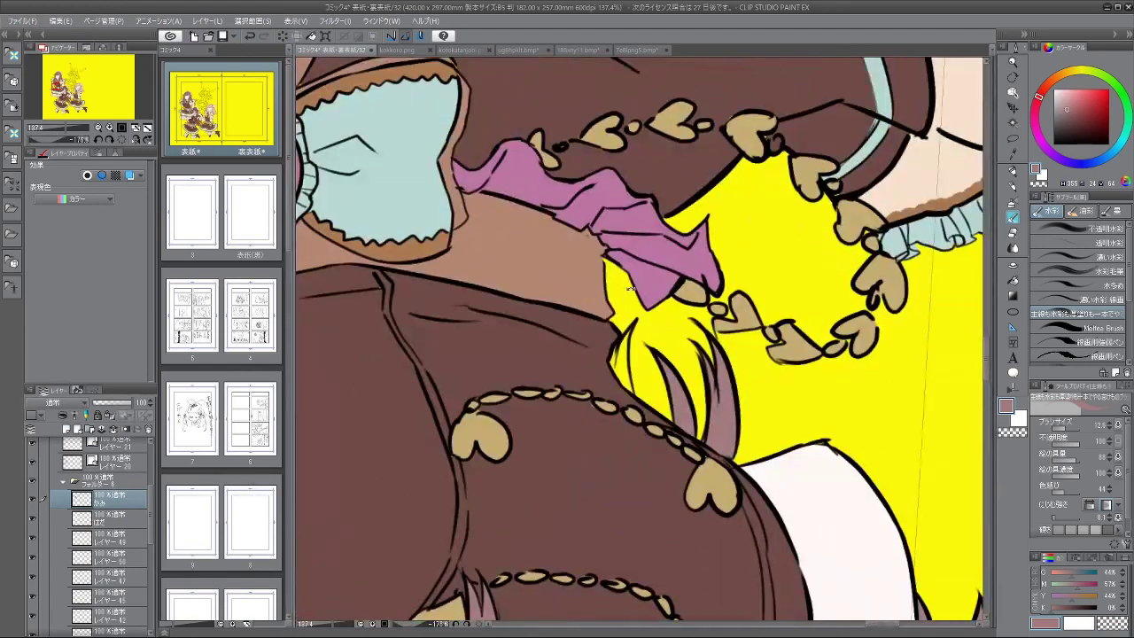
pyautogui.moveTo(662, 348); pyautogui.dragTo(640, 386)
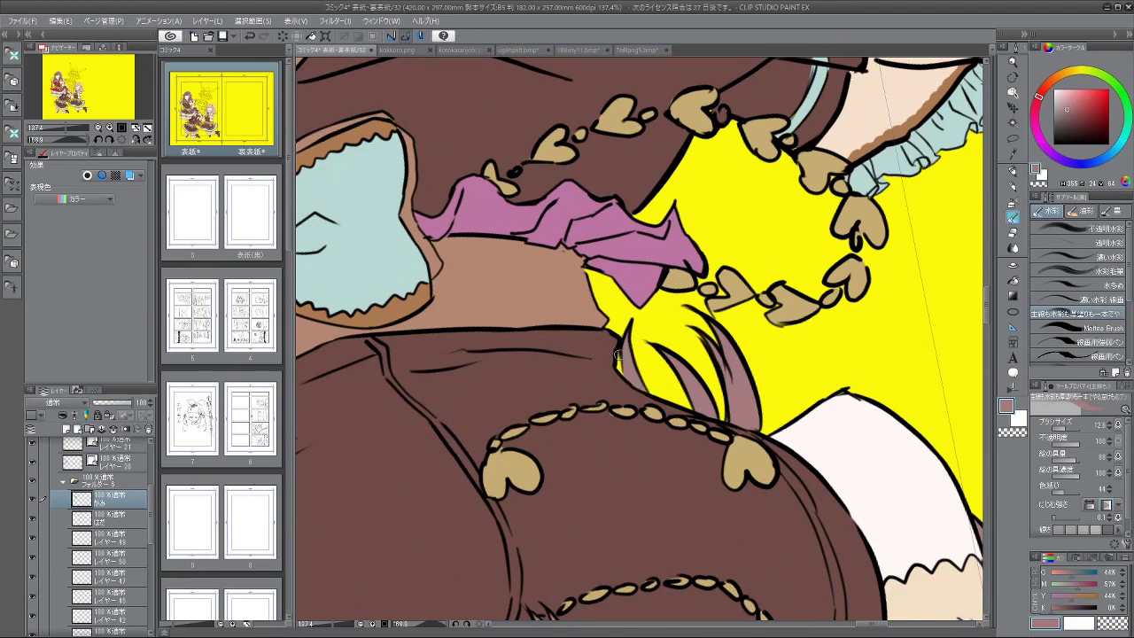
pyautogui.moveTo(640, 401); pyautogui.dragTo(793, 211)
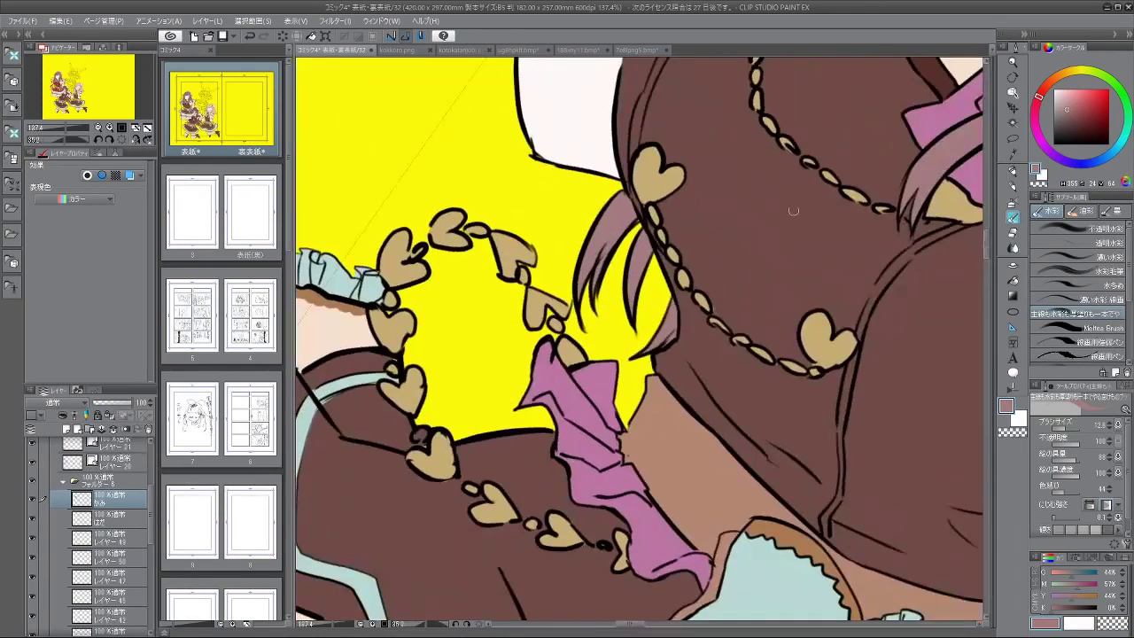
# Step: Check the long-haired character for remaining gaps, and collapse her フォルダー 6 colour folder and the こがね folder
pyautogui.scroll(-4, 810, 285)
pyautogui.moveTo(829, 368); pyautogui.dragTo(685, 280)
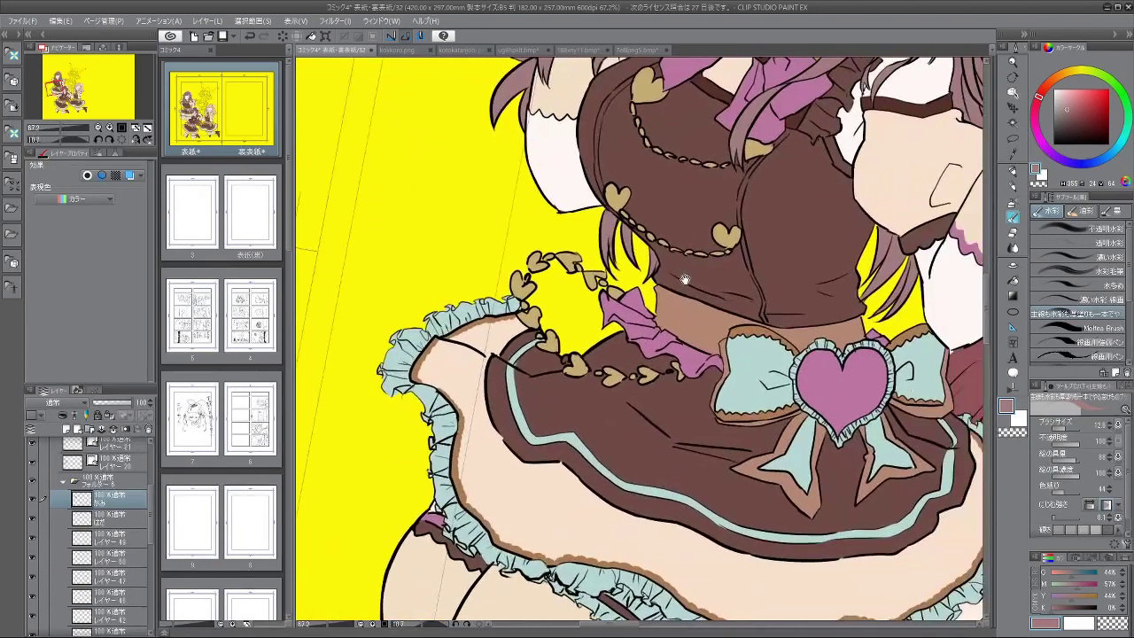
pyautogui.moveTo(740, 353); pyautogui.dragTo(684, 350)
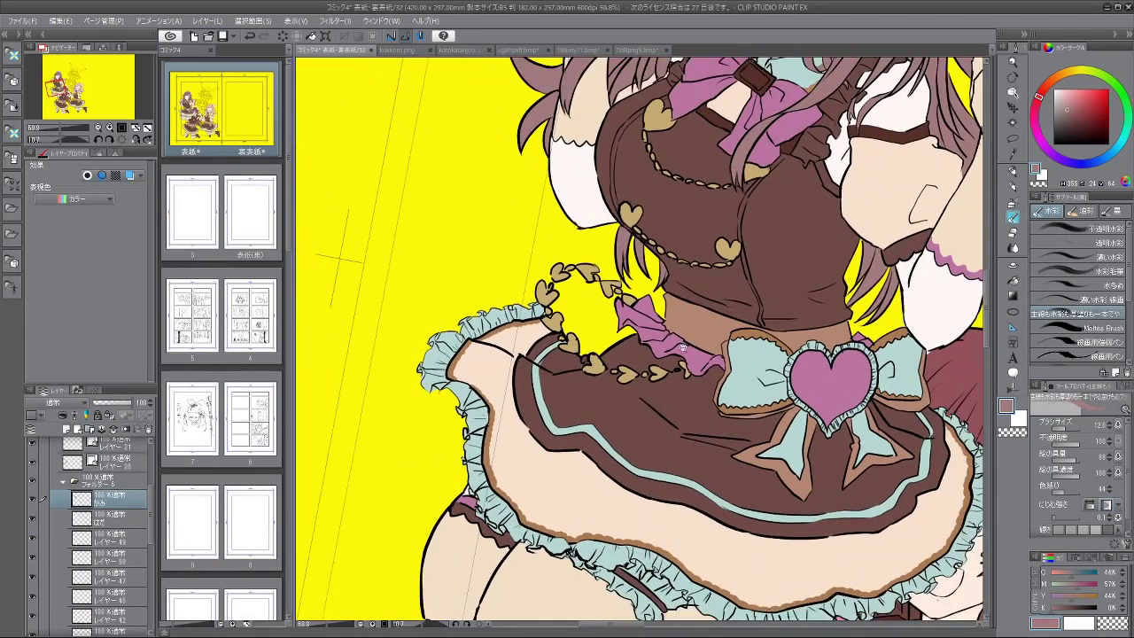
pyautogui.moveTo(580, 352); pyautogui.dragTo(648, 352)
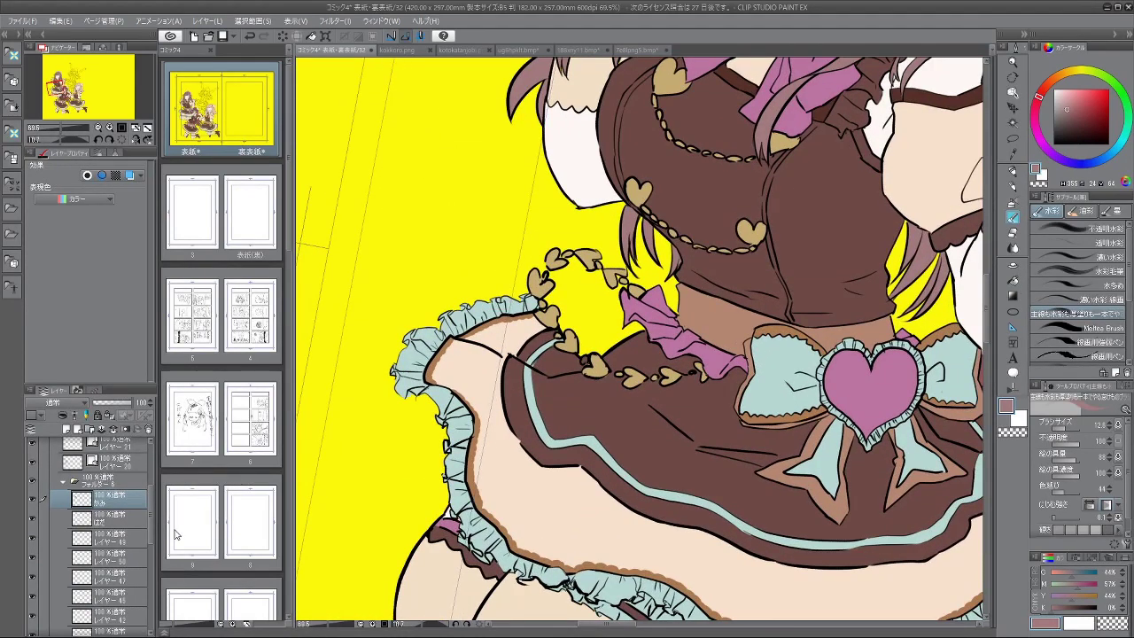
pyautogui.scroll(-5, 796, 242)
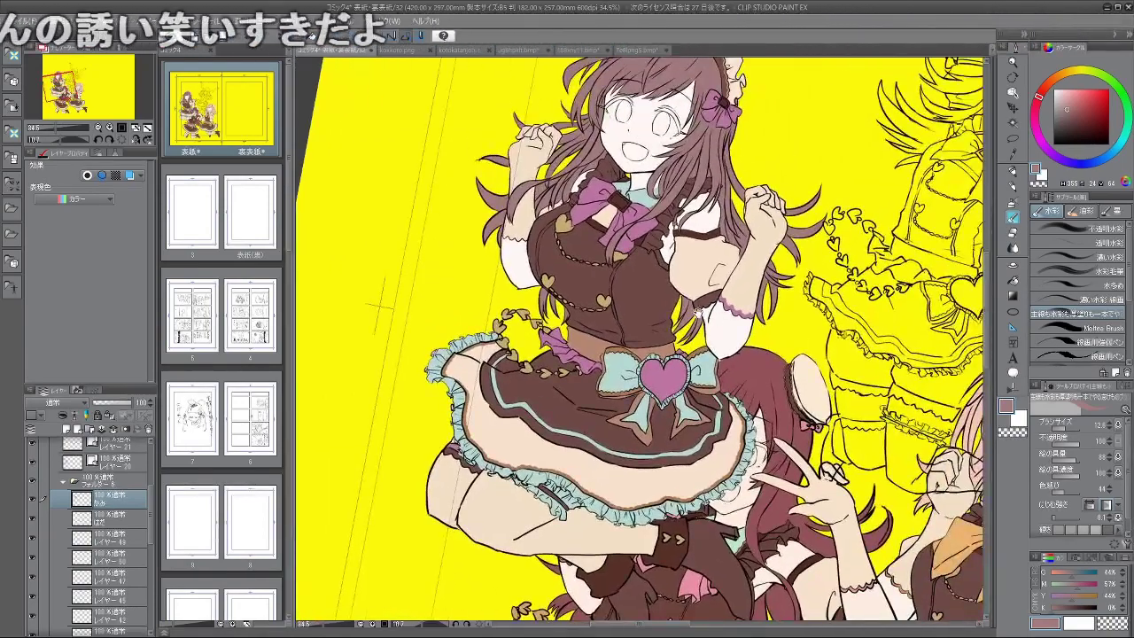
pyautogui.moveTo(774, 237); pyautogui.dragTo(698, 251)
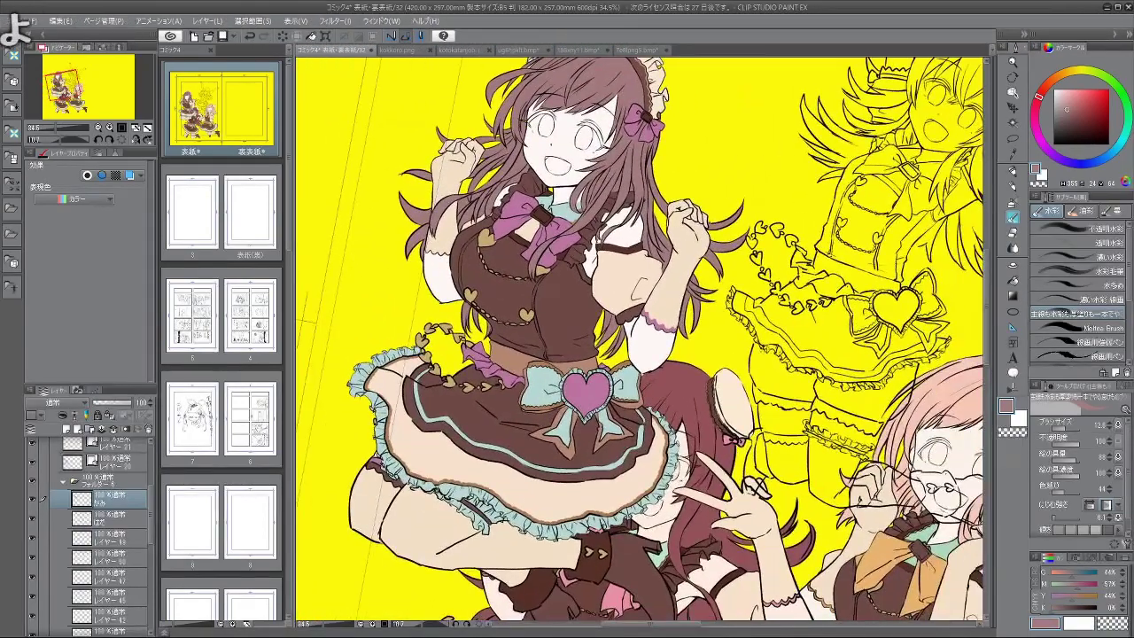
pyautogui.click(62, 481)
pyautogui.moveTo(152, 518); pyautogui.dragTo(151, 503)
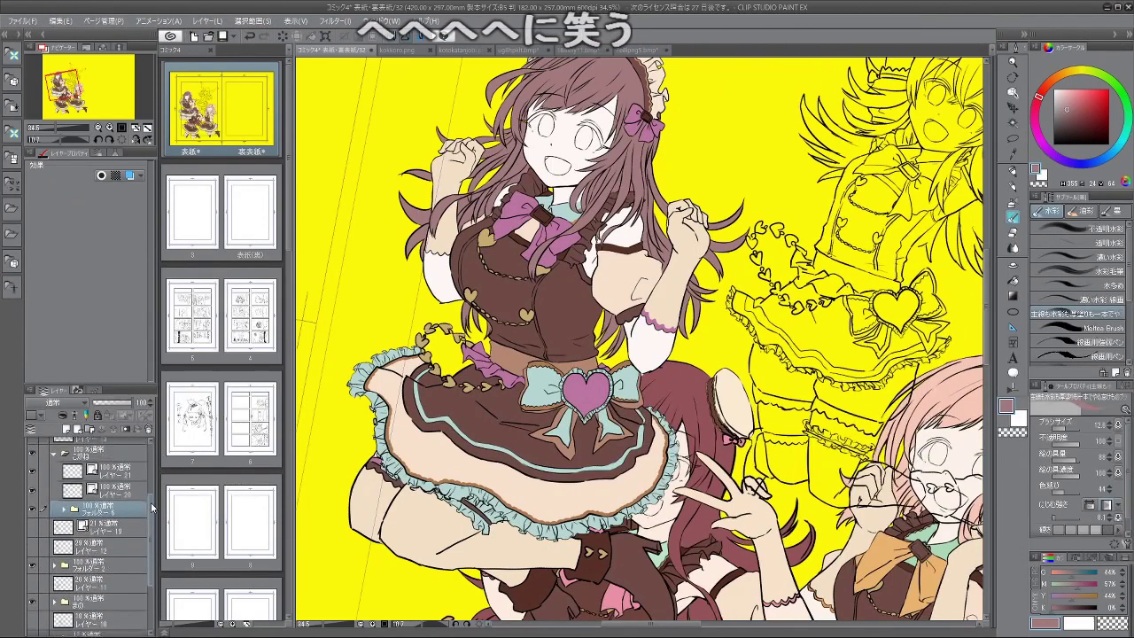
pyautogui.scroll(1, 152, 508)
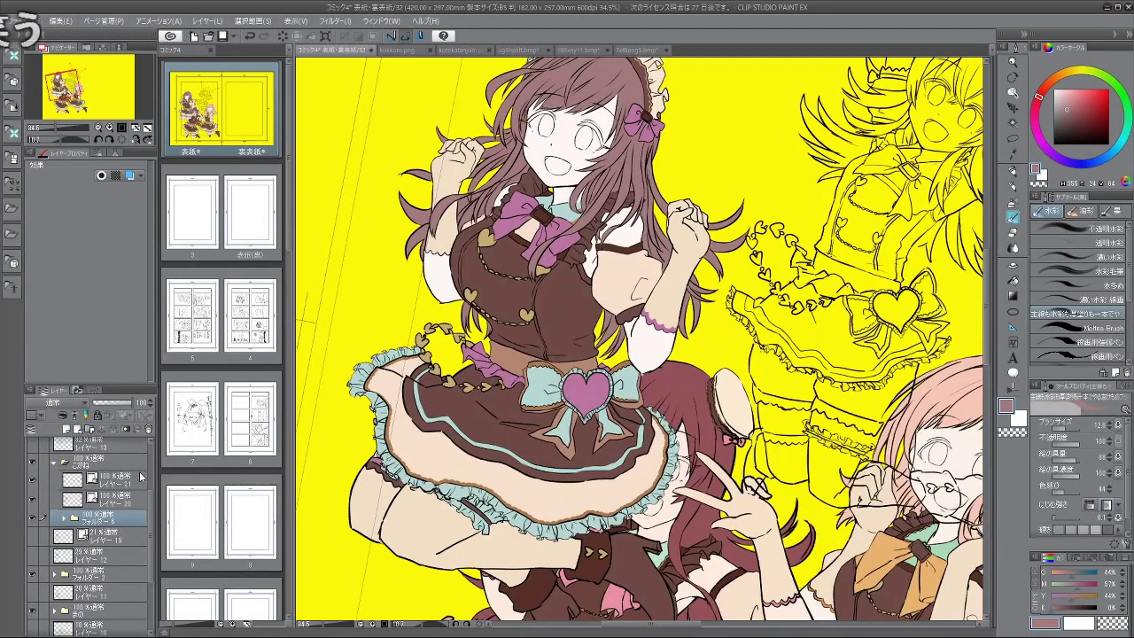
pyautogui.click(62, 461)
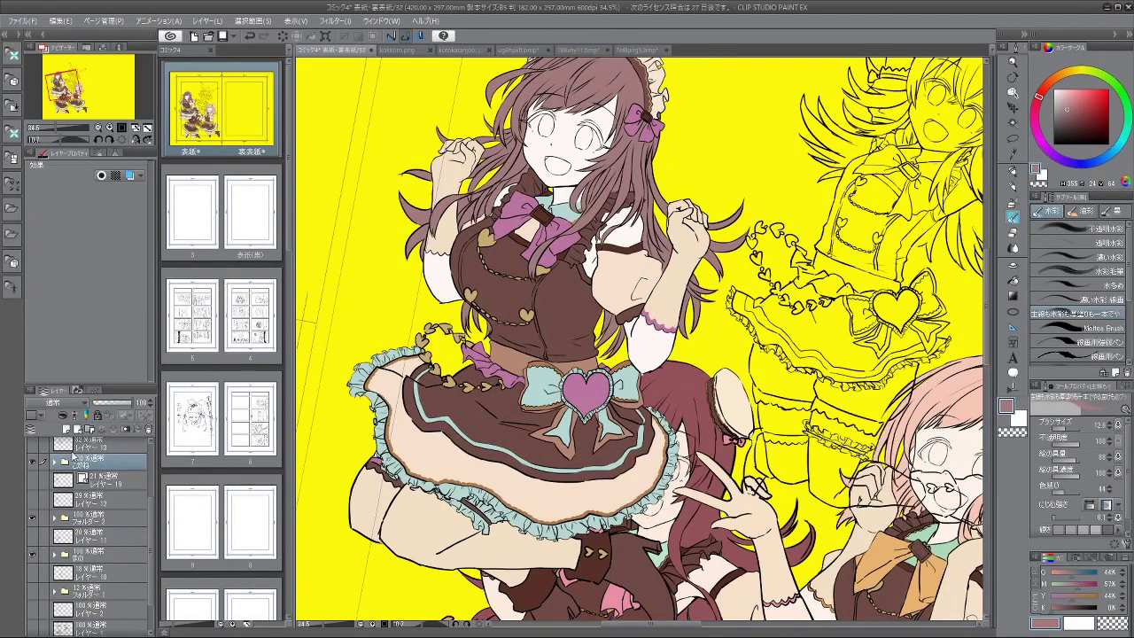
# Step: Expand the layer folder of the uncoloured character with raised arms and select its レイヤー 22 layer
pyautogui.scroll(-4, 807, 235)
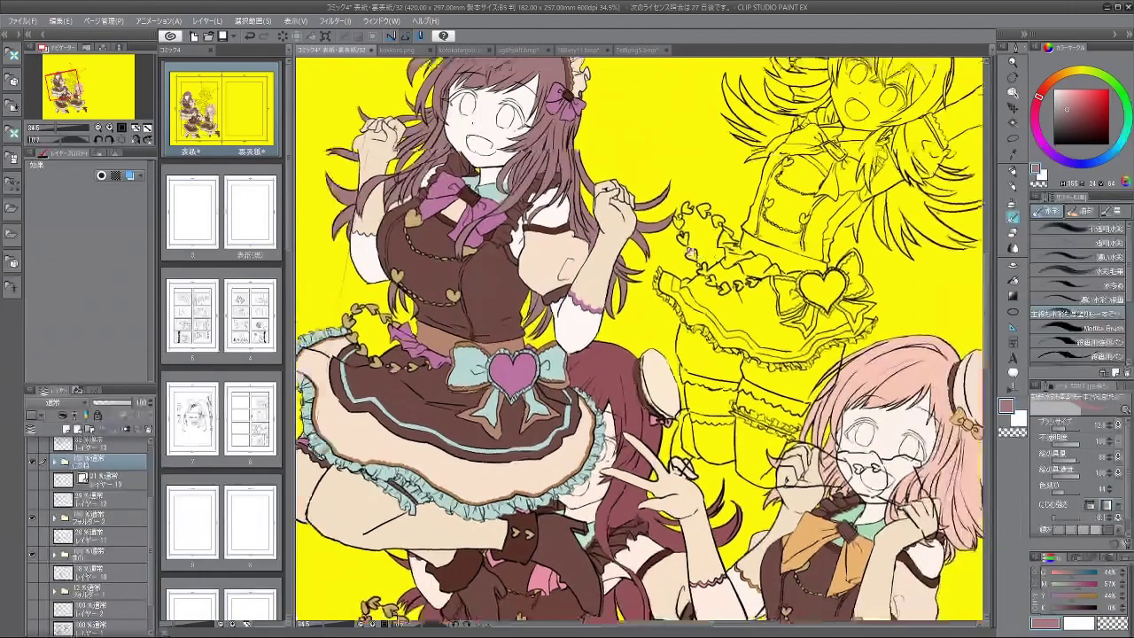
pyautogui.scroll(2, 711, 124)
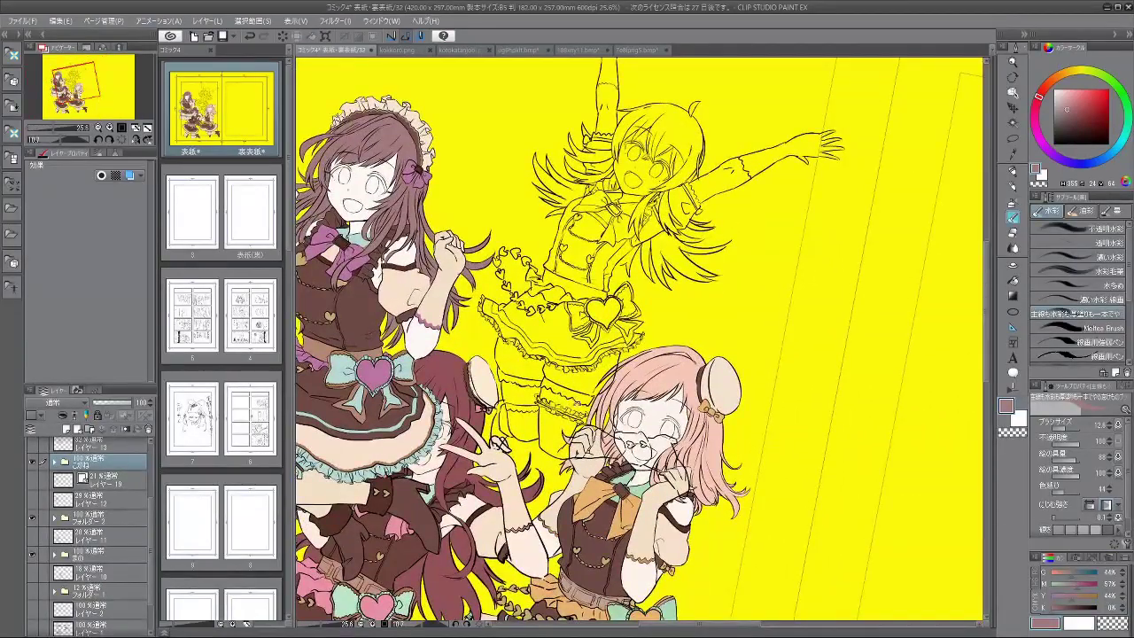
pyautogui.moveTo(578, 365); pyautogui.dragTo(597, 387)
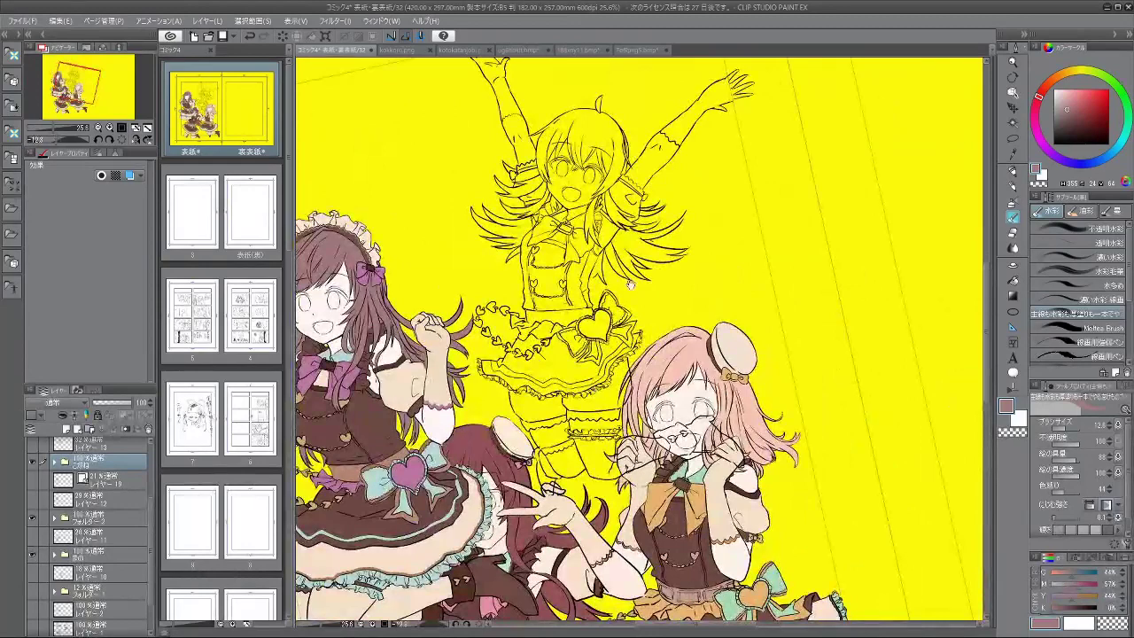
pyautogui.moveTo(630, 285); pyautogui.dragTo(651, 254)
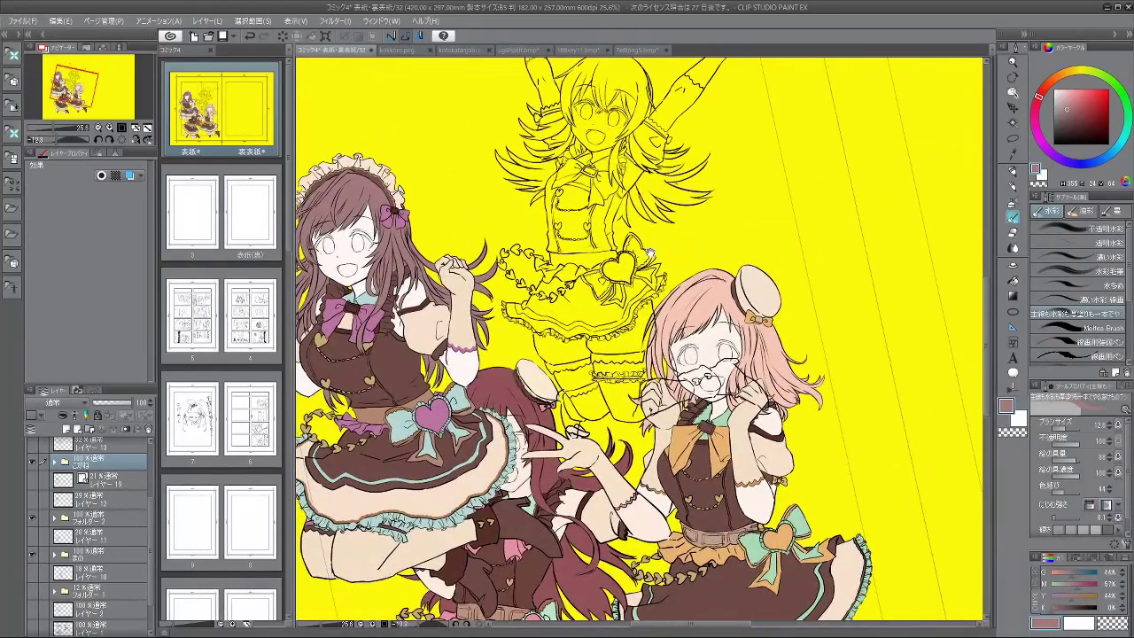
pyautogui.moveTo(618, 184); pyautogui.dragTo(629, 211)
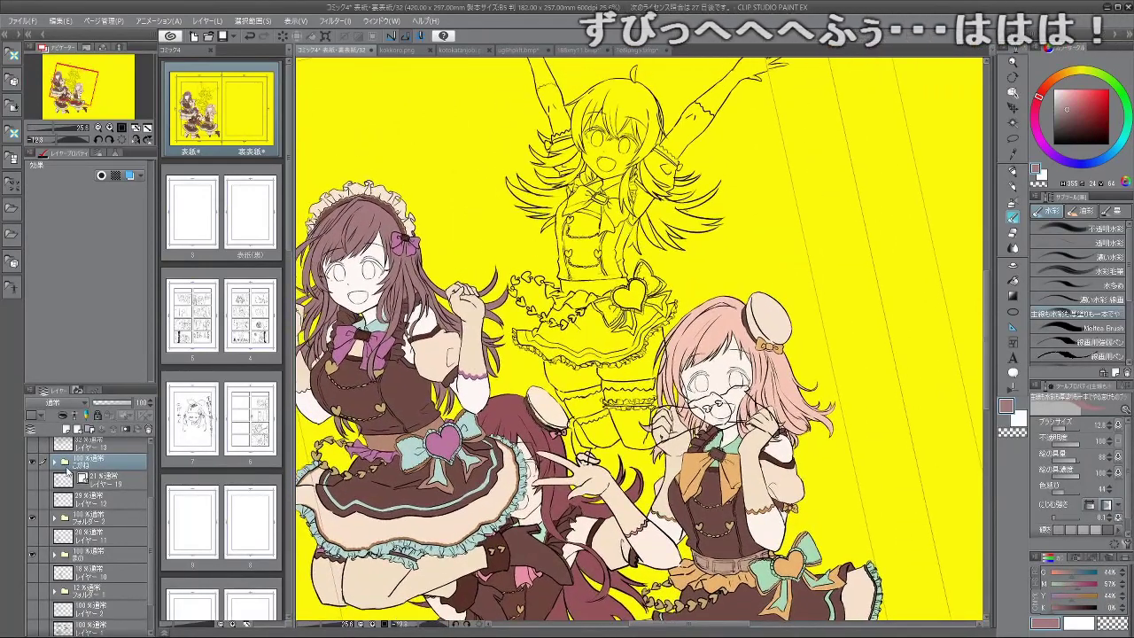
pyautogui.moveTo(153, 518); pyautogui.dragTo(152, 481)
pyautogui.click(54, 494)
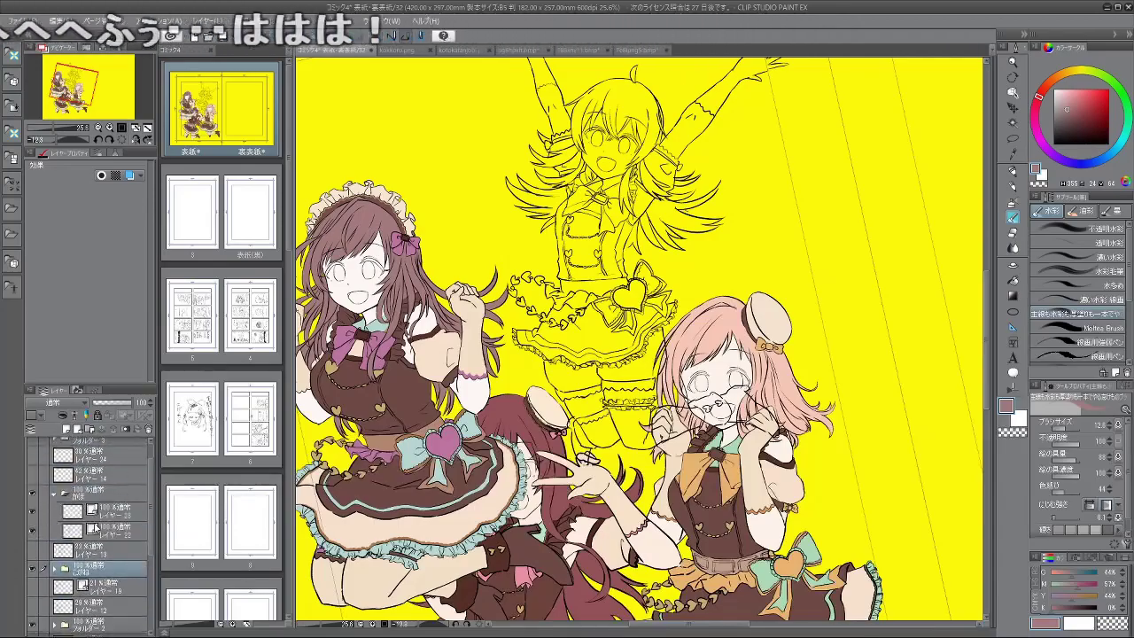
pyautogui.click(115, 530)
# Step: Examine the line art of the raised-arms character's bodice, collar and skirt bow
pyautogui.scroll(6, 554, 337)
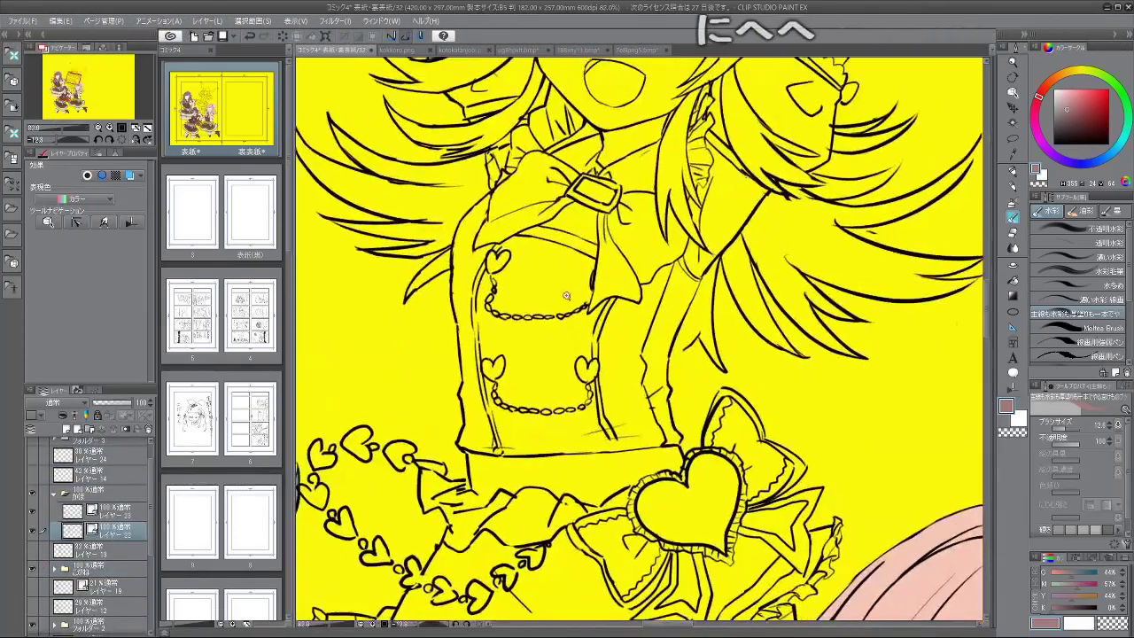
pyautogui.moveTo(554, 337)
pyautogui.mouseDown()
pyautogui.moveTo(575, 396)
pyautogui.moveTo(718, 370)
pyautogui.moveTo(718, 309)
pyautogui.mouseUp()
pyautogui.moveTo(780, 550); pyautogui.dragTo(815, 157)
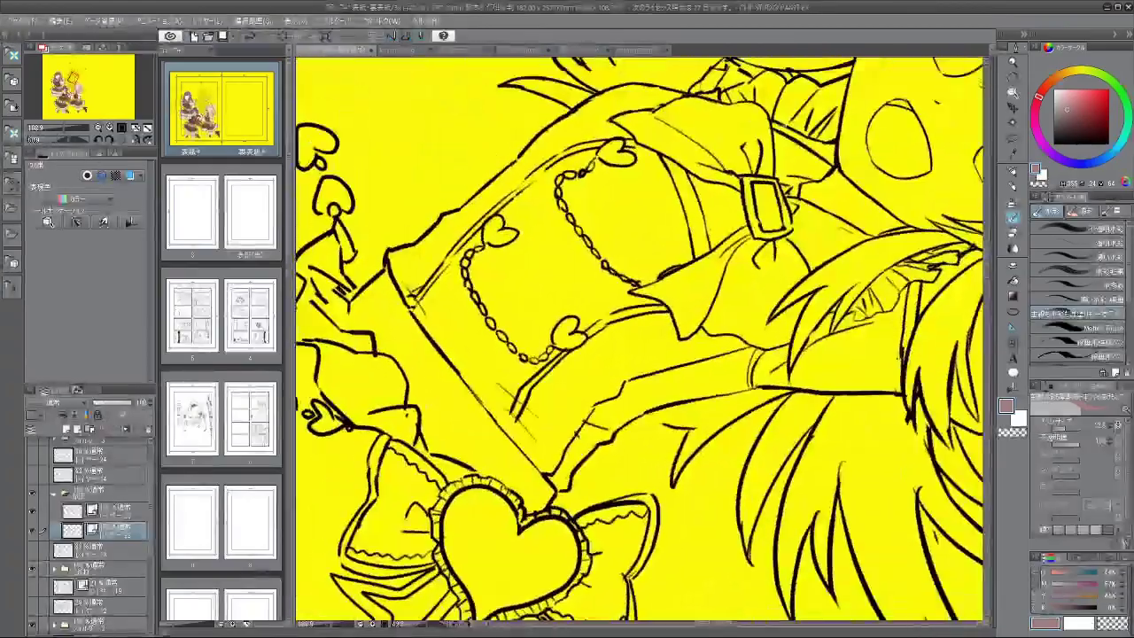
pyautogui.scroll(-5, 826, 163)
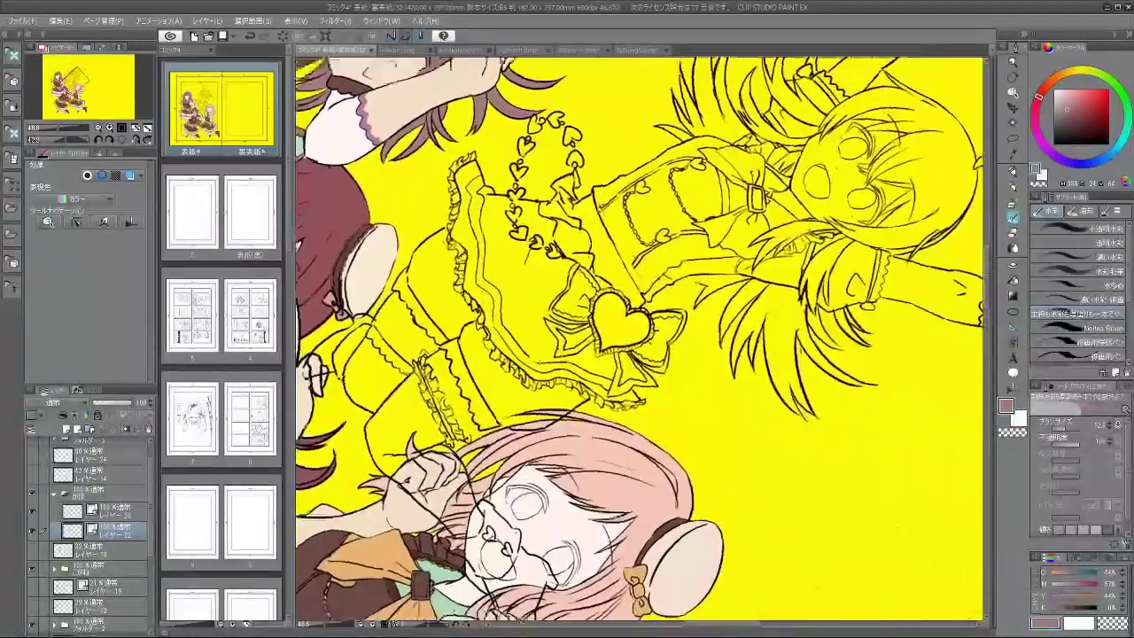
pyautogui.scroll(-3, 780, 193)
pyautogui.moveTo(779, 193); pyautogui.dragTo(741, 222)
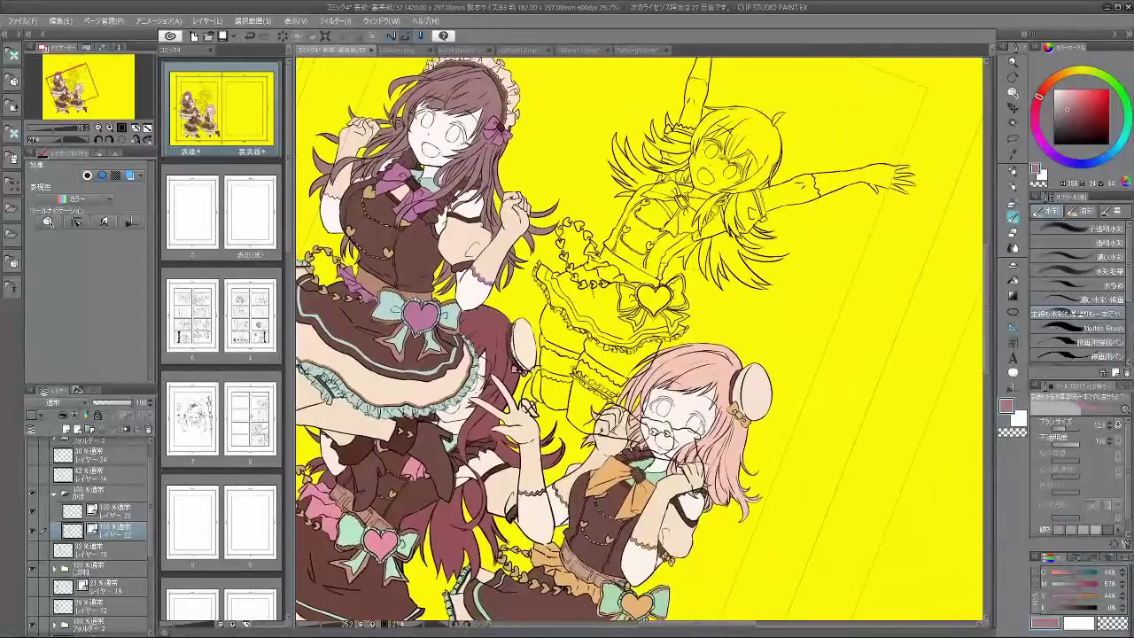
# Step: Examine the whole cover at different angles, comparing the uncoloured raised-arms character with the three coloured figures
pyautogui.moveTo(709, 298); pyautogui.dragTo(739, 203)
pyautogui.scroll(-3, 745, 172)
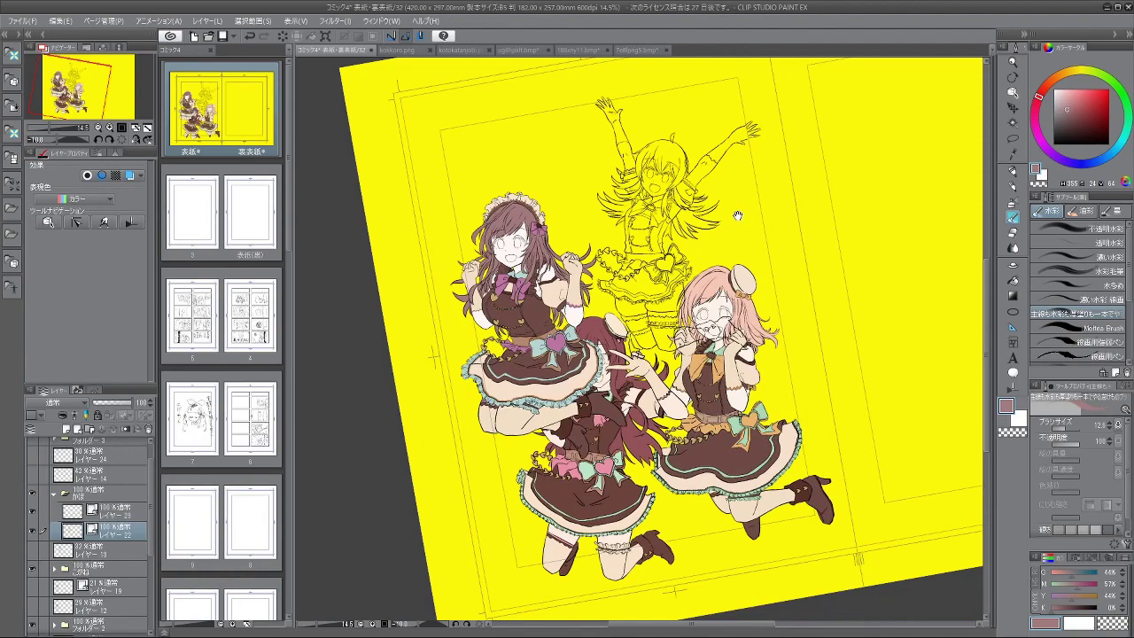
pyautogui.moveTo(728, 242); pyautogui.dragTo(693, 236)
pyautogui.moveTo(767, 150); pyautogui.dragTo(769, 271)
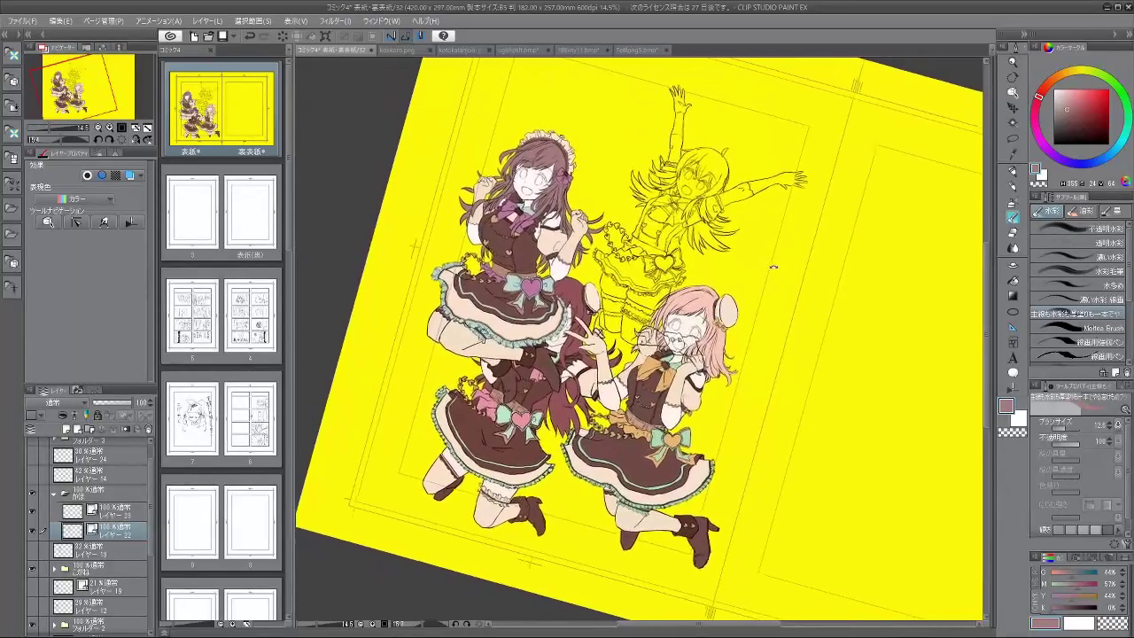
pyautogui.press('-')
pyautogui.press('-')
pyautogui.press('-')
pyautogui.moveTo(718, 84); pyautogui.dragTo(747, 218)
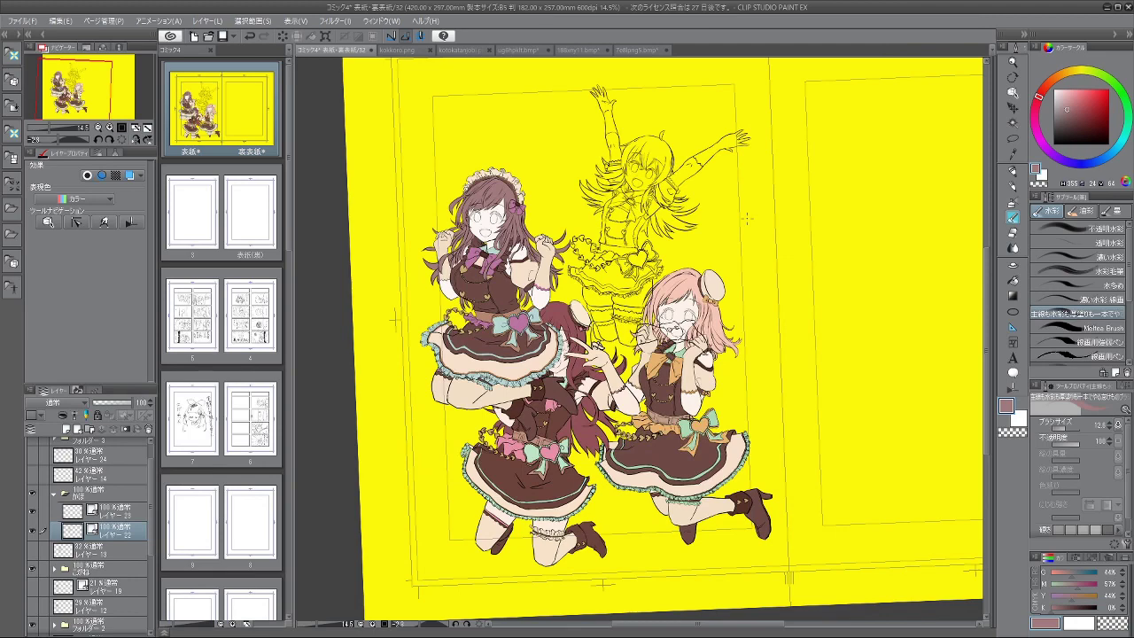
pyautogui.moveTo(986, 329); pyautogui.dragTo(986, 318)
pyautogui.moveTo(827, 356); pyautogui.dragTo(862, 351)
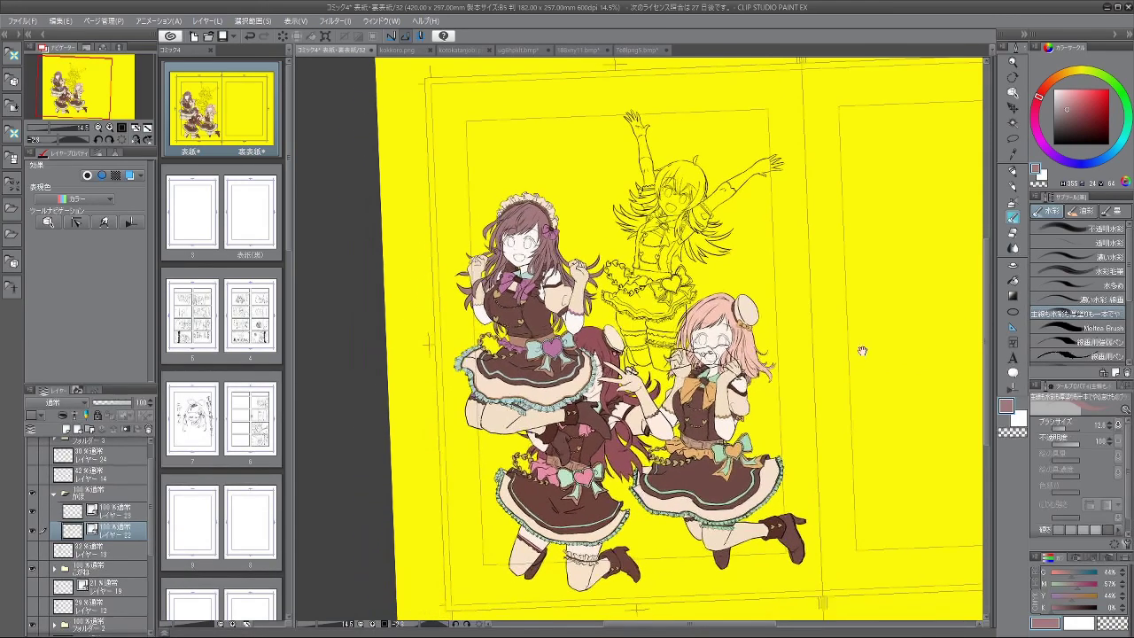
pyautogui.moveTo(829, 234); pyautogui.dragTo(867, 257)
pyautogui.moveTo(806, 203); pyautogui.dragTo(846, 218)
pyautogui.moveTo(797, 317); pyautogui.dragTo(851, 317)
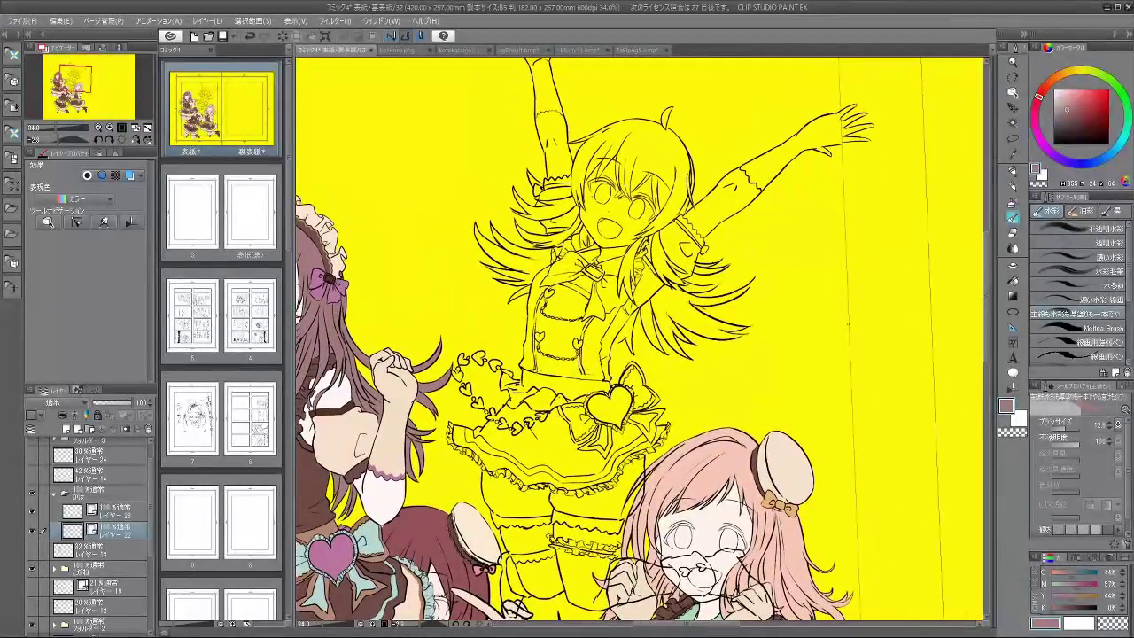
# Step: Open the reference illustration with all the maid-costume characters and sample the dusky red hair colour of the girl beside the dark-haired one
pyautogui.click(638, 50)
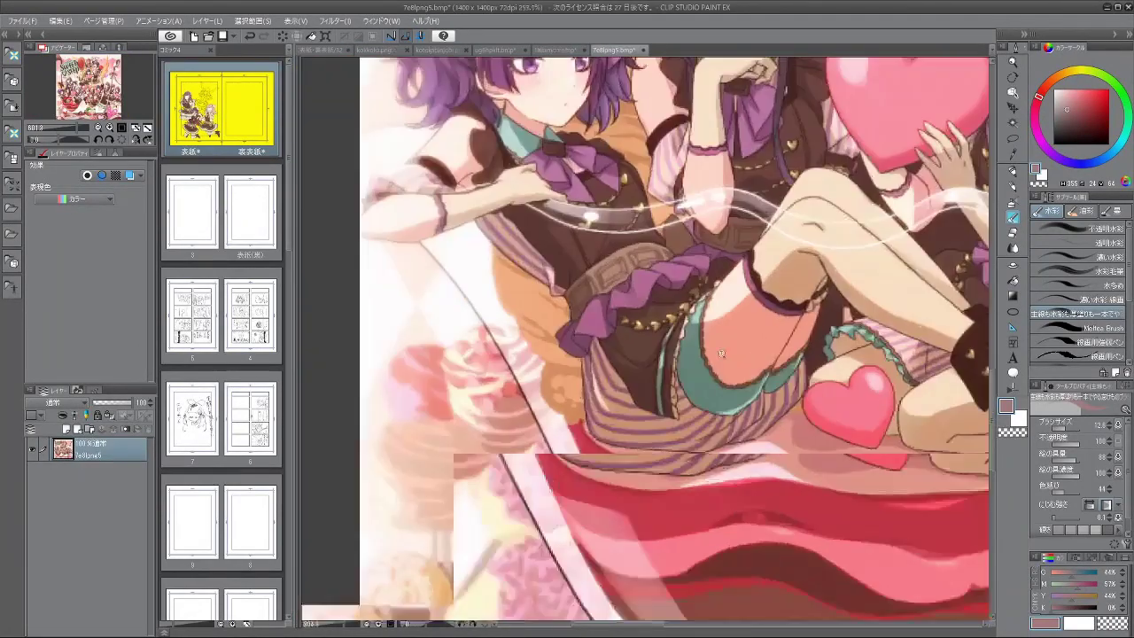
pyautogui.moveTo(721, 353); pyautogui.dragTo(611, 391)
pyautogui.moveTo(824, 221); pyautogui.dragTo(700, 220)
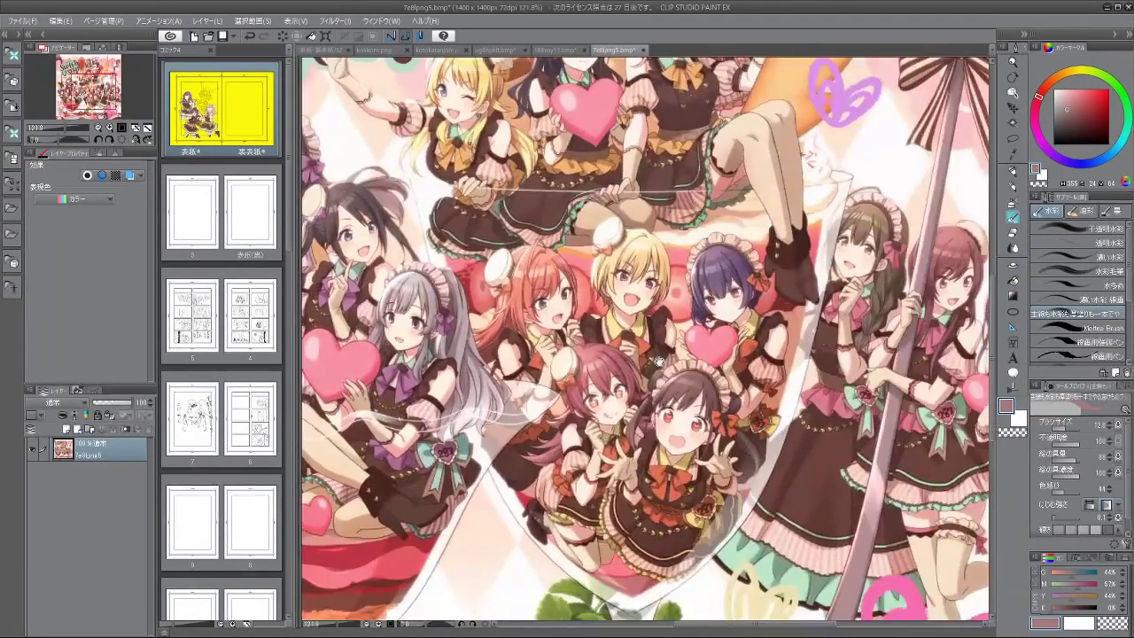
pyautogui.moveTo(659, 360); pyautogui.dragTo(768, 329)
pyautogui.scroll(8, 768, 330)
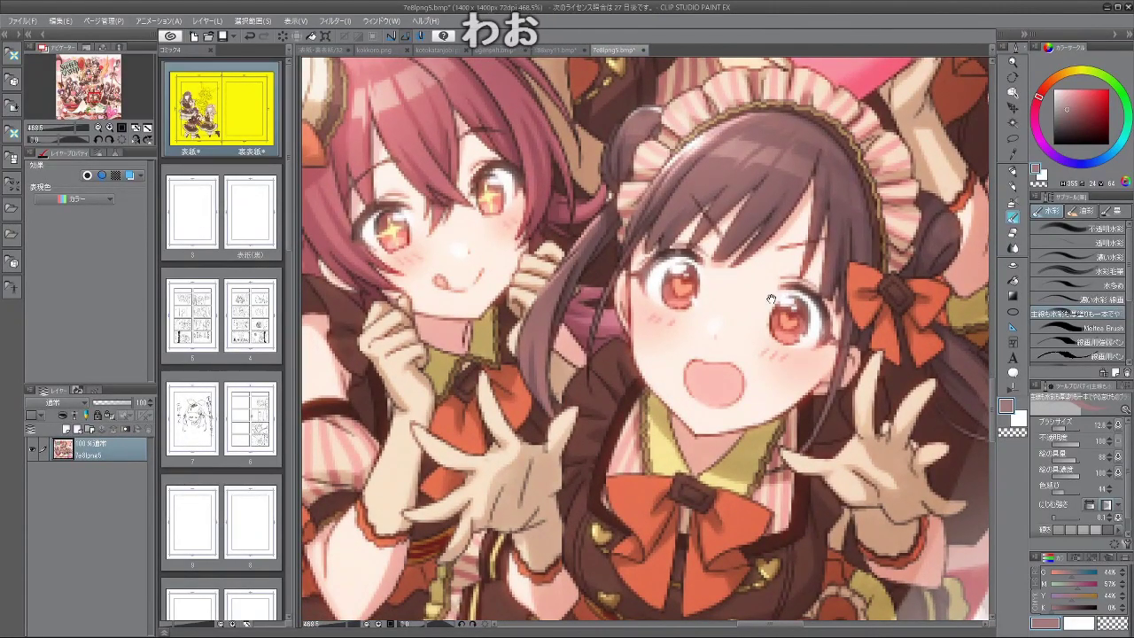
pyautogui.moveTo(530, 116); pyautogui.dragTo(660, 187)
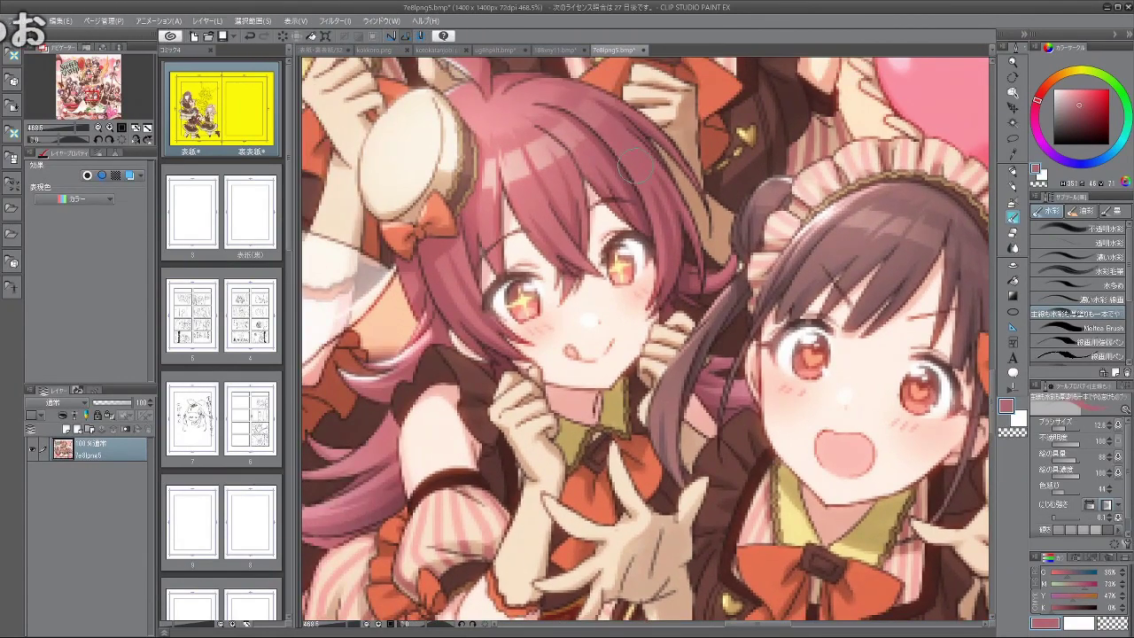
# Step: Return to the comic cover, create a layer folder below レイヤー 22 and add a new raster layer inside it
pyautogui.click(335, 49)
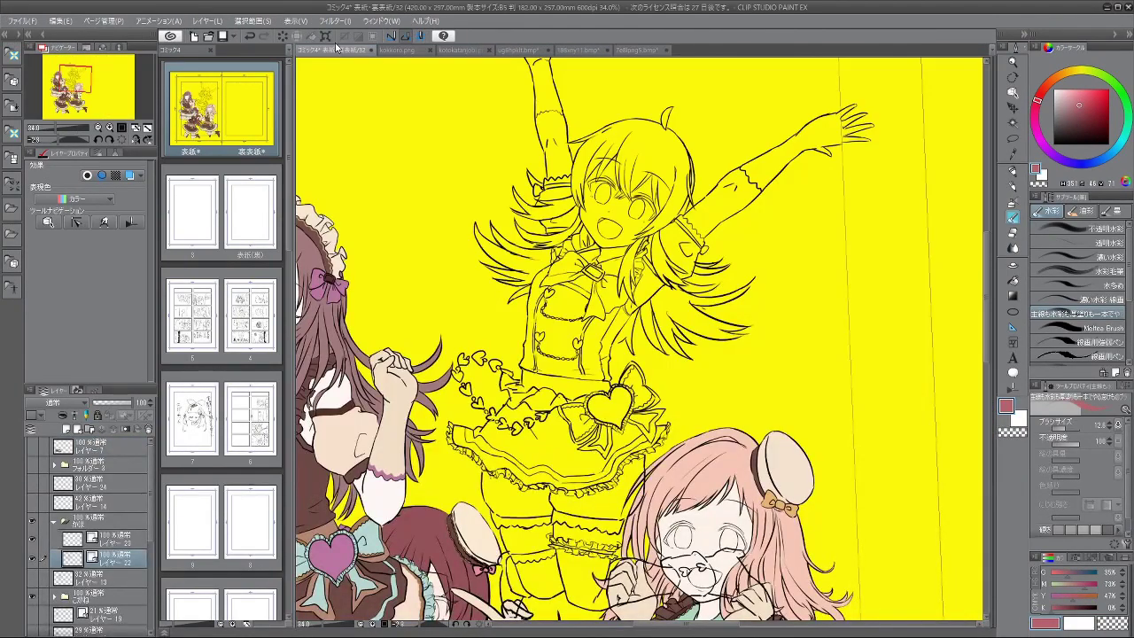
pyautogui.click(86, 432)
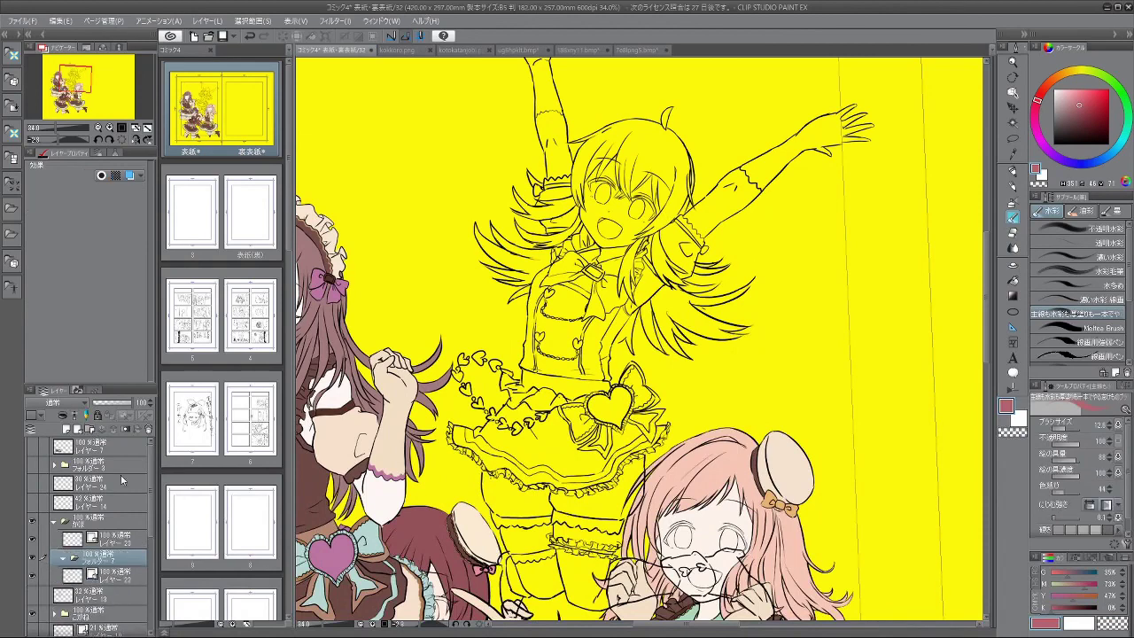
pyautogui.moveTo(132, 555); pyautogui.dragTo(120, 585)
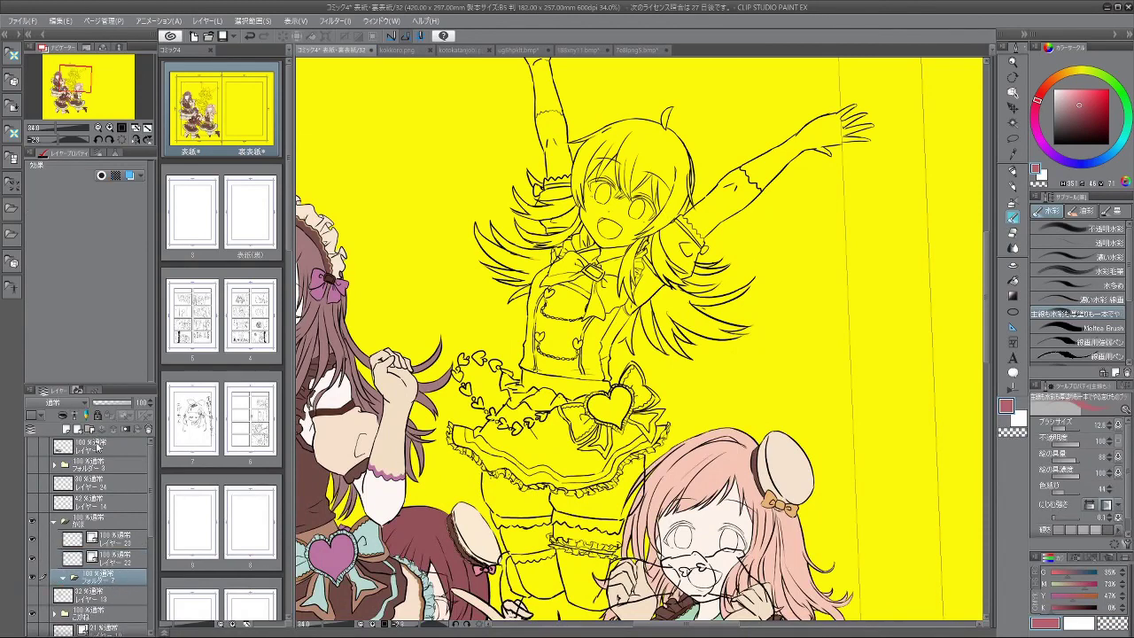
pyautogui.click(73, 429)
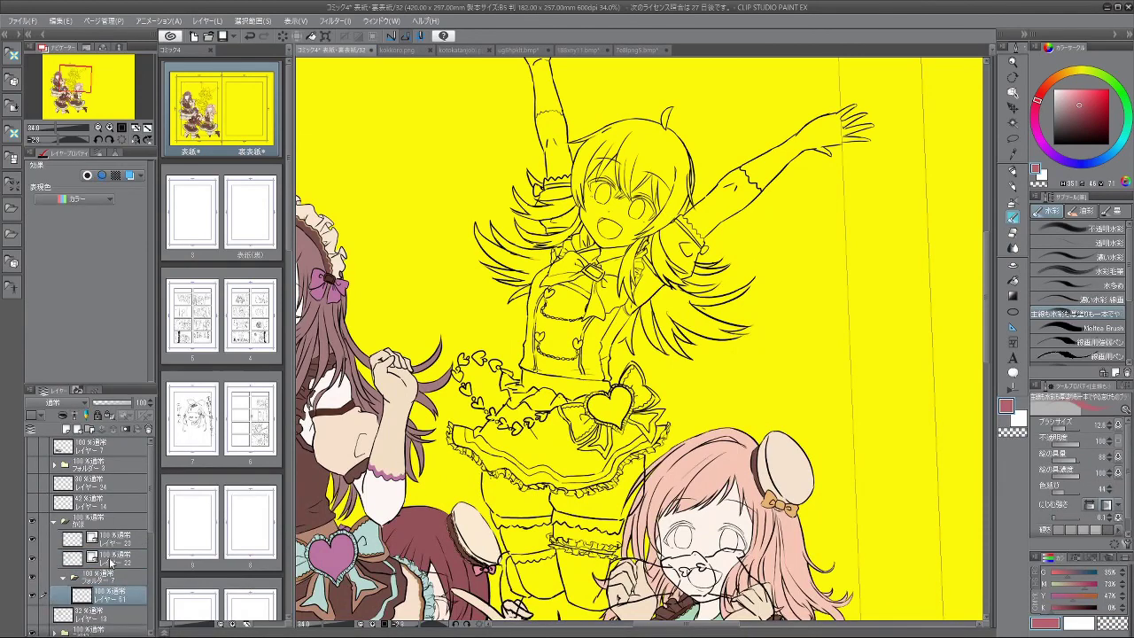
# Step: Fill the raised-arms character's crown, main fringe, side hair and ahoge with the dusky red, using the 他レイヤーを参照 fill
pyautogui.scroll(3, 691, 200)
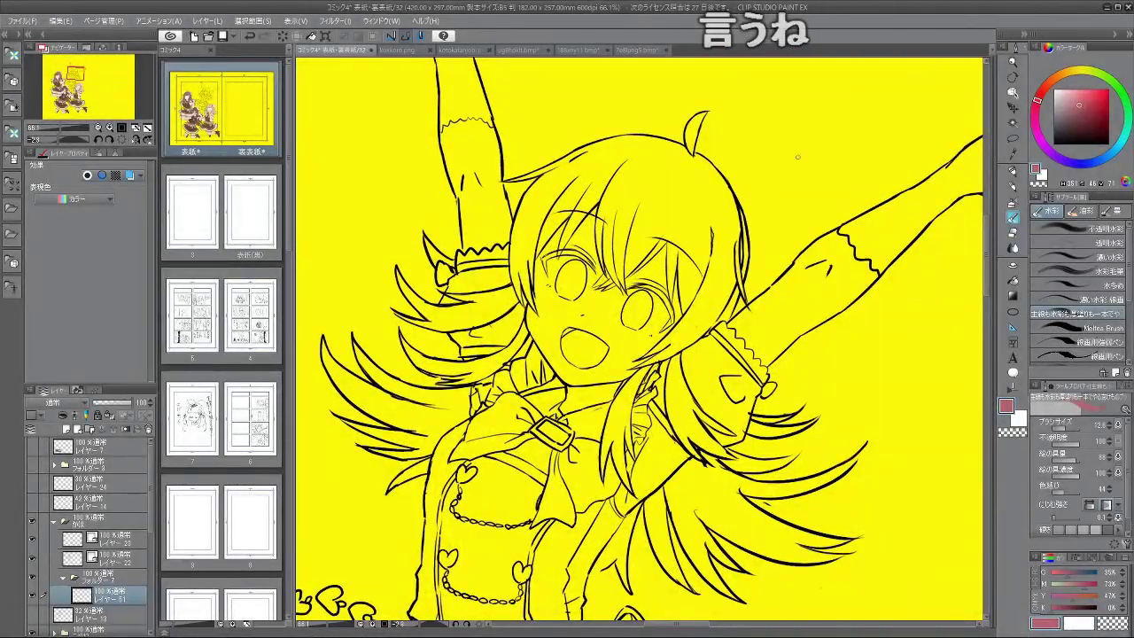
pyautogui.click(1016, 282)
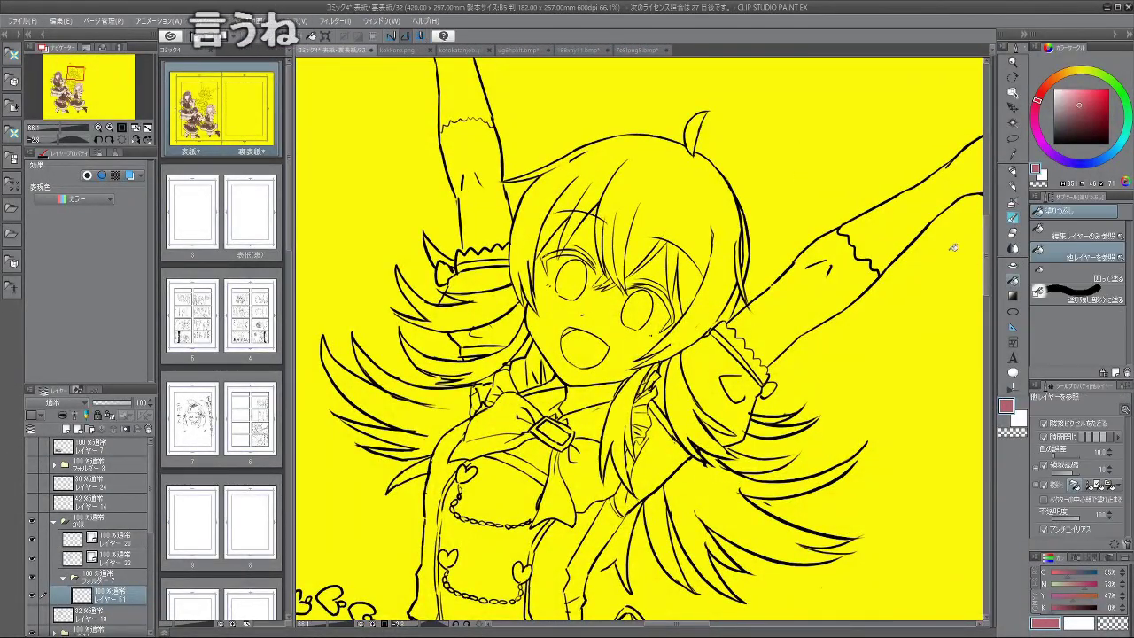
pyautogui.click(697, 185)
pyautogui.click(682, 330)
pyautogui.moveTo(679, 265); pyautogui.dragTo(622, 110)
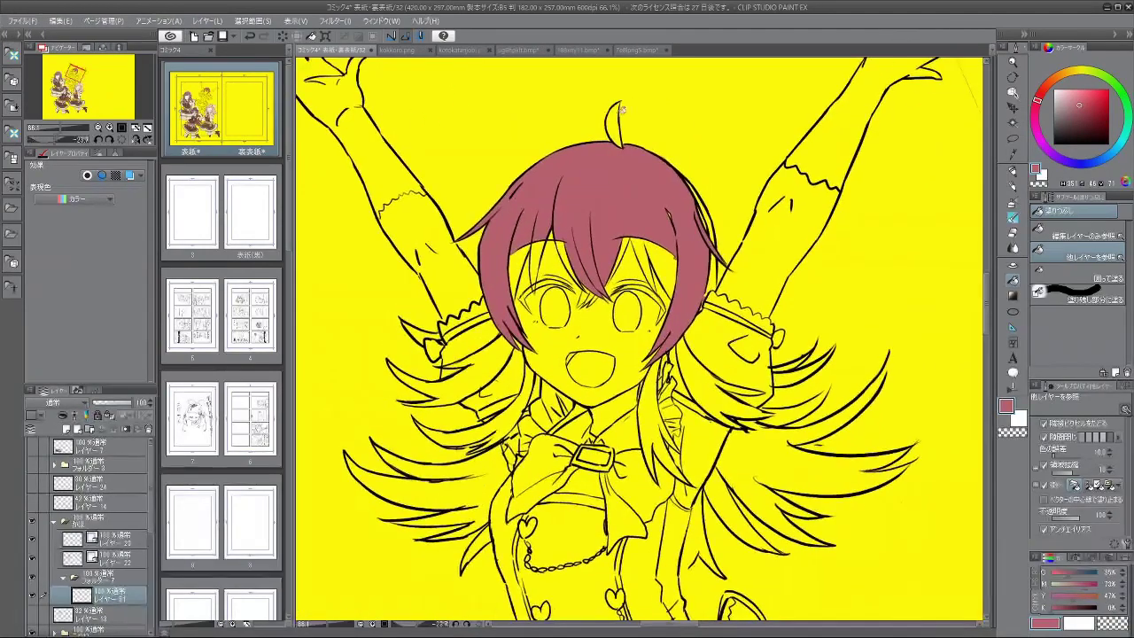
pyautogui.click(620, 130)
# Step: Fill the uncoloured fringe strands above the raised-arms character's eye, on the side of the sampled crown's inner gap, with the hair colour
pyautogui.scroll(-5, 843, 274)
pyautogui.moveTo(866, 413); pyautogui.dragTo(767, 339)
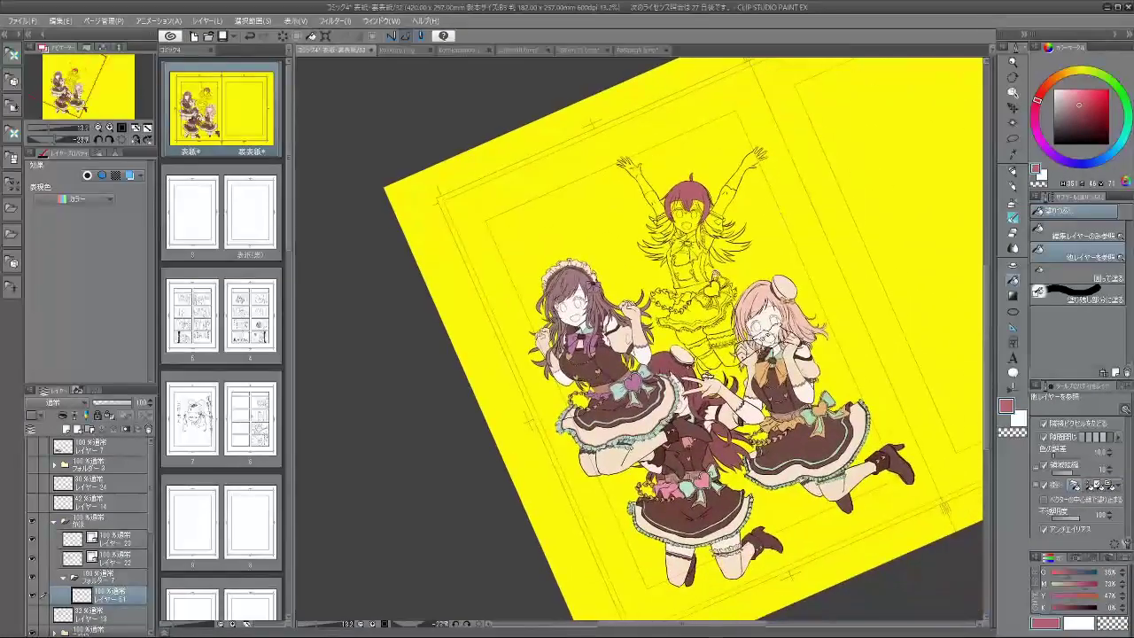
pyautogui.scroll(4, 708, 276)
pyautogui.moveTo(725, 215); pyautogui.dragTo(736, 178)
pyautogui.scroll(6, 745, 270)
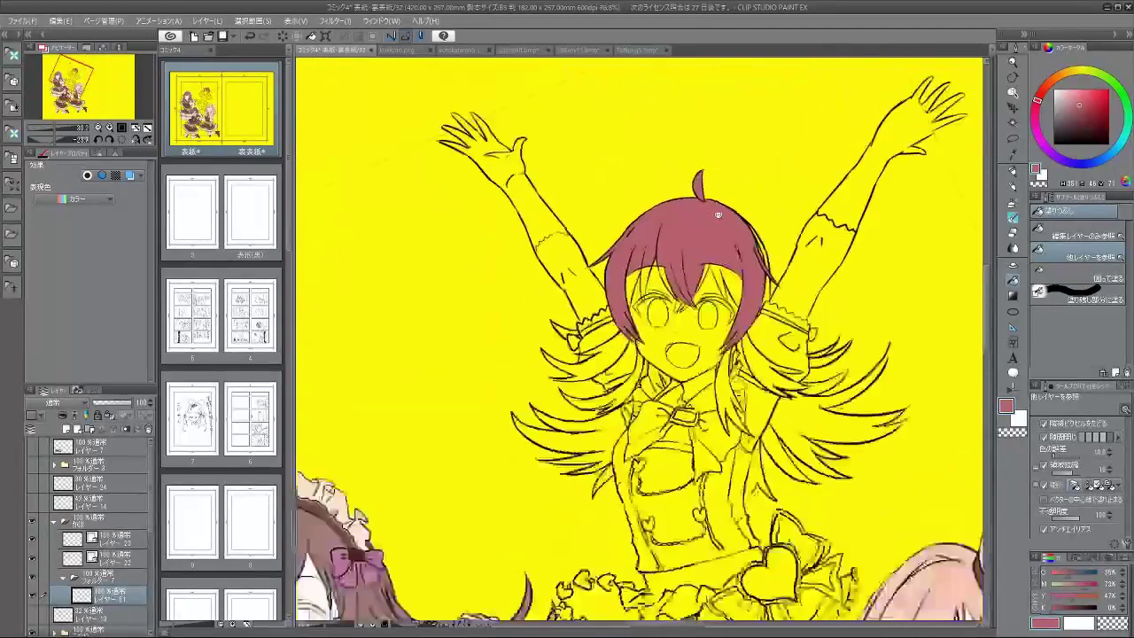
pyautogui.scroll(4, 725, 248)
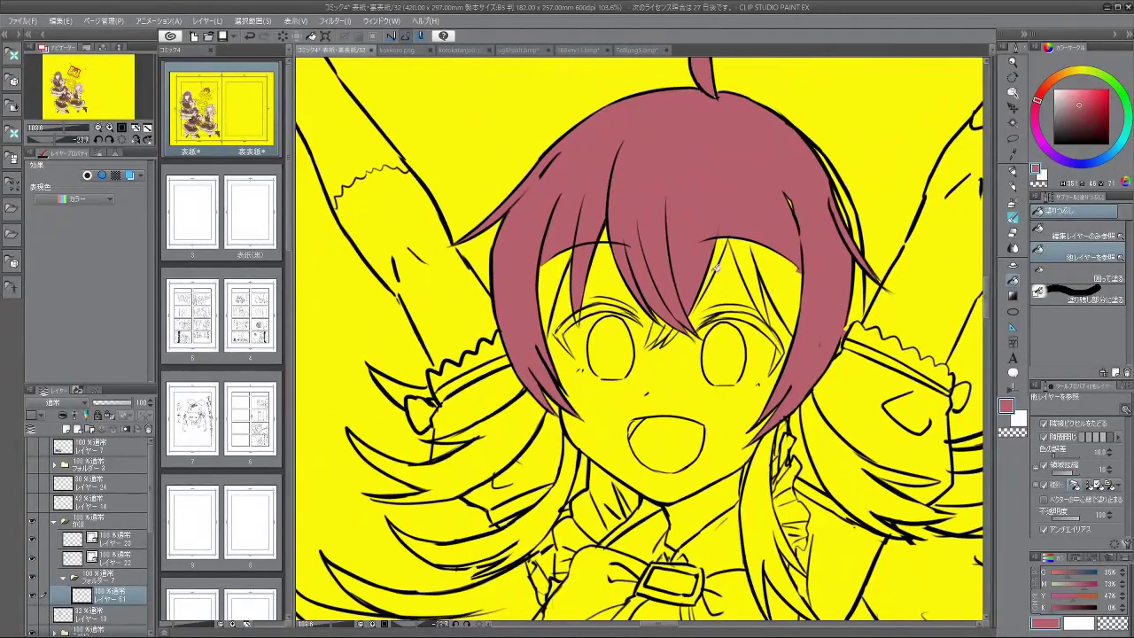
pyautogui.click(717, 268)
pyautogui.click(756, 261)
pyautogui.click(723, 245)
pyautogui.click(778, 270)
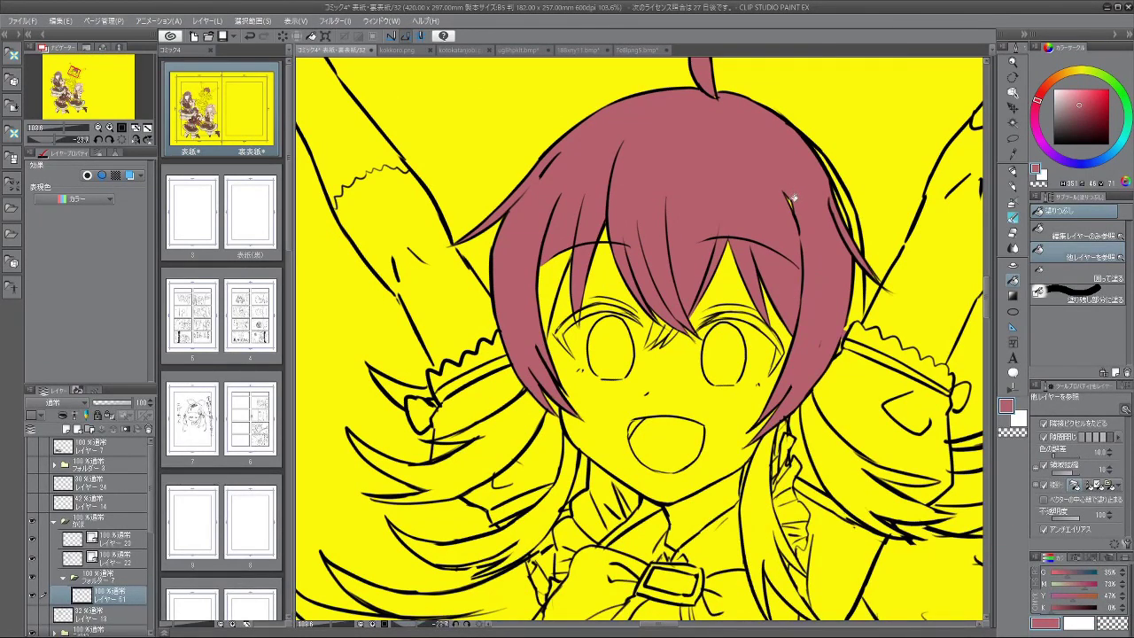
# Step: Fill the small tuft between the eyes, the opposite fringe strands and the thin outer strands beside the head
pyautogui.click(655, 321)
pyautogui.click(668, 319)
pyautogui.click(562, 286)
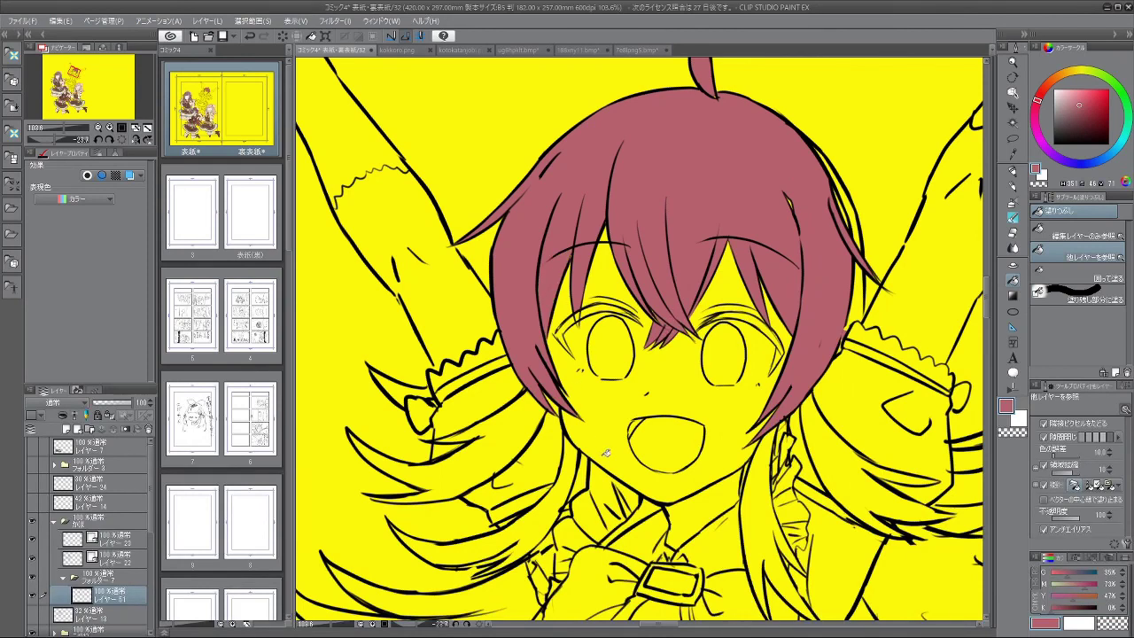
pyautogui.click(862, 226)
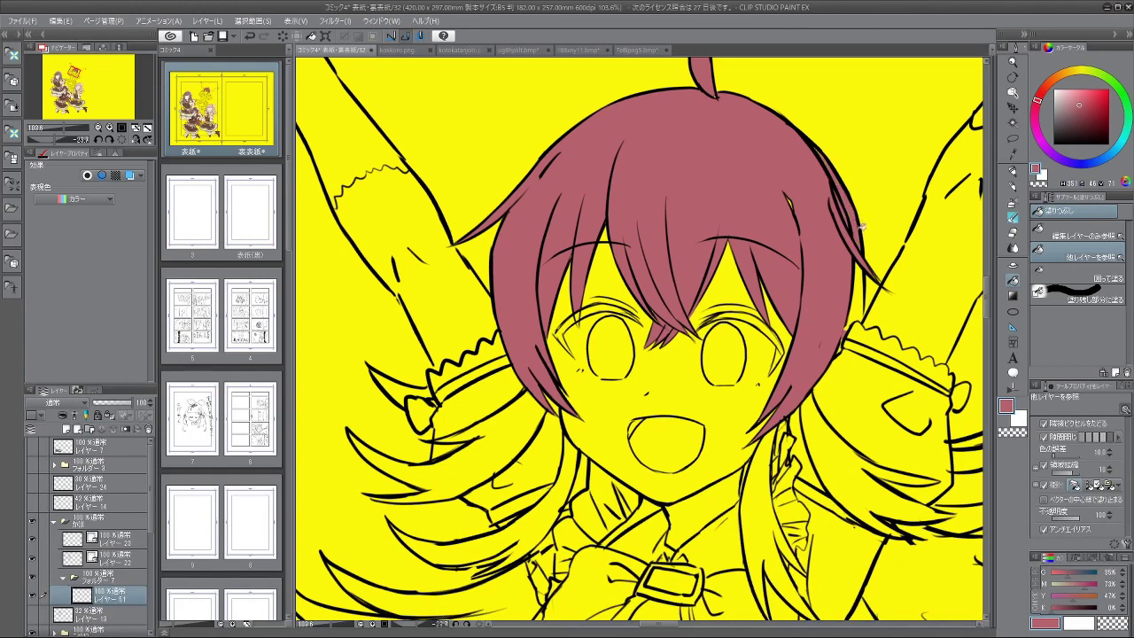
pyautogui.click(866, 279)
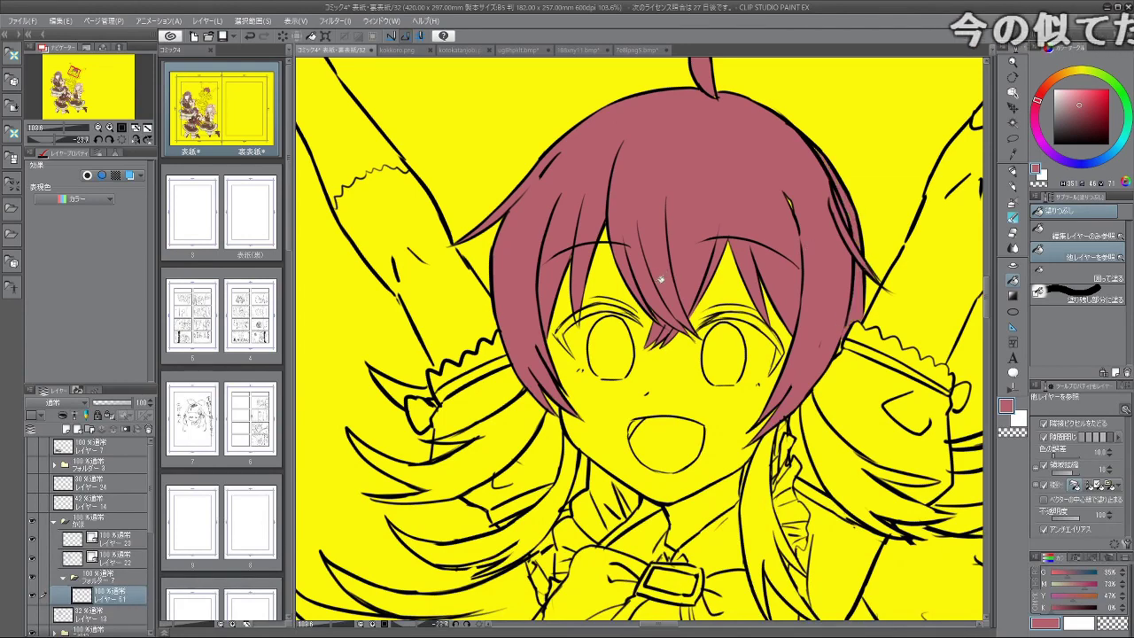
# Step: Fill the lock over the right-hand puff sleeve and the long front lock beside the collar with the hair colour
pyautogui.moveTo(695, 349); pyautogui.dragTo(691, 199)
pyautogui.moveTo(760, 246); pyautogui.dragTo(729, 245)
pyautogui.scroll(3, 729, 246)
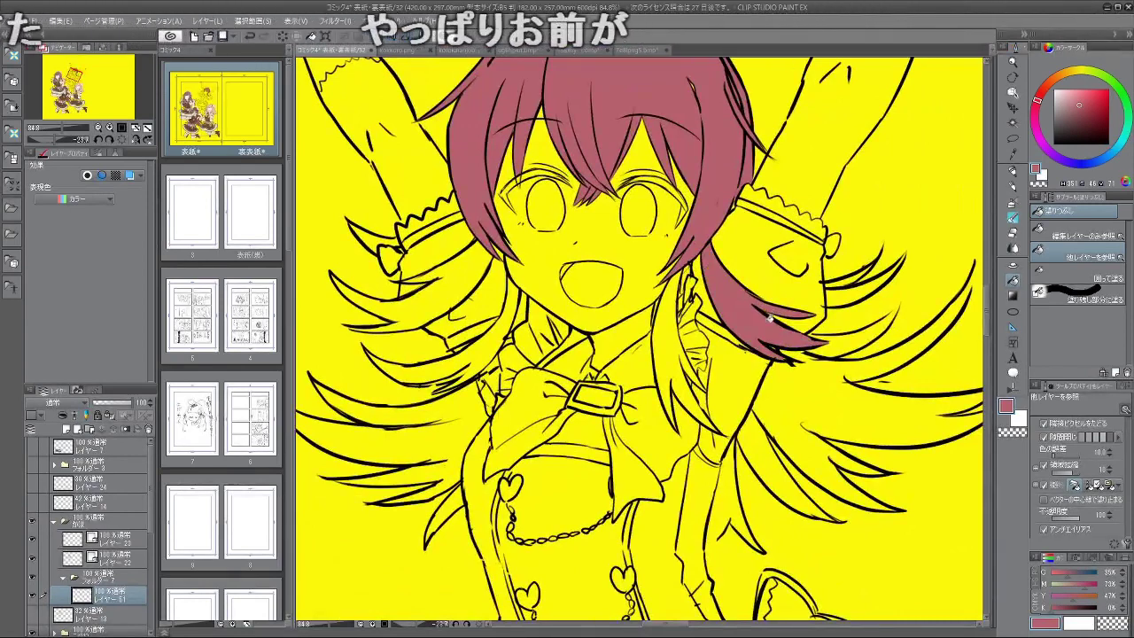
pyautogui.click(676, 337)
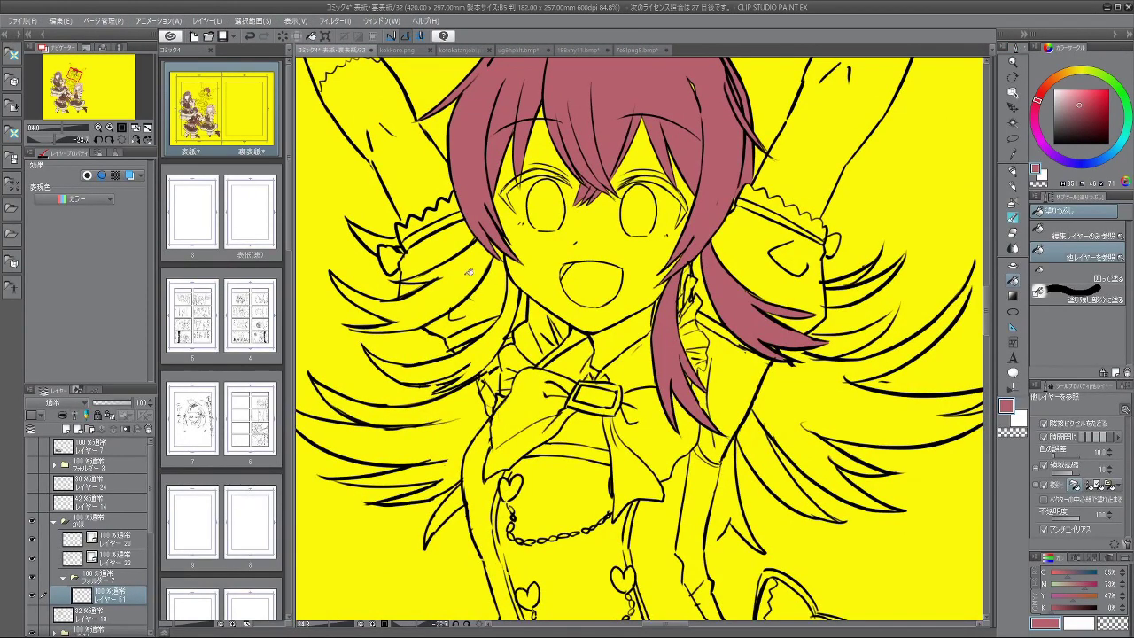
# Step: Fill all the flowing strands of the left-hand hair bunch behind the sleeve and bodice with the hair colour
pyautogui.click(498, 343)
pyautogui.click(458, 423)
pyautogui.click(464, 493)
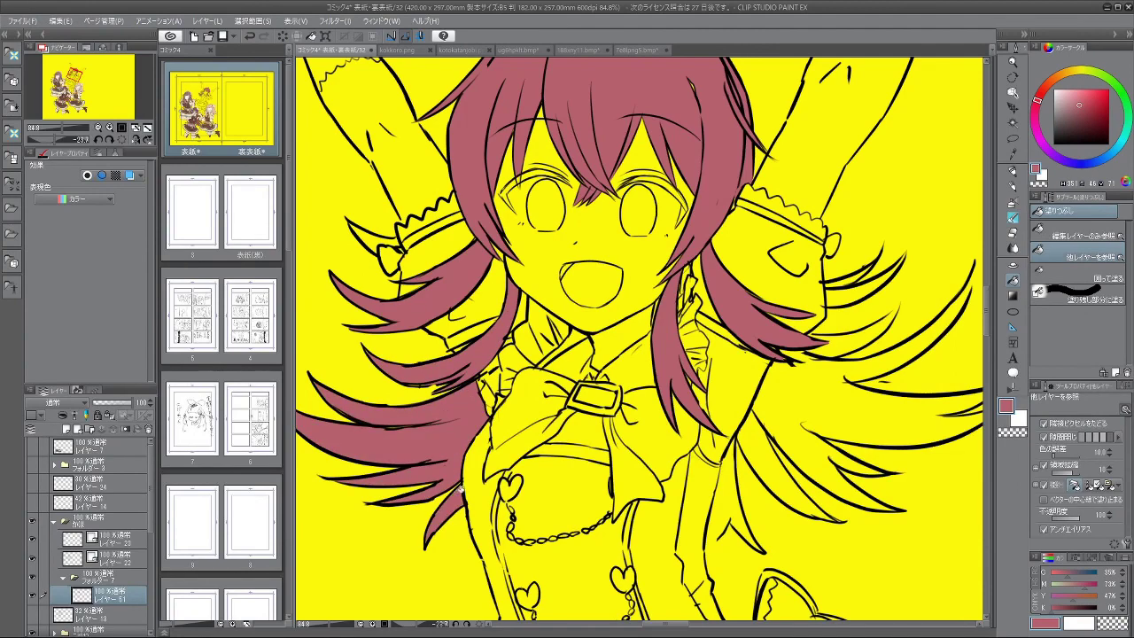
pyautogui.moveTo(520, 424); pyautogui.dragTo(622, 389)
pyautogui.scroll(3, 622, 388)
pyautogui.scroll(-4, 622, 390)
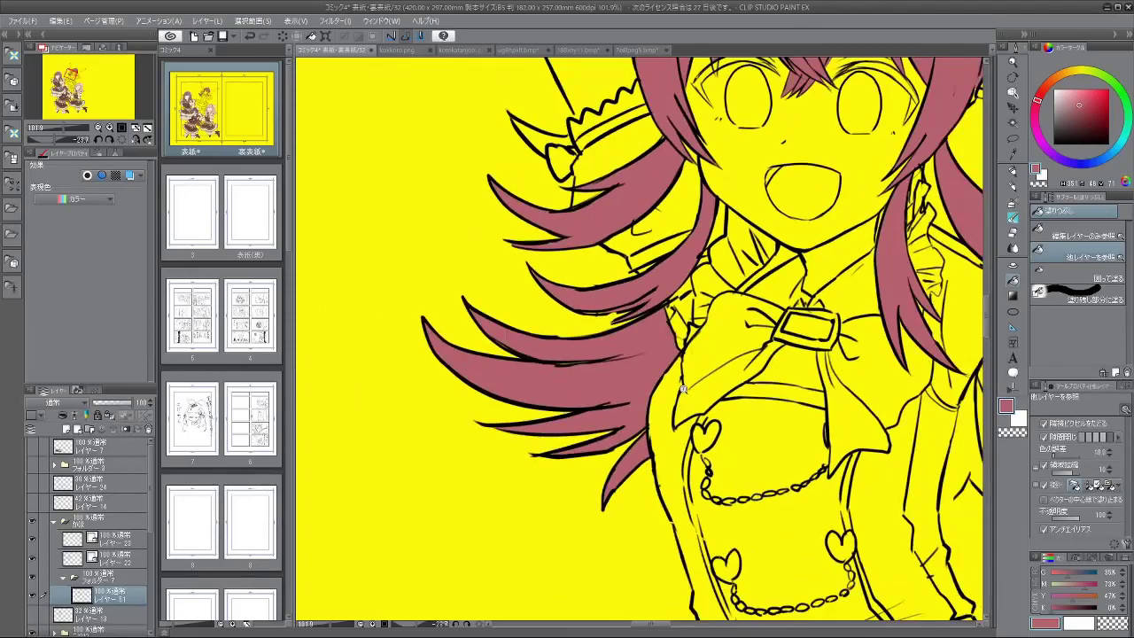
pyautogui.moveTo(685, 388)
pyautogui.mouseDown()
pyautogui.moveTo(711, 380)
pyautogui.moveTo(651, 386)
pyautogui.moveTo(675, 386)
pyautogui.mouseUp()
# Step: Fill the upper flicked hair strands that stick out beyond the right-hand puff sleeve
pyautogui.moveTo(865, 252); pyautogui.dragTo(679, 248)
pyautogui.moveTo(897, 248); pyautogui.dragTo(817, 244)
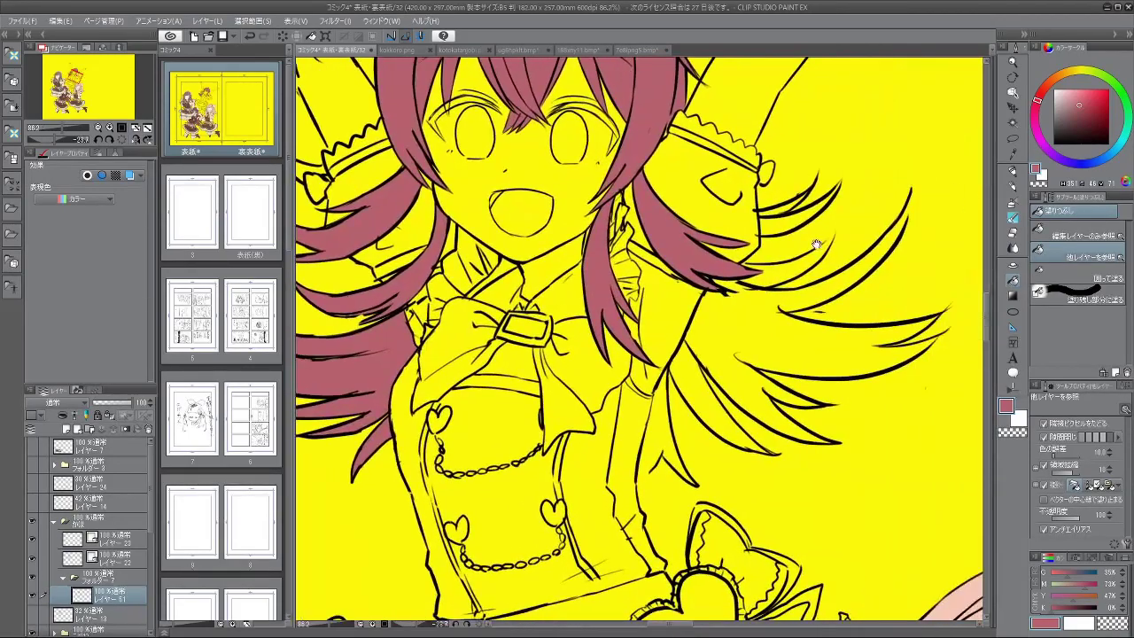
pyautogui.scroll(4, 817, 277)
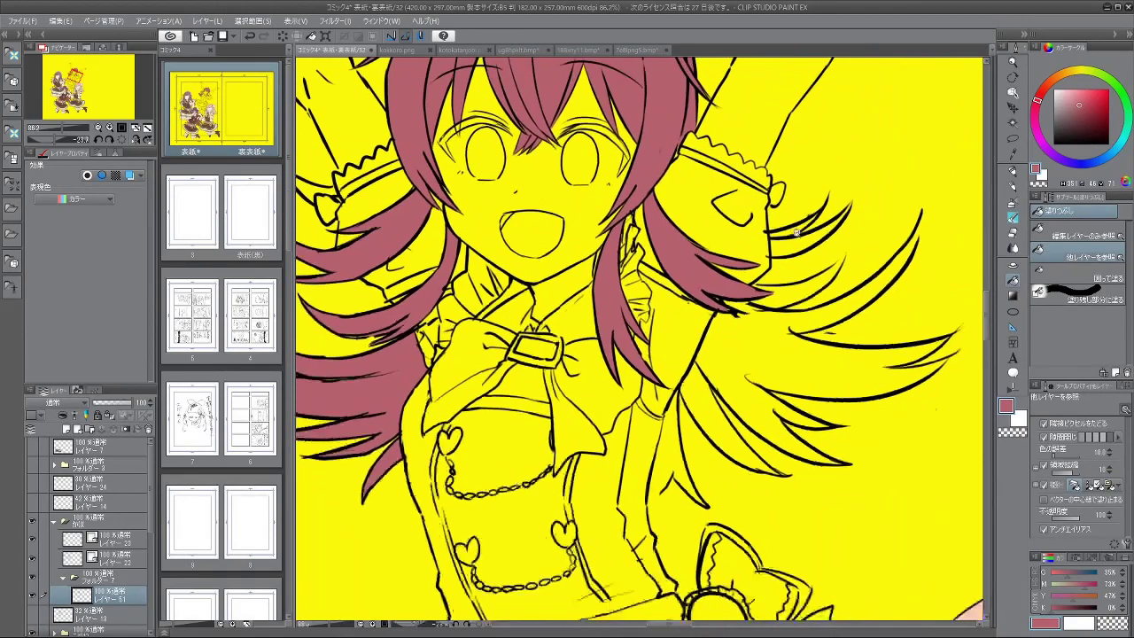
pyautogui.scroll(-2, 817, 232)
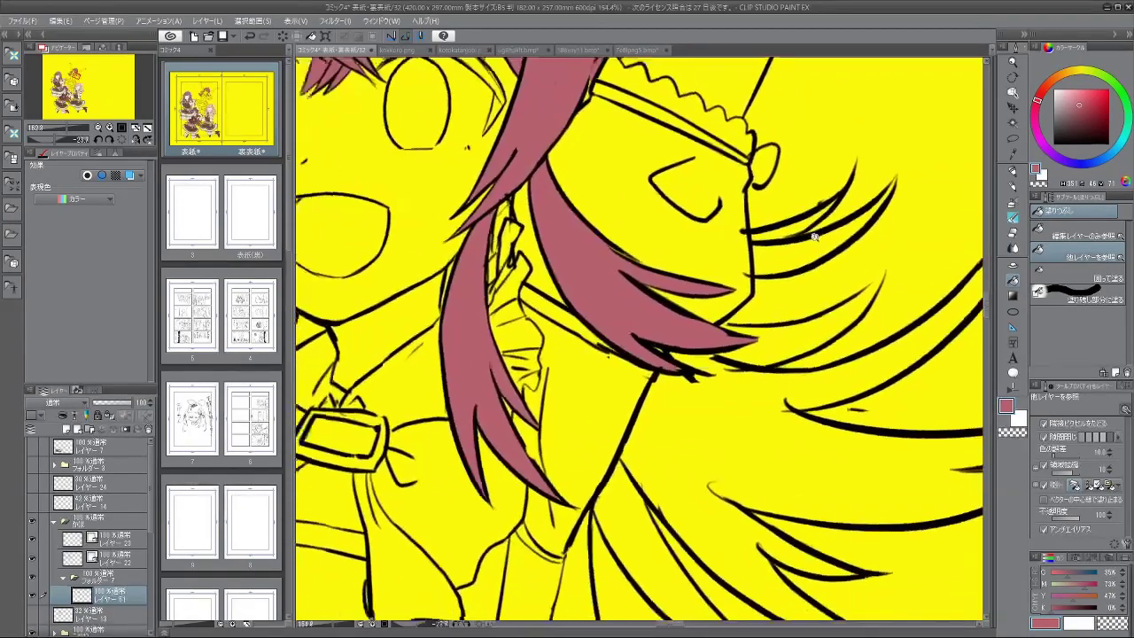
pyautogui.click(807, 229)
pyautogui.click(831, 327)
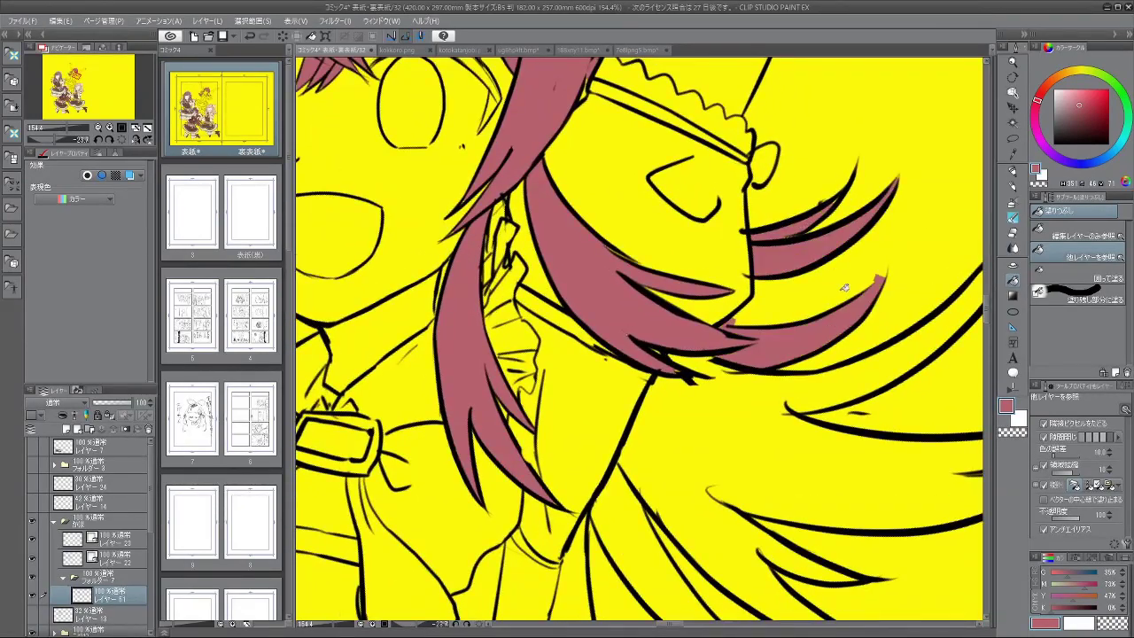
# Step: Switch to the watercolour brush and paint the hair colour into the unfilled tip and narrow gaps of the strands below the puff sleeve
pyautogui.moveTo(781, 411); pyautogui.dragTo(657, 335)
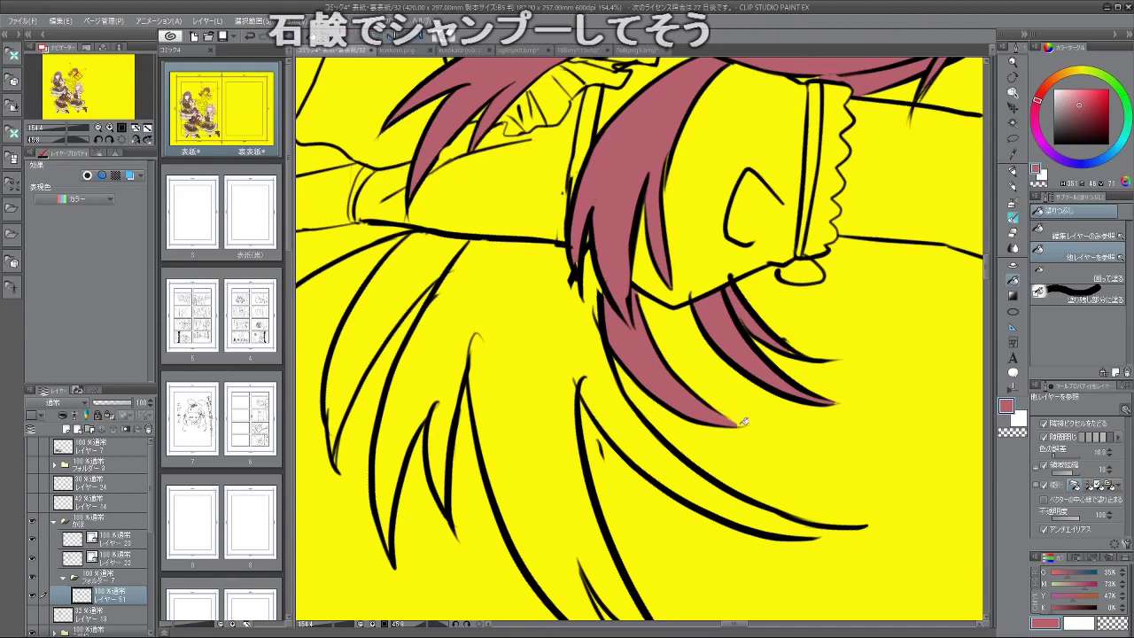
pyautogui.click(1013, 217)
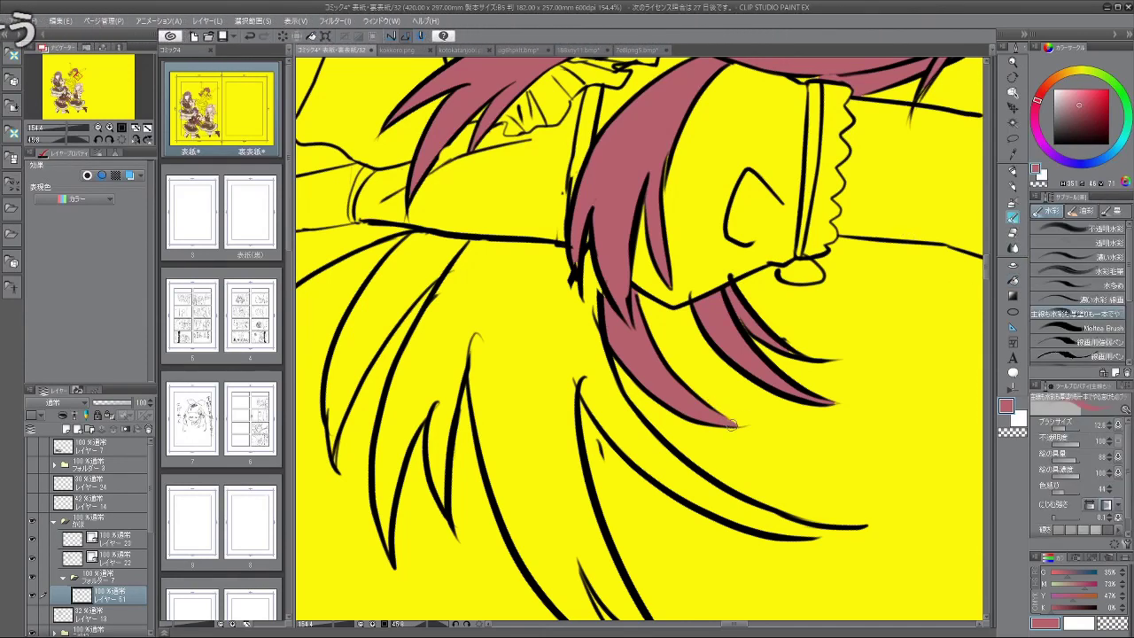
pyautogui.moveTo(730, 424); pyautogui.dragTo(746, 423)
pyautogui.hotkey('ctrl', 'z')
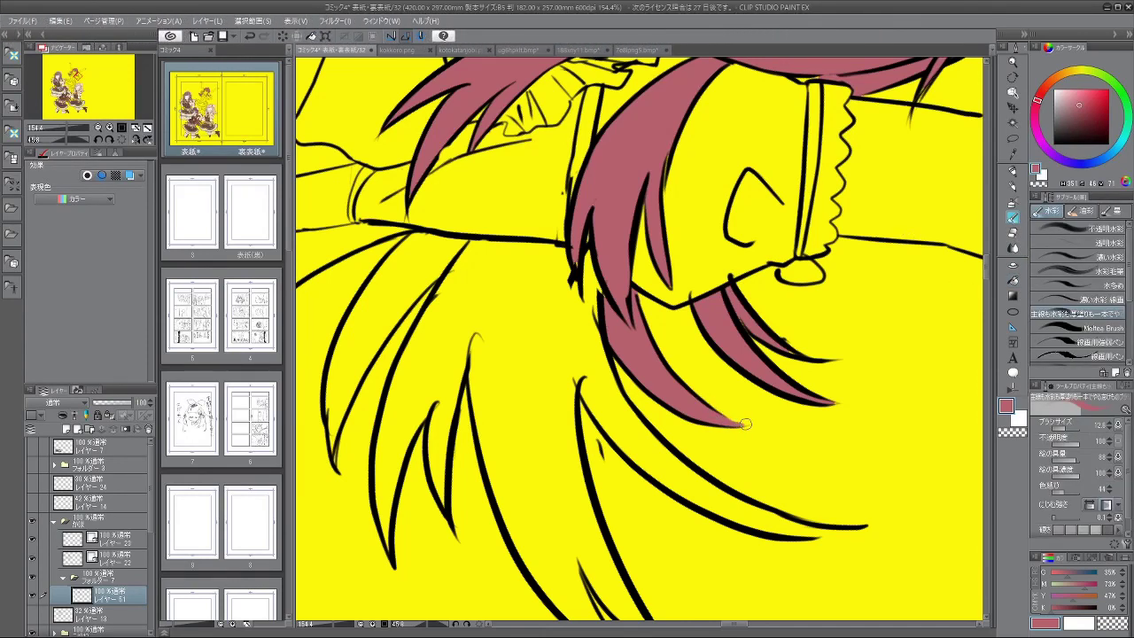
pyautogui.moveTo(584, 241); pyautogui.dragTo(579, 279)
pyautogui.moveTo(627, 343); pyautogui.dragTo(673, 390)
# Step: Touch up the hair colour along the crown's outline and the pointed fringe strands above the face
pyautogui.moveTo(400, 114); pyautogui.dragTo(525, 240)
pyautogui.scroll(4, 525, 240)
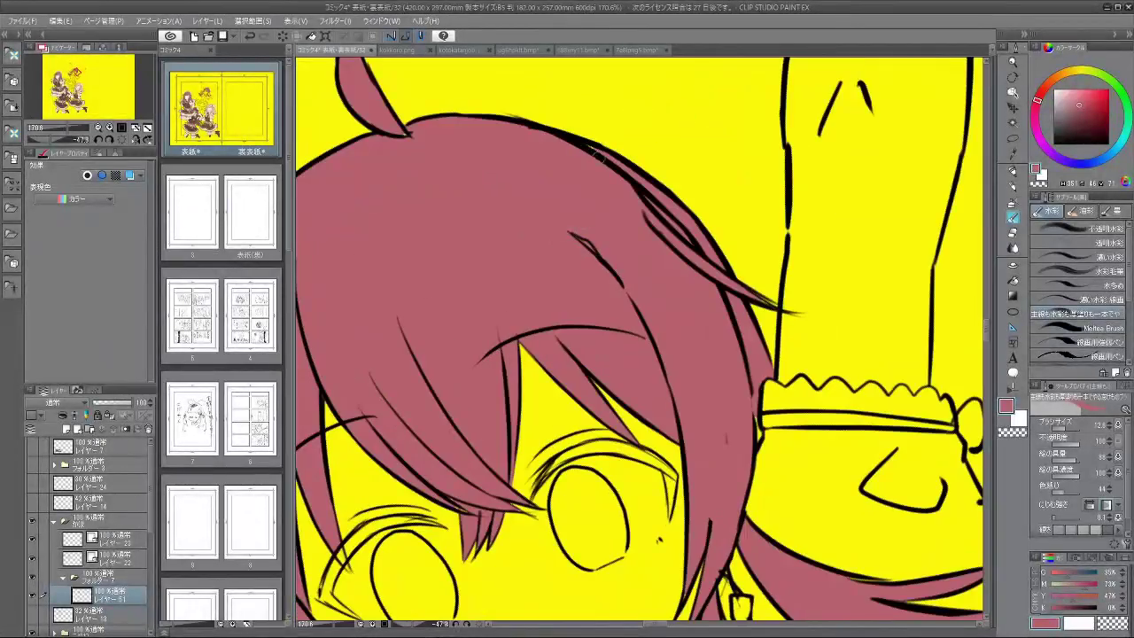
pyautogui.moveTo(556, 188); pyautogui.dragTo(666, 252)
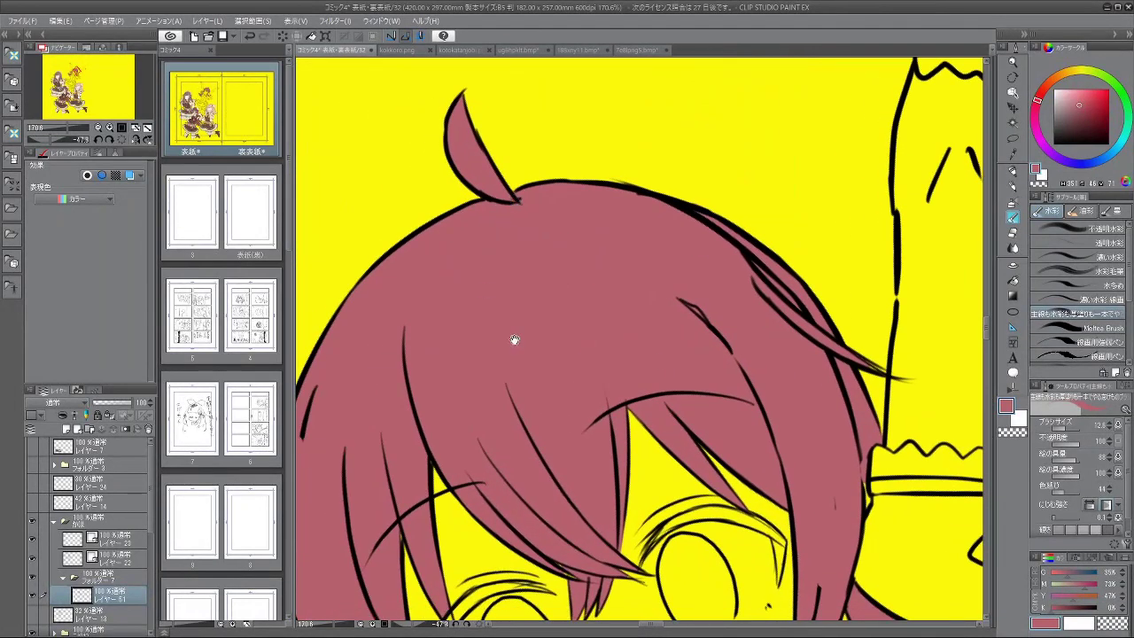
pyautogui.moveTo(515, 339); pyautogui.dragTo(630, 124)
pyautogui.moveTo(480, 301); pyautogui.dragTo(483, 268)
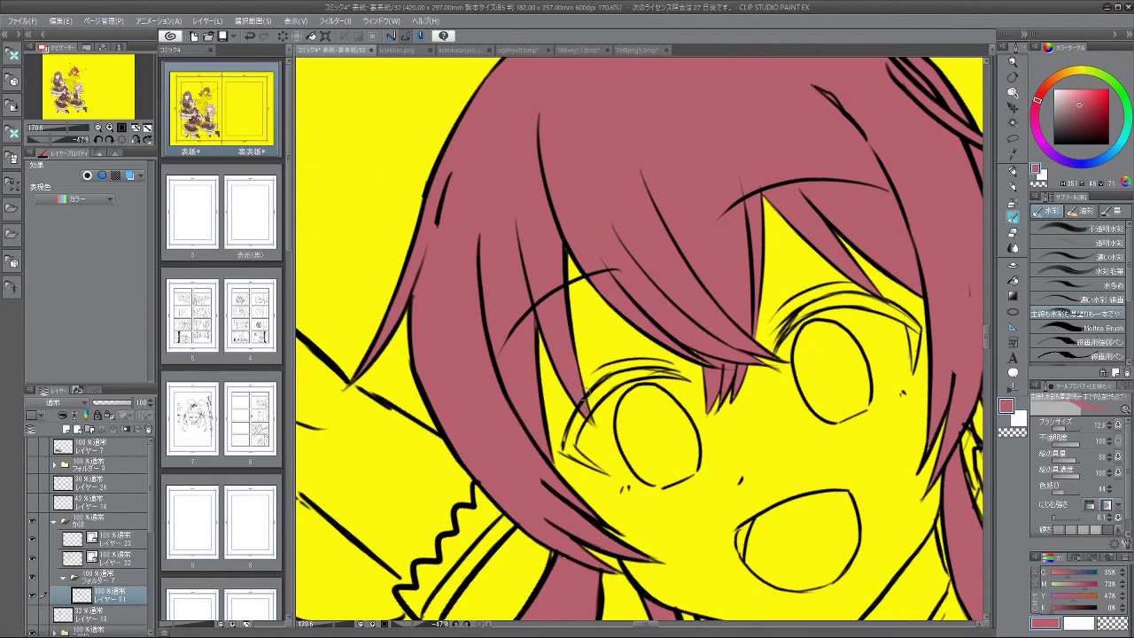
pyautogui.moveTo(546, 443); pyautogui.dragTo(711, 297)
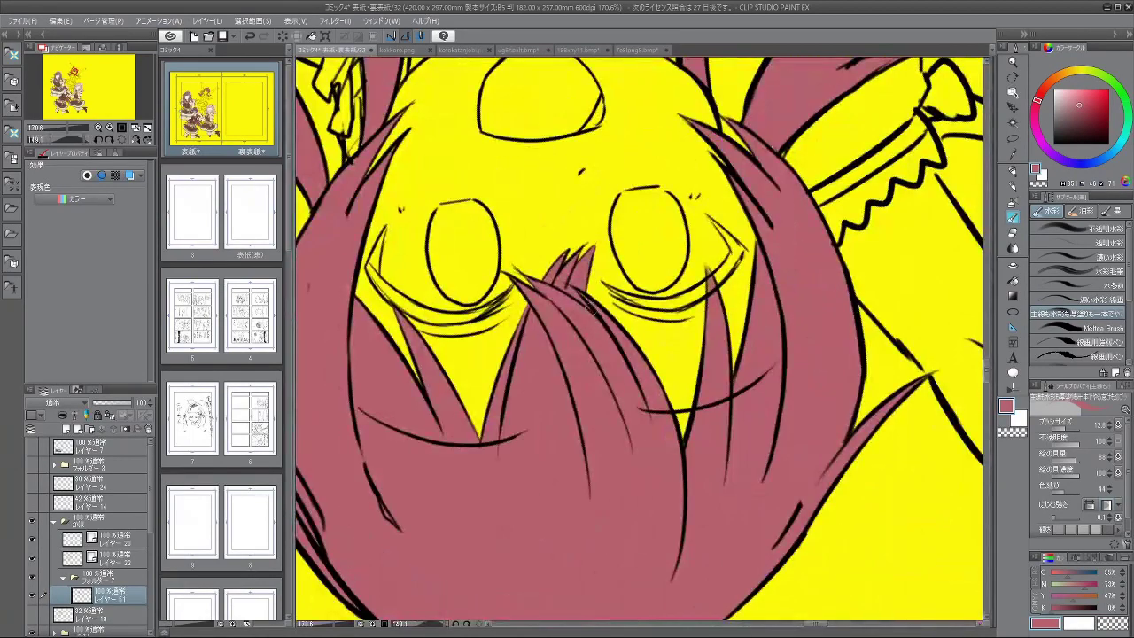
pyautogui.moveTo(545, 392); pyautogui.dragTo(582, 430)
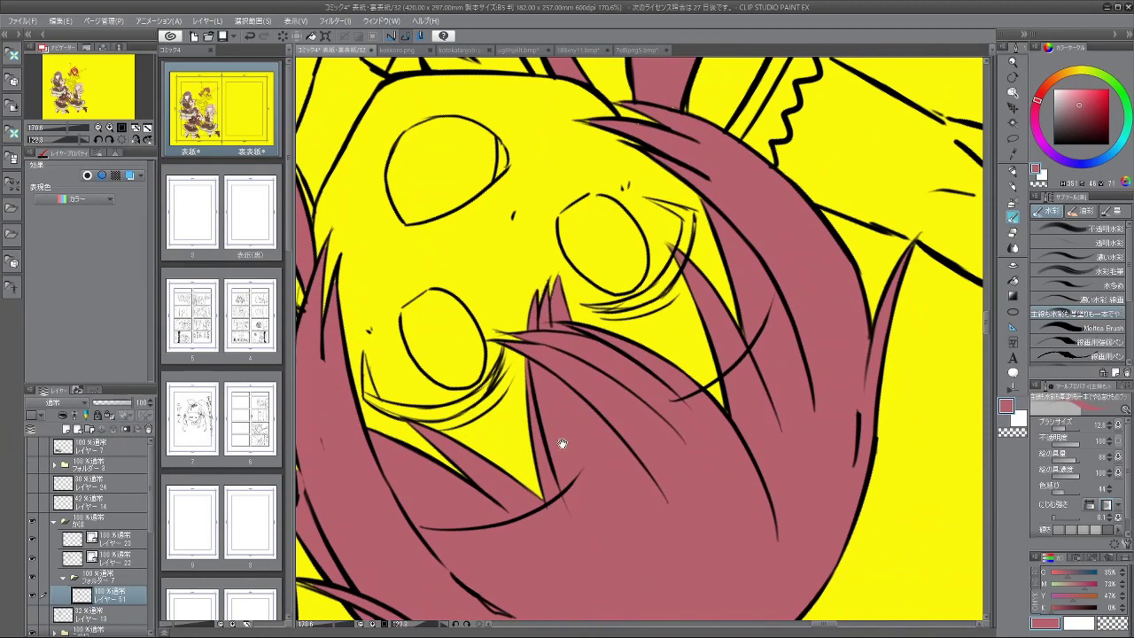
# Step: Touch up the hair colour along the right-hand side lock, from the puff sleeve's cuff to its split tips beside the cheek
pyautogui.moveTo(562, 443); pyautogui.dragTo(585, 343)
pyautogui.moveTo(446, 400); pyautogui.dragTo(589, 437)
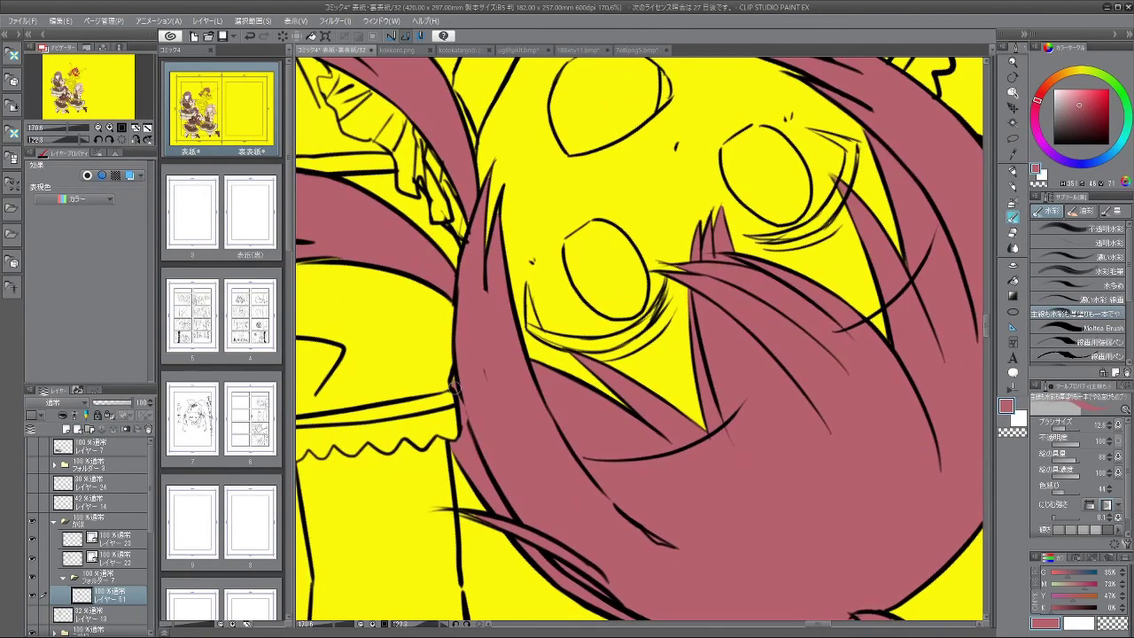
pyautogui.moveTo(495, 403); pyautogui.dragTo(461, 416)
pyautogui.moveTo(499, 287); pyautogui.dragTo(536, 306)
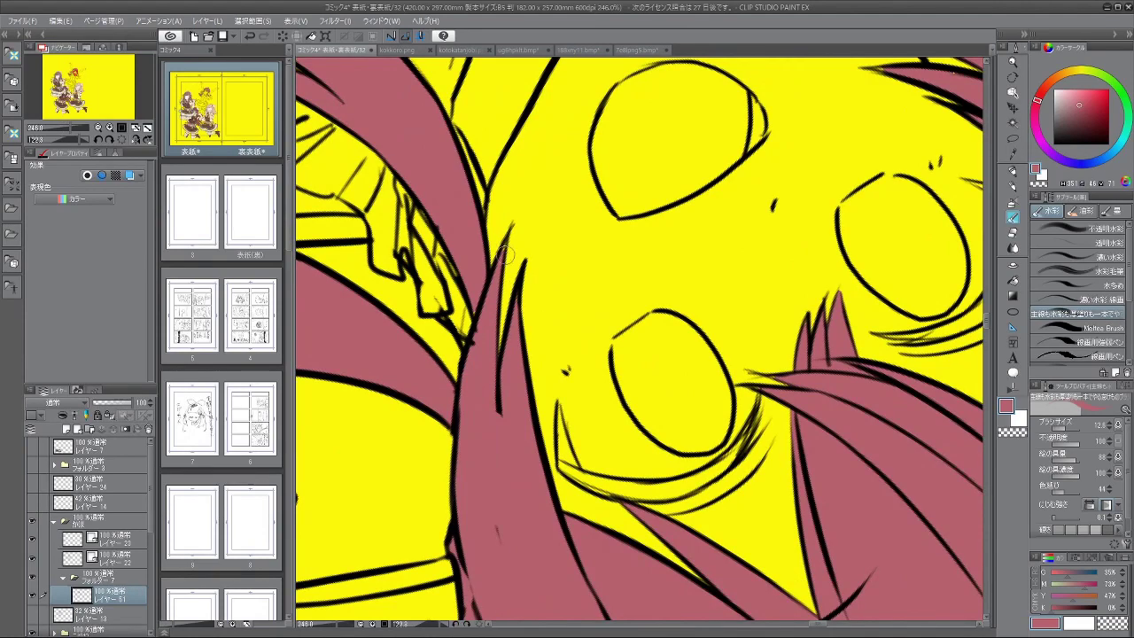
pyautogui.scroll(-4, 472, 338)
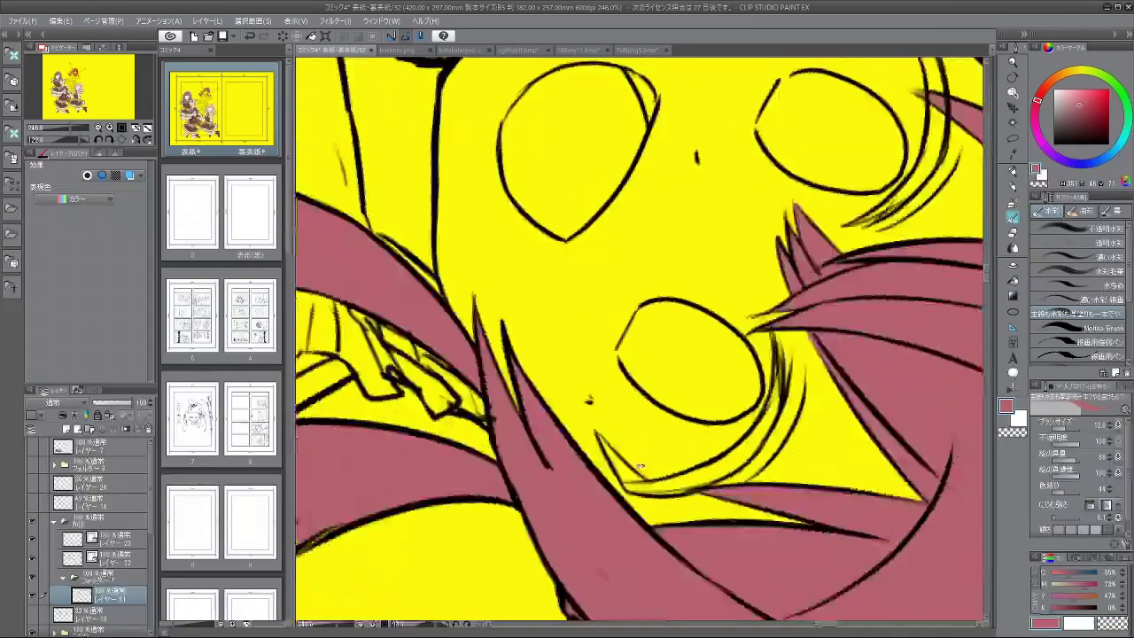
pyautogui.scroll(3, 498, 282)
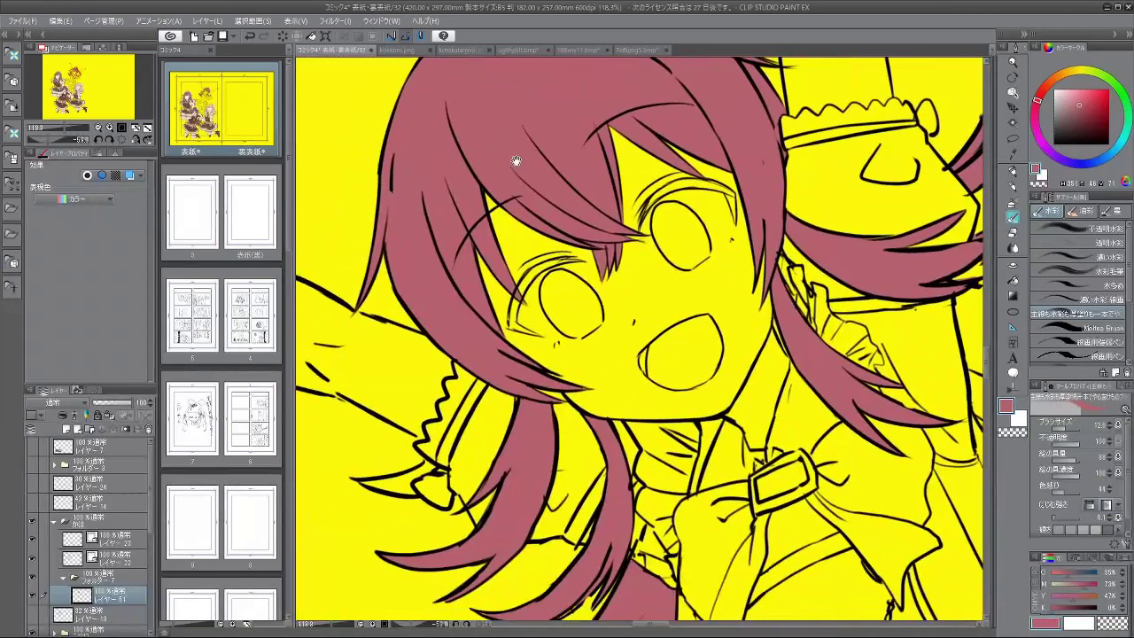
pyautogui.scroll(2, 541, 347)
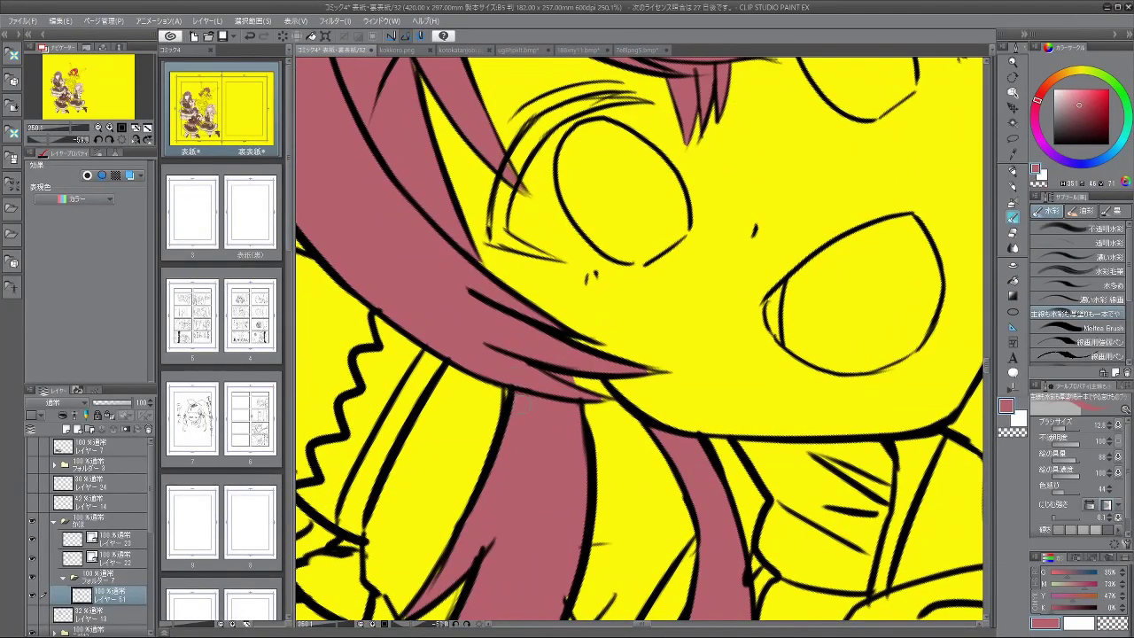
# Step: Reduce the brush size and paint the hair colour into the pointed tips of the side lock by the left-hand cheek
pyautogui.press(']')
pyautogui.moveTo(585, 385); pyautogui.dragTo(592, 376)
pyautogui.press('[')
pyautogui.press('[')
pyautogui.press('[')
pyautogui.moveTo(656, 347)
pyautogui.mouseDown()
pyautogui.moveTo(608, 362)
pyautogui.moveTo(569, 344)
pyautogui.mouseUp()
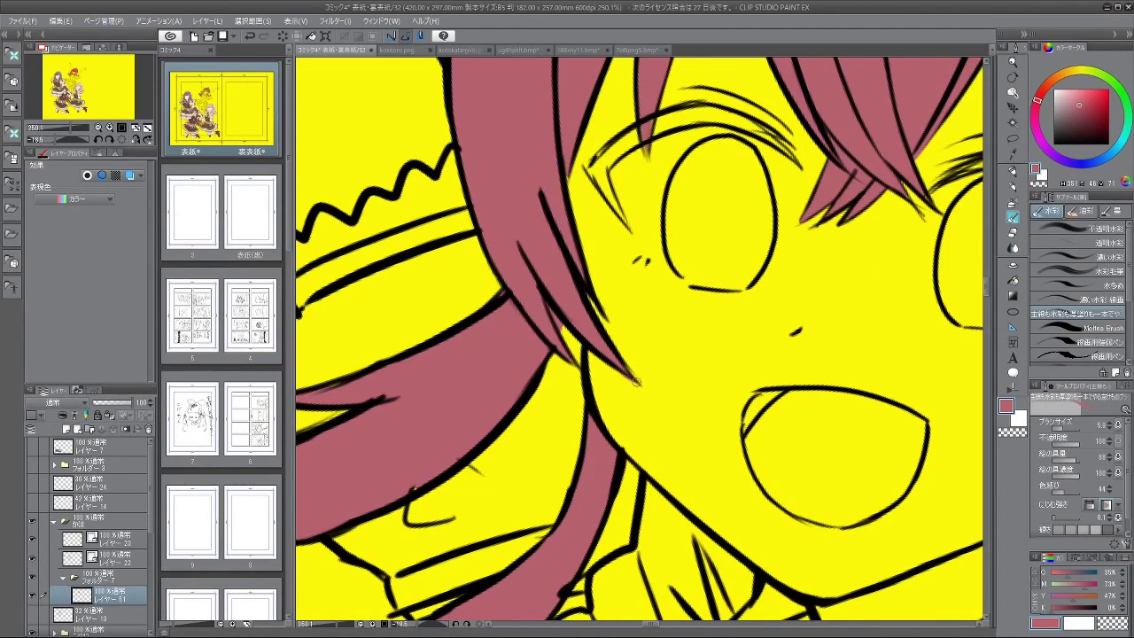
pyautogui.moveTo(717, 384); pyautogui.dragTo(620, 385)
# Step: Paint the hair colour into the small hair tip sticking out behind the bow of the left-hand puff sleeve
pyautogui.moveTo(709, 537); pyautogui.dragTo(646, 589)
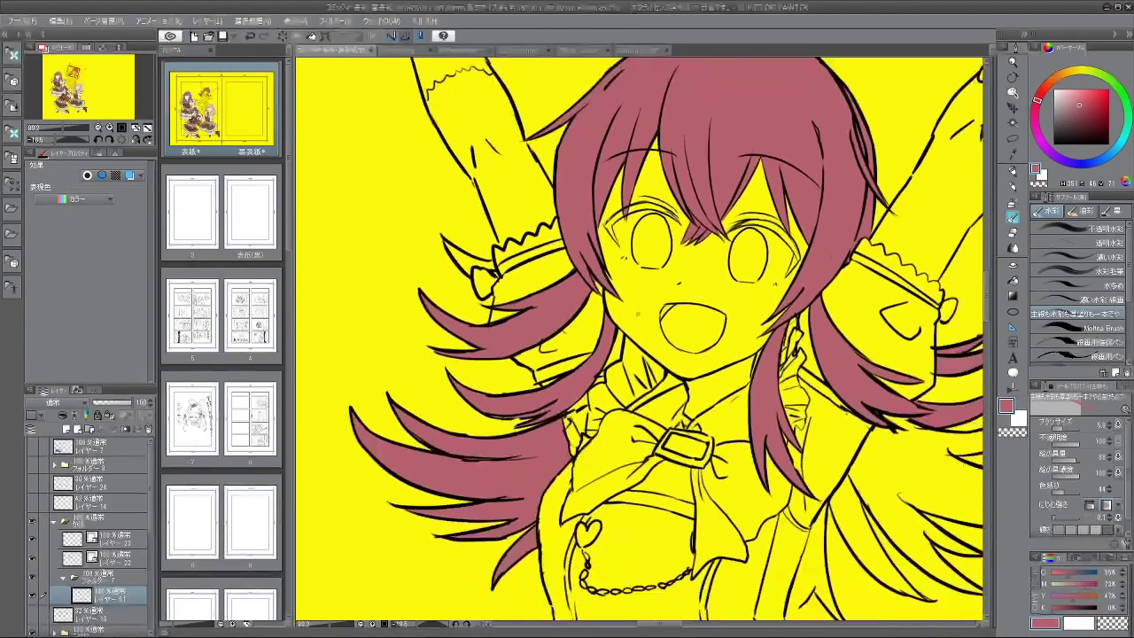
pyautogui.moveTo(795, 445); pyautogui.dragTo(657, 153)
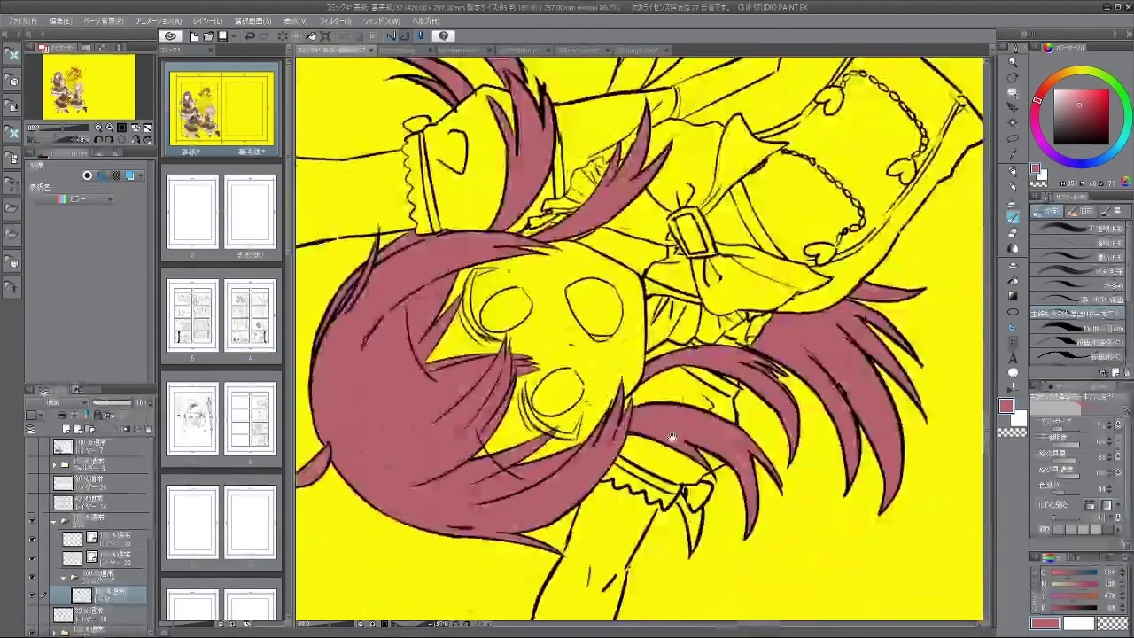
pyautogui.moveTo(673, 496); pyautogui.dragTo(669, 317)
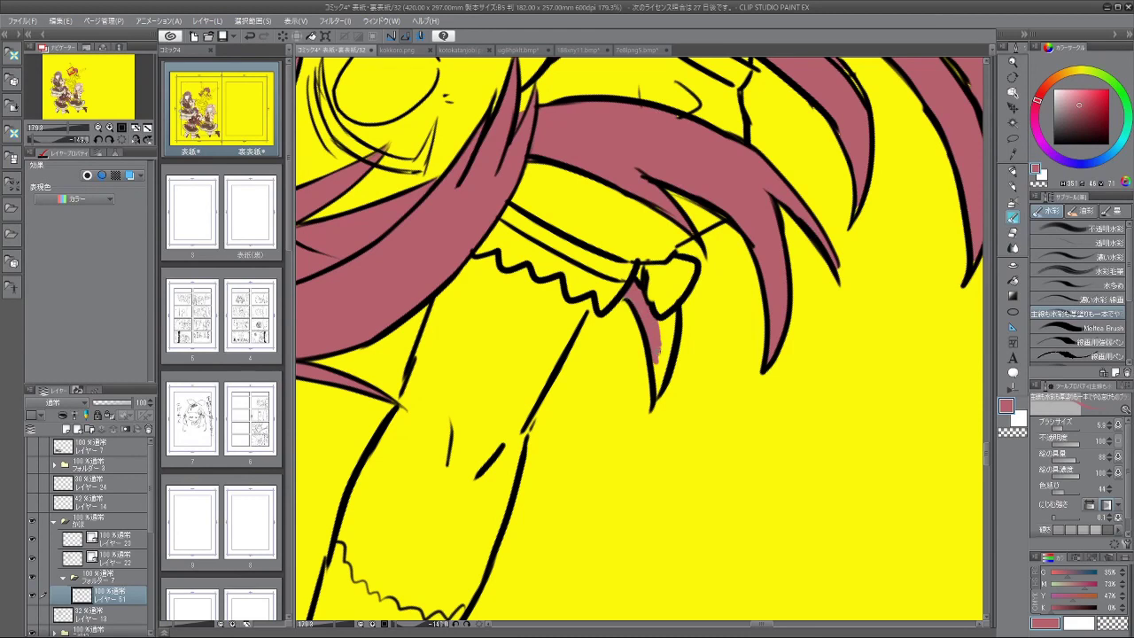
pyautogui.moveTo(667, 314); pyautogui.dragTo(659, 381)
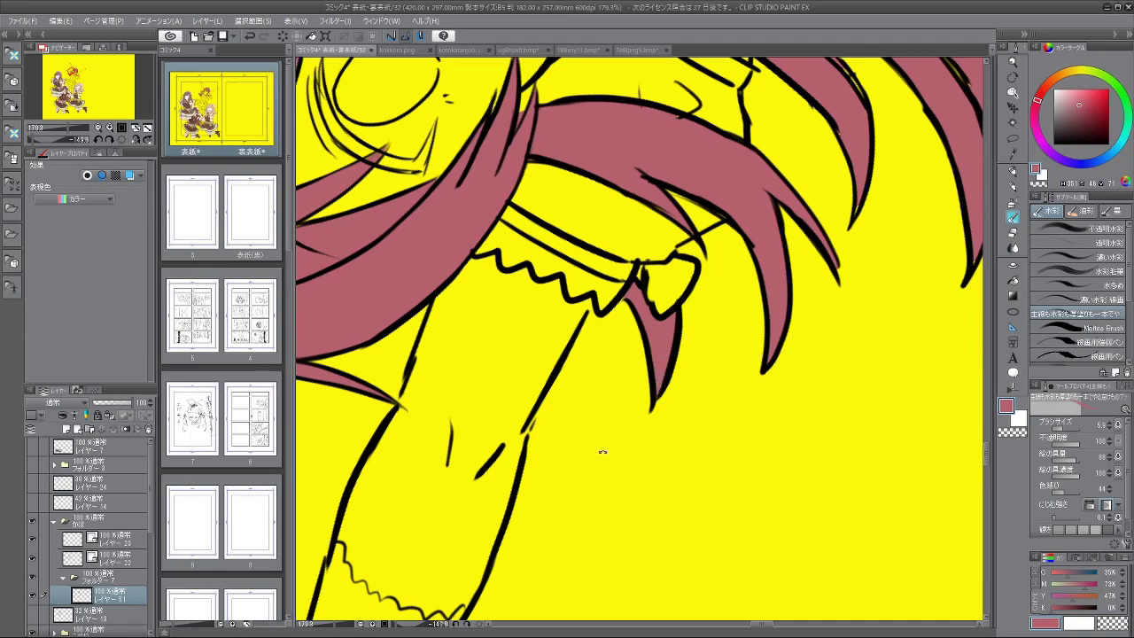
pyautogui.scroll(-2, 603, 452)
pyautogui.scroll(-3, 673, 235)
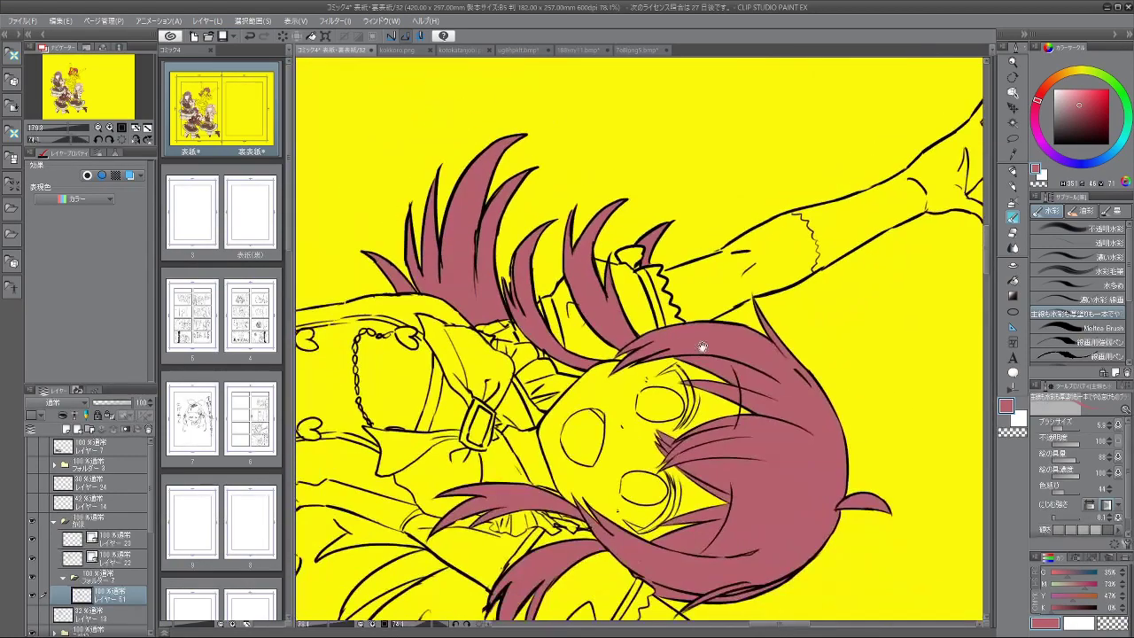
pyautogui.moveTo(703, 346); pyautogui.dragTo(686, 155)
pyautogui.moveTo(488, 415); pyautogui.dragTo(540, 475)
pyautogui.moveTo(516, 401); pyautogui.dragTo(649, 286)
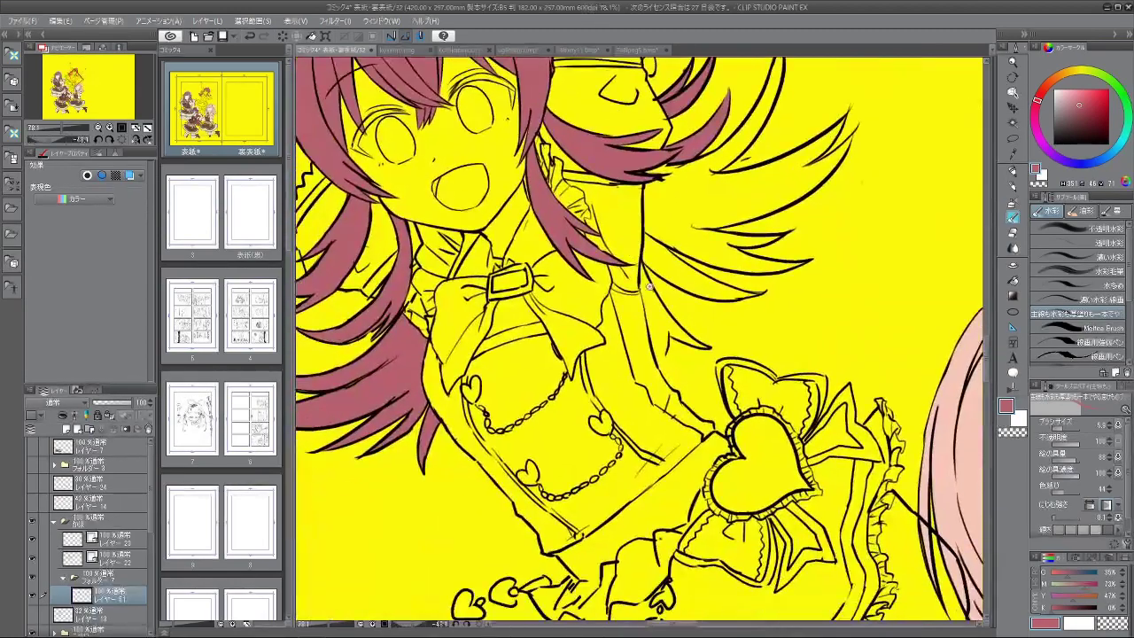
pyautogui.scroll(2, 650, 286)
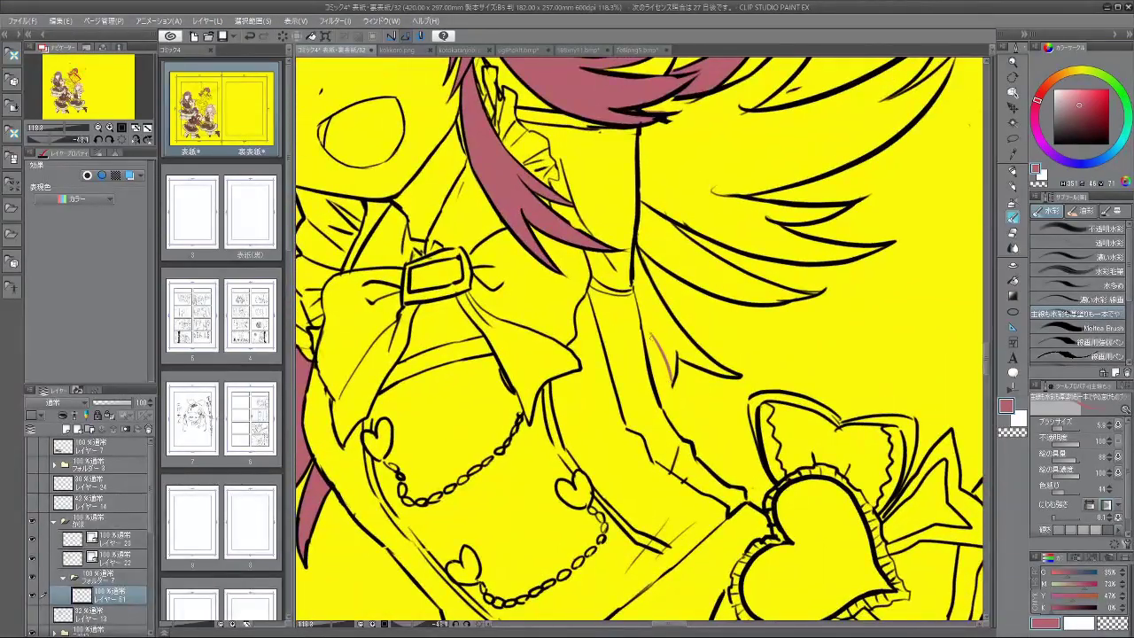
pyautogui.hotkey('ctrl', 'z')
pyautogui.moveTo(650, 338); pyautogui.dragTo(655, 385)
pyautogui.hotkey('ctrl', 'z')
# Step: Switch to the Fill tool and fill the flowing strands of the right-hand hair bunch below the puff sleeve with the hair colour
pyautogui.click(1013, 280)
pyautogui.click(660, 341)
pyautogui.click(741, 262)
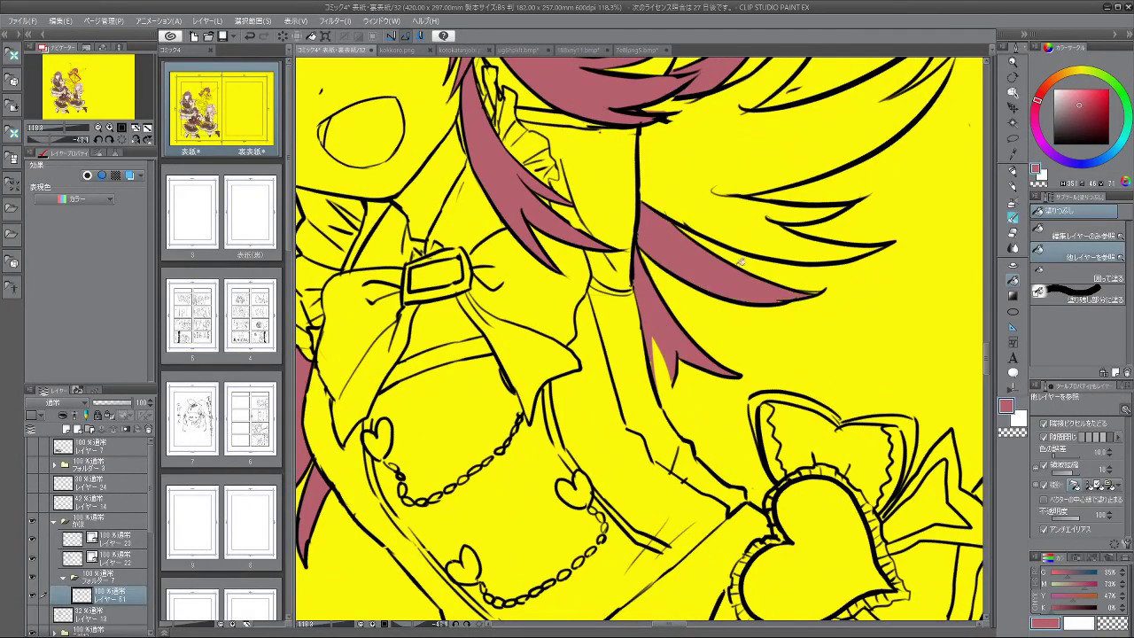
pyautogui.click(828, 223)
pyautogui.moveTo(829, 224); pyautogui.dragTo(823, 274)
pyautogui.moveTo(739, 246); pyautogui.dragTo(576, 309)
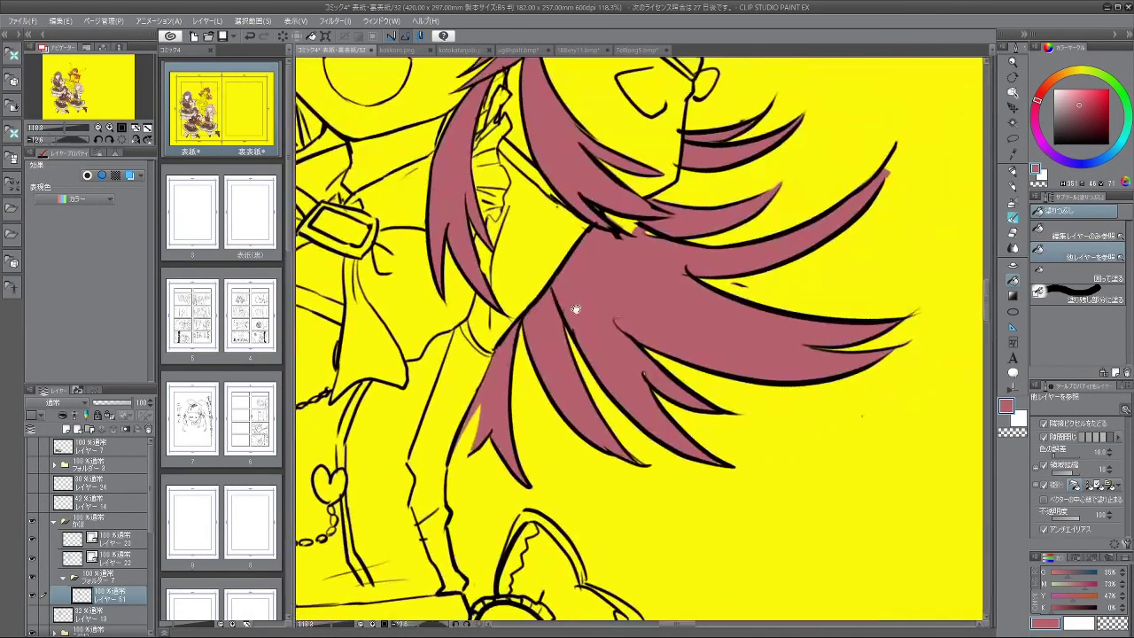
# Step: Switch to the watercolour brush and clean up the strand tips and small gaps of the right-hand hair bunch with the hair colour
pyautogui.click(1010, 215)
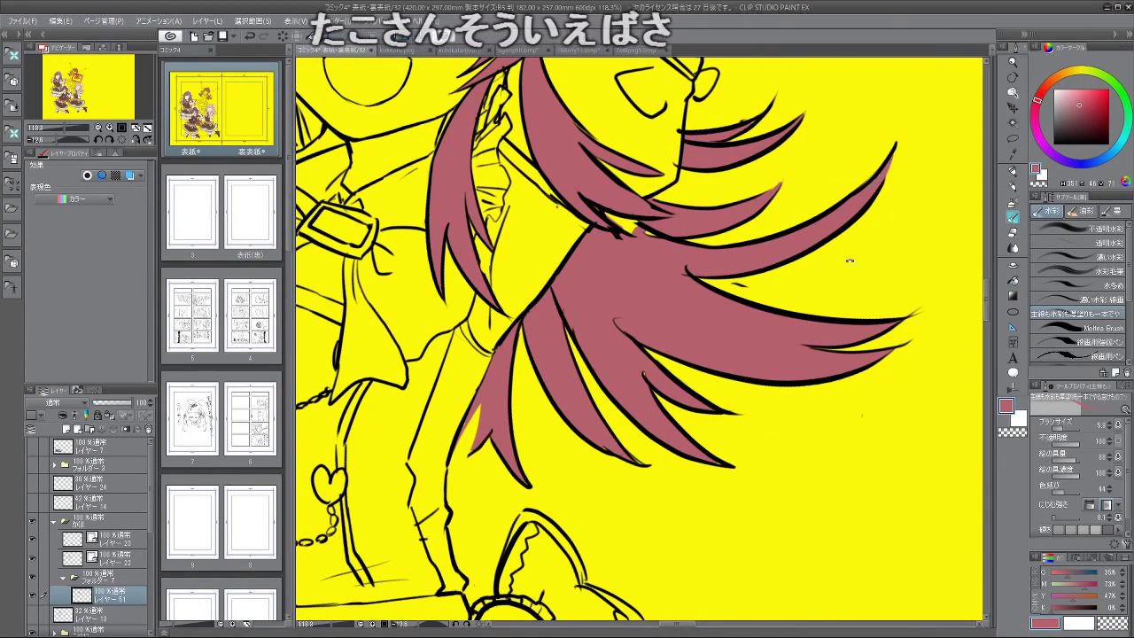
pyautogui.moveTo(851, 261); pyautogui.dragTo(864, 360)
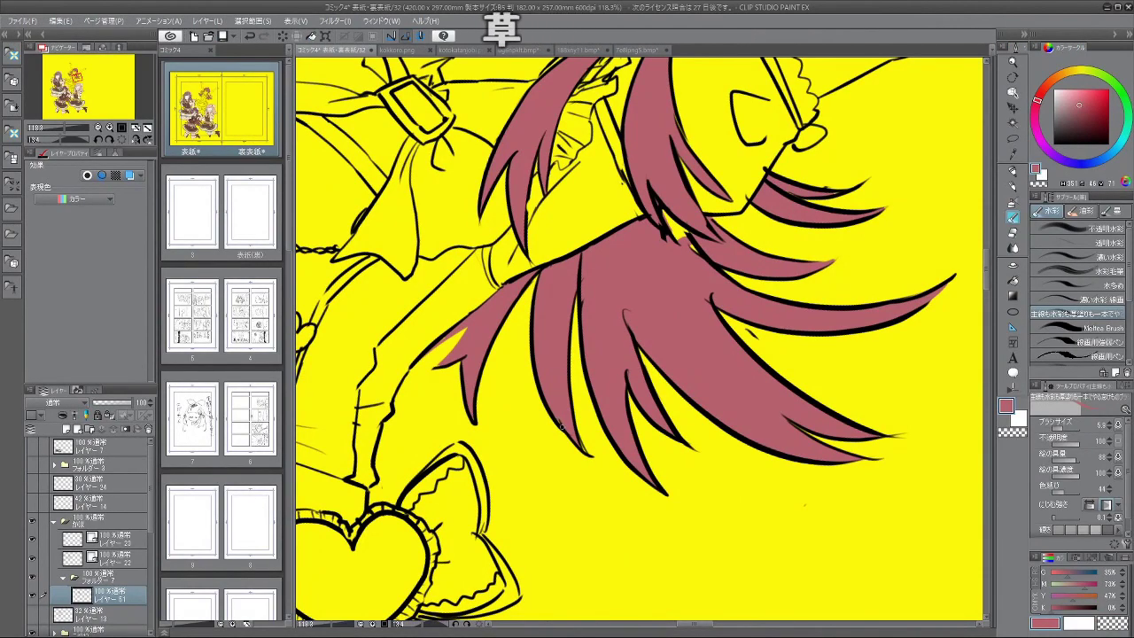
pyautogui.moveTo(582, 441); pyautogui.dragTo(601, 472)
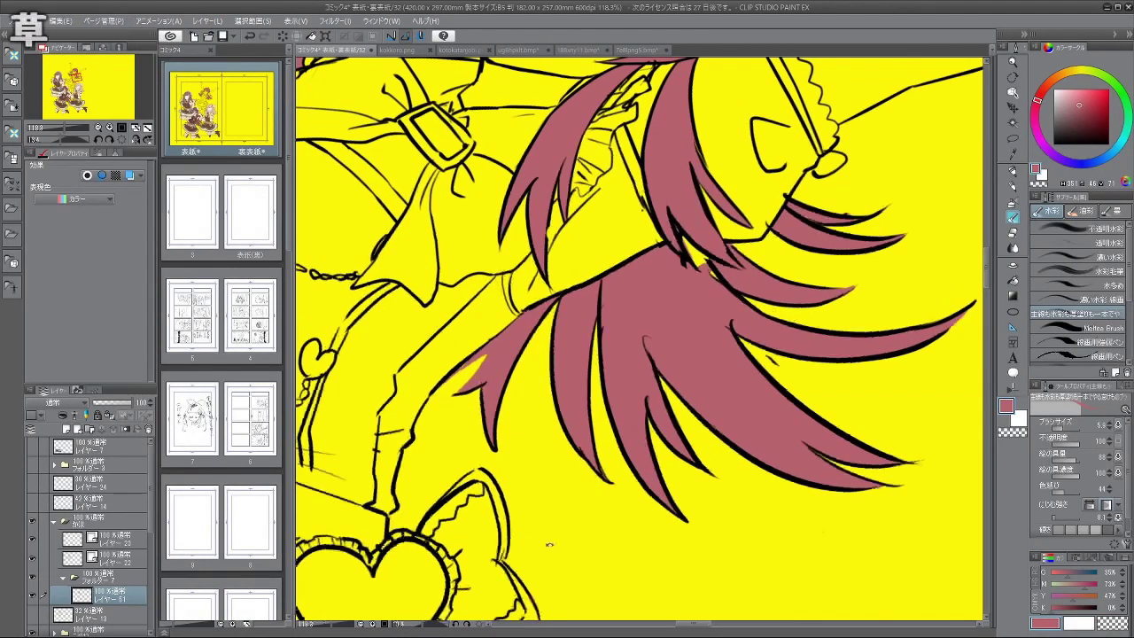
pyautogui.moveTo(549, 541); pyautogui.dragTo(665, 558)
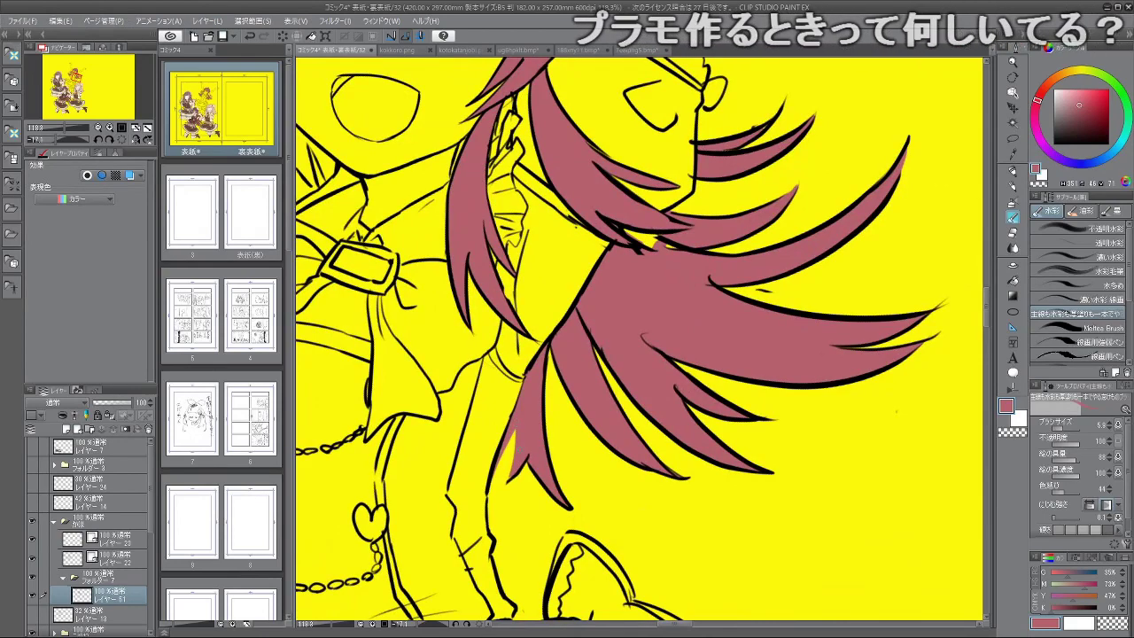
pyautogui.moveTo(727, 322); pyautogui.dragTo(708, 459)
pyautogui.moveTo(599, 241); pyautogui.dragTo(600, 261)
pyautogui.moveTo(652, 421); pyautogui.dragTo(583, 400)
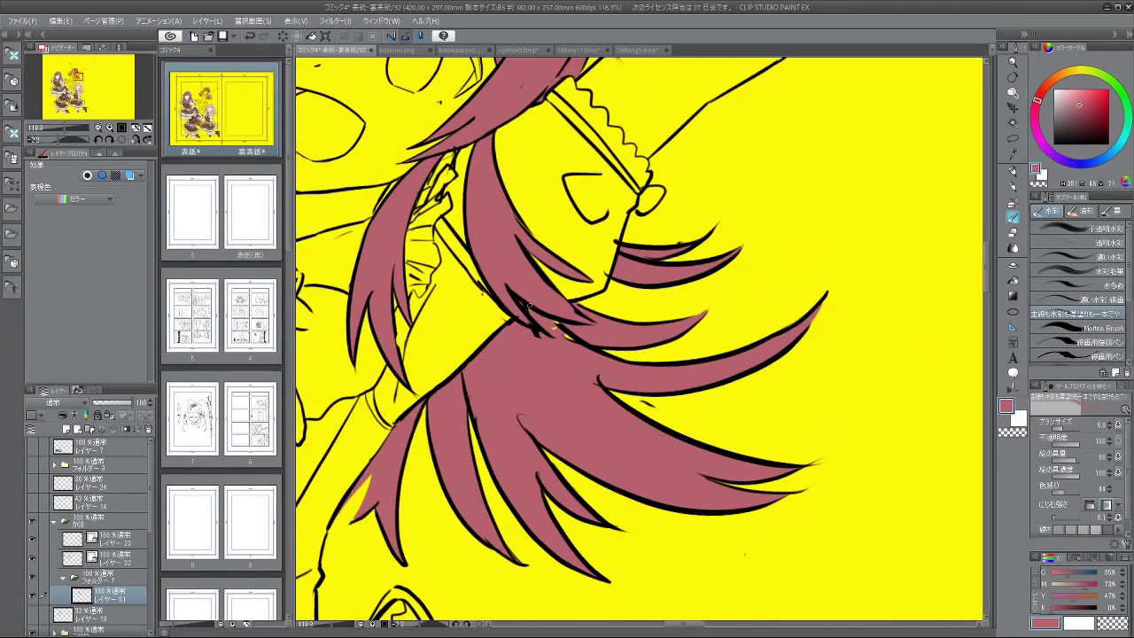
pyautogui.moveTo(709, 367); pyautogui.dragTo(611, 367)
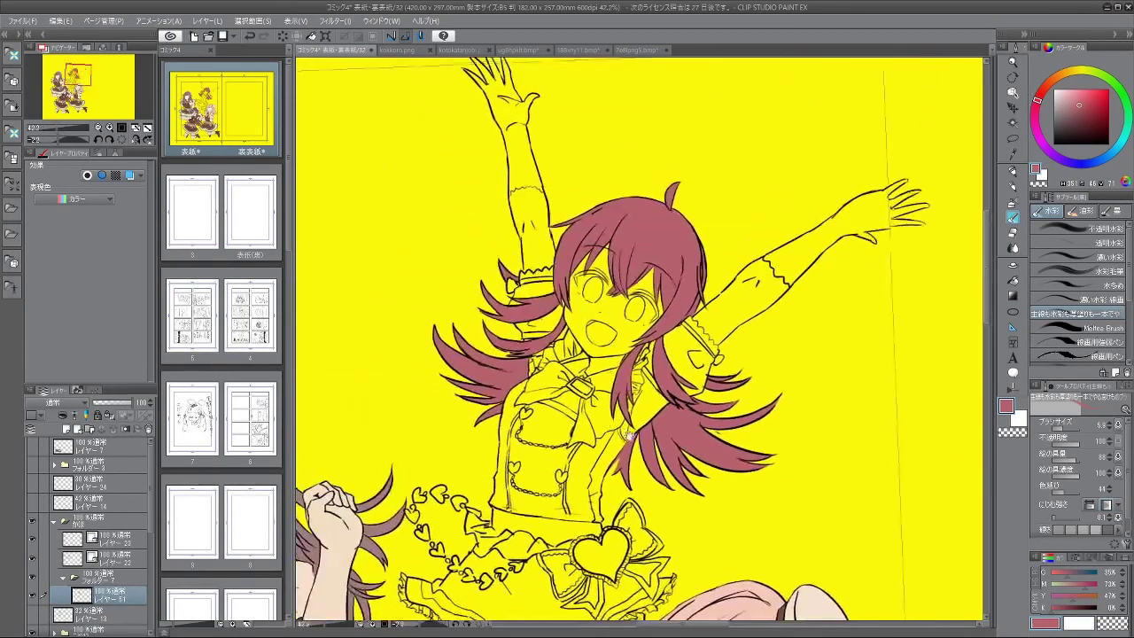
# Step: Paint the hair colour into the remaining gaps of the left-hand hair bunch along the bodice edge and between its strands
pyautogui.moveTo(499, 253); pyautogui.dragTo(656, 253)
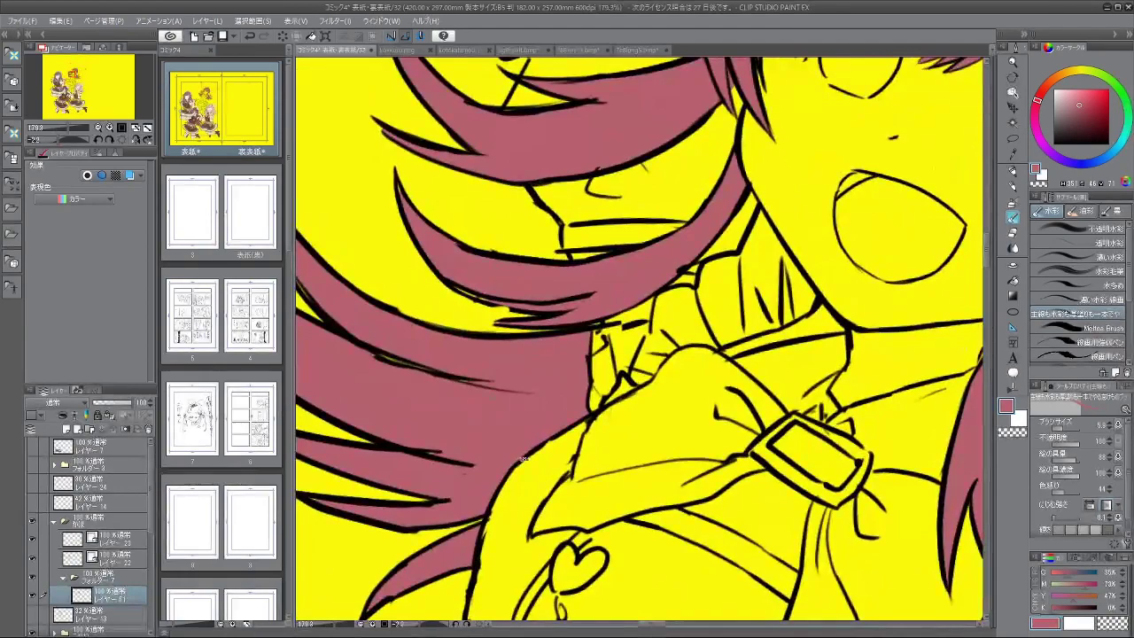
pyautogui.moveTo(523, 458); pyautogui.dragTo(660, 262)
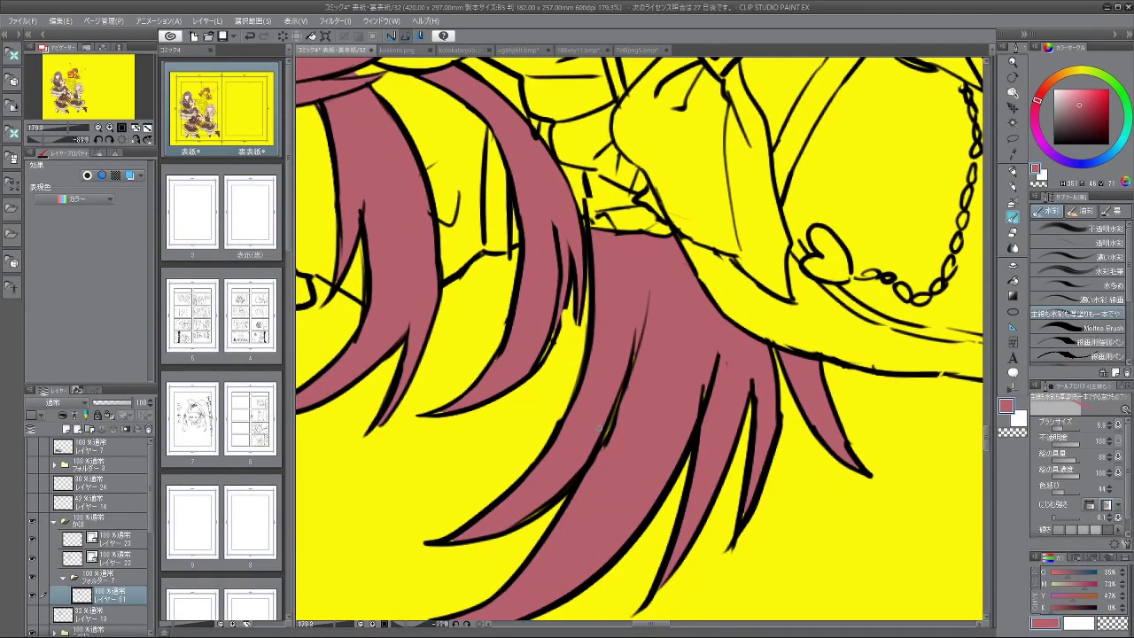
pyautogui.scroll(-5, 599, 428)
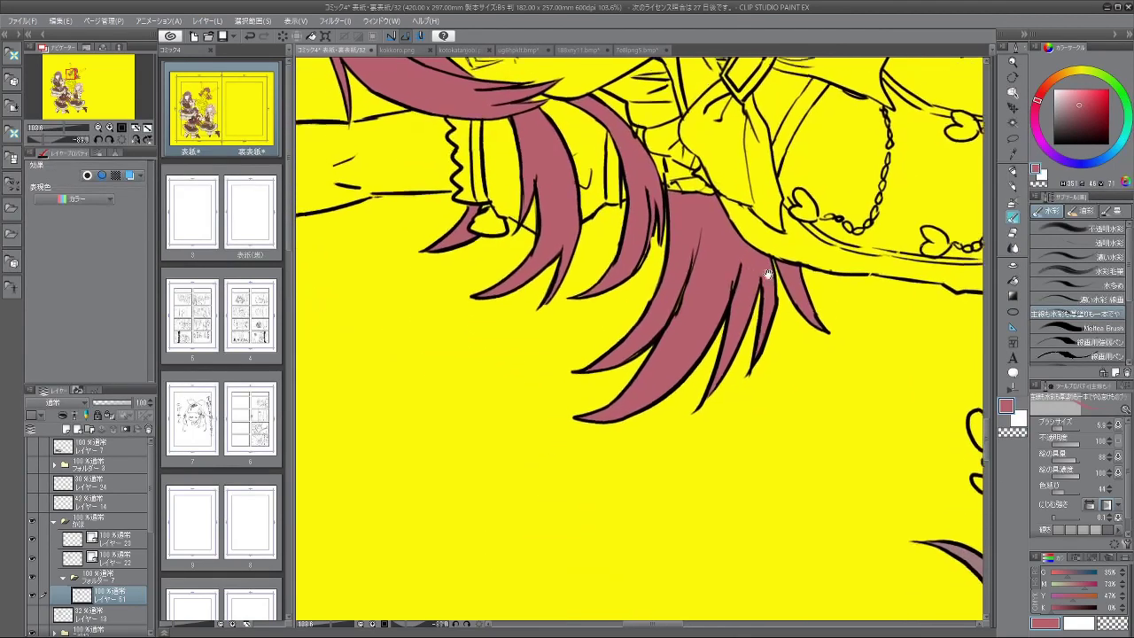
pyautogui.moveTo(718, 387); pyautogui.dragTo(669, 165)
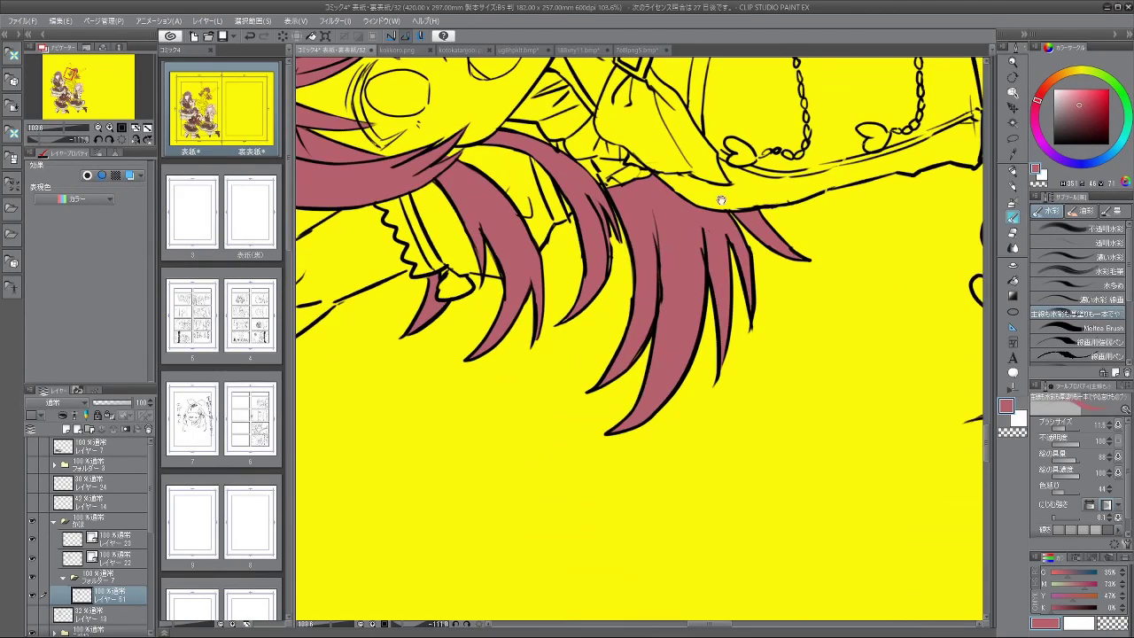
# Step: On the hair colour layer レイヤー 51, touch up the narrow split tips of the inner left-hand strand
pyautogui.click(129, 543)
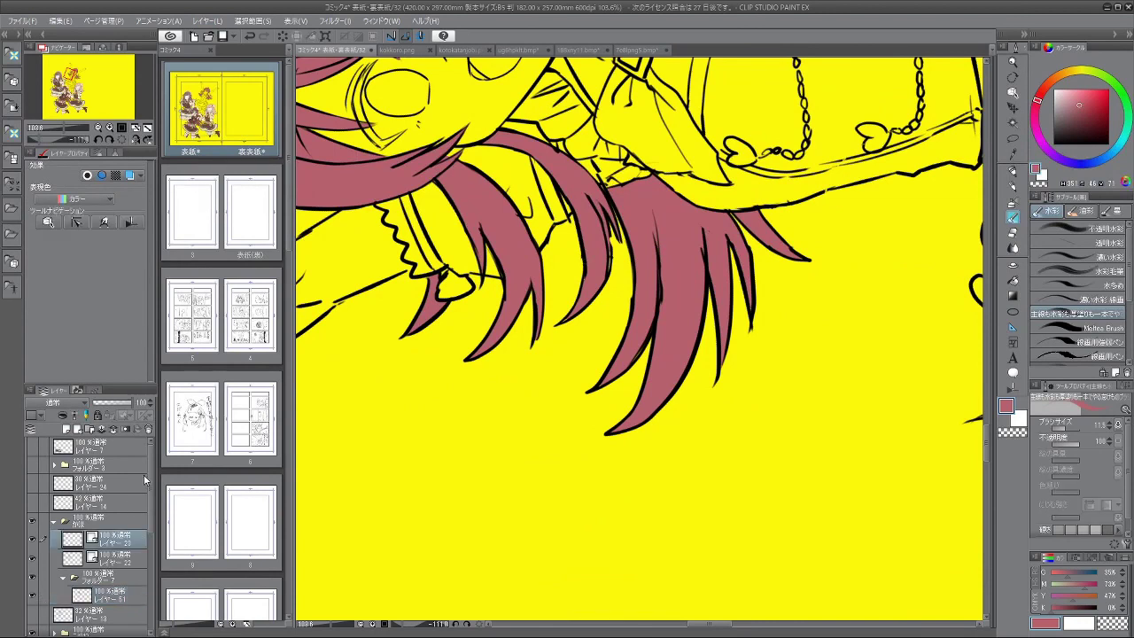
pyautogui.click(120, 564)
pyautogui.scroll(2, 596, 251)
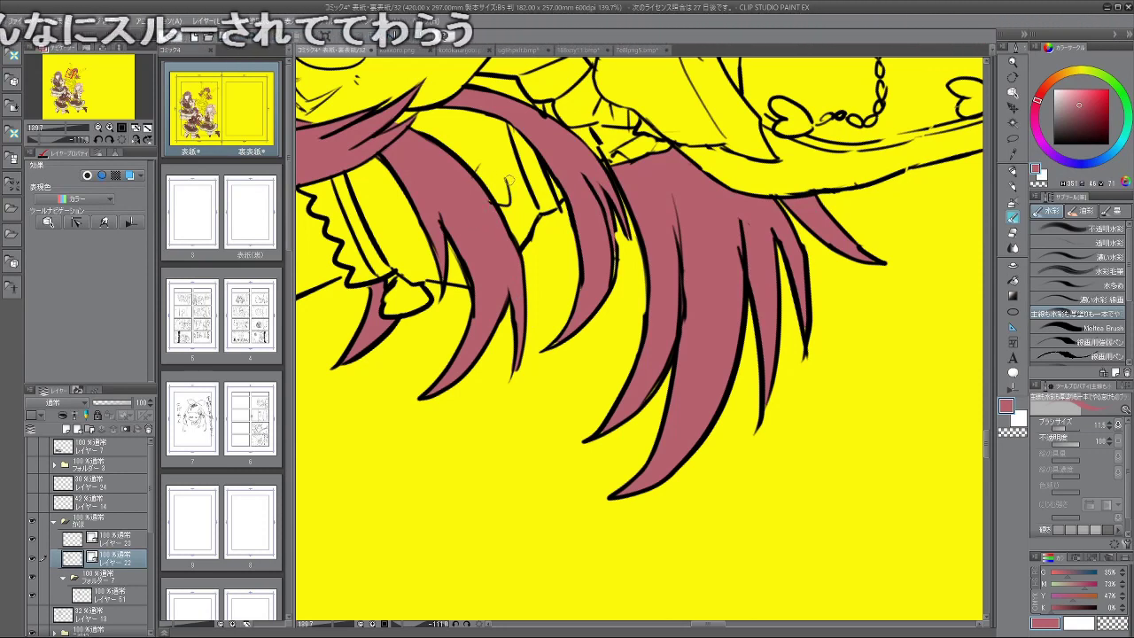
pyautogui.click(112, 599)
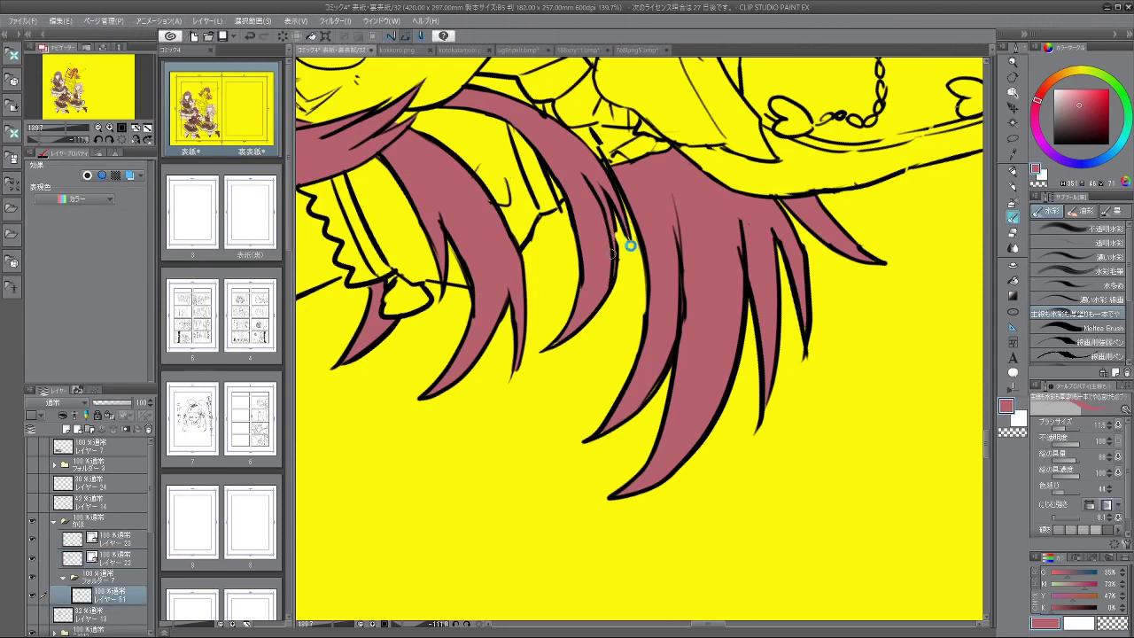
pyautogui.moveTo(666, 222); pyautogui.dragTo(590, 228)
pyautogui.moveTo(694, 243); pyautogui.dragTo(760, 288)
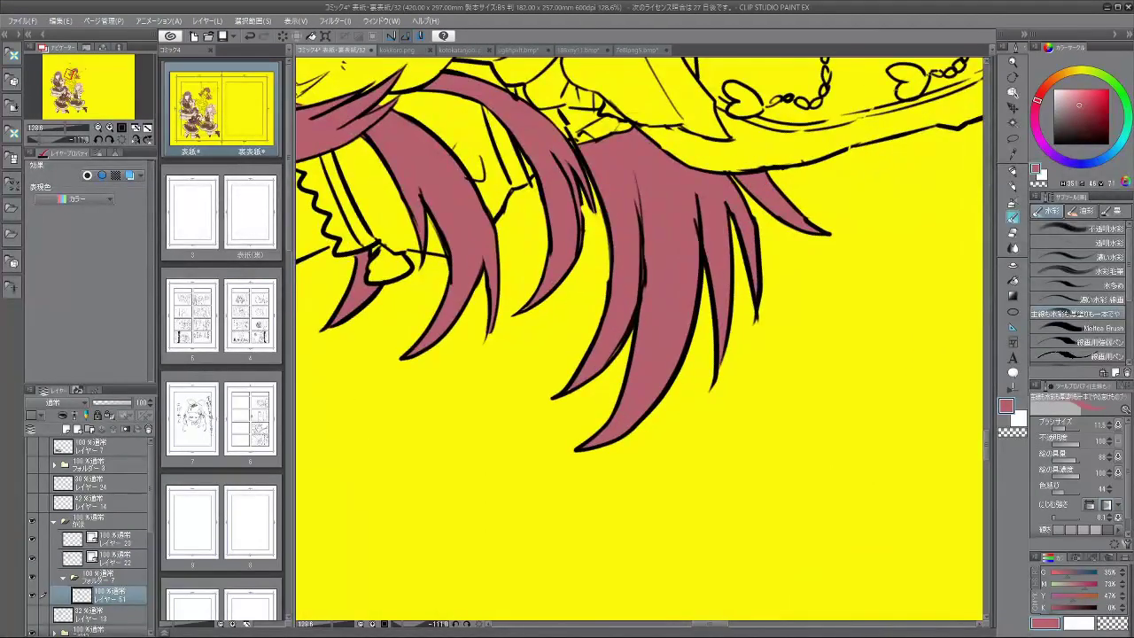
# Step: On the line art layer レイヤー 22, try to retouch the line at the tip of the outer right-hand hair strand
pyautogui.click(115, 558)
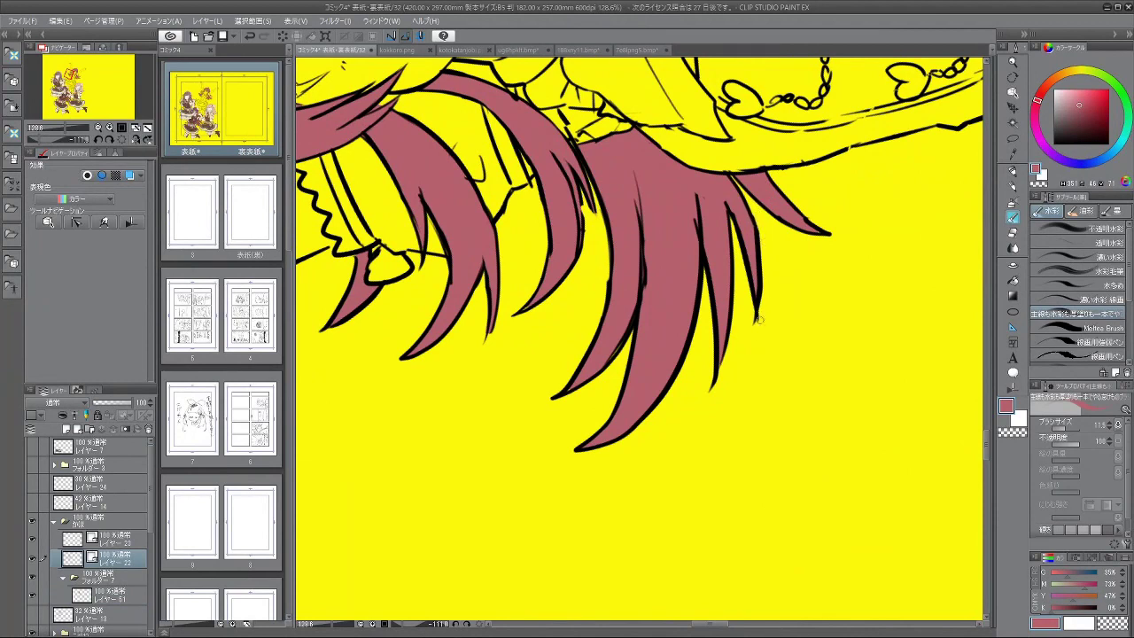
pyautogui.hotkey('ctrl', 'z')
pyautogui.moveTo(762, 262)
pyautogui.mouseDown()
pyautogui.moveTo(756, 315)
pyautogui.moveTo(739, 261)
pyautogui.moveTo(752, 319)
pyautogui.mouseUp()
pyautogui.hotkey('ctrl', 'z')
pyautogui.moveTo(660, 388); pyautogui.dragTo(790, 187)
pyautogui.moveTo(780, 257); pyautogui.dragTo(709, 271)
pyautogui.moveTo(597, 521); pyautogui.dragTo(810, 416)
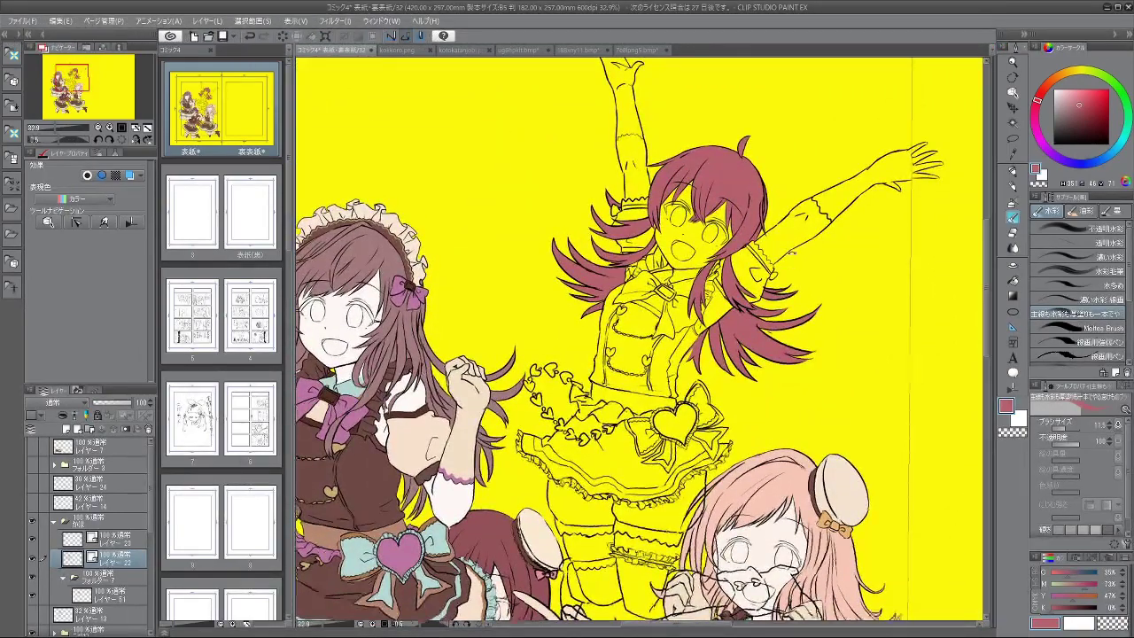
# Step: Review the whole cover illustration, comparing the raised-arms character's hair fill with the finished flat colours of the other characters
pyautogui.moveTo(760, 310)
pyautogui.mouseDown()
pyautogui.moveTo(795, 232)
pyautogui.moveTo(791, 247)
pyautogui.moveTo(723, 165)
pyautogui.moveTo(711, 126)
pyautogui.moveTo(688, 157)
pyautogui.mouseUp()
pyautogui.scroll(-3, 704, 184)
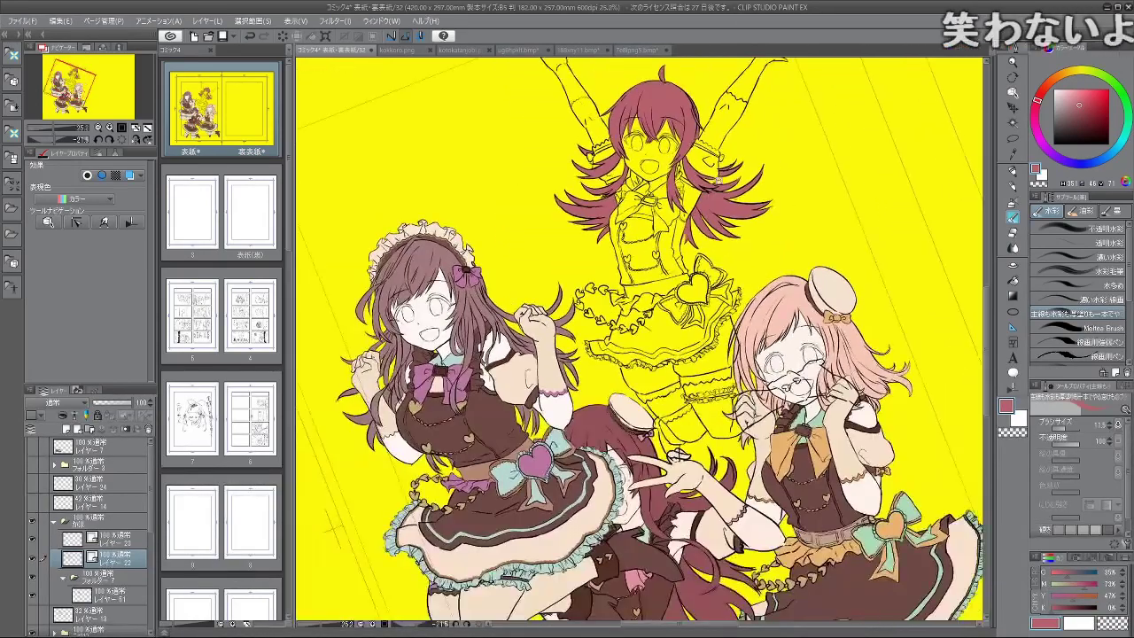
pyautogui.scroll(2, 747, 223)
pyautogui.scroll(-2, 762, 199)
pyautogui.scroll(3, 762, 198)
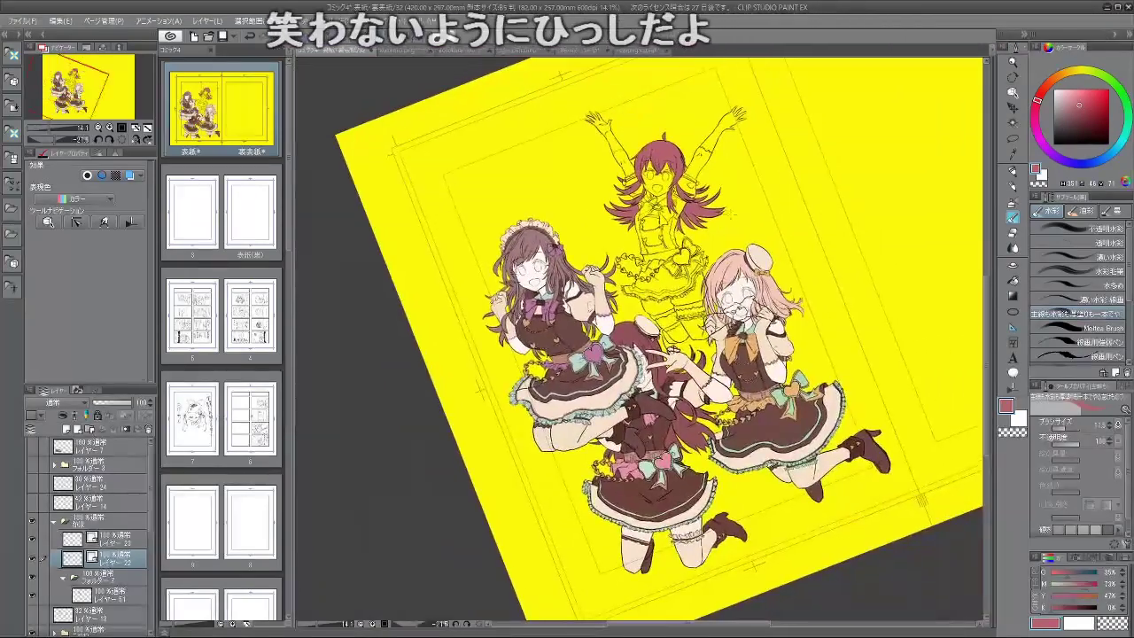
pyautogui.scroll(-2, 746, 183)
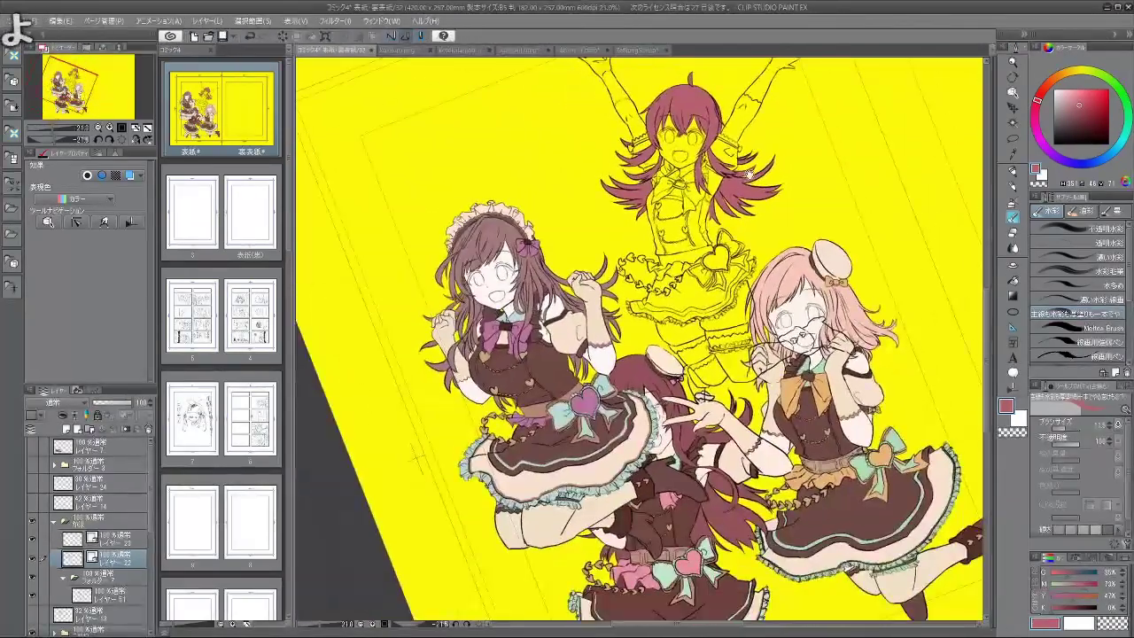
pyautogui.moveTo(350, 429); pyautogui.dragTo(399, 257)
pyautogui.moveTo(660, 257)
pyautogui.mouseDown()
pyautogui.moveTo(722, 254)
pyautogui.moveTo(663, 255)
pyautogui.moveTo(680, 255)
pyautogui.mouseUp()
pyautogui.moveTo(713, 293); pyautogui.dragTo(791, 368)
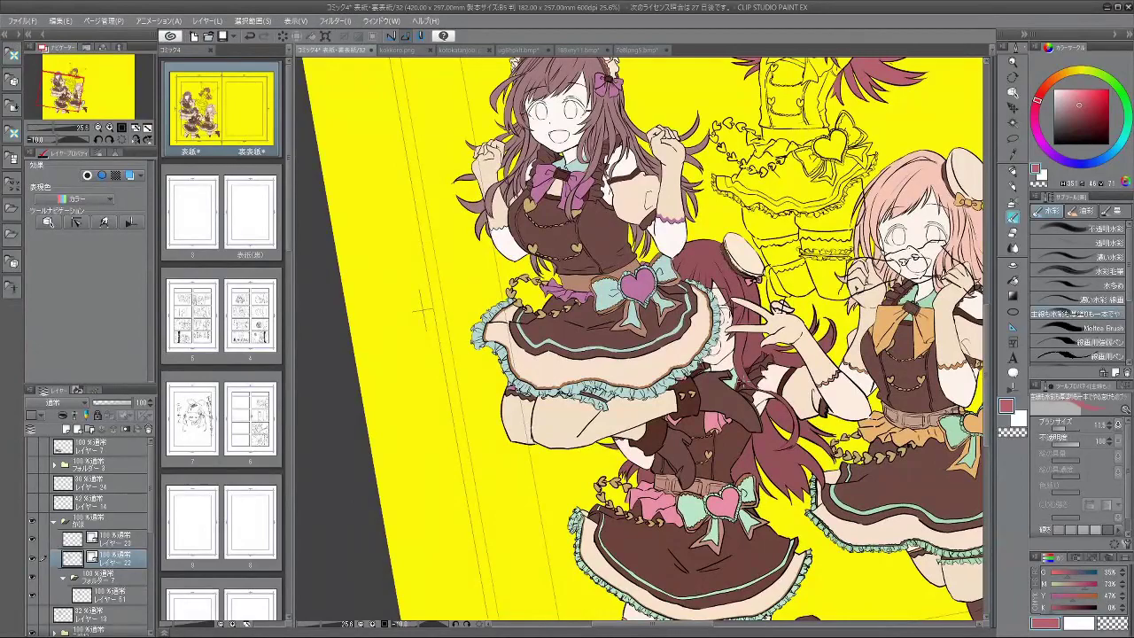
pyautogui.moveTo(820, 273); pyautogui.dragTo(767, 222)
pyautogui.moveTo(863, 259)
pyautogui.mouseDown()
pyautogui.moveTo(830, 259)
pyautogui.moveTo(831, 271)
pyautogui.mouseUp()
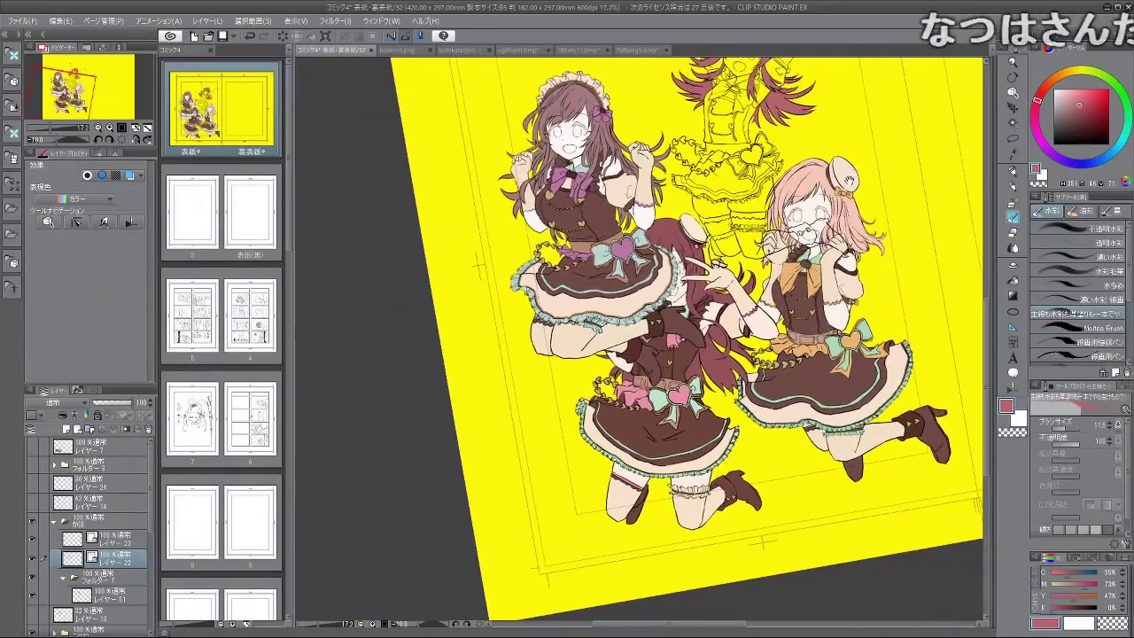
pyautogui.moveTo(851, 181); pyautogui.dragTo(780, 192)
pyautogui.moveTo(693, 220); pyautogui.dragTo(691, 303)
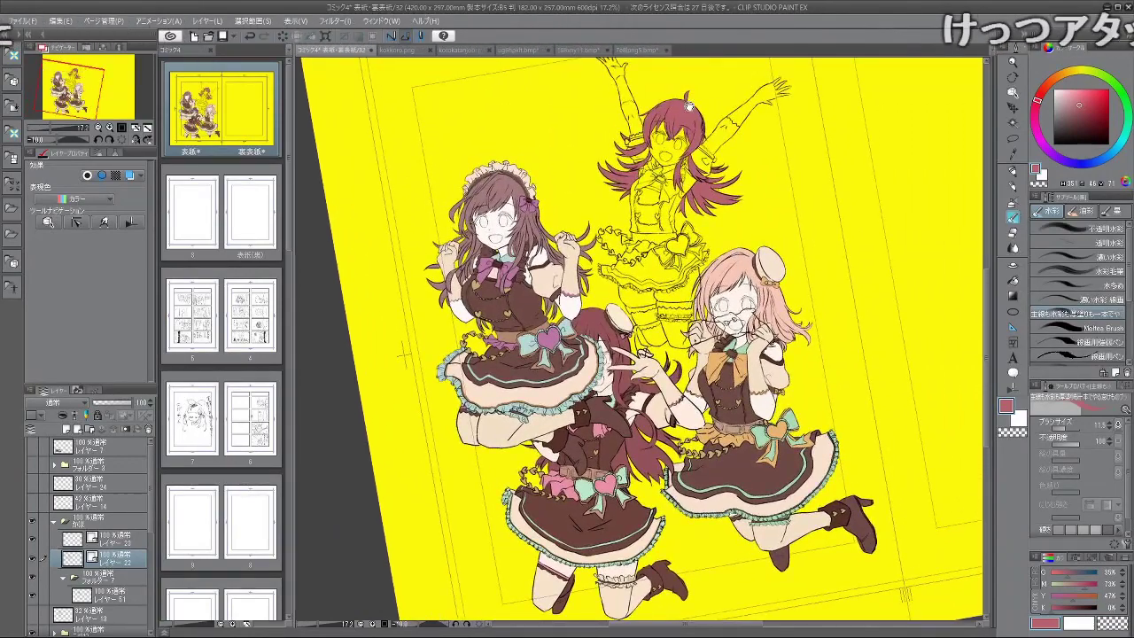
pyautogui.moveTo(689, 146); pyautogui.dragTo(698, 179)
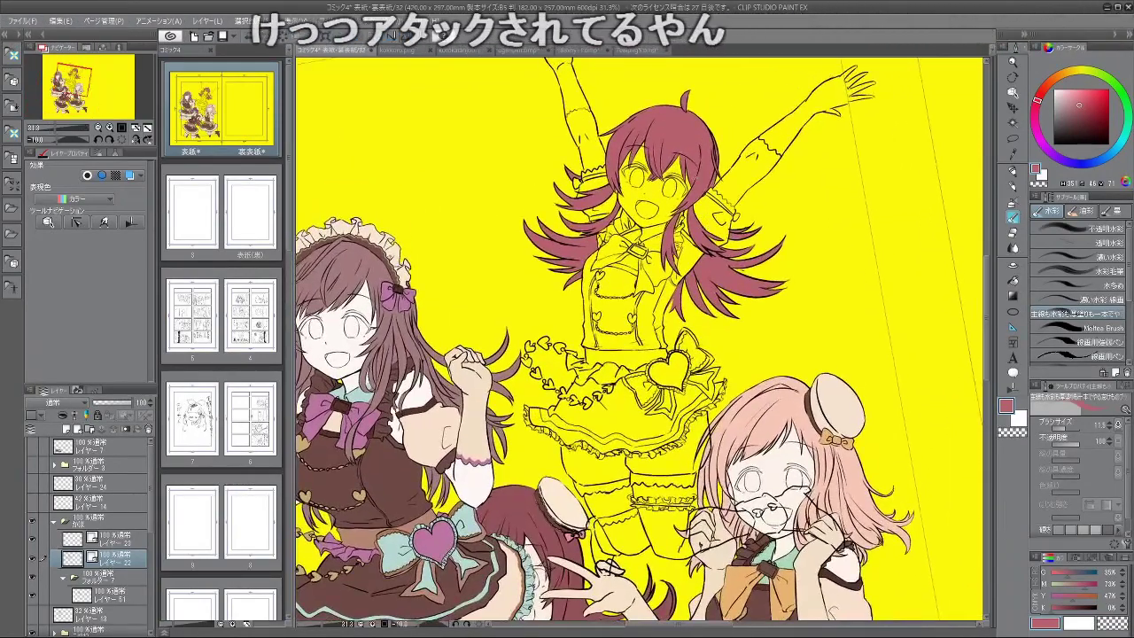
# Step: Switch to the reference illustration and sample the pale skin colour from the red-haired girl's cheek
pyautogui.click(634, 50)
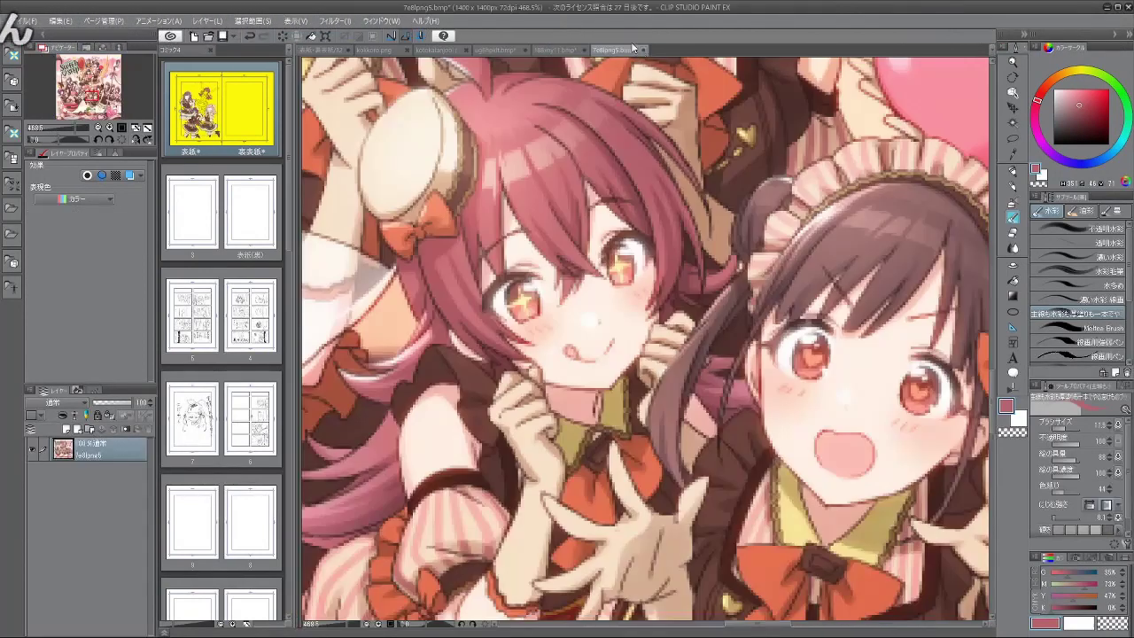
pyautogui.keyDown('alt'); pyautogui.click(614, 318); pyautogui.keyUp('alt')
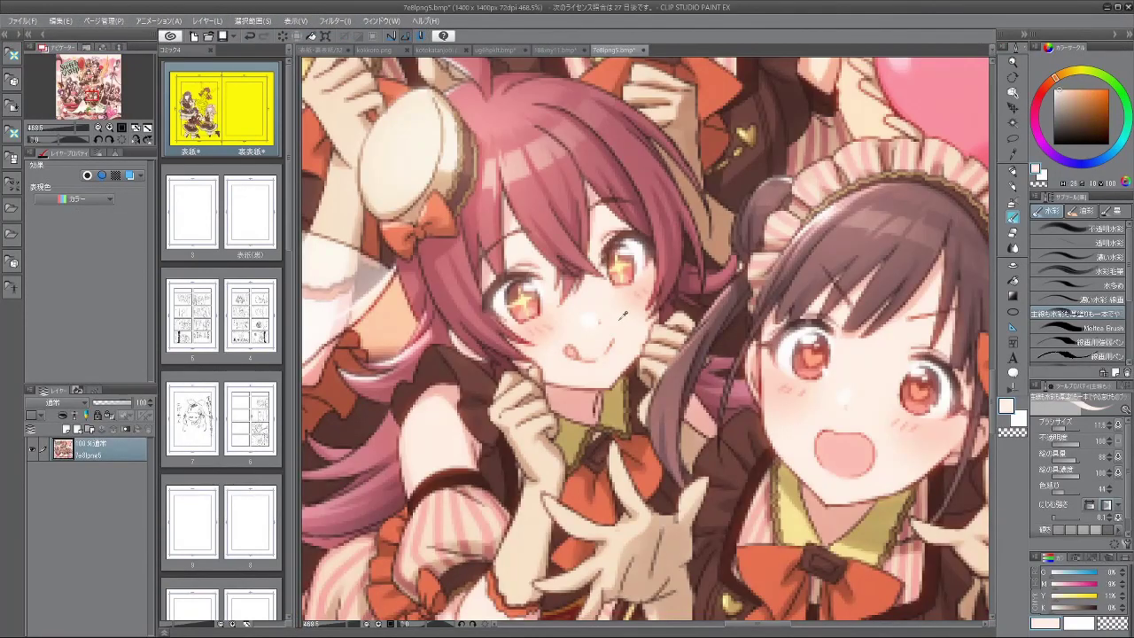
pyautogui.click(327, 36)
pyautogui.click(384, 20)
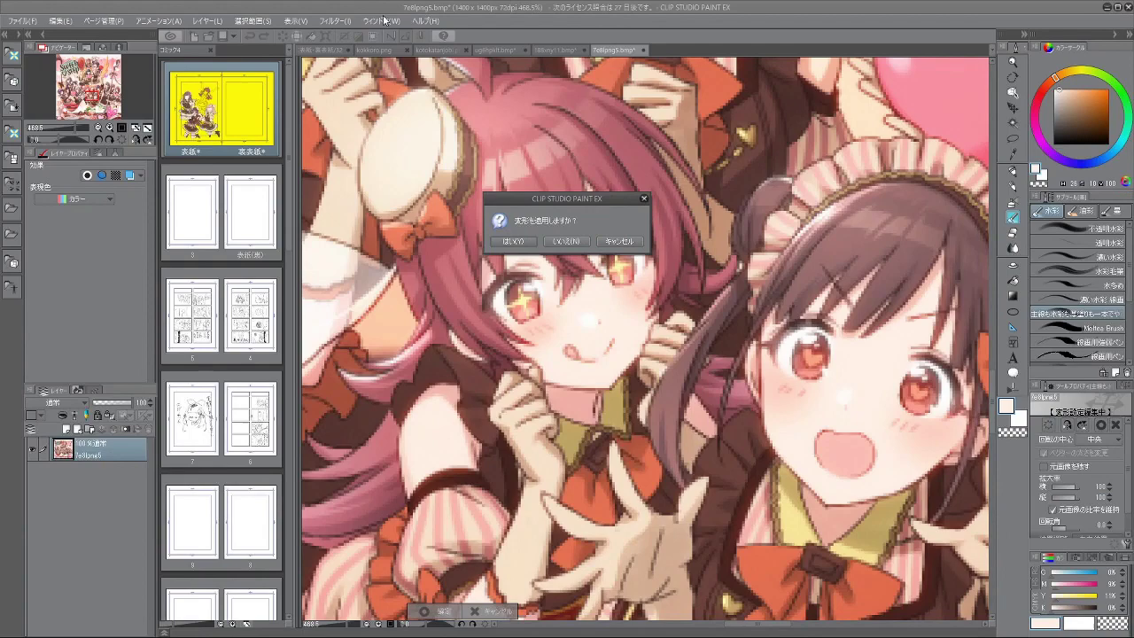
pyautogui.click(611, 245)
pyautogui.click(327, 51)
pyautogui.click(568, 244)
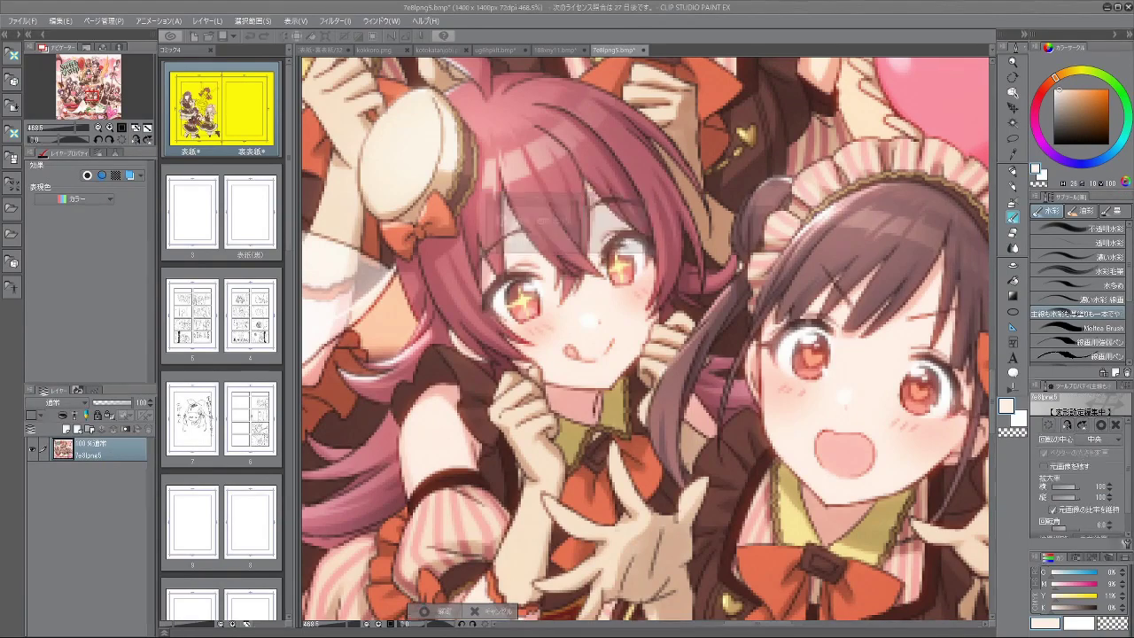
# Step: Return to the cover page and add a new raster layer above the hair colour layer レイヤー 51
pyautogui.click(323, 49)
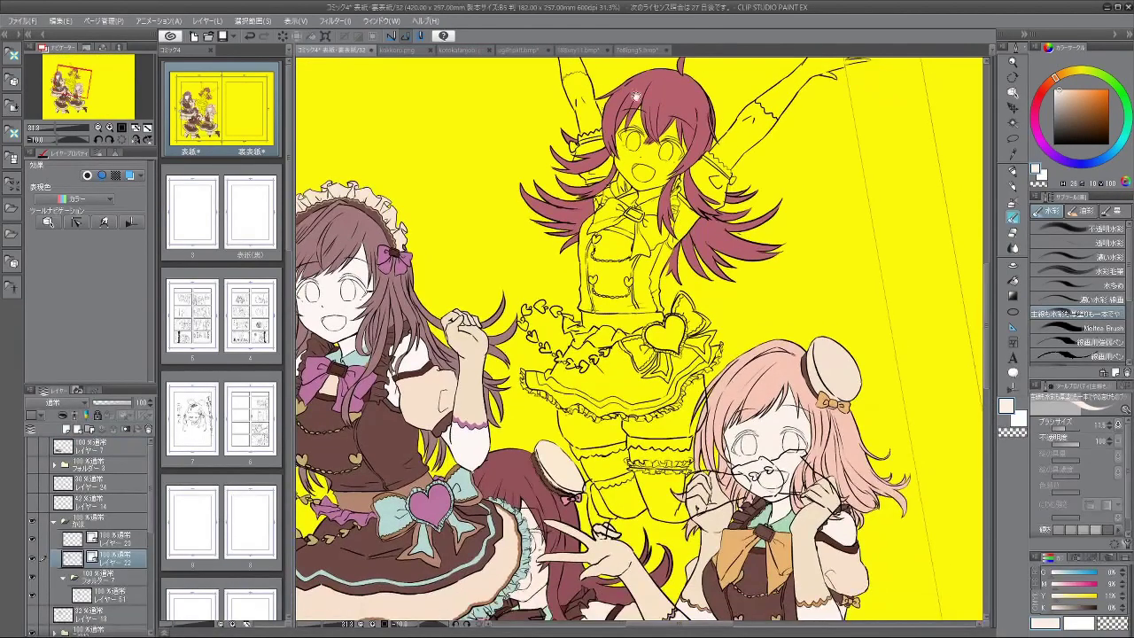
pyautogui.click(133, 589)
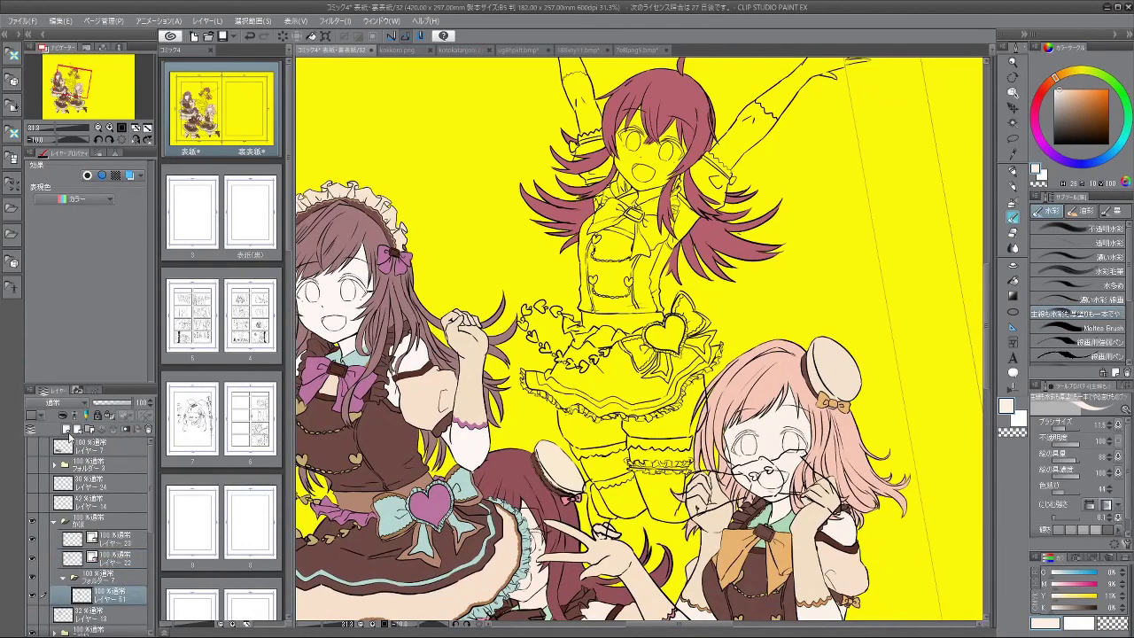
pyautogui.click(68, 431)
# Step: Try painting the skin colour over the raised-arms character's face on the new layer above the hair
pyautogui.moveTo(696, 133); pyautogui.dragTo(675, 195)
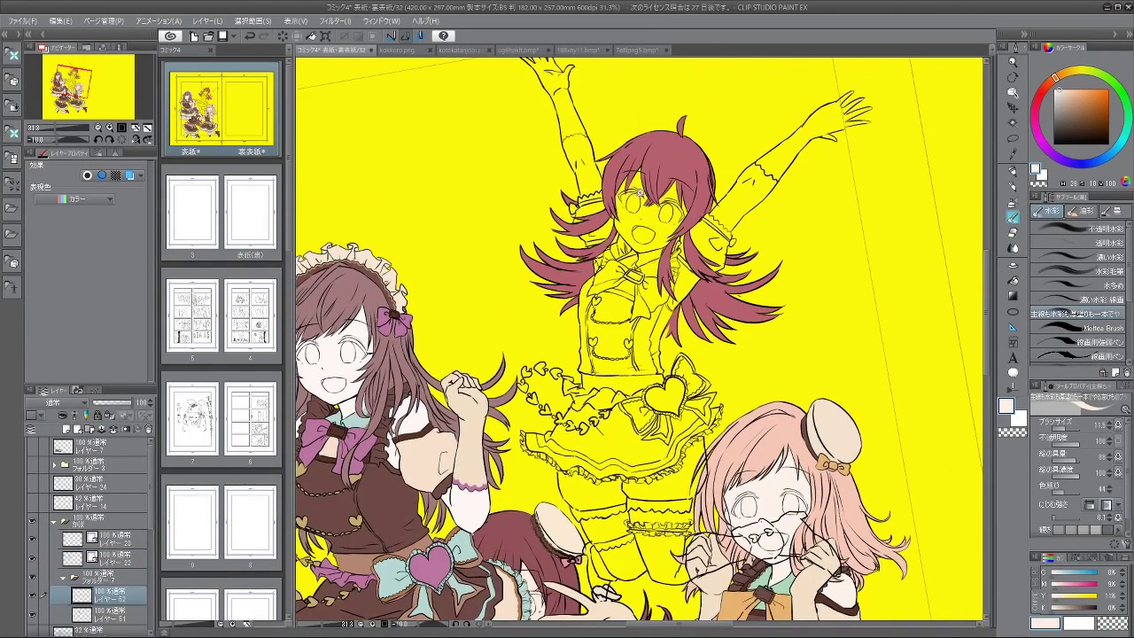
pyautogui.moveTo(572, 212)
pyautogui.mouseDown()
pyautogui.moveTo(624, 217)
pyautogui.moveTo(631, 229)
pyautogui.mouseUp()
pyautogui.moveTo(620, 189)
pyautogui.mouseDown()
pyautogui.moveTo(615, 247)
pyautogui.moveTo(609, 231)
pyautogui.mouseUp()
pyautogui.hotkey('ctrl', 'z')
pyautogui.hotkey('ctrl', 'z')
# Step: Move the new skin layer below the hair layer レイヤー 51 and paint the skin colour around the eyes and along the chin
pyautogui.moveTo(128, 593)
pyautogui.mouseDown()
pyautogui.moveTo(131, 627)
pyautogui.moveTo(119, 625)
pyautogui.moveTo(122, 613)
pyautogui.mouseUp()
pyautogui.hotkey('ctrl', 'z')
pyautogui.scroll(2, 643, 191)
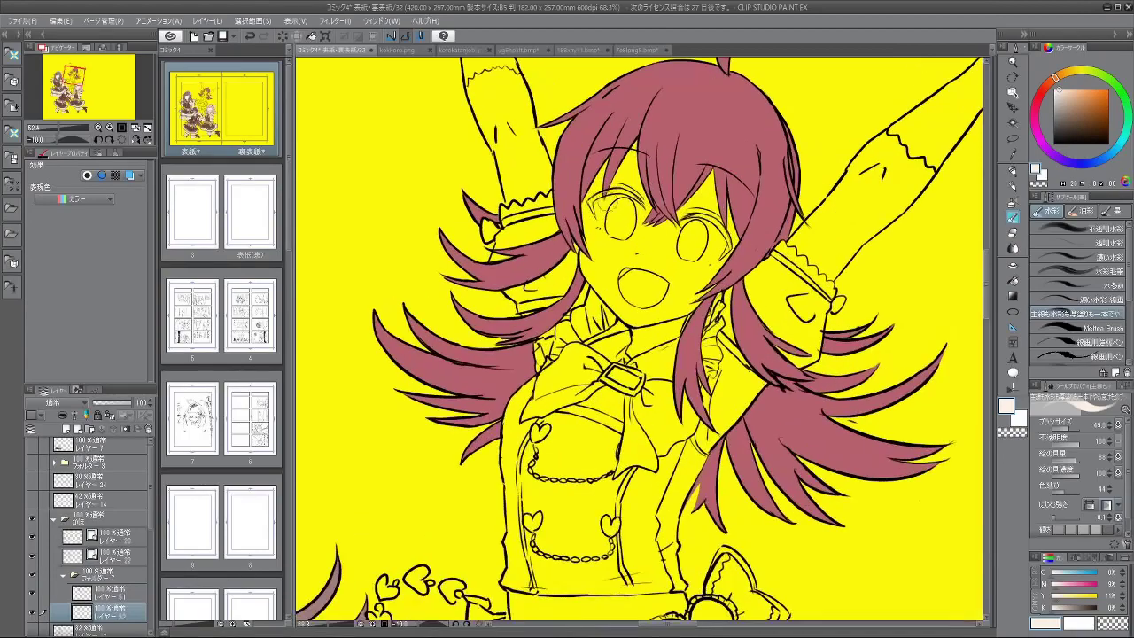
pyautogui.moveTo(592, 217)
pyautogui.mouseDown()
pyautogui.moveTo(657, 266)
pyautogui.moveTo(720, 232)
pyautogui.moveTo(547, 316)
pyautogui.moveTo(593, 421)
pyautogui.moveTo(680, 422)
pyautogui.mouseUp()
pyautogui.scroll(3, 693, 503)
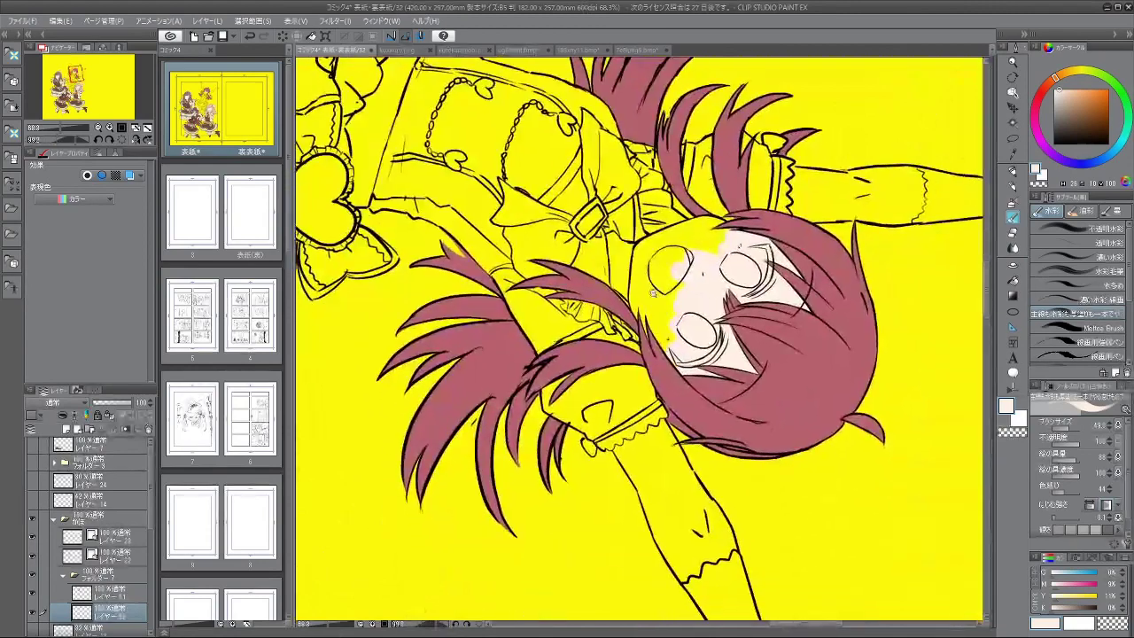
pyautogui.moveTo(633, 296)
pyautogui.mouseDown()
pyautogui.moveTo(633, 333)
pyautogui.moveTo(635, 227)
pyautogui.moveTo(628, 239)
pyautogui.mouseUp()
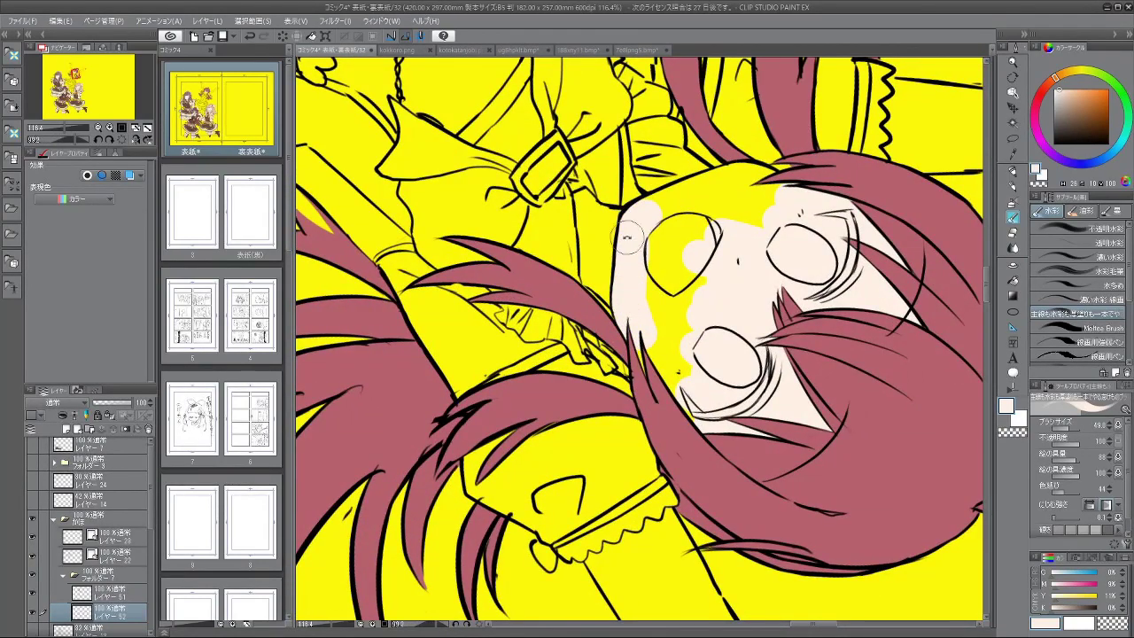
# Step: Cover the rest of the face with the skin colour, including both cheeks, the mouth and the jaw edge
pyautogui.moveTo(572, 534); pyautogui.dragTo(841, 387)
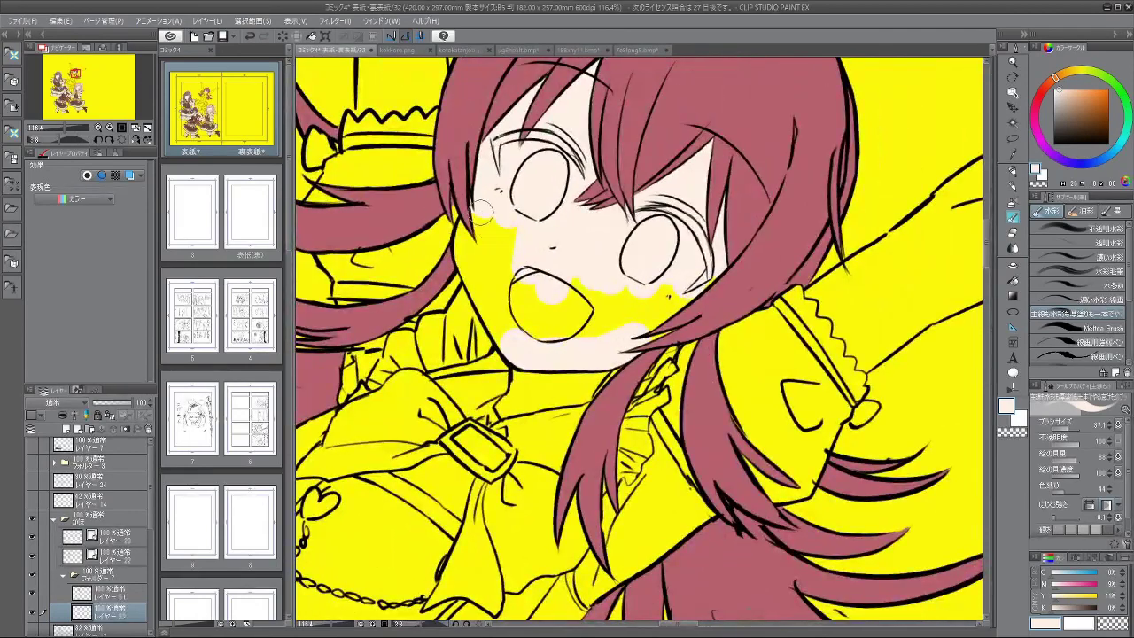
pyautogui.moveTo(482, 210); pyautogui.dragTo(480, 289)
pyautogui.moveTo(514, 347)
pyautogui.mouseDown()
pyautogui.moveTo(489, 260)
pyautogui.moveTo(538, 333)
pyautogui.moveTo(553, 322)
pyautogui.moveTo(560, 334)
pyautogui.moveTo(594, 295)
pyautogui.moveTo(670, 298)
pyautogui.mouseUp()
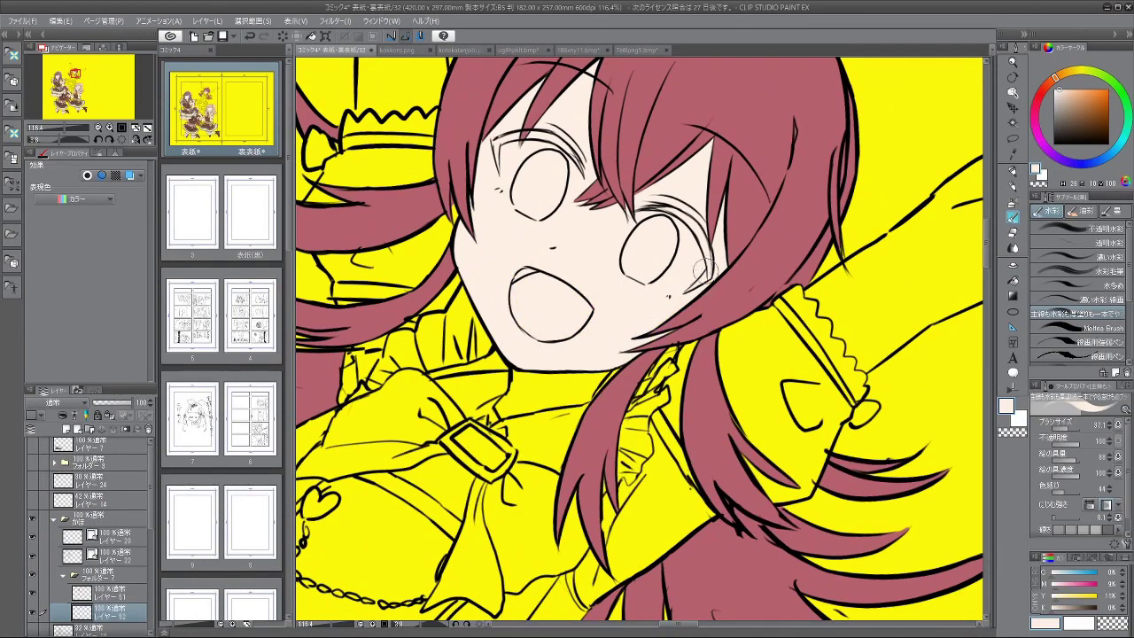
pyautogui.moveTo(611, 324); pyautogui.dragTo(618, 356)
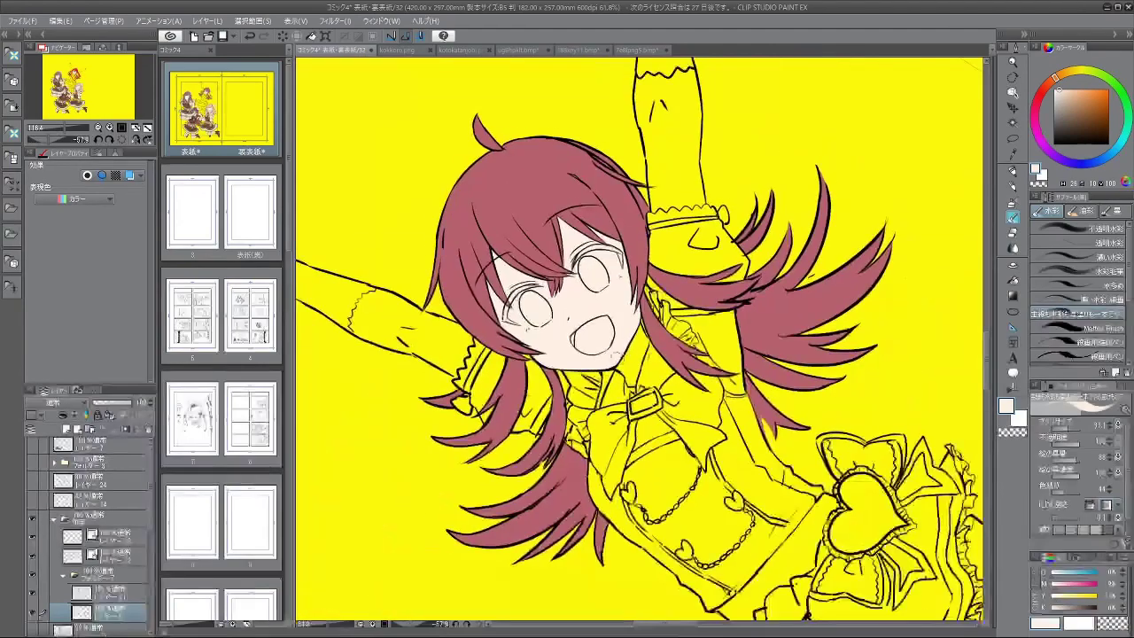
# Step: Paint the neck between the chin and the collar with the skin colour
pyautogui.scroll(5, 576, 300)
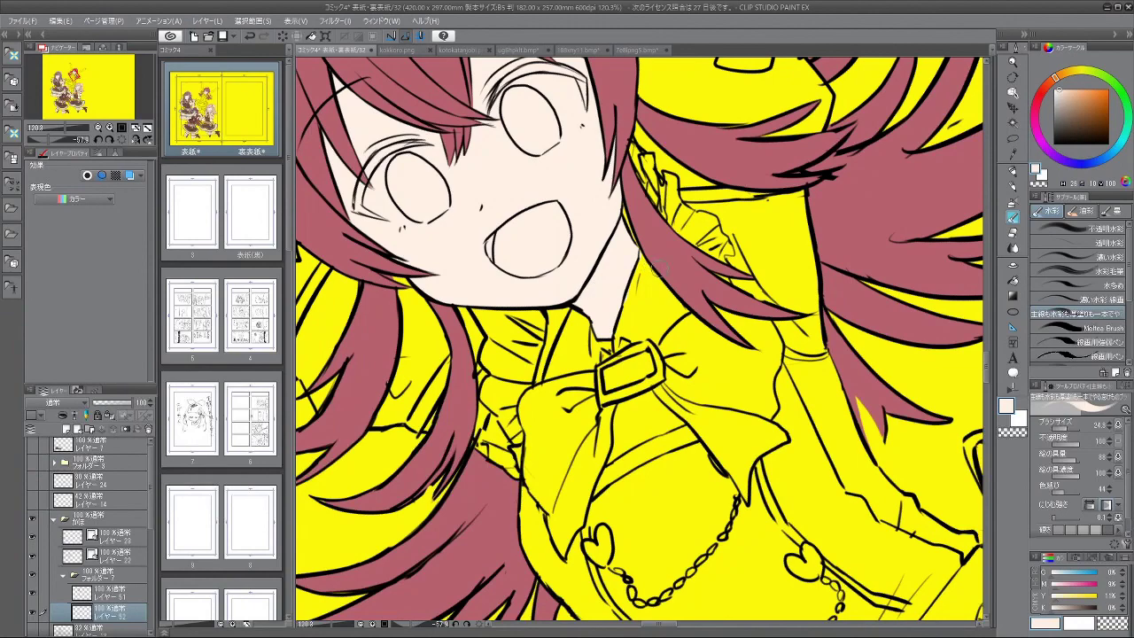
pyautogui.scroll(1, 639, 289)
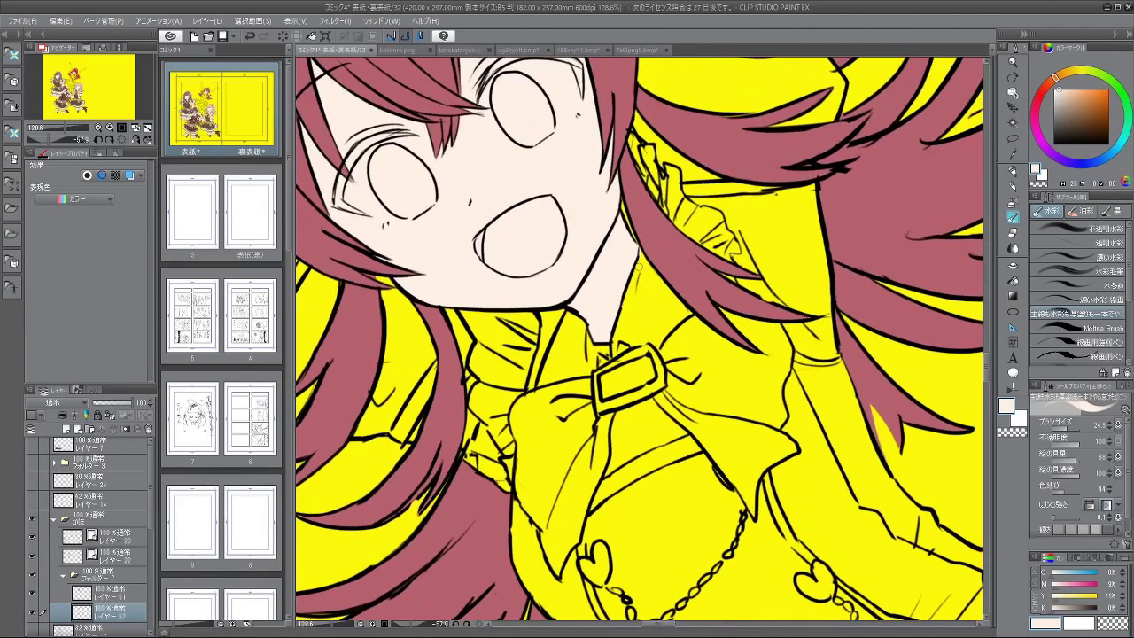
pyautogui.scroll(-4, 649, 321)
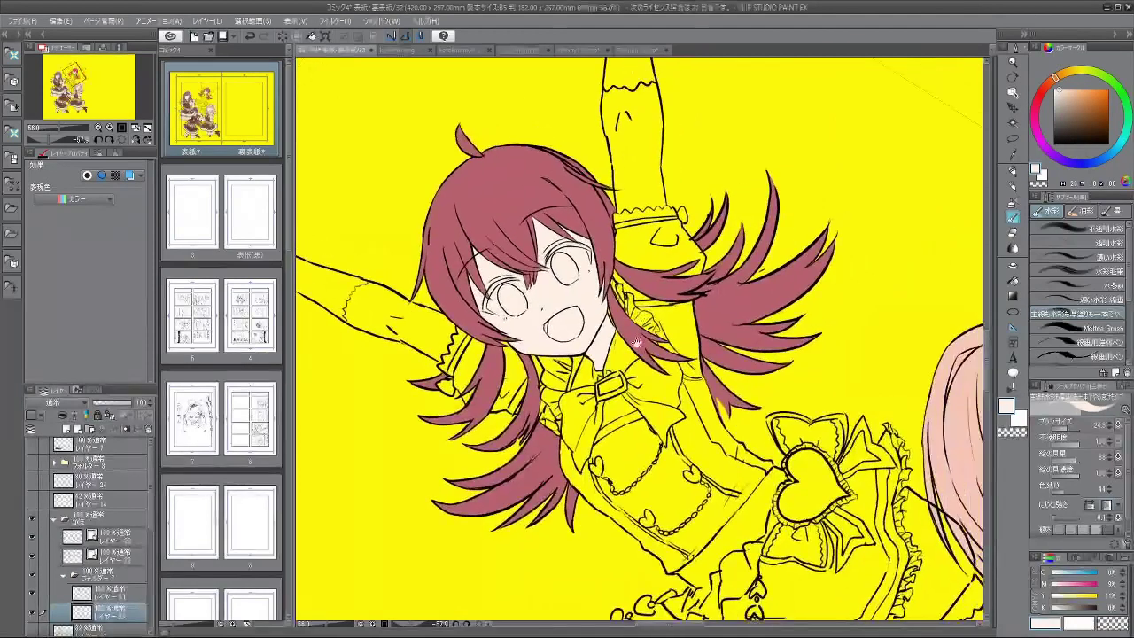
# Step: With the Fill tool referring to other layers, fill the bare right-hand shoulder area beside the collar frill with the skin colour
pyautogui.click(1016, 264)
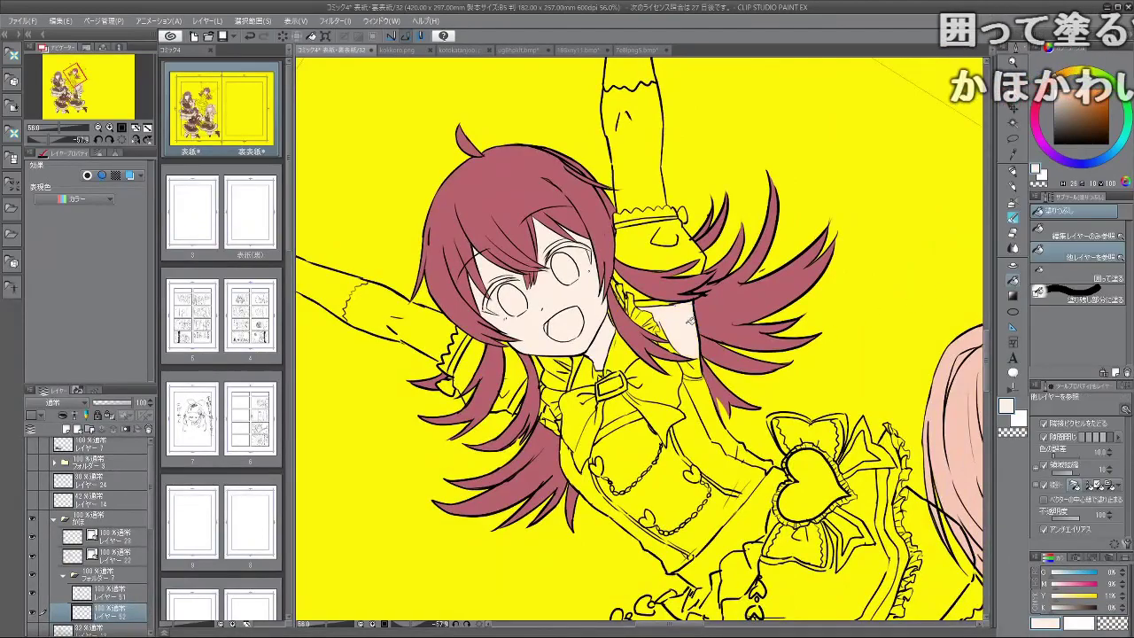
pyautogui.scroll(5, 699, 250)
pyautogui.scroll(1, 700, 249)
pyautogui.click(663, 303)
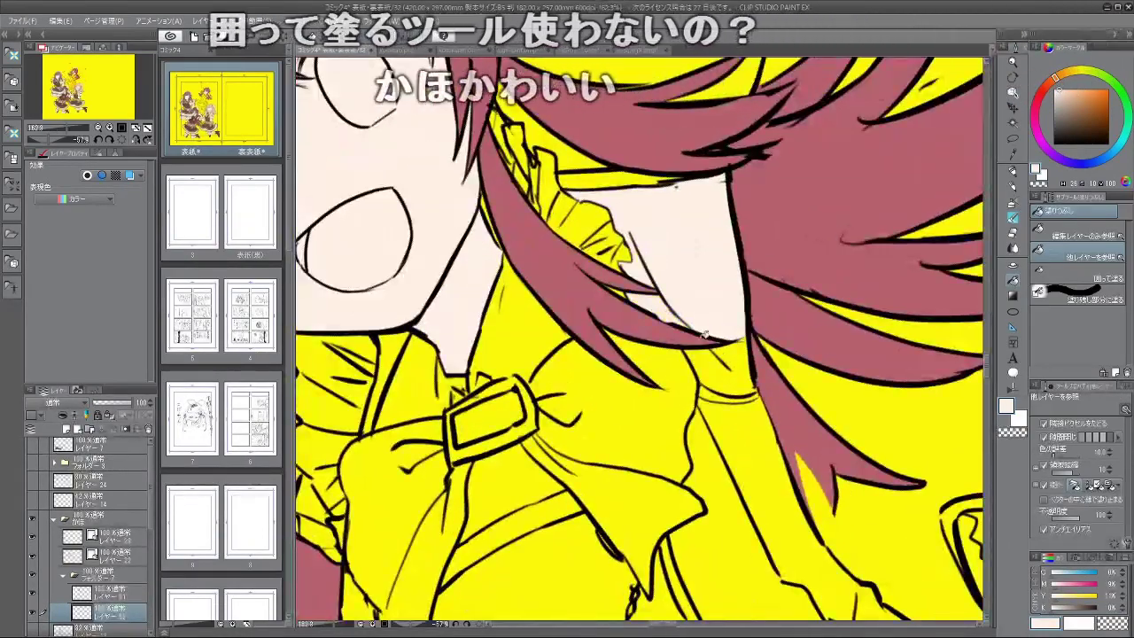
pyautogui.click(723, 362)
pyautogui.scroll(-5, 748, 337)
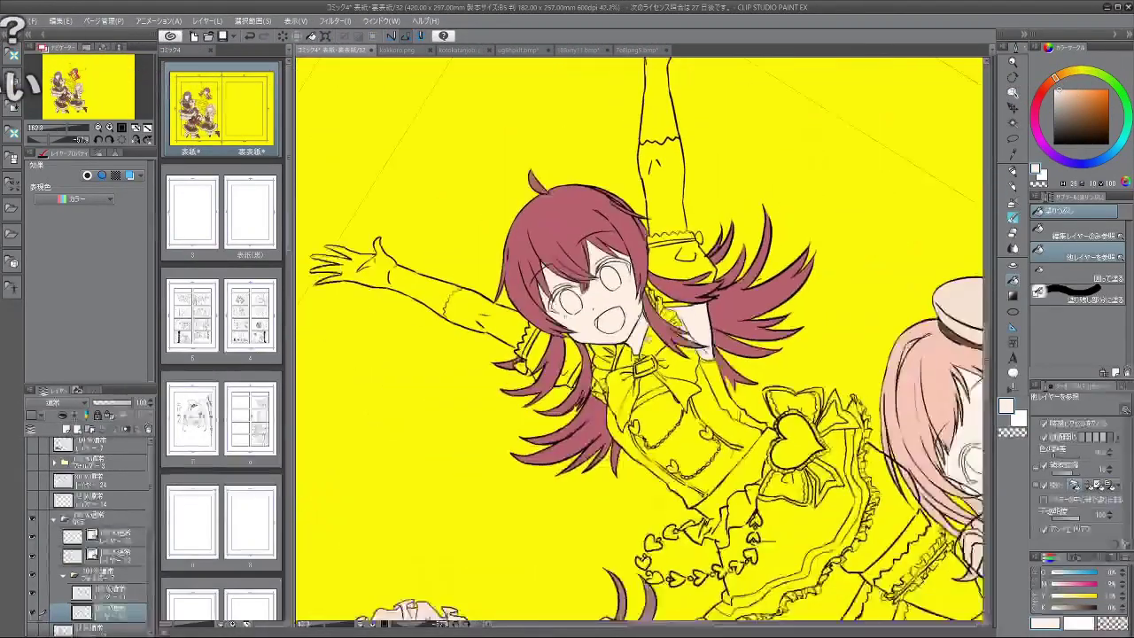
# Step: Fill the small gap beside the left-hand collar frill and the bare left-hand arm between glove and puff sleeve with skin colour
pyautogui.scroll(4, 636, 259)
pyautogui.moveTo(637, 331); pyautogui.dragTo(636, 280)
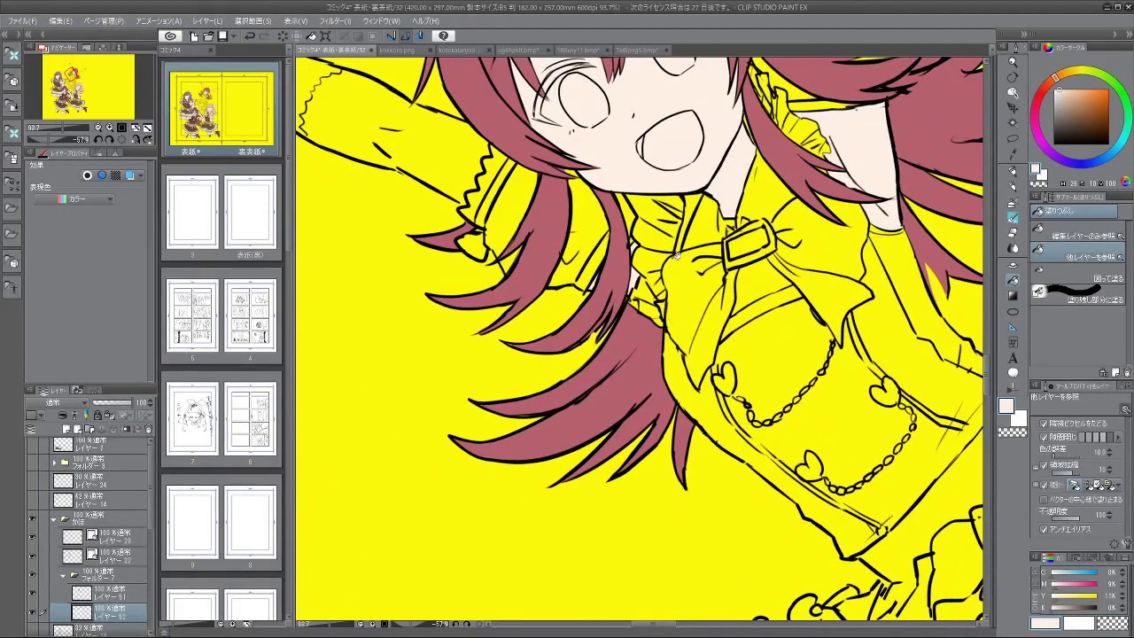
pyautogui.scroll(-5, 650, 324)
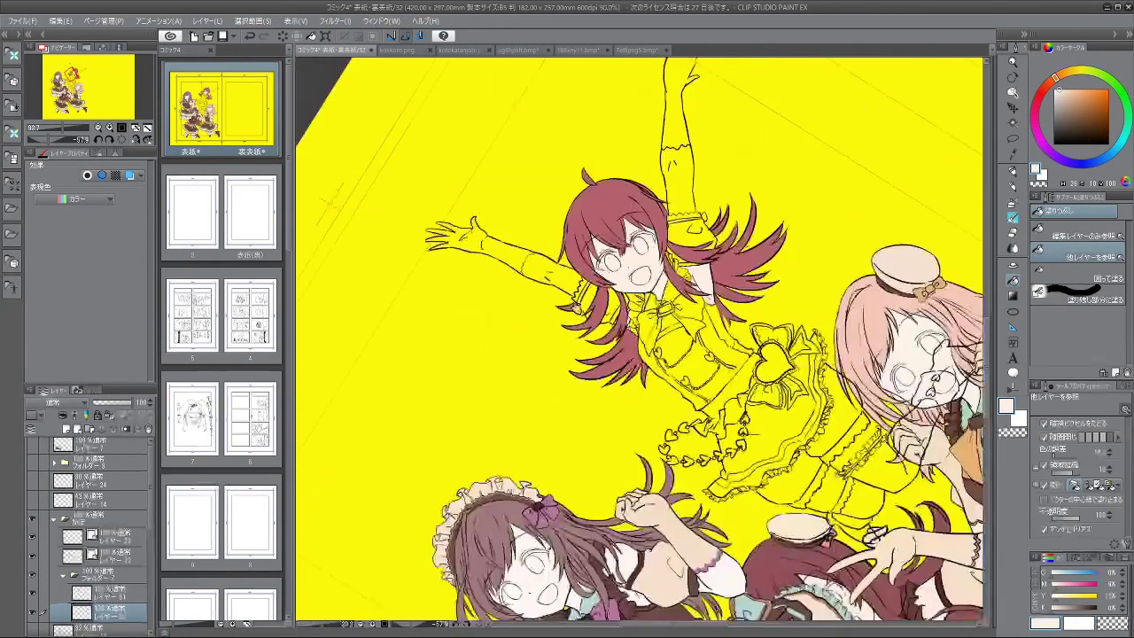
pyautogui.scroll(3, 781, 180)
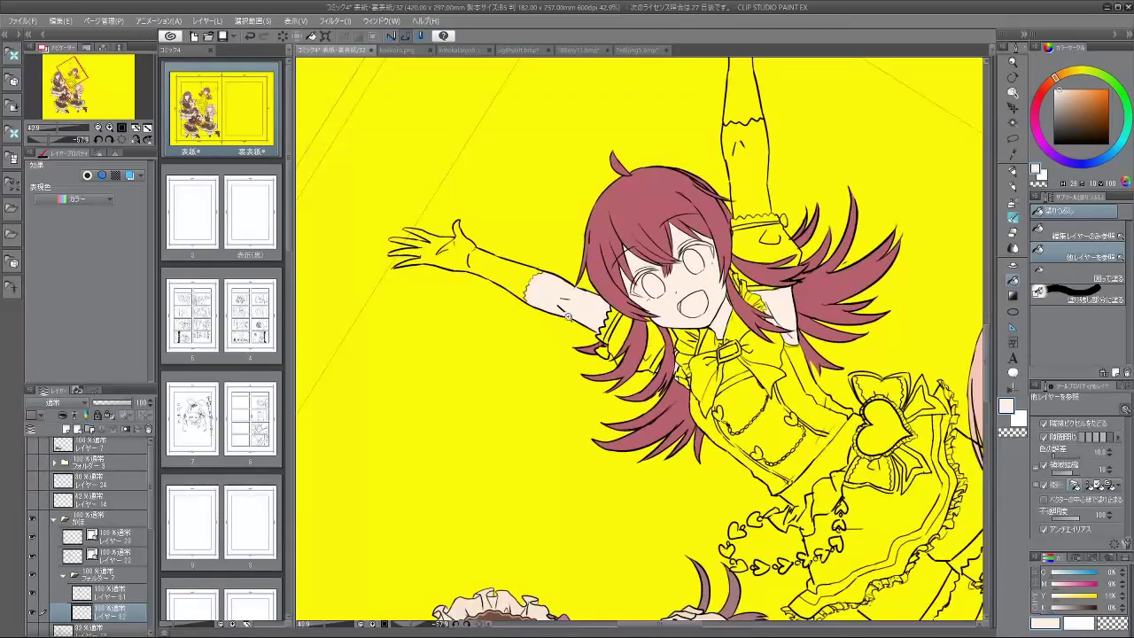
pyautogui.scroll(4, 568, 317)
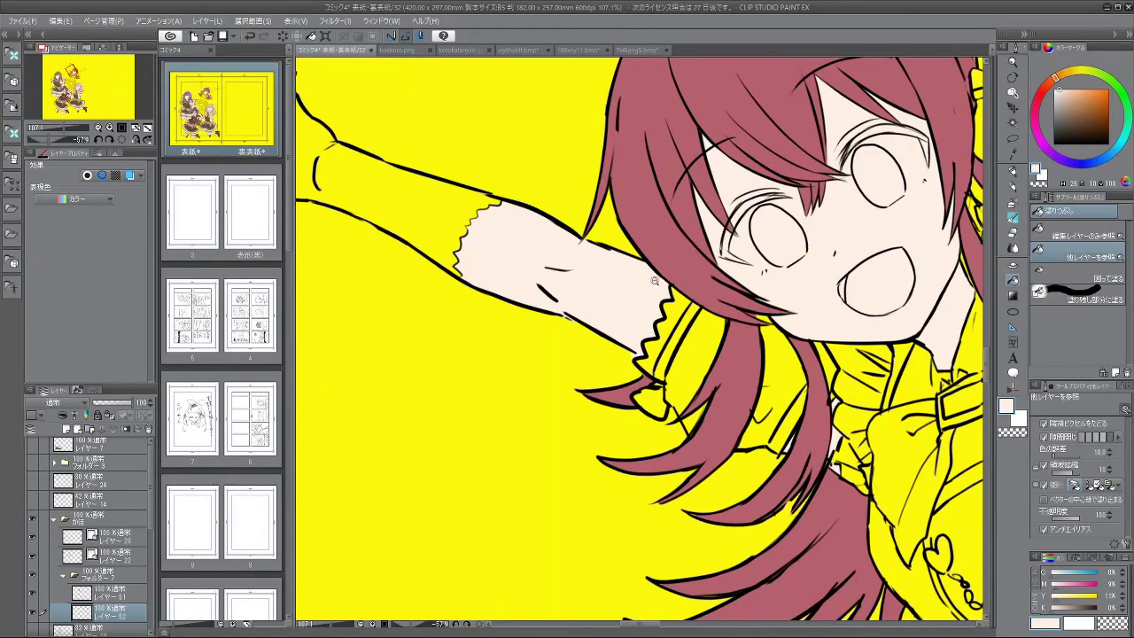
# Step: Fill the bare part of the right-hand raised arm between the glove and the puff sleeve with the skin colour
pyautogui.scroll(-5, 688, 372)
pyautogui.scroll(3, 755, 153)
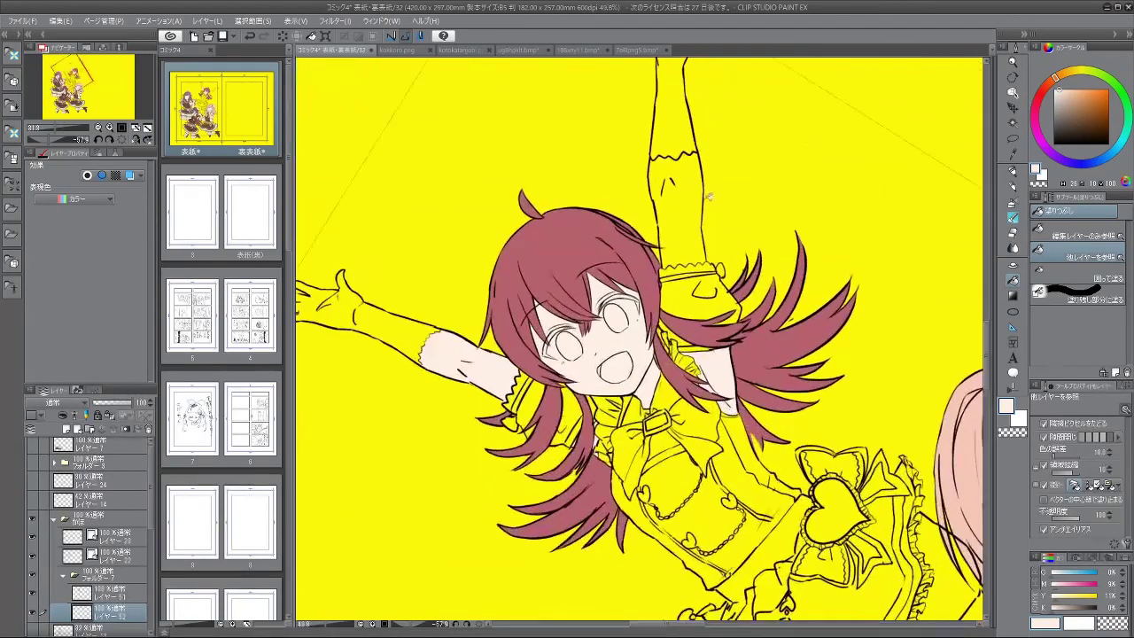
pyautogui.moveTo(422, 492); pyautogui.dragTo(741, 168)
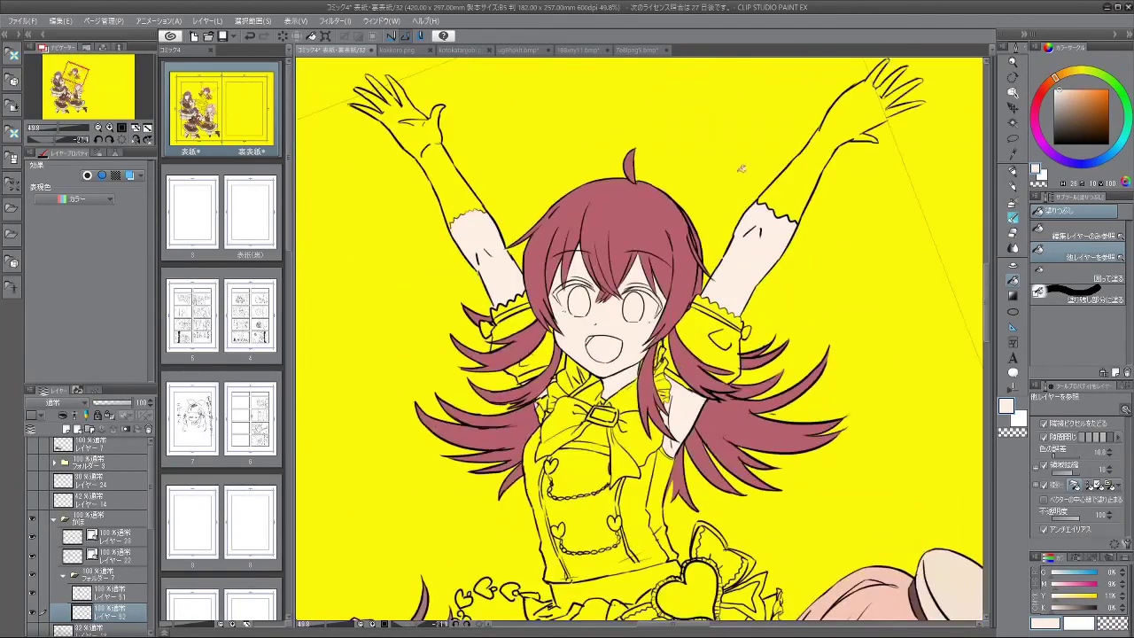
pyautogui.moveTo(815, 337); pyautogui.dragTo(670, 243)
pyautogui.scroll(2, 656, 204)
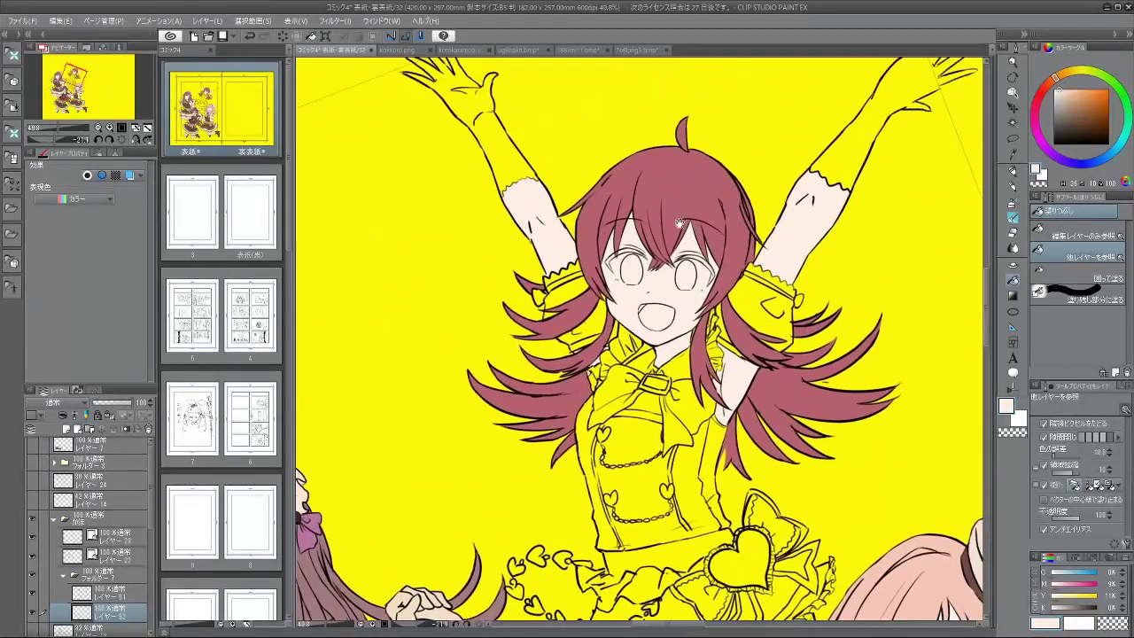
# Step: Fill the bare bands of both thighs between the stockings and the shorts with the skin colour
pyautogui.scroll(-1, 678, 252)
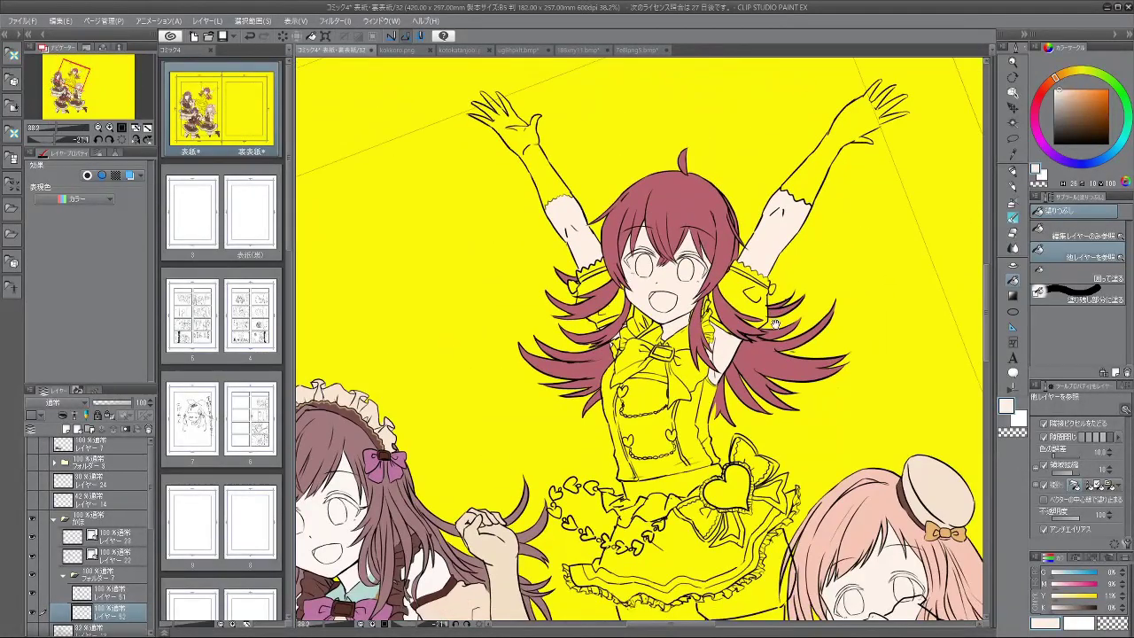
pyautogui.moveTo(775, 325); pyautogui.dragTo(722, 158)
pyautogui.moveTo(677, 264); pyautogui.dragTo(692, 117)
pyautogui.scroll(3, 675, 307)
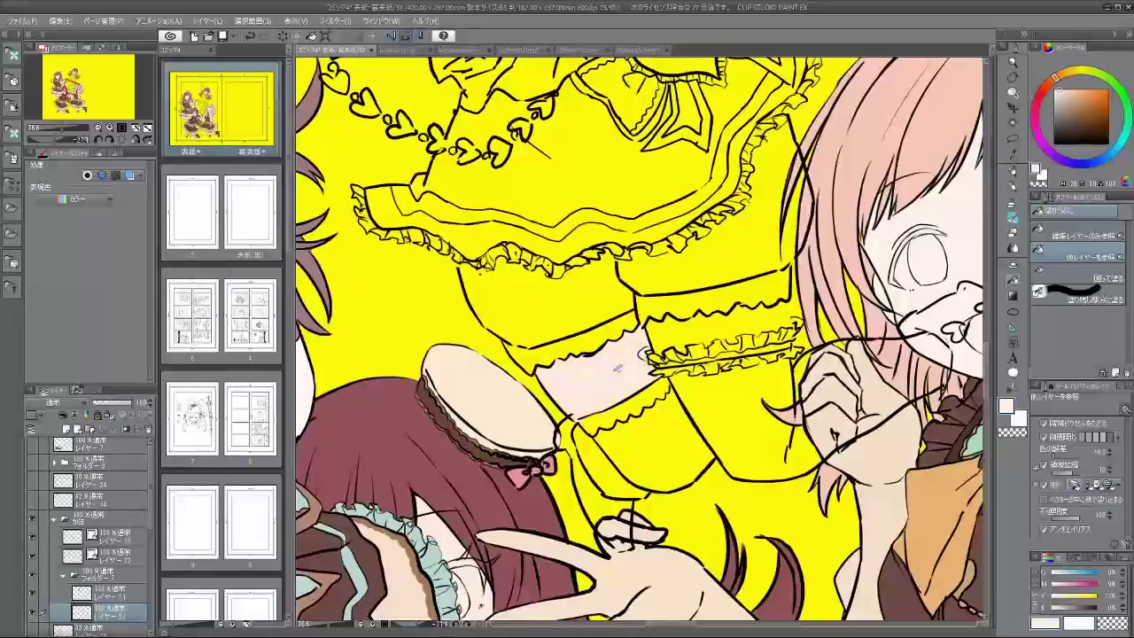
pyautogui.moveTo(801, 314); pyautogui.dragTo(724, 287)
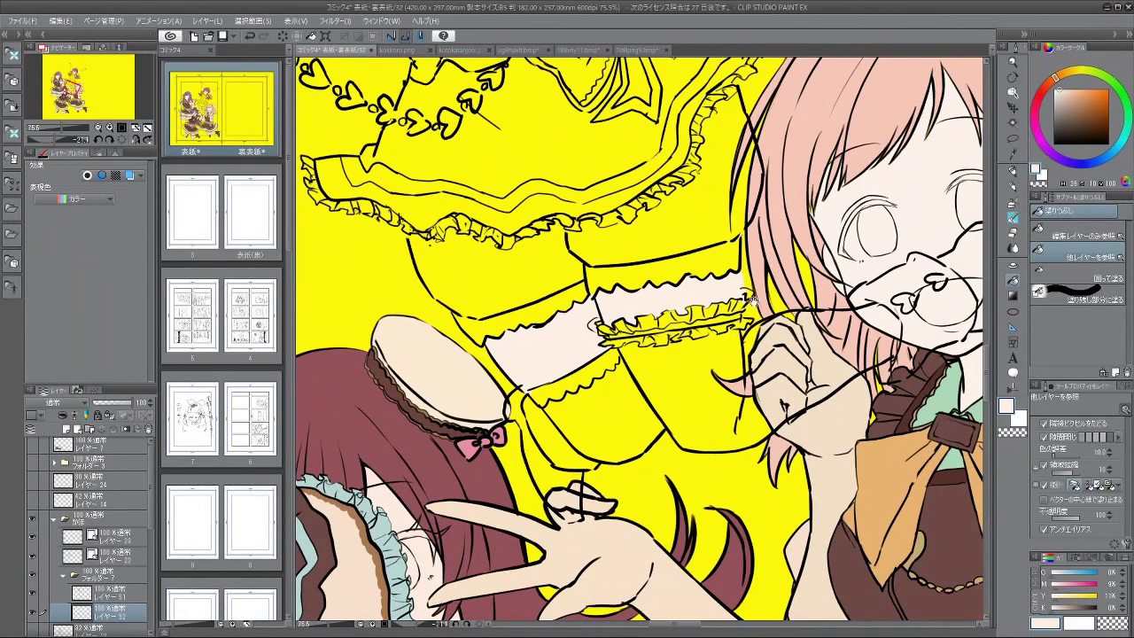
pyautogui.moveTo(751, 298); pyautogui.dragTo(744, 269)
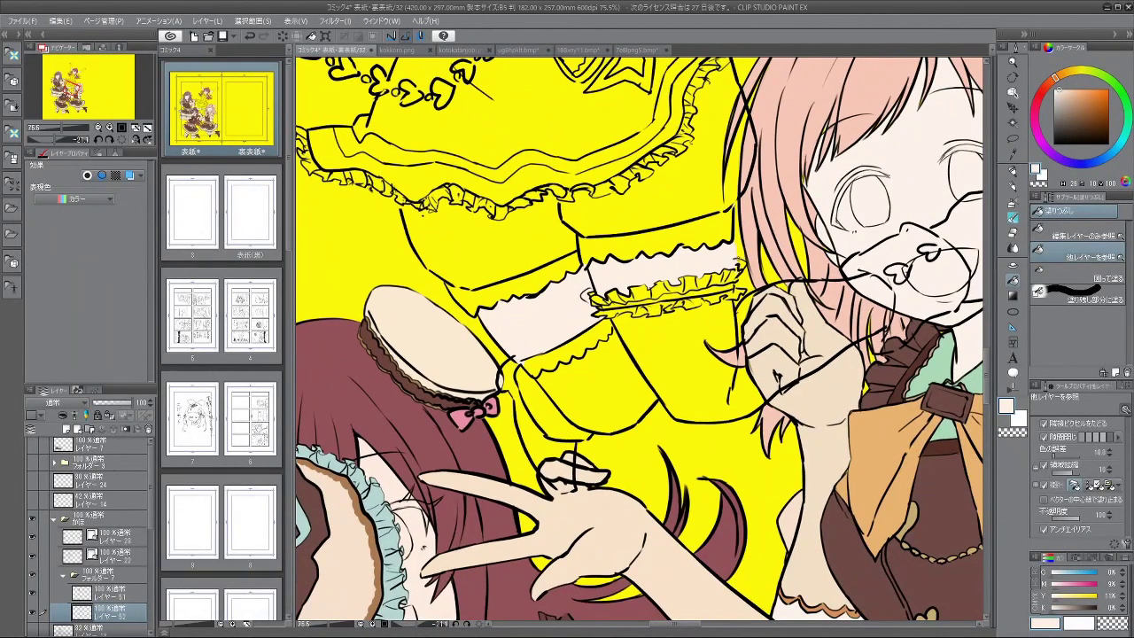
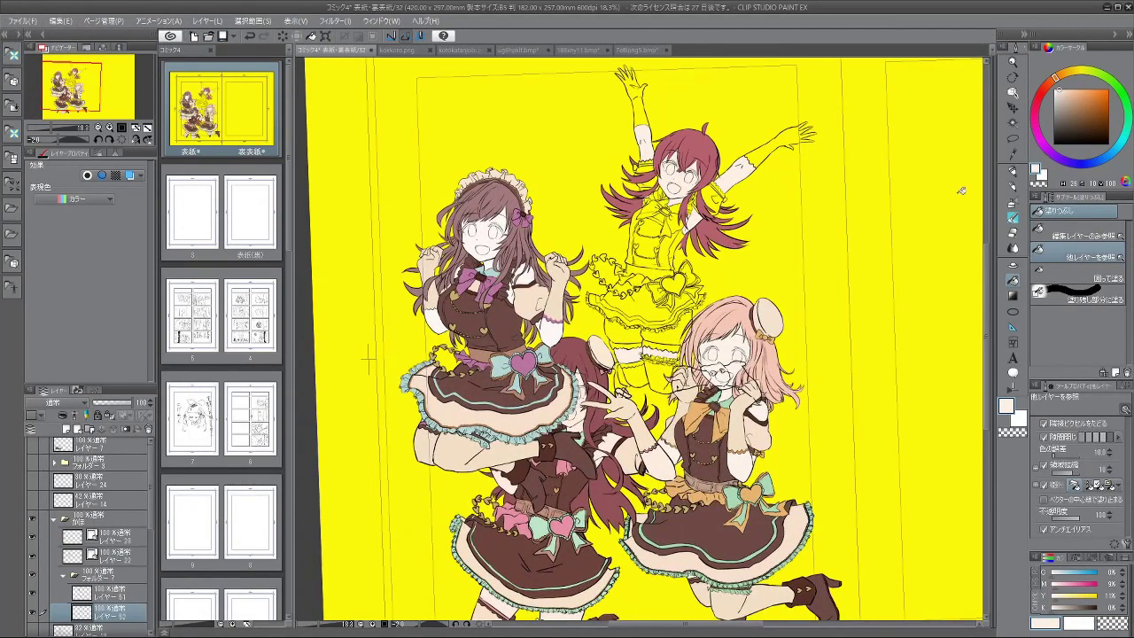
# Step: Choose the enclose-and-fill sub tool, set line-art layer 22 as the reference layer and return to the skin layer
pyautogui.click(1084, 272)
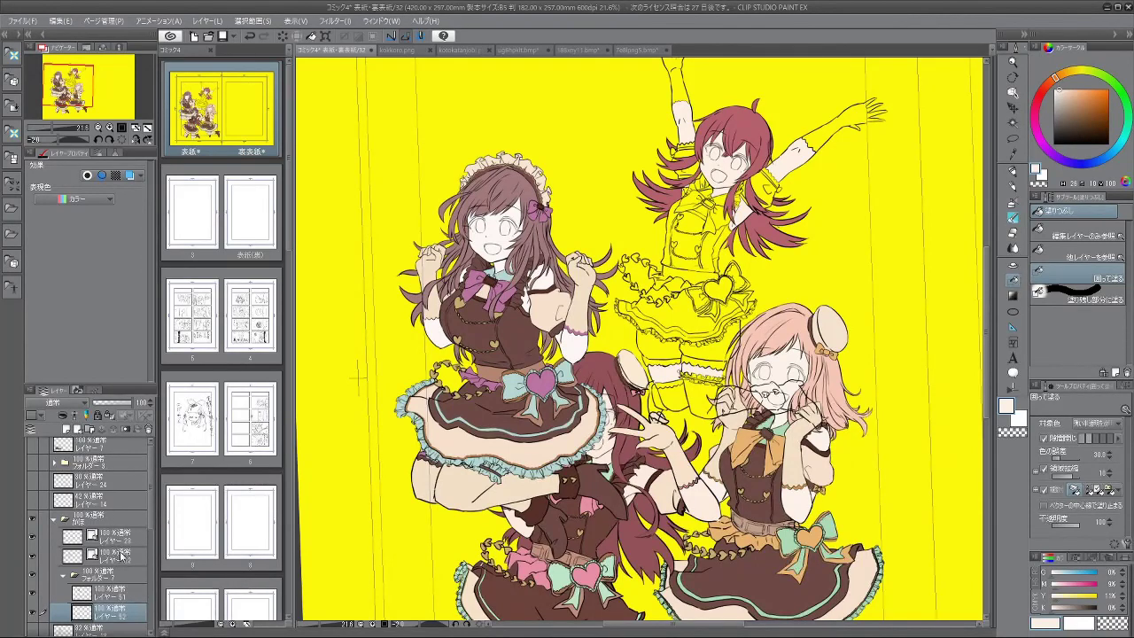
pyautogui.click(116, 540)
pyautogui.click(103, 557)
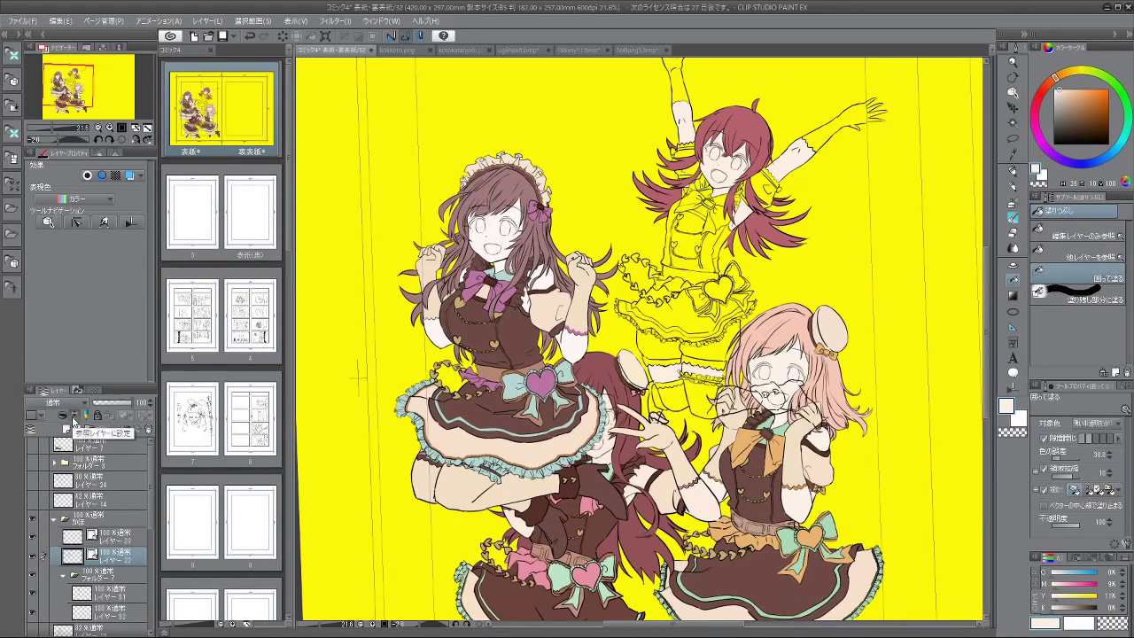
pyautogui.click(115, 611)
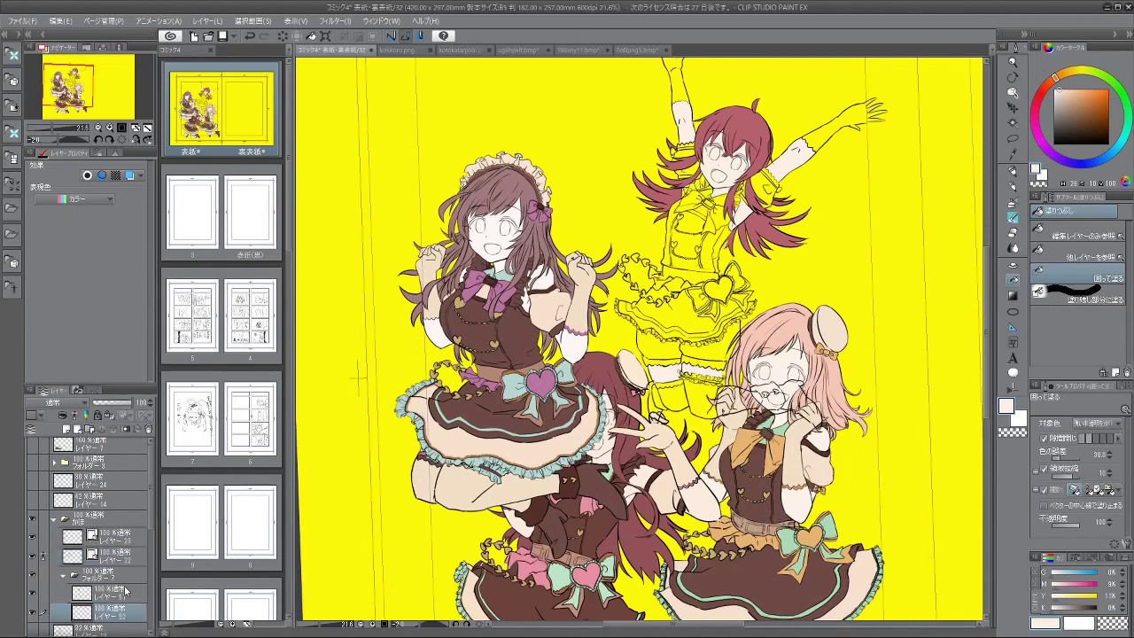
# Step: Sample the dark brown of the pink-haired character's costume and add a new layer directly beneath the skin layer
pyautogui.moveTo(660, 294); pyautogui.dragTo(604, 303)
pyautogui.moveTo(698, 160); pyautogui.dragTo(701, 188)
pyautogui.scroll(-5, 628, 261)
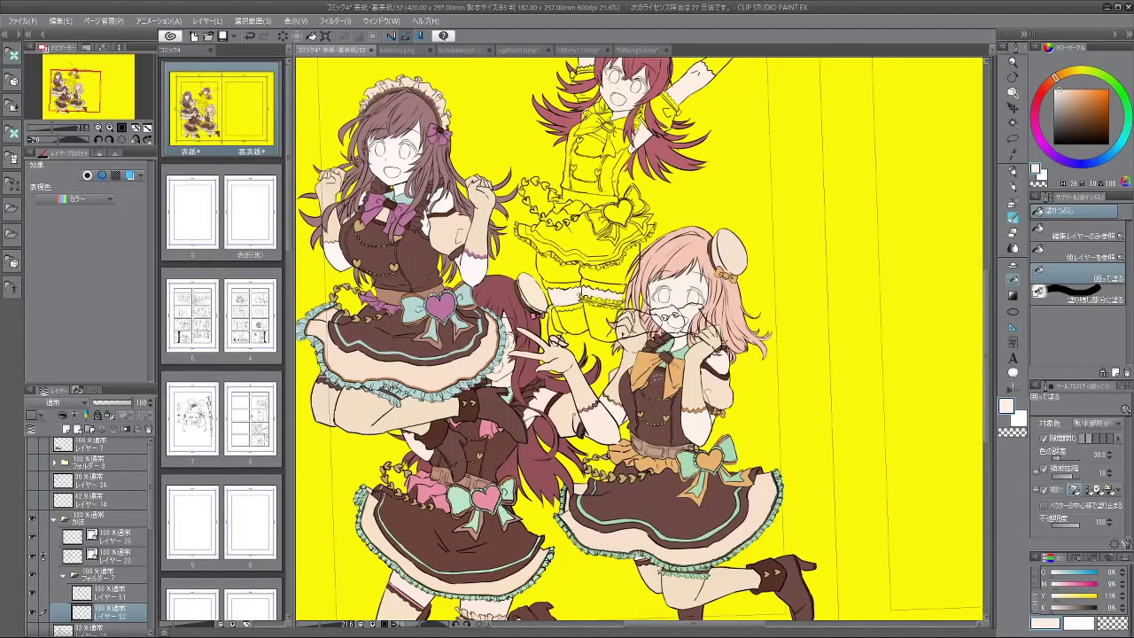
pyautogui.keyDown('alt'); pyautogui.click(656, 373); pyautogui.keyUp('alt')
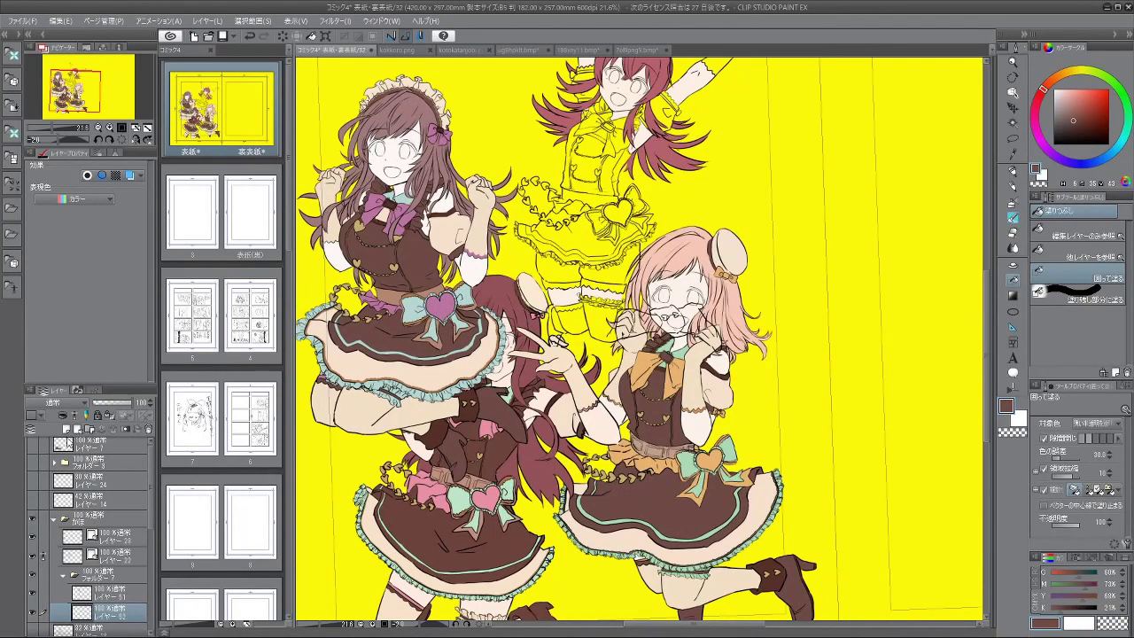
pyautogui.click(65, 430)
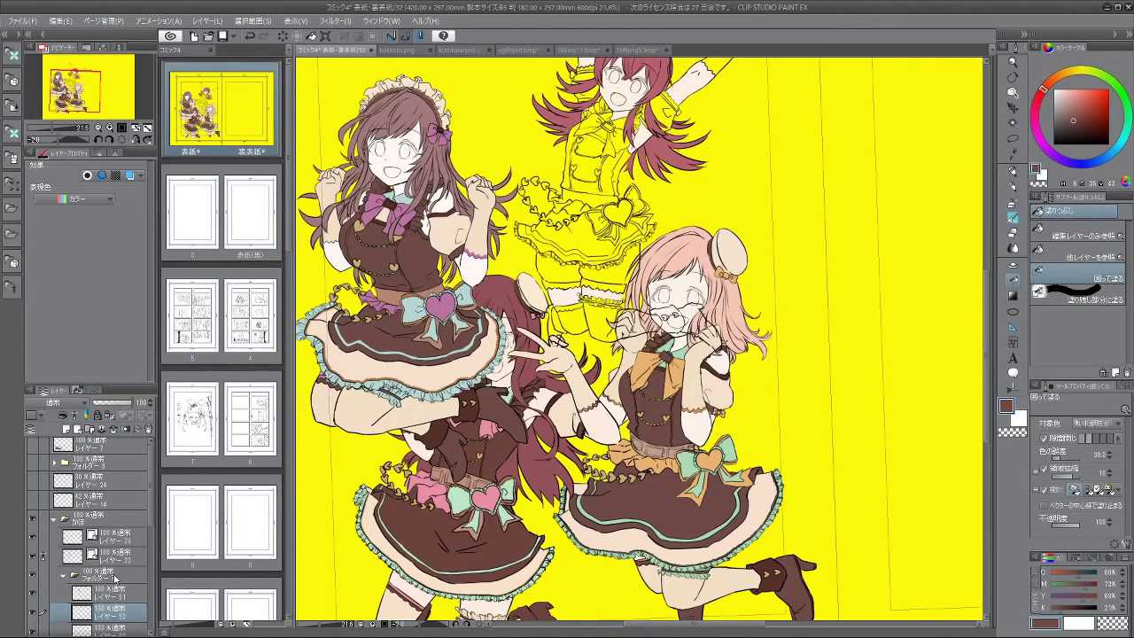
pyautogui.moveTo(124, 617); pyautogui.dragTo(127, 611)
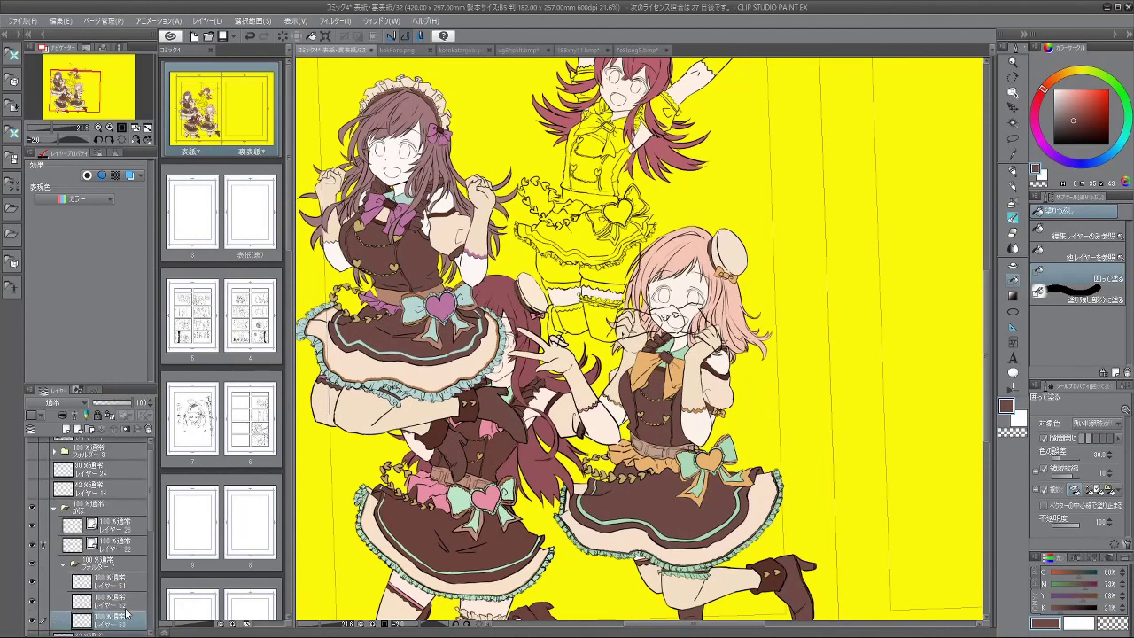
# Step: Enclose the raised-arms character's bodice below the bow and fill it with the dark brown
pyautogui.scroll(1, 658, 189)
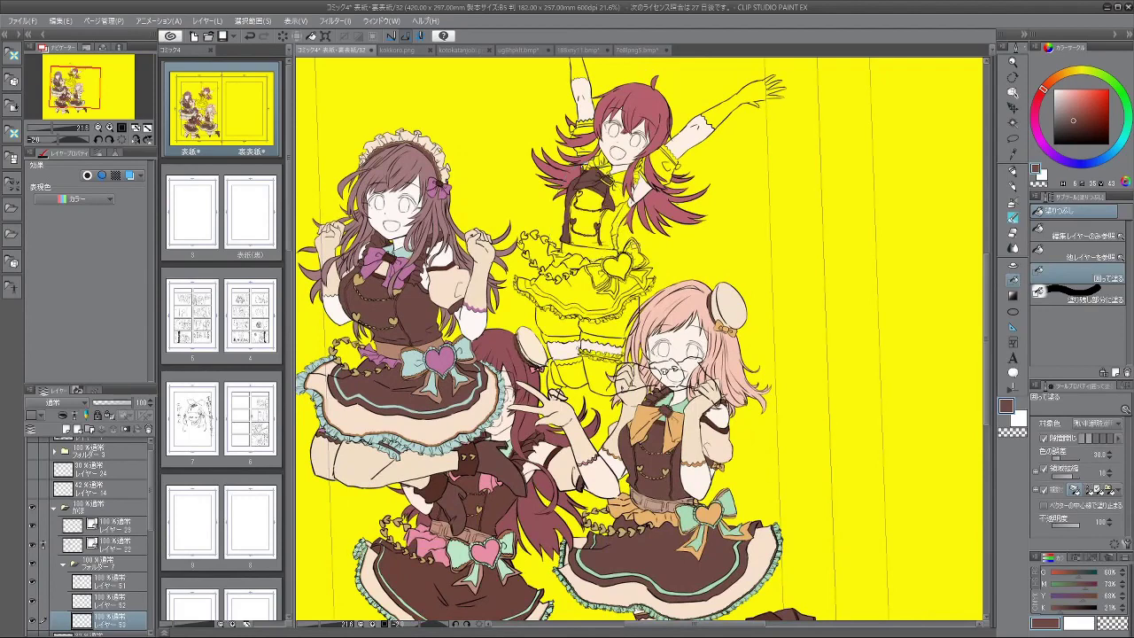
pyautogui.scroll(3, 624, 217)
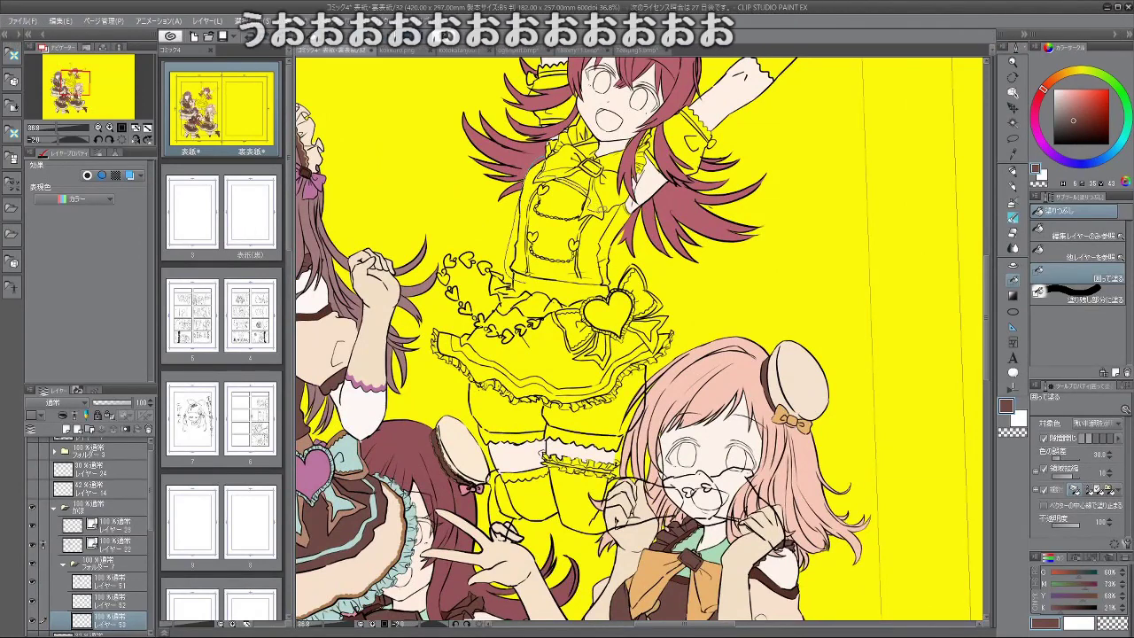
pyautogui.moveTo(609, 259)
pyautogui.mouseDown()
pyautogui.moveTo(567, 291)
pyautogui.moveTo(543, 289)
pyautogui.mouseUp()
pyautogui.moveTo(635, 209); pyautogui.dragTo(586, 266)
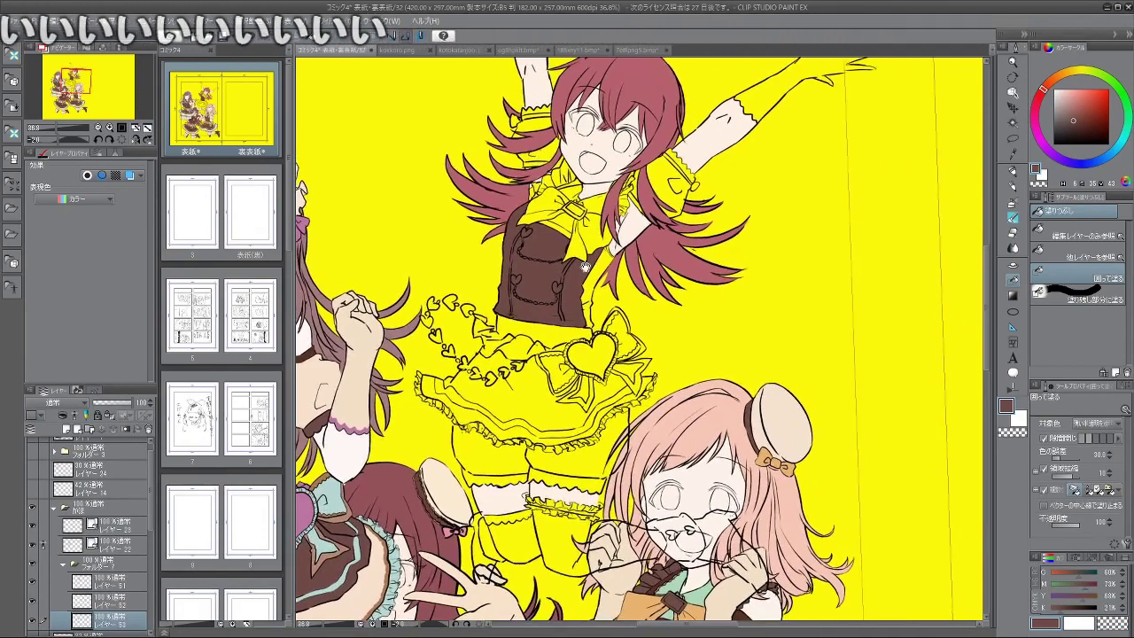
# Step: Try to fill the raised-arms character's skirt and heart chain with the dark brown by enclosing them
pyautogui.moveTo(528, 498); pyautogui.dragTo(557, 440)
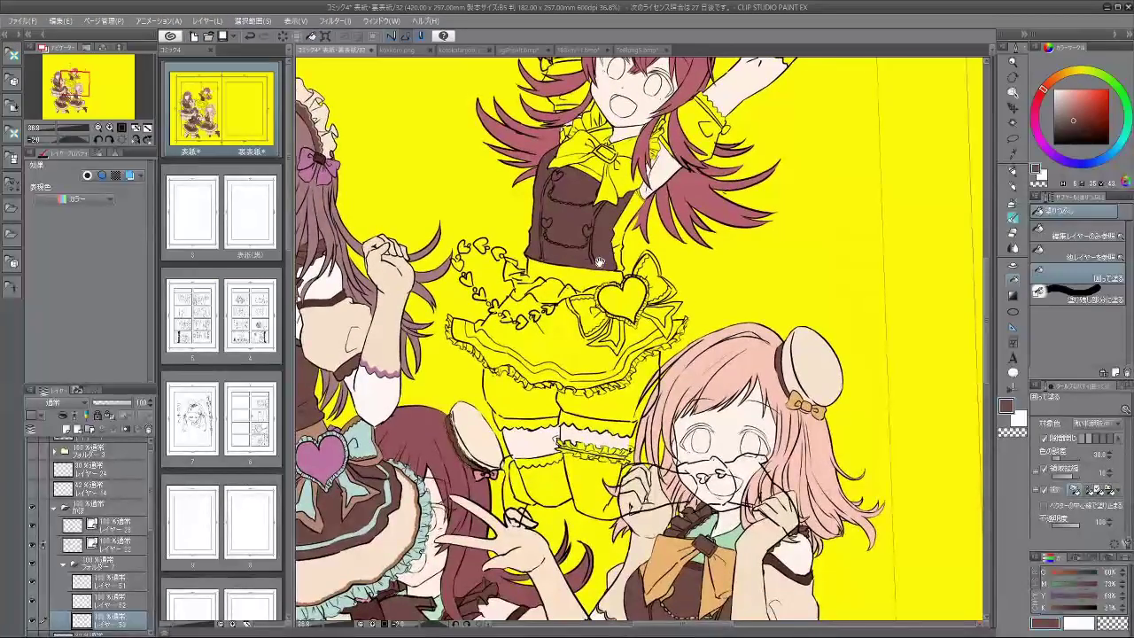
pyautogui.moveTo(615, 213); pyautogui.dragTo(645, 172)
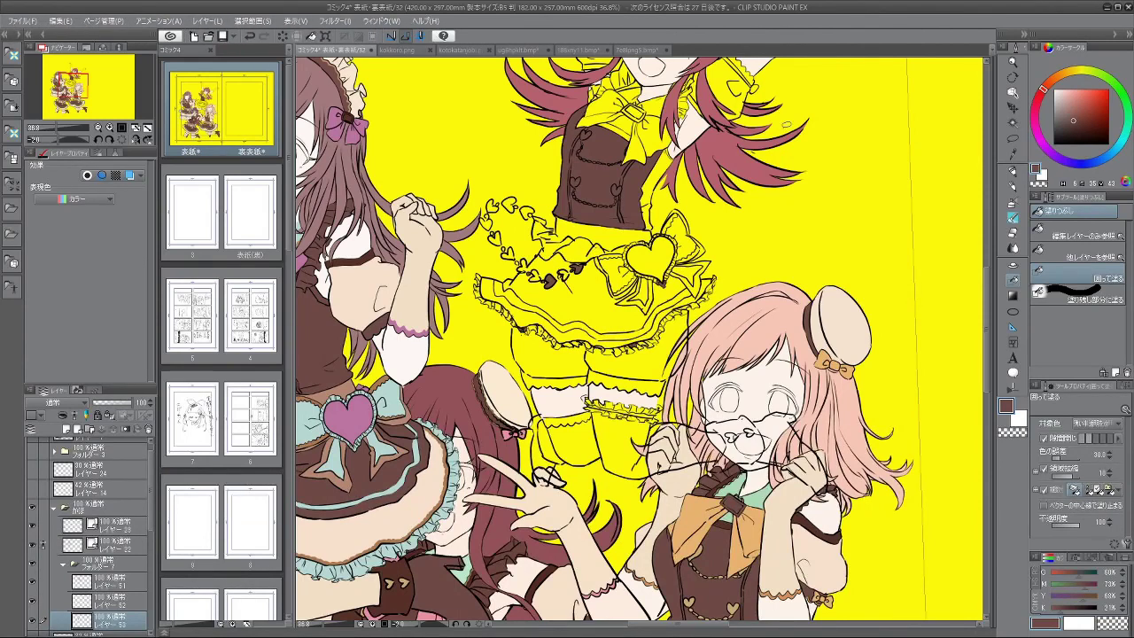
pyautogui.hotkey('ctrl', 'z')
pyautogui.moveTo(560, 327)
pyautogui.mouseDown()
pyautogui.moveTo(557, 268)
pyautogui.moveTo(576, 347)
pyautogui.moveTo(511, 213)
pyautogui.moveTo(591, 367)
pyautogui.moveTo(541, 372)
pyautogui.moveTo(482, 276)
pyautogui.moveTo(630, 351)
pyautogui.moveTo(592, 362)
pyautogui.moveTo(490, 267)
pyautogui.moveTo(583, 288)
pyautogui.moveTo(568, 350)
pyautogui.mouseUp()
pyautogui.hotkey('ctrl', 'z')
pyautogui.hotkey('ctrl', 'z')
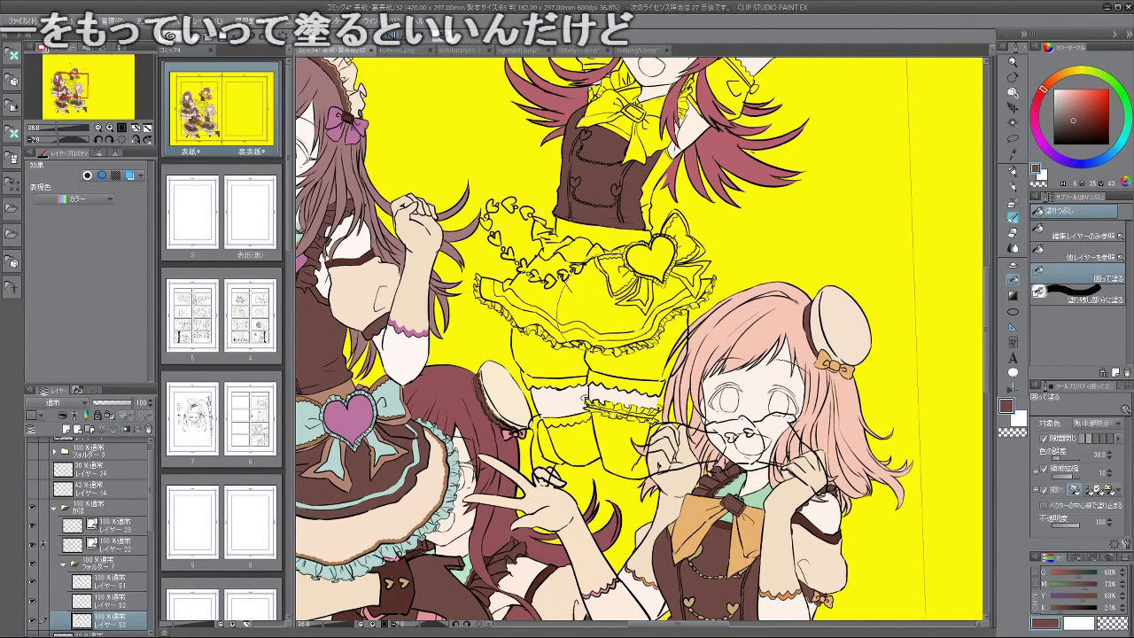
pyautogui.hotkey('ctrl', 'z')
pyautogui.moveTo(624, 349)
pyautogui.mouseDown()
pyautogui.moveTo(473, 256)
pyautogui.moveTo(704, 244)
pyautogui.moveTo(691, 283)
pyautogui.mouseUp()
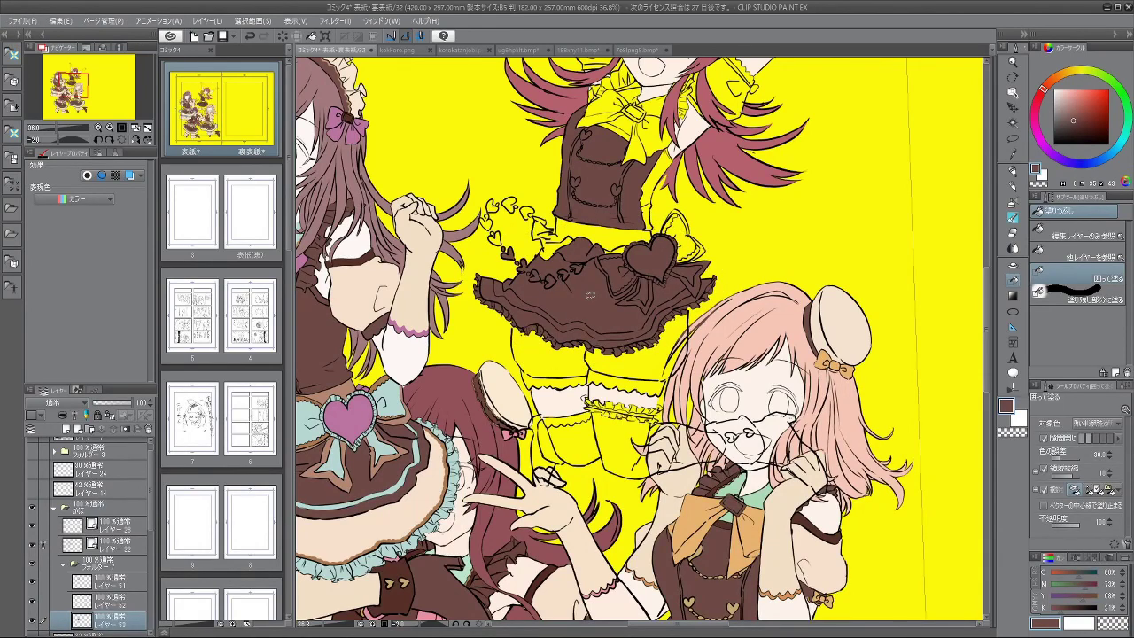
pyautogui.hotkey('ctrl', 'z')
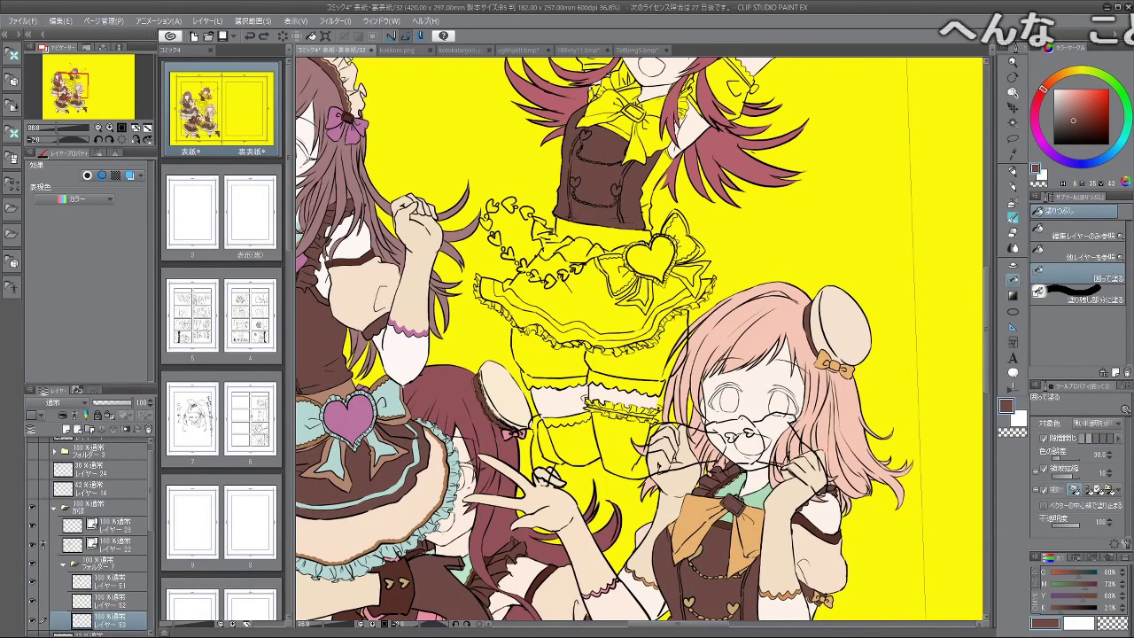
# Step: Switch to the watercolour brush and start painting the right-hand collar frill beside the hair dark brown
pyautogui.scroll(1, 690, 280)
pyautogui.scroll(-2, 709, 200)
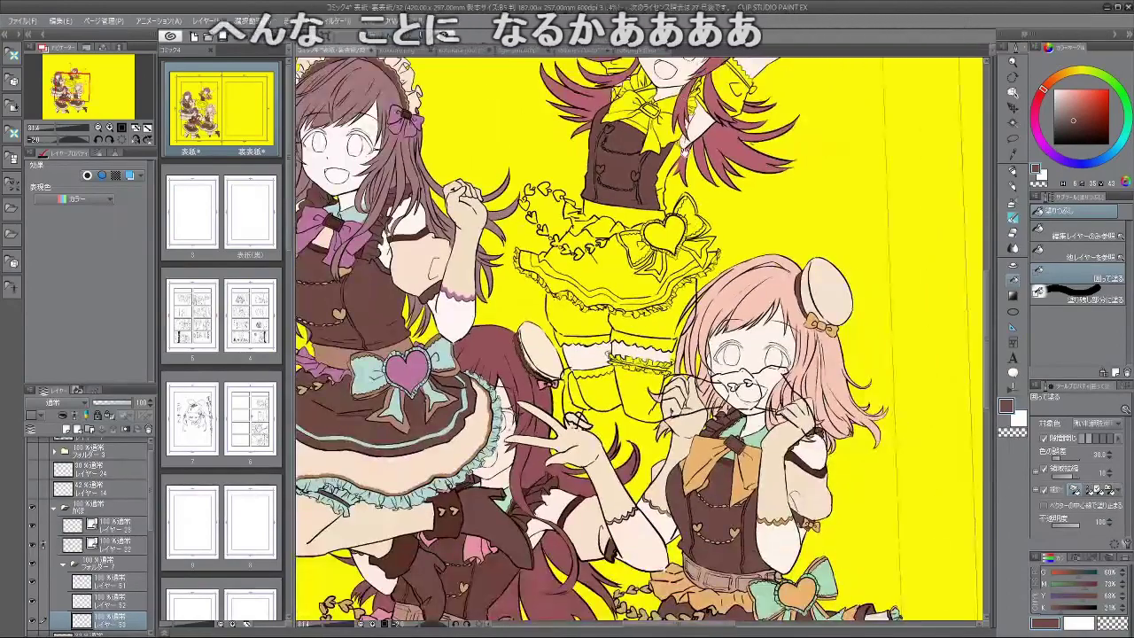
pyautogui.moveTo(660, 189); pyautogui.dragTo(647, 285)
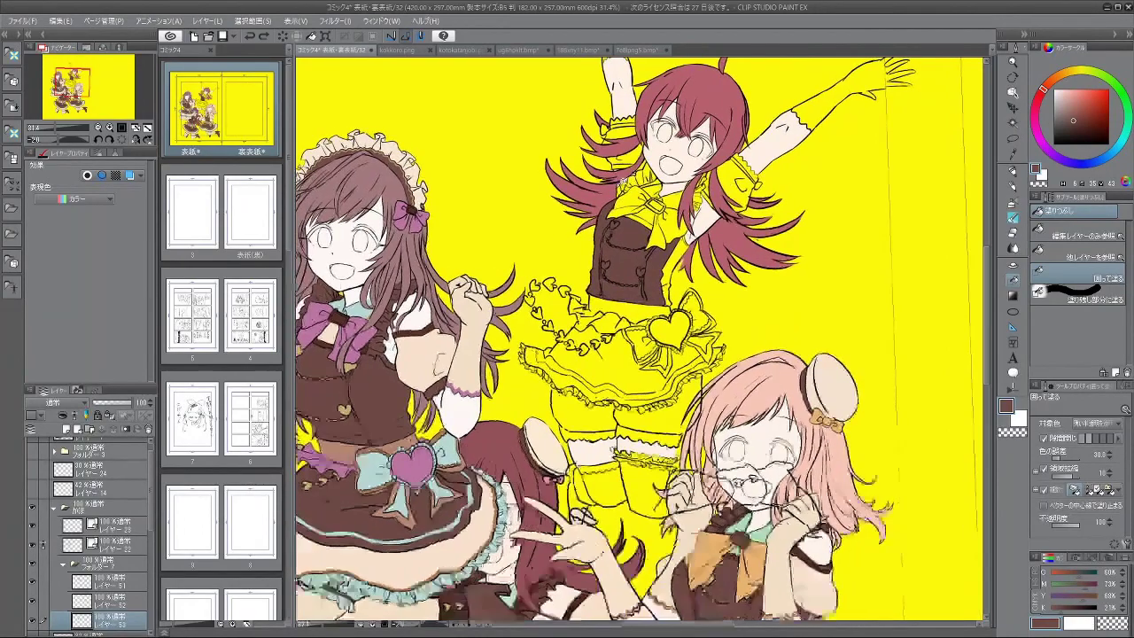
pyautogui.scroll(5, 648, 191)
pyautogui.moveTo(648, 191); pyautogui.dragTo(557, 239)
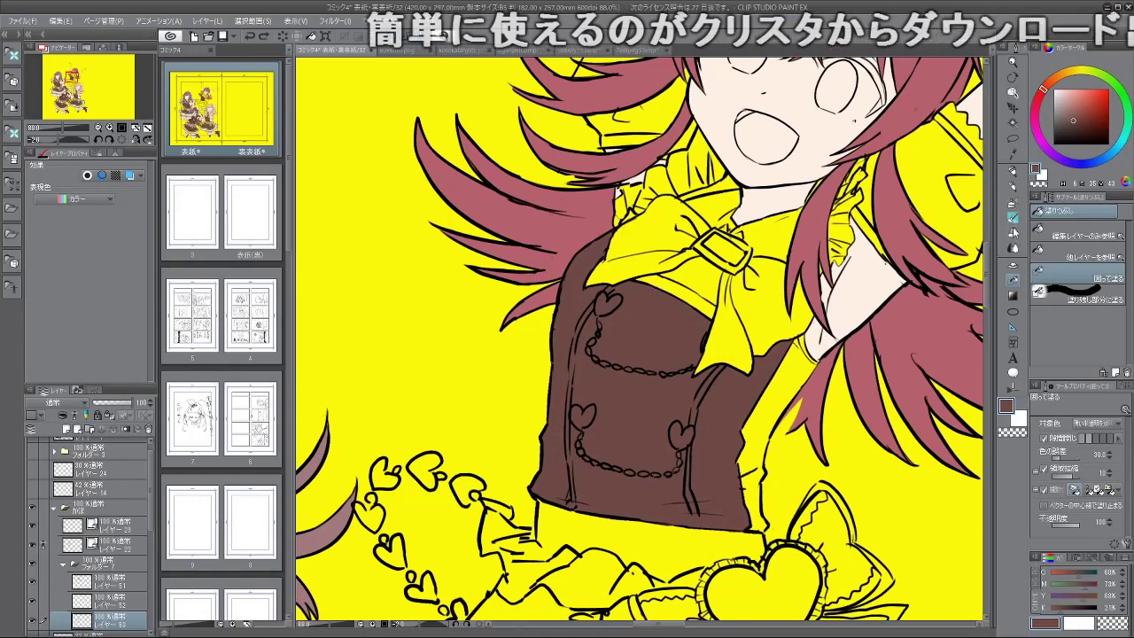
pyautogui.click(1011, 219)
pyautogui.moveTo(854, 239)
pyautogui.mouseDown()
pyautogui.moveTo(831, 205)
pyautogui.moveTo(814, 221)
pyautogui.moveTo(794, 217)
pyautogui.moveTo(793, 244)
pyautogui.moveTo(797, 227)
pyautogui.mouseUp()
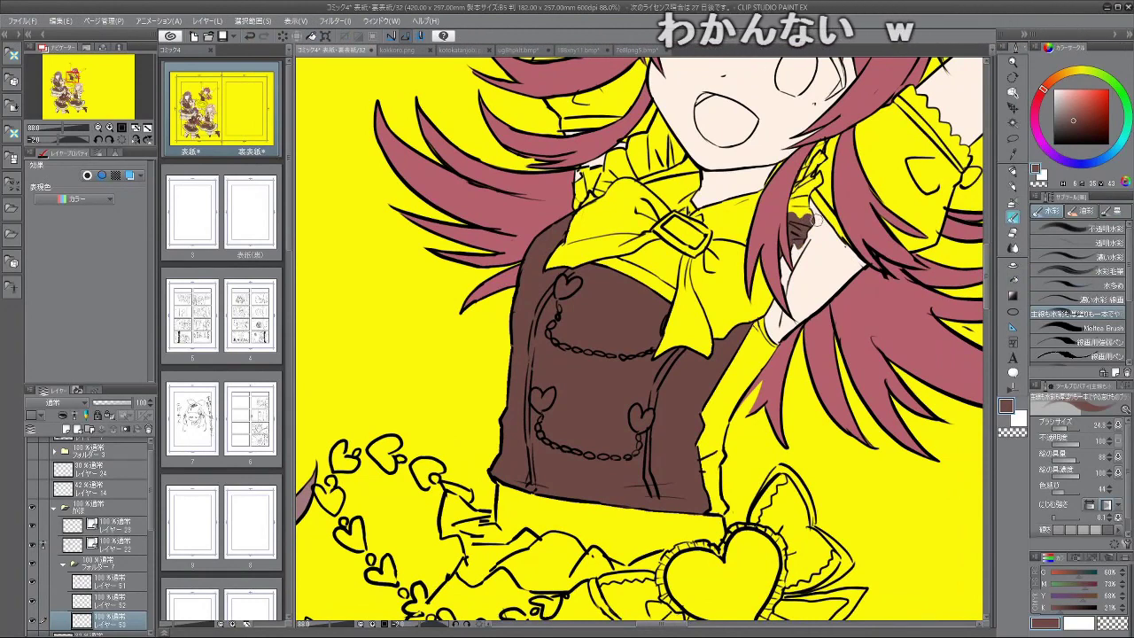
pyautogui.hotkey('ctrl', 'z')
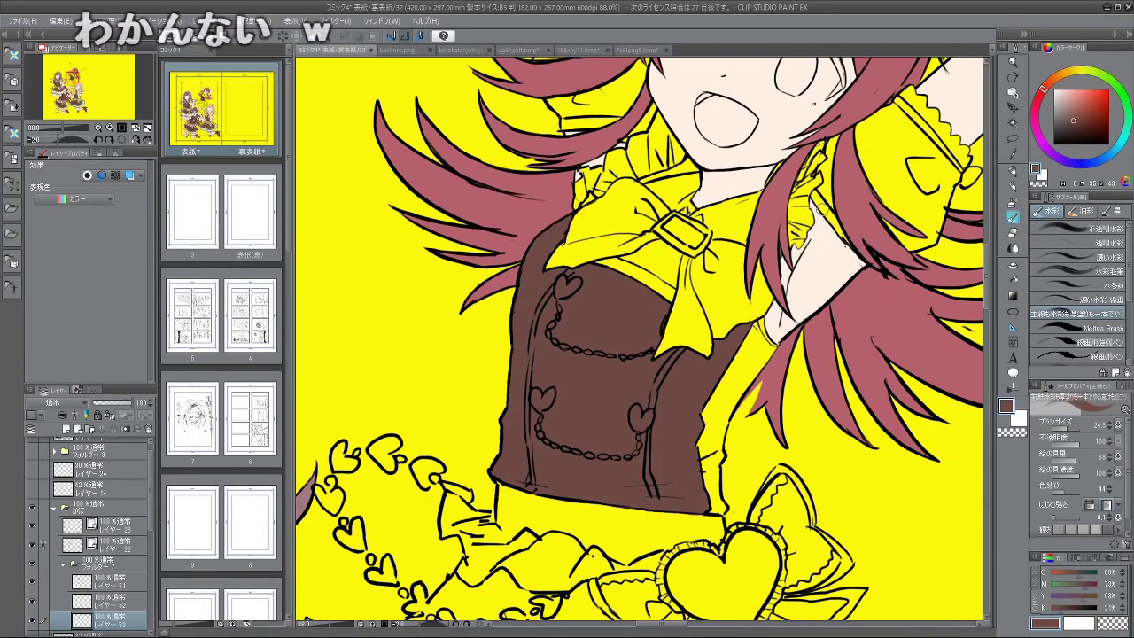
pyautogui.moveTo(796, 240)
pyautogui.mouseDown()
pyautogui.moveTo(812, 206)
pyautogui.moveTo(792, 242)
pyautogui.moveTo(806, 218)
pyautogui.moveTo(801, 190)
pyautogui.moveTo(823, 248)
pyautogui.moveTo(768, 273)
pyautogui.moveTo(723, 254)
pyautogui.mouseUp()
pyautogui.hotkey('ctrl', 'z')
pyautogui.hotkey('ctrl', 'z')
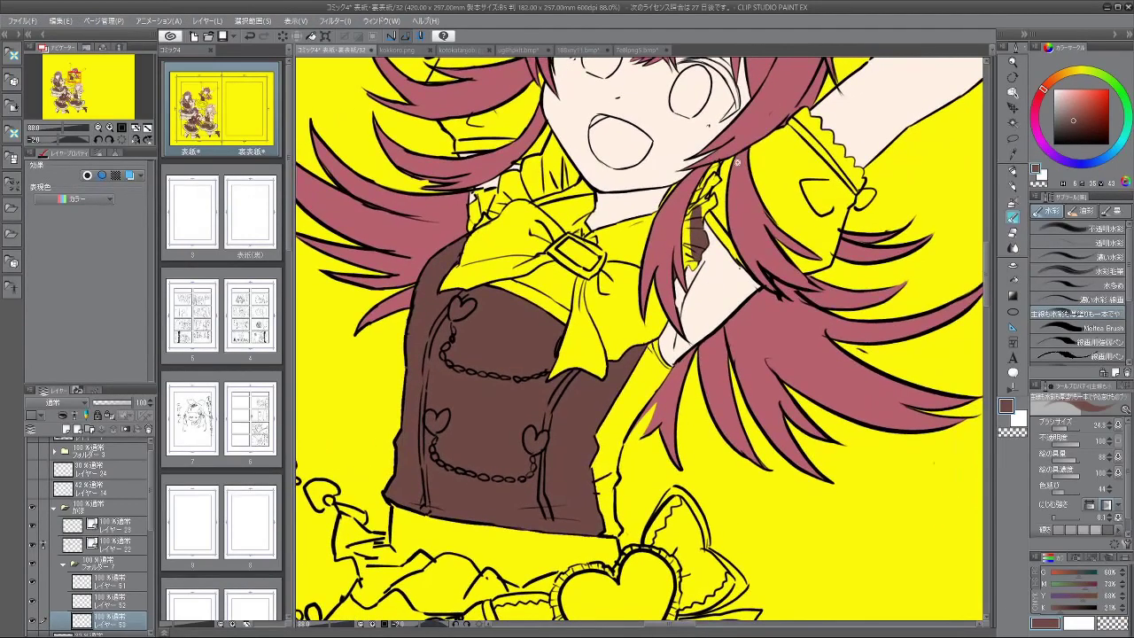
# Step: Cover the rest of the right-hand collar frill with dark brown from its upper tip to the lower edge
pyautogui.scroll(3, 737, 162)
pyautogui.moveTo(686, 168)
pyautogui.mouseDown()
pyautogui.moveTo(682, 191)
pyautogui.moveTo(687, 149)
pyautogui.moveTo(693, 171)
pyautogui.moveTo(651, 241)
pyautogui.moveTo(671, 232)
pyautogui.mouseUp()
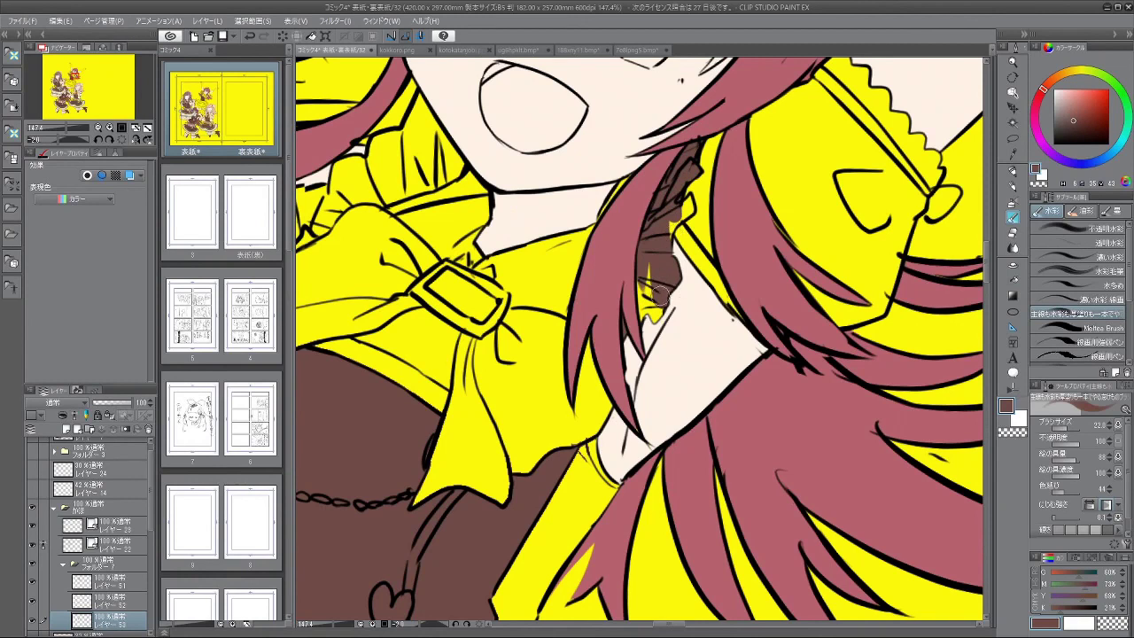
pyautogui.moveTo(660, 296)
pyautogui.mouseDown()
pyautogui.moveTo(646, 265)
pyautogui.moveTo(662, 304)
pyautogui.moveTo(686, 203)
pyautogui.mouseUp()
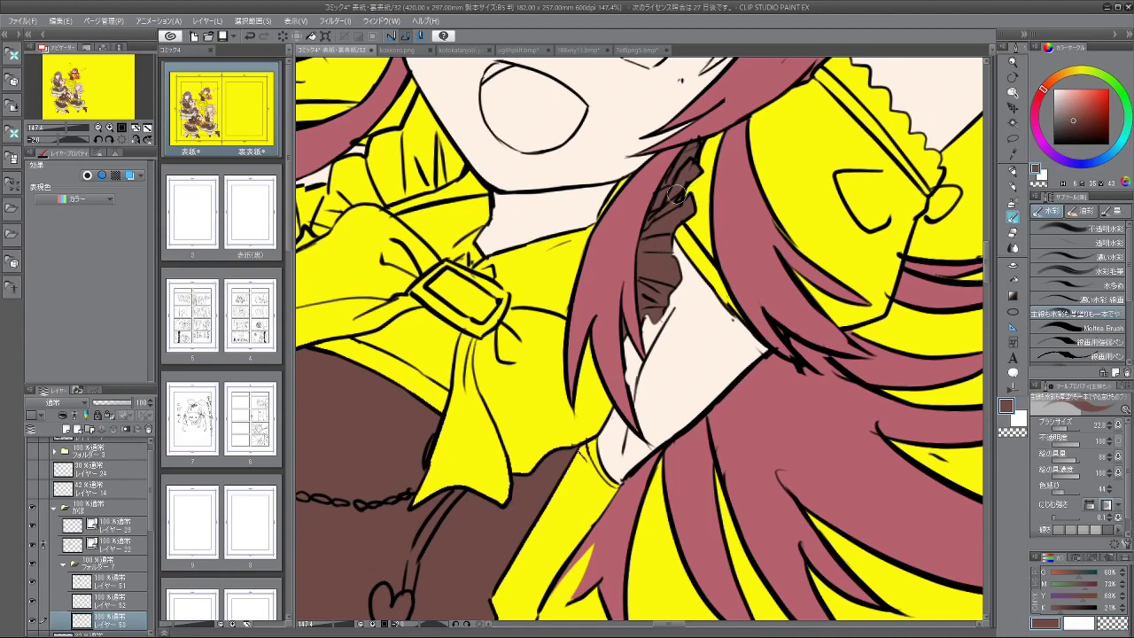
# Step: Paint the lower part of the left-hand frill beside the bow dark brown and begin its upper part along the hair
pyautogui.moveTo(562, 487); pyautogui.dragTo(646, 506)
pyautogui.moveTo(628, 407); pyautogui.dragTo(652, 399)
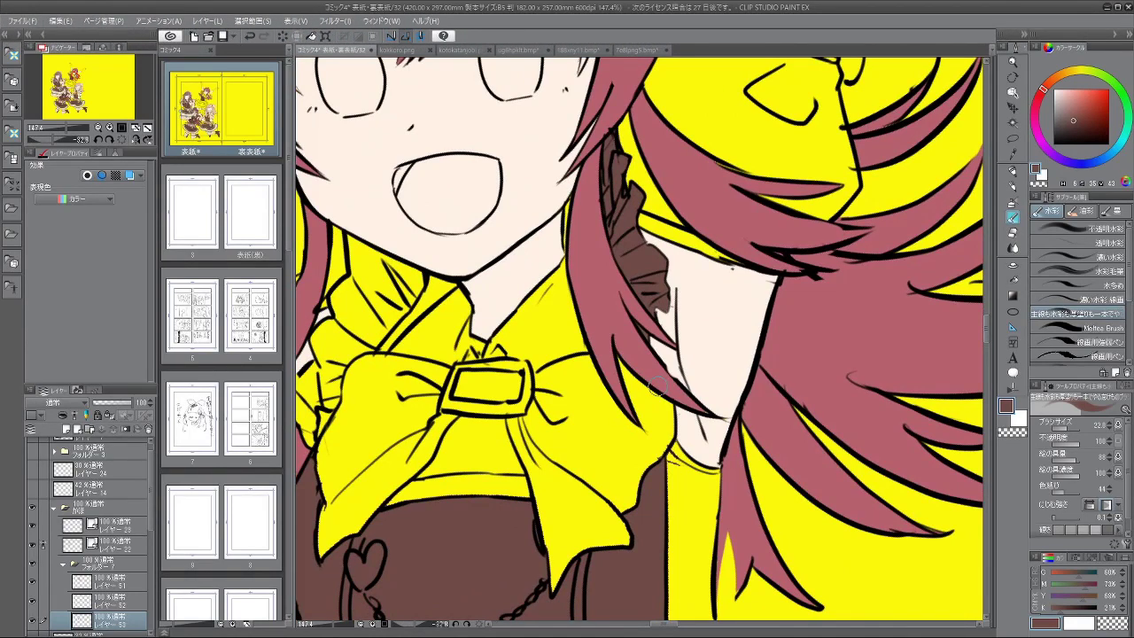
pyautogui.moveTo(363, 379)
pyautogui.mouseDown()
pyautogui.moveTo(550, 281)
pyautogui.moveTo(446, 307)
pyautogui.moveTo(461, 365)
pyautogui.moveTo(466, 318)
pyautogui.moveTo(464, 351)
pyautogui.mouseUp()
pyautogui.hotkey('ctrl', 'z')
pyautogui.moveTo(485, 313); pyautogui.dragTo(481, 342)
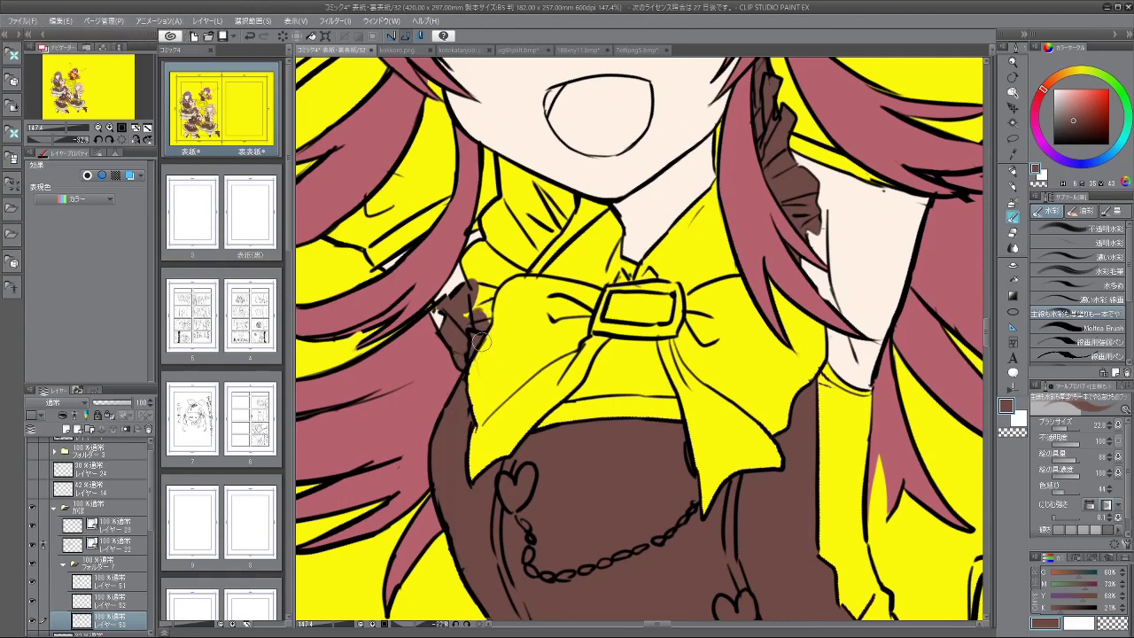
pyautogui.scroll(-1, 565, 284)
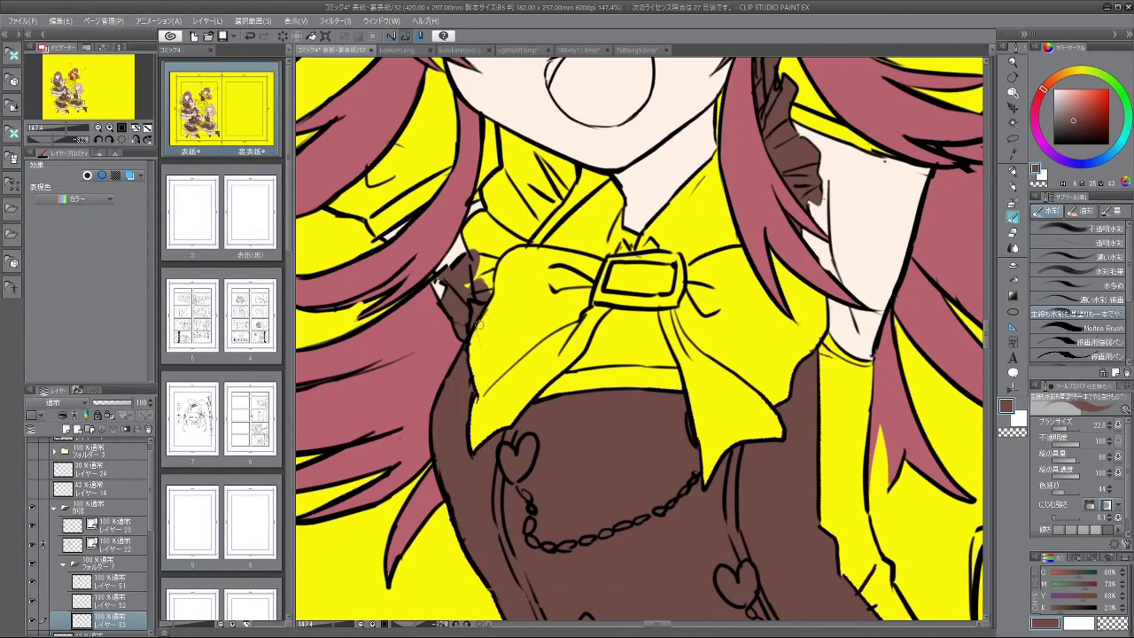
pyautogui.moveTo(483, 282)
pyautogui.mouseDown()
pyautogui.moveTo(470, 228)
pyautogui.moveTo(493, 213)
pyautogui.moveTo(511, 167)
pyautogui.moveTo(503, 134)
pyautogui.mouseUp()
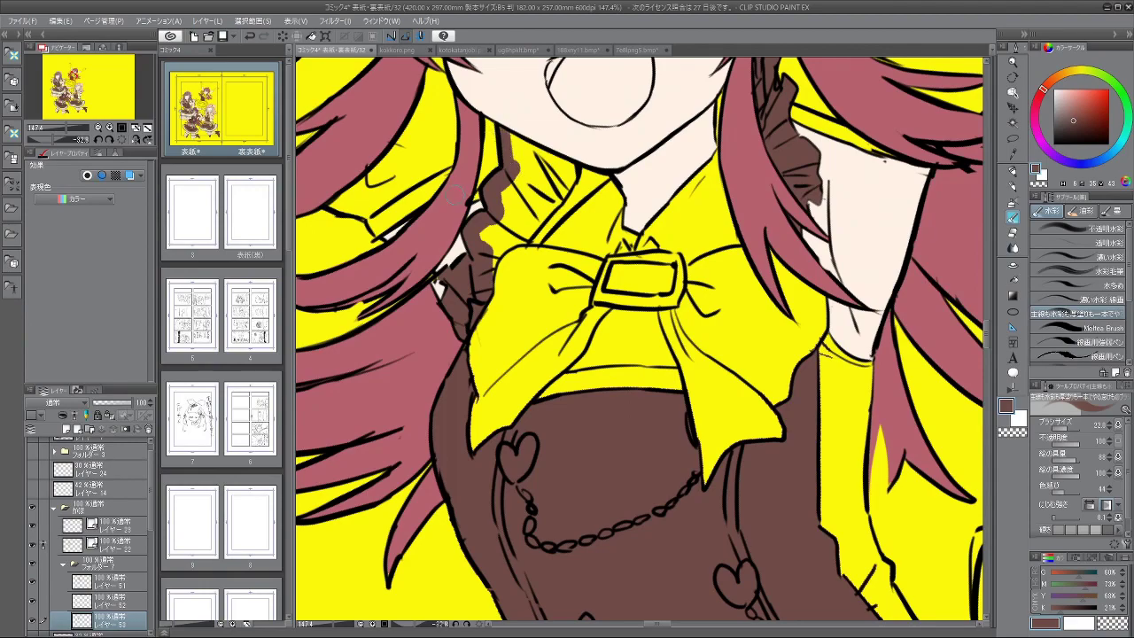
# Step: Rotate the canvas and paint the remaining frill folds between the bow and the chin dark brown
pyautogui.moveTo(449, 517); pyautogui.dragTo(804, 136)
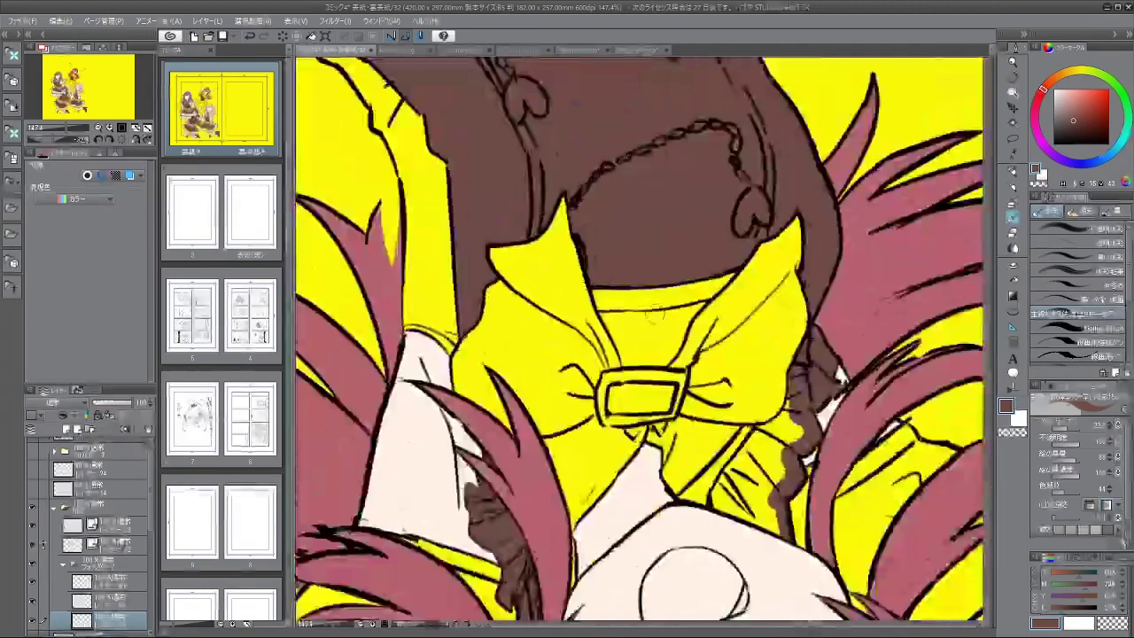
pyautogui.moveTo(765, 357); pyautogui.dragTo(694, 166)
pyautogui.moveTo(722, 207)
pyautogui.mouseDown()
pyautogui.moveTo(633, 306)
pyautogui.moveTo(702, 344)
pyautogui.moveTo(637, 304)
pyautogui.moveTo(649, 312)
pyautogui.moveTo(663, 301)
pyautogui.moveTo(655, 283)
pyautogui.moveTo(677, 266)
pyautogui.moveTo(689, 280)
pyautogui.moveTo(684, 322)
pyautogui.moveTo(681, 262)
pyautogui.moveTo(692, 295)
pyautogui.mouseUp()
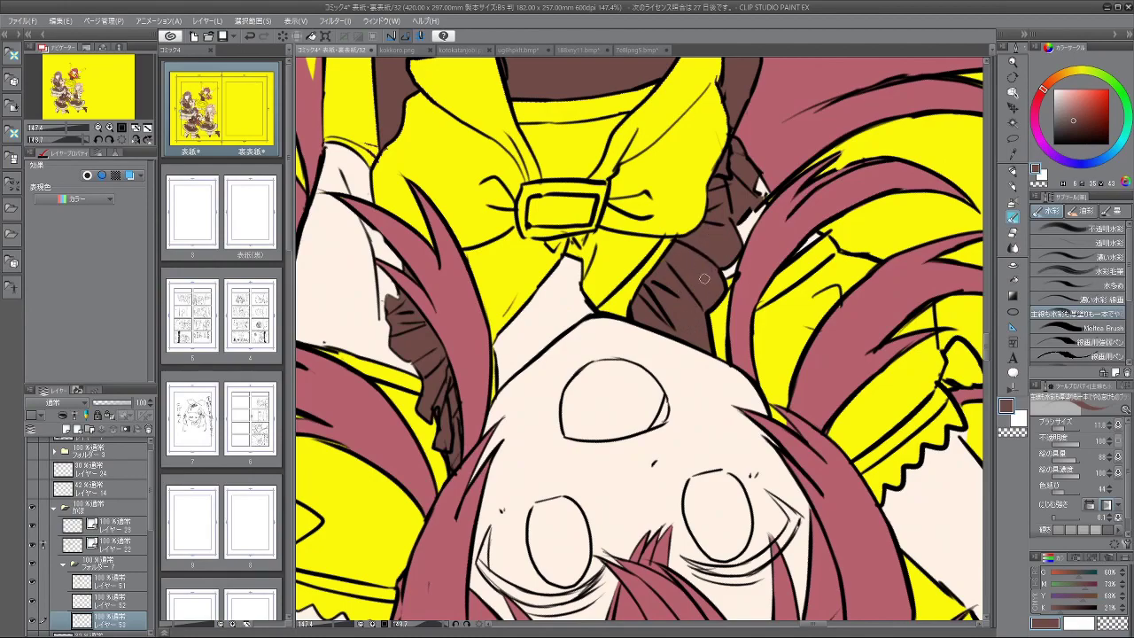
pyautogui.moveTo(496, 363); pyautogui.dragTo(713, 198)
pyautogui.scroll(-3, 838, 277)
pyautogui.scroll(-3, 805, 155)
pyautogui.moveTo(806, 155); pyautogui.dragTo(621, 174)
pyautogui.moveTo(656, 318); pyautogui.dragTo(641, 289)
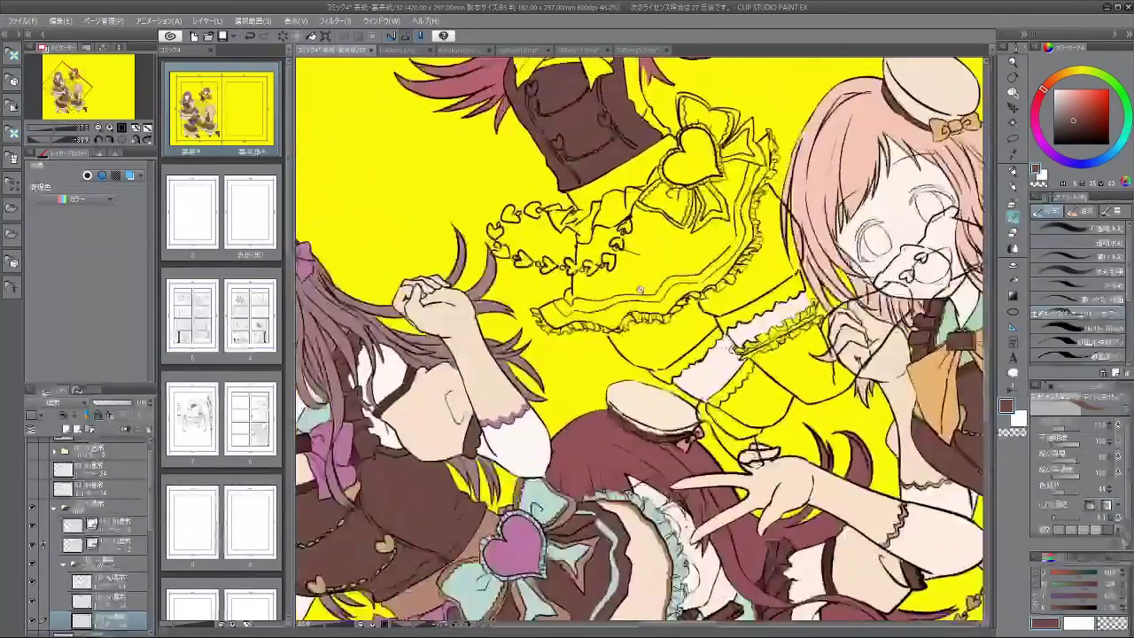
# Step: Fill the skirt's main panel and the band below its stripe with dark brown, using the Fill tool that references other layers
pyautogui.scroll(4, 634, 259)
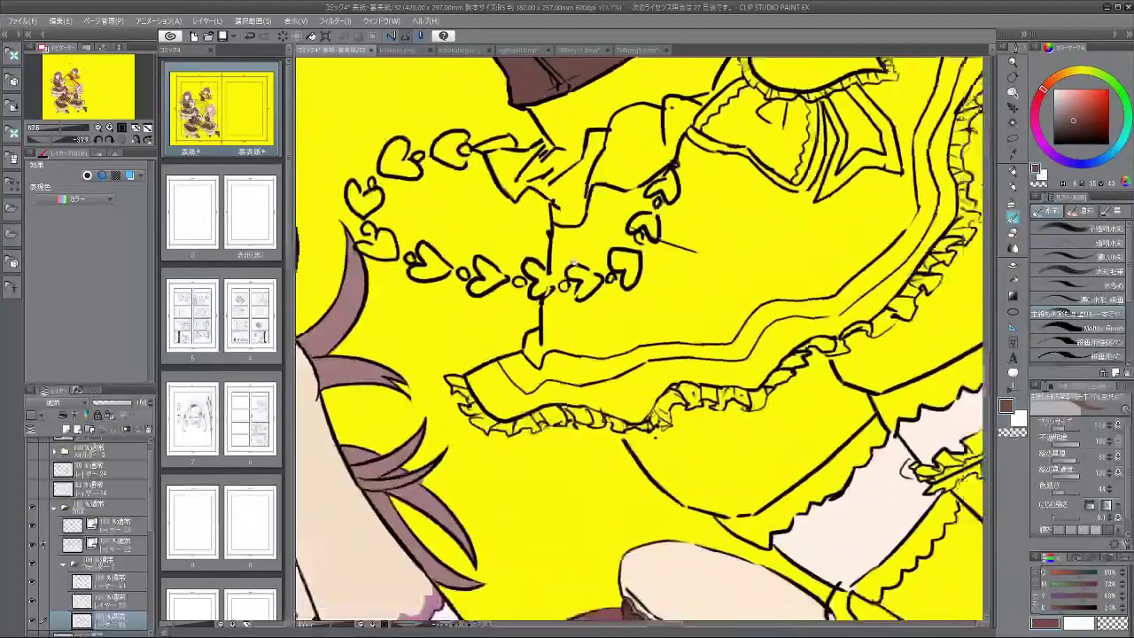
pyautogui.scroll(-1, 634, 258)
pyautogui.scroll(4, 567, 253)
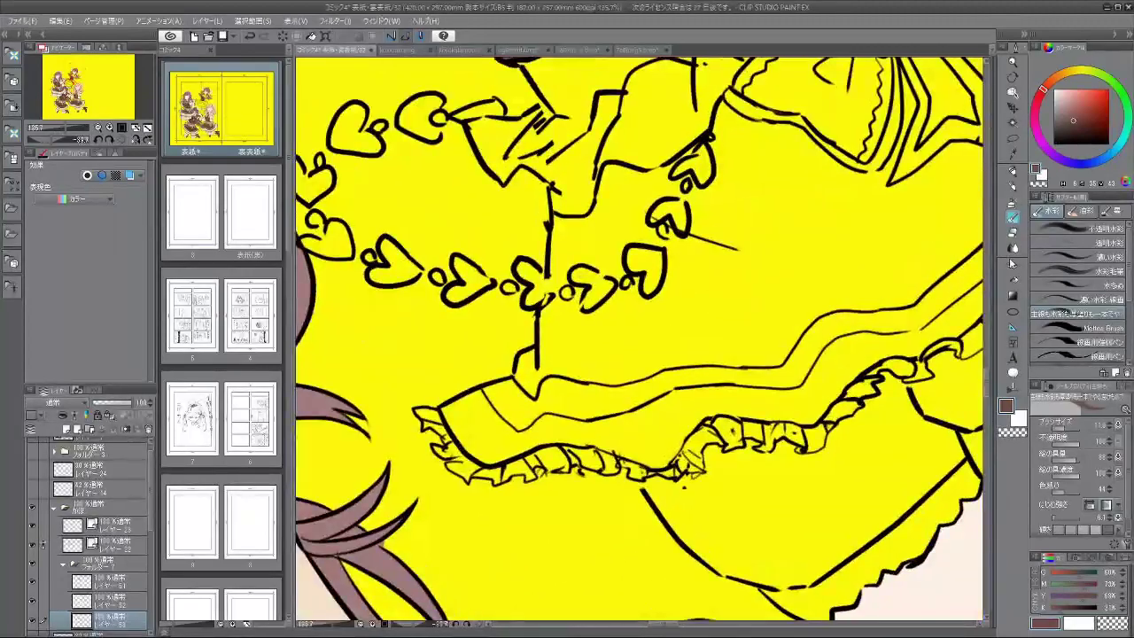
pyautogui.click(1014, 280)
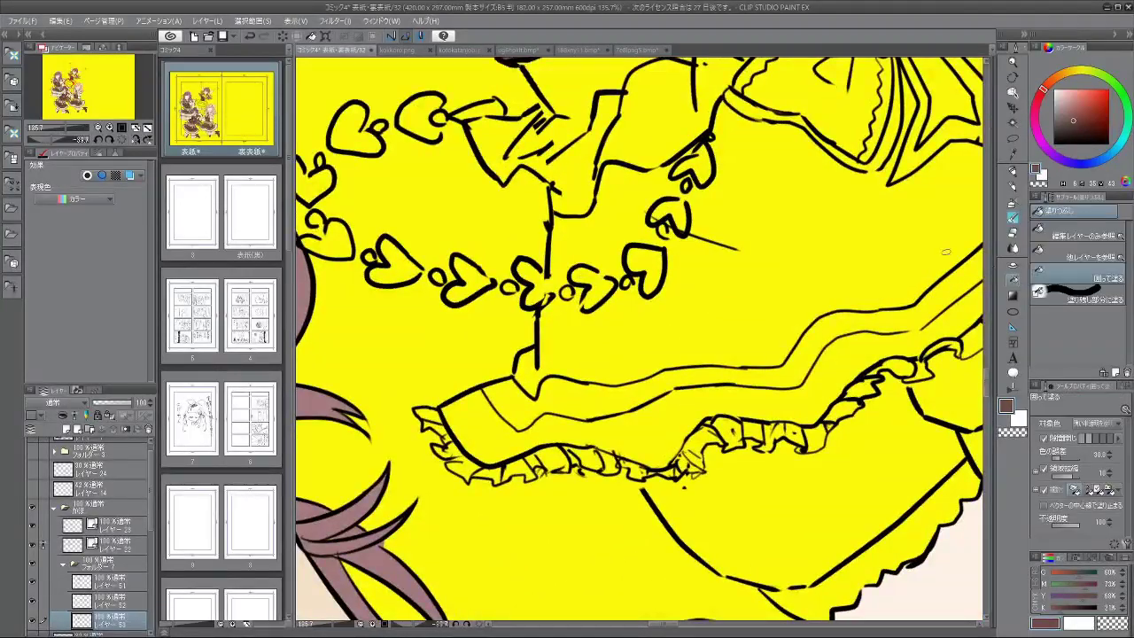
pyautogui.click(1090, 257)
pyautogui.click(701, 274)
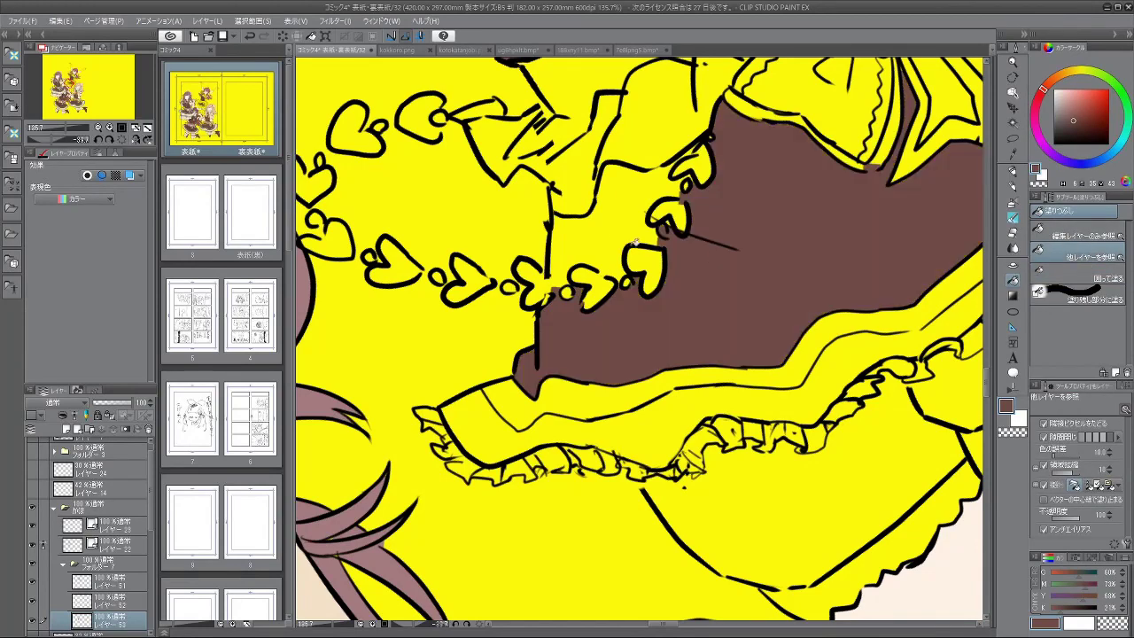
pyautogui.click(610, 230)
pyautogui.click(503, 427)
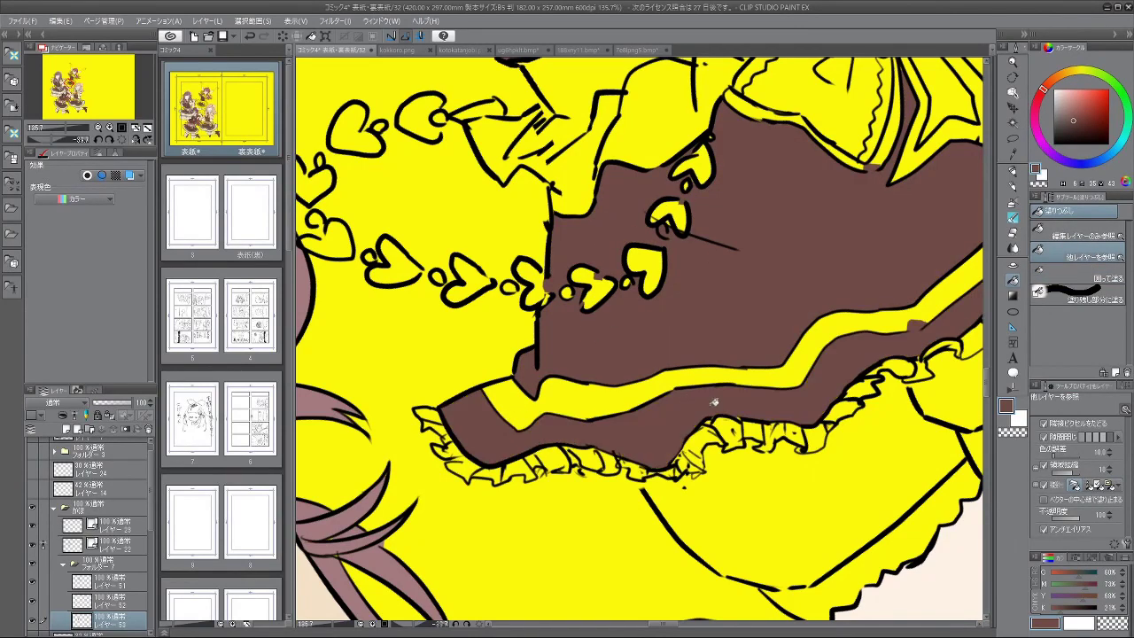
# Step: Fill the remaining skirt areas around the heart bow and along the skirt's upper right edge with dark brown
pyautogui.moveTo(920, 300); pyautogui.dragTo(774, 230)
pyautogui.scroll(-3, 802, 257)
pyautogui.moveTo(855, 94); pyautogui.dragTo(746, 249)
pyautogui.click(780, 141)
pyautogui.click(793, 203)
pyautogui.click(802, 160)
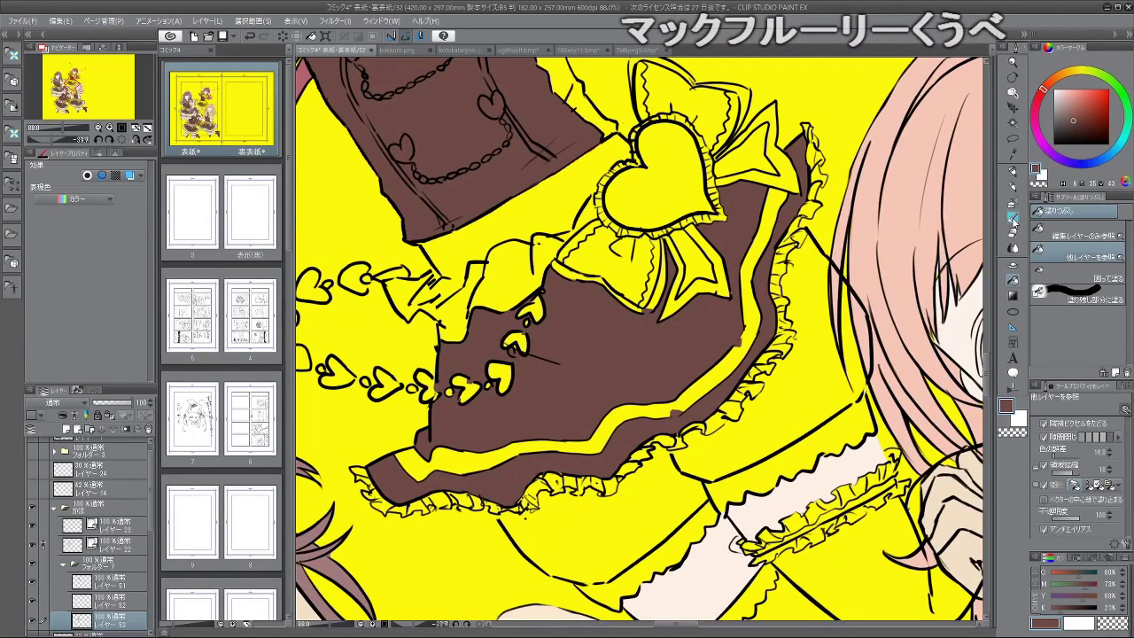
# Step: Switch to the watercolour brush and touch up the dark brown edges along the skirt's stripe
pyautogui.press('b')
pyautogui.scroll(6, 734, 316)
pyautogui.moveTo(751, 370)
pyautogui.mouseDown()
pyautogui.moveTo(745, 261)
pyautogui.moveTo(783, 256)
pyautogui.mouseUp()
pyautogui.moveTo(745, 293); pyautogui.dragTo(774, 195)
pyautogui.moveTo(720, 130); pyautogui.dragTo(697, 223)
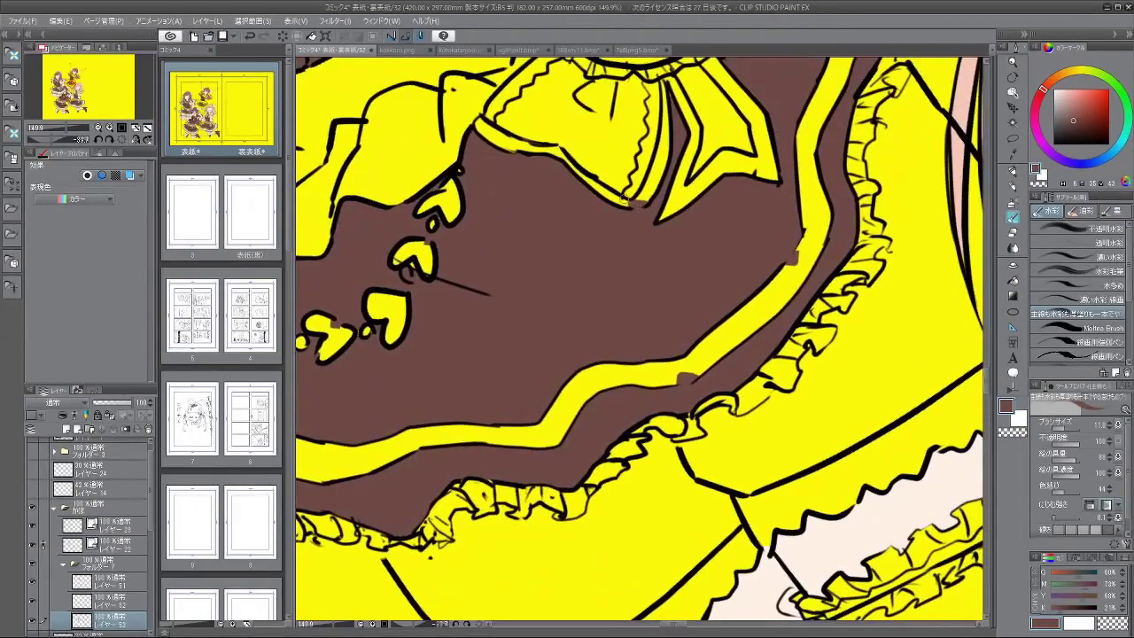
pyautogui.scroll(-1, 716, 212)
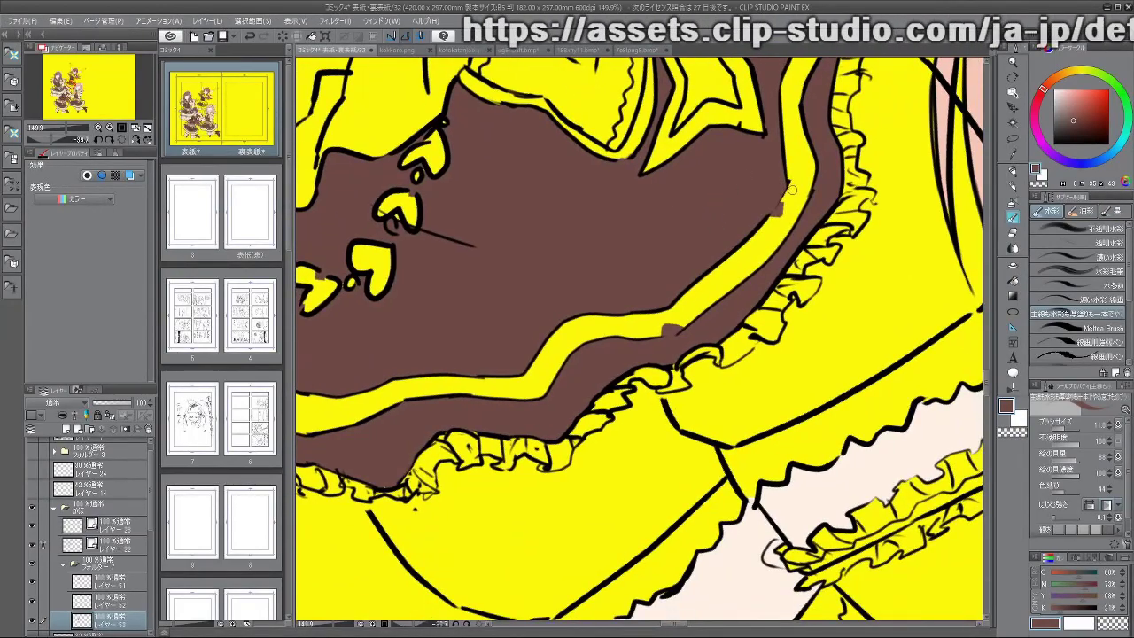
pyautogui.moveTo(777, 198)
pyautogui.mouseDown()
pyautogui.moveTo(762, 298)
pyautogui.moveTo(631, 373)
pyautogui.moveTo(727, 266)
pyautogui.mouseUp()
pyautogui.scroll(-3, 638, 369)
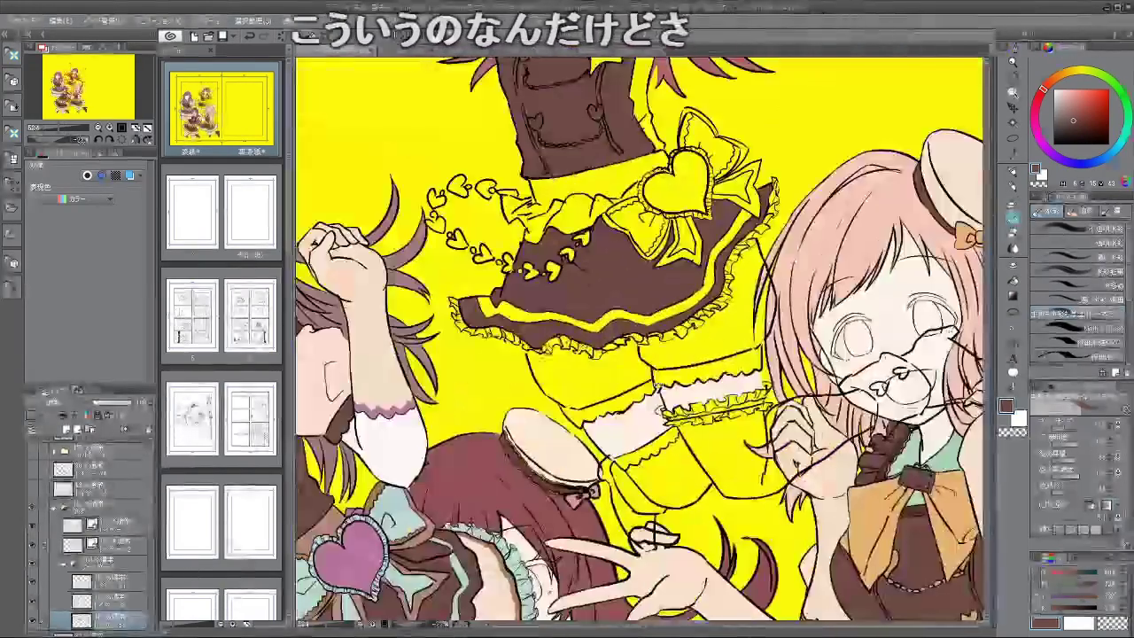
# Step: Sample the light beige from the long-haired character's puff sleeve, switch to the Fill tool and add a new layer
pyautogui.scroll(-3, 757, 345)
pyautogui.moveTo(758, 345); pyautogui.dragTo(708, 270)
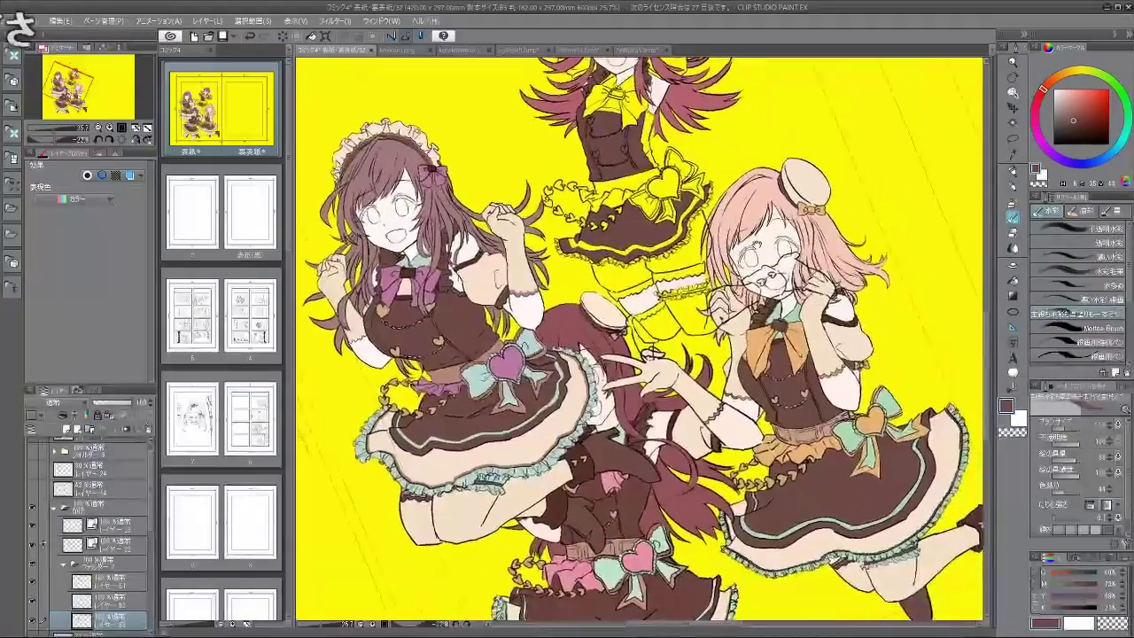
pyautogui.moveTo(765, 213); pyautogui.dragTo(768, 120)
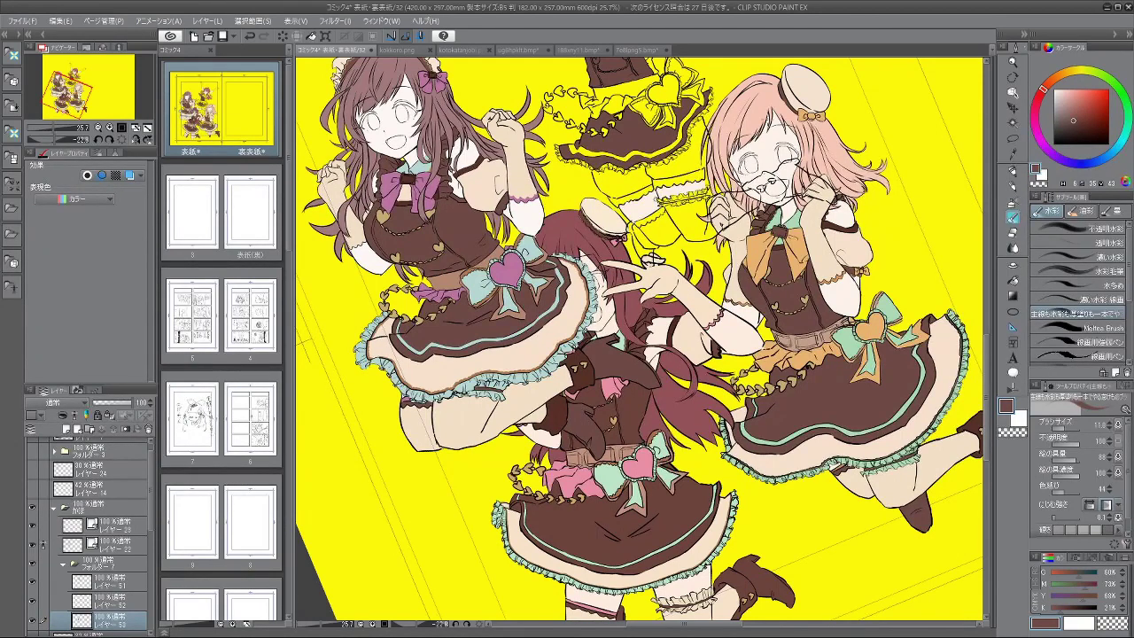
pyautogui.moveTo(739, 279); pyautogui.dragTo(751, 319)
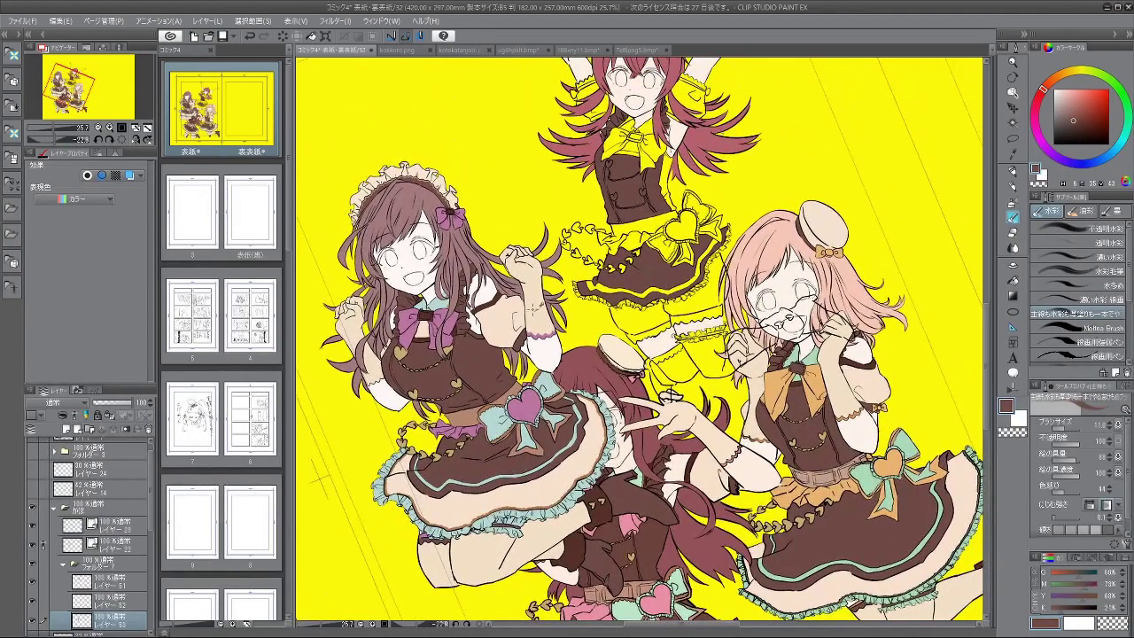
pyautogui.keyDown('alt'); pyautogui.click(513, 321); pyautogui.keyUp('alt')
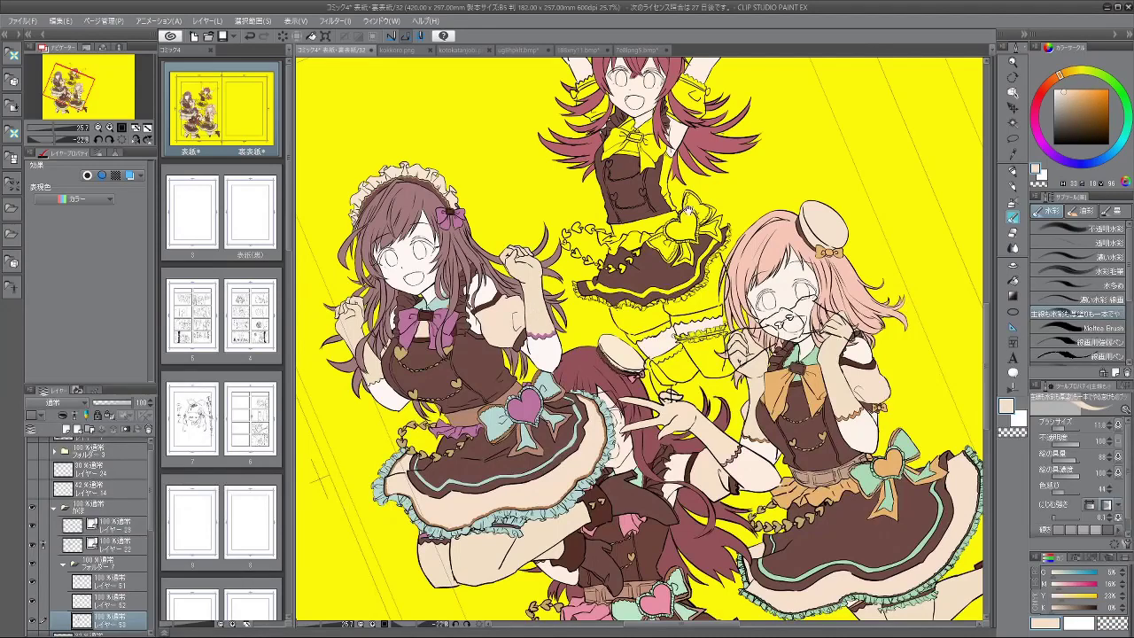
pyautogui.moveTo(688, 209); pyautogui.dragTo(657, 357)
pyautogui.click(1013, 263)
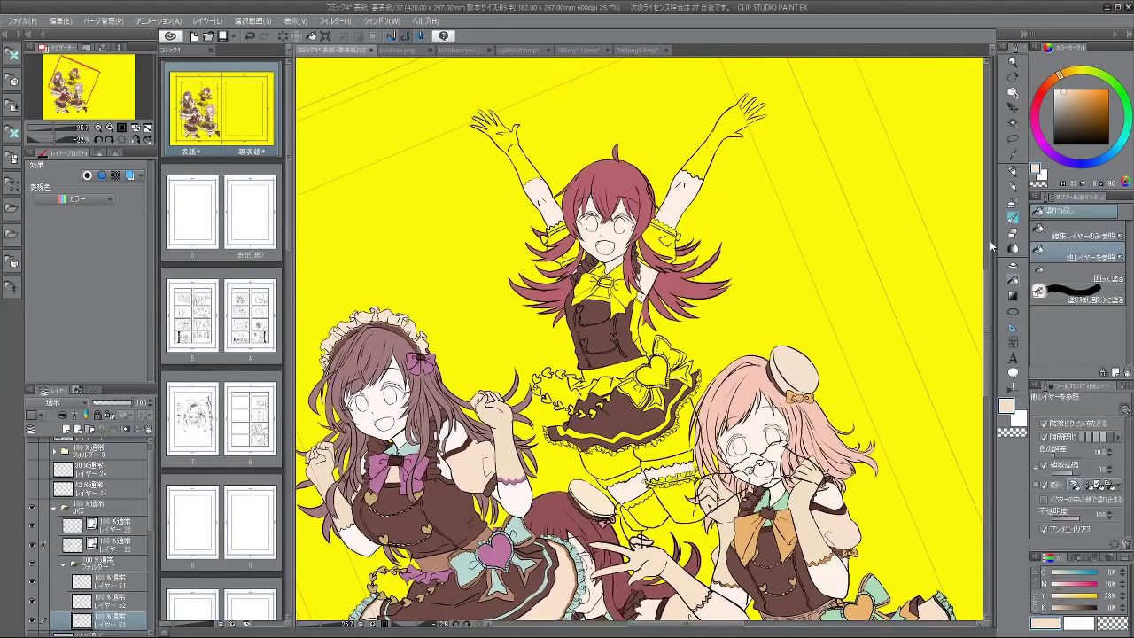
pyautogui.click(68, 432)
# Step: Fill the raised-arms character's two gloves and her left-hand puff sleeve with light beige
pyautogui.keyDown('ctrl'); pyautogui.click(727, 181); pyautogui.keyUp('ctrl')
pyautogui.moveTo(700, 151); pyautogui.dragTo(721, 218)
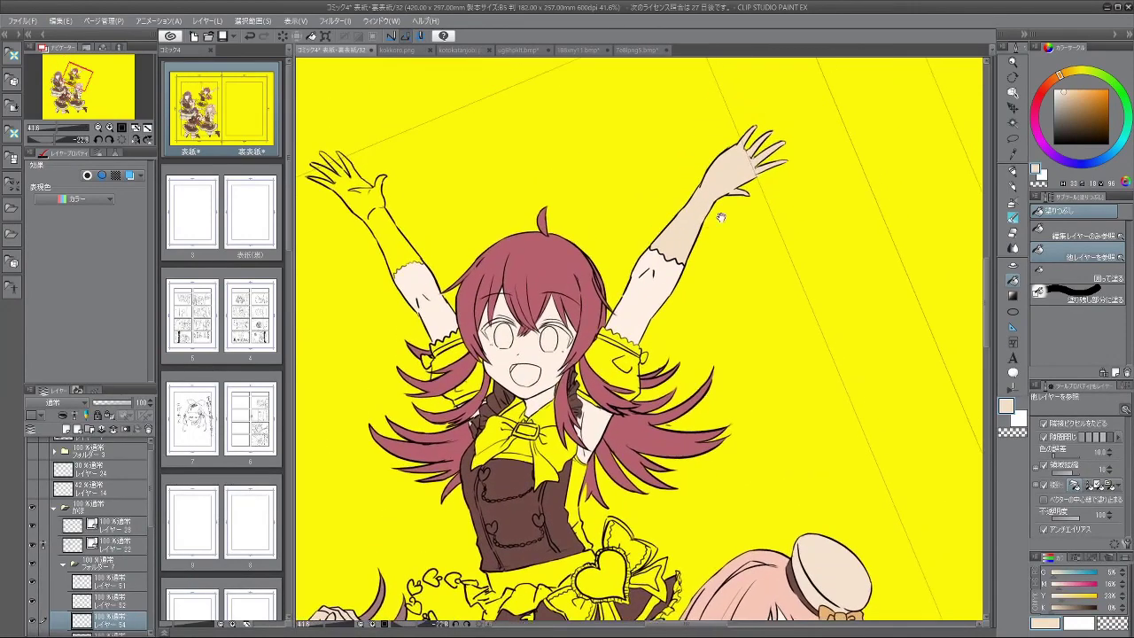
pyautogui.click(693, 216)
pyautogui.scroll(4, 567, 281)
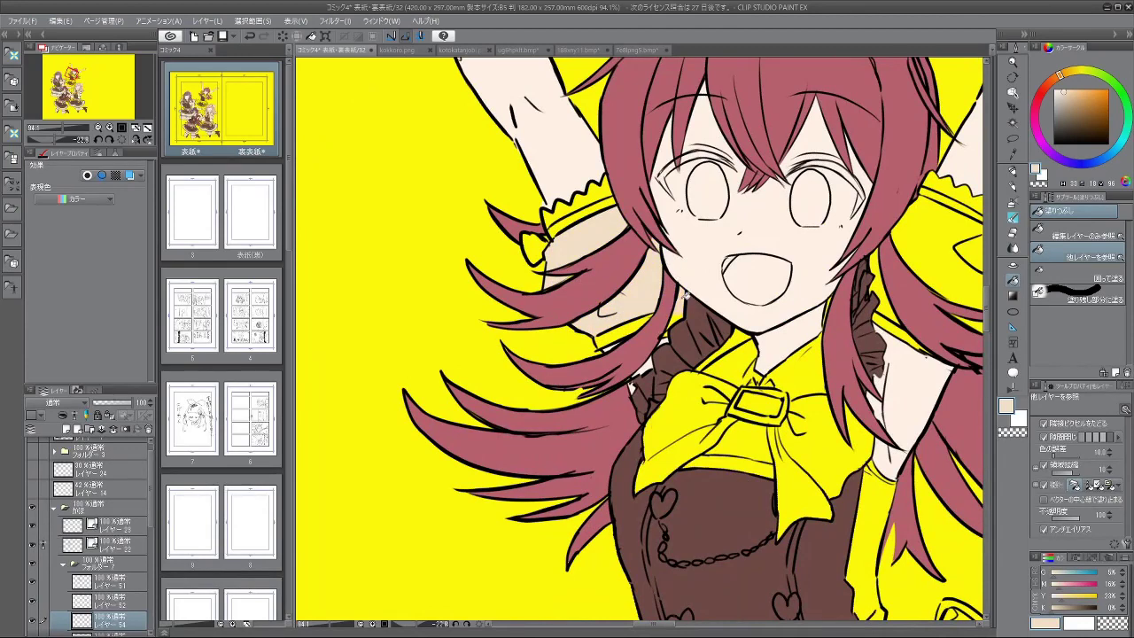
# Step: Fill the chest area beneath the bow and the narrow area beside the bodice with light beige
pyautogui.moveTo(722, 325); pyautogui.dragTo(666, 196)
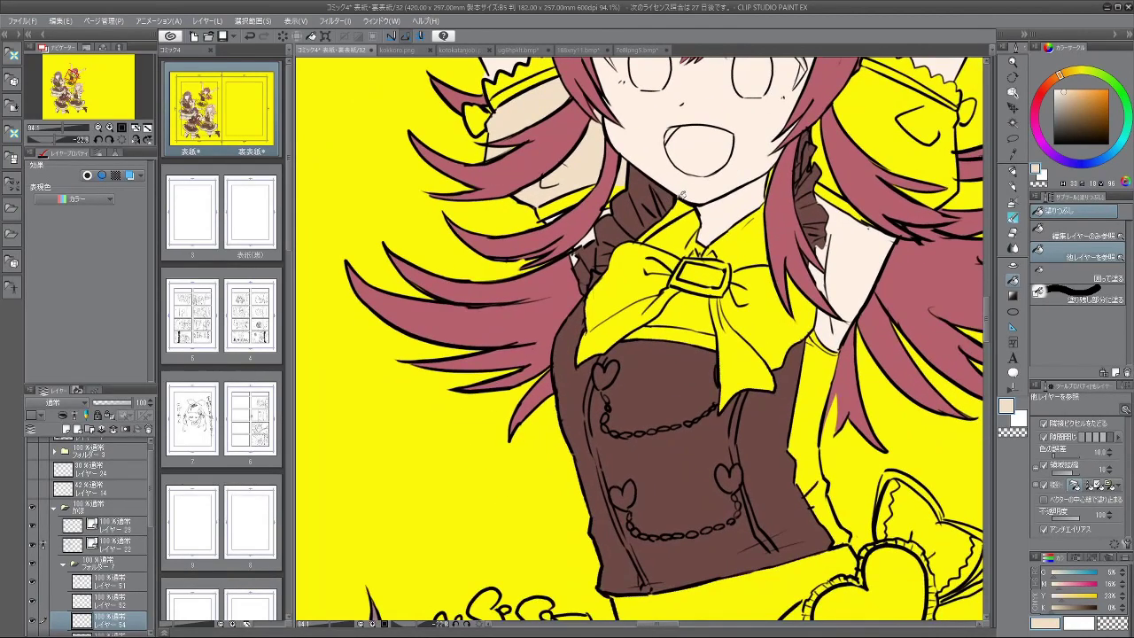
pyautogui.moveTo(712, 284); pyautogui.dragTo(684, 239)
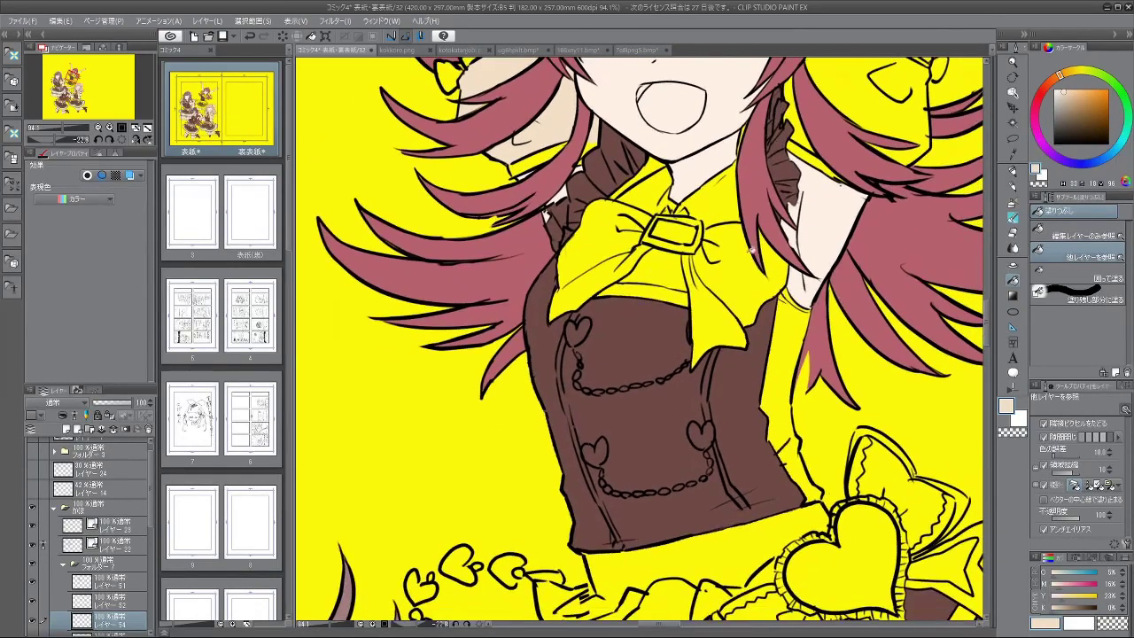
pyautogui.scroll(-1, 730, 270)
pyautogui.moveTo(690, 262); pyautogui.dragTo(663, 296)
pyautogui.moveTo(676, 362); pyautogui.dragTo(669, 316)
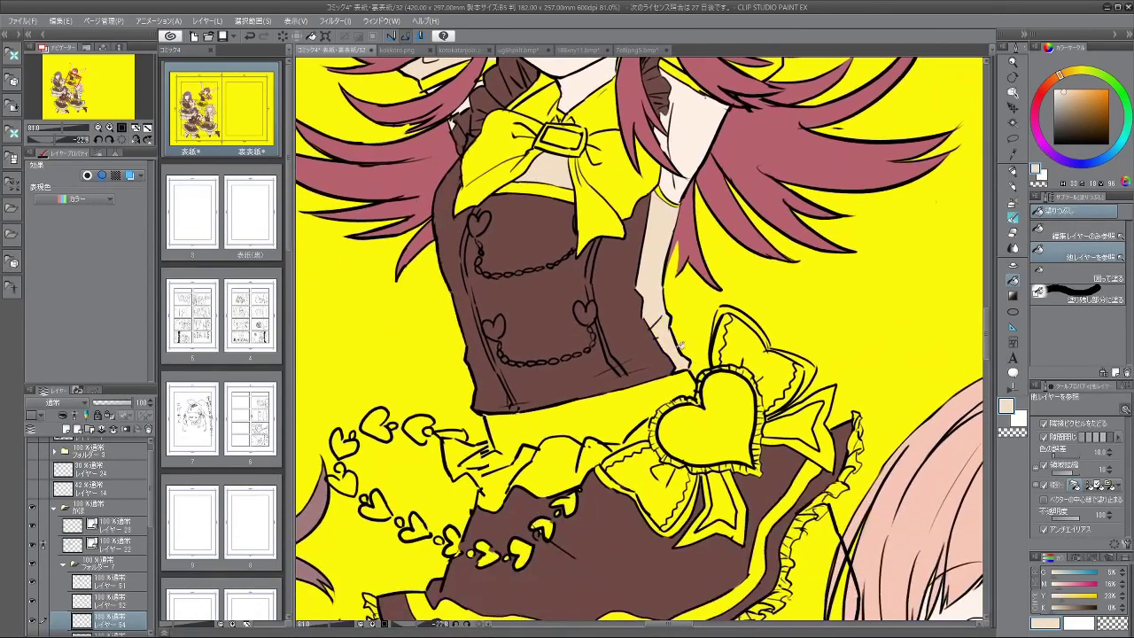
pyautogui.moveTo(683, 369); pyautogui.dragTo(705, 231)
# Step: Fill both thighs and the visible lower leg areas below the skirt with light beige
pyautogui.scroll(-2, 638, 232)
pyautogui.moveTo(631, 418); pyautogui.dragTo(630, 317)
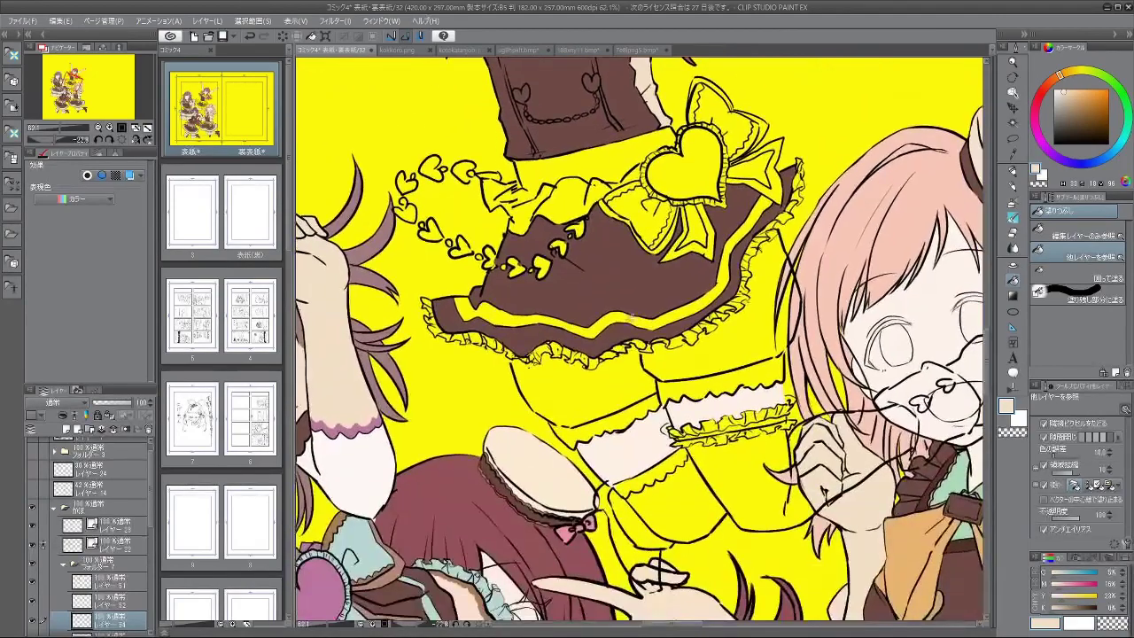
pyautogui.click(682, 364)
pyautogui.moveTo(698, 495); pyautogui.dragTo(631, 384)
pyautogui.click(630, 383)
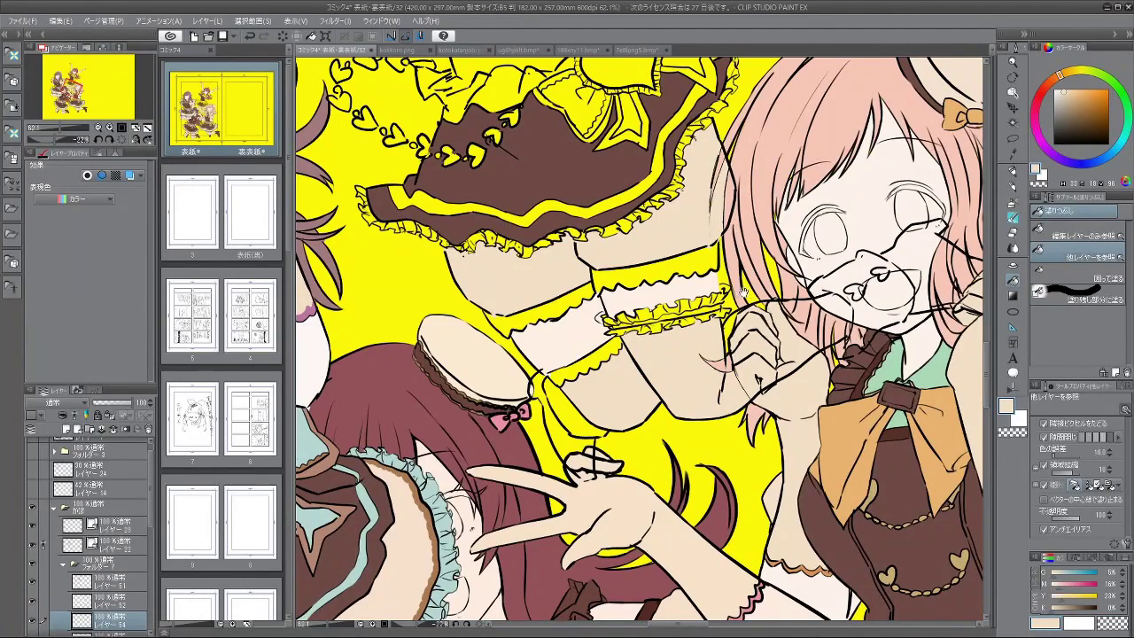
# Step: Examine the filled legs and how they overlap the neighbouring characters
pyautogui.scroll(-3, 743, 293)
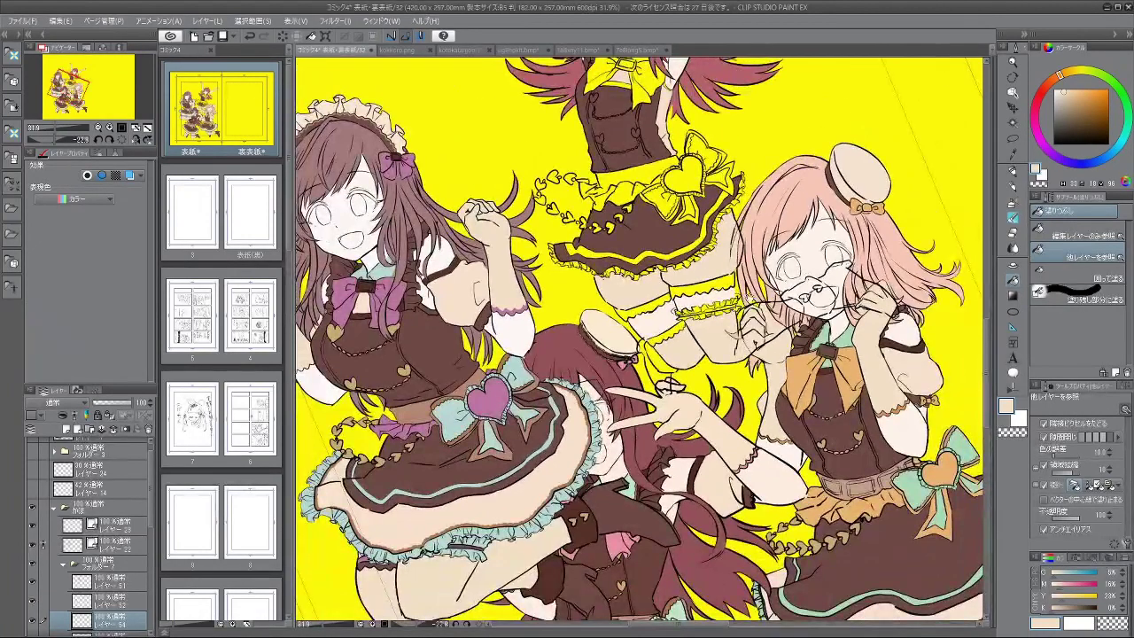
pyautogui.moveTo(739, 245); pyautogui.dragTo(716, 197)
pyautogui.scroll(3, 716, 197)
pyautogui.scroll(-3, 716, 196)
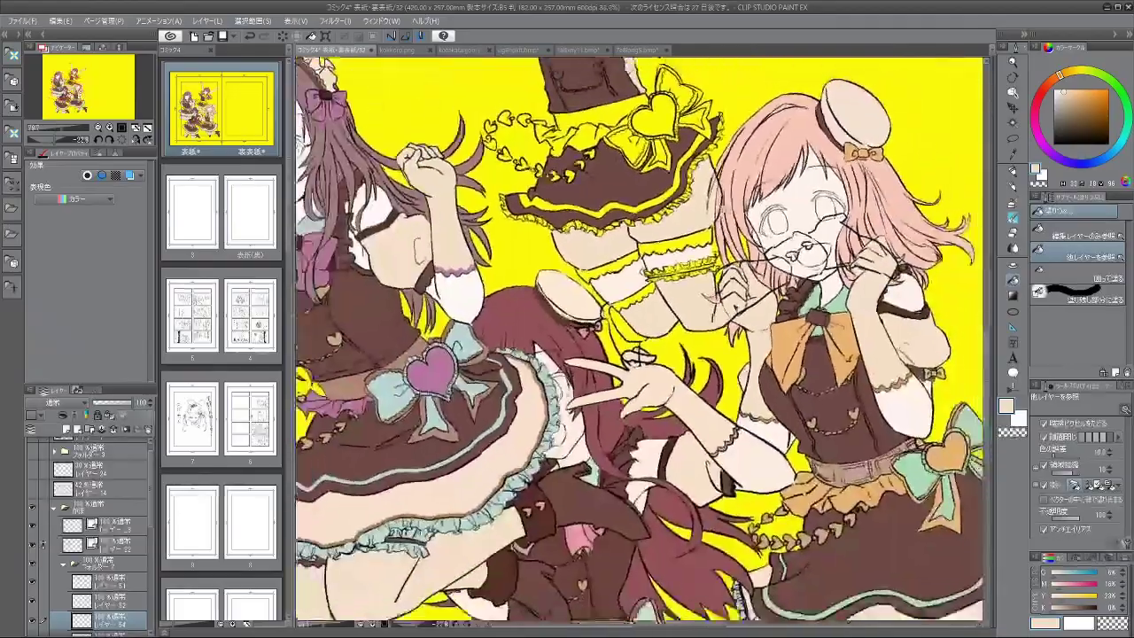
pyautogui.scroll(3, 722, 188)
pyautogui.scroll(-4, 721, 187)
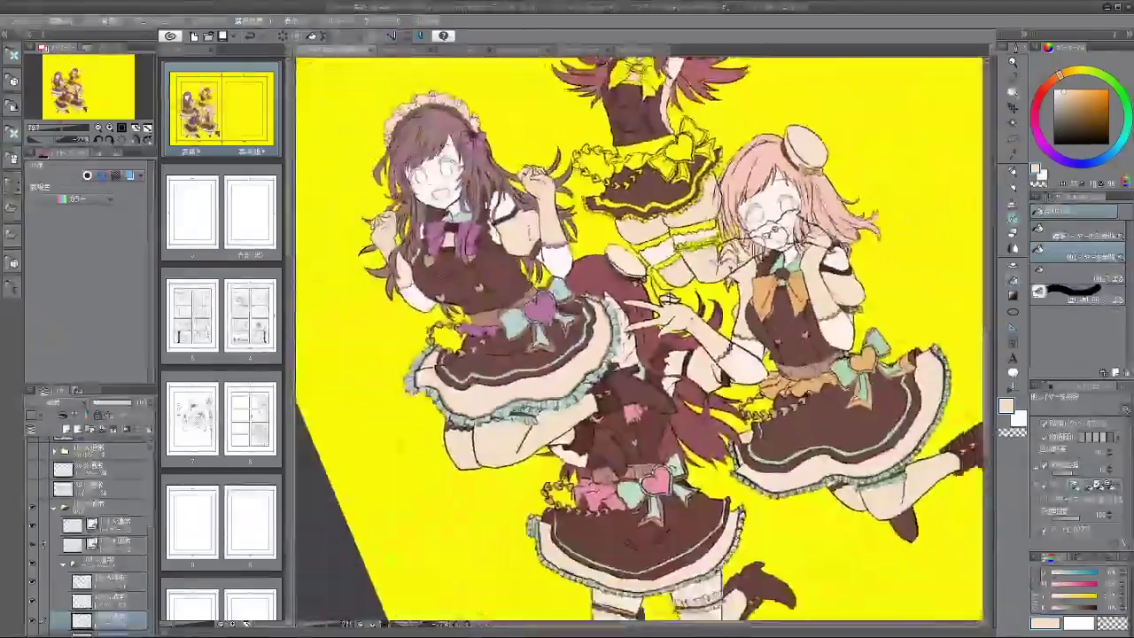
pyautogui.scroll(-2, 716, 252)
pyautogui.moveTo(705, 139); pyautogui.dragTo(716, 238)
pyautogui.scroll(3, 714, 238)
pyautogui.scroll(-1, 712, 238)
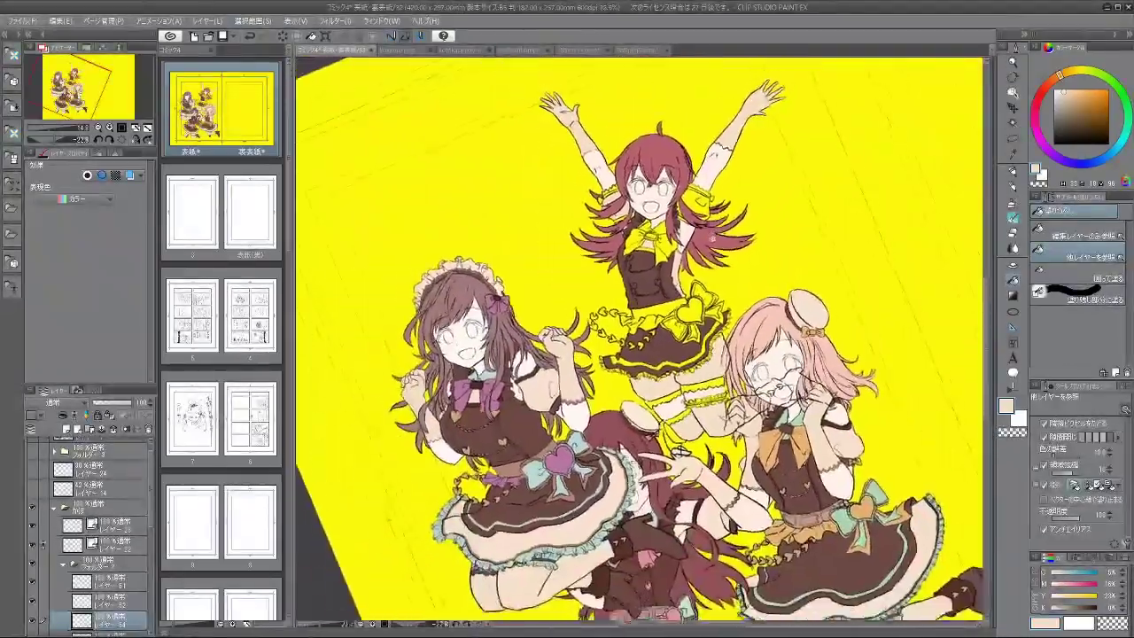
# Step: Undo the light beige fill on the right-hand lower leg
pyautogui.scroll(5, 638, 341)
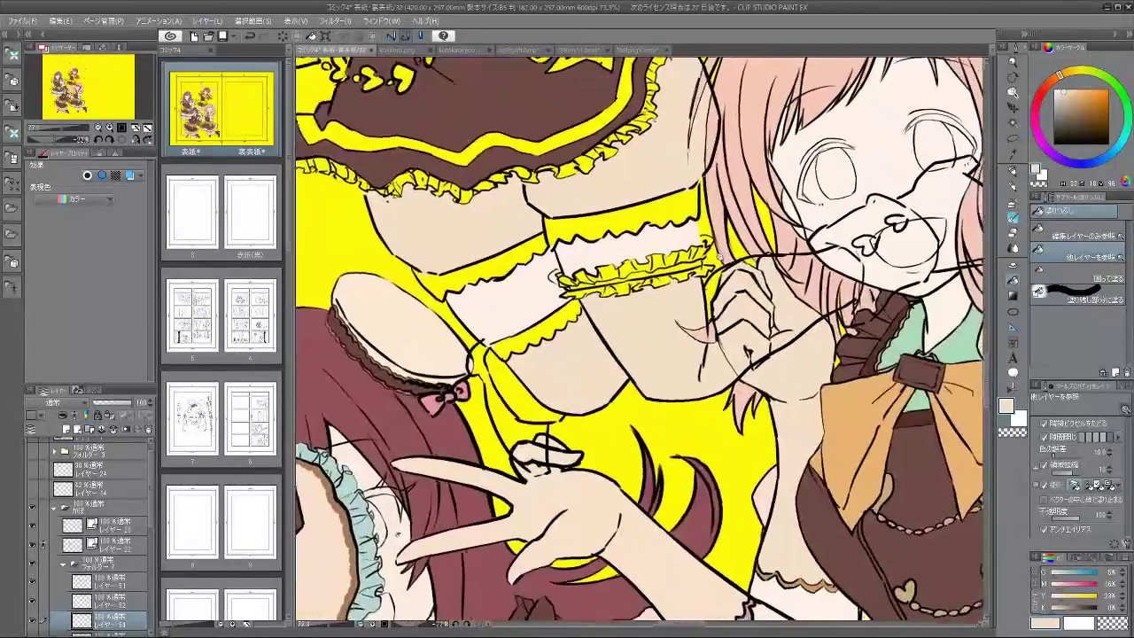
pyautogui.scroll(-1, 638, 341)
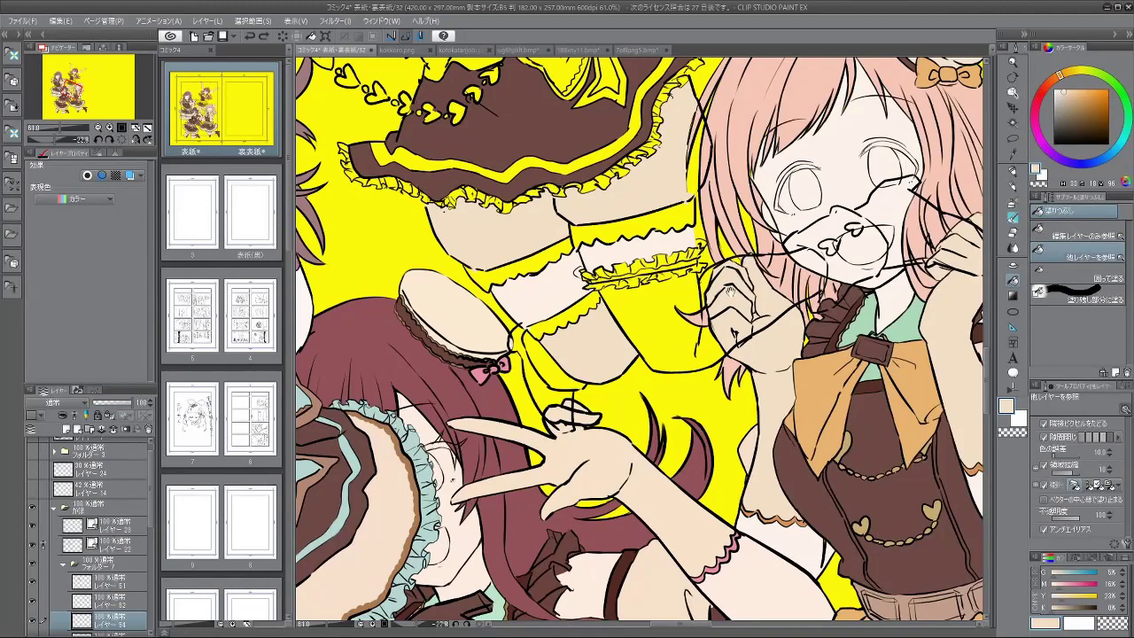
pyautogui.scroll(-3, 728, 313)
pyautogui.moveTo(703, 337); pyautogui.dragTo(685, 259)
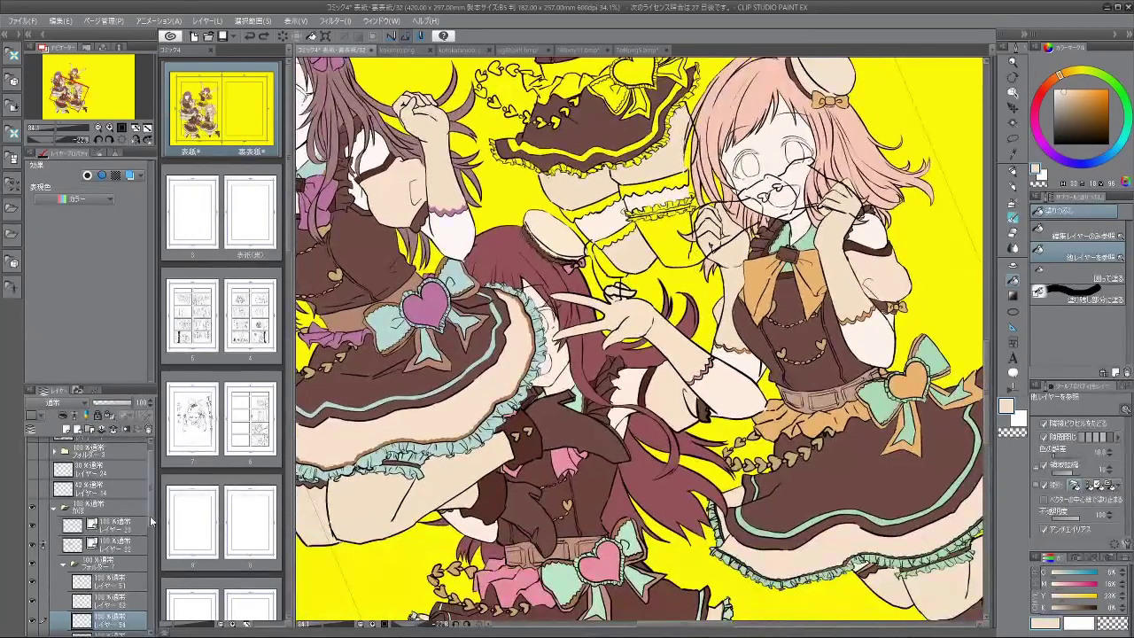
# Step: Hide the layer folders of the other three characters so only the raised-arms character shows
pyautogui.moveTo(152, 523); pyautogui.dragTo(154, 589)
pyautogui.click(32, 501)
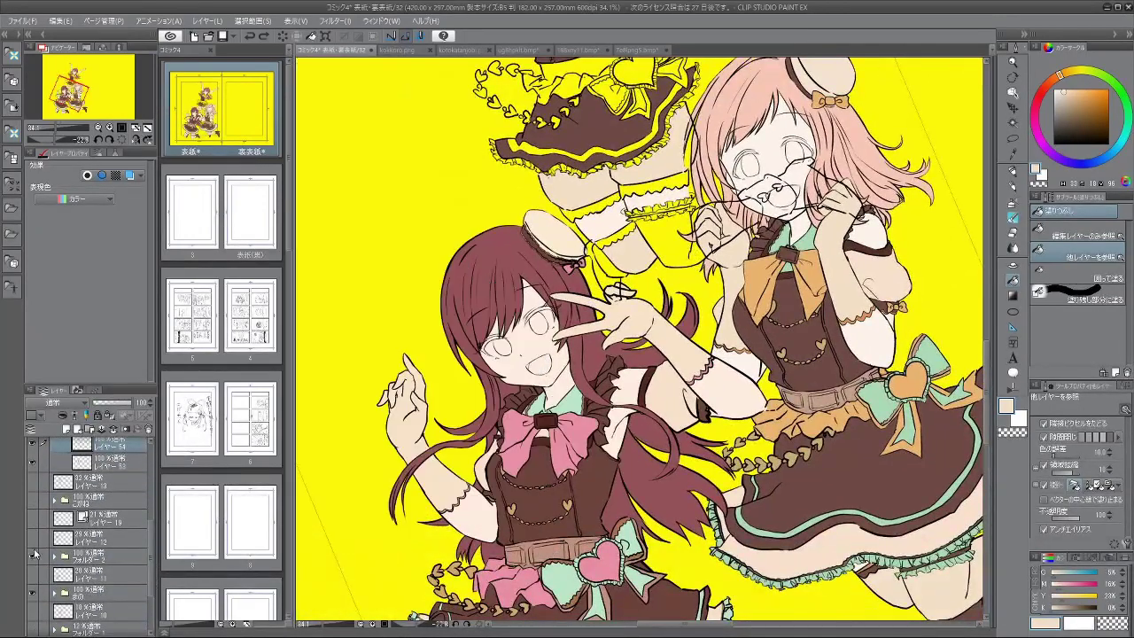
pyautogui.click(33, 557)
pyautogui.click(35, 591)
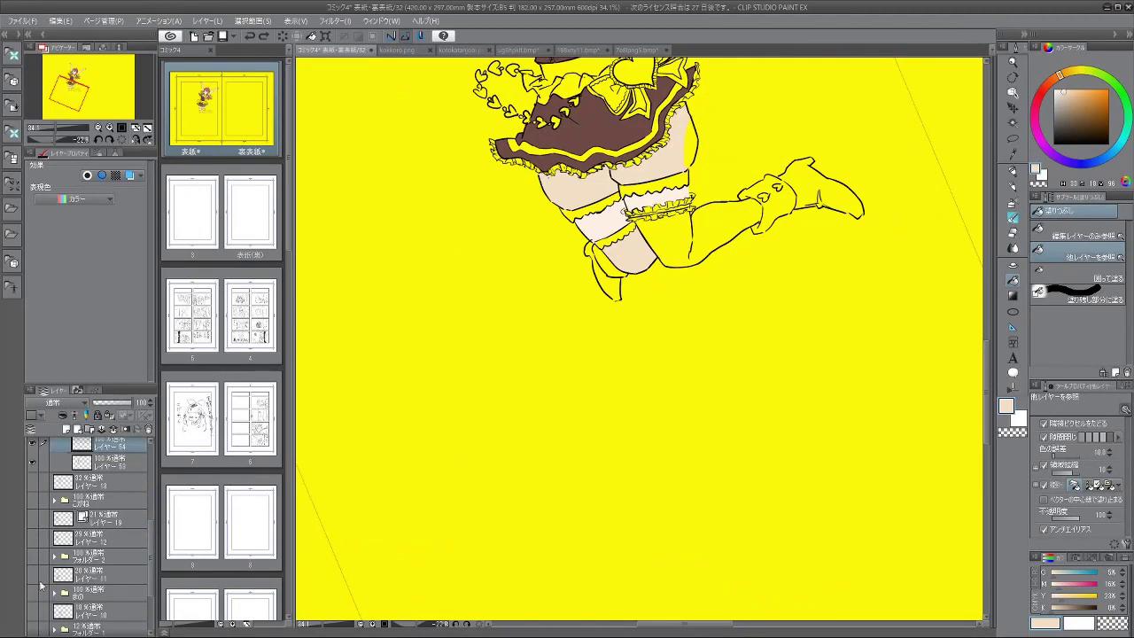
# Step: Fill the bent lower leg up to the boot and the leftover gap at the thigh's outer edge with light beige
pyautogui.scroll(3, 712, 244)
pyautogui.click(712, 248)
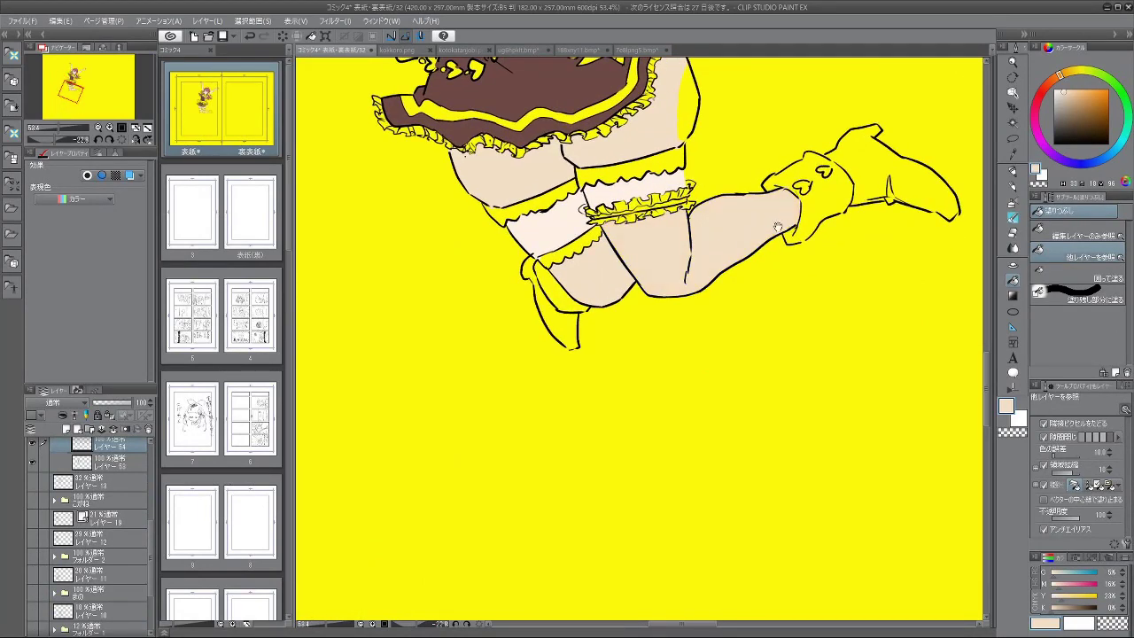
pyautogui.moveTo(688, 283); pyautogui.dragTo(661, 305)
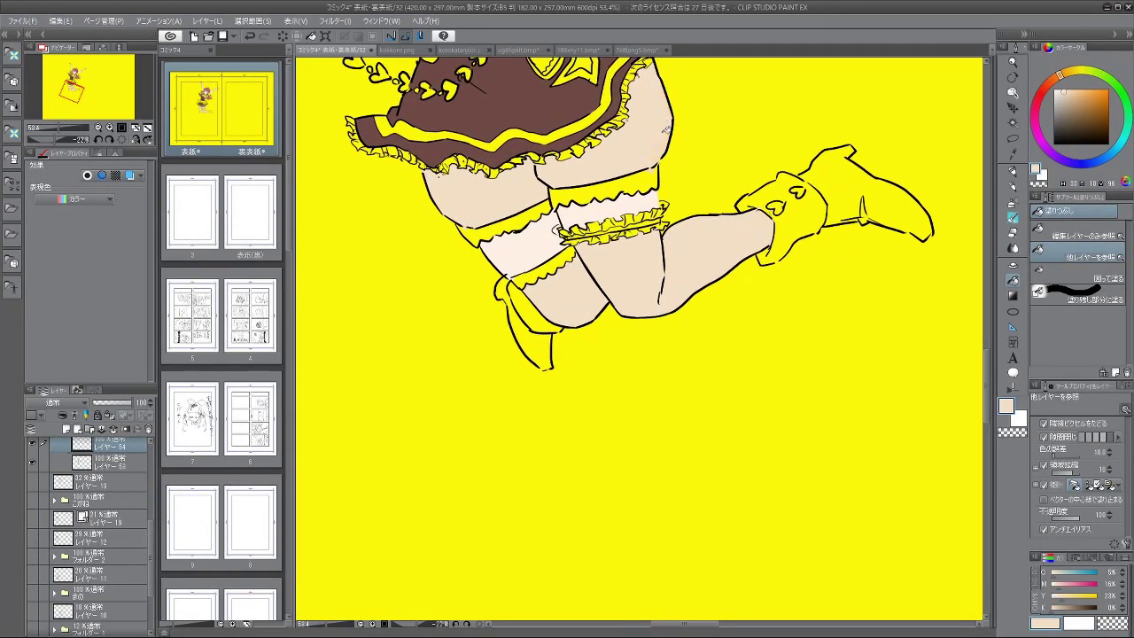
# Step: Fill the right-hand puff sleeve with light beige
pyautogui.scroll(-3, 659, 156)
pyautogui.moveTo(534, 315); pyautogui.dragTo(534, 549)
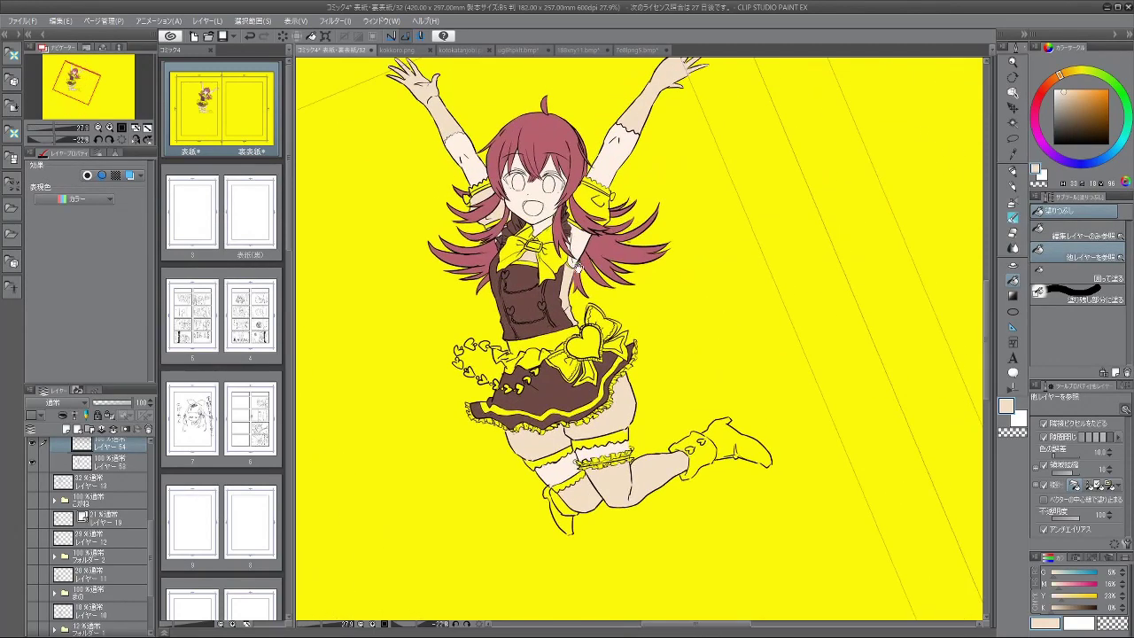
pyautogui.scroll(4, 623, 222)
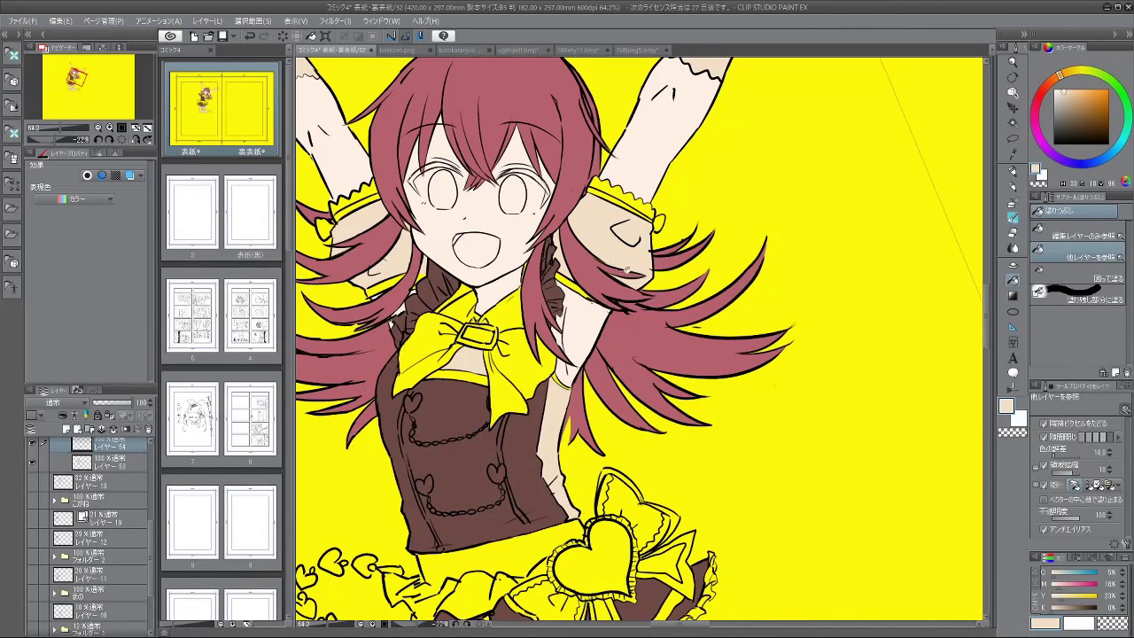
pyautogui.scroll(2, 627, 267)
# Step: Switch to the watercolour brush and rotate the canvas around the right-hand arm and hair
pyautogui.press('b')
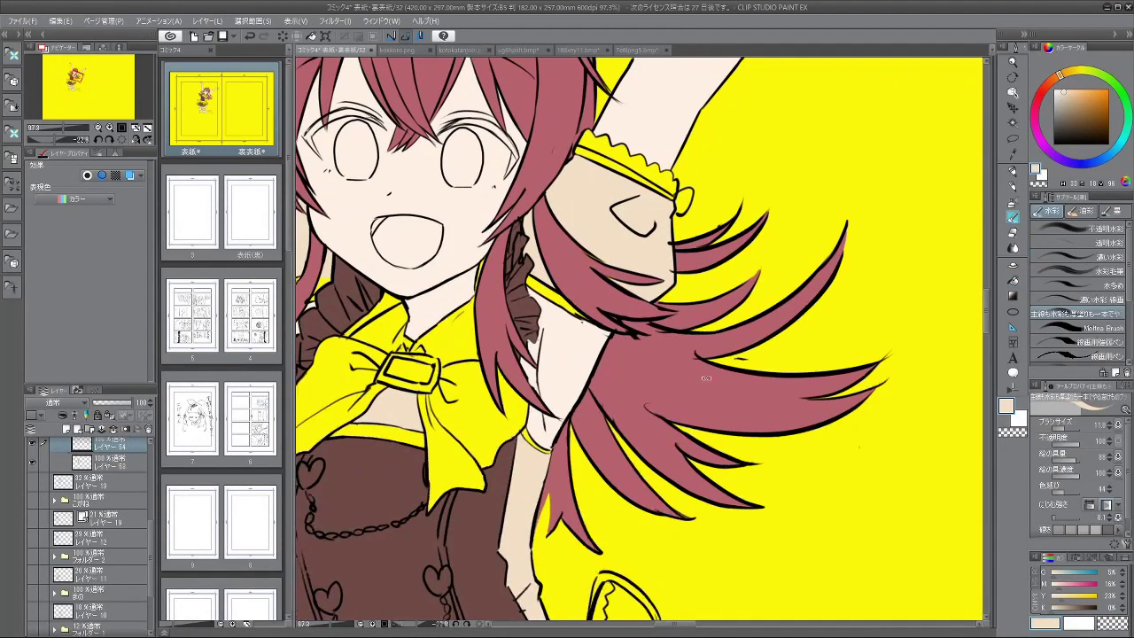
pyautogui.moveTo(706, 378); pyautogui.dragTo(625, 416)
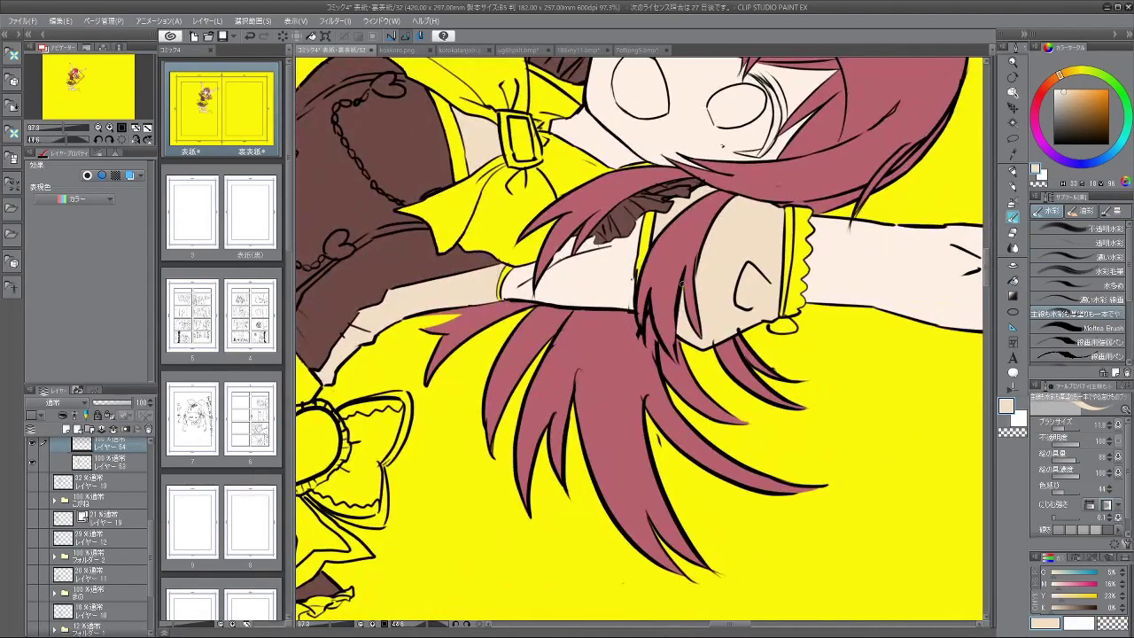
# Step: Show the hidden folder of the brown-haired maid as a colour reference beside the red-haired girl
pyautogui.moveTo(588, 372); pyautogui.dragTo(686, 262)
pyautogui.scroll(-3, 647, 377)
pyautogui.scroll(2, 536, 338)
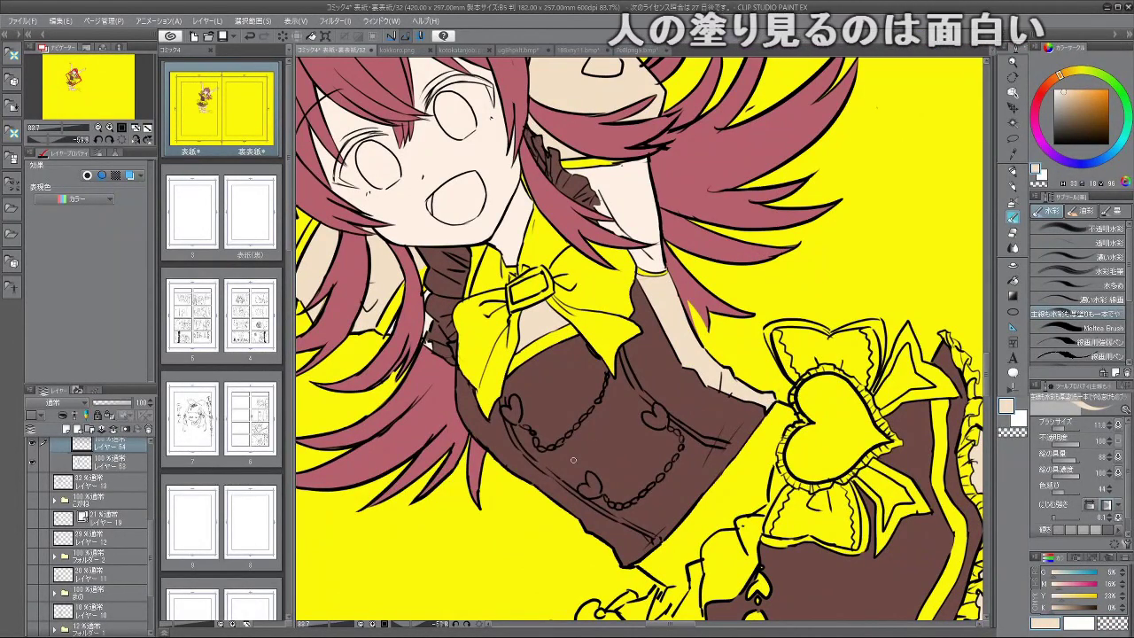
pyautogui.scroll(-3, 700, 355)
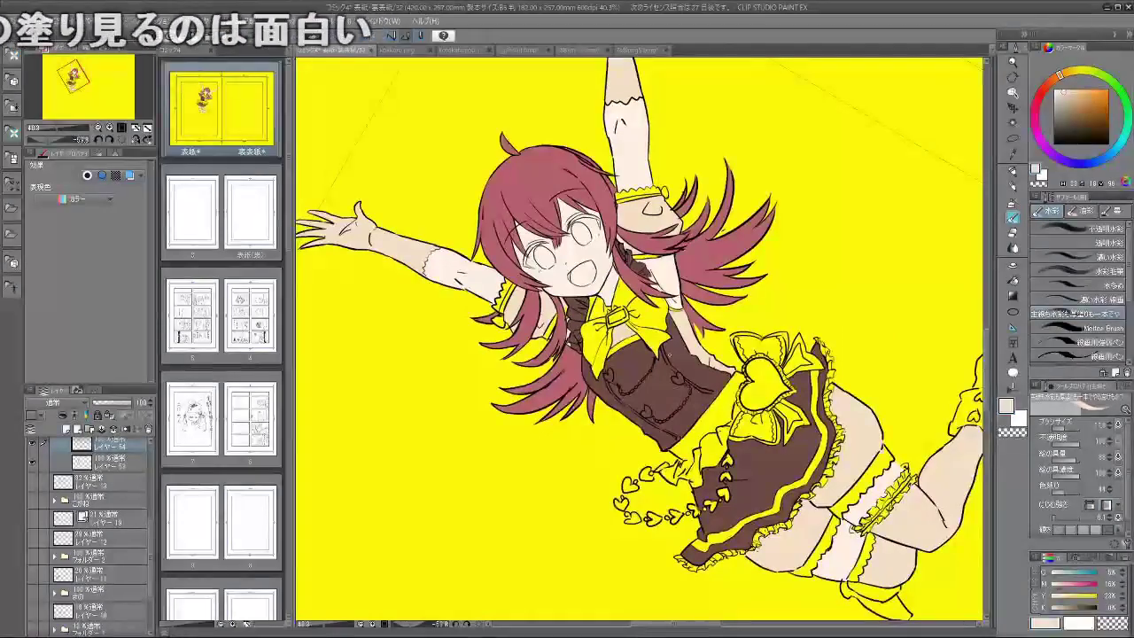
pyautogui.moveTo(760, 304); pyautogui.dragTo(685, 220)
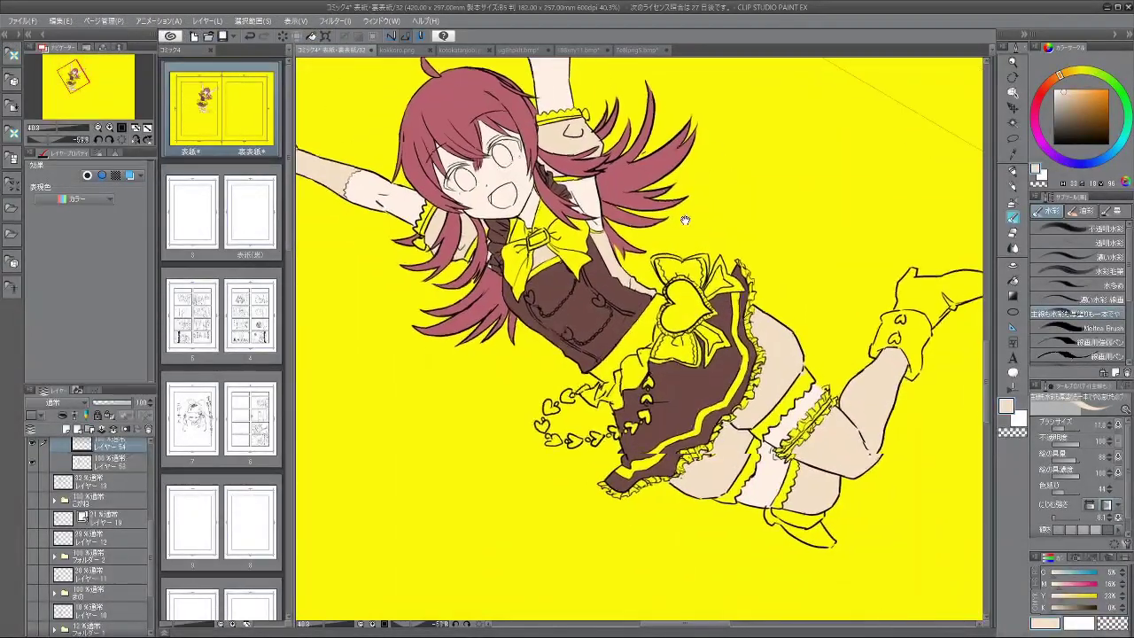
pyautogui.scroll(-3, 685, 220)
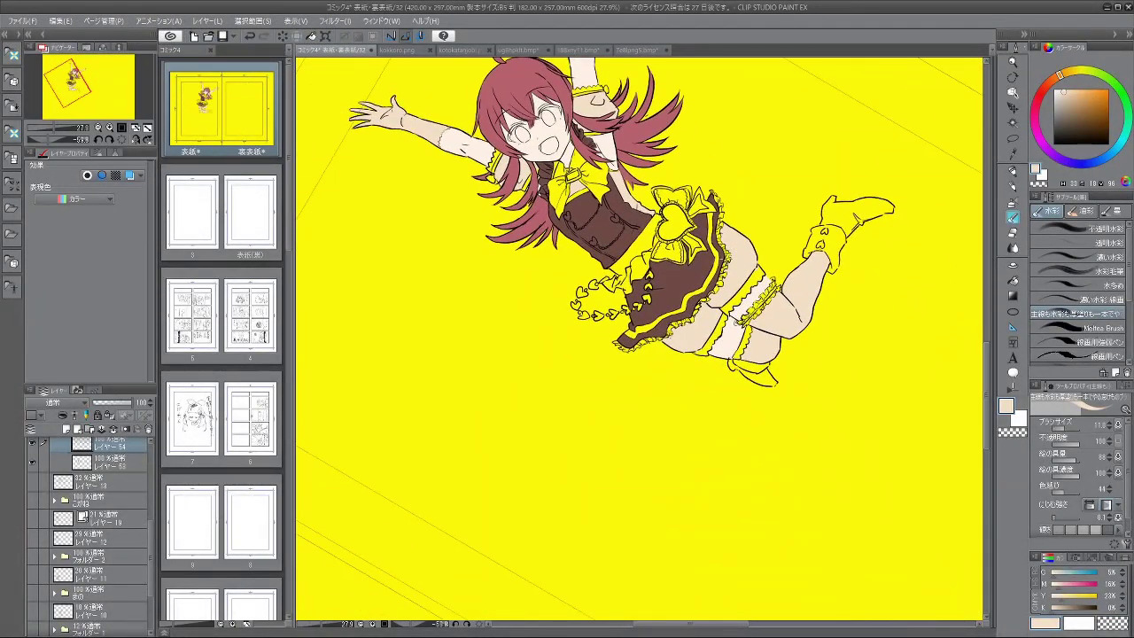
pyautogui.moveTo(872, 278); pyautogui.dragTo(873, 257)
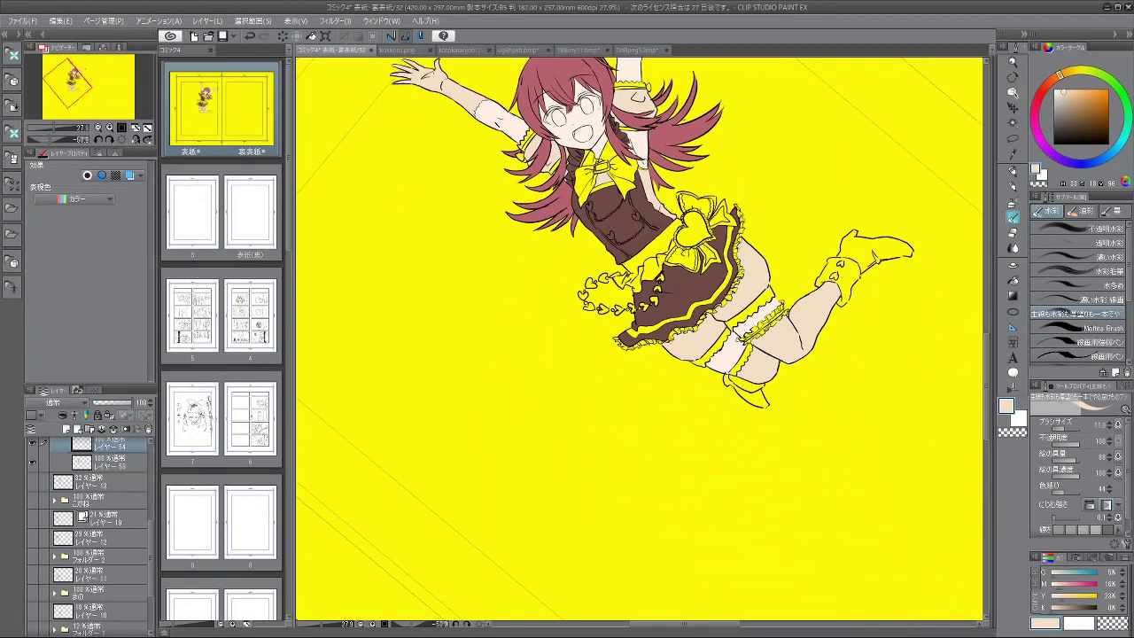
pyautogui.click(32, 500)
pyautogui.moveTo(795, 399); pyautogui.dragTo(730, 484)
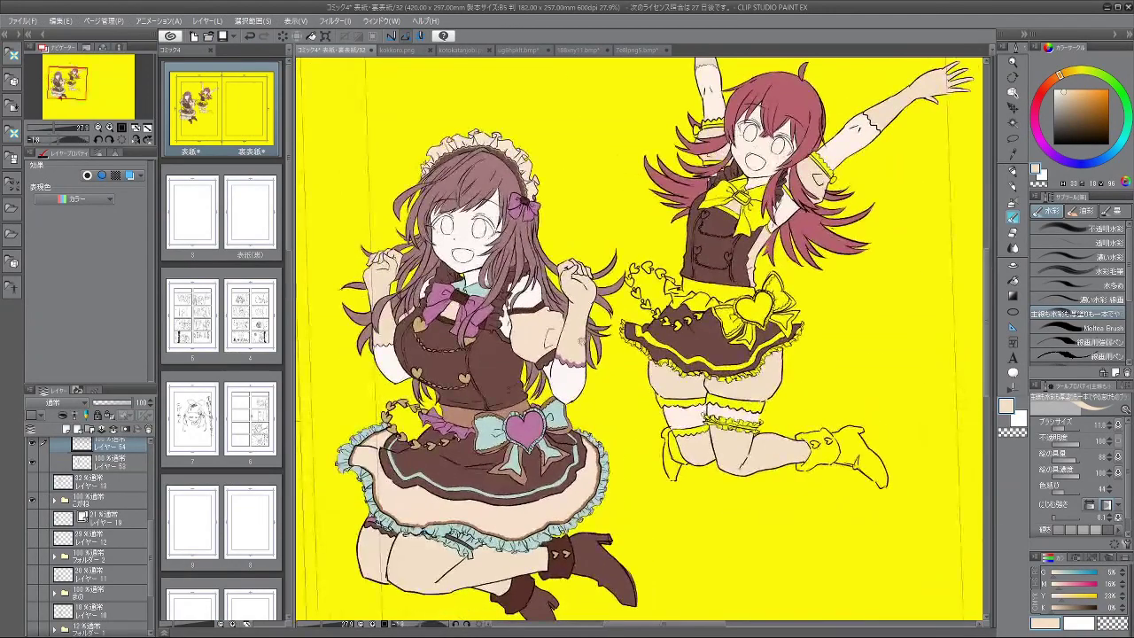
pyautogui.scroll(3, 533, 406)
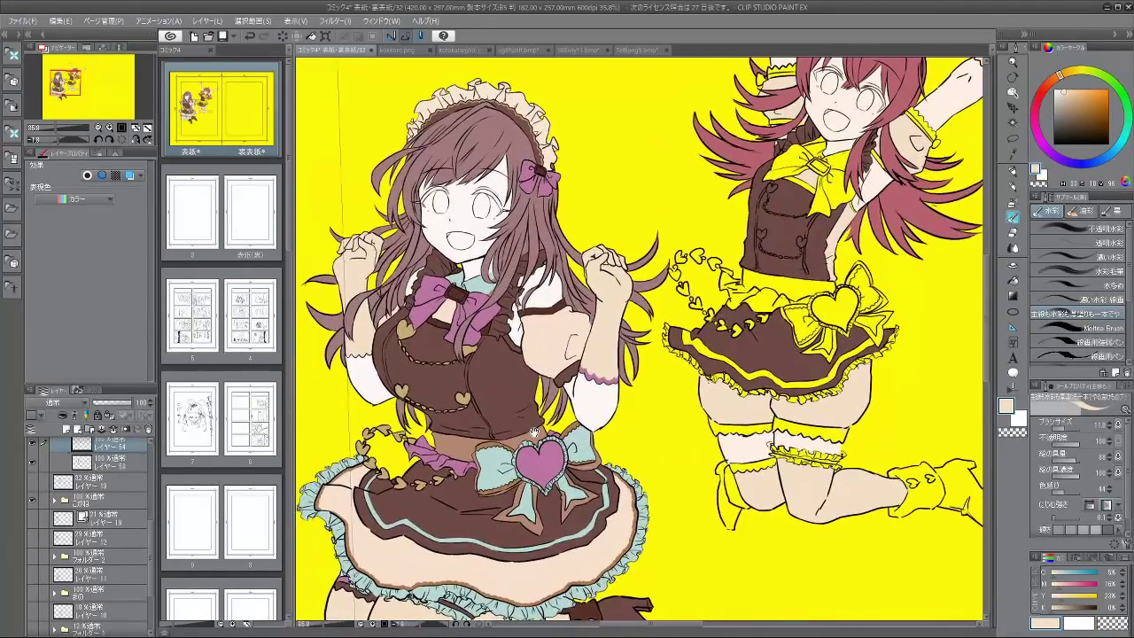
pyautogui.moveTo(654, 359); pyautogui.dragTo(628, 240)
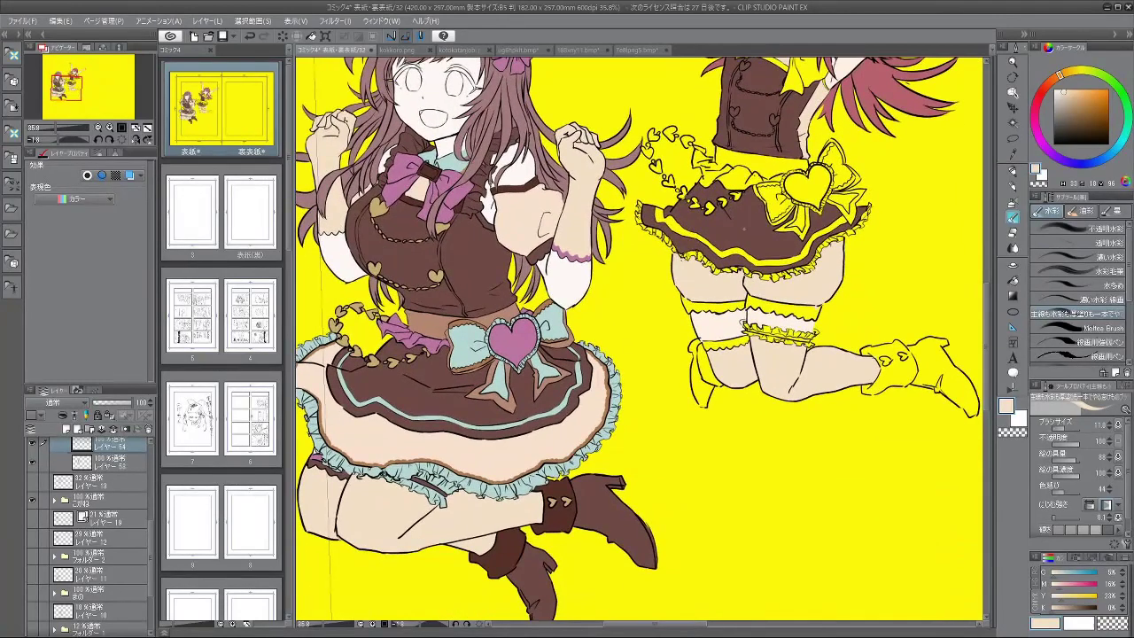
# Step: Sample the dark brown of the red-haired girl's skirt and fill her trailing boot, including the small gaps around its seam and ankle
pyautogui.keyDown('alt'); pyautogui.click(743, 229); pyautogui.keyUp('alt')
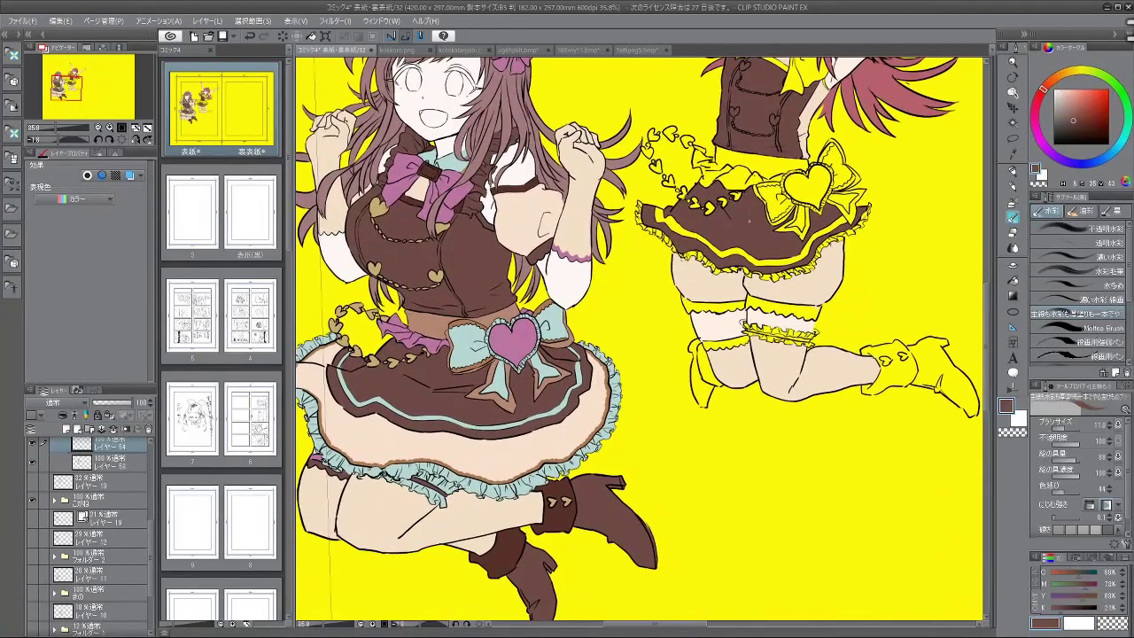
pyautogui.click(1013, 280)
pyautogui.click(942, 375)
pyautogui.moveTo(941, 376); pyautogui.dragTo(922, 297)
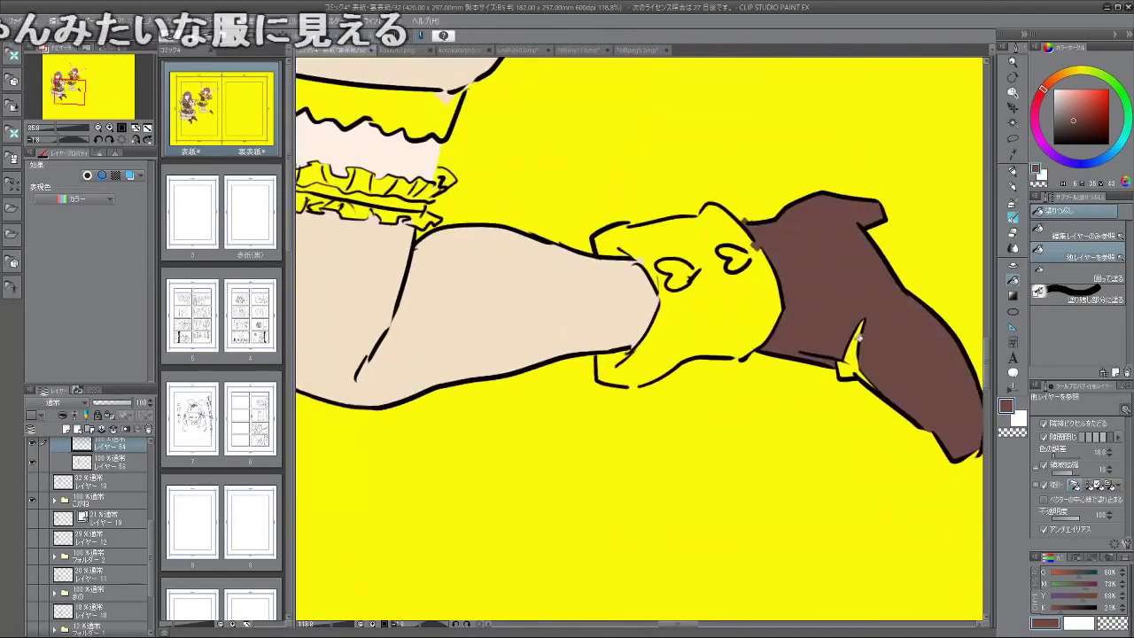
pyautogui.click(858, 339)
pyautogui.click(851, 369)
pyautogui.click(865, 377)
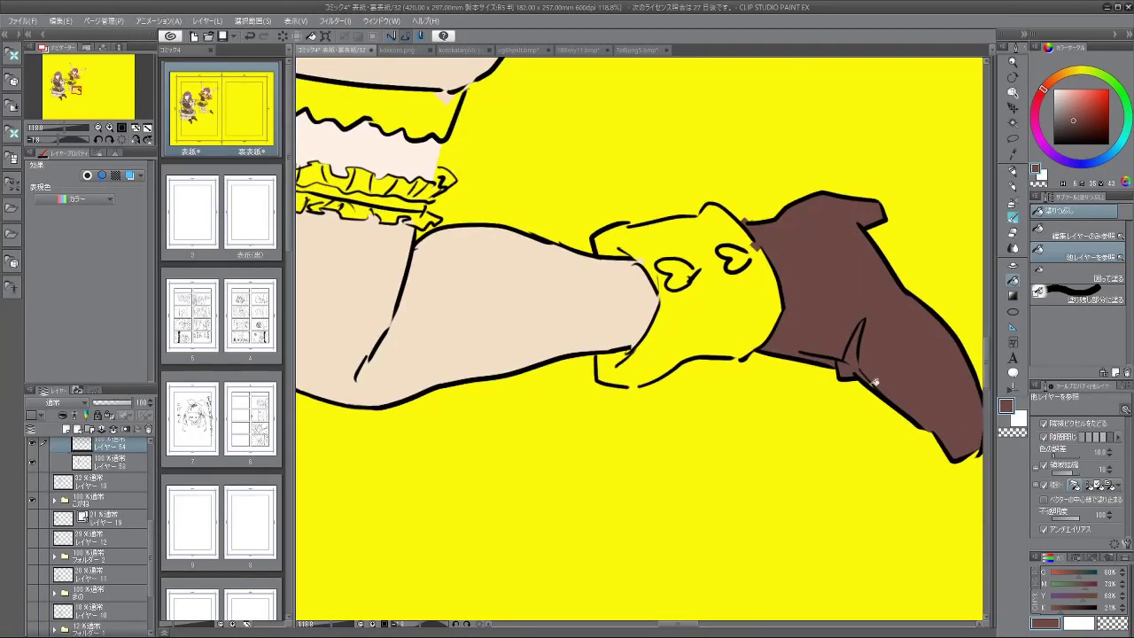
pyautogui.scroll(-4, 882, 381)
pyautogui.scroll(3, 823, 304)
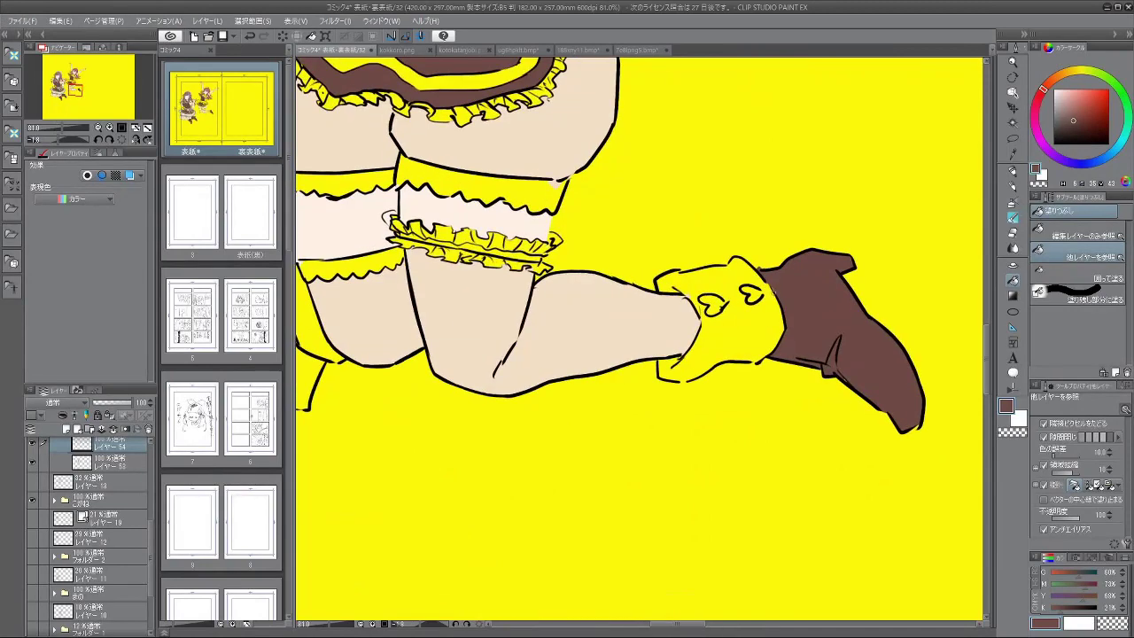
pyautogui.click(758, 264)
pyautogui.click(1014, 217)
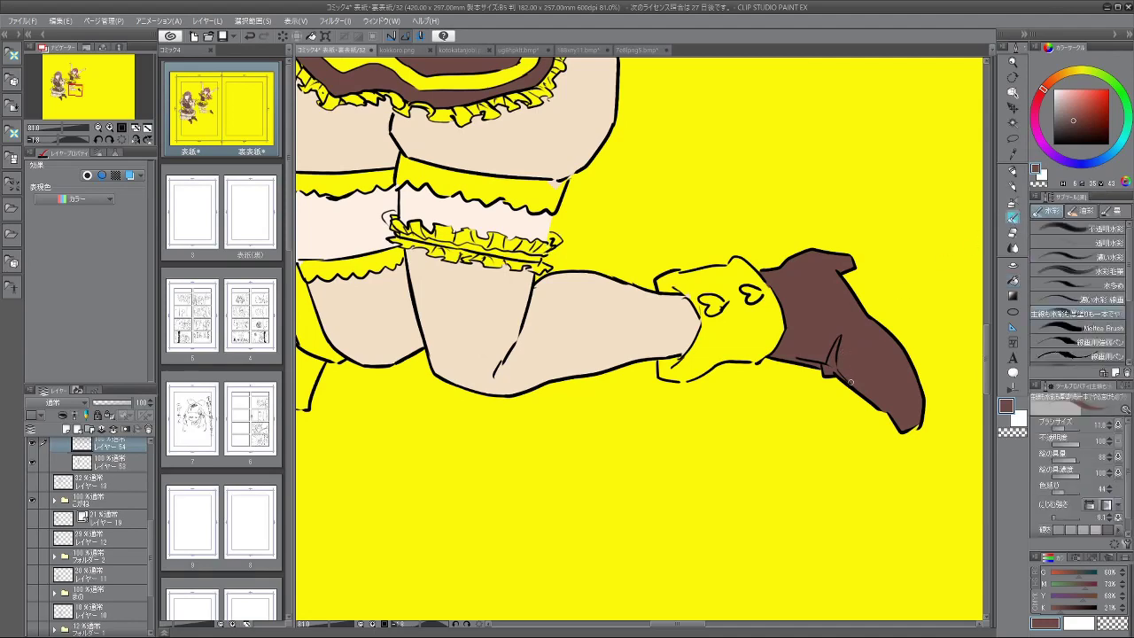
# Step: Try to fill the red-haired girl's other boot with the dark brown and undo the fill
pyautogui.moveTo(720, 434); pyautogui.dragTo(729, 291)
pyautogui.scroll(-1, 384, 286)
pyautogui.moveTo(412, 277); pyautogui.dragTo(559, 338)
pyautogui.click(1016, 282)
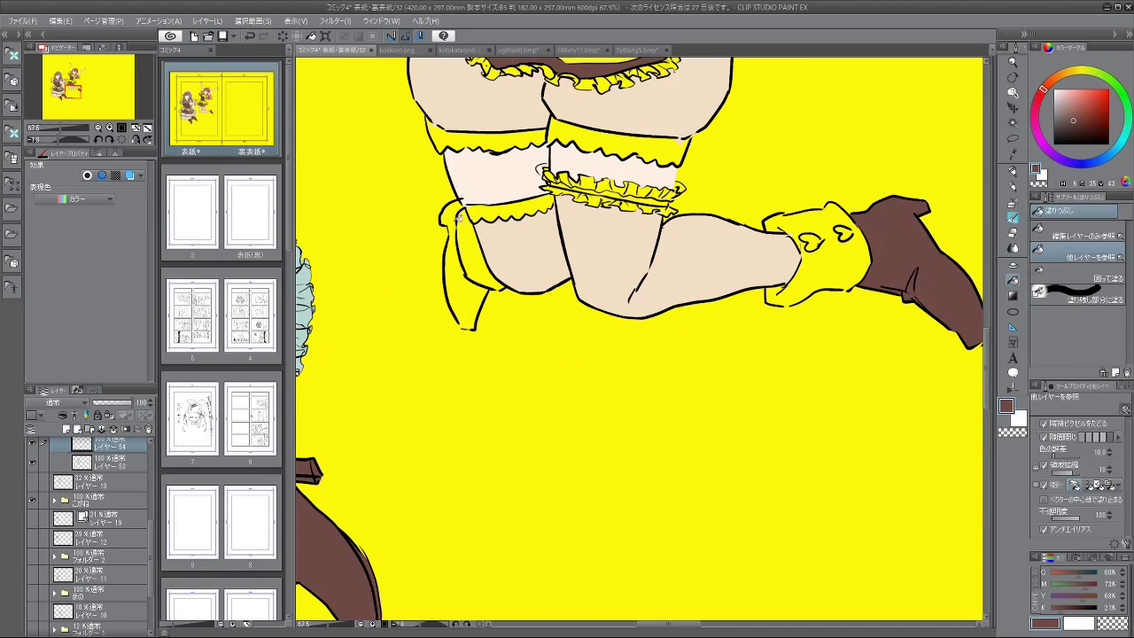
pyautogui.click(496, 316)
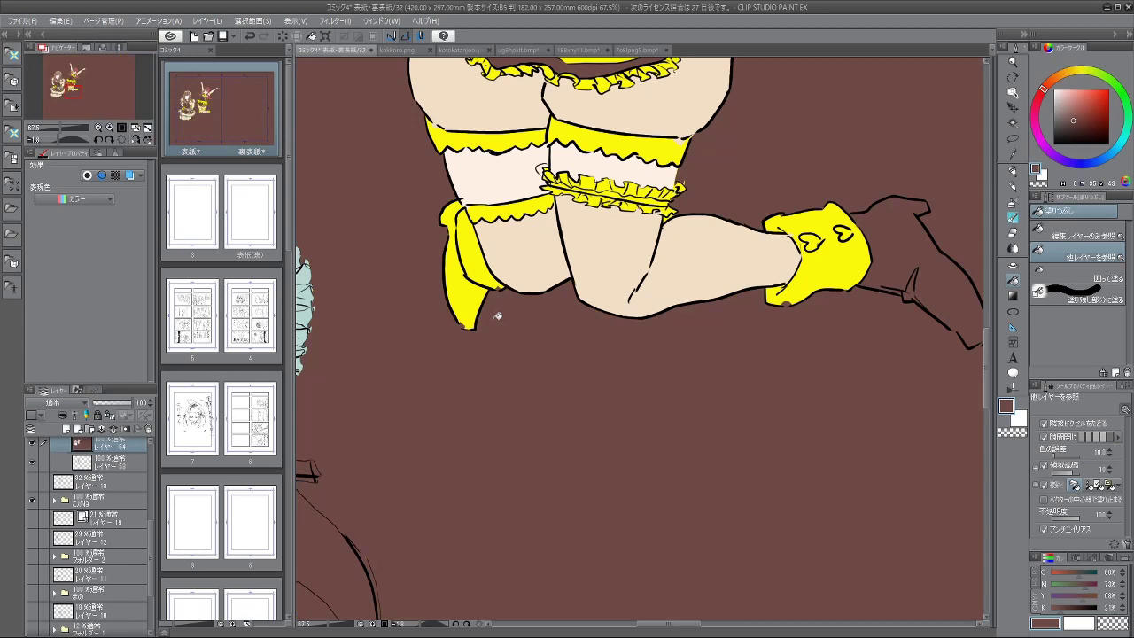
pyautogui.hotkey('ctrl', 'z')
# Step: Seal the open outline at the tip of the other boot with the brush and fill that boot dark brown
pyautogui.click(1016, 234)
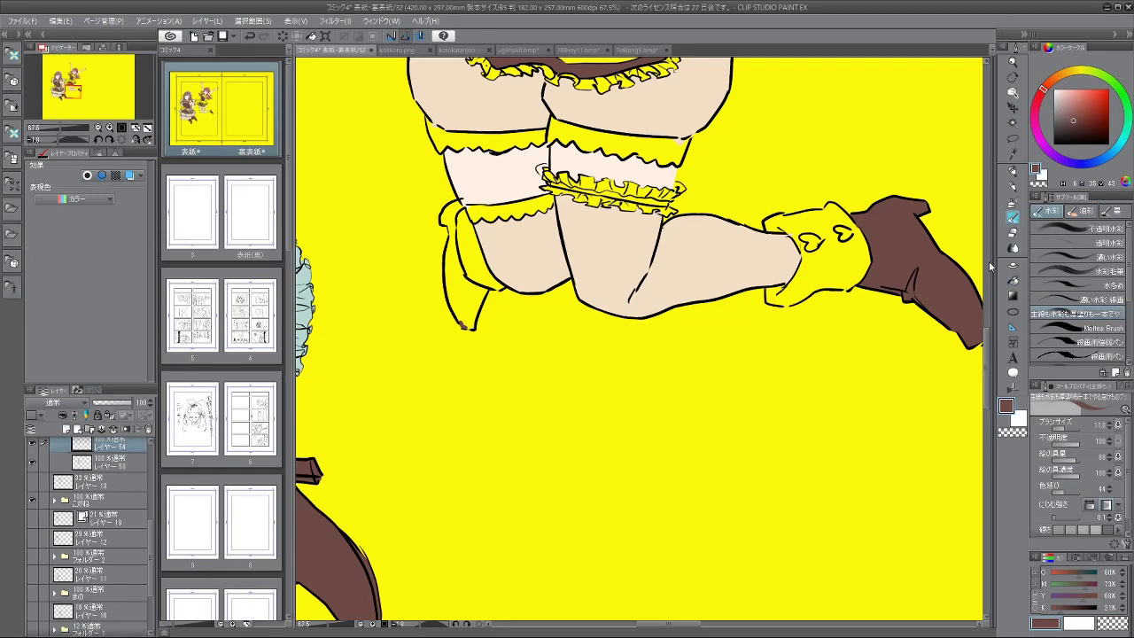
pyautogui.click(1014, 280)
pyautogui.click(474, 260)
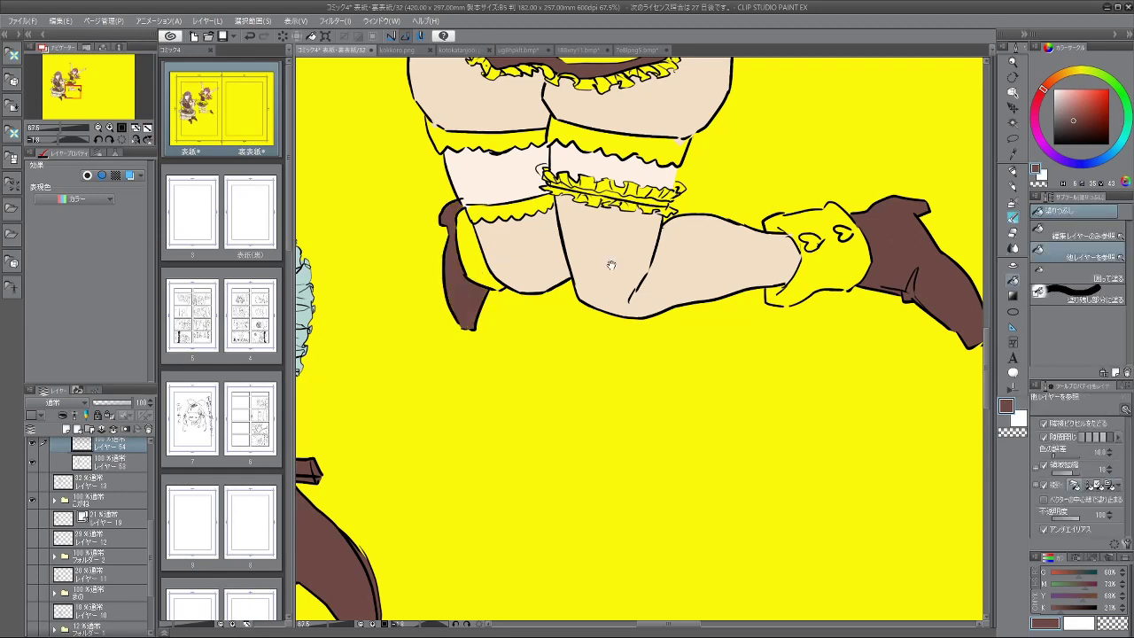
# Step: Fill the centre band of the frilled garter and the lower scalloped stocking trim on the other leg with dark brown
pyautogui.scroll(-5, 808, 218)
pyautogui.moveTo(823, 148); pyautogui.dragTo(710, 211)
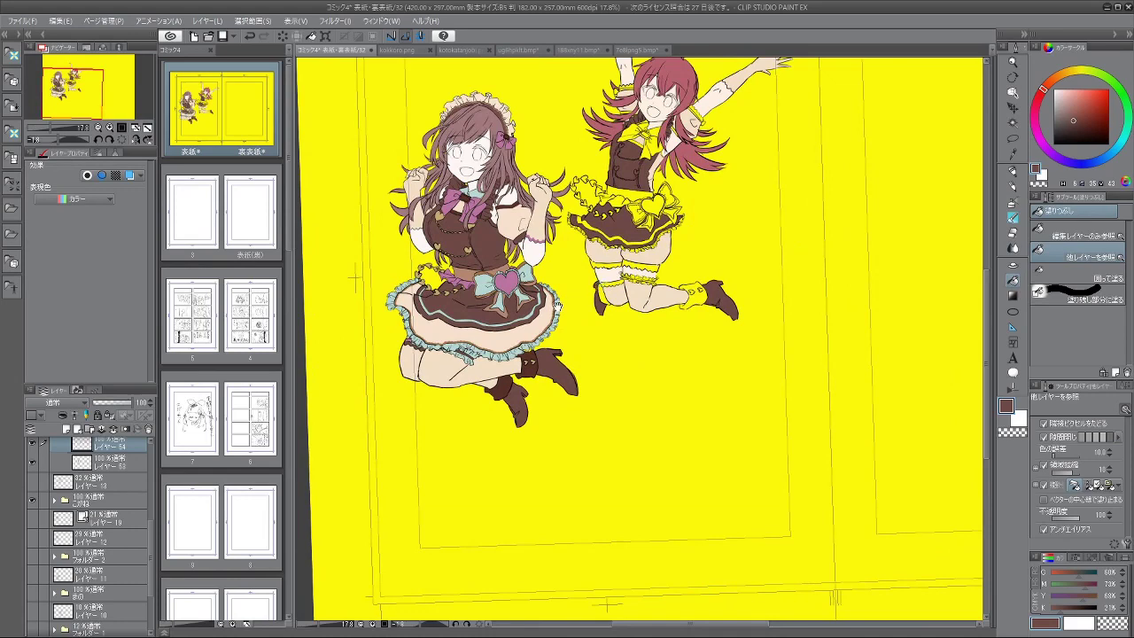
pyautogui.scroll(4, 651, 252)
pyautogui.scroll(2, 671, 307)
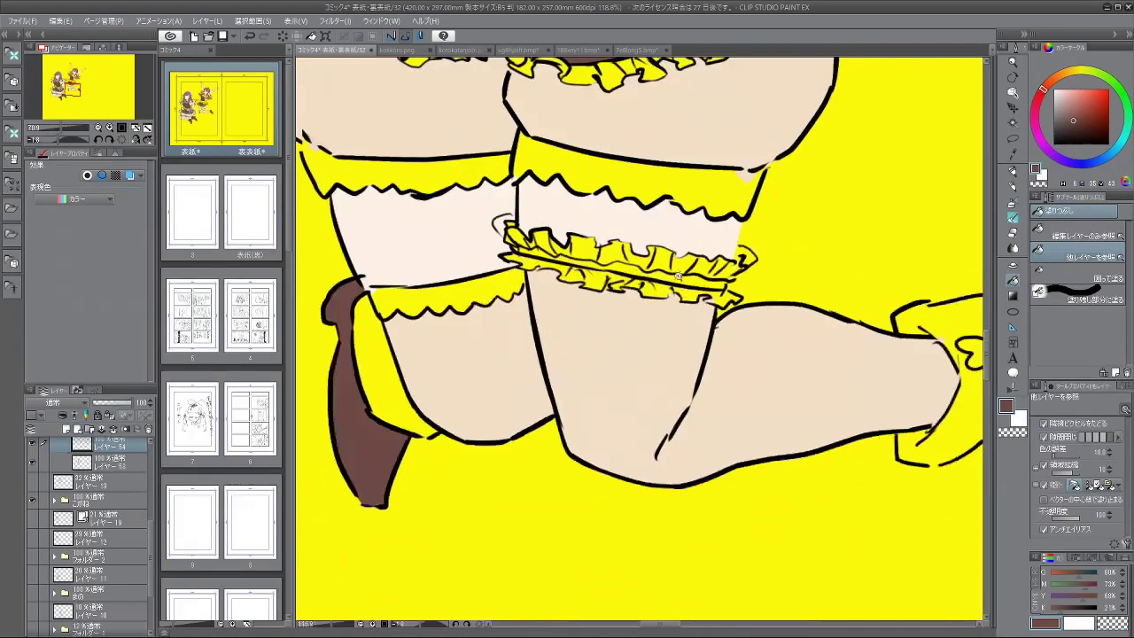
pyautogui.click(677, 277)
pyautogui.click(531, 249)
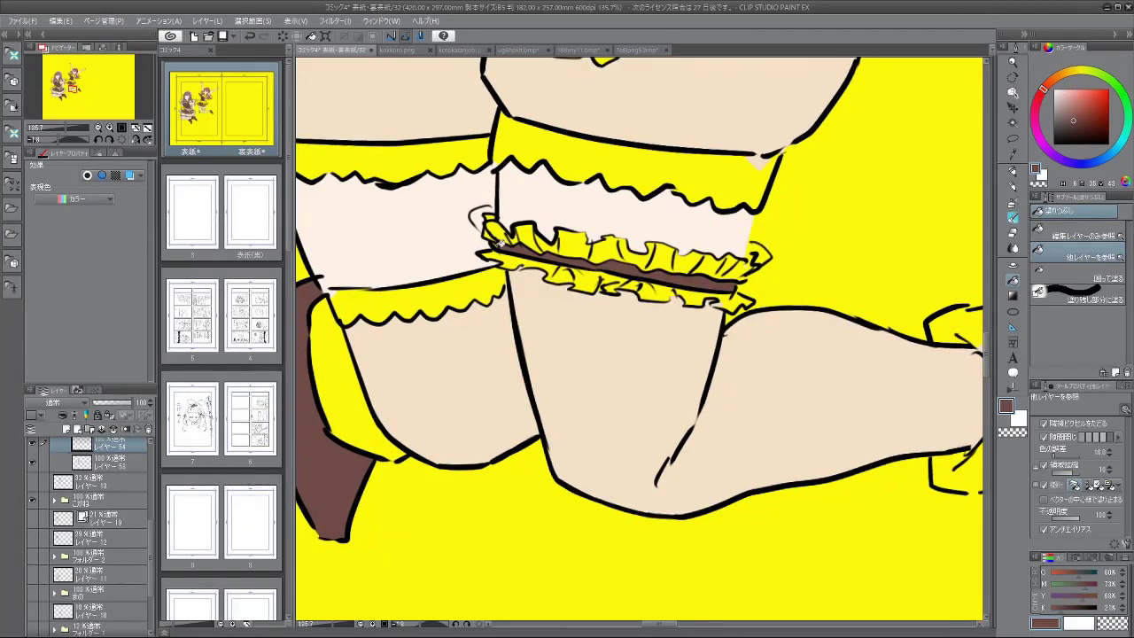
pyautogui.click(486, 288)
pyautogui.moveTo(537, 303); pyautogui.dragTo(673, 329)
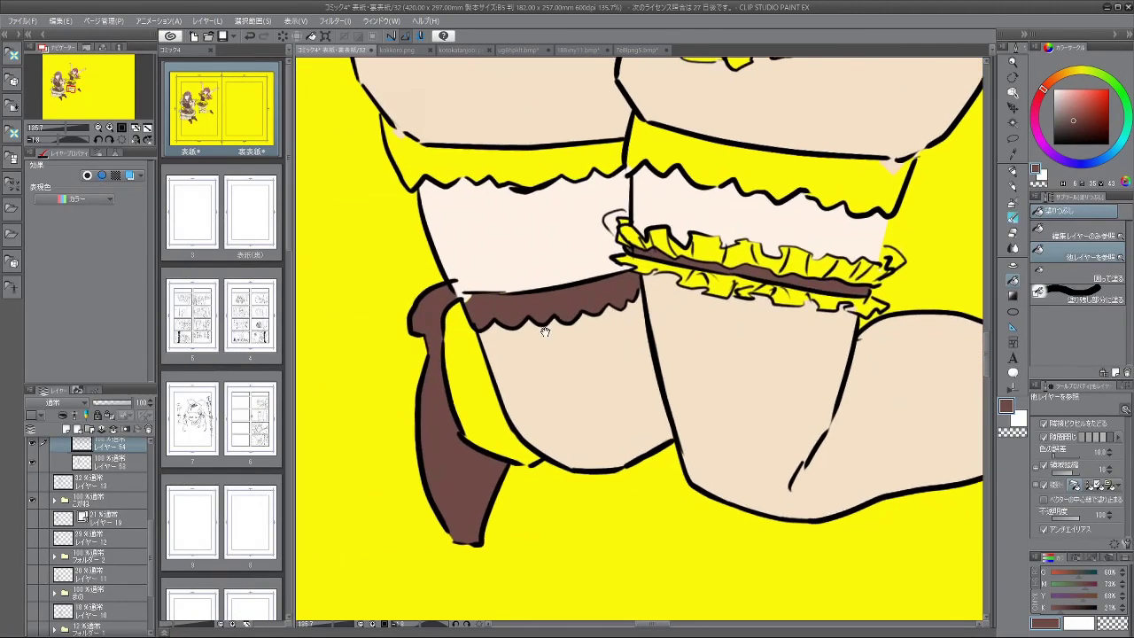
# Step: Toggle the visibility of レイヤー 52 to examine what it contains, and compare the colours of both costumes
pyautogui.scroll(3, 110, 530)
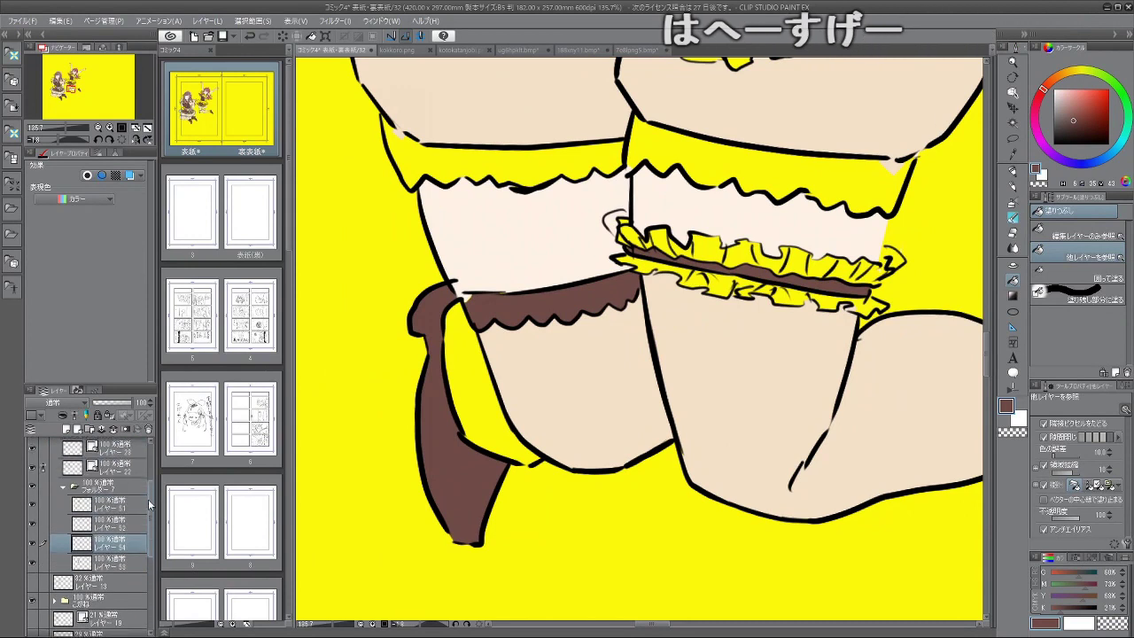
pyautogui.click(111, 529)
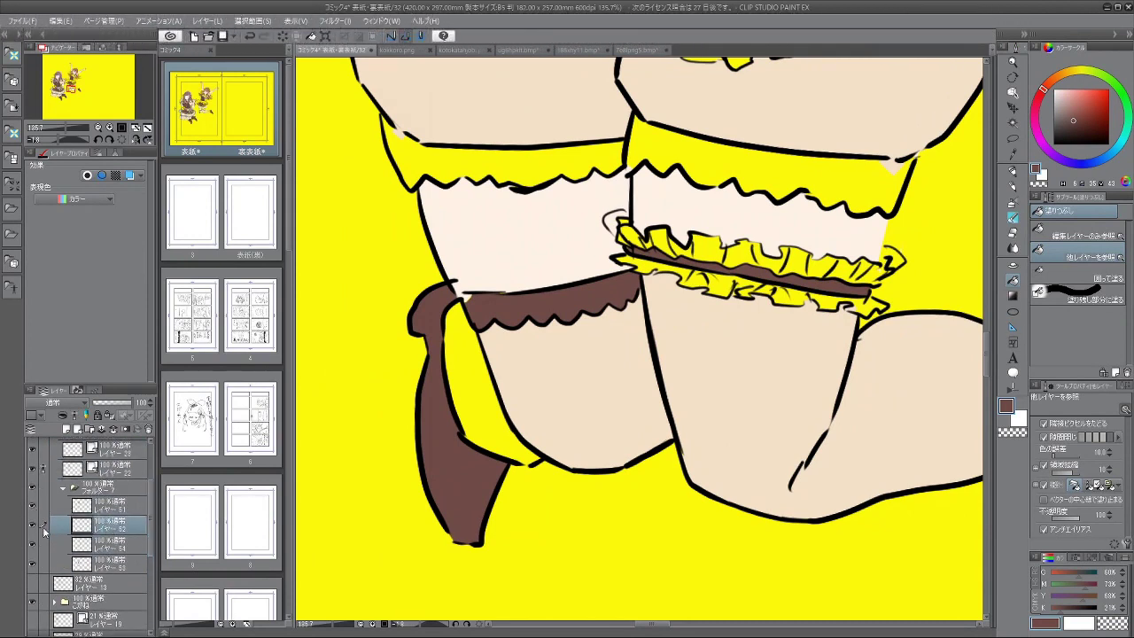
pyautogui.click(31, 526)
pyautogui.click(31, 525)
pyautogui.click(1013, 216)
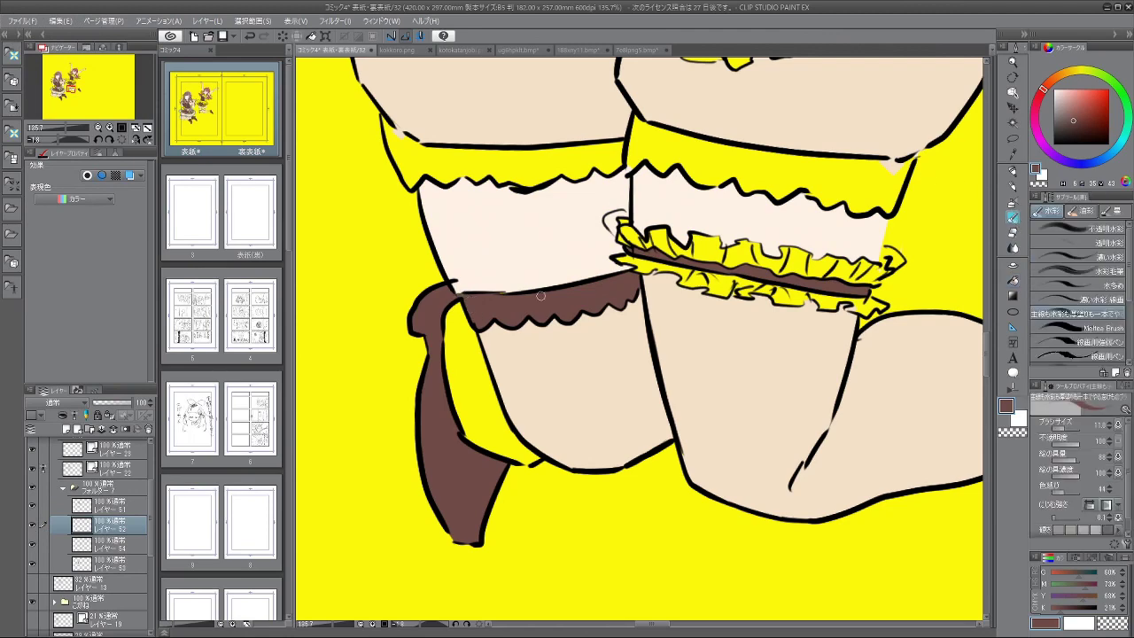
pyautogui.moveTo(738, 324); pyautogui.dragTo(655, 354)
pyautogui.moveTo(815, 276); pyautogui.dragTo(757, 276)
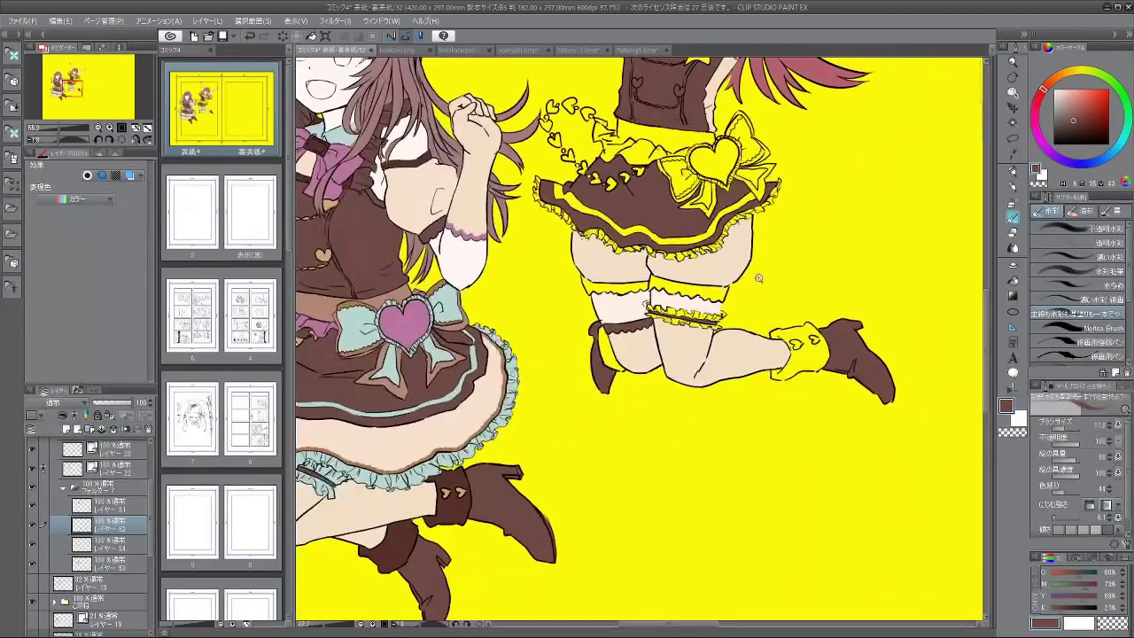
pyautogui.moveTo(817, 240); pyautogui.dragTo(801, 288)
pyautogui.scroll(-2, 842, 294)
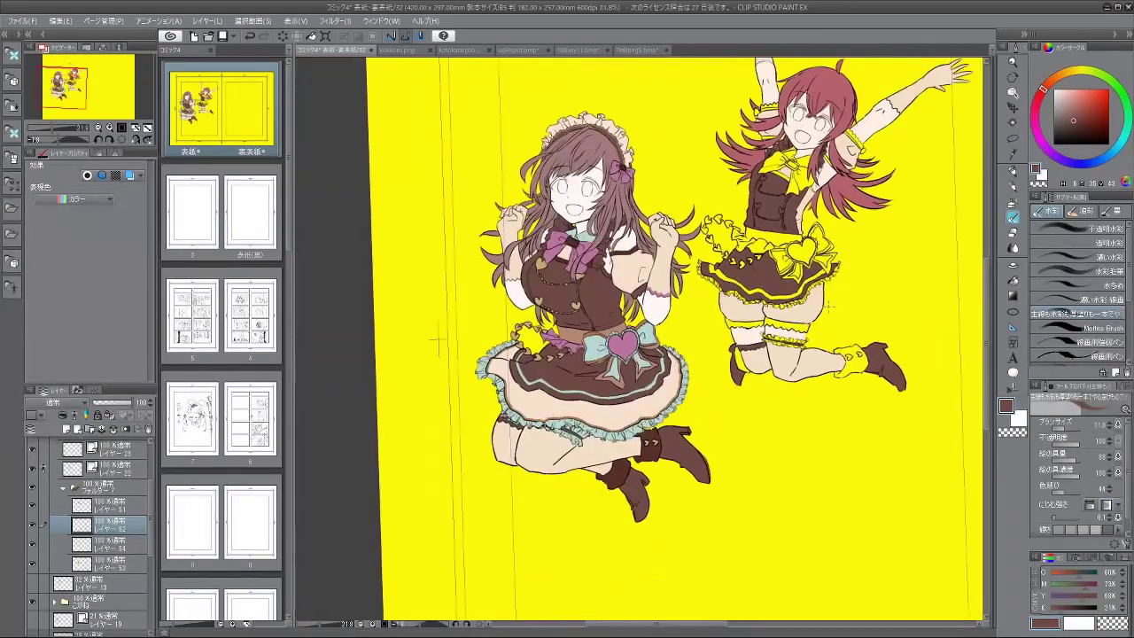
pyautogui.moveTo(749, 280); pyautogui.dragTo(724, 229)
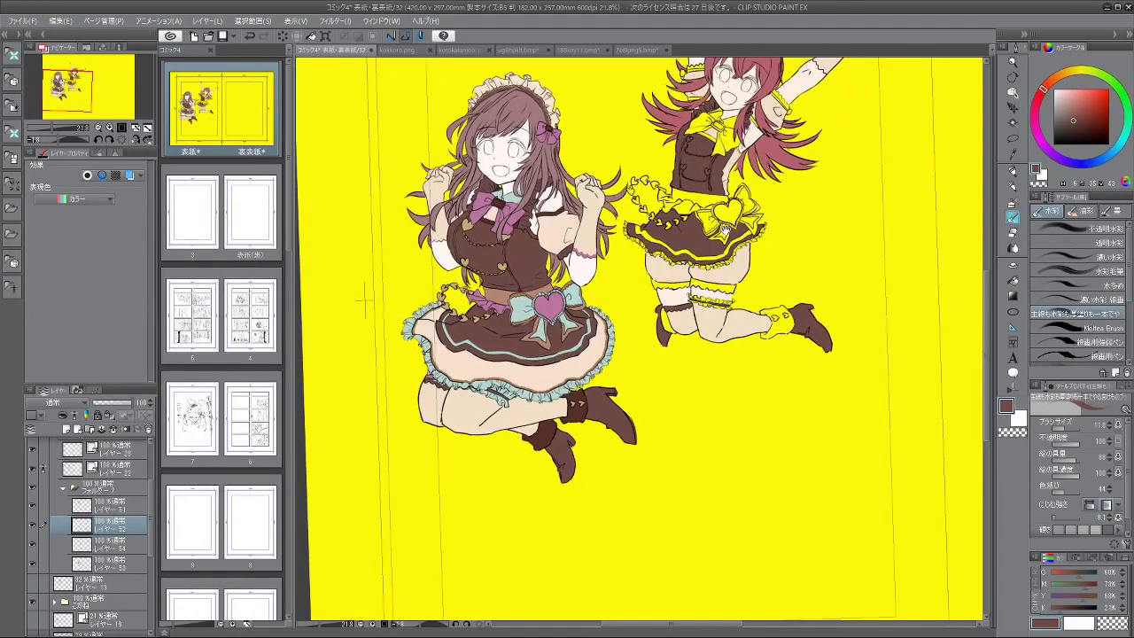
pyautogui.click(35, 526)
pyautogui.click(36, 526)
pyautogui.click(35, 526)
pyautogui.click(36, 526)
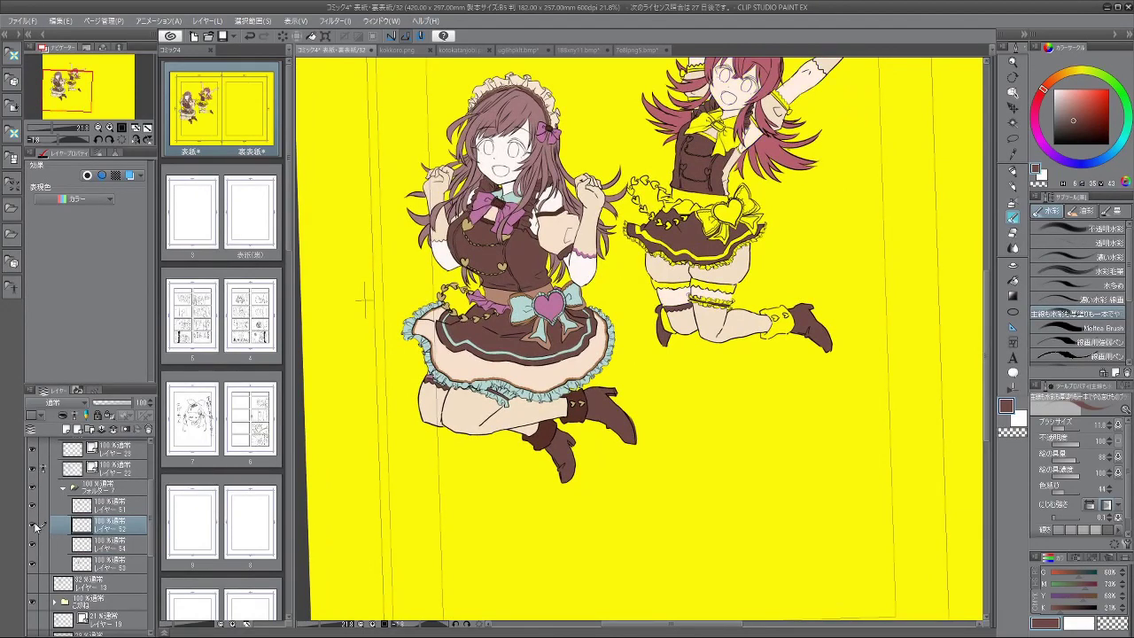
# Step: Add a new layer above レイヤー 54 and sample the darker brown from the brown-haired maid's shoulder strap
pyautogui.click(102, 546)
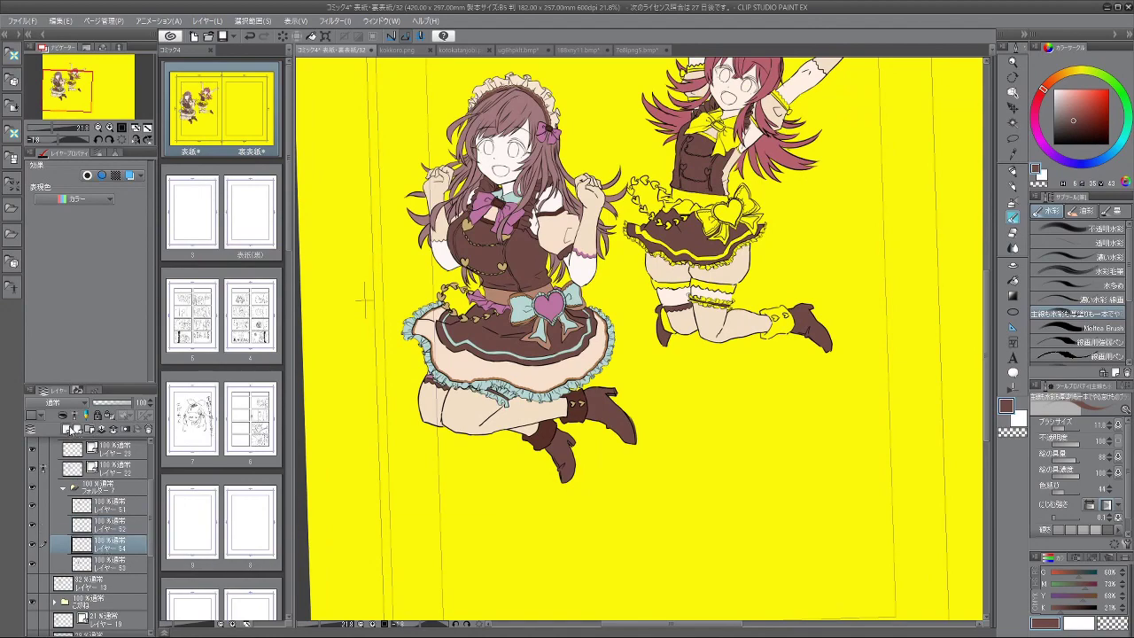
pyautogui.click(67, 429)
pyautogui.scroll(2, 364, 302)
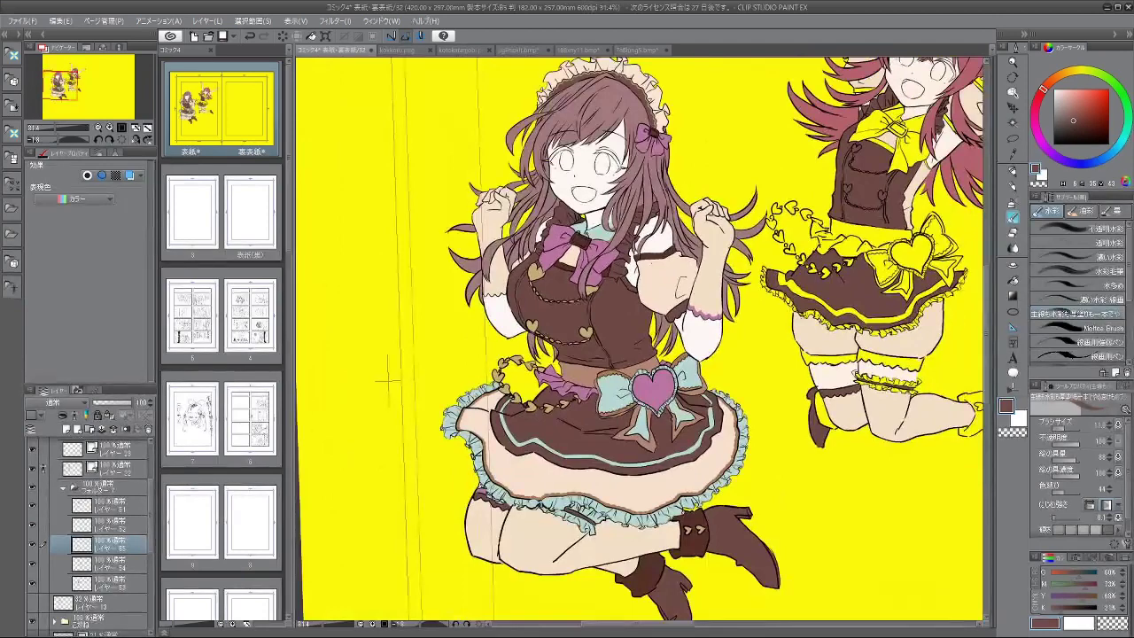
pyautogui.rightClick(661, 251)
# Step: Fill the red-haired girl's strap beside the raised arm and the neckline trim of her bodice with the sampled darker brown
pyautogui.moveTo(817, 233); pyautogui.dragTo(601, 254)
pyautogui.scroll(4, 732, 143)
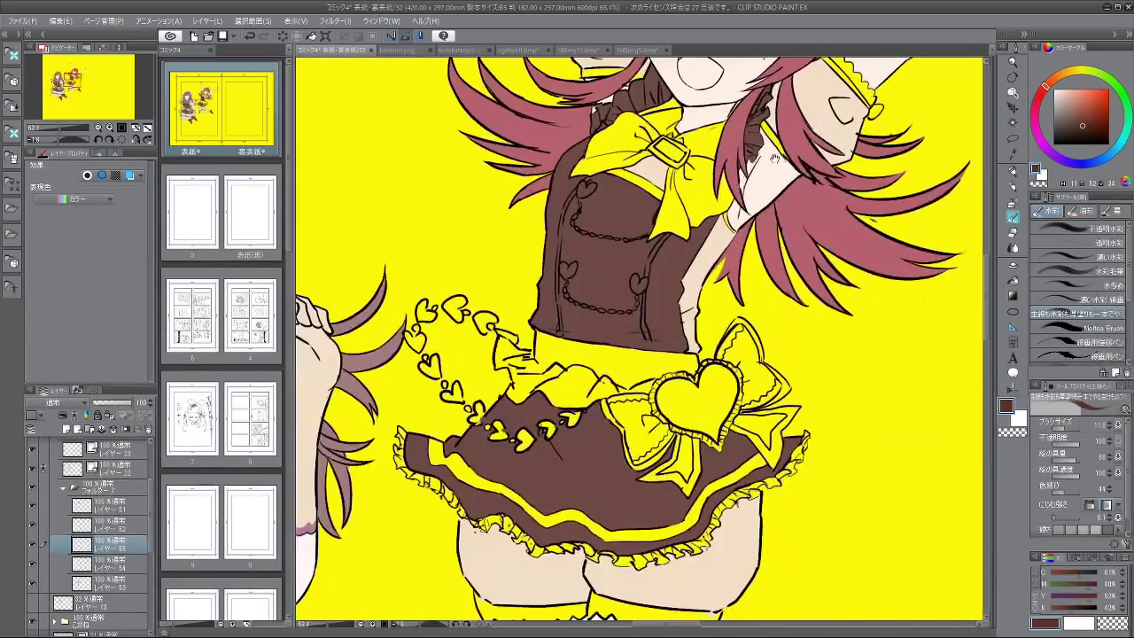
pyautogui.moveTo(737, 148); pyautogui.dragTo(732, 194)
pyautogui.scroll(1, 734, 194)
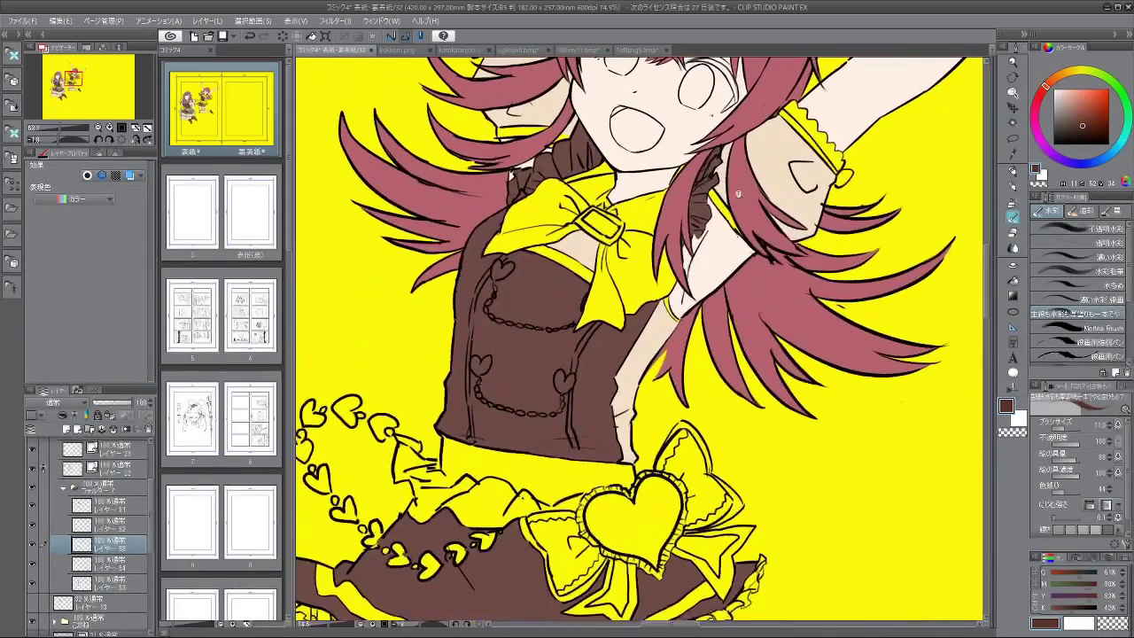
pyautogui.click(1016, 267)
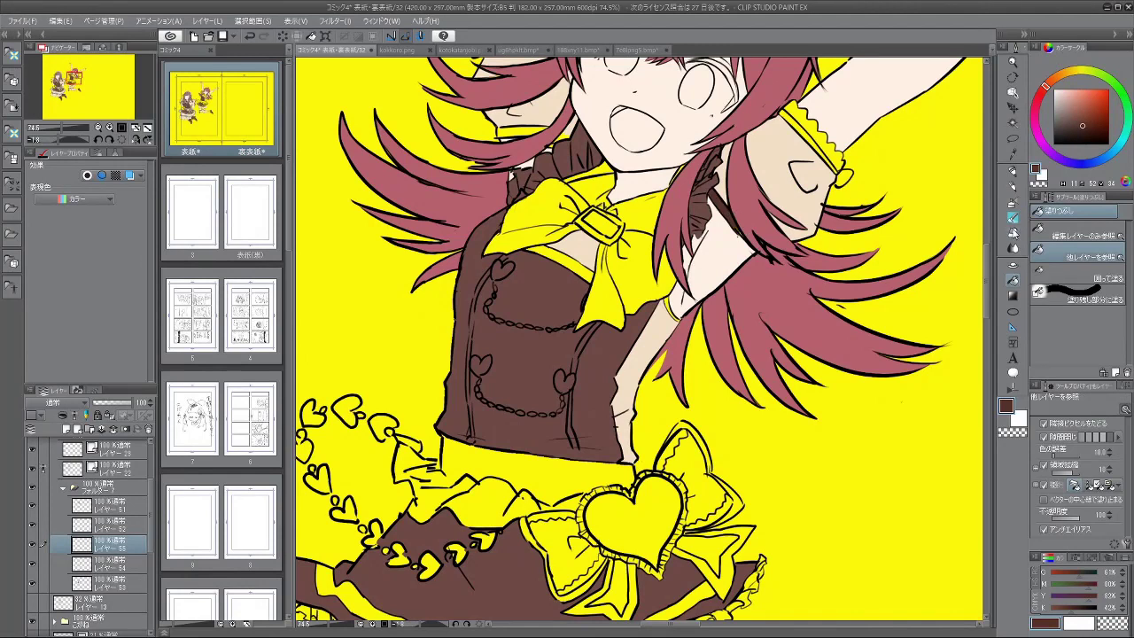
pyautogui.click(1016, 218)
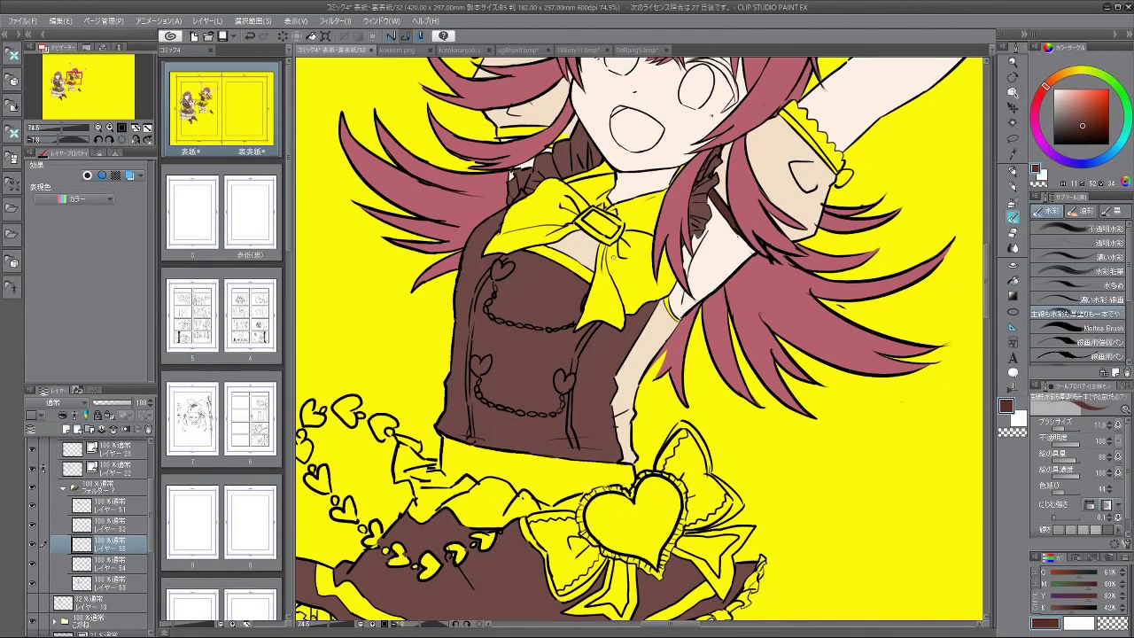
pyautogui.click(1015, 280)
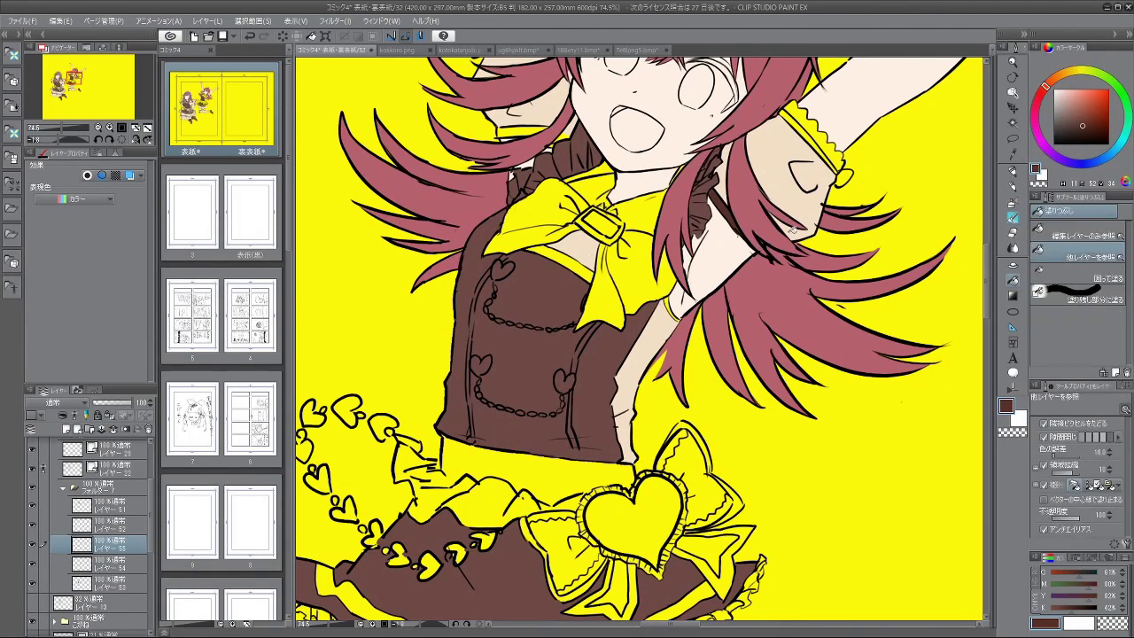
pyautogui.click(585, 272)
# Step: Fill the strap below the other puff sleeve with darker brown and touch up its small piece between the hair and shoulder frill
pyautogui.moveTo(372, 169); pyautogui.dragTo(331, 234)
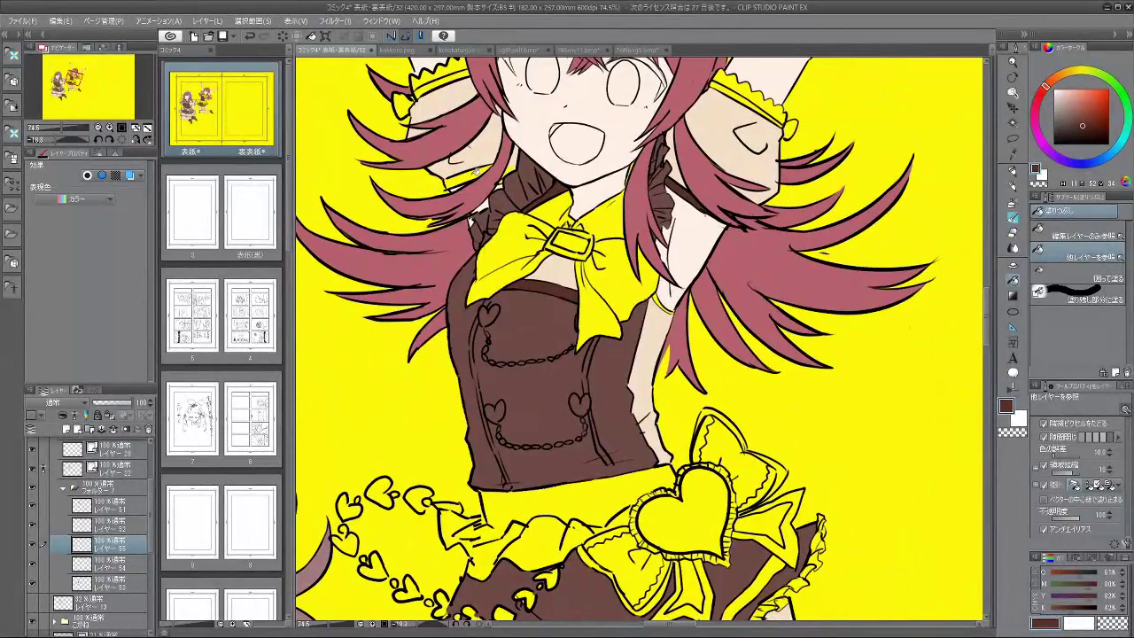
pyautogui.click(476, 171)
pyautogui.moveTo(578, 189); pyautogui.dragTo(588, 227)
pyautogui.click(1013, 216)
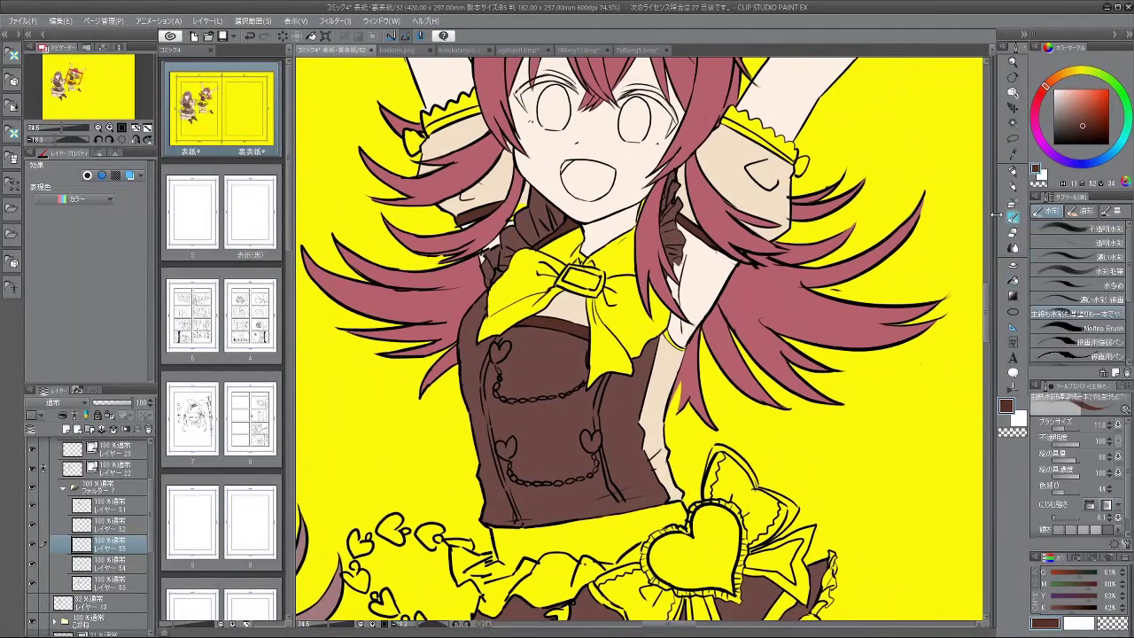
pyautogui.moveTo(703, 602); pyautogui.dragTo(449, 544)
pyautogui.moveTo(646, 262); pyautogui.dragTo(646, 351)
pyautogui.moveTo(673, 276); pyautogui.dragTo(762, 276)
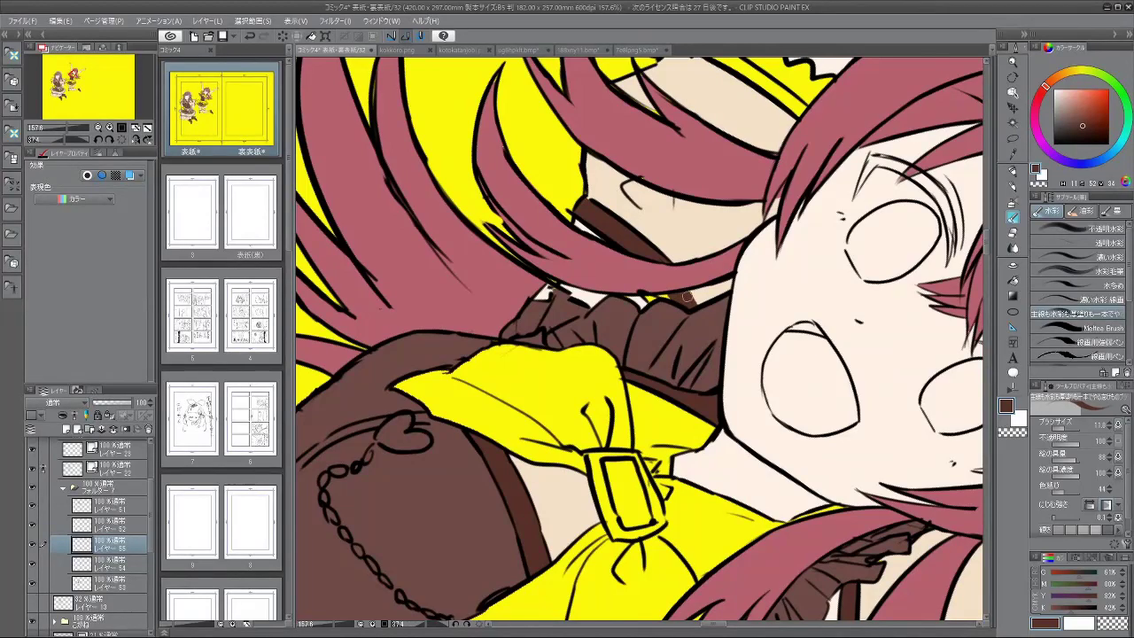
# Step: Sample the pale skin colour, check レイヤー 52 by toggling its visibility, and paint the small skin gaps beside the shoulder frill on it
pyautogui.scroll(-5, 695, 306)
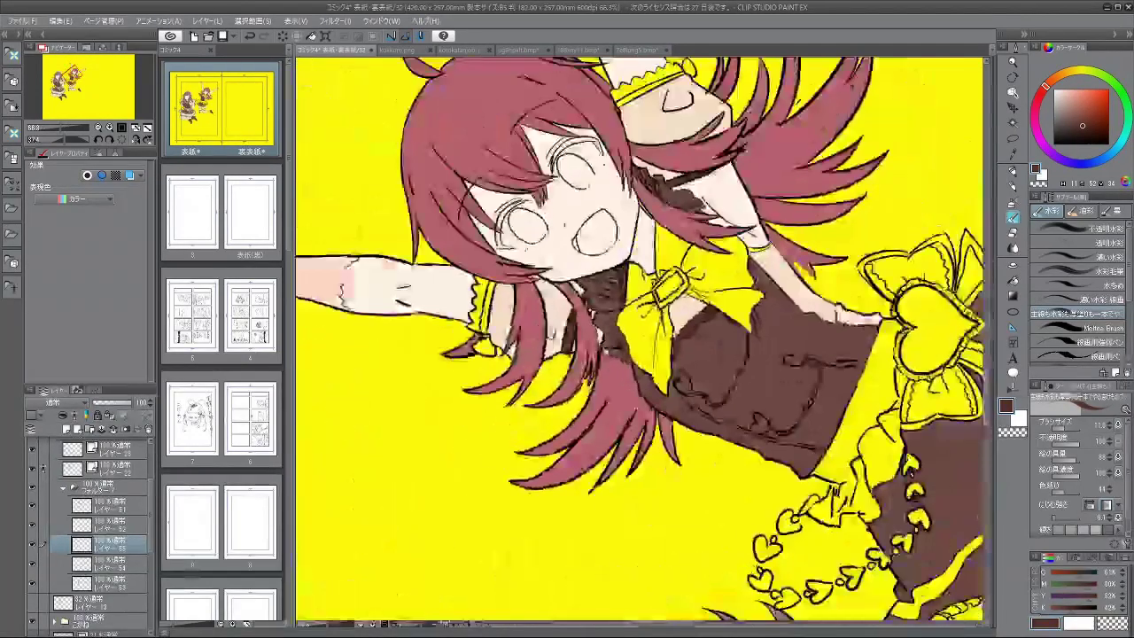
pyautogui.keyDown('alt'); pyautogui.click(559, 307); pyautogui.keyUp('alt')
pyautogui.keyDown('alt'); pyautogui.click(602, 319); pyautogui.keyUp('alt')
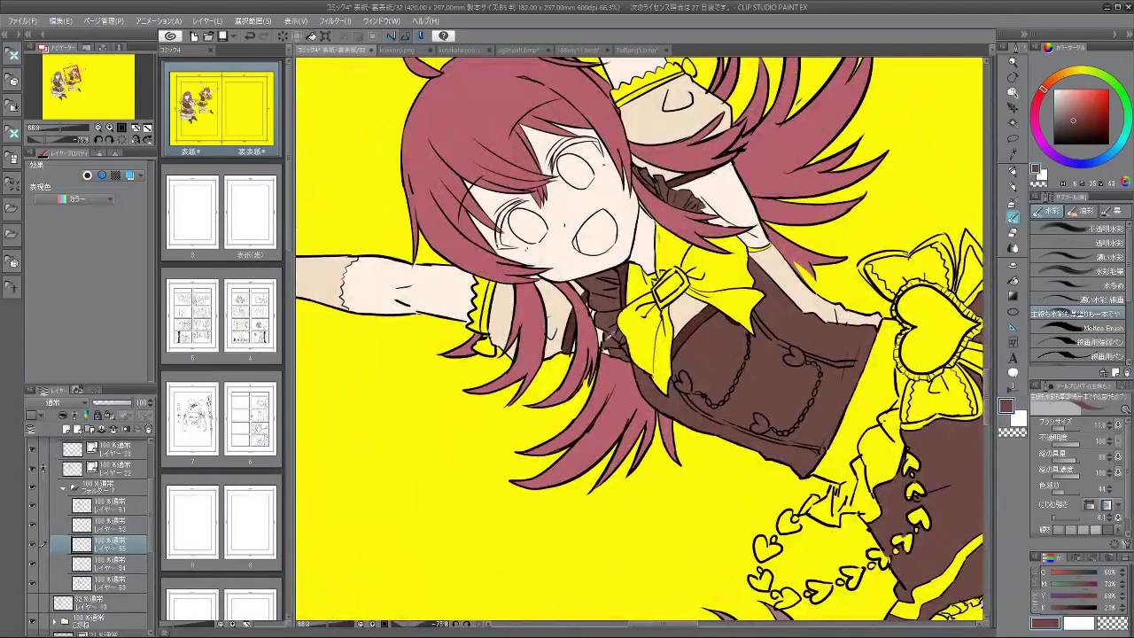
pyautogui.keyDown('alt'); pyautogui.click(605, 334); pyautogui.keyUp('alt')
pyautogui.click(87, 506)
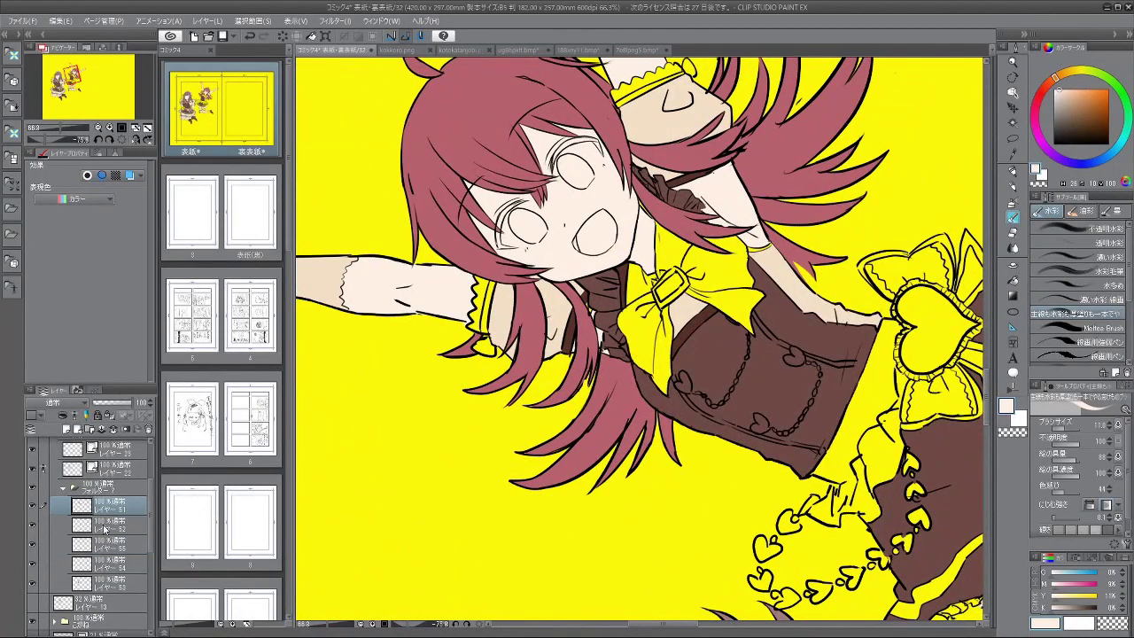
pyautogui.click(89, 524)
pyautogui.click(33, 524)
pyautogui.click(33, 525)
pyautogui.click(33, 525)
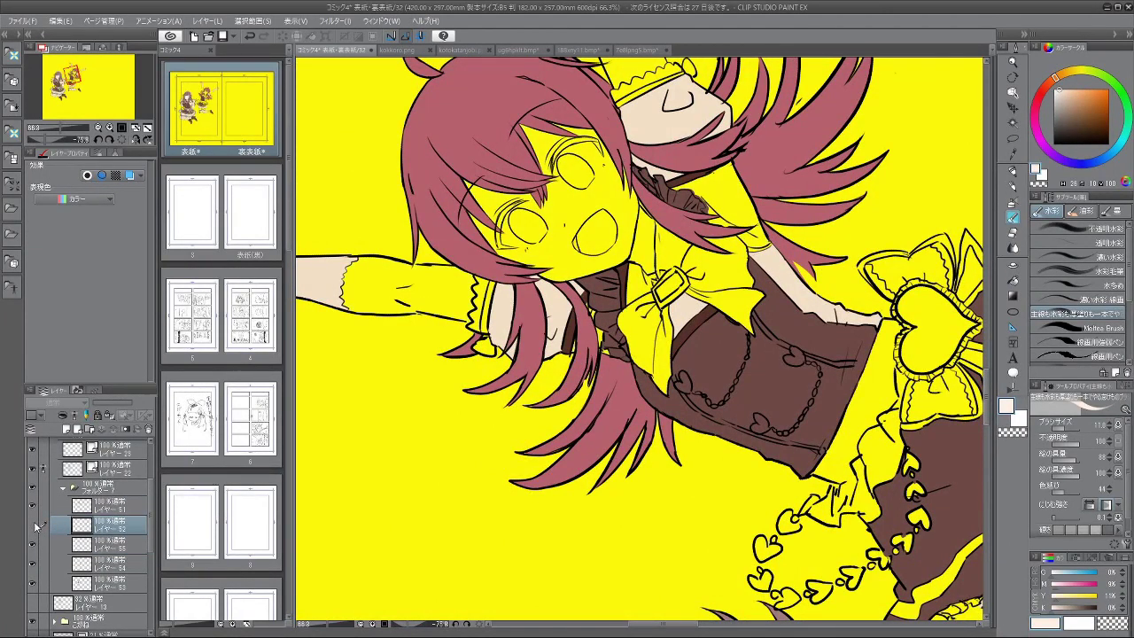
pyautogui.click(33, 525)
pyautogui.scroll(4, 585, 304)
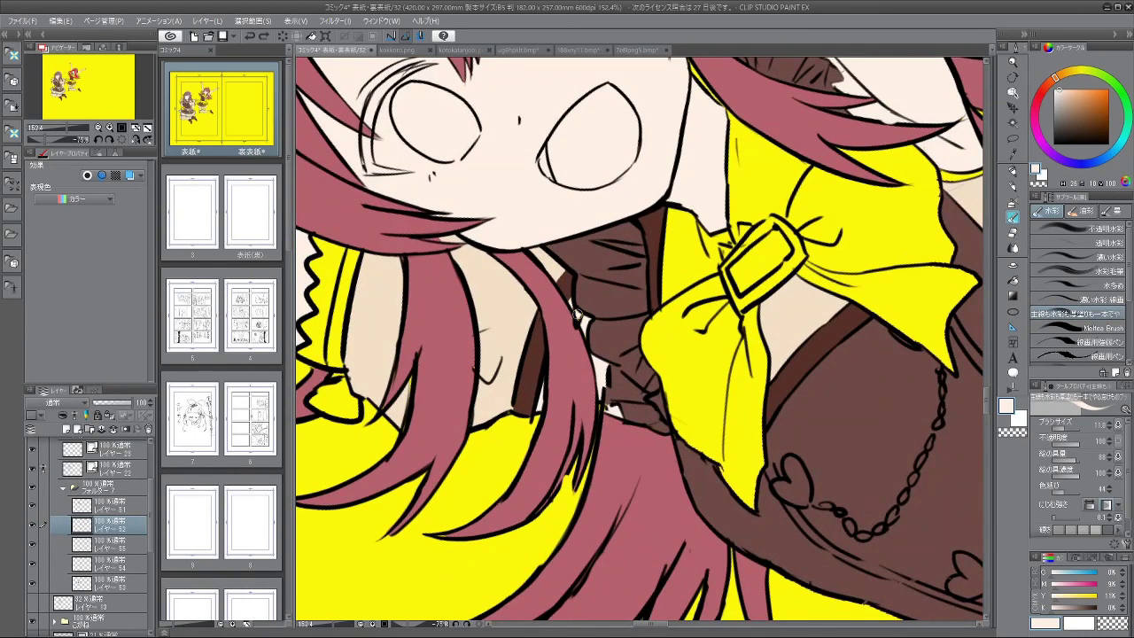
pyautogui.moveTo(577, 313); pyautogui.dragTo(585, 319)
pyautogui.scroll(-3, 704, 314)
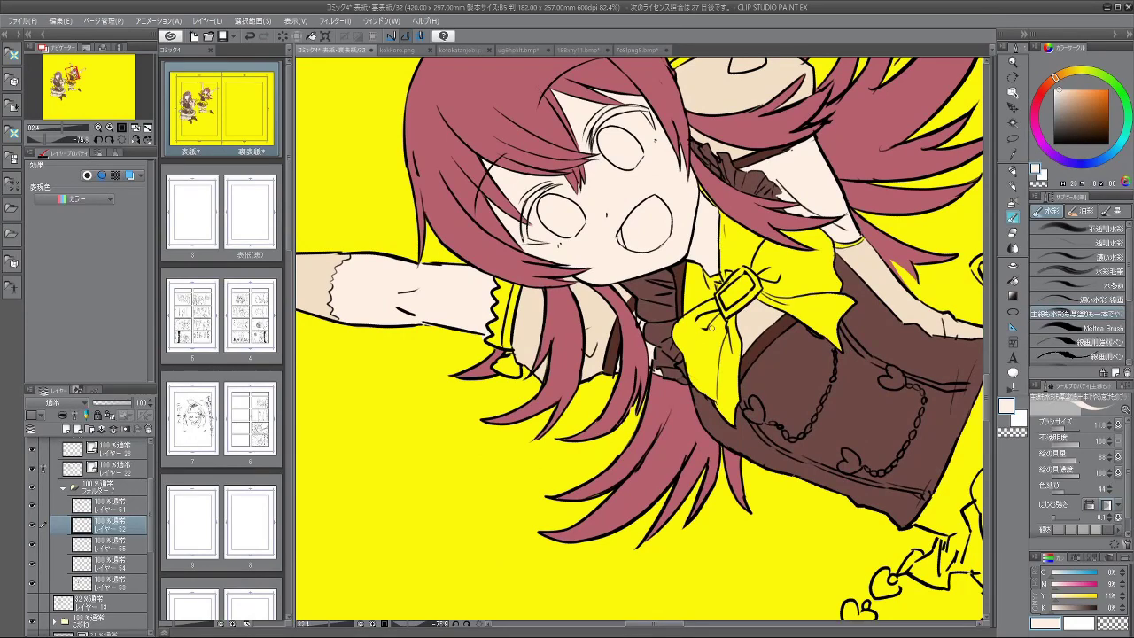
# Step: Examine the costume colours in the reference illustration 7e8lpng5.bmp and compare them with both girls on the cover
pyautogui.scroll(-4, 532, 355)
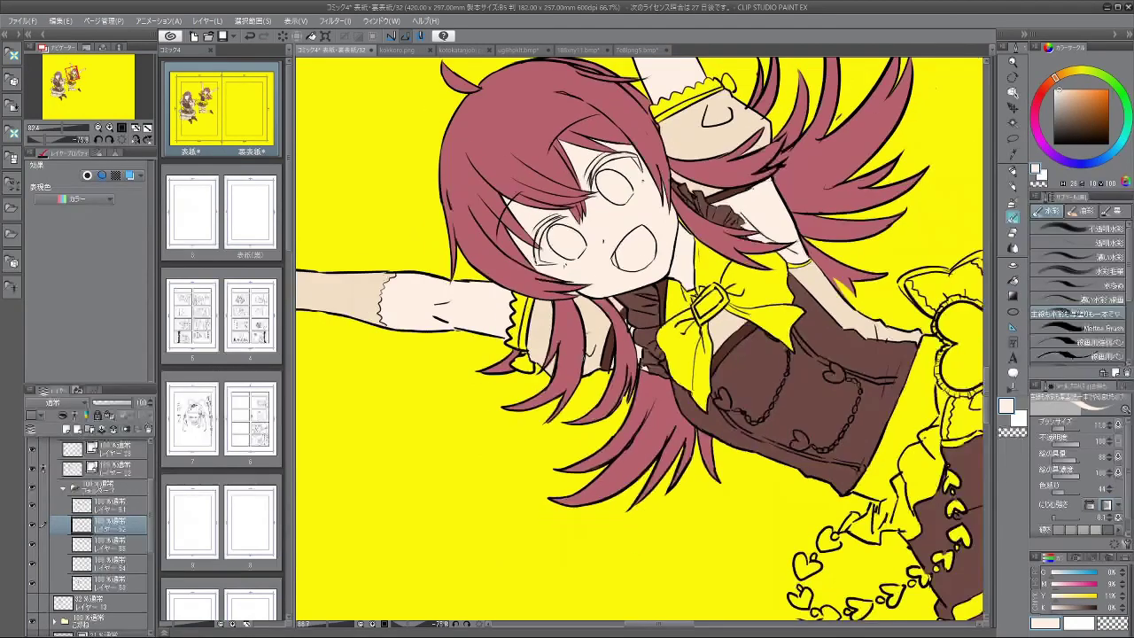
pyautogui.scroll(-2, 549, 301)
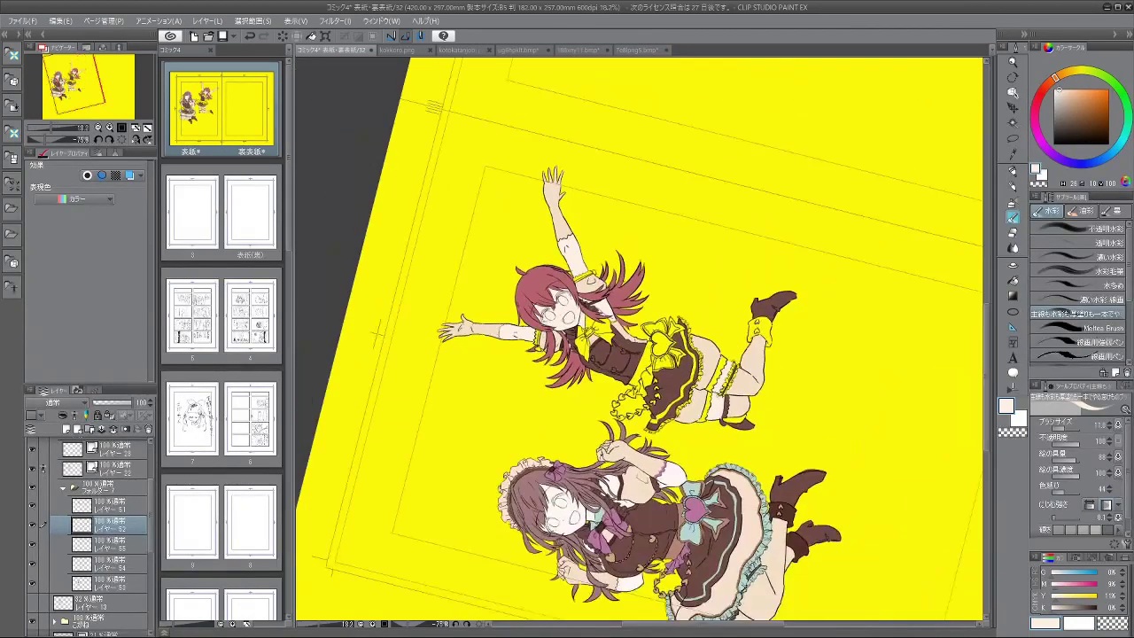
pyautogui.scroll(1, 692, 521)
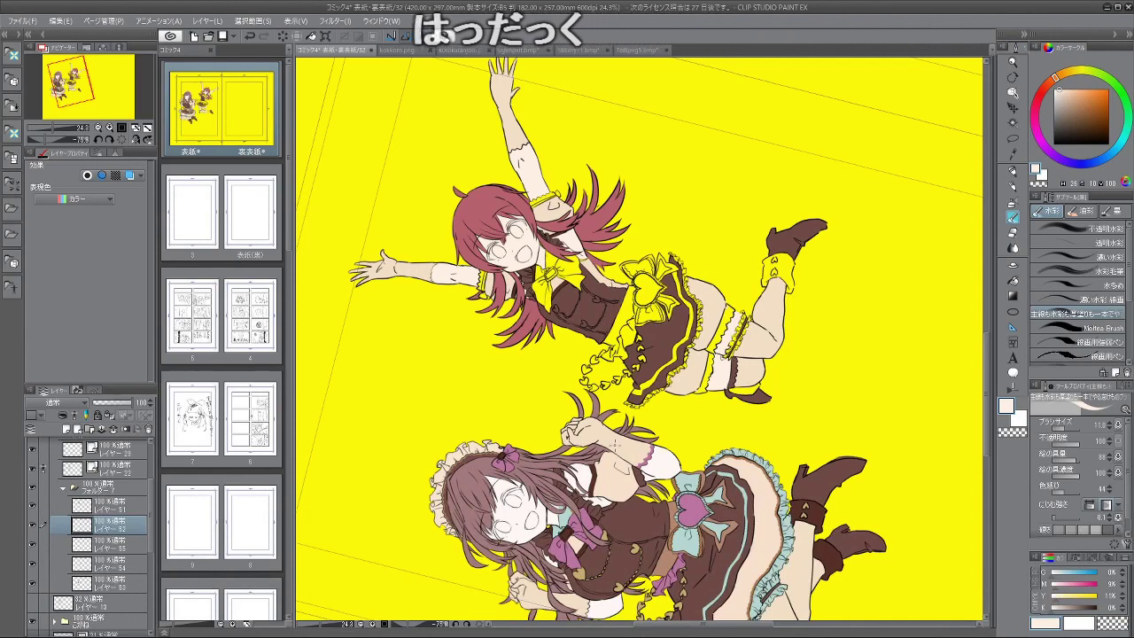
pyautogui.scroll(-2, 615, 444)
pyautogui.scroll(1, 602, 470)
pyautogui.scroll(-1, 603, 467)
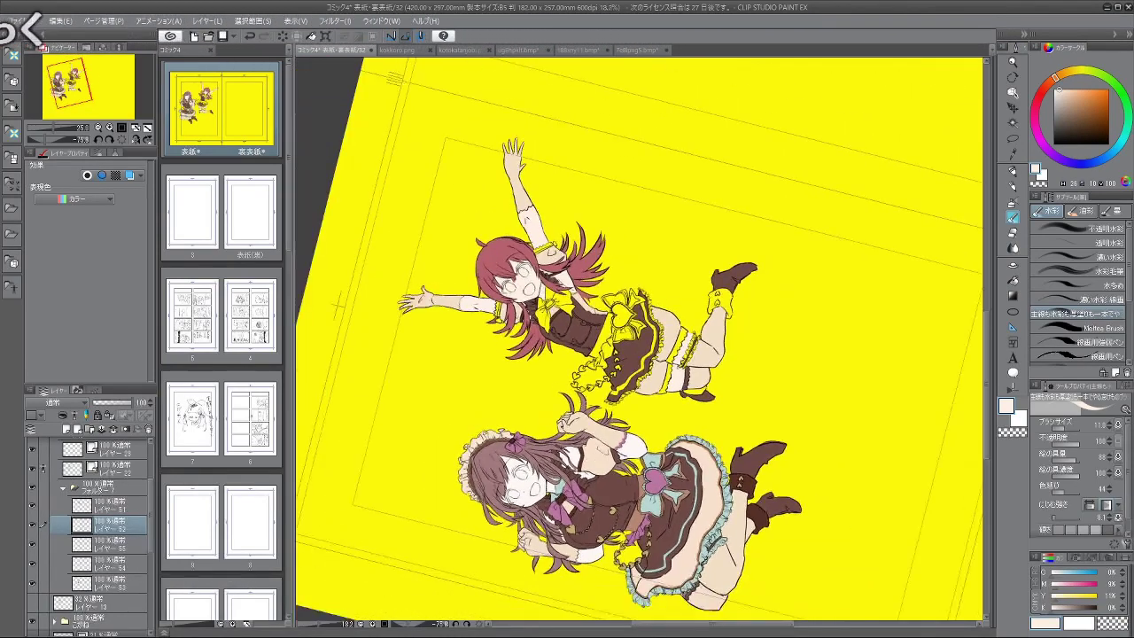
pyautogui.click(635, 50)
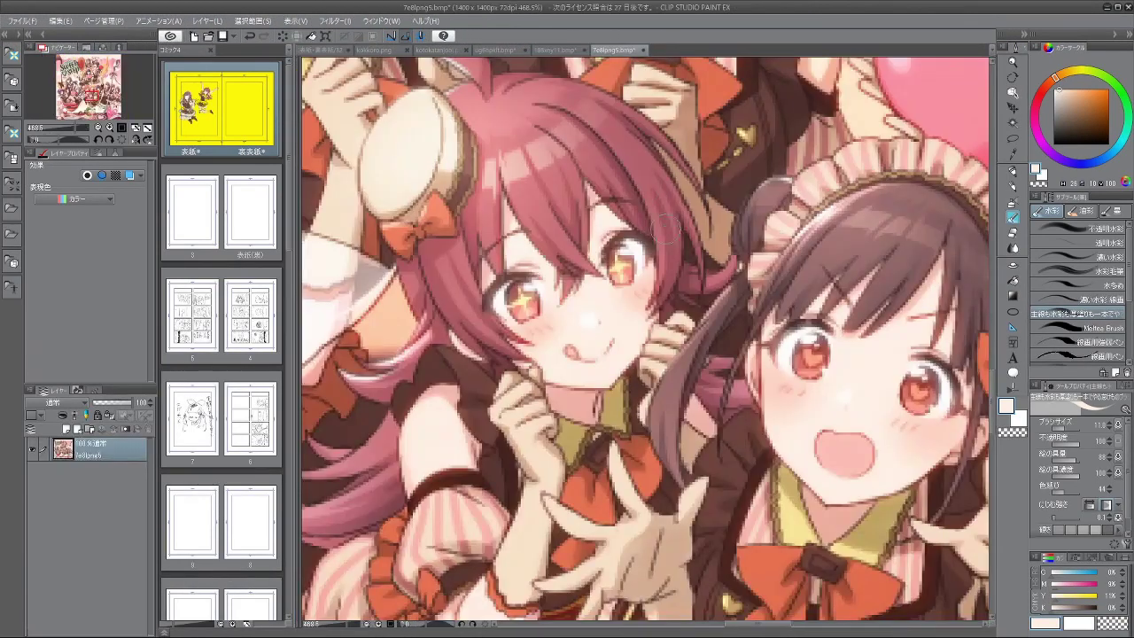
pyautogui.scroll(-1, 654, 346)
pyautogui.scroll(1, 614, 518)
pyautogui.scroll(1, 574, 542)
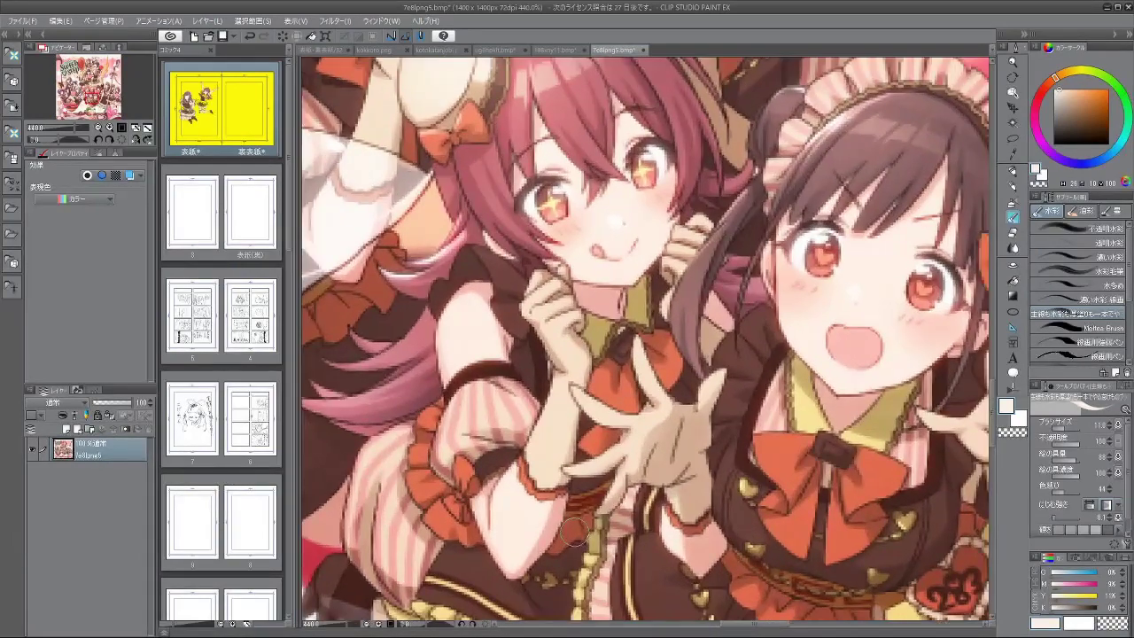
pyautogui.click(331, 49)
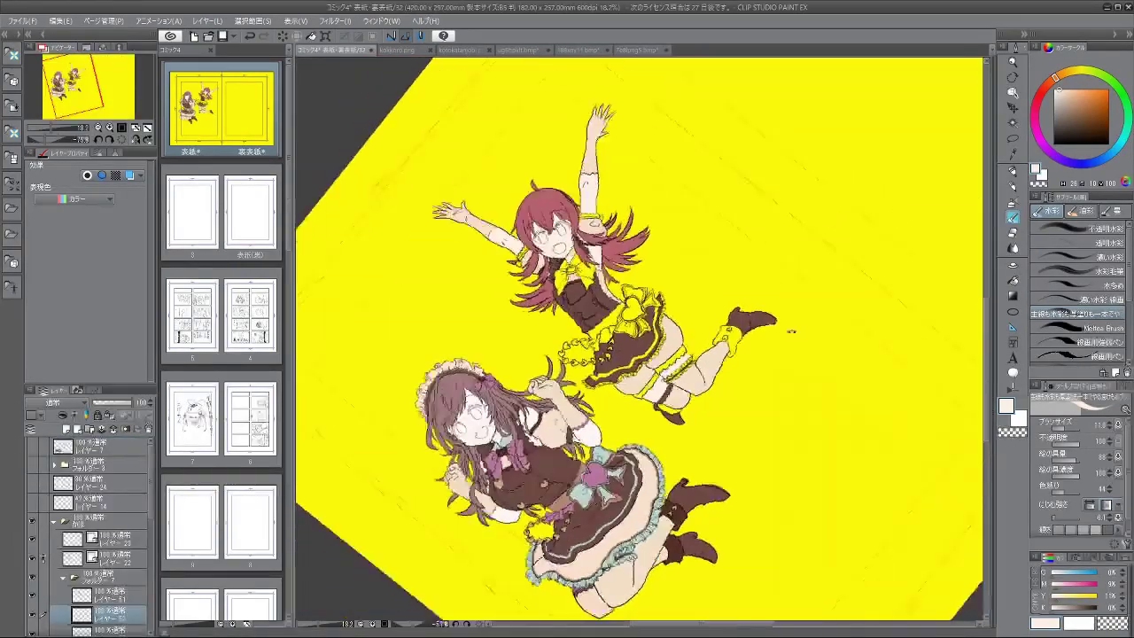
pyautogui.moveTo(725, 402); pyautogui.dragTo(708, 419)
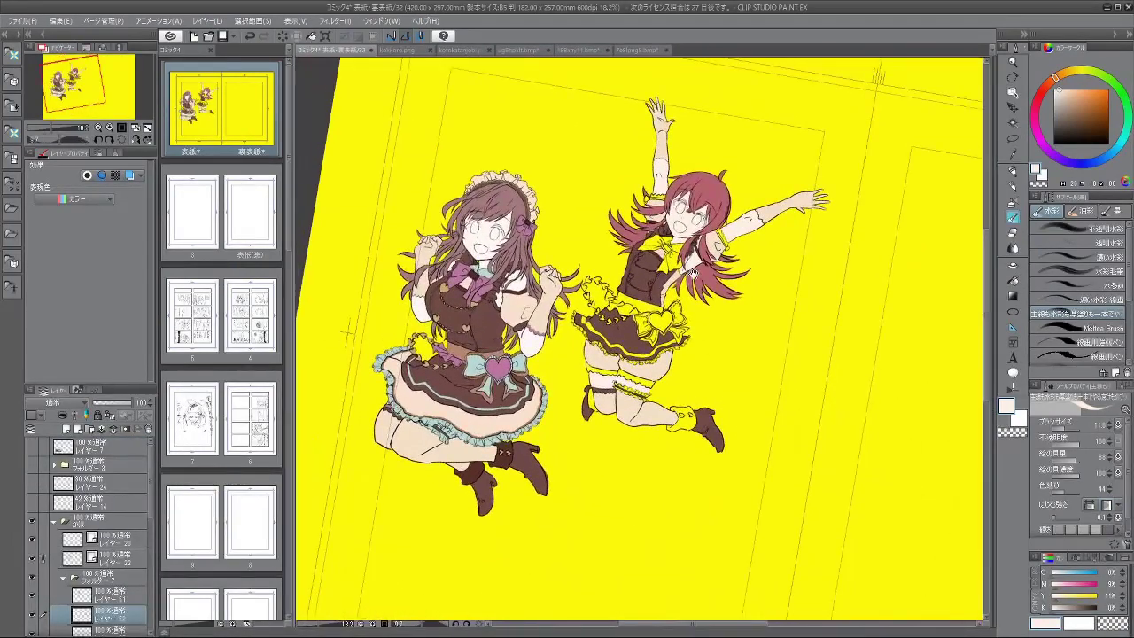
pyautogui.moveTo(694, 273); pyautogui.dragTo(688, 266)
pyautogui.click(643, 51)
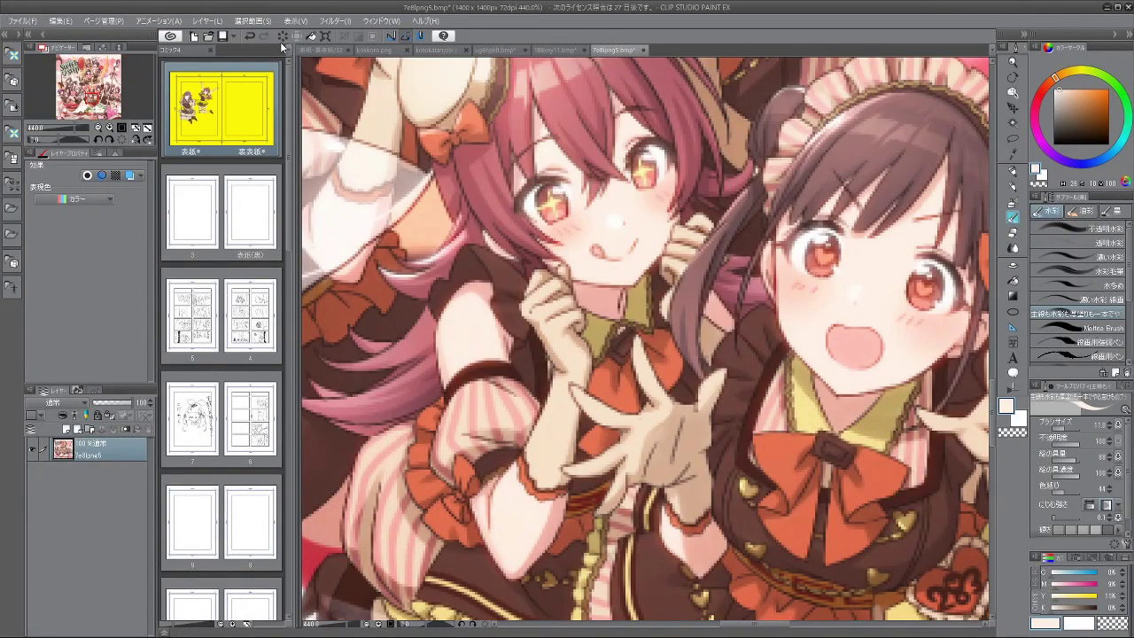
pyautogui.click(320, 50)
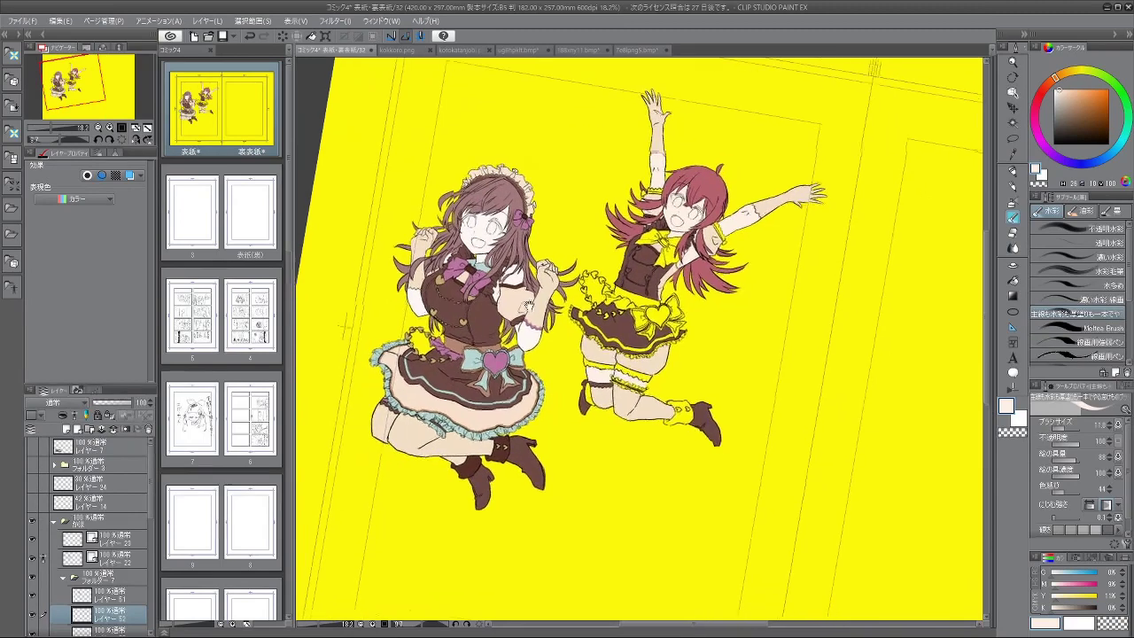
# Step: Sample the brown of the red-haired girl's skirt, and select レイヤー 53 after toggling レイヤー 54, レイヤー 55 and レイヤー 53 to check their contents
pyautogui.moveTo(528, 304); pyautogui.dragTo(522, 294)
pyautogui.keyDown('alt'); pyautogui.click(626, 314); pyautogui.keyUp('alt')
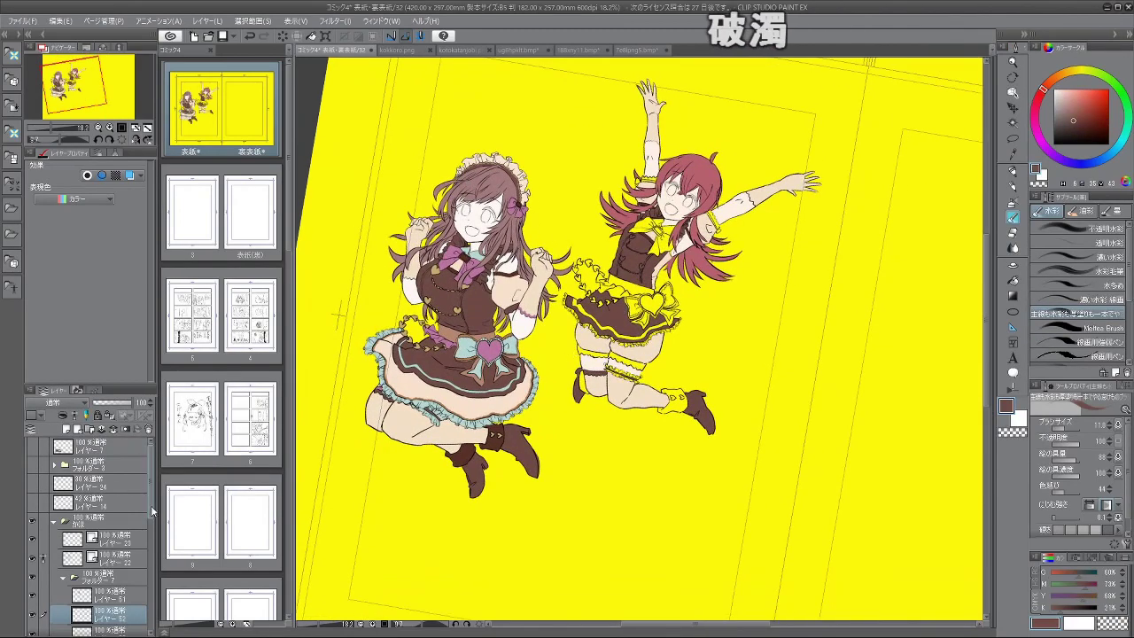
pyautogui.scroll(-2, 153, 511)
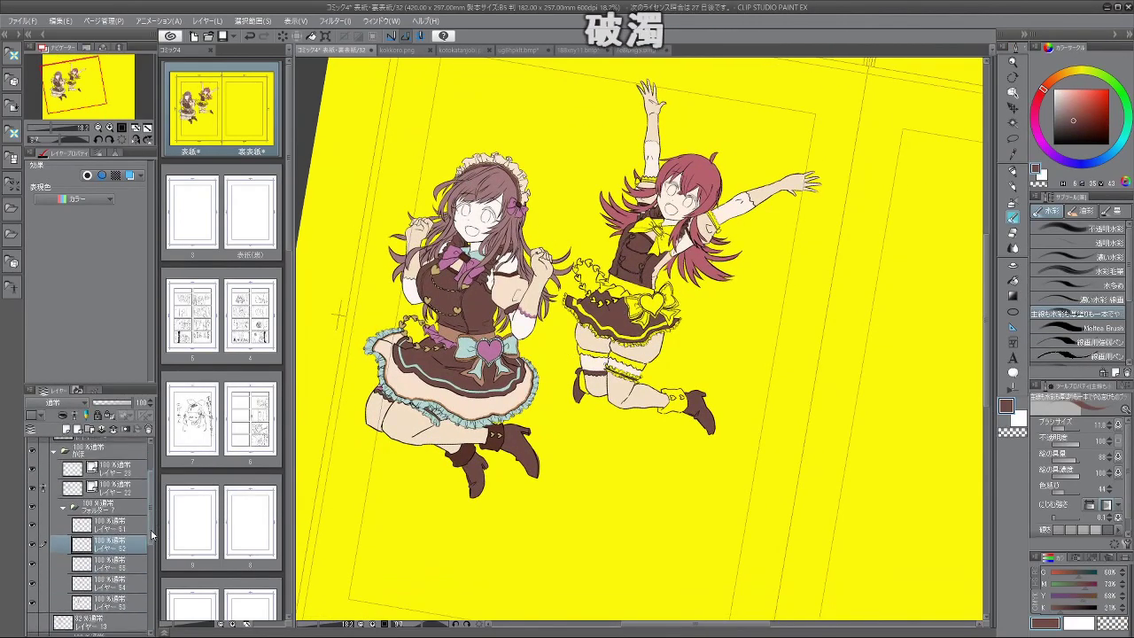
pyautogui.click(33, 585)
pyautogui.click(32, 585)
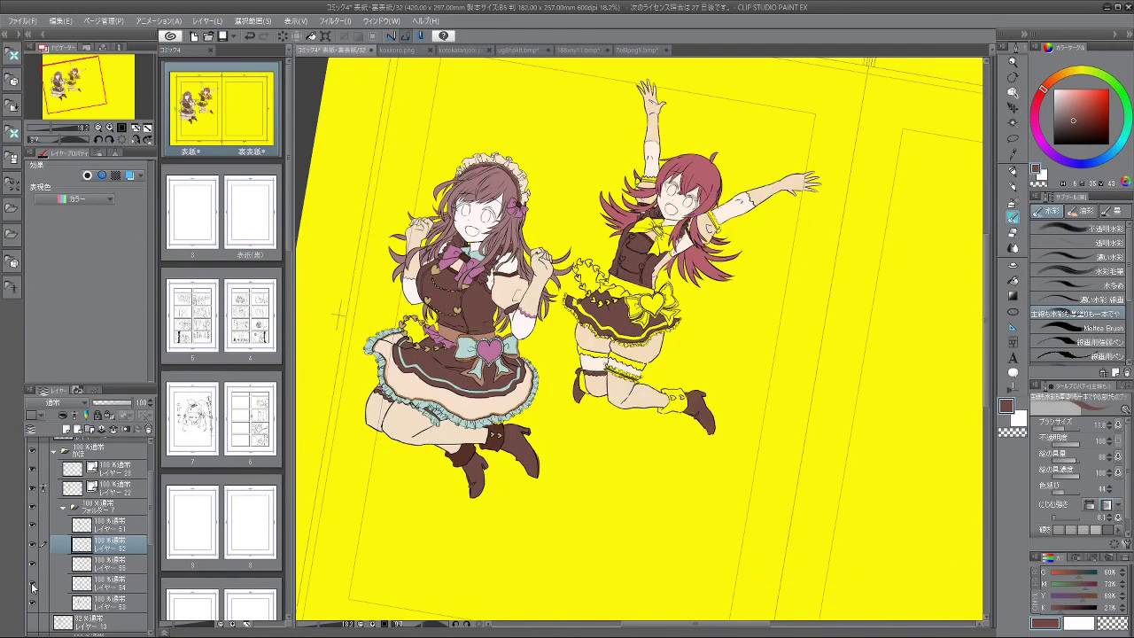
pyautogui.click(33, 584)
pyautogui.click(32, 585)
pyautogui.click(33, 585)
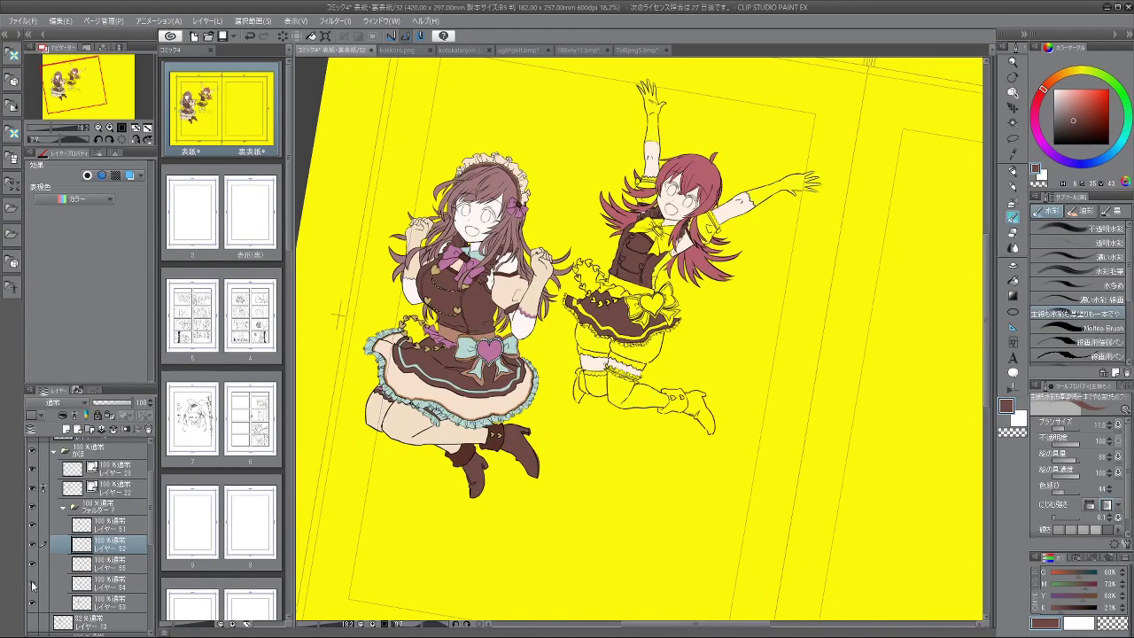
pyautogui.click(33, 585)
pyautogui.click(33, 585)
pyautogui.click(33, 585)
pyautogui.click(32, 585)
pyautogui.click(32, 585)
pyautogui.click(33, 584)
pyautogui.click(33, 585)
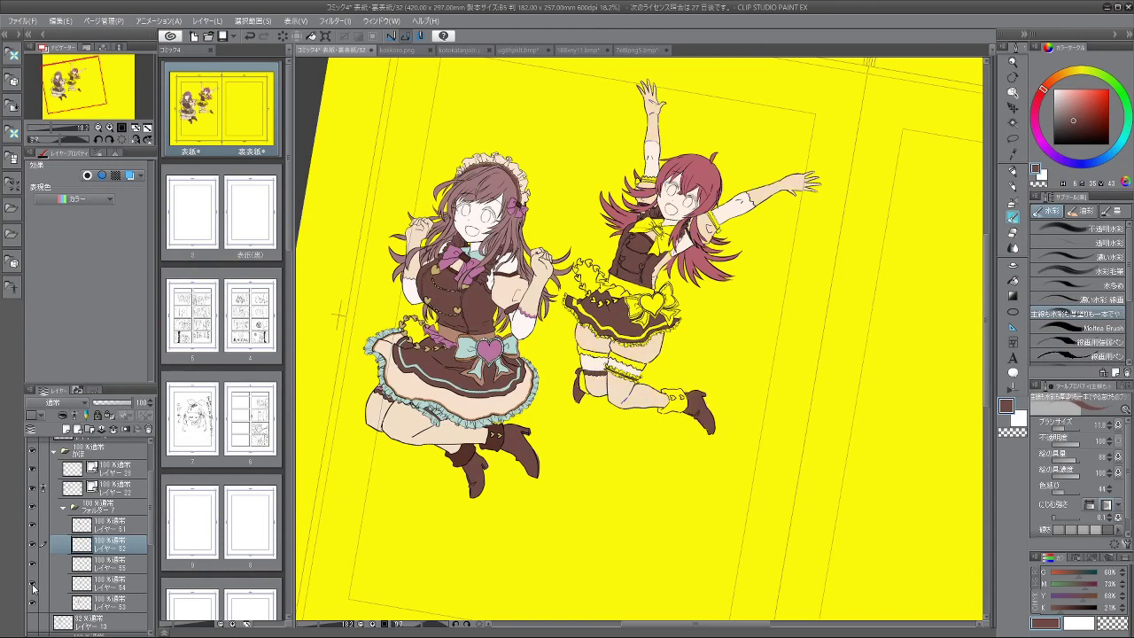
pyautogui.click(34, 567)
pyautogui.click(34, 567)
pyautogui.click(33, 567)
pyautogui.click(33, 605)
pyautogui.click(33, 605)
pyautogui.click(111, 605)
# Step: Fill the narrow band between the frill and the puff on the red-haired girl's left sleeve with the skirt brown
pyautogui.scroll(4, 686, 228)
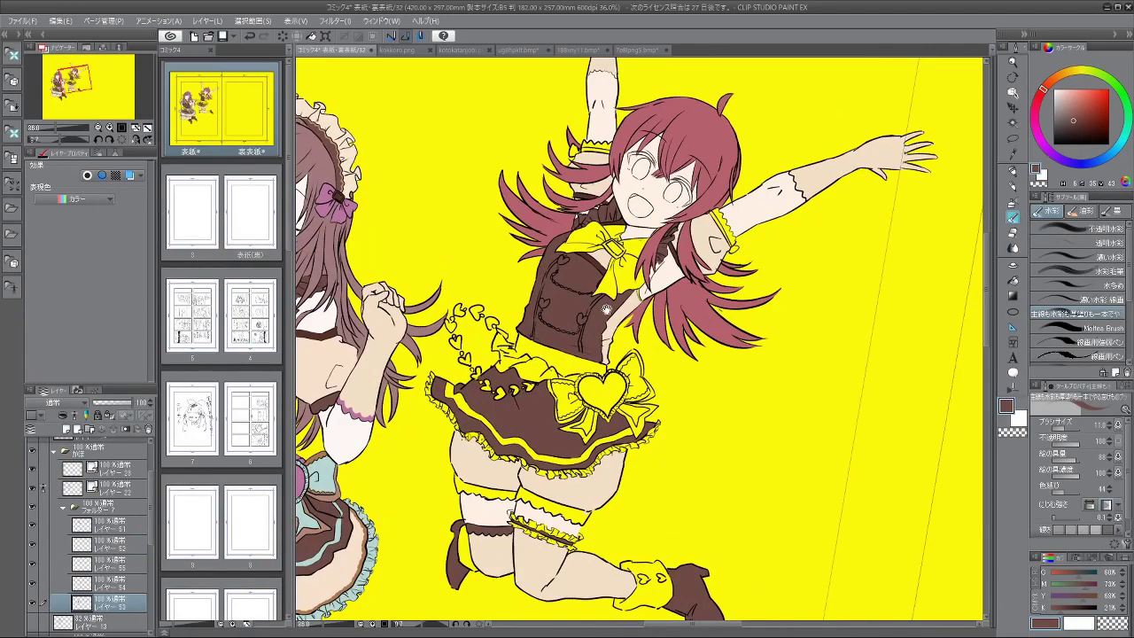
pyautogui.scroll(1, 792, 222)
pyautogui.scroll(3, 709, 293)
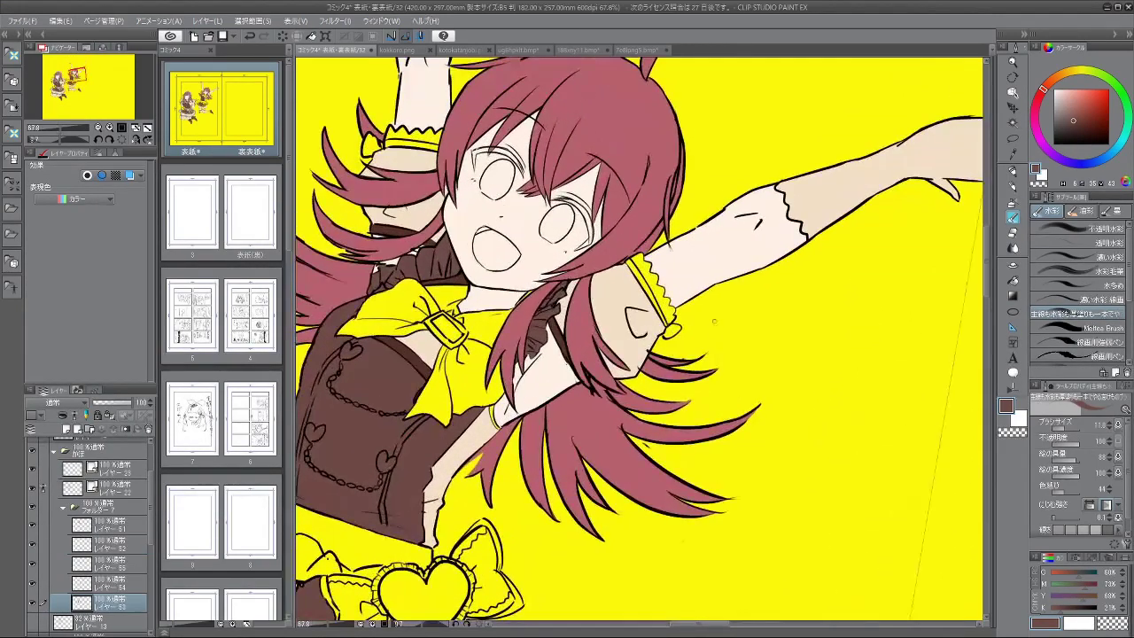
pyautogui.scroll(-4, 707, 355)
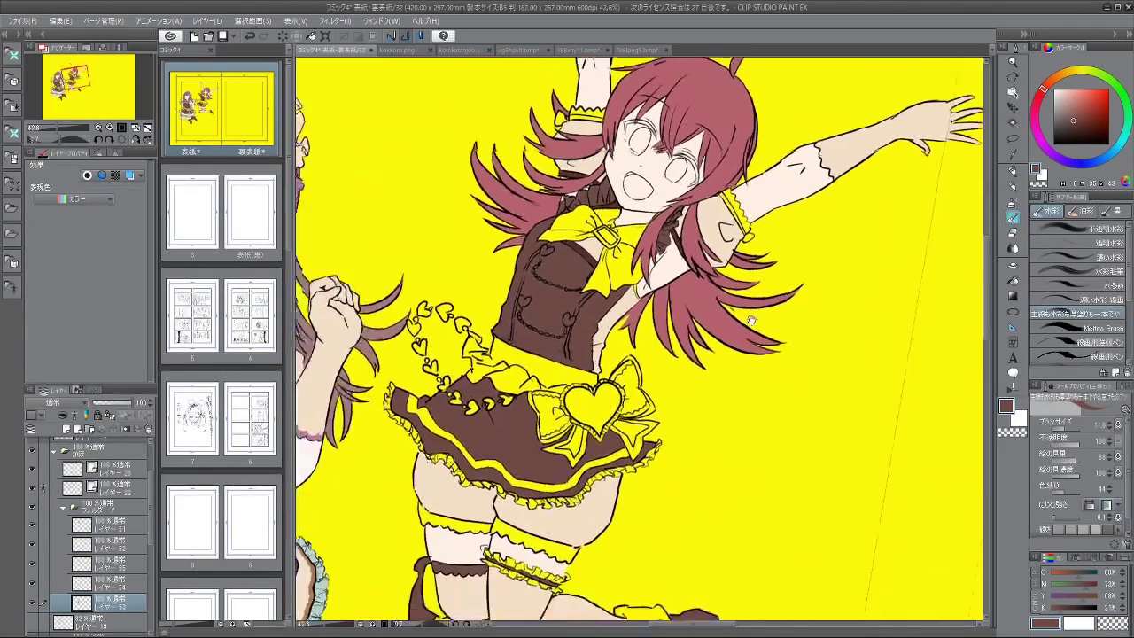
pyautogui.moveTo(746, 318); pyautogui.dragTo(657, 424)
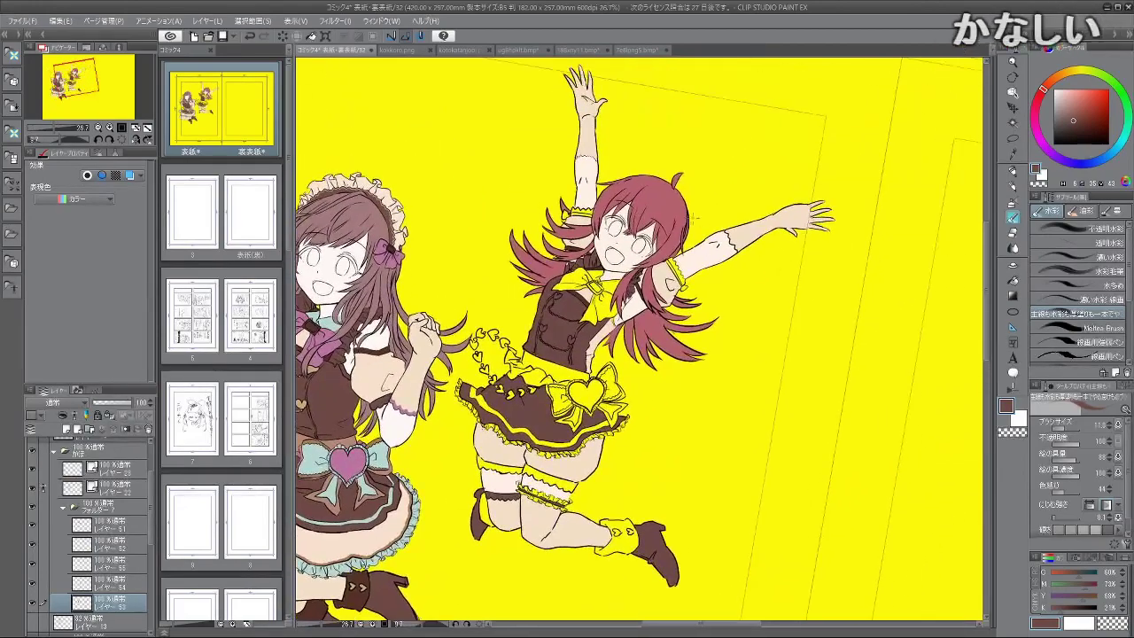
pyautogui.moveTo(678, 282); pyautogui.dragTo(714, 254)
pyautogui.scroll(4, 714, 254)
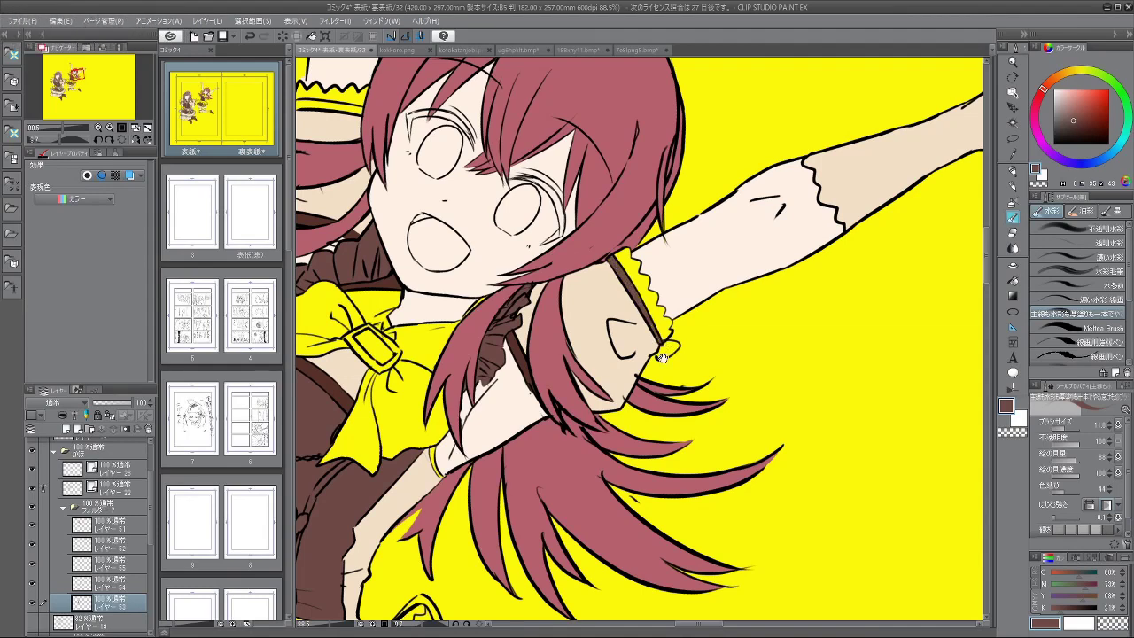
pyautogui.moveTo(662, 358); pyautogui.dragTo(918, 473)
# Step: Fill the matching band above the frill of her other puff sleeve with the same brown
pyautogui.moveTo(560, 389); pyautogui.dragTo(733, 386)
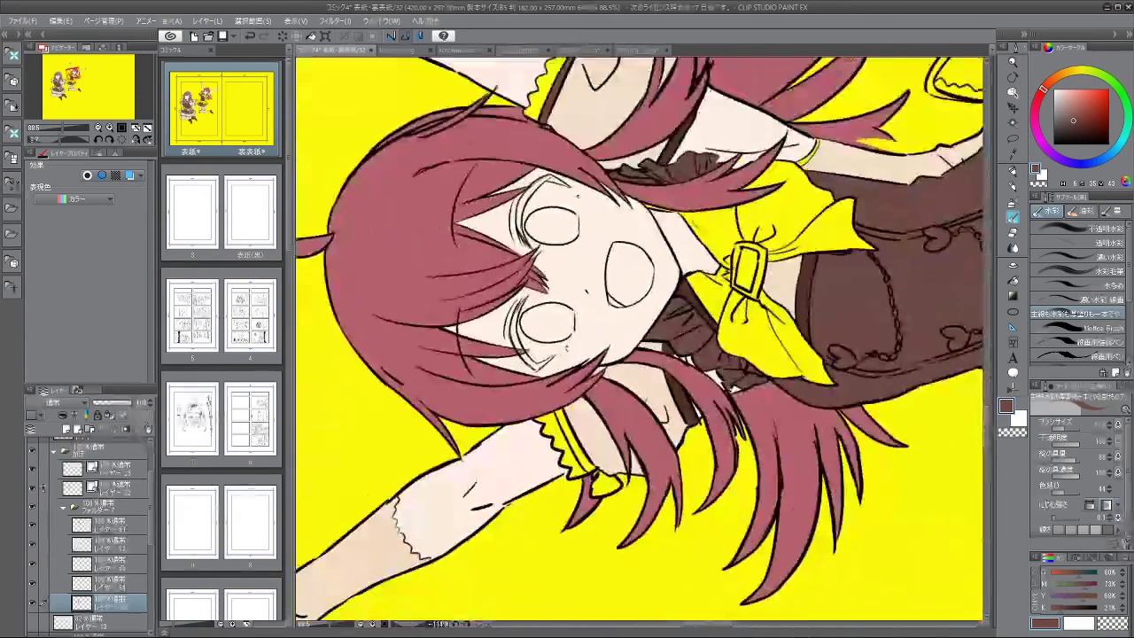
pyautogui.moveTo(581, 443); pyautogui.dragTo(562, 363)
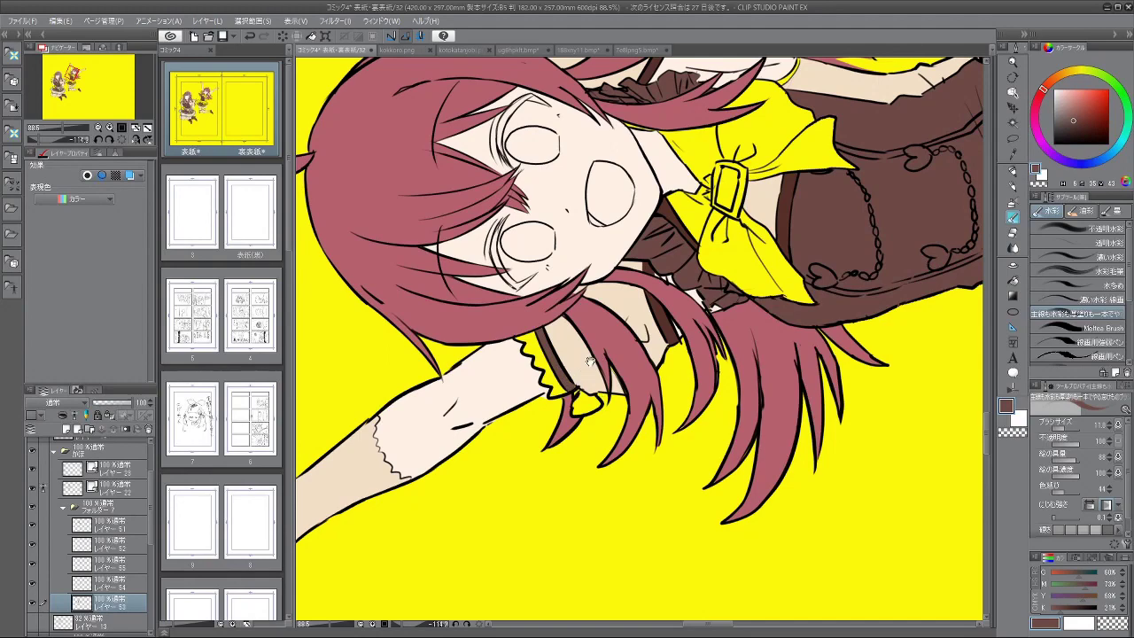
pyautogui.moveTo(658, 355); pyautogui.dragTo(549, 355)
pyautogui.moveTo(602, 222); pyautogui.dragTo(615, 303)
pyautogui.press('^')
pyautogui.press('^')
pyautogui.press('^')
# Step: Sample the orange of the costume frills from the reference illustration 7e8lpng5.bmp and return to the cover
pyautogui.click(636, 50)
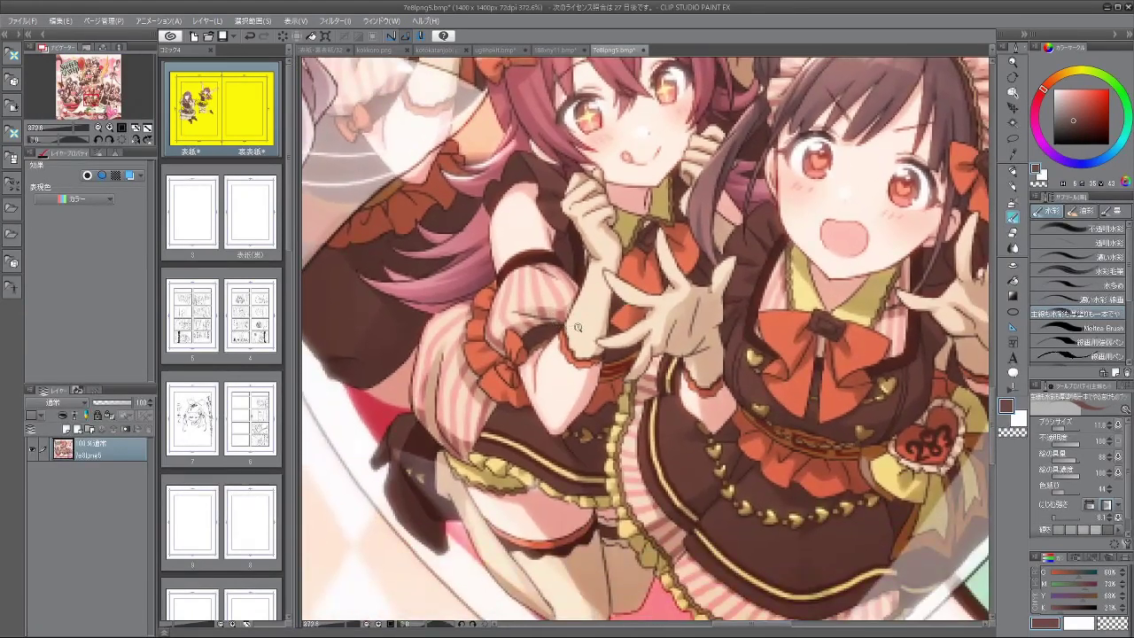
pyautogui.scroll(2, 577, 327)
pyautogui.keyDown('alt'); pyautogui.click(575, 367); pyautogui.keyUp('alt')
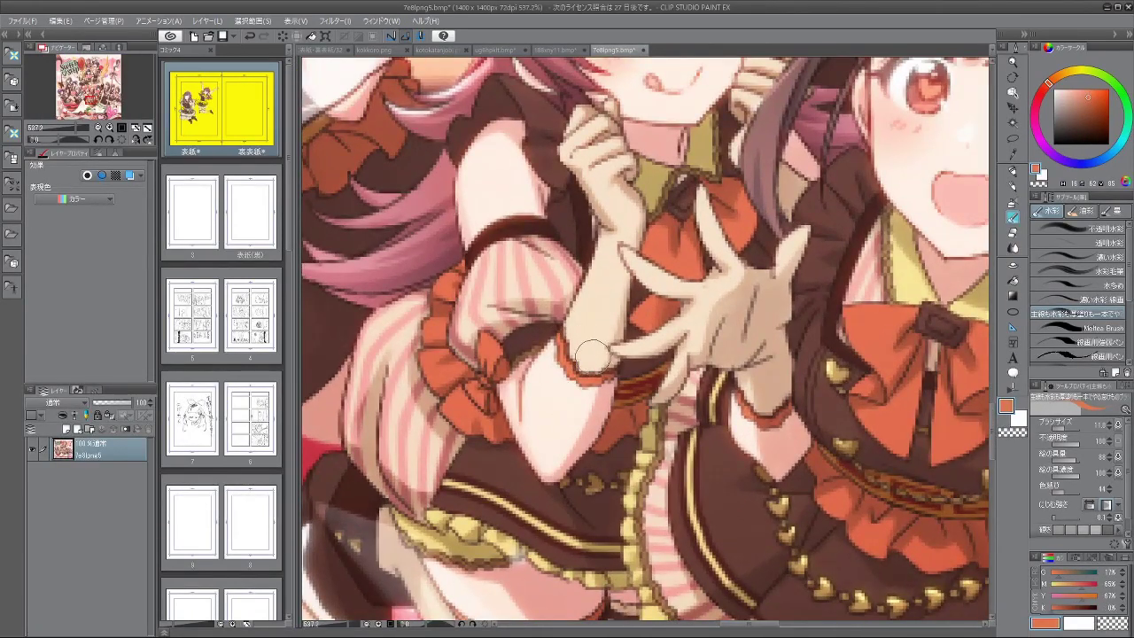
pyautogui.keyDown('alt'); pyautogui.click(495, 324); pyautogui.keyUp('alt')
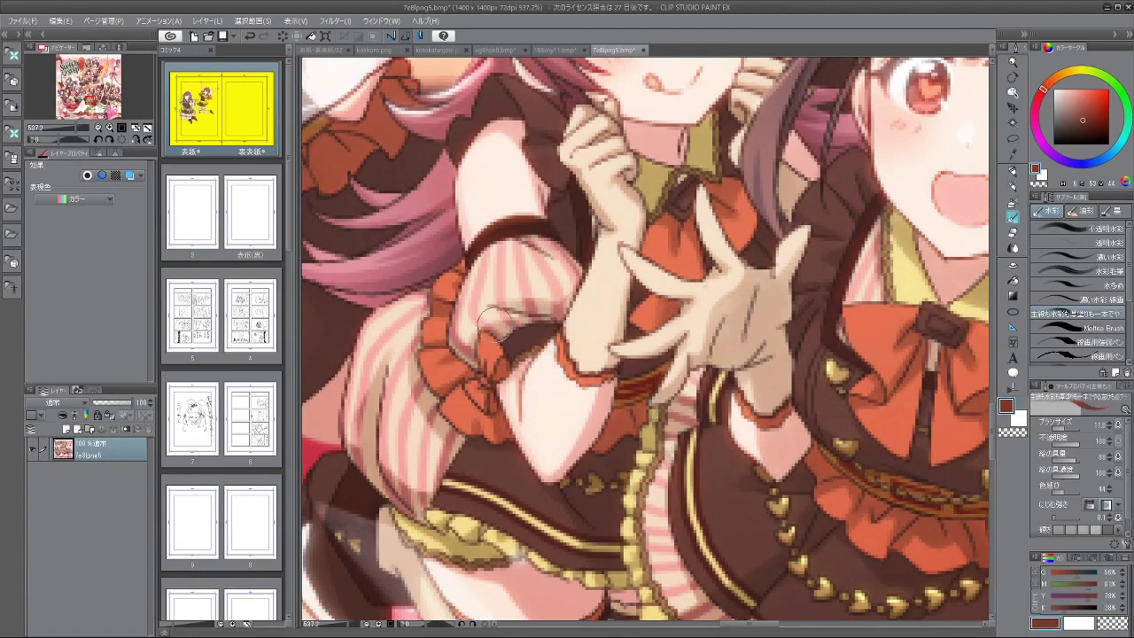
pyautogui.click(323, 50)
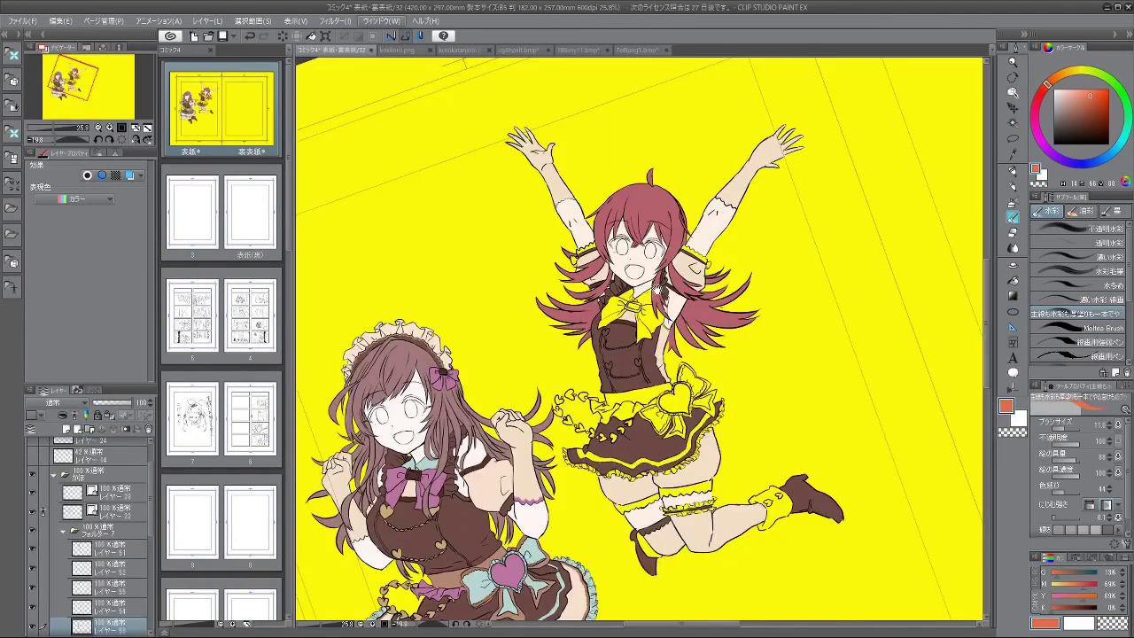
# Step: Add a new layer above レイヤー 53 and fill the main part of the red-haired girl's waist ruffle with the orange
pyautogui.scroll(-1, 657, 289)
pyautogui.moveTo(657, 289); pyautogui.dragTo(631, 192)
pyautogui.scroll(2, 631, 192)
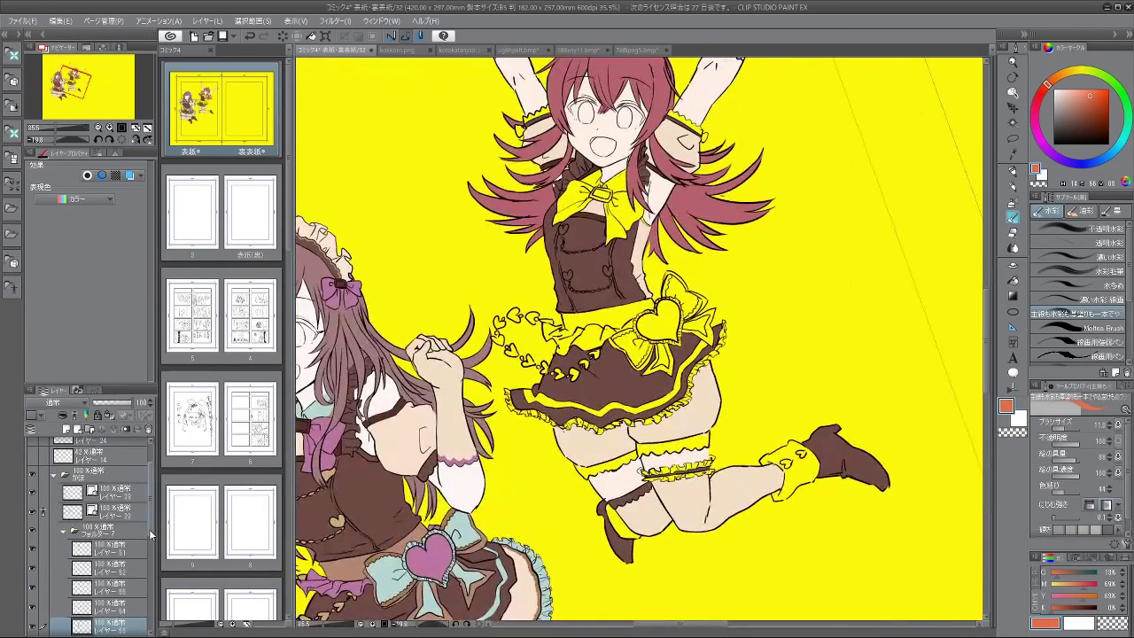
pyautogui.scroll(-4, 124, 514)
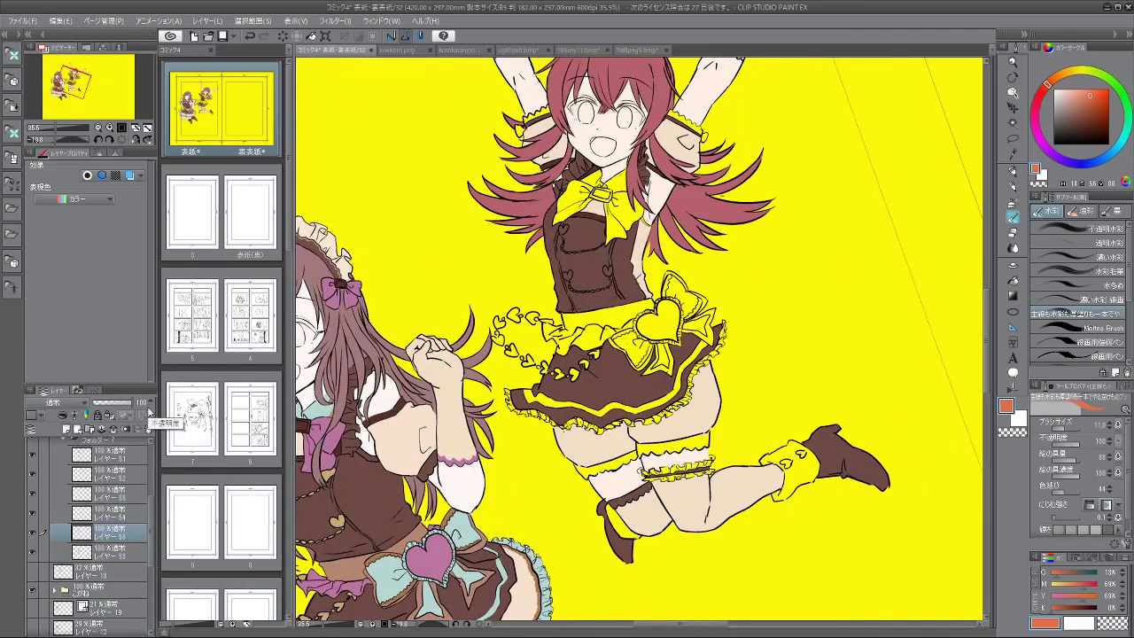
pyautogui.scroll(3, 583, 384)
pyautogui.scroll(3, 583, 384)
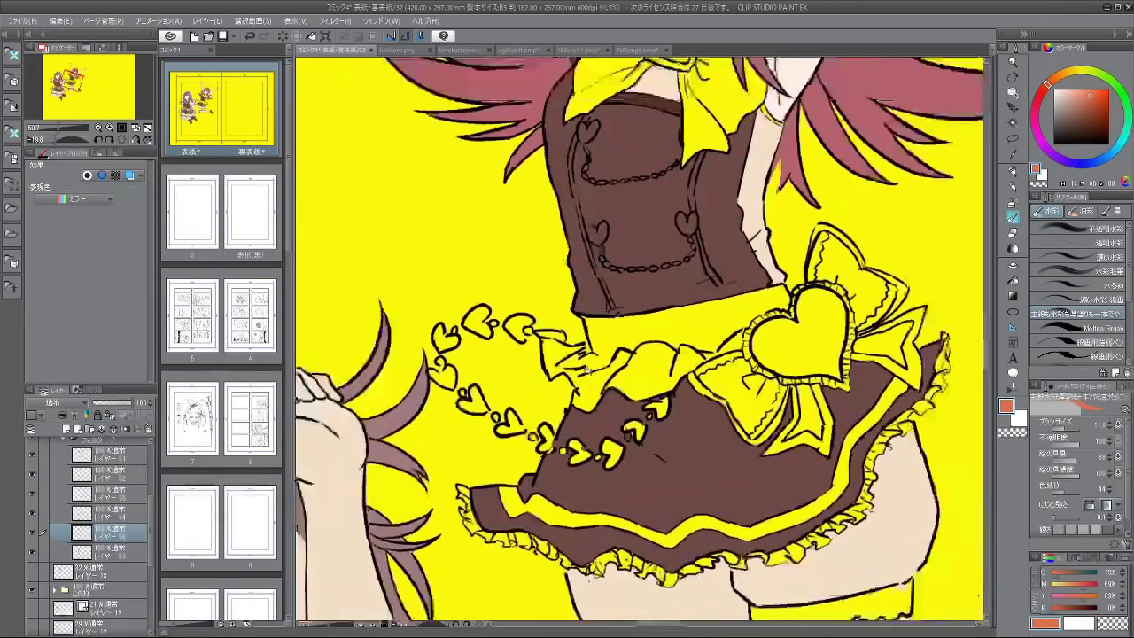
pyautogui.moveTo(561, 482); pyautogui.dragTo(758, 460)
pyautogui.click(1012, 282)
pyautogui.moveTo(680, 347); pyautogui.dragTo(670, 399)
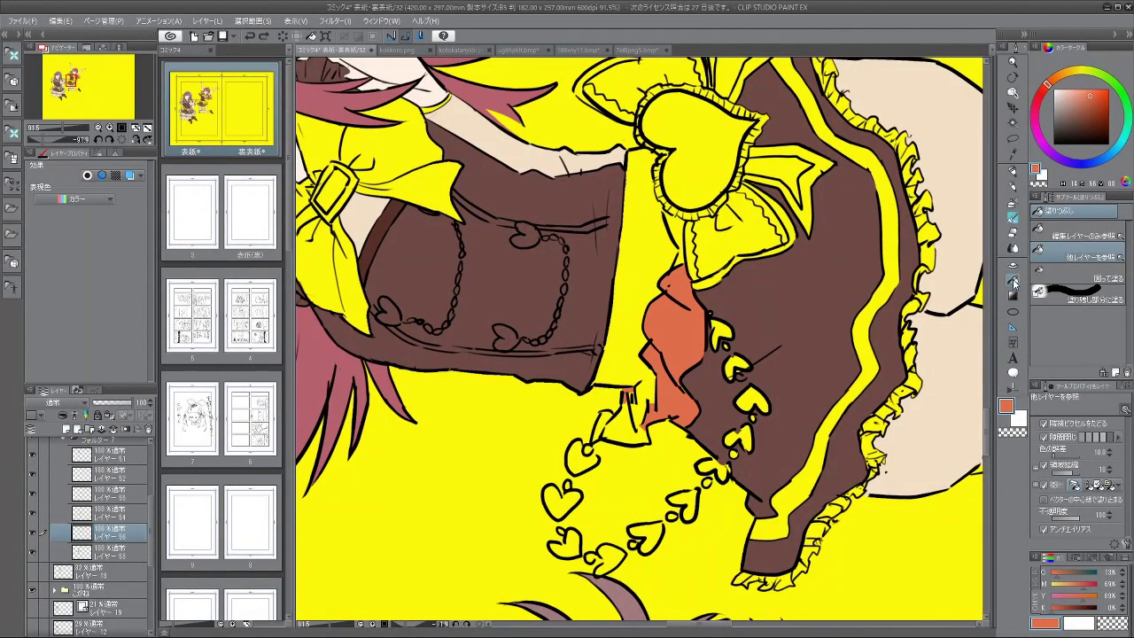
# Step: Close the gaps at the outer end of the waist ruffle with orange strokes and fill its remaining sections
pyautogui.click(1009, 212)
pyautogui.moveTo(646, 378); pyautogui.dragTo(641, 433)
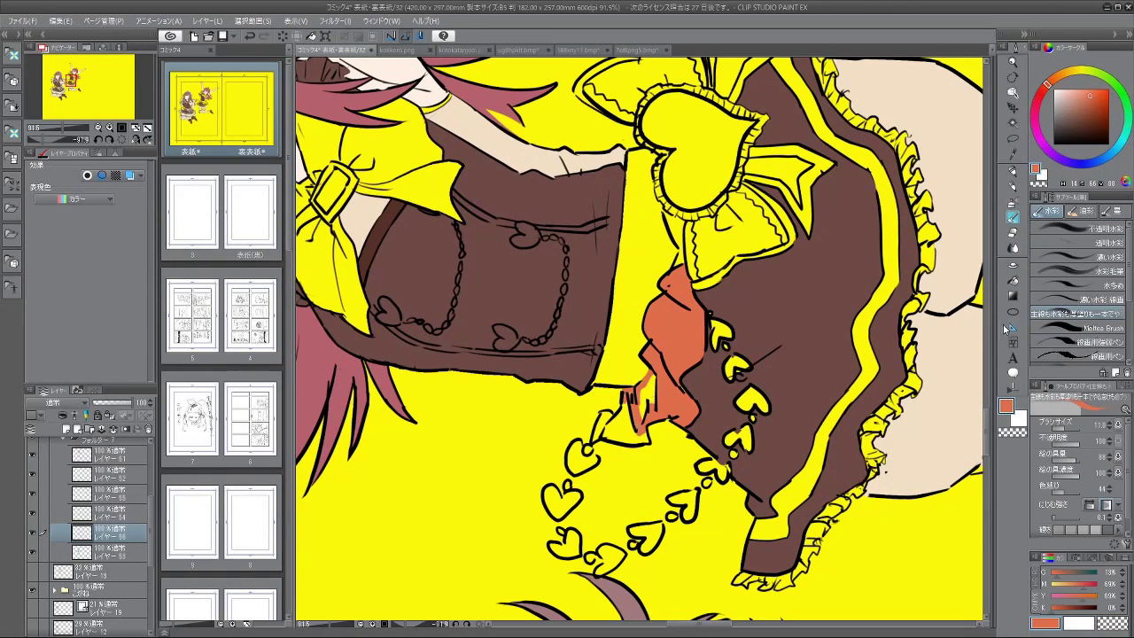
pyautogui.click(1014, 281)
pyautogui.click(652, 390)
pyautogui.click(625, 427)
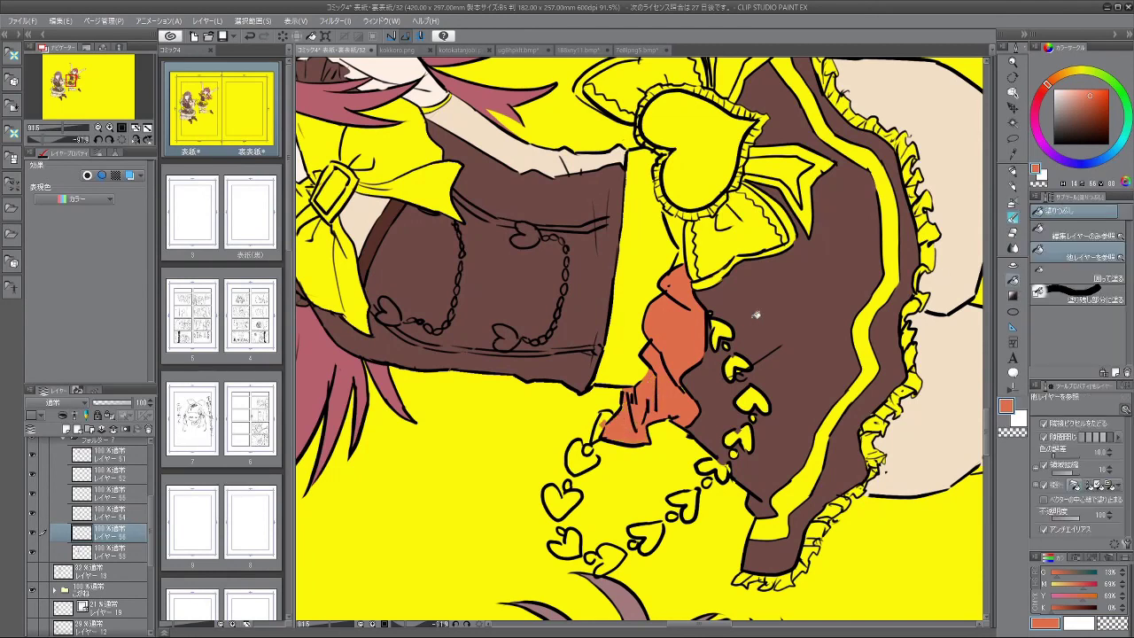
# Step: Extend the orange on the waist ruffle up to the heart bow, filling the small piece beside the heart
pyautogui.click(1013, 217)
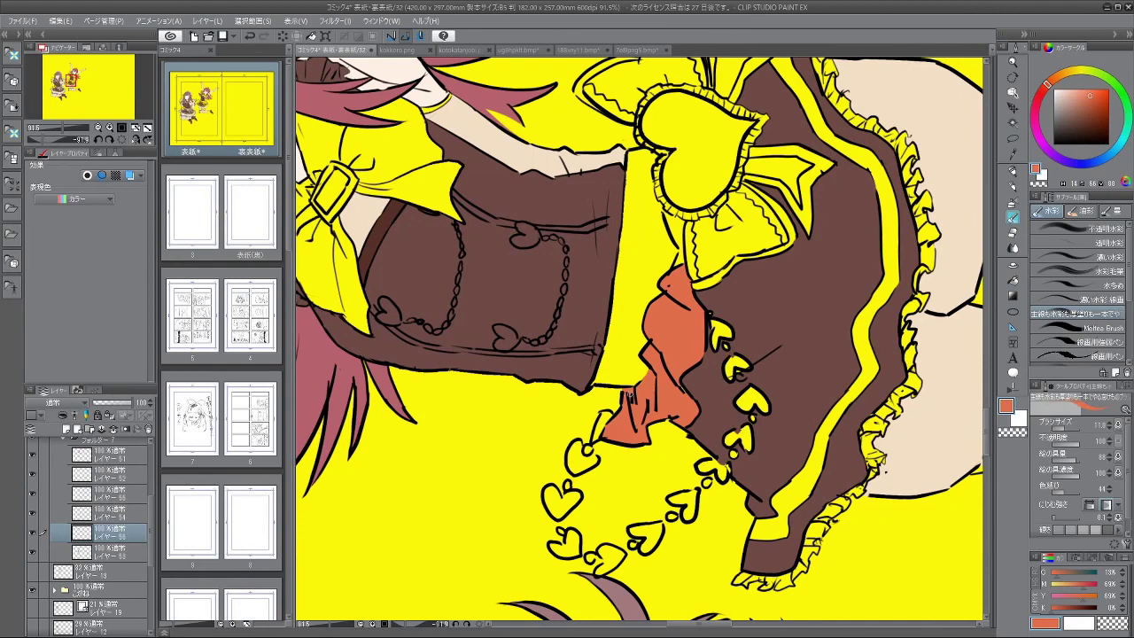
pyautogui.moveTo(801, 329); pyautogui.dragTo(691, 493)
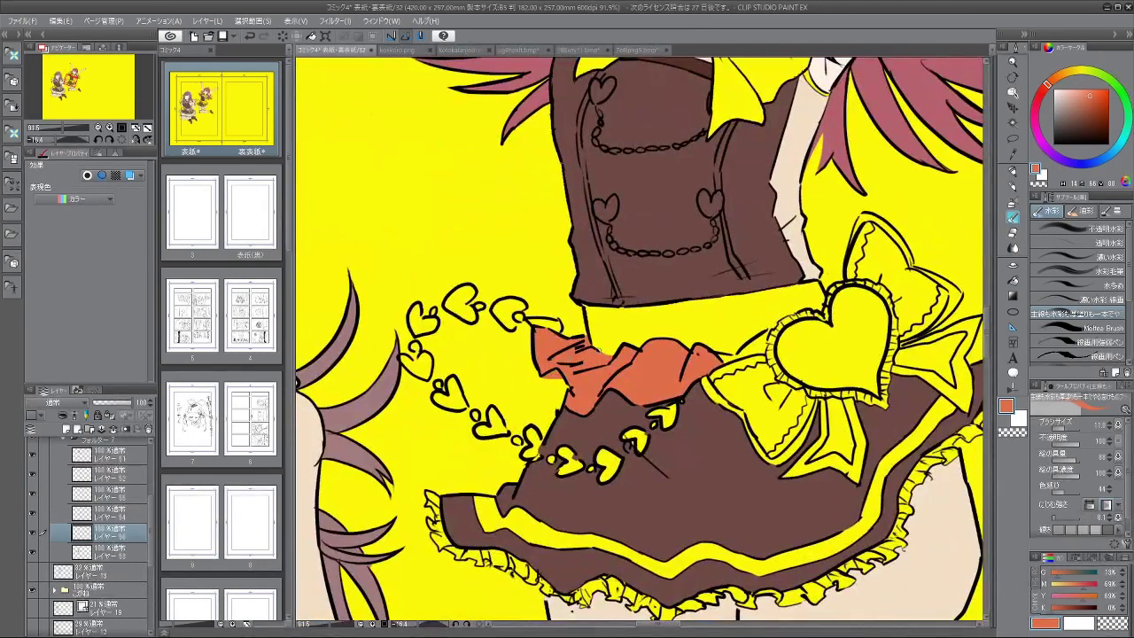
pyautogui.moveTo(765, 352); pyautogui.dragTo(904, 296)
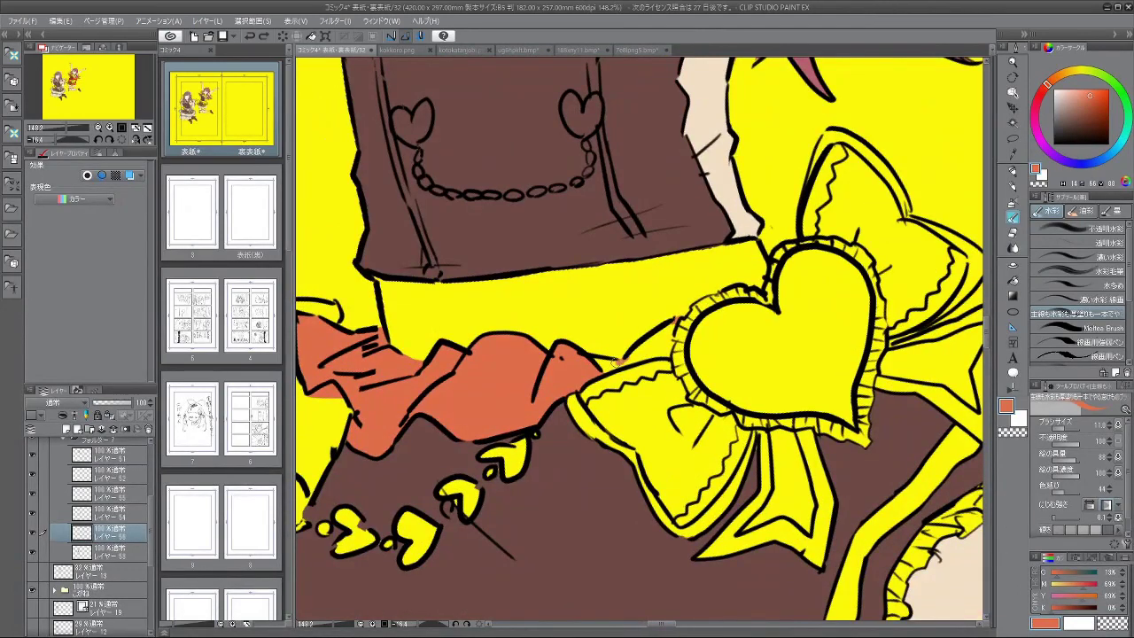
pyautogui.click(1014, 249)
pyautogui.moveTo(667, 314); pyautogui.dragTo(625, 353)
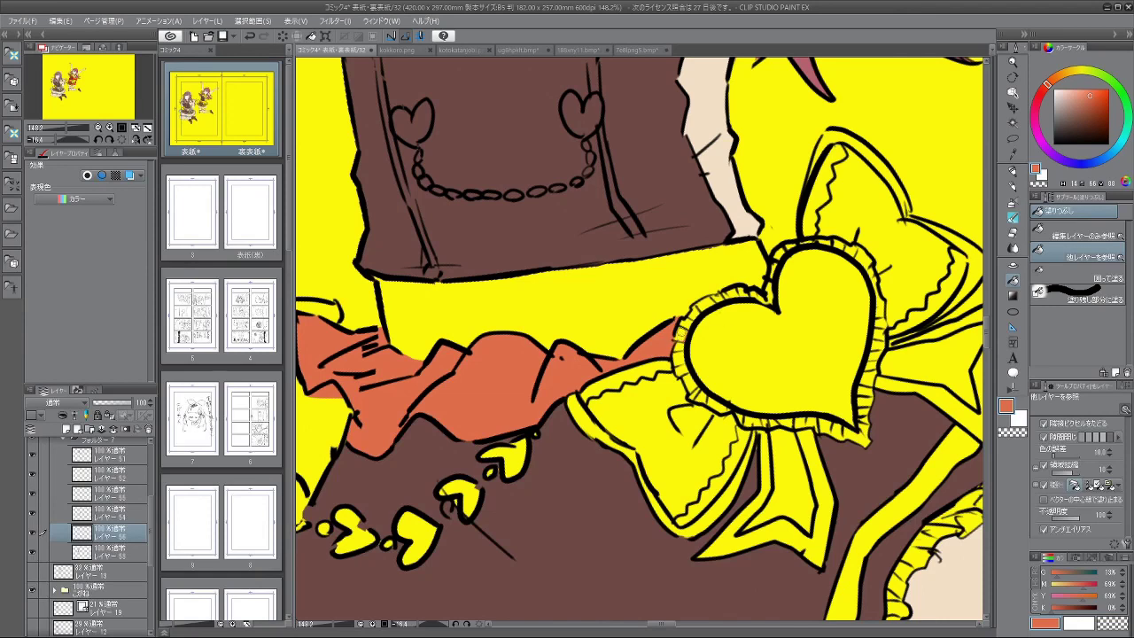
pyautogui.moveTo(779, 337); pyautogui.dragTo(731, 387)
pyautogui.moveTo(784, 288); pyautogui.dragTo(791, 383)
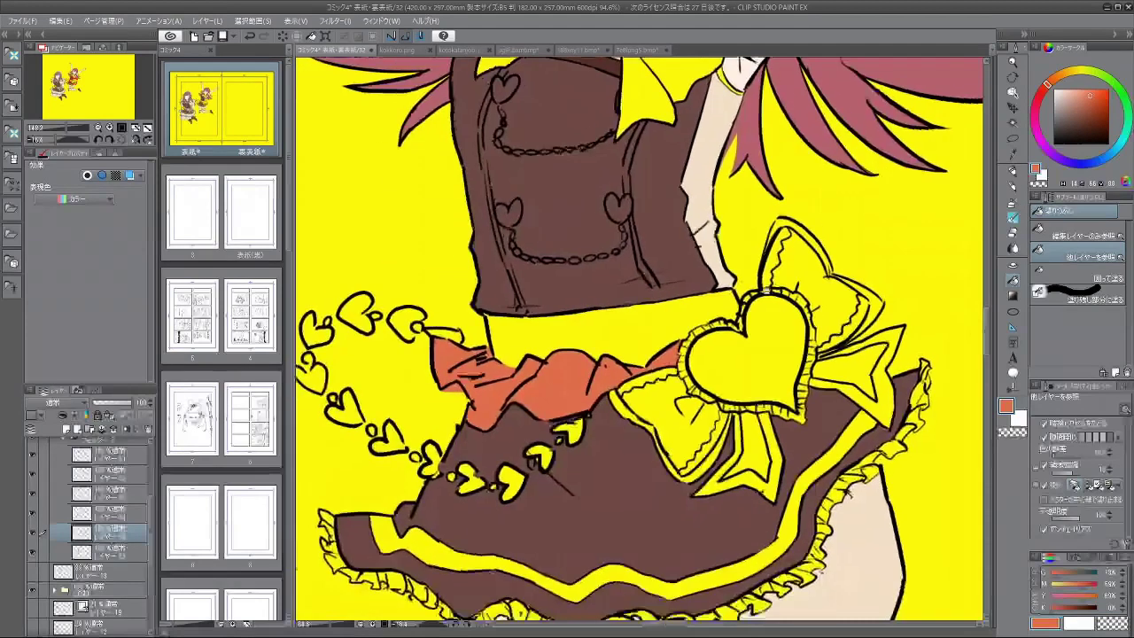
# Step: Fill the heart at the centre of the red-haired girl's waist bow with the same orange
pyautogui.scroll(-5, 789, 326)
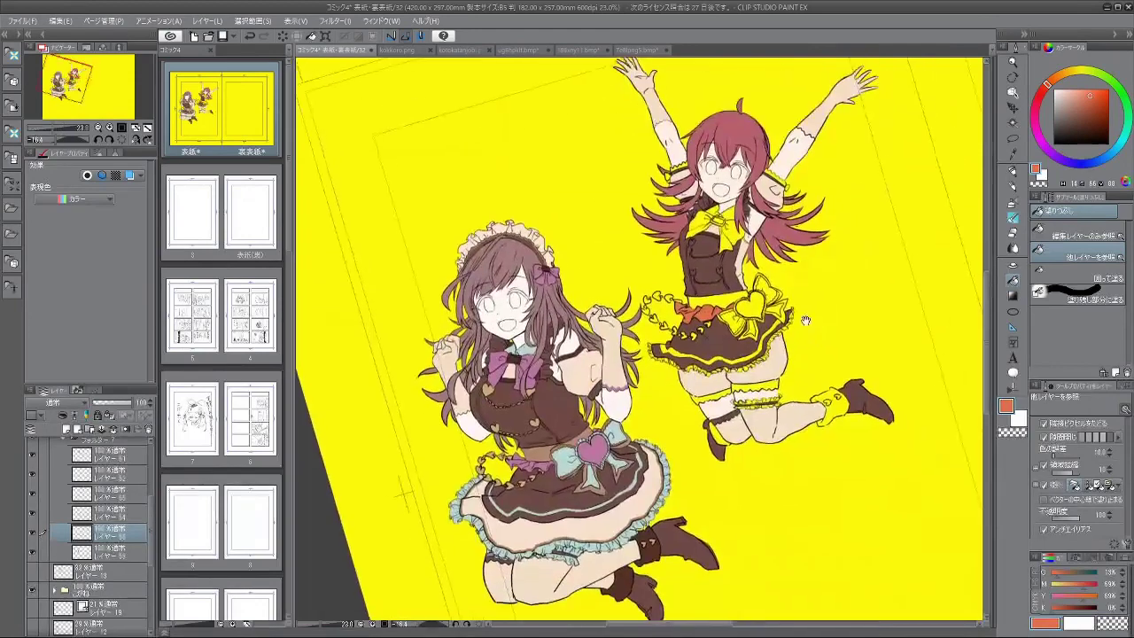
pyautogui.scroll(2, 785, 315)
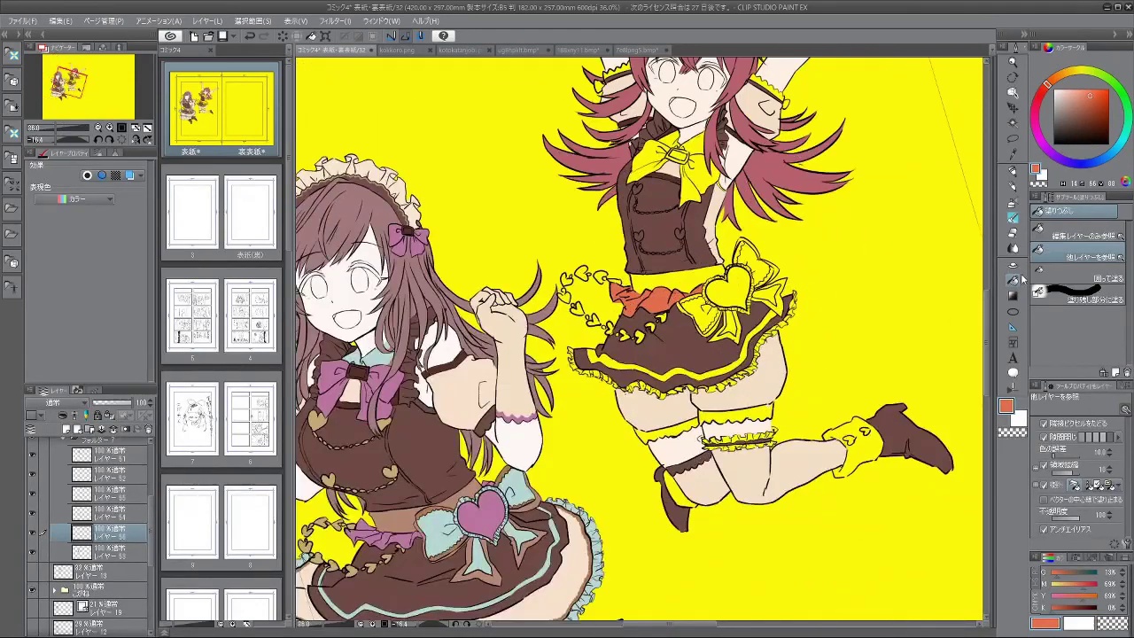
pyautogui.click(738, 288)
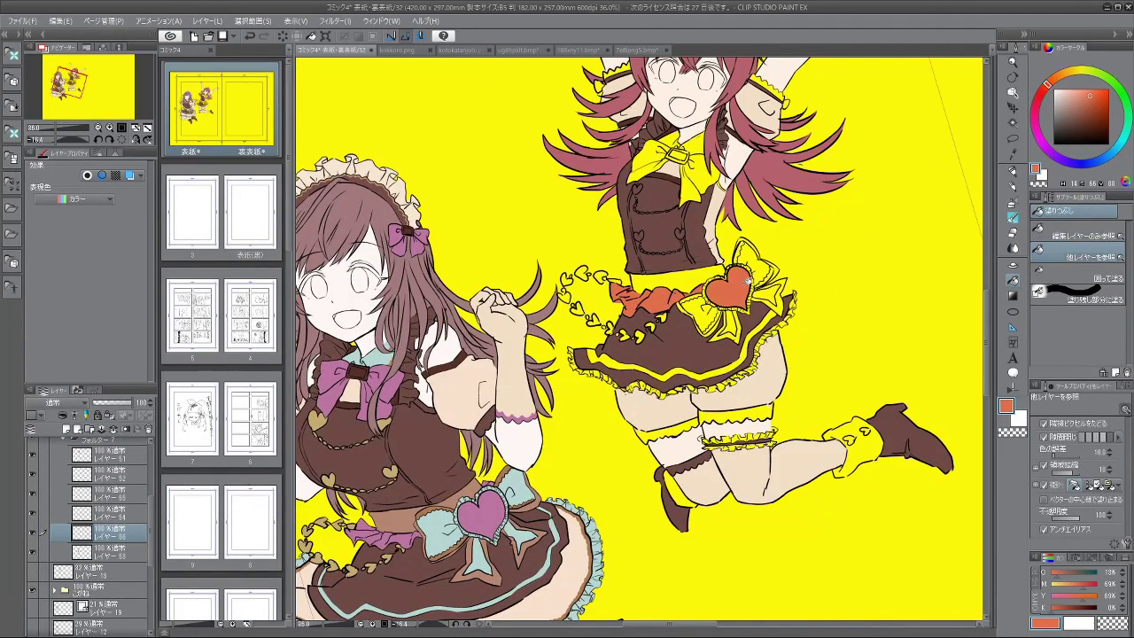
# Step: Fill both sides of the red-haired girl's chest ribbon with the orange, leaving the buckle uncoloured
pyautogui.moveTo(720, 357); pyautogui.dragTo(782, 188)
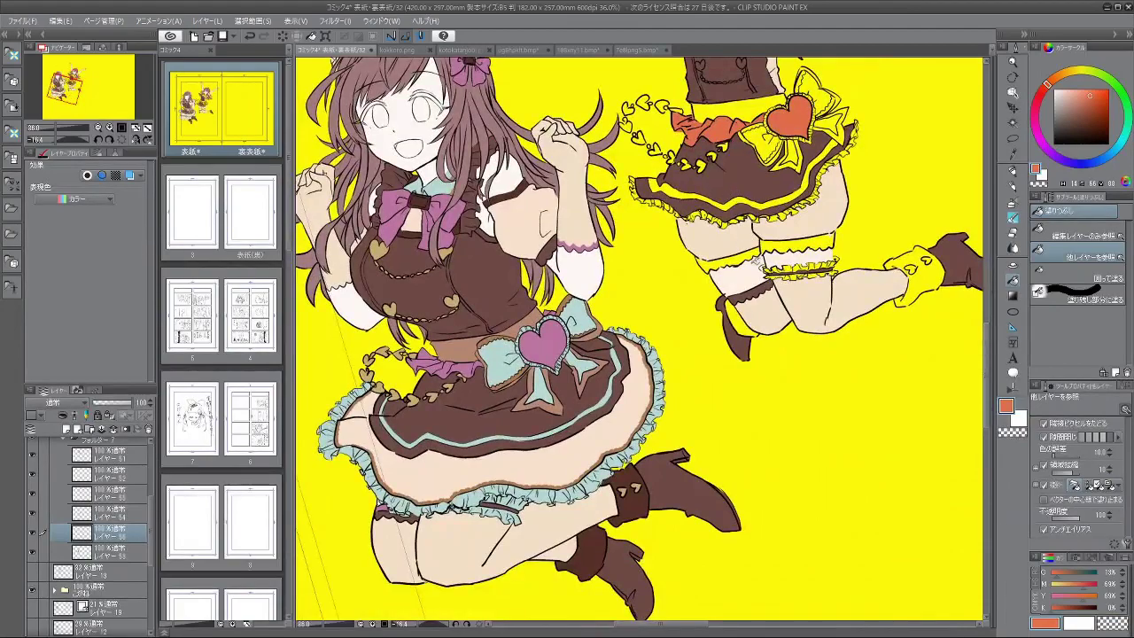
pyautogui.moveTo(767, 295); pyautogui.dragTo(749, 311)
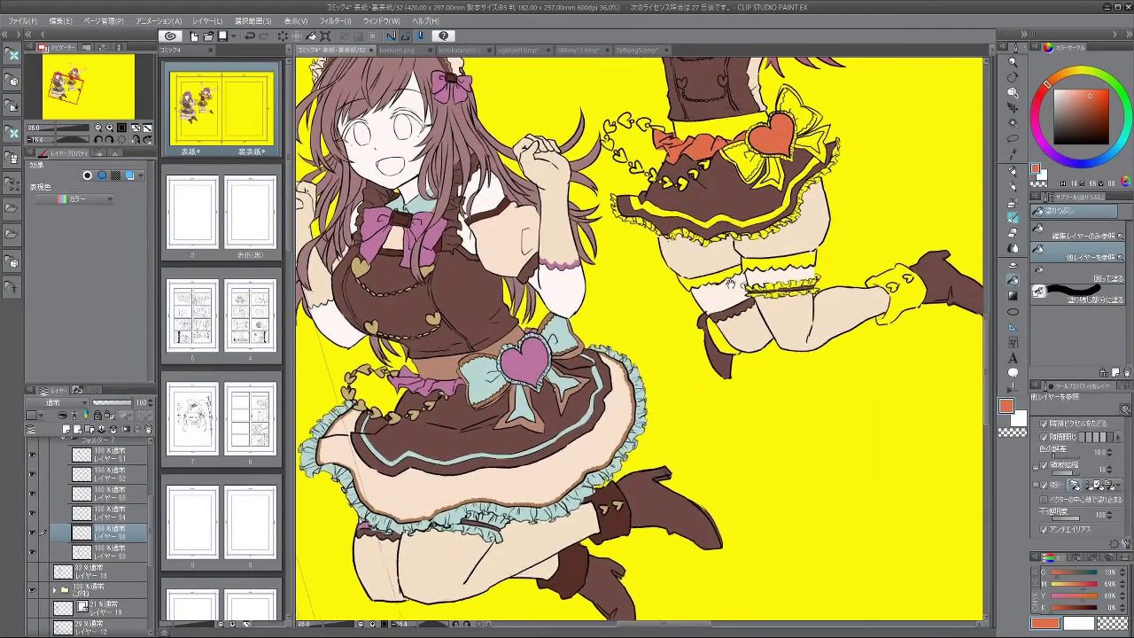
pyautogui.moveTo(735, 152); pyautogui.dragTo(733, 294)
pyautogui.moveTo(737, 223); pyautogui.dragTo(777, 326)
pyautogui.scroll(4, 778, 328)
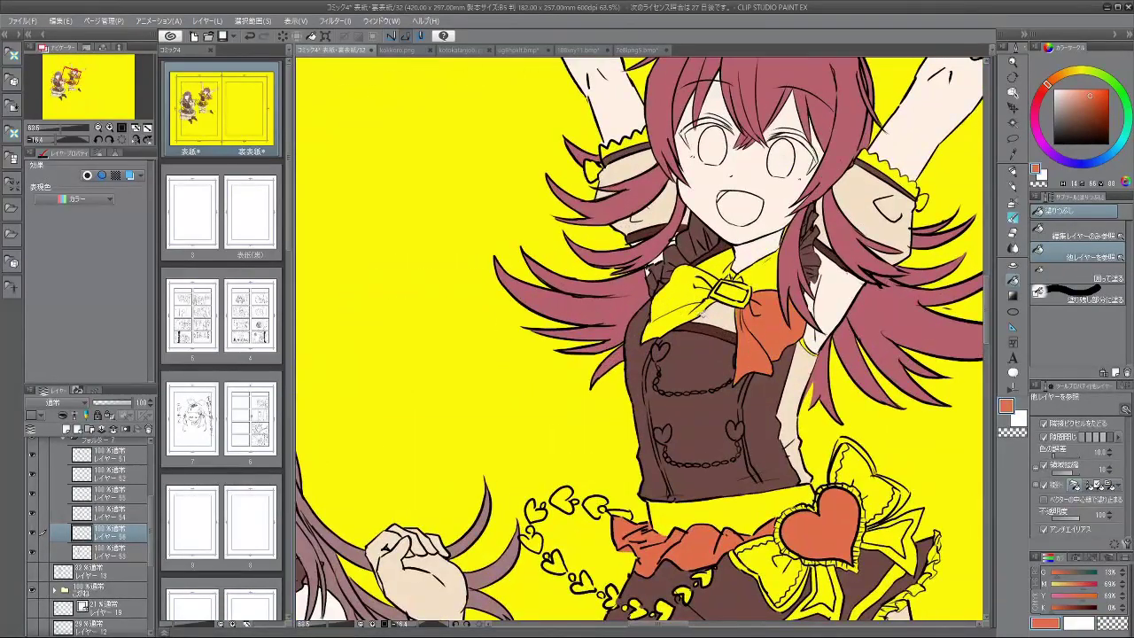
pyautogui.click(700, 313)
pyautogui.click(698, 291)
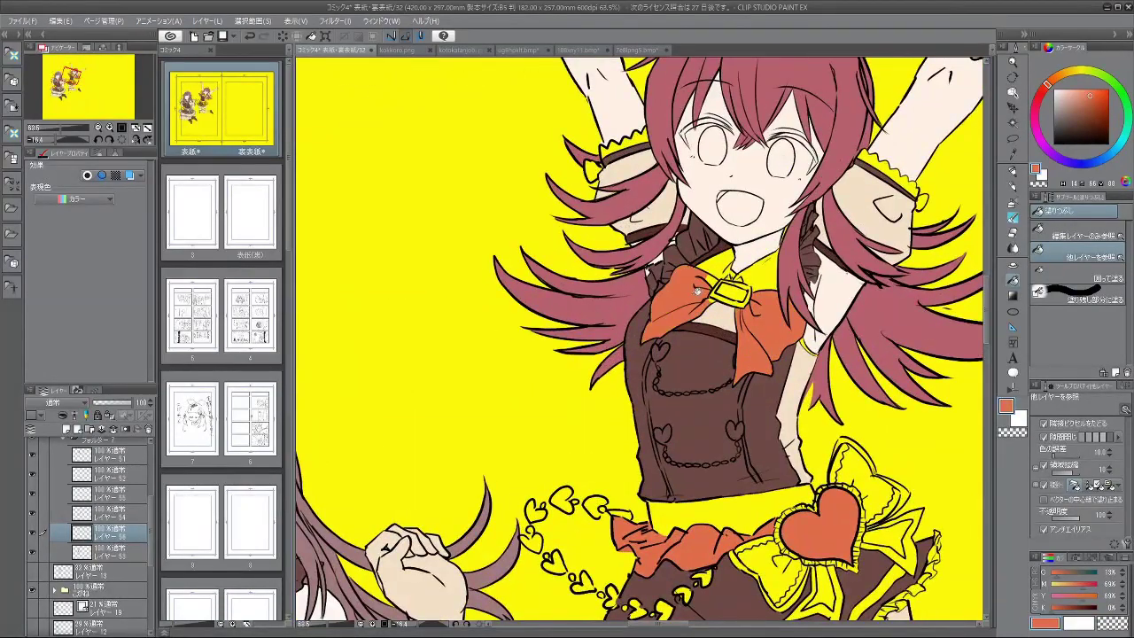
# Step: Check the ribbon colours in the reference illustration 7e8lpng5.bmp and resample the orange from the chest ribbon on the cover
pyautogui.click(636, 52)
pyautogui.scroll(-1, 784, 302)
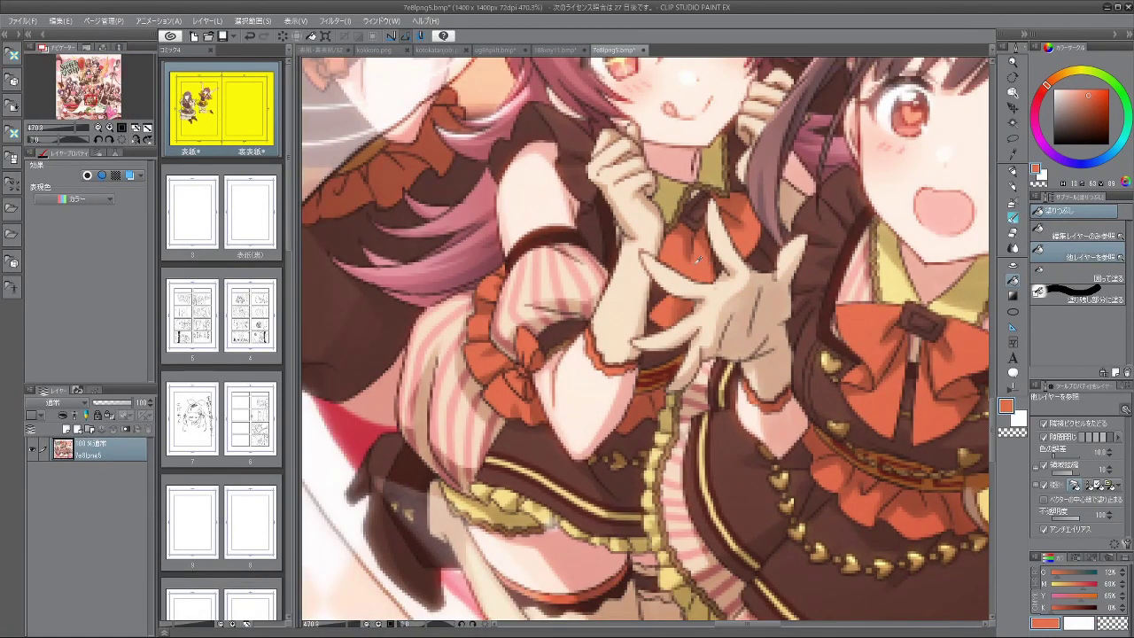
pyautogui.click(333, 51)
pyautogui.keyDown('alt'); pyautogui.click(758, 302); pyautogui.keyUp('alt')
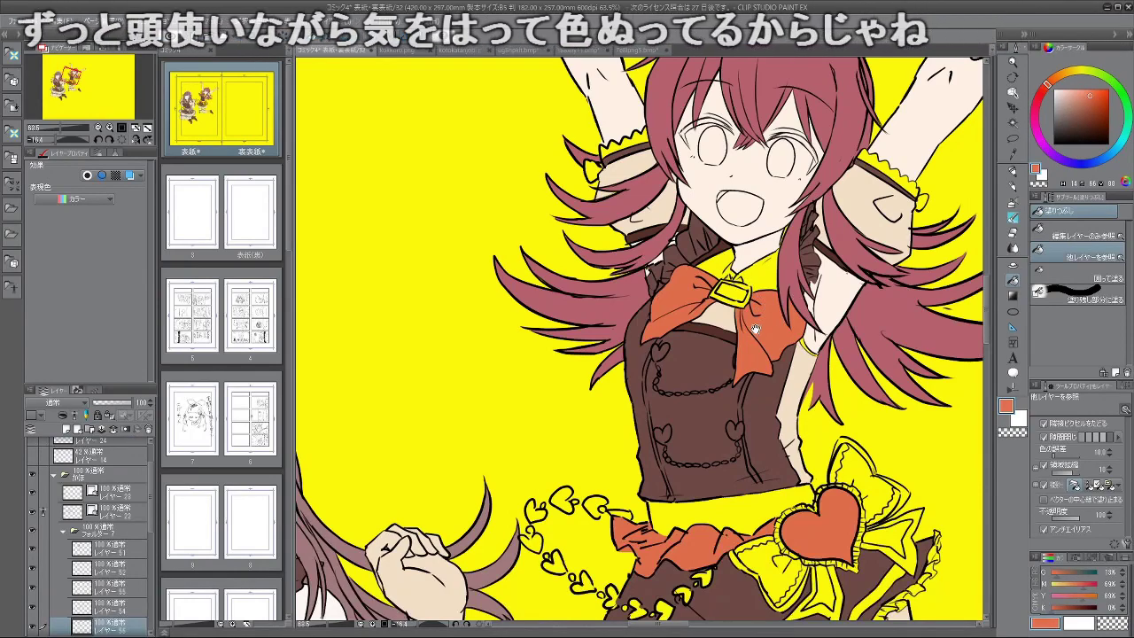
pyautogui.moveTo(756, 330); pyautogui.dragTo(707, 325)
pyautogui.scroll(-4, 824, 294)
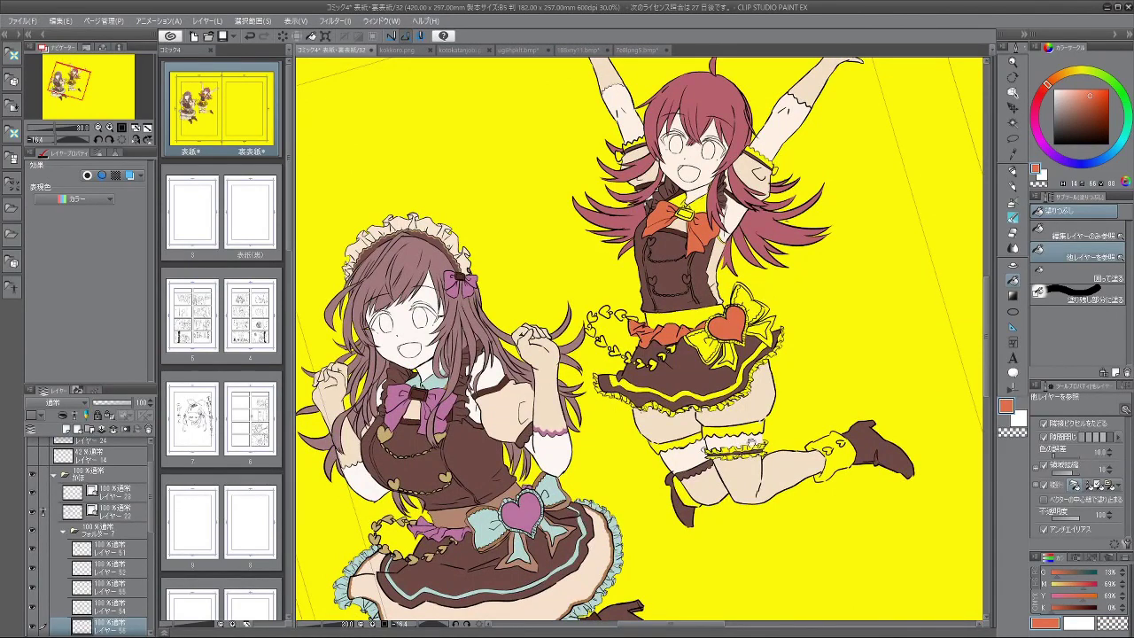
pyautogui.moveTo(753, 443); pyautogui.dragTo(762, 406)
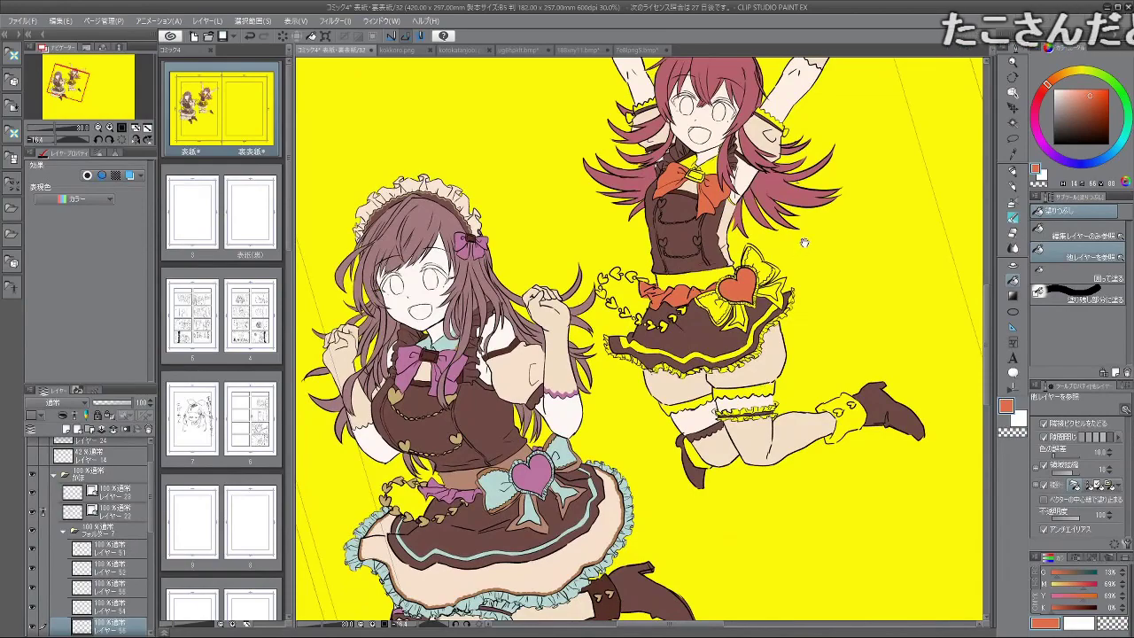
pyautogui.moveTo(804, 243); pyautogui.dragTo(810, 257)
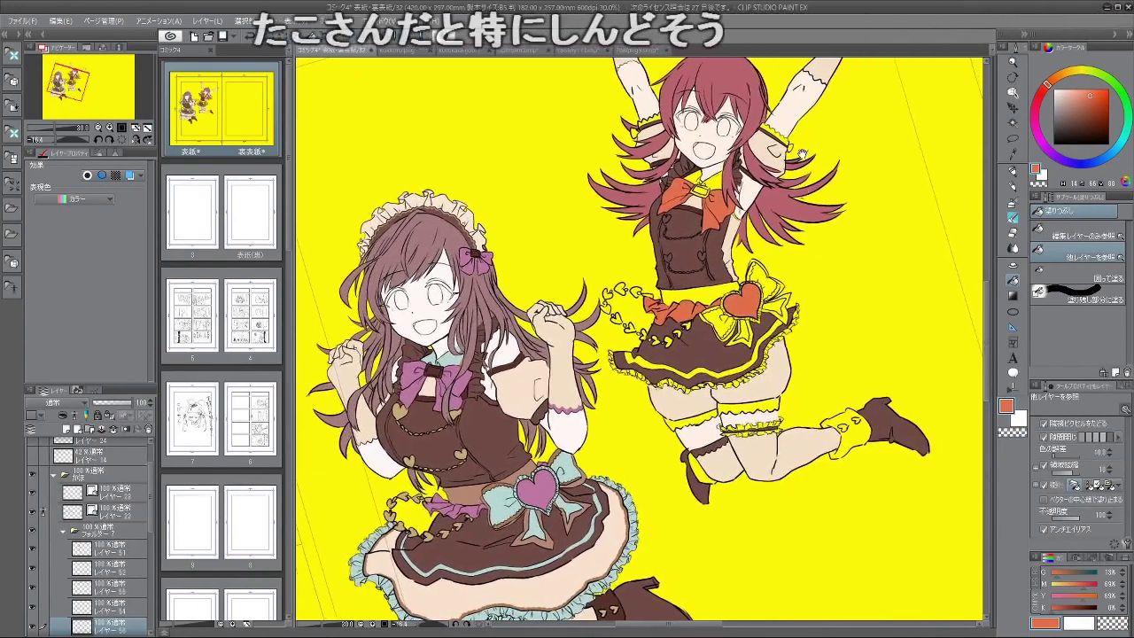
pyautogui.moveTo(803, 153); pyautogui.dragTo(800, 180)
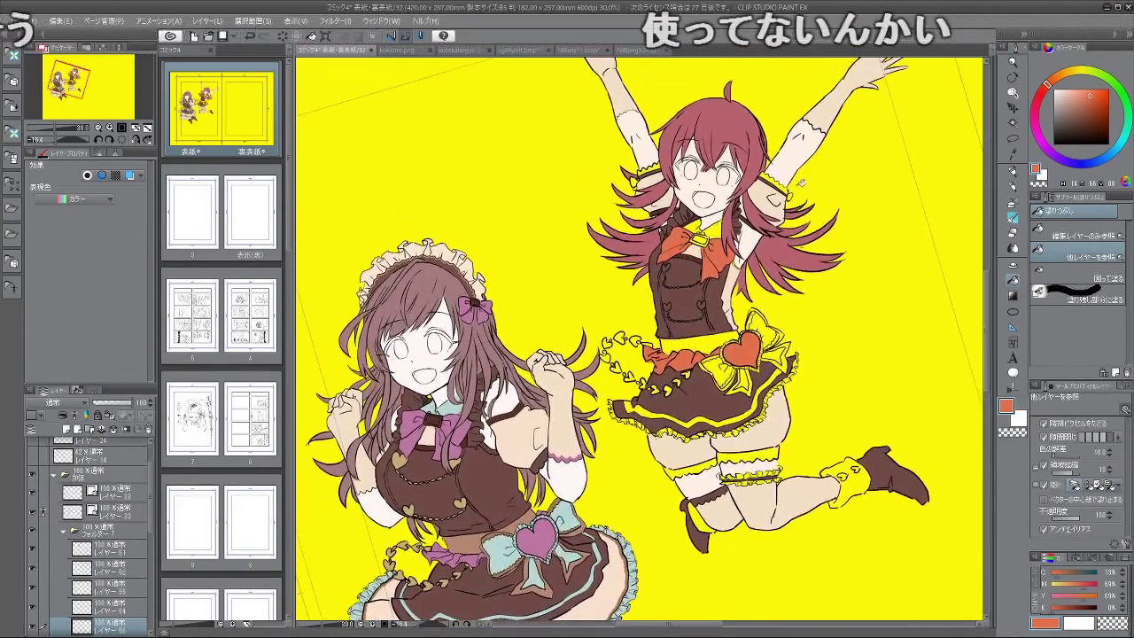
# Step: Fill the small knot on the red-haired girl's other sleeve cuff with the orange
pyautogui.moveTo(723, 215); pyautogui.dragTo(851, 381)
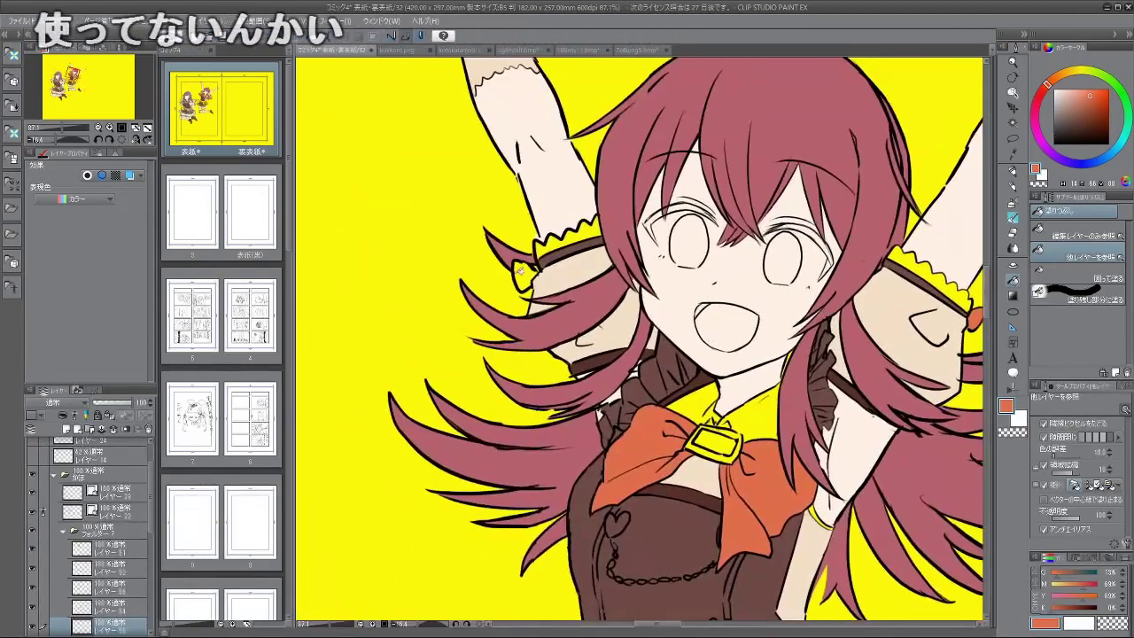
pyautogui.click(520, 271)
pyautogui.scroll(-4, 768, 316)
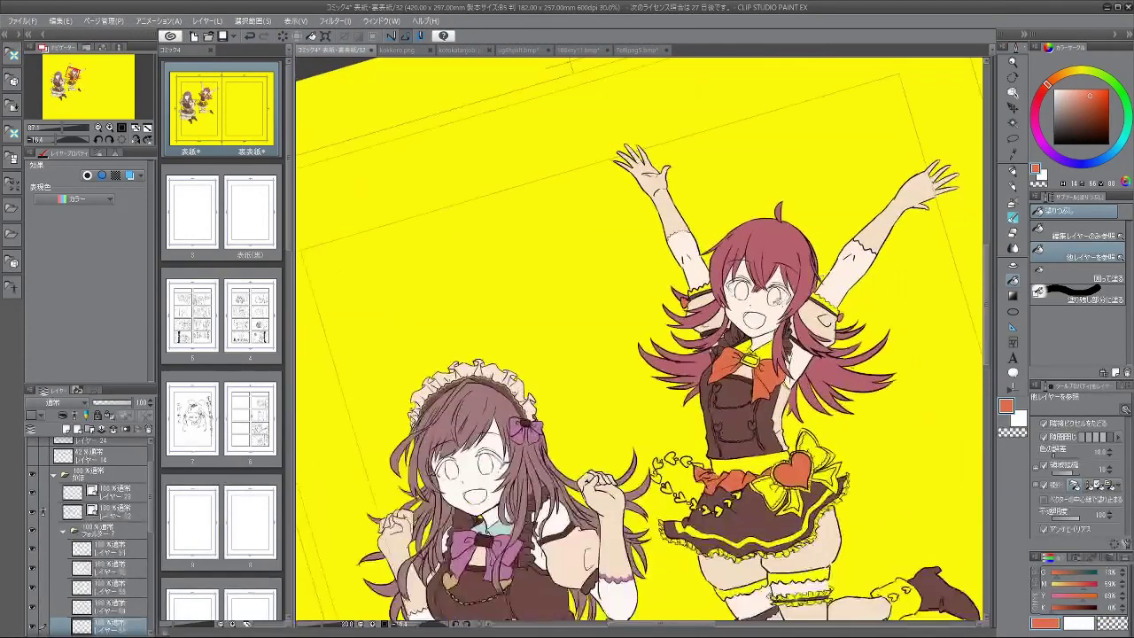
pyautogui.moveTo(865, 231); pyautogui.dragTo(767, 150)
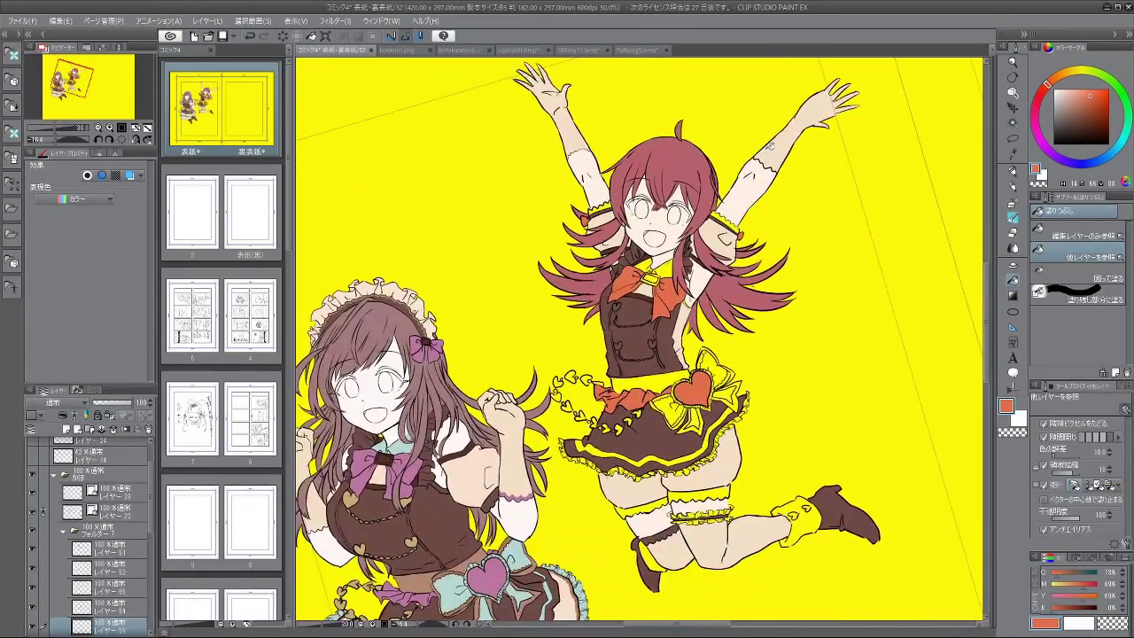
pyautogui.scroll(-2, 773, 343)
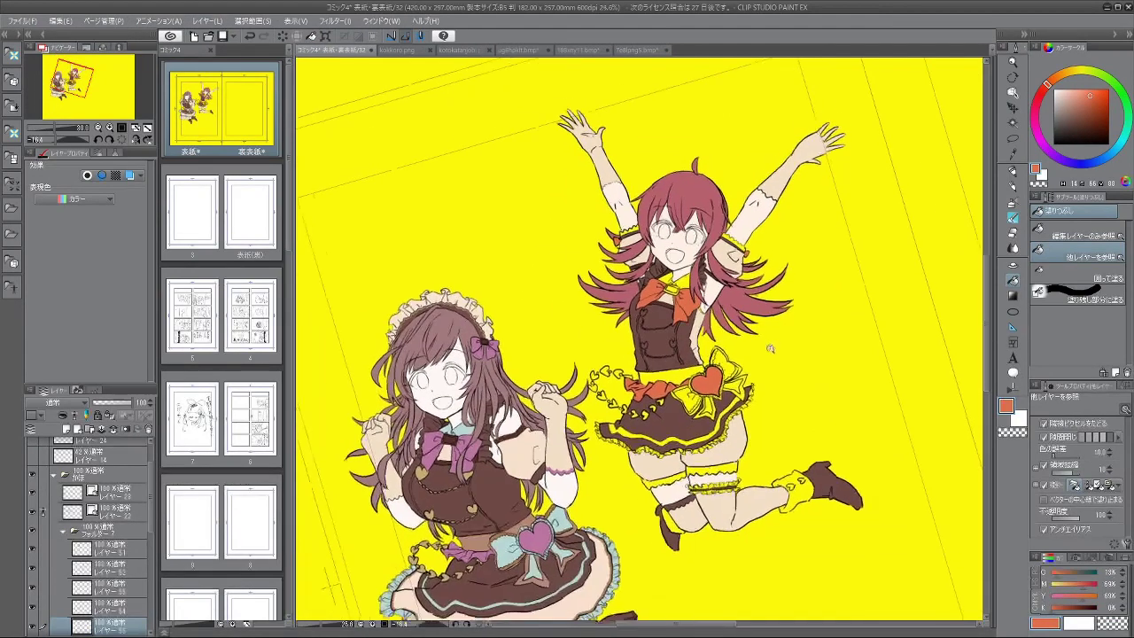
pyautogui.moveTo(749, 365); pyautogui.dragTo(753, 273)
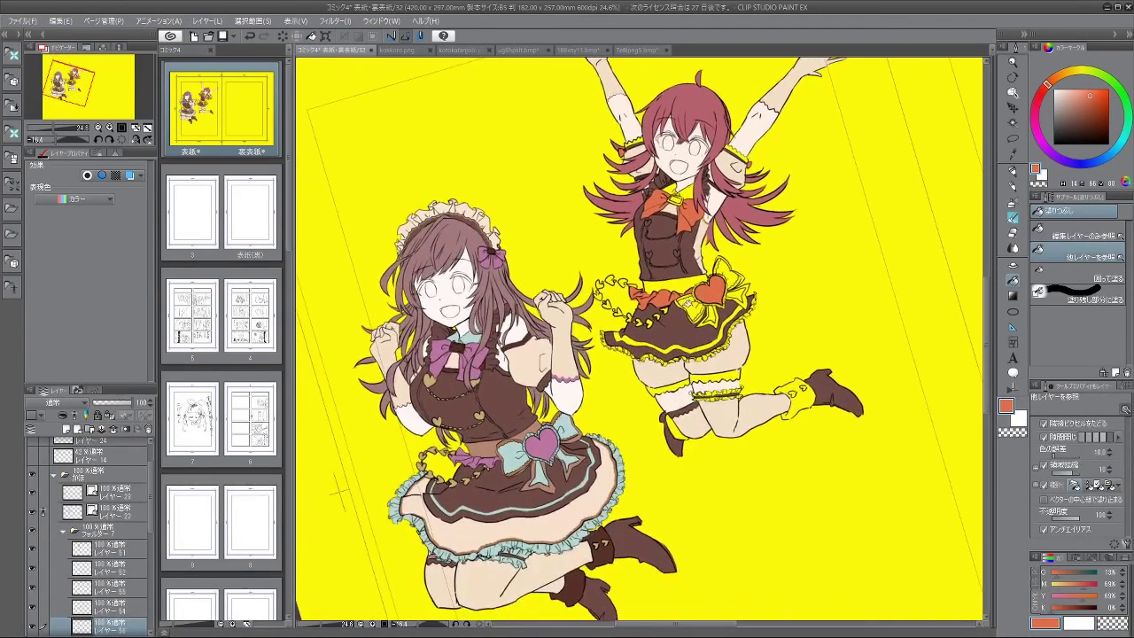
pyautogui.moveTo(855, 283); pyautogui.dragTo(789, 209)
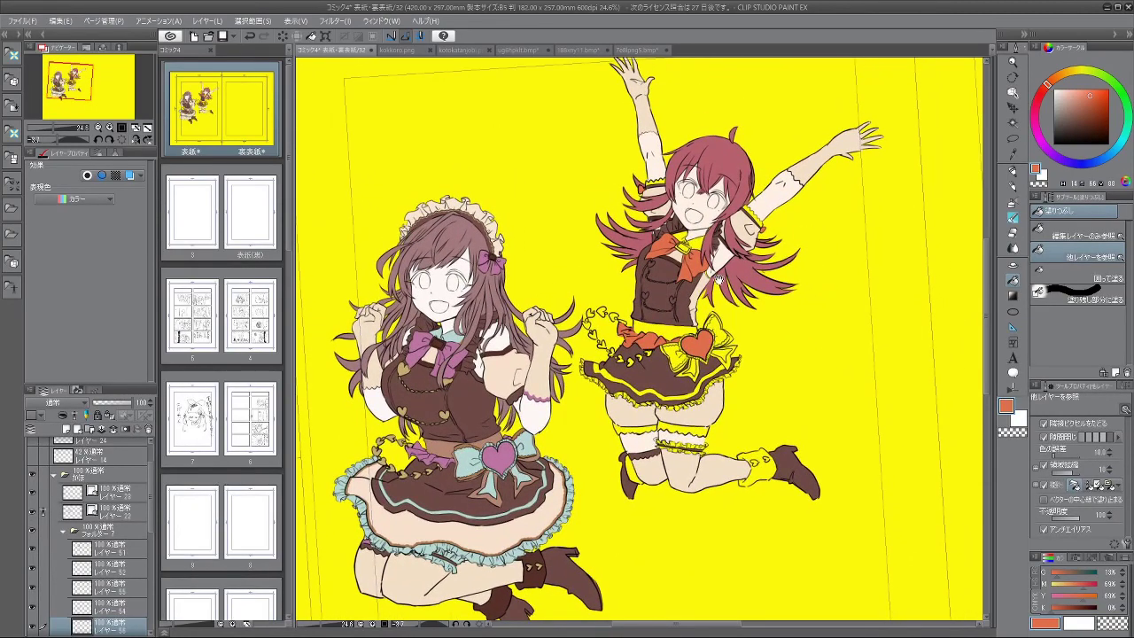
# Step: On the cream base layer, sample the cream beside the red-haired girl's armpit and brush over the yellow gap there
pyautogui.scroll(5, 718, 280)
pyautogui.click(105, 608)
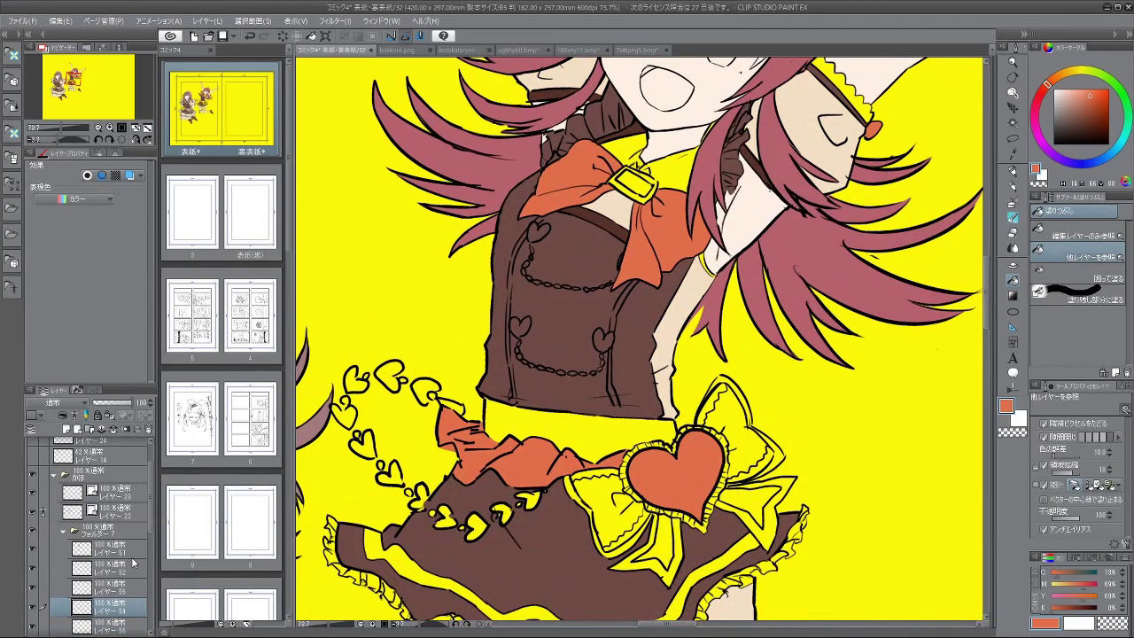
pyautogui.click(1011, 218)
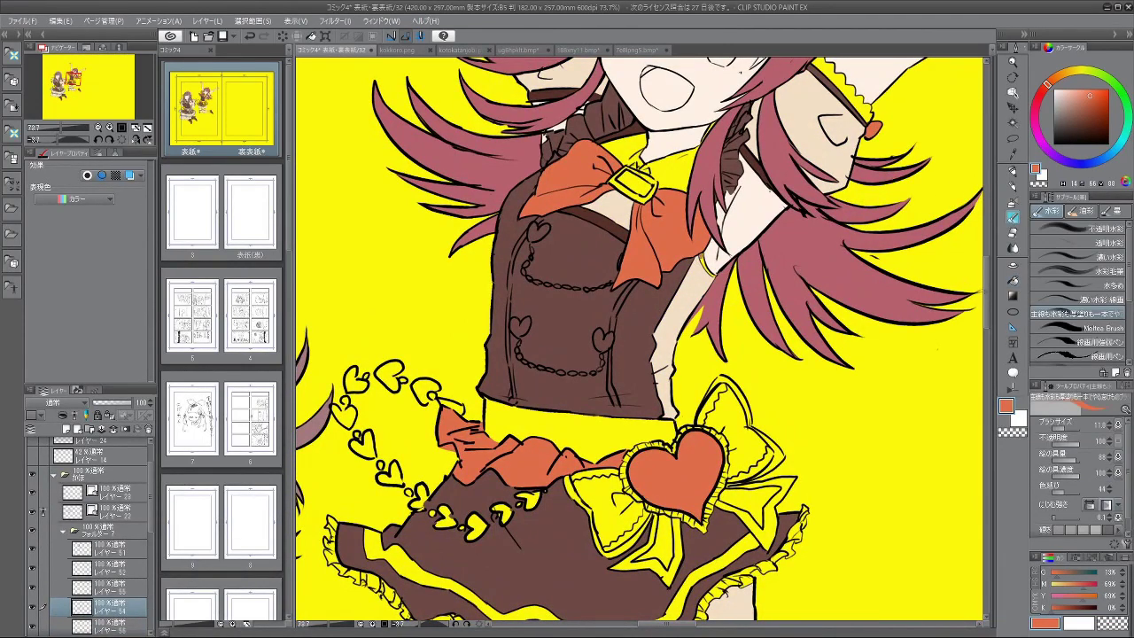
pyautogui.keyDown('alt'); pyautogui.click(702, 266); pyautogui.keyUp('alt')
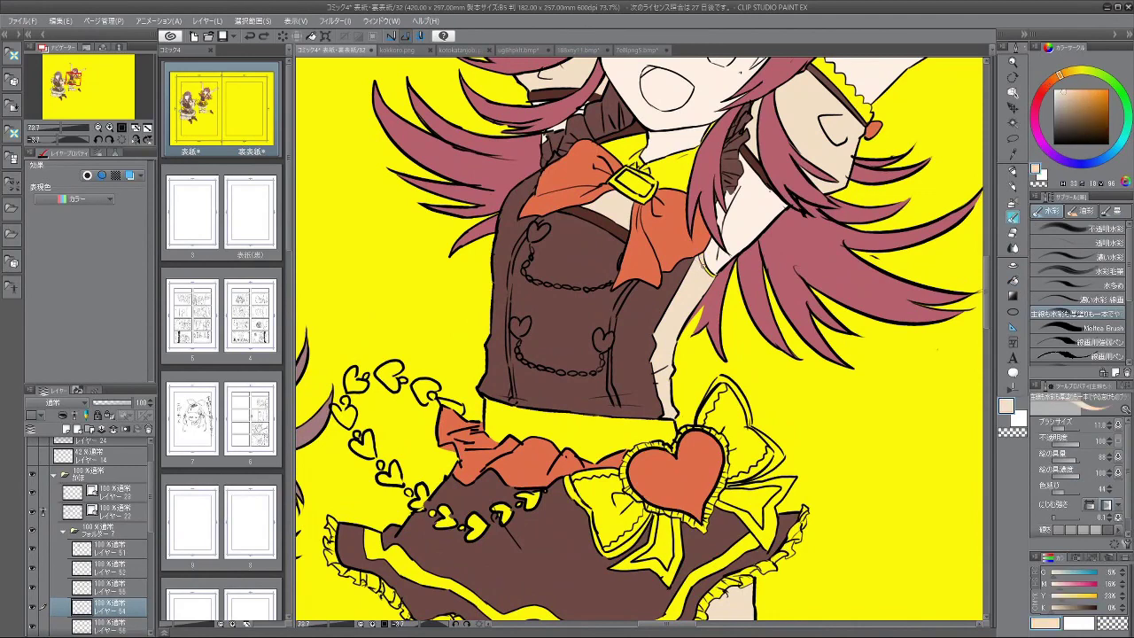
pyautogui.moveTo(711, 281); pyautogui.dragTo(695, 303)
pyautogui.moveTo(655, 377)
pyautogui.mouseDown()
pyautogui.moveTo(603, 377)
pyautogui.moveTo(640, 390)
pyautogui.mouseUp()
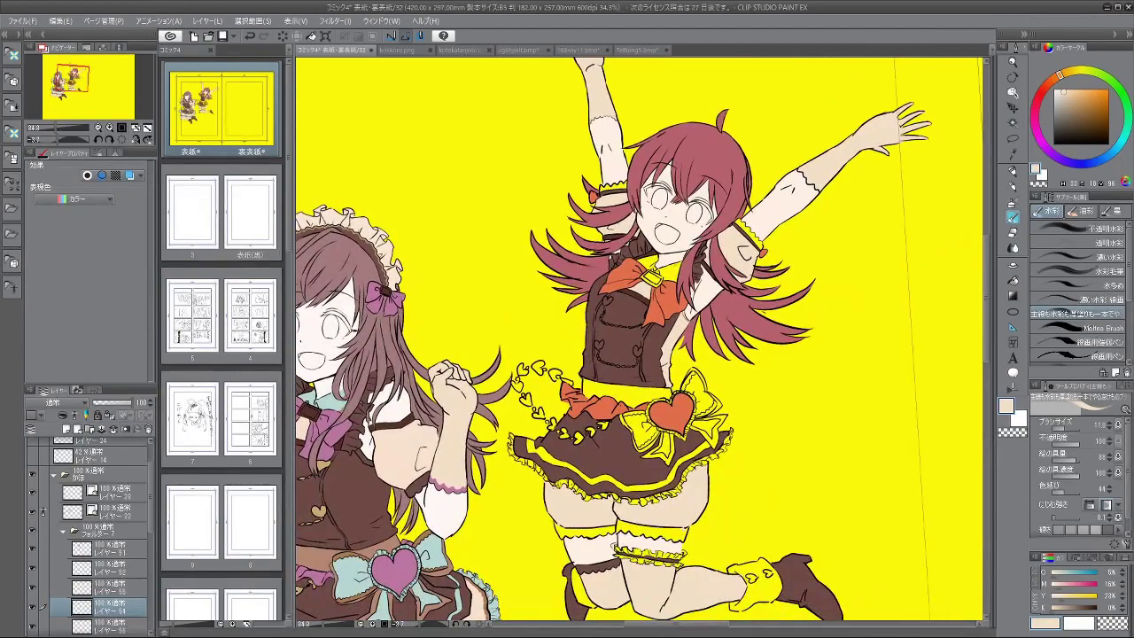
pyautogui.scroll(-3, 682, 301)
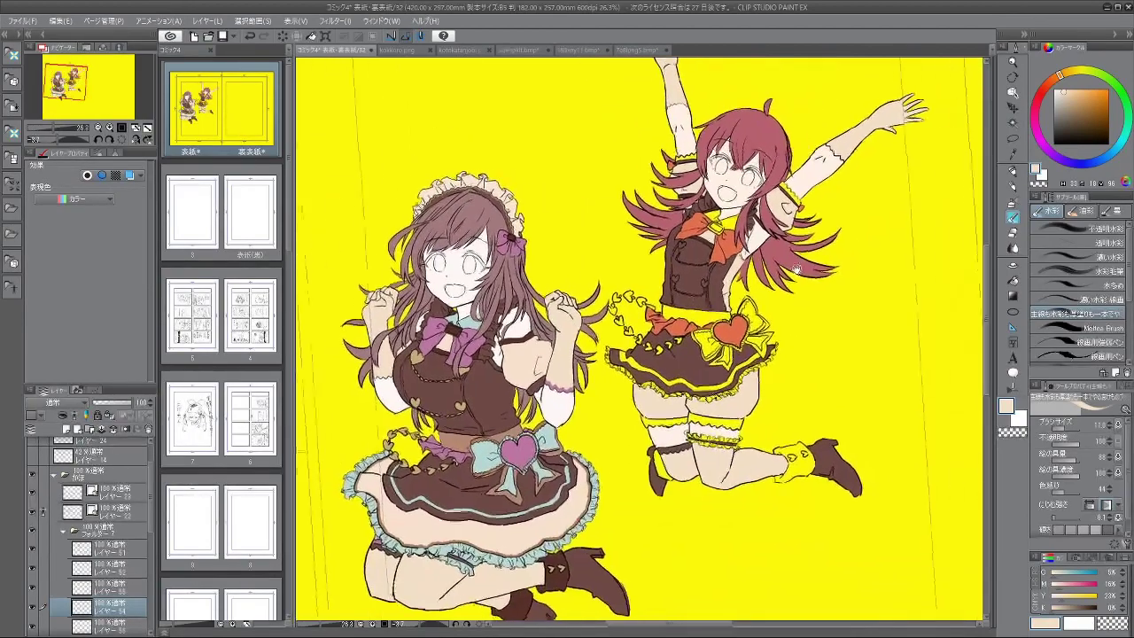
pyautogui.moveTo(797, 270); pyautogui.dragTo(786, 265)
pyautogui.moveTo(765, 338); pyautogui.dragTo(767, 310)
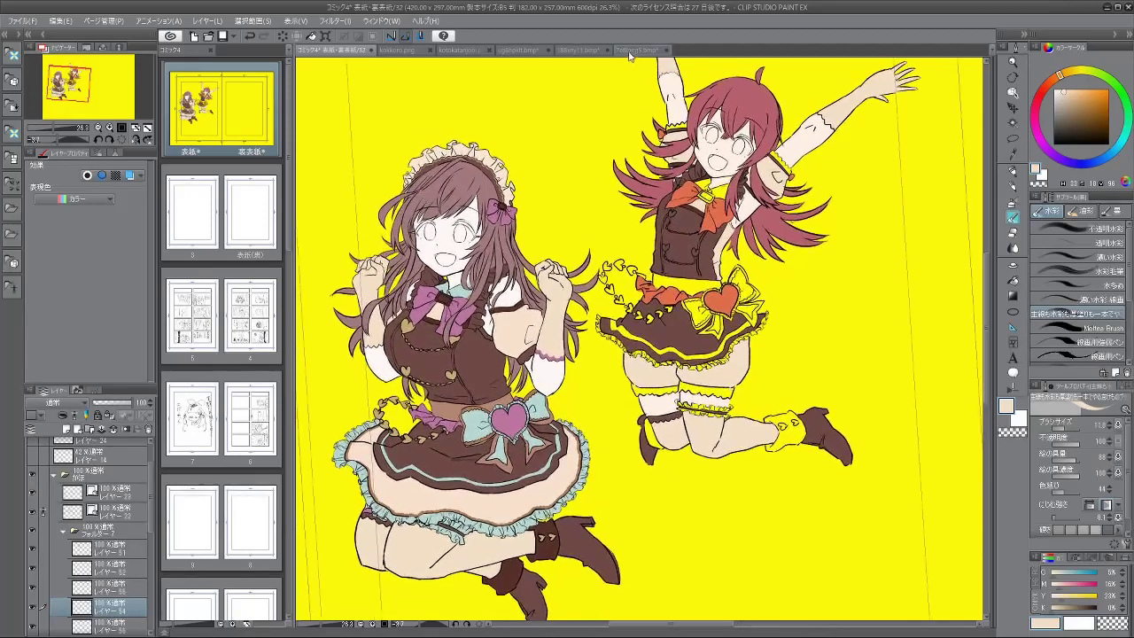
# Step: Sample the pale yellow of the frill and collar from the reference illustration 7e8lpng5.bmp
pyautogui.click(631, 52)
pyautogui.scroll(-3, 600, 249)
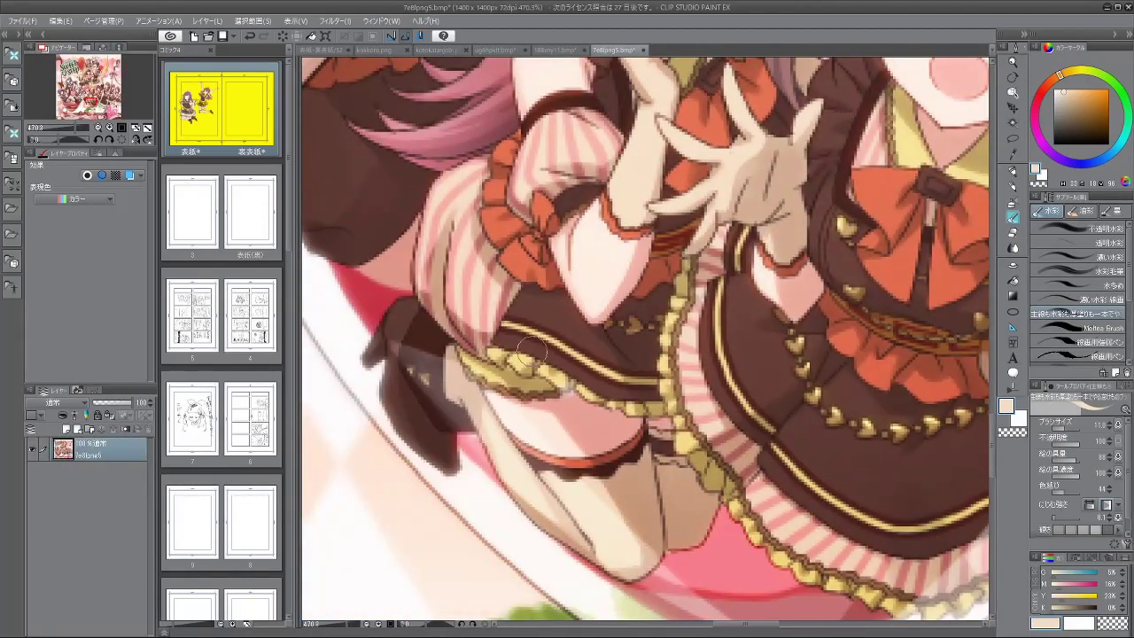
pyautogui.keyDown('alt'); pyautogui.click(501, 351); pyautogui.keyUp('alt')
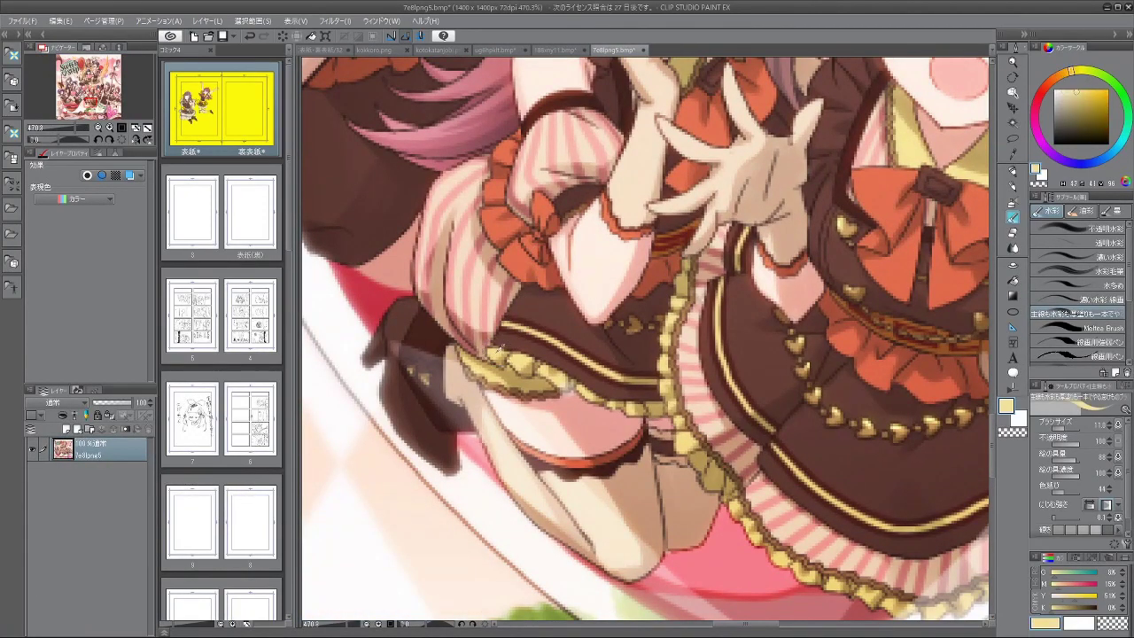
pyautogui.scroll(-3, 700, 279)
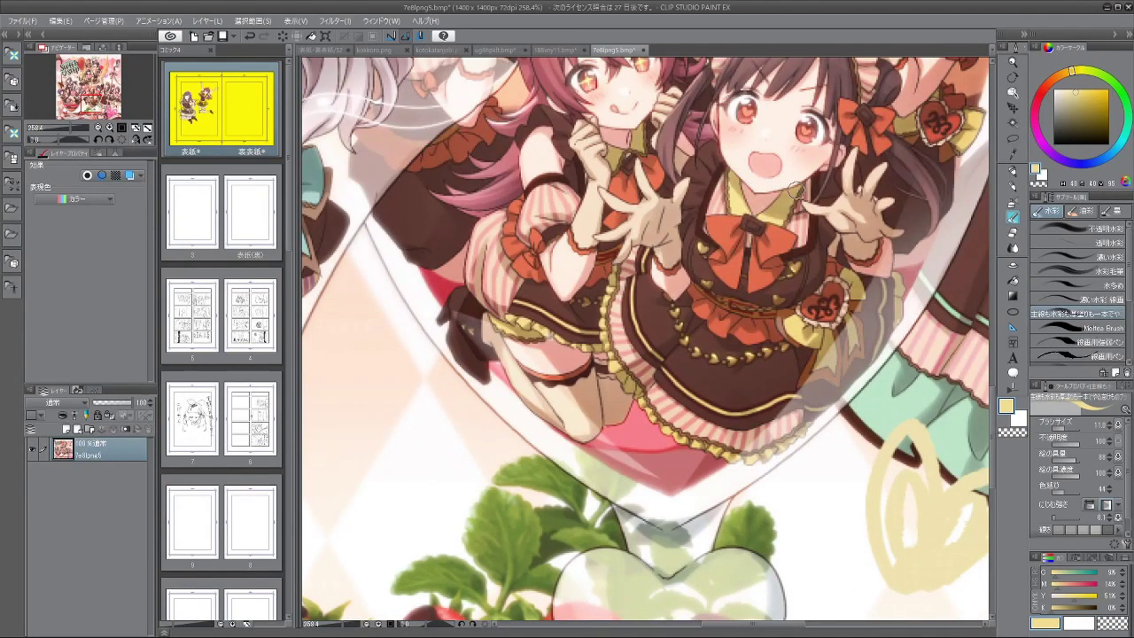
pyautogui.keyDown('alt'); pyautogui.click(722, 200); pyautogui.keyUp('alt')
# Step: Add a new layer on the cover and fill both sides of the red-haired girl's collar with the sampled pale yellow
pyautogui.click(325, 50)
pyautogui.scroll(1, 775, 226)
pyautogui.moveTo(775, 226); pyautogui.dragTo(764, 230)
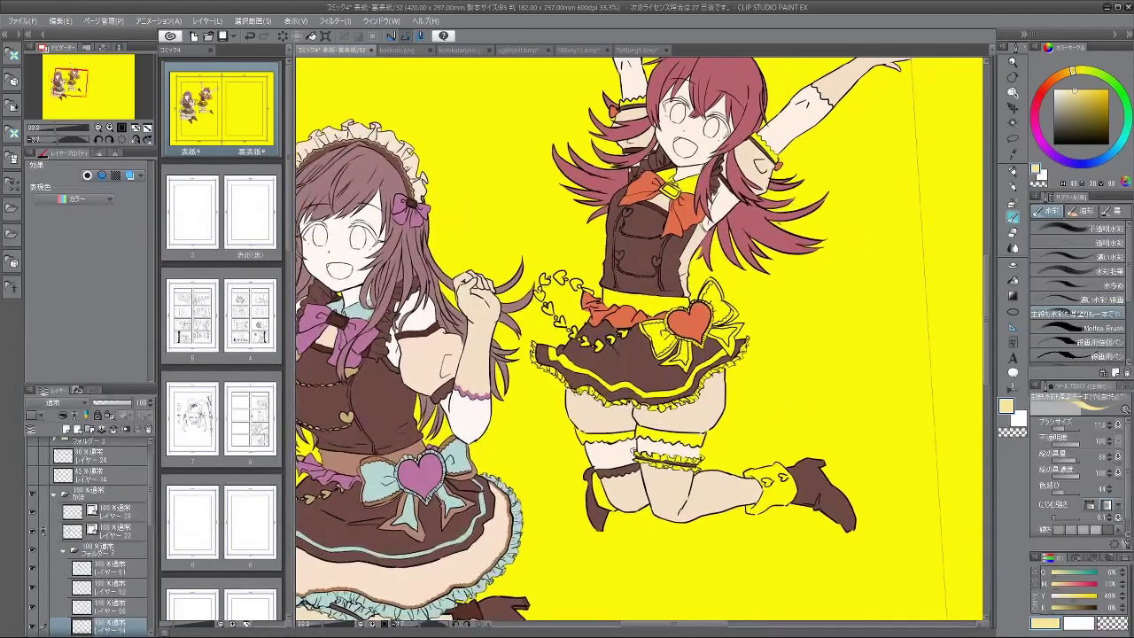
pyautogui.scroll(-1, 741, 223)
pyautogui.scroll(-2, 153, 536)
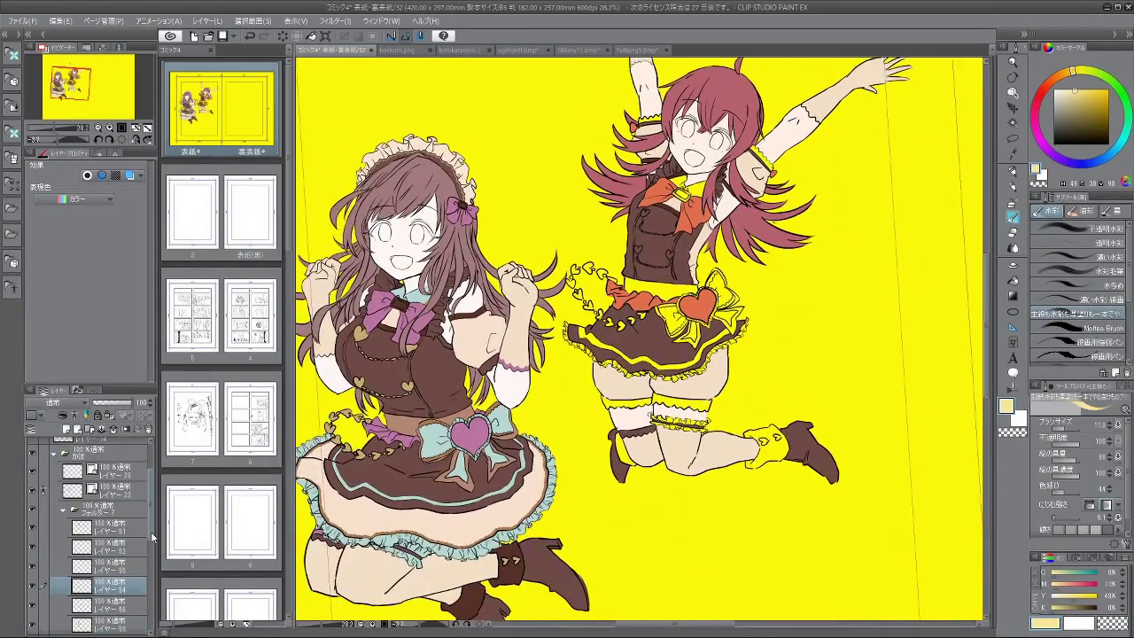
pyautogui.hotkey('ctrl', 'shift', 'n')
pyautogui.scroll(5, 712, 146)
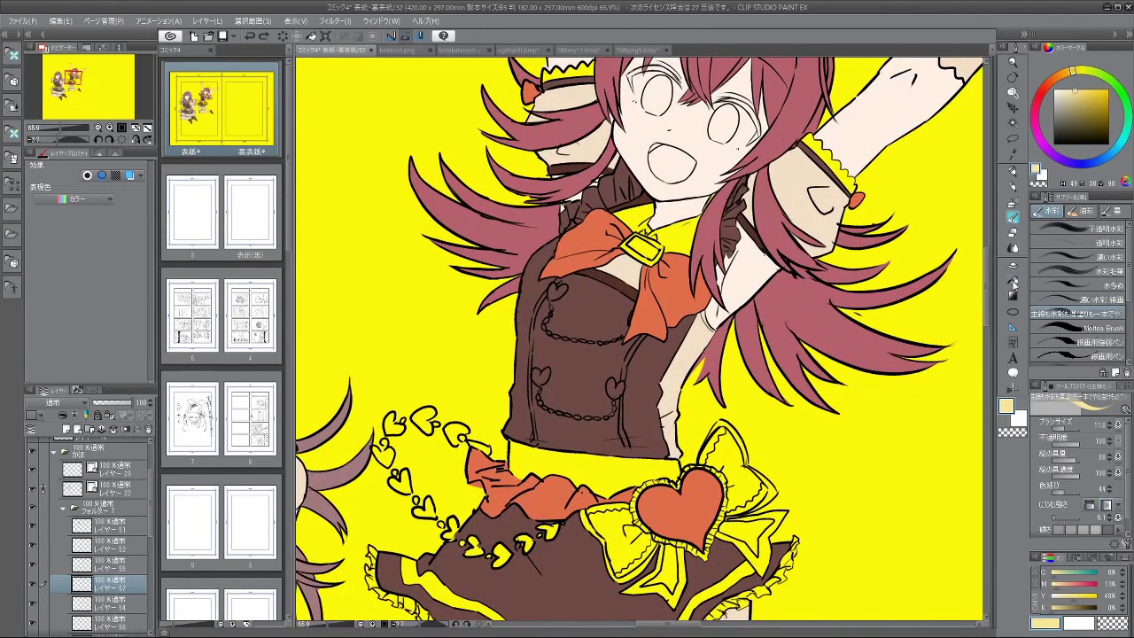
pyautogui.click(1014, 282)
pyautogui.scroll(2, 660, 223)
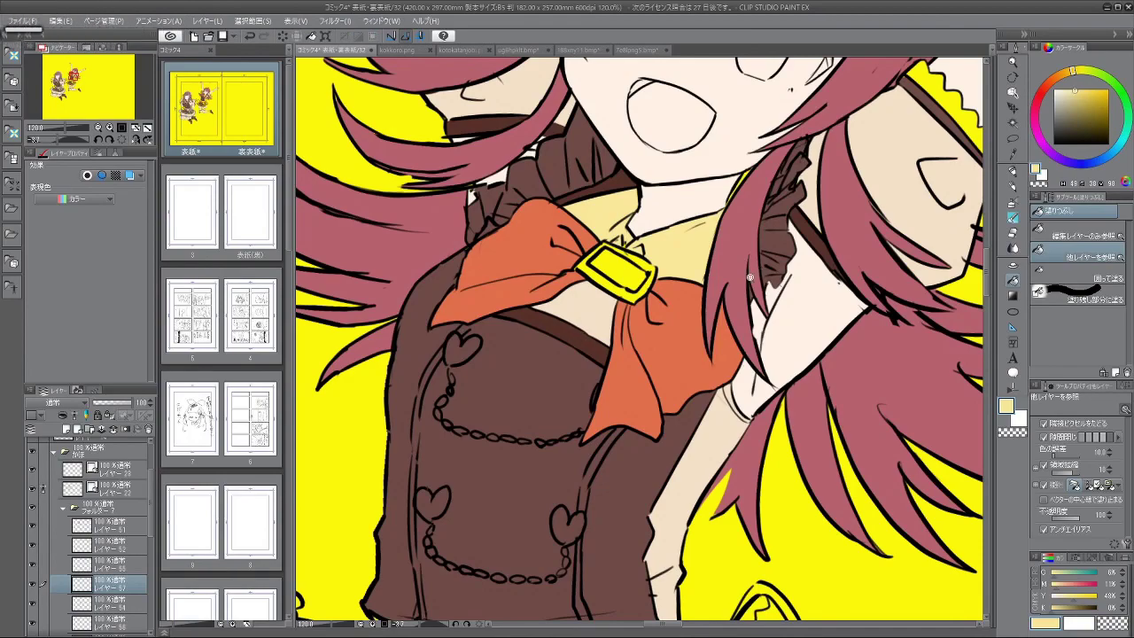
# Step: Fill the loops and tails of the red-haired girl's waist bow with the pale yellow, leaving the edging uncoloured
pyautogui.scroll(-3, 662, 162)
pyautogui.moveTo(704, 194); pyautogui.dragTo(713, 120)
pyautogui.moveTo(663, 309); pyautogui.dragTo(678, 228)
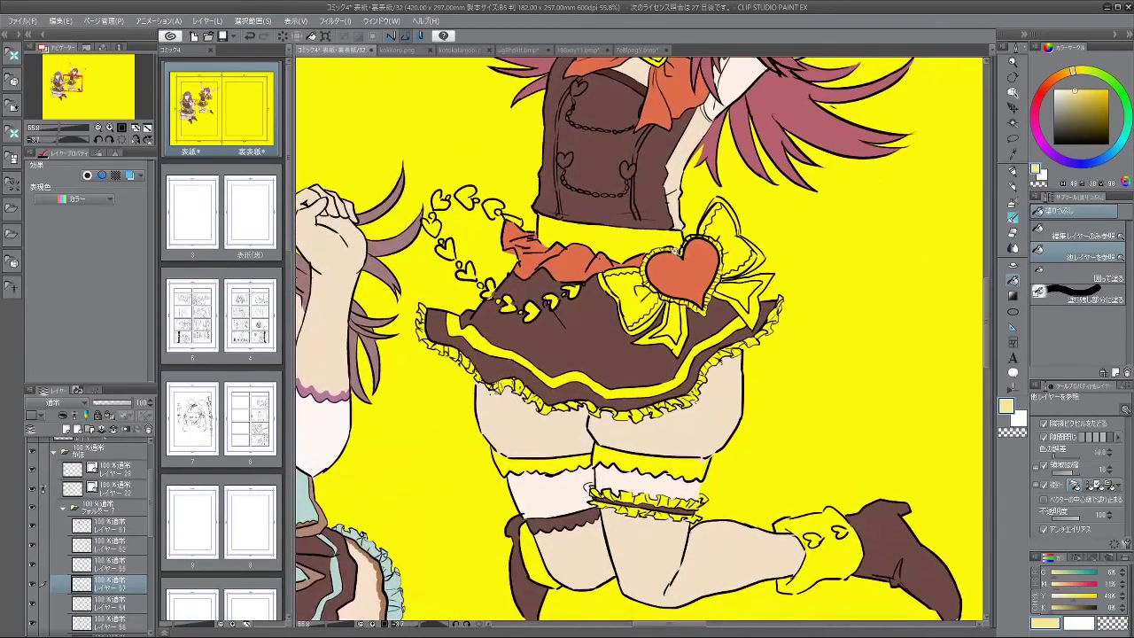
pyautogui.scroll(-2, 668, 264)
pyautogui.moveTo(682, 283); pyautogui.dragTo(734, 241)
pyautogui.click(706, 246)
pyautogui.scroll(3, 719, 232)
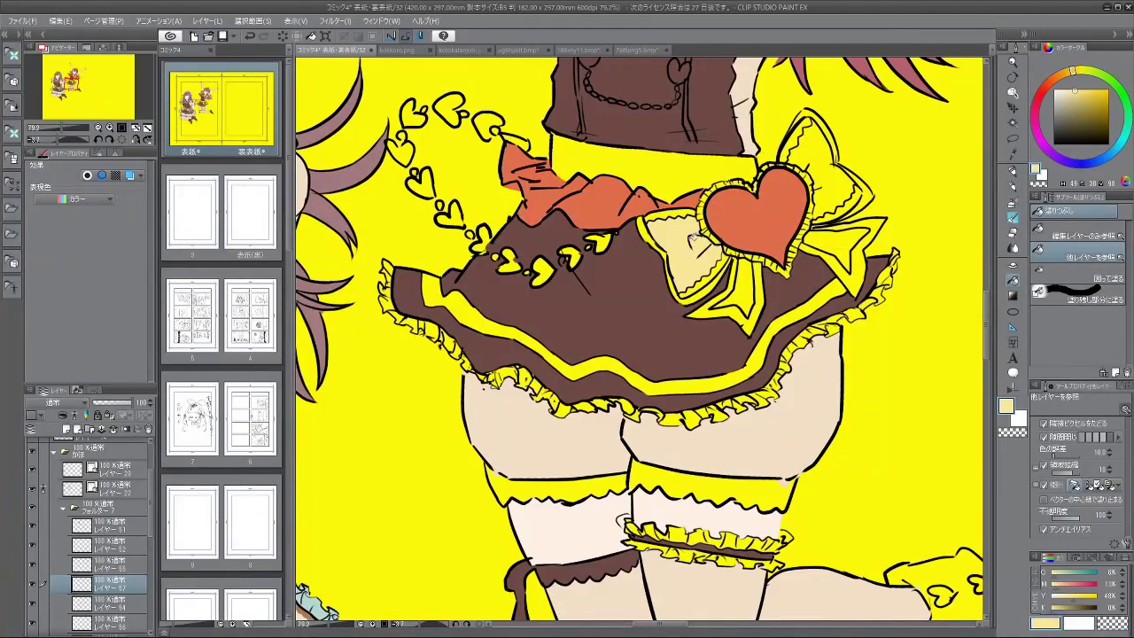
pyautogui.scroll(-3, 732, 299)
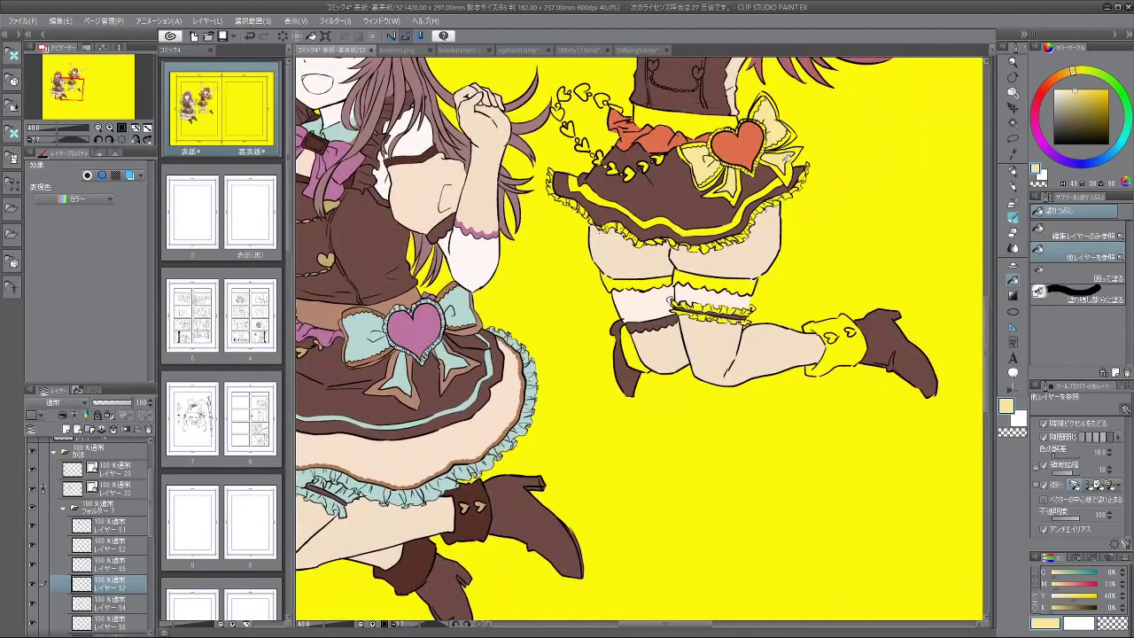
# Step: Fill the wavy stripe along the red-haired girl's skirt with the same pale yellow
pyautogui.moveTo(717, 225); pyautogui.dragTo(791, 220)
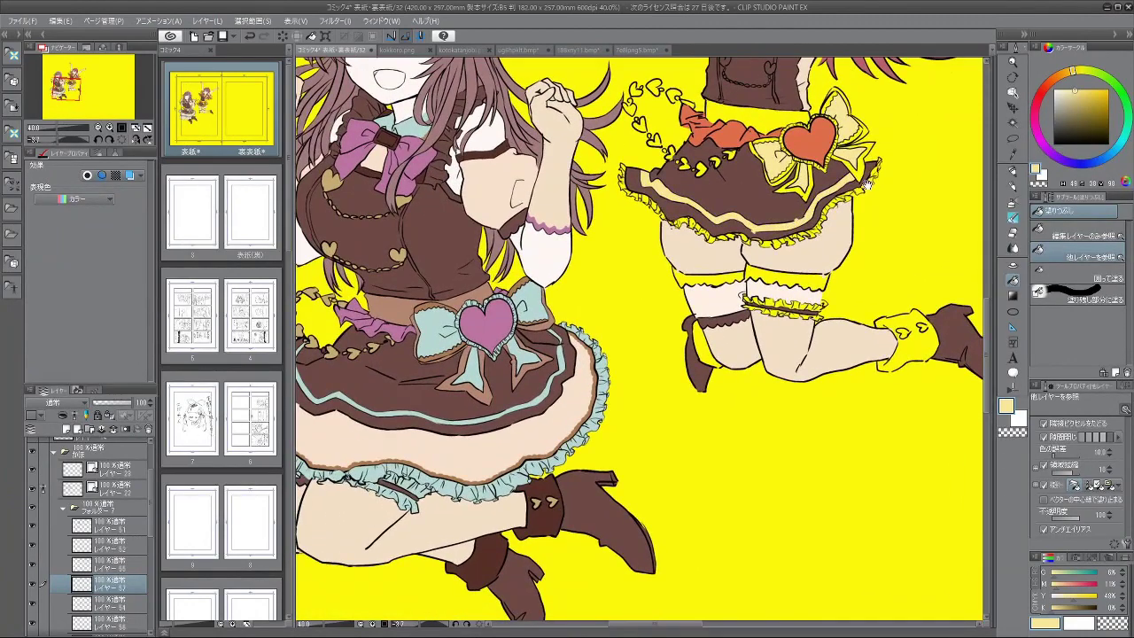
pyautogui.scroll(5, 867, 184)
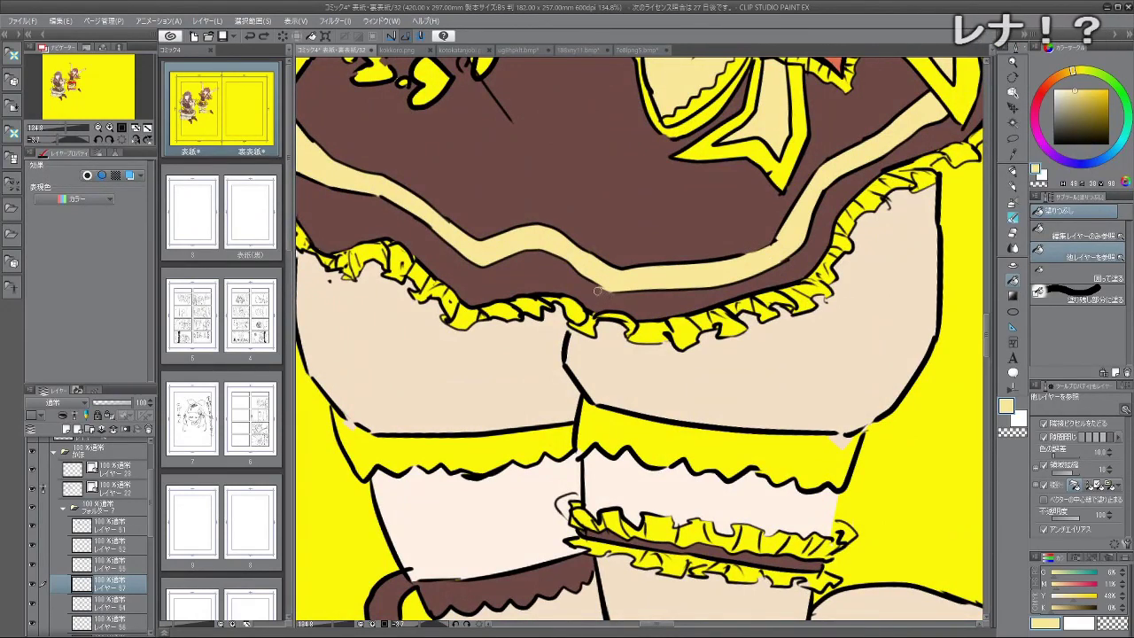
pyautogui.scroll(-3, 633, 297)
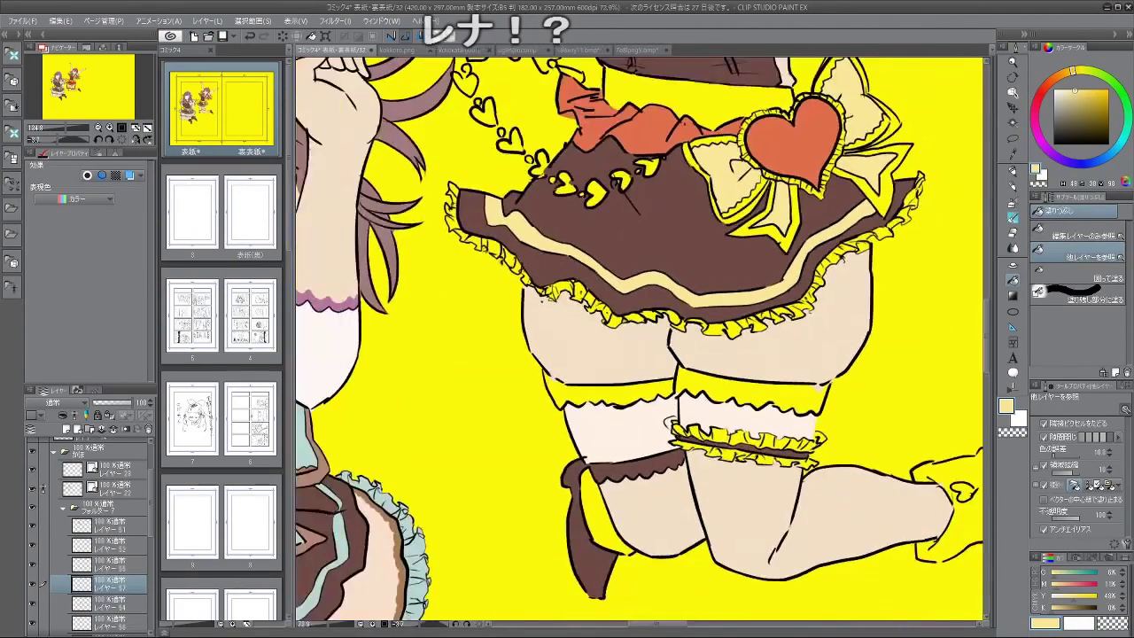
# Step: Fill the pleats at the outer end of the skirt's hem frill, nearest the brown-haired maid, with the pale yellow
pyautogui.moveTo(664, 348); pyautogui.dragTo(814, 290)
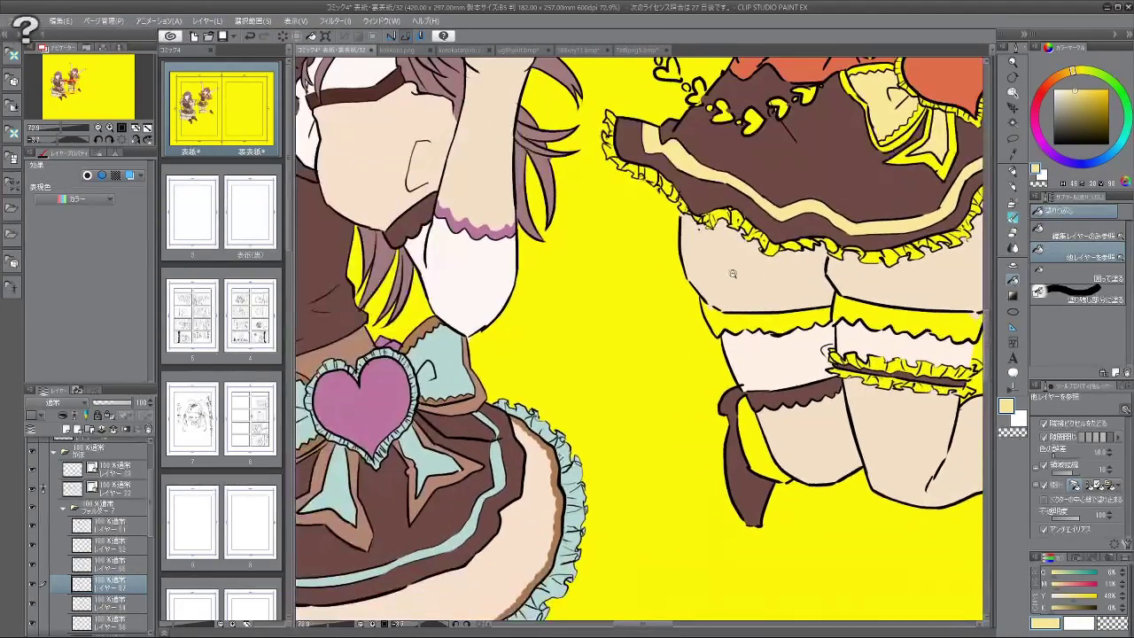
pyautogui.scroll(-3, 731, 274)
pyautogui.scroll(2, 678, 225)
pyautogui.scroll(4, 653, 226)
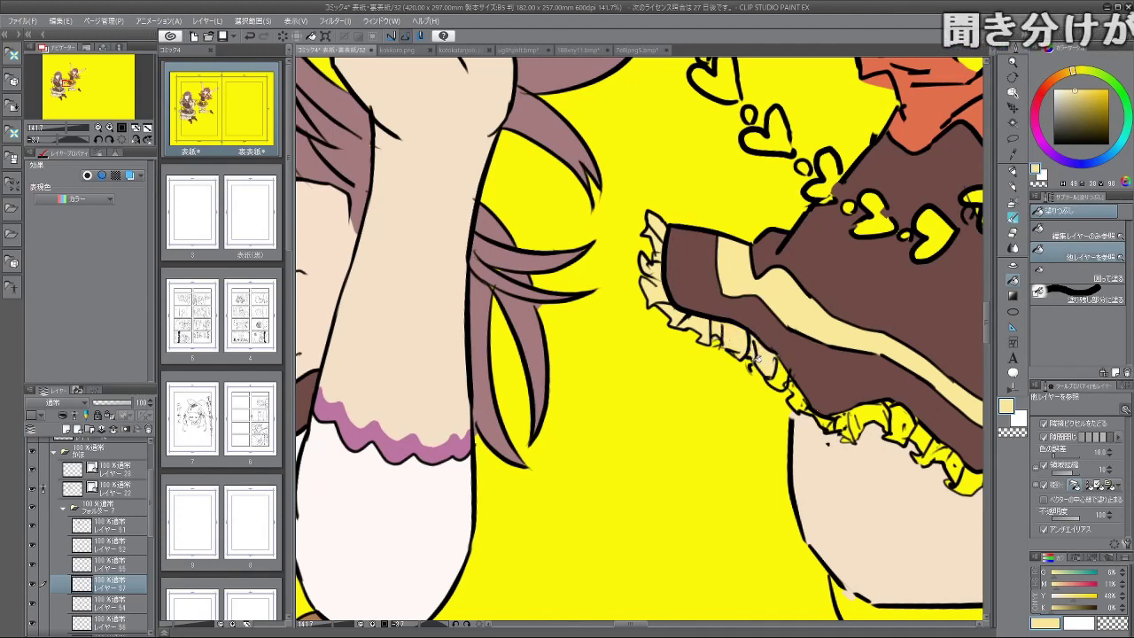
pyautogui.moveTo(844, 251); pyautogui.dragTo(706, 187)
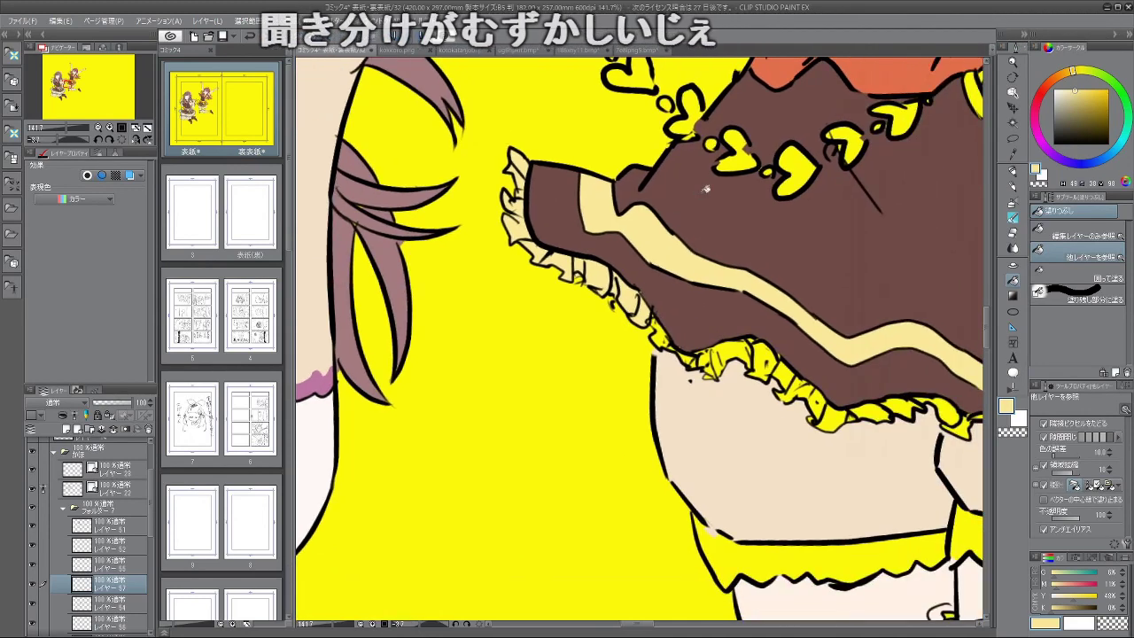
# Step: Brush the pale yellow further along the hem frill with the watercolour brush, covering the small pleats above the thigh
pyautogui.press('b')
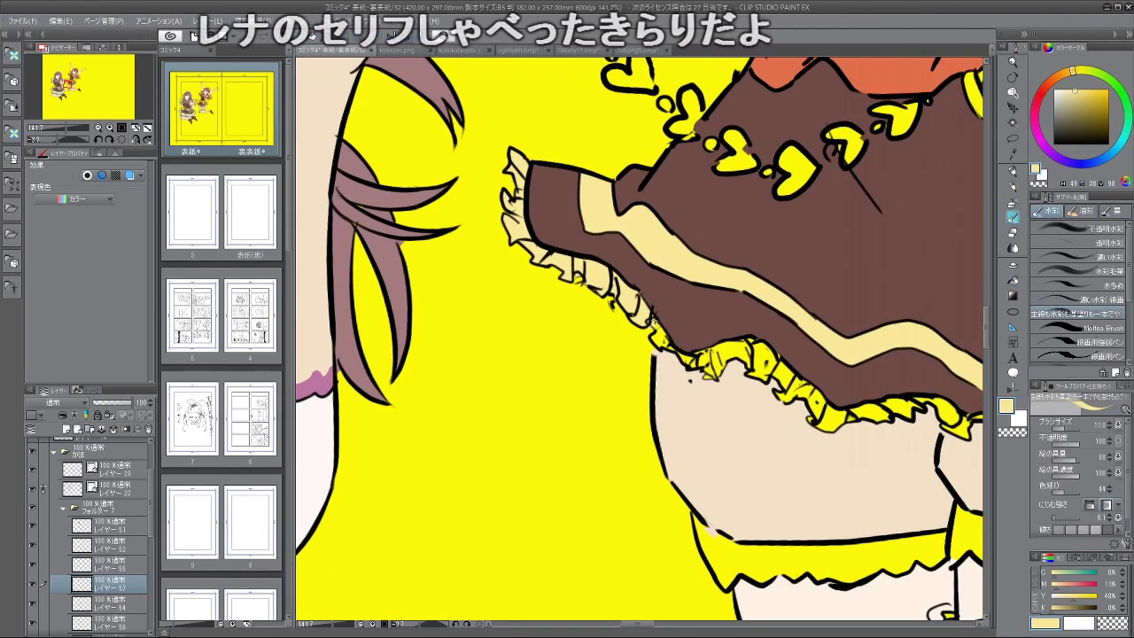
pyautogui.press('[')
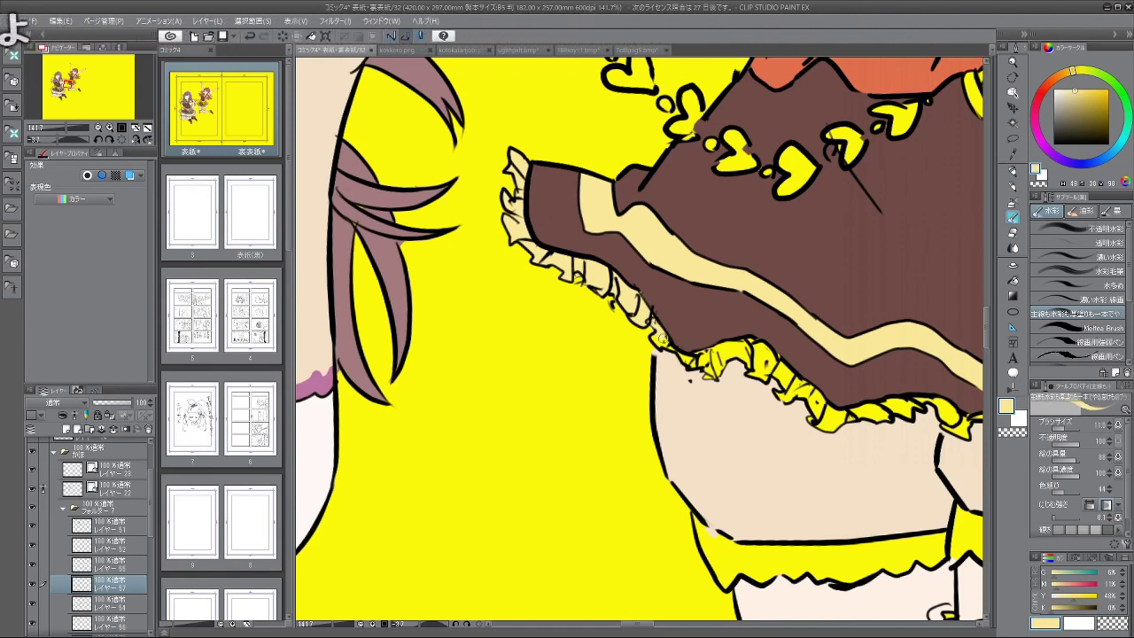
pyautogui.press(']')
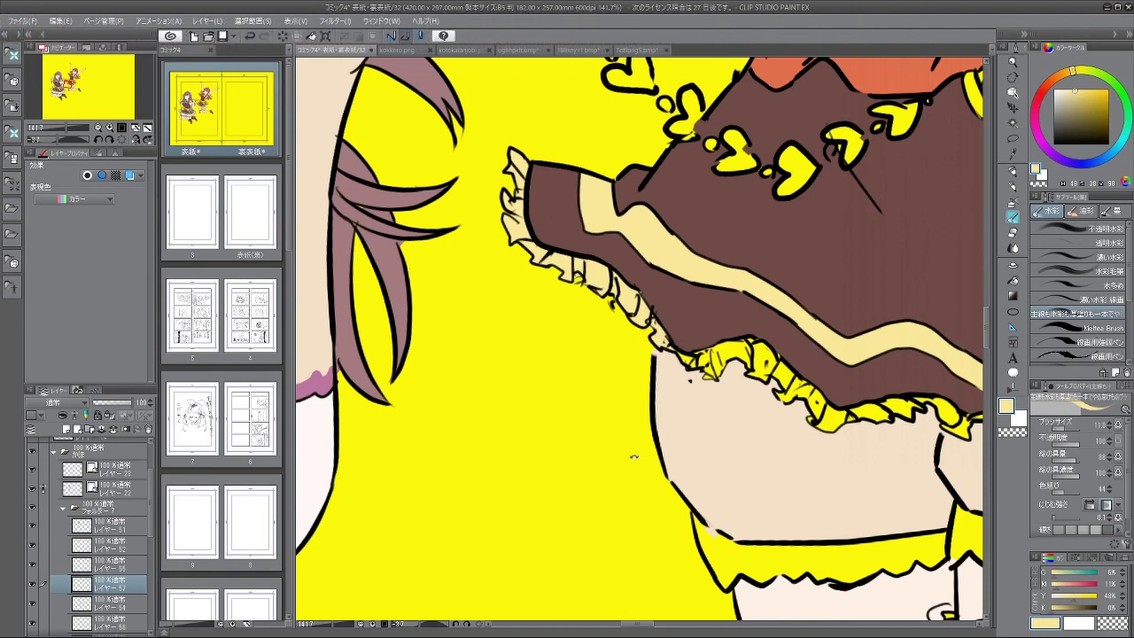
pyautogui.moveTo(634, 457); pyautogui.dragTo(556, 421)
pyautogui.moveTo(660, 353); pyautogui.dragTo(652, 259)
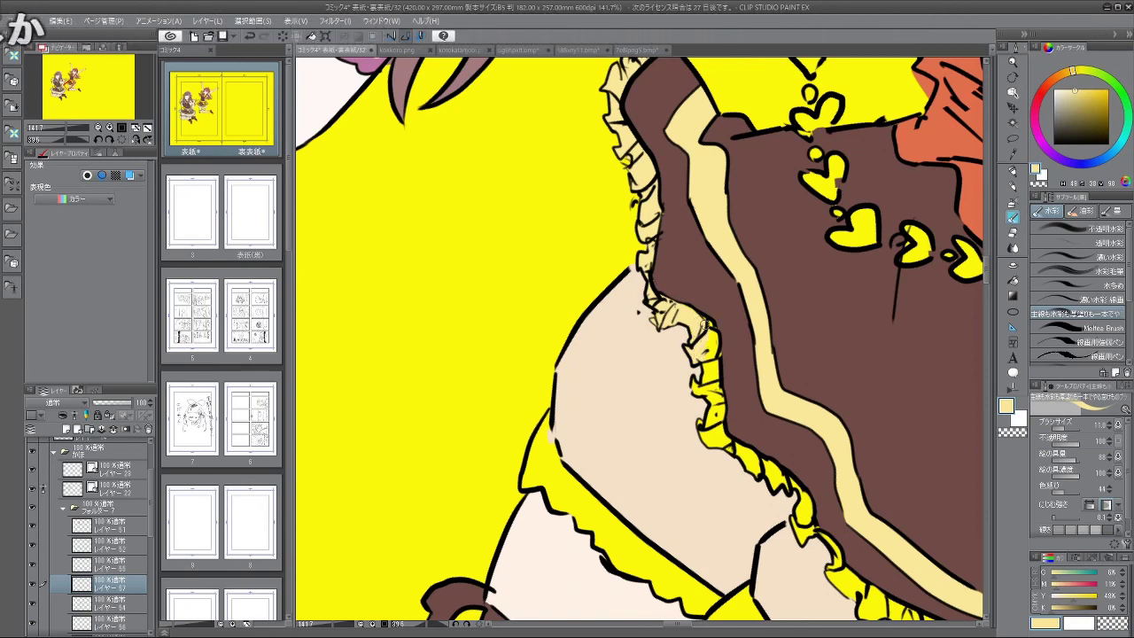
pyautogui.moveTo(704, 397); pyautogui.dragTo(590, 295)
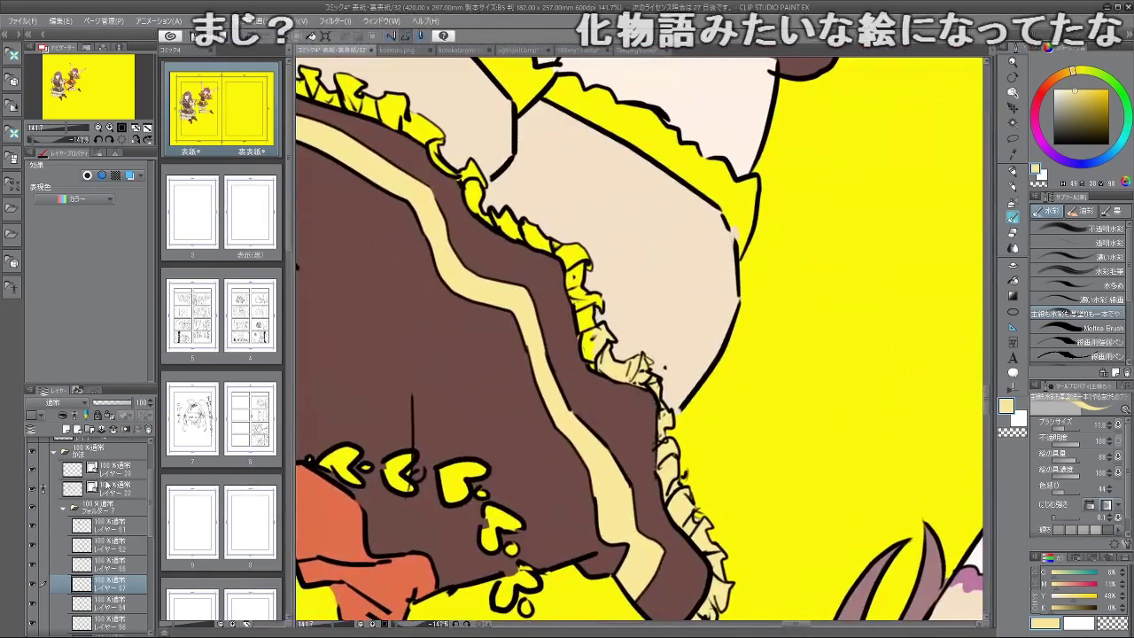
# Step: Select the frill's line-art layer, レイヤー 22, and hide the pale yellow base layer
pyautogui.keyDown('ctrl'); pyautogui.keyDown('shift'); pyautogui.click(597, 333); pyautogui.keyUp('shift'); pyautogui.keyUp('ctrl')
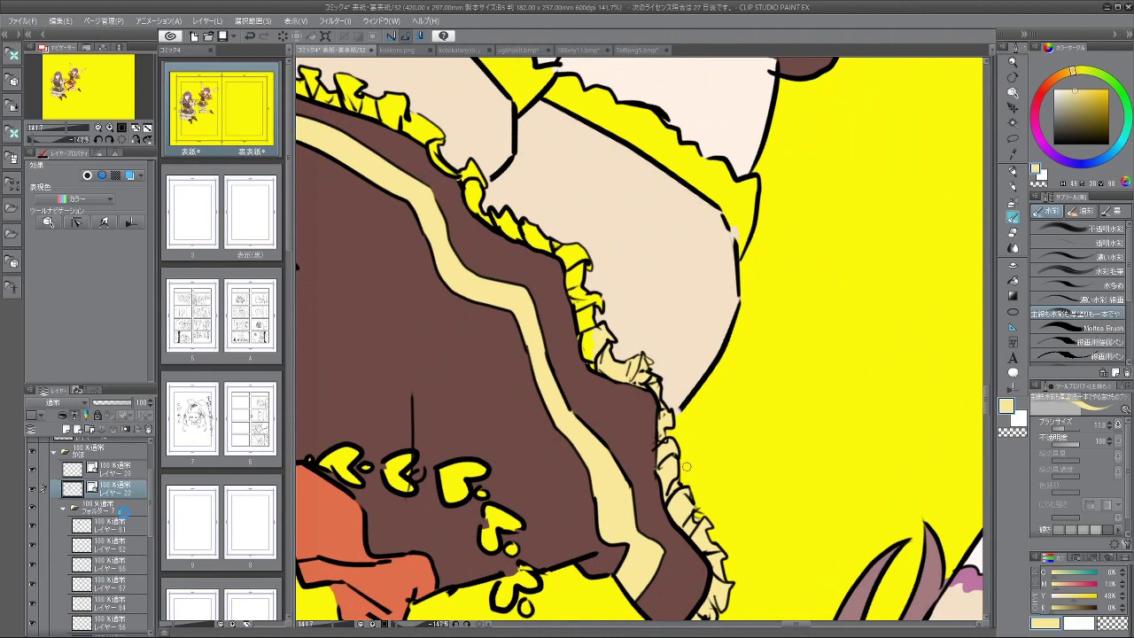
pyautogui.click(31, 599)
pyautogui.click(31, 596)
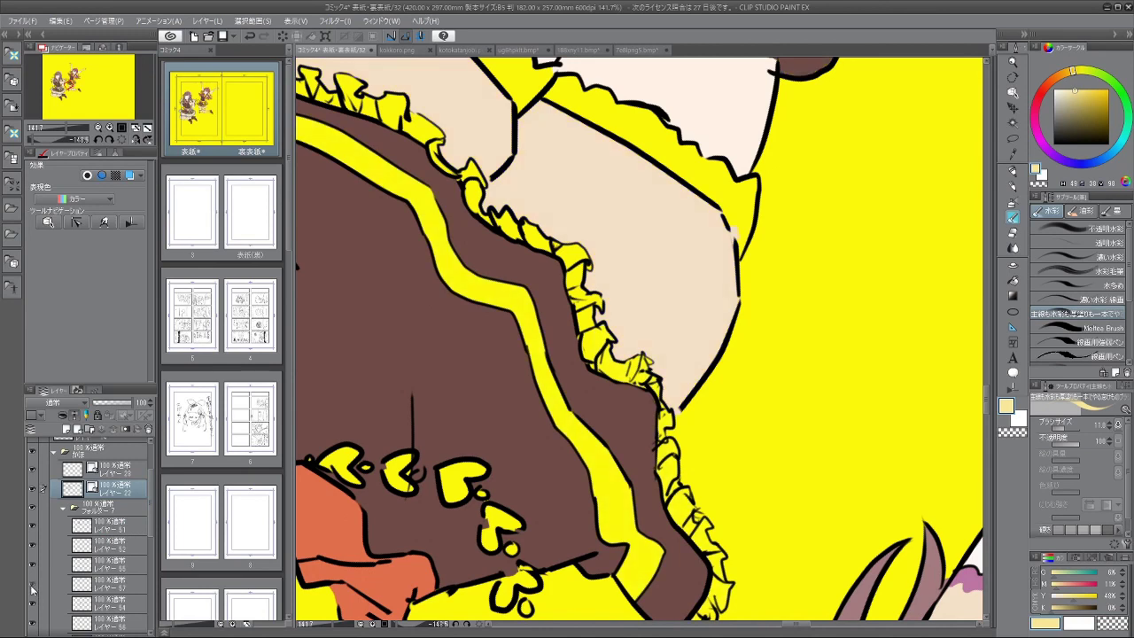
# Step: Select the pale yellow base layer and brush the colour along the skirt's hem frill over the far thigh, up to where the thighs meet
pyautogui.click(111, 580)
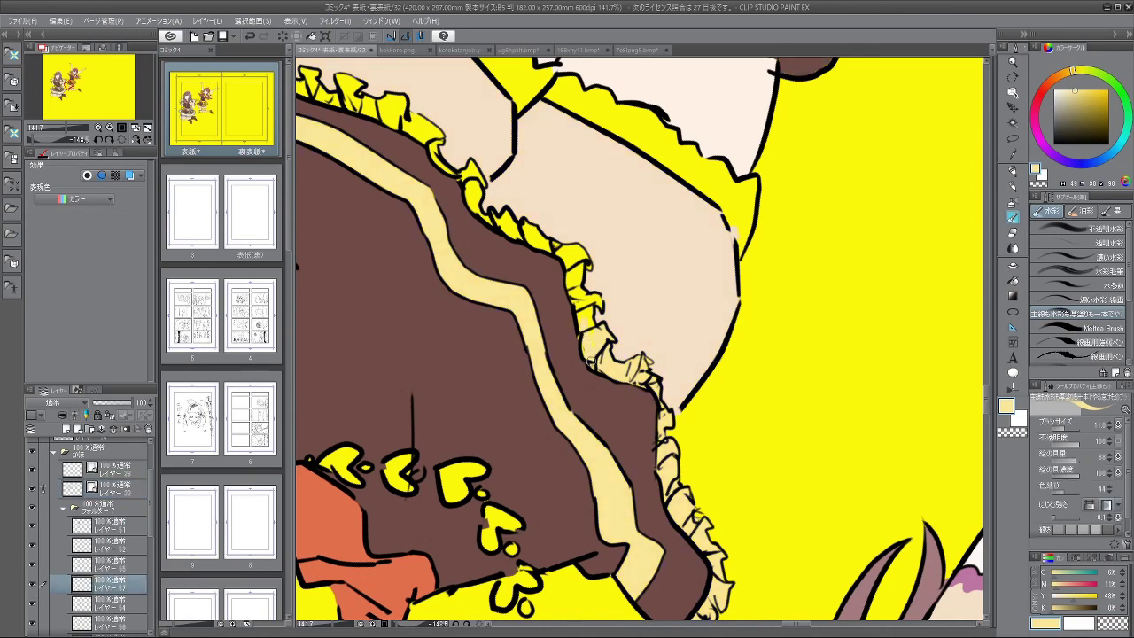
pyautogui.moveTo(636, 449); pyautogui.dragTo(688, 258)
pyautogui.moveTo(693, 392); pyautogui.dragTo(688, 366)
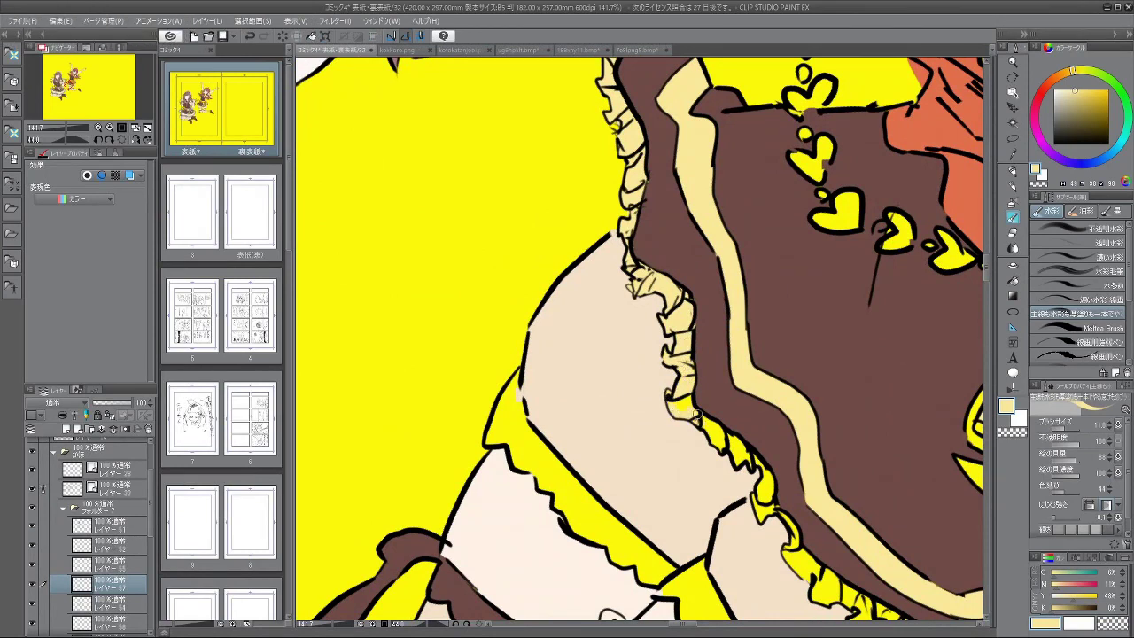
pyautogui.moveTo(624, 506); pyautogui.dragTo(523, 450)
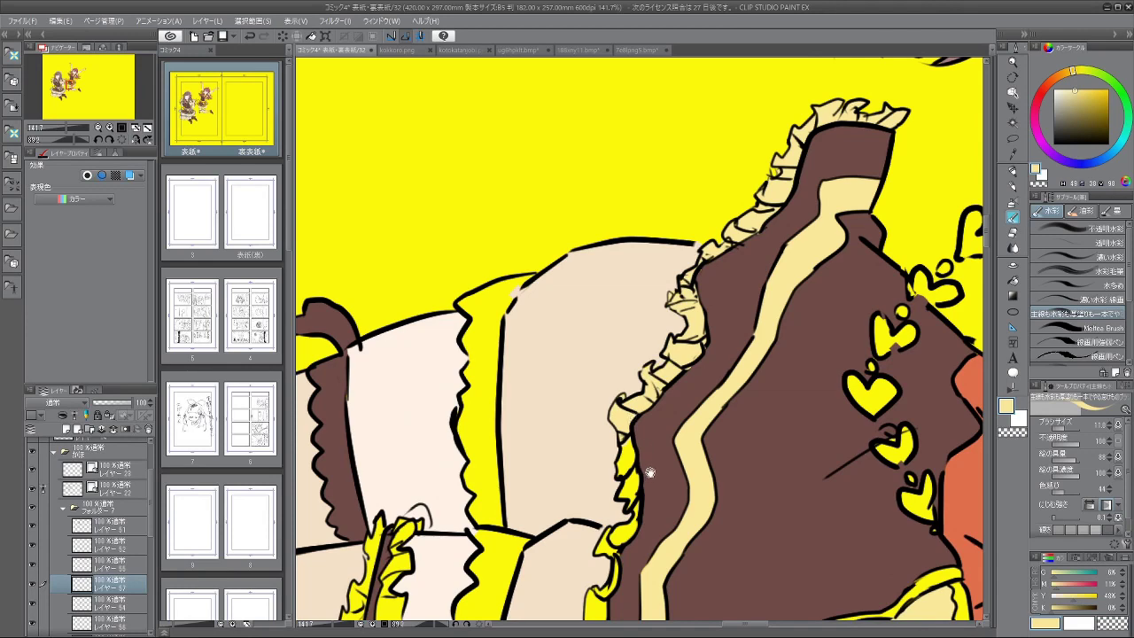
pyautogui.scroll(2, 650, 473)
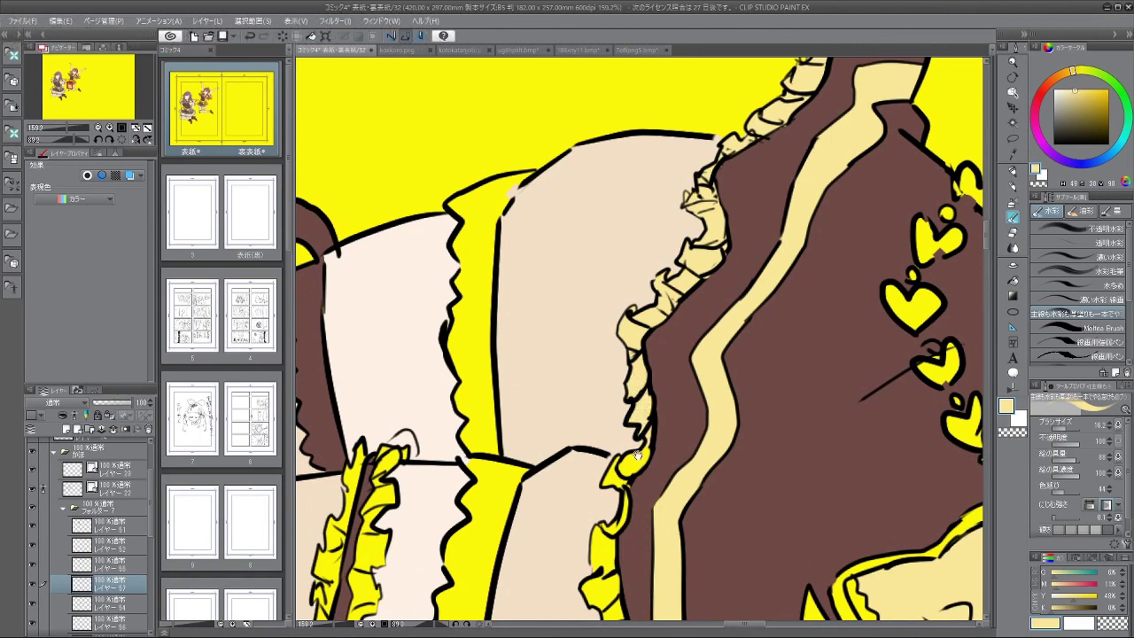
pyautogui.moveTo(636, 453); pyautogui.dragTo(647, 376)
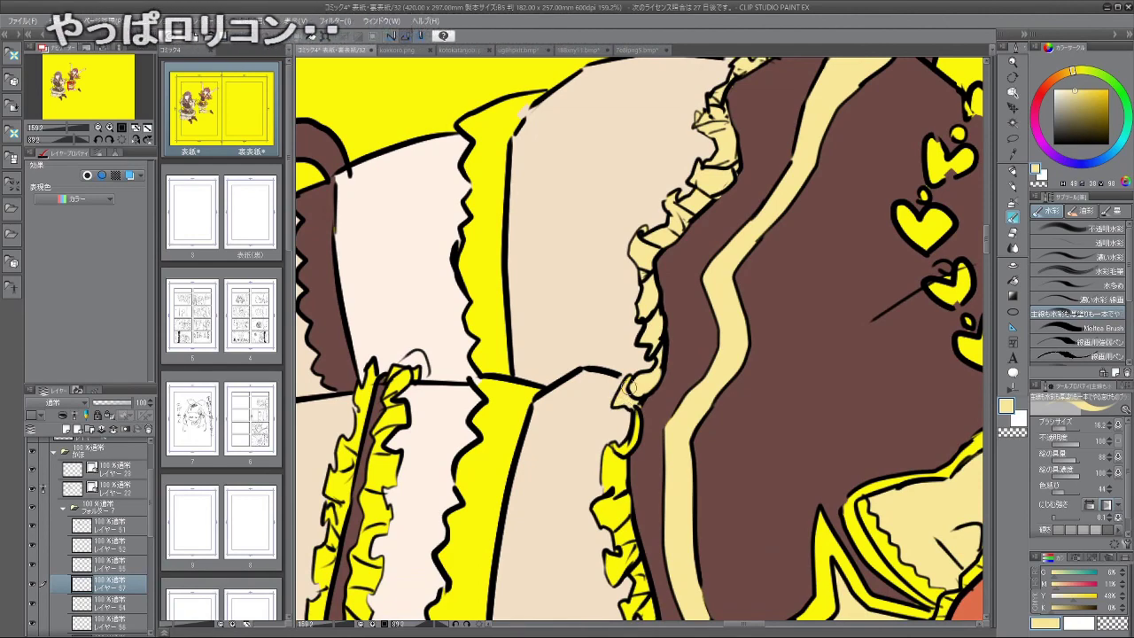
# Step: Brush the pale yellow into the hem frill's pleats from where the thighs meet to the middle of the near thigh
pyautogui.scroll(1, 637, 415)
pyautogui.scroll(-2, 634, 416)
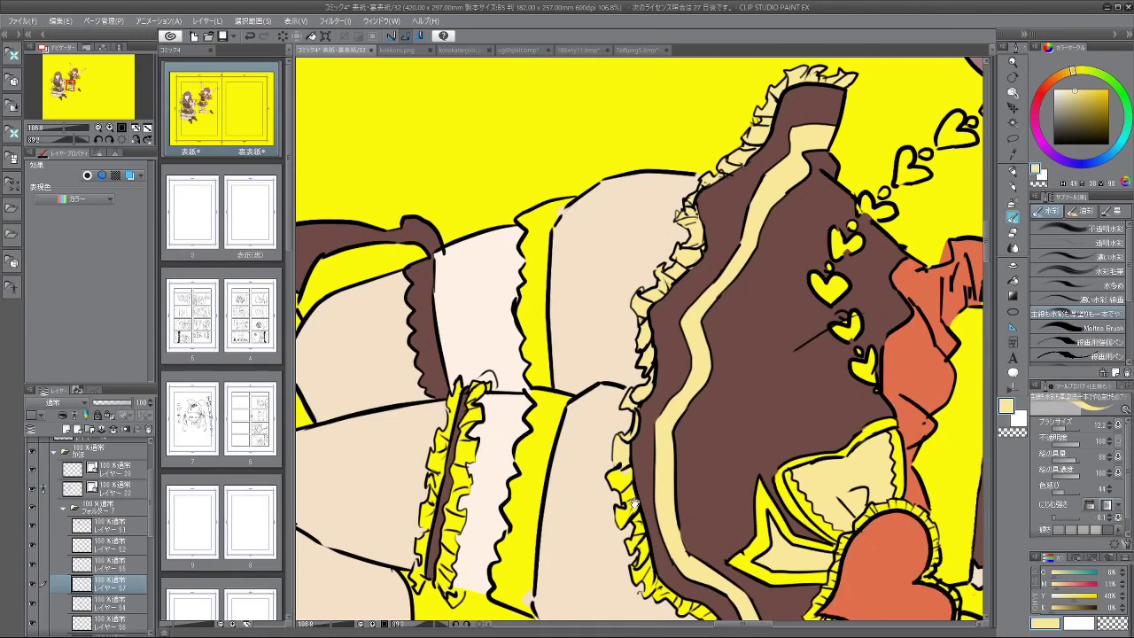
pyautogui.scroll(4, 632, 502)
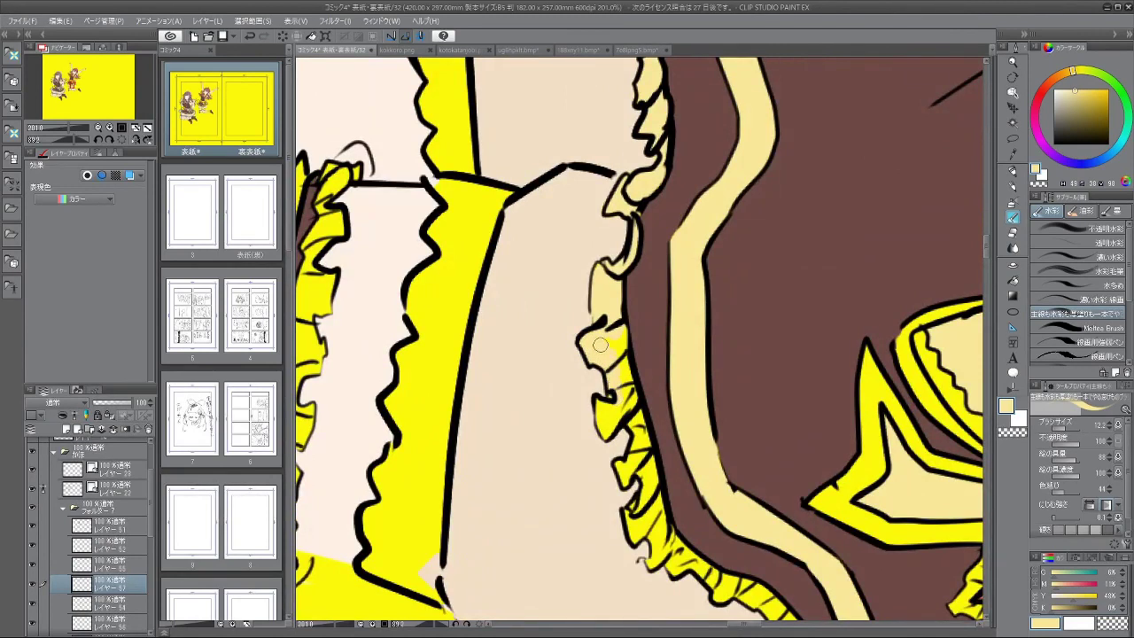
pyautogui.moveTo(614, 359)
pyautogui.mouseDown()
pyautogui.moveTo(620, 328)
pyautogui.moveTo(631, 411)
pyautogui.moveTo(601, 412)
pyautogui.moveTo(607, 432)
pyautogui.moveTo(629, 409)
pyautogui.moveTo(643, 445)
pyautogui.moveTo(637, 362)
pyautogui.moveTo(616, 383)
pyautogui.moveTo(620, 397)
pyautogui.moveTo(635, 383)
pyautogui.moveTo(635, 416)
pyautogui.mouseUp()
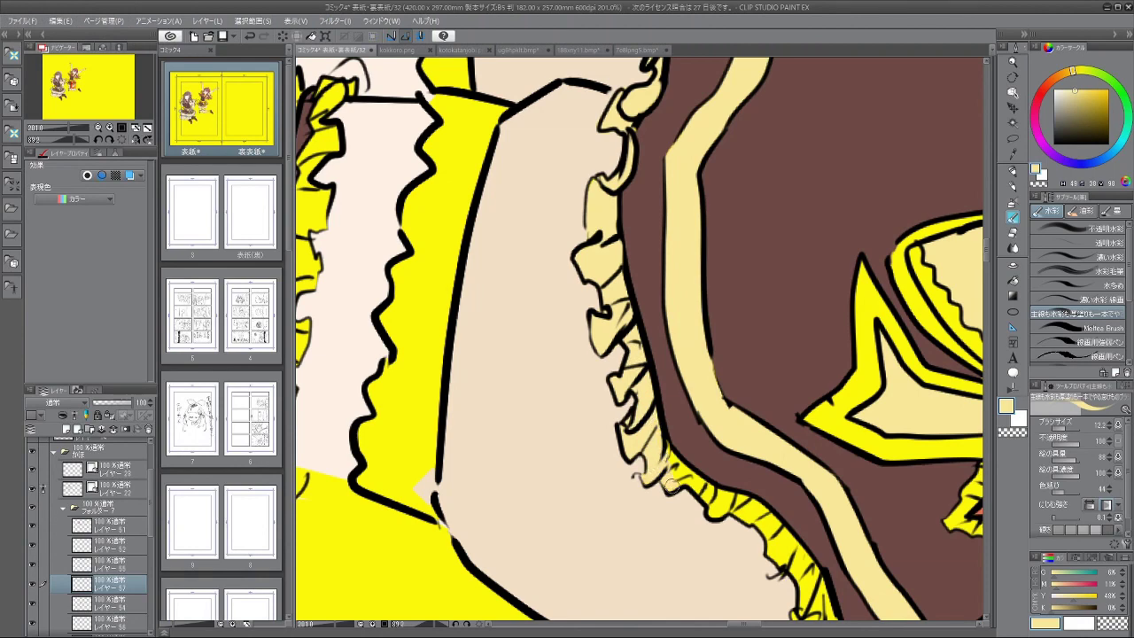
pyautogui.scroll(-5, 671, 466)
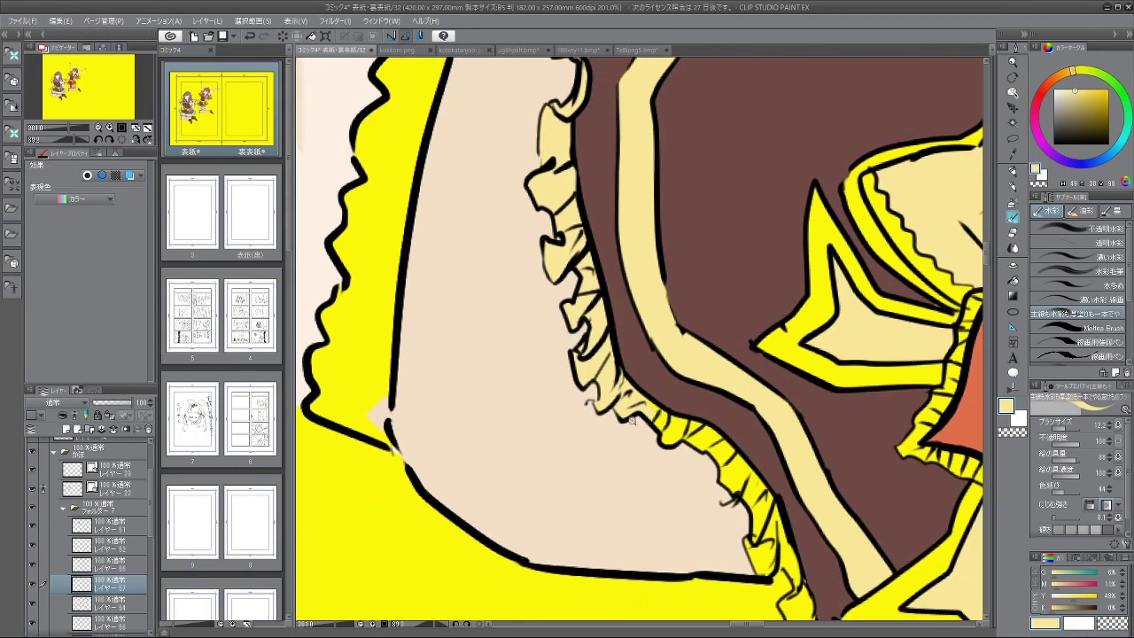
pyautogui.scroll(4, 564, 533)
# Step: Finish colouring the hem frill pale yellow past the near thigh's outer edge, out to its tip beside the heart bow
pyautogui.moveTo(565, 533); pyautogui.dragTo(772, 212)
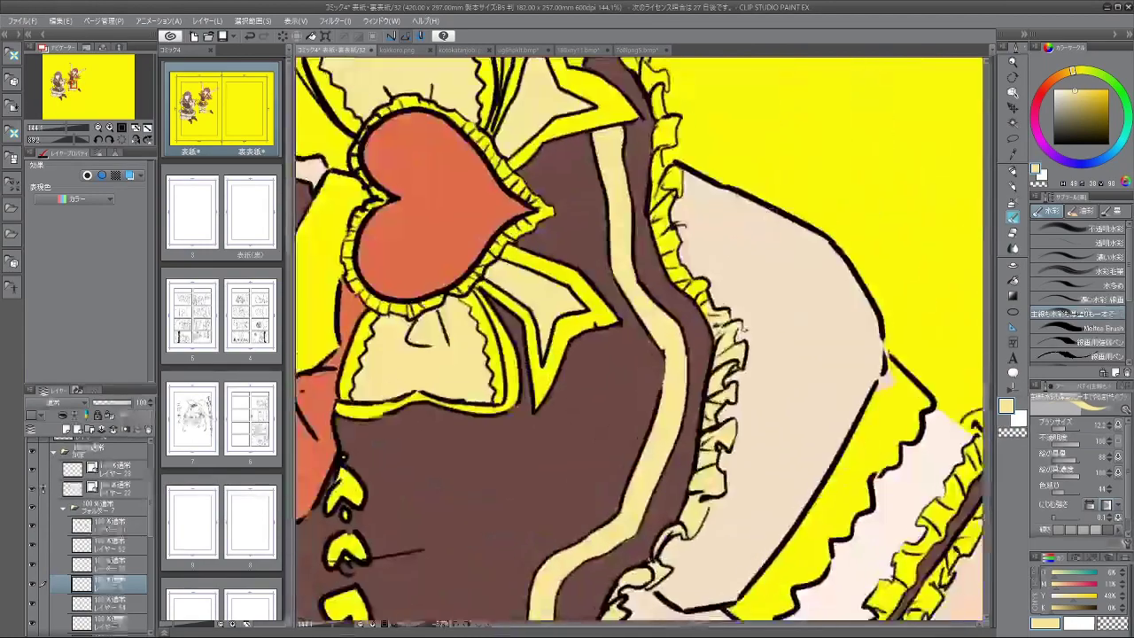
pyautogui.moveTo(692, 202); pyautogui.dragTo(686, 237)
pyautogui.scroll(1, 678, 218)
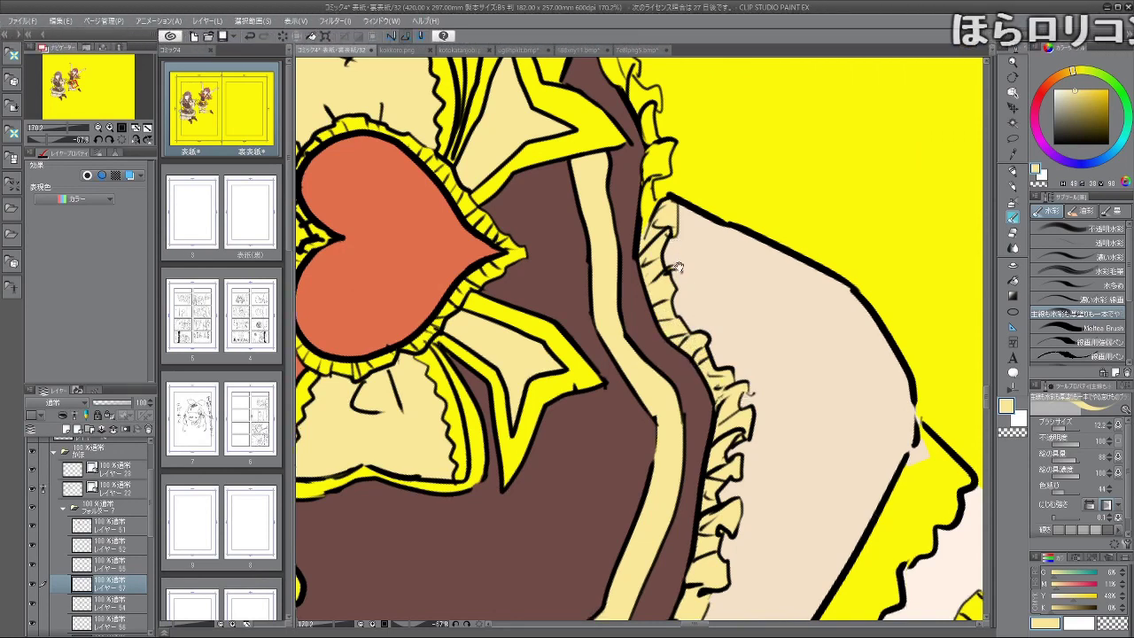
pyautogui.scroll(2, 678, 267)
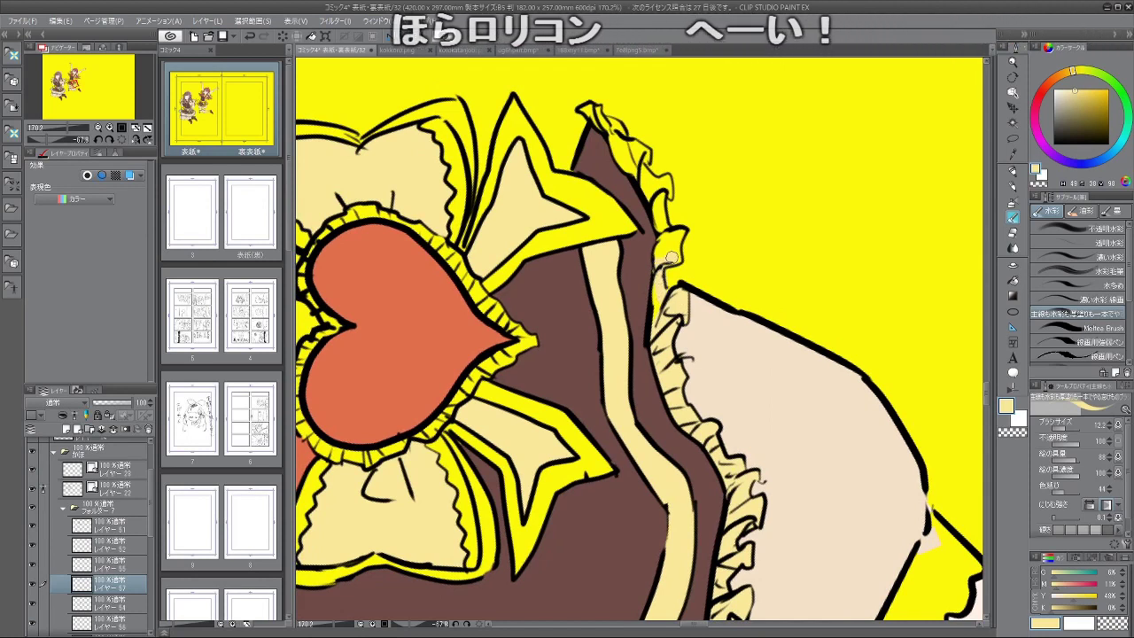
pyautogui.scroll(1, 663, 268)
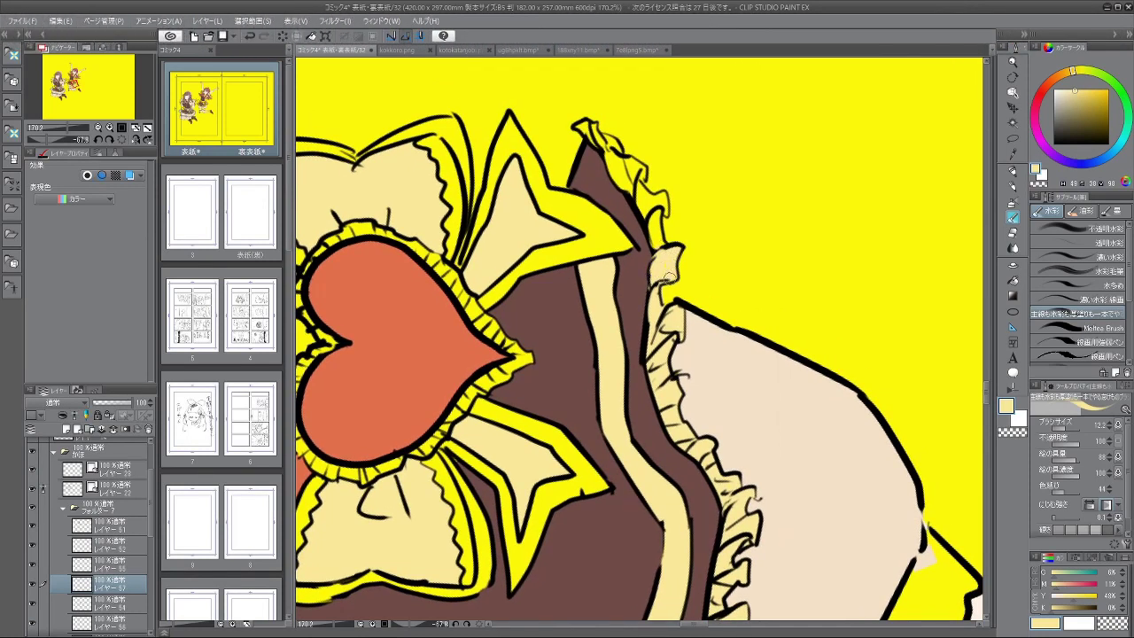
pyautogui.scroll(1, 660, 260)
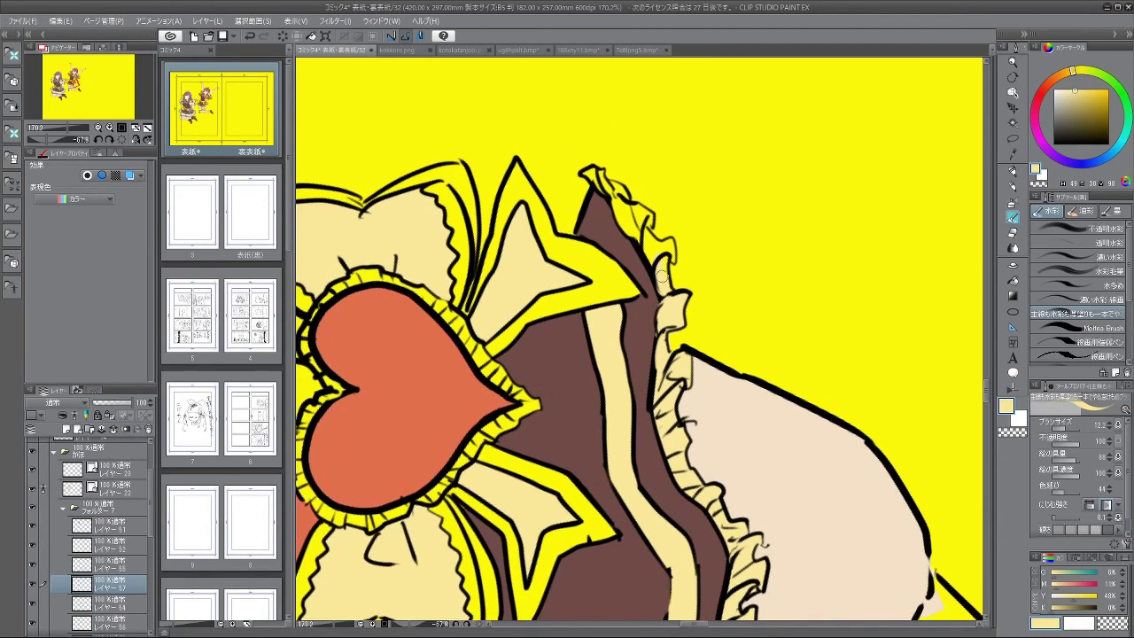
pyautogui.moveTo(673, 382)
pyautogui.mouseDown()
pyautogui.moveTo(586, 355)
pyautogui.moveTo(608, 294)
pyautogui.mouseUp()
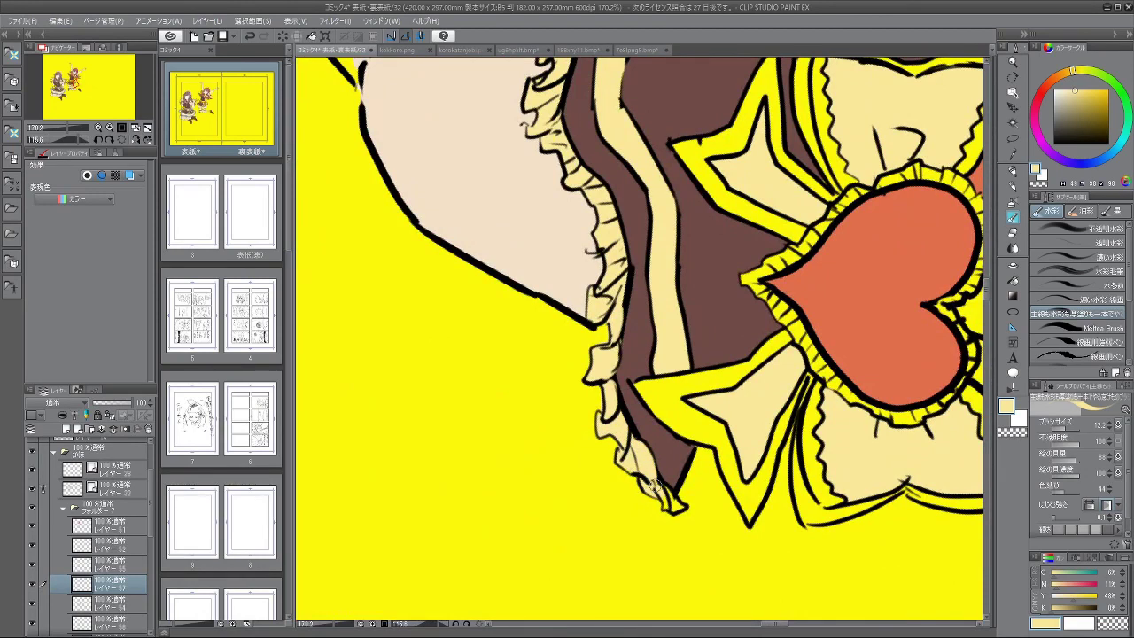
pyautogui.moveTo(670, 444); pyautogui.dragTo(709, 381)
pyautogui.moveTo(559, 369); pyautogui.dragTo(595, 395)
pyautogui.moveTo(601, 436); pyautogui.dragTo(587, 354)
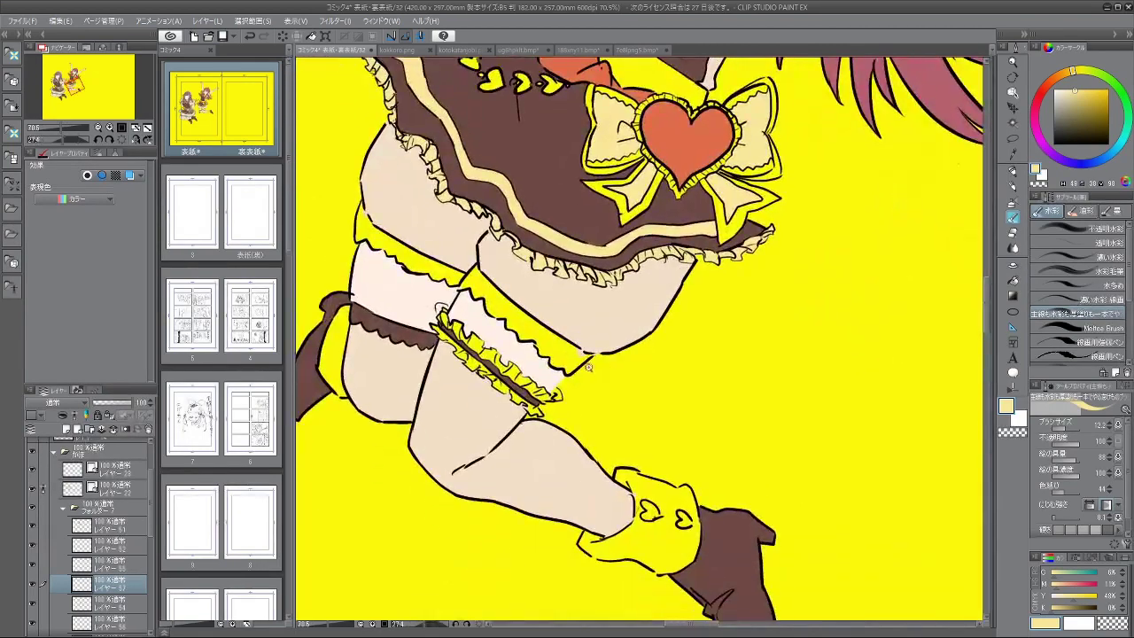
# Step: Hide and show the leg skin layer to check what it contains, and select it
pyautogui.scroll(2, 586, 356)
pyautogui.click(32, 603)
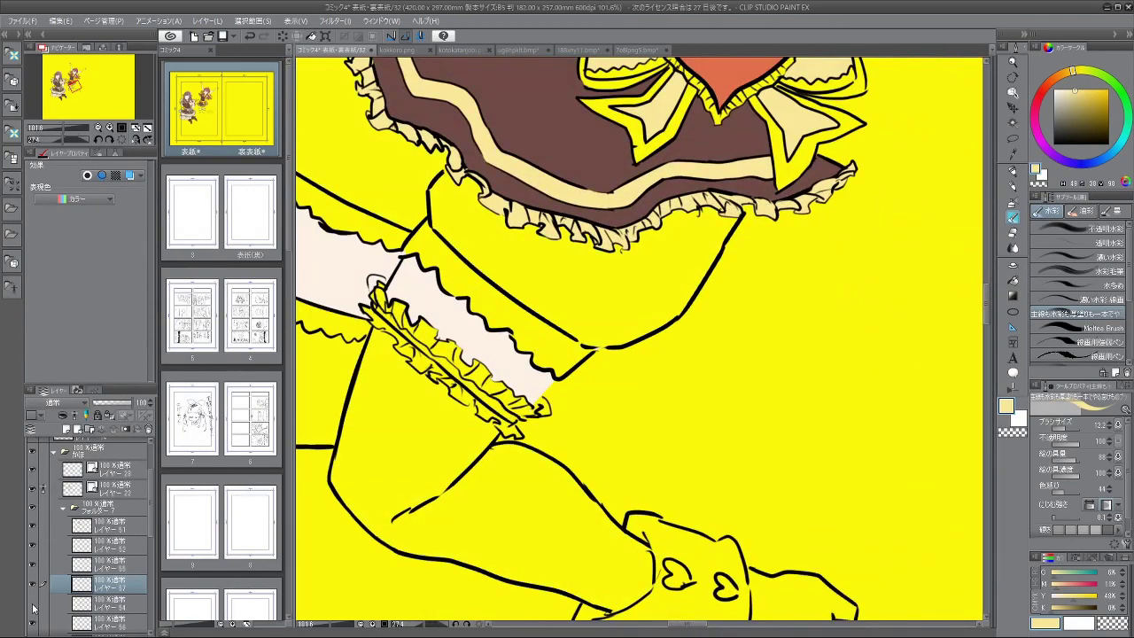
pyautogui.click(32, 605)
pyautogui.click(106, 608)
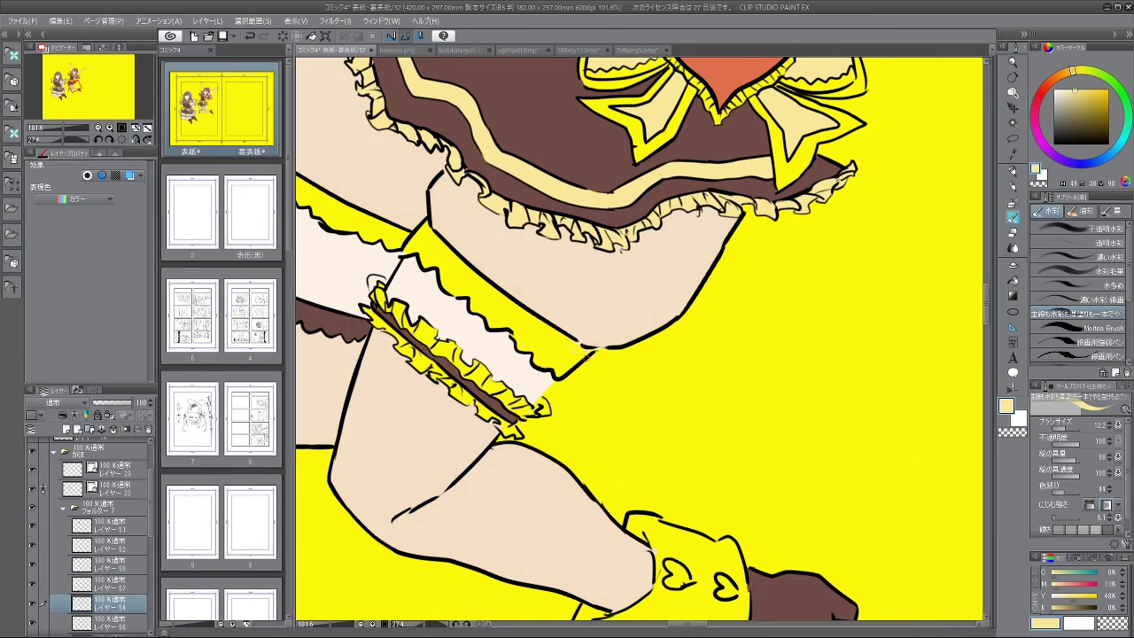
# Step: Sample the yellow from the skirt frill in the reference illustration 7e8lpng5.bmp and return to the comic page
pyautogui.moveTo(616, 389); pyautogui.dragTo(676, 392)
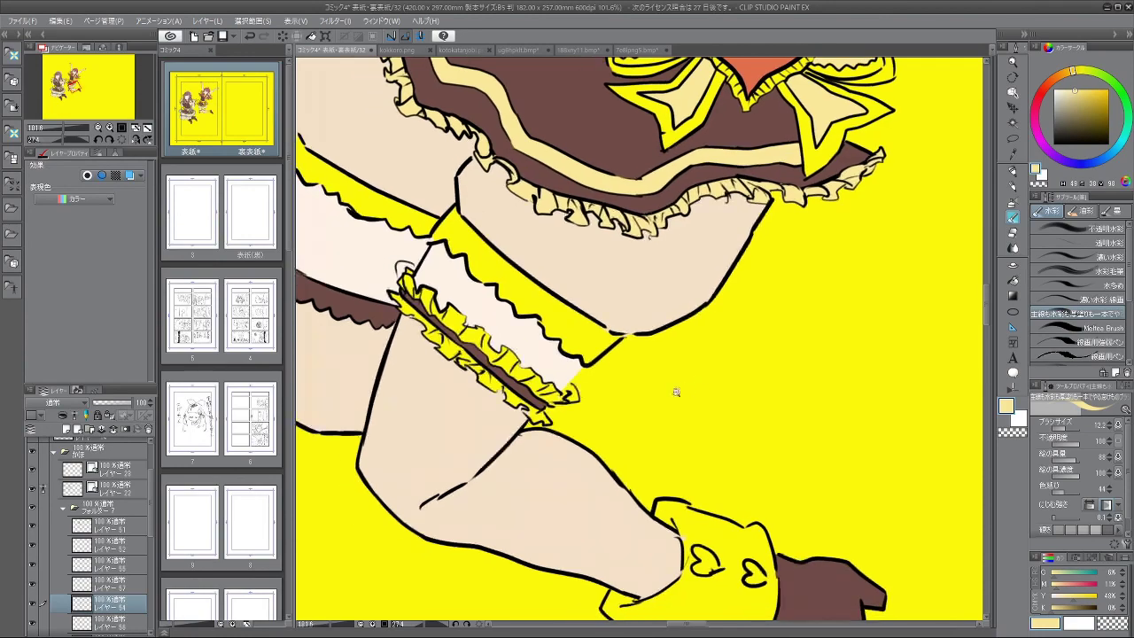
pyautogui.scroll(-3, 676, 393)
pyautogui.moveTo(574, 270); pyautogui.dragTo(550, 307)
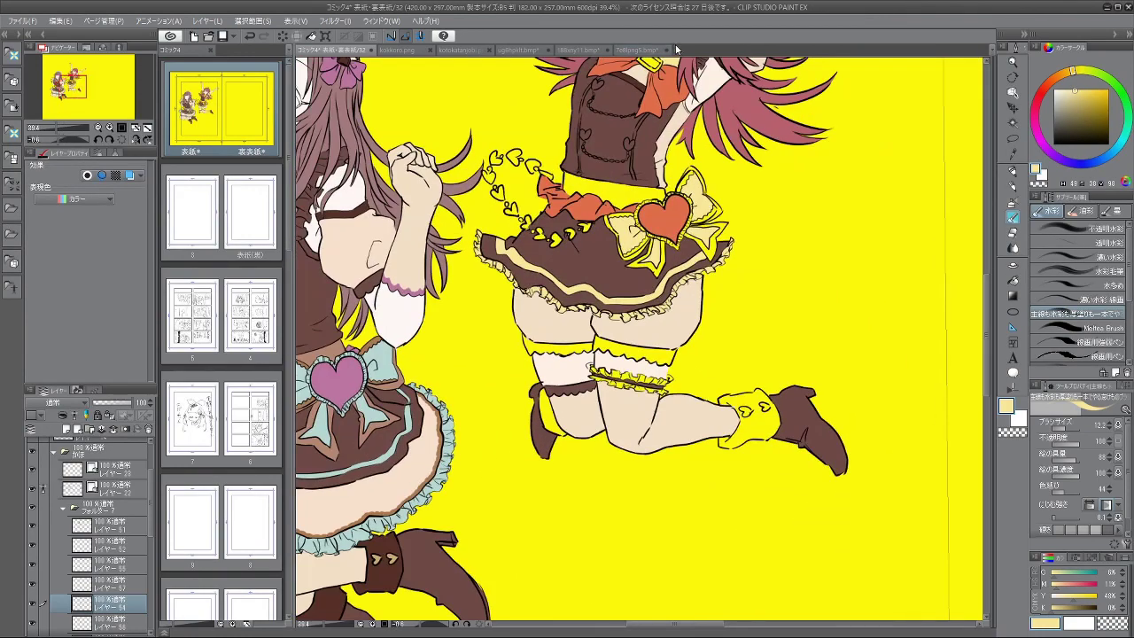
pyautogui.click(628, 49)
pyautogui.moveTo(666, 292); pyautogui.dragTo(668, 272)
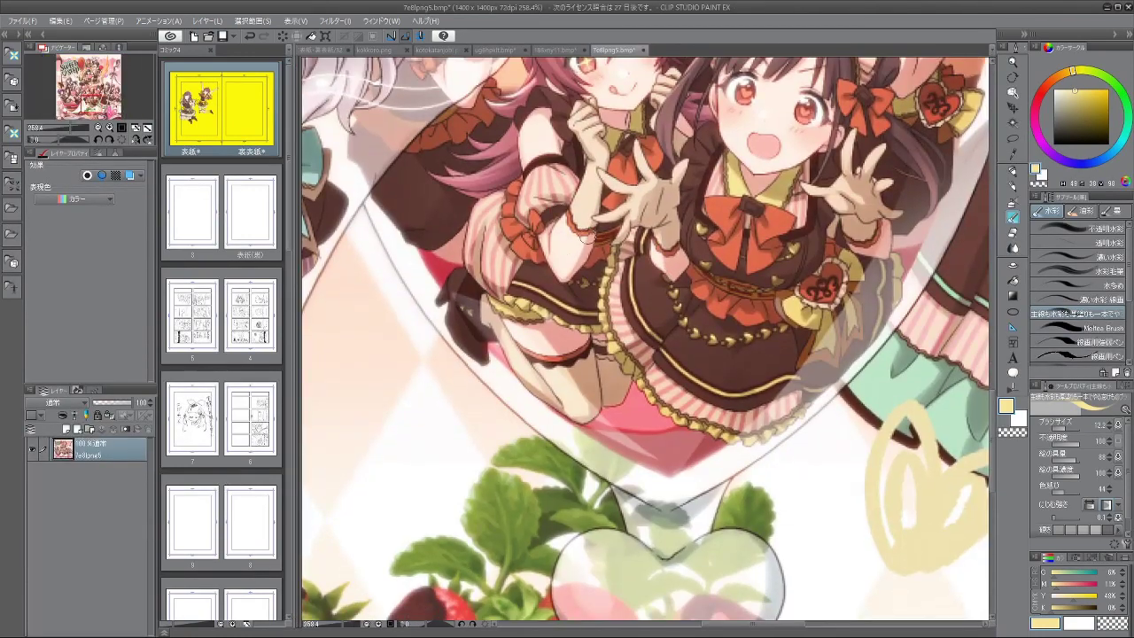
pyautogui.scroll(5, 530, 300)
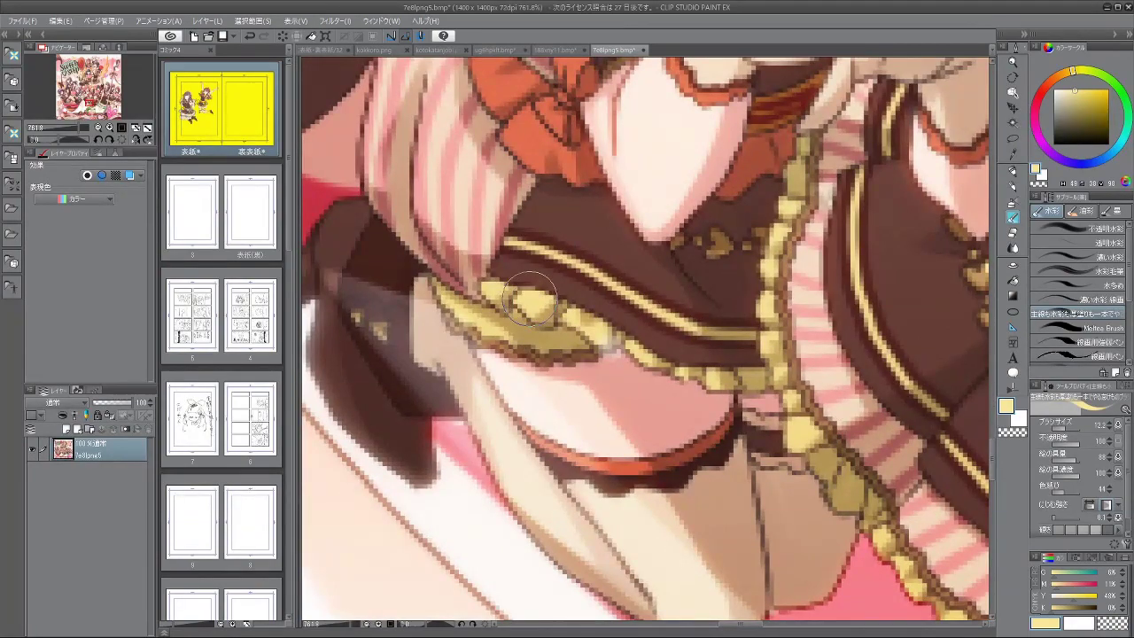
pyautogui.keyDown('alt'); pyautogui.click(536, 307); pyautogui.keyUp('alt')
pyautogui.click(323, 50)
# Step: Fill the scalloped bands at the top of both stockings with the sampled yellow on the pale yellow base layer
pyautogui.scroll(4, 572, 368)
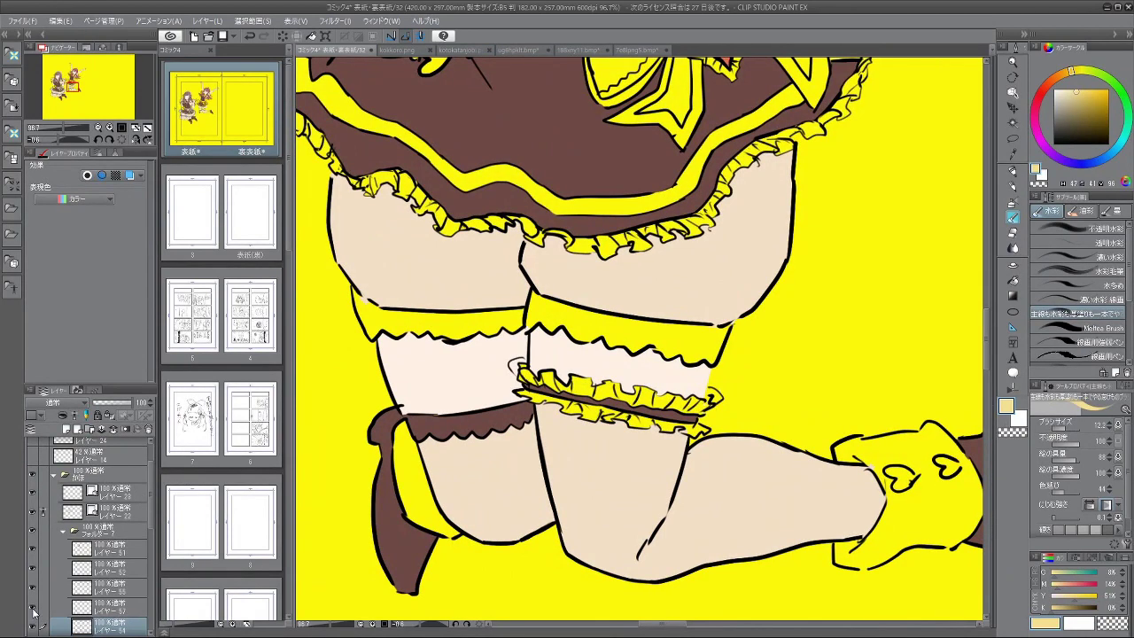
pyautogui.moveTo(435, 313); pyautogui.dragTo(505, 330)
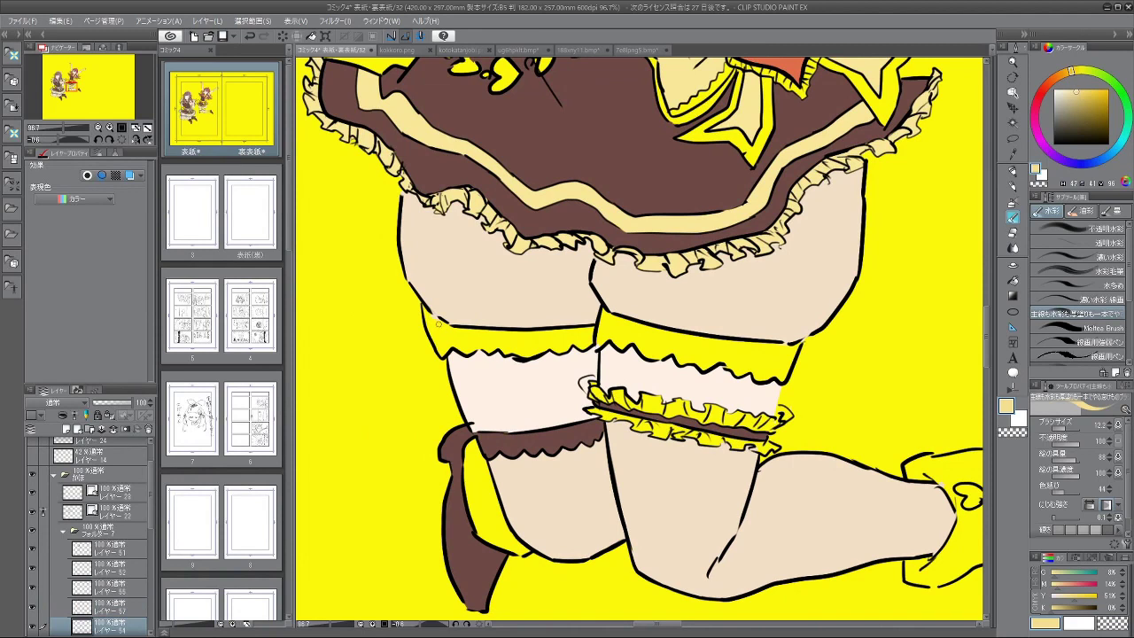
pyautogui.click(107, 606)
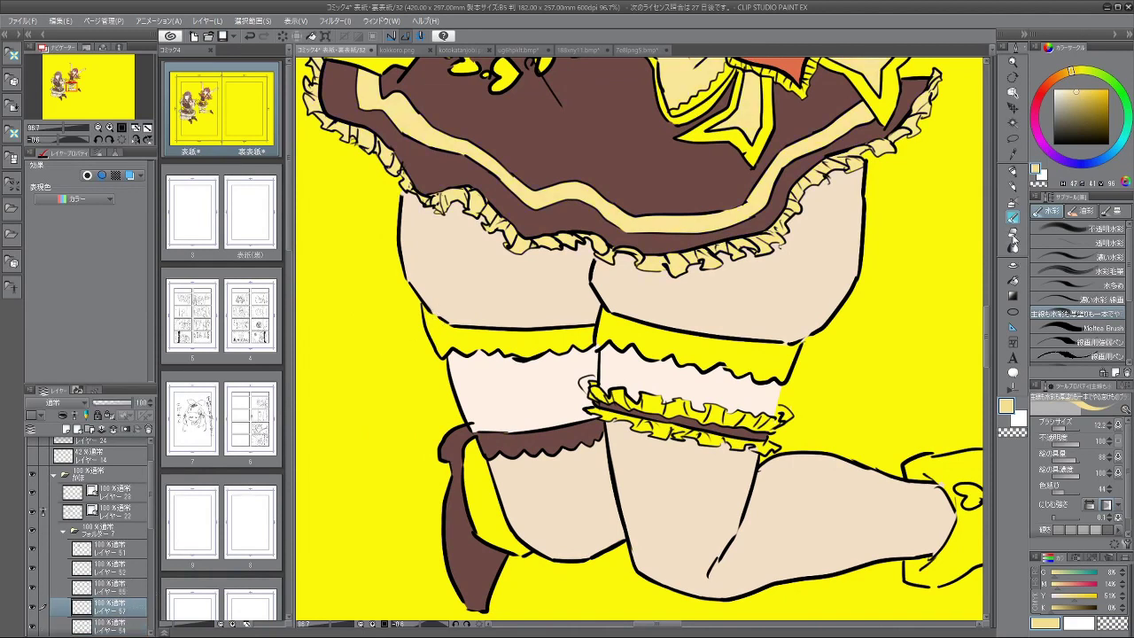
pyautogui.click(1014, 281)
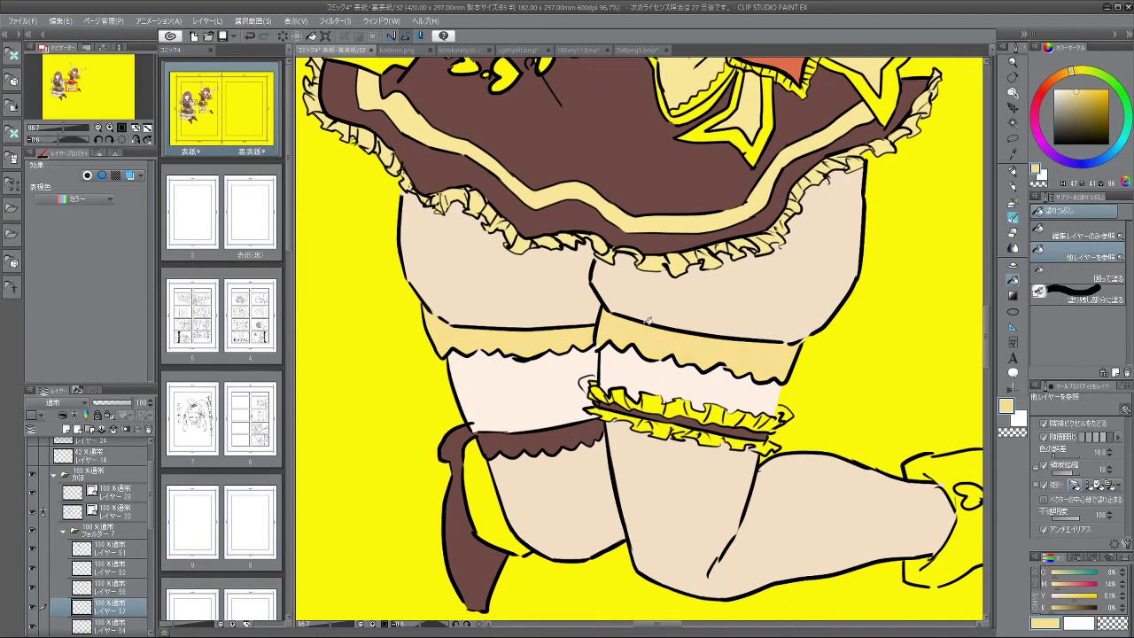
# Step: Brush the same yellow into the first pleat at the inner end of the garter's upper frill with the watercolour brush
pyautogui.moveTo(803, 302); pyautogui.dragTo(727, 302)
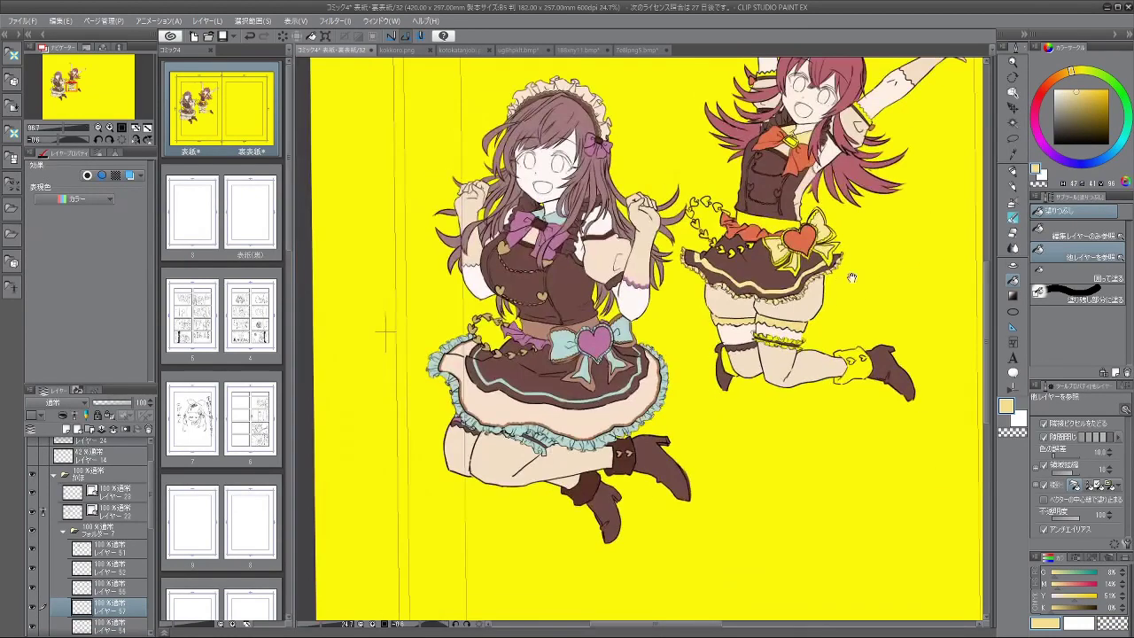
pyautogui.moveTo(851, 257); pyautogui.dragTo(799, 276)
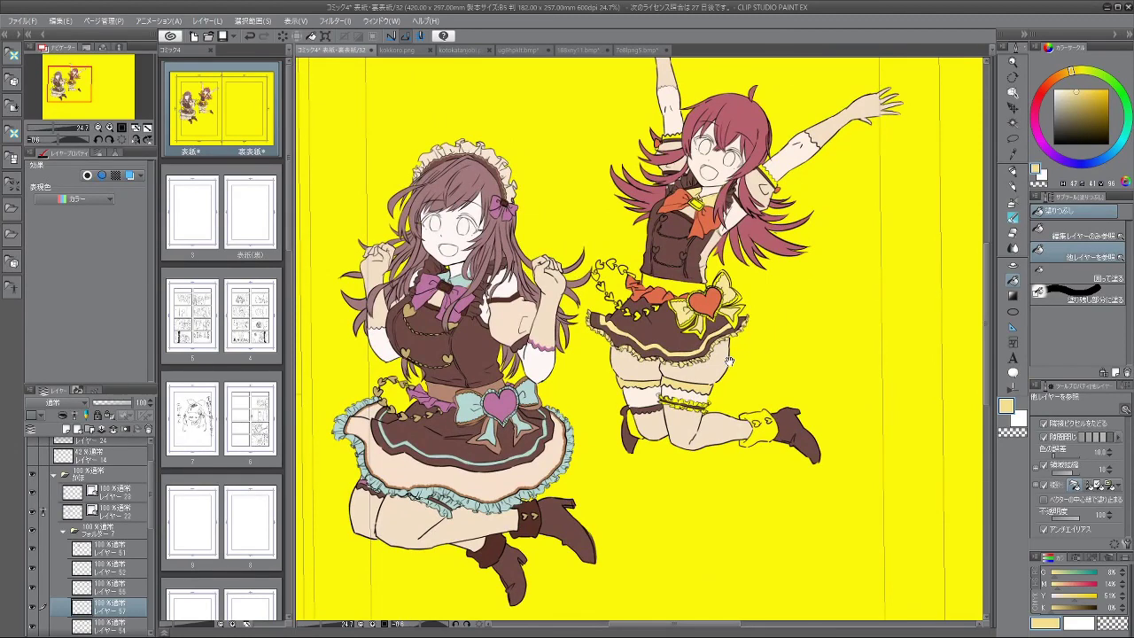
pyautogui.scroll(4, 721, 355)
pyautogui.scroll(5, 556, 344)
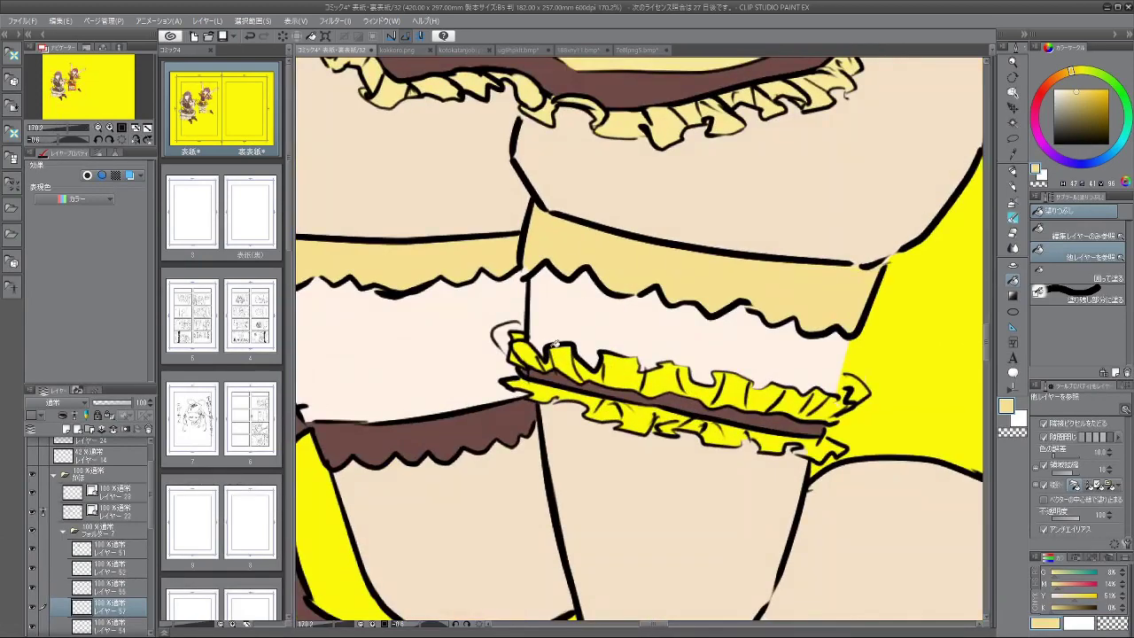
pyautogui.click(1014, 218)
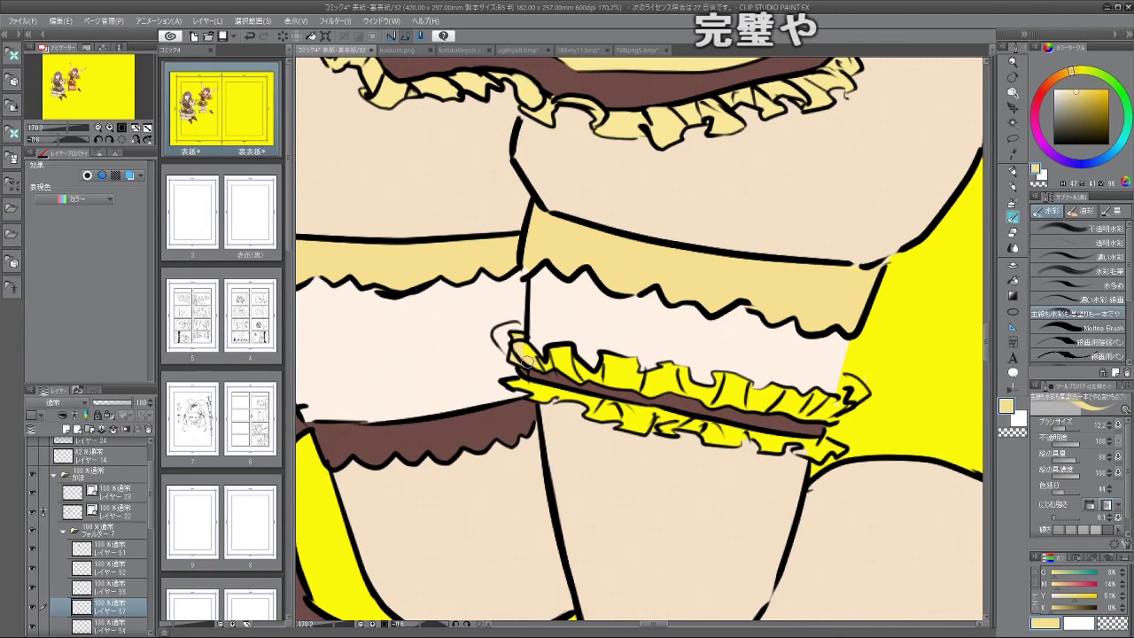
pyautogui.moveTo(527, 361)
pyautogui.mouseDown()
pyautogui.moveTo(541, 368)
pyautogui.moveTo(516, 336)
pyautogui.mouseUp()
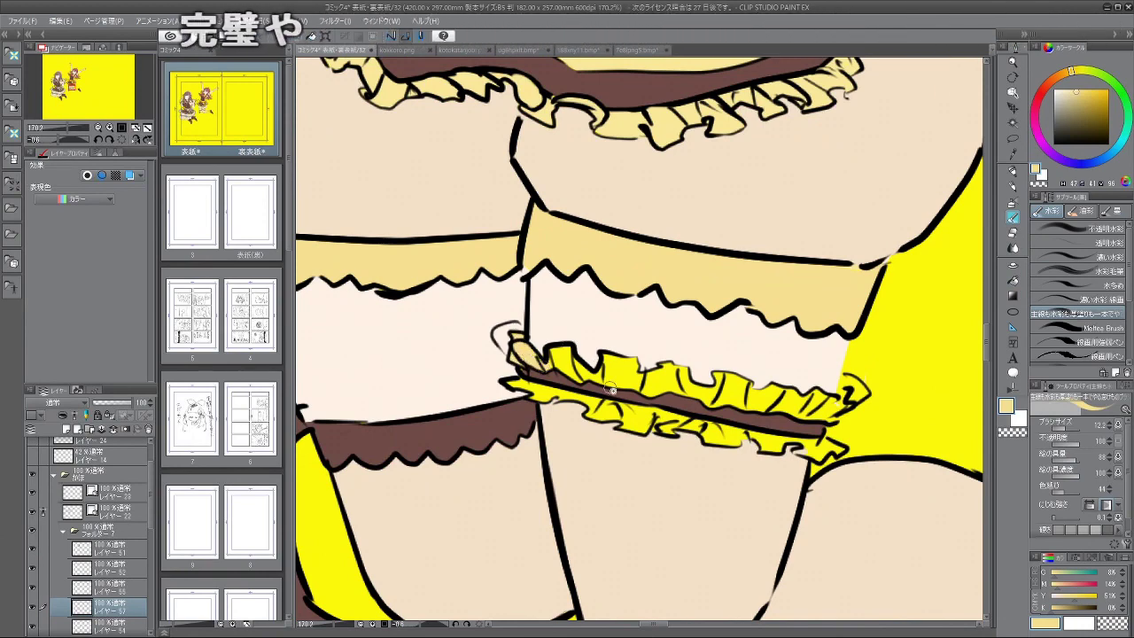
# Step: Examine the characters' costumes in the reference illustration 7e8lpng5.bmp
pyautogui.scroll(-10, 611, 390)
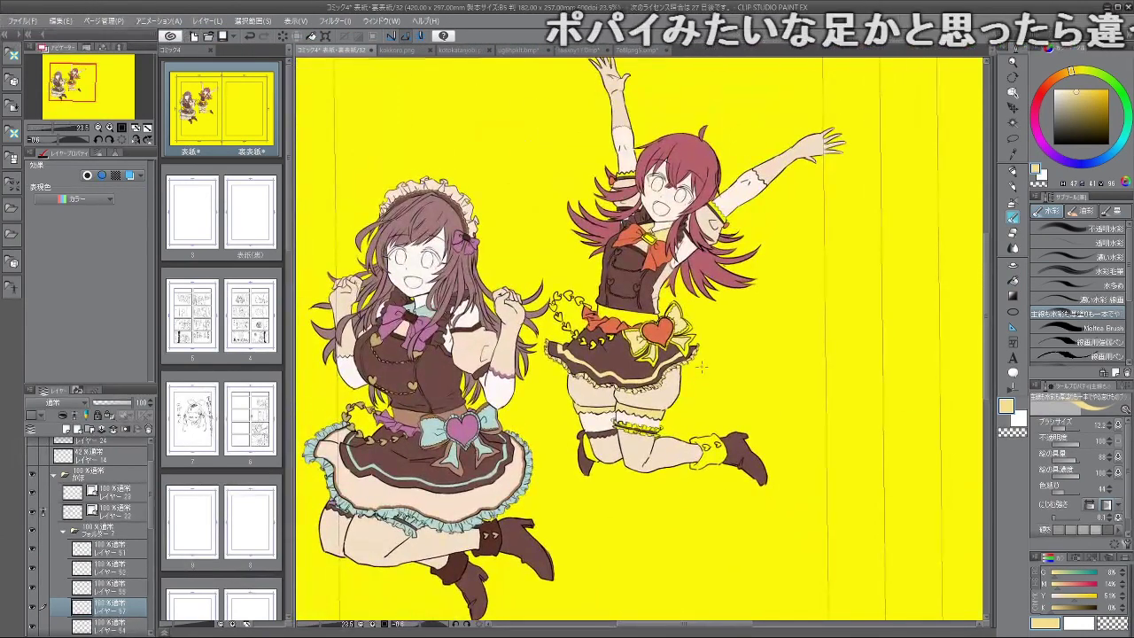
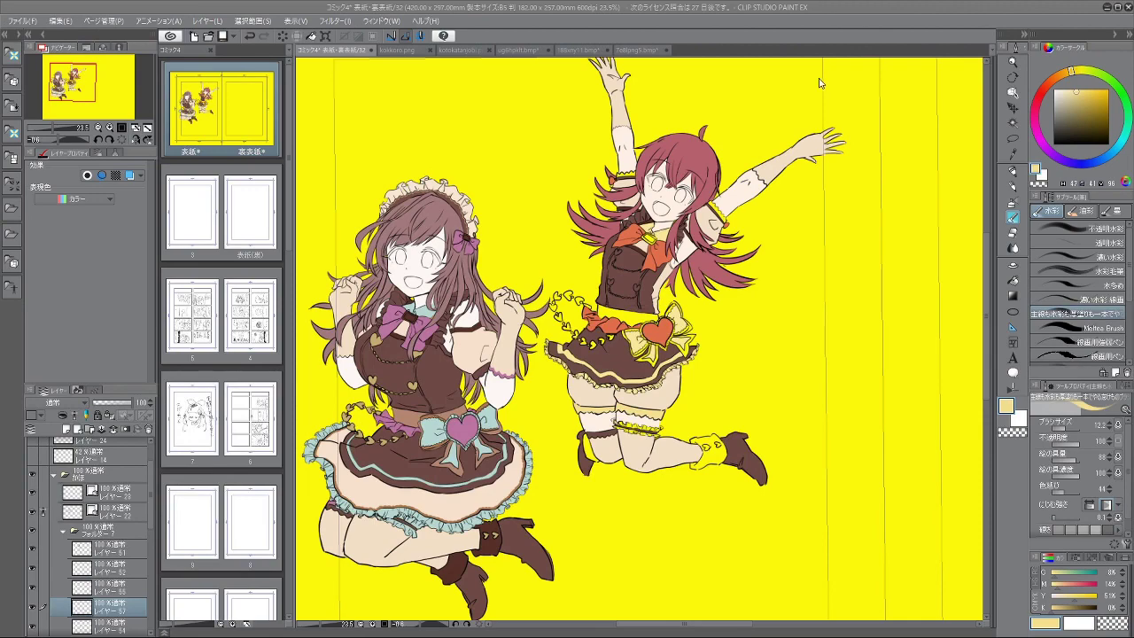
pyautogui.click(631, 50)
pyautogui.scroll(-8, 653, 220)
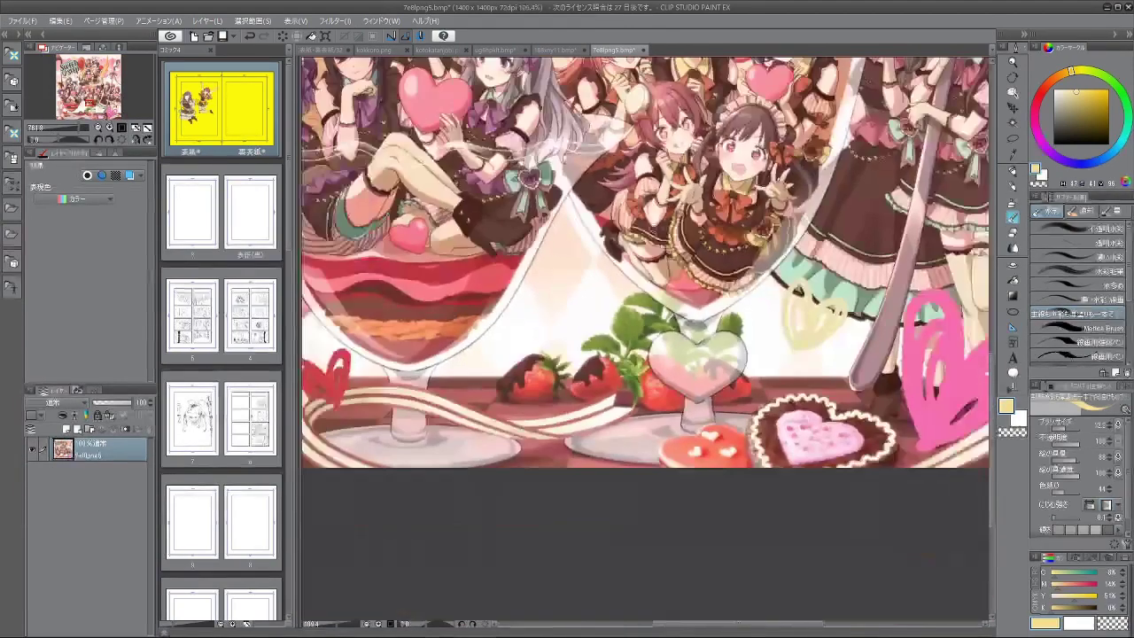
pyautogui.scroll(-2, 680, 71)
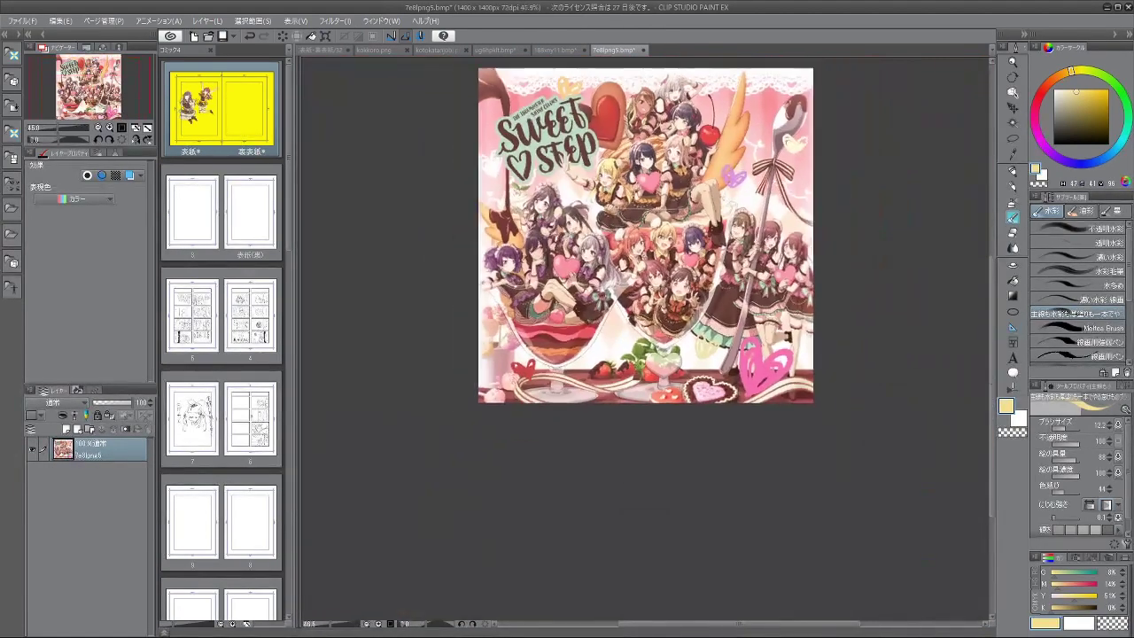
pyautogui.scroll(1, 680, 71)
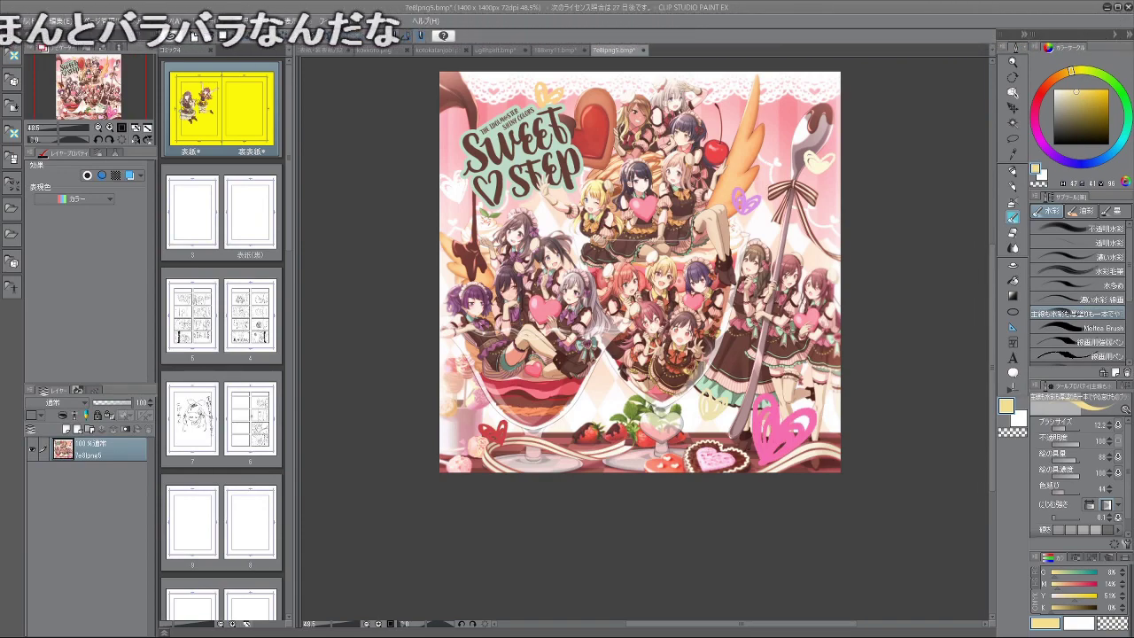
pyautogui.scroll(2, 679, 154)
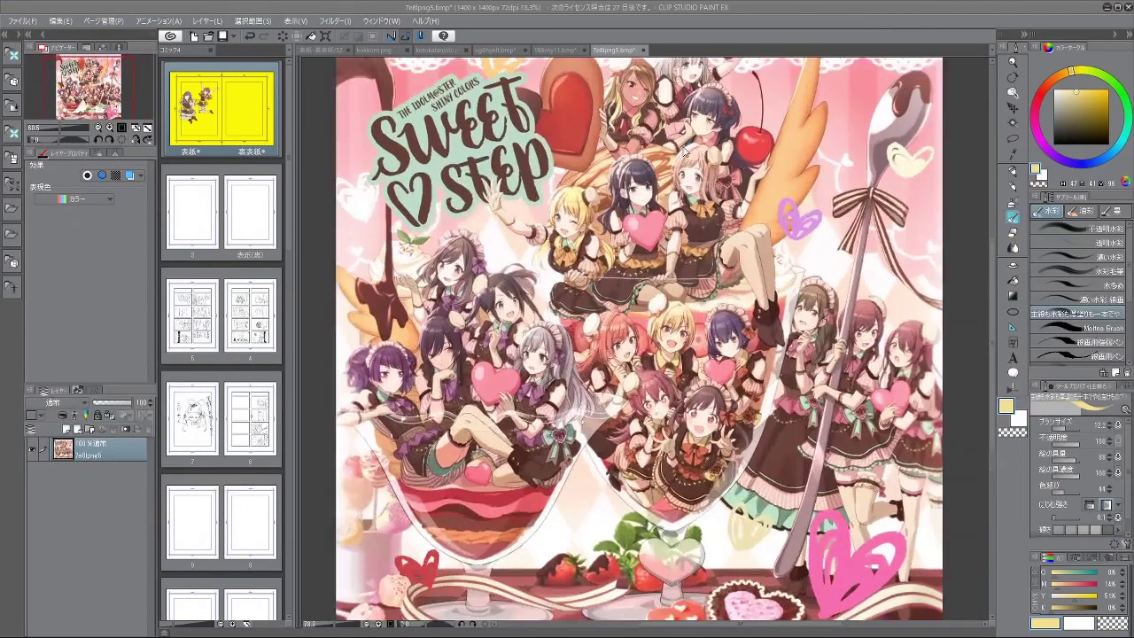
pyautogui.scroll(1, 683, 153)
pyautogui.scroll(-3, 687, 152)
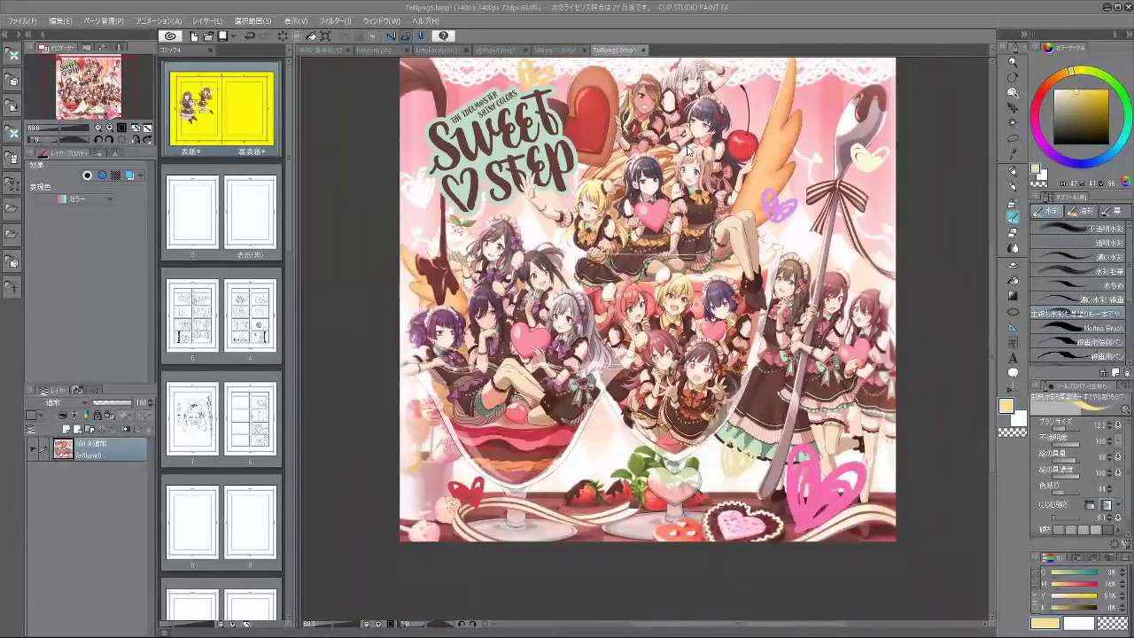
pyautogui.scroll(1, 688, 151)
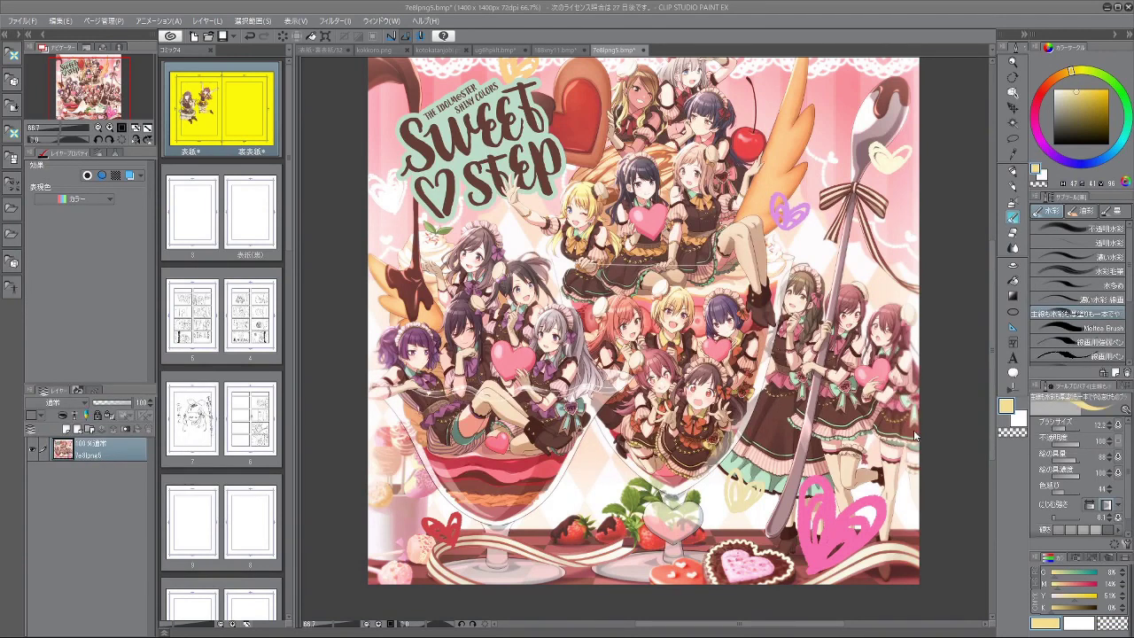
pyautogui.scroll(-2, 798, 390)
pyautogui.scroll(3, 708, 199)
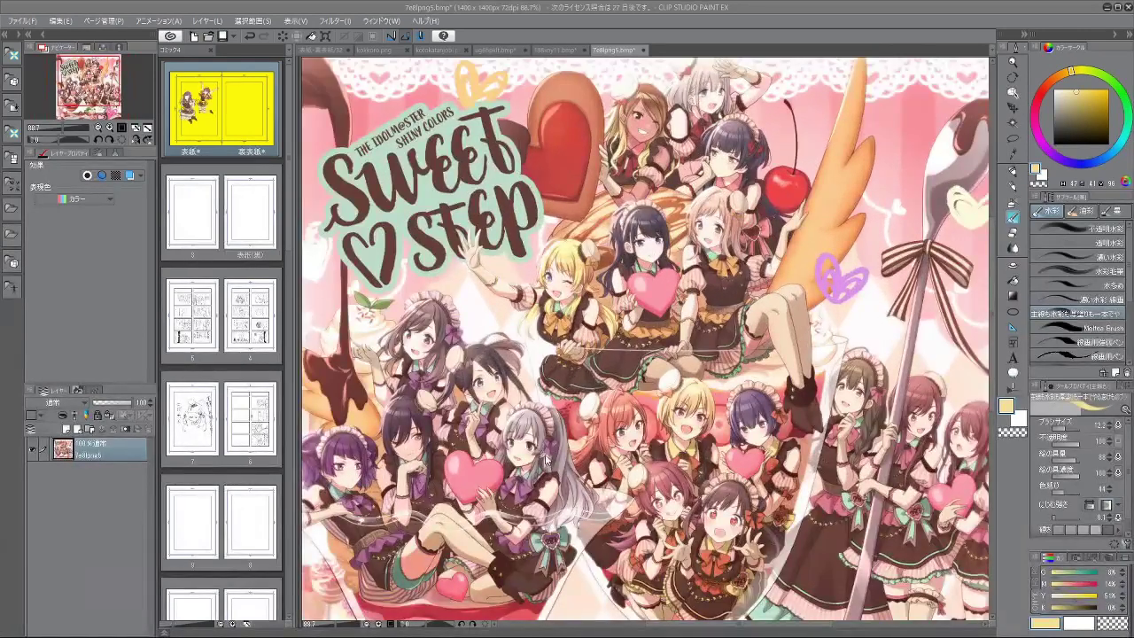
pyautogui.scroll(-1, 461, 433)
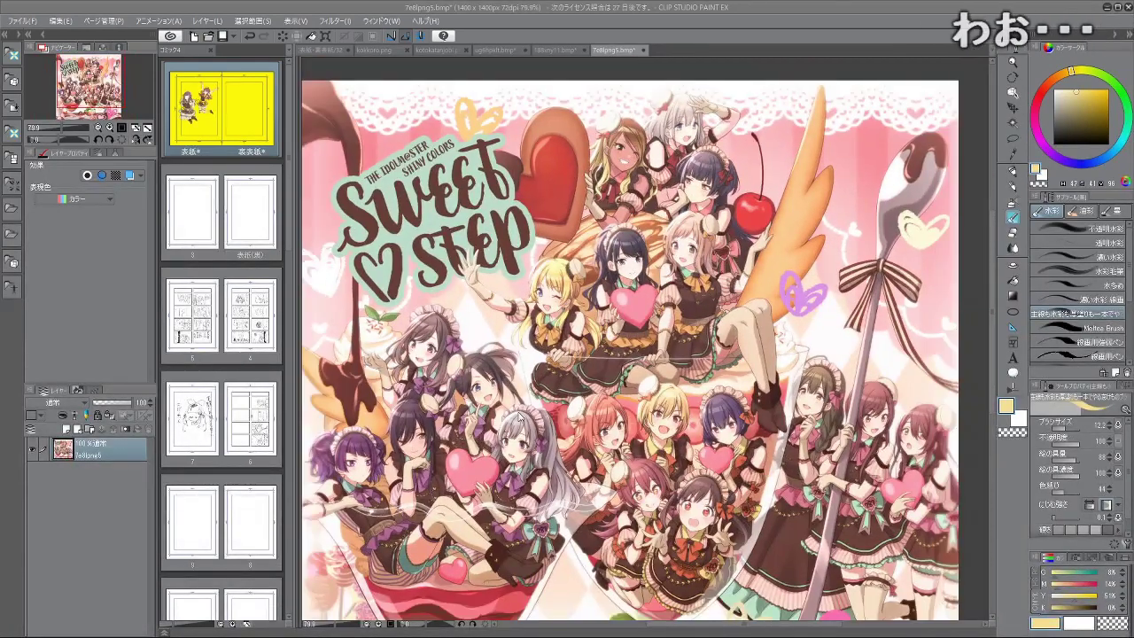
pyautogui.scroll(-1, 762, 403)
pyautogui.scroll(1, 866, 536)
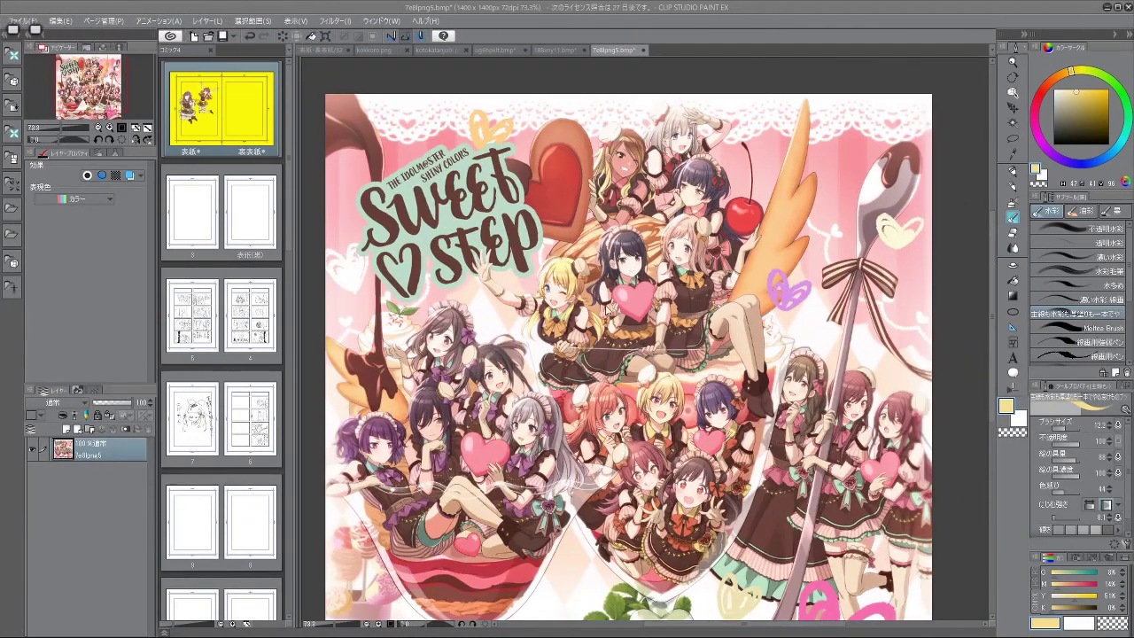
# Step: Compare the two girls on the comic page with the reference illustration and return to the comic page
pyautogui.click(333, 52)
pyautogui.scroll(-3, 510, 193)
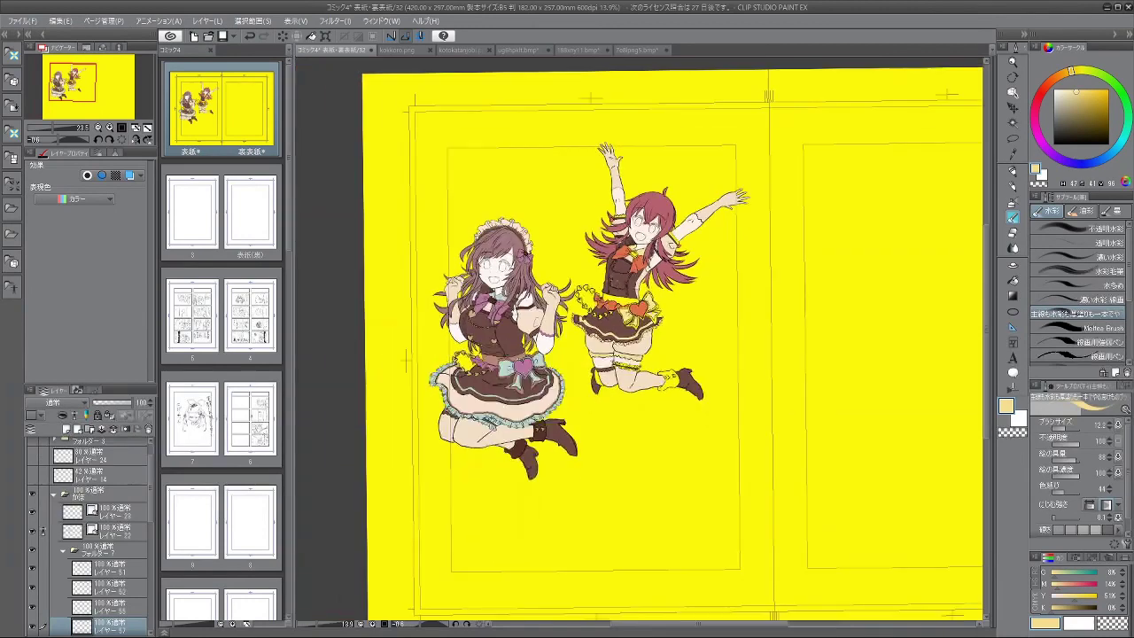
pyautogui.scroll(2, 512, 193)
pyautogui.scroll(-3, 514, 193)
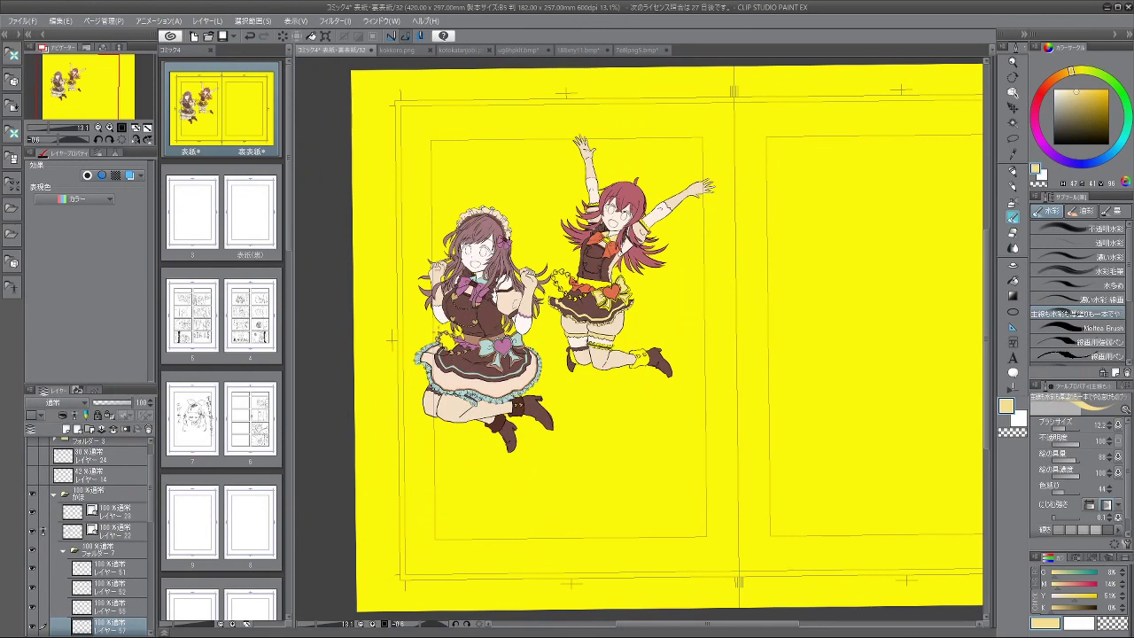
pyautogui.click(623, 48)
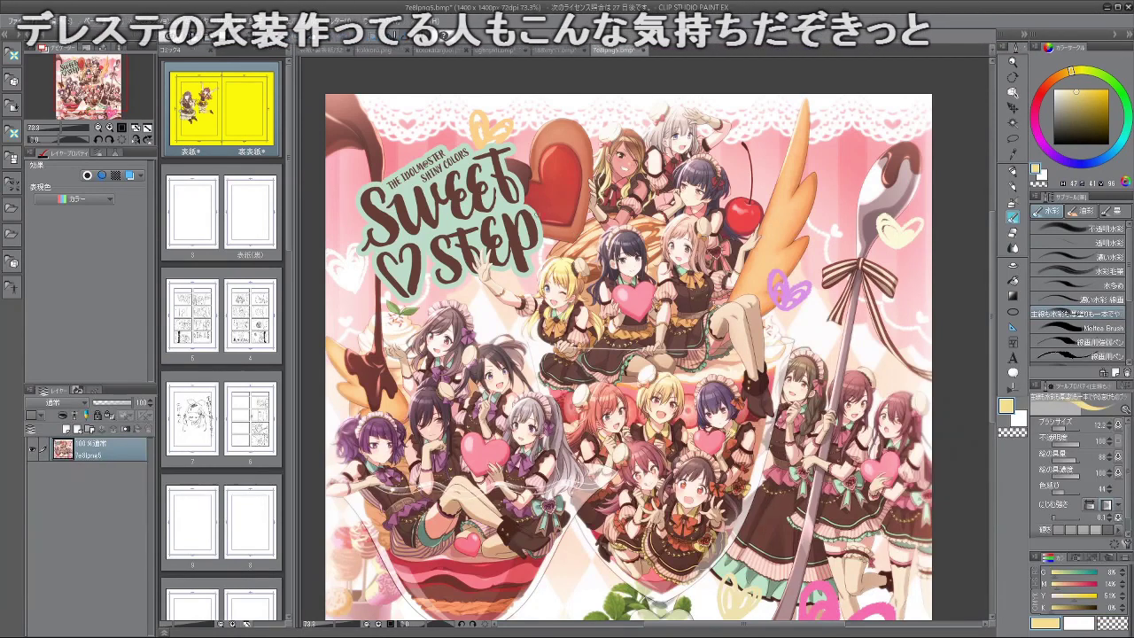
pyautogui.click(323, 51)
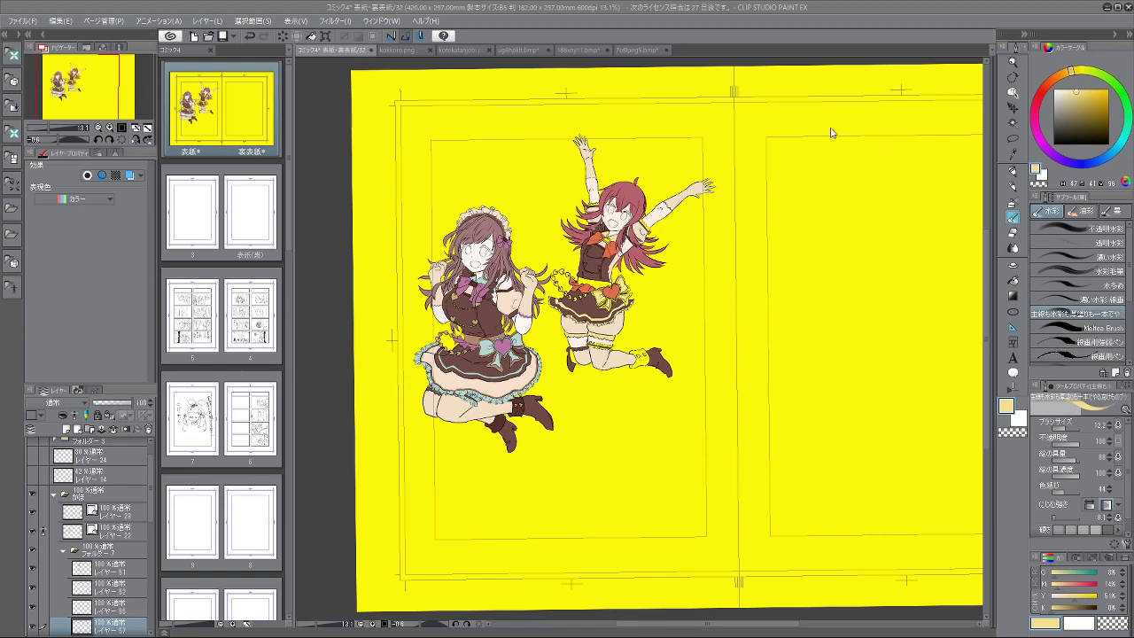
pyautogui.scroll(2, 642, 242)
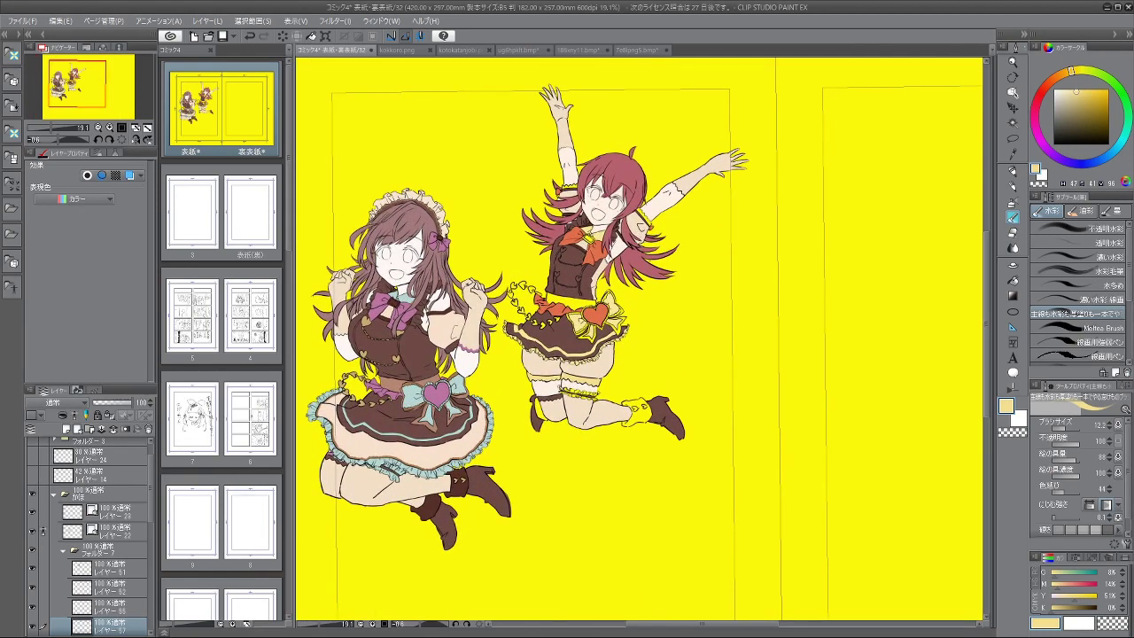
pyautogui.scroll(3, 595, 237)
pyautogui.scroll(-5, 550, 204)
pyautogui.scroll(4, 537, 204)
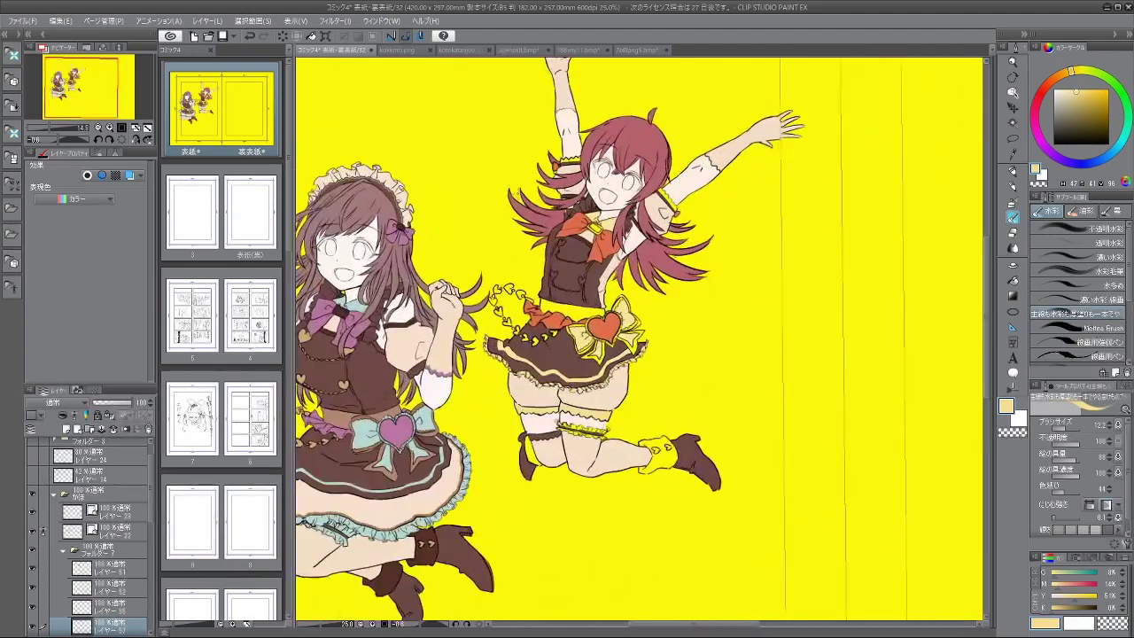
pyautogui.scroll(-1, 528, 197)
pyautogui.scroll(-2, 673, 187)
pyautogui.scroll(1, 605, 202)
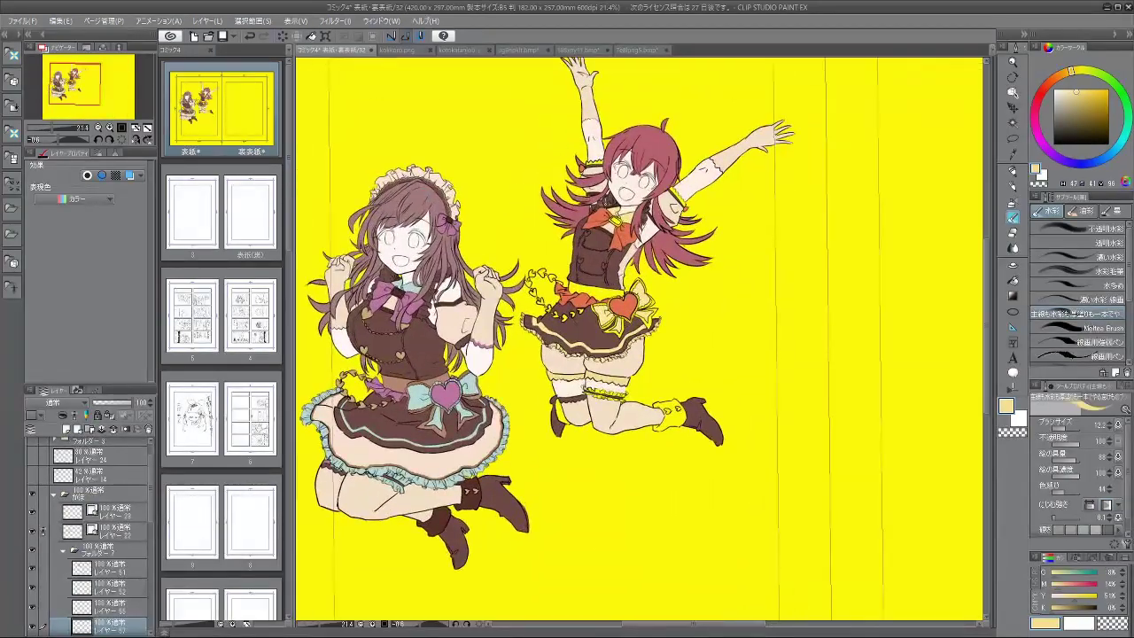
pyautogui.scroll(2, 536, 234)
pyautogui.scroll(-2, 63, 537)
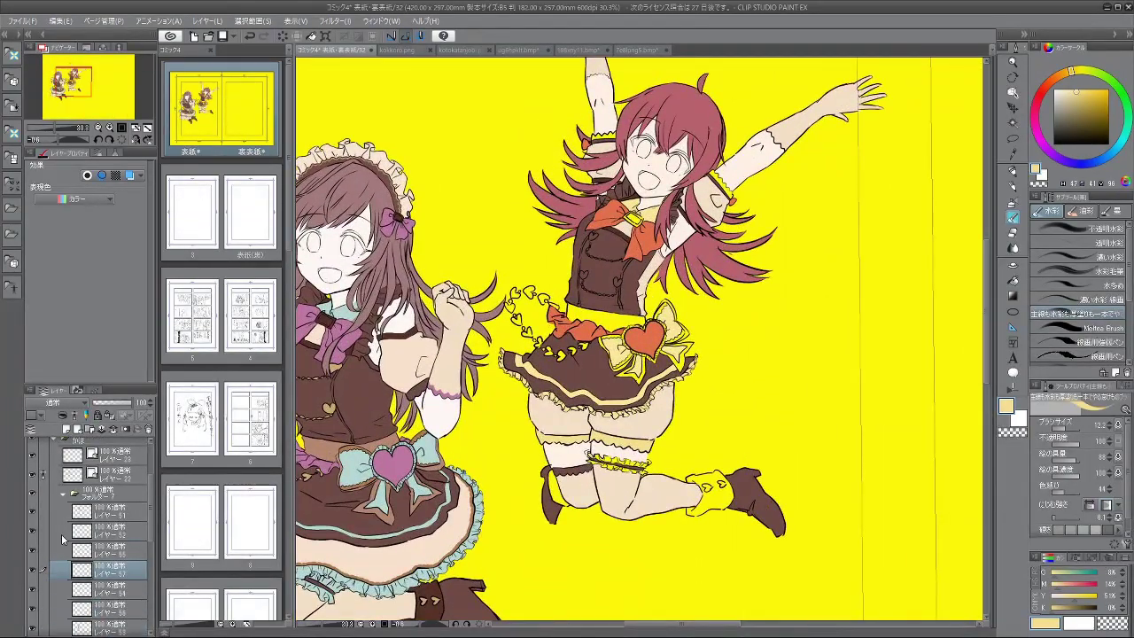
# Step: Hide and show the selected pale yellow base layer and the layer directly above it to check what each contains
pyautogui.click(31, 550)
pyautogui.click(31, 549)
pyautogui.click(31, 549)
pyautogui.click(31, 550)
pyautogui.click(32, 570)
pyautogui.click(33, 570)
pyautogui.click(33, 569)
pyautogui.click(32, 570)
pyautogui.click(34, 569)
pyautogui.click(33, 568)
# Step: Sample the pale yellow from the already painted pleat at the inner end of the garter's upper frill
pyautogui.scroll(3, 676, 363)
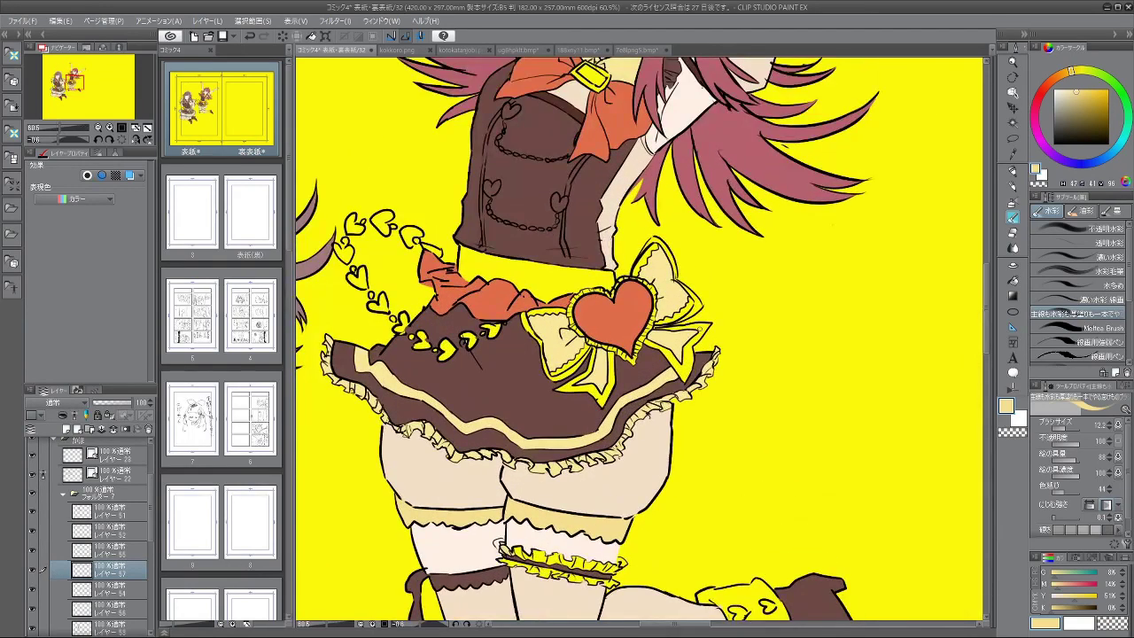
pyautogui.keyDown('alt'); pyautogui.click(565, 337); pyautogui.keyUp('alt')
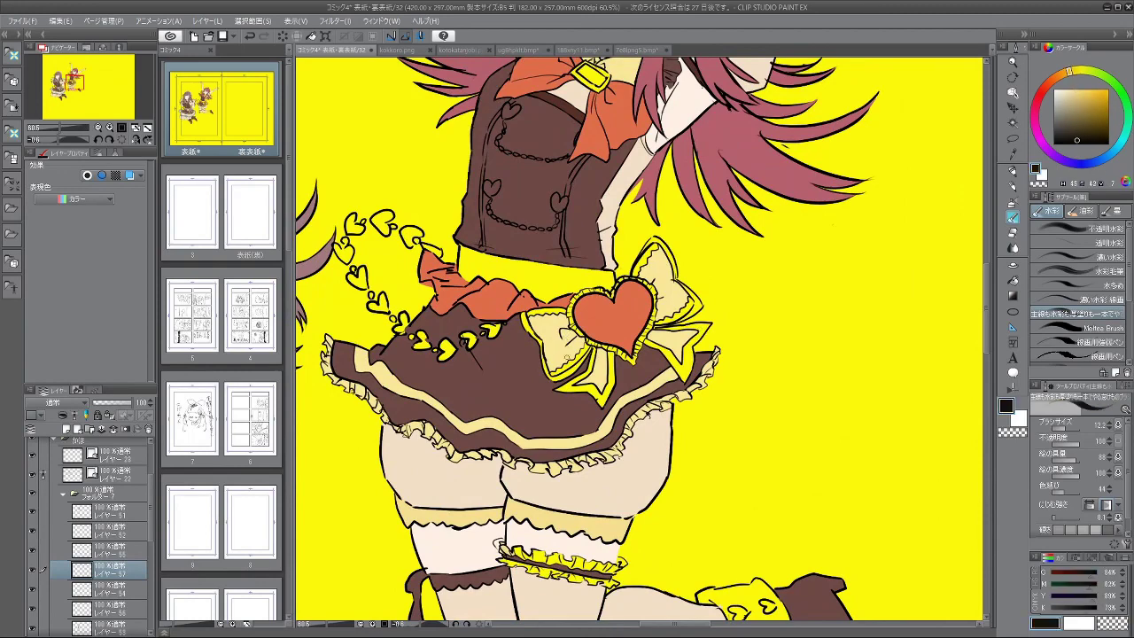
pyautogui.moveTo(576, 551)
pyautogui.mouseDown()
pyautogui.moveTo(656, 376)
pyautogui.moveTo(771, 323)
pyautogui.moveTo(688, 357)
pyautogui.mouseUp()
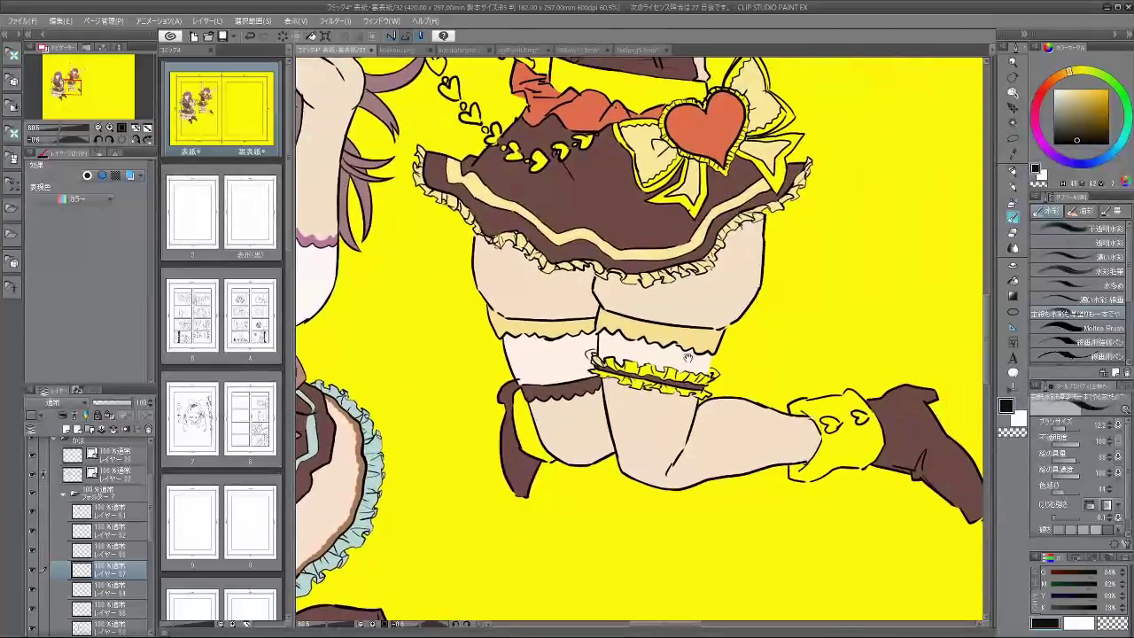
pyautogui.scroll(2, 606, 341)
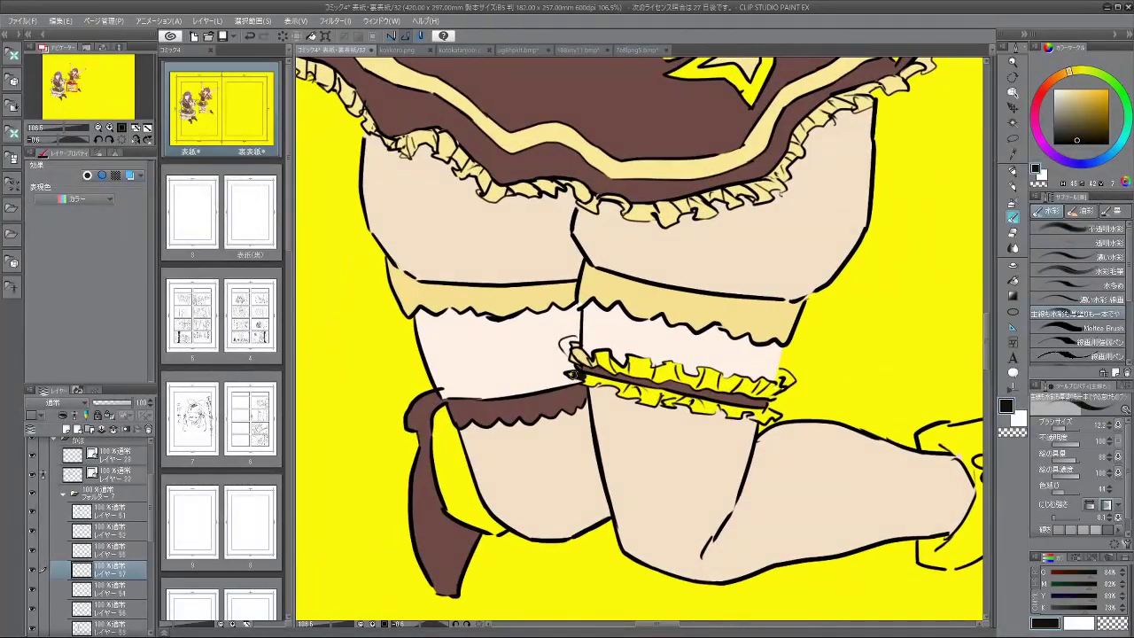
pyautogui.keyDown('alt'); pyautogui.click(588, 353); pyautogui.keyUp('alt')
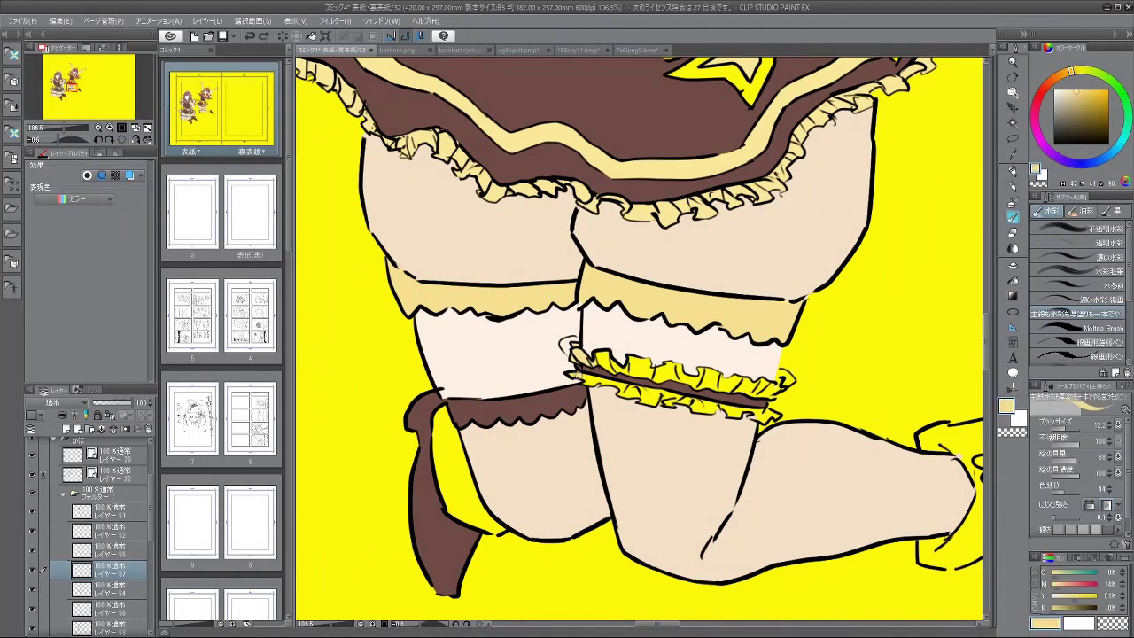
# Step: Brush the pale yellow into the remaining pleats of the garter's lower and upper frills with the watercolour brush
pyautogui.moveTo(596, 382); pyautogui.dragTo(586, 384)
pyautogui.moveTo(680, 447)
pyautogui.mouseDown()
pyautogui.moveTo(770, 379)
pyautogui.moveTo(749, 251)
pyautogui.mouseUp()
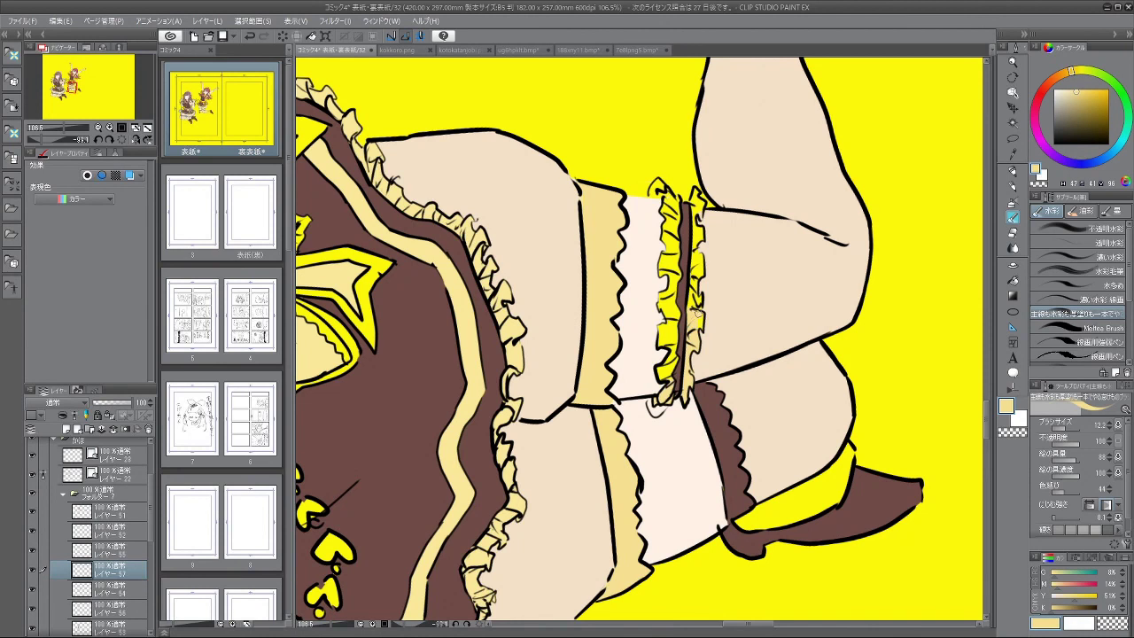
pyautogui.moveTo(698, 298); pyautogui.dragTo(701, 335)
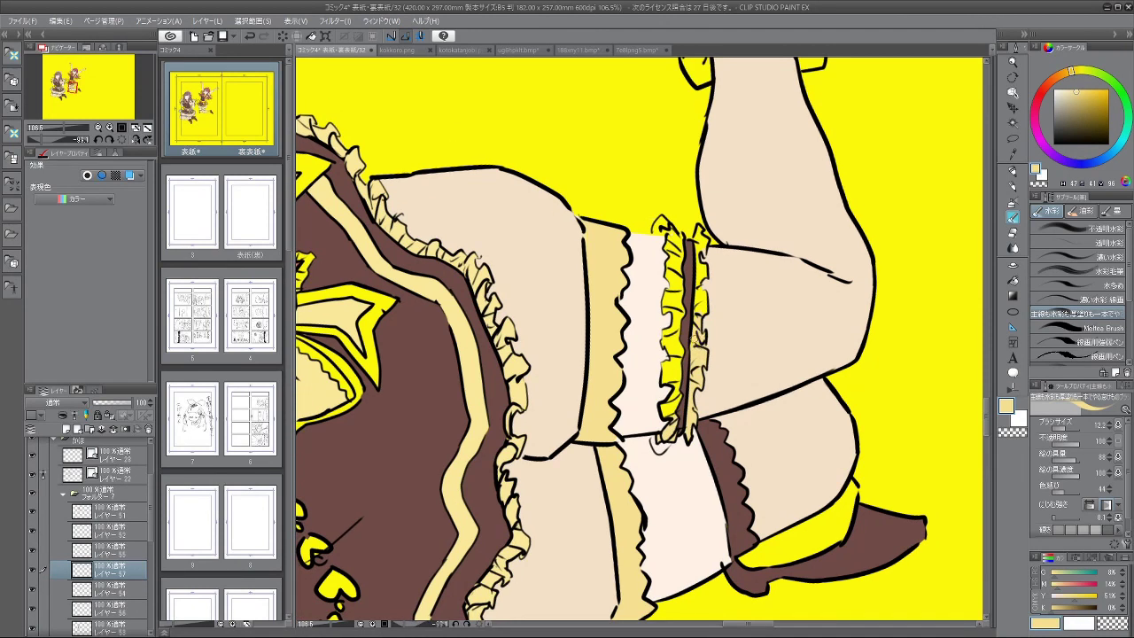
pyautogui.moveTo(701, 334); pyautogui.dragTo(703, 359)
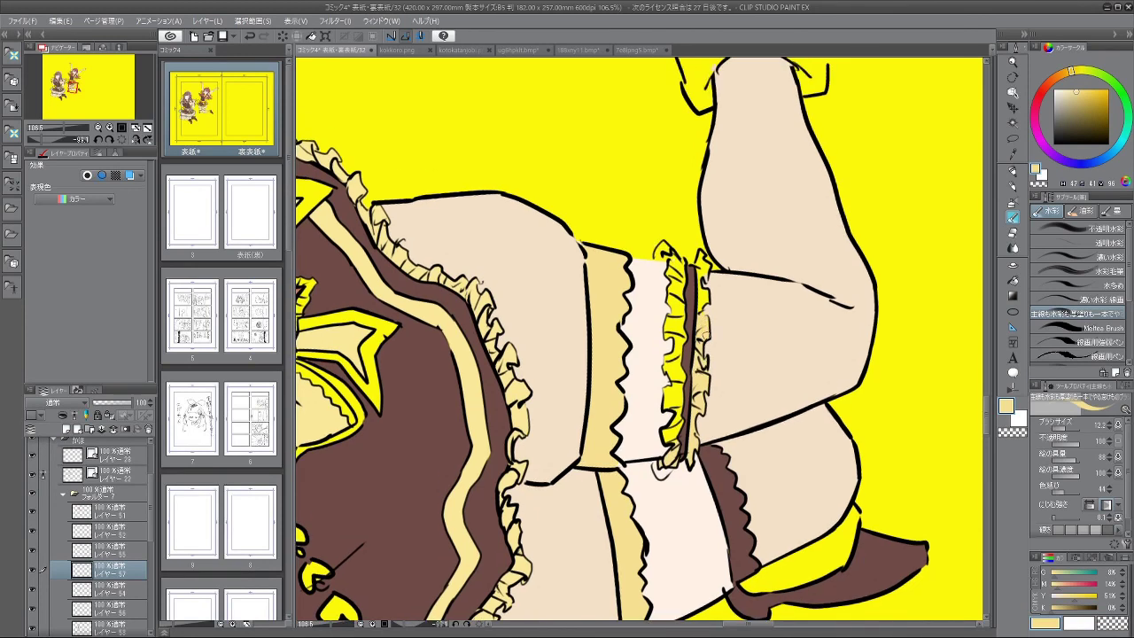
pyautogui.moveTo(699, 310); pyautogui.dragTo(700, 342)
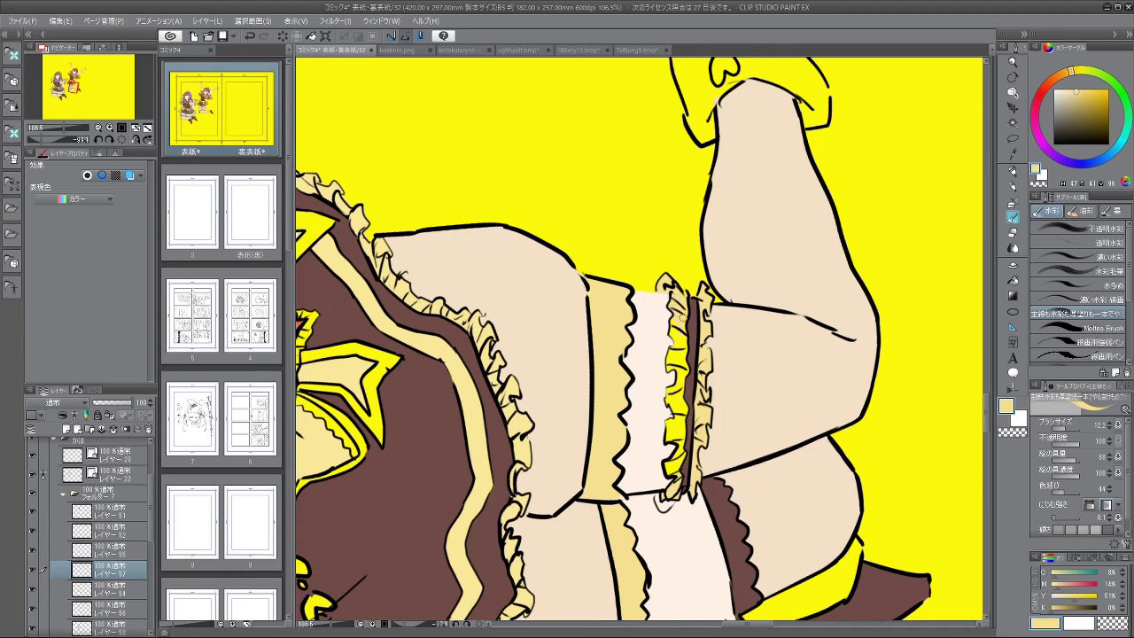
pyautogui.moveTo(682, 330); pyautogui.dragTo(720, 265)
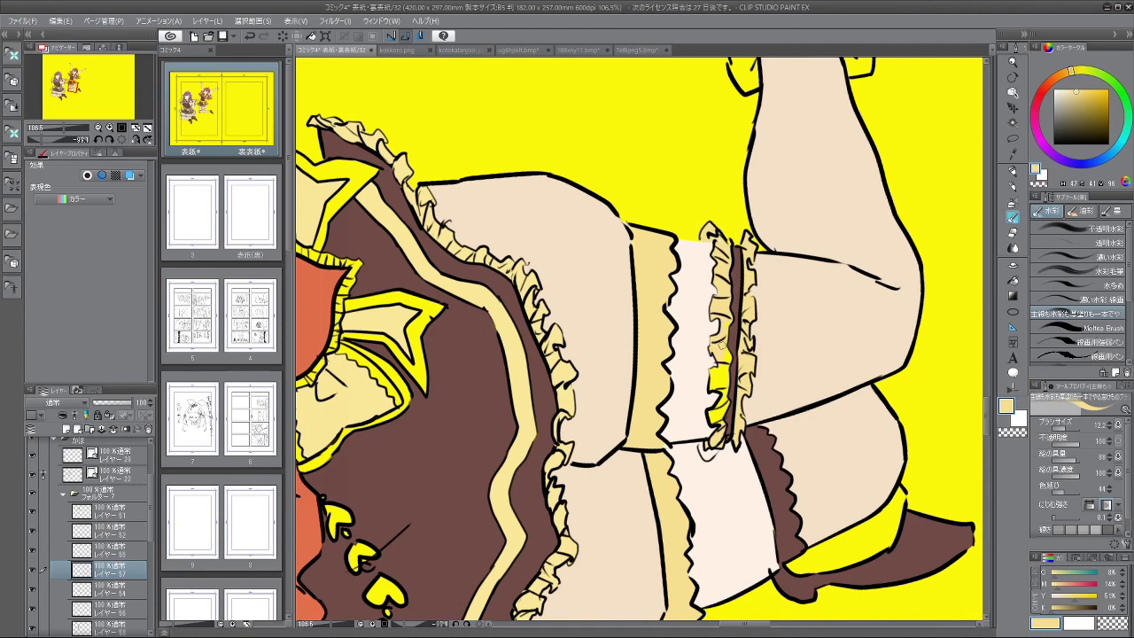
pyautogui.scroll(3, 732, 327)
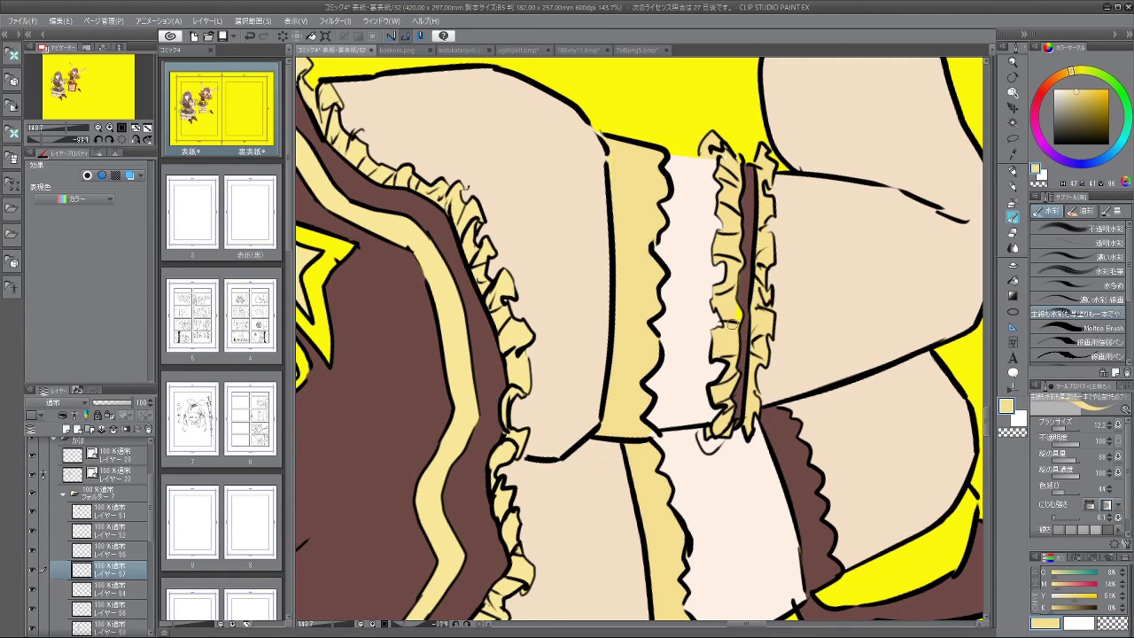
# Step: Brush the same pale yellow into the pleated frill around the orange heart on the red-haired girl's waist bow
pyautogui.moveTo(768, 335)
pyautogui.mouseDown()
pyautogui.moveTo(656, 335)
pyautogui.moveTo(666, 466)
pyautogui.mouseUp()
pyautogui.moveTo(633, 300); pyautogui.dragTo(759, 306)
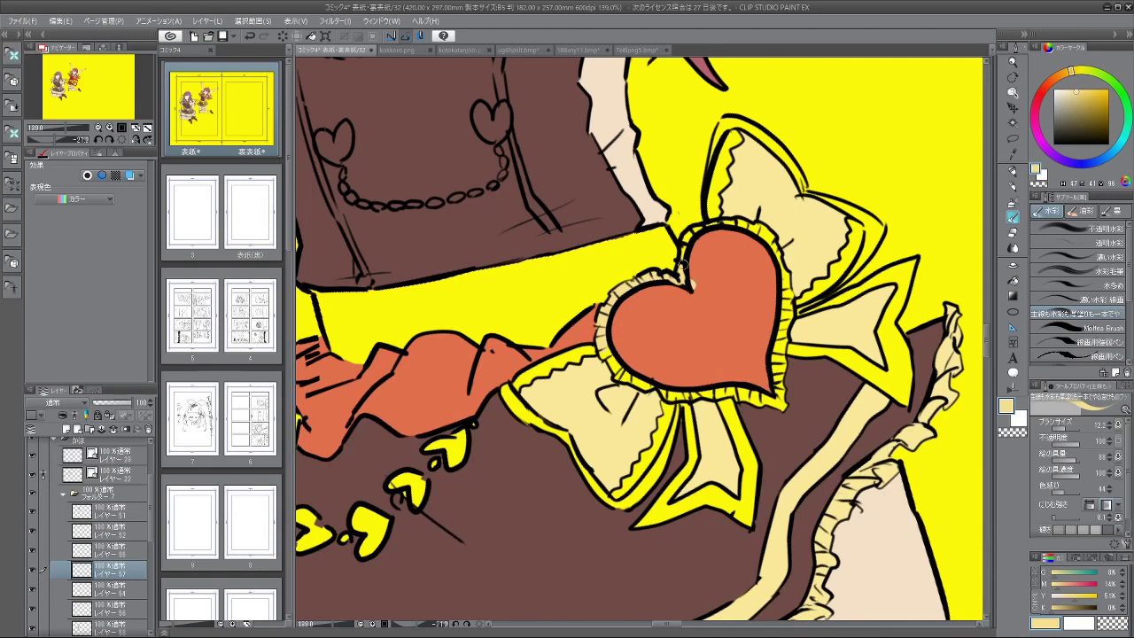
pyautogui.moveTo(700, 523)
pyautogui.mouseDown()
pyautogui.moveTo(739, 534)
pyautogui.moveTo(764, 523)
pyautogui.mouseUp()
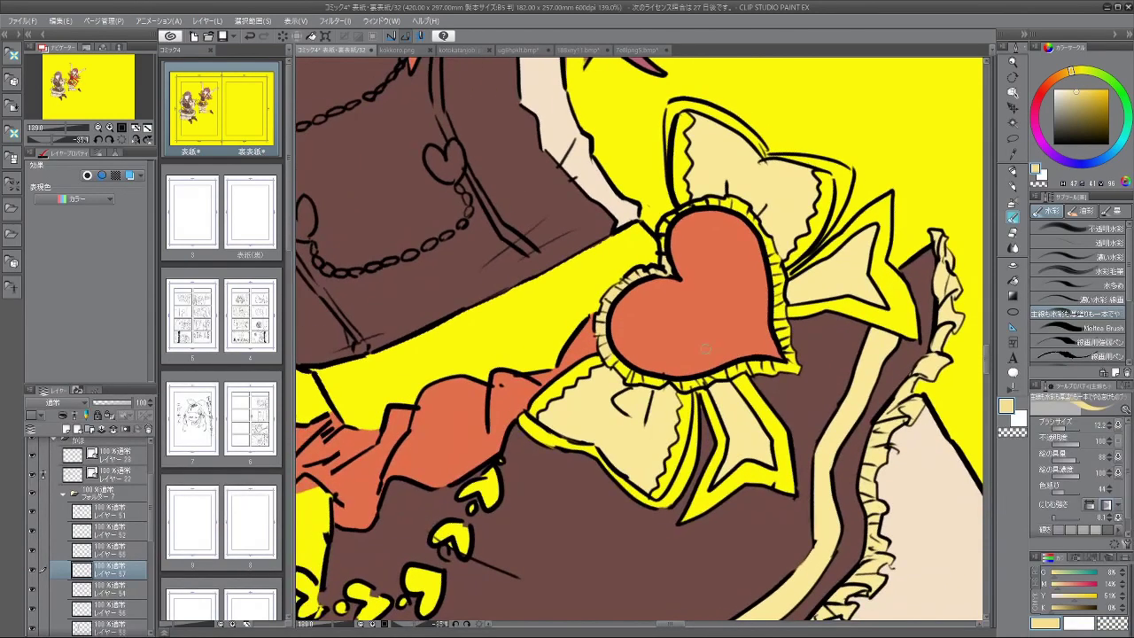
pyautogui.moveTo(660, 248); pyautogui.dragTo(663, 229)
pyautogui.moveTo(760, 229); pyautogui.dragTo(772, 254)
pyautogui.moveTo(612, 404)
pyautogui.mouseDown()
pyautogui.moveTo(714, 379)
pyautogui.moveTo(684, 251)
pyautogui.mouseUp()
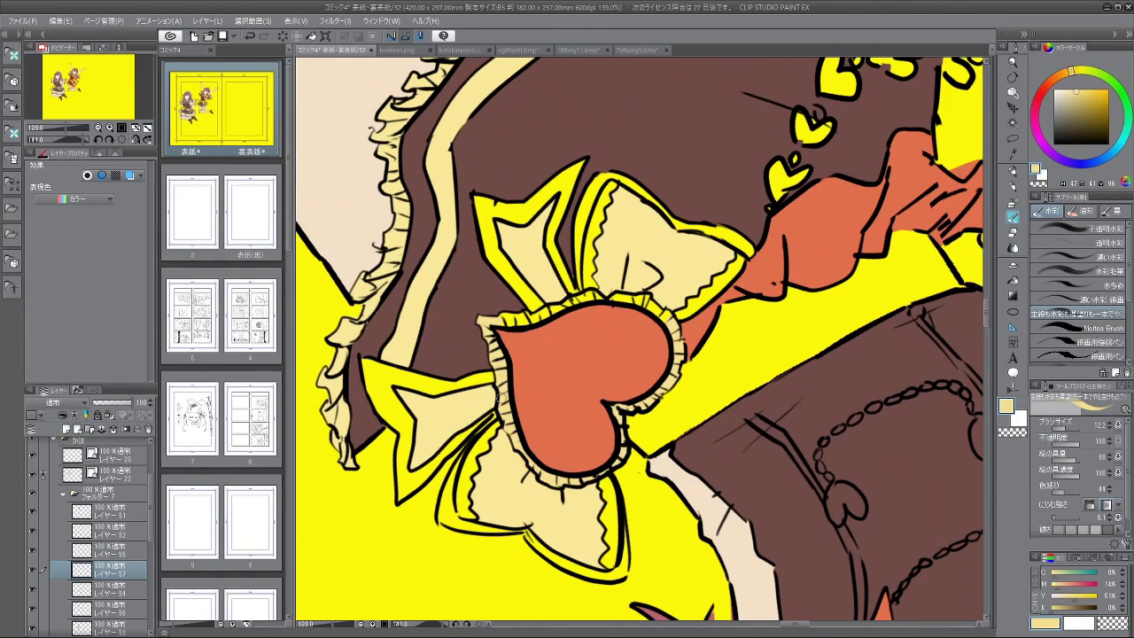
pyautogui.moveTo(501, 399); pyautogui.dragTo(788, 325)
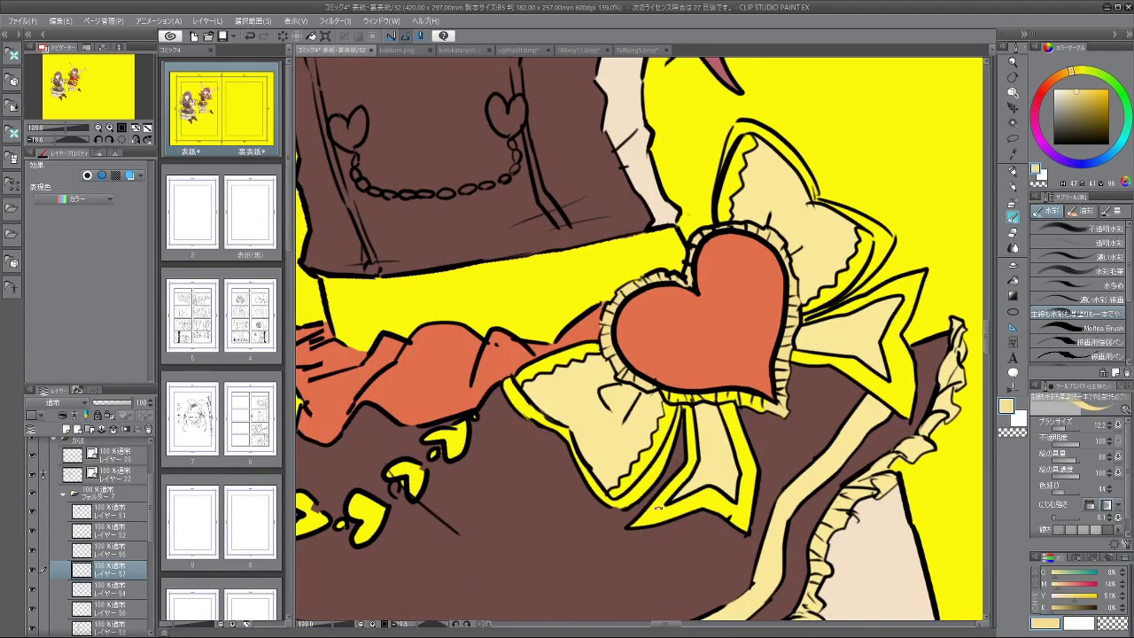
pyautogui.moveTo(648, 391); pyautogui.dragTo(689, 320)
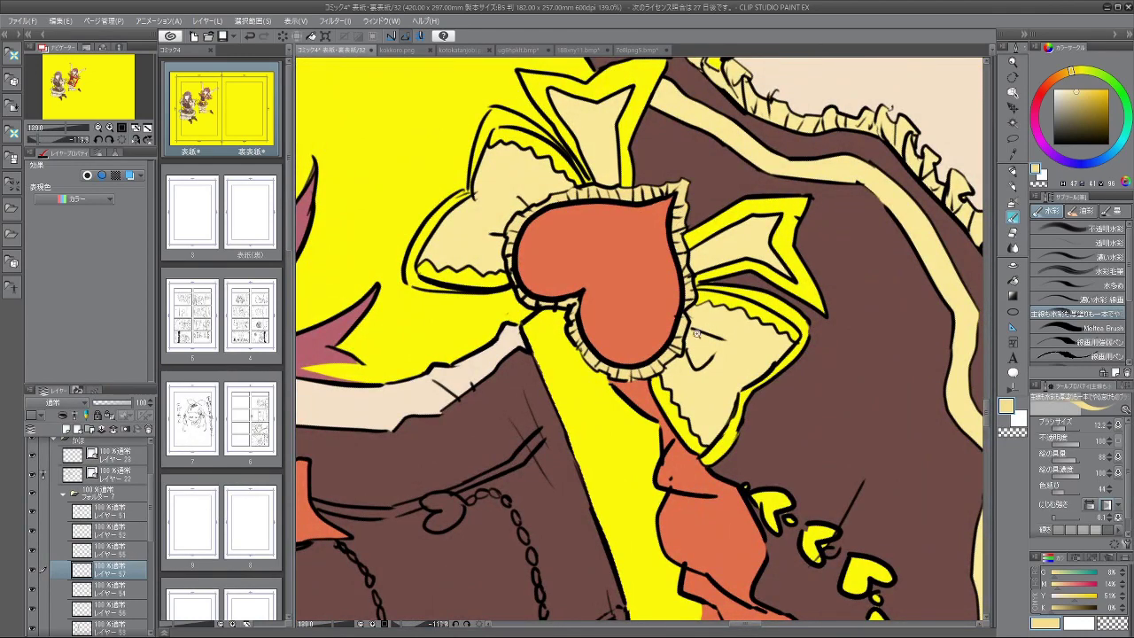
# Step: Hide and show the two layers directly below the pale yellow base layer to check which costume parts they hold
pyautogui.moveTo(696, 333); pyautogui.dragTo(602, 333)
pyautogui.moveTo(767, 214); pyautogui.dragTo(673, 414)
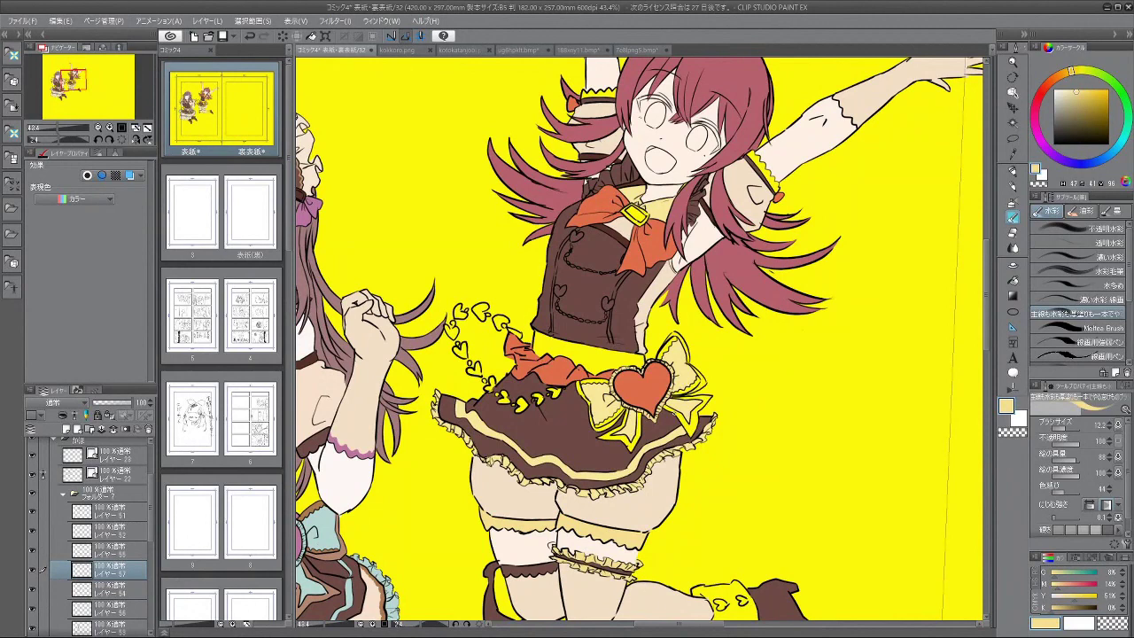
pyautogui.moveTo(733, 283); pyautogui.dragTo(709, 283)
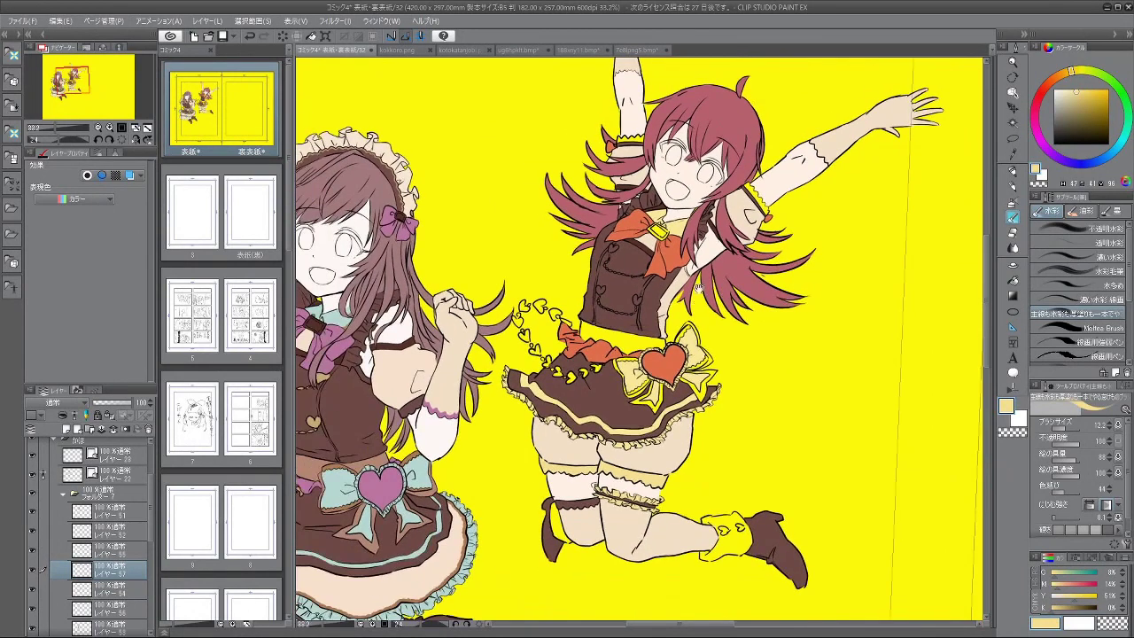
pyautogui.moveTo(632, 343); pyautogui.dragTo(686, 221)
pyautogui.moveTo(151, 536); pyautogui.dragTo(150, 548)
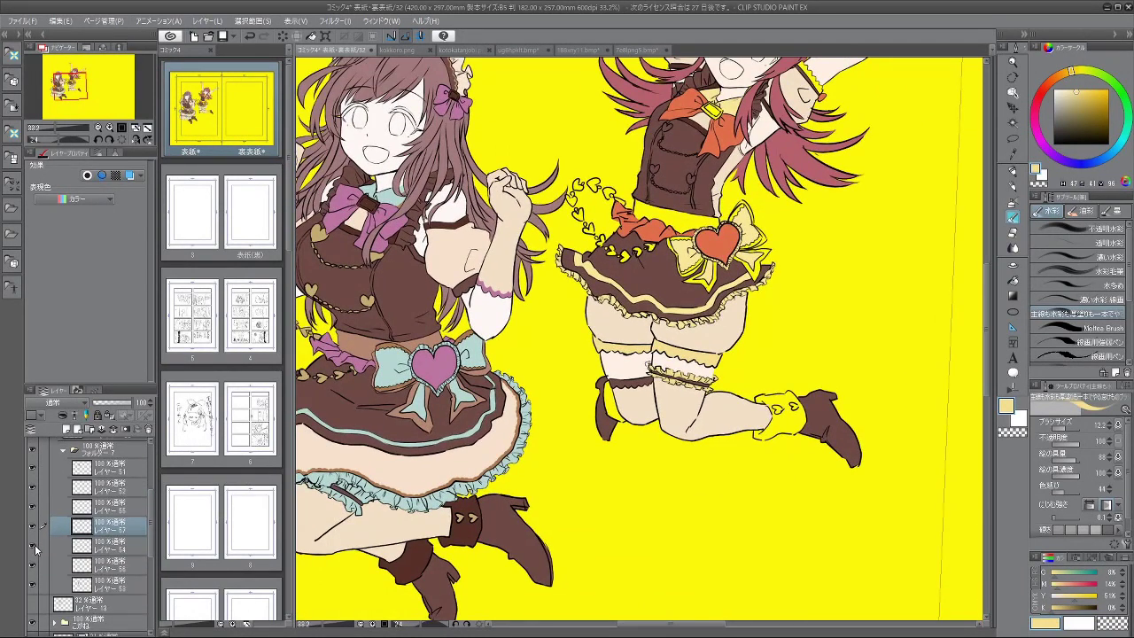
pyautogui.click(33, 548)
pyautogui.click(33, 547)
pyautogui.click(34, 567)
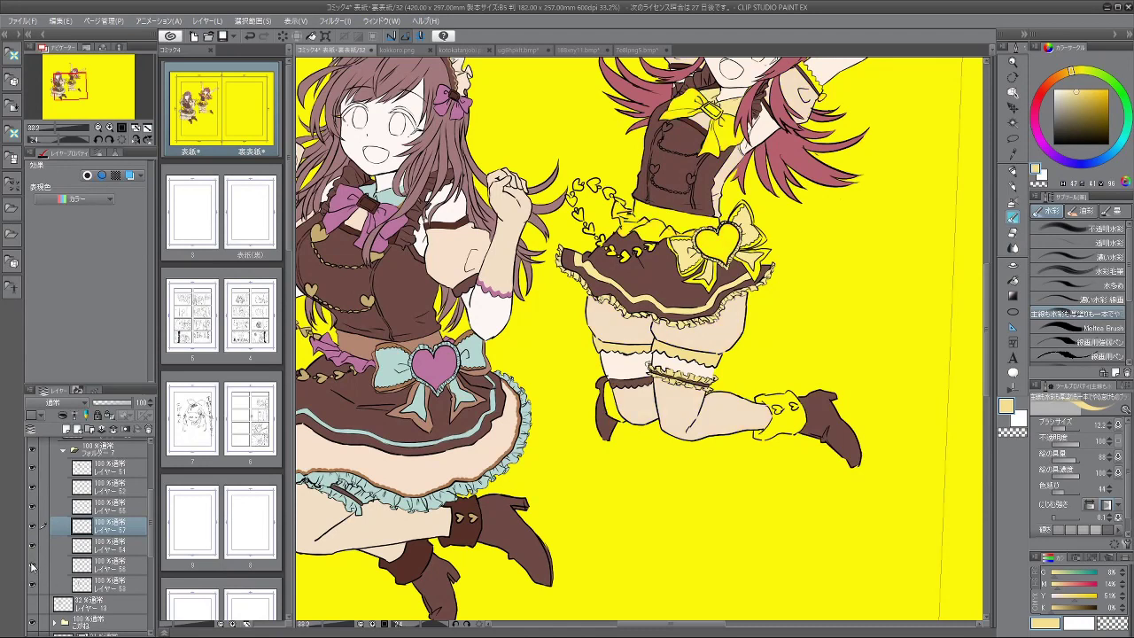
pyautogui.click(34, 567)
pyautogui.click(34, 567)
pyautogui.click(34, 568)
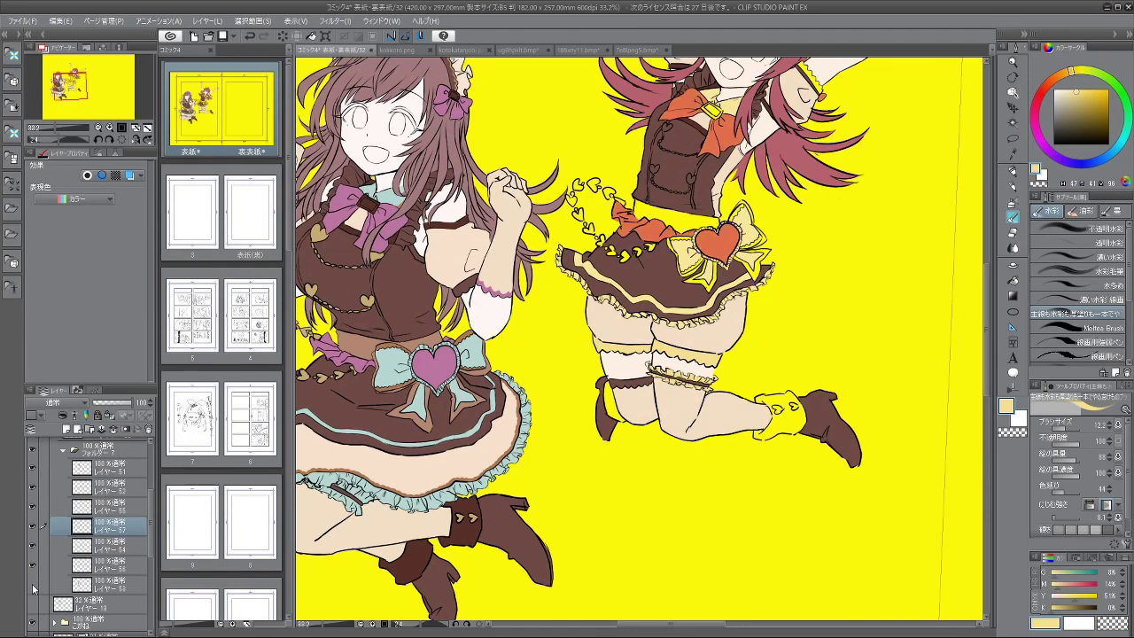
# Step: Toggle the lowest base layer in the open folder to check its content and make it the active layer
pyautogui.click(33, 585)
pyautogui.click(32, 585)
pyautogui.click(33, 585)
pyautogui.click(97, 585)
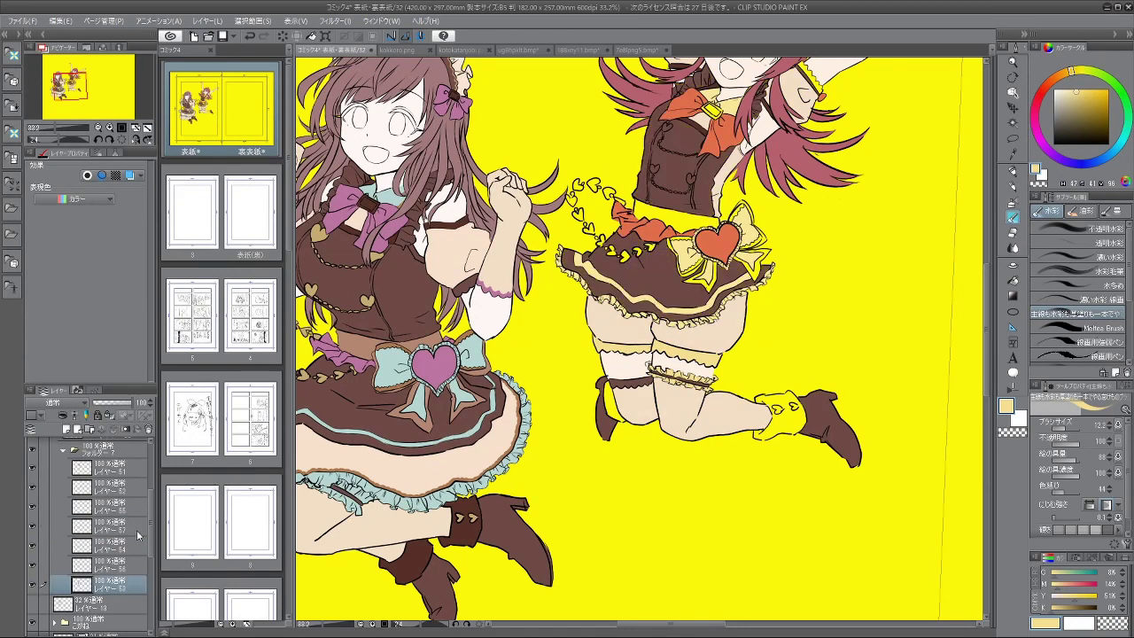
# Step: Sample the brown from the red-haired girl's bodice and brush it over the whole rectangular buckle of her orange neck bow
pyautogui.moveTo(714, 264); pyautogui.dragTo(716, 381)
pyautogui.scroll(7, 718, 208)
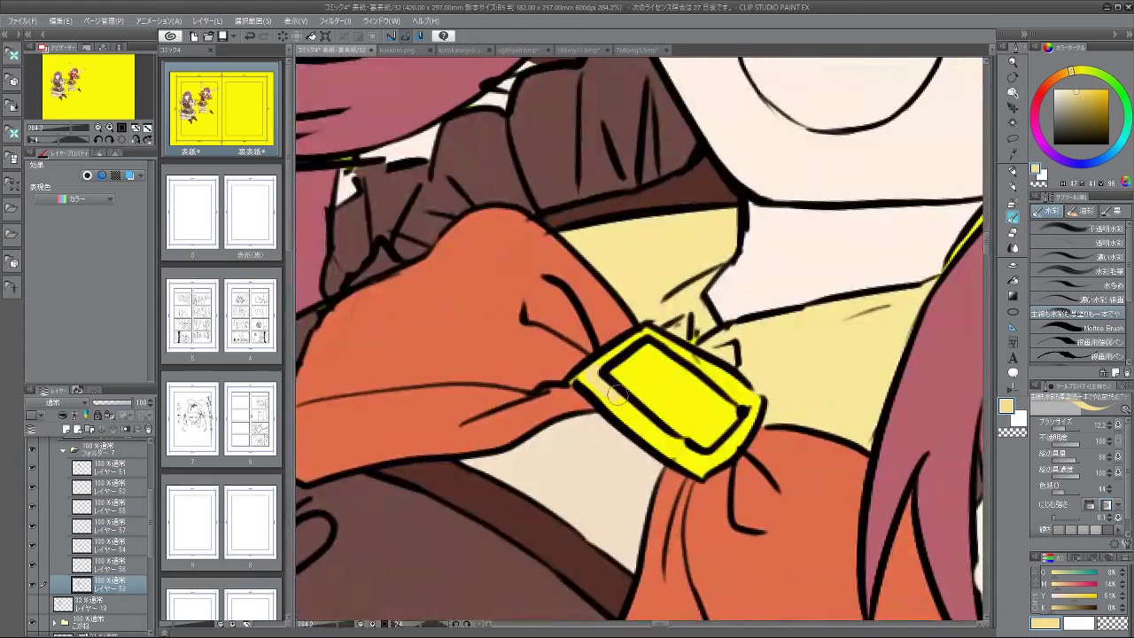
pyautogui.keyDown('alt'); pyautogui.click(474, 533); pyautogui.keyUp('alt')
pyautogui.moveTo(616, 388)
pyautogui.mouseDown()
pyautogui.moveTo(577, 379)
pyautogui.moveTo(595, 379)
pyautogui.moveTo(702, 463)
pyautogui.mouseUp()
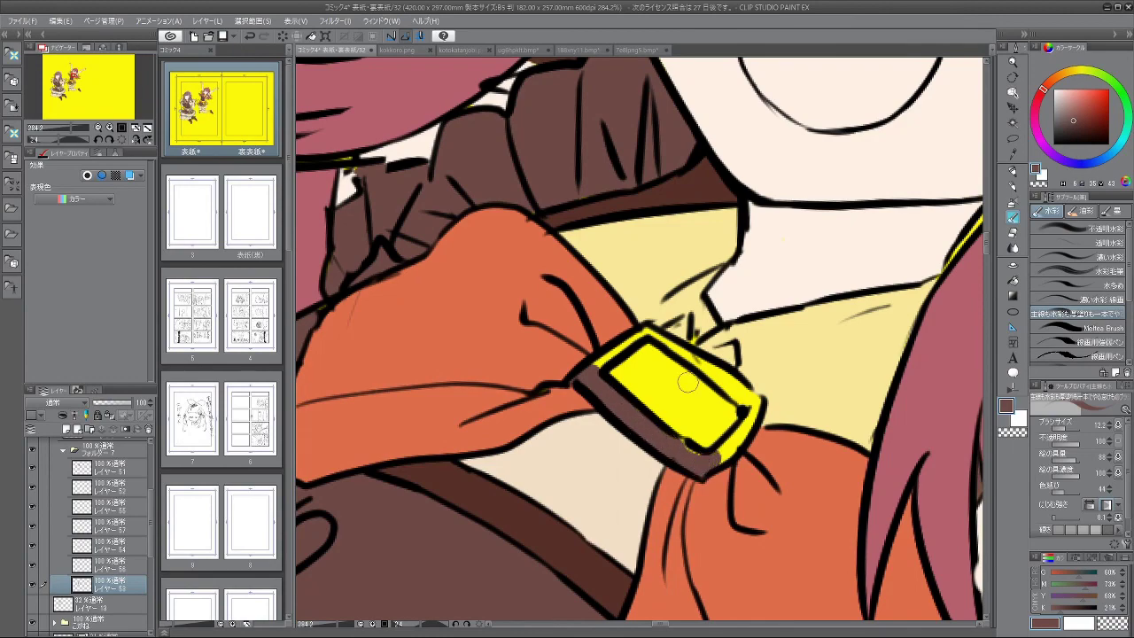
pyautogui.moveTo(688, 382)
pyautogui.mouseDown()
pyautogui.moveTo(835, 396)
pyautogui.moveTo(793, 229)
pyautogui.moveTo(697, 205)
pyautogui.moveTo(619, 211)
pyautogui.moveTo(637, 336)
pyautogui.moveTo(681, 347)
pyautogui.moveTo(636, 315)
pyautogui.moveTo(649, 310)
pyautogui.moveTo(636, 299)
pyautogui.moveTo(649, 290)
pyautogui.moveTo(626, 207)
pyautogui.moveTo(693, 205)
pyautogui.moveTo(687, 248)
pyautogui.mouseUp()
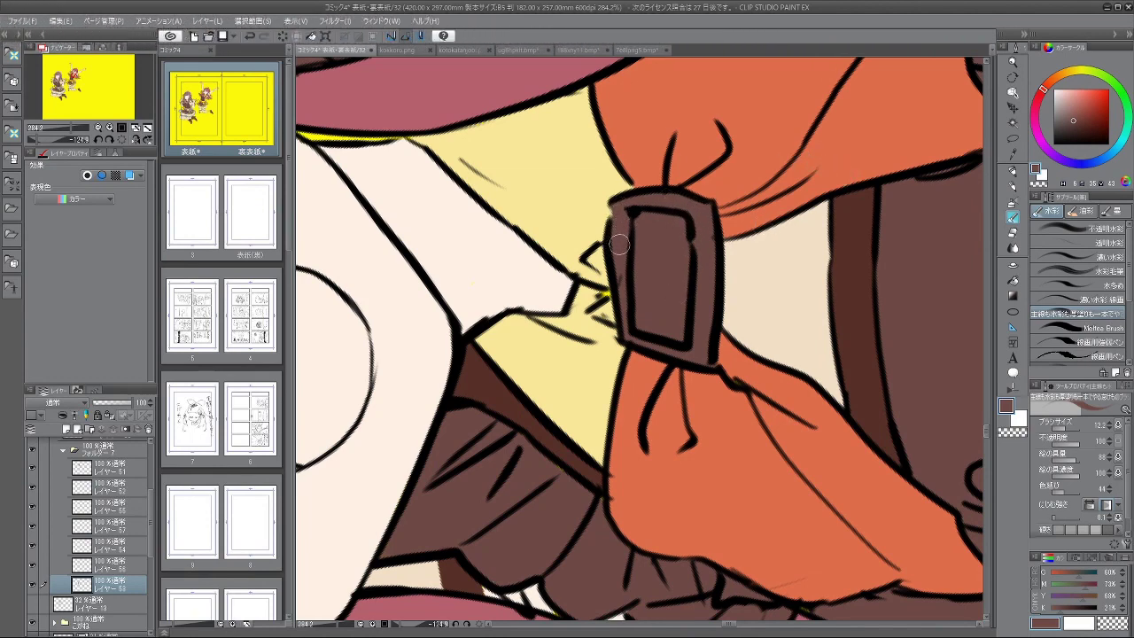
pyautogui.moveTo(746, 243); pyautogui.dragTo(622, 482)
pyautogui.scroll(-3, 770, 332)
pyautogui.press('-')
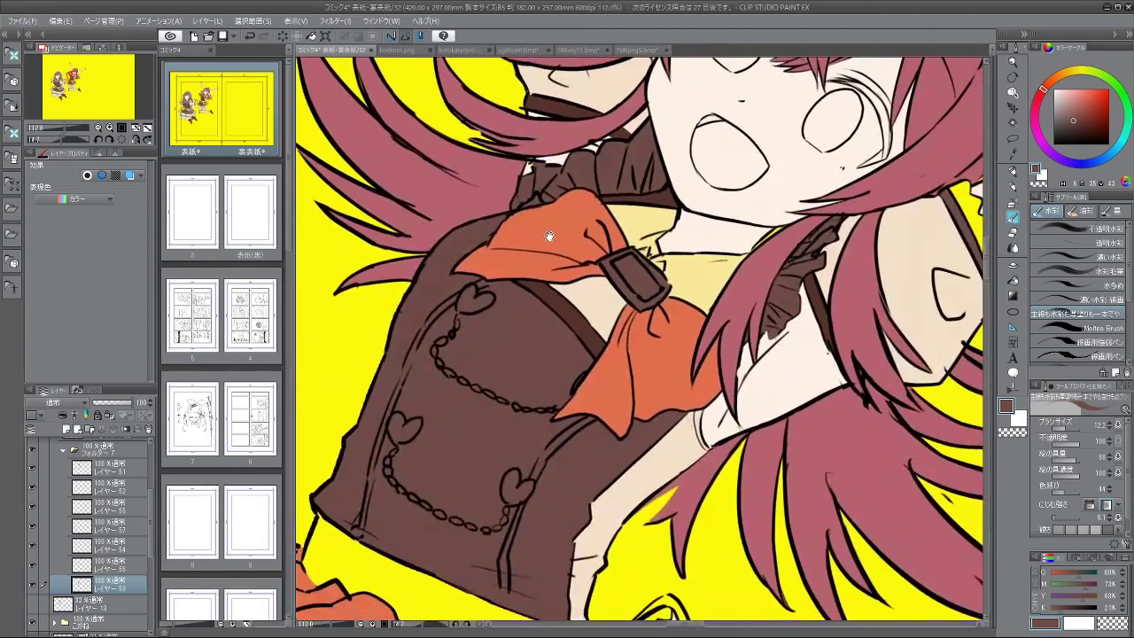
# Step: Reselect the pale yellow base layer and sample the collar's pale yellow to touch up the area above the bow buckle
pyautogui.click(32, 566)
pyautogui.click(32, 566)
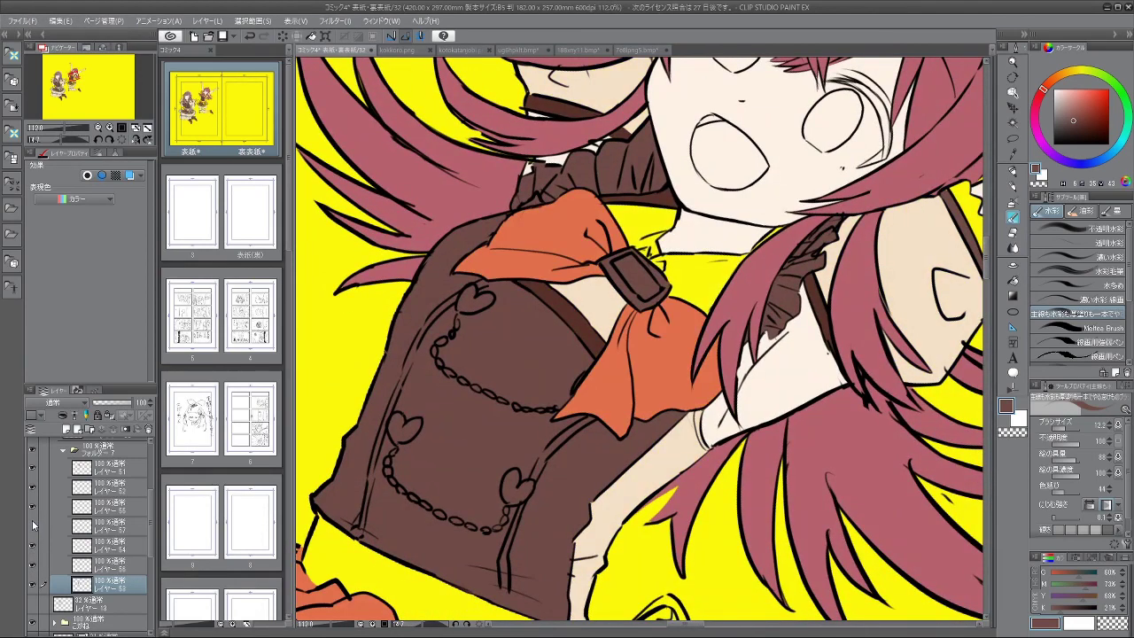
pyautogui.click(107, 524)
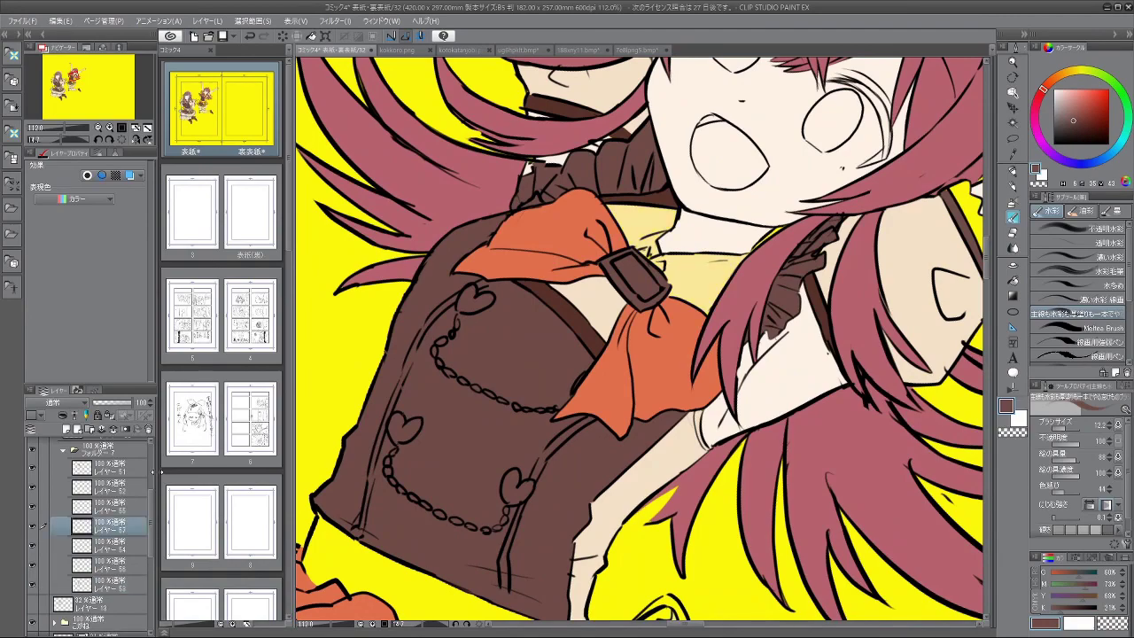
pyautogui.scroll(3, 657, 255)
pyautogui.rightClick(649, 226)
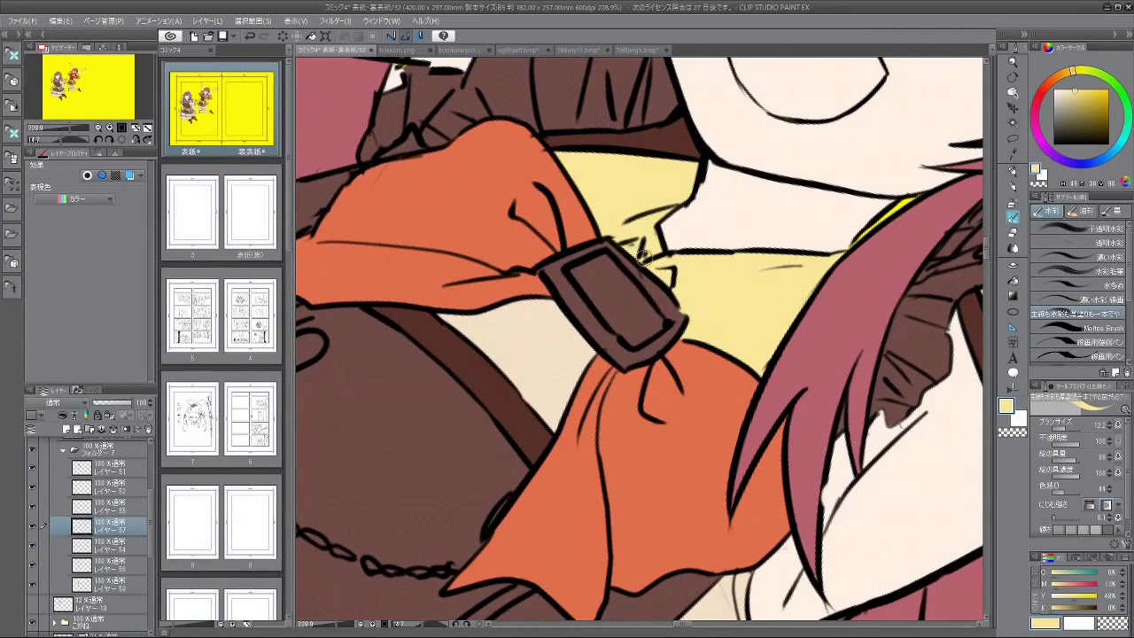
# Step: Toggle the layer directly above the pale yellow base layer to check its content and make it active
pyautogui.scroll(-7, 709, 296)
pyautogui.moveTo(649, 492); pyautogui.dragTo(747, 443)
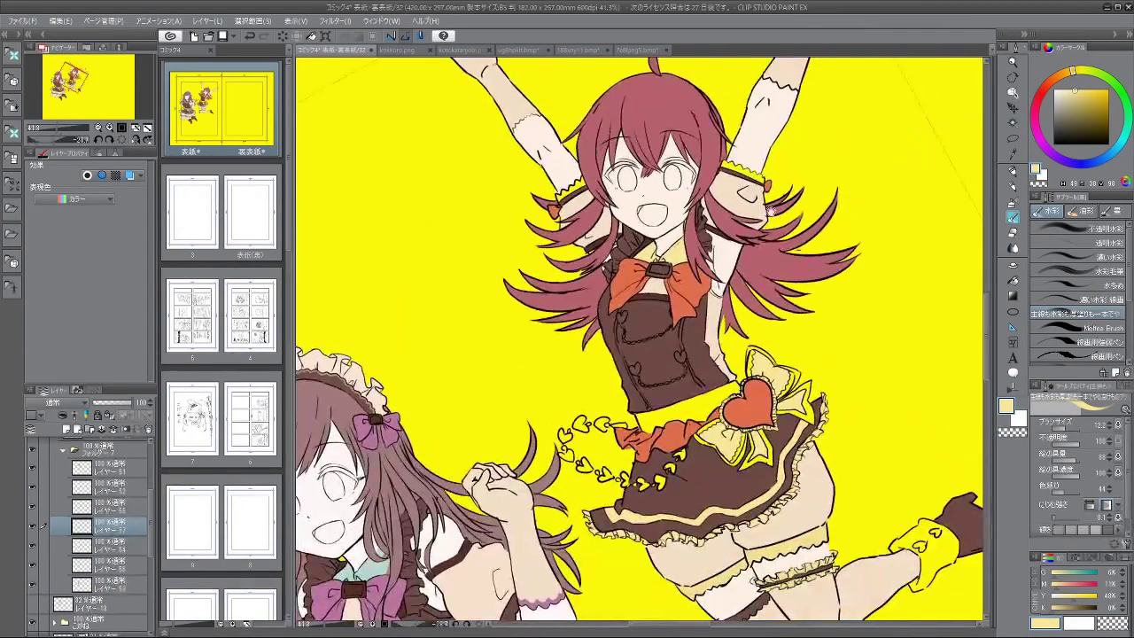
pyautogui.moveTo(744, 213); pyautogui.dragTo(737, 179)
pyautogui.scroll(-2, 706, 205)
pyautogui.scroll(-1, 705, 205)
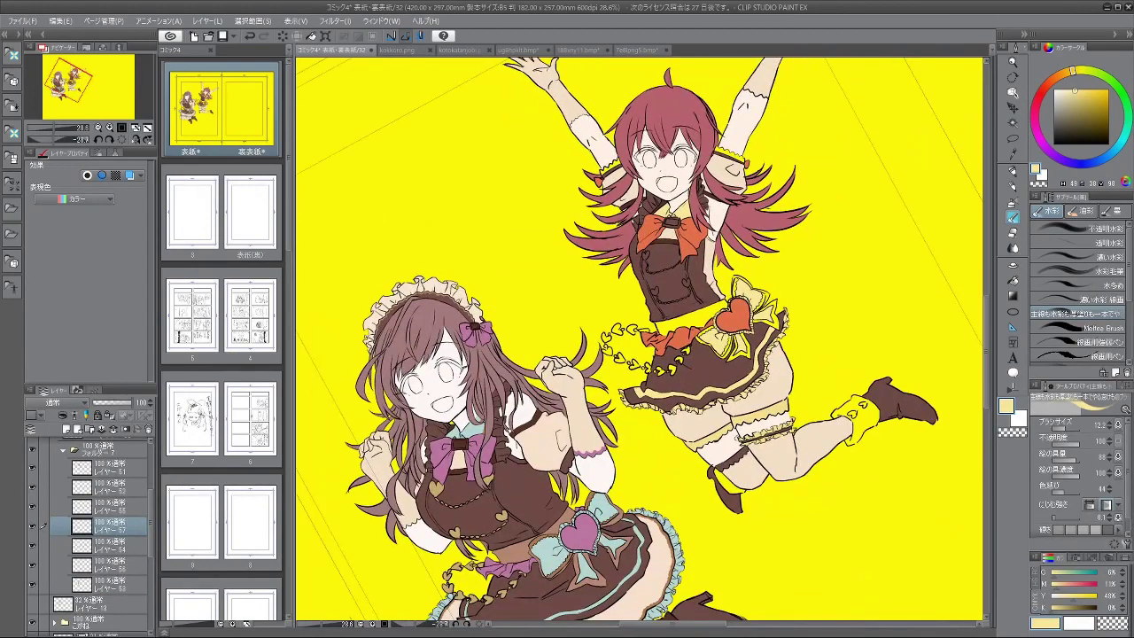
pyautogui.moveTo(770, 275); pyautogui.dragTo(708, 211)
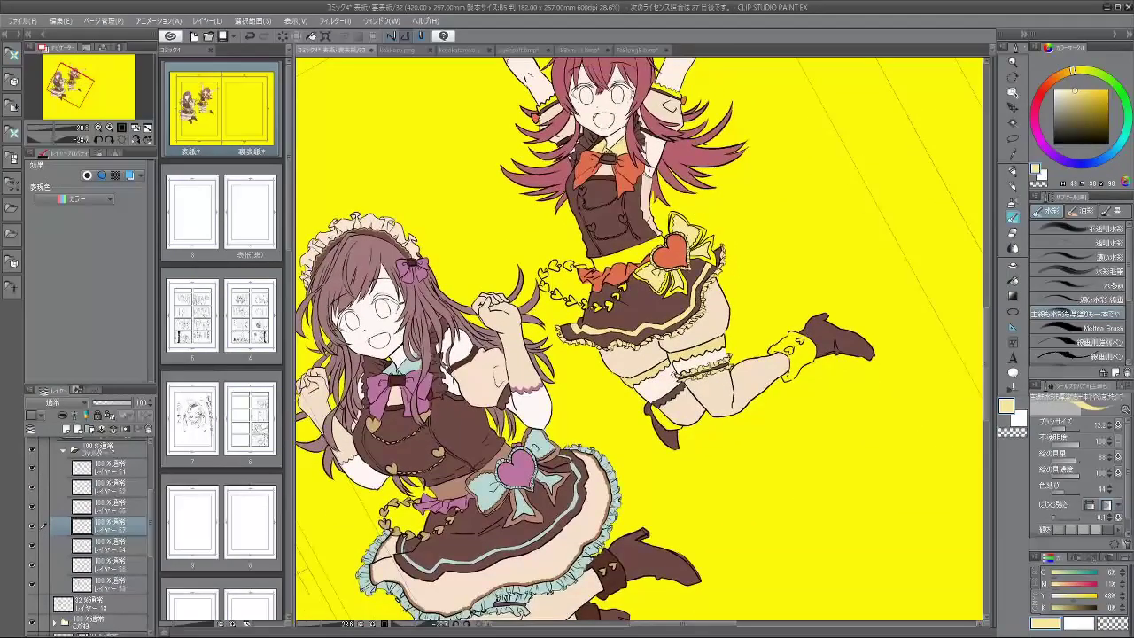
pyautogui.click(32, 506)
pyautogui.click(32, 507)
pyautogui.click(32, 509)
pyautogui.click(113, 510)
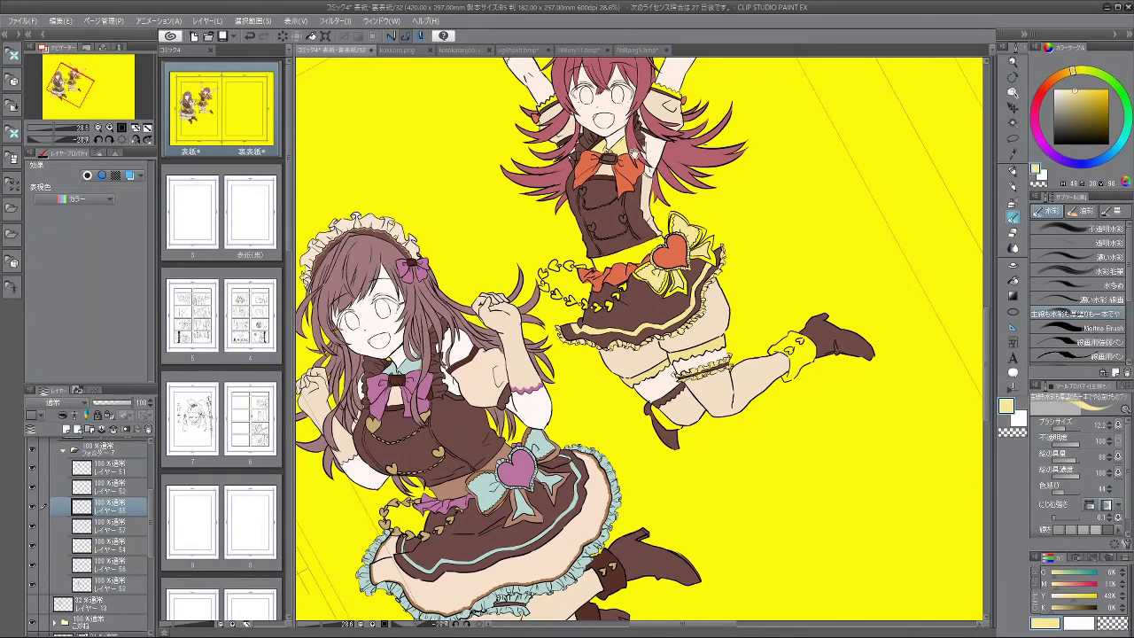
pyautogui.moveTo(634, 159); pyautogui.dragTo(842, 168)
pyautogui.keyDown('alt'); pyautogui.click(939, 497); pyautogui.keyUp('alt')
pyautogui.keyDown('alt'); pyautogui.click(962, 580); pyautogui.keyUp('alt')
pyautogui.moveTo(955, 477); pyautogui.dragTo(726, 172)
pyautogui.moveTo(863, 362); pyautogui.dragTo(872, 322)
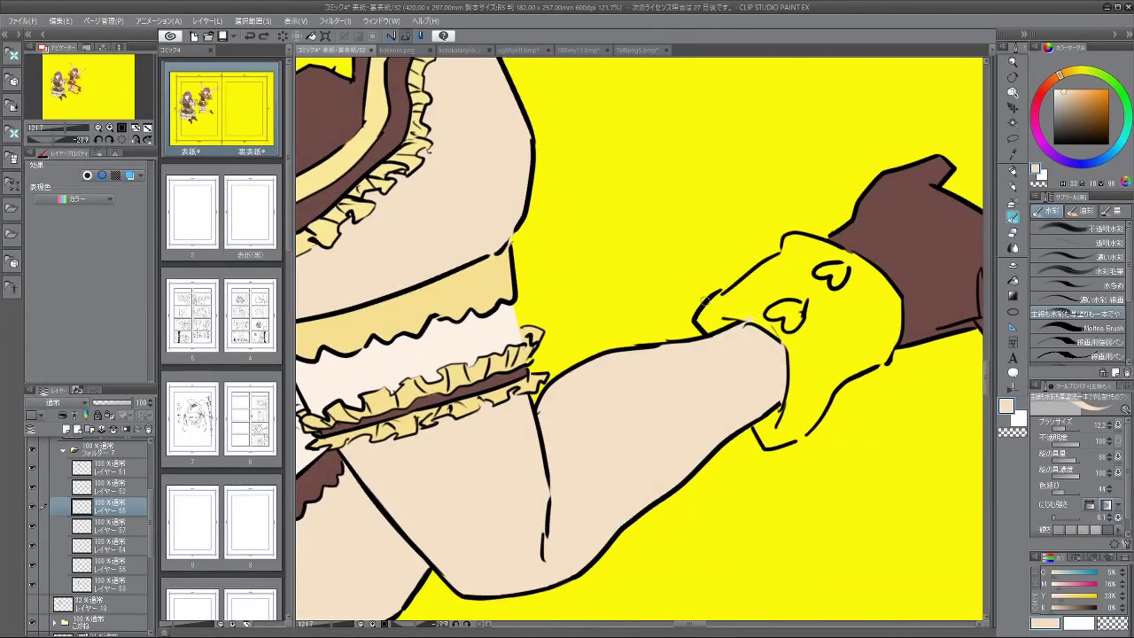
# Step: Sample the dark brown from the puffed sleeve's band and brush short strokes closing the outline gaps of the raised boot's cuff
pyautogui.scroll(-4, 692, 372)
pyautogui.scroll(3, 664, 241)
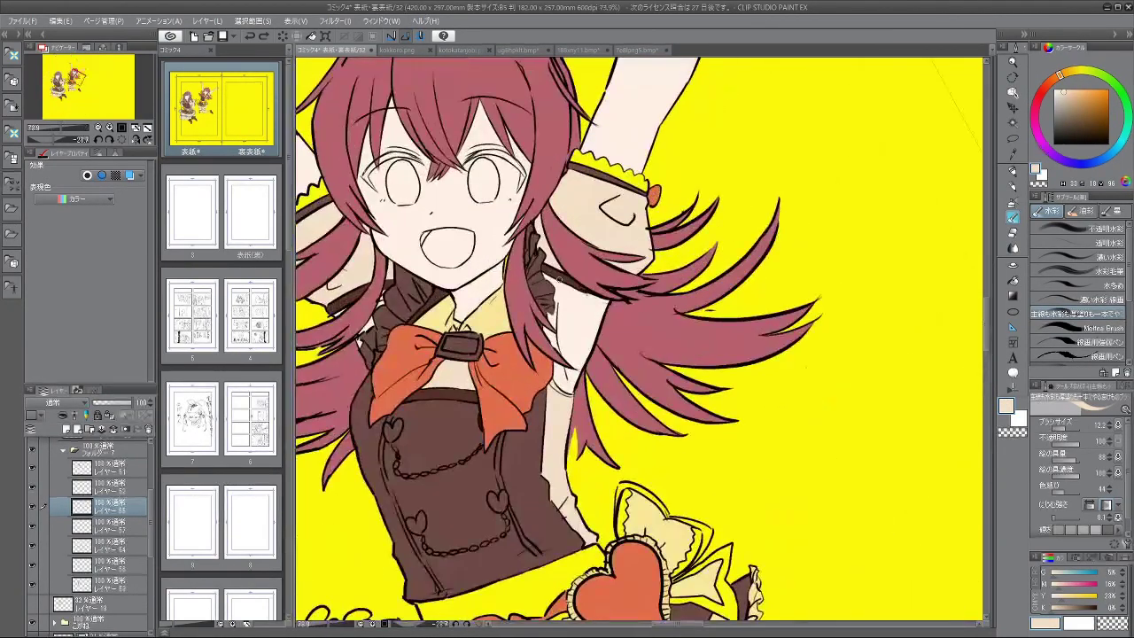
pyautogui.keyDown('alt'); pyautogui.click(559, 280); pyautogui.keyUp('alt')
pyautogui.moveTo(706, 444)
pyautogui.mouseDown()
pyautogui.moveTo(643, 418)
pyautogui.moveTo(523, 192)
pyautogui.mouseUp()
pyautogui.moveTo(782, 385); pyautogui.dragTo(732, 160)
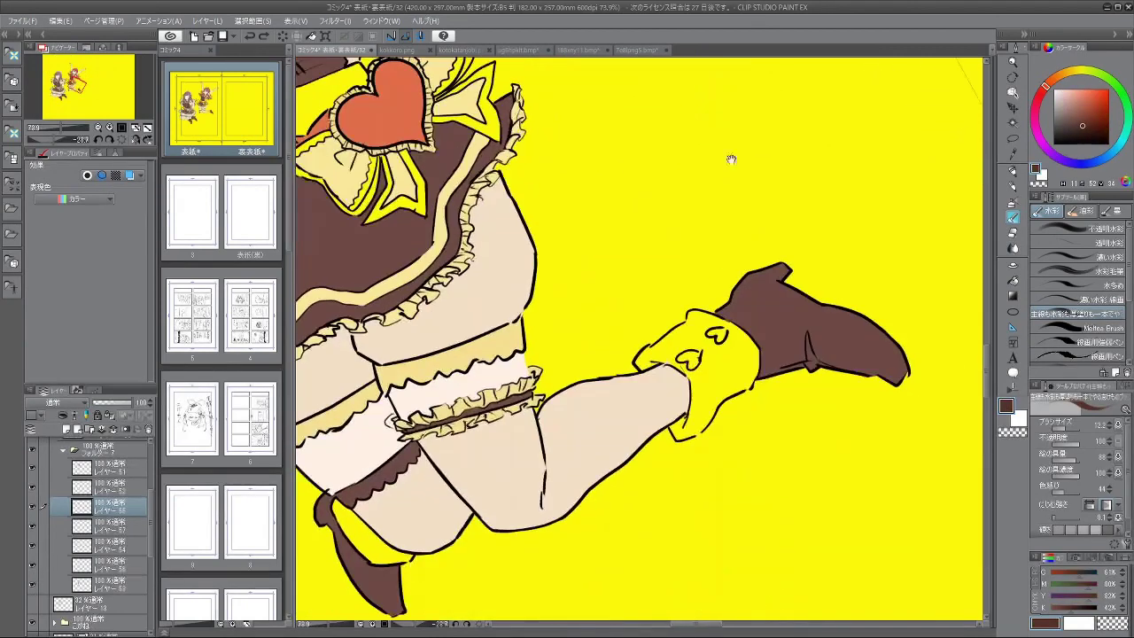
pyautogui.moveTo(707, 436)
pyautogui.mouseDown()
pyautogui.moveTo(713, 309)
pyautogui.moveTo(693, 322)
pyautogui.mouseUp()
pyautogui.scroll(2, 716, 327)
pyautogui.hotkey('ctrl', 'z')
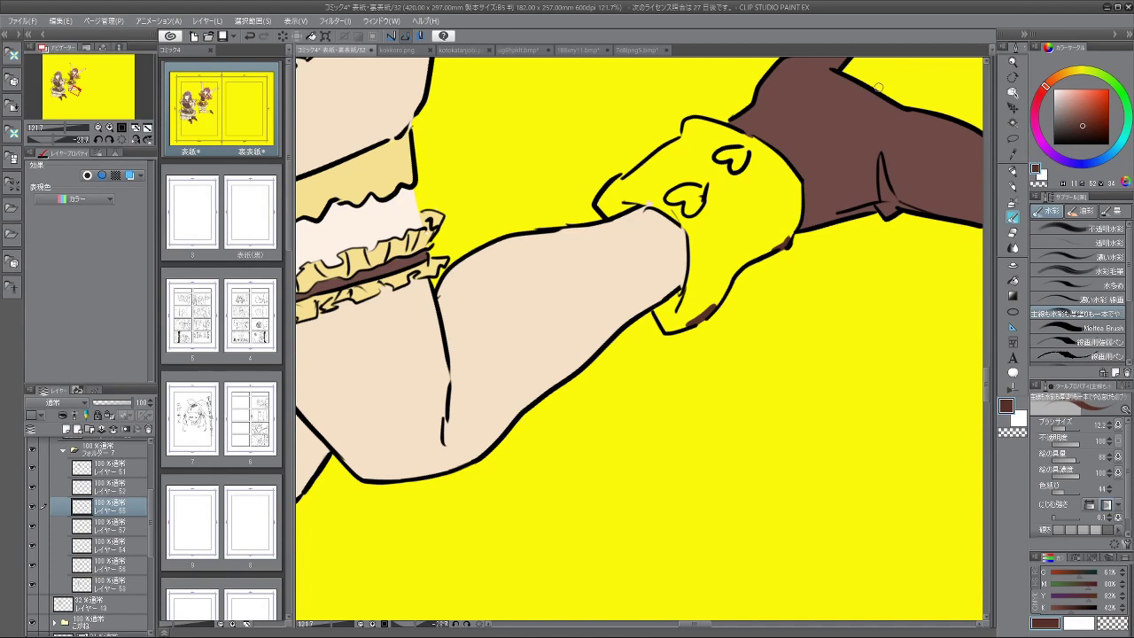
# Step: Fill the raised boot's cuff with the dark brown, leaving its two hearts unfilled, and touch up the edges by brush
pyautogui.click(1015, 280)
pyautogui.click(747, 227)
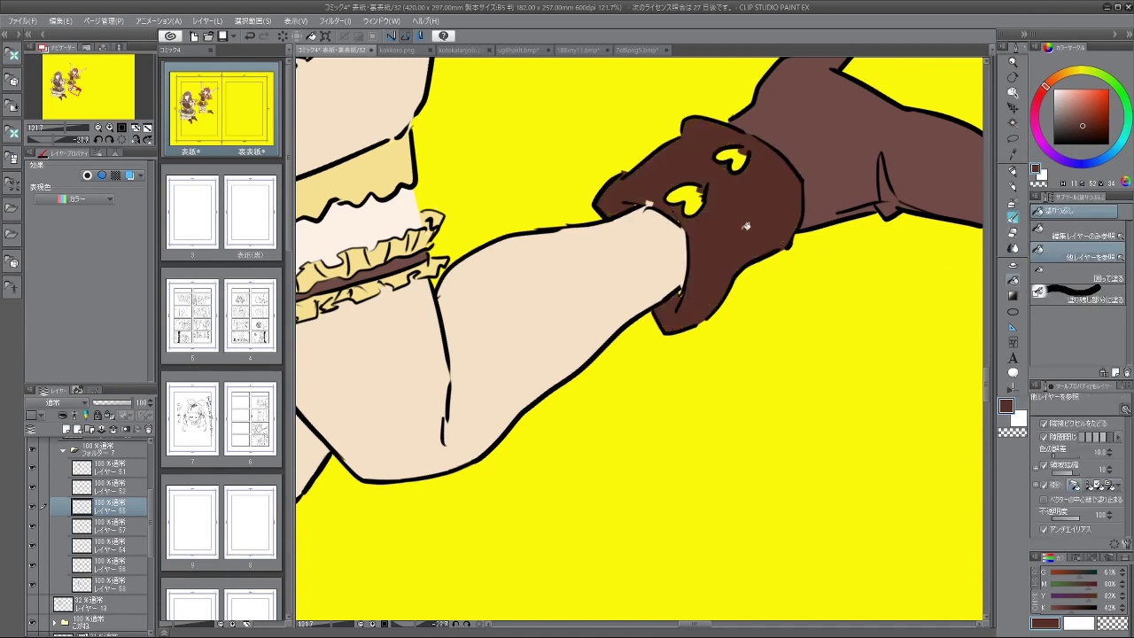
pyautogui.click(1014, 217)
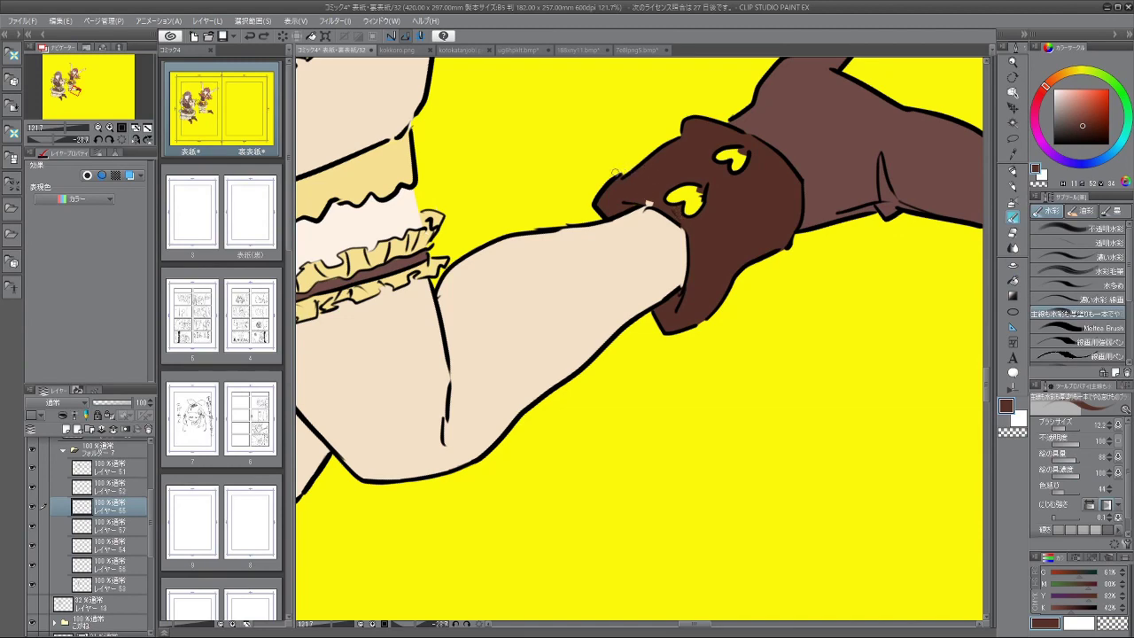
# Step: Fill the cuff of the girl's other boot, behind the bent knee, with the same dark brown
pyautogui.moveTo(806, 312); pyautogui.dragTo(731, 255)
pyautogui.moveTo(548, 314); pyautogui.dragTo(592, 308)
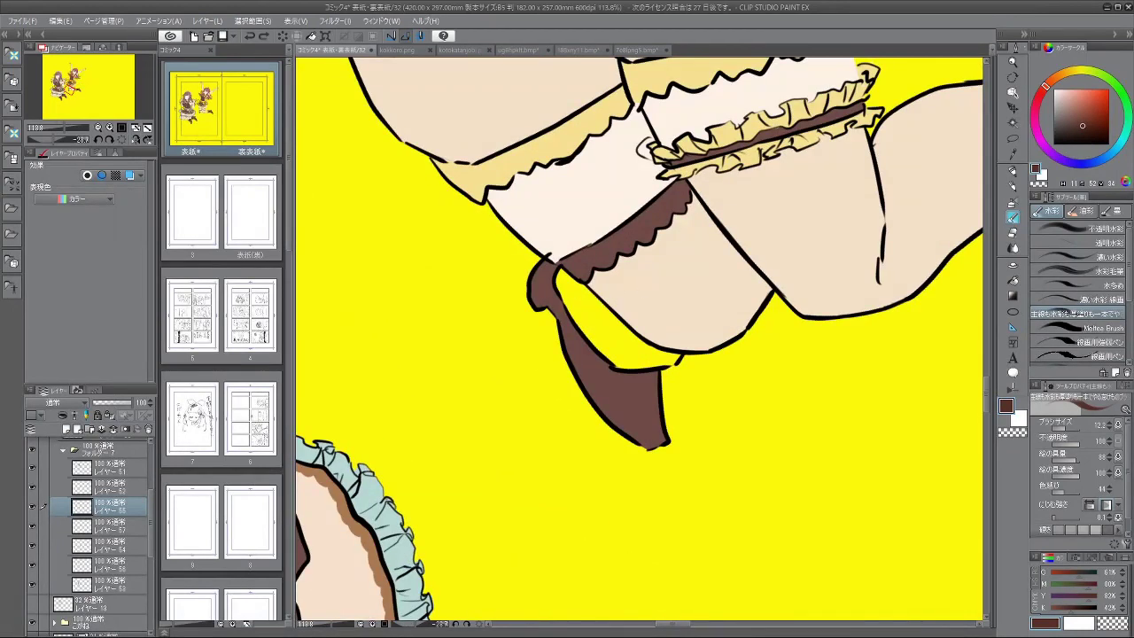
pyautogui.click(1013, 284)
pyautogui.click(635, 337)
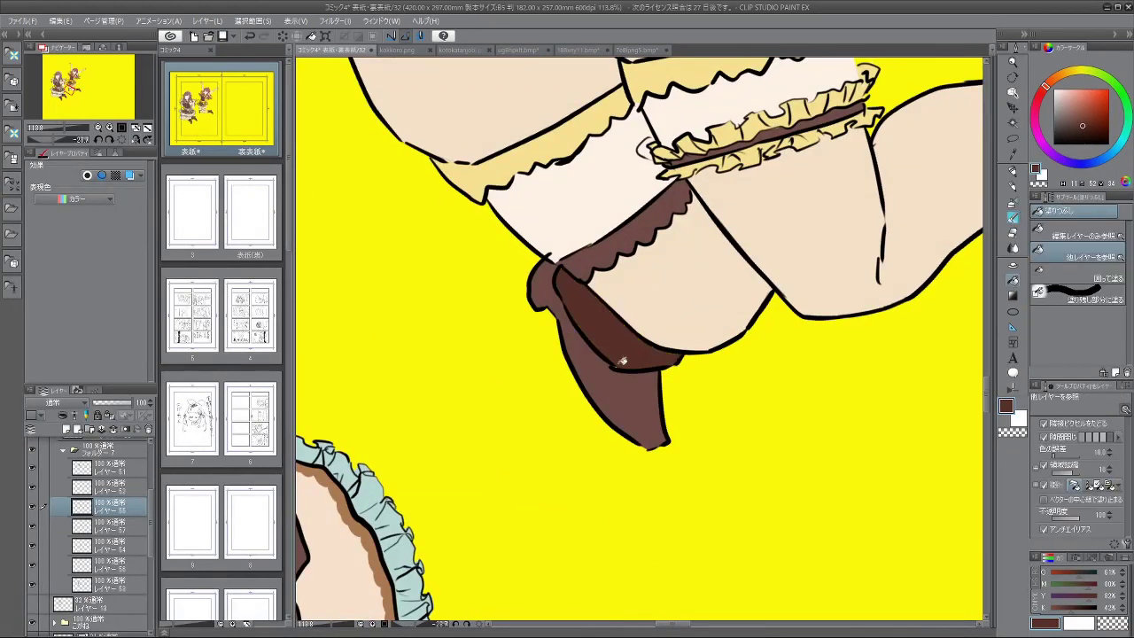
pyautogui.click(1013, 217)
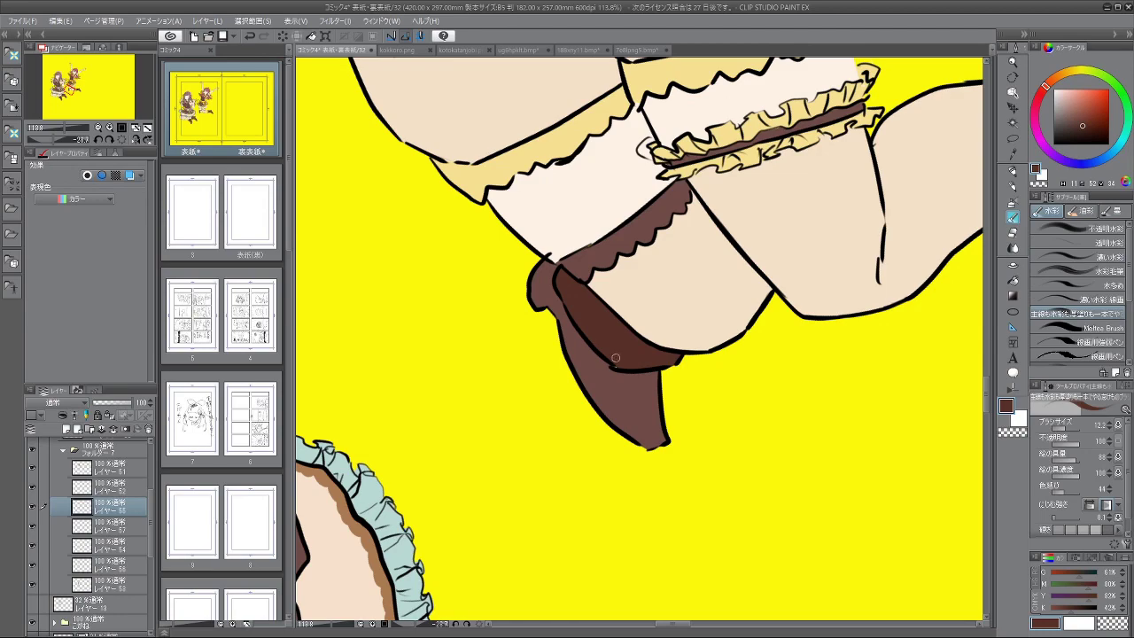
# Step: Check the base layers for the stray beige speck at the raised boot cuff's edge, select its layer and clear it
pyautogui.scroll(-5, 732, 320)
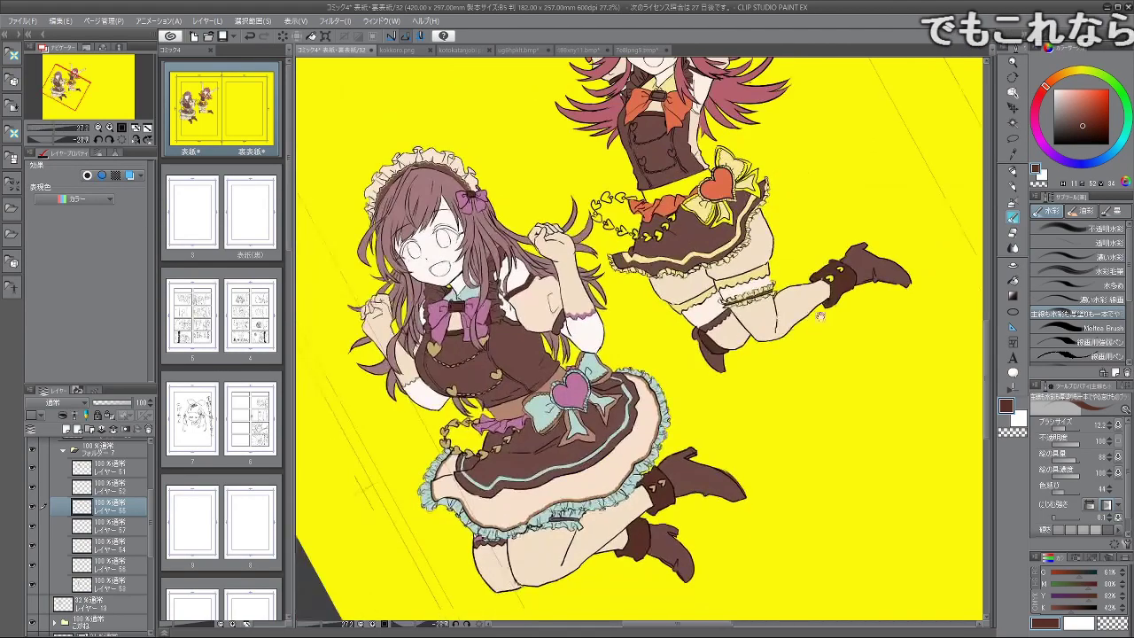
pyautogui.moveTo(732, 320); pyautogui.dragTo(663, 342)
pyautogui.scroll(4, 774, 253)
pyautogui.scroll(1, 774, 253)
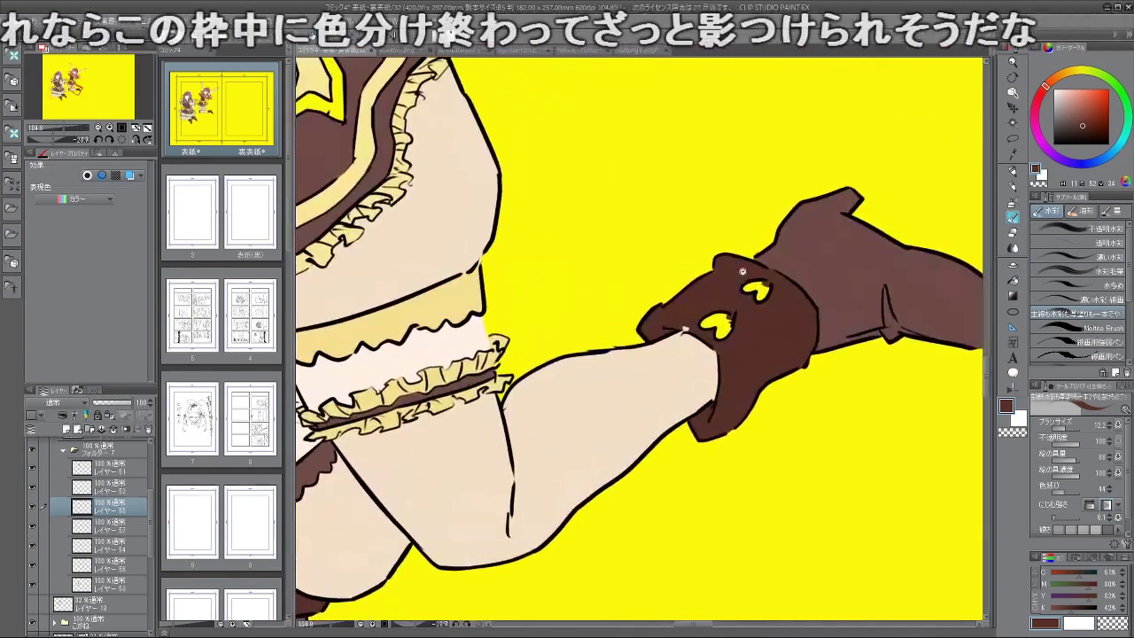
pyautogui.click(34, 488)
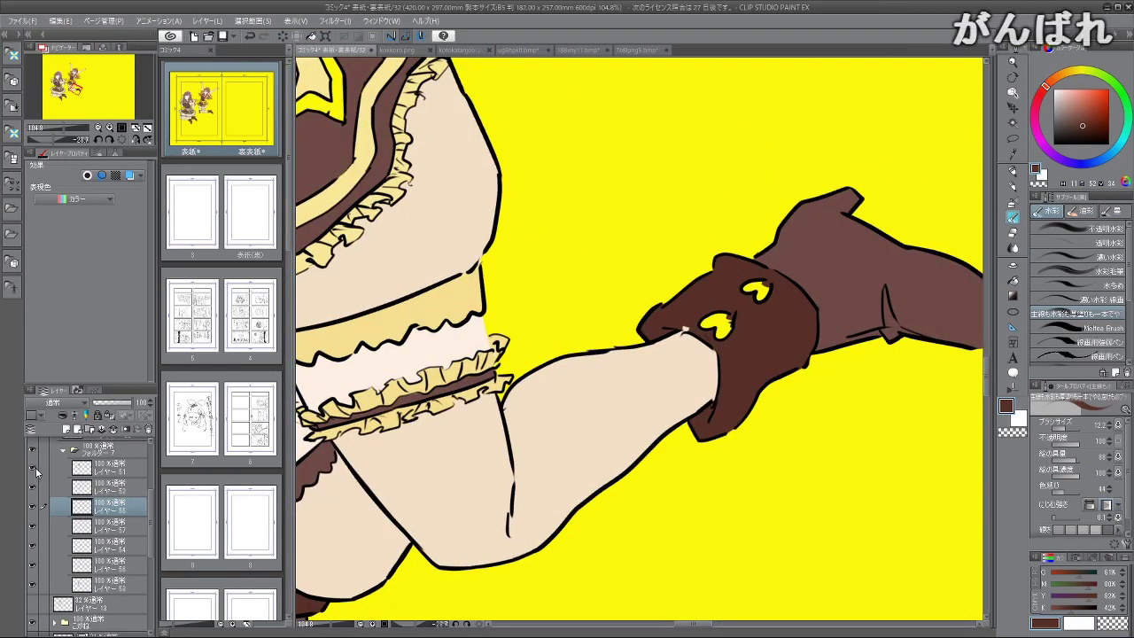
pyautogui.click(32, 546)
pyautogui.click(31, 546)
pyautogui.click(32, 546)
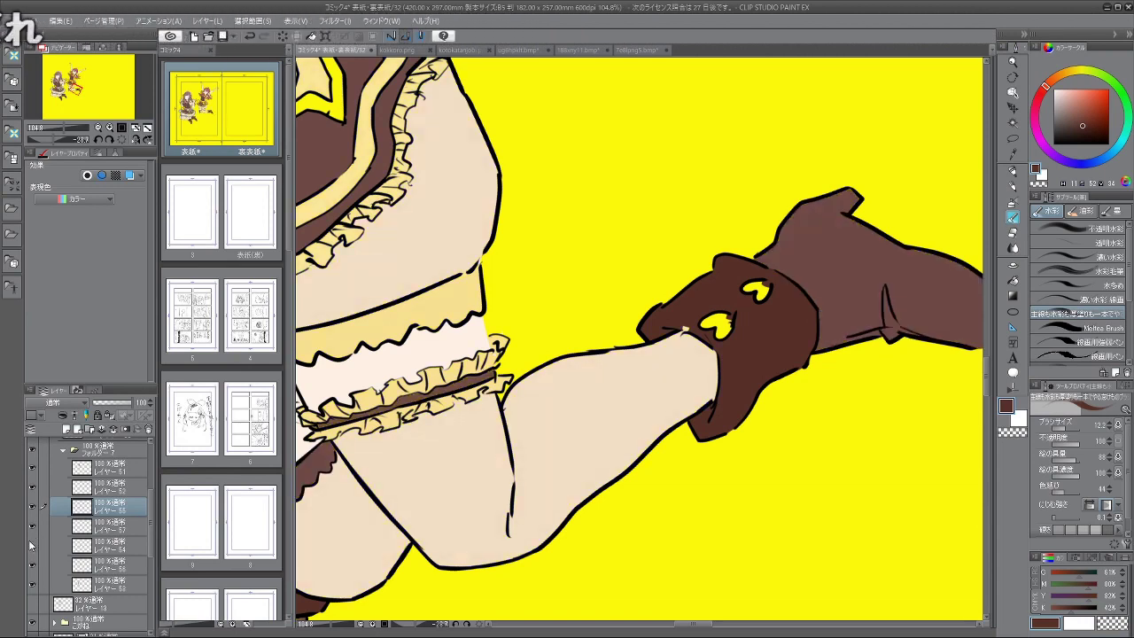
pyautogui.click(32, 546)
pyautogui.click(111, 545)
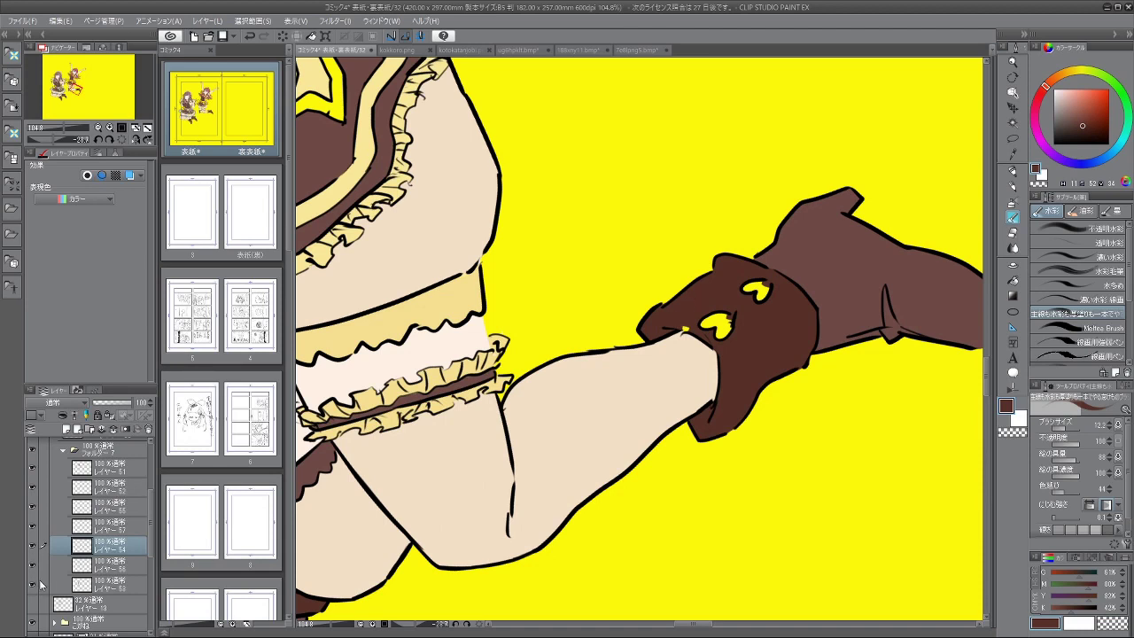
# Step: Recheck the layers, reselect the dark brown cuff layer and brush dark brown over the small gap at the cuff's edge
pyautogui.click(37, 583)
pyautogui.click(36, 580)
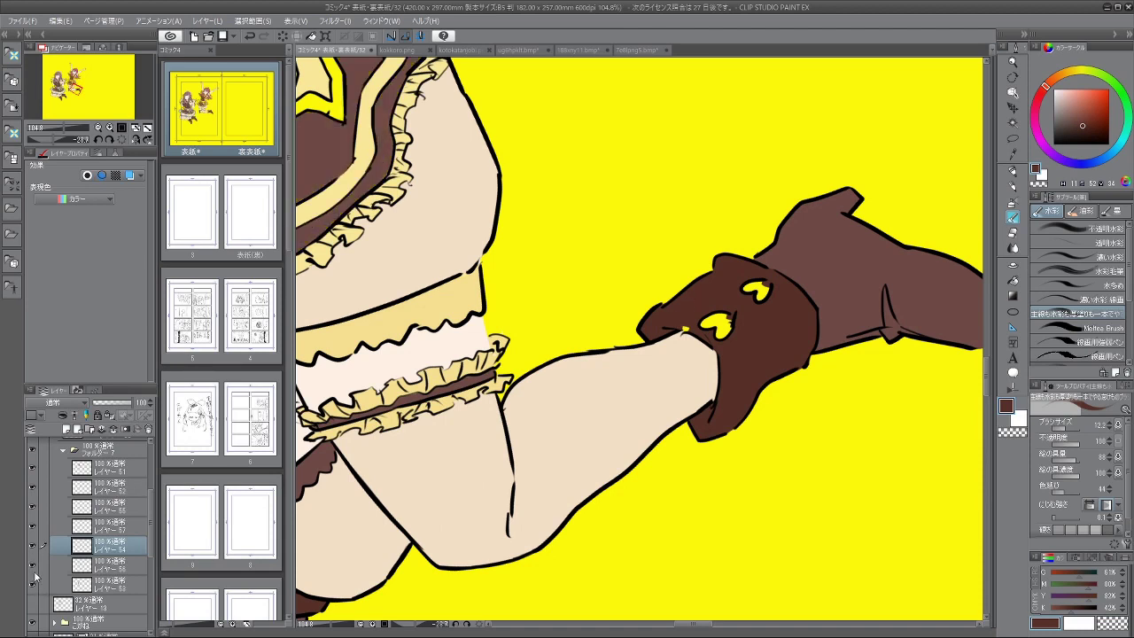
pyautogui.click(33, 511)
pyautogui.click(33, 509)
pyautogui.click(33, 509)
pyautogui.click(33, 509)
pyautogui.click(97, 507)
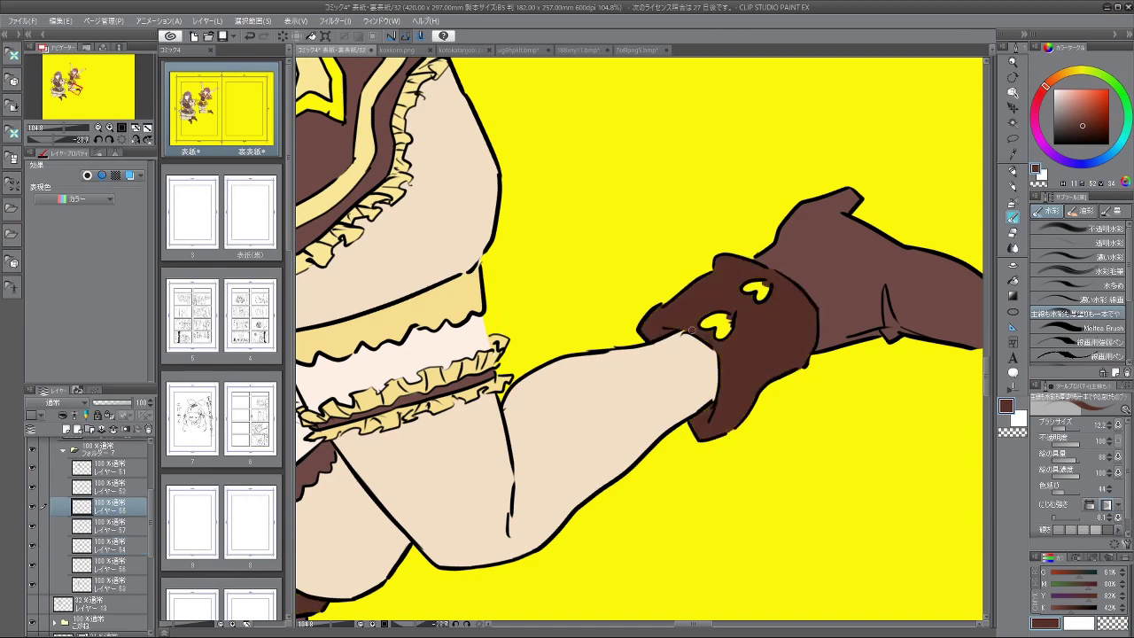
pyautogui.scroll(-5, 800, 320)
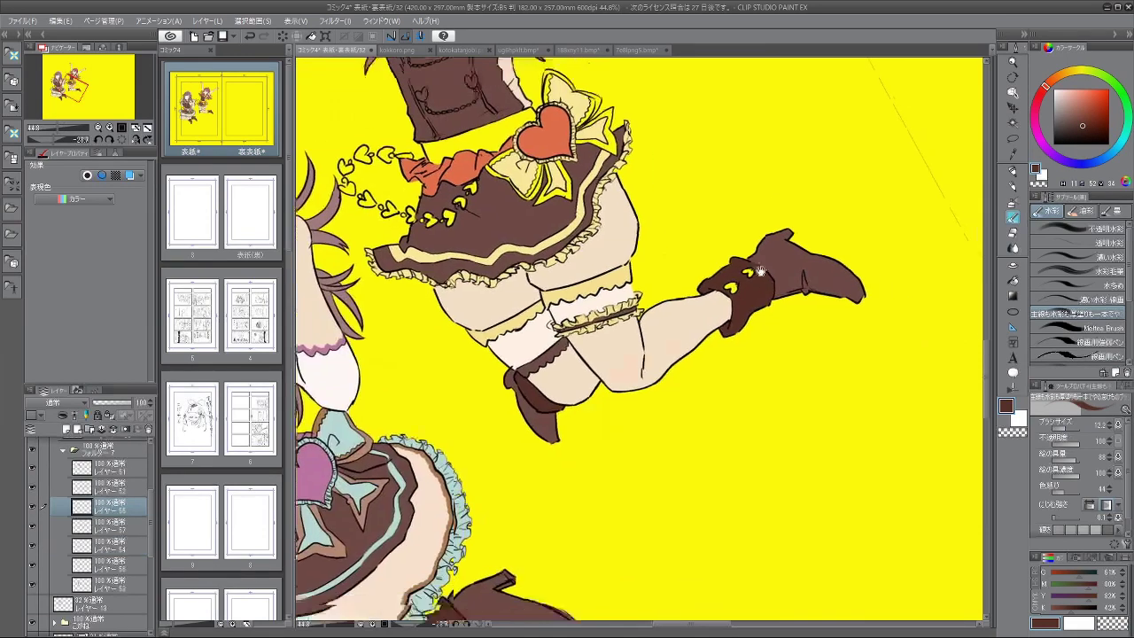
pyautogui.scroll(-2, 703, 207)
pyautogui.moveTo(703, 207); pyautogui.dragTo(720, 280)
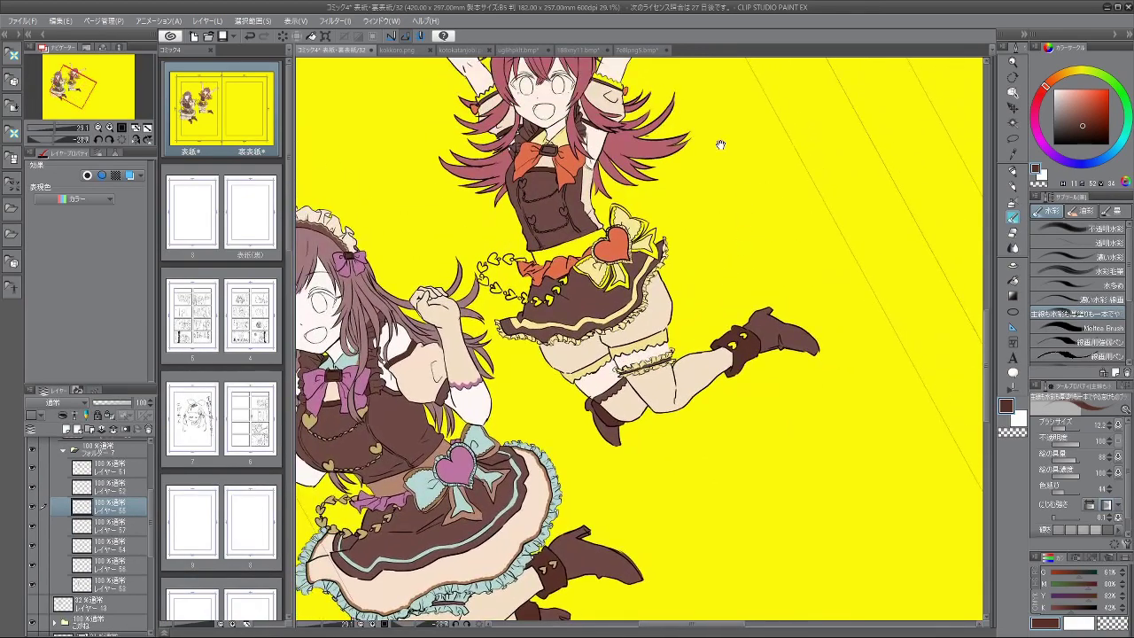
# Step: Examine the red-haired girl's costume in the Sweet Step reference illustration and return to the cover drawing
pyautogui.moveTo(637, 180); pyautogui.dragTo(672, 269)
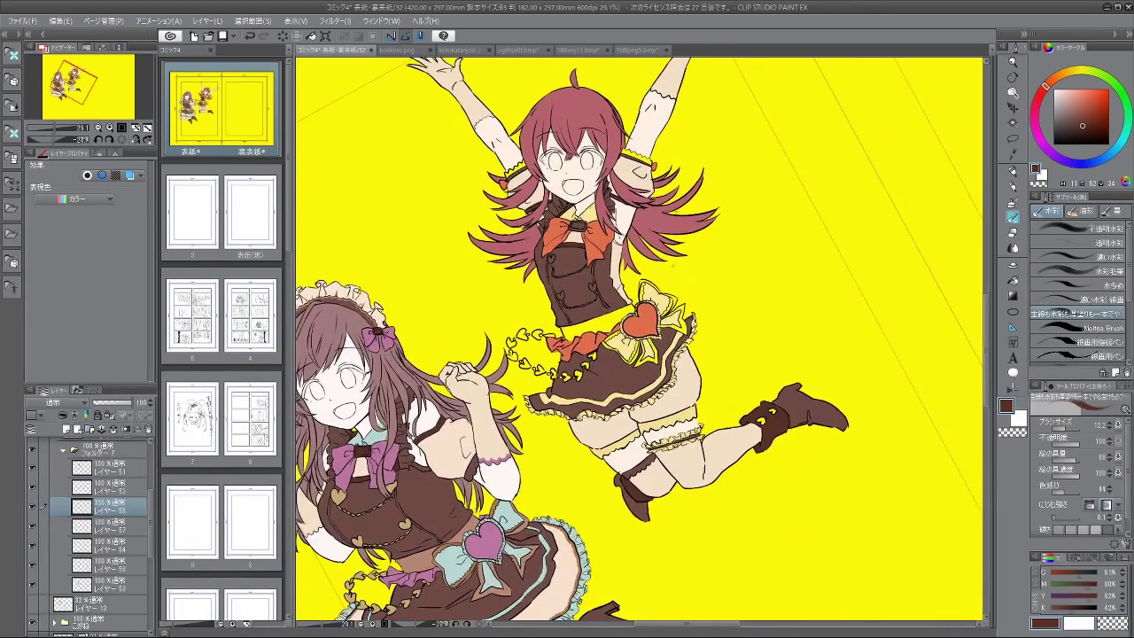
pyautogui.moveTo(706, 224); pyautogui.dragTo(720, 275)
pyautogui.click(624, 50)
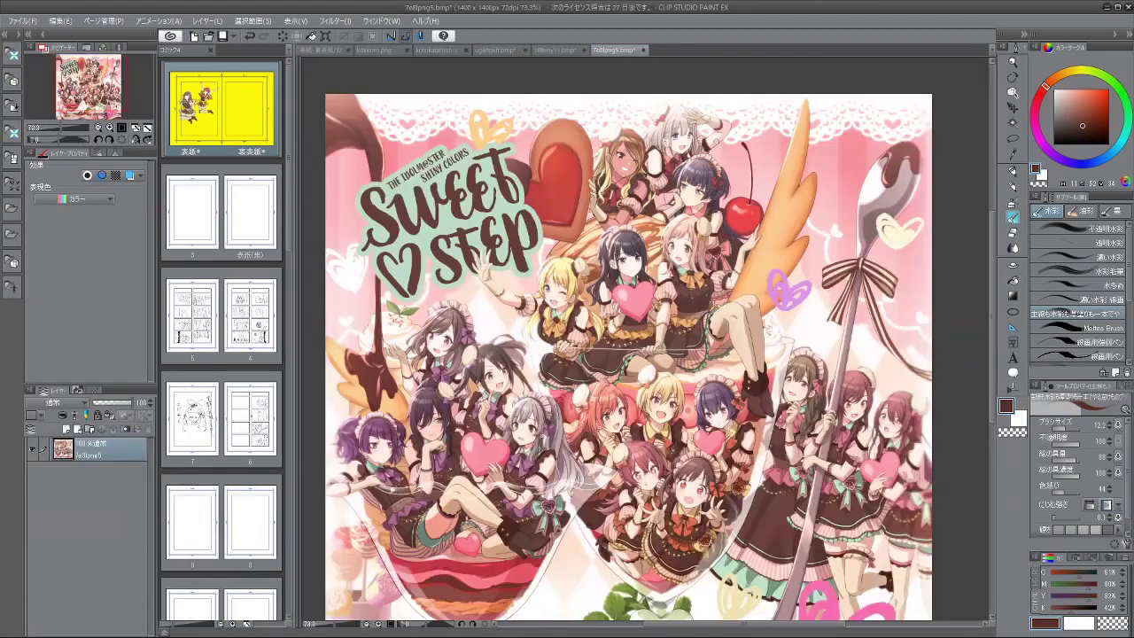
pyautogui.moveTo(650, 507); pyautogui.dragTo(789, 350)
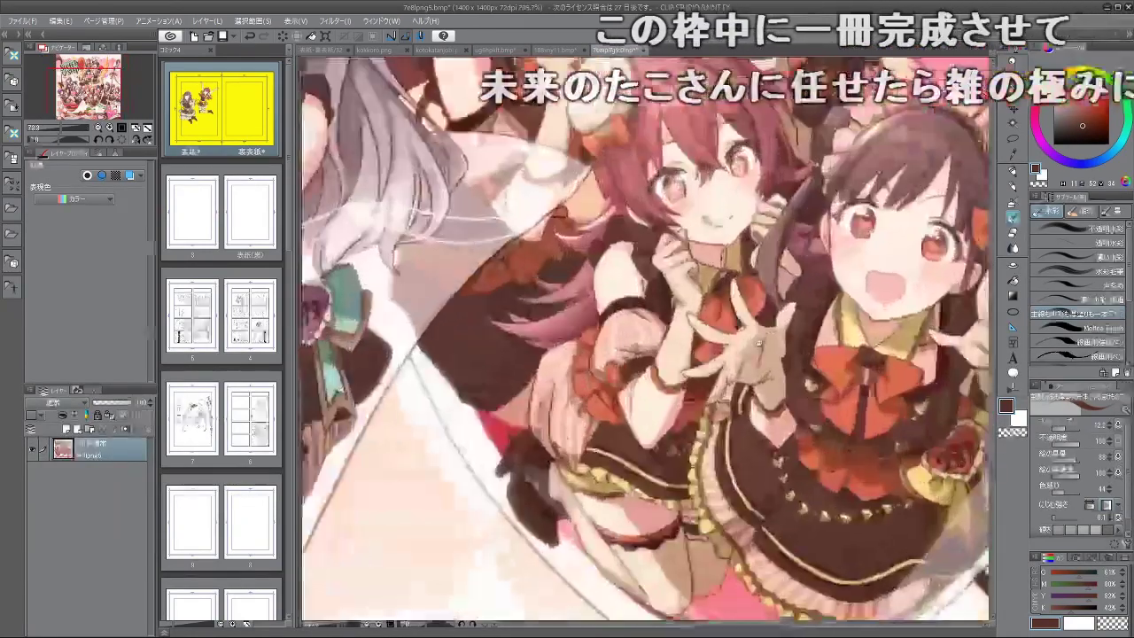
pyautogui.click(332, 50)
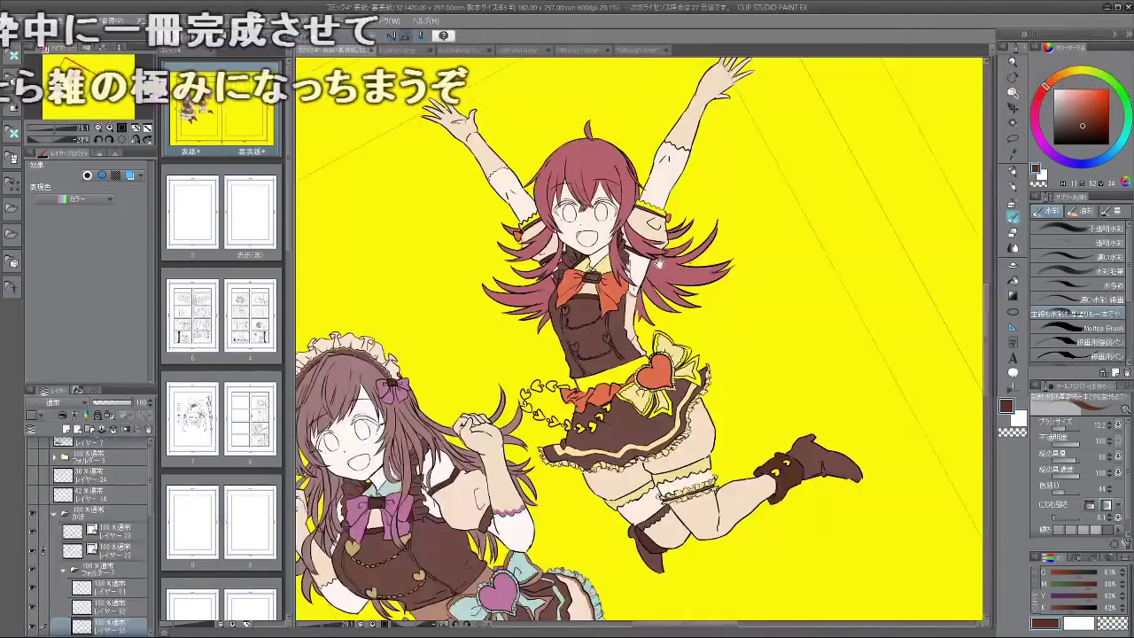
# Step: Sample the bodice's brown, toggle the base layers' visibility to find the one holding the shoulder ruffles and bow buckle, and select it
pyautogui.moveTo(611, 284); pyautogui.dragTo(600, 251)
pyautogui.scroll(2, 587, 265)
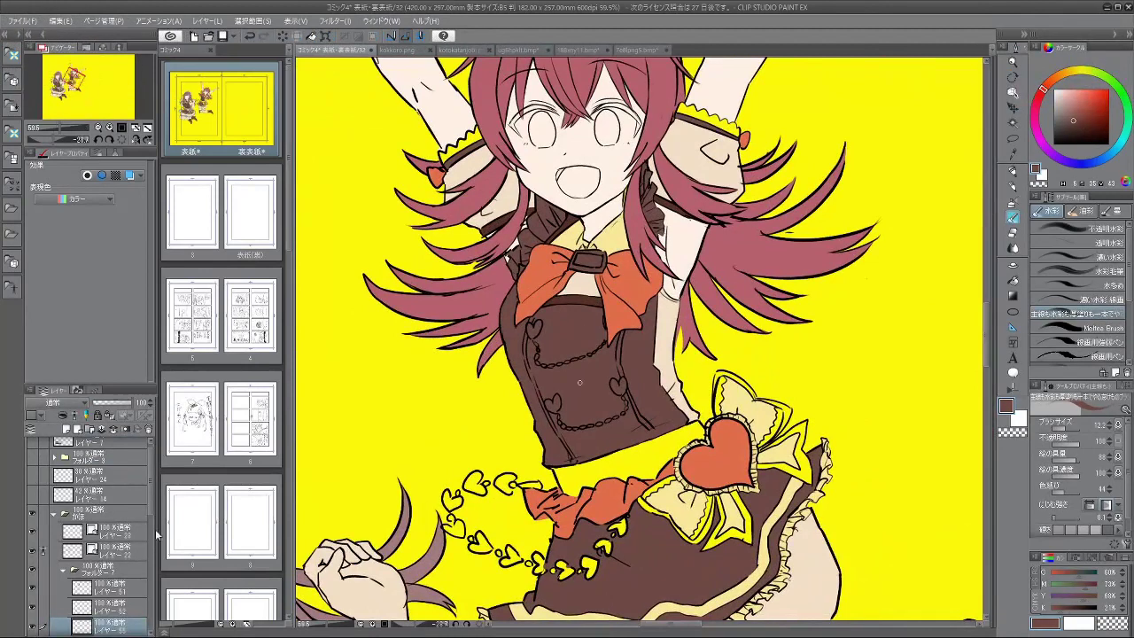
pyautogui.scroll(-3, 106, 536)
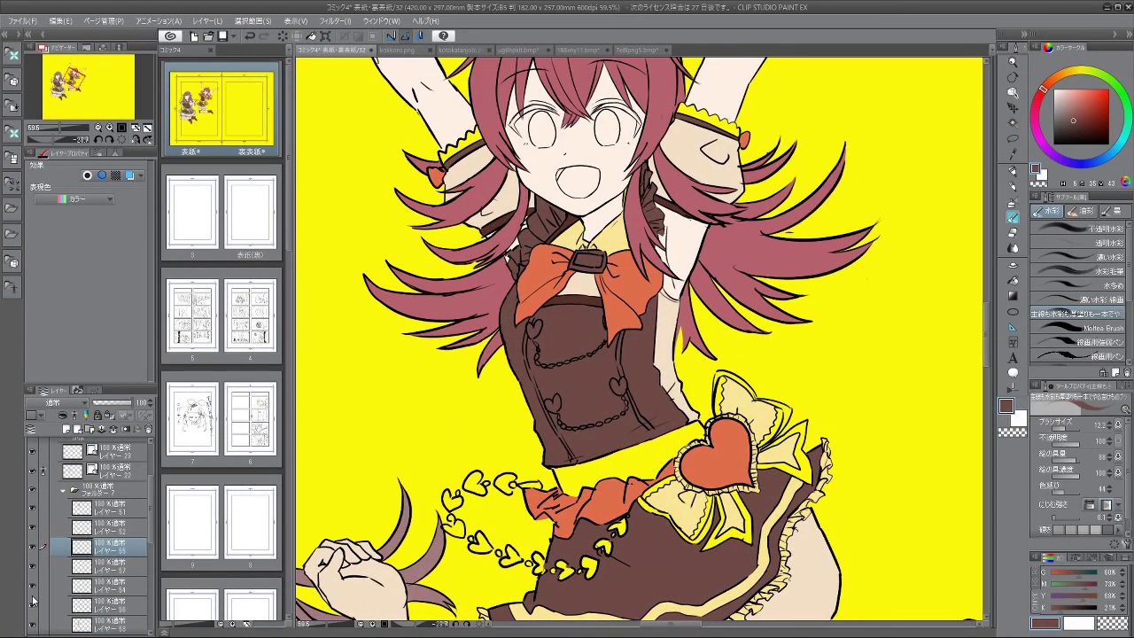
pyautogui.click(32, 604)
pyautogui.click(32, 605)
pyautogui.click(33, 626)
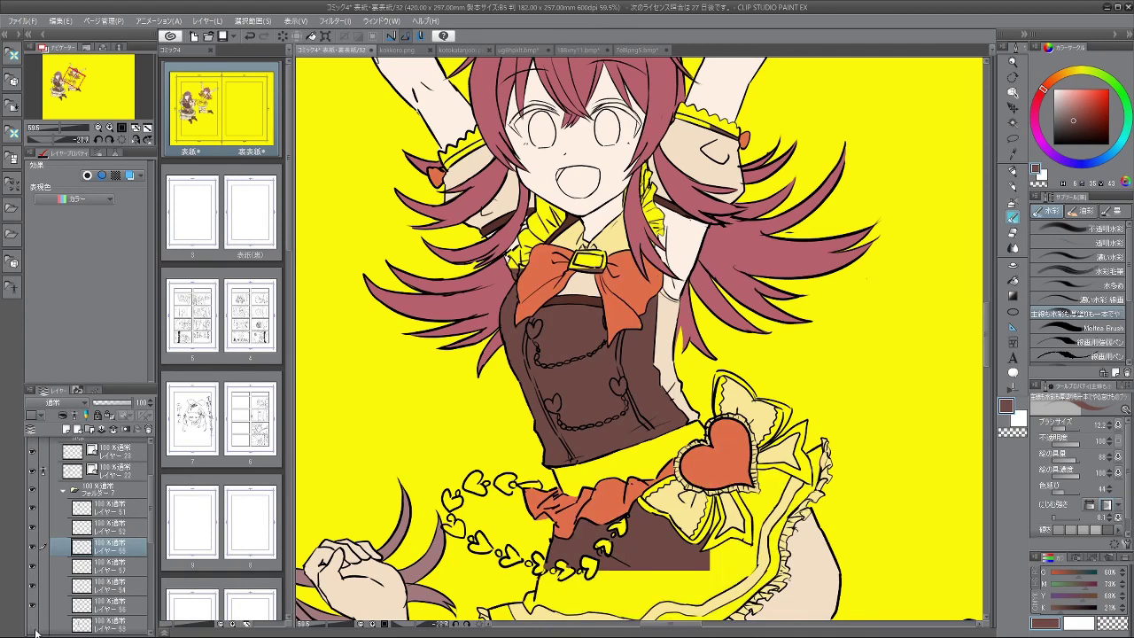
pyautogui.click(33, 625)
pyautogui.click(125, 625)
pyautogui.moveTo(706, 156); pyautogui.dragTo(699, 189)
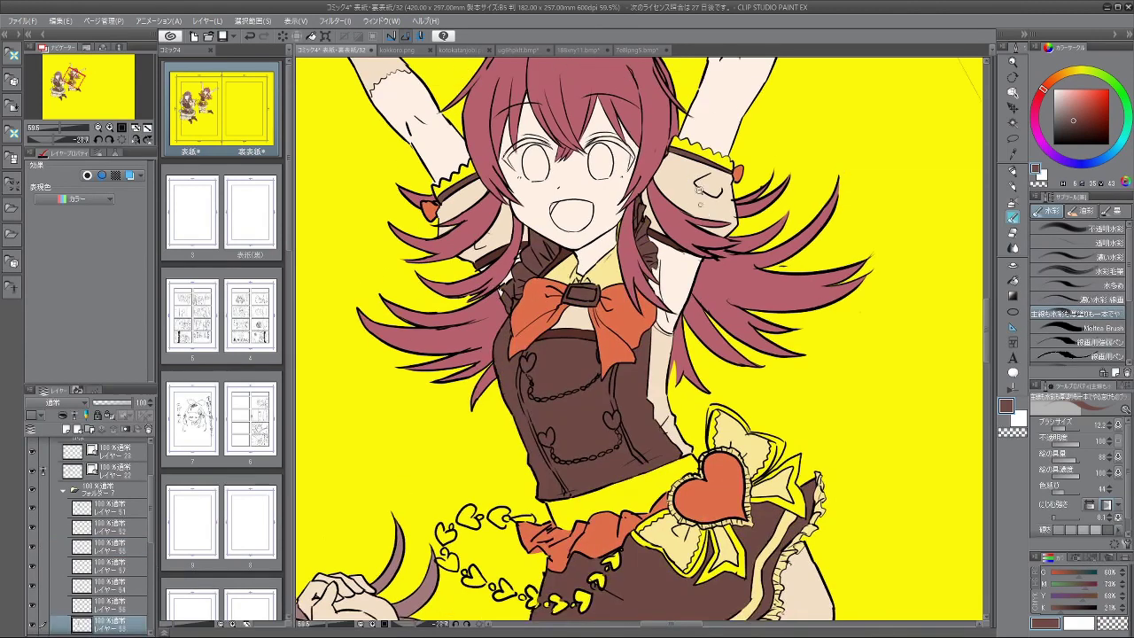
# Step: Fill the frilled trims on both upper-arm sleeves of the red-haired girl with the bodice brown
pyautogui.scroll(3, 699, 190)
pyautogui.click(1015, 280)
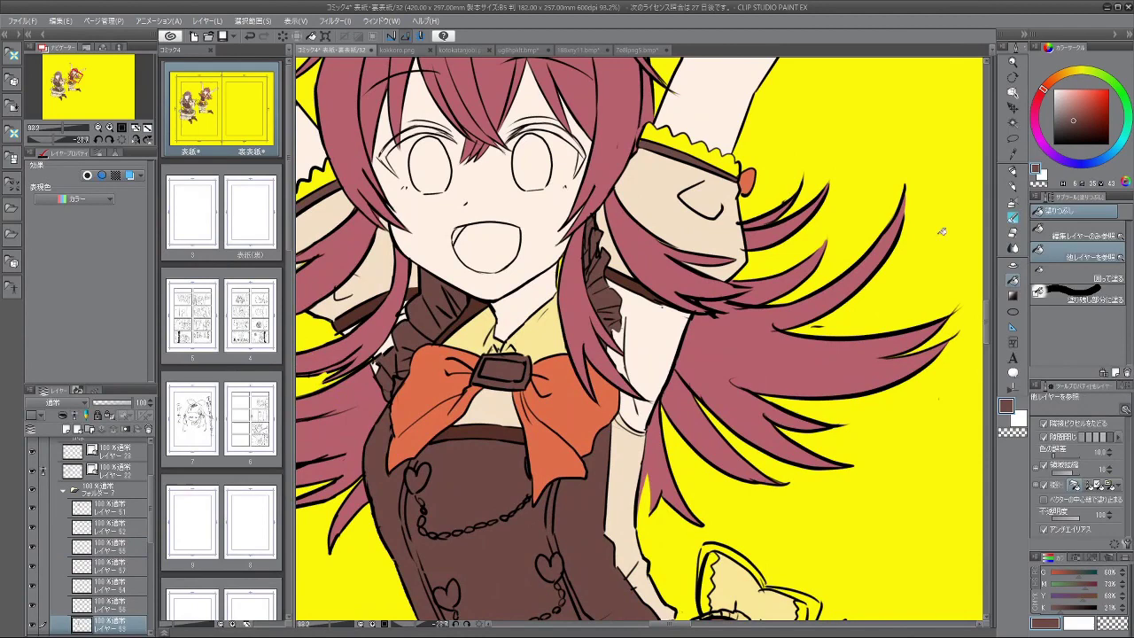
pyautogui.click(736, 160)
pyautogui.moveTo(610, 187); pyautogui.dragTo(850, 220)
pyautogui.click(572, 205)
pyautogui.click(532, 231)
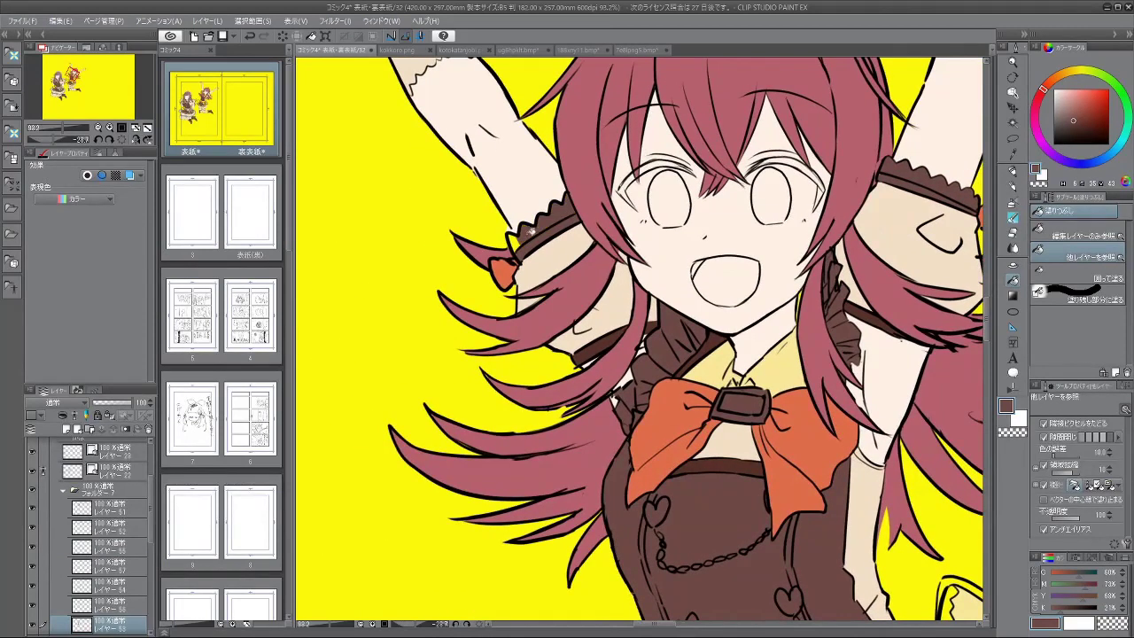
pyautogui.scroll(-2, 577, 315)
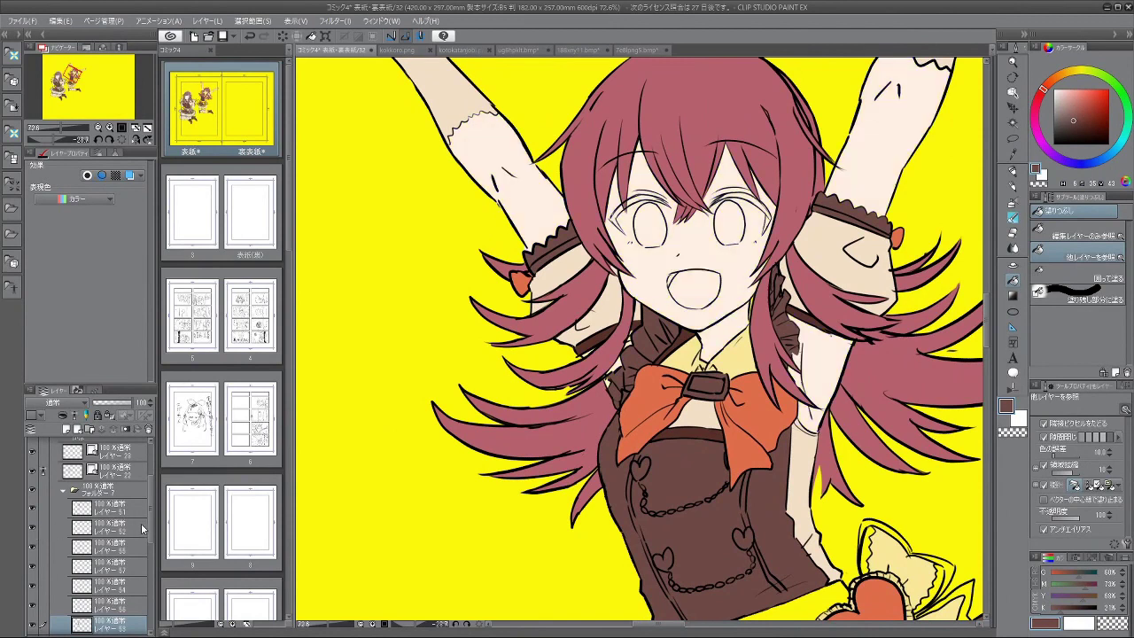
# Step: Select the hair base layer, sample the hair's red for the brush and inspect the hair around the face and collar for gaps
pyautogui.click(111, 526)
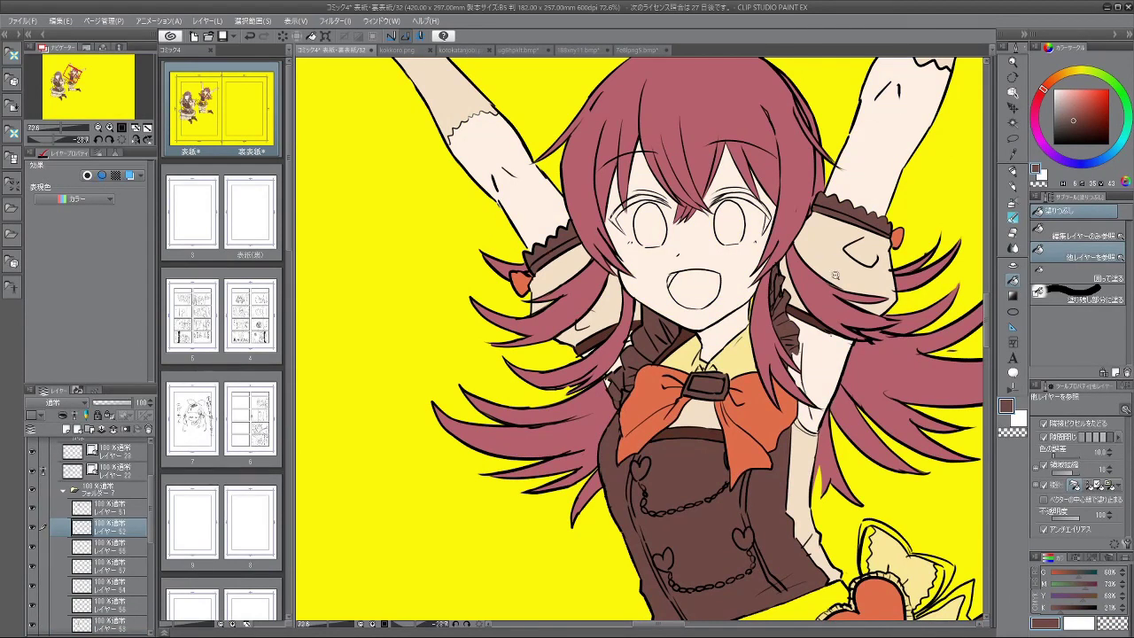
pyautogui.scroll(-3, 767, 156)
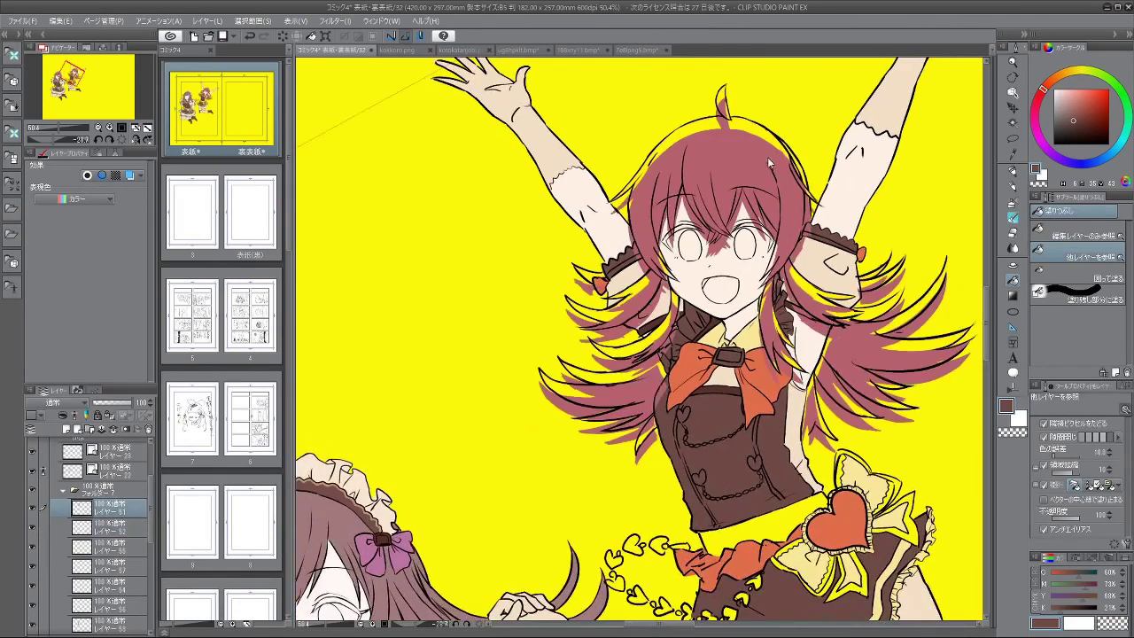
pyautogui.click(784, 165)
pyautogui.keyDown('alt'); pyautogui.click(789, 178); pyautogui.keyUp('alt')
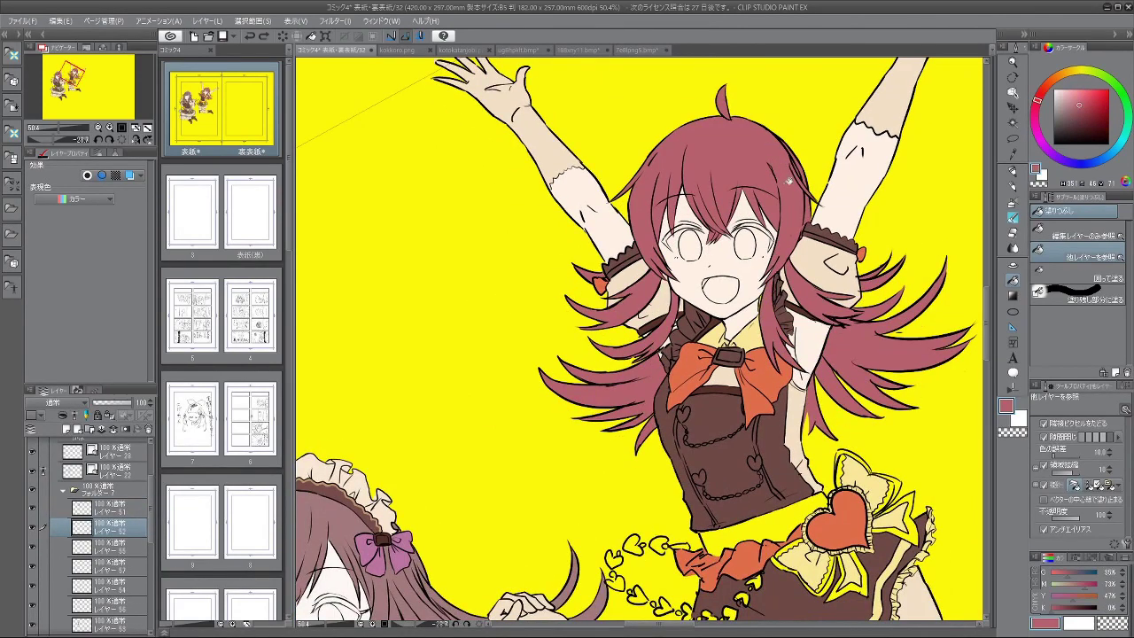
pyautogui.click(1013, 216)
pyautogui.scroll(8, 757, 296)
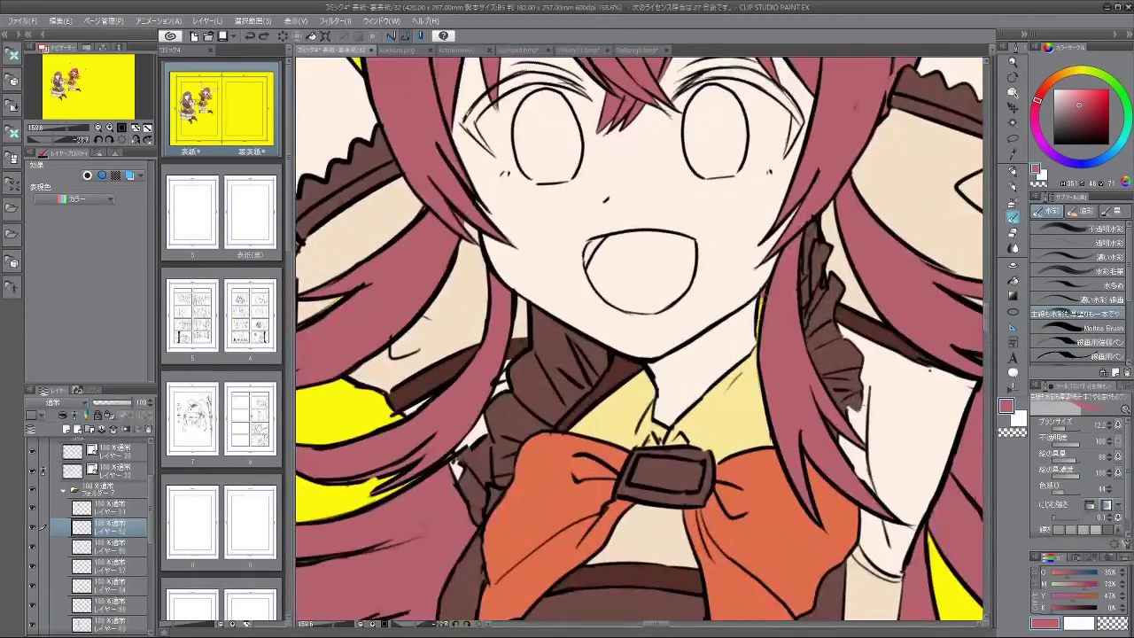
pyautogui.scroll(-5, 769, 347)
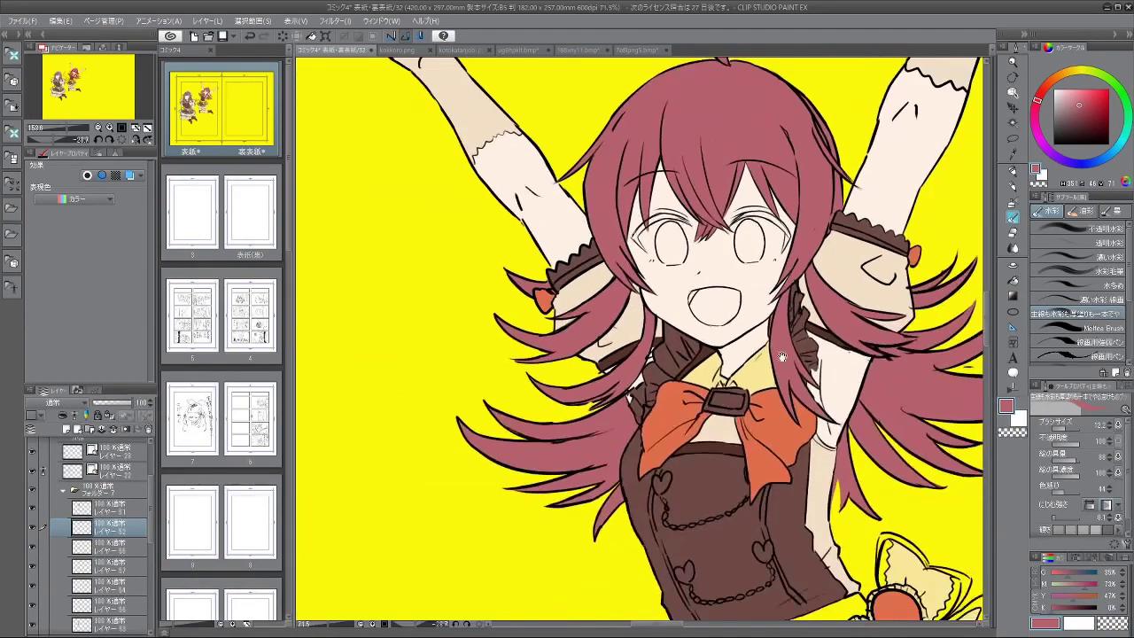
pyautogui.scroll(-3, 691, 172)
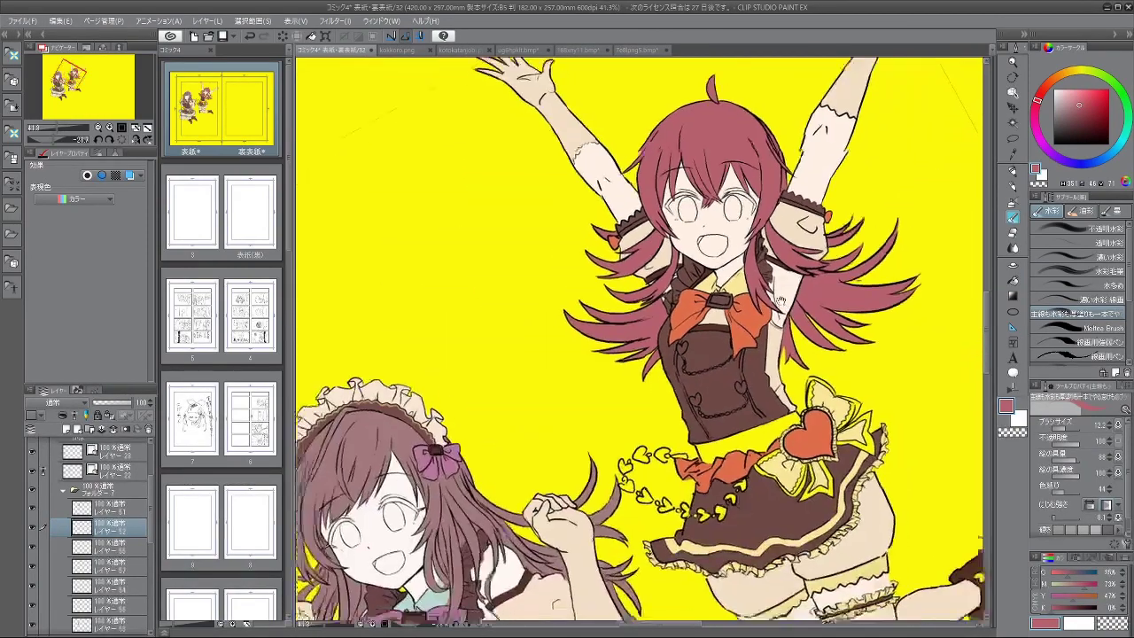
# Step: Add a new layer among the base layers and sample the gold of the other girl's bodice hearts
pyautogui.moveTo(815, 490); pyautogui.dragTo(778, 523)
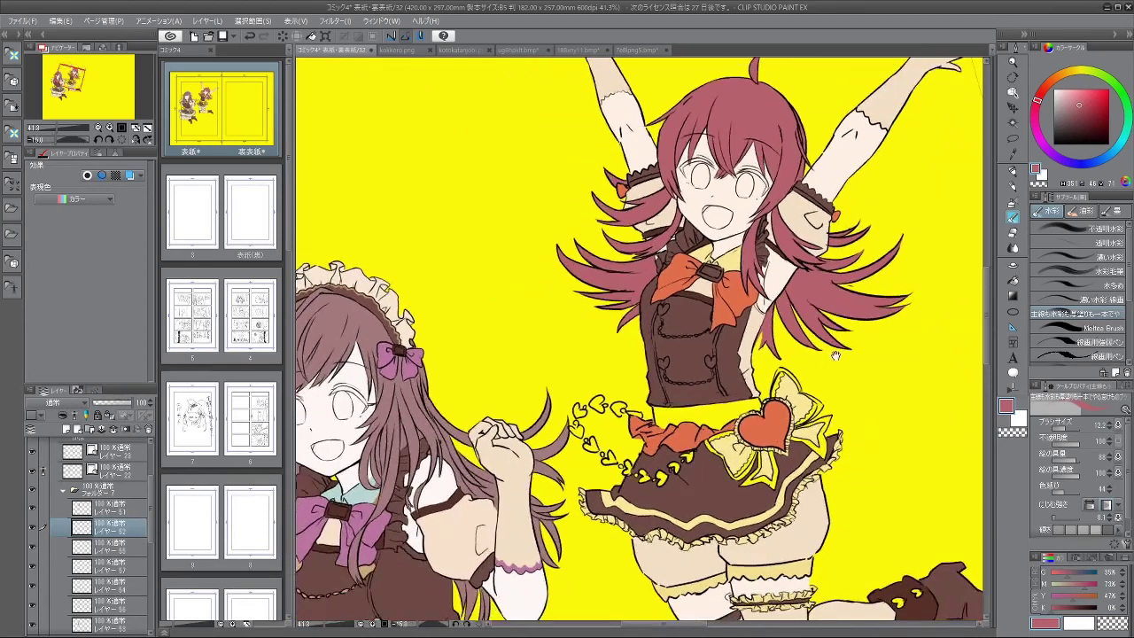
pyautogui.moveTo(837, 356); pyautogui.dragTo(820, 218)
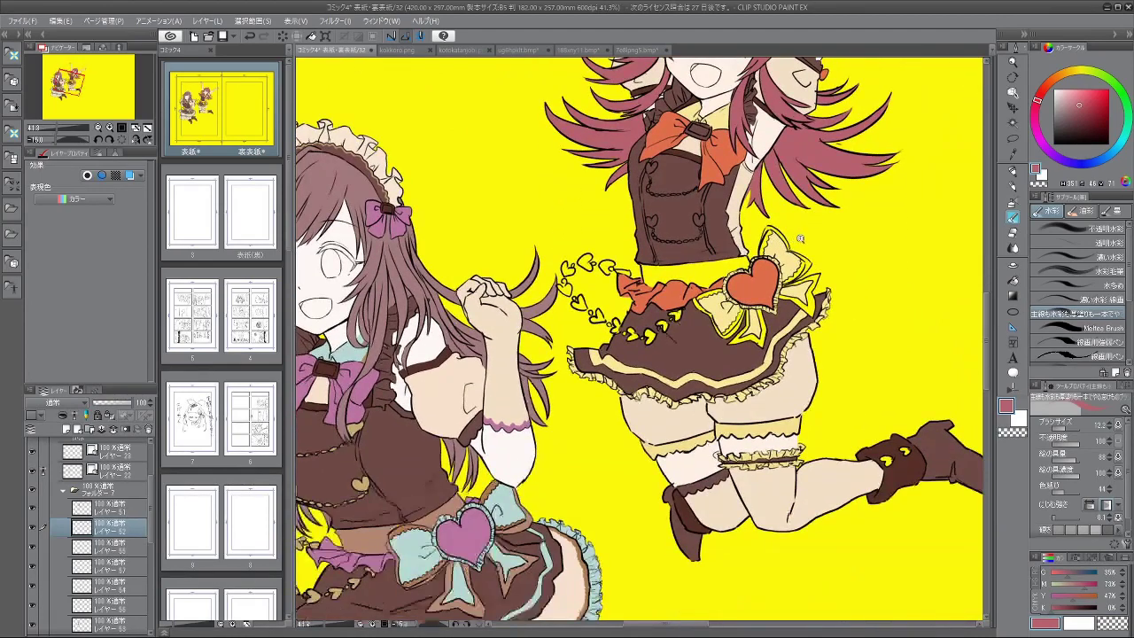
pyautogui.scroll(2, 753, 246)
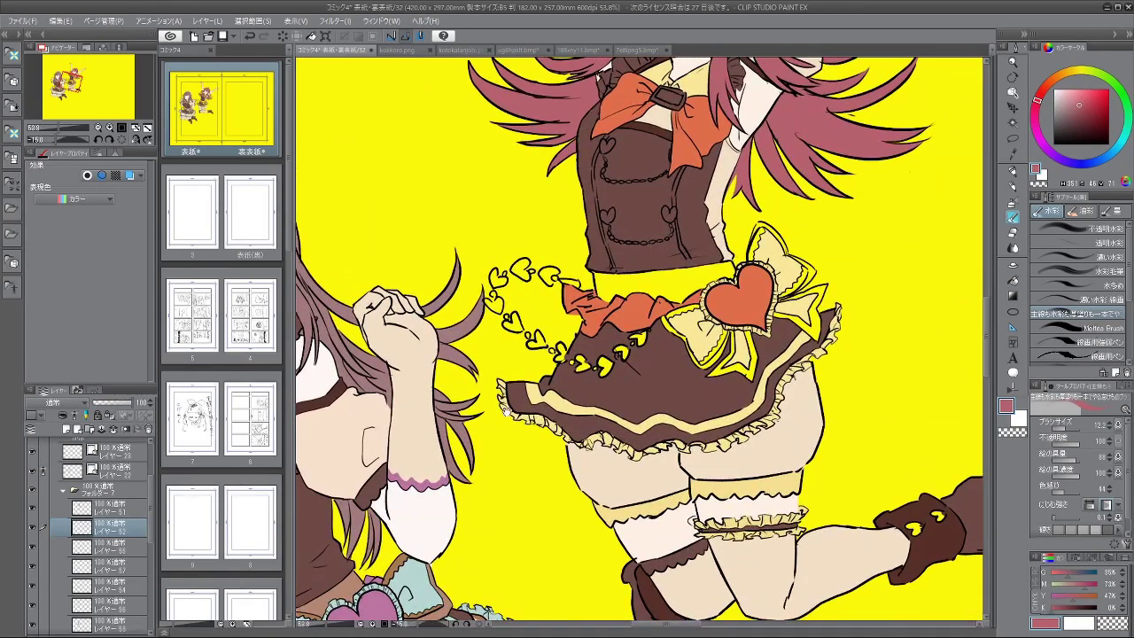
pyautogui.moveTo(507, 410); pyautogui.dragTo(706, 221)
pyautogui.click(113, 549)
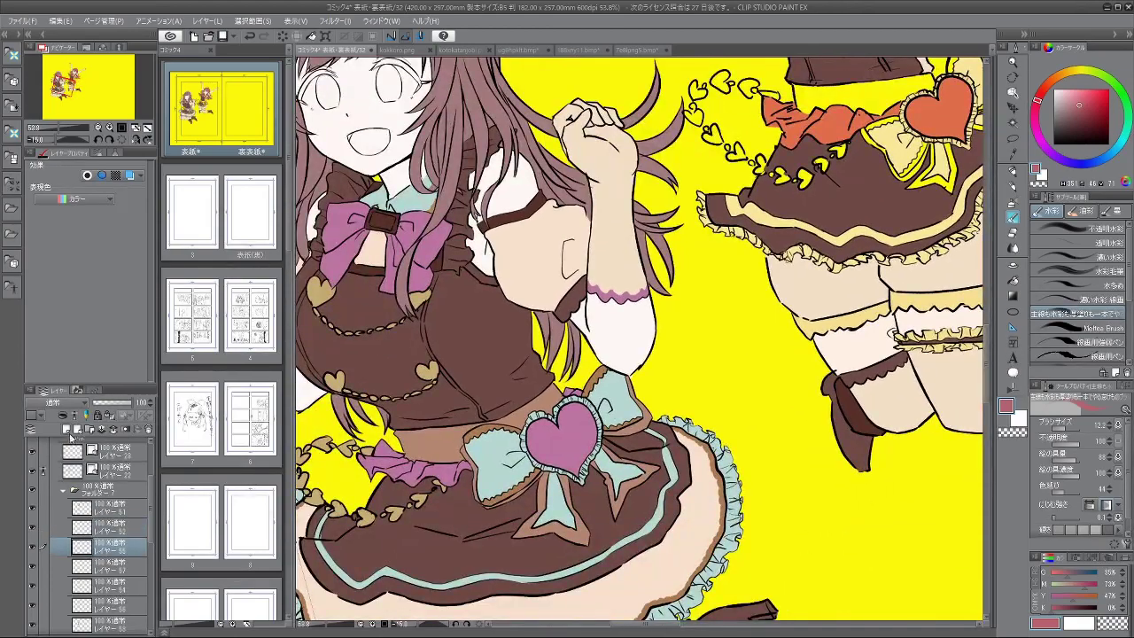
pyautogui.keyDown('alt'); pyautogui.click(428, 372); pyautogui.keyUp('alt')
# Step: Brush gold over the upper heart and upper chain on the red-haired girl's bodice, undoing a stray stroke
pyautogui.moveTo(815, 166); pyautogui.dragTo(631, 415)
pyautogui.scroll(4, 642, 142)
pyautogui.moveTo(645, 210)
pyautogui.mouseDown()
pyautogui.moveTo(640, 239)
pyautogui.moveTo(662, 222)
pyautogui.mouseUp()
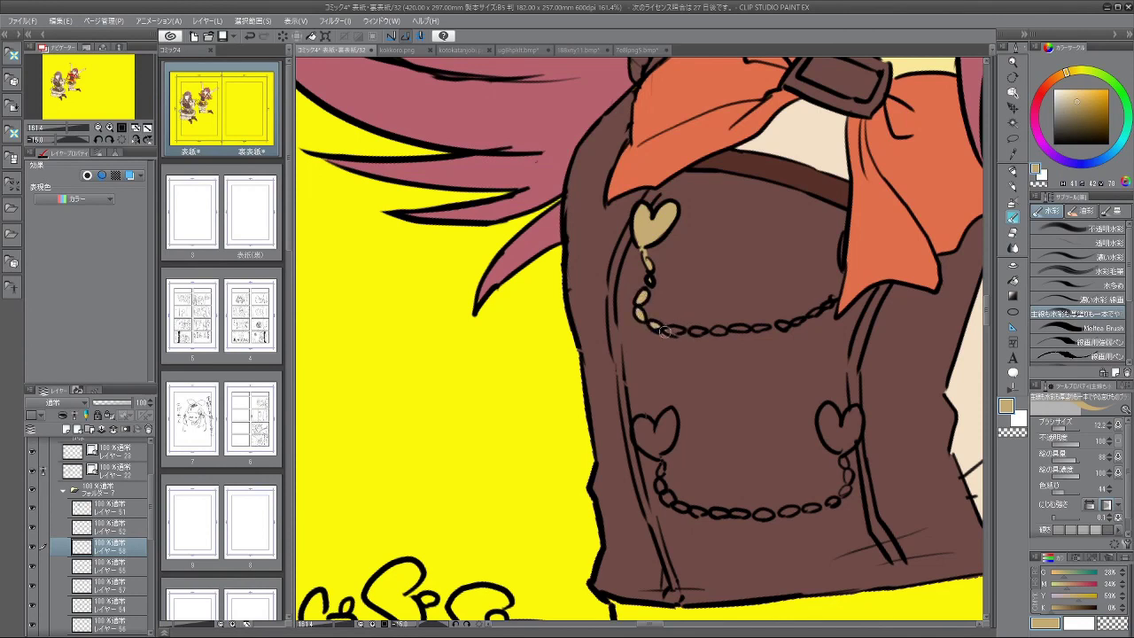
pyautogui.moveTo(664, 331); pyautogui.dragTo(680, 333)
pyautogui.hotkey('ctrl', 'z')
pyautogui.scroll(-3, 749, 376)
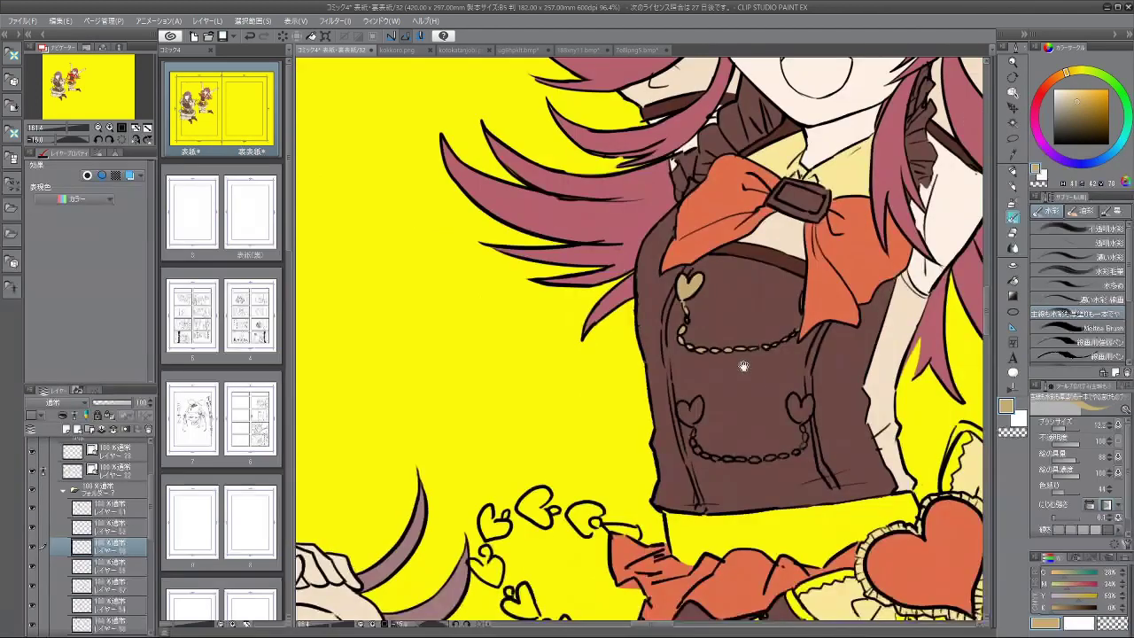
pyautogui.moveTo(742, 367); pyautogui.dragTo(696, 242)
# Step: Paint the bodice's two lower hearts and the chain hanging between them gold
pyautogui.scroll(2, 741, 255)
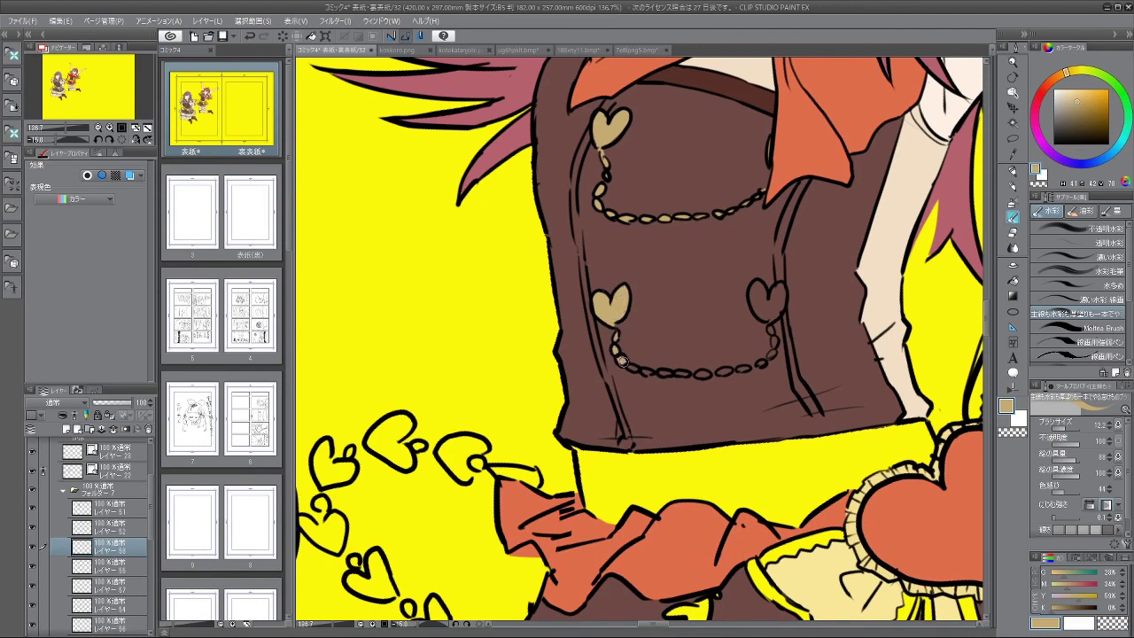
pyautogui.moveTo(631, 374); pyautogui.dragTo(675, 331)
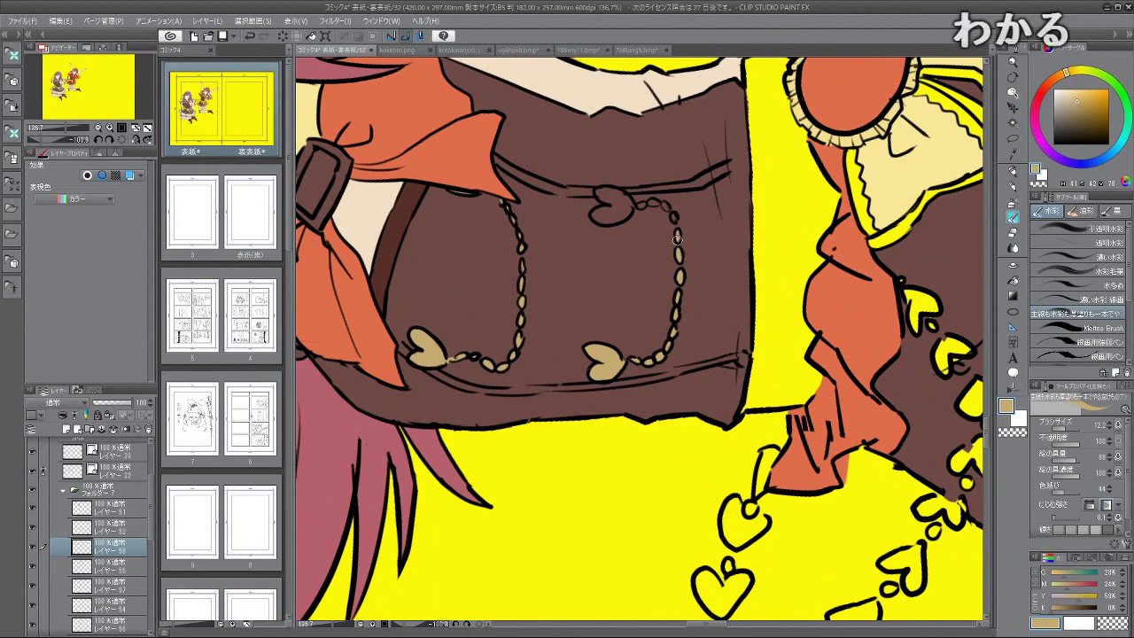
pyautogui.moveTo(665, 204)
pyautogui.mouseDown()
pyautogui.moveTo(765, 269)
pyautogui.moveTo(723, 237)
pyautogui.moveTo(733, 252)
pyautogui.mouseUp()
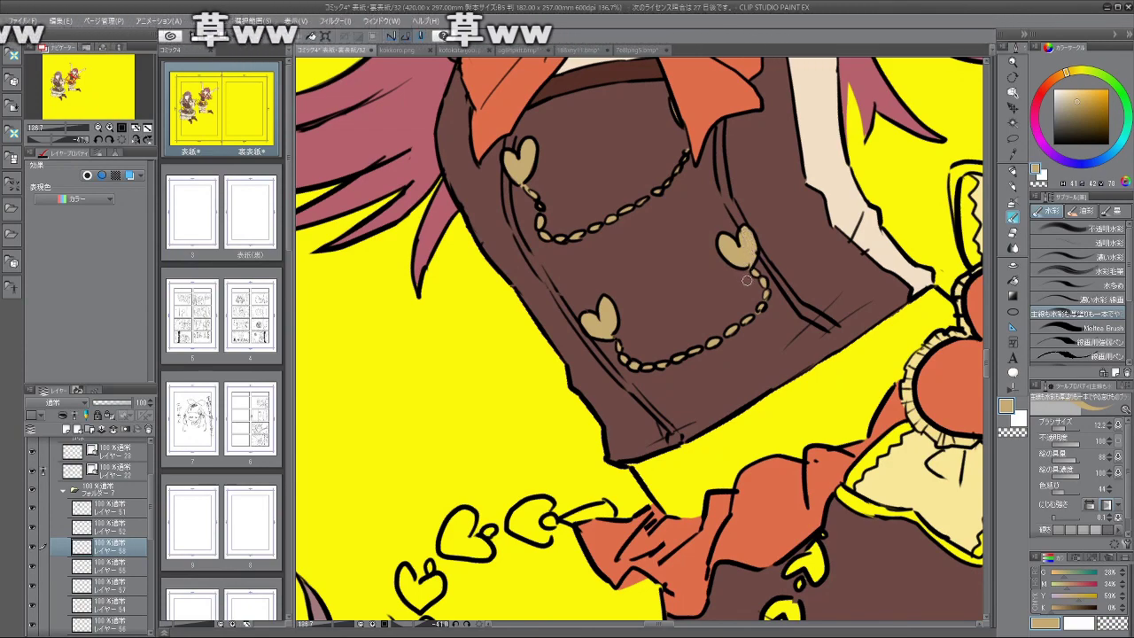
pyautogui.scroll(-3, 780, 328)
# Step: Paint the waist chain's strap and its first heart link beside the orange ruffle gold
pyautogui.moveTo(808, 338); pyautogui.dragTo(726, 217)
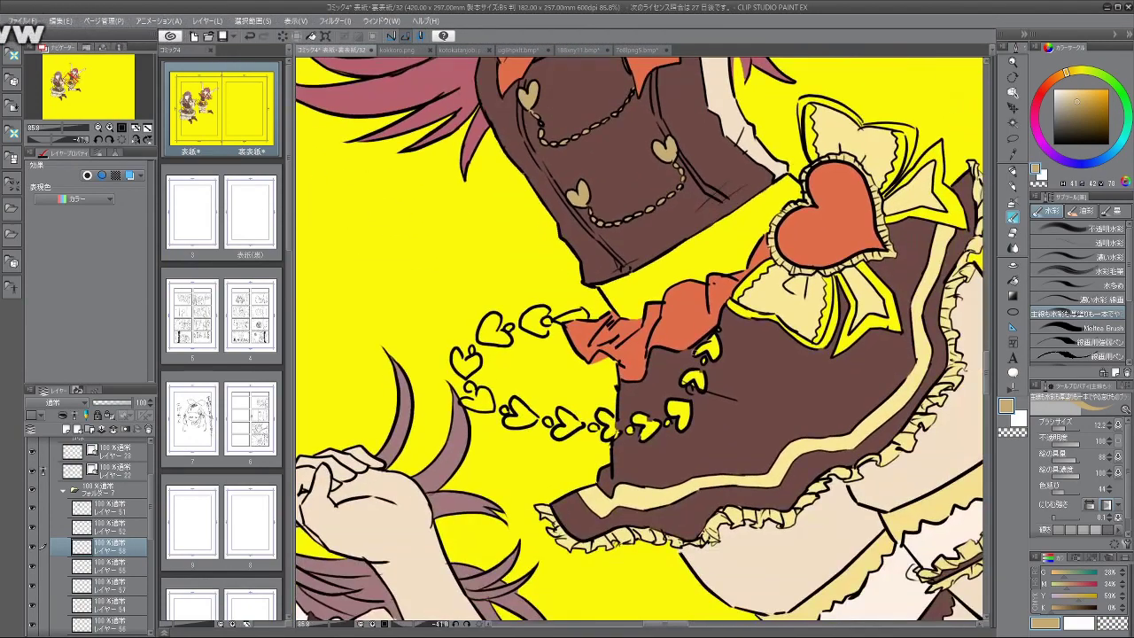
pyautogui.scroll(3, 582, 474)
pyautogui.scroll(-4, 653, 393)
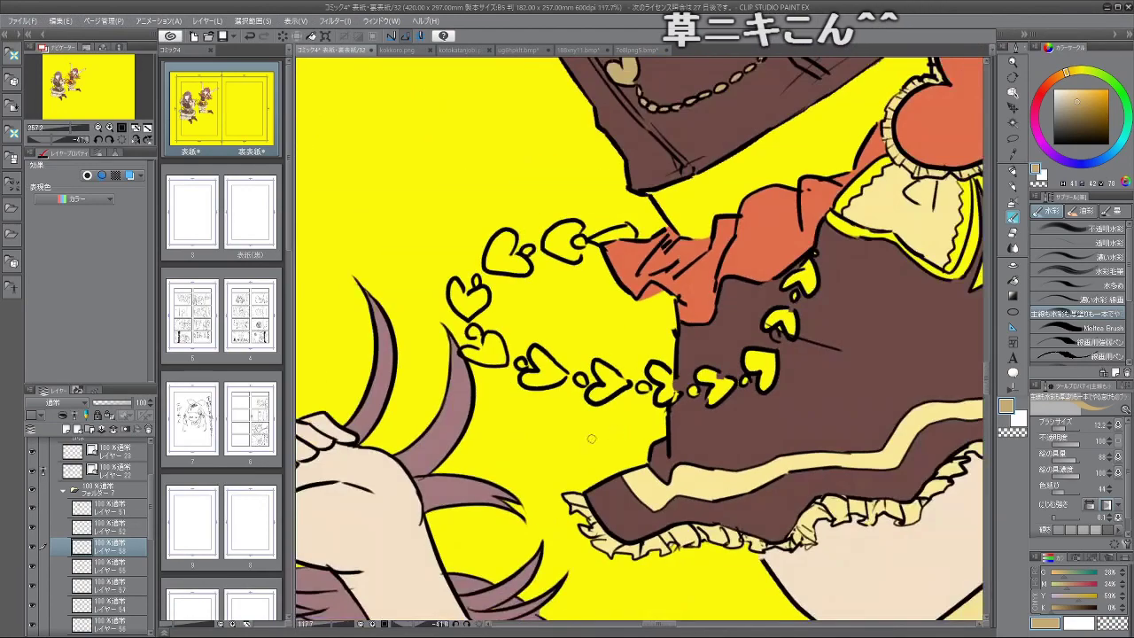
pyautogui.scroll(3, 588, 435)
pyautogui.scroll(2, 602, 289)
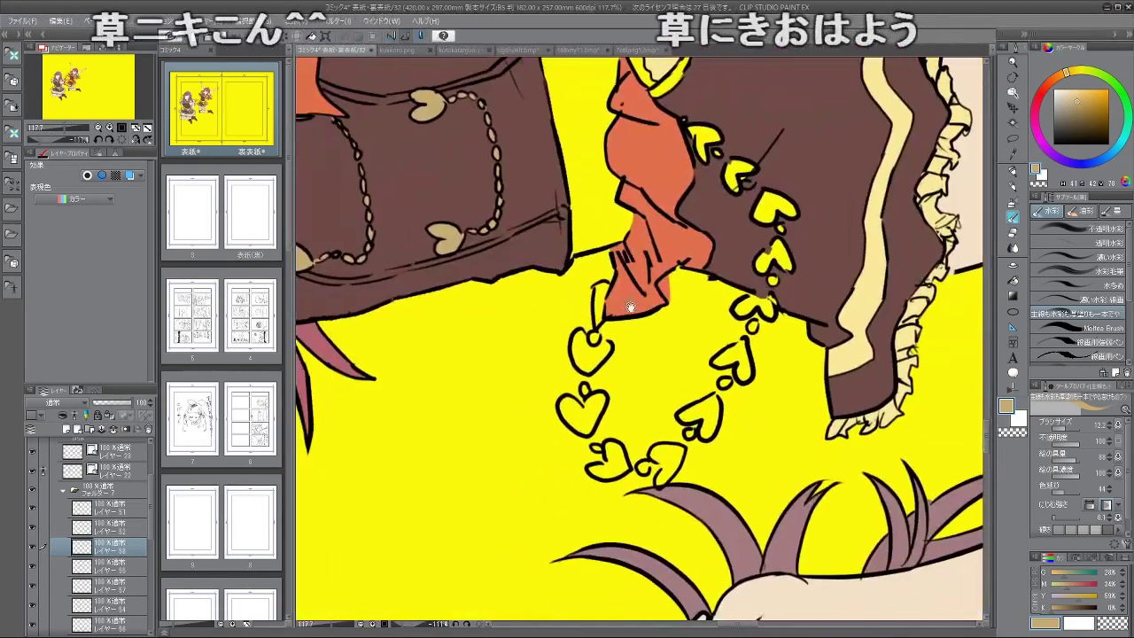
pyautogui.moveTo(604, 289)
pyautogui.mouseDown()
pyautogui.moveTo(596, 319)
pyautogui.moveTo(599, 304)
pyautogui.mouseUp()
pyautogui.moveTo(591, 352)
pyautogui.mouseDown()
pyautogui.moveTo(565, 359)
pyautogui.moveTo(578, 390)
pyautogui.mouseUp()
pyautogui.moveTo(713, 424); pyautogui.dragTo(744, 323)
pyautogui.moveTo(651, 398)
pyautogui.mouseDown()
pyautogui.moveTo(641, 404)
pyautogui.moveTo(645, 395)
pyautogui.moveTo(658, 406)
pyautogui.mouseUp()
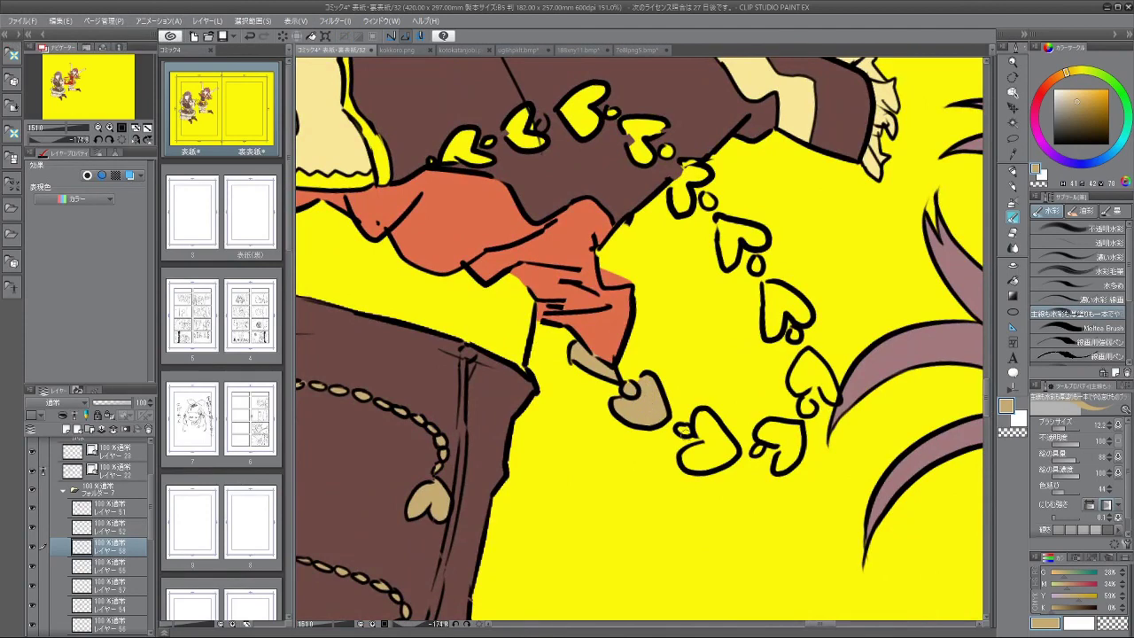
# Step: Continue the gold along the waist chain, painting the next four hearts and their beads around the bend
pyautogui.moveTo(699, 482)
pyautogui.mouseDown()
pyautogui.moveTo(634, 456)
pyautogui.moveTo(630, 341)
pyautogui.moveTo(607, 338)
pyautogui.moveTo(624, 350)
pyautogui.moveTo(605, 333)
pyautogui.moveTo(631, 340)
pyautogui.moveTo(634, 307)
pyautogui.moveTo(642, 349)
pyautogui.moveTo(691, 379)
pyautogui.moveTo(681, 388)
pyautogui.moveTo(697, 351)
pyautogui.moveTo(662, 326)
pyautogui.mouseUp()
pyautogui.moveTo(655, 333)
pyautogui.mouseDown()
pyautogui.moveTo(644, 305)
pyautogui.moveTo(671, 322)
pyautogui.moveTo(632, 349)
pyautogui.moveTo(717, 287)
pyautogui.moveTo(698, 309)
pyautogui.mouseUp()
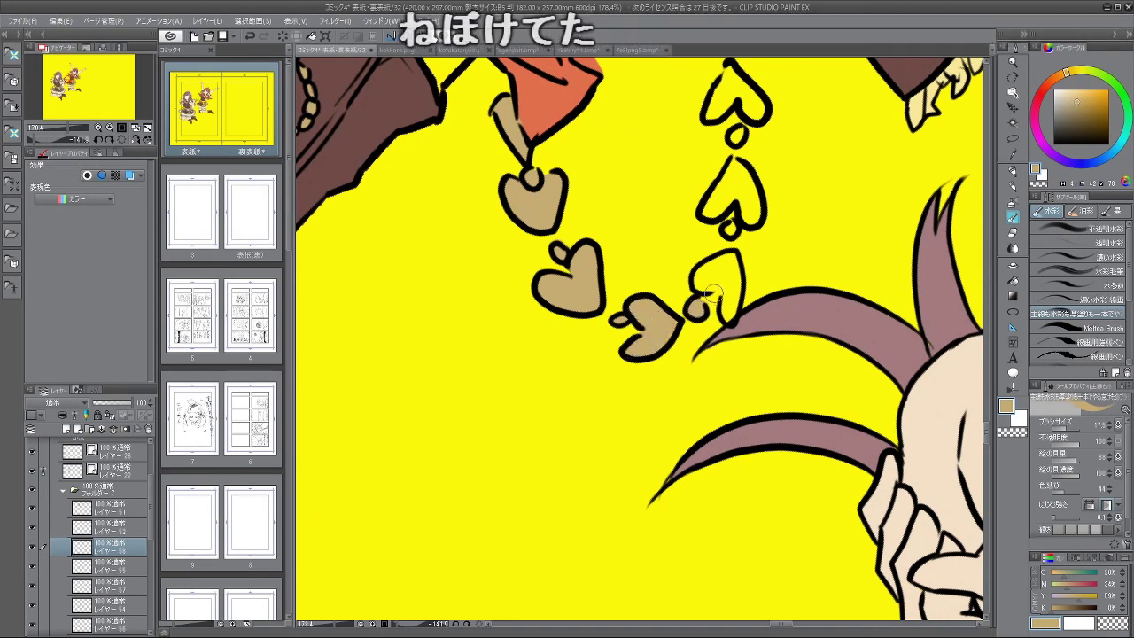
pyautogui.moveTo(760, 281); pyautogui.dragTo(747, 297)
pyautogui.moveTo(704, 292)
pyautogui.mouseDown()
pyautogui.moveTo(687, 302)
pyautogui.moveTo(711, 279)
pyautogui.moveTo(715, 323)
pyautogui.moveTo(718, 247)
pyautogui.mouseUp()
pyautogui.moveTo(737, 190)
pyautogui.mouseDown()
pyautogui.moveTo(710, 260)
pyautogui.moveTo(688, 277)
pyautogui.moveTo(693, 254)
pyautogui.mouseUp()
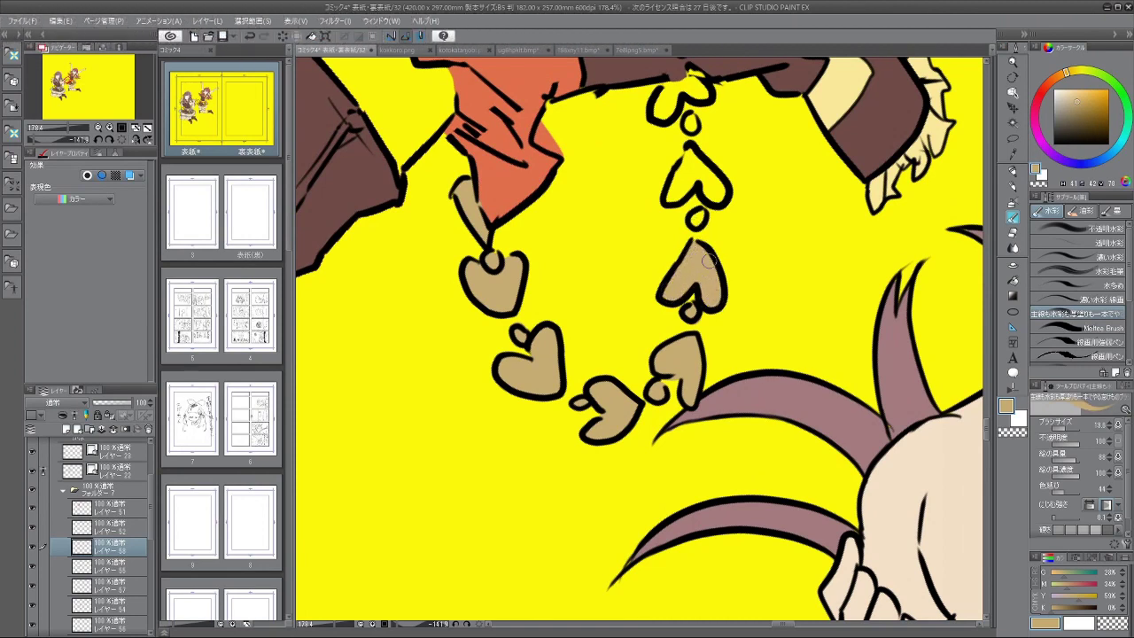
# Step: Paint the waist chain's following two hearts and the beads between them gold, up to the skirt's edge
pyautogui.scroll(2, 692, 244)
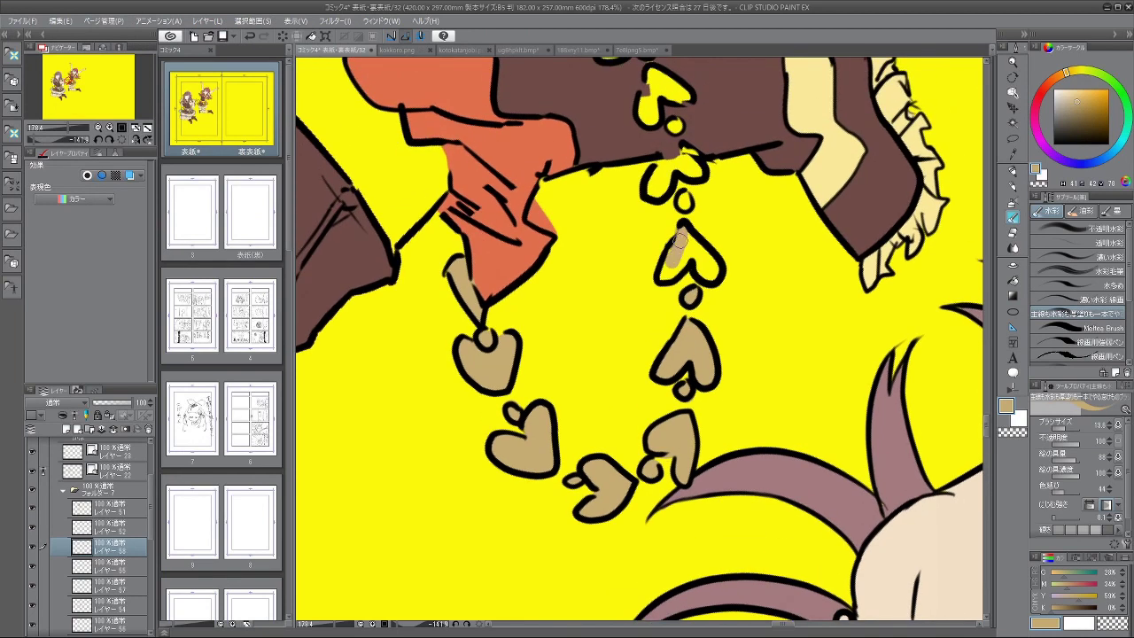
pyautogui.moveTo(669, 260)
pyautogui.mouseDown()
pyautogui.moveTo(666, 273)
pyautogui.moveTo(695, 264)
pyautogui.moveTo(709, 274)
pyautogui.mouseUp()
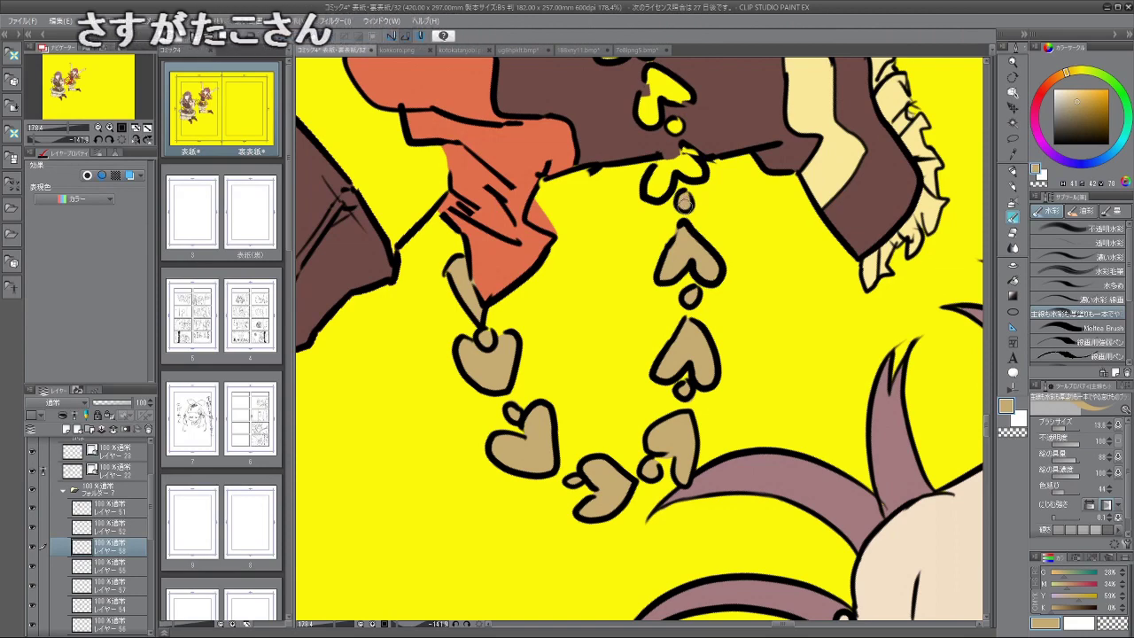
pyautogui.scroll(1, 688, 292)
pyautogui.moveTo(663, 238); pyautogui.dragTo(675, 205)
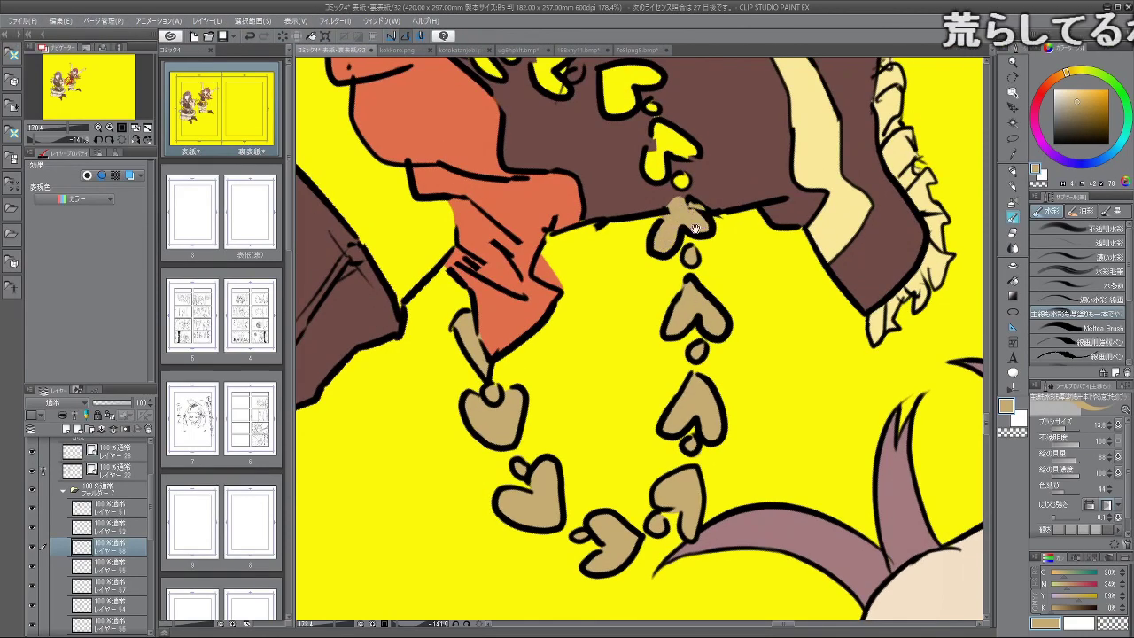
# Step: Paint the waist chain's remaining four hearts across the skirt and their connecting beads gold, up to the orange ruffle
pyautogui.scroll(1, 691, 212)
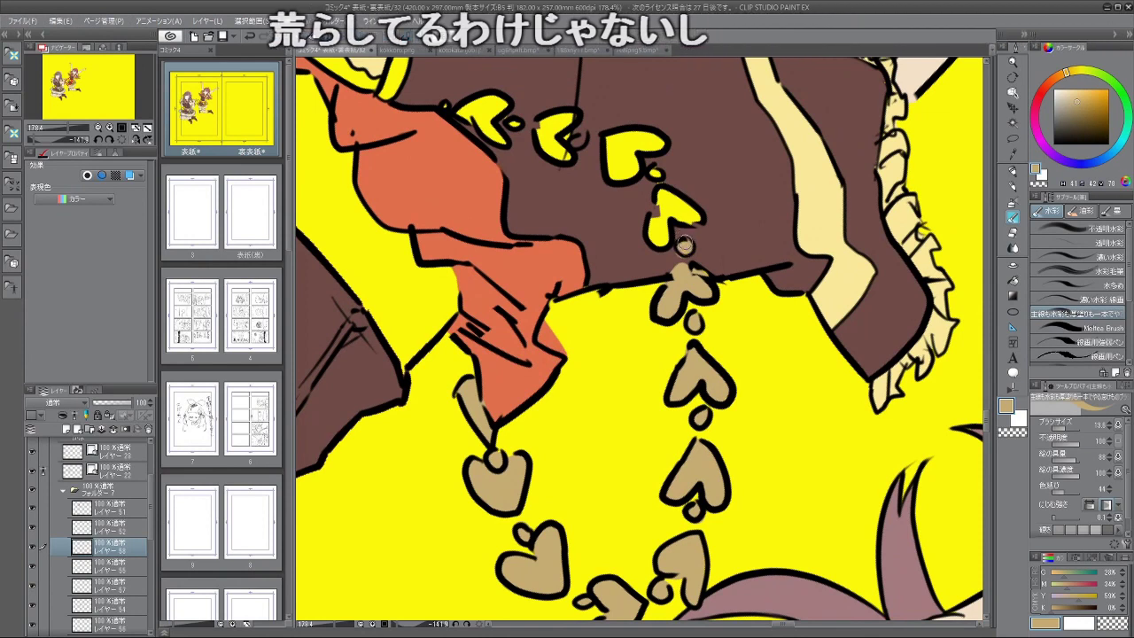
pyautogui.moveTo(656, 236); pyautogui.dragTo(660, 193)
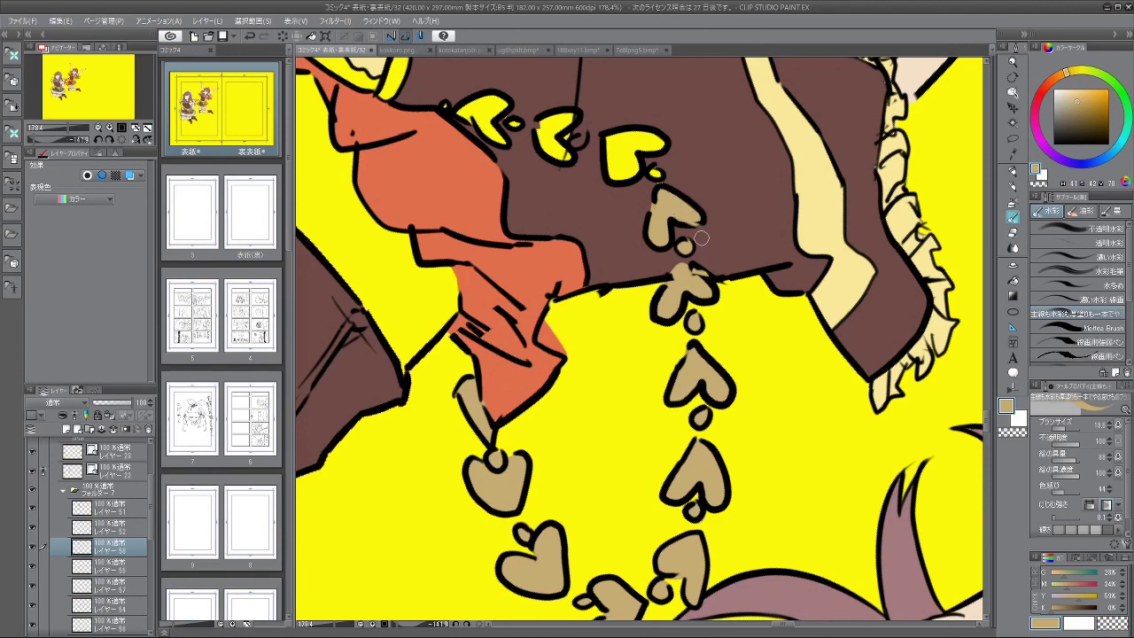
pyautogui.moveTo(800, 172)
pyautogui.mouseDown()
pyautogui.moveTo(819, 194)
pyautogui.moveTo(836, 422)
pyautogui.moveTo(779, 447)
pyautogui.moveTo(630, 308)
pyautogui.mouseUp()
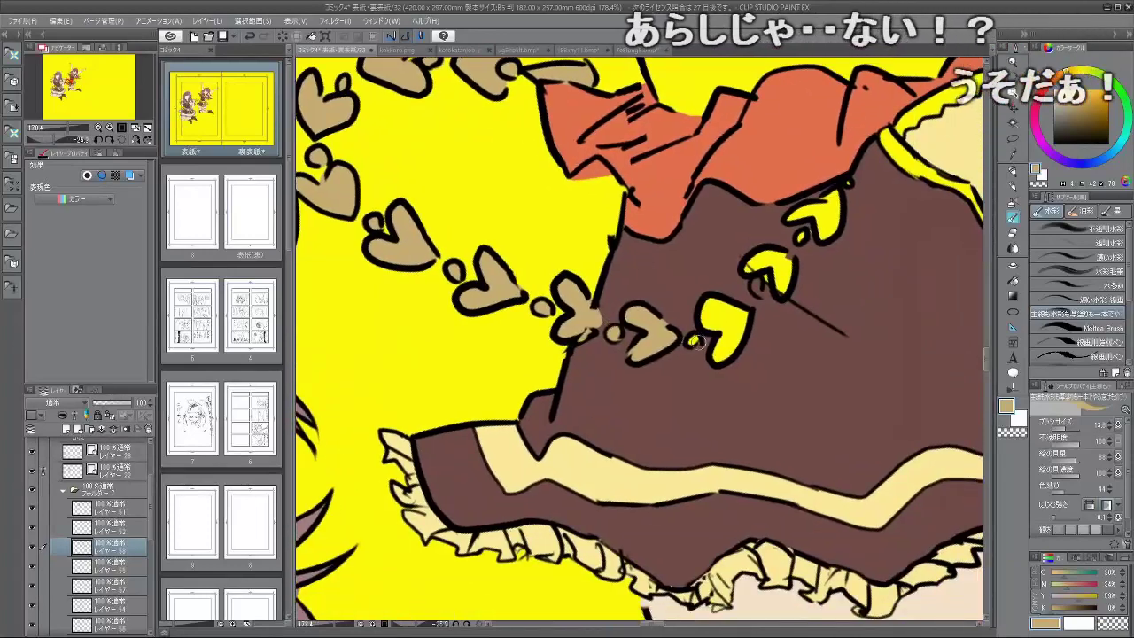
pyautogui.click(693, 339)
pyautogui.moveTo(732, 319)
pyautogui.mouseDown()
pyautogui.moveTo(703, 320)
pyautogui.moveTo(742, 315)
pyautogui.moveTo(716, 354)
pyautogui.moveTo(730, 348)
pyautogui.moveTo(740, 305)
pyautogui.mouseUp()
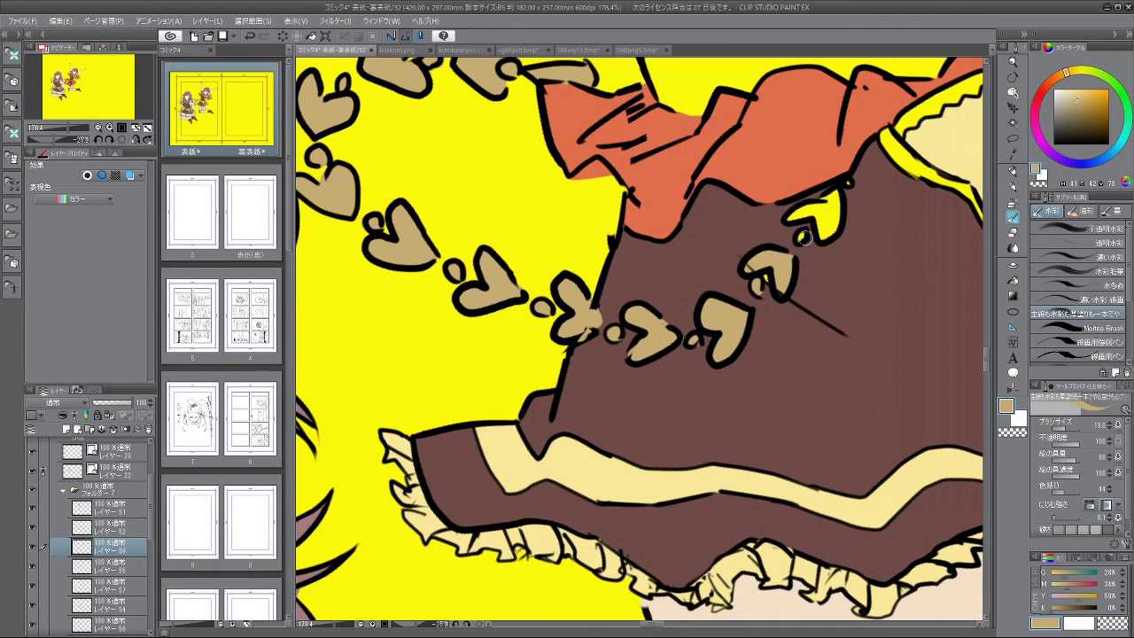
pyautogui.moveTo(822, 210)
pyautogui.mouseDown()
pyautogui.moveTo(824, 232)
pyautogui.moveTo(817, 202)
pyautogui.mouseUp()
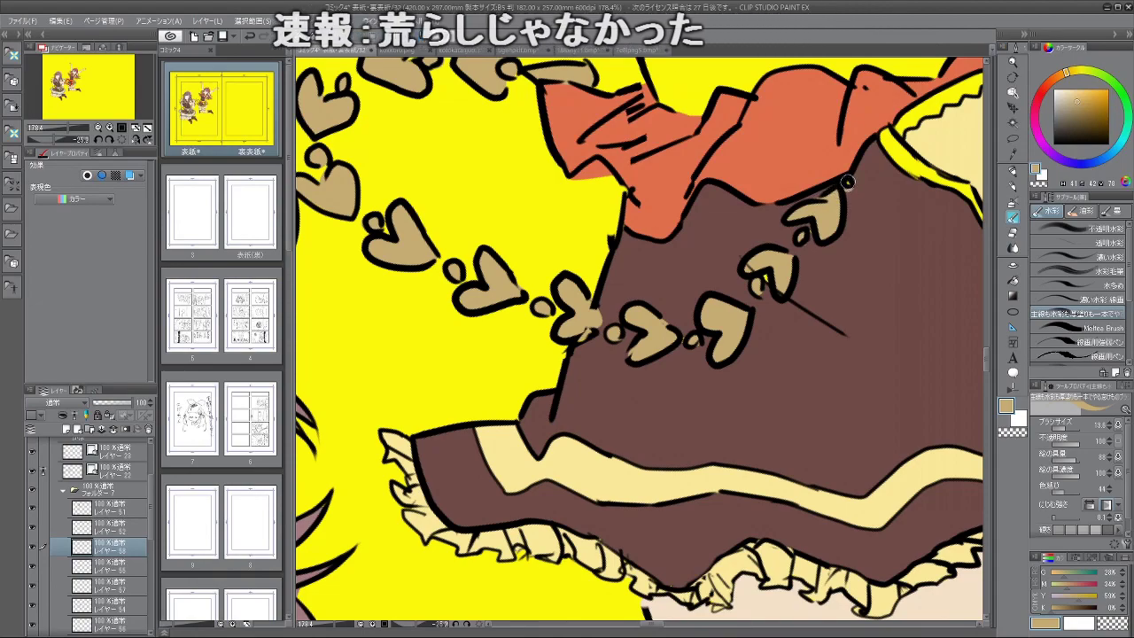
pyautogui.scroll(-5, 773, 280)
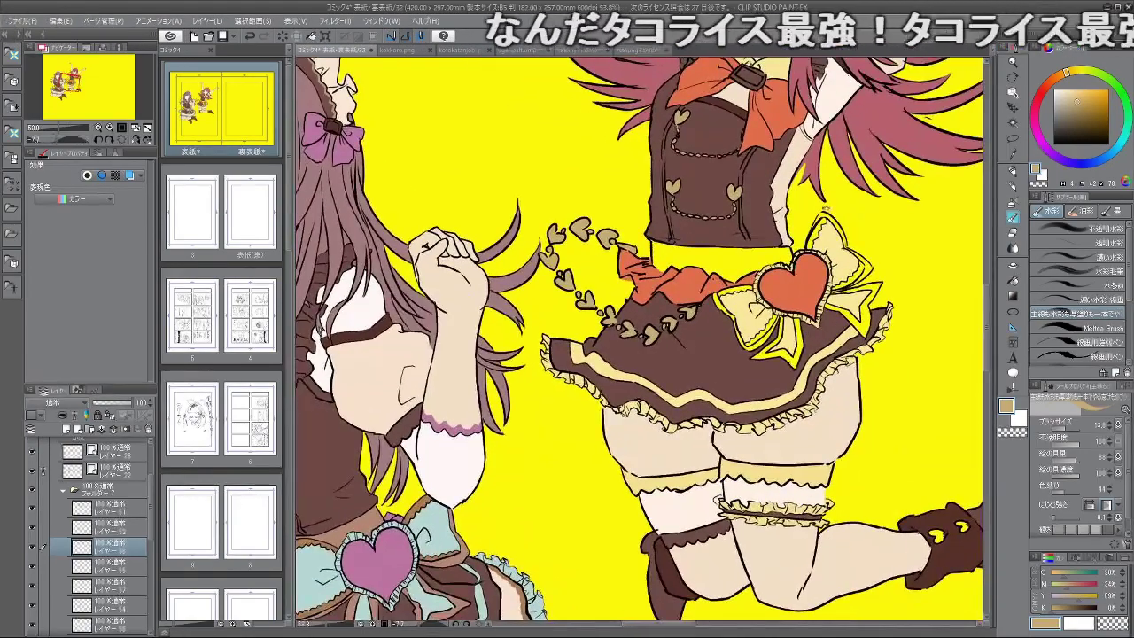
# Step: Paint a gold edge along the scalloped hem of the pale yellow stocking band on the thigh without the frilled garter
pyautogui.press('^')
pyautogui.press('^')
pyautogui.moveTo(779, 284); pyautogui.dragTo(759, 289)
pyautogui.moveTo(716, 350); pyautogui.dragTo(800, 171)
pyautogui.moveTo(607, 404); pyautogui.dragTo(837, 265)
pyautogui.scroll(-3, 835, 266)
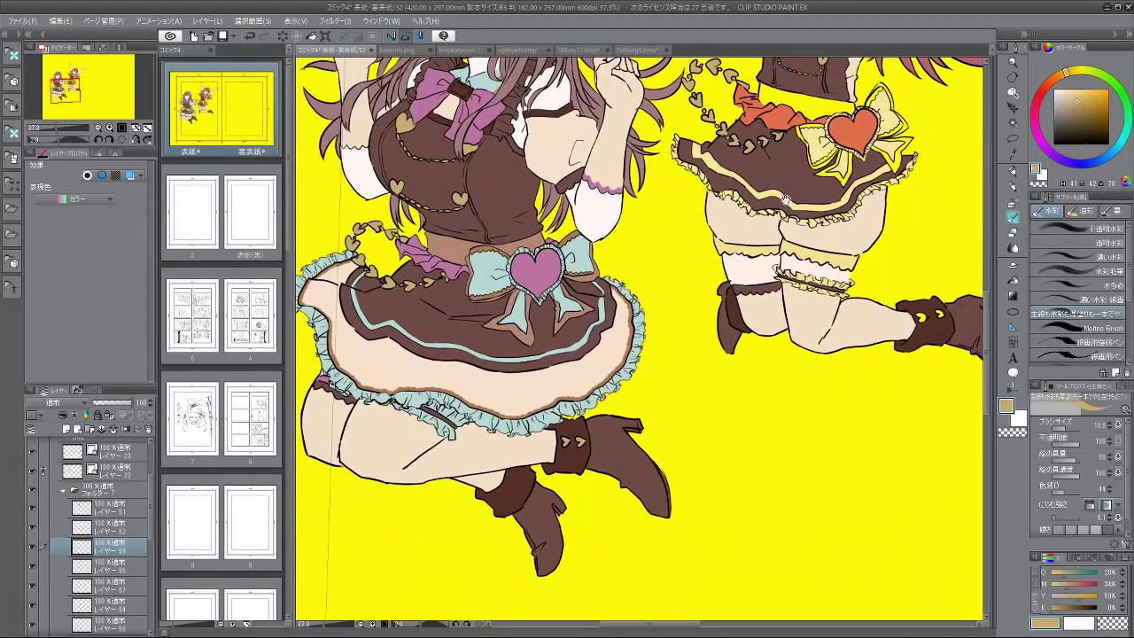
pyautogui.moveTo(762, 214); pyautogui.dragTo(783, 250)
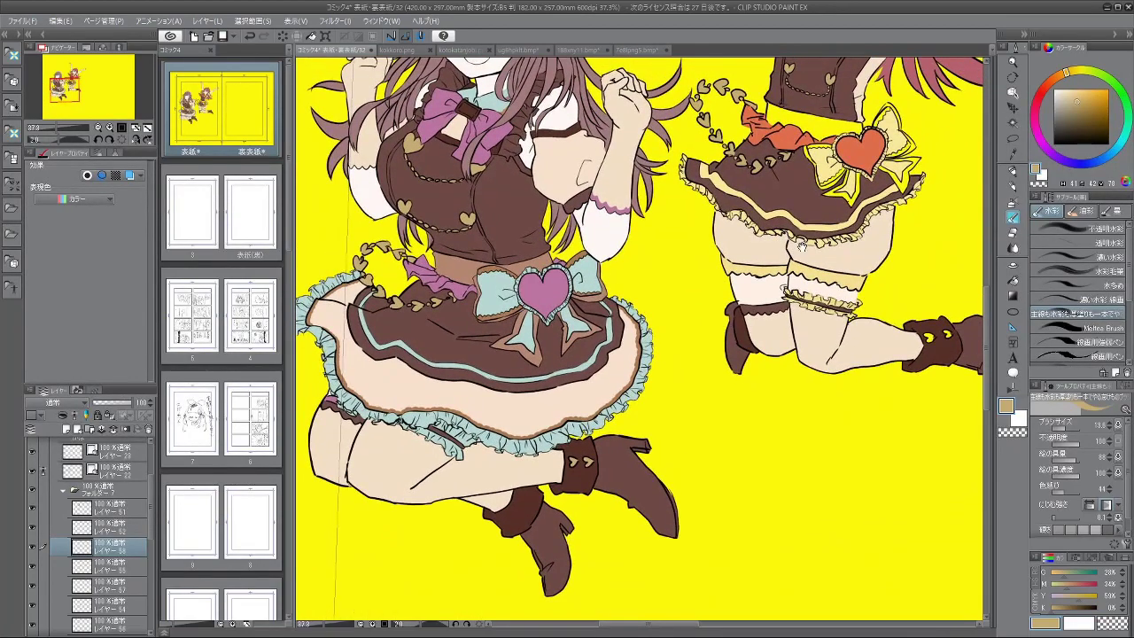
pyautogui.scroll(3, 729, 264)
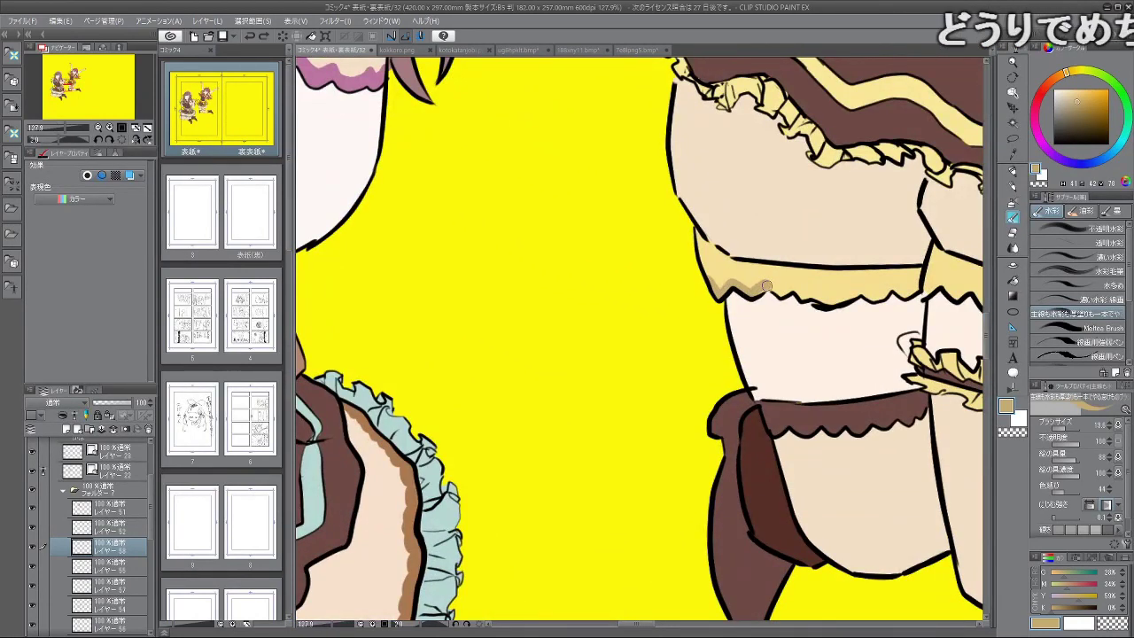
pyautogui.moveTo(805, 158); pyautogui.dragTo(707, 177)
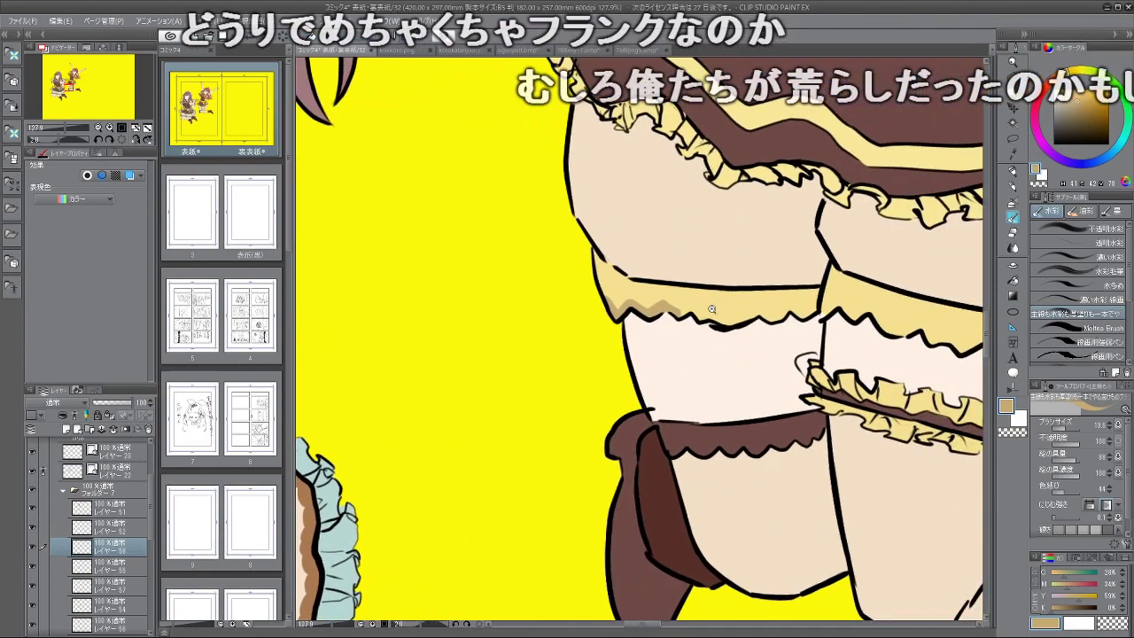
pyautogui.scroll(1, 720, 316)
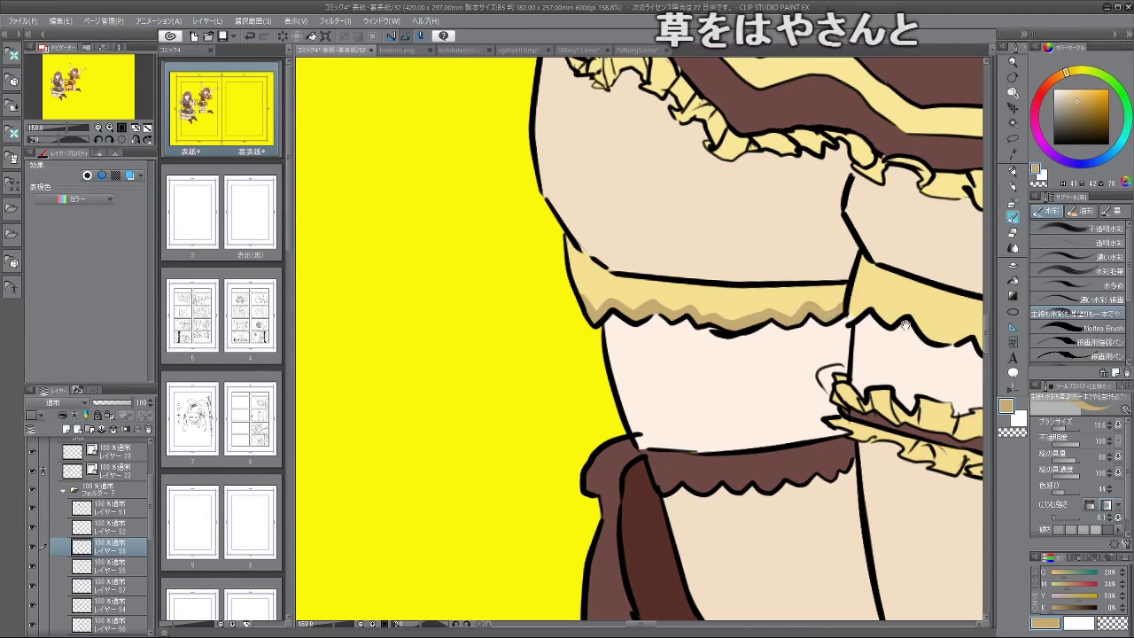
# Step: Paint the matching gold edge along the scalloped stocking band on the thigh that wears the frilled garter
pyautogui.moveTo(849, 297); pyautogui.dragTo(801, 297)
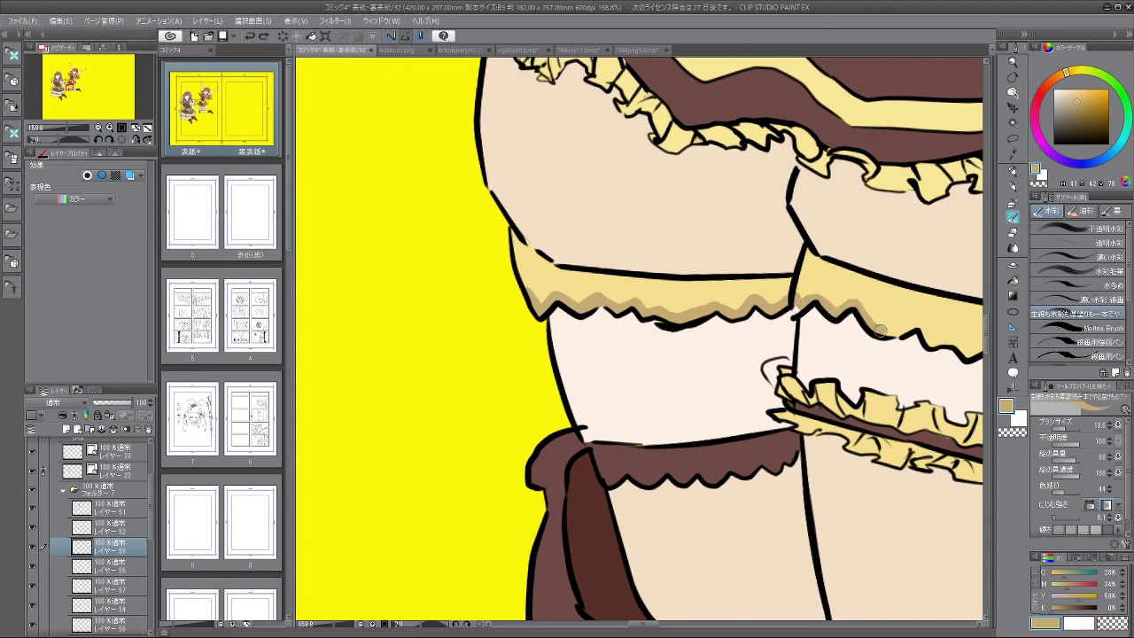
pyautogui.moveTo(915, 326); pyautogui.dragTo(750, 317)
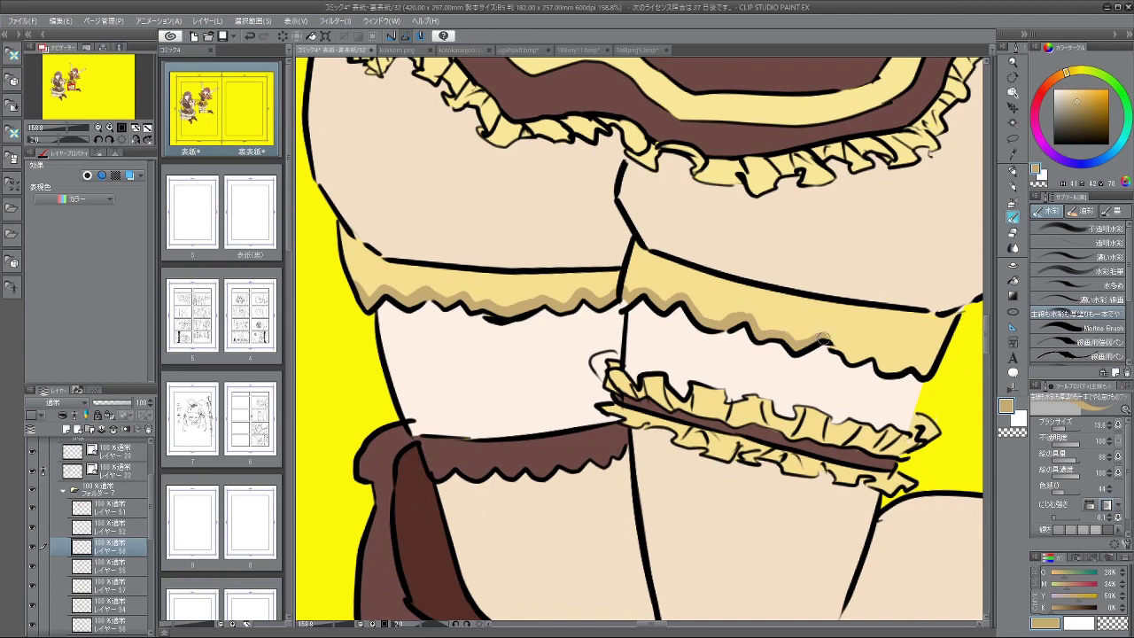
pyautogui.moveTo(837, 345); pyautogui.dragTo(730, 314)
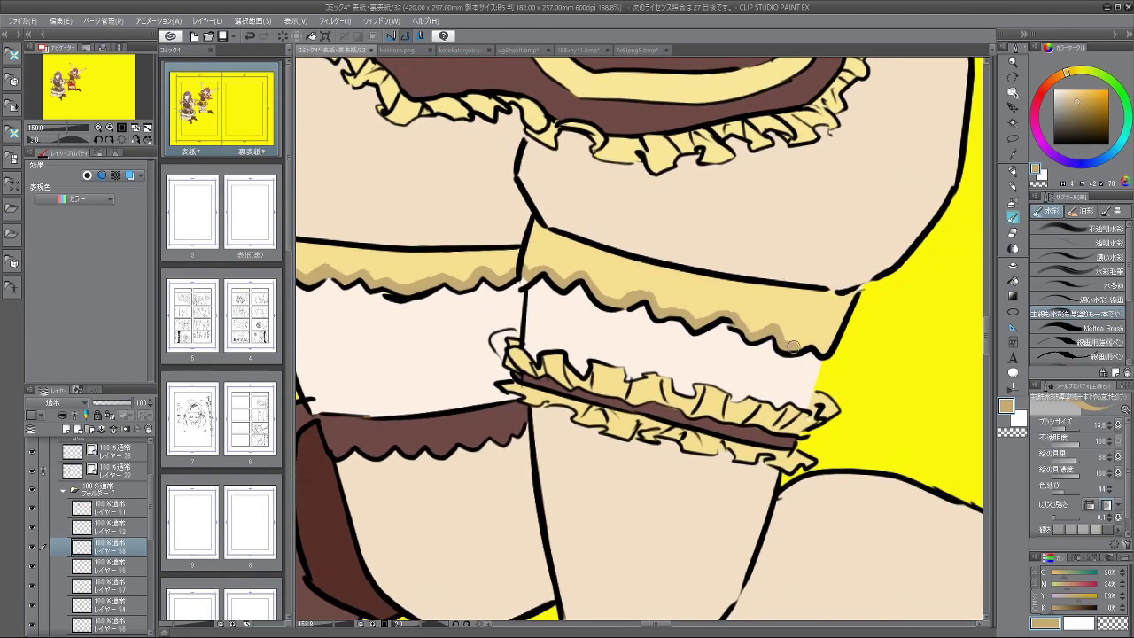
pyautogui.scroll(-5, 806, 361)
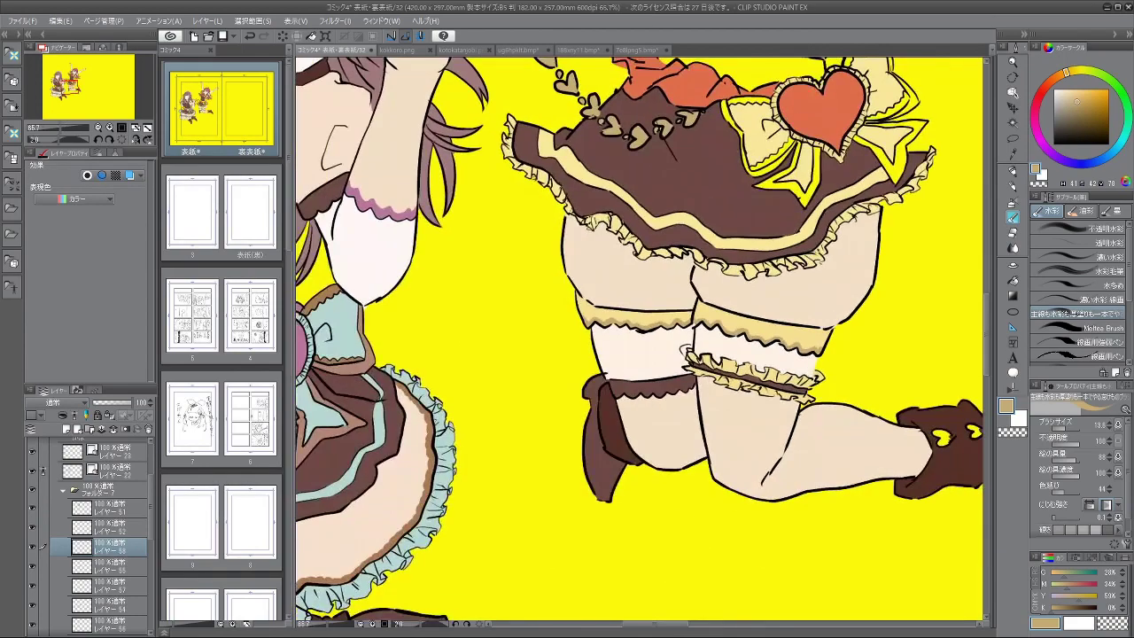
# Step: Paint the two small hearts on the red-haired girl's dark brown boot cuff gold
pyautogui.moveTo(808, 133); pyautogui.dragTo(780, 159)
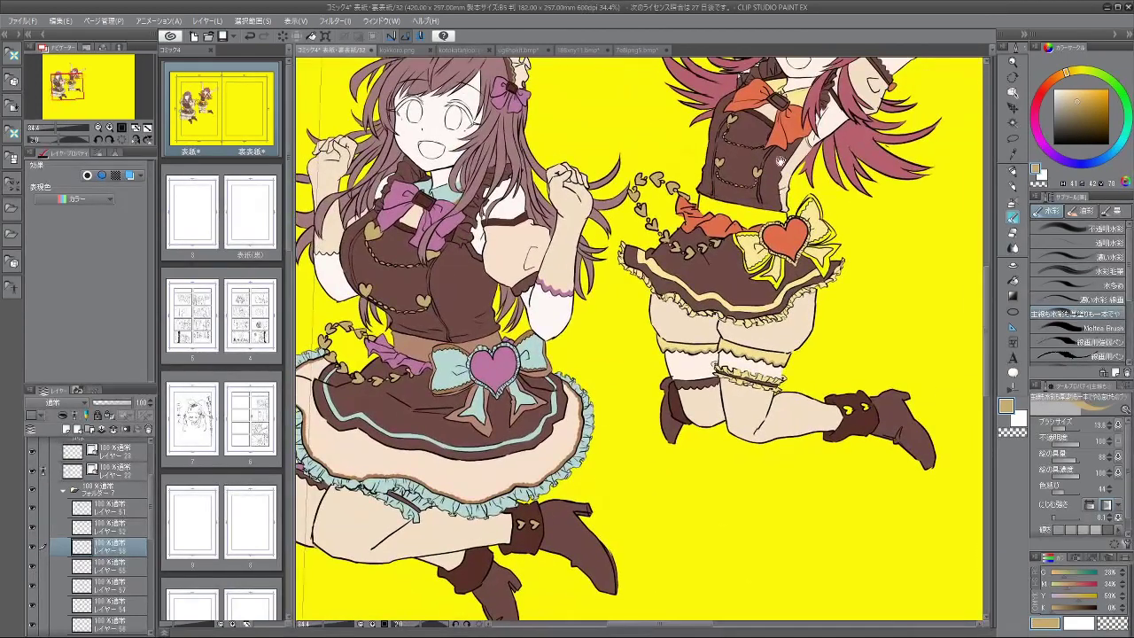
pyautogui.scroll(-3, 811, 206)
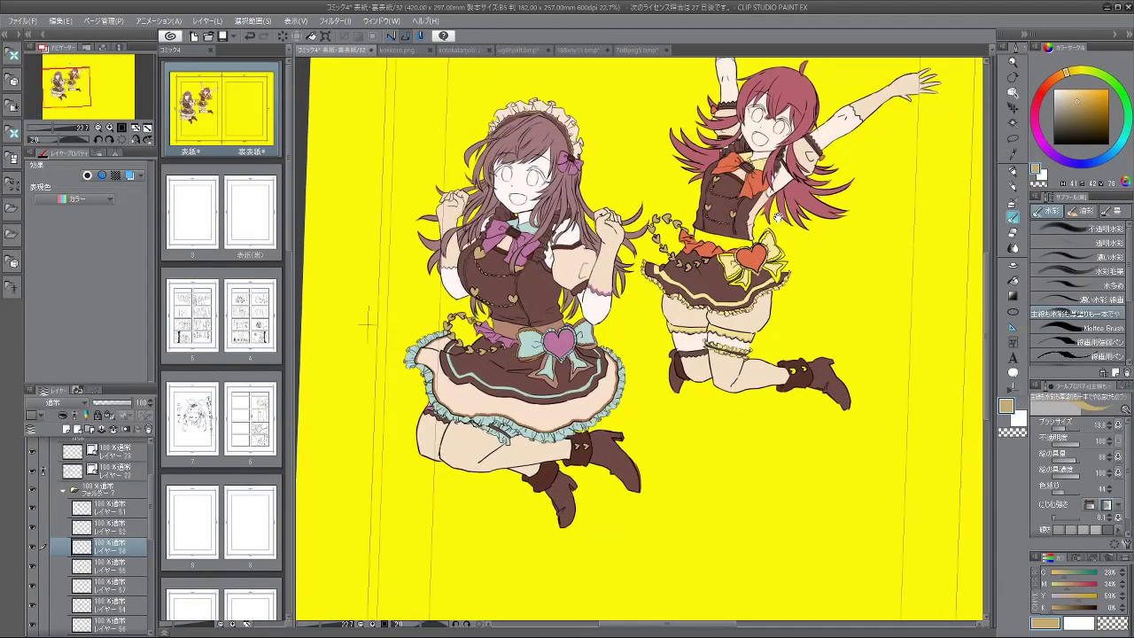
pyautogui.moveTo(827, 383); pyautogui.dragTo(700, 270)
pyautogui.scroll(6, 686, 269)
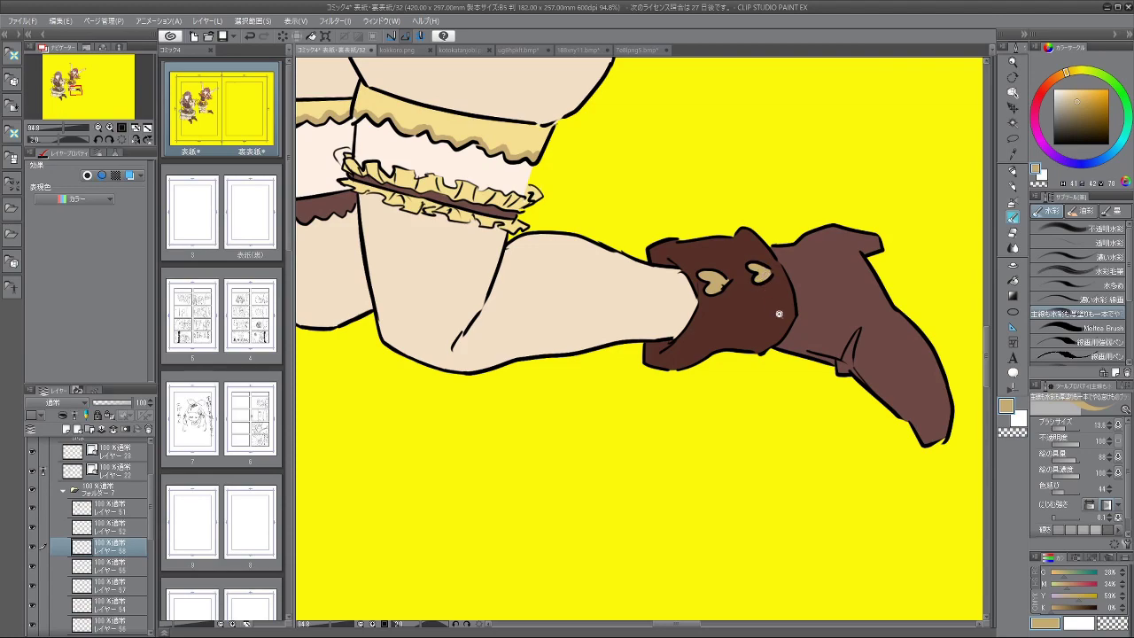
pyautogui.scroll(-6, 779, 314)
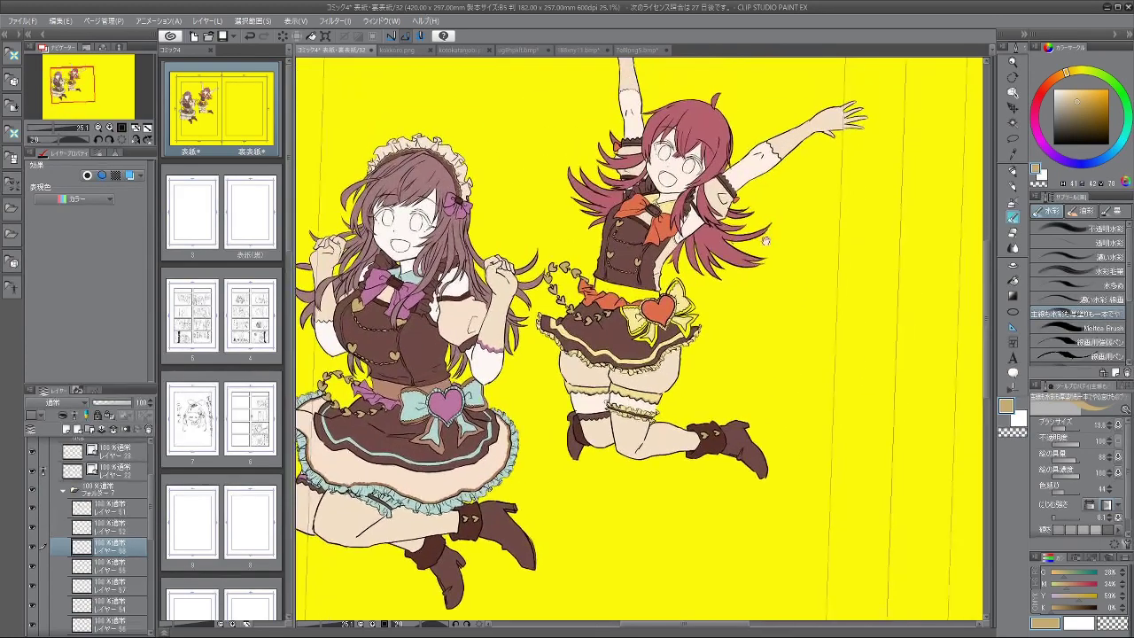
# Step: Check the red-haired girl's gloves, stockings and skirt in the 7e8lpng5.bmp reference illustration, then return to the cover page
pyautogui.moveTo(701, 393); pyautogui.dragTo(769, 371)
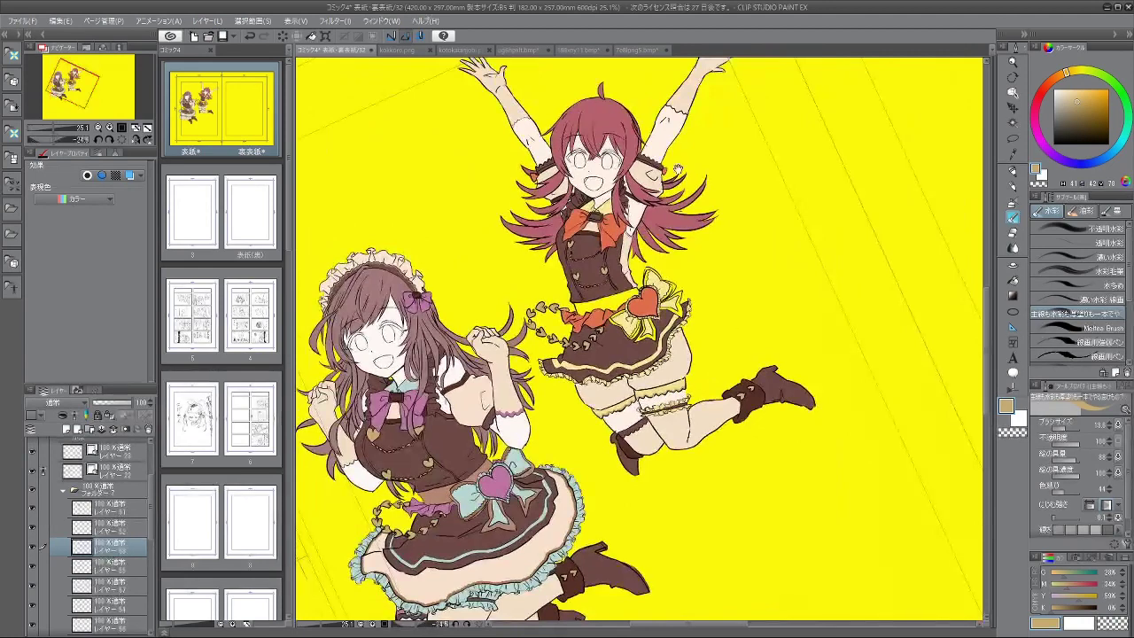
pyautogui.scroll(-3, 678, 168)
pyautogui.click(638, 51)
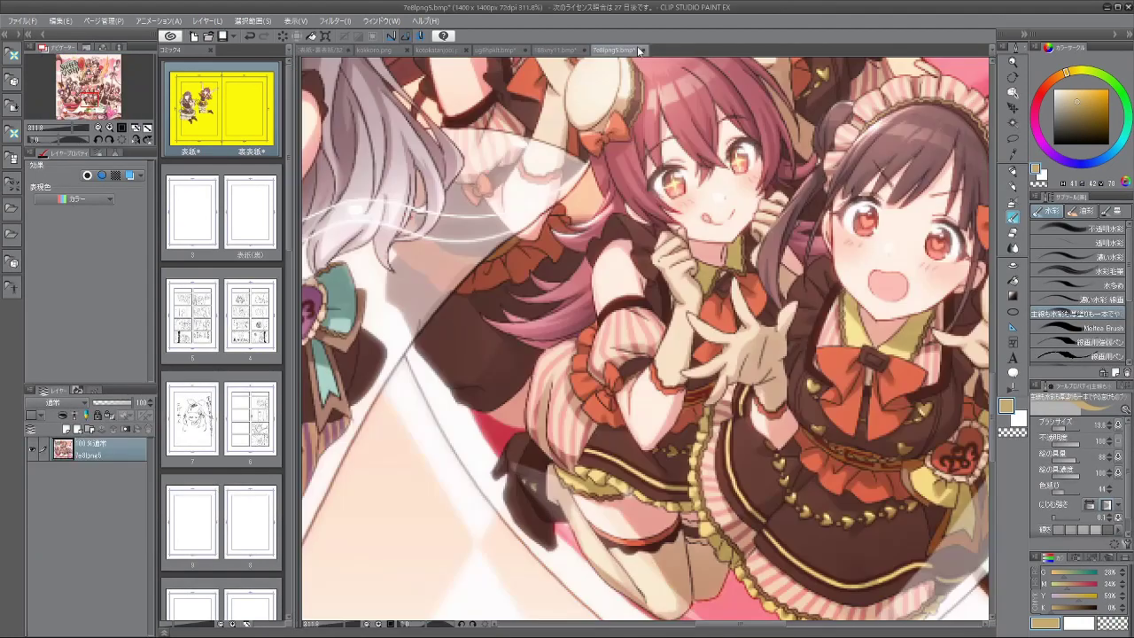
pyautogui.moveTo(630, 361); pyautogui.dragTo(622, 272)
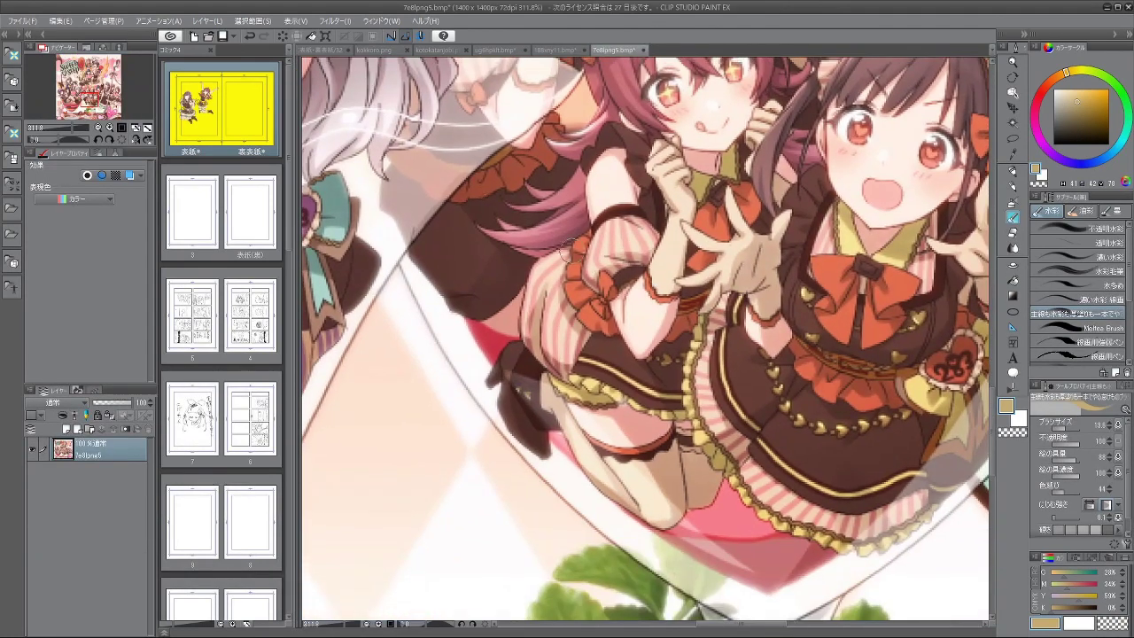
pyautogui.click(326, 50)
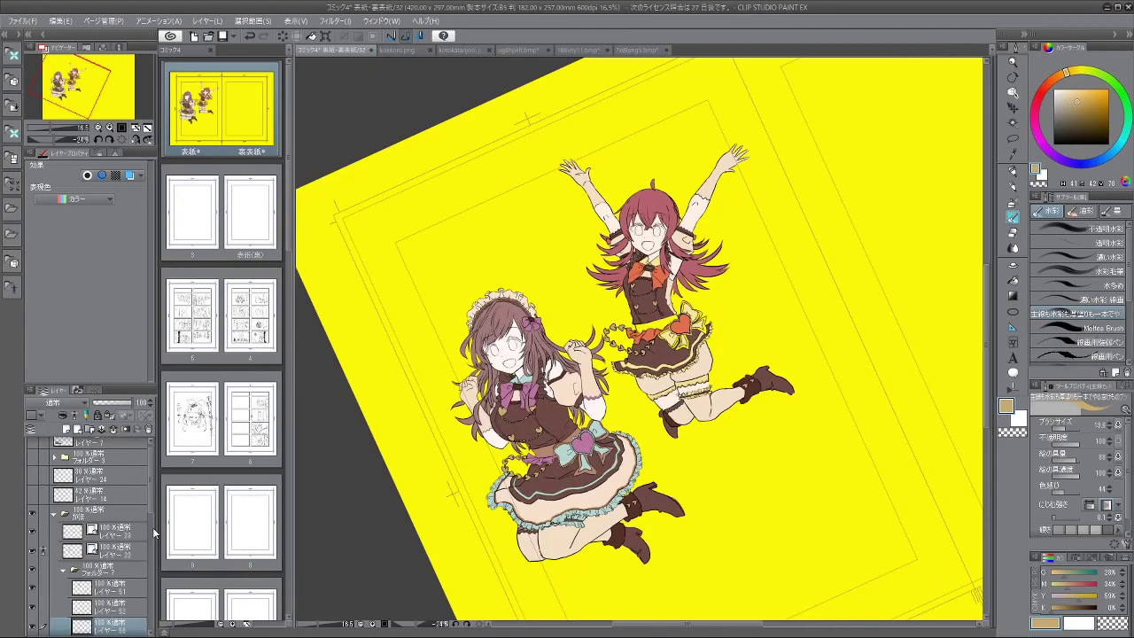
# Step: Find the layer holding the orange ribbons by toggling layer visibility, make it active and pick up its orange
pyautogui.scroll(-5, 154, 531)
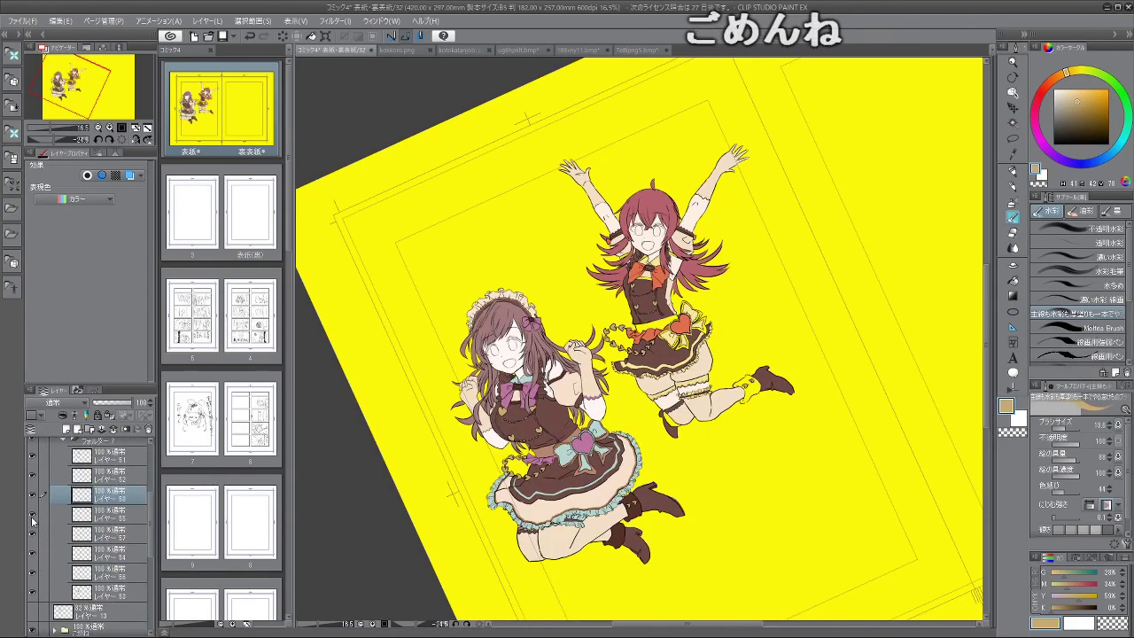
pyautogui.click(32, 516)
pyautogui.click(32, 553)
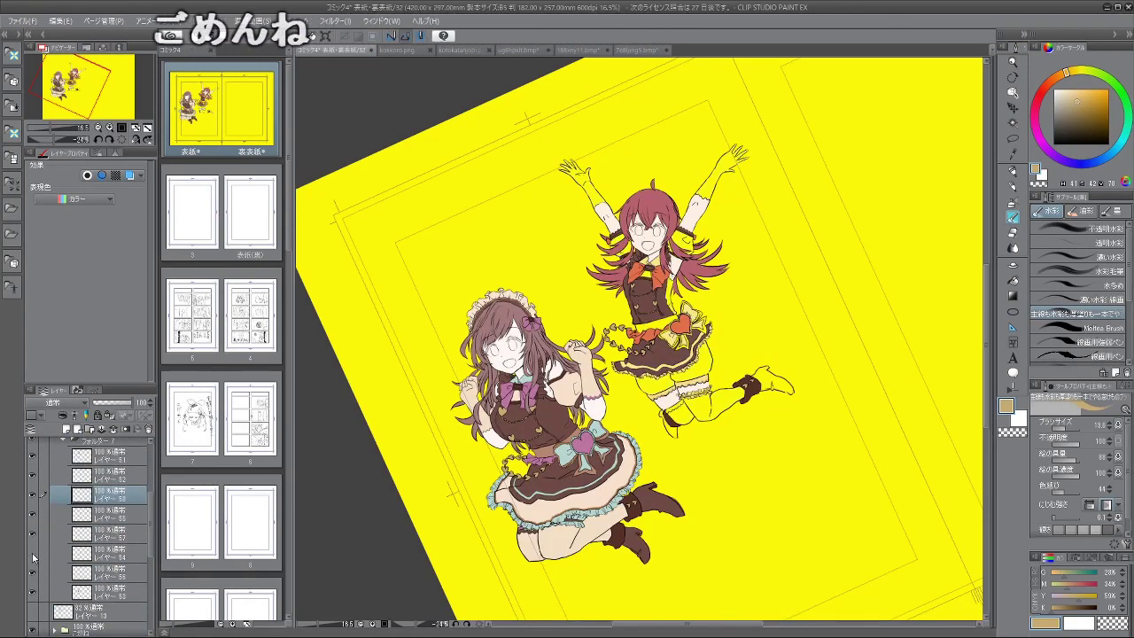
pyautogui.click(32, 573)
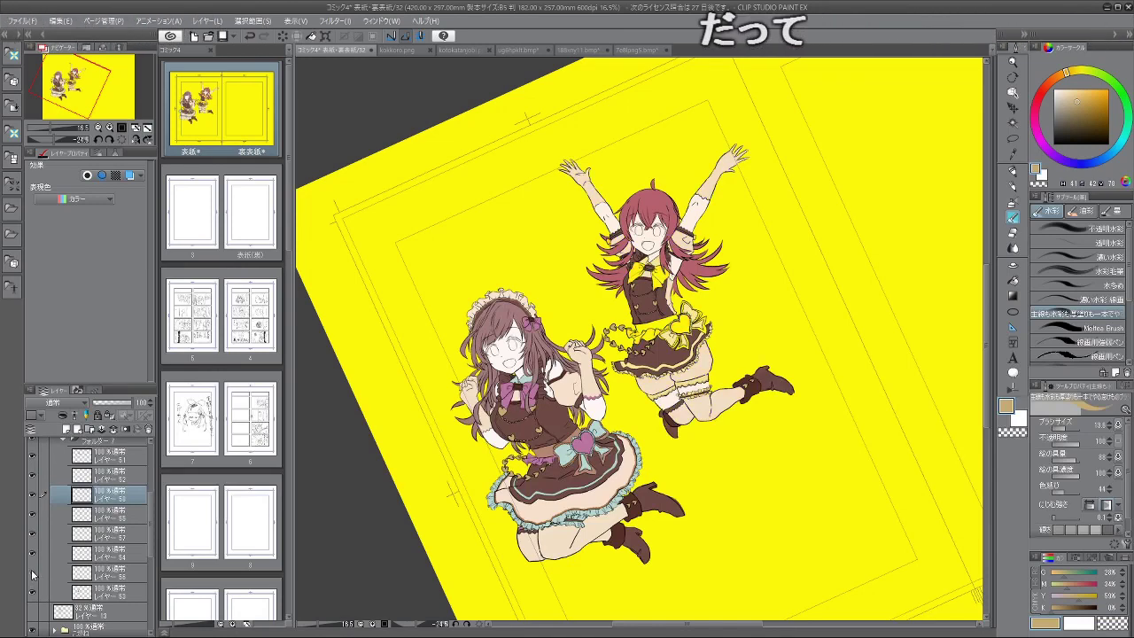
pyautogui.click(32, 573)
pyautogui.click(102, 577)
pyautogui.scroll(3, 671, 255)
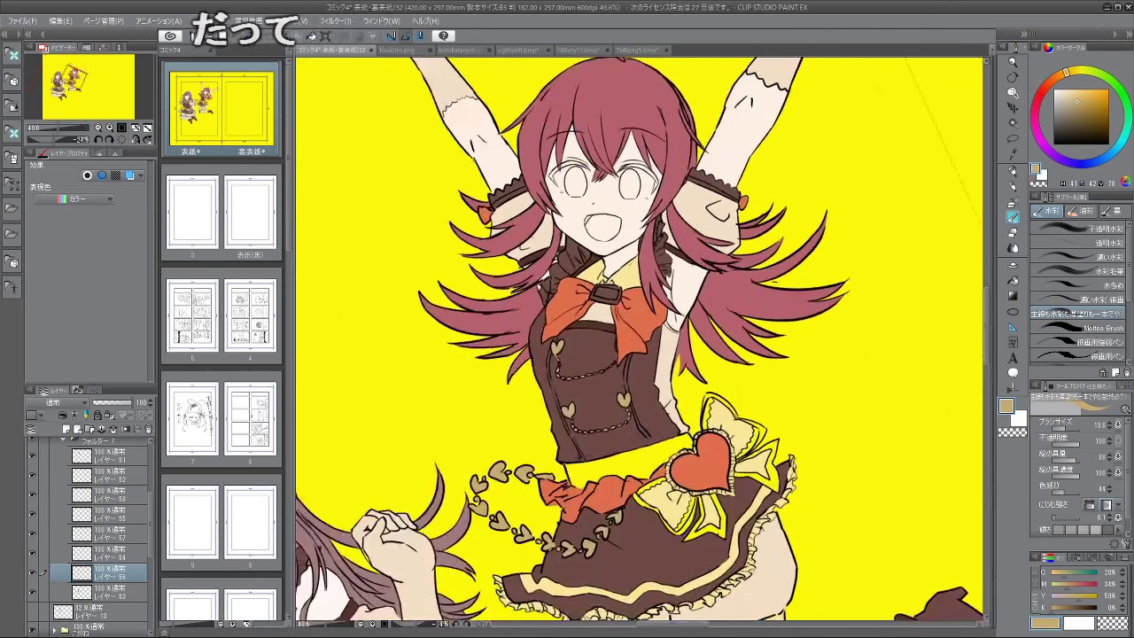
pyautogui.scroll(6, 630, 276)
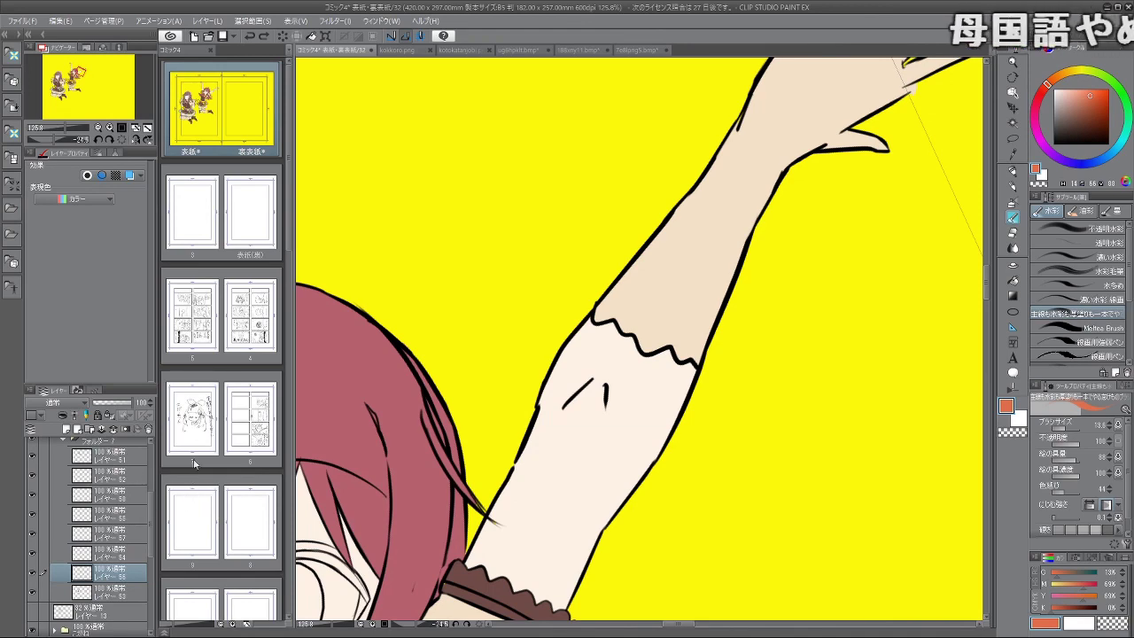
# Step: Move the orange layer up the folder's stack so it sits directly above the gold layer
pyautogui.scroll(-3, 497, 375)
pyautogui.scroll(-4, 497, 376)
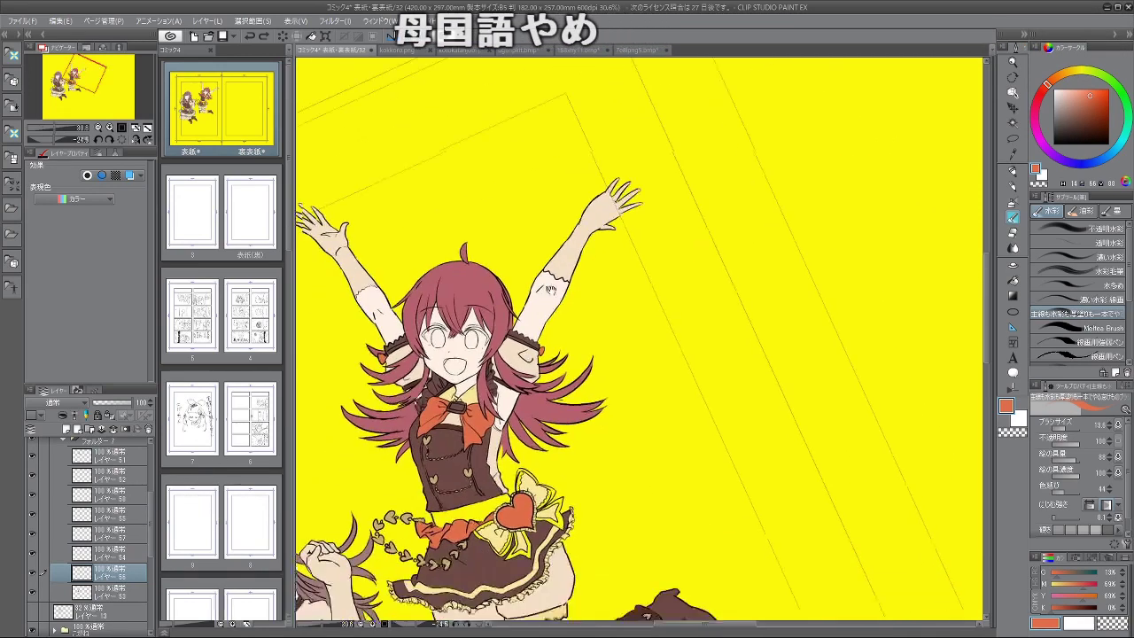
pyautogui.moveTo(124, 474); pyautogui.dragTo(131, 498)
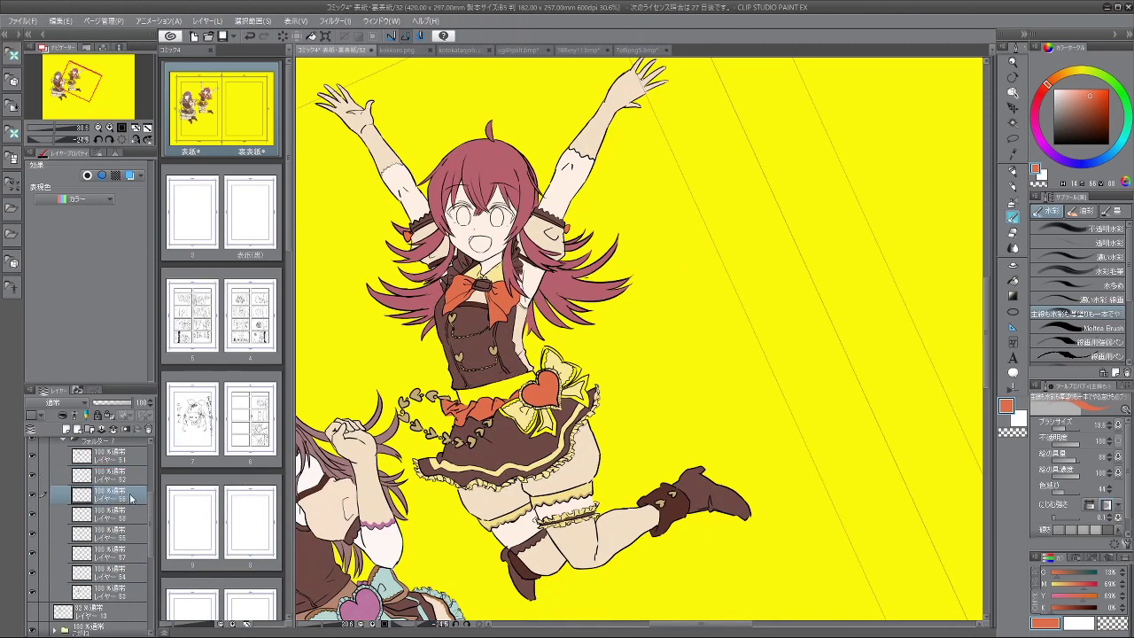
# Step: Paint an orange trim along the scalloped glove hem on the red-haired girl's raised left arm
pyautogui.moveTo(647, 165); pyautogui.dragTo(638, 245)
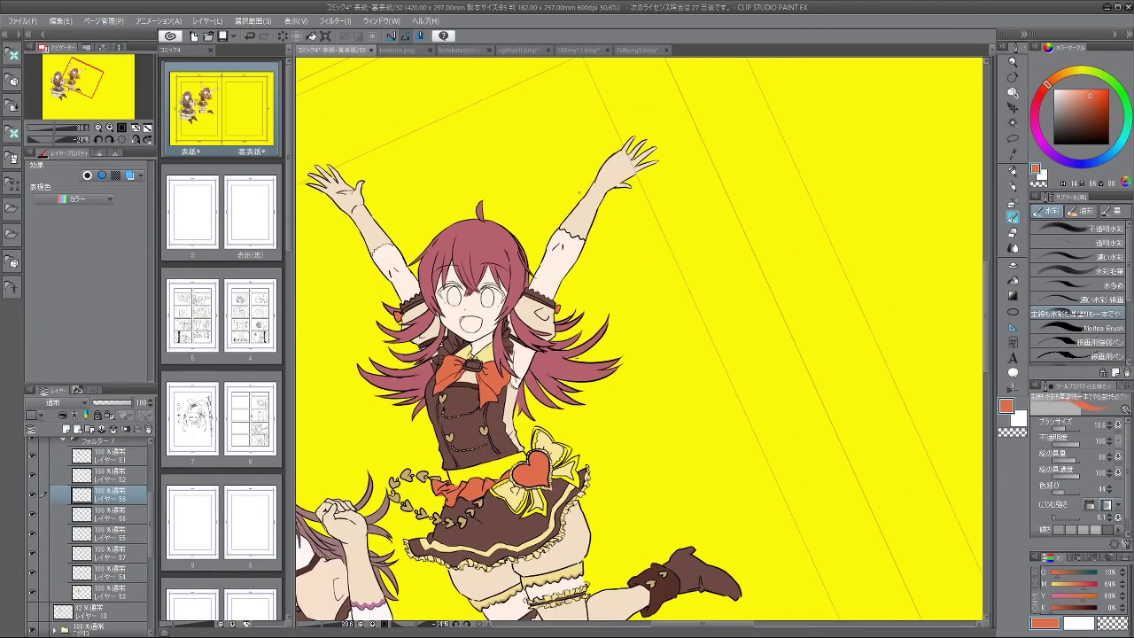
pyautogui.moveTo(526, 271); pyautogui.dragTo(669, 206)
pyautogui.moveTo(625, 110)
pyautogui.mouseDown()
pyautogui.moveTo(580, 240)
pyautogui.moveTo(568, 229)
pyautogui.moveTo(580, 228)
pyautogui.mouseUp()
pyautogui.hotkey('ctrl', 'z')
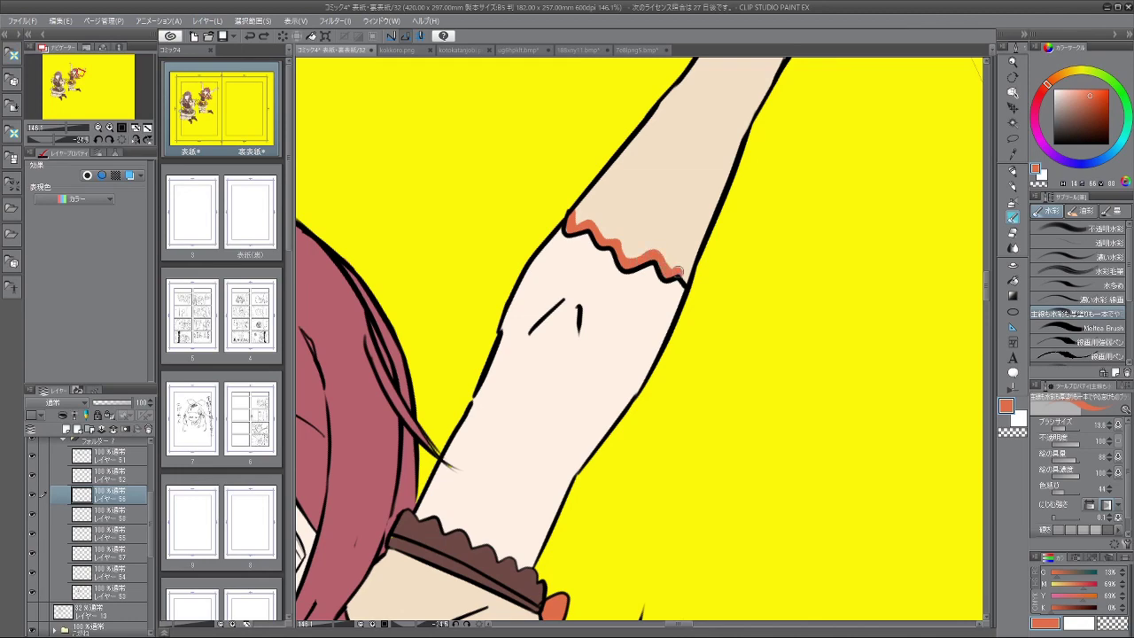
pyautogui.moveTo(564, 355); pyautogui.dragTo(657, 250)
# Step: Paint the same orange trim along the scalloped glove hem on her raised right arm
pyautogui.moveTo(443, 324); pyautogui.dragTo(474, 315)
pyautogui.moveTo(447, 250); pyautogui.dragTo(501, 294)
pyautogui.scroll(3, 495, 293)
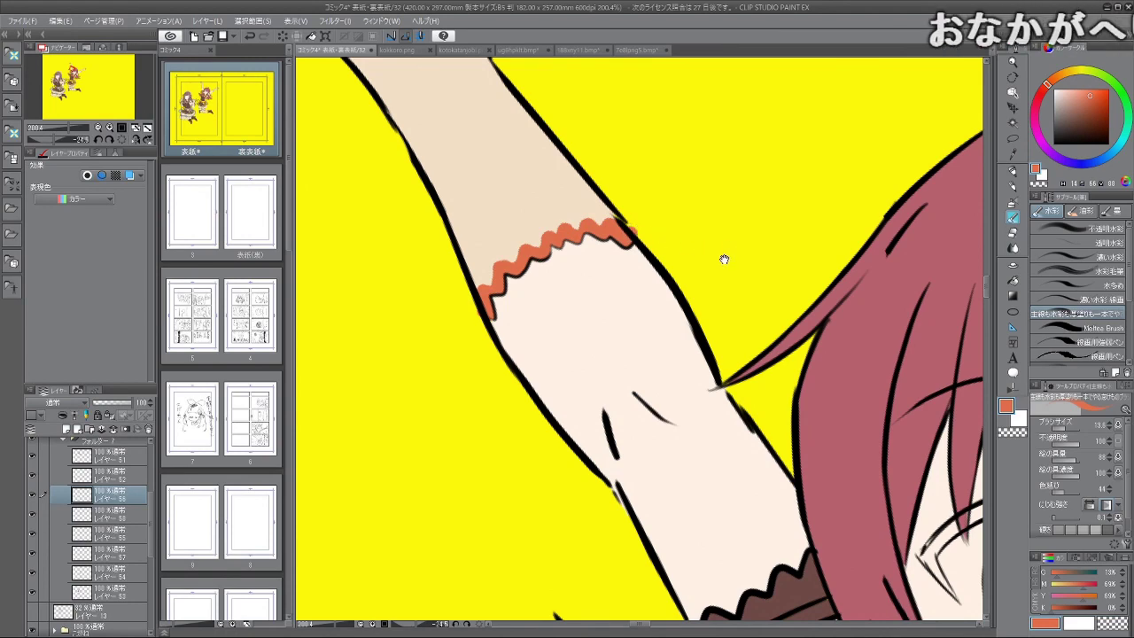
pyautogui.scroll(-15, 833, 245)
pyautogui.moveTo(845, 246); pyautogui.dragTo(548, 227)
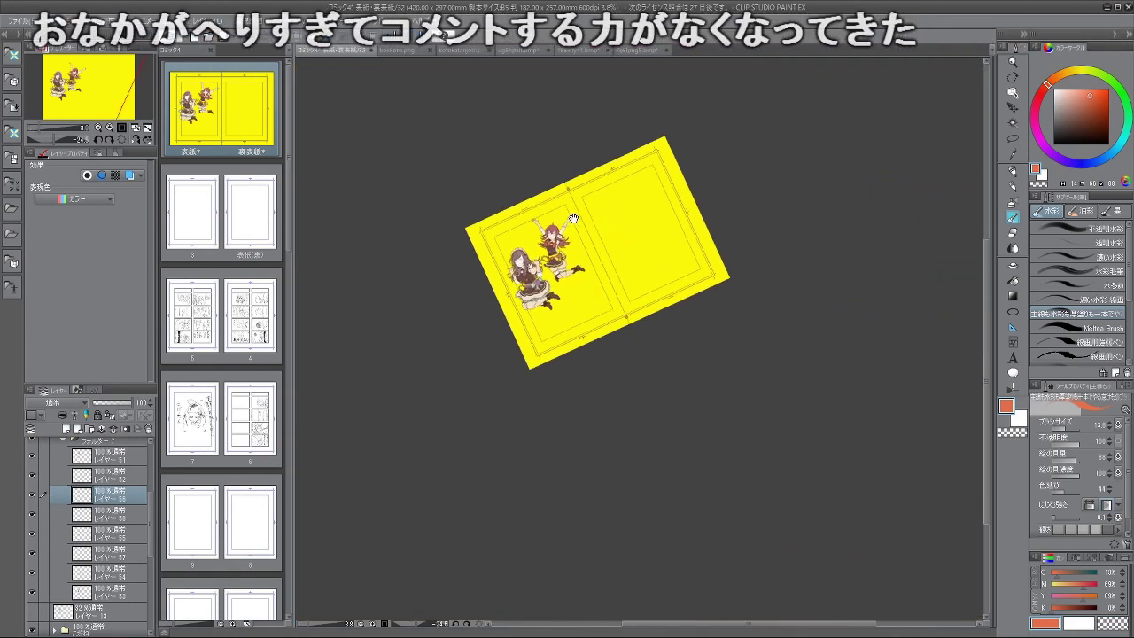
pyautogui.scroll(4, 549, 239)
pyautogui.moveTo(602, 170); pyautogui.dragTo(631, 264)
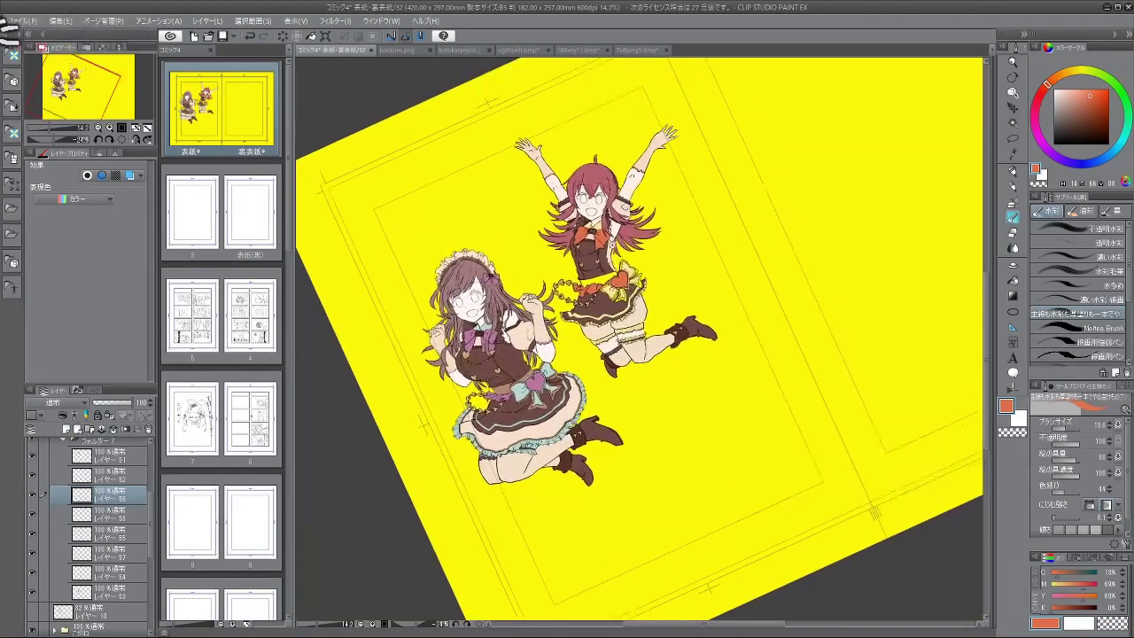
# Step: Switch to the group reference illustration and examine the waists and belts on the orange-ribbon girls' costumes
pyautogui.scroll(2, 630, 264)
pyautogui.moveTo(582, 306); pyautogui.dragTo(700, 248)
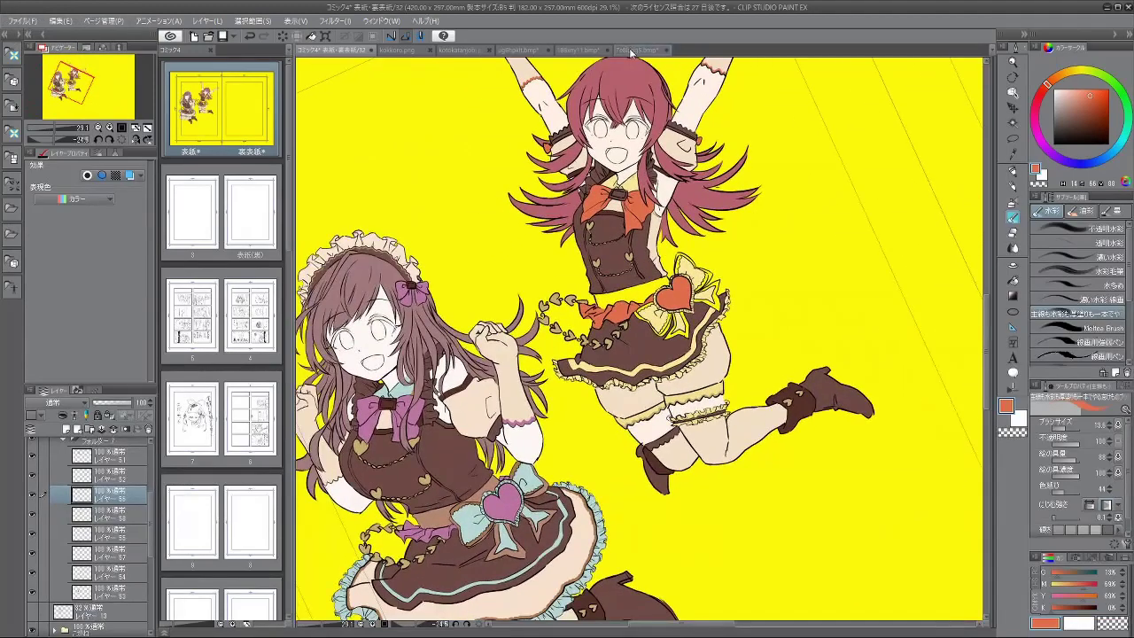
pyautogui.click(631, 50)
pyautogui.moveTo(816, 306); pyautogui.dragTo(764, 155)
pyautogui.moveTo(836, 163); pyautogui.dragTo(811, 173)
pyautogui.scroll(-2, 741, 204)
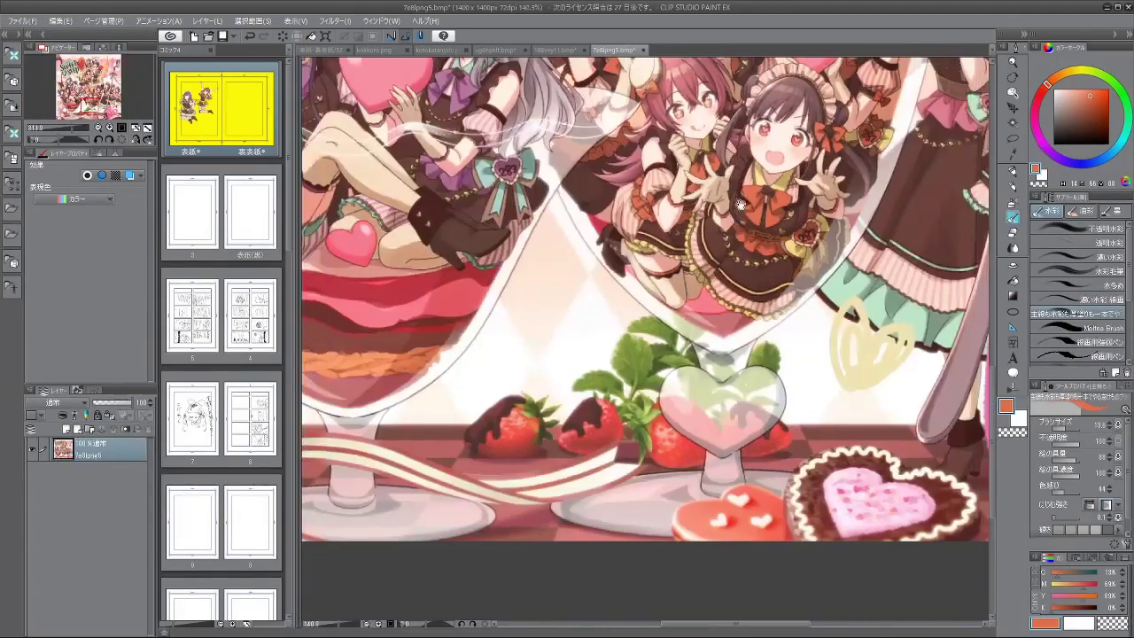
pyautogui.moveTo(740, 205); pyautogui.dragTo(661, 409)
pyautogui.moveTo(846, 259); pyautogui.dragTo(817, 222)
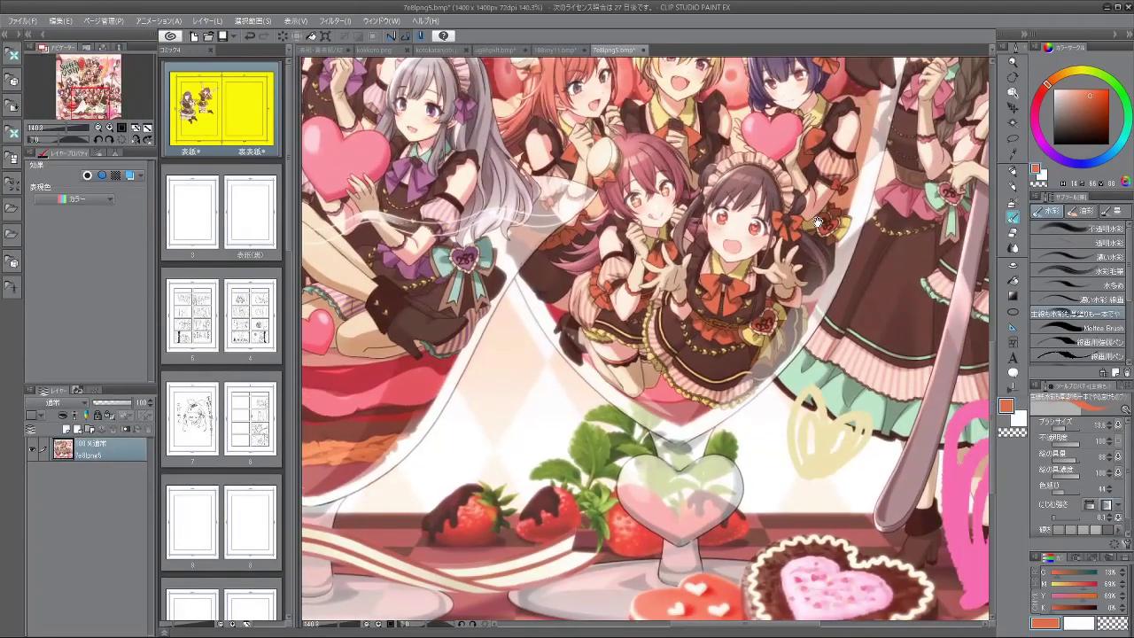
pyautogui.moveTo(735, 216); pyautogui.dragTo(749, 217)
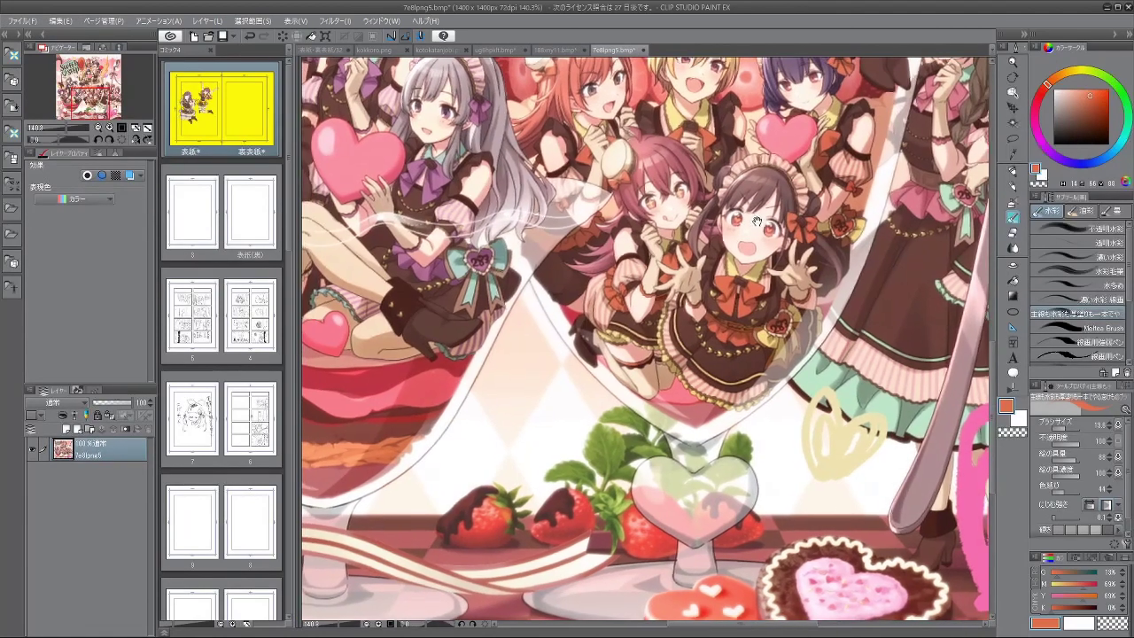
pyautogui.moveTo(595, 217)
pyautogui.mouseDown()
pyautogui.moveTo(676, 217)
pyautogui.moveTo(577, 218)
pyautogui.mouseUp()
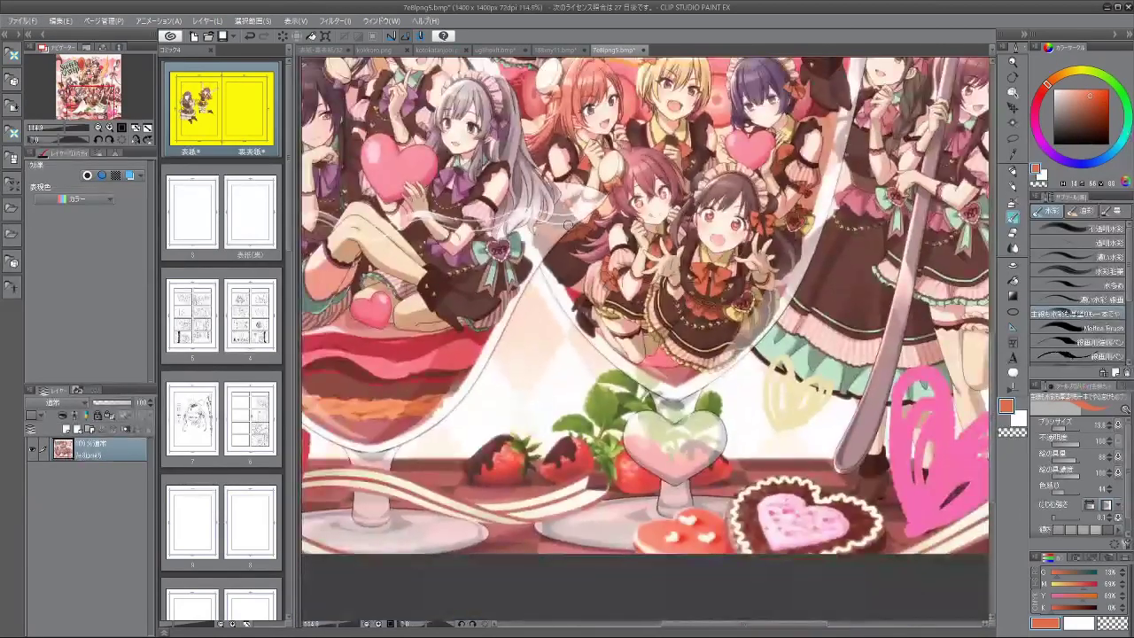
pyautogui.scroll(3, 636, 220)
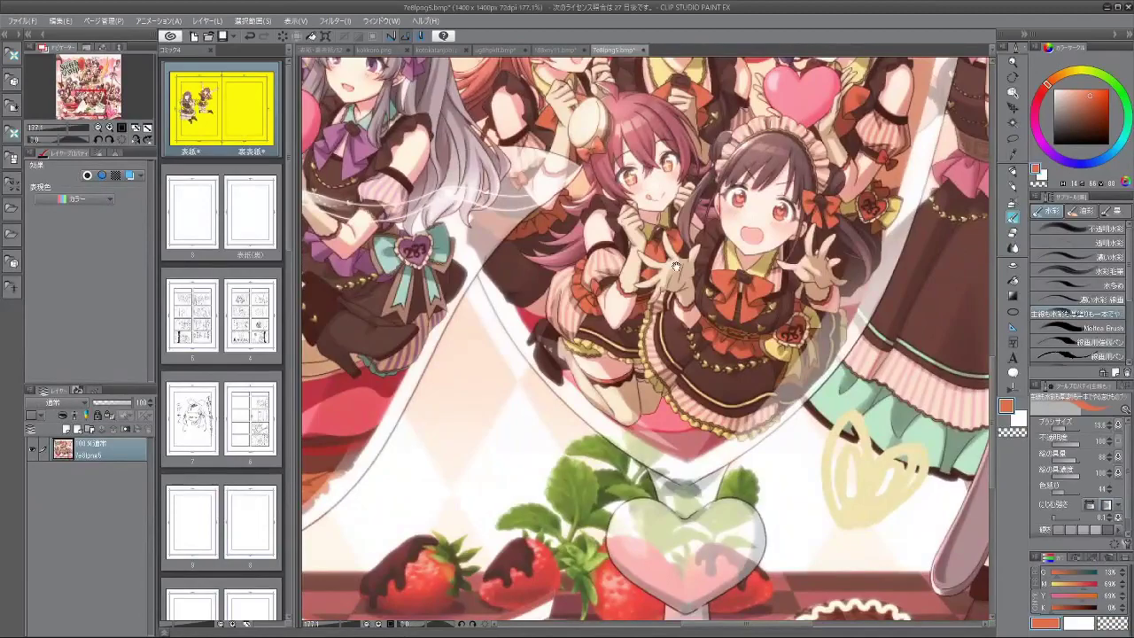
pyautogui.moveTo(677, 267); pyautogui.dragTo(482, 242)
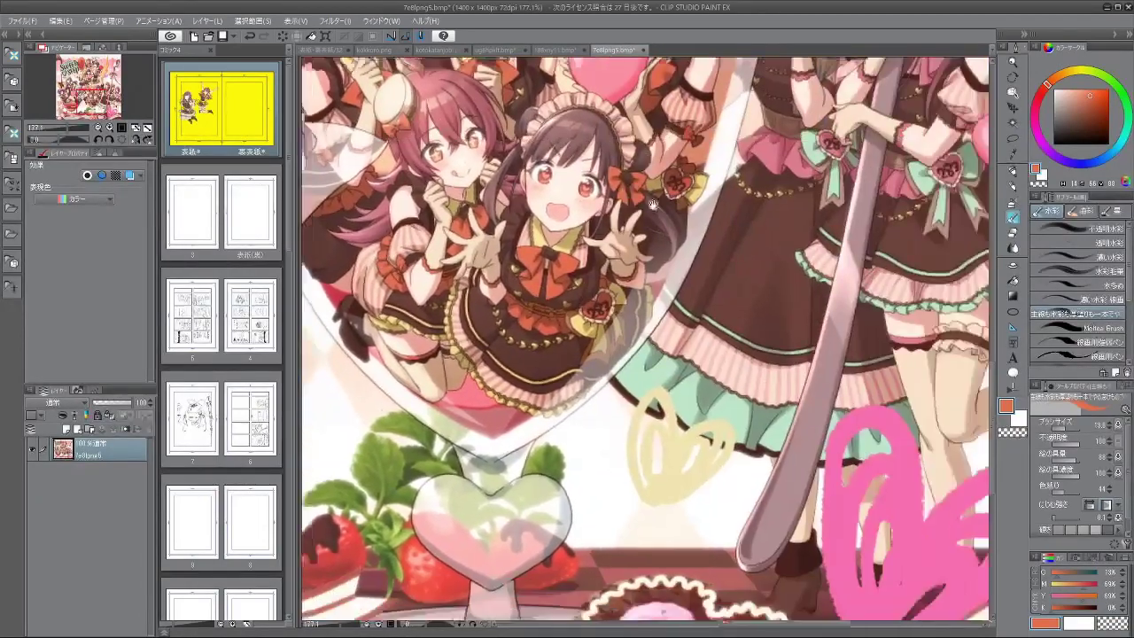
pyautogui.hscroll(3, 653, 204)
pyautogui.hscroll(-5, 793, 127)
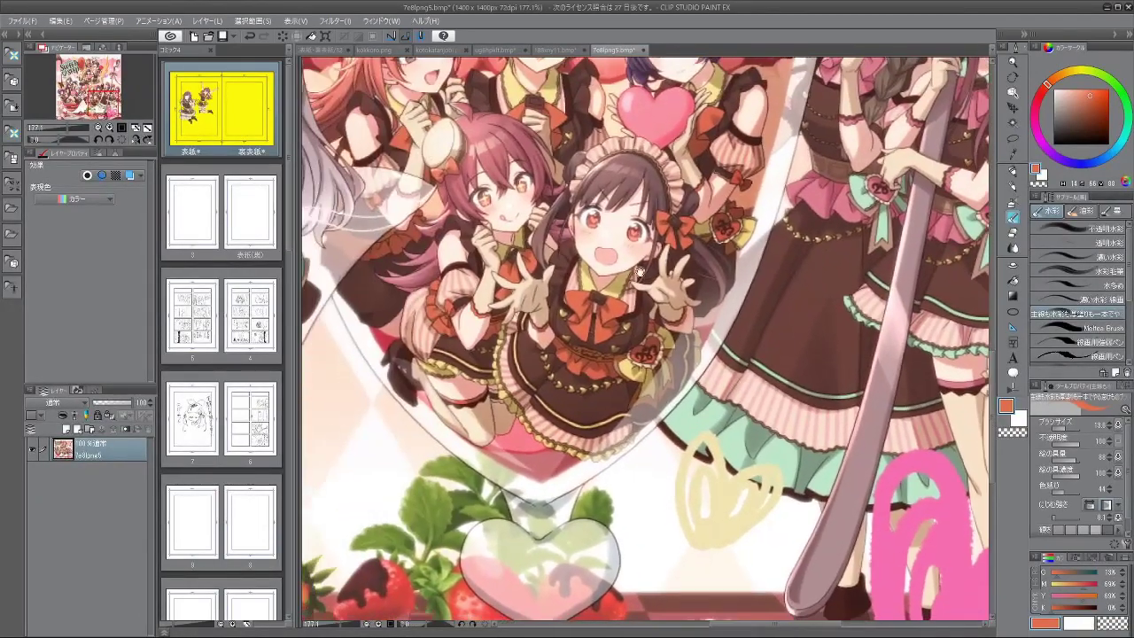
# Step: Sample the brown of the purple-haired girl's belt in the reference and compare the belts on the other girls' costumes
pyautogui.hscroll(-4, 618, 312)
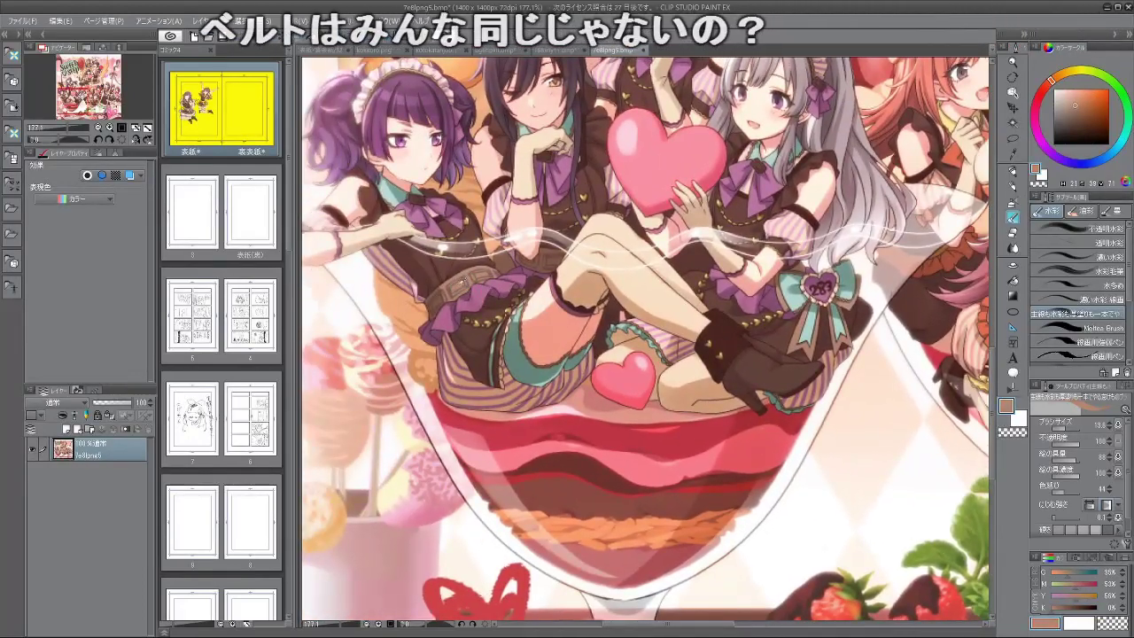
pyautogui.hscroll(5, 830, 229)
pyautogui.hscroll(3, 830, 229)
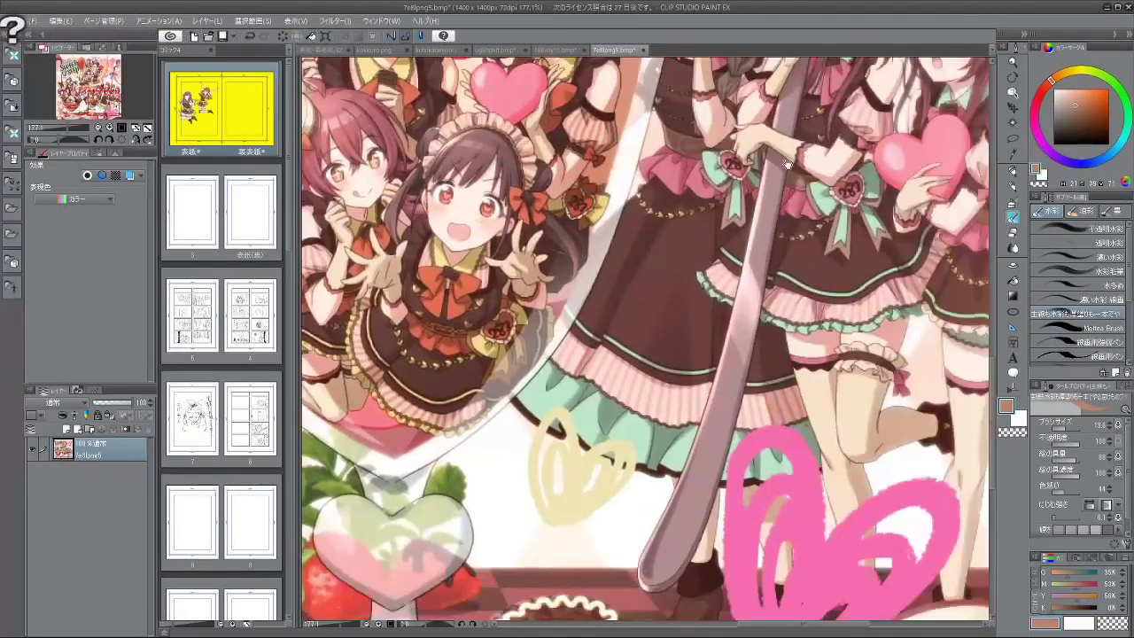
pyautogui.hscroll(3, 856, 232)
pyautogui.scroll(-1, 798, 146)
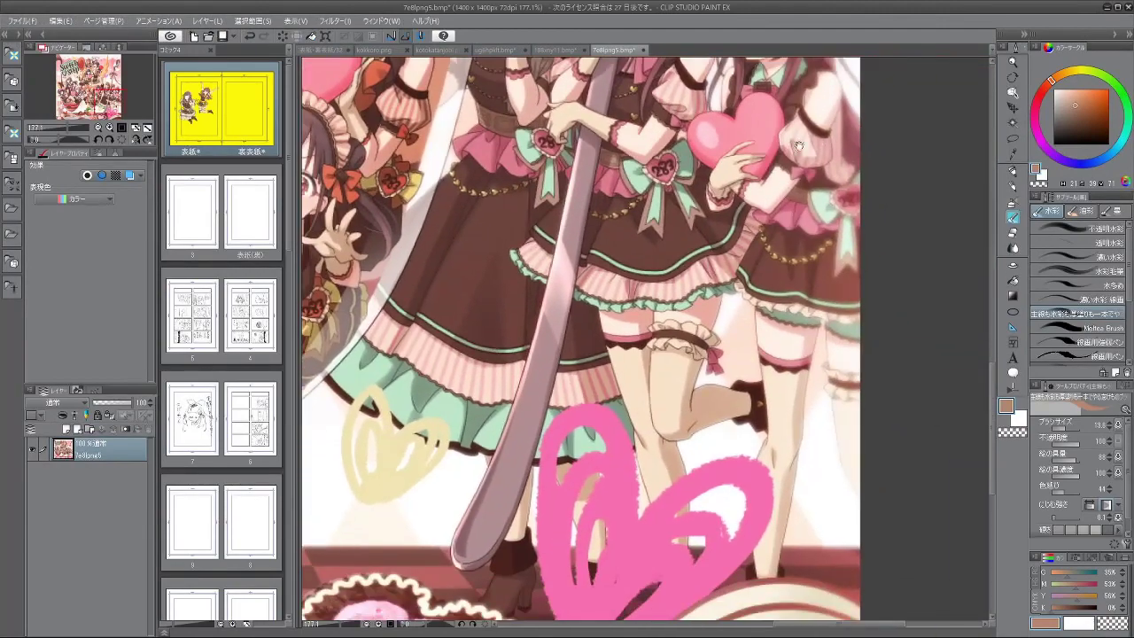
pyautogui.moveTo(792, 212); pyautogui.dragTo(987, 399)
pyautogui.moveTo(531, 250); pyautogui.dragTo(785, 350)
pyautogui.hscroll(-3, 785, 352)
pyautogui.scroll(-2, 691, 301)
pyautogui.hscroll(2, 596, 253)
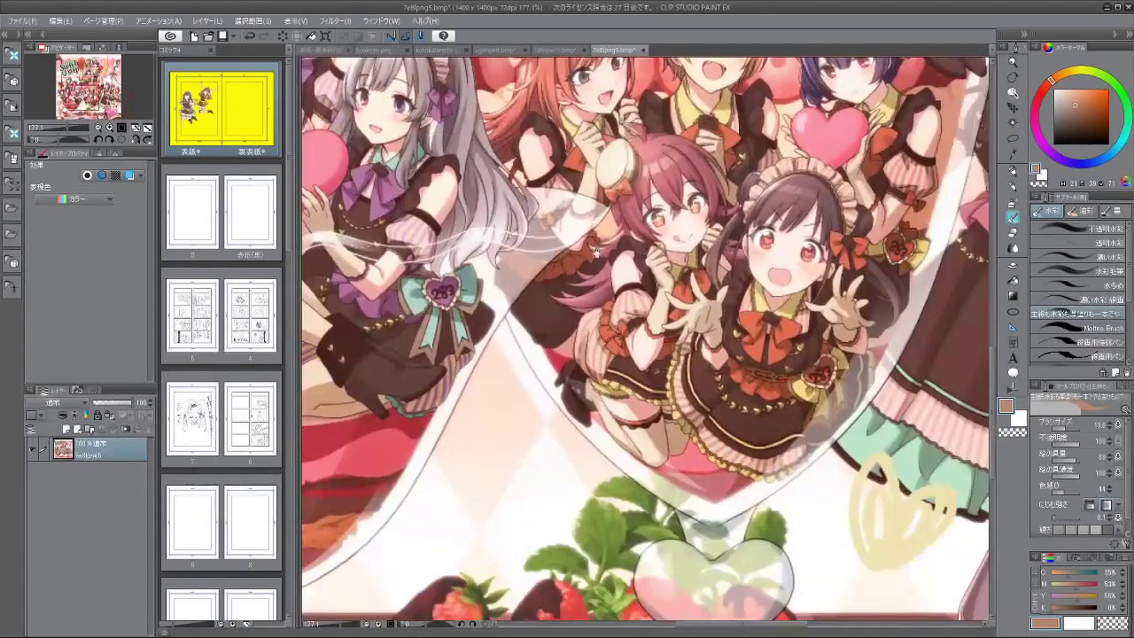
# Step: Return to the cover page, pick up the brown of the long-haired girl's belt and add a layer directly above the gold layer
pyautogui.click(325, 50)
pyautogui.scroll(-3, 542, 331)
pyautogui.hscroll(-1, 542, 331)
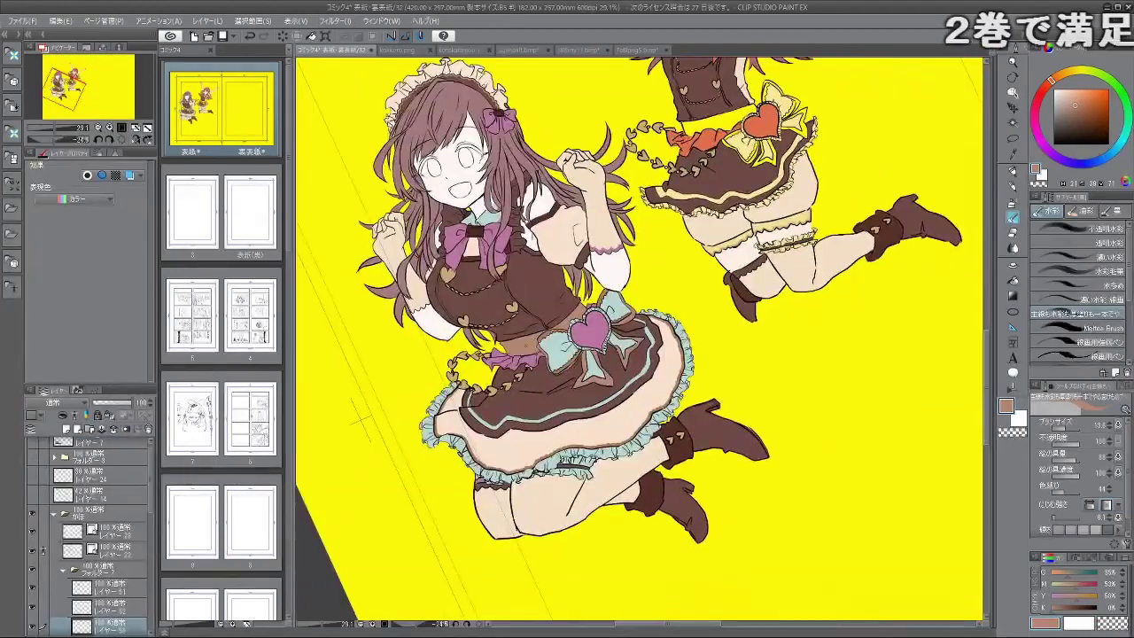
pyautogui.moveTo(750, 279); pyautogui.dragTo(688, 313)
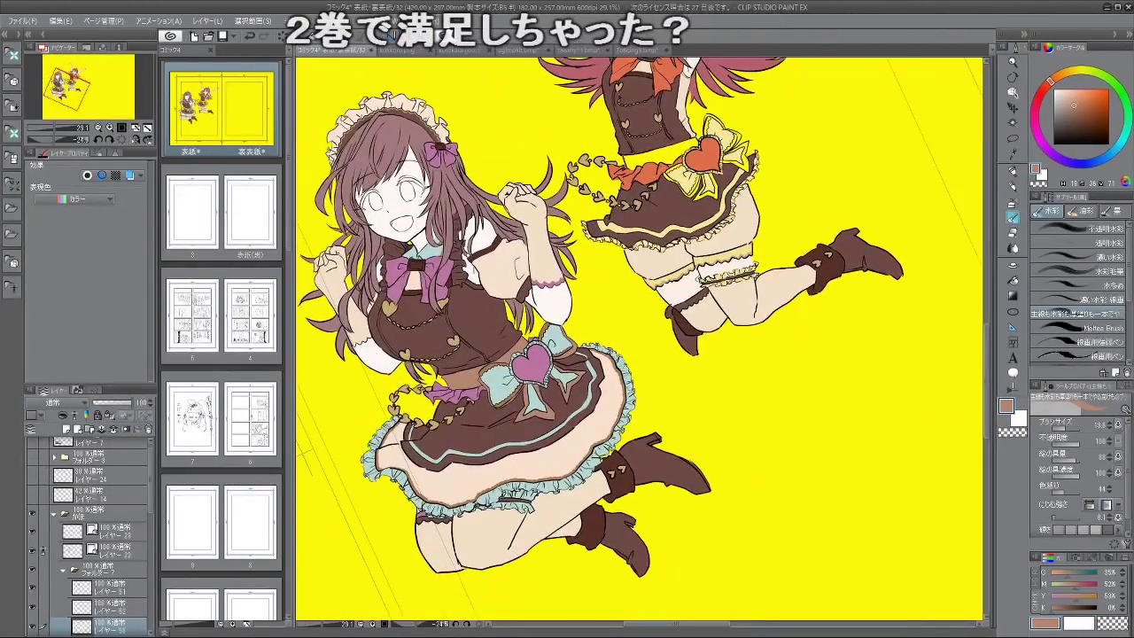
pyautogui.scroll(-3, 141, 542)
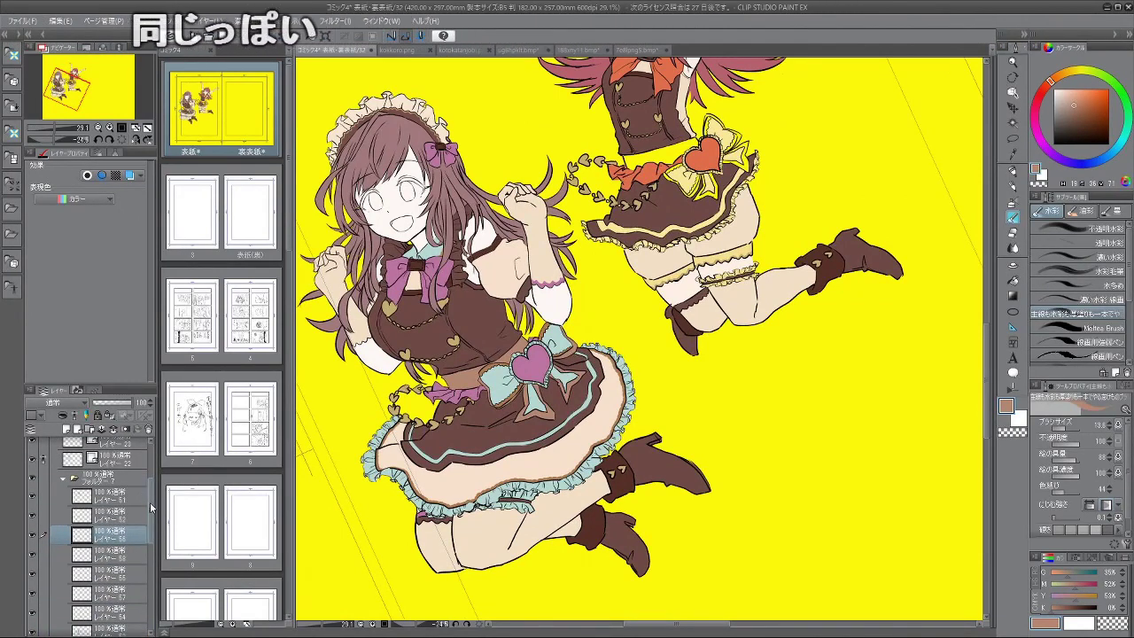
pyautogui.scroll(-2, 151, 532)
pyautogui.click(92, 497)
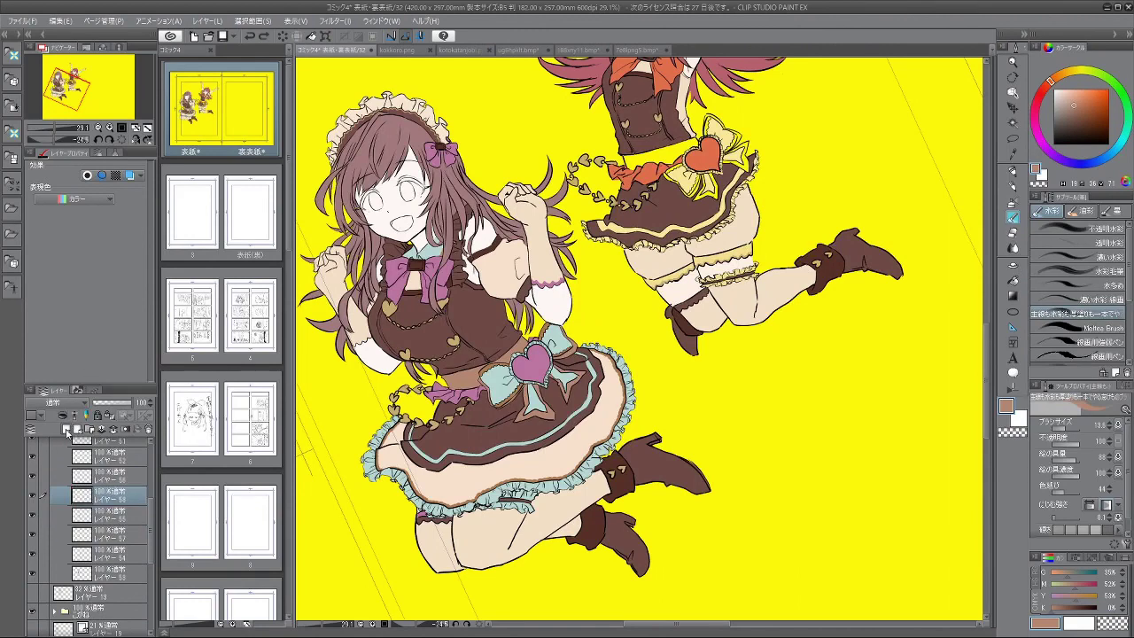
pyautogui.click(67, 429)
# Step: Fill the red-haired girl's belt with the brown, using the fill that refers to other layers
pyautogui.moveTo(679, 160); pyautogui.dragTo(765, 153)
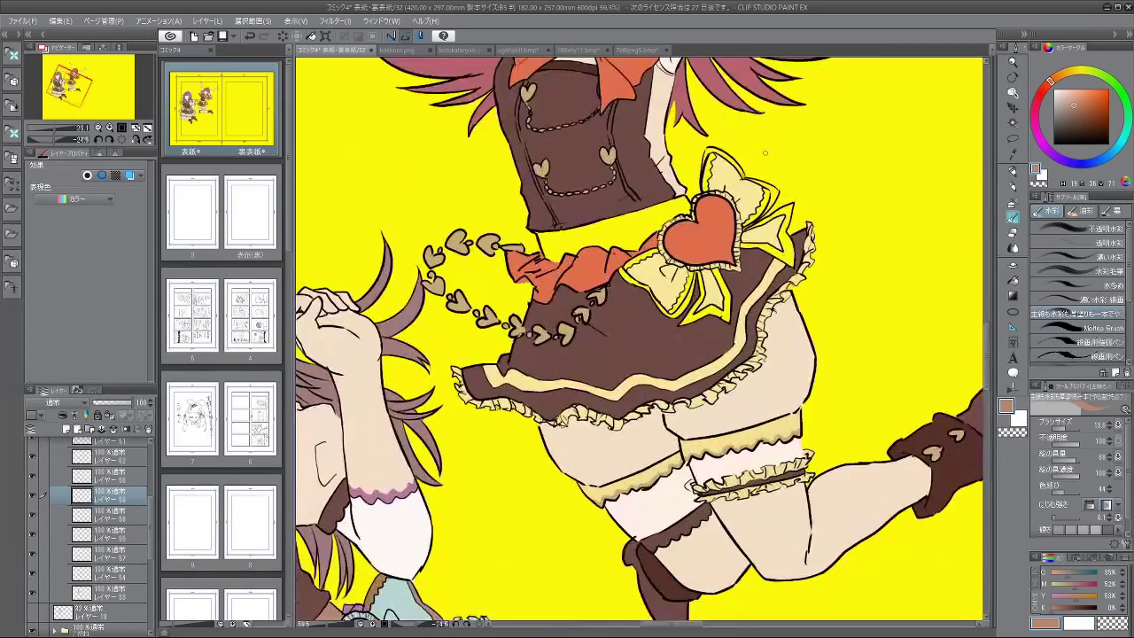
pyautogui.click(1015, 282)
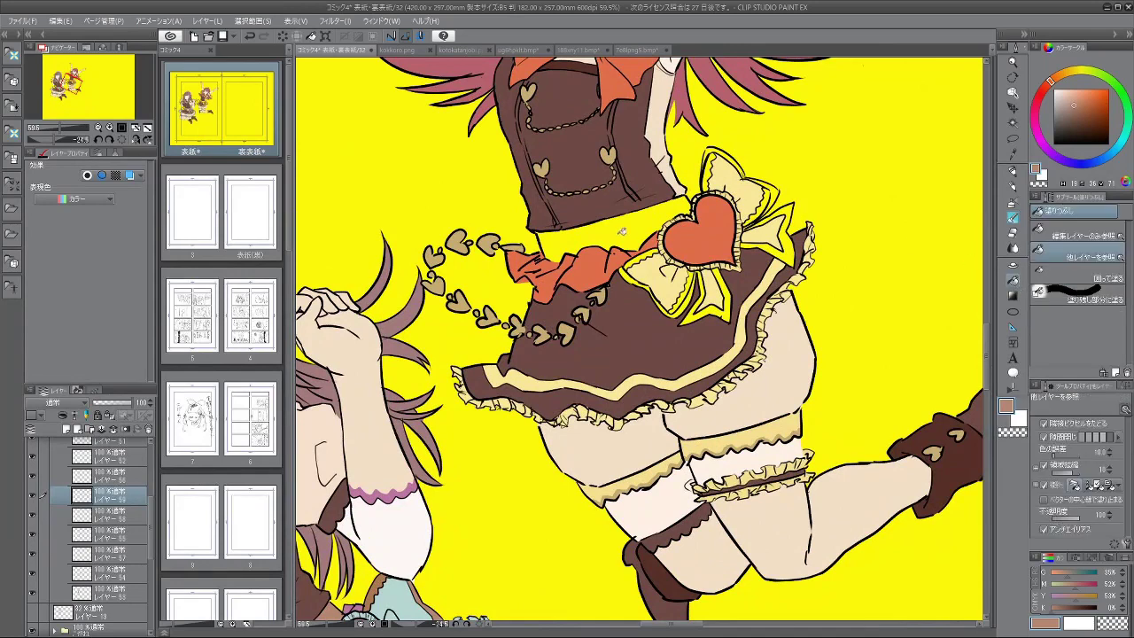
pyautogui.click(620, 229)
# Step: Fill the outer borders of the red-haired girl's waist bow and its ribbon tails with the same brown
pyautogui.scroll(-2, 650, 160)
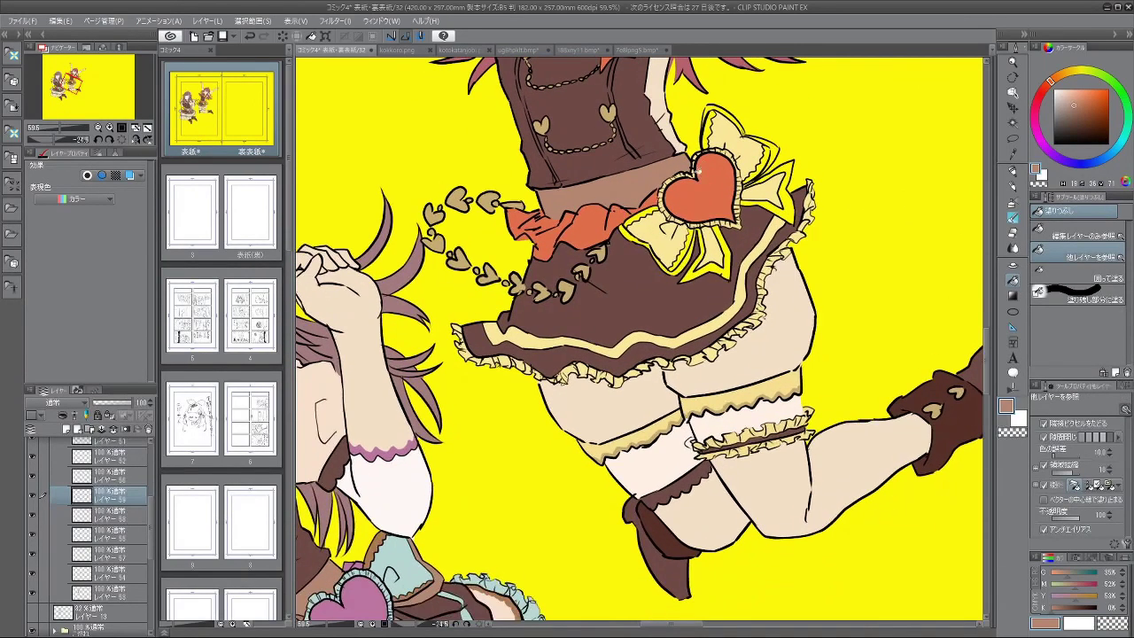
pyautogui.click(696, 257)
pyautogui.click(671, 264)
pyautogui.click(701, 255)
pyautogui.click(700, 273)
pyautogui.click(732, 264)
pyautogui.click(781, 206)
pyautogui.click(773, 168)
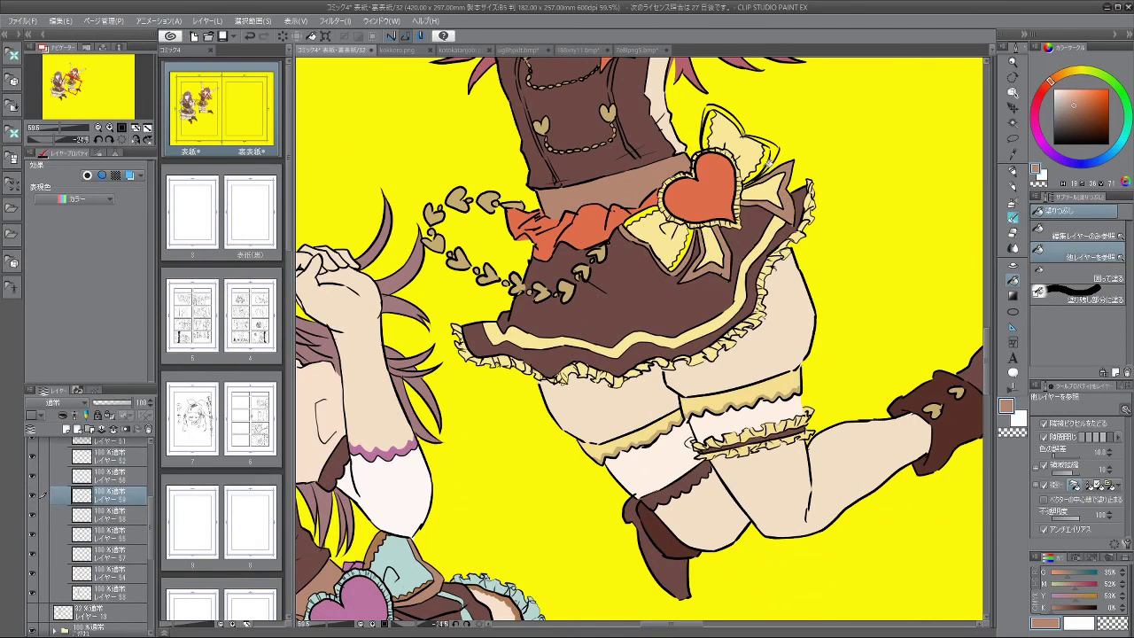
pyautogui.click(777, 155)
# Step: Fill the upper bow loop's remaining outer border brown, undo the stray touch-up outside the outline and switch back to the watercolour brush
pyautogui.scroll(4, 773, 141)
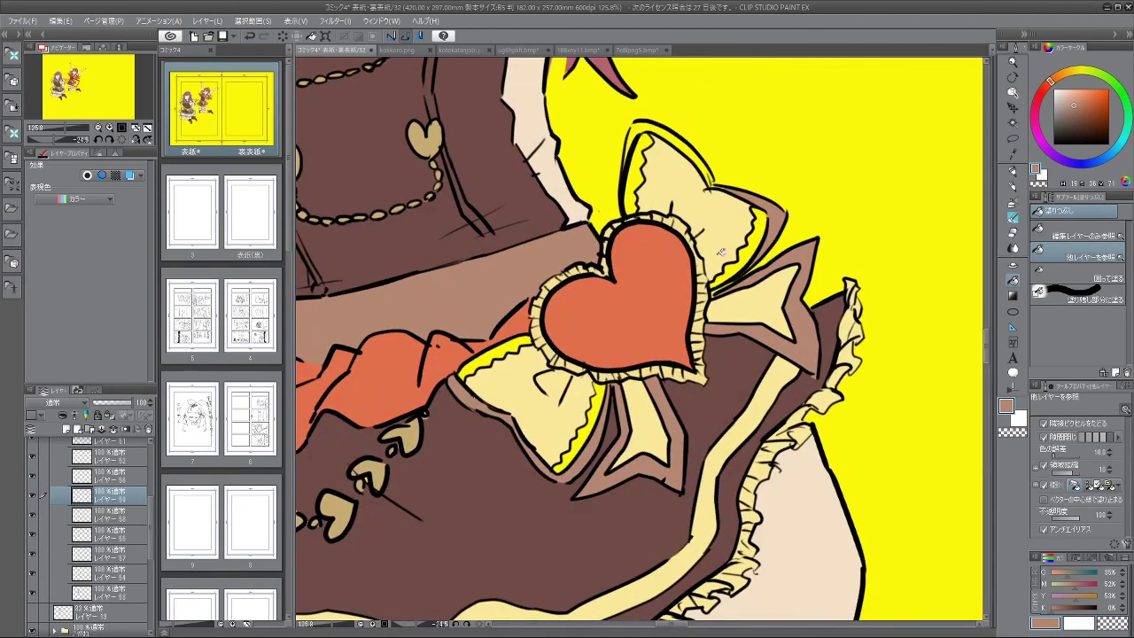
pyautogui.click(642, 125)
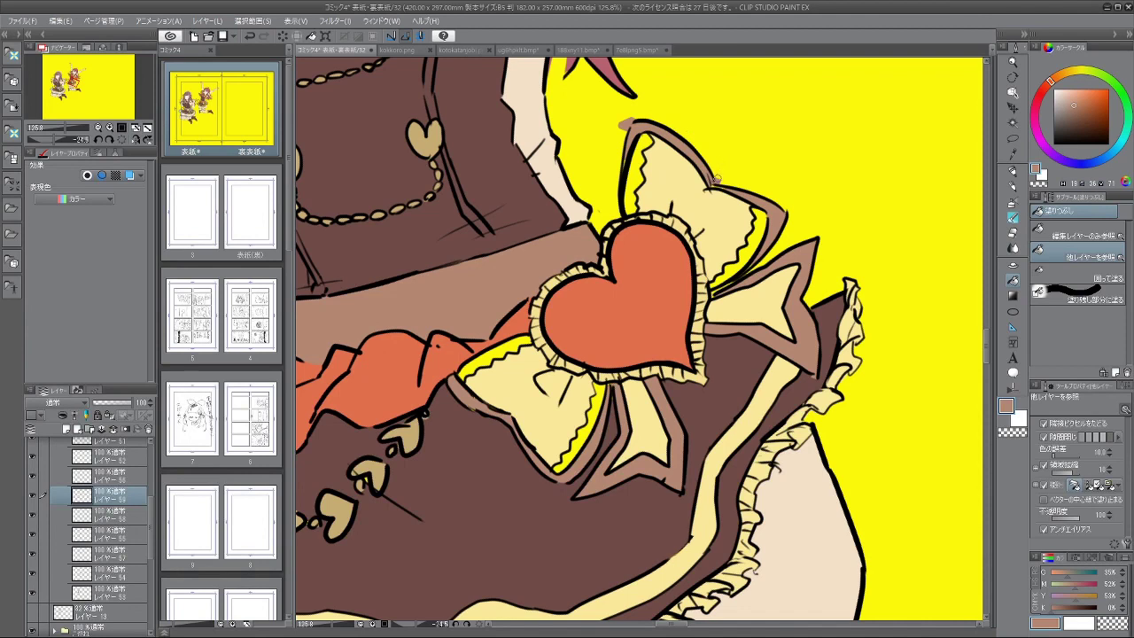
pyautogui.moveTo(640, 121); pyautogui.dragTo(622, 133)
pyautogui.hotkey('ctrl', 'z')
pyautogui.click(1012, 217)
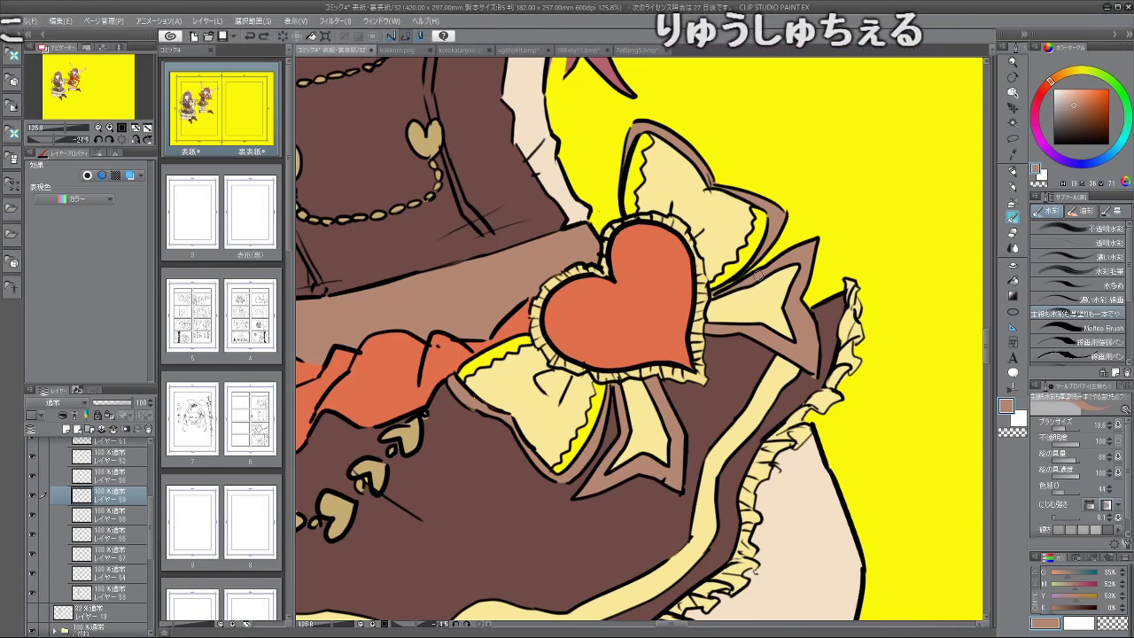
# Step: Examine the heart bows in the reference illustration to check their ribbon edge colours
pyautogui.scroll(-6, 743, 271)
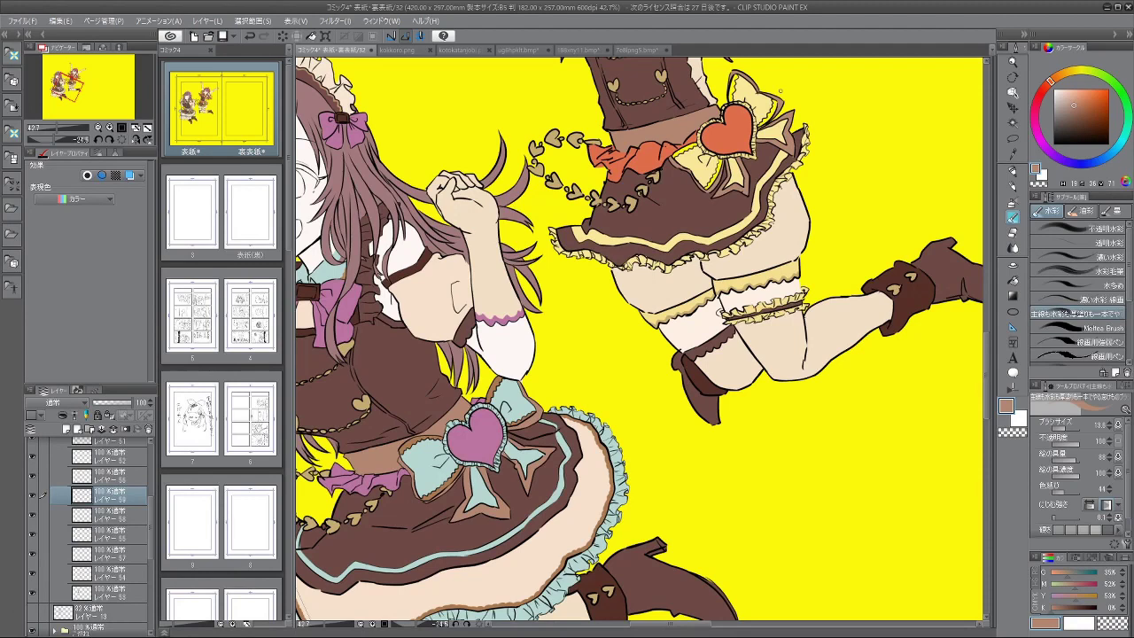
pyautogui.click(634, 55)
pyautogui.scroll(4, 768, 257)
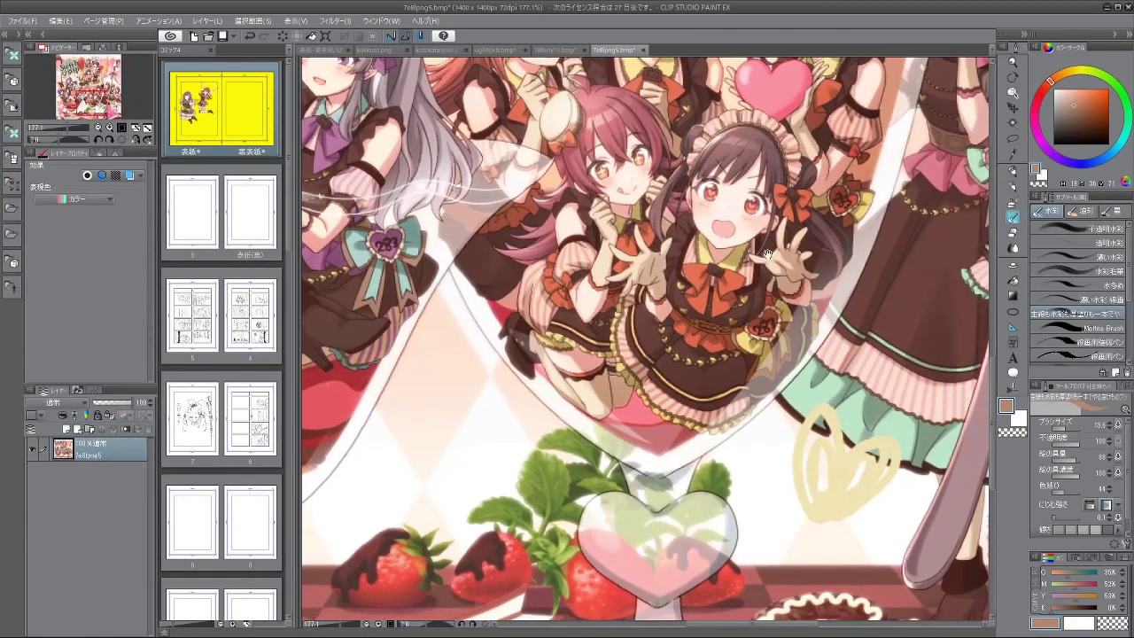
pyautogui.scroll(3, 812, 282)
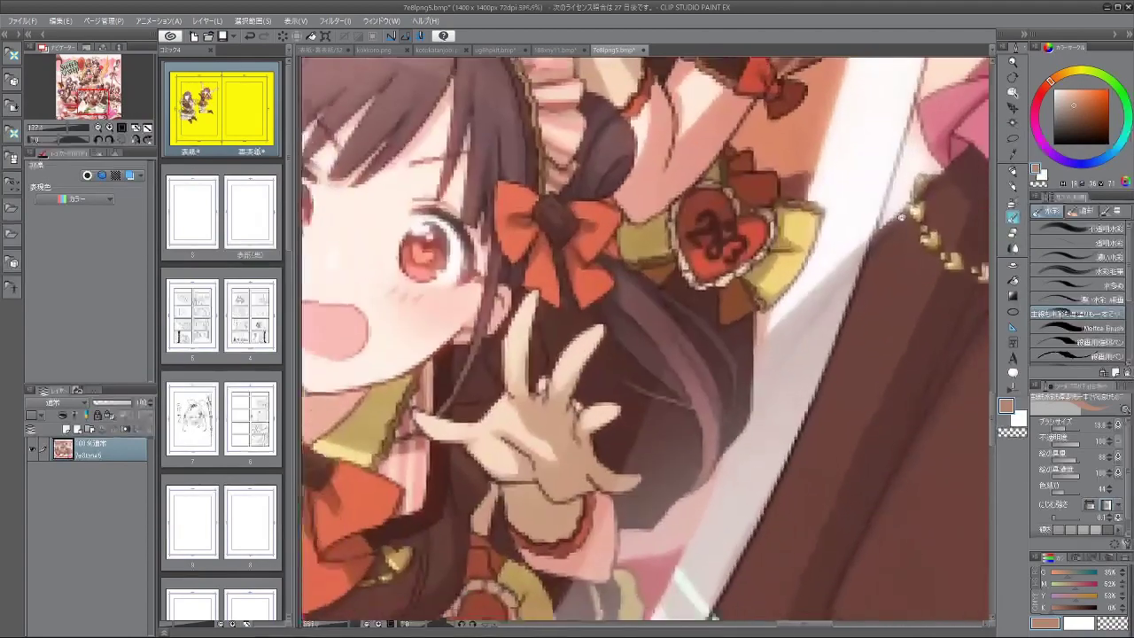
pyautogui.scroll(-8, 780, 248)
pyautogui.scroll(6, 735, 266)
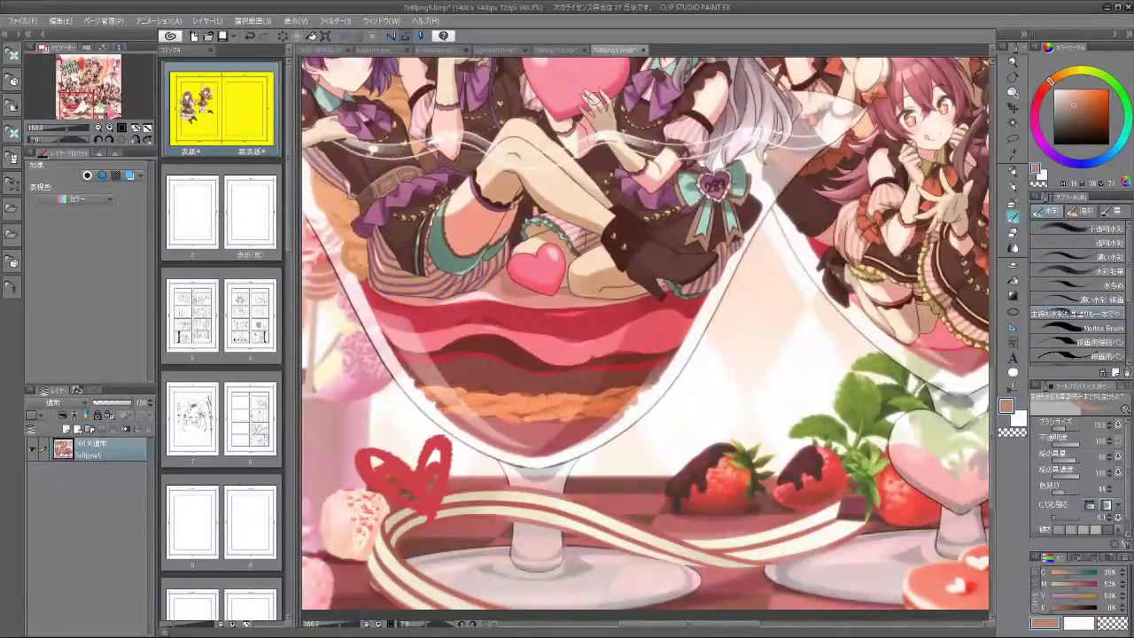
# Step: Back on the cover page, identify the gold layer by toggling its visibility, make it active and pick up its gold
pyautogui.click(332, 52)
pyautogui.moveTo(558, 332); pyautogui.dragTo(592, 342)
pyautogui.moveTo(618, 424); pyautogui.dragTo(638, 328)
pyautogui.scroll(-1, 43, 570)
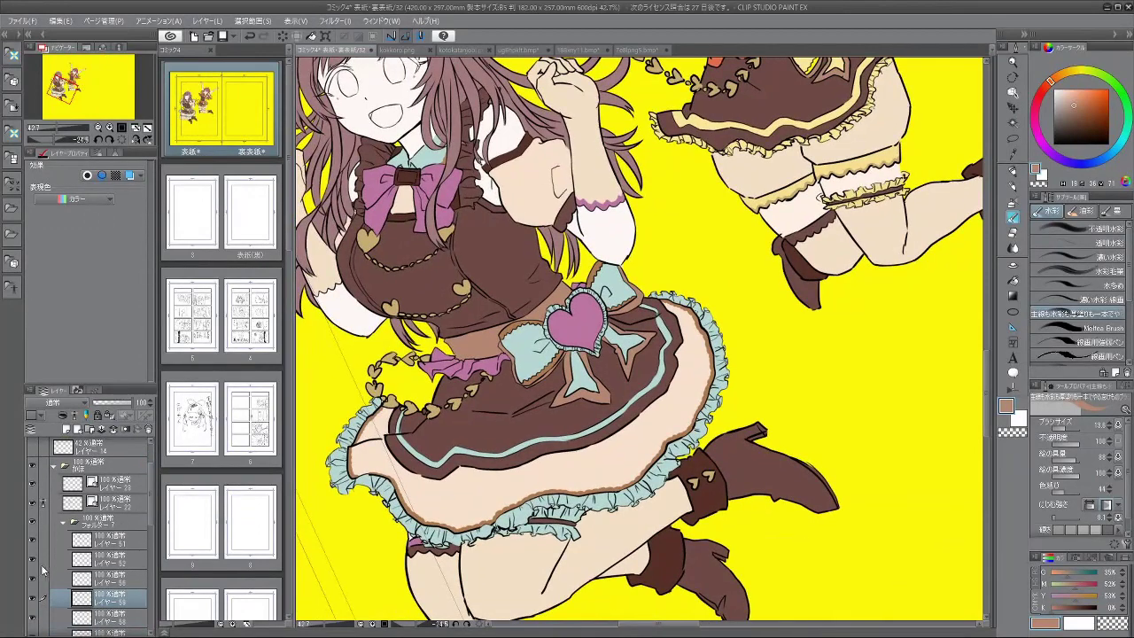
pyautogui.moveTo(504, 217); pyautogui.dragTo(483, 312)
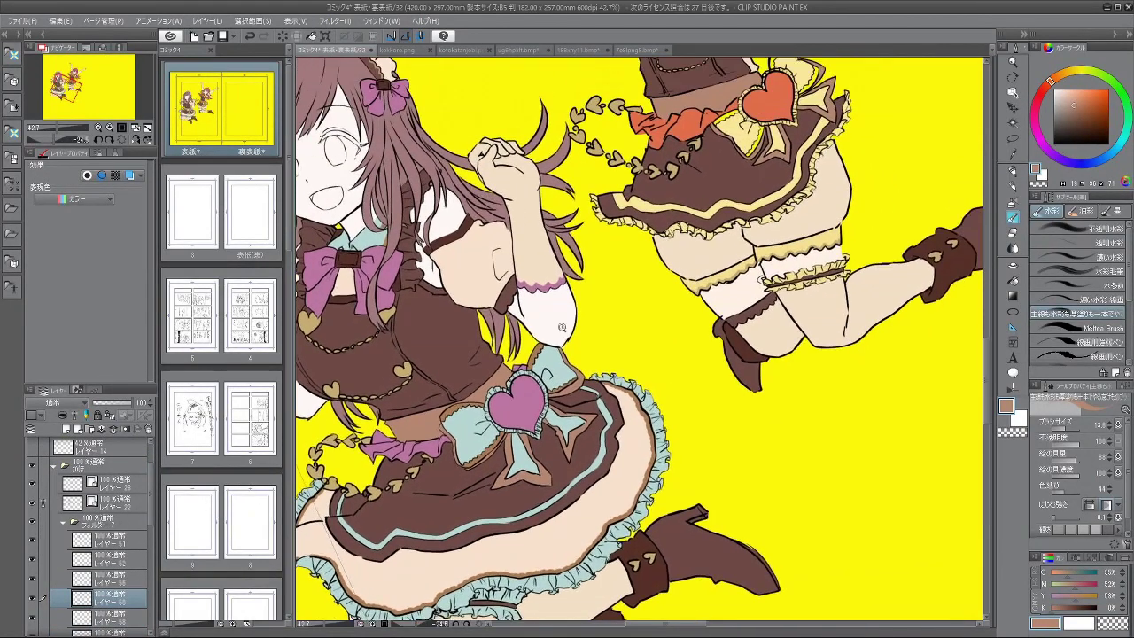
pyautogui.scroll(-4, 483, 312)
pyautogui.moveTo(549, 336); pyautogui.dragTo(542, 346)
pyautogui.click(32, 619)
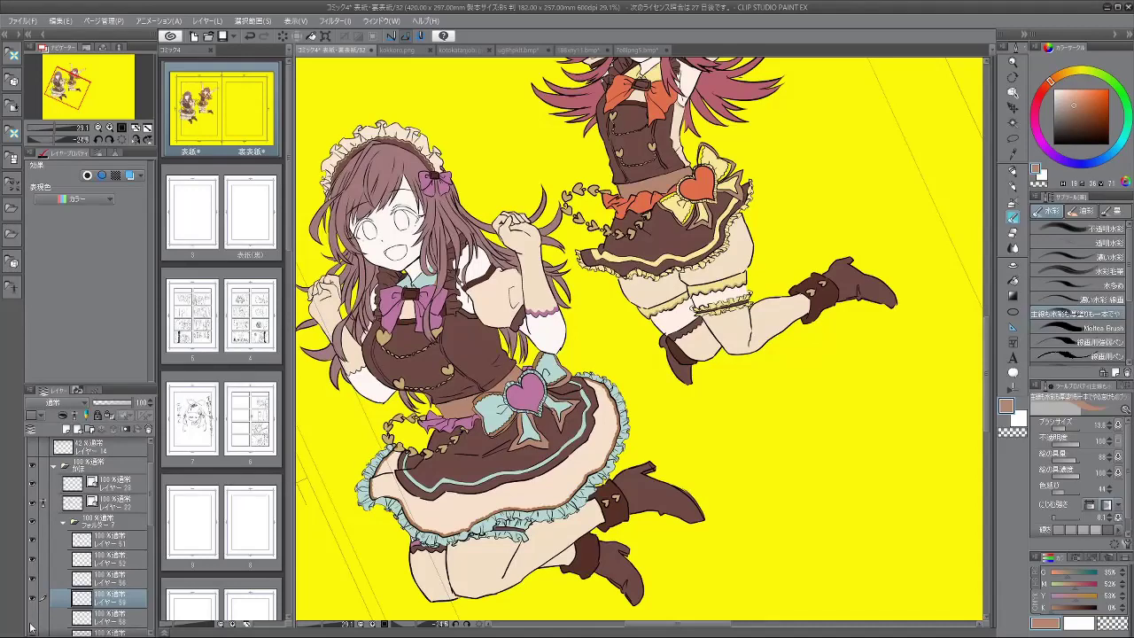
pyautogui.click(31, 619)
pyautogui.click(31, 618)
pyautogui.click(32, 618)
pyautogui.click(94, 615)
pyautogui.moveTo(688, 180)
pyautogui.mouseDown()
pyautogui.moveTo(682, 223)
pyautogui.moveTo(736, 185)
pyautogui.mouseUp()
pyautogui.keyDown('alt'); pyautogui.click(618, 200); pyautogui.keyUp('alt')
# Step: Paint the gold trim along the scalloped inner edges of the red-haired girl's lower bow loop
pyautogui.moveTo(699, 350)
pyautogui.mouseDown()
pyautogui.moveTo(671, 266)
pyautogui.moveTo(684, 265)
pyautogui.mouseUp()
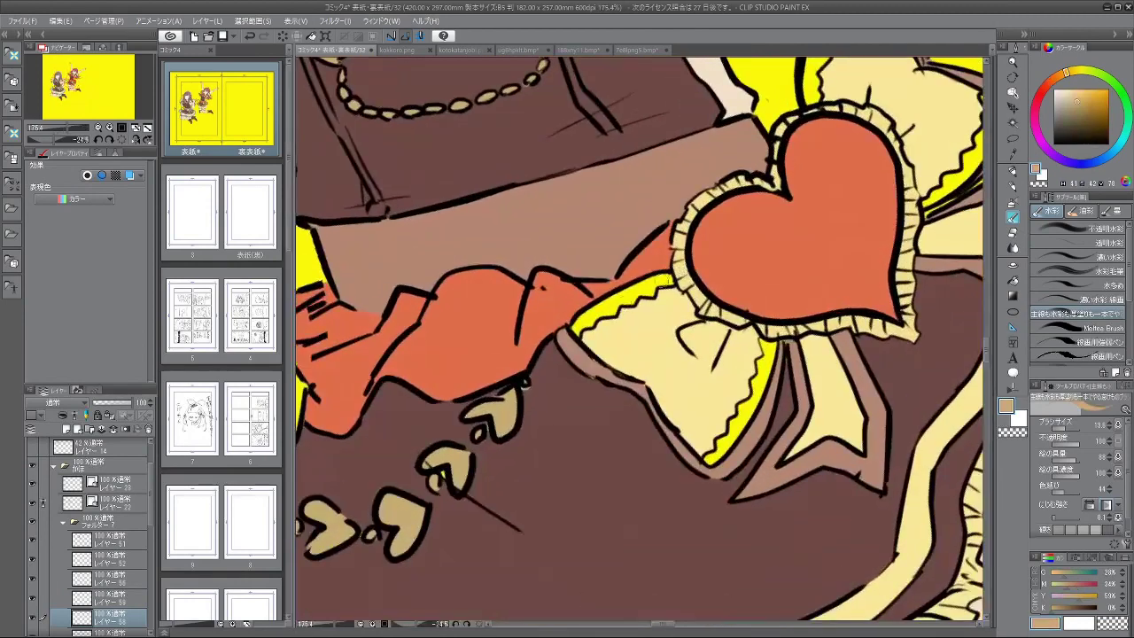
pyautogui.moveTo(620, 443); pyautogui.dragTo(735, 341)
pyautogui.moveTo(597, 316)
pyautogui.mouseDown()
pyautogui.moveTo(580, 311)
pyautogui.moveTo(583, 341)
pyautogui.moveTo(592, 328)
pyautogui.moveTo(609, 378)
pyautogui.moveTo(635, 403)
pyautogui.mouseUp()
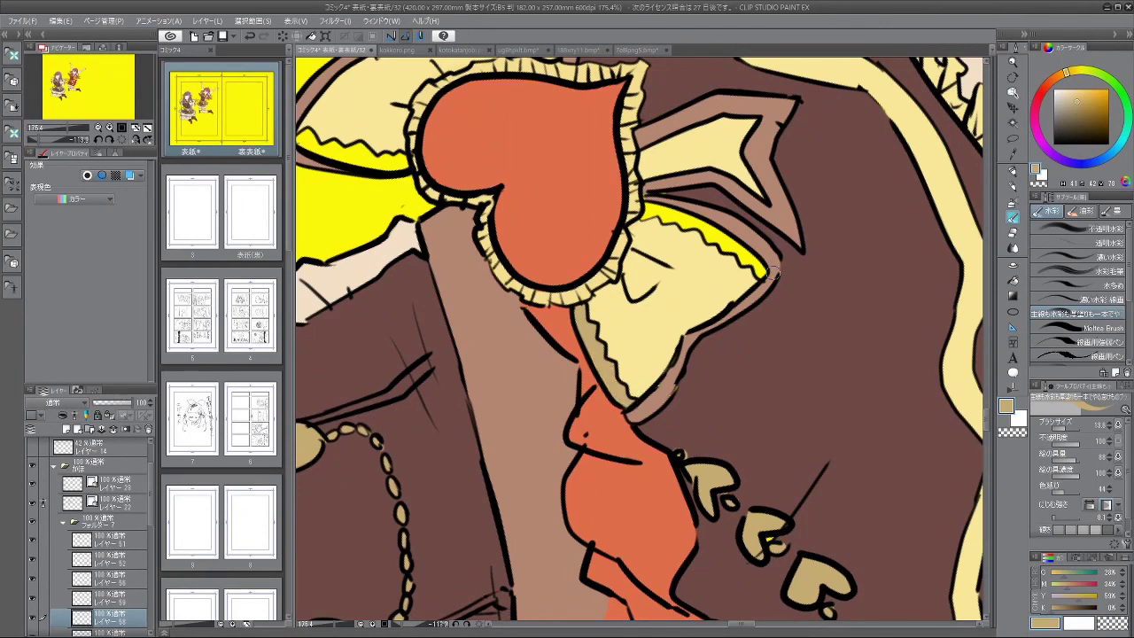
# Step: Paint the unfilled yellow edges beyond the wavy lines on both loops of the red-haired character's heart bow with tan
pyautogui.moveTo(854, 241); pyautogui.dragTo(776, 430)
pyautogui.moveTo(761, 270)
pyautogui.mouseDown()
pyautogui.moveTo(742, 271)
pyautogui.moveTo(766, 317)
pyautogui.mouseUp()
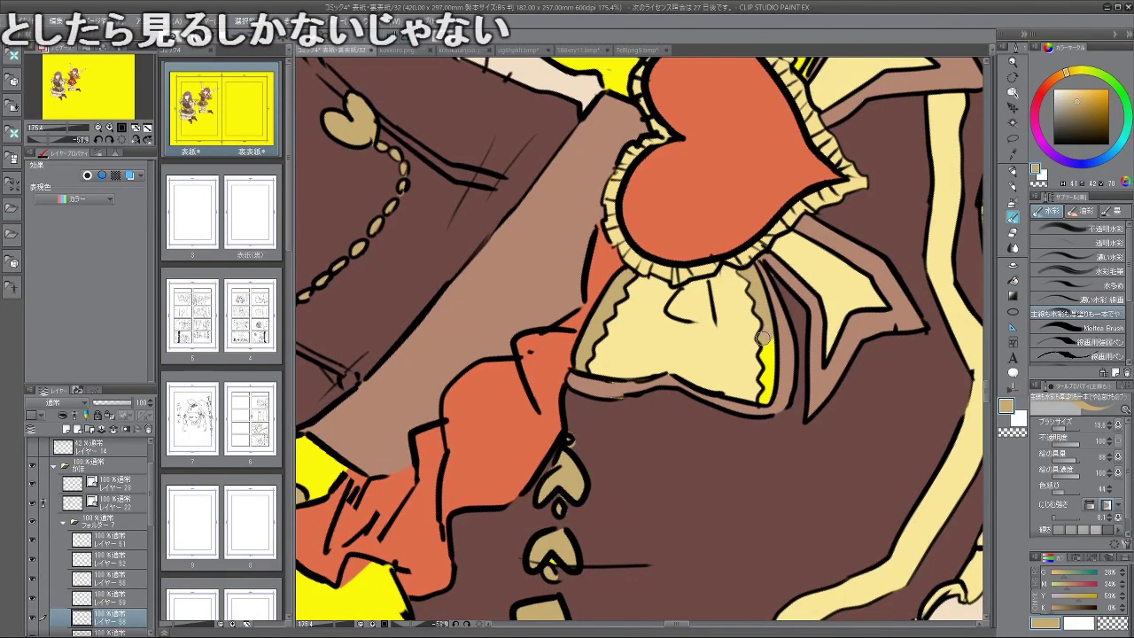
pyautogui.moveTo(764, 330); pyautogui.dragTo(765, 403)
pyautogui.moveTo(776, 113); pyautogui.dragTo(712, 282)
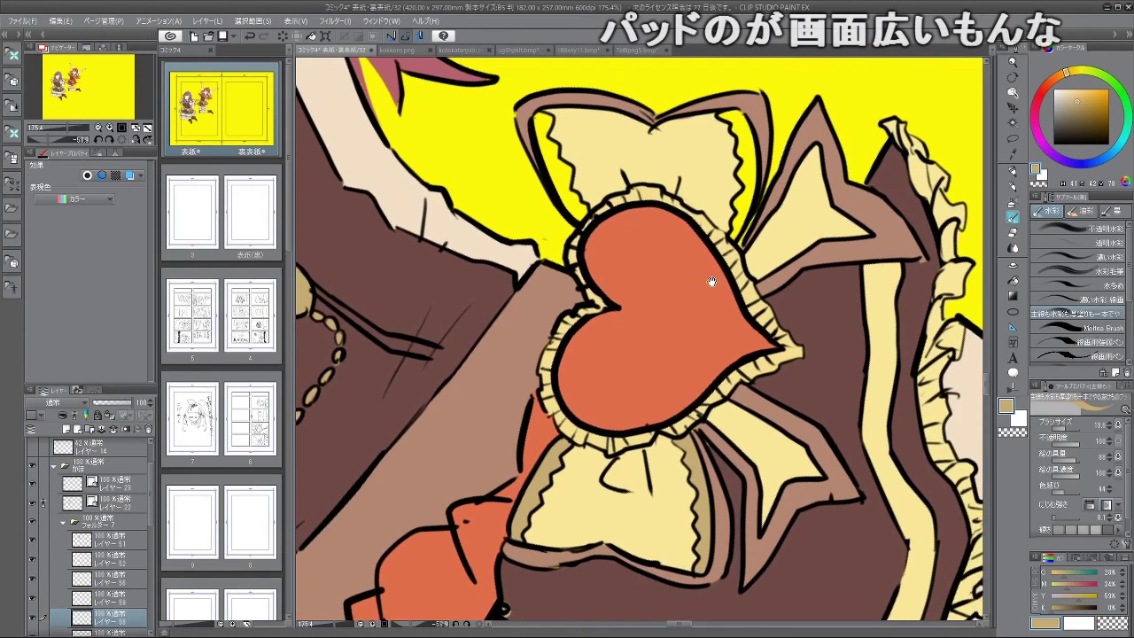
pyautogui.moveTo(735, 236)
pyautogui.mouseDown()
pyautogui.moveTo(748, 158)
pyautogui.moveTo(729, 115)
pyautogui.moveTo(746, 142)
pyautogui.mouseUp()
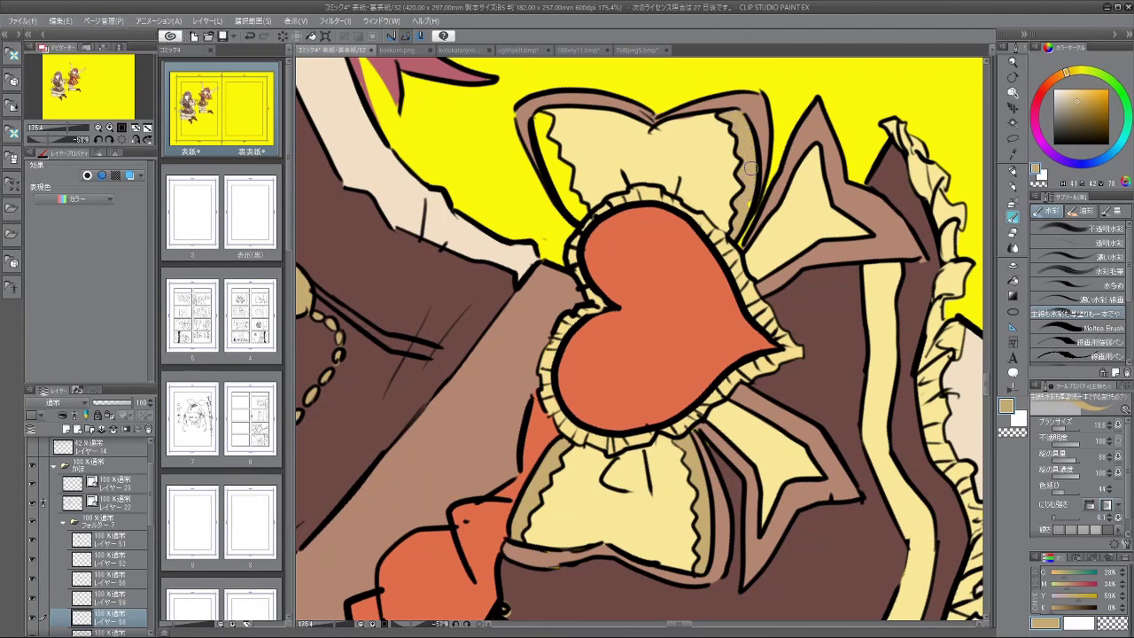
pyautogui.moveTo(540, 121)
pyautogui.mouseDown()
pyautogui.moveTo(567, 202)
pyautogui.moveTo(581, 204)
pyautogui.mouseUp()
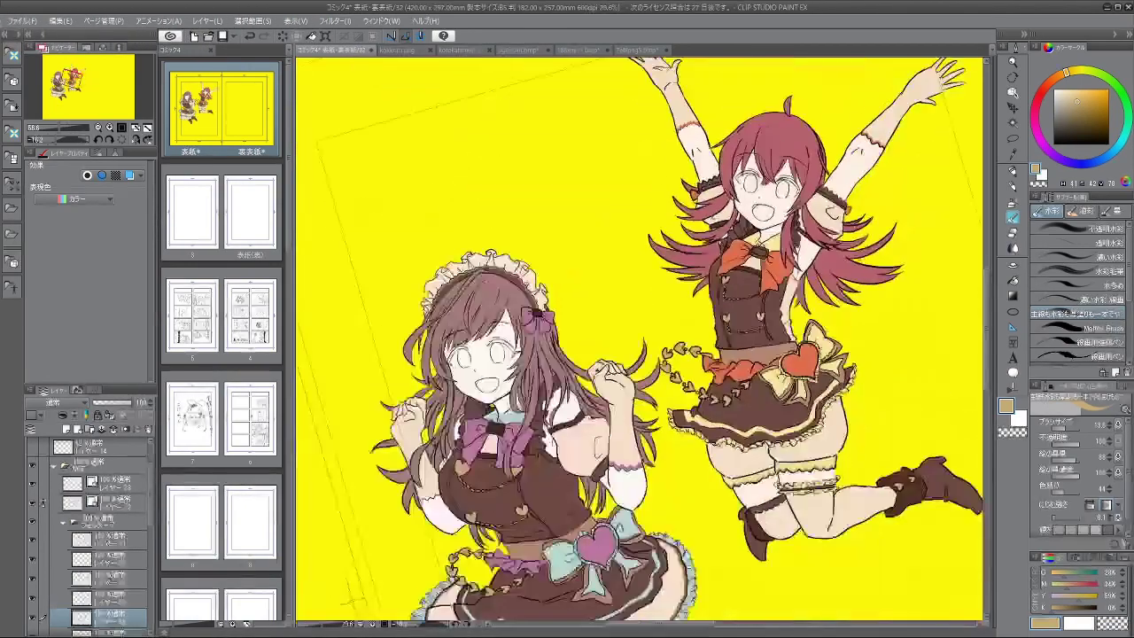
# Step: Check the flat colours of both characters on the cover page, both close up and as a whole
pyautogui.scroll(-1, 809, 428)
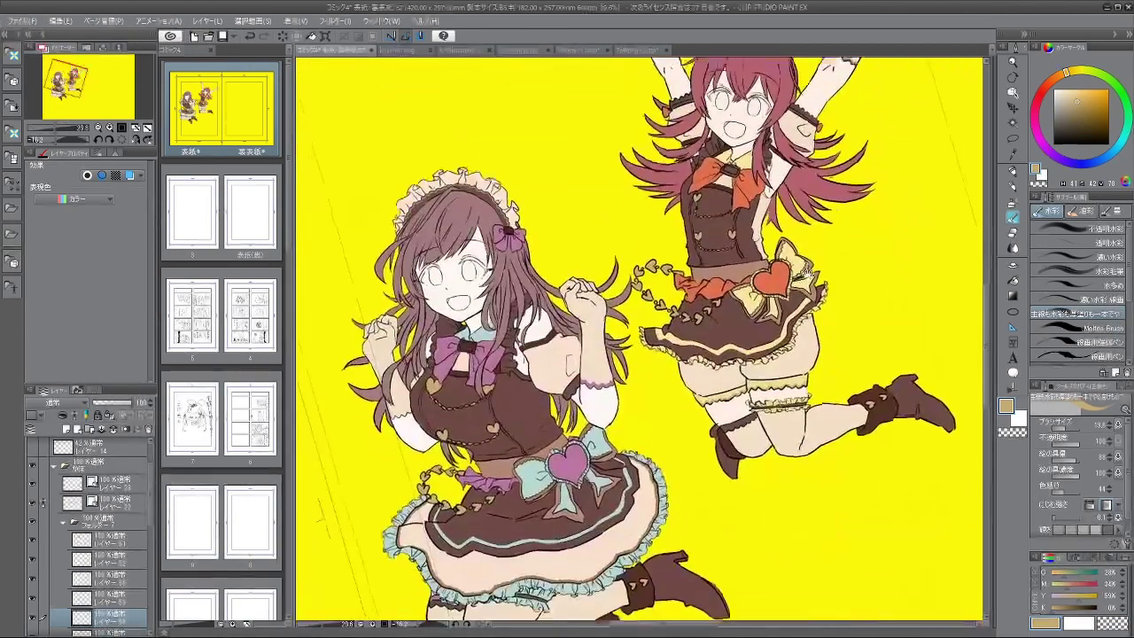
pyautogui.moveTo(809, 252); pyautogui.dragTo(810, 225)
pyautogui.scroll(-2, 831, 271)
pyautogui.scroll(1, 785, 304)
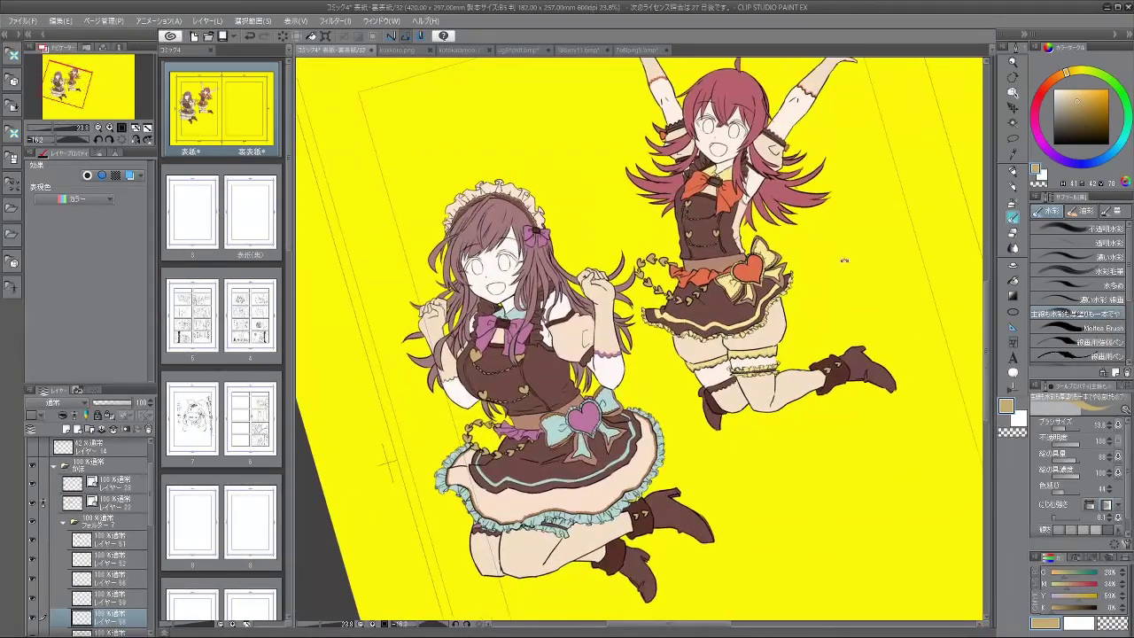
pyautogui.moveTo(850, 268); pyautogui.dragTo(819, 315)
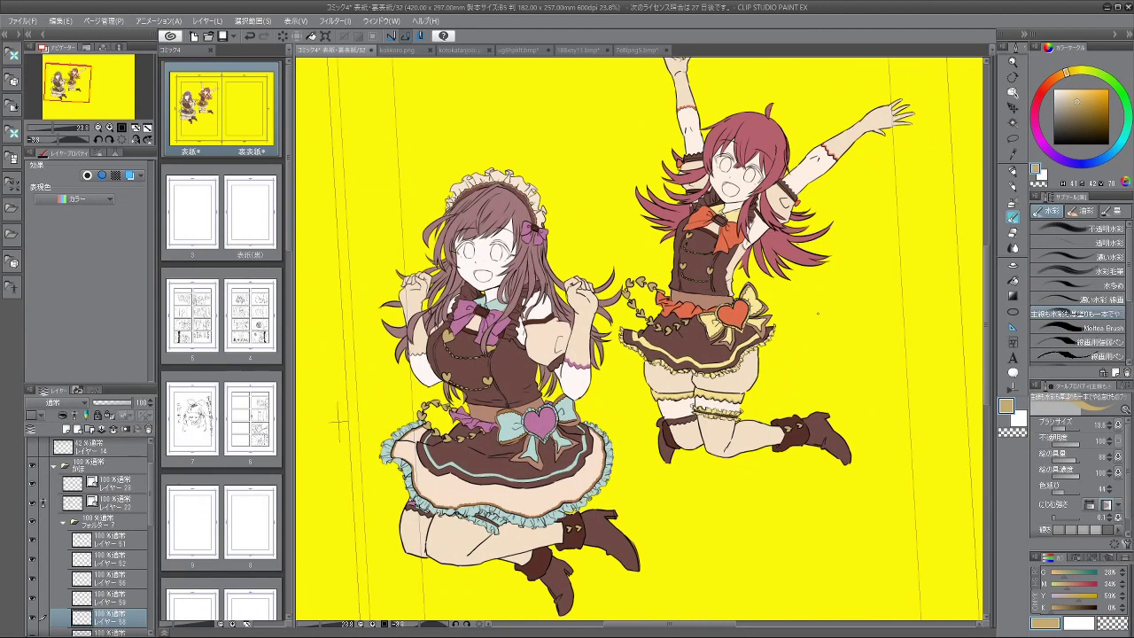
pyautogui.scroll(-3, 818, 313)
pyautogui.scroll(2, 820, 244)
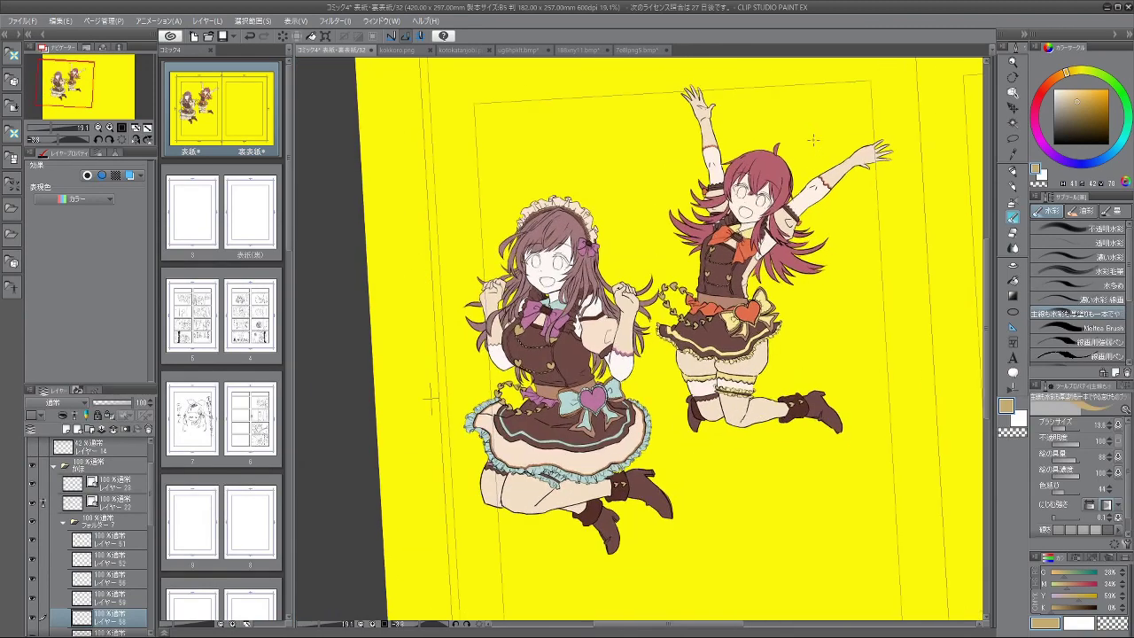
pyautogui.moveTo(813, 139); pyautogui.dragTo(915, 144)
pyautogui.scroll(5, 915, 143)
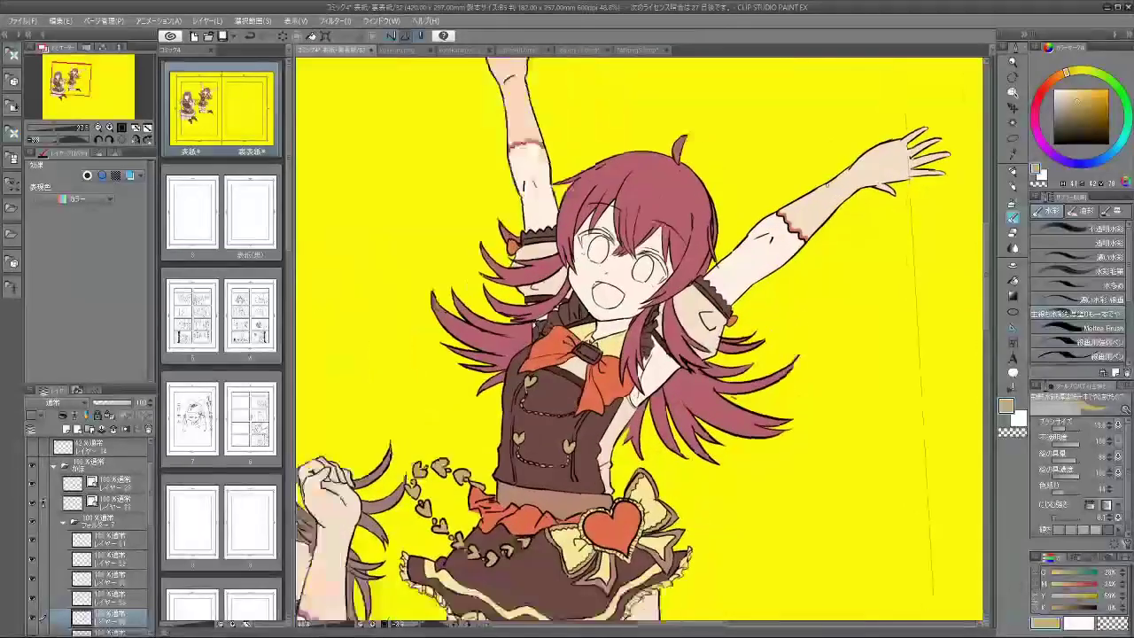
pyautogui.scroll(-1, 798, 199)
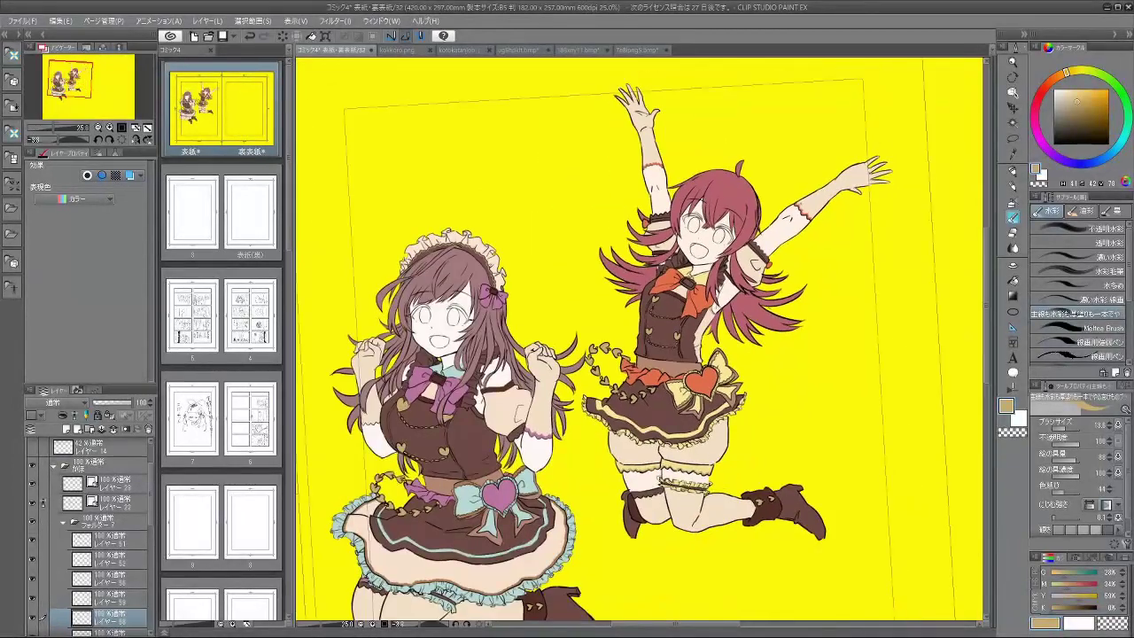
pyautogui.scroll(-1, 753, 239)
pyautogui.scroll(-2, 740, 226)
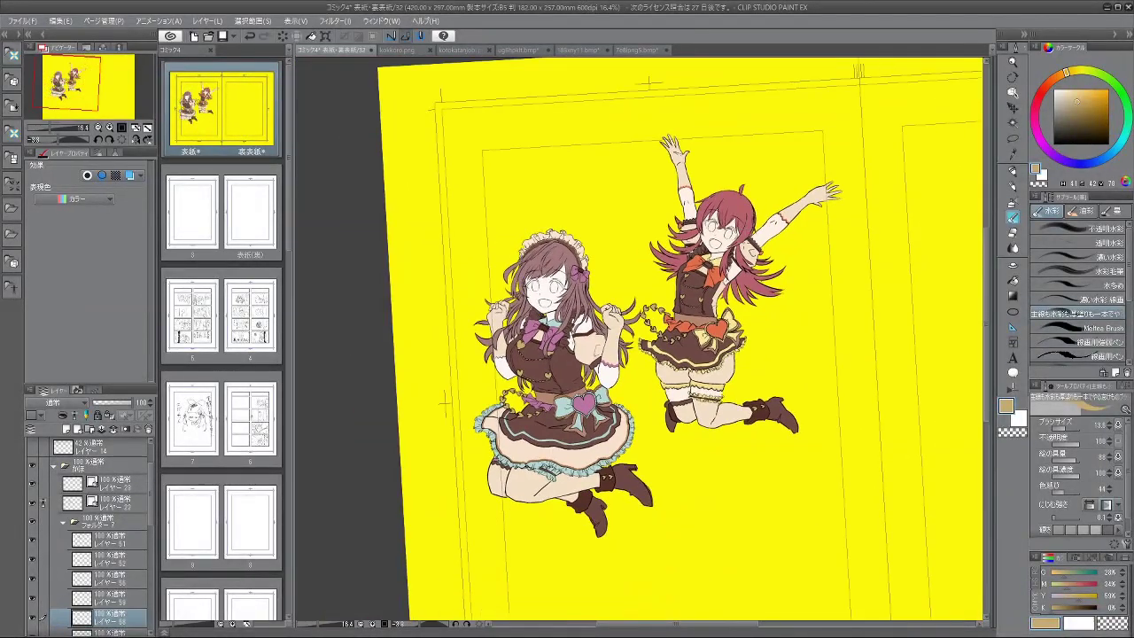
pyautogui.scroll(2, 733, 447)
pyautogui.scroll(-2, 691, 430)
pyautogui.scroll(2, 718, 425)
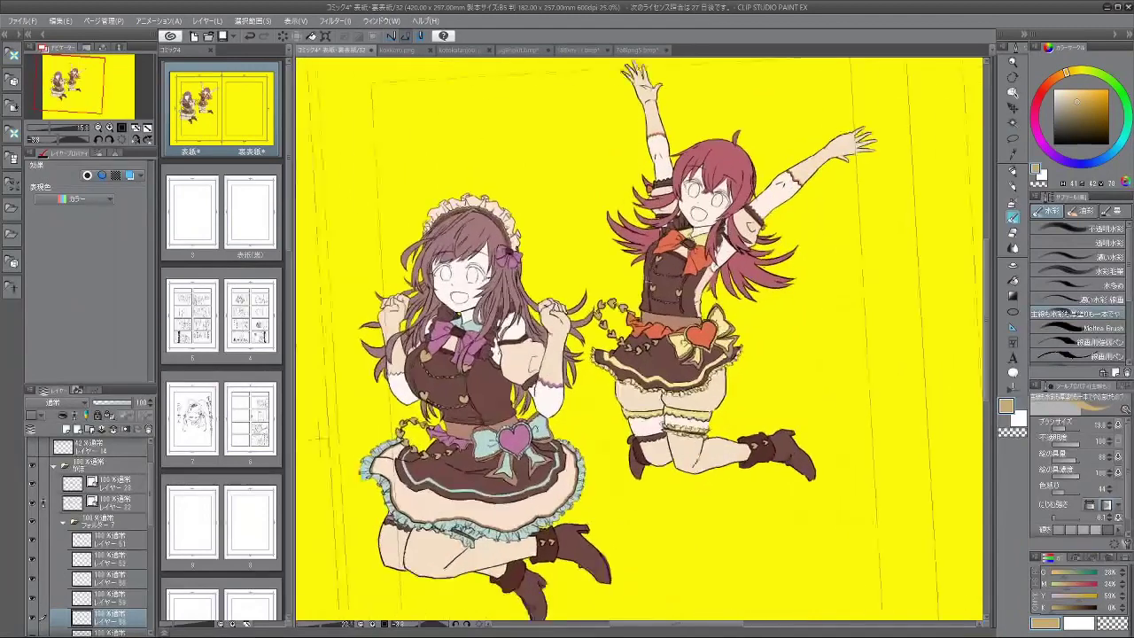
pyautogui.scroll(-2, 722, 377)
pyautogui.scroll(3, 711, 103)
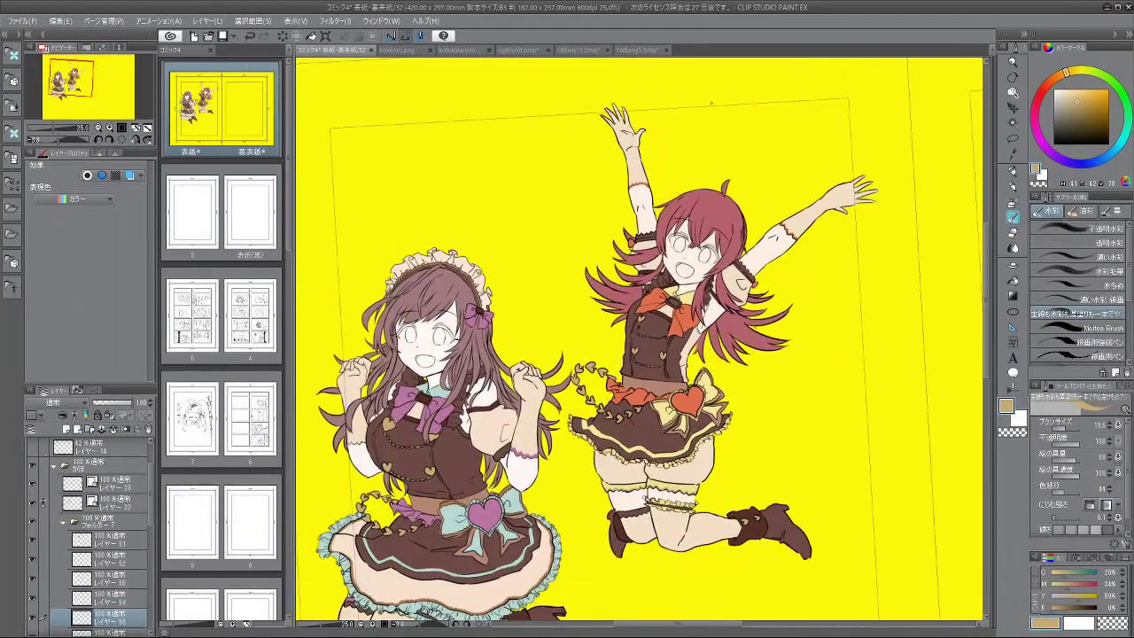
pyautogui.scroll(-2, 711, 103)
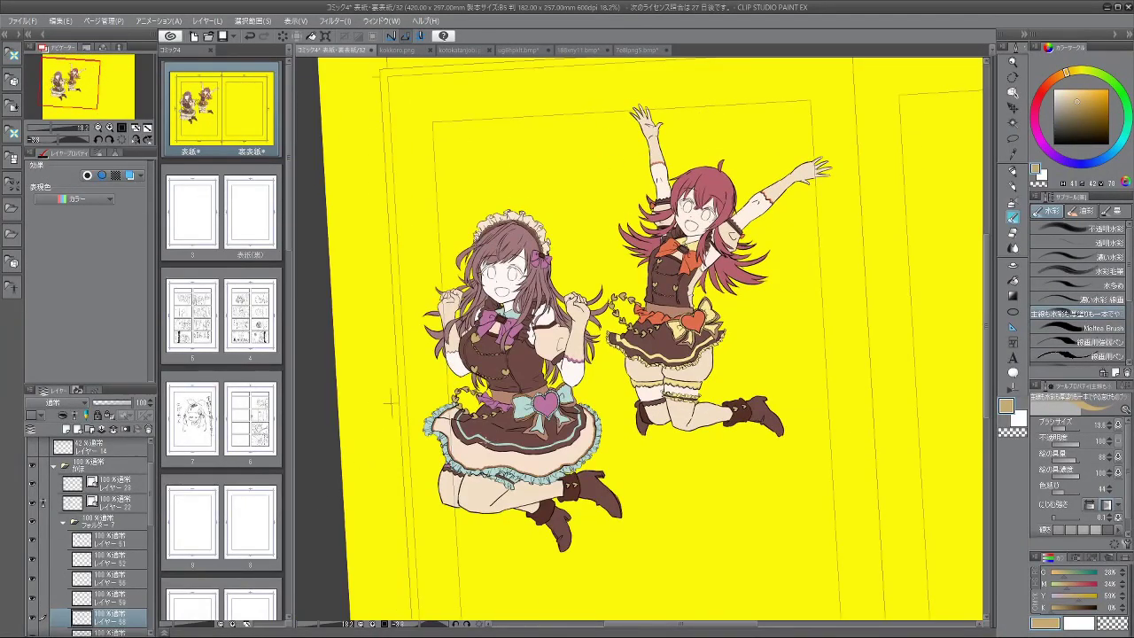
# Step: Collapse フォルダー 7 and the red-haired character's layer folder that contains it
pyautogui.click(69, 519)
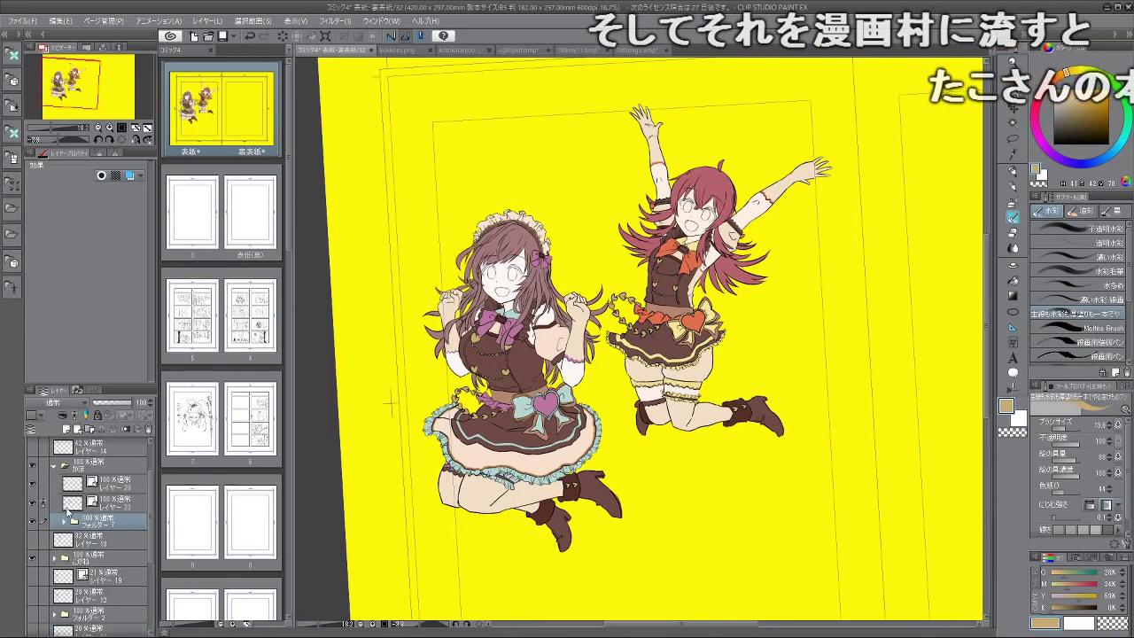
pyautogui.click(76, 468)
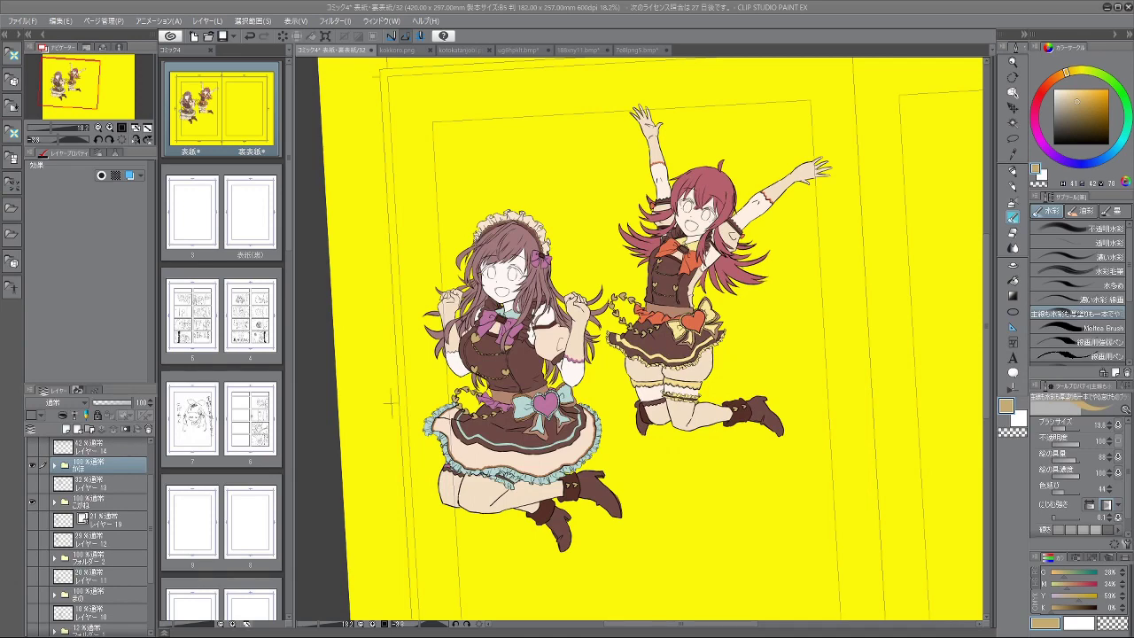
pyautogui.scroll(-3, 592, 233)
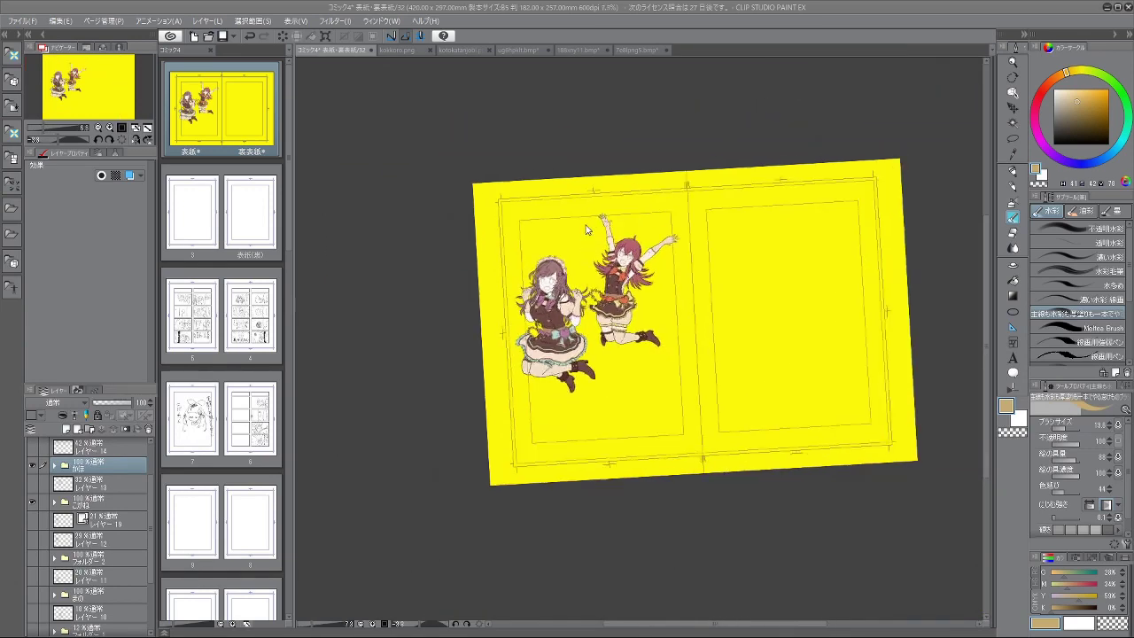
pyautogui.scroll(2, 585, 230)
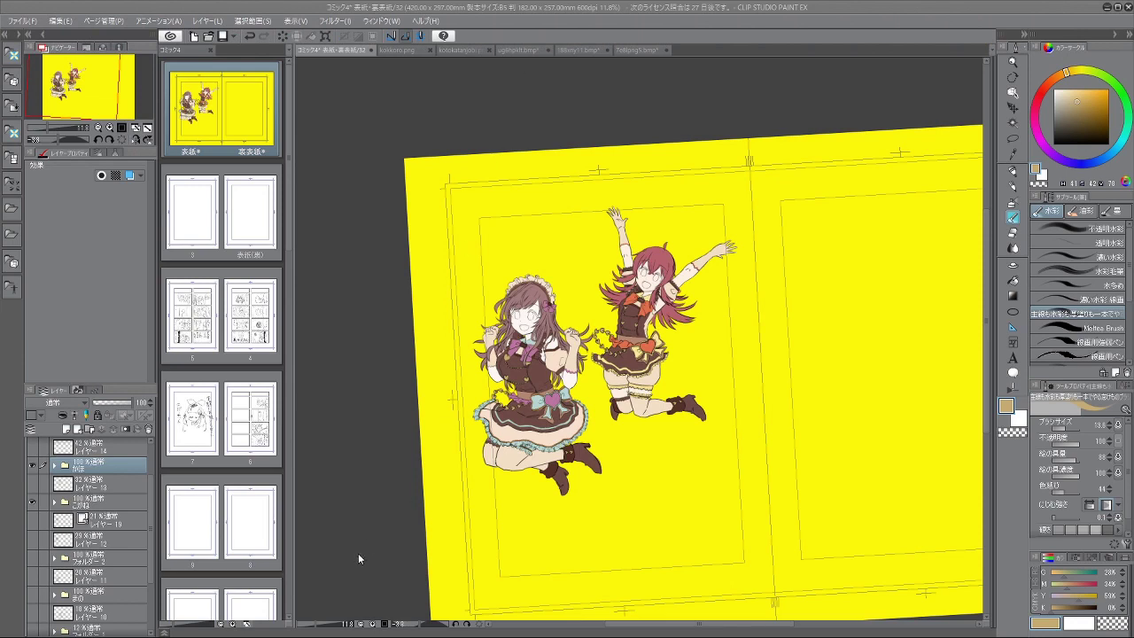
pyautogui.scroll(3, 104, 521)
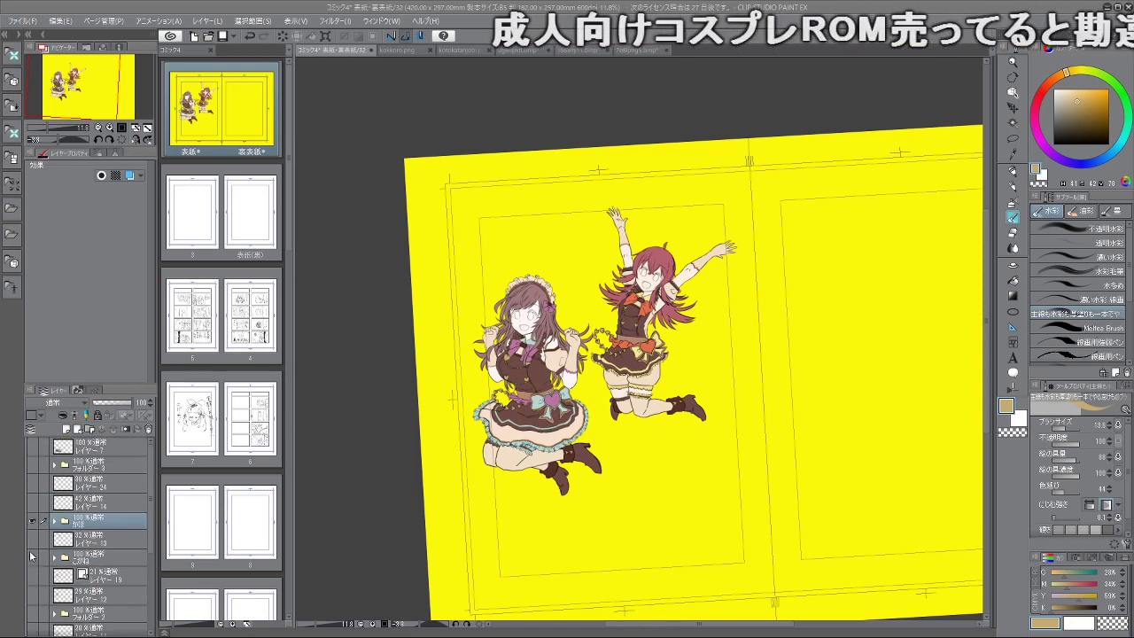
# Step: Show フォルダー 3 with the third character's line drawing and inspect it beside the two coloured characters
pyautogui.click(34, 465)
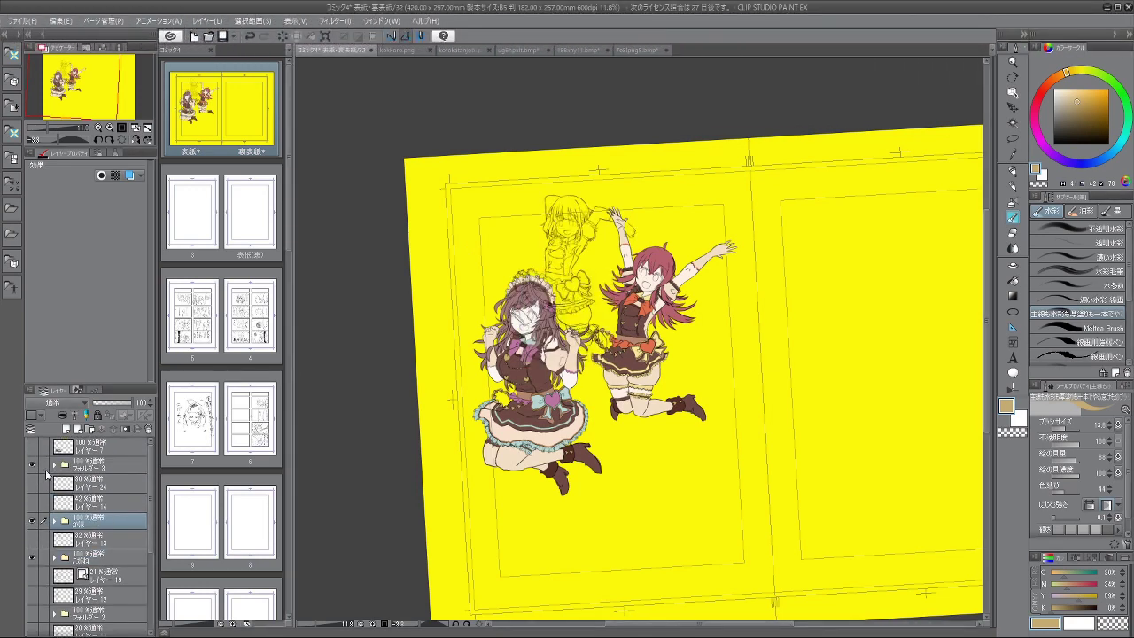
pyautogui.scroll(4, 549, 294)
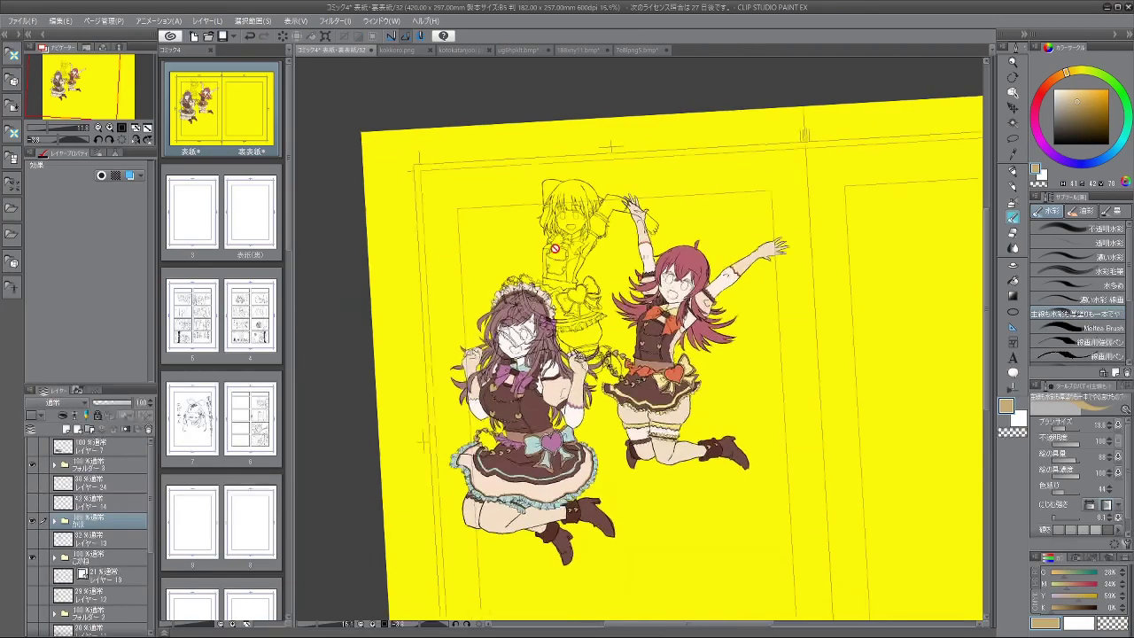
pyautogui.scroll(-2, 580, 182)
pyautogui.scroll(3, 579, 193)
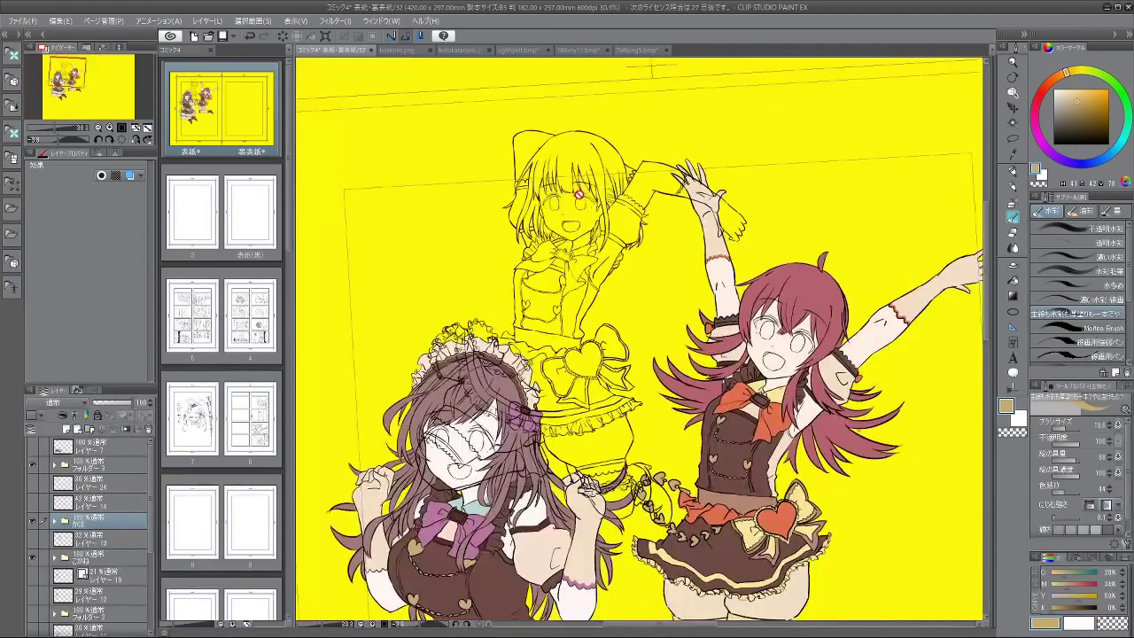
pyautogui.scroll(-3, 579, 196)
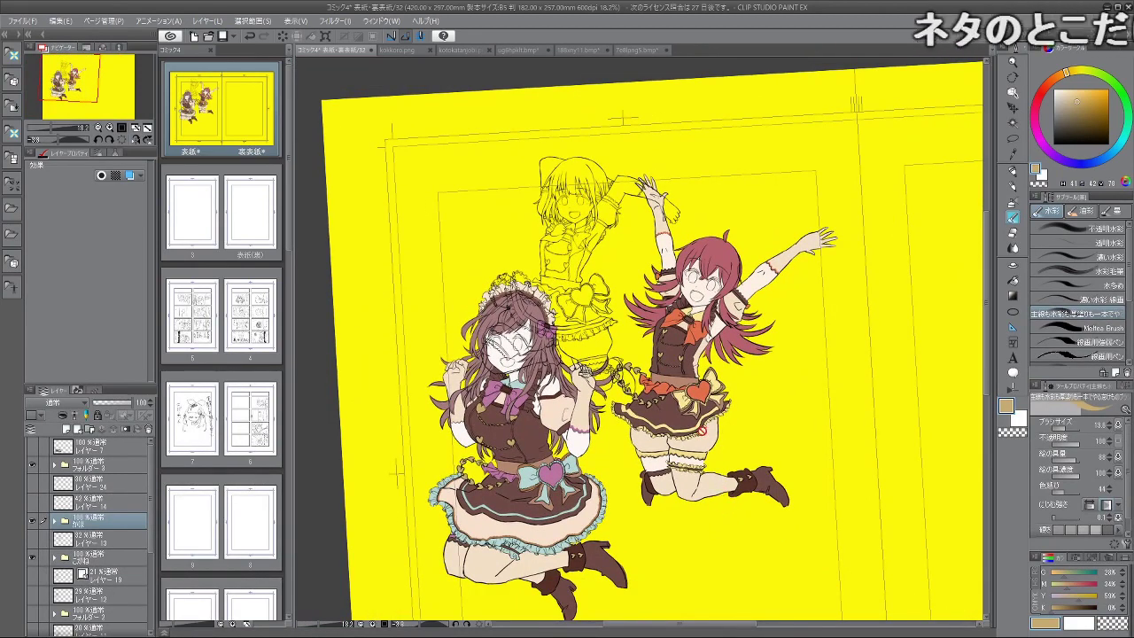
# Step: Look over the costumes in the group illustration reference and return to the cover document
pyautogui.click(645, 49)
pyautogui.scroll(-6, 657, 245)
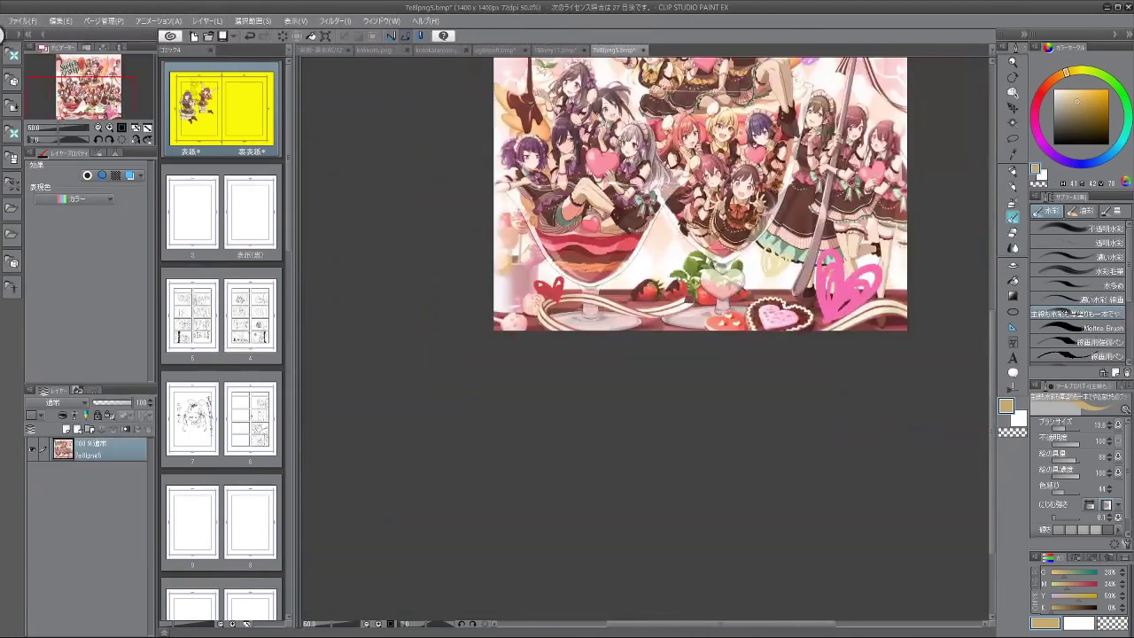
pyautogui.scroll(5, 656, 177)
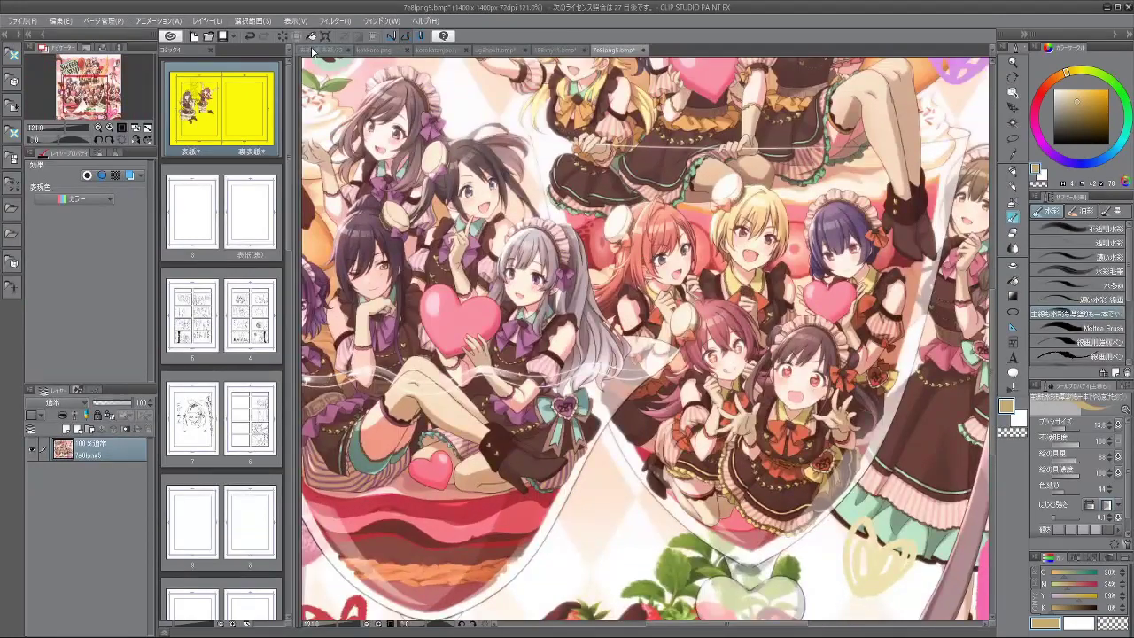
pyautogui.click(321, 50)
pyautogui.scroll(-2, 576, 239)
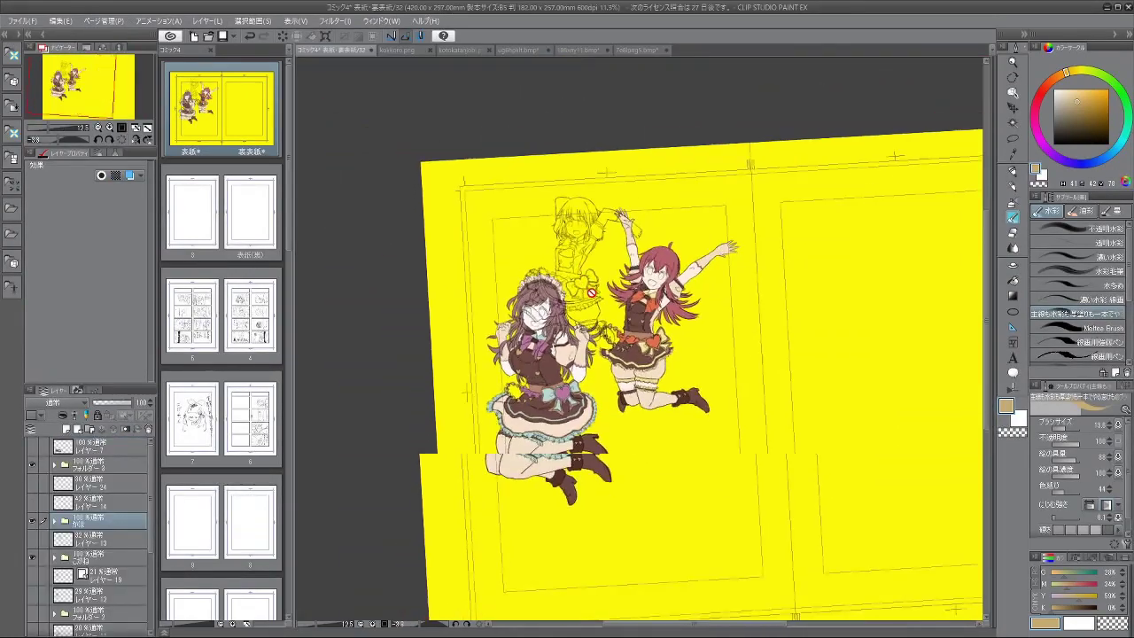
pyautogui.scroll(3, 567, 341)
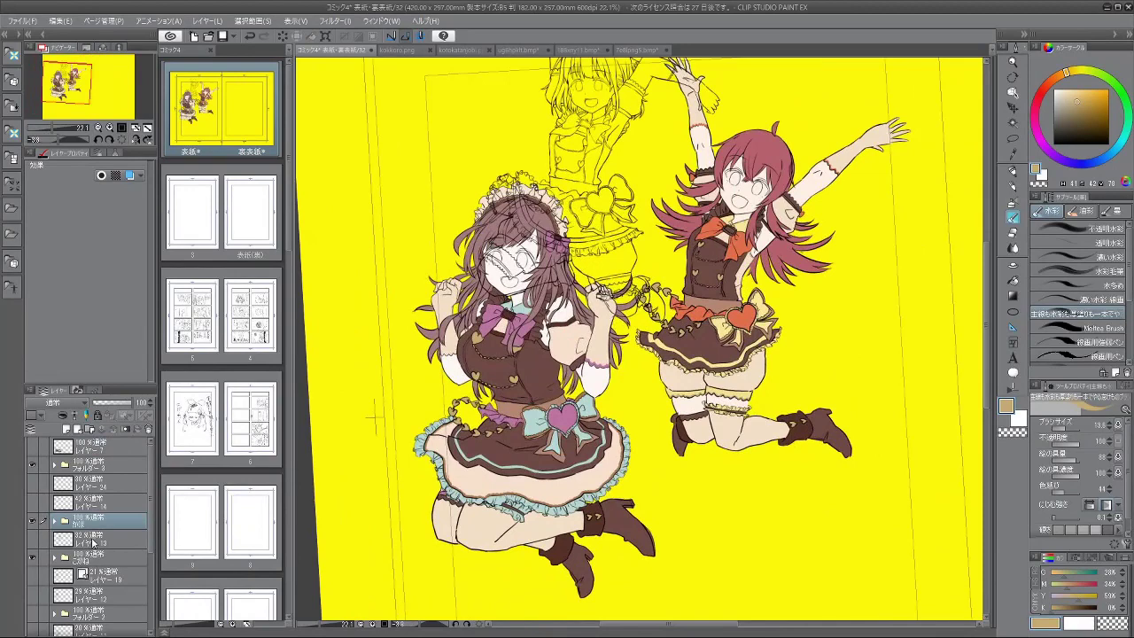
# Step: Hide the layer folders of both coloured characters and expand フォルダー 3 with the third character's line art
pyautogui.click(36, 560)
pyautogui.scroll(-3, 532, 478)
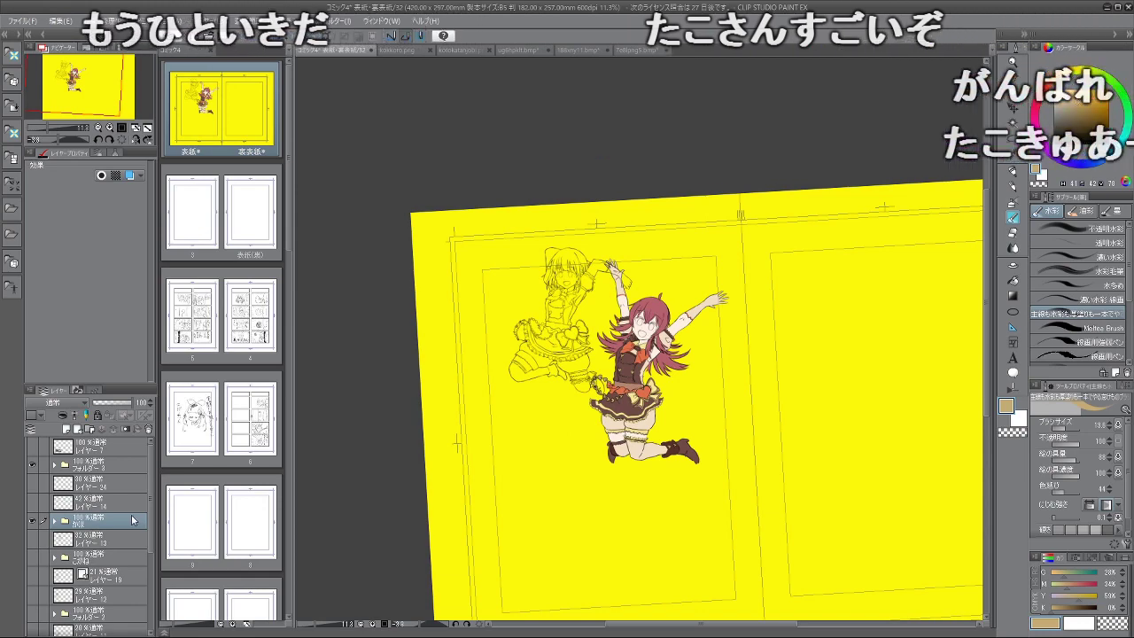
pyautogui.click(53, 521)
pyautogui.moveTo(151, 511); pyautogui.dragTo(151, 525)
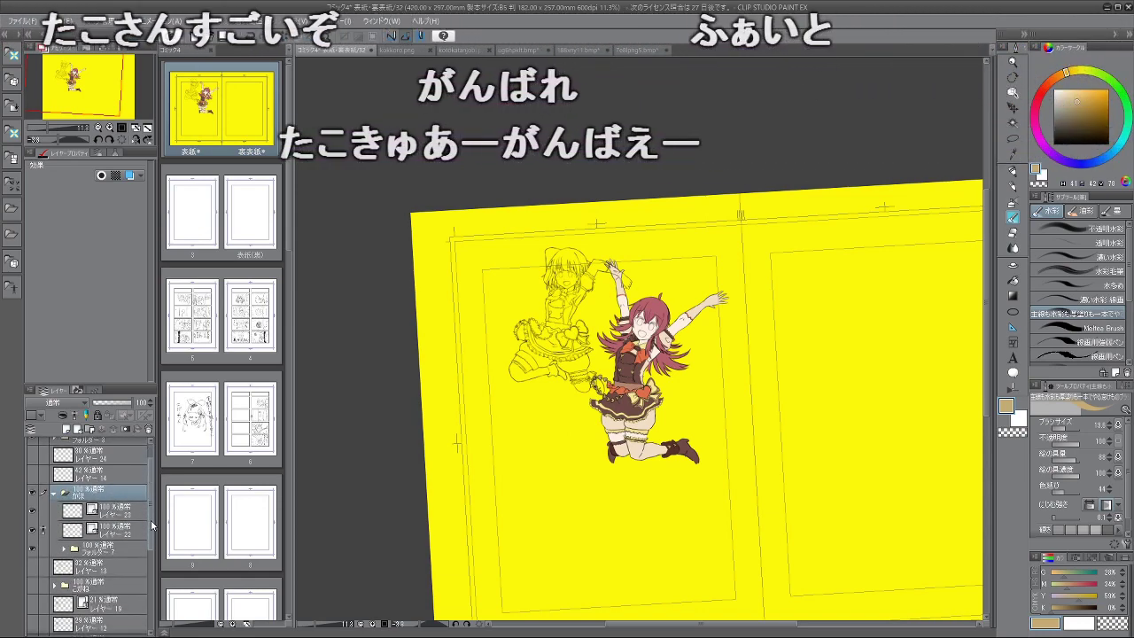
pyautogui.click(54, 491)
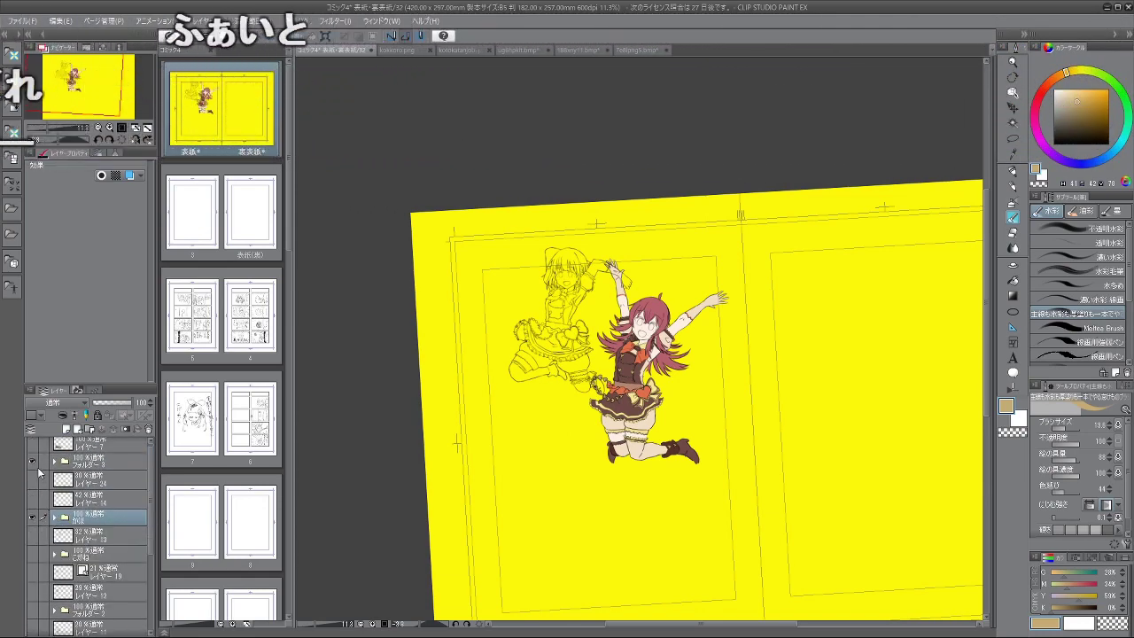
pyautogui.click(33, 517)
pyautogui.click(54, 461)
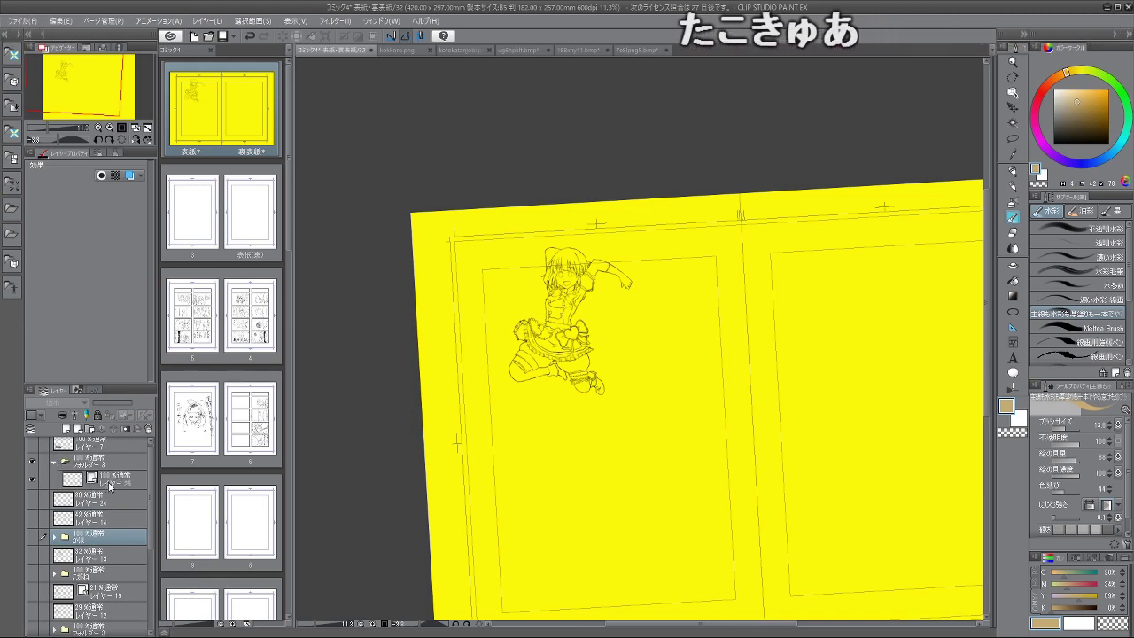
# Step: Add a new folder beneath the line art layer inside フォルダー 3 and create a raster layer in it
pyautogui.click(68, 430)
pyautogui.moveTo(118, 483)
pyautogui.mouseDown()
pyautogui.moveTo(118, 511)
pyautogui.moveTo(109, 501)
pyautogui.mouseUp()
pyautogui.click(90, 430)
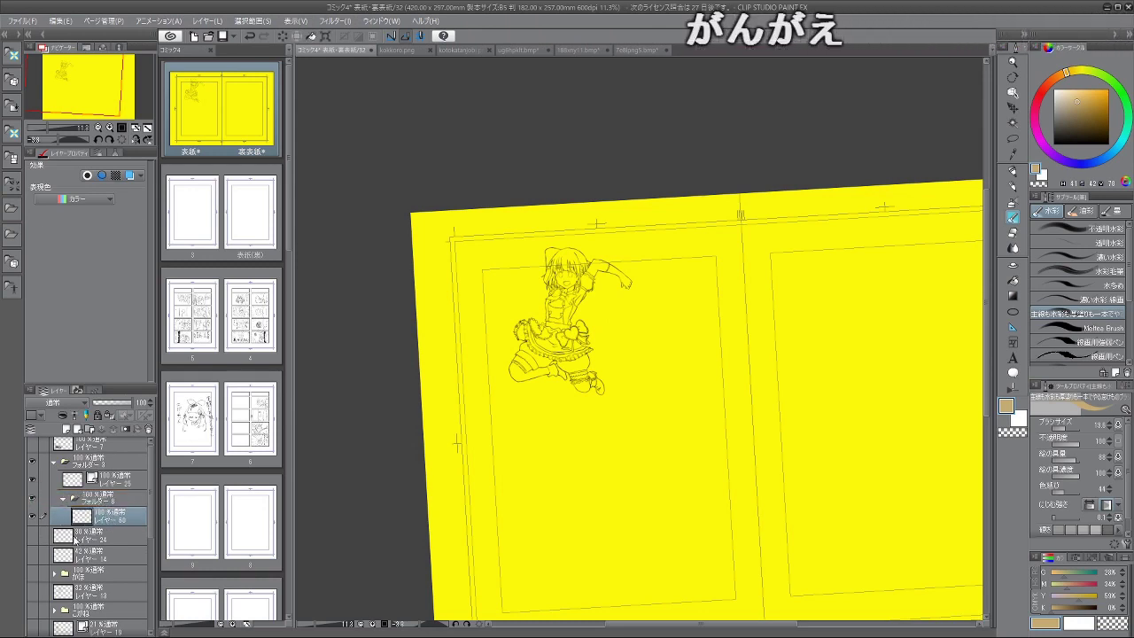
# Step: Show the red-haired character's folder again and sample the silver-haired character's pale hair colour from the group illustration reference
pyautogui.click(33, 574)
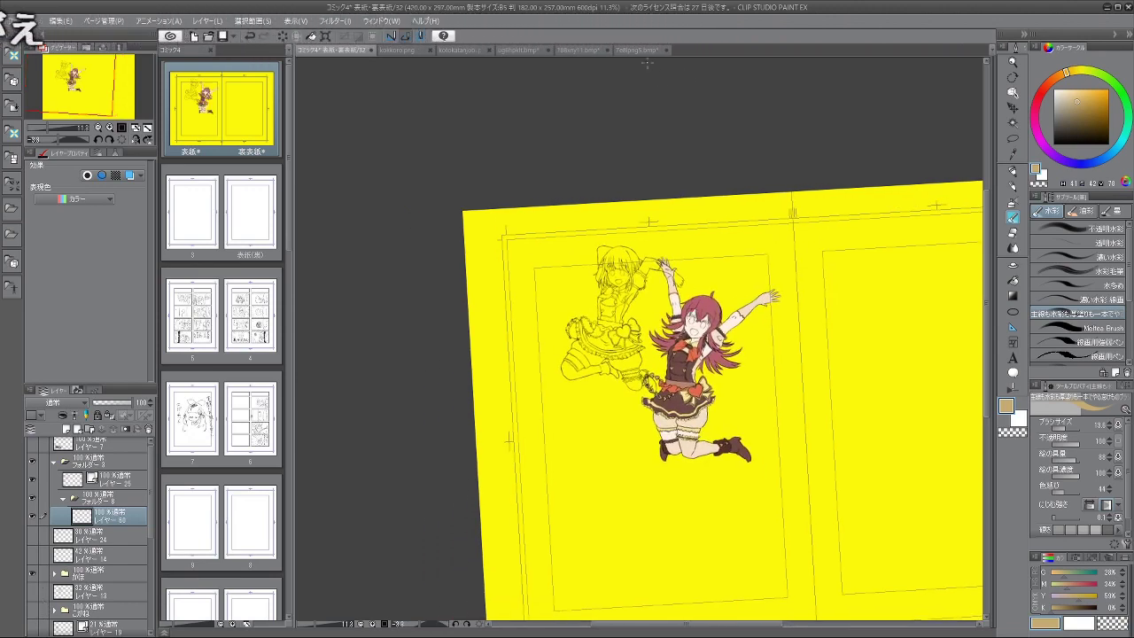
pyautogui.click(636, 49)
pyautogui.moveTo(599, 189); pyautogui.dragTo(624, 198)
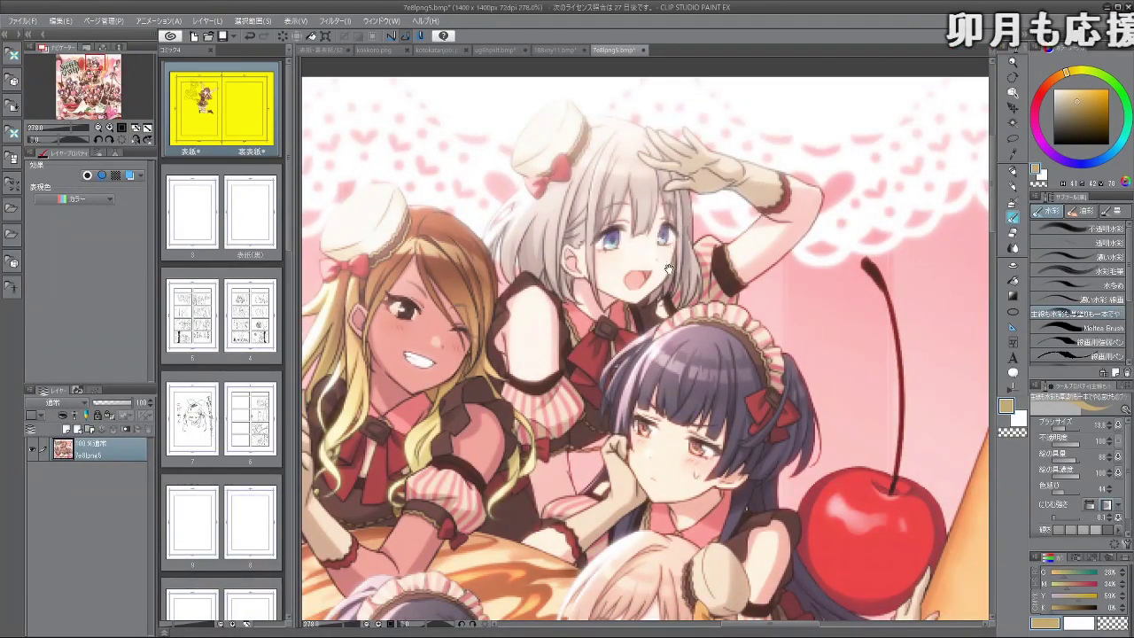
pyautogui.moveTo(551, 232); pyautogui.dragTo(595, 238)
pyautogui.keyDown('alt'); pyautogui.click(595, 239); pyautogui.keyUp('alt')
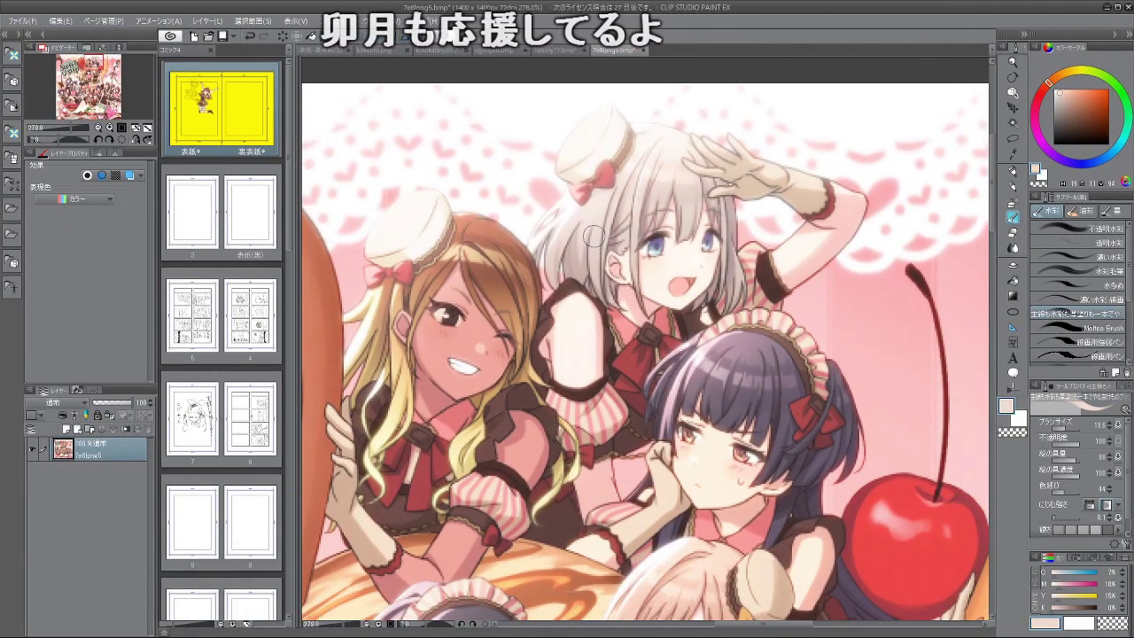
# Step: Return to the cover document and fill the third character's hair with the sampled pale hair colour on the new raster layer
pyautogui.click(319, 50)
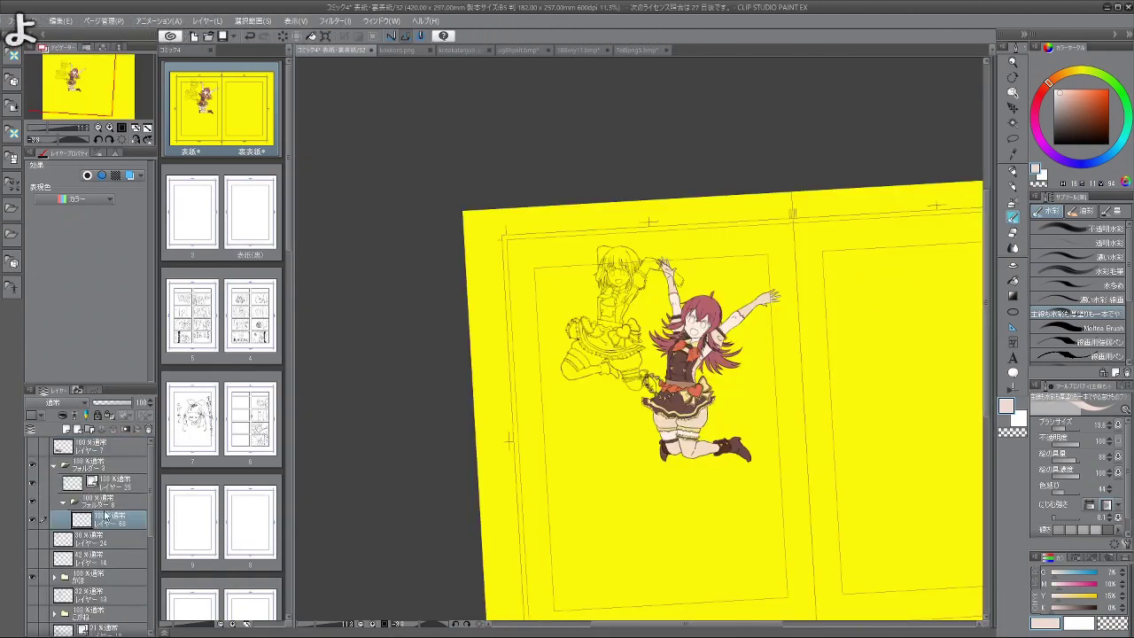
pyautogui.scroll(5, 653, 280)
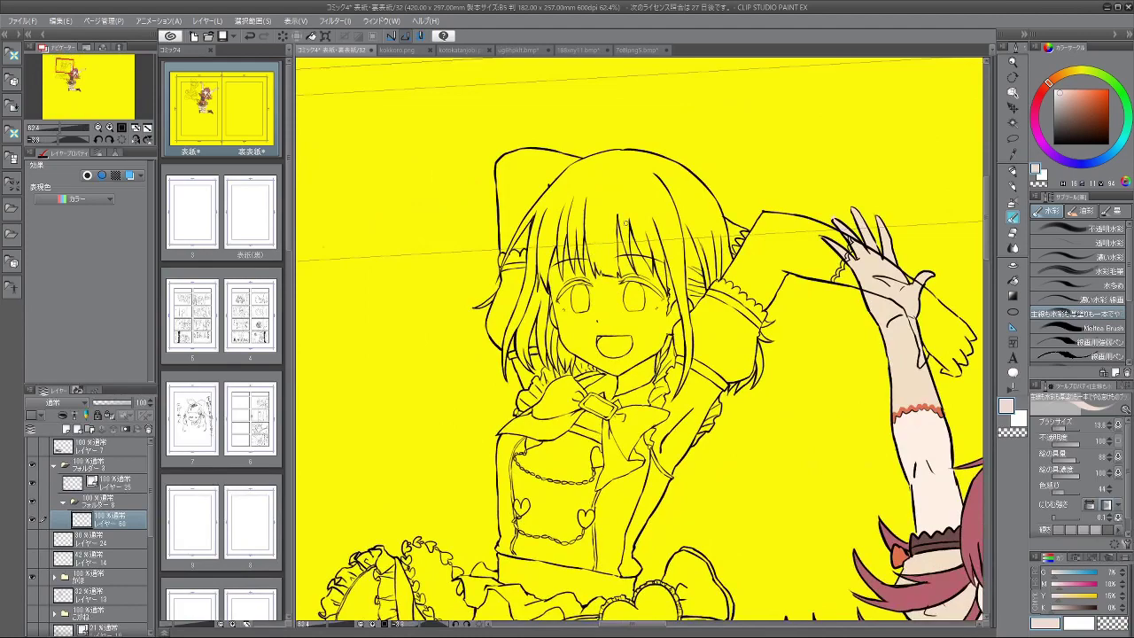
pyautogui.scroll(-3, 690, 215)
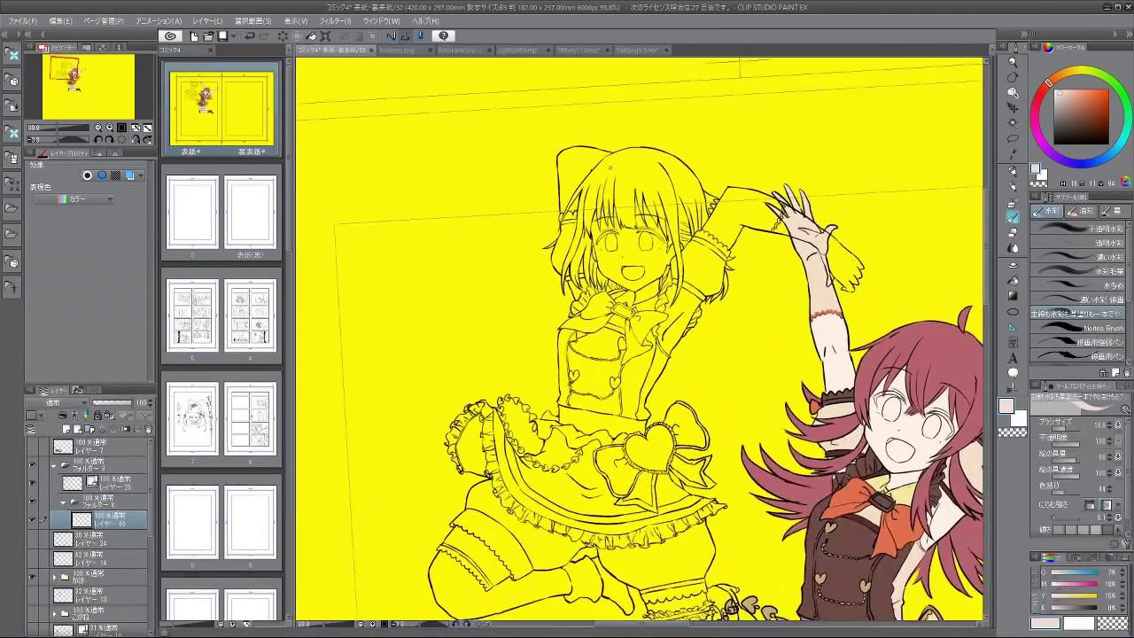
pyautogui.scroll(1, 587, 209)
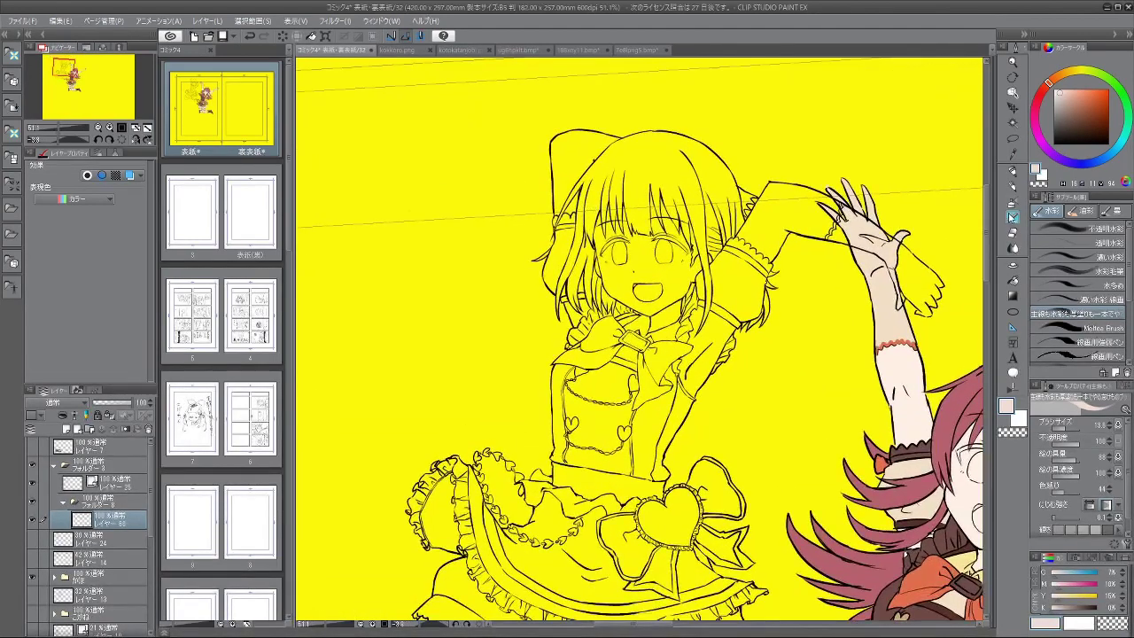
pyautogui.press('g')
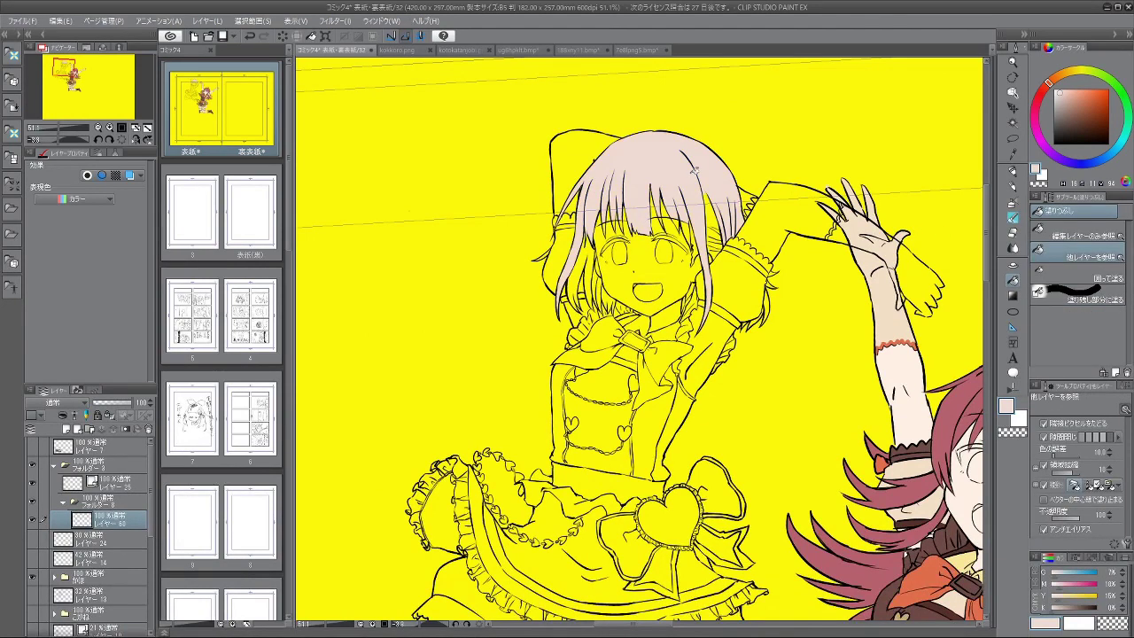
pyautogui.scroll(3, 704, 204)
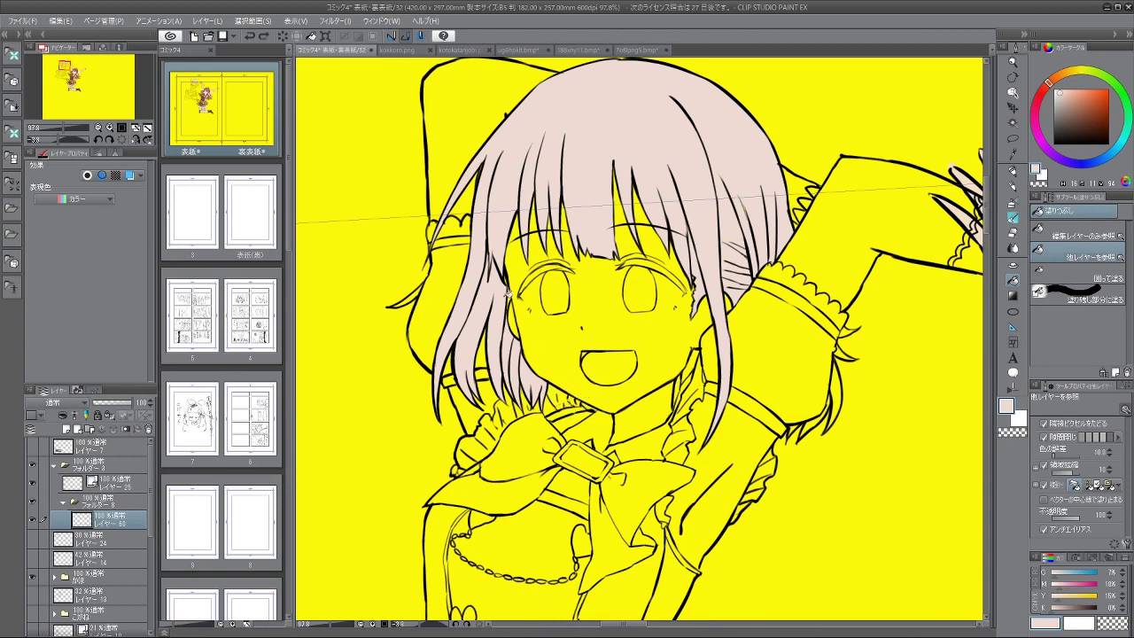
# Step: Brush the pale hair colour into the small unfilled gaps between the hair strands around the face, adjusting the brush size as needed
pyautogui.press('b')
pyautogui.scroll(3, 512, 292)
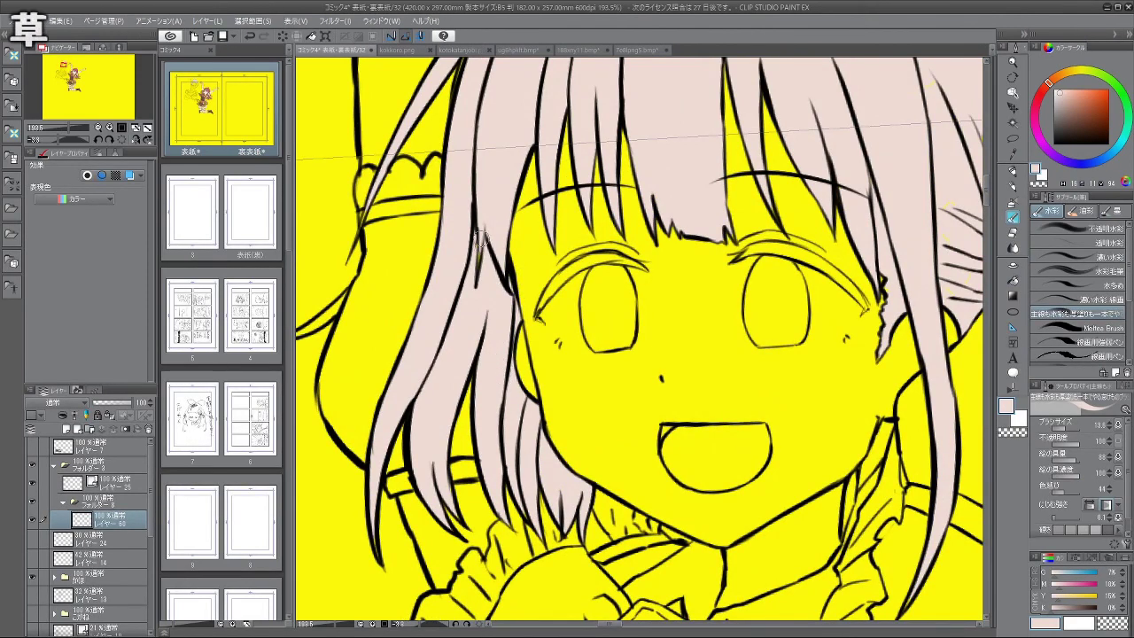
pyautogui.scroll(-2, 445, 328)
pyautogui.scroll(4, 452, 301)
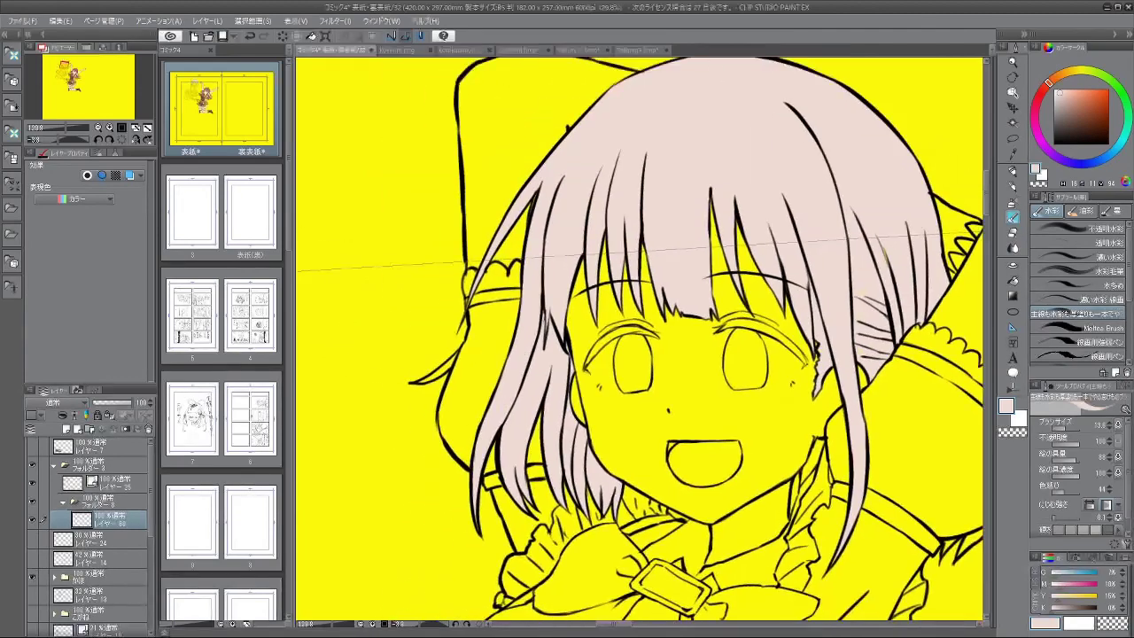
pyautogui.moveTo(472, 310); pyautogui.dragTo(458, 310)
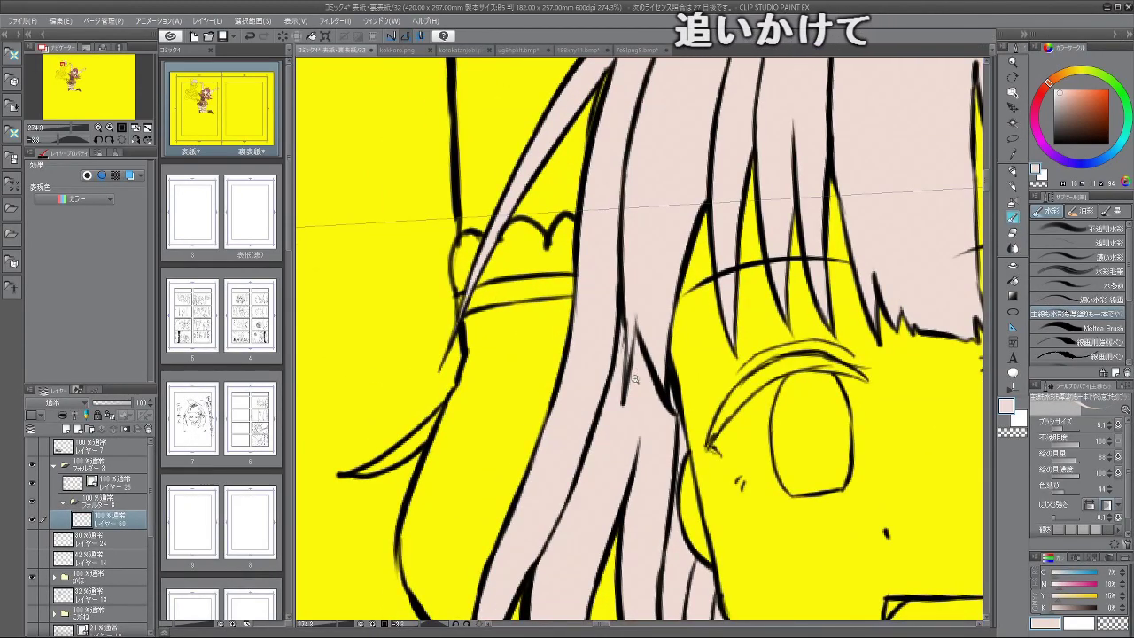
pyautogui.scroll(-5, 455, 331)
pyautogui.scroll(4, 779, 257)
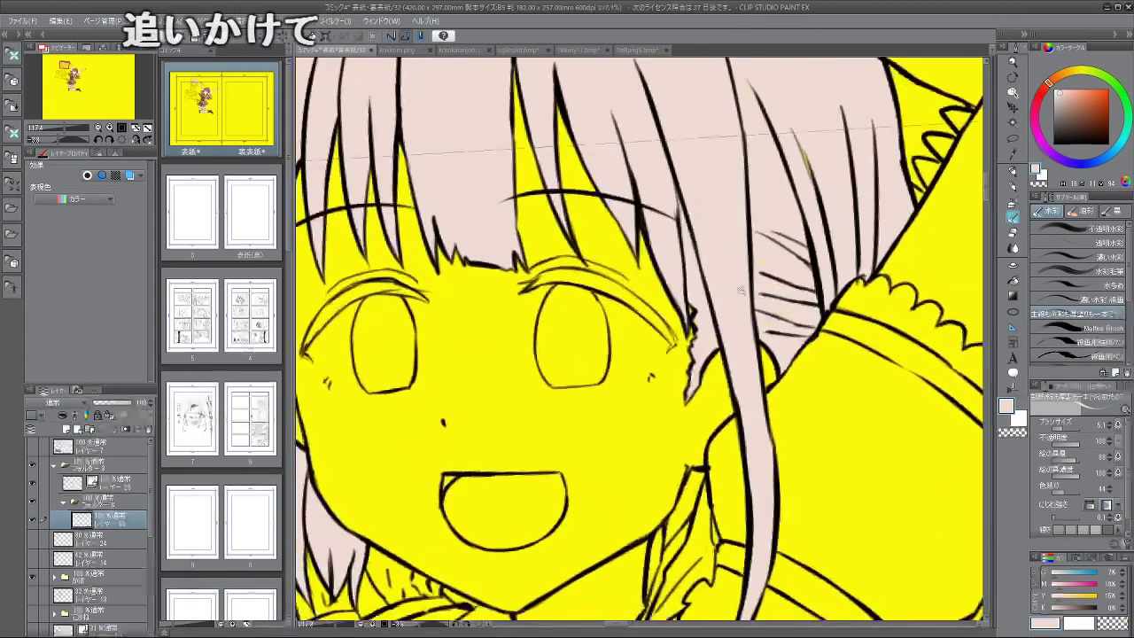
pyautogui.press(']')
pyautogui.press(']')
pyautogui.press(']')
pyautogui.press(']')
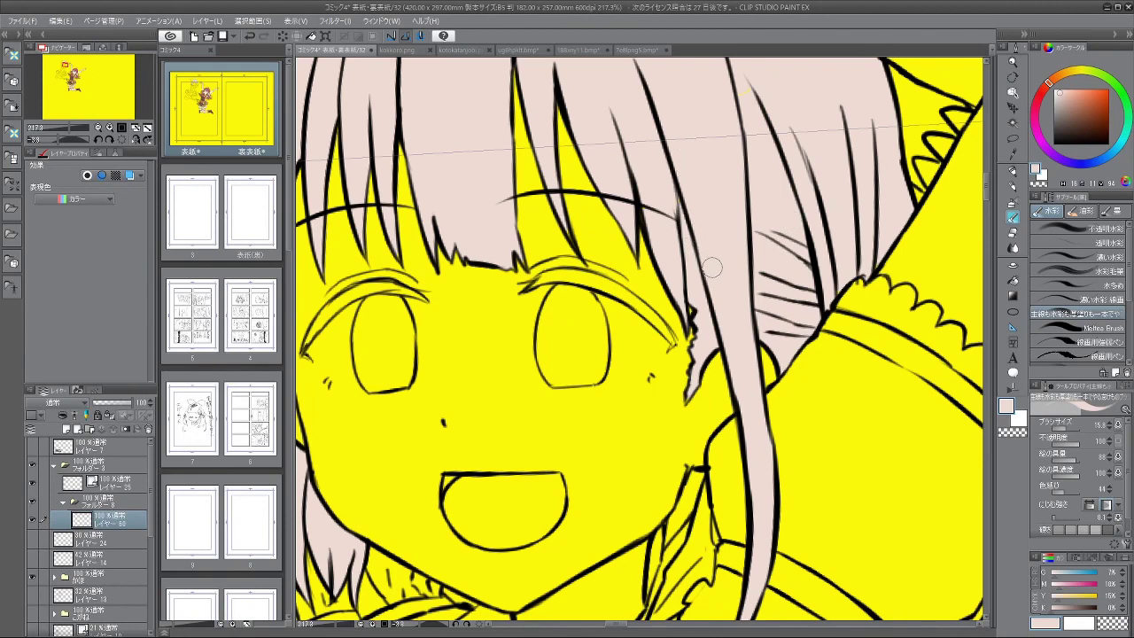
pyautogui.scroll(-3, 755, 341)
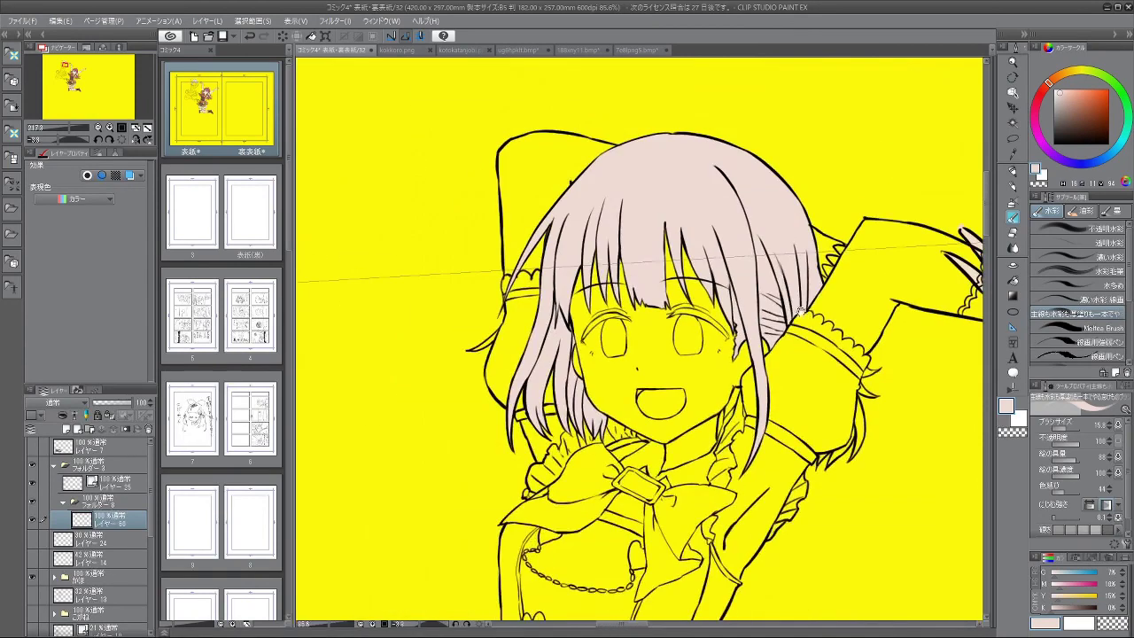
# Step: Fill the hair tips sticking out behind the raised arm's puffed sleeve with the pale hair colour
pyautogui.moveTo(833, 372); pyautogui.dragTo(738, 236)
pyautogui.scroll(3, 737, 235)
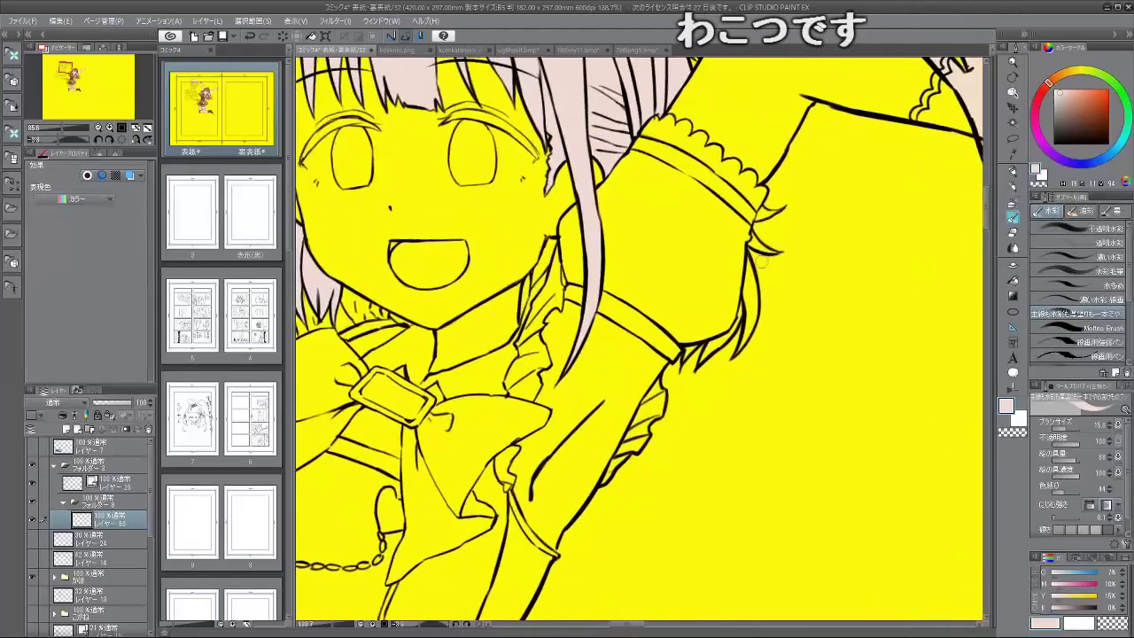
pyautogui.click(1015, 249)
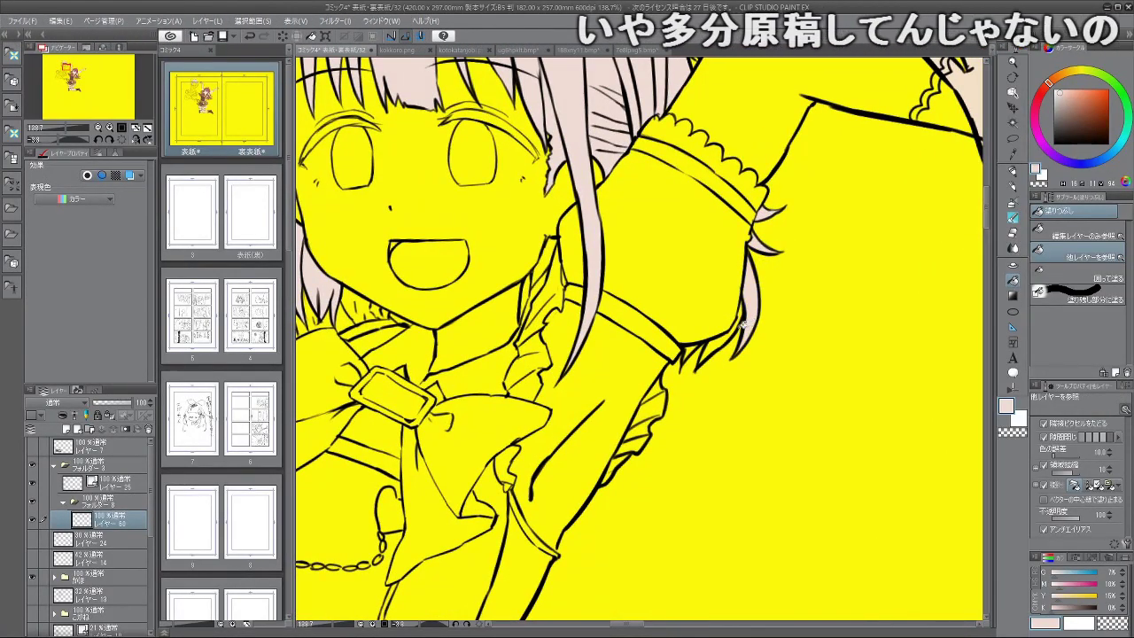
pyautogui.moveTo(678, 387); pyautogui.dragTo(807, 378)
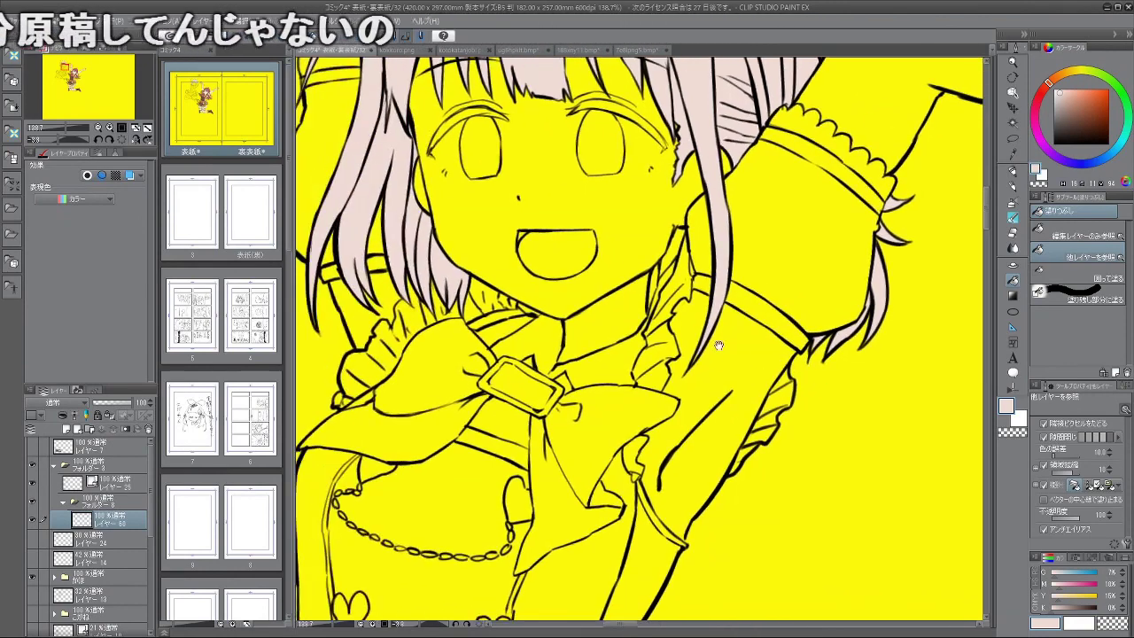
pyautogui.moveTo(611, 300); pyautogui.dragTo(686, 341)
pyautogui.scroll(-1, 537, 344)
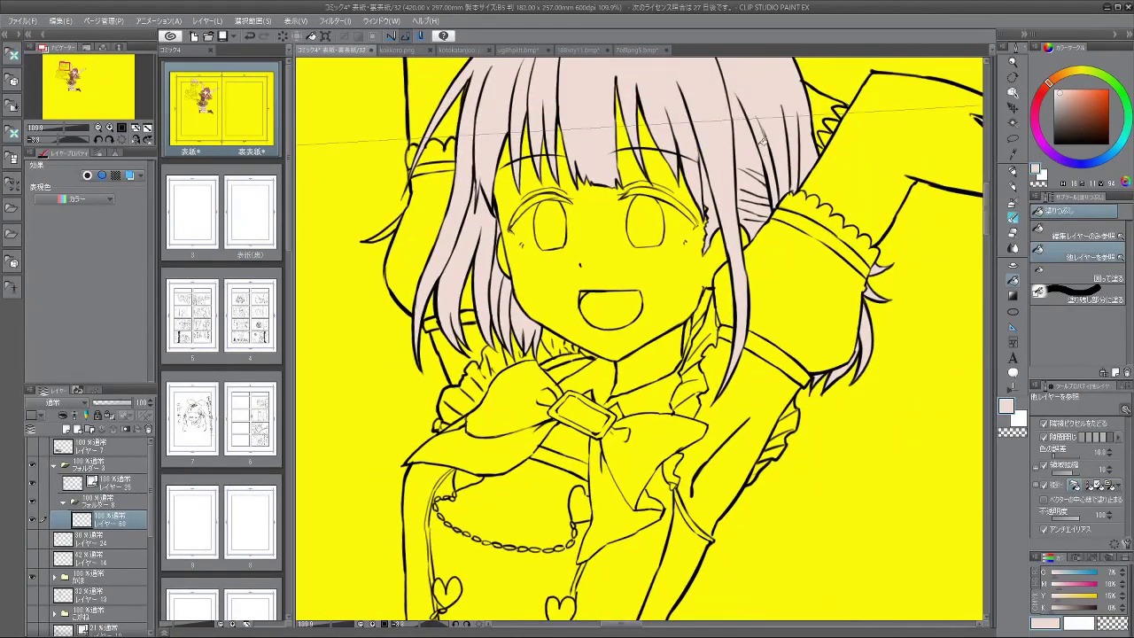
pyautogui.moveTo(767, 281); pyautogui.dragTo(756, 240)
pyautogui.moveTo(742, 161); pyautogui.dragTo(718, 186)
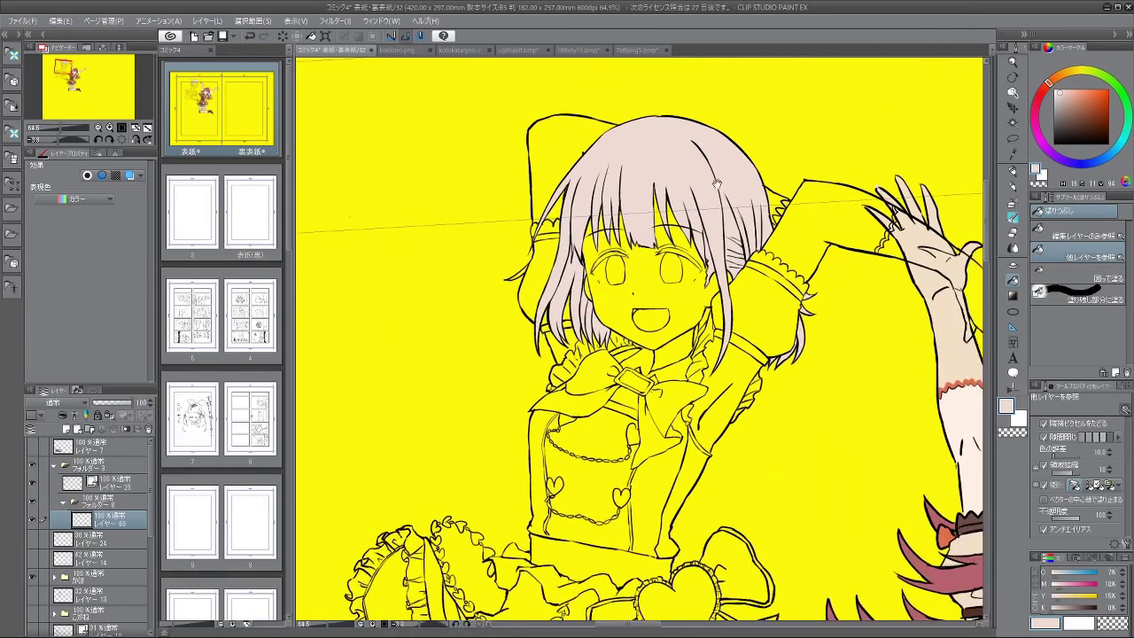
# Step: Sample the silver-haired character's pale skin colour from the group illustration reference and add a raster layer beneath the hair layer in the cover document
pyautogui.click(638, 50)
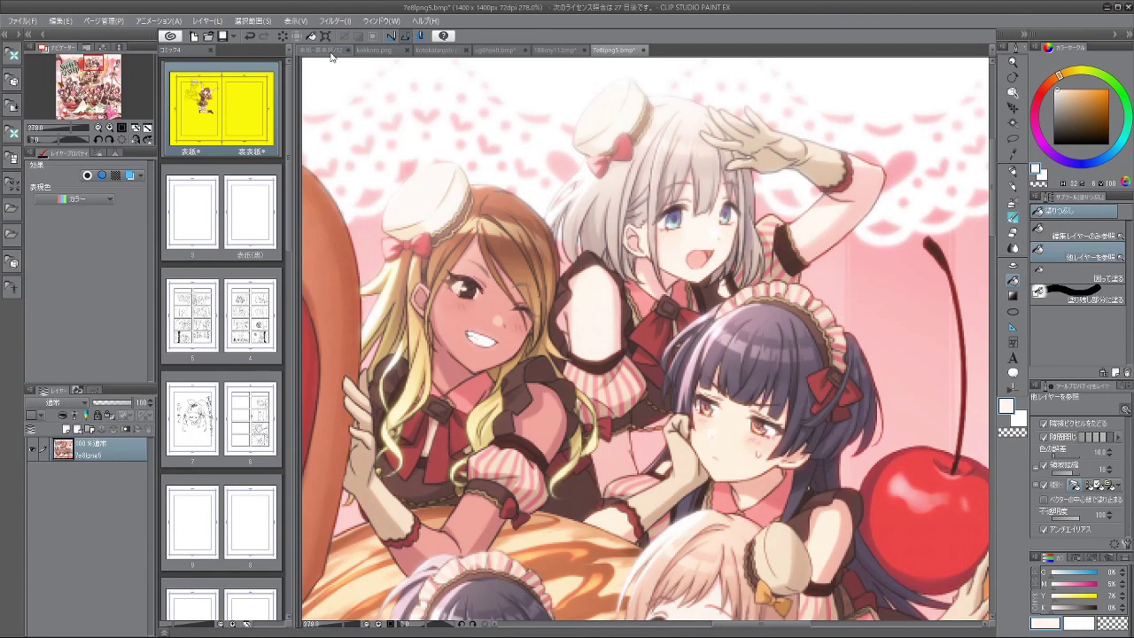
pyautogui.click(321, 50)
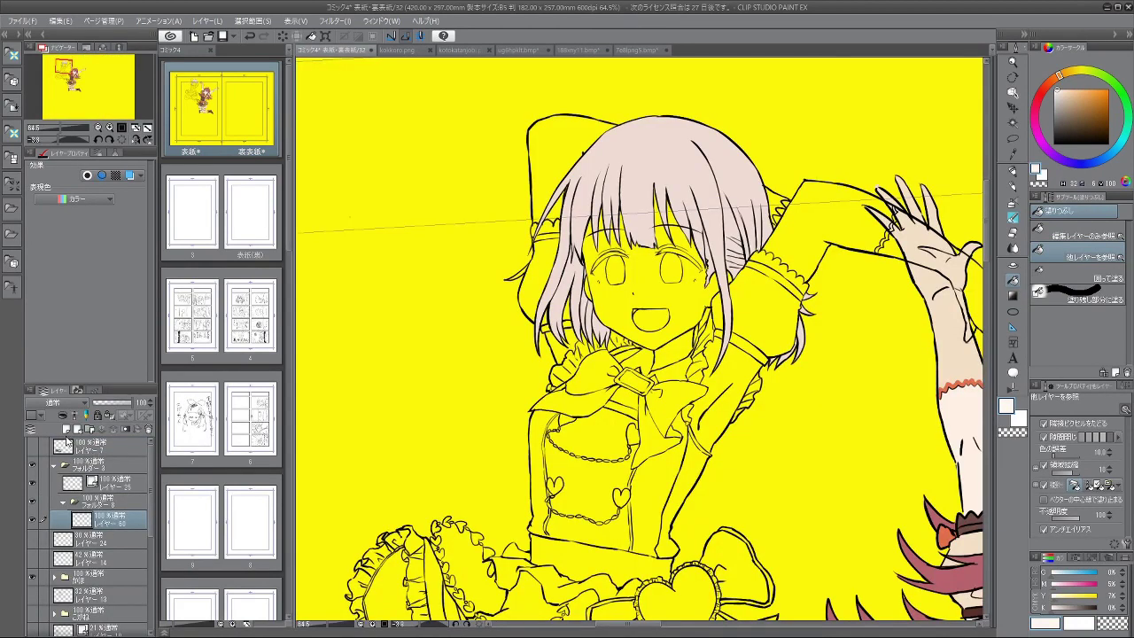
pyautogui.click(67, 430)
pyautogui.moveTo(120, 521)
pyautogui.mouseDown()
pyautogui.moveTo(125, 547)
pyautogui.moveTo(131, 538)
pyautogui.mouseUp()
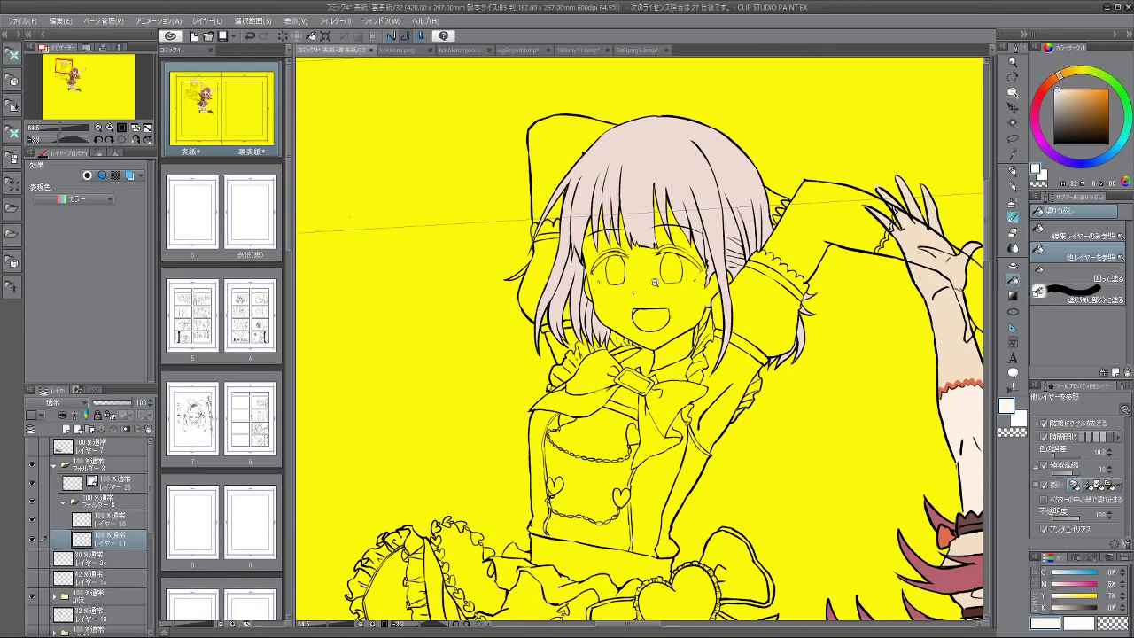
# Step: Fill the third character's face with the skin colour and brush over the remaining gaps at the eyes, mouth, ears and fringe
pyautogui.scroll(3, 654, 281)
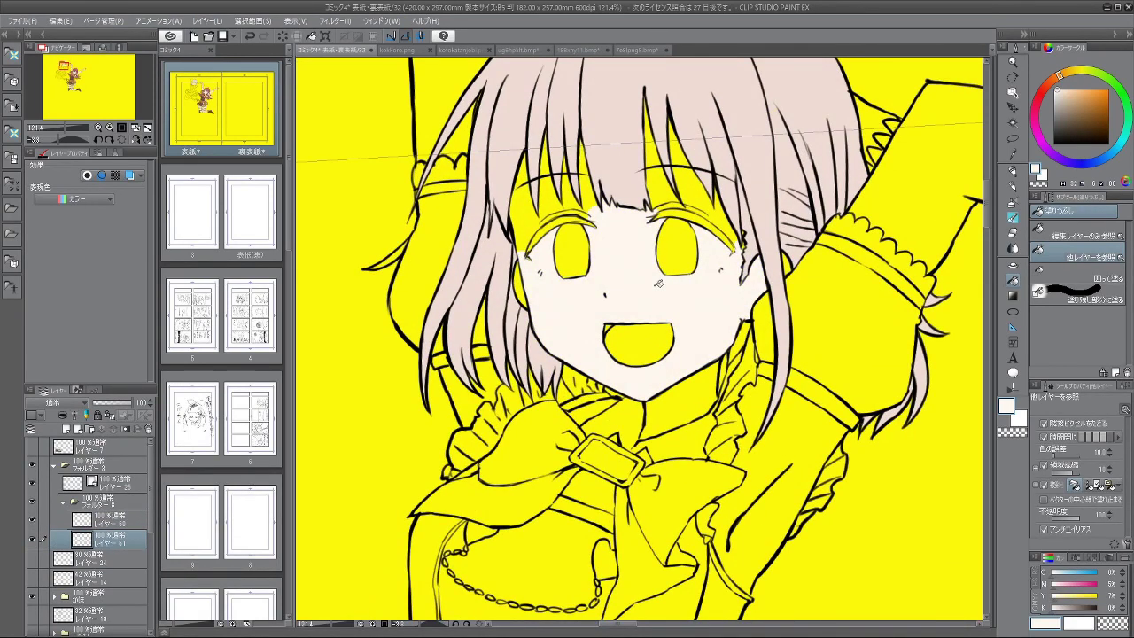
pyautogui.click(1014, 219)
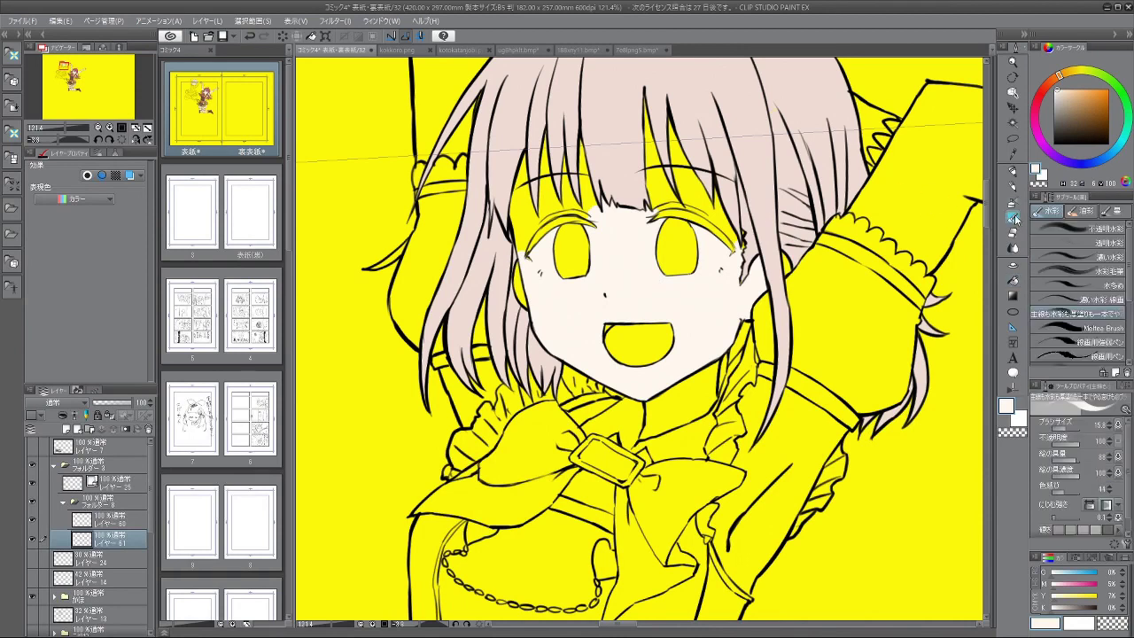
pyautogui.moveTo(577, 249); pyautogui.dragTo(589, 252)
pyautogui.moveTo(527, 279)
pyautogui.mouseDown()
pyautogui.moveTo(526, 265)
pyautogui.moveTo(522, 291)
pyautogui.moveTo(547, 296)
pyautogui.mouseUp()
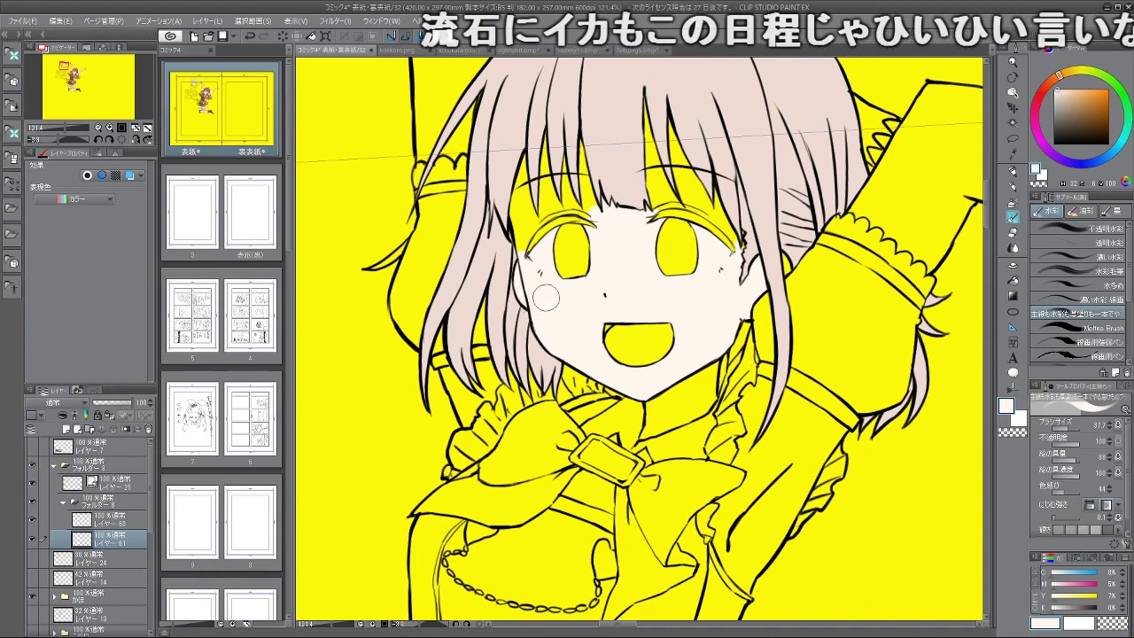
pyautogui.moveTo(523, 210)
pyautogui.mouseDown()
pyautogui.moveTo(536, 284)
pyautogui.moveTo(528, 212)
pyautogui.moveTo(560, 257)
pyautogui.moveTo(576, 177)
pyautogui.moveTo(599, 149)
pyautogui.moveTo(696, 244)
pyautogui.moveTo(740, 234)
pyautogui.moveTo(620, 354)
pyautogui.moveTo(674, 337)
pyautogui.mouseUp()
pyautogui.scroll(-3, 691, 265)
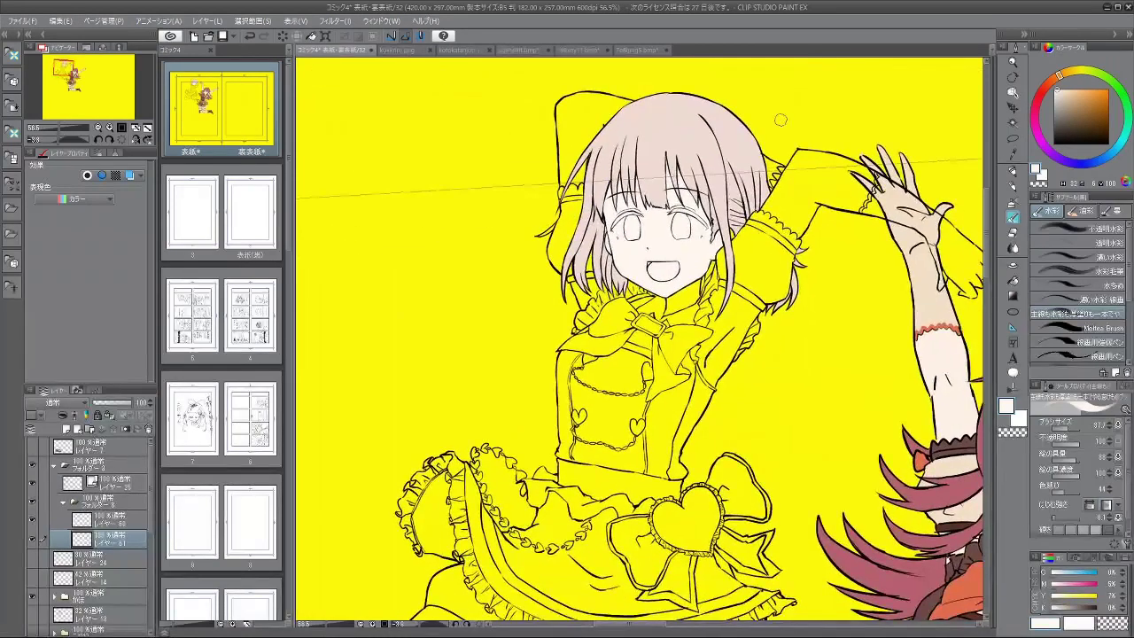
# Step: Fill the neck and the bare upper arms below the puffed sleeves with the skin colour
pyautogui.click(1013, 281)
pyautogui.scroll(2, 684, 275)
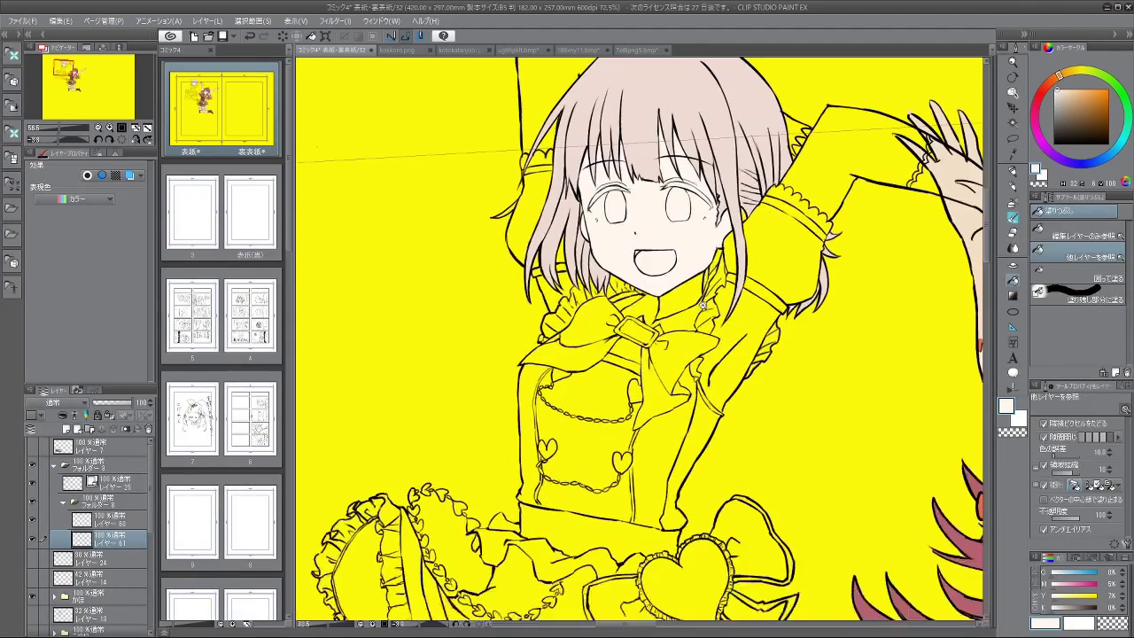
pyautogui.moveTo(644, 254); pyautogui.dragTo(668, 268)
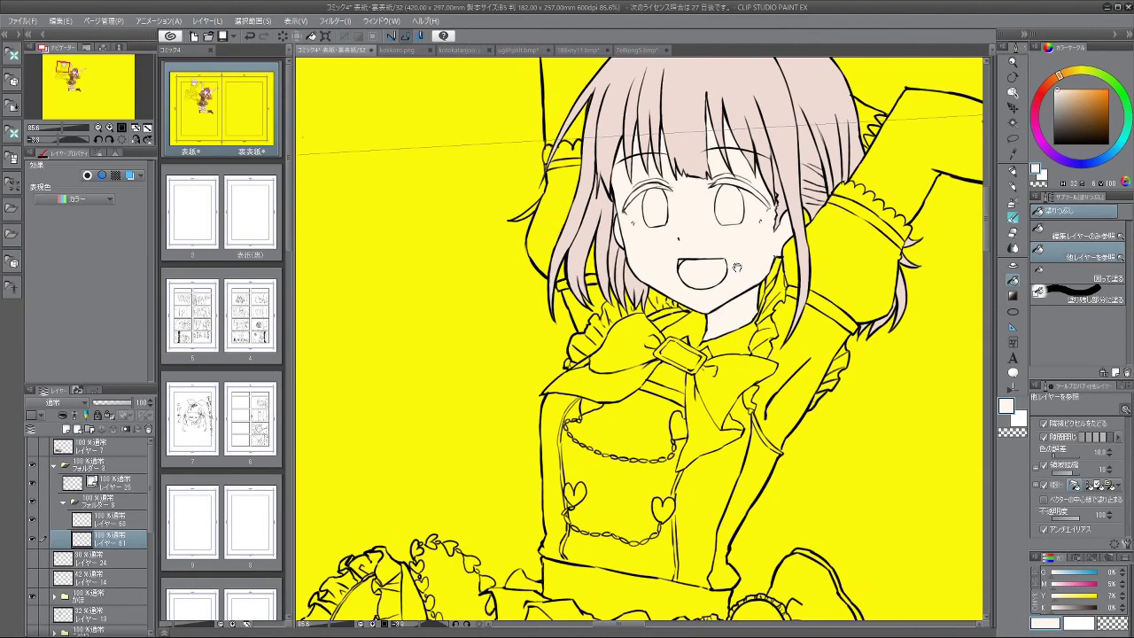
pyautogui.moveTo(738, 244); pyautogui.dragTo(713, 193)
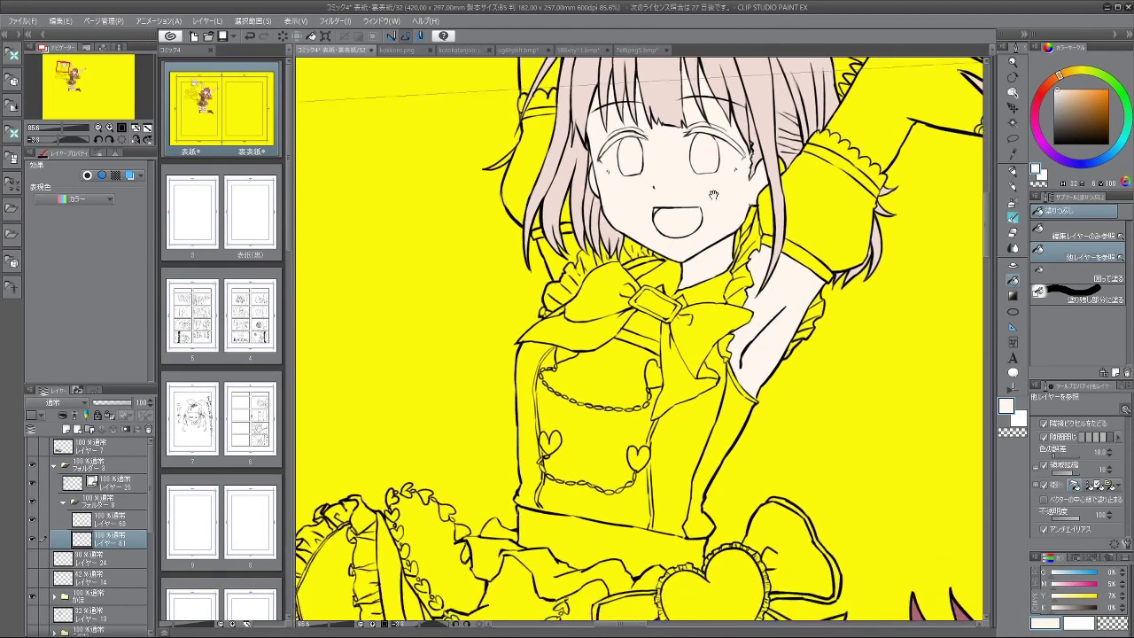
pyautogui.click(572, 249)
pyautogui.click(565, 261)
pyautogui.moveTo(824, 147); pyautogui.dragTo(752, 231)
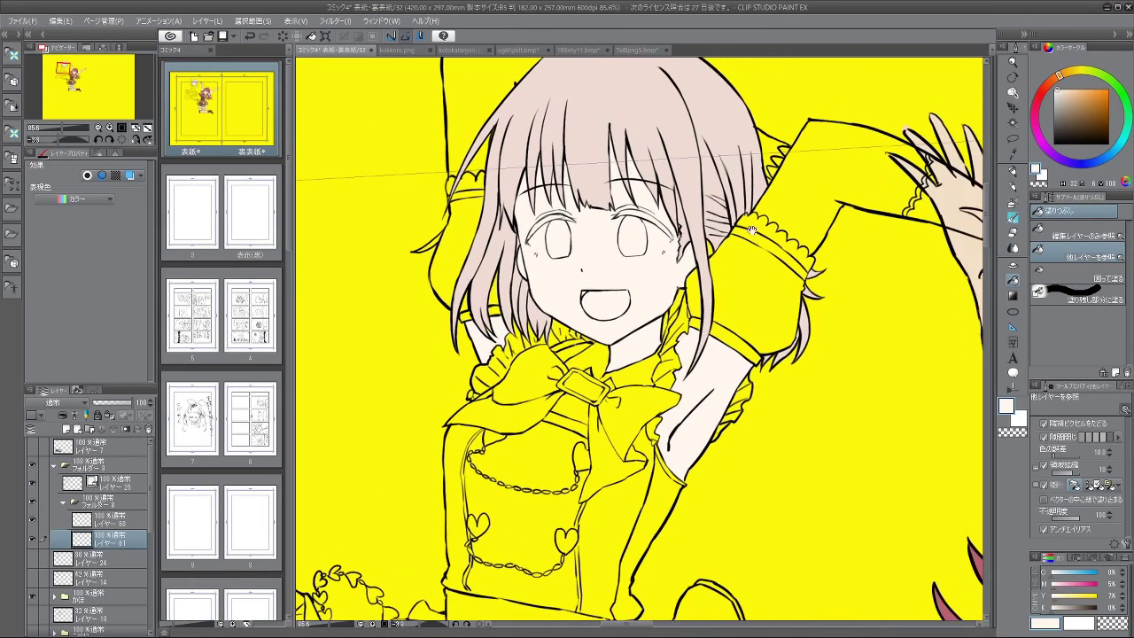
# Step: Try to fill the bare part of the outstretched arm with the skin colour, then undo the fill
pyautogui.click(902, 167)
pyautogui.moveTo(905, 238); pyautogui.dragTo(785, 289)
pyautogui.hotkey('ctrl', 'z')
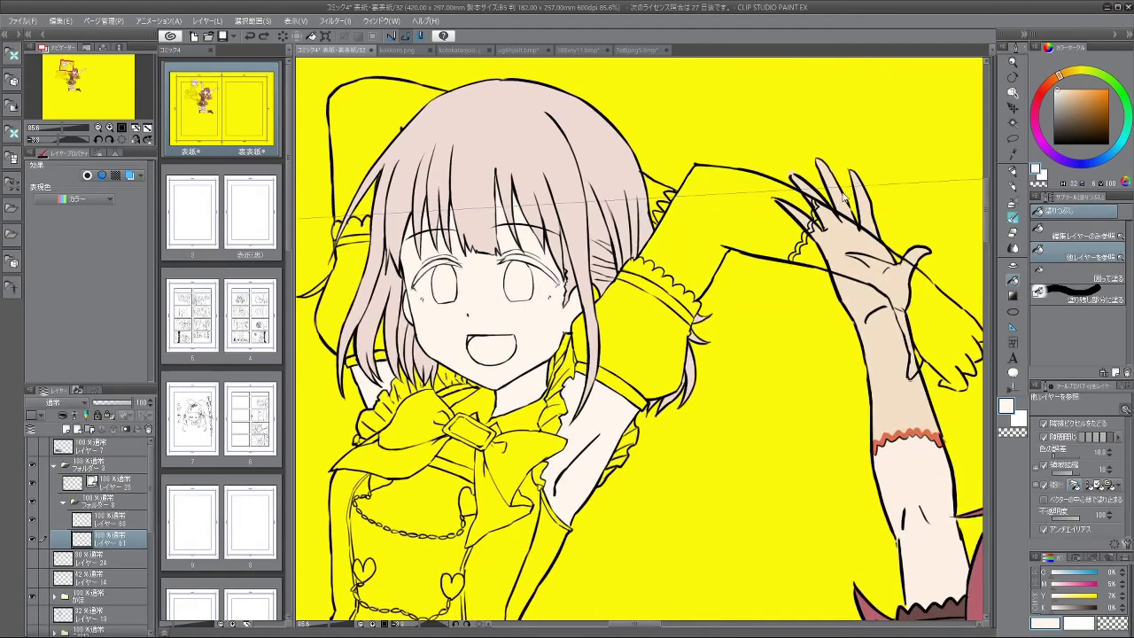
pyautogui.click(762, 231)
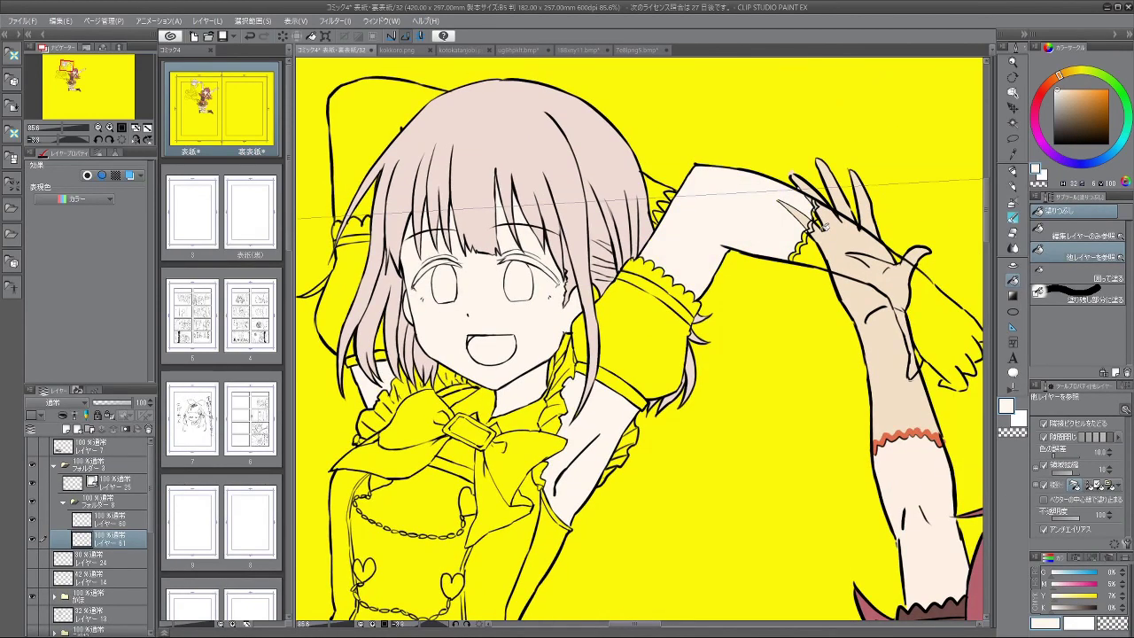
pyautogui.hotkey('ctrl', 'z')
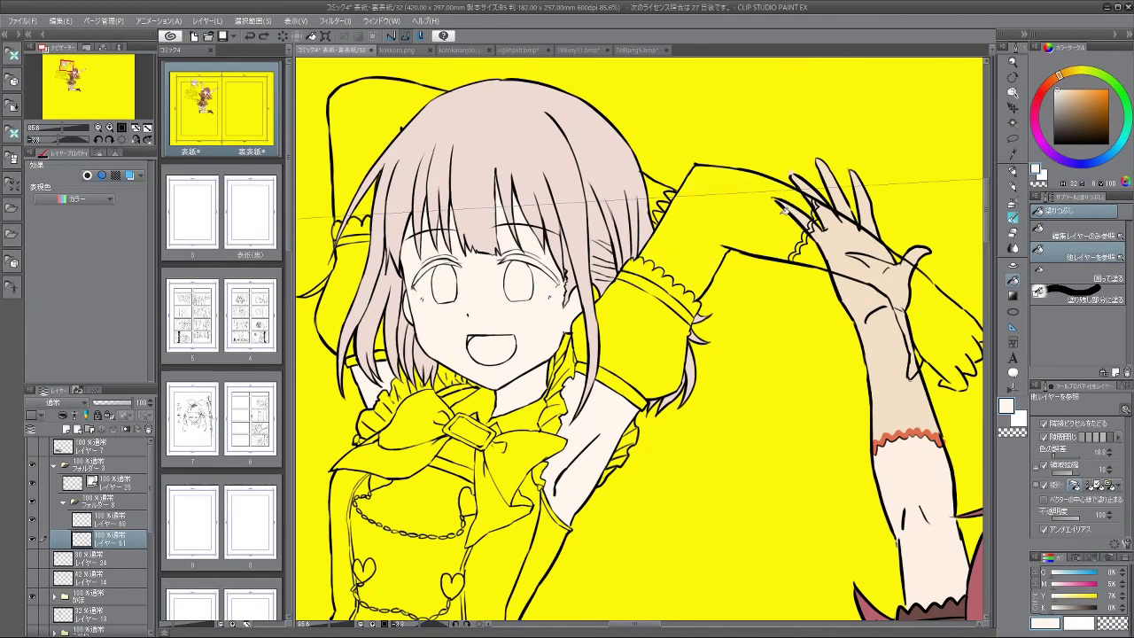
# Step: Hide the red-haired character's folder and fill the bare skin of the outstretched arm and the bent elbow behind the head
pyautogui.click(34, 597)
pyautogui.click(778, 214)
pyautogui.moveTo(732, 277); pyautogui.dragTo(843, 178)
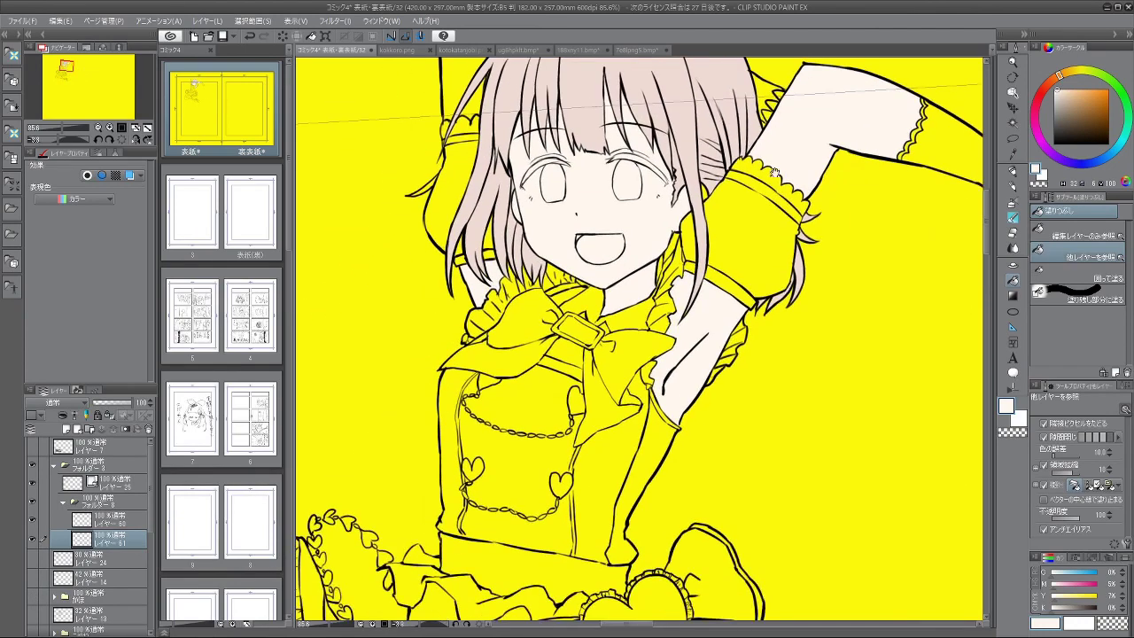
pyautogui.moveTo(724, 122); pyautogui.dragTo(801, 283)
pyautogui.click(548, 198)
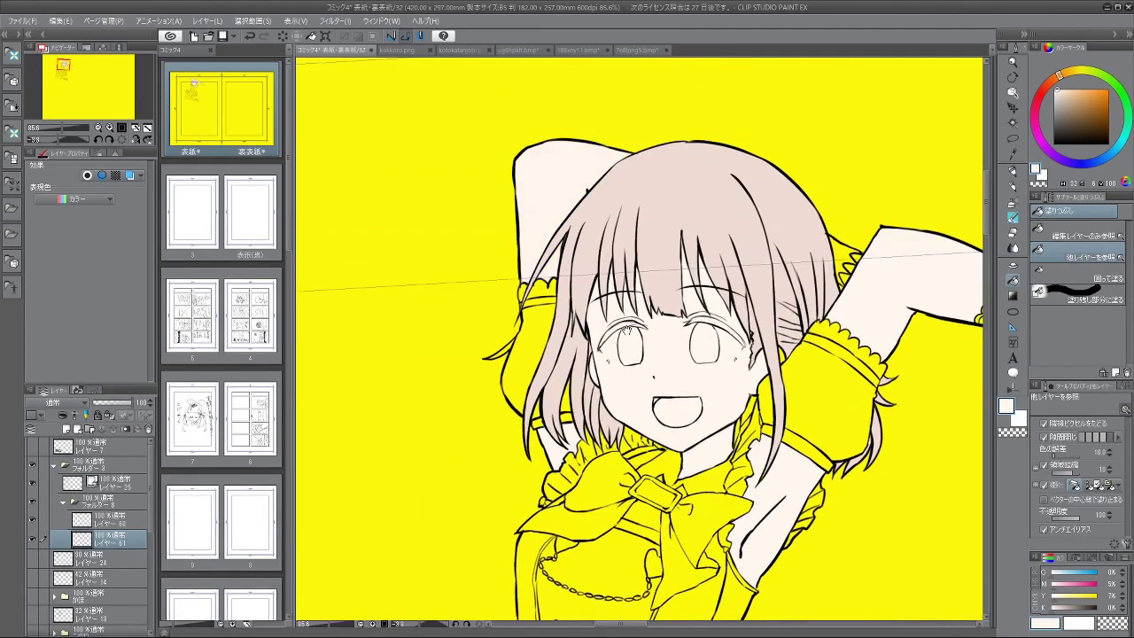
# Step: Fill the bare skin bands above the stocking trims on both legs with the skin colour, covering the gap at the bent leg's band edge
pyautogui.scroll(-3, 652, 351)
pyautogui.moveTo(707, 376); pyautogui.dragTo(704, 186)
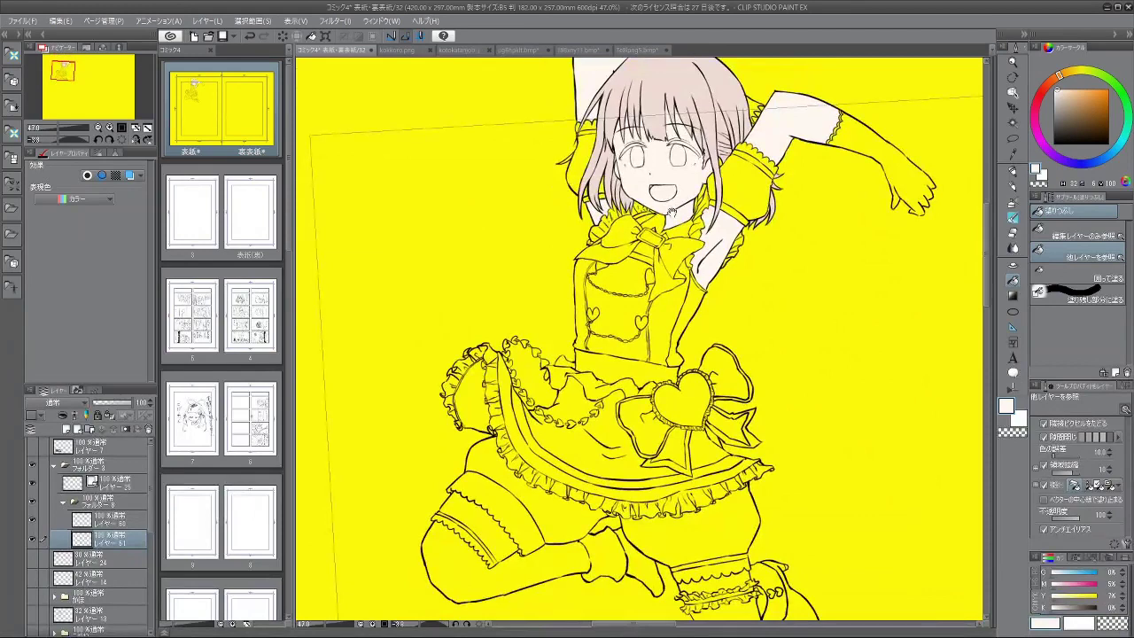
pyautogui.moveTo(717, 343); pyautogui.dragTo(705, 168)
pyautogui.click(713, 403)
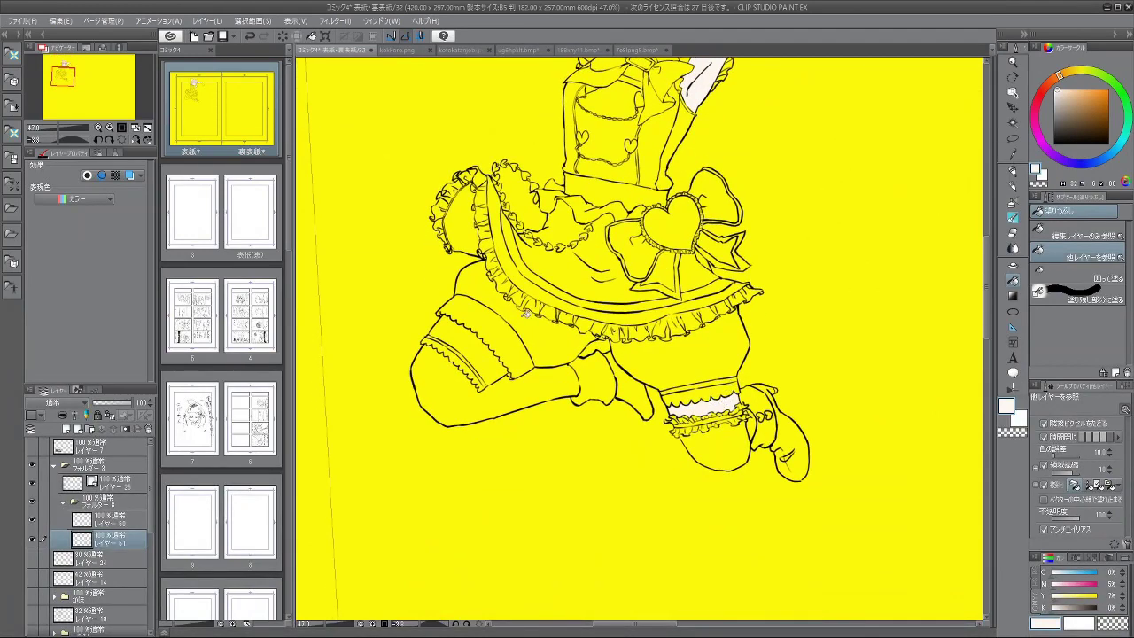
pyautogui.click(502, 346)
pyautogui.moveTo(673, 406); pyautogui.dragTo(667, 353)
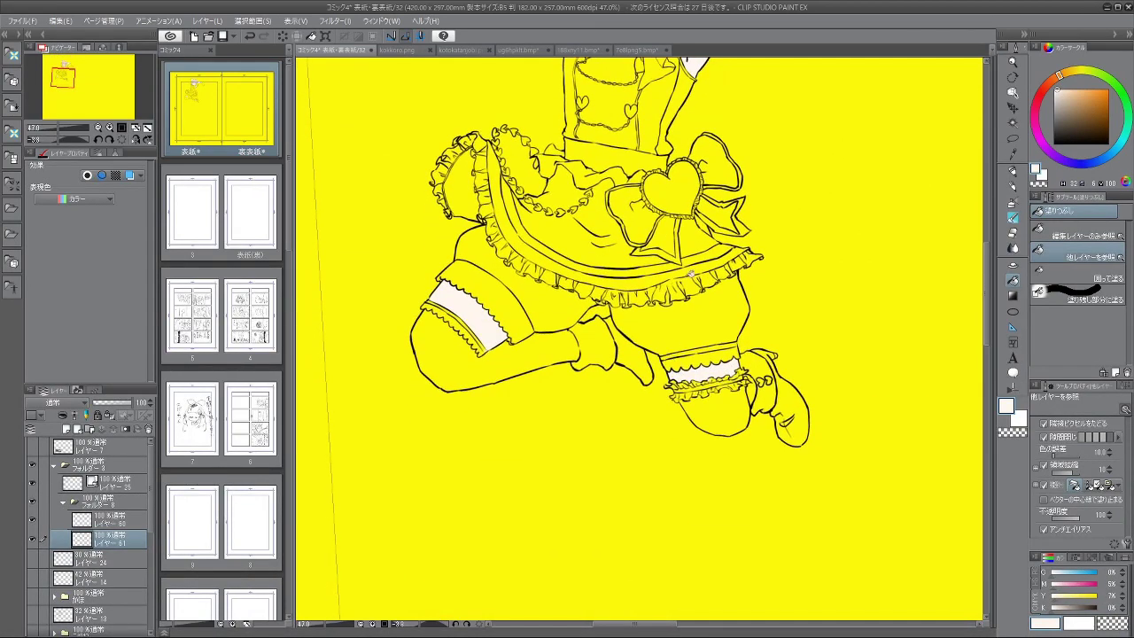
pyautogui.scroll(1, 483, 352)
pyautogui.moveTo(483, 351); pyautogui.dragTo(588, 380)
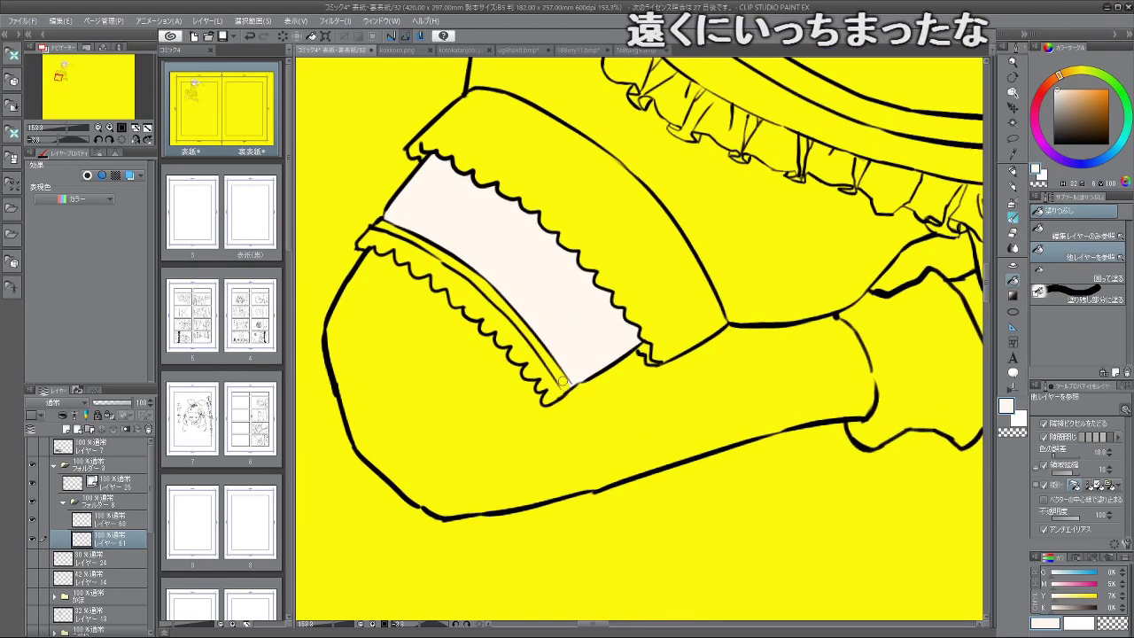
pyautogui.moveTo(723, 369); pyautogui.dragTo(690, 419)
pyautogui.scroll(-5, 694, 387)
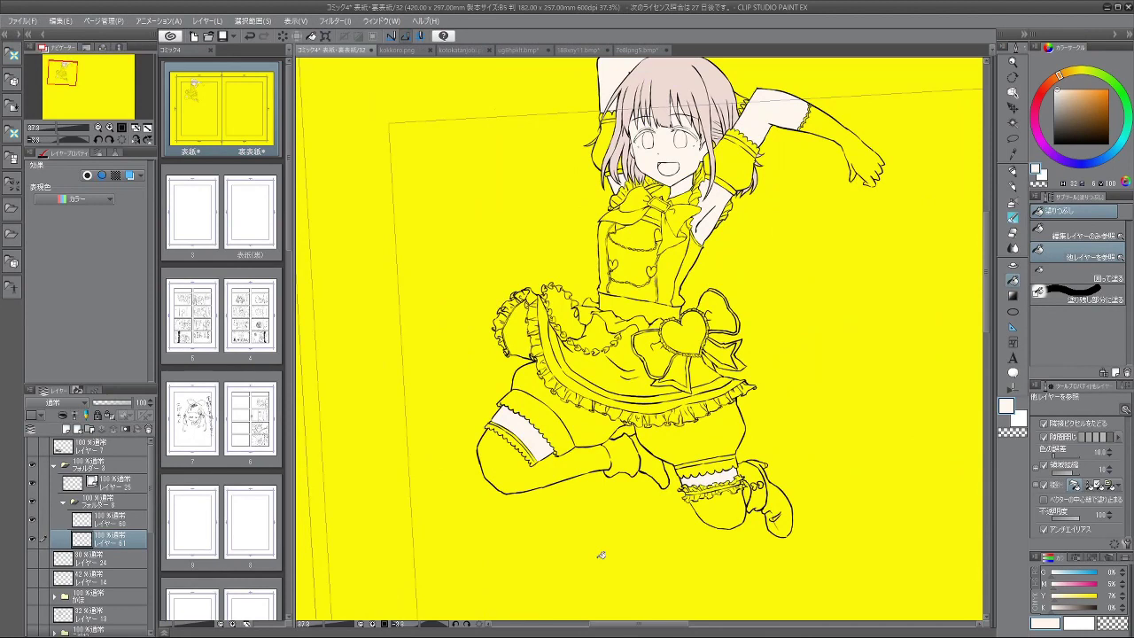
# Step: Sample the hair colour and, on the hair layer, touch up the loose strands beside the puffed sleeve with a watercolour brush at size 8.2
pyautogui.moveTo(691, 158); pyautogui.dragTo(695, 238)
pyautogui.keyDown('alt'); pyautogui.click(679, 144); pyautogui.keyUp('alt')
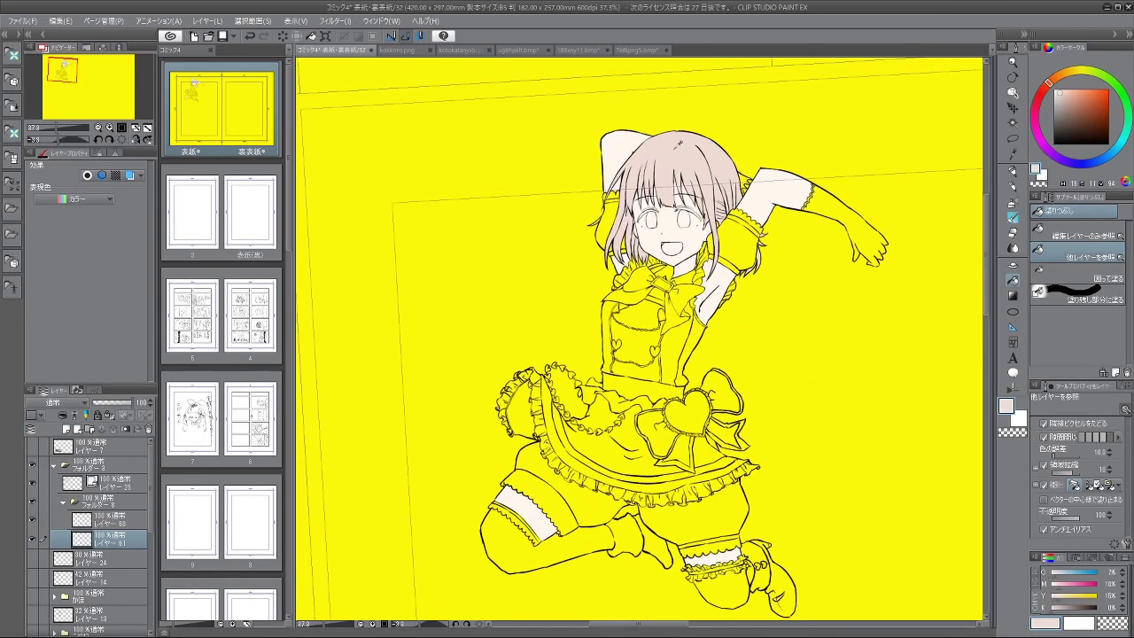
pyautogui.click(101, 525)
pyautogui.scroll(6, 610, 177)
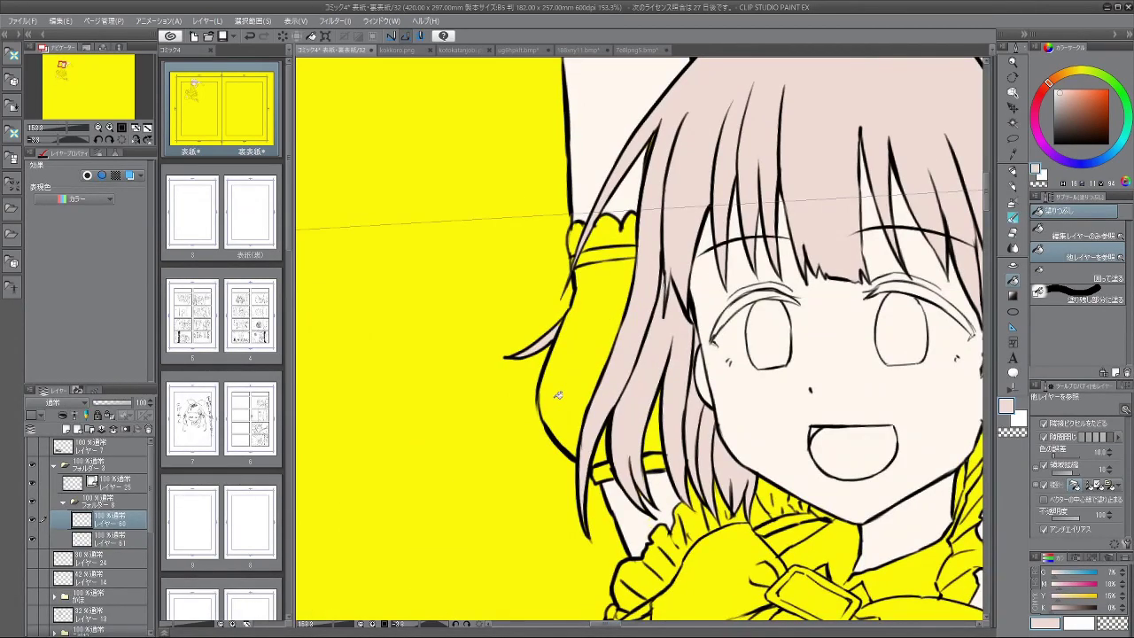
pyautogui.press('b')
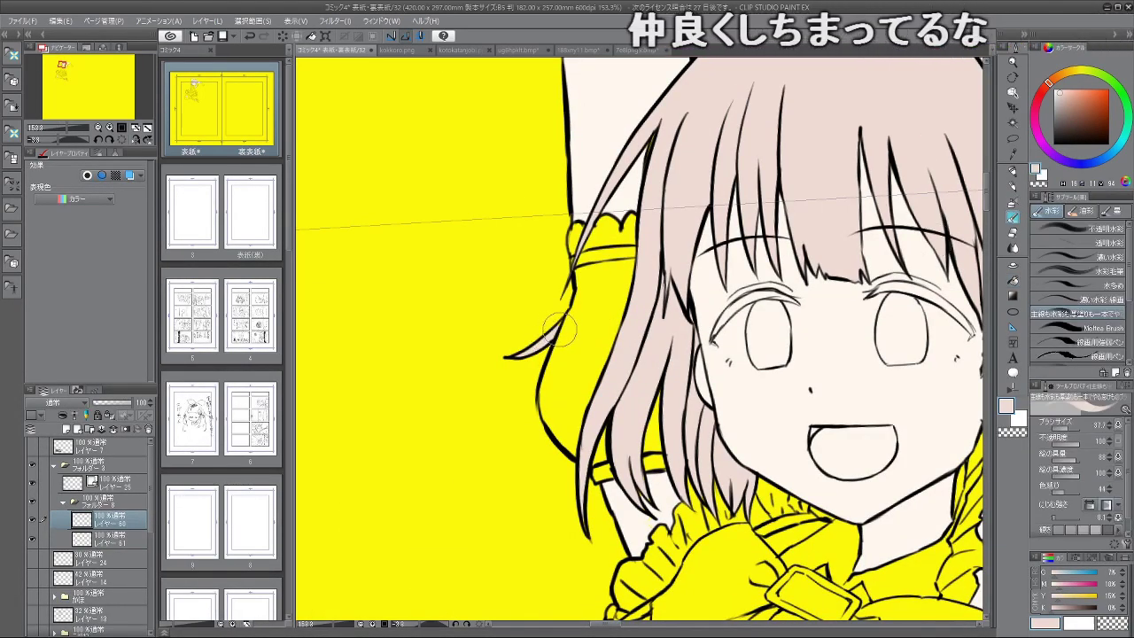
pyautogui.keyDown('ctrl'); pyautogui.keyDown('alt'); pyautogui.moveTo(545, 324); pyautogui.dragTo(550, 328); pyautogui.keyUp('alt'); pyautogui.keyUp('ctrl')
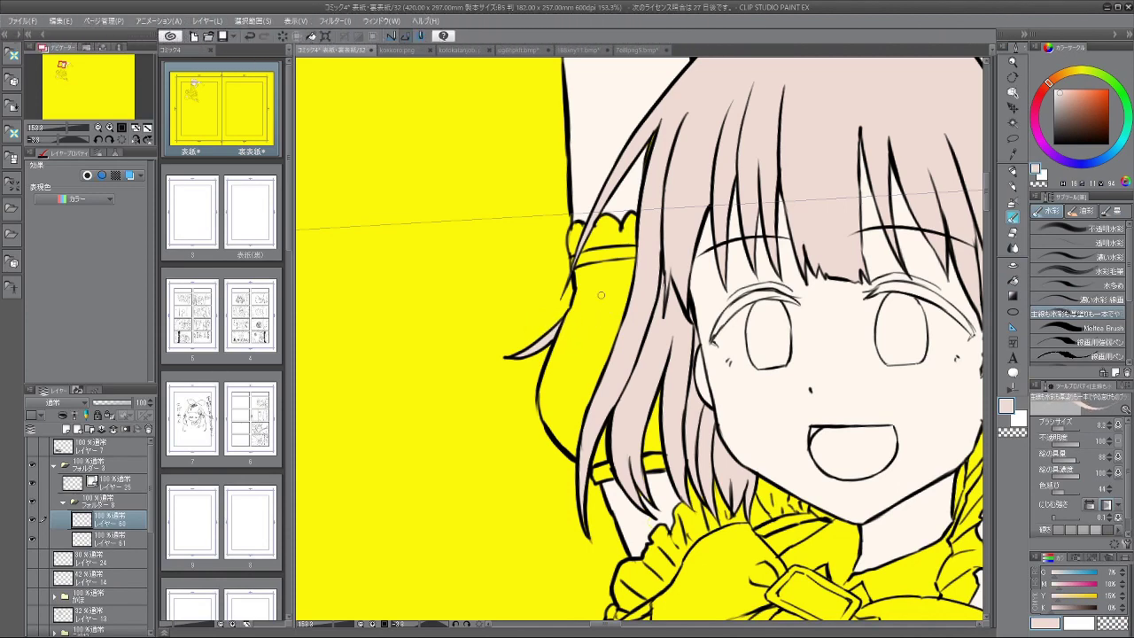
pyautogui.keyDown('ctrl'); pyautogui.moveTo(770, 337); pyautogui.dragTo(682, 337); pyautogui.keyUp('ctrl')
pyautogui.moveTo(923, 342); pyautogui.dragTo(819, 259)
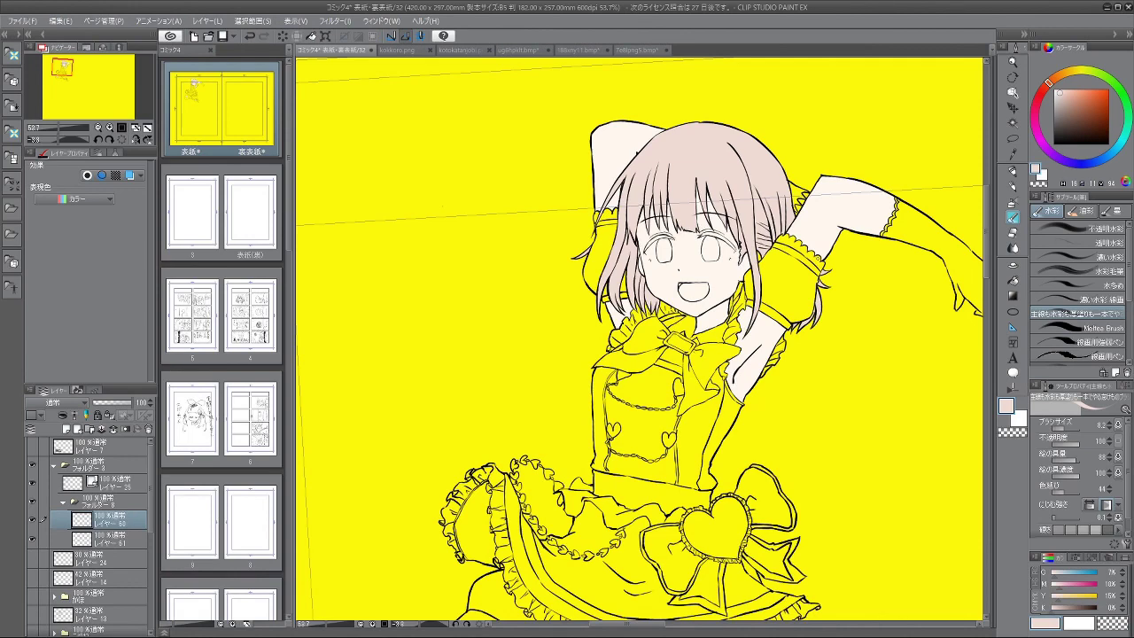
# Step: Show the red-haired character's folder, sample the brown of her outfit as the drawing colour, and hide the folder again
pyautogui.press('space')
pyautogui.moveTo(777, 371); pyautogui.dragTo(755, 274)
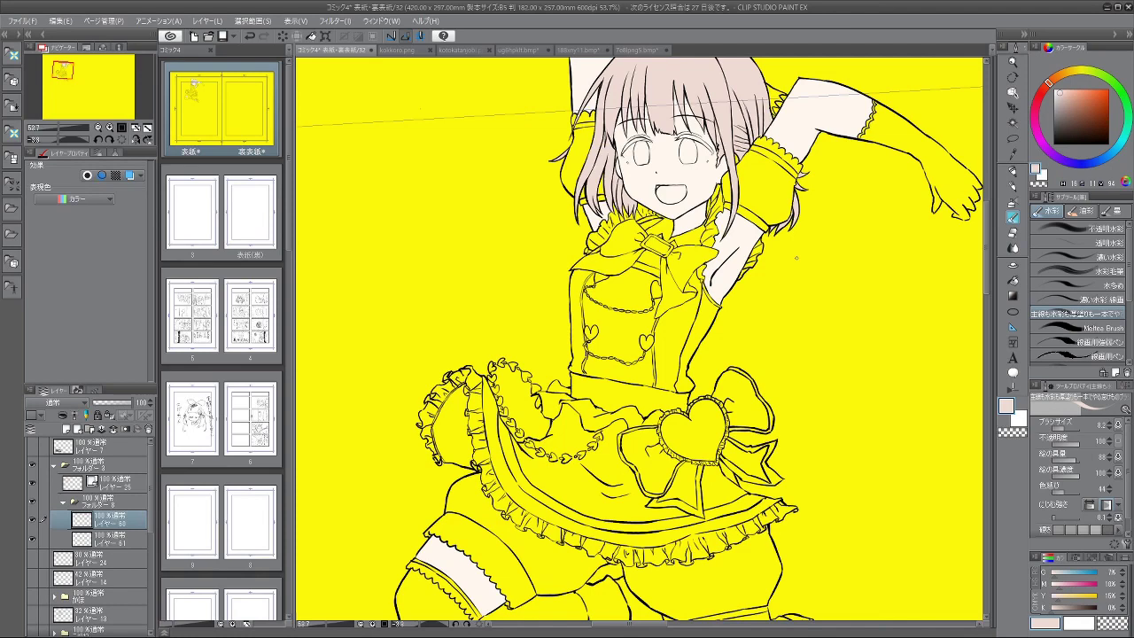
pyautogui.scroll(-3, 767, 222)
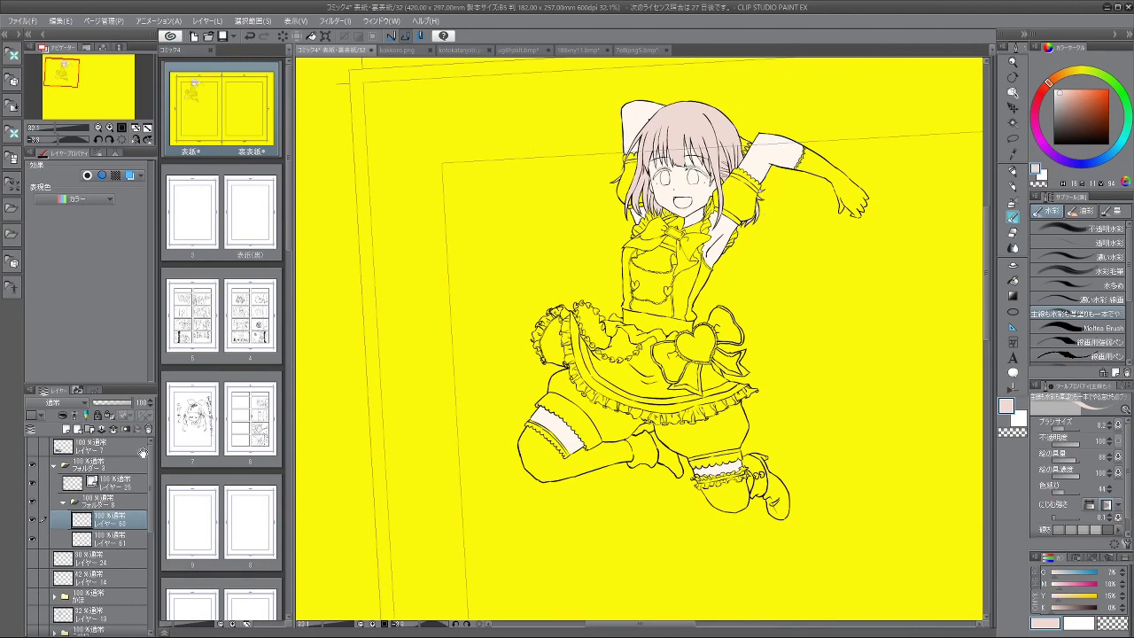
pyautogui.scroll(-3, 865, 246)
pyautogui.scroll(3, 788, 145)
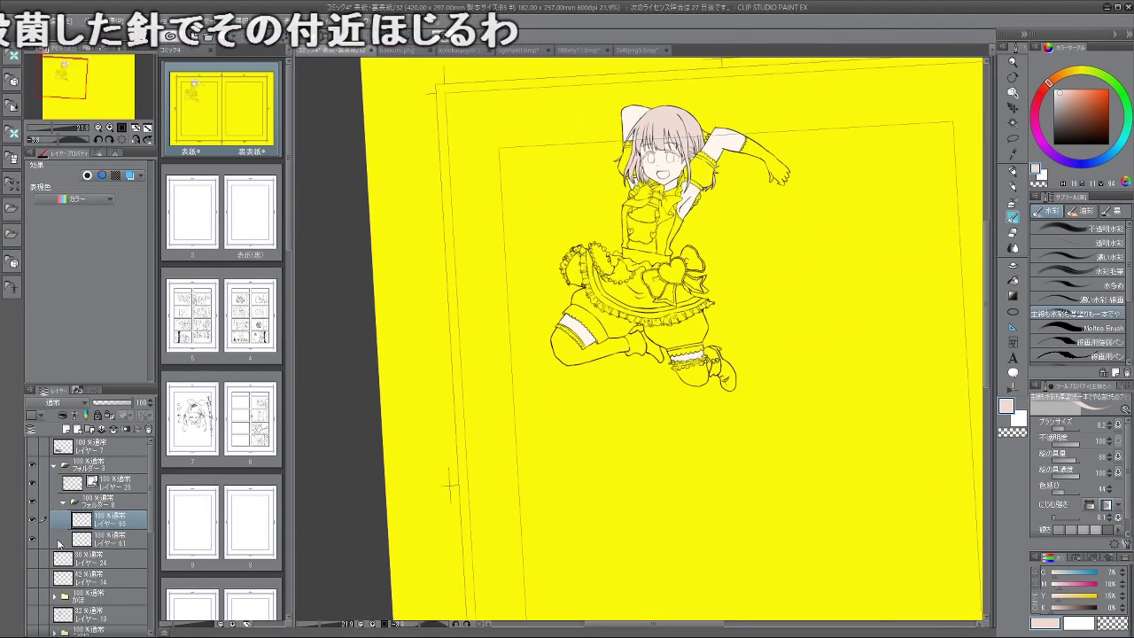
pyautogui.click(33, 560)
pyautogui.click(33, 560)
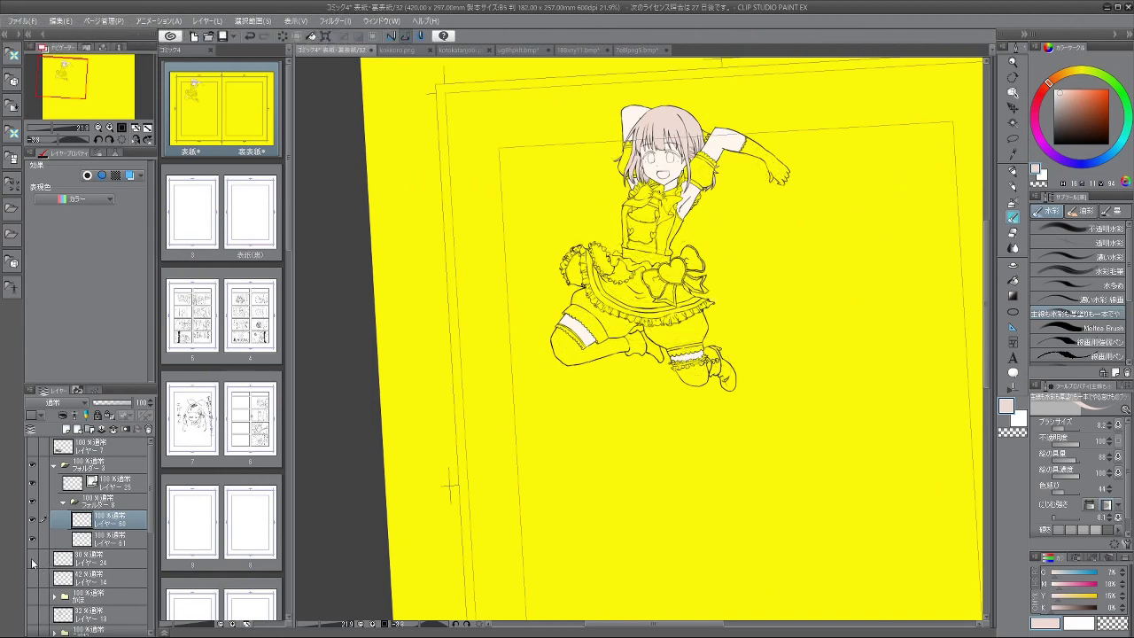
pyautogui.click(33, 562)
pyautogui.click(33, 560)
pyautogui.click(31, 597)
pyautogui.moveTo(803, 318); pyautogui.dragTo(780, 276)
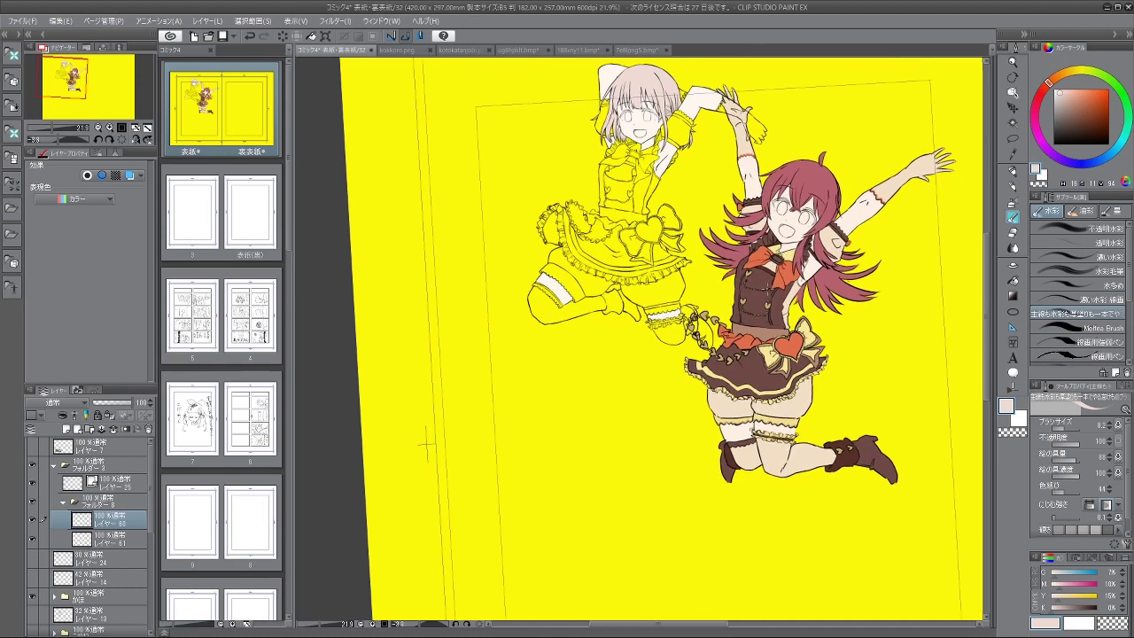
pyautogui.keyDown('alt'); pyautogui.click(761, 299); pyautogui.keyUp('alt')
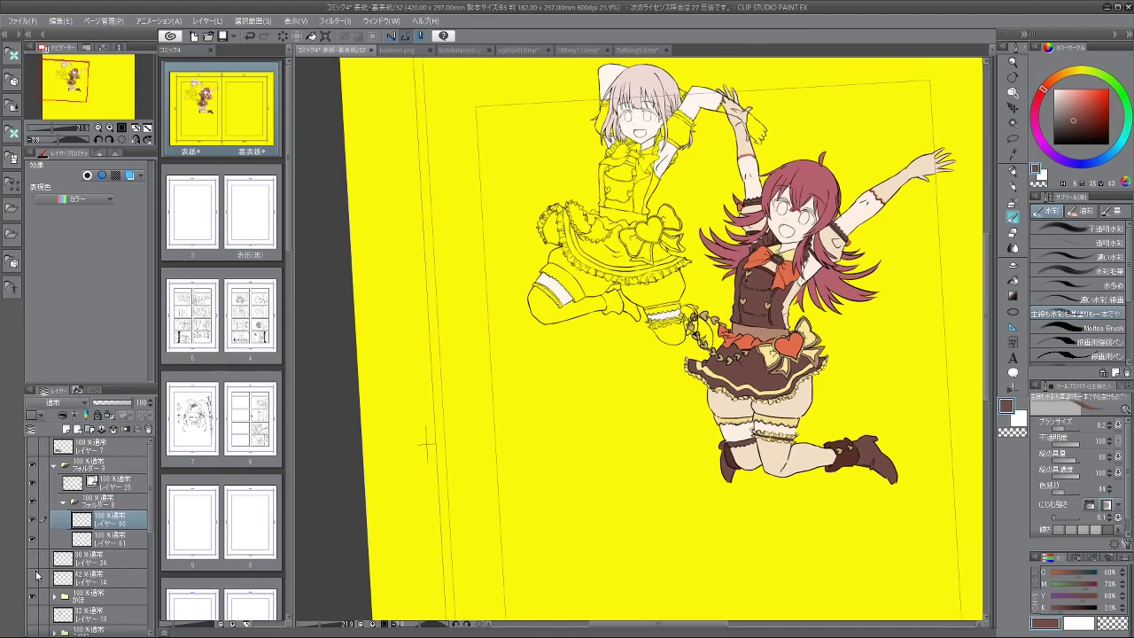
pyautogui.click(33, 597)
# Step: Add a new raster layer for the outfit and place it below the skin layer in the character's folder
pyautogui.click(108, 539)
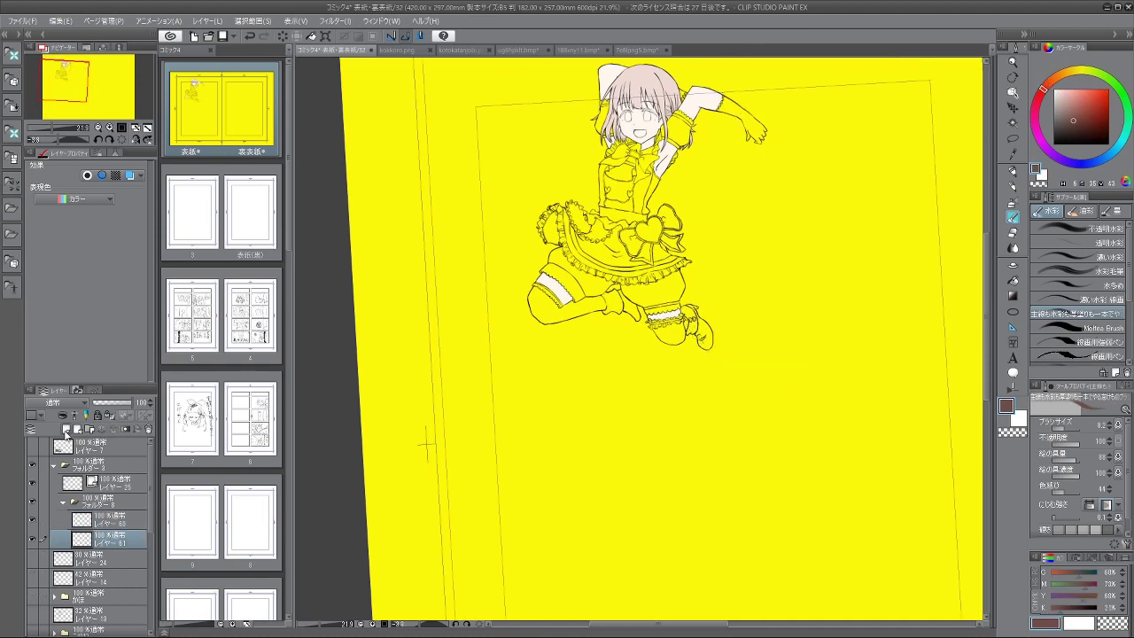
pyautogui.click(67, 430)
pyautogui.moveTo(109, 541); pyautogui.dragTo(115, 564)
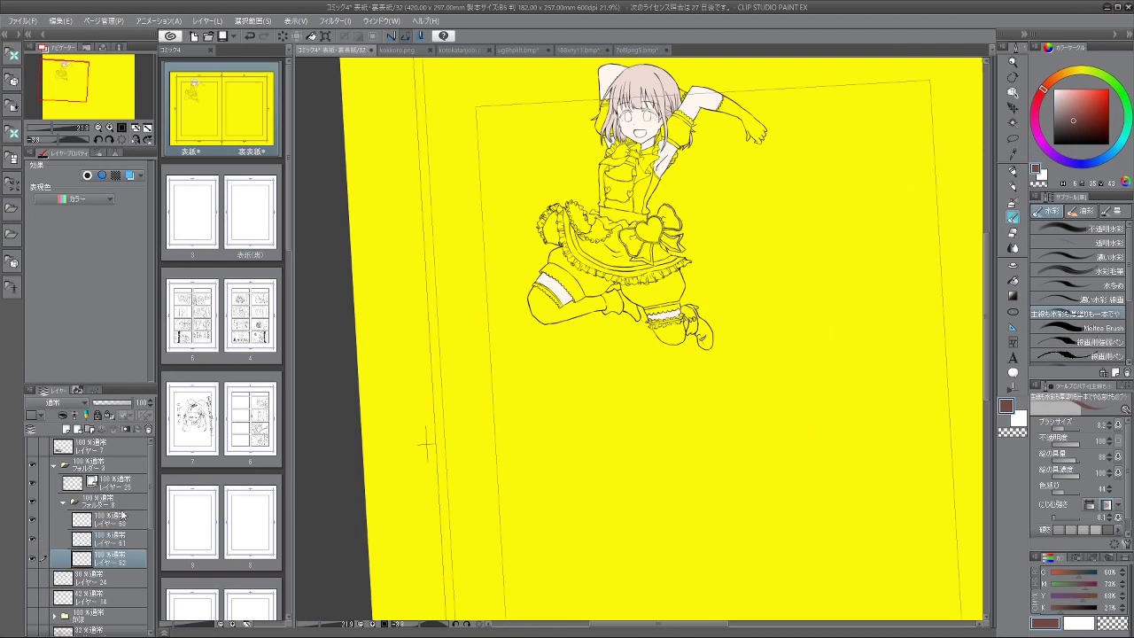
# Step: Fill the centre and side panels of the bodice with the sampled brown, using the fill that refers to other layers
pyautogui.click(1015, 280)
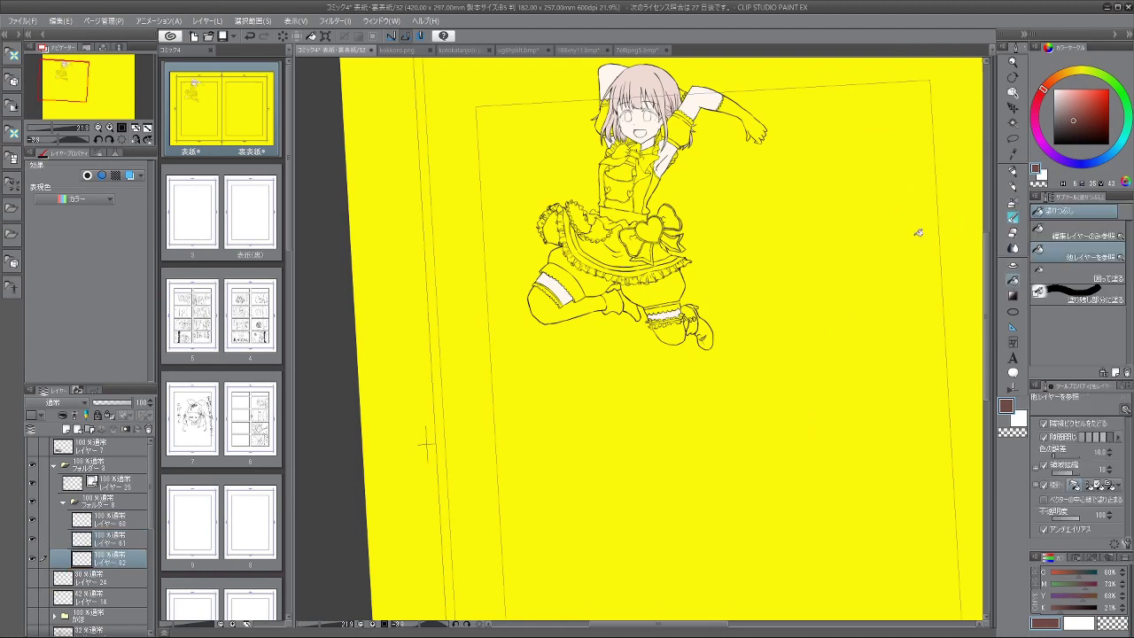
pyautogui.scroll(5, 599, 235)
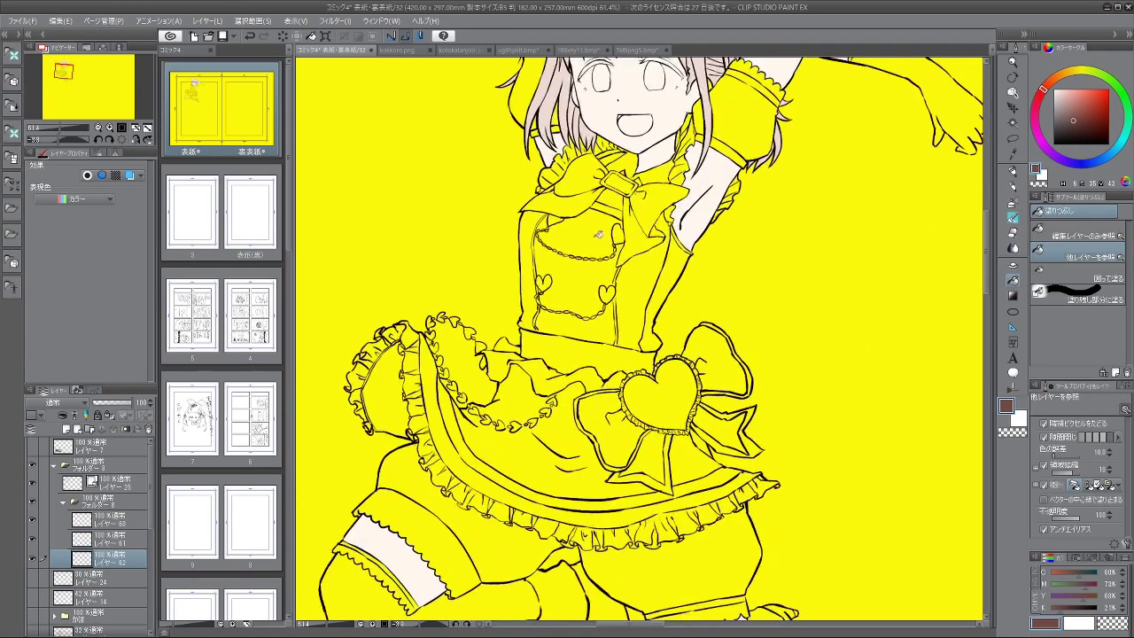
pyautogui.click(599, 235)
pyautogui.click(588, 271)
pyautogui.click(640, 284)
pyautogui.click(610, 325)
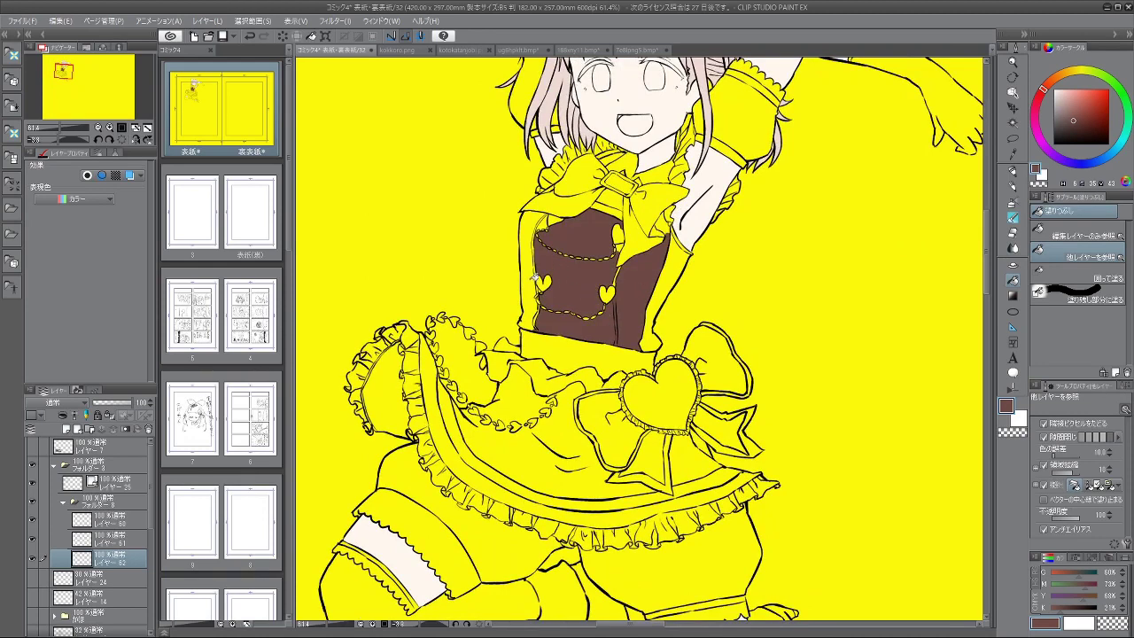
pyautogui.click(534, 277)
pyautogui.scroll(2, 535, 278)
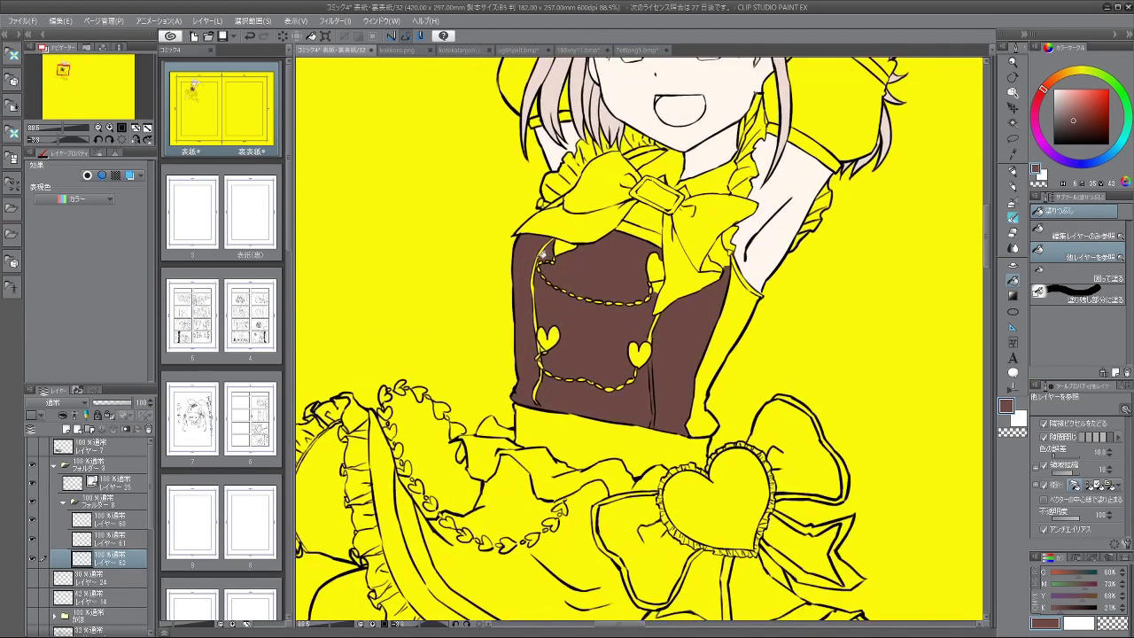
# Step: Fill the main skirt panel, its outer hem band and the raised back part with brown, including the gap beside the heart chain
pyautogui.scroll(-3, 718, 312)
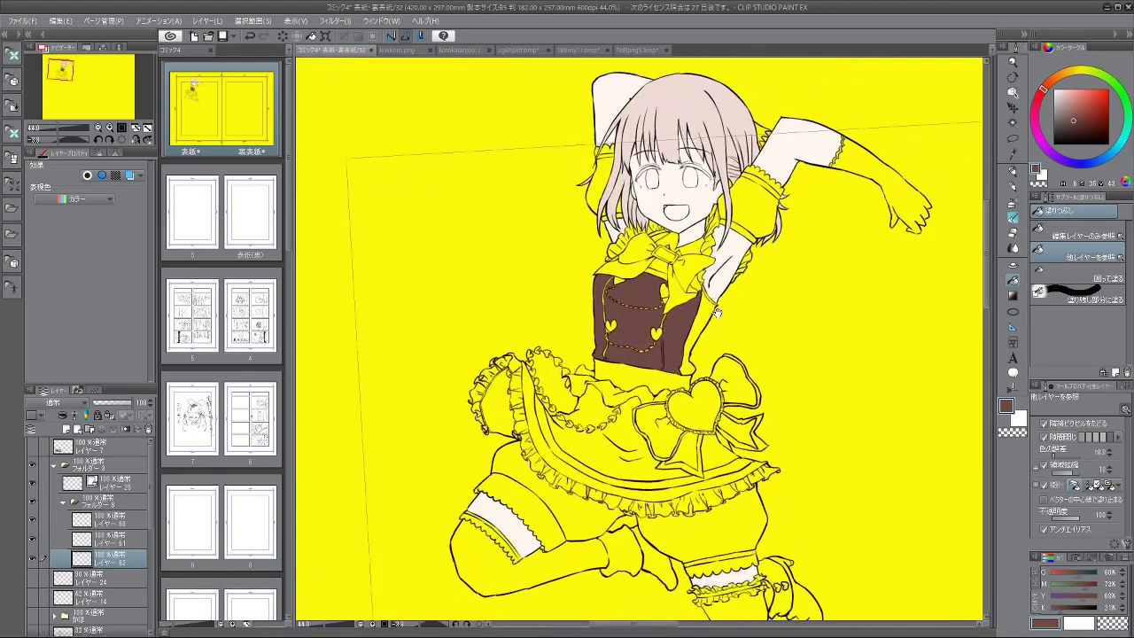
pyautogui.moveTo(688, 350); pyautogui.dragTo(665, 238)
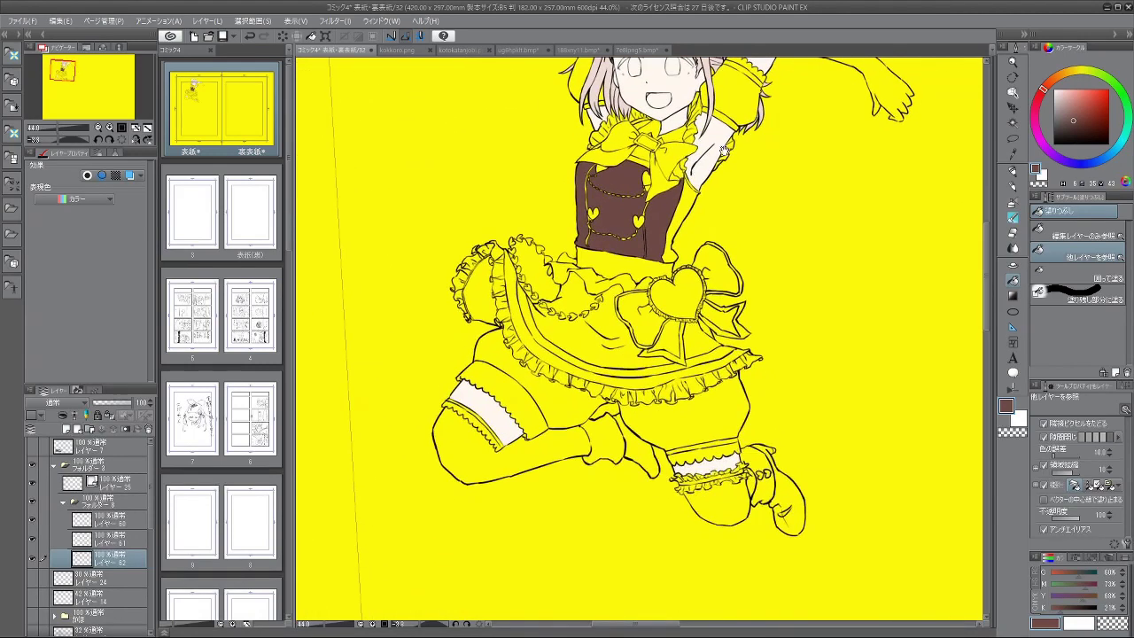
pyautogui.moveTo(673, 279); pyautogui.dragTo(705, 260)
pyautogui.click(616, 322)
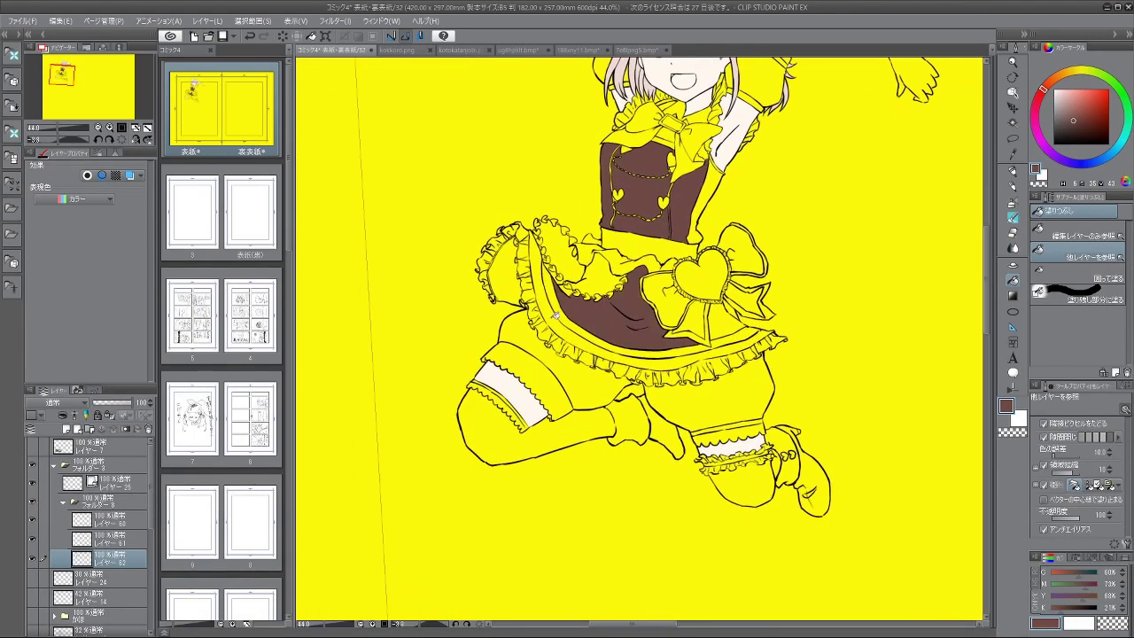
pyautogui.click(555, 316)
pyautogui.click(501, 281)
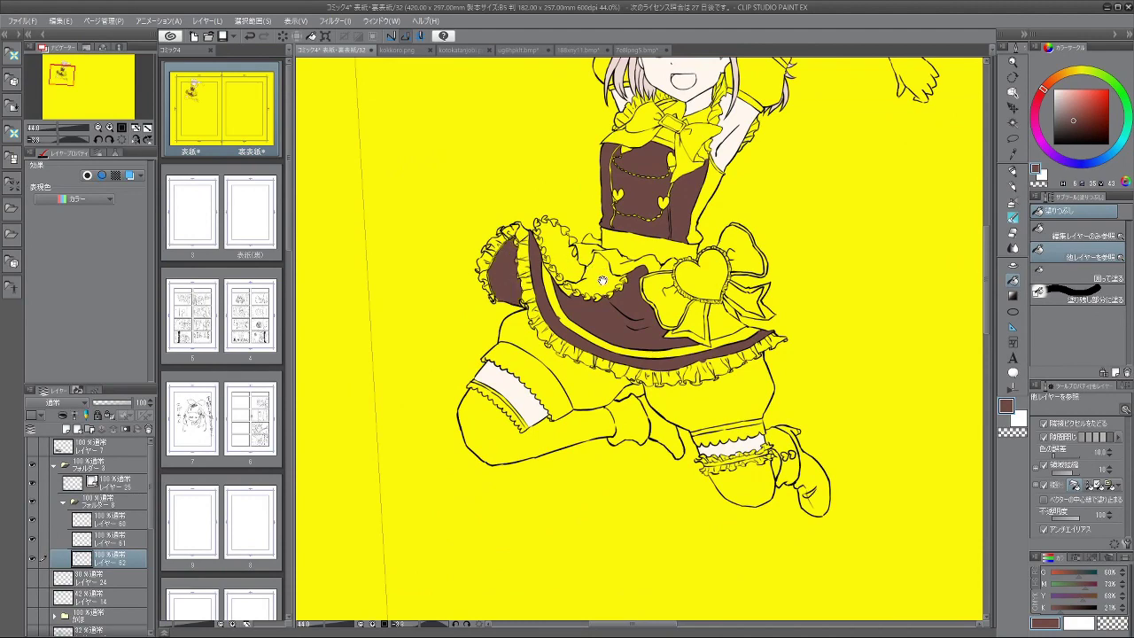
pyautogui.scroll(4, 602, 280)
pyautogui.click(522, 288)
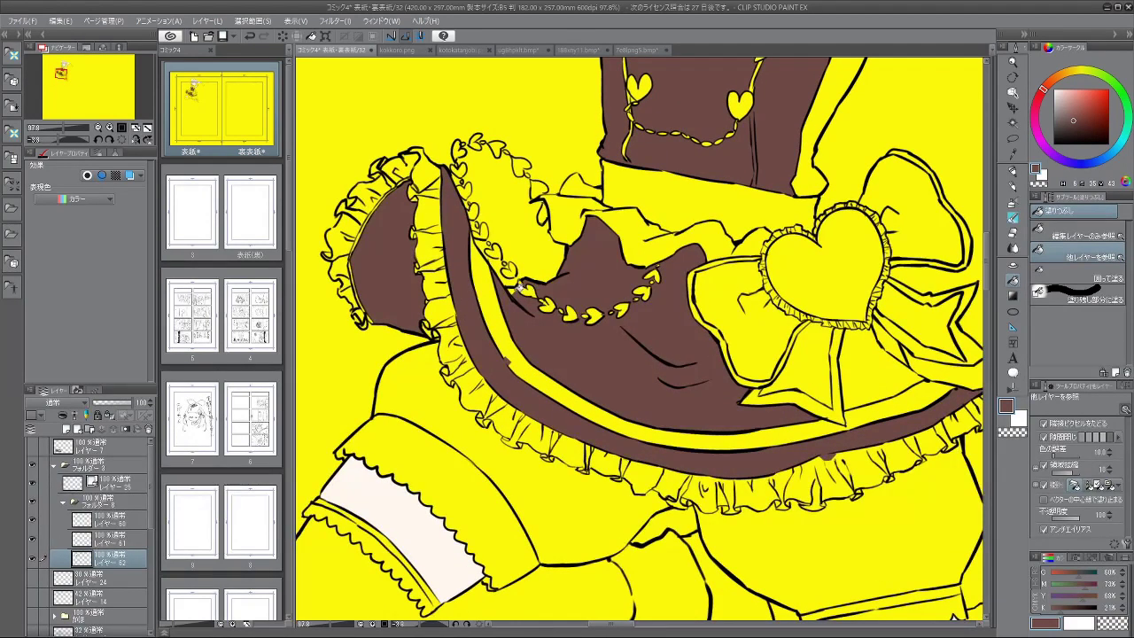
pyautogui.scroll(-2, 725, 300)
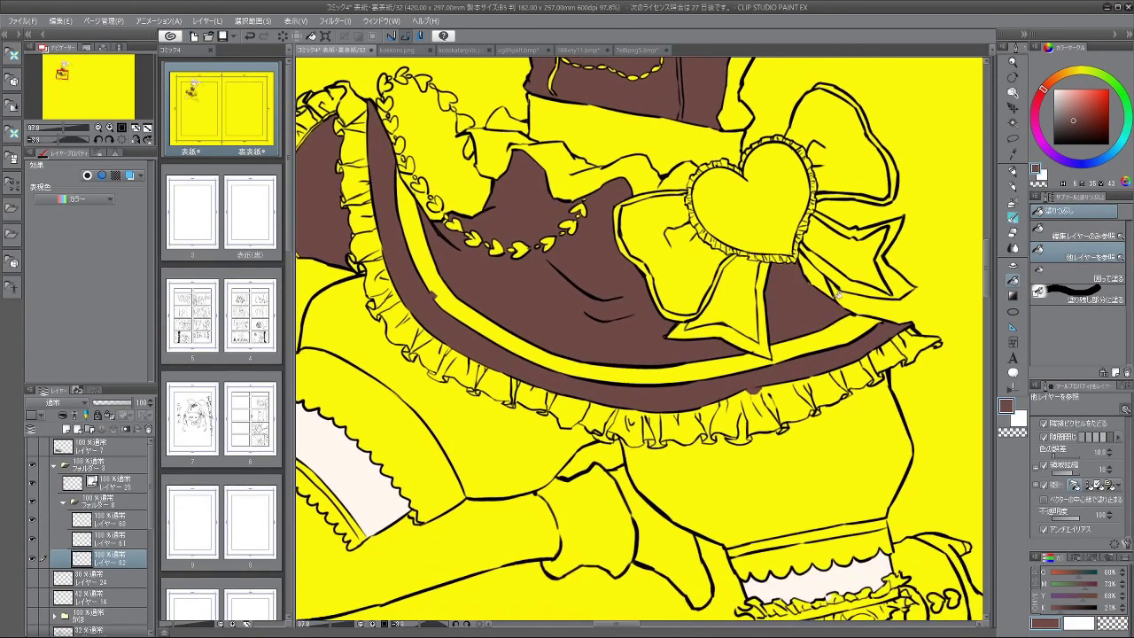
pyautogui.scroll(-2, 766, 357)
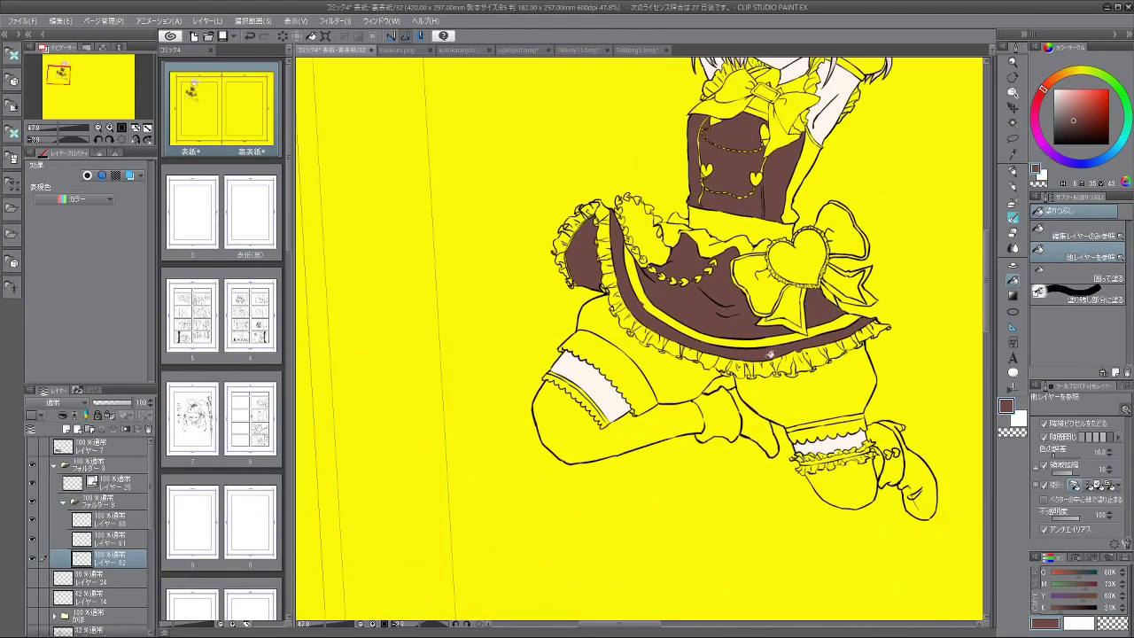
pyautogui.moveTo(823, 297); pyautogui.dragTo(723, 273)
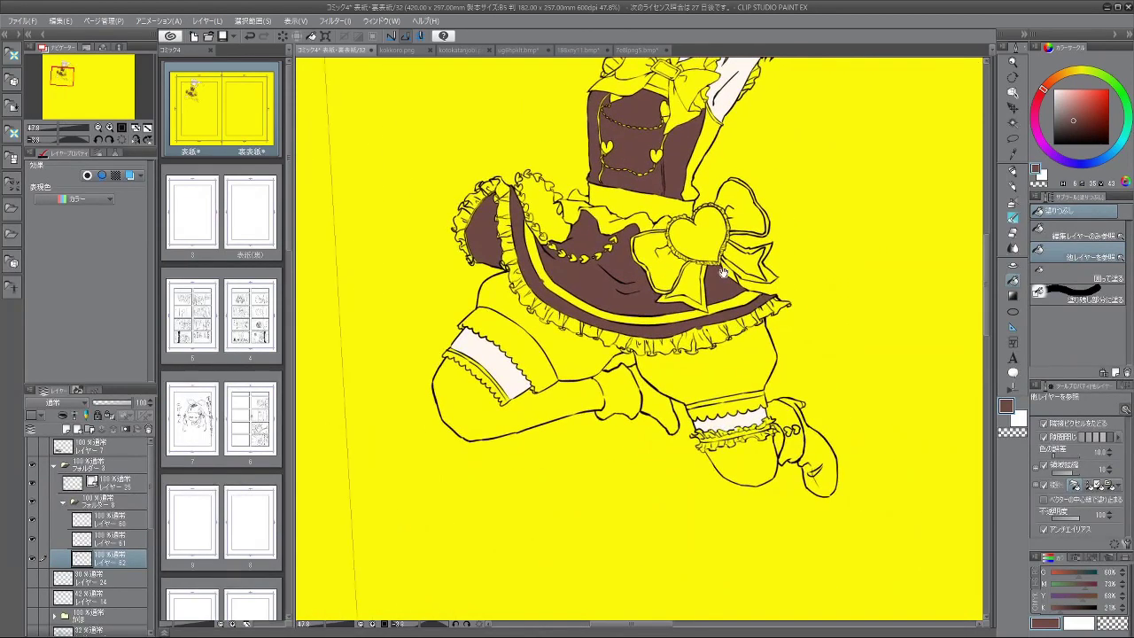
# Step: Fill the ruffles beside the neck, next to the bow and behind the raised arm with brown, and switch to the watercolour brush
pyautogui.scroll(-3, 804, 236)
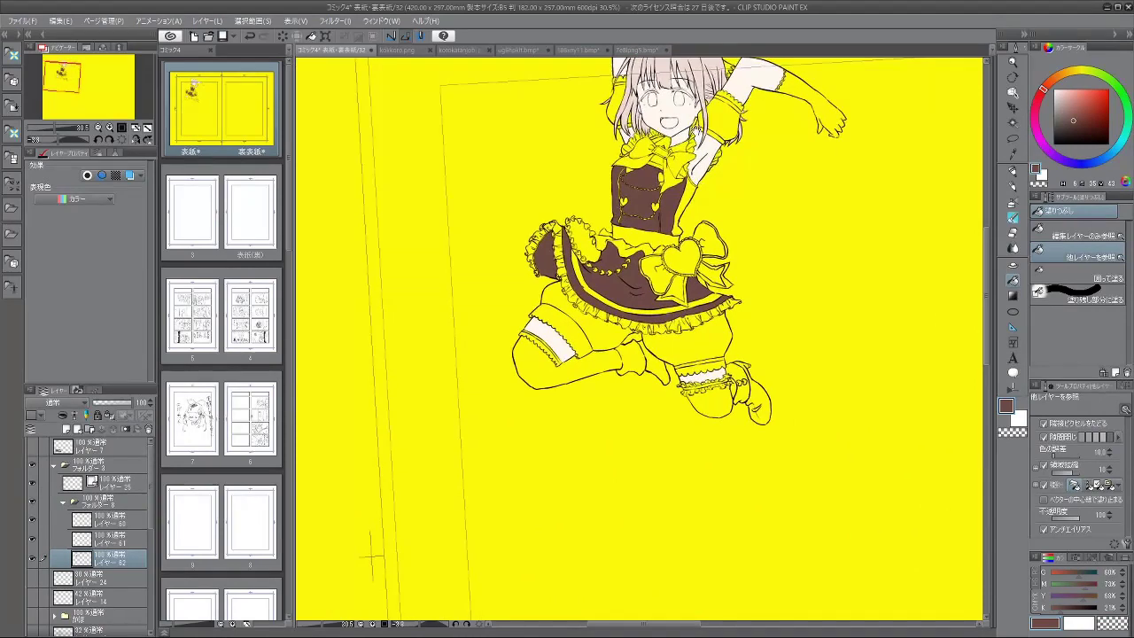
pyautogui.scroll(1, 700, 182)
pyautogui.scroll(4, 700, 182)
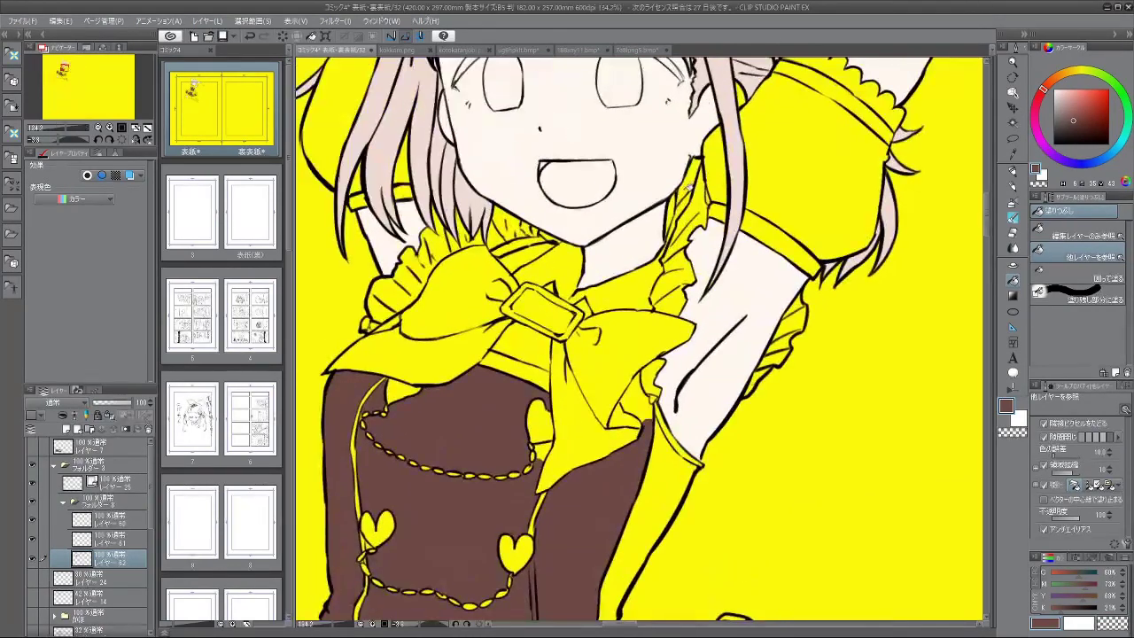
pyautogui.moveTo(689, 184)
pyautogui.mouseDown()
pyautogui.moveTo(686, 244)
pyautogui.moveTo(691, 211)
pyautogui.moveTo(696, 222)
pyautogui.moveTo(709, 205)
pyautogui.moveTo(664, 312)
pyautogui.mouseUp()
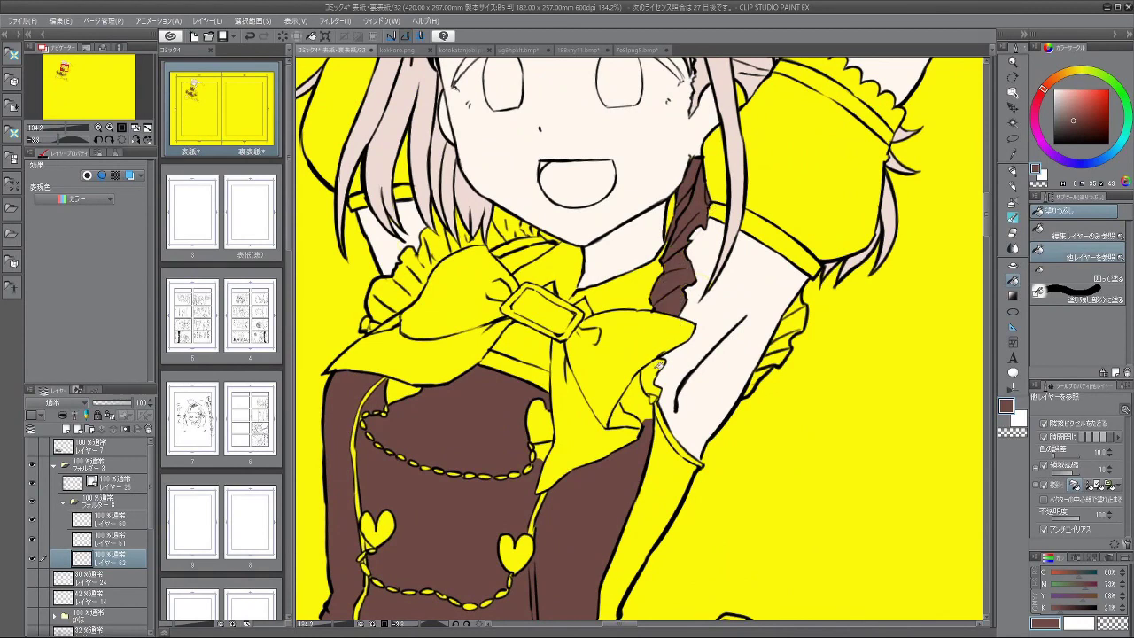
pyautogui.moveTo(660, 365); pyautogui.dragTo(665, 406)
pyautogui.moveTo(766, 389); pyautogui.dragTo(802, 297)
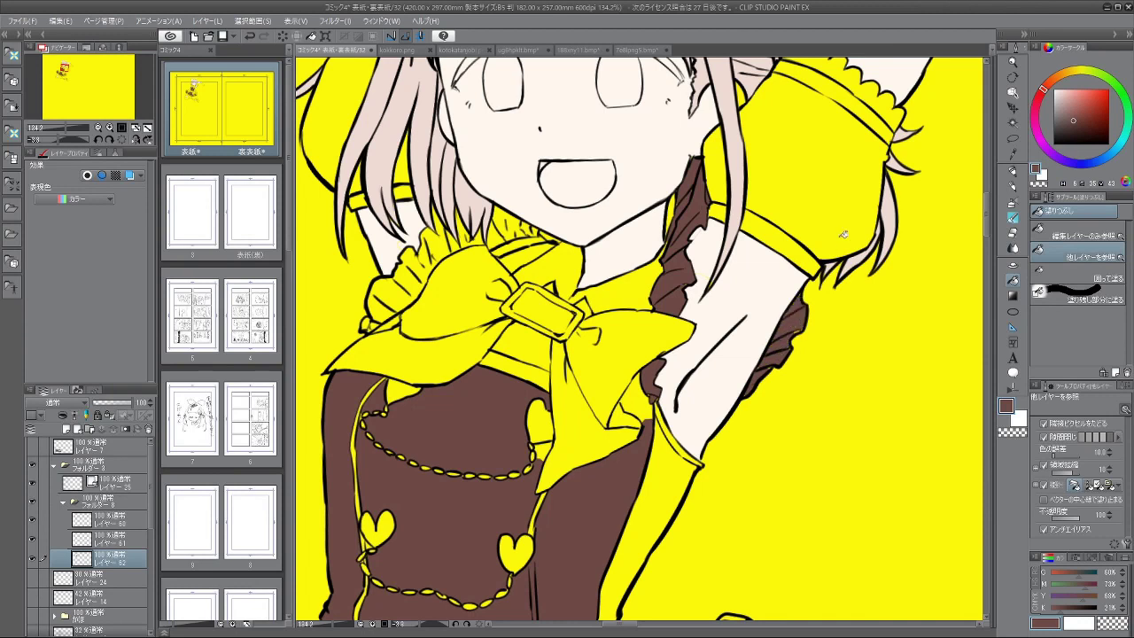
pyautogui.click(1015, 217)
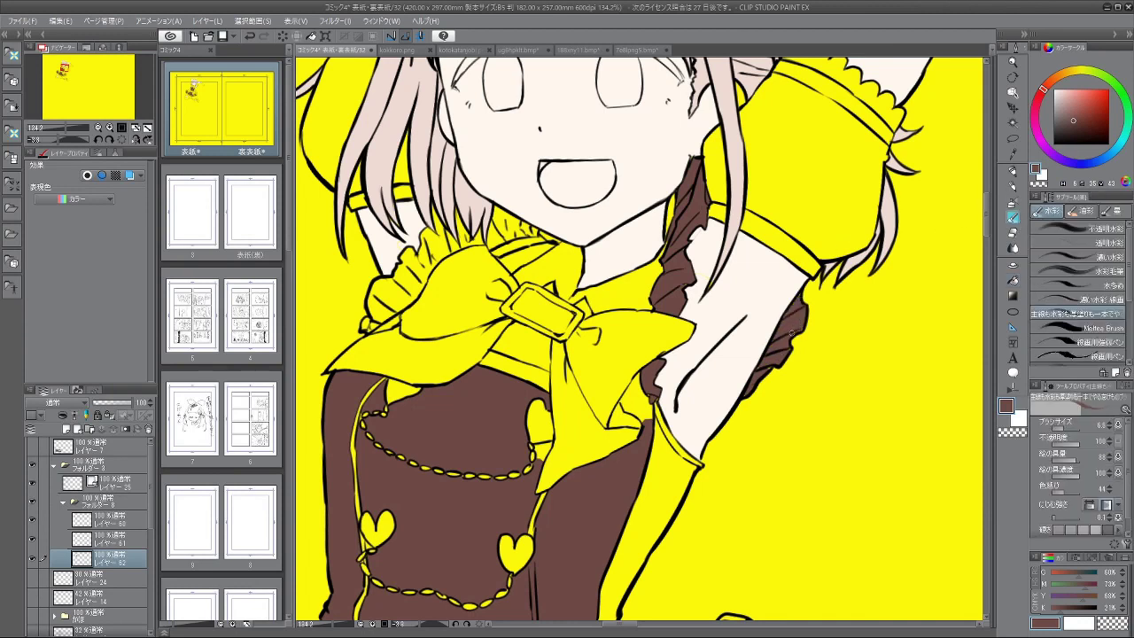
# Step: Touch up the brown ruffles around the raised arm and fill the ruffle sections beneath the hair beside the neck with brown
pyautogui.moveTo(775, 364); pyautogui.dragTo(759, 371)
pyautogui.moveTo(654, 395); pyautogui.dragTo(656, 397)
pyautogui.moveTo(545, 378); pyautogui.dragTo(652, 367)
pyautogui.click(1013, 280)
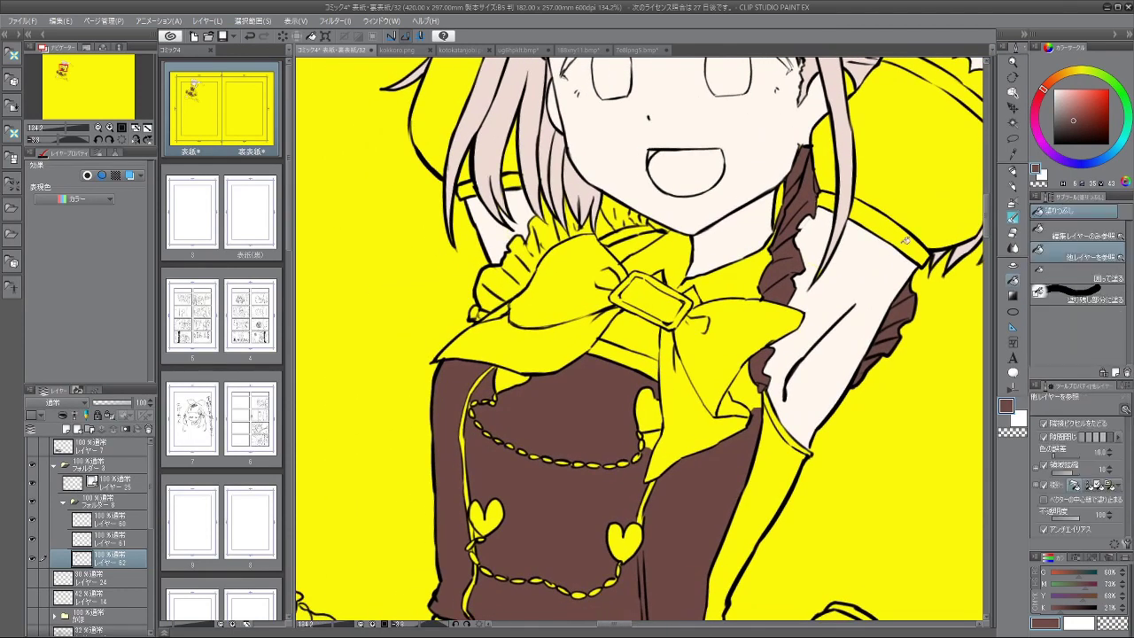
pyautogui.click(627, 218)
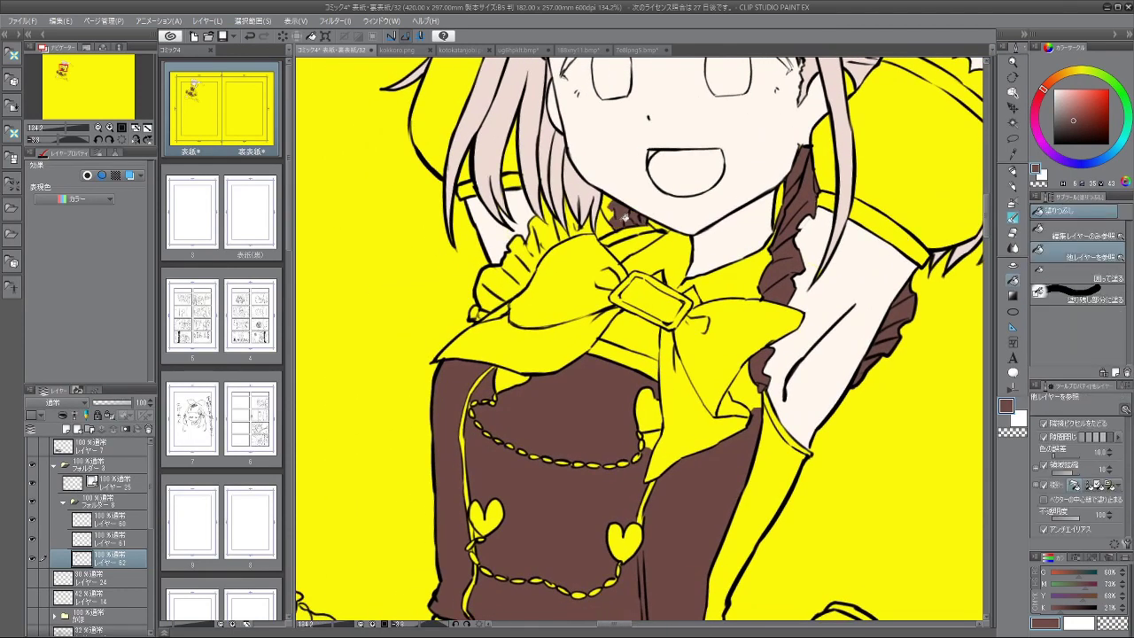
pyautogui.click(612, 207)
pyautogui.click(602, 222)
pyautogui.click(585, 217)
pyautogui.click(590, 225)
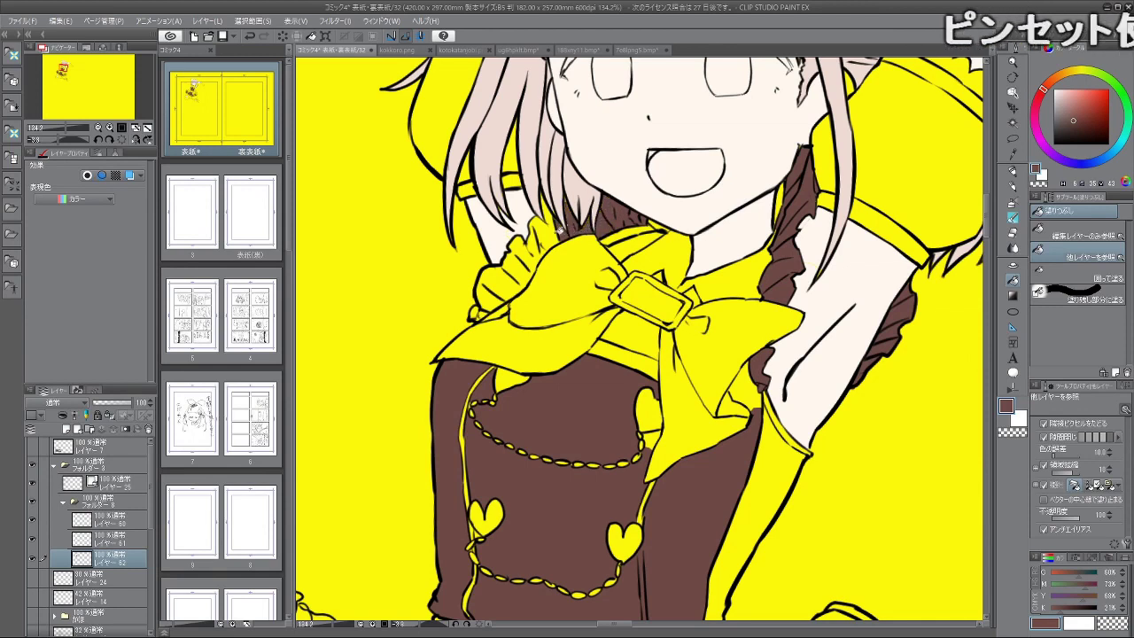
# Step: Fill the remaining shoulder ruffle down to the bow's outer end with brown, and switch back to the watercolour brush
pyautogui.click(523, 256)
pyautogui.click(506, 277)
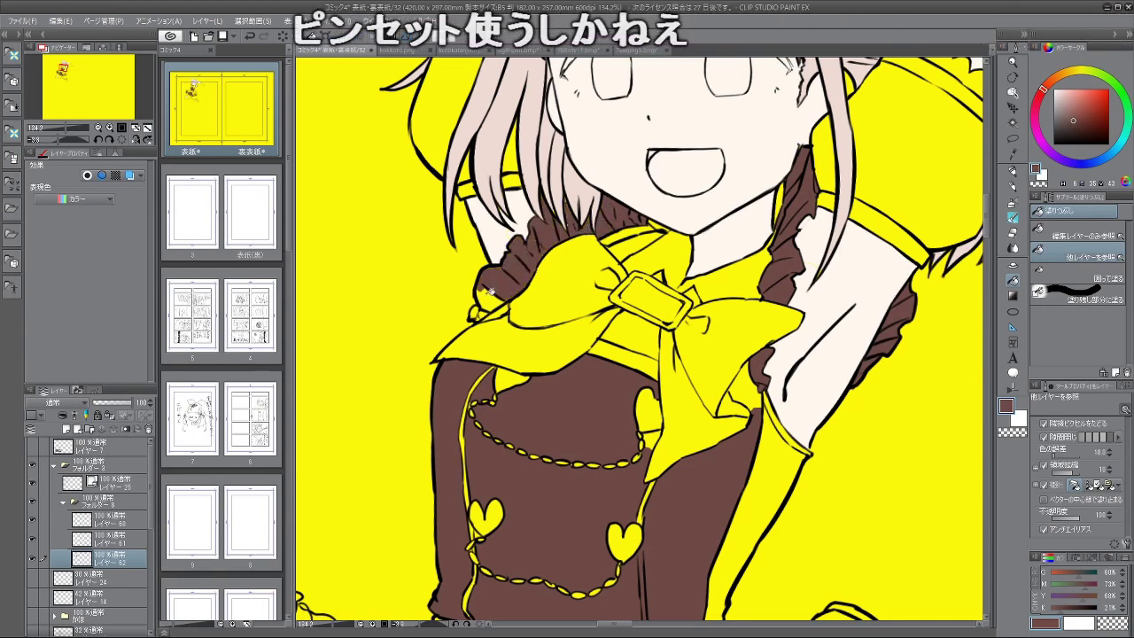
pyautogui.click(490, 292)
pyautogui.click(482, 312)
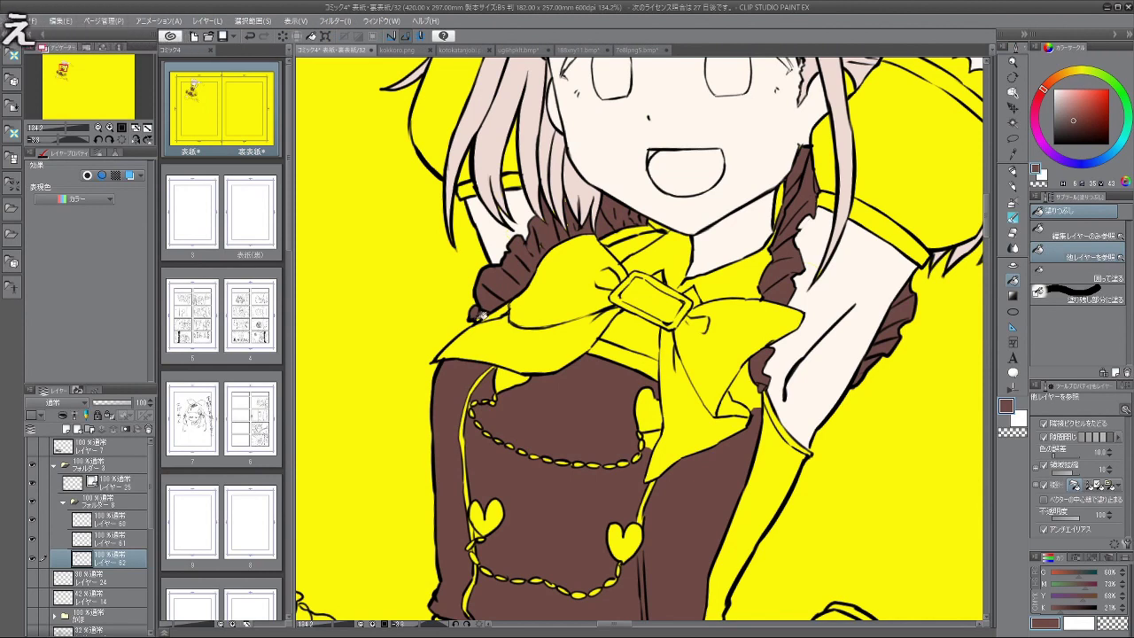
pyautogui.click(1014, 217)
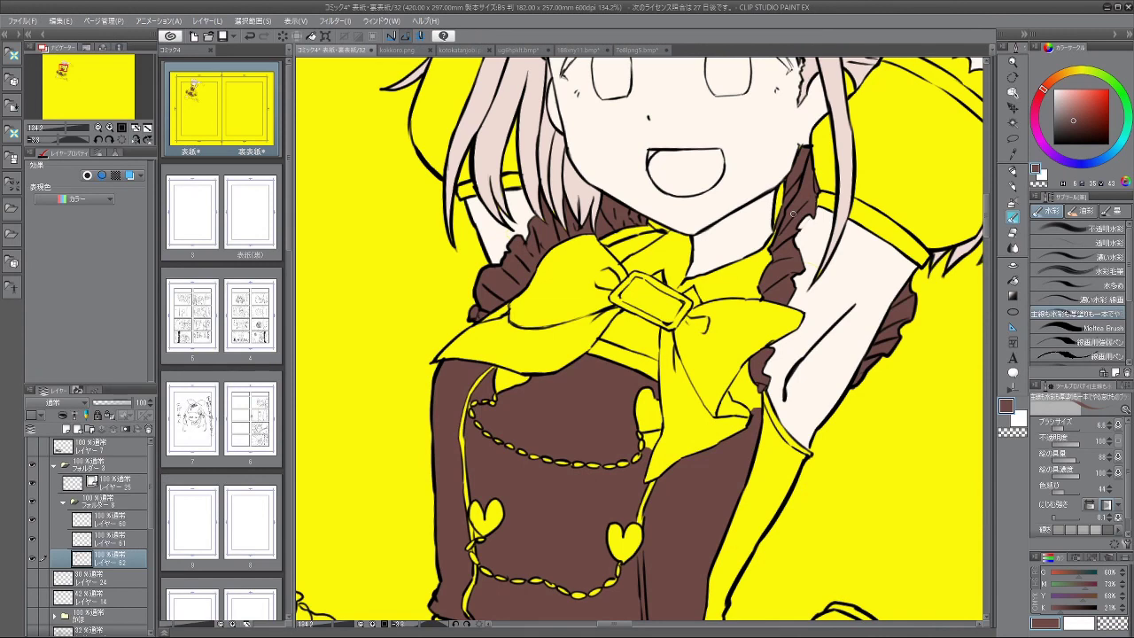
pyautogui.scroll(3, 793, 212)
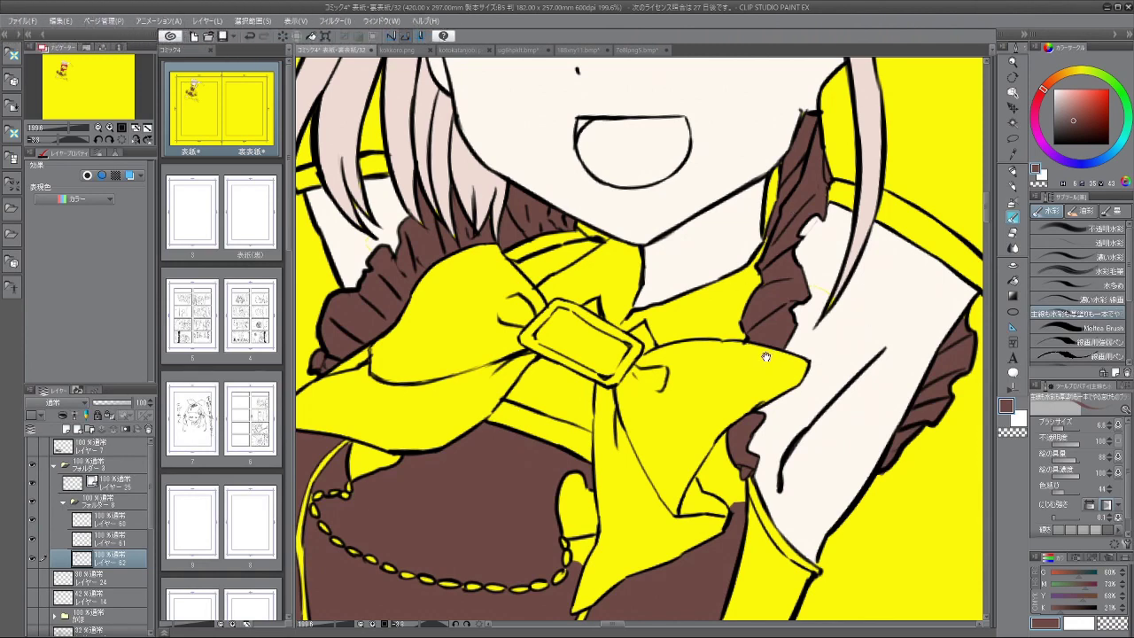
pyautogui.scroll(-6, 767, 350)
pyautogui.moveTo(773, 255); pyautogui.dragTo(817, 235)
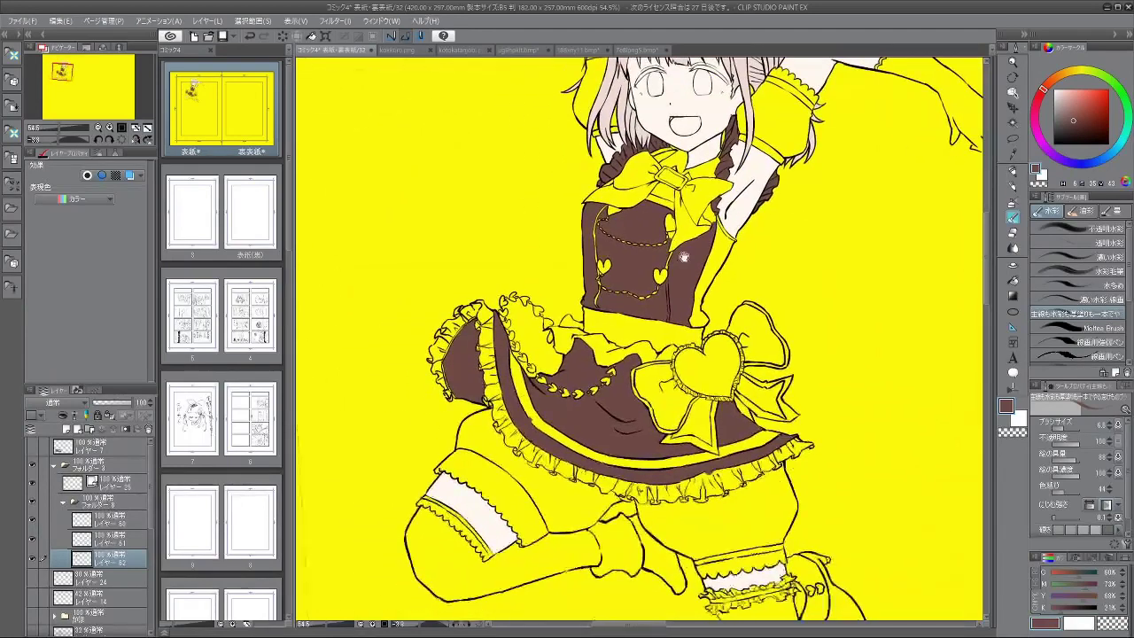
# Step: Pick black and sketch a fingertip with its nail in the empty area beside the character
pyautogui.moveTo(669, 238); pyautogui.dragTo(764, 291)
pyautogui.click(1064, 116)
pyautogui.moveTo(1064, 116); pyautogui.dragTo(1053, 144)
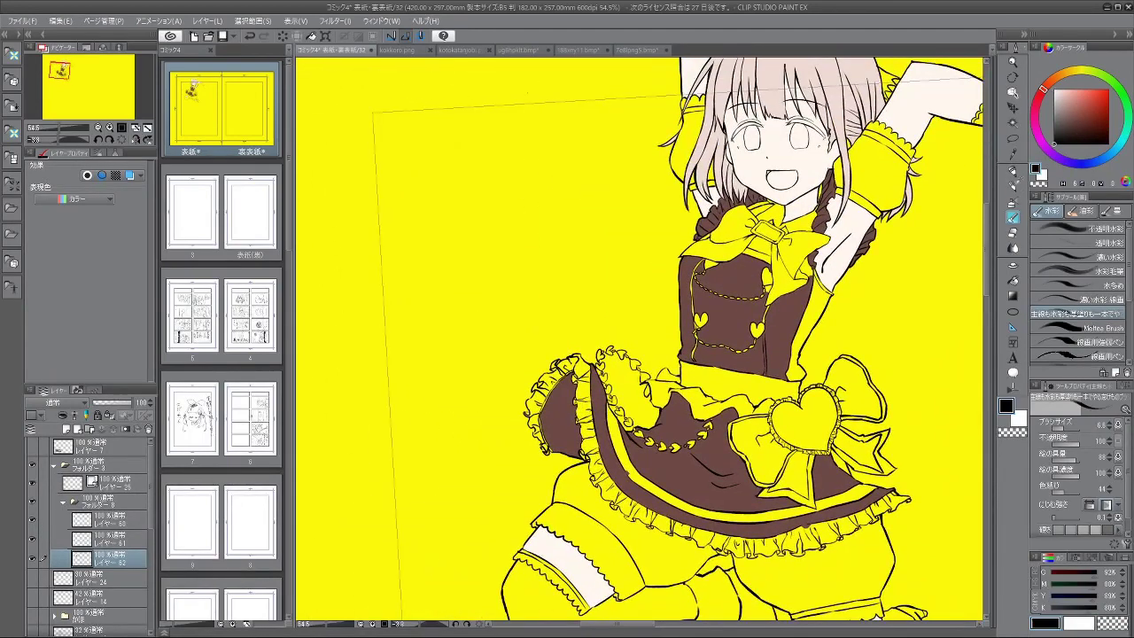
pyautogui.moveTo(507, 187); pyautogui.dragTo(533, 259)
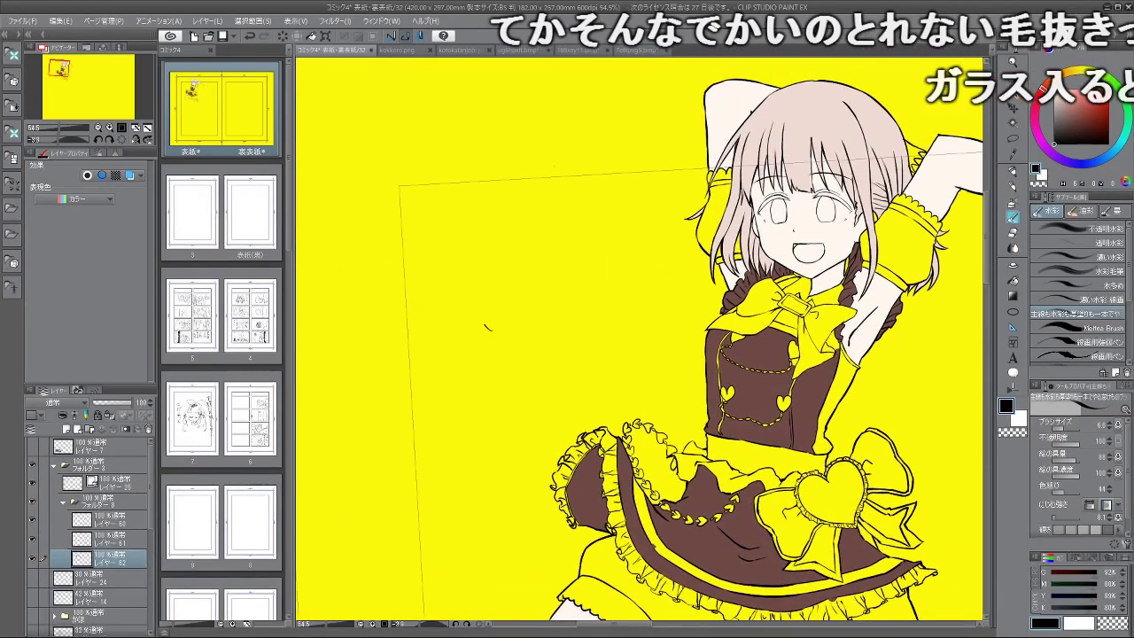
pyautogui.moveTo(461, 227); pyautogui.dragTo(491, 330)
pyautogui.hotkey('ctrl', 'z')
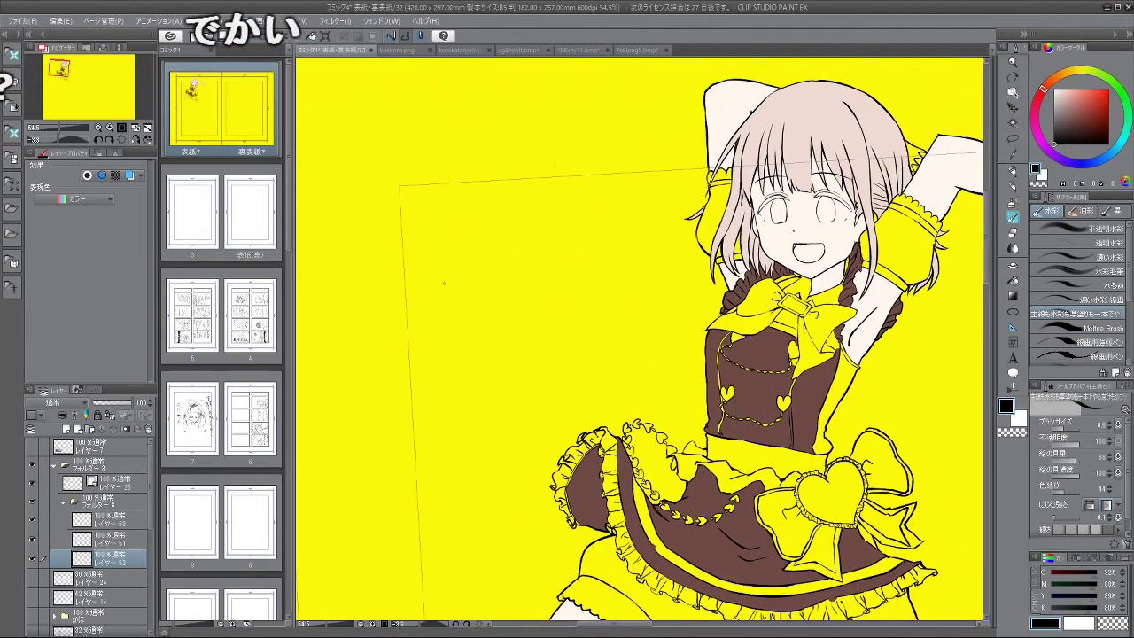
pyautogui.moveTo(465, 225); pyautogui.dragTo(501, 319)
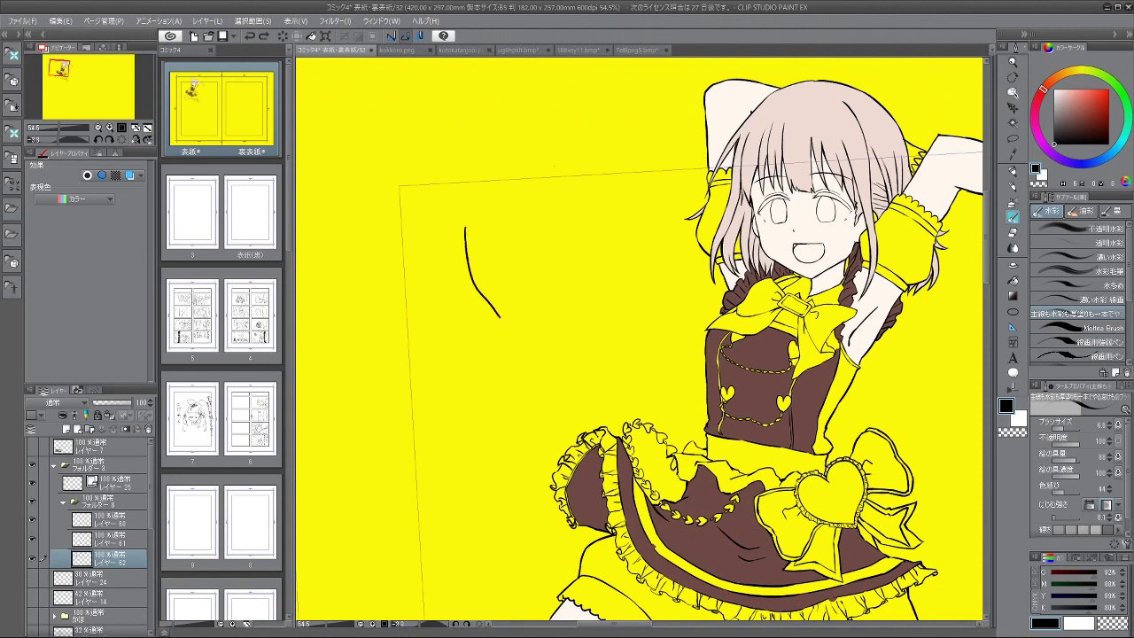
pyautogui.hotkey('ctrl', 'z')
pyautogui.moveTo(463, 222)
pyautogui.mouseDown()
pyautogui.moveTo(471, 282)
pyautogui.moveTo(503, 354)
pyautogui.mouseUp()
pyautogui.hotkey('ctrl', 'z')
pyautogui.moveTo(502, 305)
pyautogui.mouseDown()
pyautogui.moveTo(483, 265)
pyautogui.moveTo(493, 217)
pyautogui.moveTo(546, 296)
pyautogui.mouseUp()
pyautogui.moveTo(495, 219)
pyautogui.mouseDown()
pyautogui.moveTo(503, 252)
pyautogui.moveTo(517, 257)
pyautogui.mouseUp()
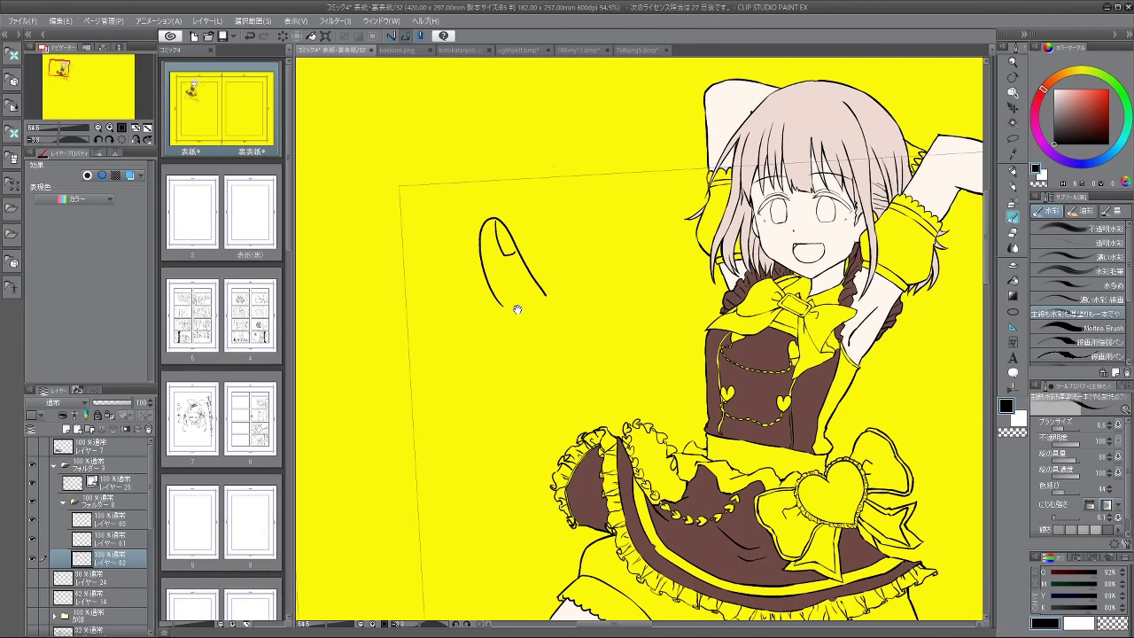
# Step: Extend both sides of the sketched finger with further black outline strokes, undoing the strokes that miss
pyautogui.moveTo(501, 303); pyautogui.dragTo(528, 345)
pyautogui.hotkey('ctrl', 'z')
pyautogui.moveTo(500, 301); pyautogui.dragTo(522, 340)
pyautogui.hotkey('ctrl', 'z')
pyautogui.moveTo(548, 296)
pyautogui.mouseDown()
pyautogui.moveTo(575, 333)
pyautogui.moveTo(527, 350)
pyautogui.moveTo(543, 387)
pyautogui.mouseUp()
pyautogui.hotkey('ctrl', 'z')
pyautogui.moveTo(526, 345); pyautogui.dragTo(543, 387)
pyautogui.moveTo(574, 342); pyautogui.dragTo(591, 371)
pyautogui.scroll(3, 503, 235)
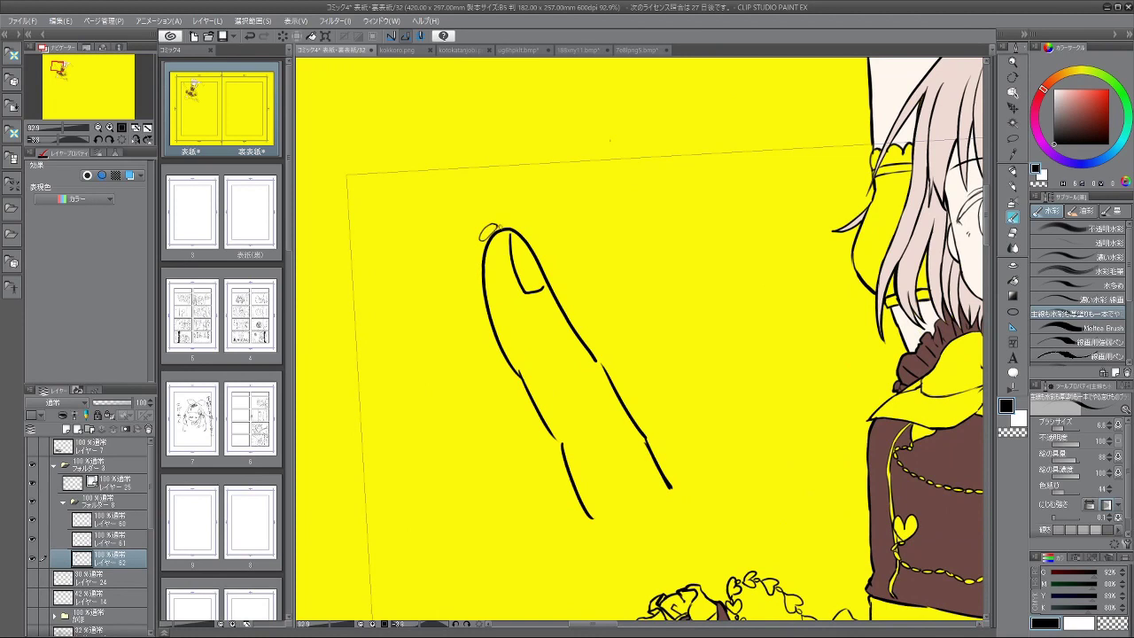
# Step: Draw a narrow pointed shape beside the finger, and undo it together with the small oval at the fingertip
pyautogui.moveTo(618, 245); pyautogui.dragTo(648, 248)
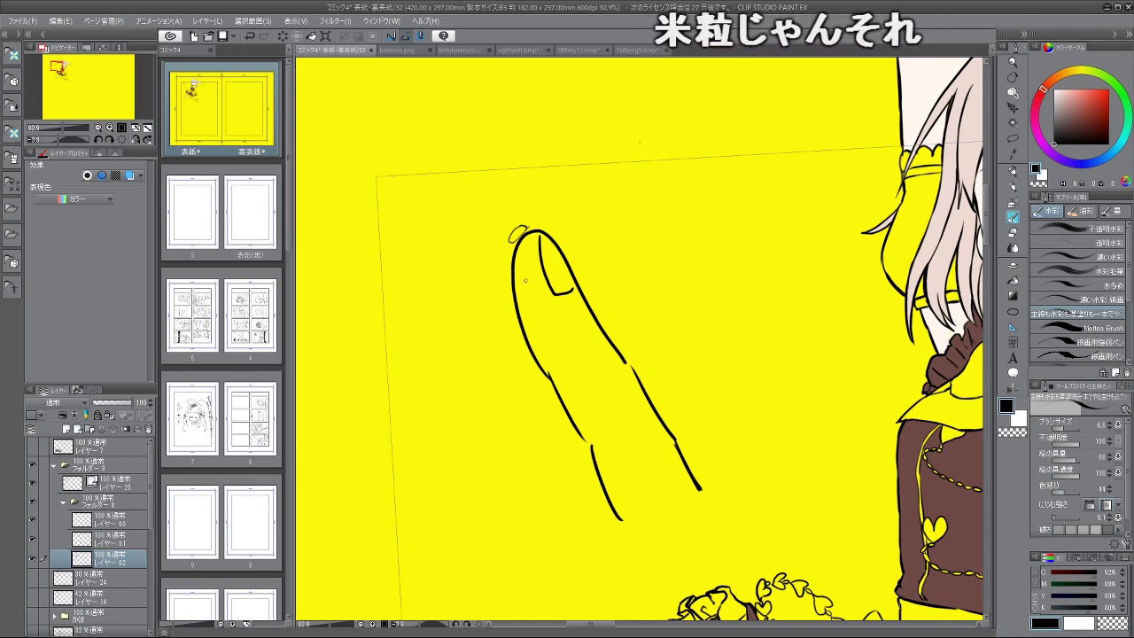
pyautogui.moveTo(652, 196); pyautogui.dragTo(657, 234)
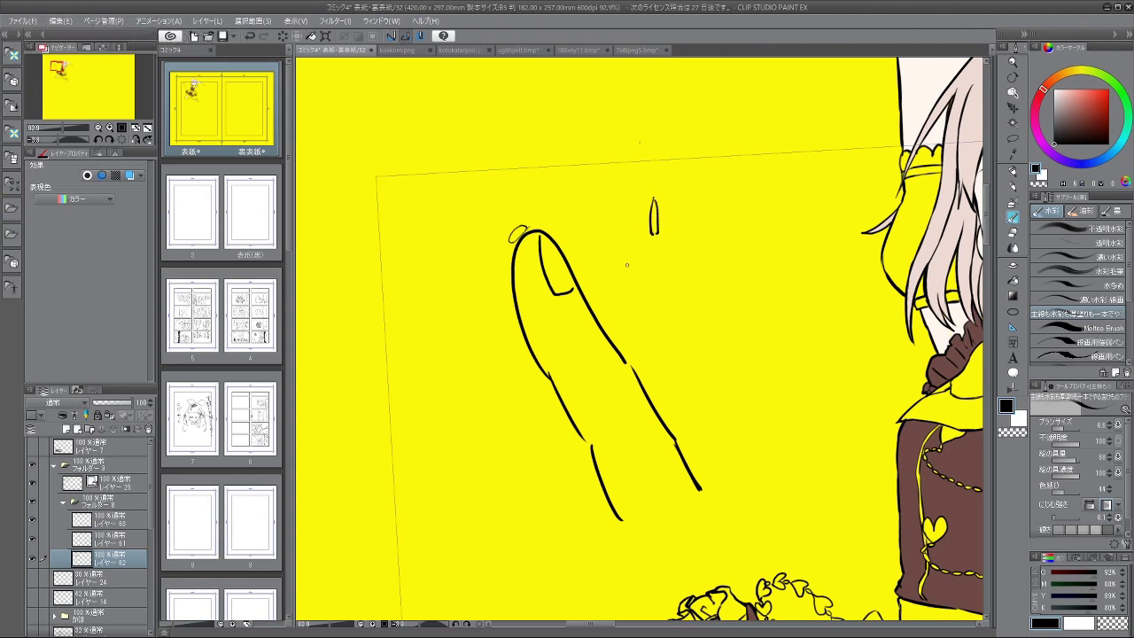
pyautogui.hotkey('ctrl', 'z')
pyautogui.hotkey('ctrl', 'z')
pyautogui.hotkey('ctrl', 'z')
pyautogui.hotkey('ctrl', 'z')
# Step: Erase the finger sketch completely from the area beside the character
pyautogui.moveTo(629, 353); pyautogui.dragTo(590, 212)
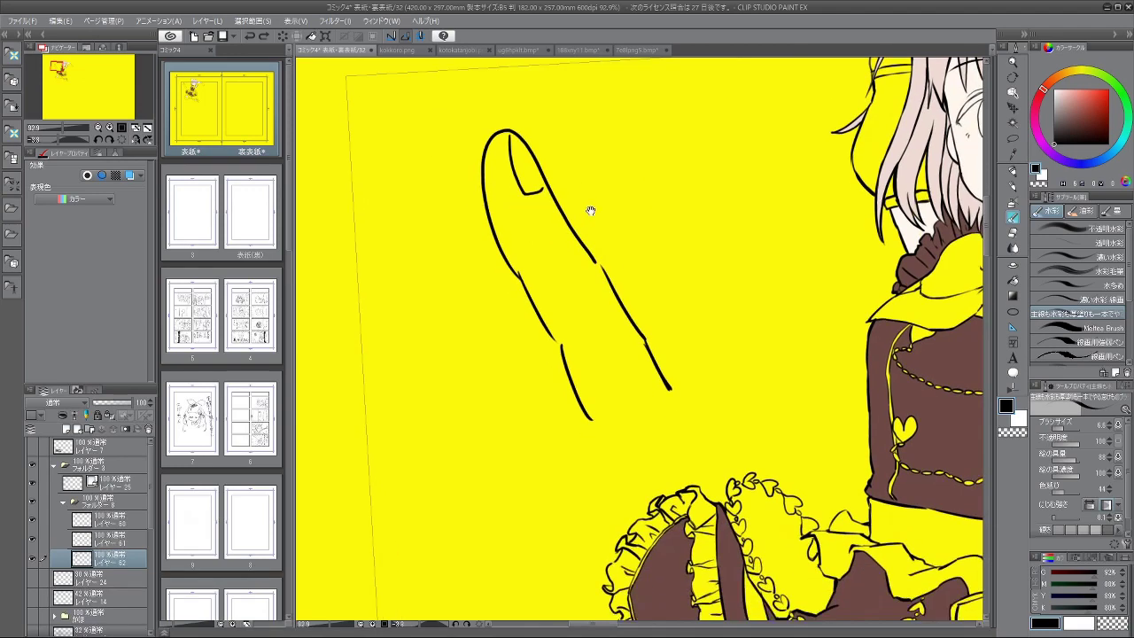
pyautogui.moveTo(596, 282); pyautogui.dragTo(631, 282)
pyautogui.moveTo(611, 324); pyautogui.dragTo(531, 341)
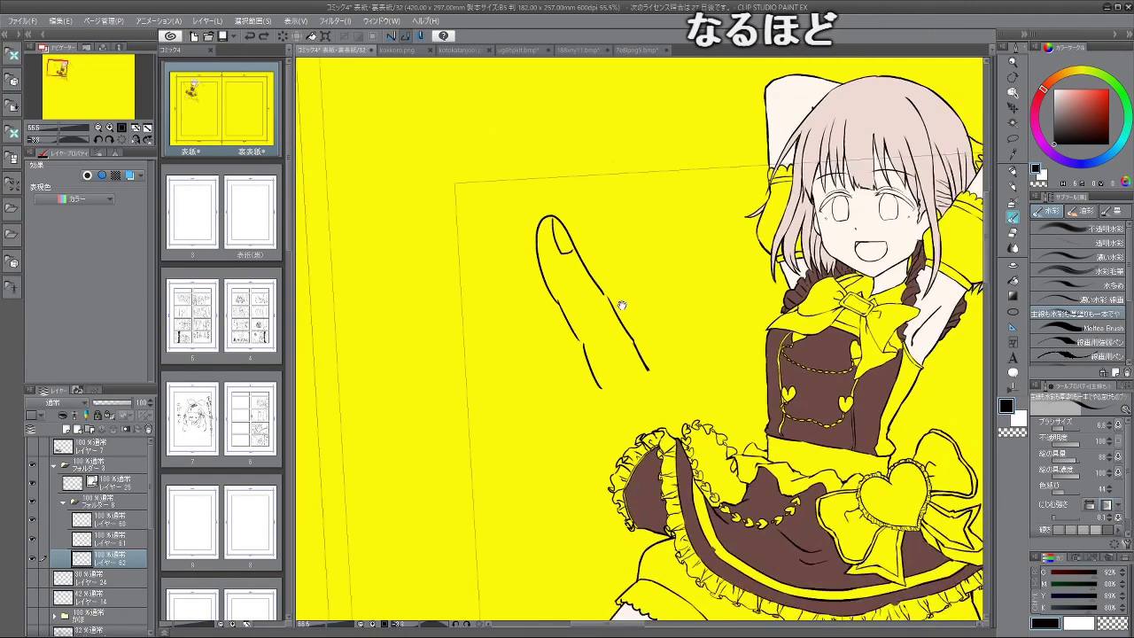
pyautogui.moveTo(617, 304); pyautogui.dragTo(610, 333)
pyautogui.click(587, 398)
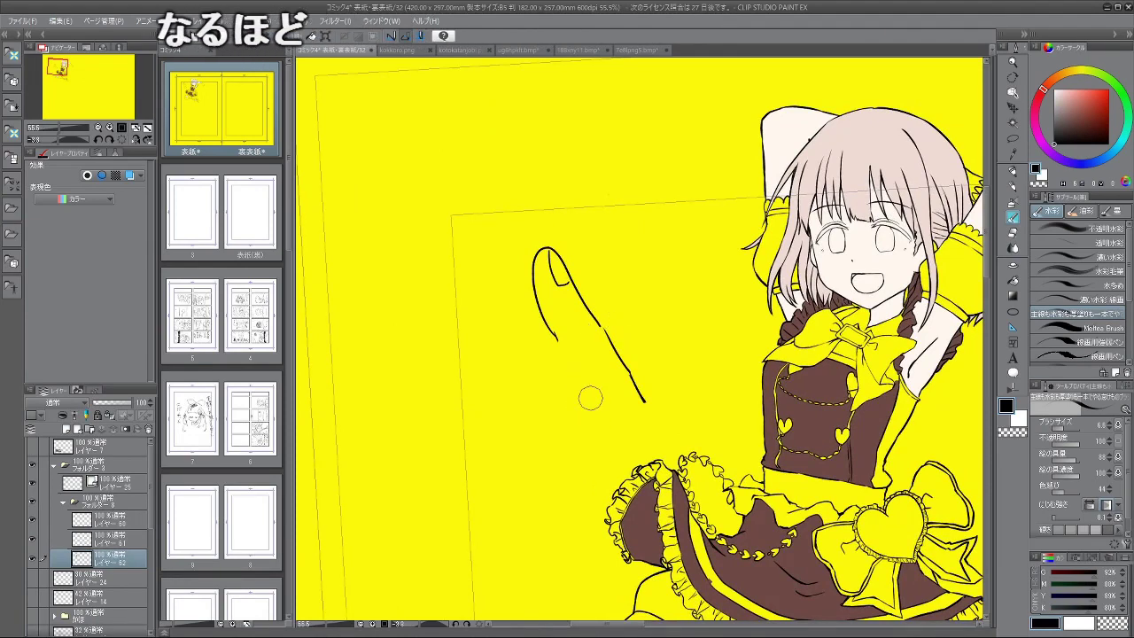
pyautogui.click(557, 302)
pyautogui.moveTo(558, 302)
pyautogui.mouseDown()
pyautogui.moveTo(602, 331)
pyautogui.moveTo(641, 392)
pyautogui.mouseUp()
# Step: Toggle the brown outfit layer's visibility to check it, and add a new raster layer directly above it
pyautogui.moveTo(705, 348); pyautogui.dragTo(697, 166)
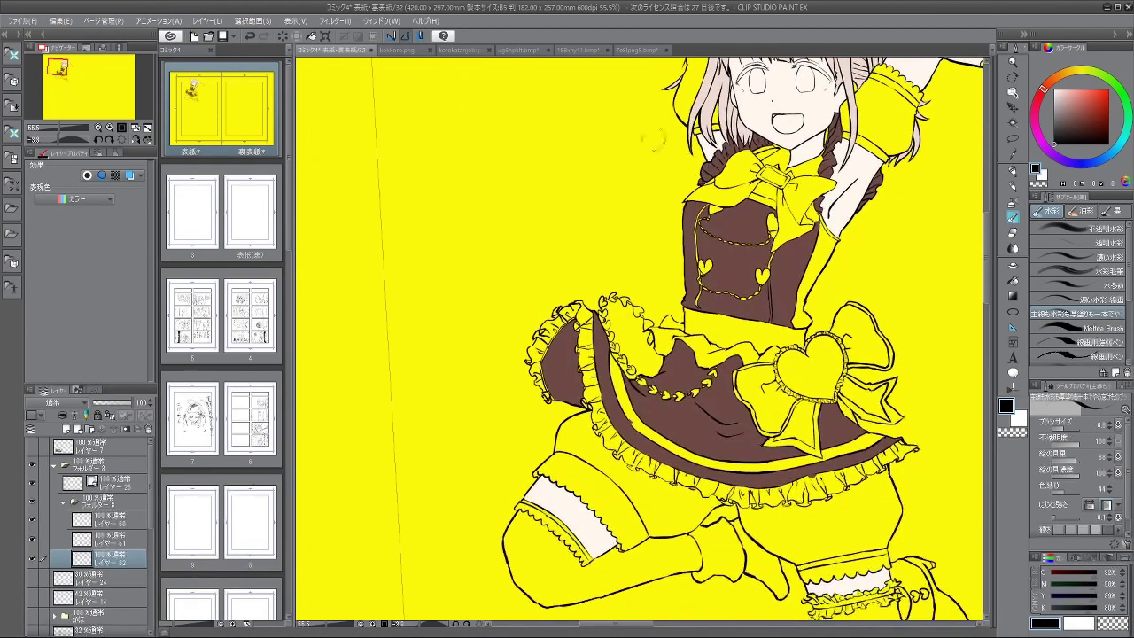
pyautogui.moveTo(692, 255); pyautogui.dragTo(631, 255)
pyautogui.moveTo(869, 213); pyautogui.dragTo(802, 241)
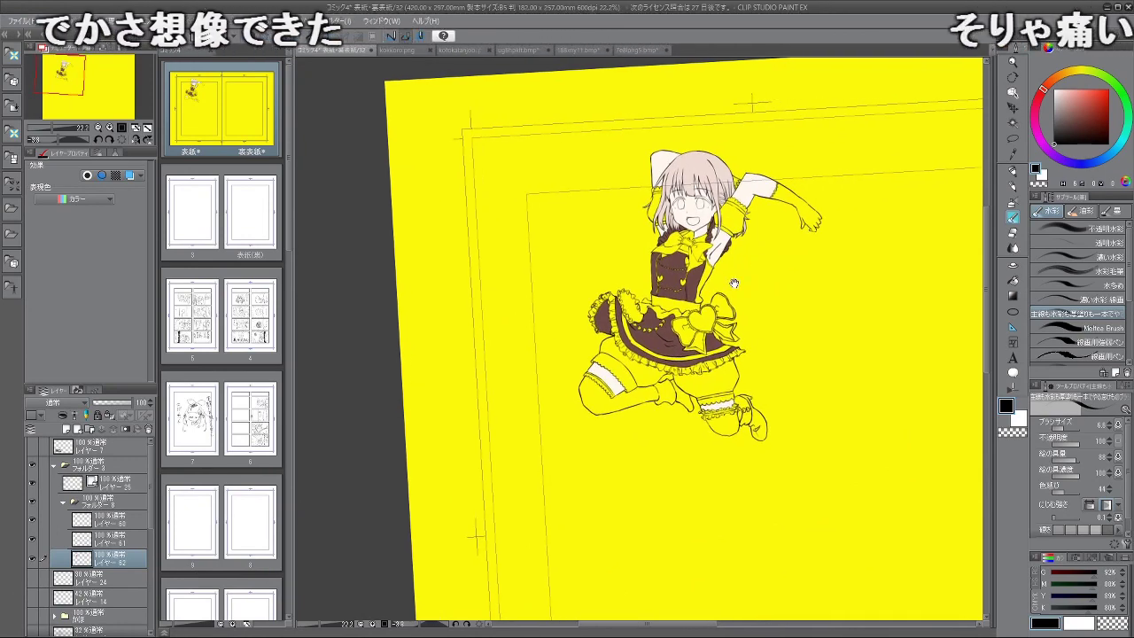
pyautogui.scroll(2, 731, 287)
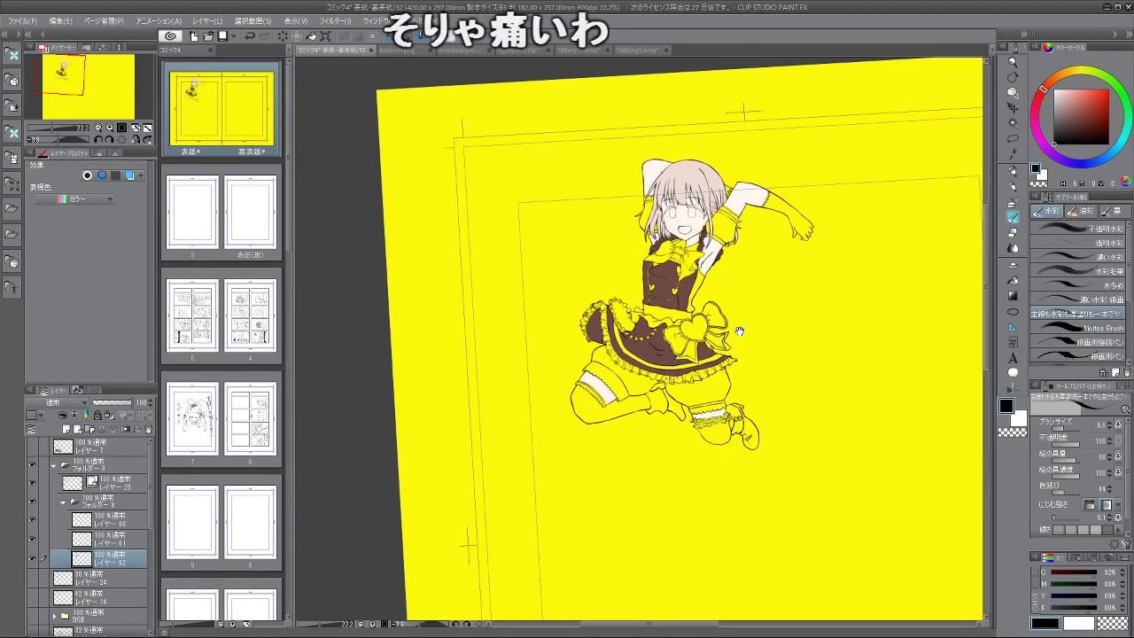
pyautogui.scroll(2, 729, 289)
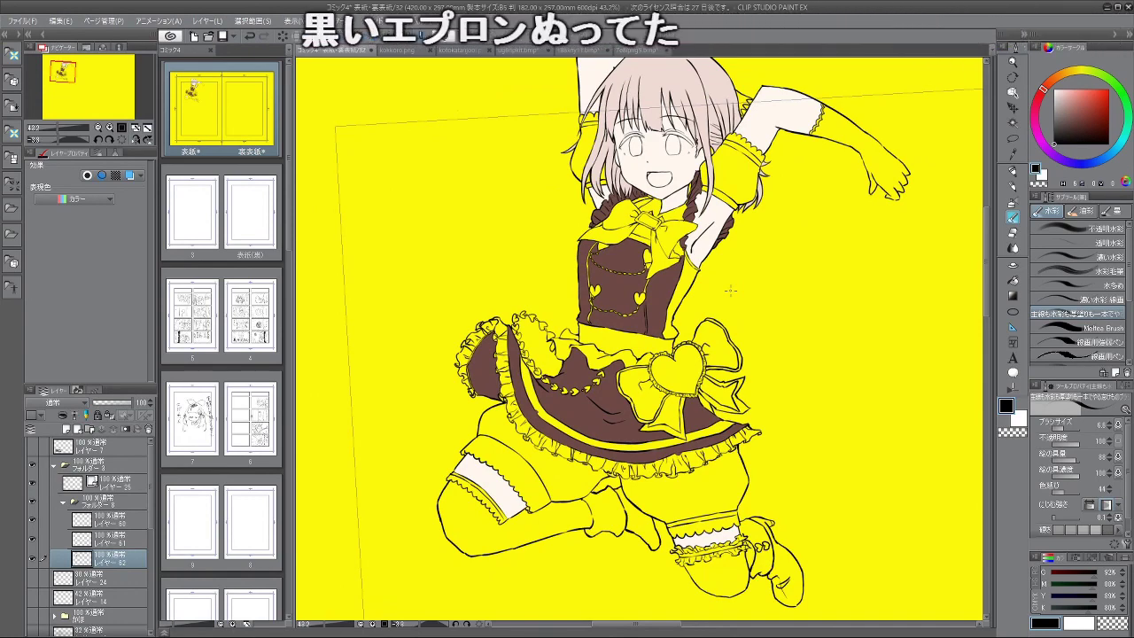
pyautogui.scroll(1, 735, 257)
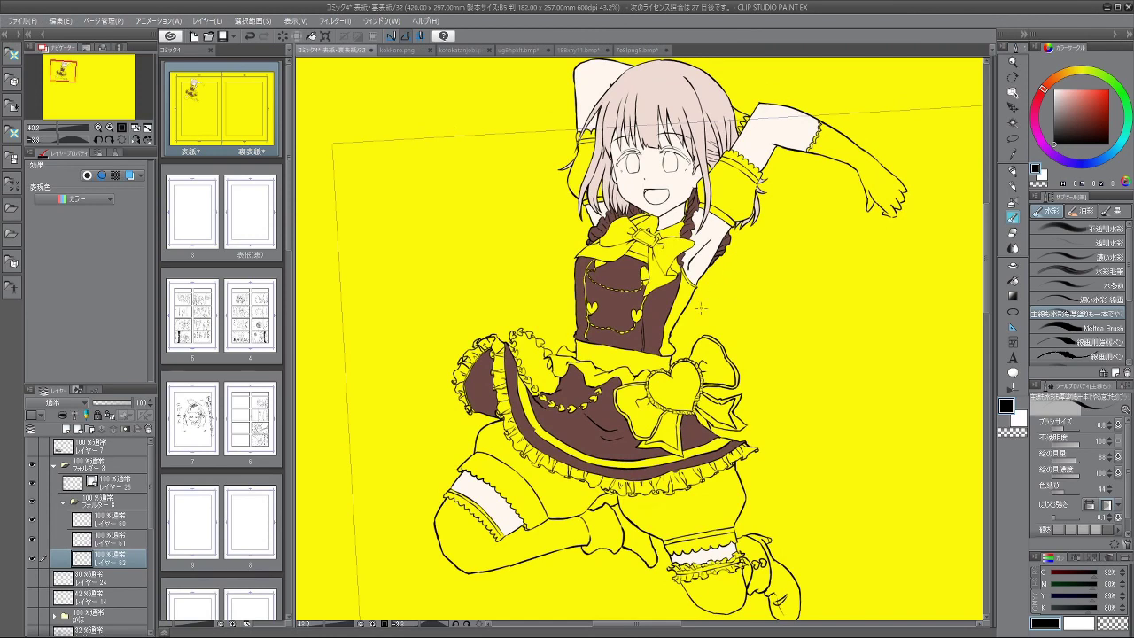
pyautogui.click(33, 559)
pyautogui.click(33, 560)
pyautogui.click(66, 429)
pyautogui.scroll(-5, 632, 355)
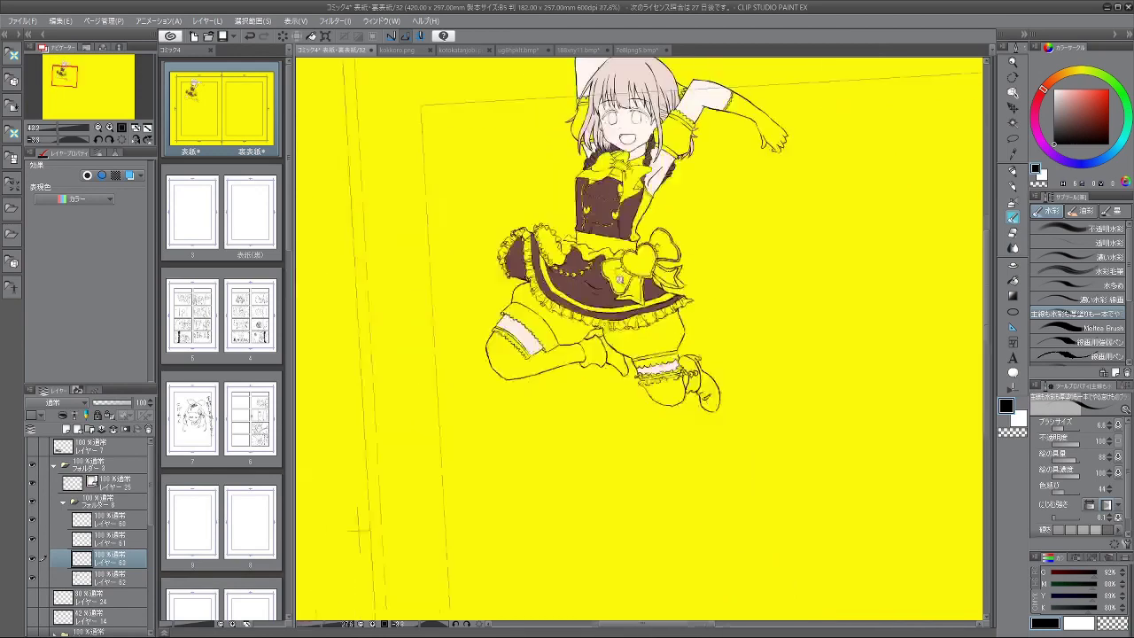
# Step: Show the red-haired character's folder, sample the beige of her long glove, and hide the folder again
pyautogui.scroll(4, 655, 235)
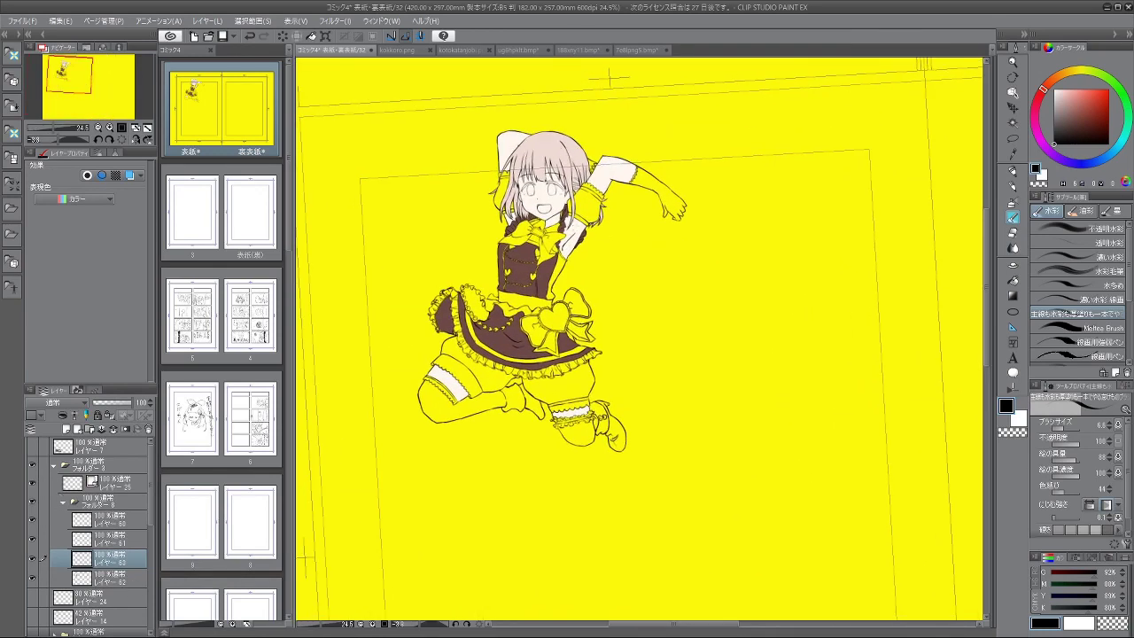
pyautogui.scroll(-2, 151, 518)
pyautogui.click(34, 598)
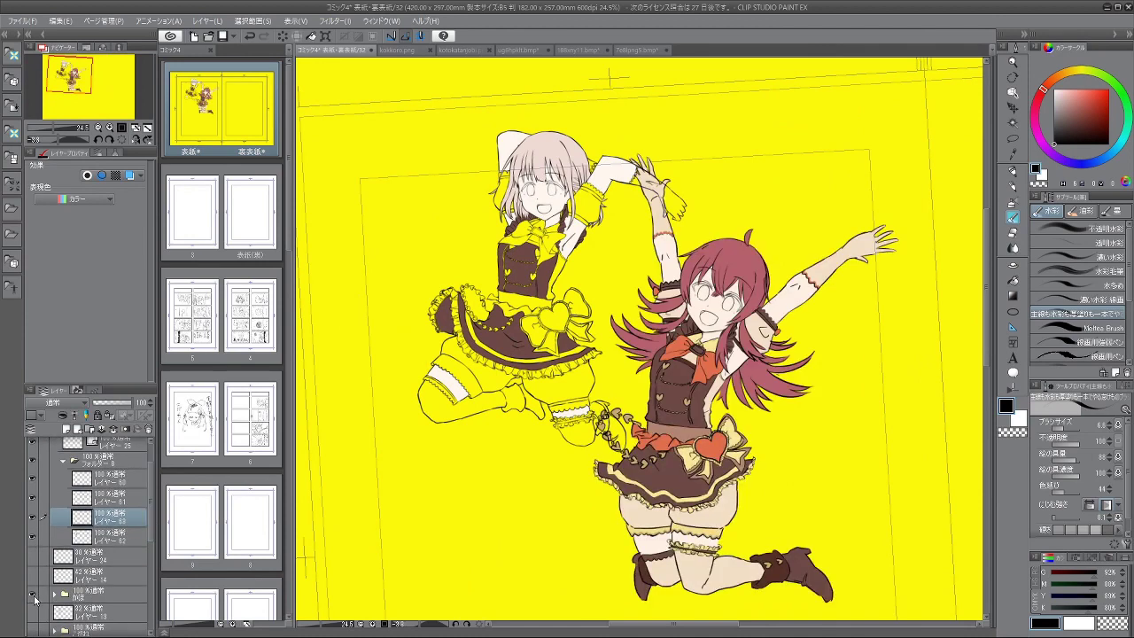
pyautogui.moveTo(788, 213); pyautogui.dragTo(744, 151)
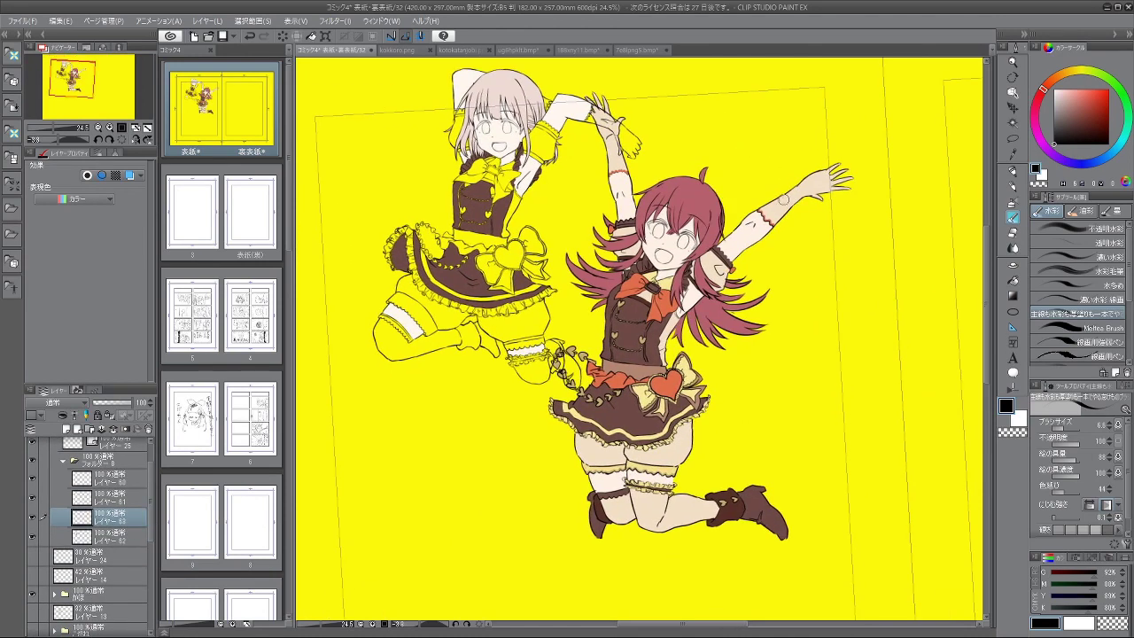
pyautogui.keyDown('alt'); pyautogui.click(787, 197); pyautogui.keyUp('alt')
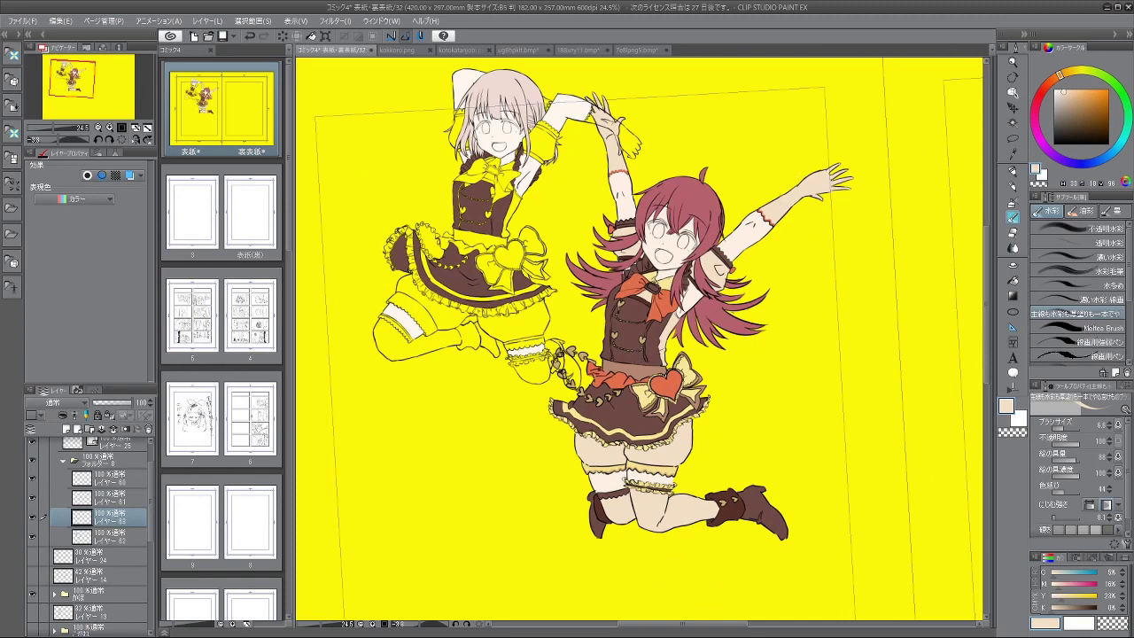
pyautogui.click(32, 595)
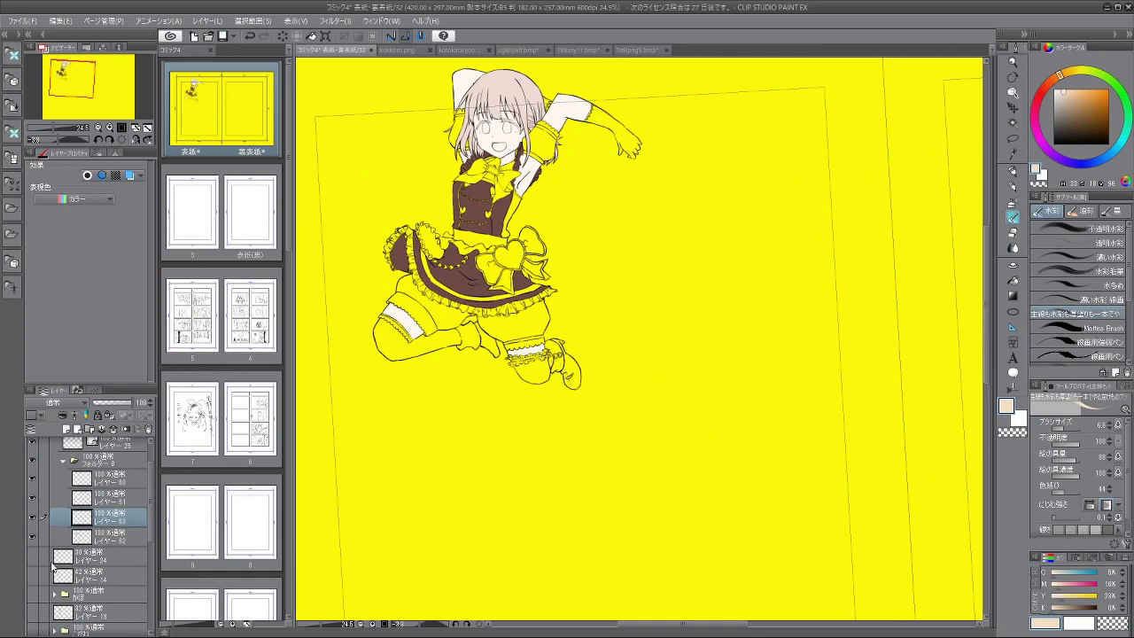
# Step: Fill the glove and the puff sleeve of the character's outstretched arm with beige
pyautogui.moveTo(577, 164); pyautogui.dragTo(719, 179)
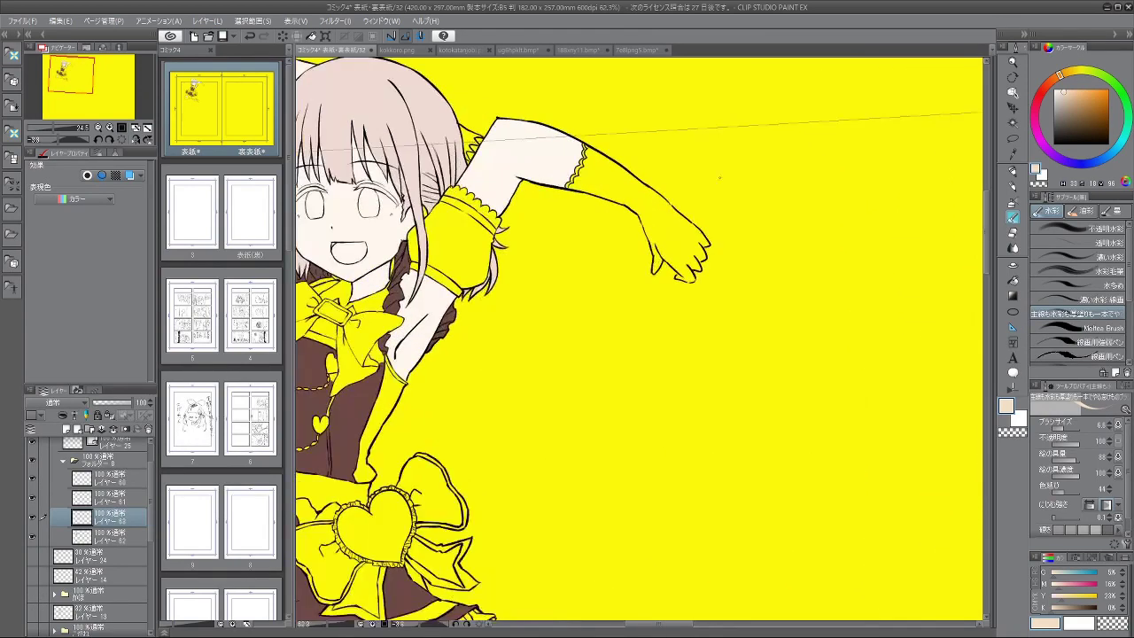
pyautogui.click(1014, 280)
pyautogui.scroll(3, 670, 213)
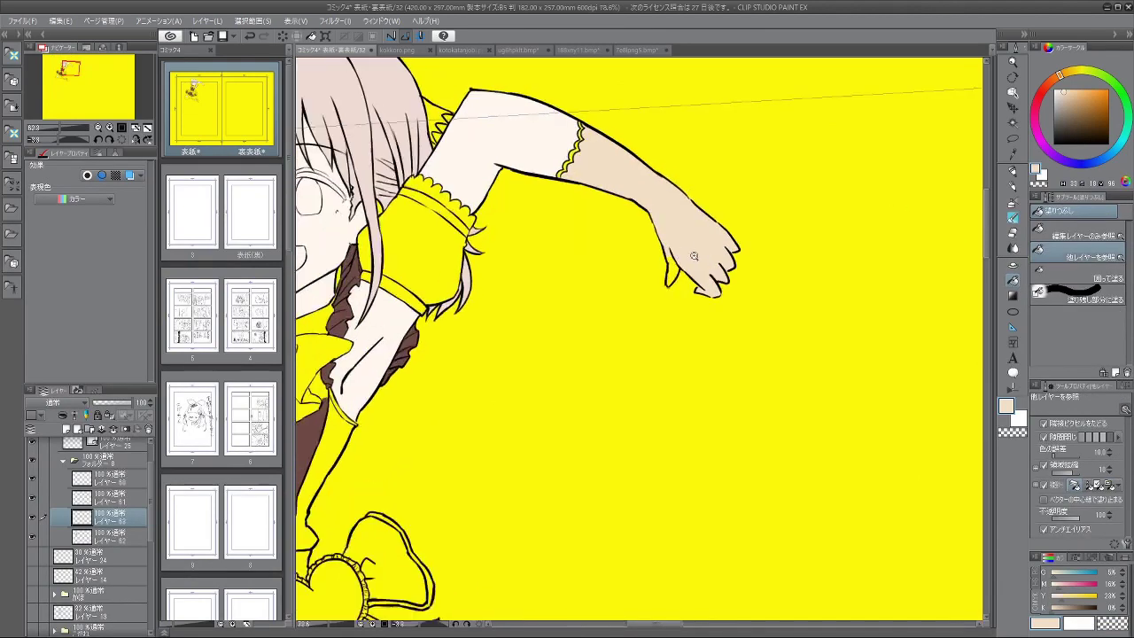
pyautogui.moveTo(673, 269); pyautogui.dragTo(814, 264)
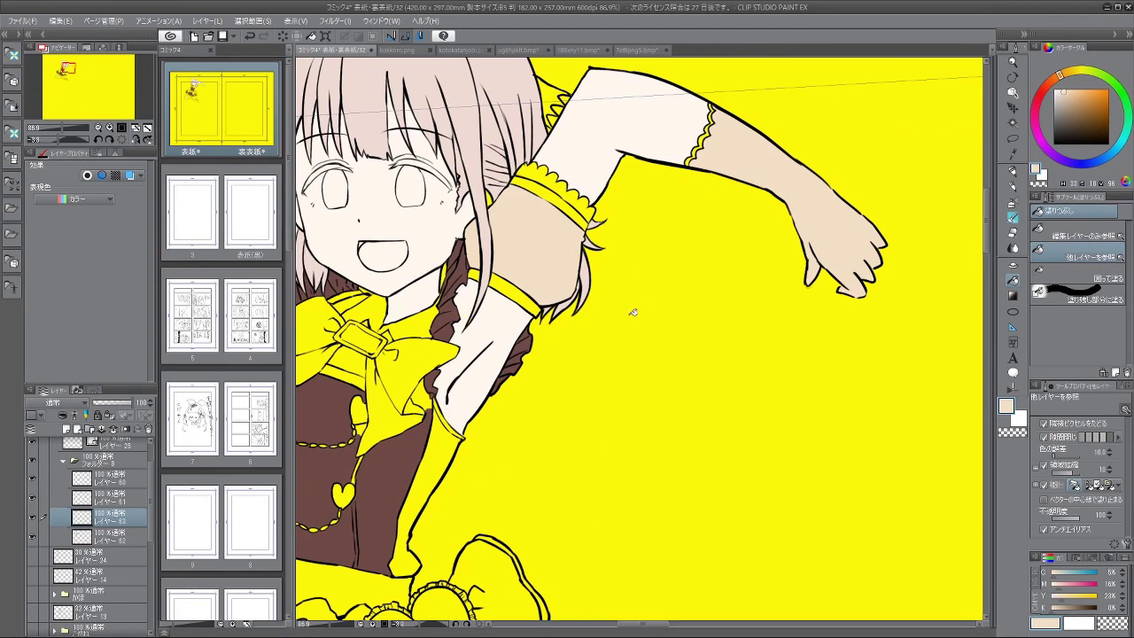
# Step: Fill the other puff sleeve, its small gaps between the hair strands, and the frilled piece behind the head with beige
pyautogui.moveTo(541, 251); pyautogui.dragTo(735, 285)
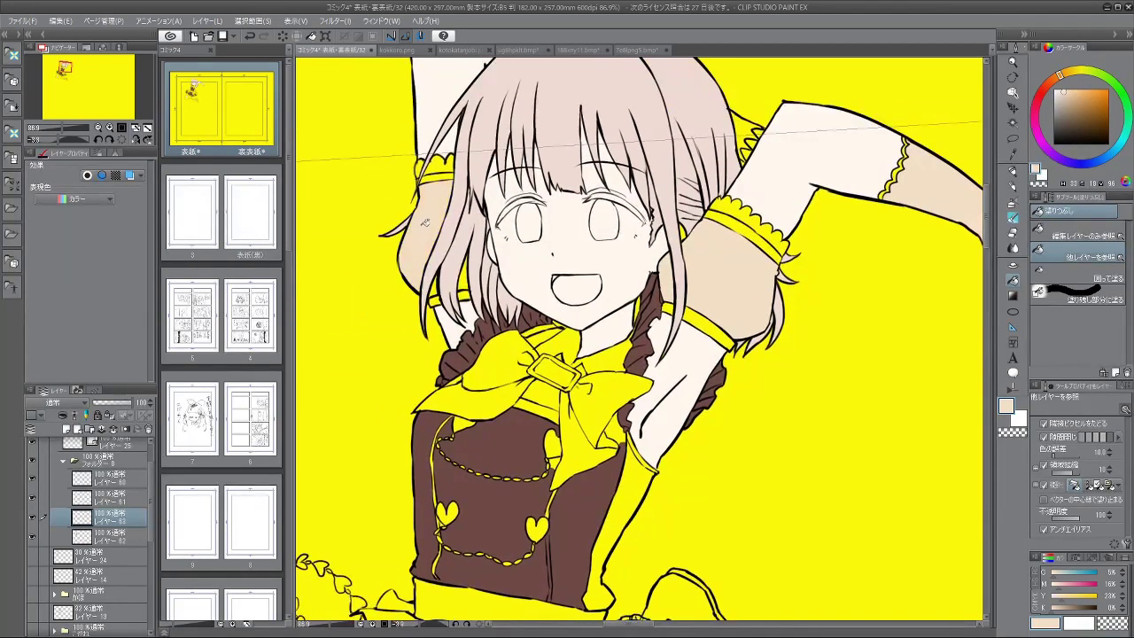
pyautogui.scroll(4, 466, 241)
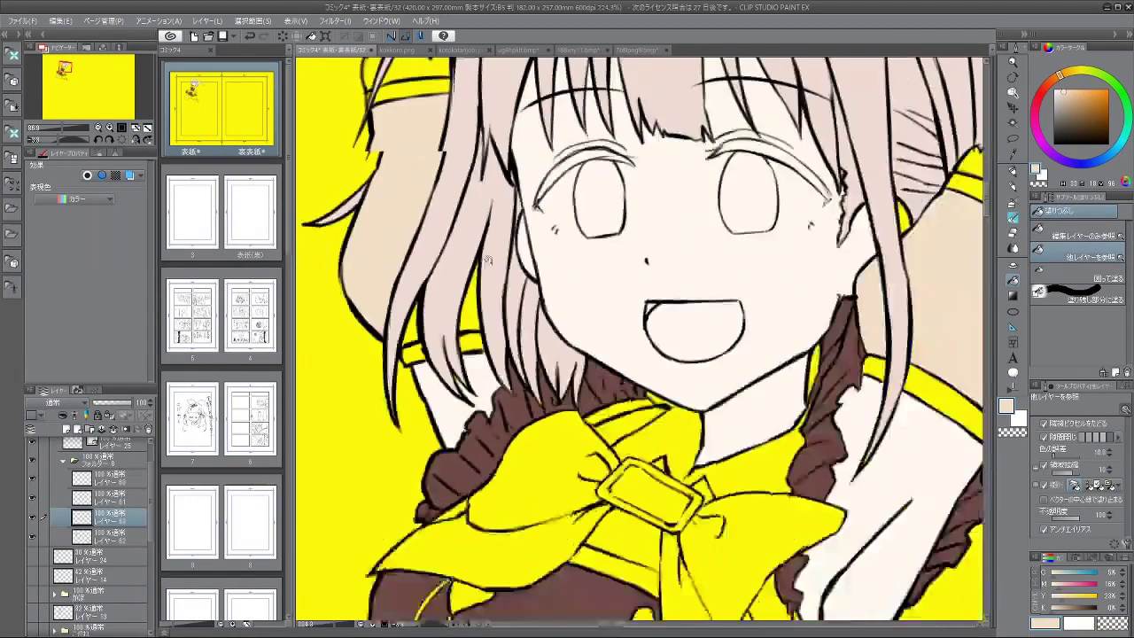
pyautogui.scroll(-5, 552, 302)
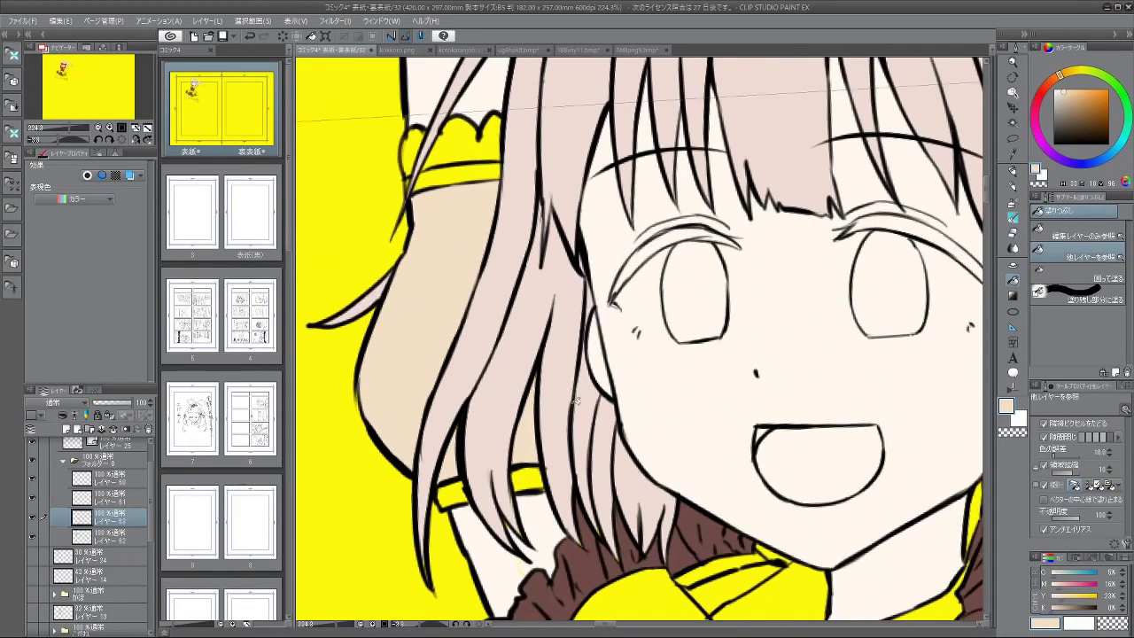
pyautogui.scroll(4, 749, 221)
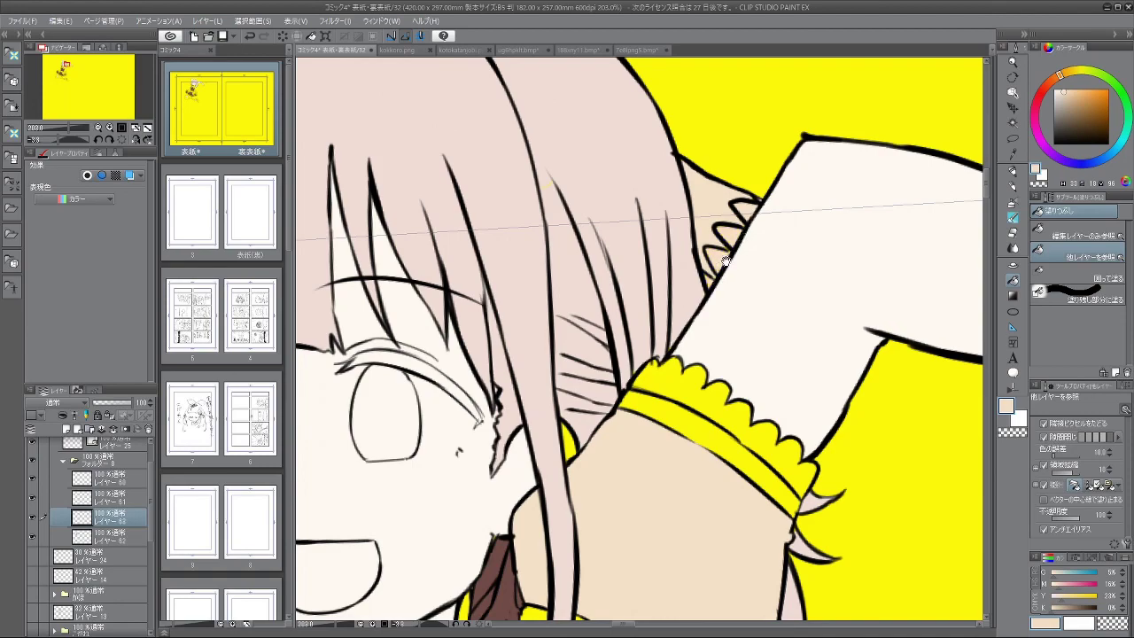
pyautogui.scroll(-4, 725, 260)
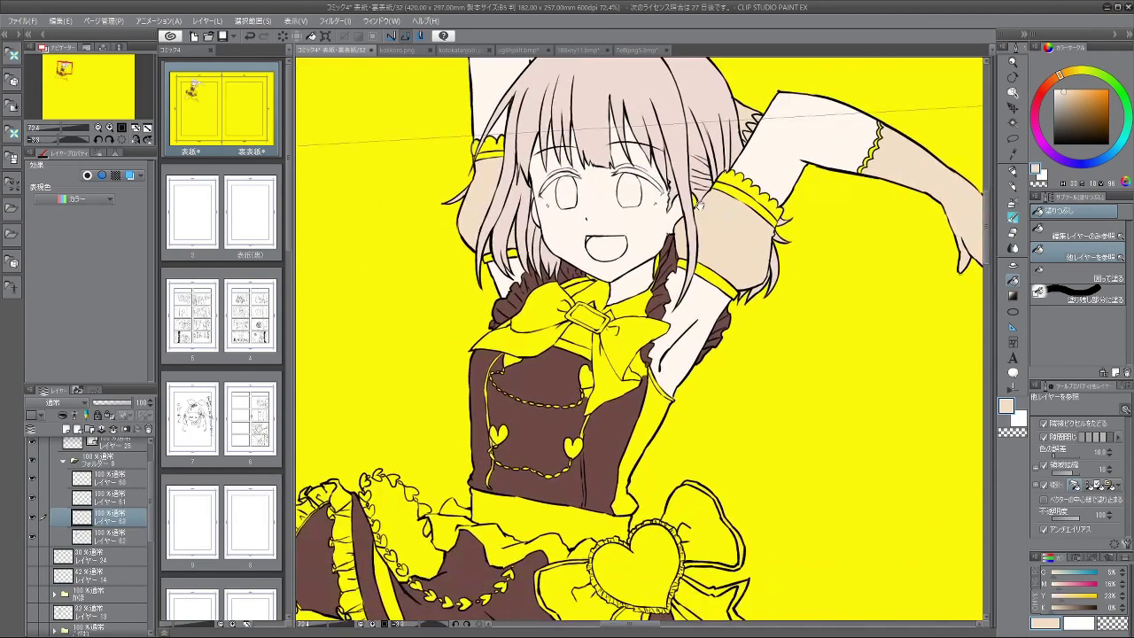
# Step: Fill the small chest area beneath the neck bow's buckle with beige
pyautogui.moveTo(638, 301); pyautogui.dragTo(665, 226)
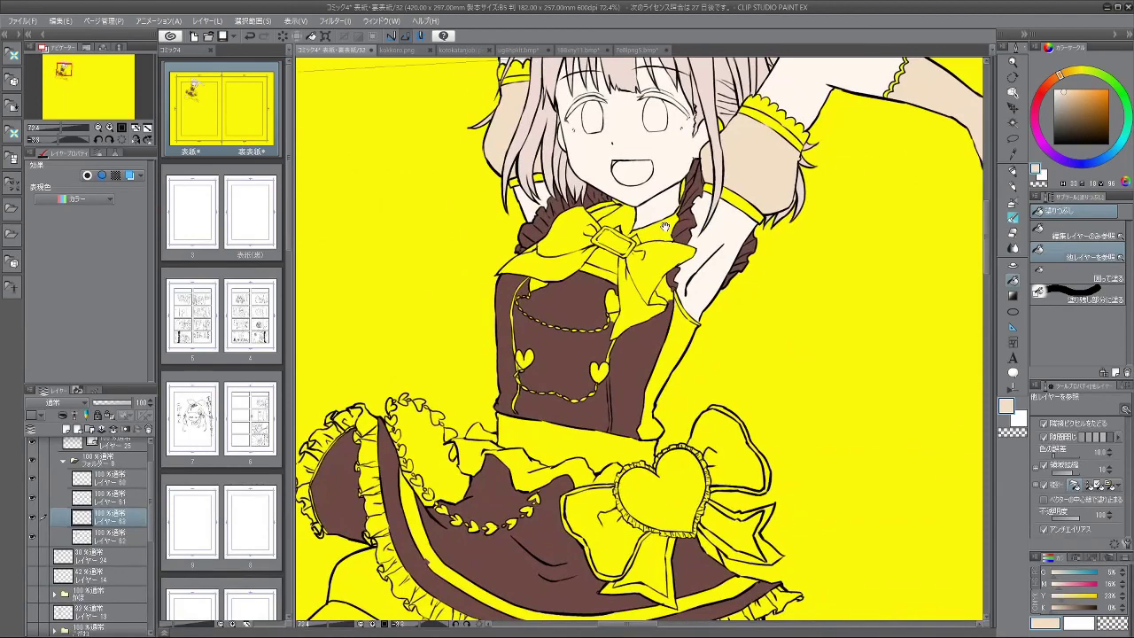
pyautogui.moveTo(678, 170); pyautogui.dragTo(664, 167)
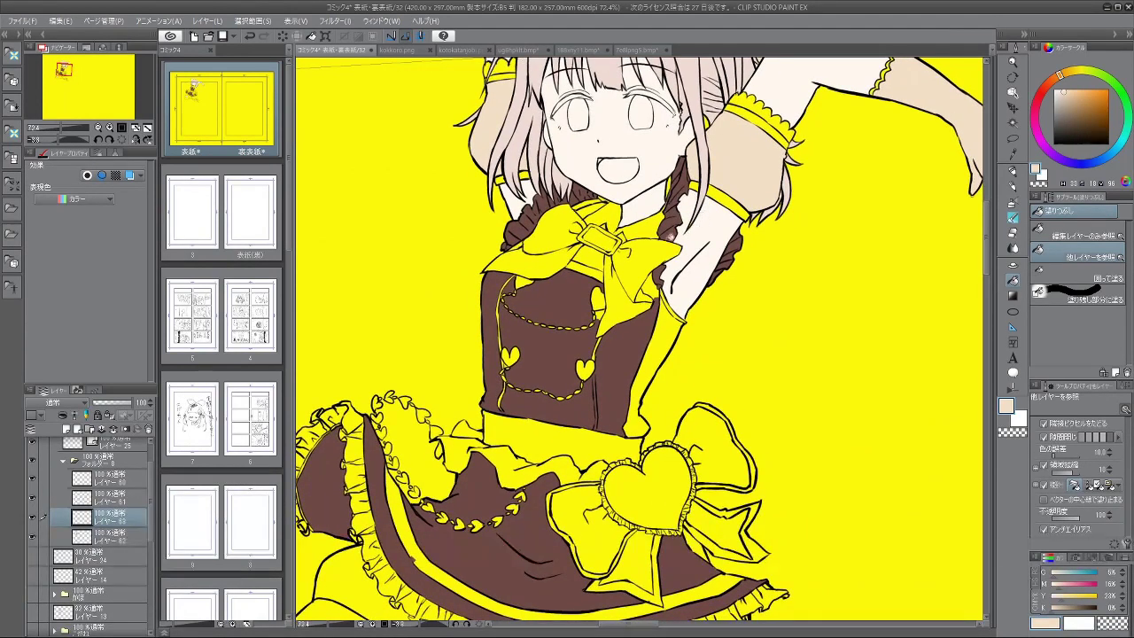
pyautogui.moveTo(673, 257); pyautogui.dragTo(779, 144)
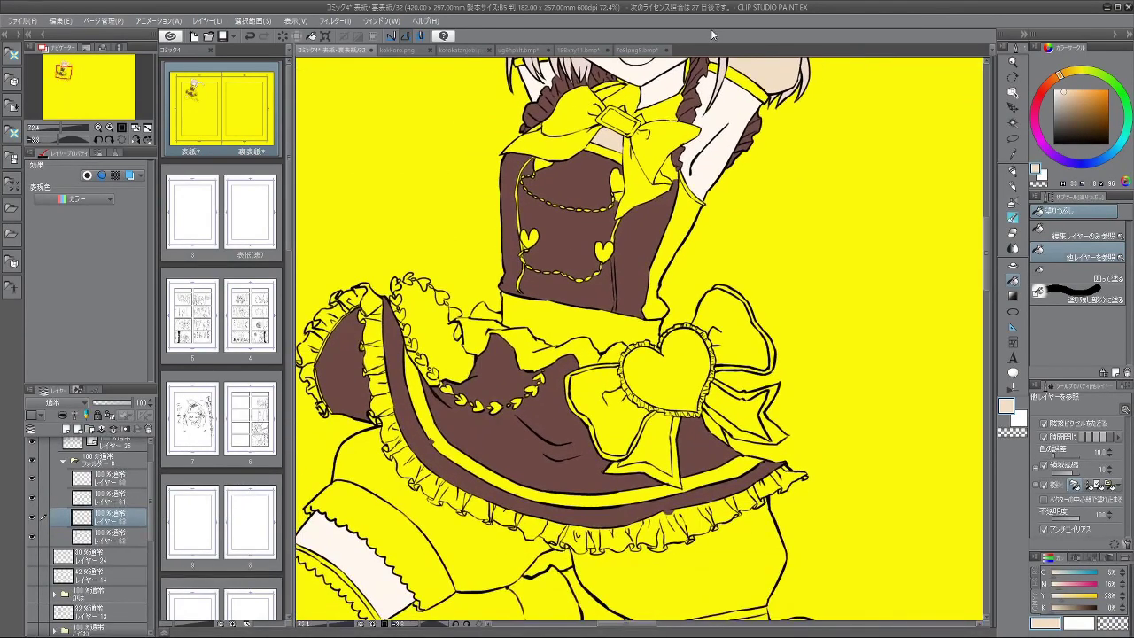
pyautogui.moveTo(783, 205); pyautogui.dragTo(683, 206)
# Step: Fill the legwear on both upper legs between the skirt frill and the lace bands with beige
pyautogui.moveTo(654, 283); pyautogui.dragTo(671, 172)
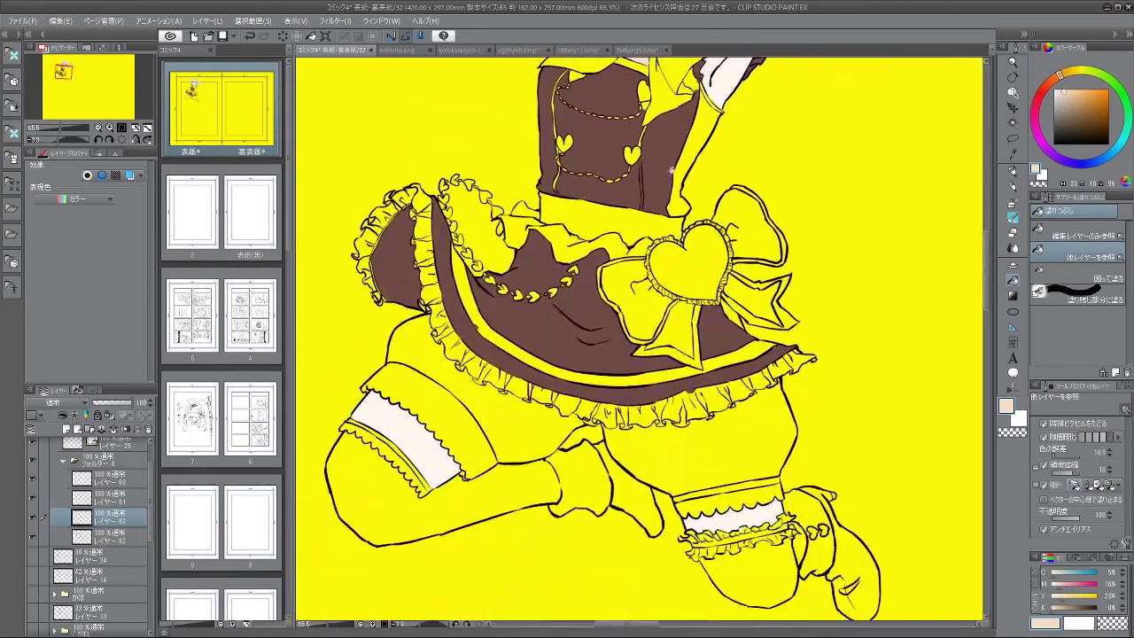
pyautogui.moveTo(620, 277); pyautogui.dragTo(705, 287)
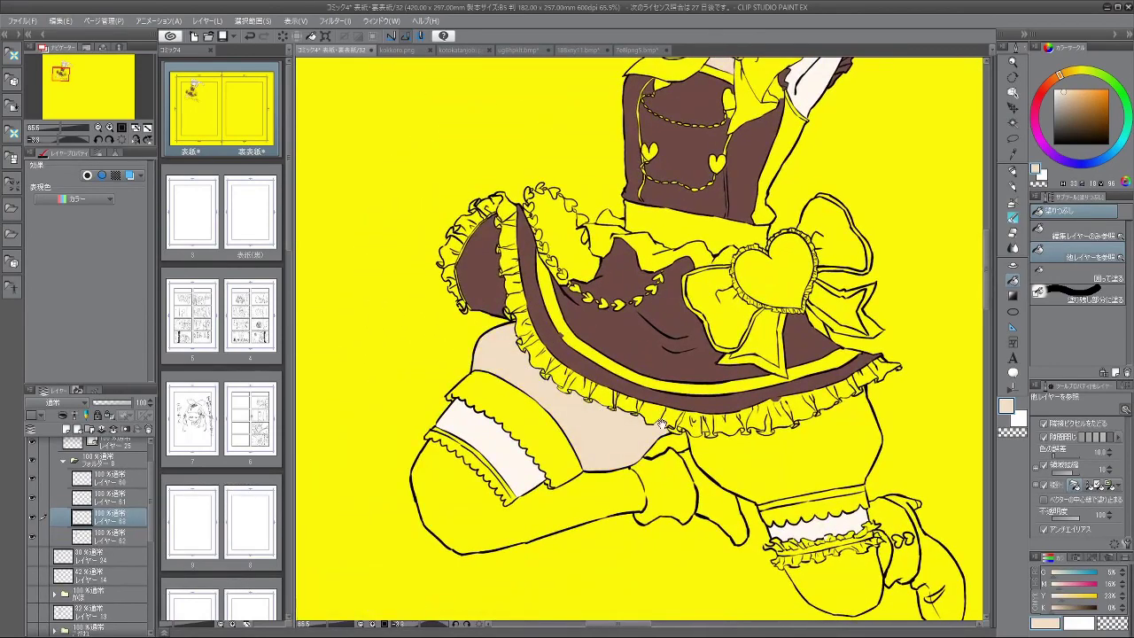
pyautogui.moveTo(662, 424); pyautogui.dragTo(662, 369)
pyautogui.scroll(-5, 735, 355)
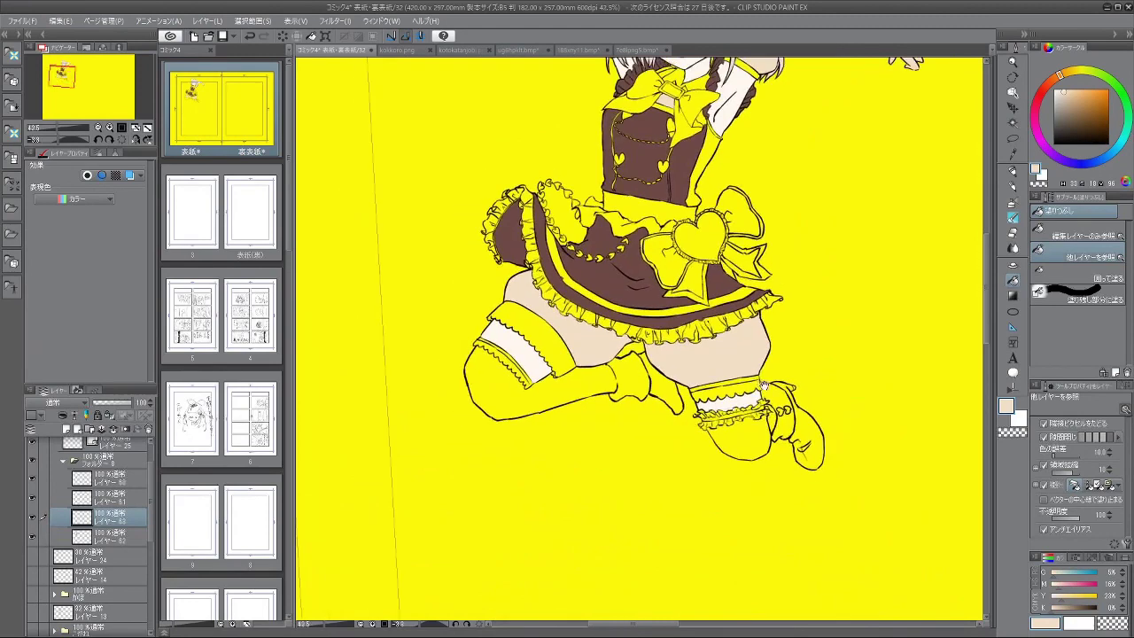
pyautogui.moveTo(706, 217); pyautogui.dragTo(700, 379)
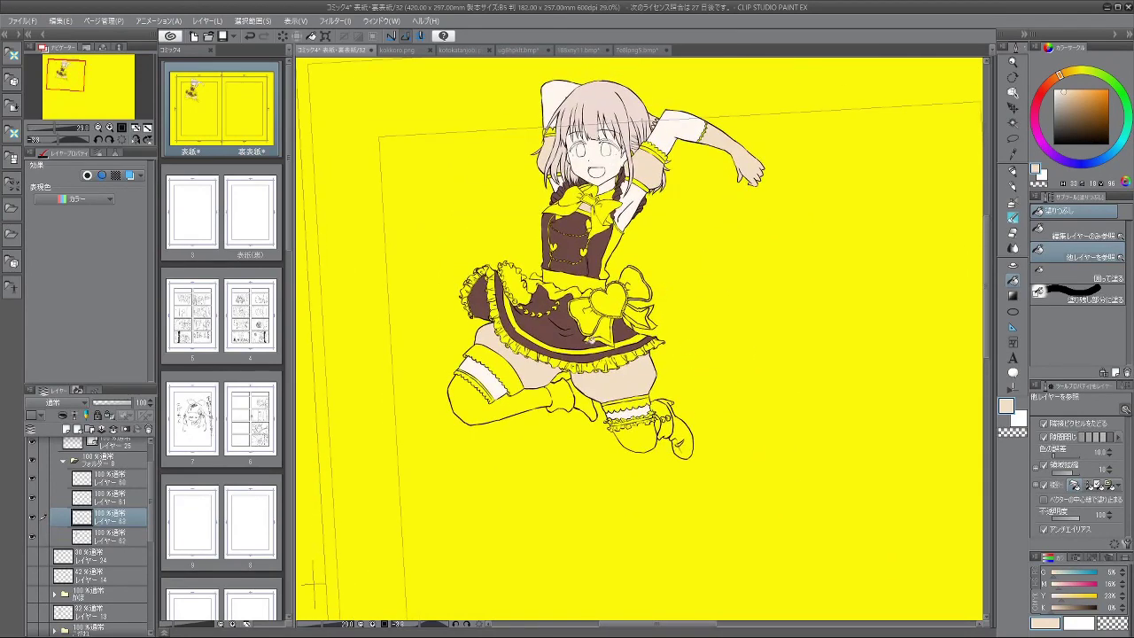
# Step: Fill the legwear on both lower legs, from the lace bands down to the boots, with beige
pyautogui.scroll(4, 646, 381)
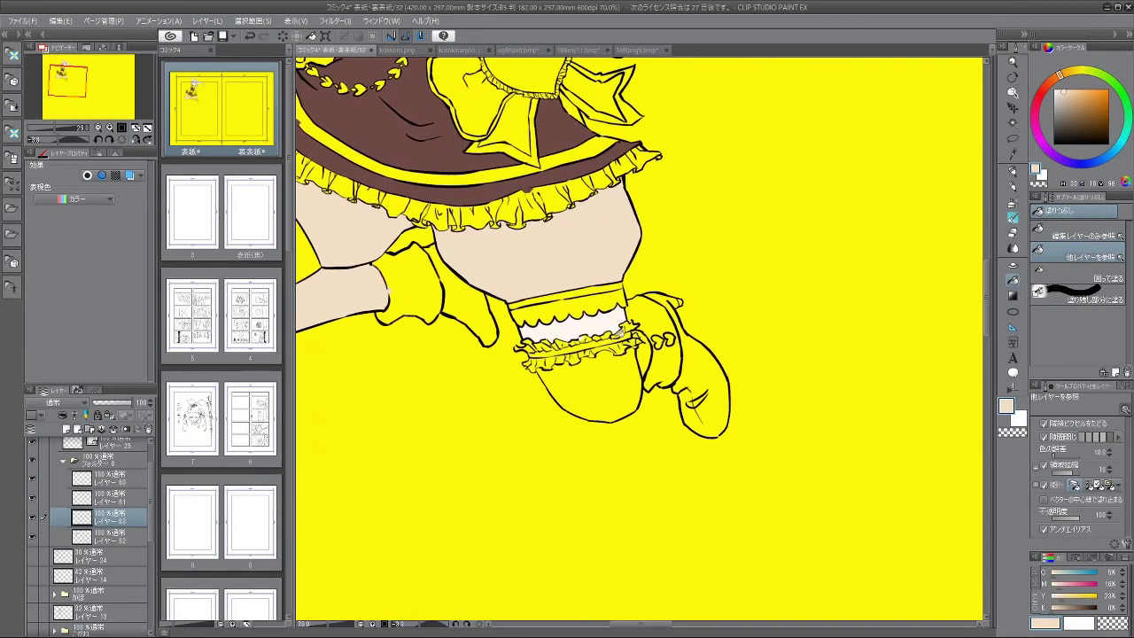
pyautogui.scroll(-4, 765, 281)
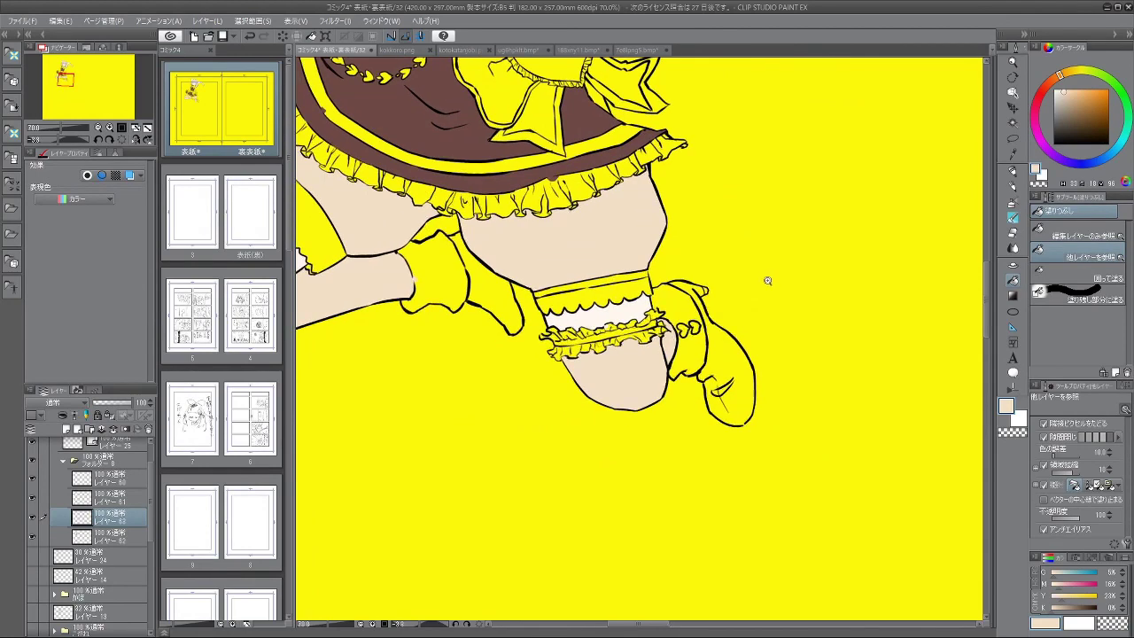
pyautogui.scroll(-1, 689, 299)
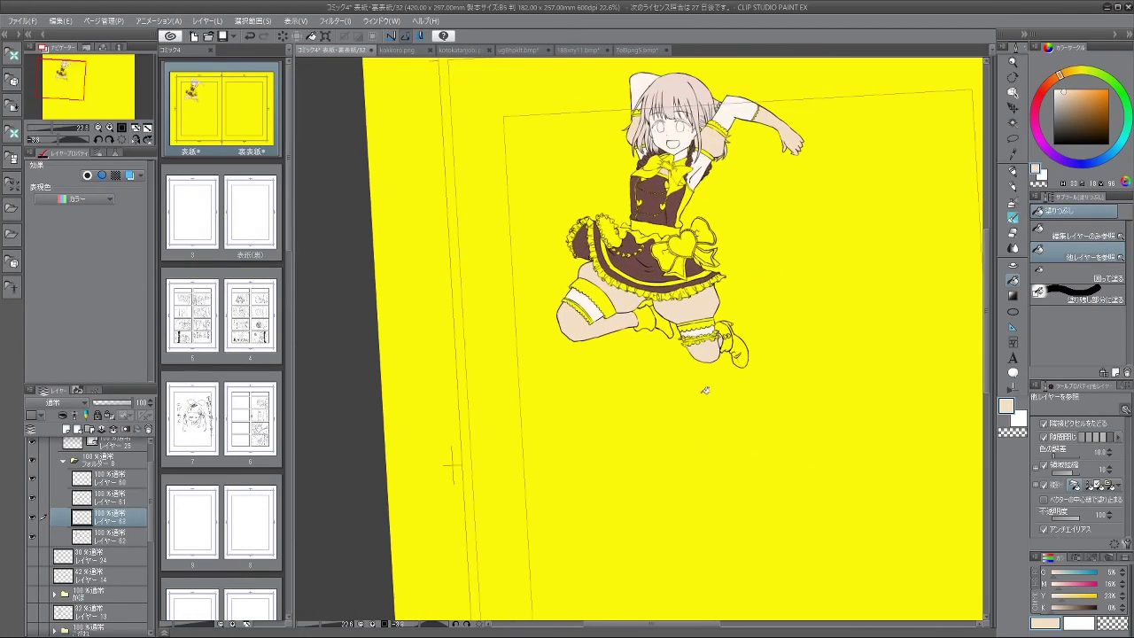
pyautogui.moveTo(599, 306); pyautogui.dragTo(631, 334)
pyautogui.scroll(3, 603, 300)
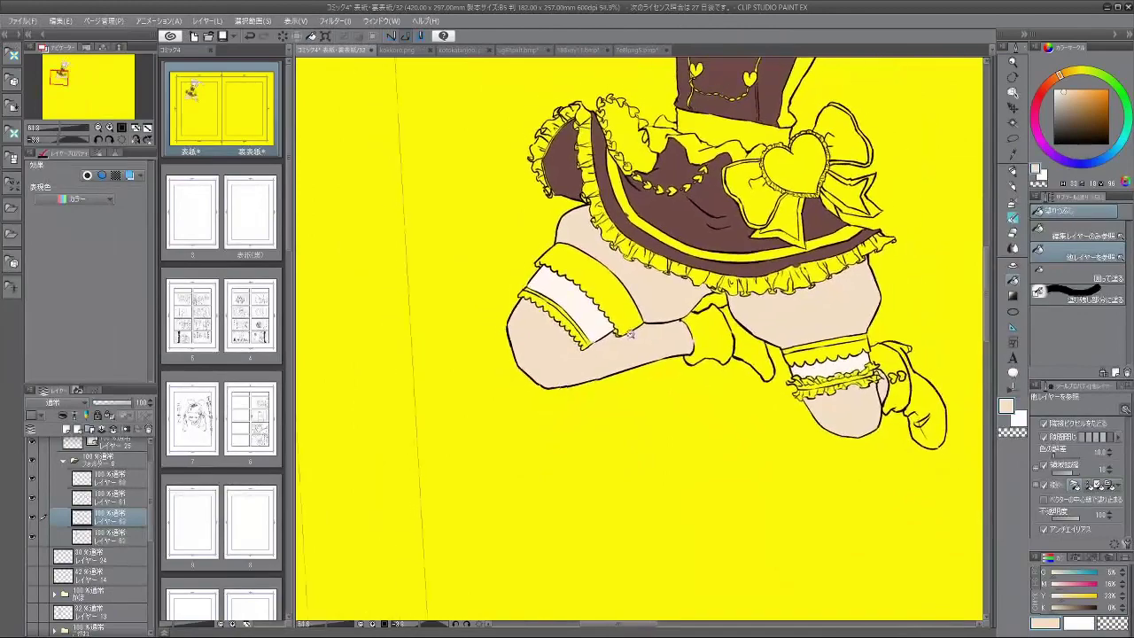
pyautogui.scroll(-2, 631, 334)
pyautogui.scroll(-1, 707, 202)
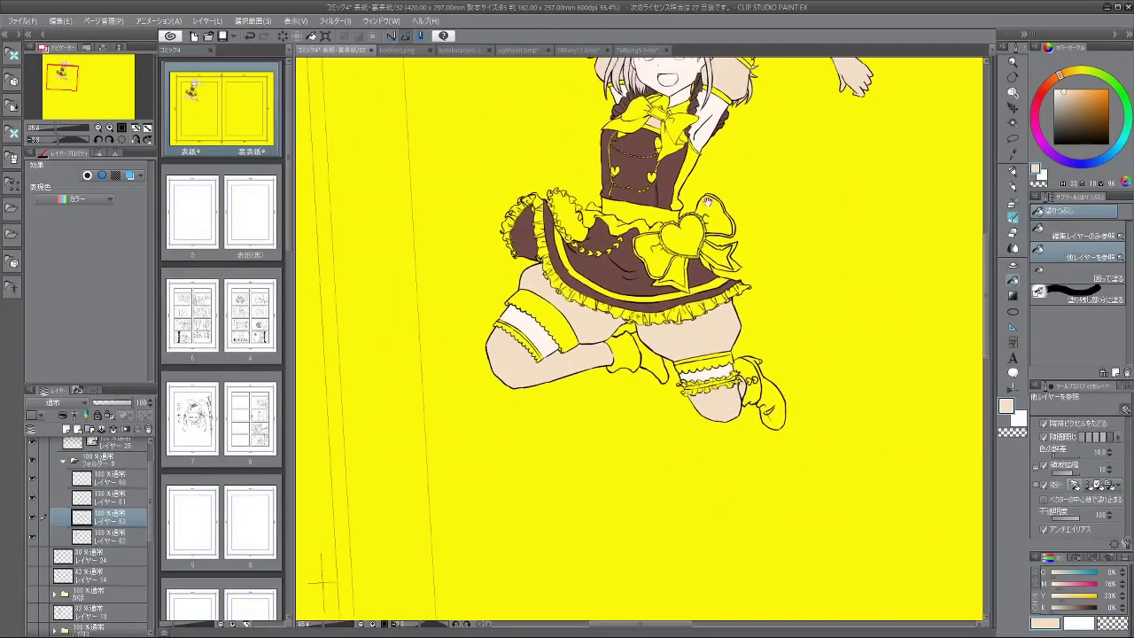
# Step: Fill the bodice's side panel below the armpit and its narrow edge trim with beige
pyautogui.scroll(-1, 707, 202)
pyautogui.scroll(3, 675, 241)
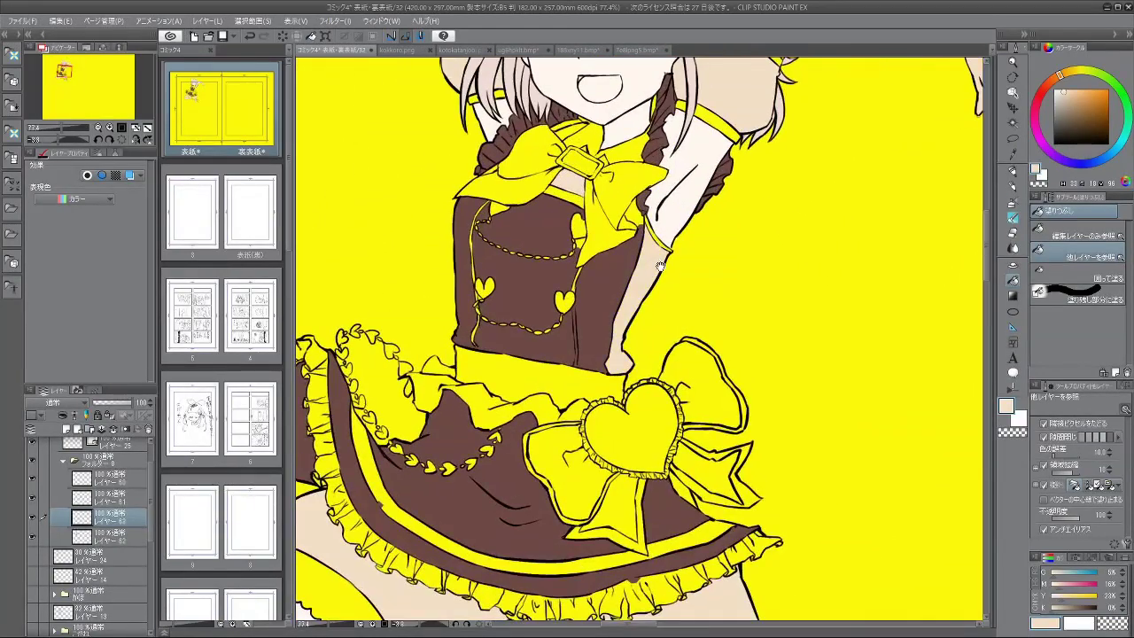
pyautogui.scroll(5, 681, 216)
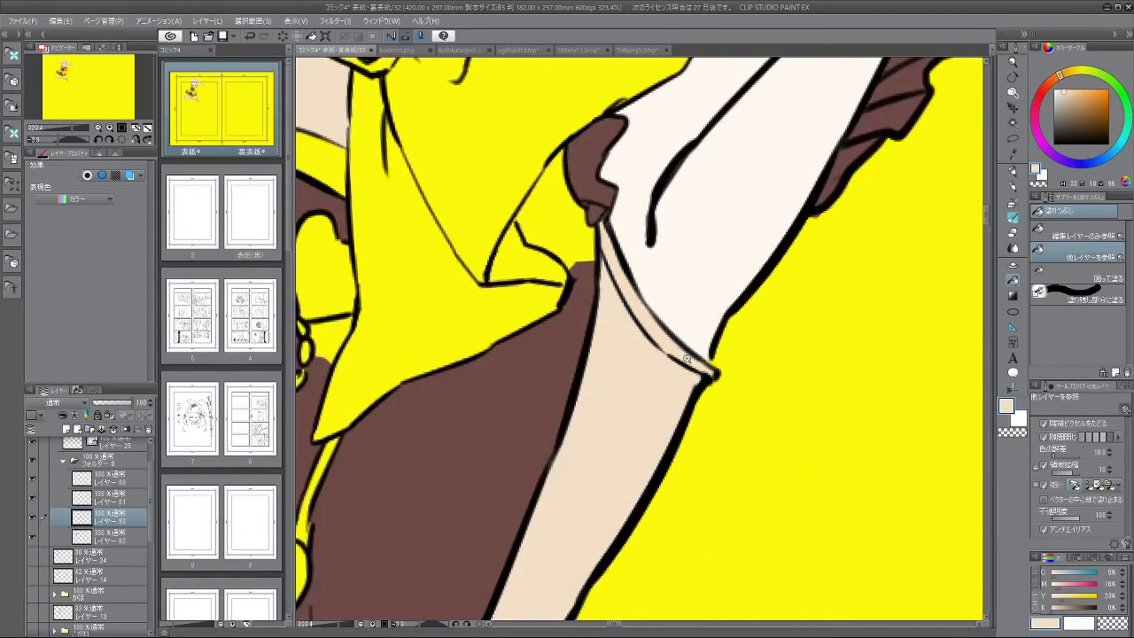
pyautogui.scroll(-5, 688, 357)
# Step: Select the brown outfit layer, sample the bodice's brown, and check the whole character for unfilled costume areas
pyautogui.click(85, 536)
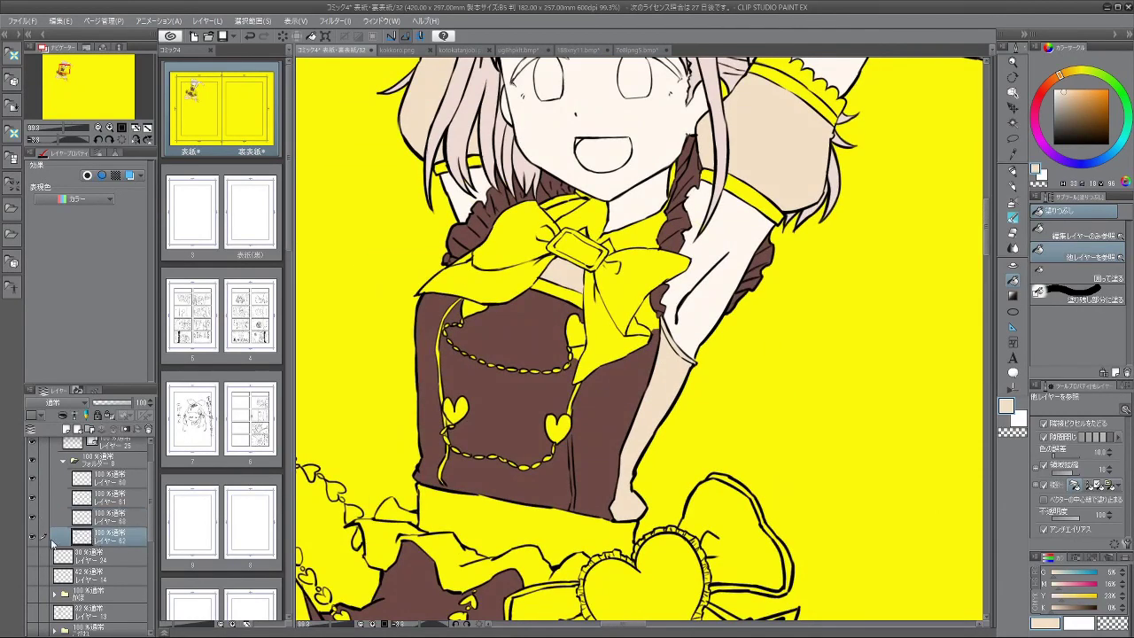
pyautogui.keyDown('alt'); pyautogui.click(525, 409); pyautogui.keyUp('alt')
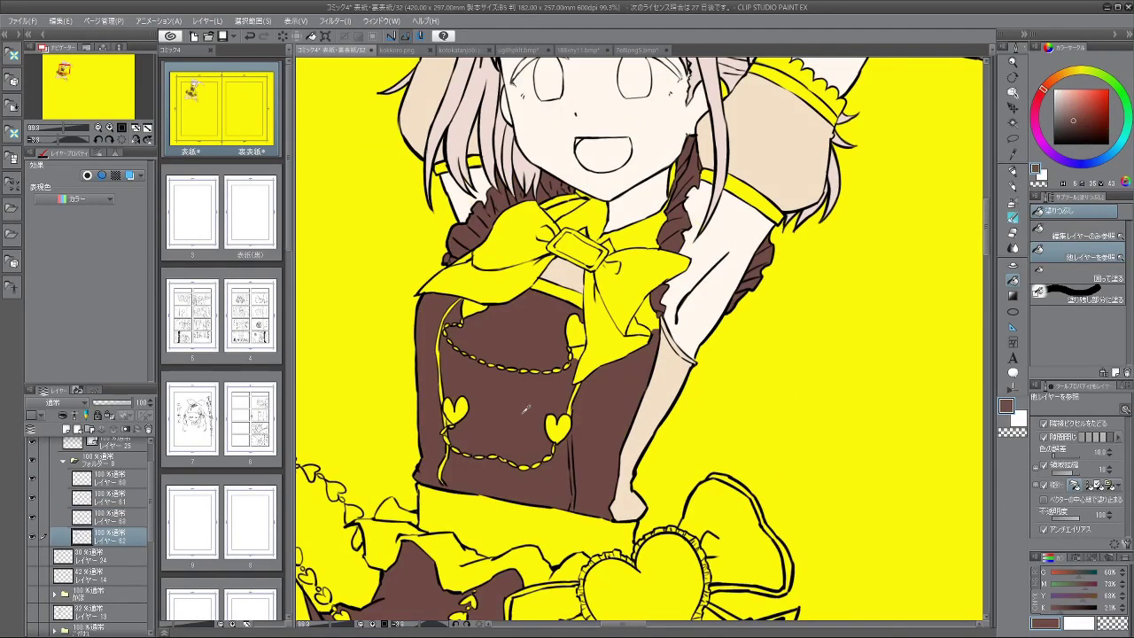
pyautogui.scroll(-2, 729, 263)
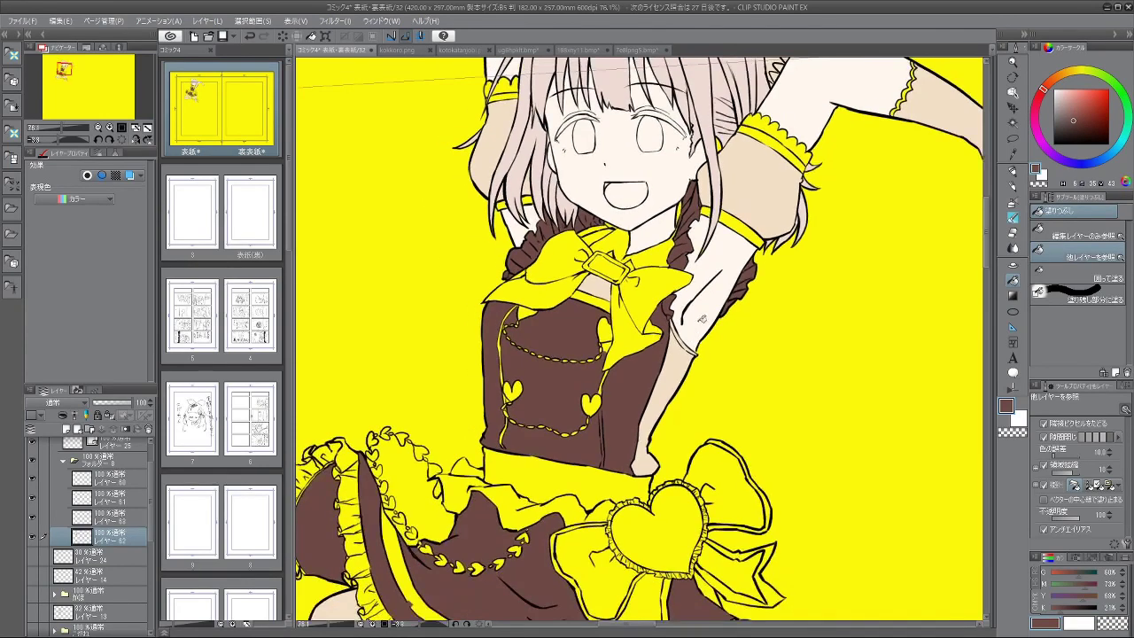
pyautogui.scroll(-2, 759, 276)
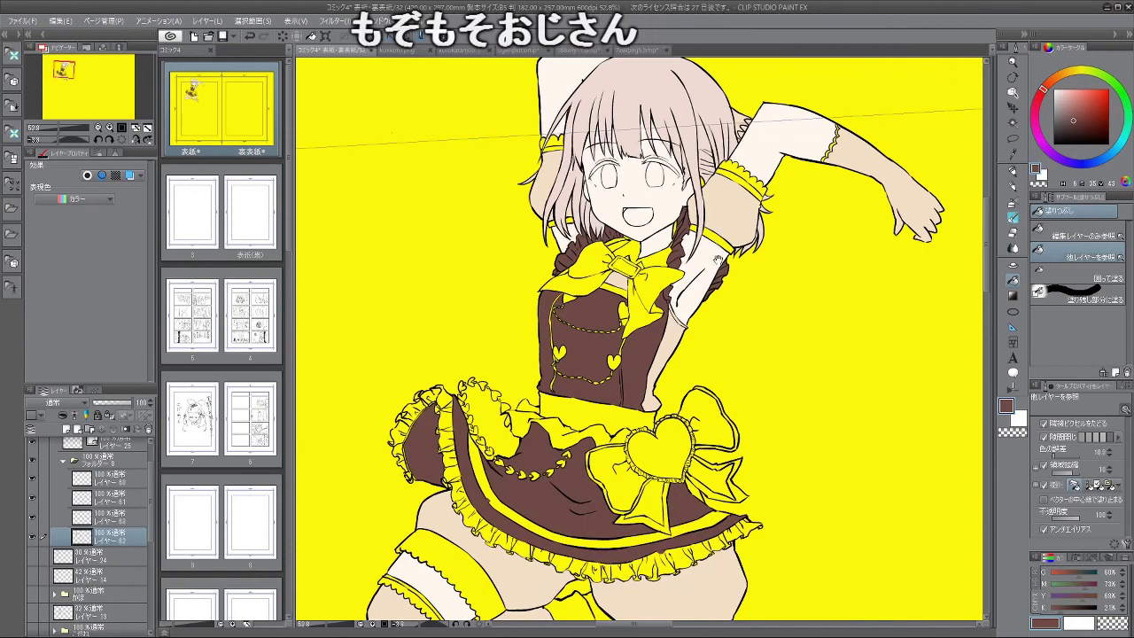
pyautogui.scroll(-2, 751, 291)
pyautogui.moveTo(762, 266); pyautogui.dragTo(691, 188)
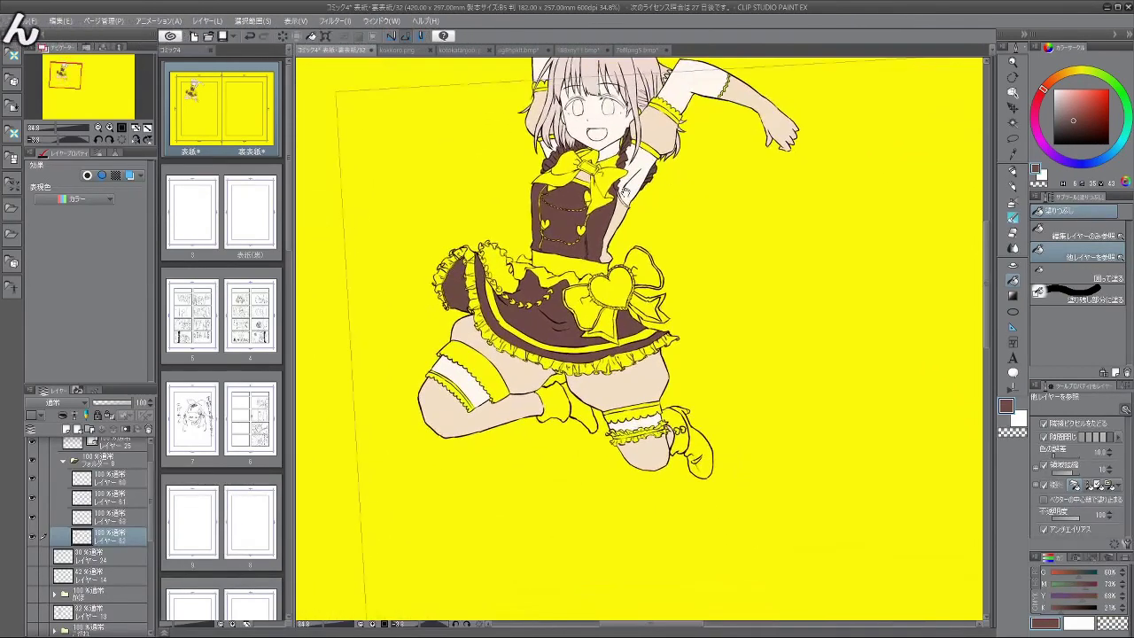
pyautogui.moveTo(709, 275); pyautogui.dragTo(744, 231)
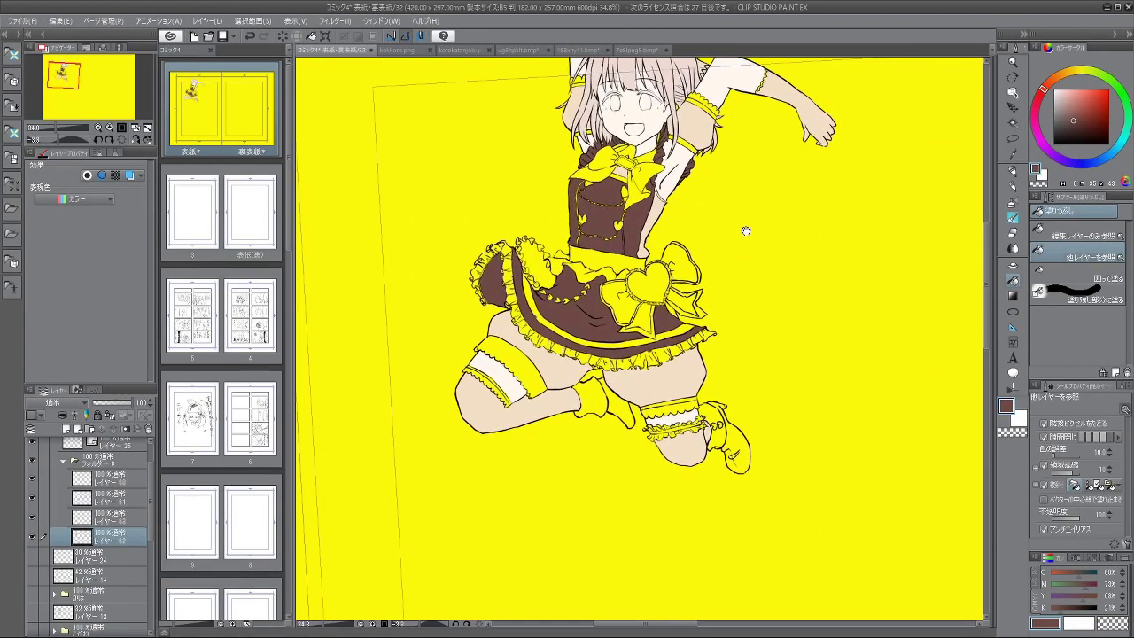
pyautogui.scroll(-2, 747, 236)
pyautogui.moveTo(779, 129); pyautogui.dragTo(758, 149)
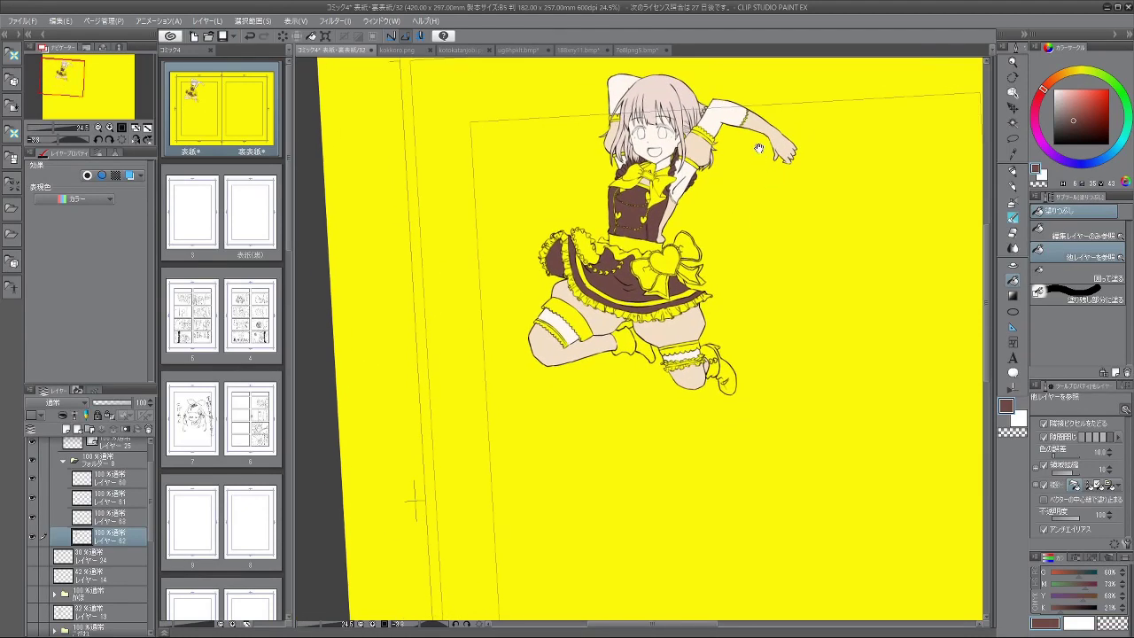
pyautogui.moveTo(673, 193); pyautogui.dragTo(652, 177)
# Step: Select the line-art layer and erase the outer outline of the bare thigh between the two lace bands
pyautogui.scroll(8, 651, 177)
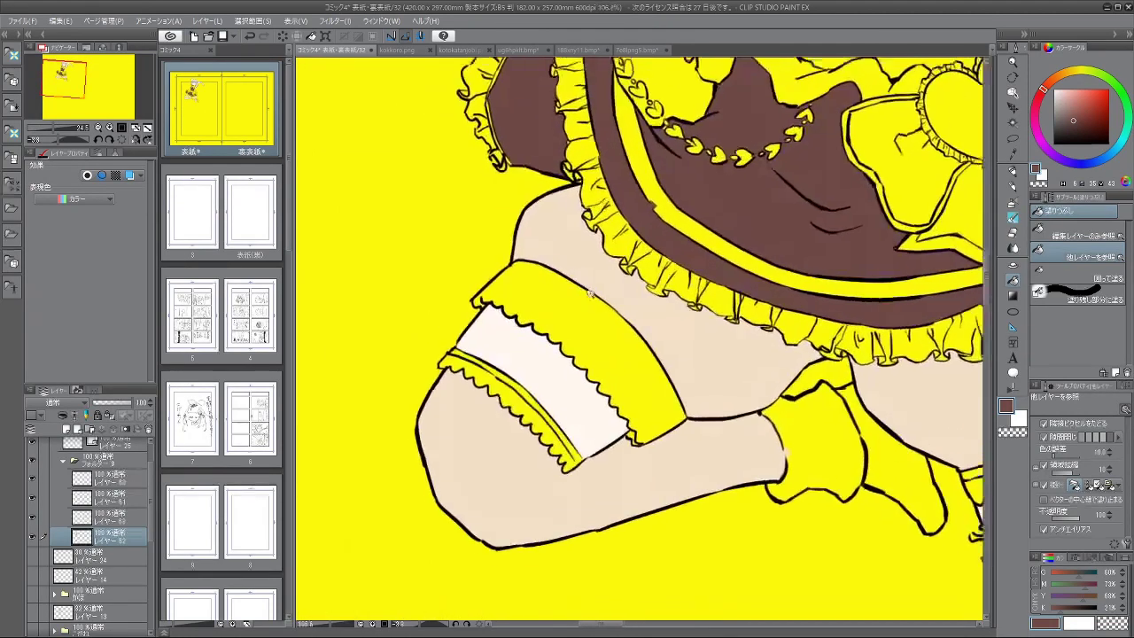
pyautogui.scroll(2, 142, 489)
pyautogui.click(139, 488)
pyautogui.moveTo(405, 523); pyautogui.dragTo(582, 520)
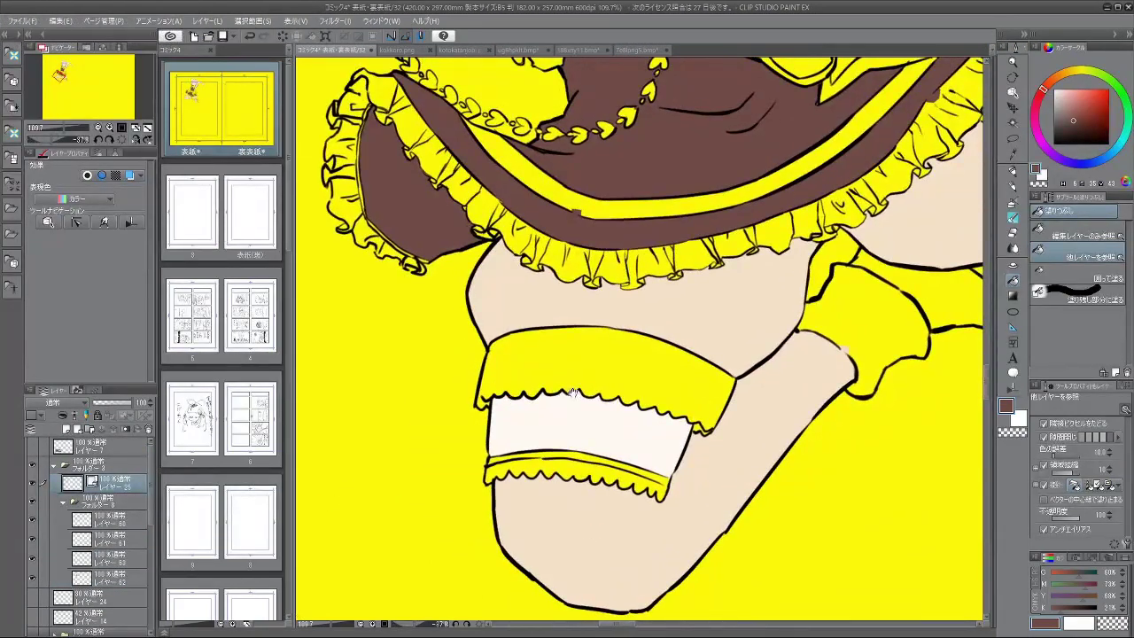
pyautogui.moveTo(573, 393); pyautogui.dragTo(586, 390)
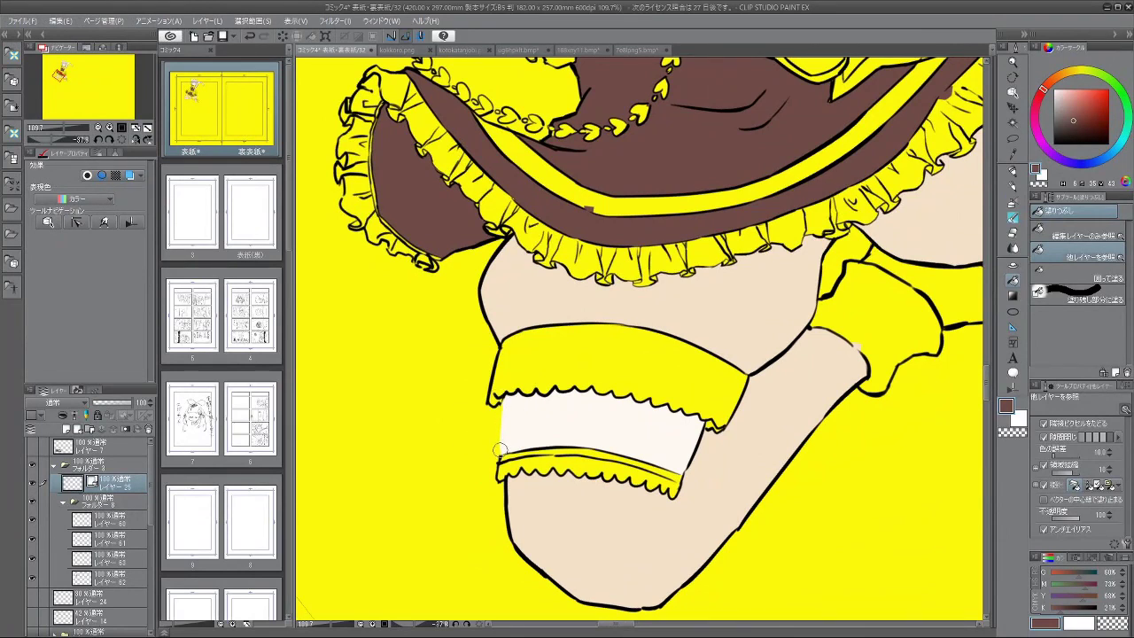
# Step: Redraw the thigh's outer outline between the lace bands in black with the watercolour brush, slightly further inward
pyautogui.moveTo(1069, 134); pyautogui.dragTo(1054, 144)
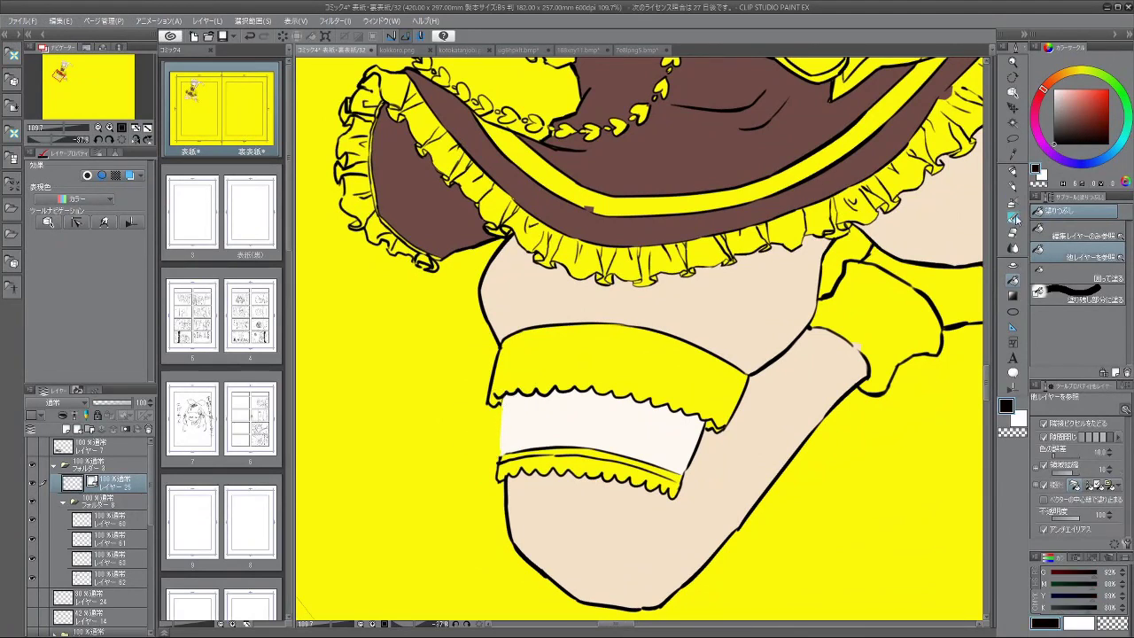
pyautogui.click(1012, 218)
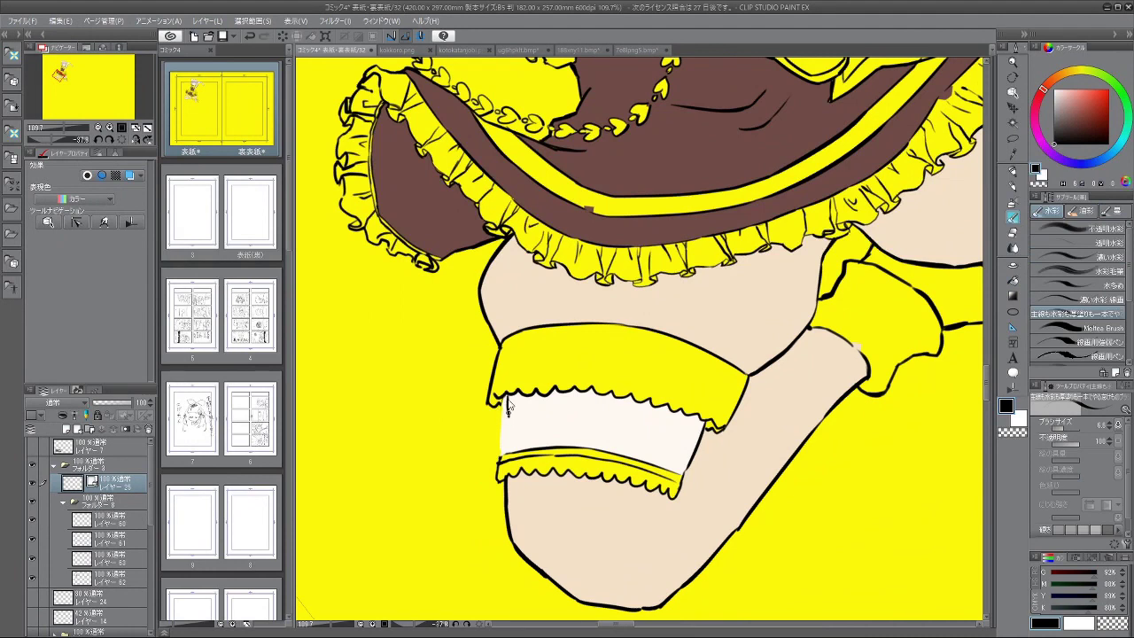
pyautogui.moveTo(508, 416); pyautogui.dragTo(506, 443)
pyautogui.moveTo(607, 414); pyautogui.dragTo(582, 354)
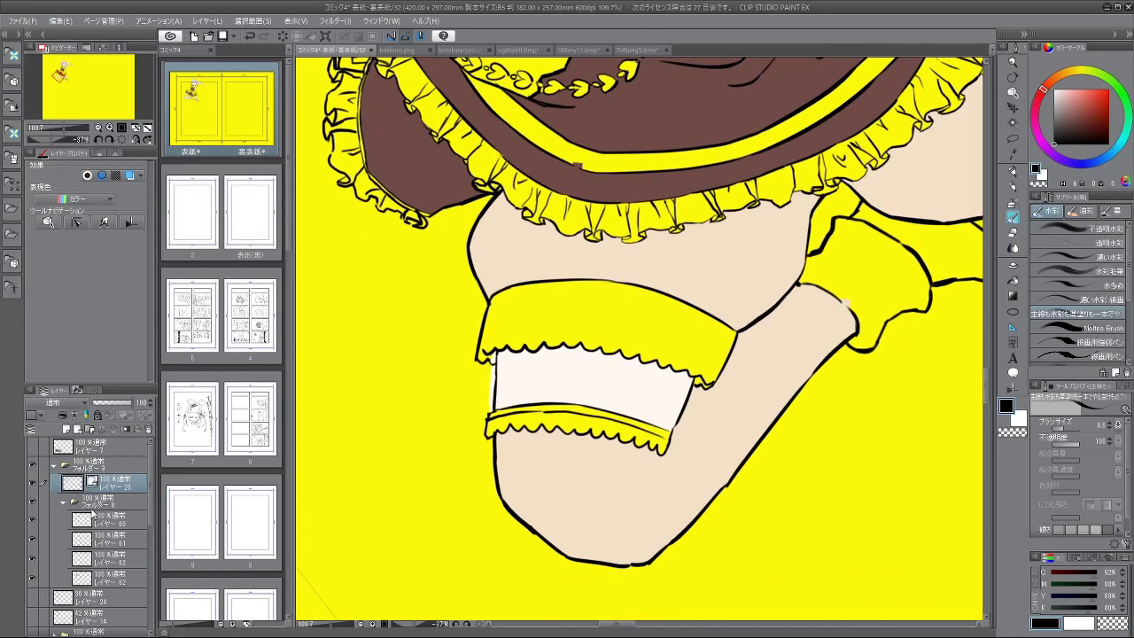
# Step: Select a colour layer below the line art and examine the lace bands on both of the character's thighs
pyautogui.click(94, 539)
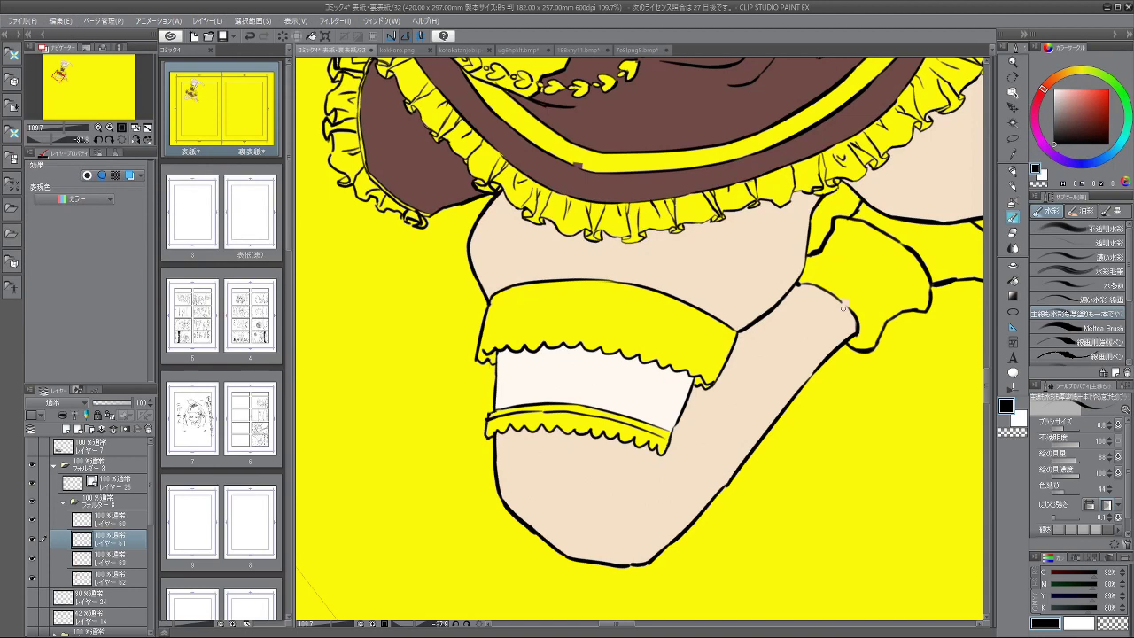
pyautogui.moveTo(717, 289); pyautogui.dragTo(621, 301)
pyautogui.moveTo(965, 205); pyautogui.dragTo(825, 202)
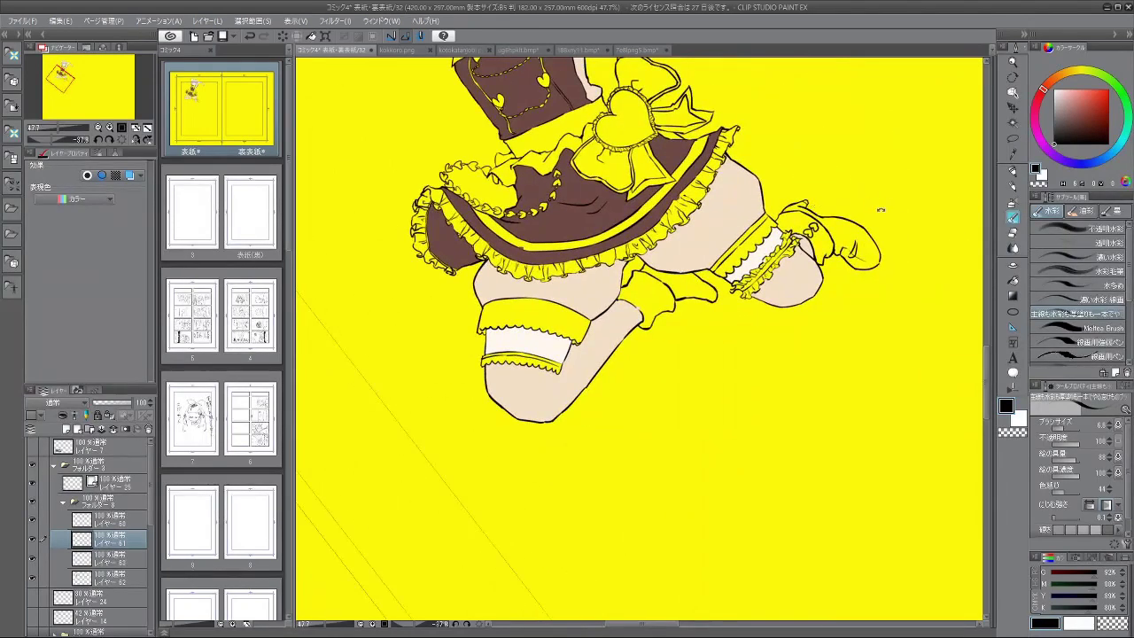
pyautogui.scroll(-3, 881, 210)
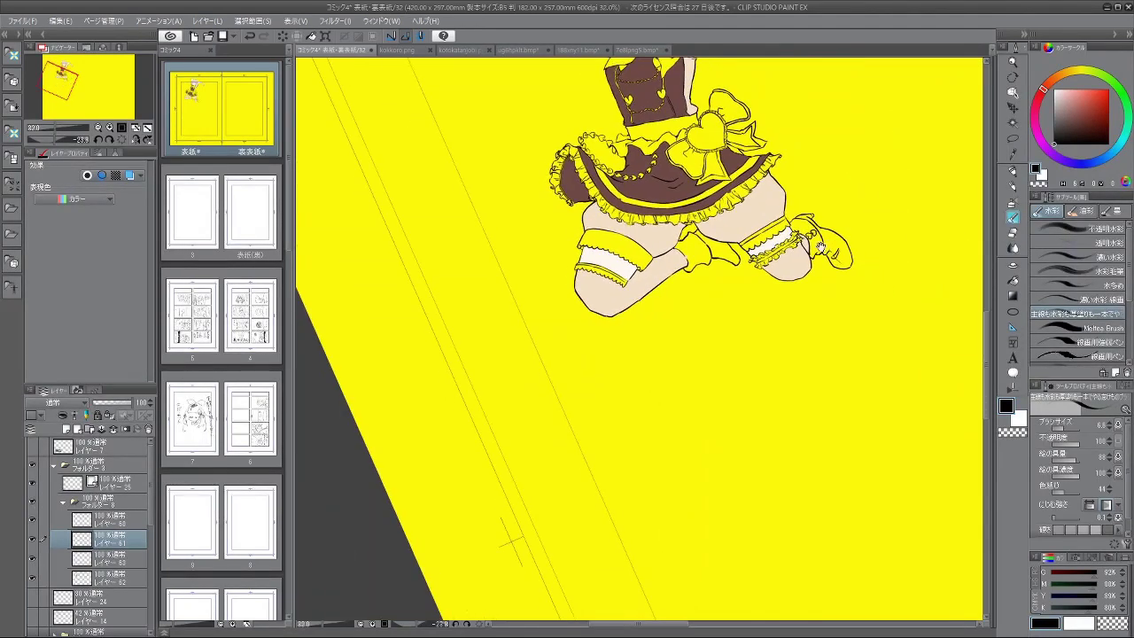
pyautogui.scroll(6, 725, 199)
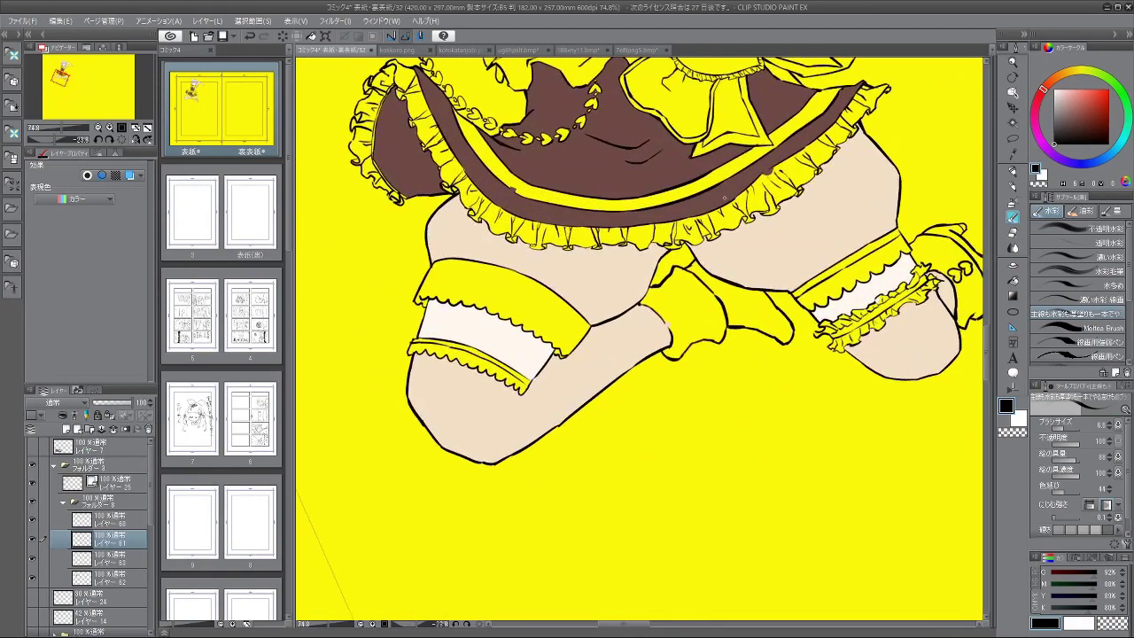
pyautogui.moveTo(456, 445); pyautogui.dragTo(742, 325)
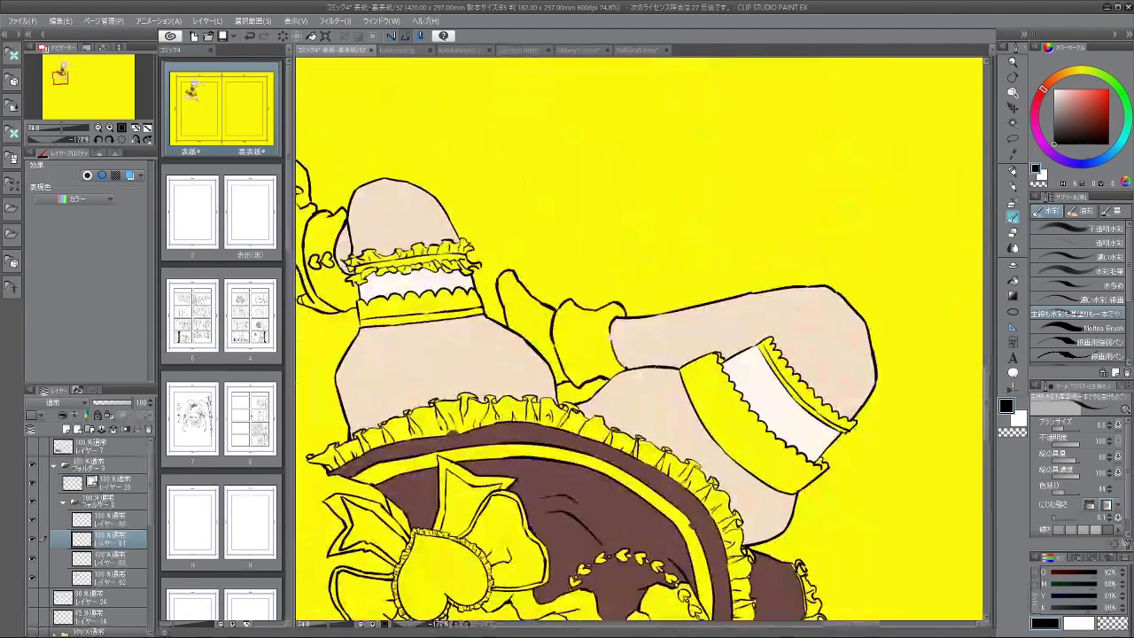
pyautogui.moveTo(680, 399); pyautogui.dragTo(519, 334)
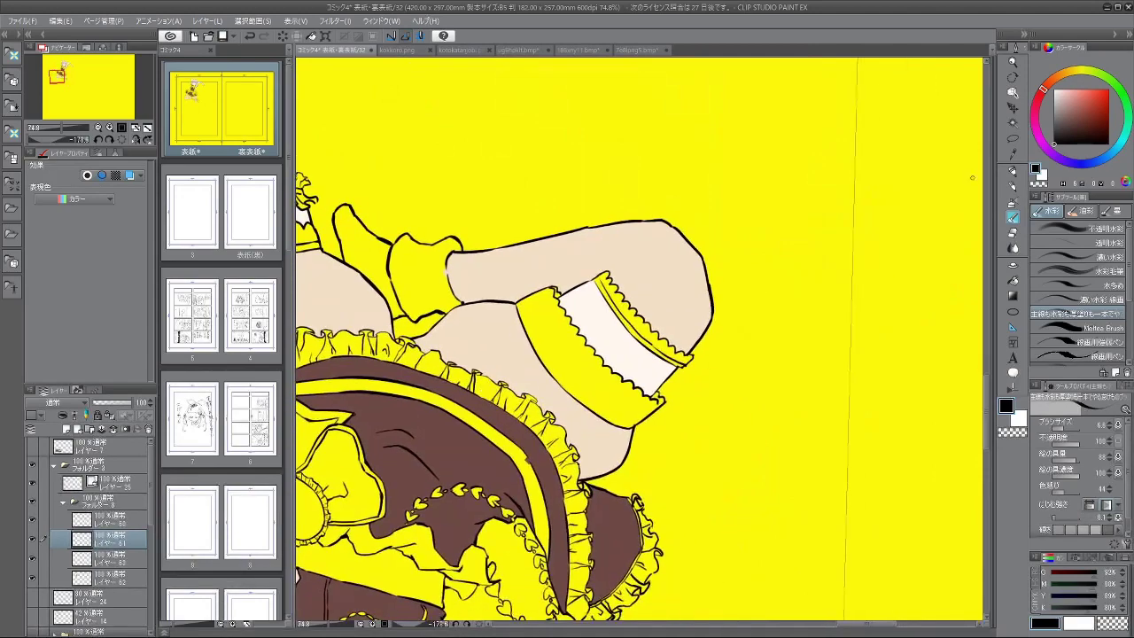
pyautogui.moveTo(759, 287); pyautogui.dragTo(769, 347)
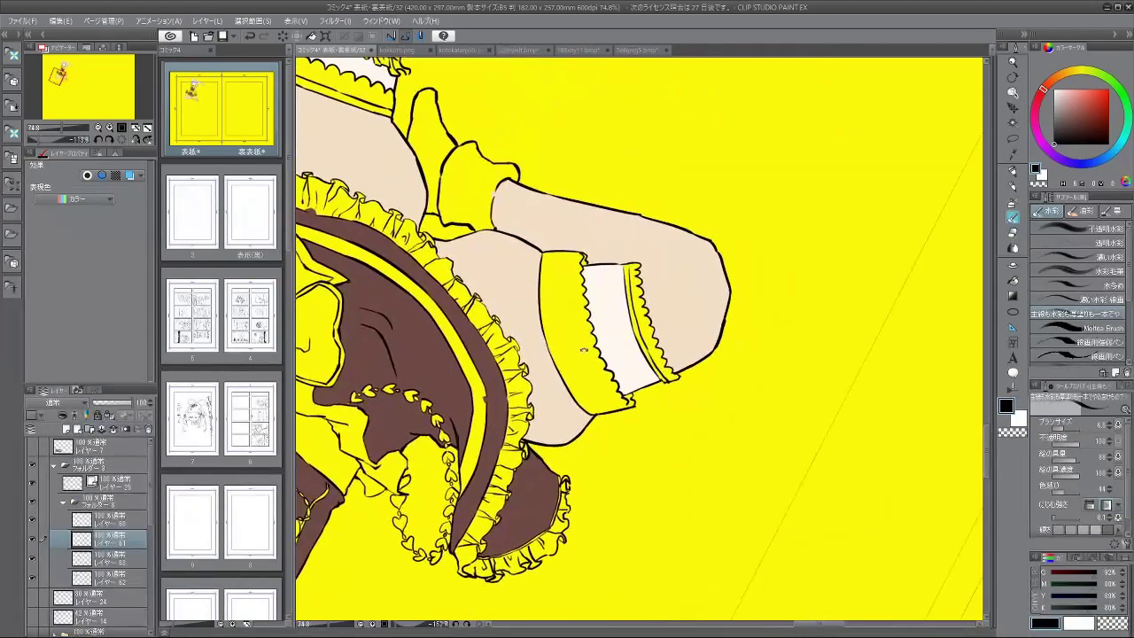
# Step: Try to draw a black trim line on the colour layer, parallel to the upper edge of the bent leg's wide lace band
pyautogui.moveTo(548, 254); pyautogui.dragTo(546, 330)
pyautogui.hotkey('ctrl', 'z')
pyautogui.hotkey('ctrl', 'z')
pyautogui.moveTo(548, 254); pyautogui.dragTo(546, 328)
pyautogui.hotkey('ctrl', 'z')
pyautogui.hotkey('ctrl', 'z')
pyautogui.hotkey('ctrl', 'z')
pyautogui.moveTo(546, 254)
pyautogui.mouseDown()
pyautogui.moveTo(569, 379)
pyautogui.moveTo(593, 413)
pyautogui.mouseUp()
pyautogui.hotkey('ctrl', 'z')
pyautogui.hotkey('ctrl', 'z')
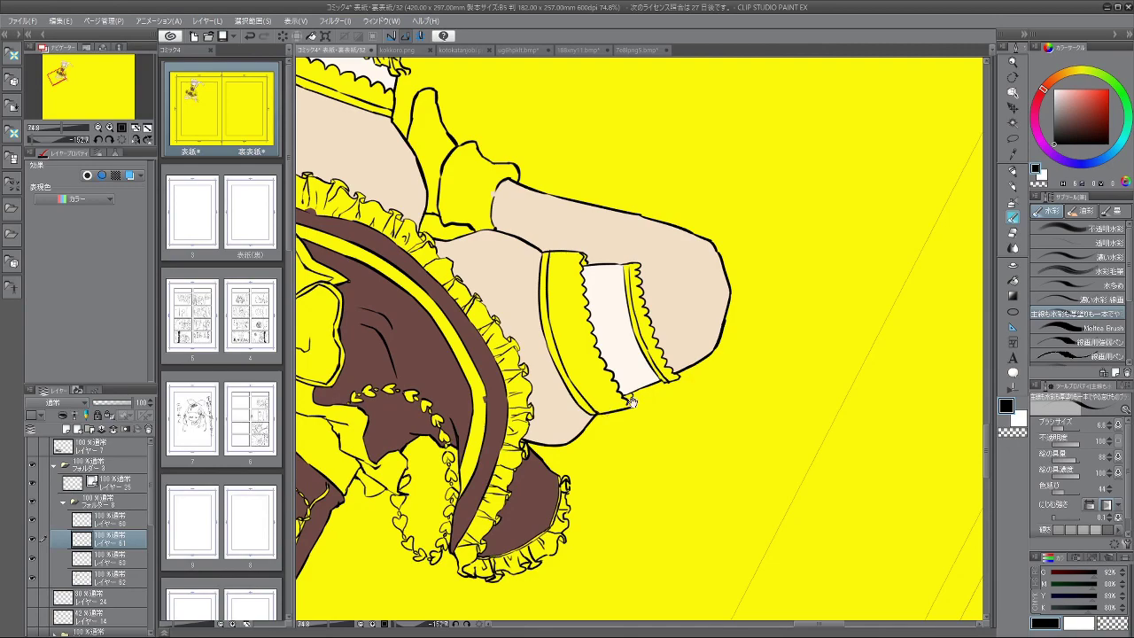
# Step: Compare with the other thigh's band, return to the line-art layer, and undo the trial trim line
pyautogui.moveTo(715, 370); pyautogui.dragTo(568, 269)
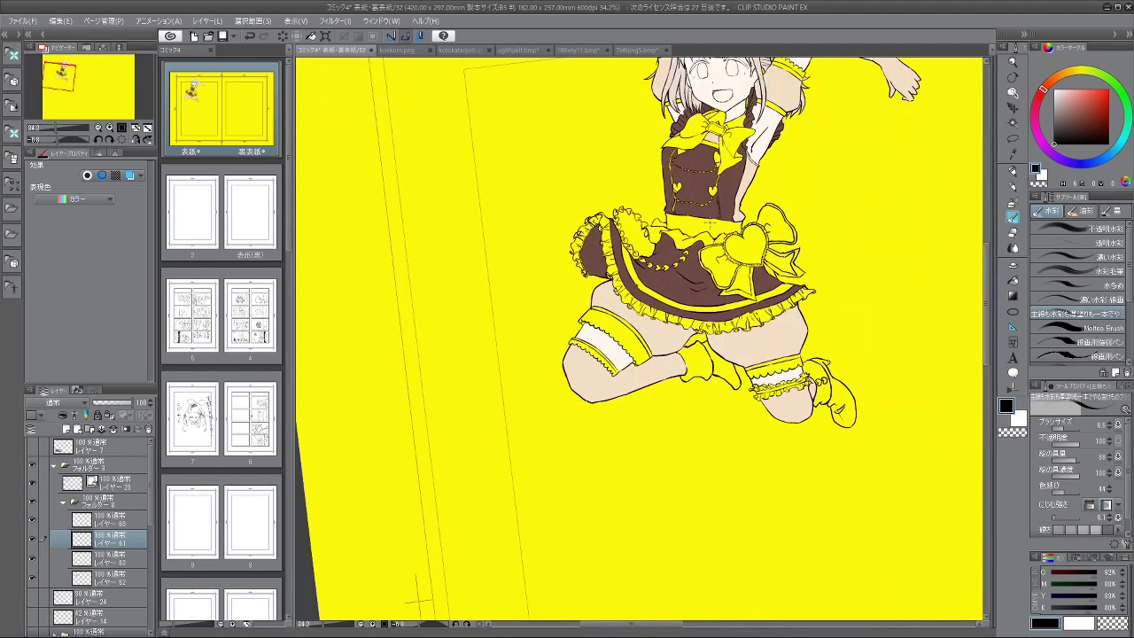
pyautogui.scroll(7, 736, 351)
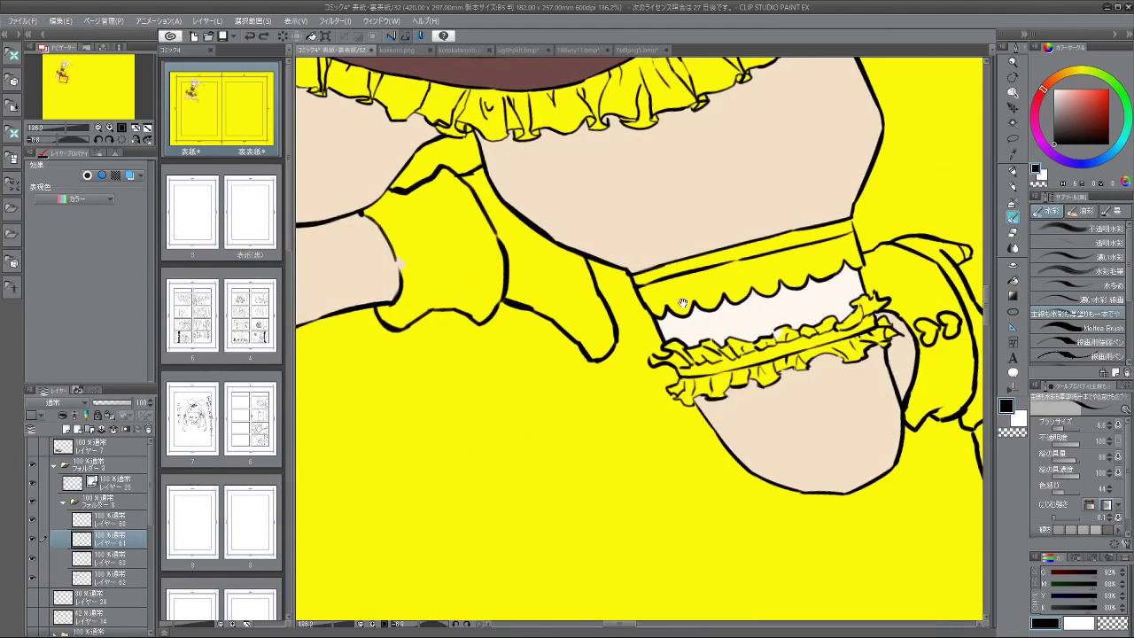
pyautogui.scroll(-6, 682, 304)
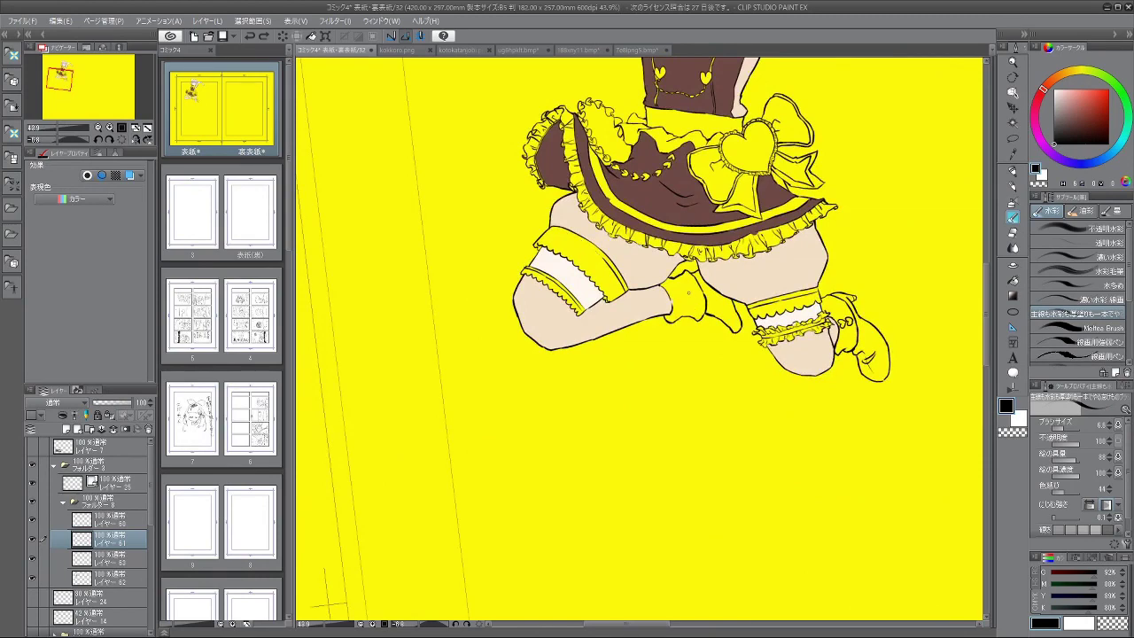
pyautogui.moveTo(599, 457); pyautogui.dragTo(633, 170)
pyautogui.scroll(2, 551, 270)
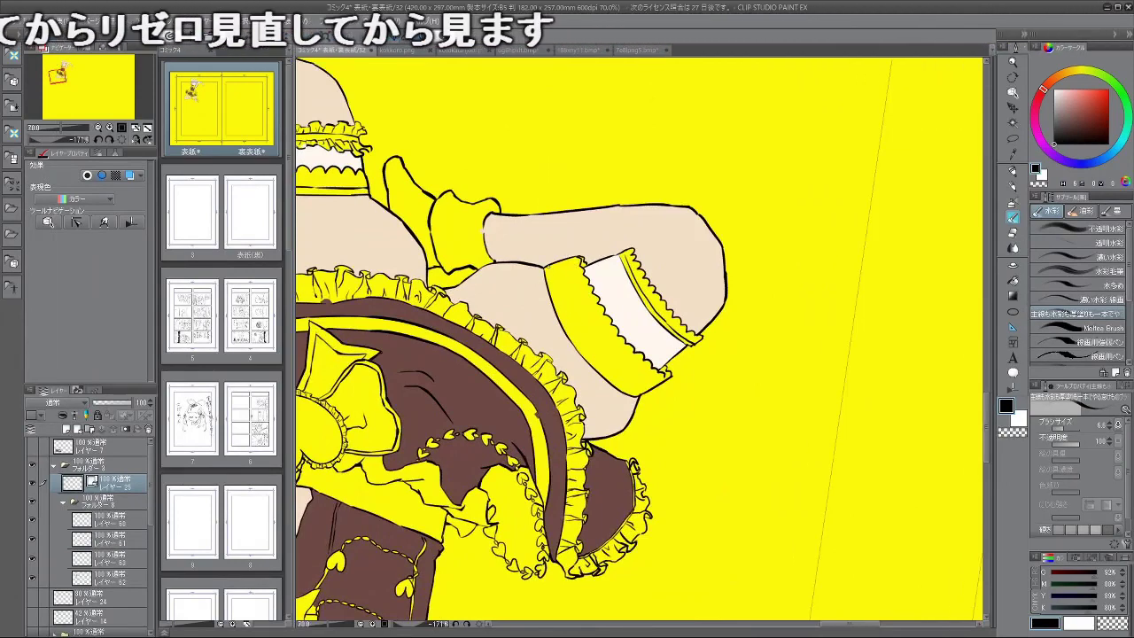
pyautogui.scroll(3, 551, 254)
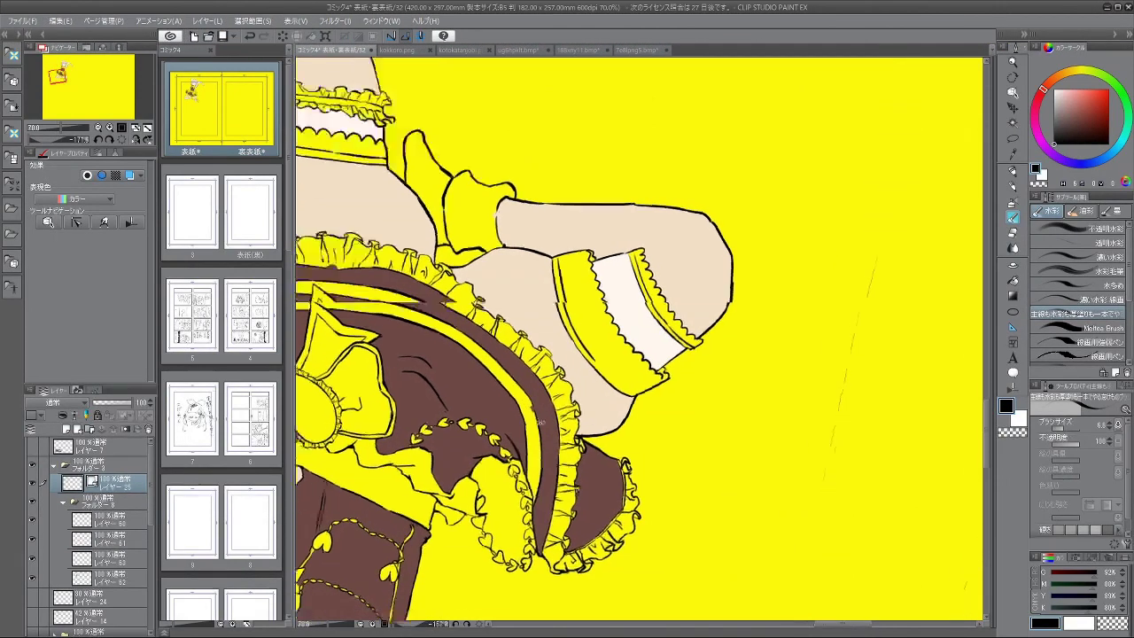
pyautogui.hotkey('ctrl', 'z')
pyautogui.hotkey('ctrl', 'z')
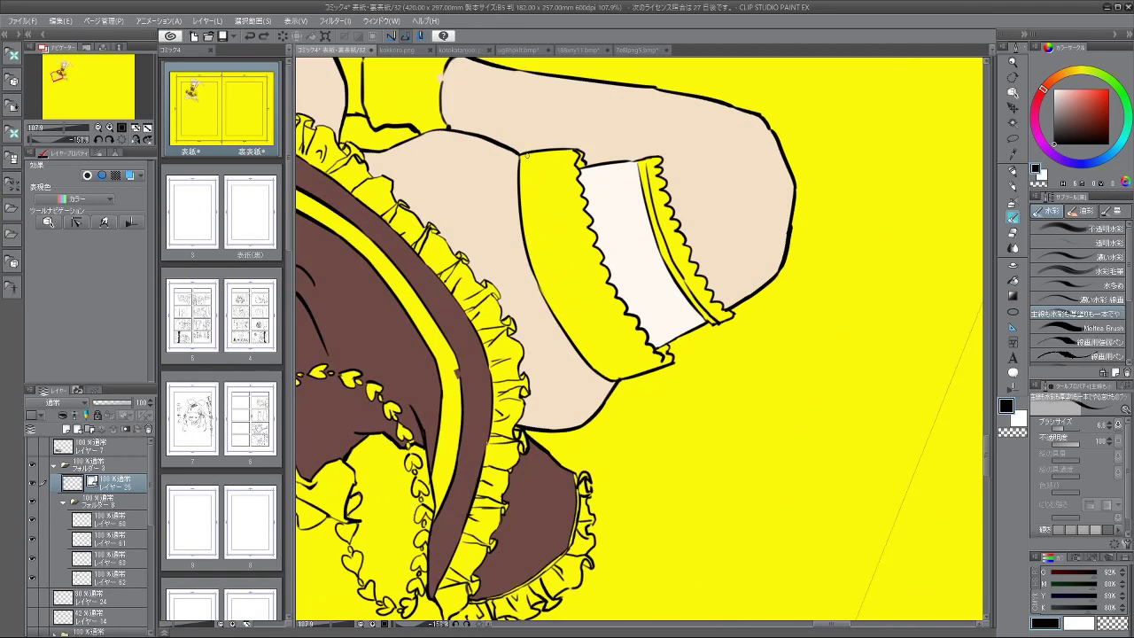
# Step: Draw a thin black trim line on the line-art layer, just inside the upper edge of the bent leg's wide lace band
pyautogui.moveTo(528, 156); pyautogui.dragTo(533, 251)
pyautogui.hotkey('ctrl', 'z')
pyautogui.hotkey('ctrl', 'z')
pyautogui.hotkey('ctrl', 'z')
pyautogui.moveTo(529, 154)
pyautogui.mouseDown()
pyautogui.moveTo(534, 250)
pyautogui.moveTo(564, 328)
pyautogui.mouseUp()
pyautogui.hotkey('ctrl', 'z')
pyautogui.hotkey('ctrl', 'z')
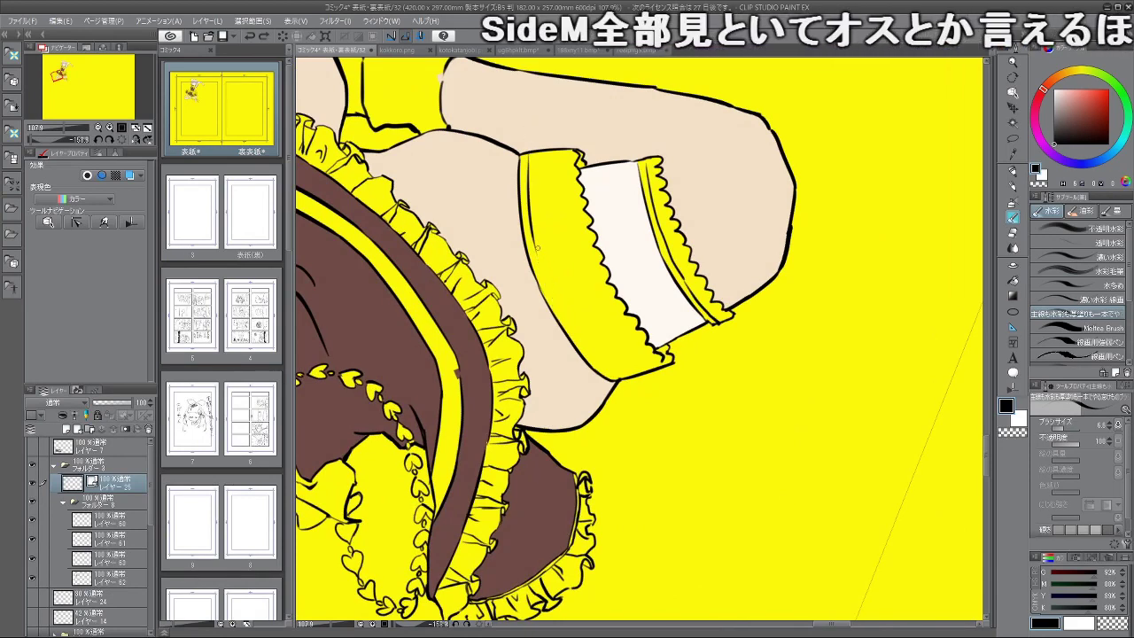
pyautogui.hotkey('ctrl', 'z')
pyautogui.moveTo(536, 247)
pyautogui.mouseDown()
pyautogui.moveTo(568, 326)
pyautogui.moveTo(605, 368)
pyautogui.mouseUp()
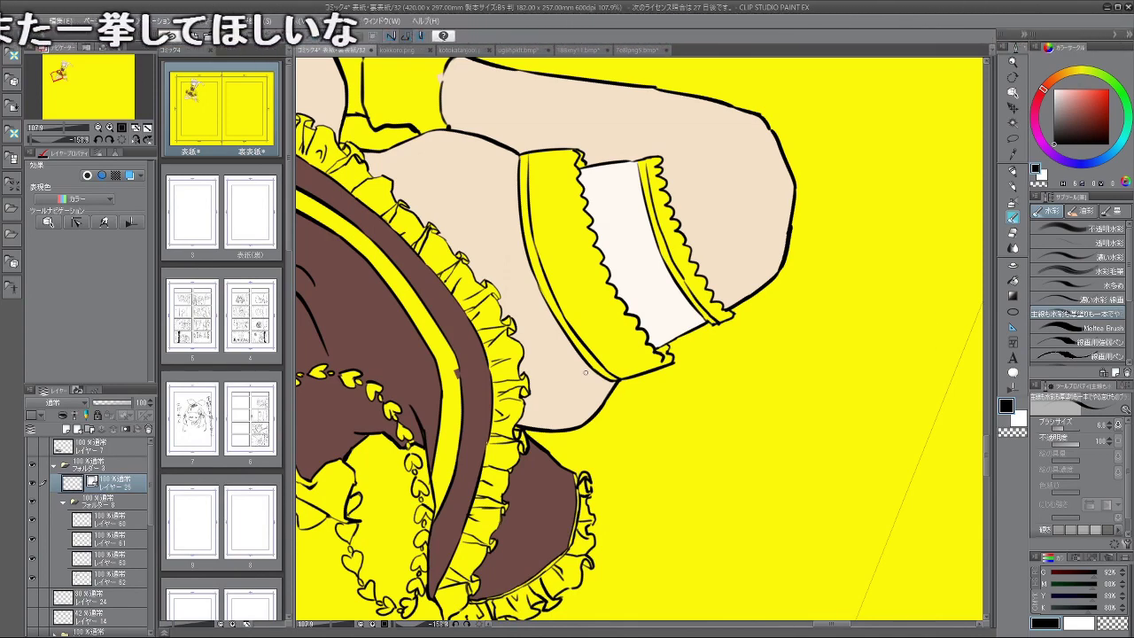
pyautogui.moveTo(586, 372); pyautogui.dragTo(669, 286)
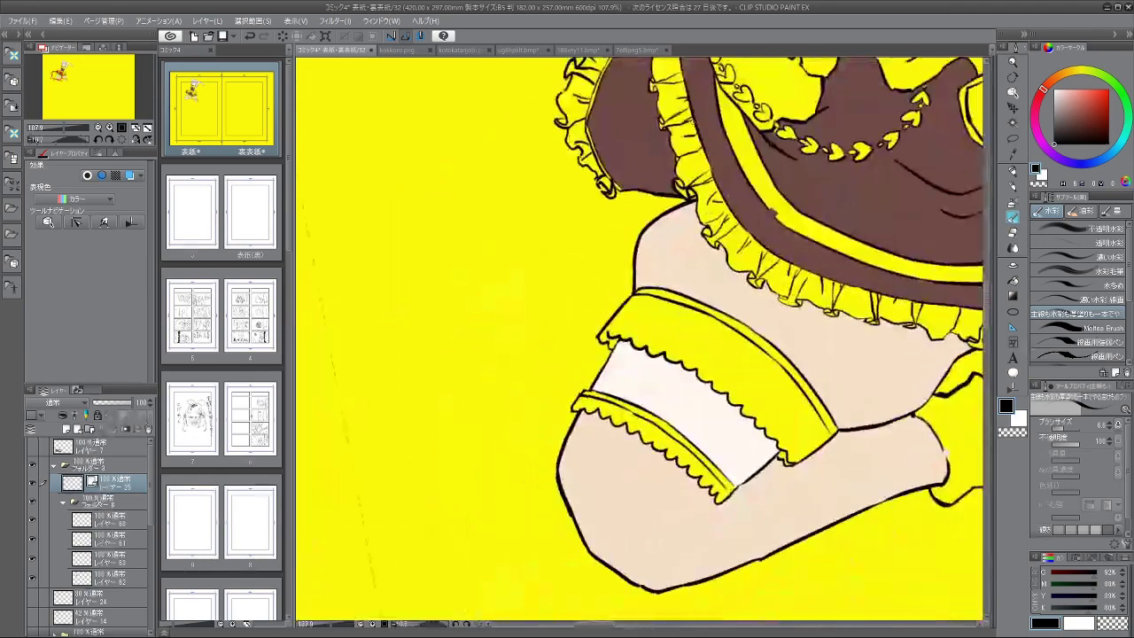
# Step: Redraw the missing outer side edge of the other thigh's upper lace band so it joins the scalloped hem, curving slightly outward
pyautogui.scroll(-5, 705, 213)
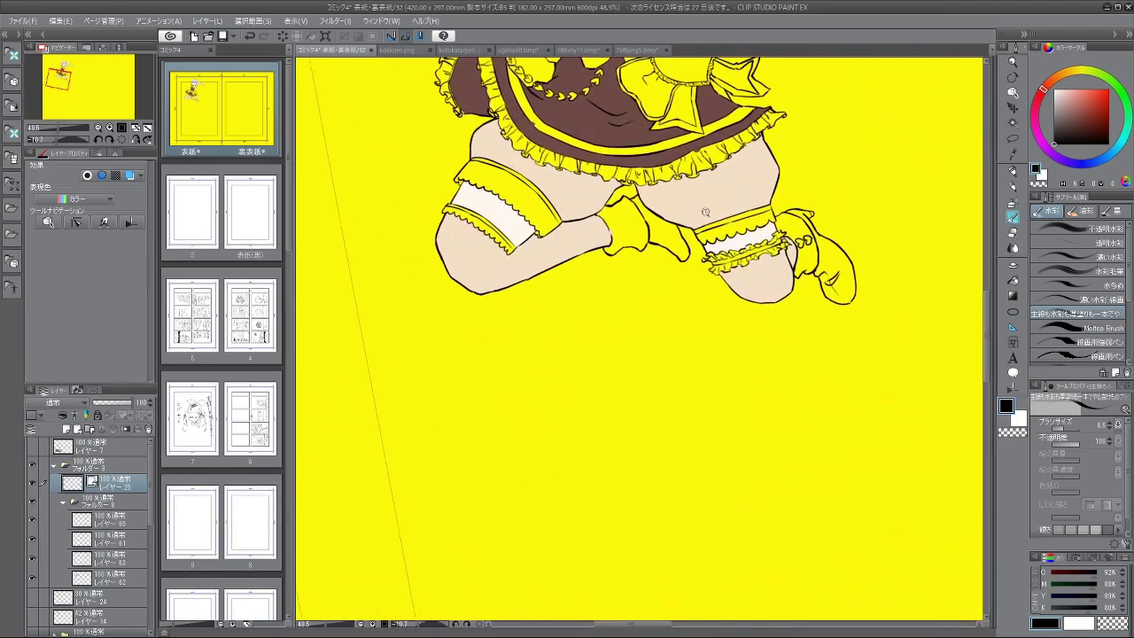
pyautogui.scroll(5, 706, 212)
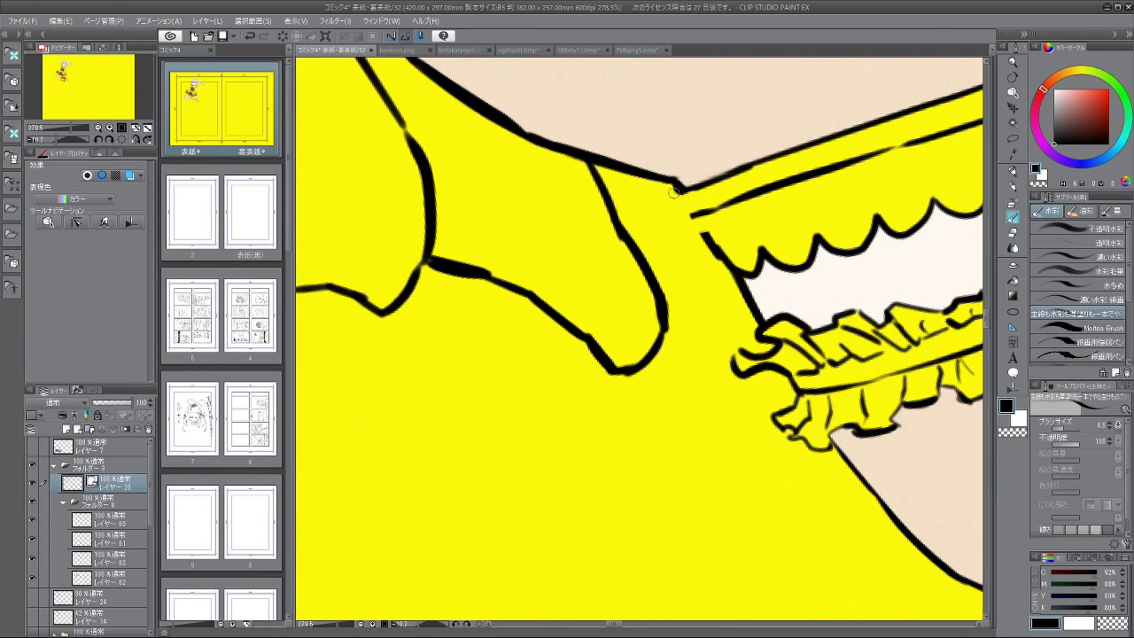
pyautogui.hotkey('ctrl', 'z')
pyautogui.moveTo(674, 192); pyautogui.dragTo(716, 275)
pyautogui.hotkey('ctrl', 'z')
pyautogui.hotkey('ctrl', 'z')
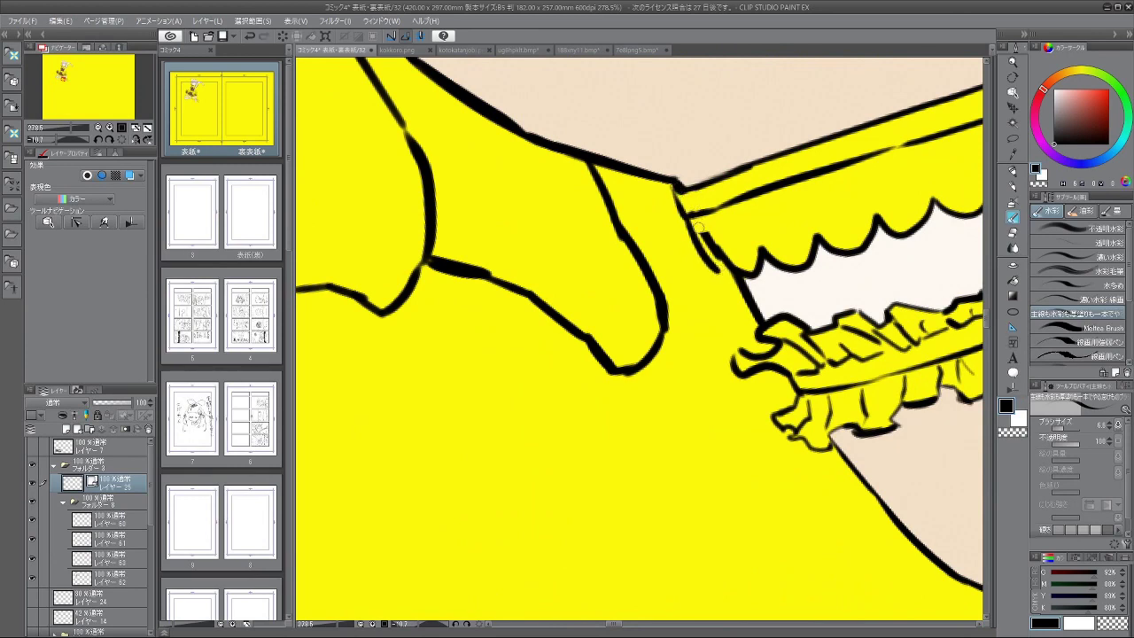
pyautogui.hotkey('ctrl', 'z')
pyautogui.moveTo(691, 218); pyautogui.dragTo(714, 275)
pyautogui.moveTo(704, 232); pyautogui.dragTo(717, 262)
pyautogui.moveTo(705, 234); pyautogui.dragTo(714, 256)
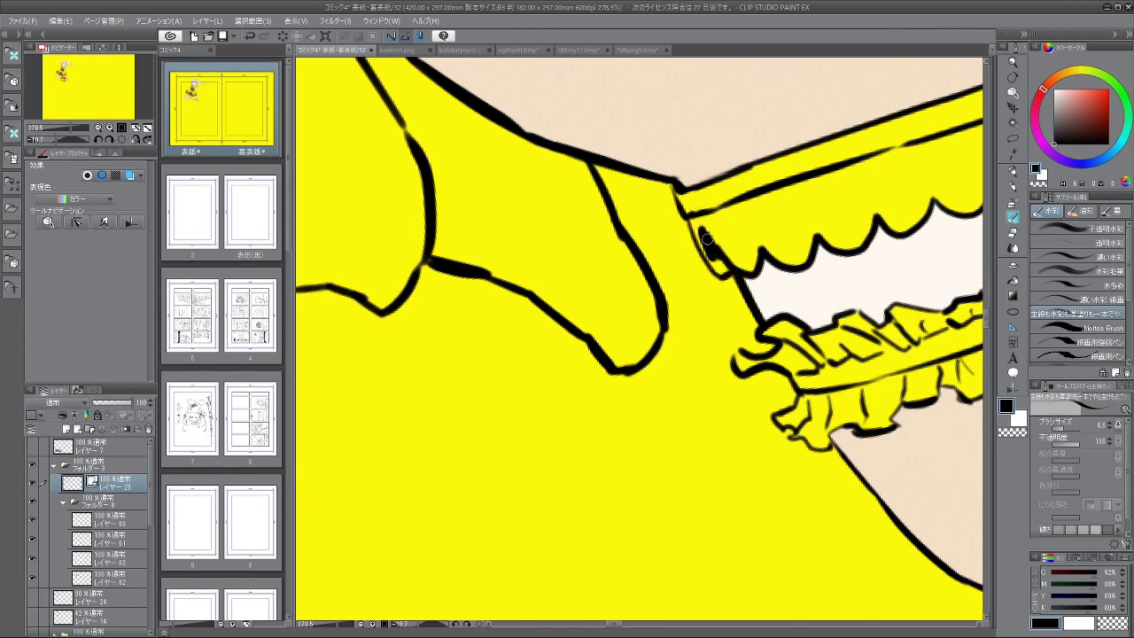
pyautogui.hotkey('ctrl', 'z')
pyautogui.hotkey('ctrl', 'z')
pyautogui.hotkey('ctrl', 'z')
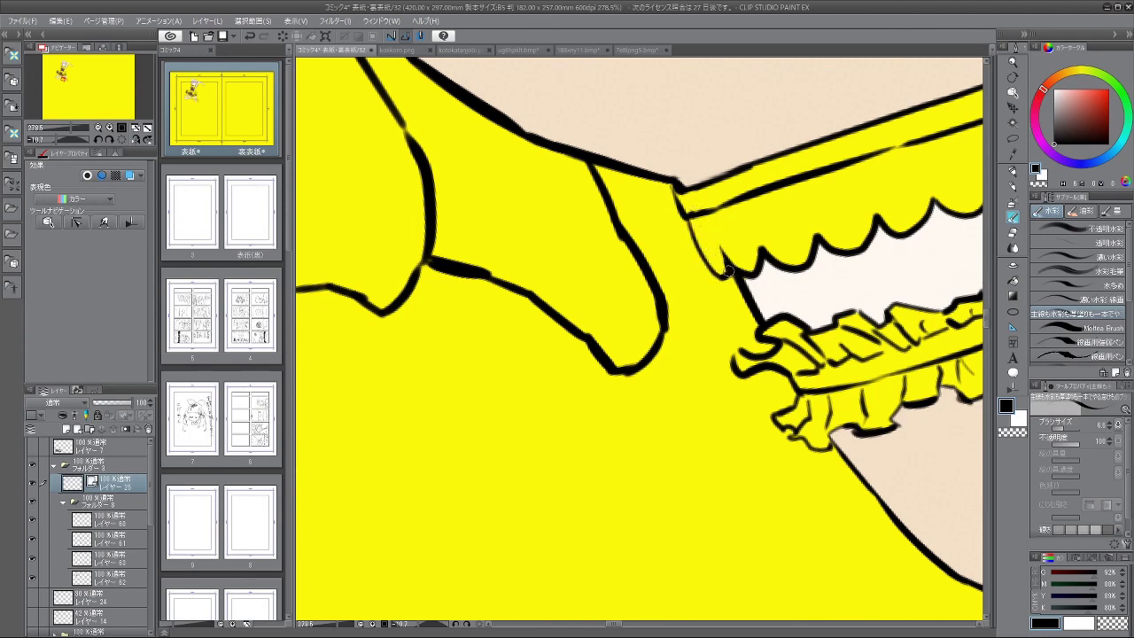
# Step: Check the corrected lace bands on both legs, up close and at full-figure size
pyautogui.moveTo(773, 286); pyautogui.dragTo(662, 286)
pyautogui.scroll(-3, 784, 285)
pyautogui.moveTo(885, 215); pyautogui.dragTo(781, 189)
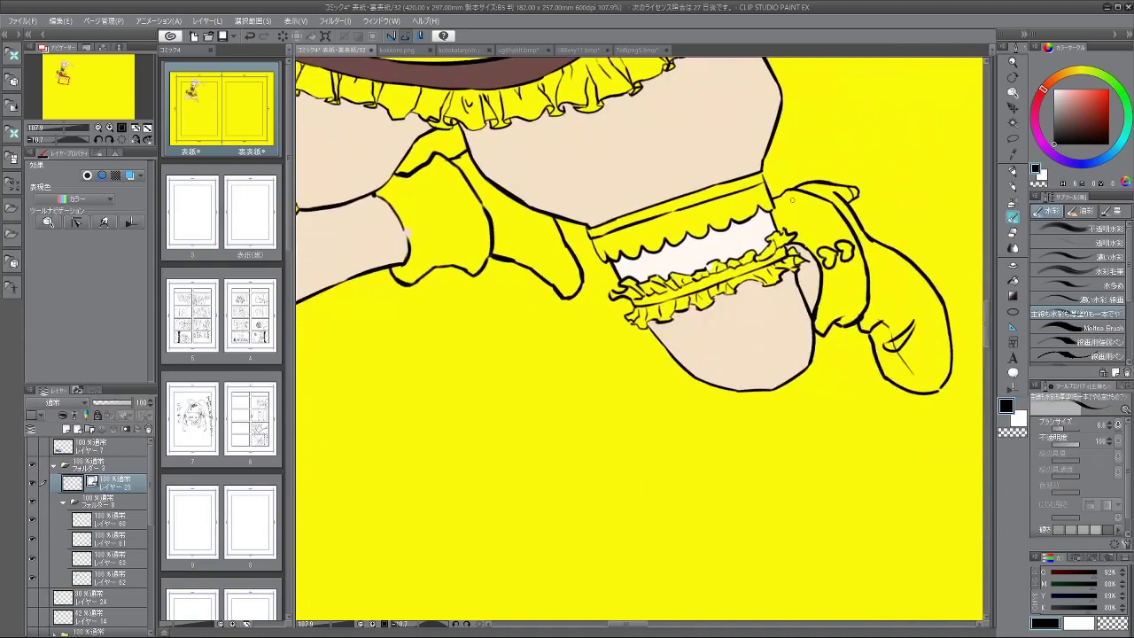
pyautogui.scroll(-1, 780, 222)
pyautogui.scroll(-3, 758, 240)
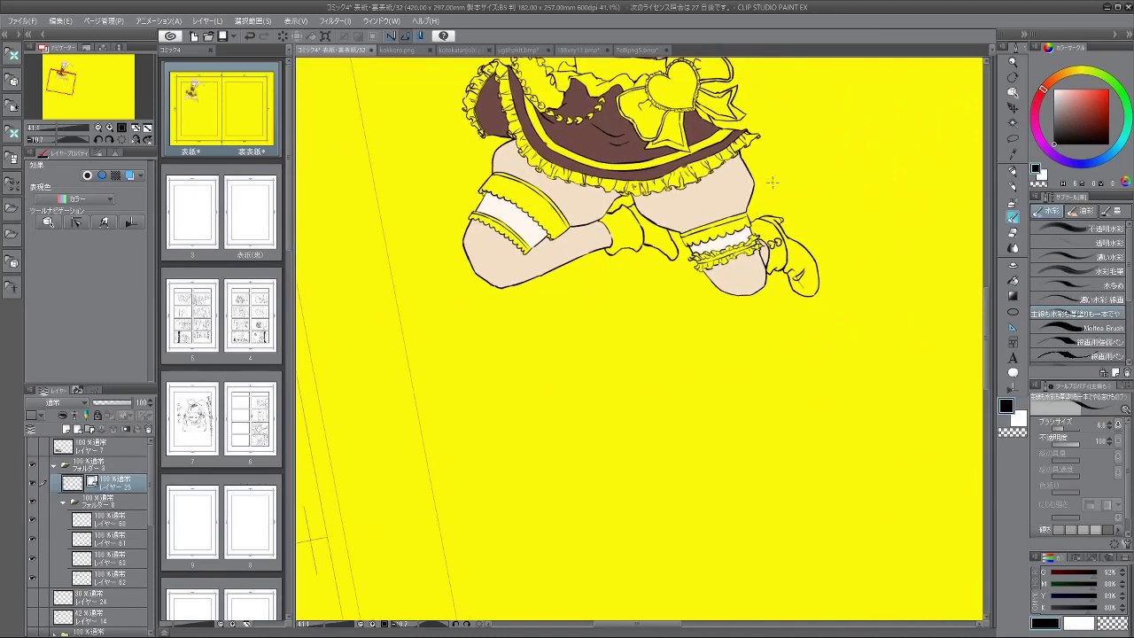
pyautogui.moveTo(550, 308); pyautogui.dragTo(458, 360)
pyautogui.moveTo(757, 239); pyautogui.dragTo(667, 251)
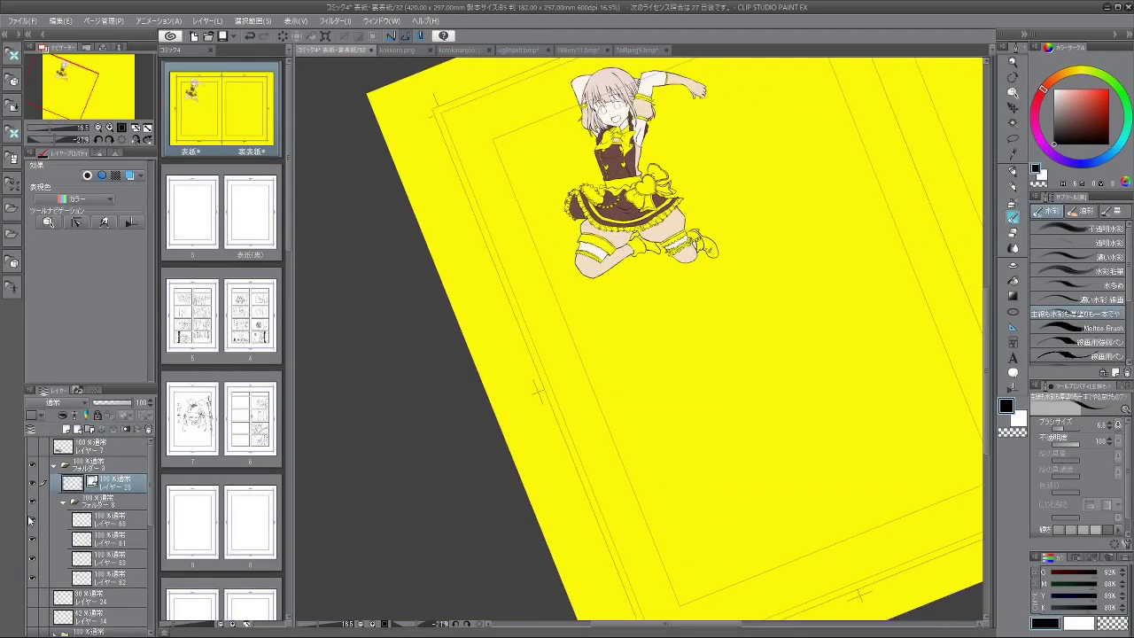
# Step: Show and hide another character's folder for comparison, and examine the current character's whole outfit
pyautogui.scroll(-5, 58, 567)
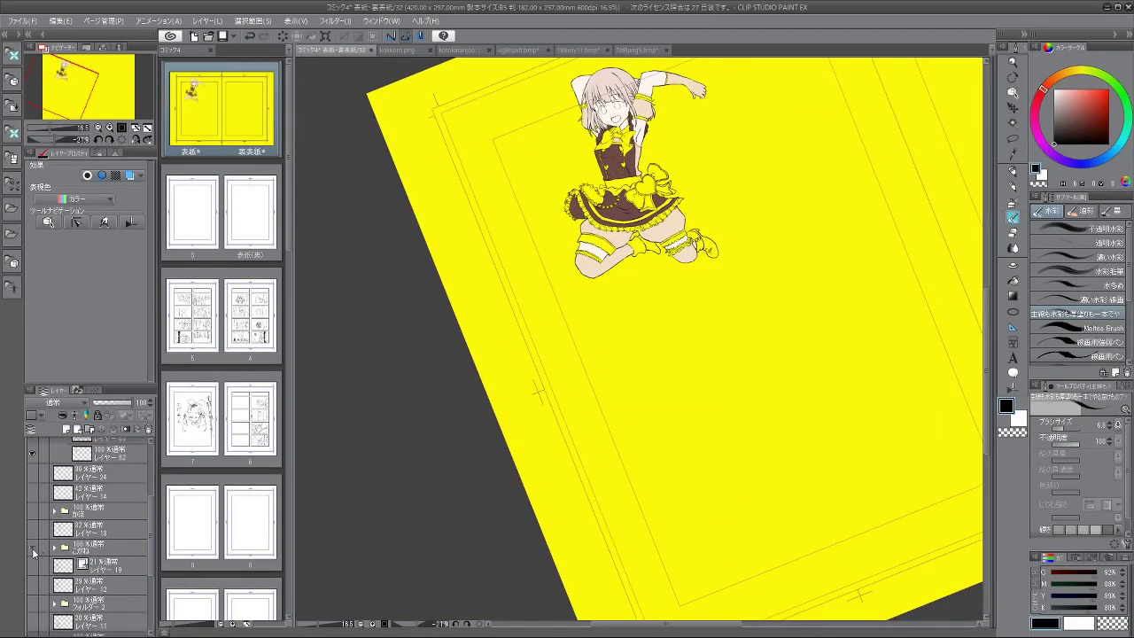
pyautogui.click(33, 550)
pyautogui.click(33, 549)
pyautogui.click(33, 549)
pyautogui.click(33, 549)
pyautogui.moveTo(724, 265); pyautogui.dragTo(771, 265)
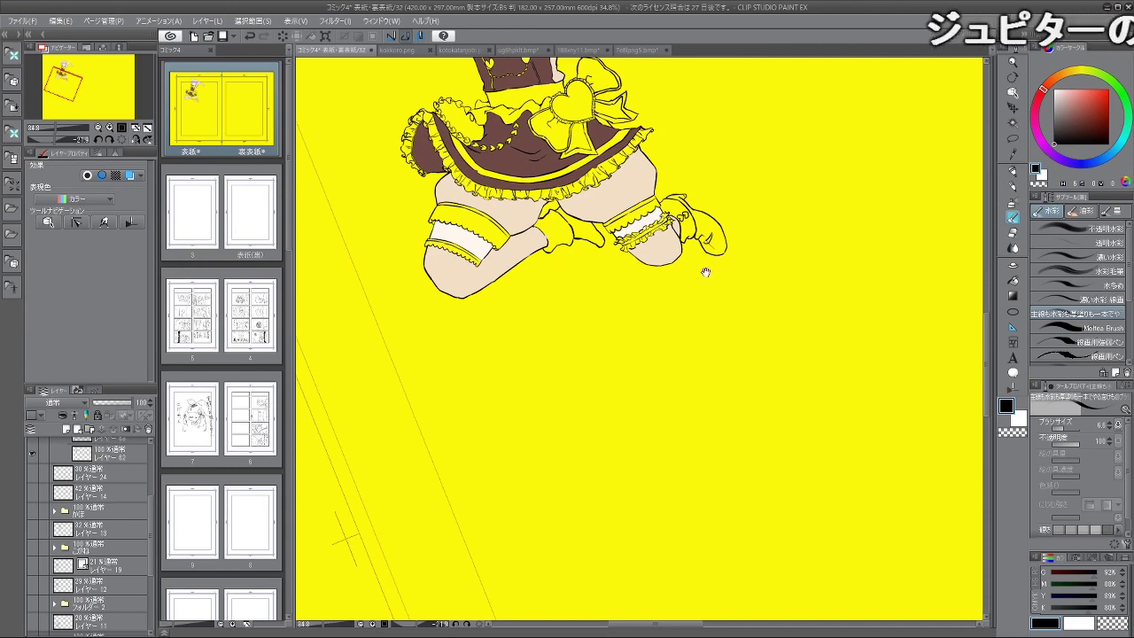
pyautogui.moveTo(706, 272); pyautogui.dragTo(723, 333)
pyautogui.moveTo(671, 268); pyautogui.dragTo(640, 268)
pyautogui.moveTo(678, 228); pyautogui.dragTo(671, 287)
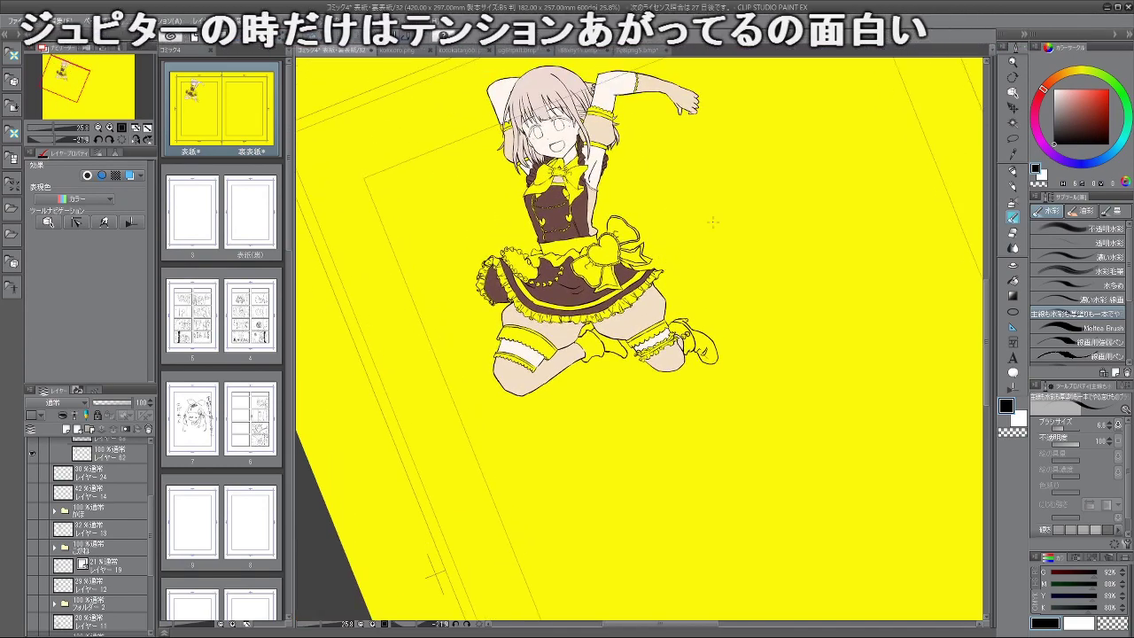
pyautogui.moveTo(769, 215); pyautogui.dragTo(772, 310)
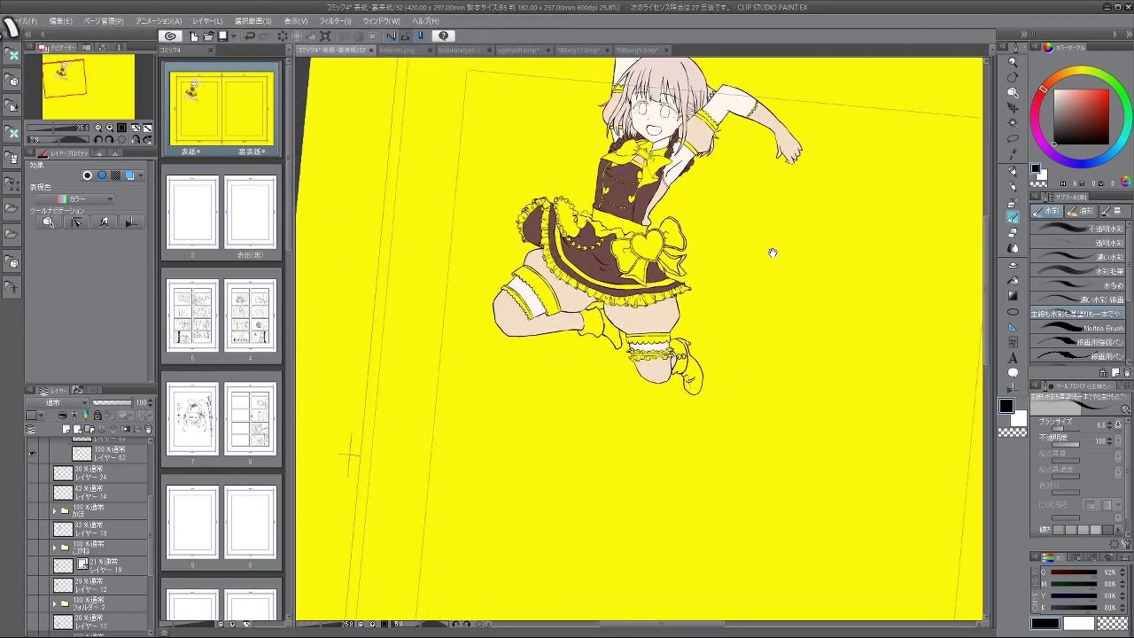
# Step: Sample the outfit's brown, select the lowest layer in the colour folder, and choose the fill tool that refers to other layers
pyautogui.moveTo(771, 248); pyautogui.dragTo(750, 296)
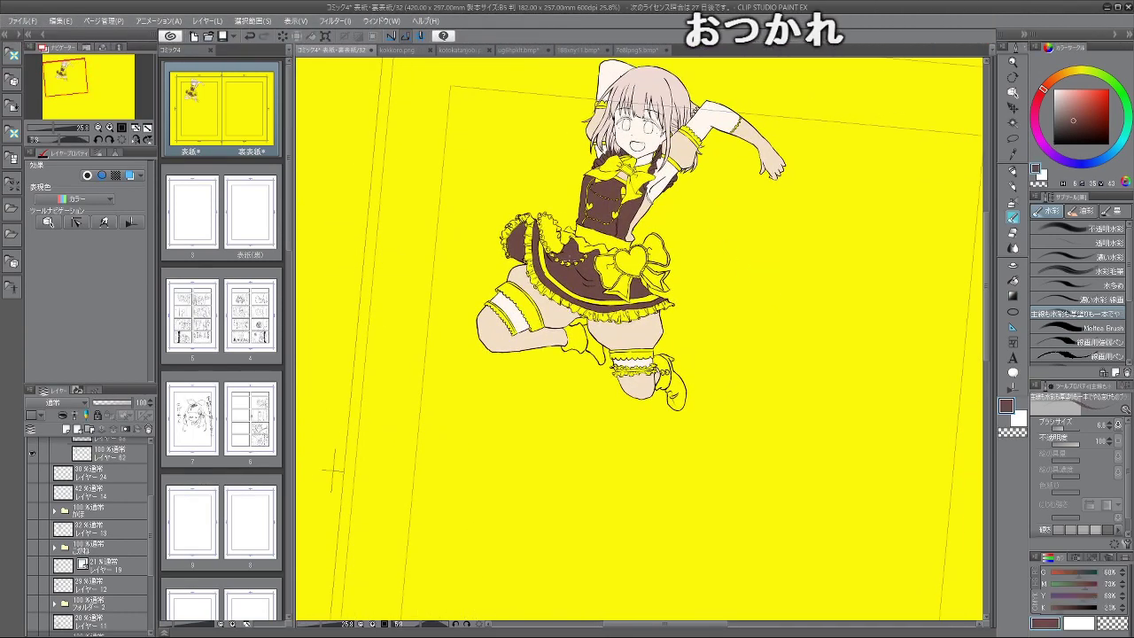
pyautogui.scroll(3, 99, 536)
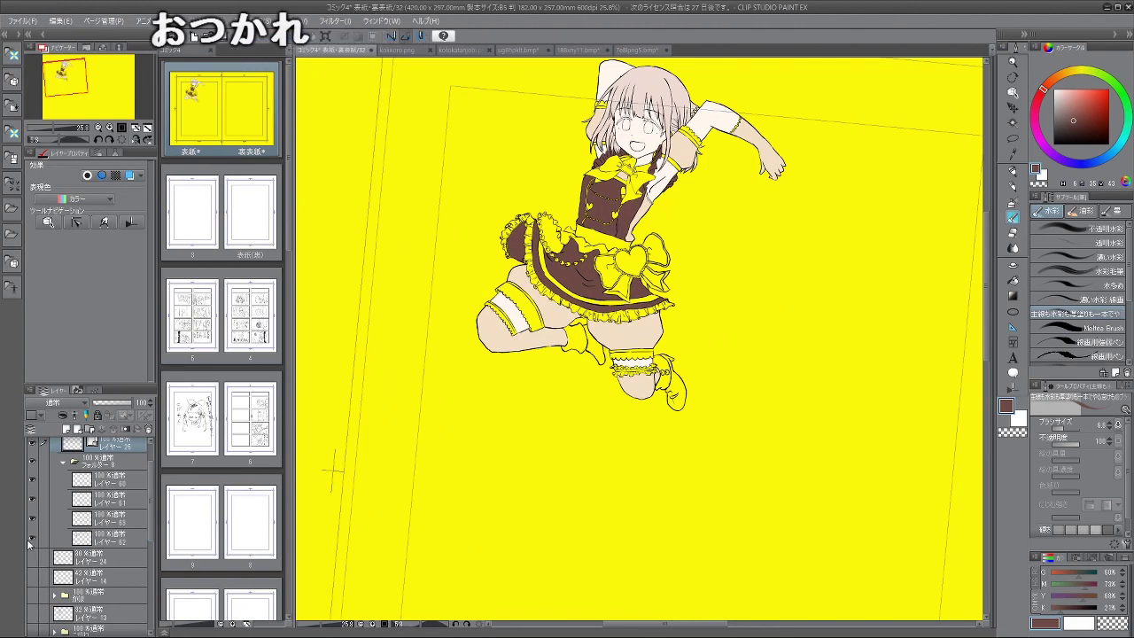
pyautogui.click(112, 541)
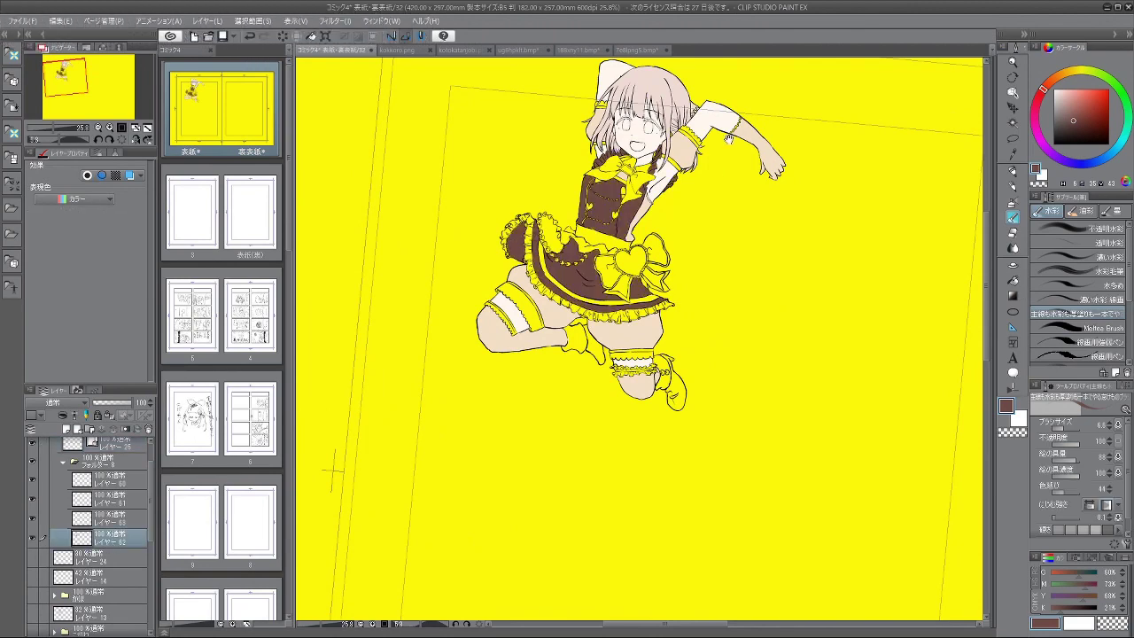
pyautogui.scroll(5, 725, 140)
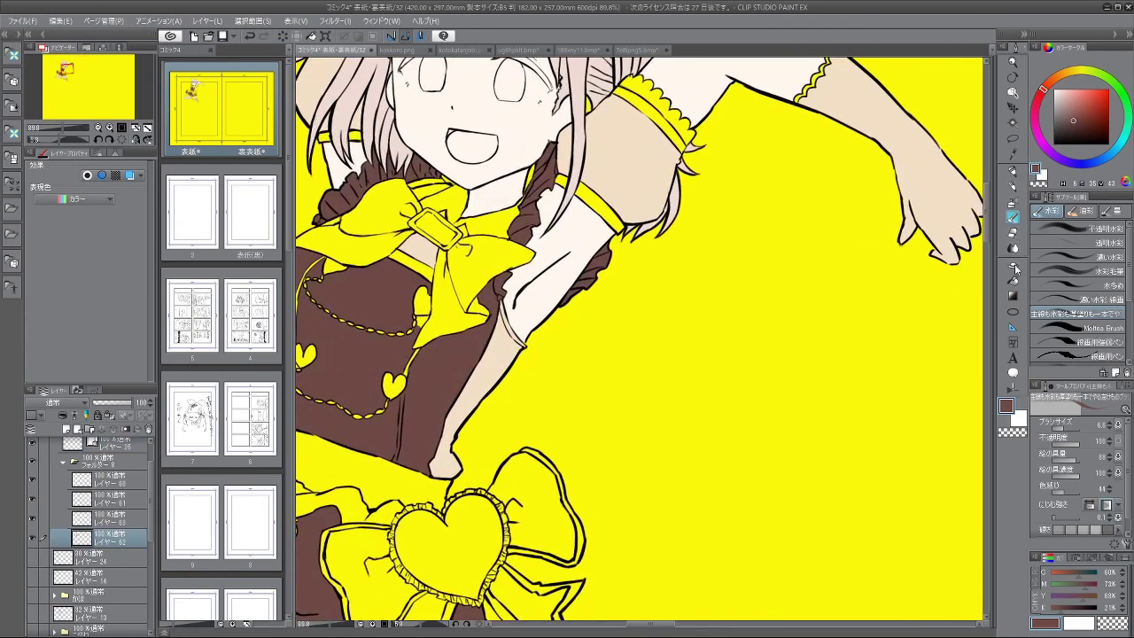
pyautogui.click(1014, 280)
pyautogui.scroll(-1, 722, 360)
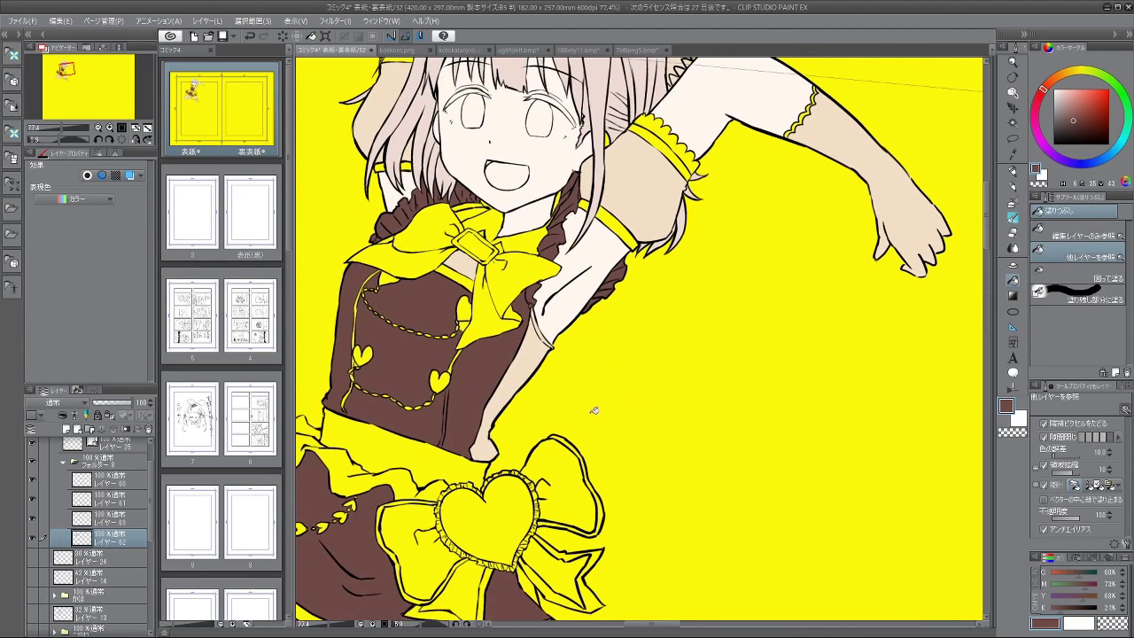
# Step: Show the red-haired character's folder and frame both characters together as a reference for the costume colours
pyautogui.click(32, 596)
pyautogui.scroll(-2, 756, 278)
pyautogui.moveTo(752, 274); pyautogui.dragTo(631, 170)
pyautogui.scroll(-4, 762, 255)
pyautogui.moveTo(762, 256)
pyautogui.mouseDown()
pyautogui.moveTo(757, 211)
pyautogui.moveTo(761, 267)
pyautogui.mouseUp()
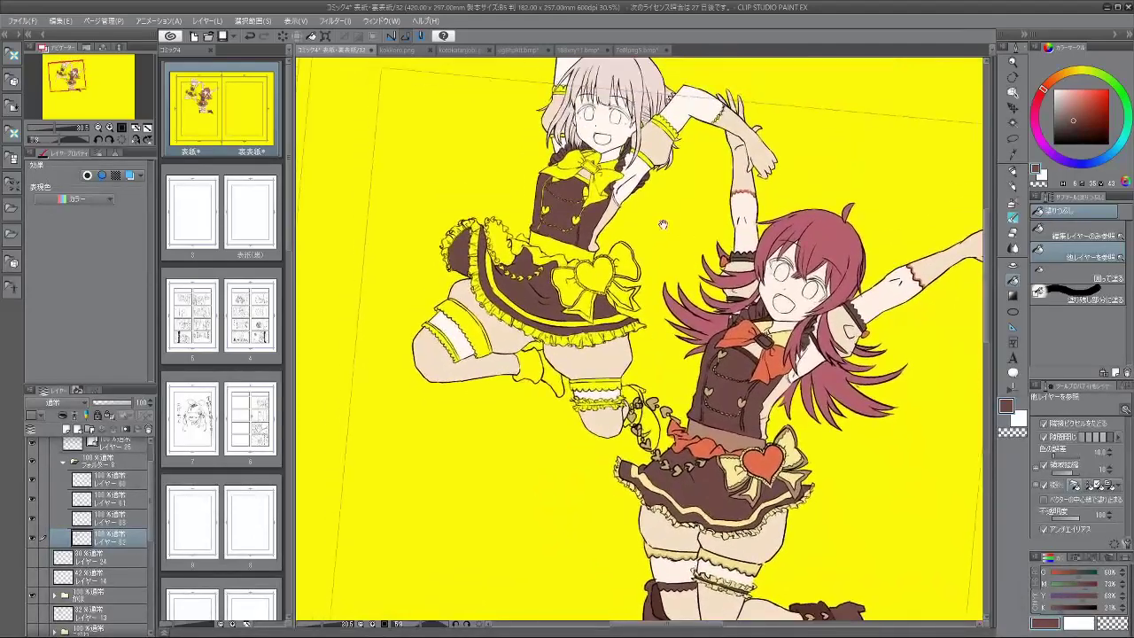
# Step: Fill the scalloped lace edge and thin border of the bent leg's lower sock band with the outfit brown
pyautogui.moveTo(663, 223); pyautogui.dragTo(696, 219)
pyautogui.scroll(1, 475, 338)
pyautogui.moveTo(567, 366); pyautogui.dragTo(557, 301)
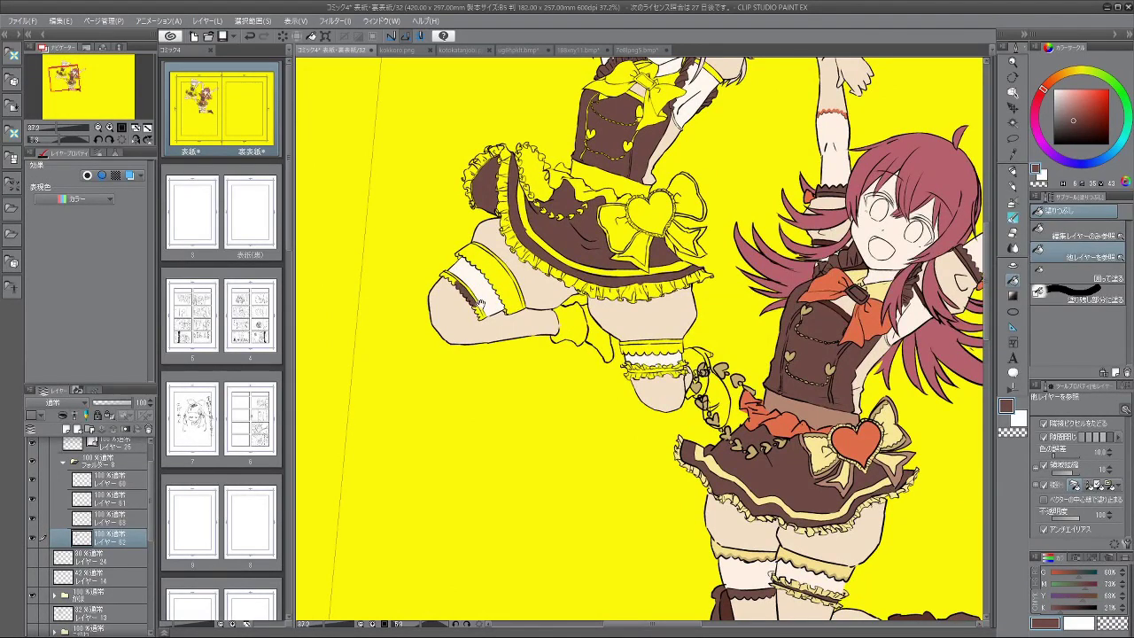
pyautogui.moveTo(481, 304)
pyautogui.mouseDown()
pyautogui.moveTo(477, 257)
pyautogui.moveTo(517, 282)
pyautogui.moveTo(513, 341)
pyautogui.moveTo(535, 368)
pyautogui.moveTo(469, 258)
pyautogui.moveTo(396, 213)
pyautogui.mouseUp()
pyautogui.scroll(6, 471, 266)
pyautogui.click(513, 345)
pyautogui.click(531, 368)
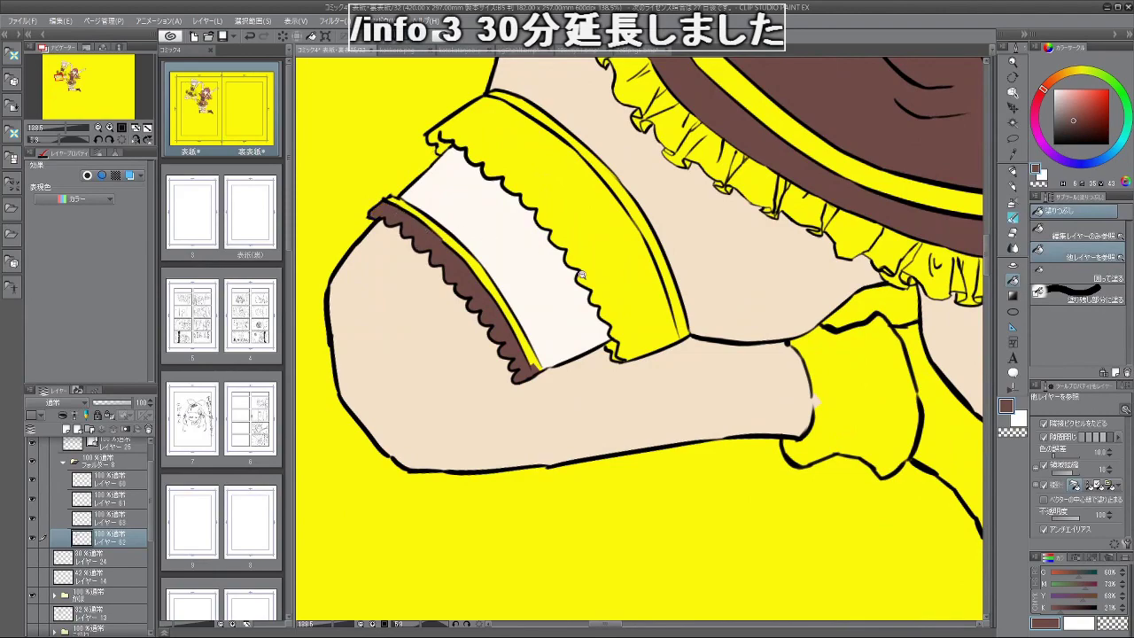
# Step: Fill the narrow band between the two ruffles above the other knee with the same brown
pyautogui.scroll(-7, 582, 275)
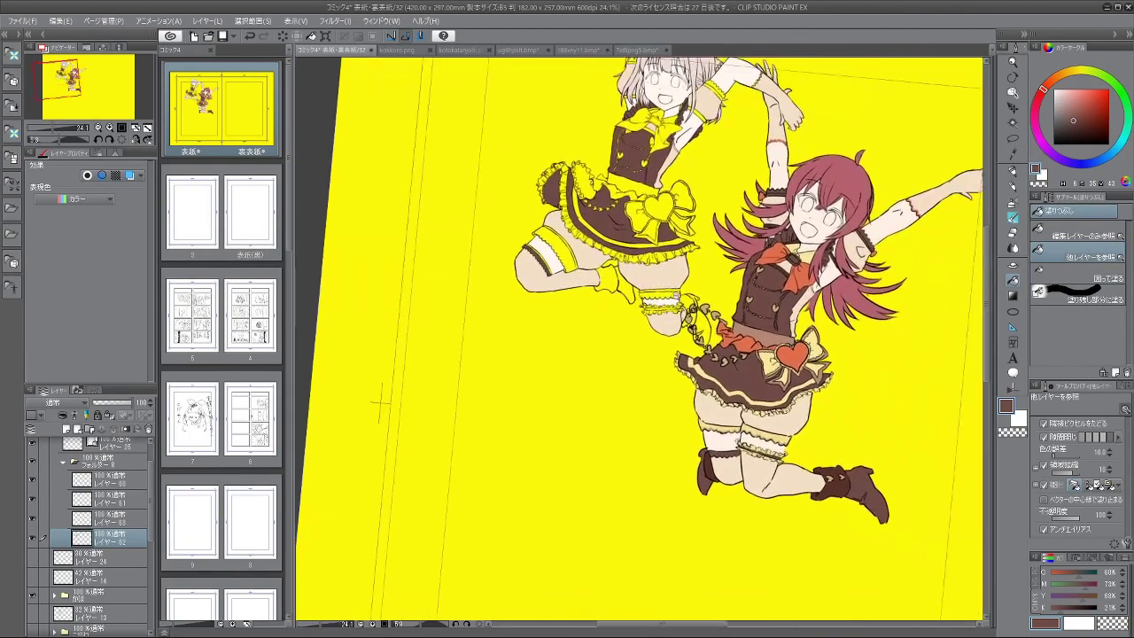
pyautogui.scroll(5, 678, 300)
pyautogui.click(634, 330)
pyautogui.moveTo(595, 330); pyautogui.dragTo(572, 333)
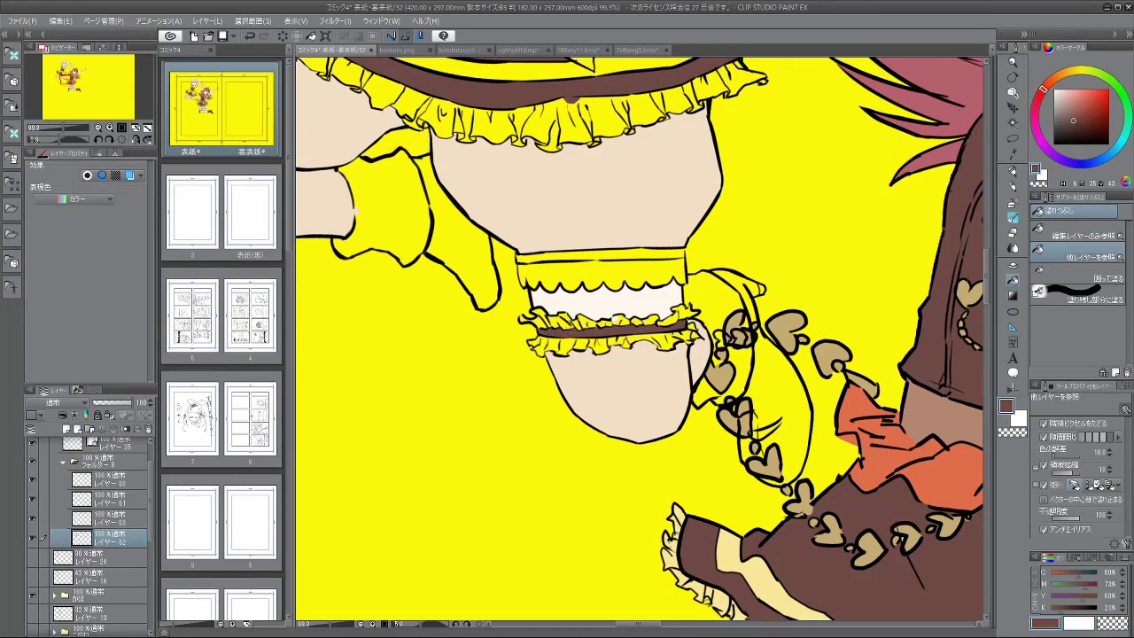
pyautogui.scroll(-4, 696, 243)
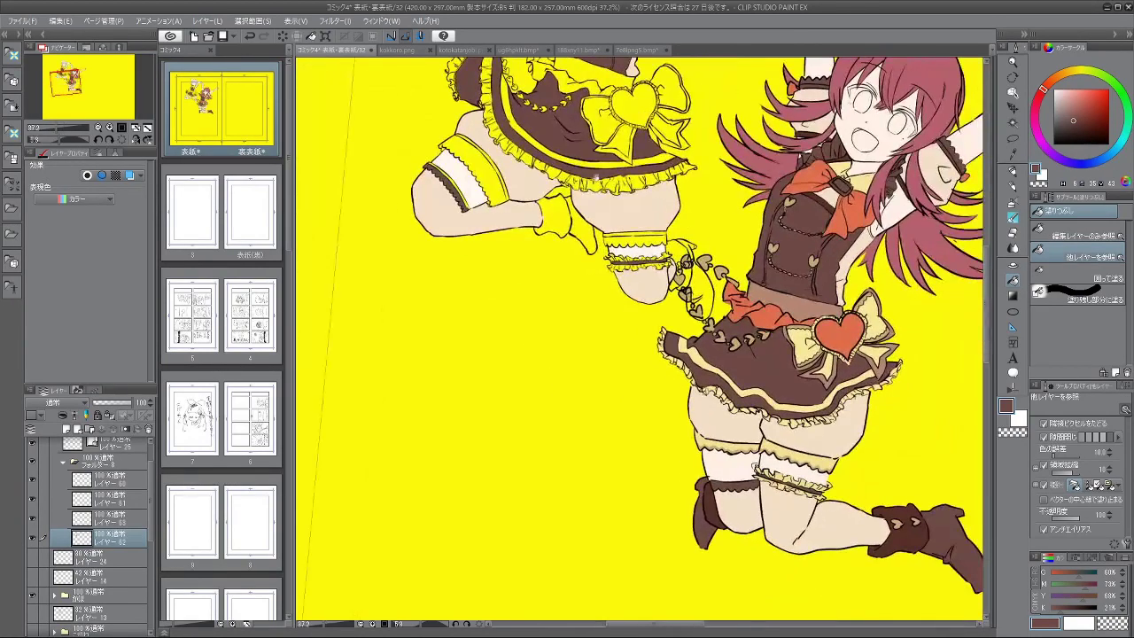
# Step: Fill the foot parts of both boots with brown, hiding the red-haired character's folder to reach the covered boot, and touch up its toe
pyautogui.click(584, 226)
pyautogui.moveTo(697, 248); pyautogui.dragTo(661, 223)
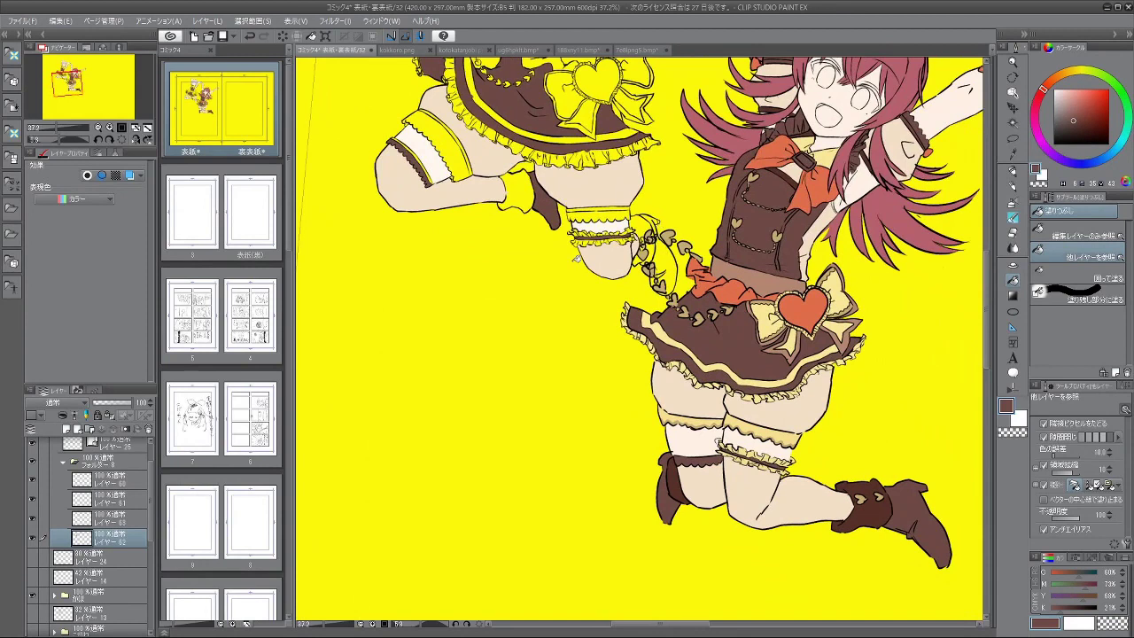
pyautogui.click(36, 596)
pyautogui.click(663, 268)
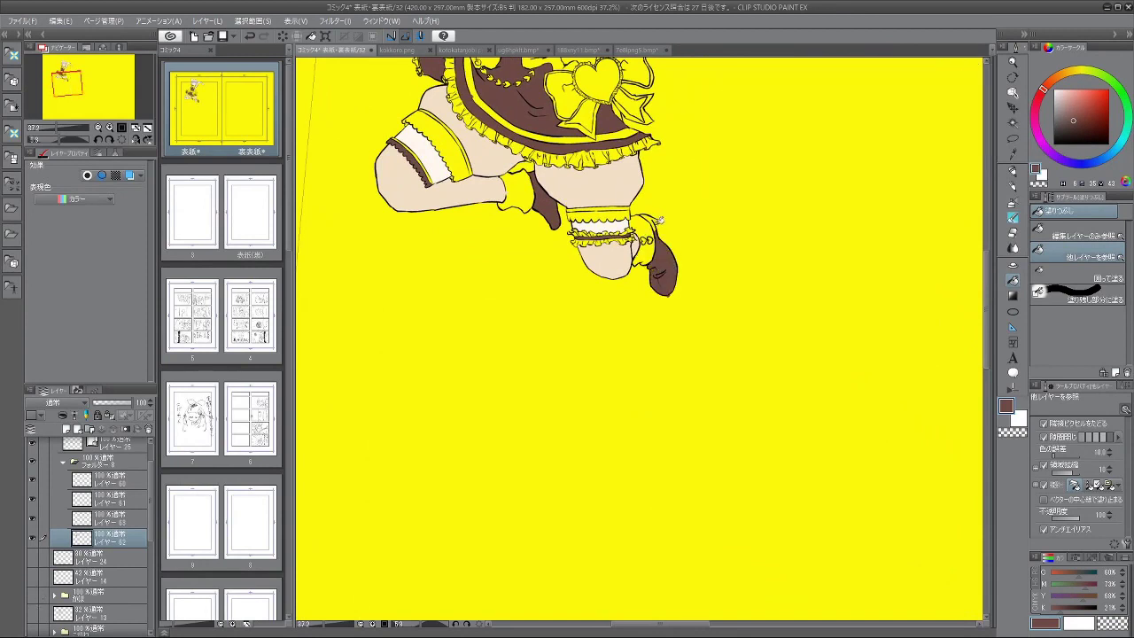
pyautogui.scroll(4, 671, 220)
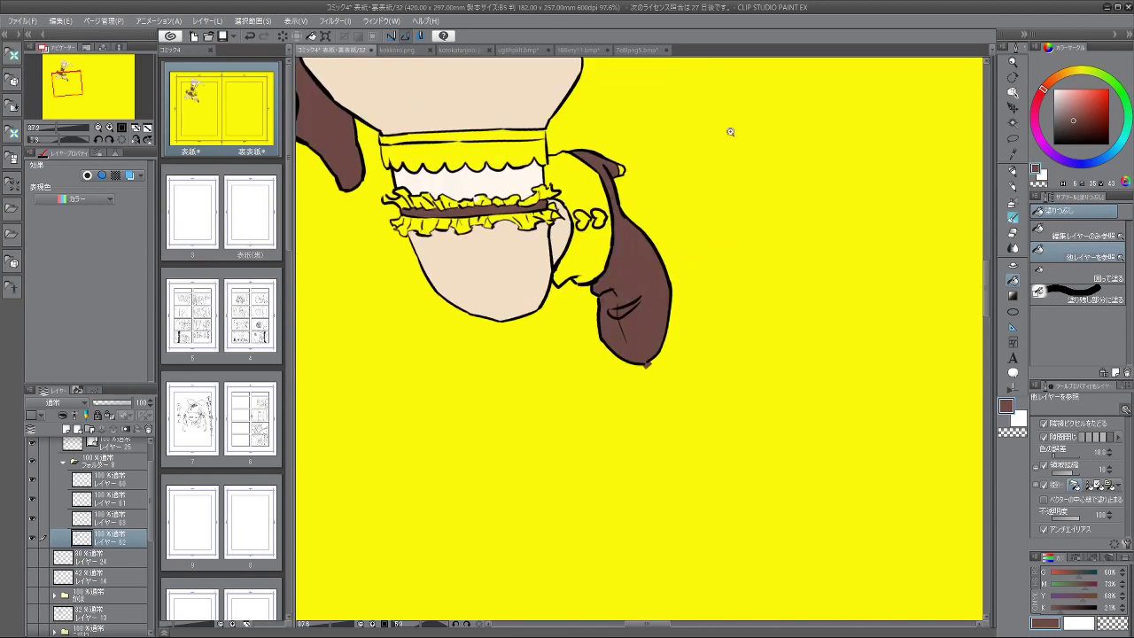
pyautogui.press('b')
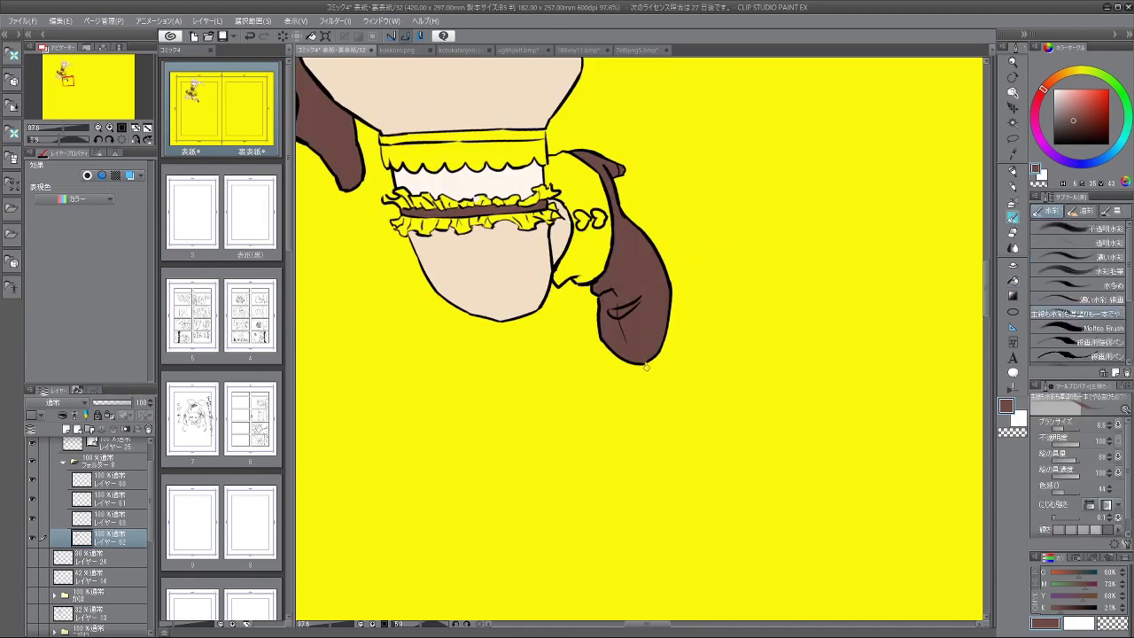
pyautogui.scroll(-4, 663, 354)
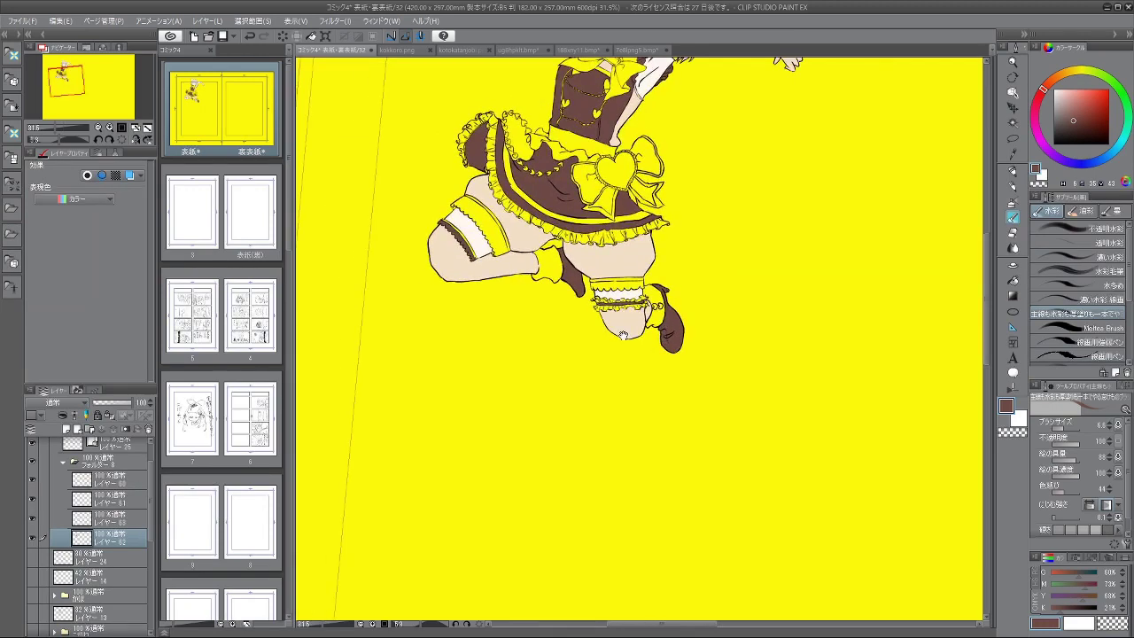
pyautogui.moveTo(645, 230); pyautogui.dragTo(621, 339)
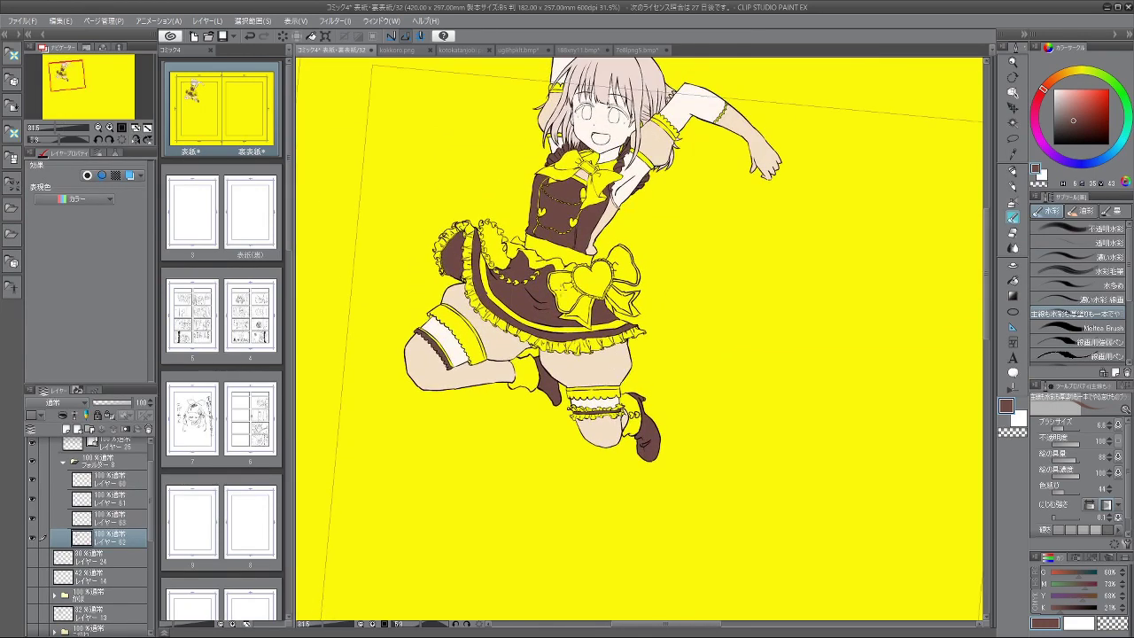
# Step: Show the red-haired character's folder again and compare both costumes with each other and with the reference illustration
pyautogui.click(34, 596)
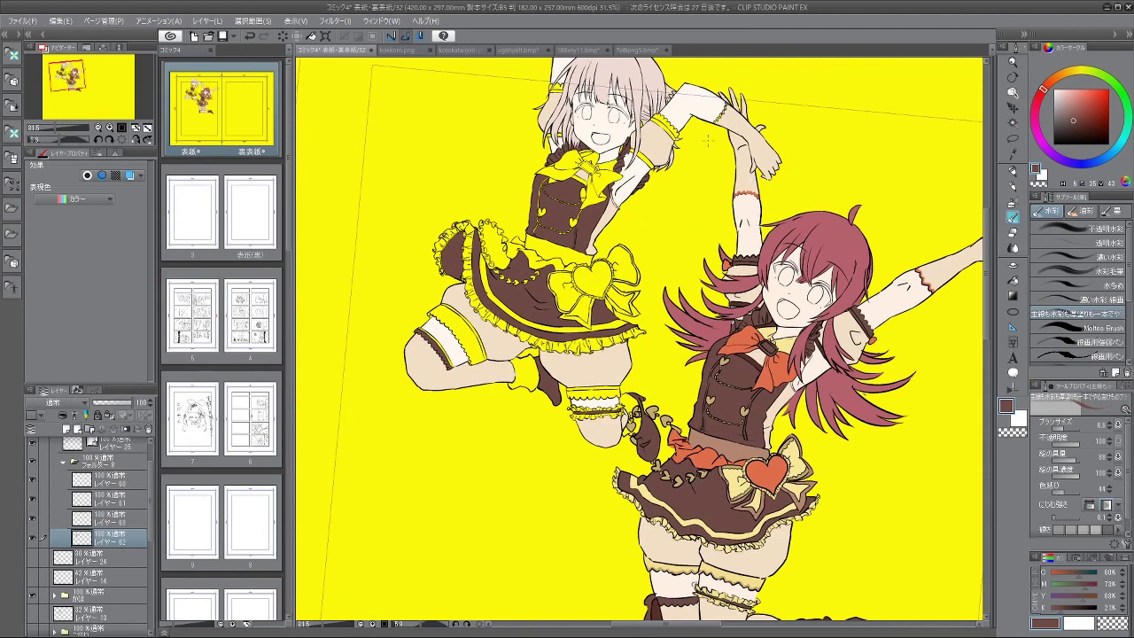
pyautogui.click(636, 50)
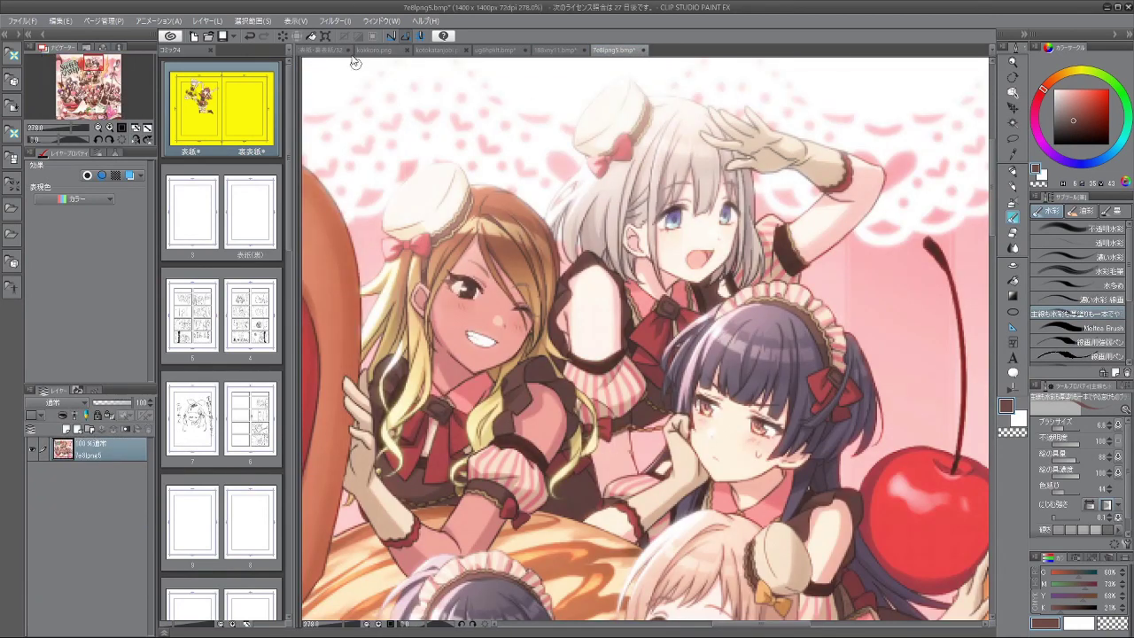
pyautogui.click(323, 51)
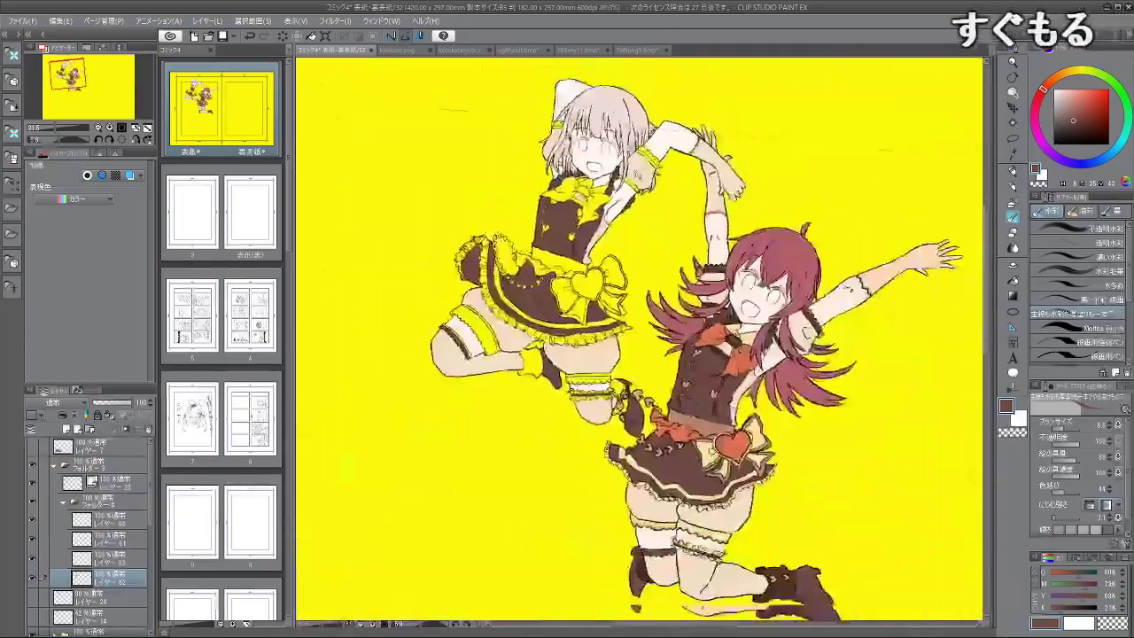
pyautogui.scroll(4, 648, 147)
pyautogui.scroll(-4, 649, 146)
pyautogui.scroll(4, 646, 144)
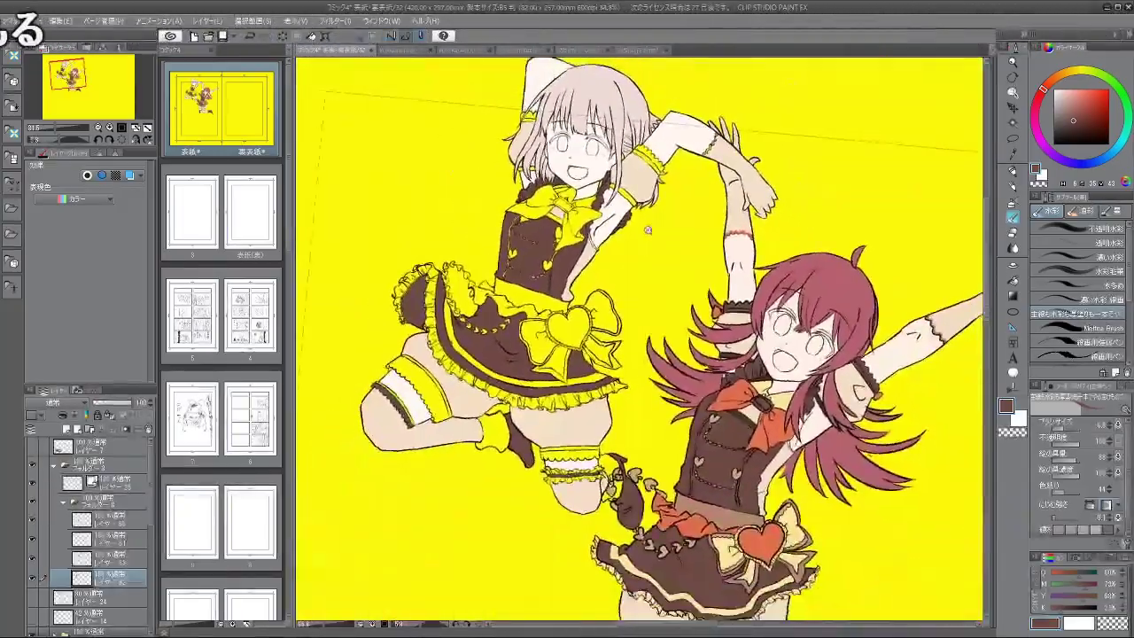
pyautogui.scroll(3, 648, 230)
pyautogui.scroll(-2, 651, 226)
pyautogui.moveTo(695, 199); pyautogui.dragTo(636, 216)
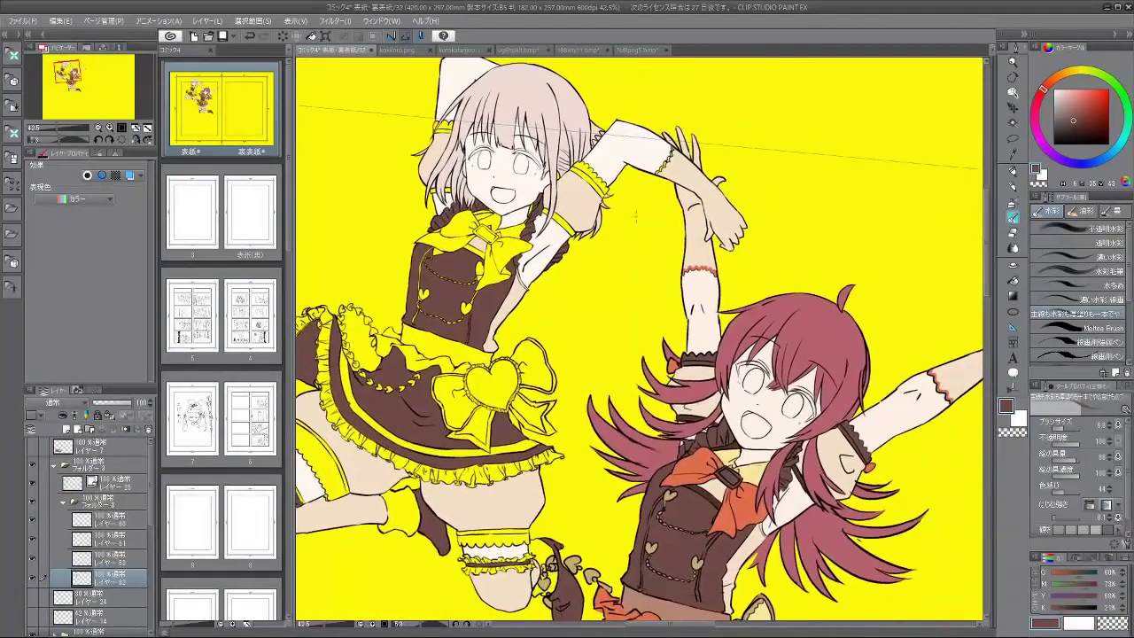
pyautogui.scroll(1, 636, 216)
# Step: Fill the scalloped lace bands at the upper edge of both puff sleeves with brown
pyautogui.click(1014, 280)
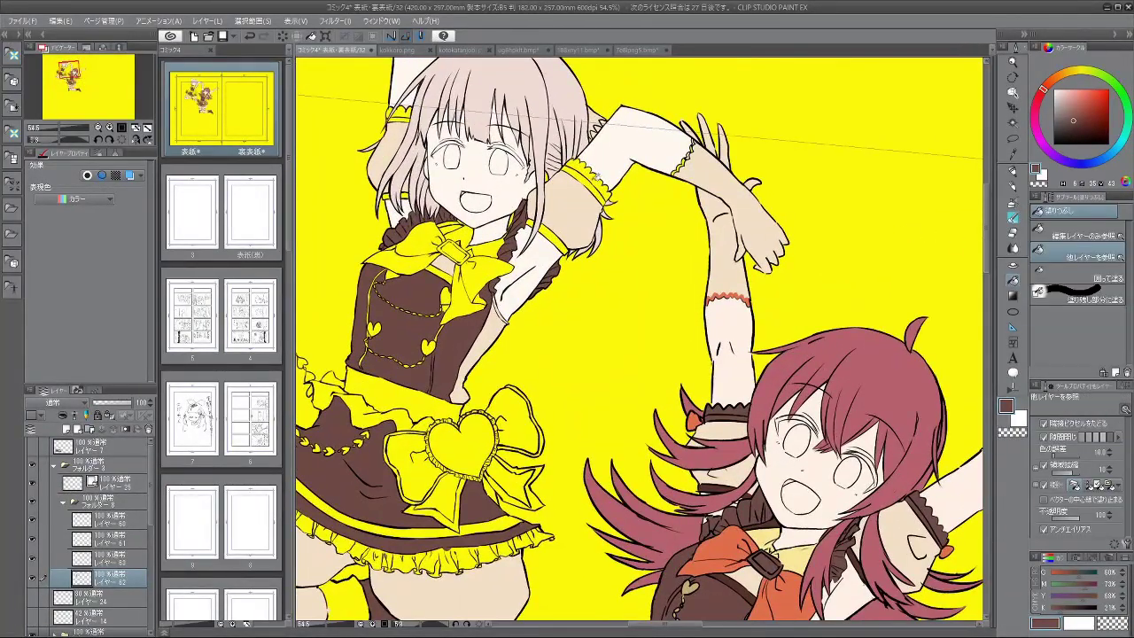
pyautogui.scroll(3, 603, 188)
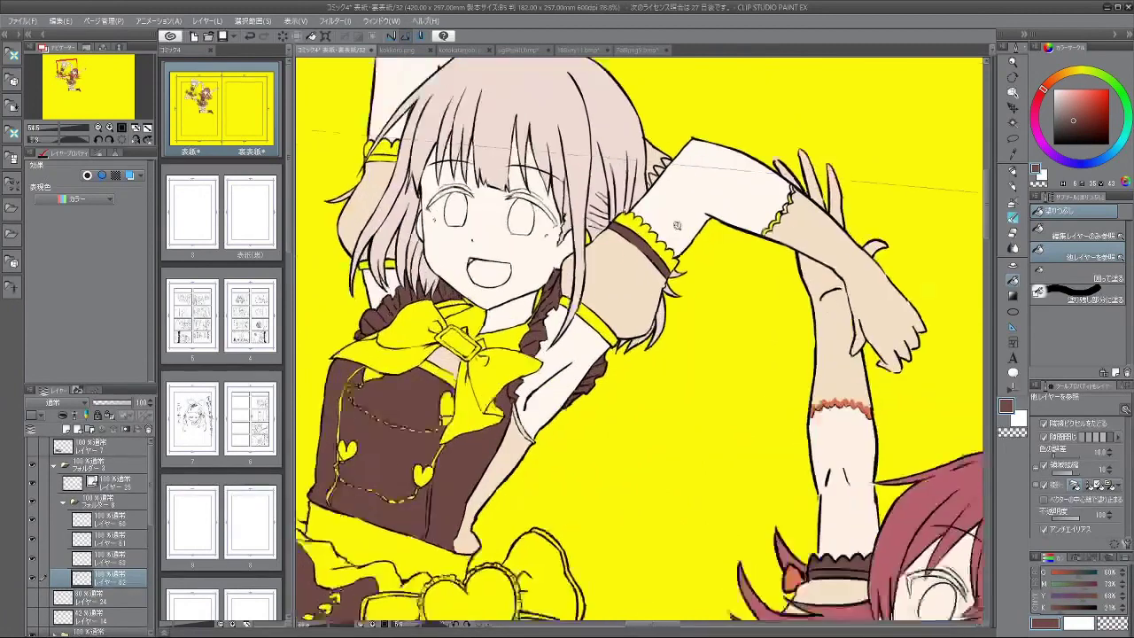
pyautogui.click(678, 274)
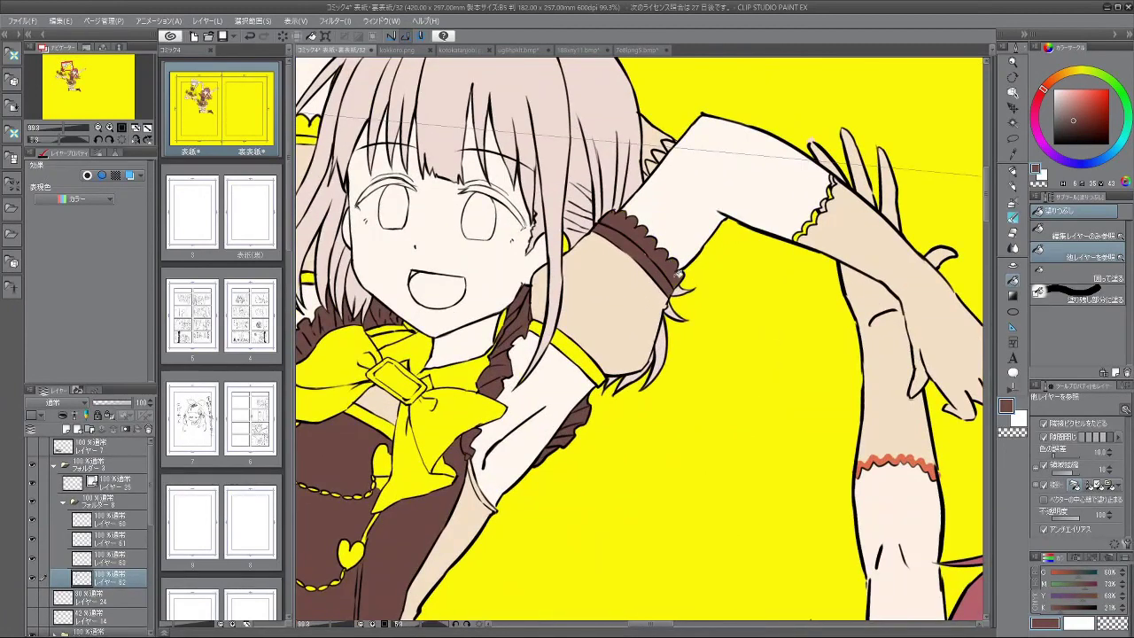
pyautogui.moveTo(512, 278); pyautogui.dragTo(694, 308)
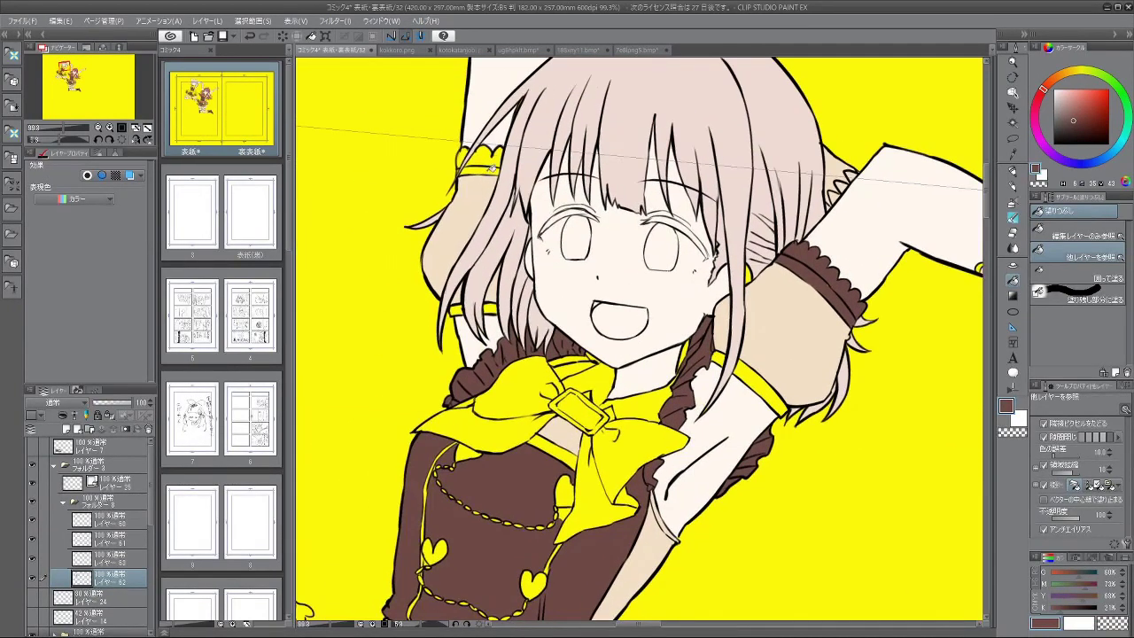
pyautogui.click(491, 168)
pyautogui.click(491, 156)
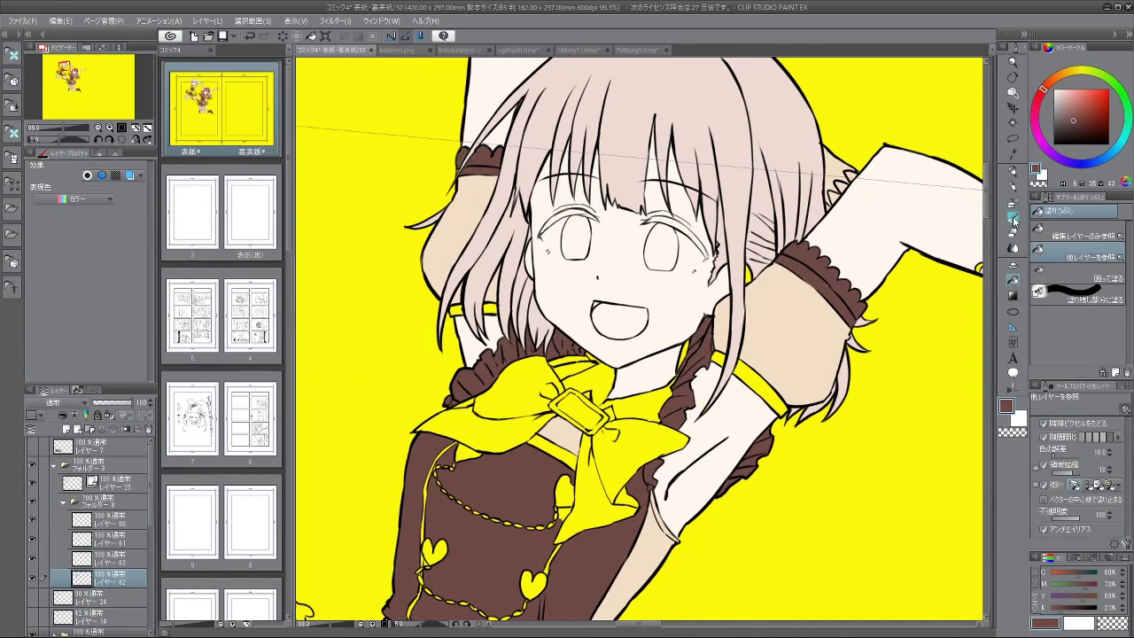
# Step: Sample the darker brown from the red-haired character's costume, with the fill tool that refers to other layers active
pyautogui.click(1013, 218)
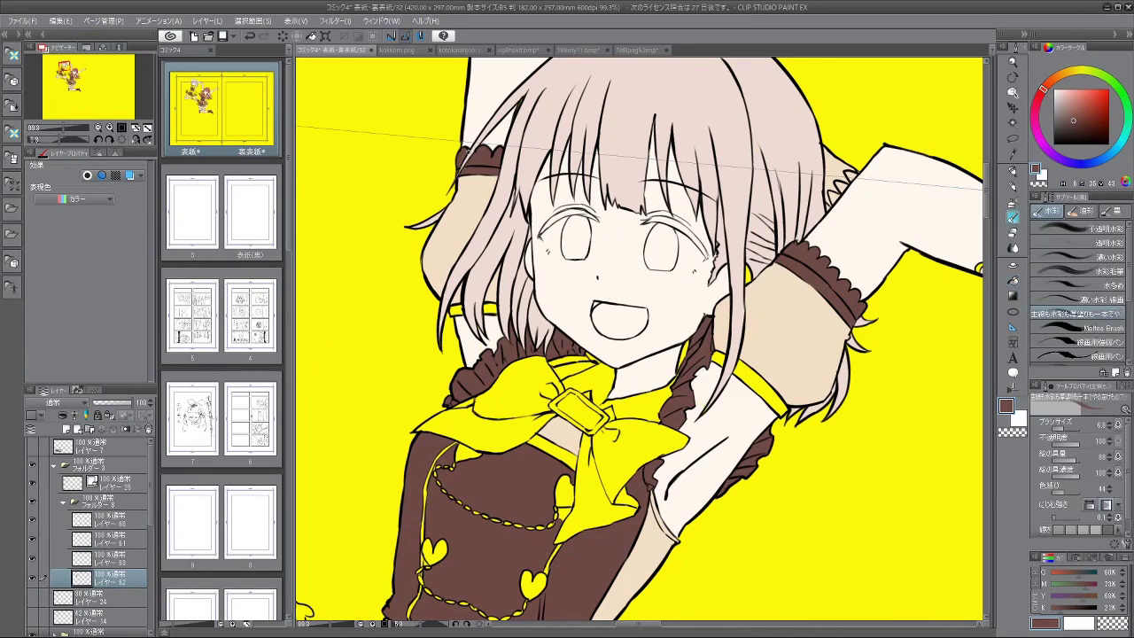
pyautogui.moveTo(836, 204); pyautogui.dragTo(791, 147)
pyautogui.scroll(-1, 757, 260)
pyautogui.moveTo(897, 358); pyautogui.dragTo(738, 211)
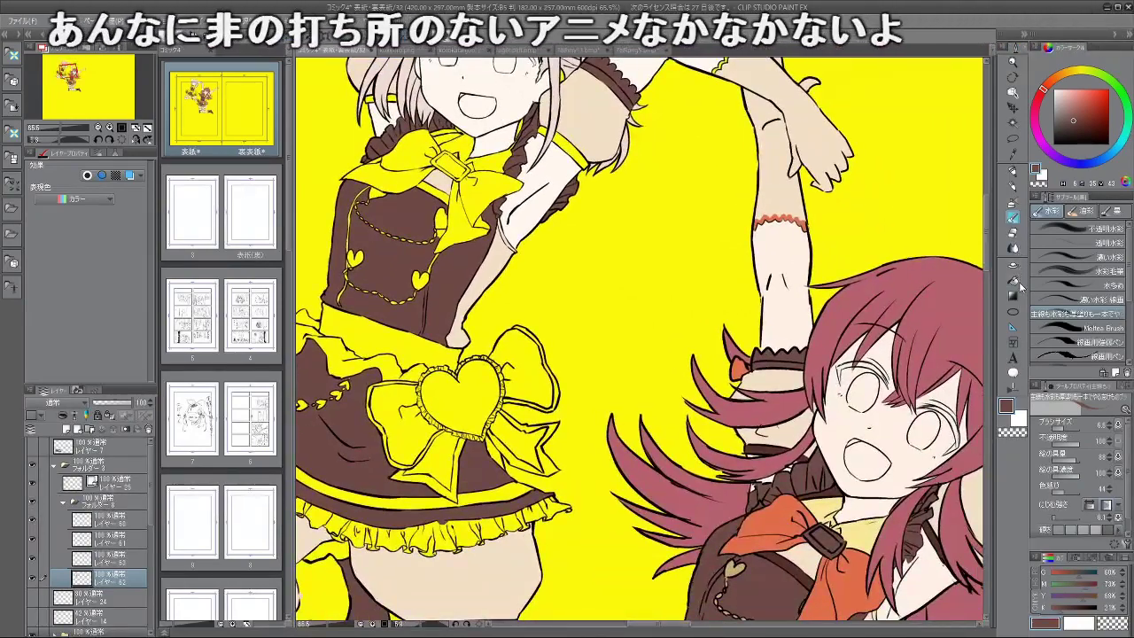
pyautogui.click(1019, 264)
pyautogui.moveTo(673, 256); pyautogui.dragTo(585, 266)
pyautogui.moveTo(674, 390); pyautogui.dragTo(678, 329)
pyautogui.keyDown('alt'); pyautogui.click(680, 330); pyautogui.keyUp('alt')
# Step: Add a new layer above the lowest colour layer and fill the plain band around the raised arm's puff sleeve with dark brown
pyautogui.moveTo(563, 251); pyautogui.dragTo(650, 392)
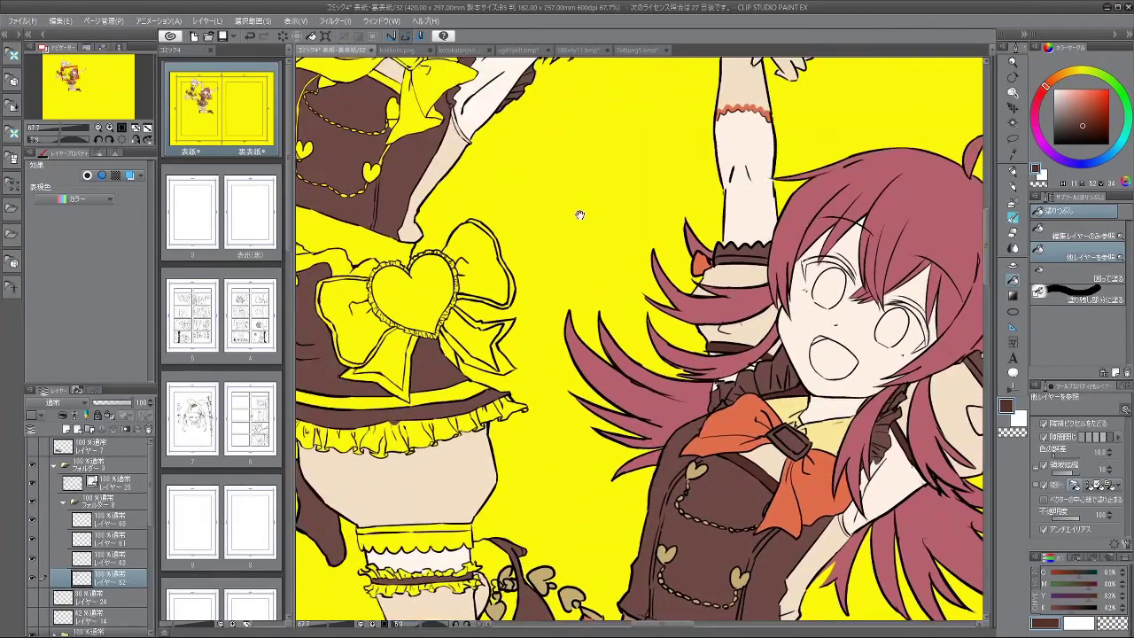
pyautogui.moveTo(579, 215); pyautogui.dragTo(620, 305)
pyautogui.moveTo(530, 193); pyautogui.dragTo(565, 290)
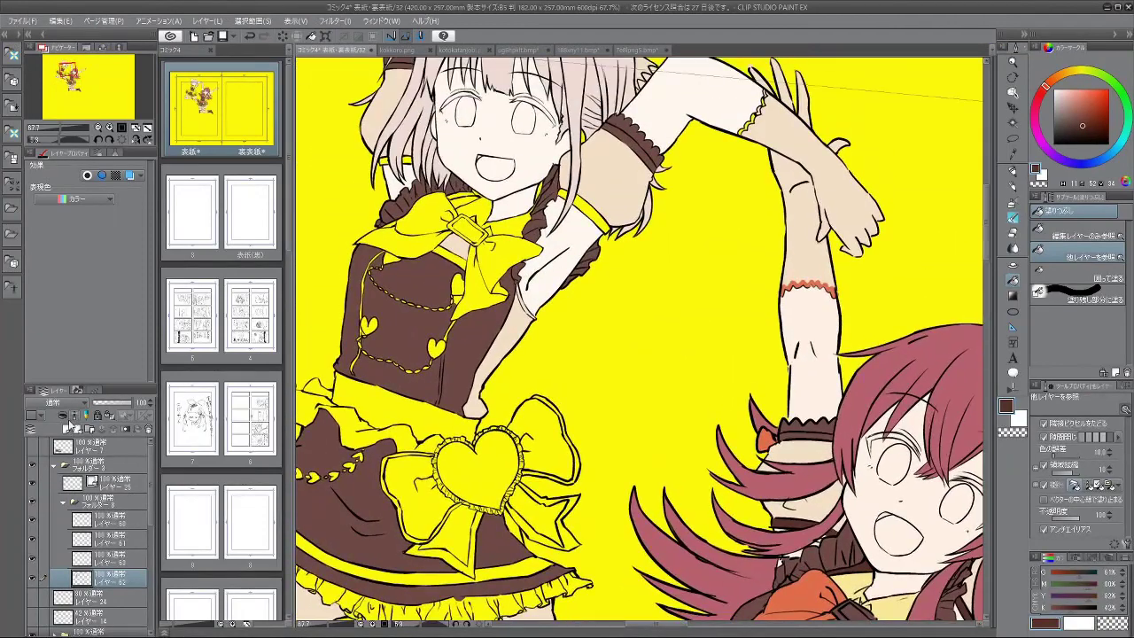
pyautogui.click(68, 428)
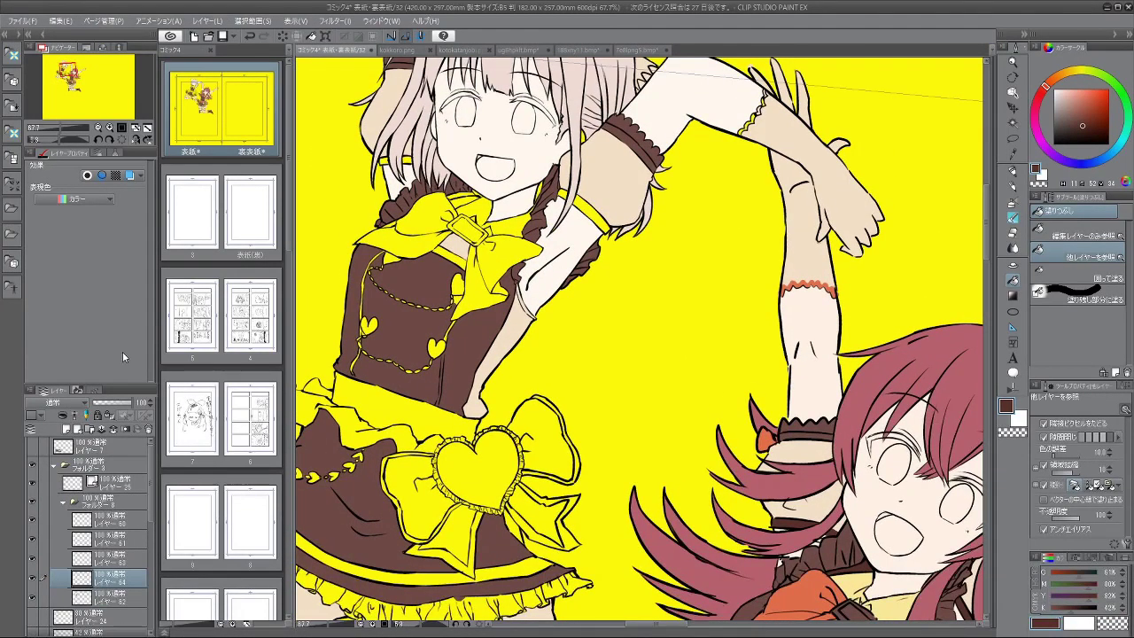
pyautogui.click(600, 215)
pyautogui.scroll(2, 565, 178)
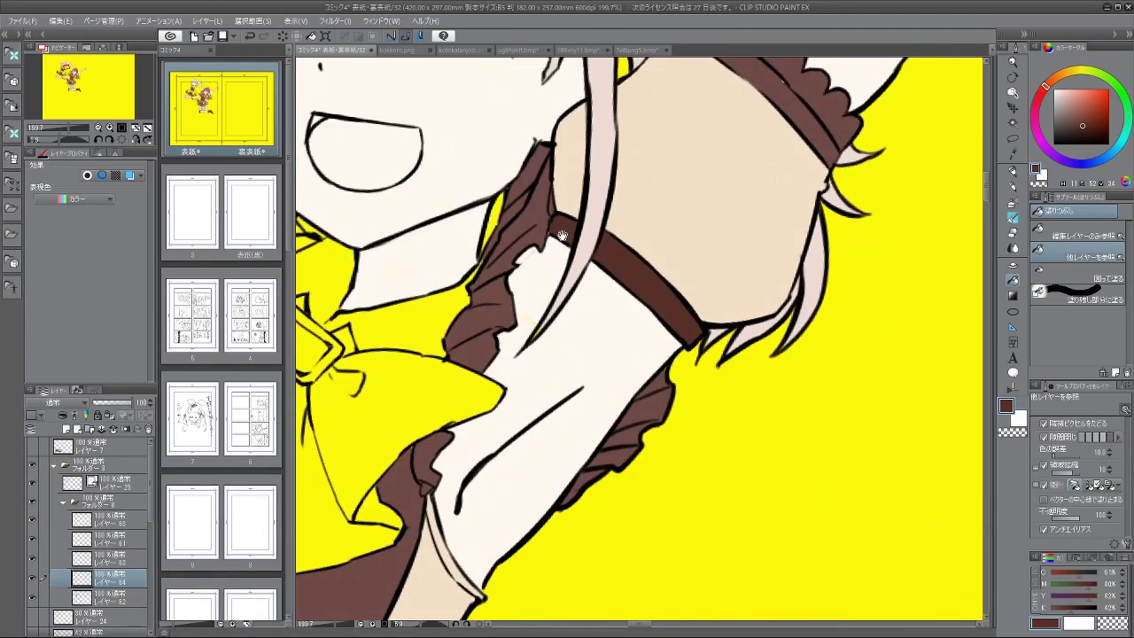
pyautogui.scroll(1, 567, 199)
# Step: Patch the inner edge of the shoulder frill beside the collar and fill the bodice's neckline trim with dark brown
pyautogui.click(536, 258)
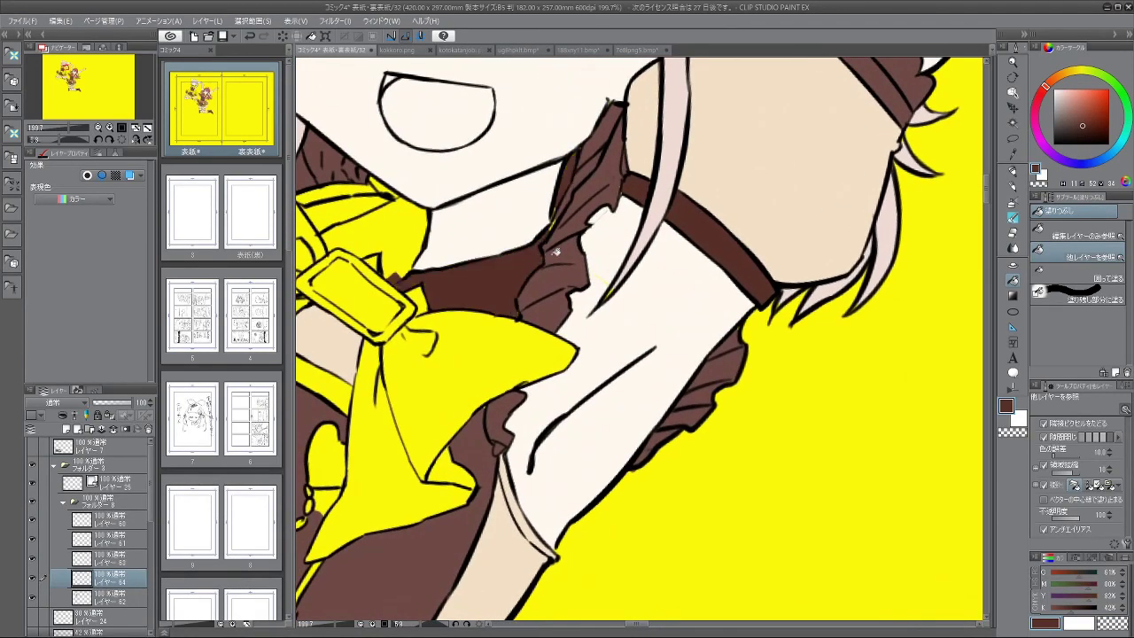
pyautogui.hotkey('ctrl', 'z')
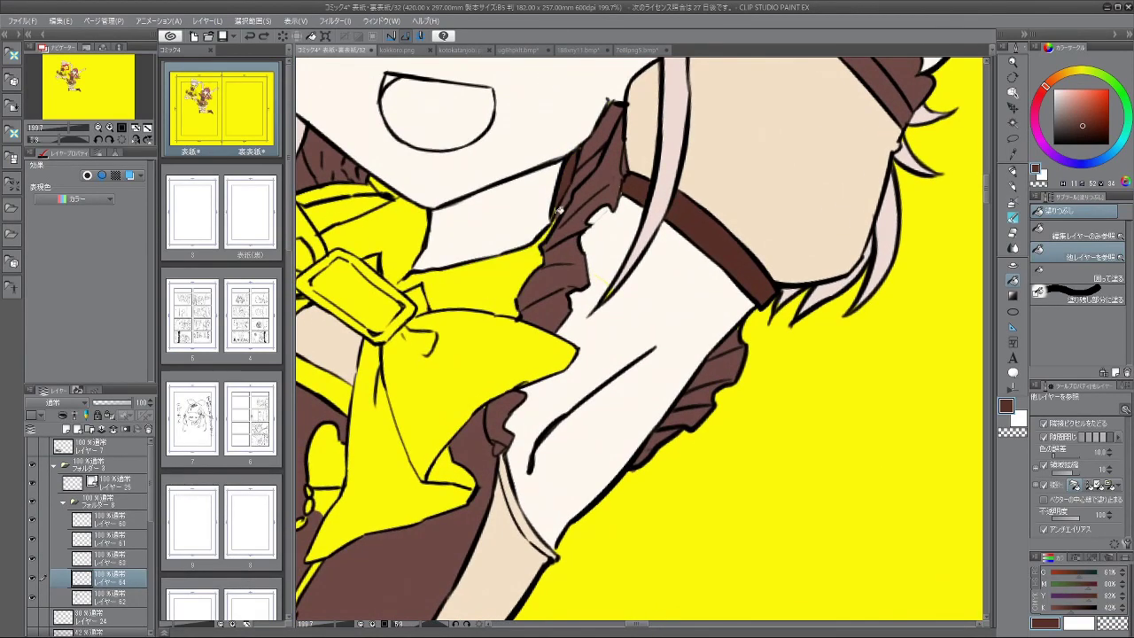
pyautogui.click(1014, 218)
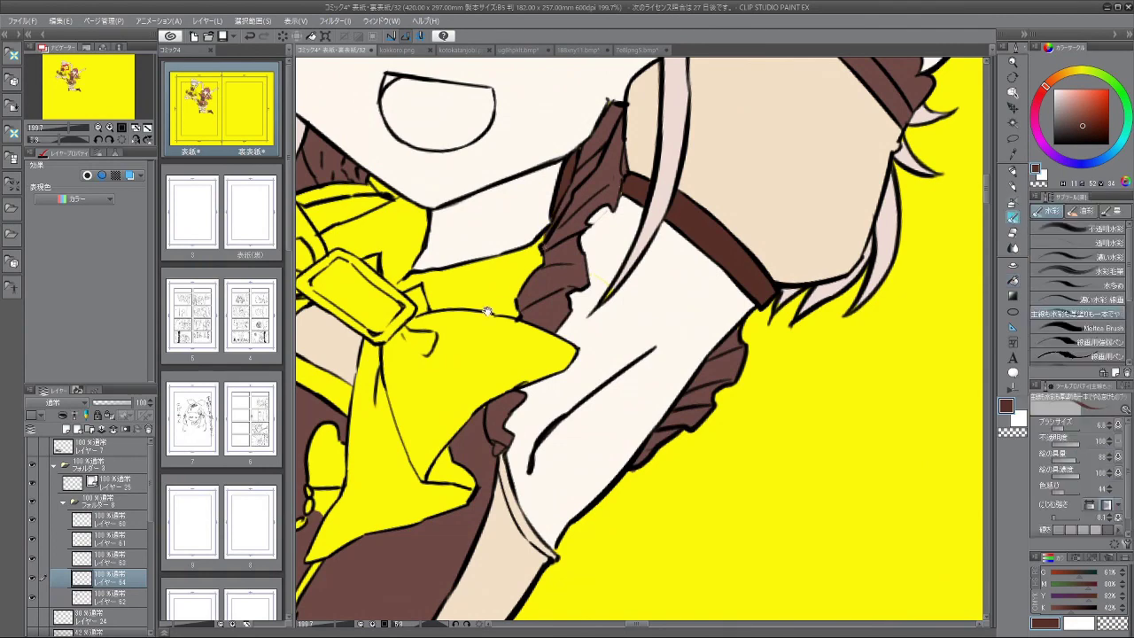
pyautogui.moveTo(487, 311); pyautogui.dragTo(570, 231)
pyautogui.click(1014, 284)
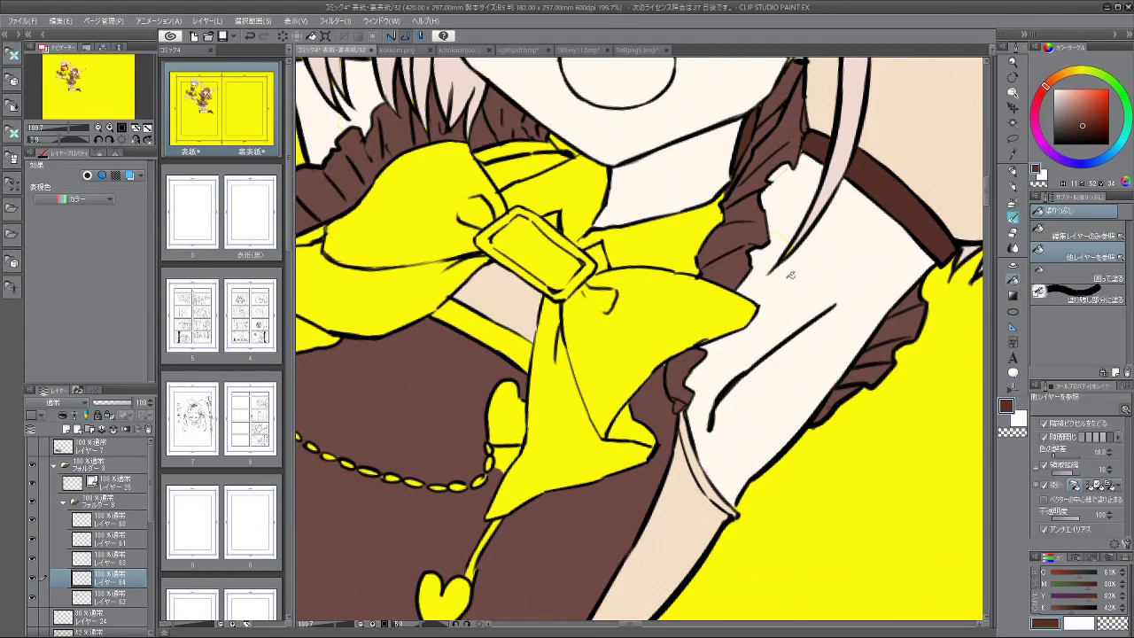
pyautogui.moveTo(505, 337); pyautogui.dragTo(536, 379)
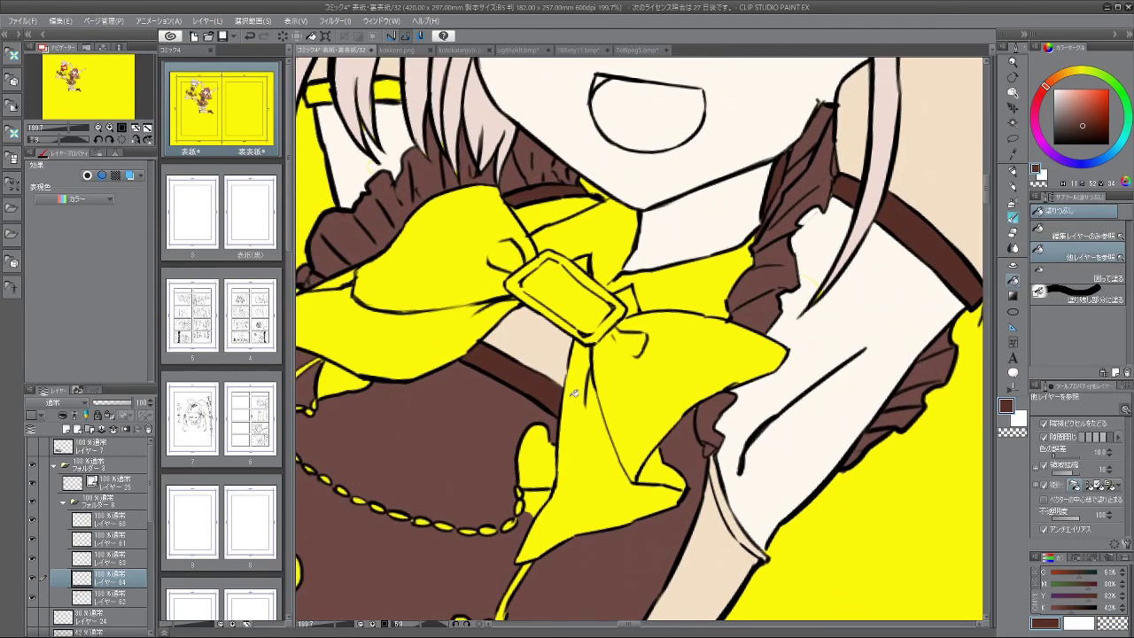
pyautogui.scroll(-2, 686, 285)
pyautogui.moveTo(681, 264); pyautogui.dragTo(667, 251)
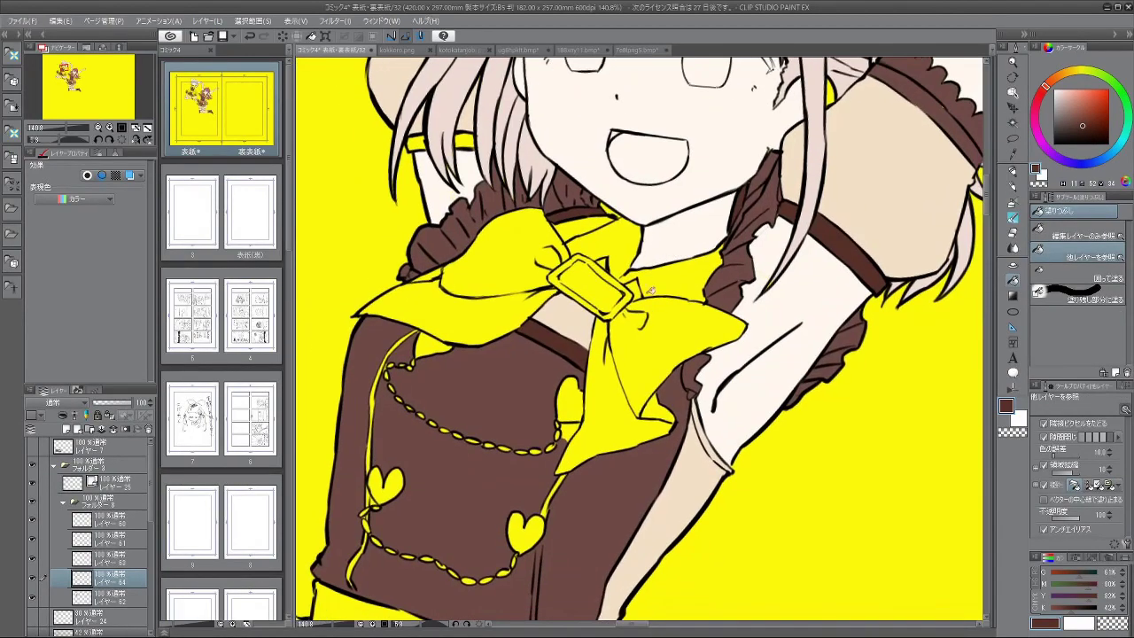
pyautogui.moveTo(651, 291); pyautogui.dragTo(604, 294)
pyautogui.keyDown('alt'); pyautogui.click(574, 368); pyautogui.keyUp('alt')
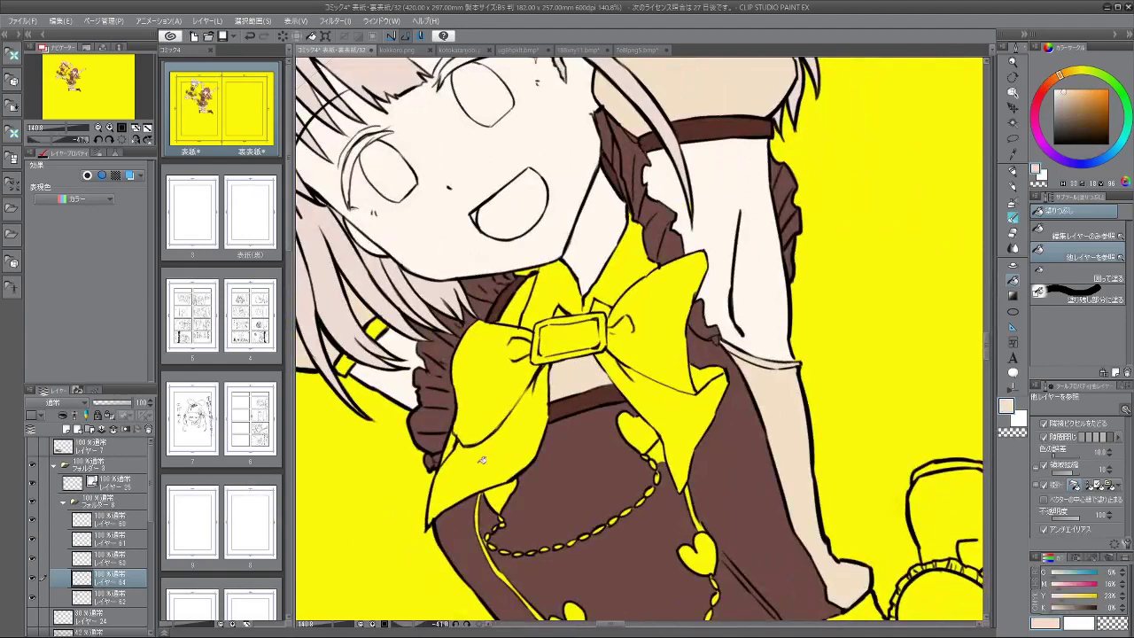
pyautogui.click(122, 564)
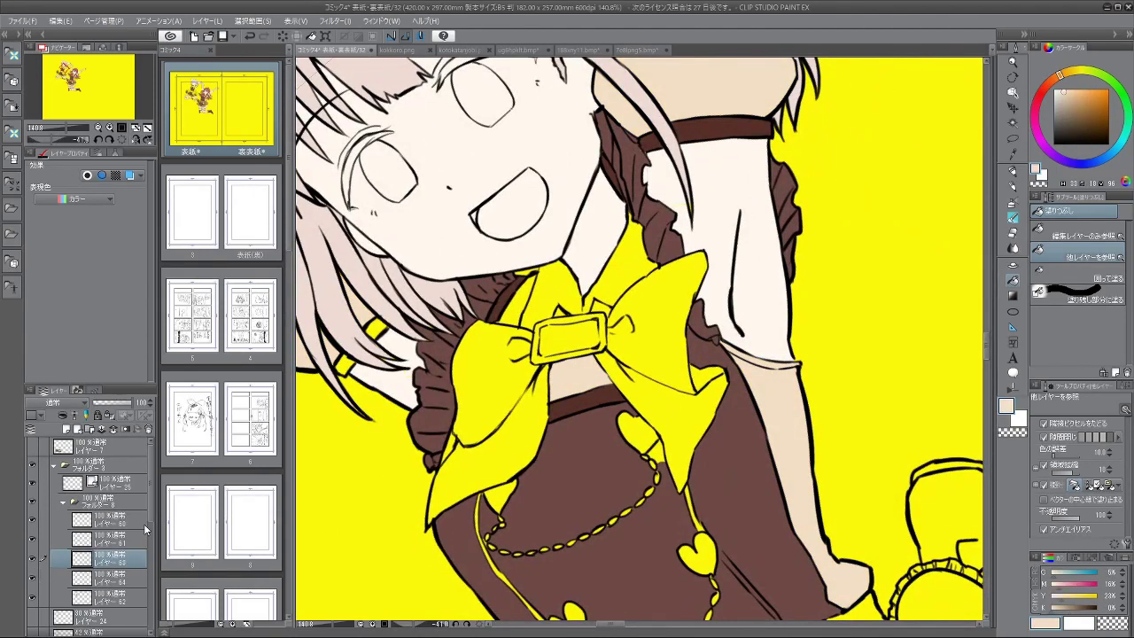
pyautogui.scroll(-3, 626, 310)
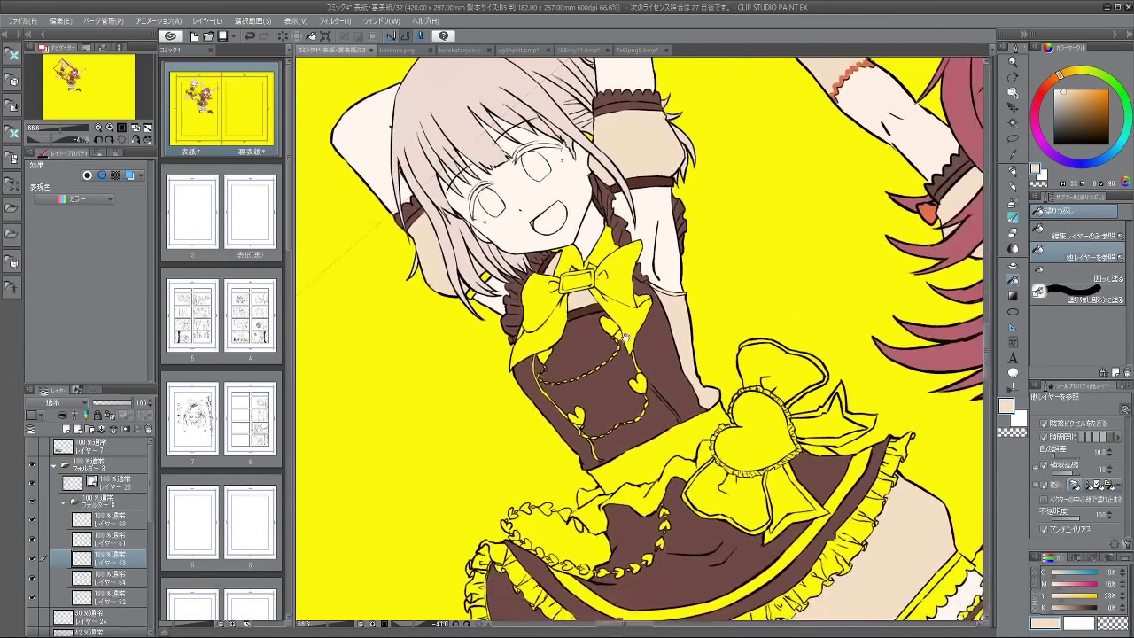
# Step: Sample the dark brown from the puff sleeve band and fill the centre of the bow's rectangular brooch with it
pyautogui.keyDown('alt'); pyautogui.click(654, 181); pyautogui.keyUp('alt')
pyautogui.click(104, 580)
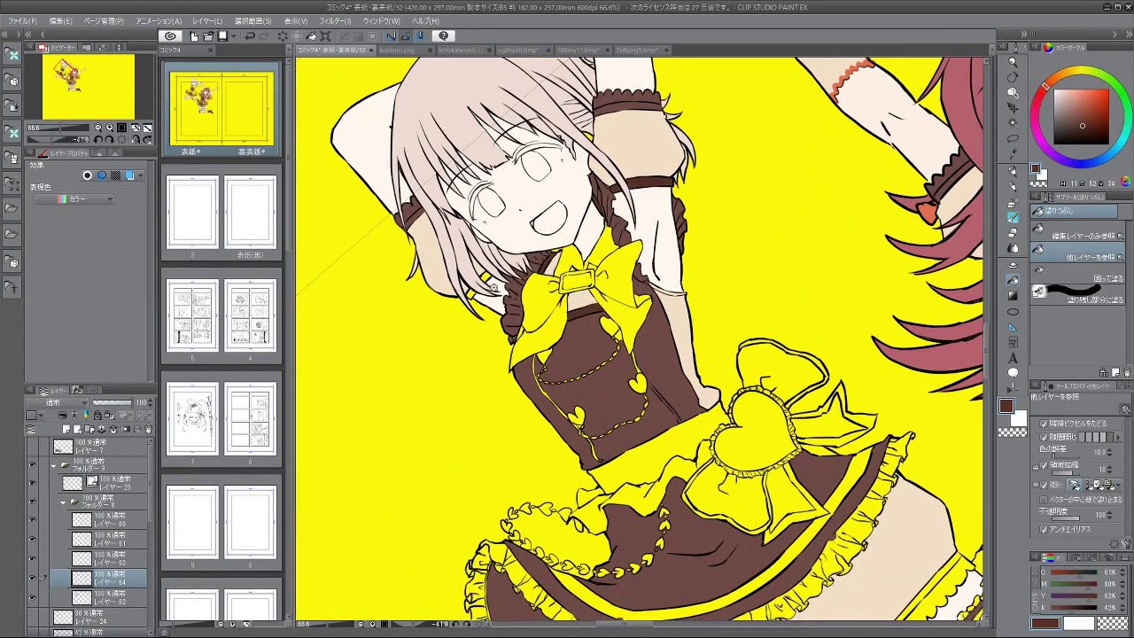
pyautogui.scroll(2, 493, 284)
pyautogui.scroll(-5, 614, 295)
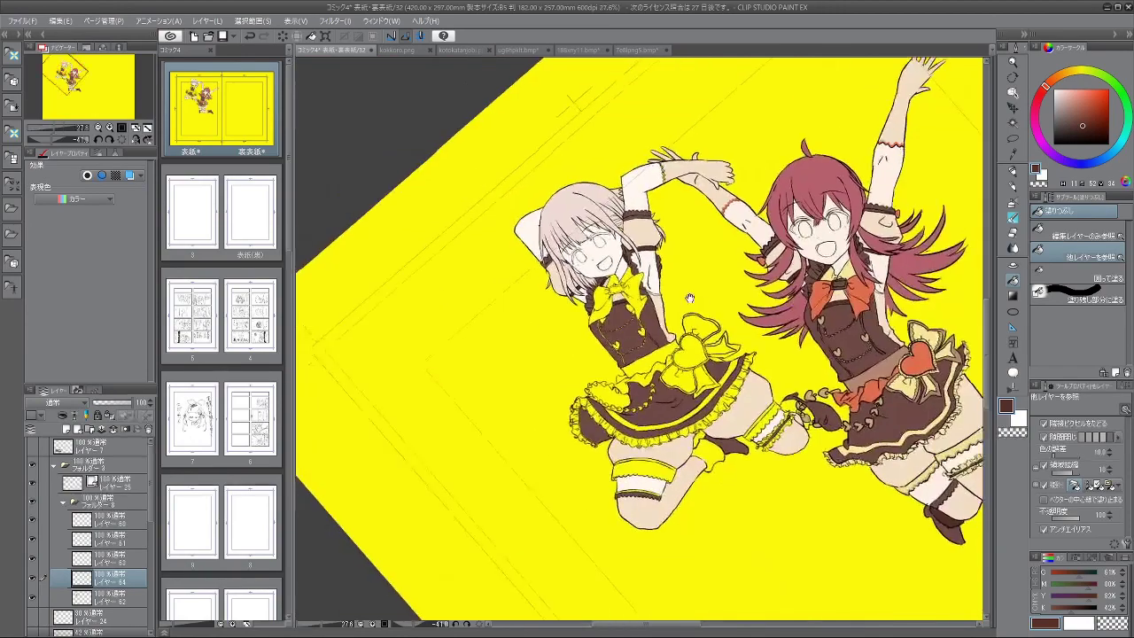
pyautogui.scroll(2, 733, 327)
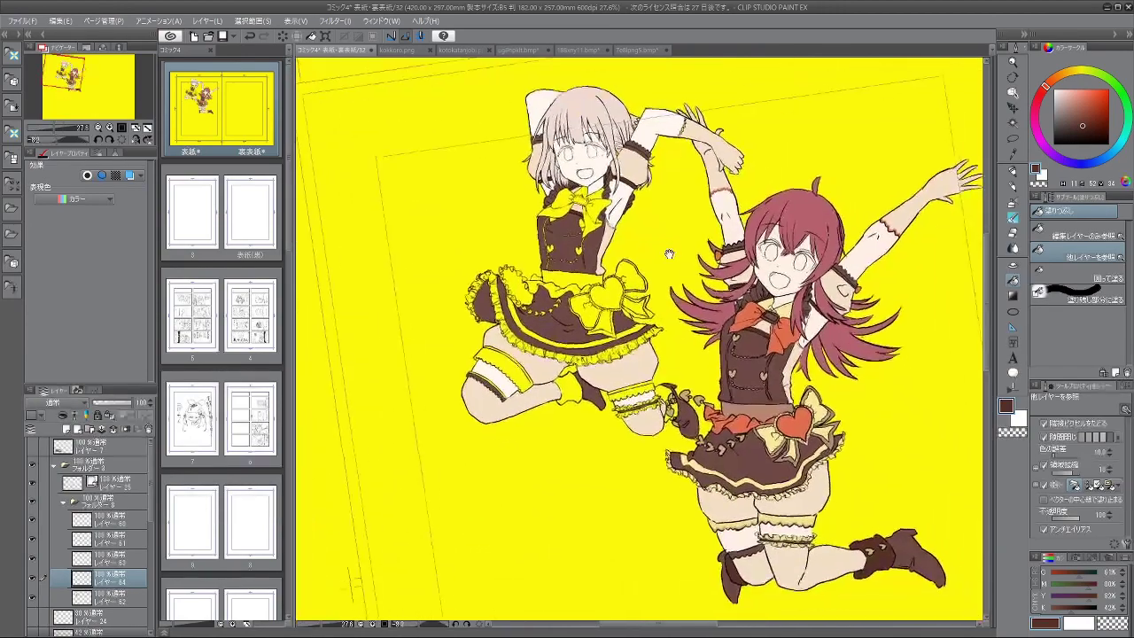
pyautogui.scroll(4, 587, 189)
pyautogui.click(580, 261)
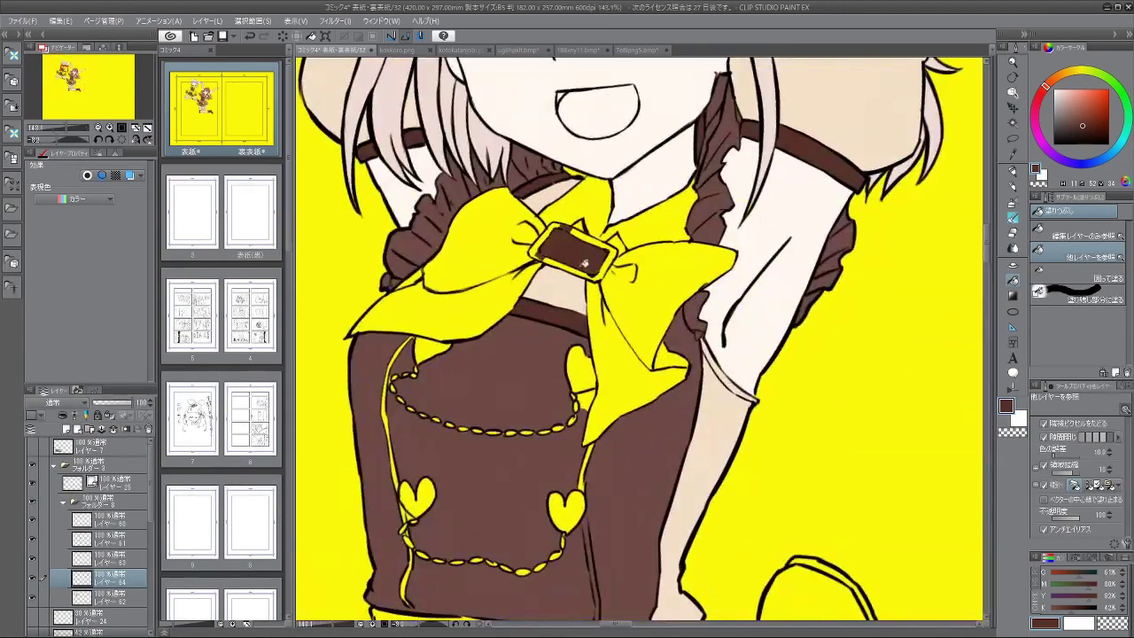
# Step: Paint the brooch's frame dark brown by hand with a small watercolour brush, covering the remaining gaps along its border
pyautogui.click(1012, 229)
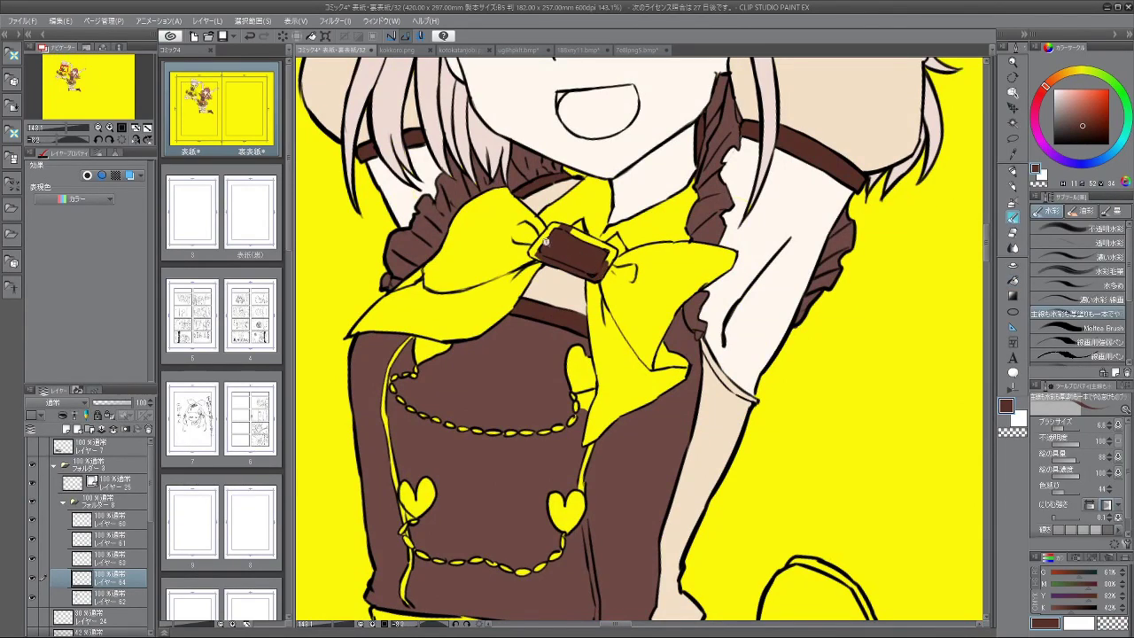
pyautogui.scroll(3, 546, 242)
pyautogui.moveTo(528, 262)
pyautogui.mouseDown()
pyautogui.moveTo(543, 266)
pyautogui.moveTo(567, 214)
pyautogui.moveTo(594, 230)
pyautogui.mouseUp()
pyautogui.moveTo(512, 443)
pyautogui.mouseDown()
pyautogui.moveTo(695, 447)
pyautogui.moveTo(759, 379)
pyautogui.mouseUp()
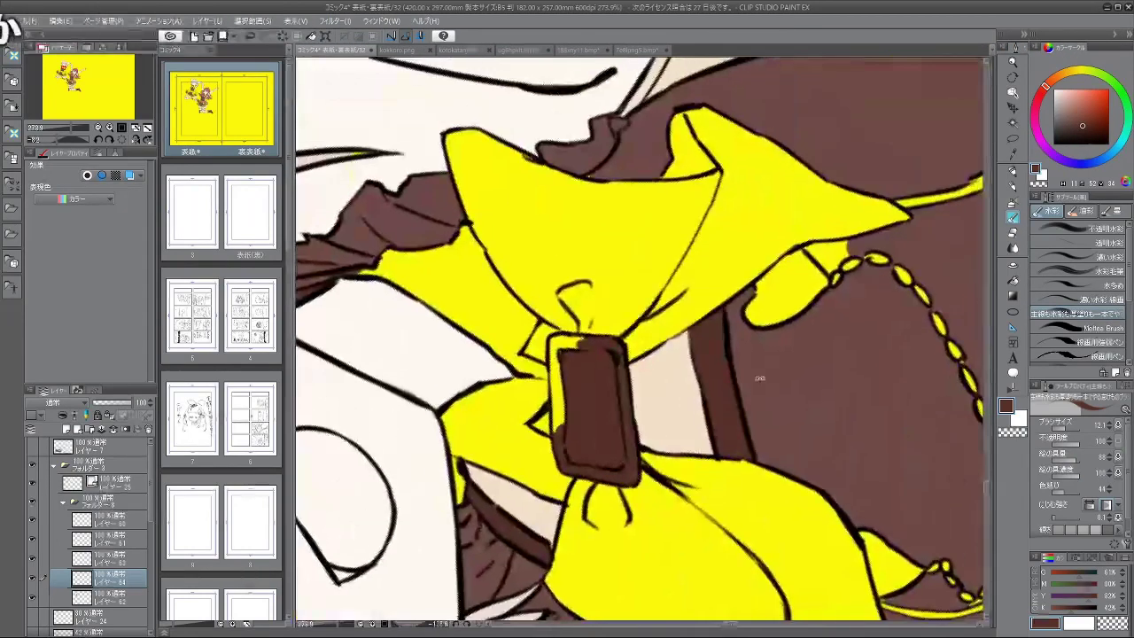
pyautogui.moveTo(604, 367); pyautogui.dragTo(615, 319)
pyautogui.press('[')
pyautogui.press('[')
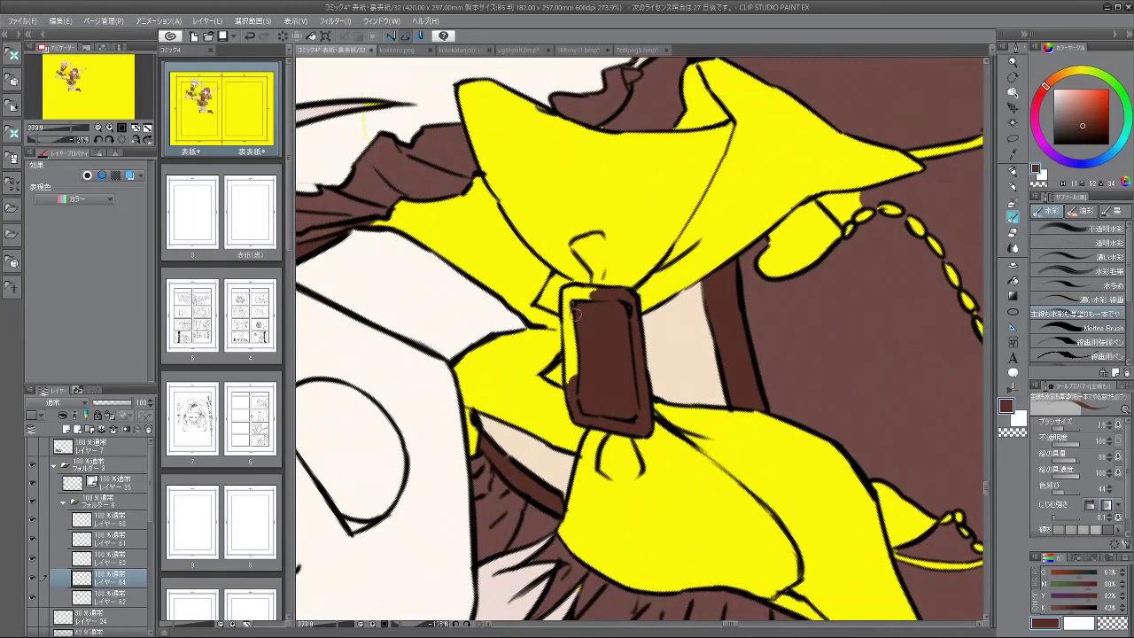
pyautogui.moveTo(572, 294)
pyautogui.mouseDown()
pyautogui.moveTo(571, 349)
pyautogui.moveTo(565, 295)
pyautogui.moveTo(576, 370)
pyautogui.mouseUp()
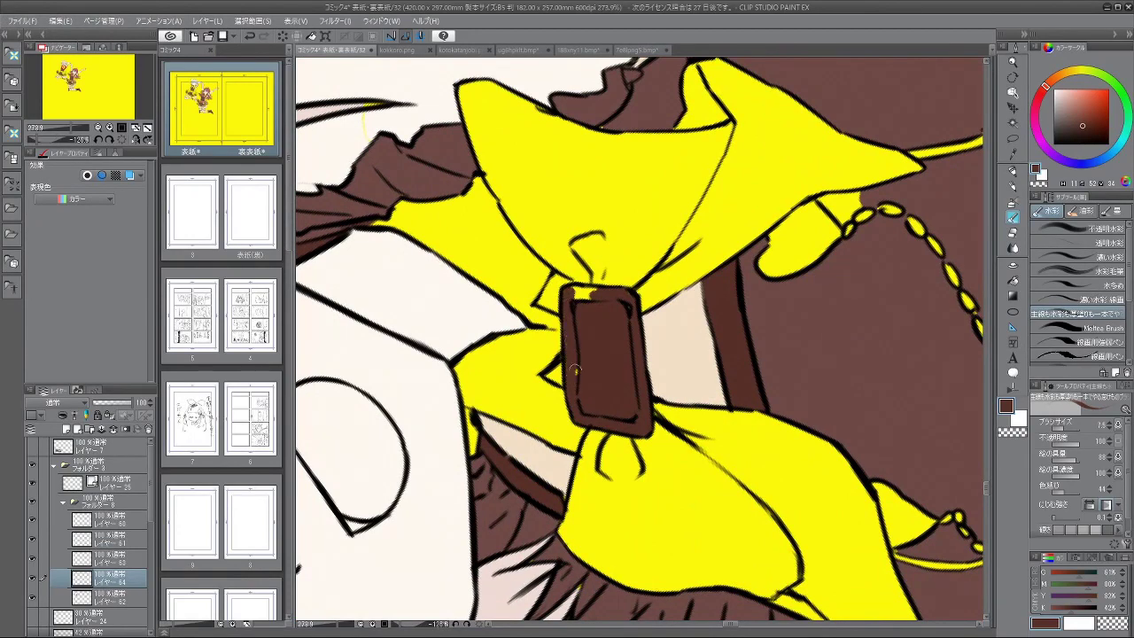
pyautogui.moveTo(574, 300)
pyautogui.mouseDown()
pyautogui.moveTo(598, 297)
pyautogui.moveTo(582, 293)
pyautogui.mouseUp()
# Step: Sample the pale yellow from the red-haired character's stocking trim
pyautogui.hotkey('shift', 'space')
pyautogui.moveTo(627, 449); pyautogui.dragTo(476, 356)
pyautogui.hotkey('ctrl', 'space')
pyautogui.moveTo(798, 218); pyautogui.dragTo(722, 248)
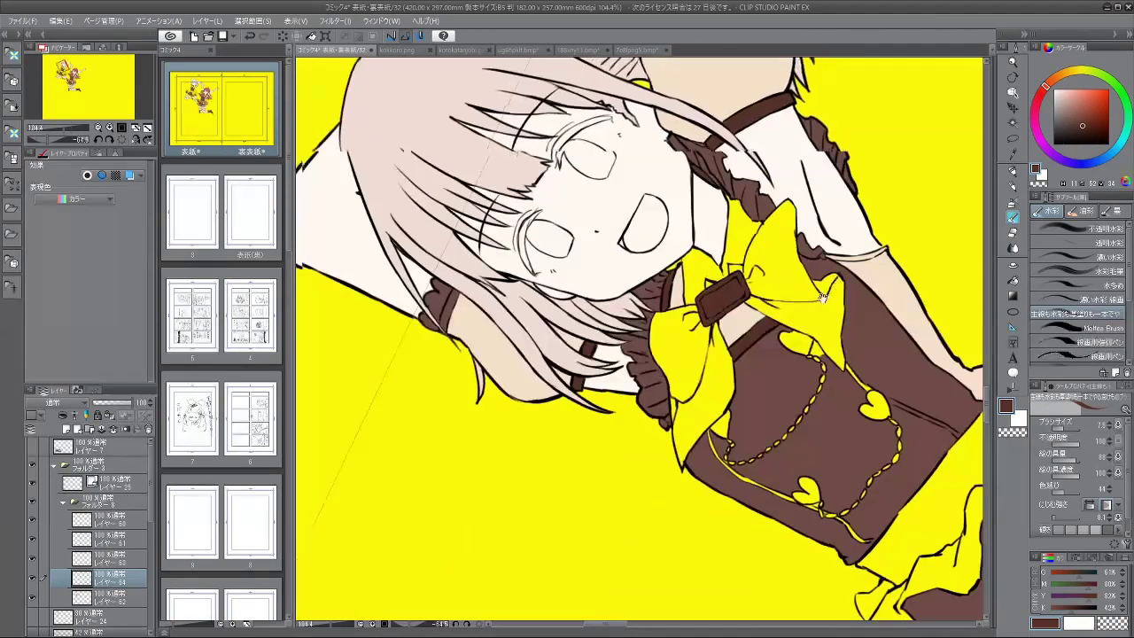
pyautogui.press('space')
pyautogui.moveTo(830, 151); pyautogui.dragTo(734, 102)
pyautogui.hotkey('shift', 'space')
pyautogui.moveTo(774, 257); pyautogui.dragTo(769, 333)
pyautogui.press('space')
pyautogui.moveTo(764, 381); pyautogui.dragTo(691, 334)
pyautogui.hotkey('ctrl', 'space')
pyautogui.press('space')
pyautogui.moveTo(743, 360); pyautogui.dragTo(696, 264)
pyautogui.hotkey('shift', 'space')
pyautogui.moveTo(758, 333); pyautogui.dragTo(594, 226)
pyautogui.press('space')
pyautogui.hotkey('ctrl', 'space')
pyautogui.press('space')
pyautogui.moveTo(736, 319); pyautogui.dragTo(667, 238)
pyautogui.hotkey('ctrl', 'space')
pyautogui.moveTo(725, 265); pyautogui.dragTo(771, 265)
pyautogui.press('space')
pyautogui.moveTo(749, 336); pyautogui.dragTo(749, 286)
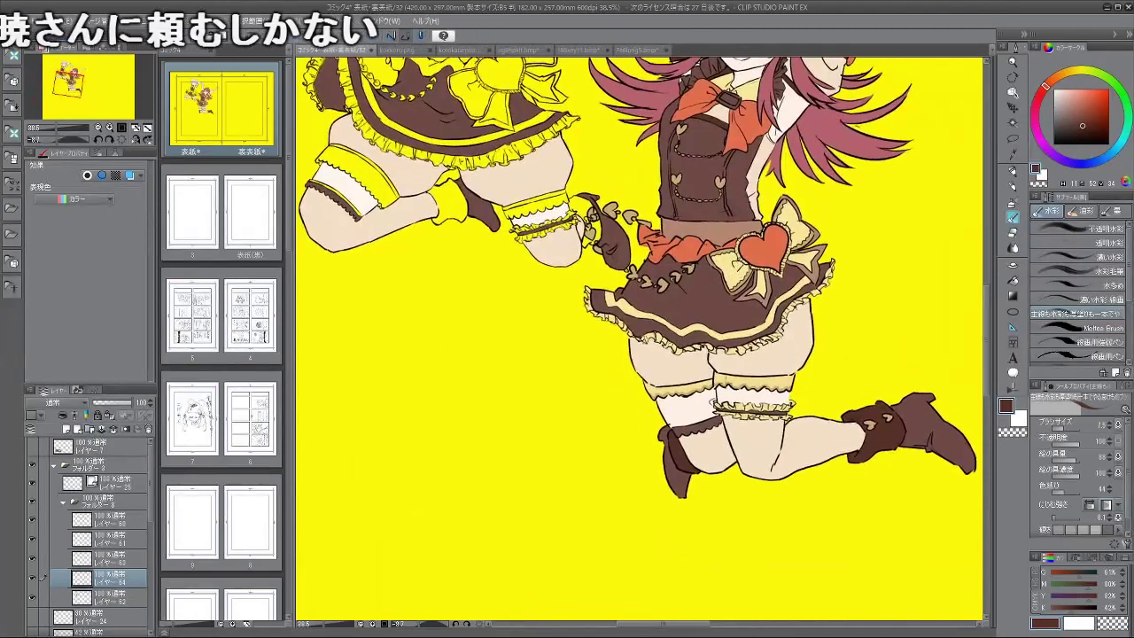
pyautogui.keyDown('alt'); pyautogui.click(737, 380); pyautogui.keyUp('alt')
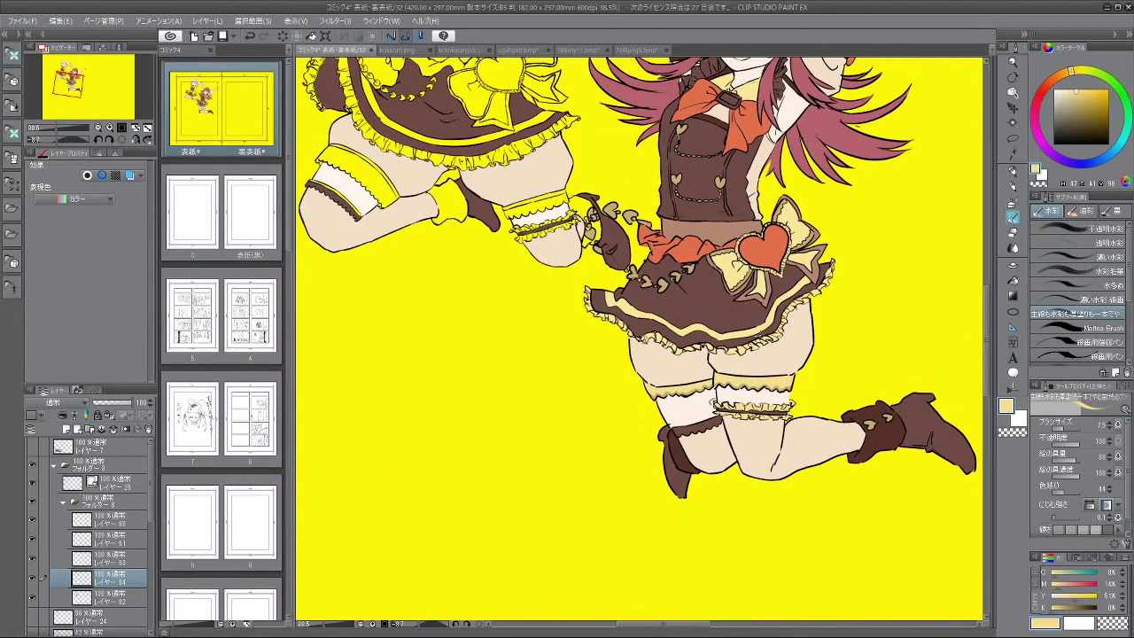
pyautogui.scroll(-2, 788, 361)
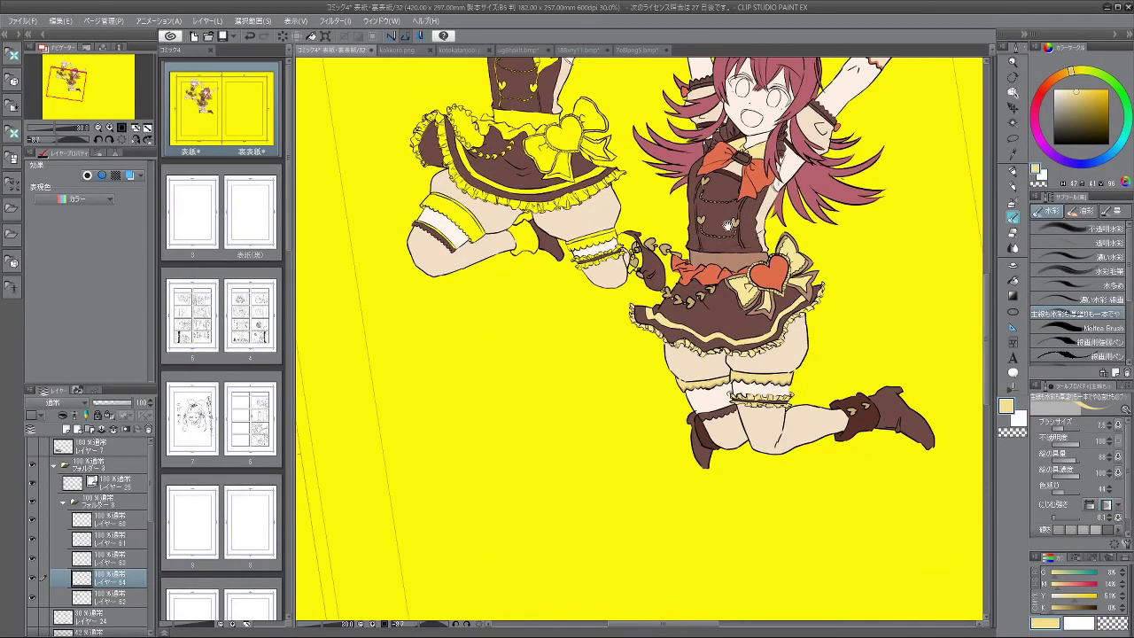
pyautogui.moveTo(652, 278); pyautogui.dragTo(677, 324)
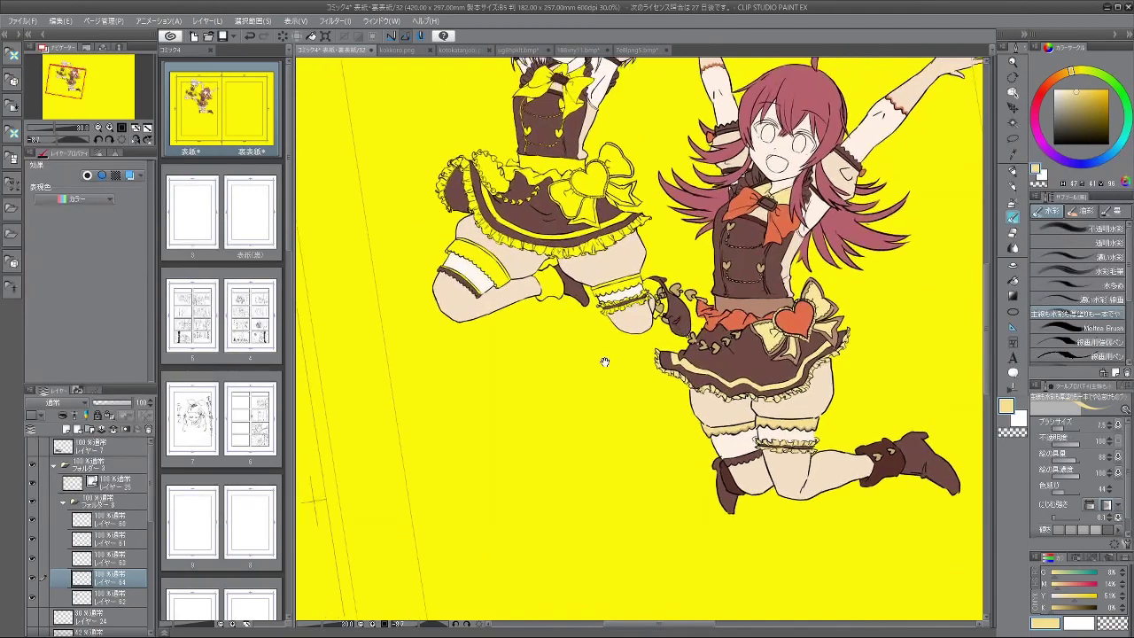
# Step: On the line-art layer, erase the inner border line of the yellow stocking band on the leg with the brown lace trim
pyautogui.click(119, 483)
pyautogui.scroll(2, 528, 437)
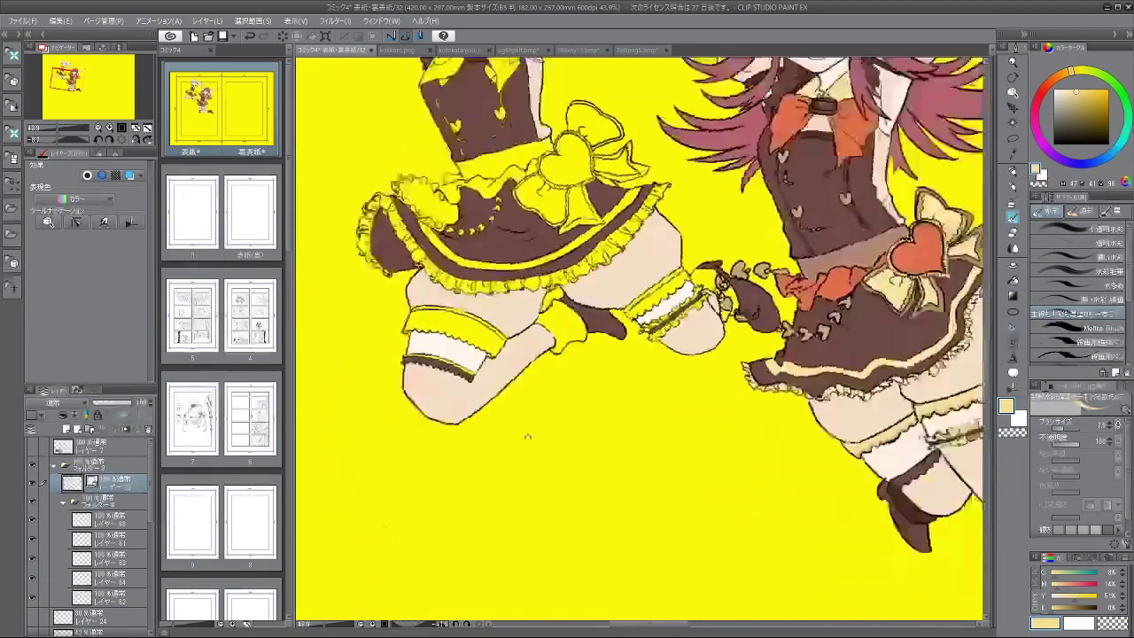
pyautogui.moveTo(528, 437); pyautogui.dragTo(785, 368)
pyautogui.moveTo(619, 399); pyautogui.dragTo(593, 300)
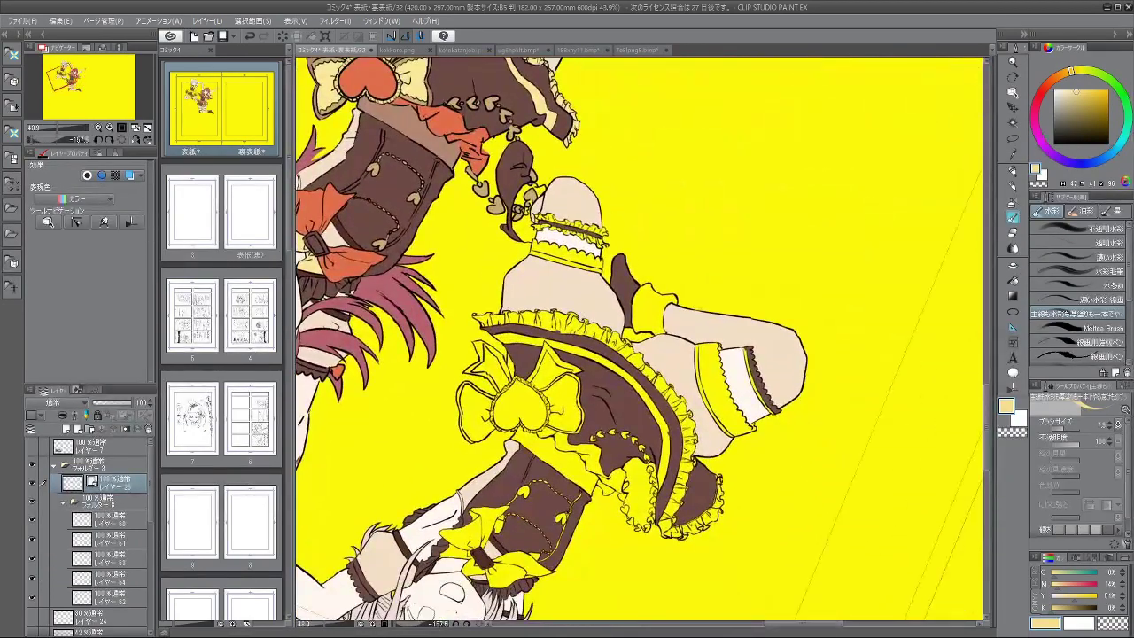
pyautogui.moveTo(702, 286); pyautogui.dragTo(597, 232)
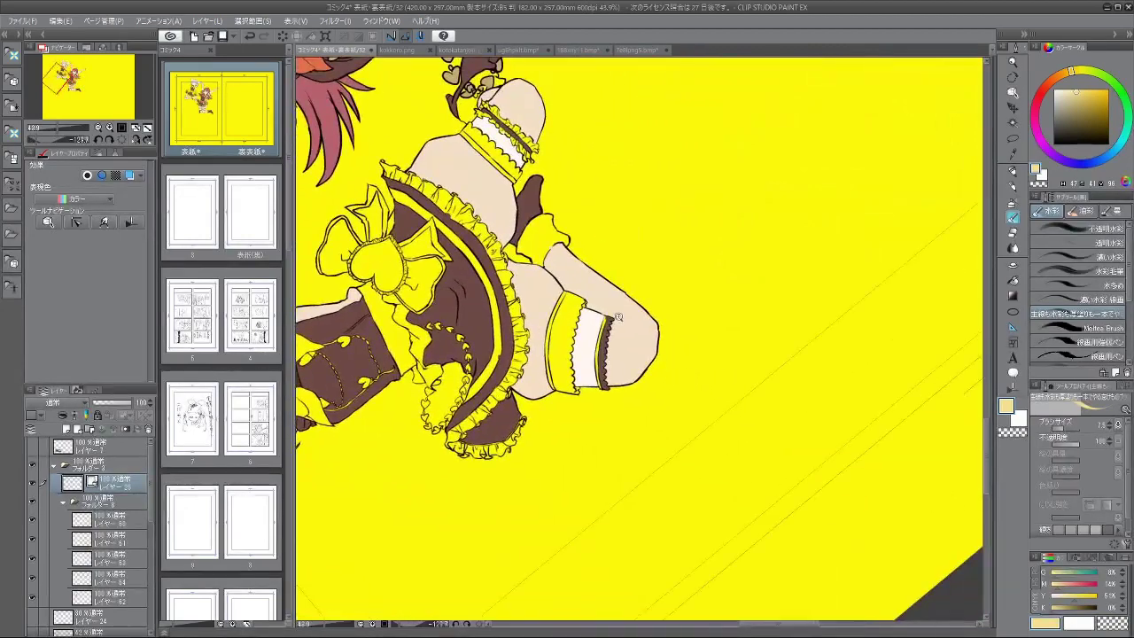
pyautogui.scroll(3, 618, 317)
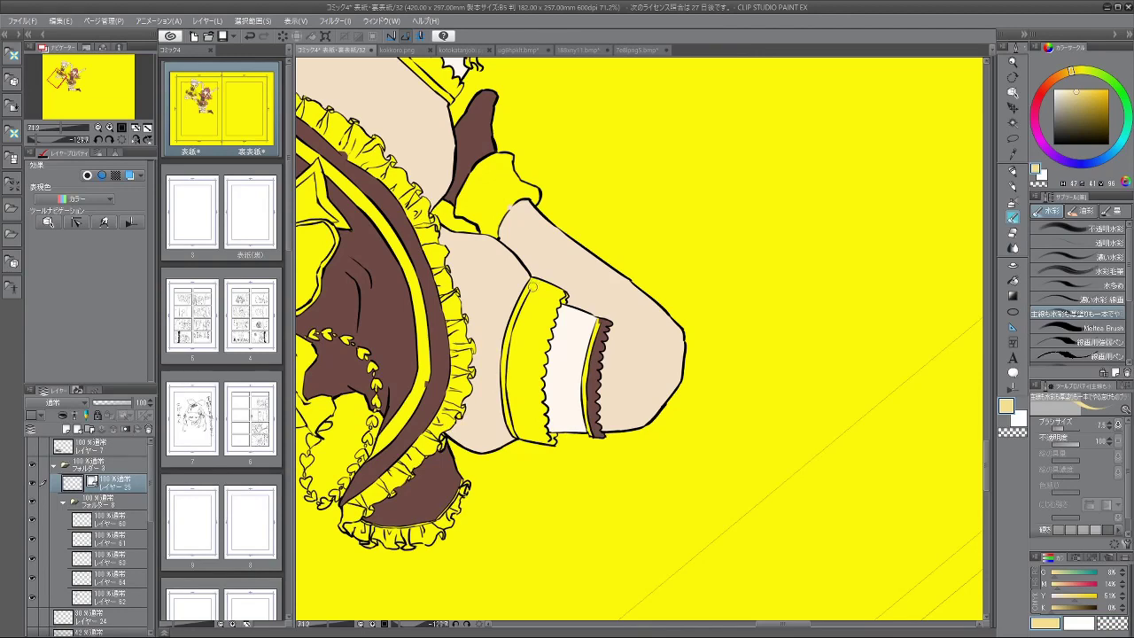
pyautogui.moveTo(533, 288)
pyautogui.mouseDown()
pyautogui.moveTo(512, 337)
pyautogui.moveTo(520, 434)
pyautogui.mouseUp()
# Step: Erase the inner border line of the yellow stocking band on the leg with the ruffled garter
pyautogui.moveTo(481, 303)
pyautogui.mouseDown()
pyautogui.moveTo(544, 428)
pyautogui.moveTo(614, 468)
pyautogui.mouseUp()
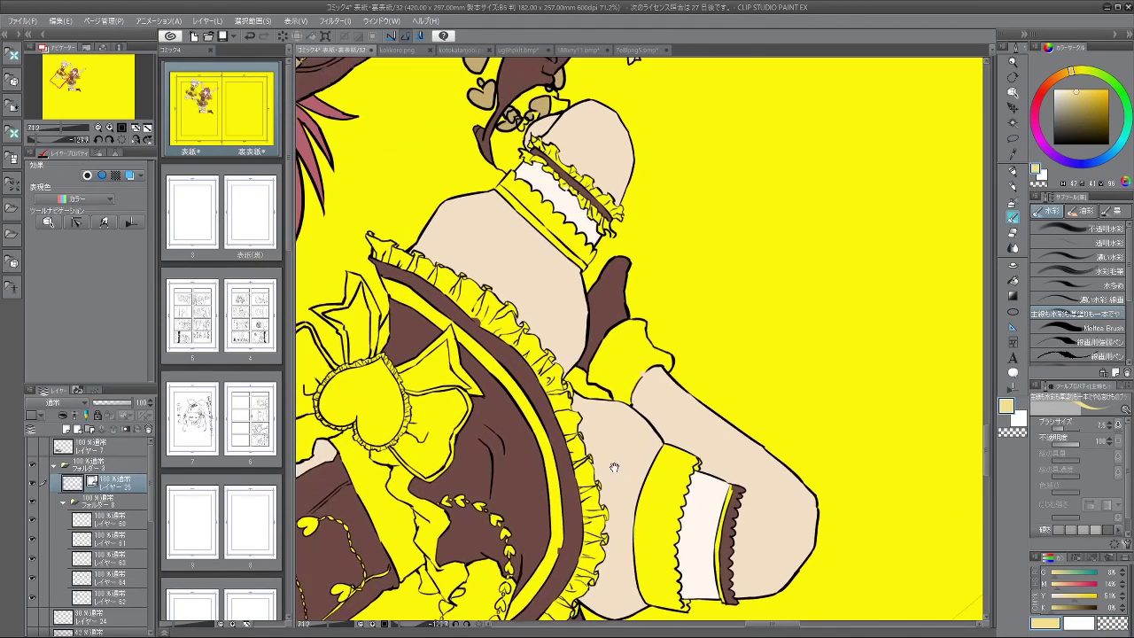
pyautogui.moveTo(478, 494); pyautogui.dragTo(771, 173)
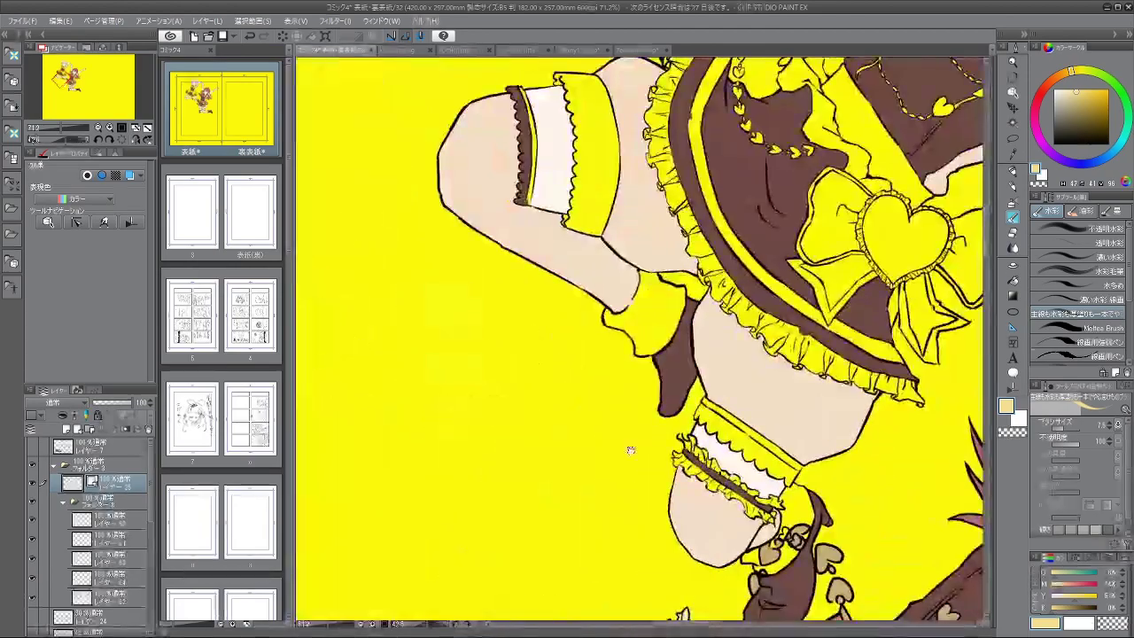
pyautogui.moveTo(630, 450); pyautogui.dragTo(655, 330)
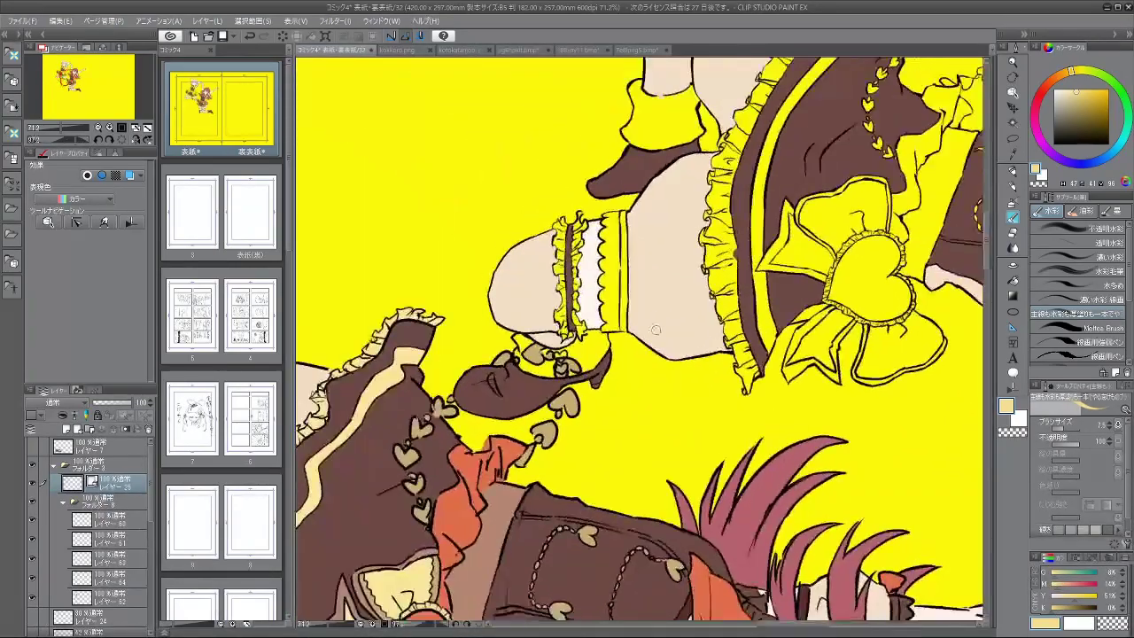
pyautogui.scroll(3, 656, 329)
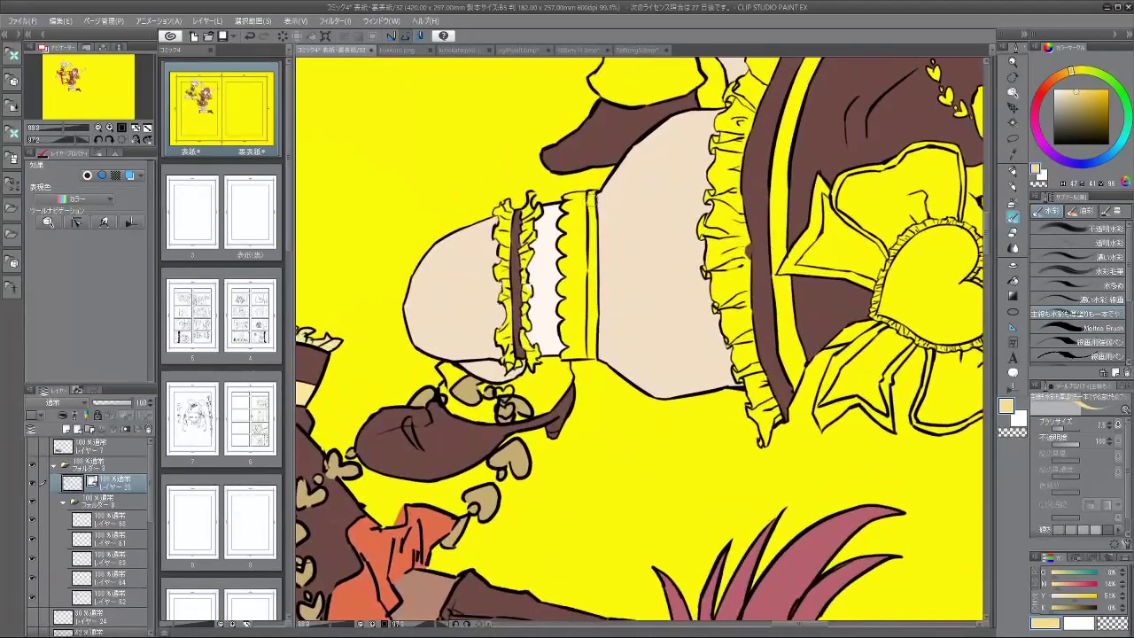
pyautogui.moveTo(587, 197); pyautogui.dragTo(587, 352)
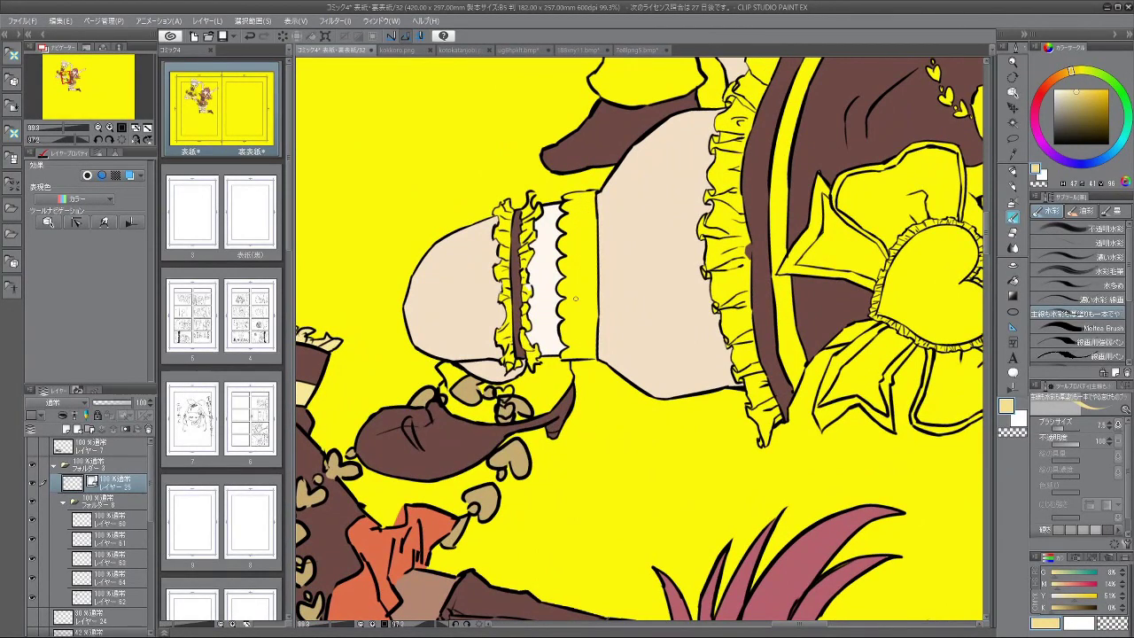
# Step: Set the drawing colour to black and draw a second scalloped line inside the stocking band's edge on the ruffled-garter leg
pyautogui.moveTo(1067, 112); pyautogui.dragTo(1053, 144)
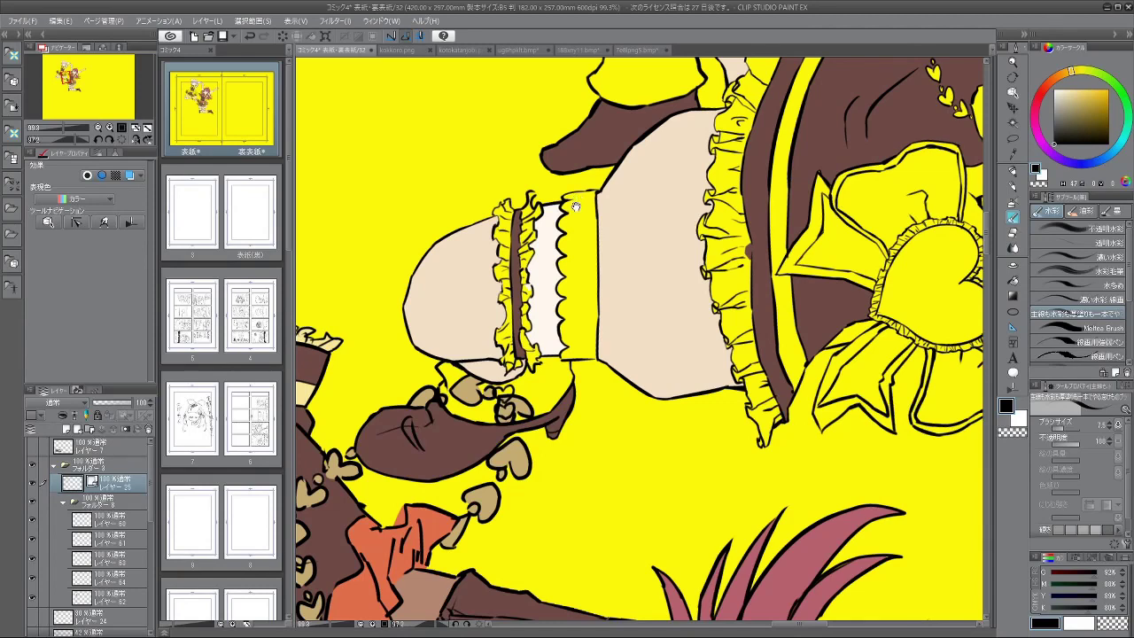
pyautogui.scroll(2, 575, 206)
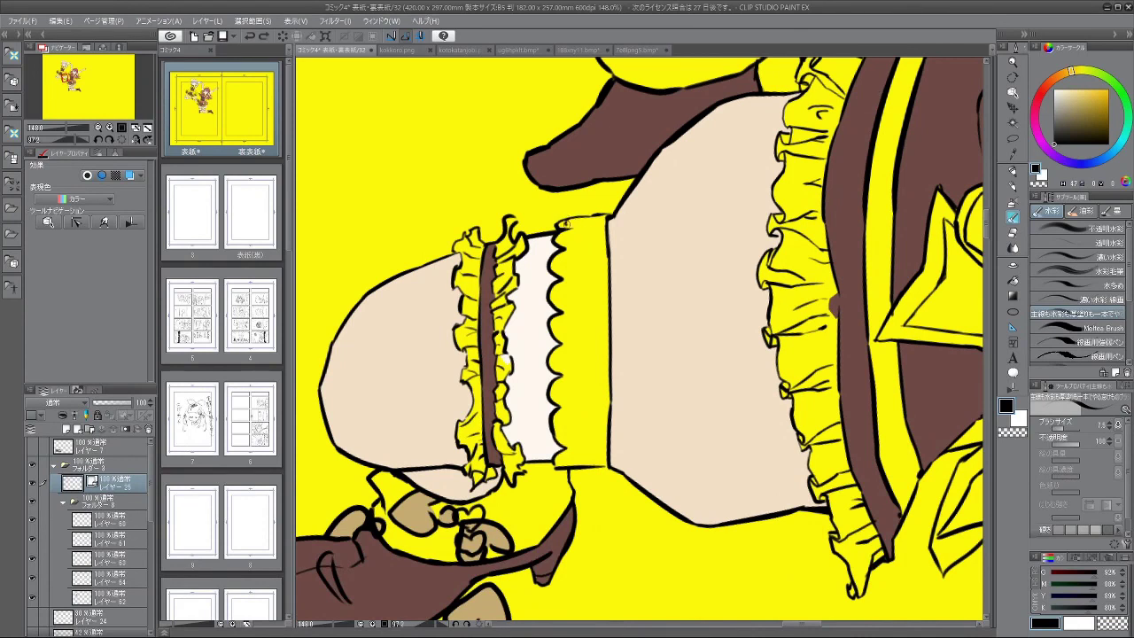
pyautogui.moveTo(580, 224); pyautogui.dragTo(558, 263)
pyautogui.moveTo(572, 272)
pyautogui.mouseDown()
pyautogui.moveTo(560, 323)
pyautogui.moveTo(577, 357)
pyautogui.moveTo(585, 282)
pyautogui.moveTo(573, 304)
pyautogui.moveTo(577, 404)
pyautogui.moveTo(540, 593)
pyautogui.mouseUp()
# Step: Draw a matching second scalloped line along the yellow stocking band on the leg with the brown lace trim
pyautogui.moveTo(588, 122); pyautogui.dragTo(526, 422)
pyautogui.moveTo(710, 221); pyautogui.dragTo(601, 353)
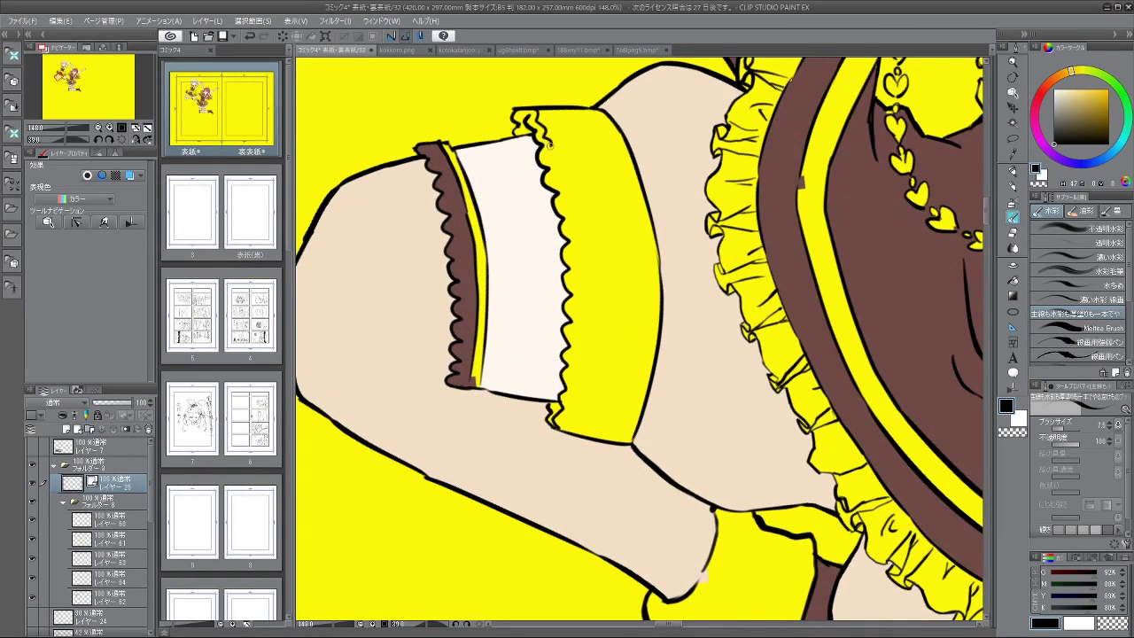
pyautogui.moveTo(549, 144)
pyautogui.mouseDown()
pyautogui.moveTo(579, 271)
pyautogui.moveTo(567, 432)
pyautogui.mouseUp()
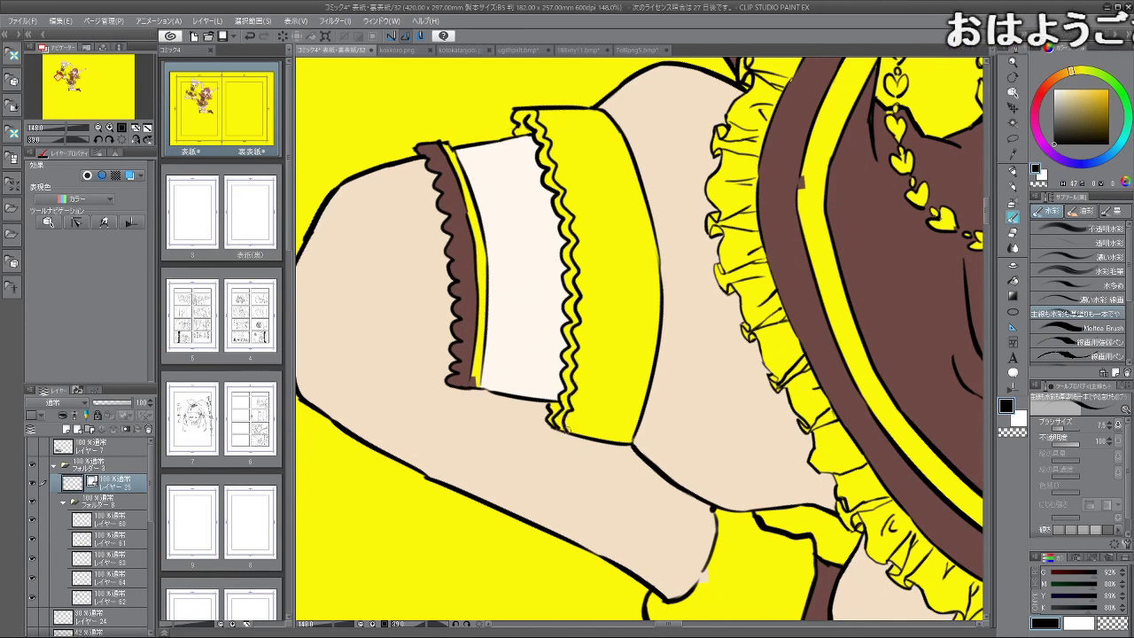
# Step: Erase the straight inner line from the brown lace cuff on the short-haired character's upper arm beside her face
pyautogui.scroll(-5, 503, 217)
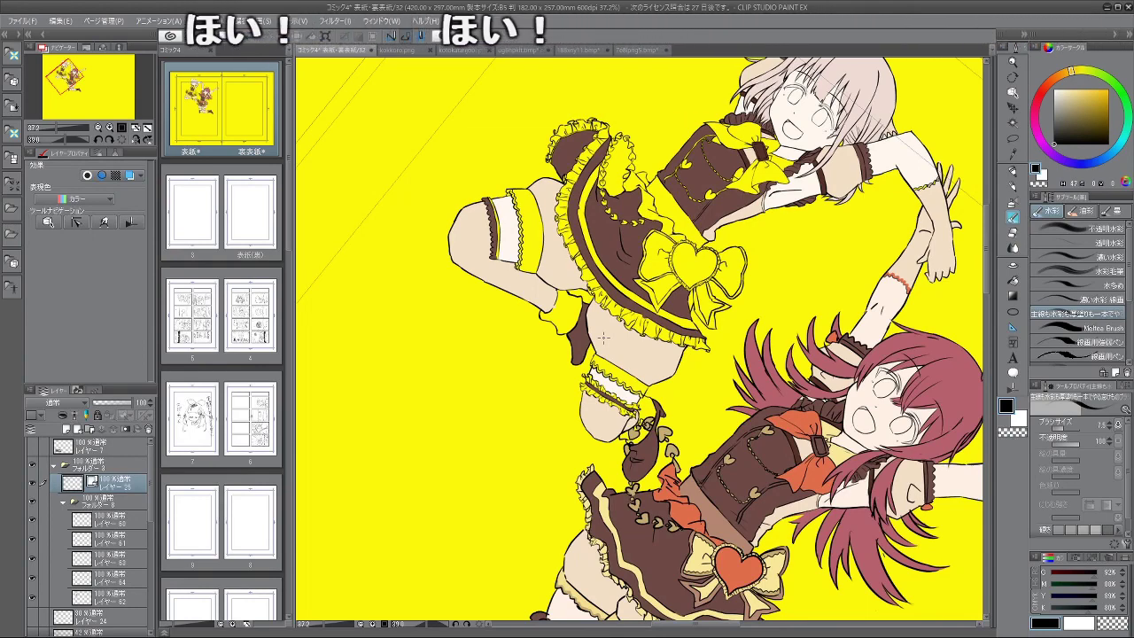
pyautogui.press('-')
pyautogui.scroll(-2, 603, 336)
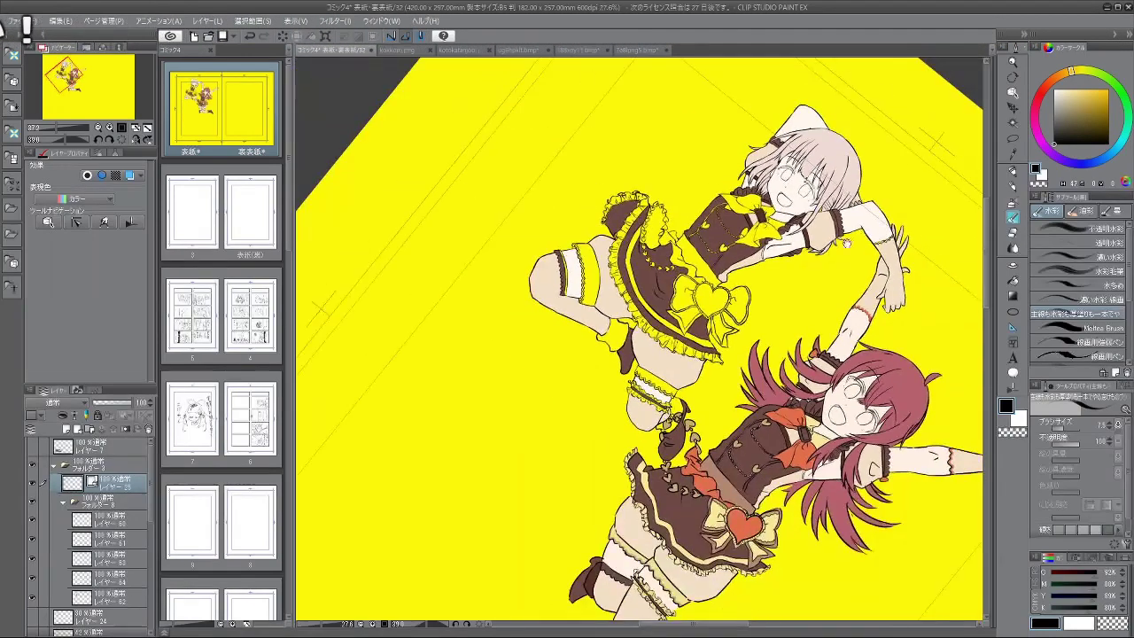
pyautogui.scroll(8, 846, 242)
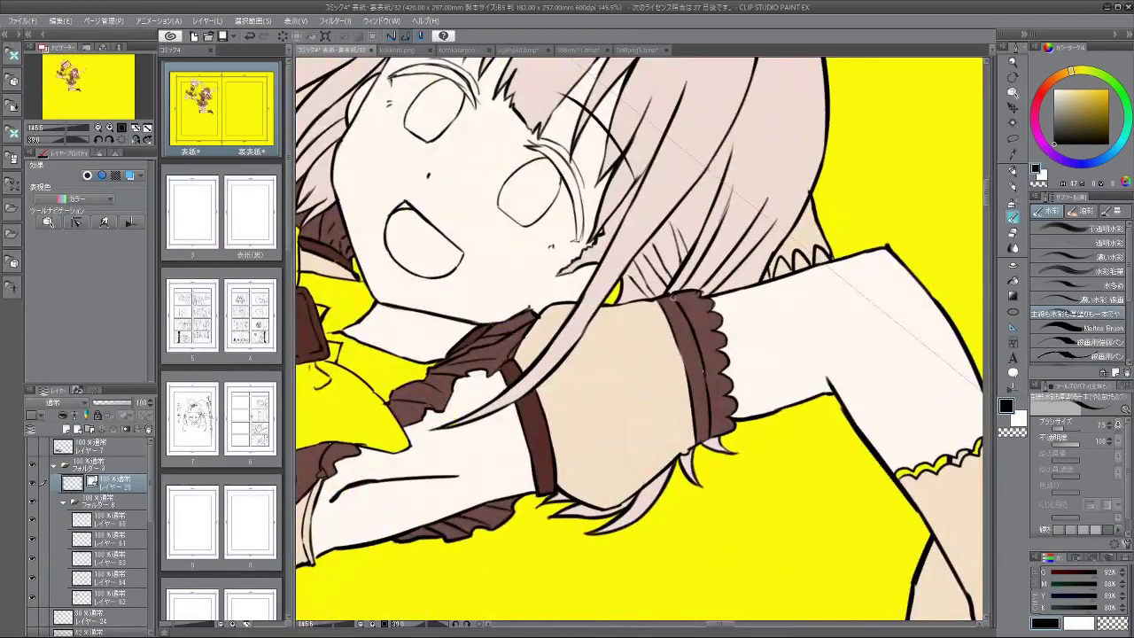
pyautogui.hotkey('ctrl', 'z')
pyautogui.moveTo(710, 379); pyautogui.dragTo(706, 282)
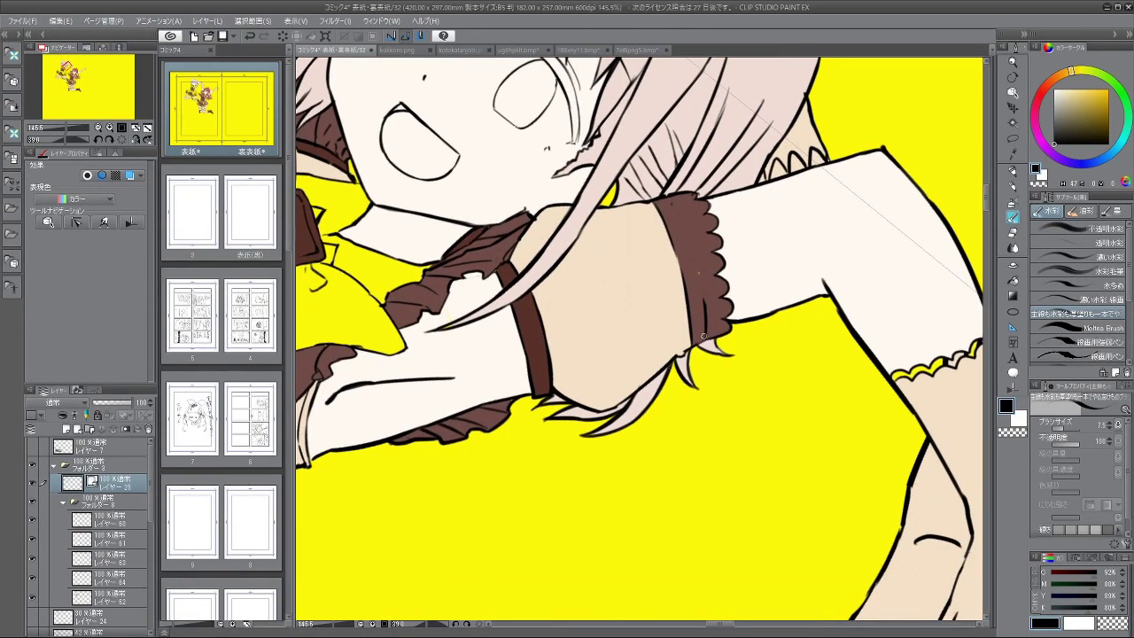
pyautogui.hotkey('ctrl', 'z')
pyautogui.moveTo(658, 410); pyautogui.dragTo(701, 380)
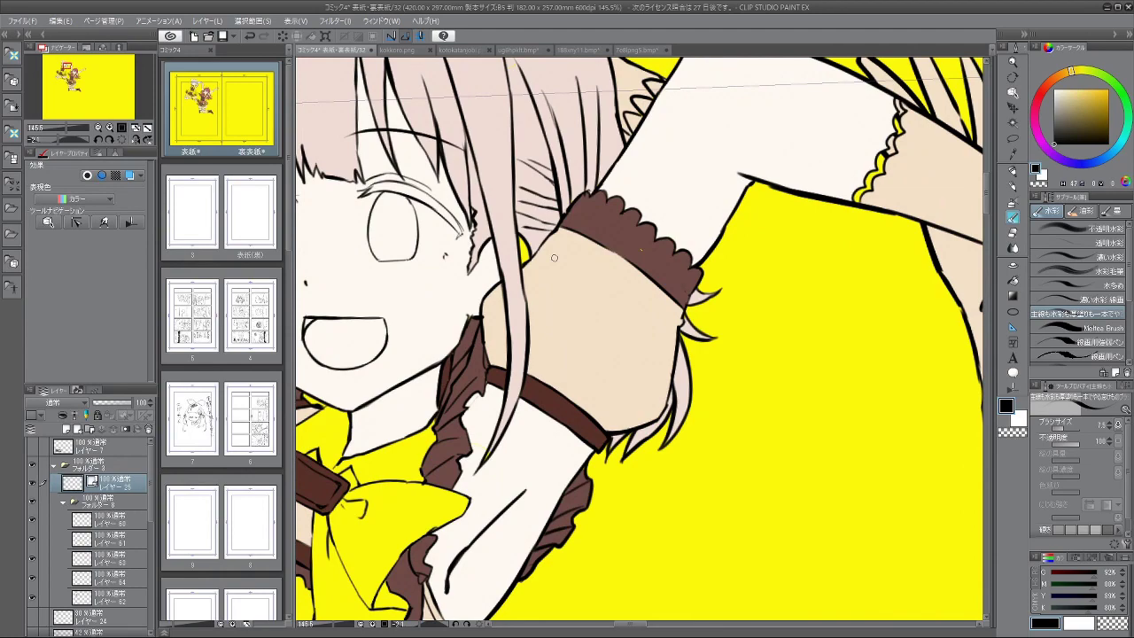
pyautogui.moveTo(554, 258); pyautogui.dragTo(639, 348)
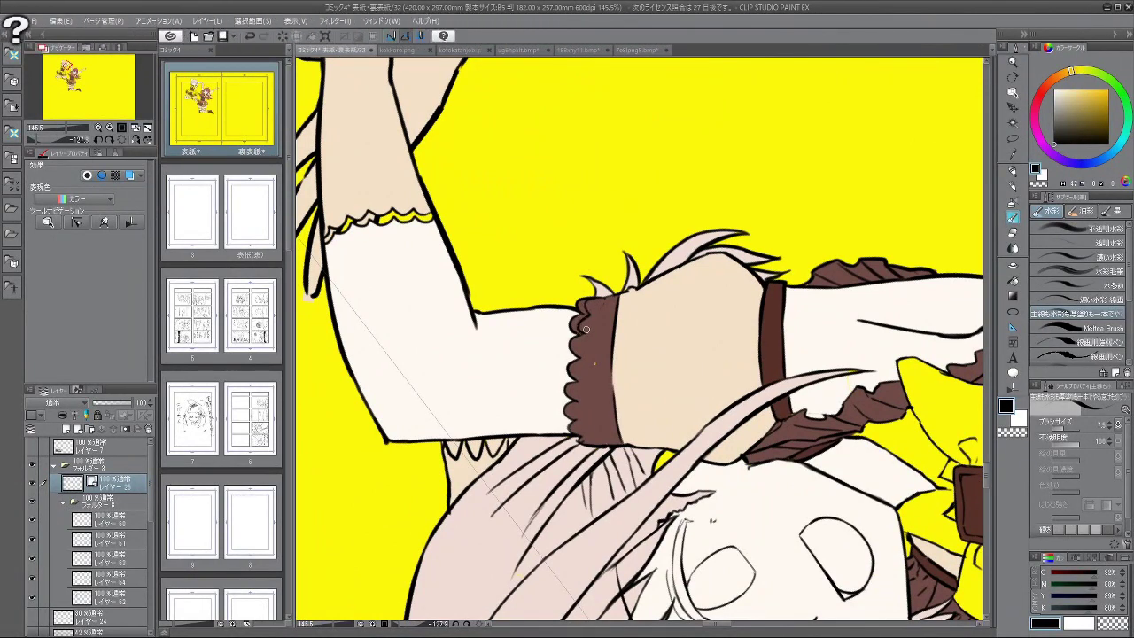
# Step: Reduce the brush size to 3.2 and draw a second scalloped line in black inside that brown cuff's lace edge
pyautogui.press('[')
pyautogui.press('[')
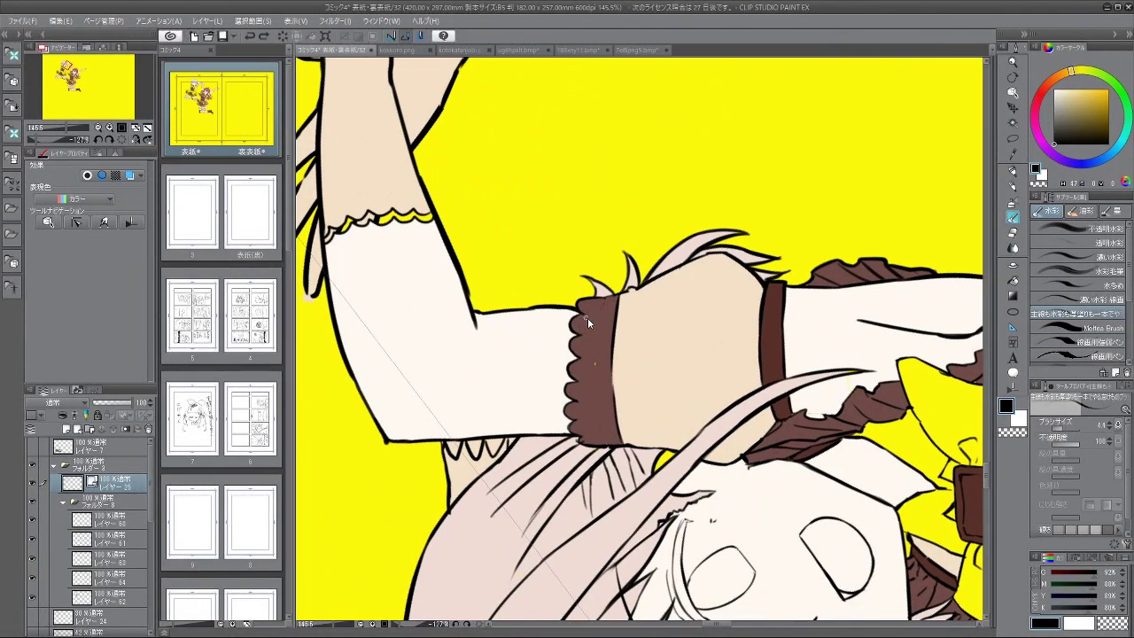
pyautogui.moveTo(591, 298); pyautogui.dragTo(587, 309)
pyautogui.scroll(-6, 613, 401)
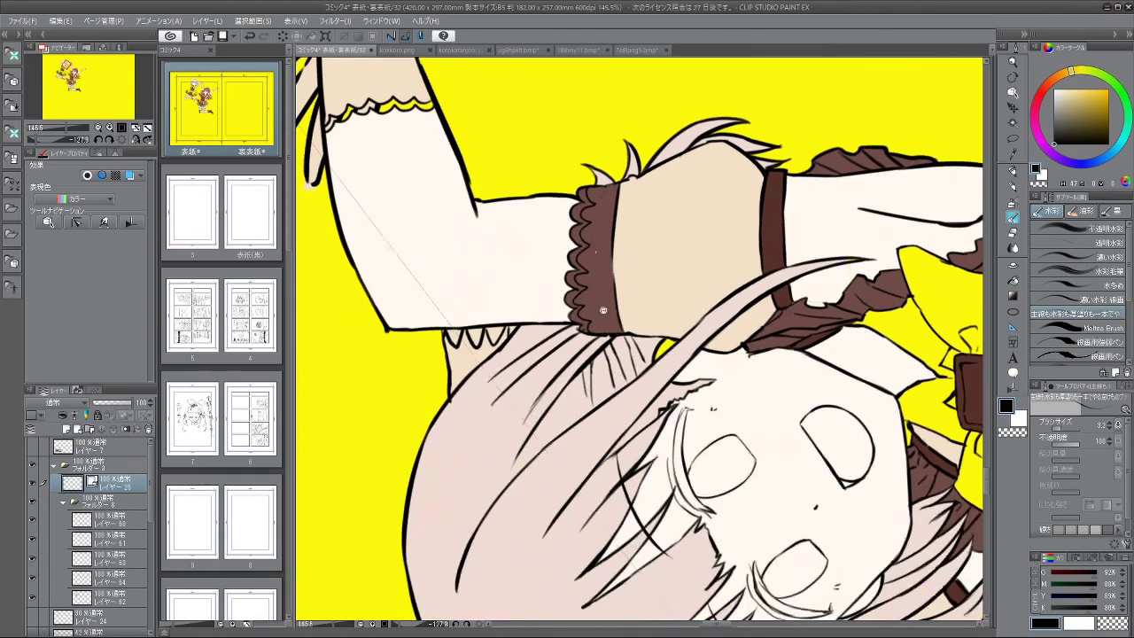
# Step: Draw a matching scalloped line inside the brown lace cuff of her other arm, partly covered by hair strands
pyautogui.scroll(8, 669, 370)
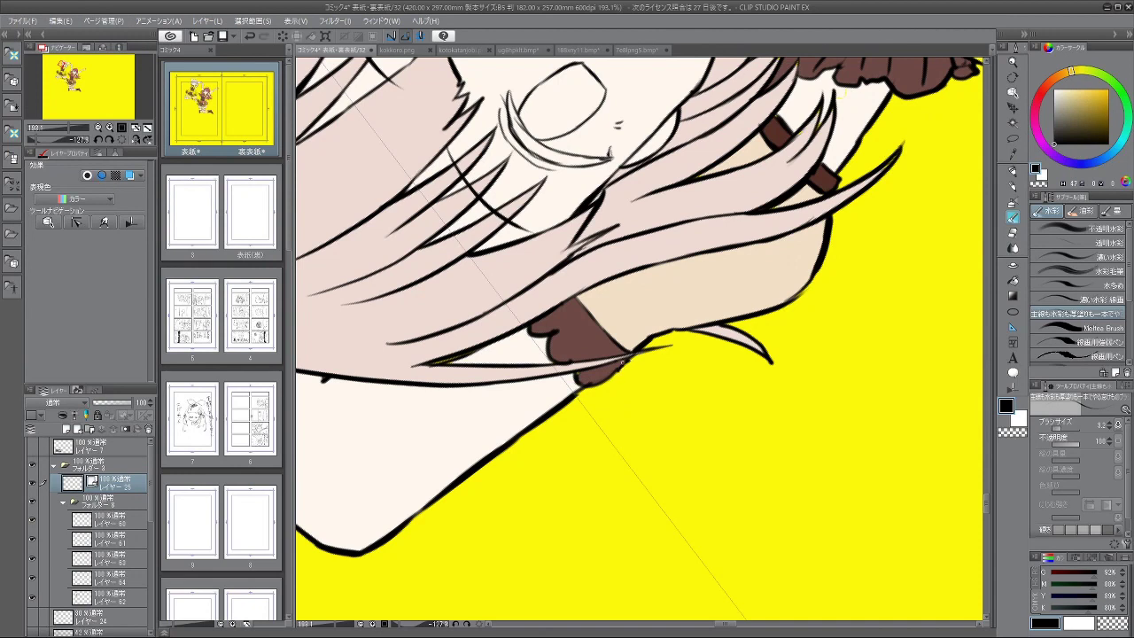
pyautogui.moveTo(552, 320); pyautogui.dragTo(560, 317)
pyautogui.hotkey('ctrl', 'z')
pyautogui.moveTo(568, 504); pyautogui.dragTo(741, 279)
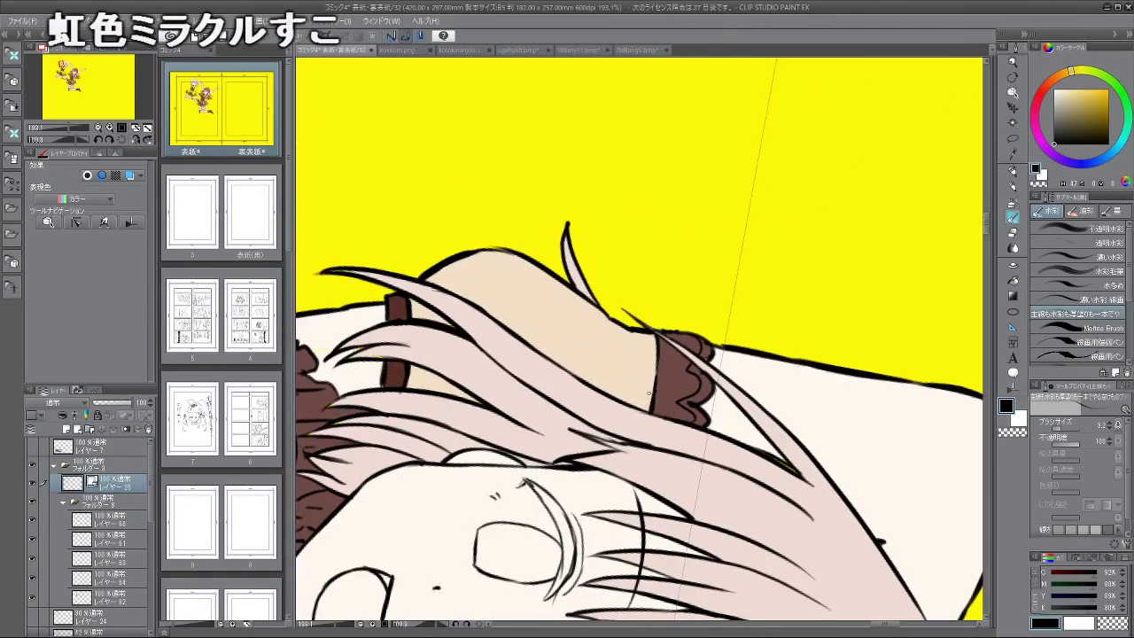
pyautogui.moveTo(690, 399); pyautogui.dragTo(602, 469)
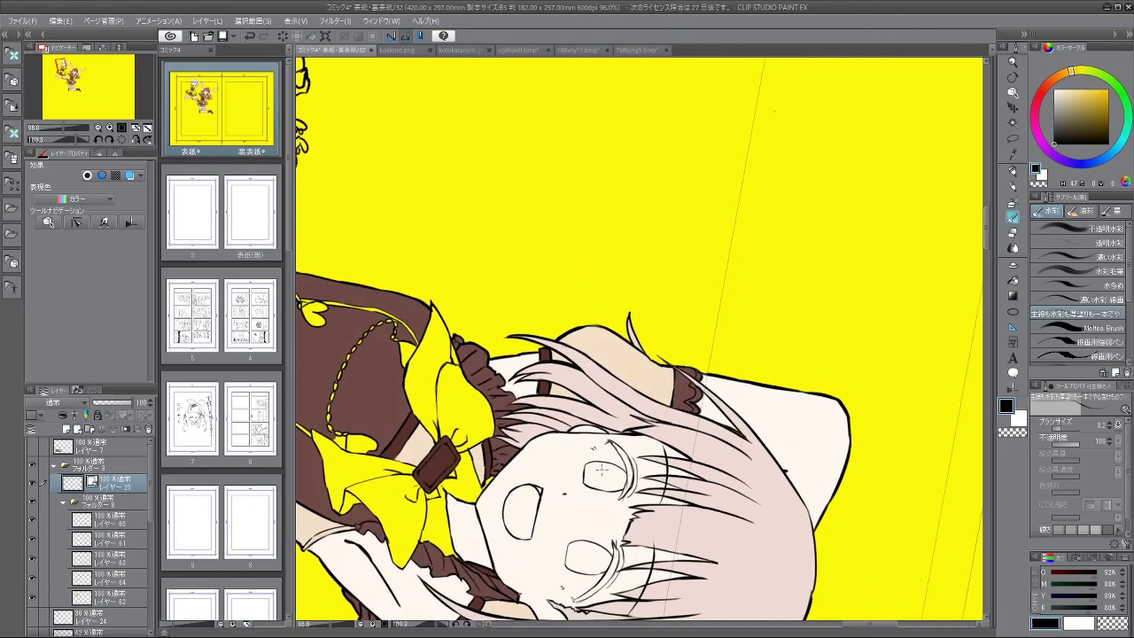
# Step: Examine both characters across the cover, comparing the short-haired character's outfit with the red-haired character's
pyautogui.moveTo(587, 530); pyautogui.dragTo(628, 188)
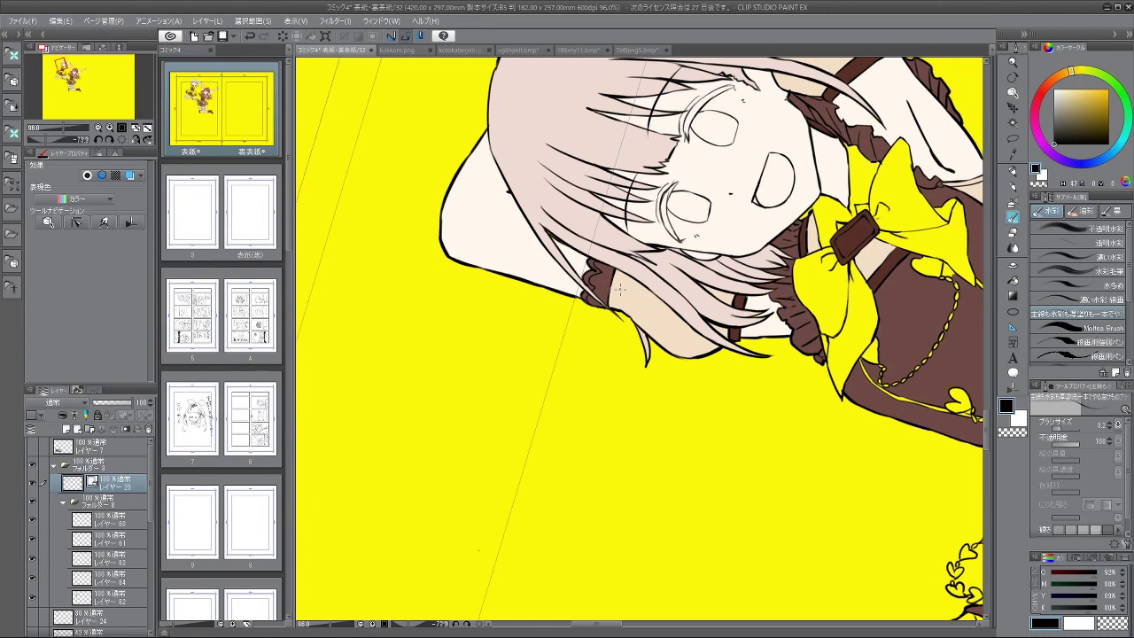
pyautogui.moveTo(840, 173); pyautogui.dragTo(798, 399)
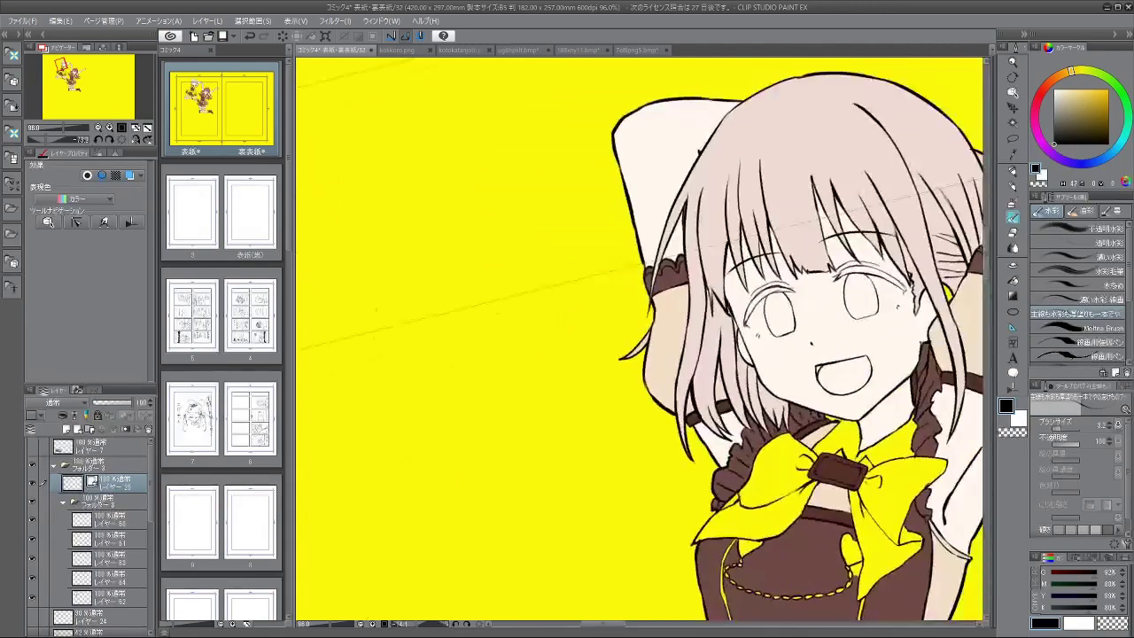
pyautogui.moveTo(852, 442); pyautogui.dragTo(691, 325)
pyautogui.moveTo(789, 232); pyautogui.dragTo(771, 204)
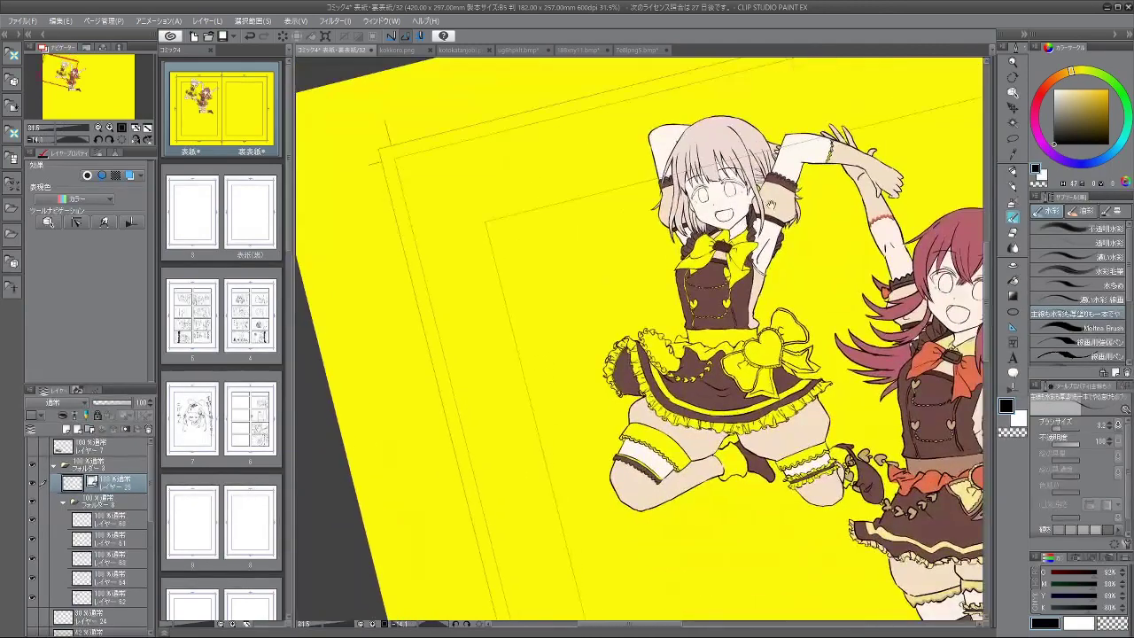
pyautogui.moveTo(809, 264); pyautogui.dragTo(766, 282)
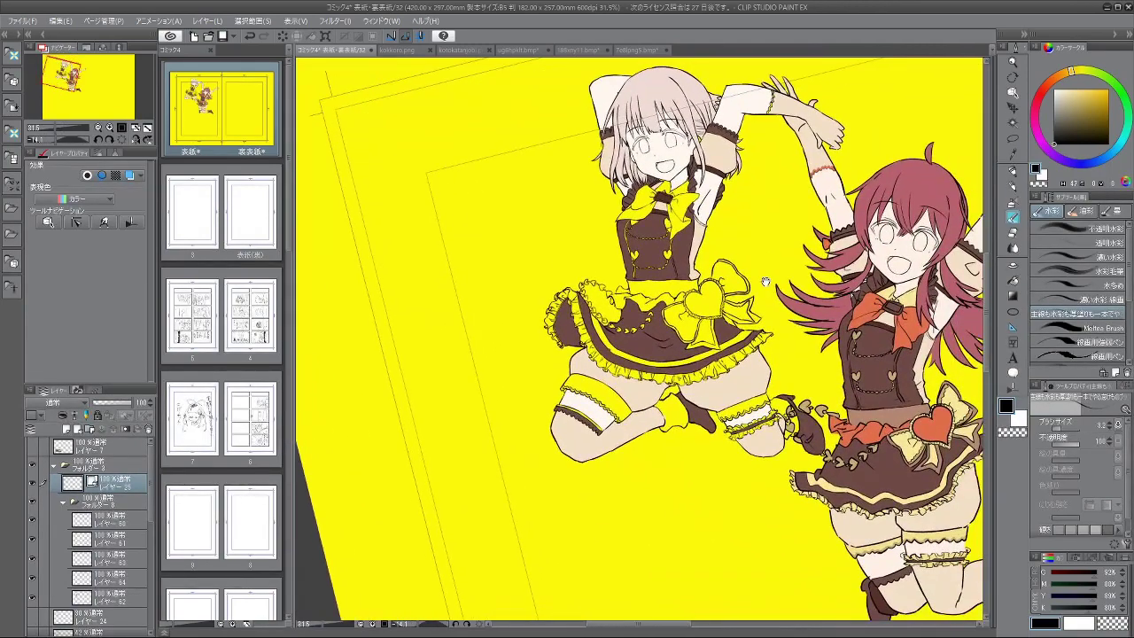
pyautogui.moveTo(789, 353); pyautogui.dragTo(734, 235)
pyautogui.moveTo(756, 278); pyautogui.dragTo(739, 344)
pyautogui.moveTo(686, 264); pyautogui.dragTo(688, 299)
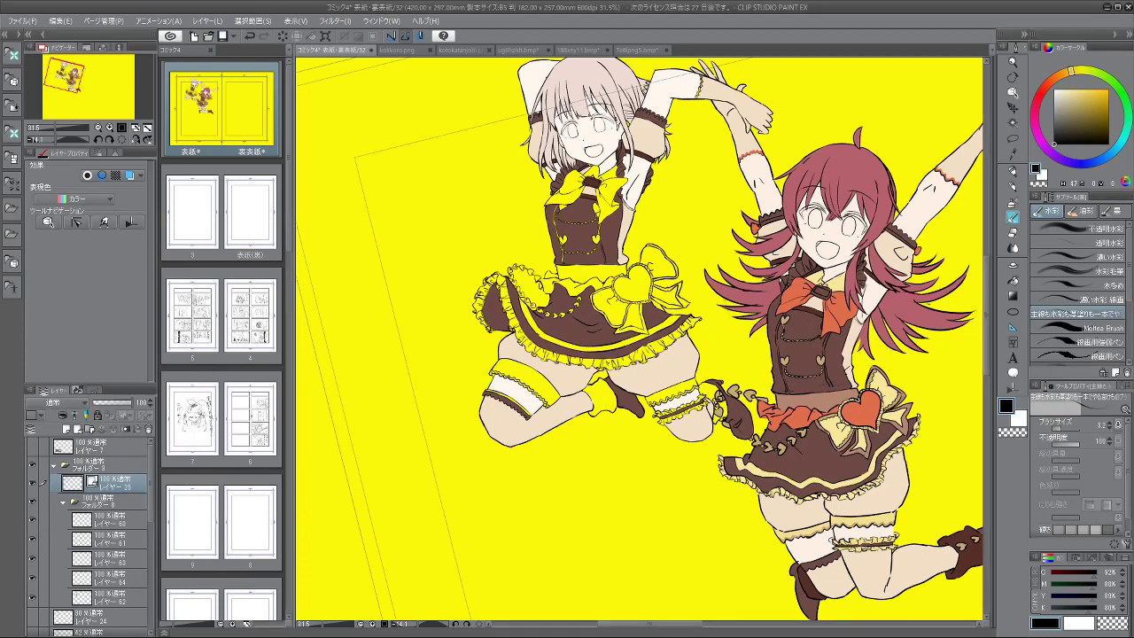
pyautogui.scroll(-2, 745, 301)
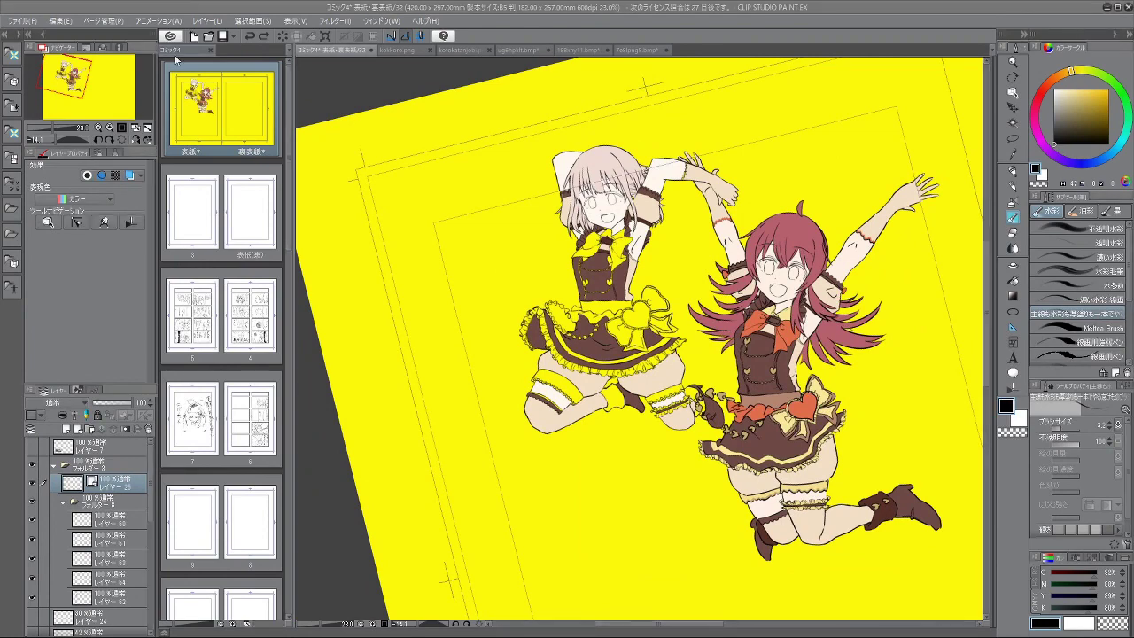
pyautogui.scroll(-1, 638, 337)
pyautogui.scroll(2, 609, 350)
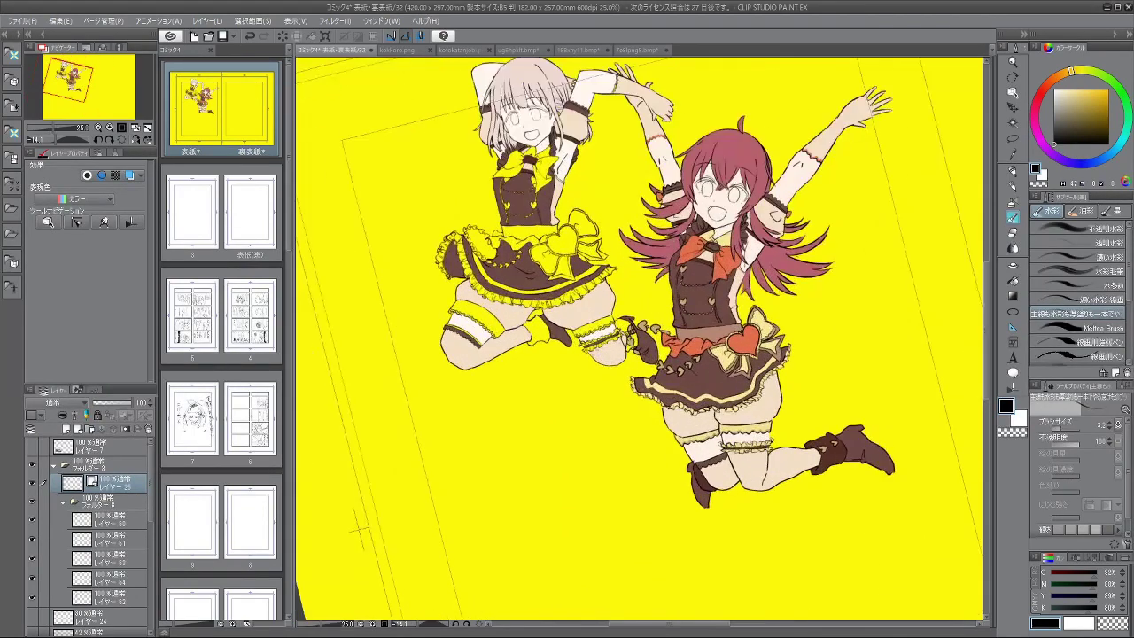
pyautogui.scroll(-1, 610, 346)
pyautogui.scroll(1, 610, 346)
pyautogui.scroll(1, 542, 138)
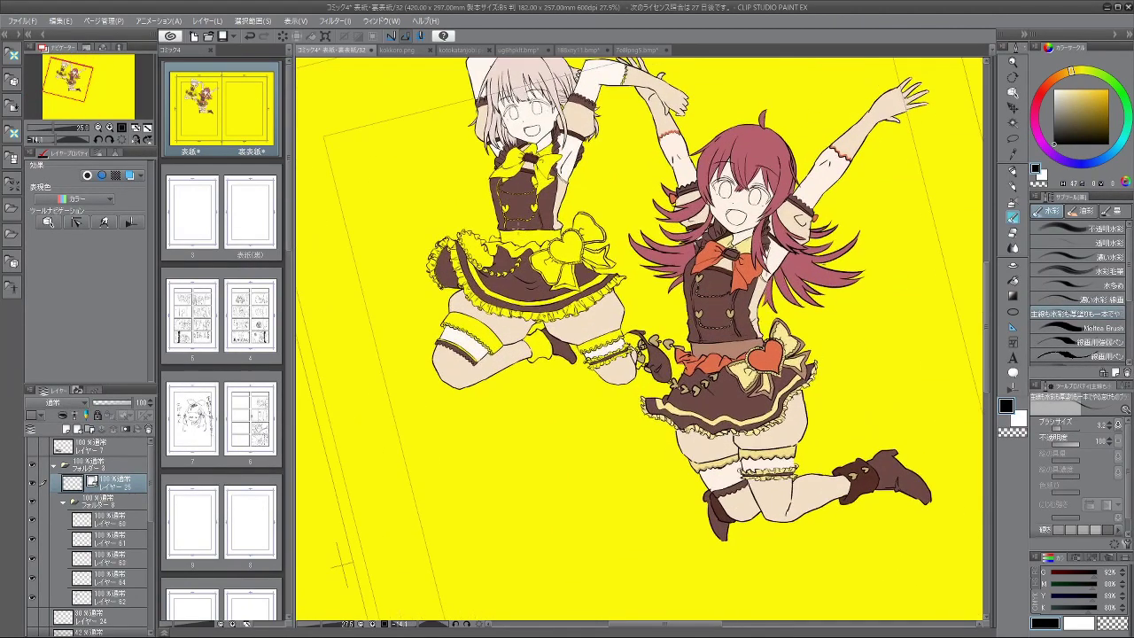
pyautogui.scroll(-5, 542, 138)
pyautogui.scroll(4, 637, 337)
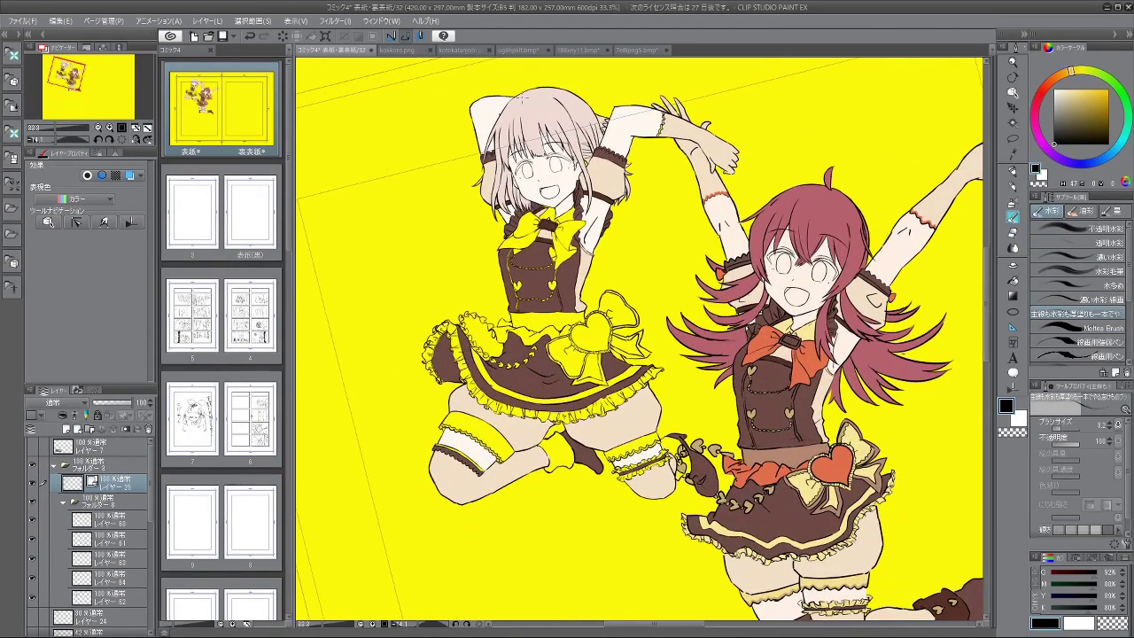
# Step: Add a new layer above the base-colour layers and sample the pink of a collar from the reference illustration
pyautogui.click(124, 519)
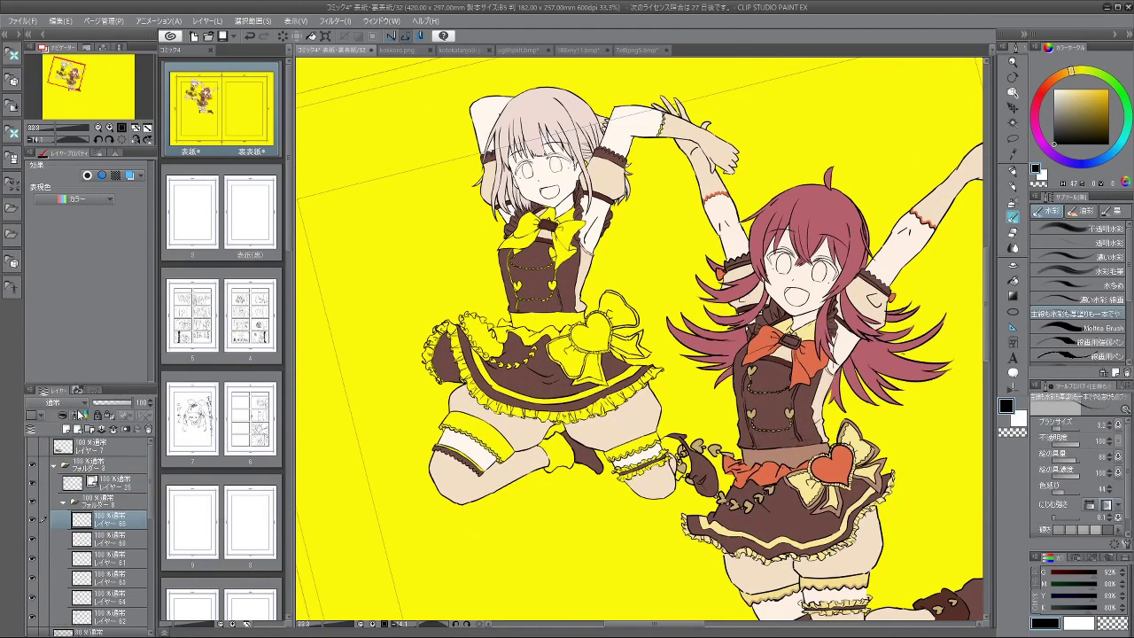
pyautogui.click(645, 51)
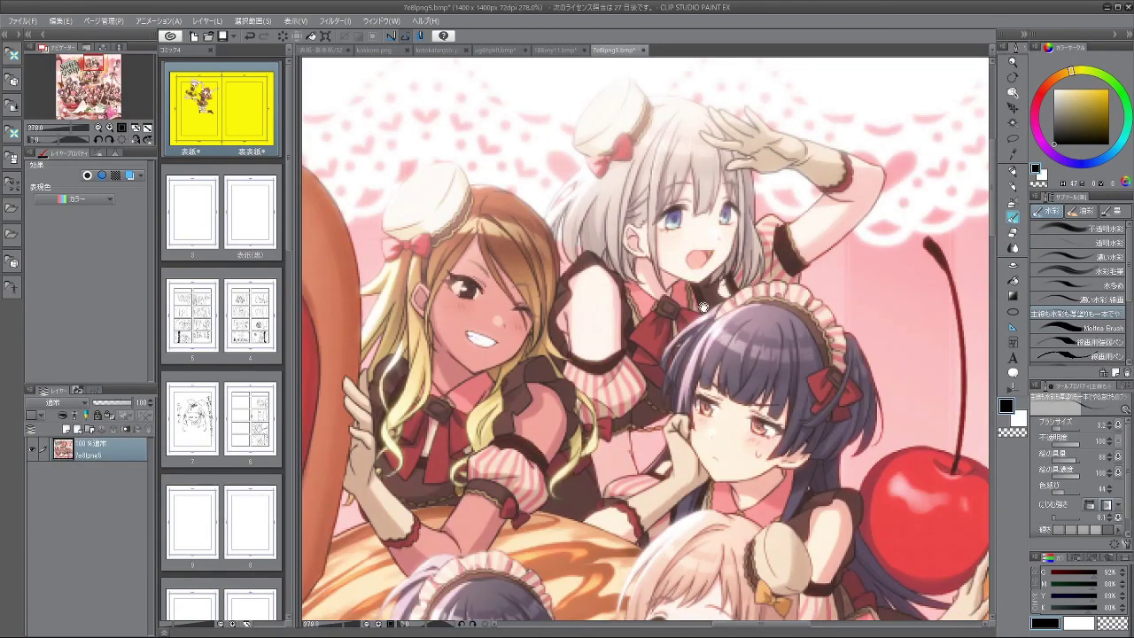
pyautogui.moveTo(703, 308); pyautogui.dragTo(683, 253)
pyautogui.scroll(1, 664, 248)
pyautogui.rightClick(618, 239)
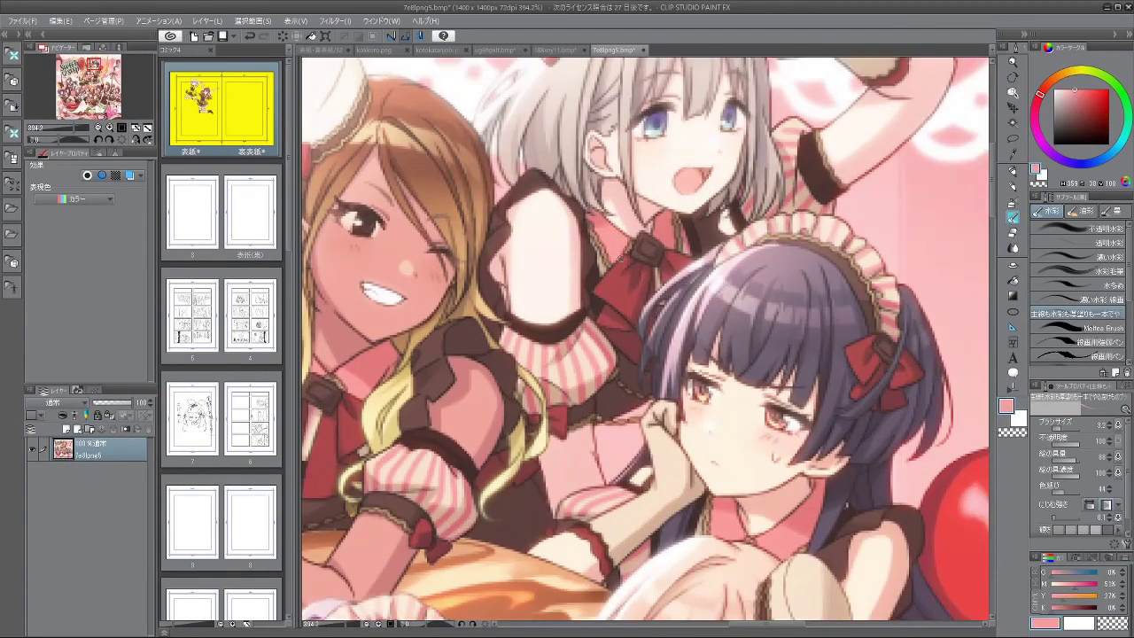
pyautogui.click(317, 50)
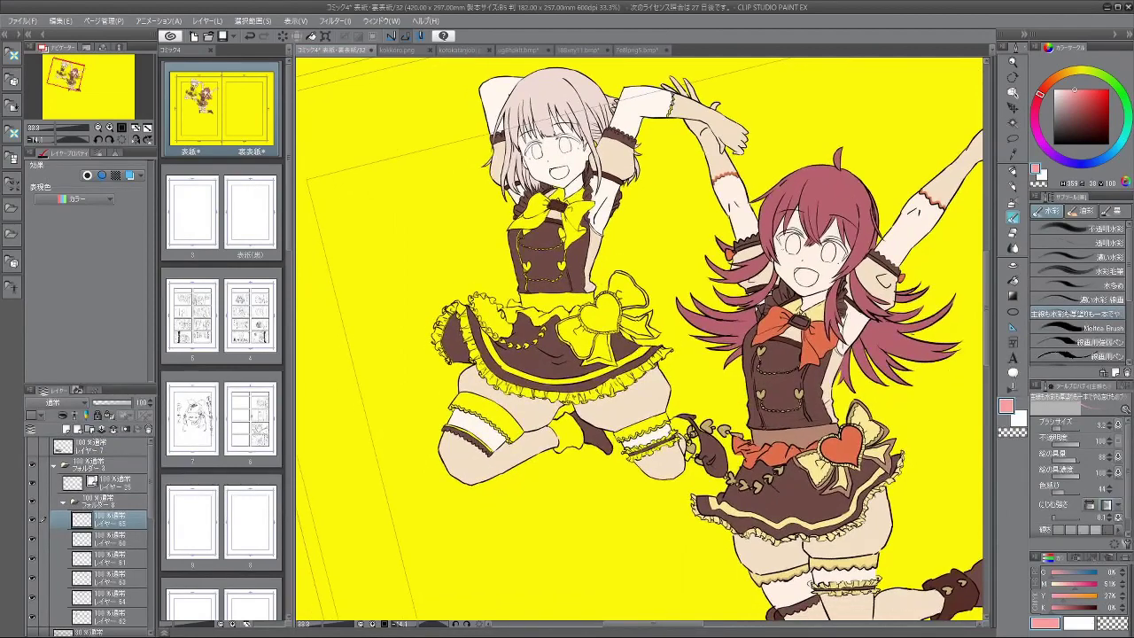
# Step: Fill both sides of the short-haired character's shirt collar with the sampled pink, using the fill tool that refers to other layers
pyautogui.click(1015, 280)
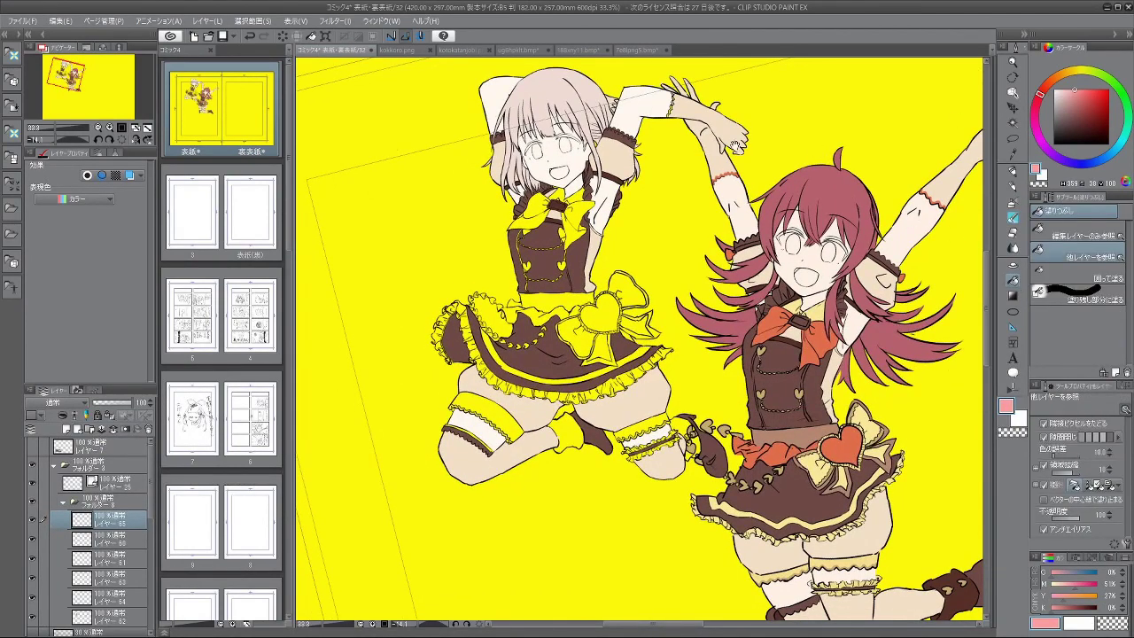
pyautogui.scroll(3, 602, 168)
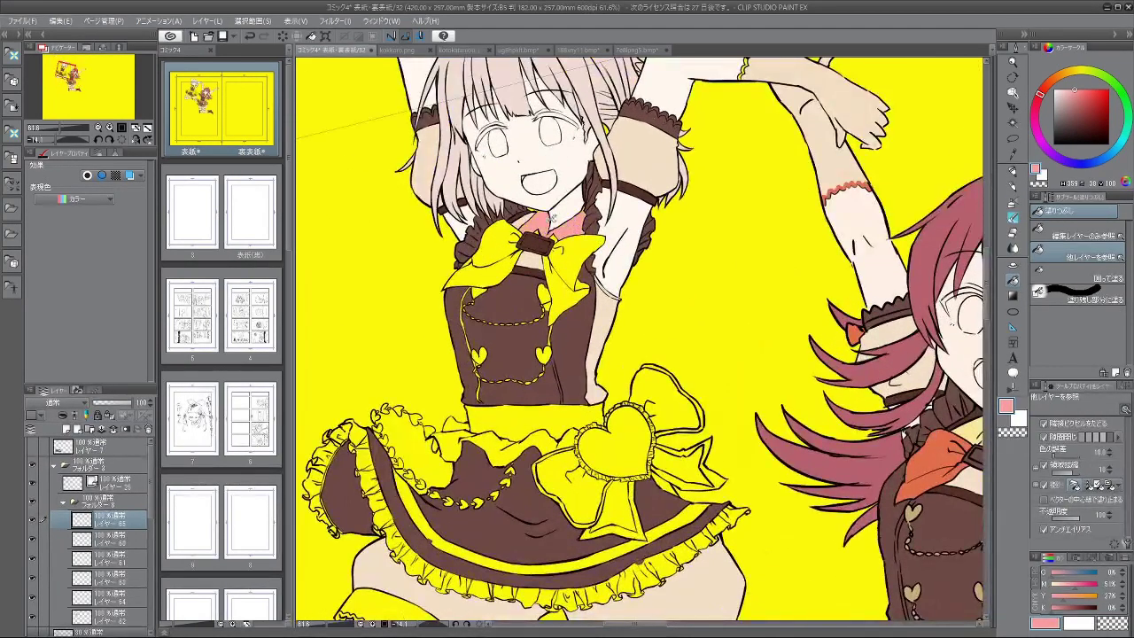
pyautogui.scroll(3, 551, 262)
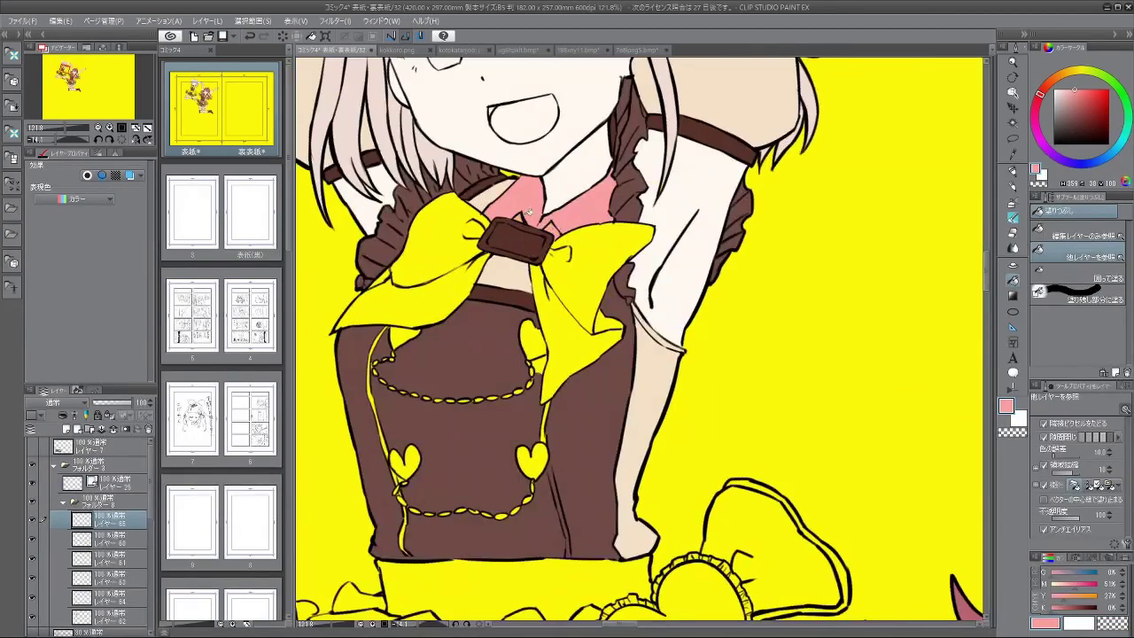
# Step: Fill the lowest folds of the outer frill on the skirt's far side with the same pink
pyautogui.scroll(-4, 603, 297)
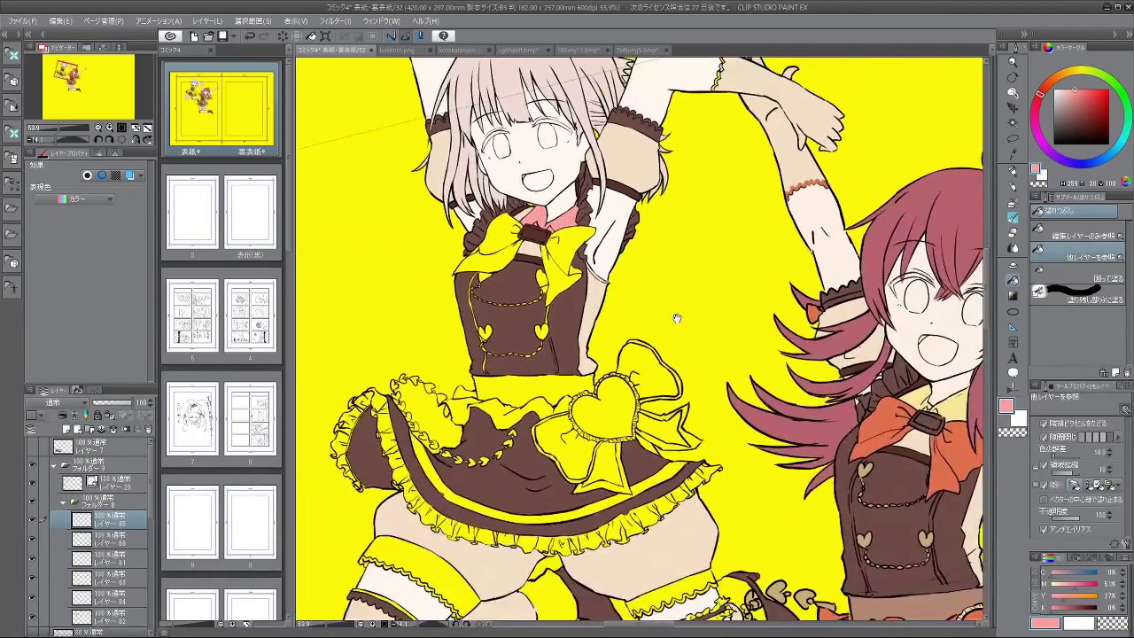
pyautogui.moveTo(677, 318); pyautogui.dragTo(661, 214)
pyautogui.moveTo(787, 324); pyautogui.dragTo(751, 258)
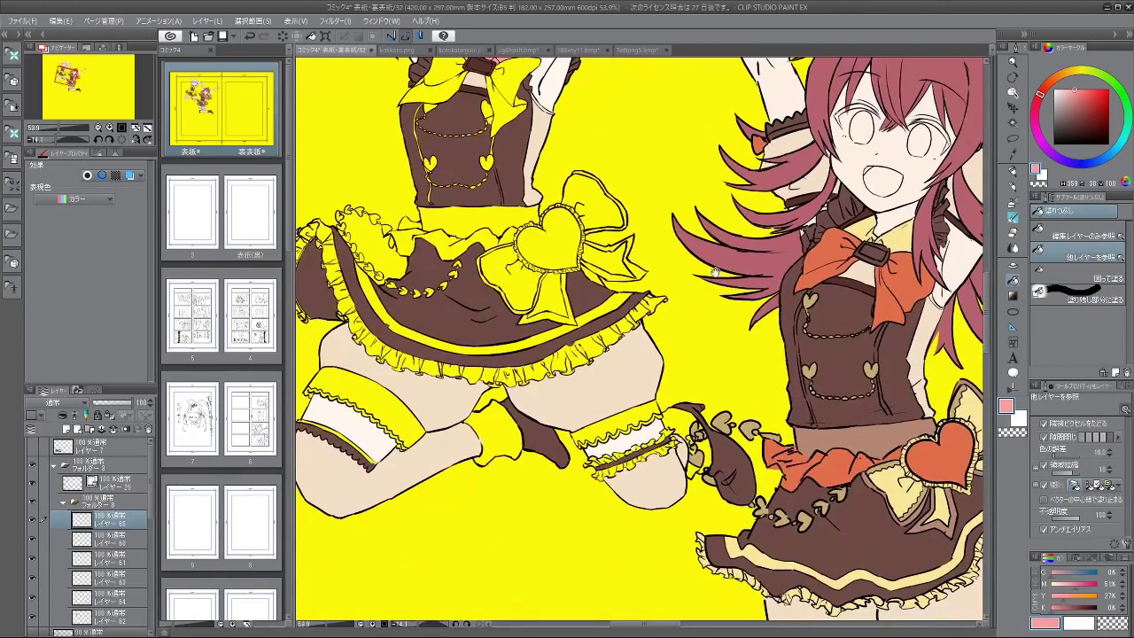
pyautogui.scroll(3, 549, 365)
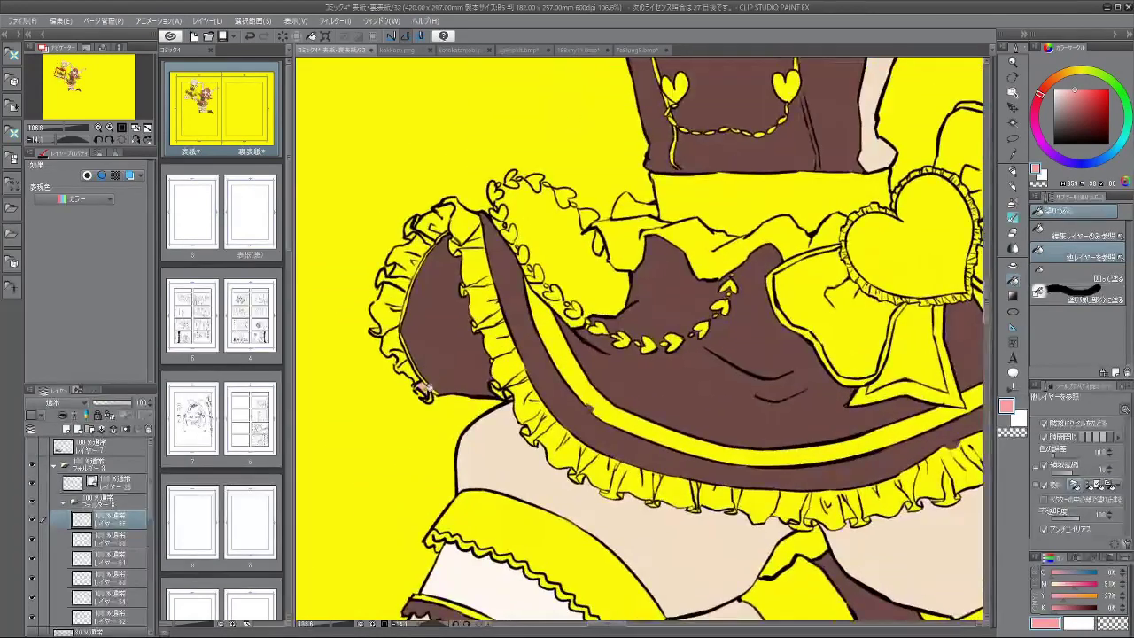
pyautogui.click(430, 397)
pyautogui.hotkey('ctrl', 'z')
pyautogui.click(390, 342)
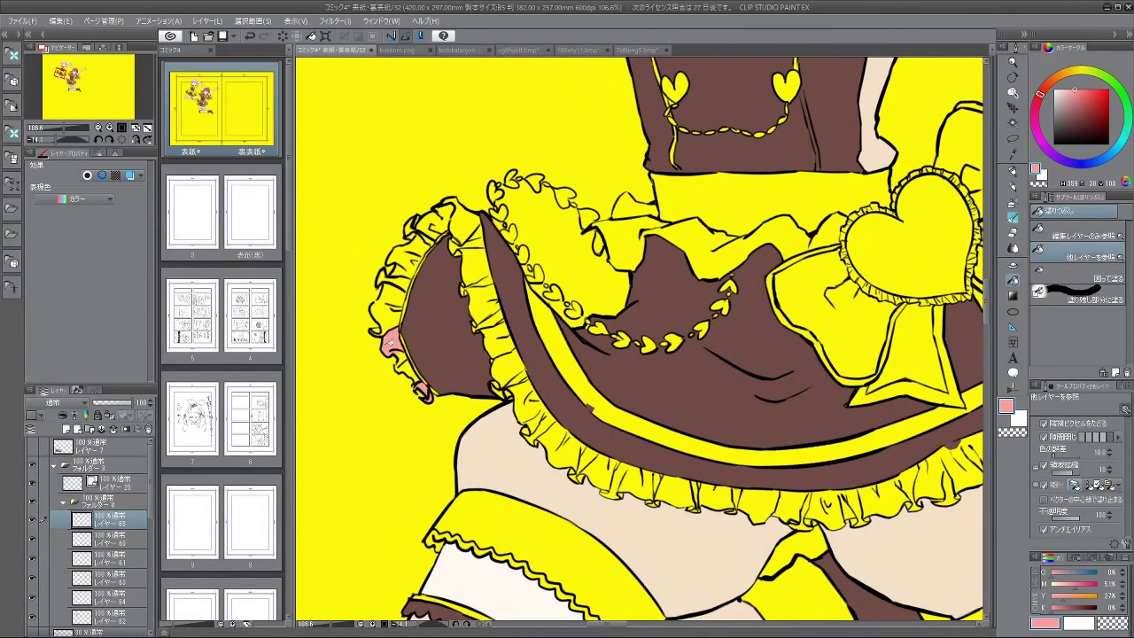
pyautogui.moveTo(409, 353); pyautogui.dragTo(413, 367)
# Step: Switch to the watercolour brush, enlarge it, and paint the fold just above the filled part of the skirt's far-side outer frill pink
pyautogui.click(1015, 218)
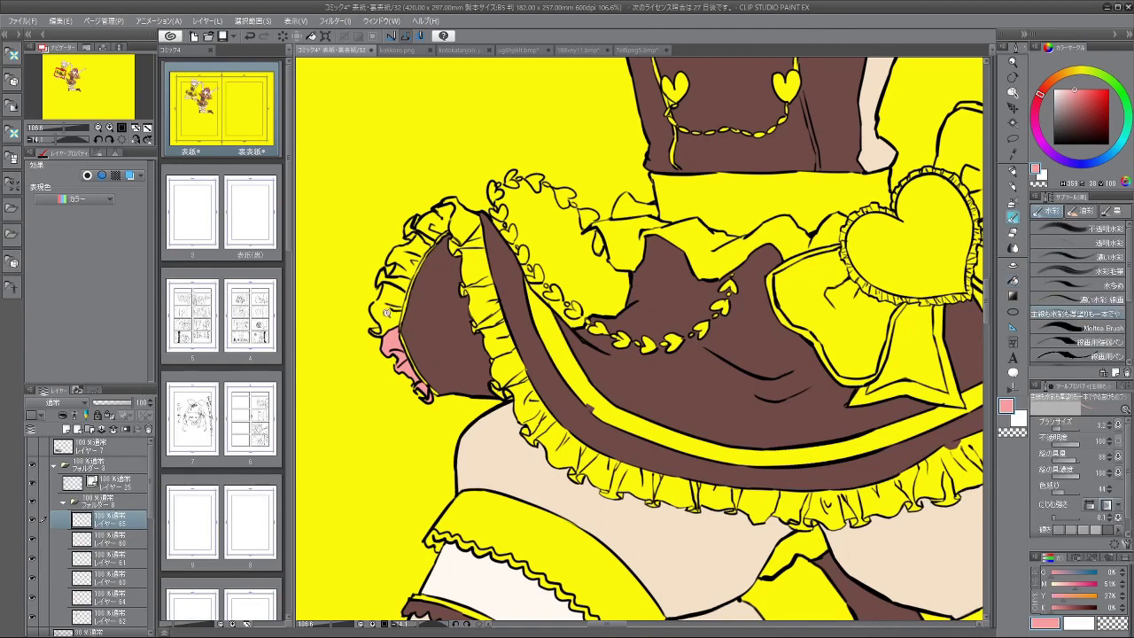
pyautogui.scroll(1, 386, 311)
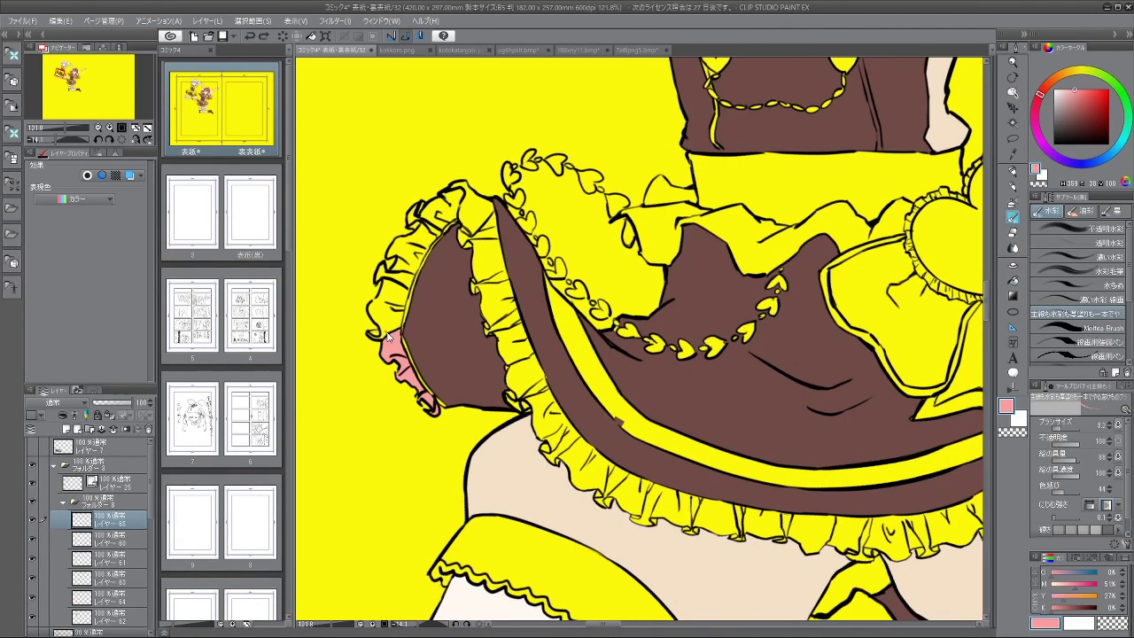
pyautogui.press(']')
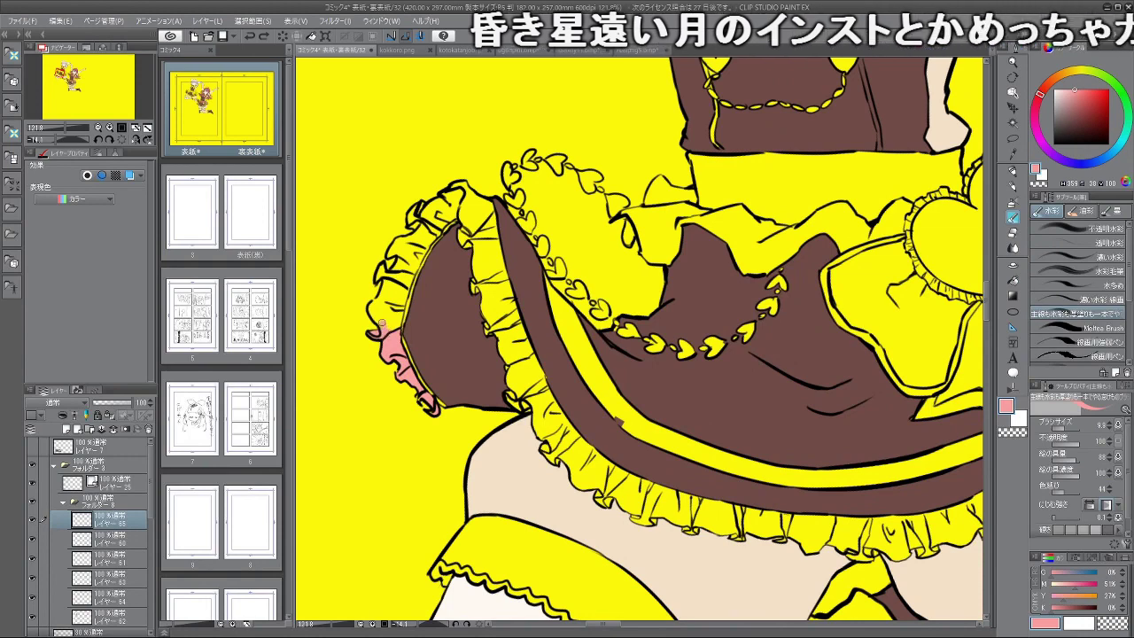
pyautogui.moveTo(382, 322)
pyautogui.mouseDown()
pyautogui.moveTo(379, 302)
pyautogui.moveTo(377, 317)
pyautogui.moveTo(434, 378)
pyautogui.mouseUp()
pyautogui.moveTo(416, 448); pyautogui.dragTo(439, 484)
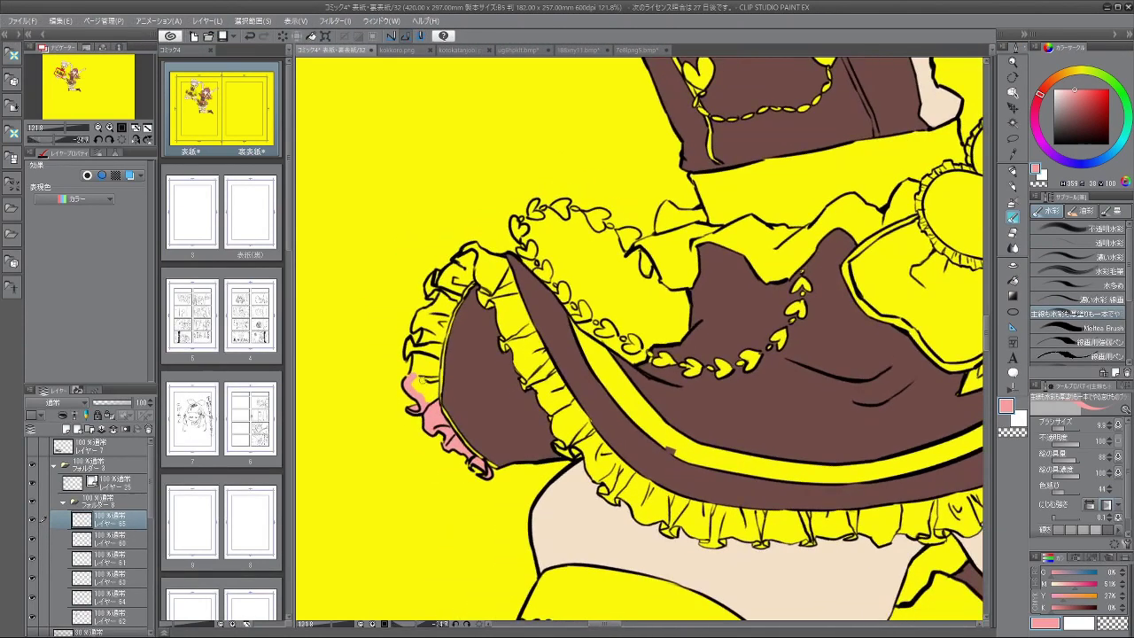
# Step: Paint the remaining folds of the skirt's far-side outer frill pink, up to the corner where it meets the front frill
pyautogui.moveTo(418, 379); pyautogui.dragTo(413, 357)
pyautogui.moveTo(427, 321)
pyautogui.mouseDown()
pyautogui.moveTo(416, 389)
pyautogui.moveTo(434, 407)
pyautogui.mouseUp()
pyautogui.moveTo(435, 365); pyautogui.dragTo(464, 285)
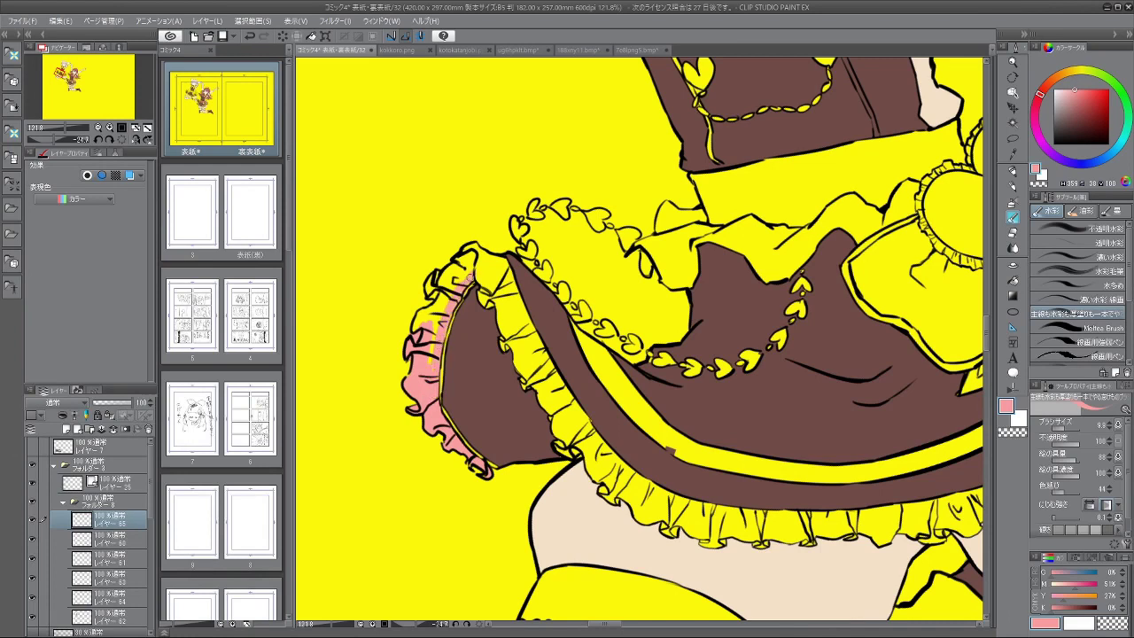
pyautogui.moveTo(433, 322)
pyautogui.mouseDown()
pyautogui.moveTo(424, 313)
pyautogui.moveTo(436, 305)
pyautogui.moveTo(432, 350)
pyautogui.mouseUp()
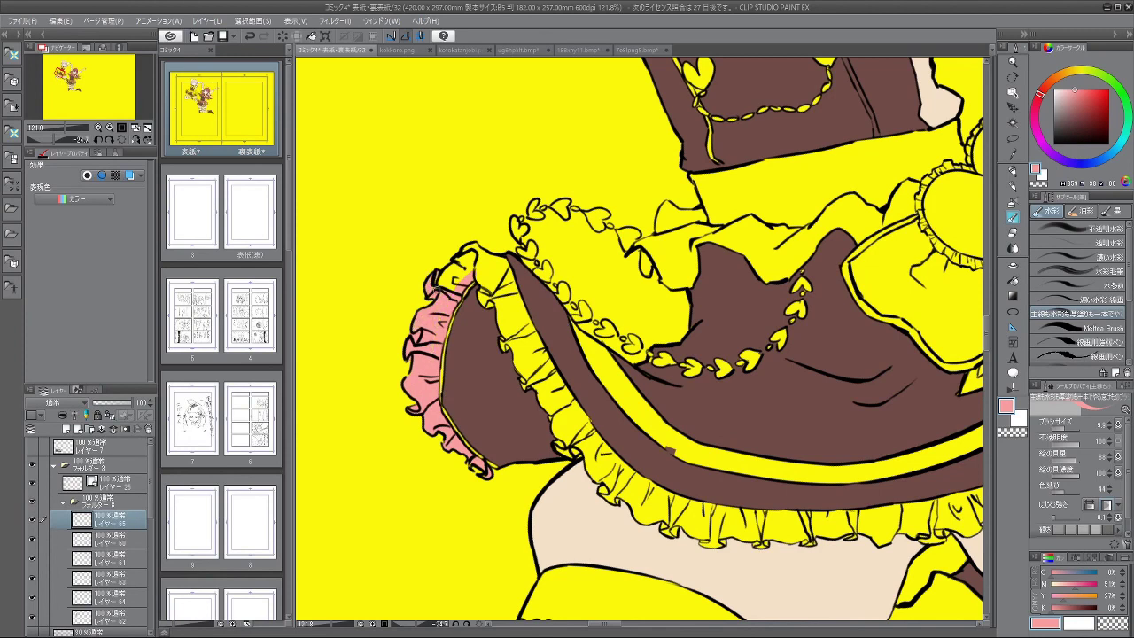
pyautogui.moveTo(437, 286)
pyautogui.mouseDown()
pyautogui.moveTo(459, 264)
pyautogui.moveTo(455, 281)
pyautogui.mouseUp()
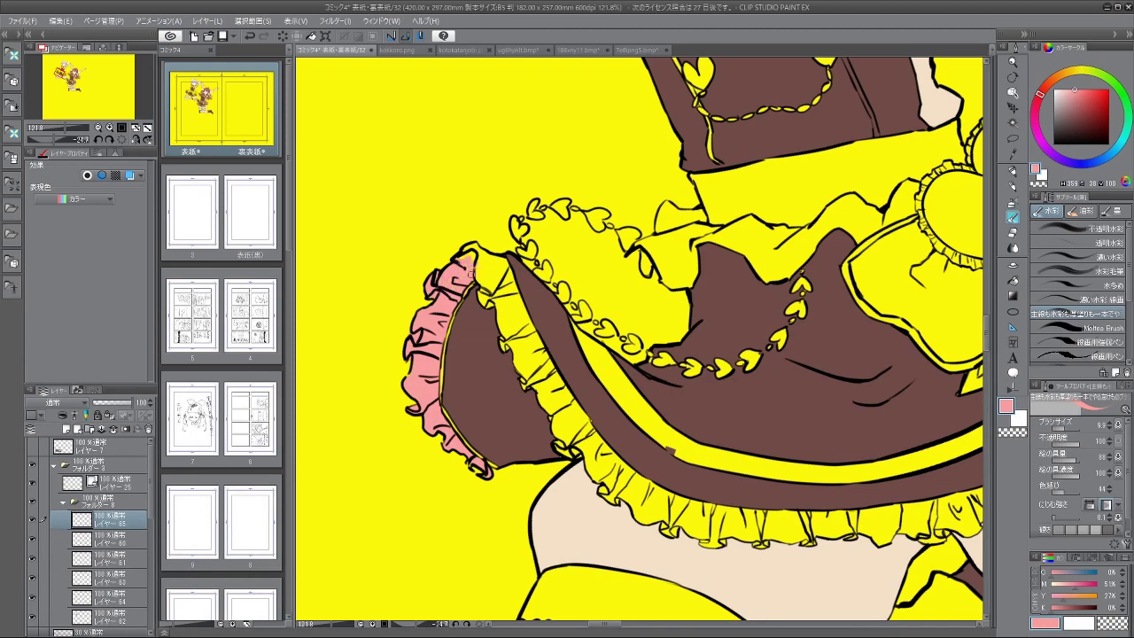
# Step: Paint the corner joining the two frills pink and begin colouring the first folds of the front frill beside the skirt's lining
pyautogui.moveTo(419, 355); pyautogui.dragTo(698, 281)
pyautogui.scroll(2, 689, 341)
pyautogui.moveTo(660, 341)
pyautogui.mouseDown()
pyautogui.moveTo(666, 378)
pyautogui.moveTo(685, 378)
pyautogui.moveTo(671, 370)
pyautogui.mouseUp()
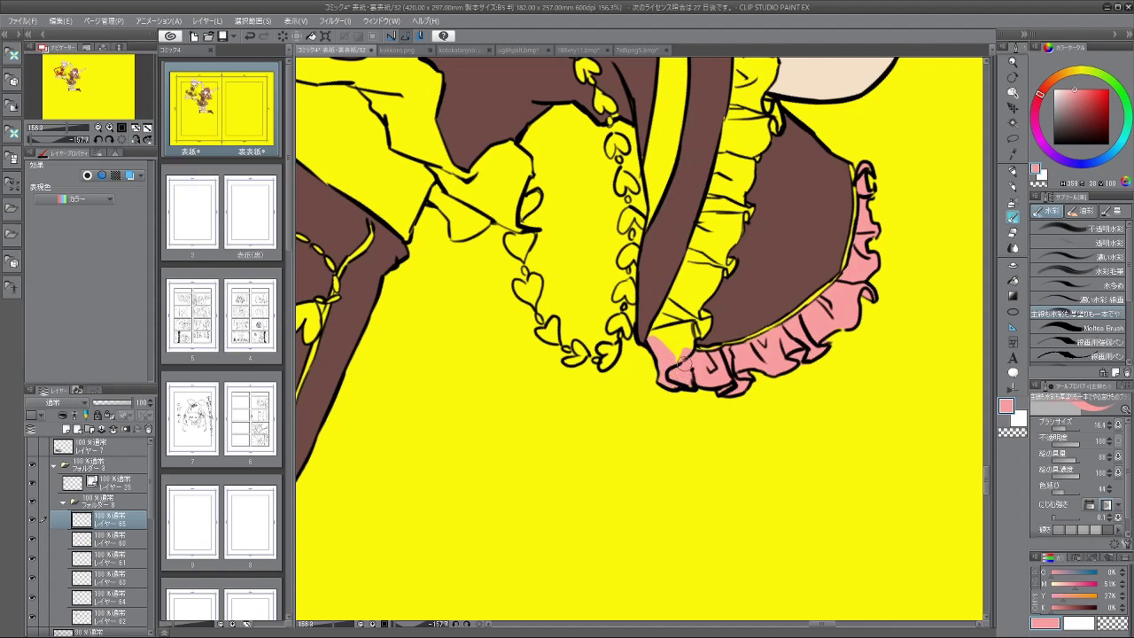
pyautogui.moveTo(702, 271); pyautogui.dragTo(681, 289)
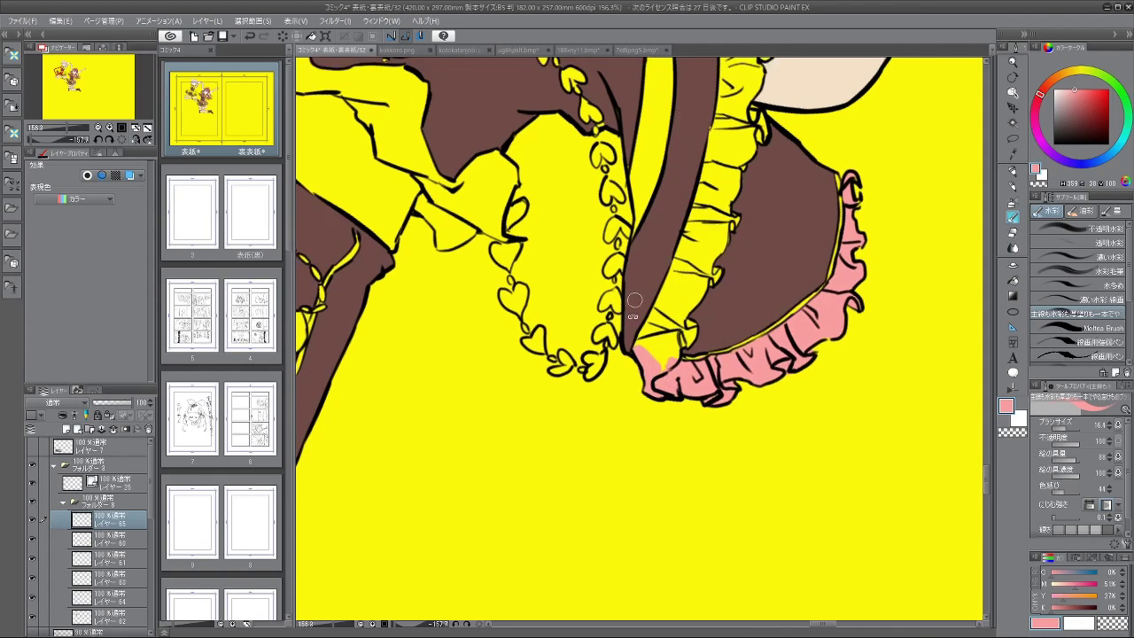
pyautogui.moveTo(719, 332); pyautogui.dragTo(716, 288)
pyautogui.moveTo(655, 204)
pyautogui.mouseDown()
pyautogui.moveTo(661, 268)
pyautogui.moveTo(686, 206)
pyautogui.moveTo(671, 262)
pyautogui.mouseUp()
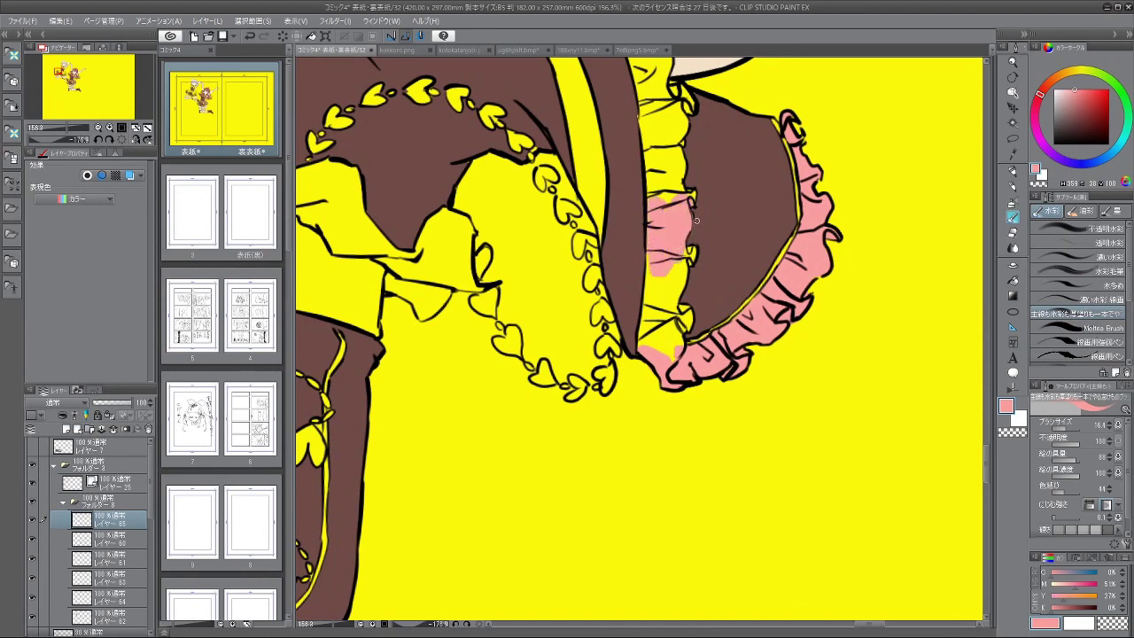
# Step: Move the pink colour layer down two places in the layer stack
pyautogui.moveTo(113, 519); pyautogui.dragTo(123, 572)
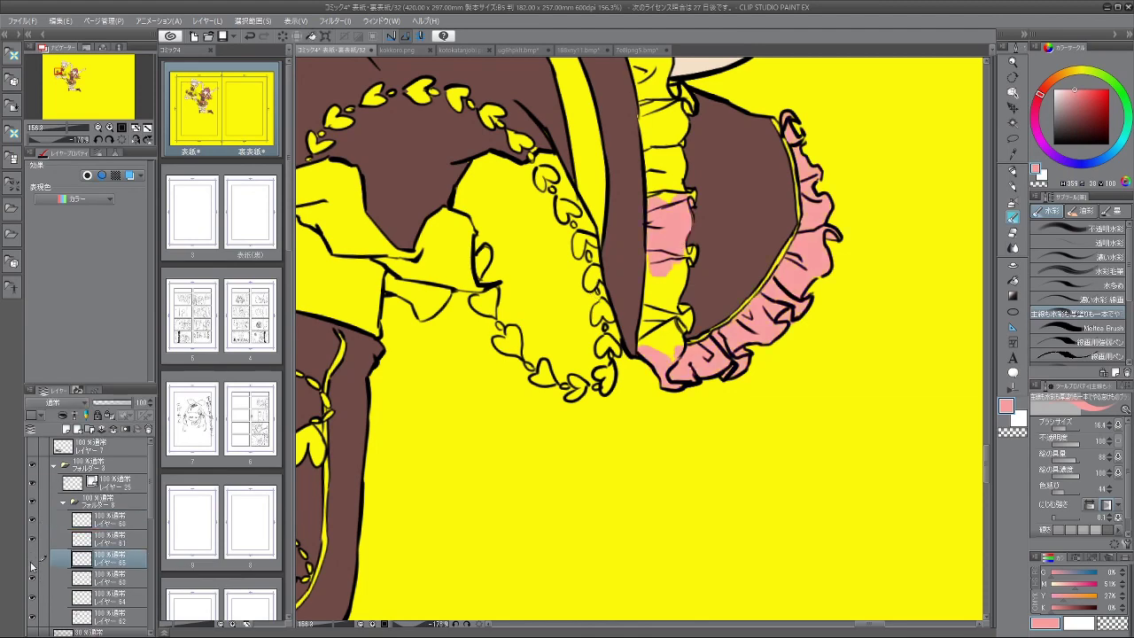
pyautogui.scroll(-8, 660, 257)
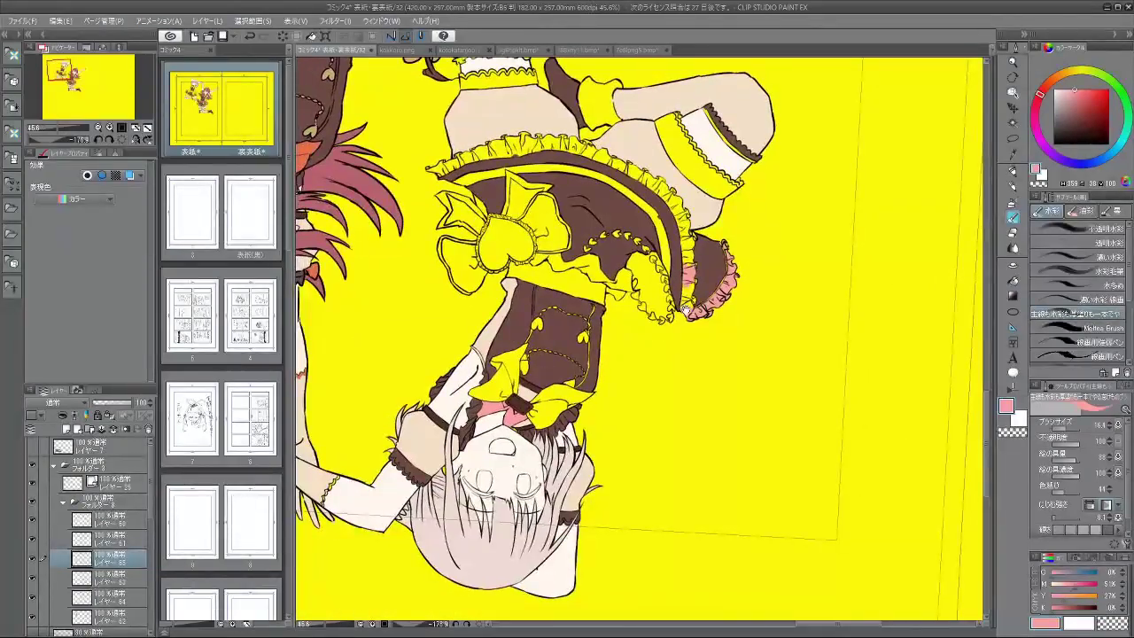
pyautogui.scroll(8, 686, 308)
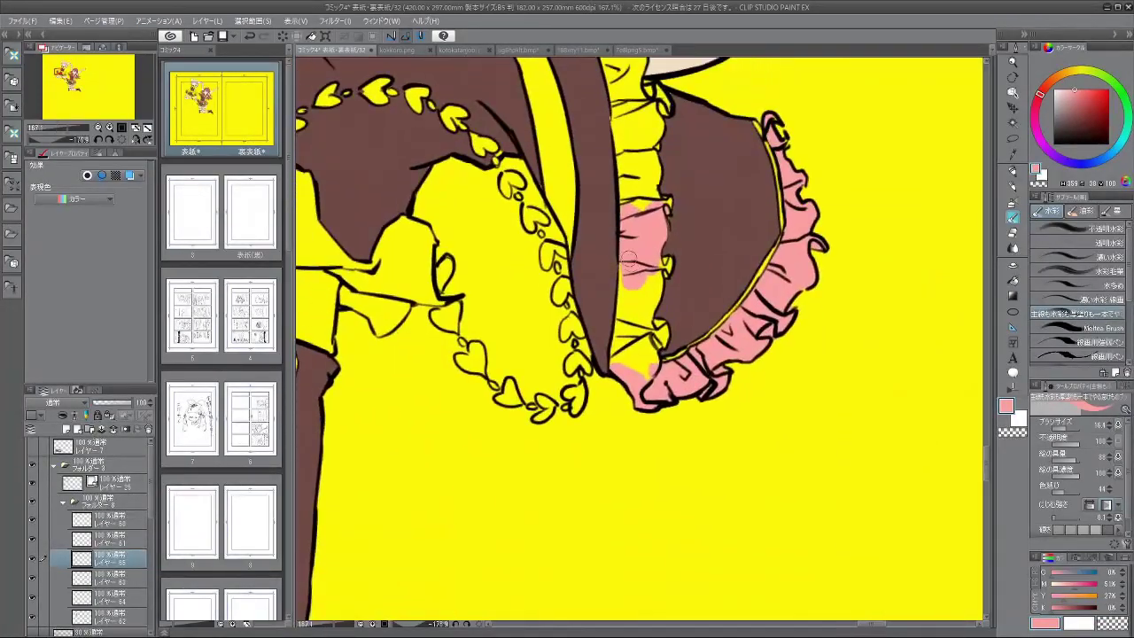
# Step: Close the unpainted gap between the frill corner and the front frill's pink folds, including the small curled edges
pyautogui.moveTo(628, 258)
pyautogui.mouseDown()
pyautogui.moveTo(615, 364)
pyautogui.moveTo(635, 349)
pyautogui.moveTo(646, 362)
pyautogui.moveTo(661, 326)
pyautogui.moveTo(634, 341)
pyautogui.moveTo(656, 275)
pyautogui.moveTo(624, 365)
pyautogui.mouseUp()
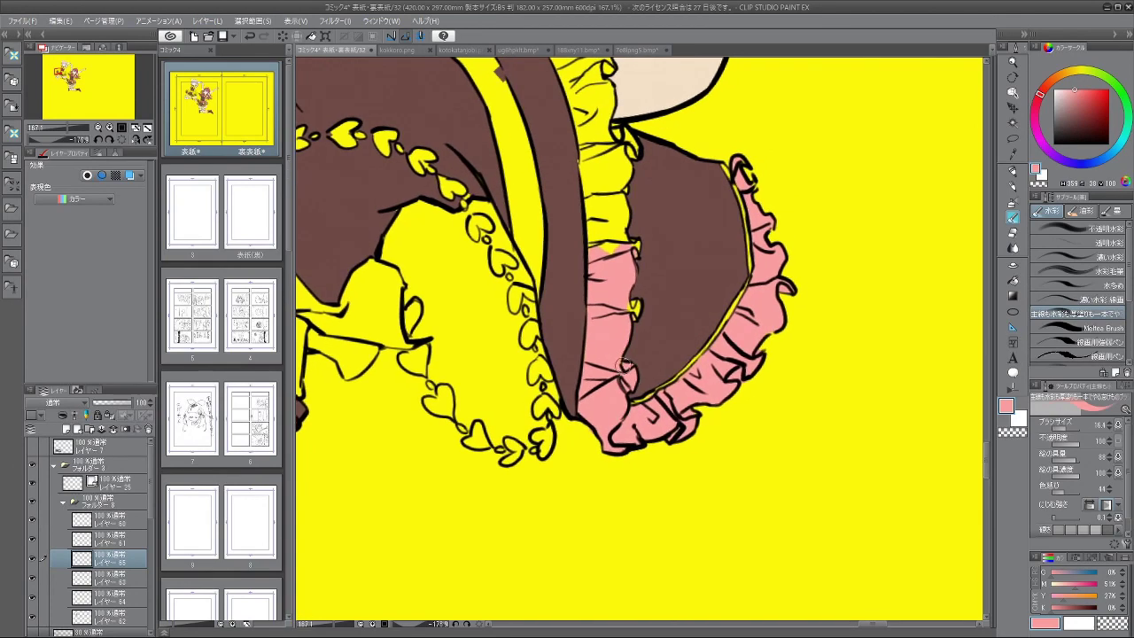
pyautogui.scroll(2, 629, 337)
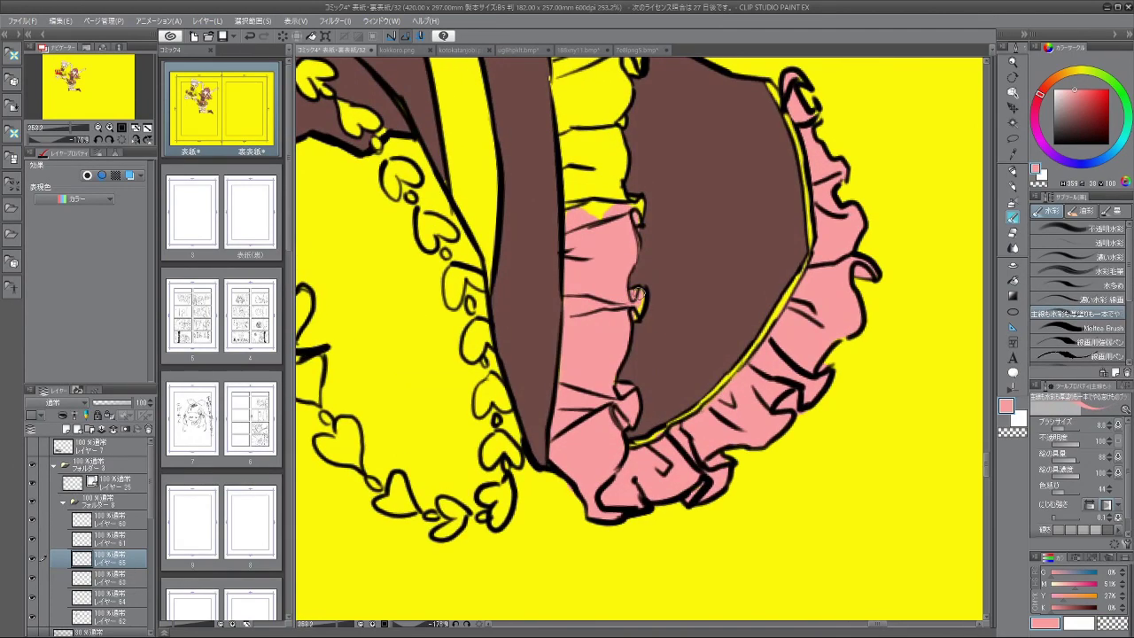
pyautogui.moveTo(639, 294); pyautogui.dragTo(632, 316)
pyautogui.moveTo(615, 293)
pyautogui.mouseDown()
pyautogui.moveTo(624, 369)
pyautogui.moveTo(647, 277)
pyautogui.mouseUp()
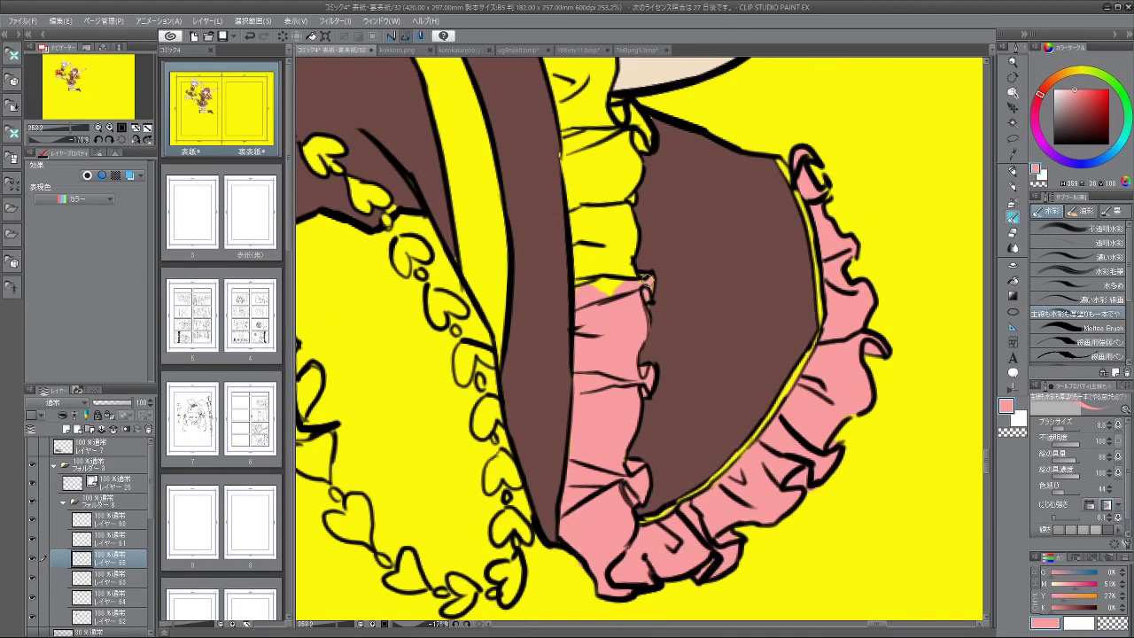
# Step: Extend the pink along the front frill's folds beside the brown lining to where the frill meets the raised thigh
pyautogui.scroll(1, 639, 241)
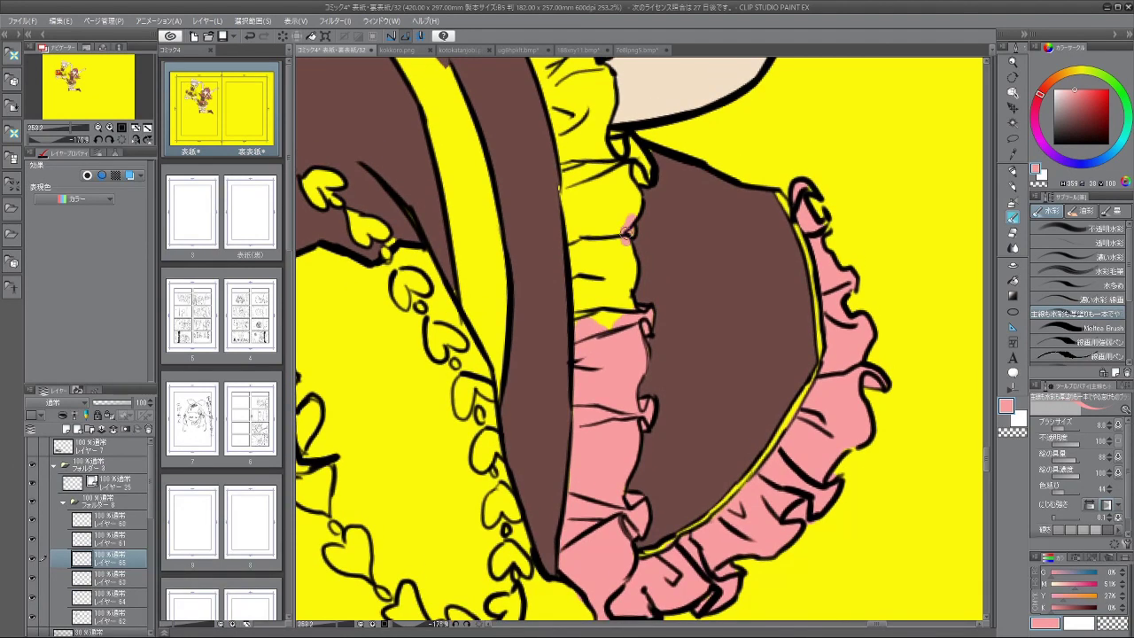
pyautogui.moveTo(627, 232)
pyautogui.mouseDown()
pyautogui.moveTo(630, 271)
pyautogui.moveTo(618, 239)
pyautogui.moveTo(630, 317)
pyautogui.moveTo(591, 269)
pyautogui.mouseUp()
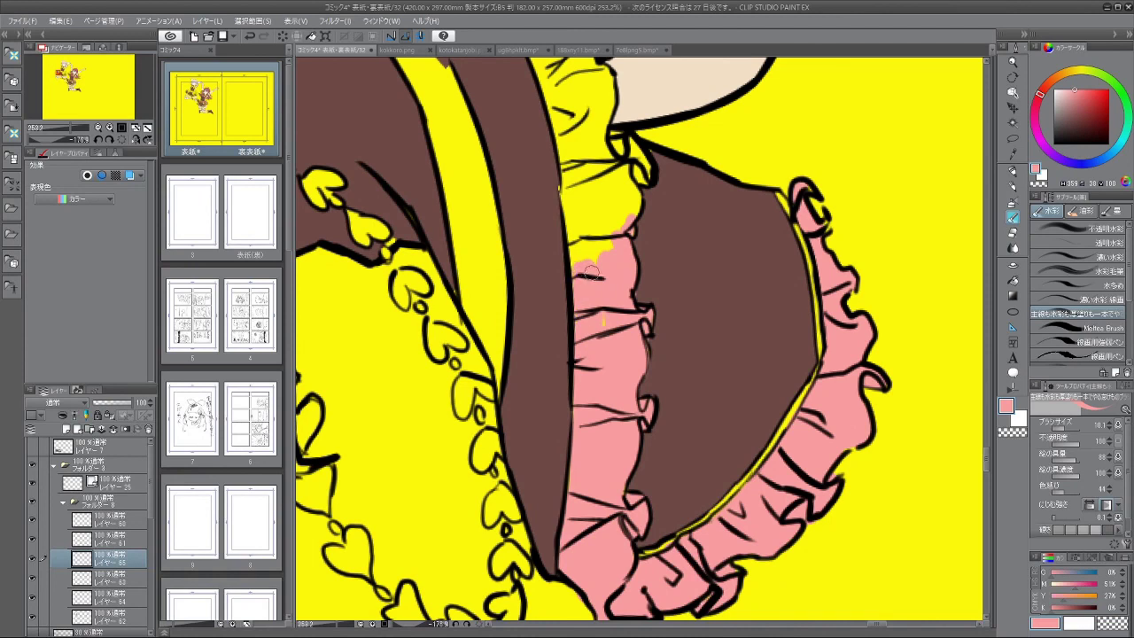
pyautogui.moveTo(572, 172)
pyautogui.mouseDown()
pyautogui.moveTo(576, 234)
pyautogui.moveTo(555, 178)
pyautogui.moveTo(557, 211)
pyautogui.moveTo(586, 257)
pyautogui.moveTo(592, 202)
pyautogui.moveTo(612, 253)
pyautogui.moveTo(523, 354)
pyautogui.mouseUp()
pyautogui.moveTo(511, 408)
pyautogui.mouseDown()
pyautogui.moveTo(506, 442)
pyautogui.moveTo(709, 504)
pyautogui.moveTo(650, 253)
pyautogui.mouseUp()
pyautogui.moveTo(642, 369); pyautogui.dragTo(557, 298)
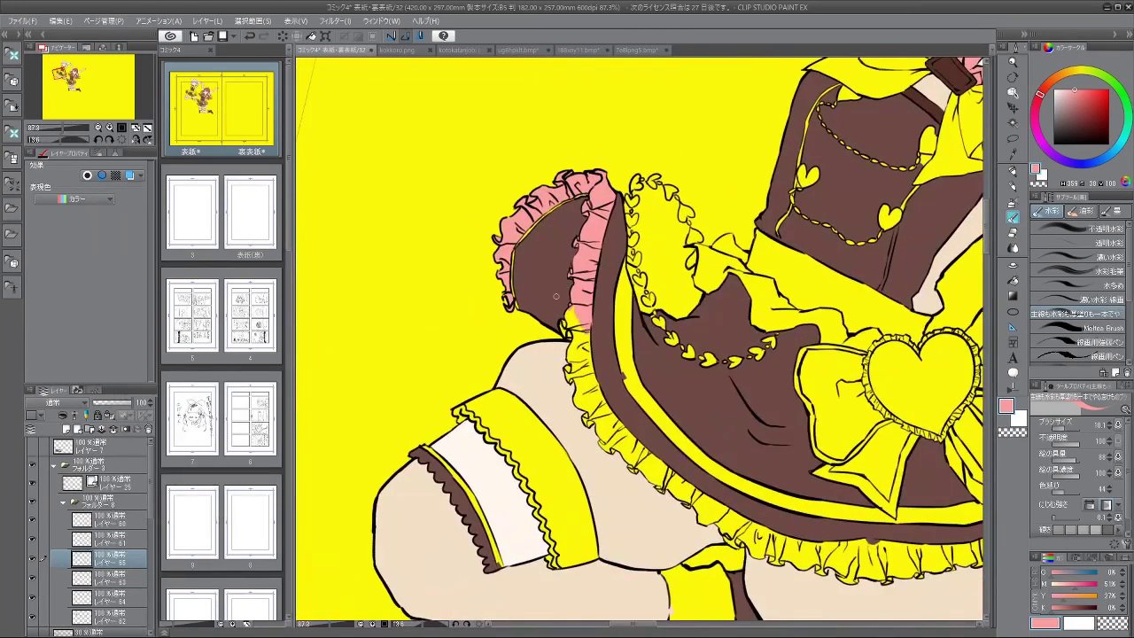
# Step: Check the pink frill against both full figures, and paint the first front-frill folds overlapping the raised thigh
pyautogui.scroll(-5, 556, 298)
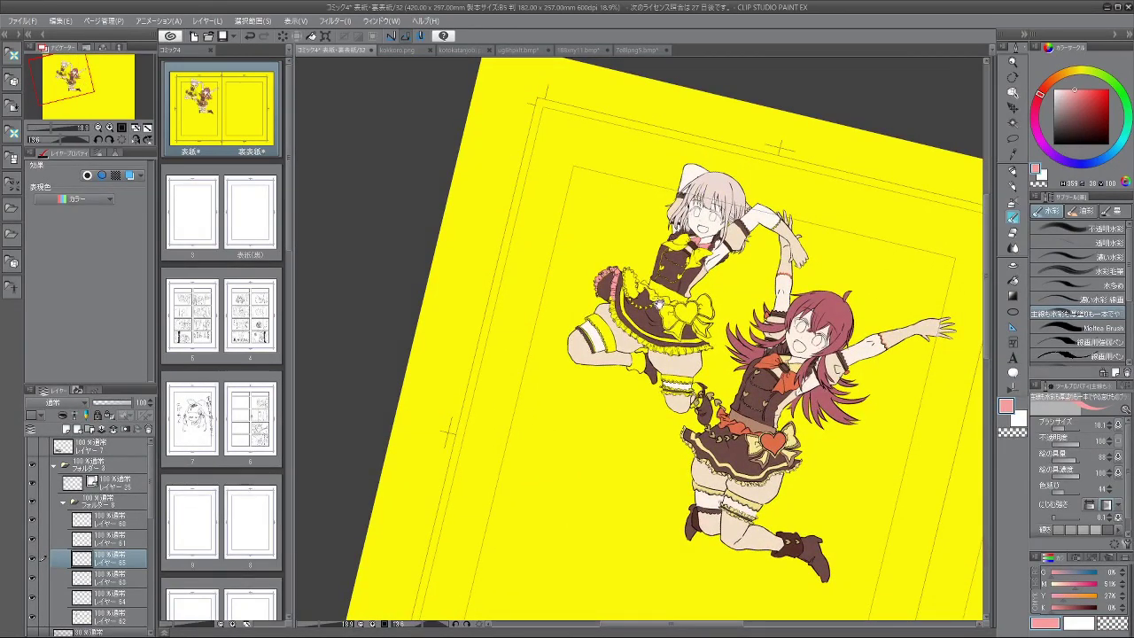
pyautogui.moveTo(660, 305); pyautogui.dragTo(631, 285)
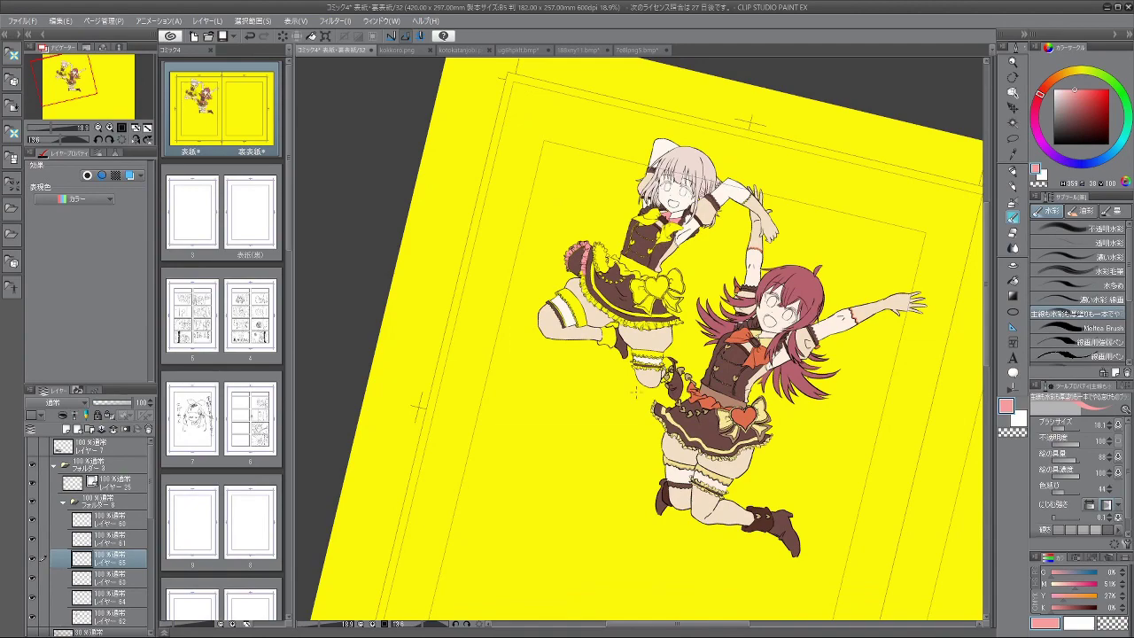
pyautogui.moveTo(630, 408); pyautogui.dragTo(615, 434)
pyautogui.moveTo(636, 167); pyautogui.dragTo(591, 168)
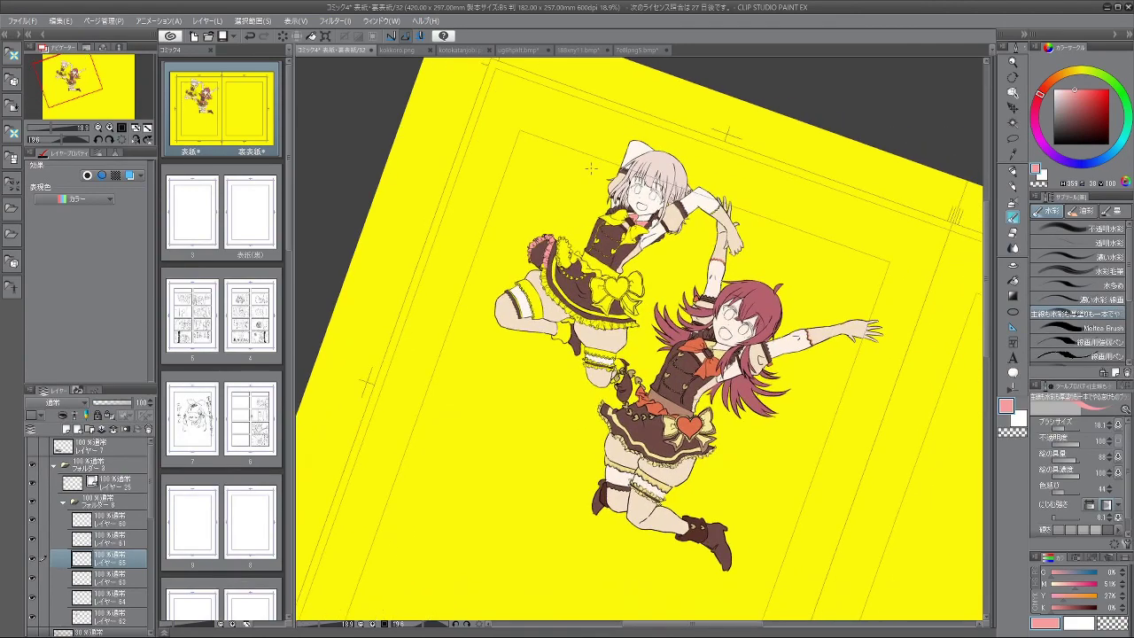
pyautogui.scroll(8, 526, 262)
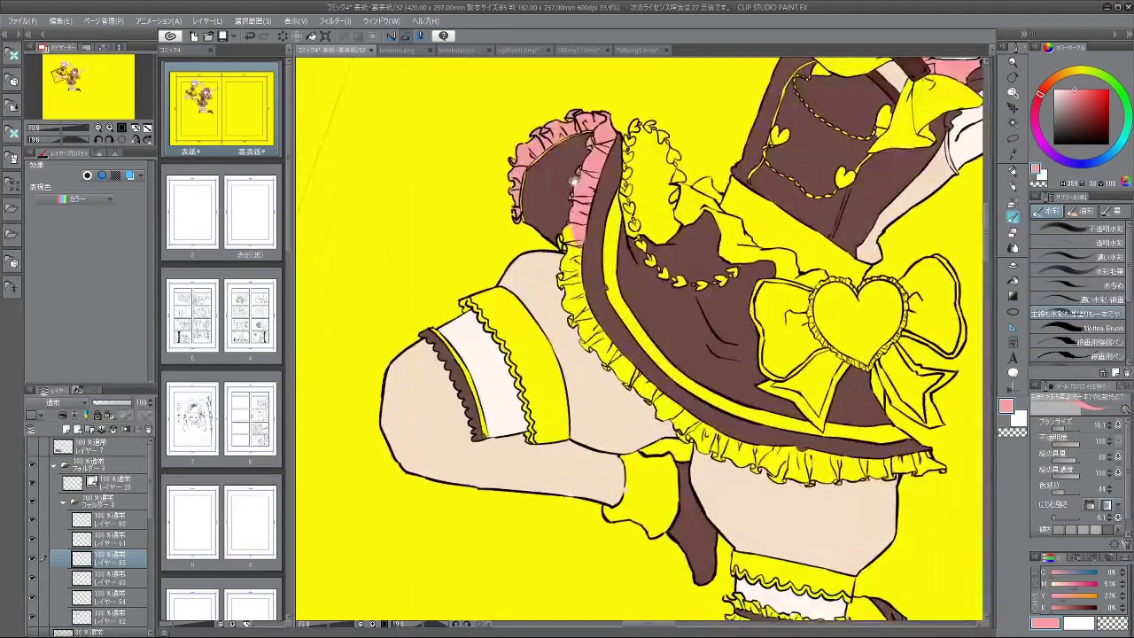
pyautogui.scroll(2, 574, 229)
pyautogui.moveTo(576, 221)
pyautogui.mouseDown()
pyautogui.moveTo(554, 245)
pyautogui.moveTo(578, 241)
pyautogui.moveTo(589, 332)
pyautogui.moveTo(584, 345)
pyautogui.moveTo(570, 316)
pyautogui.moveTo(553, 326)
pyautogui.moveTo(574, 277)
pyautogui.moveTo(565, 300)
pyautogui.moveTo(576, 277)
pyautogui.moveTo(592, 345)
pyautogui.mouseUp()
pyautogui.moveTo(533, 446)
pyautogui.mouseDown()
pyautogui.moveTo(751, 498)
pyautogui.moveTo(813, 180)
pyautogui.moveTo(719, 101)
pyautogui.mouseUp()
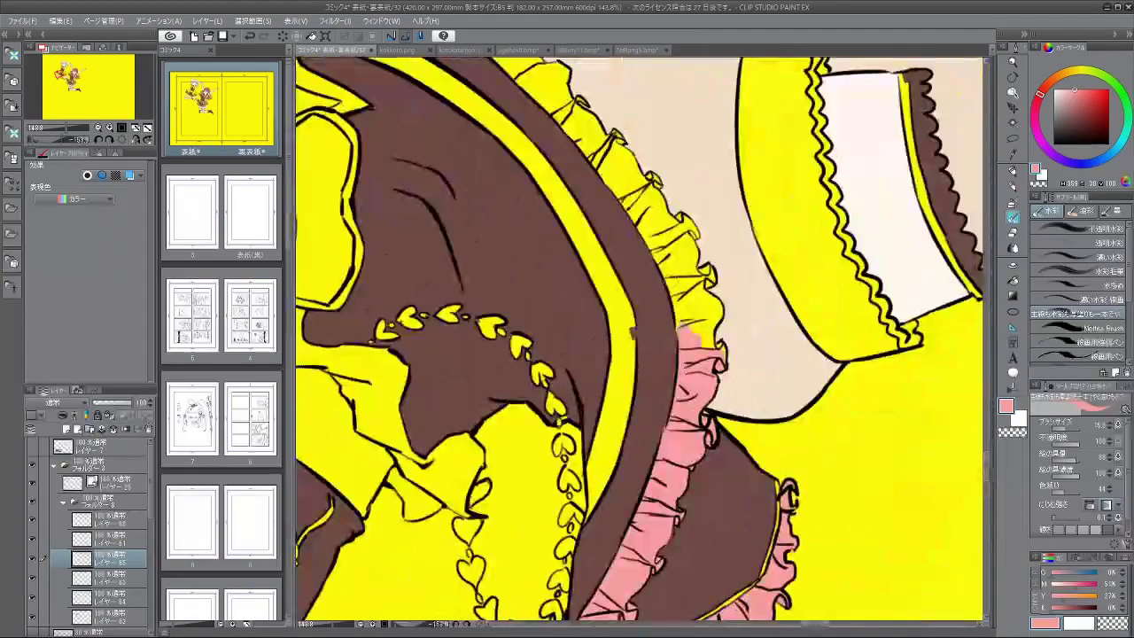
# Step: Paint the next folds and curled edges of the front frill over the raised thigh pink with a smaller brush
pyautogui.moveTo(669, 262)
pyautogui.mouseDown()
pyautogui.moveTo(684, 324)
pyautogui.moveTo(689, 299)
pyautogui.moveTo(682, 328)
pyautogui.moveTo(696, 320)
pyautogui.moveTo(709, 342)
pyautogui.moveTo(687, 343)
pyautogui.moveTo(624, 384)
pyautogui.mouseUp()
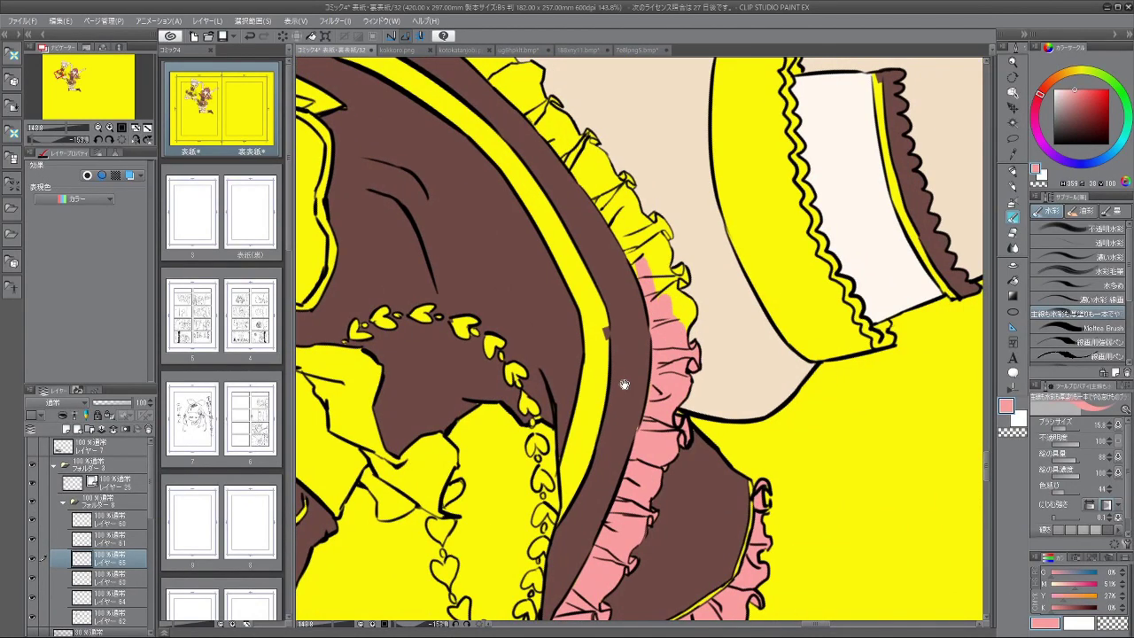
pyautogui.scroll(3, 666, 299)
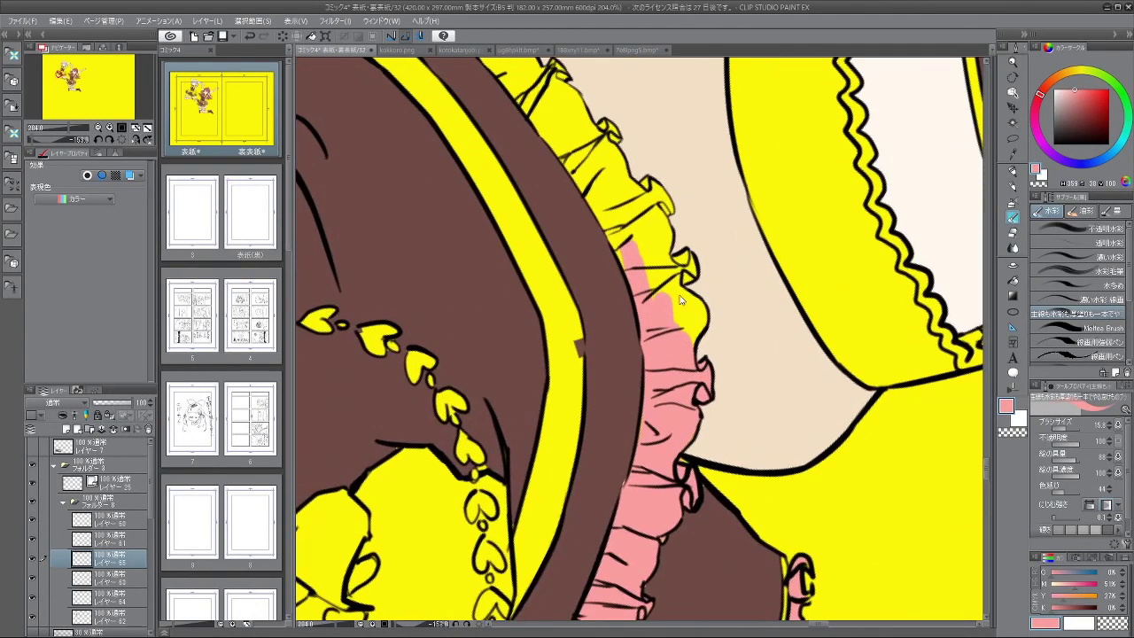
pyautogui.moveTo(686, 277); pyautogui.dragTo(693, 306)
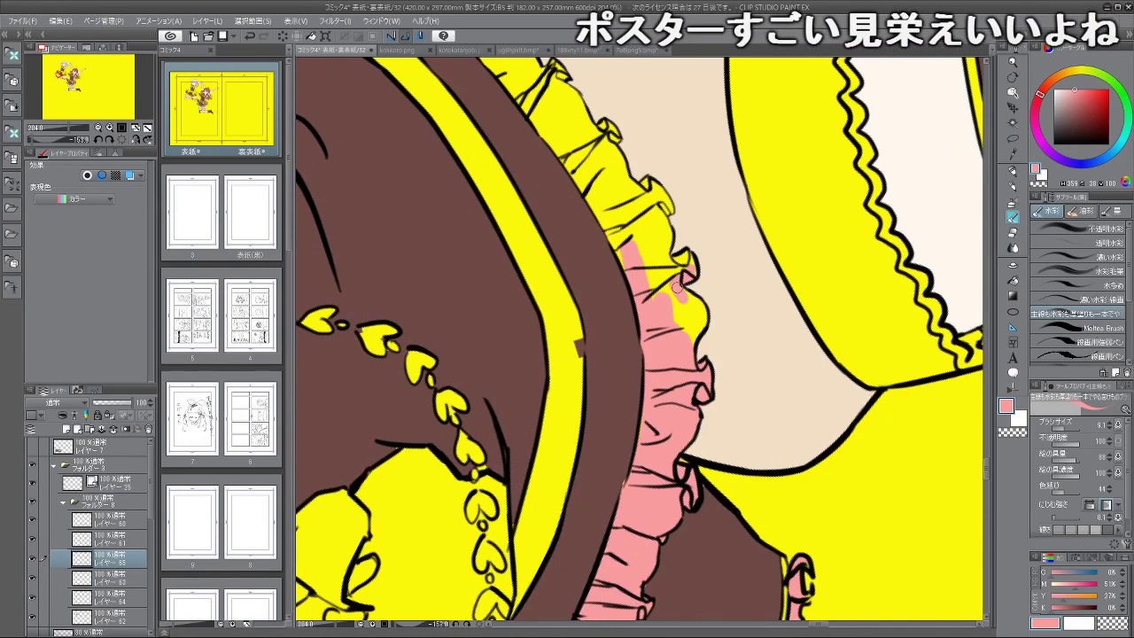
pyautogui.moveTo(540, 395)
pyautogui.mouseDown()
pyautogui.moveTo(704, 432)
pyautogui.moveTo(723, 262)
pyautogui.mouseUp()
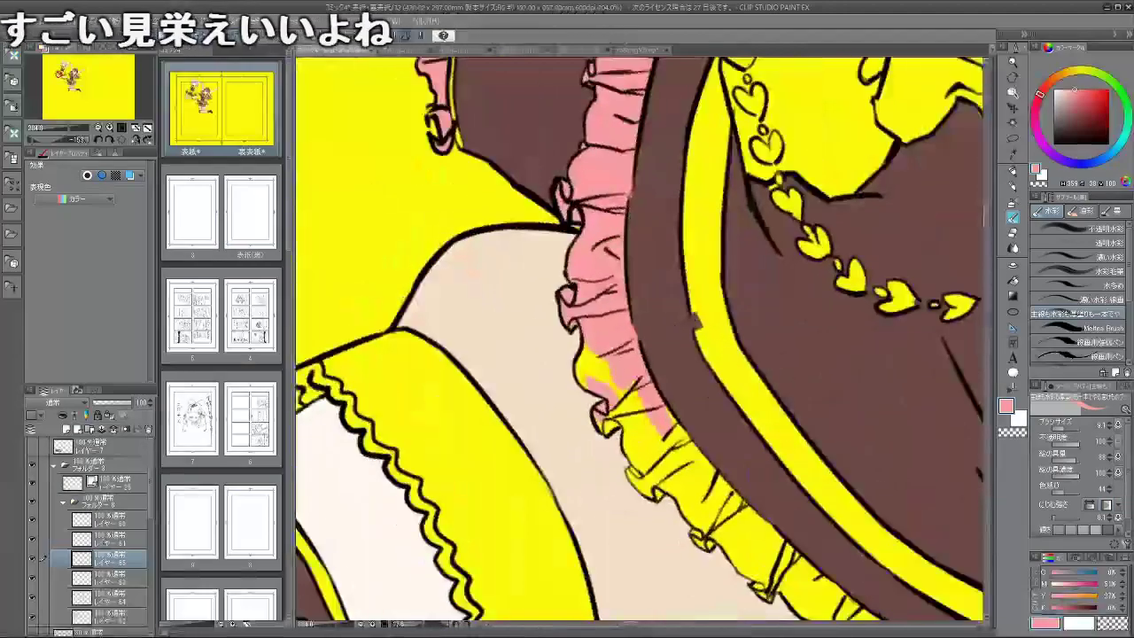
pyautogui.moveTo(588, 345); pyautogui.dragTo(583, 375)
pyautogui.moveTo(580, 371)
pyautogui.mouseDown()
pyautogui.moveTo(591, 359)
pyautogui.moveTo(638, 397)
pyautogui.moveTo(598, 328)
pyautogui.mouseUp()
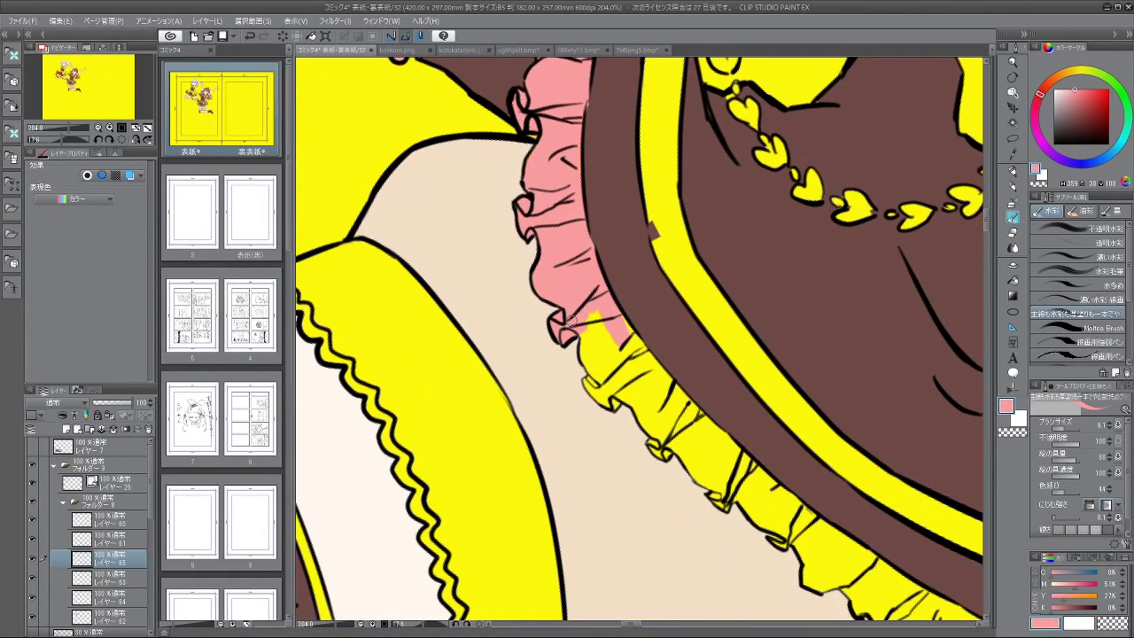
pyautogui.moveTo(584, 338)
pyautogui.mouseDown()
pyautogui.moveTo(587, 382)
pyautogui.moveTo(598, 397)
pyautogui.moveTo(618, 396)
pyautogui.moveTo(605, 393)
pyautogui.moveTo(609, 299)
pyautogui.mouseUp()
# Step: Enlarge the brush and continue the pink over the following front-frill folds along the skirt's brown hem
pyautogui.moveTo(656, 496)
pyautogui.mouseDown()
pyautogui.moveTo(727, 467)
pyautogui.moveTo(810, 195)
pyautogui.moveTo(788, 177)
pyautogui.mouseUp()
pyautogui.moveTo(639, 266)
pyautogui.mouseDown()
pyautogui.moveTo(645, 348)
pyautogui.moveTo(661, 291)
pyautogui.moveTo(654, 346)
pyautogui.mouseUp()
pyautogui.press(']')
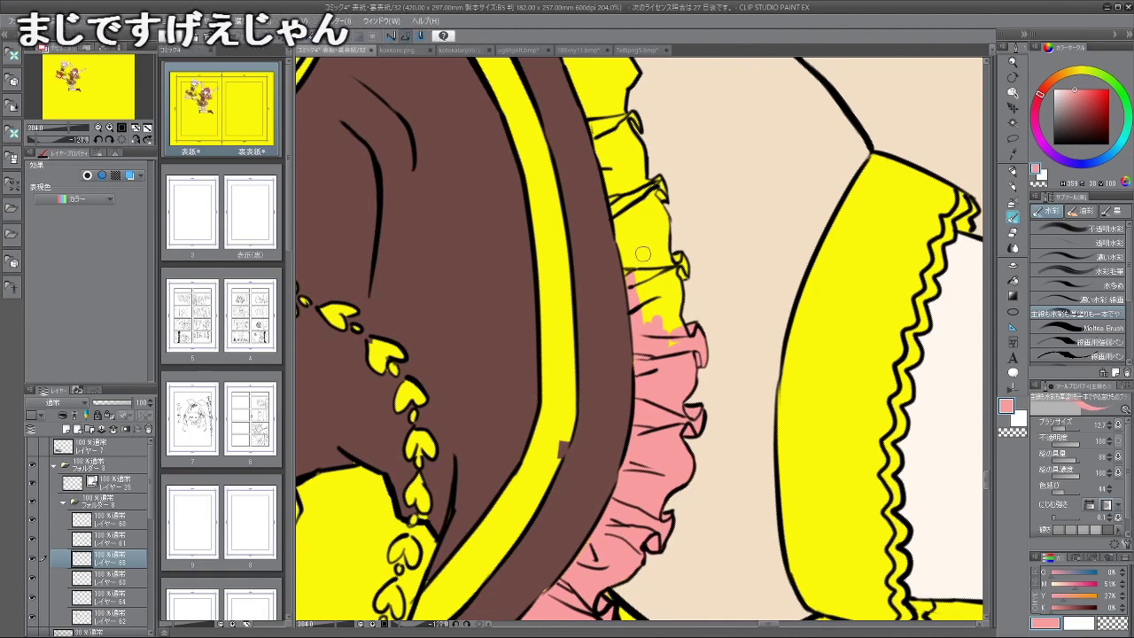
pyautogui.moveTo(631, 254)
pyautogui.mouseDown()
pyautogui.moveTo(618, 210)
pyautogui.moveTo(639, 298)
pyautogui.moveTo(636, 264)
pyautogui.moveTo(670, 337)
pyautogui.moveTo(647, 307)
pyautogui.moveTo(640, 363)
pyautogui.moveTo(654, 310)
pyautogui.moveTo(676, 334)
pyautogui.moveTo(675, 273)
pyautogui.mouseUp()
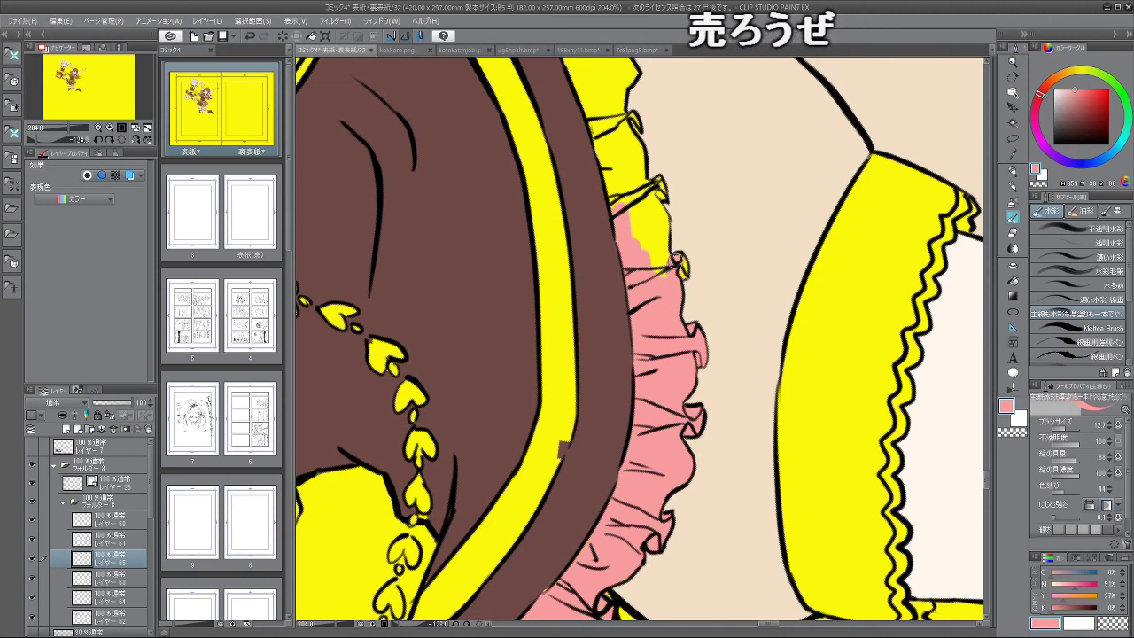
pyautogui.scroll(2, 648, 346)
pyautogui.moveTo(648, 346); pyautogui.dragTo(657, 350)
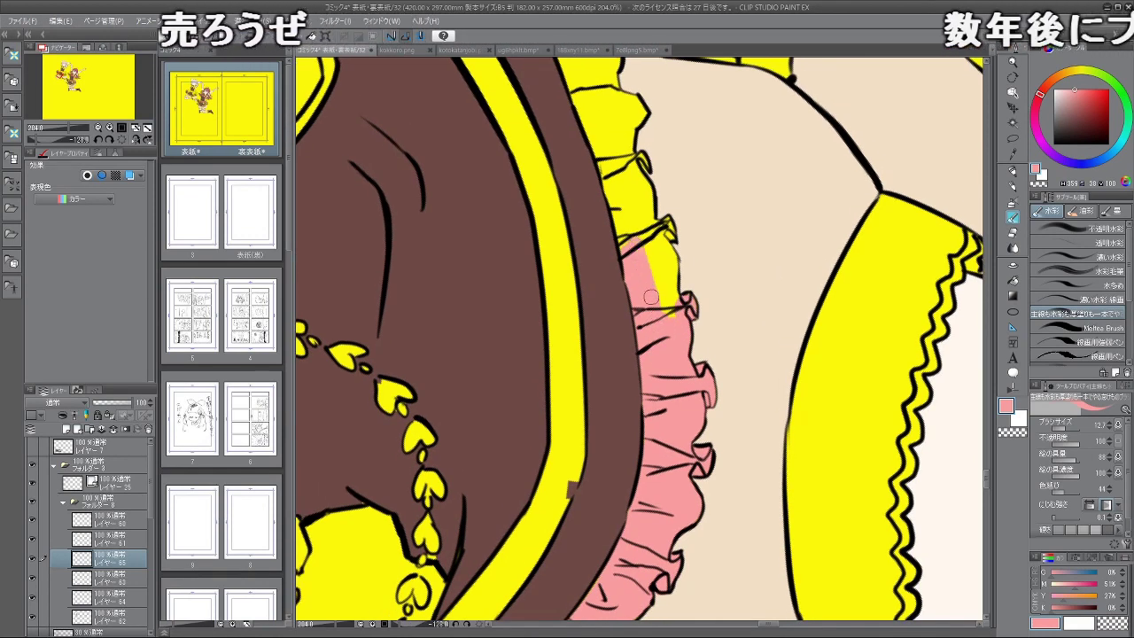
pyautogui.moveTo(640, 257)
pyautogui.mouseDown()
pyautogui.moveTo(652, 294)
pyautogui.moveTo(659, 262)
pyautogui.mouseUp()
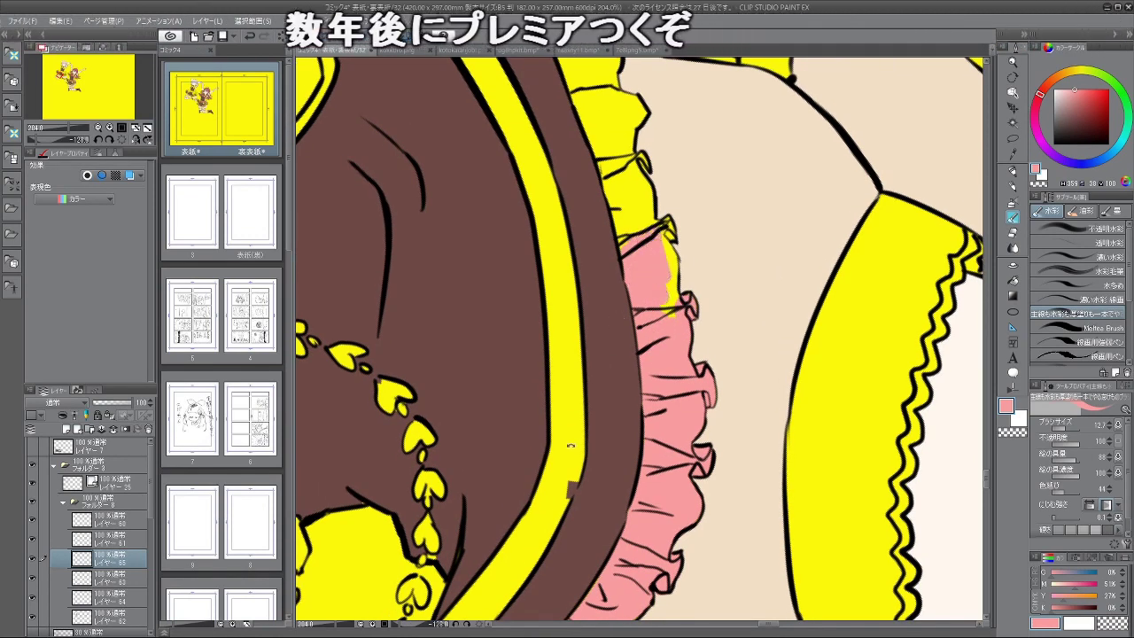
# Step: Fill the leftover gaps in the painted folds and carry the pink into the frill section above the boot cuff
pyautogui.moveTo(569, 446); pyautogui.dragTo(707, 230)
pyautogui.moveTo(615, 363); pyautogui.dragTo(622, 238)
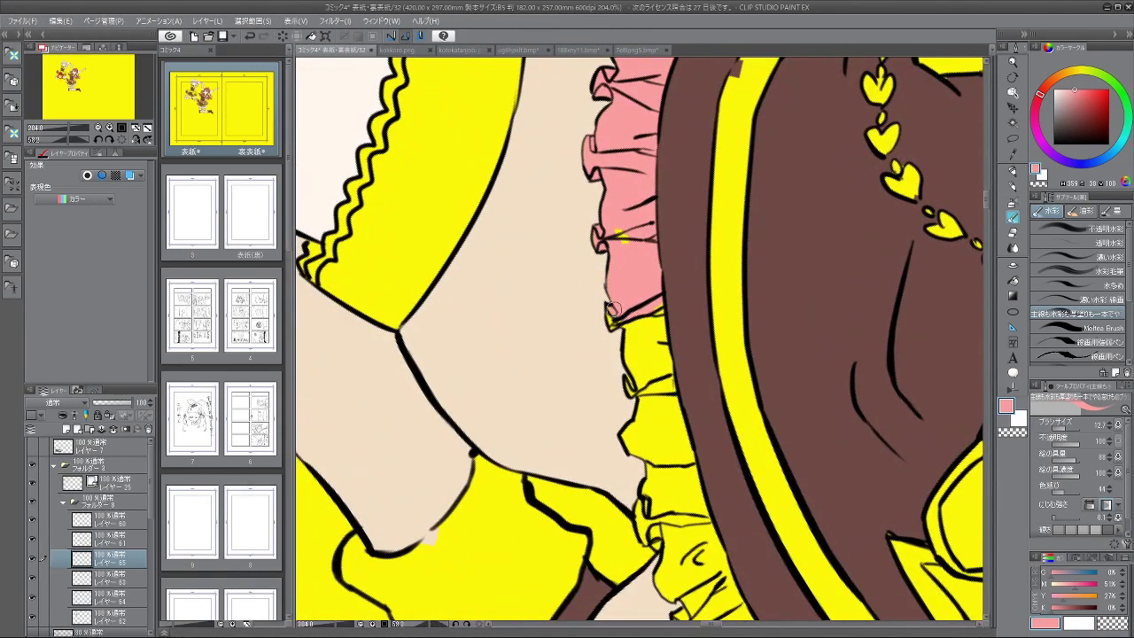
pyautogui.moveTo(624, 234); pyautogui.dragTo(622, 261)
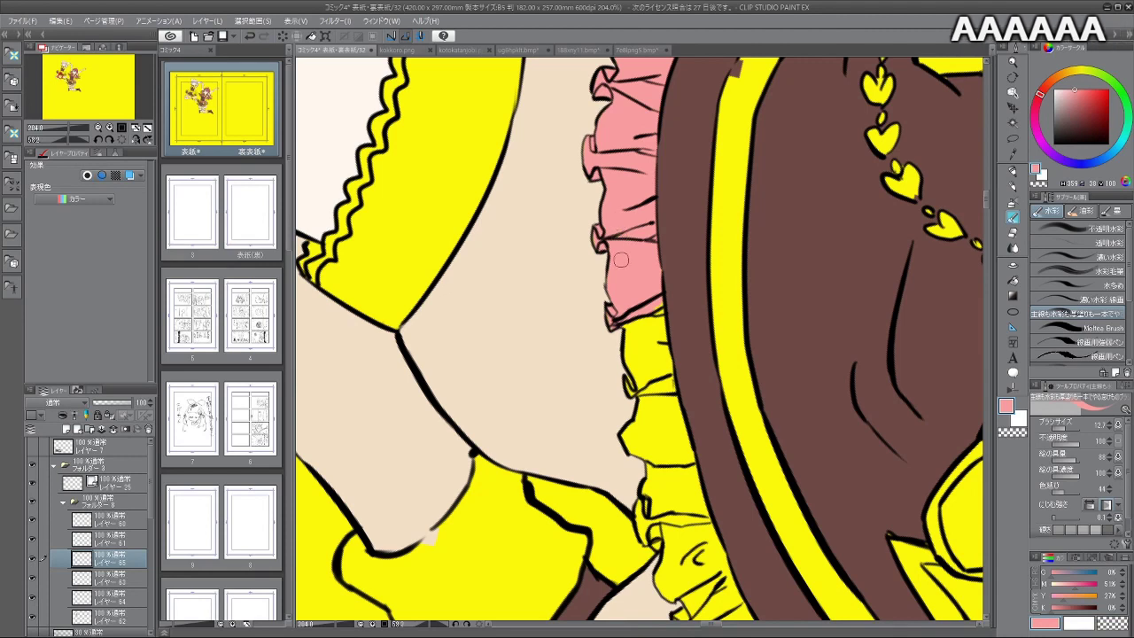
pyautogui.moveTo(639, 355)
pyautogui.mouseDown()
pyautogui.moveTo(603, 249)
pyautogui.moveTo(604, 312)
pyautogui.moveTo(620, 349)
pyautogui.moveTo(619, 339)
pyautogui.mouseUp()
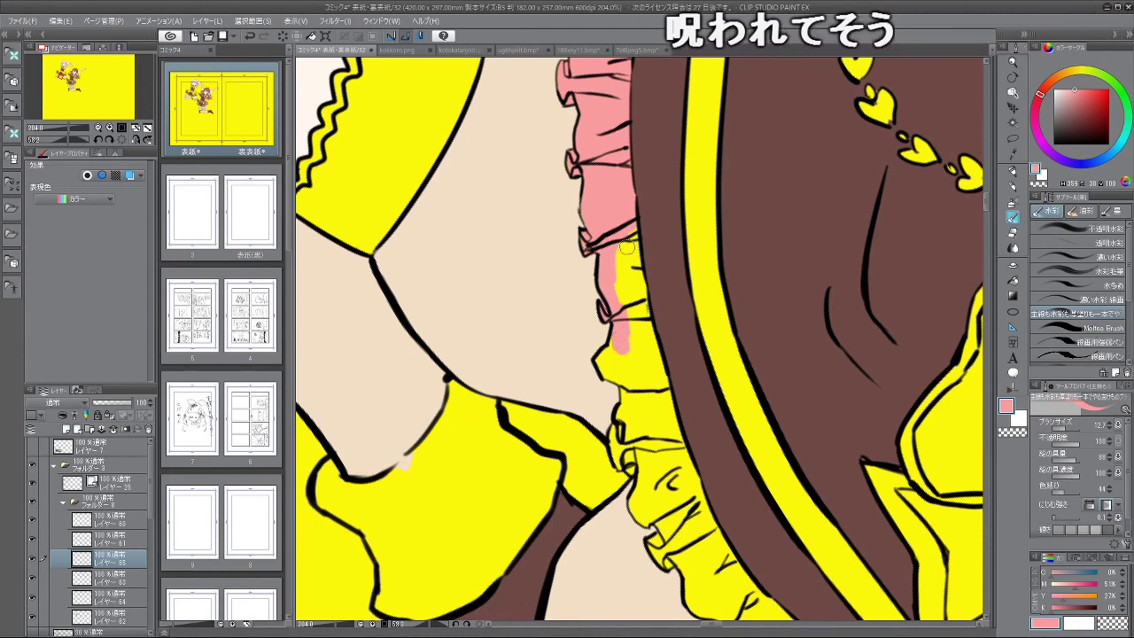
# Step: Paint the skirt's hem ruffle pink beside the bent leg's thigh, working down over the yellow folds
pyautogui.moveTo(623, 246); pyautogui.dragTo(629, 328)
pyautogui.moveTo(616, 269); pyautogui.dragTo(574, 276)
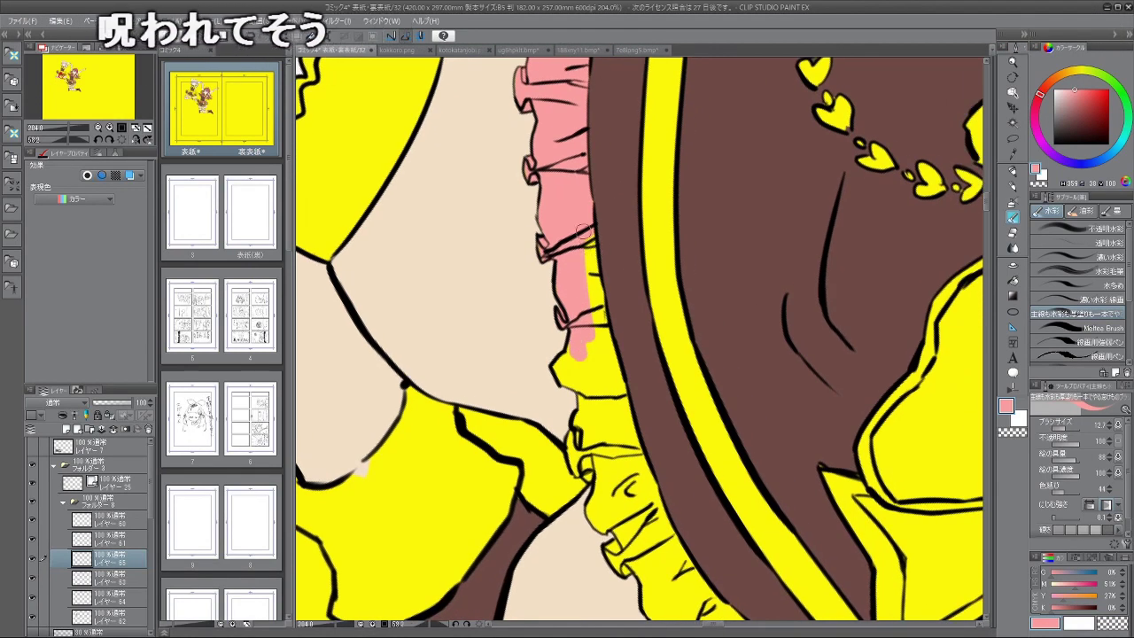
pyautogui.moveTo(586, 232); pyautogui.dragTo(599, 373)
pyautogui.scroll(-2, 574, 286)
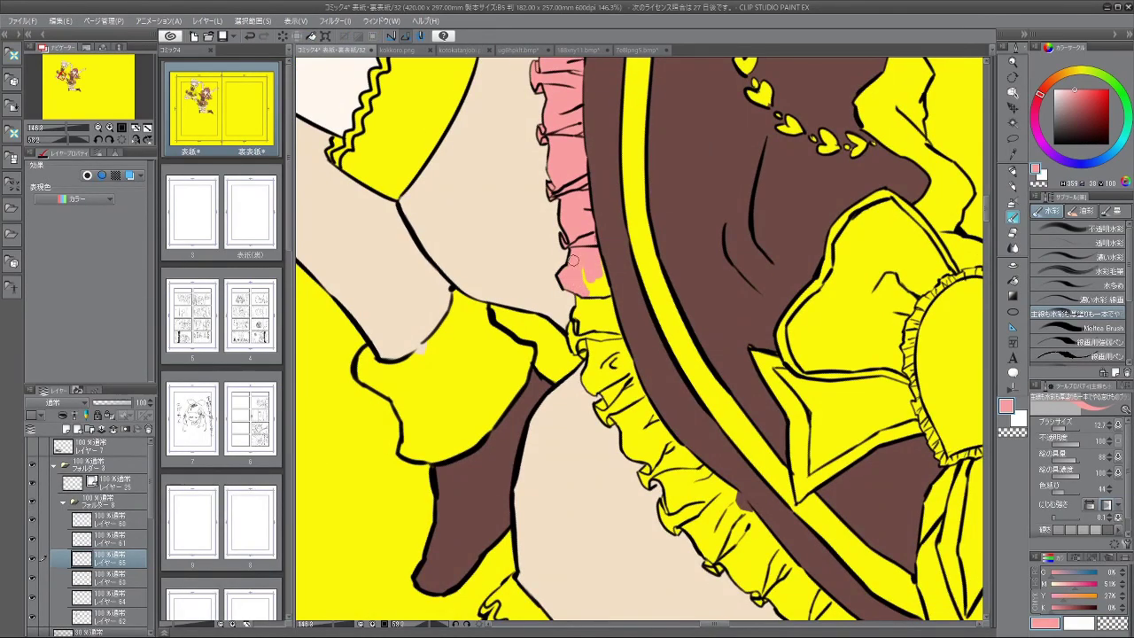
pyautogui.moveTo(574, 260); pyautogui.dragTo(606, 314)
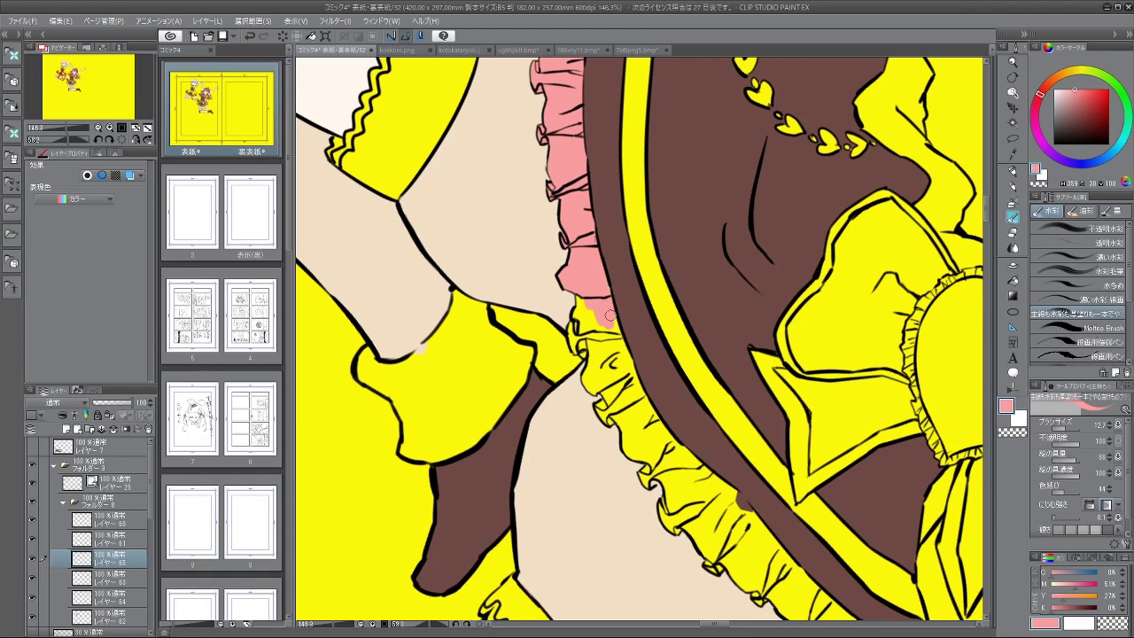
# Step: Extend the pink flat color along the hem ruffle past the folds next to the yellow shoe cuff
pyautogui.moveTo(625, 461); pyautogui.dragTo(709, 236)
pyautogui.moveTo(683, 325)
pyautogui.mouseDown()
pyautogui.moveTo(667, 282)
pyautogui.moveTo(670, 292)
pyautogui.moveTo(692, 234)
pyautogui.moveTo(672, 240)
pyautogui.moveTo(677, 277)
pyautogui.moveTo(649, 237)
pyautogui.mouseUp()
pyautogui.scroll(3, 674, 299)
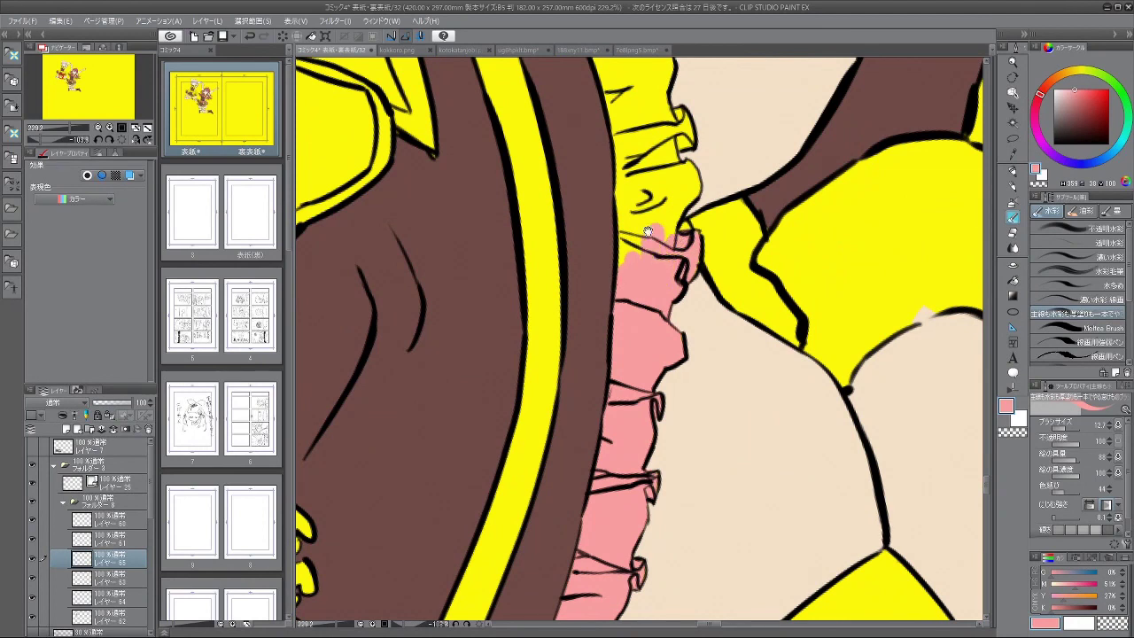
pyautogui.scroll(1, 649, 232)
pyautogui.moveTo(618, 164)
pyautogui.mouseDown()
pyautogui.moveTo(627, 317)
pyautogui.moveTo(636, 248)
pyautogui.moveTo(666, 223)
pyautogui.moveTo(677, 292)
pyautogui.moveTo(682, 277)
pyautogui.moveTo(611, 277)
pyautogui.mouseUp()
pyautogui.moveTo(681, 278)
pyautogui.mouseDown()
pyautogui.moveTo(645, 264)
pyautogui.moveTo(596, 402)
pyautogui.moveTo(610, 407)
pyautogui.moveTo(618, 253)
pyautogui.moveTo(673, 245)
pyautogui.mouseUp()
pyautogui.moveTo(622, 229)
pyautogui.mouseDown()
pyautogui.moveTo(598, 251)
pyautogui.moveTo(628, 299)
pyautogui.moveTo(621, 289)
pyautogui.moveTo(617, 297)
pyautogui.moveTo(611, 249)
pyautogui.moveTo(622, 232)
pyautogui.moveTo(636, 292)
pyautogui.moveTo(647, 290)
pyautogui.moveTo(645, 324)
pyautogui.mouseUp()
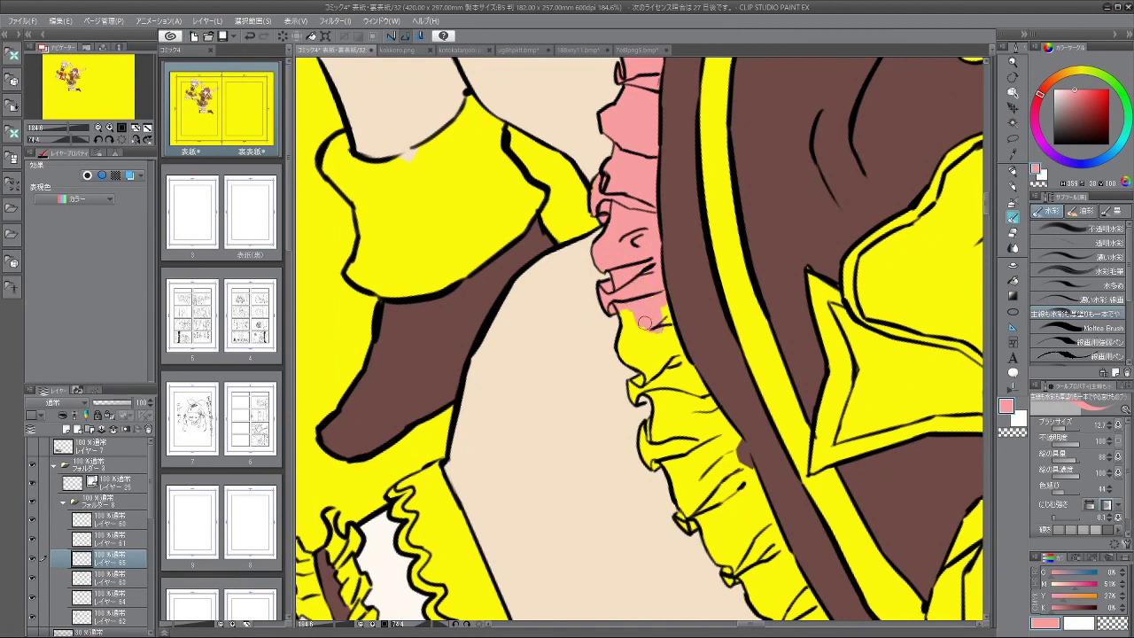
# Step: Color the hem ruffle's folds over the front thigh pink, including the strip along the brown skirt edge
pyautogui.moveTo(594, 436); pyautogui.dragTo(556, 405)
pyautogui.moveTo(573, 456); pyautogui.dragTo(506, 400)
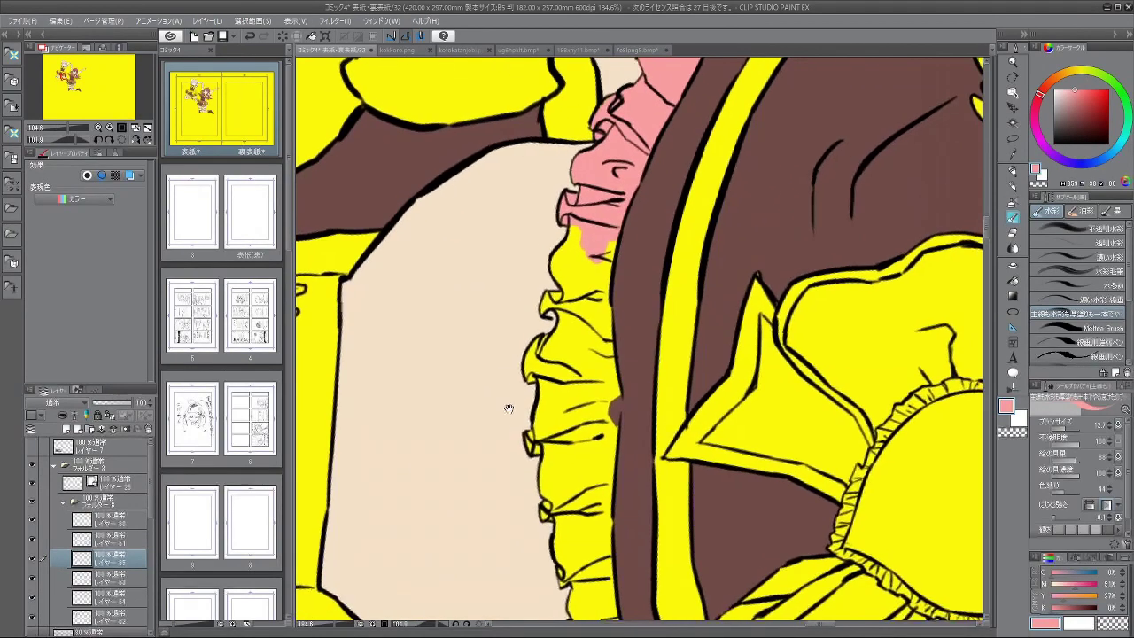
pyautogui.scroll(2, 574, 348)
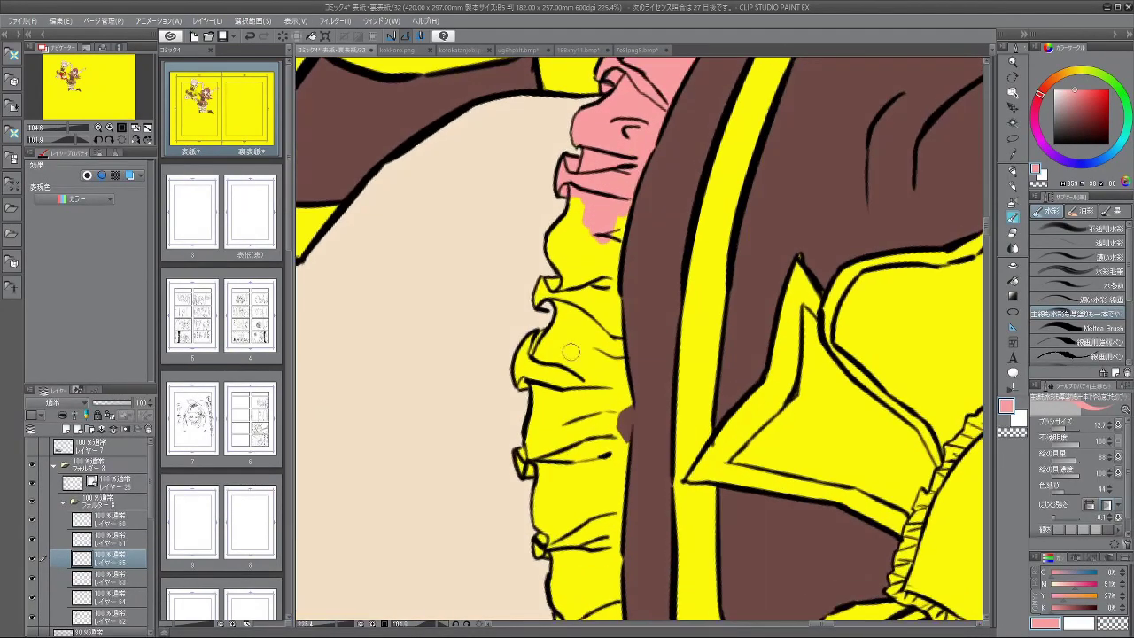
pyautogui.moveTo(575, 195)
pyautogui.mouseDown()
pyautogui.moveTo(578, 170)
pyautogui.moveTo(556, 226)
pyautogui.moveTo(567, 254)
pyautogui.moveTo(548, 277)
pyautogui.moveTo(566, 278)
pyautogui.moveTo(576, 244)
pyautogui.moveTo(572, 261)
pyautogui.moveTo(616, 257)
pyautogui.moveTo(624, 448)
pyautogui.moveTo(624, 408)
pyautogui.mouseUp()
pyautogui.scroll(-3, 611, 345)
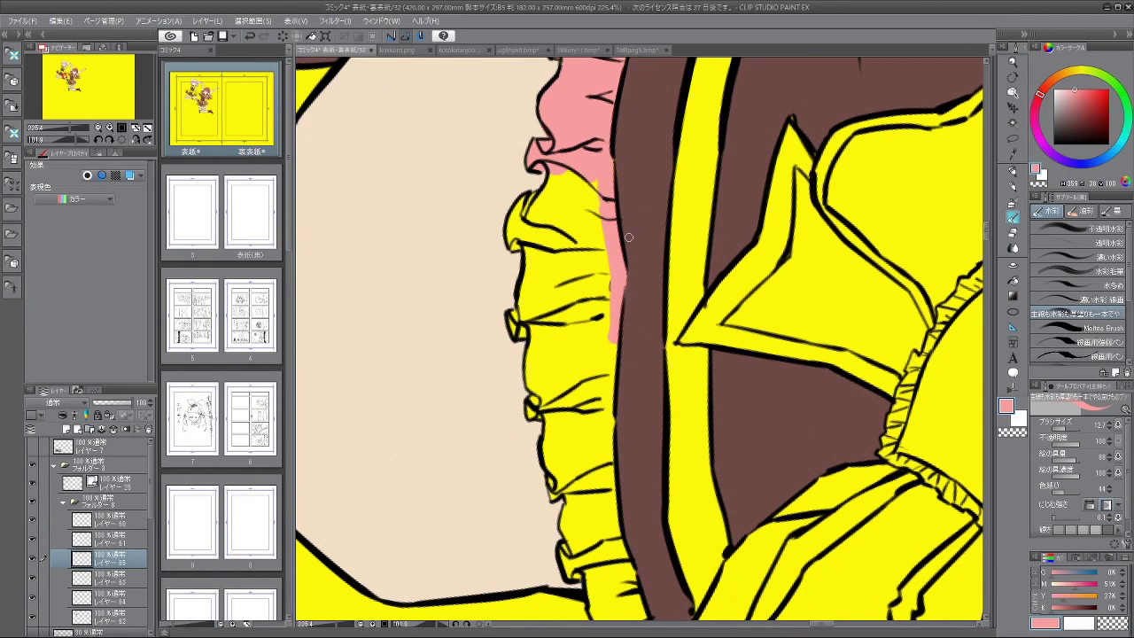
pyautogui.moveTo(560, 180)
pyautogui.mouseDown()
pyautogui.moveTo(511, 234)
pyautogui.moveTo(536, 240)
pyautogui.moveTo(520, 239)
pyautogui.moveTo(522, 223)
pyautogui.moveTo(570, 165)
pyautogui.moveTo(586, 170)
pyautogui.moveTo(605, 255)
pyautogui.moveTo(589, 386)
pyautogui.mouseUp()
pyautogui.moveTo(537, 238)
pyautogui.mouseDown()
pyautogui.moveTo(528, 312)
pyautogui.moveTo(538, 318)
pyautogui.moveTo(548, 274)
pyautogui.moveTo(596, 285)
pyautogui.mouseUp()
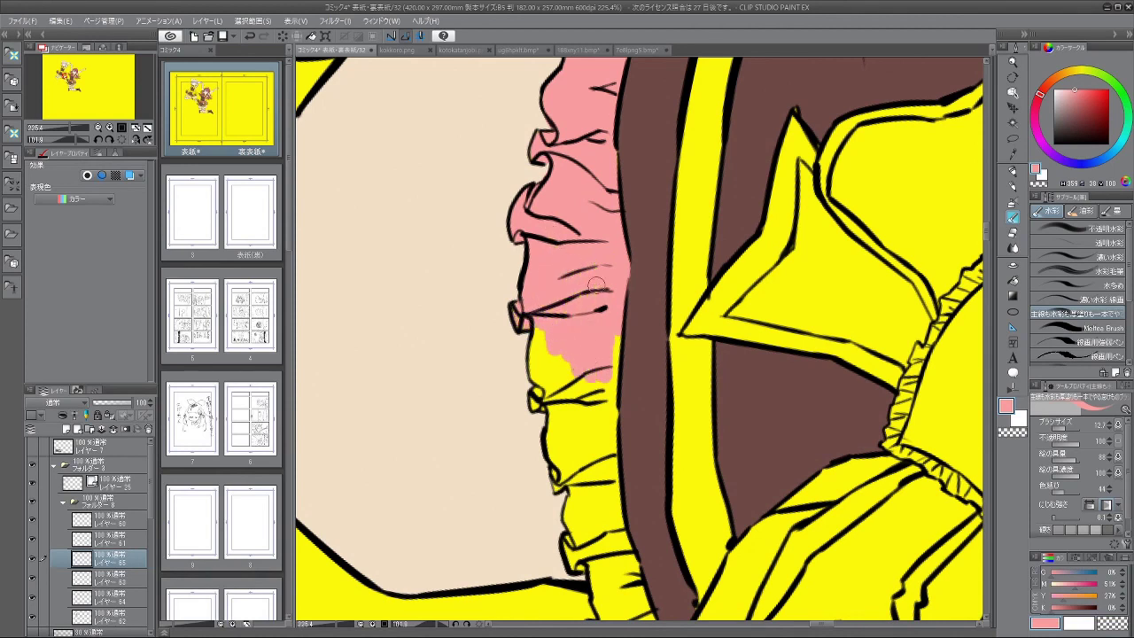
# Step: Fill in the remaining yellow folds of the hem ruffle with pink toward the far edge of the front thigh
pyautogui.moveTo(588, 383); pyautogui.dragTo(595, 266)
pyautogui.moveTo(545, 217)
pyautogui.mouseDown()
pyautogui.moveTo(544, 282)
pyautogui.moveTo(563, 282)
pyautogui.moveTo(544, 282)
pyautogui.moveTo(565, 256)
pyautogui.moveTo(572, 315)
pyautogui.moveTo(563, 293)
pyautogui.moveTo(563, 342)
pyautogui.mouseUp()
pyautogui.moveTo(573, 244)
pyautogui.mouseDown()
pyautogui.moveTo(581, 303)
pyautogui.moveTo(616, 303)
pyautogui.moveTo(627, 209)
pyautogui.moveTo(618, 326)
pyautogui.moveTo(620, 202)
pyautogui.moveTo(617, 332)
pyautogui.moveTo(598, 364)
pyautogui.moveTo(602, 321)
pyautogui.moveTo(571, 291)
pyautogui.moveTo(588, 288)
pyautogui.moveTo(588, 303)
pyautogui.moveTo(583, 269)
pyautogui.moveTo(576, 277)
pyautogui.moveTo(613, 331)
pyautogui.moveTo(586, 309)
pyautogui.moveTo(608, 353)
pyautogui.mouseUp()
pyautogui.moveTo(596, 403); pyautogui.dragTo(549, 367)
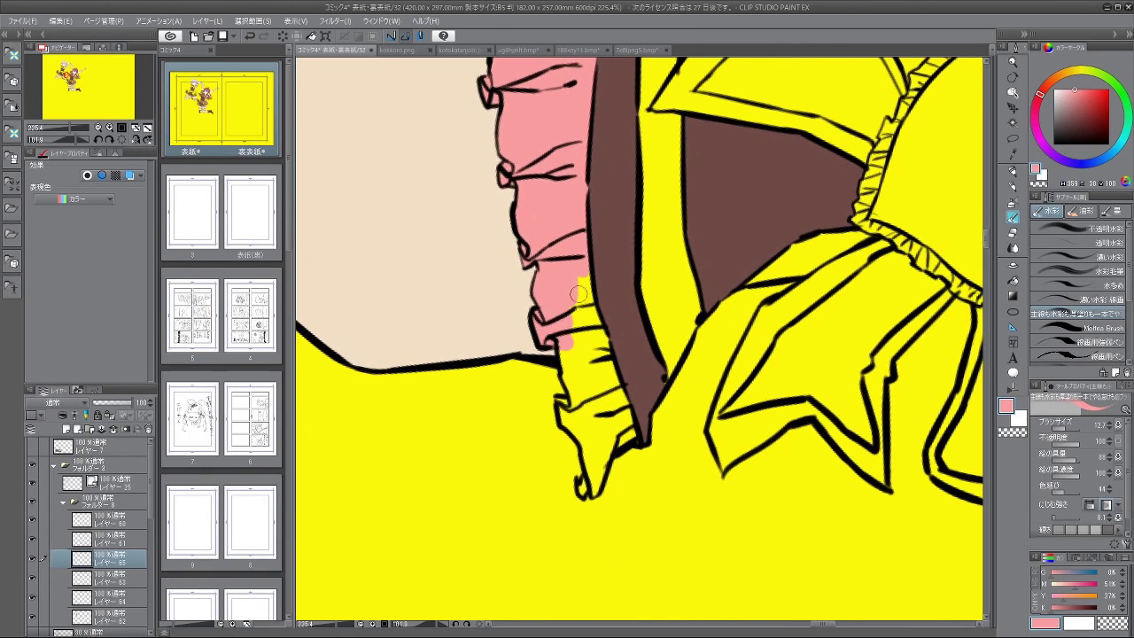
# Step: Paint the last folds and the pointed tip at the end of the hem ruffle pink
pyautogui.moveTo(580, 319)
pyautogui.mouseDown()
pyautogui.moveTo(588, 333)
pyautogui.moveTo(580, 263)
pyautogui.moveTo(624, 415)
pyautogui.mouseUp()
pyautogui.moveTo(606, 401); pyautogui.dragTo(617, 312)
pyautogui.moveTo(578, 264); pyautogui.dragTo(581, 294)
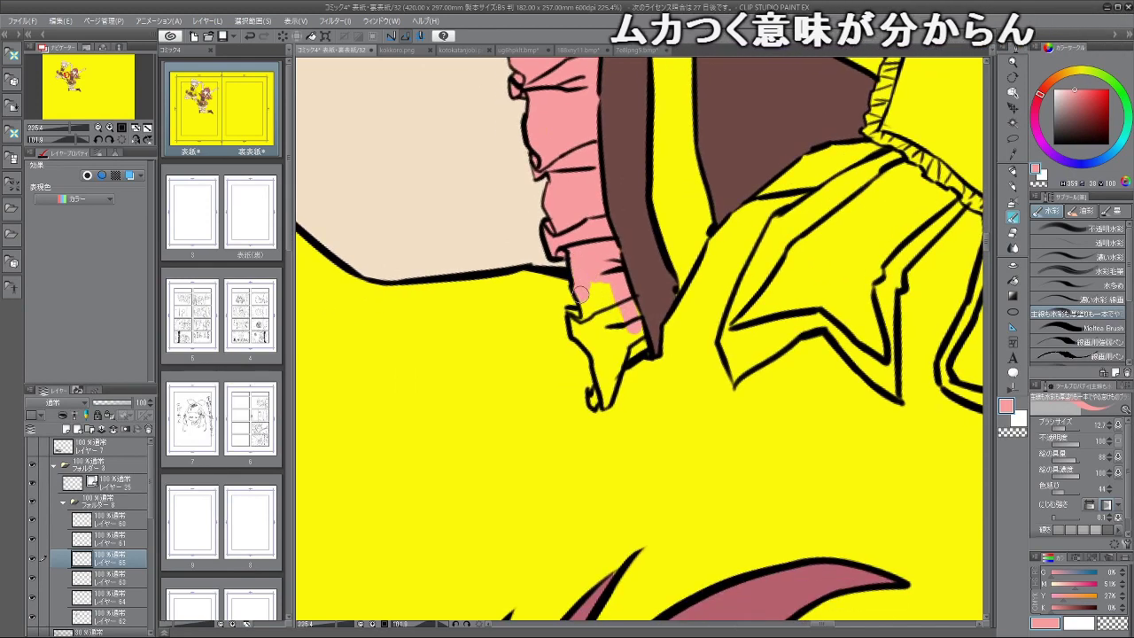
pyautogui.moveTo(585, 358); pyautogui.dragTo(578, 365)
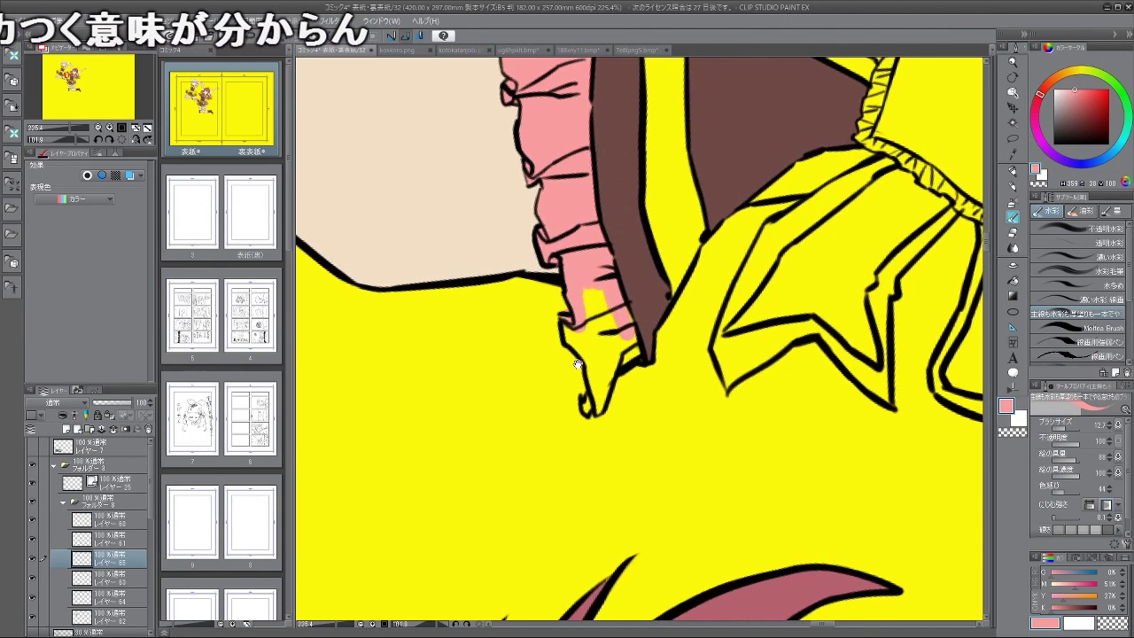
pyautogui.moveTo(572, 317)
pyautogui.mouseDown()
pyautogui.moveTo(591, 406)
pyautogui.moveTo(625, 336)
pyautogui.moveTo(592, 315)
pyautogui.mouseUp()
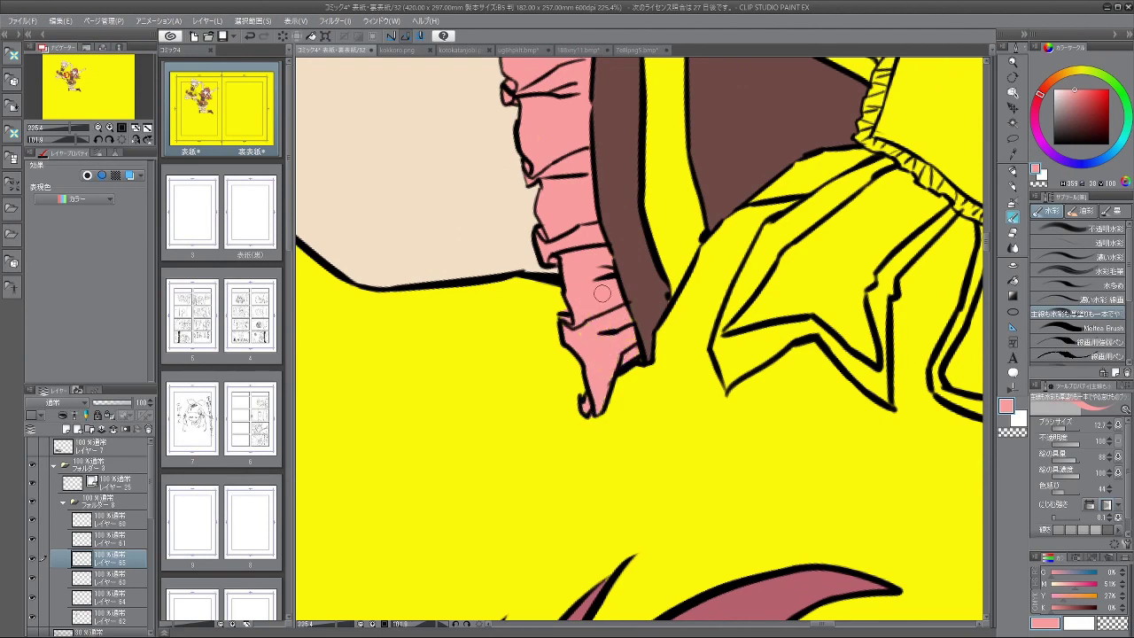
pyautogui.moveTo(627, 406); pyautogui.dragTo(622, 369)
pyautogui.moveTo(622, 369)
pyautogui.mouseDown()
pyautogui.moveTo(567, 370)
pyautogui.moveTo(636, 385)
pyautogui.moveTo(683, 349)
pyautogui.moveTo(629, 349)
pyautogui.mouseUp()
pyautogui.moveTo(646, 397); pyautogui.dragTo(636, 259)
# Step: Fill the wide upper bands of both thigh-high stockings with the same pink
pyautogui.hotkey('ctrl', '0')
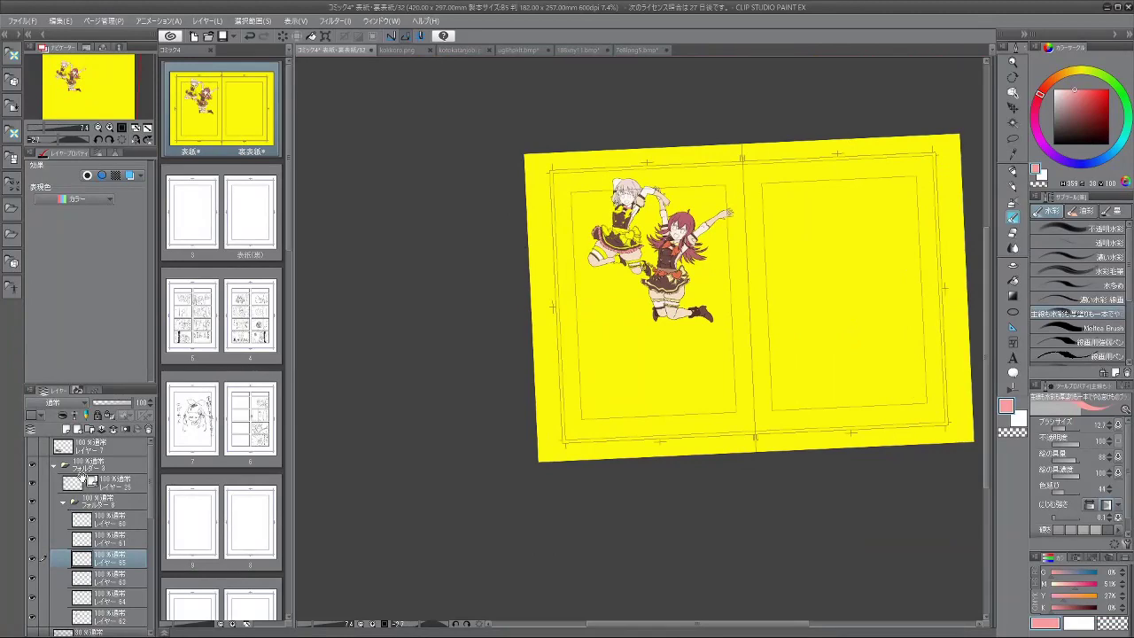
pyautogui.scroll(10, 618, 252)
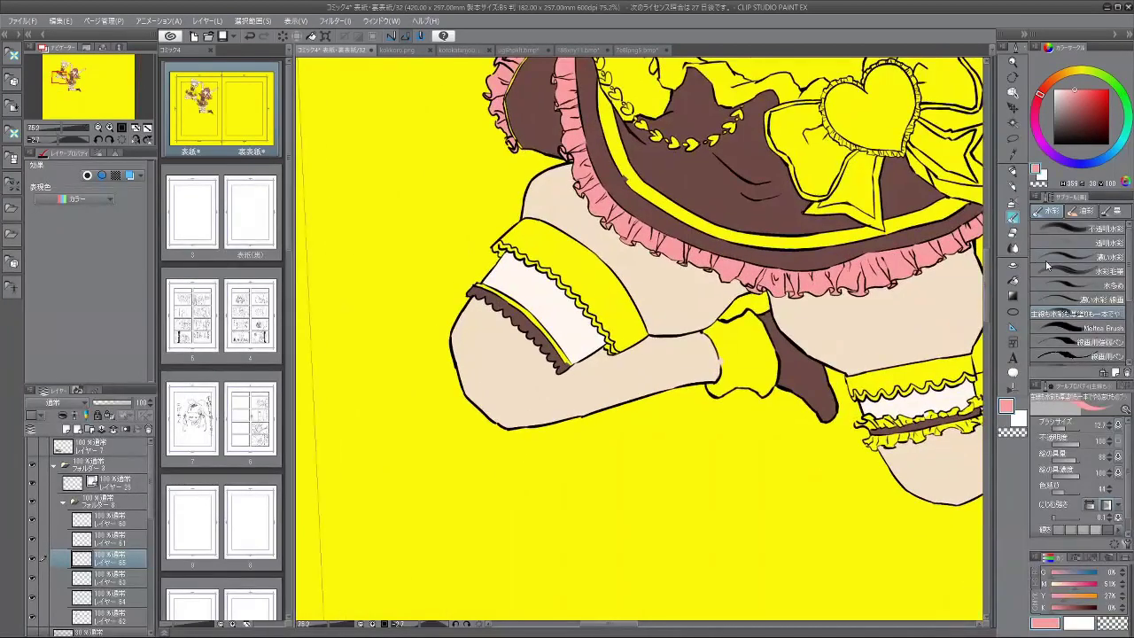
pyautogui.click(1013, 280)
pyautogui.click(919, 376)
pyautogui.click(616, 303)
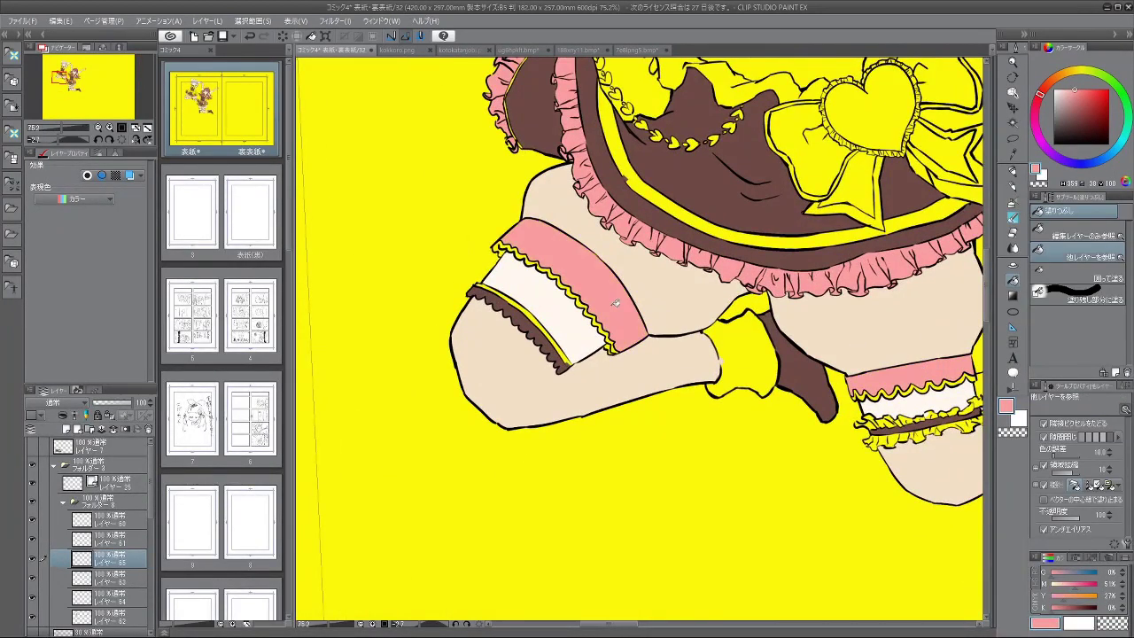
pyautogui.scroll(-4, 686, 327)
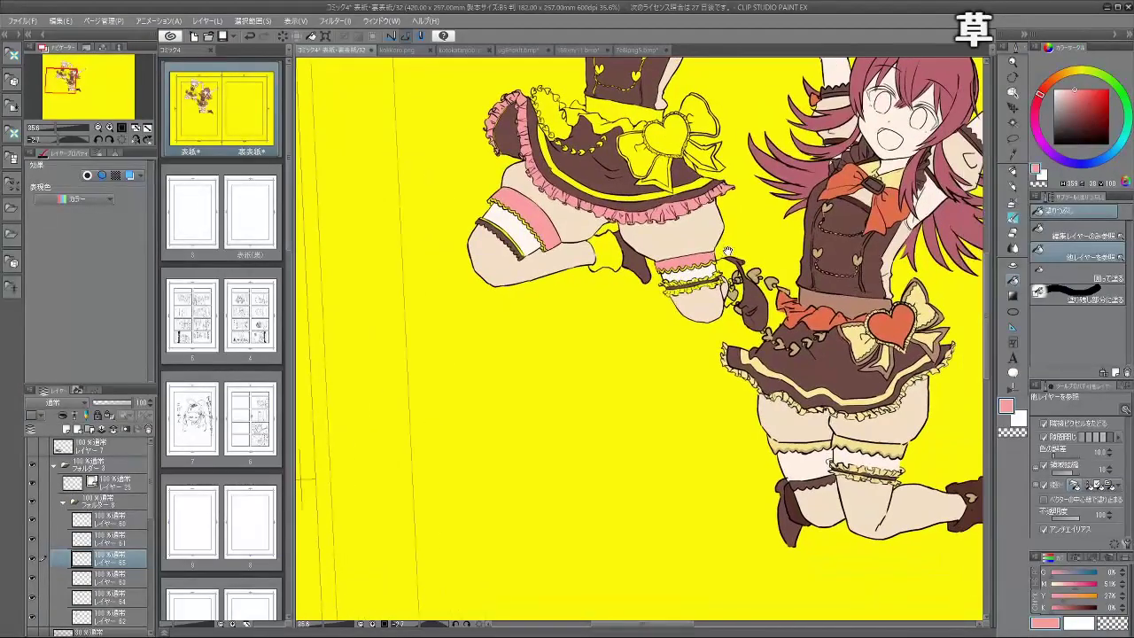
pyautogui.scroll(5, 687, 273)
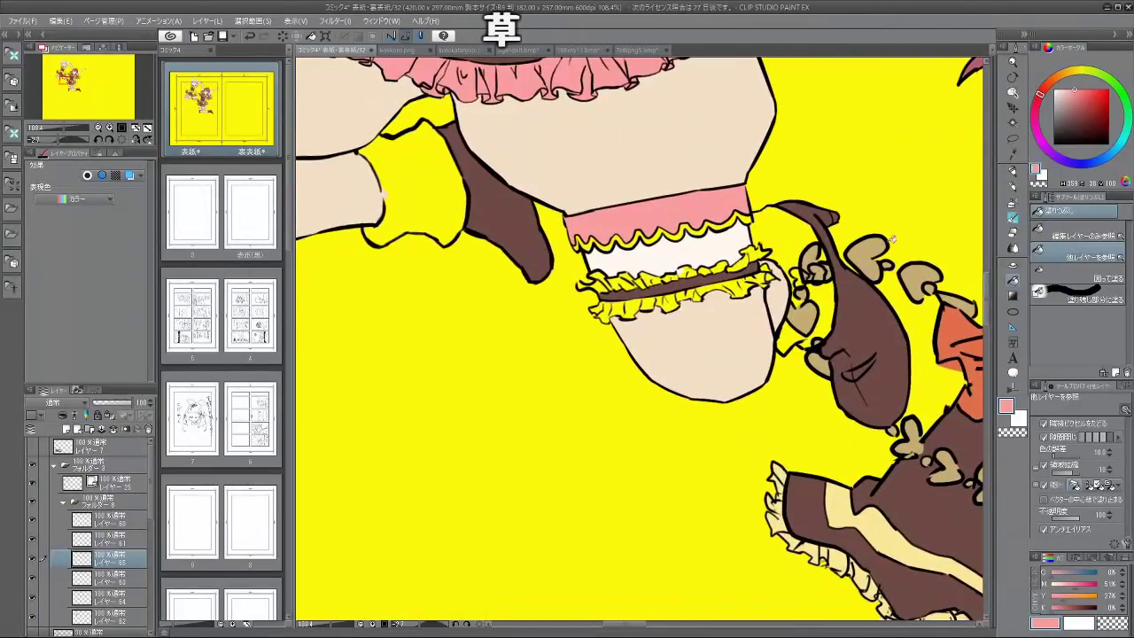
pyautogui.click(34, 539)
pyautogui.click(34, 539)
pyautogui.click(116, 541)
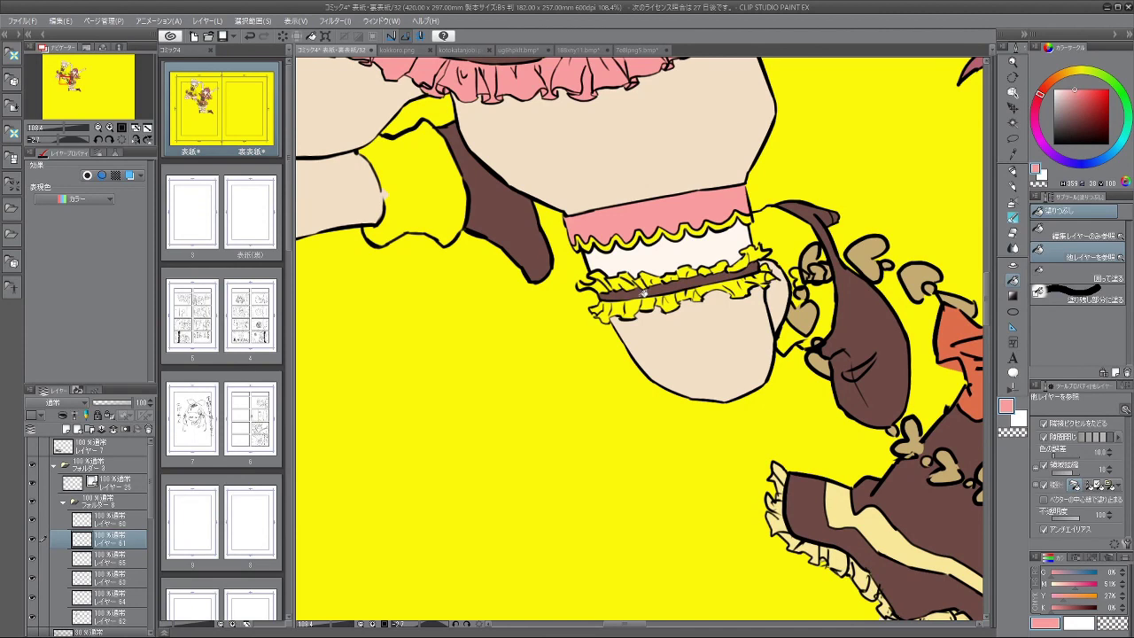
pyautogui.click(124, 558)
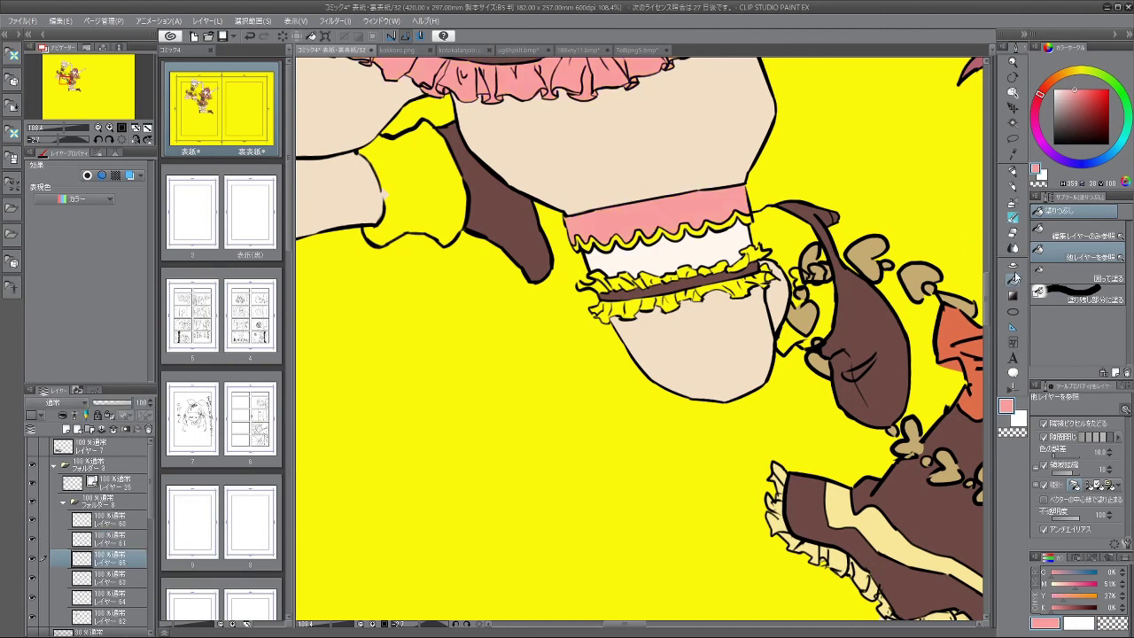
# Step: Brush pink onto the upper half of the frilly garter on both sides of its brown band, using a slightly smaller brush
pyautogui.click(1016, 221)
pyautogui.moveTo(660, 523)
pyautogui.mouseDown()
pyautogui.moveTo(723, 503)
pyautogui.moveTo(822, 372)
pyautogui.mouseUp()
pyautogui.moveTo(587, 201); pyautogui.dragTo(610, 214)
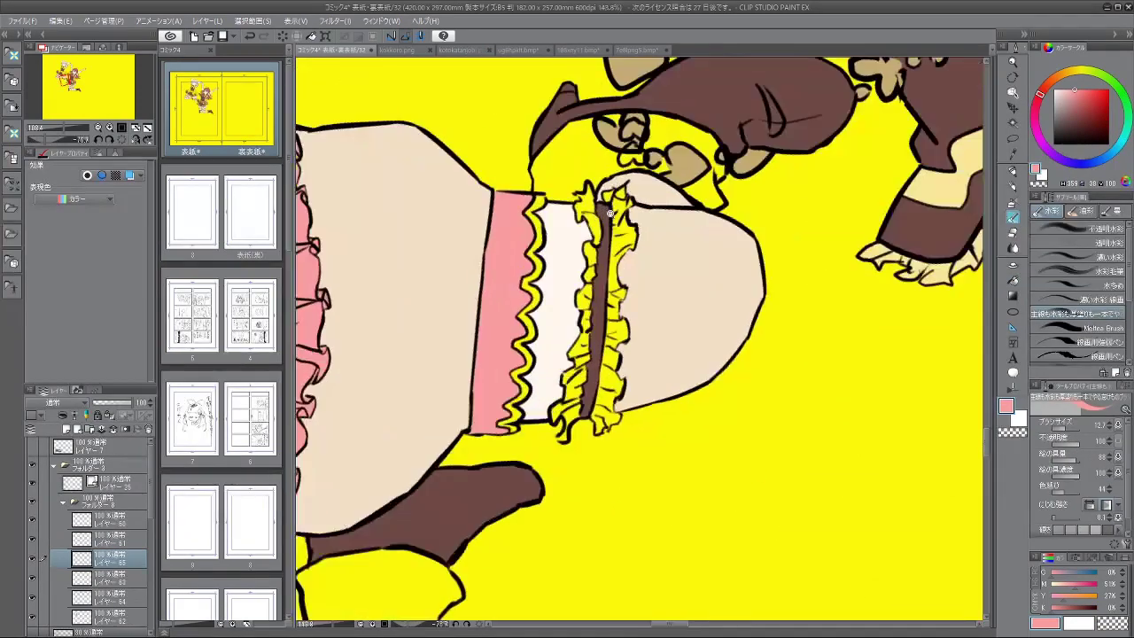
pyautogui.scroll(1, 610, 212)
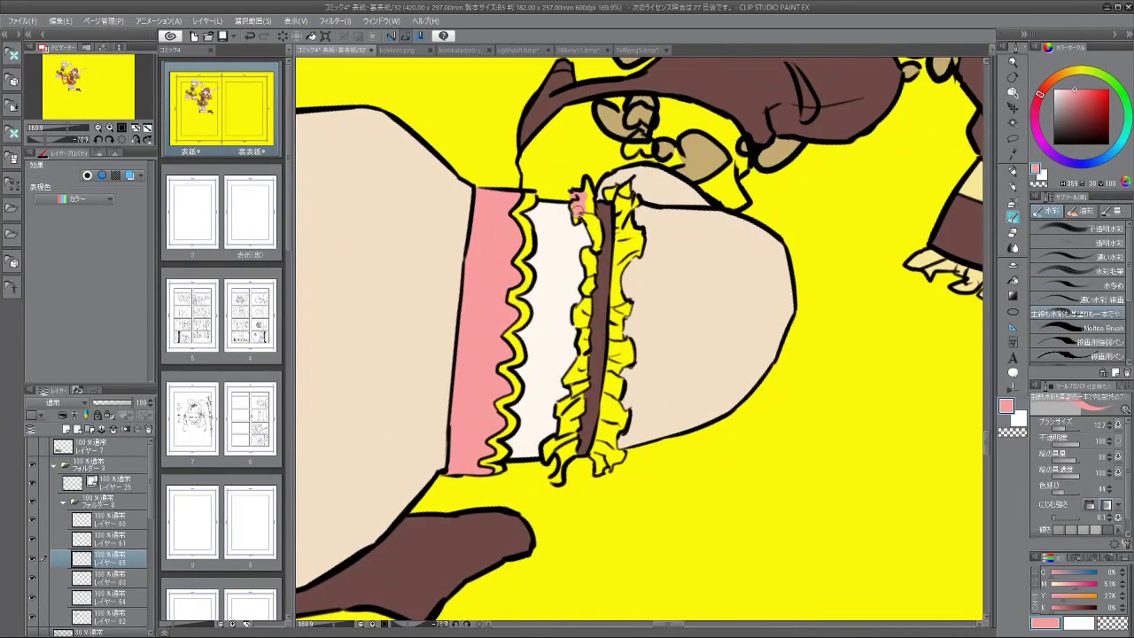
pyautogui.moveTo(584, 214); pyautogui.dragTo(594, 227)
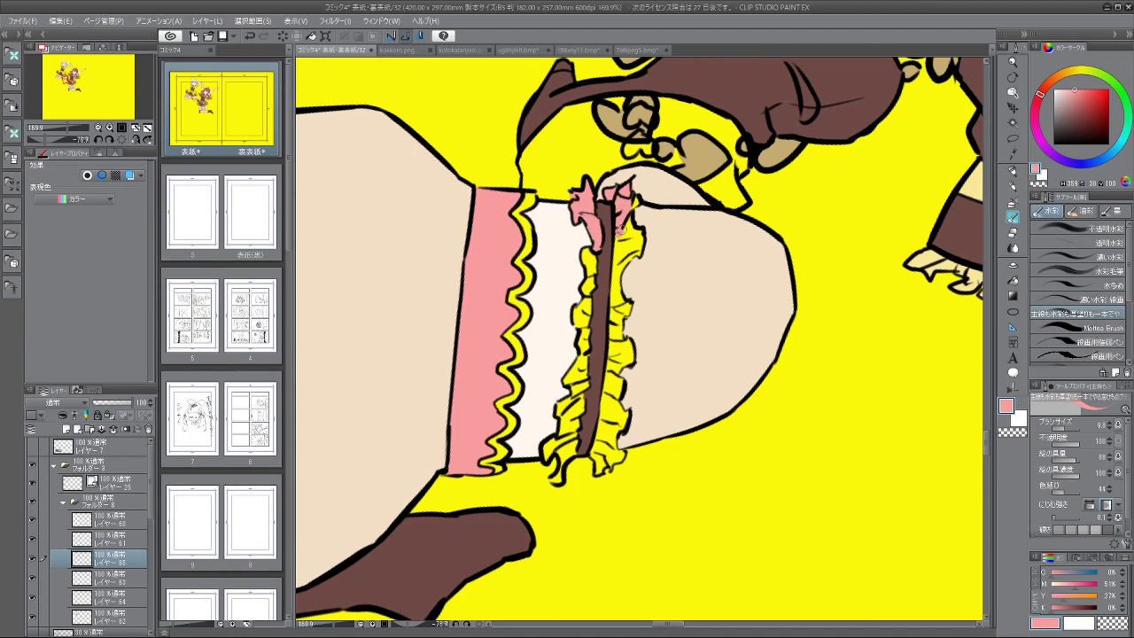
pyautogui.moveTo(622, 228); pyautogui.dragTo(621, 254)
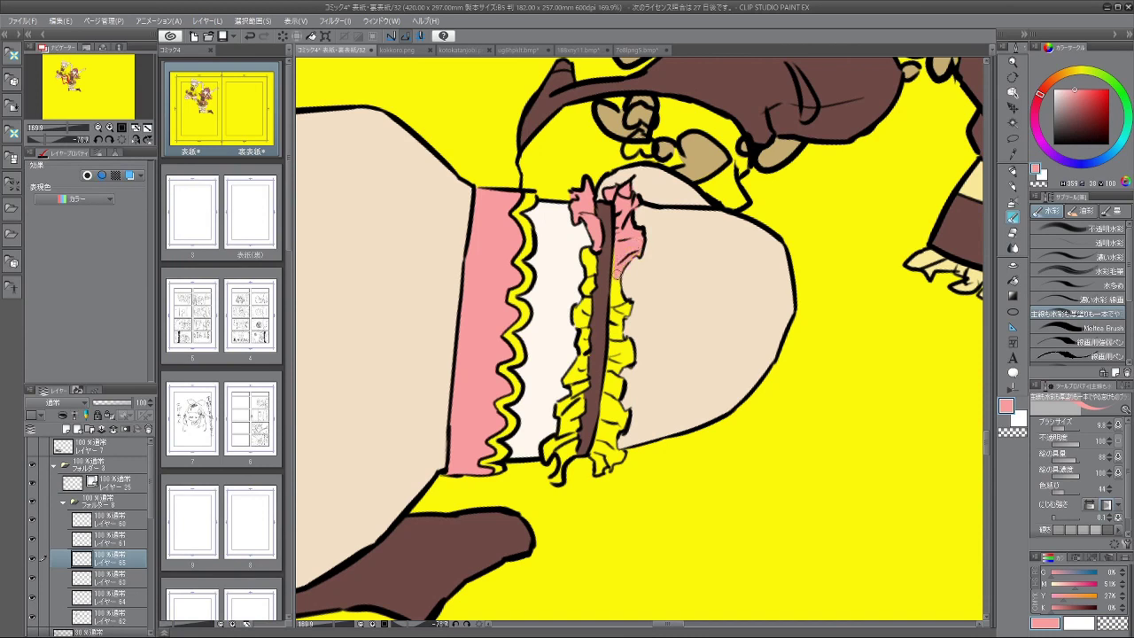
pyautogui.moveTo(618, 273); pyautogui.dragTo(614, 263)
pyautogui.moveTo(621, 370); pyautogui.dragTo(631, 348)
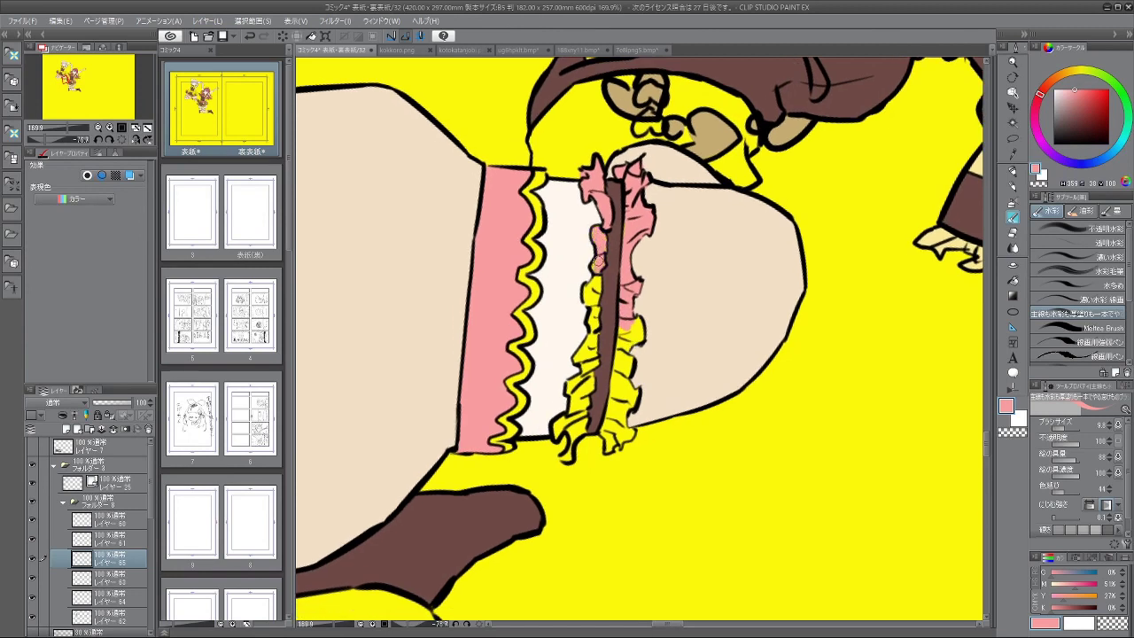
# Step: Color the garter's remaining yellow frills pink on both sides of the brown band, down to the curled end
pyautogui.scroll(-2, 605, 258)
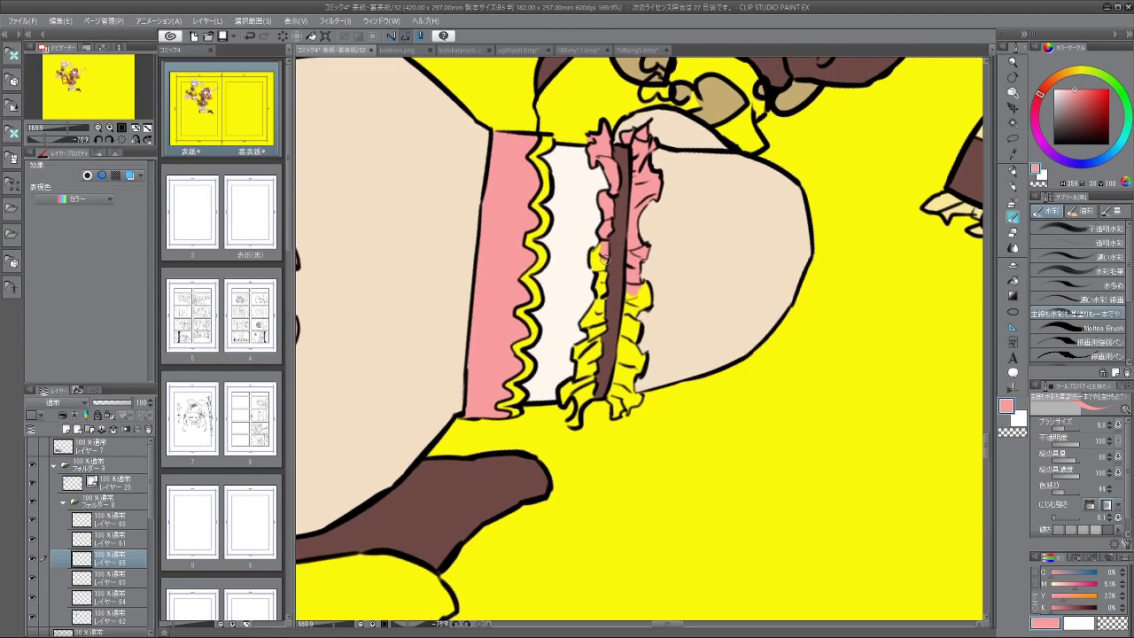
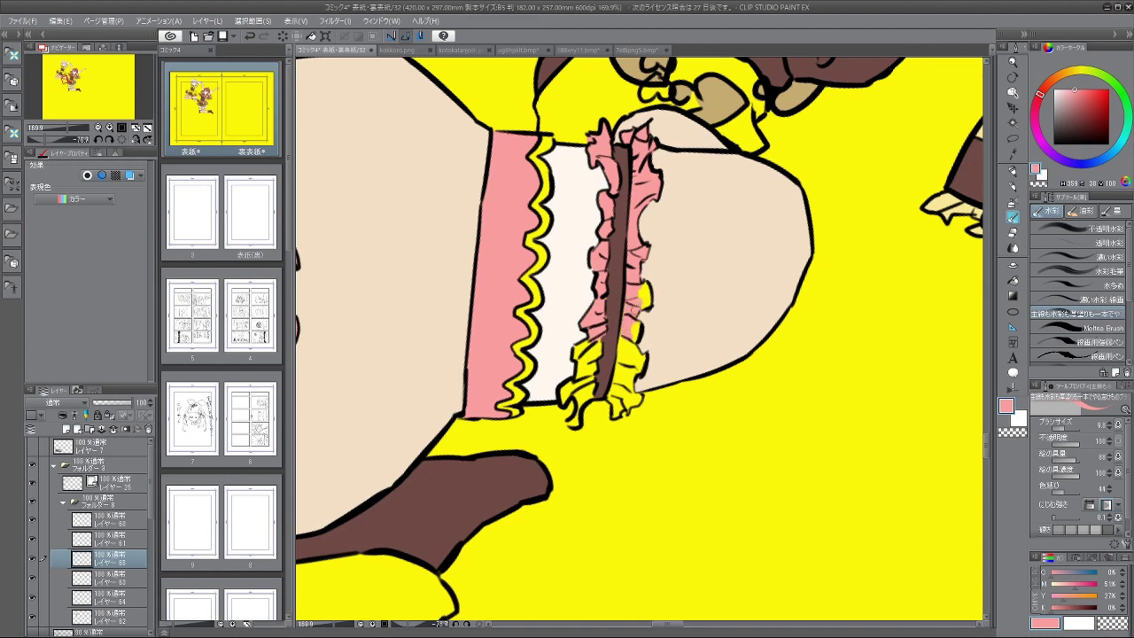
pyautogui.moveTo(629, 355); pyautogui.dragTo(624, 302)
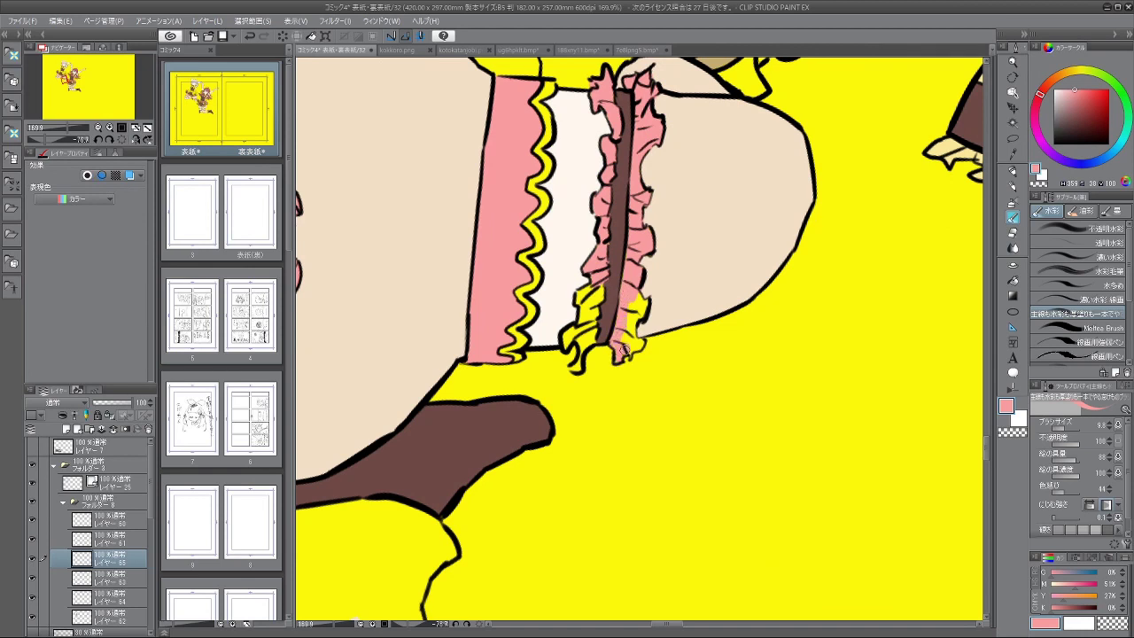
pyautogui.moveTo(636, 344); pyautogui.dragTo(633, 314)
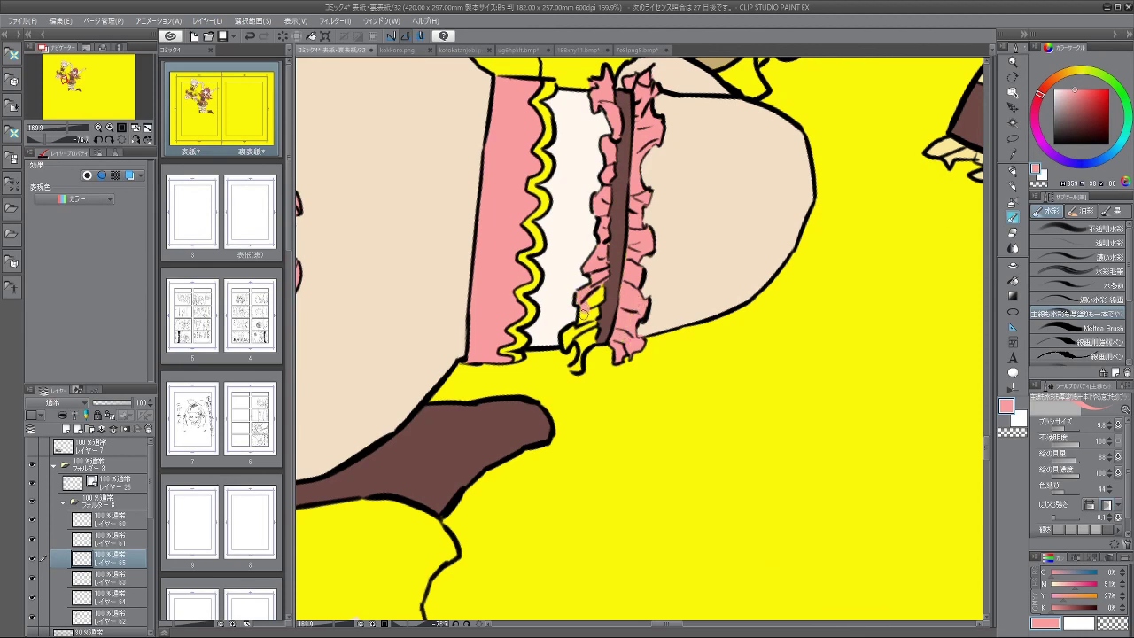
pyautogui.moveTo(540, 455); pyautogui.dragTo(586, 483)
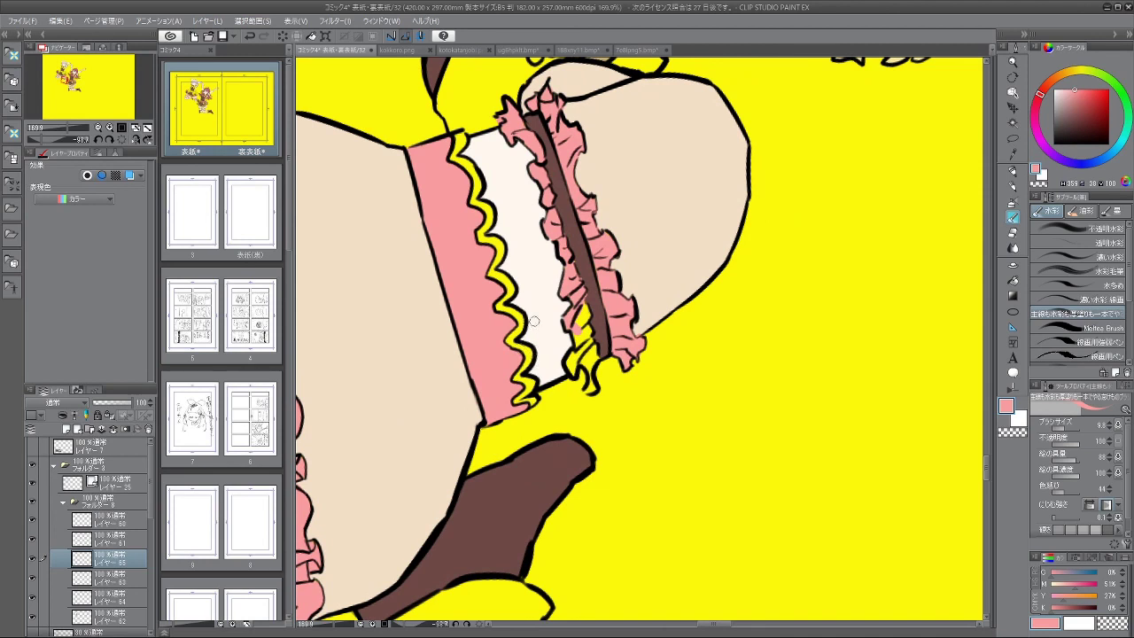
pyautogui.moveTo(578, 308); pyautogui.dragTo(577, 367)
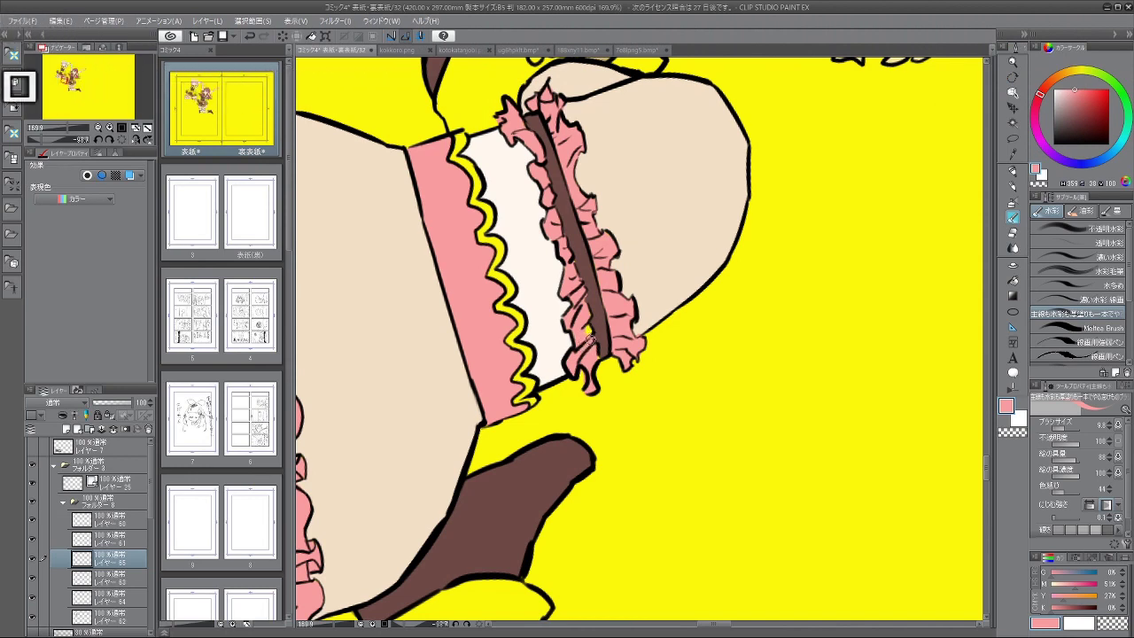
pyautogui.moveTo(591, 340); pyautogui.dragTo(586, 331)
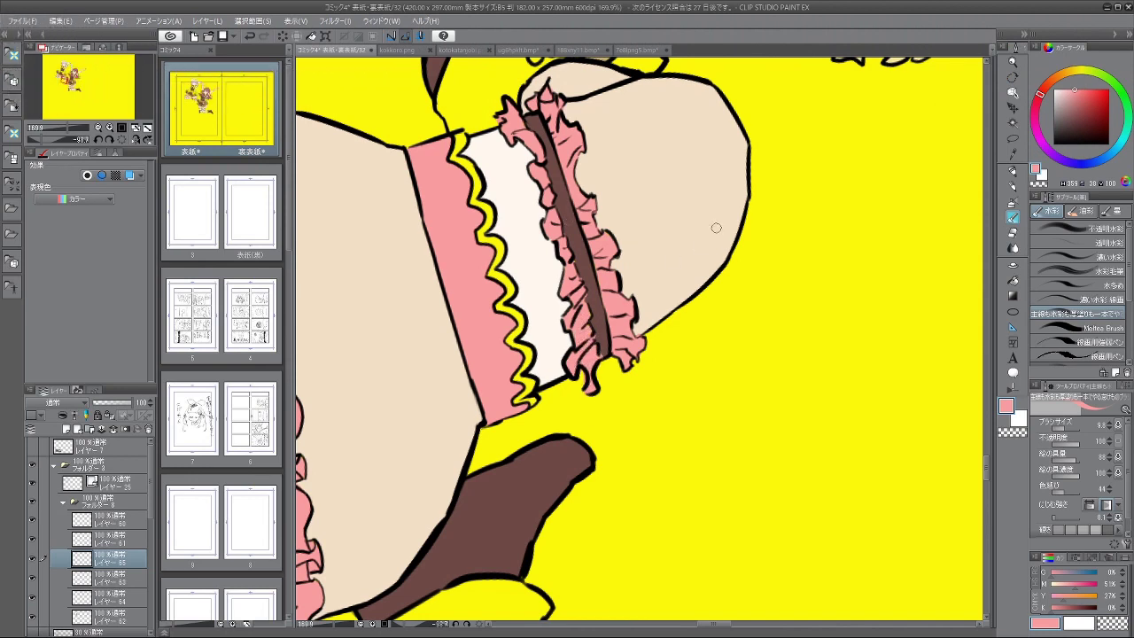
# Step: Fill both loops of the heart bow on the light-haired character's skirt with the same pink
pyautogui.moveTo(760, 162); pyautogui.dragTo(709, 342)
pyautogui.moveTo(794, 343); pyautogui.dragTo(728, 318)
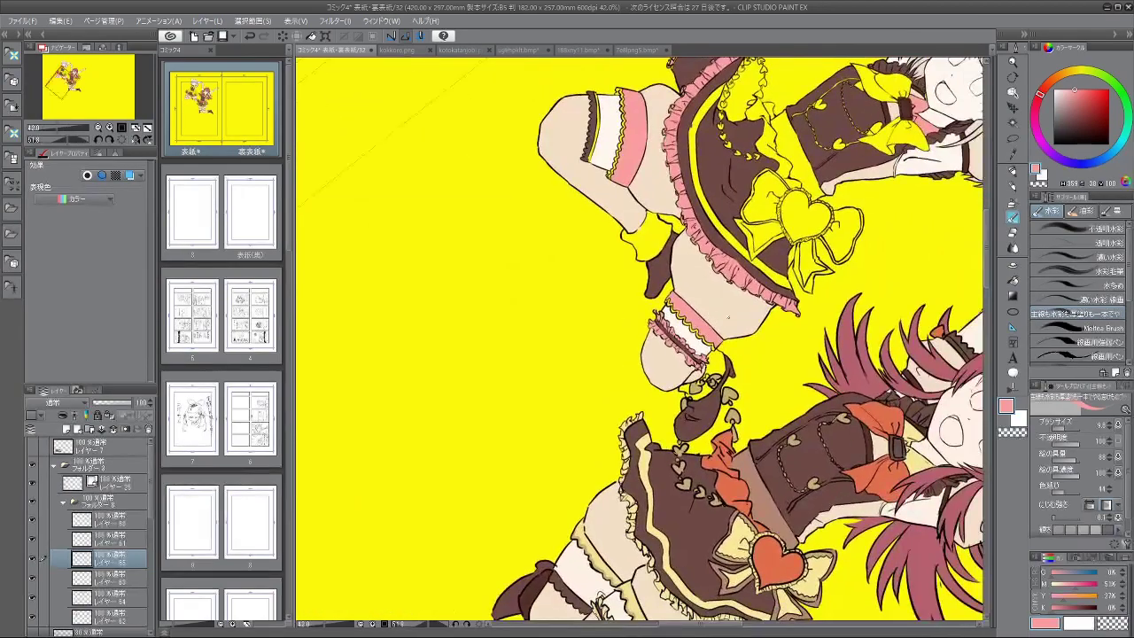
pyautogui.moveTo(778, 389); pyautogui.dragTo(750, 350)
pyautogui.moveTo(793, 443); pyautogui.dragTo(839, 333)
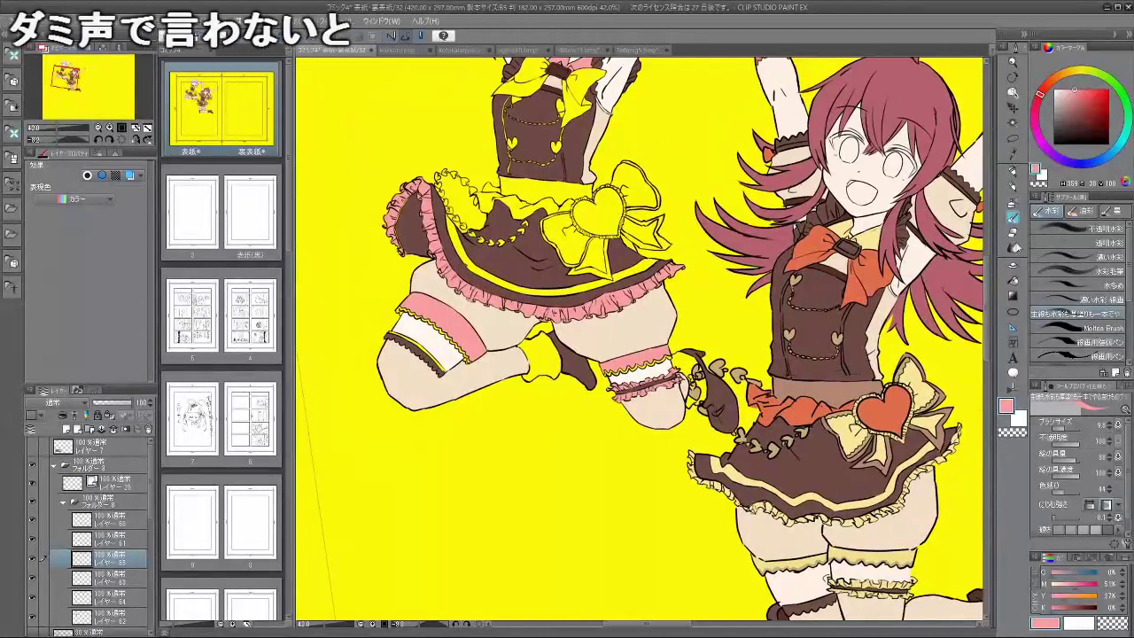
pyautogui.click(1014, 281)
pyautogui.moveTo(669, 165); pyautogui.dragTo(686, 211)
pyautogui.moveTo(629, 273); pyautogui.dragTo(657, 271)
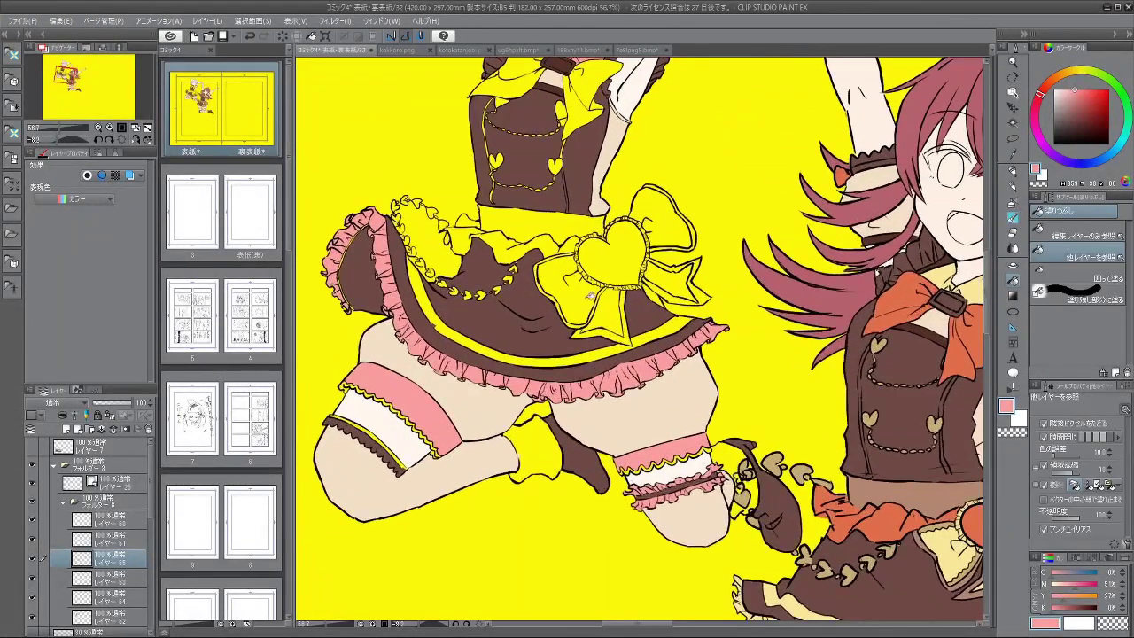
pyautogui.click(589, 296)
pyautogui.click(664, 229)
# Step: Fill the inner areas of the heart bow's two hanging tails pink, leaving their borders uncolored
pyautogui.scroll(-3, 787, 306)
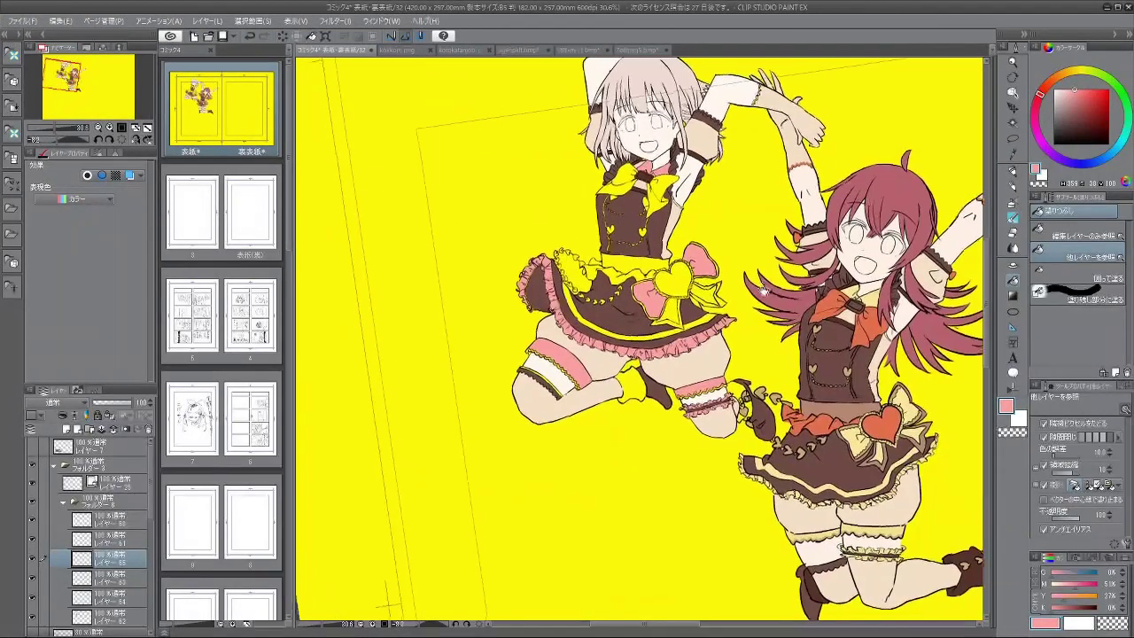
pyautogui.scroll(2, 696, 292)
pyautogui.click(661, 317)
pyautogui.click(713, 296)
pyautogui.scroll(-4, 769, 280)
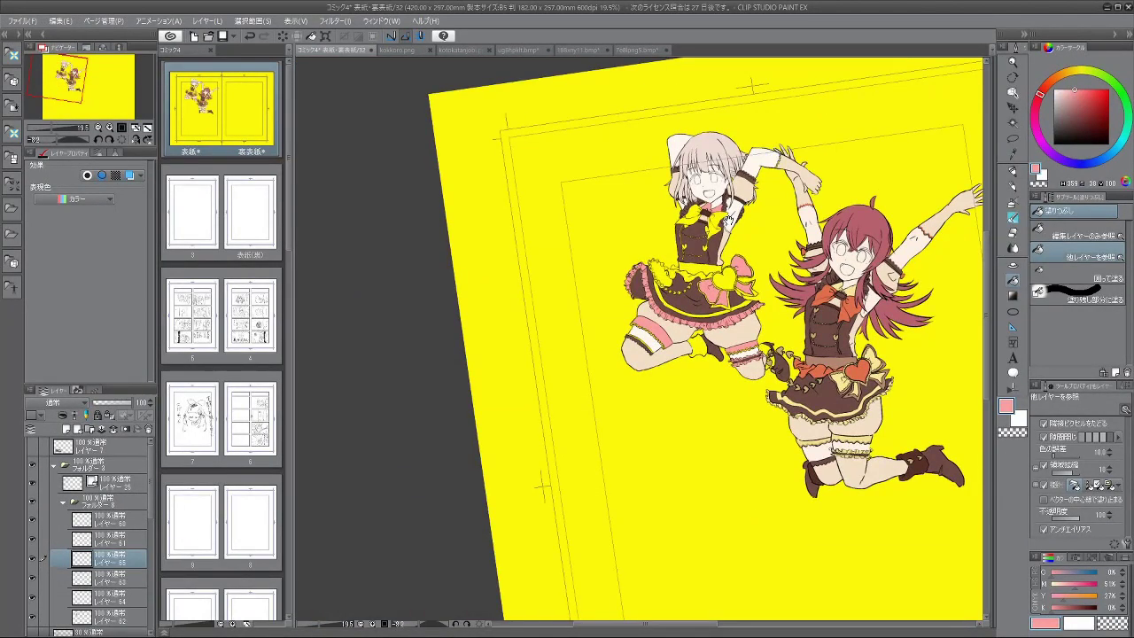
# Step: Examine the costume colors of the silver-haired character in the reference illustration
pyautogui.moveTo(811, 214); pyautogui.dragTo(795, 221)
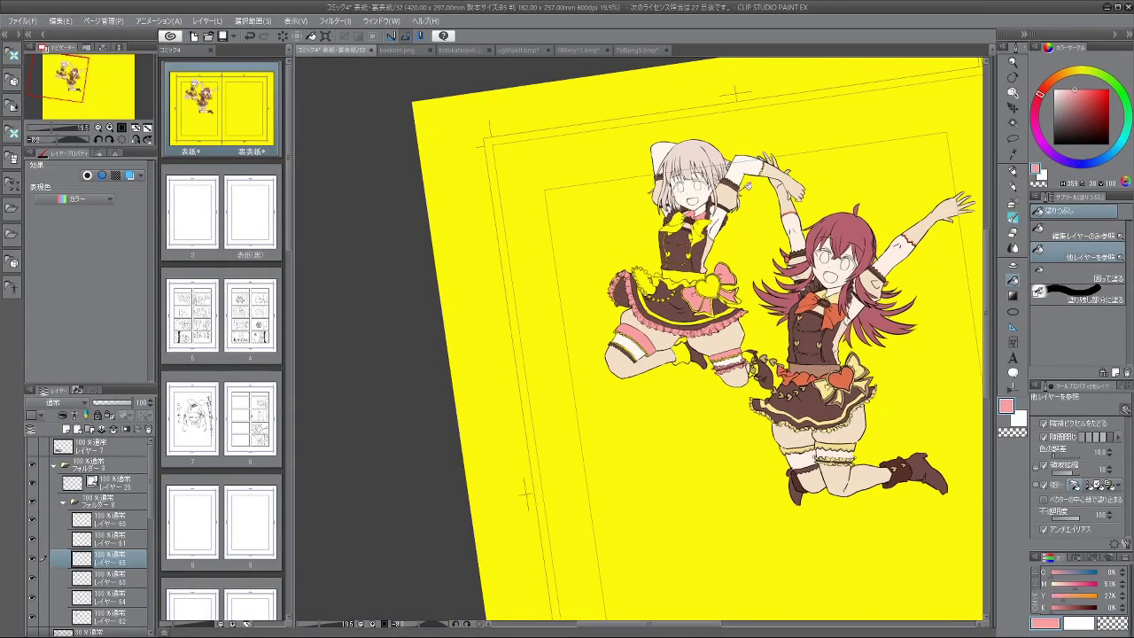
pyautogui.click(645, 51)
pyautogui.scroll(-3, 742, 348)
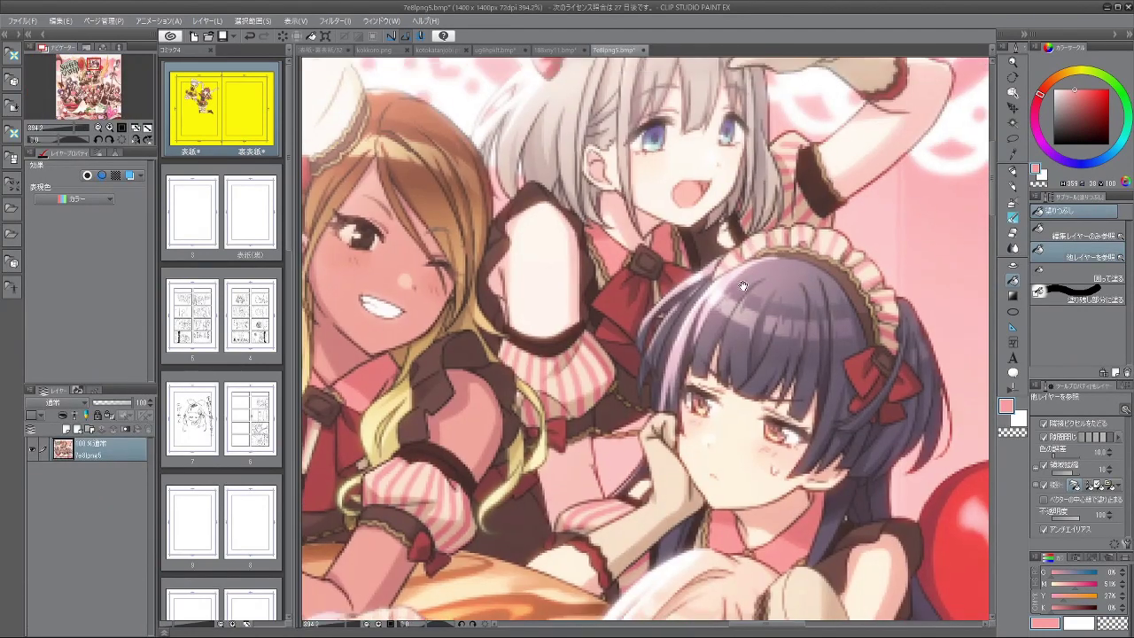
pyautogui.scroll(-2, 742, 348)
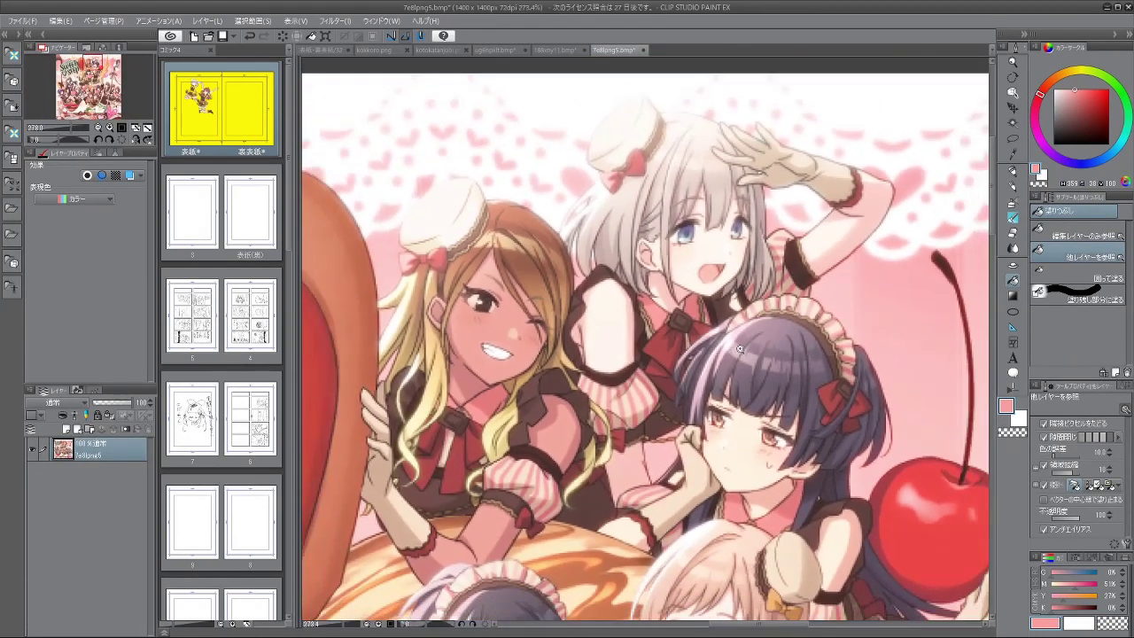
pyautogui.hotkey('ctrl', 't')
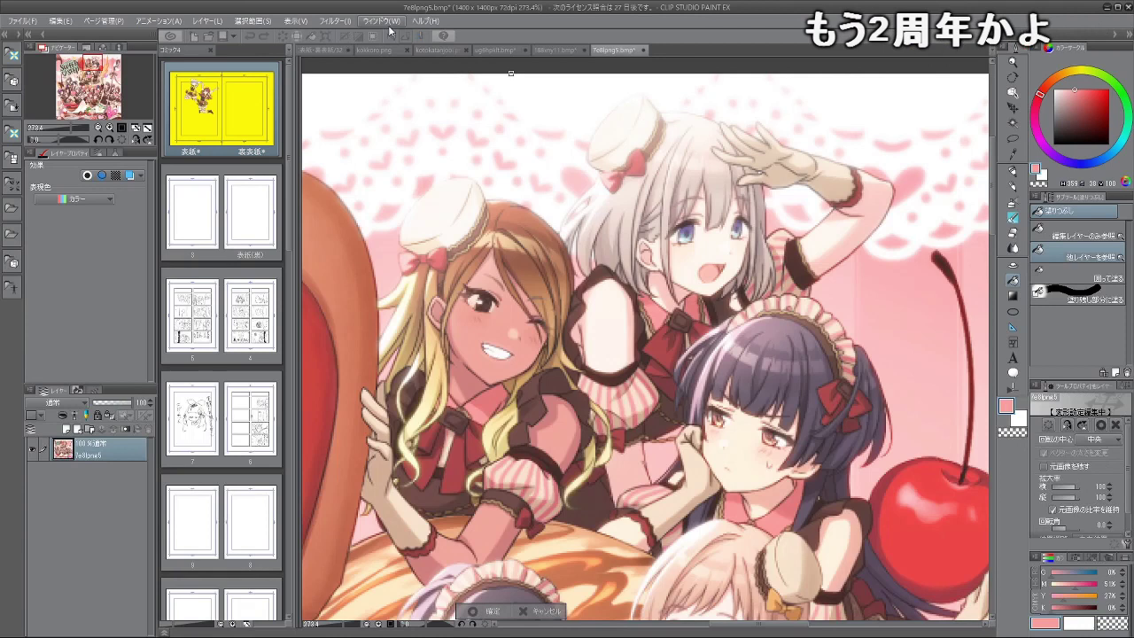
pyautogui.click(324, 49)
pyautogui.click(617, 244)
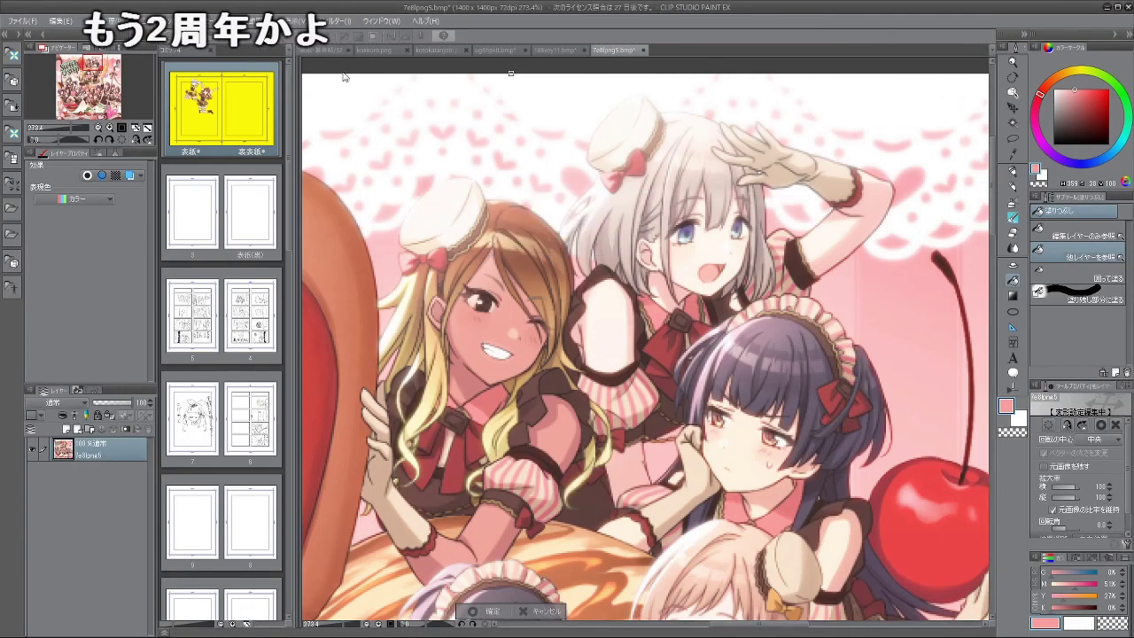
pyautogui.click(398, 47)
pyautogui.click(621, 244)
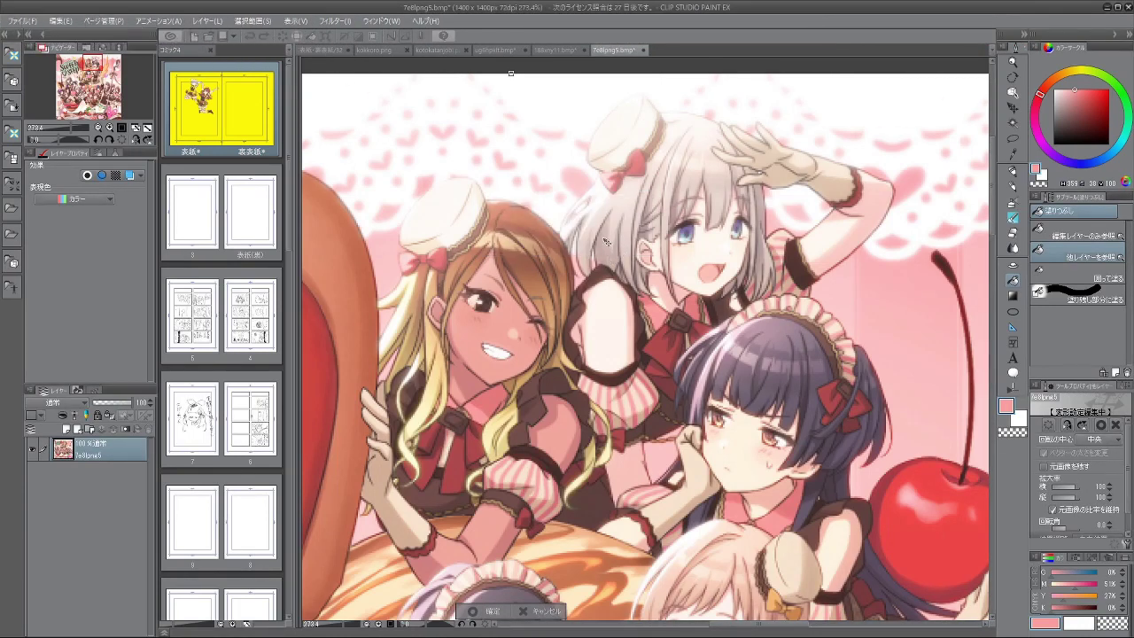
pyautogui.moveTo(609, 243); pyautogui.dragTo(616, 254)
# Step: Return to the cover page without applying the transform to the reference illustration
pyautogui.click(329, 50)
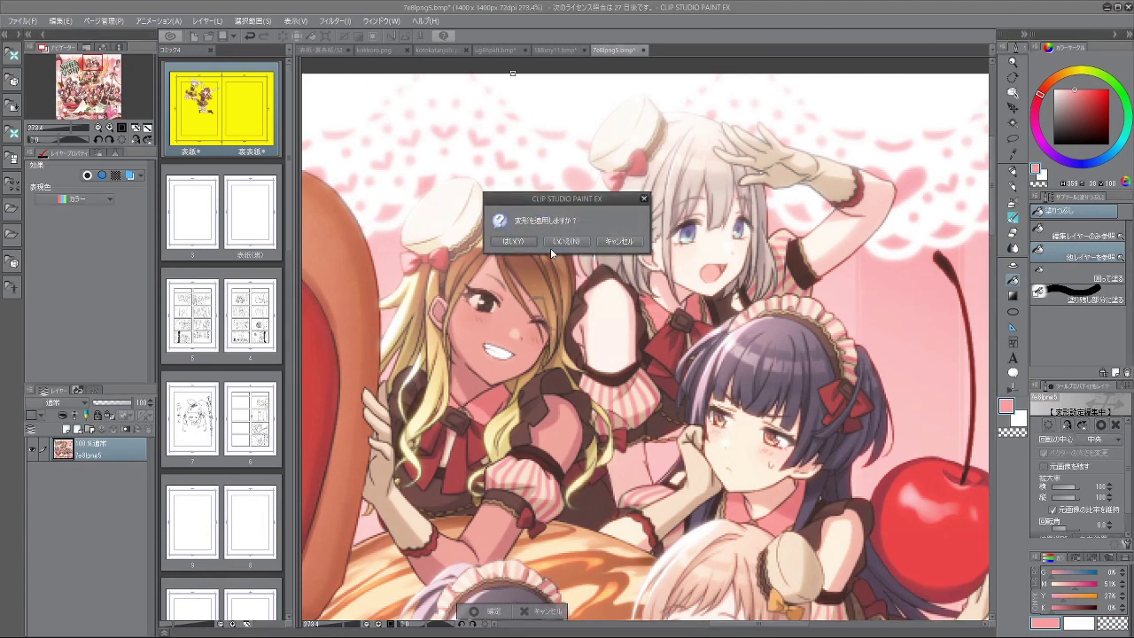
pyautogui.click(550, 245)
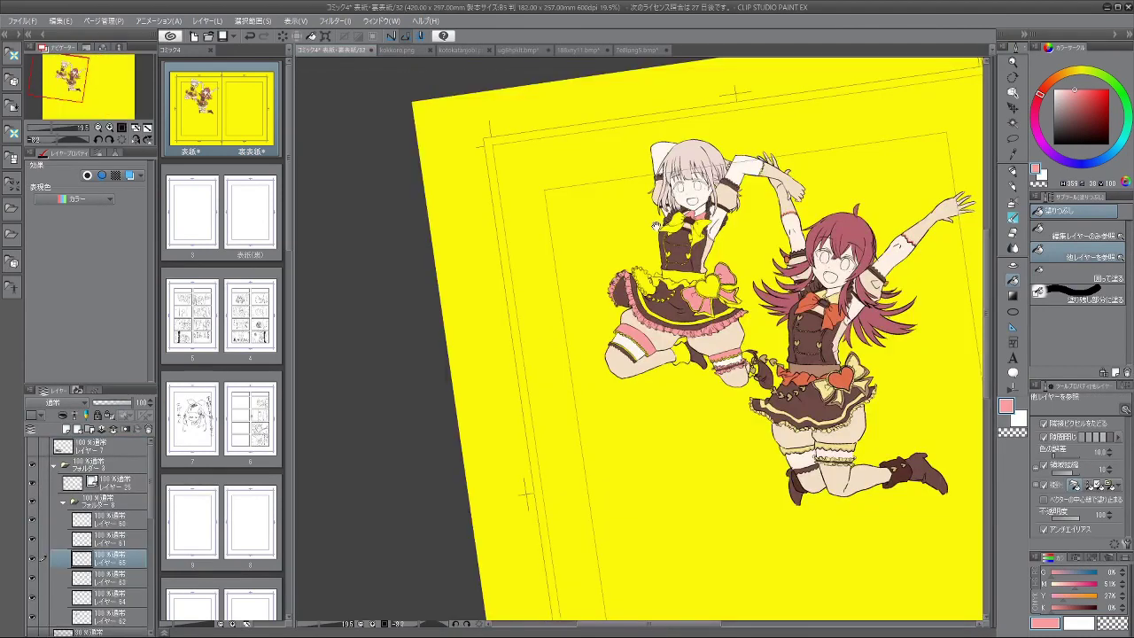
pyautogui.moveTo(751, 292); pyautogui.dragTo(710, 290)
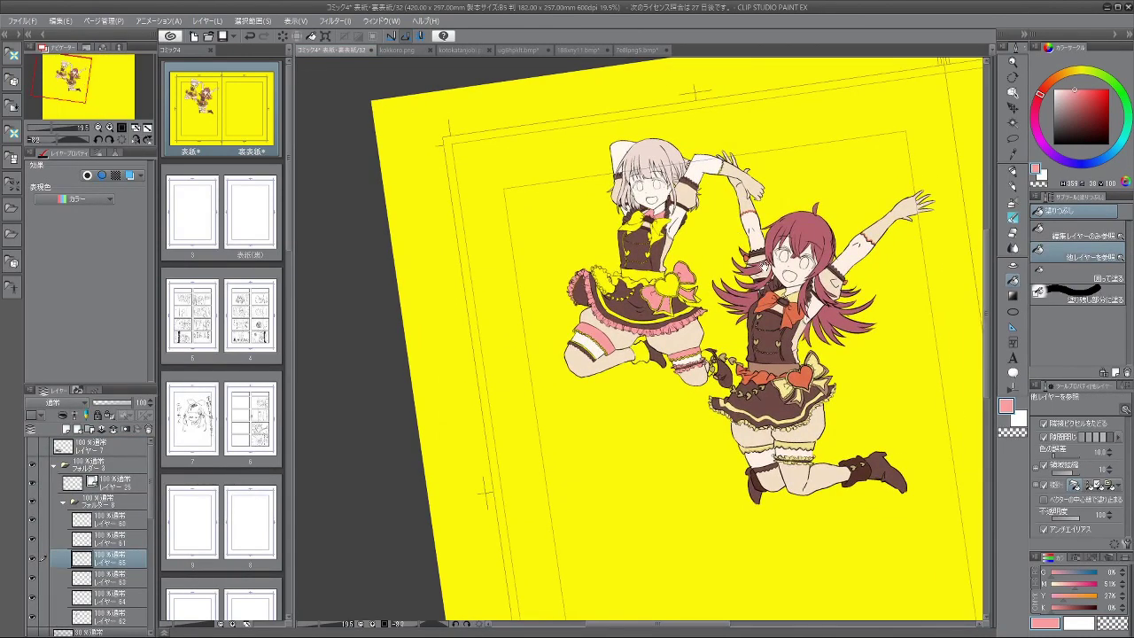
pyautogui.hscroll(2, 766, 273)
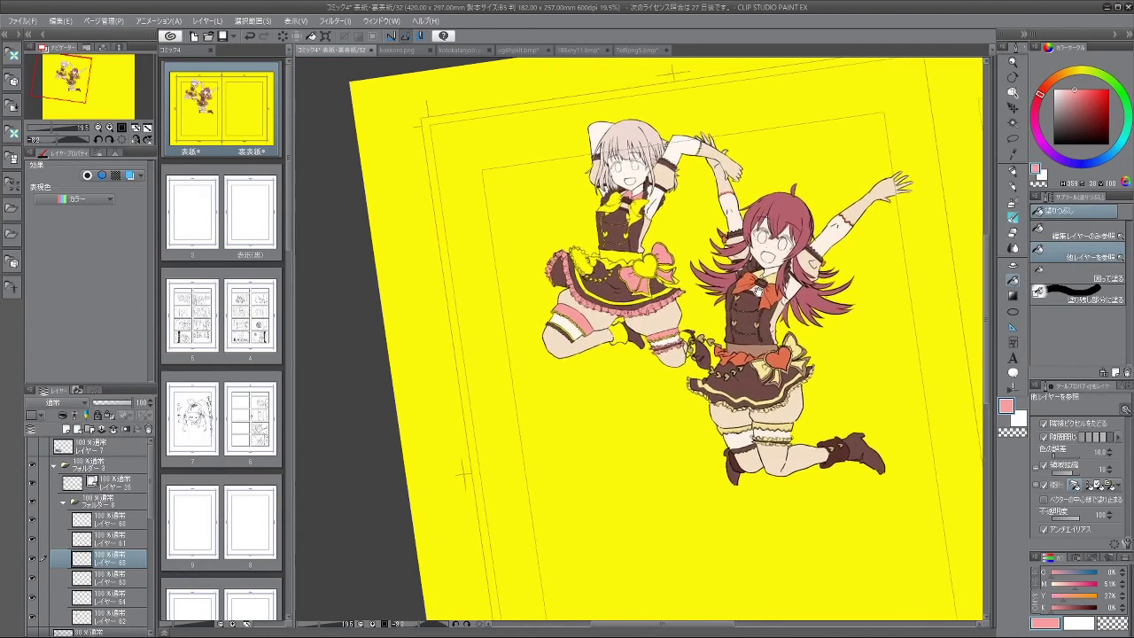
pyautogui.hscroll(1, 754, 289)
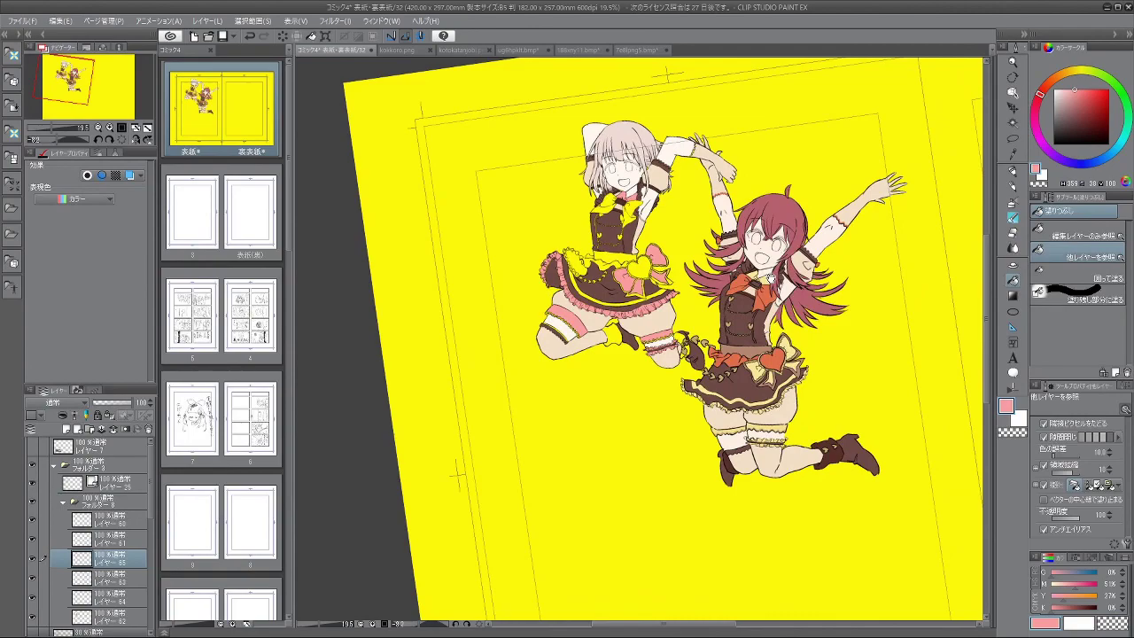
# Step: Brush pink onto the small frill around the bow's heart, from the notch over the right lobe down to the tip
pyautogui.moveTo(644, 259); pyautogui.dragTo(724, 259)
pyautogui.scroll(6, 724, 259)
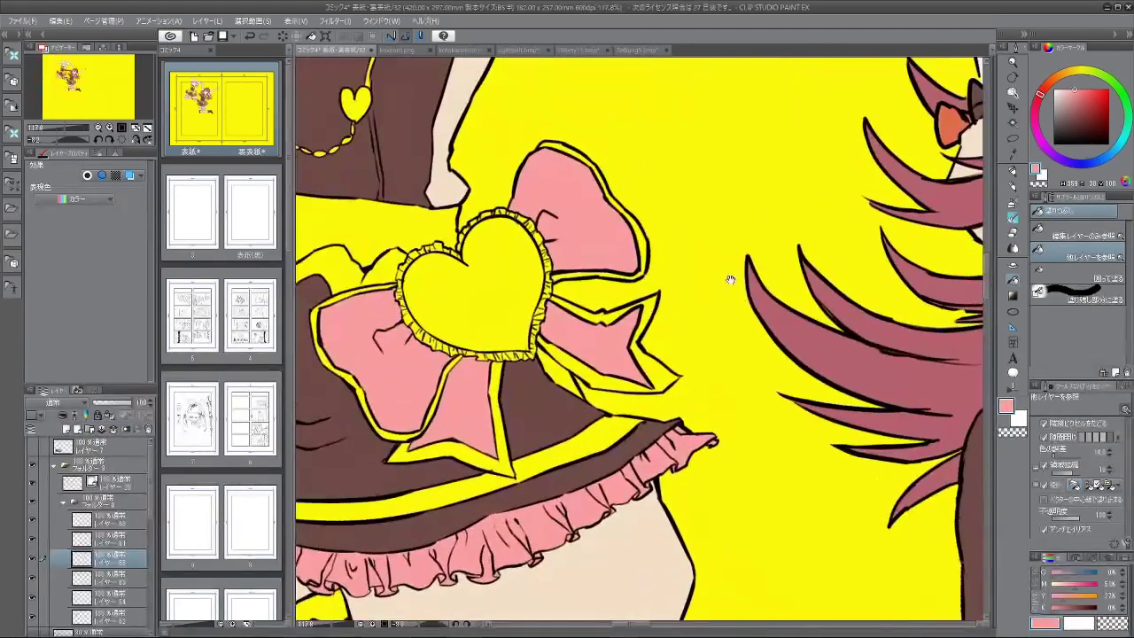
pyautogui.scroll(-1, 729, 273)
pyautogui.moveTo(488, 291); pyautogui.dragTo(549, 307)
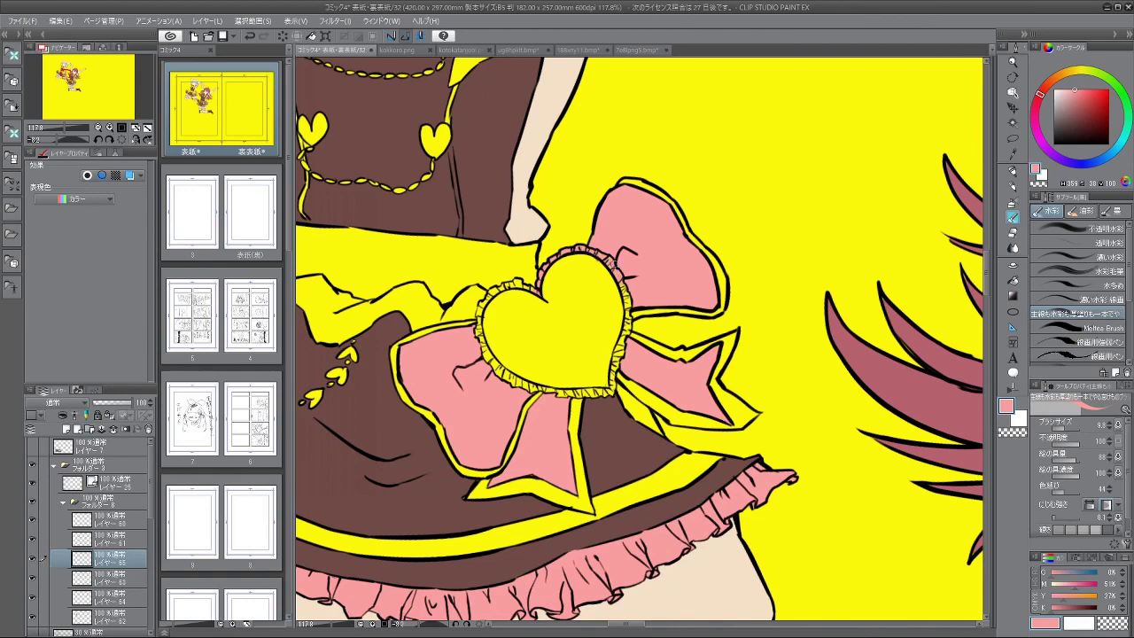
pyautogui.moveTo(465, 419); pyautogui.dragTo(780, 230)
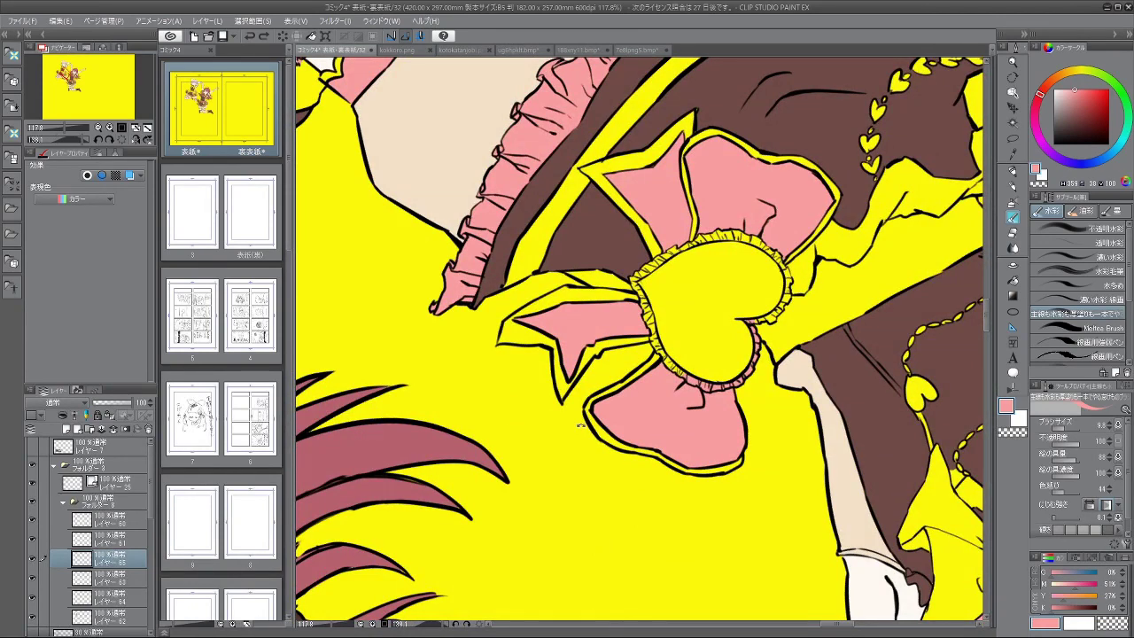
pyautogui.moveTo(581, 425); pyautogui.dragTo(559, 413)
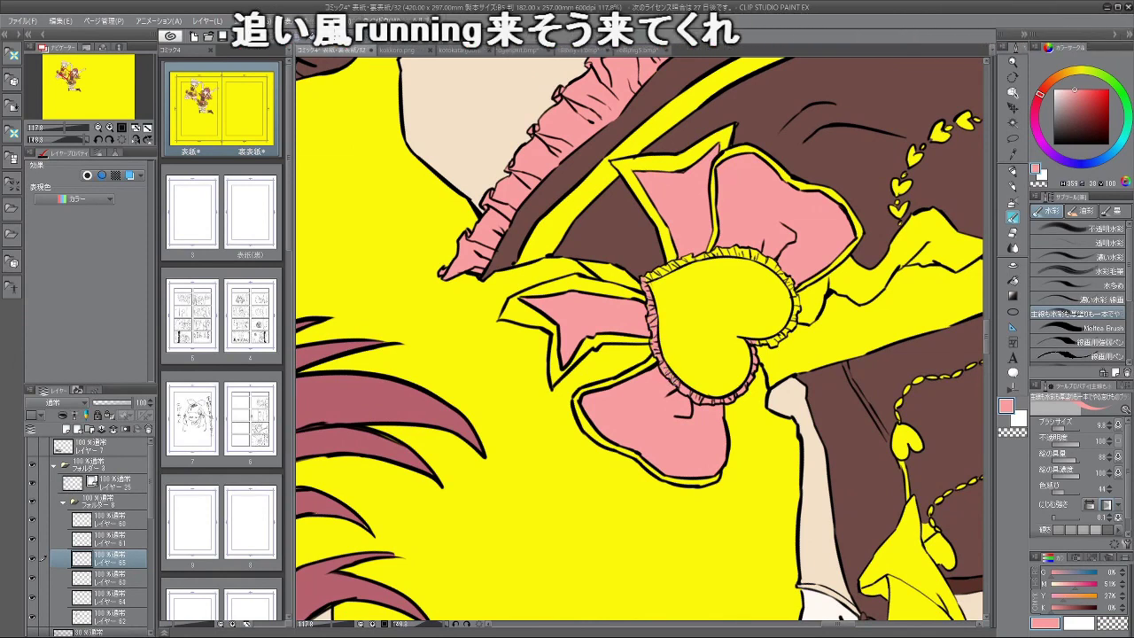
# Step: Paint the rest of the heart's frill pink, around the left lobe and along the lower edge to the tip
pyautogui.moveTo(552, 493); pyautogui.dragTo(800, 463)
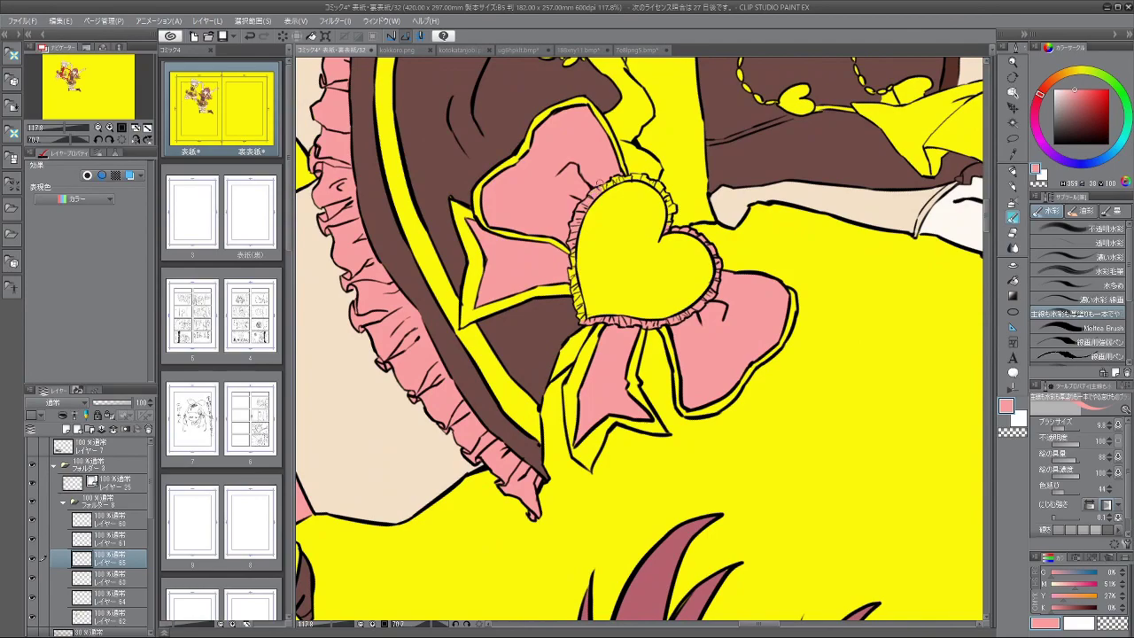
pyautogui.moveTo(518, 298); pyautogui.dragTo(678, 464)
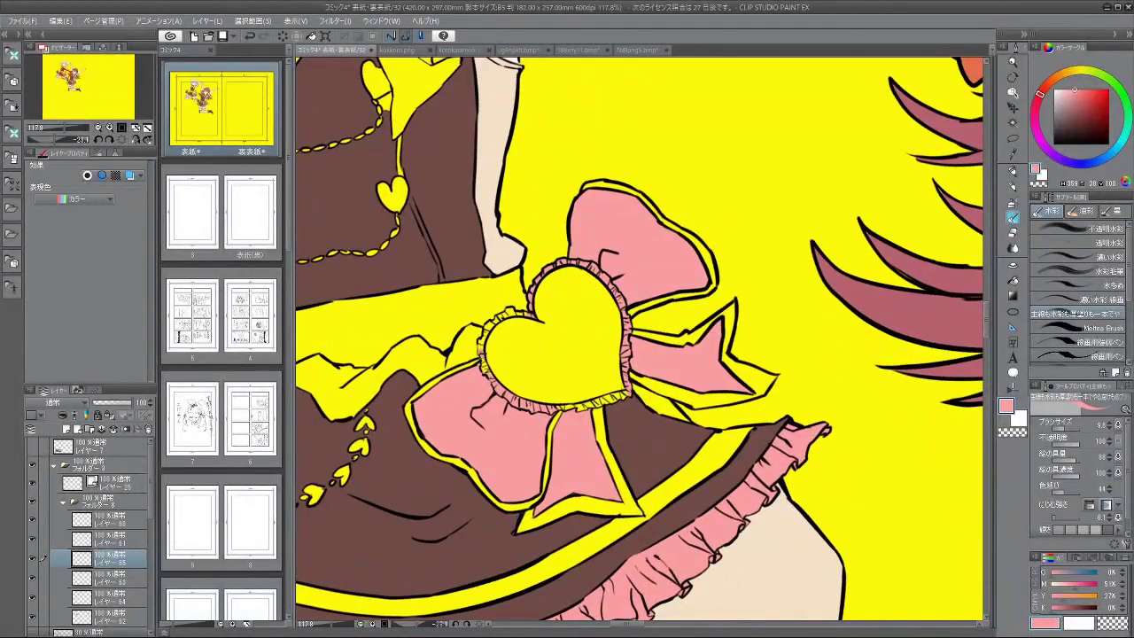
pyautogui.moveTo(501, 460); pyautogui.dragTo(624, 520)
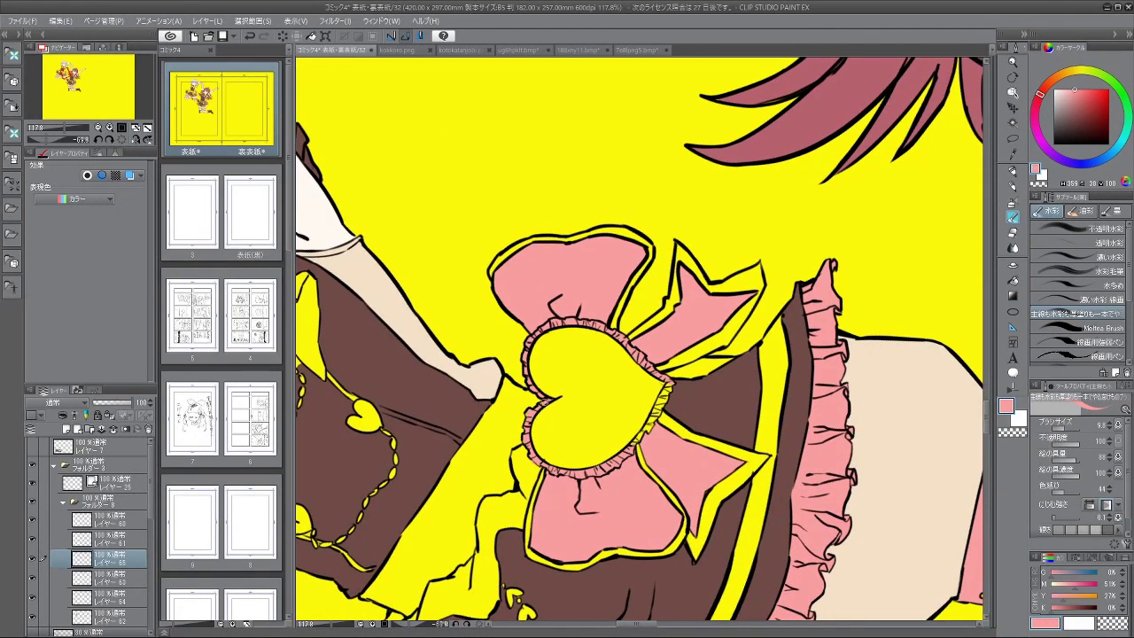
pyautogui.moveTo(594, 391); pyautogui.dragTo(644, 271)
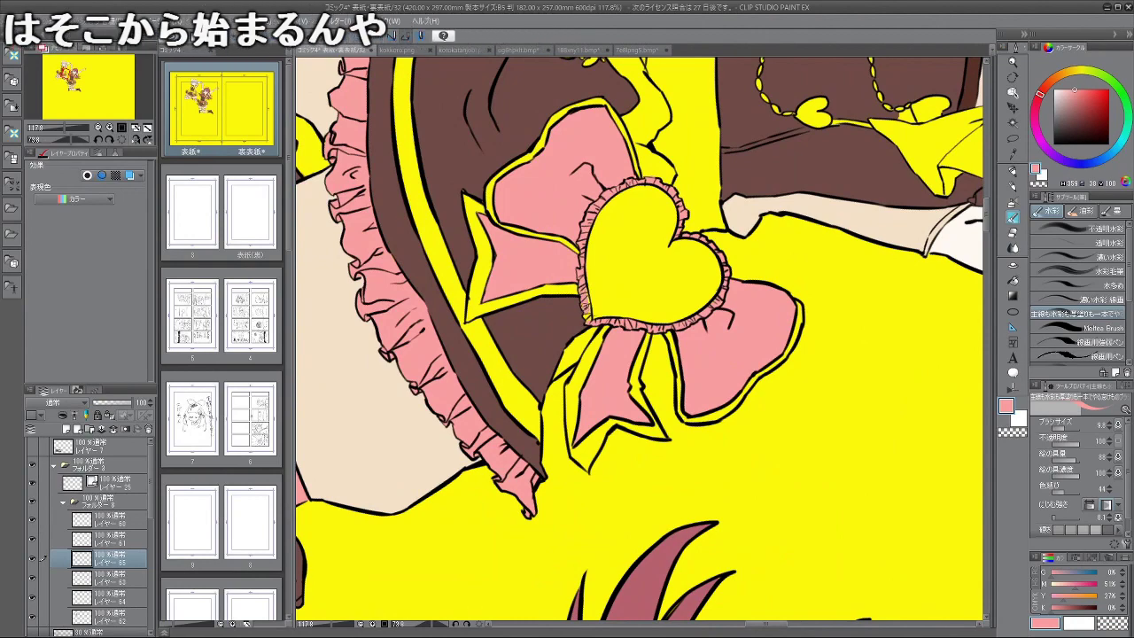
pyautogui.moveTo(583, 281); pyautogui.dragTo(550, 409)
pyautogui.scroll(-5, 708, 290)
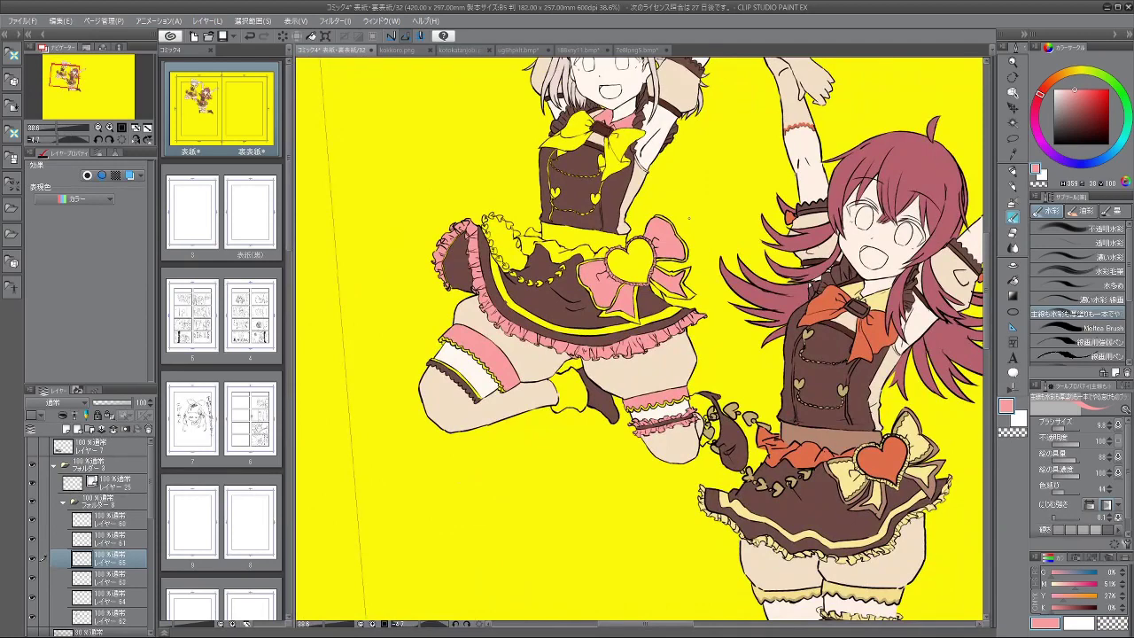
# Step: Fill the yellow stripe running along the brown skirt above its ruffled hem with pink
pyautogui.moveTo(766, 353); pyautogui.dragTo(739, 272)
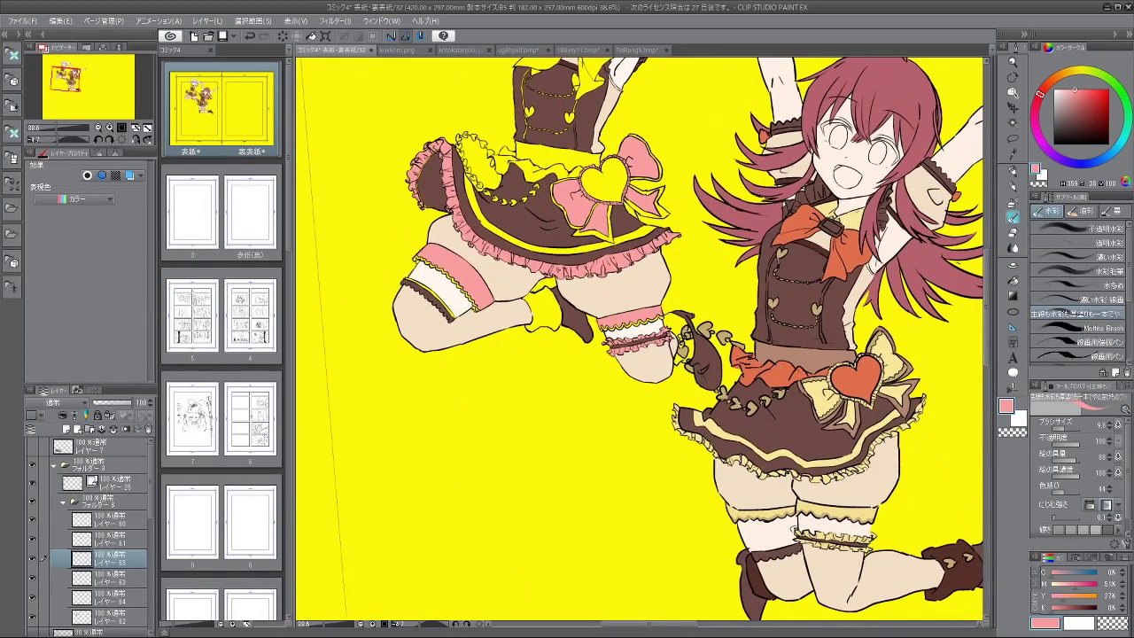
pyautogui.moveTo(672, 355); pyautogui.dragTo(699, 413)
pyautogui.scroll(2, 504, 243)
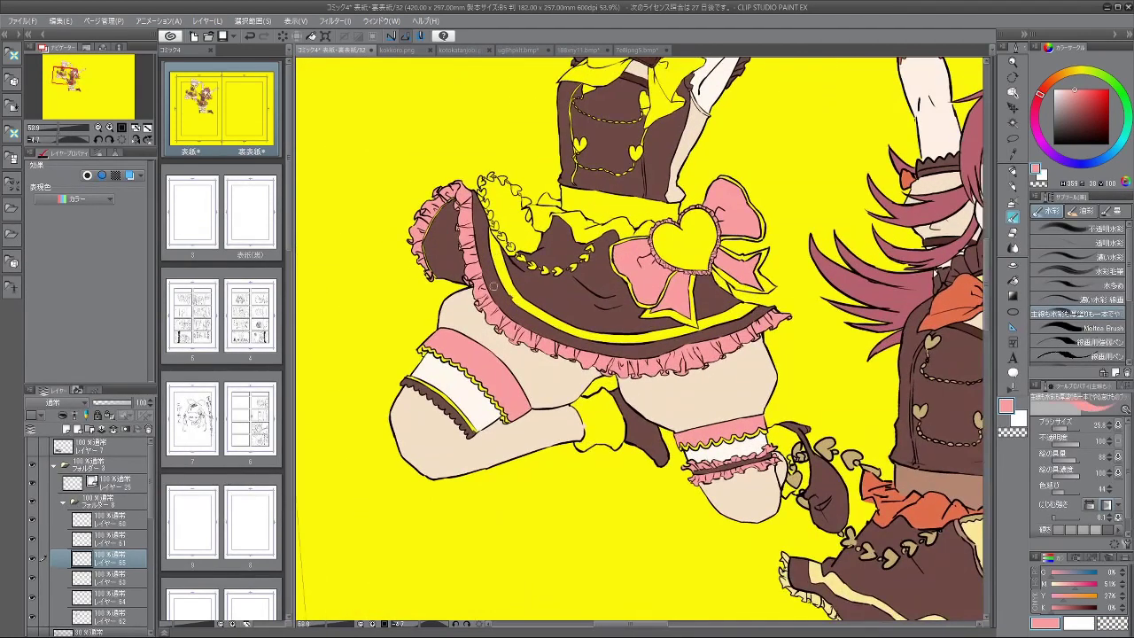
pyautogui.moveTo(462, 403); pyautogui.dragTo(816, 358)
pyautogui.moveTo(730, 477); pyautogui.dragTo(691, 352)
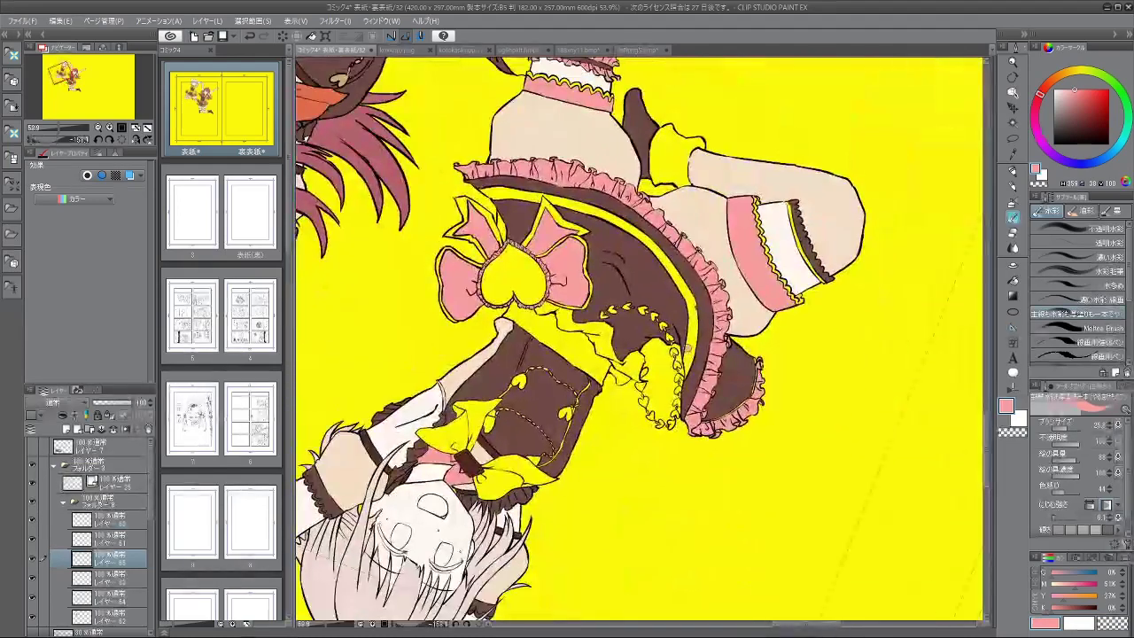
pyautogui.click(1014, 281)
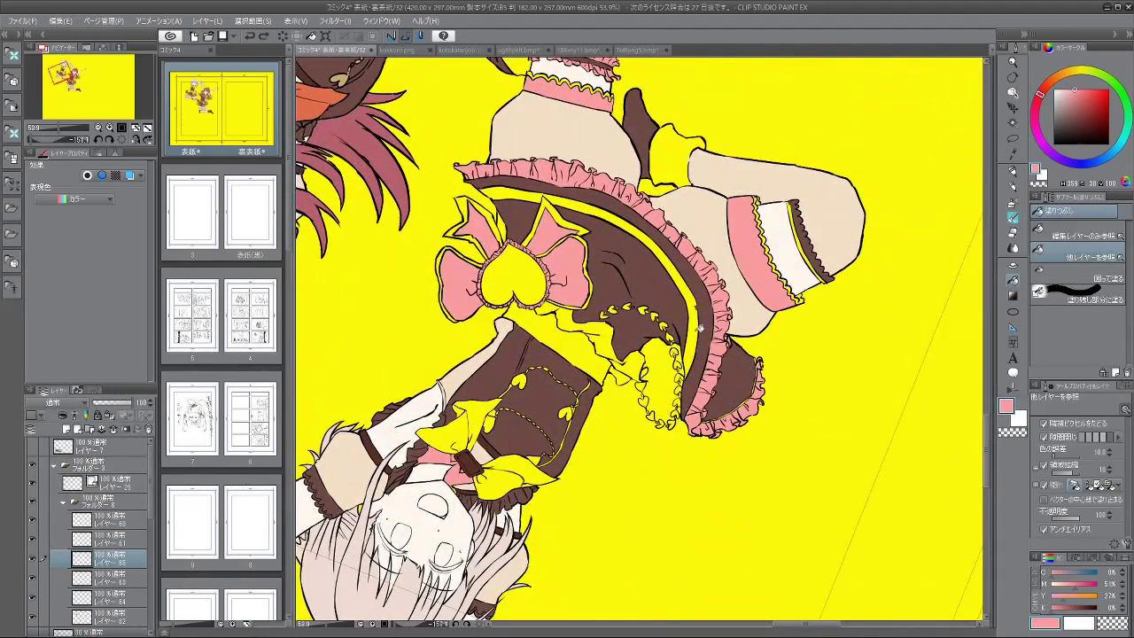
pyautogui.click(698, 330)
pyautogui.click(540, 184)
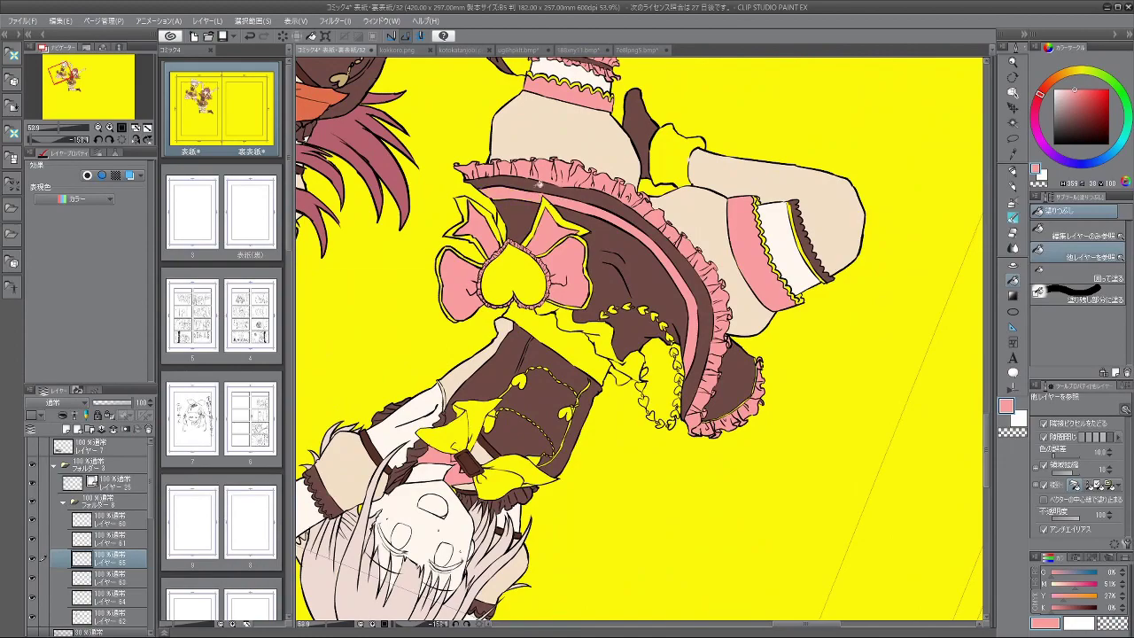
# Step: Fill the thin stripe between the white band and brown scalloped trim of the bent leg's stocking pink
pyautogui.moveTo(730, 344); pyautogui.dragTo(594, 422)
pyautogui.moveTo(879, 334); pyautogui.dragTo(814, 356)
pyautogui.moveTo(740, 289); pyautogui.dragTo(633, 289)
pyautogui.moveTo(847, 158); pyautogui.dragTo(852, 220)
pyautogui.moveTo(812, 261); pyautogui.dragTo(786, 235)
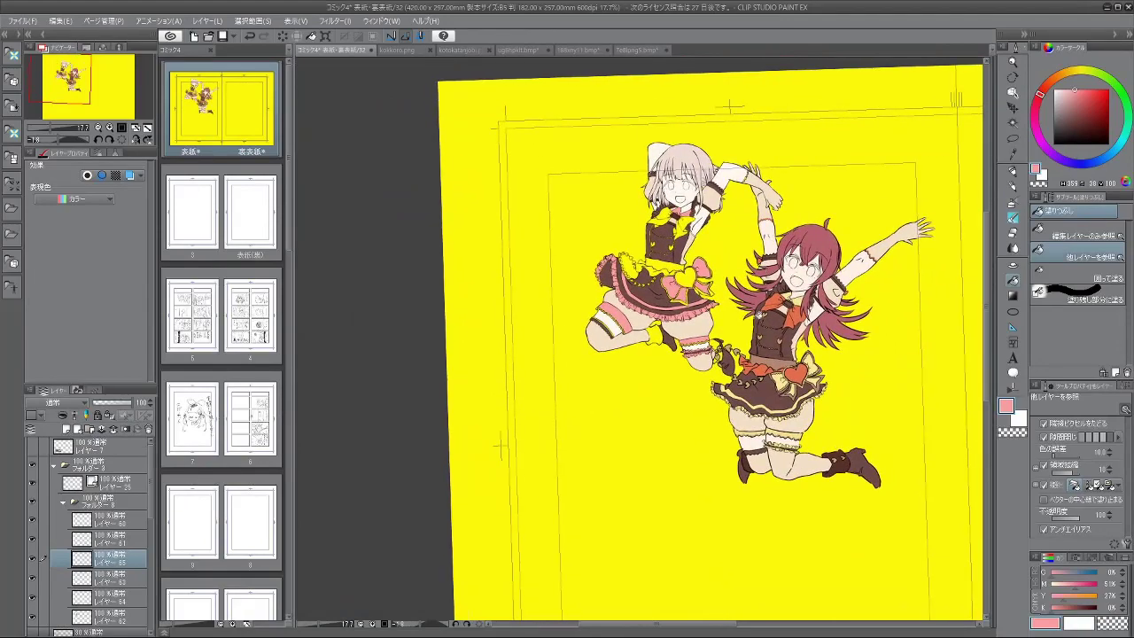
pyautogui.moveTo(712, 338); pyautogui.dragTo(860, 314)
pyautogui.moveTo(419, 357); pyautogui.dragTo(497, 387)
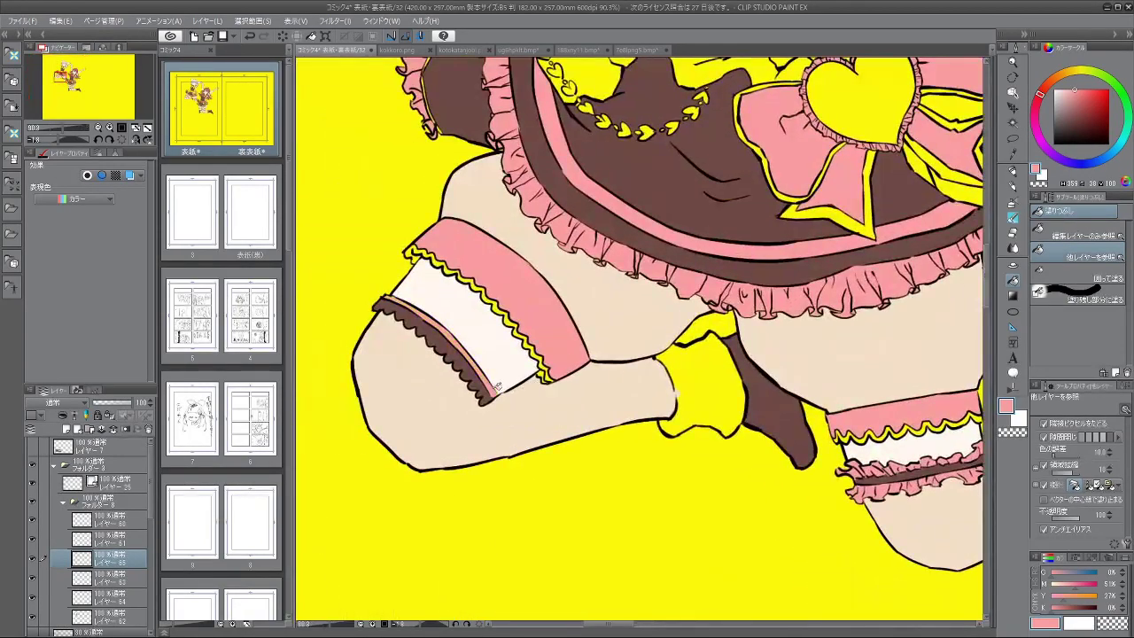
pyautogui.scroll(-6, 543, 375)
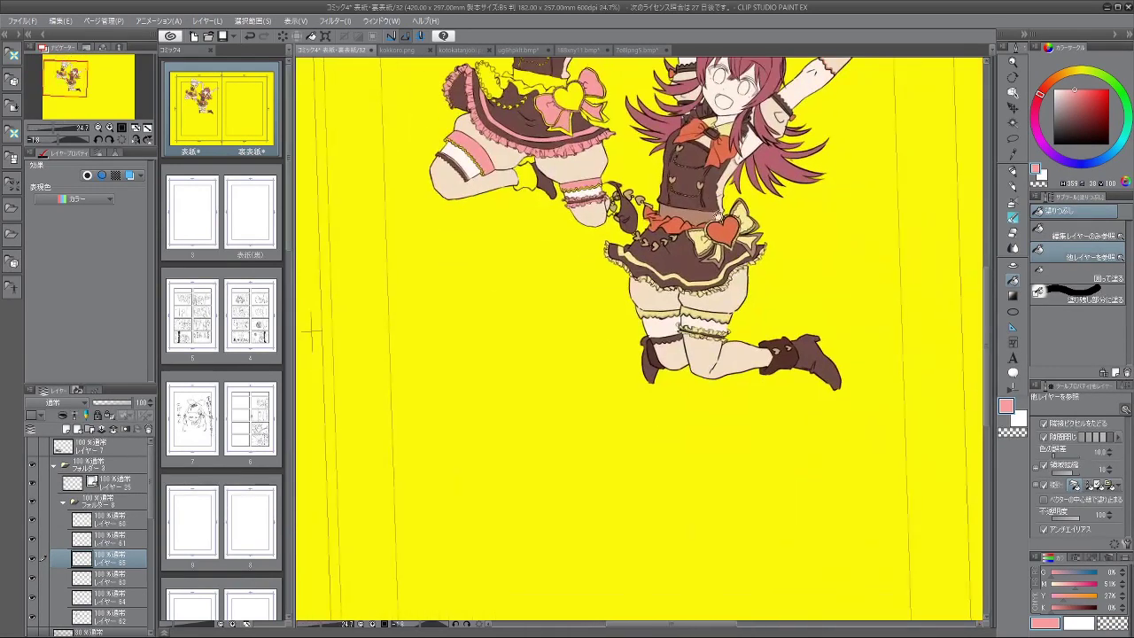
pyautogui.moveTo(723, 263); pyautogui.dragTo(731, 303)
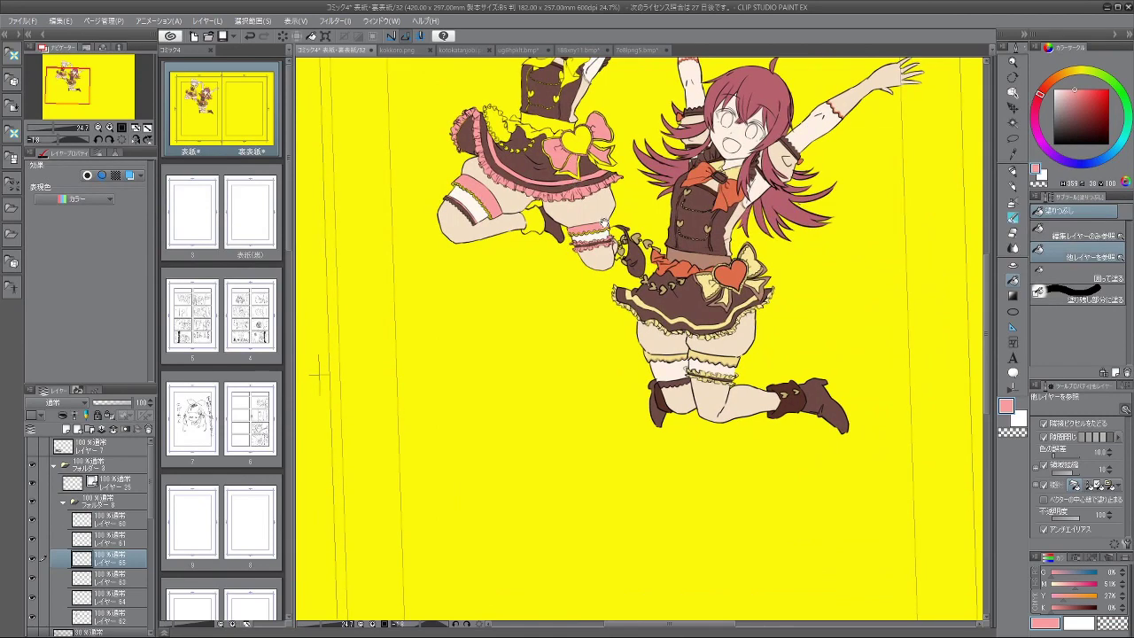
pyautogui.moveTo(588, 203); pyautogui.dragTo(622, 289)
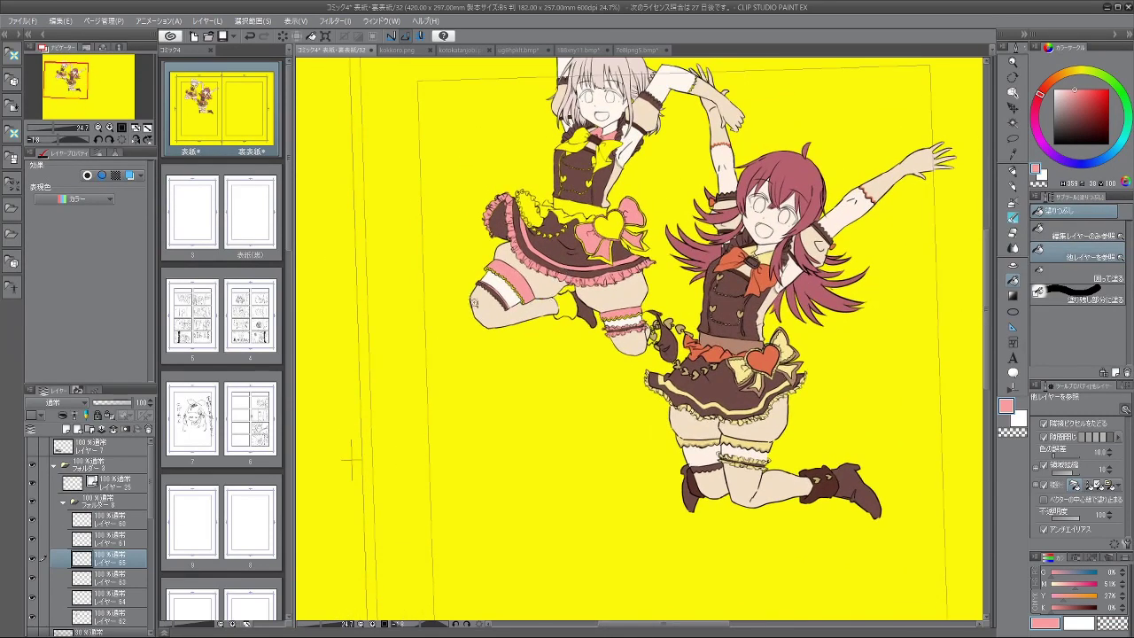
pyautogui.scroll(4, 474, 302)
pyautogui.scroll(-3, 501, 322)
pyautogui.scroll(2, 490, 319)
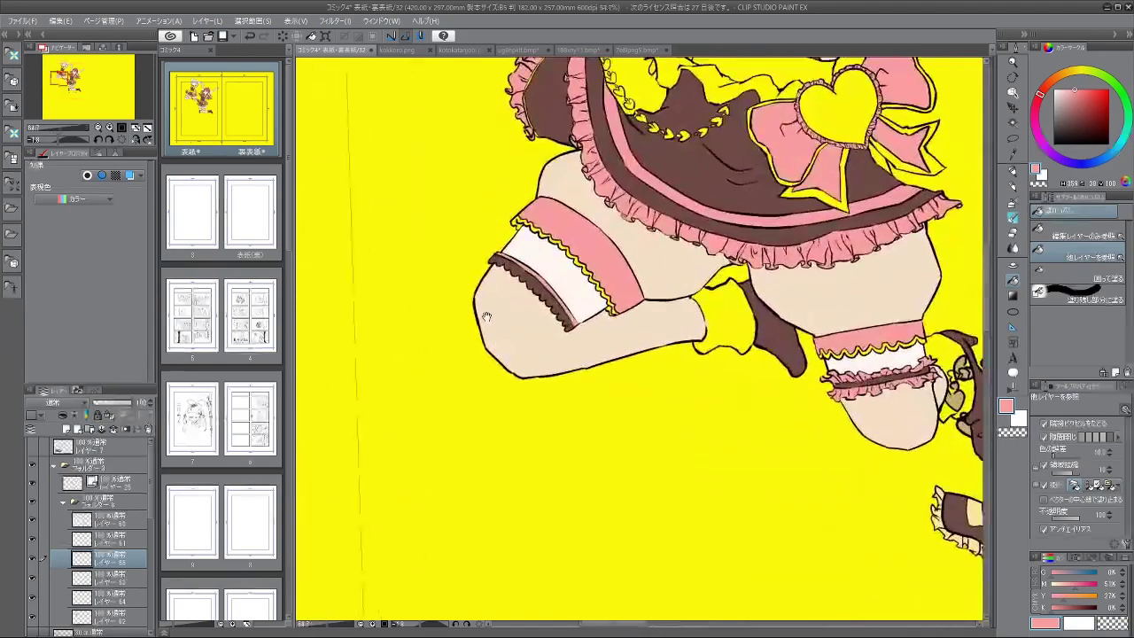
pyautogui.scroll(-3, 487, 317)
pyautogui.scroll(1, 553, 519)
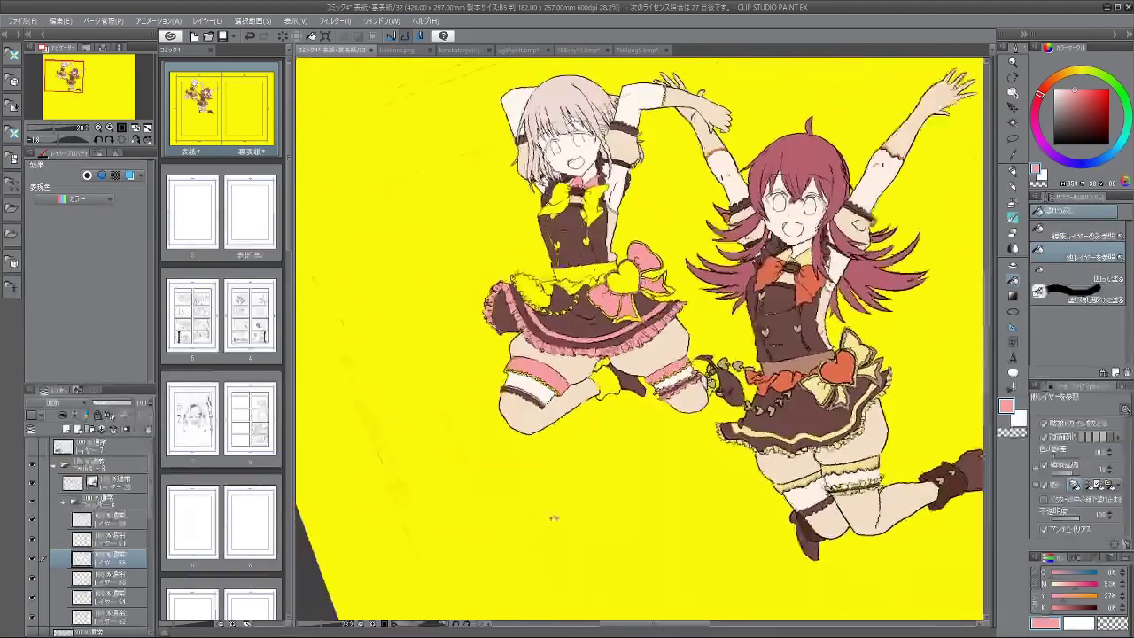
pyautogui.moveTo(554, 519); pyautogui.dragTo(617, 544)
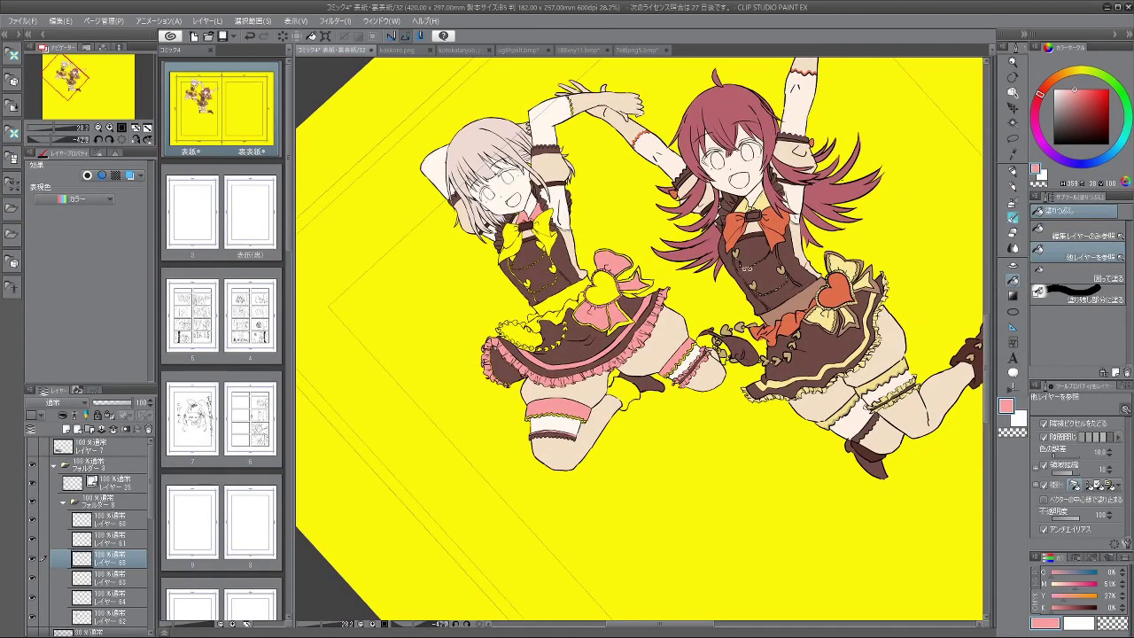
pyautogui.moveTo(735, 131); pyautogui.dragTo(795, 168)
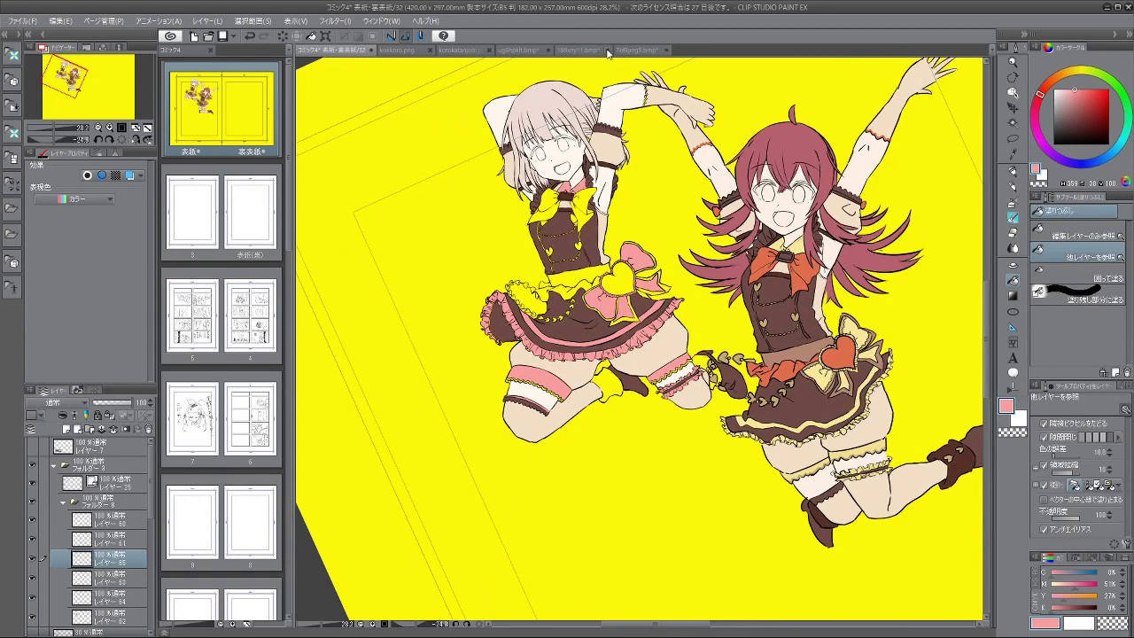
# Step: Sample the dark red of the blonde girl's neck bow in the group reference illustration and return to the cover page
pyautogui.click(640, 51)
pyautogui.scroll(4, 716, 244)
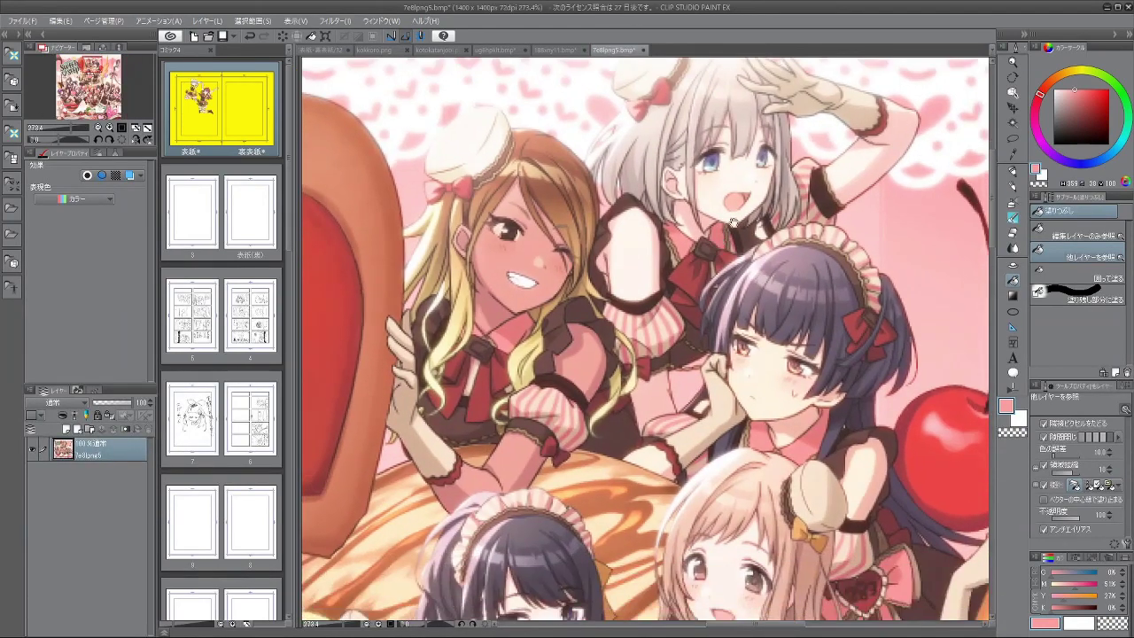
pyautogui.keyDown('alt'); pyautogui.click(660, 219); pyautogui.keyUp('alt')
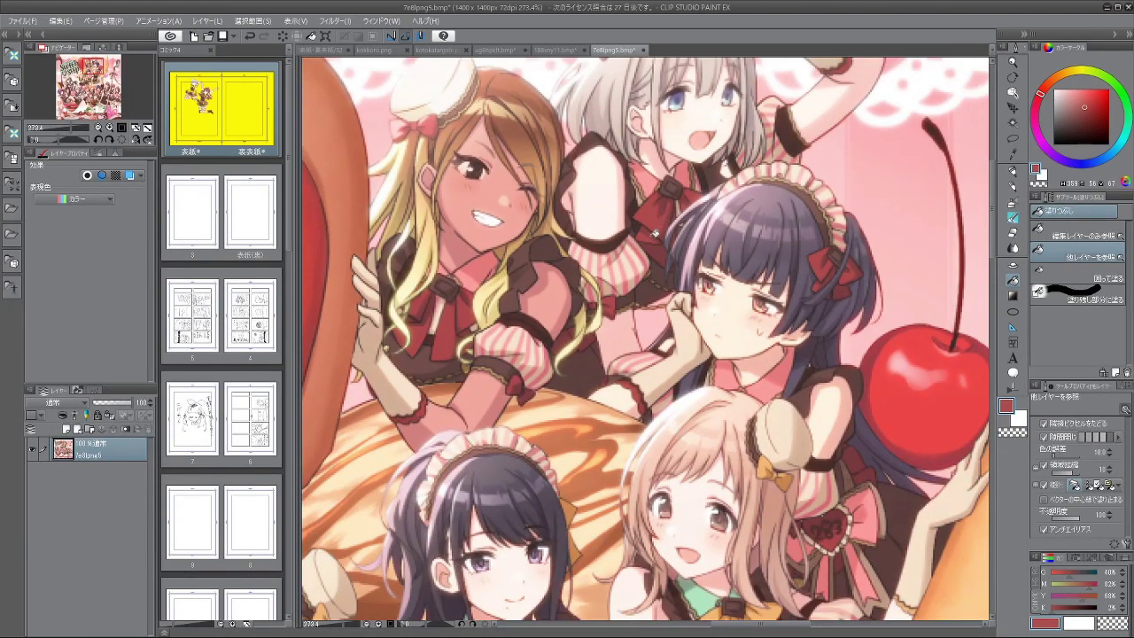
pyautogui.keyDown('alt'); pyautogui.click(448, 330); pyautogui.keyUp('alt')
pyautogui.click(322, 50)
pyautogui.moveTo(595, 217); pyautogui.dragTo(600, 233)
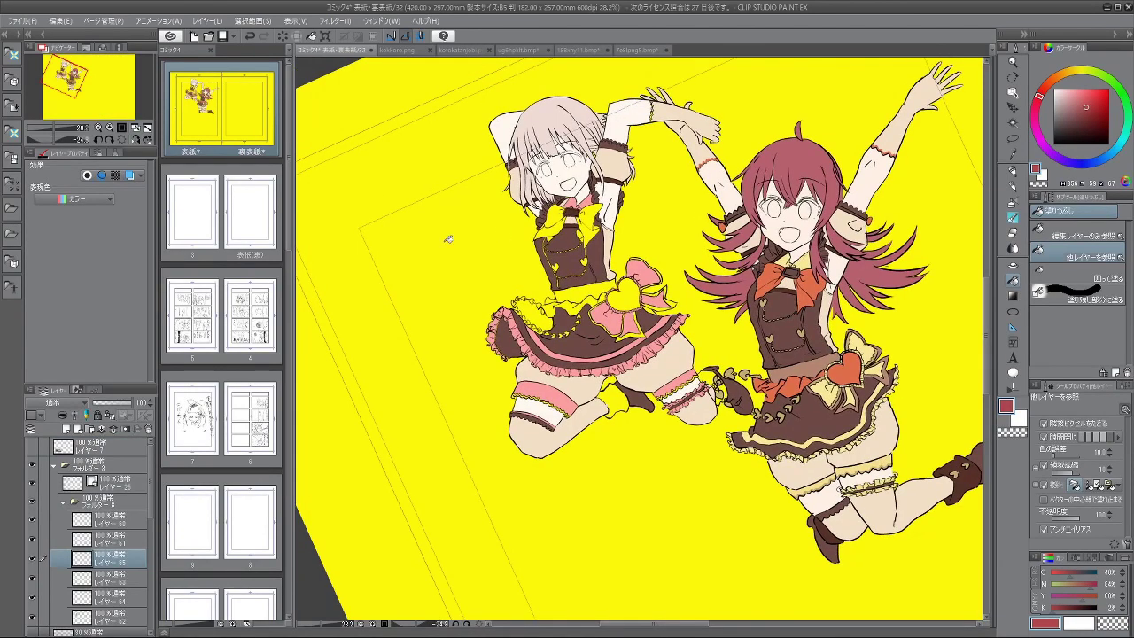
# Step: Fill both halves of the light-haired character's chest bow with the dark red on a new layer
pyautogui.scroll(5, 562, 176)
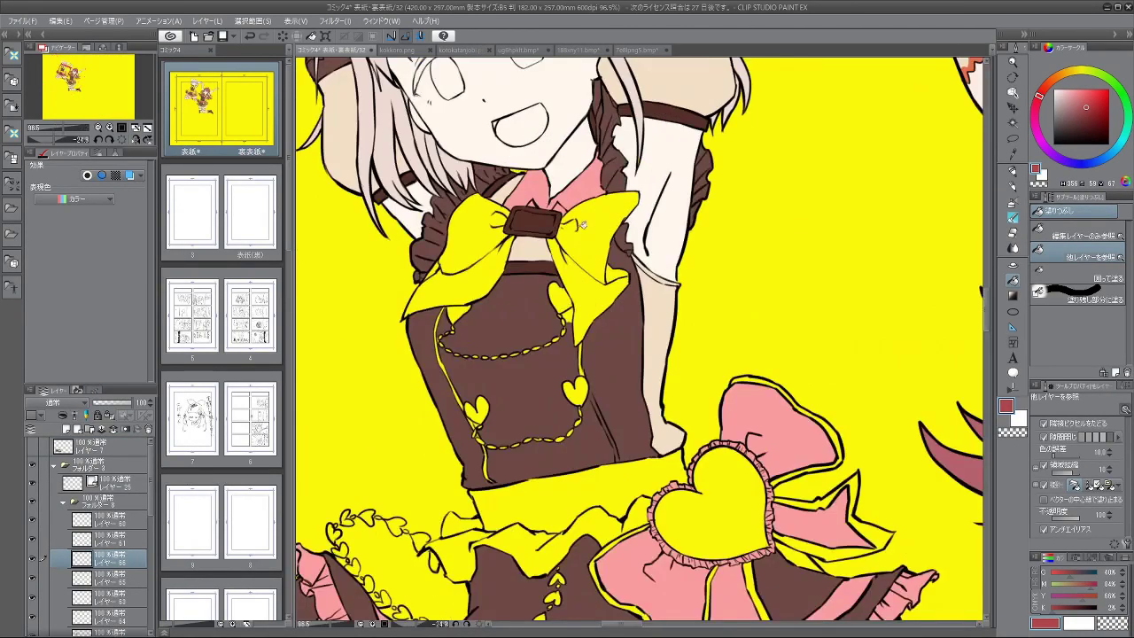
pyautogui.click(584, 272)
pyautogui.click(585, 272)
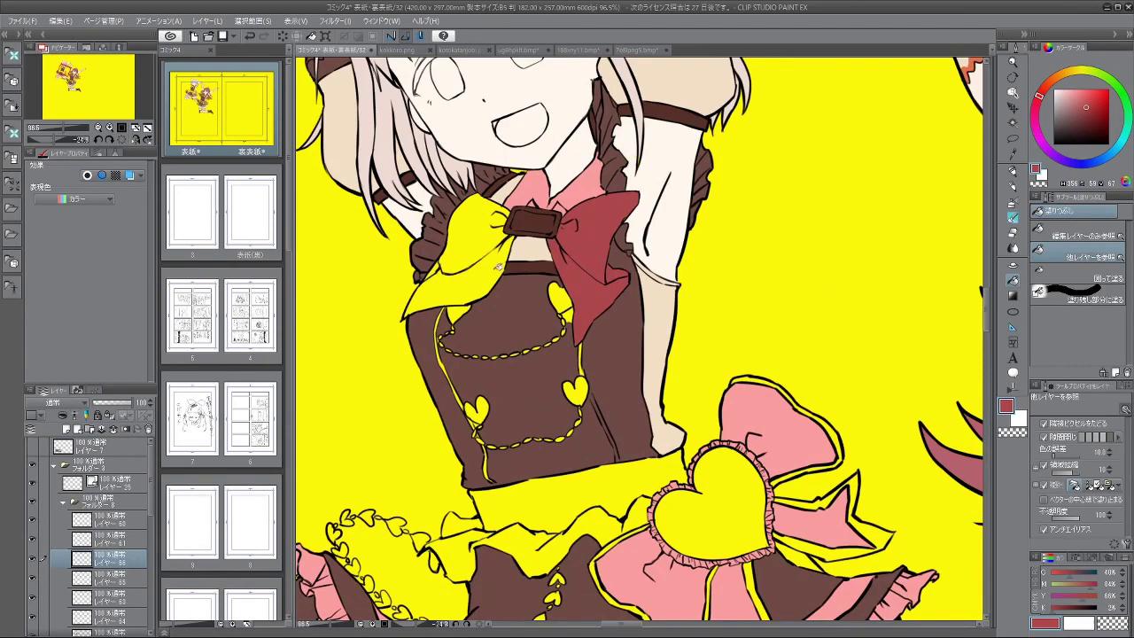
pyautogui.click(498, 266)
pyautogui.click(488, 242)
# Step: Fill the ruffle below the waistband and the heart on the waist bow with dark red
pyautogui.scroll(-3, 507, 241)
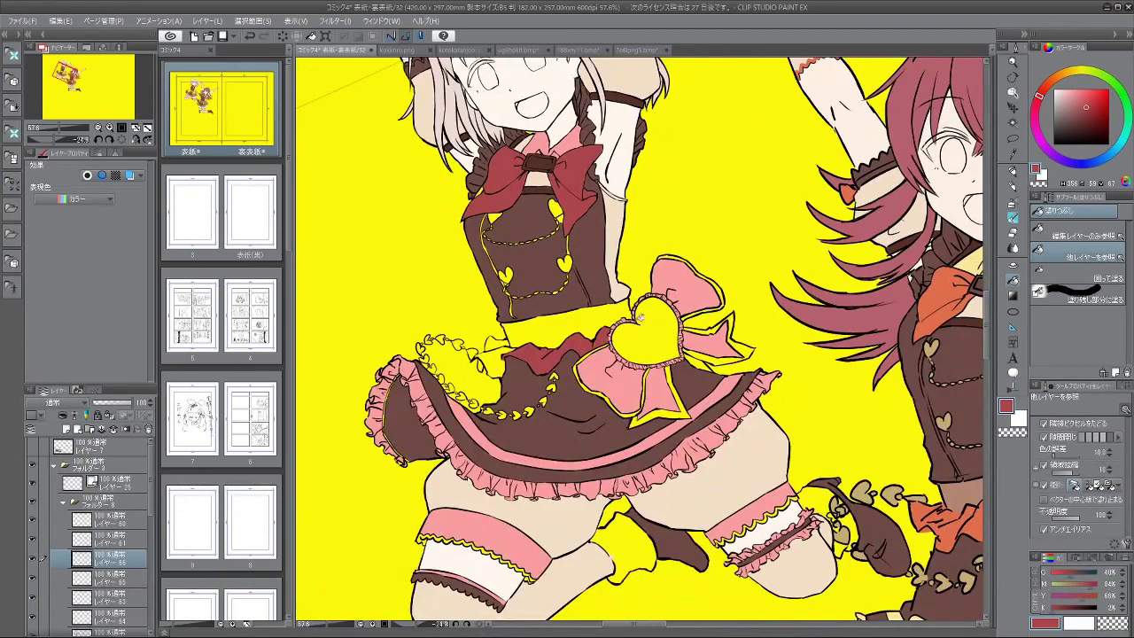
pyautogui.click(498, 355)
pyautogui.click(663, 333)
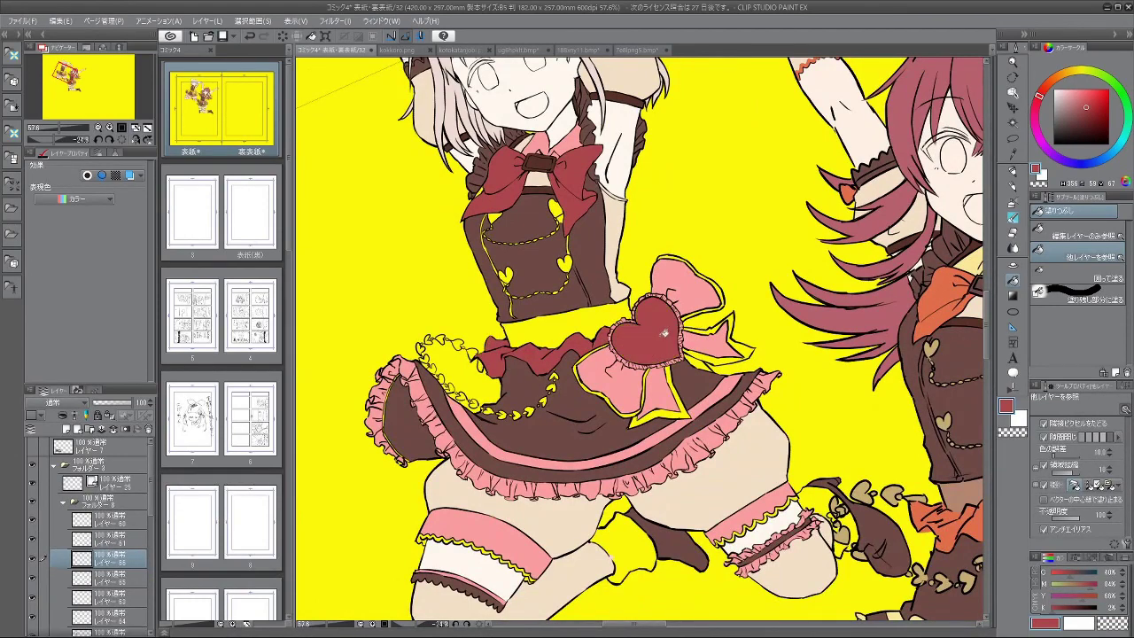
# Step: Add a new layer and move it beneath the dark red fill layer
pyautogui.moveTo(710, 359); pyautogui.dragTo(668, 218)
pyautogui.scroll(-4, 723, 339)
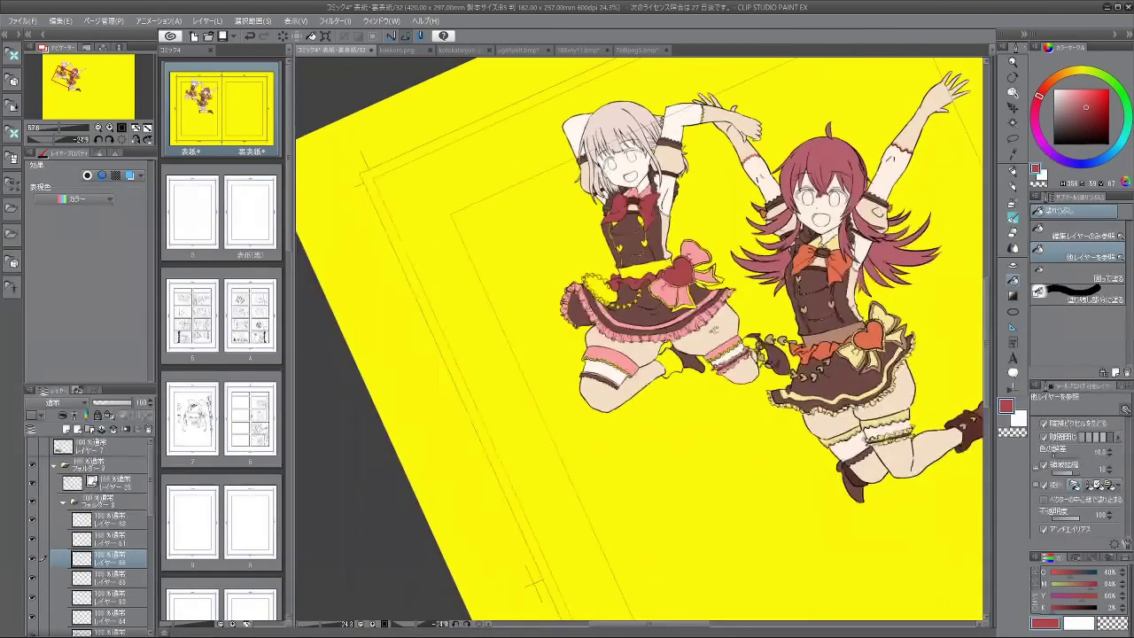
pyautogui.press('^')
pyautogui.press('^')
pyautogui.press('^')
pyautogui.press('^')
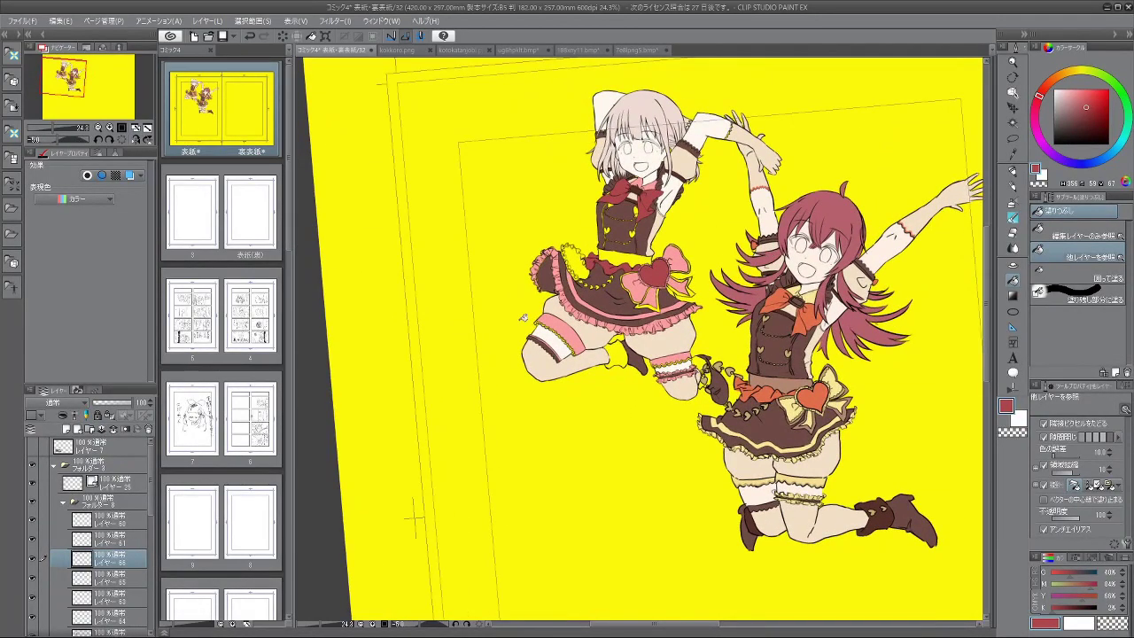
pyautogui.click(66, 429)
pyautogui.moveTo(118, 560); pyautogui.dragTo(126, 587)
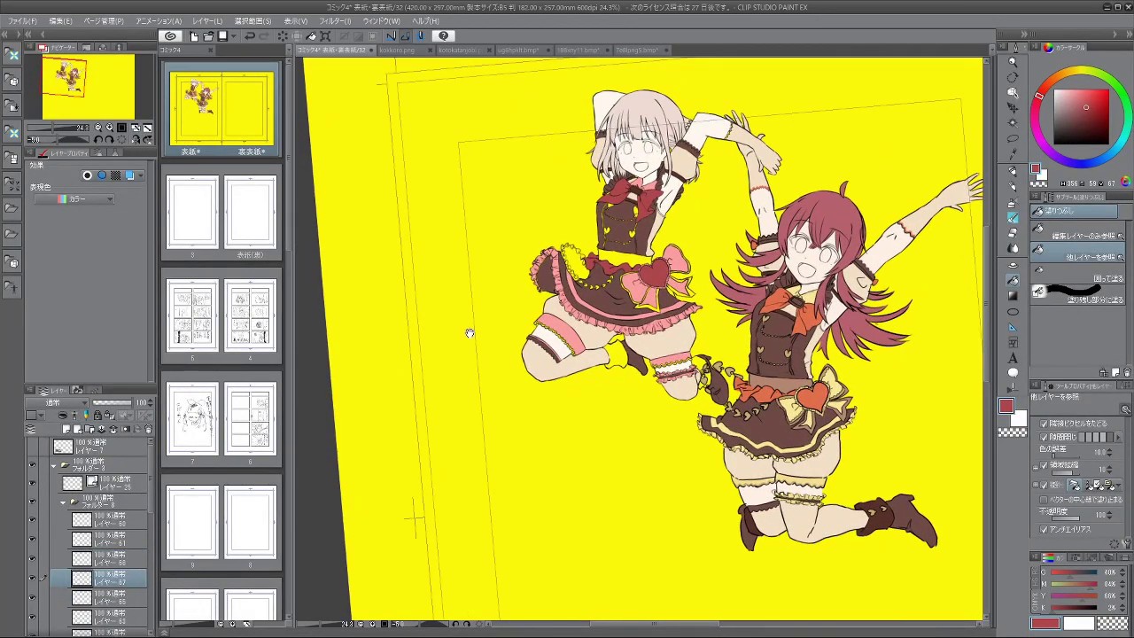
# Step: Sample the light brown of the red-haired character's waistband and fill the light-haired character's waistband with it
pyautogui.keyDown('alt'); pyautogui.click(776, 377); pyautogui.keyUp('alt')
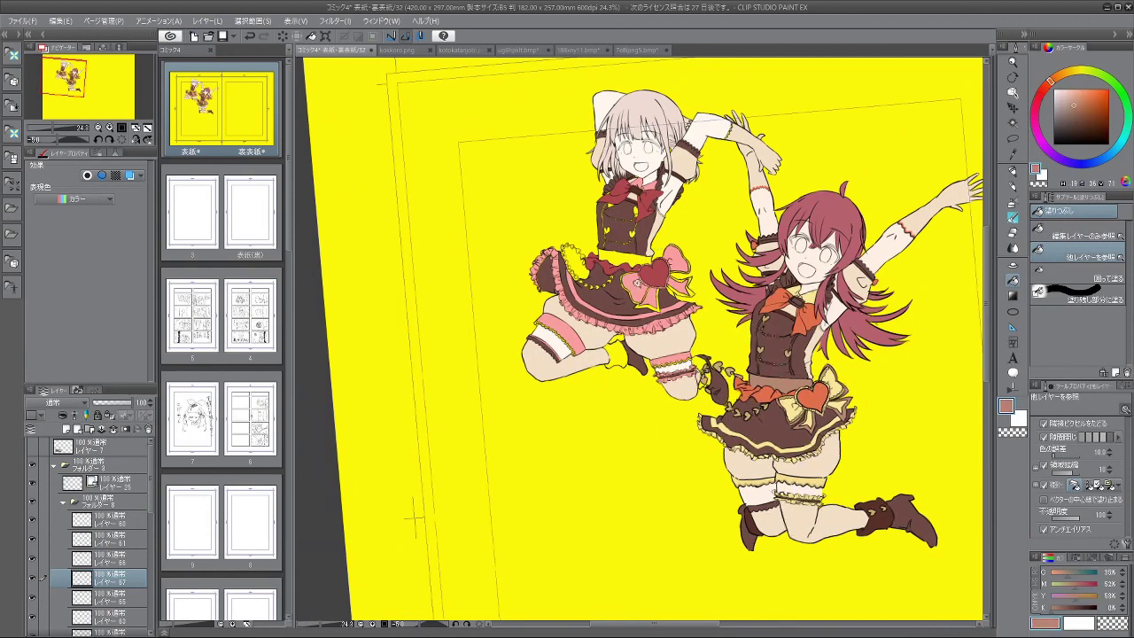
pyautogui.scroll(5, 627, 275)
pyautogui.click(644, 222)
pyautogui.moveTo(752, 249); pyautogui.dragTo(728, 250)
# Step: Fill the yellow trim around the waist bow's left loop with light brown
pyautogui.scroll(3, 575, 300)
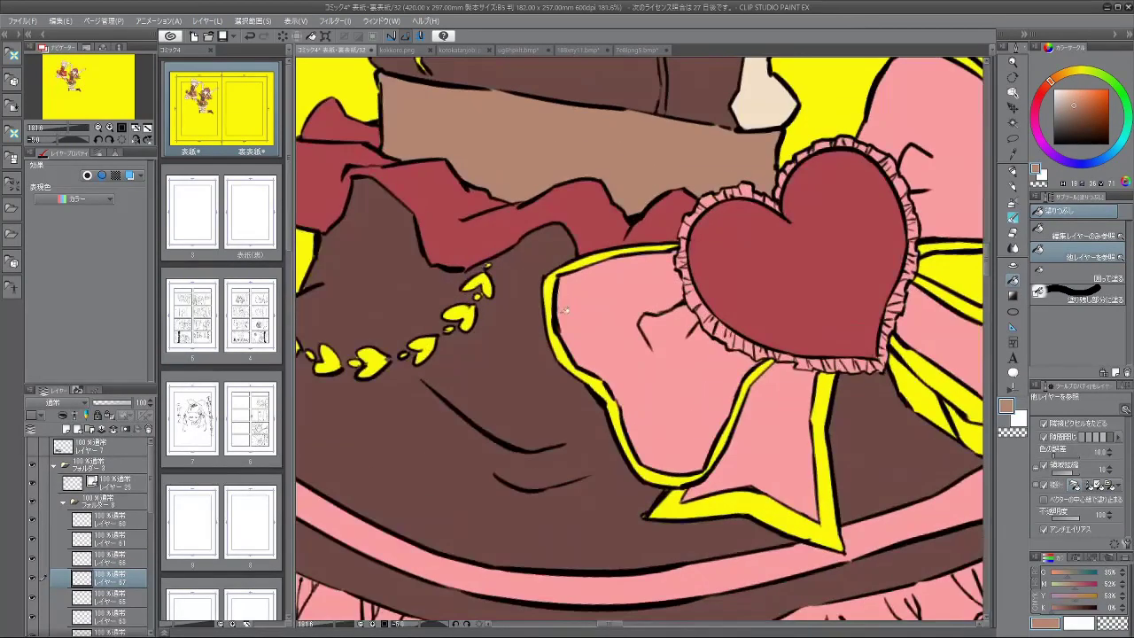
pyautogui.click(566, 341)
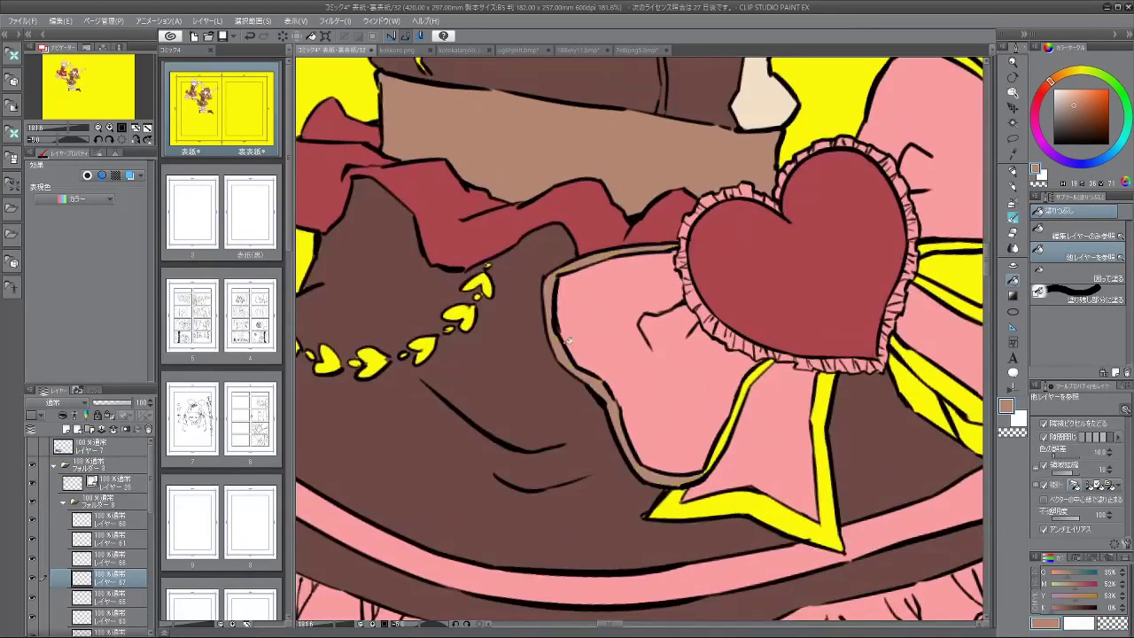
pyautogui.click(731, 425)
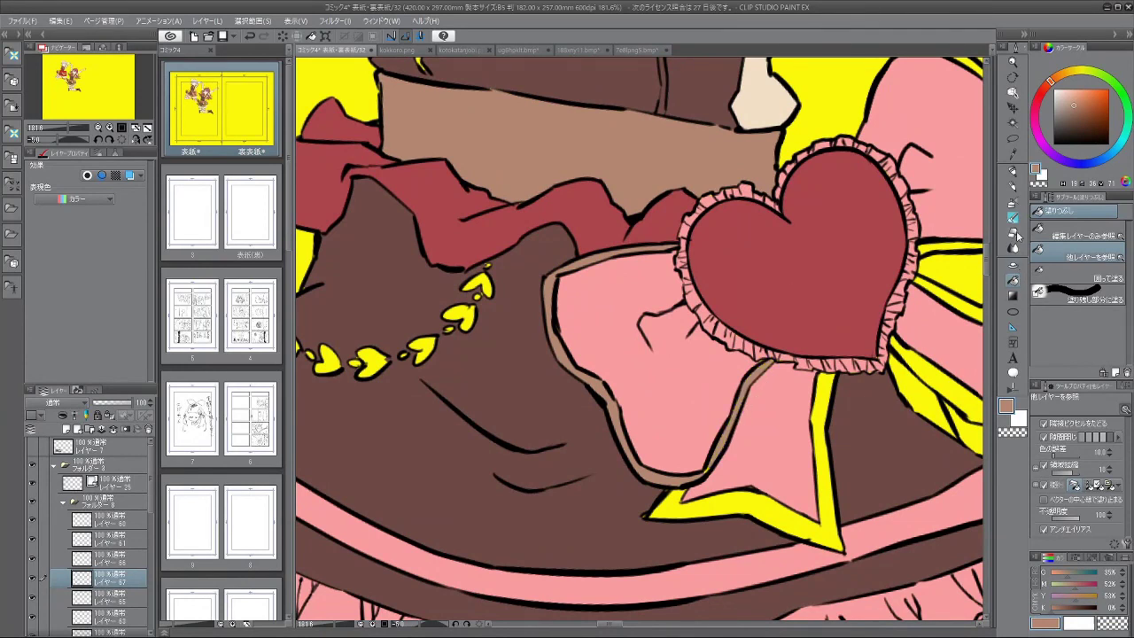
pyautogui.click(1015, 234)
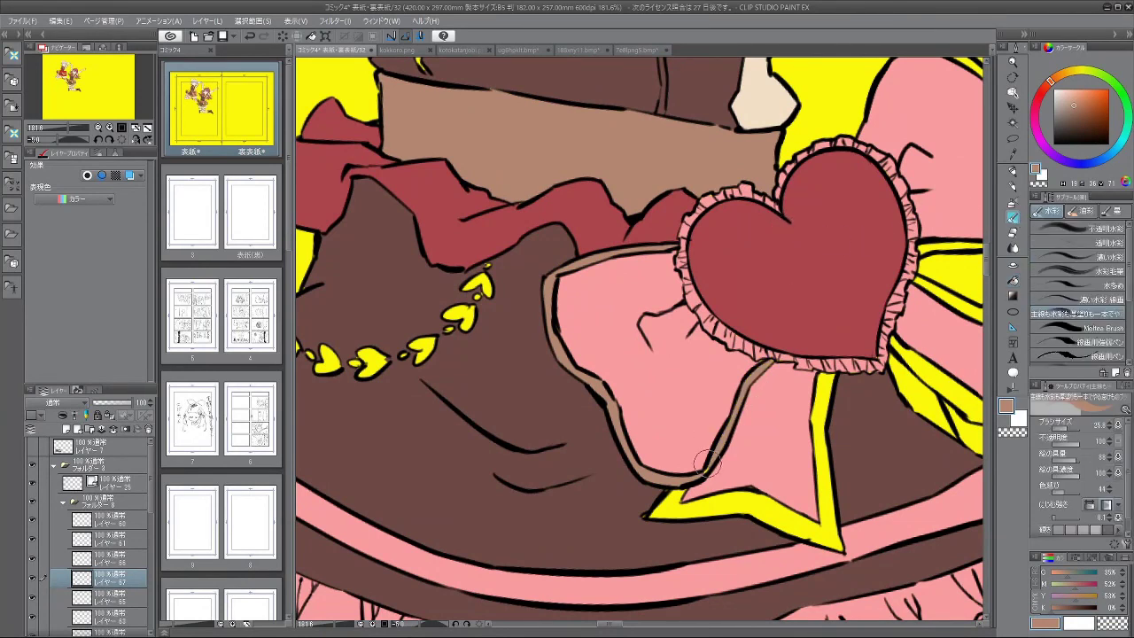
pyautogui.press('[')
pyautogui.press('[')
pyautogui.press('[')
pyautogui.press('[')
pyautogui.press('[')
pyautogui.press('[')
# Step: Fill the yellow trim of the waist bow's lower hanging tail with light brown
pyautogui.click(1013, 298)
pyautogui.click(827, 401)
pyautogui.click(826, 481)
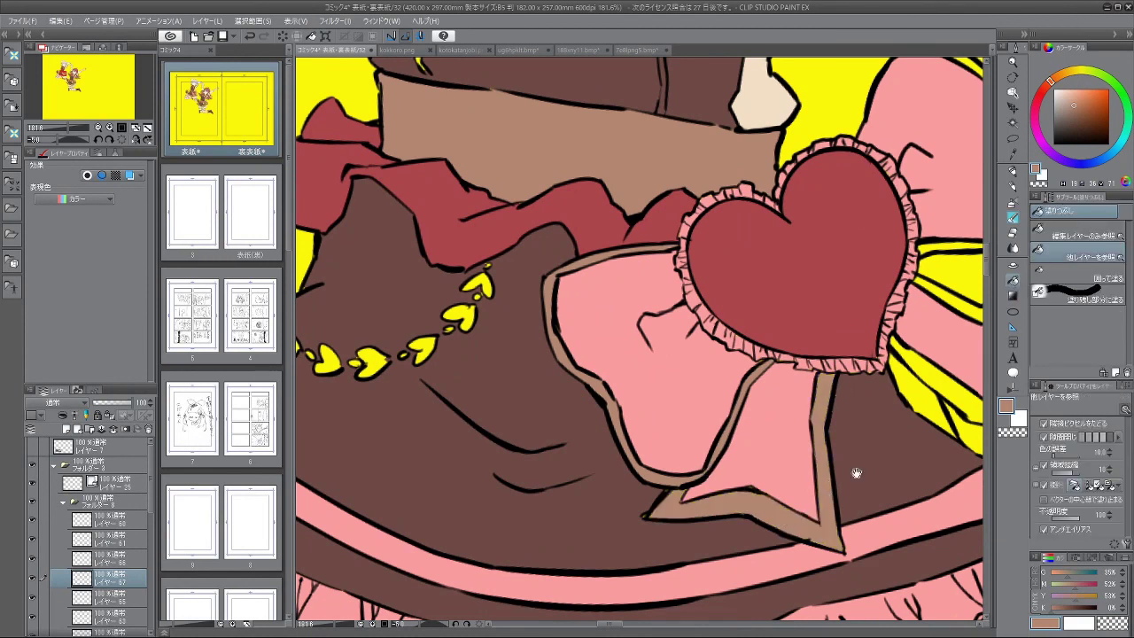
# Step: Fill the yellow trim of the waist bow's right tail and upper right loop with light brown
pyautogui.moveTo(856, 473); pyautogui.dragTo(698, 453)
pyautogui.click(816, 364)
pyautogui.click(904, 373)
pyautogui.click(899, 278)
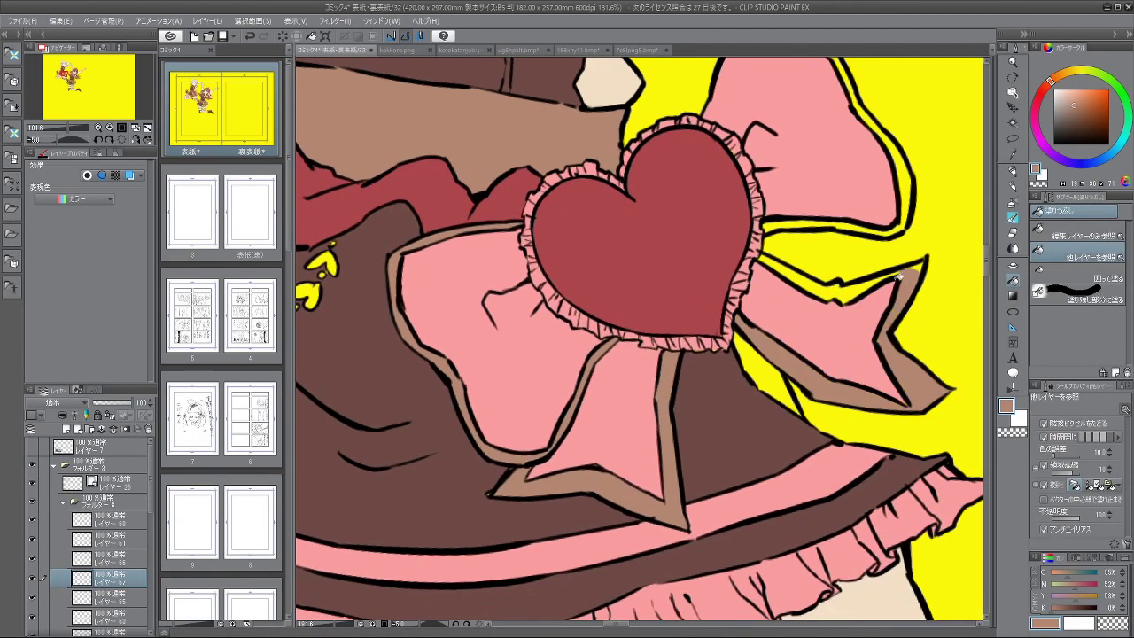
pyautogui.click(868, 280)
pyautogui.click(808, 275)
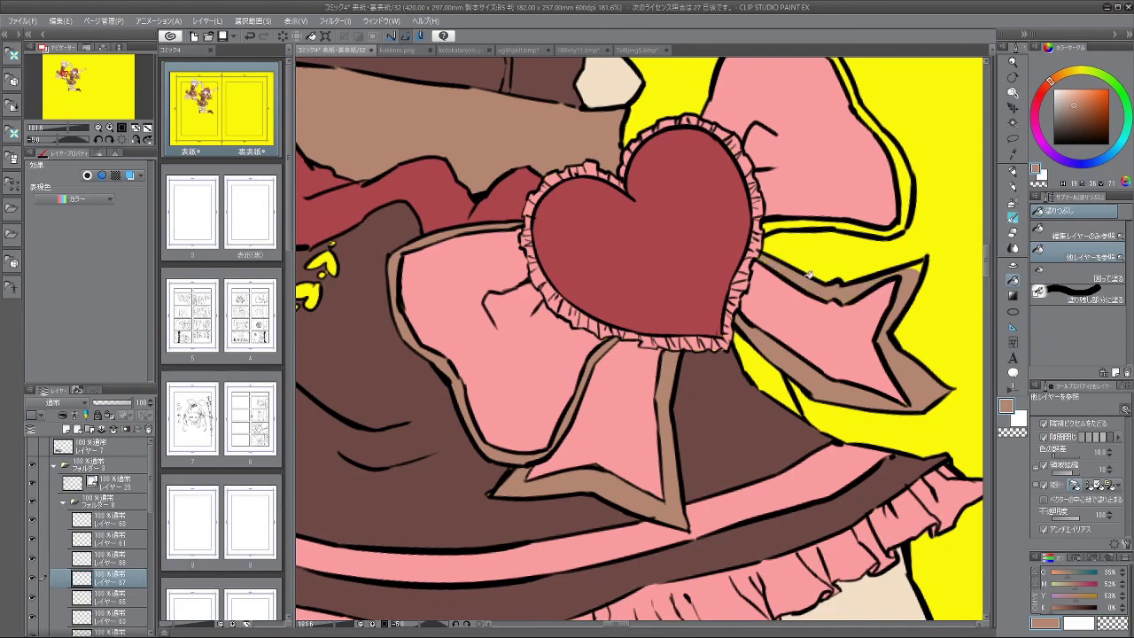
pyautogui.click(900, 227)
pyautogui.scroll(-5, 856, 324)
pyautogui.scroll(1, 833, 197)
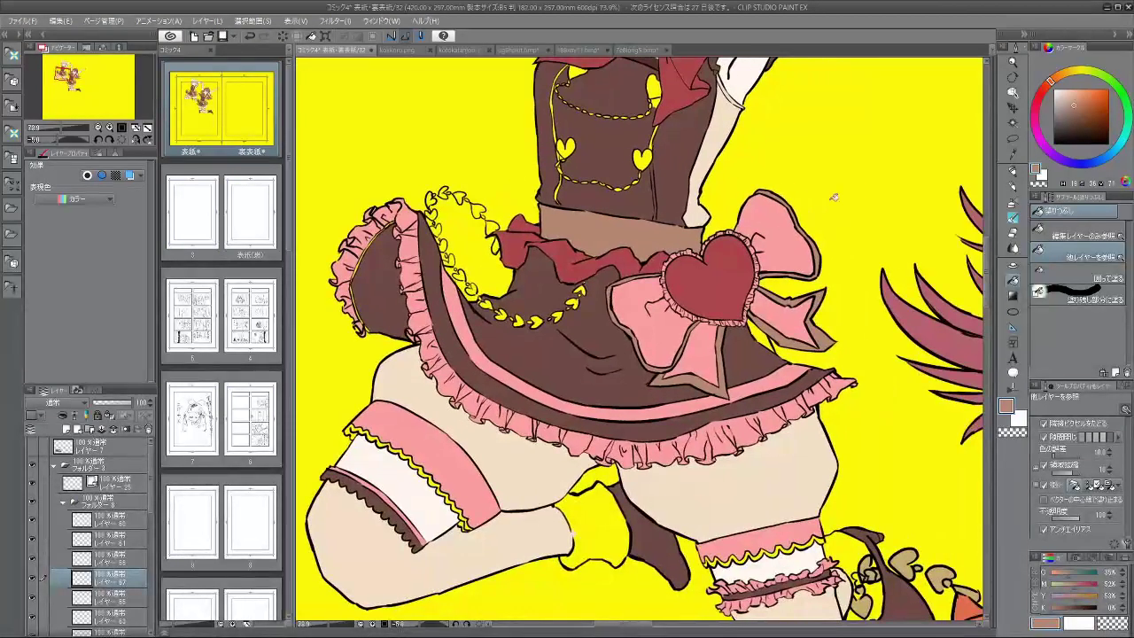
pyautogui.scroll(-3, 829, 376)
pyautogui.keyDown('alt'); pyautogui.click(771, 377); pyautogui.keyUp('alt')
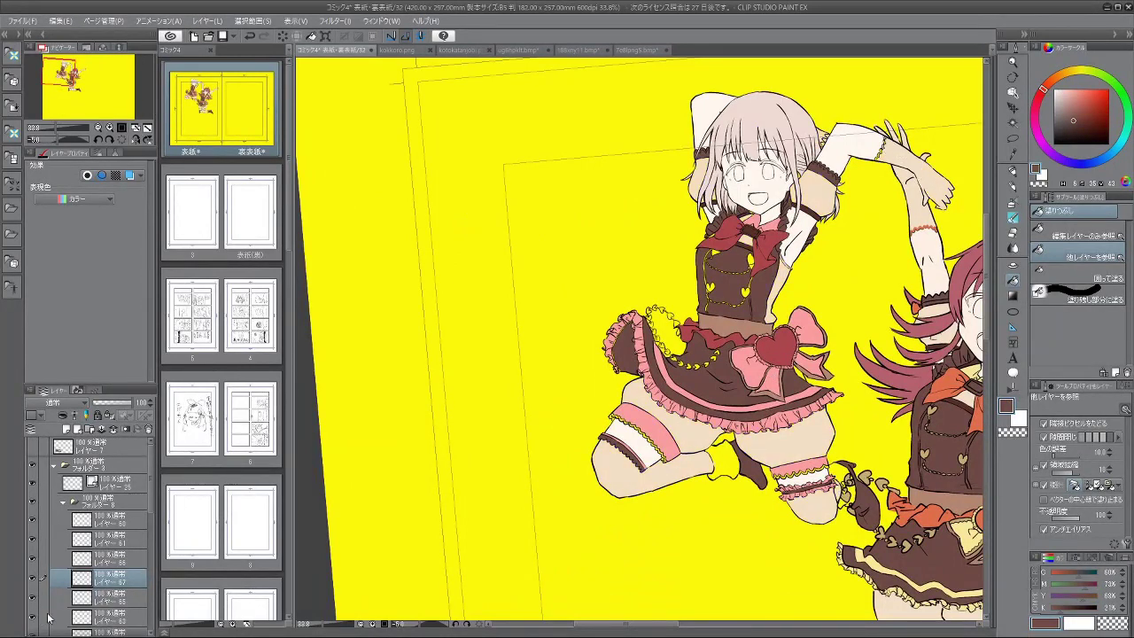
pyautogui.click(111, 614)
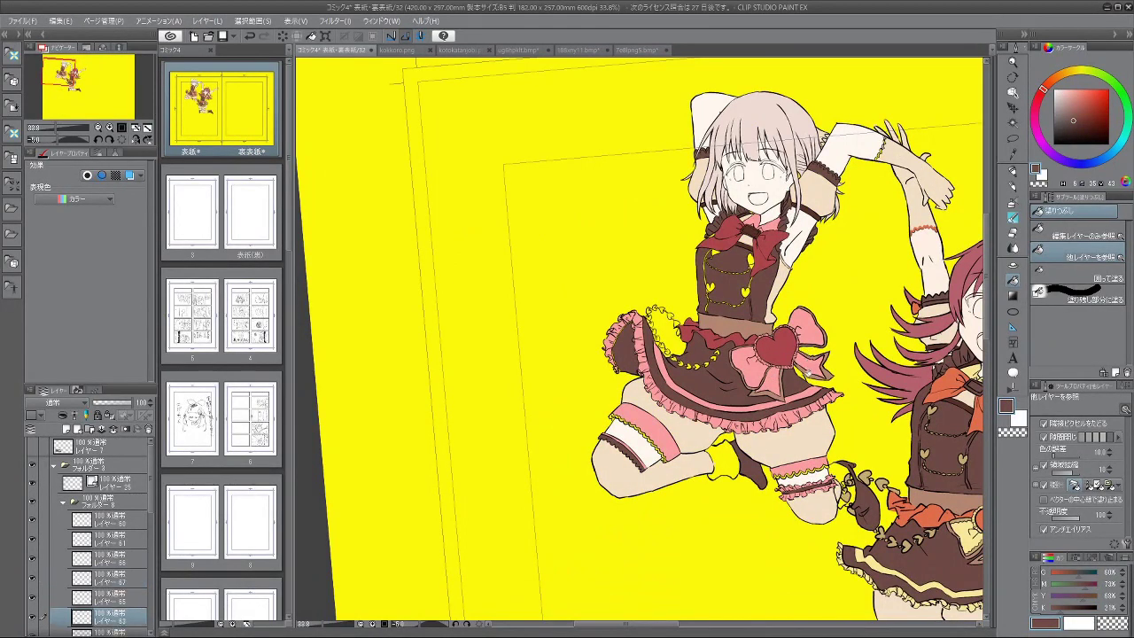
pyautogui.keyDown('alt'); pyautogui.click(815, 433); pyautogui.keyUp('alt')
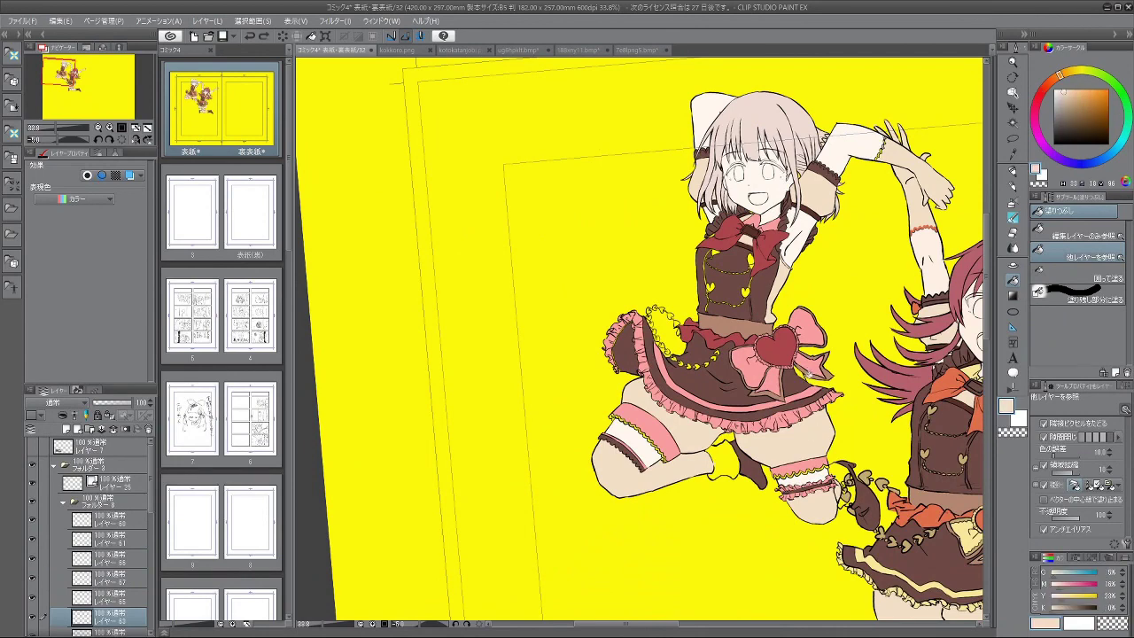
pyautogui.scroll(1, 827, 432)
pyautogui.scroll(2, 826, 433)
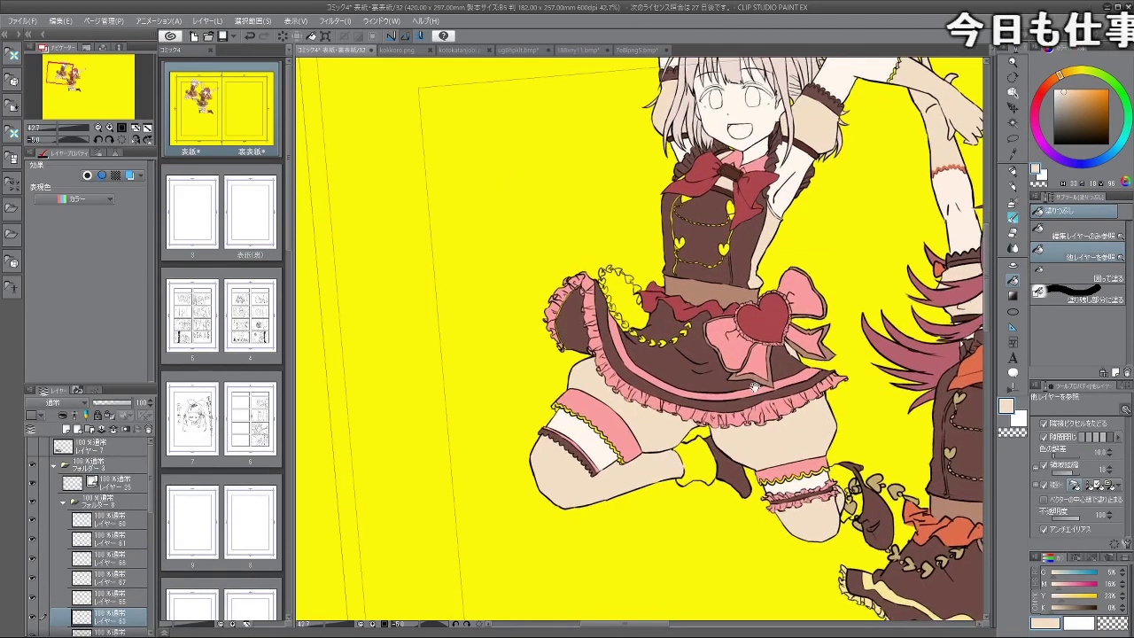
pyautogui.scroll(-2, 144, 501)
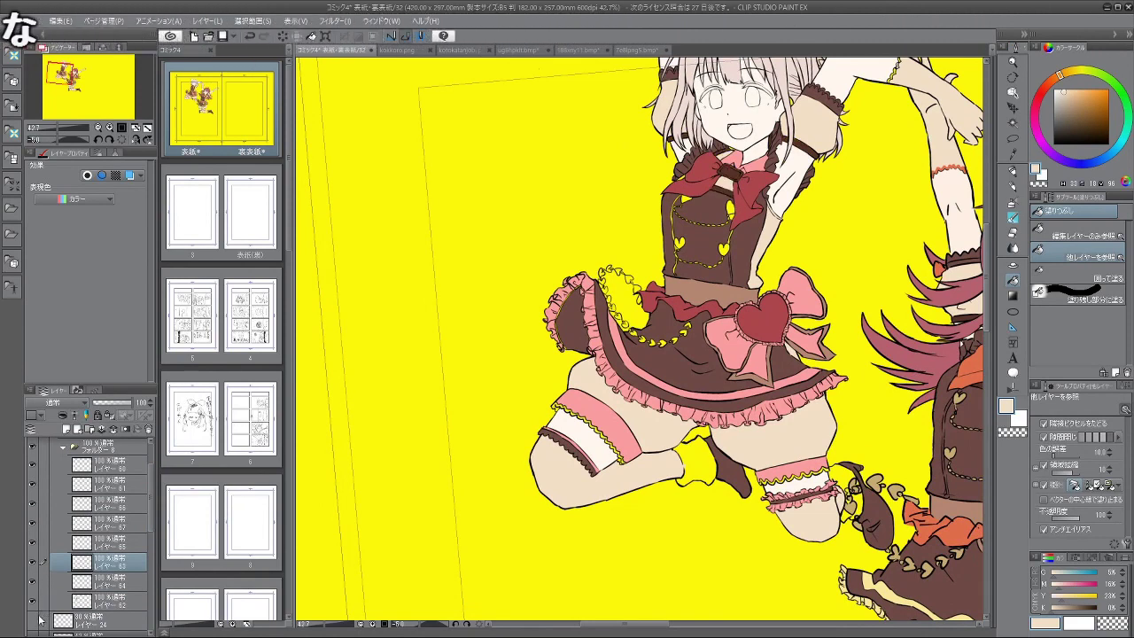
# Step: Make layer 62 the working layer and ready the watercolor brush with the bodice's dark brown
pyautogui.click(34, 603)
pyautogui.click(34, 604)
pyautogui.click(124, 600)
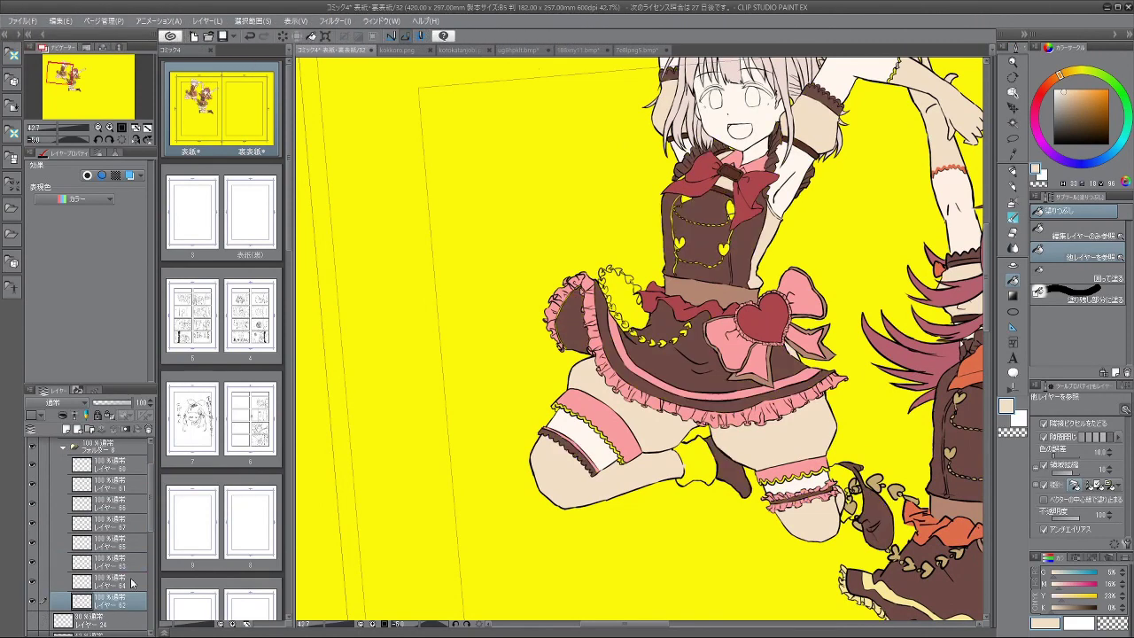
pyautogui.click(1015, 217)
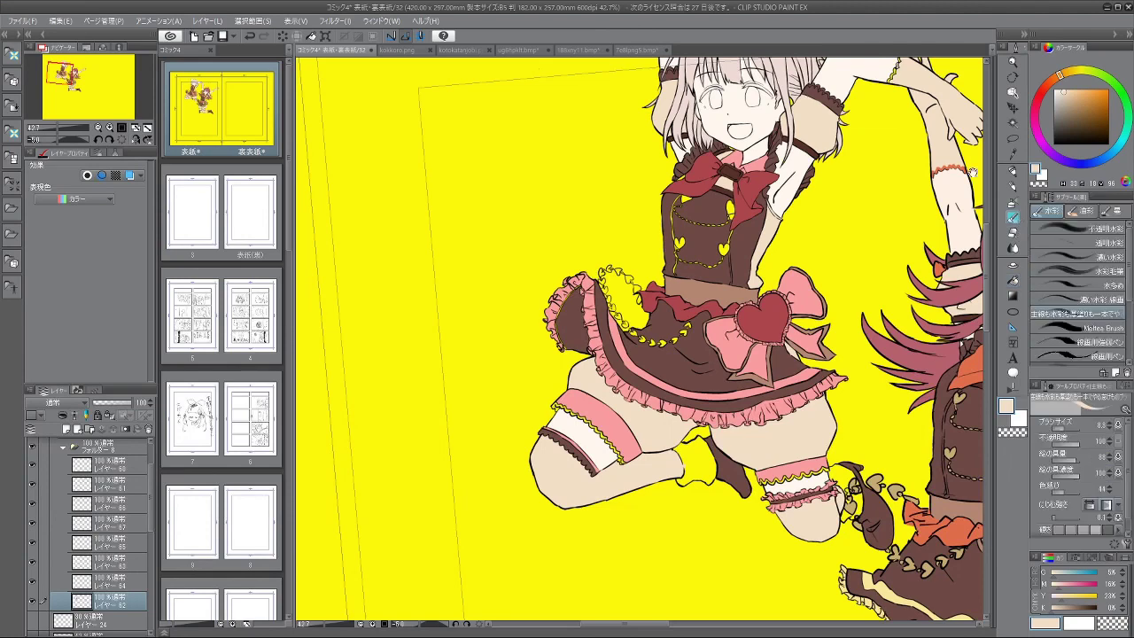
pyautogui.scroll(3, 732, 202)
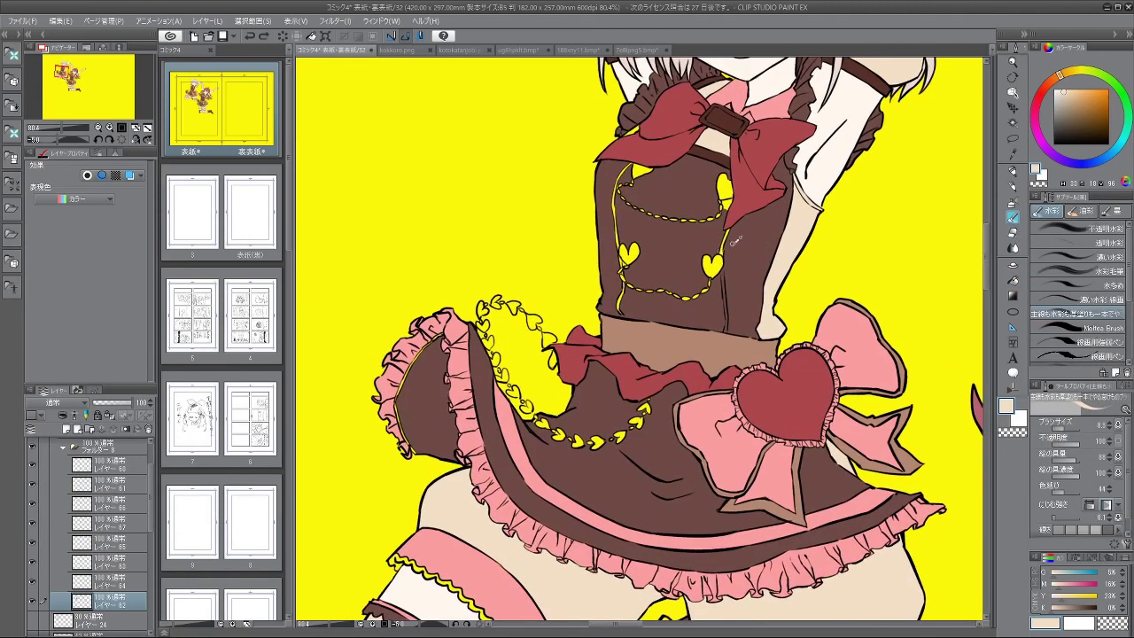
pyautogui.keyDown('alt'); pyautogui.click(733, 241); pyautogui.keyUp('alt')
# Step: Paint the yellow gaps along the bodice's left seam and beside the shoulder frill with the bodice's dark brown
pyautogui.scroll(3, 725, 253)
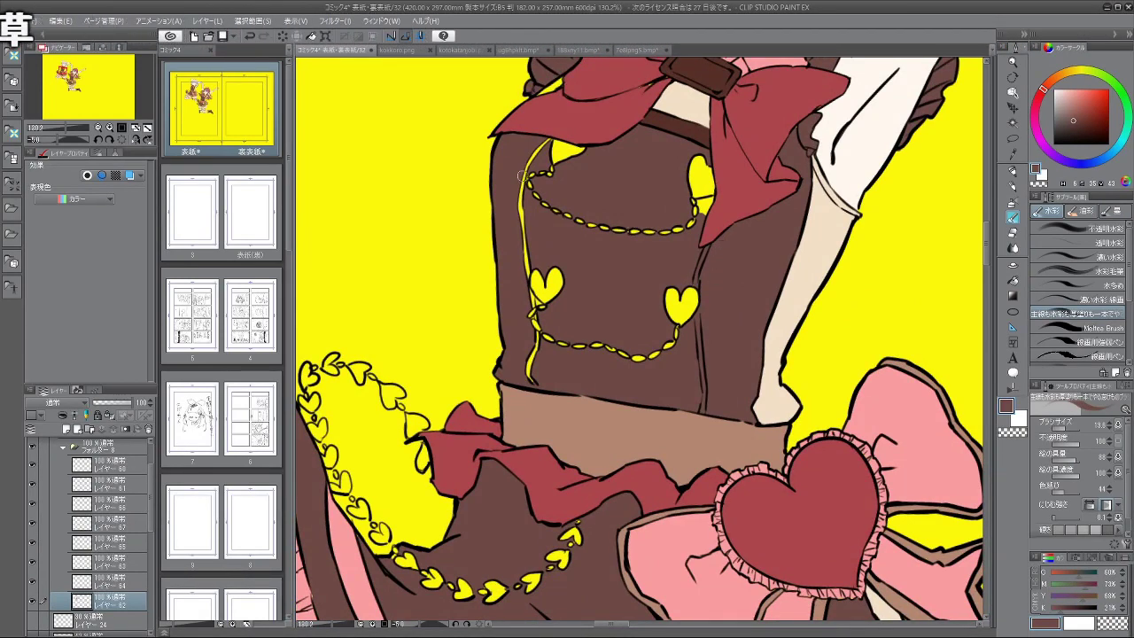
pyautogui.scroll(2, 546, 142)
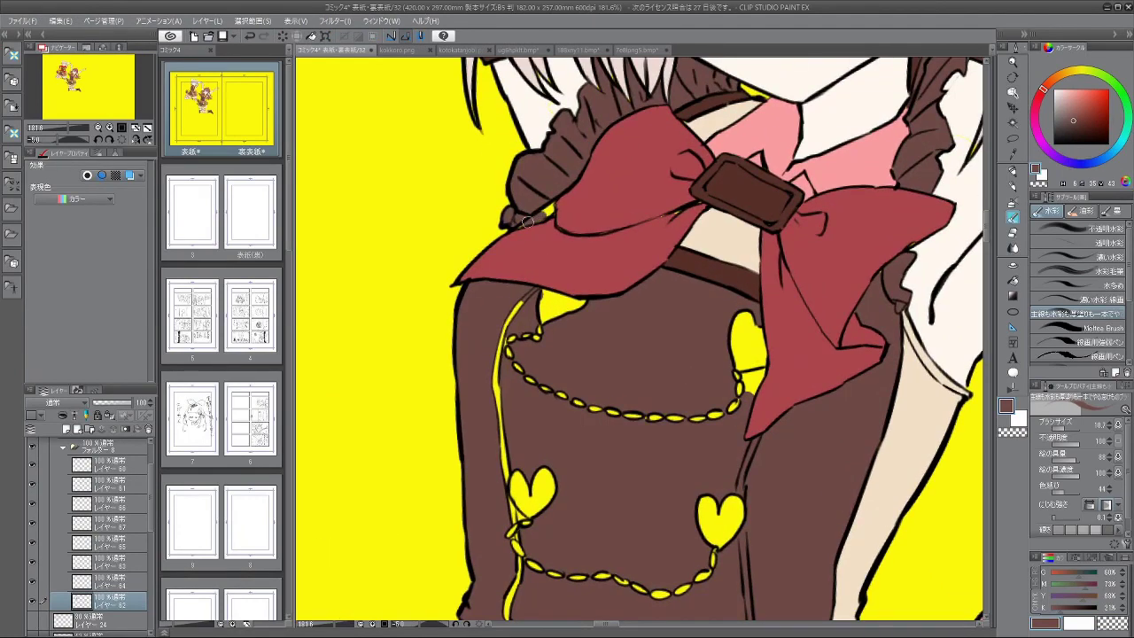
pyautogui.moveTo(542, 219); pyautogui.dragTo(551, 208)
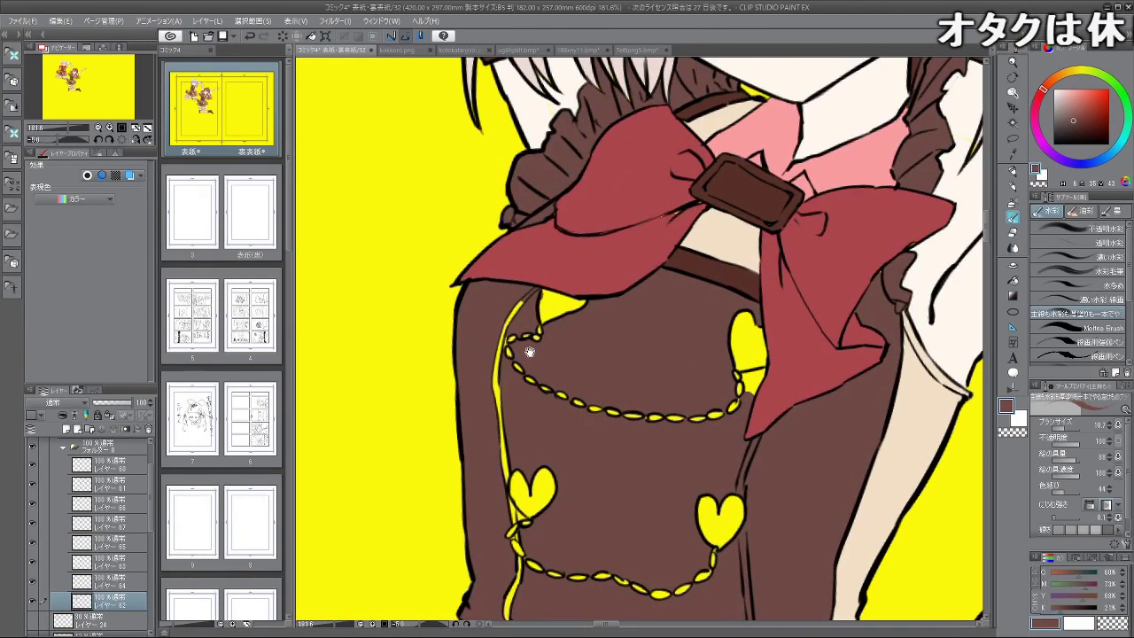
pyautogui.moveTo(530, 351); pyautogui.dragTo(558, 254)
pyautogui.moveTo(549, 213)
pyautogui.mouseDown()
pyautogui.moveTo(515, 279)
pyautogui.moveTo(528, 256)
pyautogui.moveTo(537, 406)
pyautogui.moveTo(552, 438)
pyautogui.moveTo(576, 425)
pyautogui.moveTo(588, 298)
pyautogui.mouseUp()
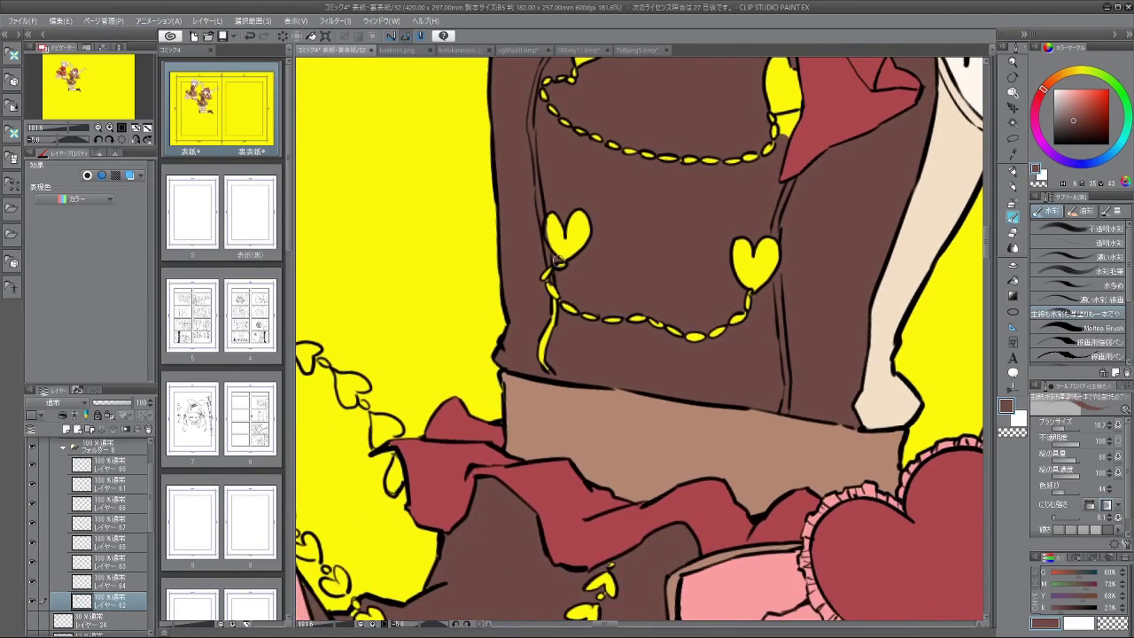
pyautogui.moveTo(558, 259); pyautogui.dragTo(547, 363)
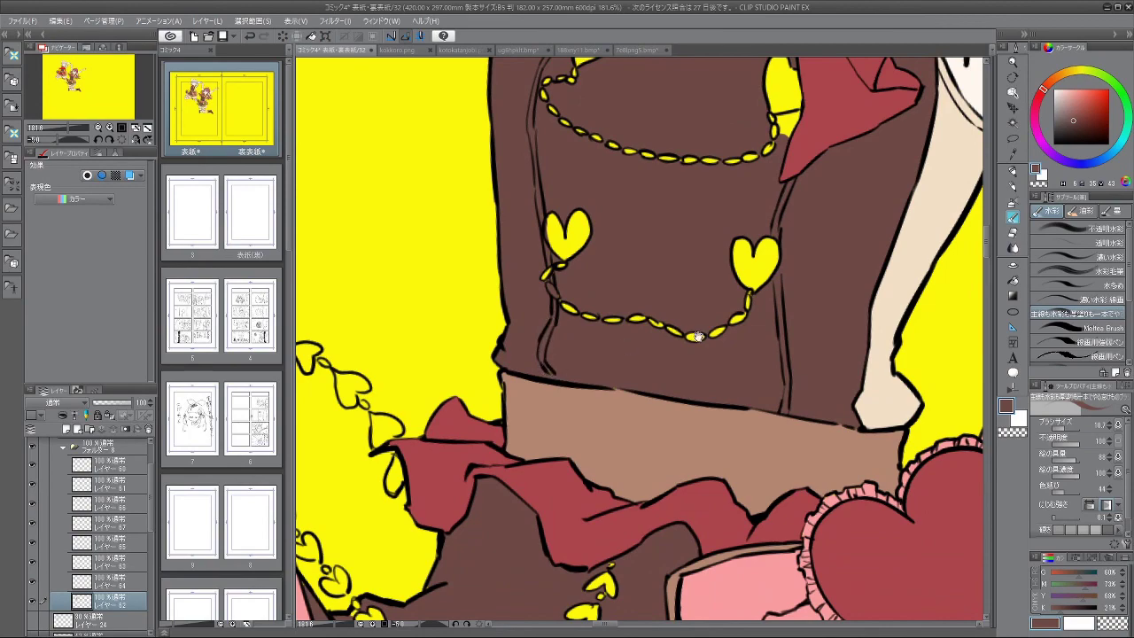
# Step: Toggle the visibility of color layers 66, 67, 65, 63 and 64 to examine which costume parts each one holds
pyautogui.scroll(-6, 639, 338)
pyautogui.scroll(1, 639, 338)
pyautogui.moveTo(687, 394); pyautogui.dragTo(722, 317)
pyautogui.scroll(-1, 723, 364)
pyautogui.moveTo(773, 151); pyautogui.dragTo(731, 193)
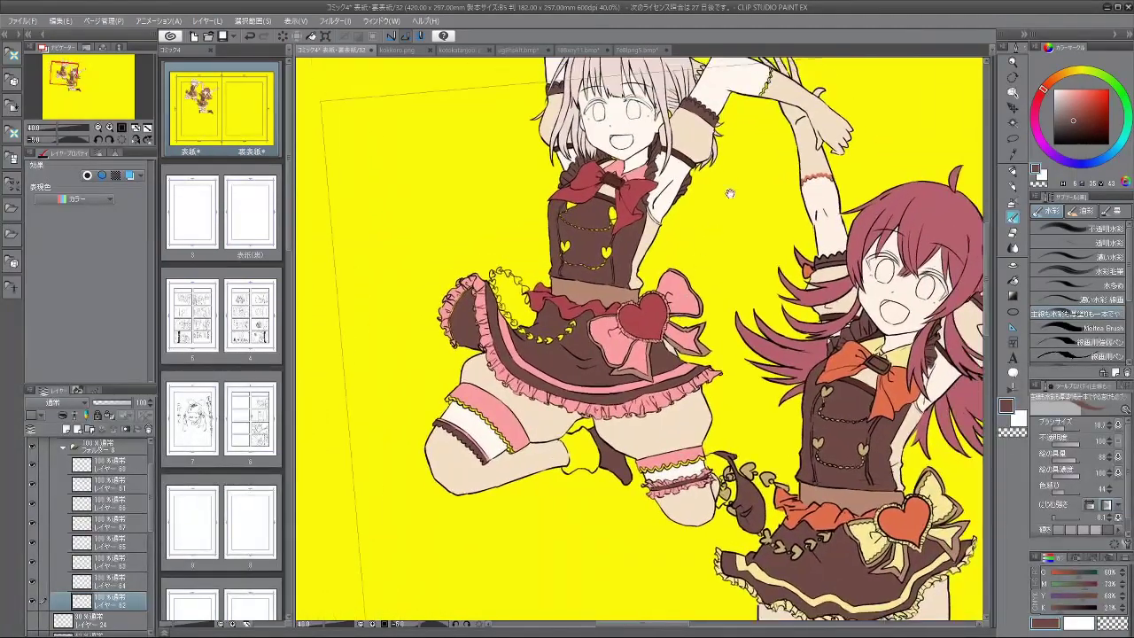
pyautogui.click(33, 508)
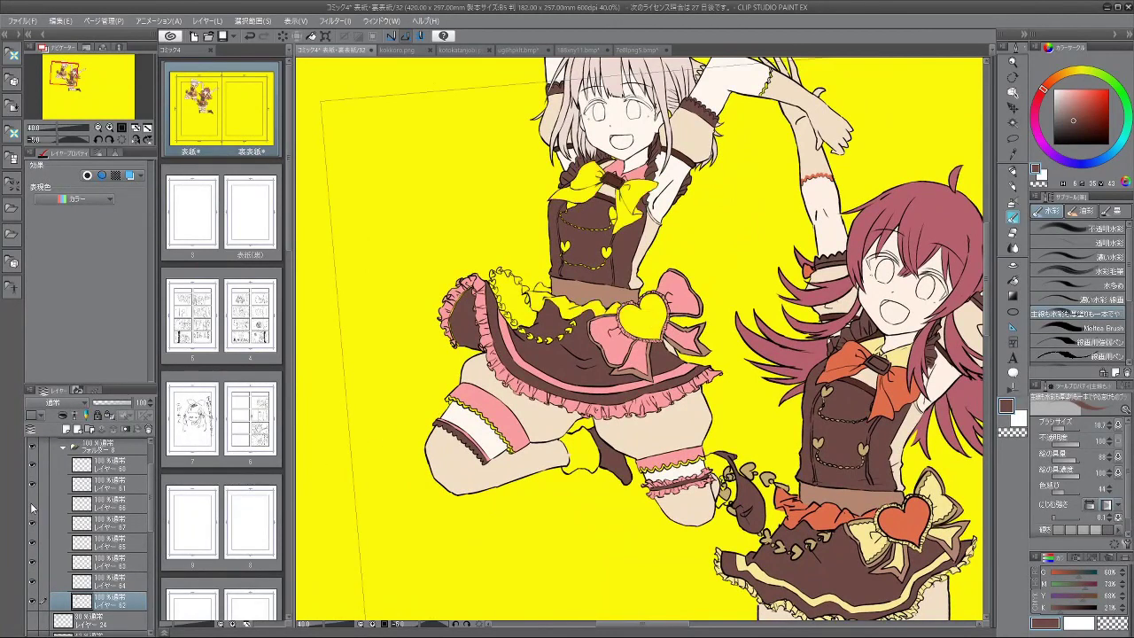
pyautogui.click(32, 506)
pyautogui.click(31, 506)
pyautogui.click(33, 508)
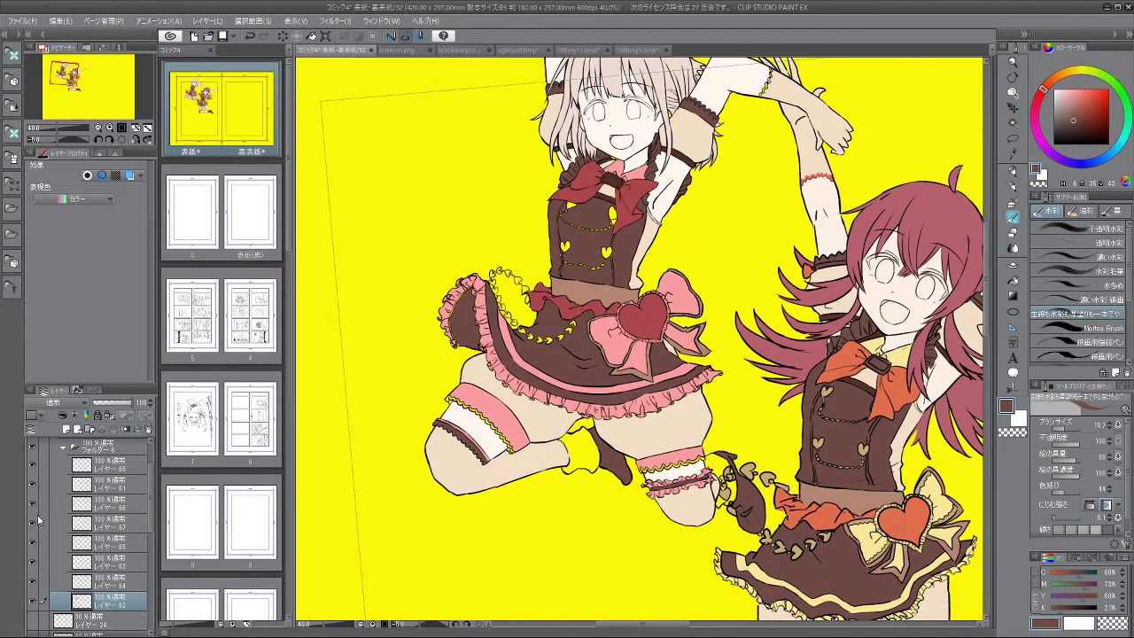
pyautogui.click(32, 522)
pyautogui.click(33, 523)
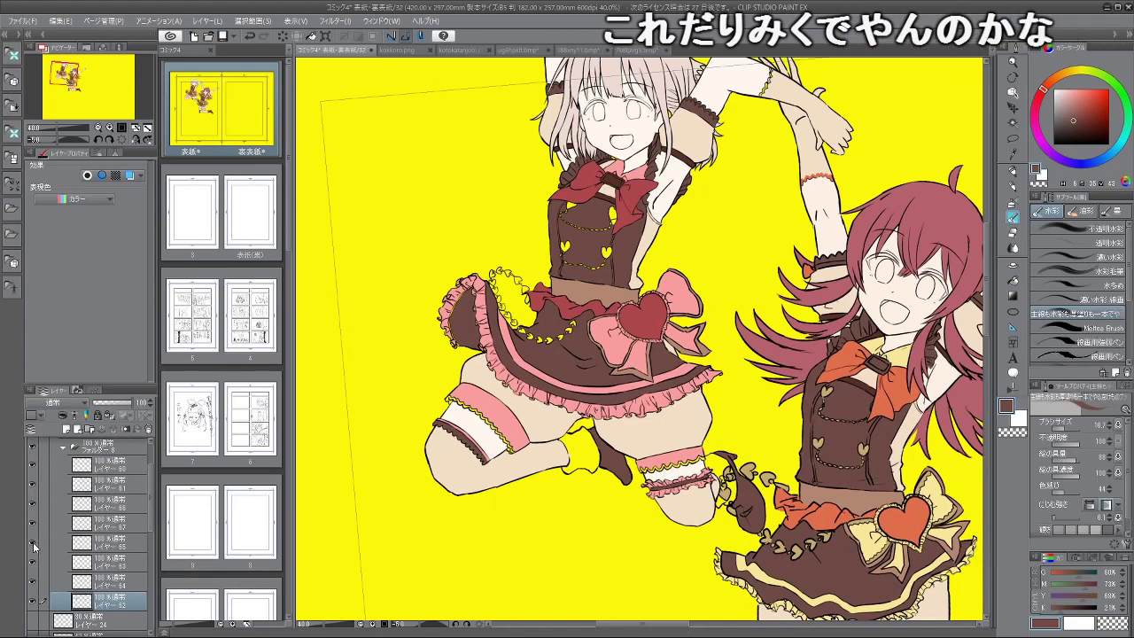
pyautogui.click(33, 547)
pyautogui.click(33, 547)
pyautogui.click(33, 564)
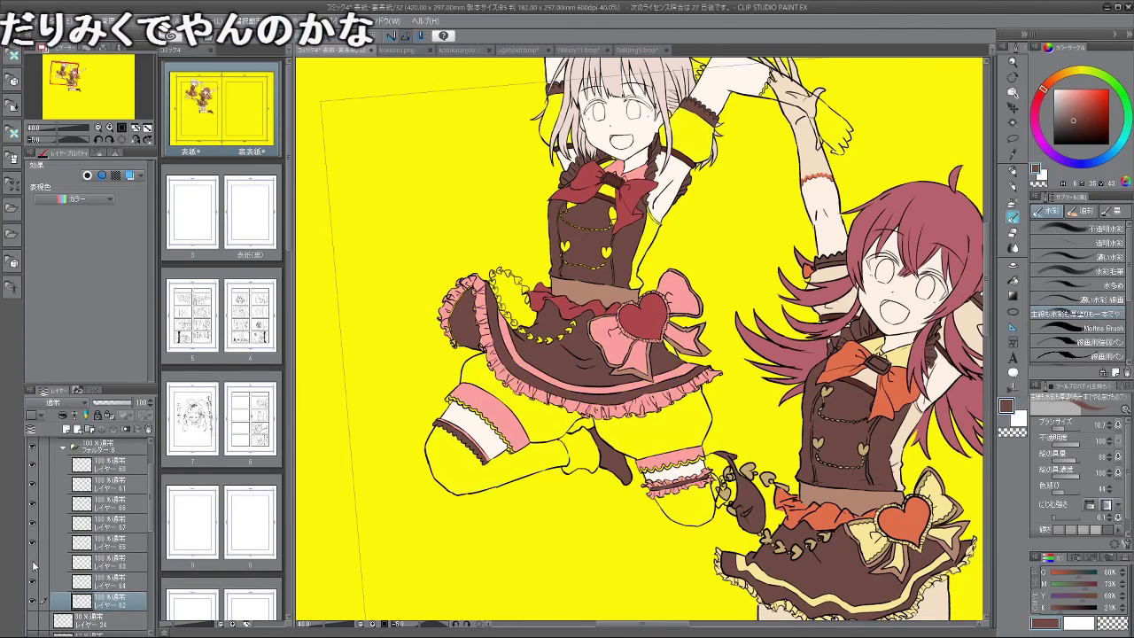
pyautogui.click(32, 565)
pyautogui.click(32, 580)
pyautogui.click(33, 581)
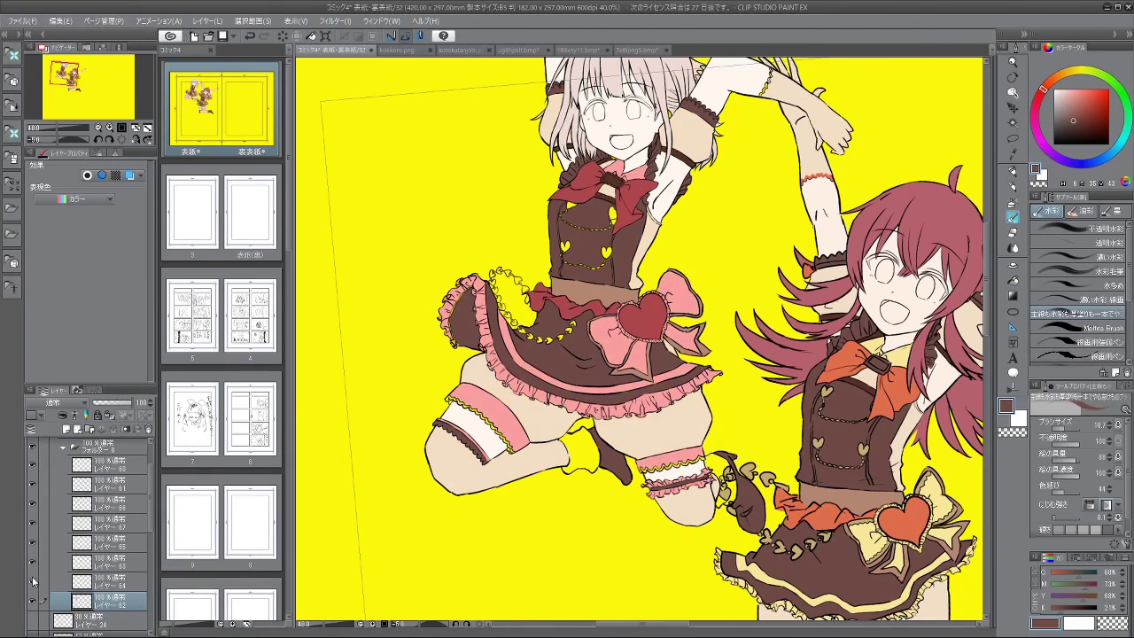
pyautogui.click(32, 581)
pyautogui.click(32, 581)
# Step: Make layer 64 the working layer, sample the neck bow buckle's darker brown, and hide the red-haired character's folder
pyautogui.click(102, 582)
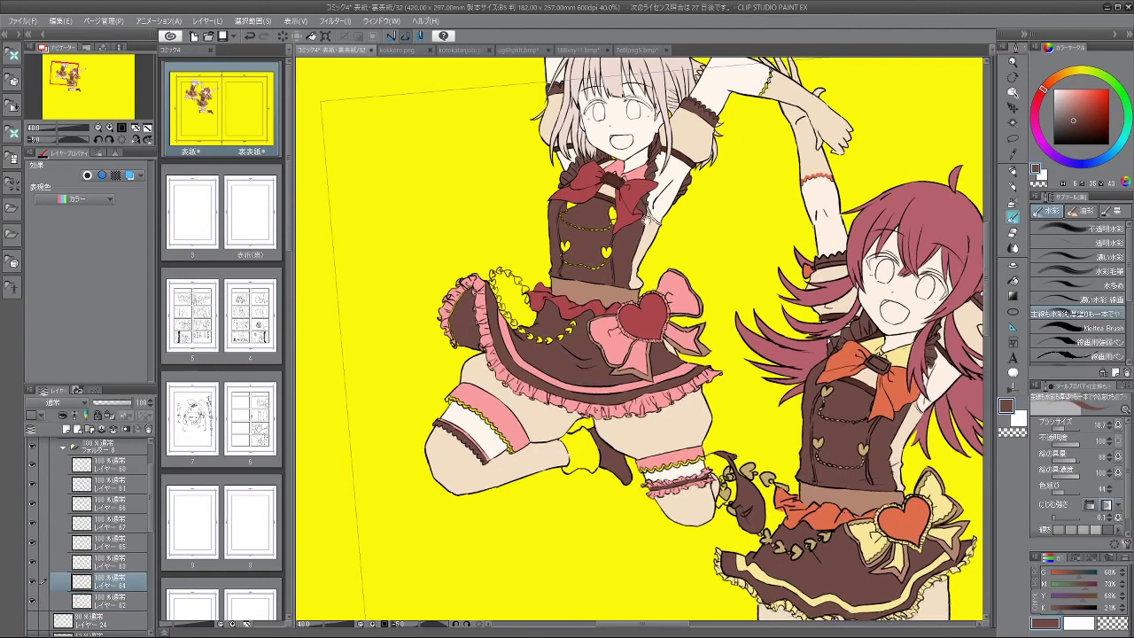
pyautogui.moveTo(694, 481); pyautogui.dragTo(703, 512)
pyautogui.scroll(3, 638, 221)
pyautogui.keyDown('alt'); pyautogui.click(608, 198); pyautogui.keyUp('alt')
pyautogui.moveTo(709, 278)
pyautogui.mouseDown()
pyautogui.moveTo(661, 198)
pyautogui.moveTo(645, 88)
pyautogui.mouseUp()
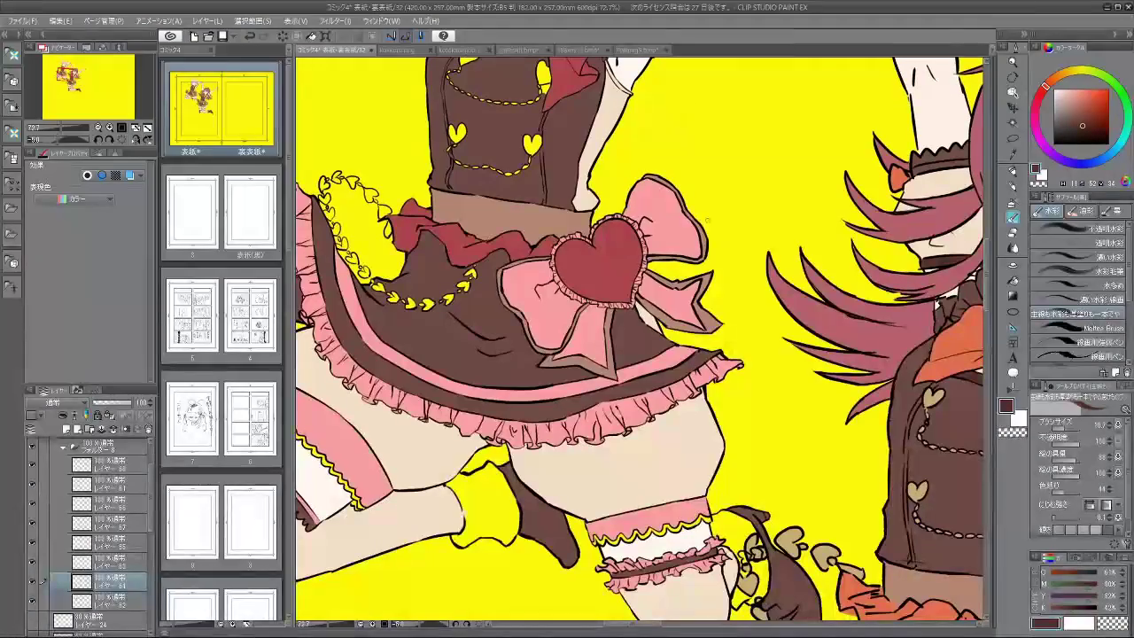
pyautogui.scroll(-3, 768, 376)
pyautogui.scroll(2, 768, 376)
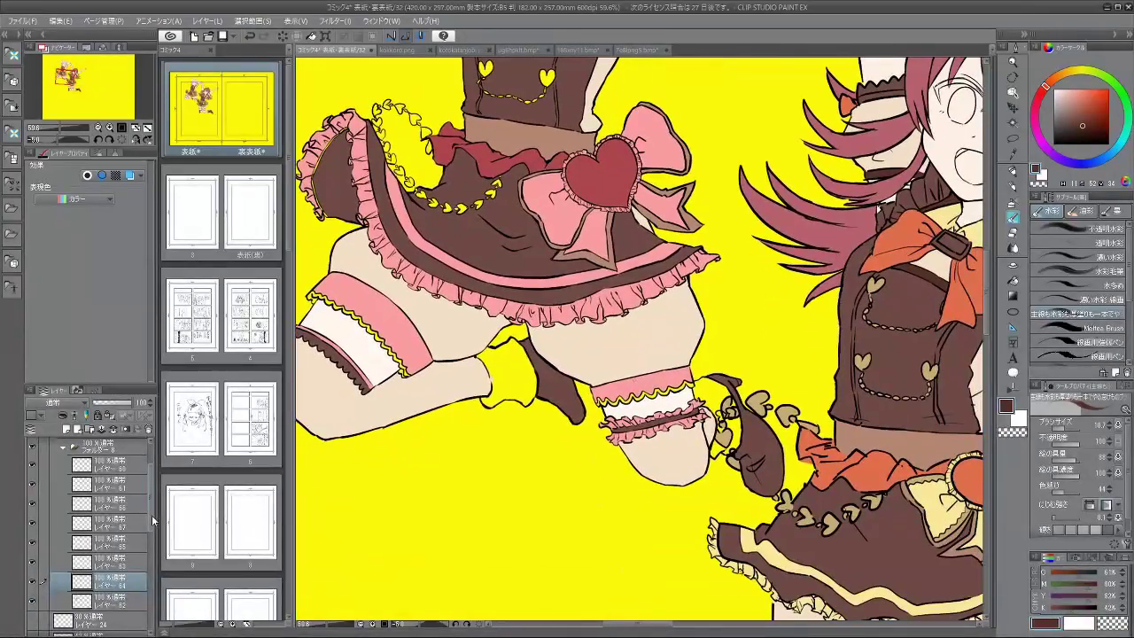
pyautogui.moveTo(153, 520); pyautogui.dragTo(153, 551)
pyautogui.click(32, 571)
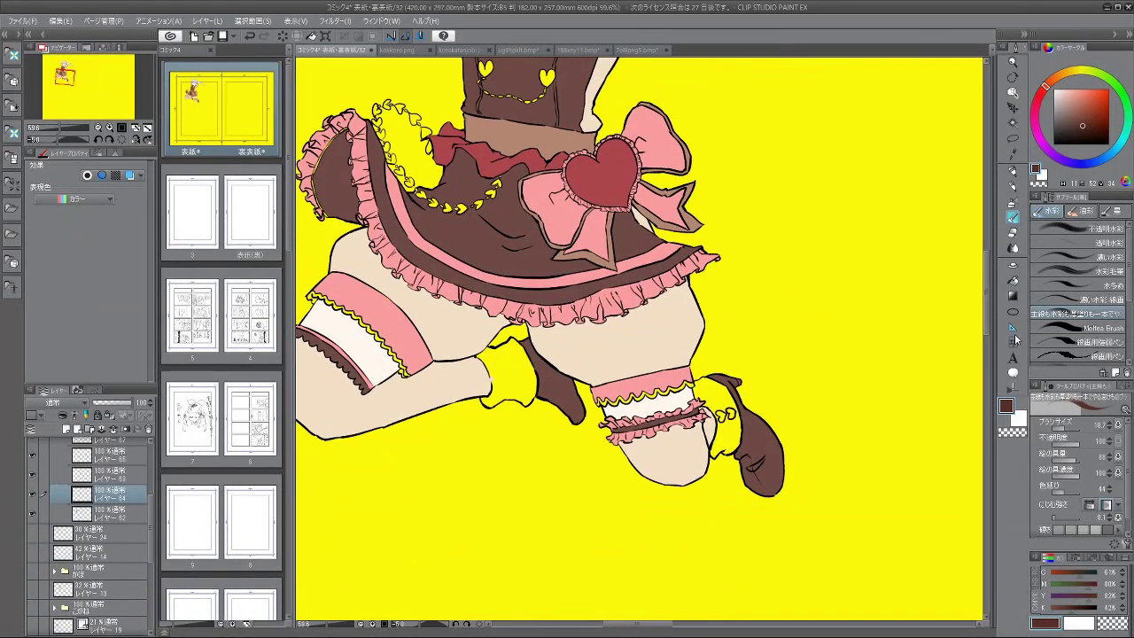
# Step: Fill the ankle cuffs of both boots with the darker brown, using the fill tool that refers to other layers
pyautogui.click(1013, 296)
pyautogui.click(730, 396)
pyautogui.click(737, 409)
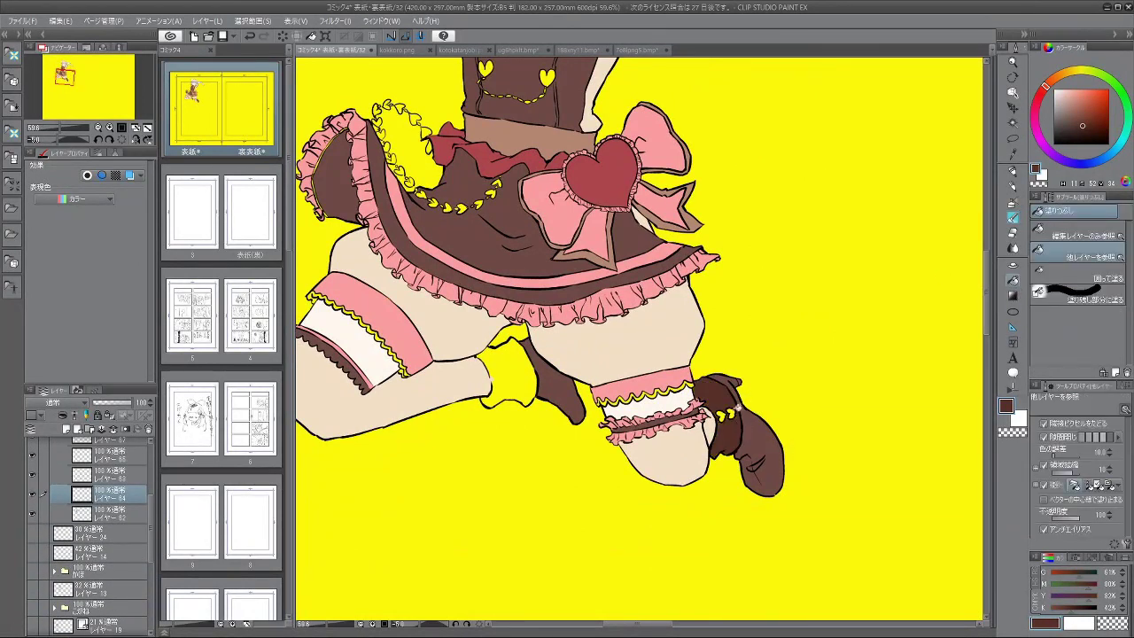
pyautogui.click(522, 377)
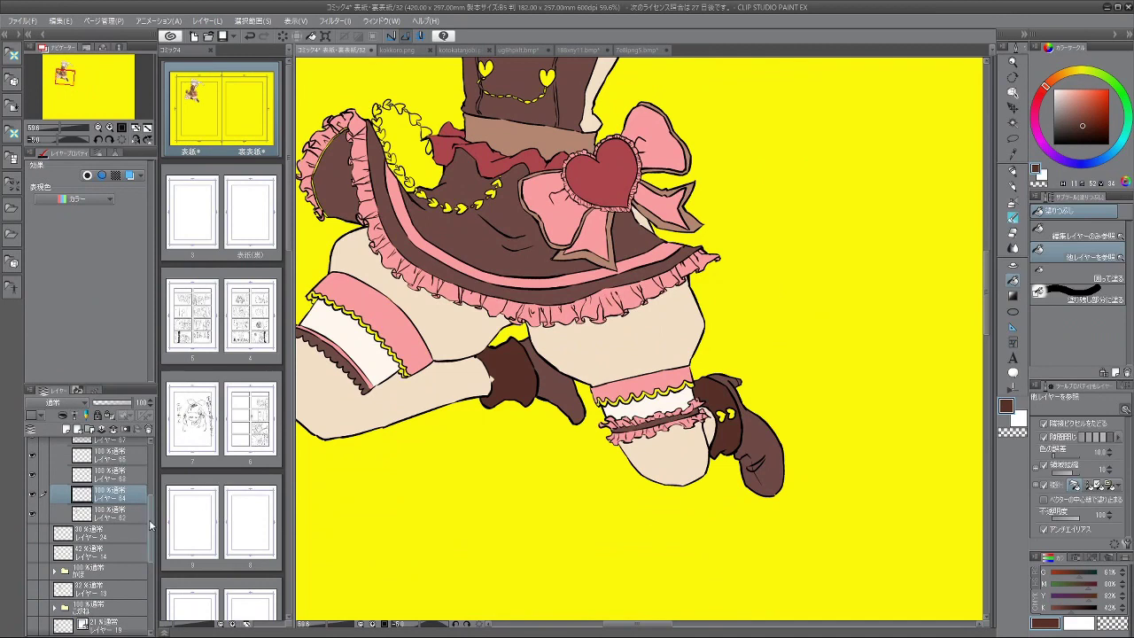
# Step: Examine what color layers 67, 65 and 63 hold by toggling their visibility, and select layer 63
pyautogui.scroll(2, 149, 519)
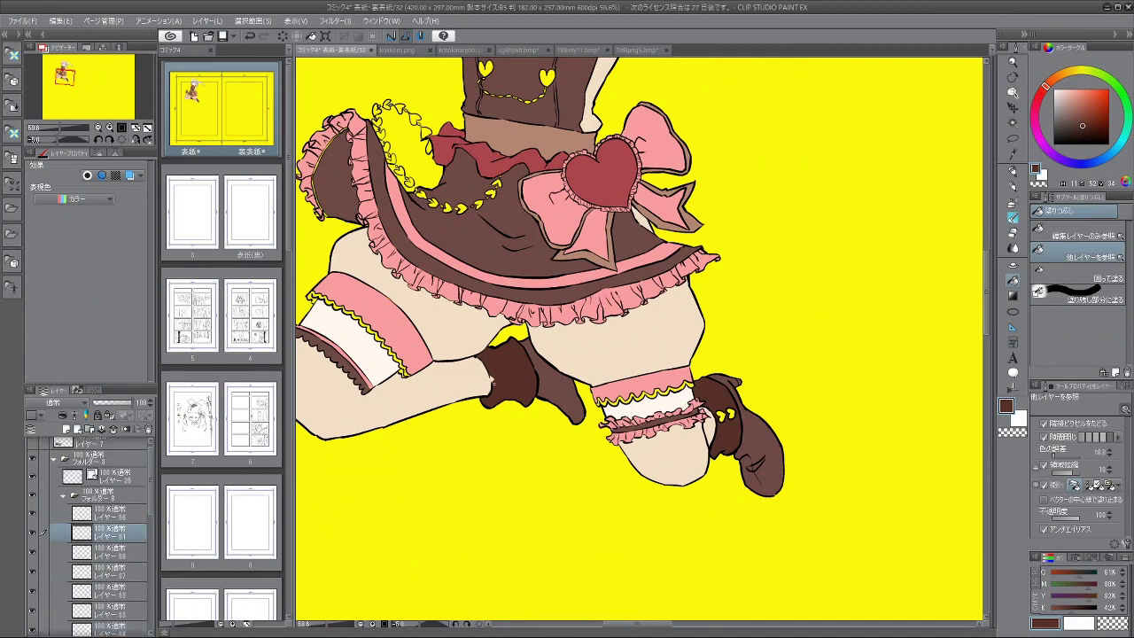
pyautogui.click(91, 551)
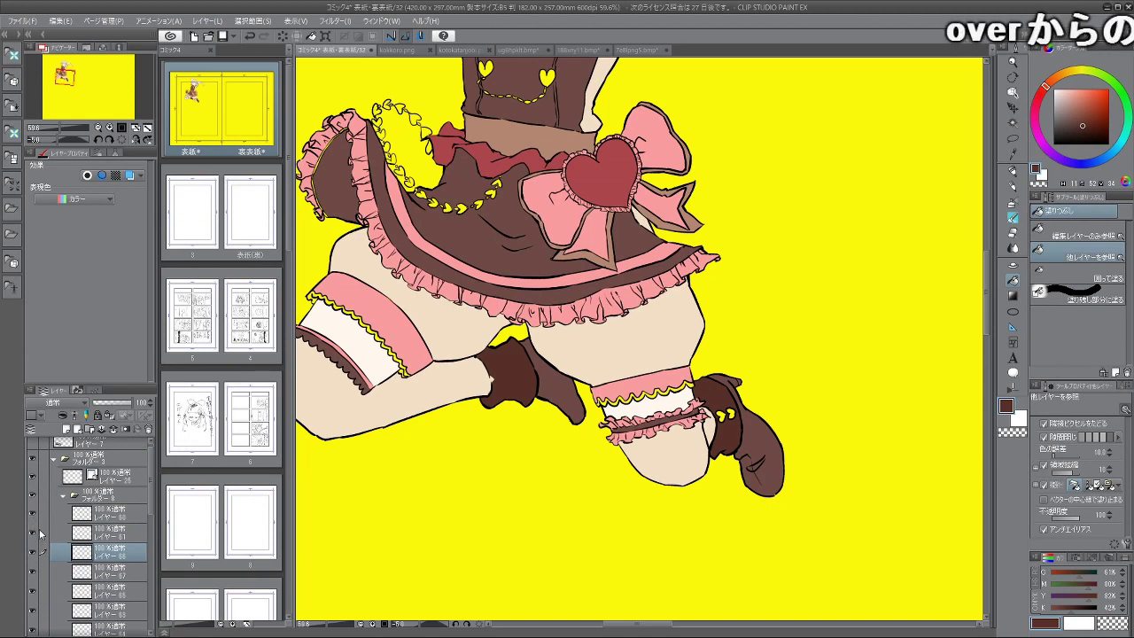
pyautogui.click(32, 572)
pyautogui.click(32, 591)
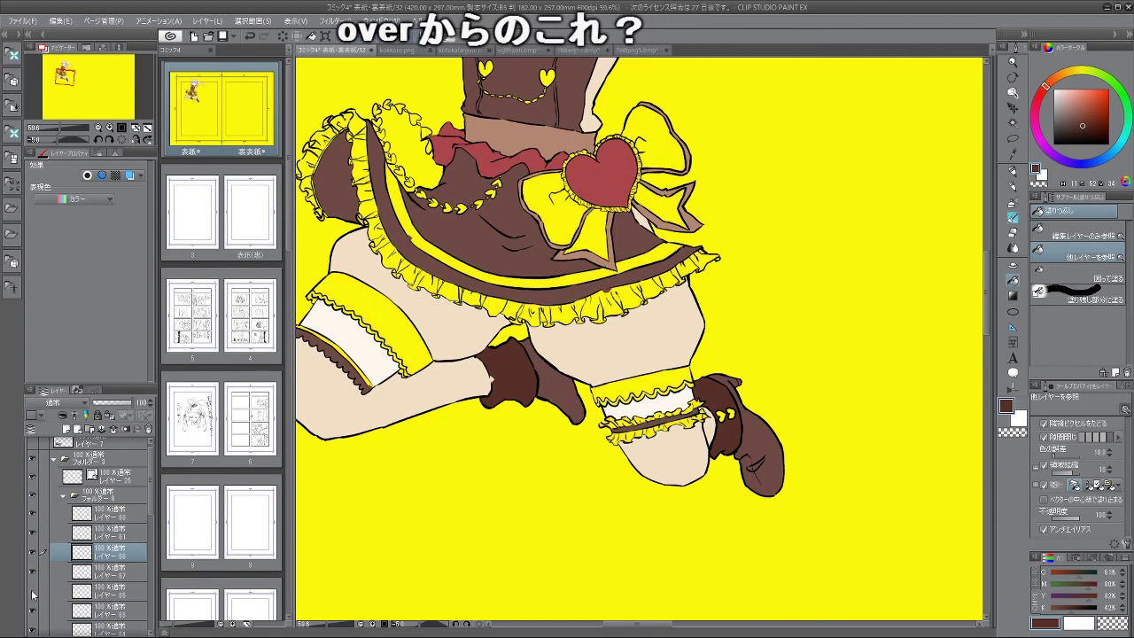
pyautogui.click(32, 591)
pyautogui.click(32, 611)
pyautogui.click(35, 613)
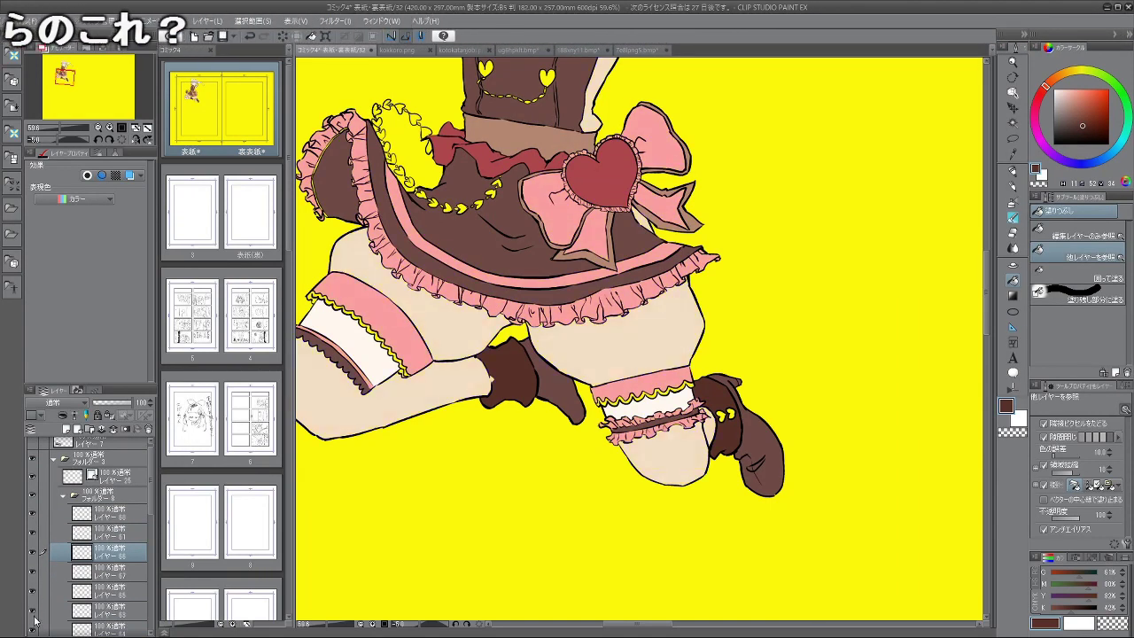
pyautogui.click(97, 610)
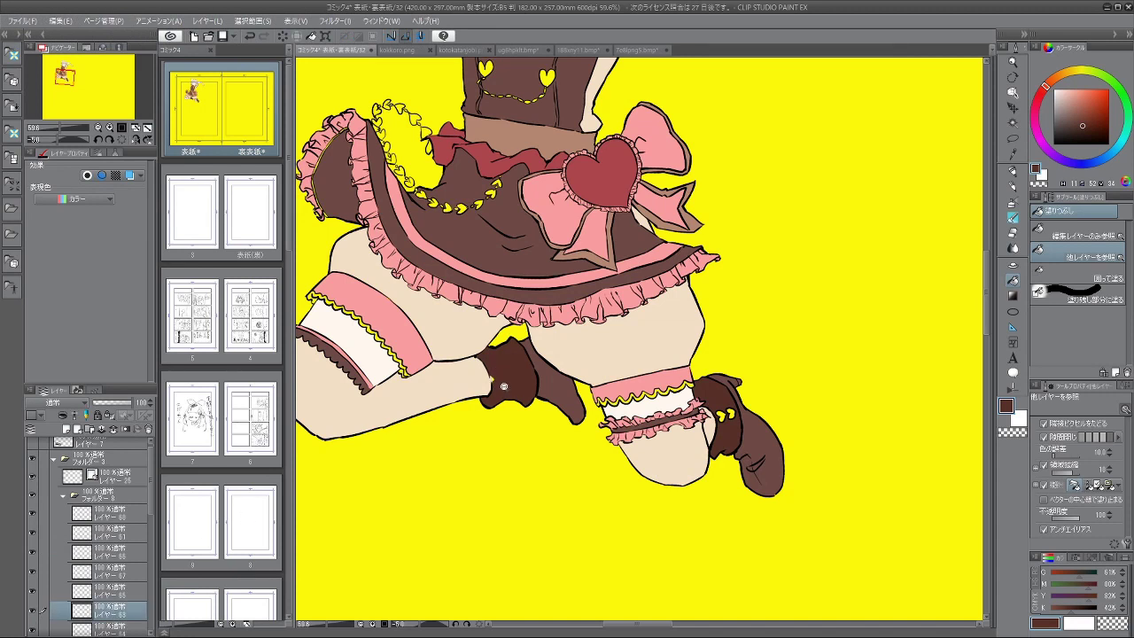
# Step: Cover the small yellow gap at the edge of the left boot's cuff with the darker brown on layer 64
pyautogui.scroll(1, 503, 387)
pyautogui.scroll(-5, 154, 534)
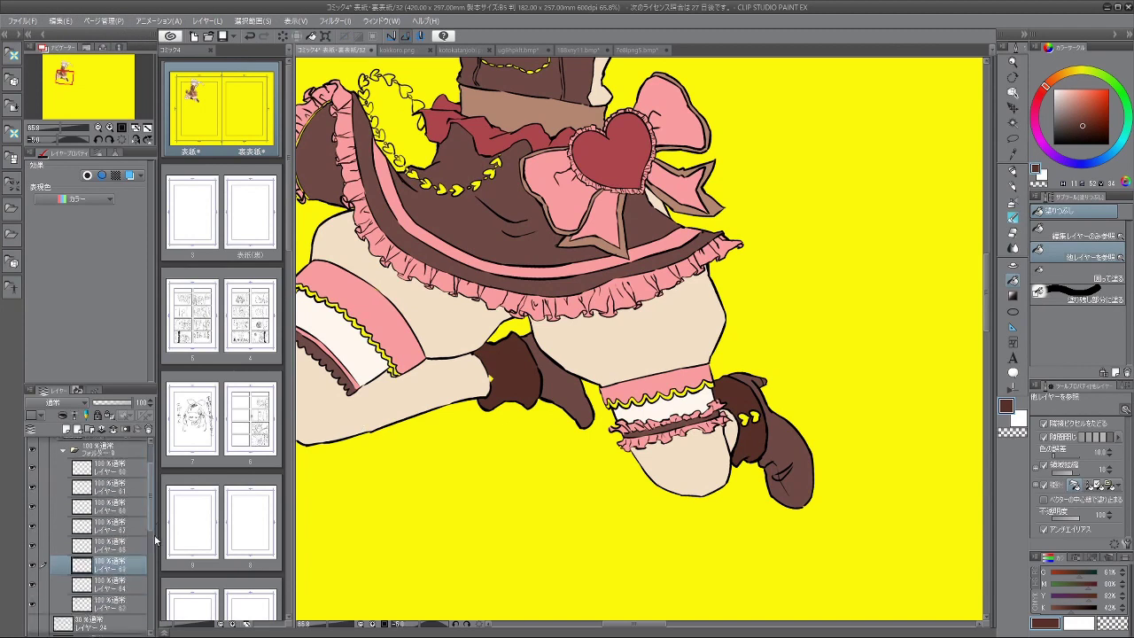
pyautogui.click(33, 496)
pyautogui.click(32, 496)
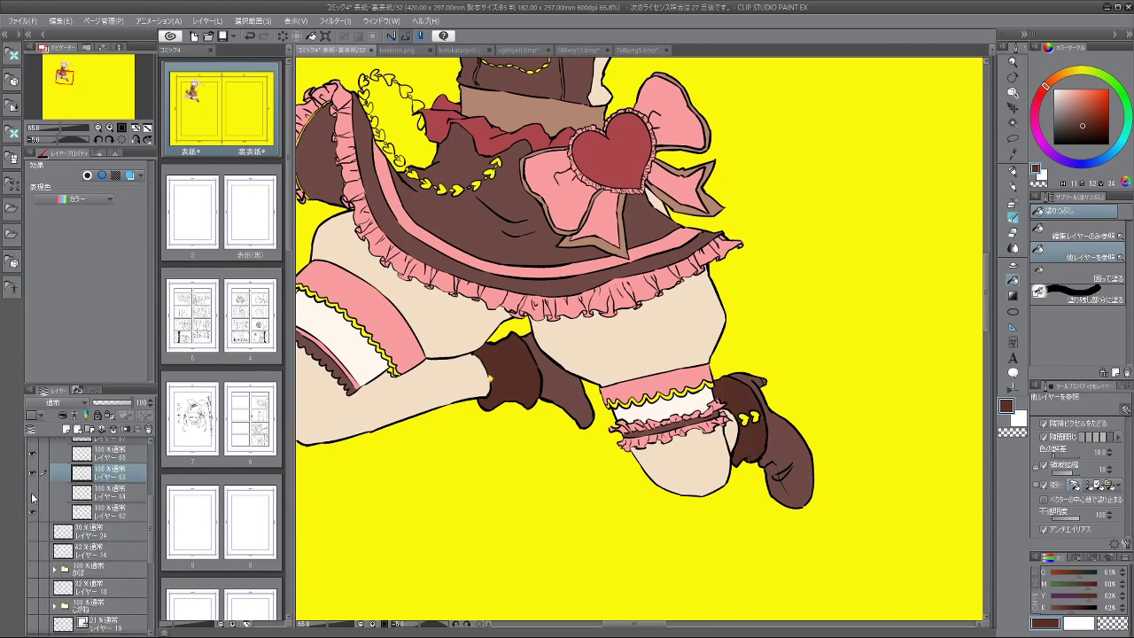
pyautogui.click(33, 497)
pyautogui.click(33, 496)
pyautogui.click(110, 492)
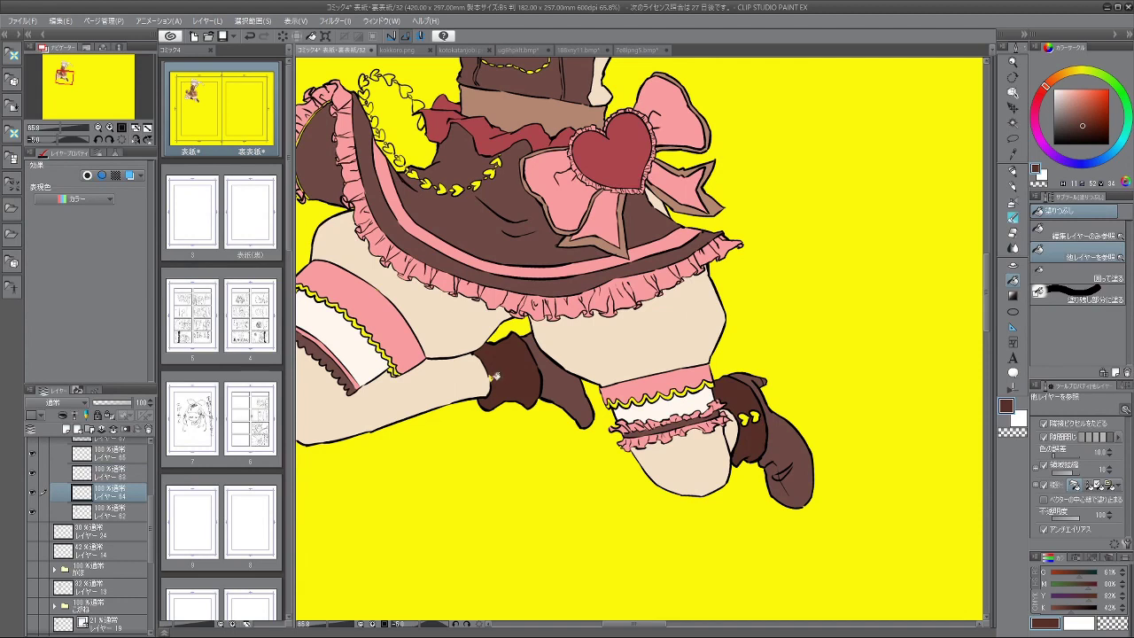
pyautogui.click(1015, 242)
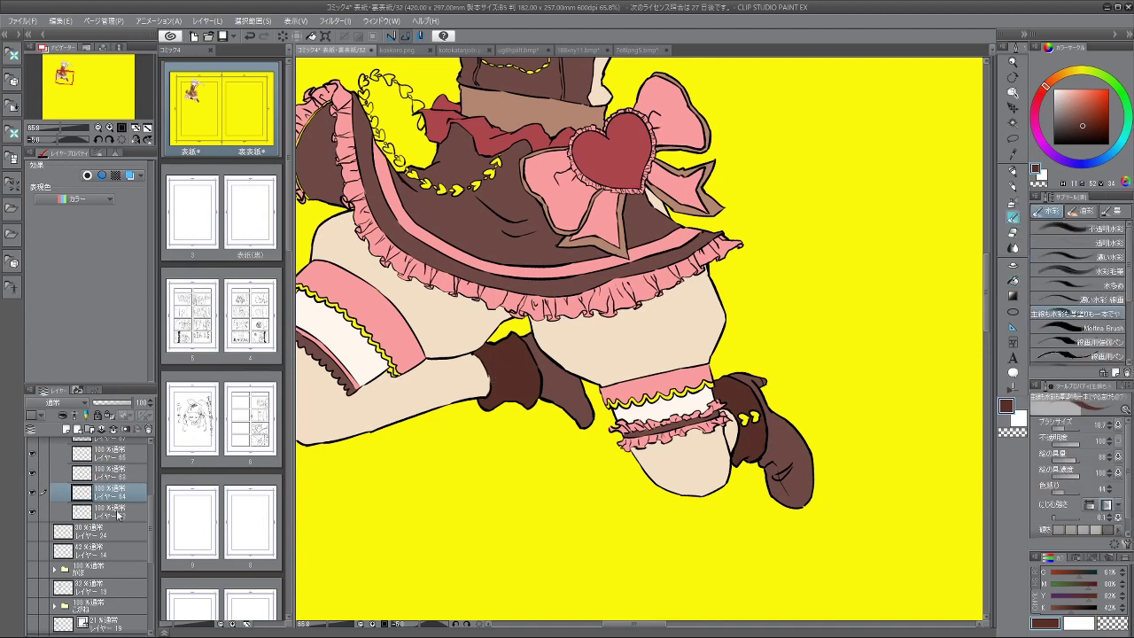
# Step: With layer 64 temporarily hidden, erase the stray dark brown of the left boot's cuff from layer 63
pyautogui.click(33, 494)
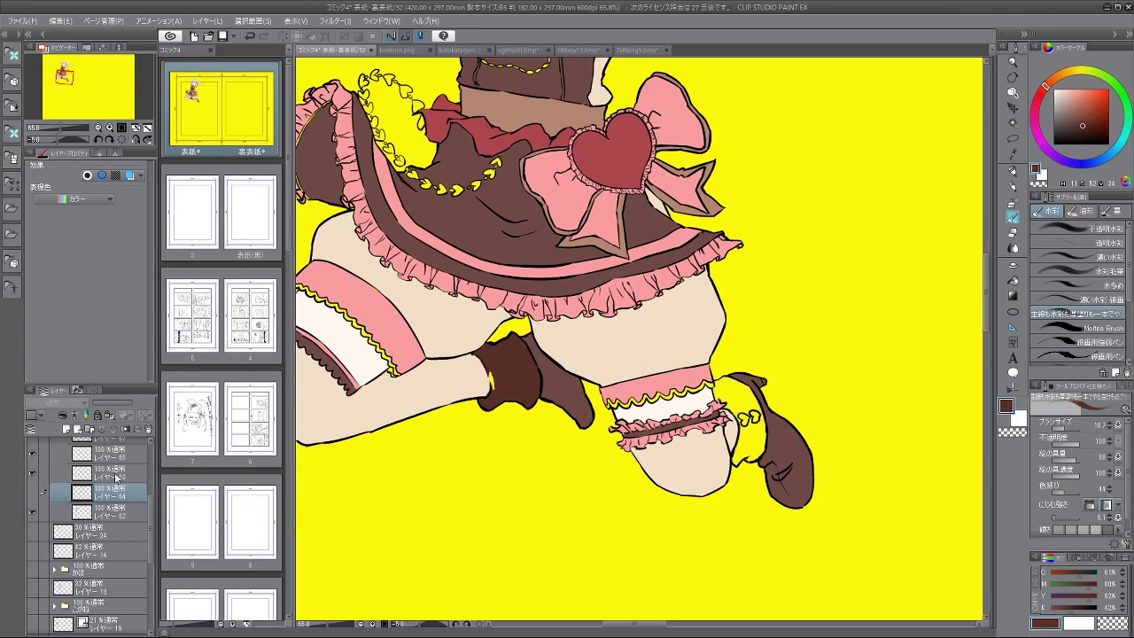
pyautogui.click(33, 475)
pyautogui.click(33, 475)
pyautogui.click(106, 473)
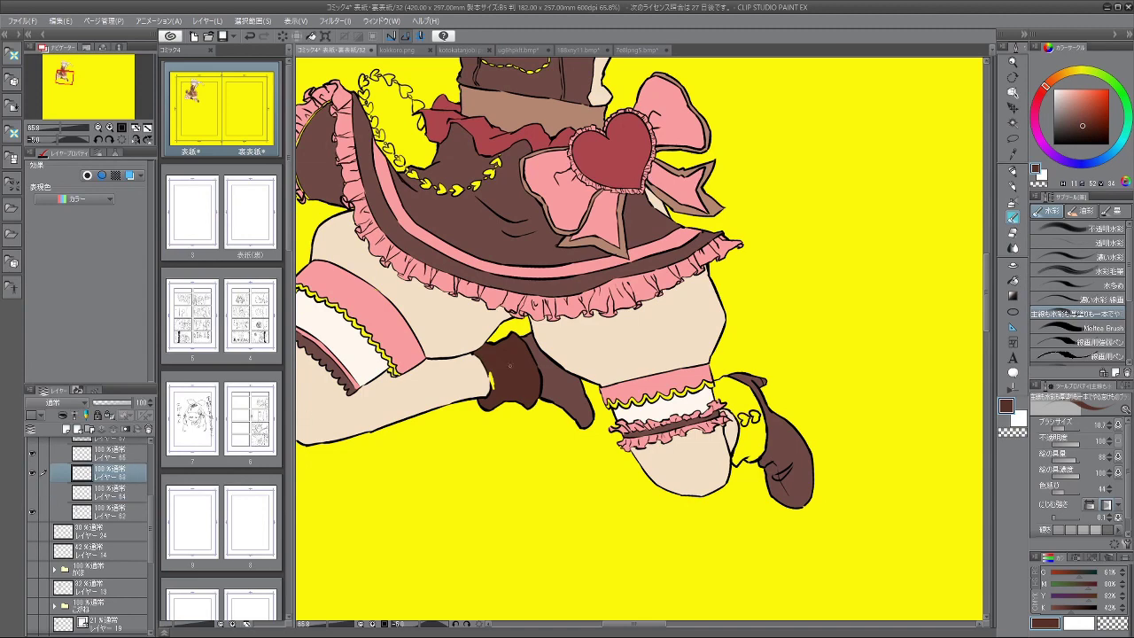
pyautogui.scroll(2, 498, 365)
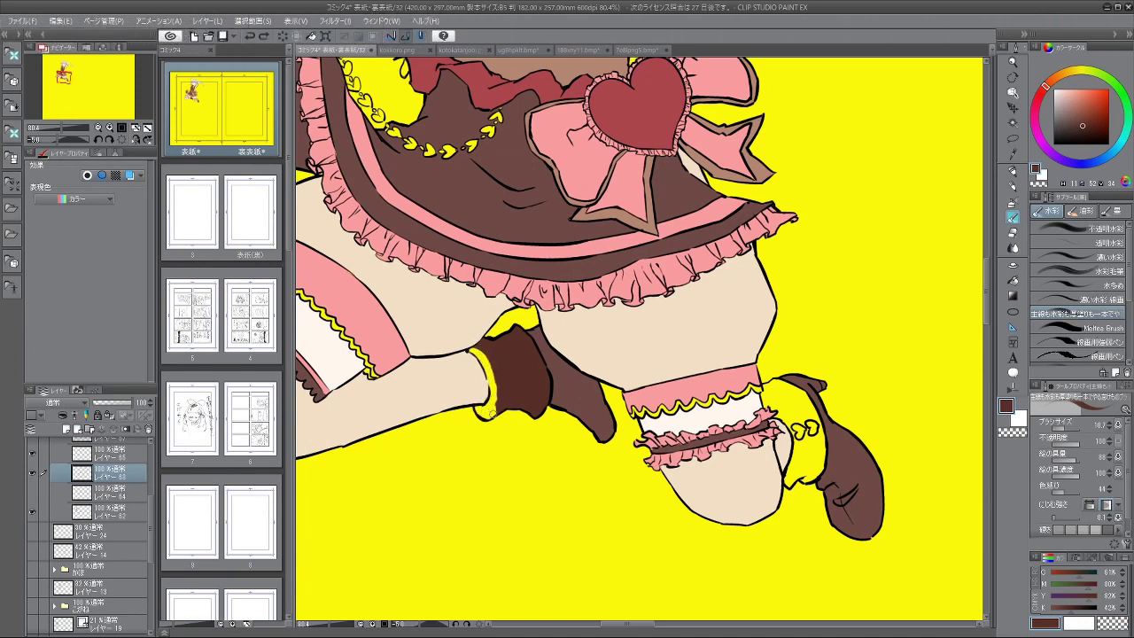
pyautogui.moveTo(497, 386); pyautogui.dragTo(482, 353)
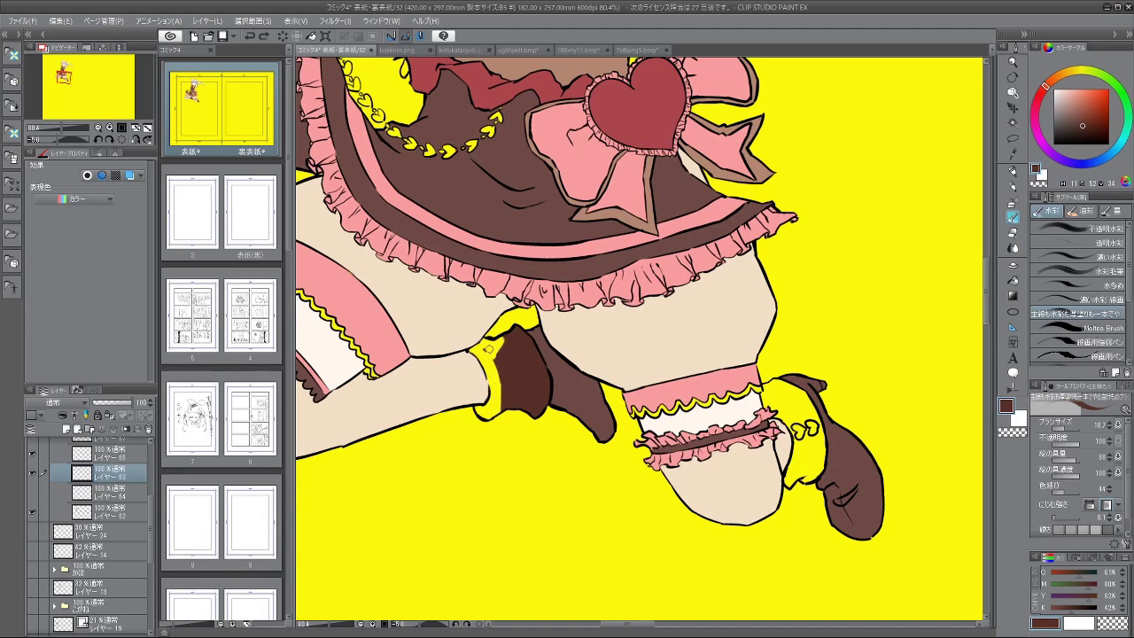
pyautogui.moveTo(503, 360)
pyautogui.mouseDown()
pyautogui.moveTo(499, 369)
pyautogui.moveTo(514, 342)
pyautogui.moveTo(537, 348)
pyautogui.moveTo(552, 419)
pyautogui.moveTo(535, 431)
pyautogui.moveTo(503, 379)
pyautogui.mouseUp()
pyautogui.click(32, 493)
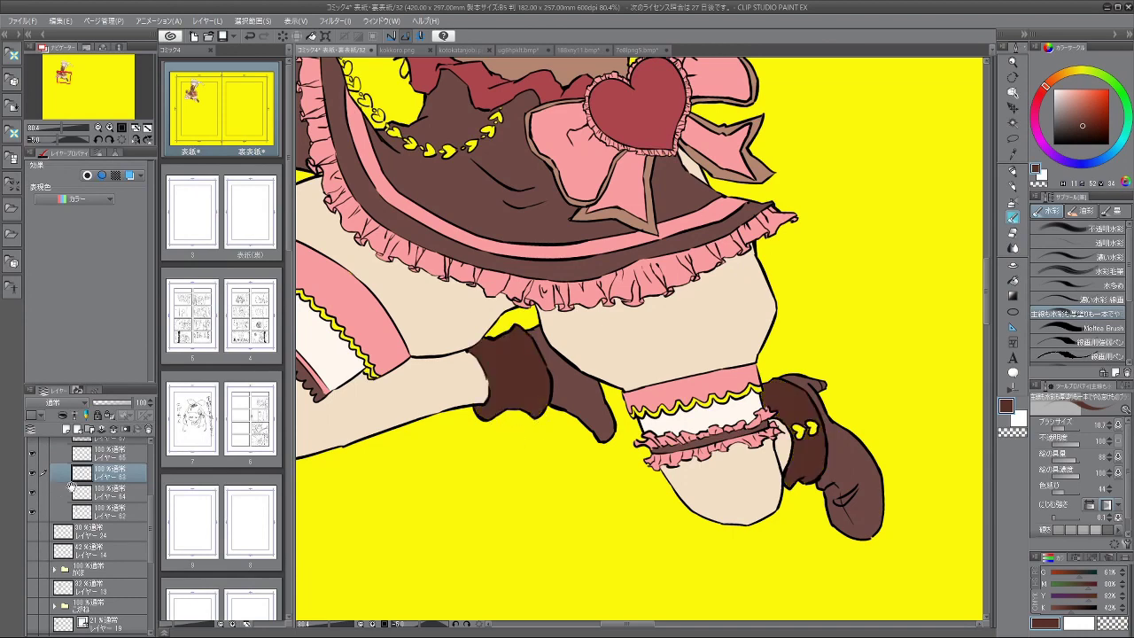
# Step: Show the red-haired character's folder again and sample the orange of her waist frill
pyautogui.scroll(-3, 641, 528)
pyautogui.moveTo(606, 488); pyautogui.dragTo(581, 560)
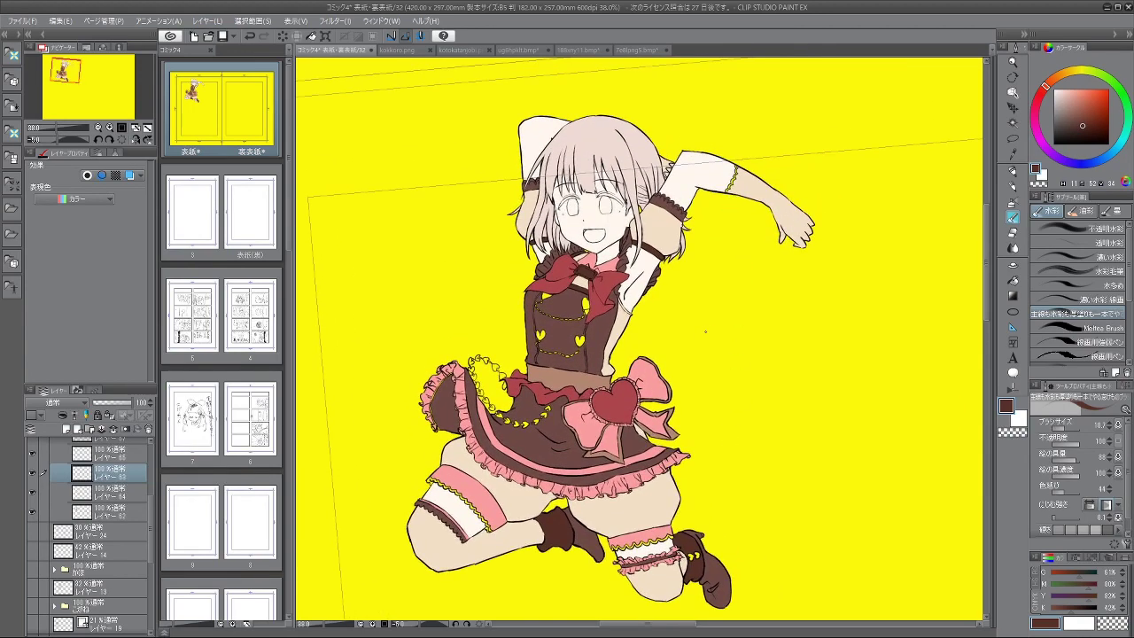
pyautogui.moveTo(674, 340); pyautogui.dragTo(662, 270)
pyautogui.click(32, 570)
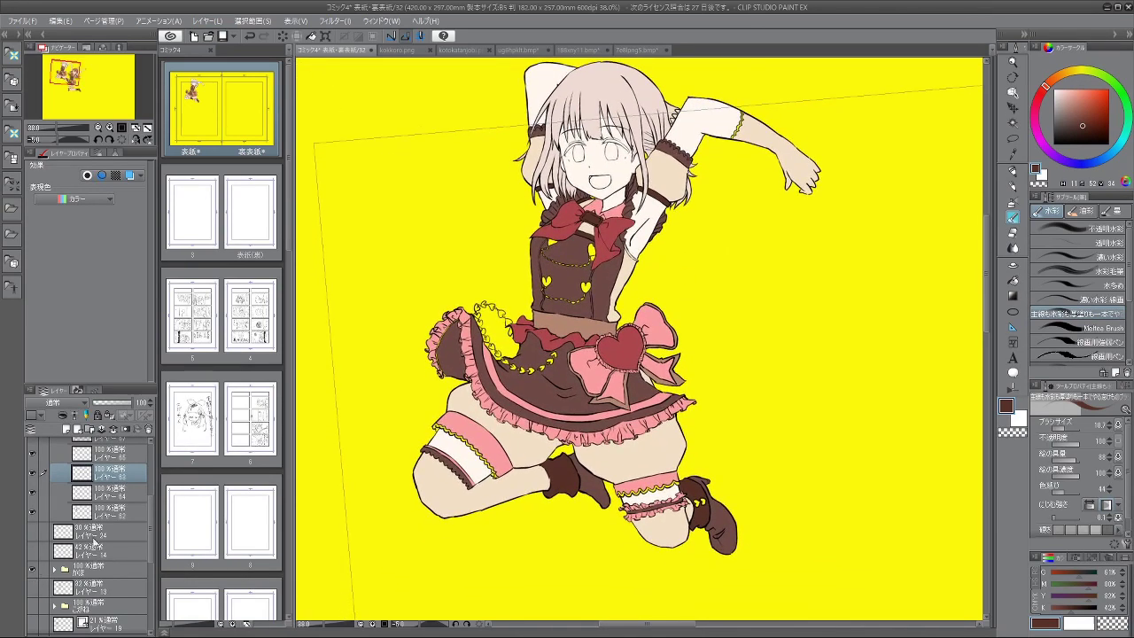
pyautogui.moveTo(726, 464); pyautogui.dragTo(632, 409)
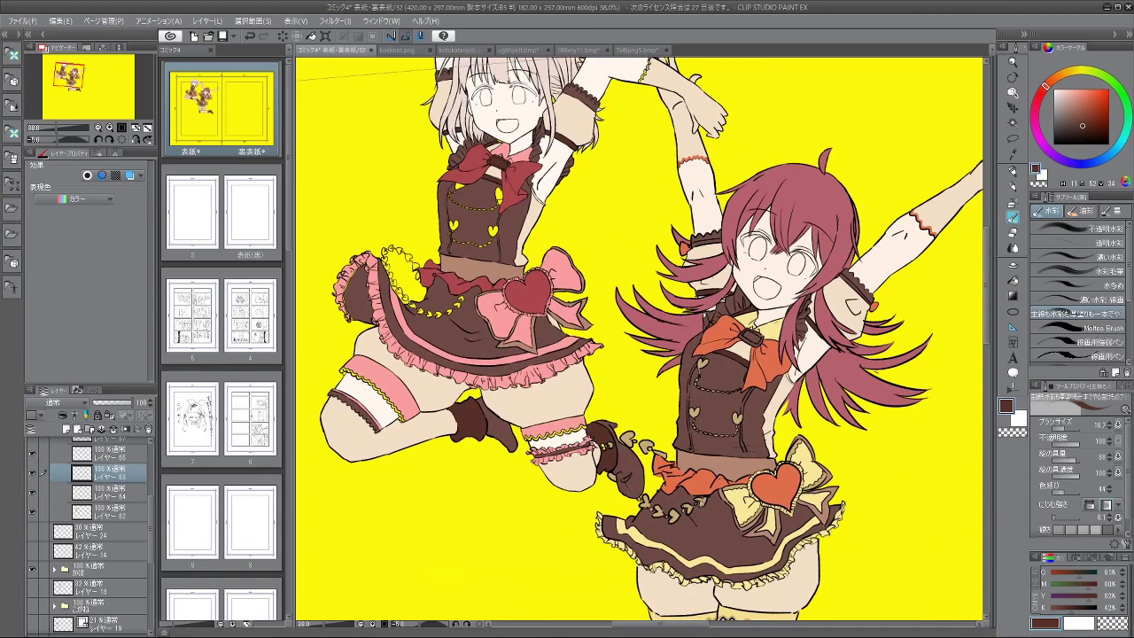
pyautogui.keyDown('alt'); pyautogui.click(706, 501); pyautogui.keyUp('alt')
pyautogui.keyDown('alt'); pyautogui.click(707, 491); pyautogui.keyUp('alt')
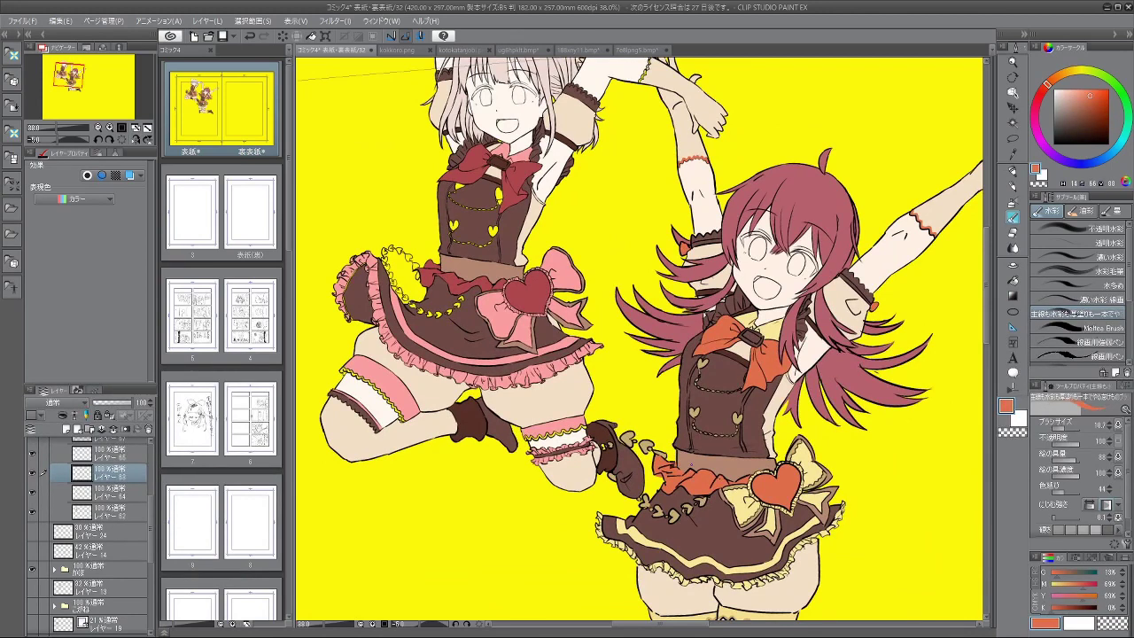
# Step: Add a new layer above layer 63, sample the muted gold of the red-haired character's hearts, and paint the boot cuff's small hearts with it
pyautogui.click(66, 432)
pyautogui.scroll(5, 611, 470)
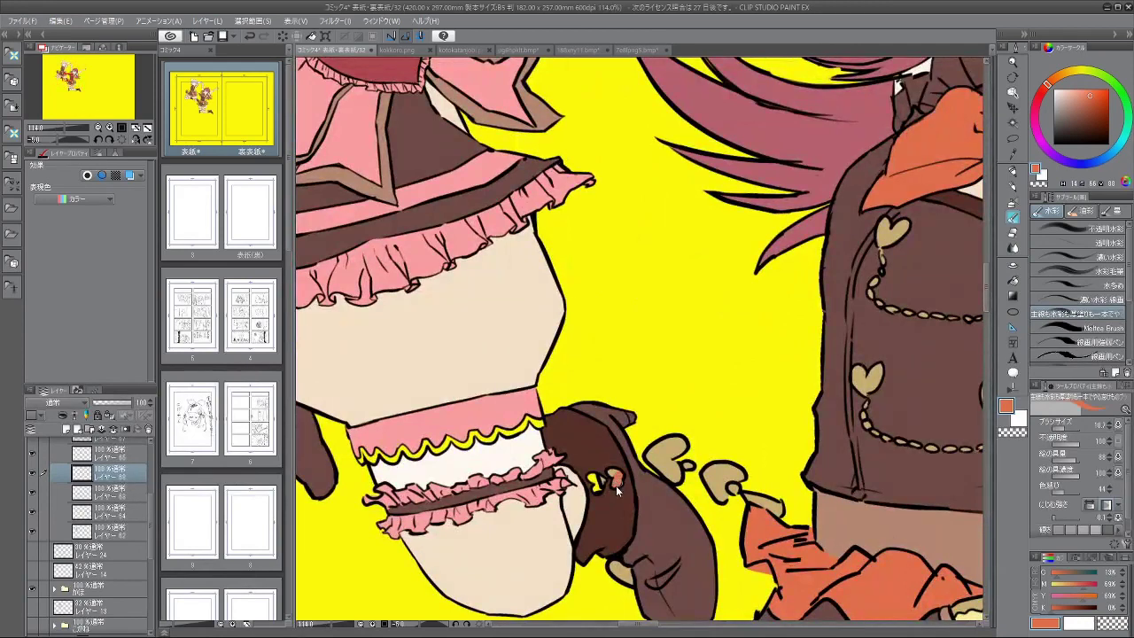
pyautogui.keyDown('alt'); pyautogui.click(616, 480); pyautogui.keyUp('alt')
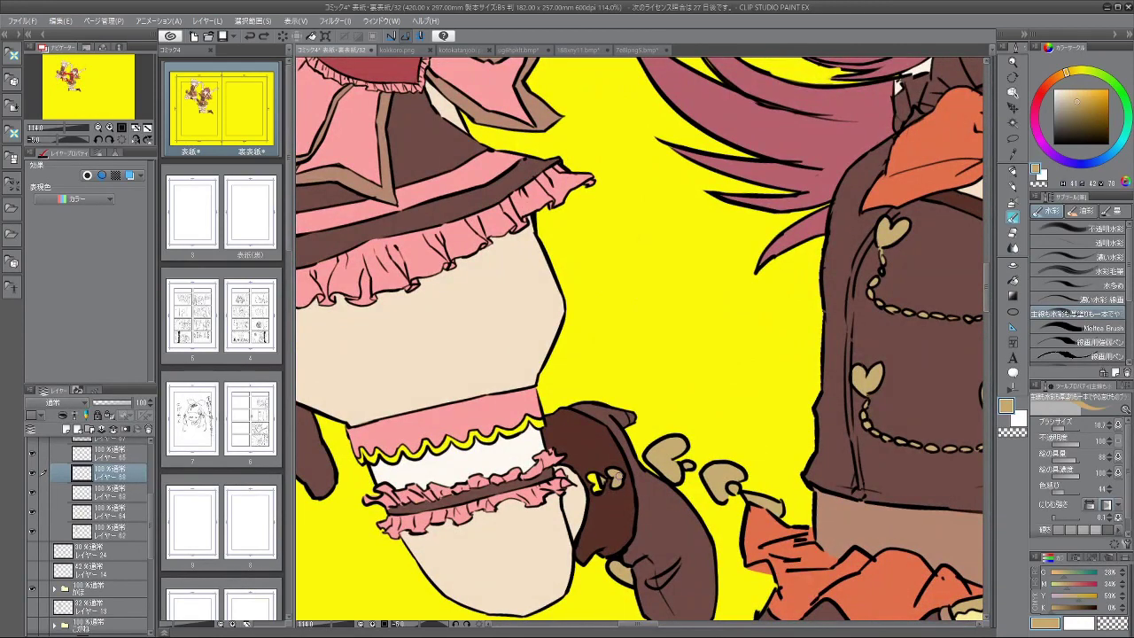
pyautogui.moveTo(770, 523); pyautogui.dragTo(797, 381)
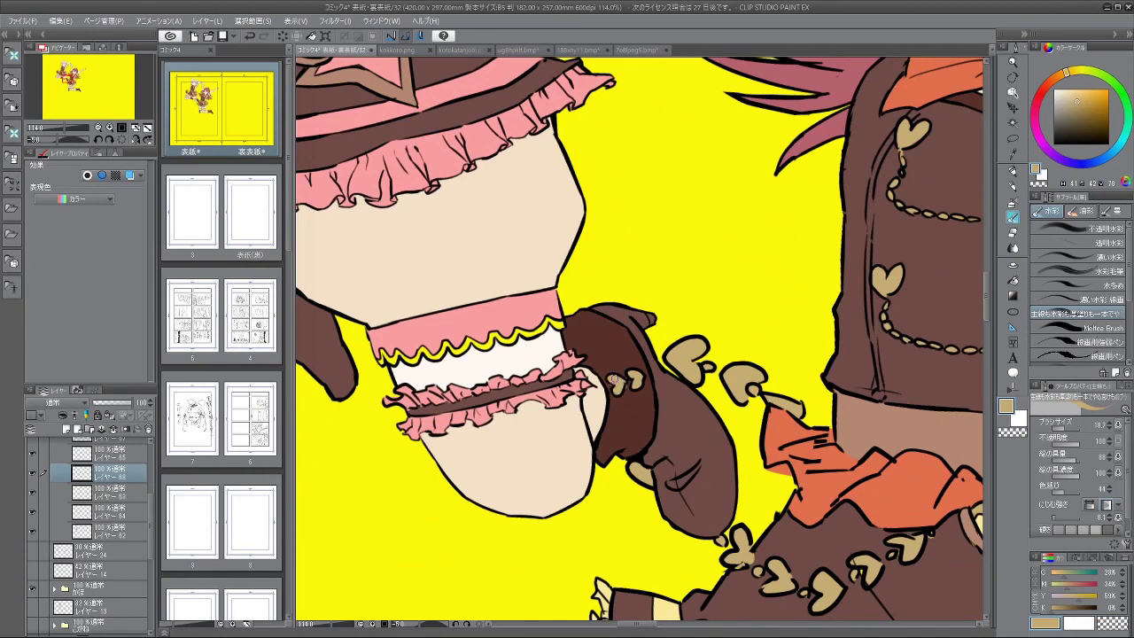
pyautogui.hotkey('ctrl', 'z')
pyautogui.moveTo(618, 384); pyautogui.dragTo(612, 380)
pyautogui.moveTo(588, 467); pyautogui.dragTo(690, 506)
pyautogui.hotkey('ctrl', '-')
pyautogui.moveTo(891, 548); pyautogui.dragTo(884, 479)
pyautogui.hotkey('ctrl', '-')
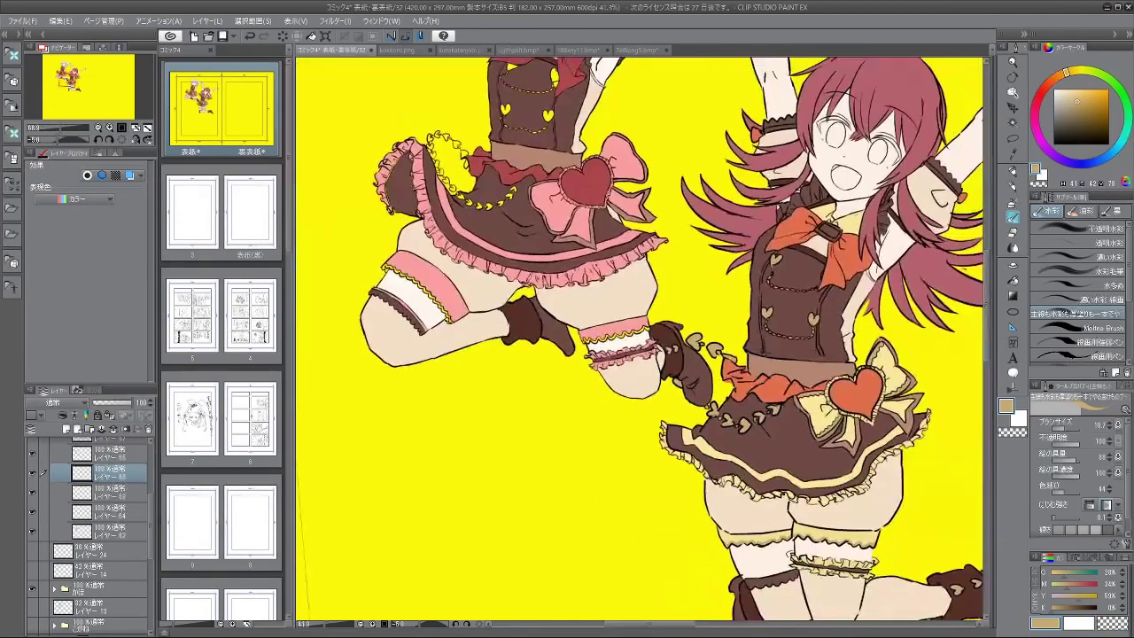
# Step: Fill the scalloped trim below the pink band of both thigh-high socks with the muted gold
pyautogui.moveTo(612, 297); pyautogui.dragTo(554, 403)
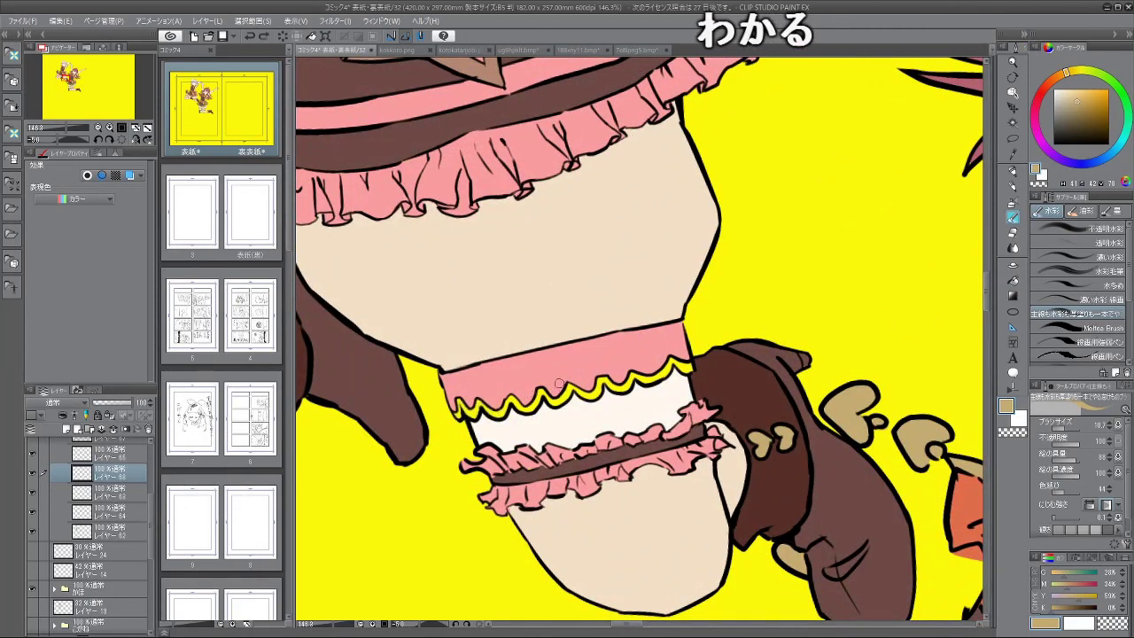
pyautogui.click(1013, 280)
pyautogui.click(656, 379)
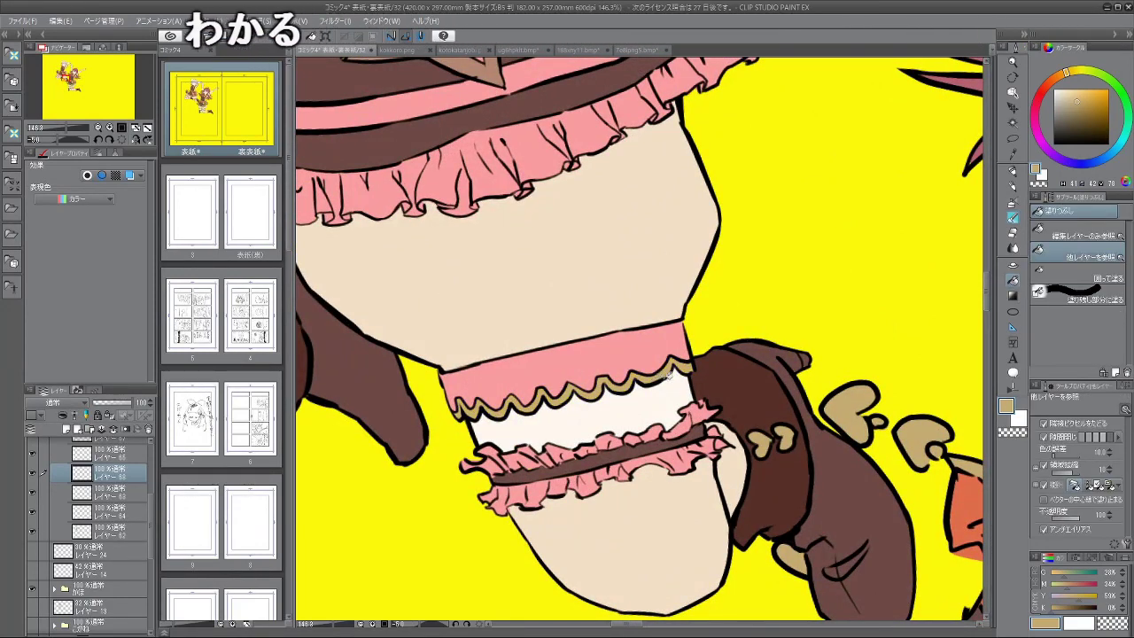
pyautogui.moveTo(468, 455); pyautogui.dragTo(765, 439)
pyautogui.moveTo(455, 395); pyautogui.dragTo(637, 455)
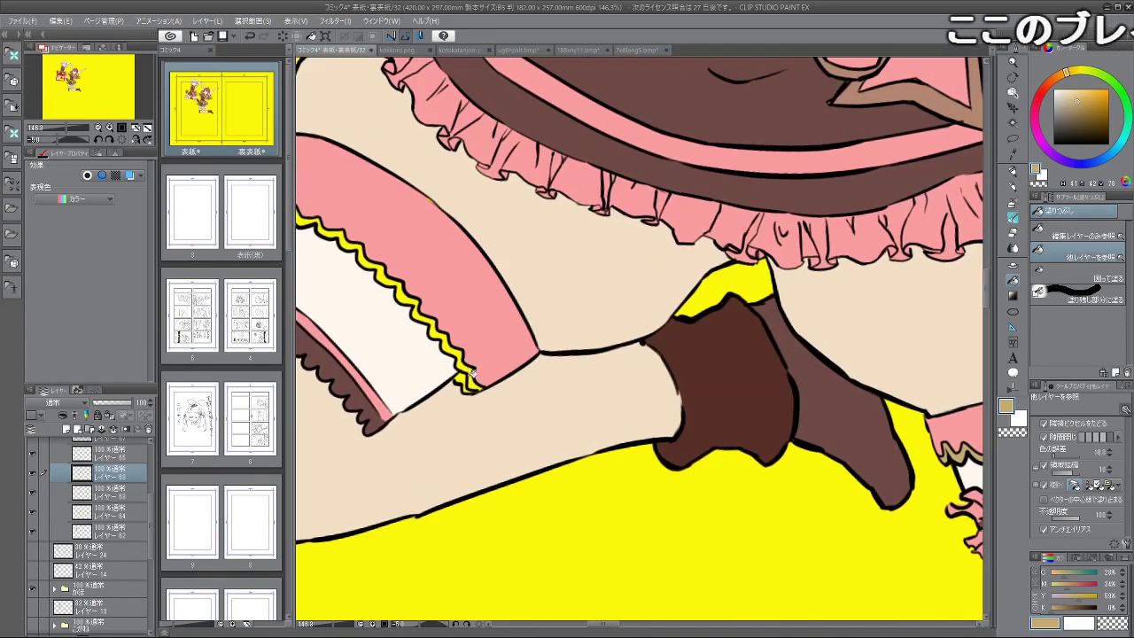
pyautogui.click(471, 373)
pyautogui.click(404, 295)
pyautogui.moveTo(414, 327); pyautogui.dragTo(547, 416)
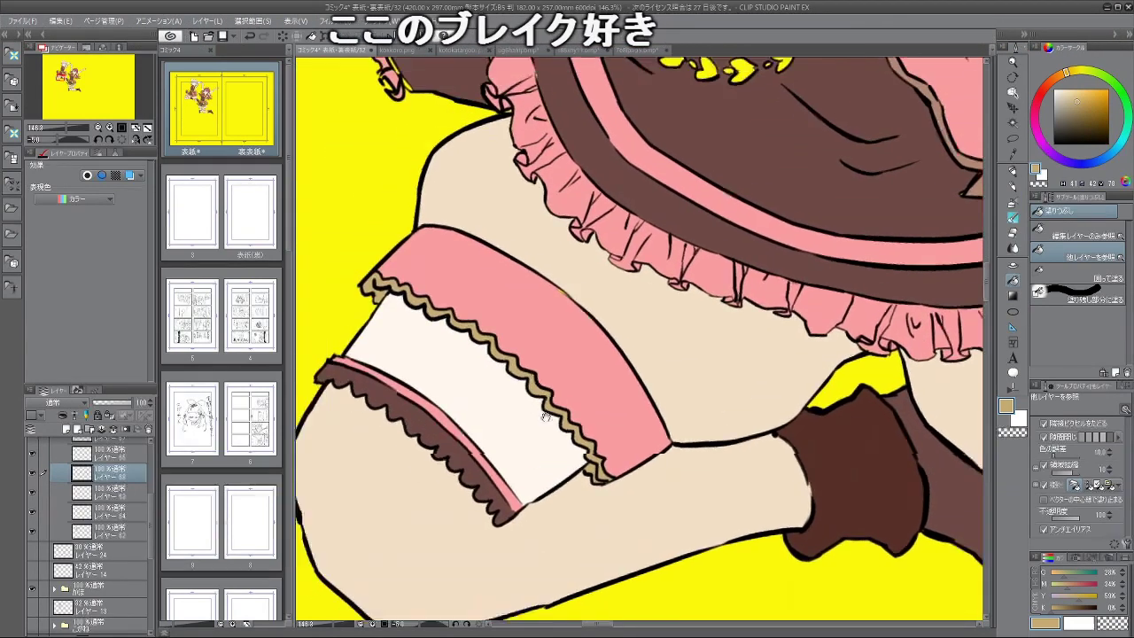
# Step: Fill the four heart-shaped buttons on the pale-haired character's bodice with the muted gold
pyautogui.scroll(-4, 545, 416)
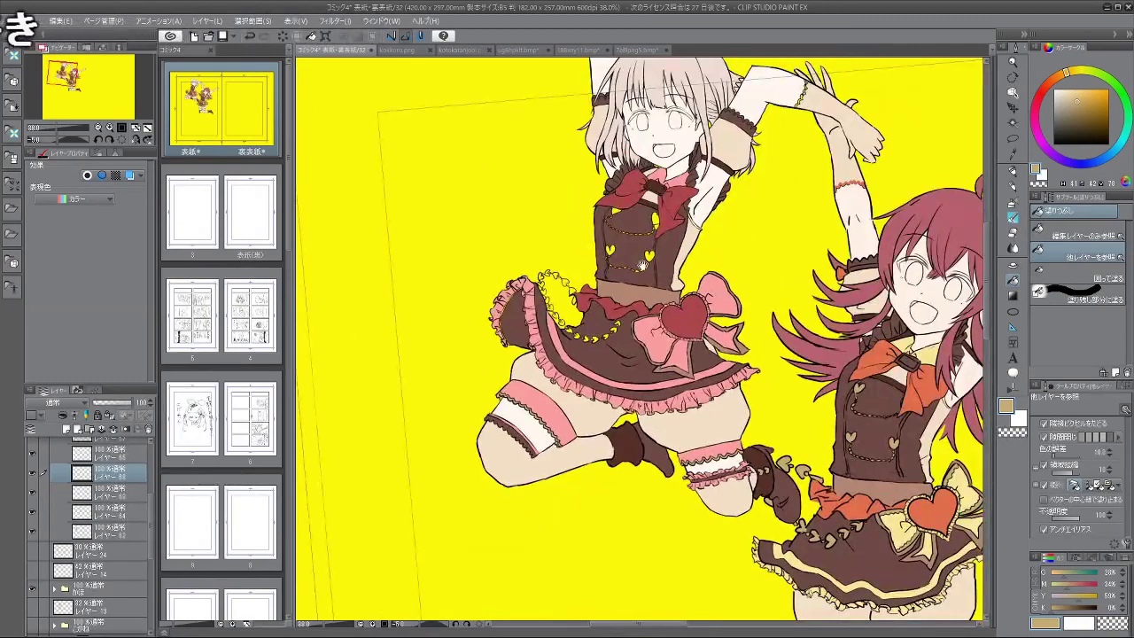
pyautogui.scroll(4, 645, 264)
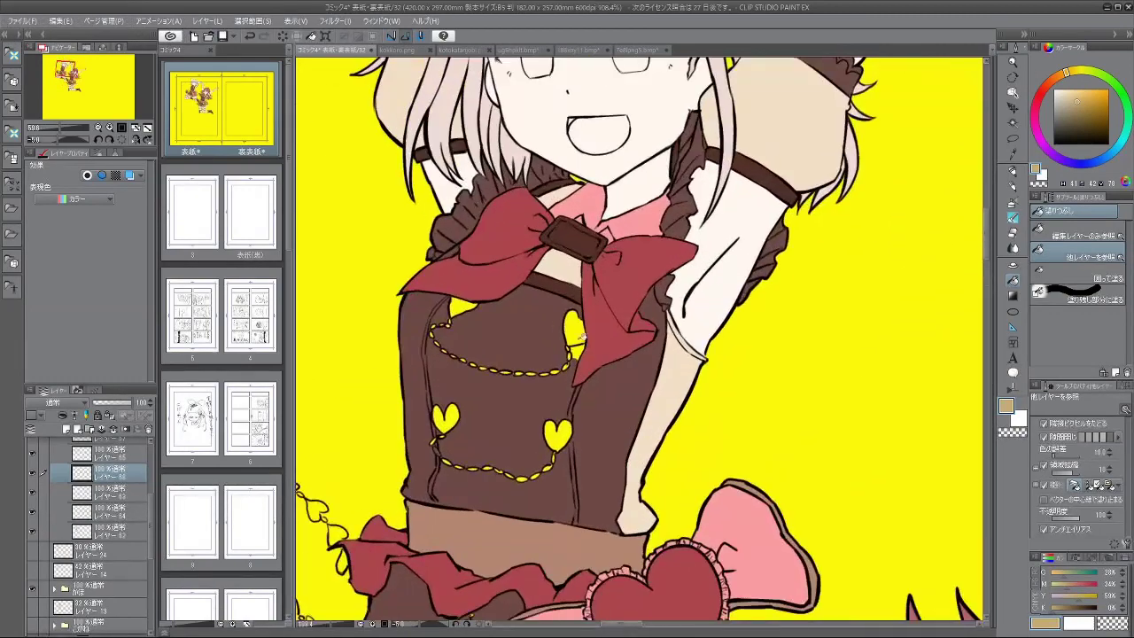
pyautogui.click(582, 334)
pyautogui.click(464, 309)
pyautogui.click(562, 434)
pyautogui.click(449, 418)
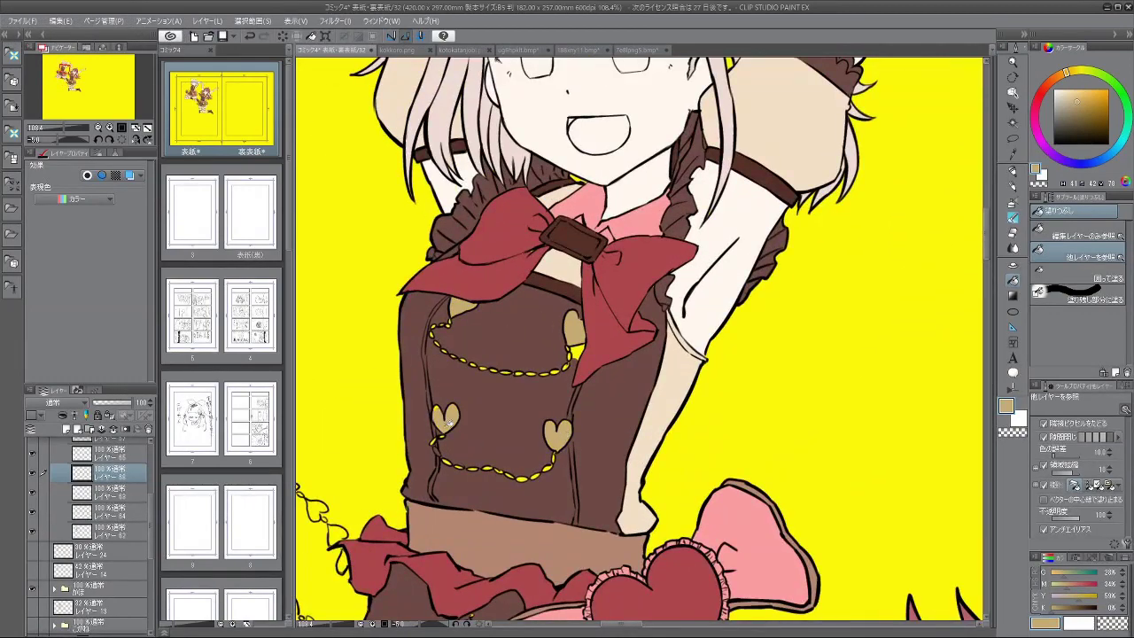
# Step: With the watercolor brush, paint the first hearts of the skirt chain gold, beginning at the end beside the big pink bow
pyautogui.moveTo(479, 522); pyautogui.dragTo(658, 408)
pyautogui.click(1012, 233)
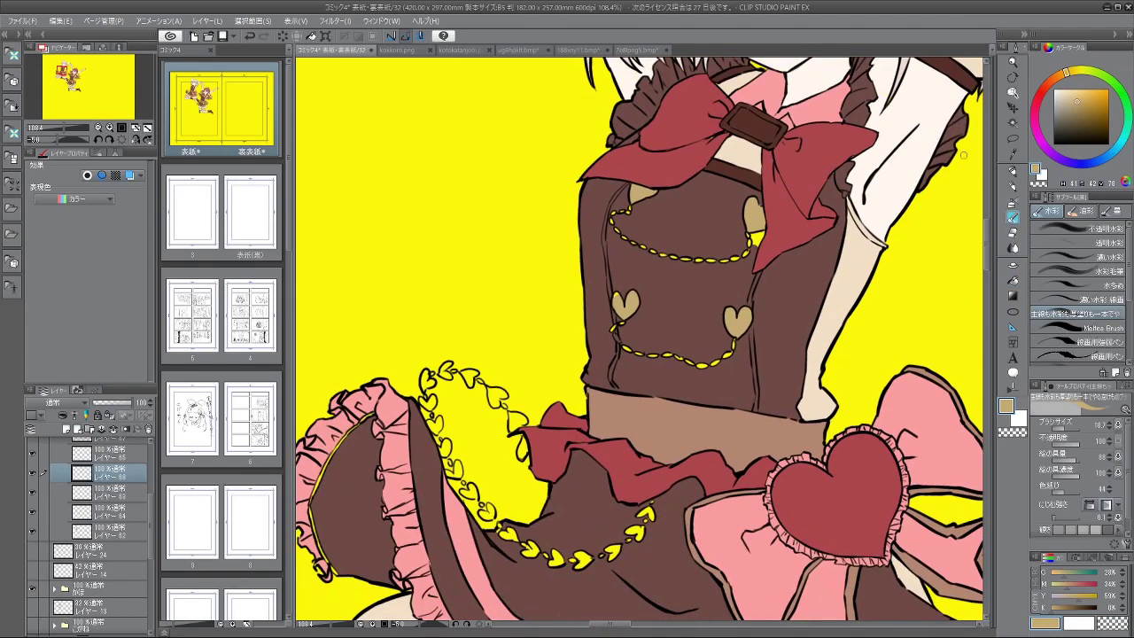
pyautogui.scroll(5, 616, 298)
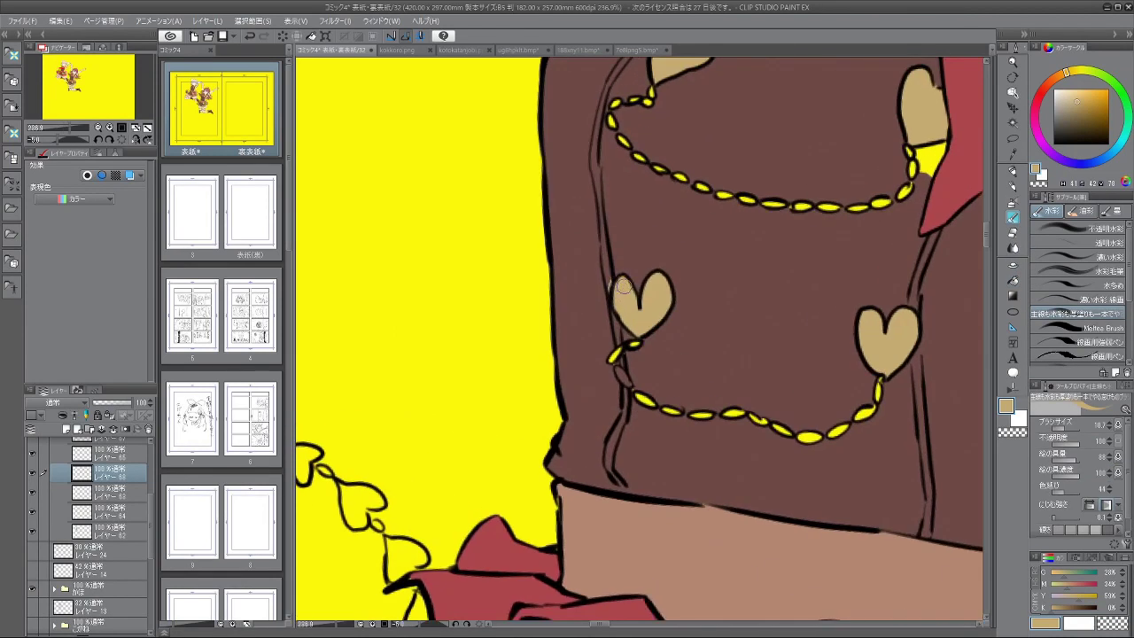
pyautogui.scroll(-5, 646, 435)
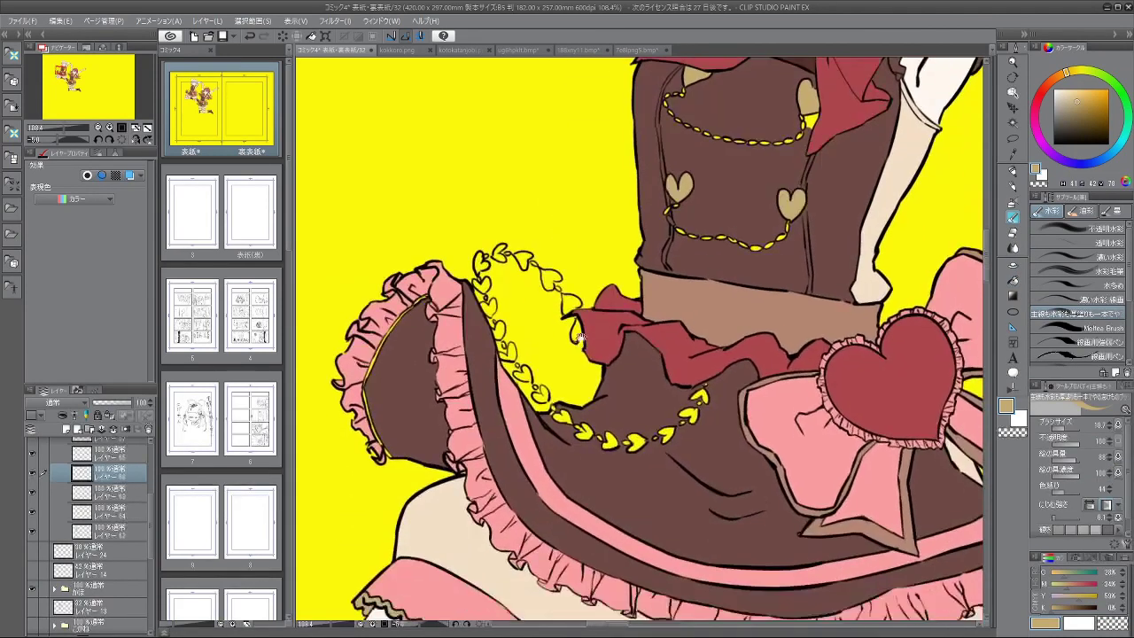
pyautogui.scroll(3, 703, 356)
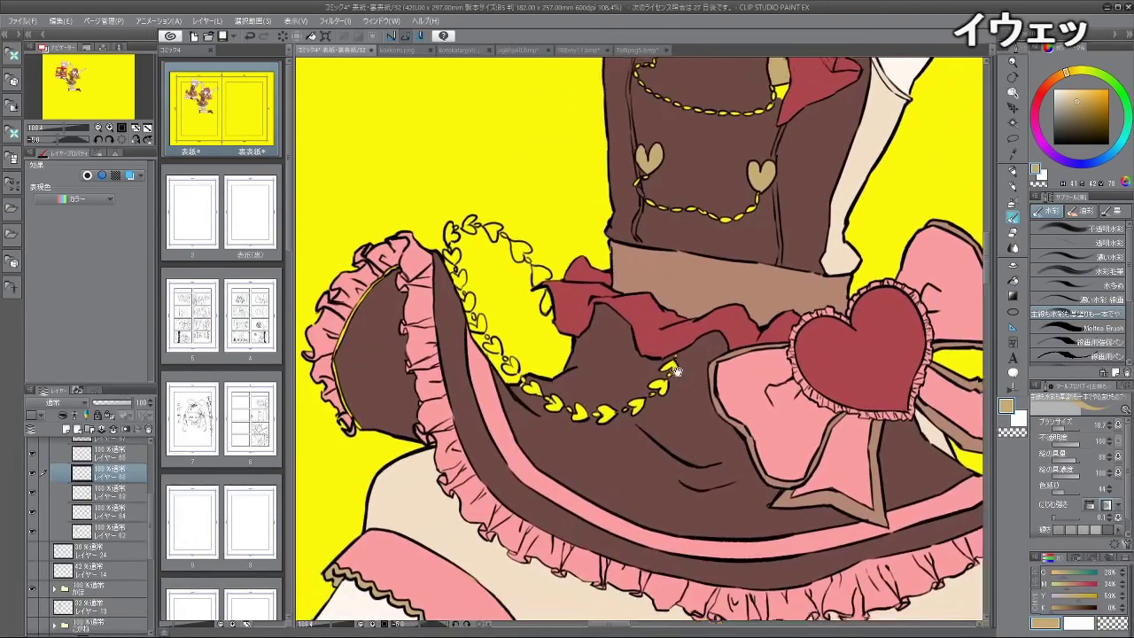
pyautogui.scroll(1, 703, 356)
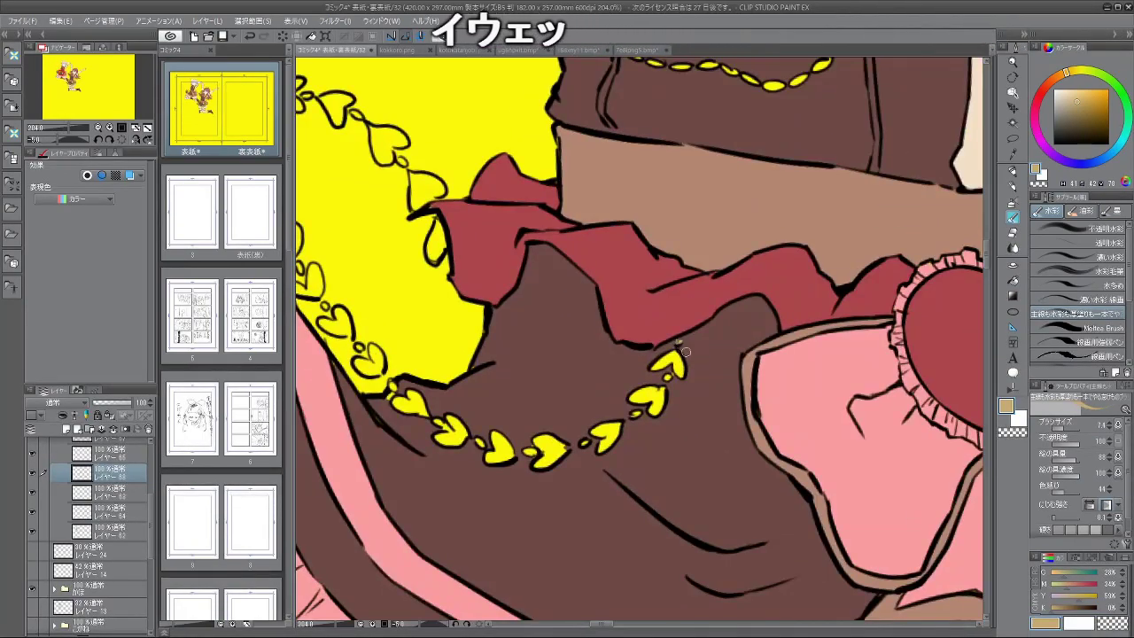
pyautogui.moveTo(691, 369)
pyautogui.mouseDown()
pyautogui.moveTo(612, 441)
pyautogui.moveTo(582, 428)
pyautogui.mouseUp()
pyautogui.moveTo(599, 375)
pyautogui.mouseDown()
pyautogui.moveTo(615, 372)
pyautogui.moveTo(608, 352)
pyautogui.moveTo(576, 352)
pyautogui.moveTo(581, 332)
pyautogui.mouseUp()
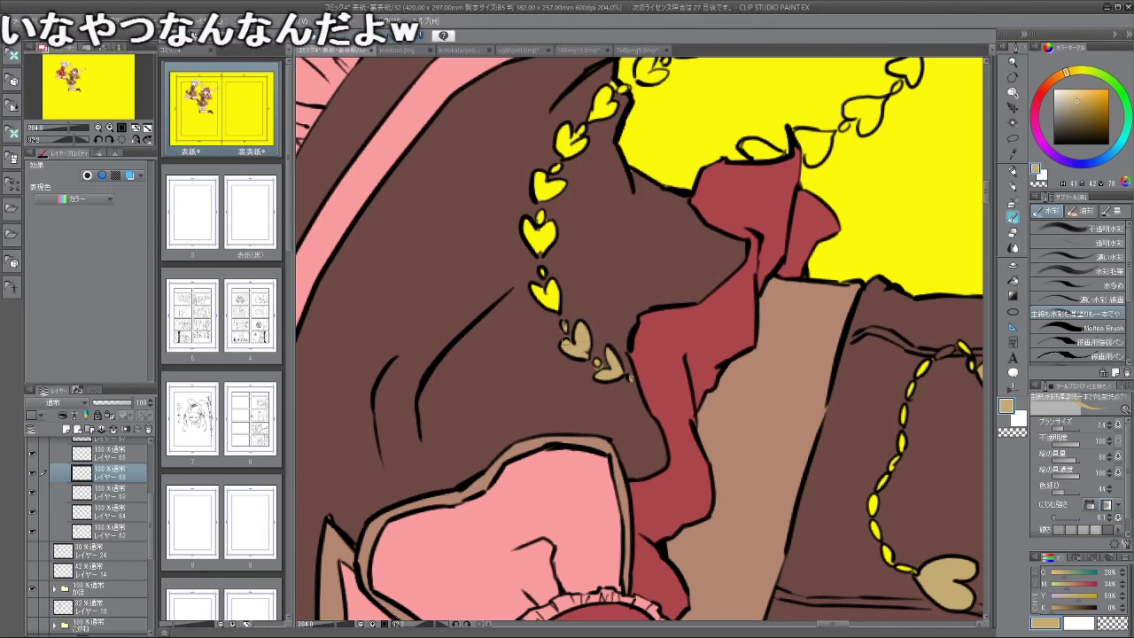
# Step: Paint the remaining hearts and beads of the chain that lie over the brown skirt in the same gold
pyautogui.moveTo(556, 213); pyautogui.dragTo(583, 268)
pyautogui.moveTo(564, 347); pyautogui.dragTo(582, 356)
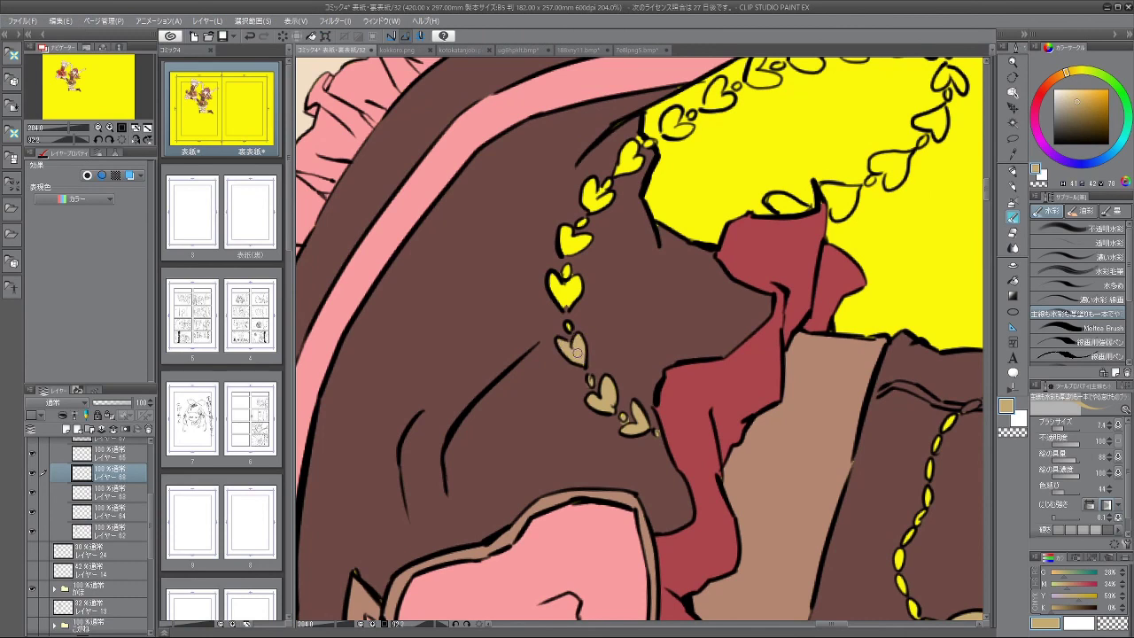
pyautogui.moveTo(564, 306)
pyautogui.mouseDown()
pyautogui.moveTo(554, 278)
pyautogui.moveTo(571, 302)
pyautogui.moveTo(566, 271)
pyautogui.moveTo(580, 292)
pyautogui.moveTo(581, 371)
pyautogui.moveTo(567, 310)
pyautogui.mouseUp()
pyautogui.scroll(2, 576, 281)
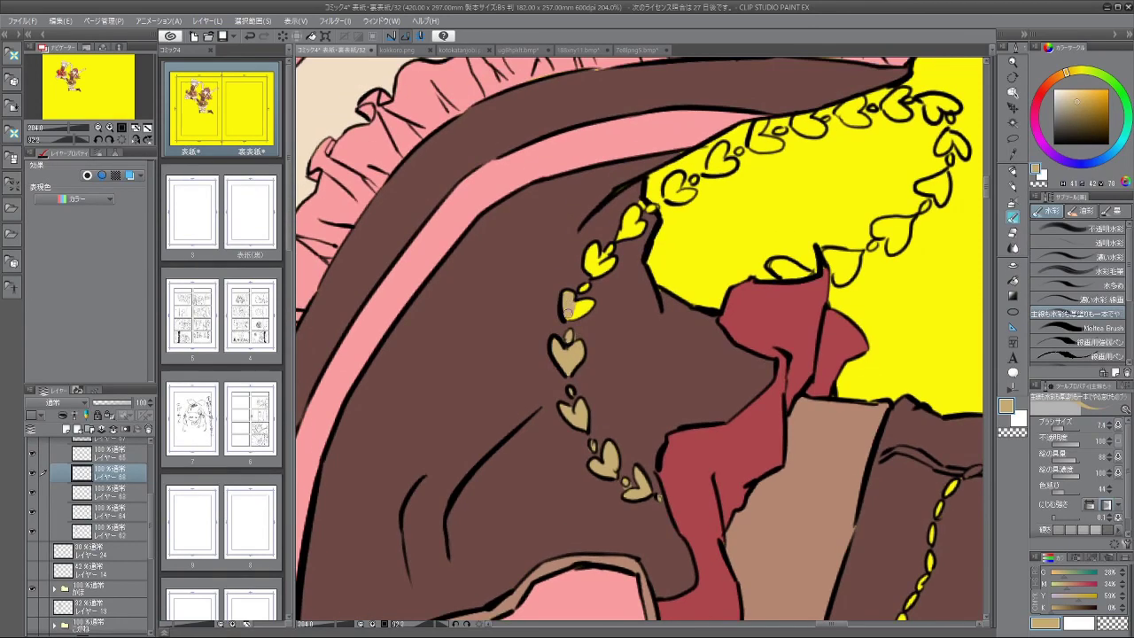
pyautogui.moveTo(605, 417)
pyautogui.mouseDown()
pyautogui.moveTo(667, 368)
pyautogui.moveTo(599, 369)
pyautogui.moveTo(599, 403)
pyautogui.moveTo(583, 403)
pyautogui.moveTo(559, 353)
pyautogui.mouseUp()
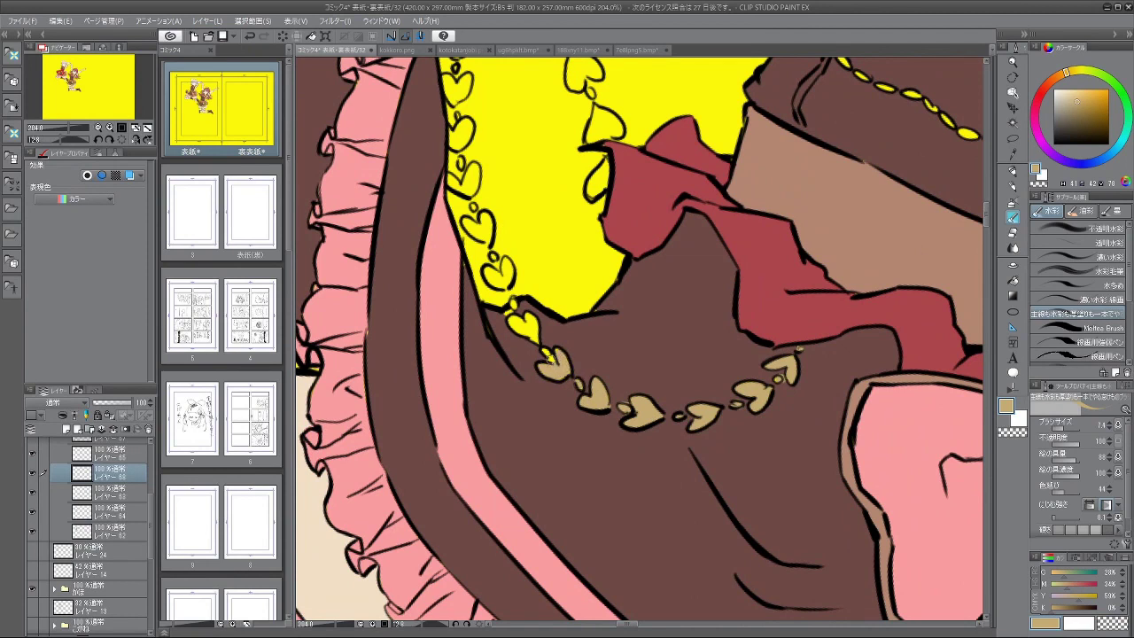
pyautogui.moveTo(546, 352); pyautogui.dragTo(549, 376)
pyautogui.hotkey('ctrl', 'z')
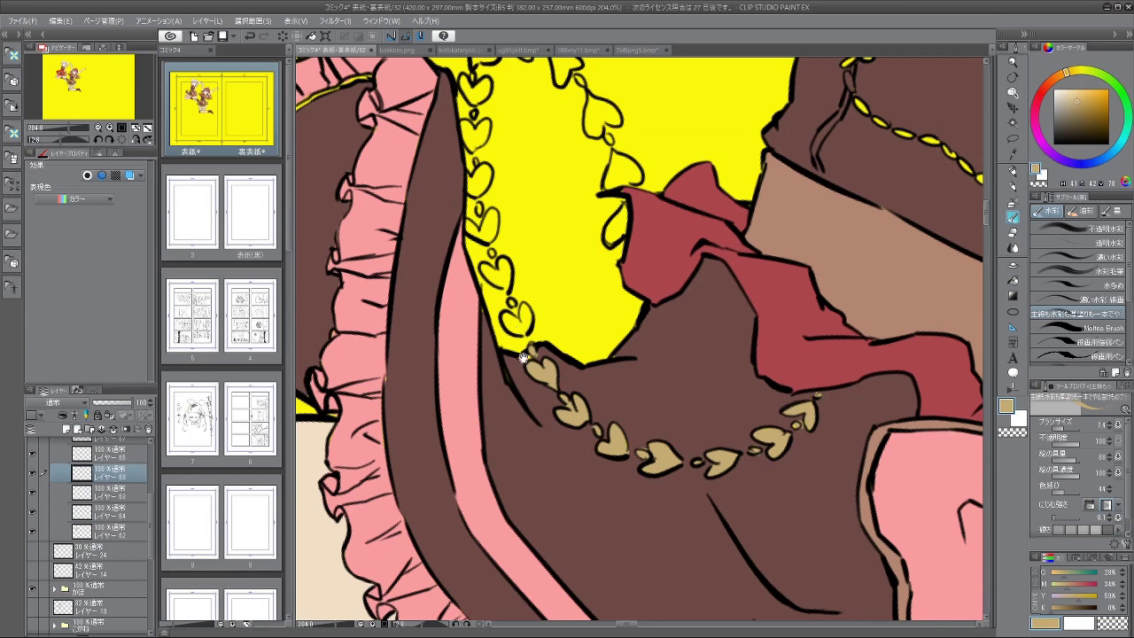
# Step: Color the free-hanging hearts of the waist chain gold, from both ends of the loop around to its outer tip
pyautogui.moveTo(502, 286)
pyautogui.mouseDown()
pyautogui.moveTo(546, 373)
pyautogui.moveTo(537, 377)
pyautogui.moveTo(554, 374)
pyautogui.moveTo(516, 330)
pyautogui.moveTo(530, 333)
pyautogui.moveTo(523, 312)
pyautogui.moveTo(541, 378)
pyautogui.mouseUp()
pyautogui.moveTo(523, 341)
pyautogui.mouseDown()
pyautogui.moveTo(514, 330)
pyautogui.moveTo(536, 316)
pyautogui.moveTo(523, 308)
pyautogui.moveTo(564, 420)
pyautogui.moveTo(704, 367)
pyautogui.moveTo(646, 297)
pyautogui.mouseUp()
pyautogui.moveTo(620, 340)
pyautogui.mouseDown()
pyautogui.moveTo(612, 367)
pyautogui.moveTo(625, 340)
pyautogui.mouseUp()
pyautogui.moveTo(612, 412)
pyautogui.mouseDown()
pyautogui.moveTo(621, 357)
pyautogui.moveTo(600, 352)
pyautogui.moveTo(614, 361)
pyautogui.moveTo(611, 342)
pyautogui.moveTo(621, 346)
pyautogui.moveTo(638, 395)
pyautogui.mouseUp()
pyautogui.moveTo(652, 439)
pyautogui.mouseDown()
pyautogui.moveTo(617, 385)
pyautogui.moveTo(628, 407)
pyautogui.moveTo(638, 402)
pyautogui.moveTo(661, 422)
pyautogui.moveTo(563, 346)
pyautogui.mouseUp()
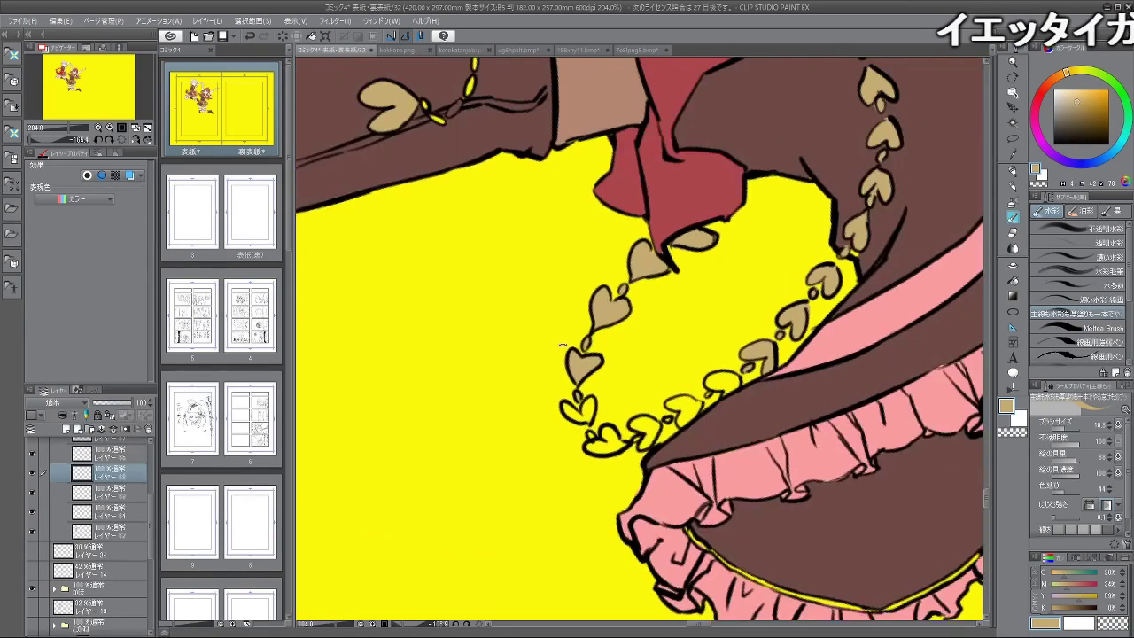
pyautogui.moveTo(569, 409); pyautogui.dragTo(619, 448)
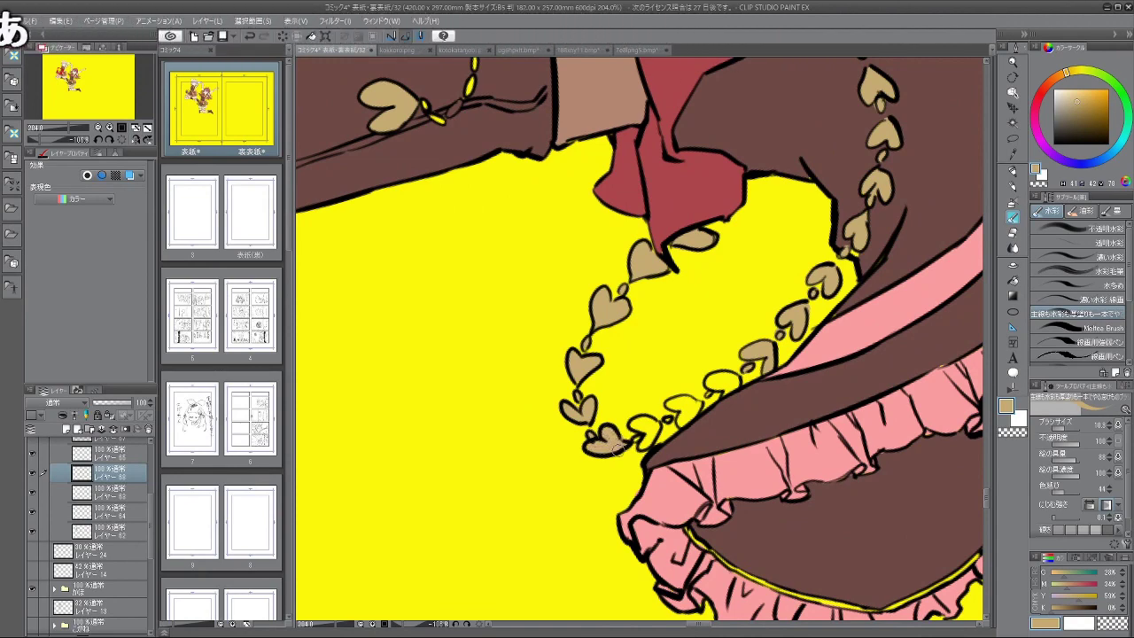
# Step: Paint the last uncolored hearts of the hanging chain along the skirt's edge gold
pyautogui.moveTo(603, 510)
pyautogui.mouseDown()
pyautogui.moveTo(564, 504)
pyautogui.moveTo(473, 419)
pyautogui.mouseUp()
pyautogui.moveTo(619, 480); pyautogui.dragTo(605, 478)
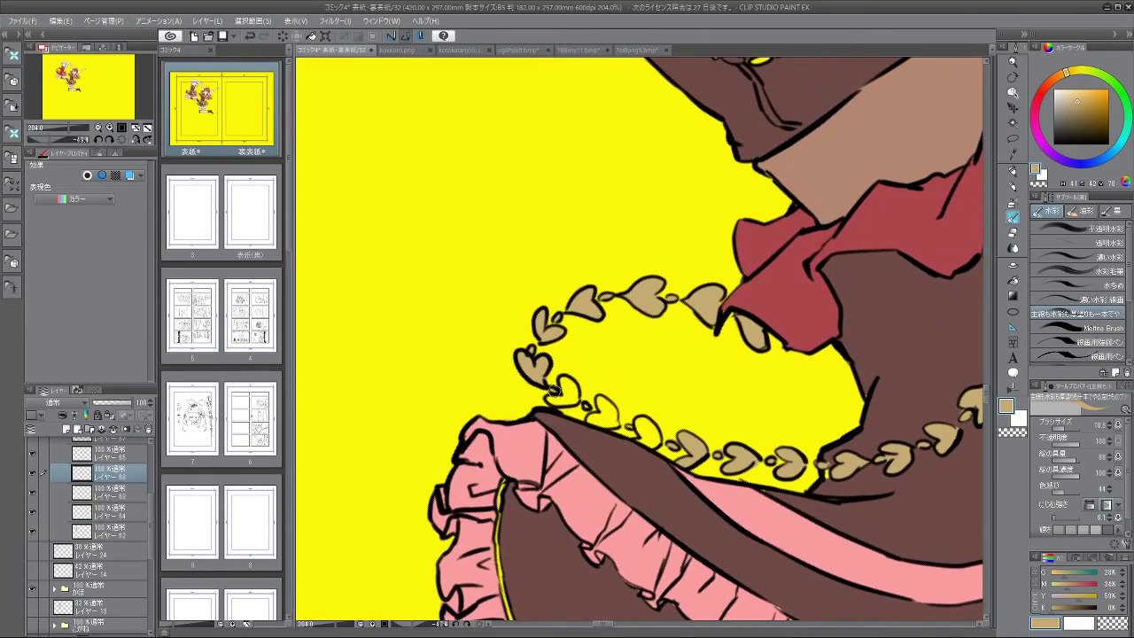
pyautogui.moveTo(556, 391)
pyautogui.mouseDown()
pyautogui.moveTo(572, 388)
pyautogui.moveTo(584, 405)
pyautogui.mouseUp()
pyautogui.moveTo(637, 500); pyautogui.dragTo(800, 325)
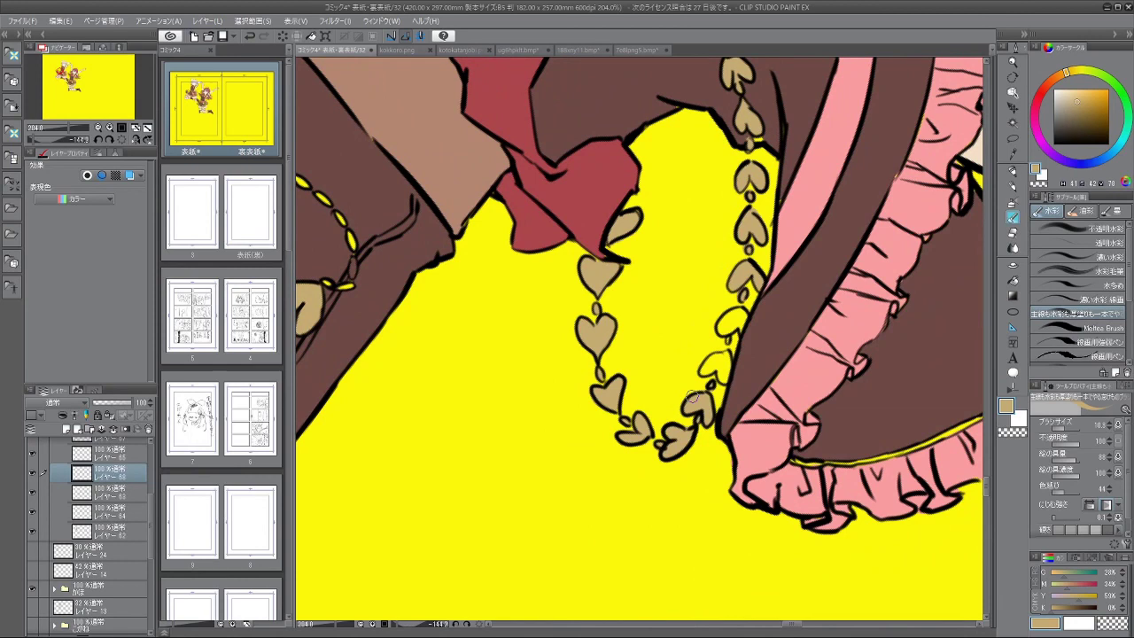
pyautogui.moveTo(712, 371)
pyautogui.mouseDown()
pyautogui.moveTo(725, 358)
pyautogui.moveTo(727, 376)
pyautogui.moveTo(730, 317)
pyautogui.moveTo(725, 328)
pyautogui.moveTo(740, 327)
pyautogui.moveTo(611, 303)
pyautogui.moveTo(620, 294)
pyautogui.moveTo(678, 306)
pyautogui.moveTo(699, 333)
pyautogui.mouseUp()
pyautogui.hotkey('ctrl', 'z')
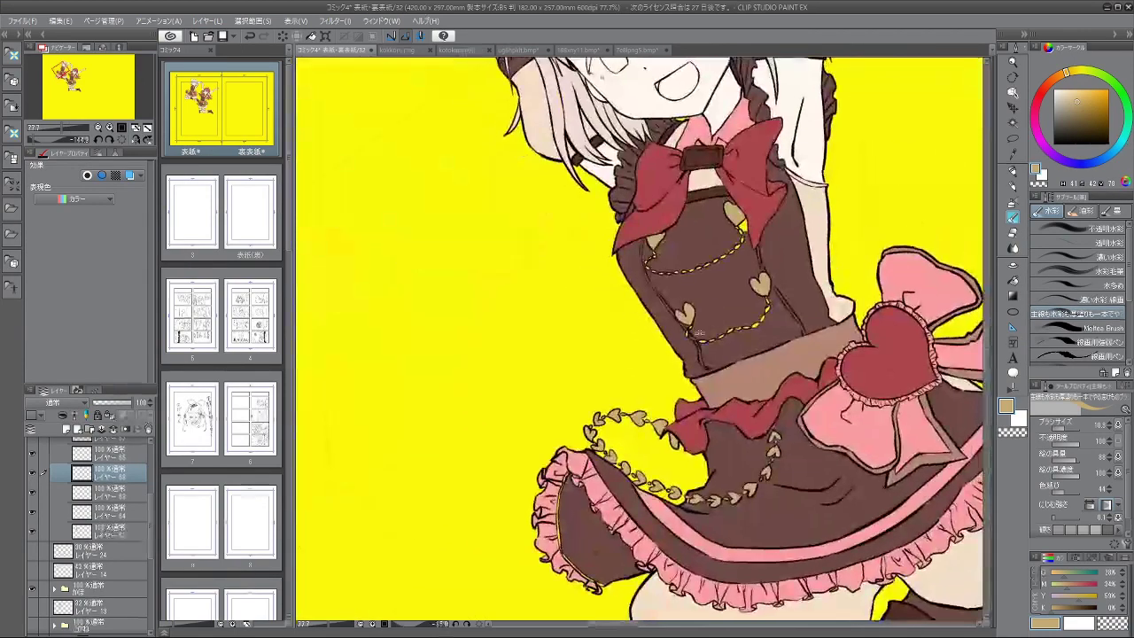
# Step: Paint the links of the bodice's upper chain gold, from the heart half hidden by the red bow to the opposite heart
pyautogui.scroll(5, 697, 249)
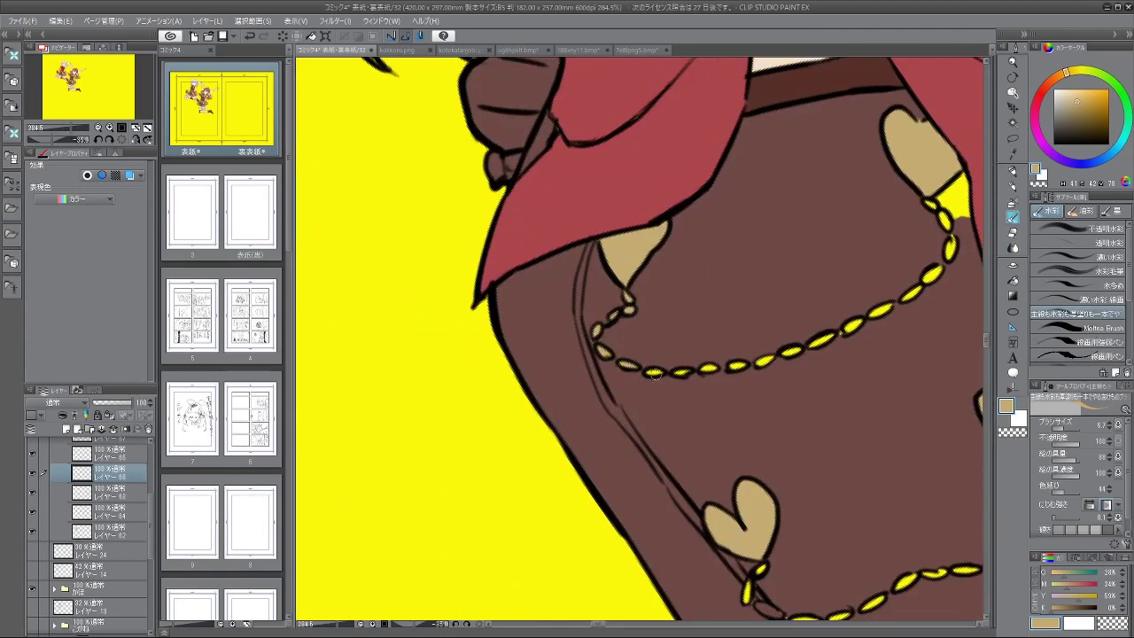
pyautogui.moveTo(740, 361); pyautogui.dragTo(860, 322)
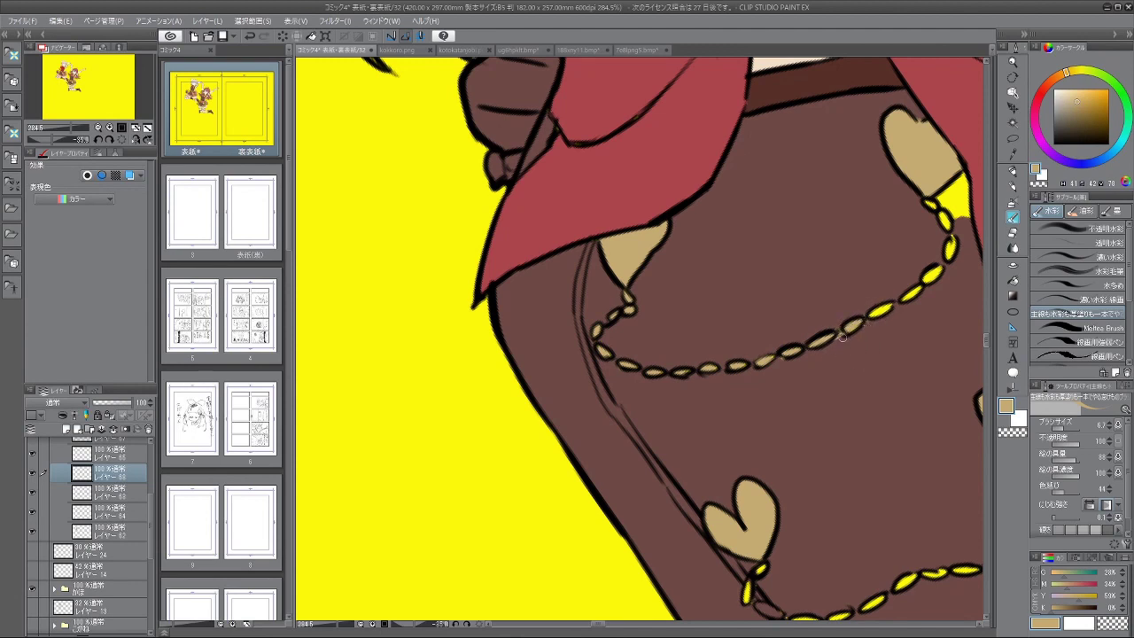
pyautogui.moveTo(875, 303)
pyautogui.mouseDown()
pyautogui.moveTo(910, 302)
pyautogui.moveTo(955, 257)
pyautogui.moveTo(927, 202)
pyautogui.mouseUp()
pyautogui.moveTo(926, 254); pyautogui.dragTo(874, 197)
# Step: Paint the links of the bodice's lower chain gold, from one lower heart button to the other
pyautogui.scroll(-3, 874, 197)
pyautogui.scroll(3, 886, 354)
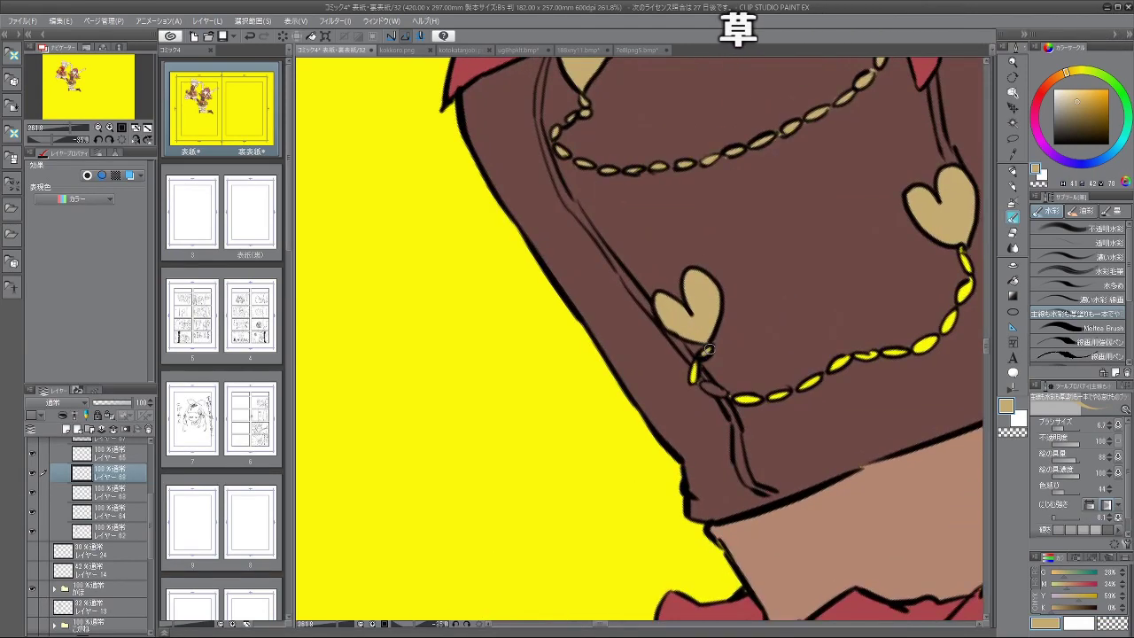
pyautogui.moveTo(693, 372); pyautogui.dragTo(606, 455)
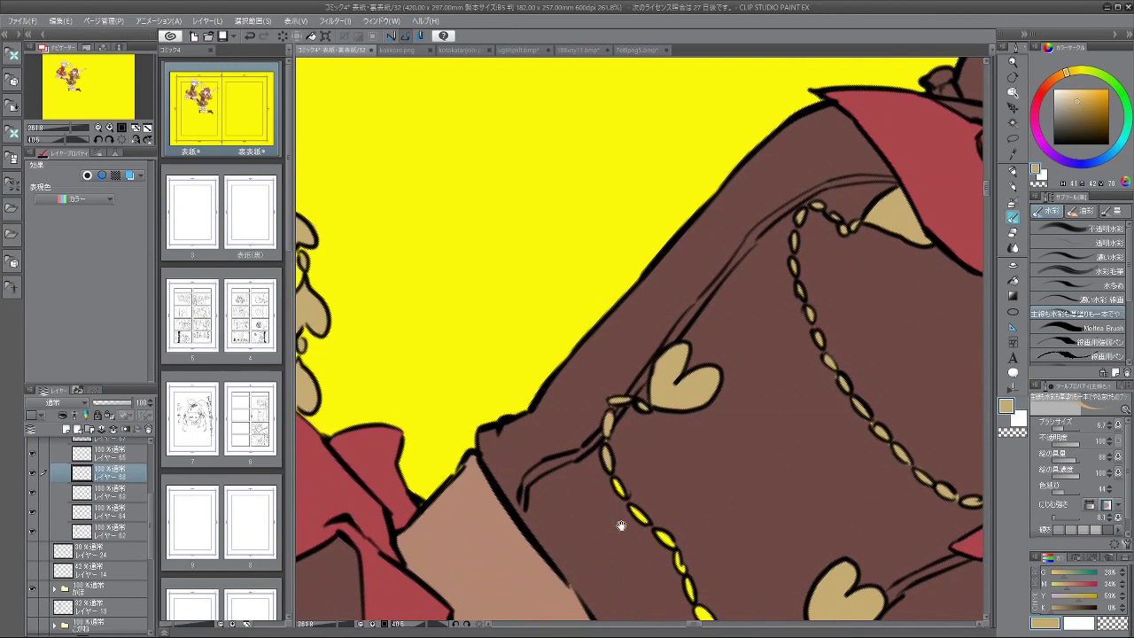
pyautogui.moveTo(621, 525)
pyautogui.mouseDown()
pyautogui.moveTo(567, 414)
pyautogui.moveTo(587, 419)
pyautogui.moveTo(572, 407)
pyautogui.moveTo(619, 447)
pyautogui.moveTo(610, 451)
pyautogui.moveTo(638, 487)
pyautogui.mouseUp()
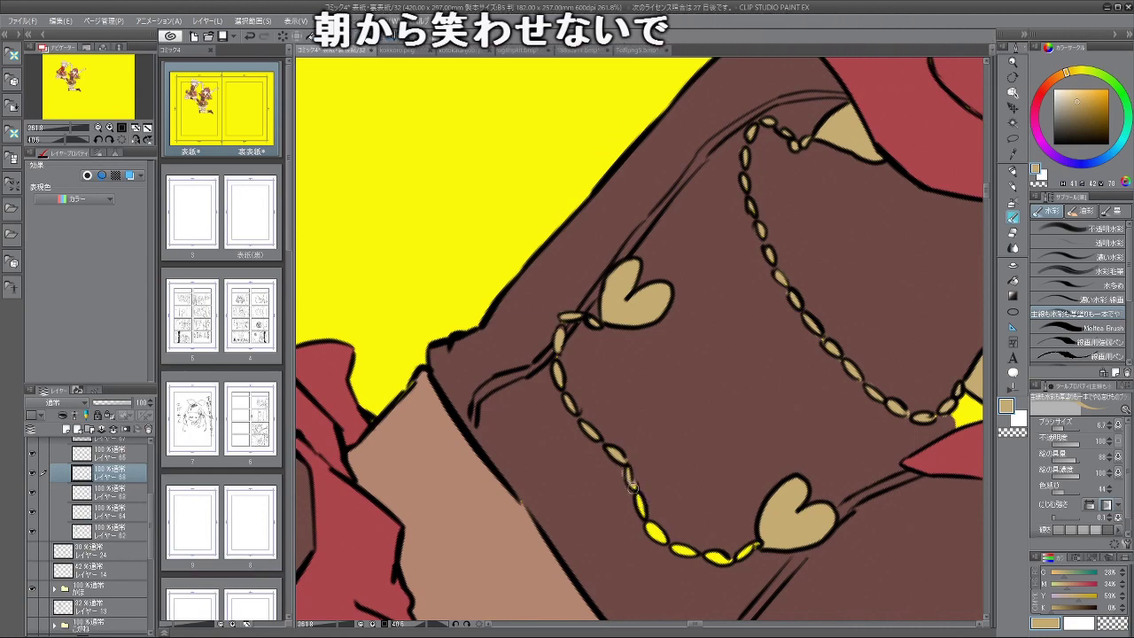
pyautogui.moveTo(669, 532)
pyautogui.mouseDown()
pyautogui.moveTo(749, 534)
pyautogui.moveTo(755, 150)
pyautogui.mouseUp()
pyautogui.moveTo(768, 221)
pyautogui.mouseDown()
pyautogui.moveTo(760, 237)
pyautogui.moveTo(777, 200)
pyautogui.moveTo(752, 326)
pyautogui.moveTo(736, 275)
pyautogui.moveTo(700, 250)
pyautogui.moveTo(709, 246)
pyautogui.mouseUp()
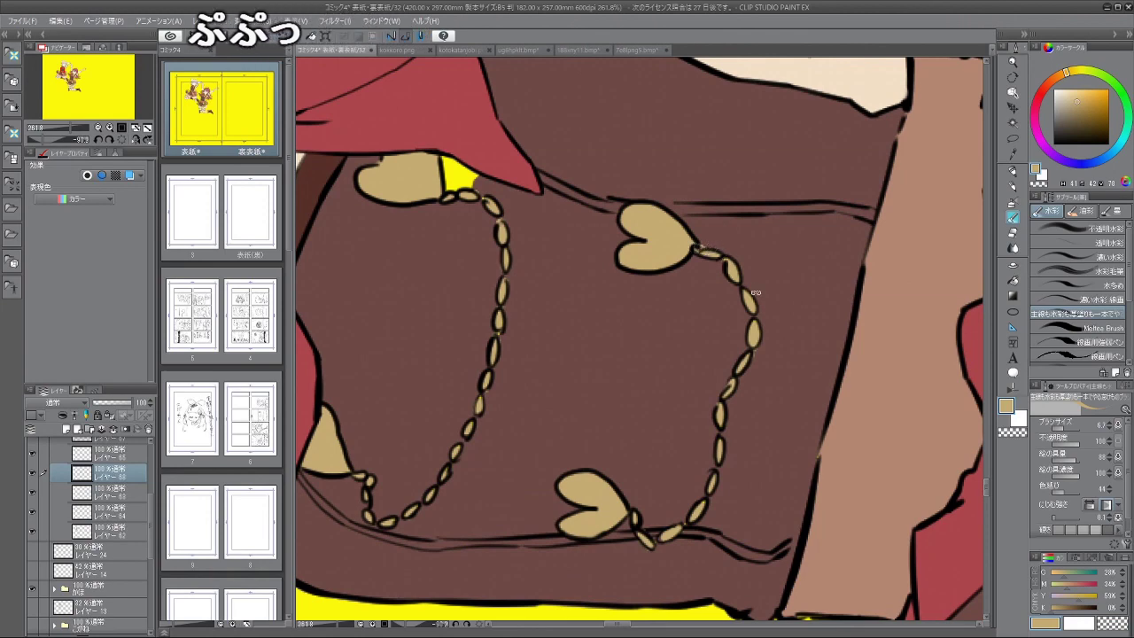
pyautogui.scroll(-4, 753, 354)
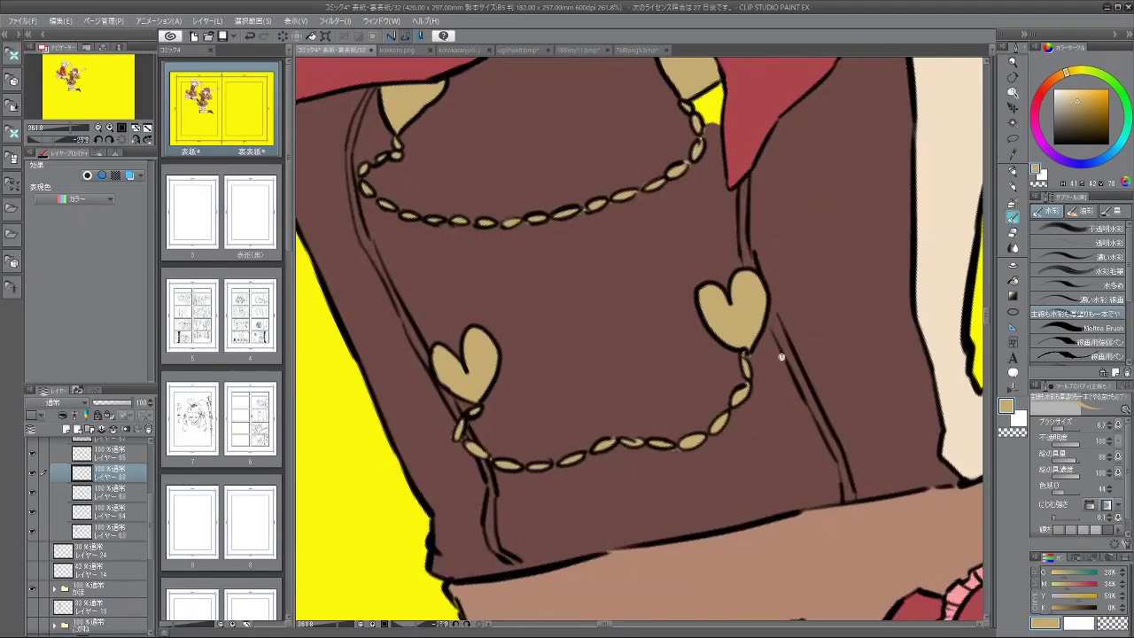
pyautogui.scroll(-2, 759, 367)
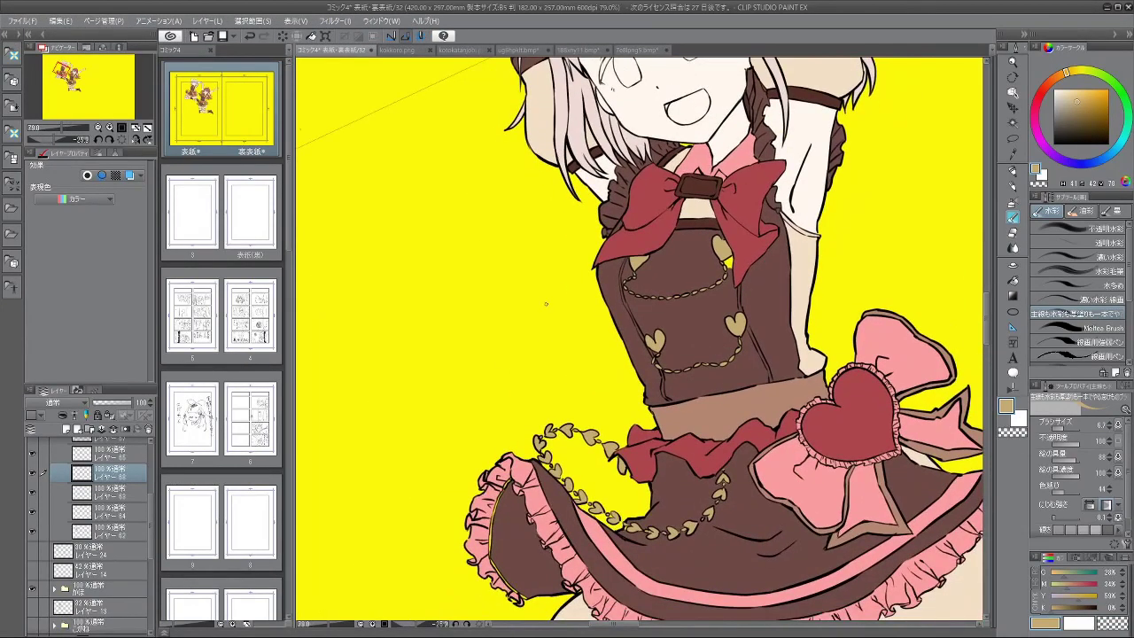
pyautogui.scroll(3, 49, 562)
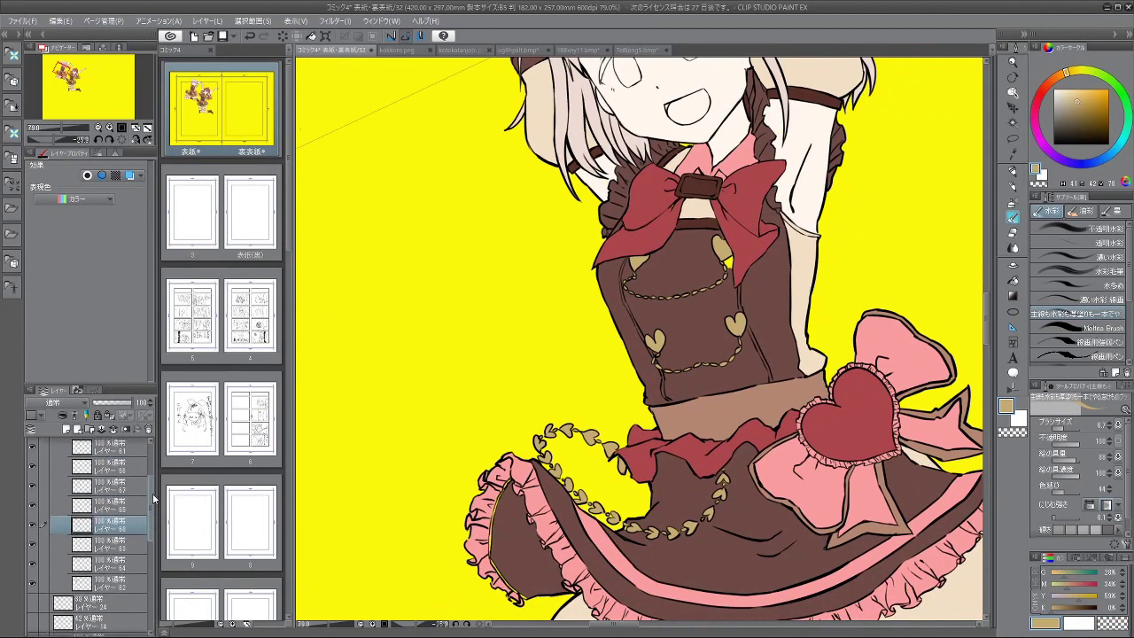
# Step: Fill the uncolored gap between the bodice's upper heart and the red bow with the bodice's brown on its color layer
pyautogui.click(31, 590)
pyautogui.click(31, 590)
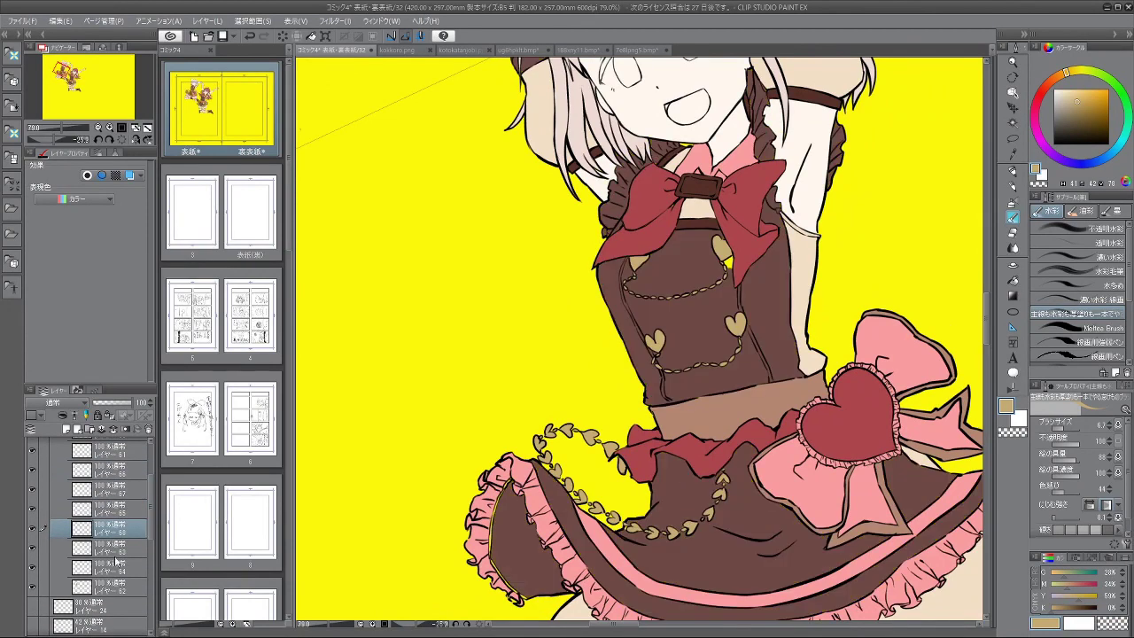
pyautogui.click(118, 585)
pyautogui.scroll(2, 848, 228)
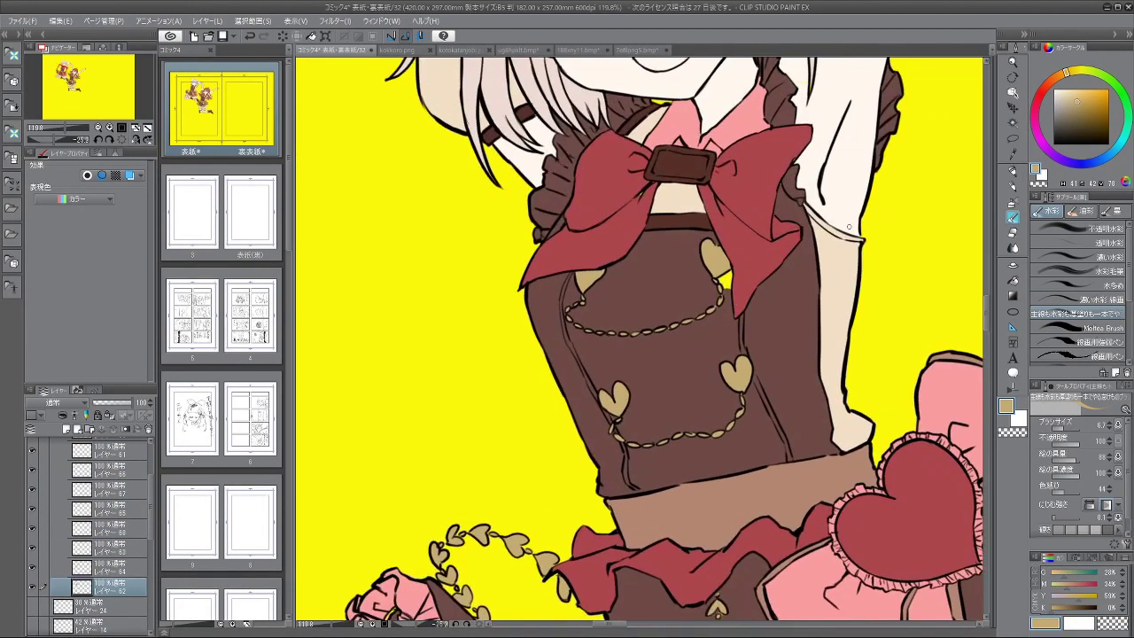
pyautogui.click(1013, 280)
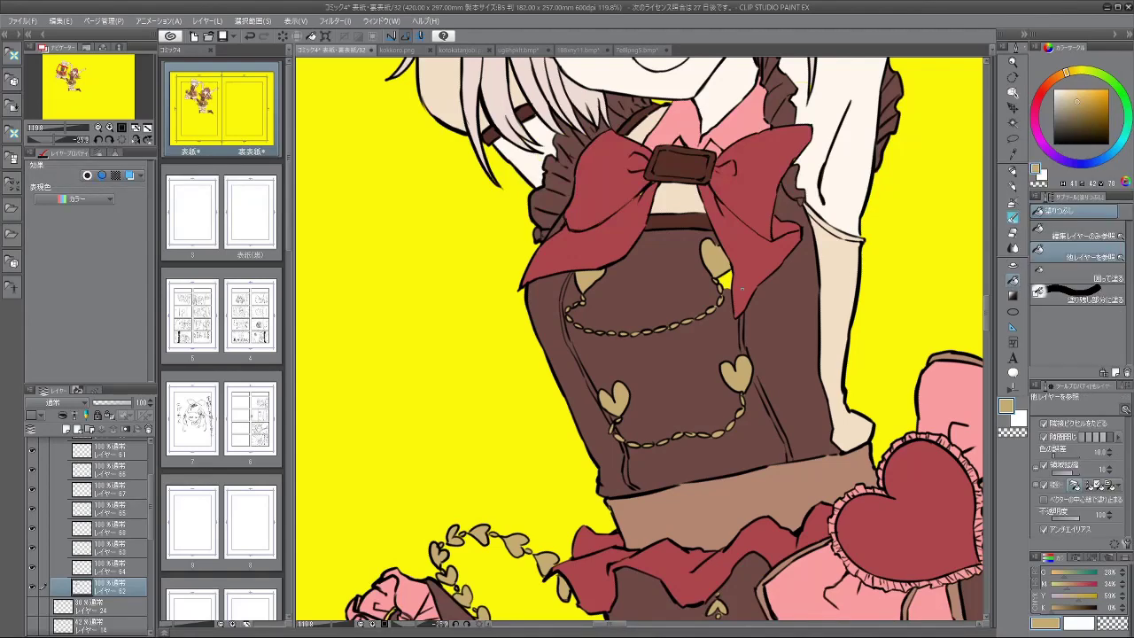
pyautogui.keyDown('alt'); pyautogui.click(747, 347); pyautogui.keyUp('alt')
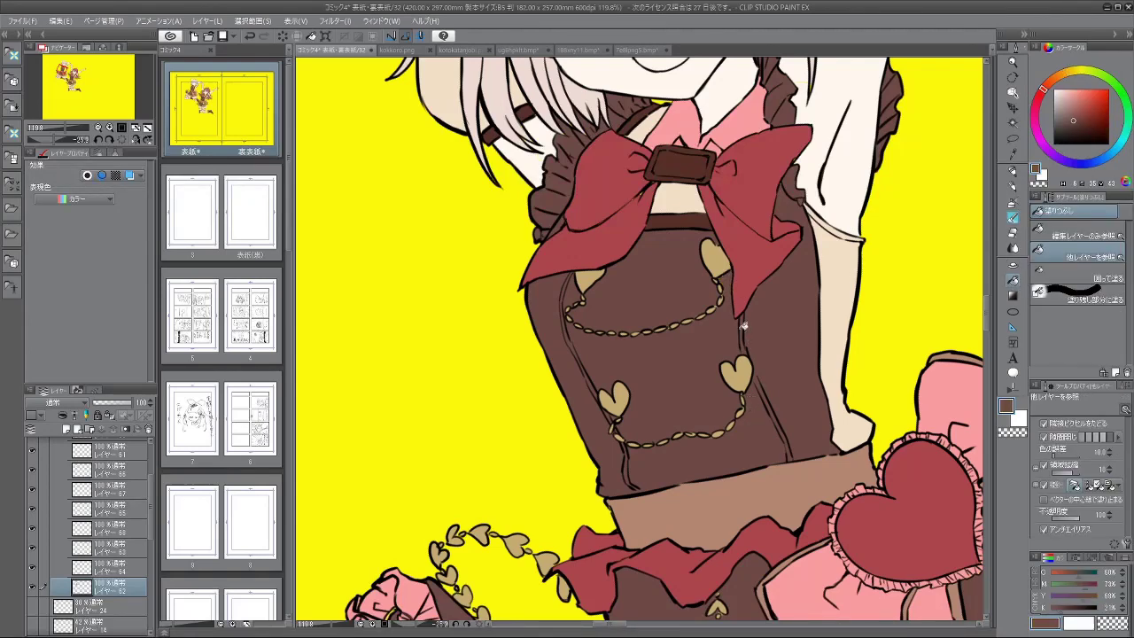
pyautogui.scroll(-3, 743, 372)
pyautogui.scroll(5, 611, 363)
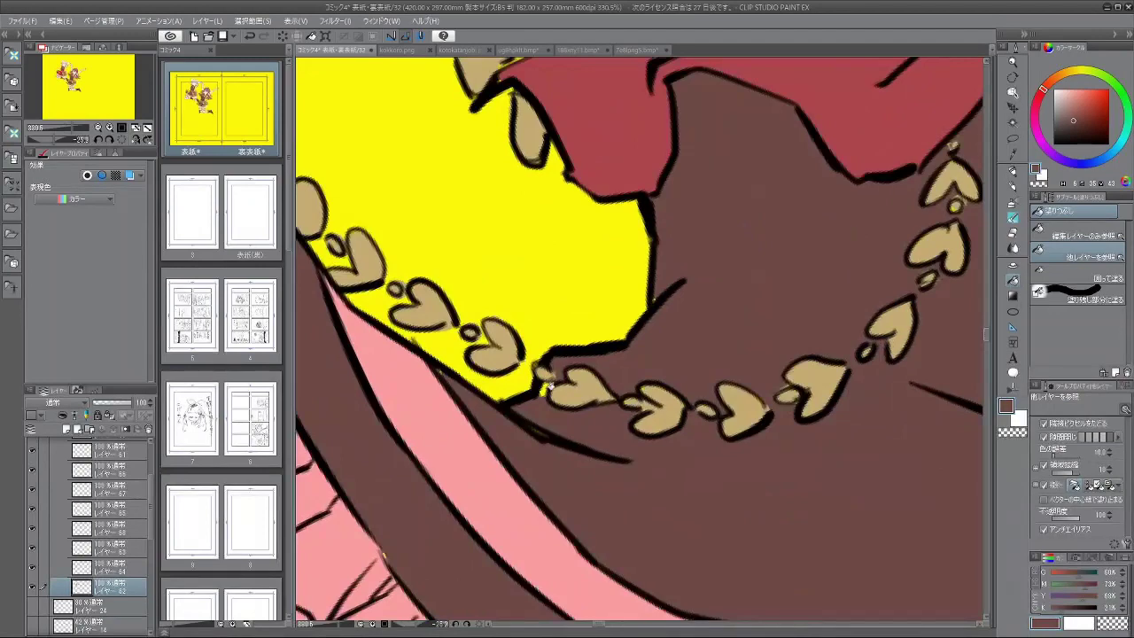
pyautogui.click(1015, 236)
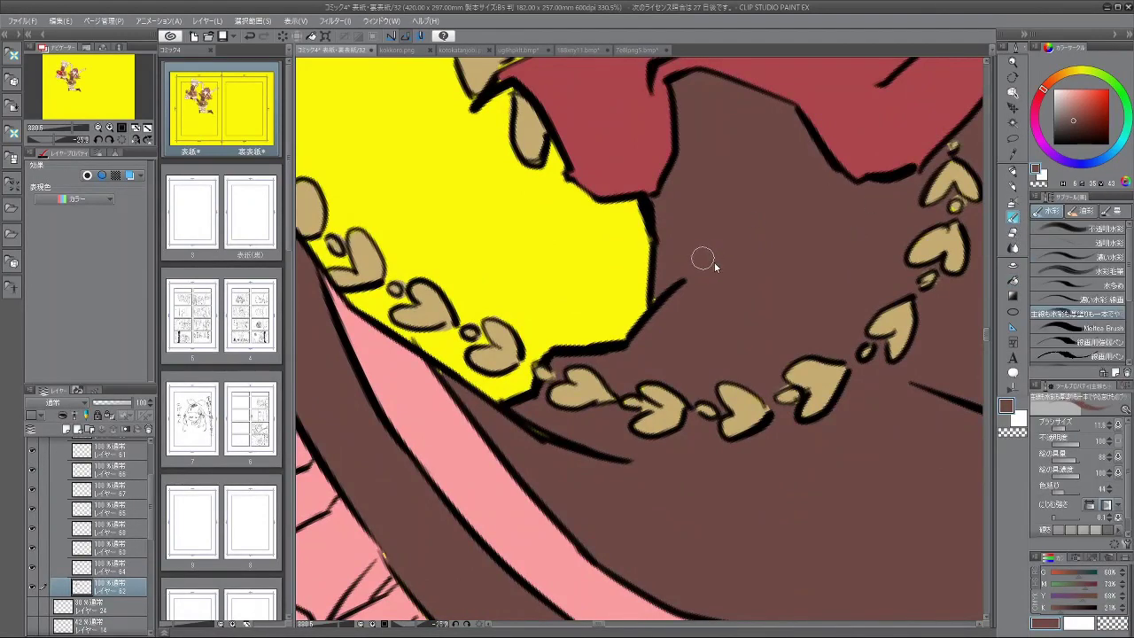
pyautogui.scroll(-6, 714, 336)
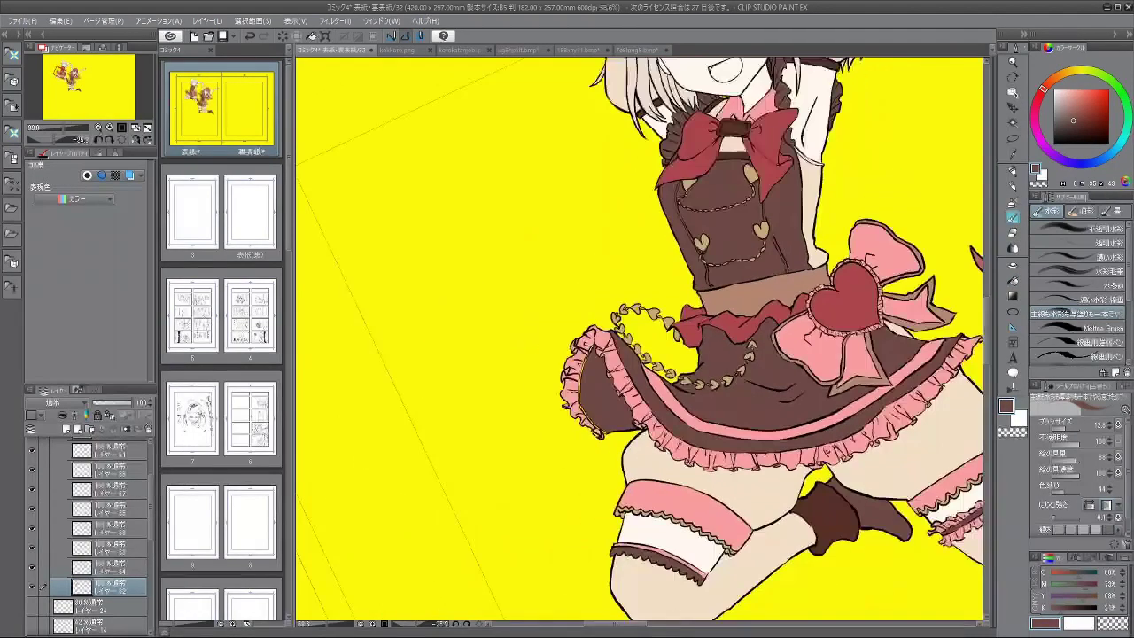
pyautogui.moveTo(793, 342); pyautogui.dragTo(782, 394)
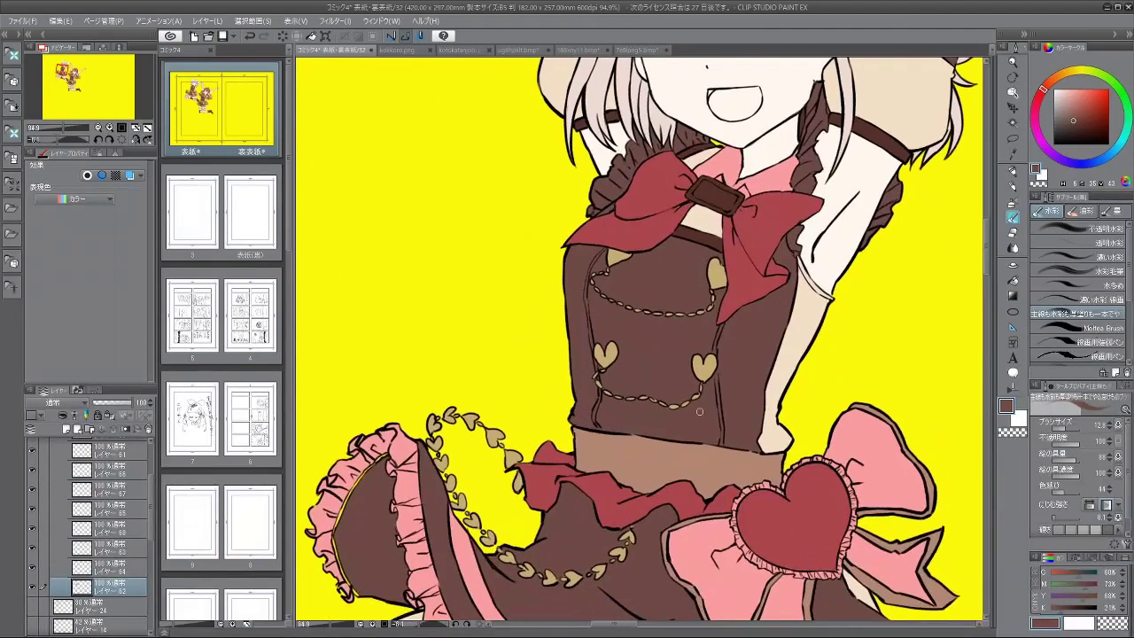
# Step: Identify the color layer holding the red bow and waist ruffle by toggling layer visibility, and make it the active layer
pyautogui.click(33, 529)
pyautogui.click(33, 528)
pyautogui.click(33, 510)
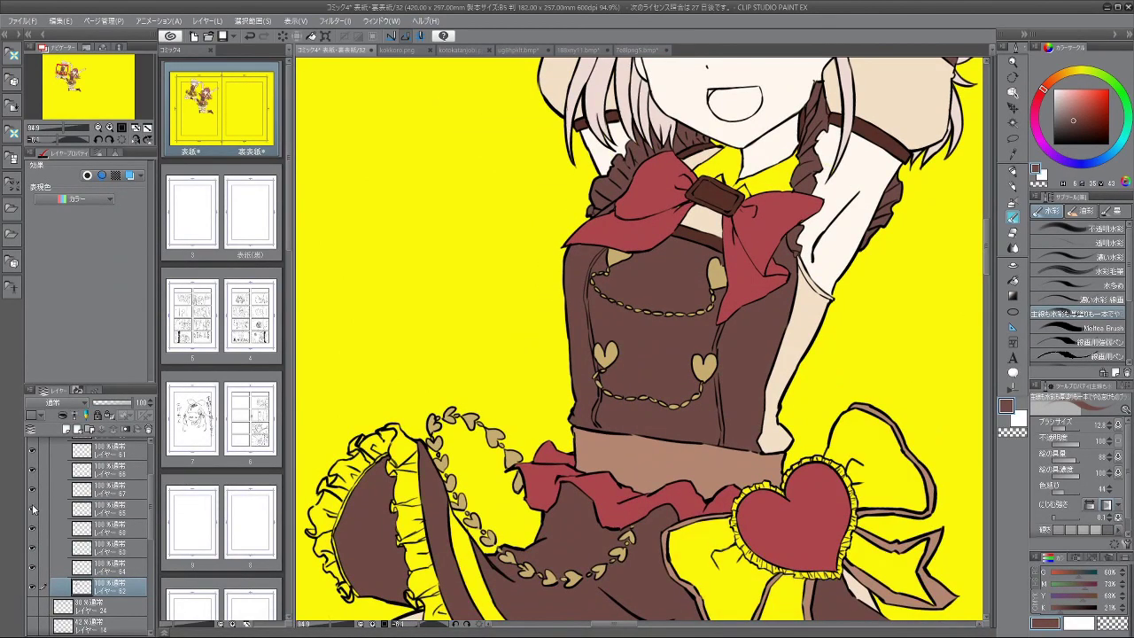
pyautogui.click(33, 510)
pyautogui.click(32, 490)
pyautogui.click(32, 490)
pyautogui.click(31, 510)
pyautogui.click(32, 511)
pyautogui.click(33, 471)
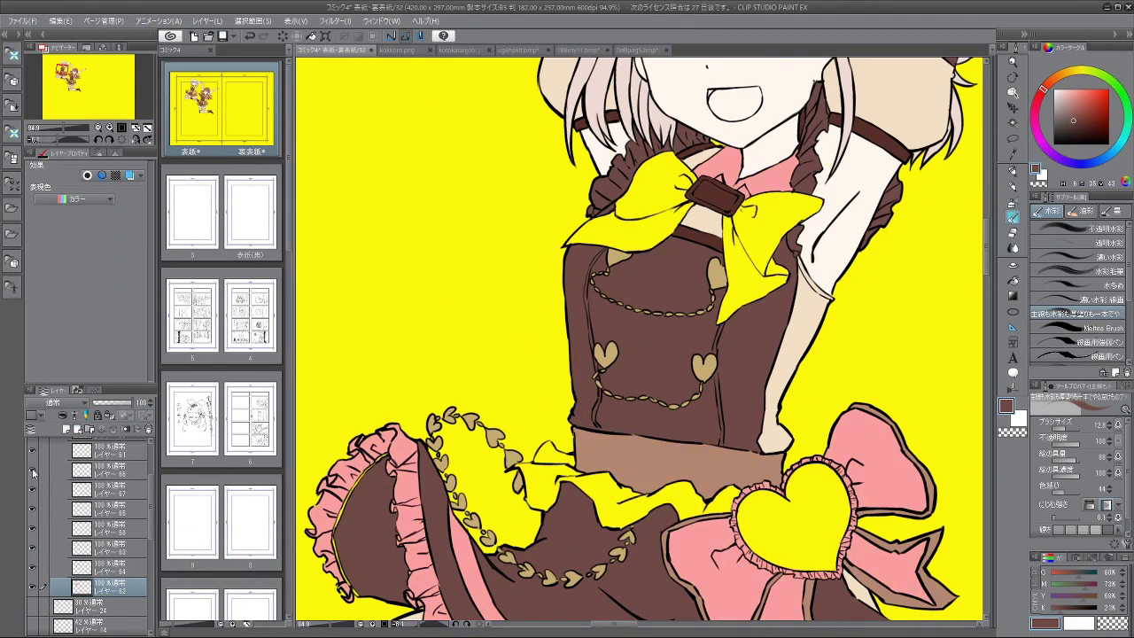
pyautogui.click(33, 470)
pyautogui.click(99, 470)
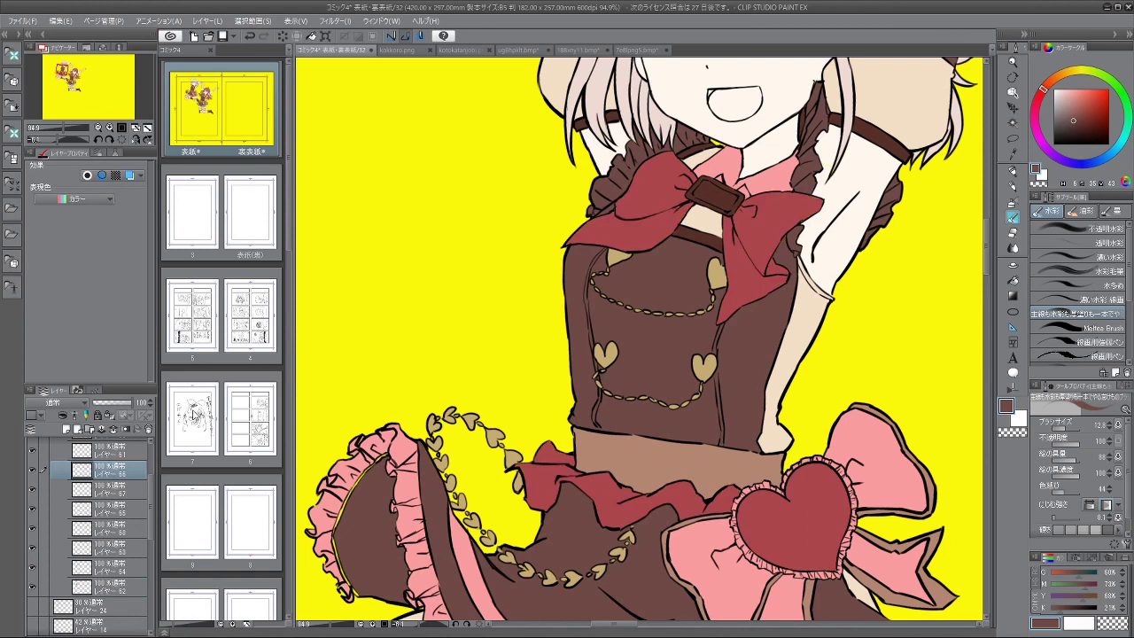
pyautogui.moveTo(678, 239)
pyautogui.mouseDown()
pyautogui.moveTo(639, 372)
pyautogui.moveTo(727, 372)
pyautogui.mouseUp()
pyautogui.moveTo(657, 284)
pyautogui.mouseDown()
pyautogui.moveTo(633, 296)
pyautogui.moveTo(673, 279)
pyautogui.moveTo(519, 335)
pyautogui.mouseUp()
pyautogui.moveTo(927, 363)
pyautogui.mouseDown()
pyautogui.moveTo(815, 363)
pyautogui.moveTo(886, 301)
pyautogui.mouseUp()
pyautogui.moveTo(806, 354); pyautogui.dragTo(775, 432)
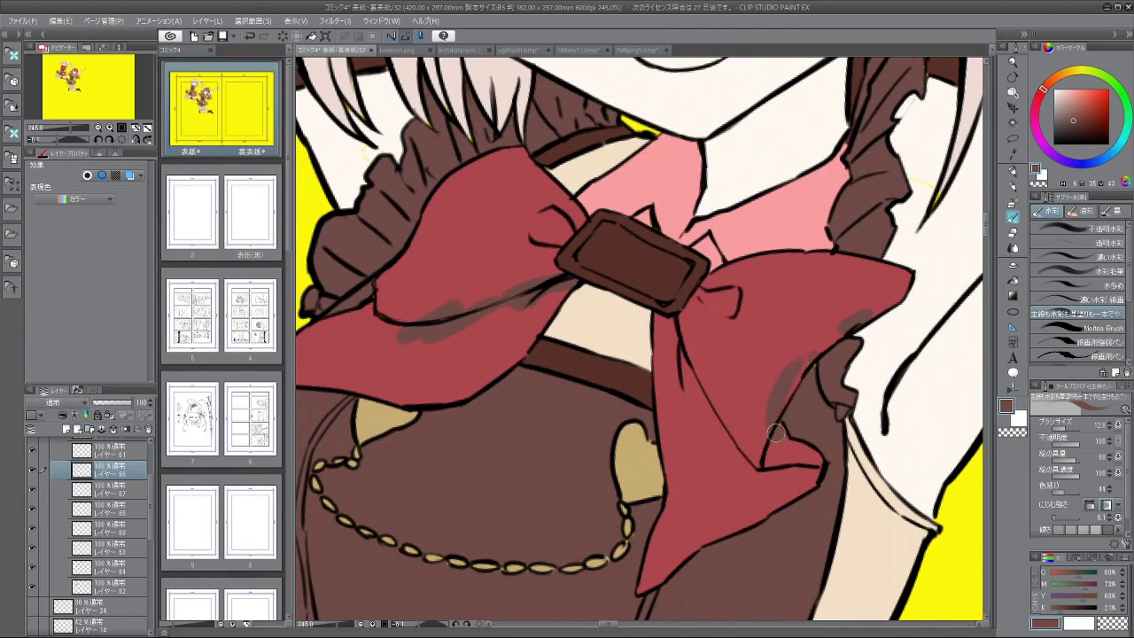
pyautogui.hotkey('ctrl', 'z')
pyautogui.keyDown('alt'); pyautogui.click(770, 360); pyautogui.keyUp('alt')
pyautogui.moveTo(825, 344); pyautogui.dragTo(874, 306)
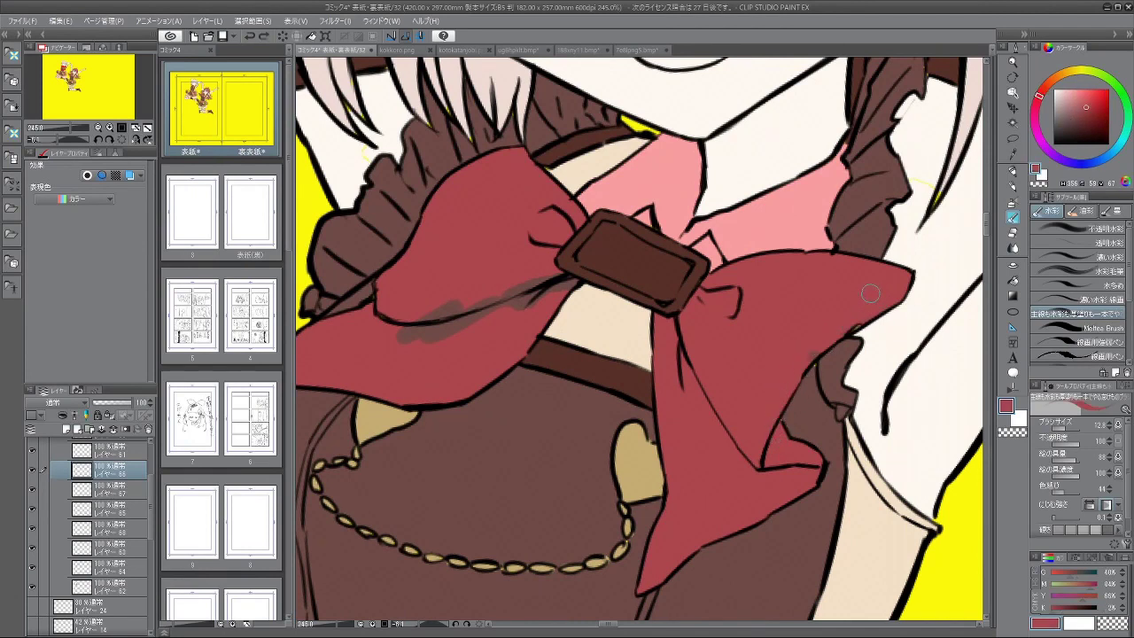
pyautogui.hotkey('ctrl', 'z')
pyautogui.hotkey('ctrl', 'z')
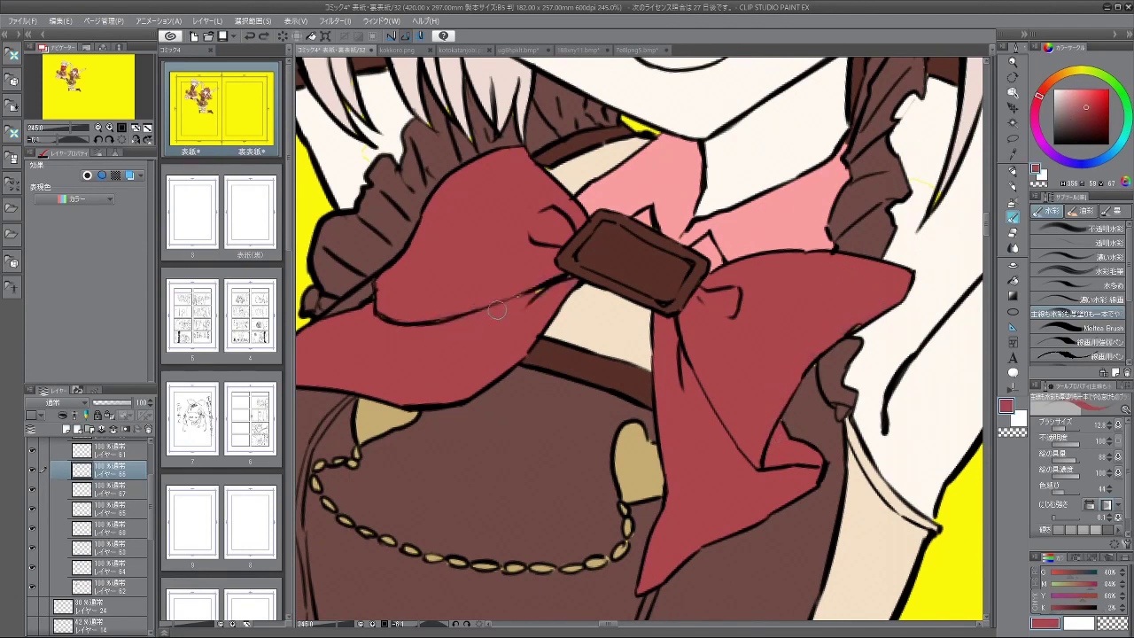
# Step: Inspect the coverage of the red color layer and review the flat colors of both characters as a whole
pyautogui.click(33, 471)
pyautogui.click(33, 471)
pyautogui.moveTo(793, 359); pyautogui.dragTo(797, 360)
pyautogui.moveTo(735, 558); pyautogui.dragTo(754, 454)
pyautogui.moveTo(673, 341); pyautogui.dragTo(496, 345)
pyautogui.moveTo(917, 376); pyautogui.dragTo(805, 236)
pyautogui.moveTo(840, 413); pyautogui.dragTo(718, 405)
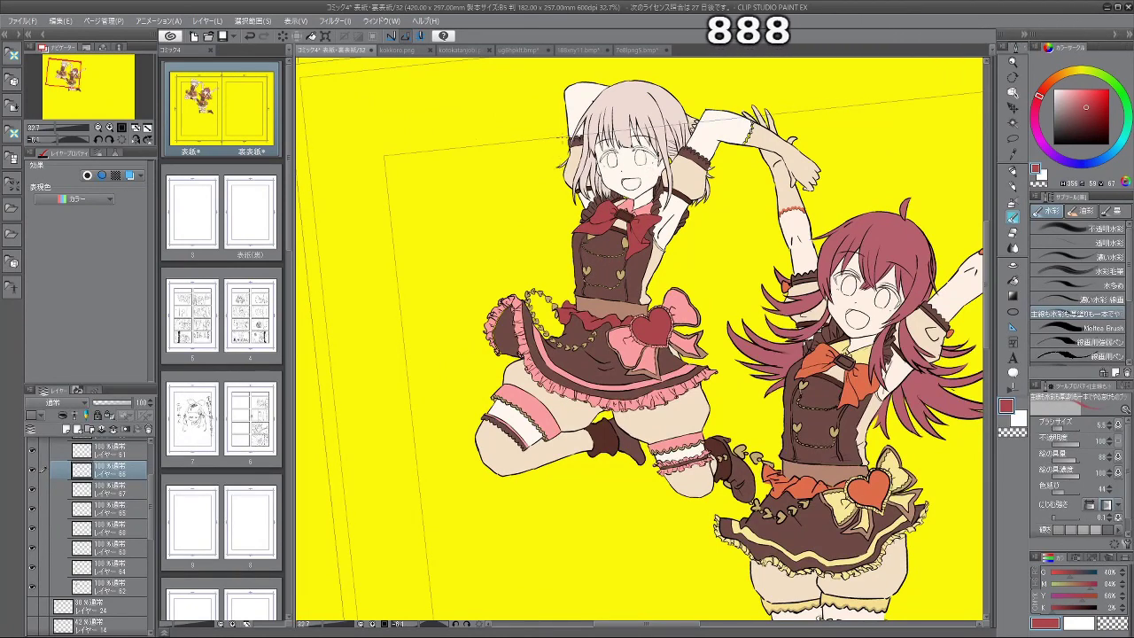
pyautogui.moveTo(753, 151); pyautogui.dragTo(621, 151)
pyautogui.moveTo(753, 203); pyautogui.dragTo(674, 187)
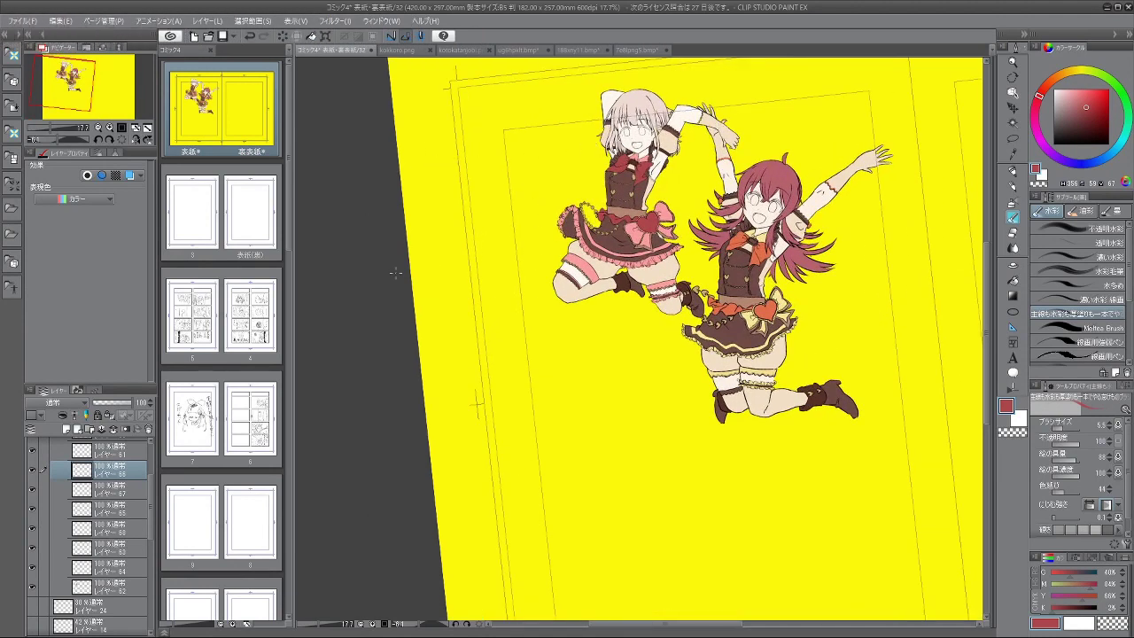
# Step: Examine the headwear worn with the costume in the "Sweet Step" reference illustration
pyautogui.click(638, 50)
pyautogui.scroll(-3, 683, 100)
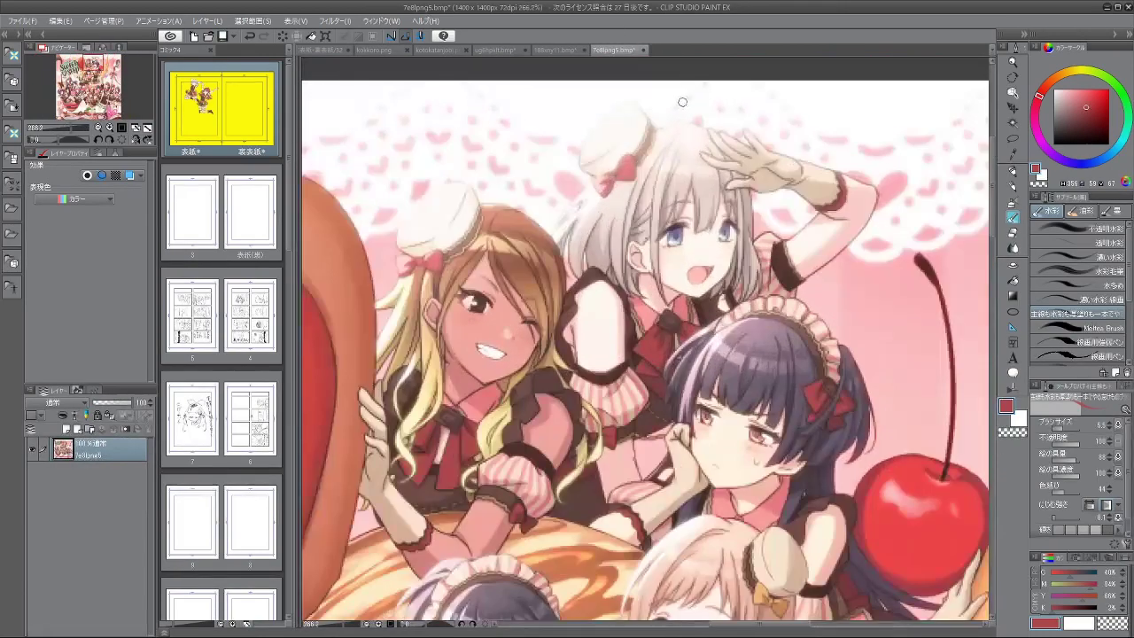
pyautogui.scroll(4, 660, 119)
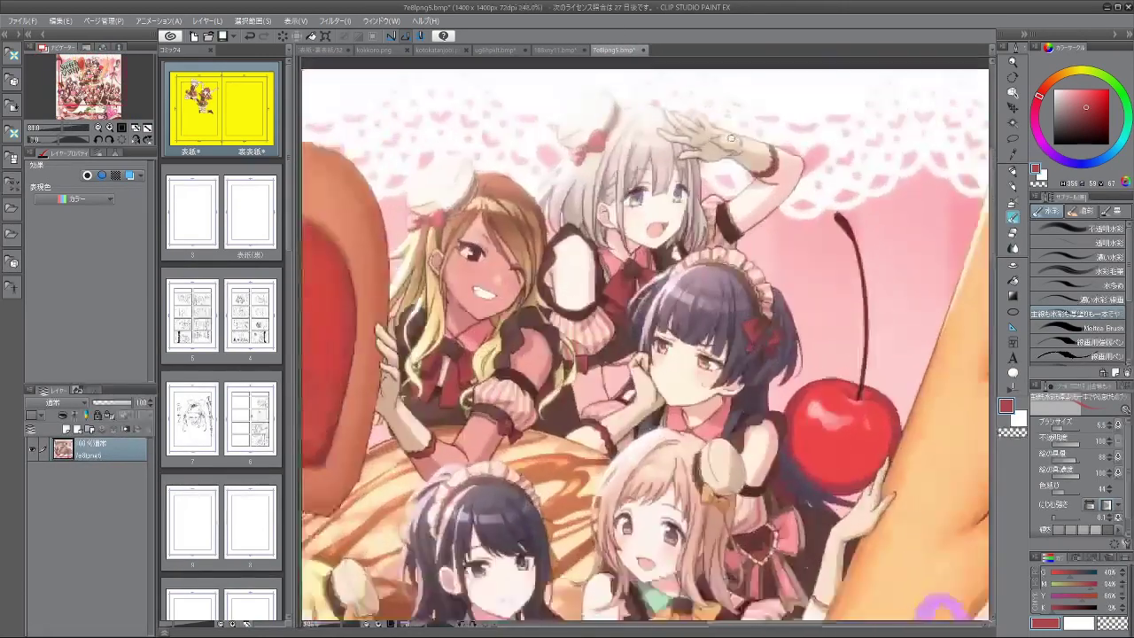
pyautogui.scroll(-4, 707, 143)
pyautogui.scroll(-2, 648, 369)
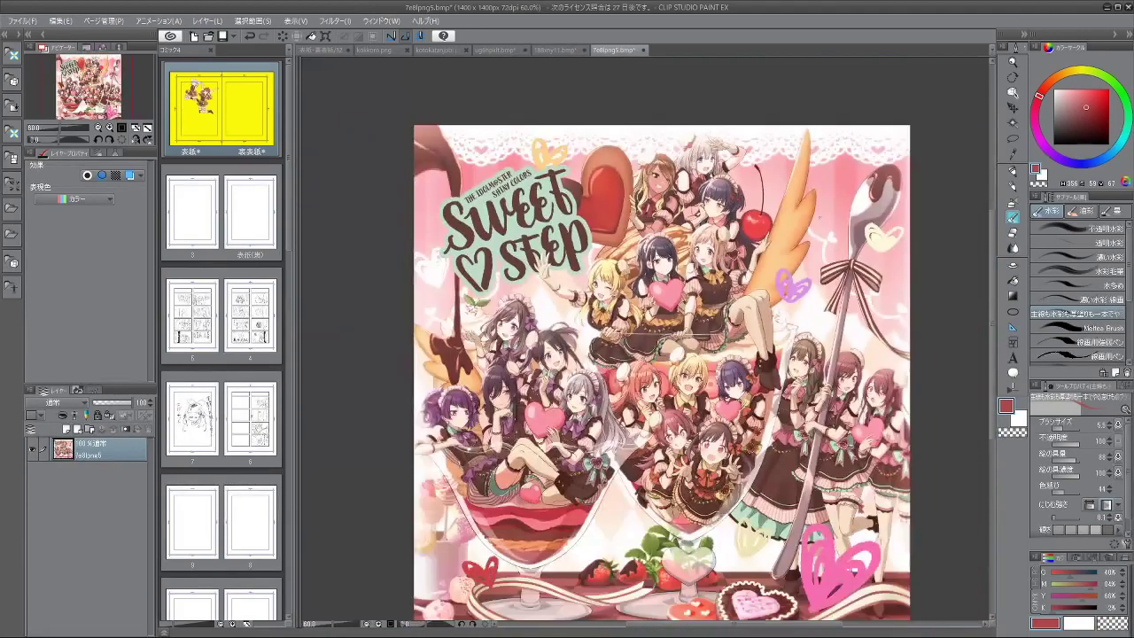
pyautogui.scroll(2, 739, 341)
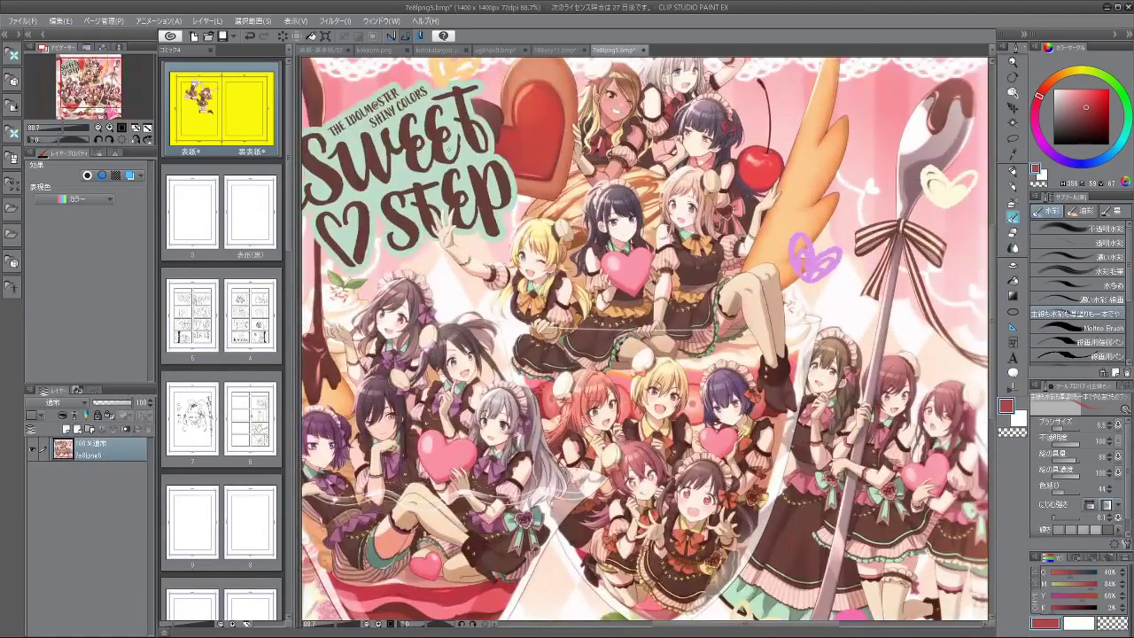
# Step: Return to the comic cover and activate line-art layer 22 in the red-haired character's folder for drawing with the watercolor brush
pyautogui.click(321, 50)
pyautogui.scroll(3, 859, 160)
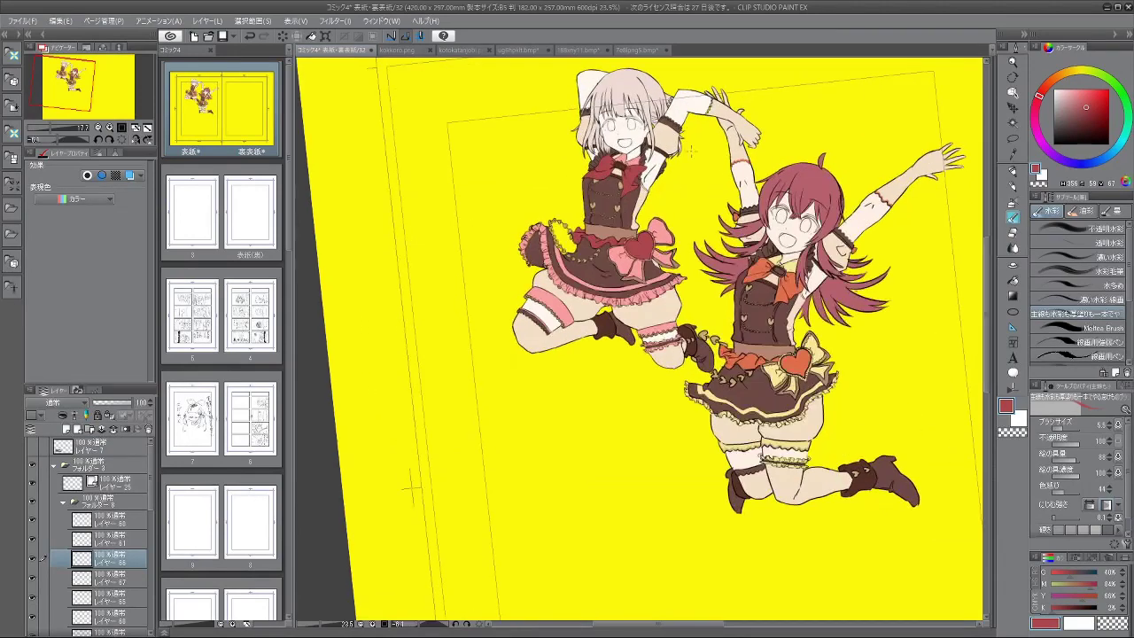
pyautogui.scroll(1, 858, 161)
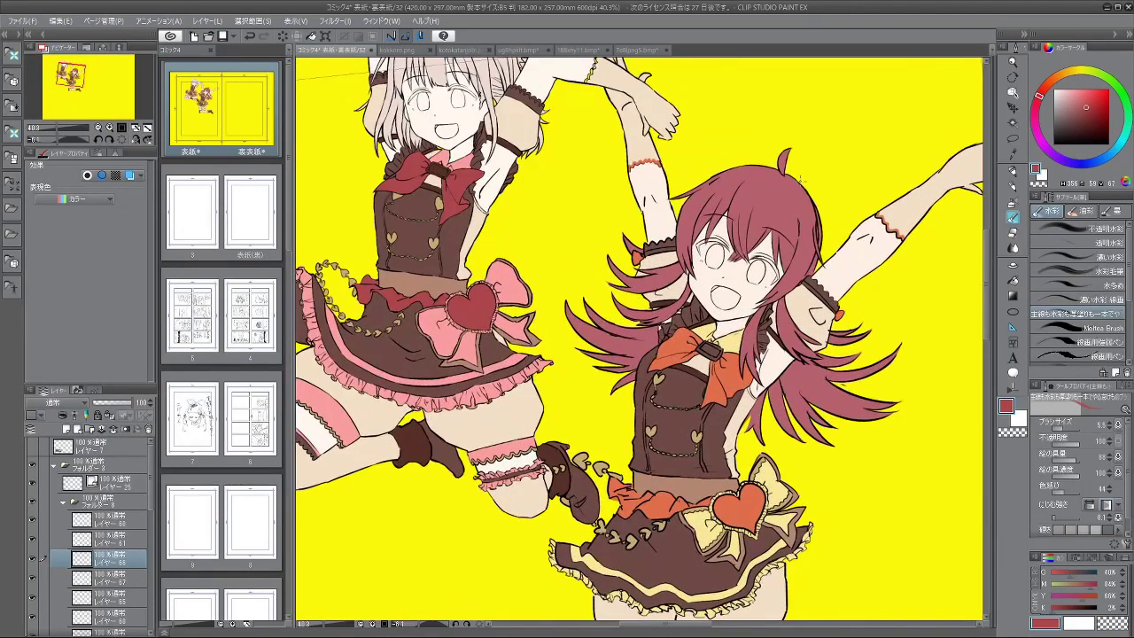
pyautogui.scroll(-5, 152, 512)
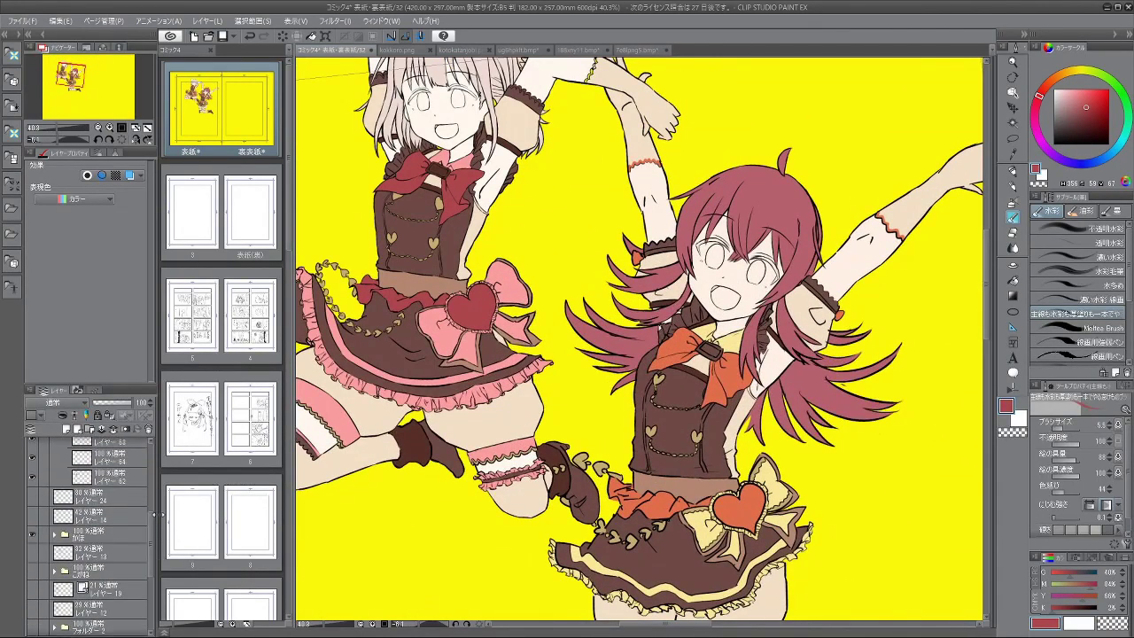
pyautogui.click(55, 536)
pyautogui.click(121, 571)
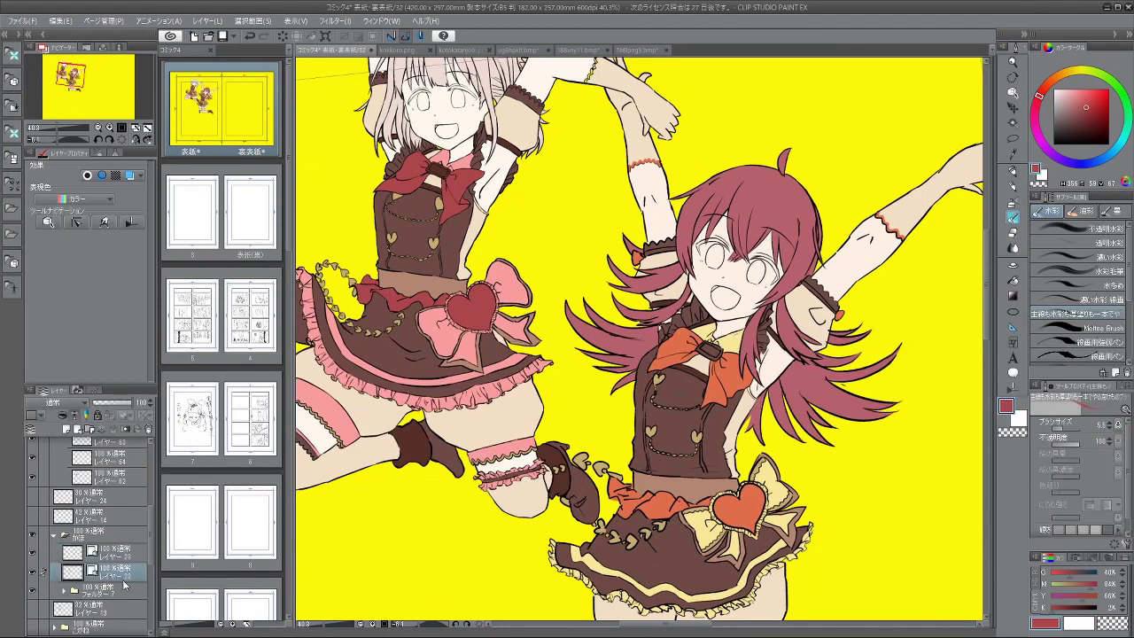
pyautogui.click(1015, 203)
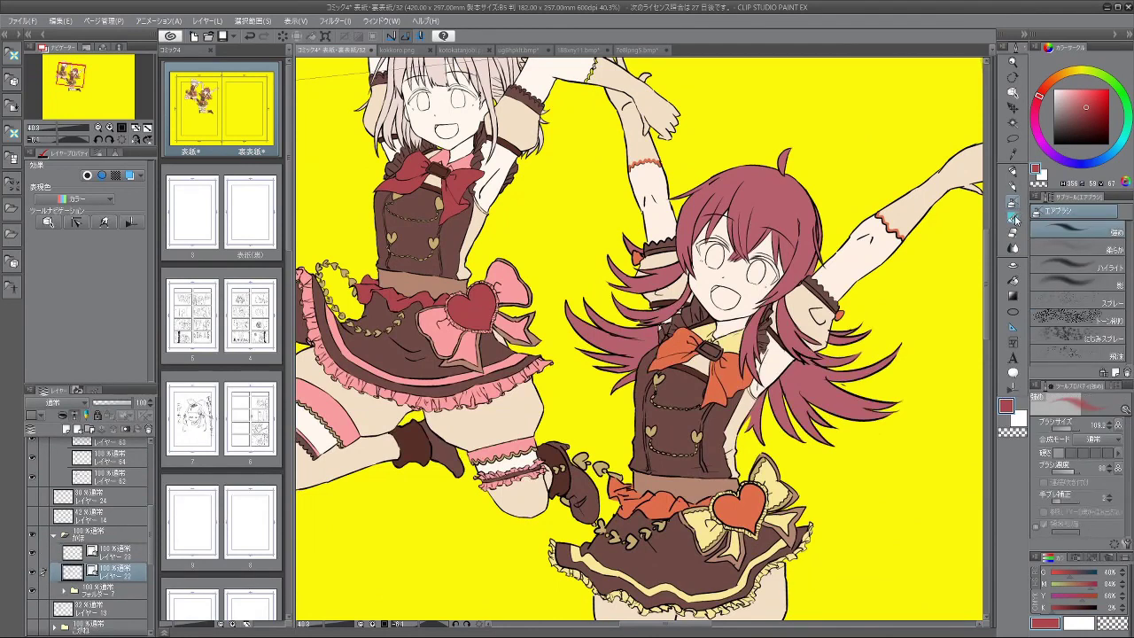
pyautogui.click(1015, 218)
# Step: Draw the outline of a small hat in black on the crown of the red-haired character's head, redrawing unsatisfactory strokes
pyautogui.moveTo(736, 126); pyautogui.dragTo(771, 221)
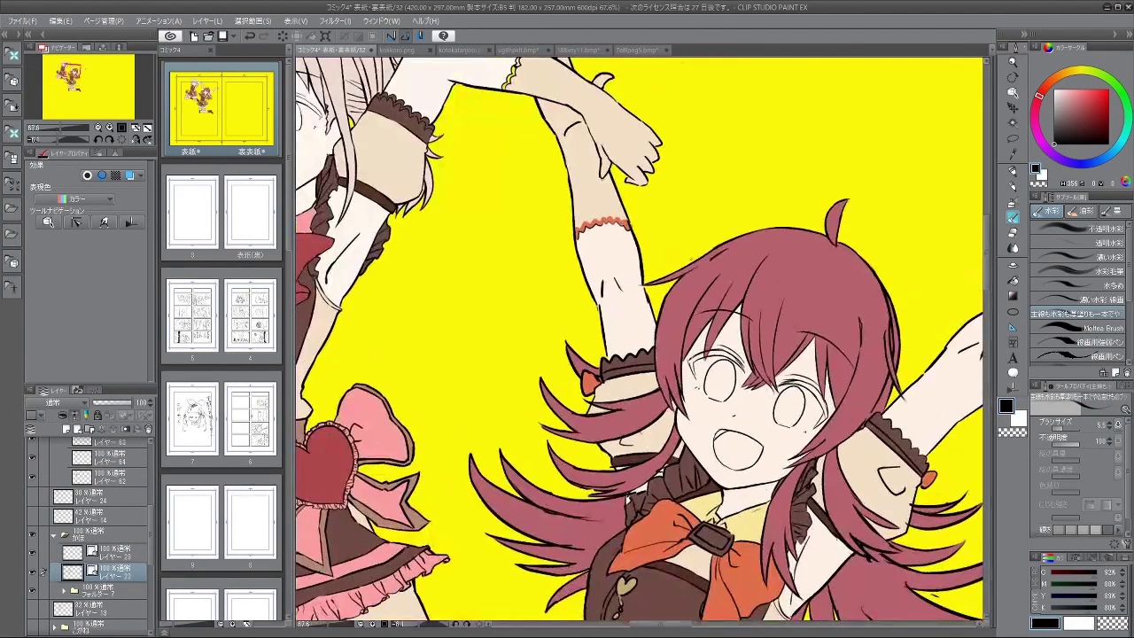
pyautogui.hotkey('ctrl', 'z')
pyautogui.hotkey('ctrl', 'z')
pyautogui.moveTo(670, 258); pyautogui.dragTo(741, 202)
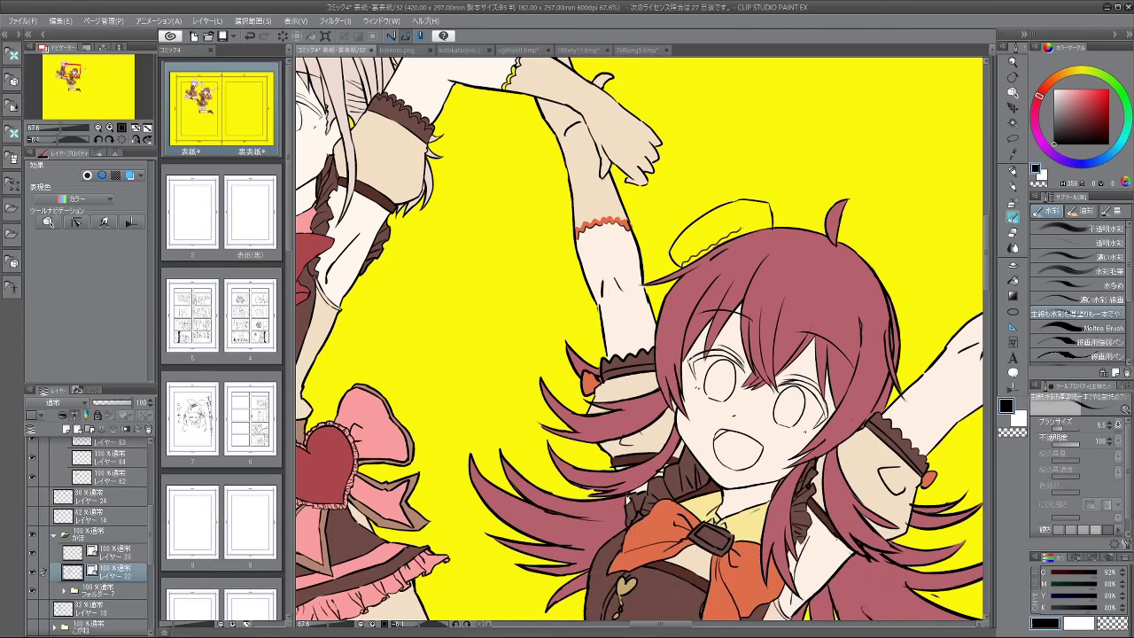
pyautogui.hotkey('ctrl', 'z')
# Step: On line-art layer 25, draw the outline of a small hat in black on the crown of the pale-haired character's head
pyautogui.moveTo(810, 262); pyautogui.dragTo(765, 110)
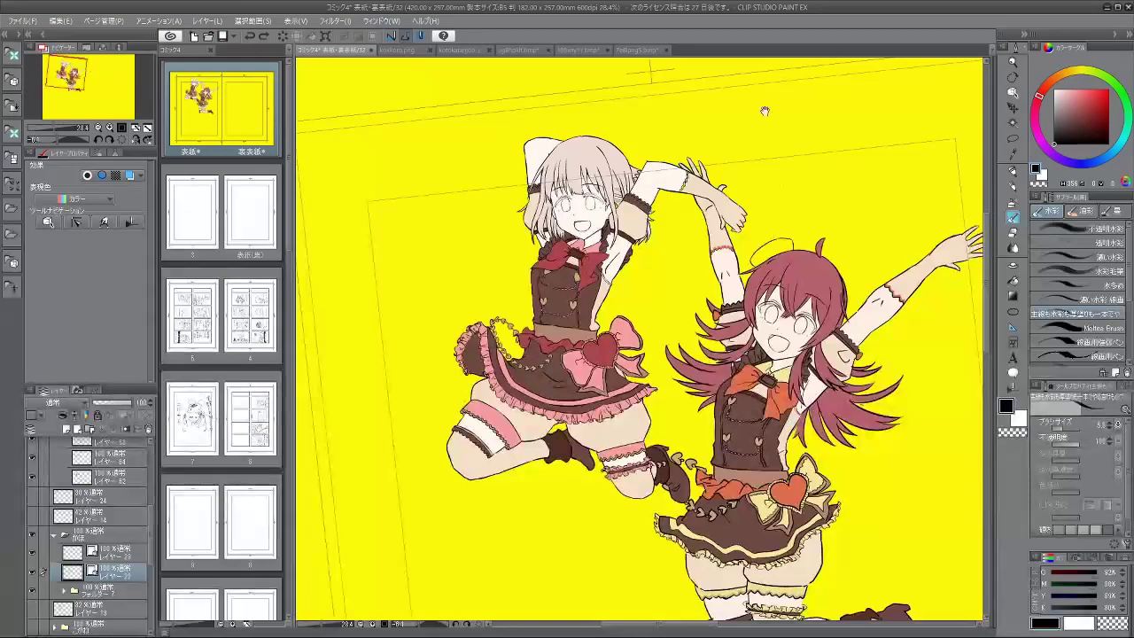
pyautogui.moveTo(719, 180); pyautogui.dragTo(724, 219)
pyautogui.moveTo(587, 188); pyautogui.dragTo(496, 293)
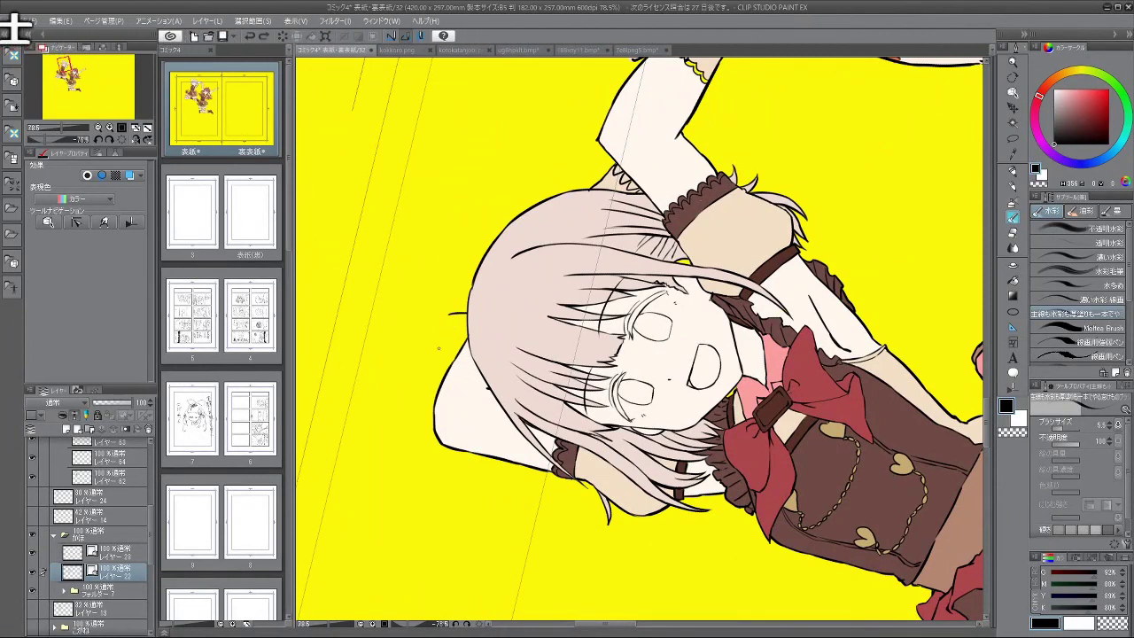
pyautogui.scroll(5, 150, 545)
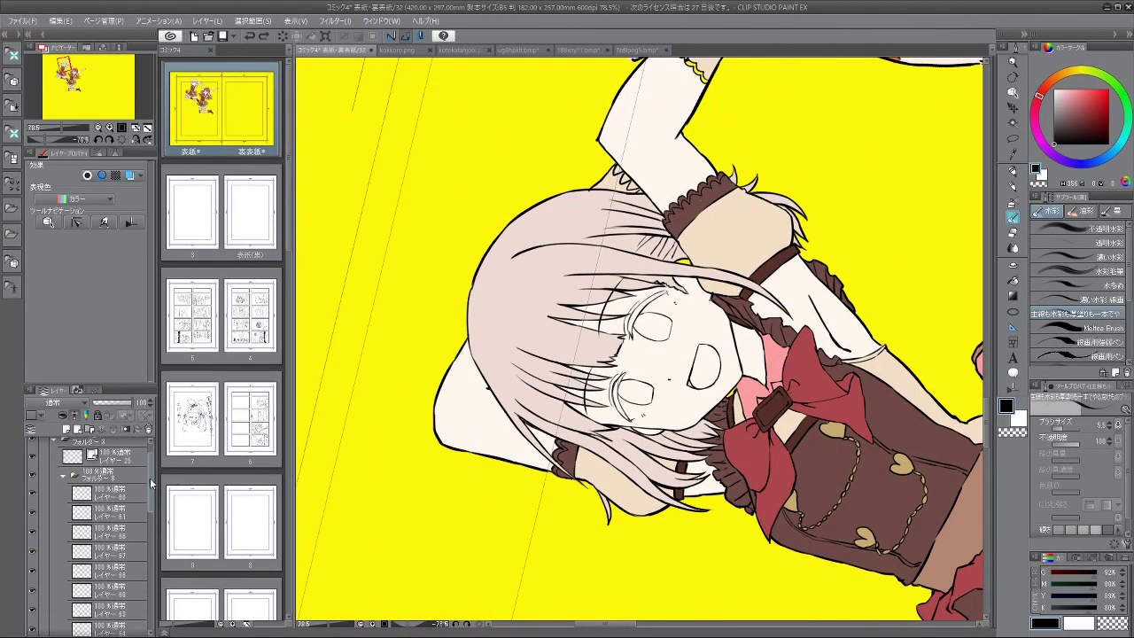
pyautogui.click(114, 488)
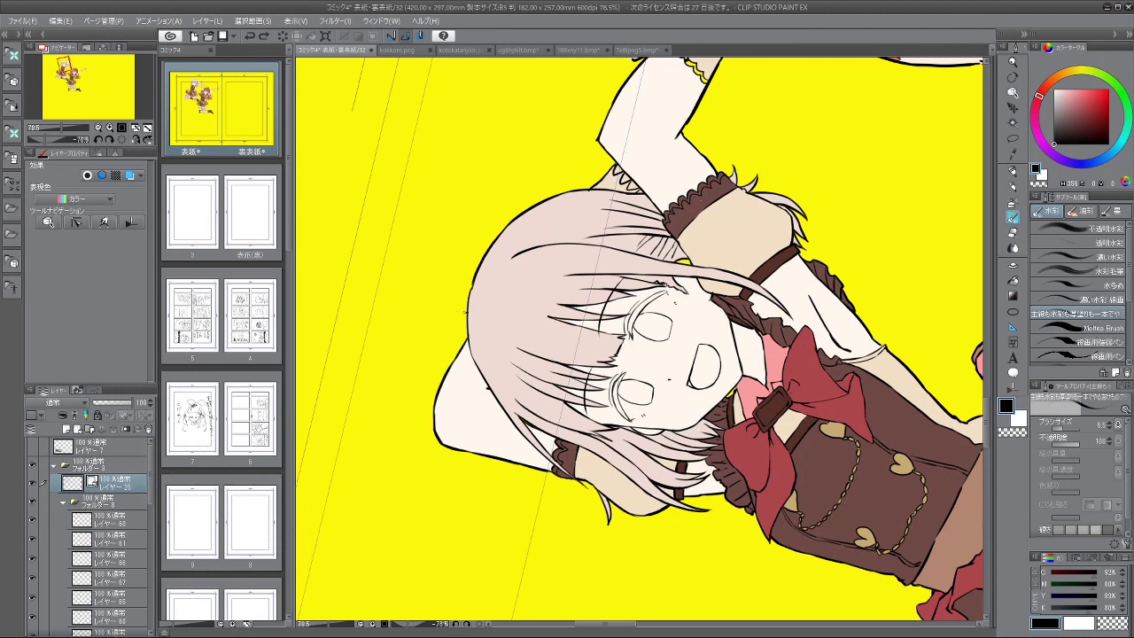
pyautogui.moveTo(448, 313); pyautogui.dragTo(449, 366)
pyautogui.hotkey('ctrl', 'z')
pyautogui.hotkey('ctrl', 'z')
pyautogui.moveTo(444, 313); pyautogui.dragTo(466, 312)
pyautogui.moveTo(444, 314); pyautogui.dragTo(474, 406)
pyautogui.hotkey('ctrl', 'z')
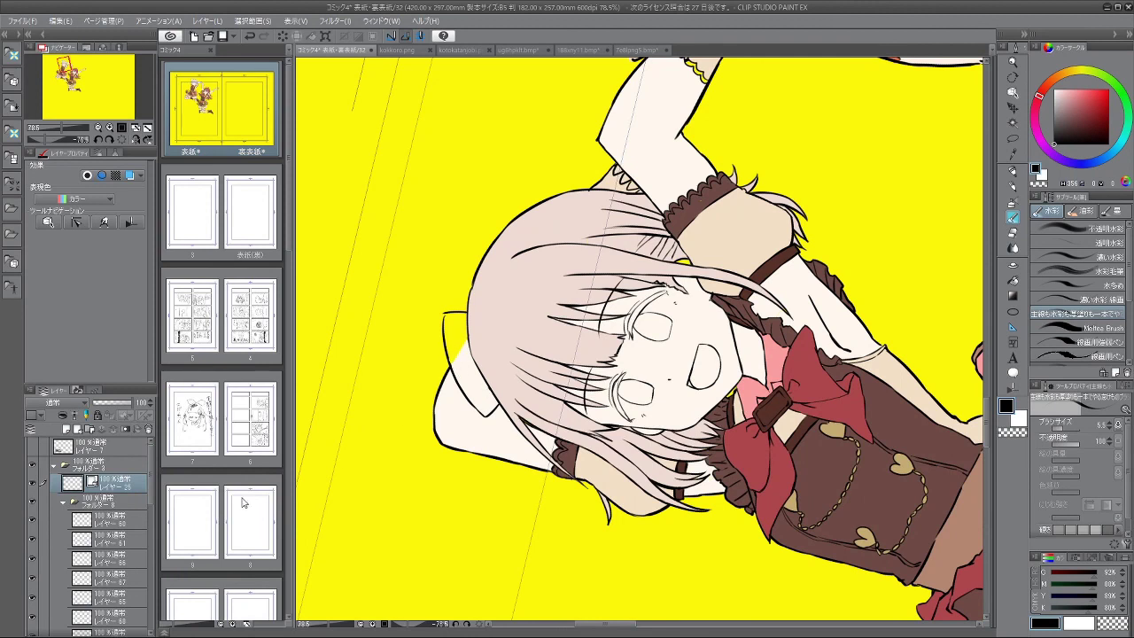
# Step: Identify the beige layer among the pale-haired character's flat-color layers by toggling visibility, activate it, and sample the sleeve's beige for painting
pyautogui.scroll(-3, 147, 487)
pyautogui.click(32, 480)
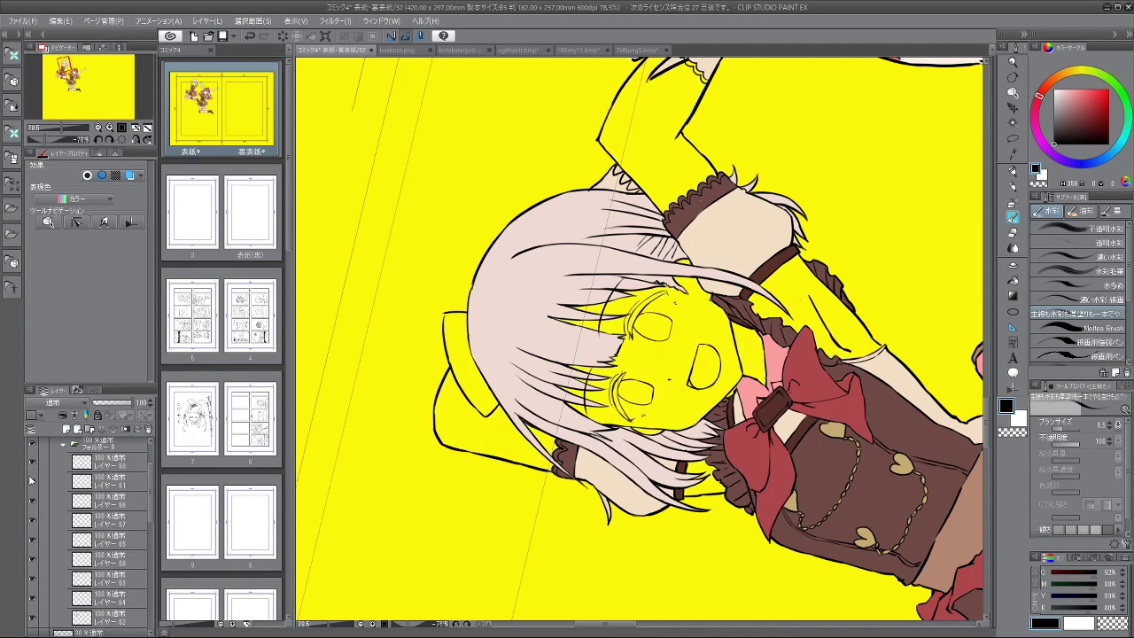
pyautogui.click(32, 481)
pyautogui.click(32, 480)
pyautogui.click(31, 481)
pyautogui.click(84, 502)
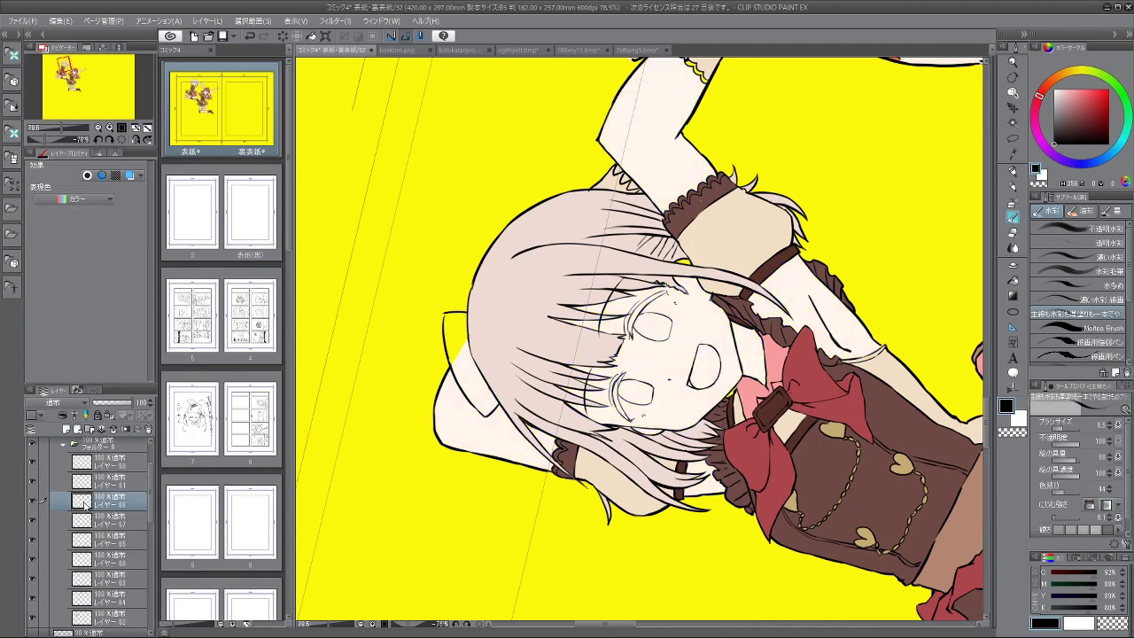
pyautogui.click(32, 501)
pyautogui.click(32, 500)
pyautogui.click(32, 523)
pyautogui.click(32, 522)
pyautogui.click(33, 544)
pyautogui.click(33, 544)
pyautogui.click(33, 559)
pyautogui.click(33, 560)
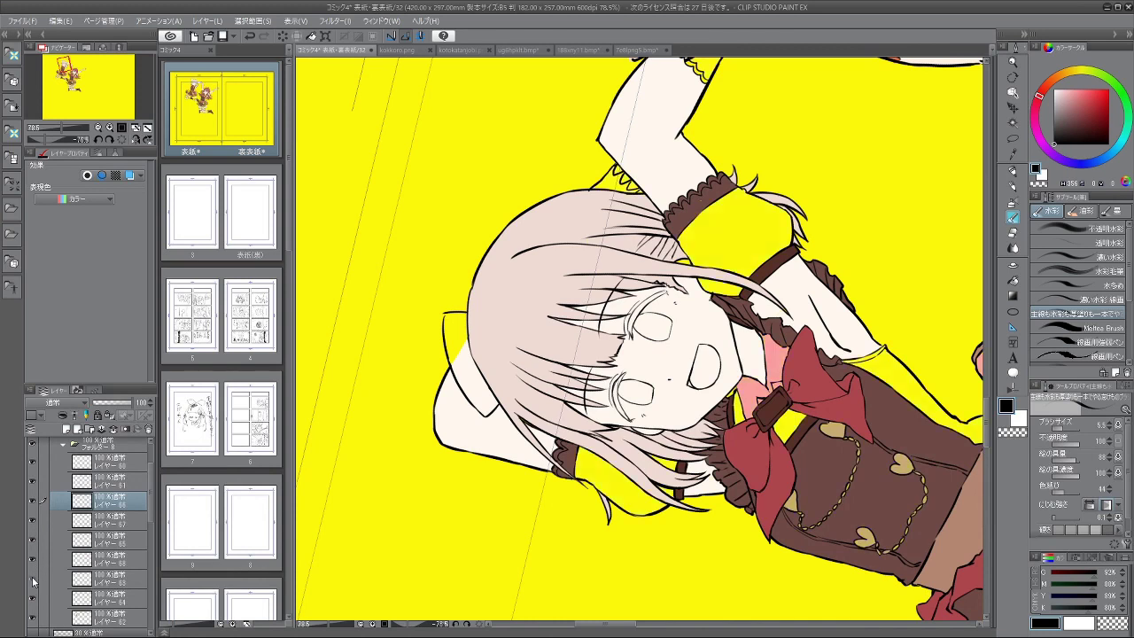
pyautogui.click(115, 582)
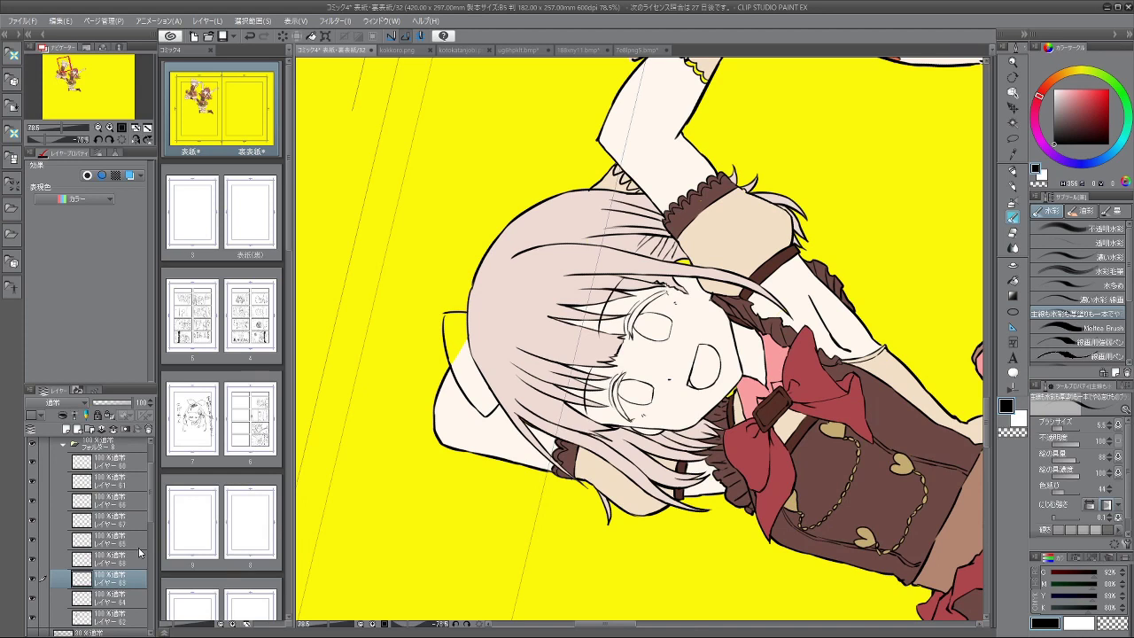
pyautogui.keyDown('alt'); pyautogui.click(749, 237); pyautogui.keyUp('alt')
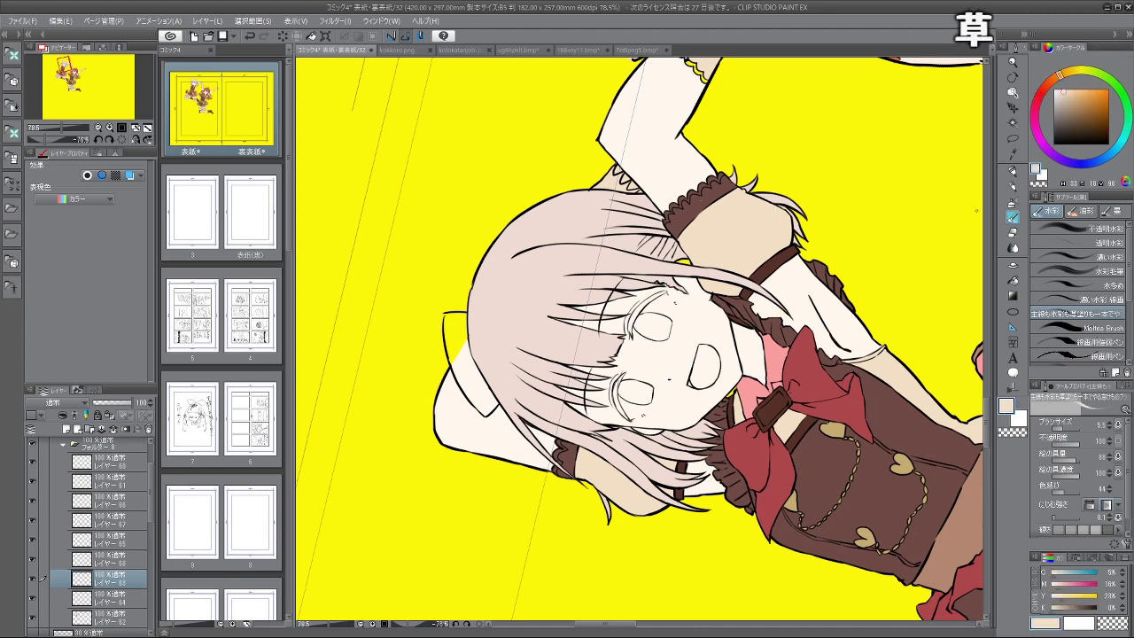
pyautogui.keyDown('ctrl'); pyautogui.keyDown('alt'); pyautogui.moveTo(454, 337); pyautogui.dragTo(451, 354); pyautogui.keyUp('alt'); pyautogui.keyUp('ctrl')
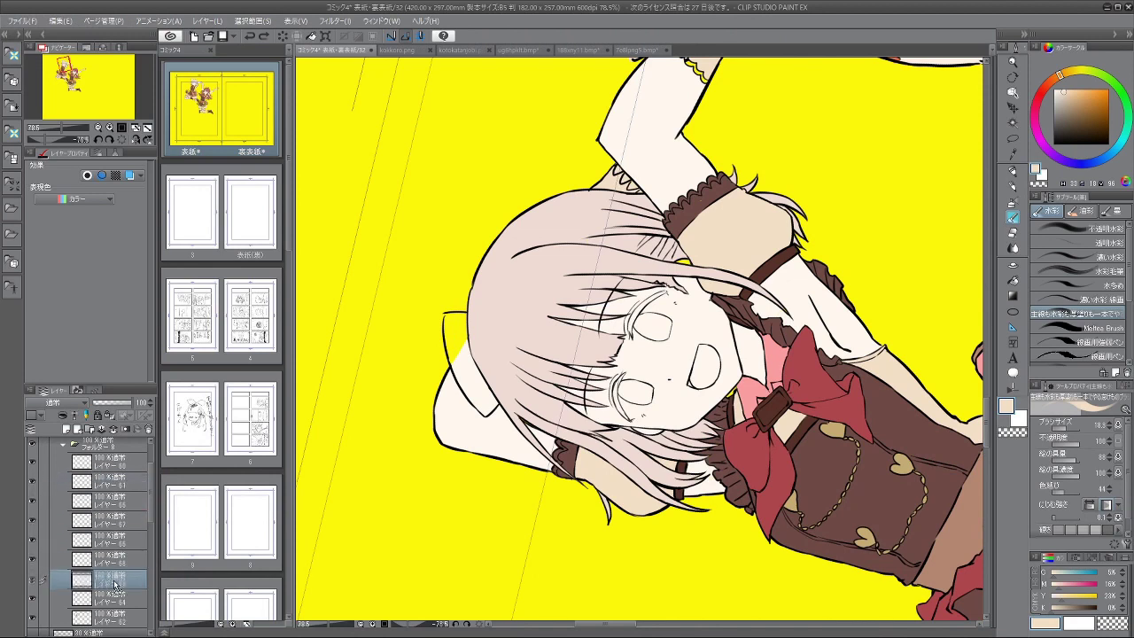
# Step: On skin-color layer 61, remove the skin color that fills the inside of the pale-haired character's hat outline
pyautogui.click(107, 481)
pyautogui.click(32, 501)
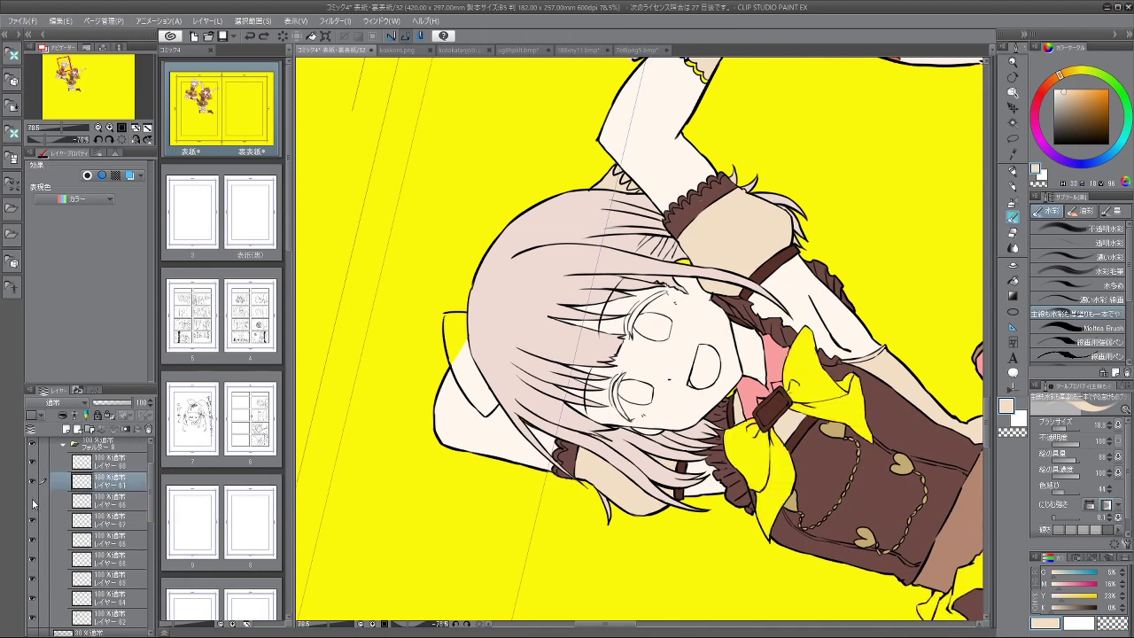
pyautogui.click(31, 501)
pyautogui.click(32, 481)
pyautogui.click(32, 483)
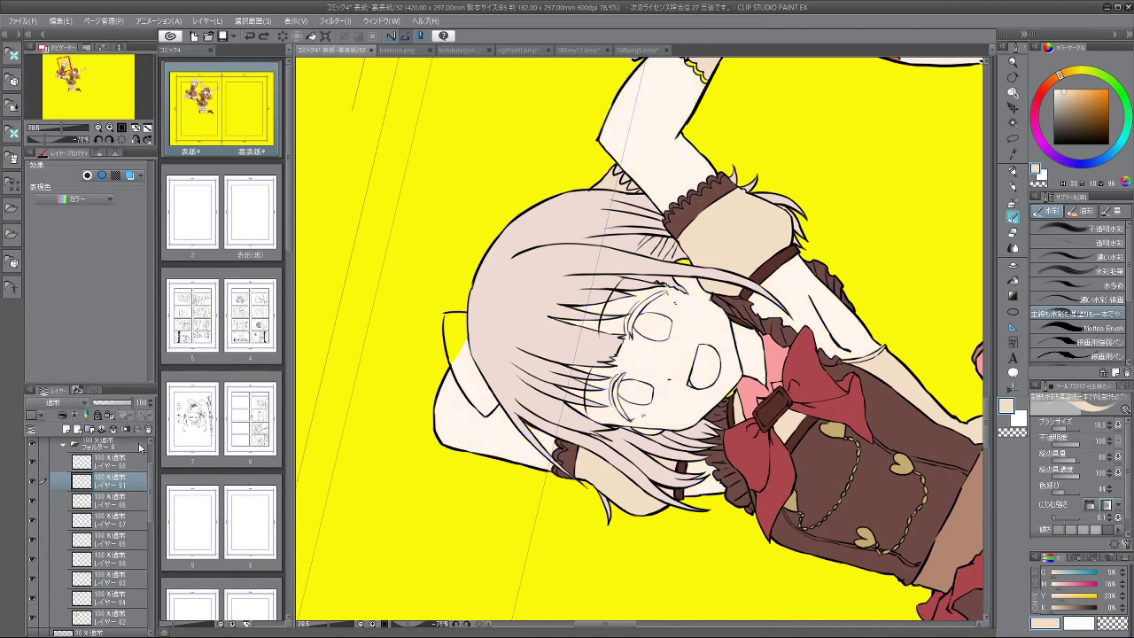
pyautogui.moveTo(454, 361)
pyautogui.mouseDown()
pyautogui.moveTo(505, 359)
pyautogui.moveTo(453, 355)
pyautogui.moveTo(486, 412)
pyautogui.moveTo(495, 403)
pyautogui.moveTo(471, 386)
pyautogui.mouseUp()
pyautogui.hotkey('ctrl', 'z')
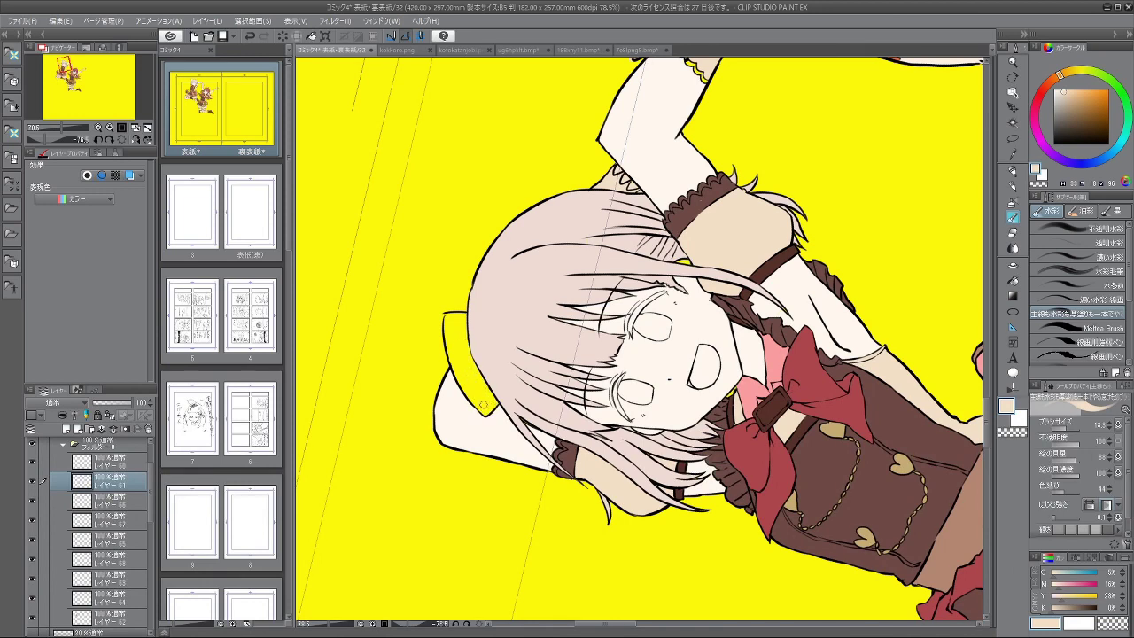
# Step: Fill the pale-haired character's hat with beige on the same layer as the beige sleeves, using the Fill tool
pyautogui.click(34, 596)
pyautogui.click(33, 595)
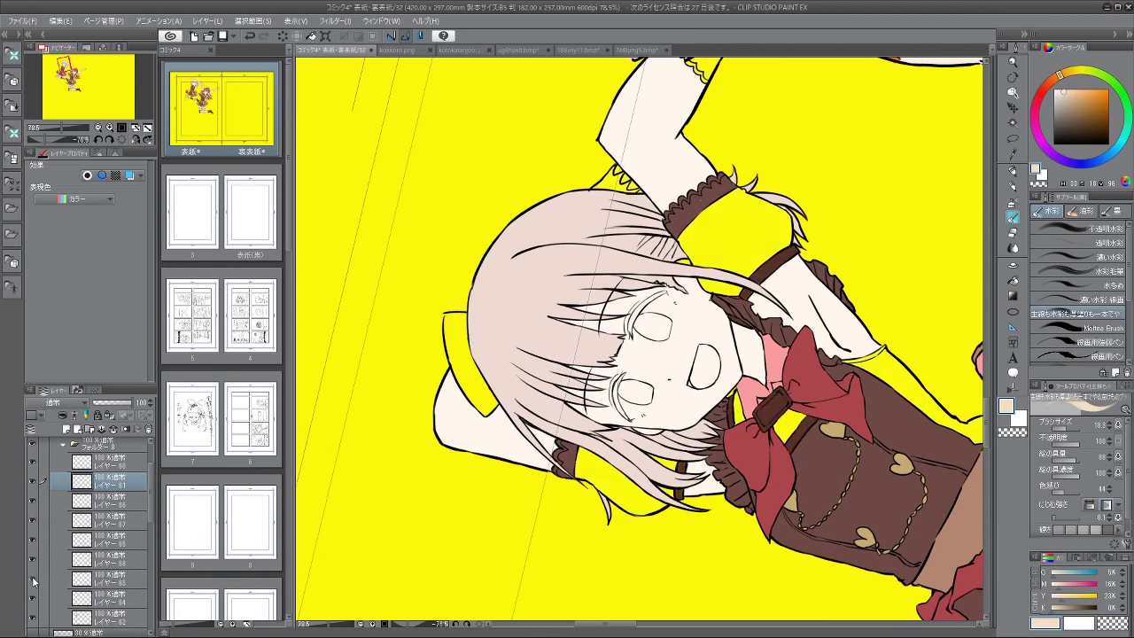
pyautogui.click(122, 576)
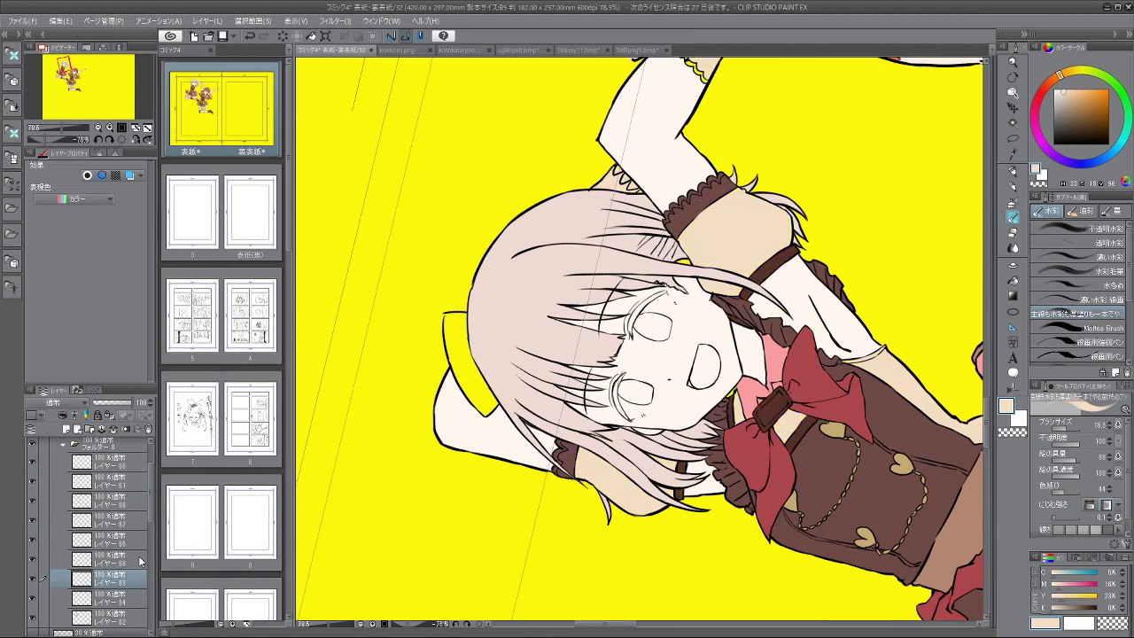
pyautogui.click(1013, 278)
pyautogui.click(478, 383)
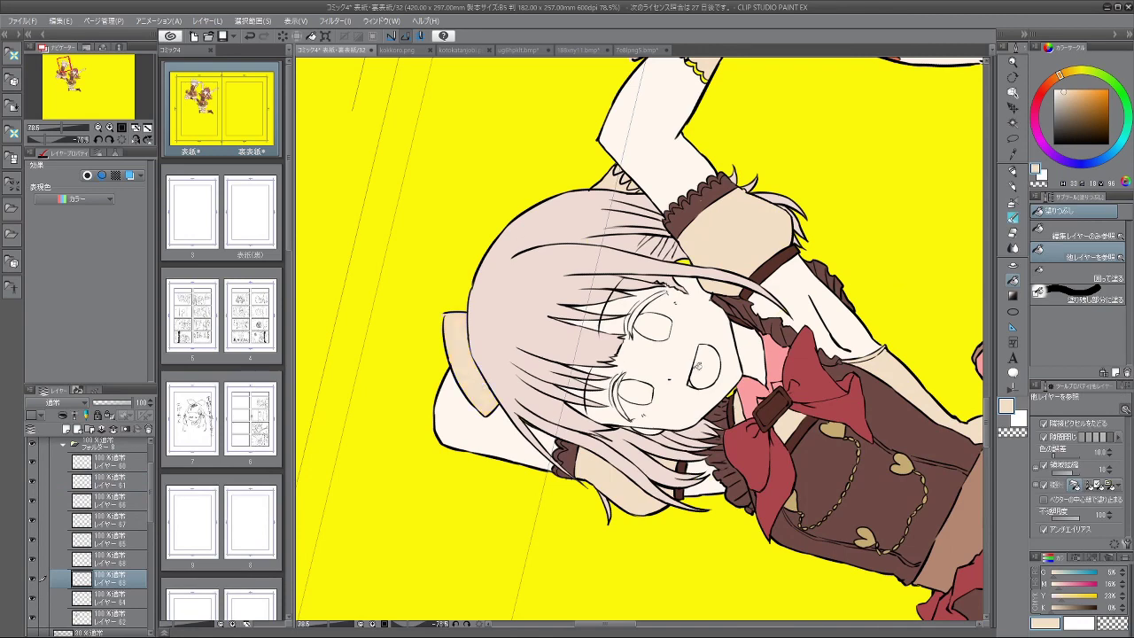
# Step: Fill the red-haired character's hat with the same beige on her glove-color layer 54 in Folder 7
pyautogui.moveTo(698, 366); pyautogui.dragTo(612, 473)
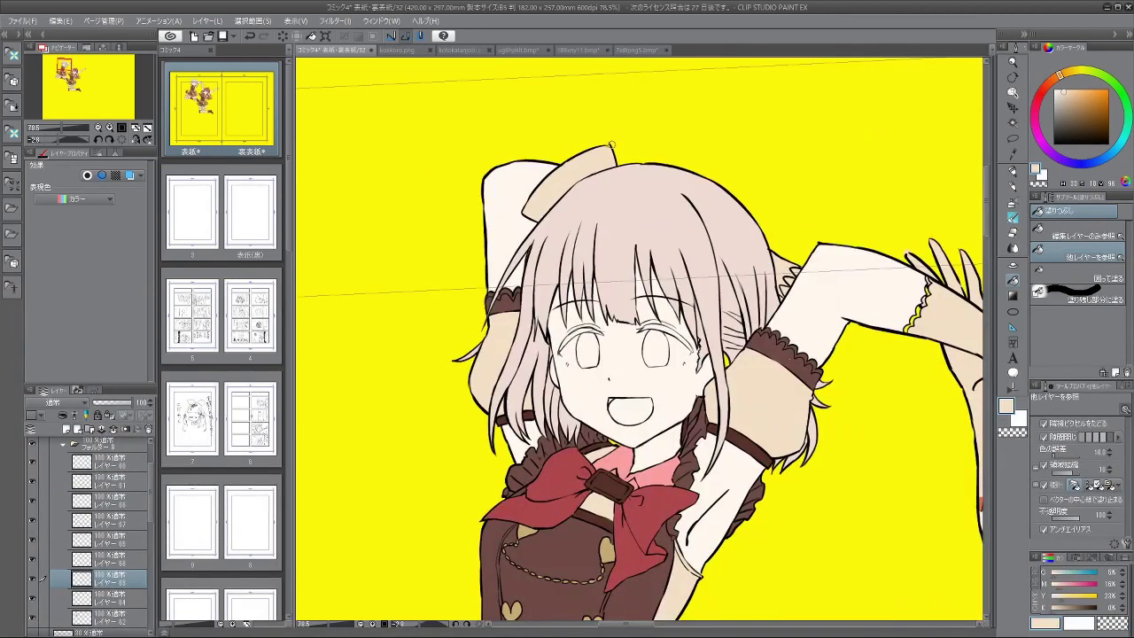
pyautogui.scroll(-3, 749, 398)
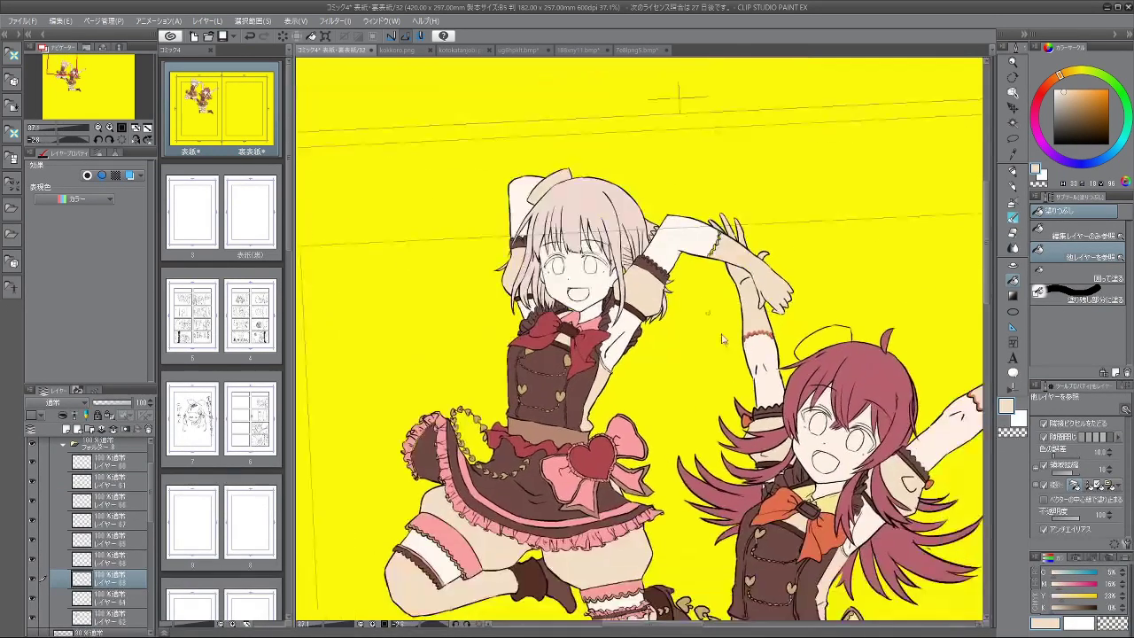
pyautogui.scroll(-2, 724, 340)
pyautogui.moveTo(749, 411); pyautogui.dragTo(690, 296)
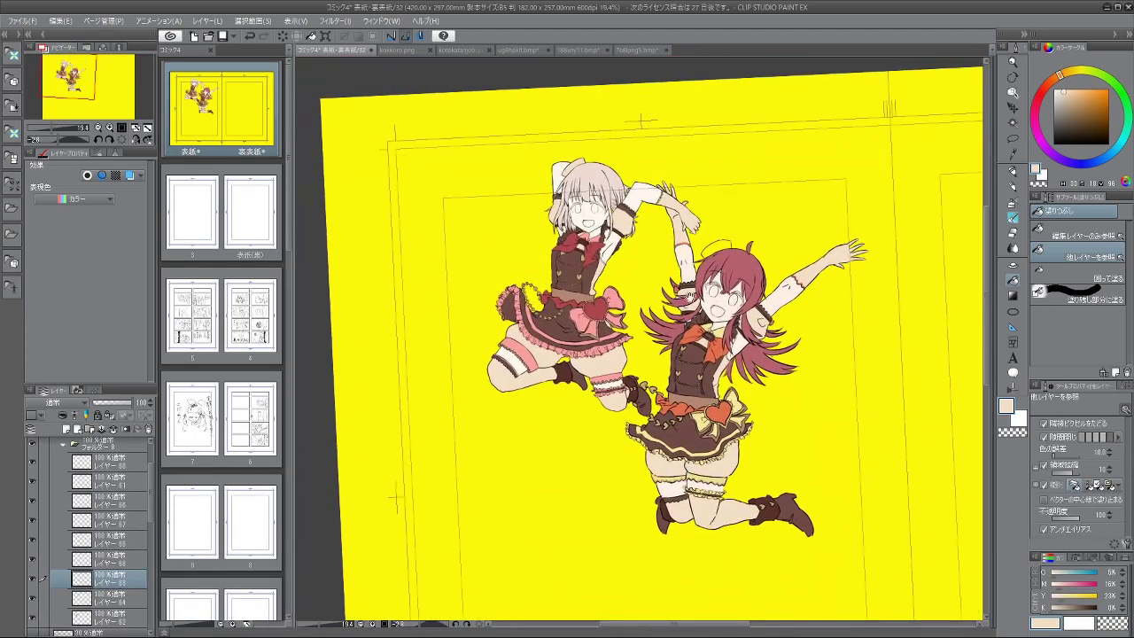
pyautogui.scroll(2, 639, 343)
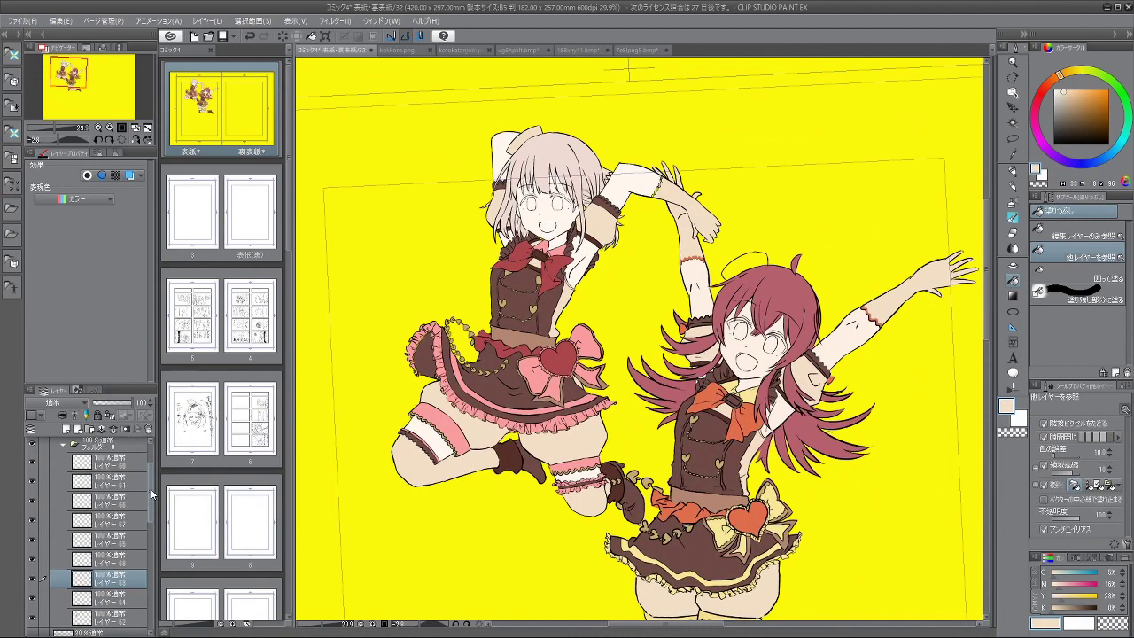
pyautogui.moveTo(151, 501); pyautogui.dragTo(150, 556)
pyautogui.click(66, 548)
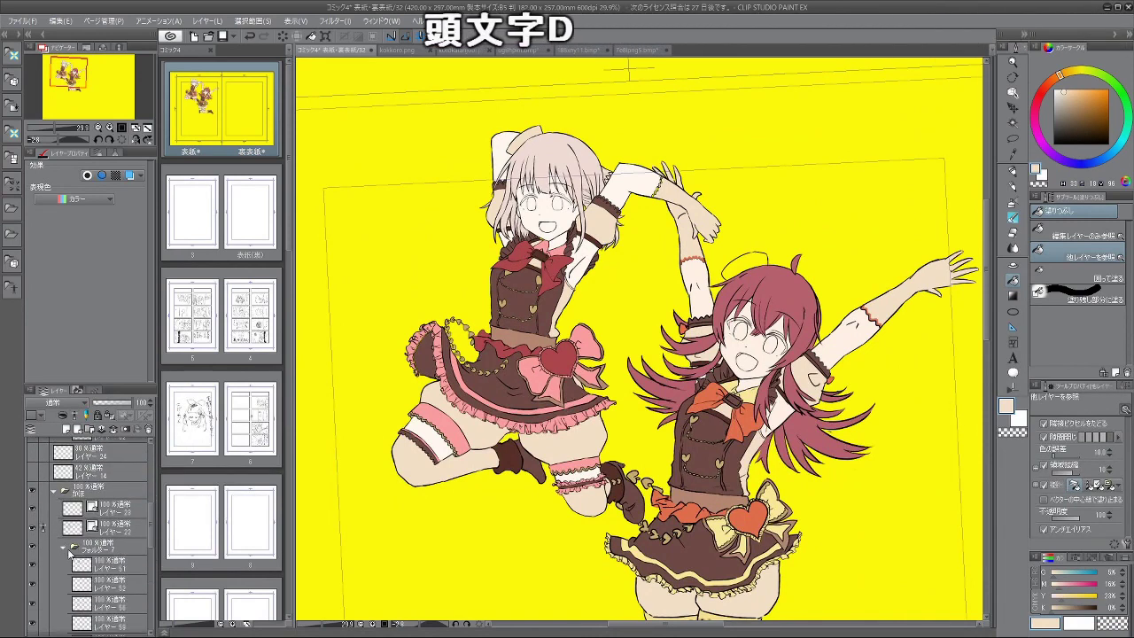
pyautogui.scroll(-4, 149, 535)
pyautogui.click(34, 583)
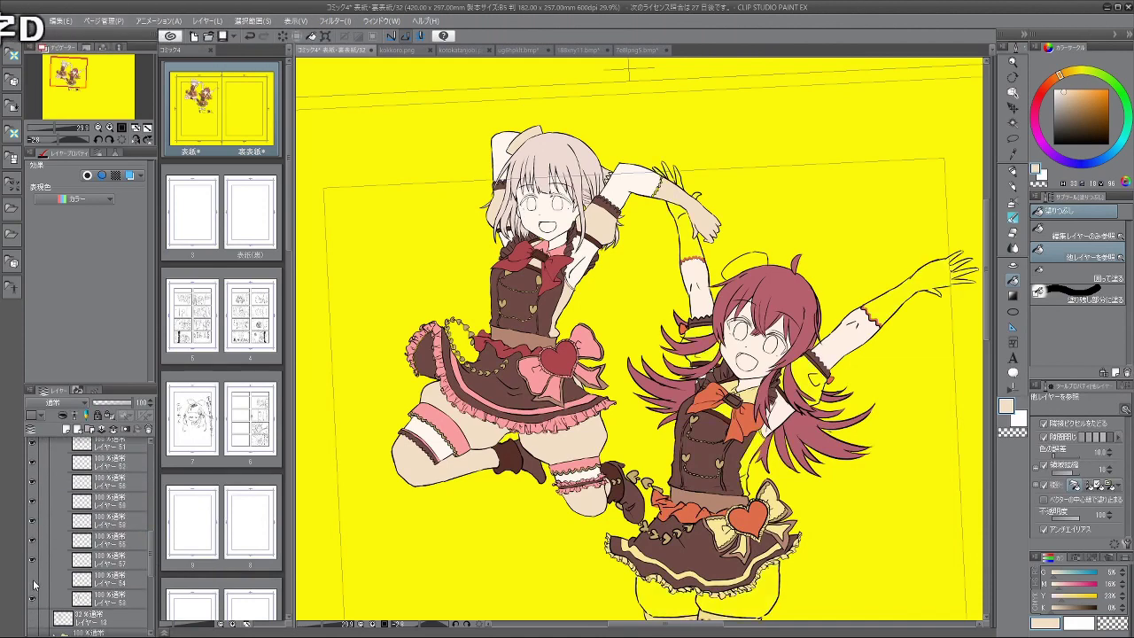
pyautogui.click(78, 580)
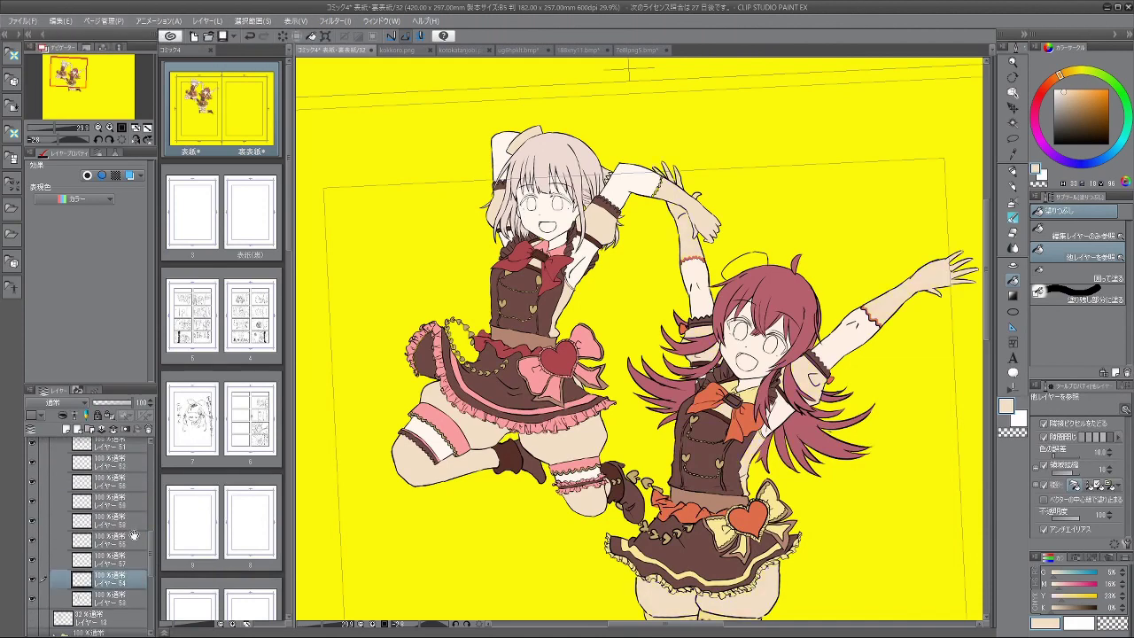
pyautogui.scroll(3, 746, 259)
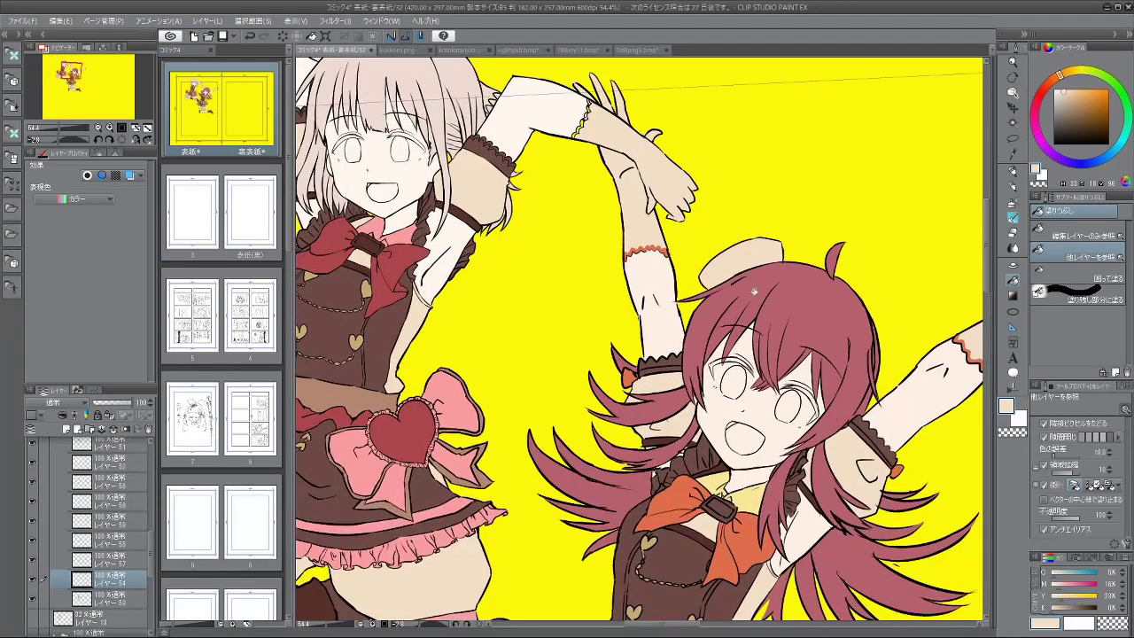
# Step: Collapse both characters' layer folders and briefly show hidden layer 7 to check its contents
pyautogui.scroll(-4, 713, 377)
pyautogui.moveTo(700, 393); pyautogui.dragTo(777, 367)
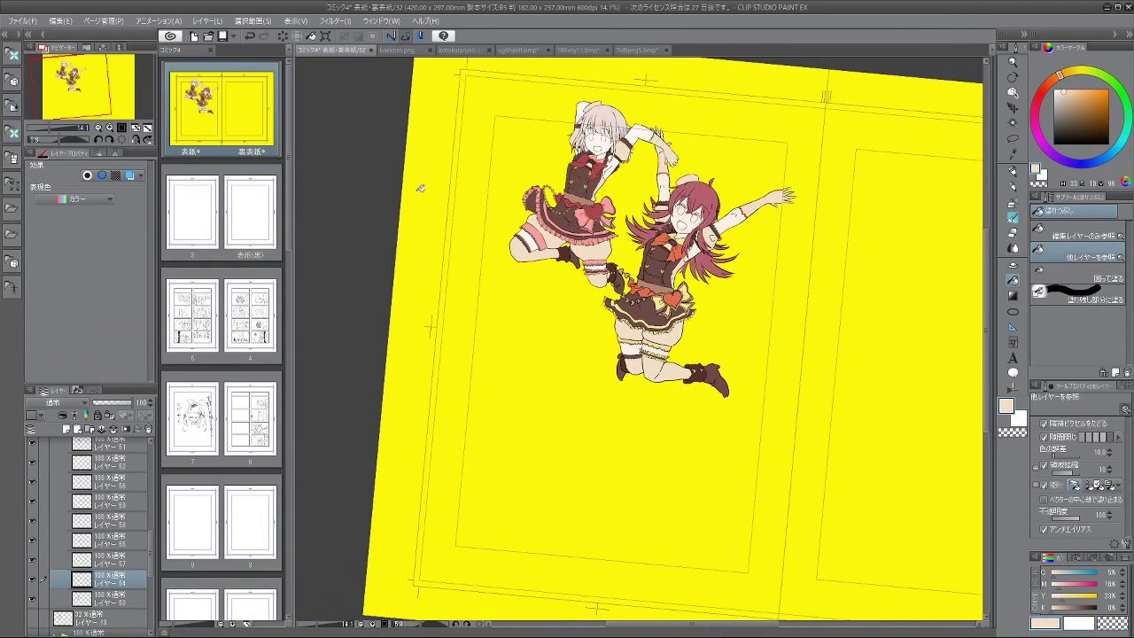
pyautogui.scroll(3, 59, 525)
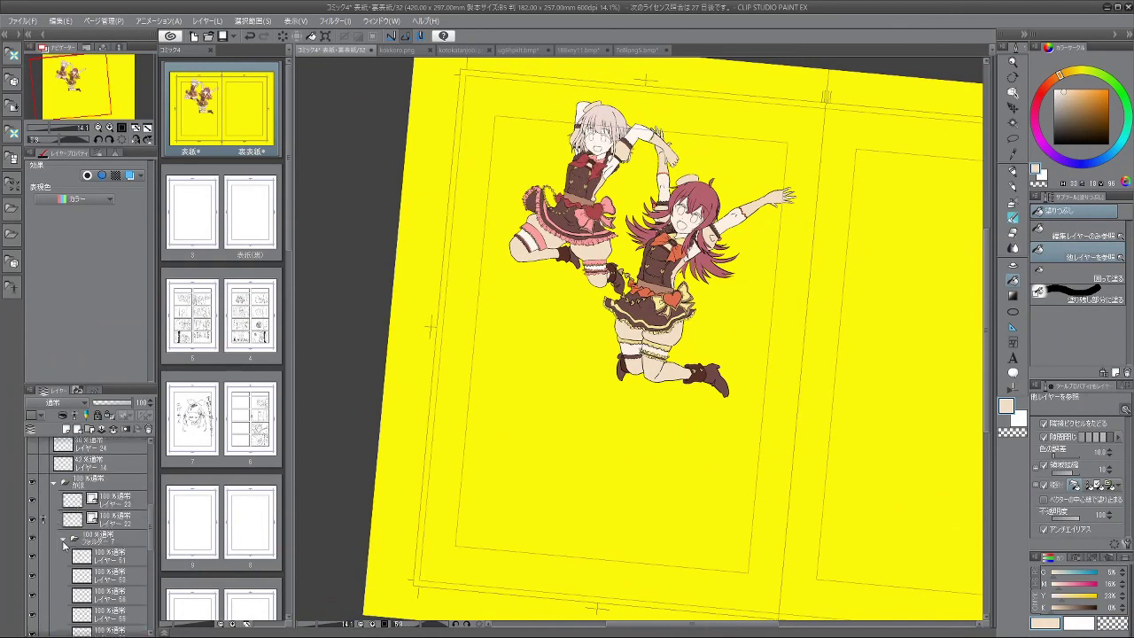
pyautogui.click(63, 541)
pyautogui.click(53, 484)
pyautogui.scroll(4, 71, 501)
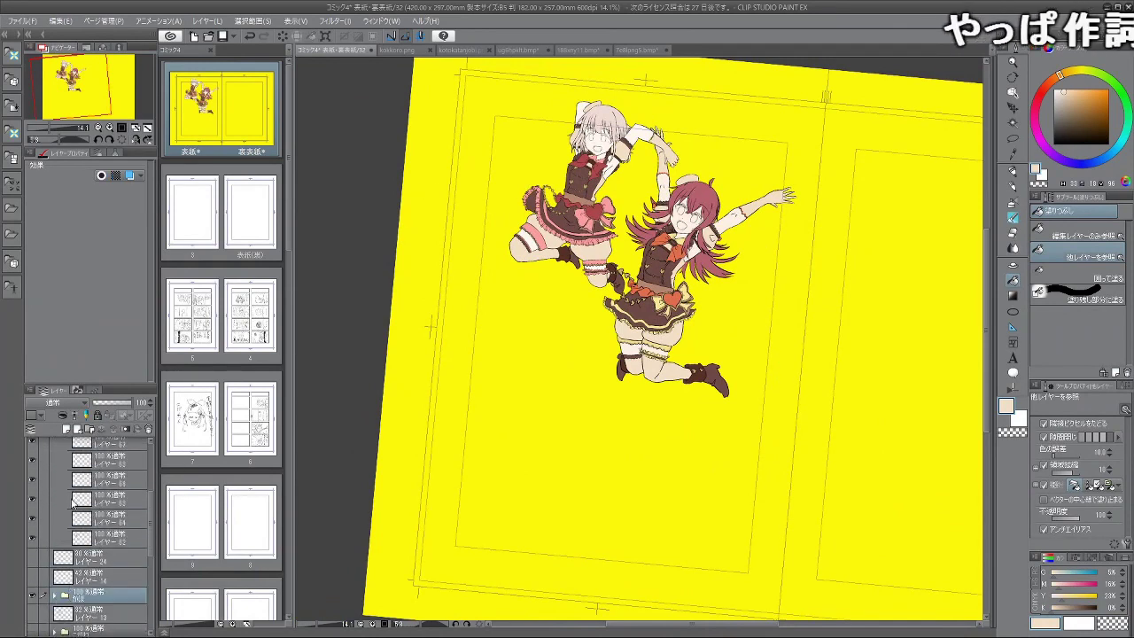
pyautogui.scroll(5, 74, 501)
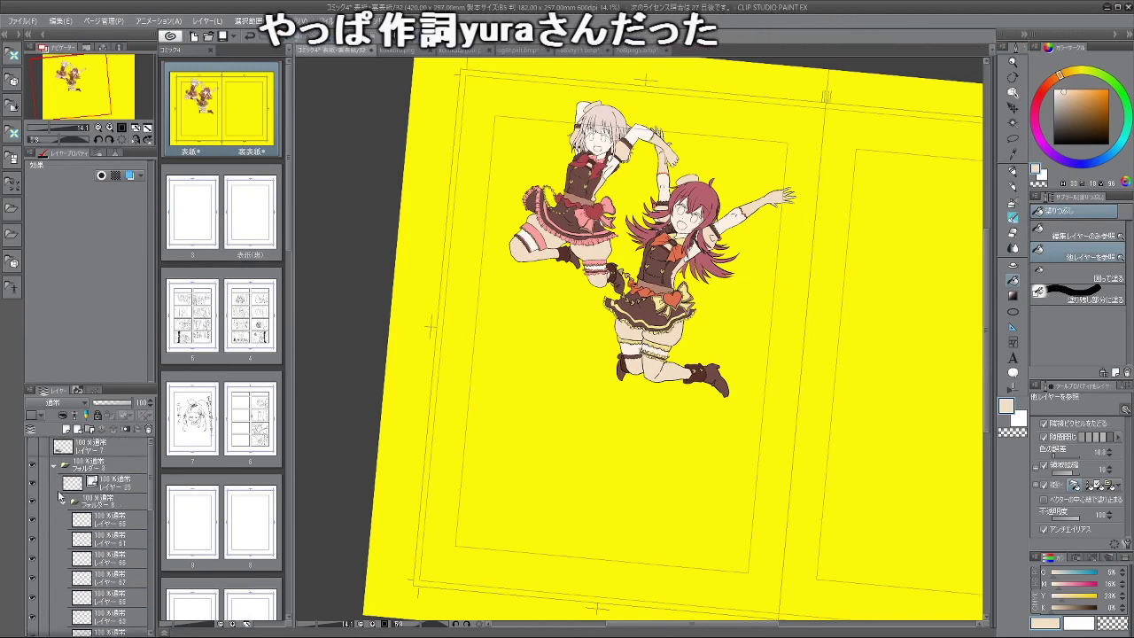
pyautogui.click(53, 466)
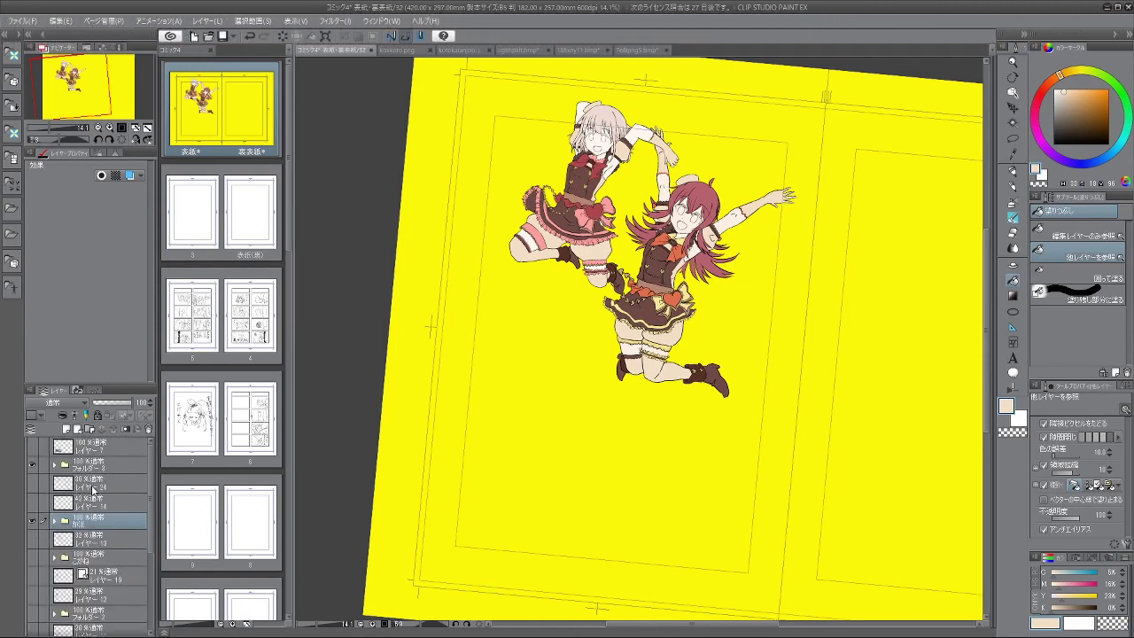
pyautogui.click(33, 448)
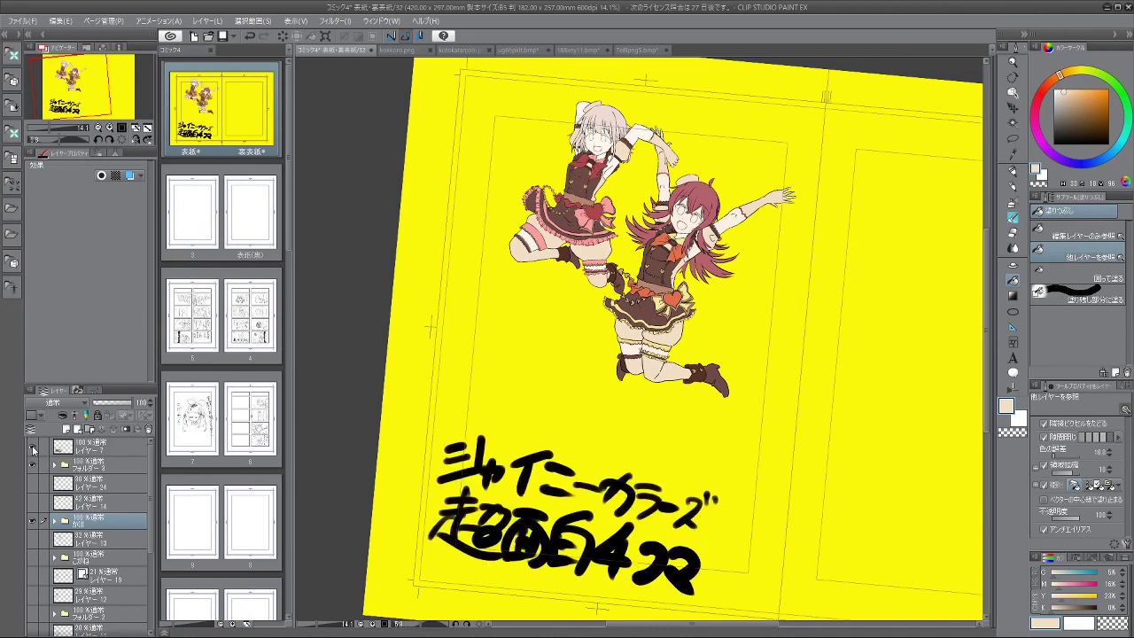
pyautogui.click(33, 448)
# Step: Group the hidden loose draft layers between the folders, from layer 24 down to layer 1, into a new folder
pyautogui.click(89, 484)
pyautogui.scroll(-1, 89, 485)
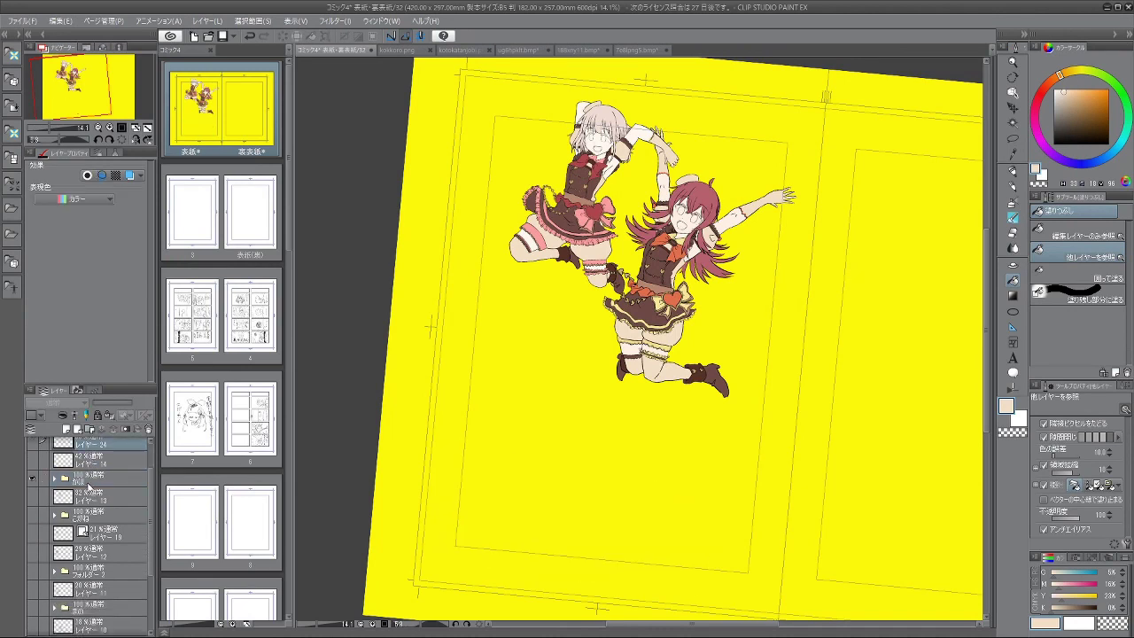
pyautogui.scroll(1, 88, 485)
pyautogui.keyDown('ctrl'); pyautogui.click(91, 485); pyautogui.keyUp('ctrl')
pyautogui.keyDown('ctrl'); pyautogui.click(91, 527); pyautogui.keyUp('ctrl')
pyautogui.scroll(-1, 91, 532)
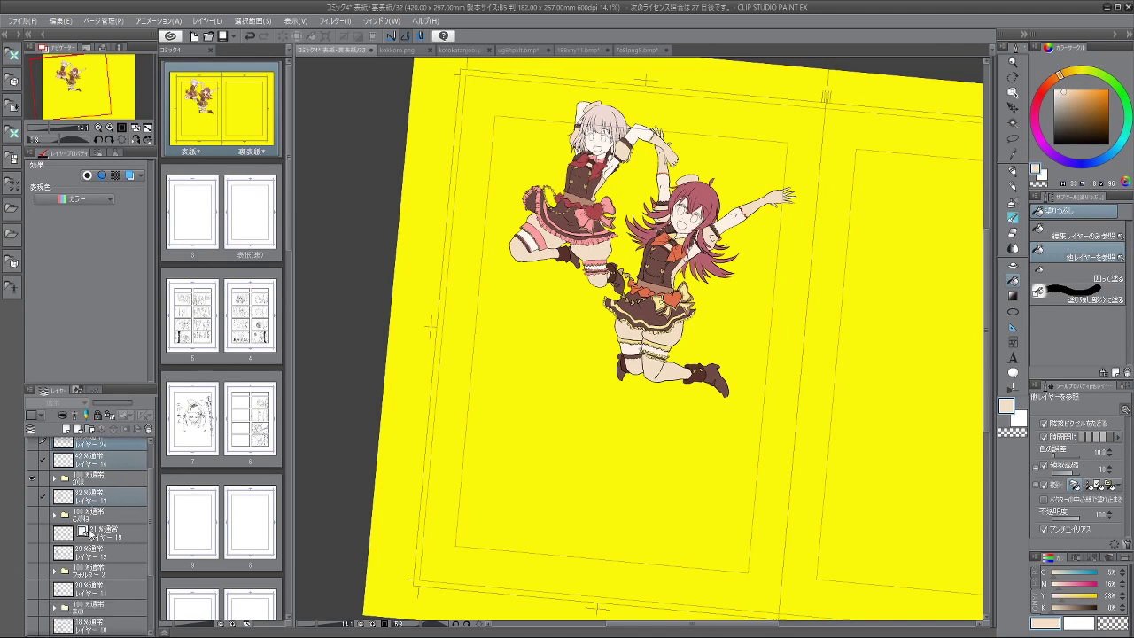
pyautogui.keyDown('ctrl'); pyautogui.click(106, 534); pyautogui.keyUp('ctrl')
pyautogui.keyDown('ctrl'); pyautogui.click(105, 553); pyautogui.keyUp('ctrl')
pyautogui.scroll(-1, 104, 557)
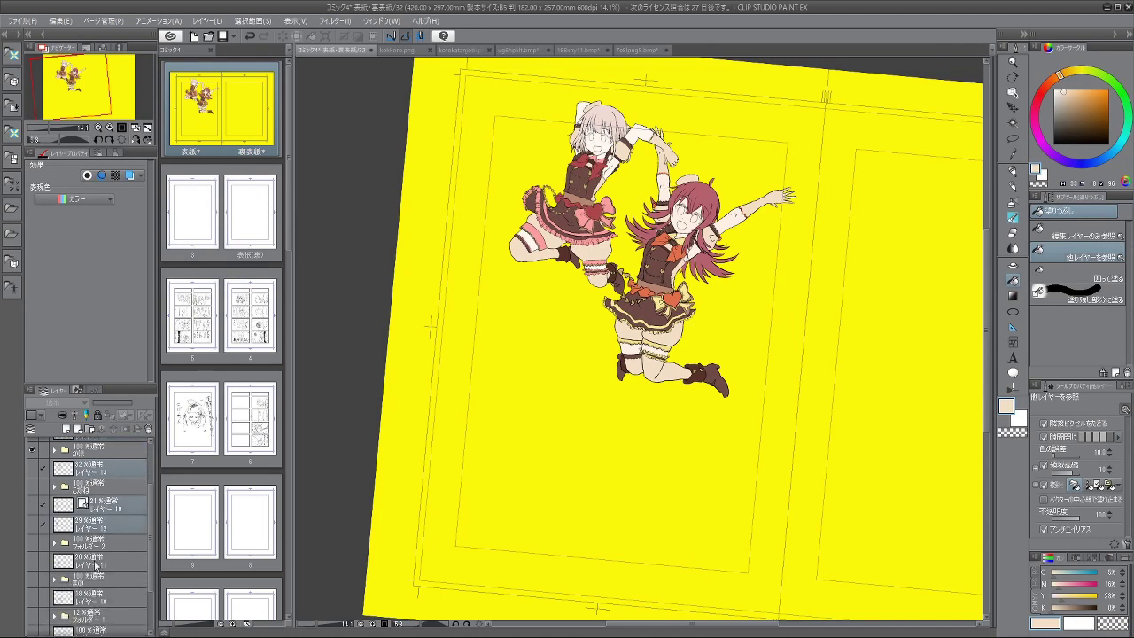
pyautogui.keyDown('ctrl'); pyautogui.click(96, 561); pyautogui.keyUp('ctrl')
pyautogui.keyDown('ctrl'); pyautogui.click(96, 598); pyautogui.keyUp('ctrl')
pyautogui.scroll(-2, 96, 598)
pyautogui.keyDown('ctrl'); pyautogui.click(96, 579); pyautogui.keyUp('ctrl')
pyautogui.keyDown('ctrl'); pyautogui.click(95, 596); pyautogui.keyUp('ctrl')
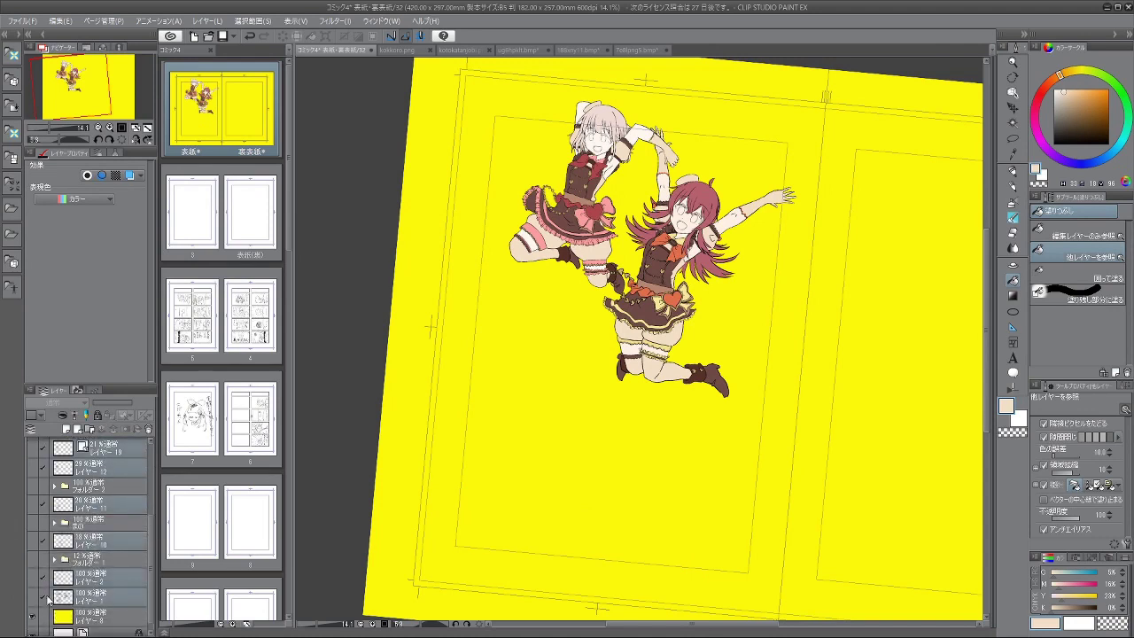
pyautogui.click(35, 601)
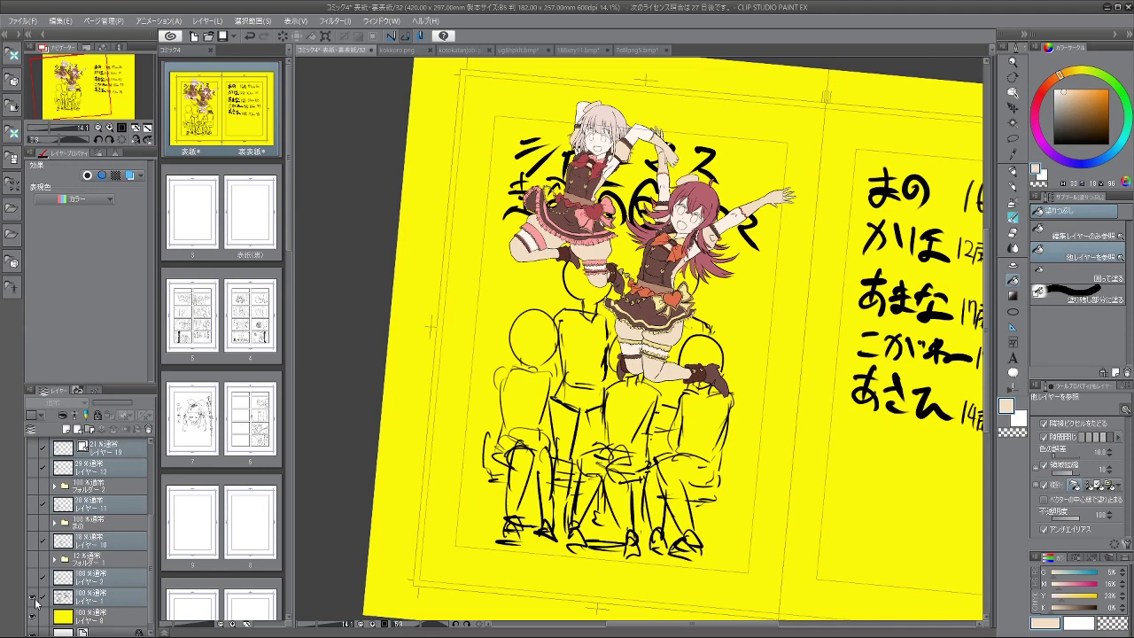
pyautogui.click(35, 601)
pyautogui.rightClick(129, 595)
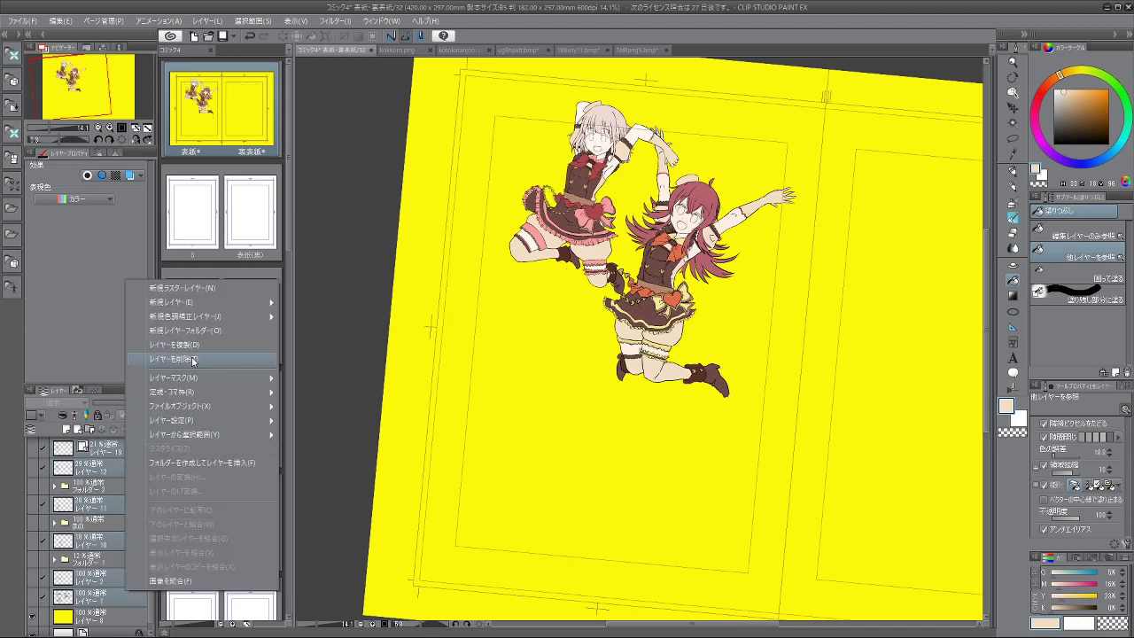
pyautogui.moveTo(196, 319)
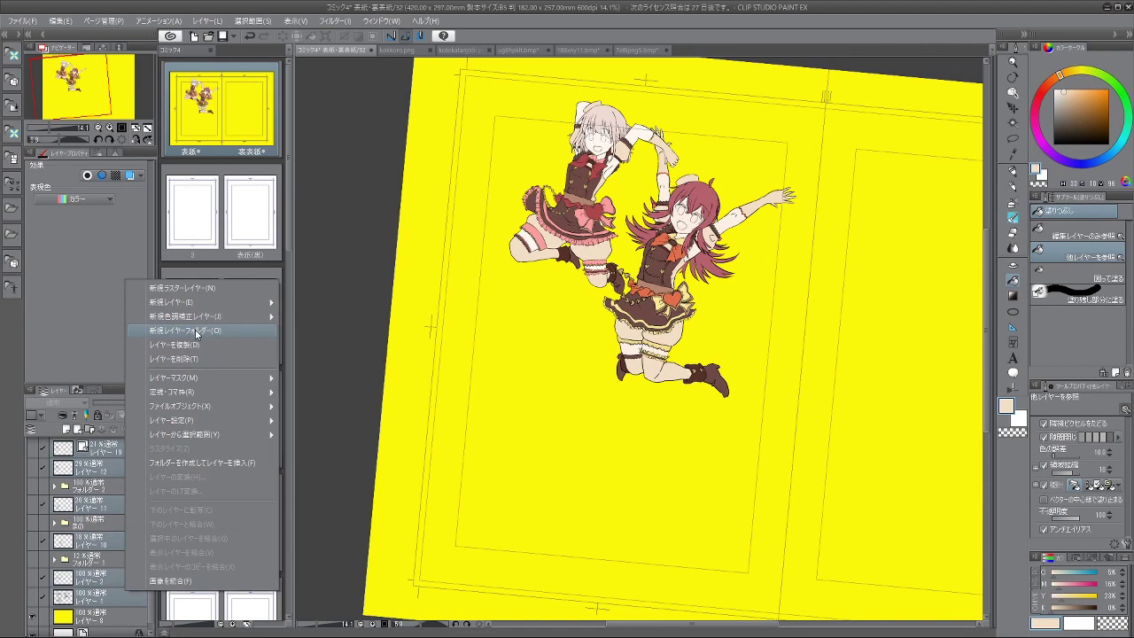
pyautogui.click(238, 462)
# Step: Collapse the new draft folder and move it below the other folders, directly above the yellow background layer
pyautogui.scroll(2, 59, 505)
pyautogui.click(54, 483)
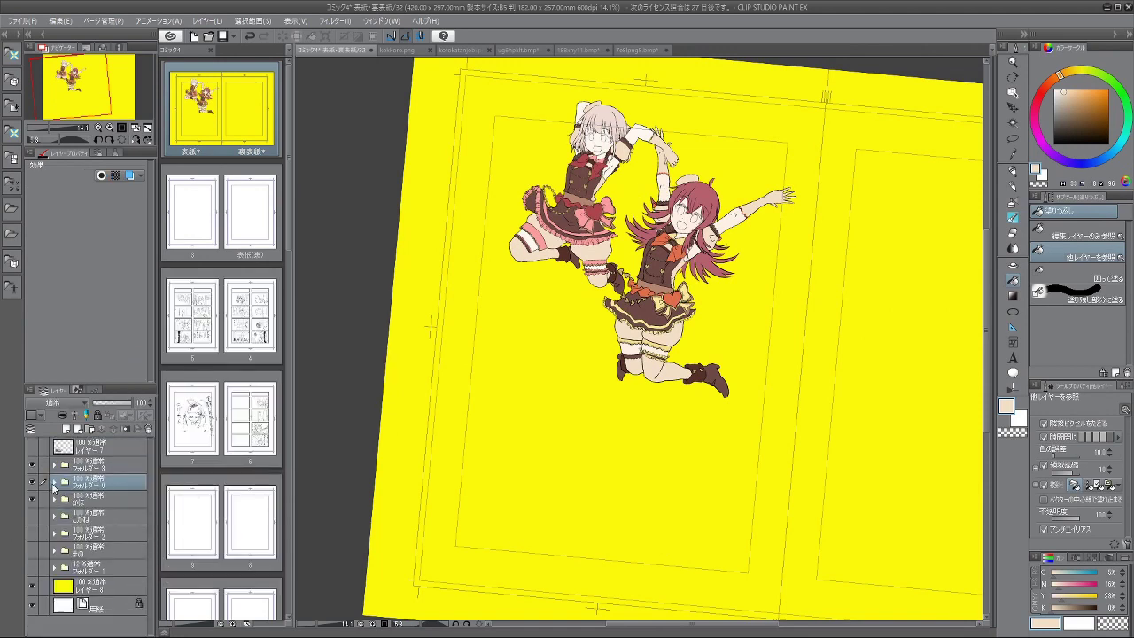
pyautogui.moveTo(91, 486); pyautogui.dragTo(94, 574)
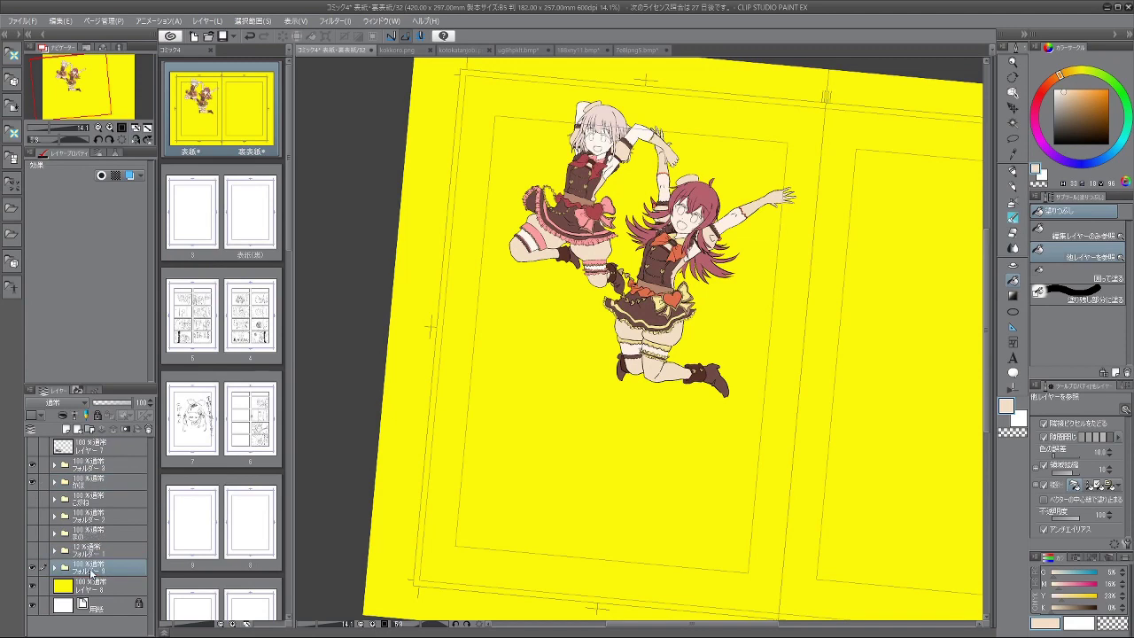
# Step: Rename the new draft folder above the yellow background layer as らふ
pyautogui.doubleClick(92, 568)
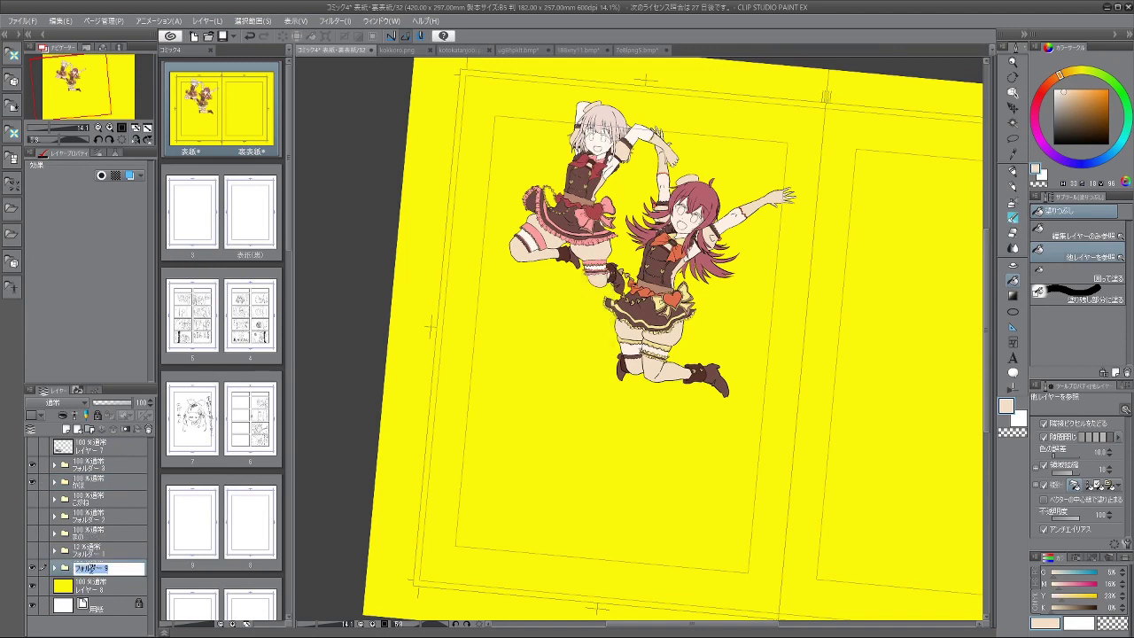
pyautogui.write('らふ')
pyautogui.press('Return')
pyautogui.press('Return')
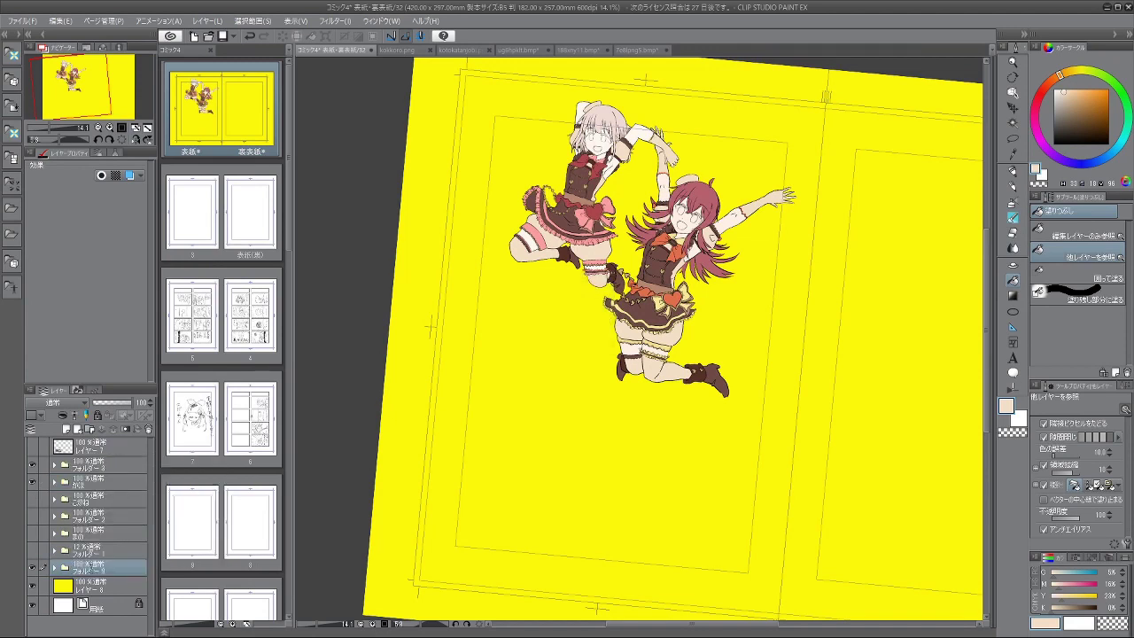
# Step: Expand the 12% opacity Folder 1 and show it together with its hidden sketch layers 9, 6, 5 and 4
pyautogui.click(88, 555)
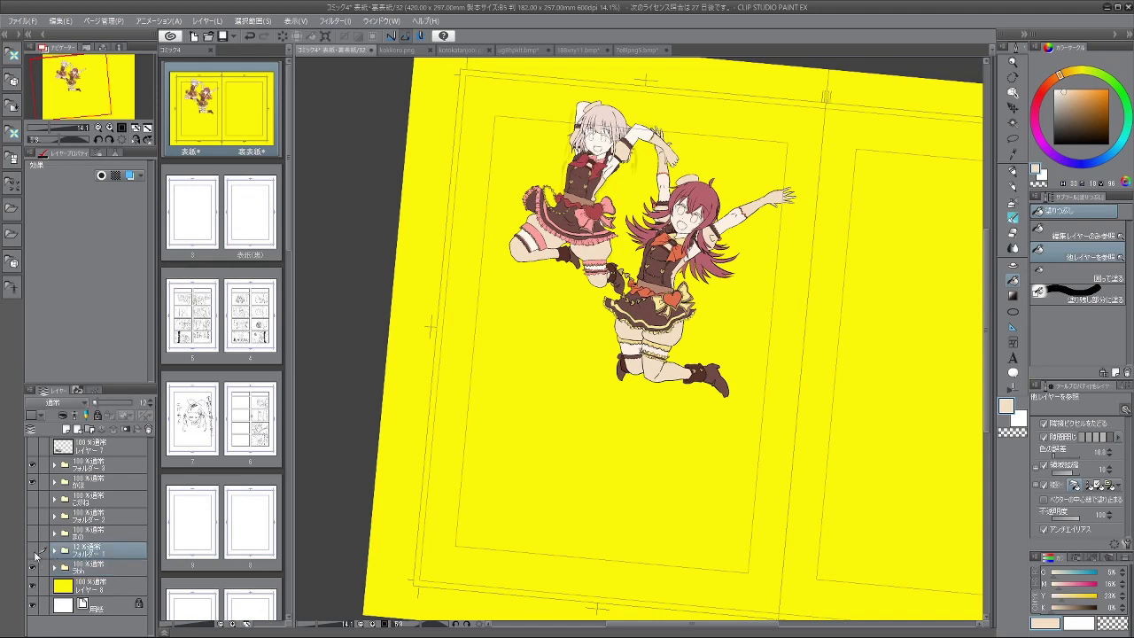
pyautogui.click(55, 551)
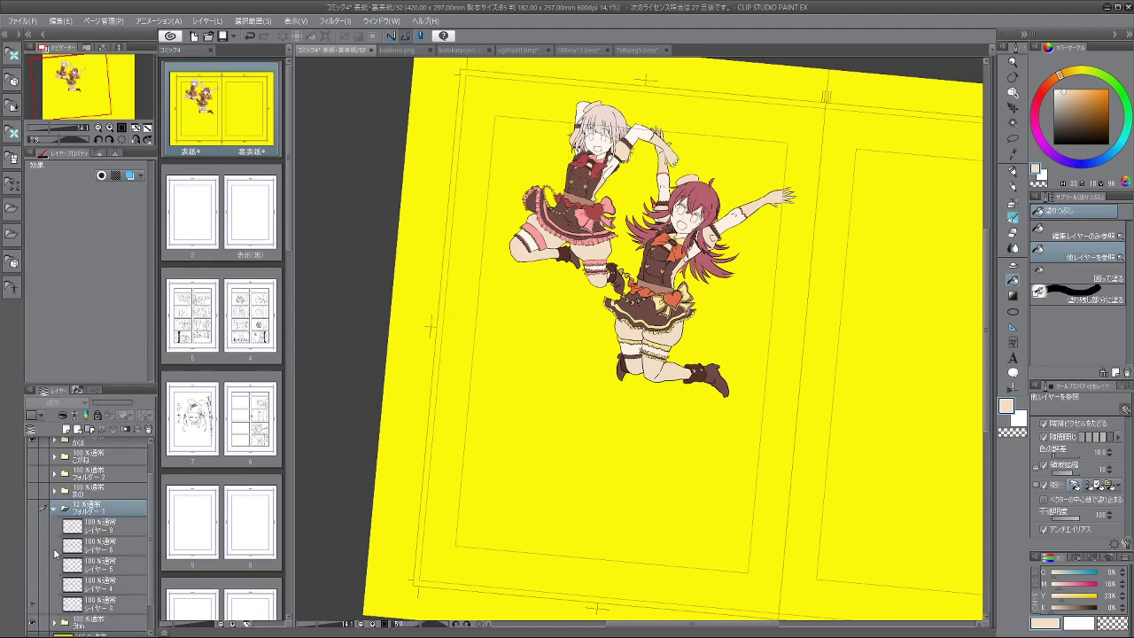
pyautogui.click(33, 509)
pyautogui.click(35, 526)
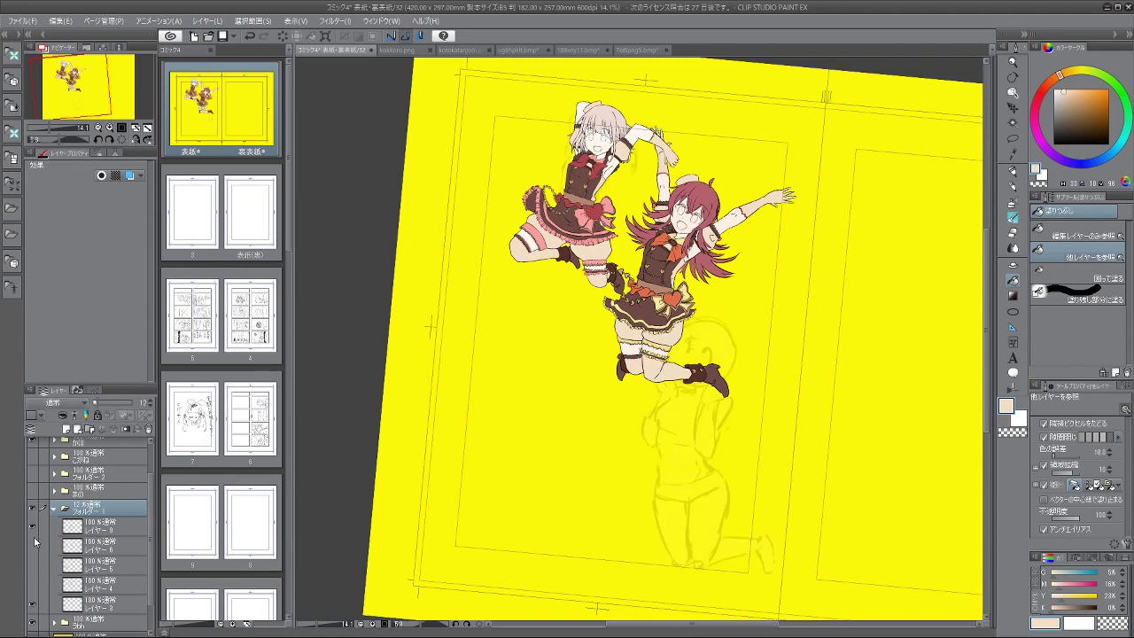
pyautogui.click(33, 544)
pyautogui.click(33, 545)
pyautogui.click(33, 547)
pyautogui.click(32, 566)
pyautogui.click(33, 586)
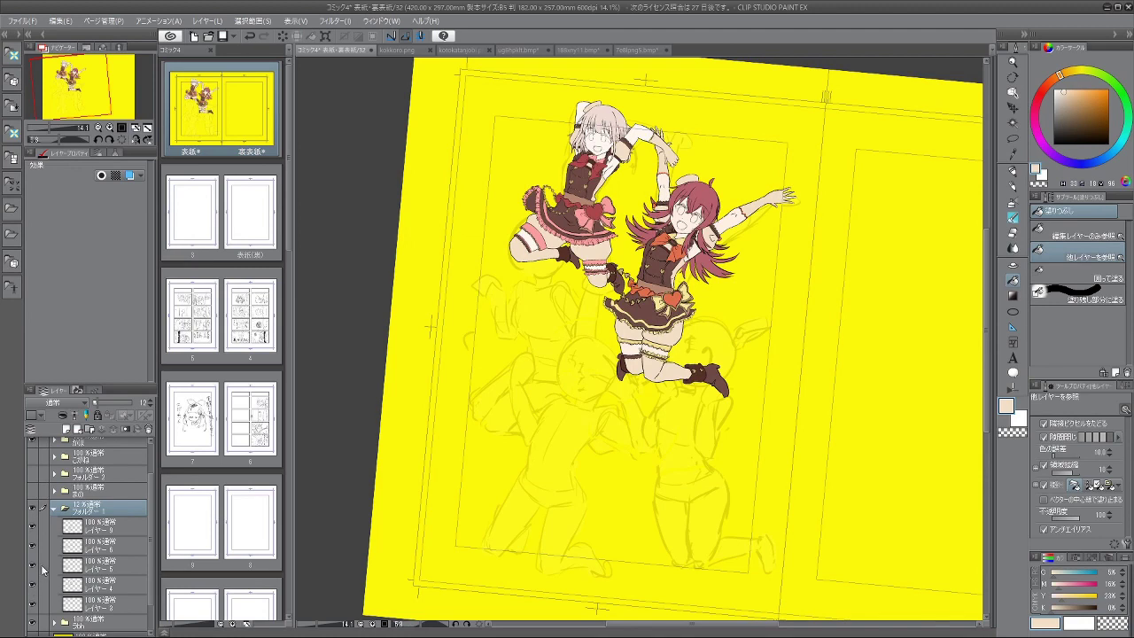
# Step: Collapse Folder 1, move it into the らふ draft folder, and hide the draft folder
pyautogui.click(54, 509)
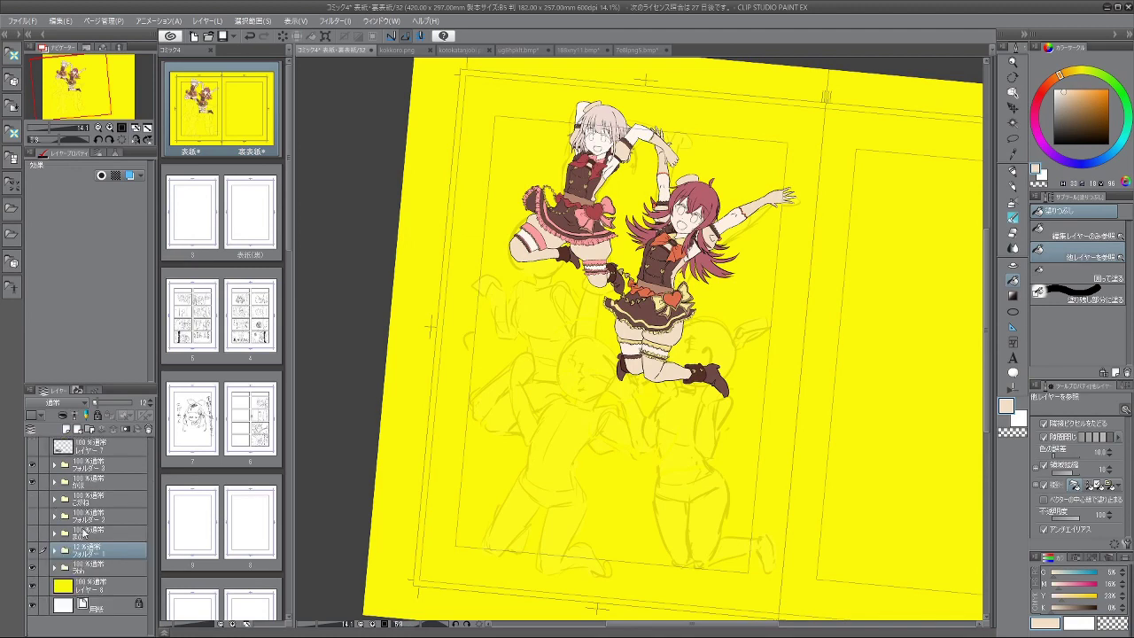
pyautogui.moveTo(77, 549); pyautogui.dragTo(65, 573)
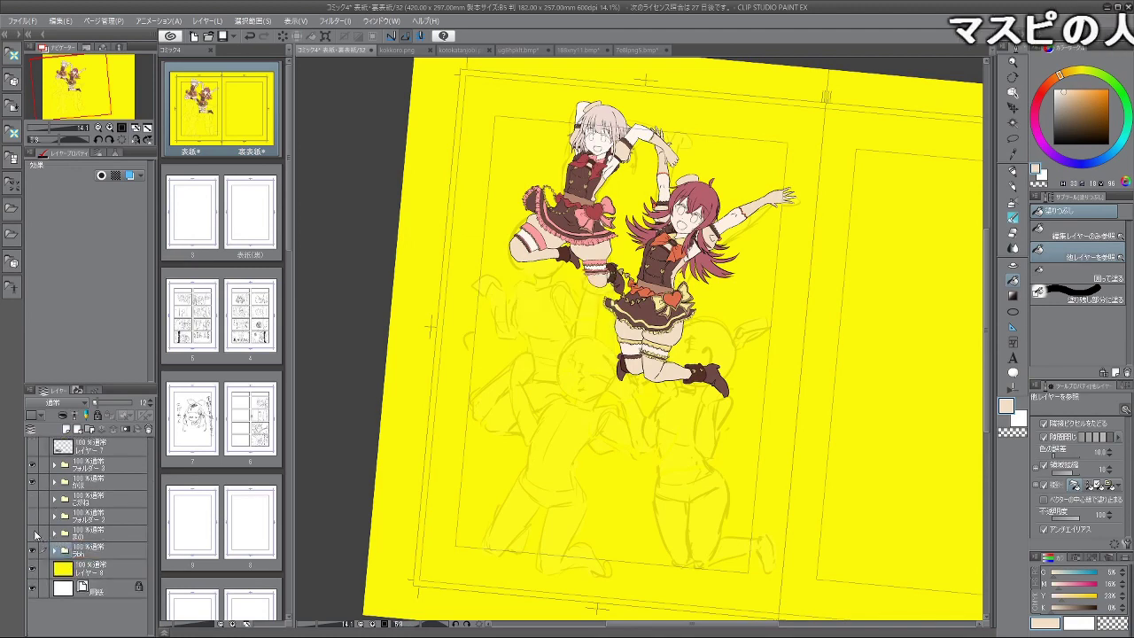
pyautogui.click(35, 552)
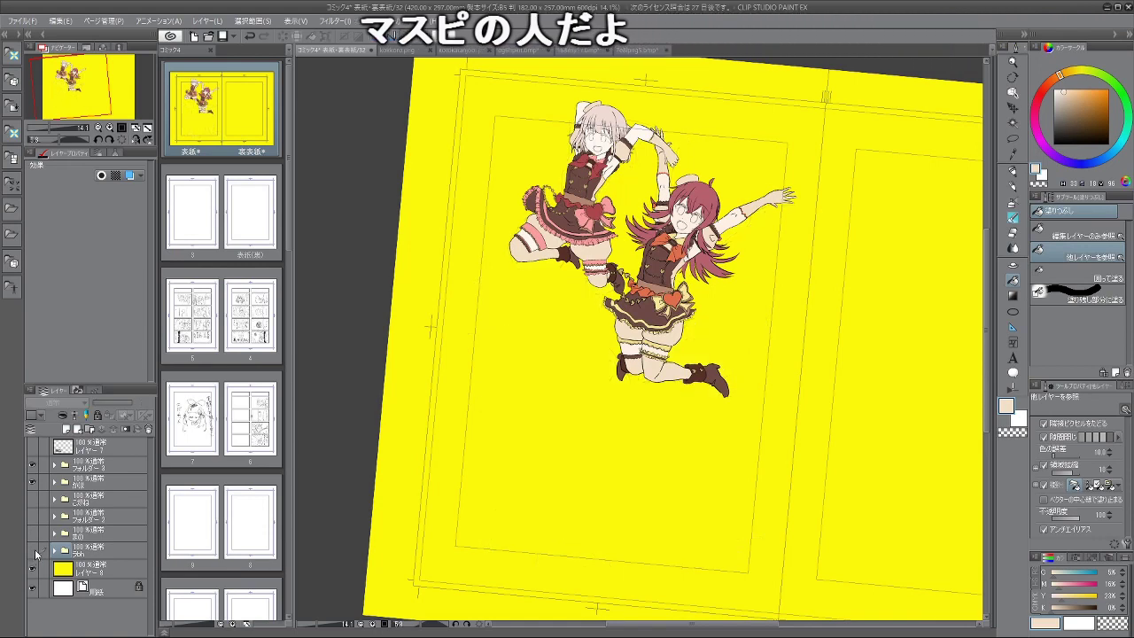
# Step: Show the hidden Folder 2 and rename it あまな
pyautogui.click(33, 516)
pyautogui.click(68, 518)
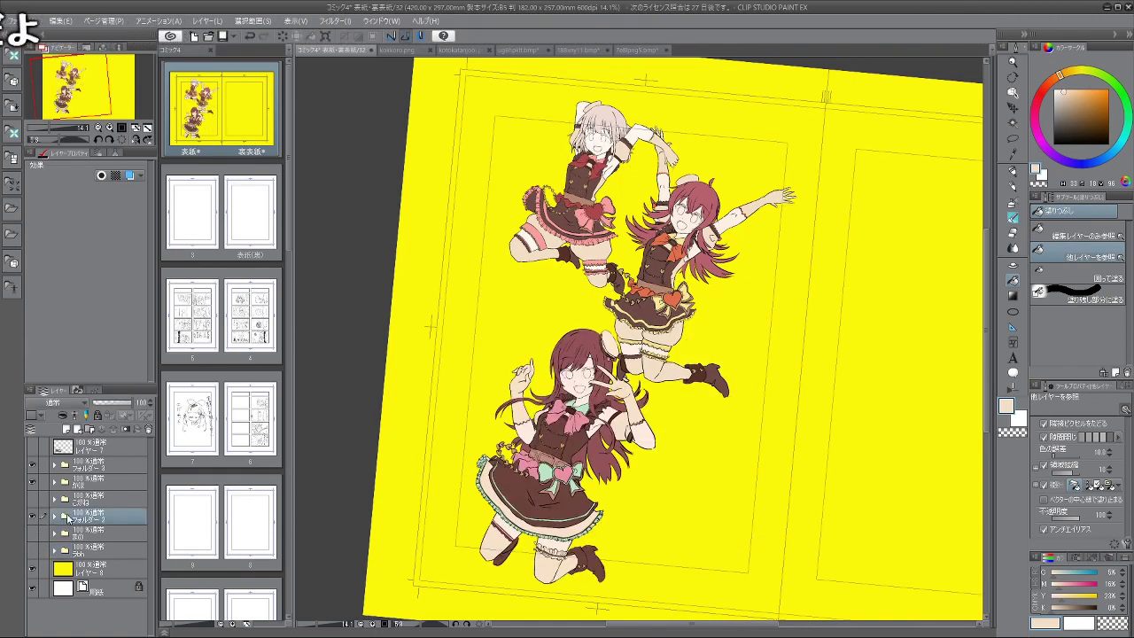
pyautogui.doubleClick(85, 521)
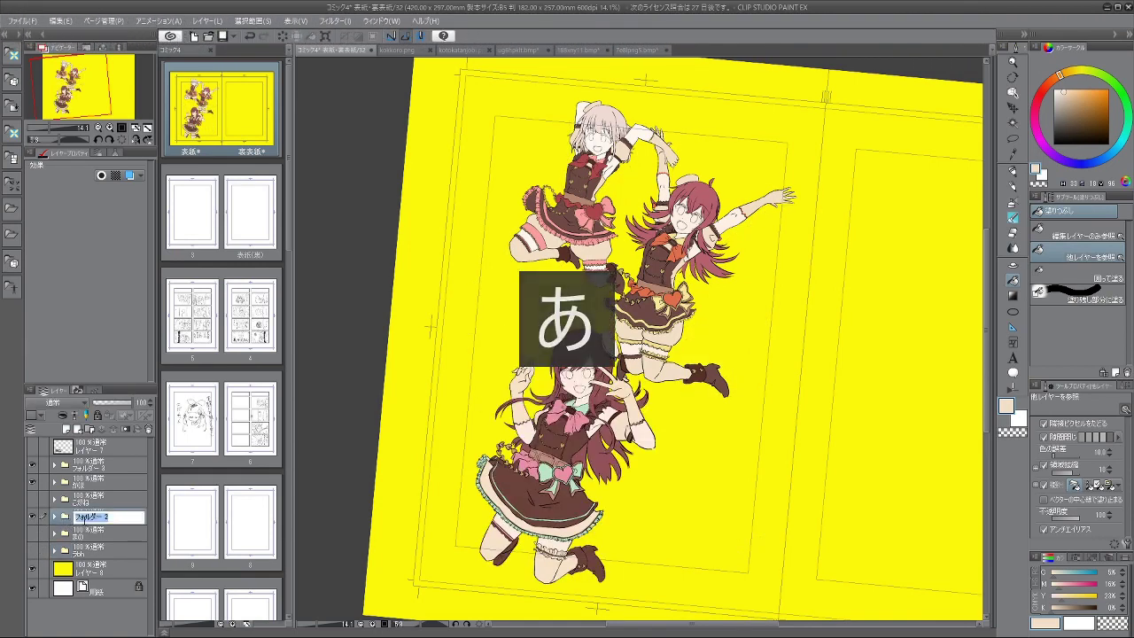
pyautogui.write('あまり')
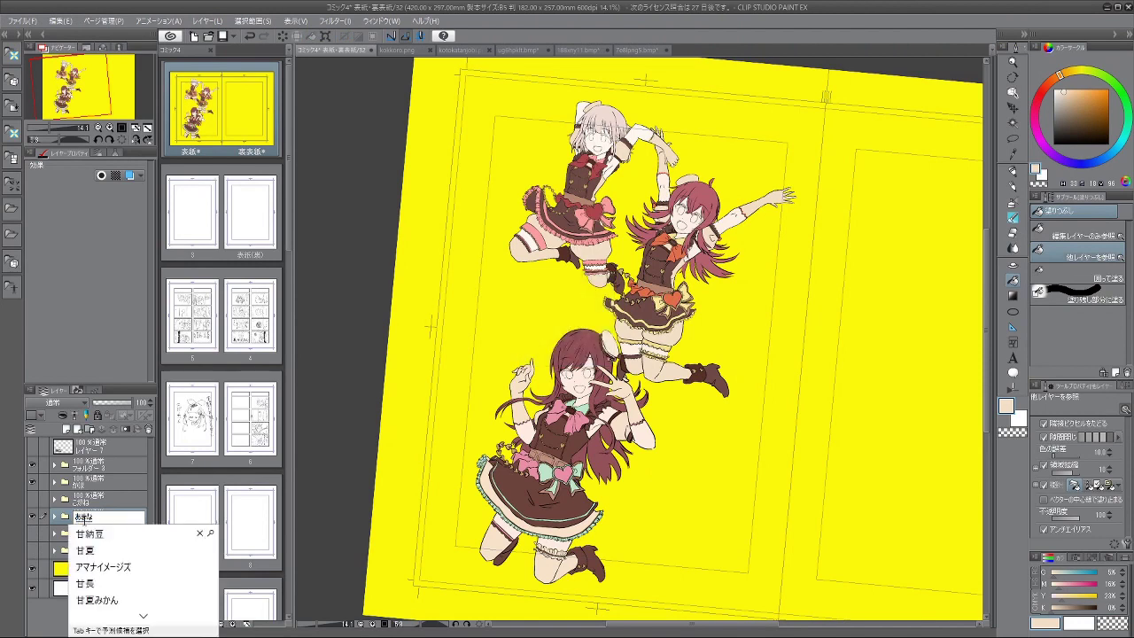
pyautogui.press('Return')
pyautogui.press('Return')
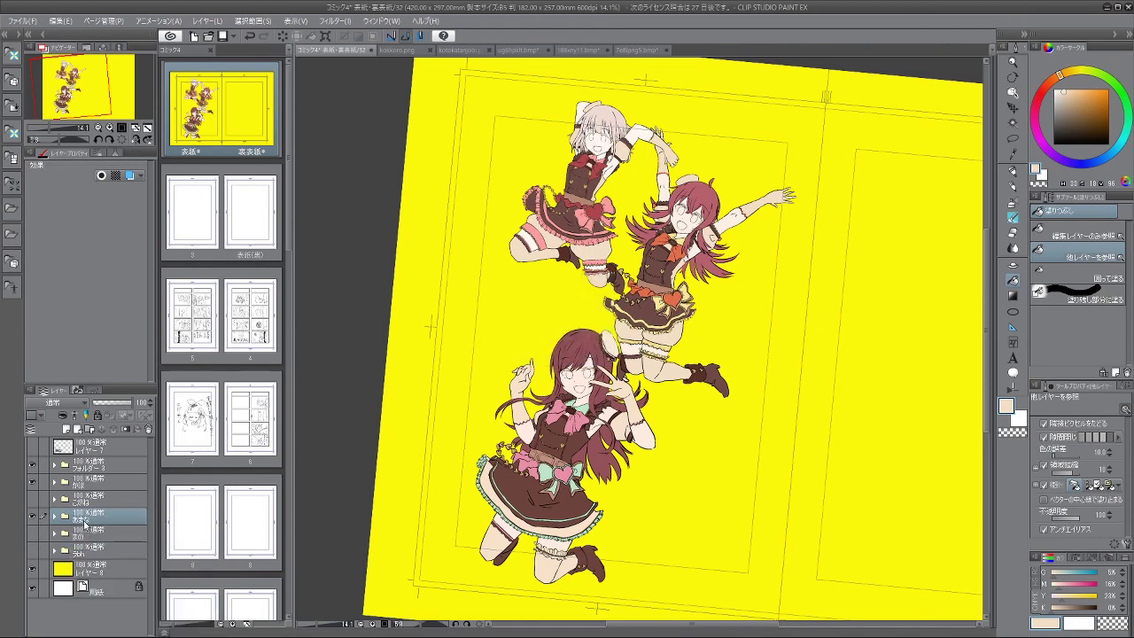
# Step: Rename Folder 3 at the top of the folder stack as あさひ
pyautogui.doubleClick(93, 473)
pyautogui.write('あさ')
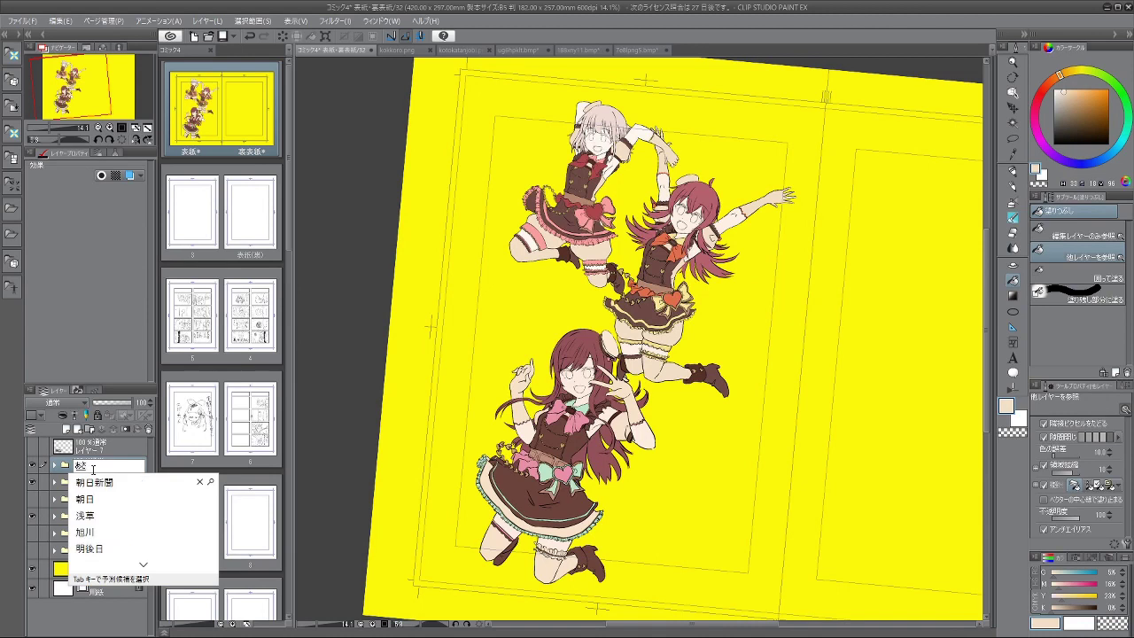
pyautogui.write('ひ')
pyautogui.press('Return')
pyautogui.press('Return')
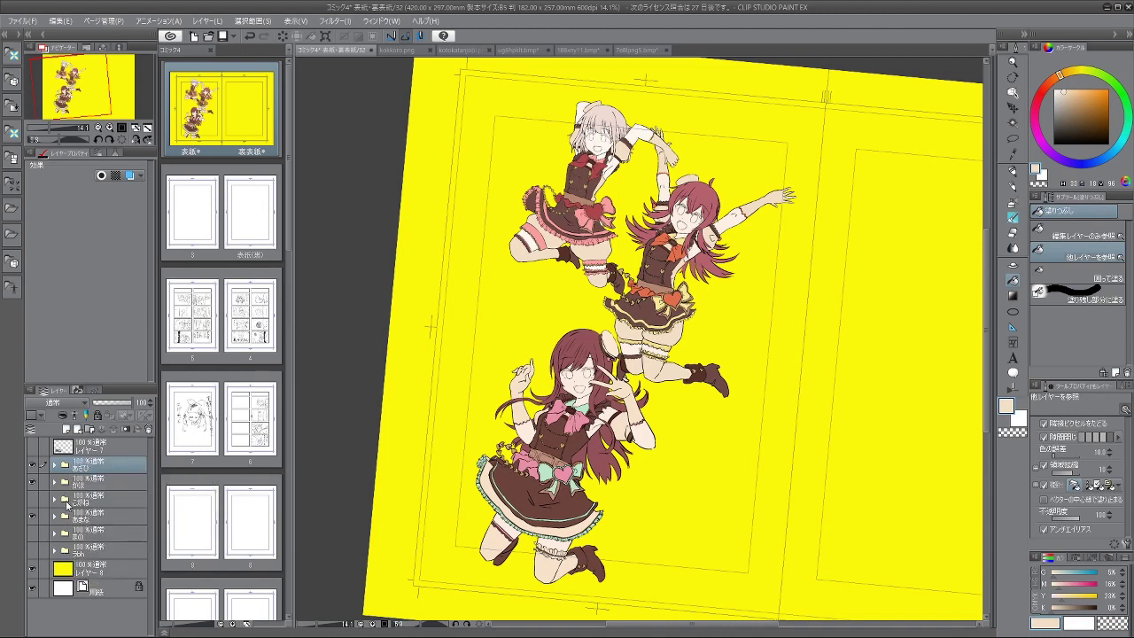
# Step: Show the hidden character folders こがね and まの so all five characters are displayed on the cover
pyautogui.click(34, 534)
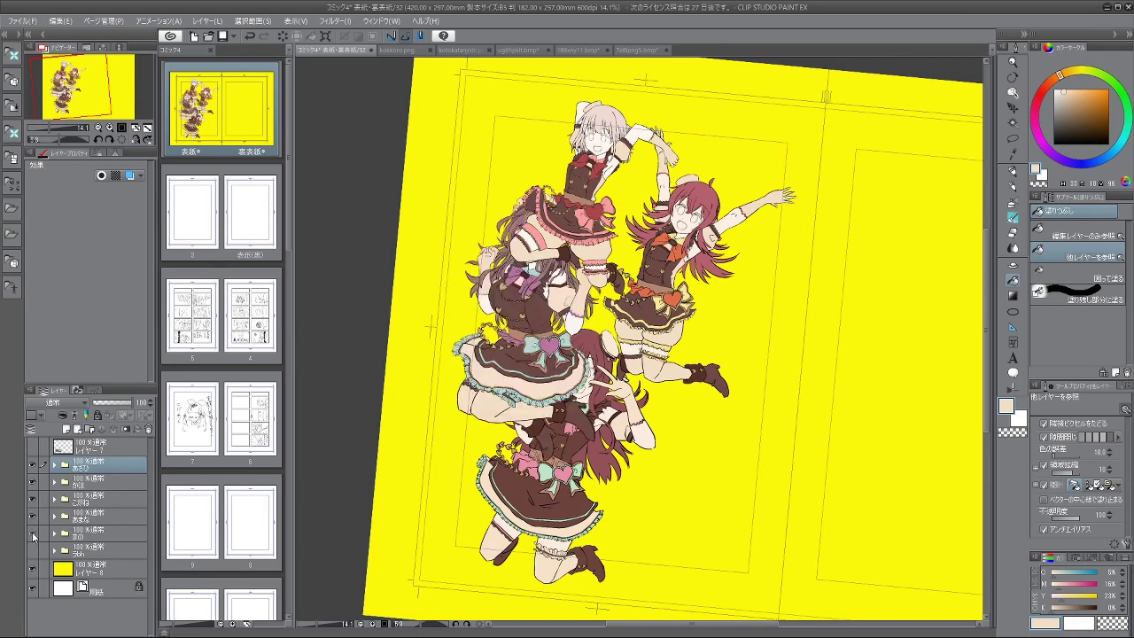
pyautogui.click(33, 551)
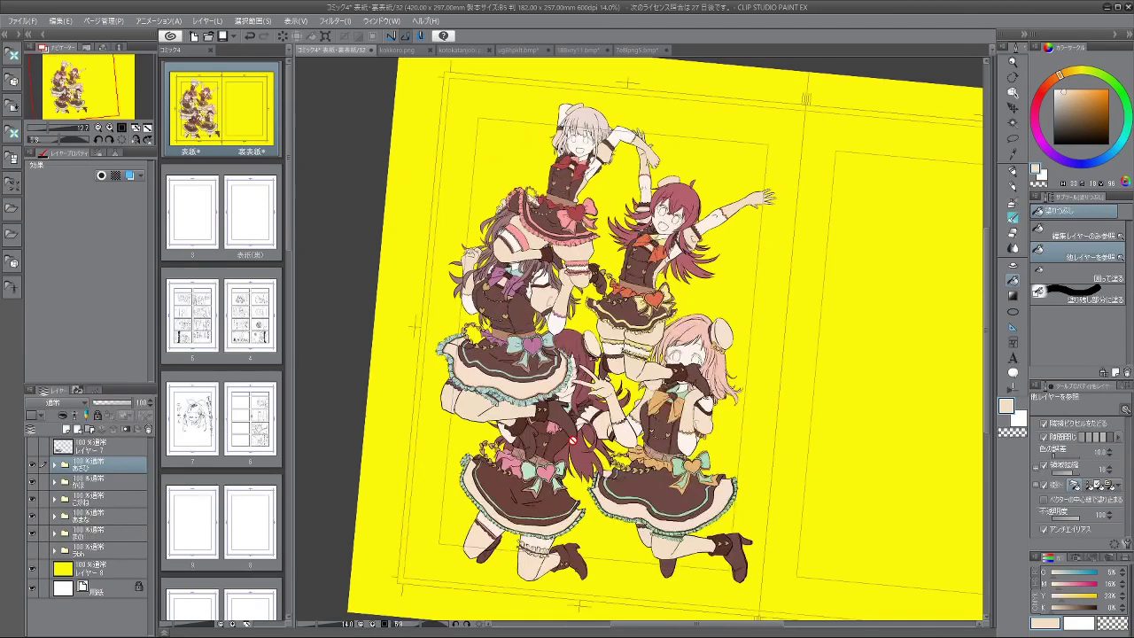
pyautogui.moveTo(548, 403); pyautogui.dragTo(444, 440)
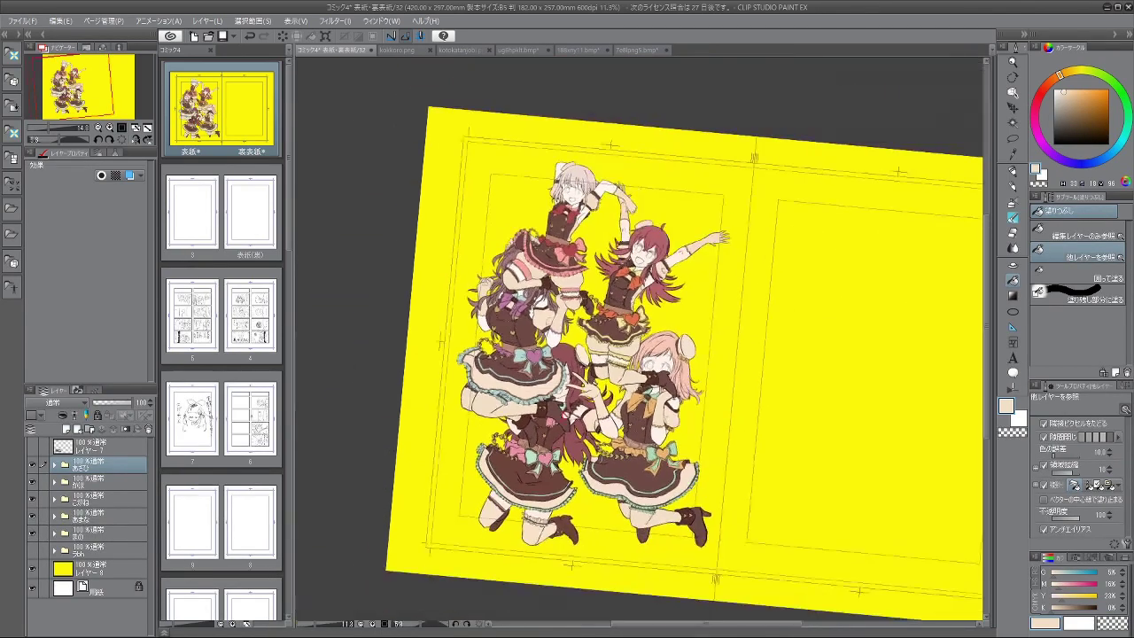
# Step: Reorder the character folders from front to back as まの, あまな, こがね, かほ, あさひ
pyautogui.moveTo(68, 541); pyautogui.dragTo(111, 463)
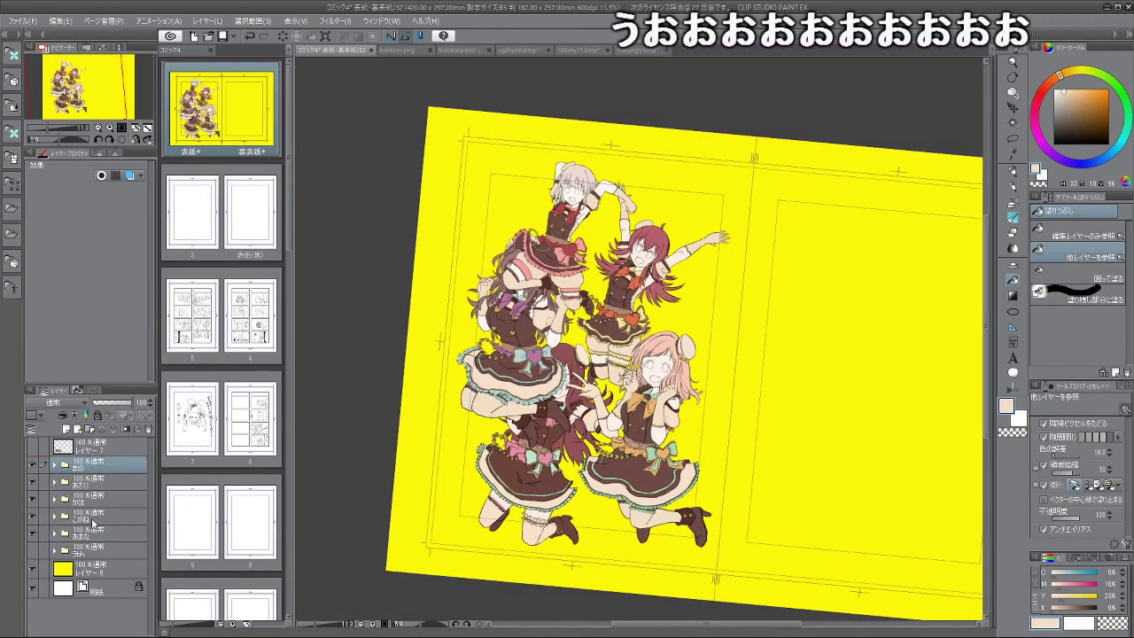
pyautogui.moveTo(87, 535); pyautogui.dragTo(87, 476)
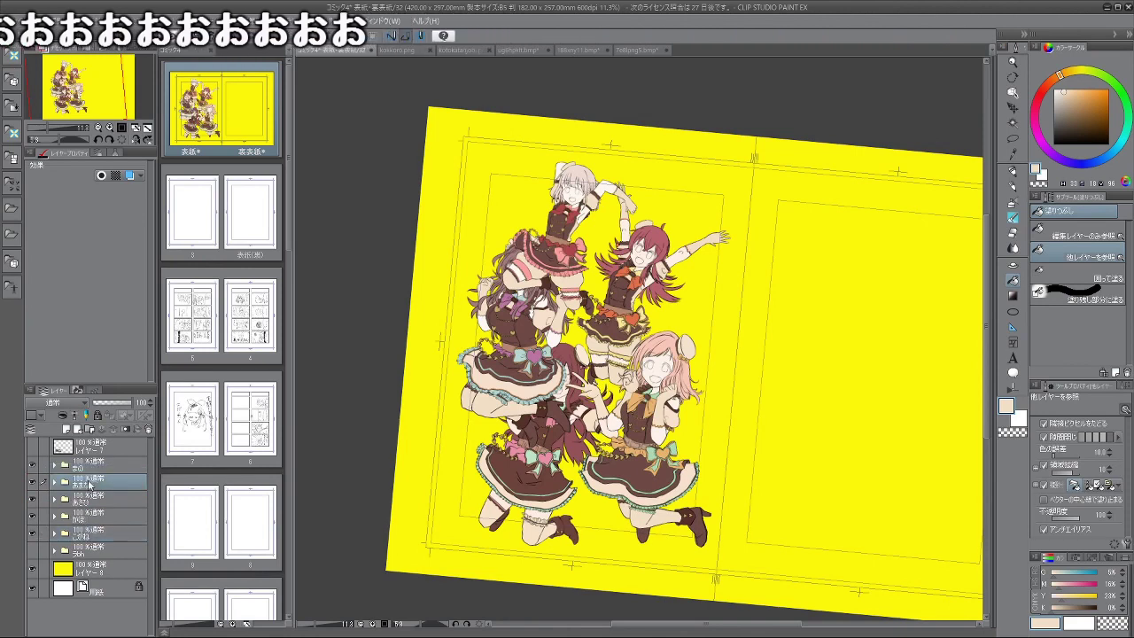
pyautogui.moveTo(84, 536); pyautogui.dragTo(88, 499)
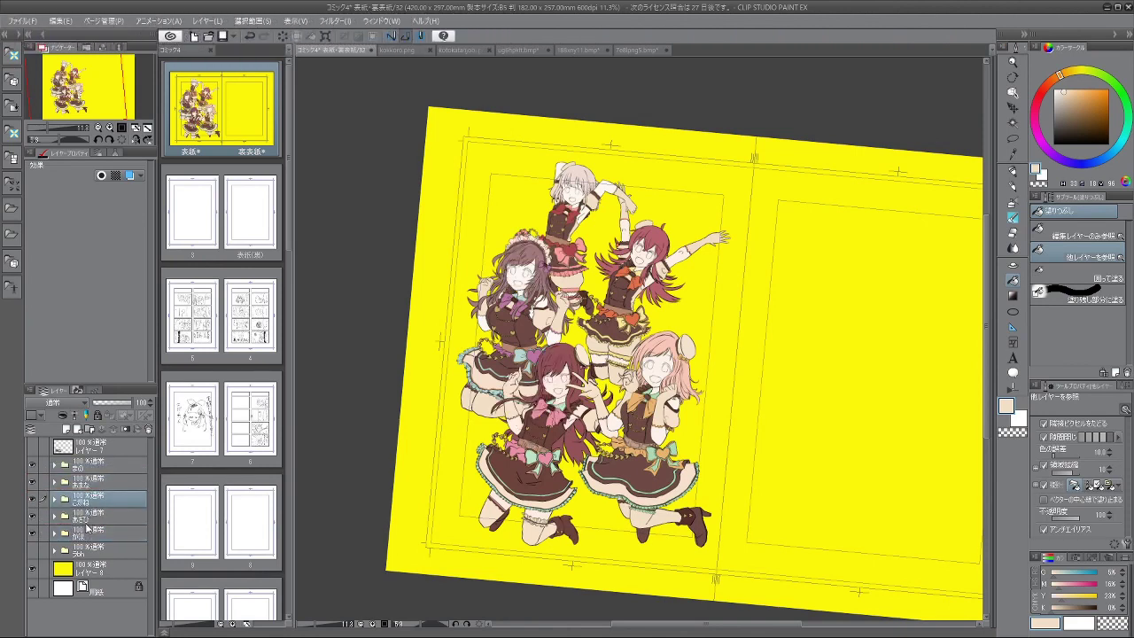
pyautogui.moveTo(87, 518); pyautogui.dragTo(86, 552)
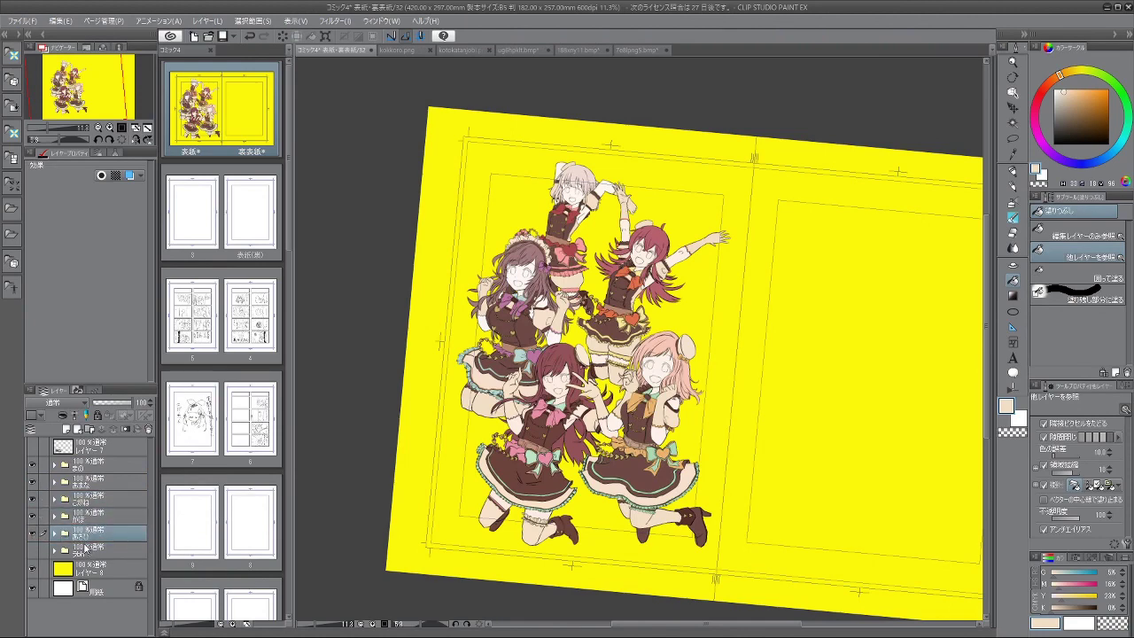
# Step: Examine the five-character group on the front cover at several zoom levels, checking the overlaps and flat colors
pyautogui.scroll(3, 542, 406)
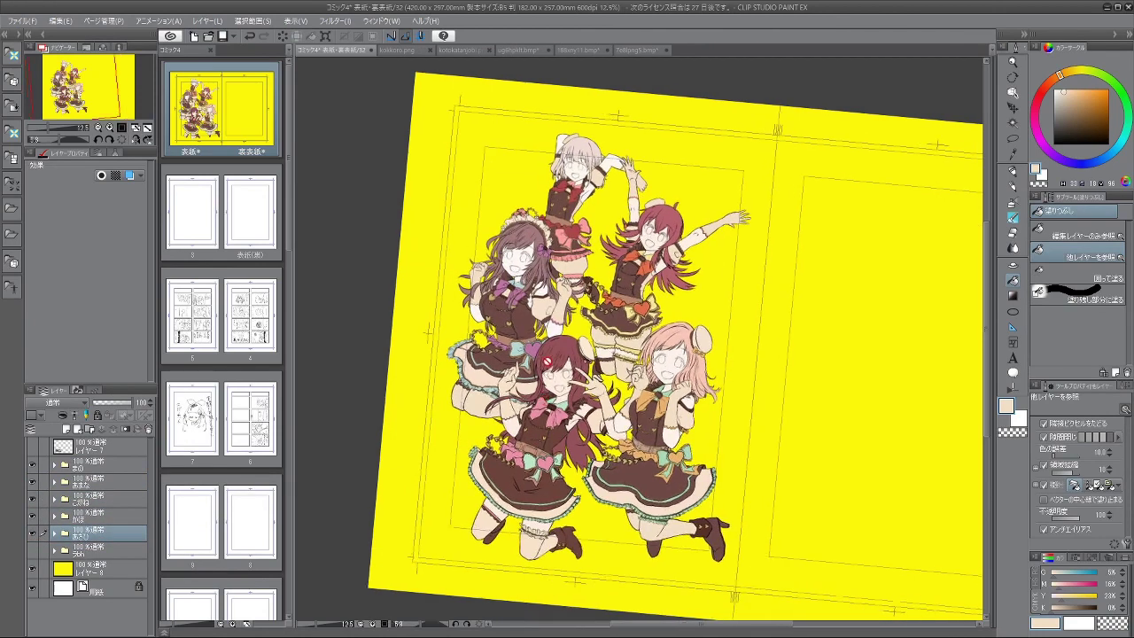
pyautogui.scroll(-4, 674, 372)
pyautogui.scroll(3, 740, 439)
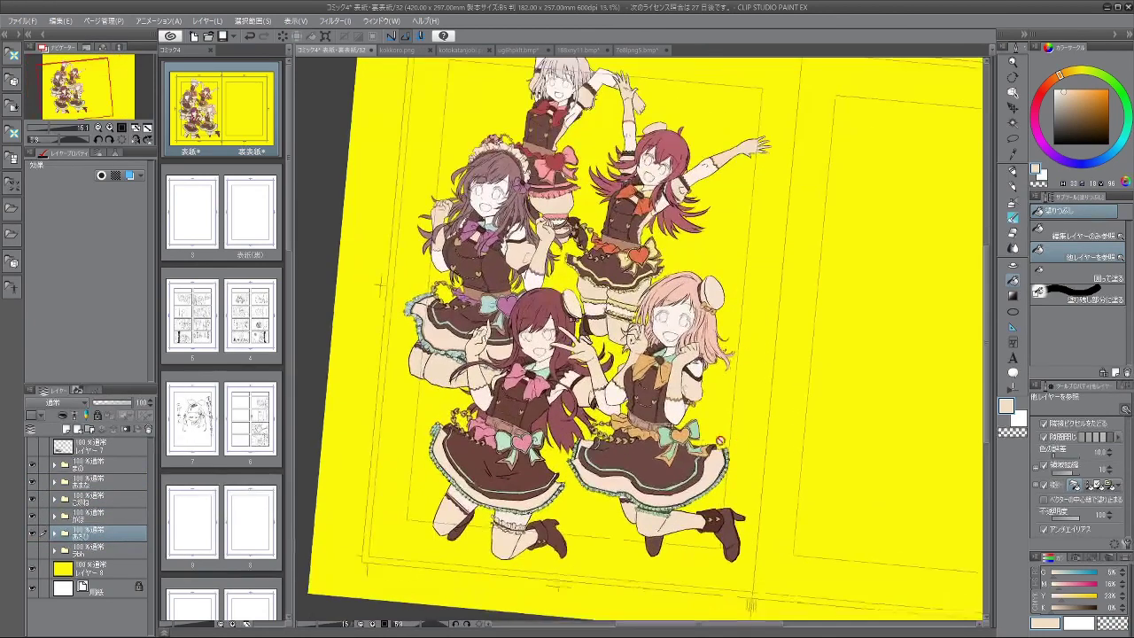
pyautogui.scroll(-3, 740, 439)
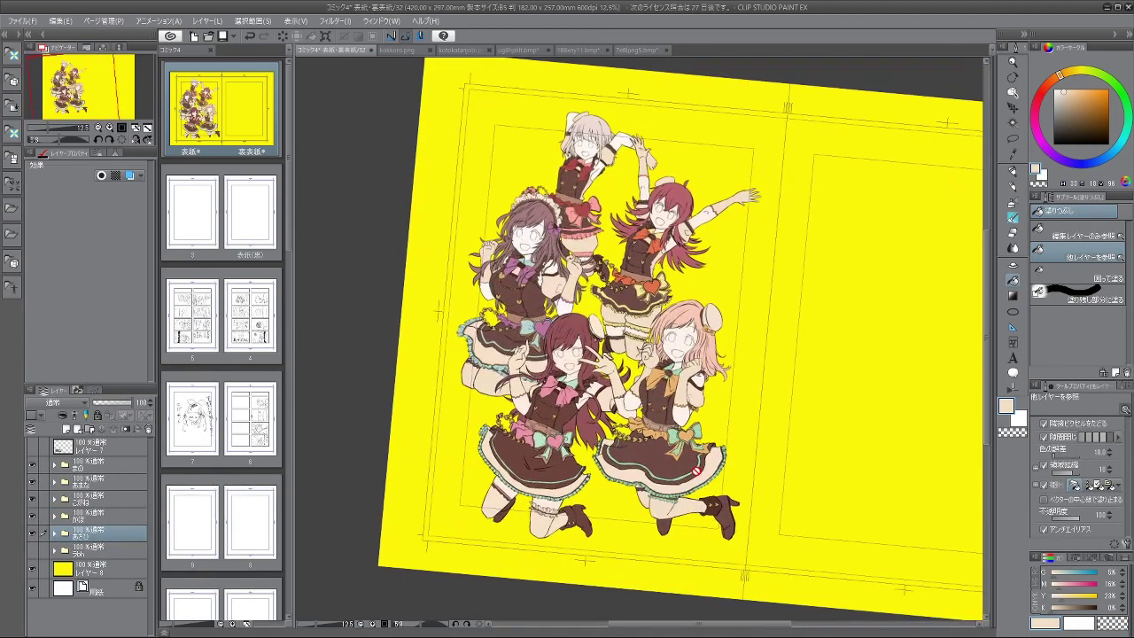
pyautogui.scroll(1, 697, 472)
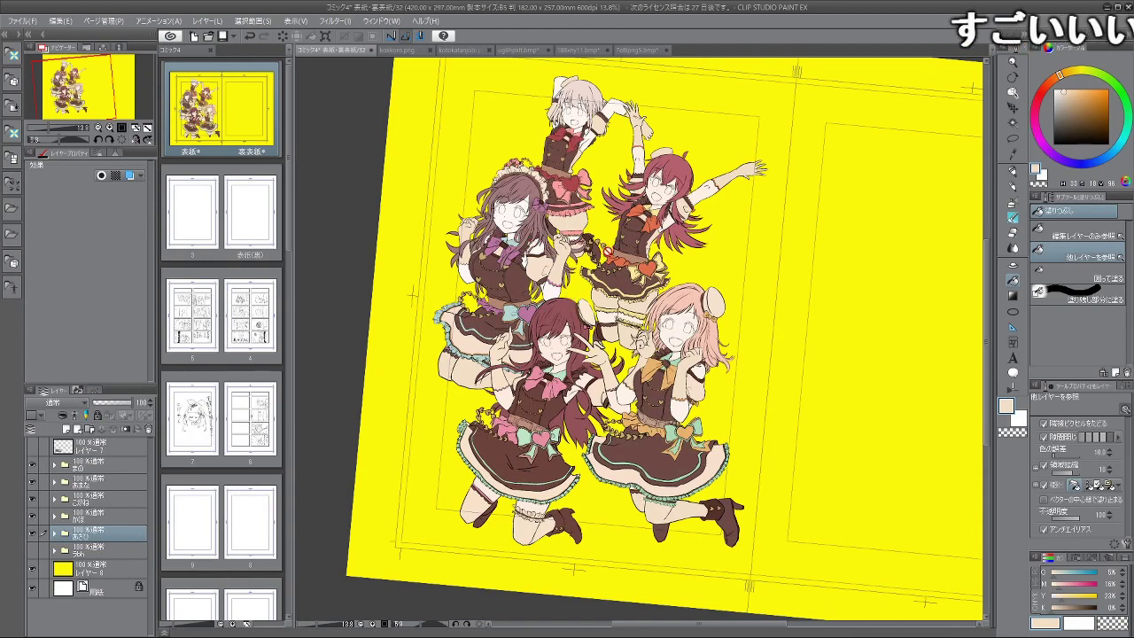
pyautogui.scroll(-1, 605, 253)
pyautogui.scroll(1, 417, 194)
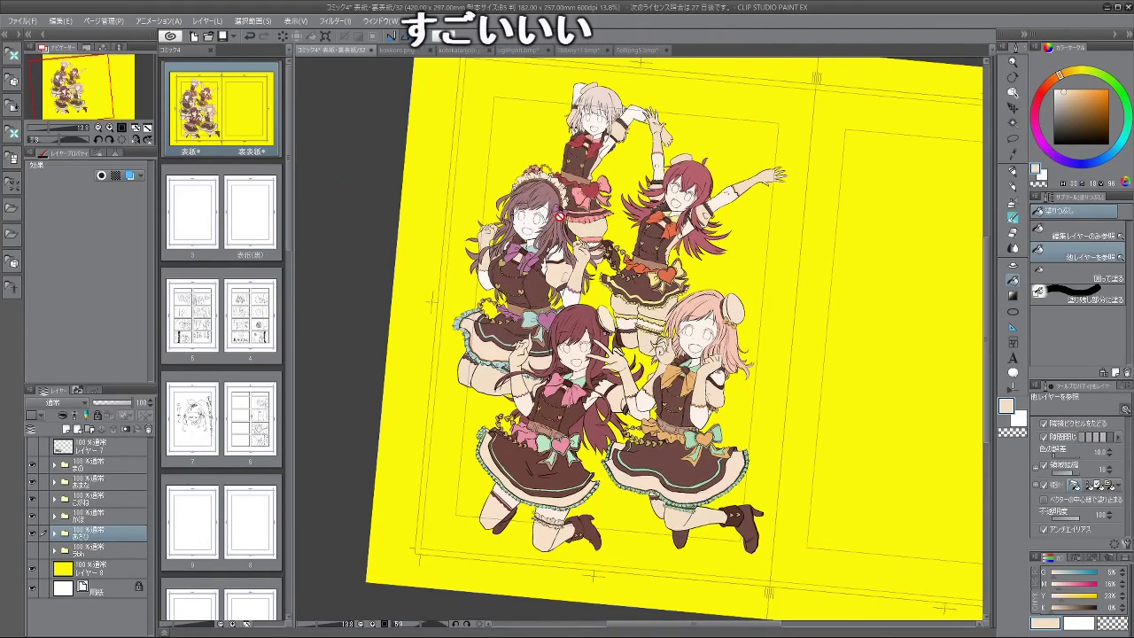
pyautogui.scroll(1, 559, 216)
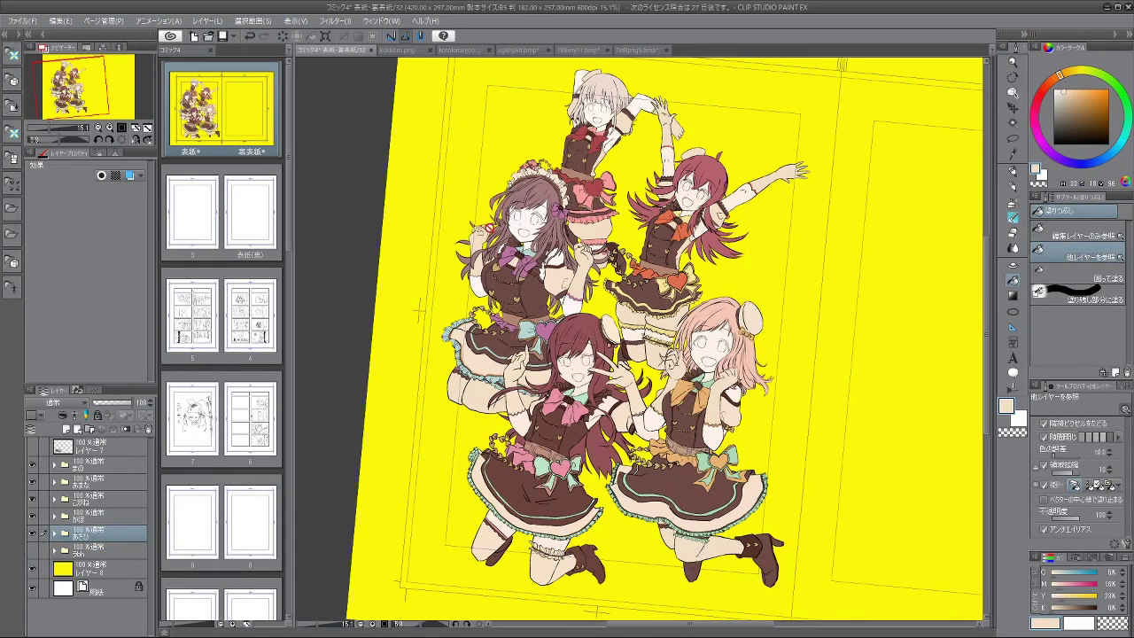
pyautogui.scroll(4, 501, 227)
pyautogui.scroll(-6, 608, 225)
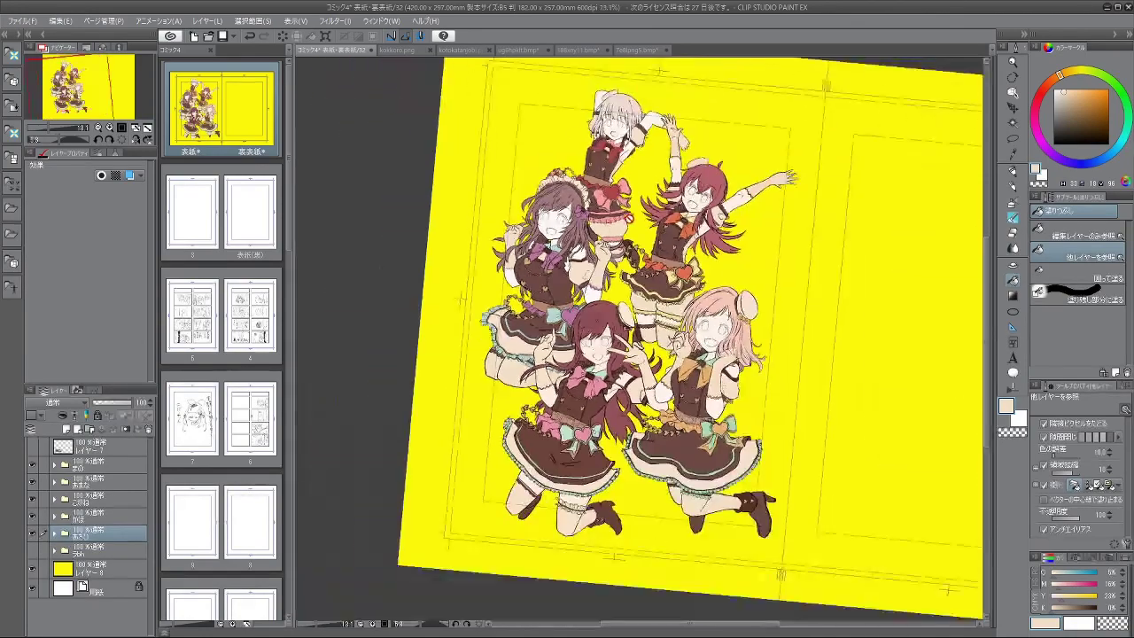
pyautogui.scroll(6, 608, 225)
pyautogui.scroll(-3, 635, 208)
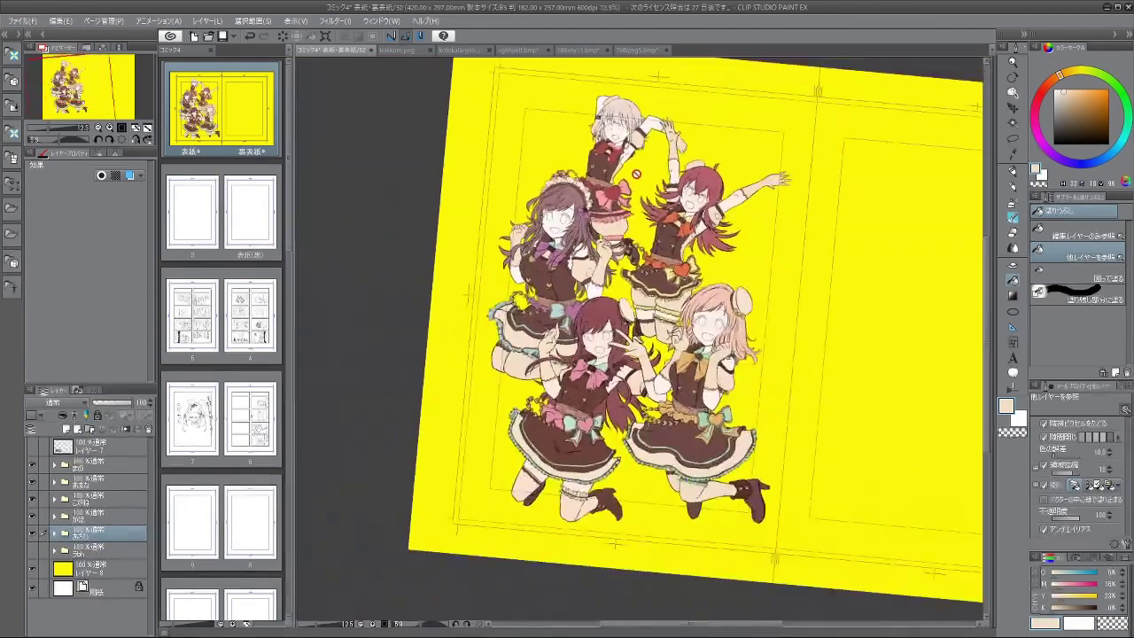
pyautogui.scroll(3, 636, 171)
pyautogui.scroll(3, 636, 172)
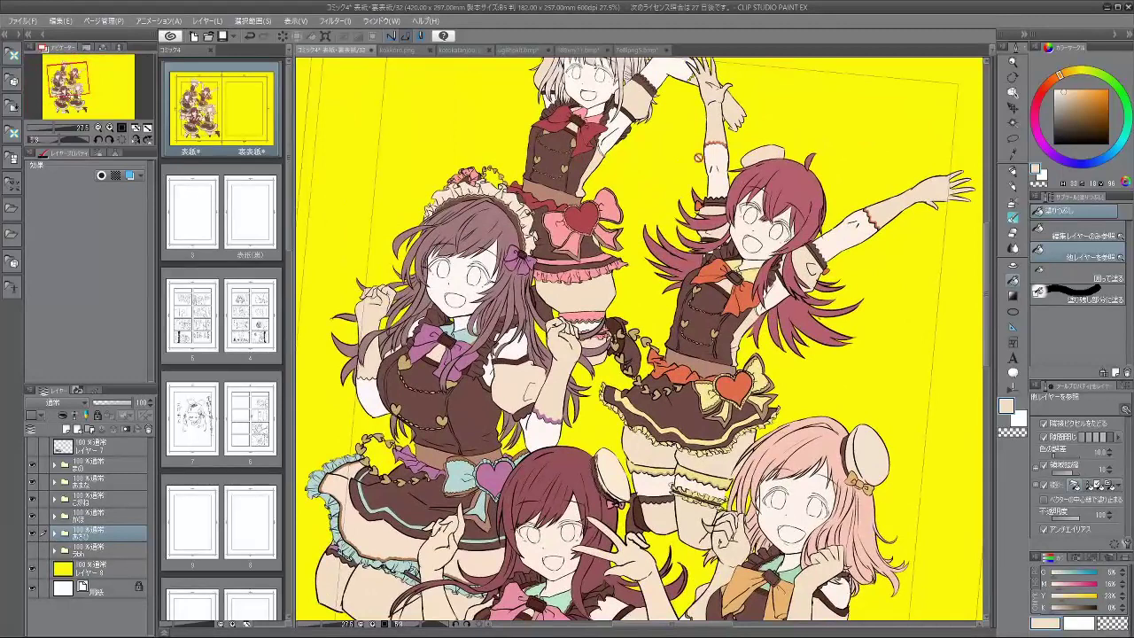
pyautogui.scroll(-2, 732, 164)
pyautogui.scroll(-2, 732, 164)
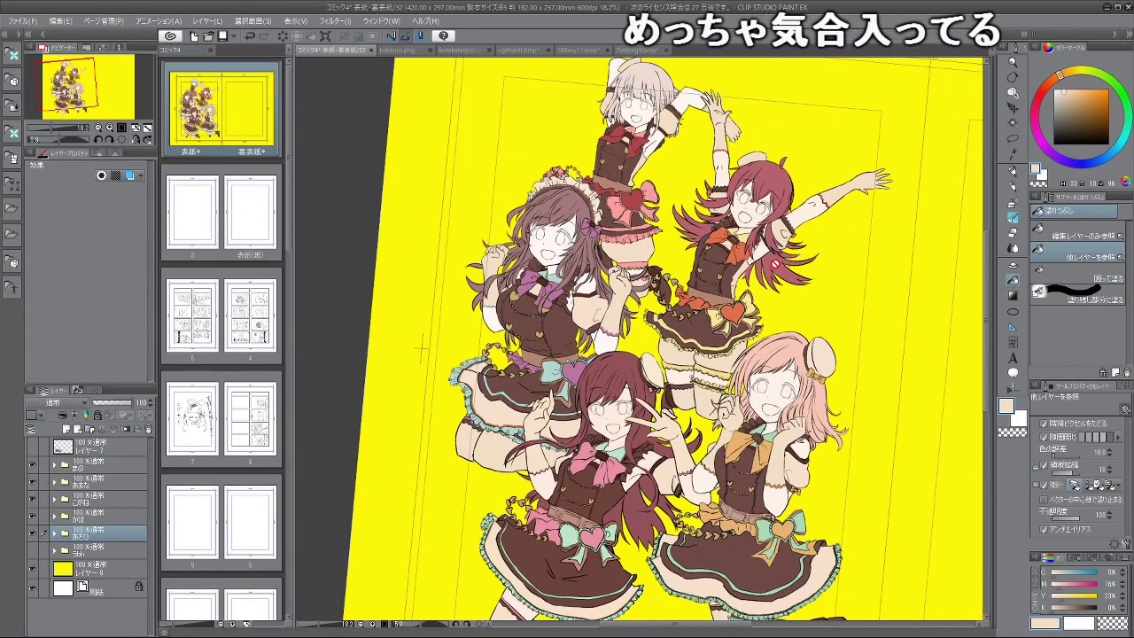
pyautogui.scroll(-1, 776, 264)
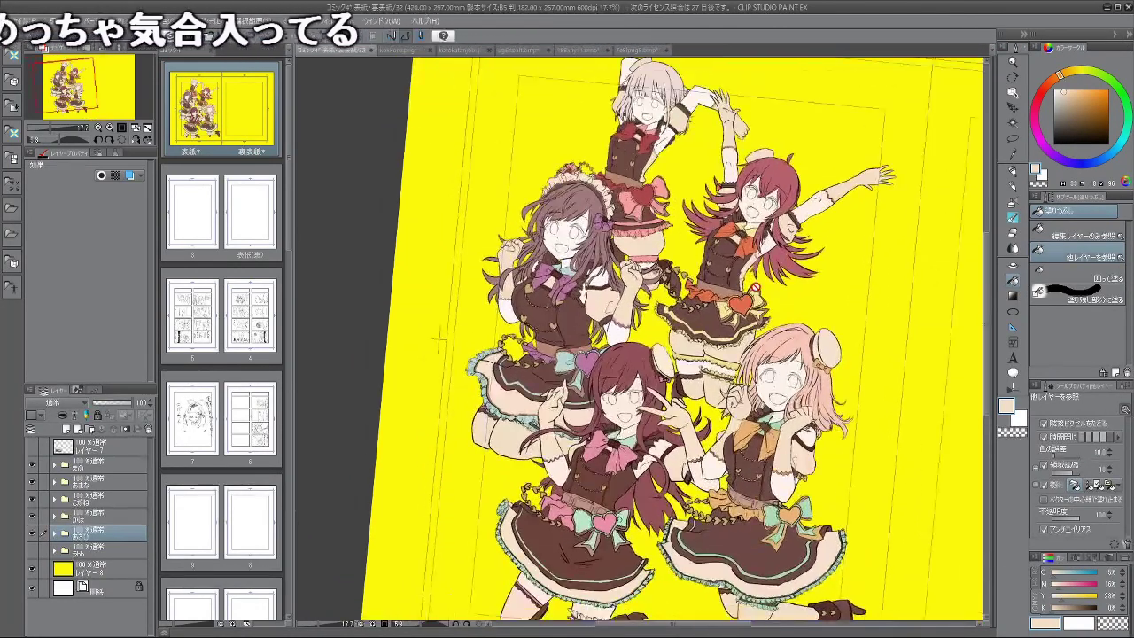
pyautogui.scroll(-1, 775, 264)
pyautogui.scroll(-1, 771, 275)
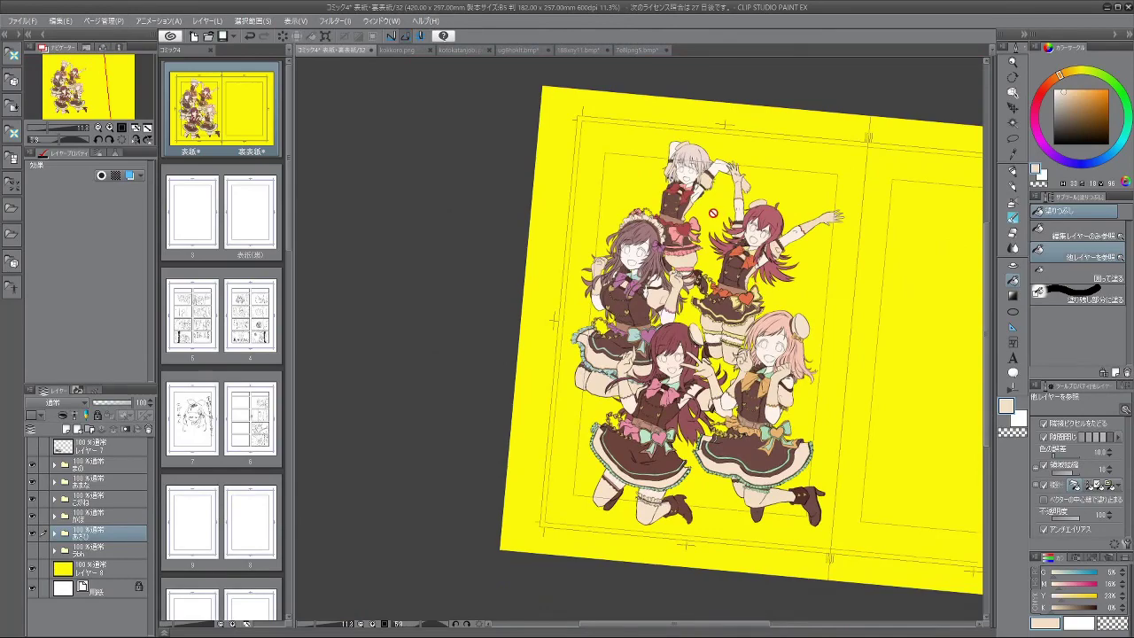
pyautogui.scroll(2, 709, 142)
pyautogui.scroll(-2, 709, 133)
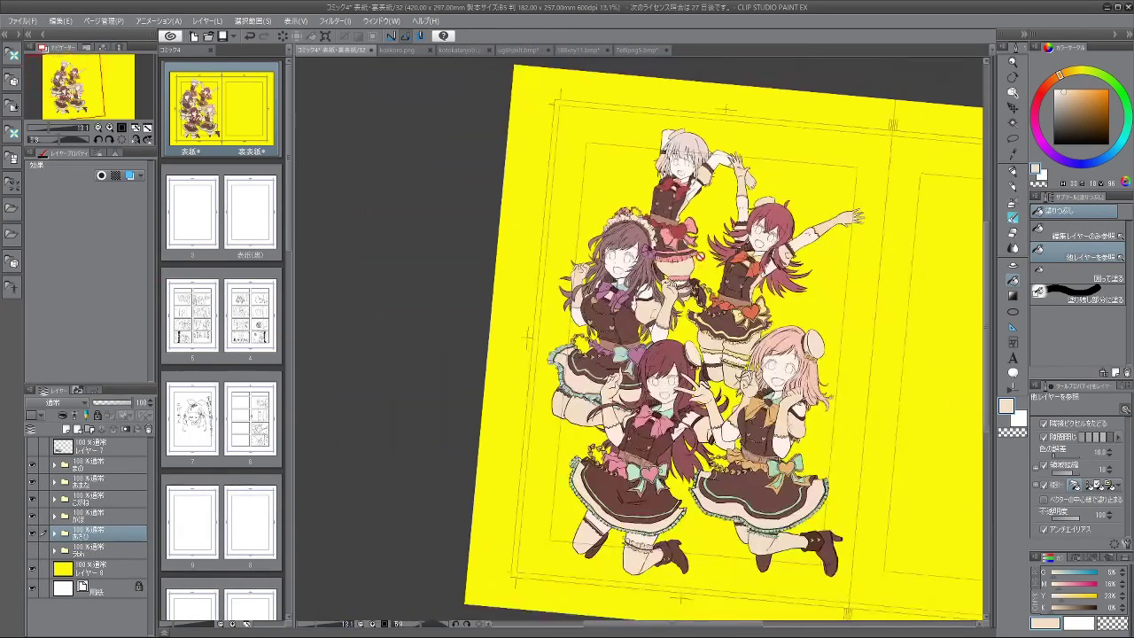
# Step: Hide the yellow background layer and add a new raster layer directly above it, below the folders
pyautogui.scroll(4, 744, 330)
pyautogui.scroll(-3, 744, 330)
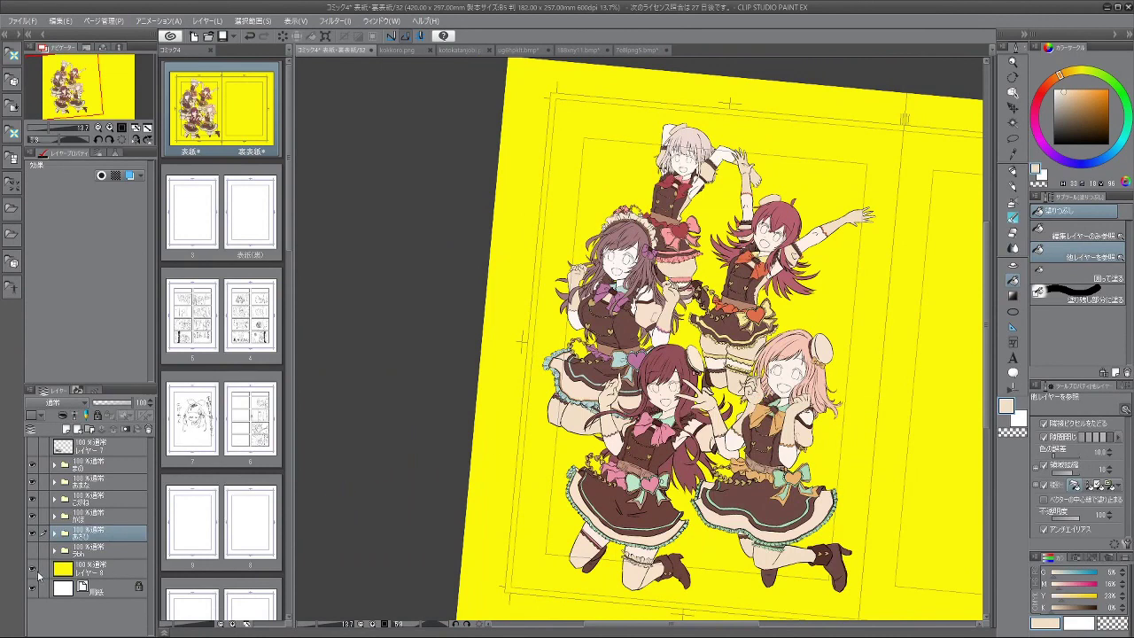
pyautogui.click(33, 569)
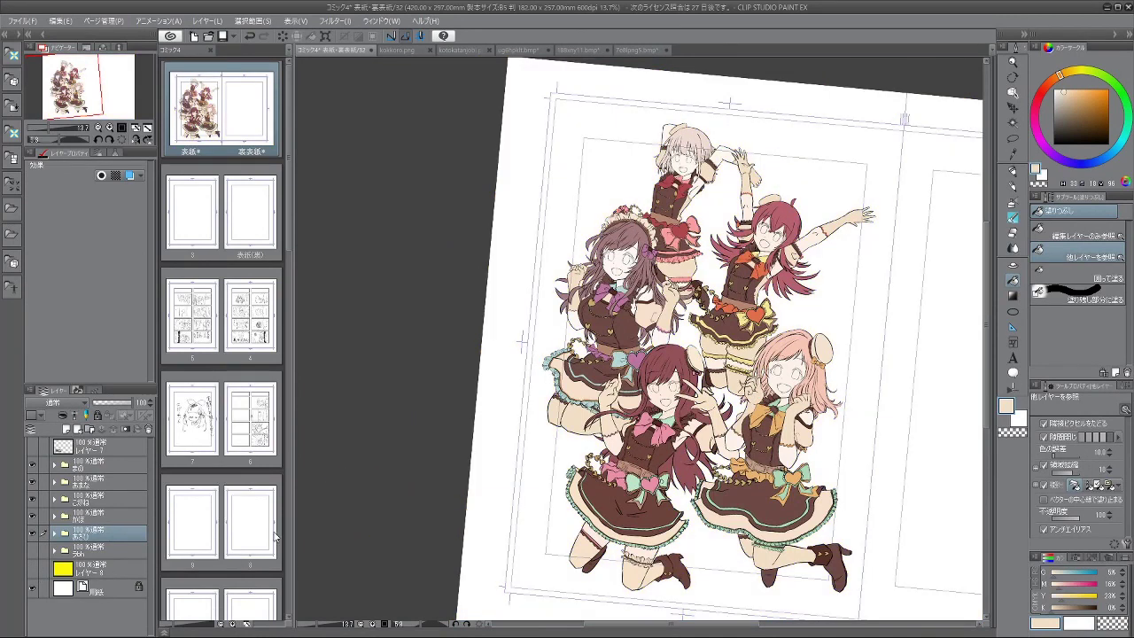
pyautogui.click(84, 572)
pyautogui.click(67, 430)
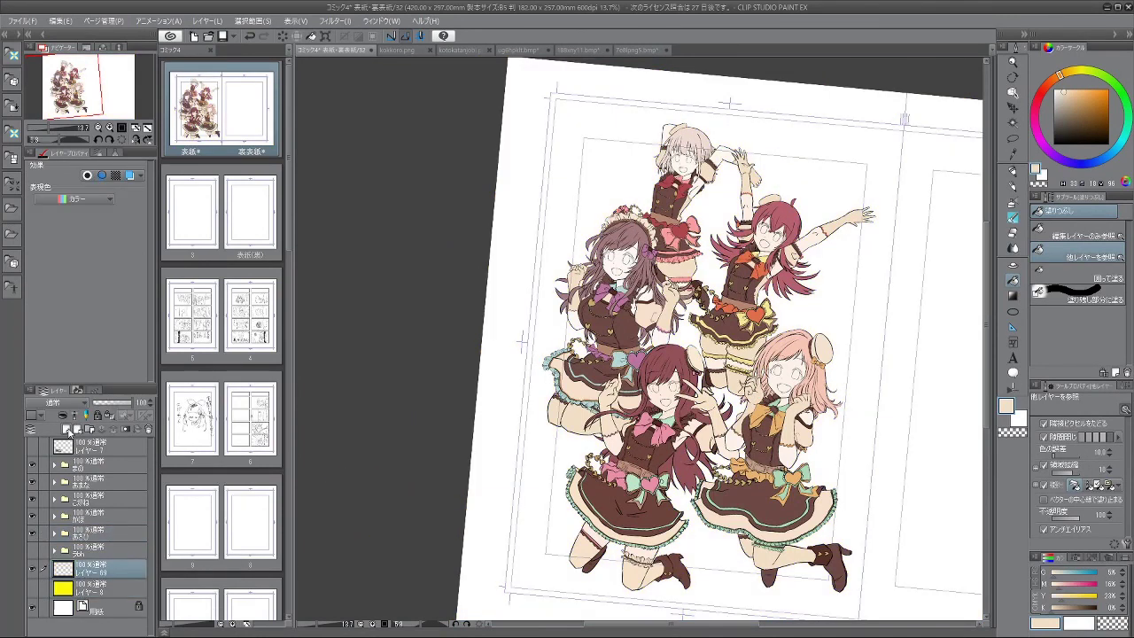
# Step: Try a diagonal 青空 blue-sky gradient on the new layer, running across the cover spread behind the characters
pyautogui.click(1013, 297)
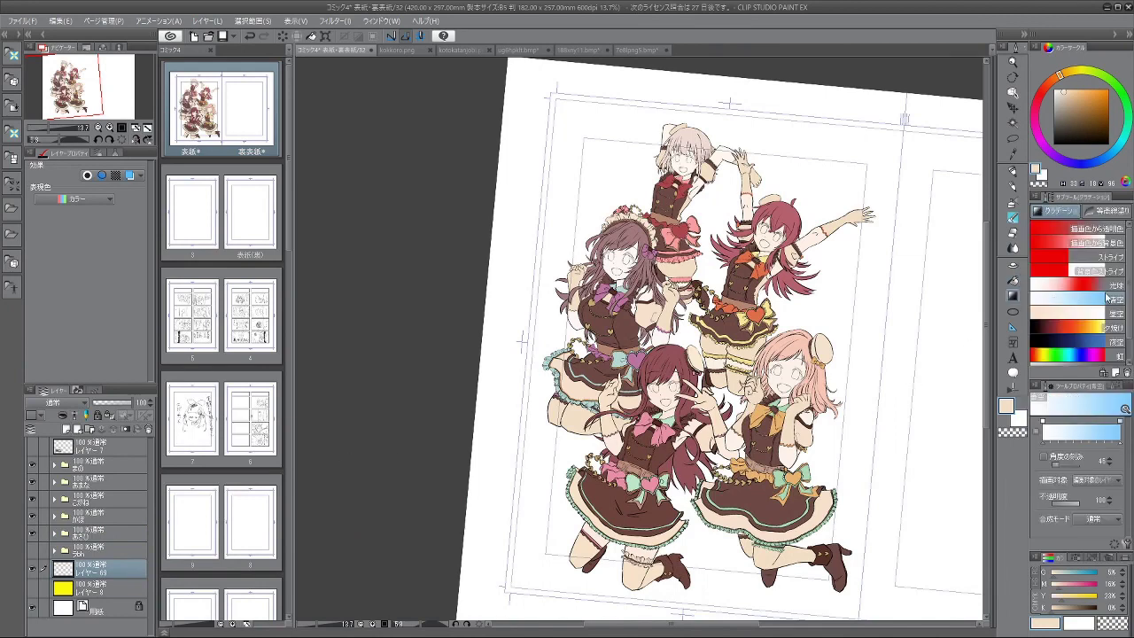
pyautogui.scroll(-4, 882, 345)
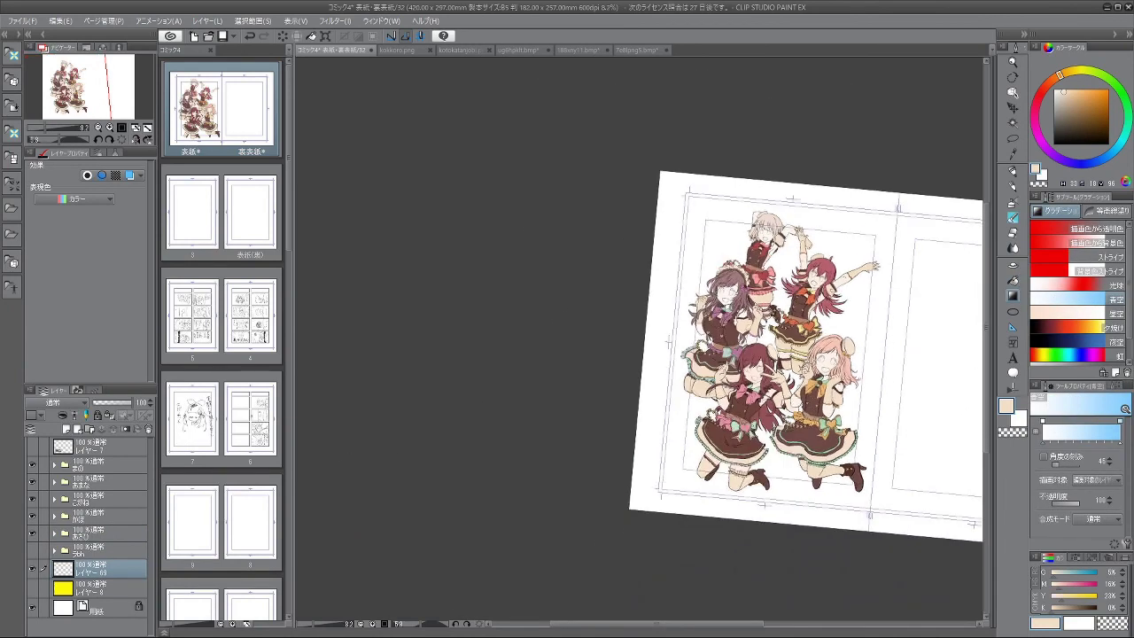
pyautogui.scroll(2, 859, 441)
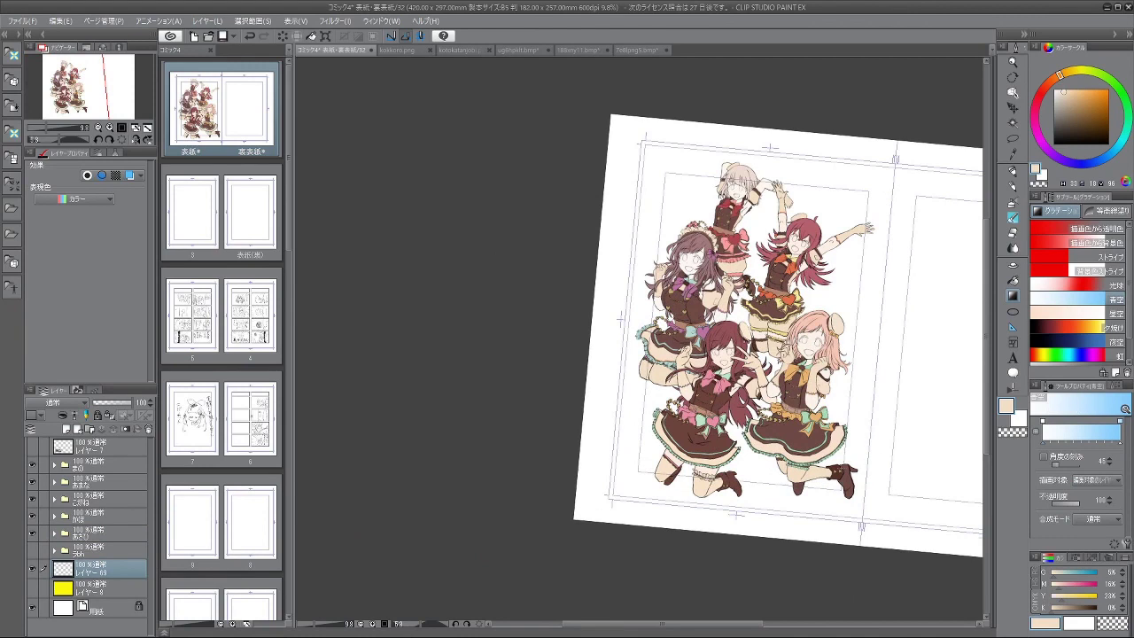
pyautogui.moveTo(818, 499); pyautogui.dragTo(706, 167)
pyautogui.moveTo(817, 499); pyautogui.dragTo(817, 500)
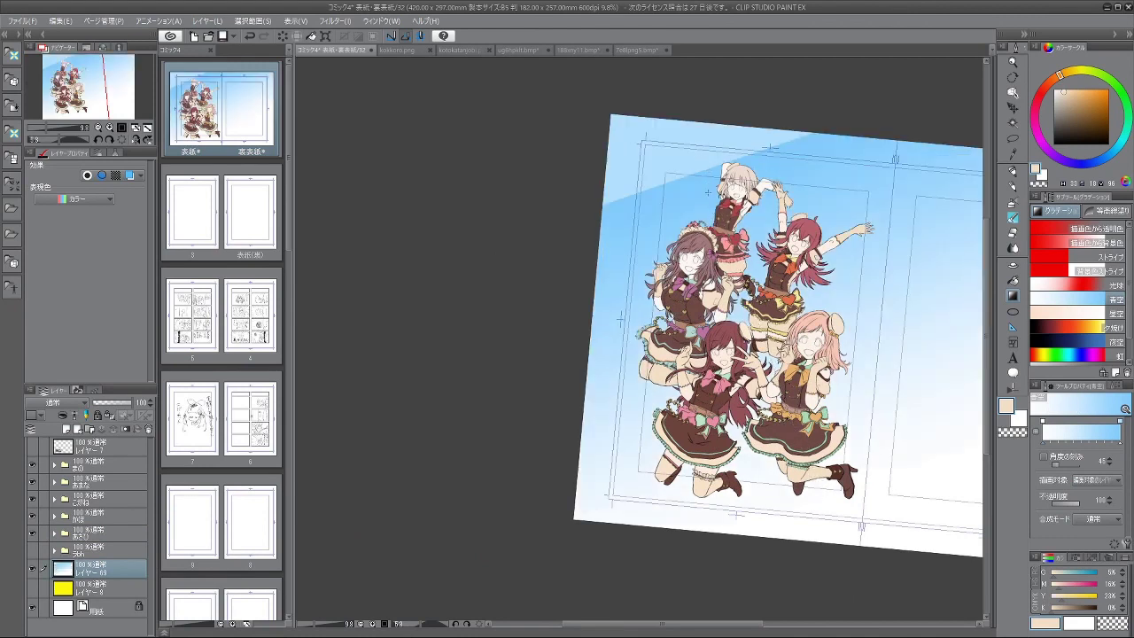
# Step: Undo the diagonal gradient and try a vertical one that deepens to blue toward the bottom of the cover
pyautogui.hotkey('ctrl', 'z')
pyautogui.moveTo(663, 117); pyautogui.dragTo(744, 499)
pyautogui.hotkey('ctrl', 'z')
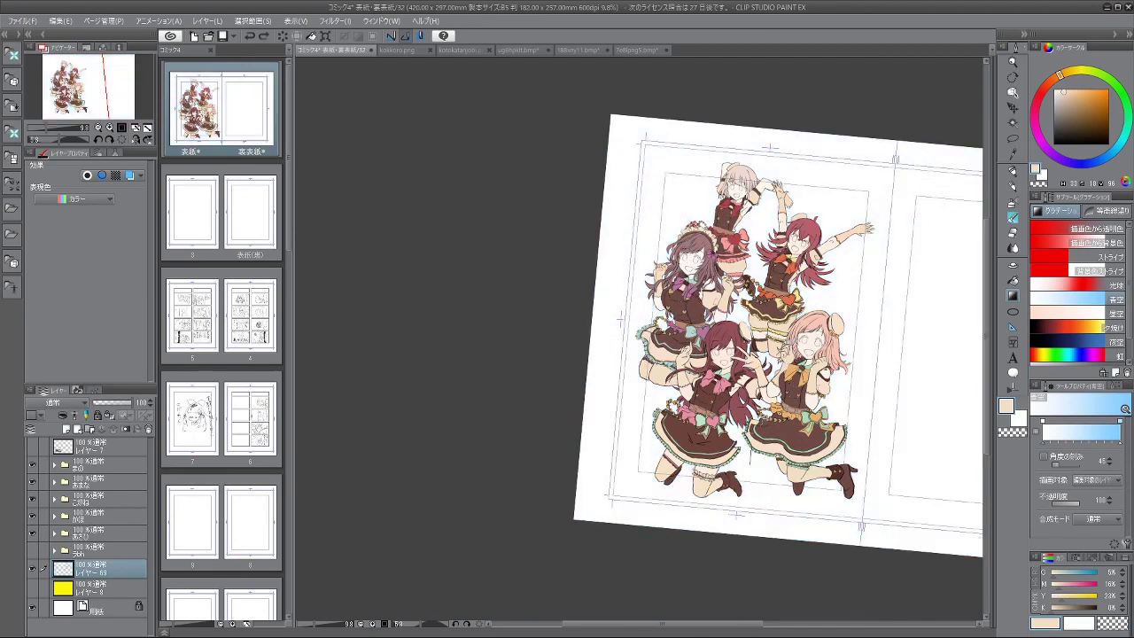
pyautogui.hotkey('ctrl', 'y')
pyautogui.hotkey('ctrl', 'z')
pyautogui.moveTo(687, 124); pyautogui.dragTo(688, 576)
# Step: Examine how the characters look against the vertical blue gradient at several zoom levels
pyautogui.scroll(-3, 624, 507)
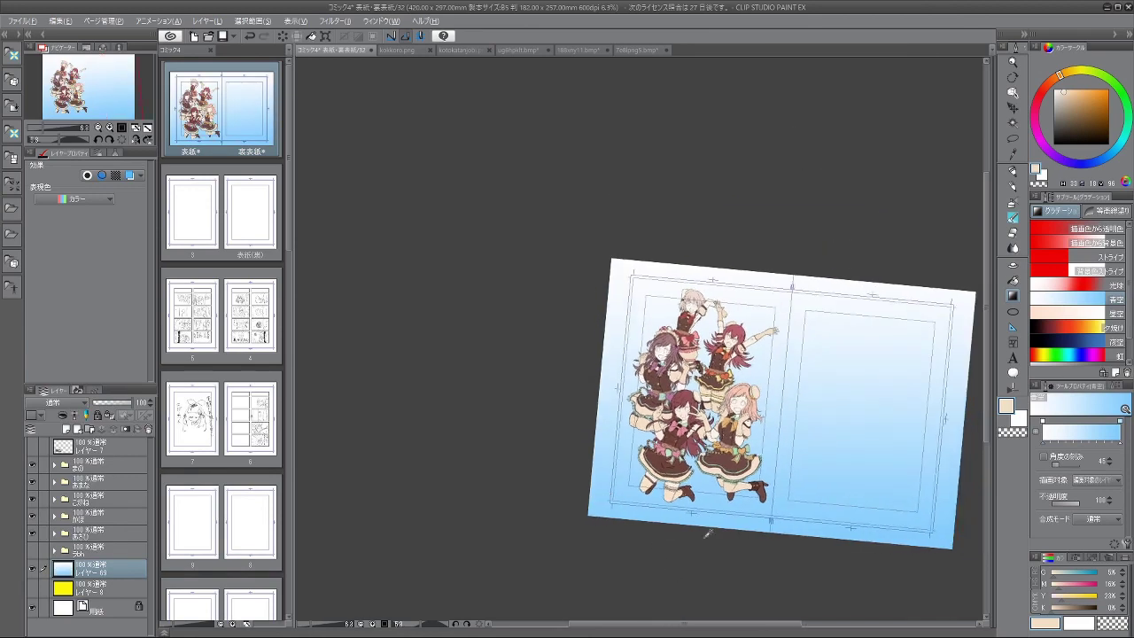
pyautogui.scroll(5, 705, 529)
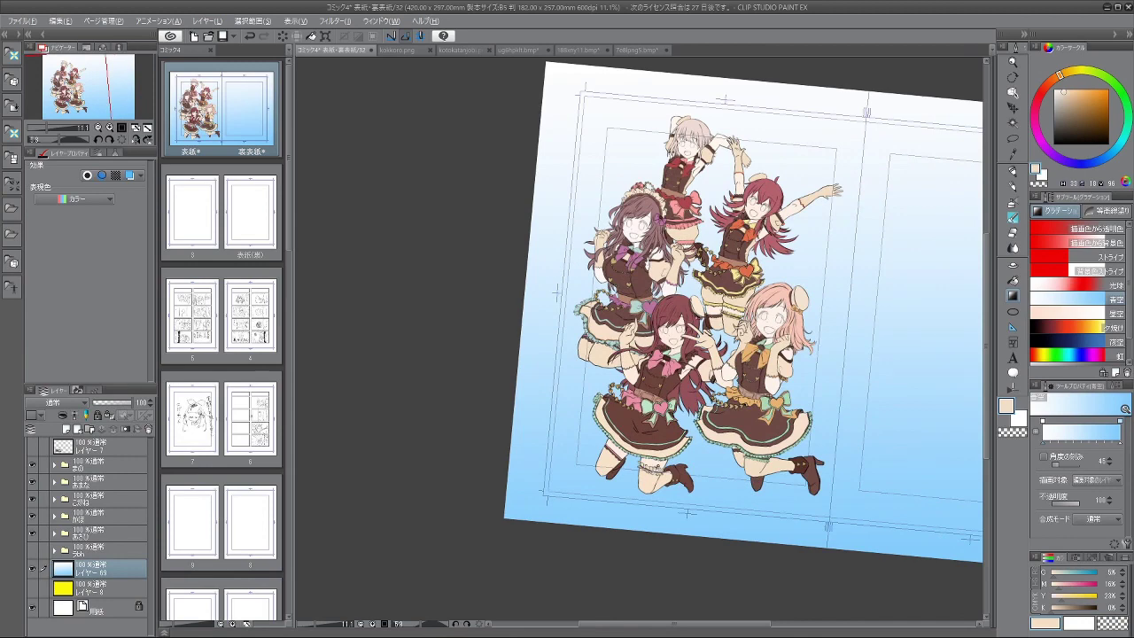
pyautogui.scroll(3, 779, 337)
pyautogui.scroll(-3, 740, 392)
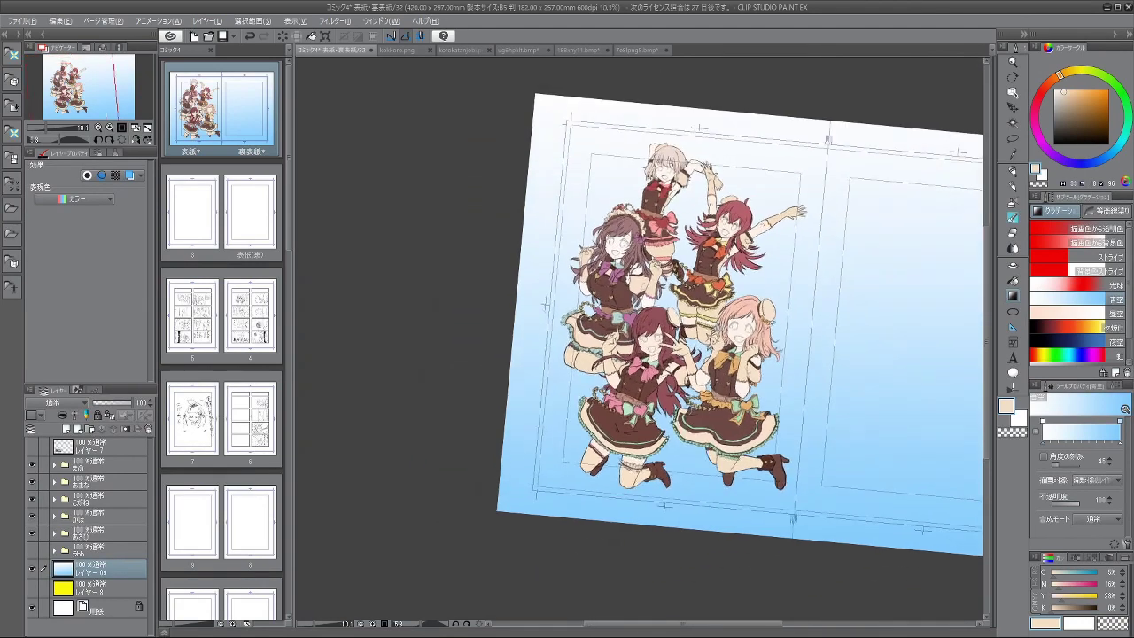
pyautogui.scroll(2, 777, 359)
pyautogui.scroll(2, 744, 277)
pyautogui.scroll(-2, 743, 277)
pyautogui.scroll(-4, 734, 293)
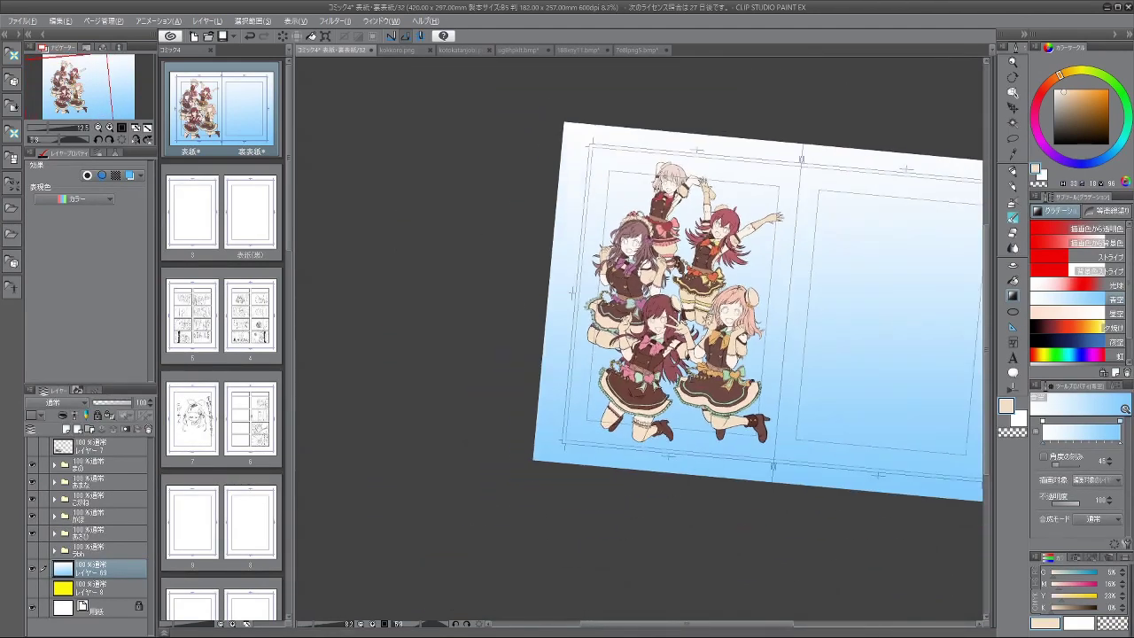
# Step: Undo the vertical gradient and try blue-sky gradients at other angles and lengths across the spread
pyautogui.press('alt')
pyautogui.hotkey('ctrl', 'z')
pyautogui.moveTo(697, 101); pyautogui.dragTo(697, 301)
pyautogui.moveTo(697, 223); pyautogui.dragTo(645, 222)
pyautogui.moveTo(667, 165); pyautogui.dragTo(664, 168)
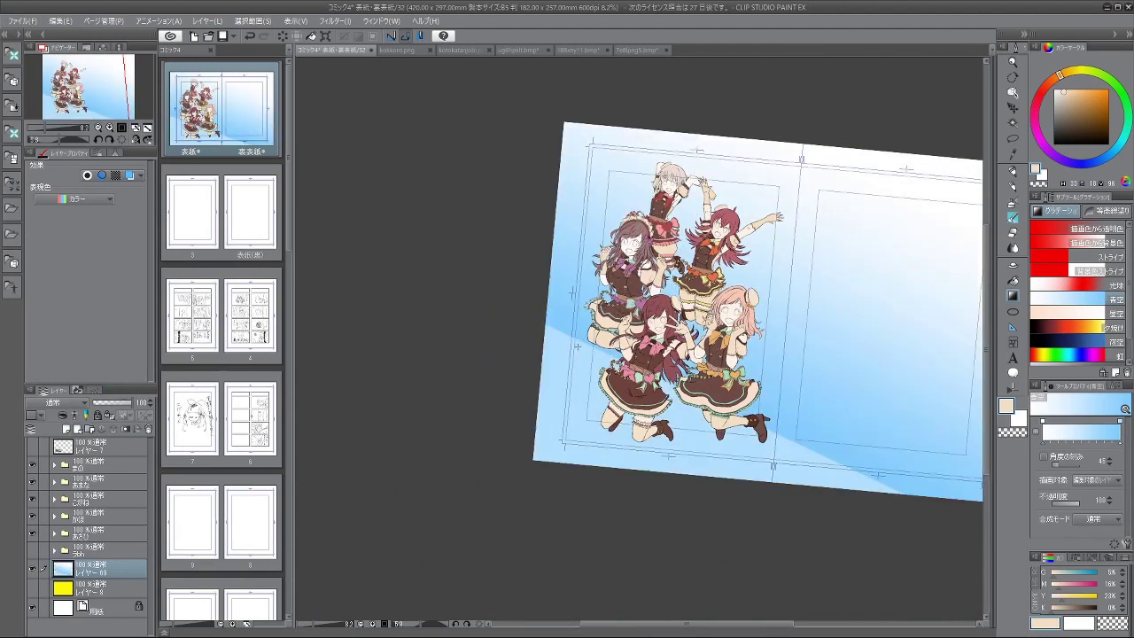
pyautogui.hotkey('ctrl', 'z')
pyautogui.moveTo(559, 483); pyautogui.dragTo(523, 487)
pyautogui.hotkey('ctrl', 'z')
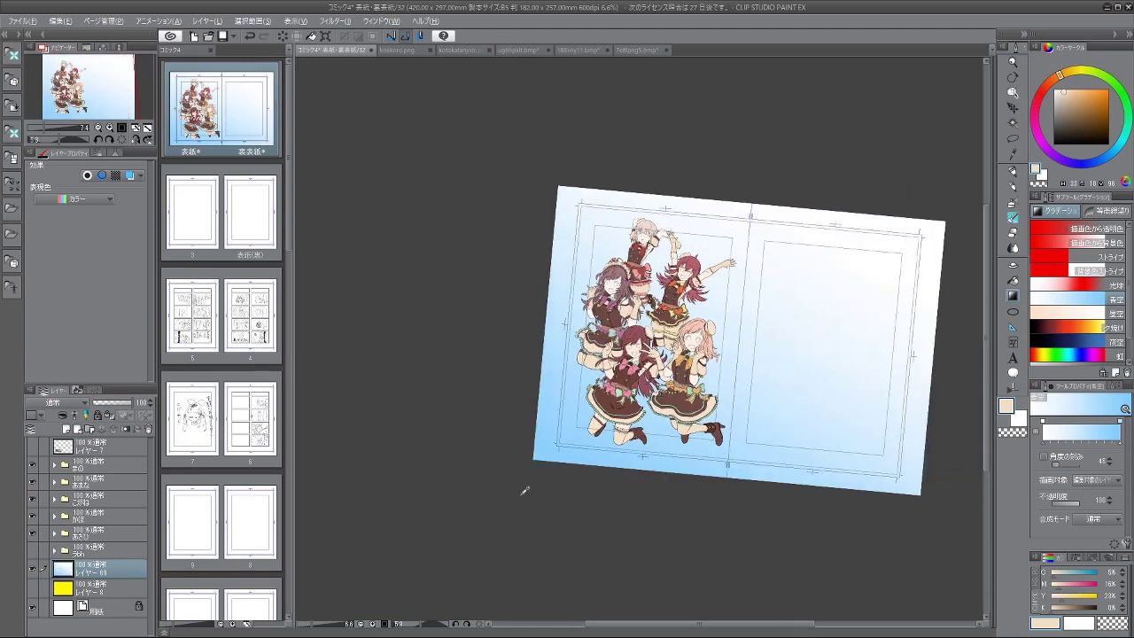
pyautogui.scroll(1, 678, 473)
pyautogui.scroll(1, 714, 459)
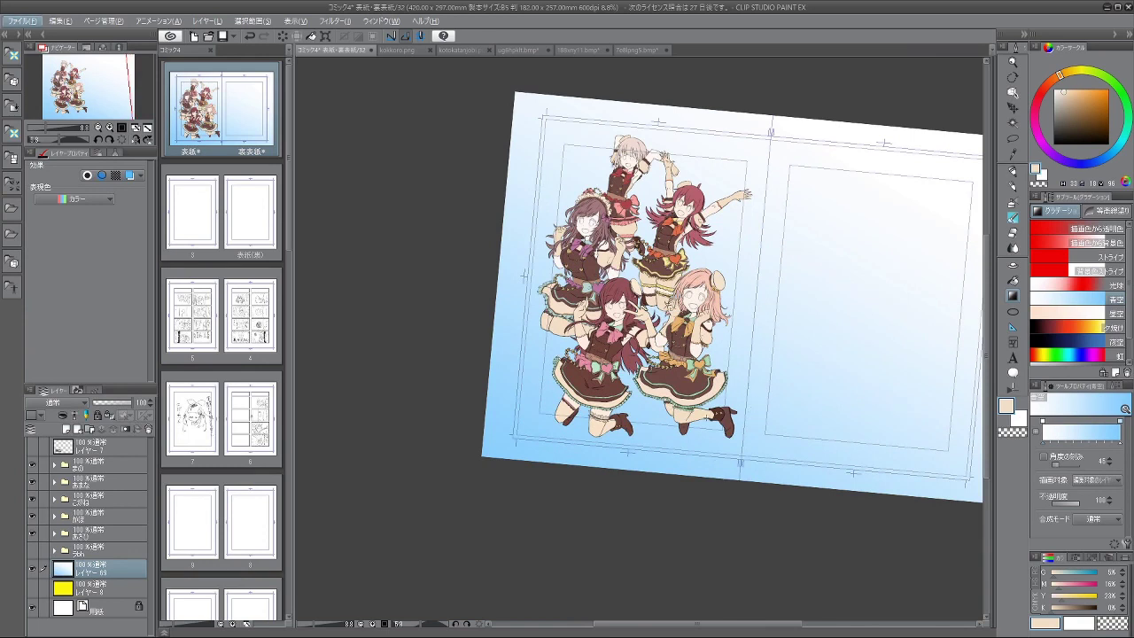
# Step: Replace the gradient with a diagonal one running from the front cover's lower outer corner up past the spine
pyautogui.hotkey('ctrl', 'z')
pyautogui.moveTo(485, 498); pyautogui.dragTo(785, 81)
pyautogui.scroll(-1, 794, 76)
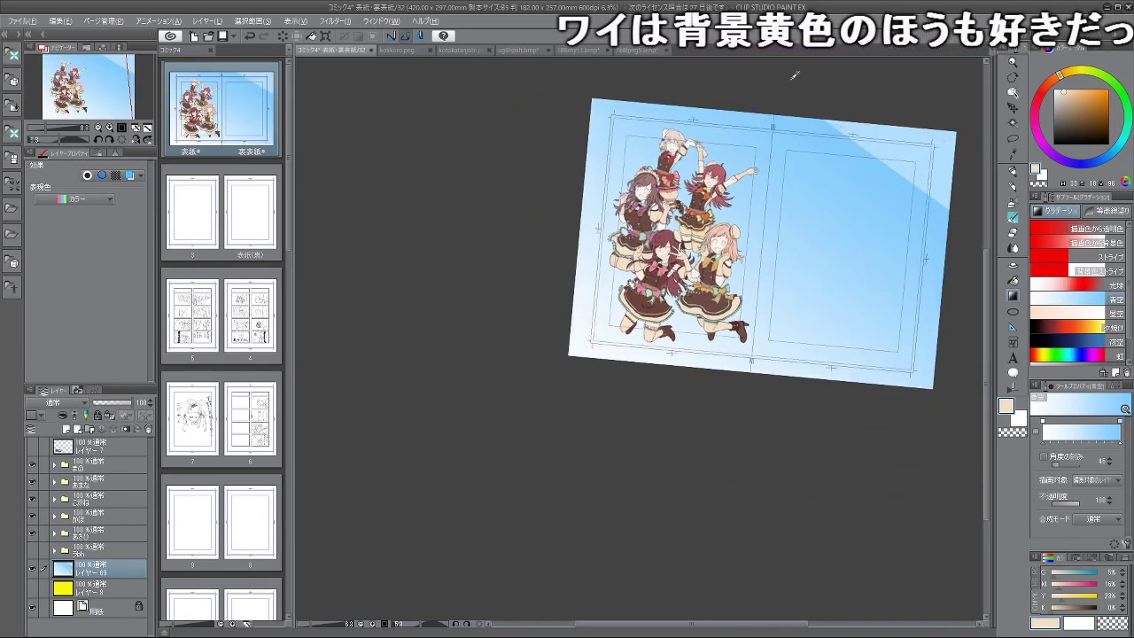
pyautogui.scroll(2, 794, 76)
pyautogui.scroll(-1, 793, 76)
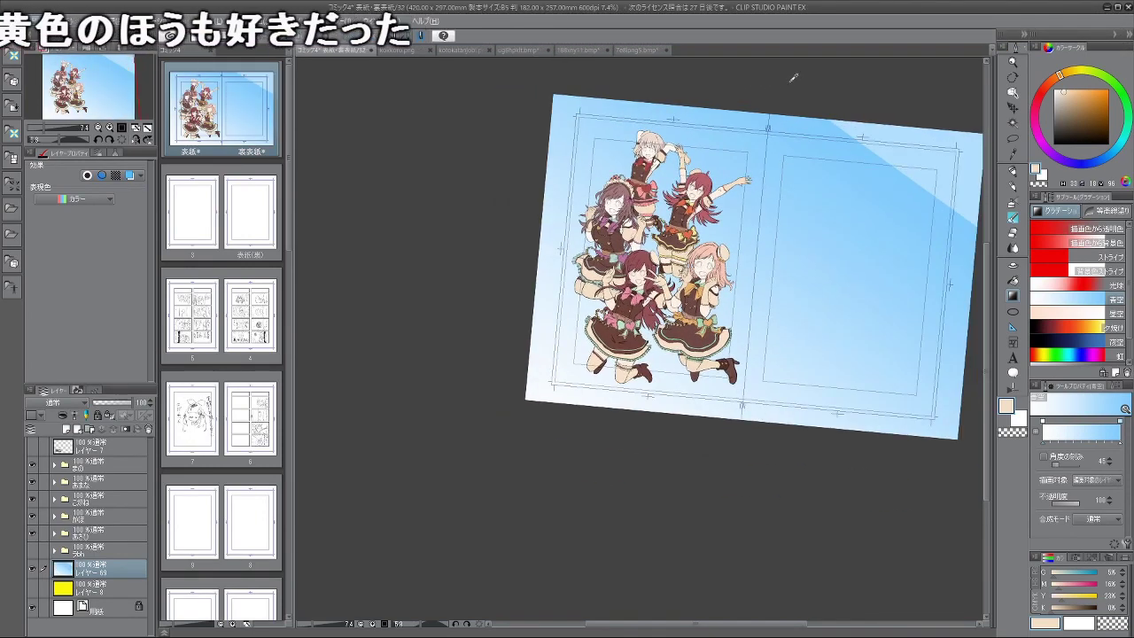
pyautogui.scroll(3, 793, 77)
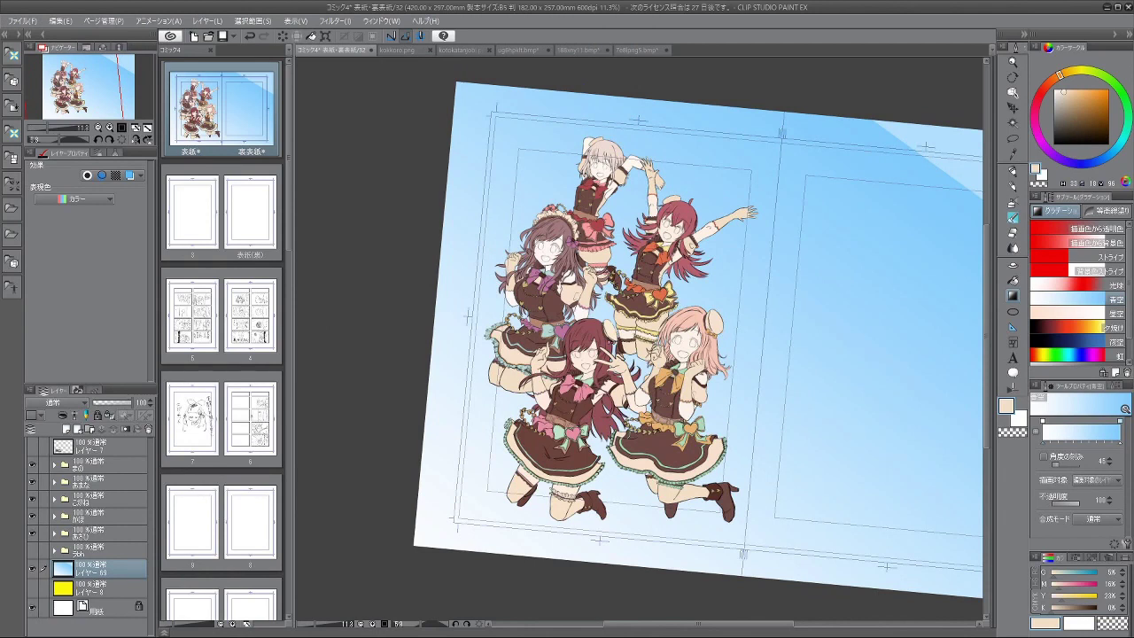
# Step: Undo the blue gradient trials, then redo up to the reordered character folders and the new empty layer
pyautogui.hotkey('ctrl', 'z')
pyautogui.hotkey('ctrl', 'z')
pyautogui.hotkey('ctrl', 'z')
pyautogui.hotkey('ctrl', 'z')
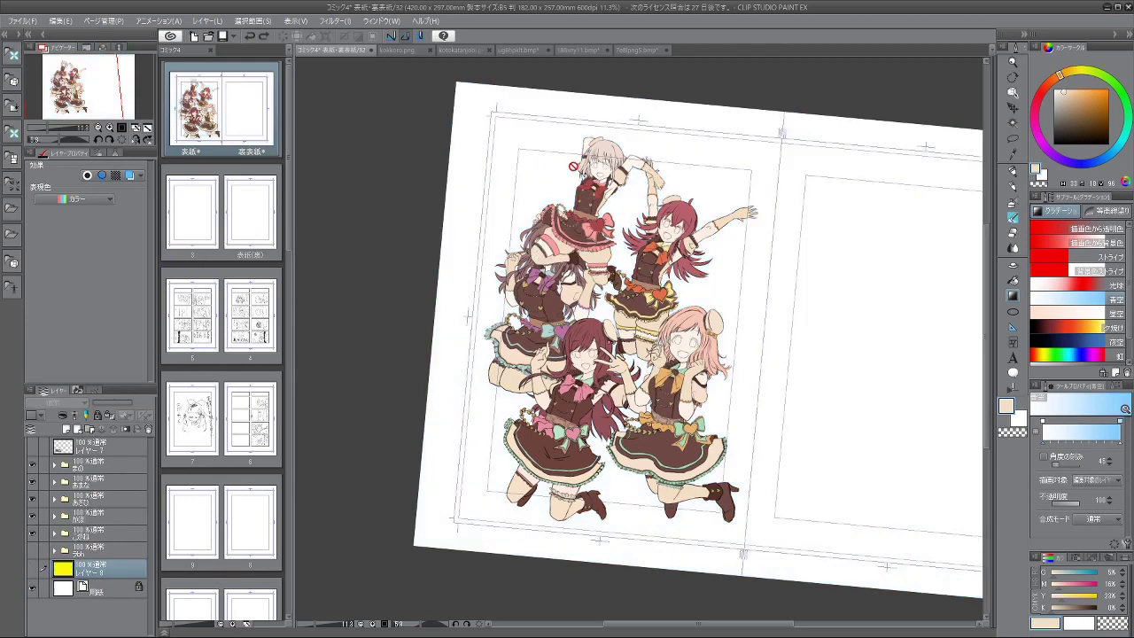
pyautogui.click(263, 37)
pyautogui.click(264, 38)
pyautogui.click(263, 38)
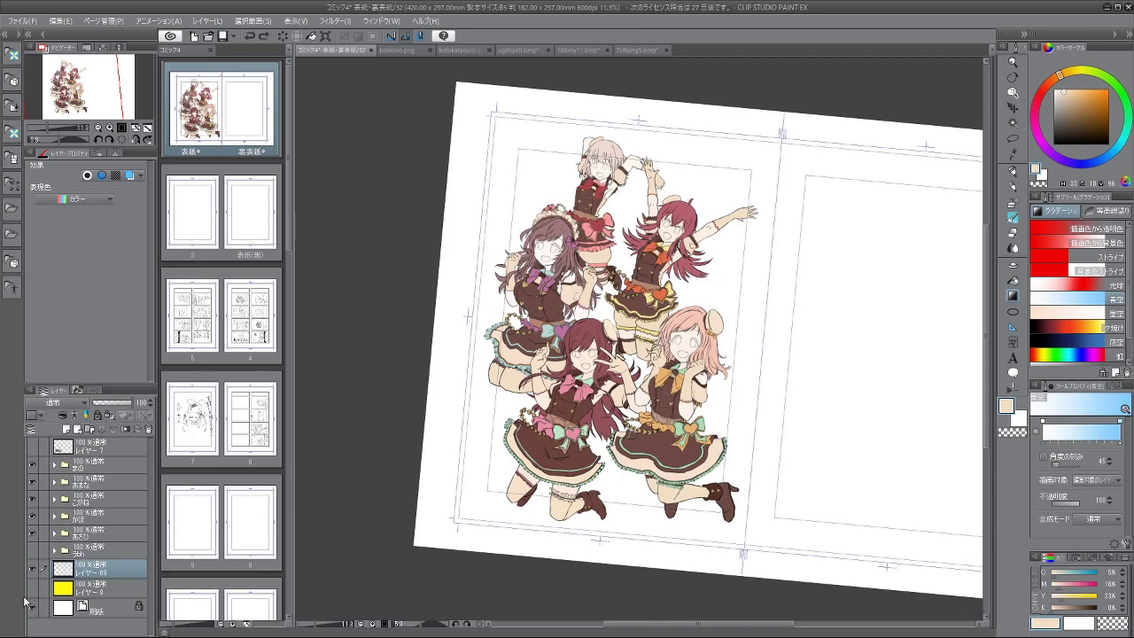
# Step: Show the yellow background layer behind the characters again
pyautogui.click(32, 589)
pyautogui.scroll(-2, 494, 507)
pyautogui.scroll(2, 567, 478)
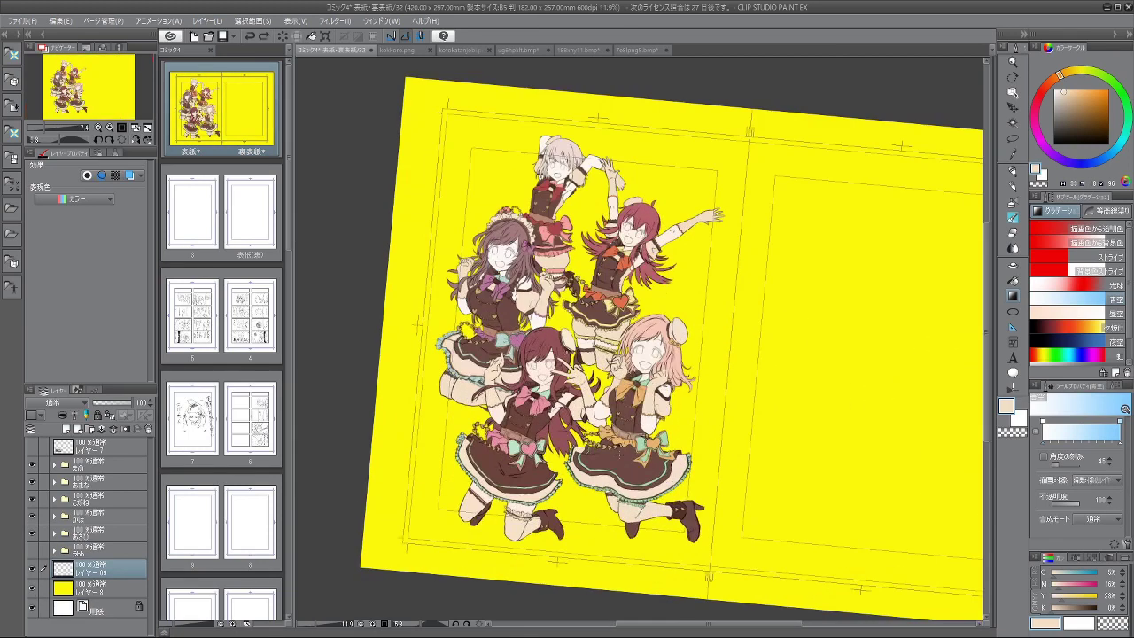
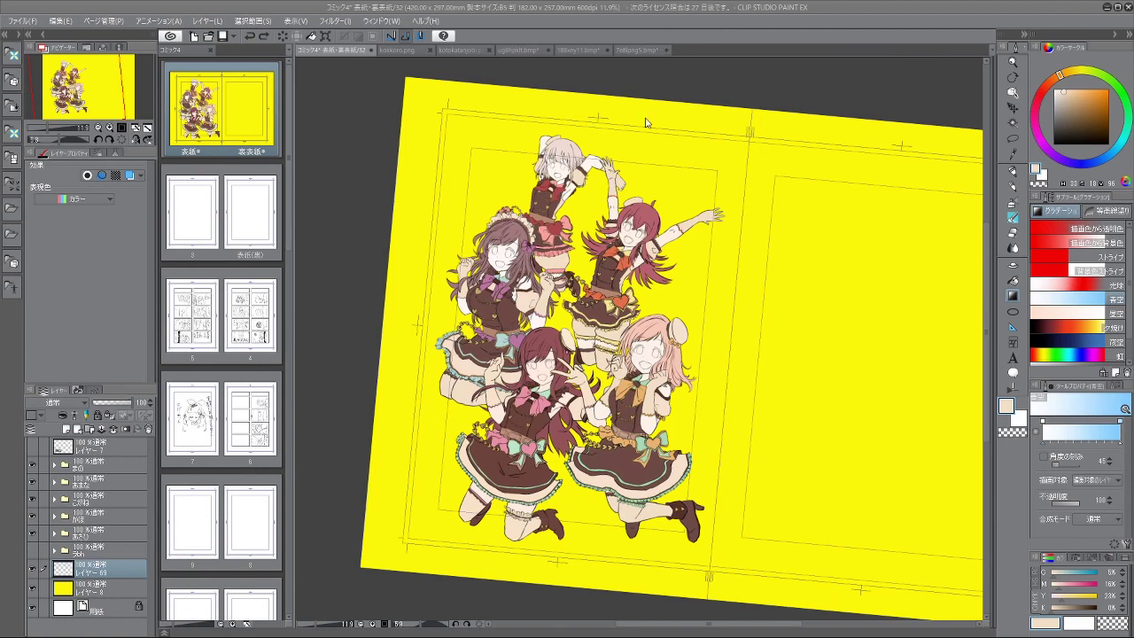
# Step: Examine the five characters against the yellow background, from the full cover spread to close-ups of individual figures
pyautogui.scroll(-2, 646, 123)
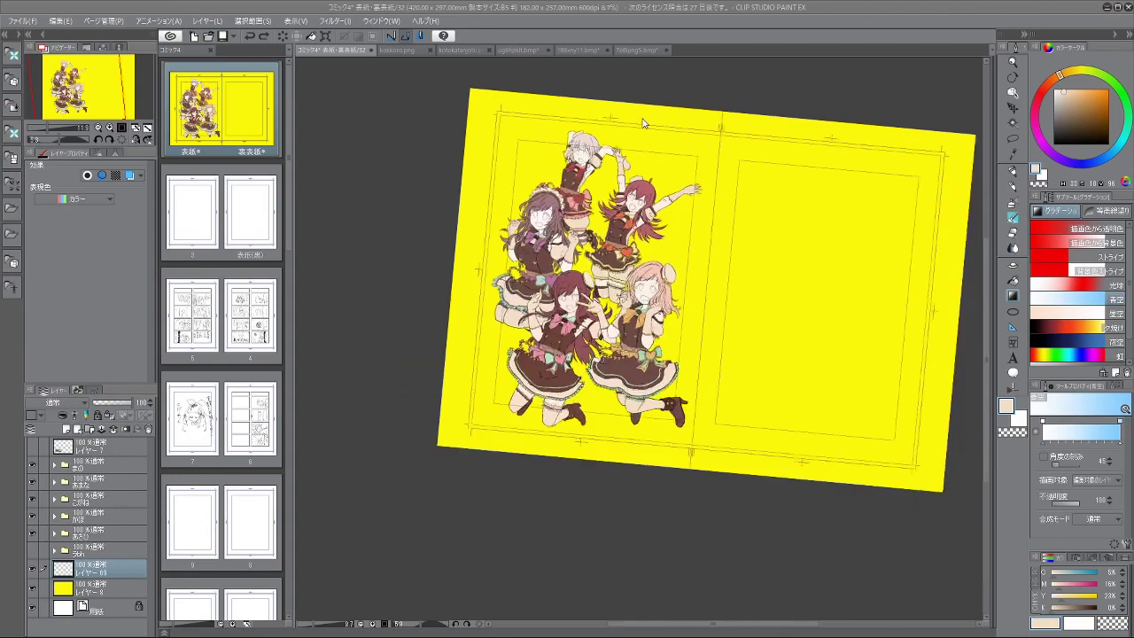
pyautogui.scroll(5, 646, 123)
pyautogui.scroll(-2, 638, 368)
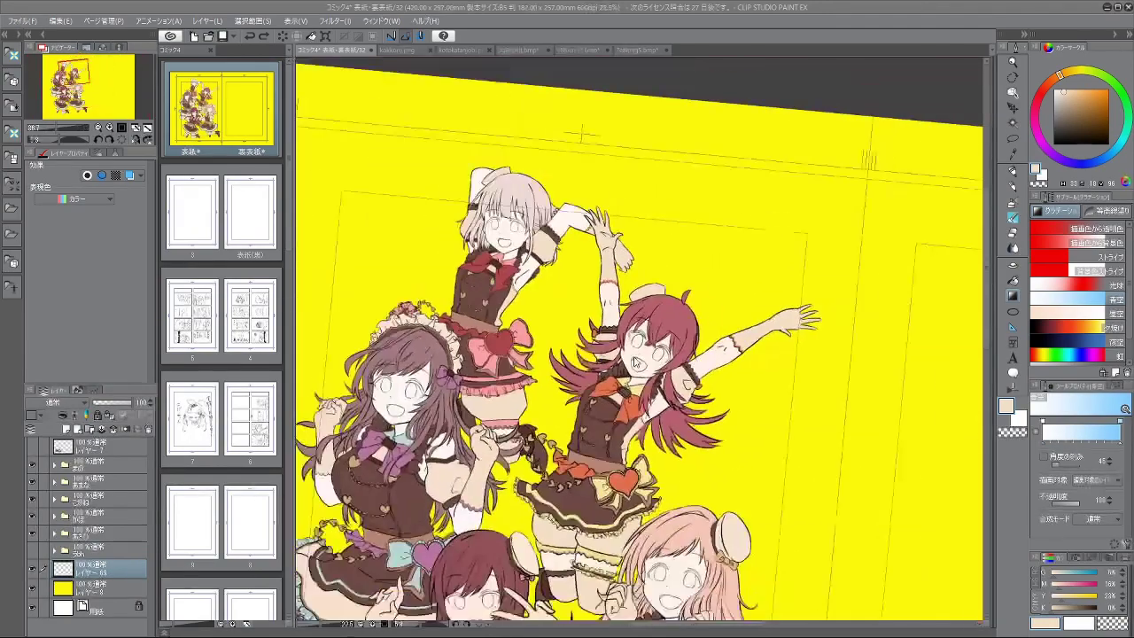
pyautogui.scroll(1, 638, 368)
pyautogui.scroll(-1, 638, 368)
pyautogui.scroll(-2, 636, 368)
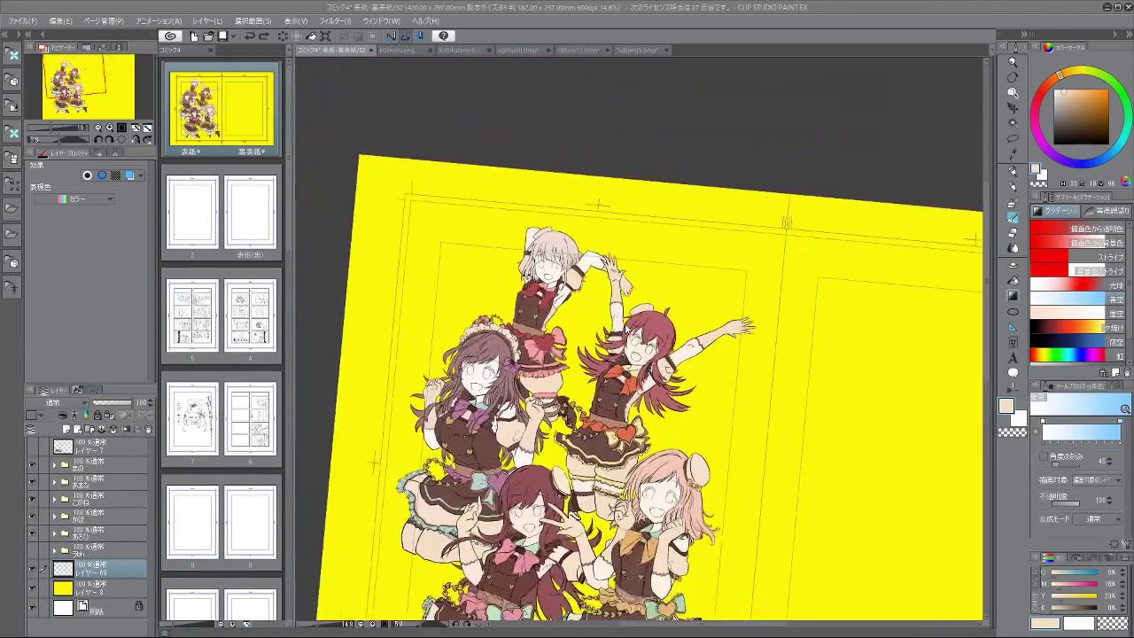
pyautogui.scroll(1, 598, 428)
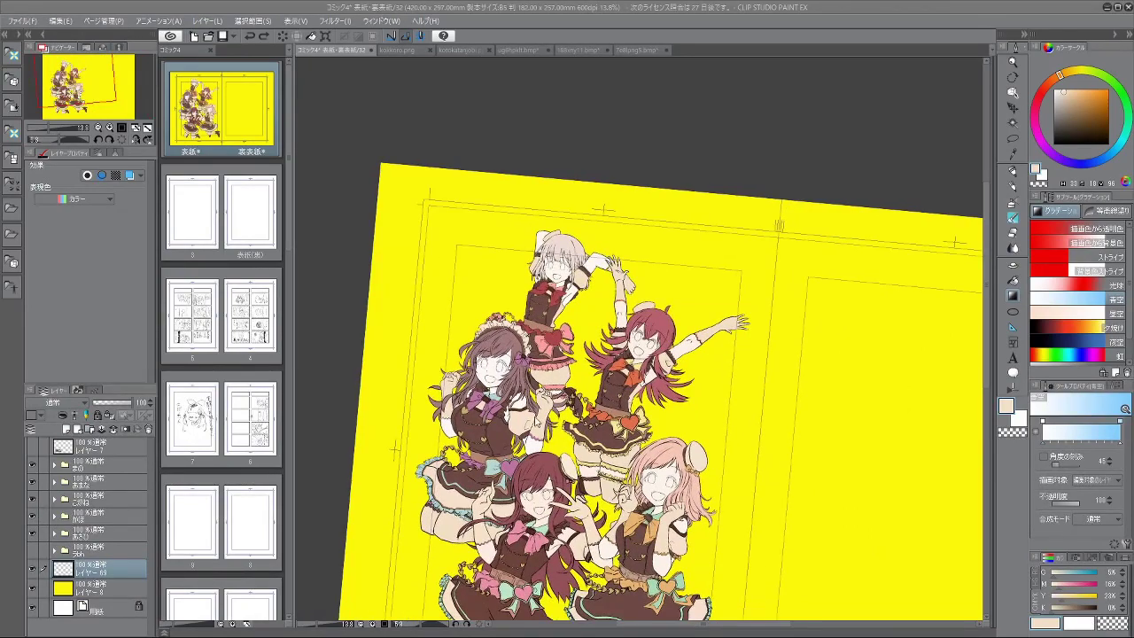
pyautogui.scroll(1, 538, 423)
pyautogui.scroll(1, 538, 422)
pyautogui.scroll(-2, 538, 426)
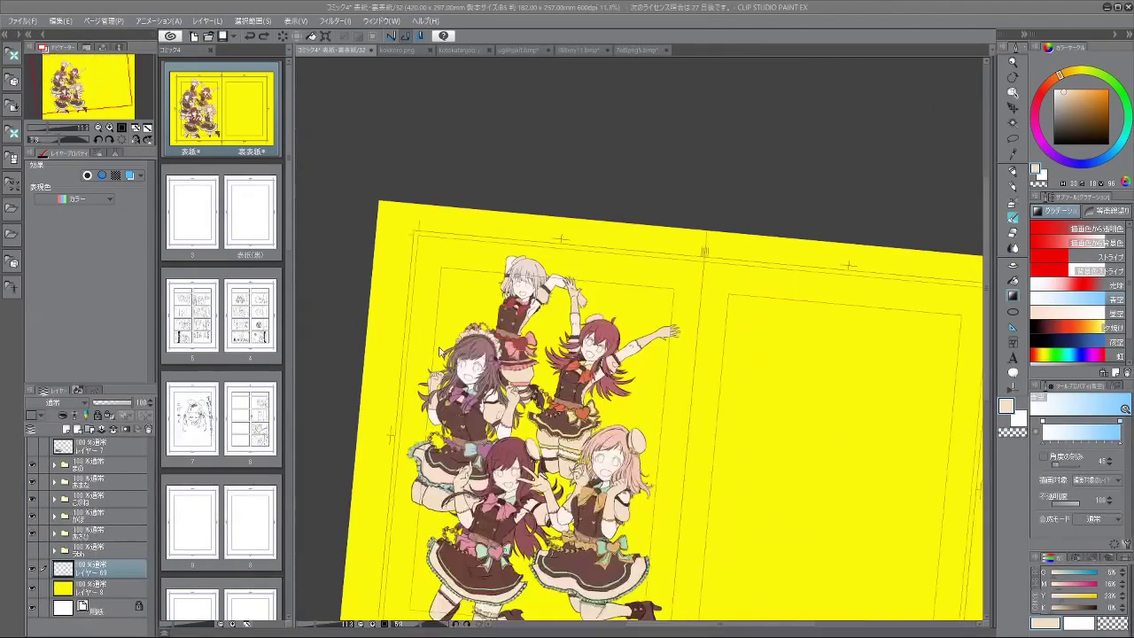
pyautogui.scroll(-1, 537, 425)
pyautogui.scroll(1, 538, 436)
pyautogui.scroll(1, 538, 436)
pyautogui.scroll(-2, 537, 436)
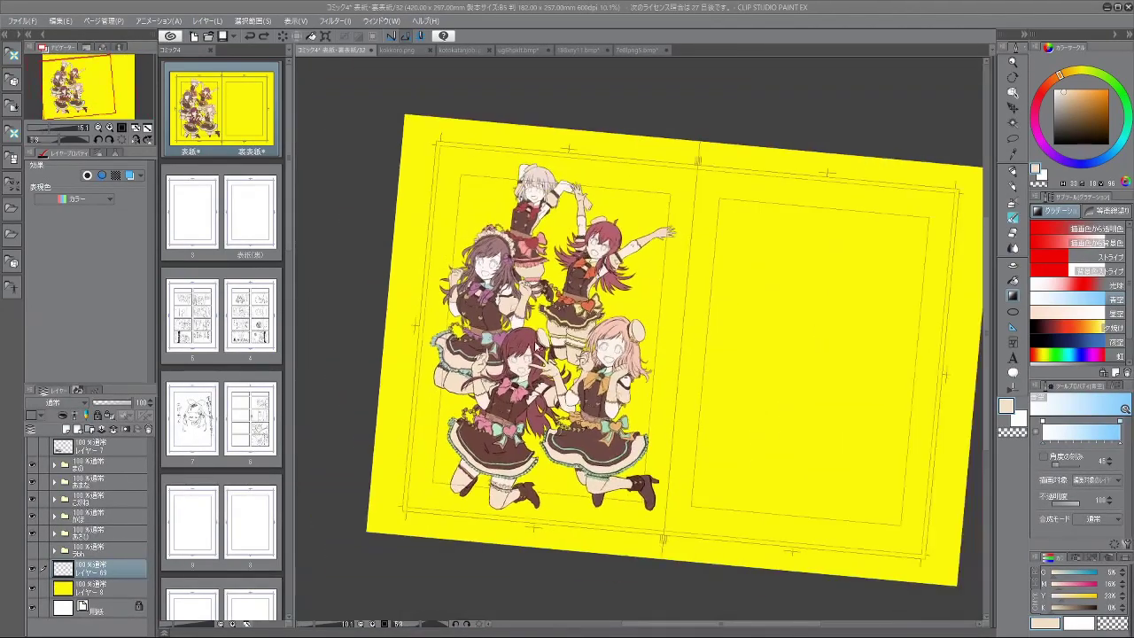
pyautogui.scroll(2, 538, 436)
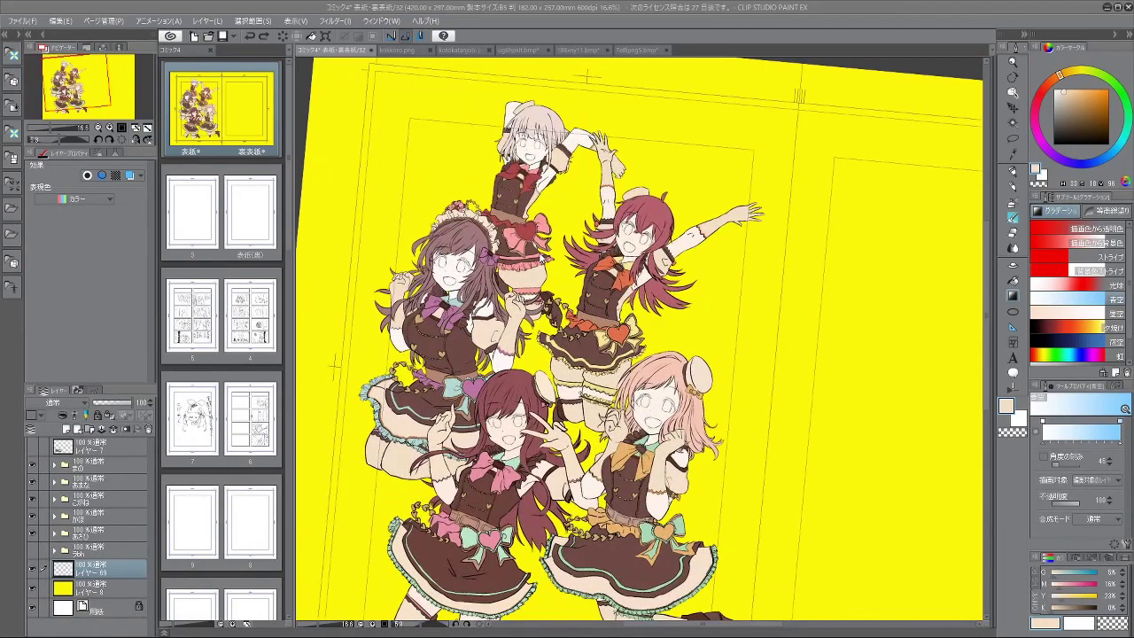
pyautogui.scroll(-2, 538, 436)
pyautogui.scroll(2, 538, 436)
pyautogui.scroll(4, 652, 213)
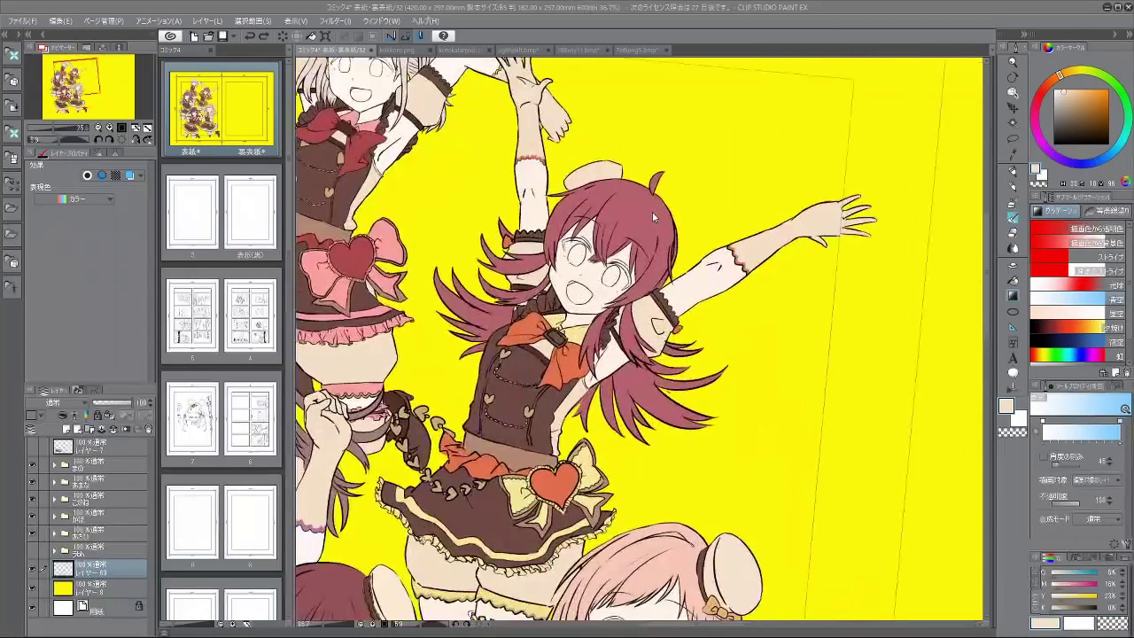
pyautogui.scroll(-3, 648, 223)
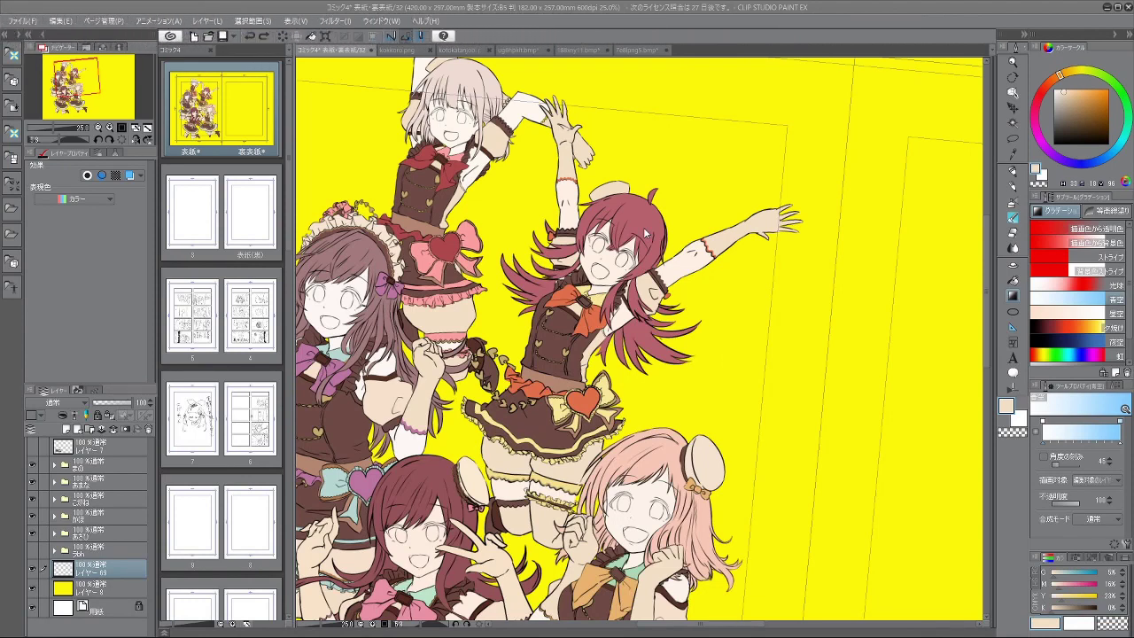
pyautogui.scroll(-5, 576, 292)
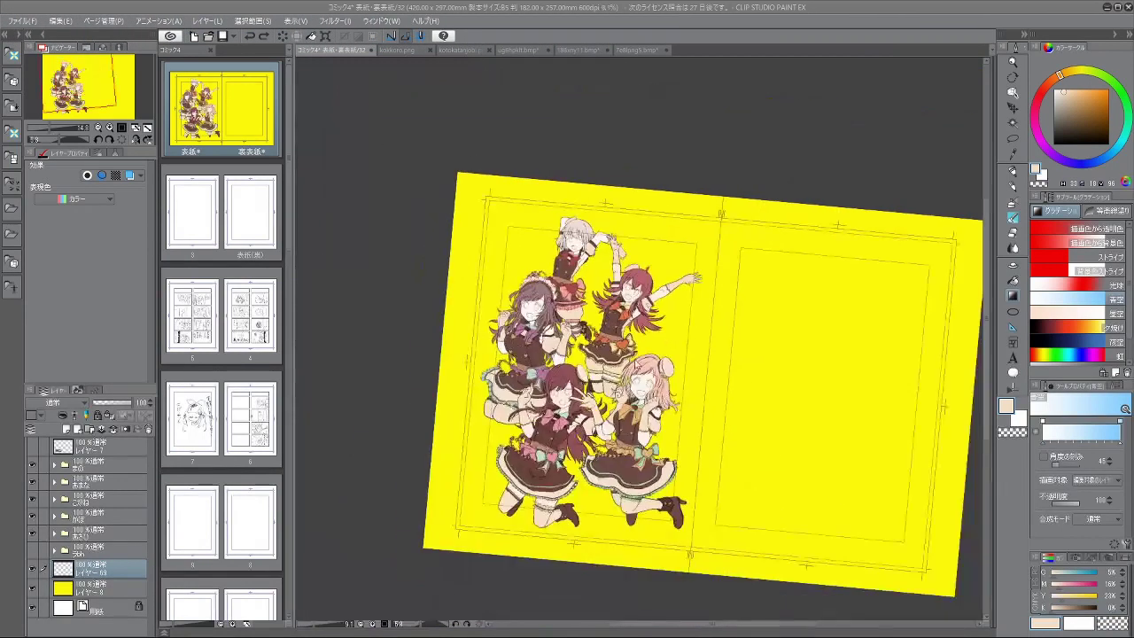
pyautogui.scroll(4, 623, 479)
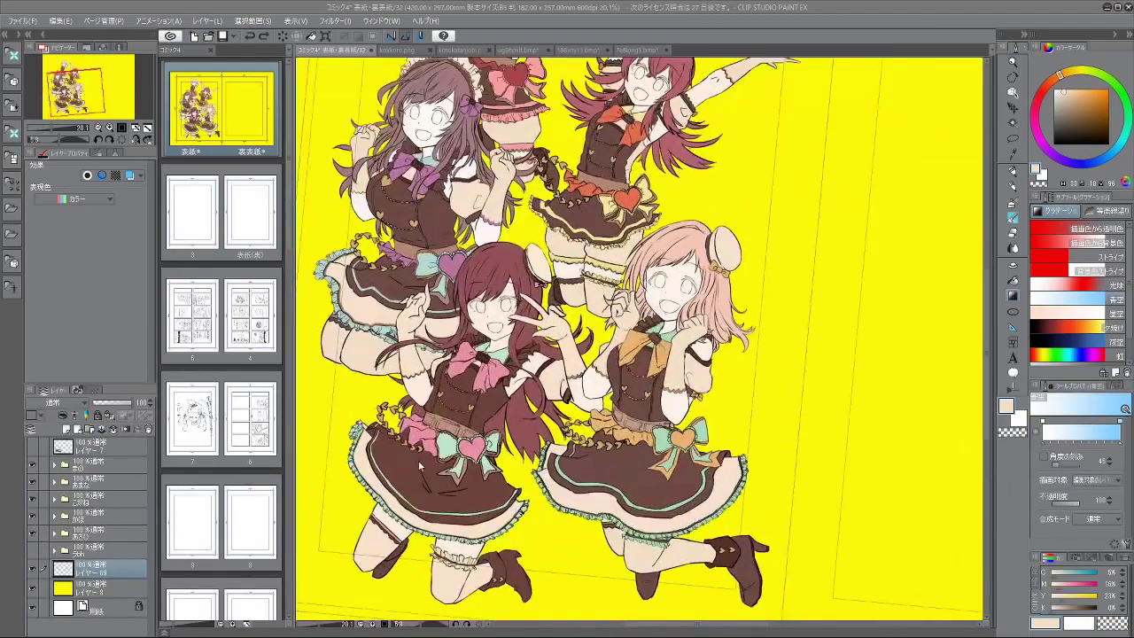
pyautogui.scroll(-1, 536, 449)
pyautogui.scroll(3, 490, 441)
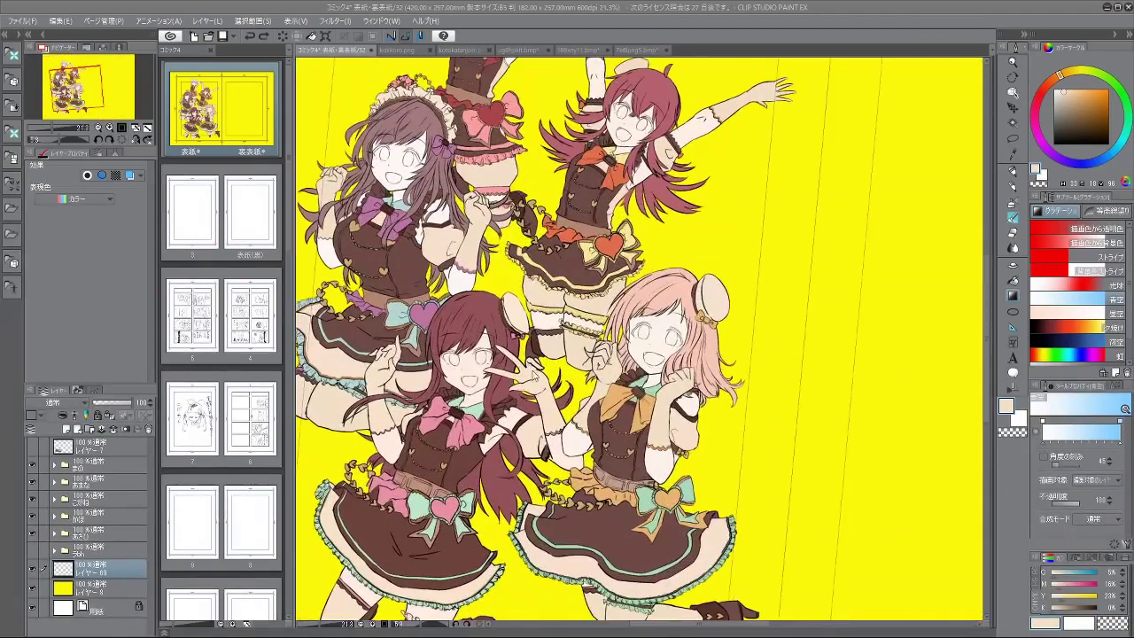
pyautogui.scroll(2, 414, 387)
pyautogui.scroll(-5, 414, 386)
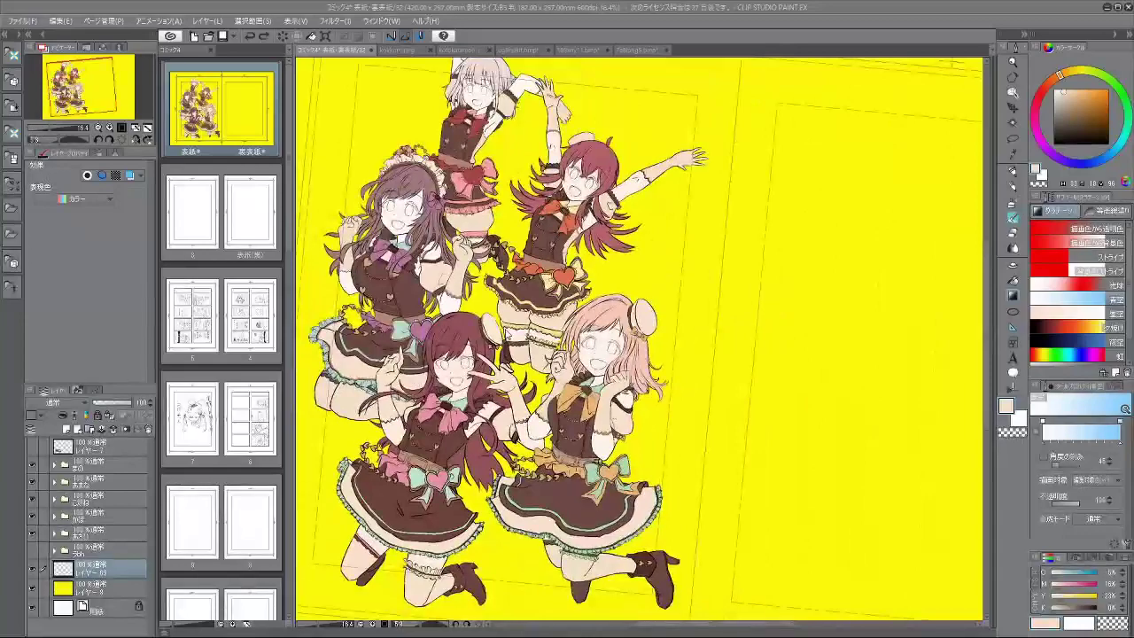
# Step: Review the characters' poses and overlaps against the yellow cover, comparing the full spread with closer views of the group
pyautogui.scroll(4, 509, 331)
pyautogui.scroll(-4, 714, 572)
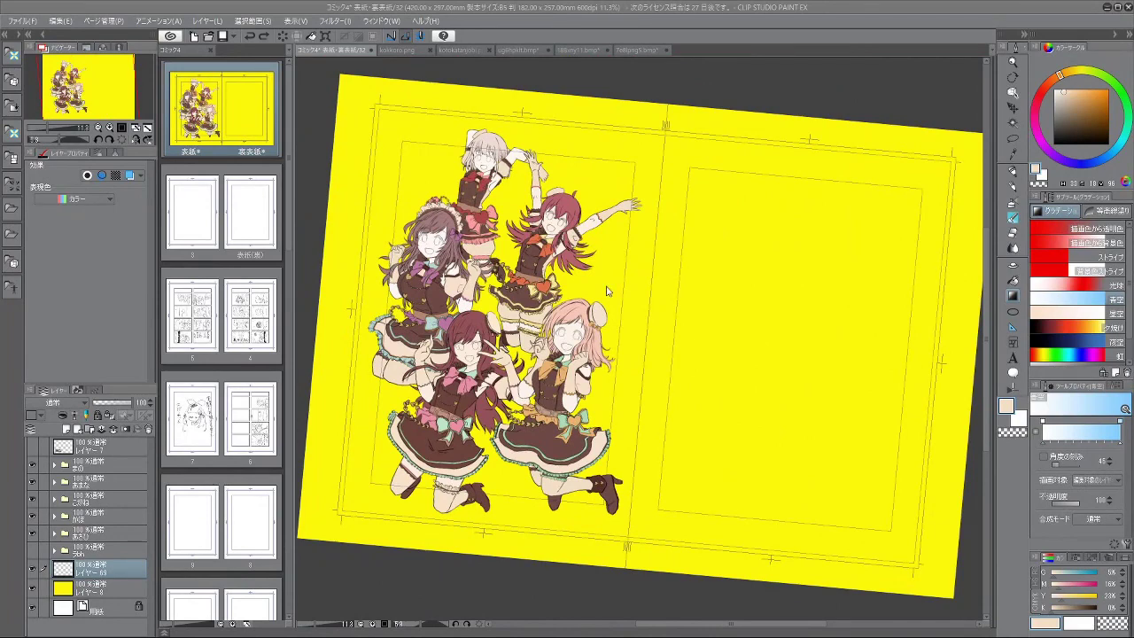
pyautogui.scroll(1, 603, 295)
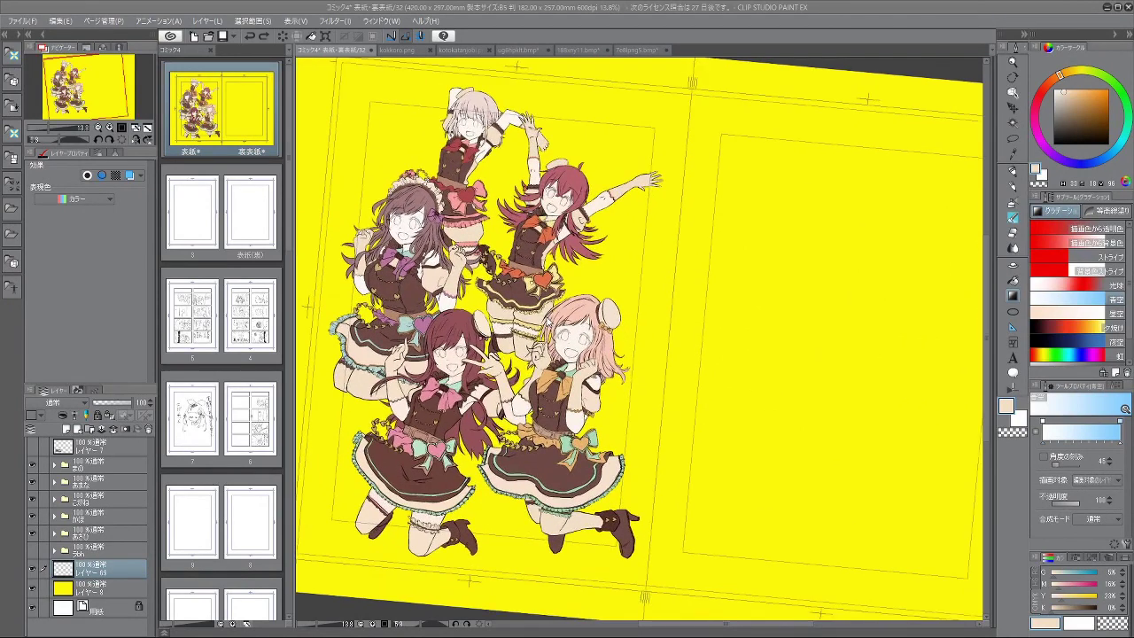
pyautogui.scroll(-1, 493, 149)
pyautogui.scroll(2, 493, 149)
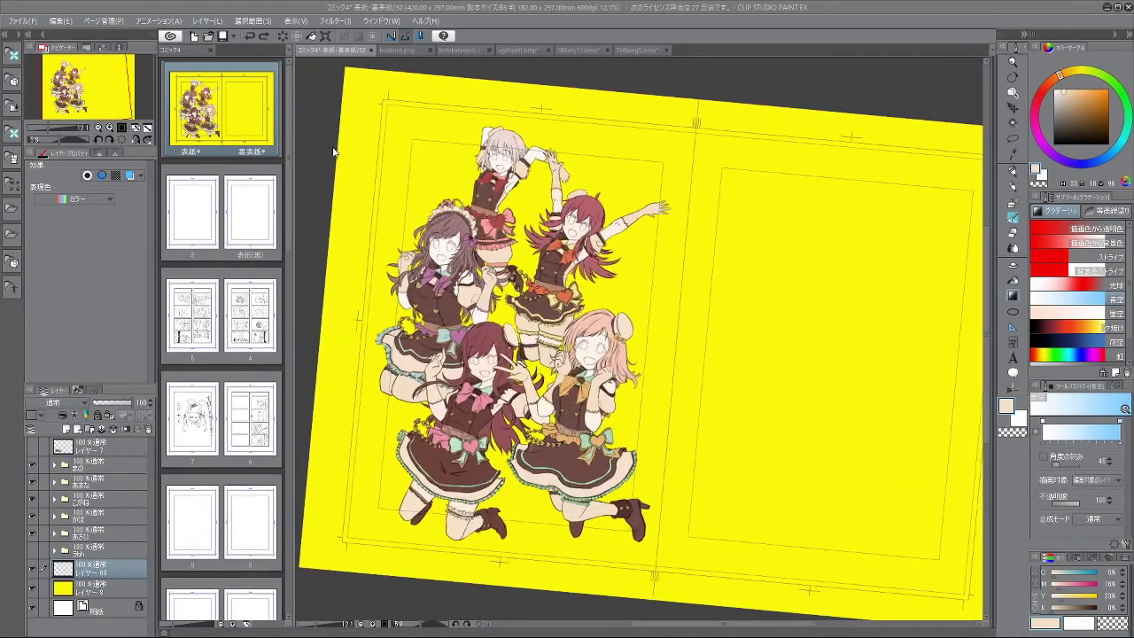
pyautogui.scroll(1, 493, 149)
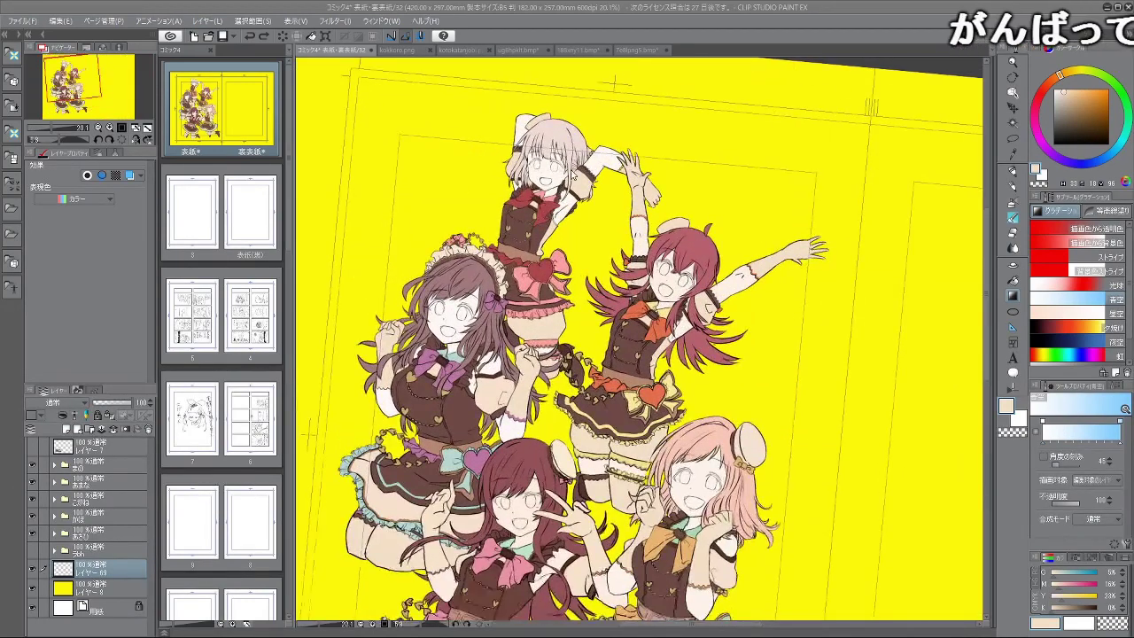
pyautogui.scroll(1, 571, 173)
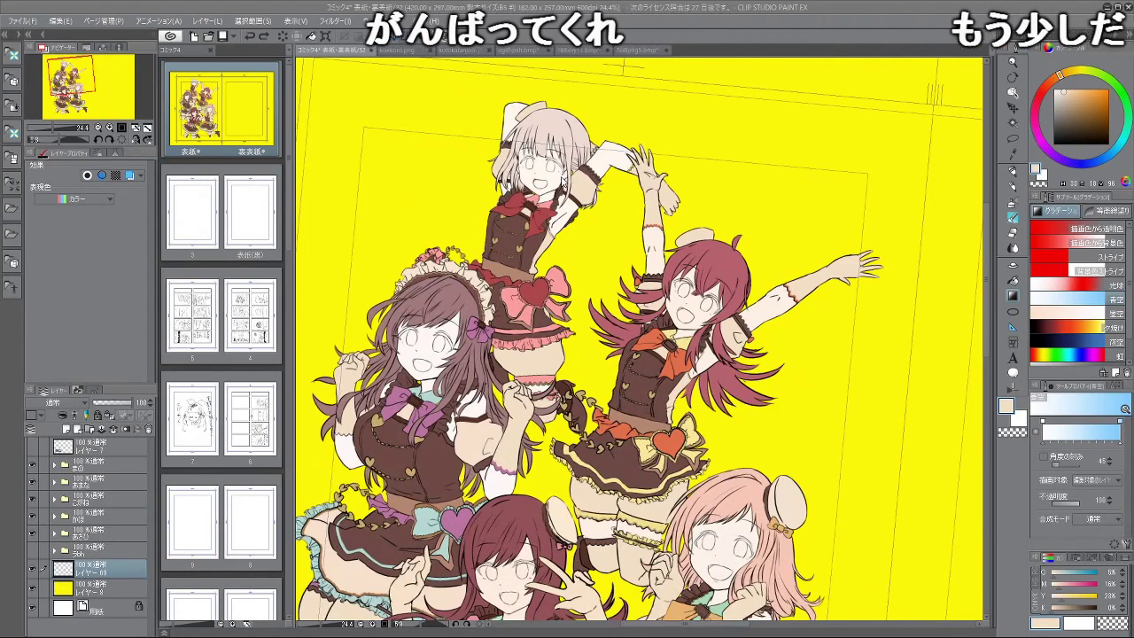
pyautogui.scroll(-2, 562, 212)
pyautogui.scroll(1, 571, 168)
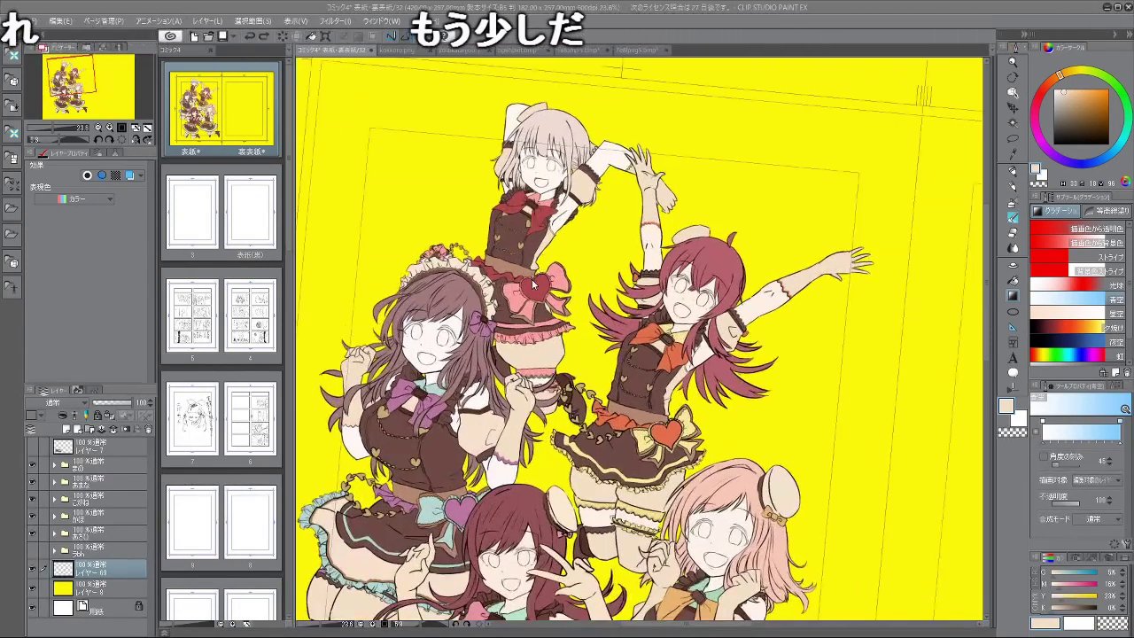
pyautogui.scroll(-1, 492, 314)
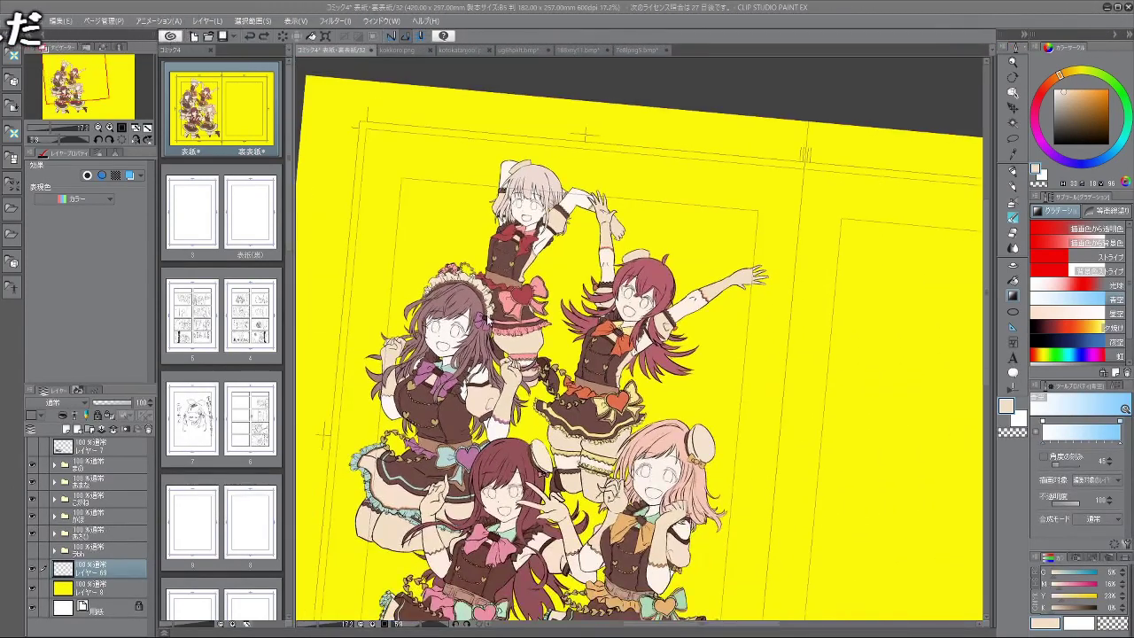
# Step: Identify the color layers in the pale-haired character's folder by toggling their visibility, and add a new empty layer among them
pyautogui.click(54, 533)
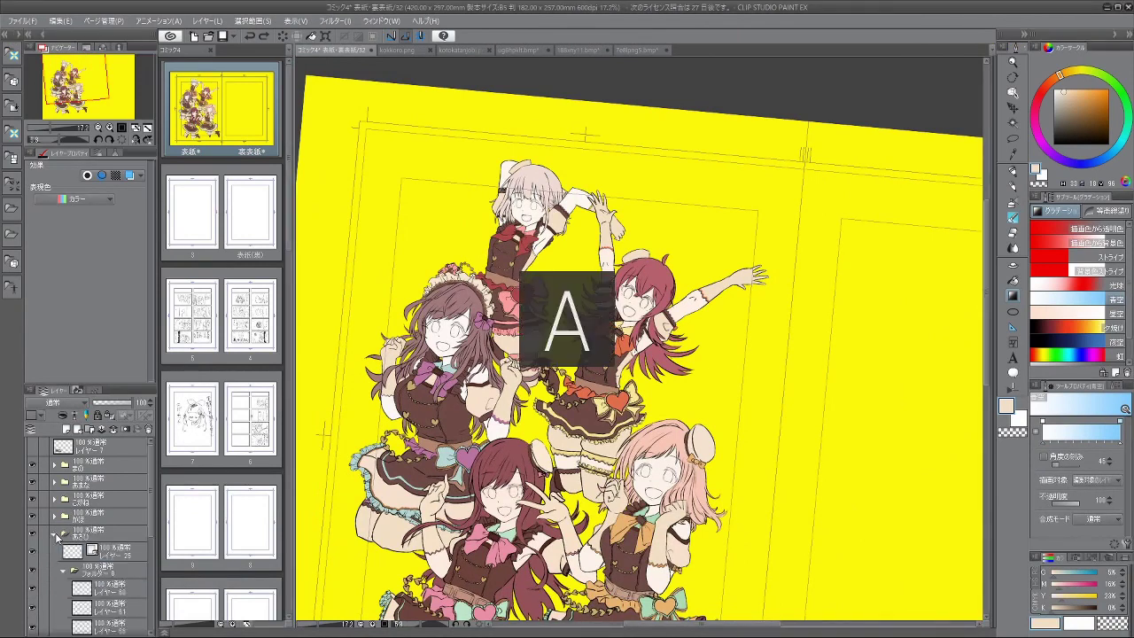
pyautogui.scroll(-4, 96, 576)
pyautogui.click(100, 569)
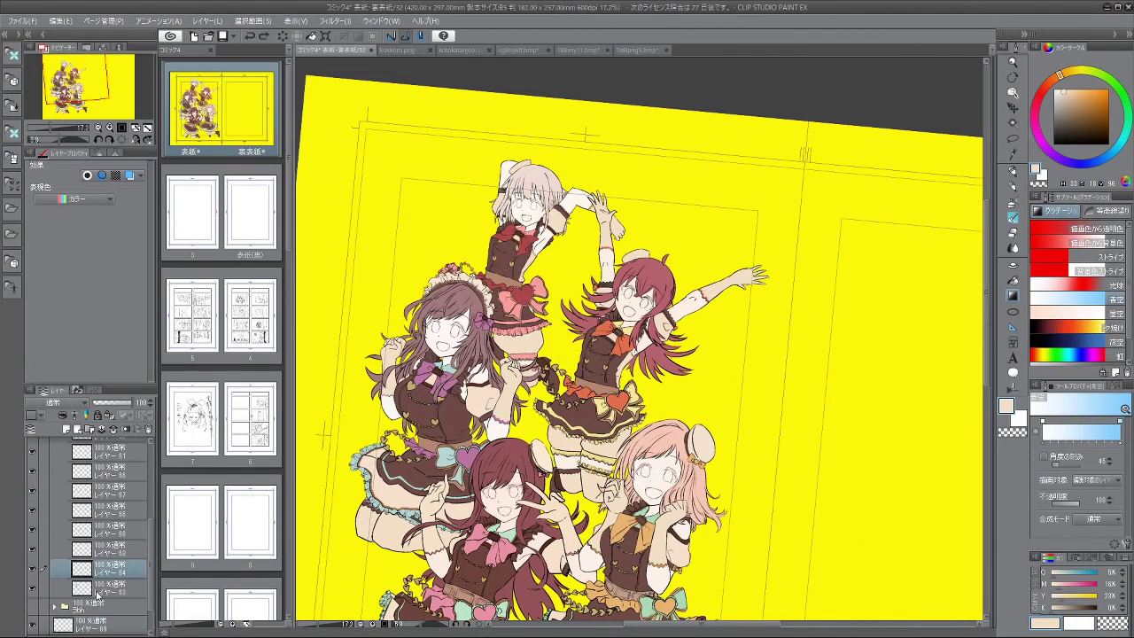
pyautogui.click(32, 568)
pyautogui.click(32, 568)
pyautogui.click(31, 530)
pyautogui.click(31, 530)
pyautogui.click(103, 513)
pyautogui.click(69, 430)
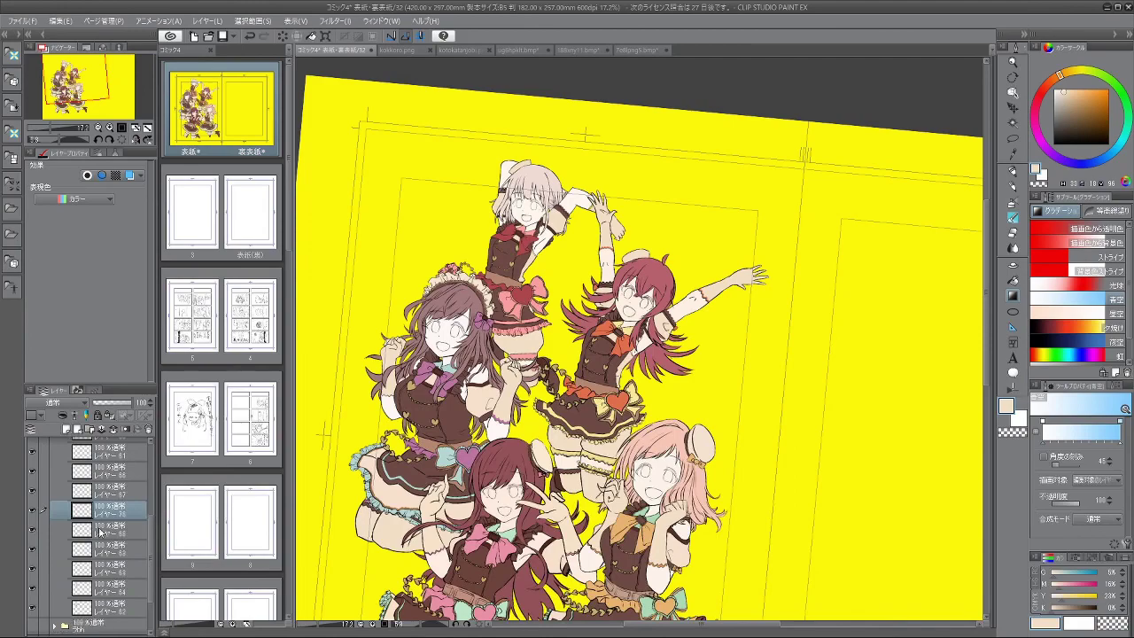
# Step: Paint a thin scalloped trim along the upper inner edge of the pink skirt bow with the watercolor brush, using the headband trim's tan
pyautogui.scroll(5, 435, 470)
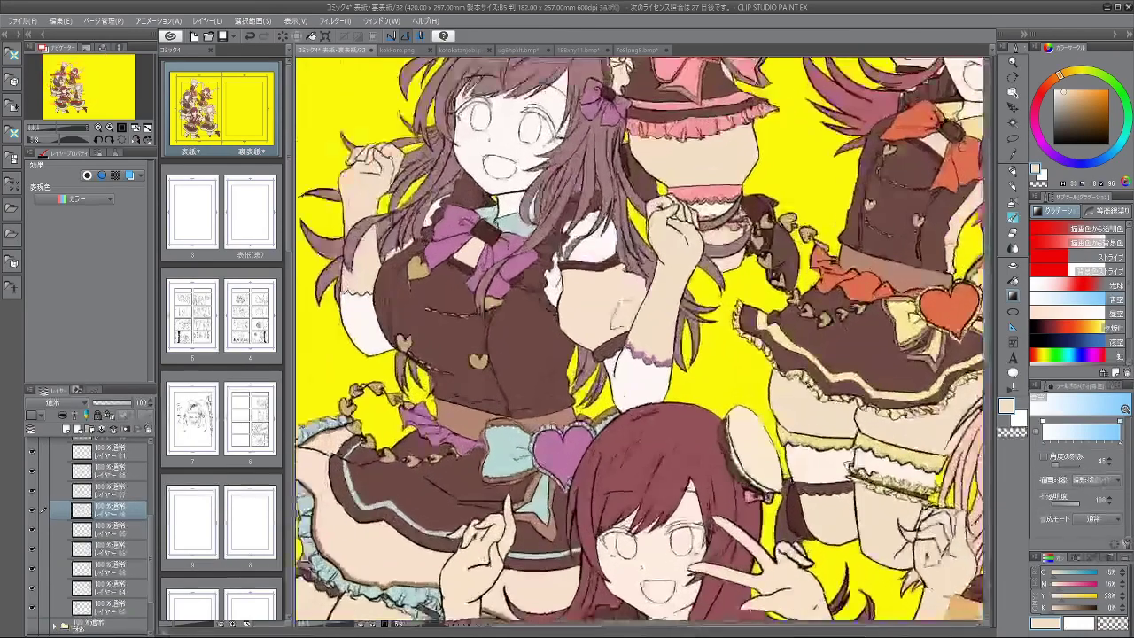
pyautogui.scroll(-4, 523, 492)
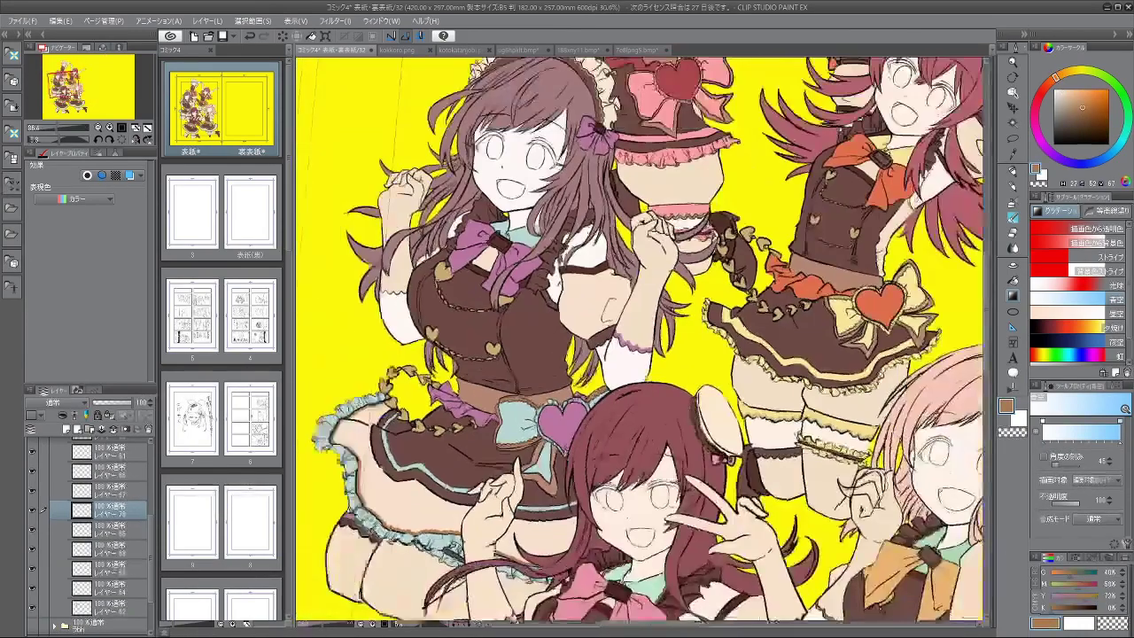
pyautogui.scroll(2, 523, 491)
pyautogui.scroll(-1, 523, 492)
pyautogui.scroll(3, 611, 208)
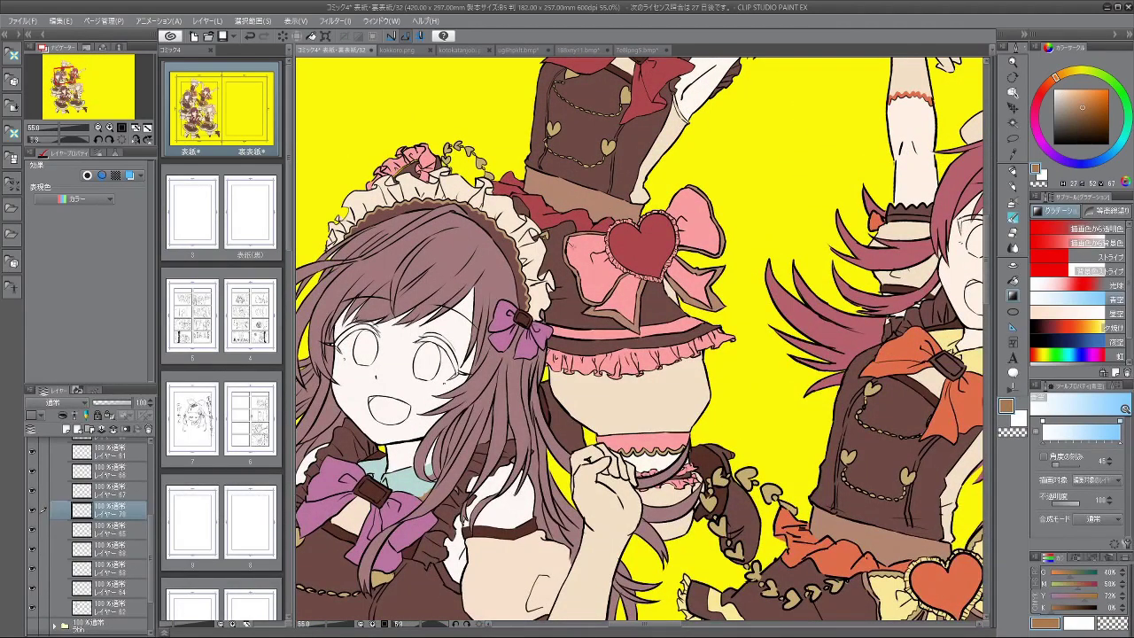
pyautogui.scroll(3, 586, 237)
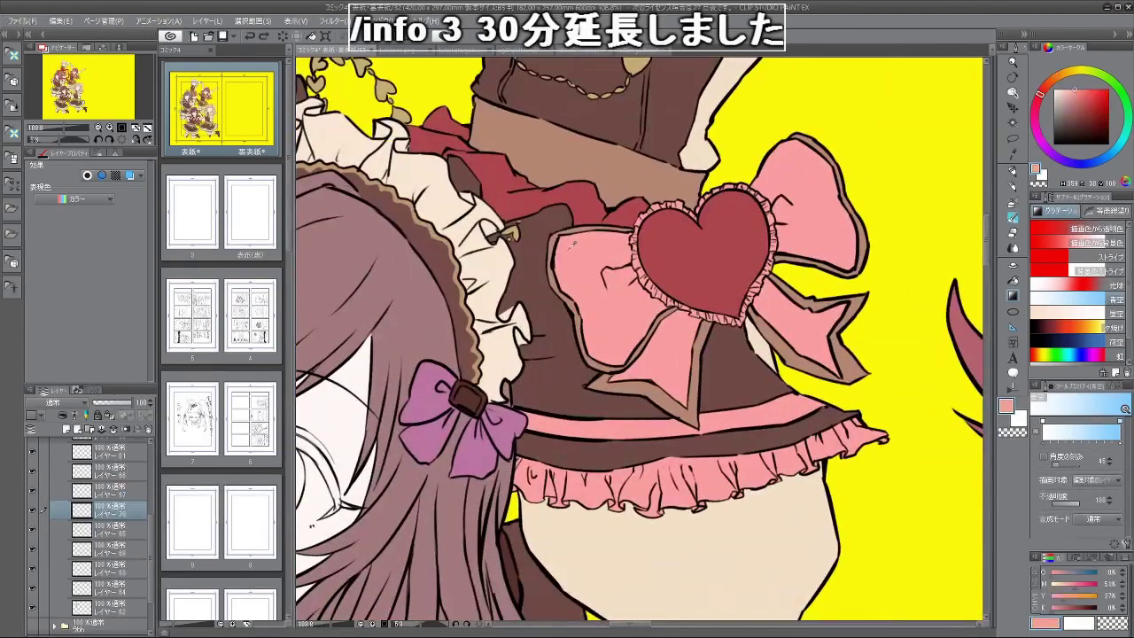
pyautogui.scroll(-3, 574, 252)
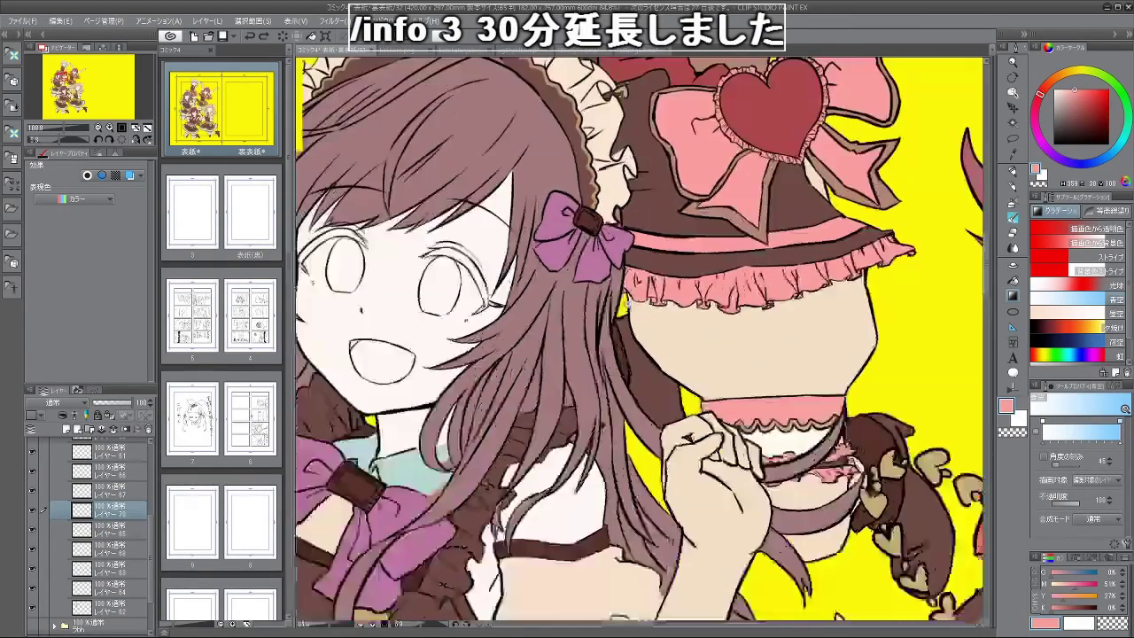
pyautogui.scroll(5, 625, 197)
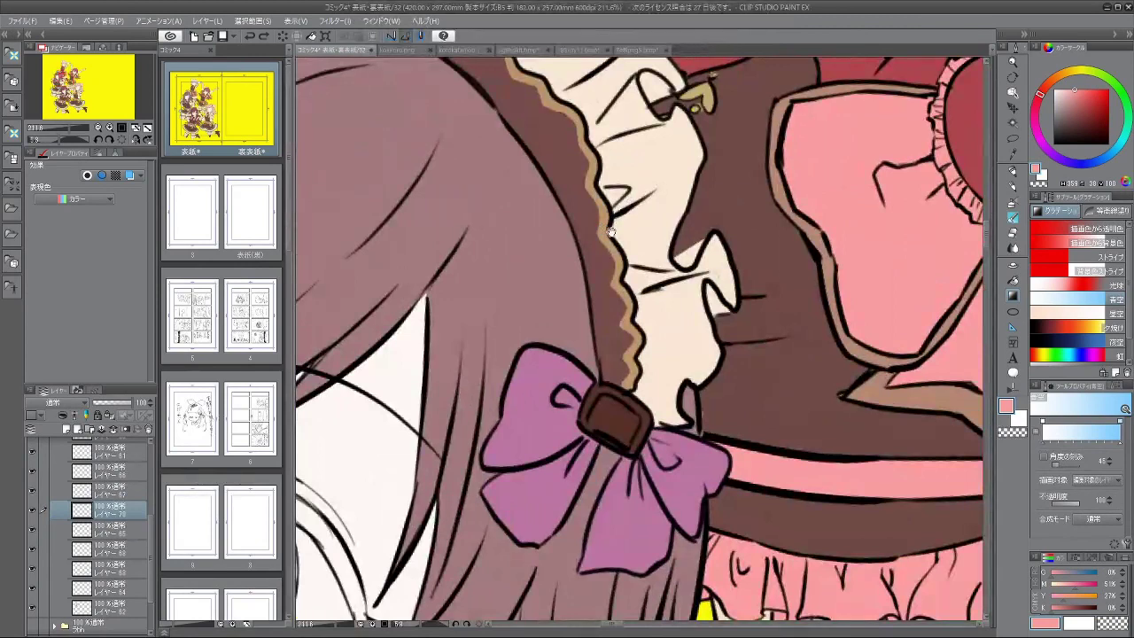
pyautogui.keyDown('alt'); pyautogui.click(605, 217); pyautogui.keyUp('alt')
pyautogui.moveTo(749, 190); pyautogui.dragTo(696, 252)
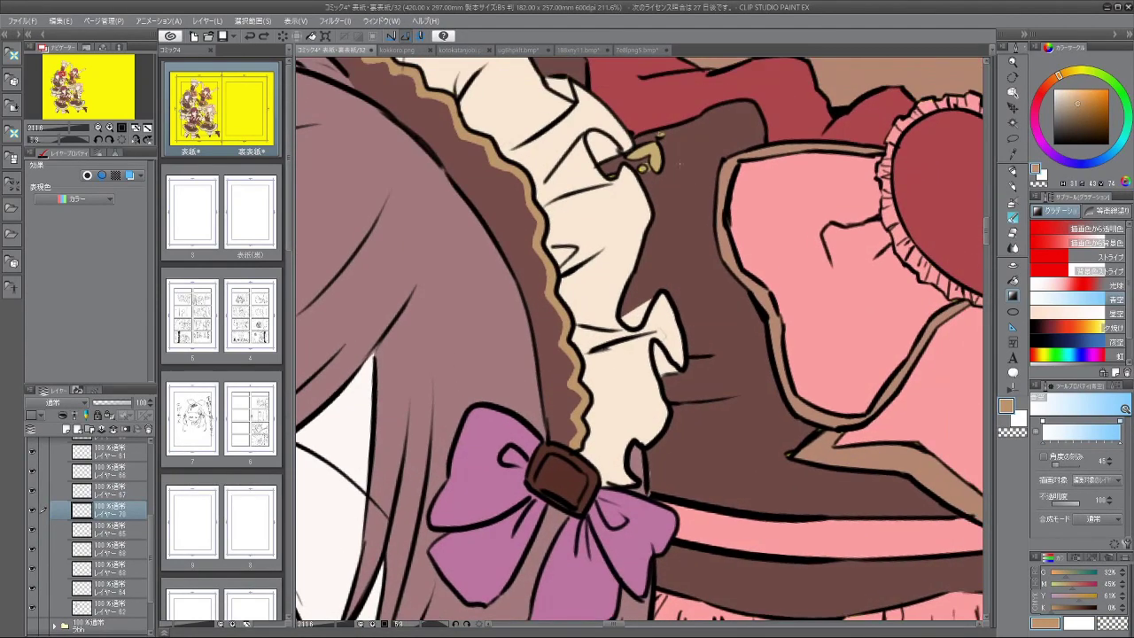
pyautogui.keyDown('alt'); pyautogui.click(689, 206); pyautogui.keyUp('alt')
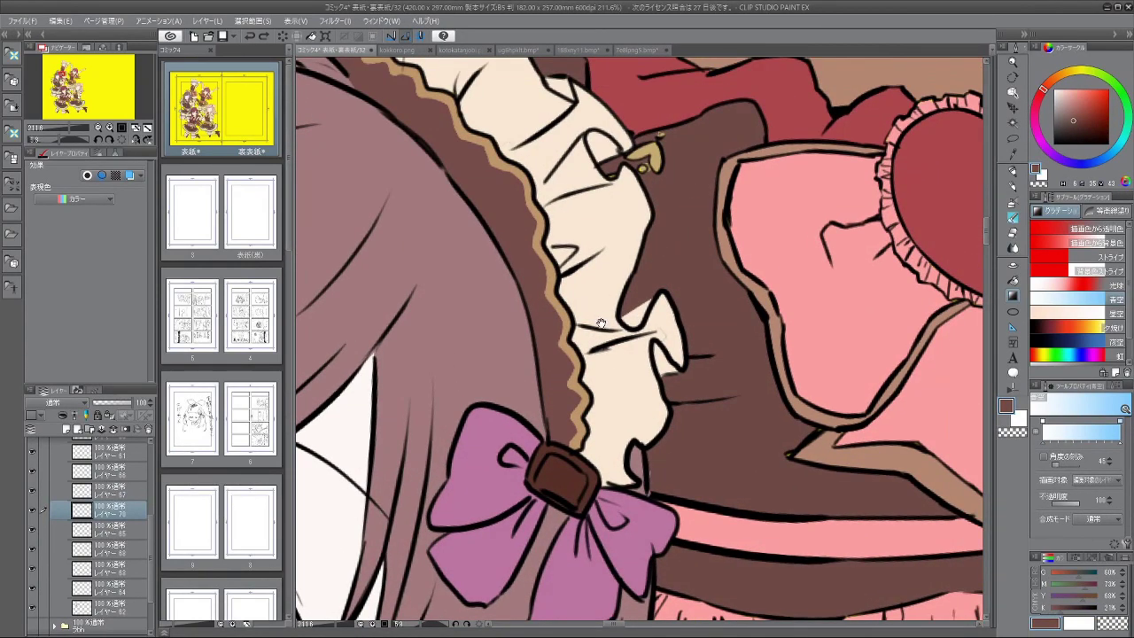
pyautogui.moveTo(601, 325); pyautogui.dragTo(586, 362)
pyautogui.click(1012, 217)
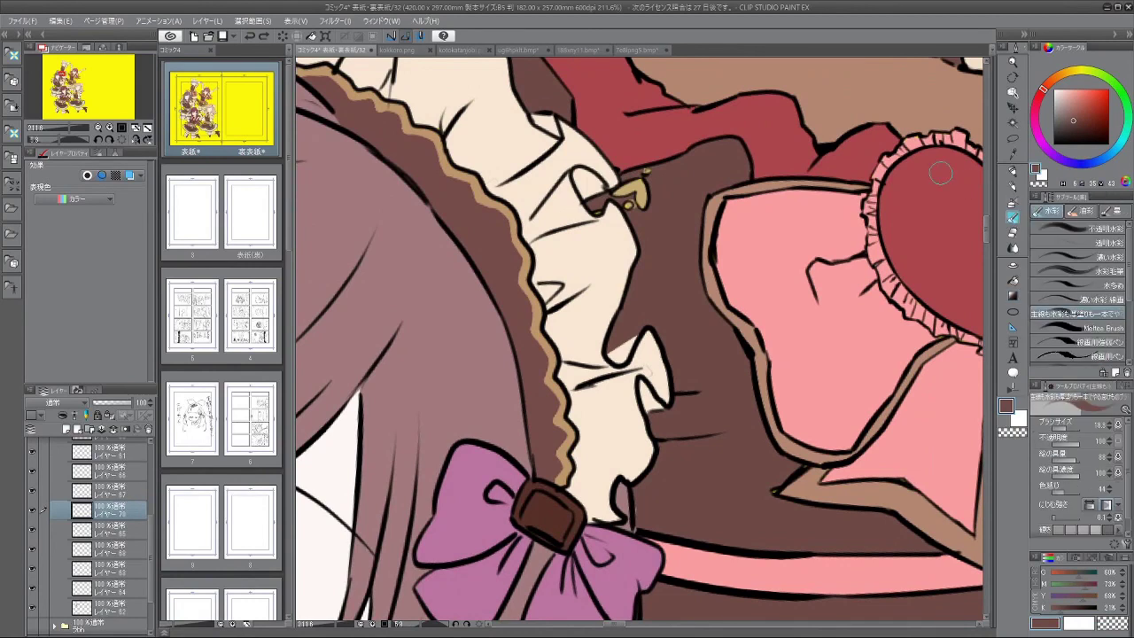
pyautogui.keyDown('alt'); pyautogui.click(544, 308); pyautogui.keyUp('alt')
pyautogui.moveTo(752, 234)
pyautogui.keyDown('ctrl'); pyautogui.keyDown('alt'); pyautogui.mouseDown()
pyautogui.moveTo(739, 203)
pyautogui.moveTo(731, 211)
pyautogui.moveTo(740, 201)
pyautogui.moveTo(864, 193)
pyautogui.mouseUp(); pyautogui.keyUp('alt'); pyautogui.keyUp('ctrl')
pyautogui.hotkey('ctrl', 'z')
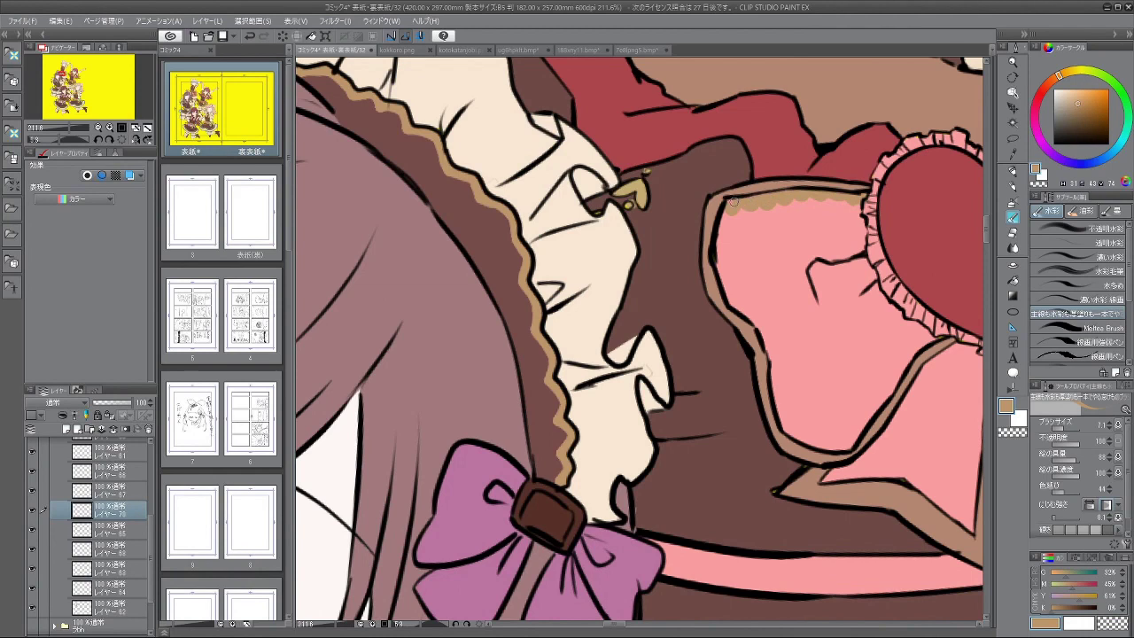
# Step: Paint the same tan scalloped trim along the lower inner edge of the bow loop, down from the heart
pyautogui.moveTo(843, 396)
pyautogui.mouseDown()
pyautogui.moveTo(818, 400)
pyautogui.moveTo(766, 354)
pyautogui.mouseUp()
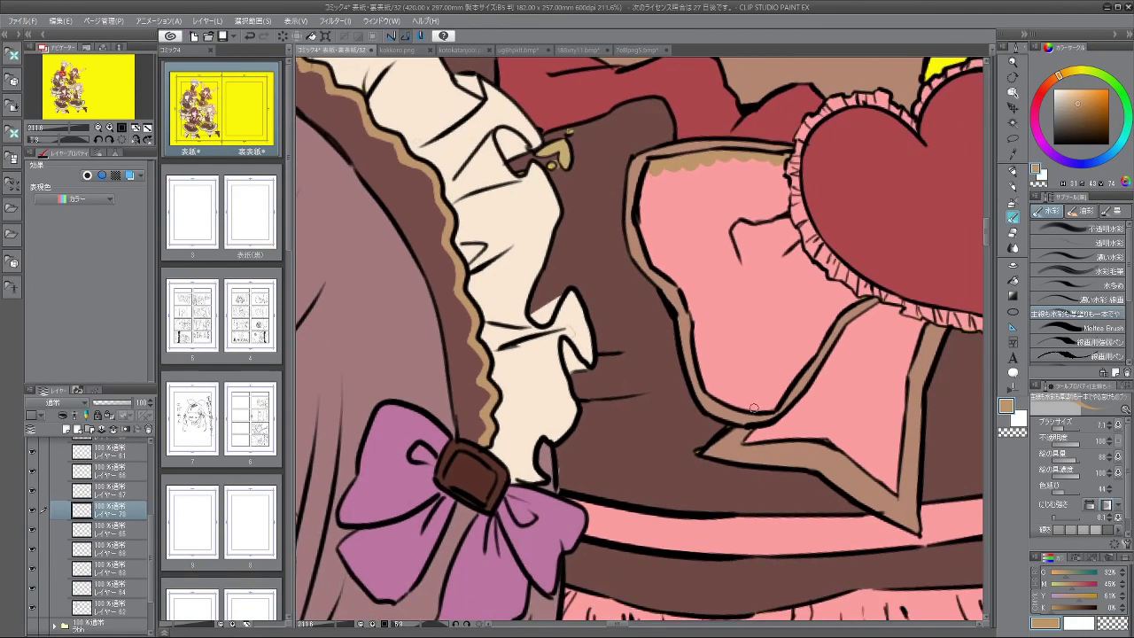
pyautogui.moveTo(754, 407); pyautogui.dragTo(853, 298)
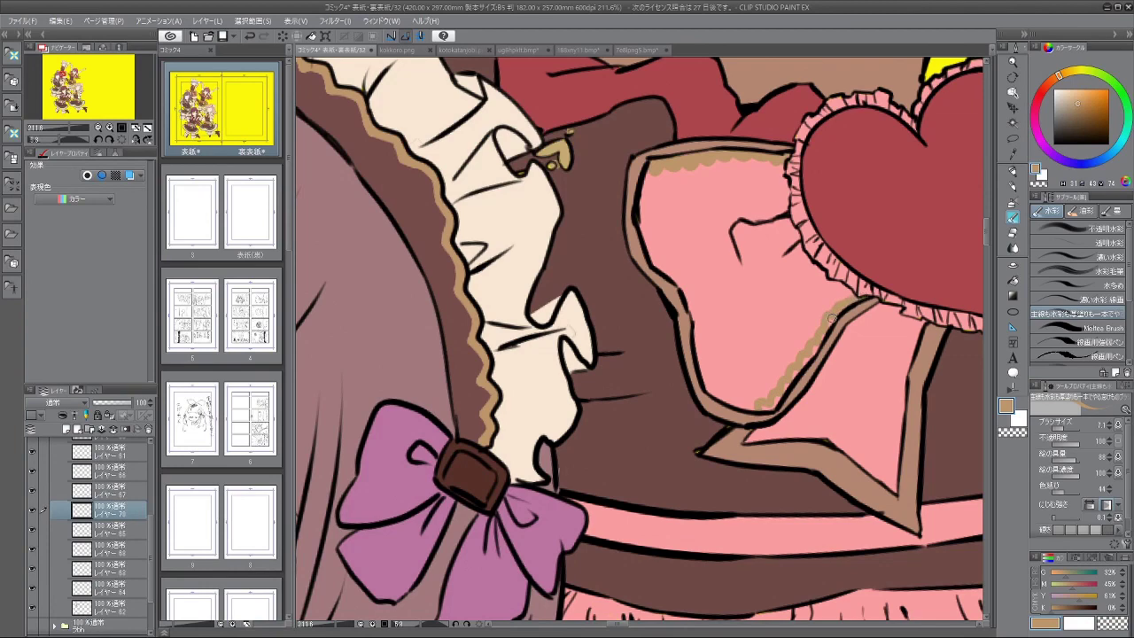
pyautogui.moveTo(822, 336); pyautogui.dragTo(773, 403)
# Step: Continue the tan trim on the bow loop across the heart and check the bow within the character group
pyautogui.scroll(-4, 763, 407)
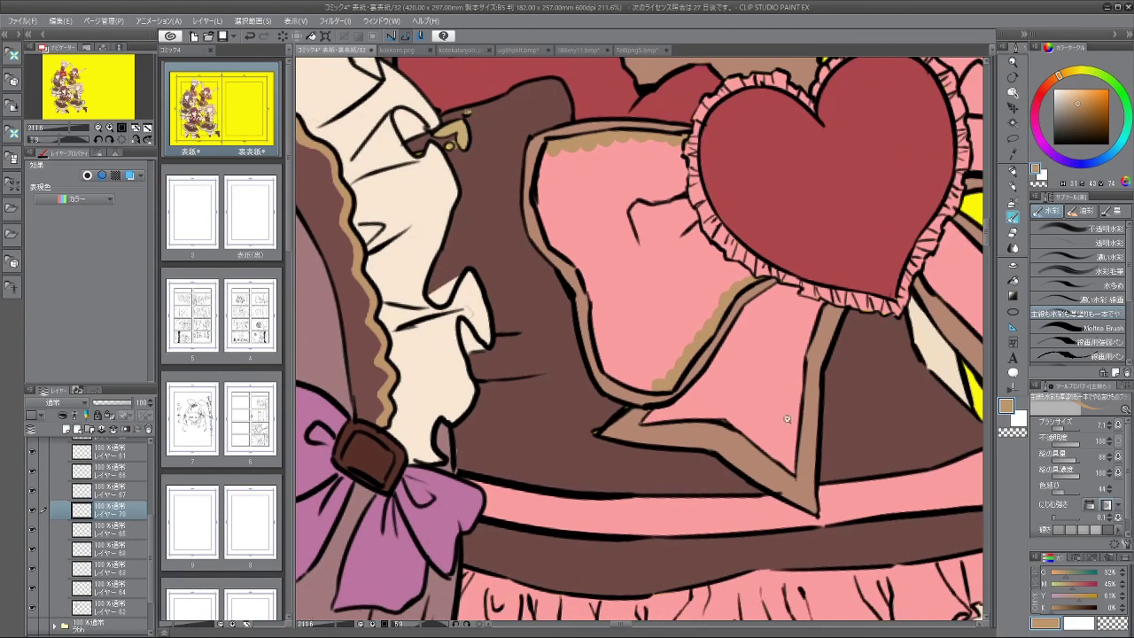
pyautogui.scroll(5, 787, 221)
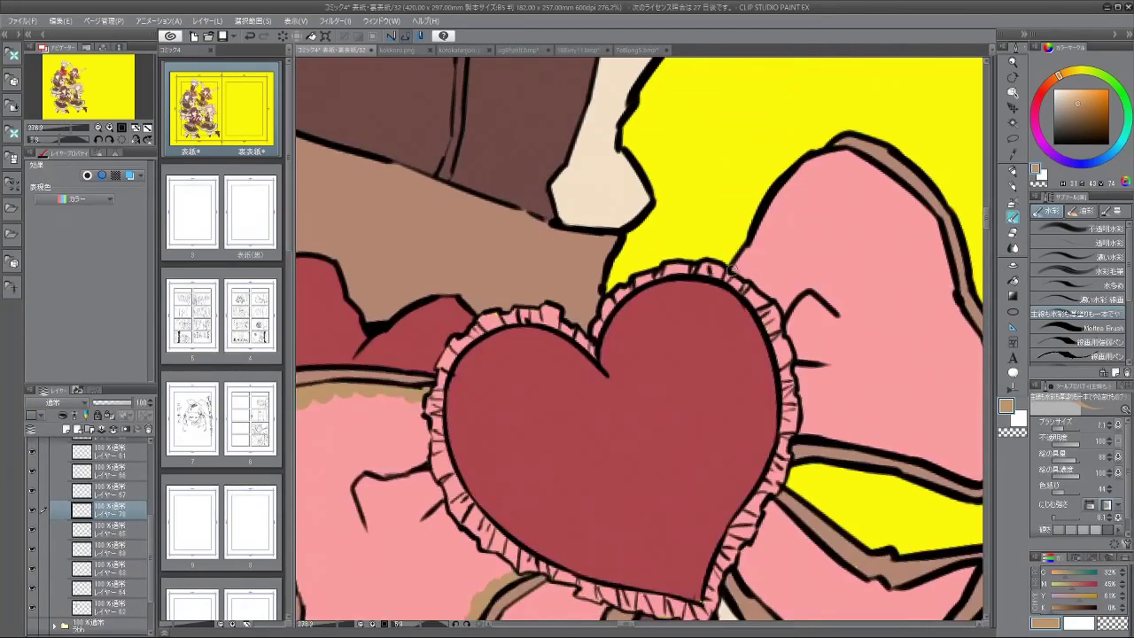
pyautogui.moveTo(735, 268)
pyautogui.mouseDown()
pyautogui.moveTo(795, 178)
pyautogui.moveTo(851, 152)
pyautogui.moveTo(802, 168)
pyautogui.moveTo(738, 258)
pyautogui.mouseUp()
pyautogui.moveTo(829, 404)
pyautogui.mouseDown()
pyautogui.moveTo(741, 382)
pyautogui.moveTo(720, 321)
pyautogui.moveTo(693, 349)
pyautogui.moveTo(867, 396)
pyautogui.moveTo(703, 348)
pyautogui.mouseUp()
pyautogui.scroll(-10, 816, 435)
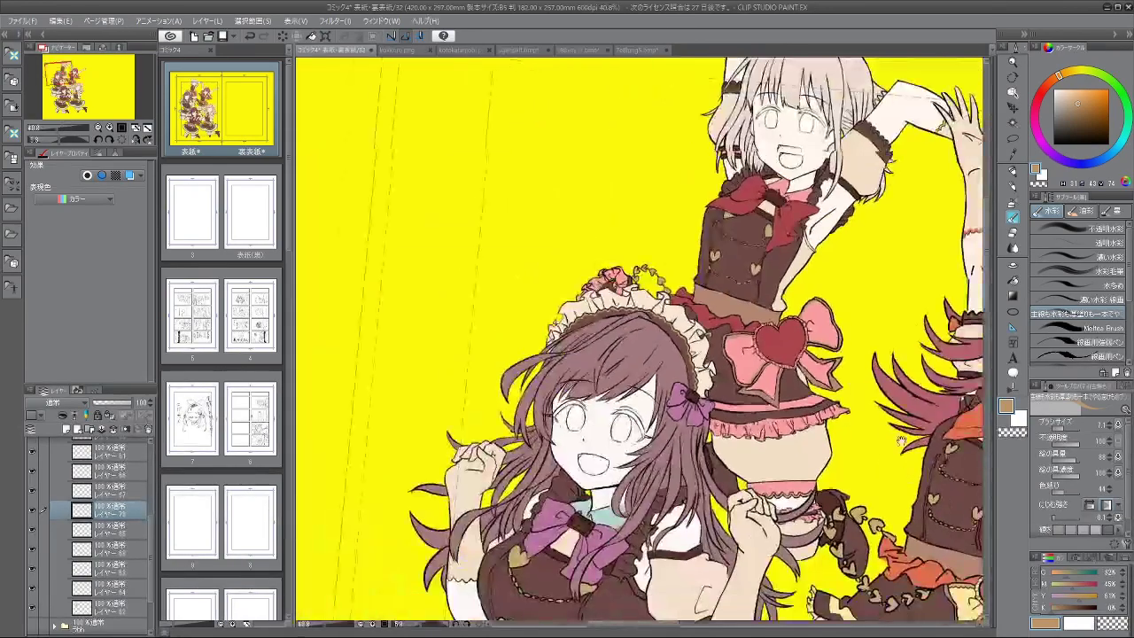
pyautogui.moveTo(902, 440); pyautogui.dragTo(921, 369)
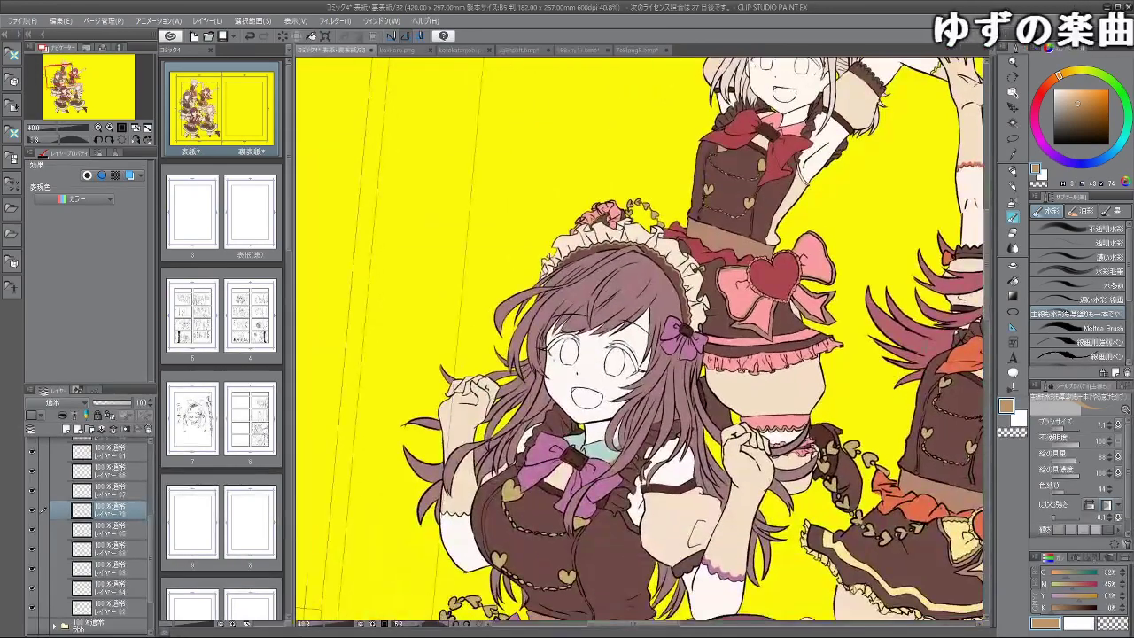
pyautogui.scroll(-3, 789, 316)
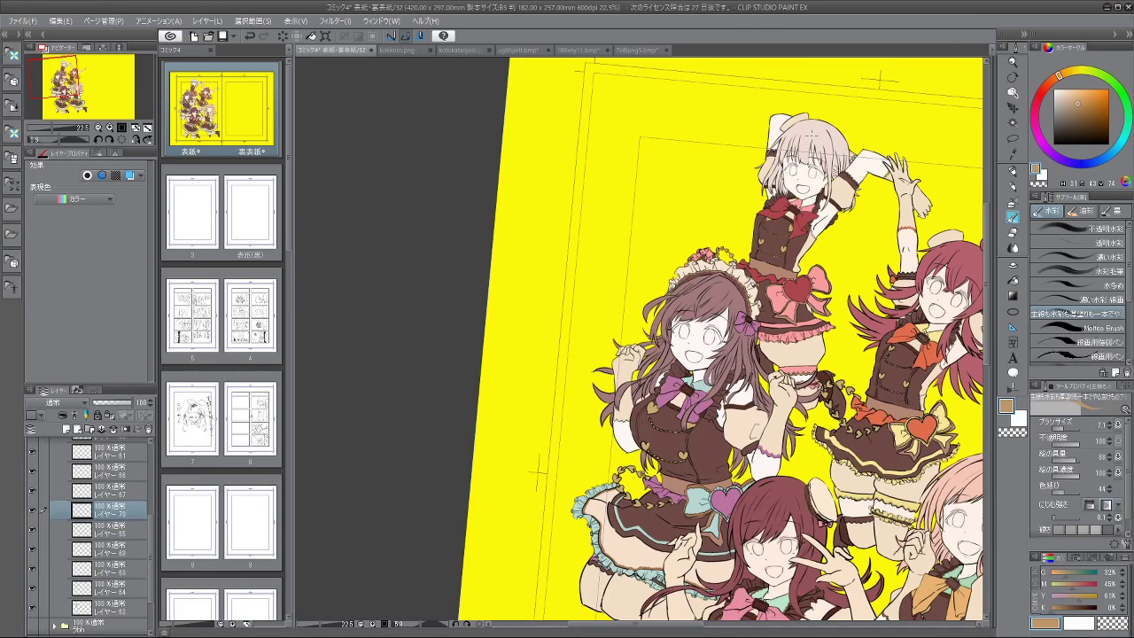
# Step: Collapse the open layer folders, expand the red-haired character's folder and select its upper line-art layer
pyautogui.scroll(-1, 674, 204)
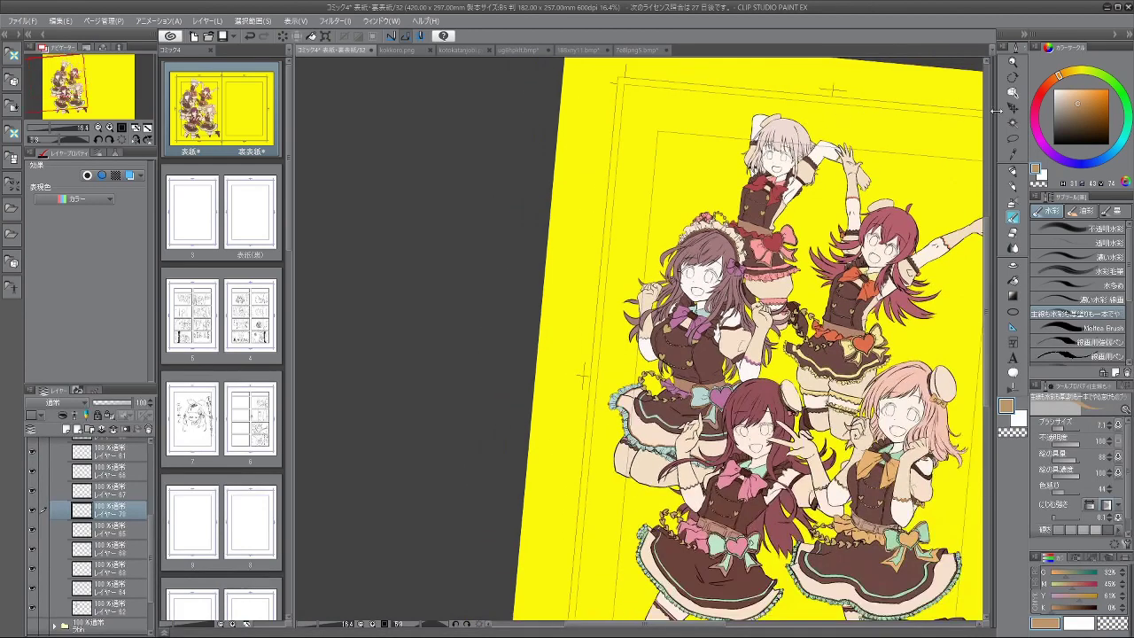
pyautogui.scroll(2, 843, 294)
pyautogui.scroll(-2, 867, 321)
pyautogui.scroll(2, 867, 321)
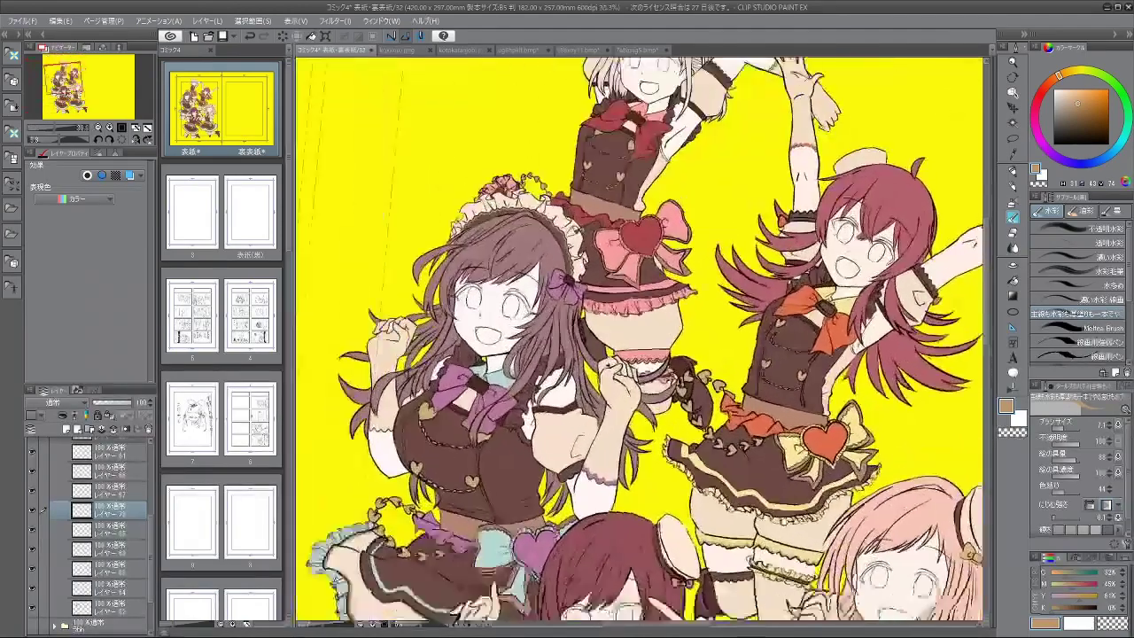
pyautogui.scroll(-2, 729, 255)
pyautogui.scroll(1, 729, 255)
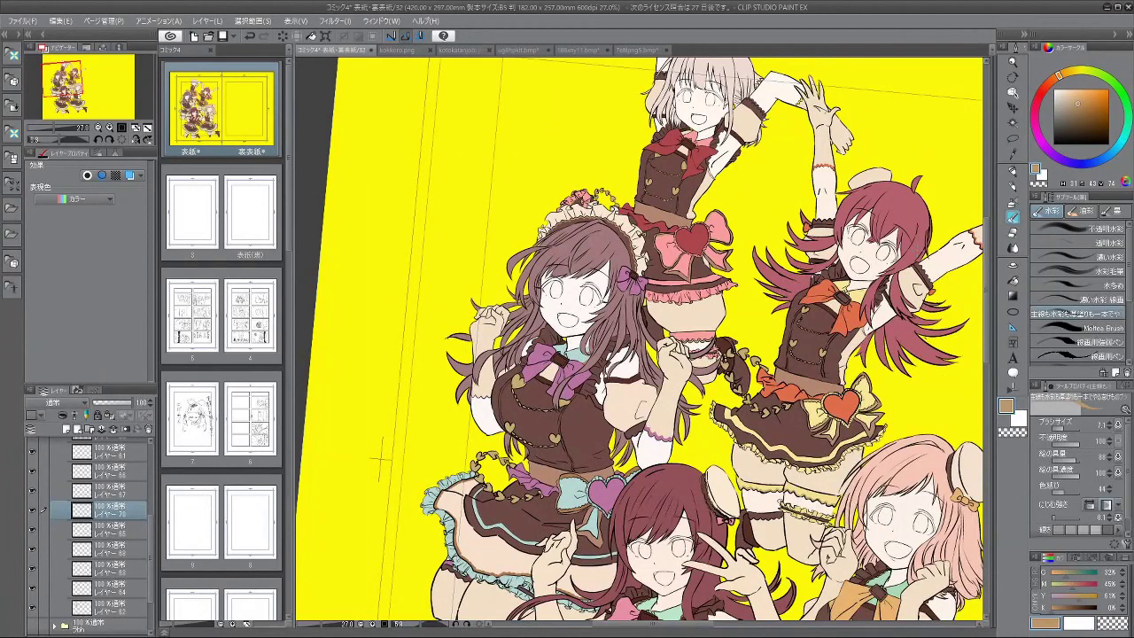
pyautogui.scroll(2, 97, 506)
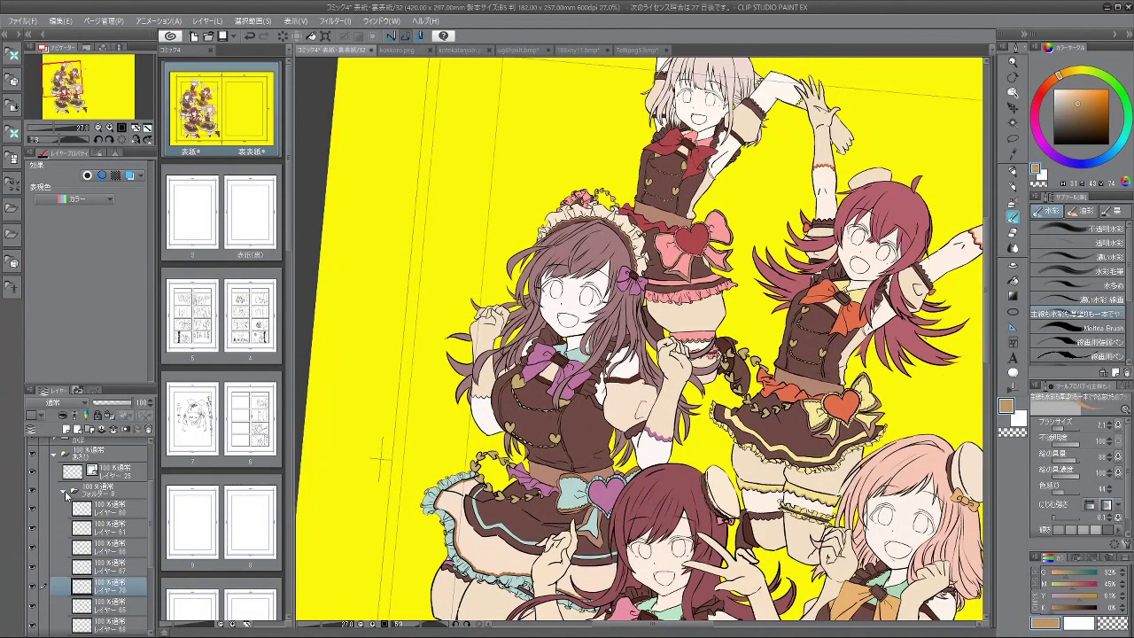
pyautogui.click(63, 491)
pyautogui.click(55, 520)
pyautogui.click(55, 518)
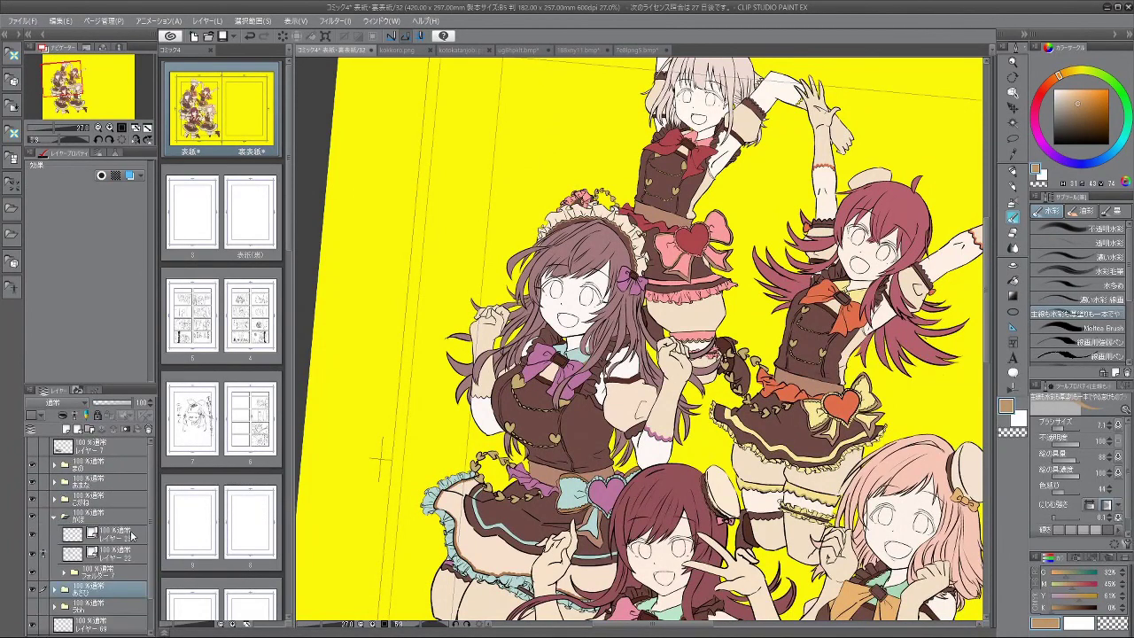
pyautogui.click(115, 534)
# Step: Set the drawing colour to black, adjust the brush size and draw a small nose dot on the red-haired girl's face
pyautogui.scroll(5, 863, 290)
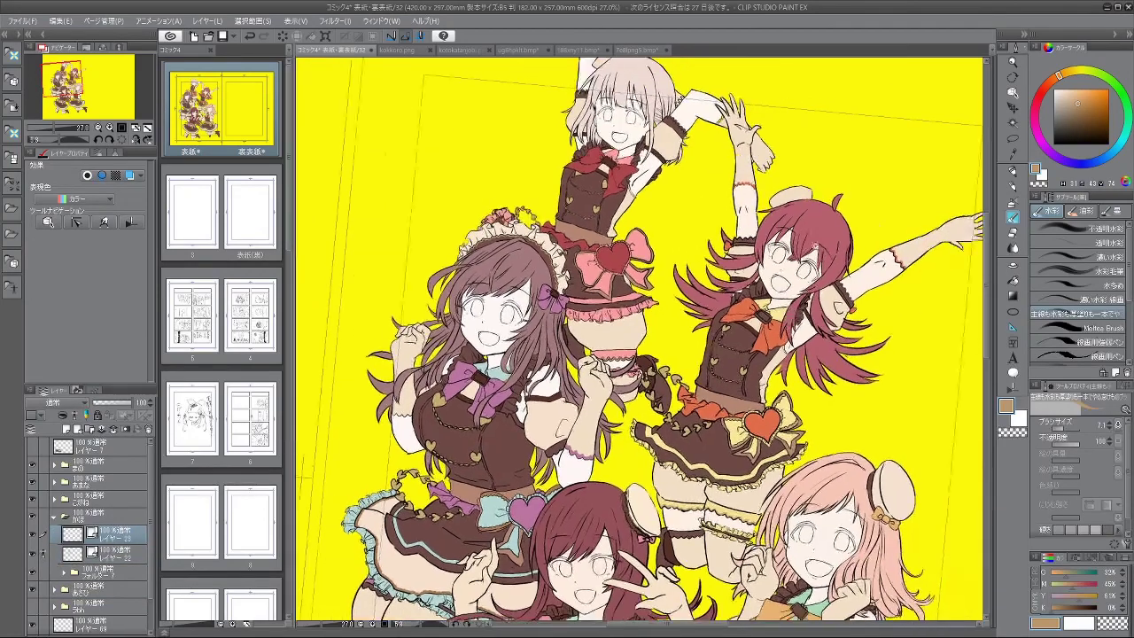
pyautogui.moveTo(867, 271); pyautogui.dragTo(800, 165)
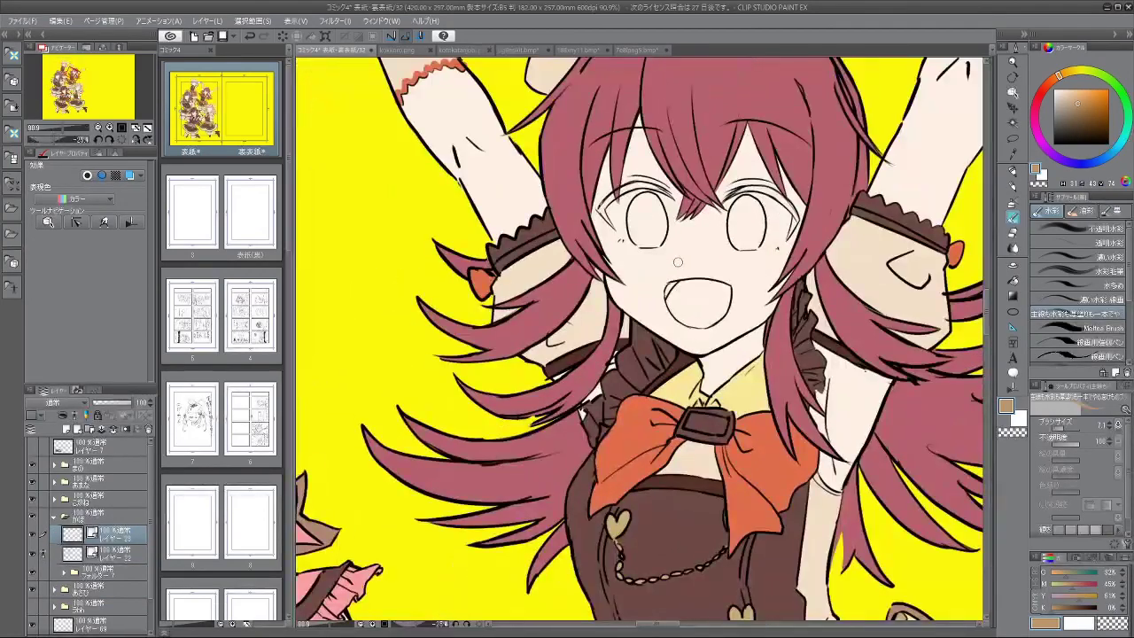
pyautogui.moveTo(1072, 130); pyautogui.dragTo(1003, 199)
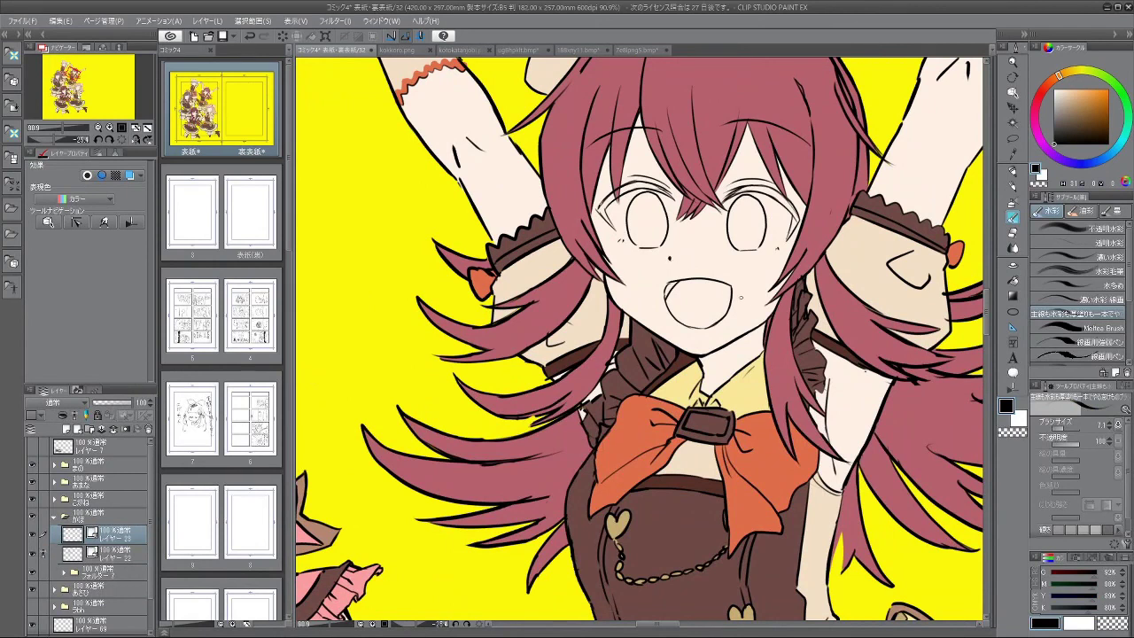
pyautogui.press('[')
pyautogui.press('[')
pyautogui.press('[')
pyautogui.press(']')
pyautogui.press(']')
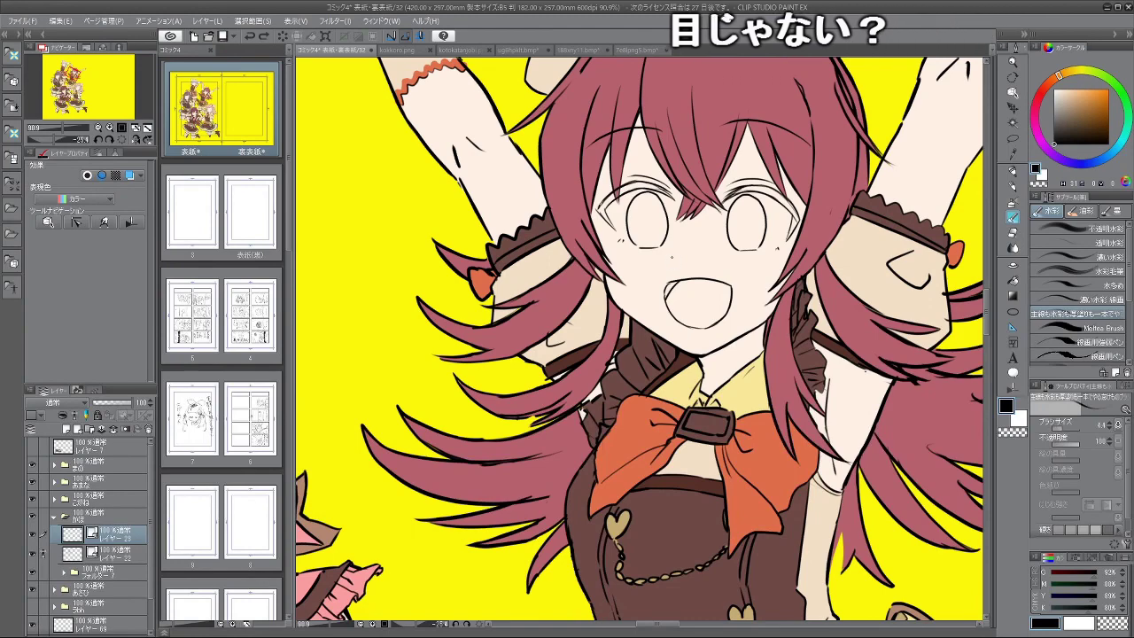
pyautogui.press(']')
pyautogui.press(']')
pyautogui.click(669, 259)
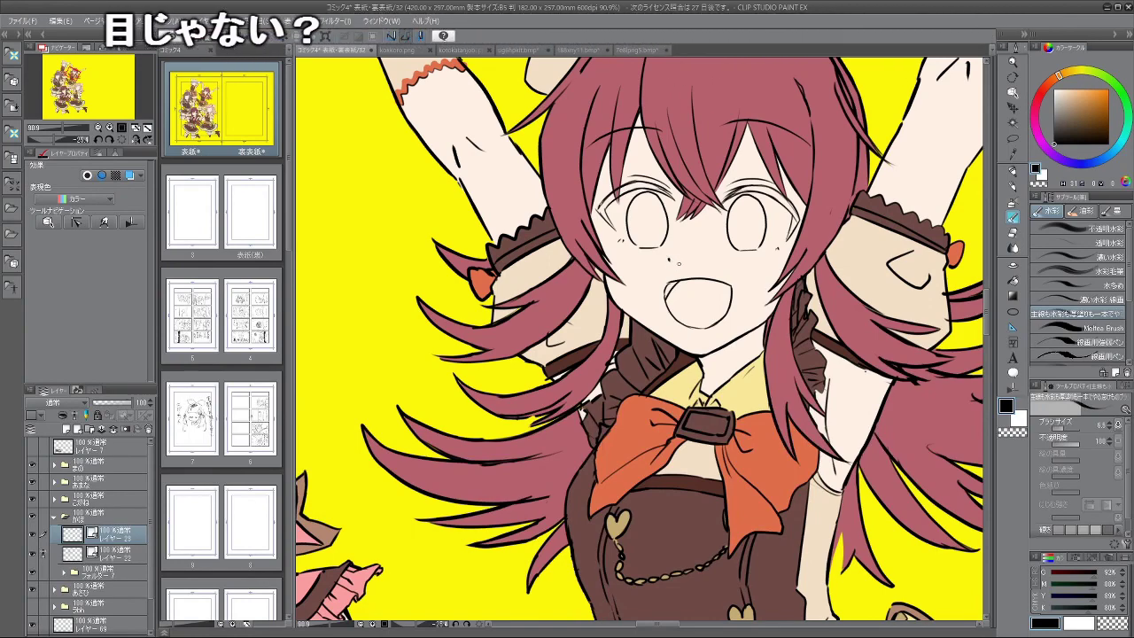
# Step: Examine the five-character illustration on the tilted canvas, both as a whole and close up around the upper characters
pyautogui.scroll(-4, 735, 377)
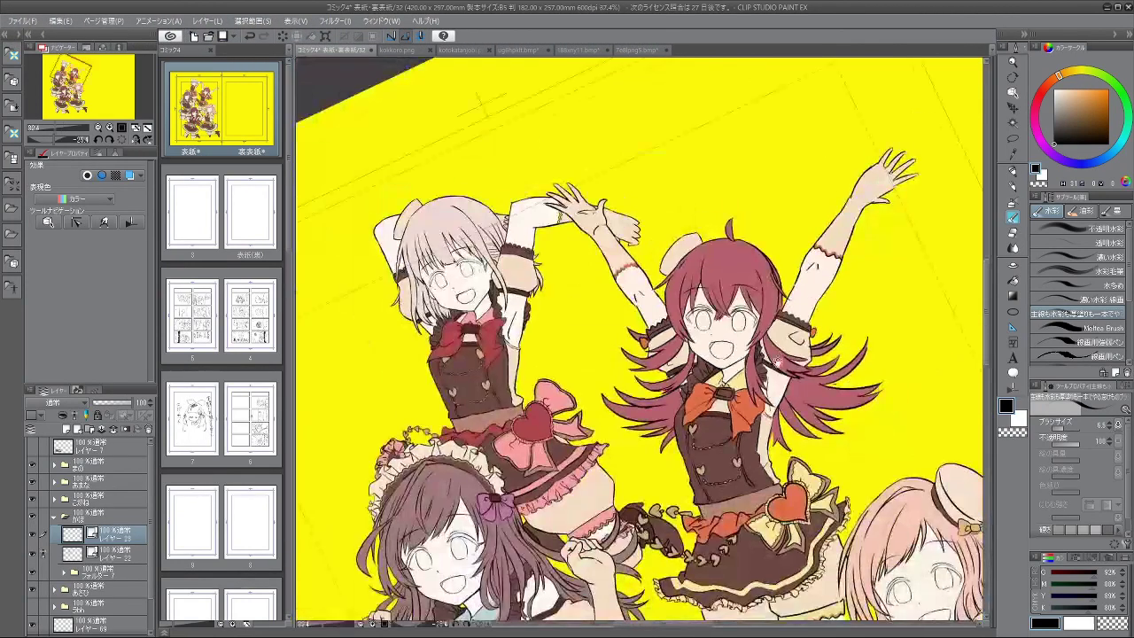
pyautogui.scroll(-3, 788, 350)
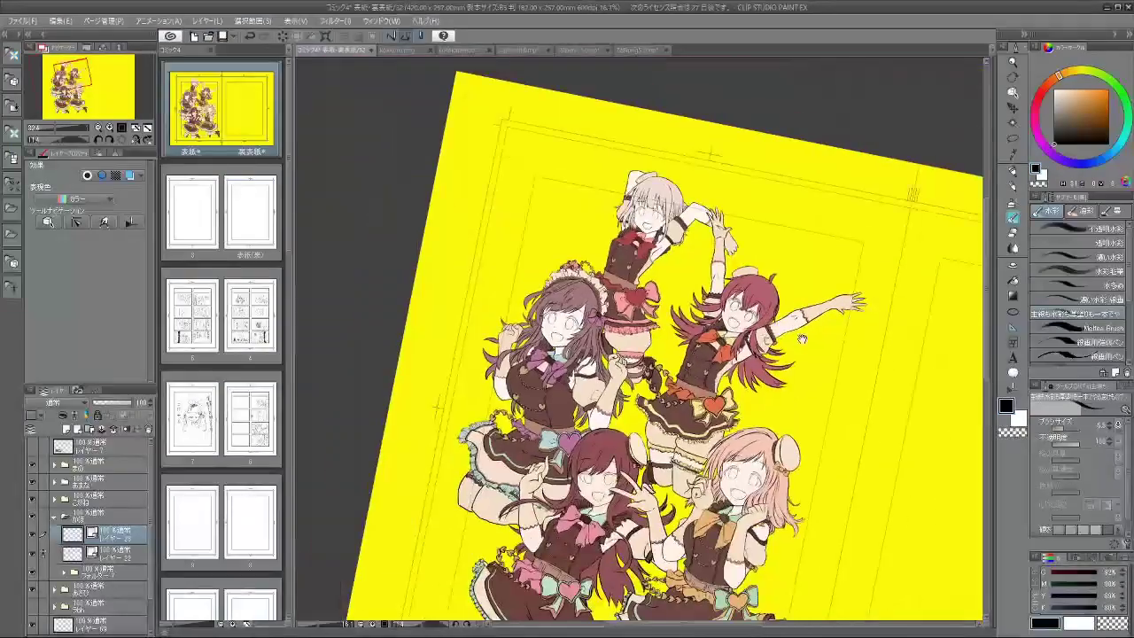
pyautogui.moveTo(802, 340); pyautogui.dragTo(767, 272)
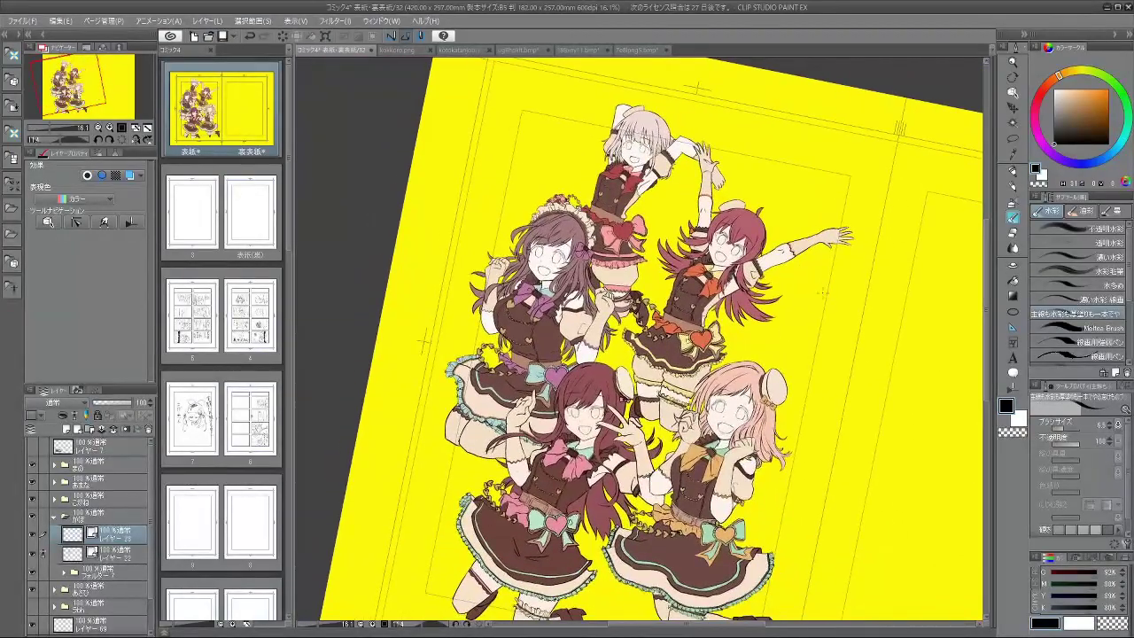
pyautogui.moveTo(753, 229); pyautogui.dragTo(793, 229)
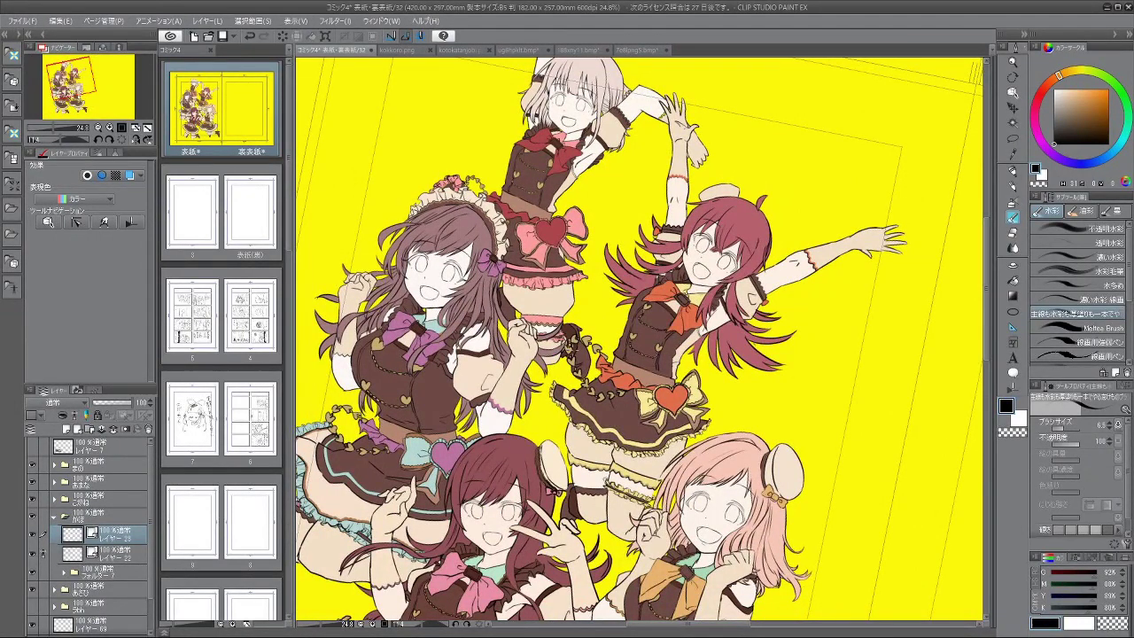
pyautogui.scroll(-3, 572, 351)
pyautogui.scroll(-1, 693, 282)
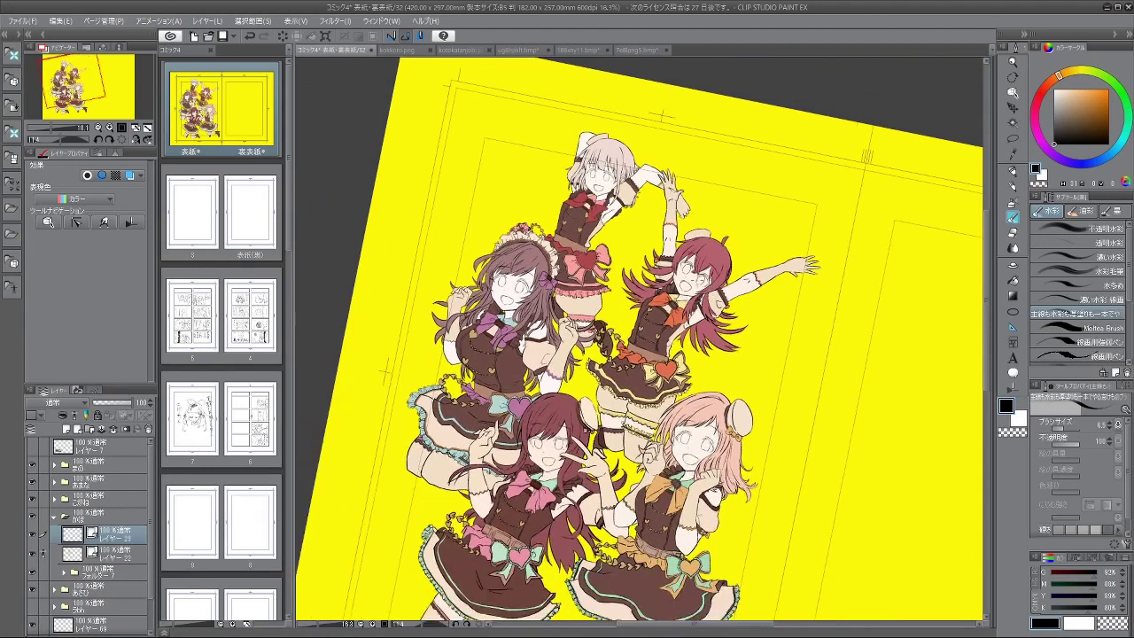
pyautogui.scroll(-1, 585, 471)
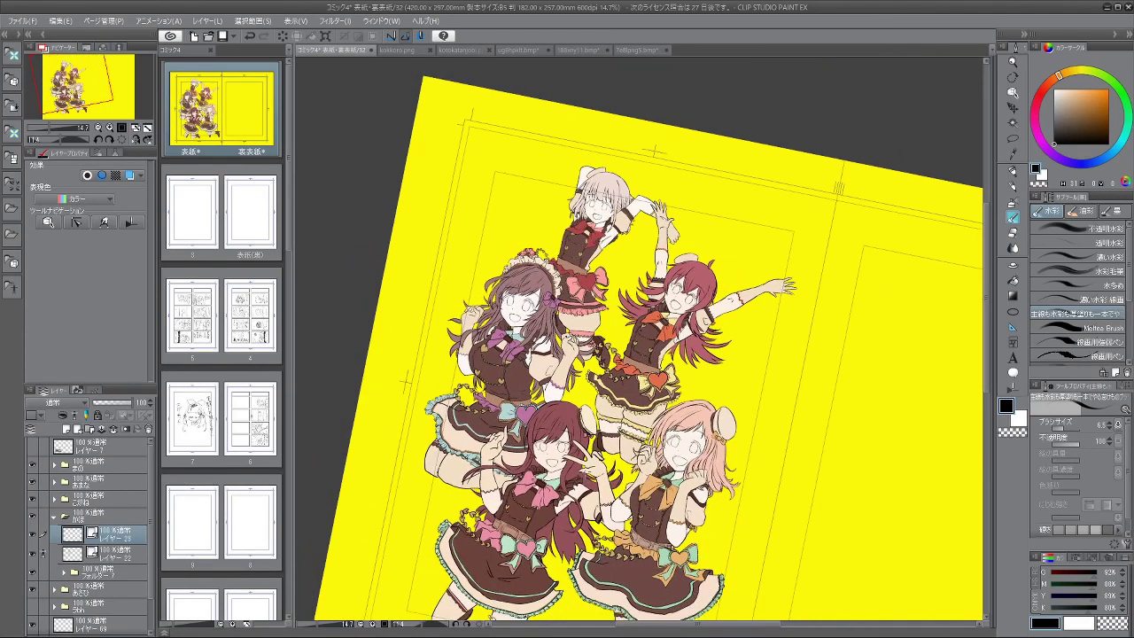
pyautogui.scroll(-1, 585, 471)
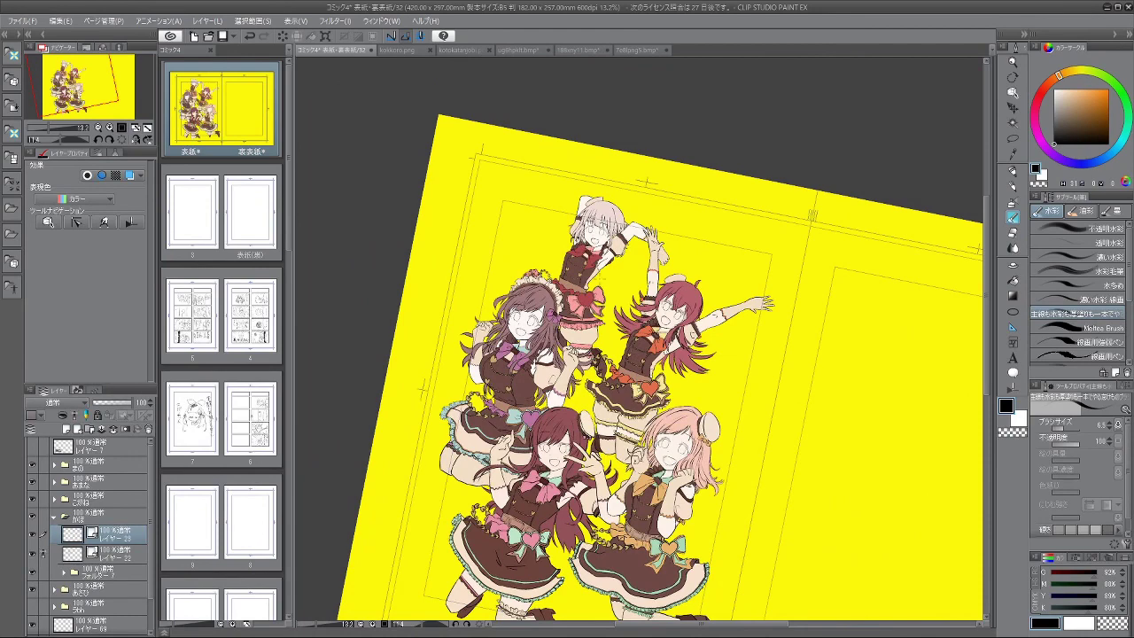
pyautogui.scroll(-2, 596, 282)
pyautogui.scroll(2, 536, 403)
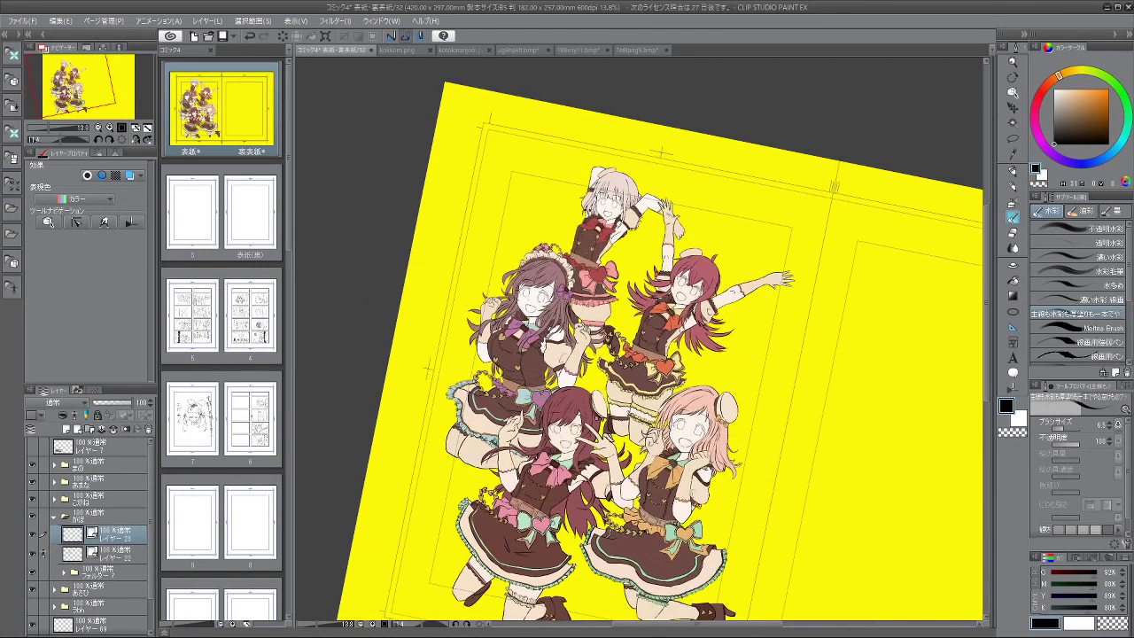
pyautogui.scroll(10, 610, 197)
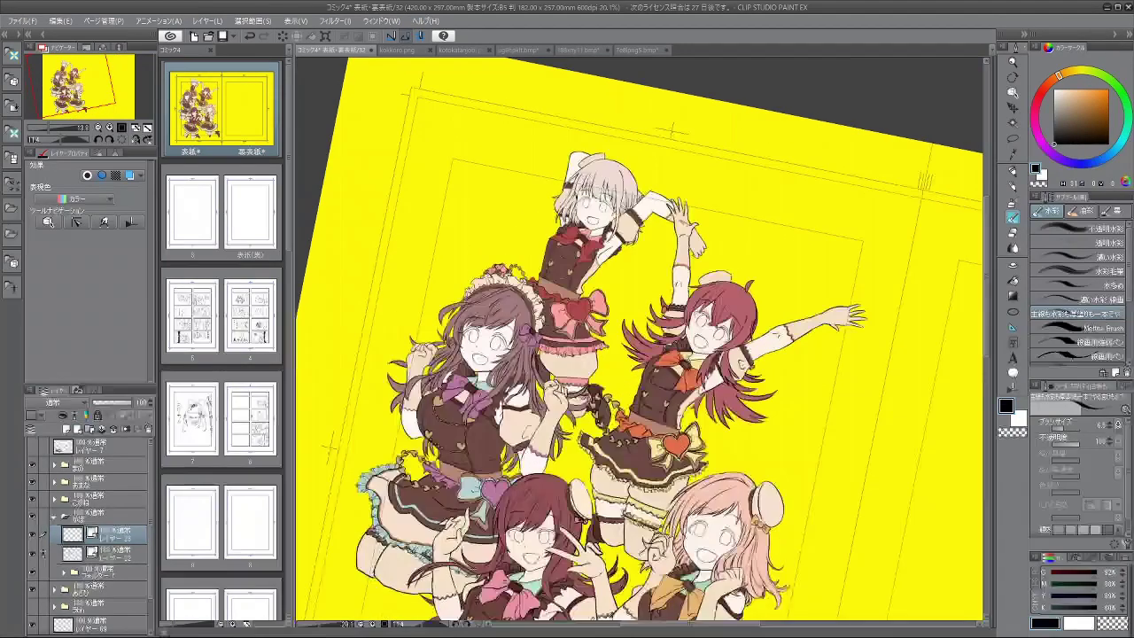
pyautogui.scroll(-9, 603, 230)
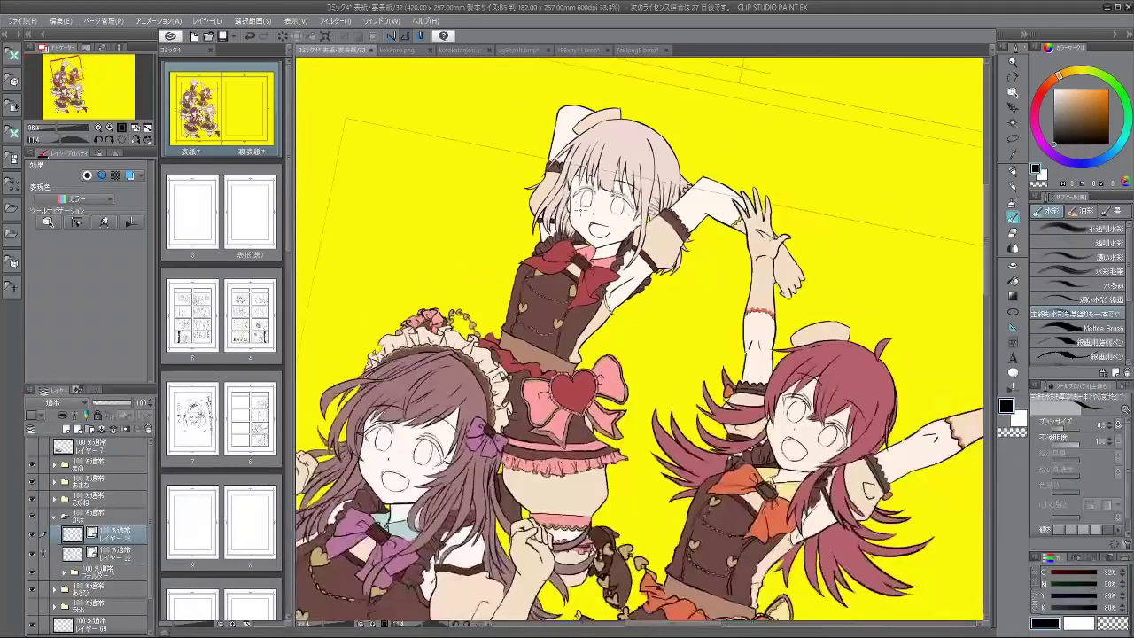
pyautogui.scroll(-1, 574, 288)
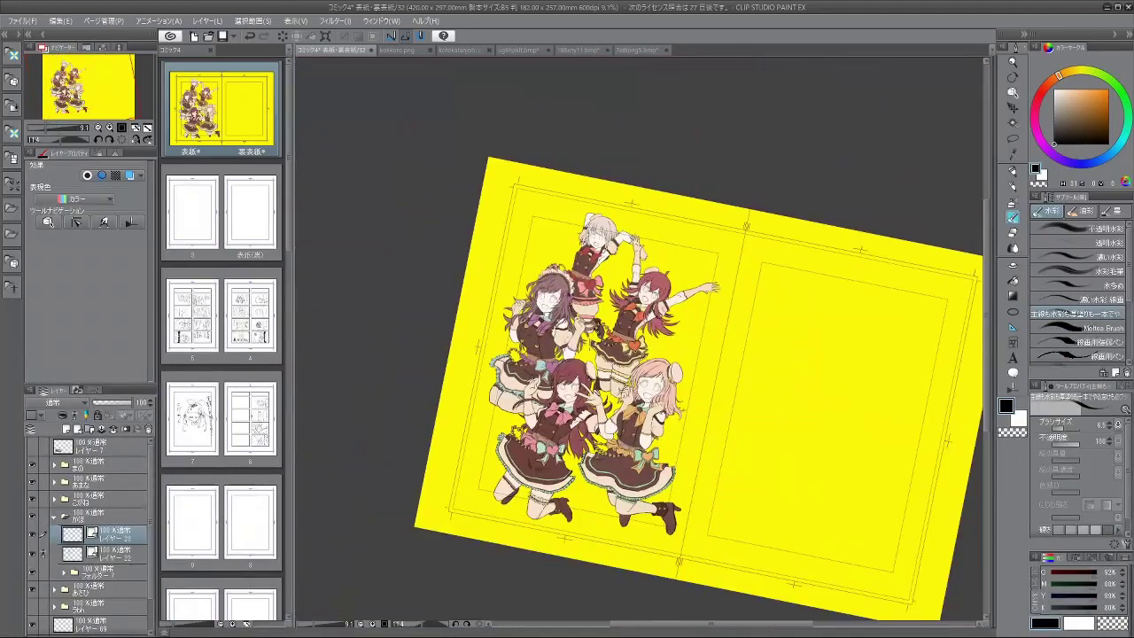
pyautogui.scroll(3, 481, 349)
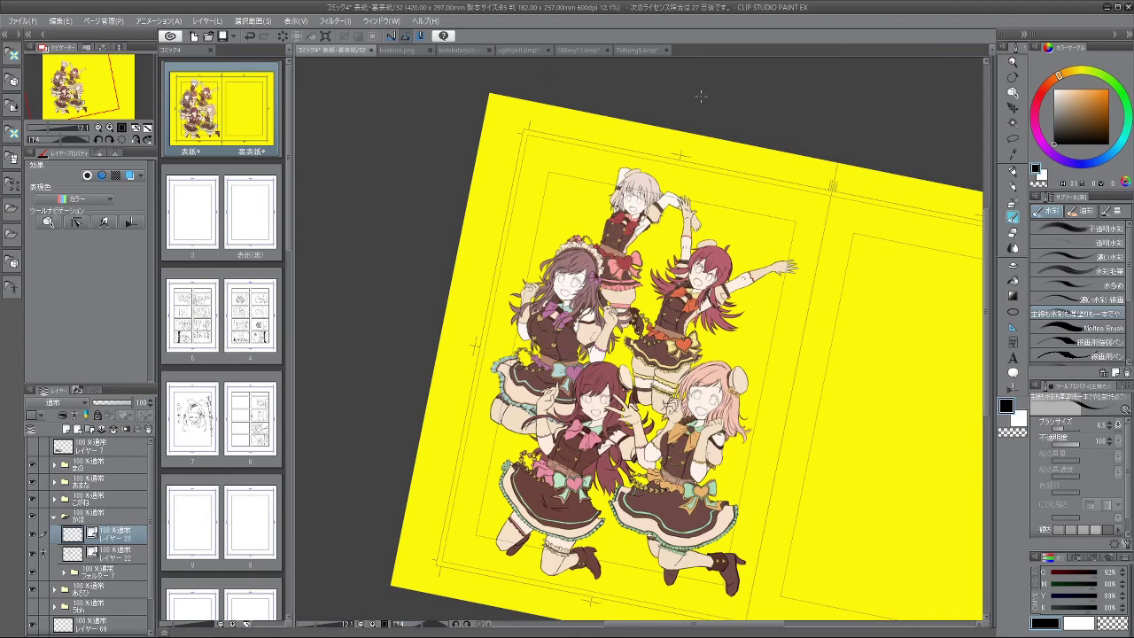
pyautogui.scroll(-3, 701, 120)
pyautogui.scroll(2, 700, 213)
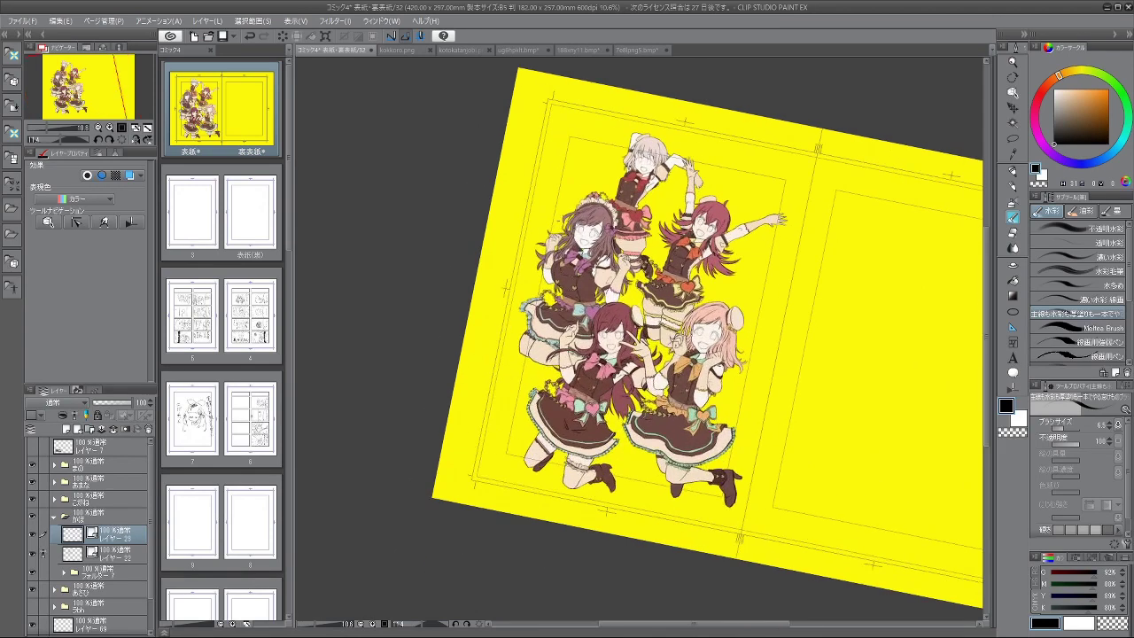
# Step: Reset the canvas rotation to upright and review the cover composition, from the full group down to individual characters
pyautogui.click(121, 142)
pyautogui.scroll(1, 781, 146)
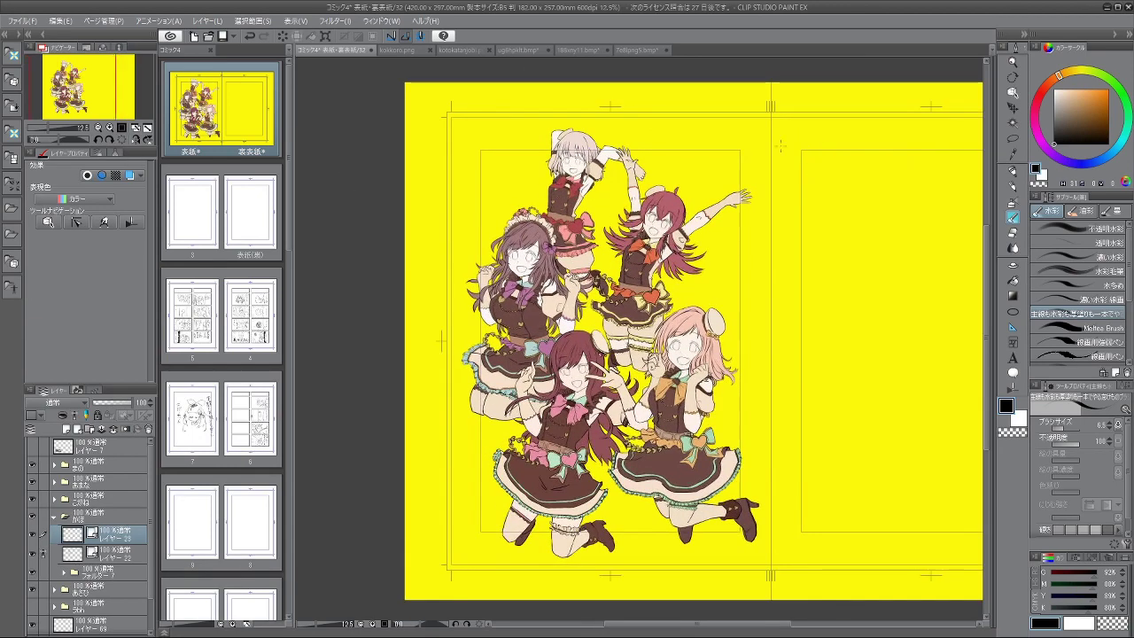
pyautogui.scroll(2, 618, 64)
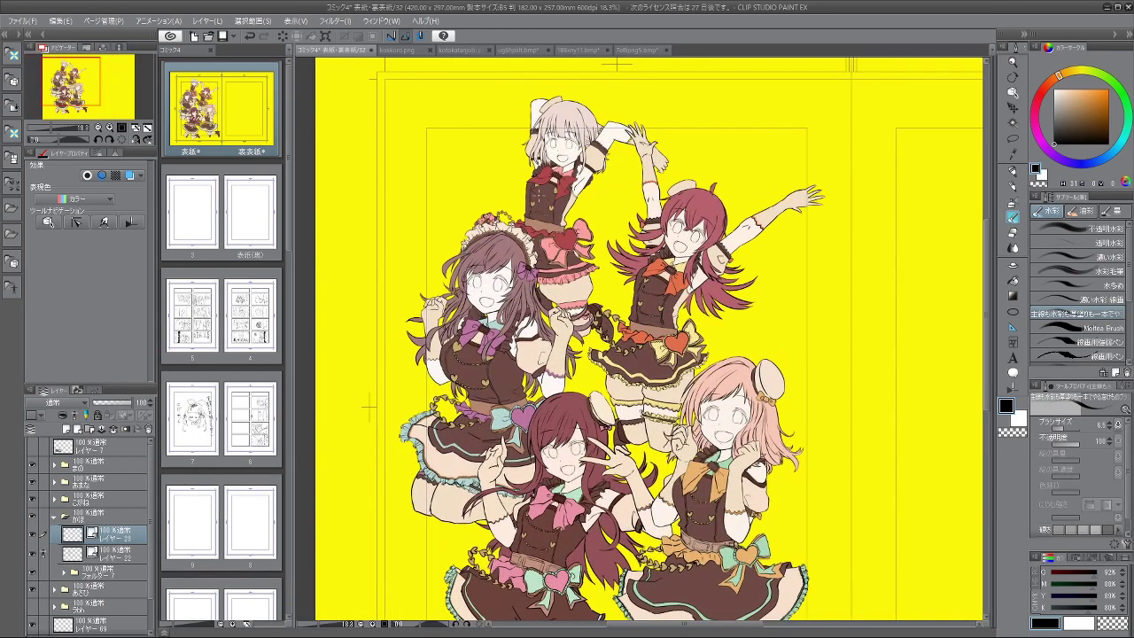
pyautogui.scroll(-3, 620, 427)
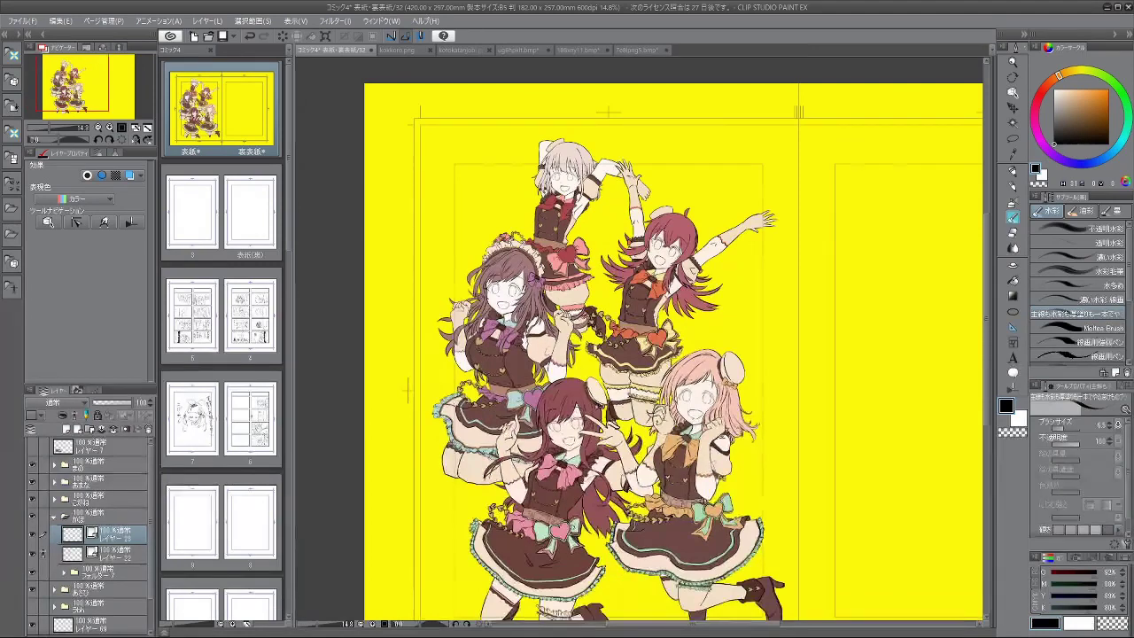
pyautogui.scroll(-1, 678, 447)
pyautogui.scroll(4, 640, 568)
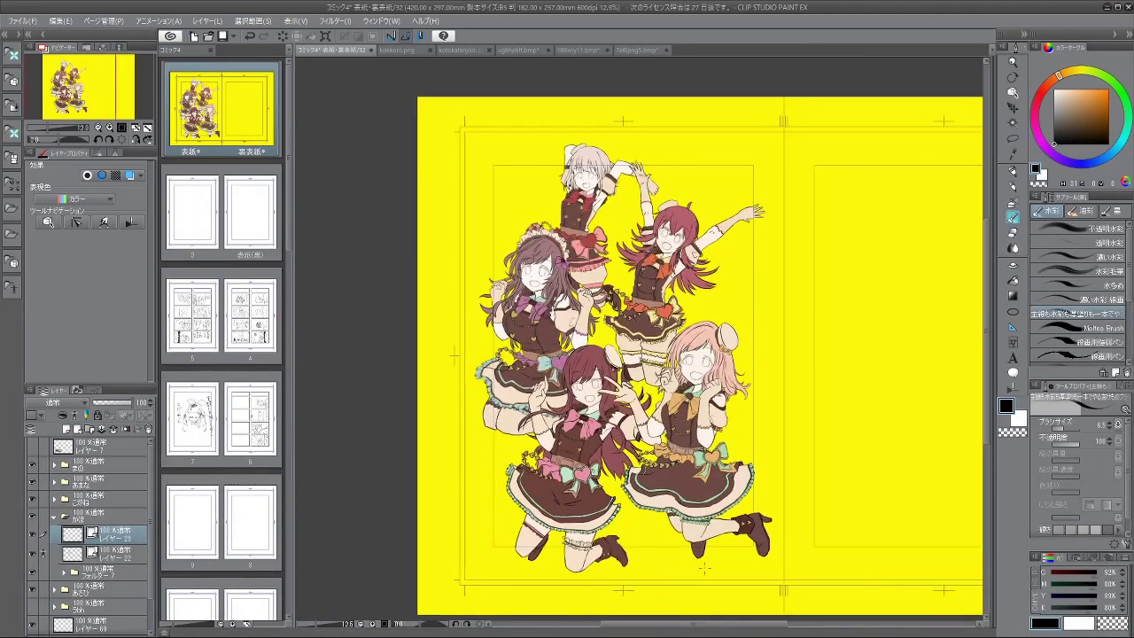
pyautogui.scroll(-2, 678, 493)
pyautogui.scroll(4, 736, 355)
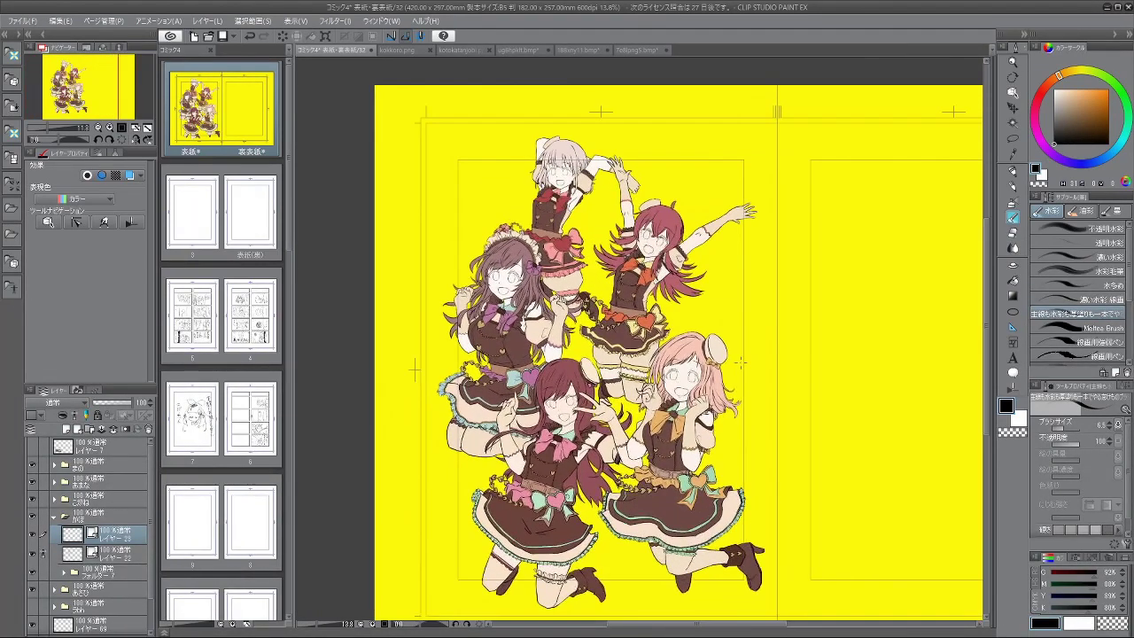
pyautogui.scroll(2, 598, 156)
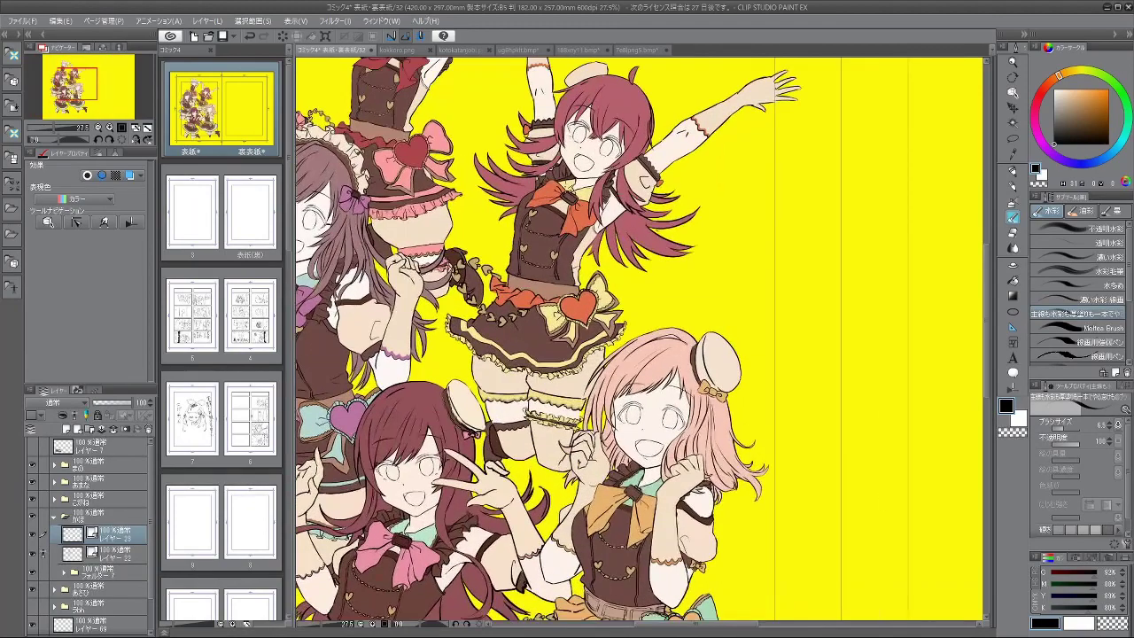
pyautogui.scroll(3, 601, 150)
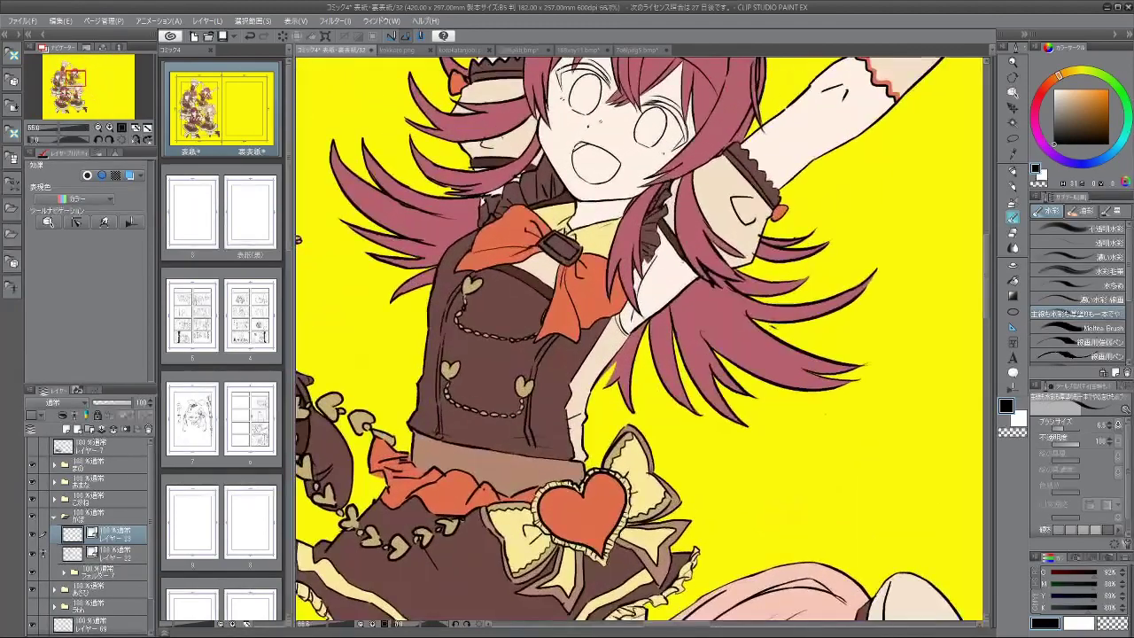
pyautogui.scroll(-4, 620, 186)
pyautogui.scroll(4, 611, 102)
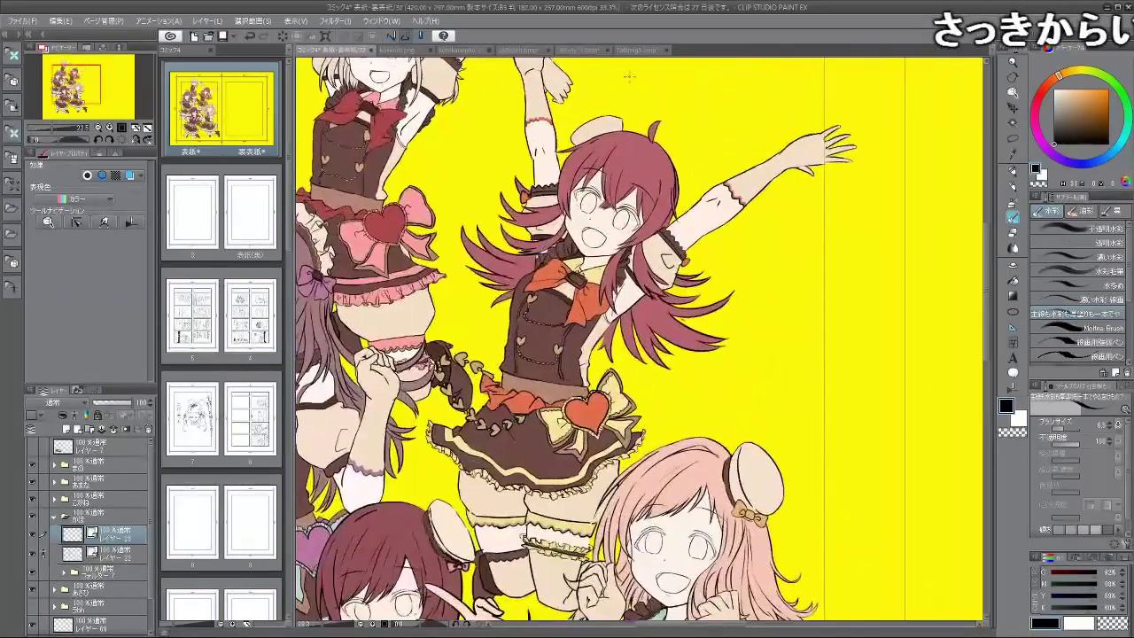
pyautogui.scroll(-4, 585, 222)
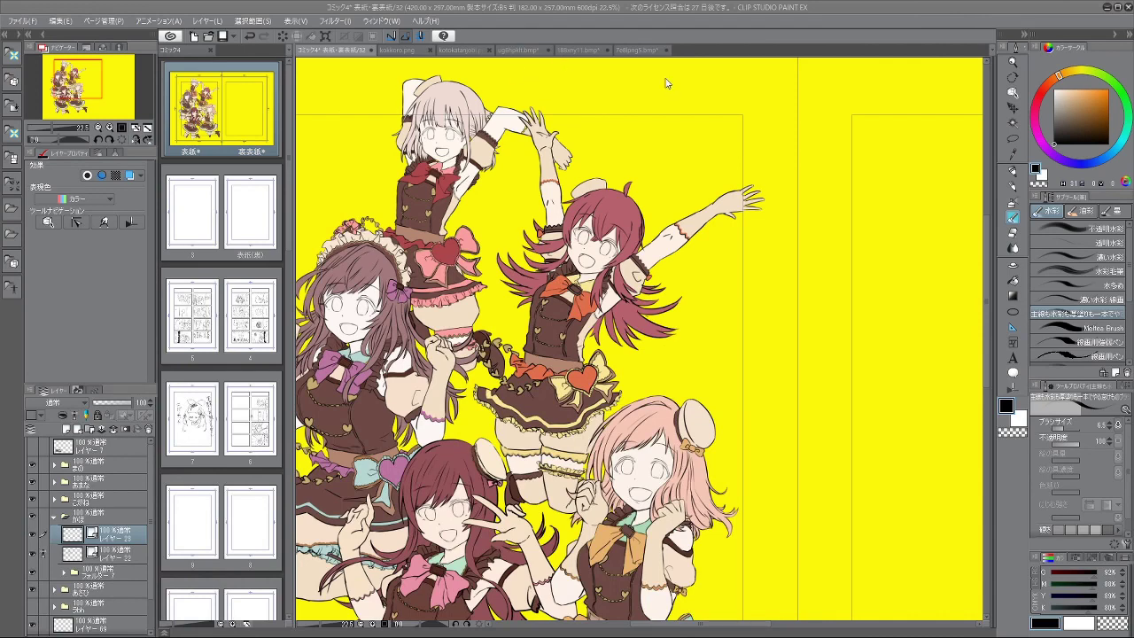
pyautogui.scroll(-5, 629, 239)
pyautogui.scroll(5, 493, 308)
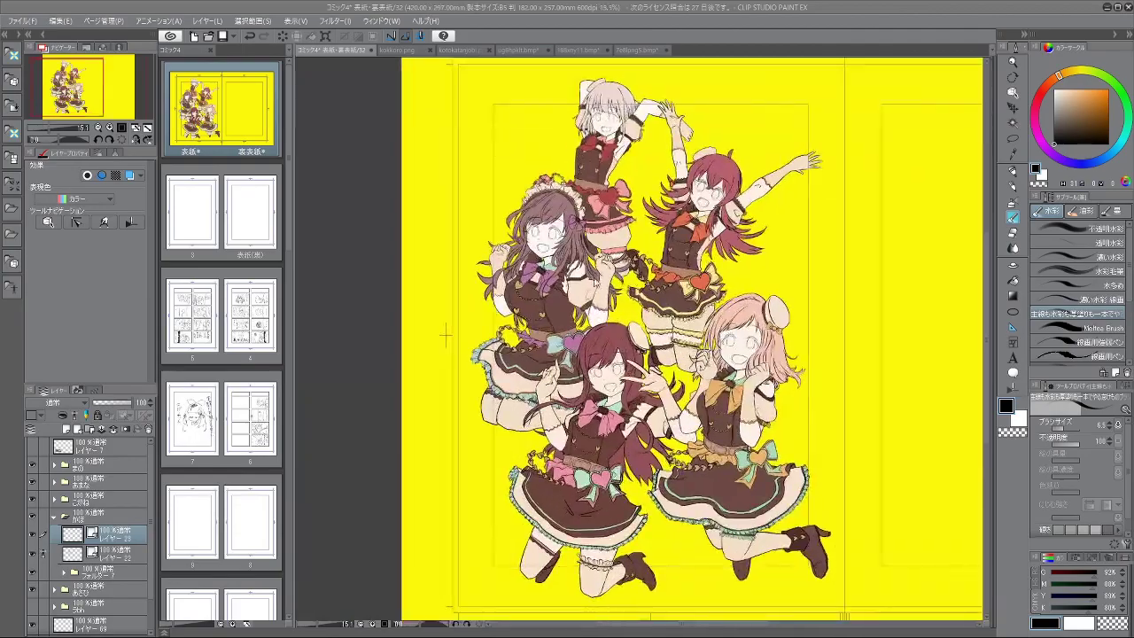
pyautogui.scroll(-3, 655, 265)
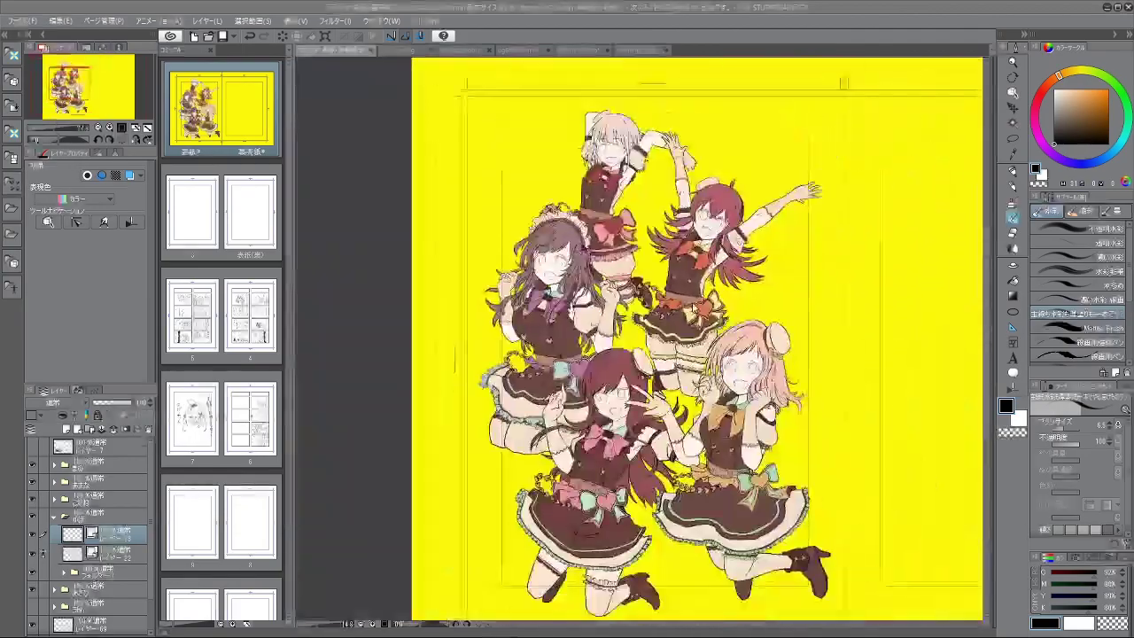
pyautogui.scroll(2, 564, 470)
pyautogui.scroll(6, 364, 249)
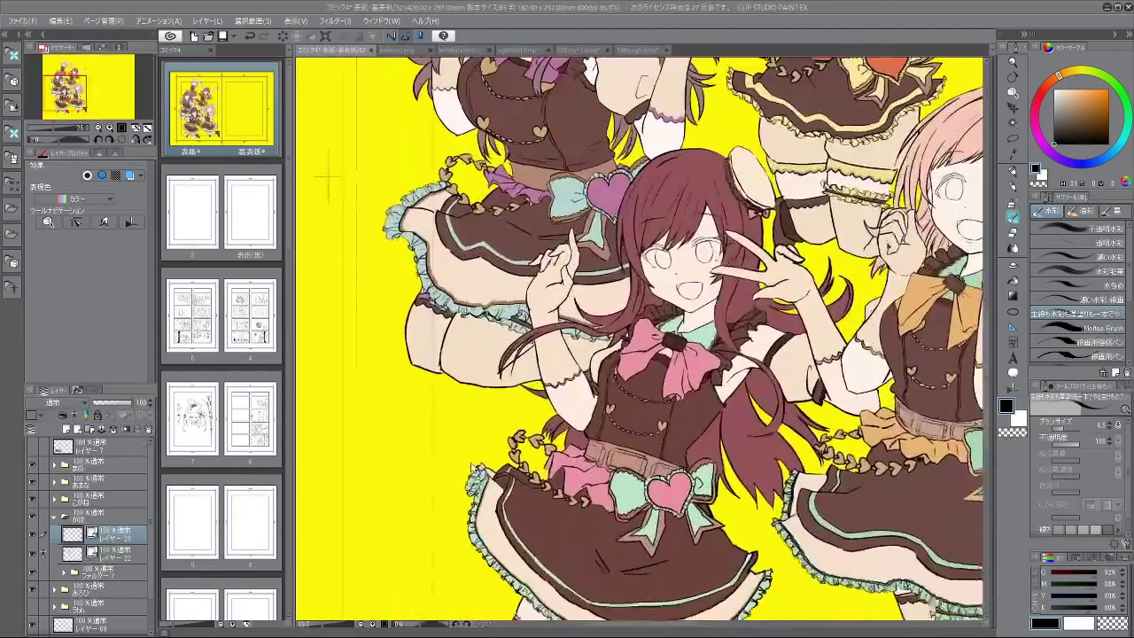
# Step: Review the five-character cover composition at varying magnification, from the front characters' upper bodies out to the whole group on the page
pyautogui.scroll(-6, 722, 501)
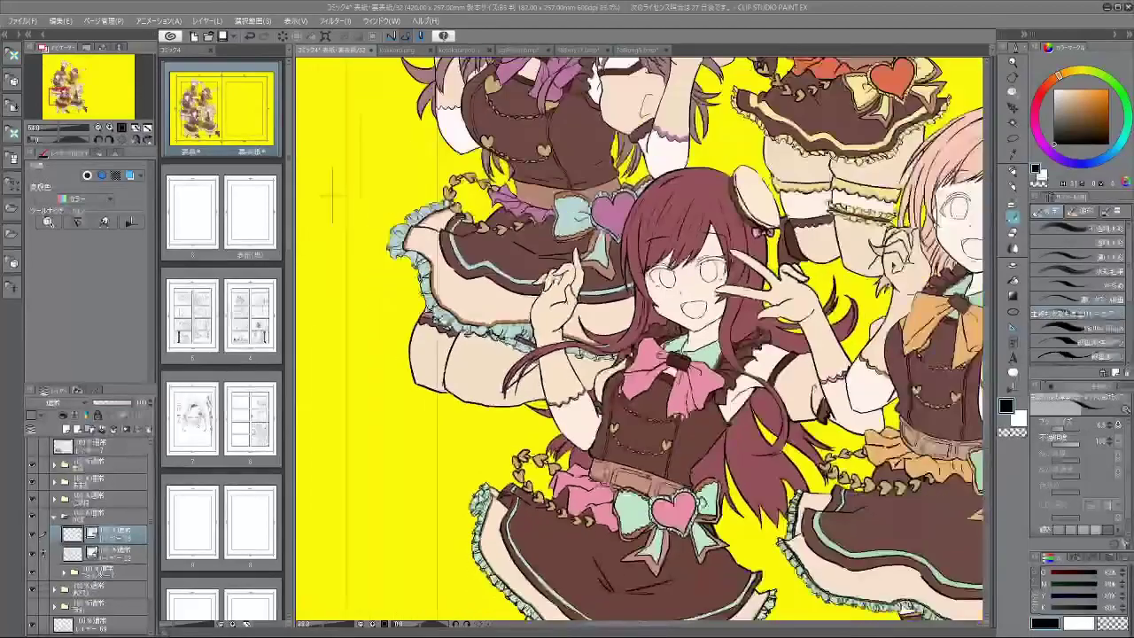
pyautogui.scroll(4, 723, 500)
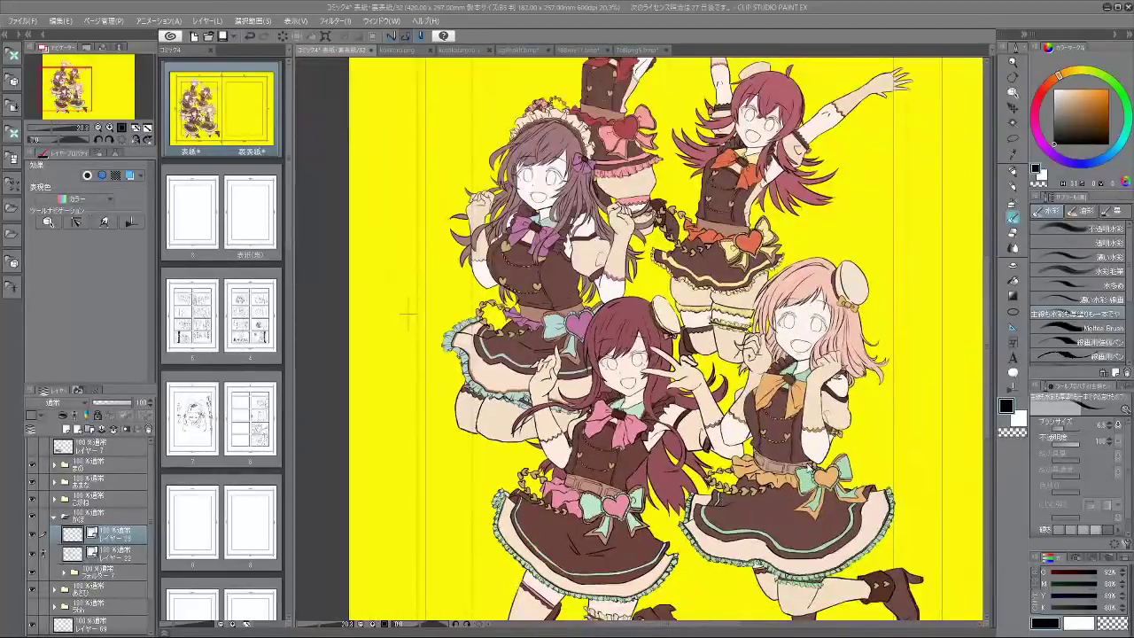
pyautogui.scroll(-3, 328, 292)
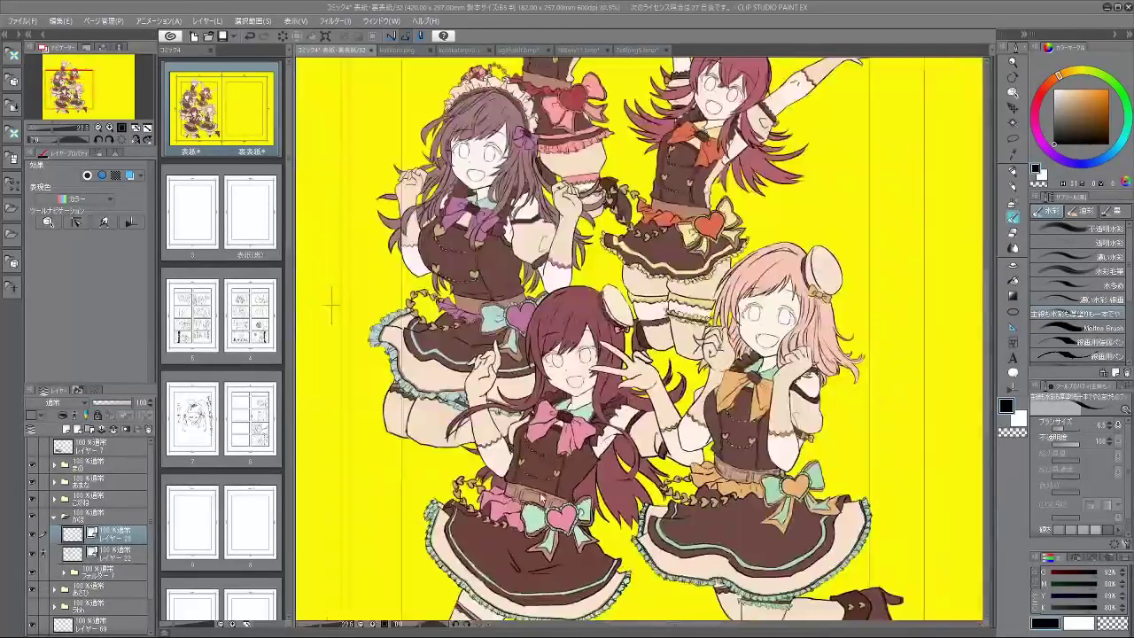
pyautogui.scroll(6, 328, 292)
pyautogui.scroll(-3, 638, 341)
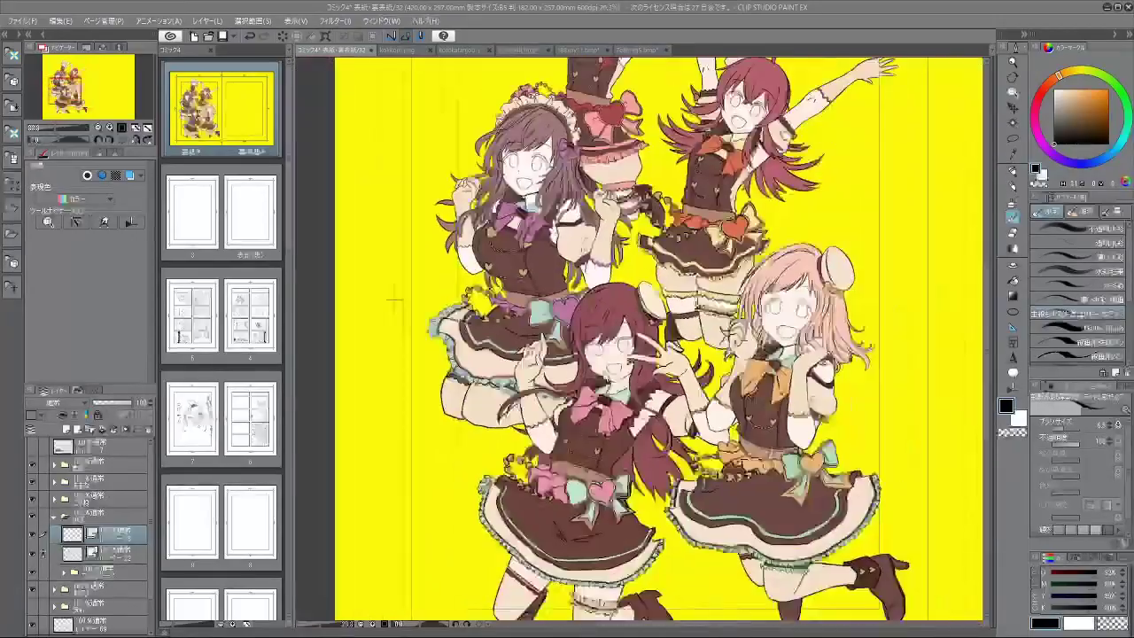
pyautogui.scroll(3, 638, 341)
pyautogui.scroll(-4, 308, 362)
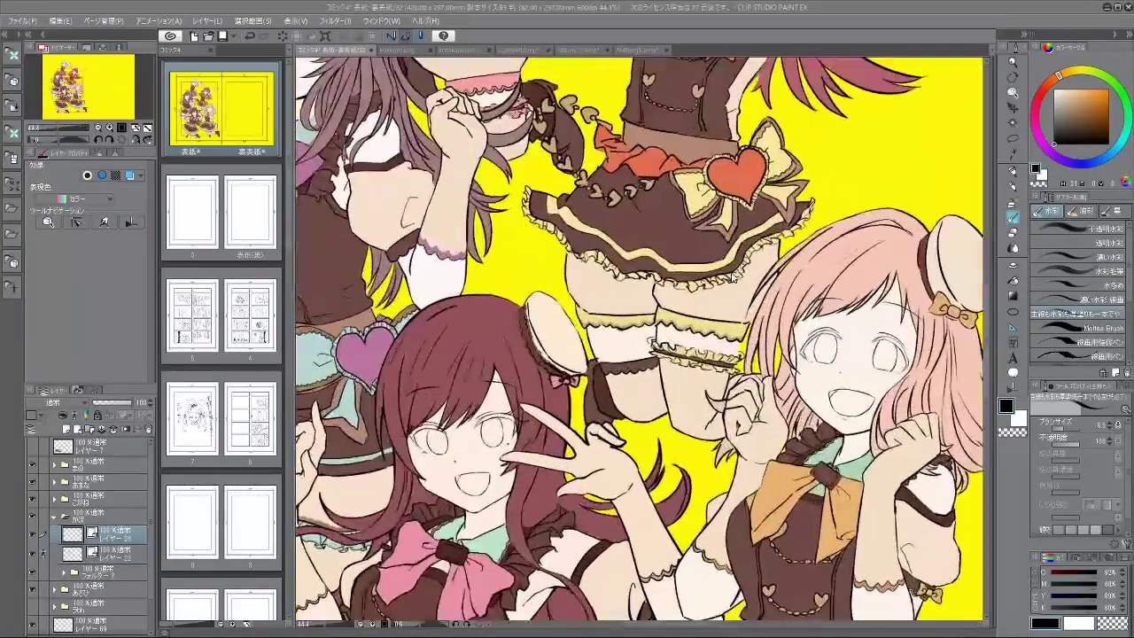
pyautogui.scroll(3, 308, 362)
pyautogui.scroll(-3, 309, 362)
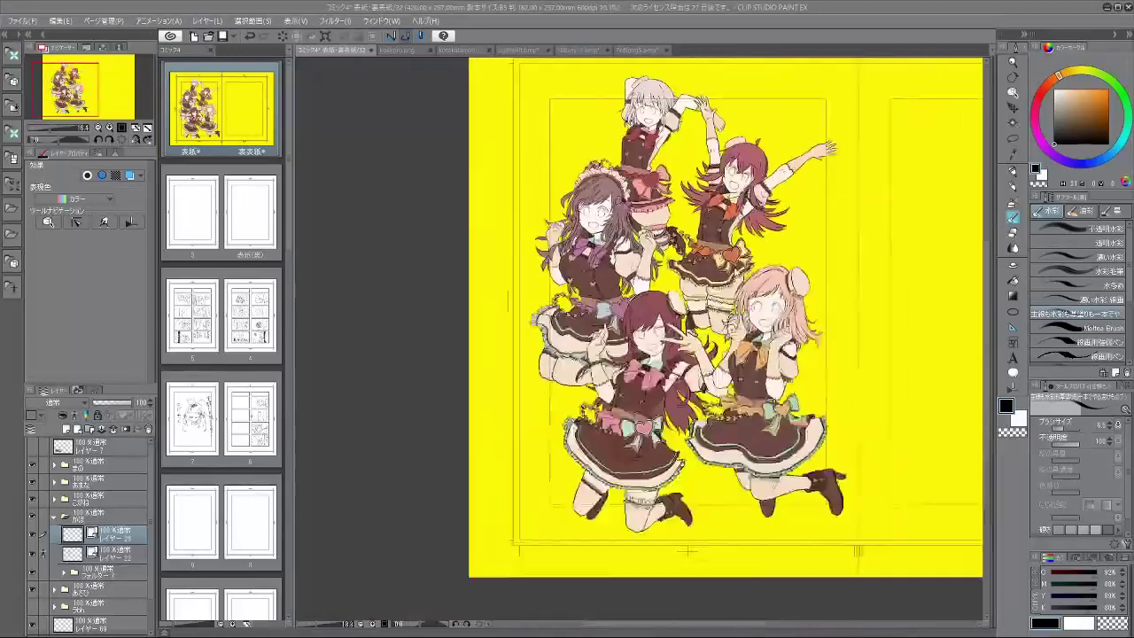
pyautogui.scroll(4, 664, 145)
pyautogui.scroll(-2, 664, 144)
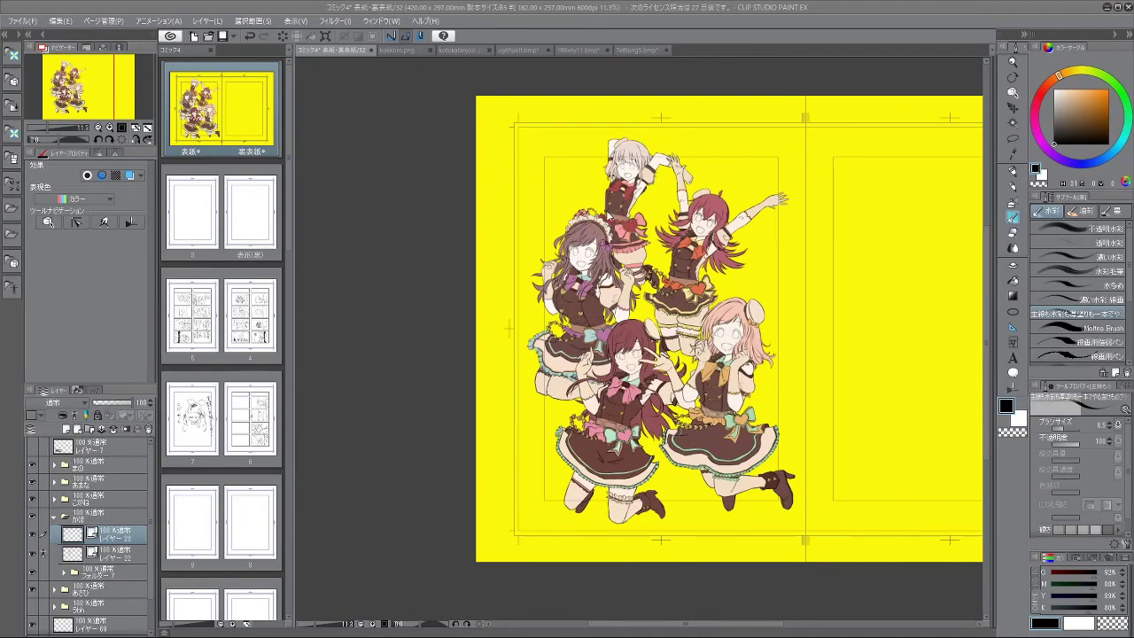
# Step: Examine the face of the red-haired girl with raised arms close up and compare it with the surrounding characters
pyautogui.scroll(5, 681, 211)
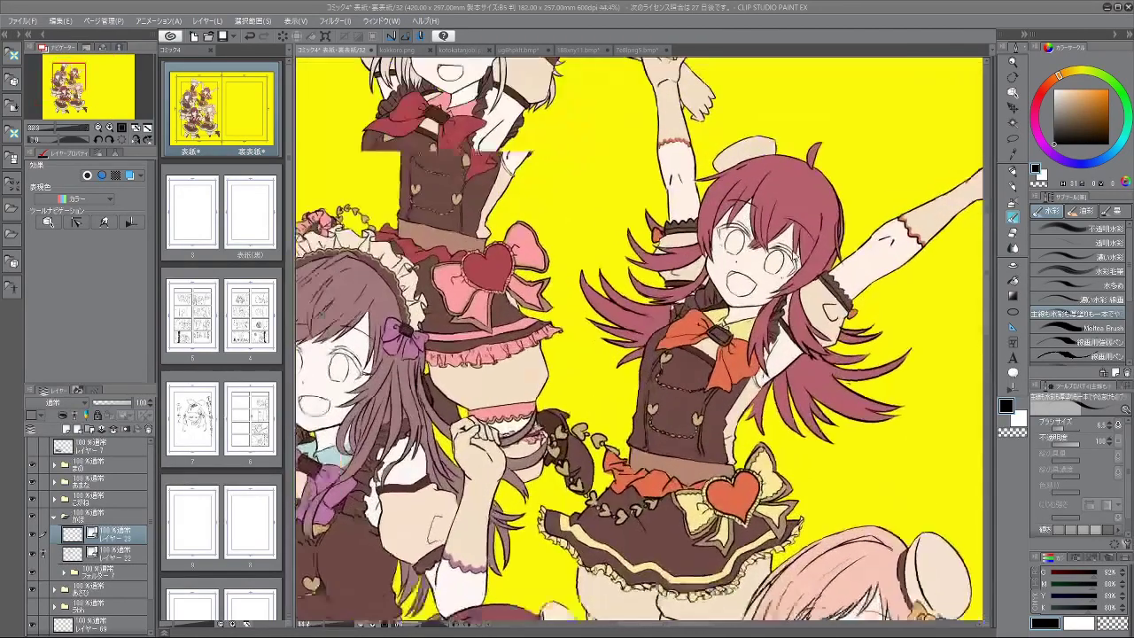
pyautogui.scroll(5, 785, 233)
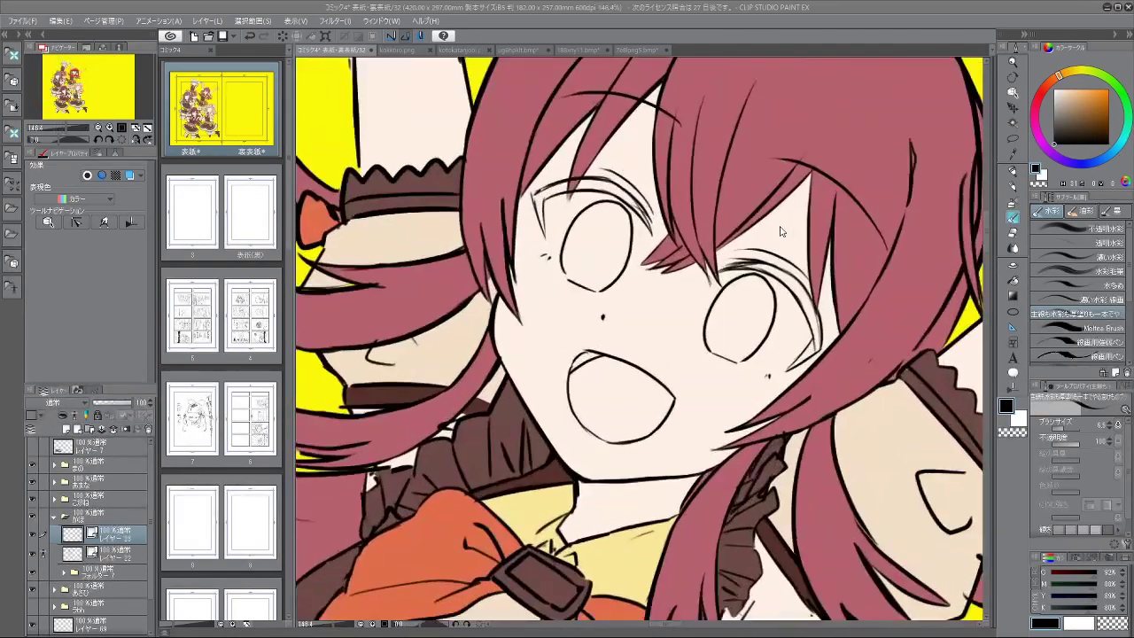
pyautogui.scroll(4, 782, 232)
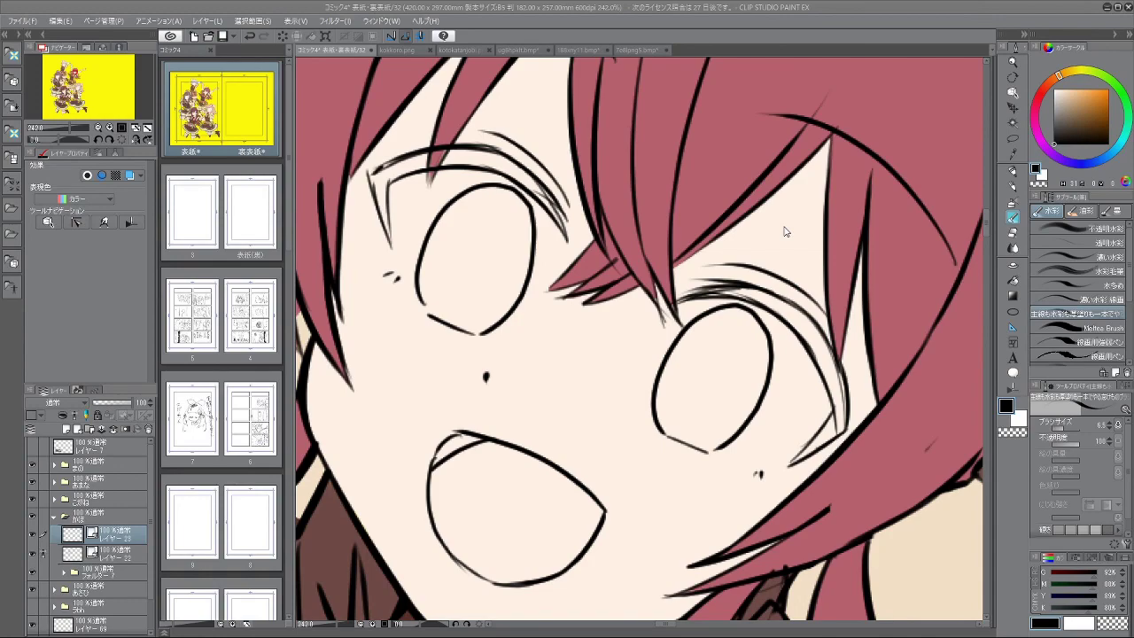
pyautogui.scroll(-6, 784, 231)
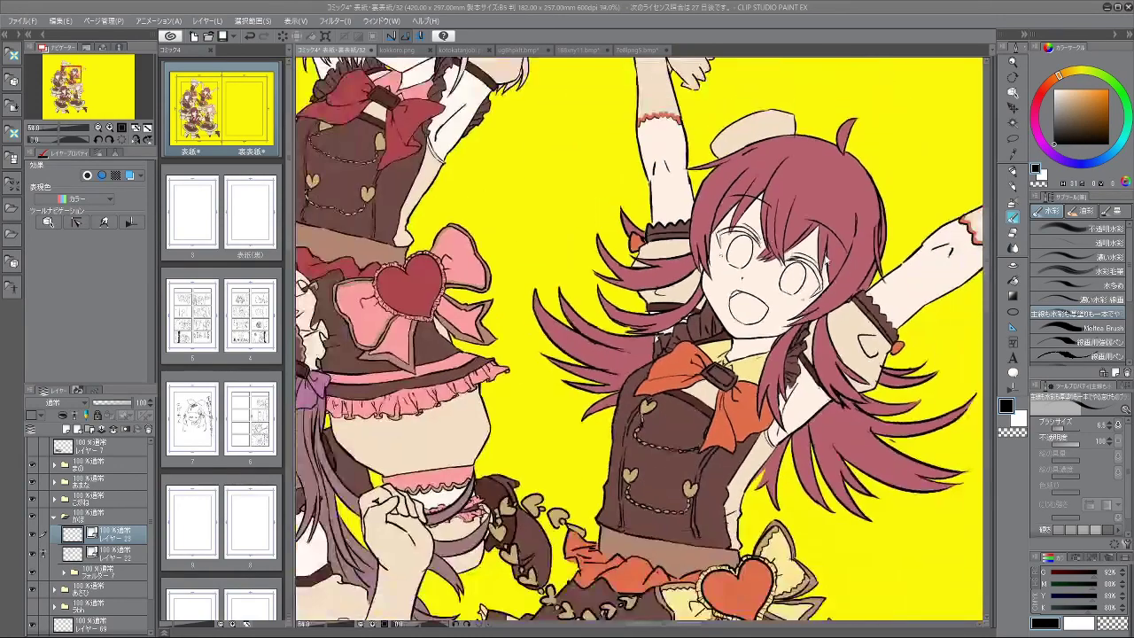
pyautogui.scroll(-3, 826, 264)
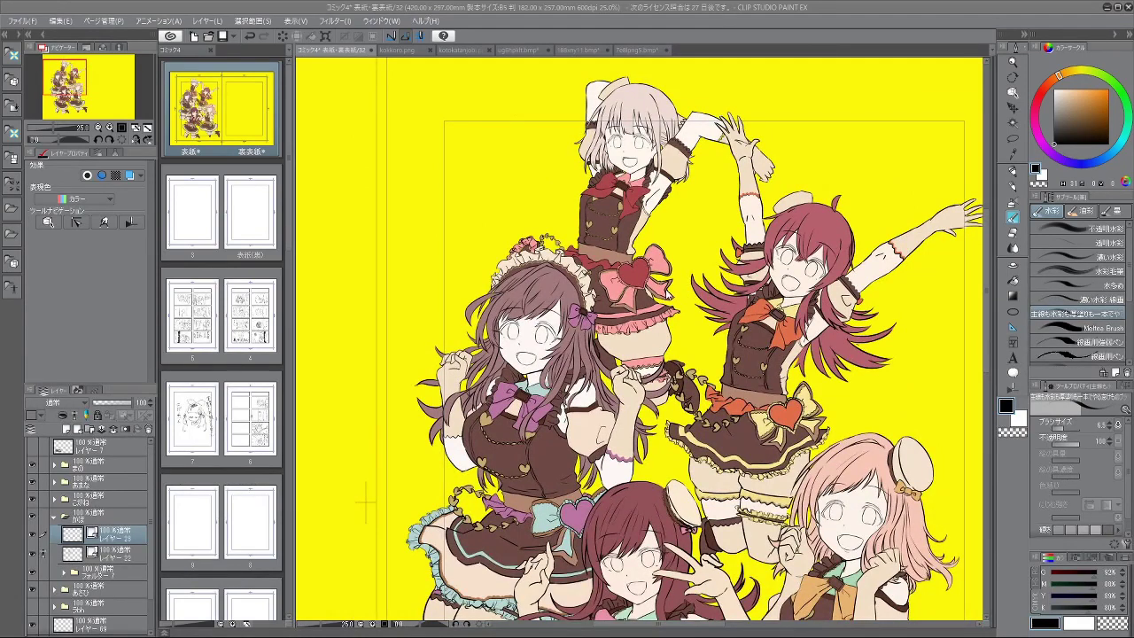
pyautogui.scroll(-1, 603, 288)
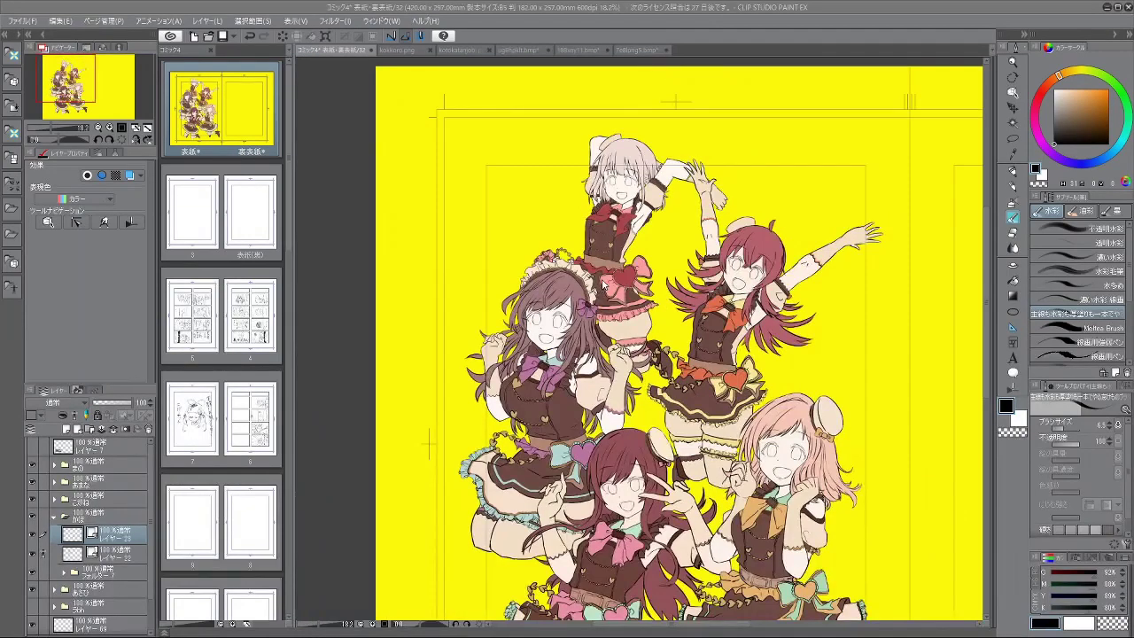
pyautogui.scroll(3, 774, 316)
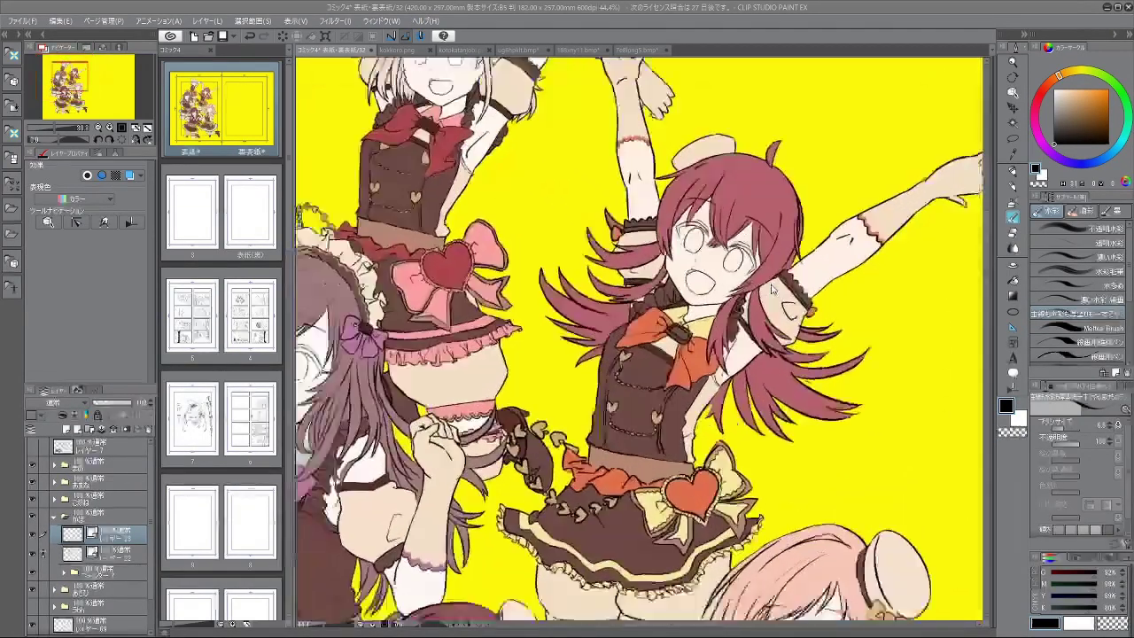
pyautogui.scroll(-2, 762, 292)
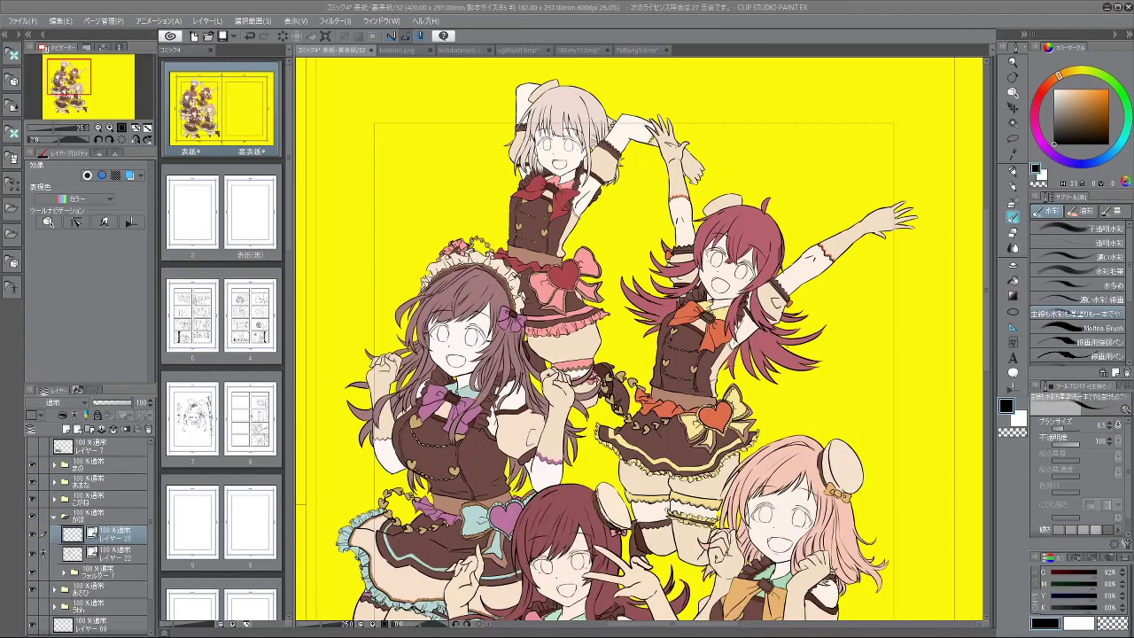
pyautogui.scroll(-1, 722, 319)
pyautogui.scroll(-1, 727, 324)
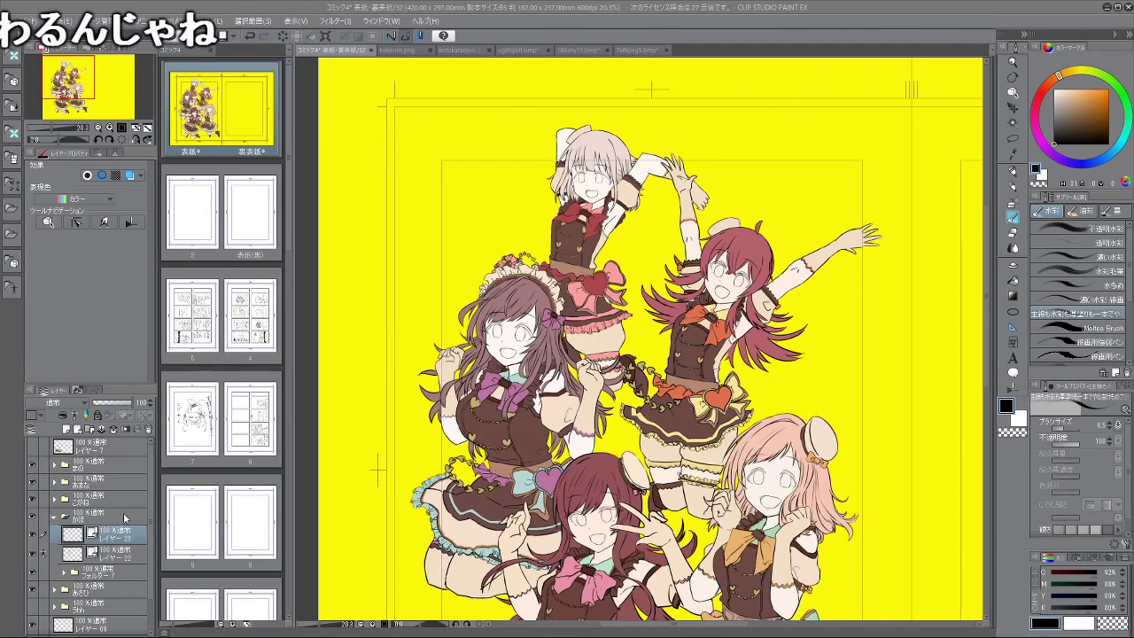
# Step: Collapse the open character folder, add a new raster layer above the topmost character folder and set the drawing colour to red
pyautogui.click(64, 519)
pyautogui.click(89, 461)
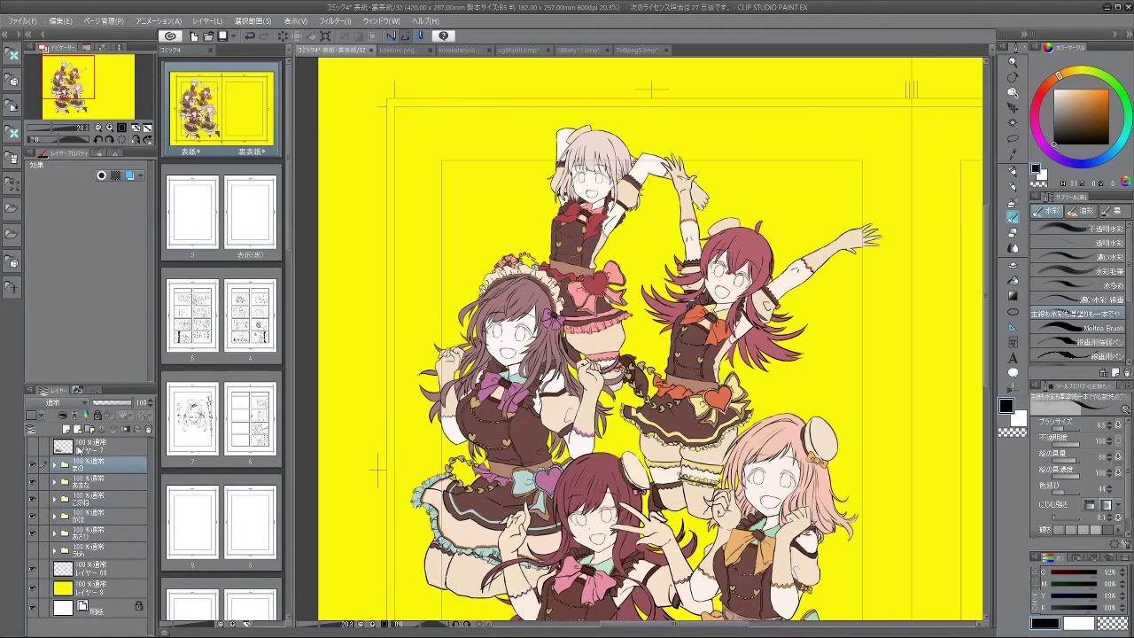
pyautogui.click(67, 429)
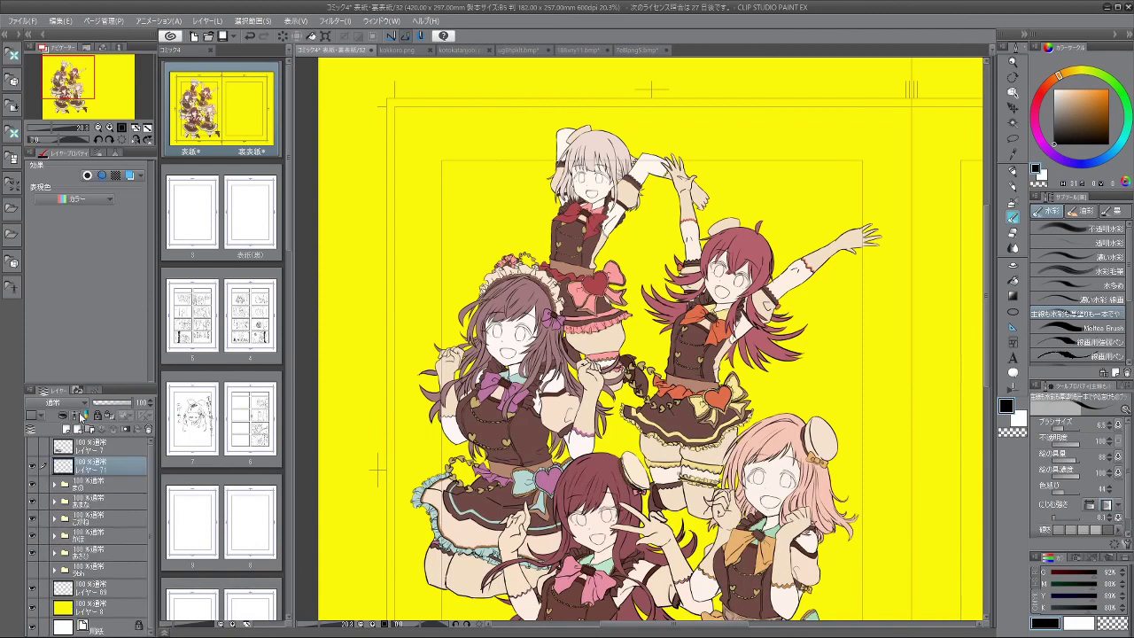
pyautogui.click(1049, 86)
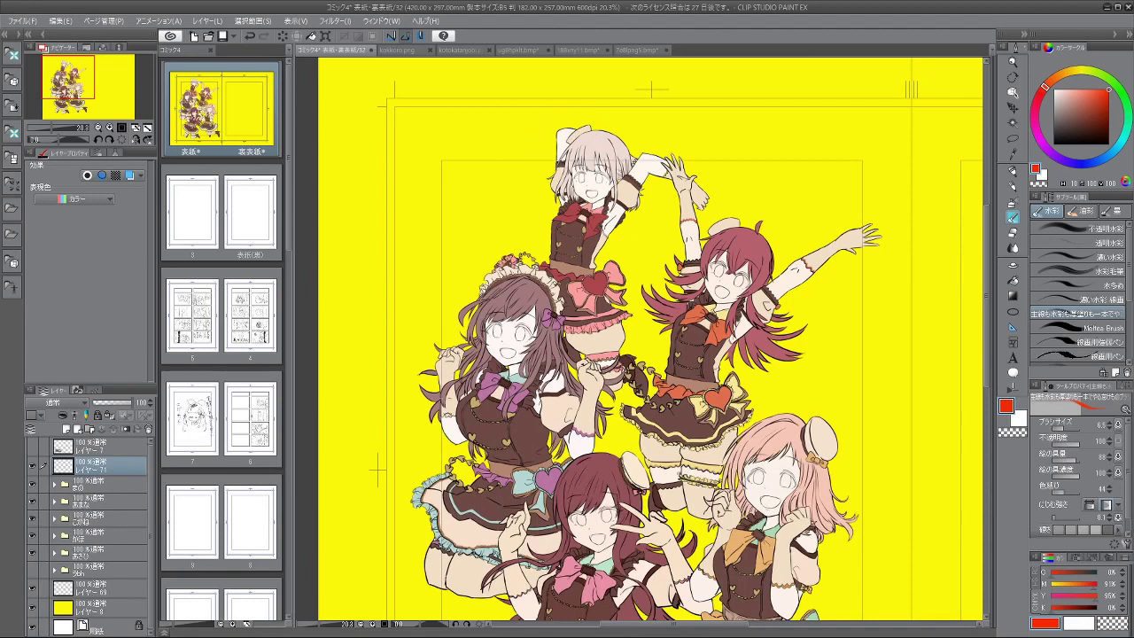
# Step: With the canvas tilted, draw pairs of thick red guide lines from the heads and chins of the short-haired top girl and the purple-haired girl
pyautogui.moveTo(736, 462); pyautogui.dragTo(772, 421)
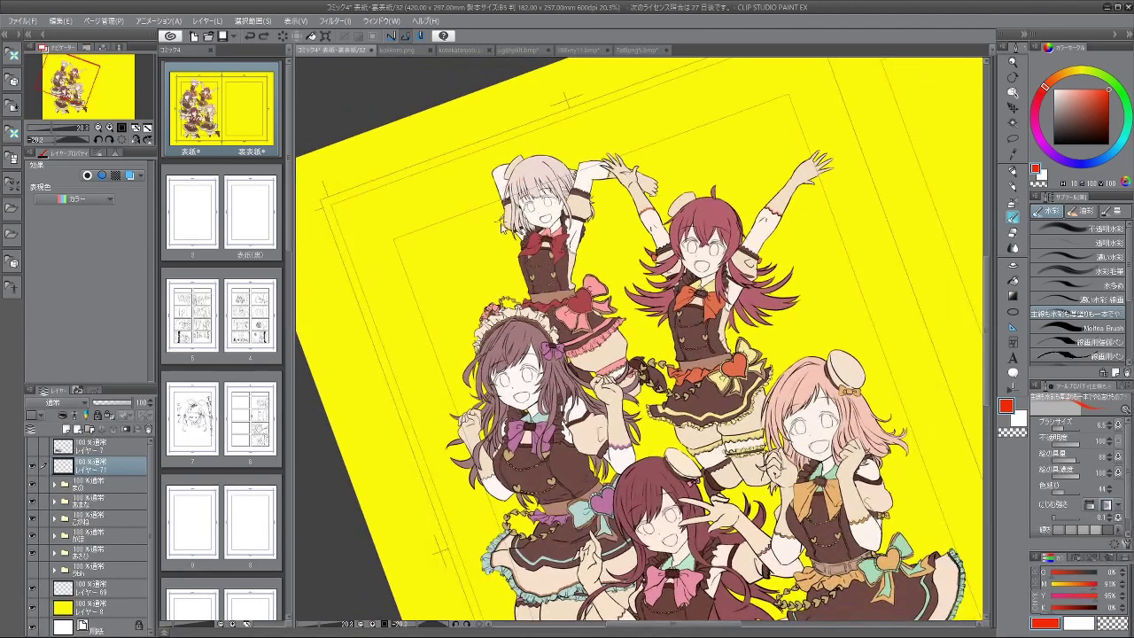
pyautogui.moveTo(524, 168); pyautogui.dragTo(356, 304)
pyautogui.moveTo(567, 207); pyautogui.dragTo(372, 406)
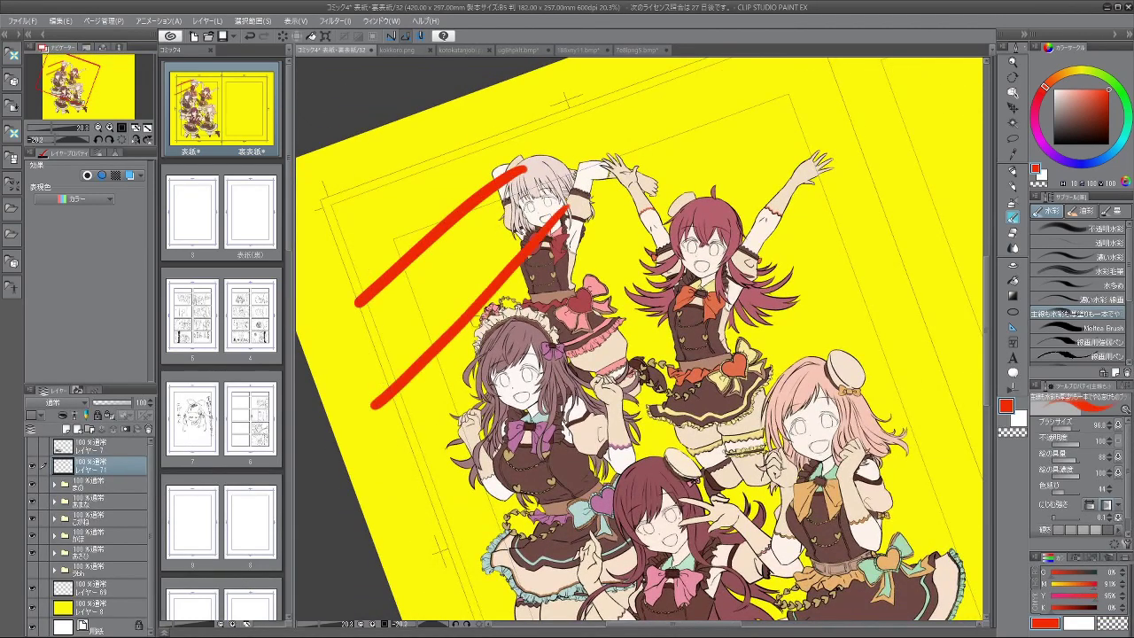
pyautogui.moveTo(532, 390); pyautogui.dragTo(565, 351)
pyautogui.moveTo(534, 297); pyautogui.dragTo(440, 381)
pyautogui.moveTo(575, 345); pyautogui.dragTo(472, 447)
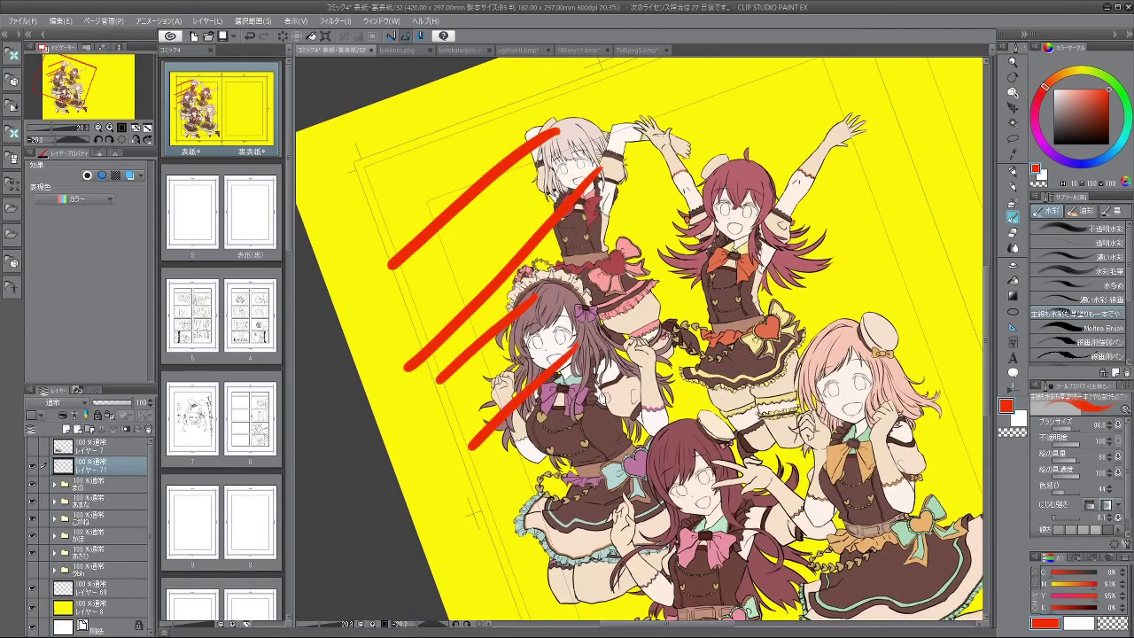
# Step: Draw pairs of thick red guide lines extending from the head and chin of the peace-sign girl and of the pink-haired girl
pyautogui.scroll(-3, 638, 337)
pyautogui.moveTo(652, 363); pyautogui.dragTo(558, 460)
pyautogui.moveTo(728, 396); pyautogui.dragTo(601, 521)
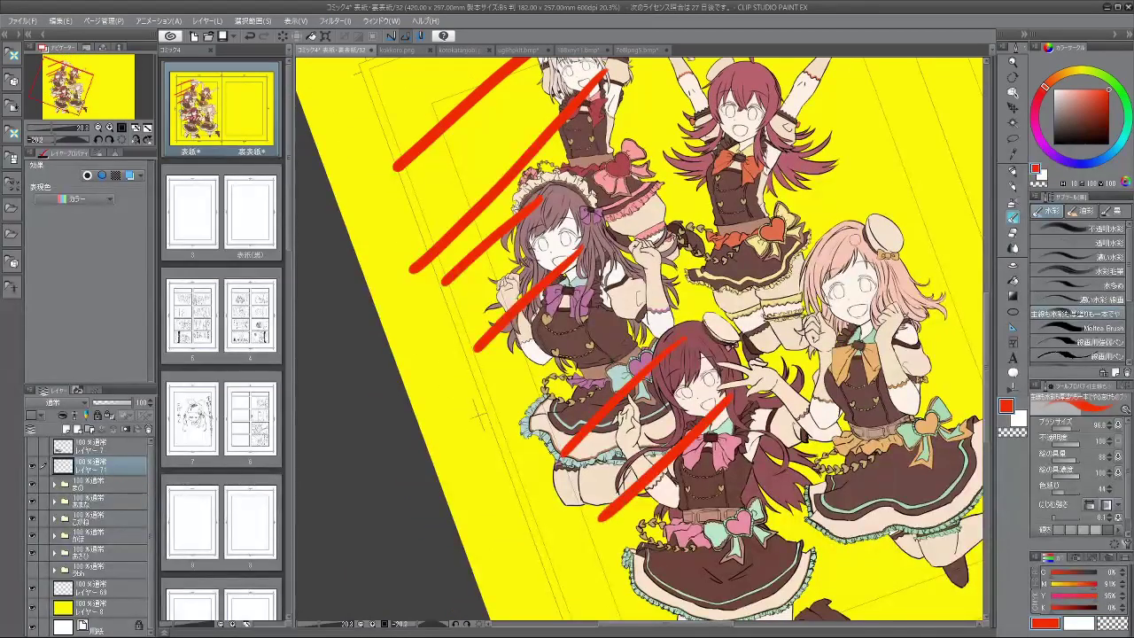
pyautogui.moveTo(847, 235)
pyautogui.mouseDown()
pyautogui.moveTo(704, 341)
pyautogui.moveTo(734, 297)
pyautogui.moveTo(700, 321)
pyautogui.mouseUp()
pyautogui.hotkey('ctrl', 'z')
pyautogui.moveTo(880, 314); pyautogui.dragTo(750, 379)
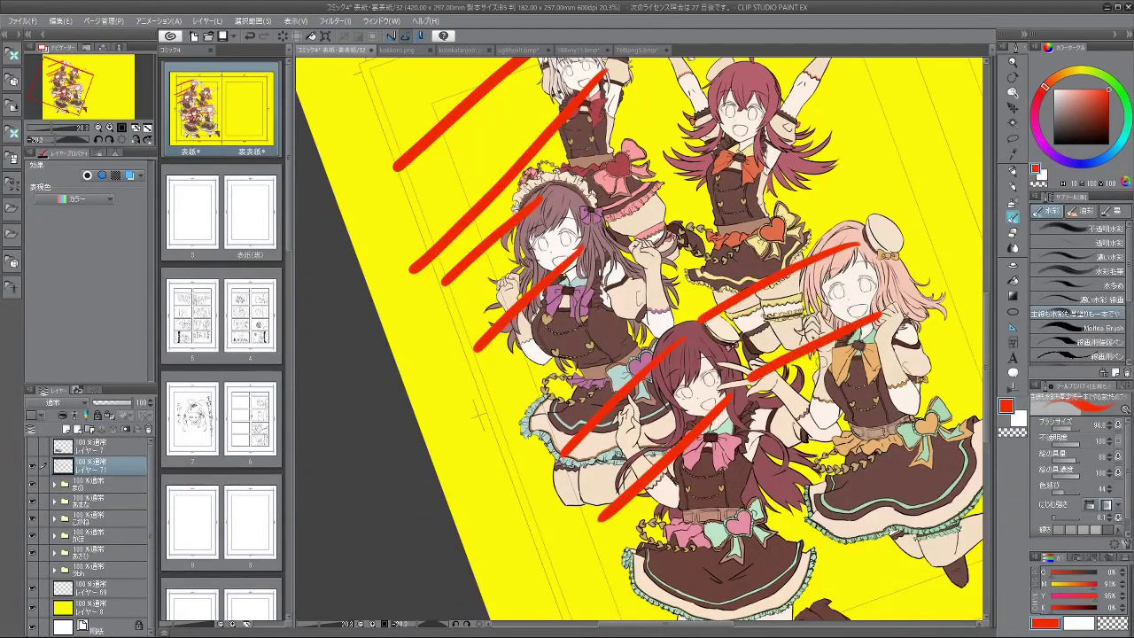
# Step: Tilt the canvas the other way, draw two red guide lines from the raised-arm girl's head and chin, and redraw the outer one
pyautogui.press('^')
pyautogui.press('^')
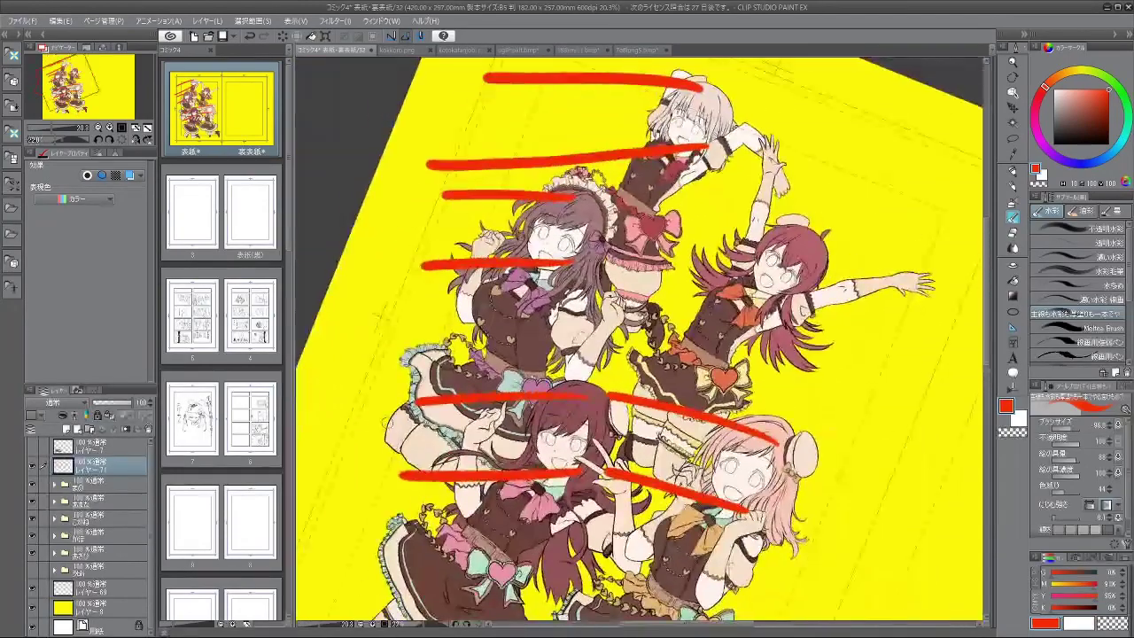
pyautogui.moveTo(759, 296); pyautogui.dragTo(684, 173)
pyautogui.moveTo(826, 258); pyautogui.dragTo(743, 126)
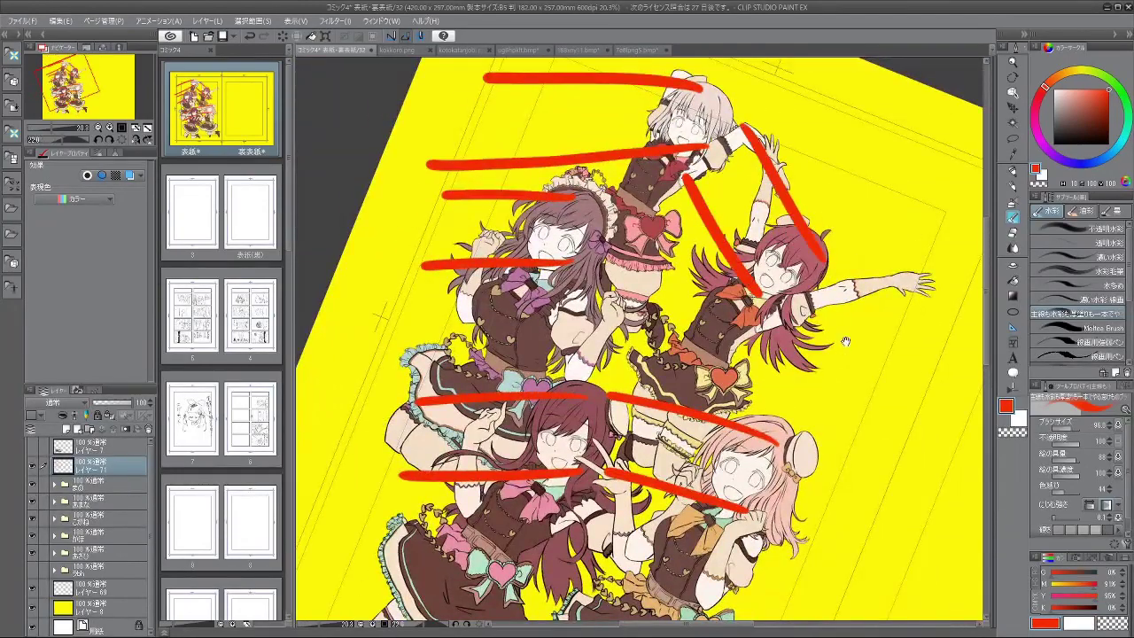
pyautogui.moveTo(866, 360); pyautogui.dragTo(789, 360)
pyautogui.moveTo(846, 333)
pyautogui.mouseDown()
pyautogui.moveTo(795, 341)
pyautogui.moveTo(873, 341)
pyautogui.mouseUp()
pyautogui.hotkey('ctrl', 'z')
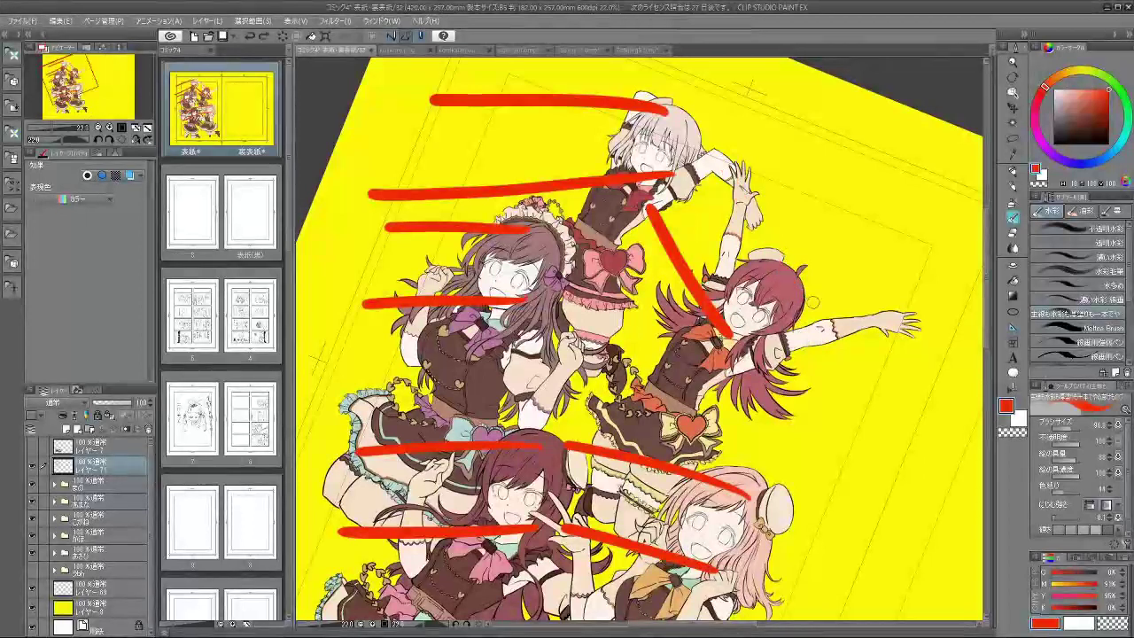
pyautogui.moveTo(815, 305)
pyautogui.mouseDown()
pyautogui.moveTo(734, 161)
pyautogui.moveTo(737, 142)
pyautogui.mouseUp()
pyautogui.hotkey('ctrl', 'z')
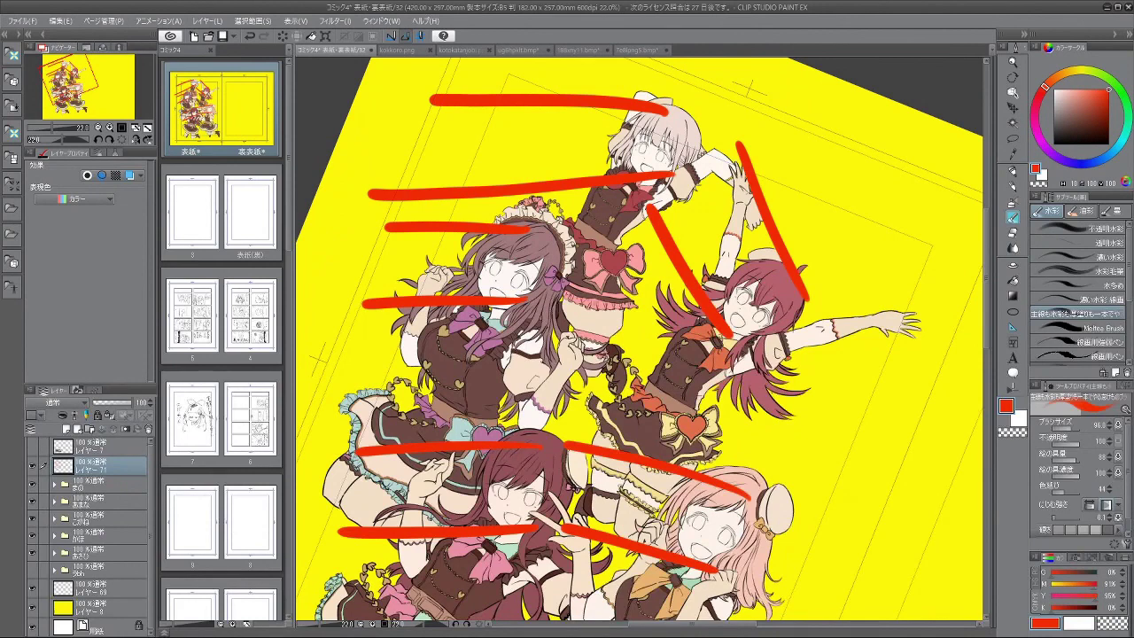
# Step: Reset the canvas rotation to upright and save the comic cover page
pyautogui.scroll(-2, 846, 92)
pyautogui.scroll(1, 842, 209)
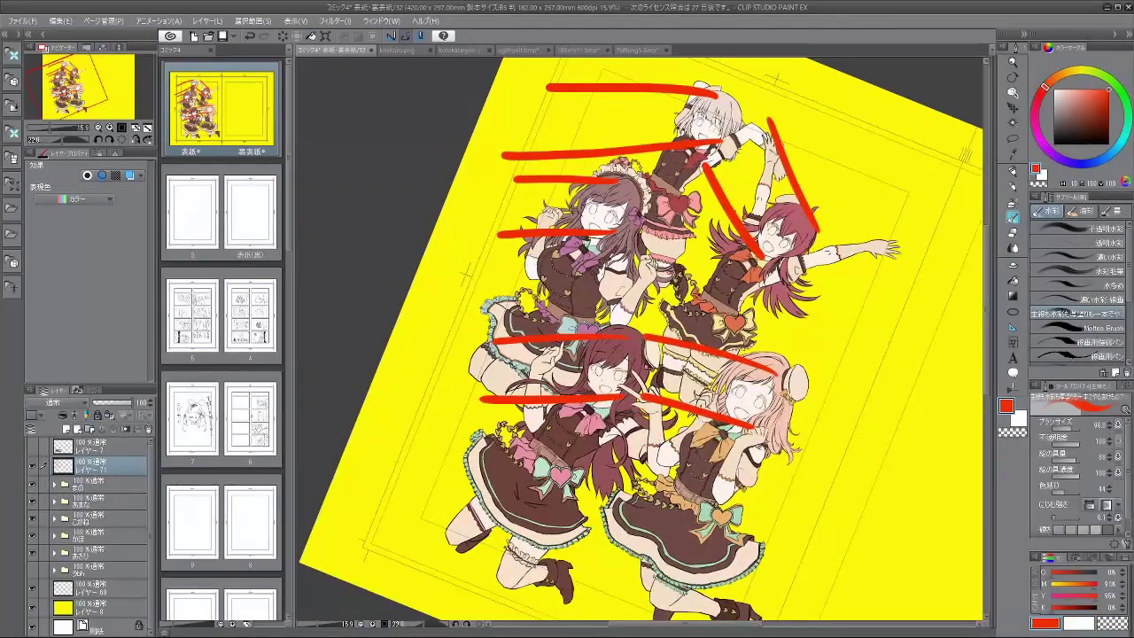
pyautogui.click(117, 142)
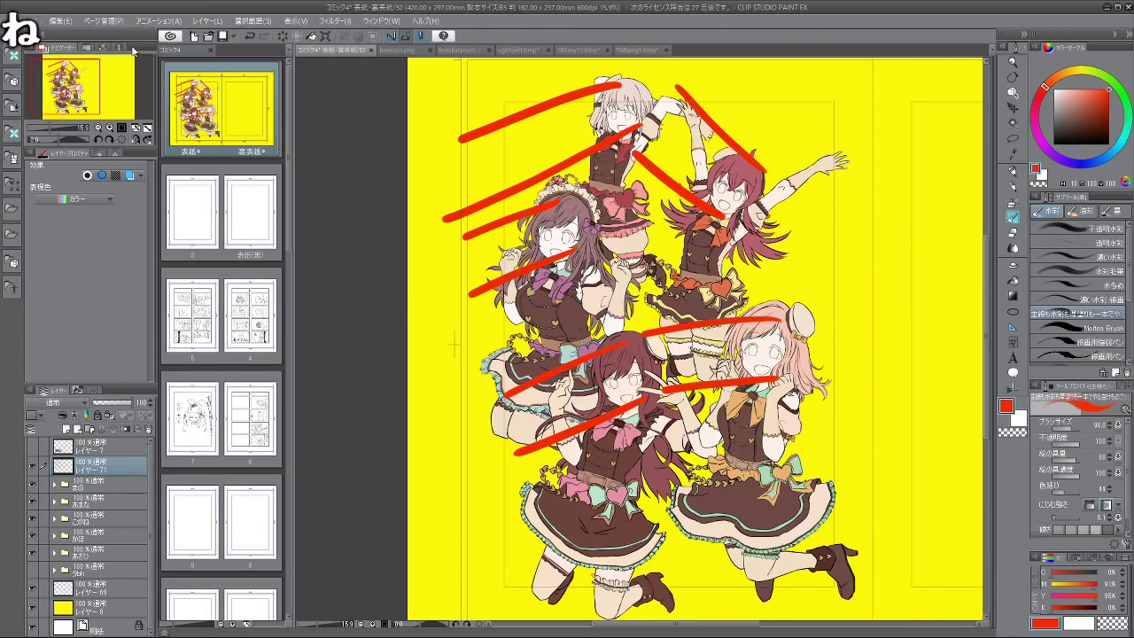
pyautogui.click(22, 20)
pyautogui.click(44, 112)
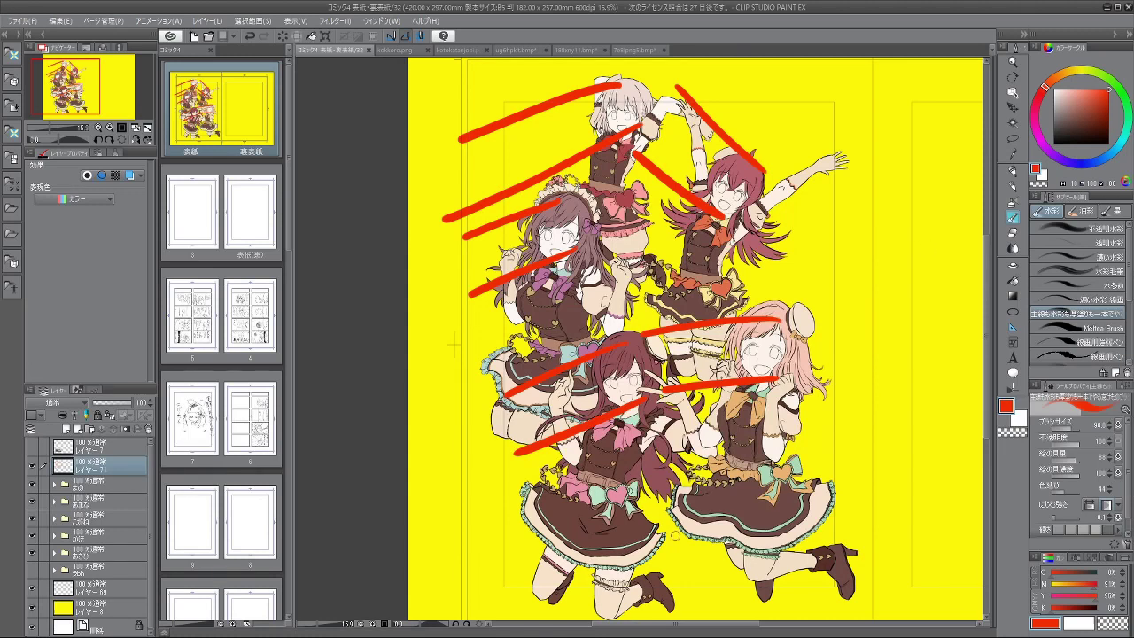
# Step: Draw one short red diagonal line outward from the pink-haired girl's face and another from the raised-arm red-haired girl's face
pyautogui.scroll(-3, 659, 340)
pyautogui.scroll(8, 695, 257)
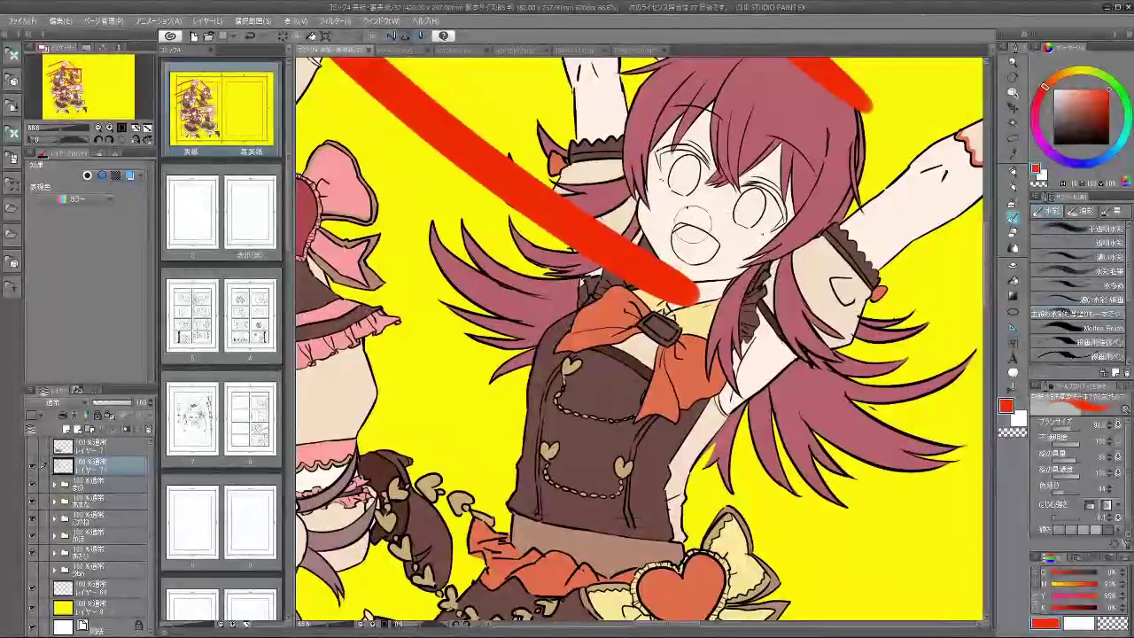
pyautogui.scroll(-5, 791, 189)
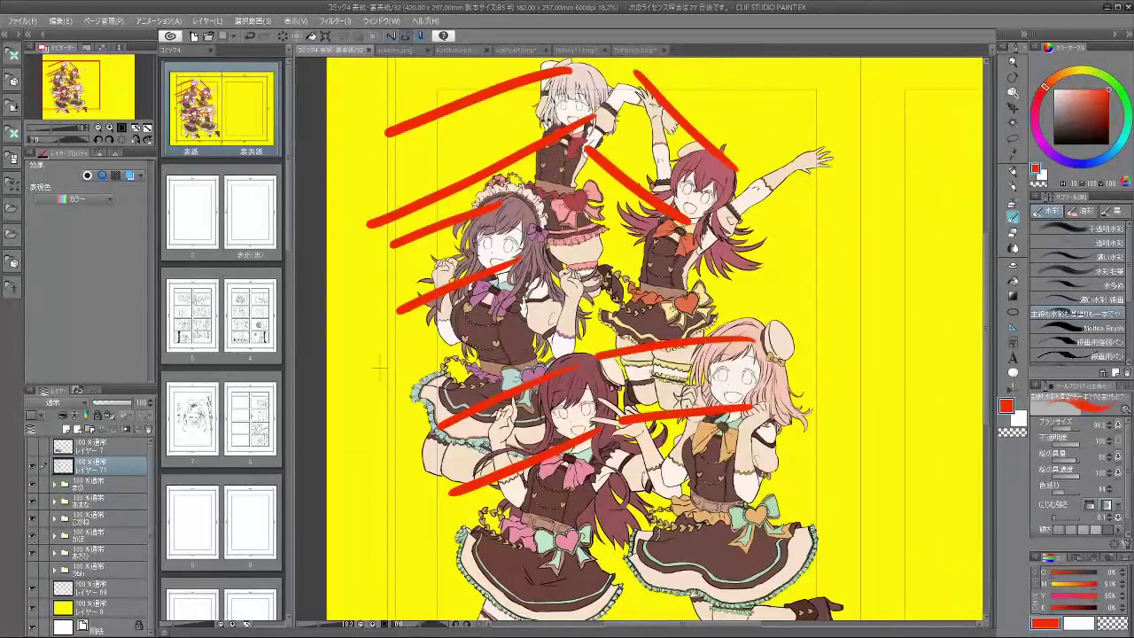
pyautogui.scroll(2, 709, 133)
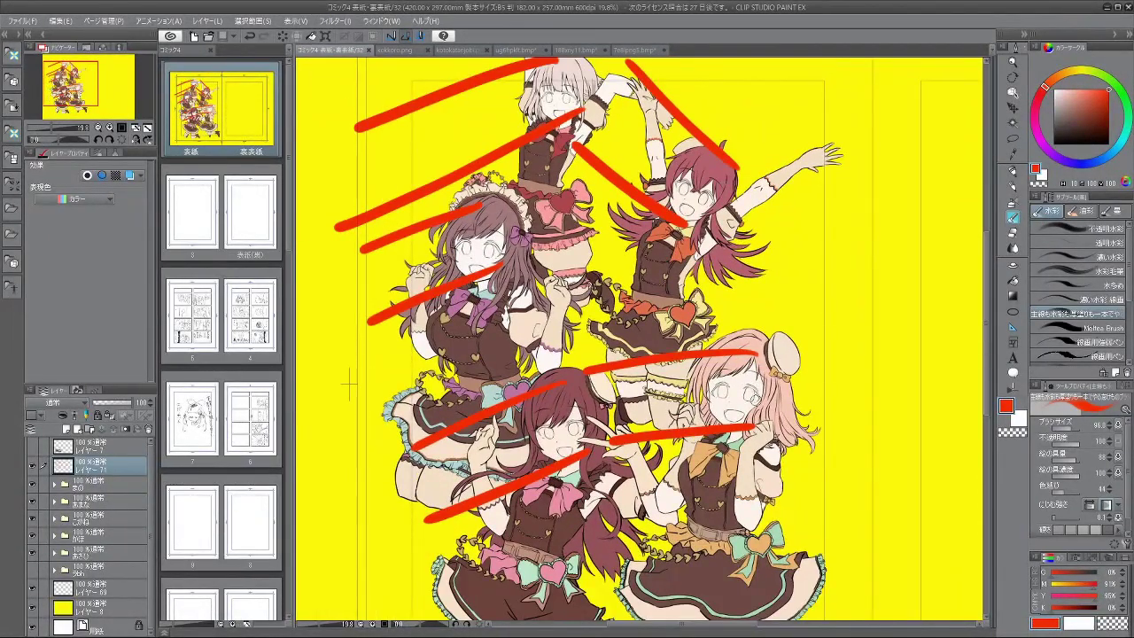
pyautogui.moveTo(755, 395); pyautogui.dragTo(627, 338)
pyautogui.moveTo(707, 207); pyautogui.dragTo(608, 142)
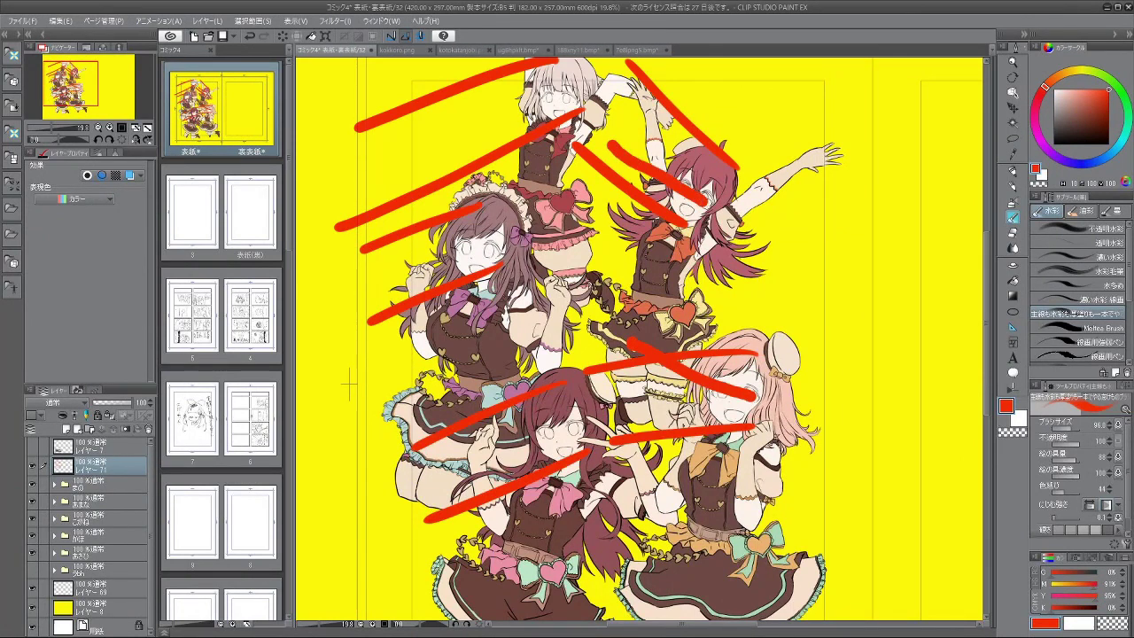
# Step: Undo and redraw the short red direction lines extending from the pink-haired girl's face and the raised-arm girl's face
pyautogui.hotkey('ctrl', 'z')
pyautogui.hotkey('ctrl', 'z')
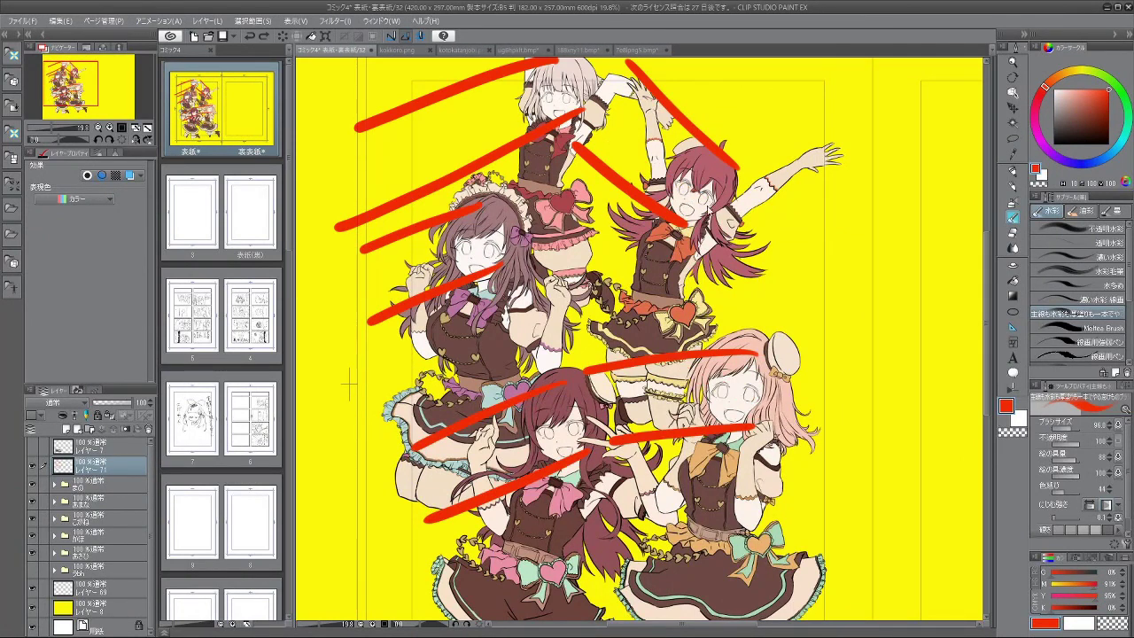
pyautogui.hotkey('ctrl', 'y')
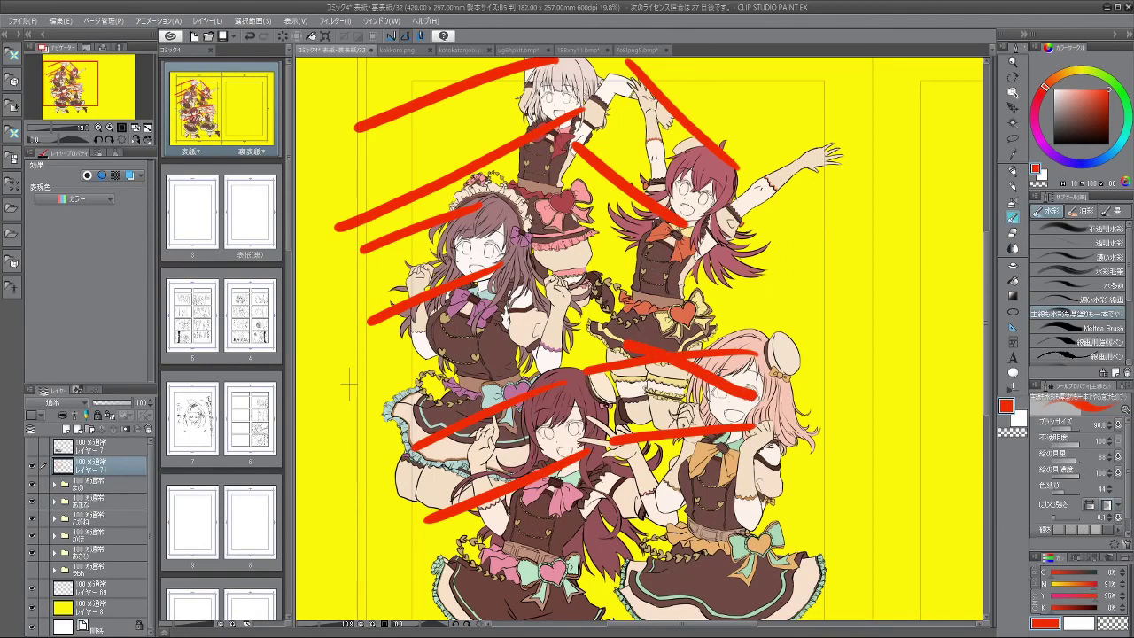
pyautogui.hotkey('ctrl', 'z')
pyautogui.hotkey('ctrl', 'y')
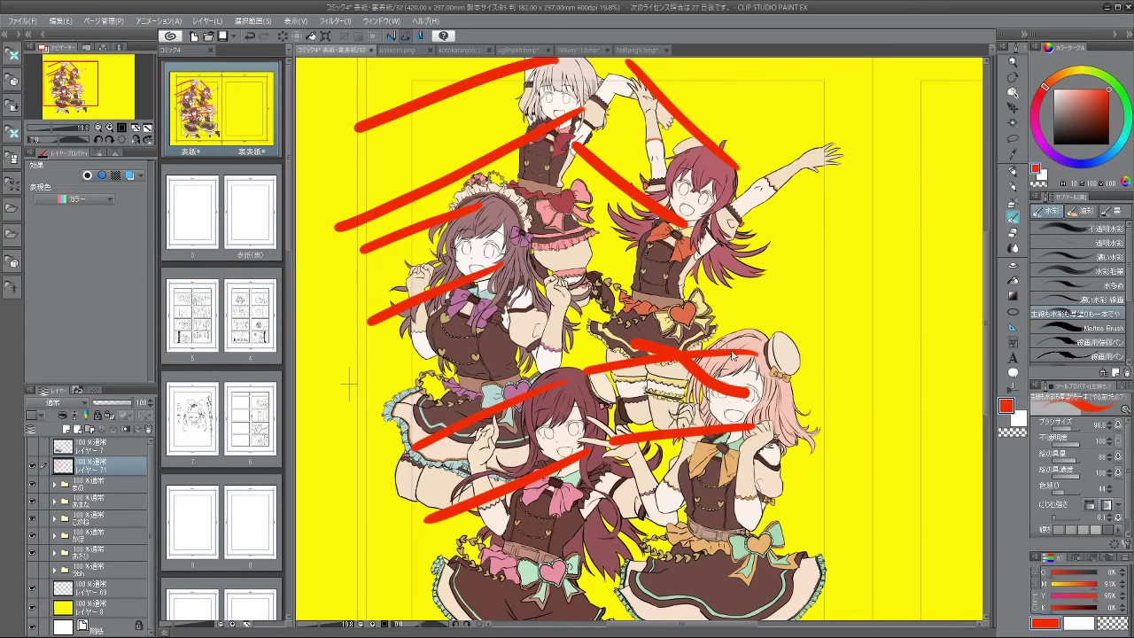
pyautogui.hotkey('ctrl', 'z')
pyautogui.hotkey('ctrl', 'y')
pyautogui.hotkey('ctrl', 'y')
pyautogui.hotkey('ctrl', 'y')
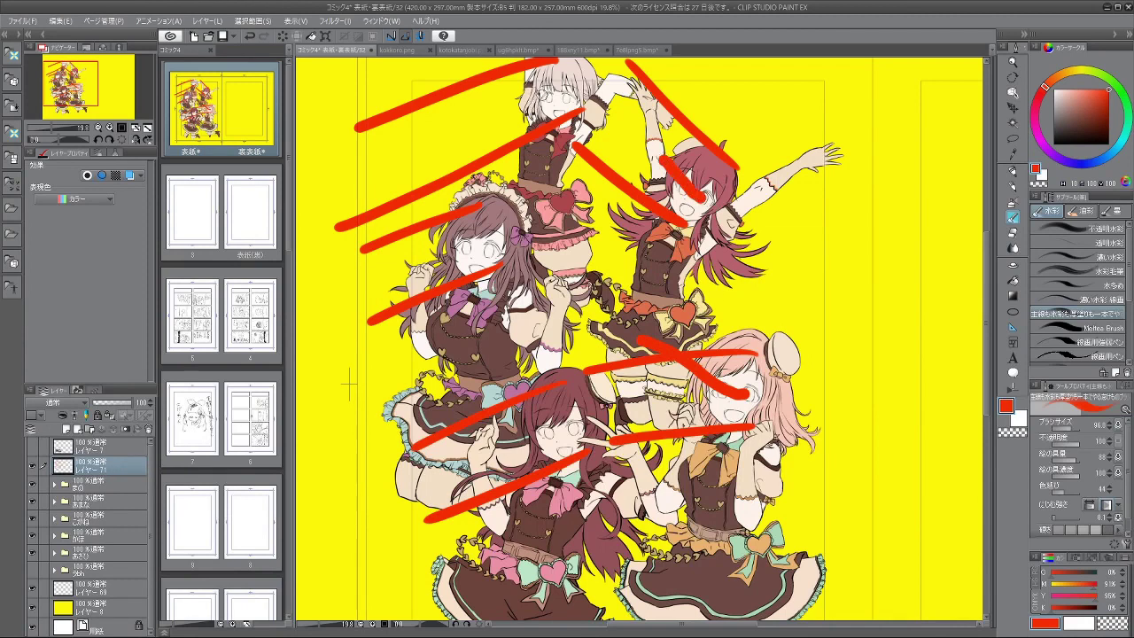
# Step: Draw a short red direction line outward from the faces of the pale-haired girl, the purple-ribbon girl and the peace-sign girl
pyautogui.moveTo(550, 96); pyautogui.dragTo(445, 123)
pyautogui.hotkey('ctrl', 'z')
pyautogui.moveTo(549, 99); pyautogui.dragTo(446, 140)
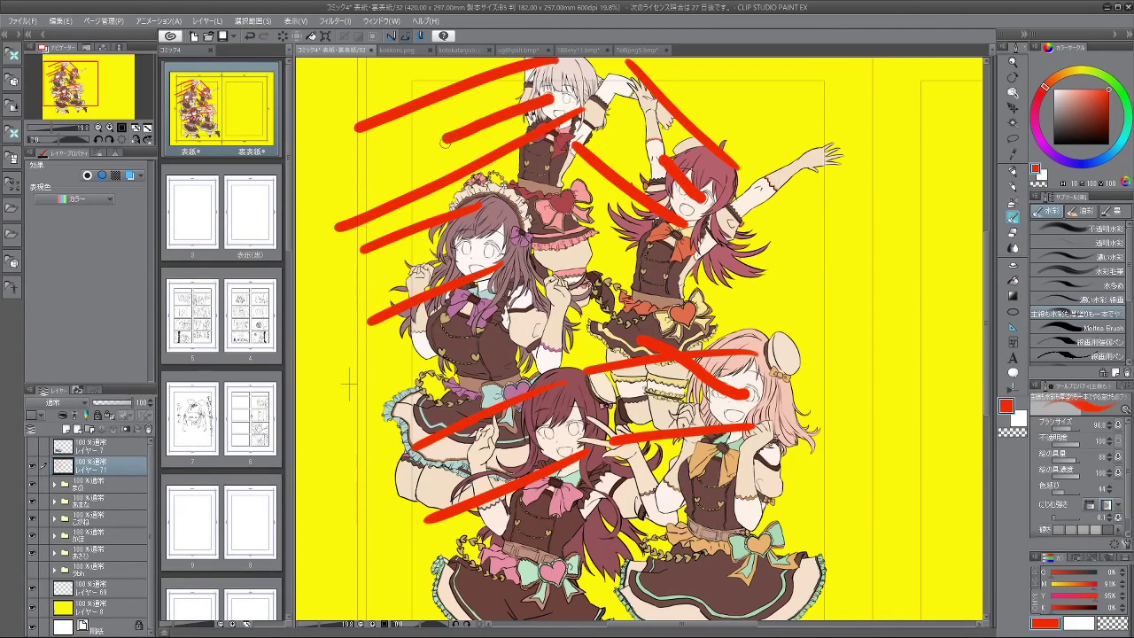
pyautogui.hotkey('ctrl', 'y')
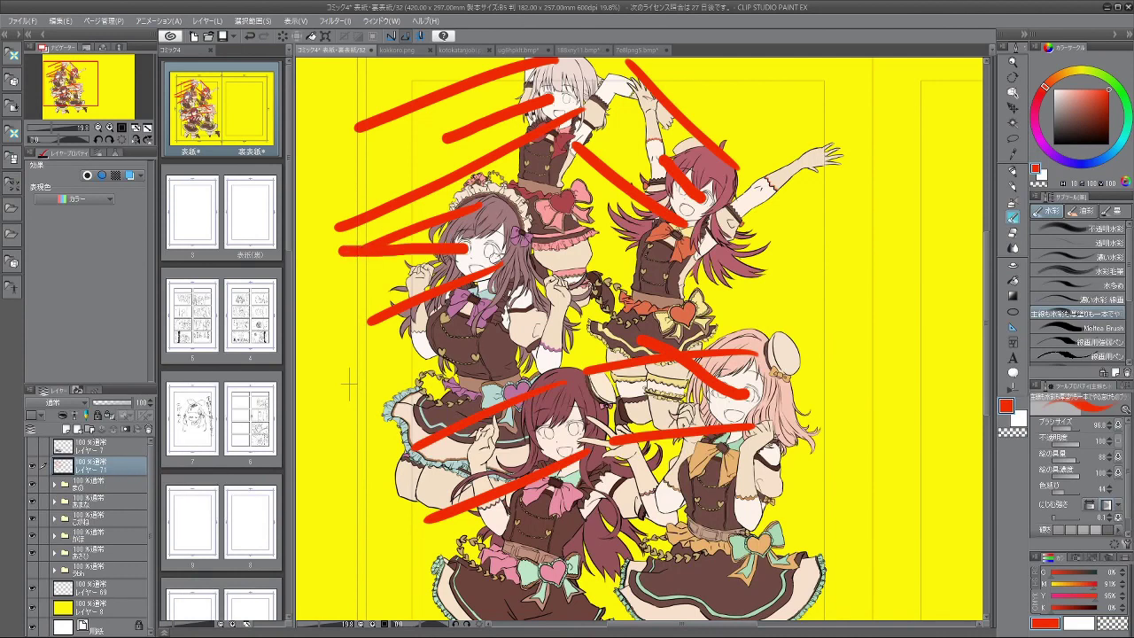
pyautogui.moveTo(551, 432); pyautogui.dragTo(450, 440)
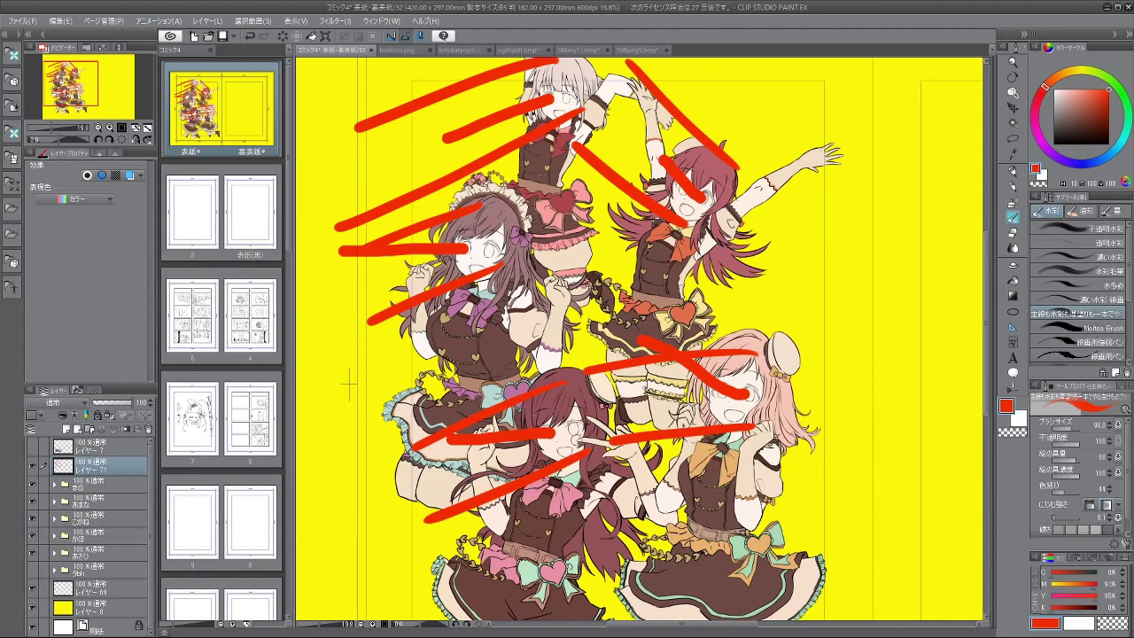
# Step: Undo all the red guide lines drawn over the five characters
pyautogui.hotkey('ctrl', 'z')
pyautogui.hotkey('ctrl', 'z')
pyautogui.hotkey('ctrl', 'z')
pyautogui.hotkey('ctrl', 'z')
pyautogui.hotkey('ctrl', 'z')
pyautogui.hotkey('ctrl', 'z')
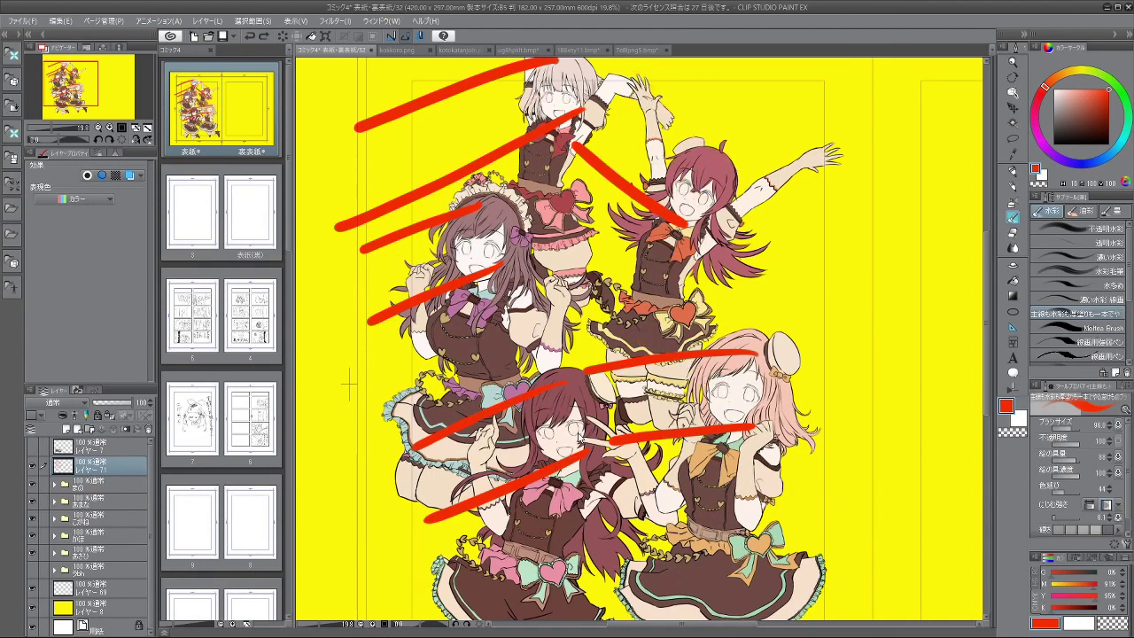
pyautogui.hotkey('ctrl', 'z')
pyautogui.hotkey('ctrl', 'z')
pyautogui.hotkey('ctrl', 'z')
pyautogui.hotkey('ctrl', 'z')
pyautogui.hotkey('ctrl', 'z')
pyautogui.hotkey('ctrl', 'z')
pyautogui.hotkey('ctrl', 'z')
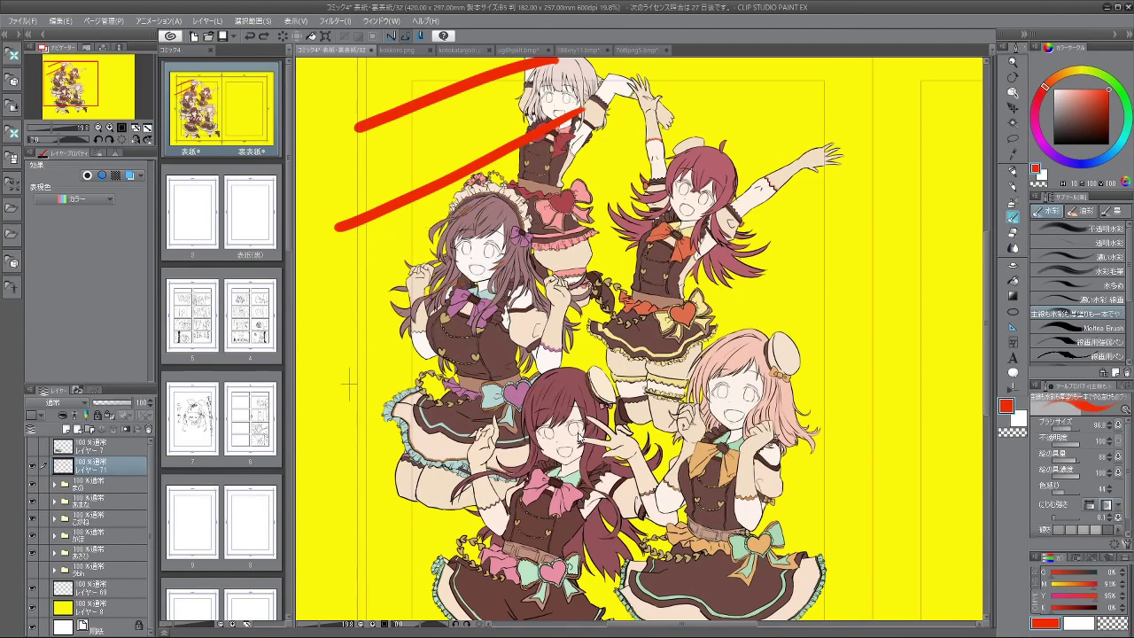
pyautogui.hotkey('ctrl', 'z')
pyautogui.hotkey('ctrl', 'z')
pyautogui.scroll(-2, 349, 383)
pyautogui.scroll(1, 409, 372)
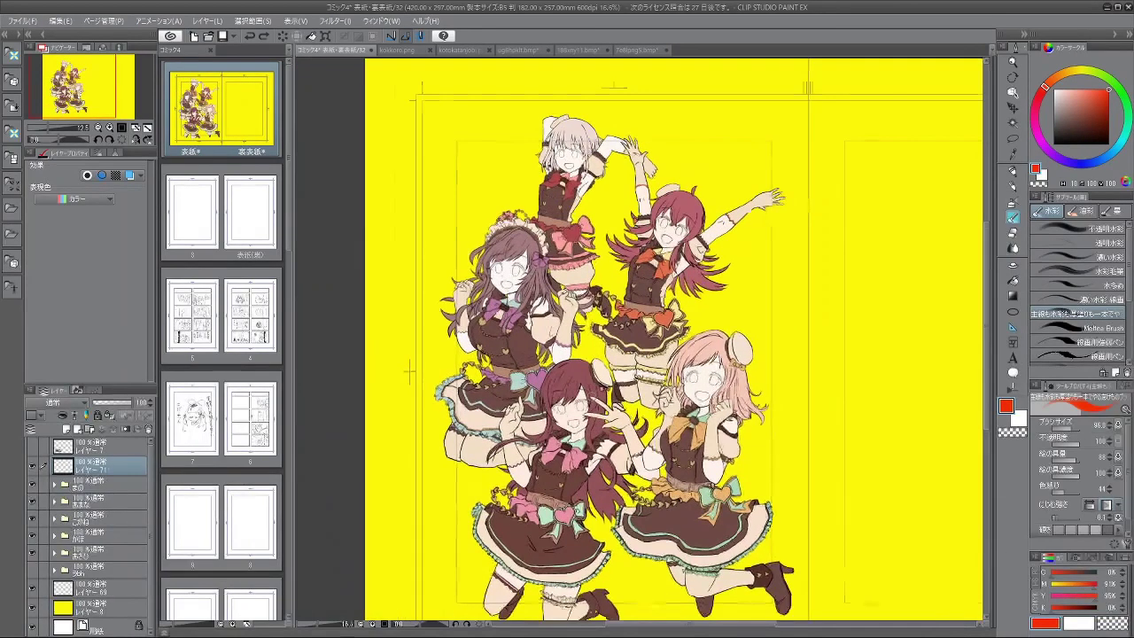
pyautogui.scroll(-2, 410, 372)
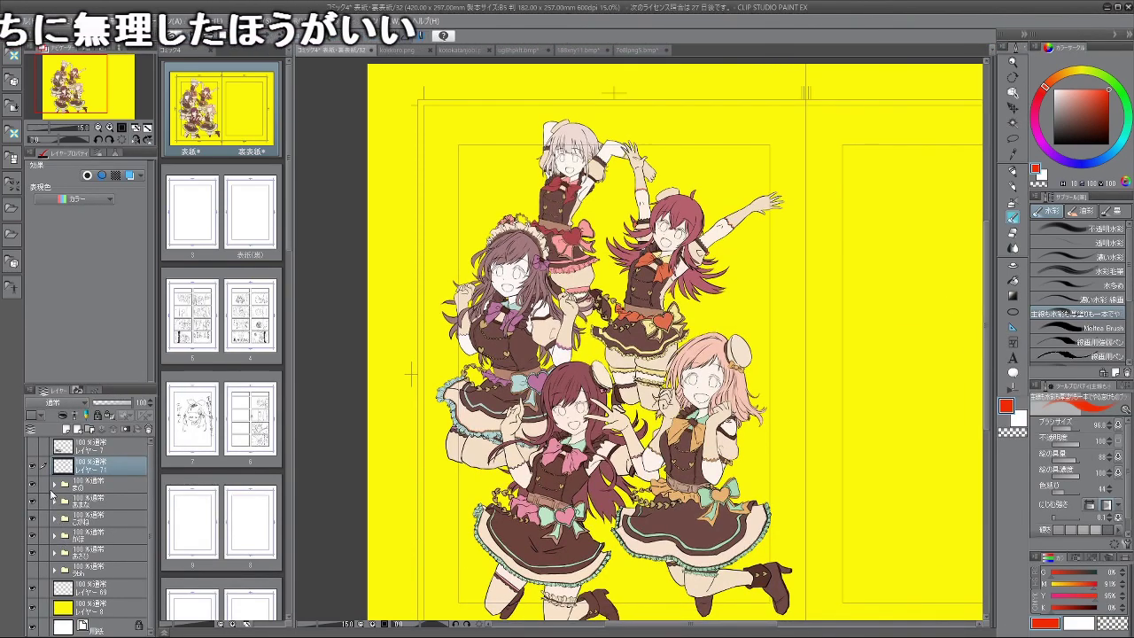
# Step: On the uppermost layer in the pink-haired girl's folder, erase the iris outline of her eye nearest the hat
pyautogui.click(55, 485)
pyautogui.click(55, 485)
pyautogui.click(55, 486)
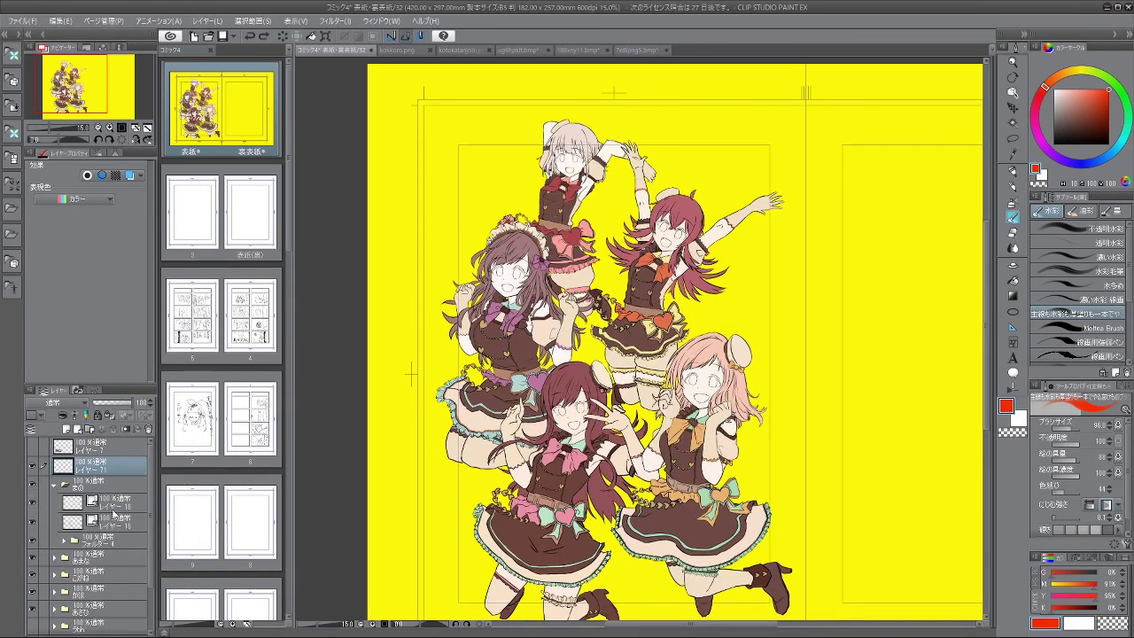
pyautogui.click(136, 498)
pyautogui.moveTo(739, 388); pyautogui.dragTo(625, 365)
pyautogui.scroll(2, 612, 348)
pyautogui.scroll(-3, 612, 347)
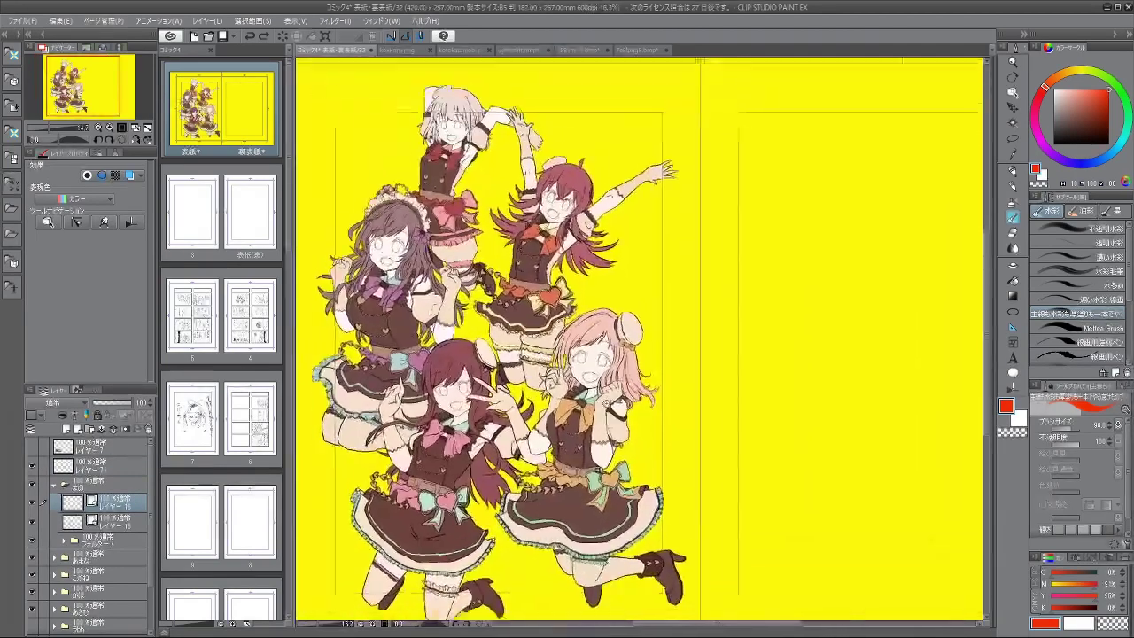
pyautogui.scroll(1, 602, 403)
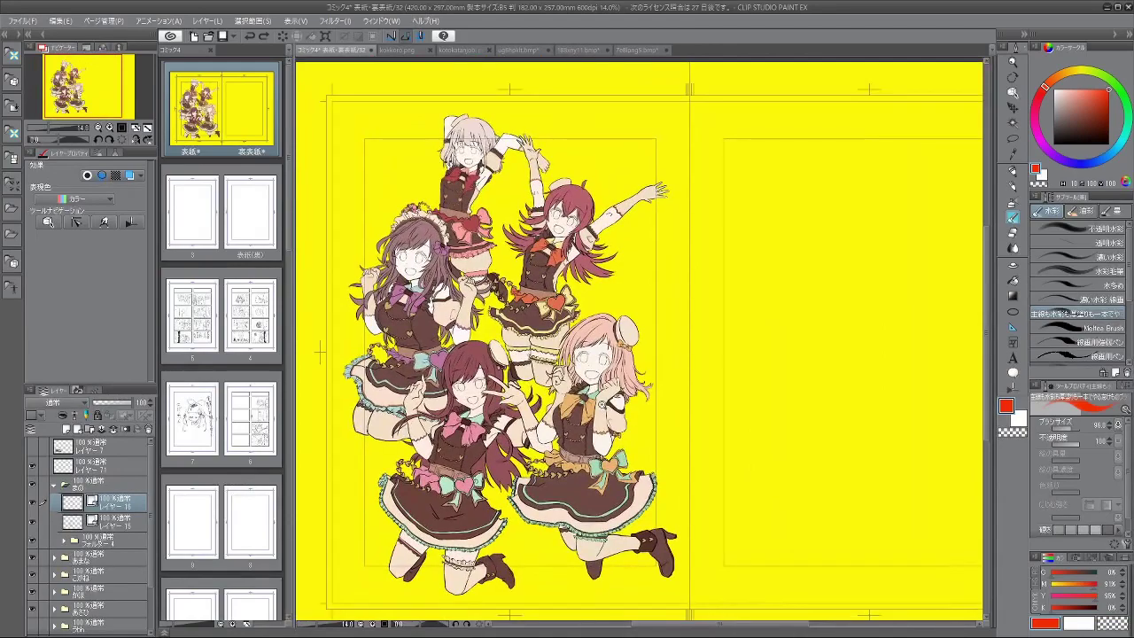
pyautogui.scroll(3, 638, 341)
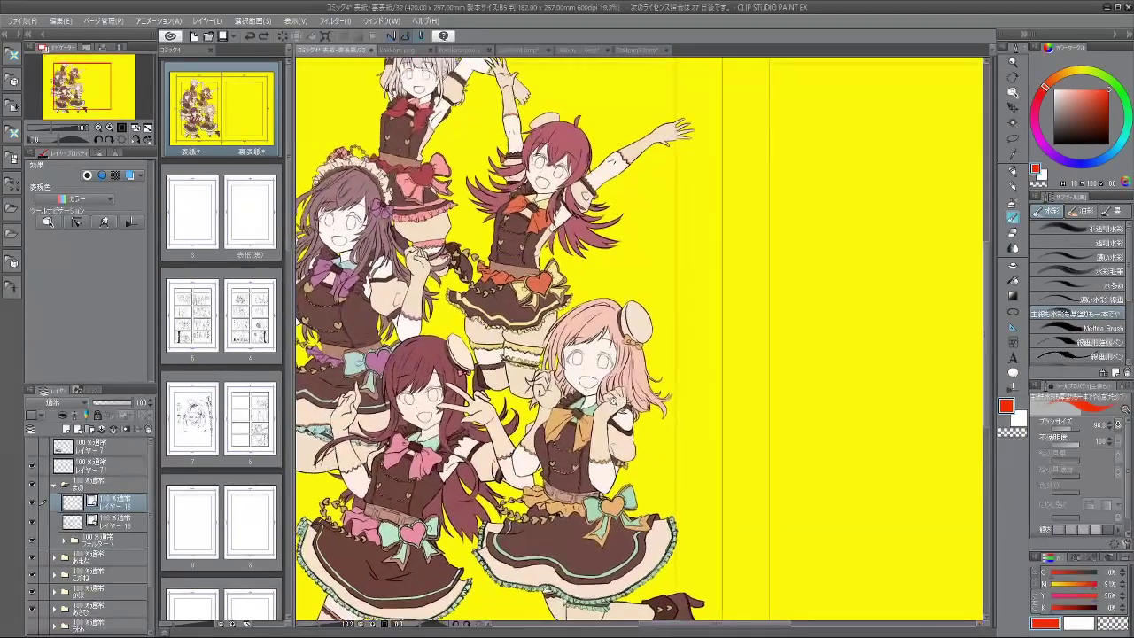
pyautogui.scroll(10, 576, 438)
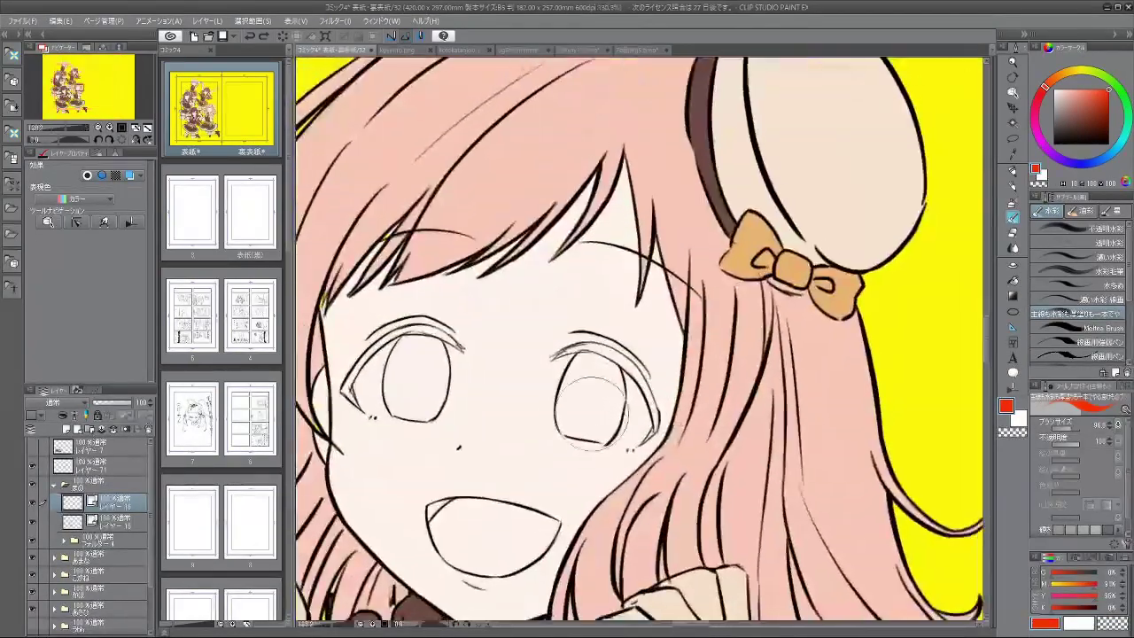
pyautogui.moveTo(577, 438)
pyautogui.mouseDown()
pyautogui.moveTo(567, 475)
pyautogui.moveTo(561, 374)
pyautogui.moveTo(583, 378)
pyautogui.moveTo(585, 412)
pyautogui.moveTo(605, 417)
pyautogui.moveTo(608, 445)
pyautogui.moveTo(620, 381)
pyautogui.mouseUp()
pyautogui.scroll(2, 566, 458)
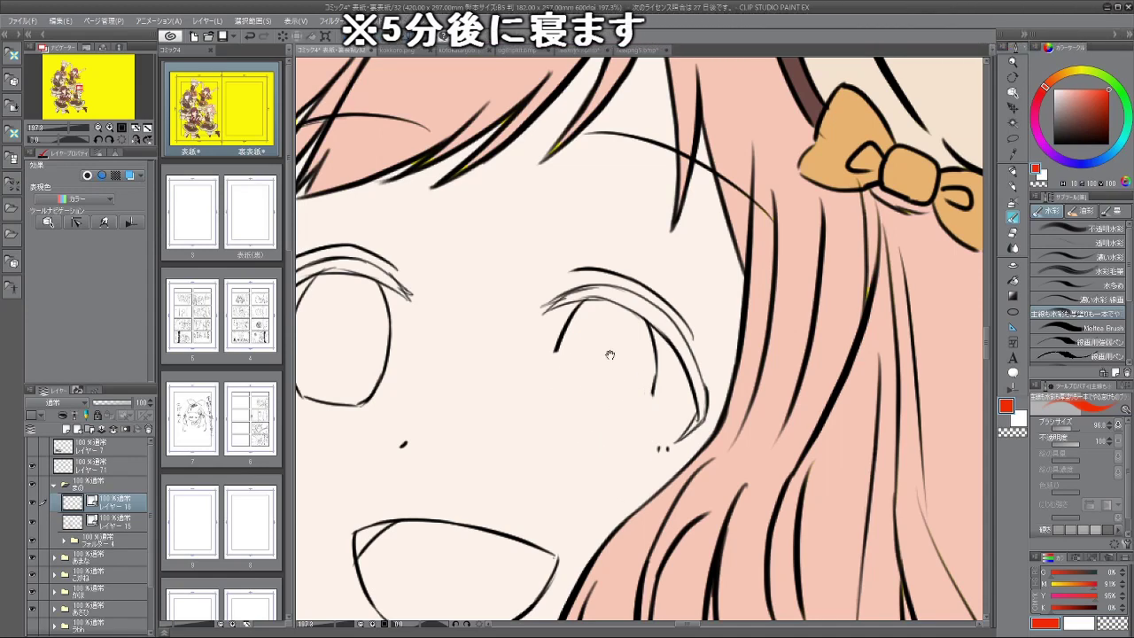
pyautogui.moveTo(578, 426); pyautogui.dragTo(572, 447)
pyautogui.scroll(1, 594, 310)
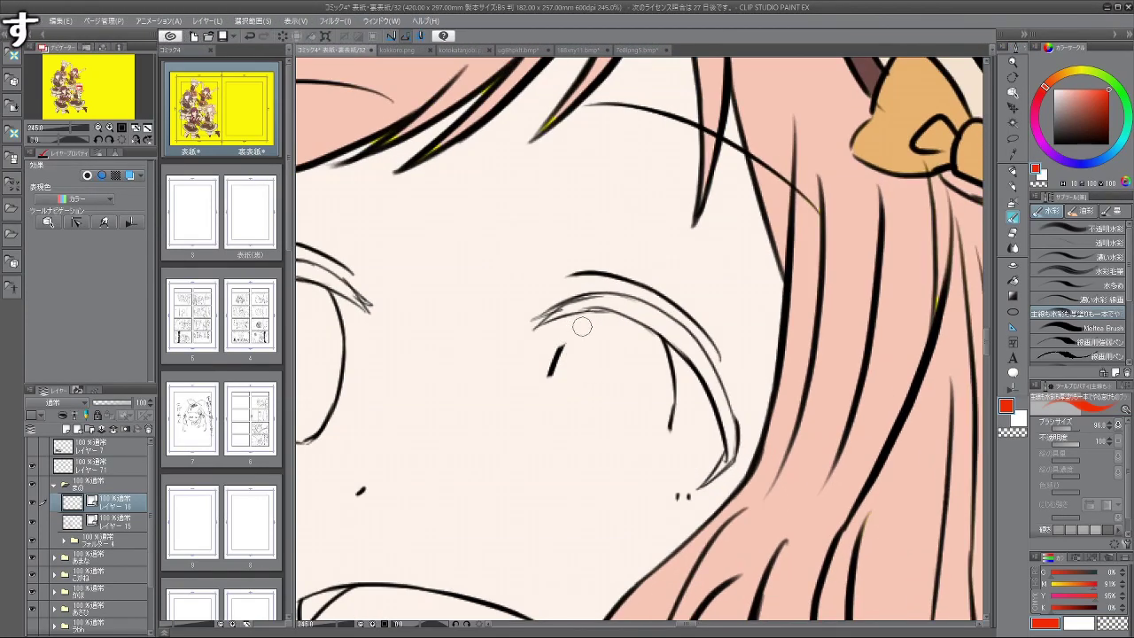
pyautogui.moveTo(663, 359)
pyautogui.mouseDown()
pyautogui.moveTo(653, 342)
pyautogui.moveTo(671, 376)
pyautogui.moveTo(666, 428)
pyautogui.mouseUp()
pyautogui.moveTo(521, 448); pyautogui.dragTo(660, 430)
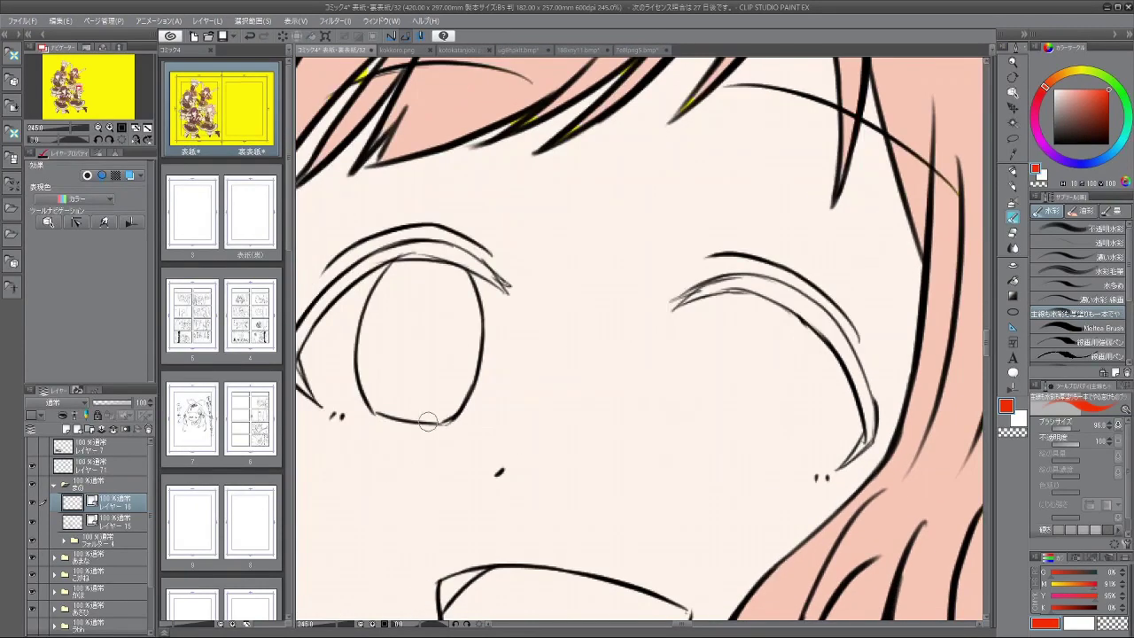
# Step: Erase the iris outline of the pink-haired girl's other eye, keeping the eyelid lines
pyautogui.moveTo(428, 420)
pyautogui.mouseDown()
pyautogui.moveTo(361, 357)
pyautogui.moveTo(367, 299)
pyautogui.moveTo(387, 275)
pyautogui.moveTo(354, 338)
pyautogui.mouseUp()
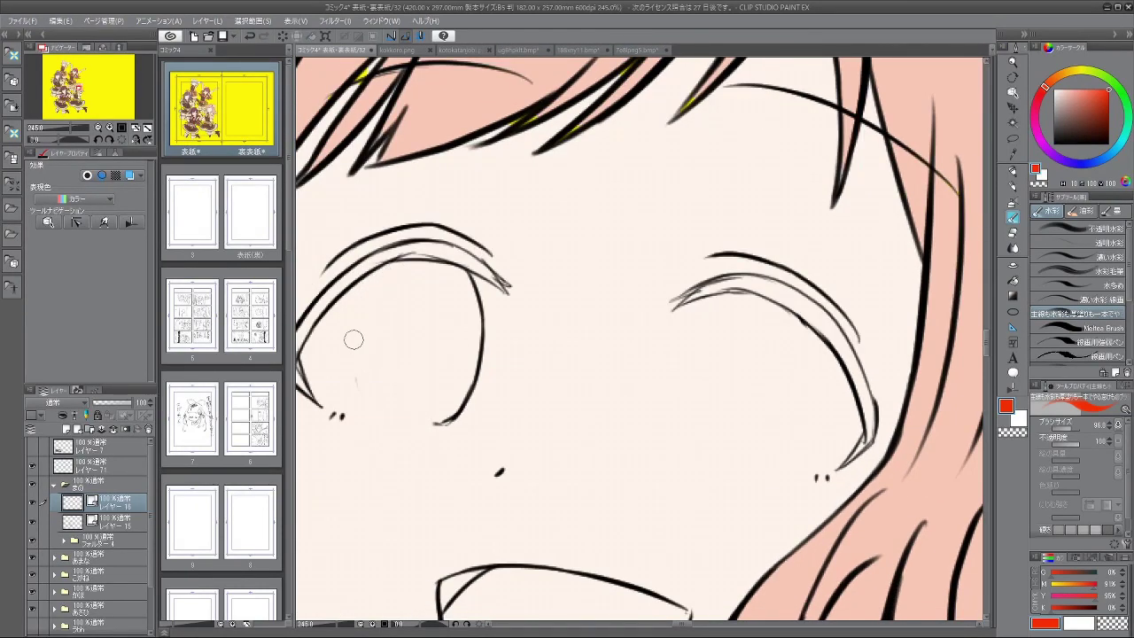
pyautogui.moveTo(443, 409)
pyautogui.mouseDown()
pyautogui.moveTo(451, 417)
pyautogui.moveTo(476, 359)
pyautogui.moveTo(466, 282)
pyautogui.mouseUp()
pyautogui.scroll(-3, 587, 399)
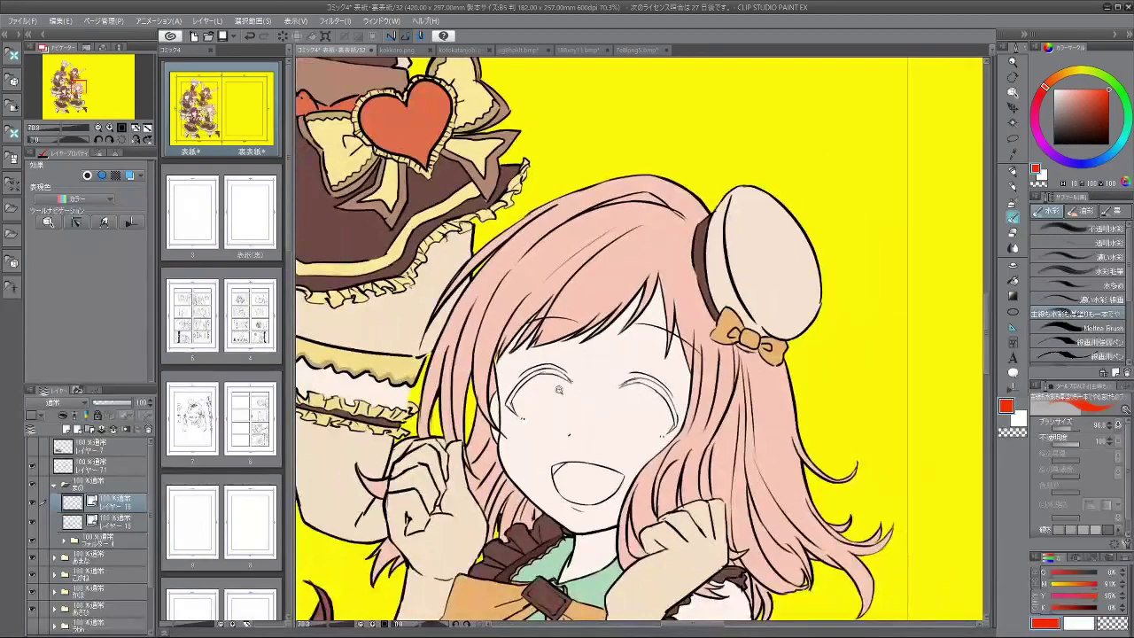
pyautogui.scroll(2, 568, 373)
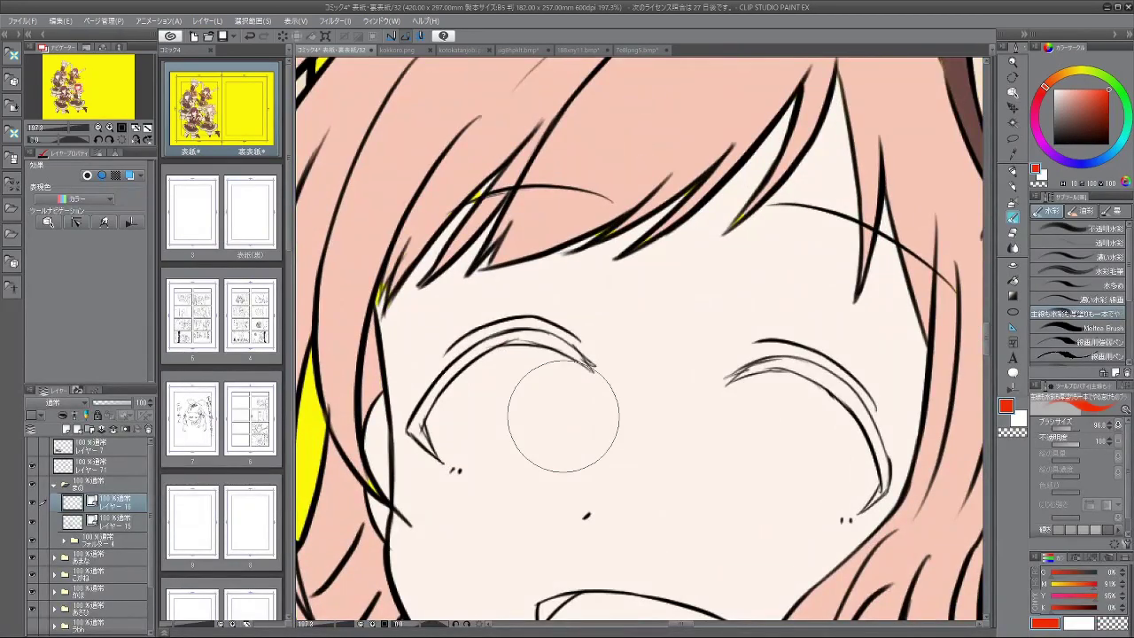
pyautogui.scroll(-2, 618, 374)
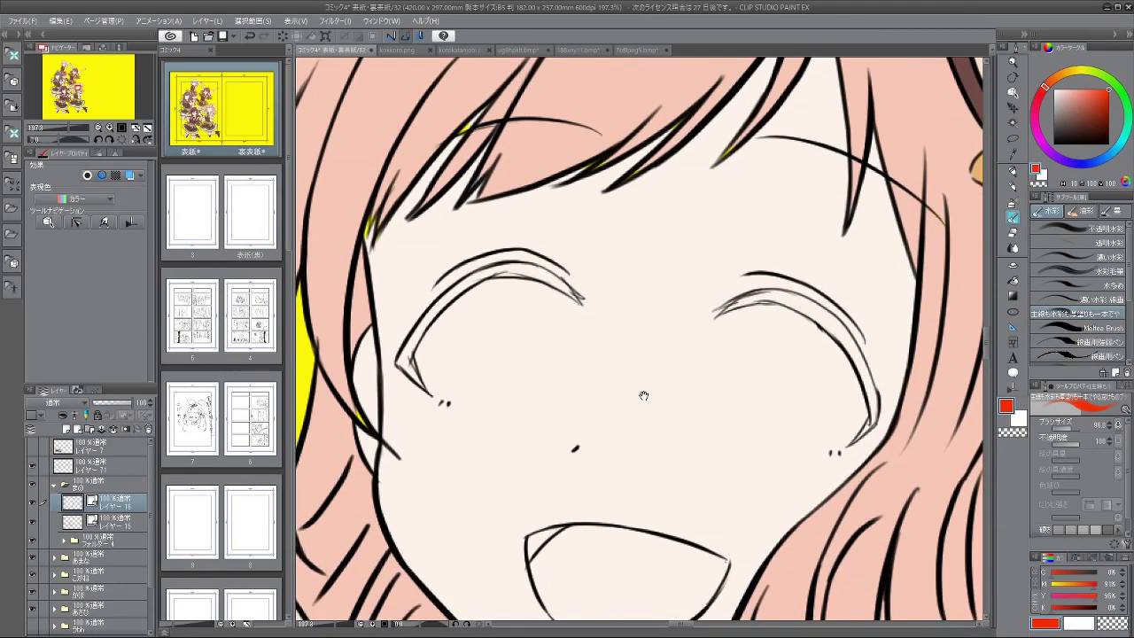
pyautogui.scroll(-6, 643, 395)
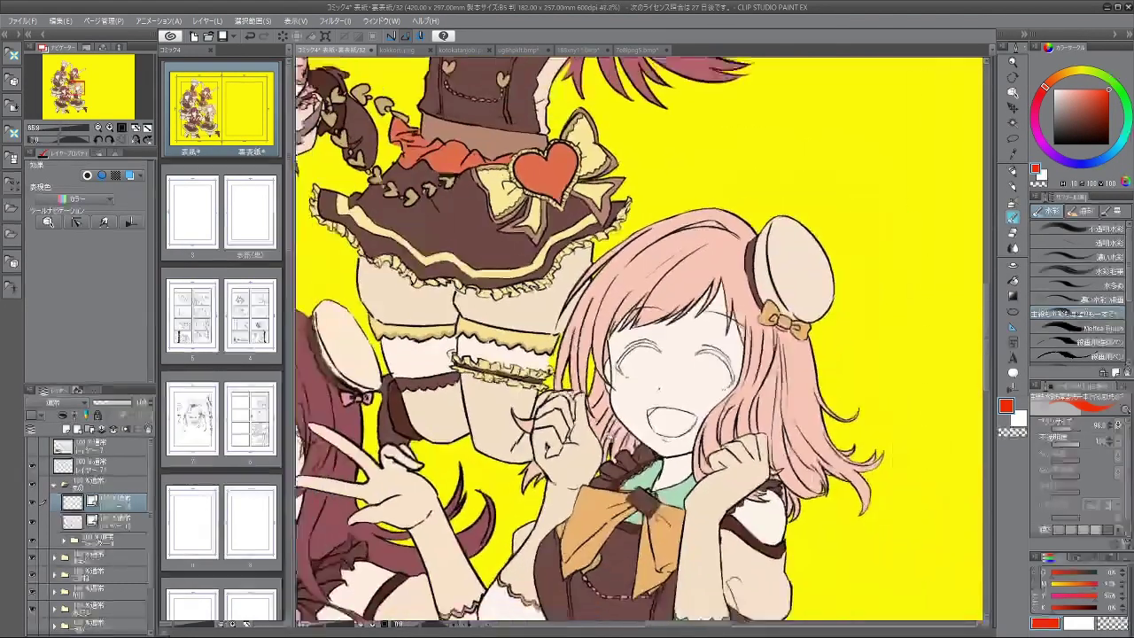
# Step: On the uppermost layer in the peace-sign girl's folder, erase the iris outlines of both her eyes
pyautogui.scroll(-2, 609, 438)
pyautogui.moveTo(580, 133); pyautogui.dragTo(669, 324)
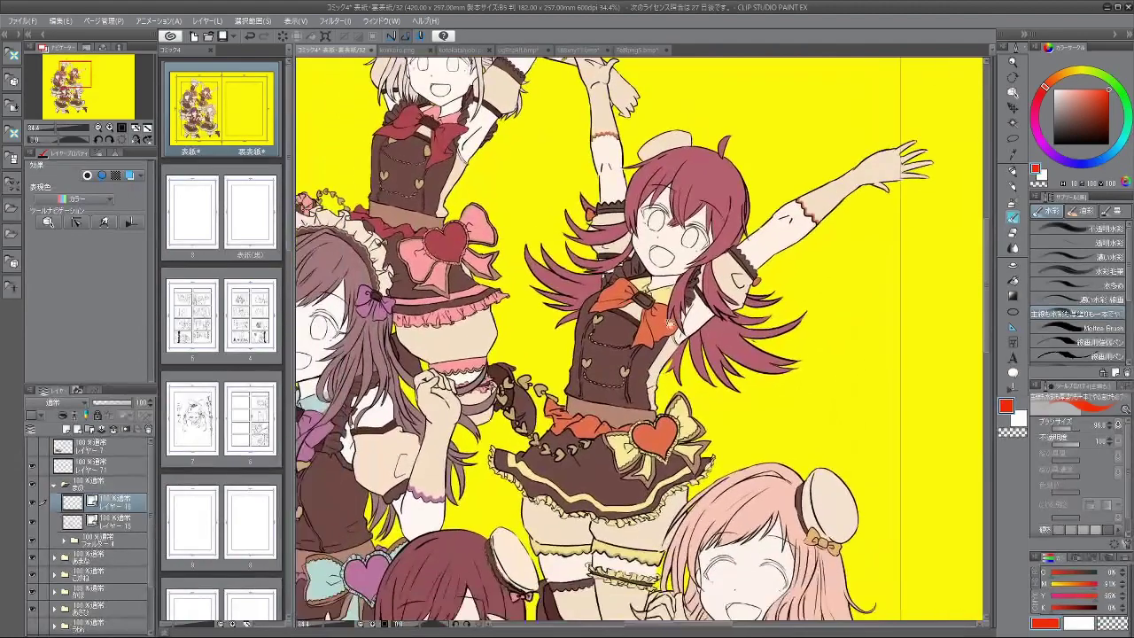
pyautogui.scroll(-5, 665, 323)
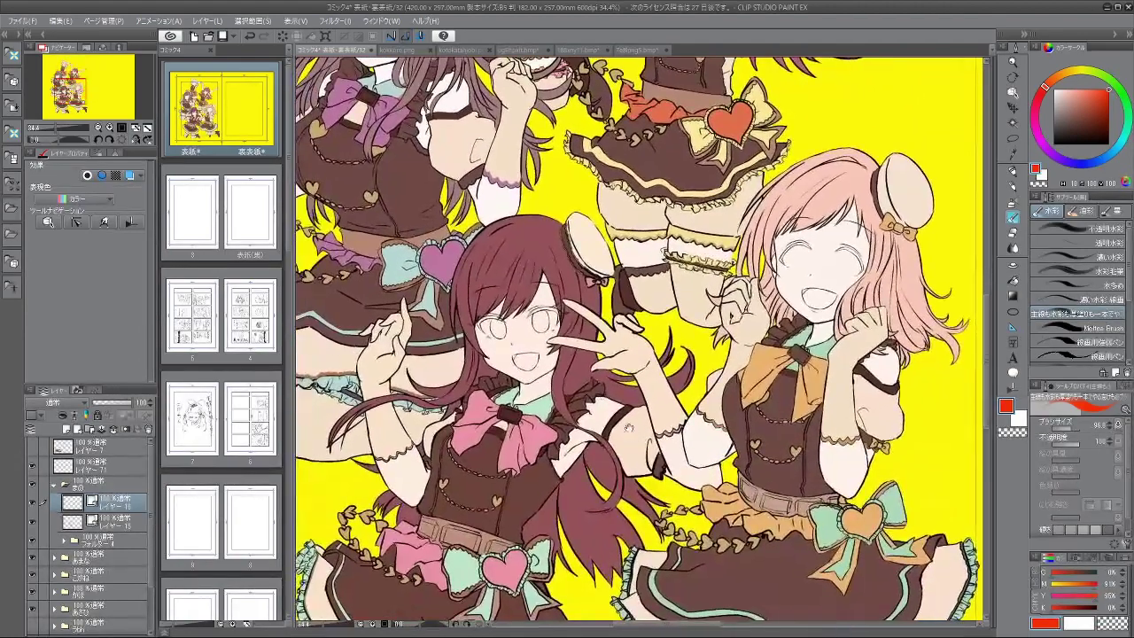
pyautogui.click(54, 558)
pyautogui.click(115, 575)
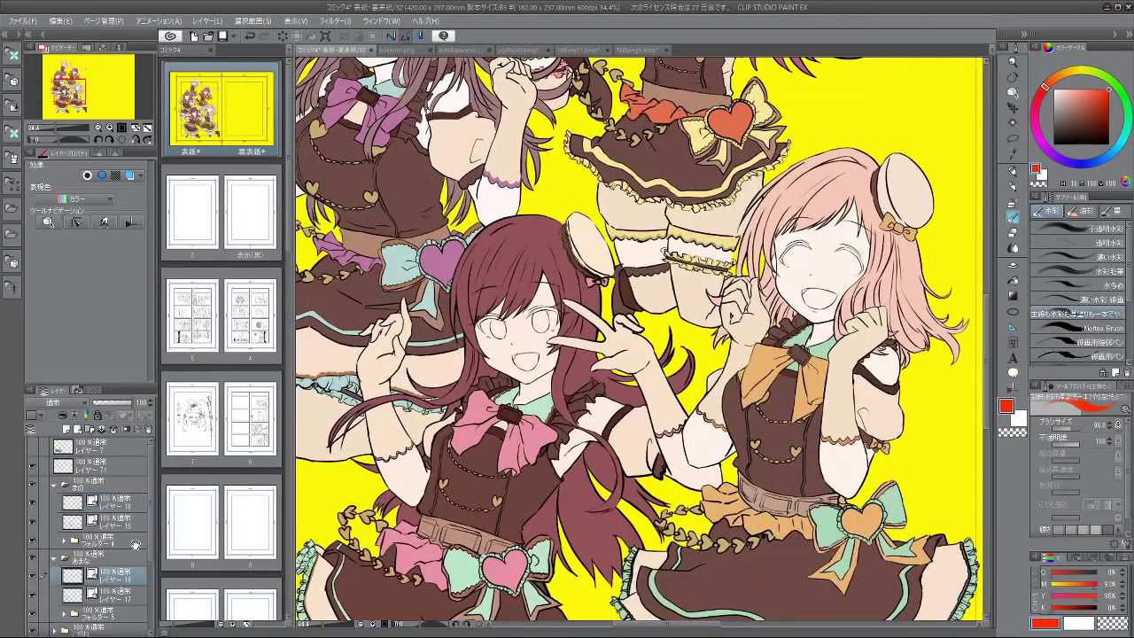
pyautogui.scroll(8, 496, 310)
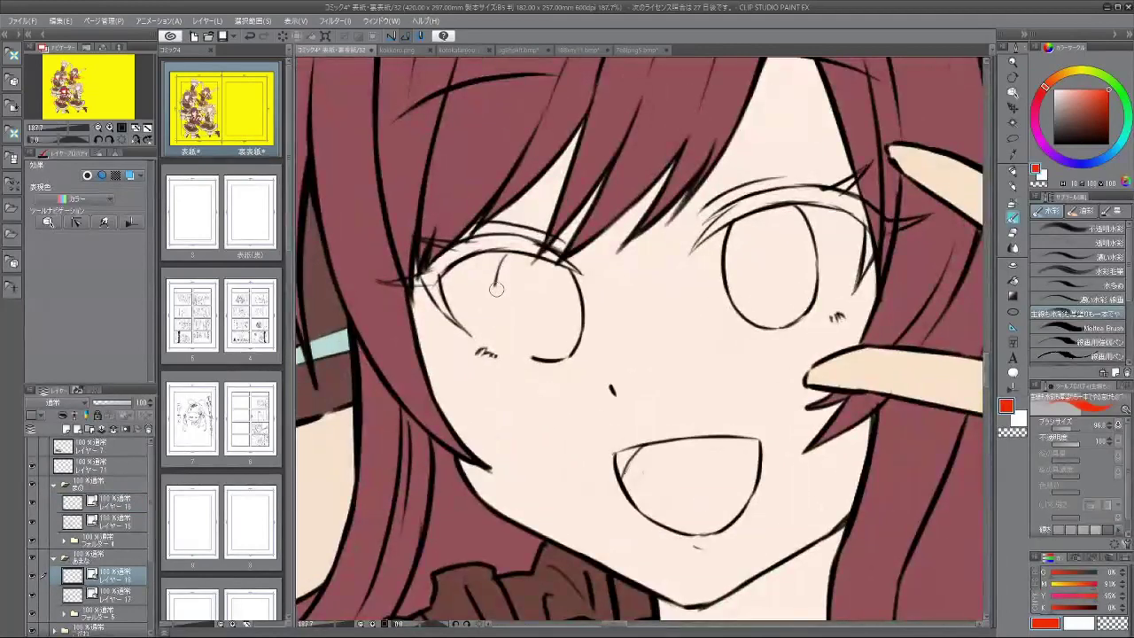
pyautogui.moveTo(496, 289); pyautogui.dragTo(507, 260)
pyautogui.moveTo(571, 280)
pyautogui.mouseDown()
pyautogui.moveTo(584, 326)
pyautogui.moveTo(574, 355)
pyautogui.moveTo(521, 357)
pyautogui.mouseUp()
pyautogui.moveTo(721, 355); pyautogui.dragTo(601, 364)
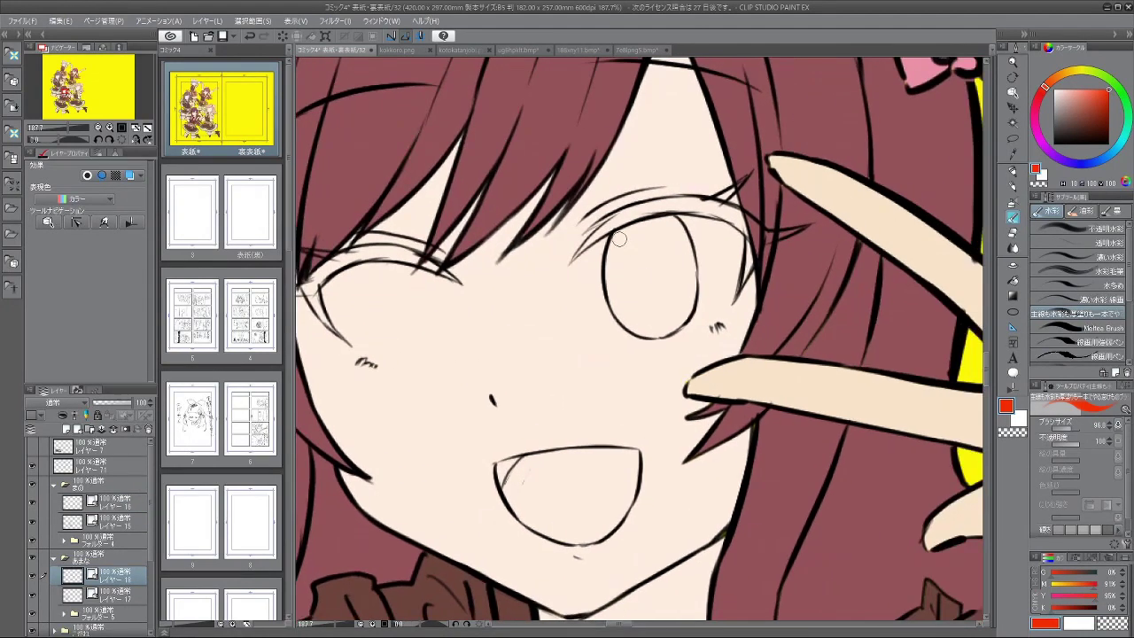
pyautogui.moveTo(619, 238)
pyautogui.mouseDown()
pyautogui.moveTo(595, 265)
pyautogui.moveTo(597, 293)
pyautogui.moveTo(655, 340)
pyautogui.moveTo(689, 307)
pyautogui.moveTo(693, 278)
pyautogui.moveTo(692, 314)
pyautogui.moveTo(681, 226)
pyautogui.mouseUp()
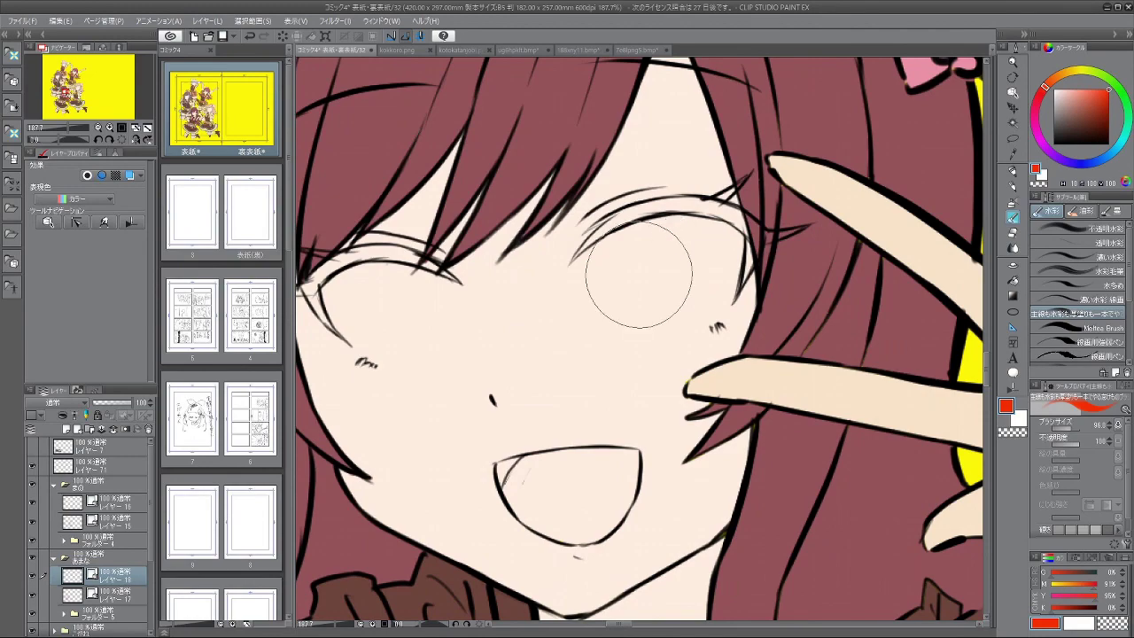
pyautogui.scroll(-5, 639, 274)
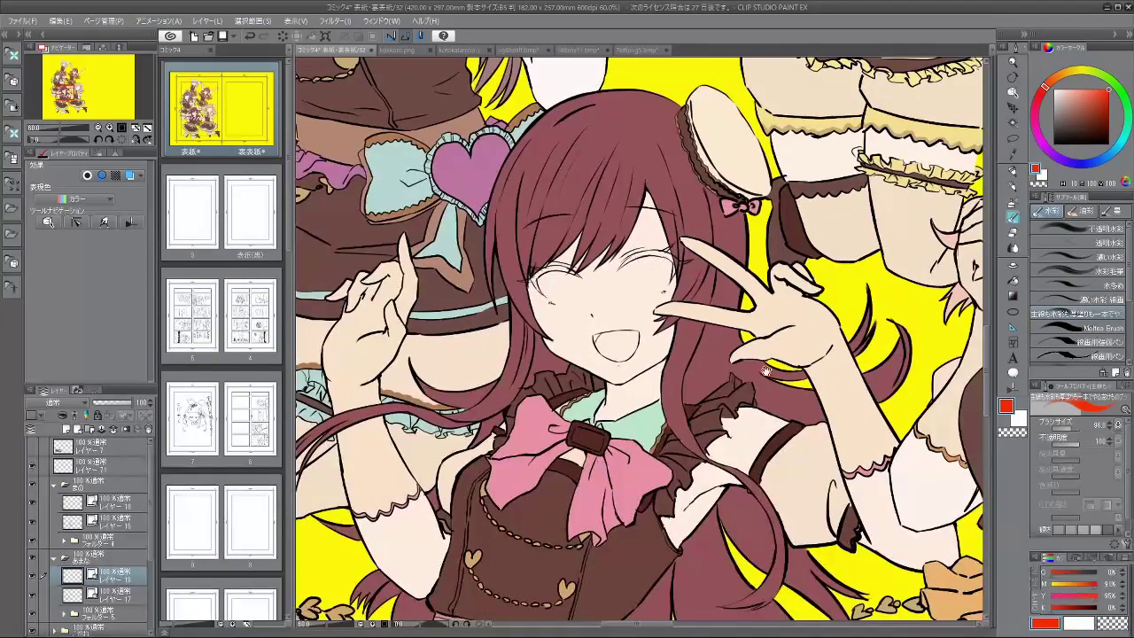
# Step: On the uppermost layer in the frilled-headband girl's folder, erase the iris outline of her eye farthest from the purple hair bow
pyautogui.moveTo(716, 392); pyautogui.dragTo(408, 621)
pyautogui.scroll(-4, 674, 443)
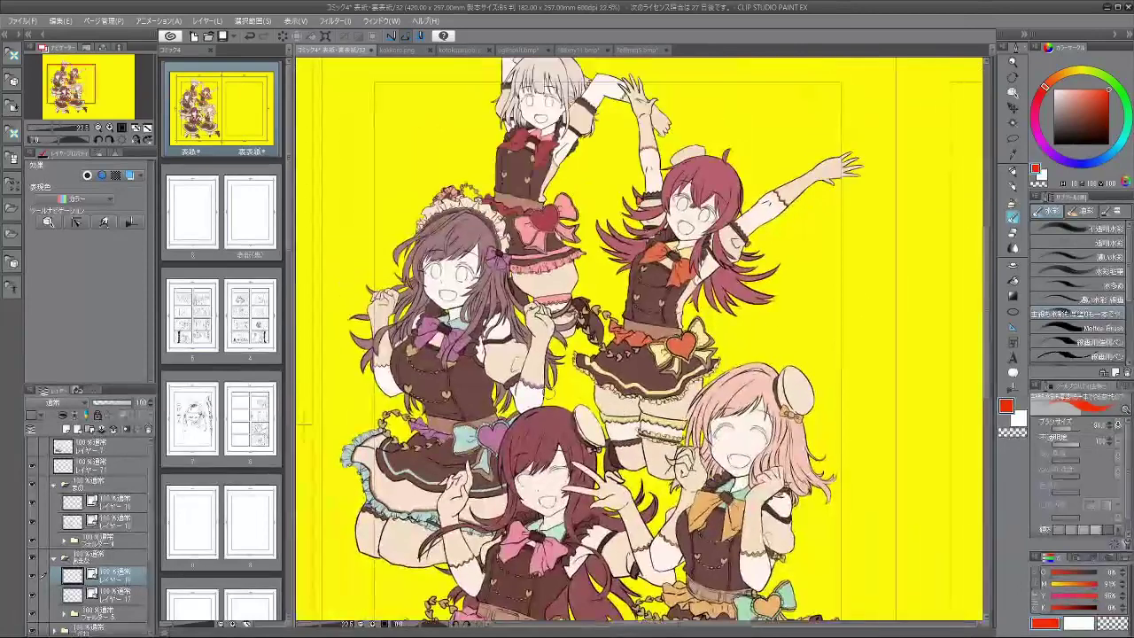
pyautogui.scroll(-3, 139, 555)
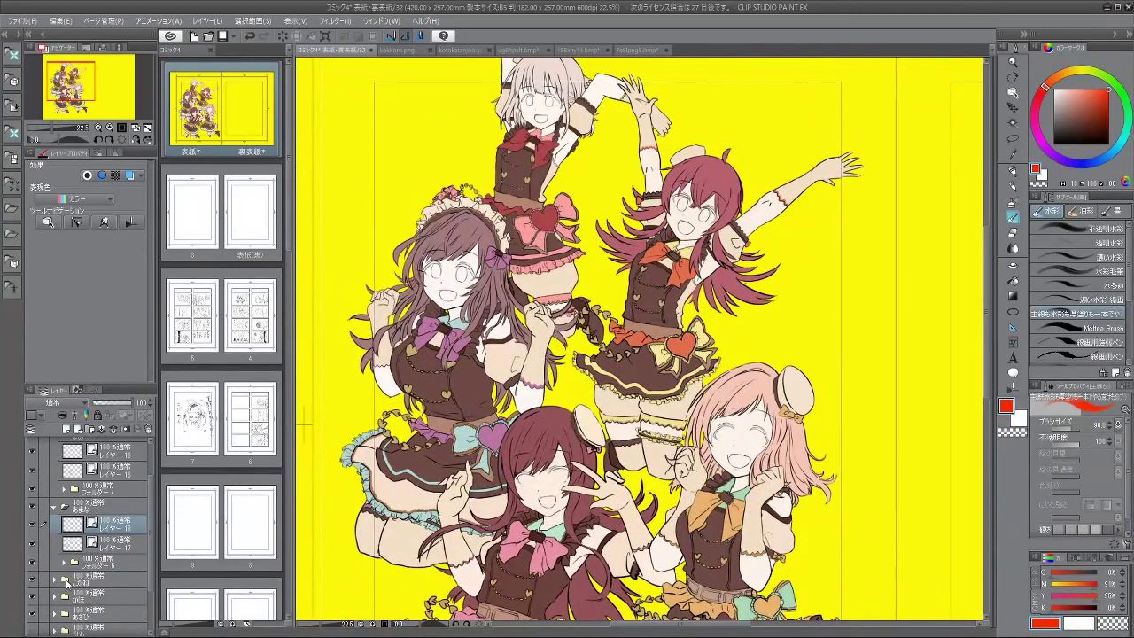
pyautogui.click(59, 581)
pyautogui.click(54, 579)
pyautogui.click(109, 595)
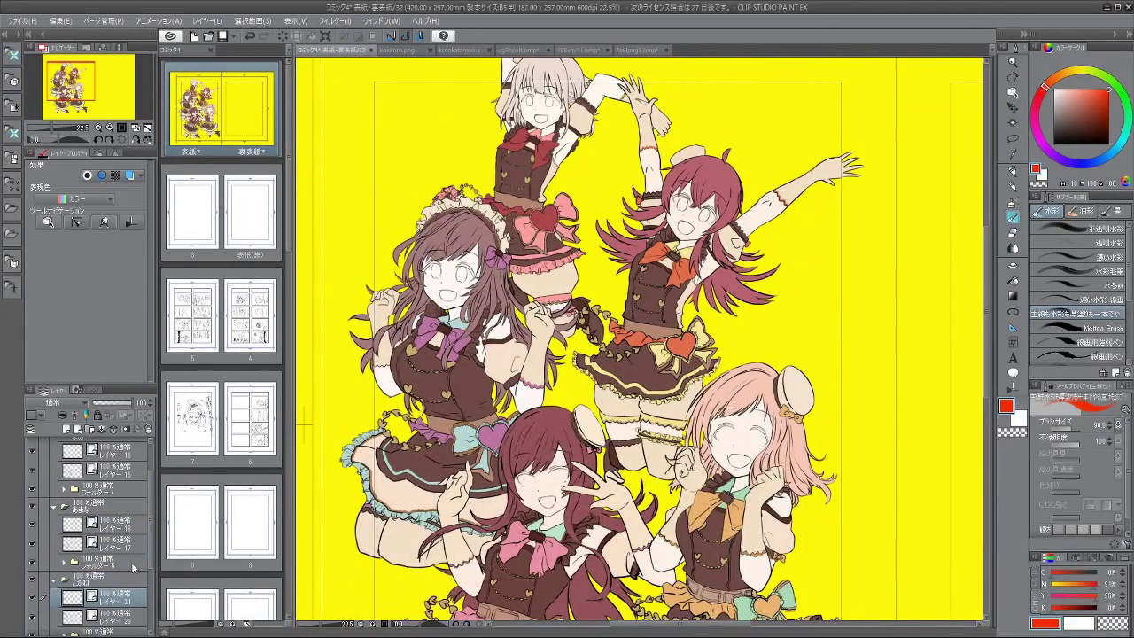
pyautogui.moveTo(465, 279); pyautogui.dragTo(487, 316)
pyautogui.scroll(3, 486, 315)
pyautogui.scroll(3, 432, 330)
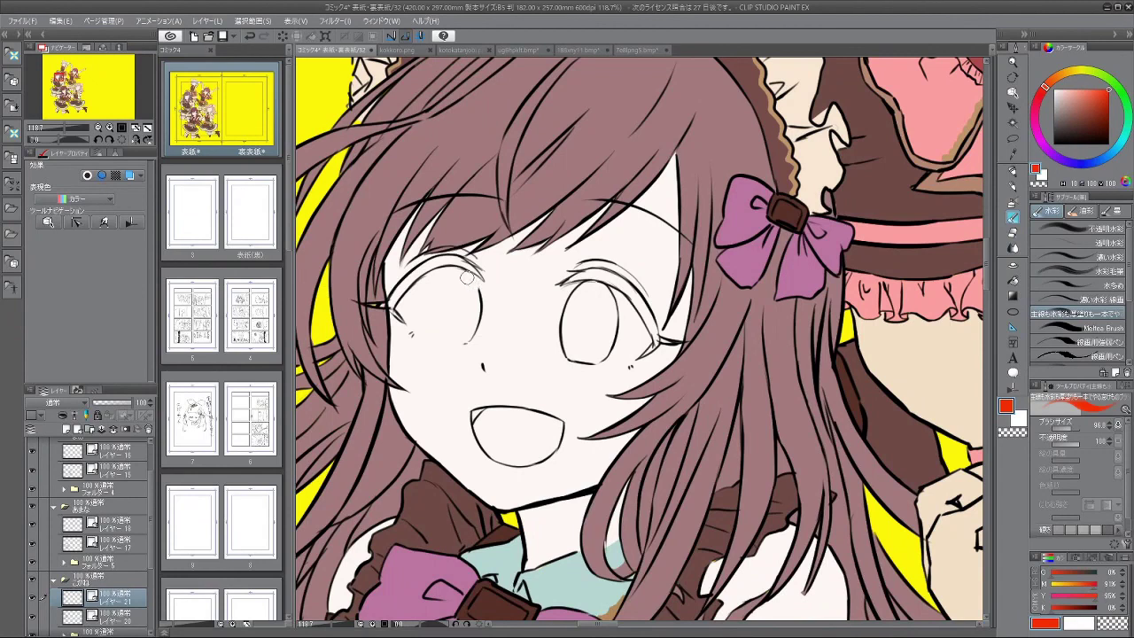
pyautogui.hotkey('ctrl', 'z')
# Step: Erase the iris outline of the frilled-headband girl's eye nearest the purple bow, keeping the eyelid lines
pyautogui.moveTo(647, 288); pyautogui.dragTo(558, 301)
pyautogui.scroll(2, 523, 306)
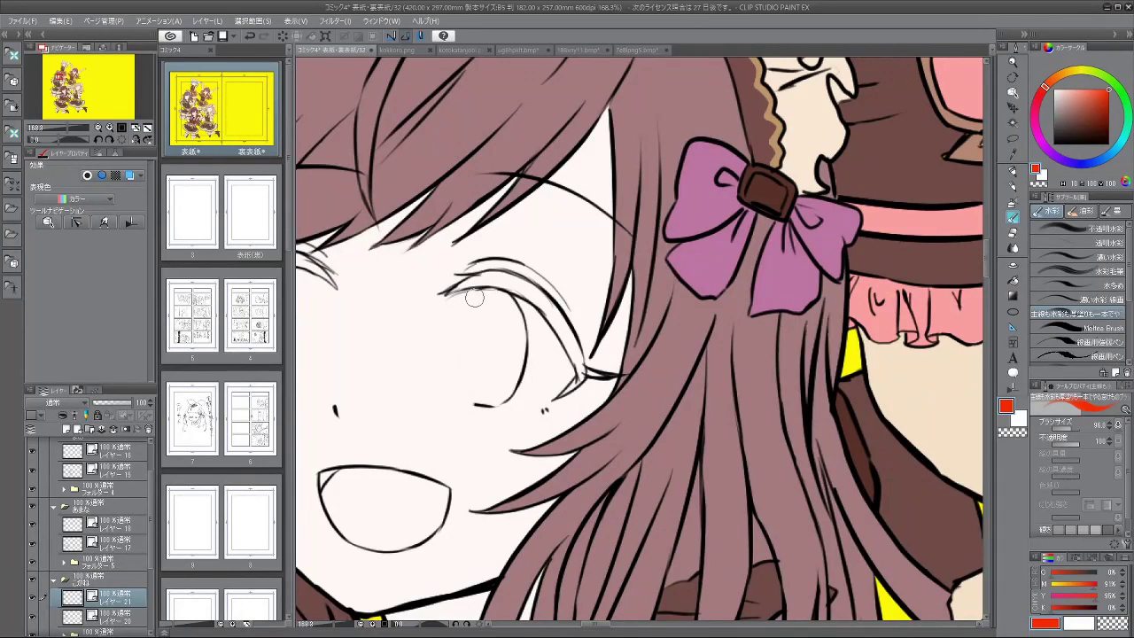
pyautogui.moveTo(514, 305)
pyautogui.mouseDown()
pyautogui.moveTo(508, 401)
pyautogui.moveTo(488, 410)
pyautogui.moveTo(465, 397)
pyautogui.mouseUp()
# Step: On the uppermost layer in the red-haired girl's folder, erase the iris outlines of both her eyes
pyautogui.scroll(-8, 543, 453)
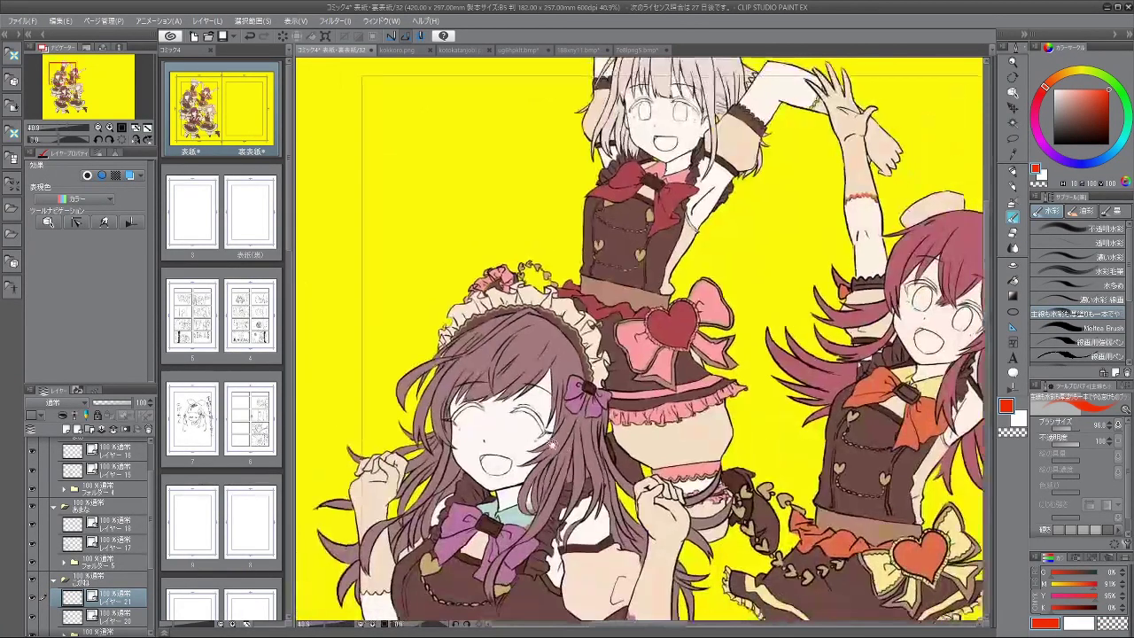
pyautogui.scroll(-3, 76, 577)
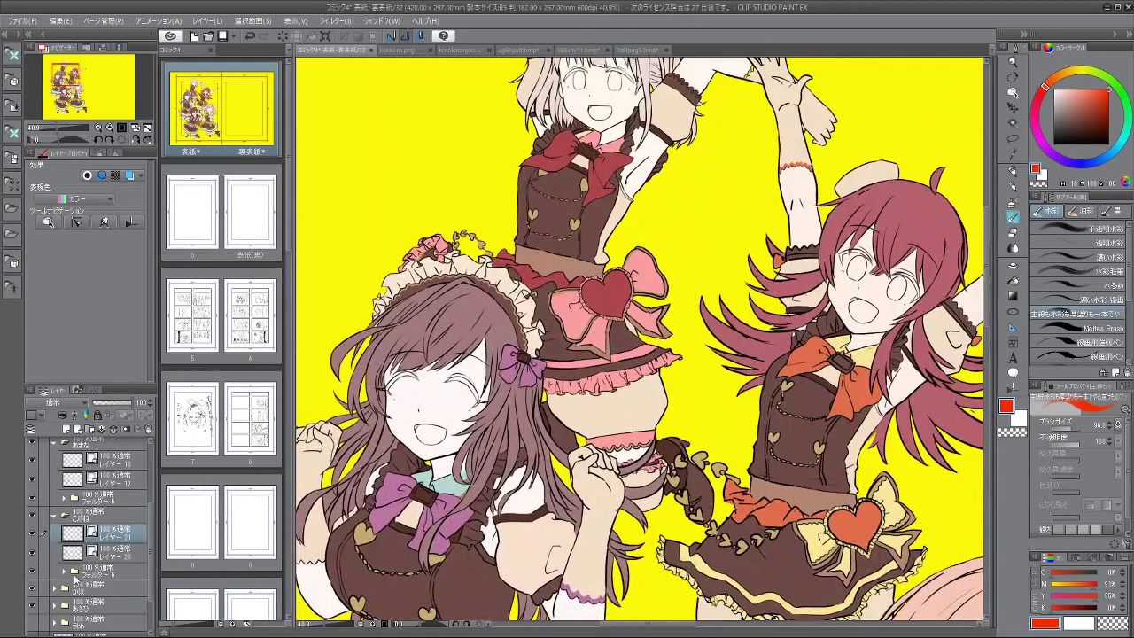
pyautogui.click(54, 589)
pyautogui.click(125, 626)
pyautogui.click(126, 608)
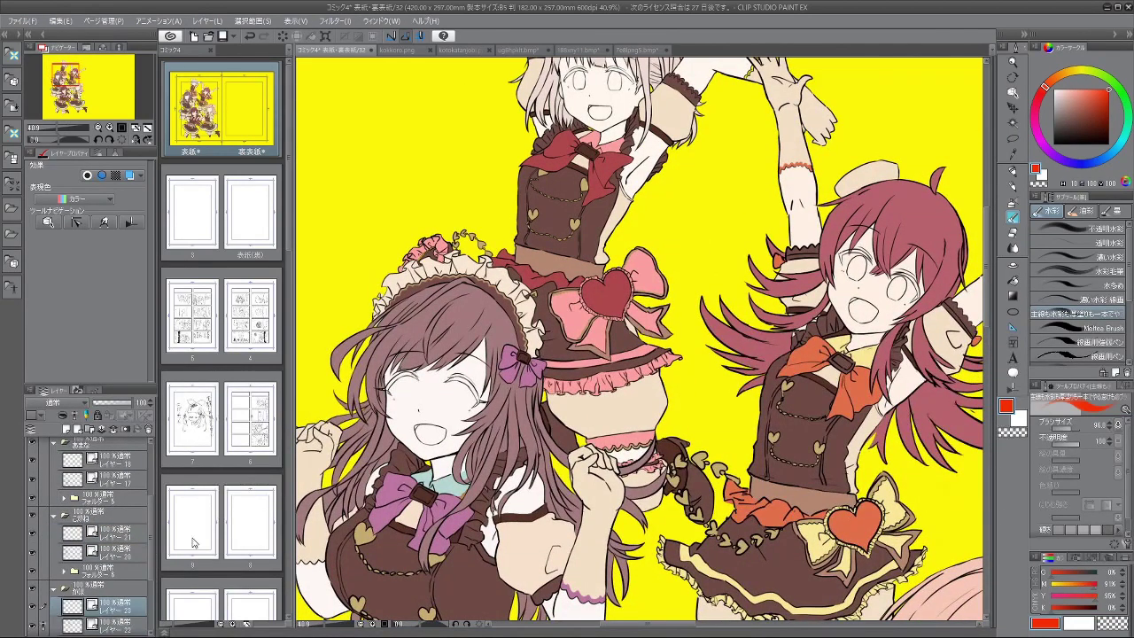
pyautogui.moveTo(708, 422); pyautogui.dragTo(632, 427)
pyautogui.scroll(6, 630, 309)
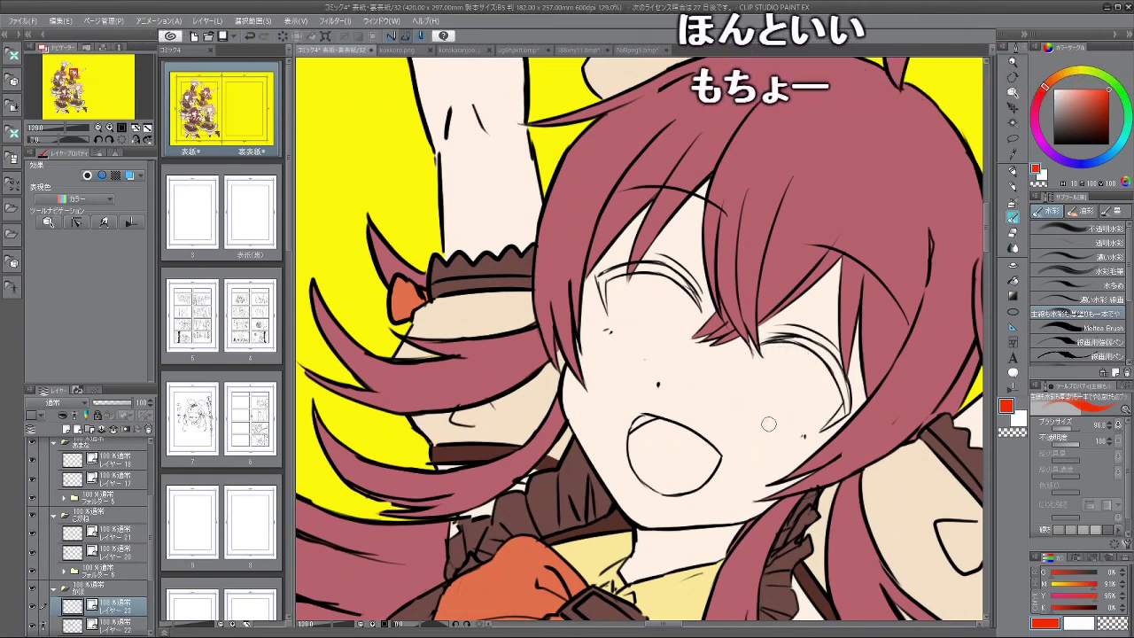
# Step: Pick up the red of the pale-haired girl's chest ribbon and expand her folder and its colour subfolder
pyautogui.scroll(-3, 699, 367)
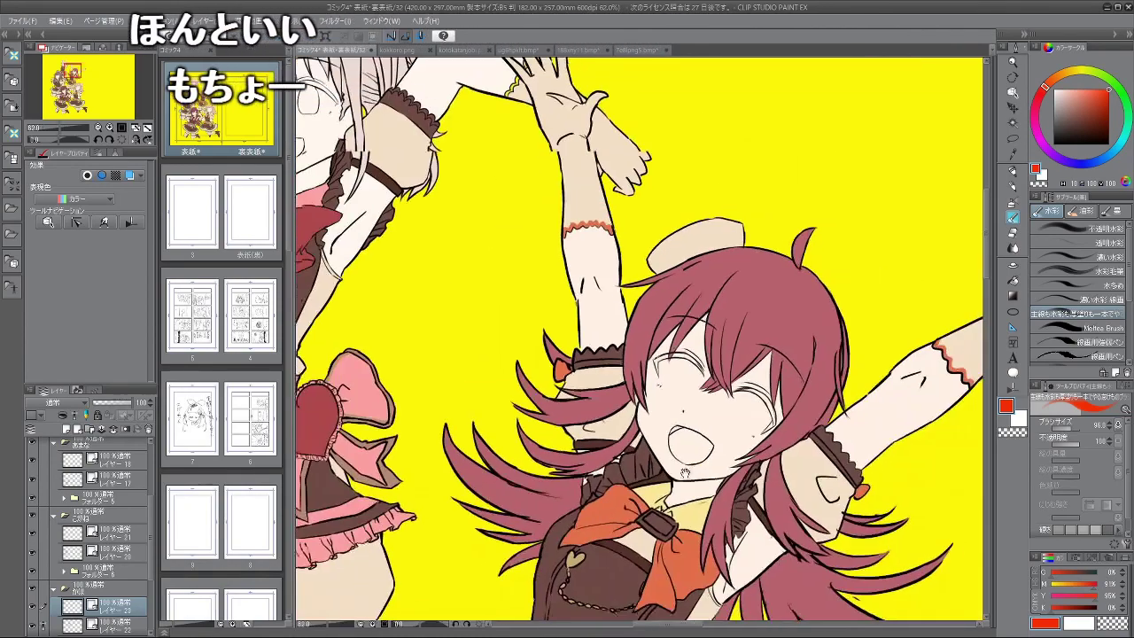
pyautogui.scroll(-2, 678, 417)
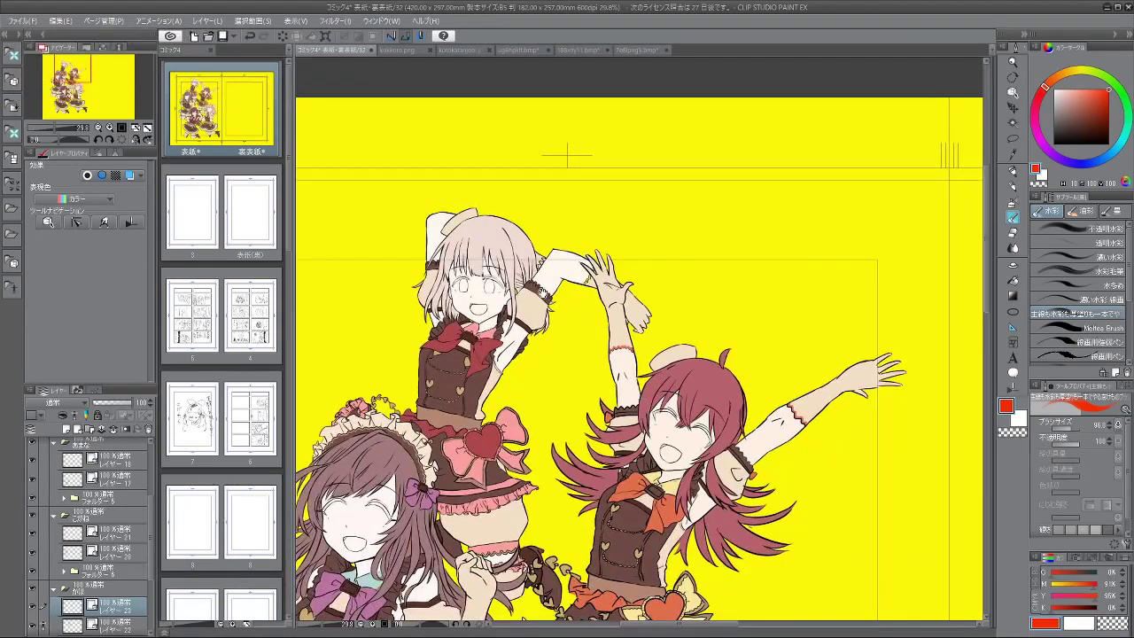
pyautogui.scroll(3, 637, 343)
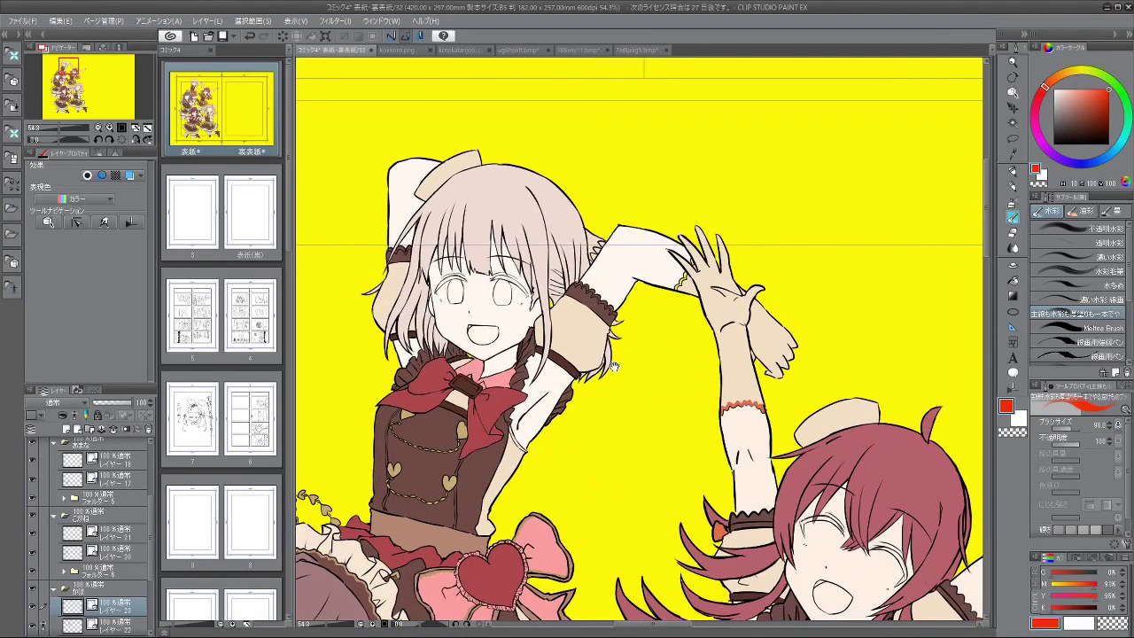
pyautogui.moveTo(608, 435); pyautogui.dragTo(649, 359)
pyautogui.moveTo(581, 447); pyautogui.dragTo(557, 446)
pyautogui.moveTo(546, 539); pyautogui.dragTo(567, 522)
pyautogui.moveTo(566, 448); pyautogui.dragTo(566, 484)
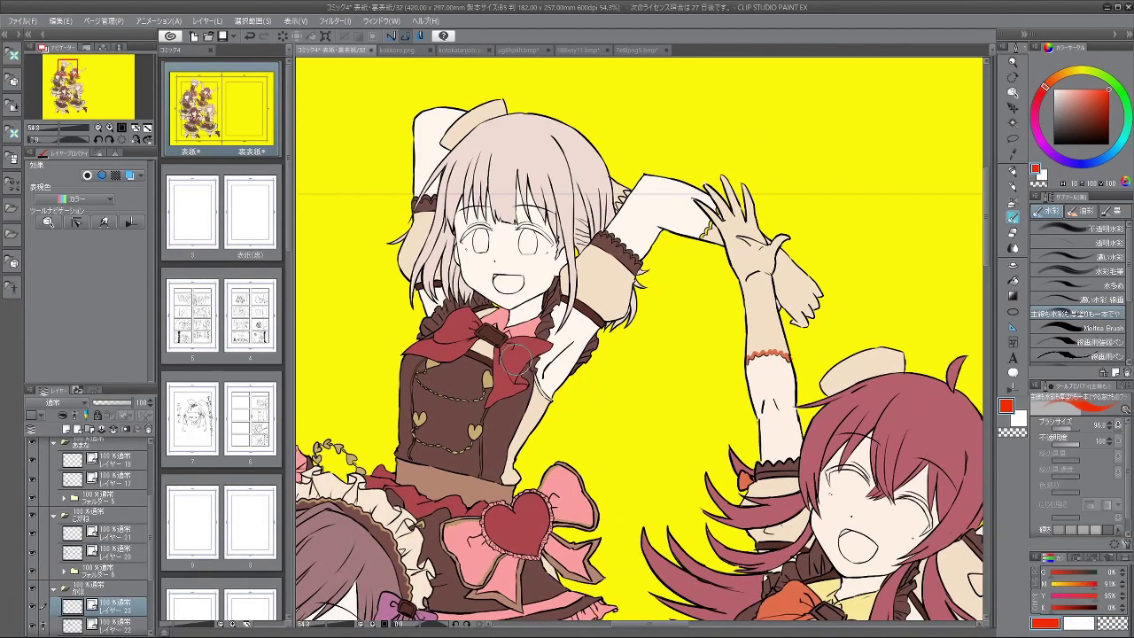
pyautogui.keyDown('alt'); pyautogui.click(514, 359); pyautogui.keyUp('alt')
pyautogui.moveTo(149, 542); pyautogui.dragTo(150, 579)
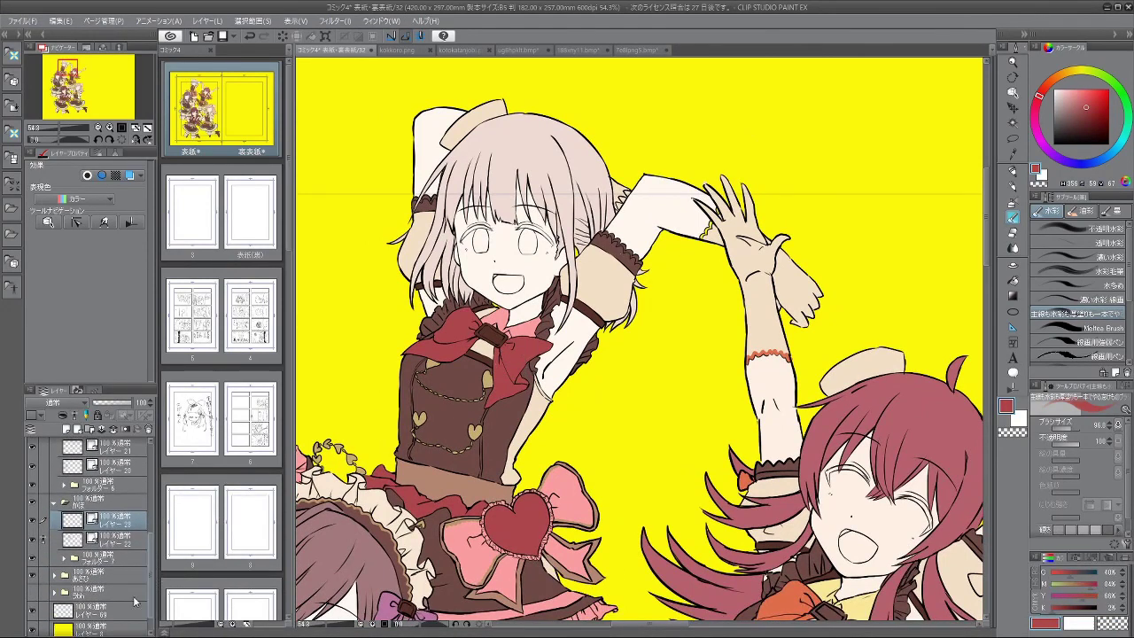
pyautogui.click(55, 576)
pyautogui.click(70, 613)
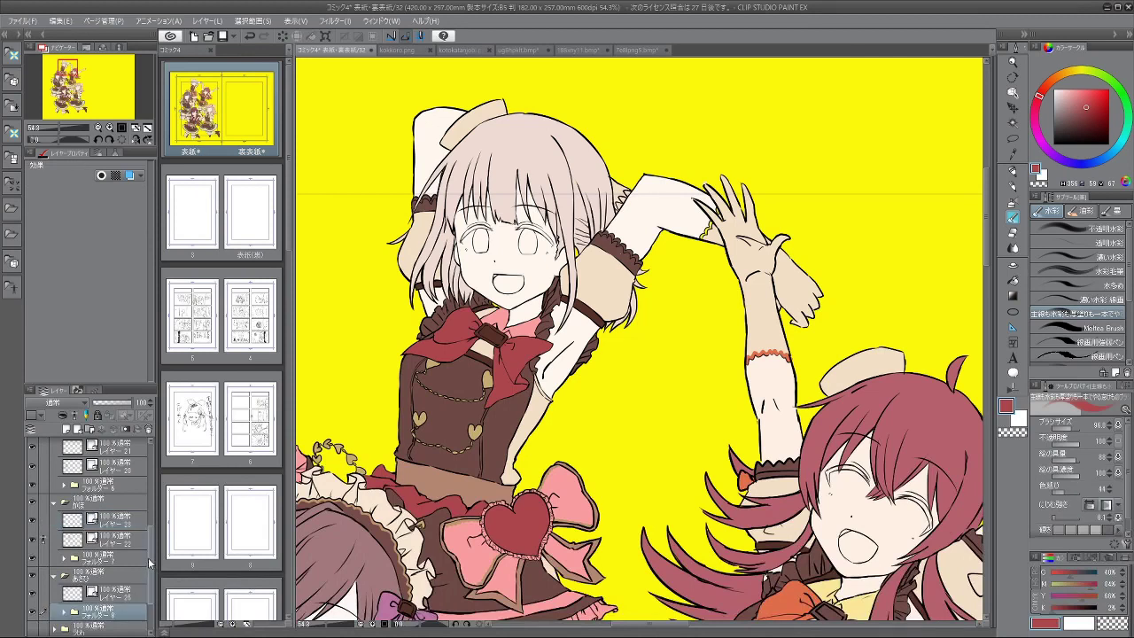
pyautogui.click(65, 611)
# Step: Identify and select the red ribbon's colour layer, and paint the wavy wrist trim on the pale-haired girl's raised arm red
pyautogui.scroll(-4, 88, 549)
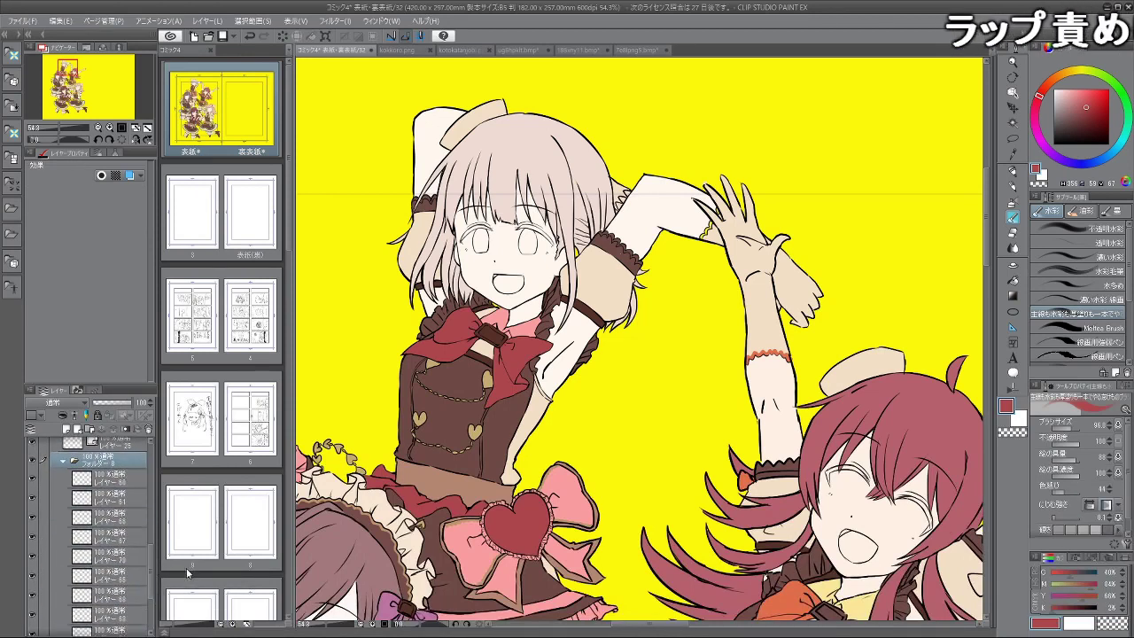
pyautogui.click(33, 521)
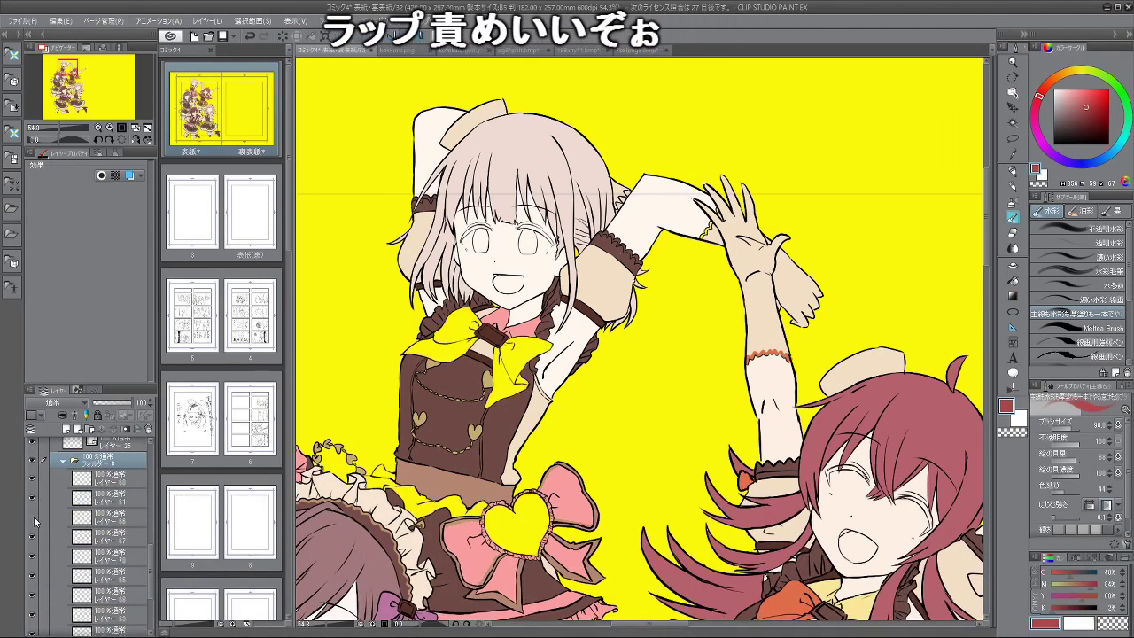
pyautogui.click(33, 521)
pyautogui.click(32, 520)
pyautogui.click(33, 520)
pyautogui.click(115, 519)
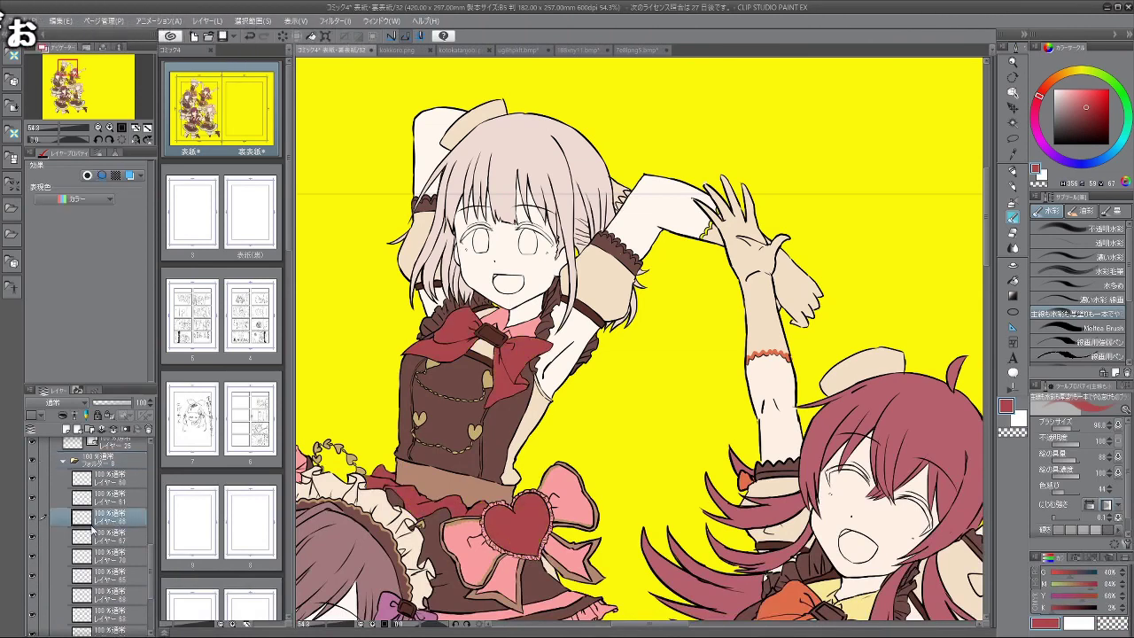
pyautogui.moveTo(629, 327); pyautogui.dragTo(596, 370)
pyautogui.scroll(4, 596, 368)
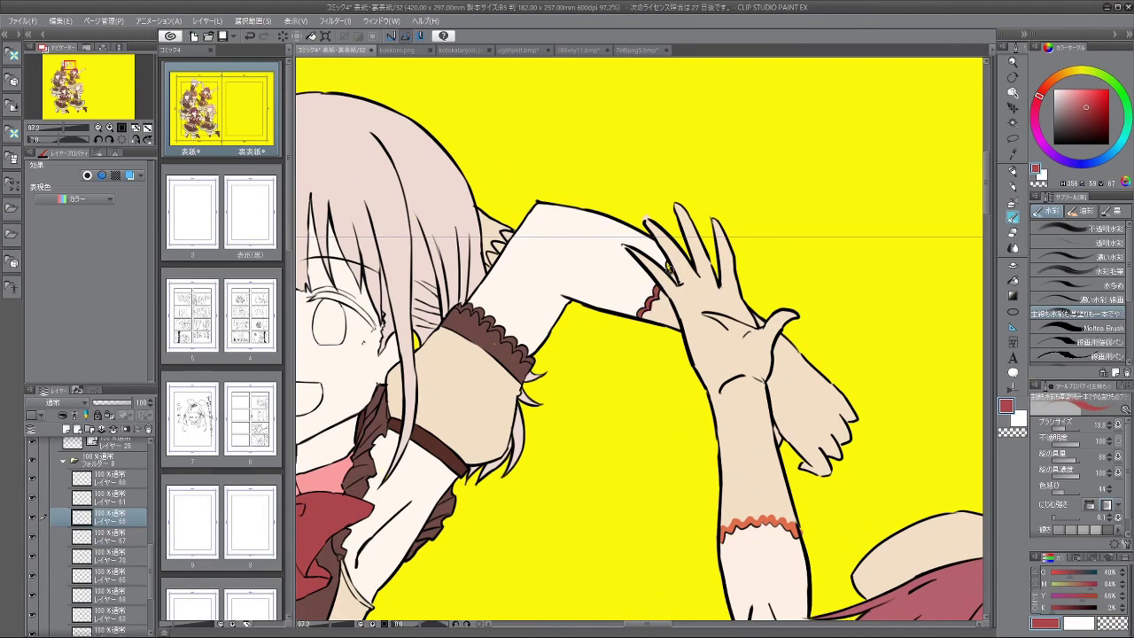
# Step: Select the pale-haired girl's skin colour layer and fill the unpainted gap in her ear beside the puff sleeve with her skin colour
pyautogui.moveTo(620, 358); pyautogui.dragTo(673, 316)
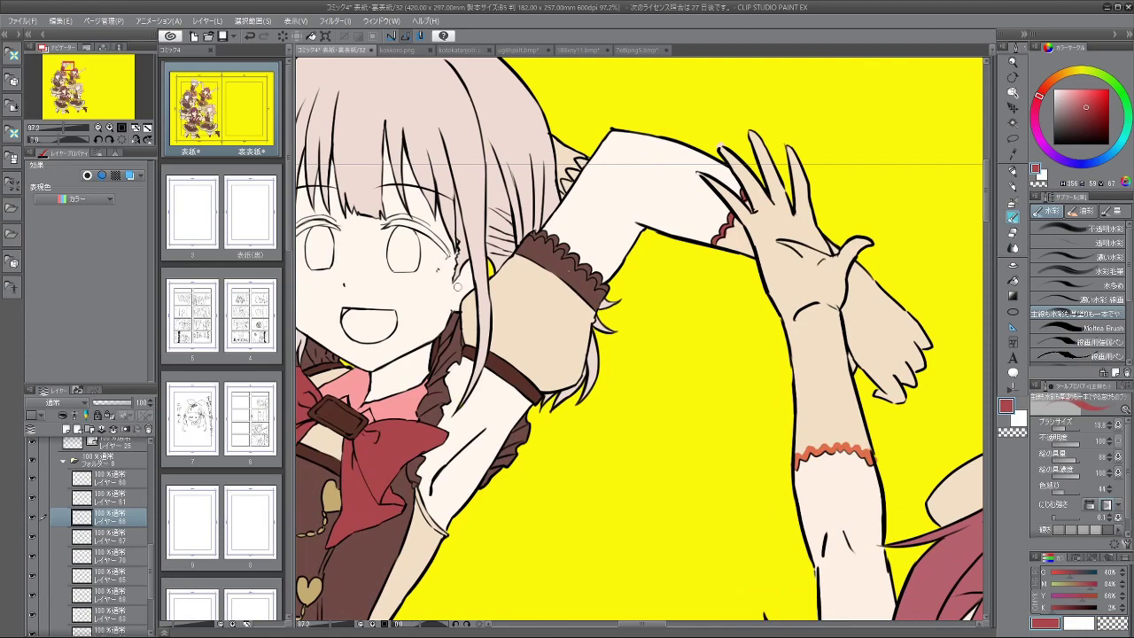
pyautogui.click(33, 502)
pyautogui.click(33, 502)
pyautogui.click(42, 498)
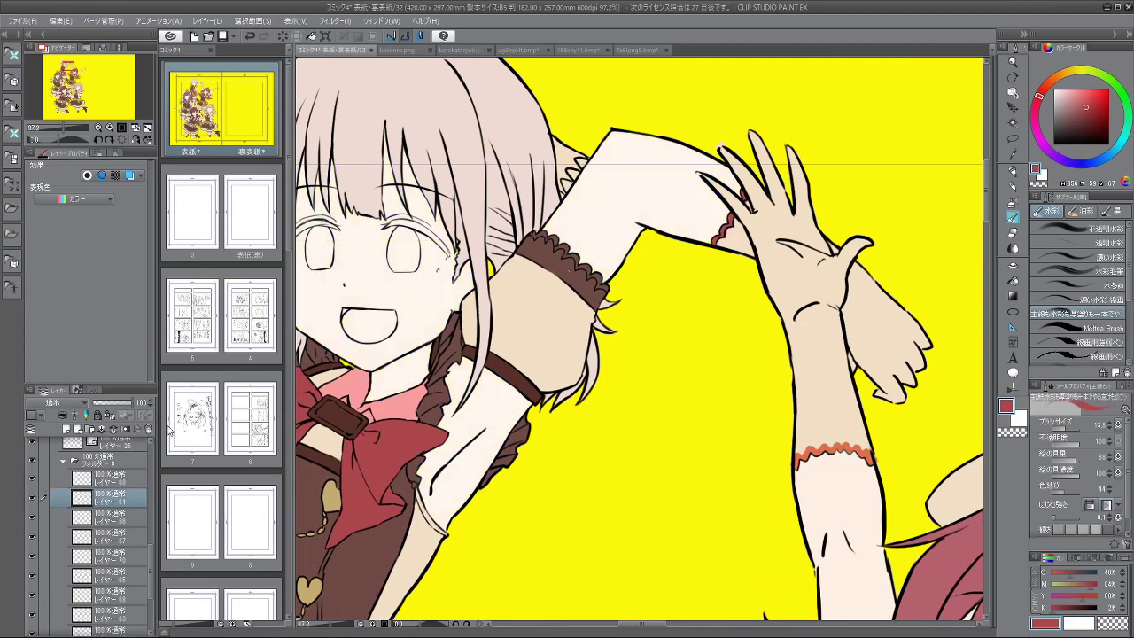
pyautogui.scroll(4, 501, 295)
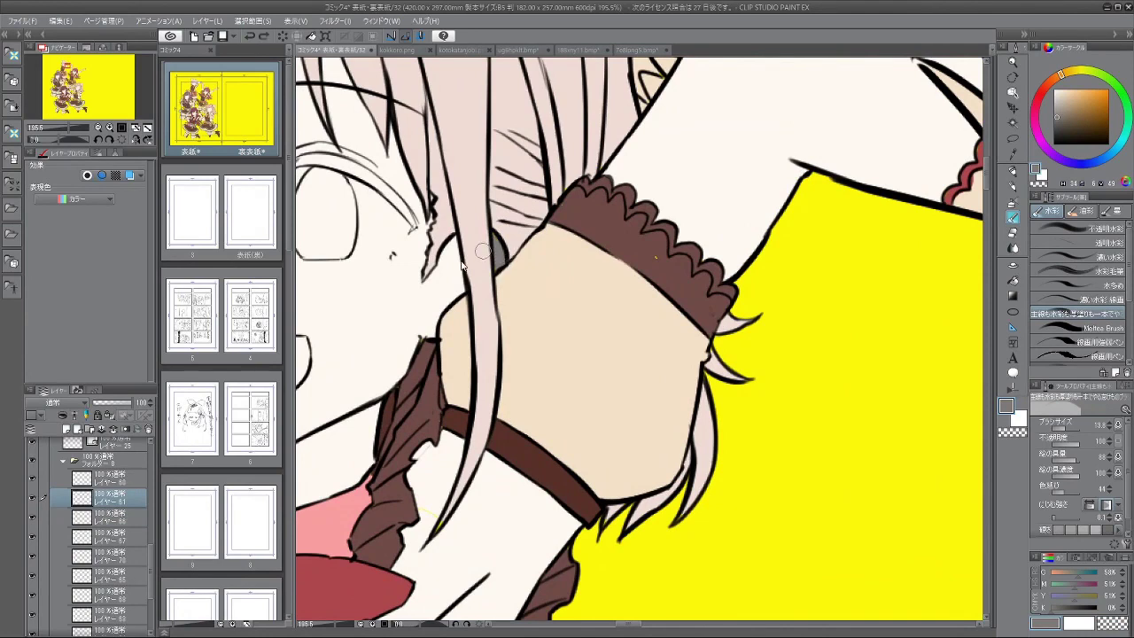
pyautogui.hotkey('ctrl', 'z')
pyautogui.keyDown('alt'); pyautogui.click(455, 273); pyautogui.keyUp('alt')
pyautogui.moveTo(498, 245); pyautogui.dragTo(499, 264)
pyautogui.hotkey('ctrl', 'z')
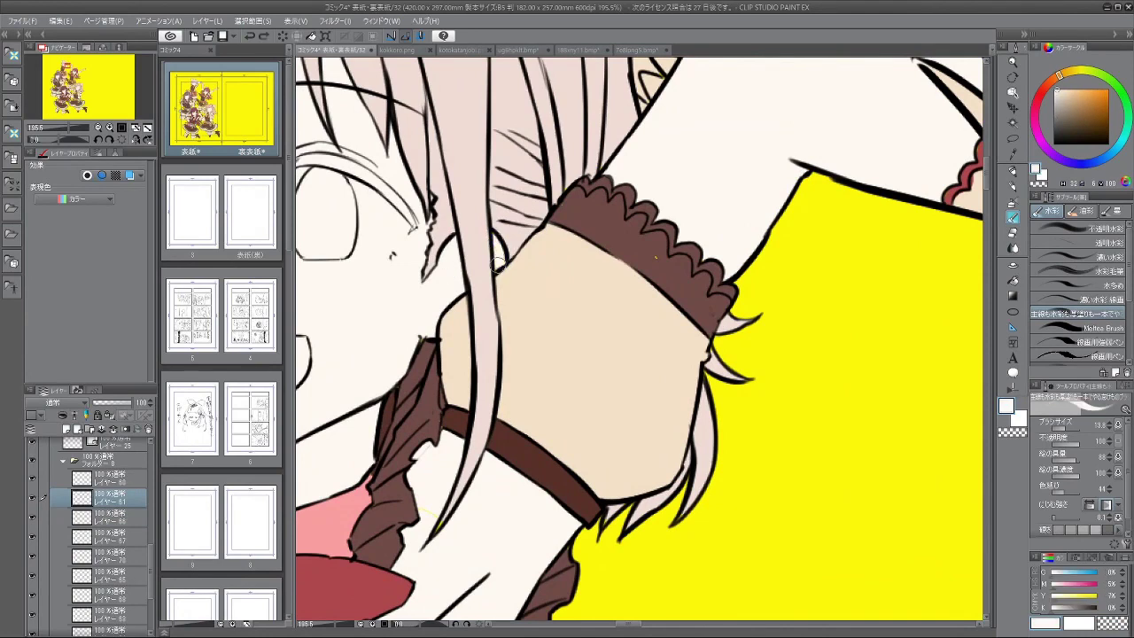
# Step: Pick the pale hair colour, select the hair colour layer, and fill the small yellow gap beside the chin with brush size 10
pyautogui.keyDown('alt'); pyautogui.click(514, 225); pyautogui.keyUp('alt')
pyautogui.moveTo(489, 331); pyautogui.dragTo(542, 298)
pyautogui.click(33, 479)
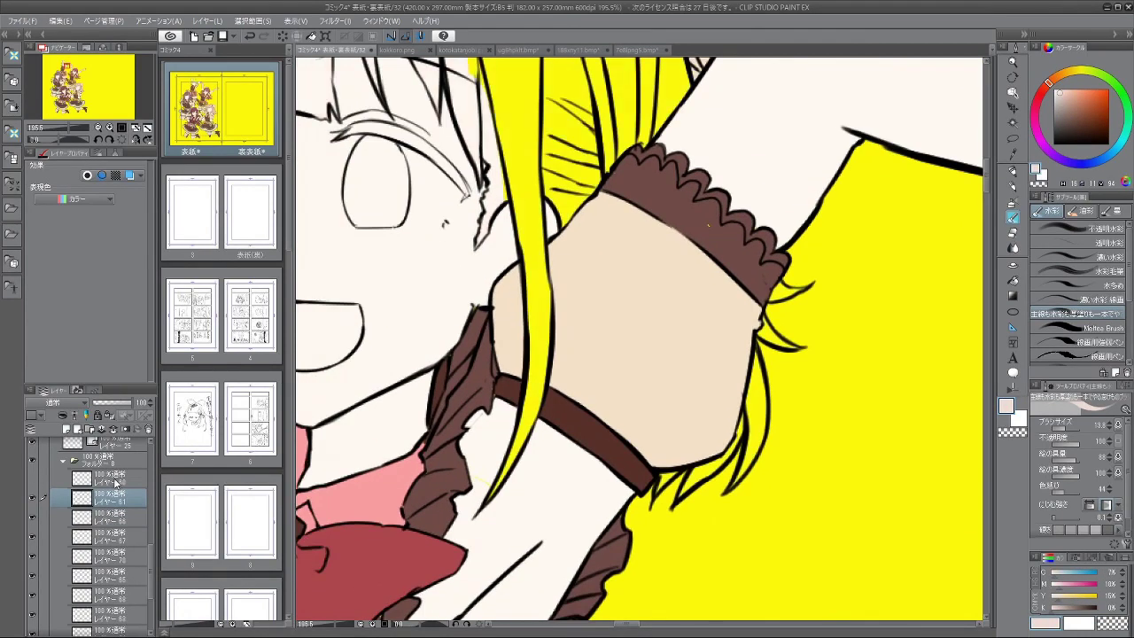
pyautogui.click(42, 479)
pyautogui.click(33, 479)
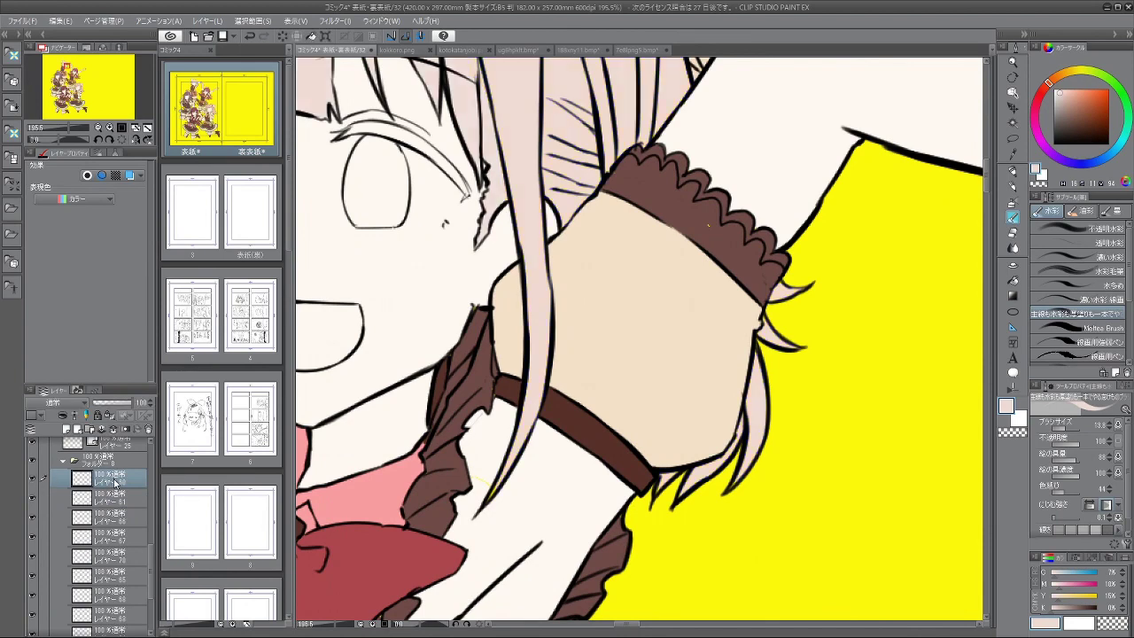
pyautogui.moveTo(419, 406); pyautogui.dragTo(665, 381)
pyautogui.moveTo(498, 385); pyautogui.dragTo(519, 391)
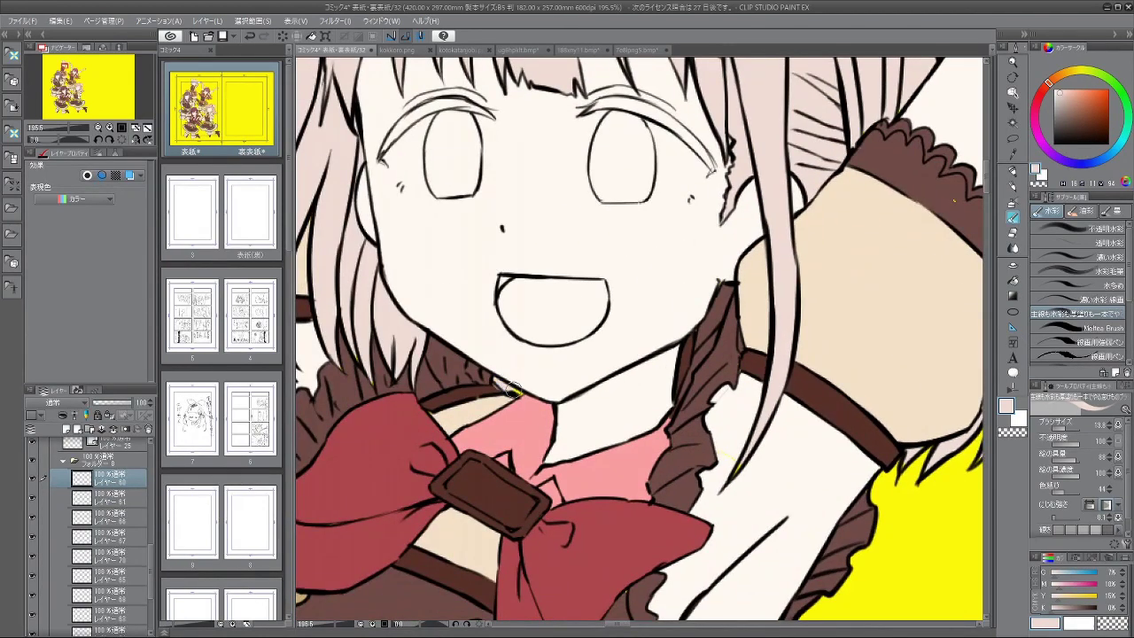
pyautogui.hotkey('ctrl', 'z')
pyautogui.press('[')
pyautogui.press('[')
pyautogui.moveTo(520, 402); pyautogui.dragTo(542, 399)
# Step: Examine the pale-haired girl and the neighbouring characters for remaining unpainted gaps
pyautogui.scroll(-5, 637, 442)
pyautogui.moveTo(706, 462); pyautogui.dragTo(612, 373)
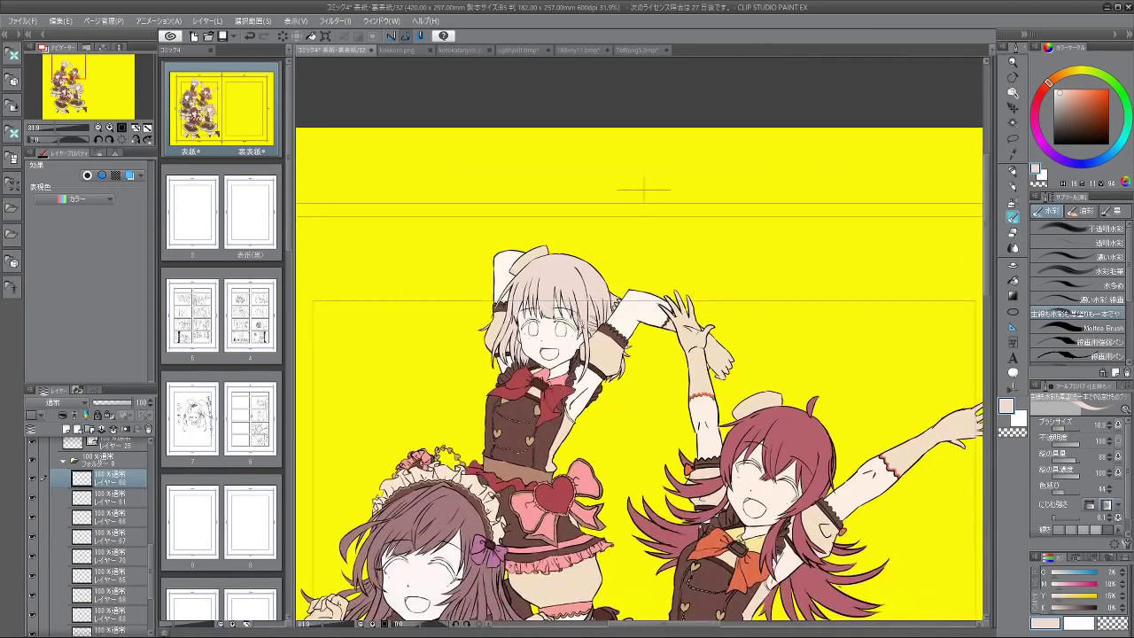
pyautogui.scroll(2, 584, 318)
pyautogui.scroll(-2, 498, 401)
pyautogui.moveTo(591, 257); pyautogui.dragTo(623, 230)
pyautogui.scroll(2, 508, 362)
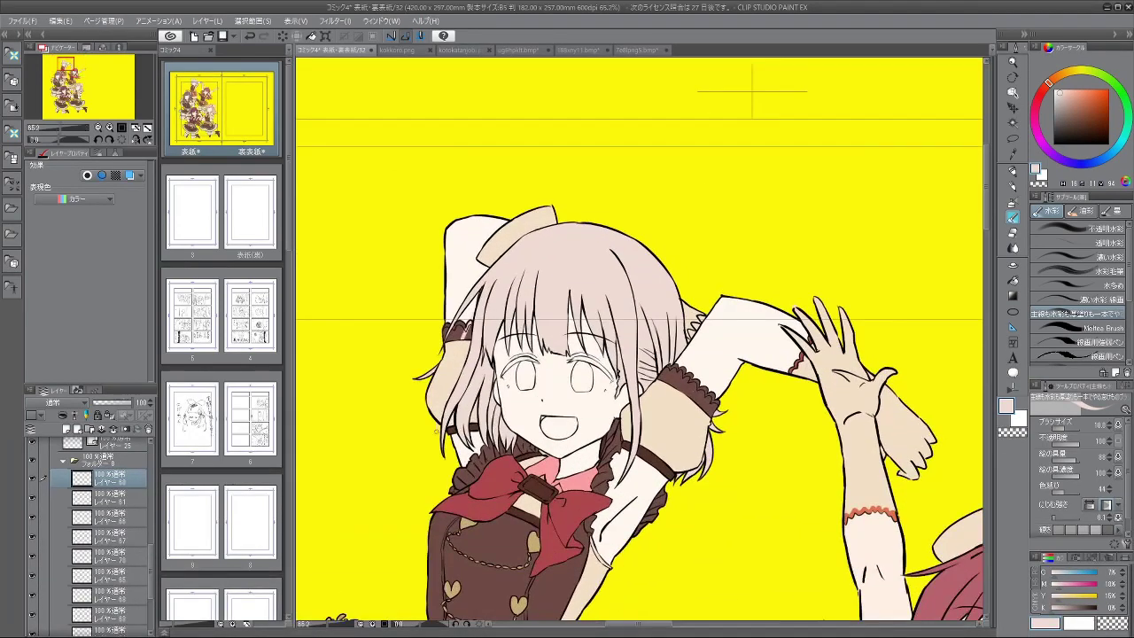
pyautogui.moveTo(475, 302); pyautogui.dragTo(453, 340)
pyautogui.moveTo(759, 439); pyautogui.dragTo(676, 333)
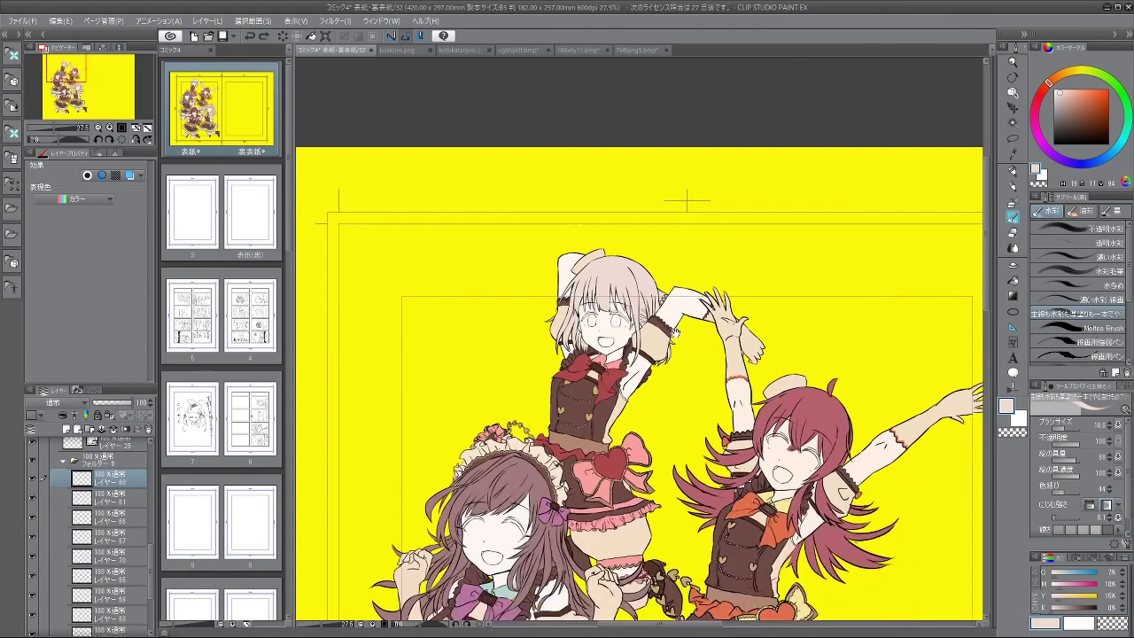
pyautogui.moveTo(729, 455); pyautogui.dragTo(677, 422)
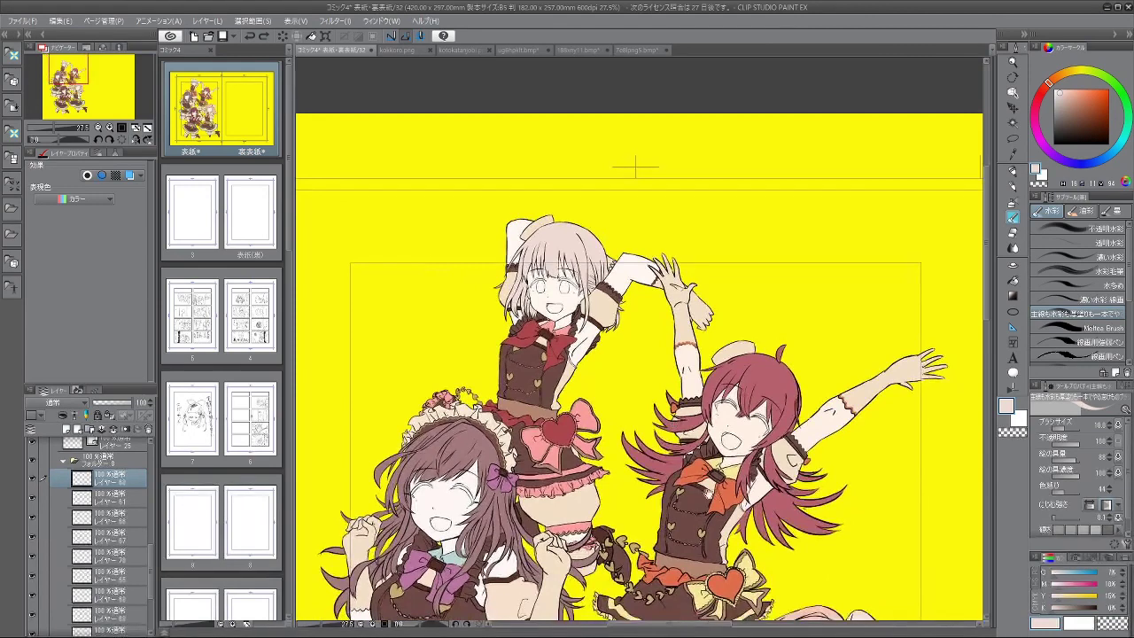
# Step: On the pale-haired girl's line layer, erase the iris outlines of both her eyes, keeping the eyelid lines
pyautogui.click(114, 446)
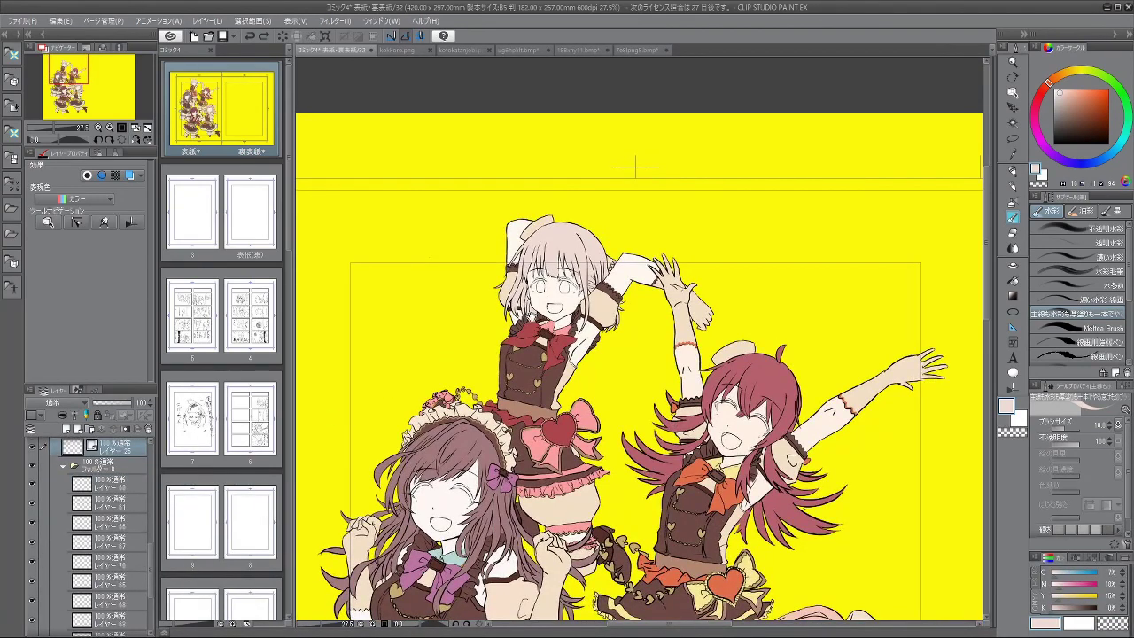
pyautogui.scroll(5, 501, 400)
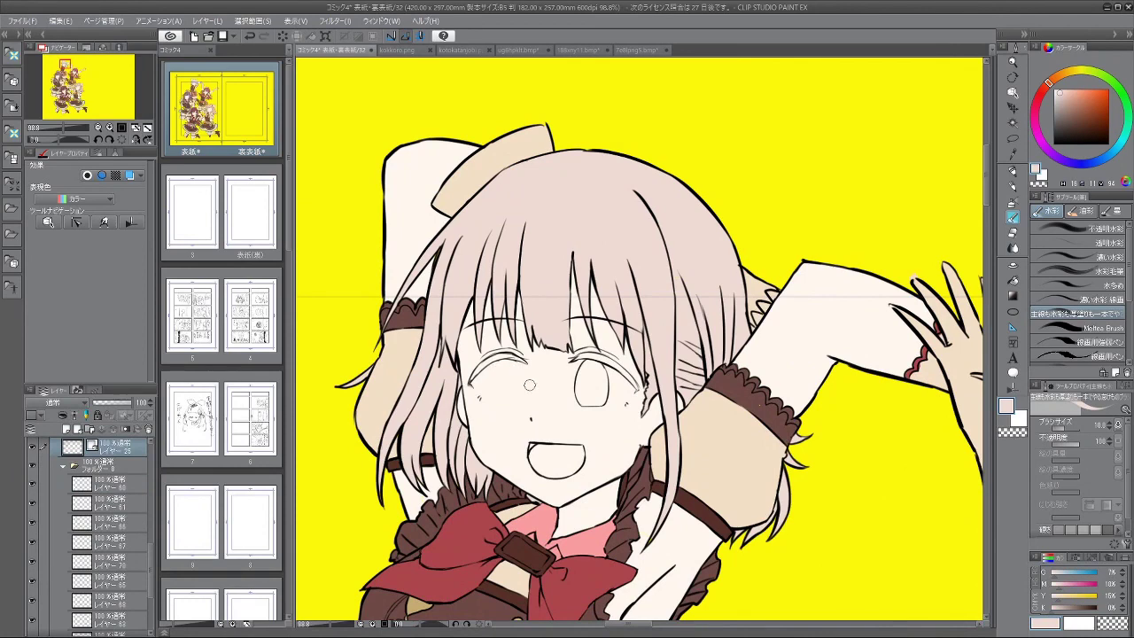
pyautogui.scroll(3, 530, 385)
pyautogui.moveTo(538, 404)
pyautogui.mouseDown()
pyautogui.moveTo(545, 347)
pyautogui.moveTo(576, 357)
pyautogui.moveTo(581, 404)
pyautogui.moveTo(572, 373)
pyautogui.mouseUp()
pyautogui.scroll(-5, 568, 443)
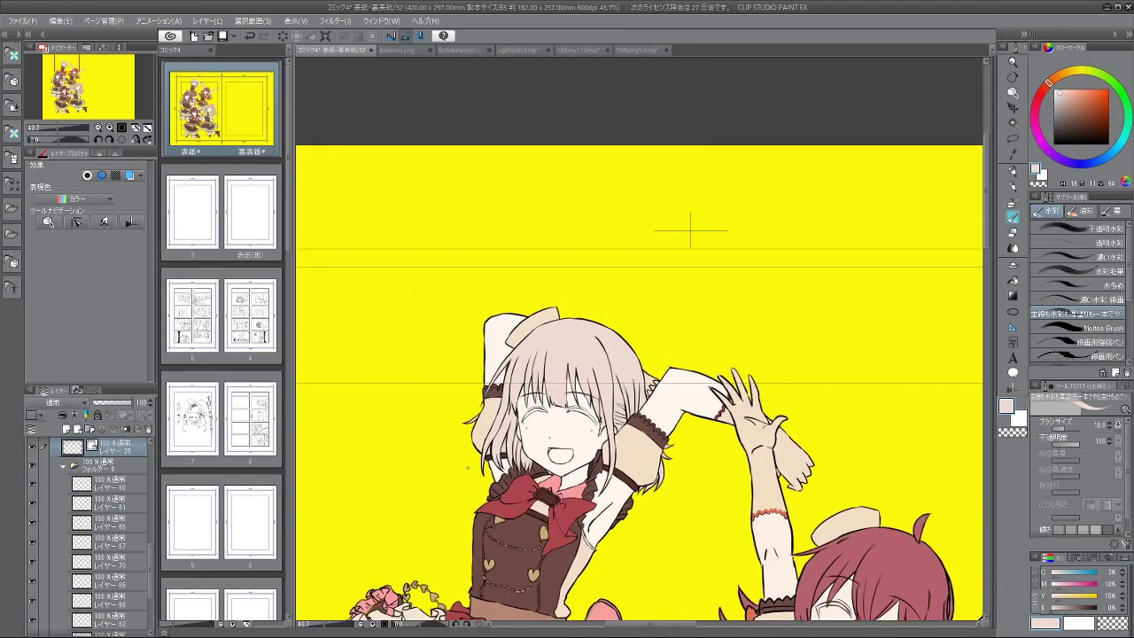
# Step: Collapse the pale-haired girl's colour subfolder and return to the uppermost layers
pyautogui.scroll(5, 89, 532)
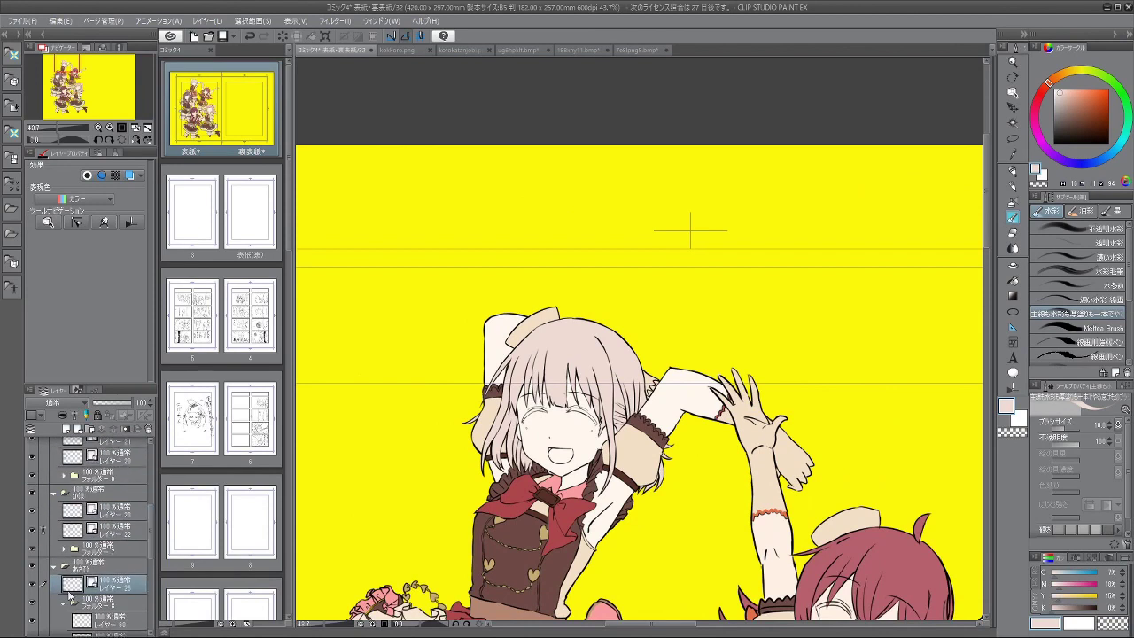
pyautogui.click(65, 604)
pyautogui.scroll(5, 152, 531)
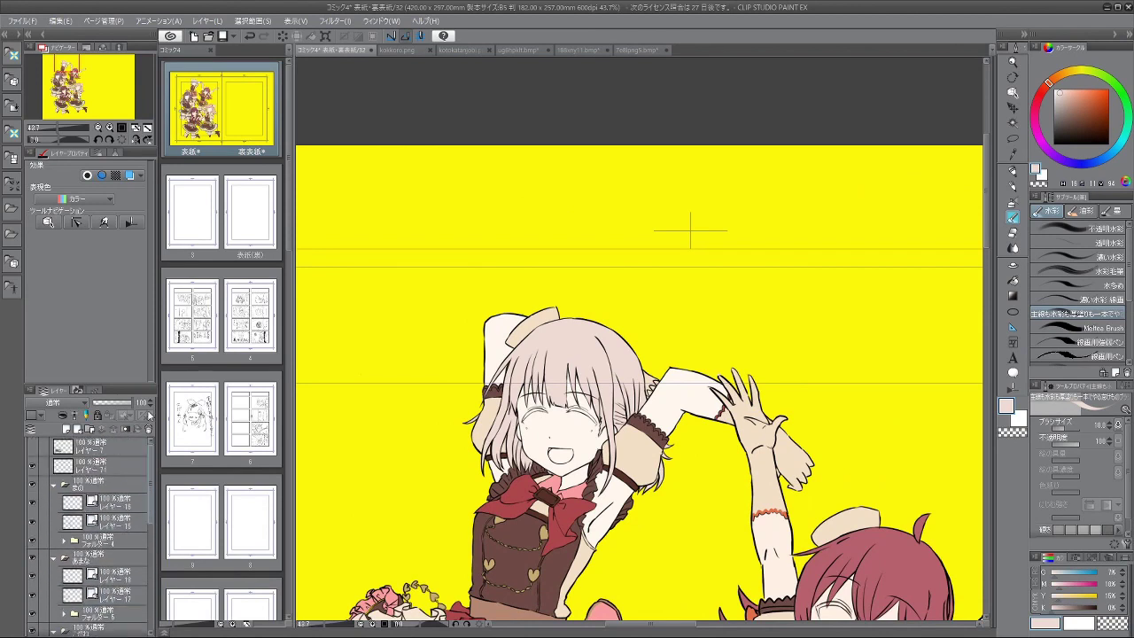
# Step: Create a new layer, move it above the topmost character folder, and set the drawing colour to black
pyautogui.click(78, 485)
pyautogui.click(69, 429)
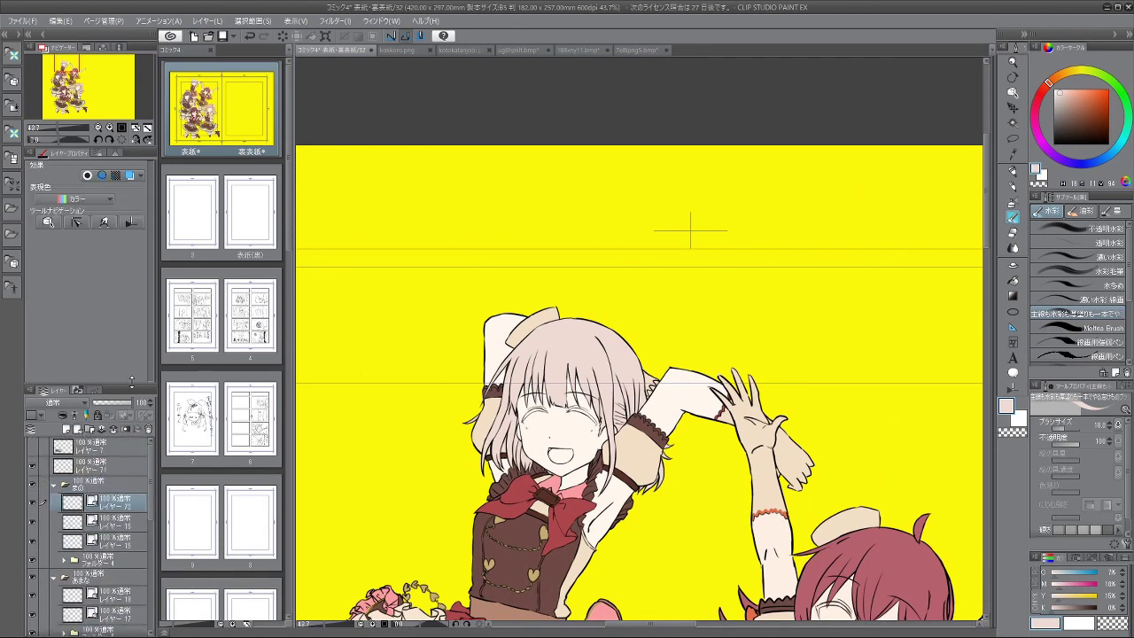
pyautogui.moveTo(104, 501); pyautogui.dragTo(115, 475)
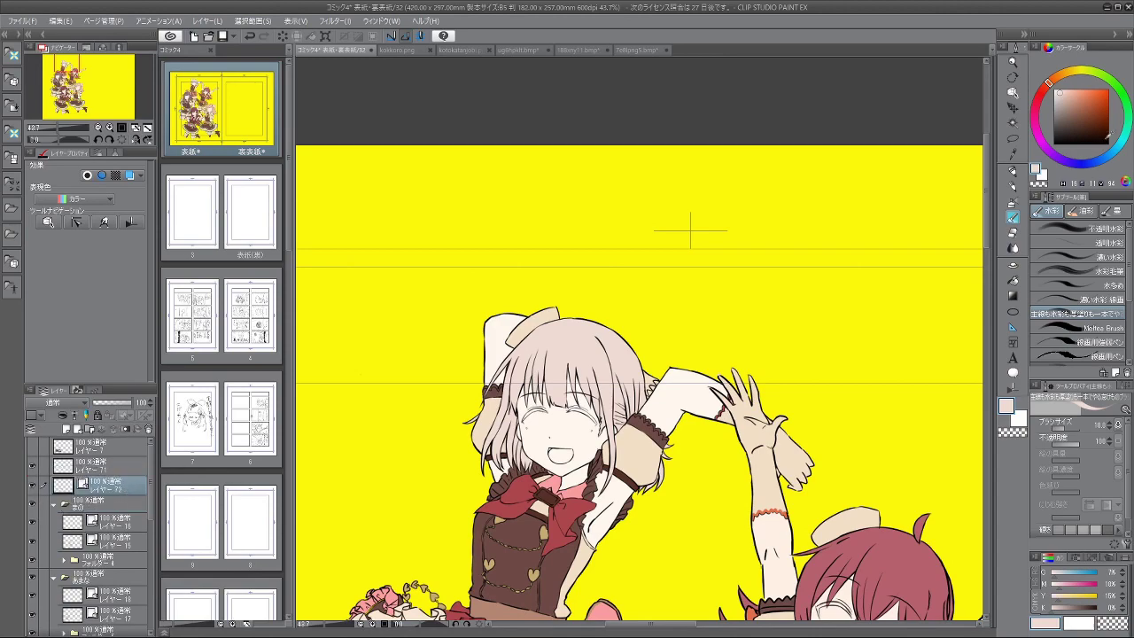
pyautogui.moveTo(1107, 135); pyautogui.dragTo(1054, 144)
# Step: On the new layer, draw the oval iris outline of the pink-haired girl's first eye with brush size 4.5
pyautogui.moveTo(871, 400); pyautogui.dragTo(836, 215)
pyautogui.moveTo(836, 471); pyautogui.dragTo(783, 124)
pyautogui.moveTo(849, 408); pyautogui.dragTo(753, 390)
pyautogui.moveTo(812, 310); pyautogui.dragTo(743, 201)
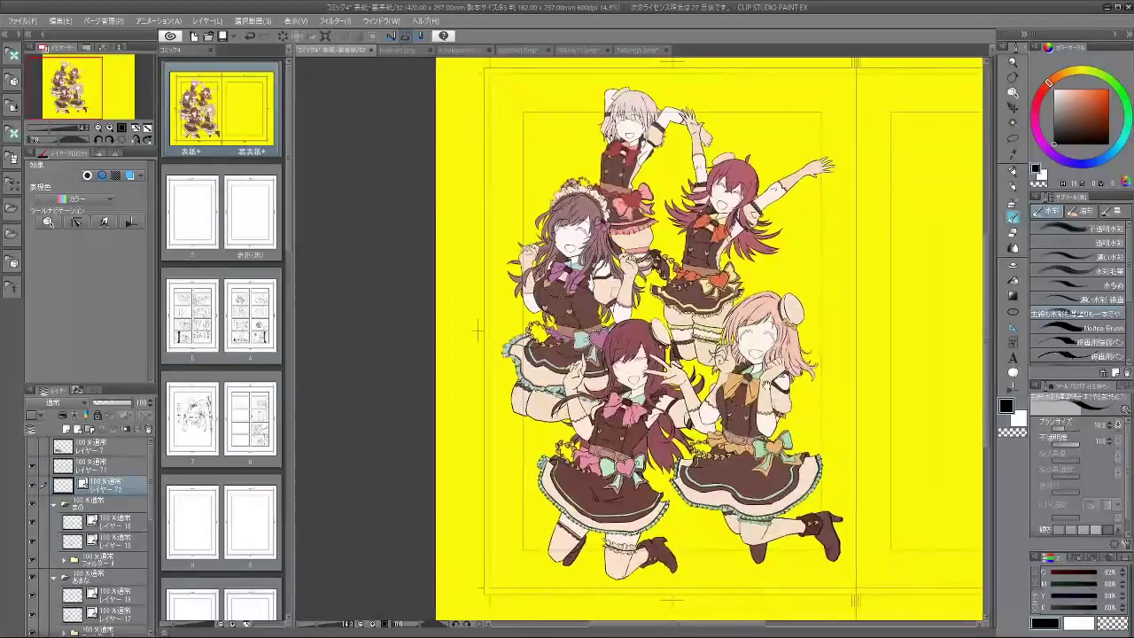
pyautogui.moveTo(761, 413); pyautogui.dragTo(747, 423)
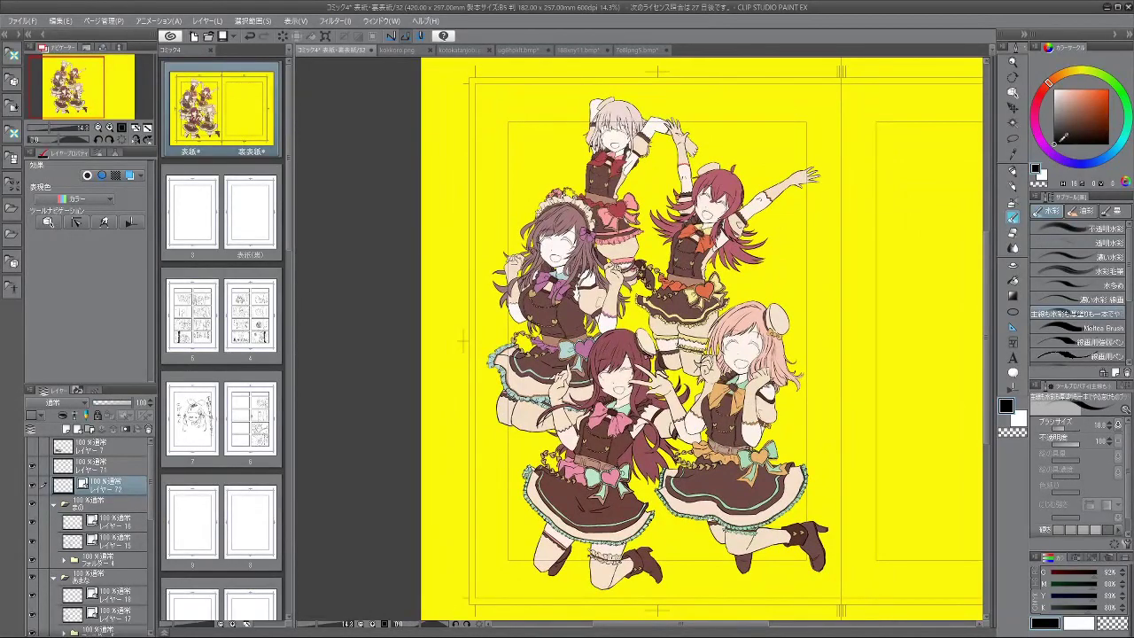
pyautogui.moveTo(744, 374); pyautogui.dragTo(909, 374)
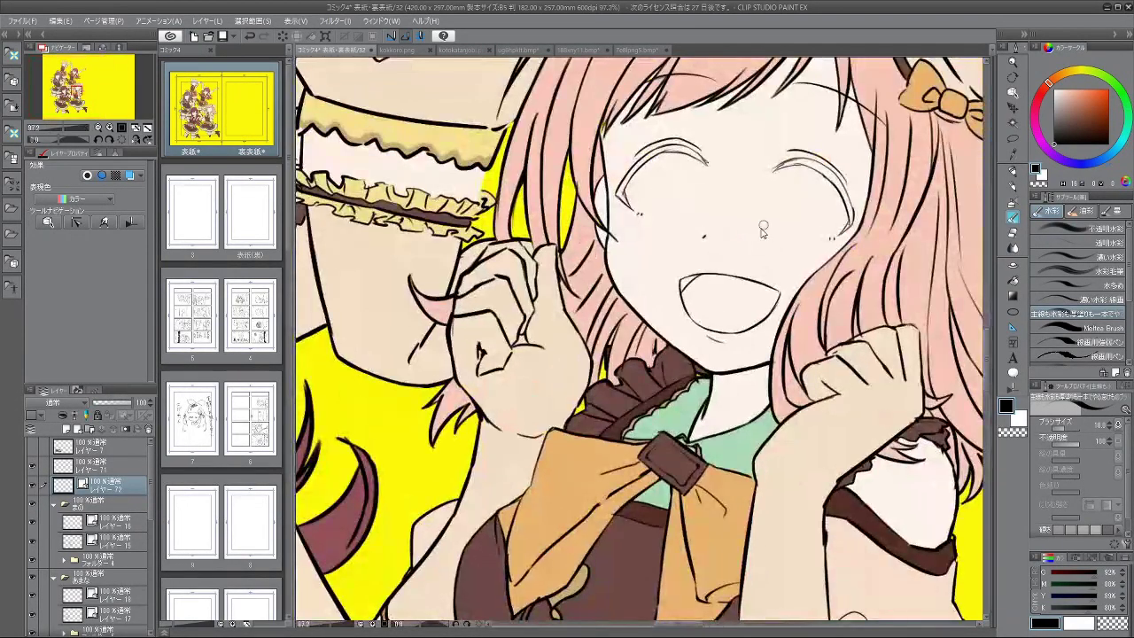
pyautogui.moveTo(710, 186); pyautogui.dragTo(705, 224)
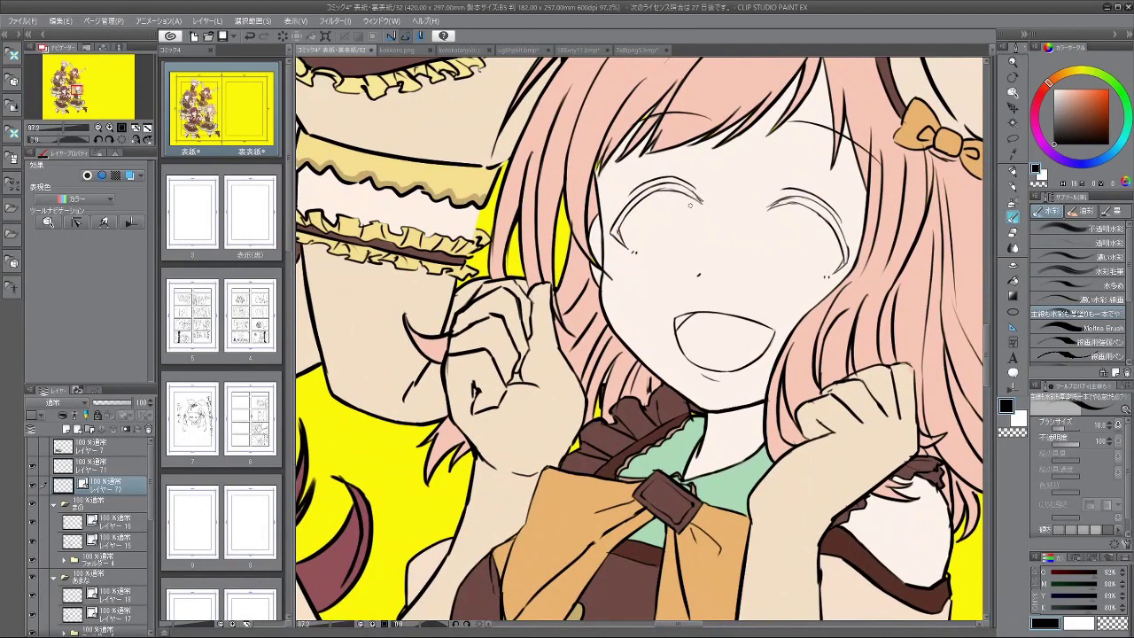
pyautogui.moveTo(680, 261)
pyautogui.mouseDown()
pyautogui.moveTo(699, 243)
pyautogui.moveTo(698, 197)
pyautogui.moveTo(696, 256)
pyautogui.moveTo(665, 209)
pyautogui.moveTo(698, 206)
pyautogui.mouseUp()
pyautogui.hotkey('ctrl', 'z')
pyautogui.press('[')
pyautogui.press('[')
pyautogui.press('[')
pyautogui.press('[')
pyautogui.press('[')
pyautogui.hotkey('ctrl', 'z')
pyautogui.hotkey('ctrl', 'z')
pyautogui.moveTo(699, 204)
pyautogui.mouseDown()
pyautogui.moveTo(694, 267)
pyautogui.moveTo(701, 260)
pyautogui.mouseUp()
pyautogui.hotkey('ctrl', 'z')
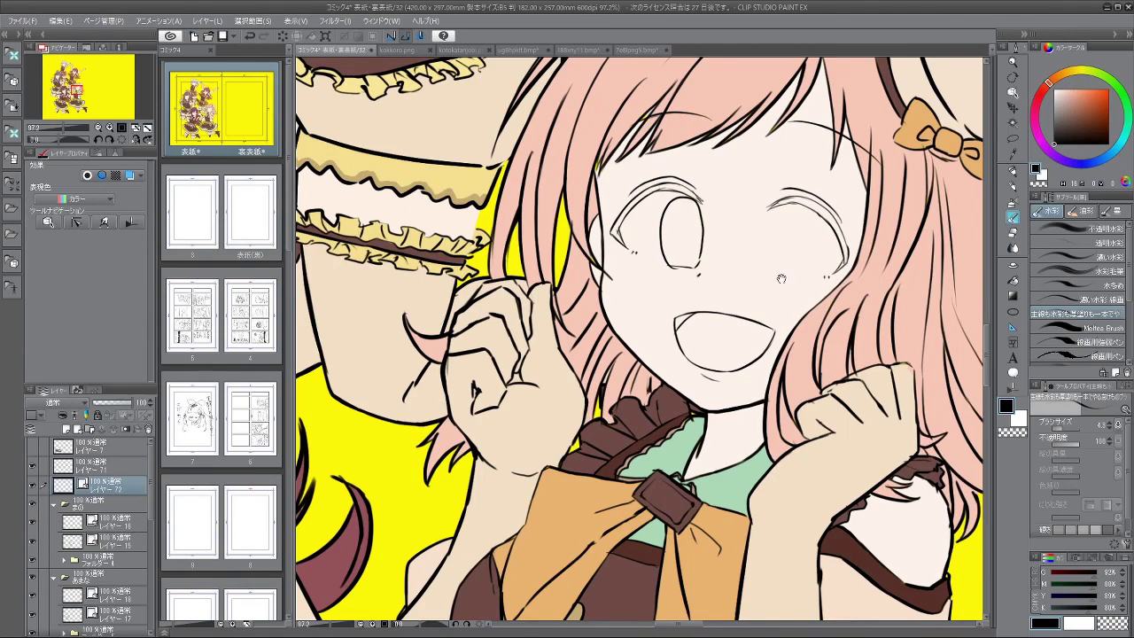
# Step: Draw the matching iris outline in the pink-haired girl's other eye, redrawing strokes until the pair looks even
pyautogui.moveTo(787, 314); pyautogui.dragTo(762, 292)
pyautogui.scroll(-3, 762, 293)
pyautogui.moveTo(728, 232)
pyautogui.mouseDown()
pyautogui.moveTo(680, 229)
pyautogui.moveTo(689, 295)
pyautogui.mouseUp()
pyautogui.scroll(1, 680, 228)
pyautogui.hotkey('ctrl', 'z')
pyautogui.hotkey('ctrl', 'z')
pyautogui.hotkey('ctrl', 'z')
pyautogui.hotkey('ctrl', 'z')
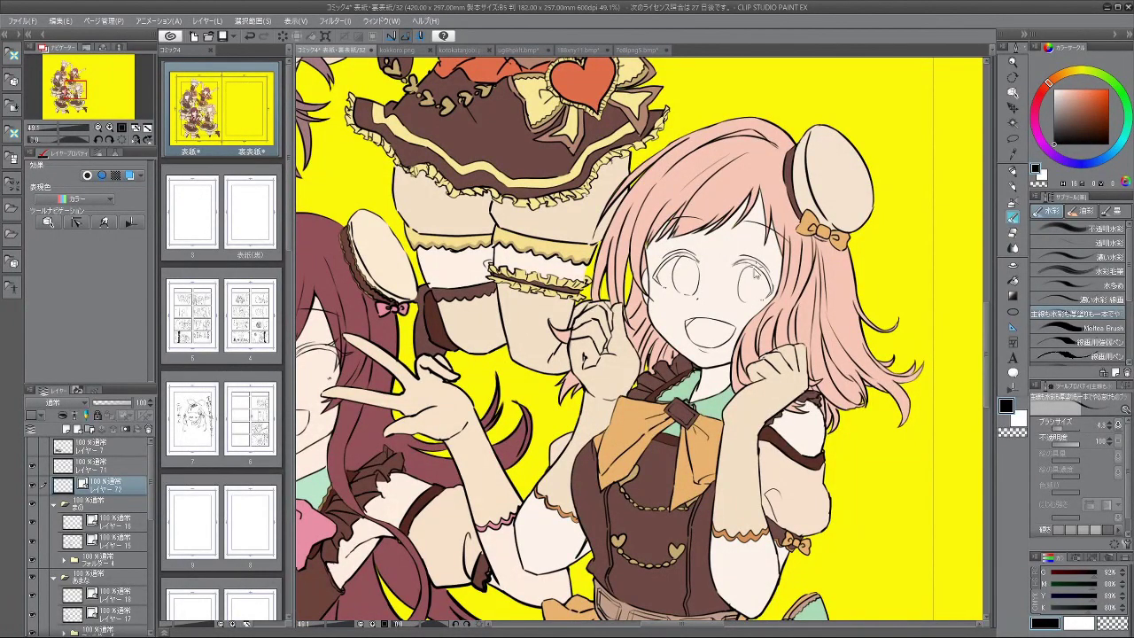
pyautogui.hotkey('ctrl', 'z')
pyautogui.moveTo(761, 273); pyautogui.dragTo(757, 301)
# Step: Draw oval iris outlines in both eyes of the dark red-haired girl making the peace sign
pyautogui.scroll(-3, 766, 337)
pyautogui.scroll(4, 496, 432)
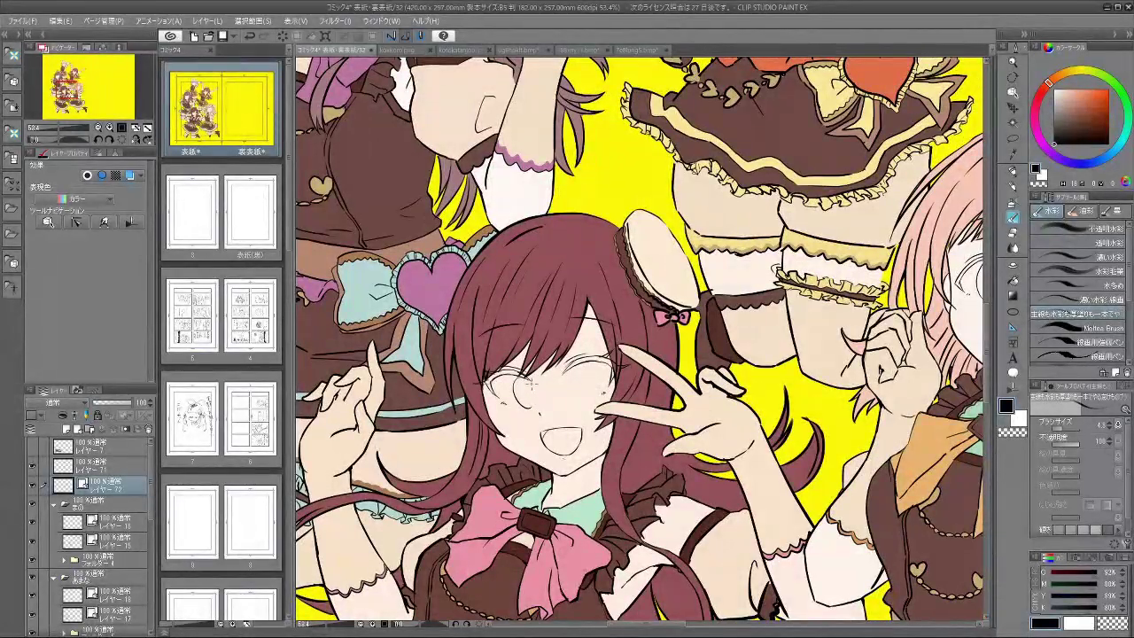
pyautogui.moveTo(512, 403); pyautogui.dragTo(539, 387)
pyautogui.hotkey('ctrl', 'z')
pyautogui.hotkey('ctrl', 'z')
pyautogui.hotkey('ctrl', 'z')
pyautogui.moveTo(523, 376); pyautogui.dragTo(532, 410)
pyautogui.hotkey('ctrl', 'z')
pyautogui.hotkey('ctrl', 'z')
pyautogui.moveTo(589, 362)
pyautogui.mouseDown()
pyautogui.moveTo(582, 388)
pyautogui.moveTo(592, 395)
pyautogui.mouseUp()
pyautogui.hotkey('ctrl', 'z')
pyautogui.hotkey('ctrl', '0')
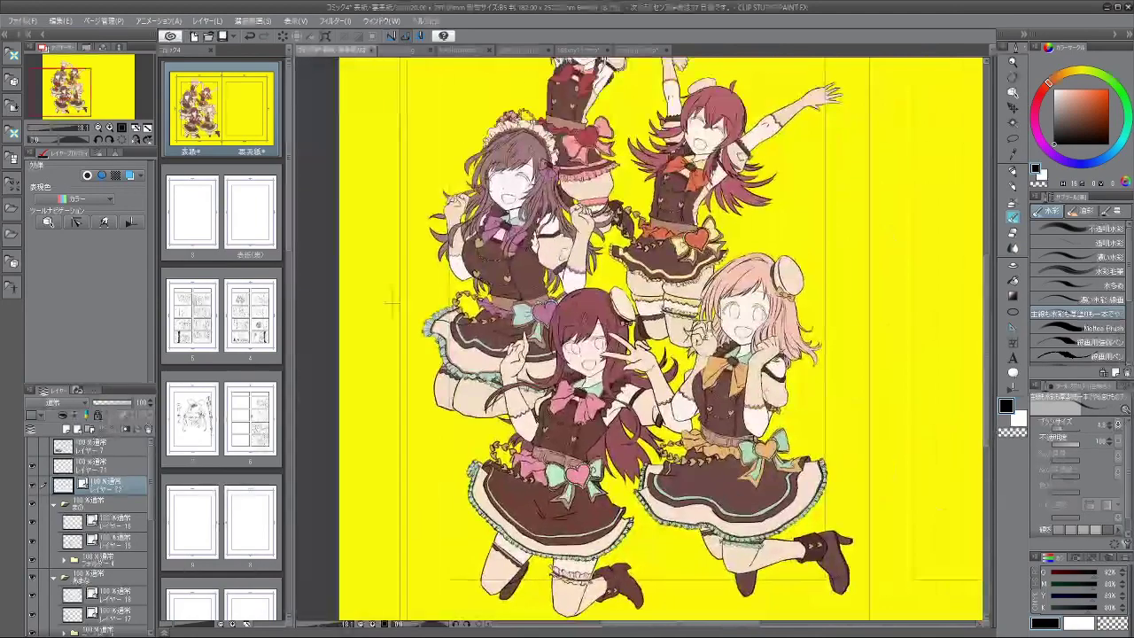
# Step: Draw oval iris outlines in both eyes of the red-haired girl with raised arms
pyautogui.scroll(5, 753, 277)
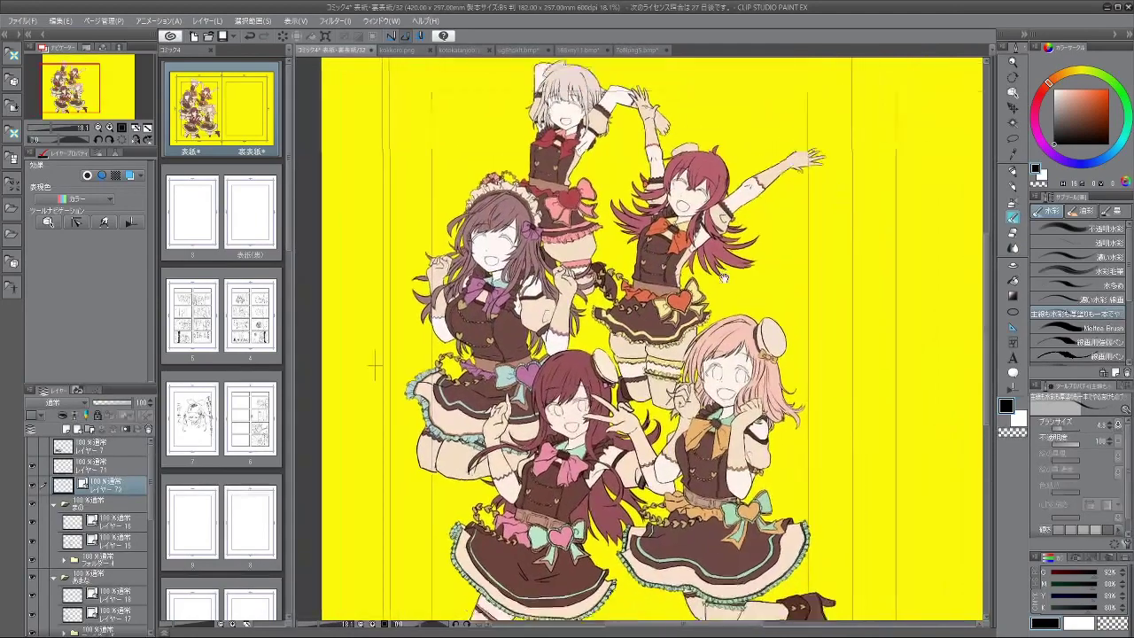
pyautogui.scroll(5, 720, 270)
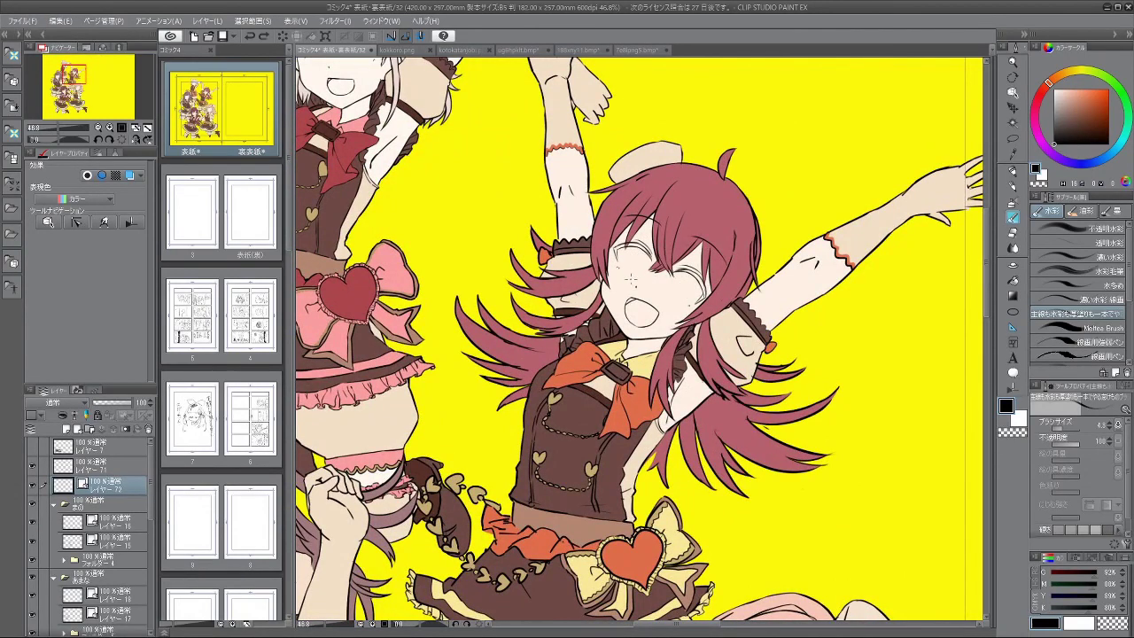
pyautogui.scroll(2, 631, 301)
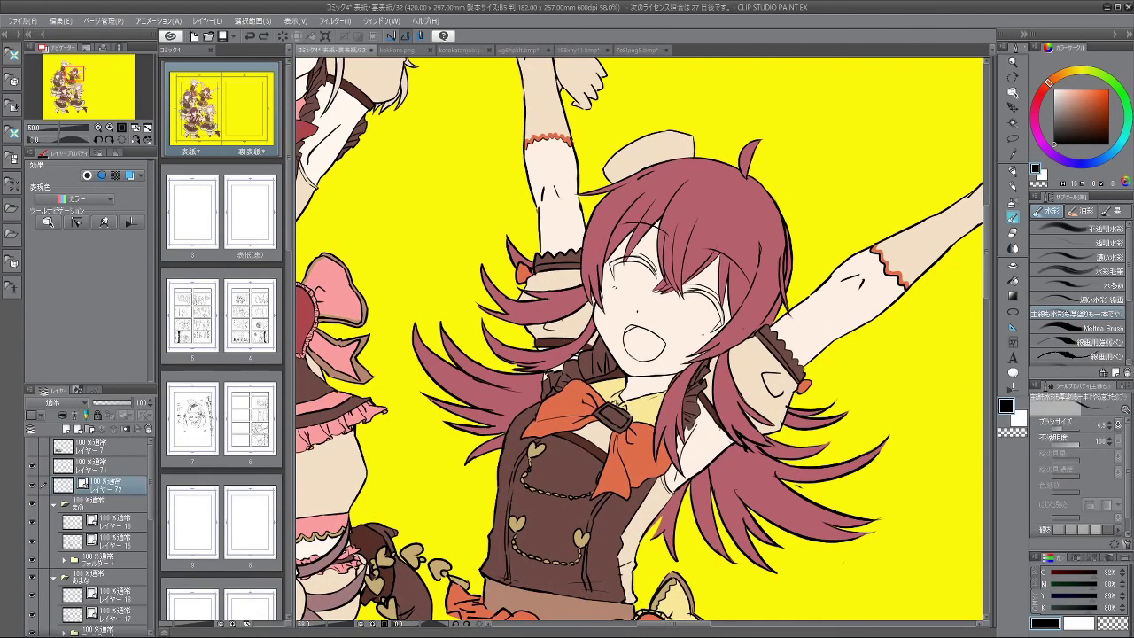
pyautogui.hotkey('ctrl', 'z')
pyautogui.hotkey('ctrl', 'z')
pyautogui.moveTo(704, 315)
pyautogui.mouseDown()
pyautogui.moveTo(669, 305)
pyautogui.moveTo(671, 327)
pyautogui.moveTo(650, 313)
pyautogui.moveTo(657, 327)
pyautogui.mouseUp()
pyautogui.hotkey('ctrl', 'z')
pyautogui.scroll(-5, 681, 354)
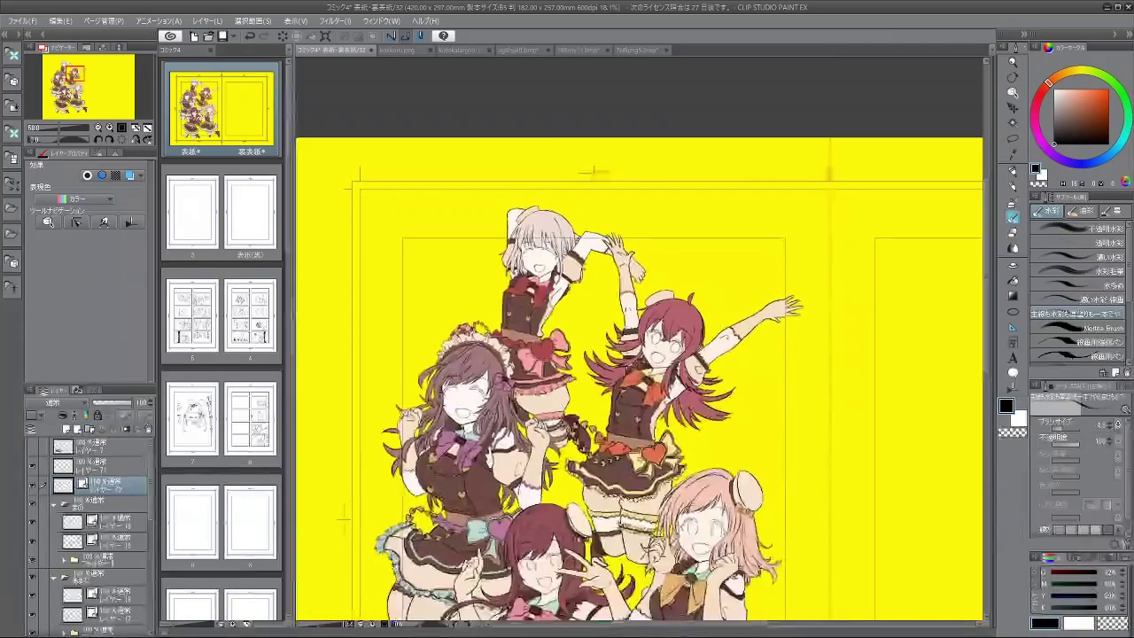
# Step: Draw oval iris outlines in both eyes of the purple-haired girl with the frilled headdress
pyautogui.moveTo(702, 356); pyautogui.dragTo(682, 306)
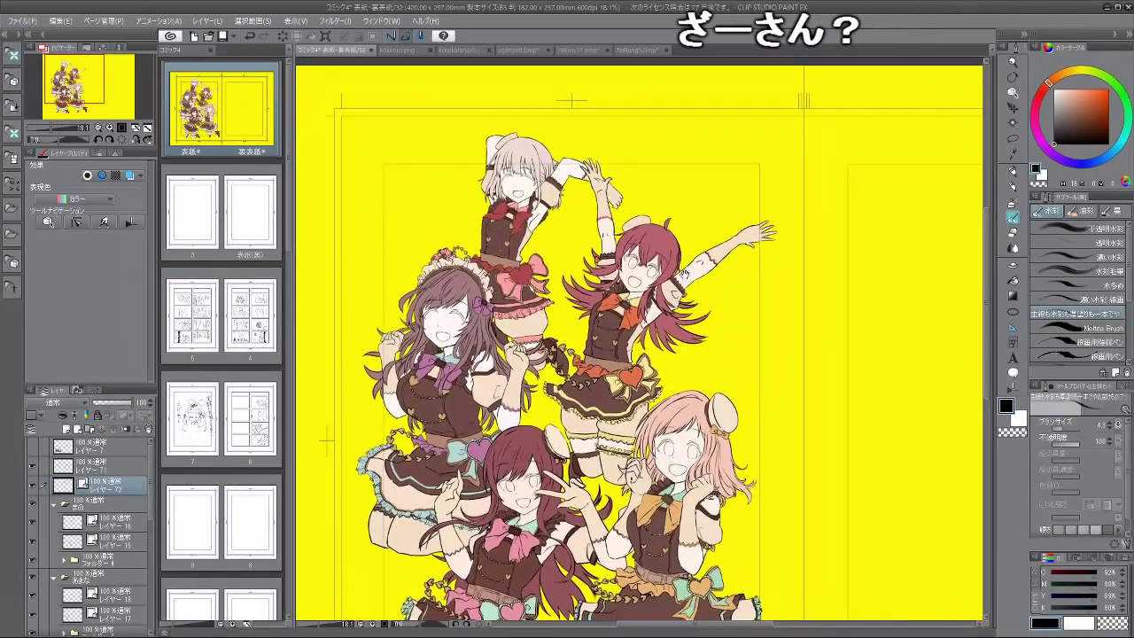
pyautogui.scroll(3, 470, 310)
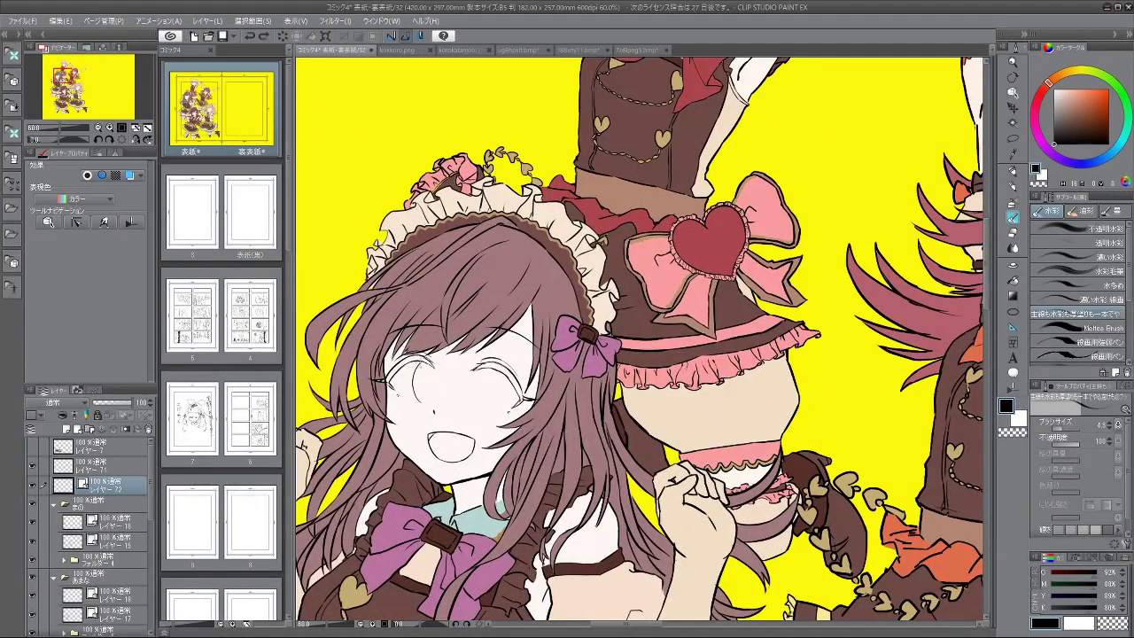
pyautogui.hotkey('ctrl', 'z')
pyautogui.hotkey('ctrl', 'y')
pyautogui.hotkey('ctrl', 'z')
pyautogui.moveTo(493, 372); pyautogui.dragTo(490, 368)
# Step: Draw the oval iris outline in the first eye of the pale-haired girl above the group
pyautogui.moveTo(558, 333); pyautogui.dragTo(553, 291)
pyautogui.moveTo(553, 291); pyautogui.dragTo(465, 292)
pyautogui.moveTo(567, 266); pyautogui.dragTo(532, 301)
pyautogui.moveTo(602, 200); pyautogui.dragTo(673, 199)
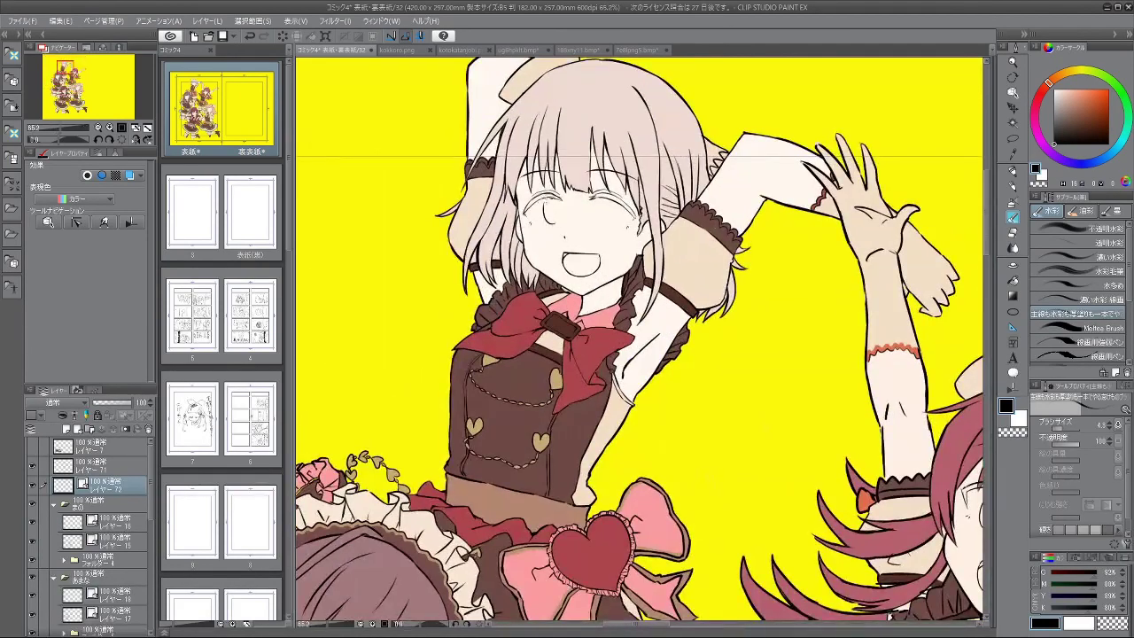
pyautogui.hotkey('ctrl', 'z')
pyautogui.hotkey('ctrl', 'y')
pyautogui.hotkey('ctrl', 'z')
pyautogui.hotkey('ctrl', 'z')
pyautogui.hotkey('ctrl', 'y')
# Step: Draw the iris outline in the pale-haired girl's other eye, correcting strokes to match the first
pyautogui.moveTo(631, 290); pyautogui.dragTo(620, 264)
pyautogui.hotkey('ctrl', 'z')
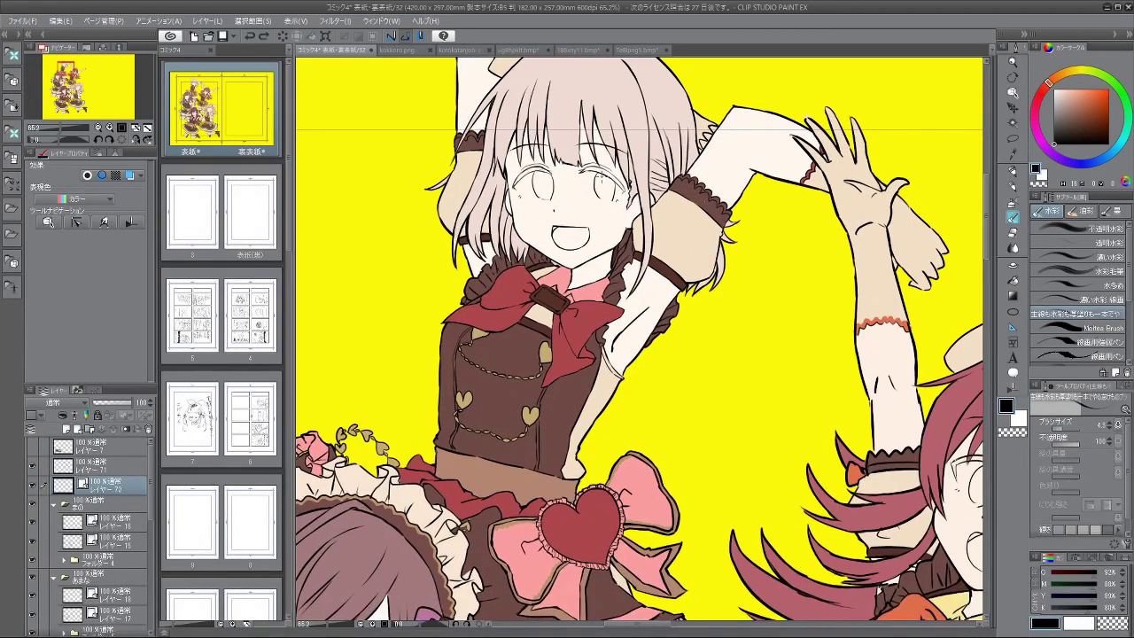
pyautogui.hotkey('ctrl', 'z')
pyautogui.moveTo(598, 172)
pyautogui.mouseDown()
pyautogui.moveTo(596, 200)
pyautogui.moveTo(613, 200)
pyautogui.mouseUp()
pyautogui.hotkey('ctrl', 'z')
pyautogui.hotkey('ctrl', 'z')
# Step: Compare the new iris outlines of all five characters for consistent size and gaze direction
pyautogui.moveTo(638, 332); pyautogui.dragTo(549, 332)
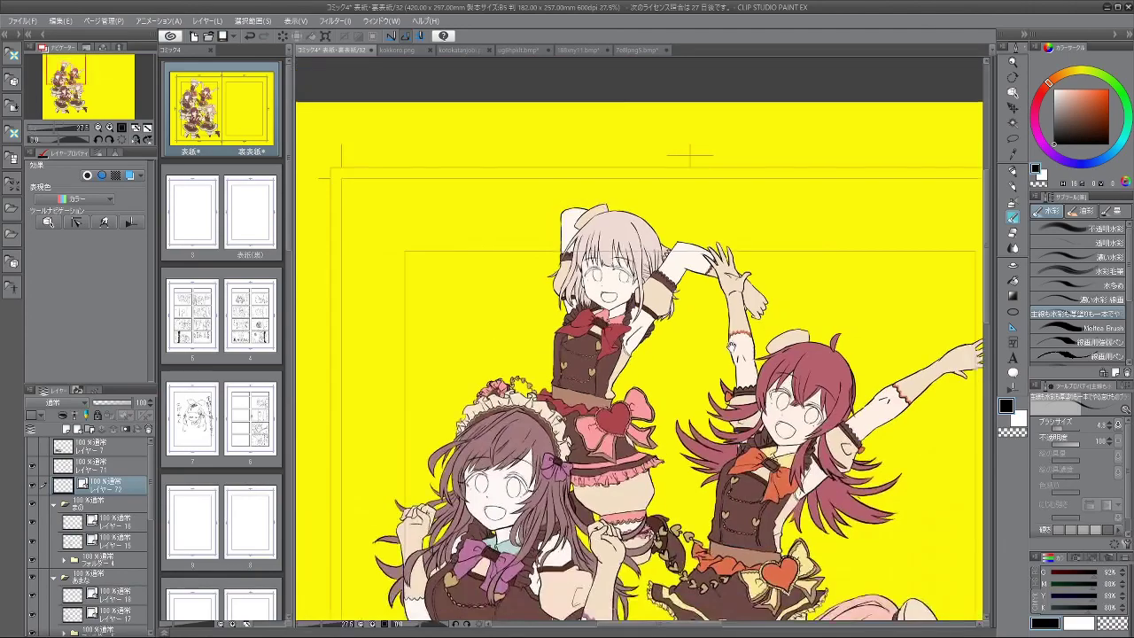
pyautogui.moveTo(833, 362); pyautogui.dragTo(728, 184)
pyautogui.scroll(-3, 739, 198)
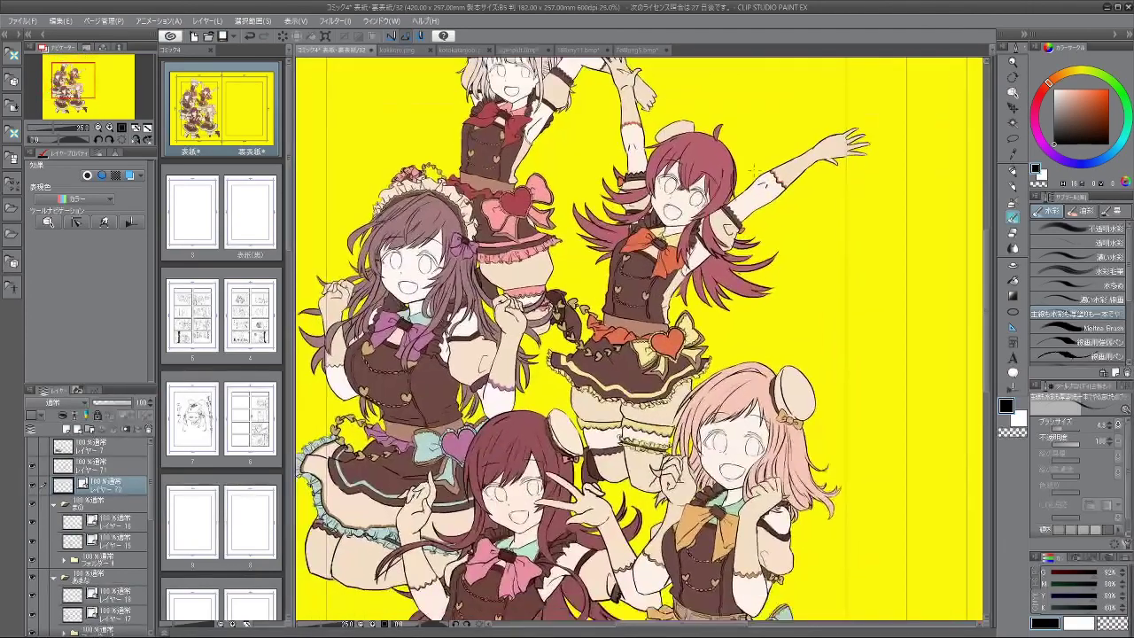
pyautogui.moveTo(815, 323); pyautogui.dragTo(812, 349)
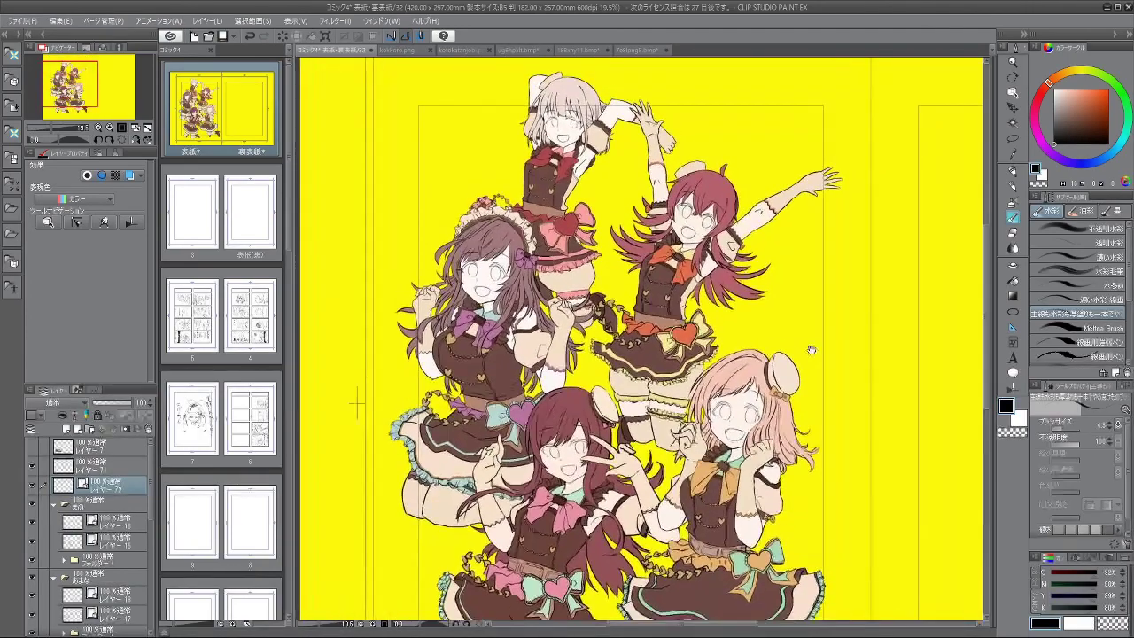
pyautogui.scroll(4, 804, 363)
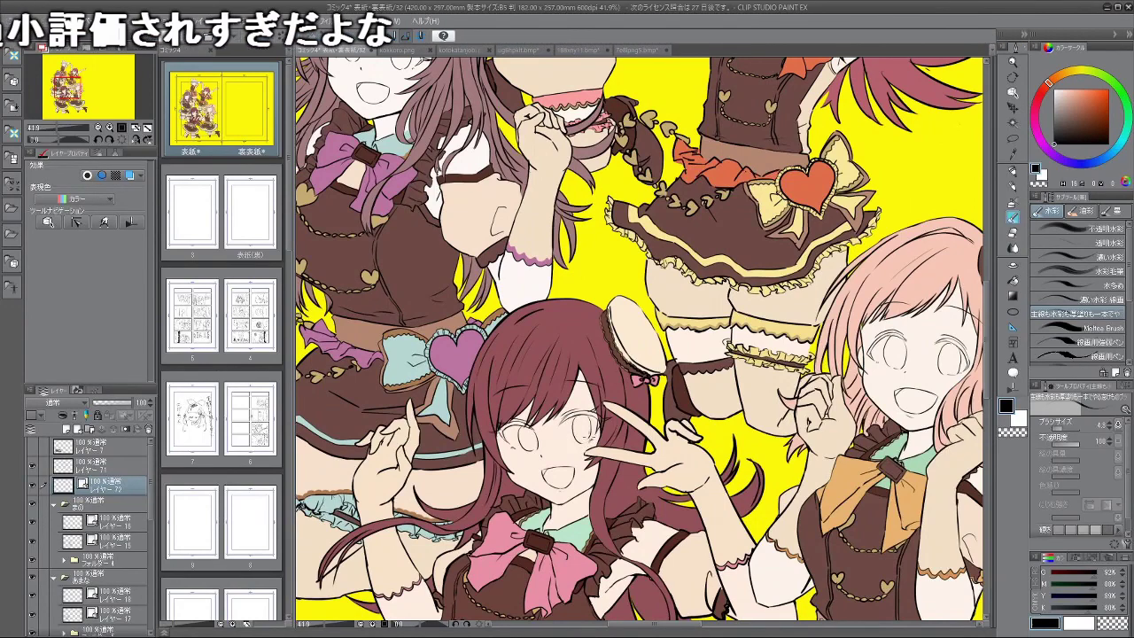
pyautogui.scroll(-4, 589, 440)
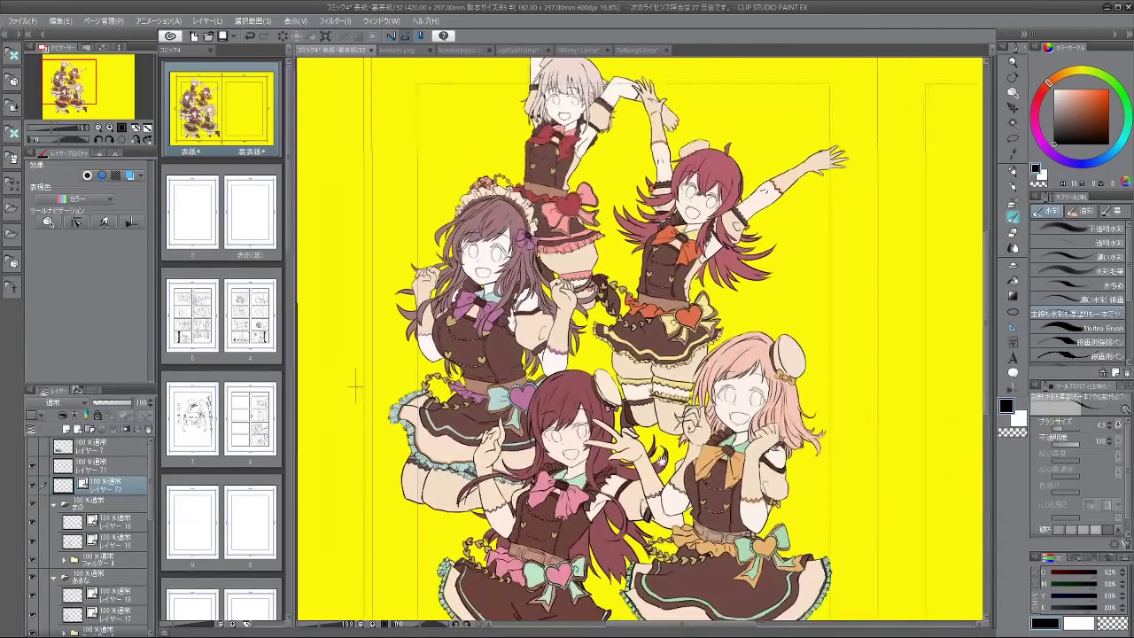
pyautogui.moveTo(662, 460); pyautogui.dragTo(648, 479)
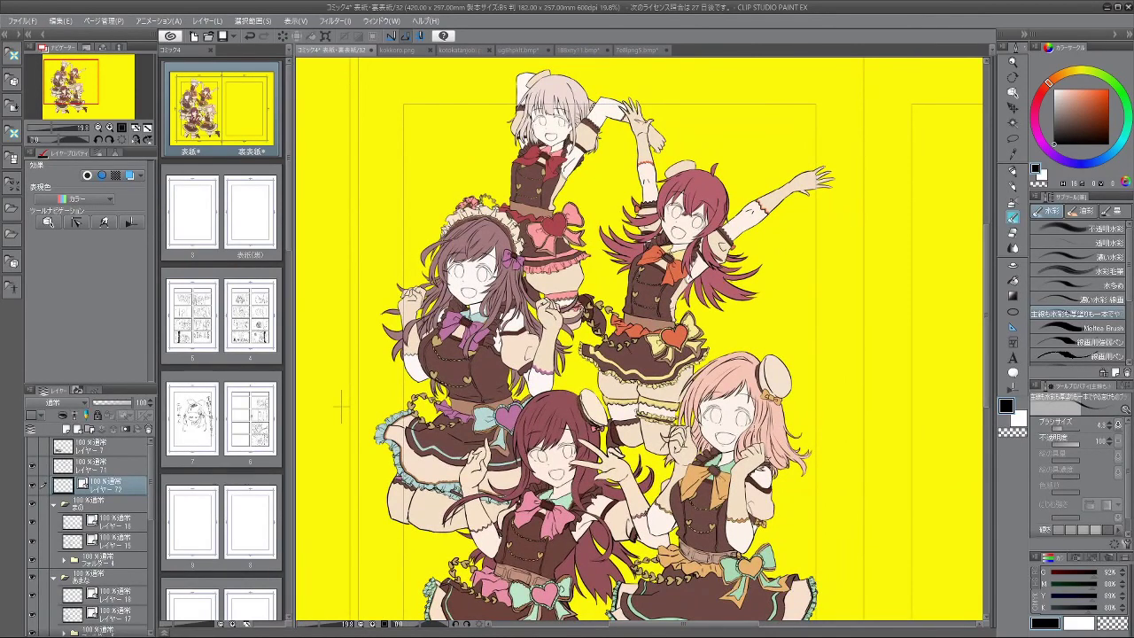
# Step: Retouch the iris nearest the purple-haired girl's raised fist, reducing the brush size to 4.5
pyautogui.moveTo(457, 274)
pyautogui.mouseDown()
pyautogui.moveTo(478, 276)
pyautogui.moveTo(452, 271)
pyautogui.mouseUp()
pyautogui.scroll(3, 472, 276)
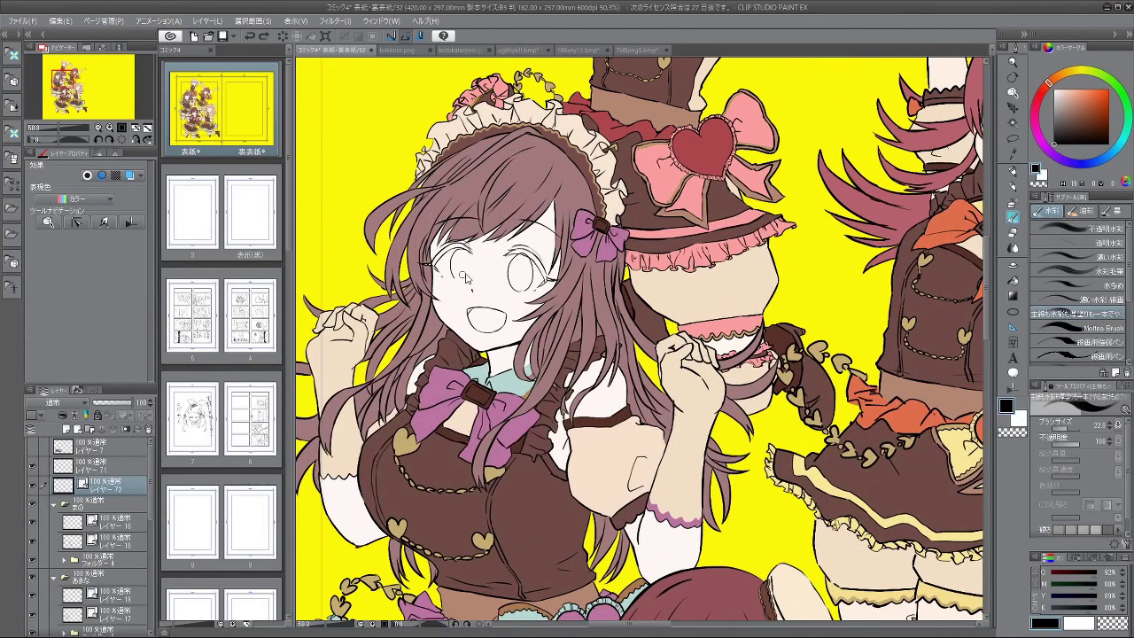
pyautogui.press('[')
pyautogui.press('[')
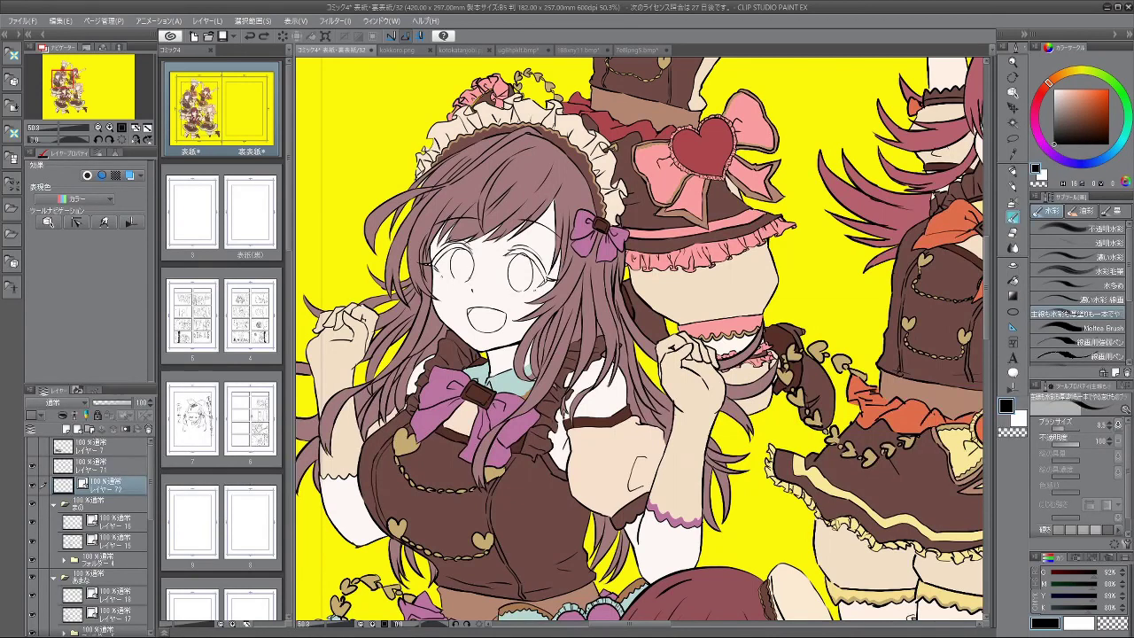
pyautogui.press('[')
pyautogui.moveTo(472, 275); pyautogui.dragTo(466, 282)
# Step: Examine the whole five-character composition at different zoom levels to judge how the redrawn eyes look
pyautogui.moveTo(650, 312); pyautogui.dragTo(531, 312)
pyautogui.moveTo(820, 307); pyautogui.dragTo(700, 246)
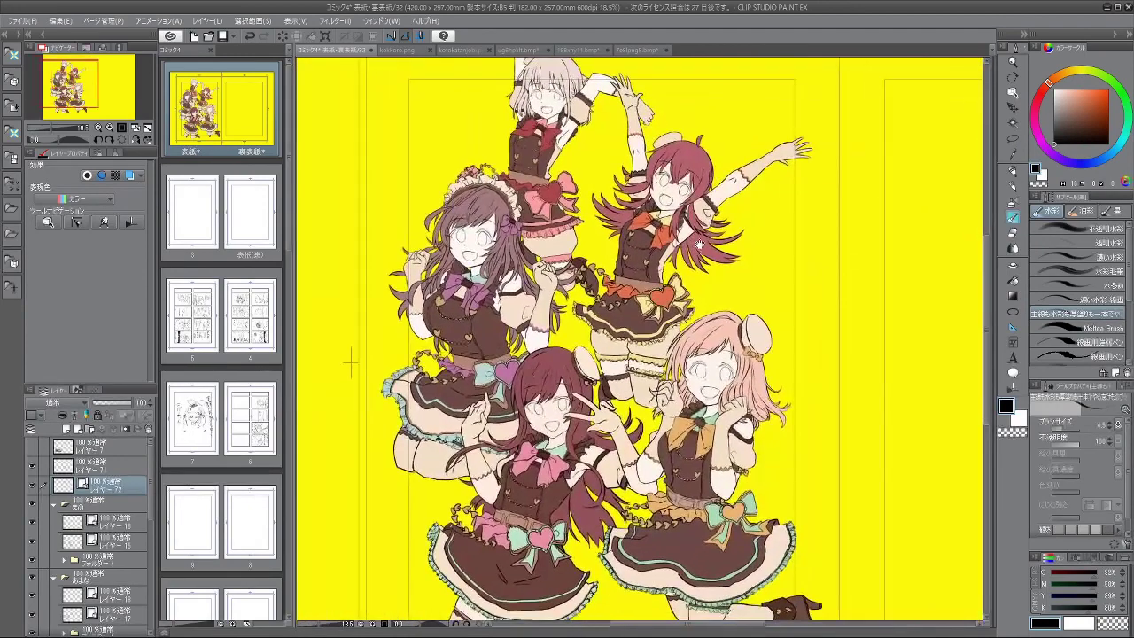
pyautogui.moveTo(827, 216); pyautogui.dragTo(825, 240)
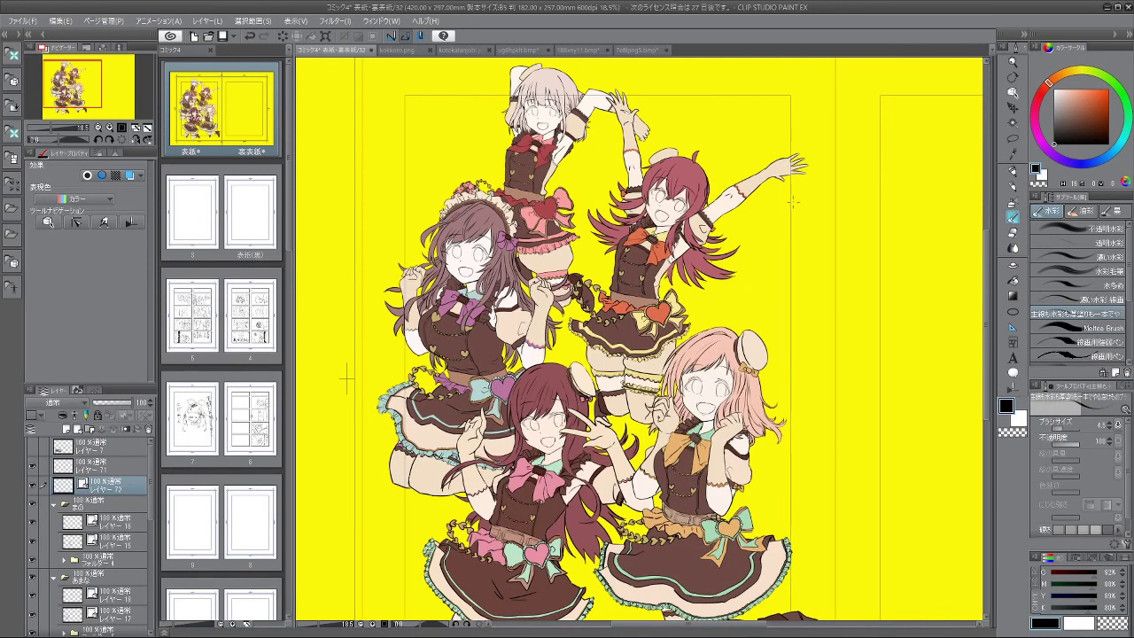
pyautogui.scroll(-2, 633, 129)
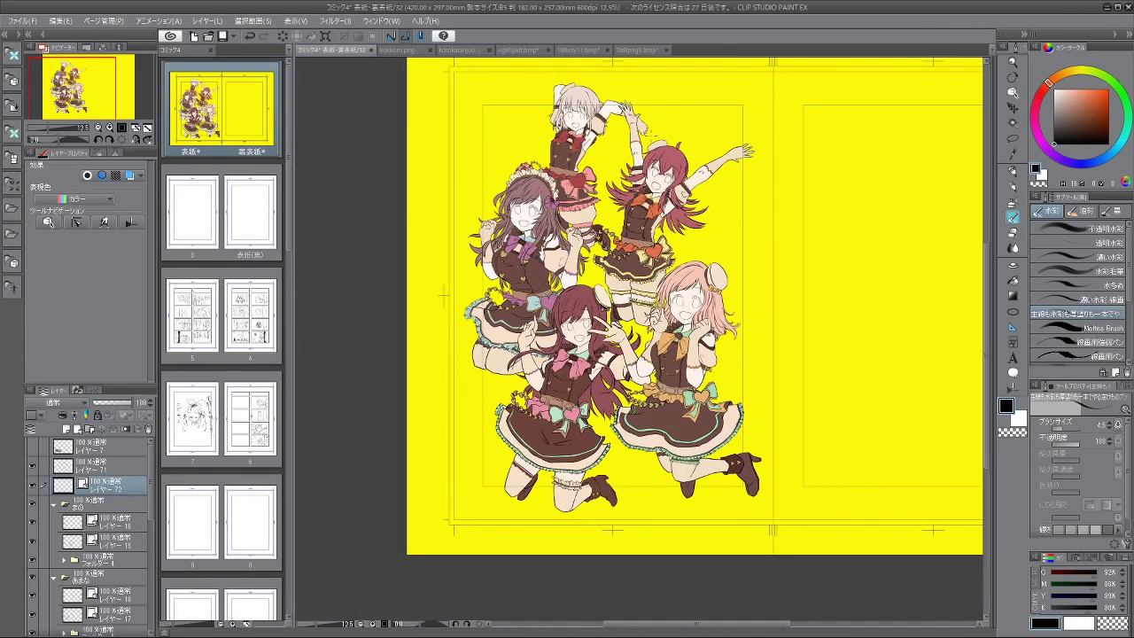
pyautogui.scroll(1, 641, 111)
pyautogui.scroll(2, 642, 310)
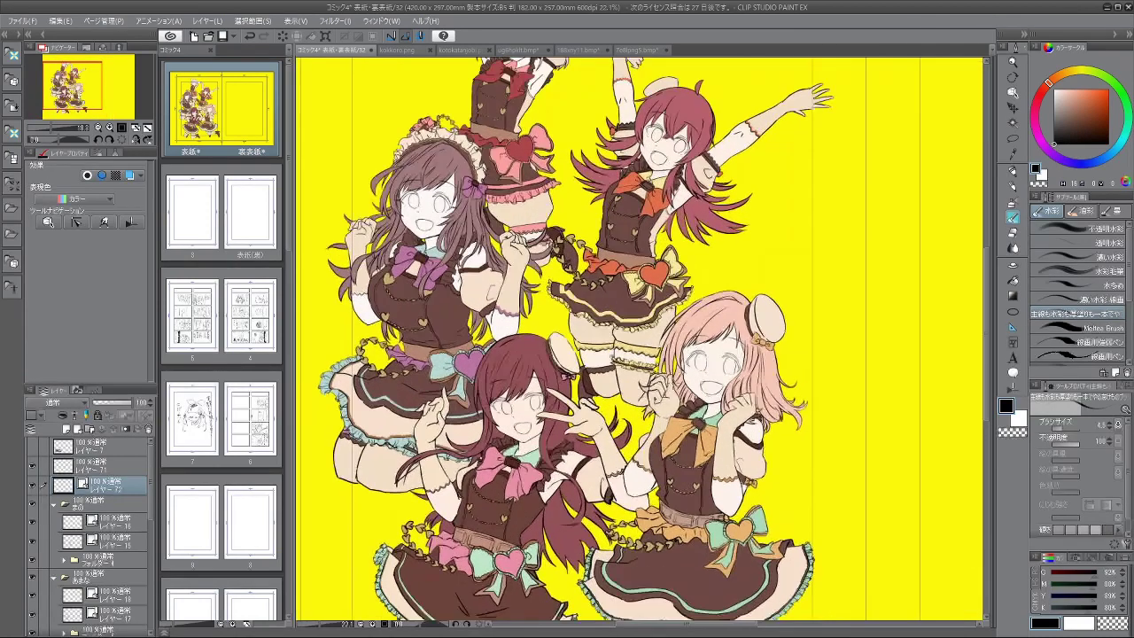
pyautogui.scroll(-2, 695, 388)
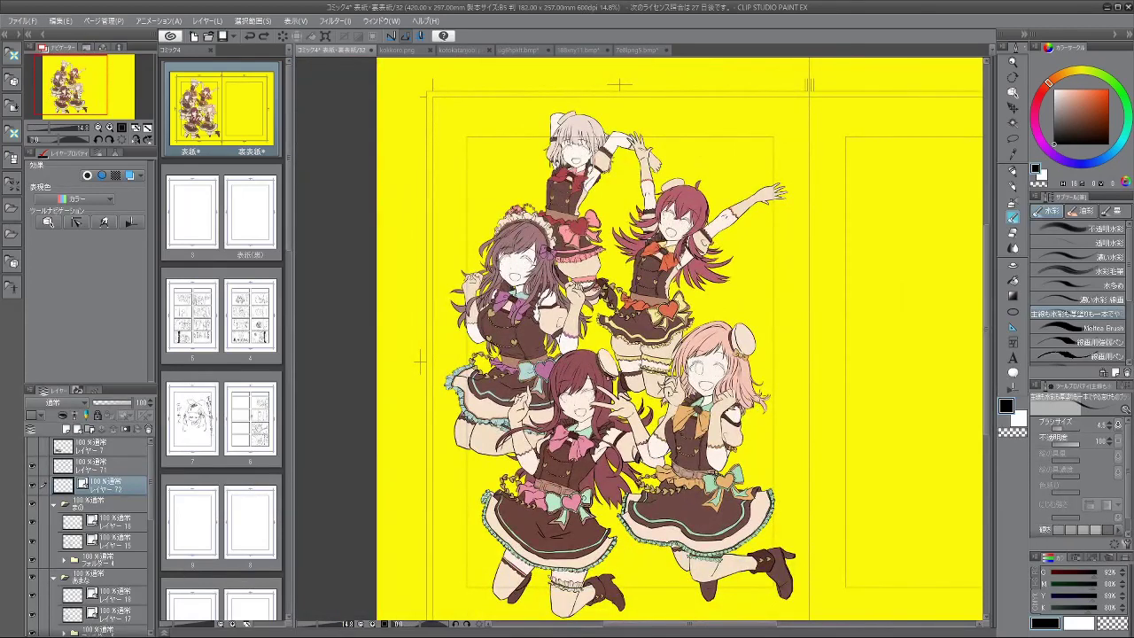
# Step: Merge the iris outline layer into the line layer of the topmost character folder
pyautogui.hotkey('ctrl', 'z')
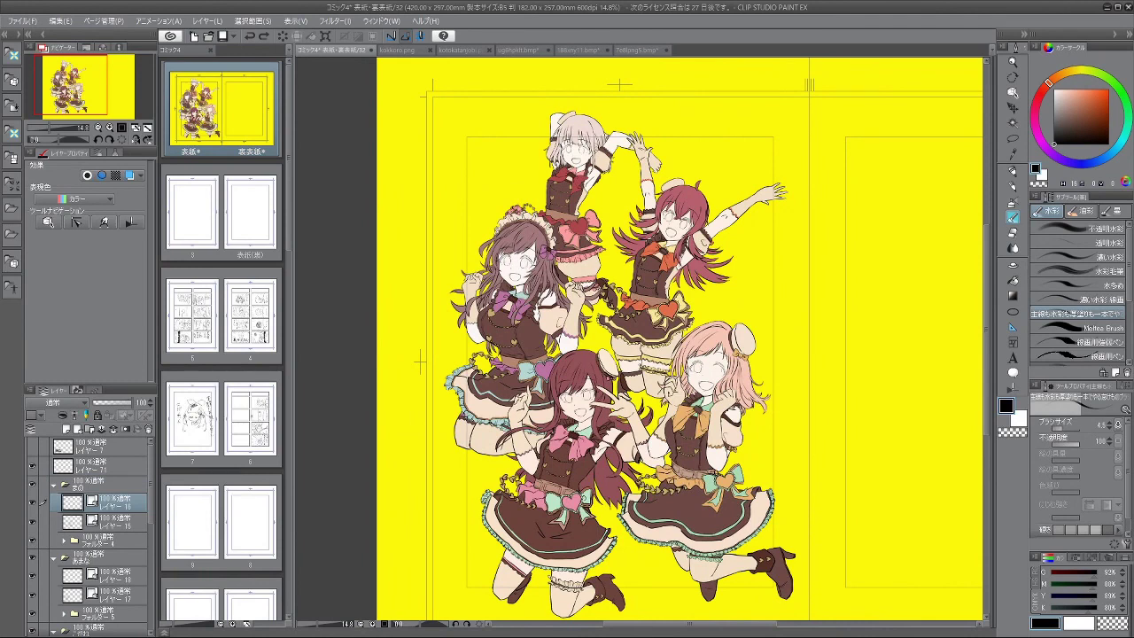
pyautogui.click(716, 374)
pyautogui.hotkey('ctrl', 'z')
pyautogui.scroll(-1, 699, 338)
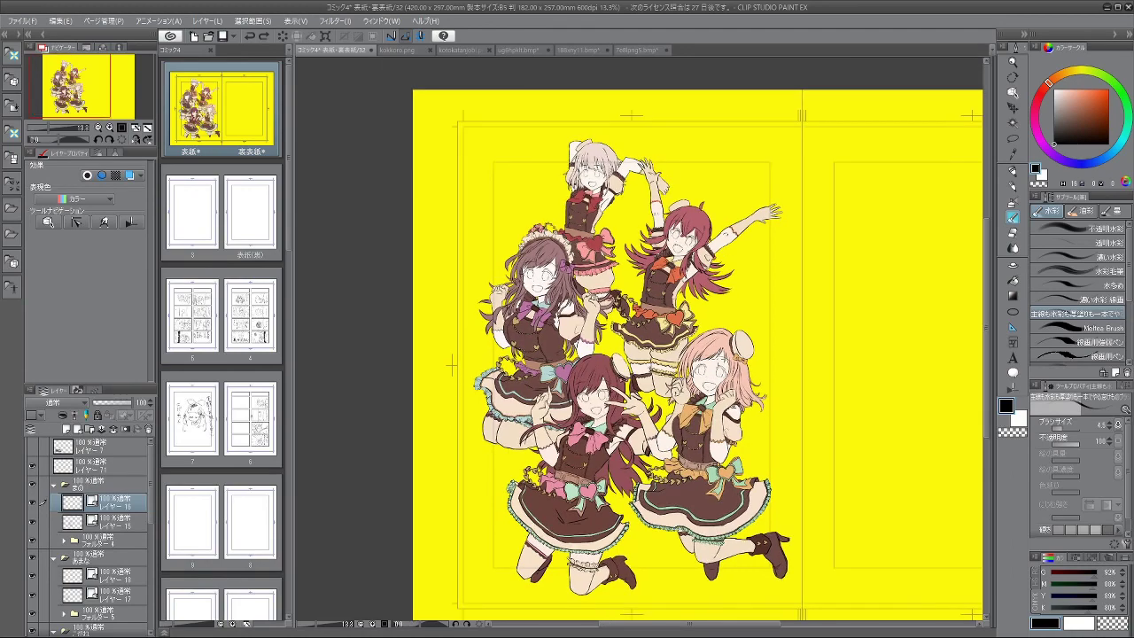
pyautogui.scroll(6, 700, 339)
pyautogui.scroll(-3, 699, 338)
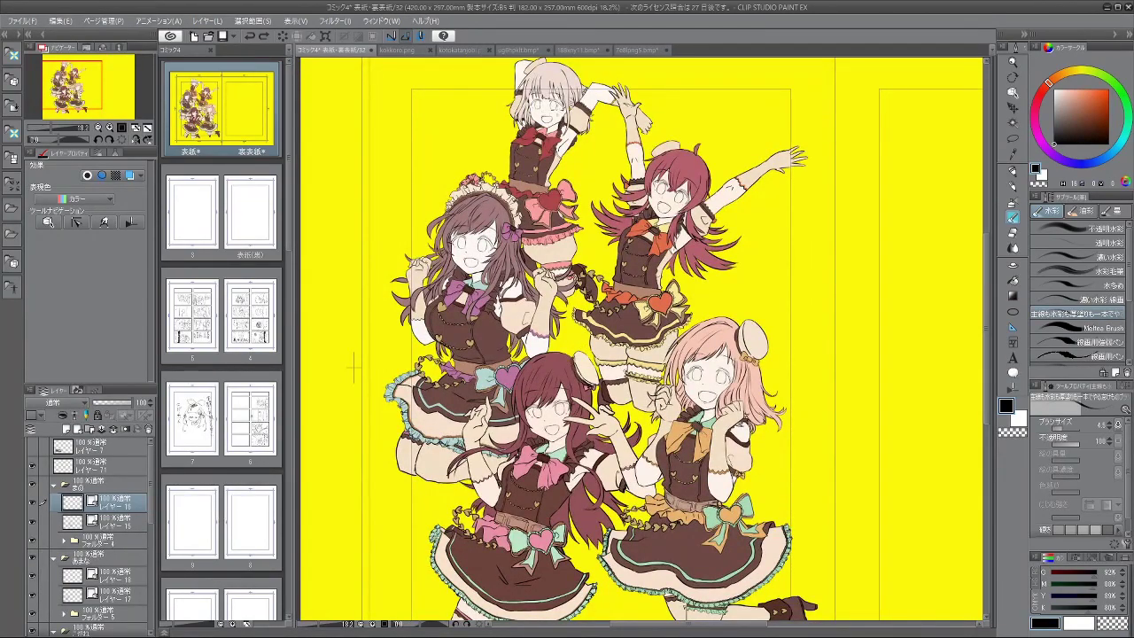
pyautogui.scroll(3, 354, 367)
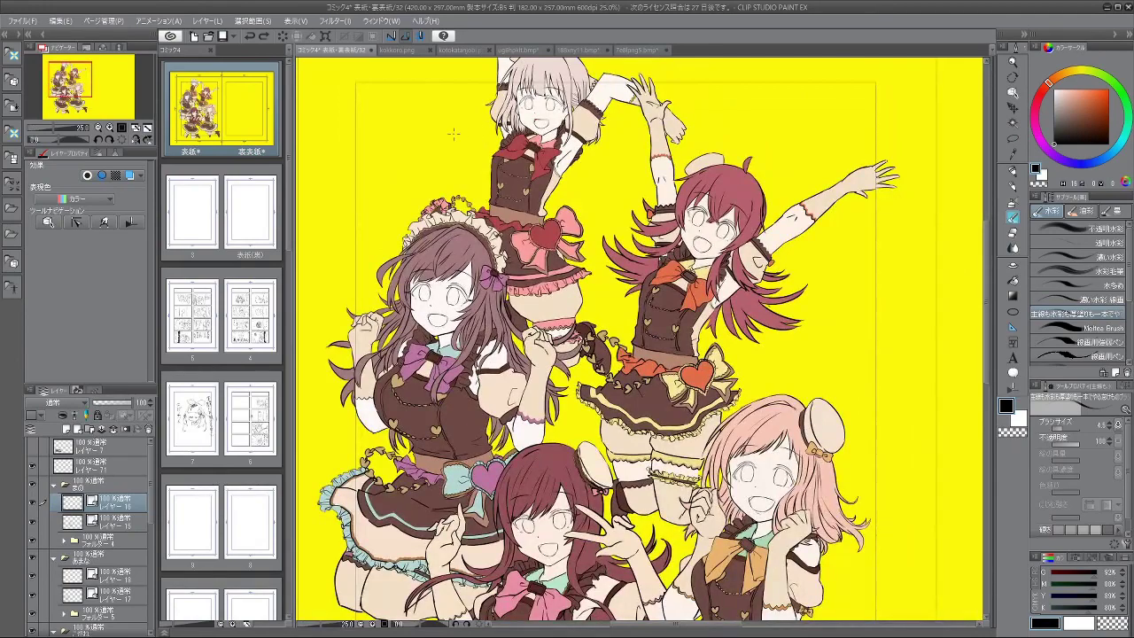
# Step: Activate the upper line layer, レイヤー 21, in the purple-haired girl's character folder
pyautogui.scroll(-3, 340, 352)
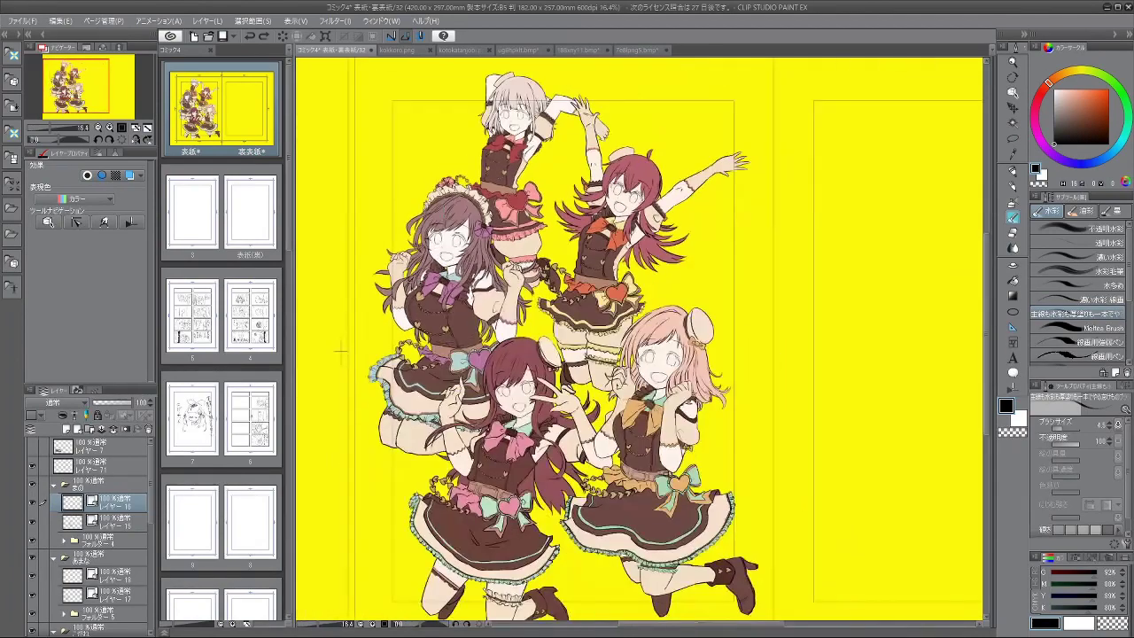
pyautogui.scroll(5, 412, 221)
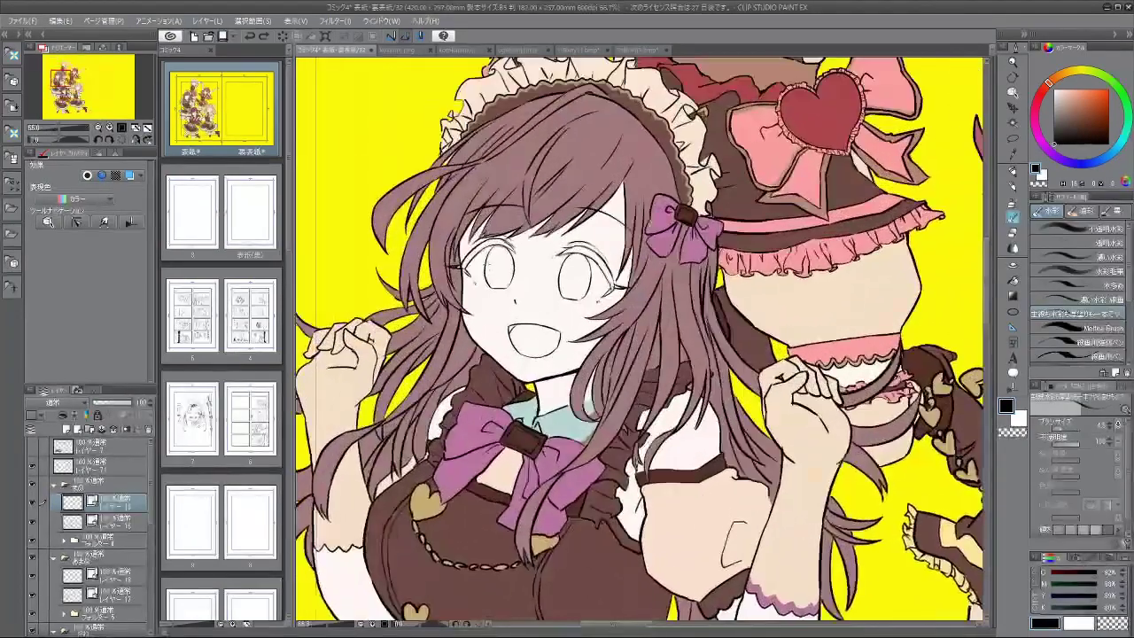
pyautogui.scroll(3, 501, 274)
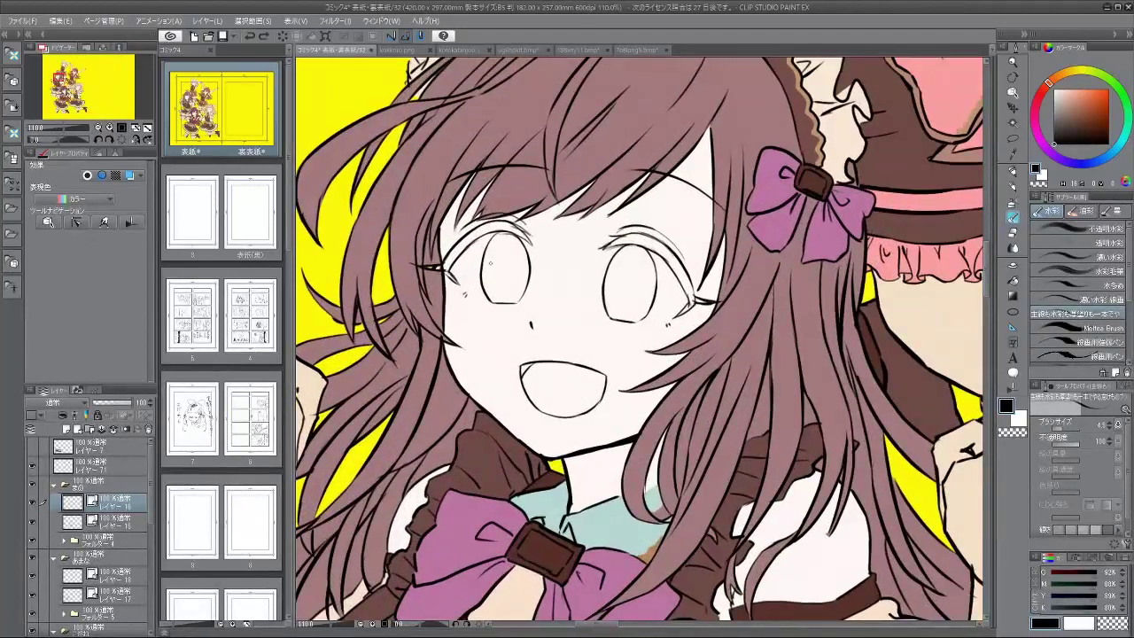
pyautogui.scroll(-3, 142, 523)
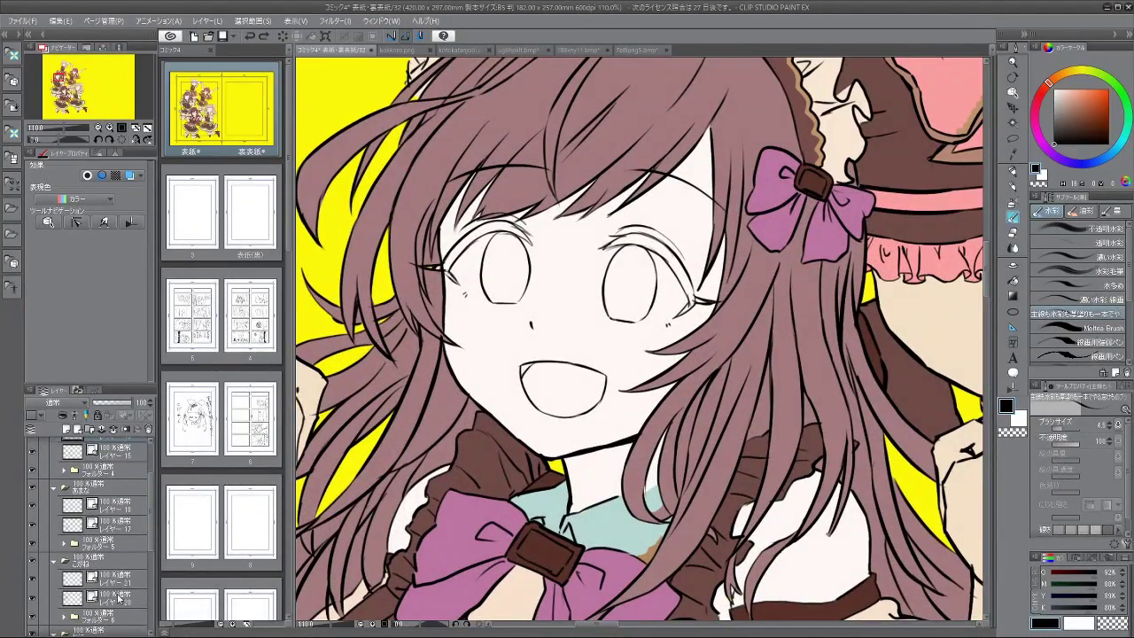
pyautogui.click(124, 578)
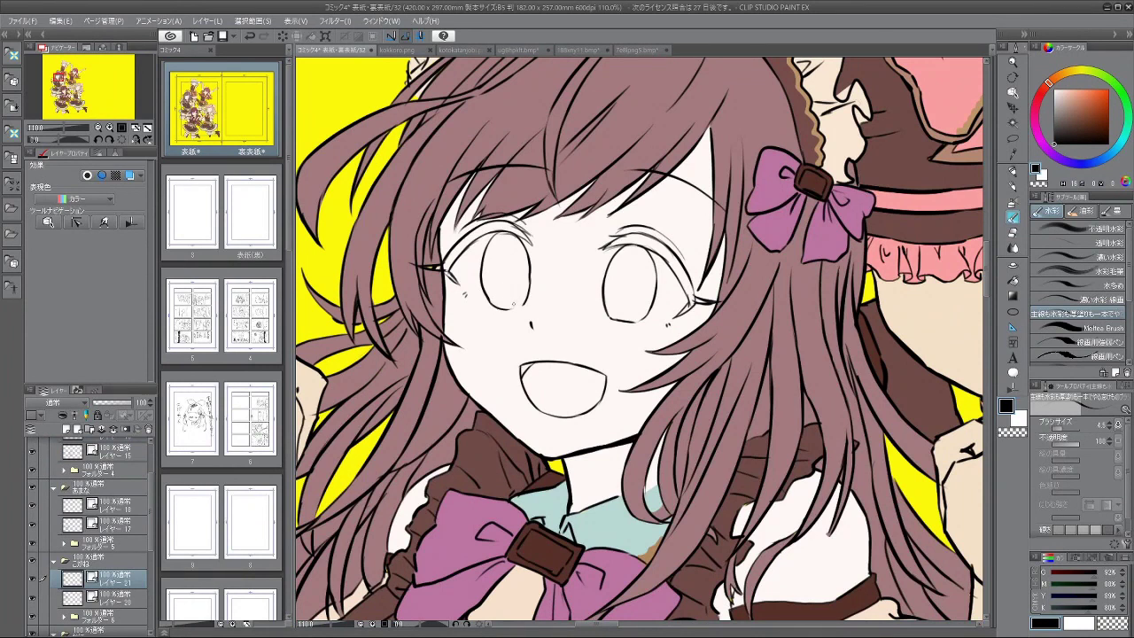
# Step: Try to reshape the lower edges of the purple-haired girl's iris outlines with rounder strokes
pyautogui.moveTo(642, 414)
pyautogui.mouseDown()
pyautogui.moveTo(713, 341)
pyautogui.moveTo(707, 311)
pyautogui.moveTo(635, 400)
pyautogui.mouseUp()
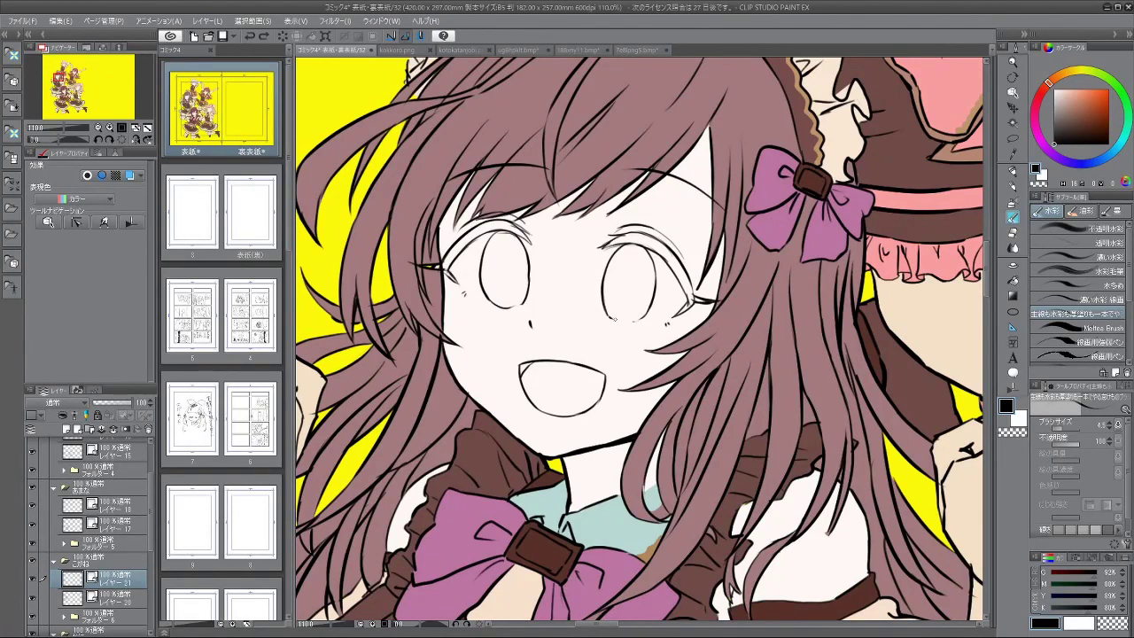
pyautogui.moveTo(528, 274); pyautogui.dragTo(522, 294)
pyautogui.moveTo(592, 391)
pyautogui.mouseDown()
pyautogui.moveTo(669, 402)
pyautogui.moveTo(709, 345)
pyautogui.moveTo(686, 286)
pyautogui.mouseUp()
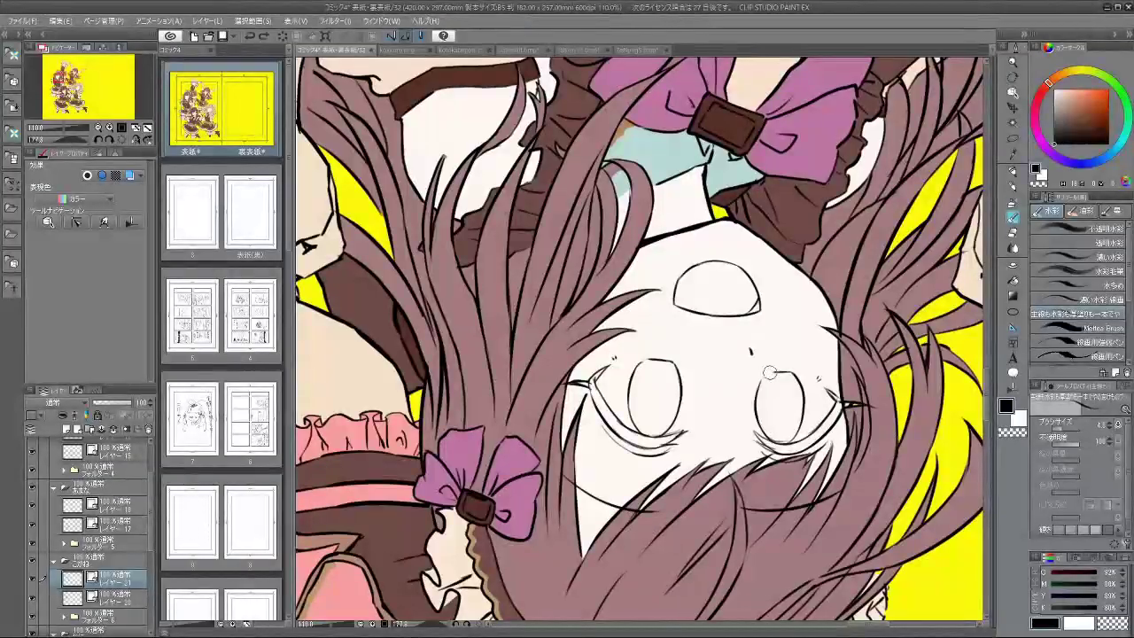
pyautogui.hotkey('ctrl', 'z')
pyautogui.moveTo(761, 376)
pyautogui.mouseDown()
pyautogui.moveTo(765, 408)
pyautogui.moveTo(756, 401)
pyautogui.moveTo(789, 372)
pyautogui.moveTo(696, 196)
pyautogui.moveTo(503, 270)
pyautogui.moveTo(486, 344)
pyautogui.mouseUp()
pyautogui.hotkey('ctrl', 'z')
pyautogui.hotkey('ctrl', 'z')
pyautogui.hotkey('ctrl', 'z')
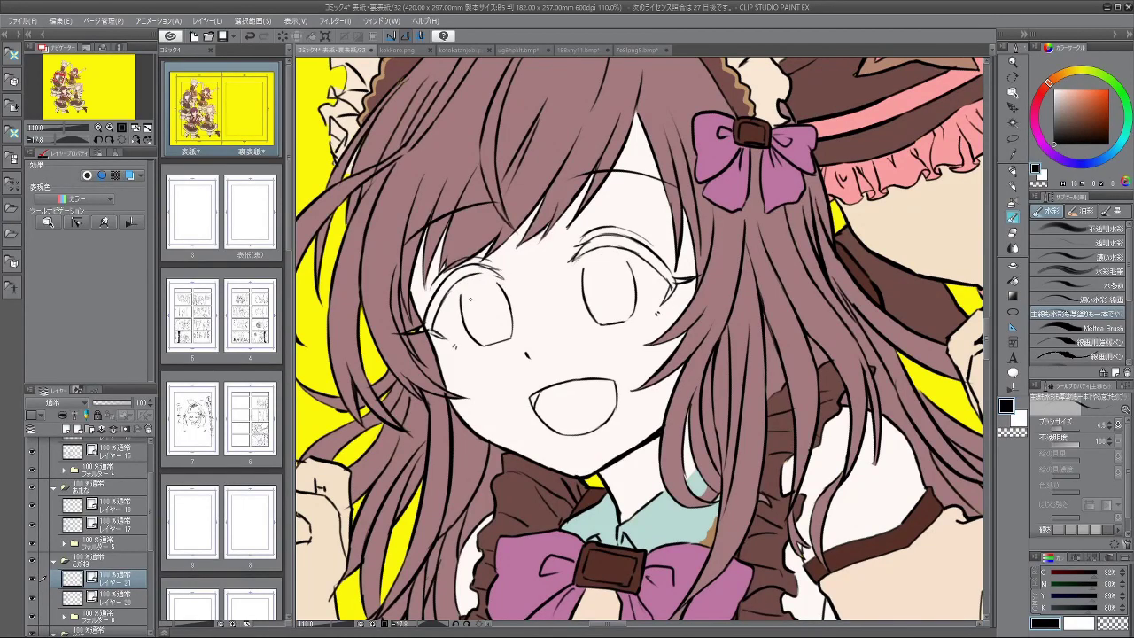
# Step: Redraw the upper and side edges of the purple-haired girl's iris outlines, undoing unsatisfactory strokes
pyautogui.moveTo(467, 509); pyautogui.dragTo(430, 460)
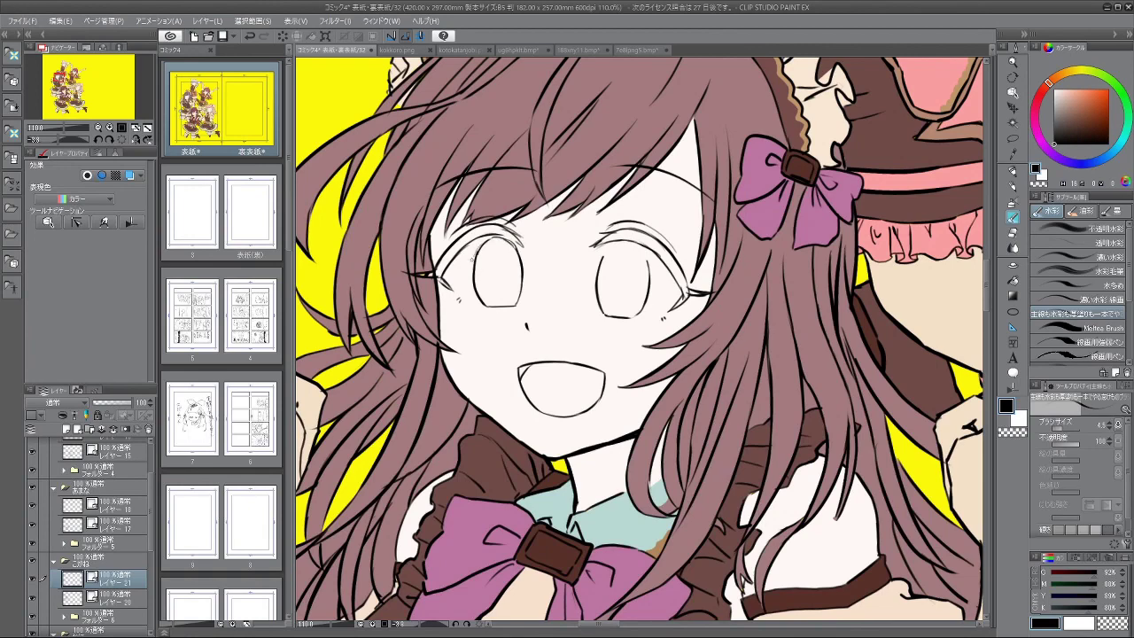
pyautogui.hotkey('ctrl', 'z')
pyautogui.moveTo(619, 318); pyautogui.dragTo(567, 277)
pyautogui.moveTo(491, 292); pyautogui.dragTo(504, 308)
pyautogui.hotkey('ctrl', 'z')
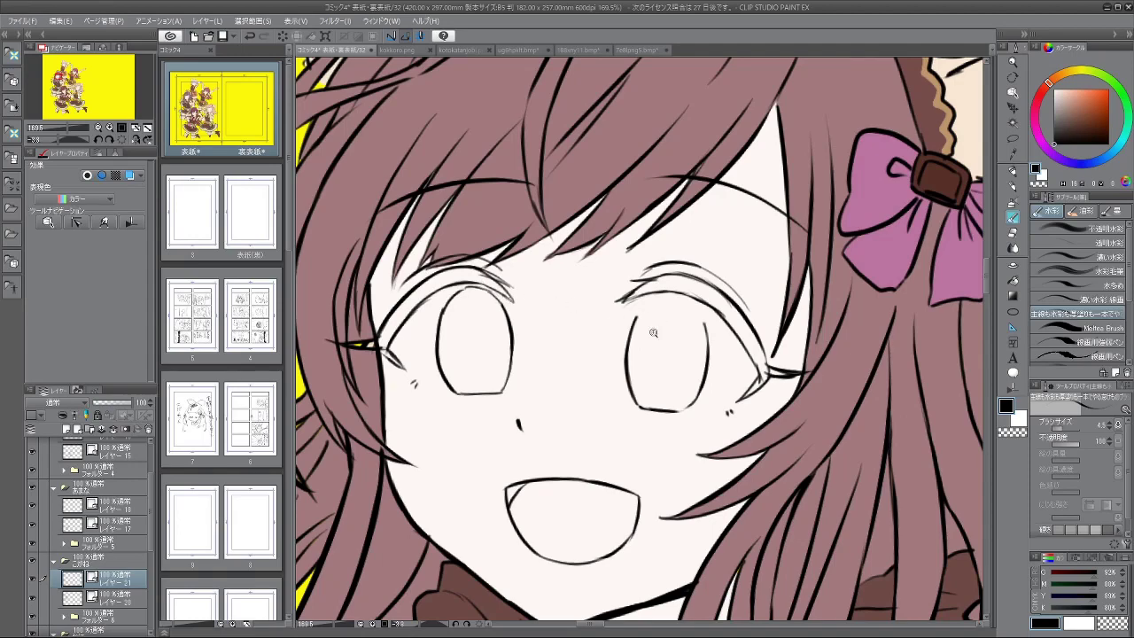
pyautogui.scroll(-5, 656, 333)
pyautogui.scroll(3, 611, 270)
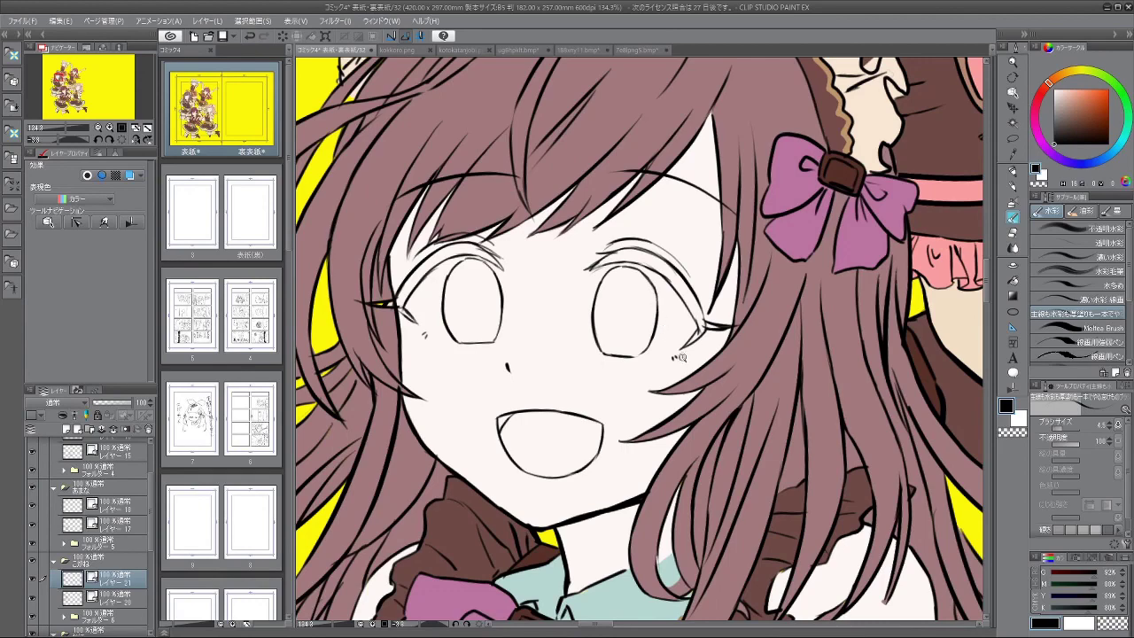
pyautogui.moveTo(682, 359); pyautogui.dragTo(626, 349)
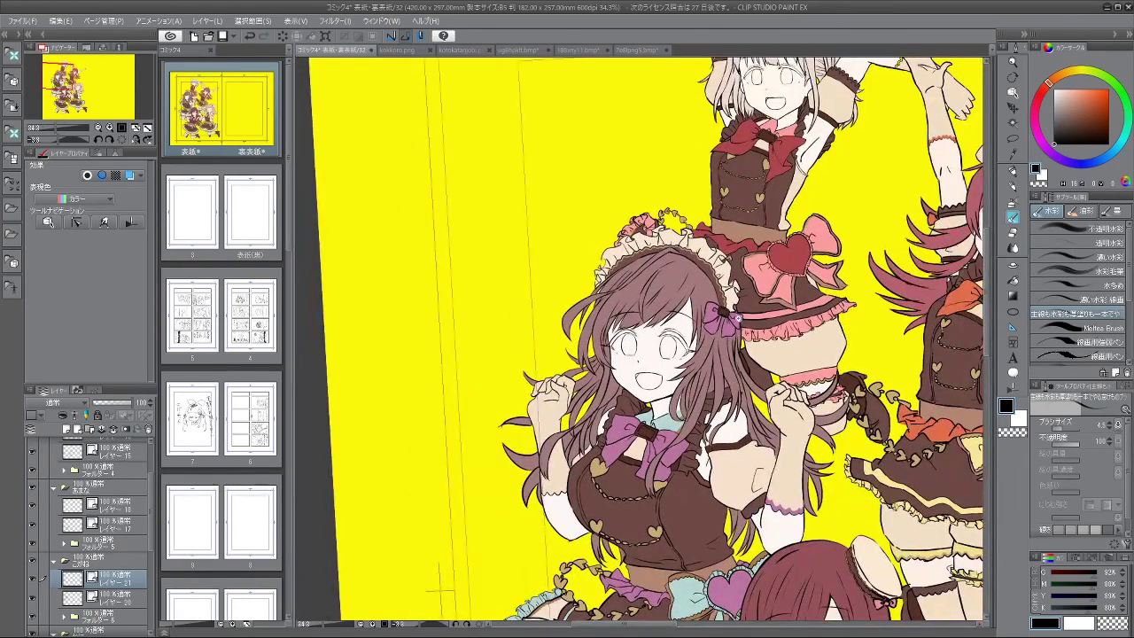
pyautogui.scroll(-2, 723, 308)
pyautogui.scroll(5, 688, 337)
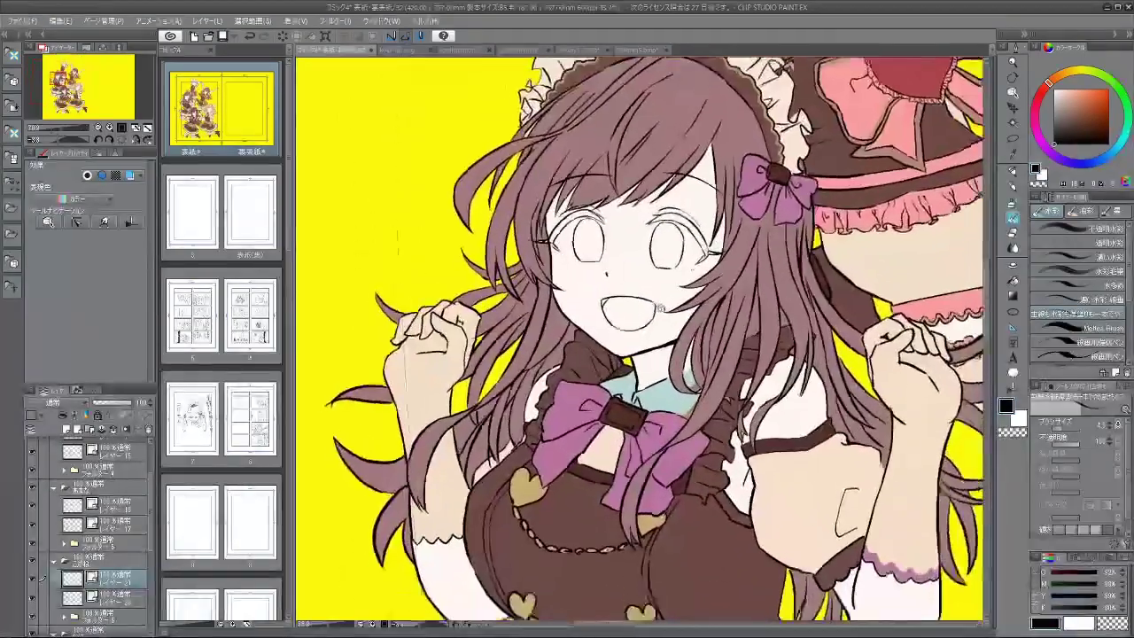
pyautogui.moveTo(660, 309); pyautogui.dragTo(675, 362)
# Step: Lasso the iris farther from the purple-haired girl's hair bow and nudge its outline with a transform
pyautogui.click(1013, 137)
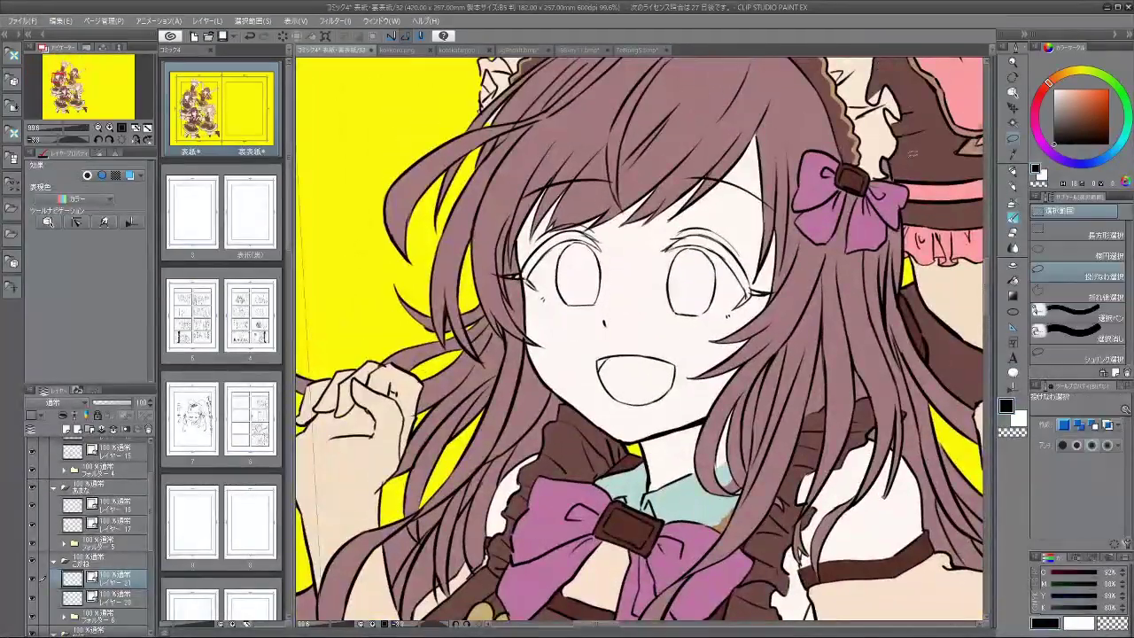
pyautogui.scroll(3, 588, 289)
pyautogui.moveTo(574, 326)
pyautogui.mouseDown()
pyautogui.moveTo(537, 277)
pyautogui.moveTo(541, 239)
pyautogui.moveTo(584, 215)
pyautogui.moveTo(590, 333)
pyautogui.mouseUp()
pyautogui.click(602, 359)
pyautogui.moveTo(594, 294)
pyautogui.mouseDown()
pyautogui.moveTo(636, 317)
pyautogui.moveTo(605, 280)
pyautogui.mouseUp()
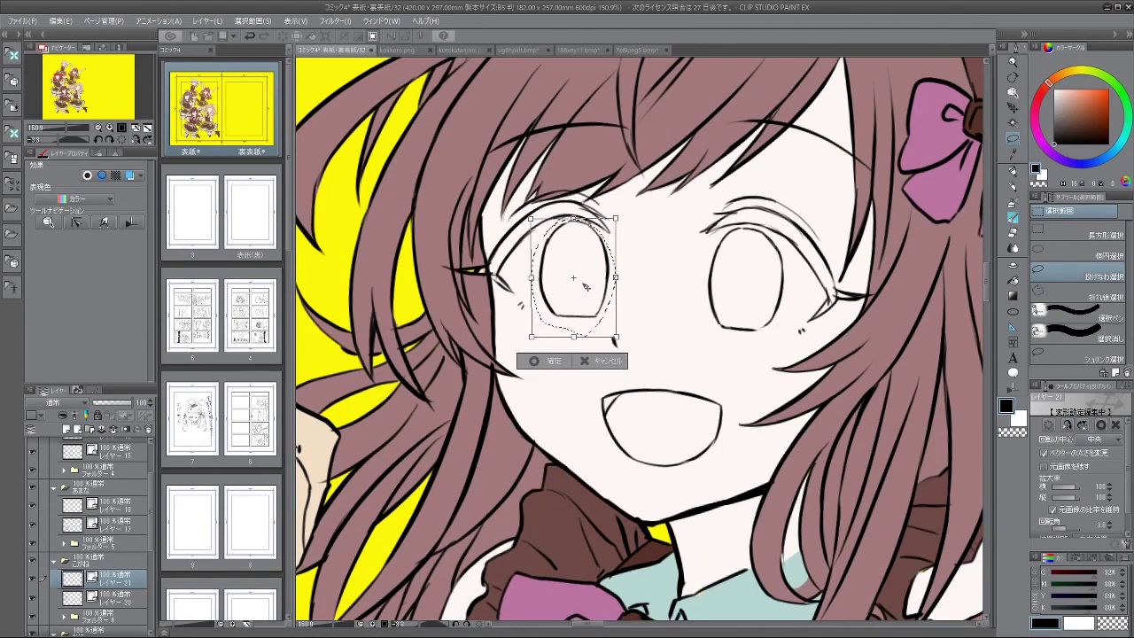
pyautogui.click(535, 361)
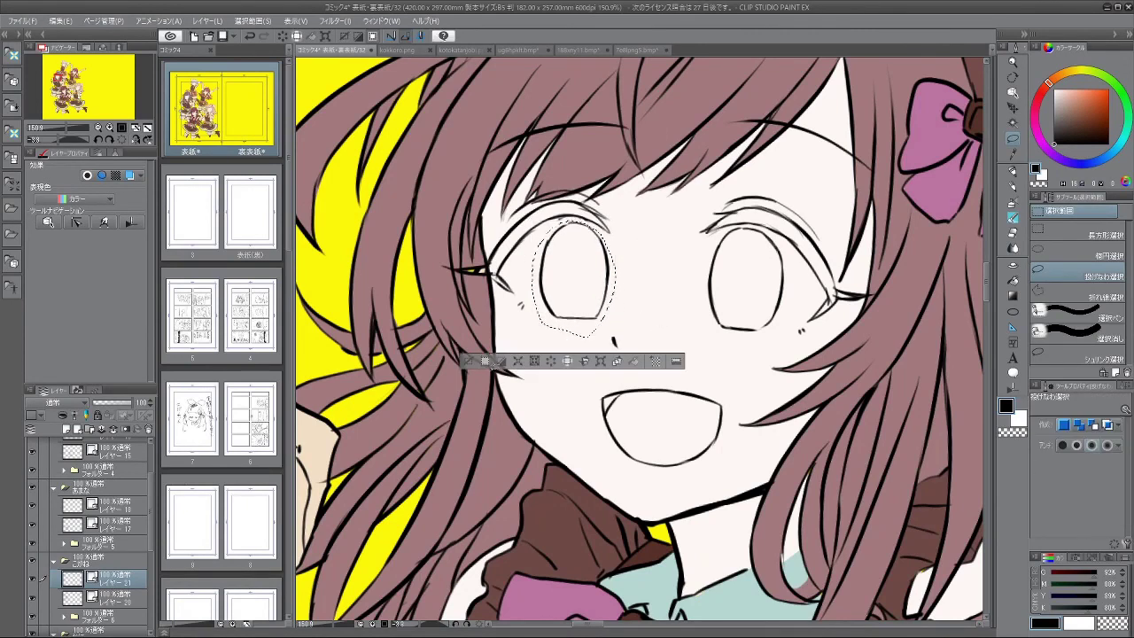
pyautogui.click(469, 362)
# Step: Examine the purple-haired girl's eyes up close and within the five-character composition to judge iris placement and gaze
pyautogui.scroll(-4, 753, 227)
pyautogui.moveTo(753, 227); pyautogui.dragTo(657, 297)
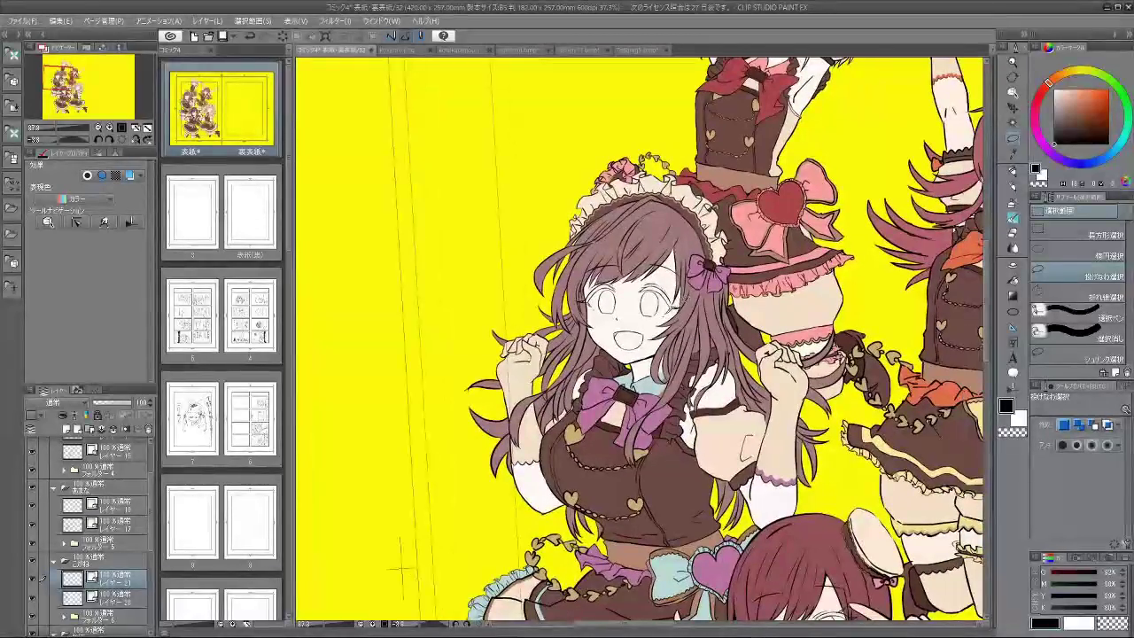
pyautogui.hotkey('ctrl', '-')
pyautogui.hotkey('ctrl', '-')
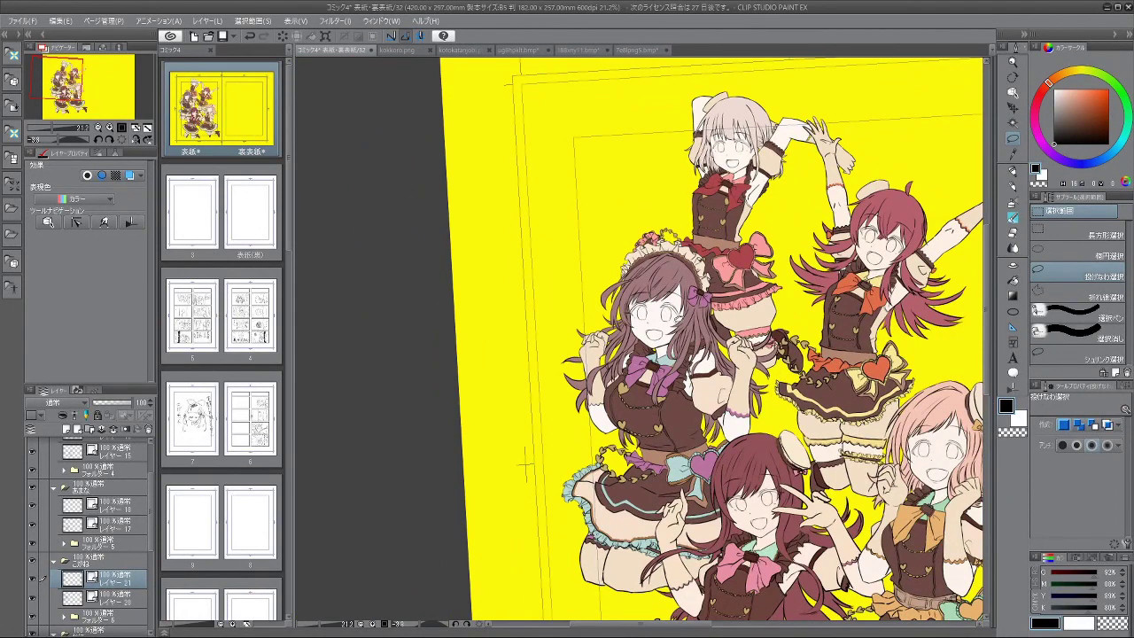
pyautogui.moveTo(739, 147); pyautogui.dragTo(714, 68)
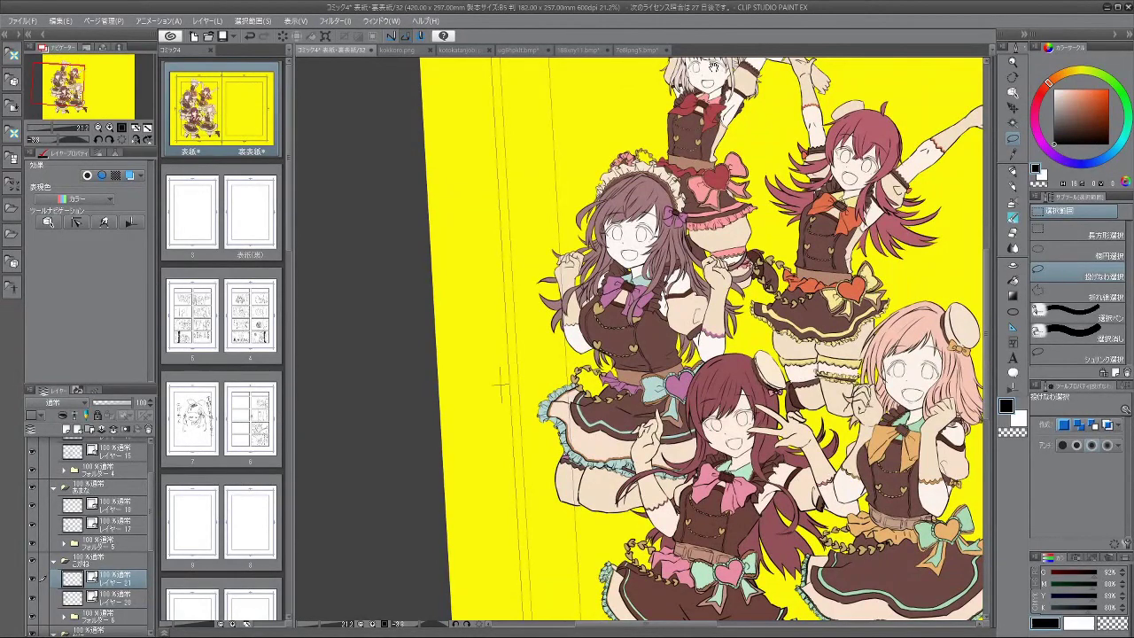
pyautogui.moveTo(657, 206); pyautogui.dragTo(664, 270)
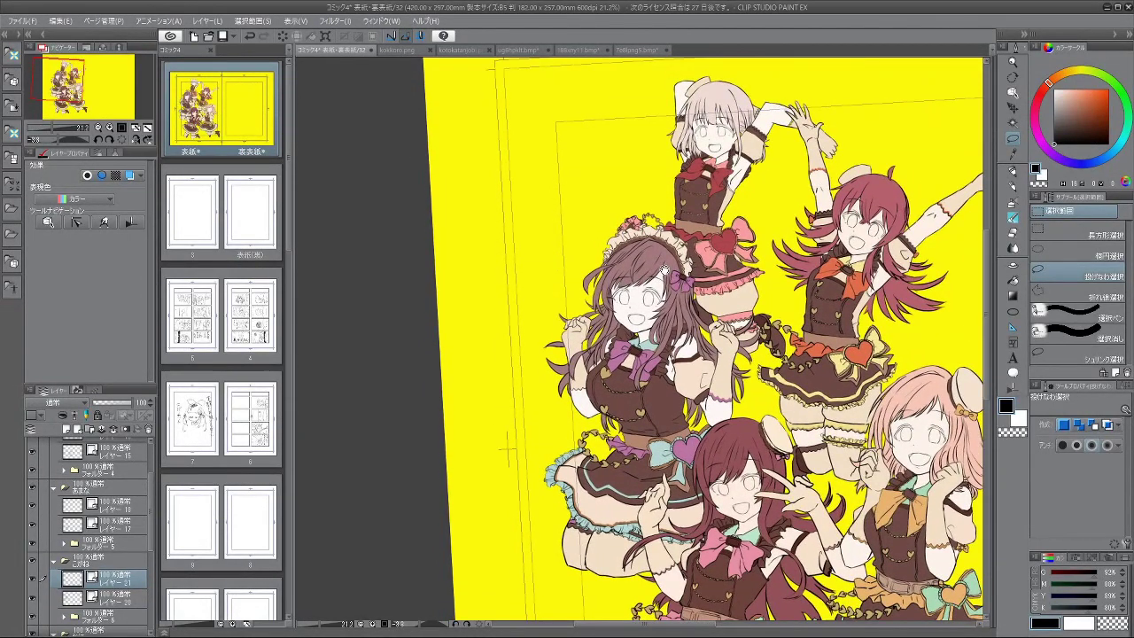
pyautogui.scroll(5, 654, 328)
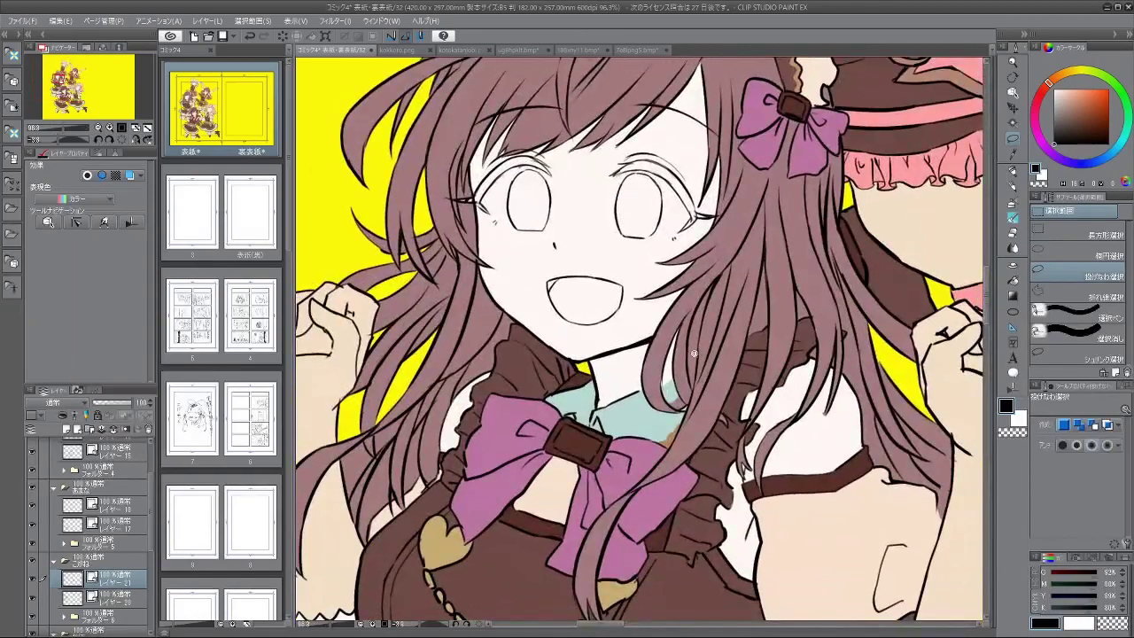
pyautogui.scroll(-6, 656, 355)
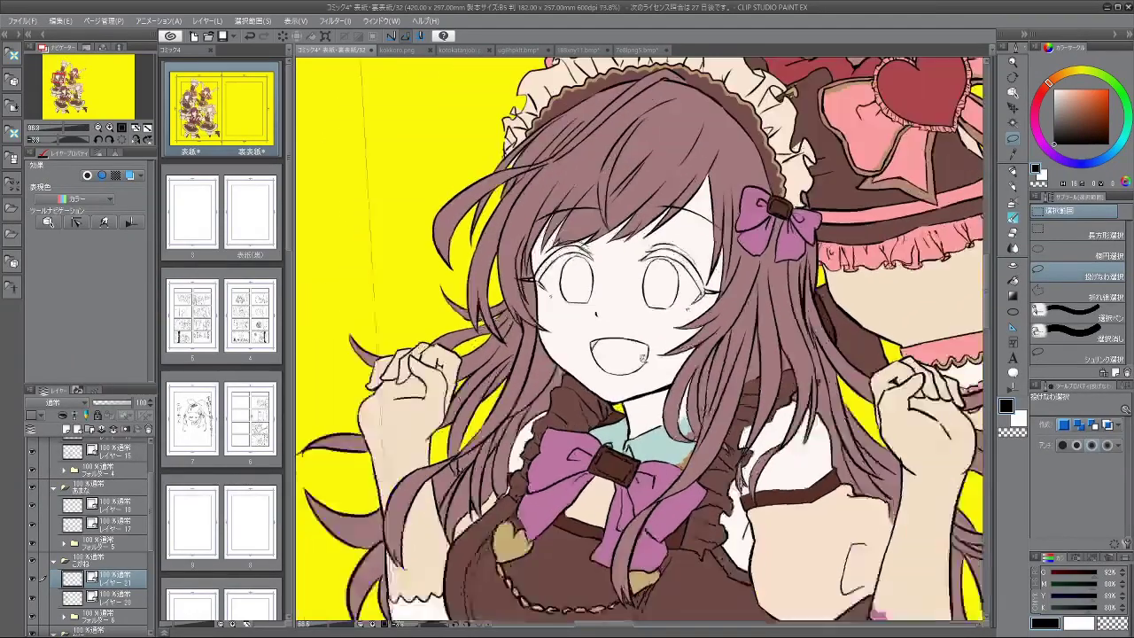
pyautogui.scroll(-2, 656, 345)
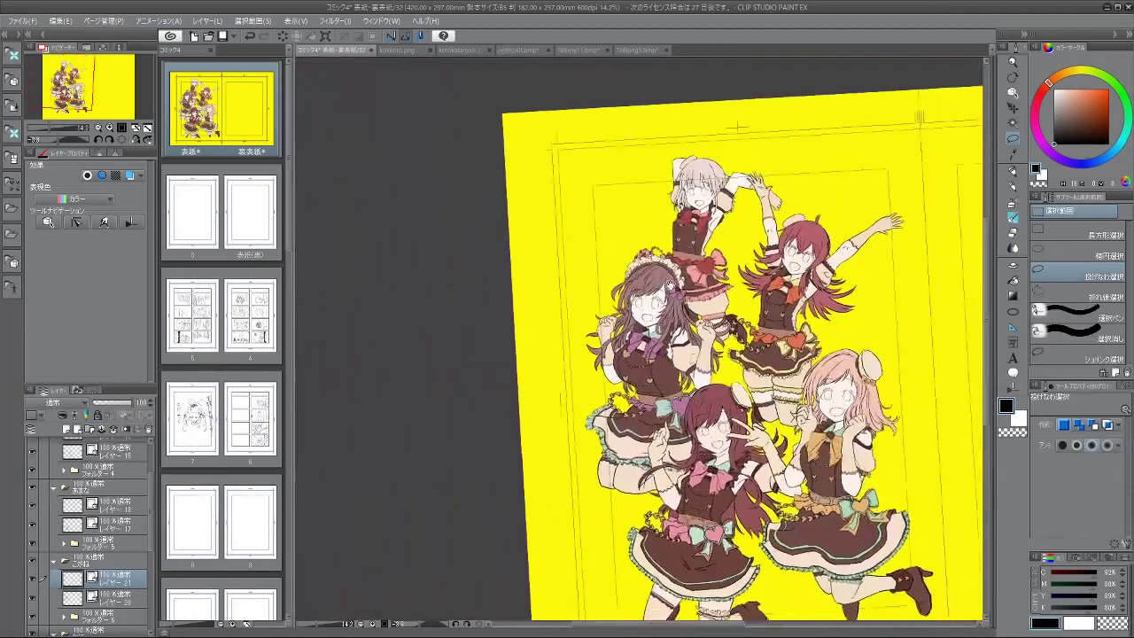
pyautogui.scroll(6, 656, 346)
pyautogui.moveTo(683, 372); pyautogui.dragTo(668, 329)
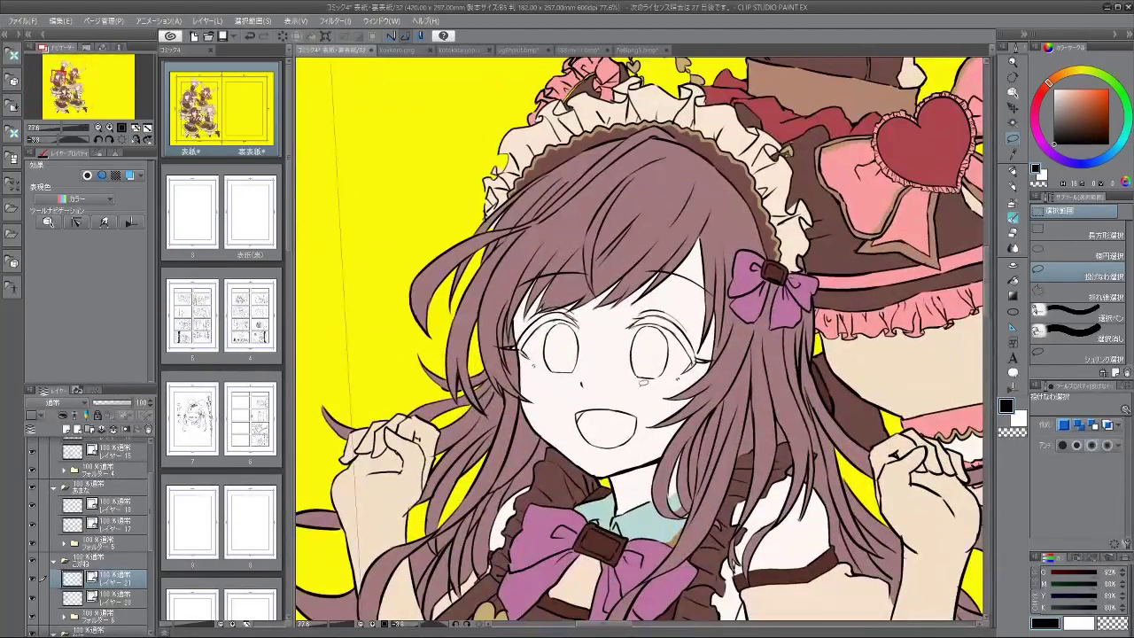
pyautogui.scroll(5, 650, 319)
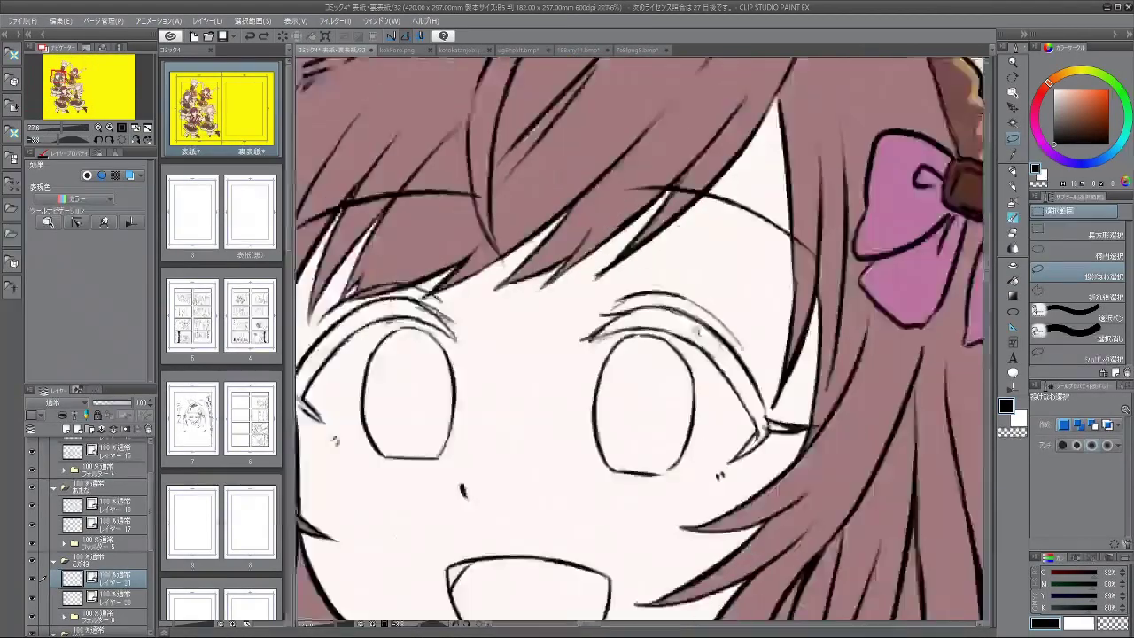
# Step: Lasso the iris nearest the purple-haired girl's hair bow and rotate it slightly counterclockwise, adjusting its position
pyautogui.moveTo(592, 518)
pyautogui.mouseDown()
pyautogui.moveTo(570, 399)
pyautogui.moveTo(618, 336)
pyautogui.moveTo(650, 332)
pyautogui.moveTo(716, 425)
pyautogui.moveTo(635, 532)
pyautogui.moveTo(592, 524)
pyautogui.mouseUp()
pyautogui.scroll(-2, 620, 496)
pyautogui.click(663, 444)
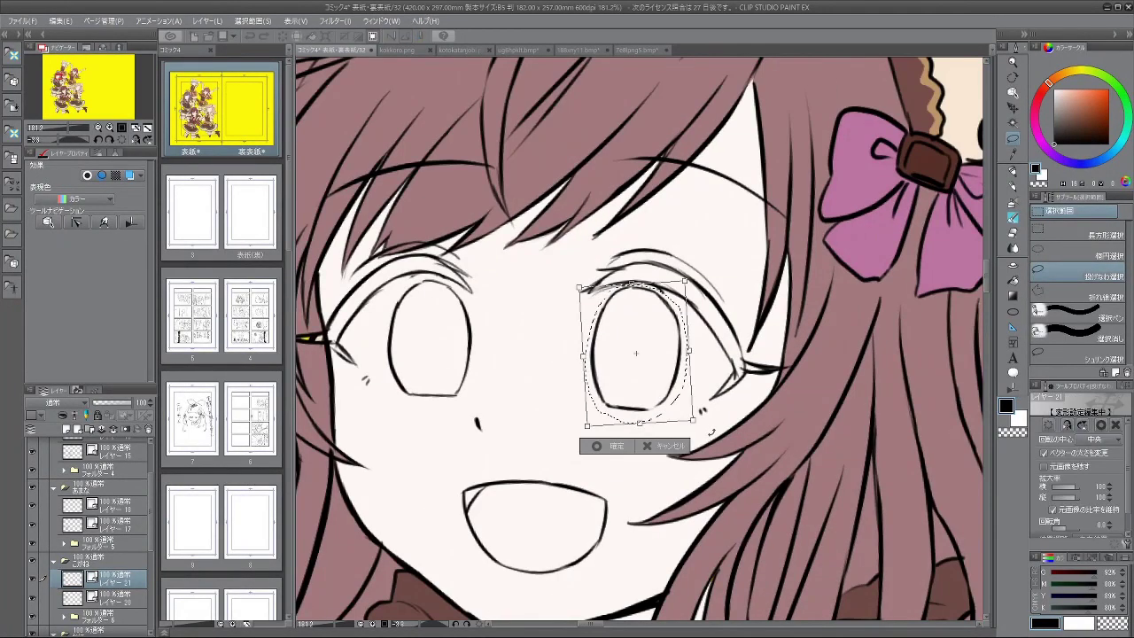
pyautogui.moveTo(711, 432); pyautogui.dragTo(720, 424)
pyautogui.moveTo(667, 392); pyautogui.dragTo(664, 389)
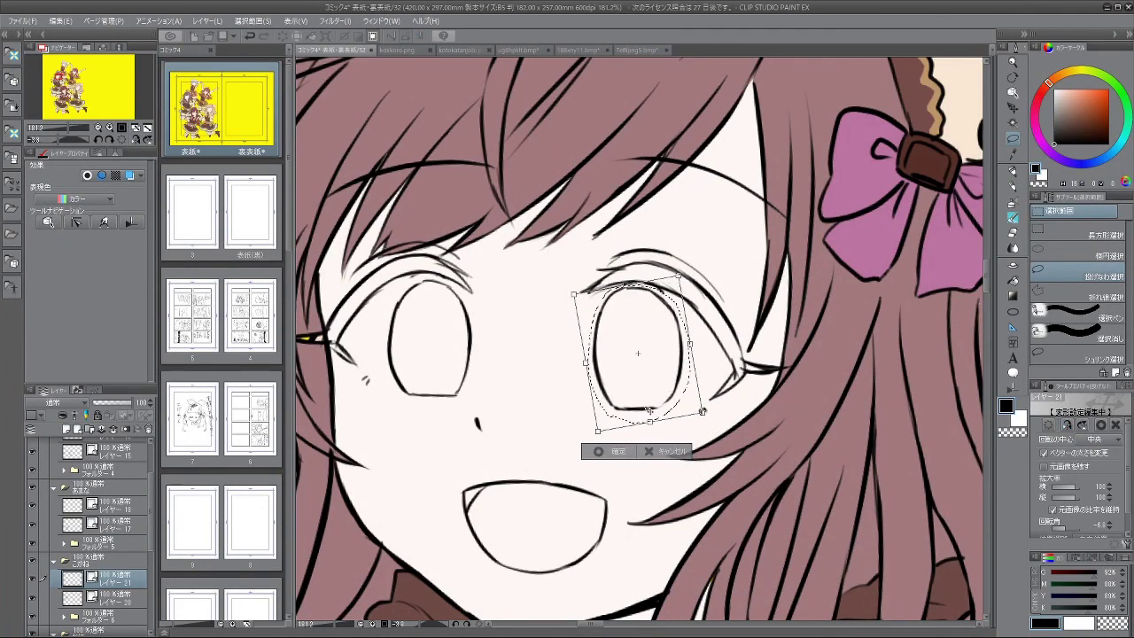
pyautogui.press('Return')
pyautogui.hotkey('ctrl', 'd')
# Step: Lasso the iris farther from the hair bow and transform it to be slightly larger and tilted counterclockwise
pyautogui.scroll(-5, 542, 441)
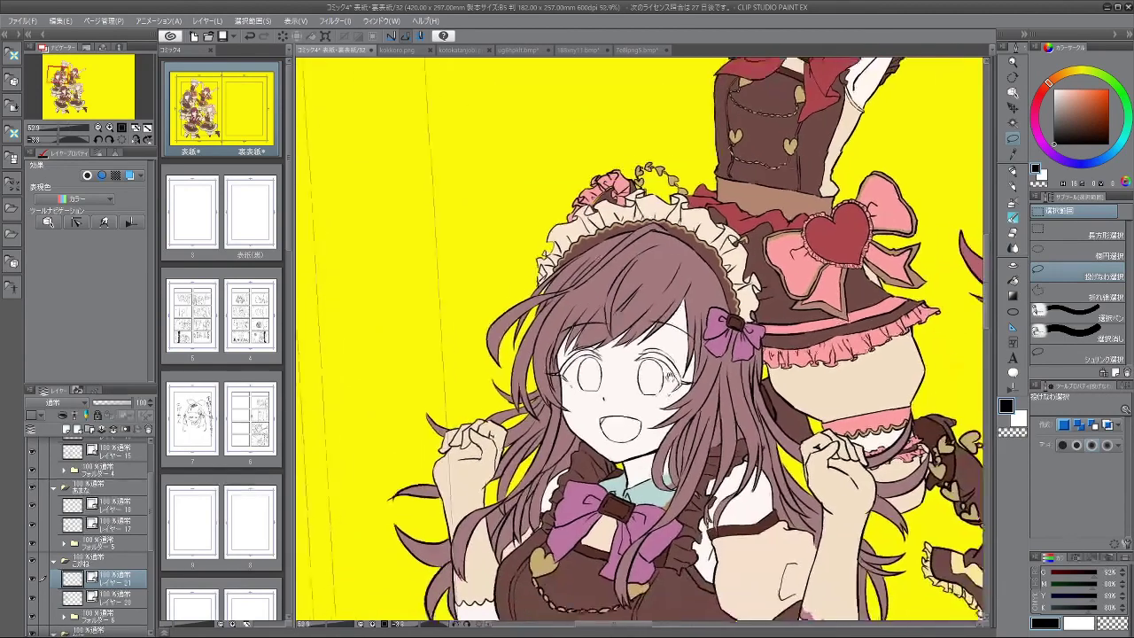
pyautogui.scroll(4, 567, 440)
pyautogui.moveTo(568, 441); pyautogui.dragTo(526, 411)
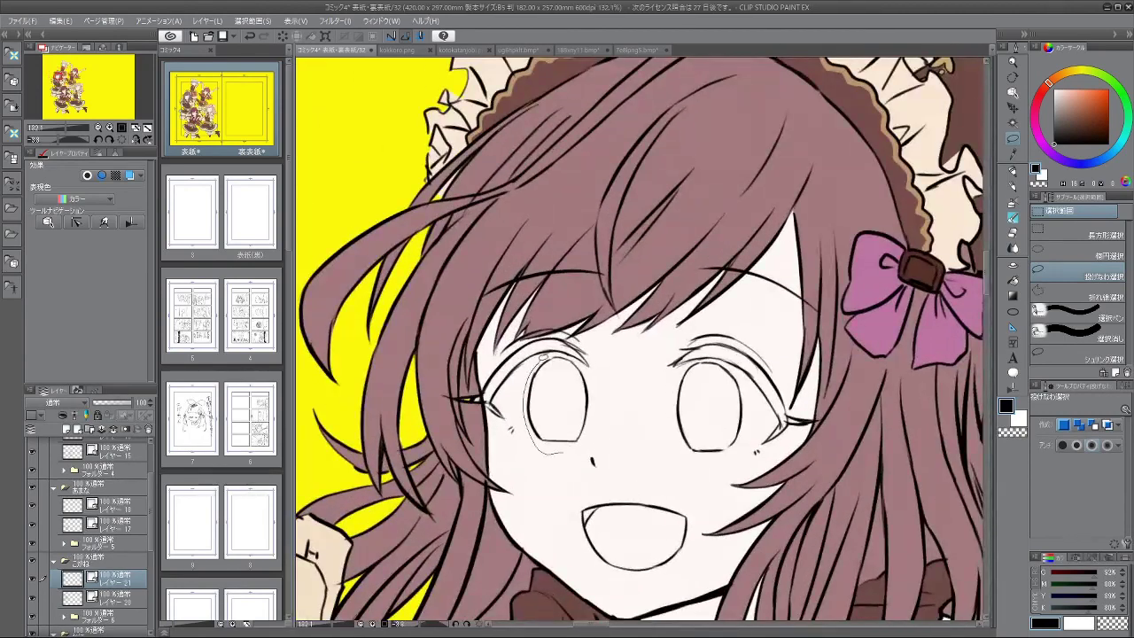
pyautogui.moveTo(585, 361); pyautogui.dragTo(590, 443)
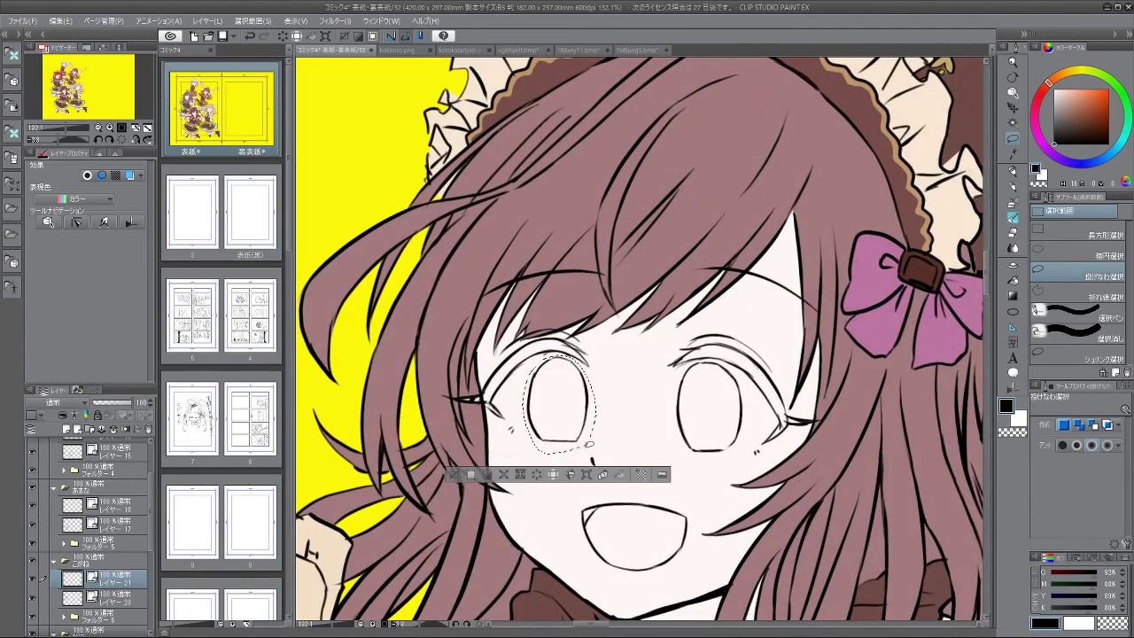
pyautogui.click(585, 475)
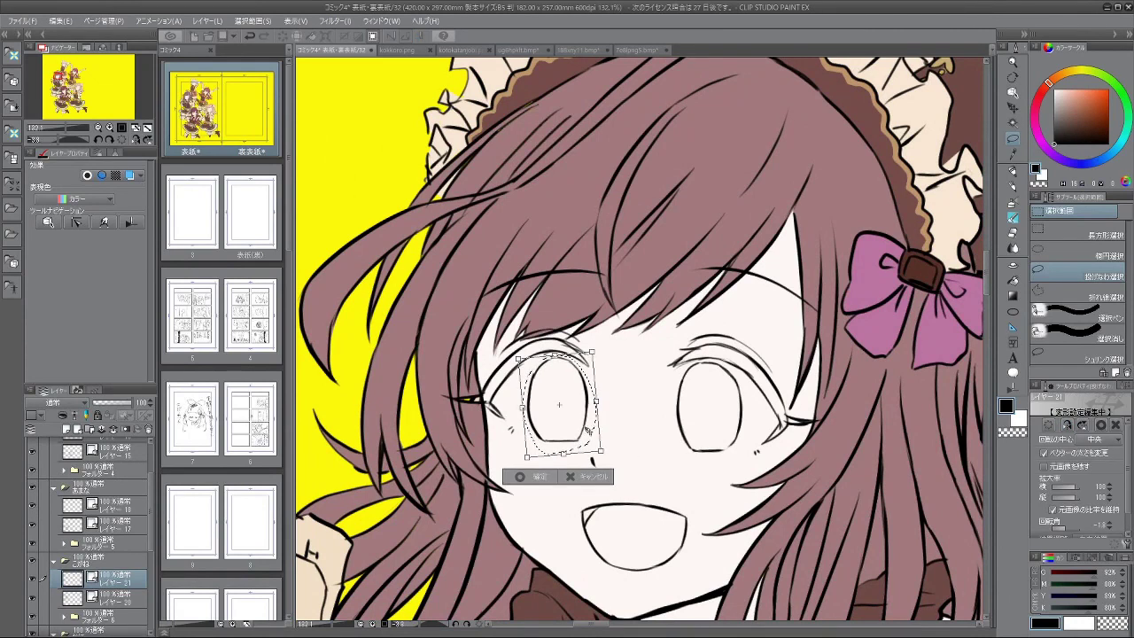
pyautogui.moveTo(601, 452); pyautogui.dragTo(589, 435)
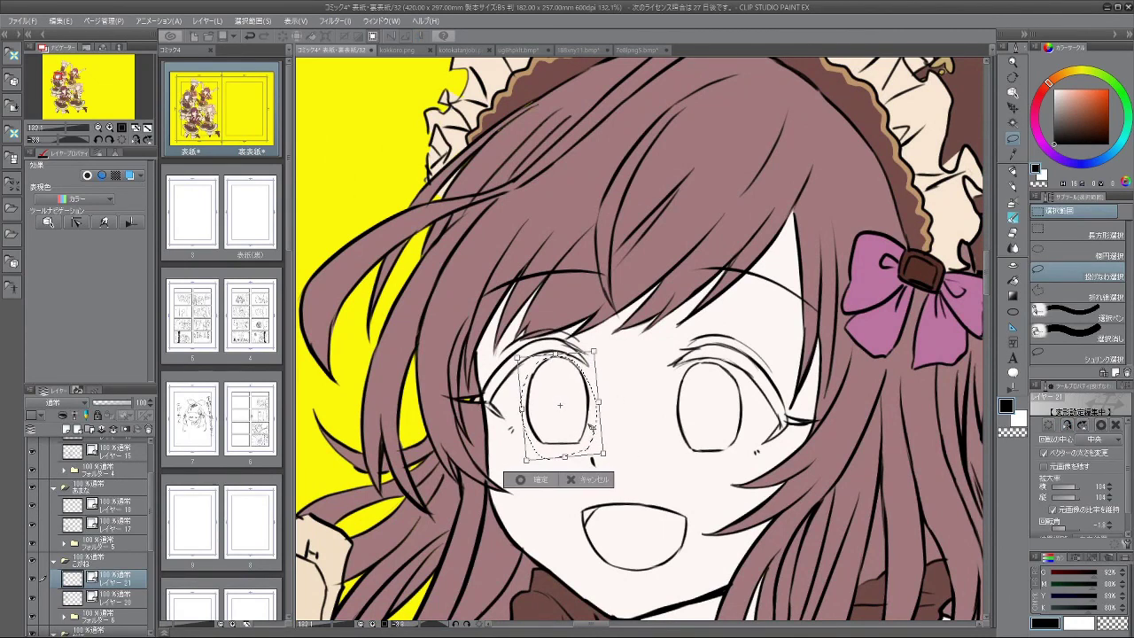
pyautogui.click(520, 479)
pyautogui.click(459, 478)
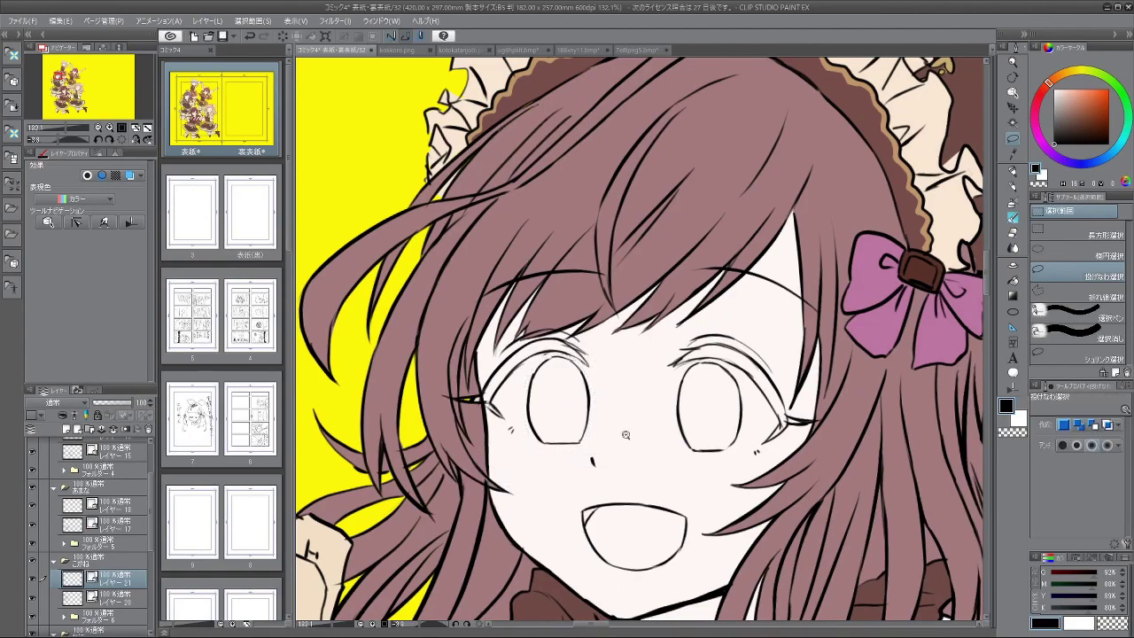
pyautogui.scroll(-5, 626, 440)
pyautogui.moveTo(685, 430); pyautogui.dragTo(664, 400)
pyautogui.moveTo(455, 281); pyautogui.dragTo(754, 185)
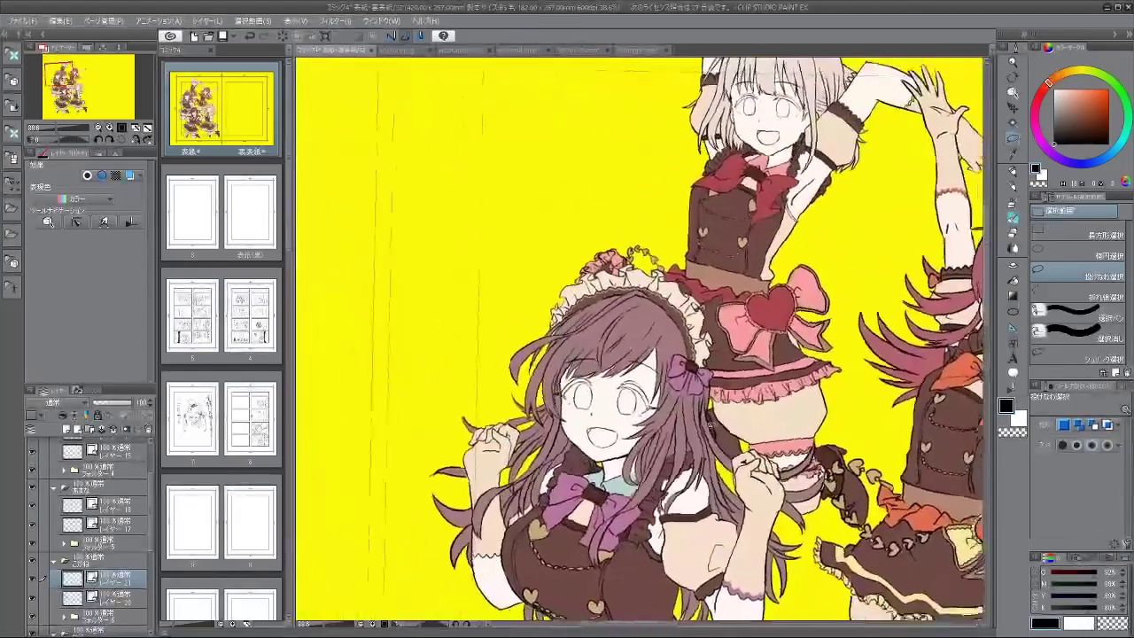
pyautogui.scroll(3, 607, 405)
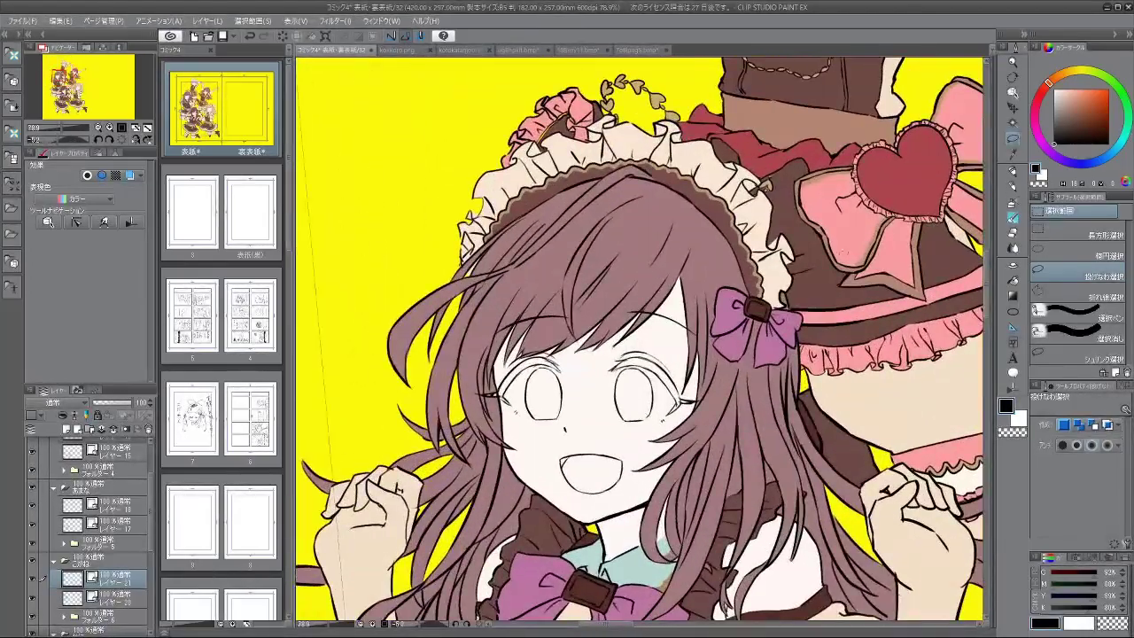
# Step: Touch up the purple-haired girl's transformed iris outlines with the brush so they meet the upper eyelids cleanly
pyautogui.click(1013, 218)
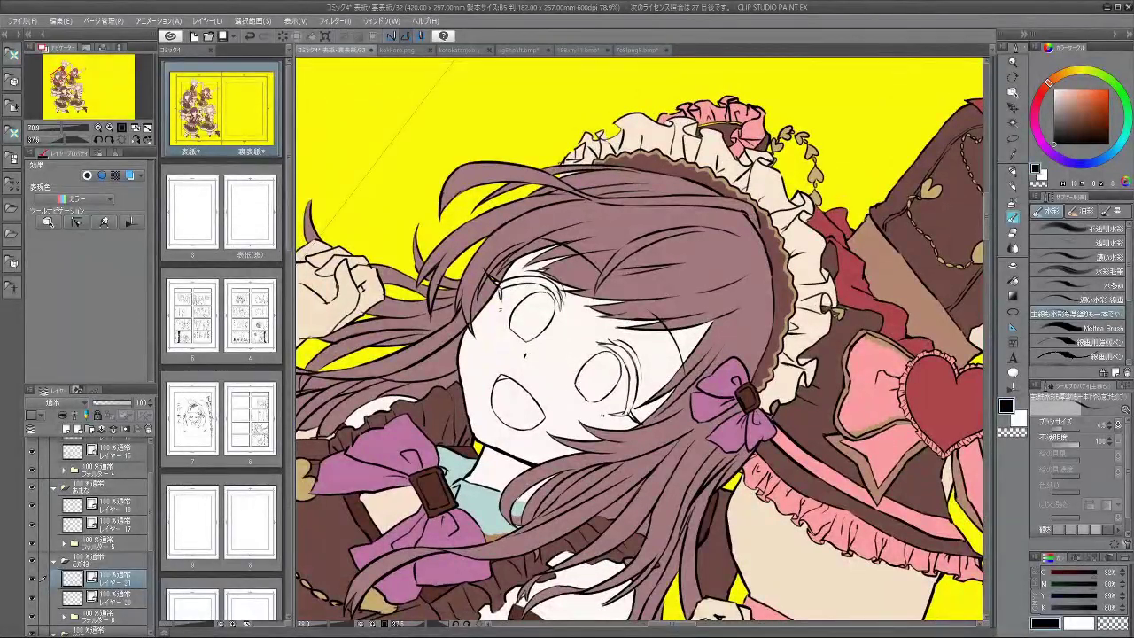
pyautogui.moveTo(587, 405); pyautogui.dragTo(714, 301)
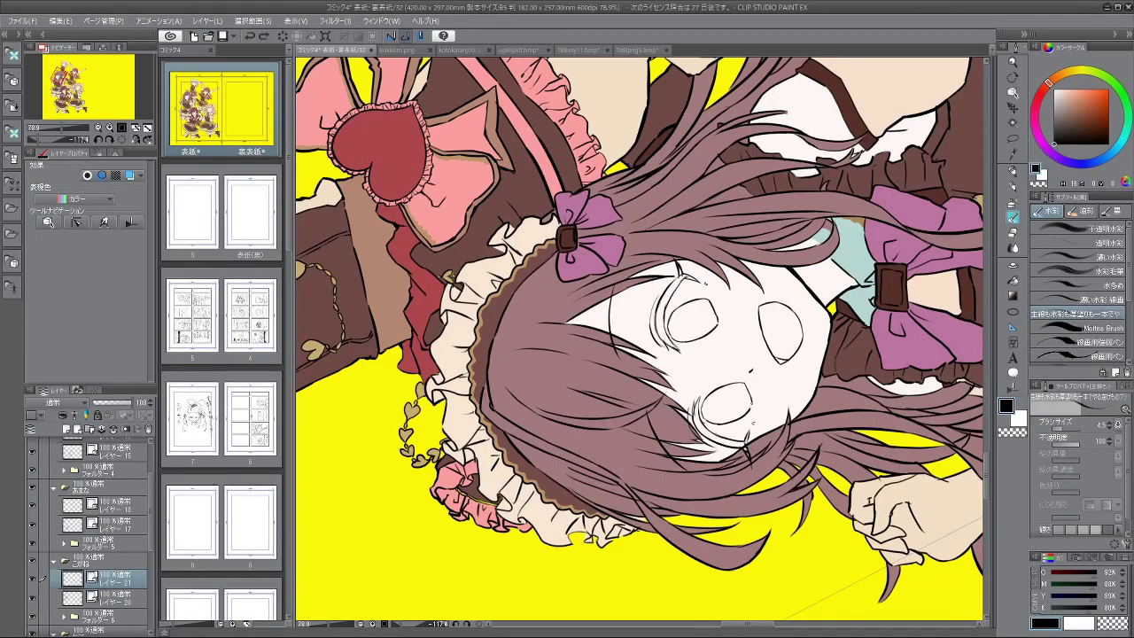
pyautogui.moveTo(596, 465); pyautogui.dragTo(701, 417)
# Step: Examine the purple-haired girl's retouched eyes up close and beside the other four characters, undoing the stray curve at the cover's edge
pyautogui.scroll(-8, 700, 417)
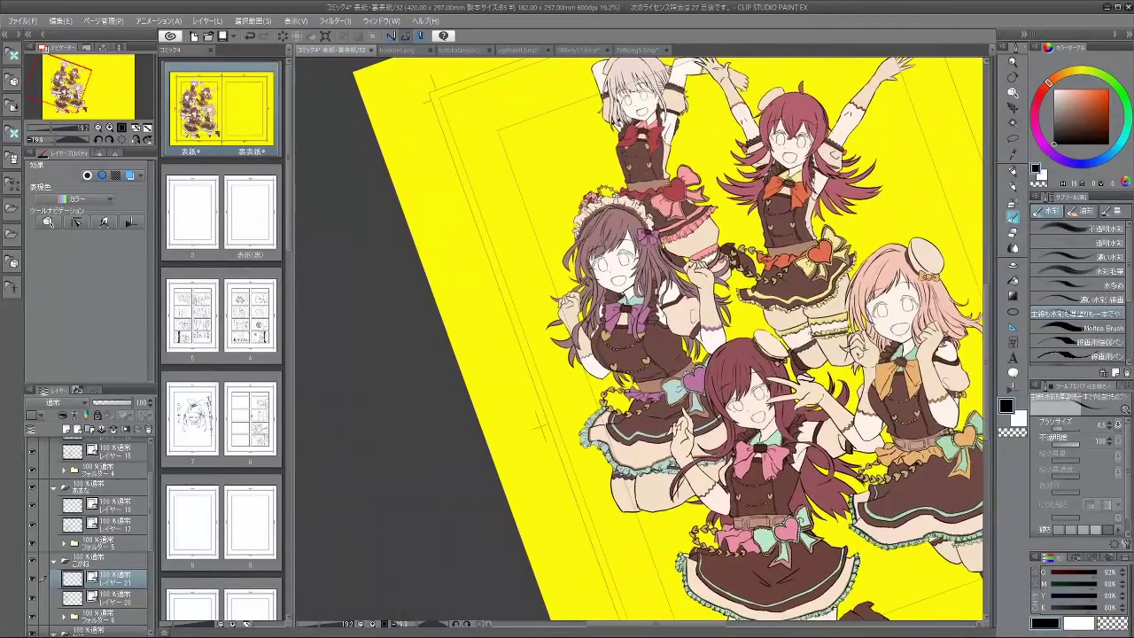
pyautogui.scroll(7, 659, 274)
pyautogui.scroll(3, 599, 250)
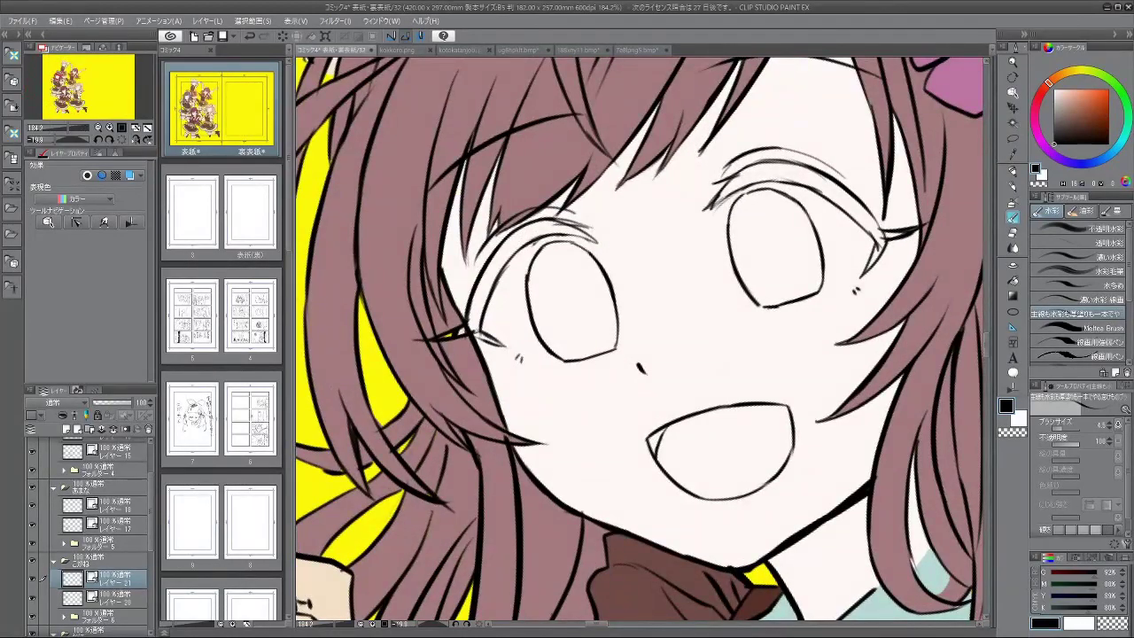
pyautogui.scroll(-5, 585, 321)
pyautogui.moveTo(585, 321); pyautogui.dragTo(516, 80)
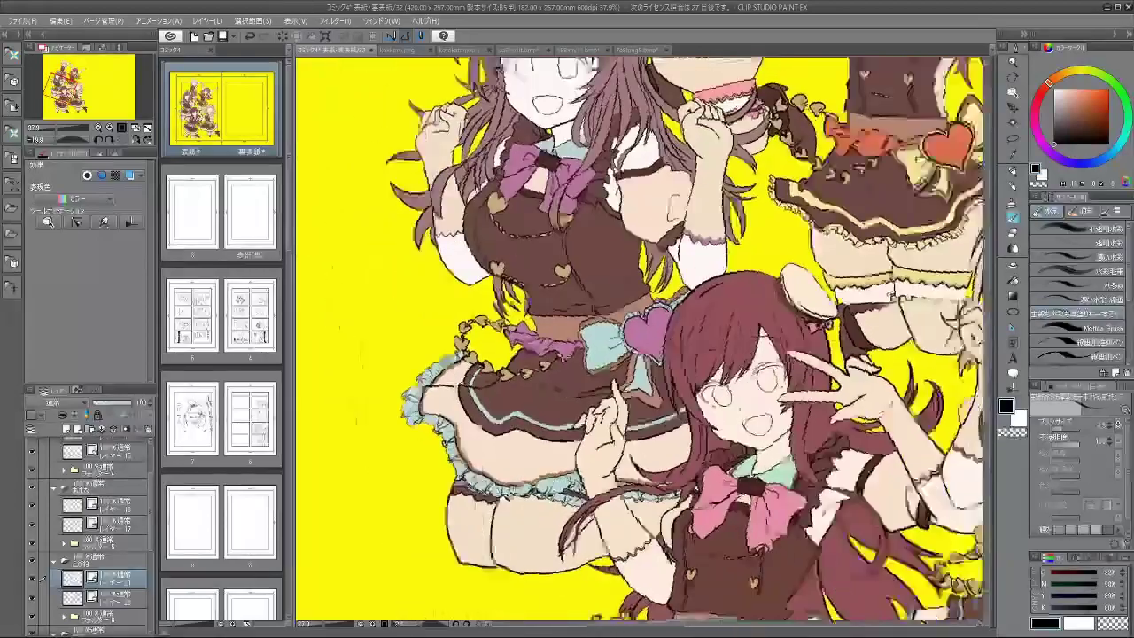
pyautogui.moveTo(753, 399); pyautogui.dragTo(700, 426)
pyautogui.scroll(-4, 700, 372)
pyautogui.moveTo(771, 379); pyautogui.dragTo(728, 346)
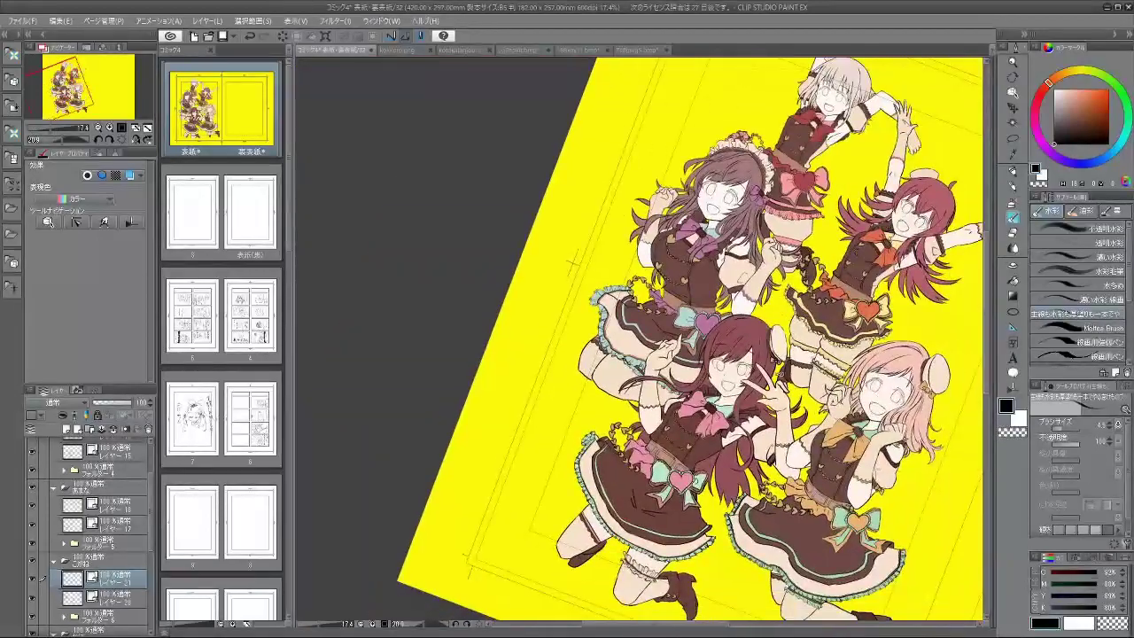
pyautogui.moveTo(753, 398); pyautogui.dragTo(767, 341)
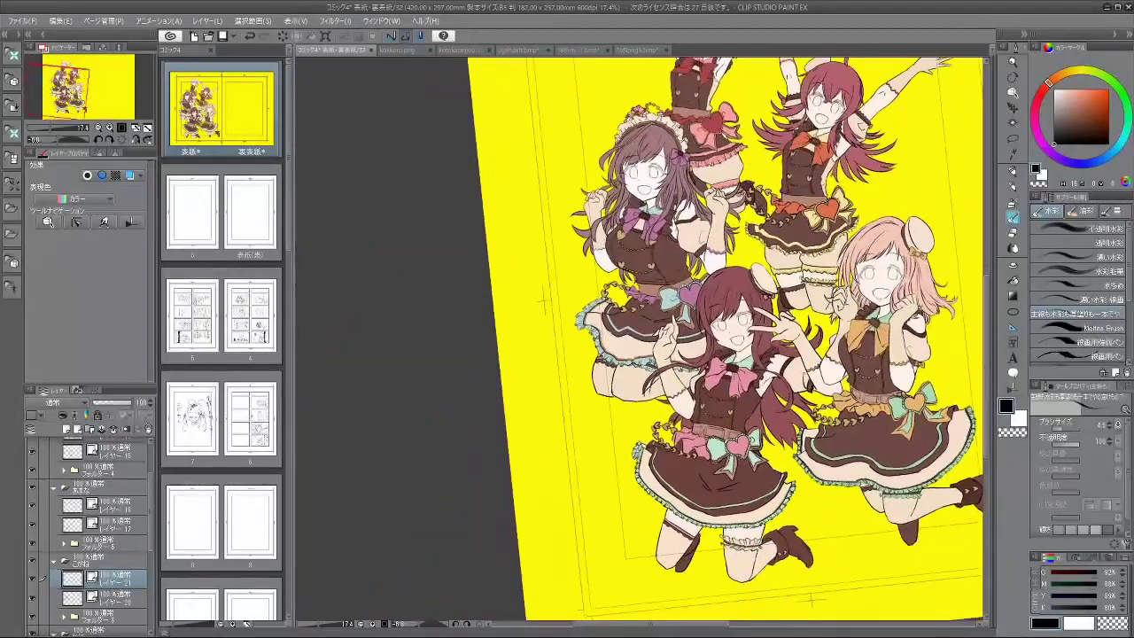
pyautogui.moveTo(744, 163); pyautogui.dragTo(709, 227)
pyautogui.scroll(-2, 718, 154)
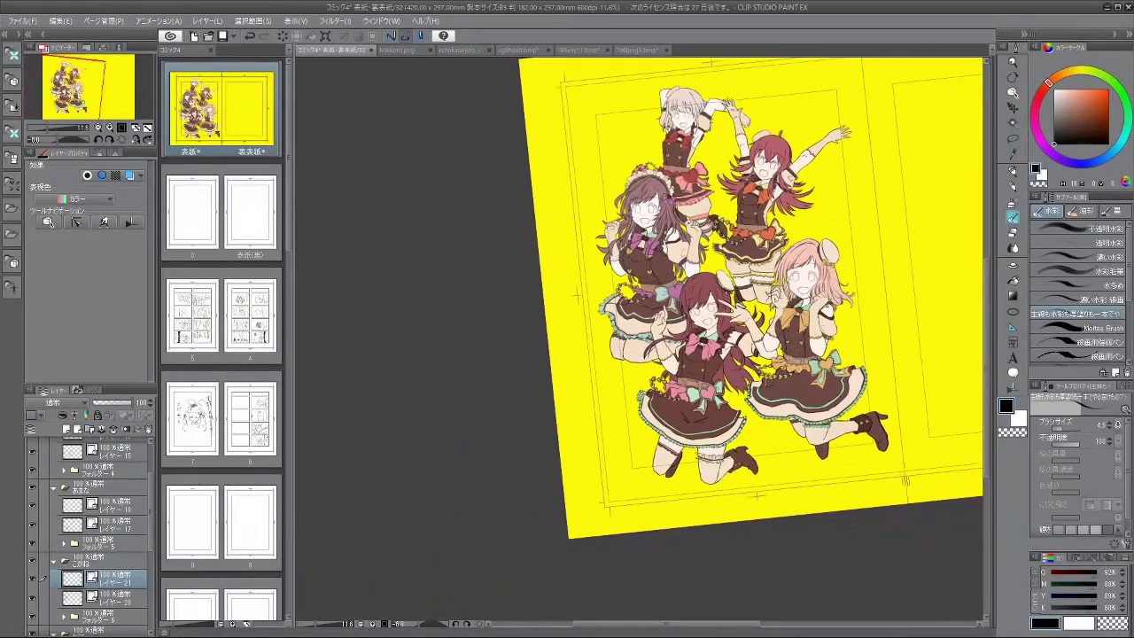
pyautogui.moveTo(725, 266); pyautogui.dragTo(696, 256)
pyautogui.moveTo(548, 379); pyautogui.dragTo(536, 399)
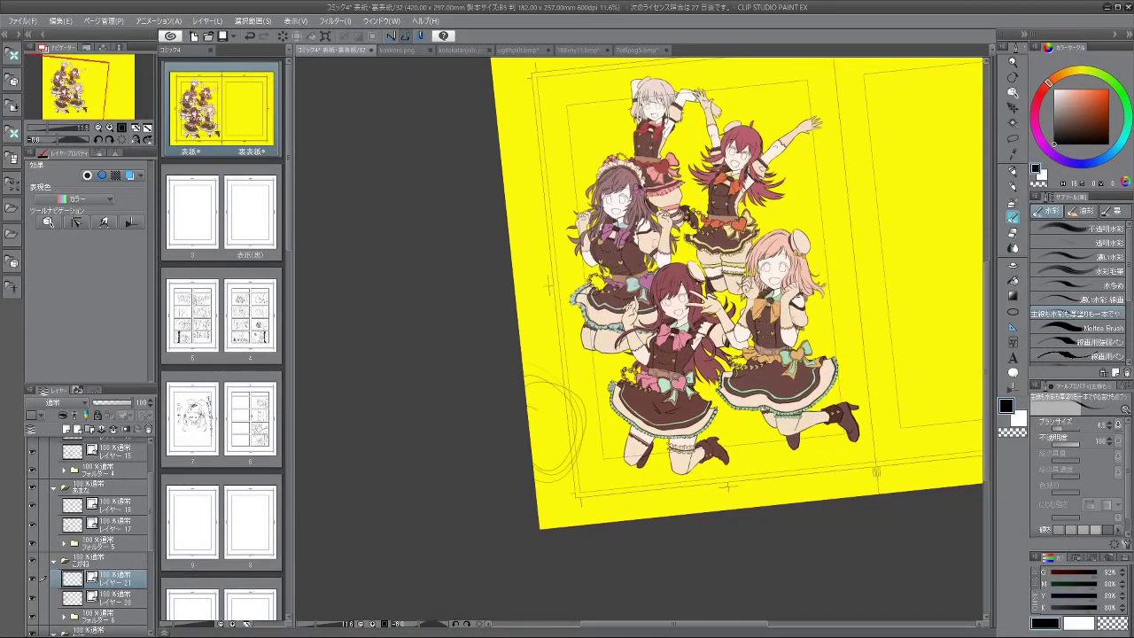
pyautogui.hotkey('ctrl', 'z')
# Step: On the peace-sign girl's eye line layer, lasso the iris farther from her raised fingers and shift it slightly down towards the nose
pyautogui.click(116, 512)
pyautogui.moveTo(666, 294); pyautogui.dragTo(784, 293)
pyautogui.moveTo(702, 338)
pyautogui.mouseDown()
pyautogui.moveTo(637, 335)
pyautogui.moveTo(694, 335)
pyautogui.mouseUp()
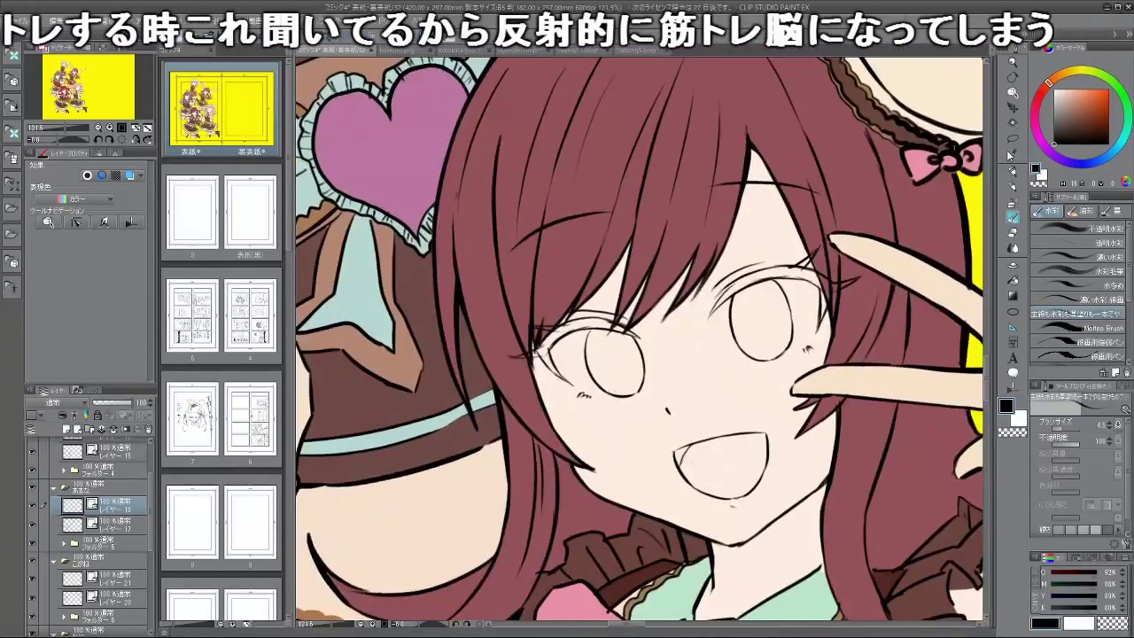
pyautogui.click(1013, 138)
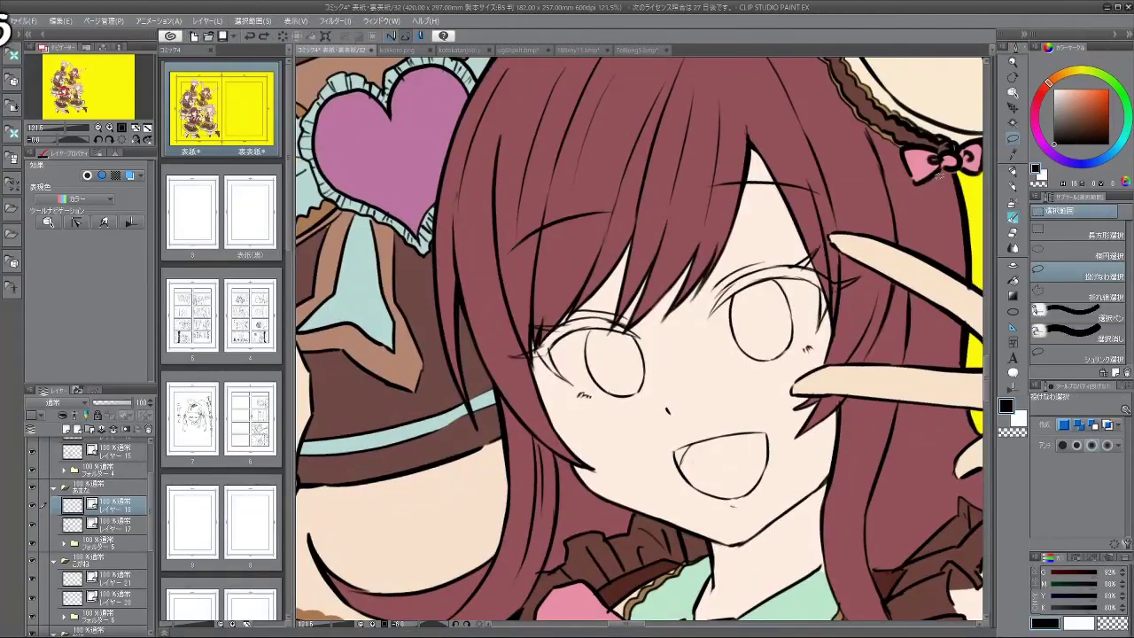
pyautogui.moveTo(620, 401); pyautogui.dragTo(585, 363)
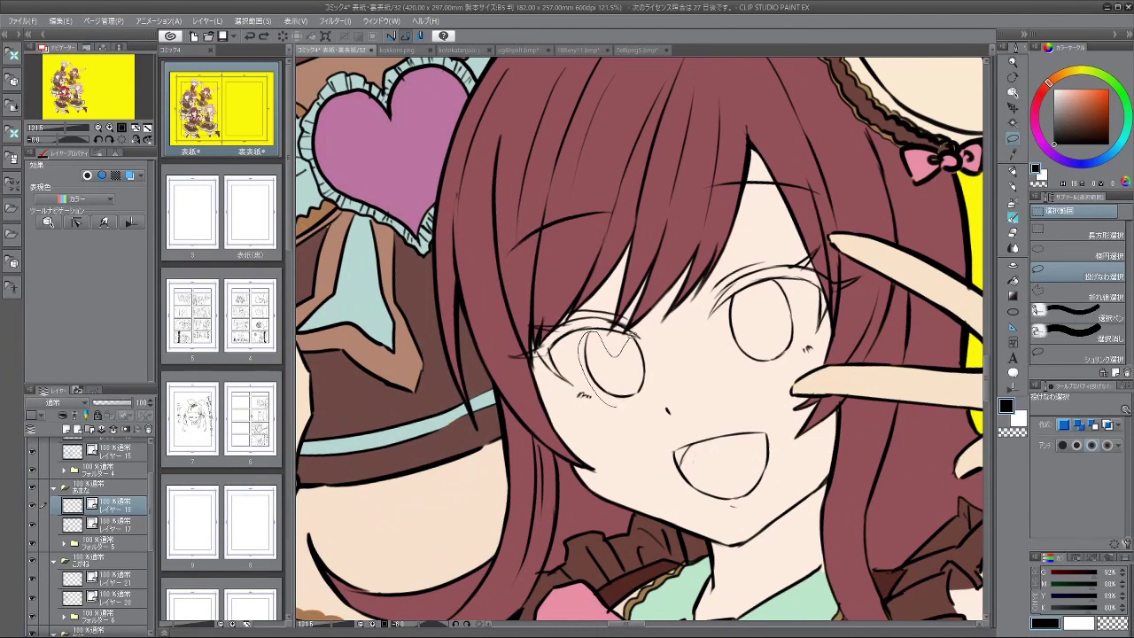
pyautogui.moveTo(640, 335)
pyautogui.mouseDown()
pyautogui.moveTo(658, 381)
pyautogui.moveTo(645, 404)
pyautogui.mouseUp()
pyautogui.click(657, 440)
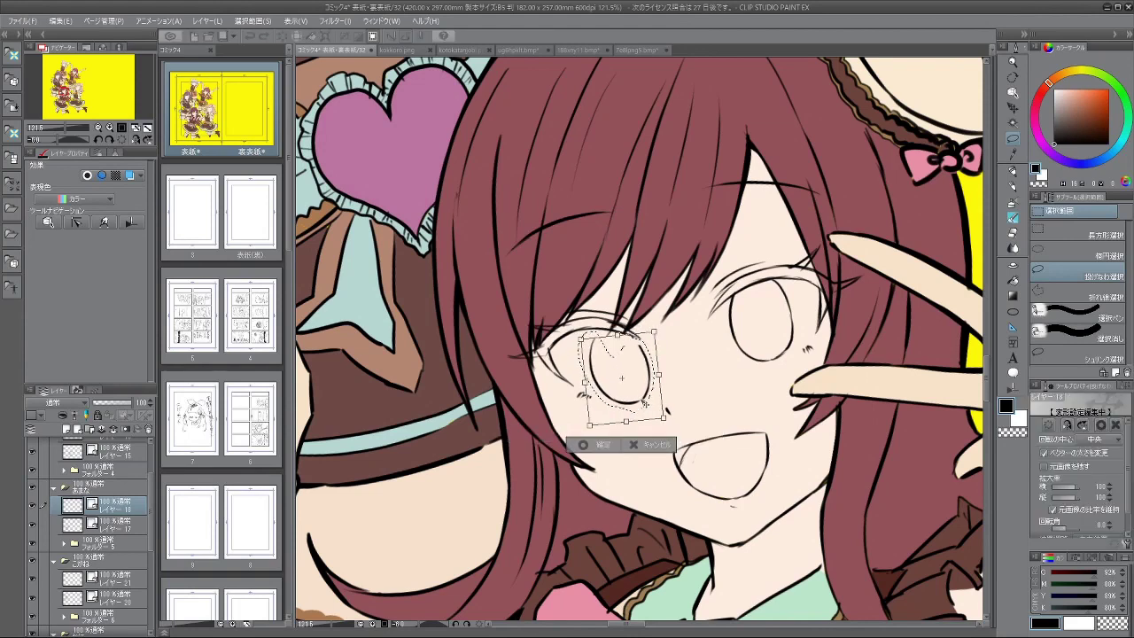
pyautogui.click(599, 446)
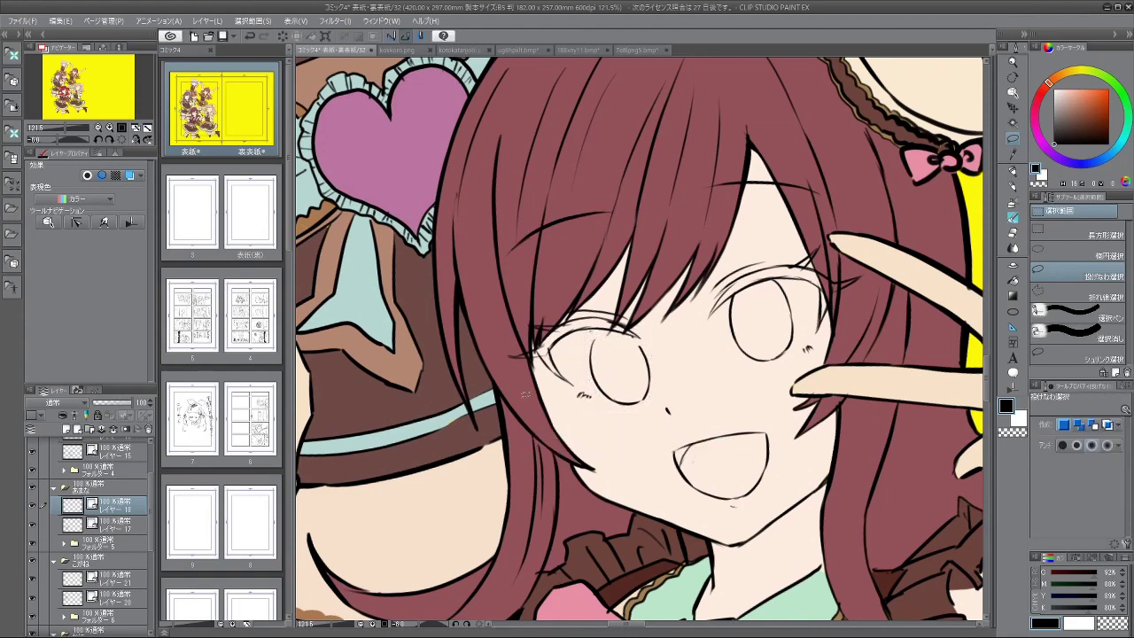
# Step: Extend the shifted iris's outline up to the eyelid with the brush, working from several canvas angles
pyautogui.click(1013, 219)
pyautogui.moveTo(797, 337)
pyautogui.mouseDown()
pyautogui.moveTo(773, 255)
pyautogui.moveTo(540, 215)
pyautogui.mouseUp()
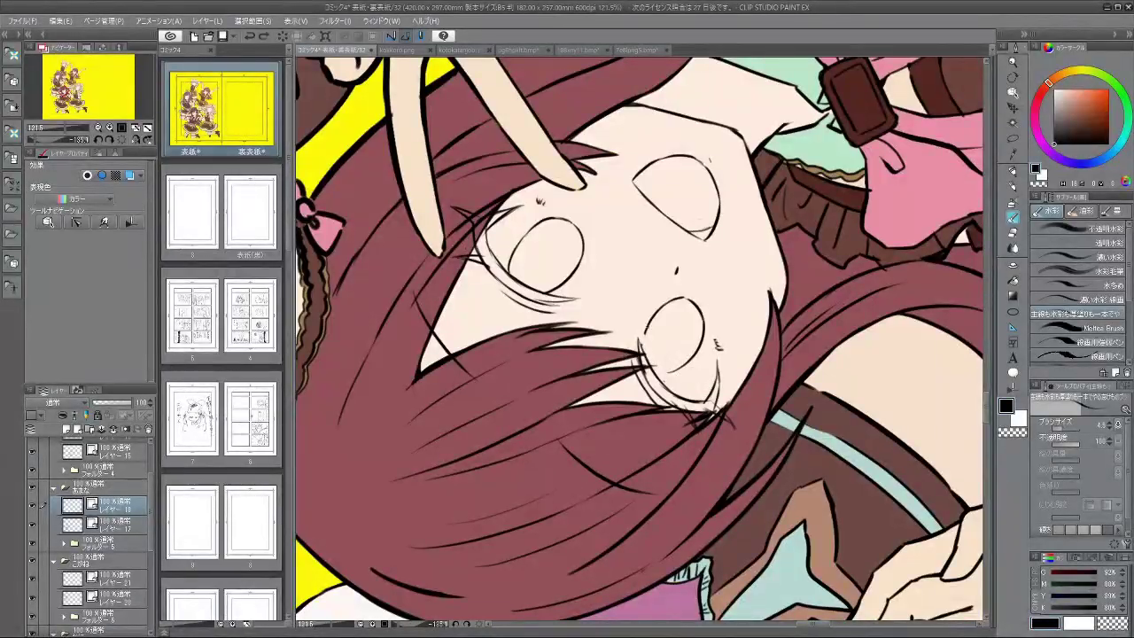
pyautogui.press('-')
pyautogui.press('-')
pyautogui.press('-')
pyautogui.press('-')
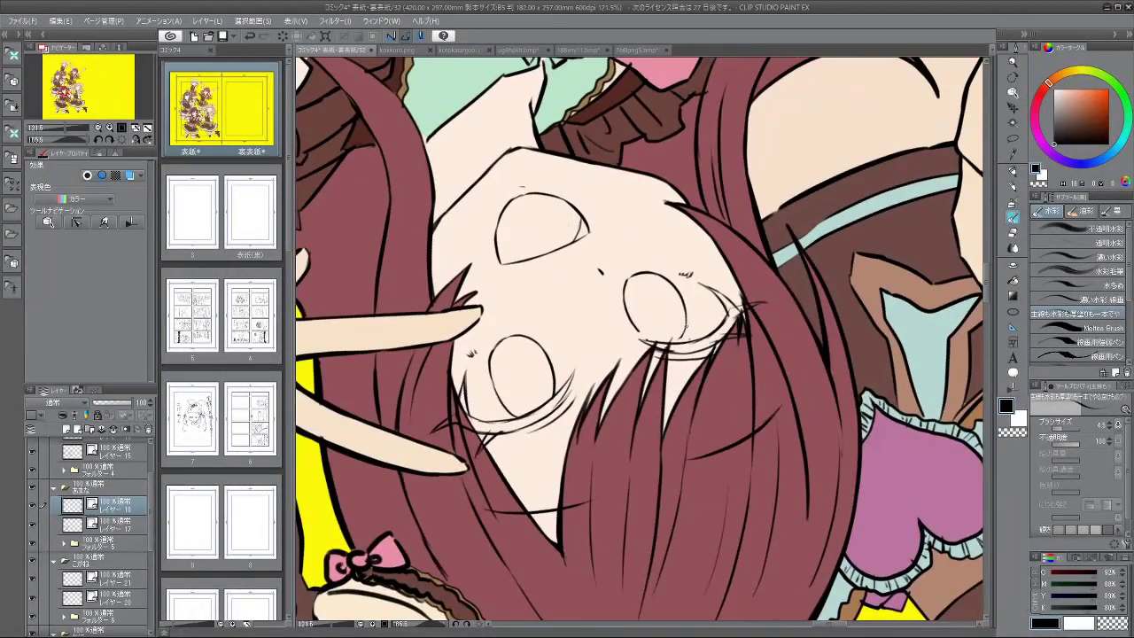
pyautogui.press('-')
pyautogui.press('-')
pyautogui.press('-')
pyautogui.press('-')
pyautogui.press('-')
pyautogui.press('-')
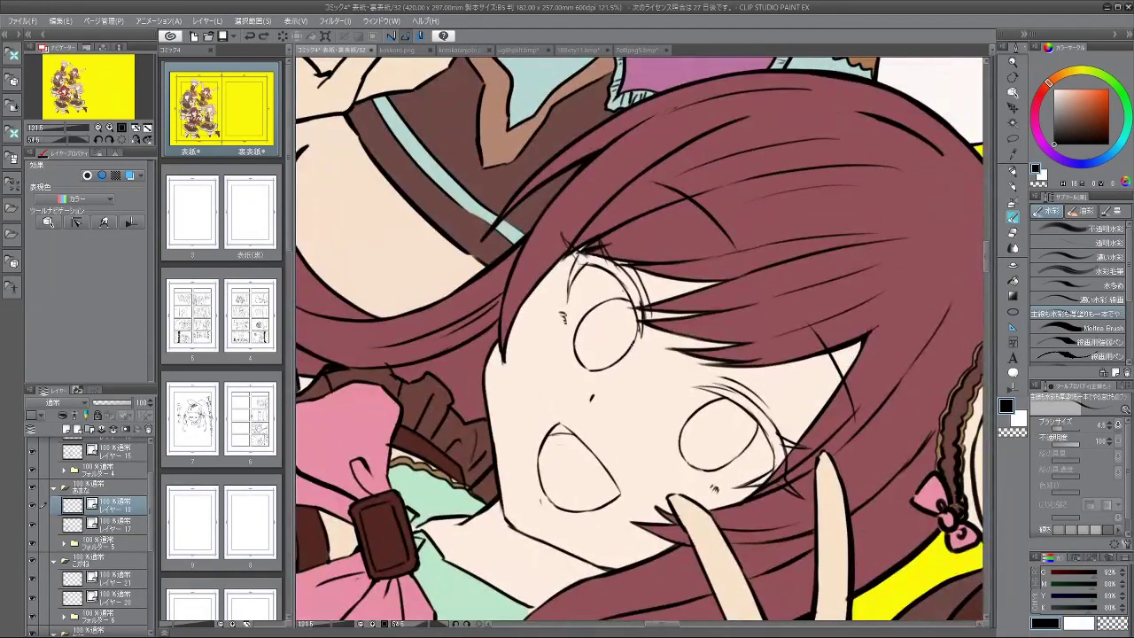
# Step: Examine the peace-sign girl's eyes up close and within the full composition to judge her gaze and iris placement
pyautogui.scroll(-5, 638, 337)
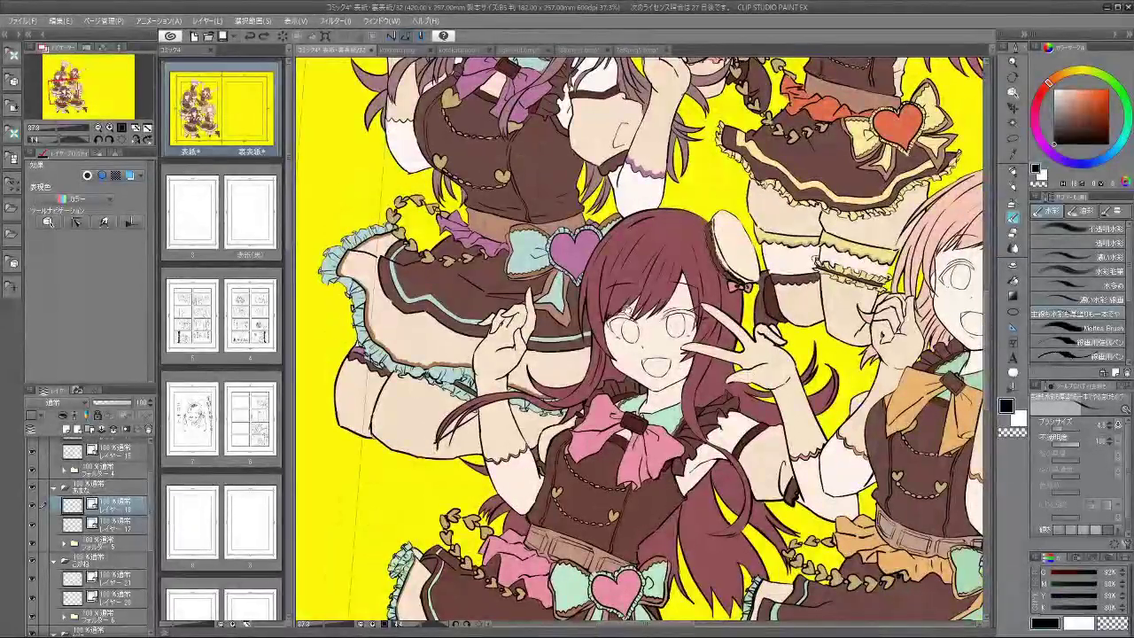
pyautogui.scroll(2, 657, 330)
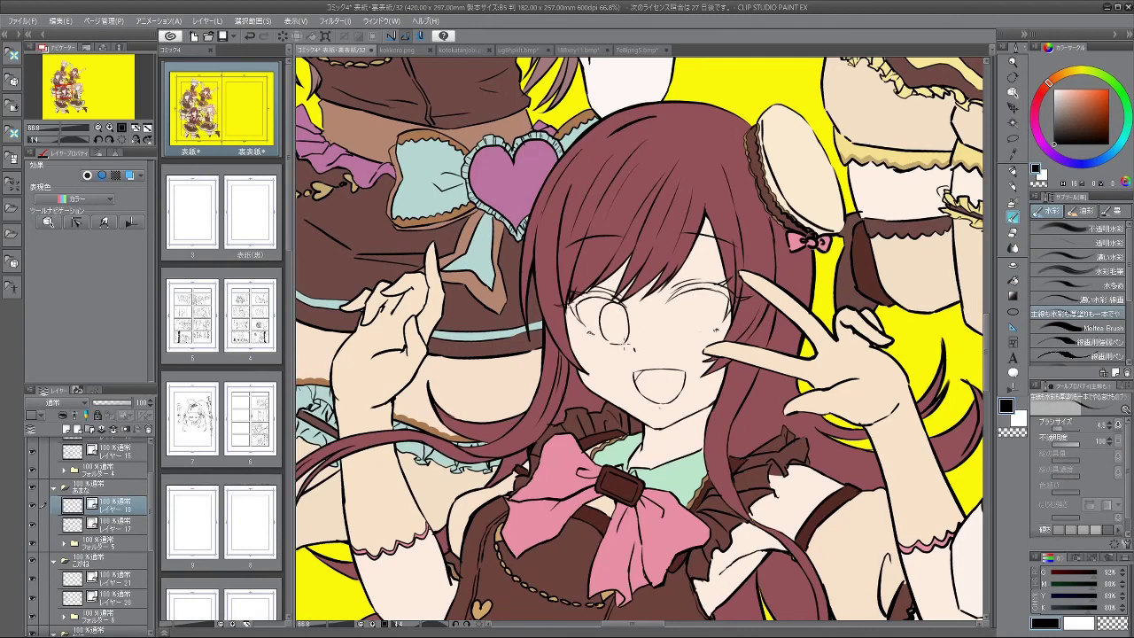
pyautogui.scroll(-5, 735, 331)
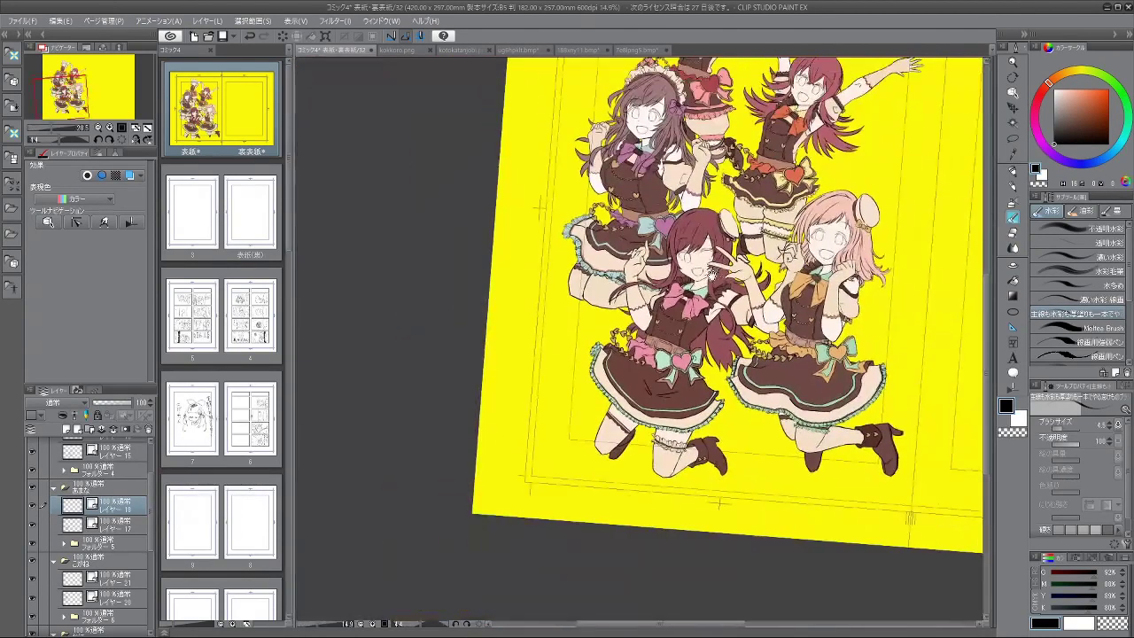
pyautogui.moveTo(711, 272); pyautogui.dragTo(703, 292)
pyautogui.moveTo(726, 249); pyautogui.dragTo(702, 267)
pyautogui.scroll(4, 677, 286)
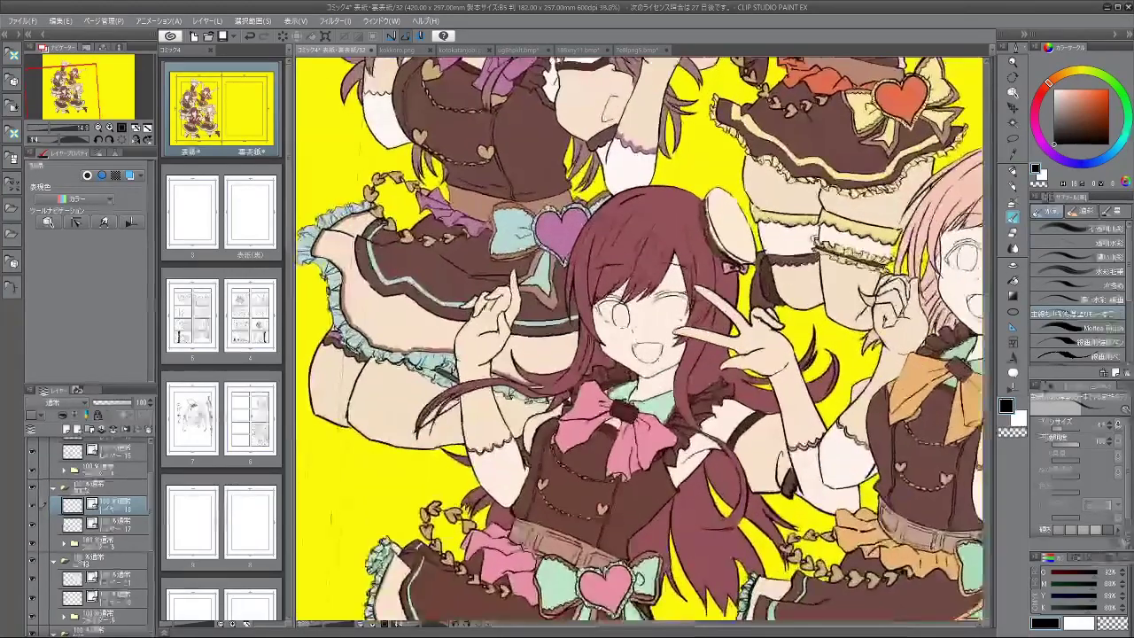
pyautogui.moveTo(614, 309); pyautogui.dragTo(625, 318)
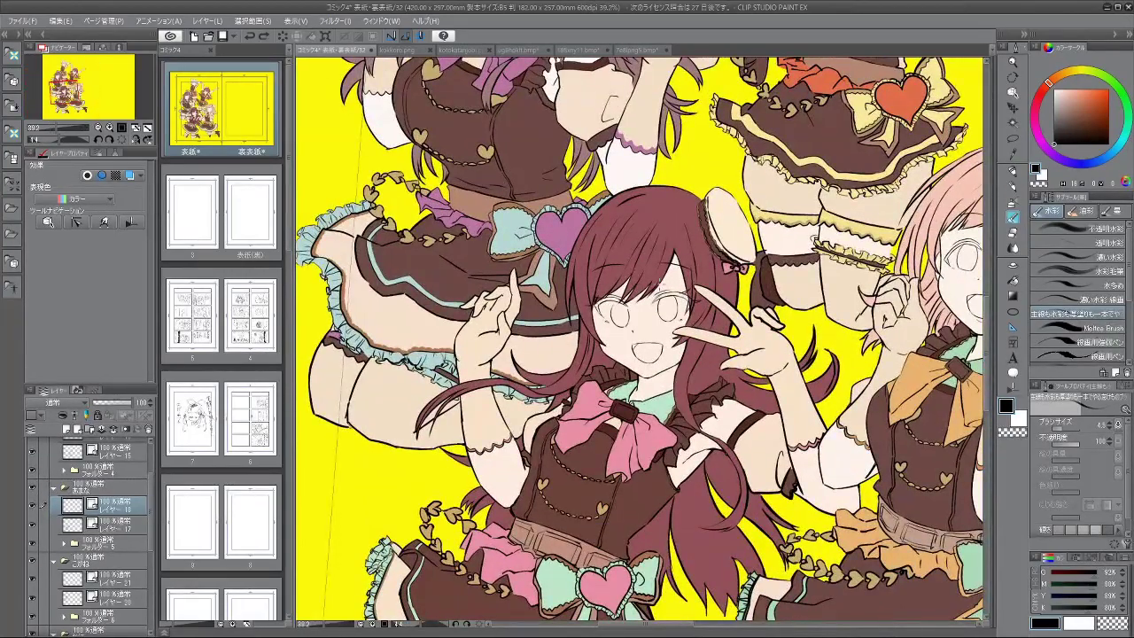
# Step: Refine the upper outline of the peace-sign girl's iris farther from her raised fingers, where it meets the eyelid
pyautogui.scroll(5, 619, 294)
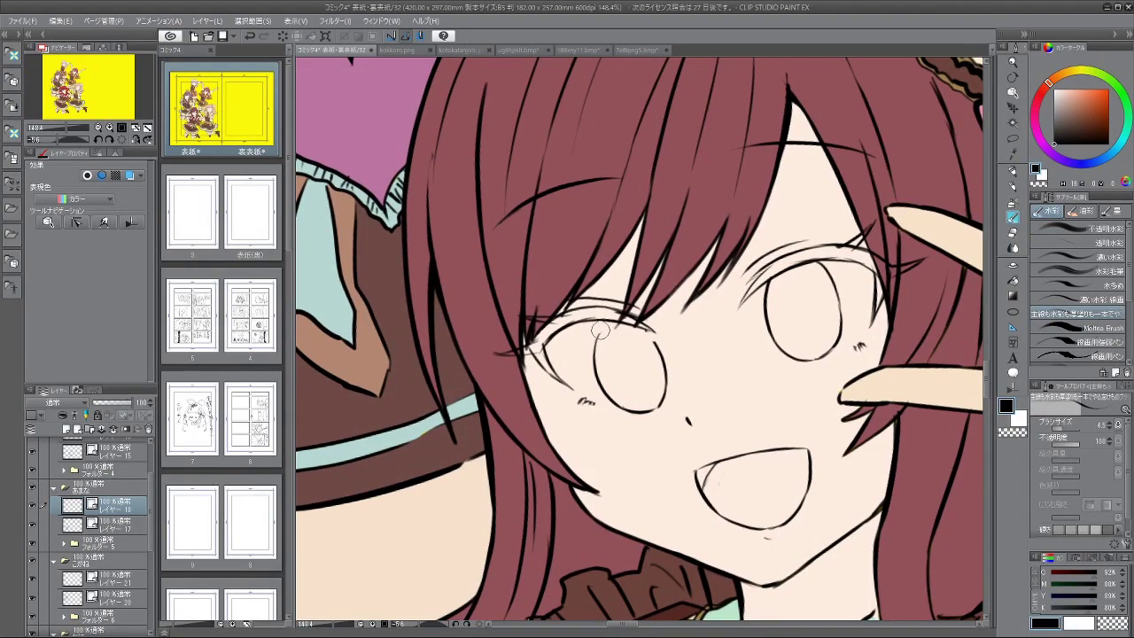
pyautogui.moveTo(599, 332); pyautogui.dragTo(597, 369)
pyautogui.moveTo(676, 469); pyautogui.dragTo(723, 232)
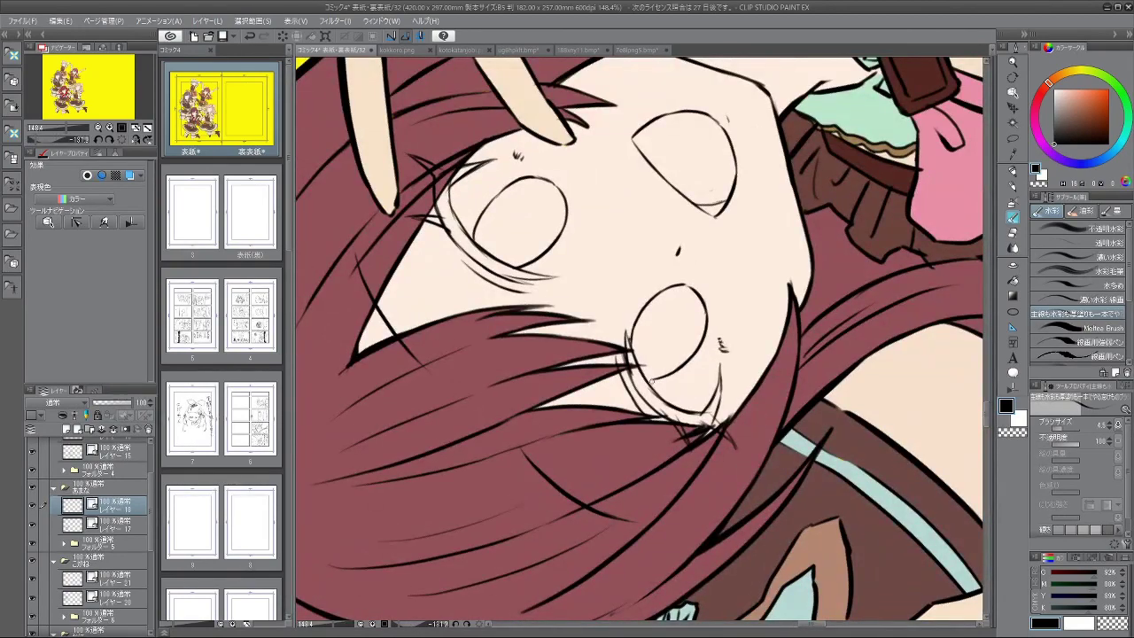
pyautogui.moveTo(683, 387); pyautogui.dragTo(496, 425)
pyautogui.moveTo(802, 428); pyautogui.dragTo(474, 425)
# Step: Scribble loose overlapping curves along the outer edge of the cover beside the group of characters
pyautogui.scroll(-4, 748, 330)
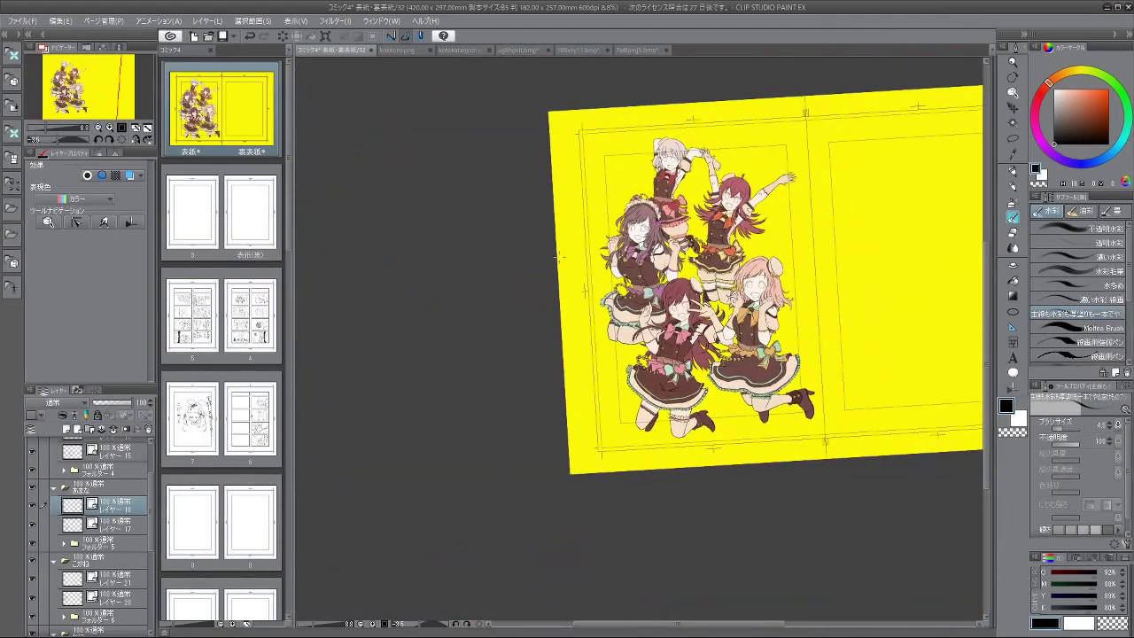
pyautogui.moveTo(558, 256); pyautogui.dragTo(561, 348)
pyautogui.scroll(6, 638, 301)
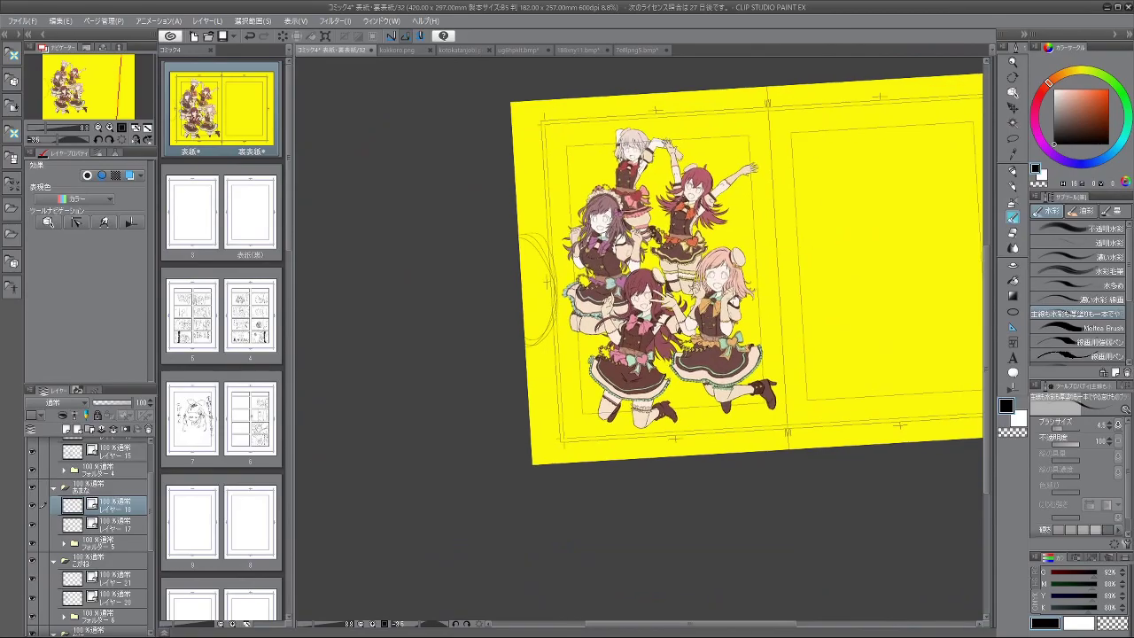
# Step: Lasso the peace-sign girl's iris nearest her raised fingers and transform it slightly lower and closer to the nose
pyautogui.scroll(-3, 656, 306)
pyautogui.scroll(7, 656, 305)
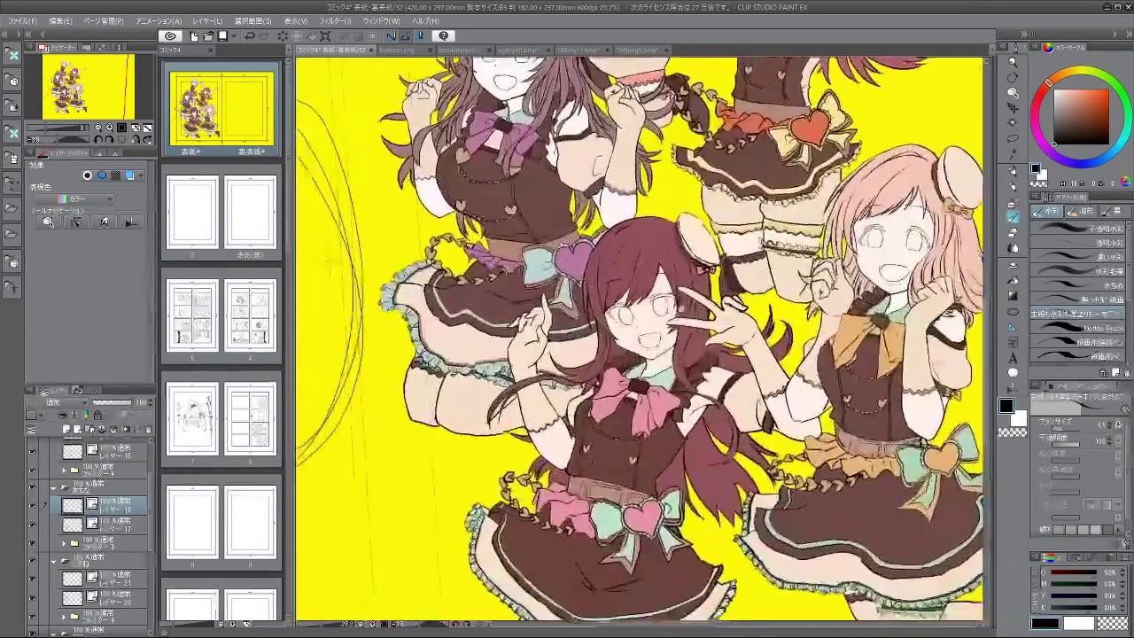
pyautogui.scroll(3, 753, 297)
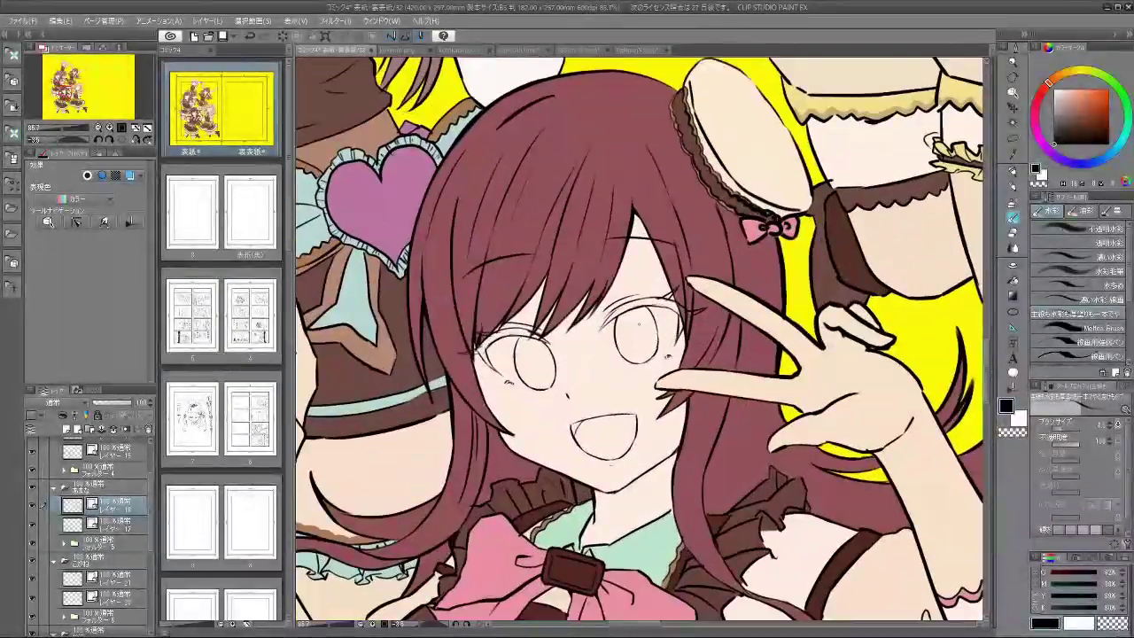
pyautogui.press('m')
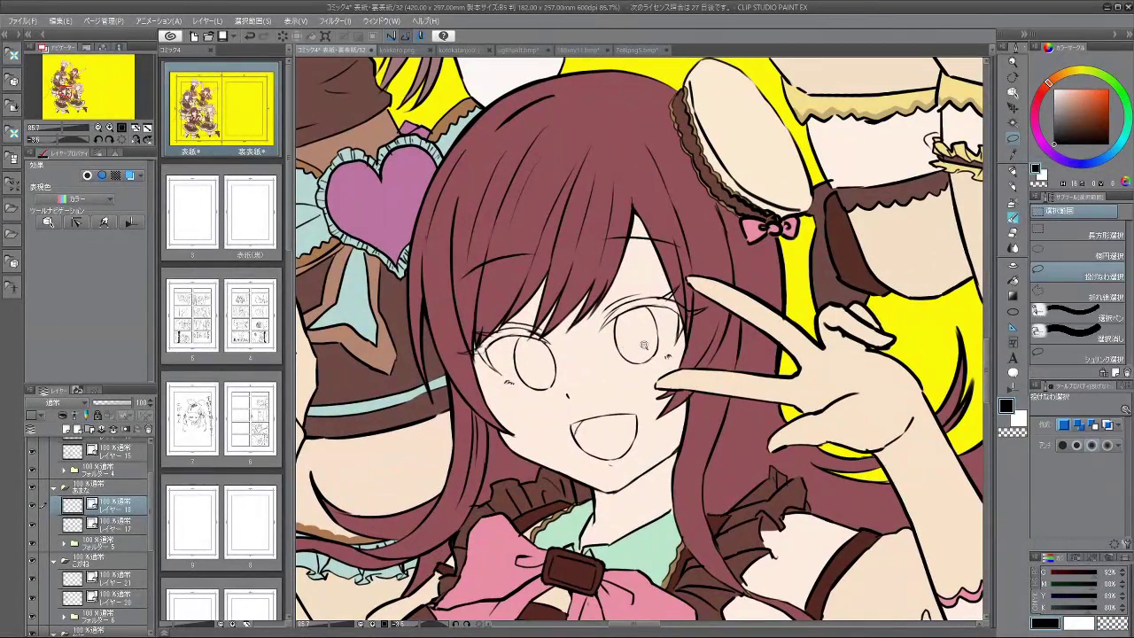
pyautogui.scroll(3, 644, 345)
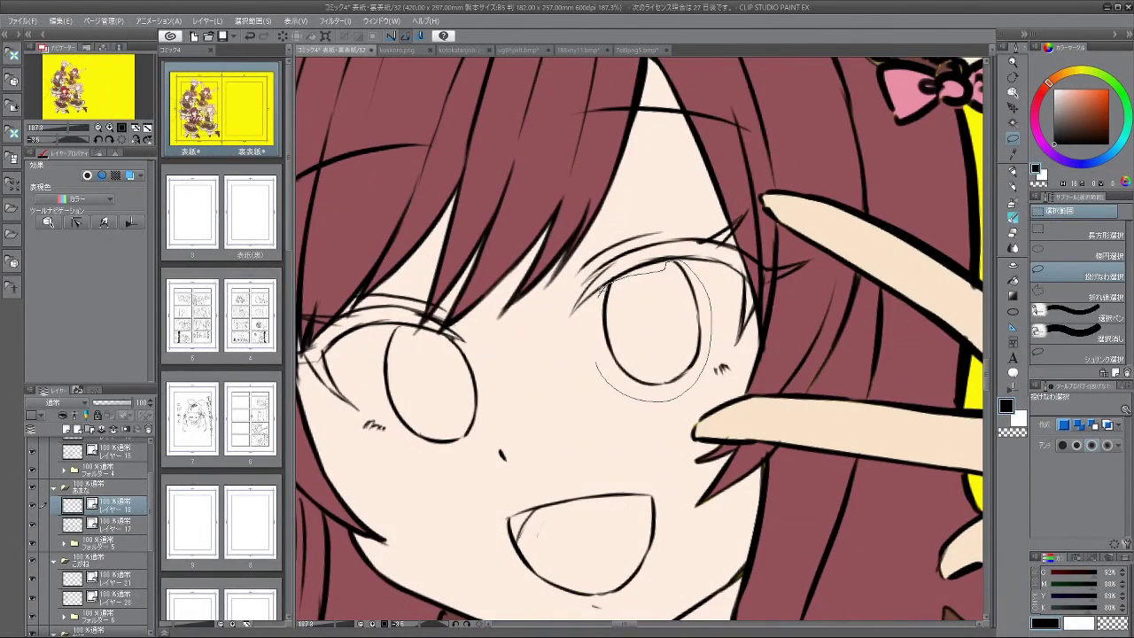
pyautogui.moveTo(595, 365); pyautogui.dragTo(604, 285)
pyautogui.hotkey('ctrl', 't')
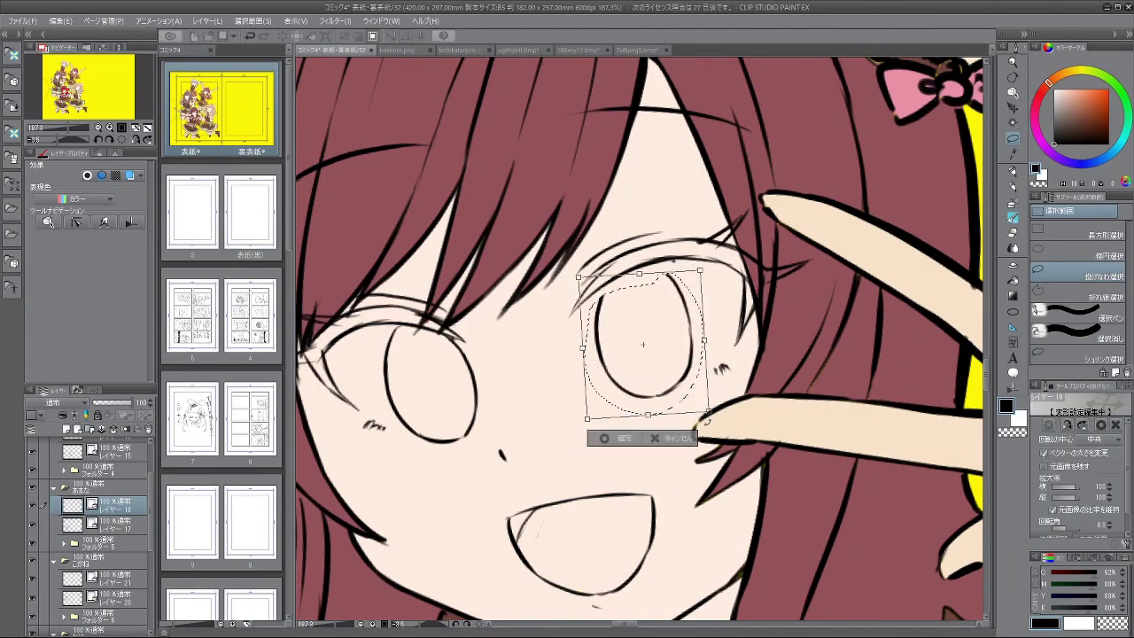
pyautogui.moveTo(706, 420); pyautogui.dragTo(708, 405)
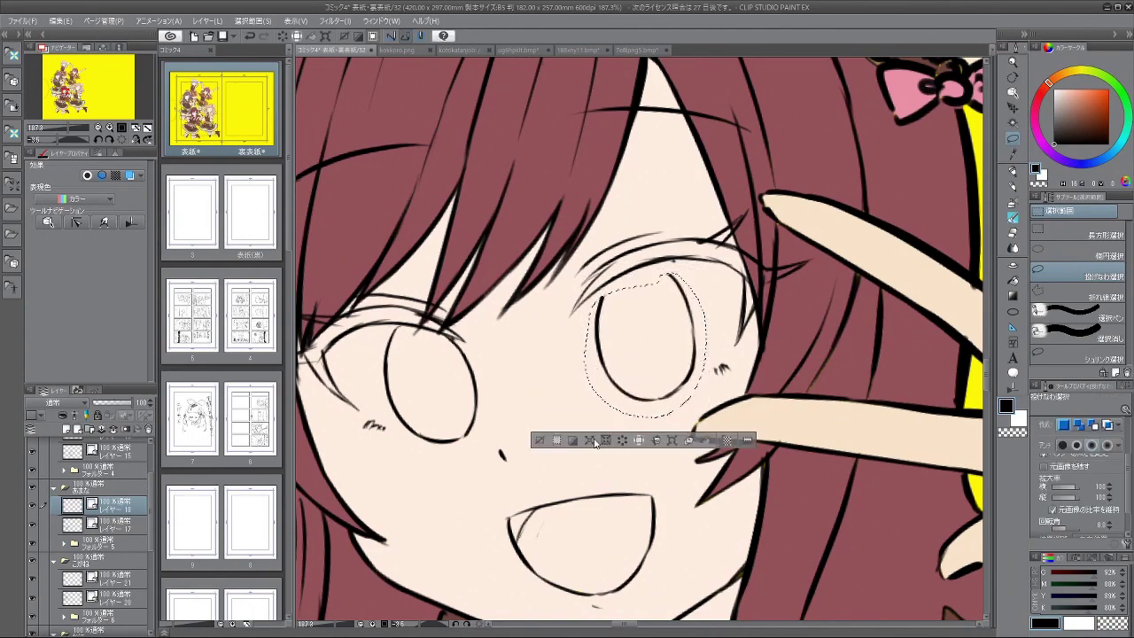
pyautogui.click(634, 443)
# Step: Finish repositioning the peace-sign girl's iris nearest her raised fingers and touch up its outline with the brush
pyautogui.scroll(-3, 635, 443)
pyautogui.moveTo(707, 334); pyautogui.dragTo(647, 325)
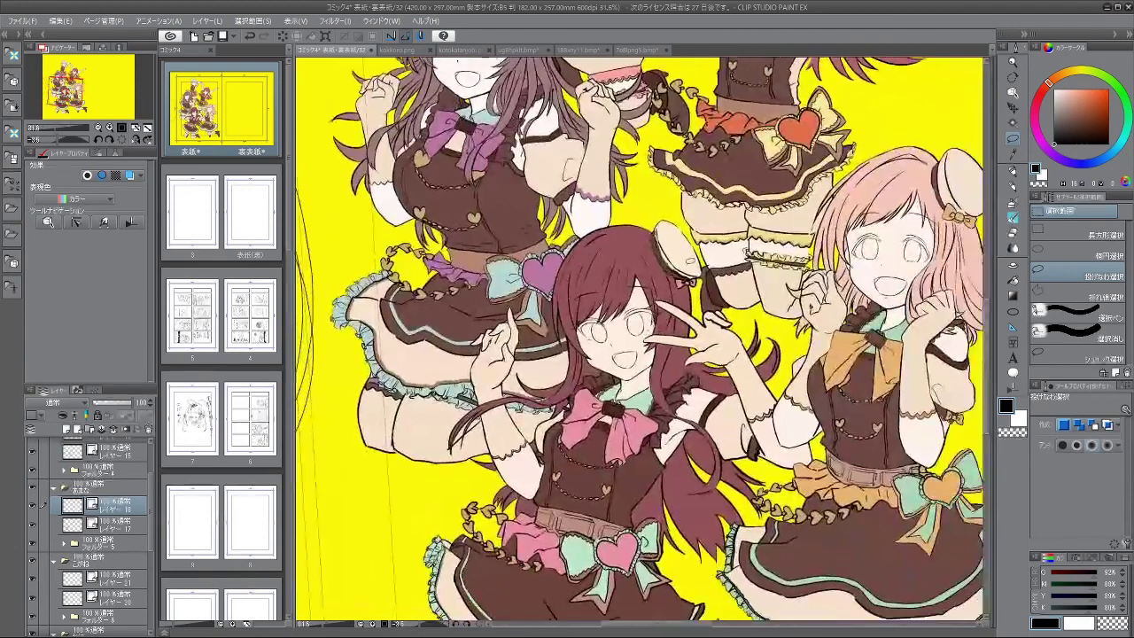
pyautogui.press('b')
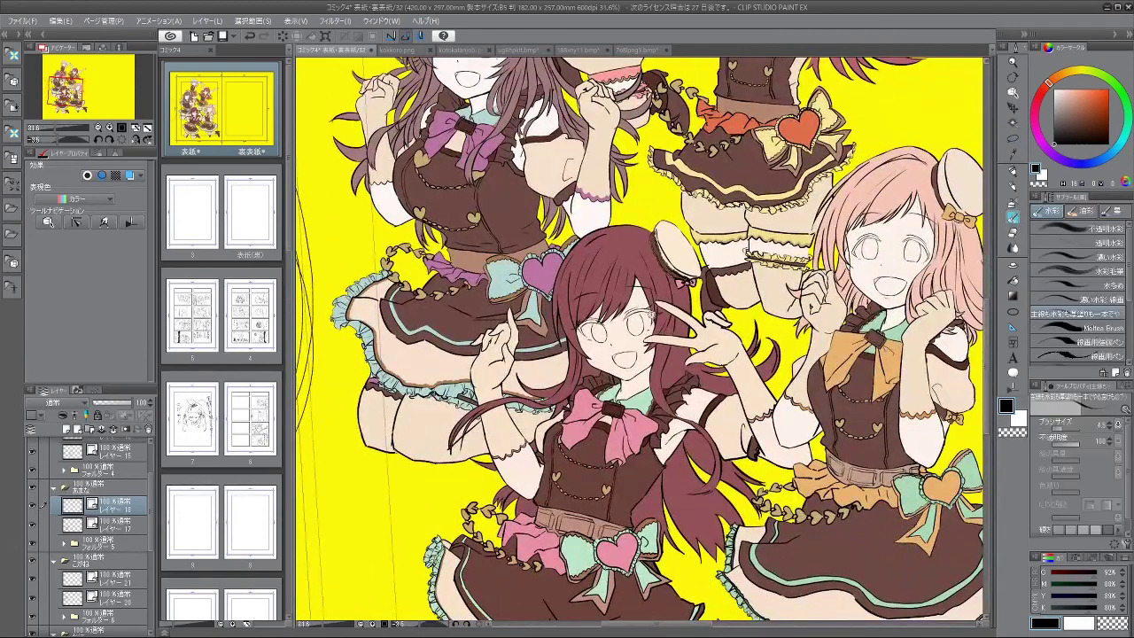
pyautogui.scroll(5, 644, 300)
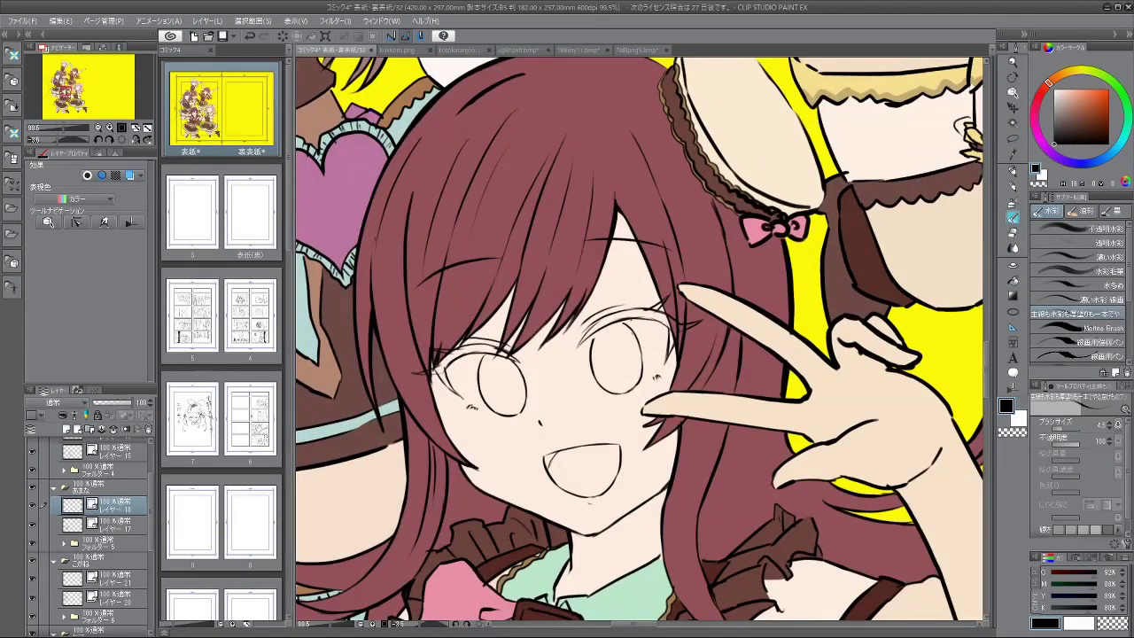
pyautogui.moveTo(643, 491); pyautogui.dragTo(757, 579)
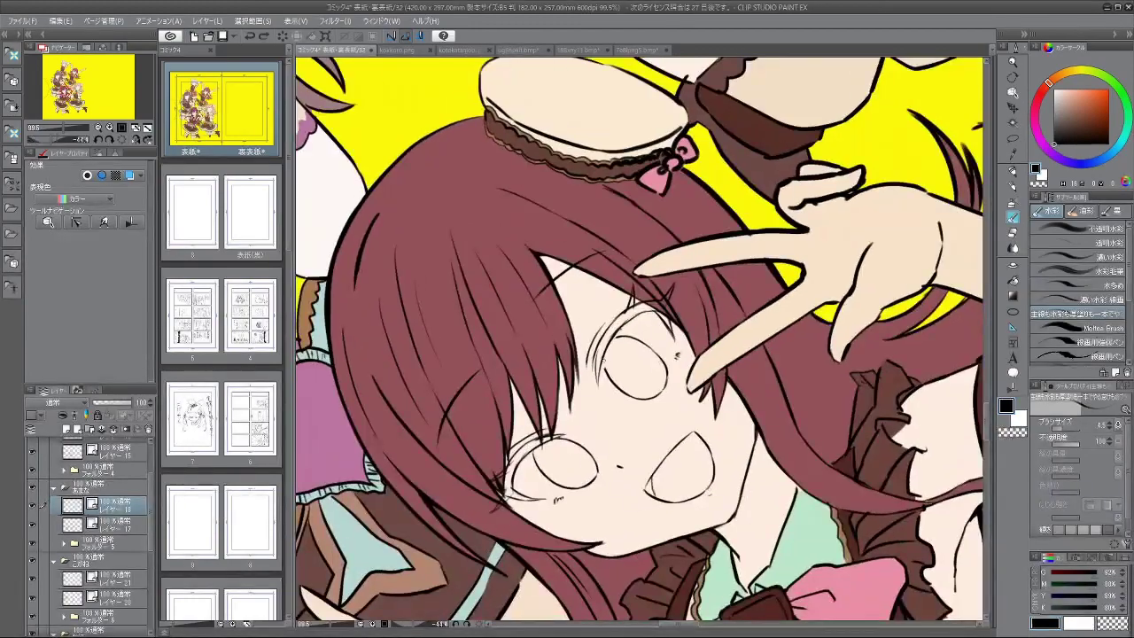
pyautogui.moveTo(609, 357); pyautogui.dragTo(604, 375)
pyautogui.moveTo(714, 363); pyautogui.dragTo(682, 407)
# Step: Examine the peace-sign girl's eyes within the full cover composition to judge her gaze alongside the other characters
pyautogui.scroll(-3, 694, 390)
pyautogui.scroll(-1, 640, 342)
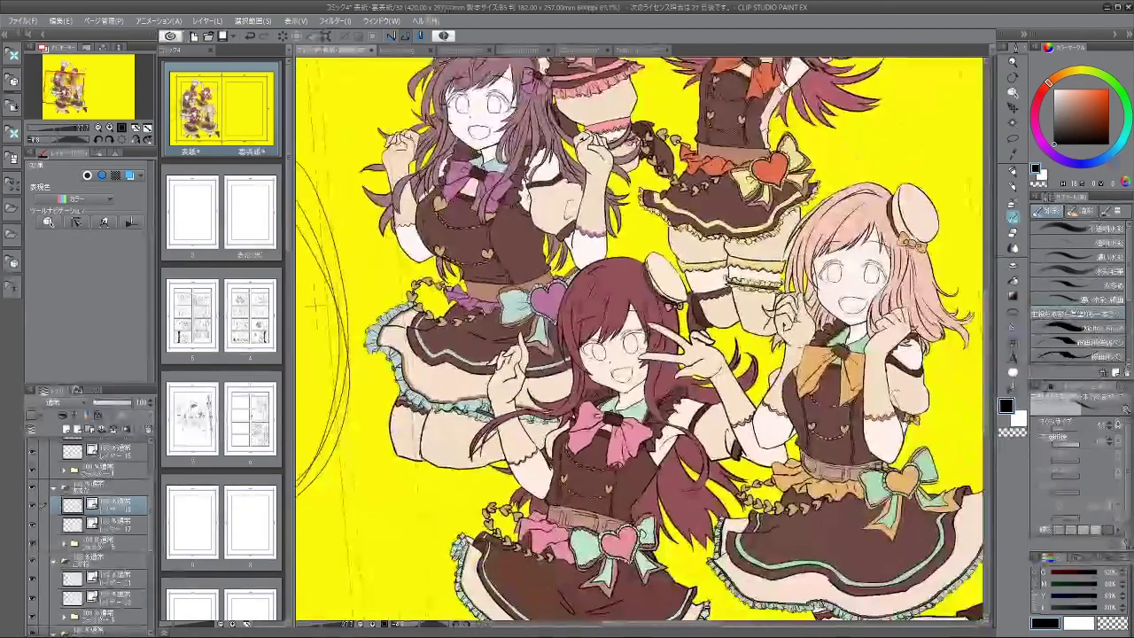
pyautogui.scroll(-2, 640, 342)
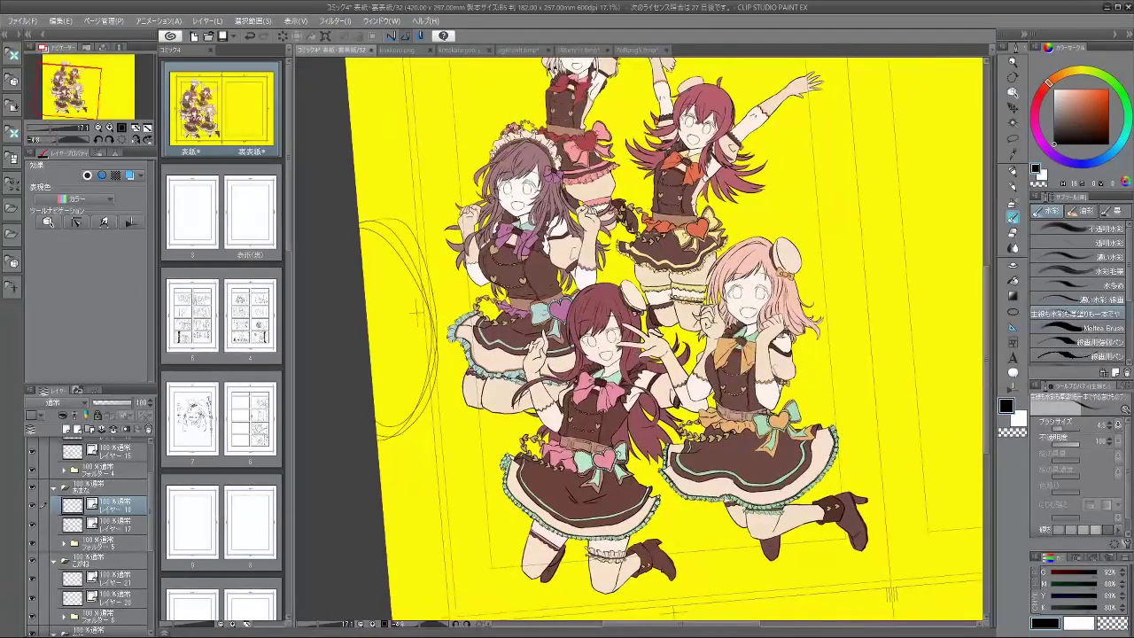
pyautogui.hotkey('ctrl', '-')
pyautogui.hotkey('ctrl', '-')
pyautogui.hotkey('ctrl', '-')
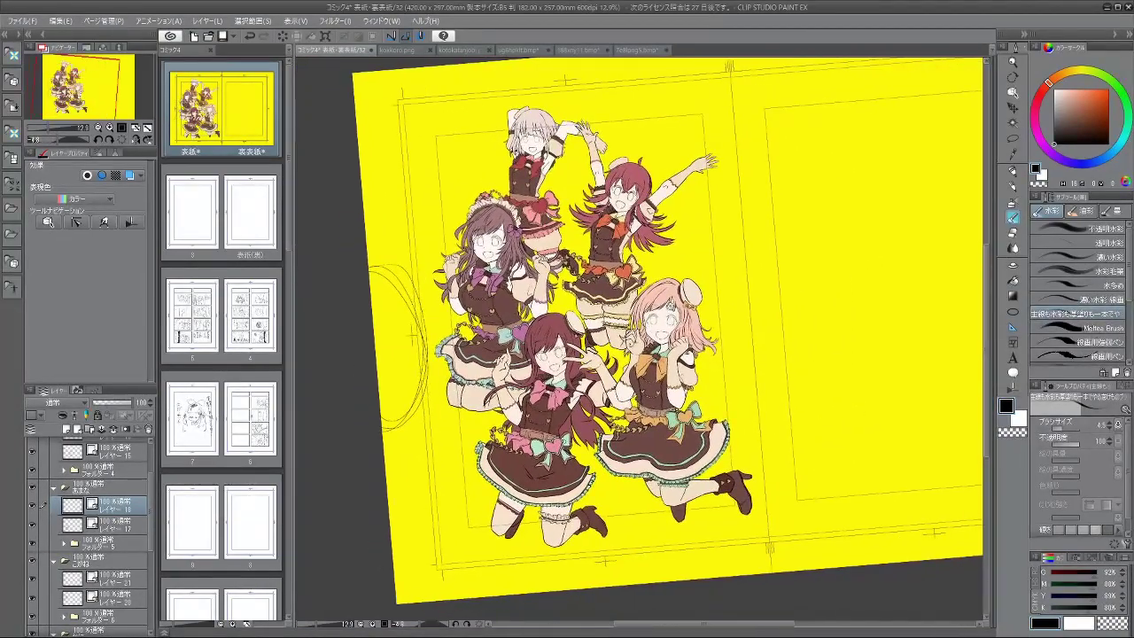
pyautogui.scroll(3, 671, 305)
pyautogui.moveTo(671, 306); pyautogui.dragTo(640, 310)
pyautogui.scroll(-2, 629, 270)
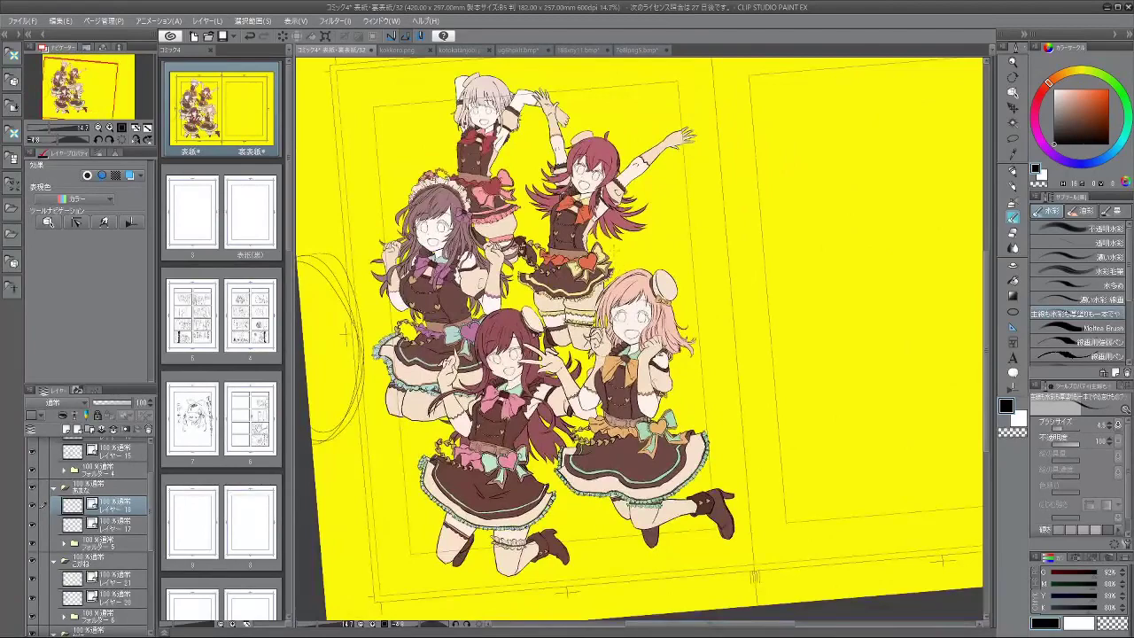
# Step: Activate the pink-haired girl's eye line layer and erase both of her existing iris outlines
pyautogui.scroll(6, 617, 316)
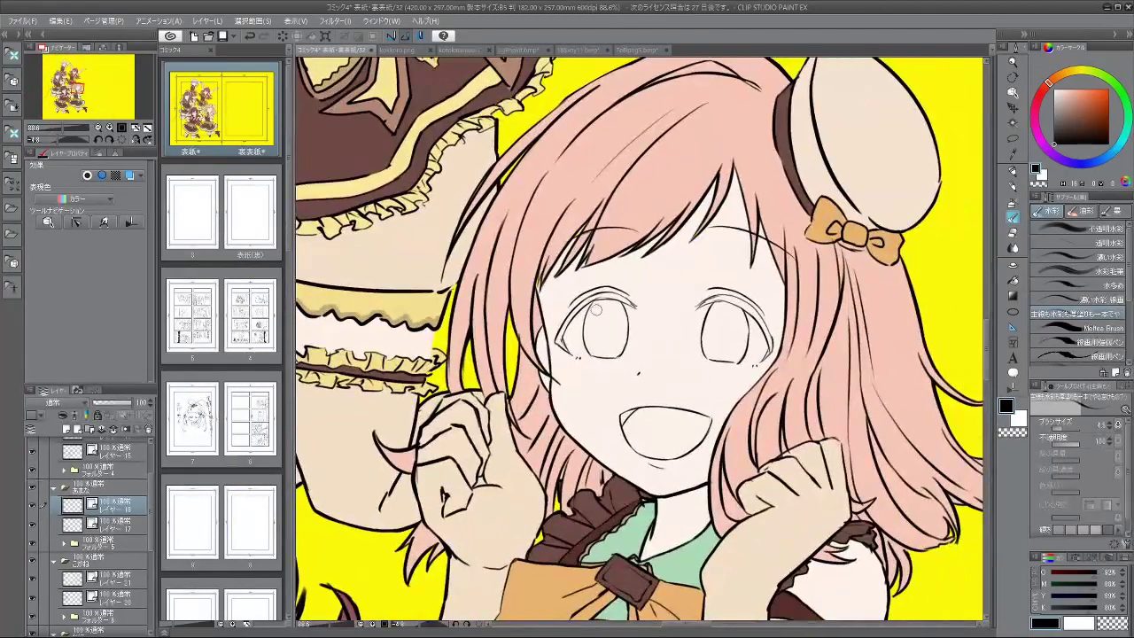
pyautogui.click(124, 451)
pyautogui.moveTo(150, 500); pyautogui.dragTo(151, 483)
pyautogui.click(124, 487)
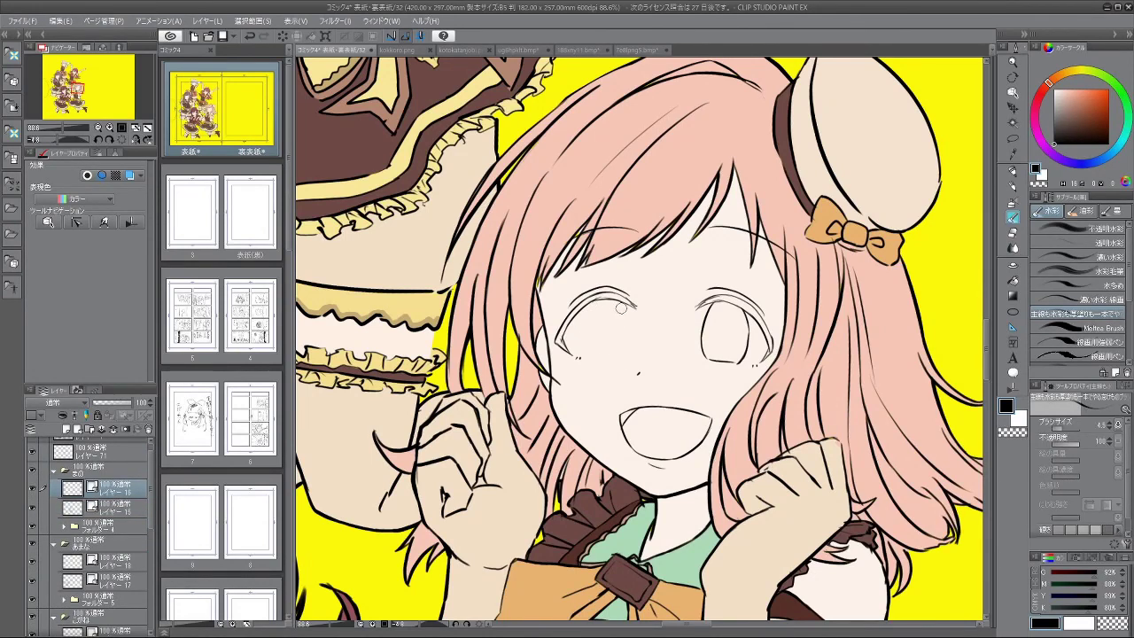
pyautogui.moveTo(715, 314)
pyautogui.mouseDown()
pyautogui.moveTo(703, 350)
pyautogui.moveTo(737, 362)
pyautogui.mouseUp()
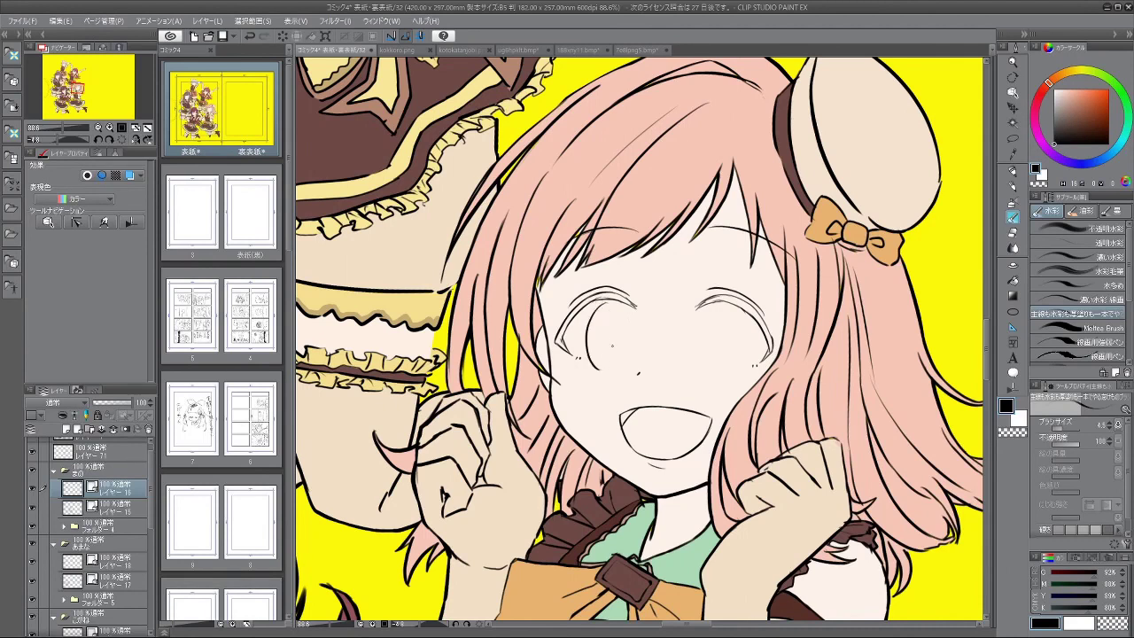
# Step: Redraw the pink-haired girl's iris farther from her hat as a tall oval with a flattened lower edge
pyautogui.hotkey('ctrl', 'z')
pyautogui.moveTo(606, 302); pyautogui.dragTo(601, 366)
pyautogui.hotkey('ctrl', 'z')
pyautogui.moveTo(604, 301)
pyautogui.mouseDown()
pyautogui.moveTo(601, 365)
pyautogui.moveTo(625, 351)
pyautogui.moveTo(588, 349)
pyautogui.moveTo(629, 335)
pyautogui.moveTo(621, 362)
pyautogui.moveTo(627, 319)
pyautogui.moveTo(624, 362)
pyautogui.moveTo(605, 300)
pyautogui.moveTo(620, 363)
pyautogui.mouseUp()
pyautogui.hotkey('ctrl', 'z')
pyautogui.hotkey('ctrl', 'z')
pyautogui.hotkey('ctrl', 'z')
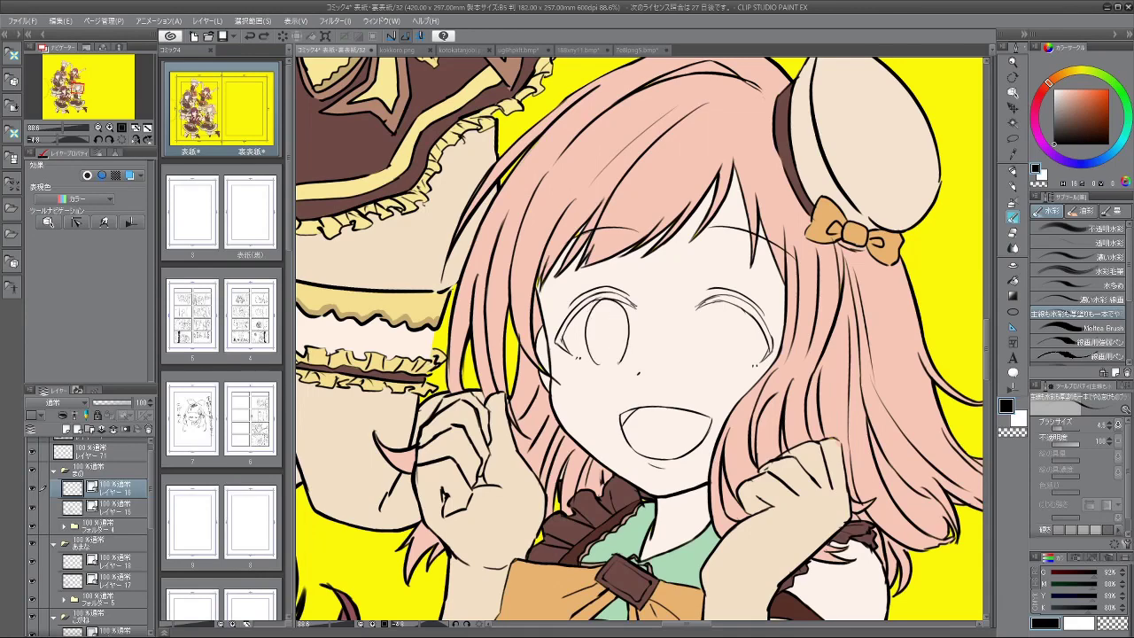
pyautogui.moveTo(732, 351); pyautogui.dragTo(626, 308)
pyautogui.scroll(4, 626, 308)
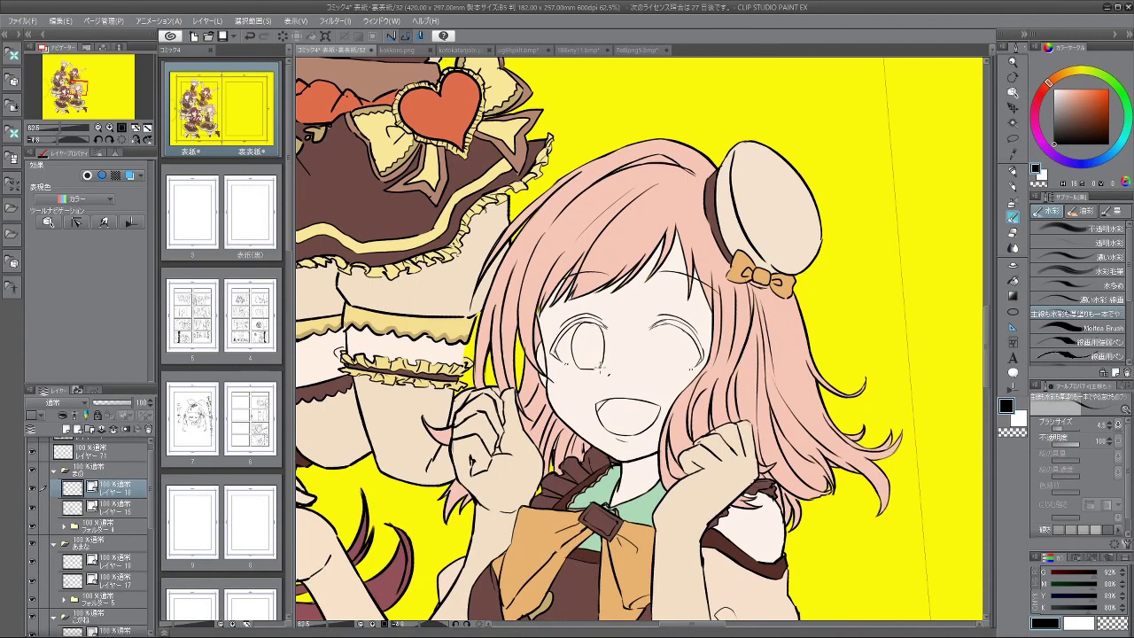
# Step: Redraw the pink-haired girl's iris nearer her hat as a tall oval matching the other eye
pyautogui.scroll(3, 667, 353)
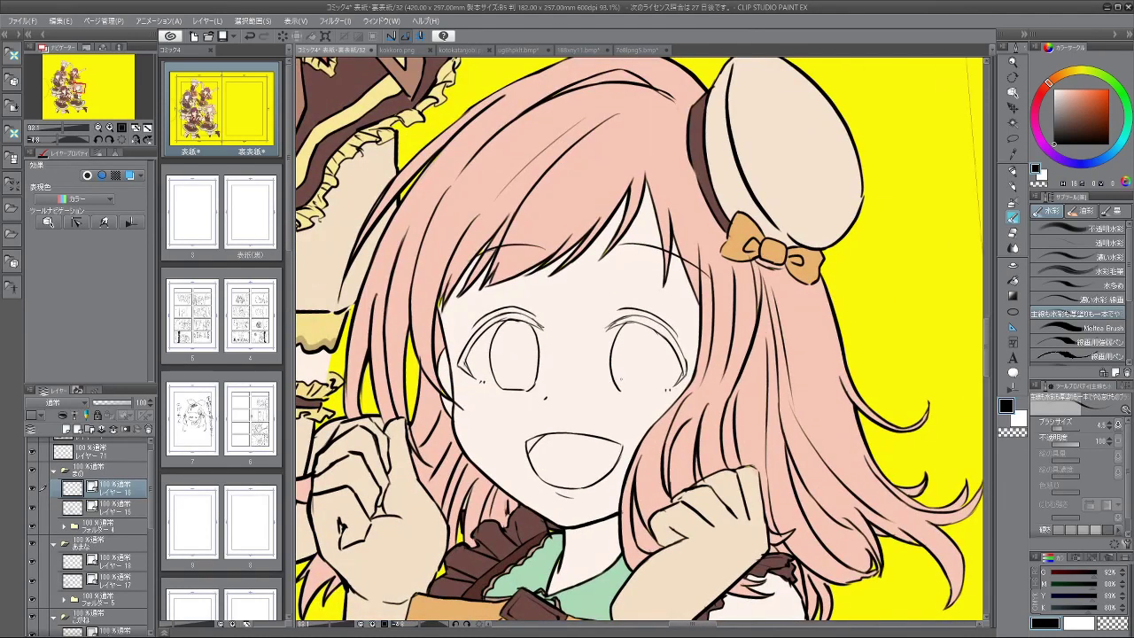
pyautogui.moveTo(611, 342); pyautogui.dragTo(618, 391)
pyautogui.hotkey('ctrl', 'z')
pyautogui.moveTo(648, 329); pyautogui.dragTo(652, 388)
pyautogui.hotkey('ctrl', 'z')
pyautogui.moveTo(646, 330); pyautogui.dragTo(654, 385)
pyautogui.hotkey('ctrl', 'z')
pyautogui.hotkey('ctrl', 'z')
pyautogui.hotkey('ctrl', 'z')
pyautogui.moveTo(650, 329)
pyautogui.mouseDown()
pyautogui.moveTo(646, 392)
pyautogui.moveTo(693, 331)
pyautogui.moveTo(682, 306)
pyautogui.moveTo(584, 338)
pyautogui.moveTo(612, 386)
pyautogui.moveTo(653, 391)
pyautogui.mouseUp()
pyautogui.hotkey('ctrl', 'z')
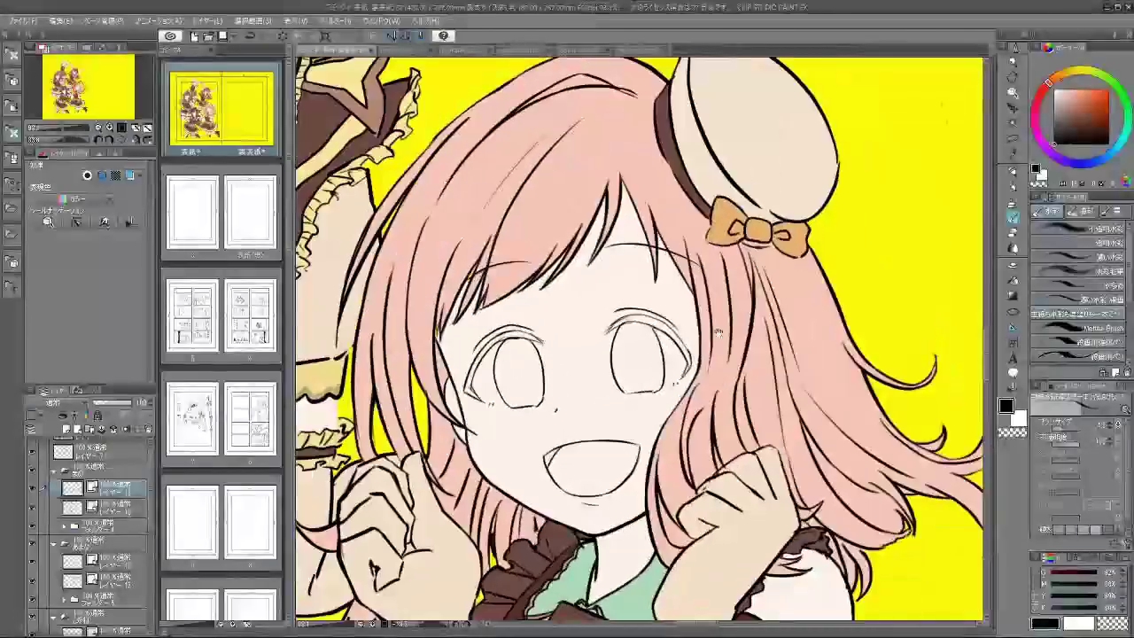
# Step: Examine the pink-haired girl's redrawn irises at several magnifications to judge her gaze within the group
pyautogui.scroll(-4, 728, 358)
pyautogui.scroll(-3, 638, 339)
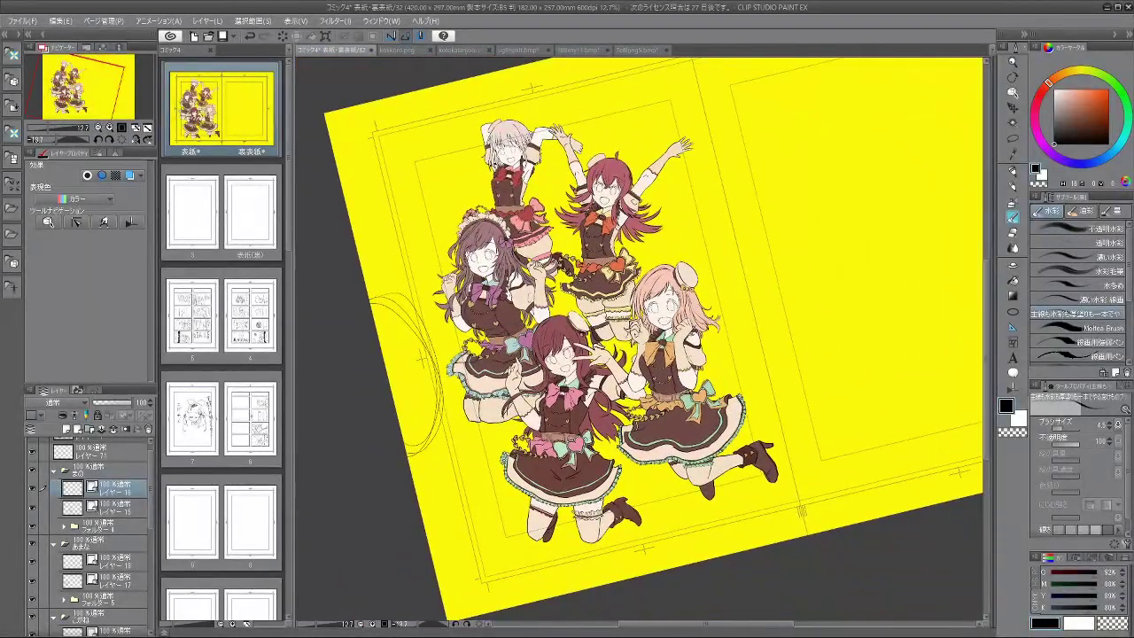
pyautogui.scroll(5, 556, 350)
pyautogui.scroll(-5, 567, 354)
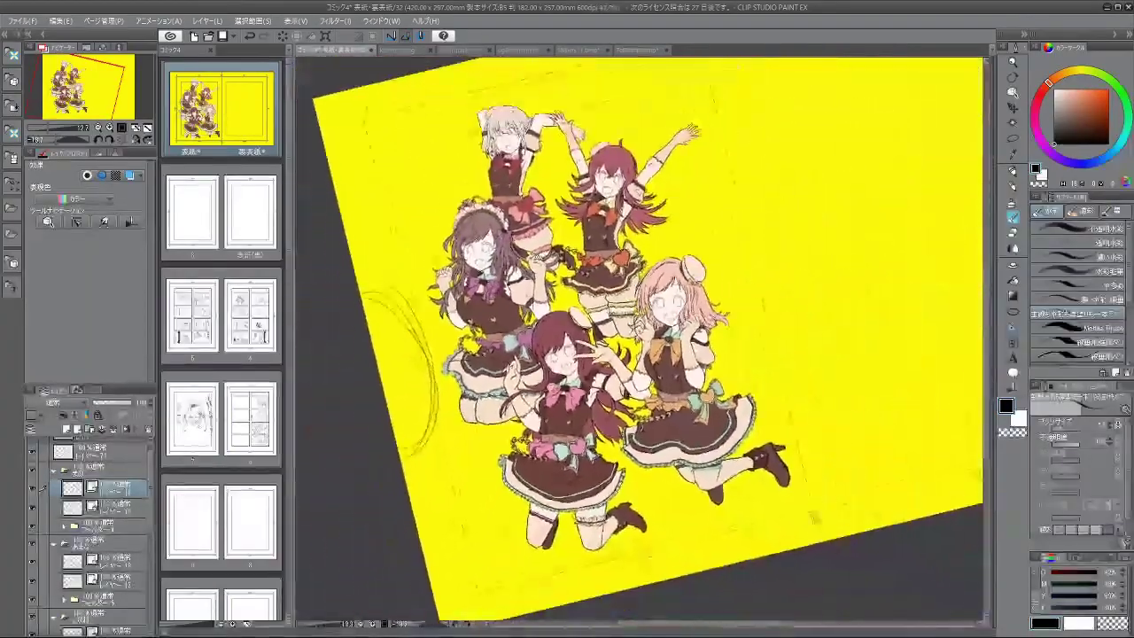
pyautogui.scroll(3, 567, 396)
pyautogui.scroll(-4, 568, 395)
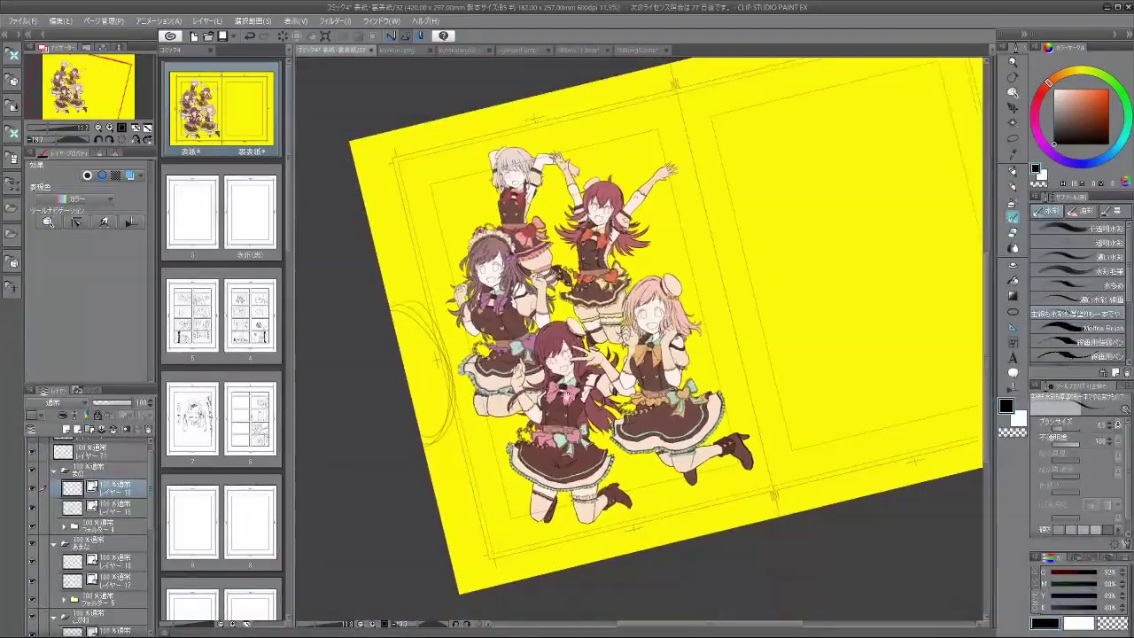
pyautogui.scroll(4, 567, 395)
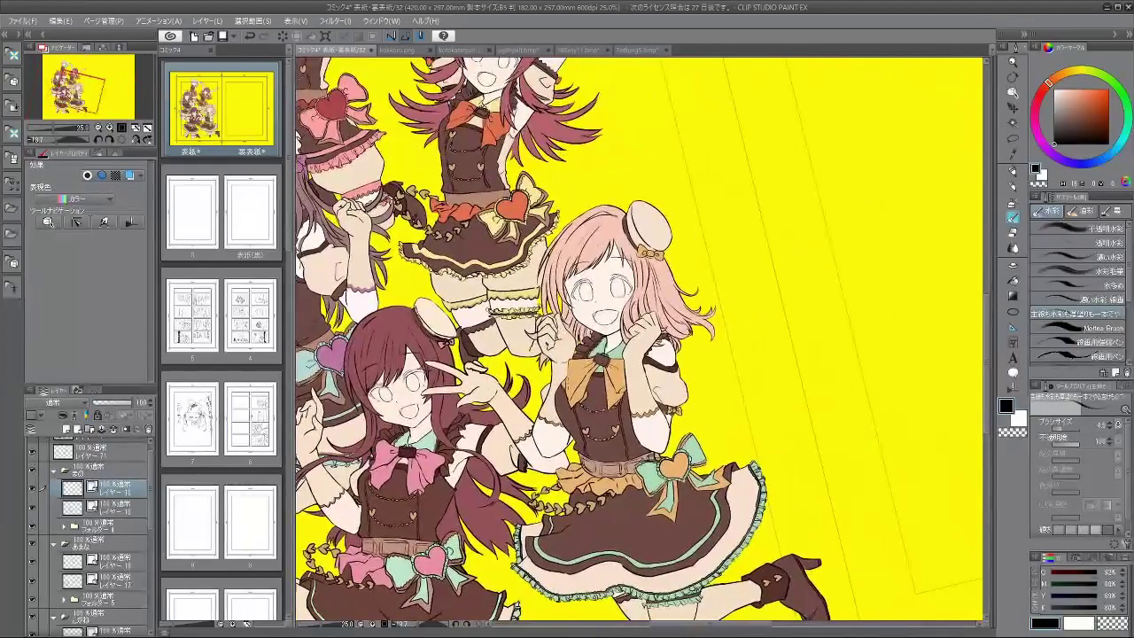
pyautogui.scroll(-2, 627, 287)
pyautogui.scroll(6, 628, 286)
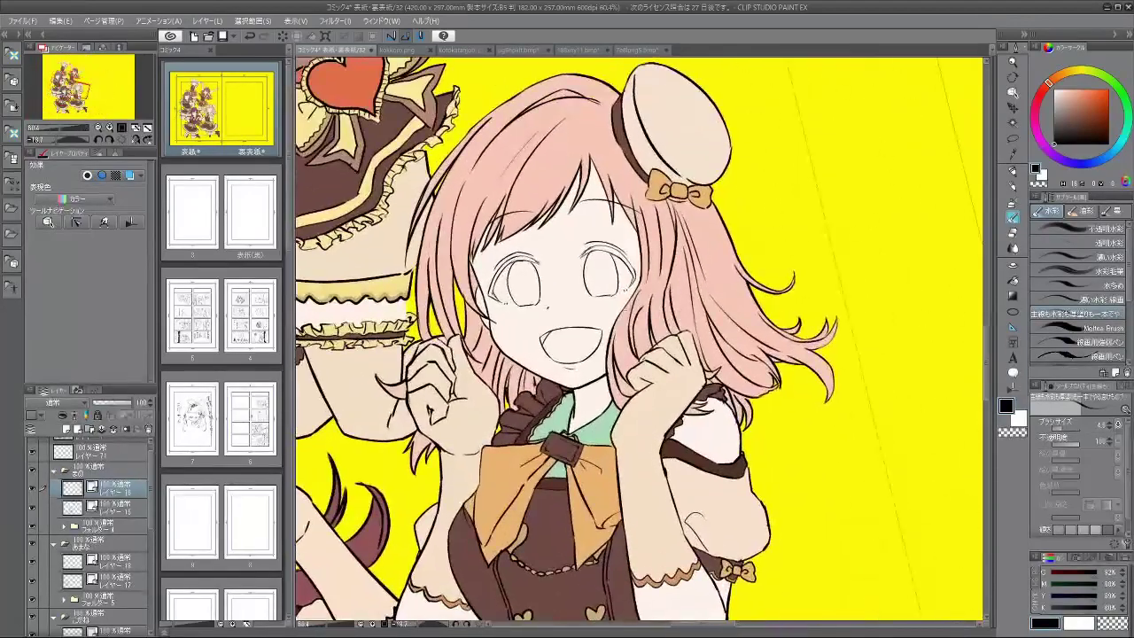
# Step: Rework the side curves of both of the pink-haired girl's irises on the rotated canvas
pyautogui.scroll(4, 535, 237)
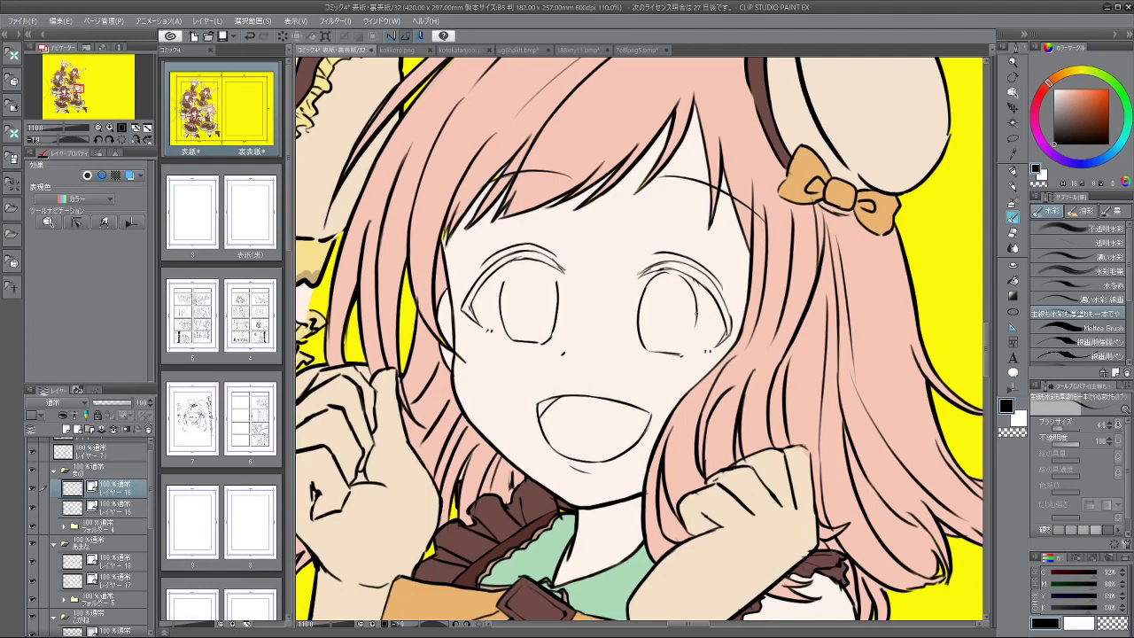
pyautogui.moveTo(695, 326); pyautogui.dragTo(685, 355)
pyautogui.moveTo(560, 424)
pyautogui.mouseDown()
pyautogui.moveTo(752, 359)
pyautogui.moveTo(780, 268)
pyautogui.mouseUp()
pyautogui.moveTo(713, 434); pyautogui.dragTo(708, 395)
pyautogui.hotkey('ctrl', 'z')
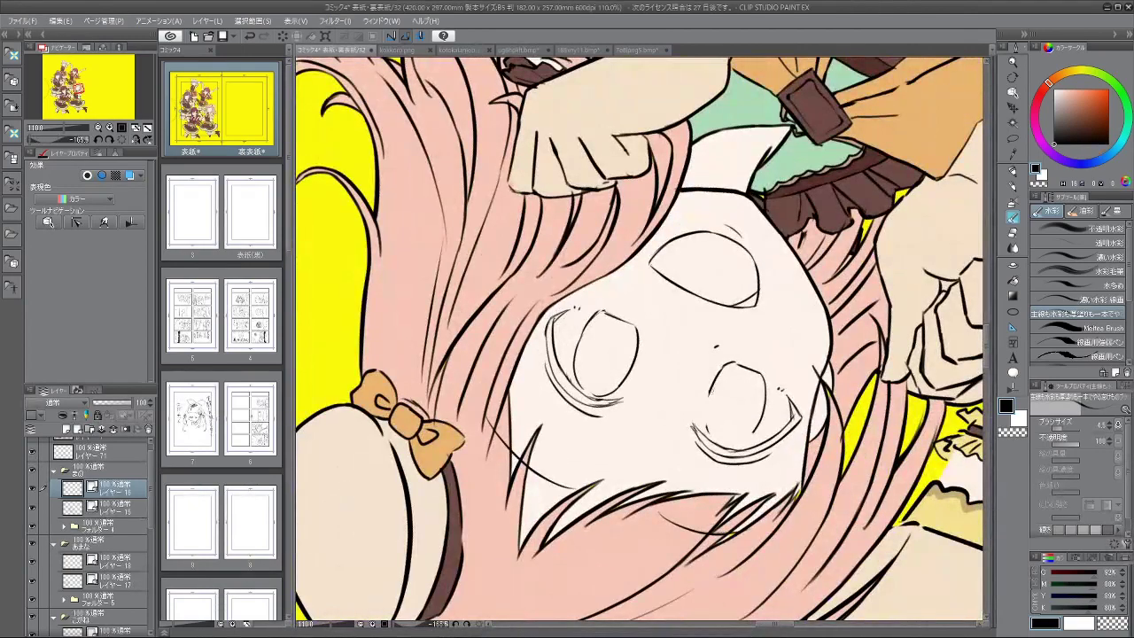
pyautogui.hotkey('ctrl', 'z')
pyautogui.moveTo(710, 435); pyautogui.dragTo(710, 392)
pyautogui.hotkey('ctrl', 'z')
pyautogui.moveTo(725, 457)
pyautogui.mouseDown()
pyautogui.moveTo(776, 380)
pyautogui.moveTo(608, 197)
pyautogui.moveTo(501, 296)
pyautogui.moveTo(553, 451)
pyautogui.moveTo(615, 509)
pyautogui.mouseUp()
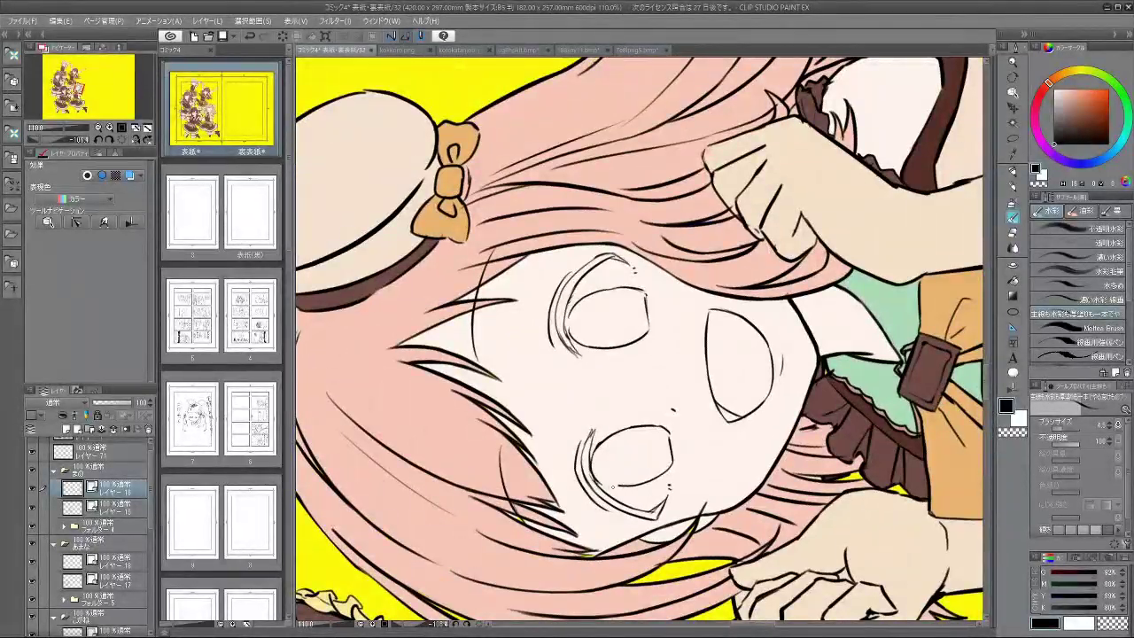
pyautogui.moveTo(623, 479); pyautogui.dragTo(501, 390)
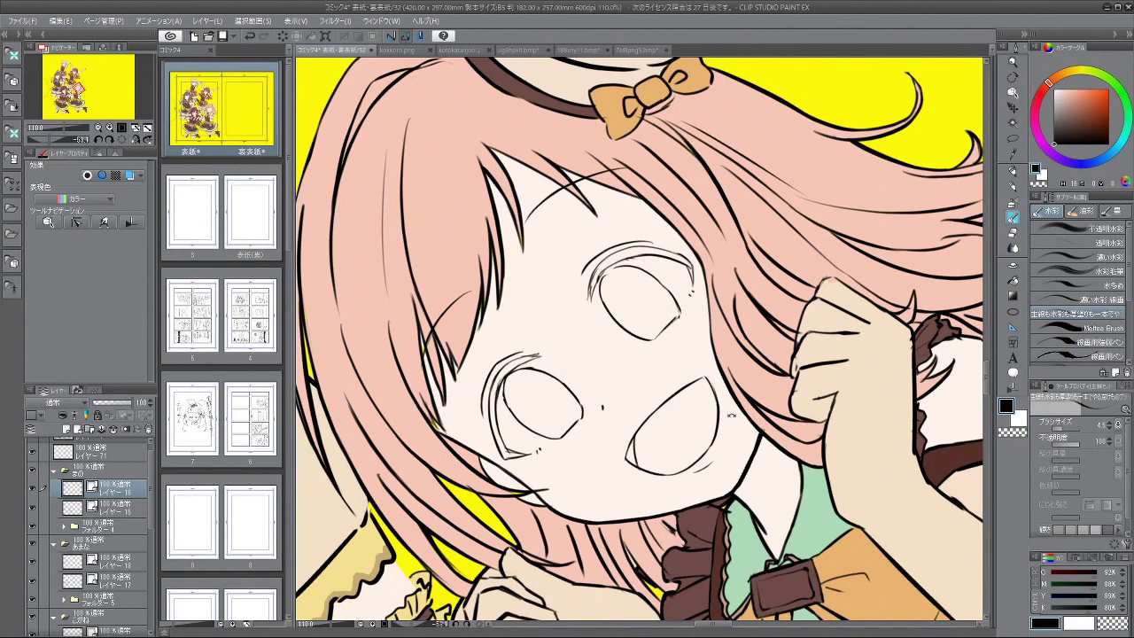
# Step: Try further touch-up strokes on the outline of the pink-haired girl's iris nearer her hat and compare both eyes
pyautogui.moveTo(732, 415); pyautogui.dragTo(668, 455)
pyautogui.hotkey('ctrl', 'z')
pyautogui.moveTo(652, 269); pyautogui.dragTo(665, 279)
pyautogui.hotkey('ctrl', 'z')
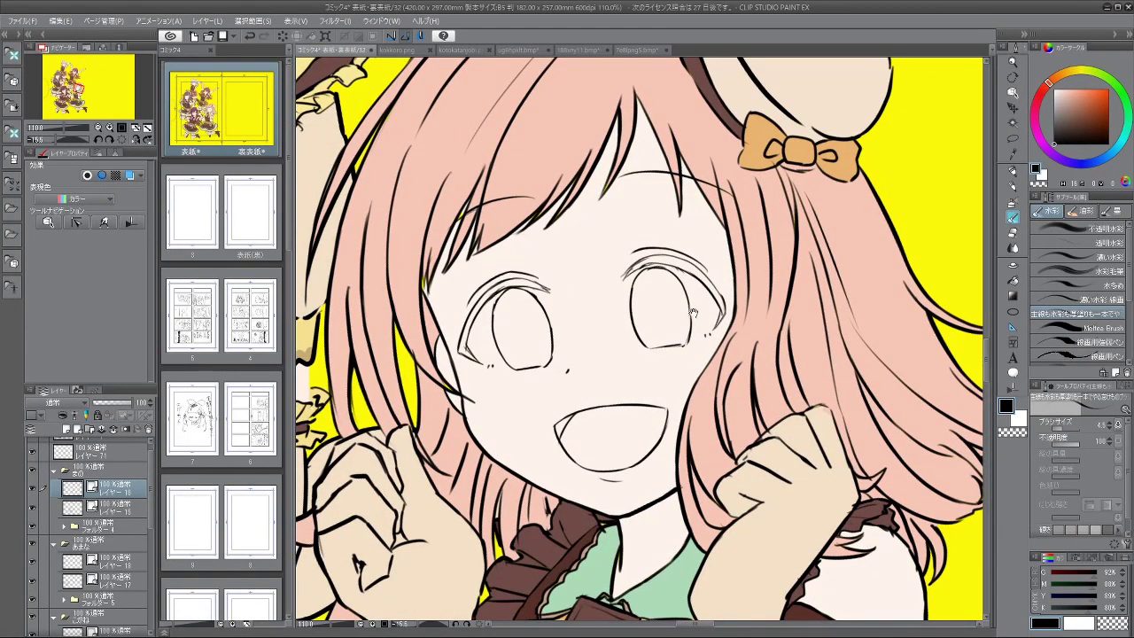
pyautogui.moveTo(702, 377); pyautogui.dragTo(567, 377)
pyautogui.moveTo(695, 356); pyautogui.dragTo(657, 300)
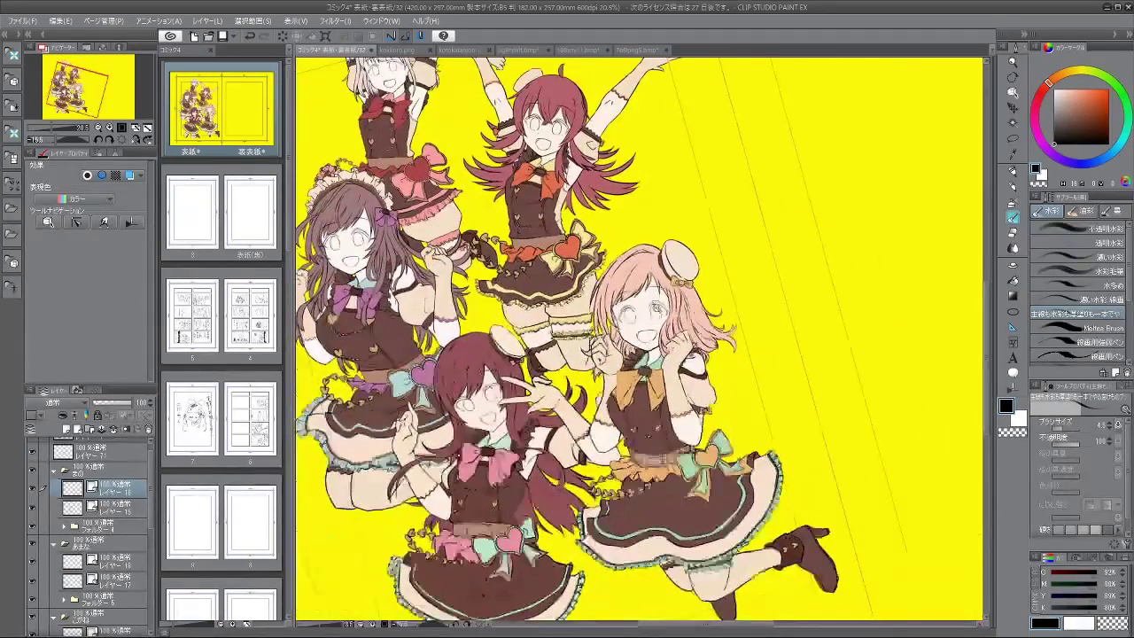
# Step: Lasso the pink-haired girl's iris farther from her hat, rotate it slightly more upright, and clear the selection
pyautogui.scroll(5, 631, 349)
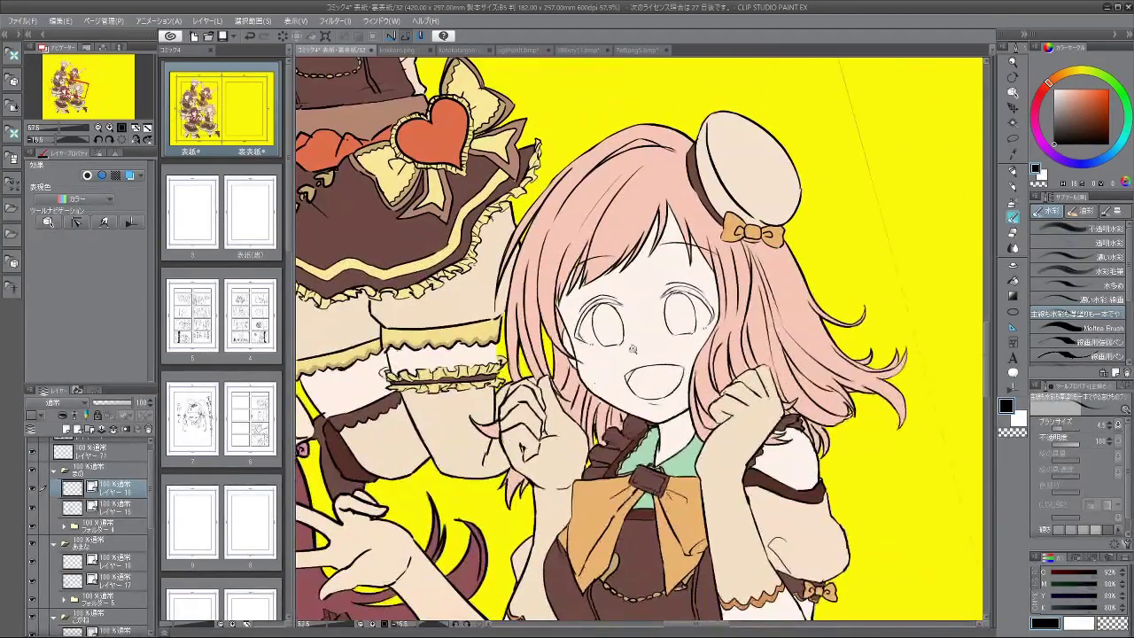
pyautogui.scroll(2, 631, 348)
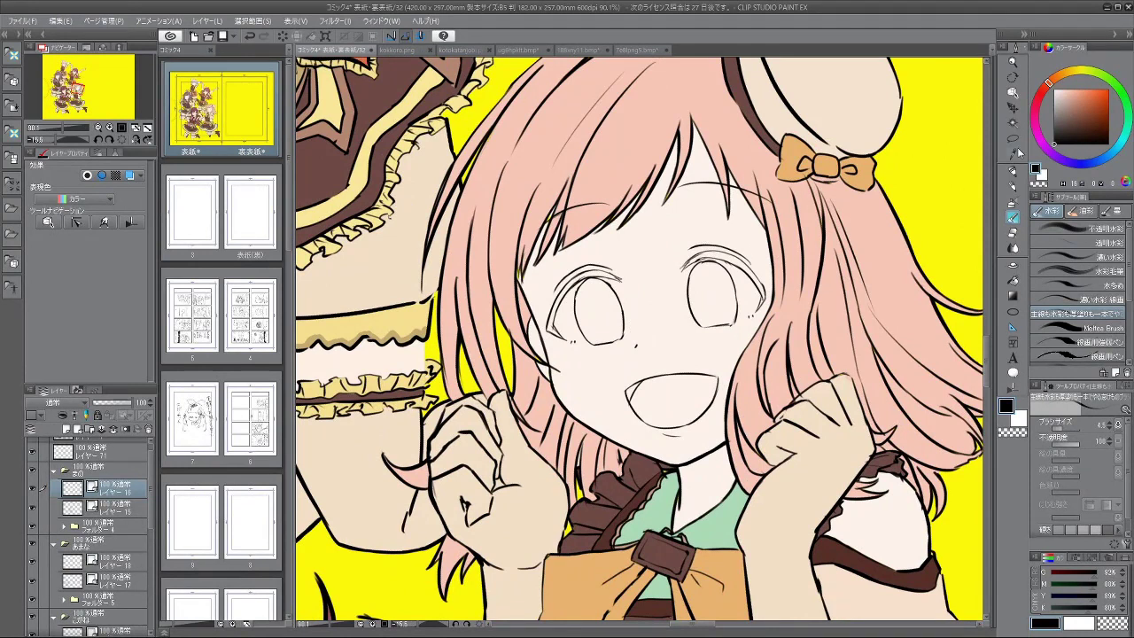
pyautogui.click(1012, 139)
pyautogui.moveTo(585, 346); pyautogui.dragTo(578, 290)
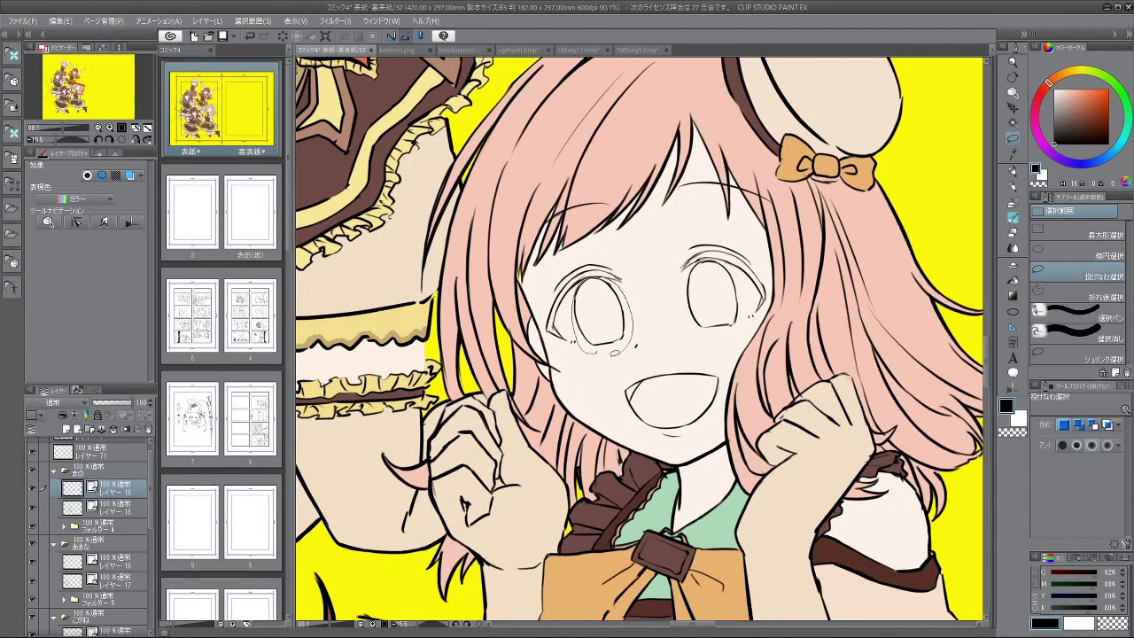
pyautogui.click(627, 387)
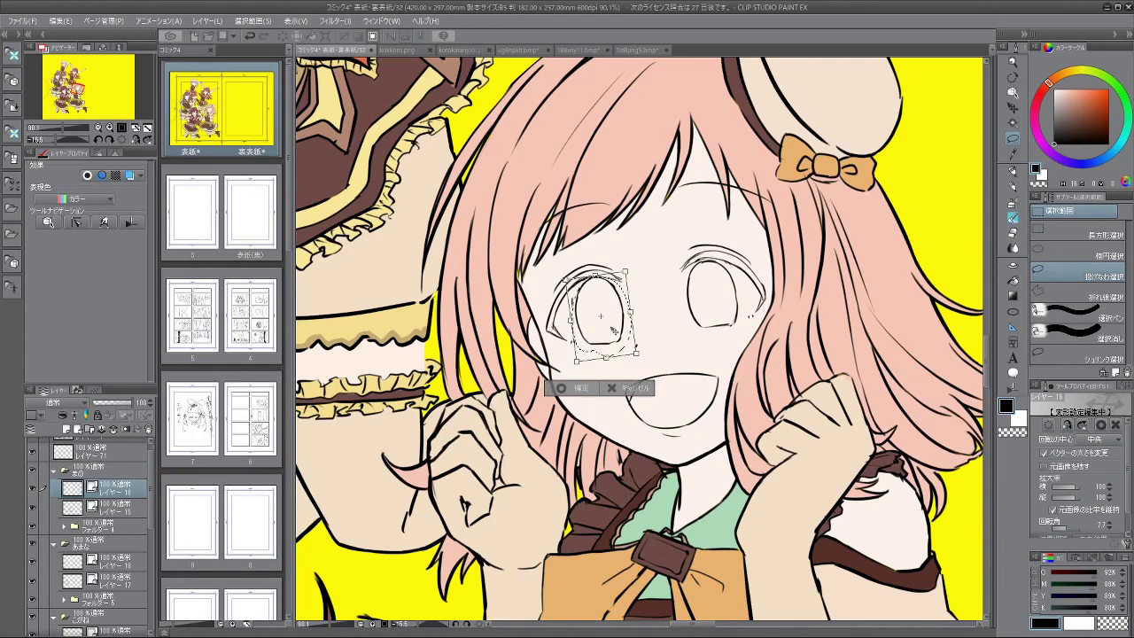
pyautogui.click(563, 390)
pyautogui.hotkey('ctrl', 'd')
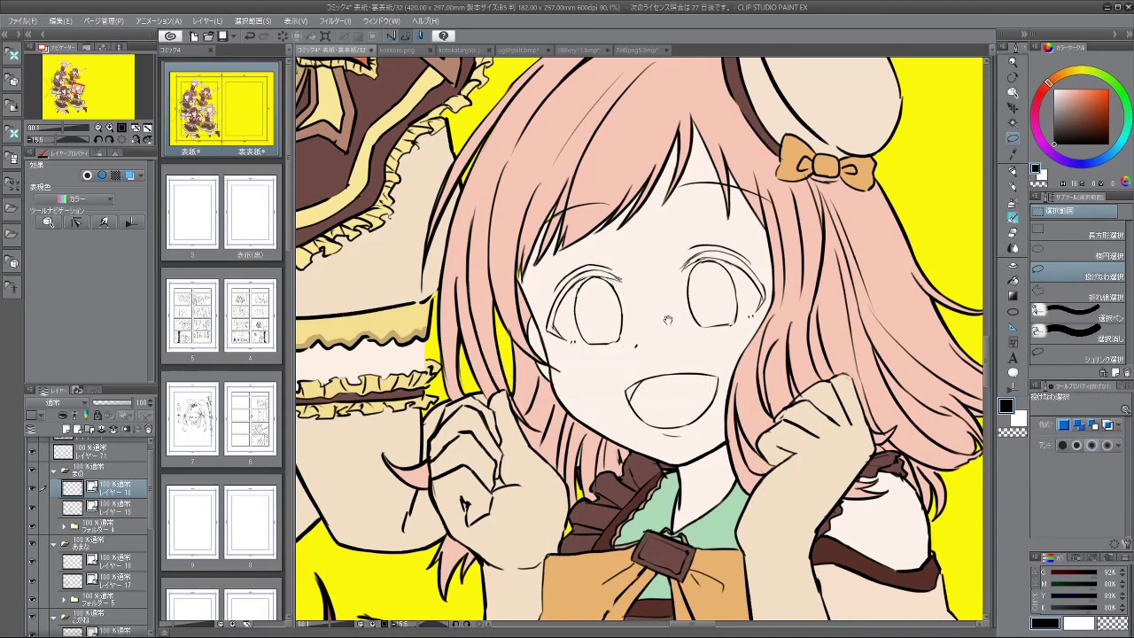
# Step: Refine the upper outline of the pink-haired girl's rotated iris where it meets the eyelid
pyautogui.scroll(-3, 677, 341)
pyautogui.click(1012, 219)
pyautogui.moveTo(842, 251)
pyautogui.mouseDown()
pyautogui.moveTo(542, 137)
pyautogui.moveTo(558, 131)
pyautogui.mouseUp()
pyautogui.scroll(4, 635, 323)
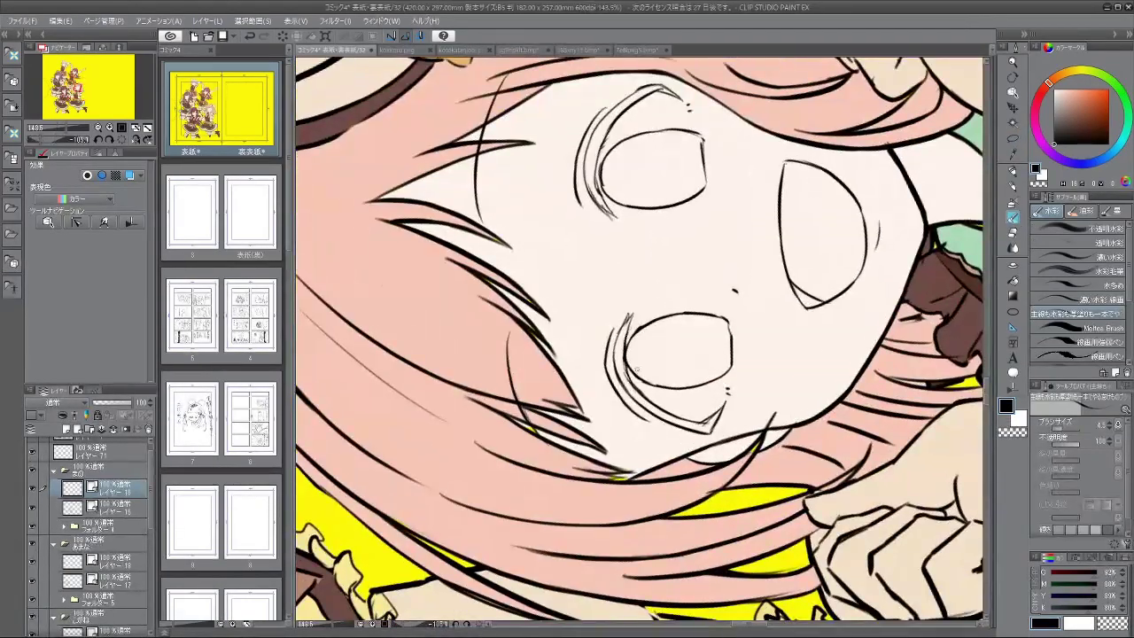
pyautogui.moveTo(586, 420); pyautogui.dragTo(656, 434)
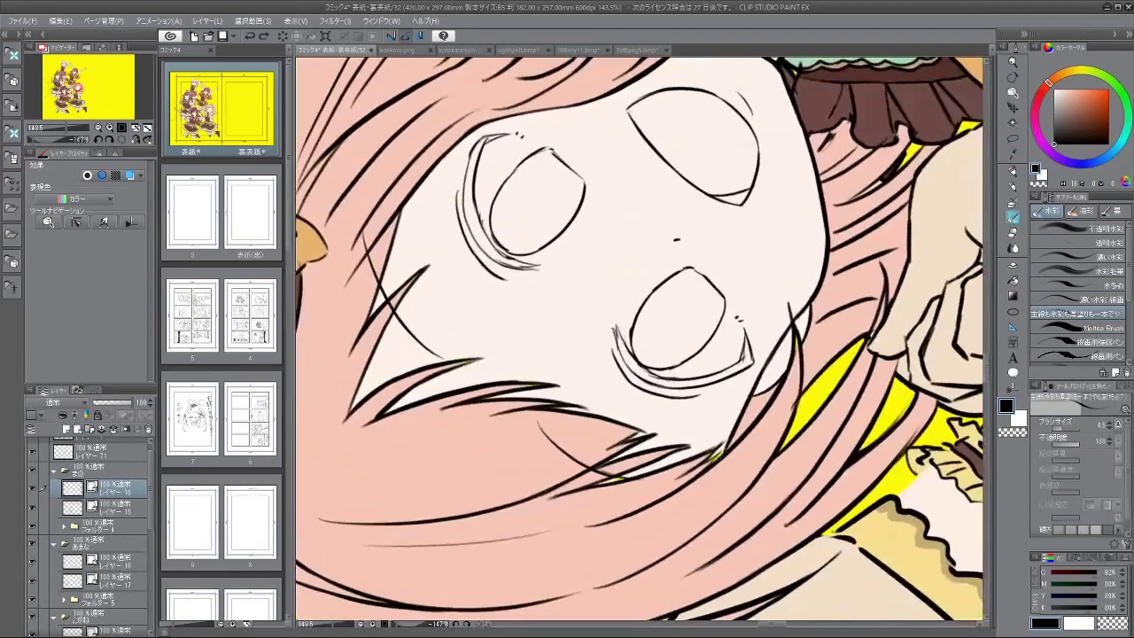
pyautogui.moveTo(721, 453); pyautogui.dragTo(730, 303)
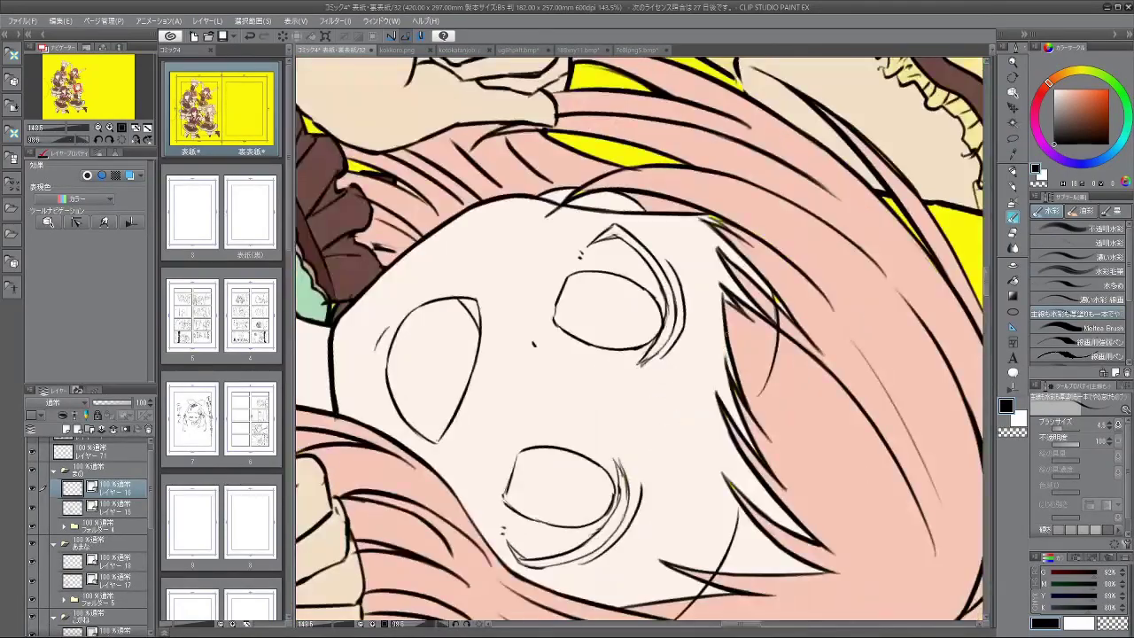
pyautogui.scroll(-8, 735, 301)
pyautogui.moveTo(709, 483); pyautogui.dragTo(752, 227)
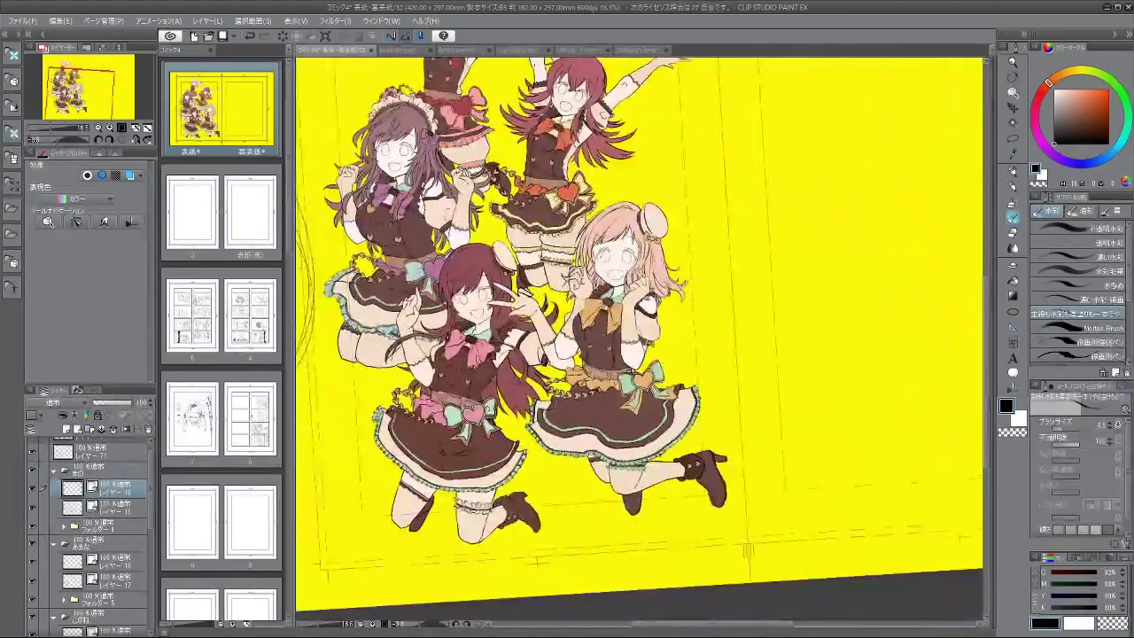
# Step: Examine the pink-haired girl's irises at several zoom levels and canvas rotations, and against the whole five-character group
pyautogui.keyDown('ctrl'); pyautogui.moveTo(630, 263); pyautogui.dragTo(673, 311); pyautogui.keyUp('ctrl')
pyautogui.keyDown('shift'); pyautogui.moveTo(709, 266); pyautogui.dragTo(700, 403); pyautogui.keyUp('shift')
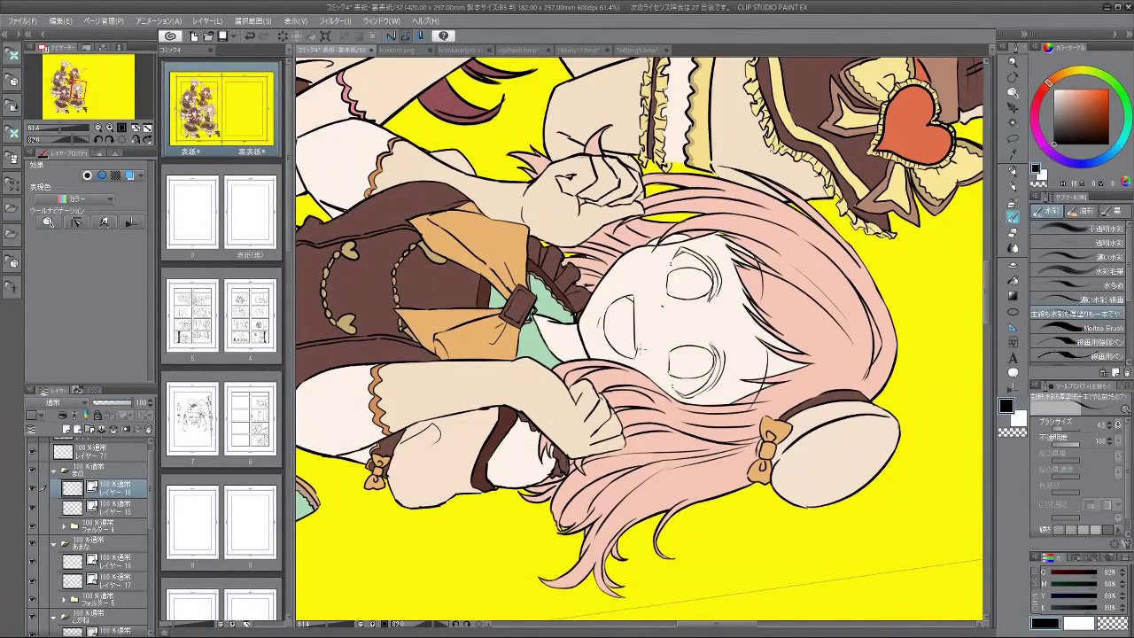
pyautogui.keyDown('shift'); pyautogui.moveTo(640, 351); pyautogui.dragTo(675, 291); pyautogui.keyUp('shift')
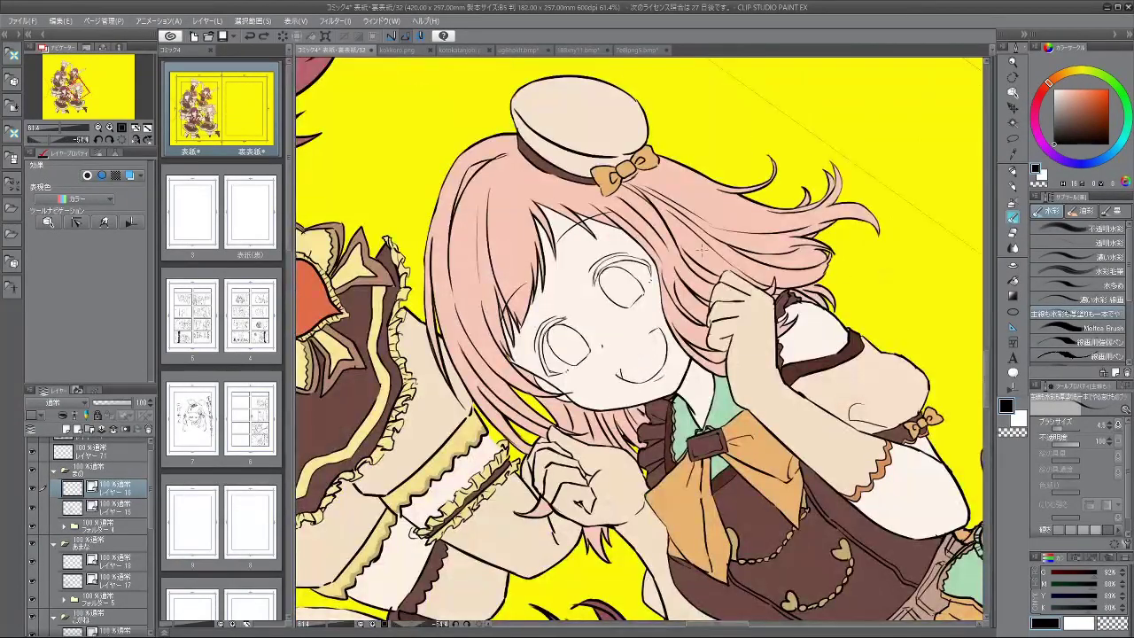
pyautogui.moveTo(619, 367); pyautogui.dragTo(655, 329)
pyautogui.moveTo(675, 292)
pyautogui.keyDown('shift'); pyautogui.mouseDown()
pyautogui.moveTo(576, 339)
pyautogui.moveTo(638, 402)
pyautogui.moveTo(701, 334)
pyautogui.moveTo(661, 285)
pyautogui.mouseUp(); pyautogui.keyUp('shift')
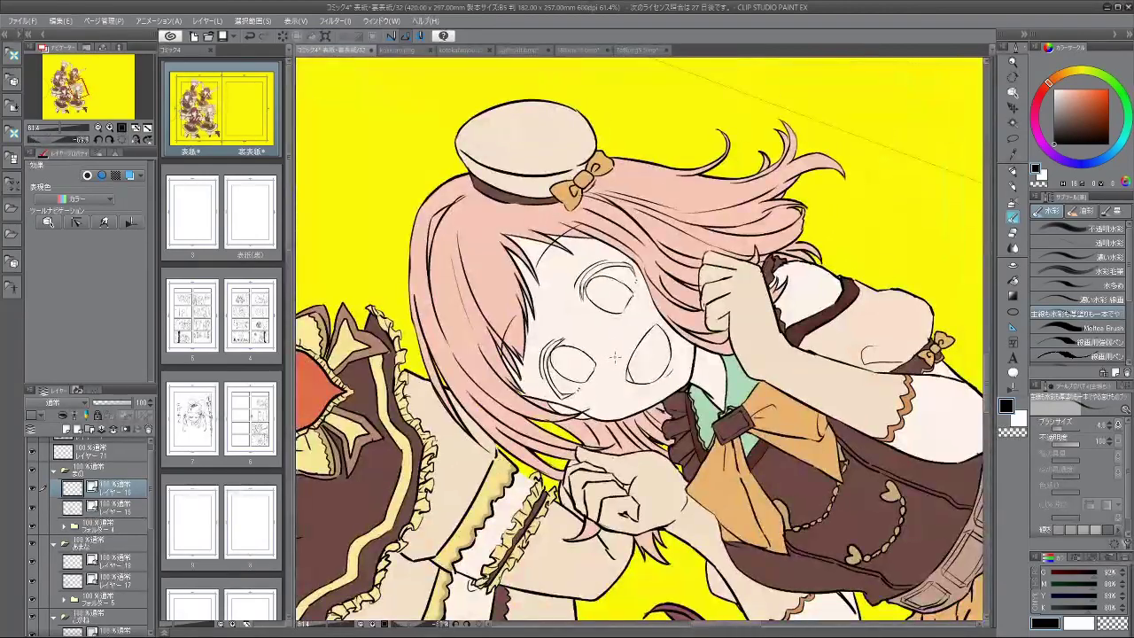
pyautogui.keyDown('shift'); pyautogui.moveTo(662, 354); pyautogui.dragTo(639, 365); pyautogui.keyUp('shift')
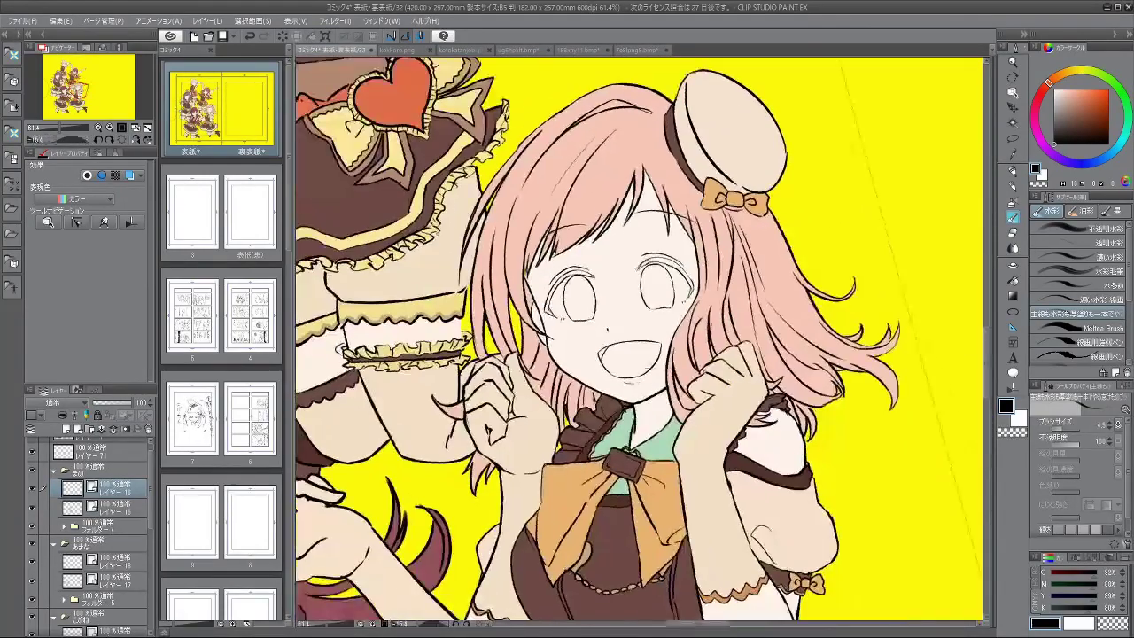
pyautogui.keyDown('ctrl'); pyautogui.moveTo(700, 301); pyautogui.dragTo(673, 301); pyautogui.keyUp('ctrl')
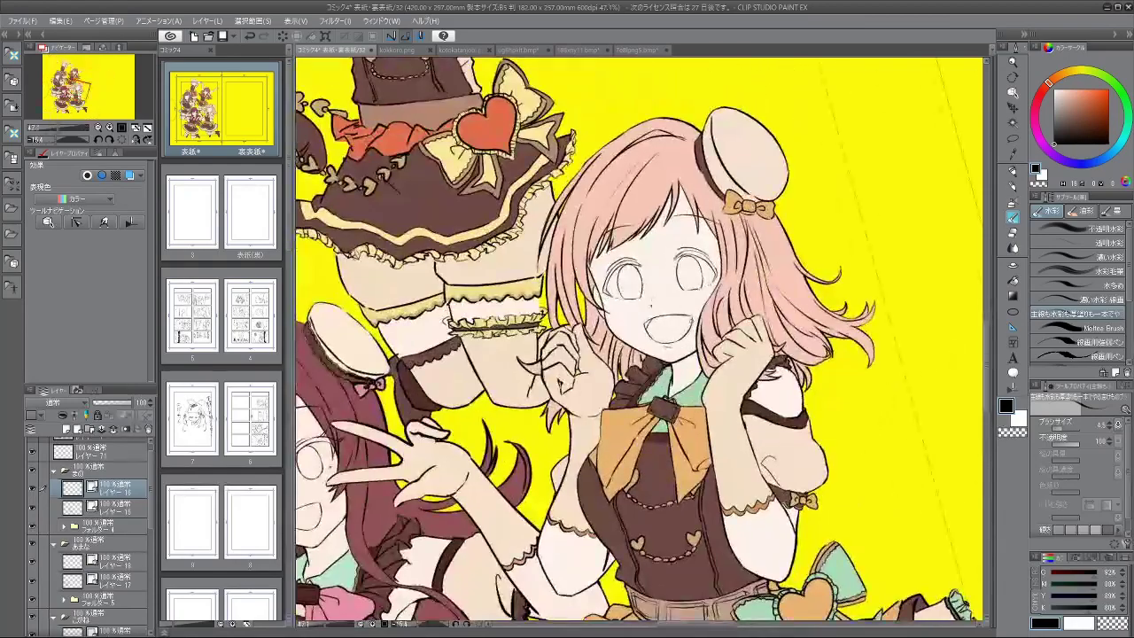
pyautogui.scroll(3, 699, 327)
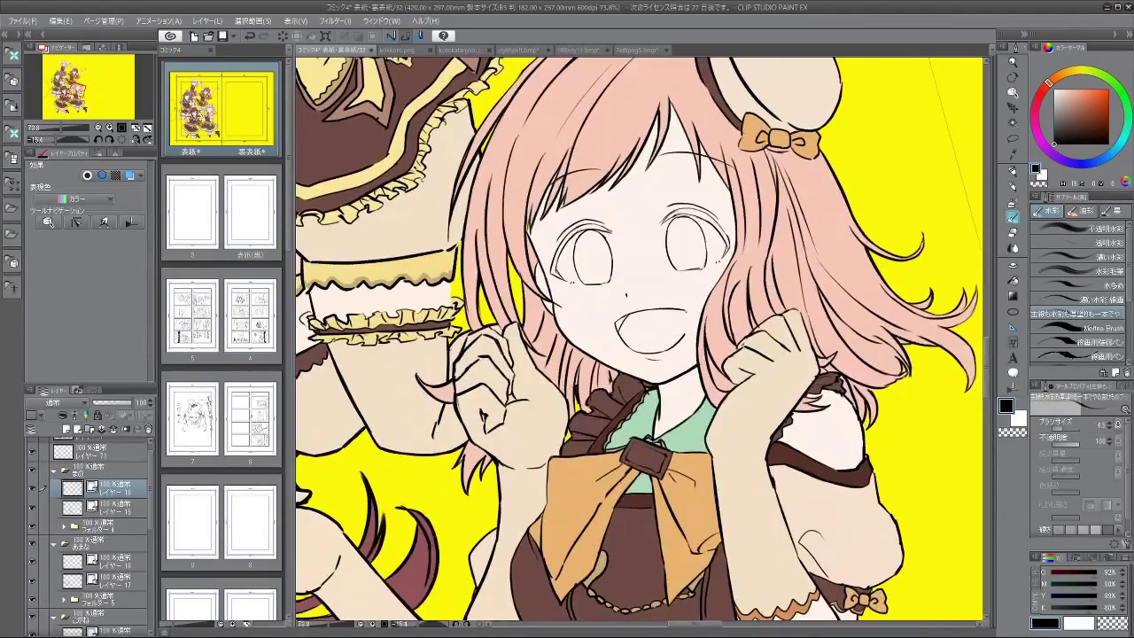
pyautogui.keyDown('shift'); pyautogui.moveTo(685, 336); pyautogui.dragTo(671, 304); pyautogui.keyUp('shift')
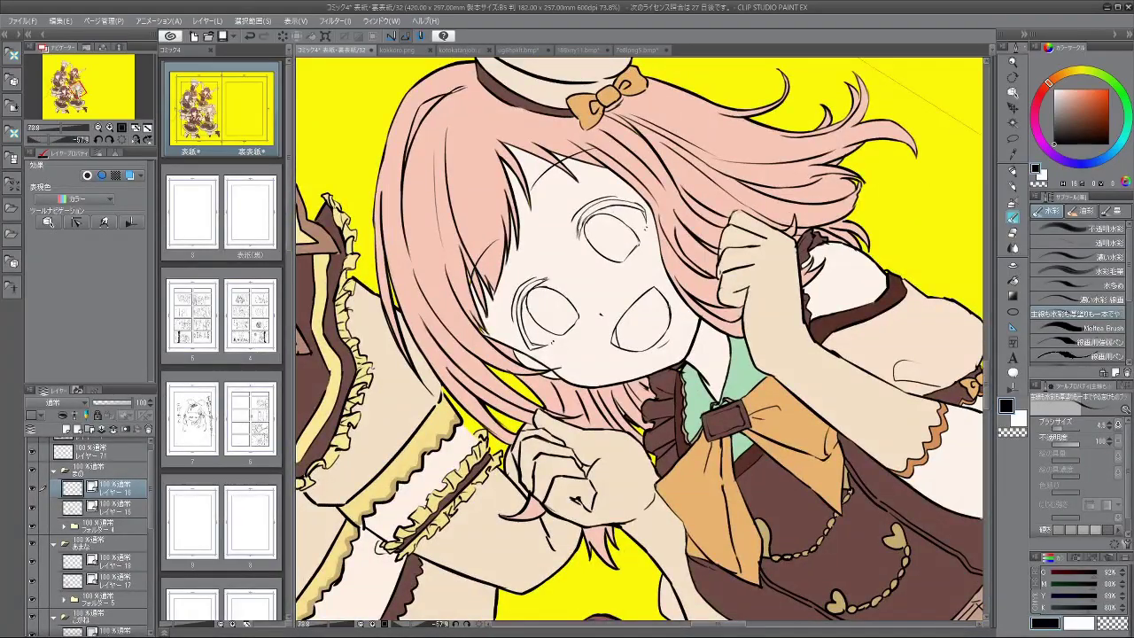
pyautogui.moveTo(670, 304)
pyautogui.keyDown('shift'); pyautogui.mouseDown()
pyautogui.moveTo(594, 329)
pyautogui.moveTo(677, 365)
pyautogui.moveTo(677, 308)
pyautogui.mouseUp(); pyautogui.keyUp('shift')
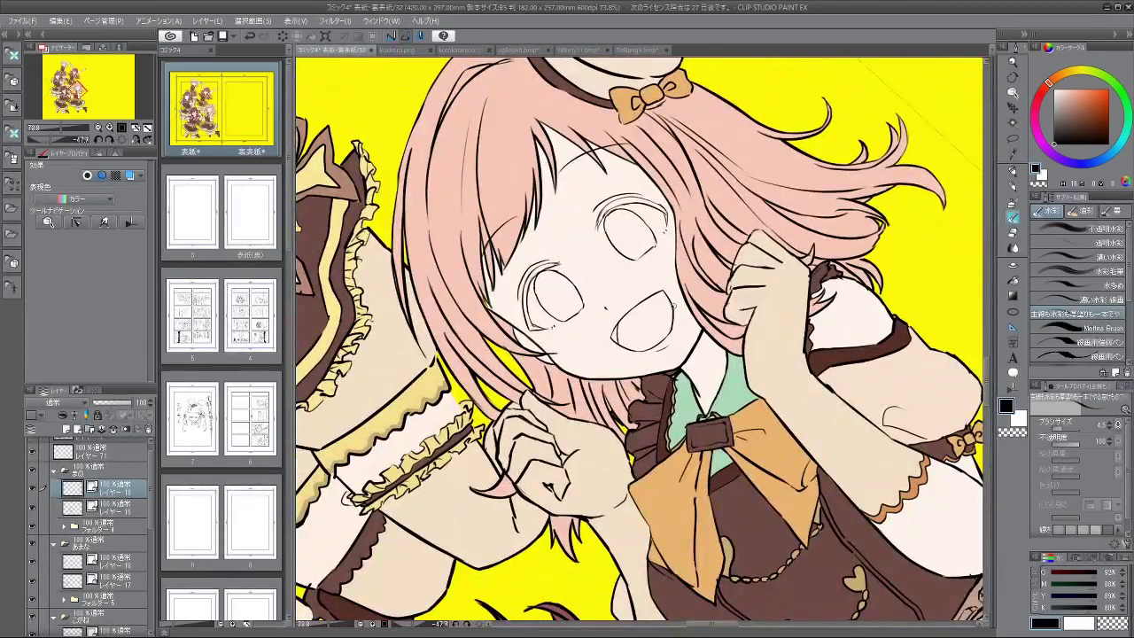
pyautogui.keyDown('ctrl'); pyautogui.moveTo(680, 309); pyautogui.dragTo(562, 296); pyautogui.keyUp('ctrl')
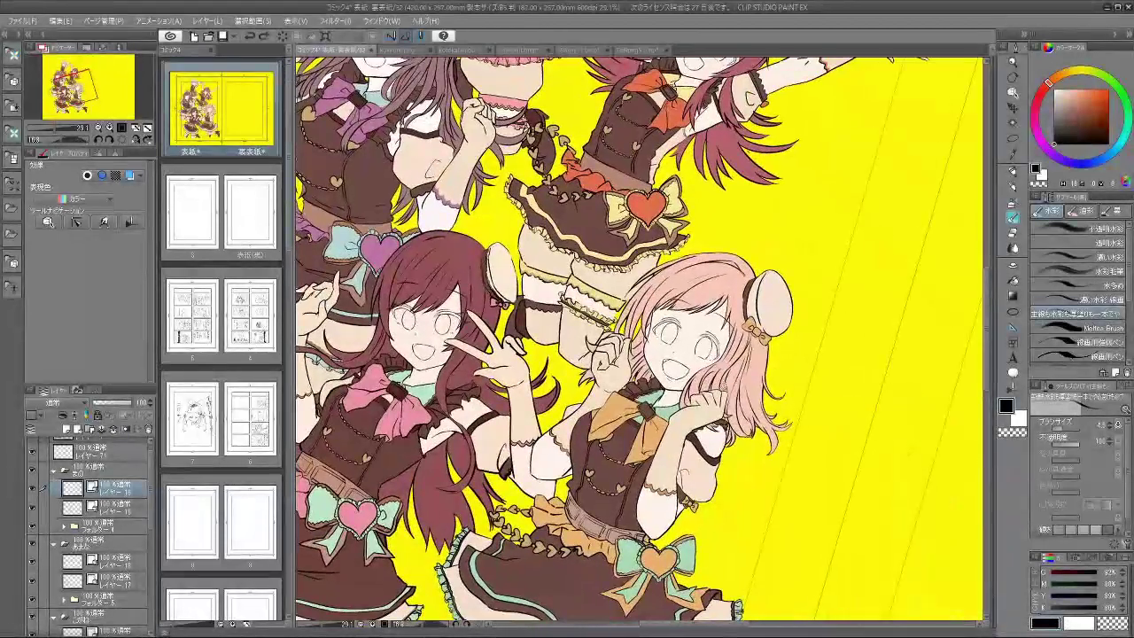
pyautogui.scroll(-4, 638, 336)
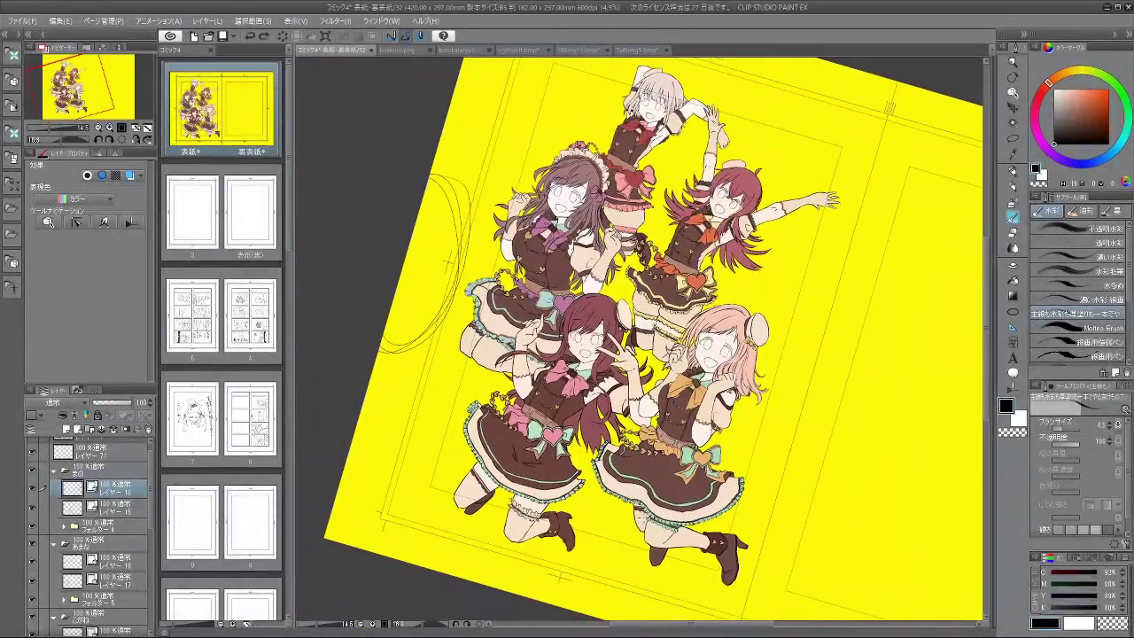
pyautogui.moveTo(765, 434); pyautogui.dragTo(789, 419)
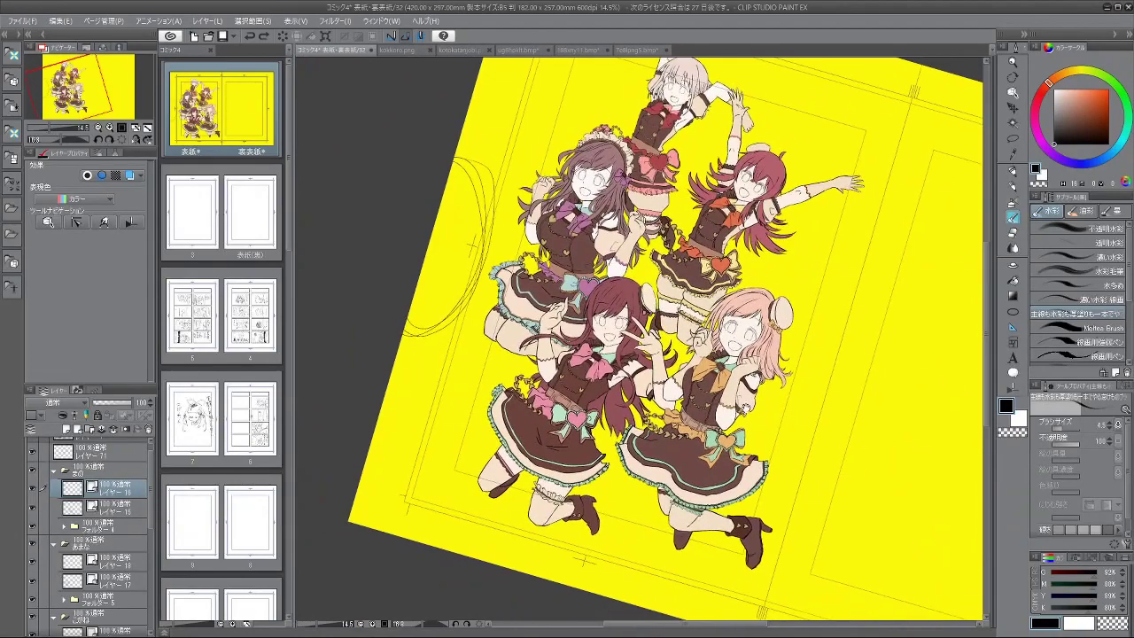
pyautogui.keyDown('shift'); pyautogui.moveTo(716, 483); pyautogui.dragTo(773, 474); pyautogui.keyUp('shift')
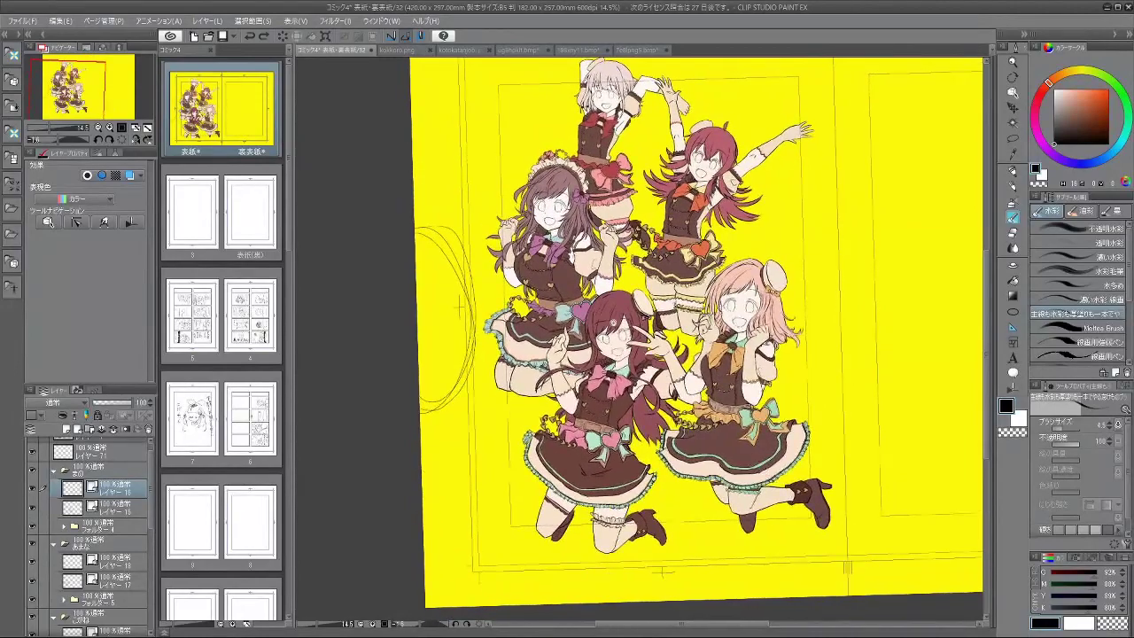
pyautogui.keyDown('ctrl'); pyautogui.moveTo(614, 341); pyautogui.dragTo(602, 390); pyautogui.keyUp('ctrl')
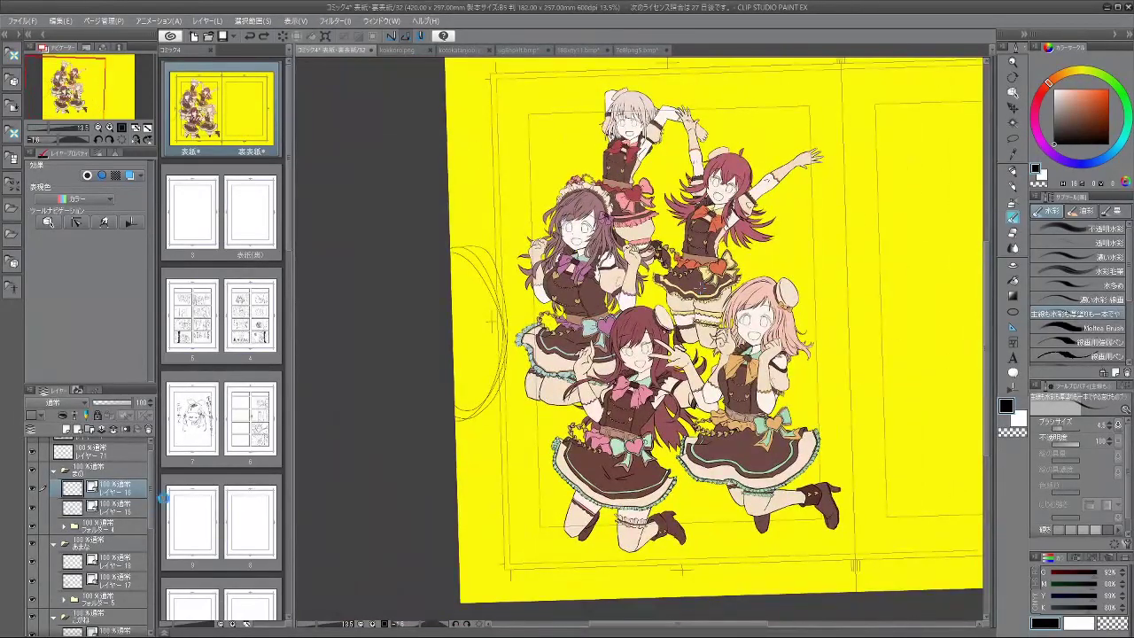
# Step: Activate the upper line layer in the red-haired girl's folder and bring her face into view
pyautogui.scroll(-5, 129, 548)
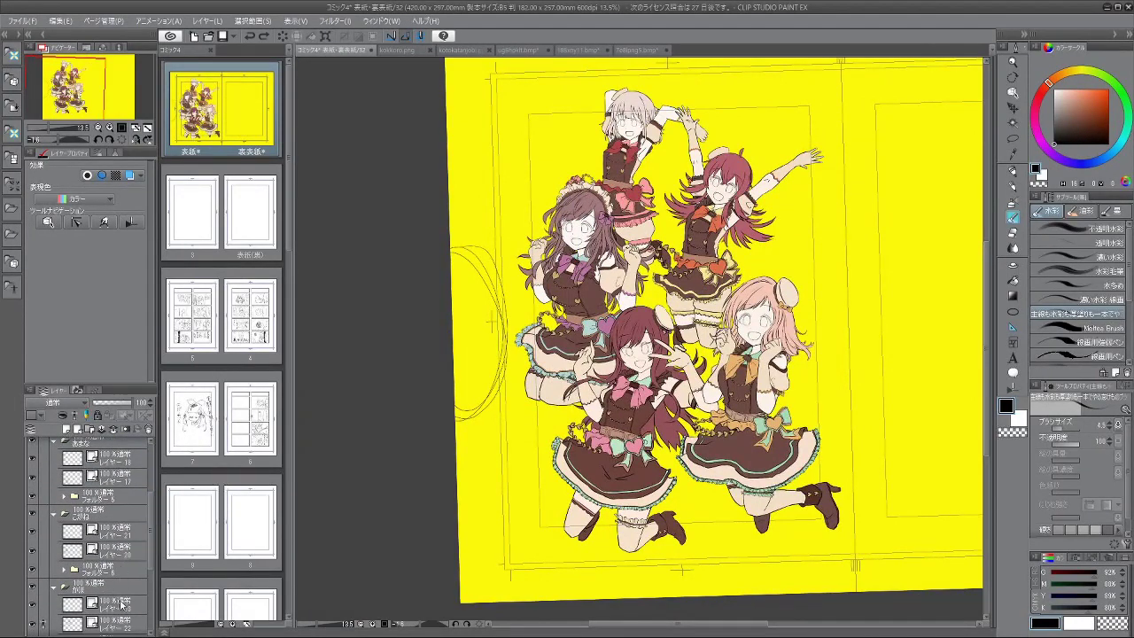
pyautogui.click(121, 603)
pyautogui.scroll(3, 706, 195)
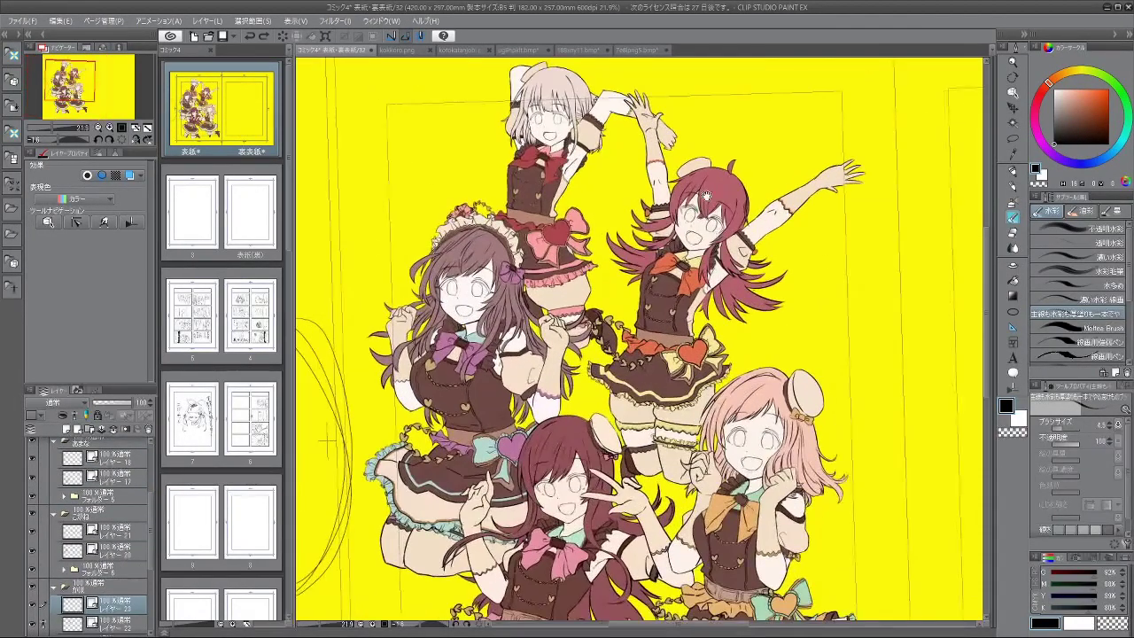
pyautogui.moveTo(707, 195); pyautogui.dragTo(702, 211)
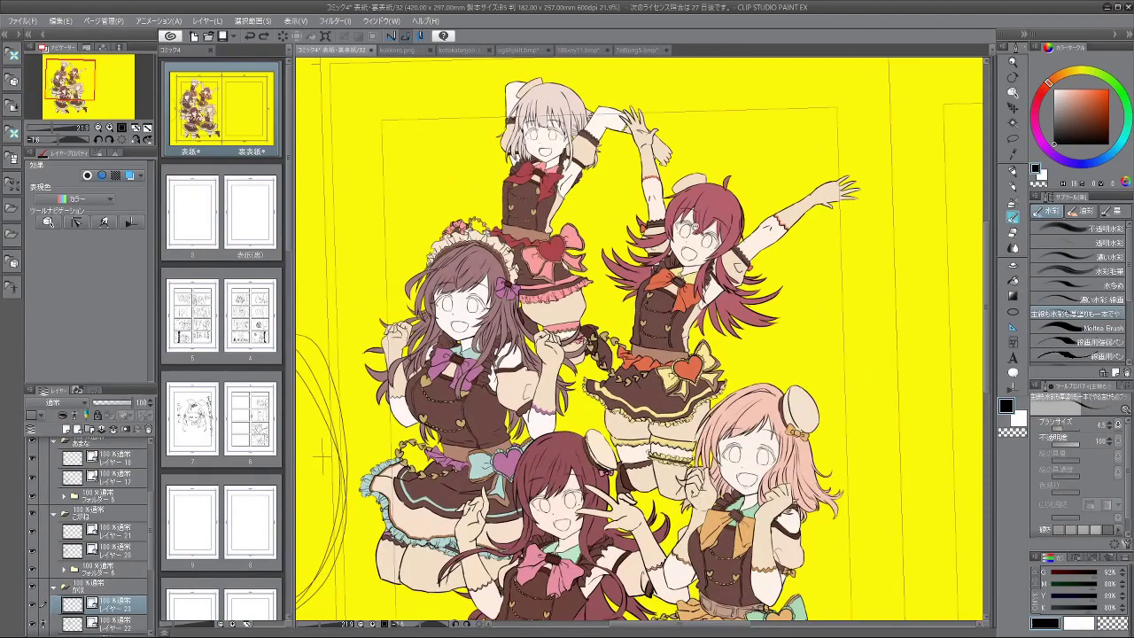
pyautogui.scroll(5, 666, 266)
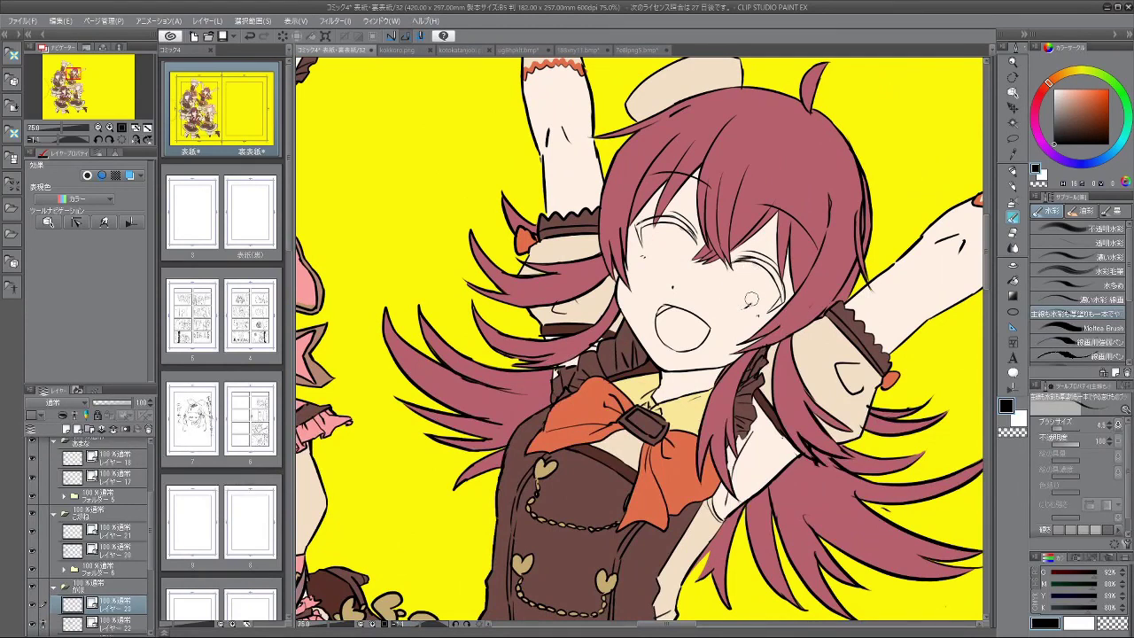
# Step: Try first iris outlines in both eyes of the red-haired girl with raised arms, then undo them
pyautogui.moveTo(659, 266)
pyautogui.mouseDown()
pyautogui.moveTo(684, 246)
pyautogui.moveTo(680, 266)
pyautogui.mouseUp()
pyautogui.hotkey('ctrl', 'z')
pyautogui.hotkey('ctrl', 'z')
pyautogui.moveTo(732, 303)
pyautogui.mouseDown()
pyautogui.moveTo(746, 310)
pyautogui.moveTo(742, 265)
pyautogui.moveTo(719, 293)
pyautogui.mouseUp()
pyautogui.hotkey('ctrl', 'z')
pyautogui.hotkey('ctrl', 'z')
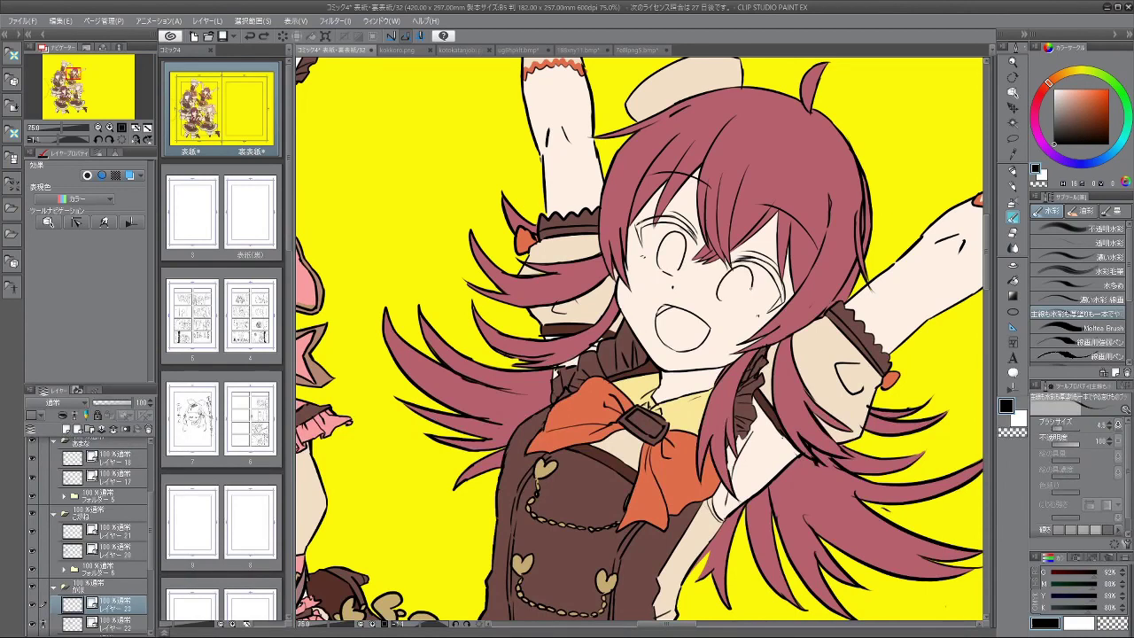
pyautogui.moveTo(726, 352); pyautogui.dragTo(724, 274)
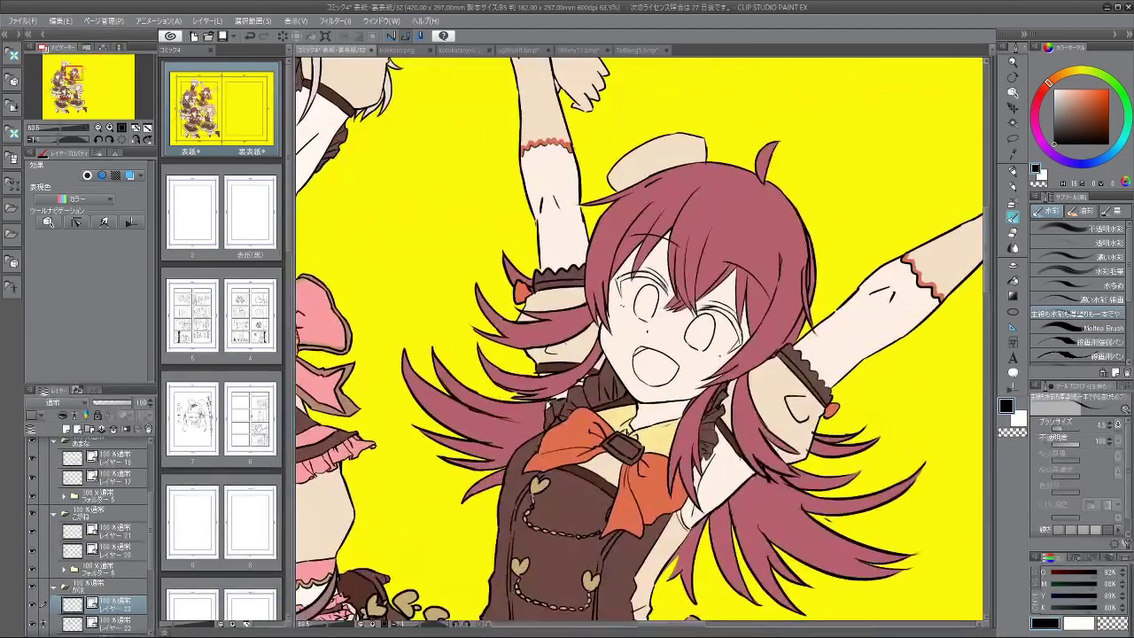
pyautogui.hotkey('ctrl', 'z')
pyautogui.hotkey('ctrl', 'z')
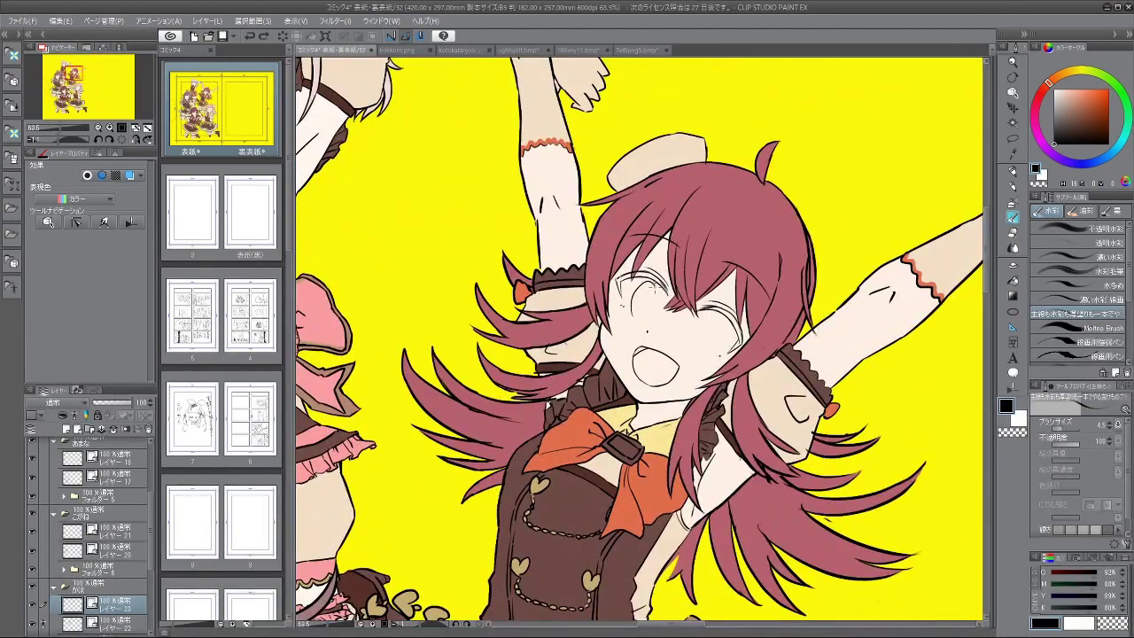
pyautogui.hotkey('ctrl', 'z')
# Step: Draw iris outlines in both of the red-haired girl's eyes and check them on the rotated canvas
pyautogui.moveTo(654, 288)
pyautogui.mouseDown()
pyautogui.moveTo(649, 321)
pyautogui.moveTo(657, 316)
pyautogui.mouseUp()
pyautogui.hotkey('ctrl', 'z')
pyautogui.hotkey('ctrl', 'z')
pyautogui.moveTo(702, 348); pyautogui.dragTo(644, 279)
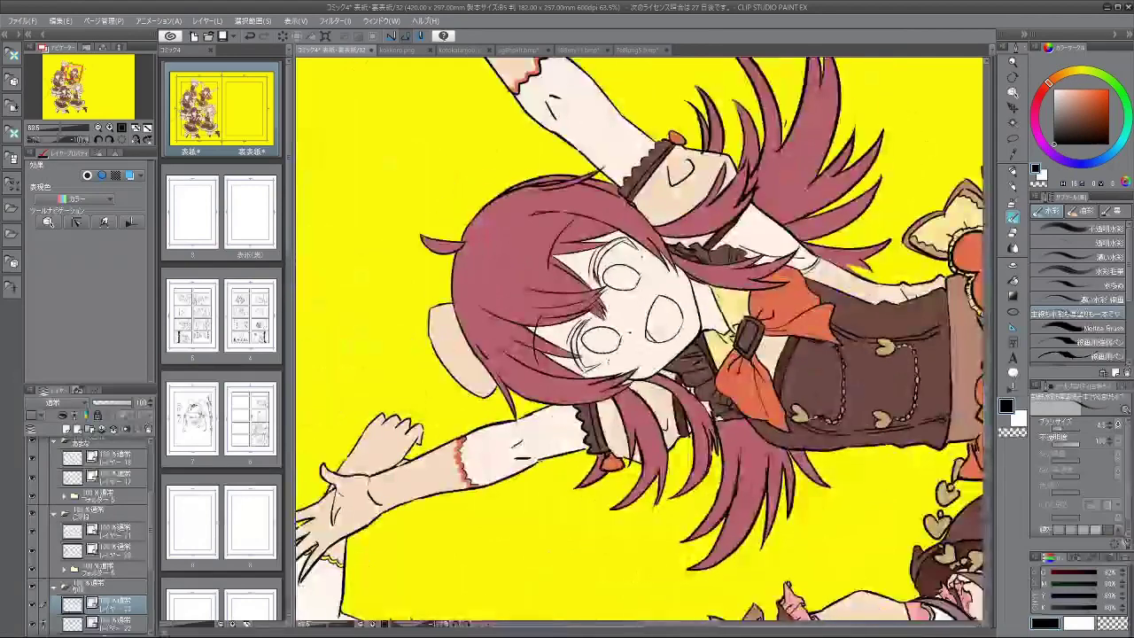
# Step: Try redrawing the side curves of the red-haired girl's iris farther from her hat at a closer zoom
pyautogui.hotkey('ctrl', 'z')
pyautogui.moveTo(730, 358); pyautogui.dragTo(649, 432)
pyautogui.moveTo(691, 294); pyautogui.dragTo(736, 294)
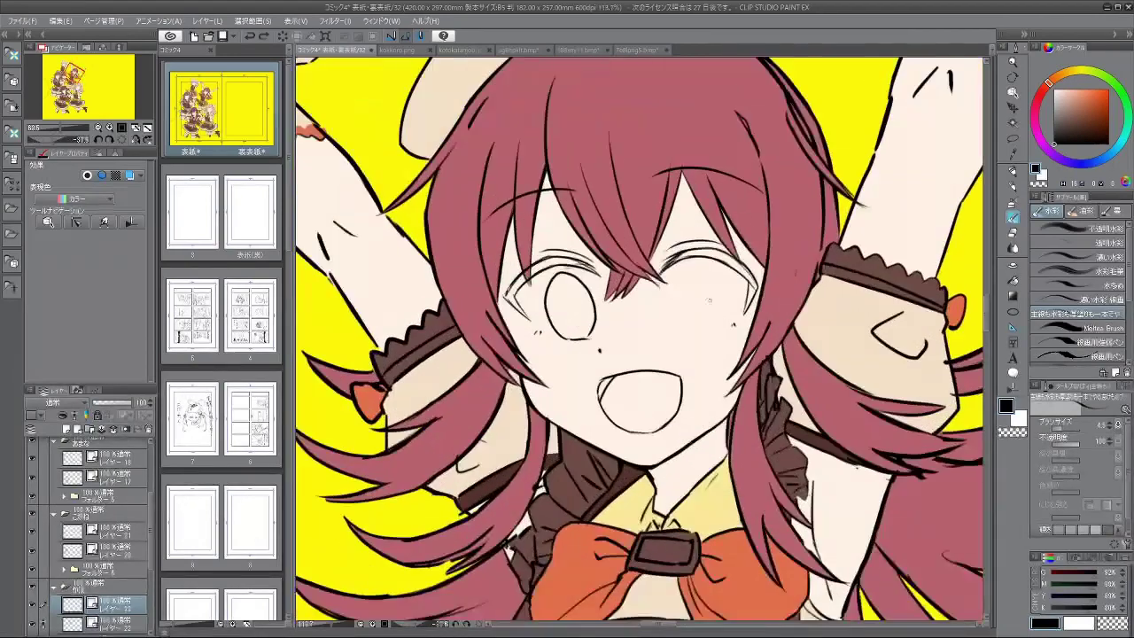
pyautogui.moveTo(683, 324)
pyautogui.mouseDown()
pyautogui.moveTo(676, 275)
pyautogui.moveTo(714, 317)
pyautogui.moveTo(696, 264)
pyautogui.moveTo(709, 328)
pyautogui.moveTo(693, 262)
pyautogui.moveTo(709, 329)
pyautogui.mouseUp()
pyautogui.hotkey('ctrl', 'z')
pyautogui.hotkey('ctrl', 'z')
pyautogui.hotkey('ctrl', 'z')
pyautogui.moveTo(695, 262); pyautogui.dragTo(681, 330)
pyautogui.moveTo(698, 266); pyautogui.dragTo(714, 325)
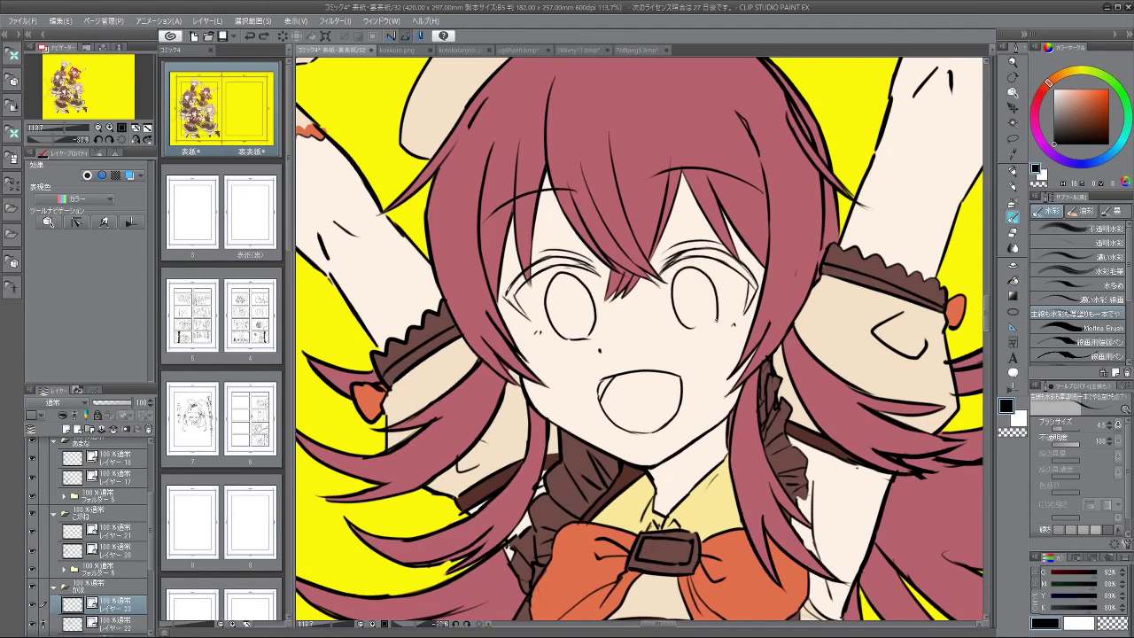
pyautogui.hotkey('ctrl', 'z')
pyautogui.moveTo(694, 262); pyautogui.dragTo(681, 329)
pyautogui.moveTo(698, 266); pyautogui.dragTo(714, 324)
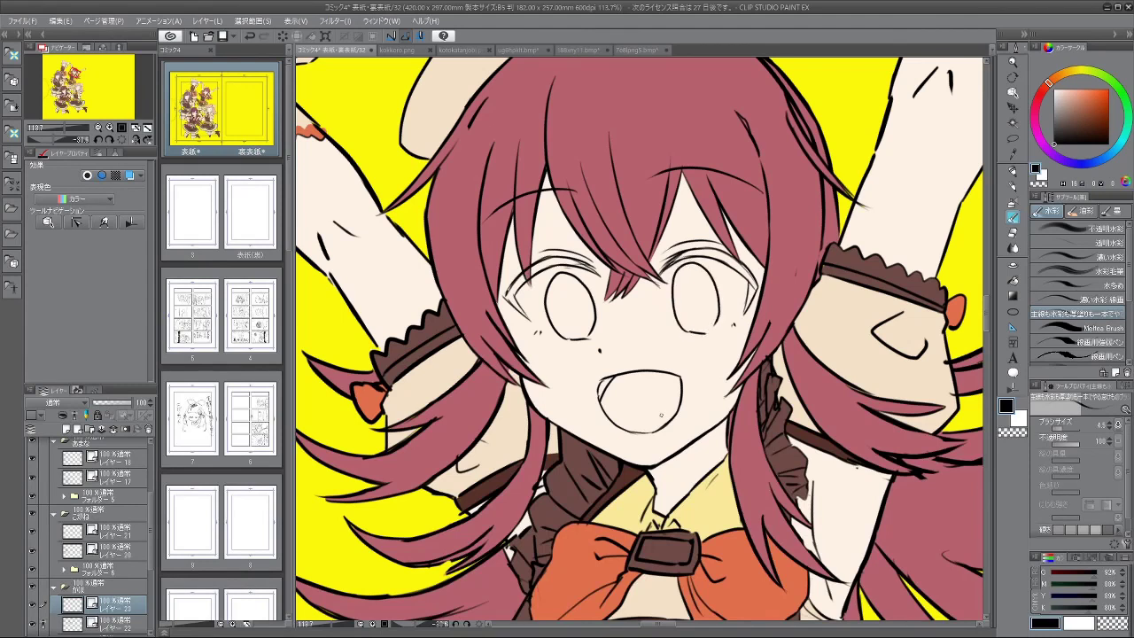
# Step: Undo the latest redrawn iris strokes on the red-haired girl's face
pyautogui.hotkey('ctrl', 'z')
pyautogui.hotkey('ctrl', 'z')
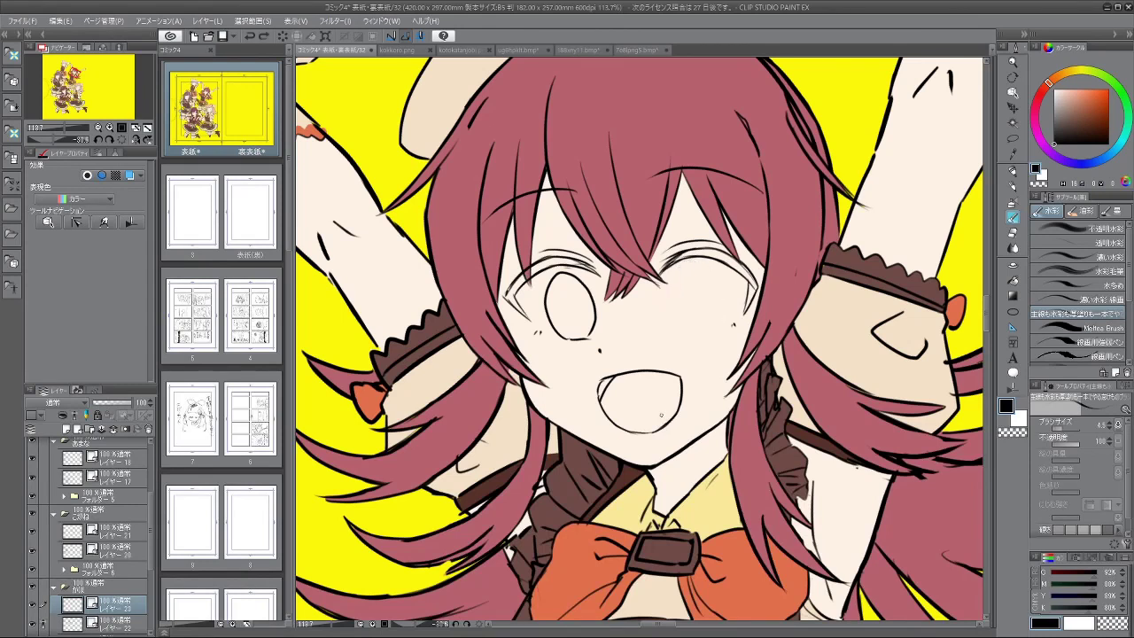
pyautogui.hotkey('ctrl', 'z')
pyautogui.hotkey('ctrl', 'z')
pyautogui.hotkey('ctrl', 'z')
pyautogui.hotkey('ctrl', 'z')
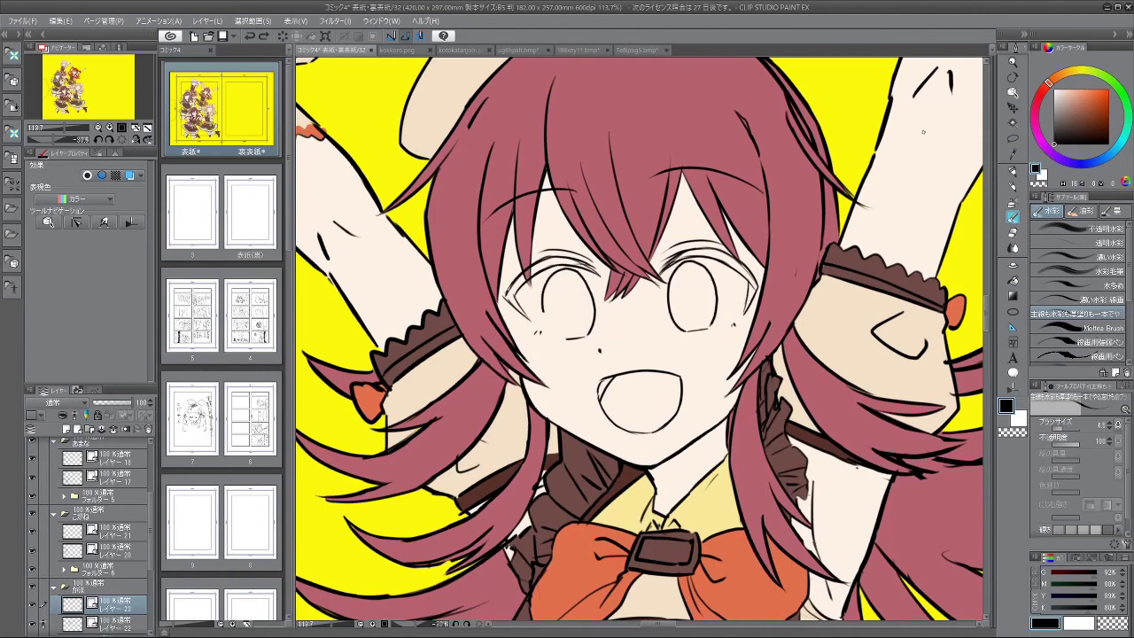
# Step: Rework the outer side curve of the red-haired girl's iris nearer her hat
pyautogui.moveTo(658, 342)
pyautogui.mouseDown()
pyautogui.moveTo(567, 342)
pyautogui.moveTo(661, 342)
pyautogui.mouseUp()
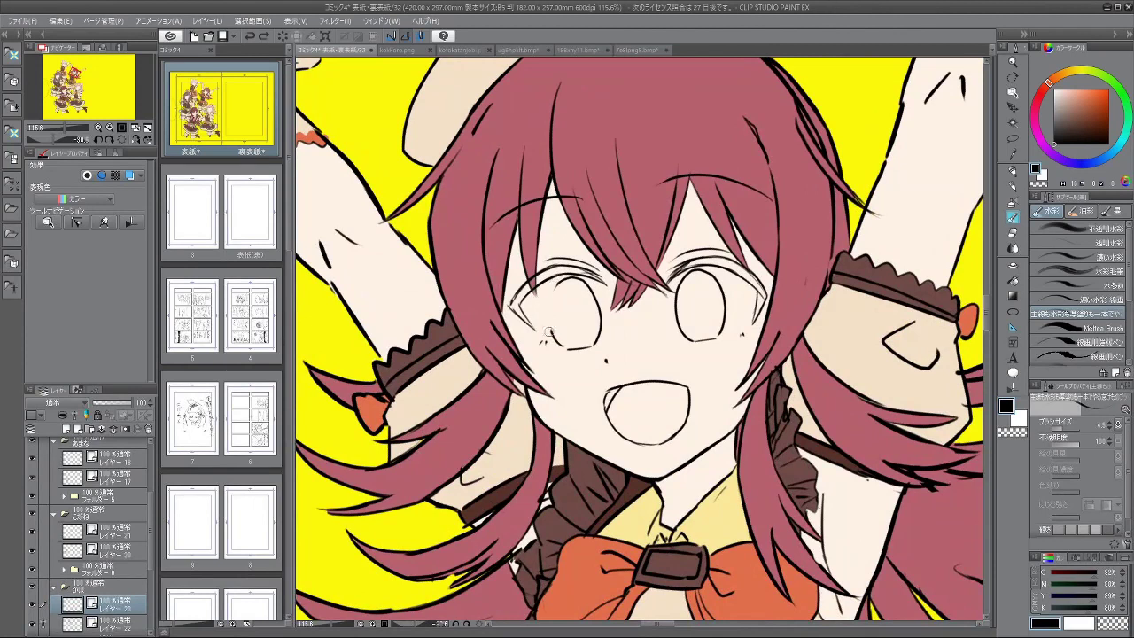
pyautogui.hotkey('ctrl', 'z')
pyautogui.moveTo(559, 284); pyautogui.dragTo(565, 345)
pyautogui.hotkey('ctrl', 'z')
pyautogui.hotkey('ctrl', 'z')
pyautogui.moveTo(557, 282); pyautogui.dragTo(567, 346)
pyautogui.hotkey('ctrl', 'z')
pyautogui.moveTo(556, 283); pyautogui.dragTo(553, 316)
# Step: Compare the red-haired girl's irises with the other characters' eyes at several zoom levels and canvas rotations
pyautogui.scroll(-5, 659, 401)
pyautogui.moveTo(699, 374); pyautogui.dragTo(674, 260)
pyautogui.scroll(-2, 635, 259)
pyautogui.scroll(4, 628, 255)
pyautogui.scroll(-3, 726, 354)
pyautogui.moveTo(727, 355); pyautogui.dragTo(698, 333)
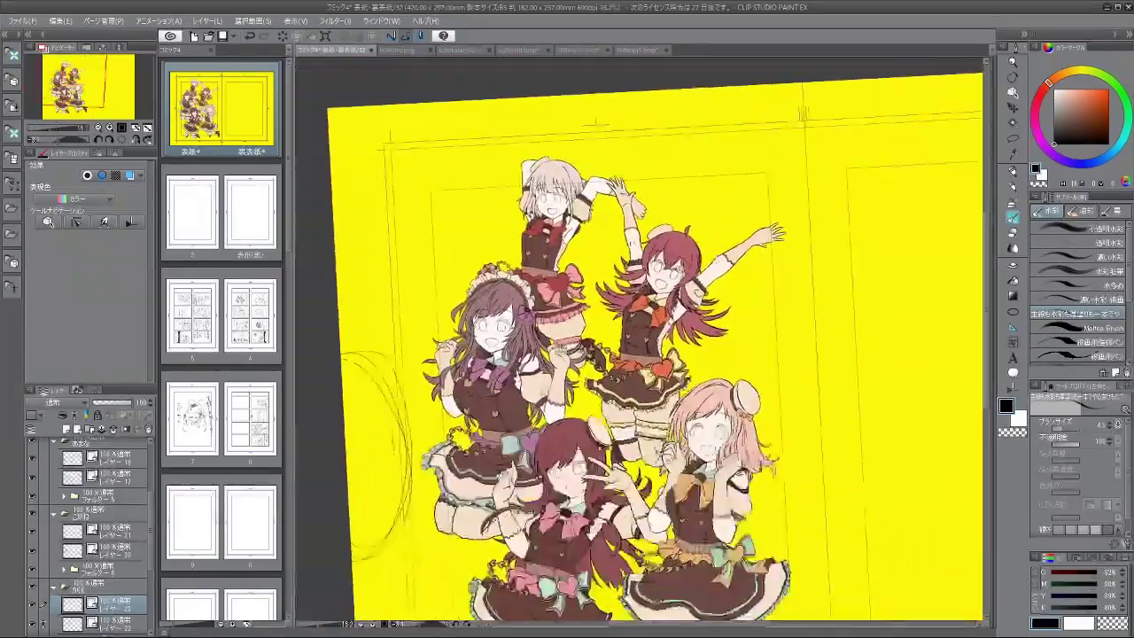
pyautogui.scroll(5, 707, 335)
pyautogui.scroll(2, 638, 337)
pyautogui.moveTo(649, 347)
pyautogui.mouseDown()
pyautogui.moveTo(647, 306)
pyautogui.moveTo(636, 319)
pyautogui.moveTo(652, 298)
pyautogui.mouseUp()
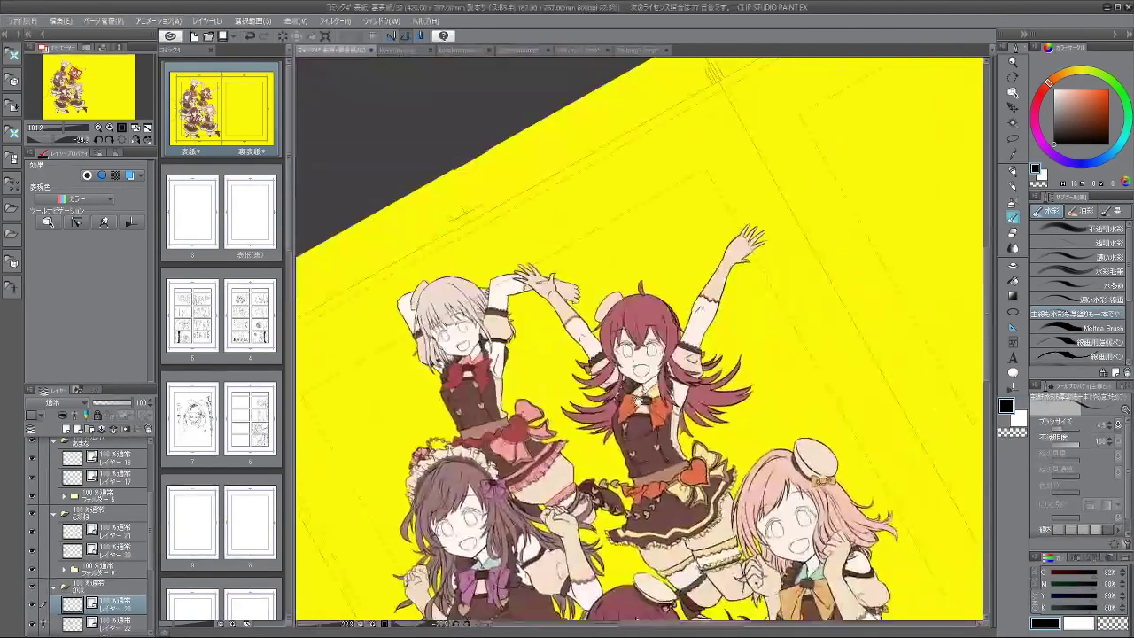
pyautogui.moveTo(602, 376); pyautogui.dragTo(649, 310)
# Step: Lasso the red-haired girl's iris farther from her hat, adjust it with a transform, and clear the selection
pyautogui.click(1016, 138)
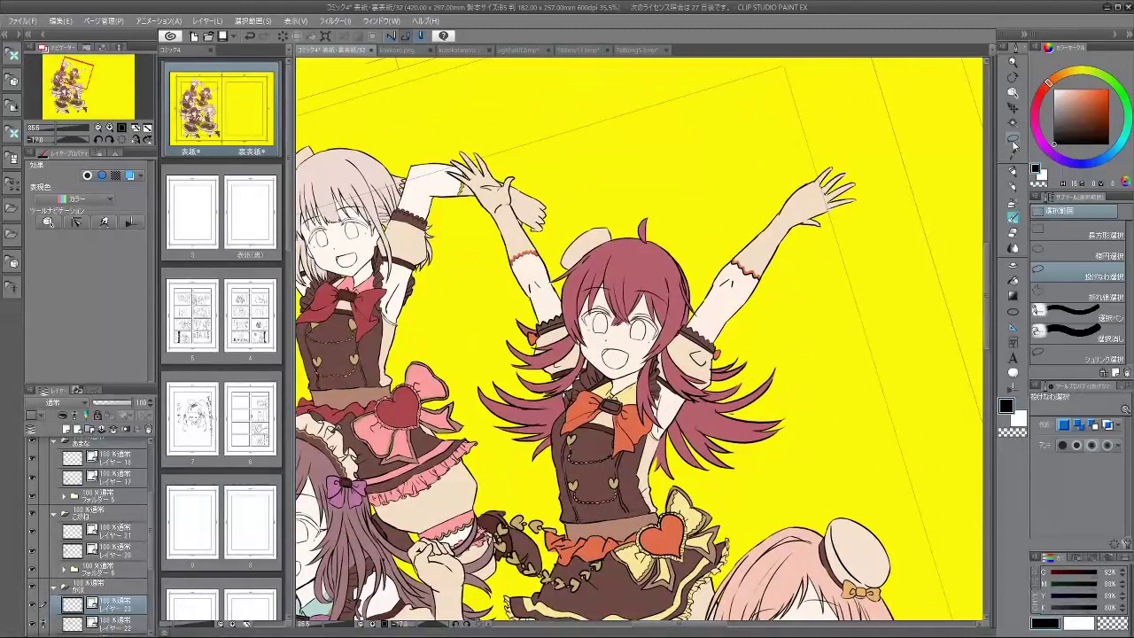
pyautogui.scroll(5, 643, 304)
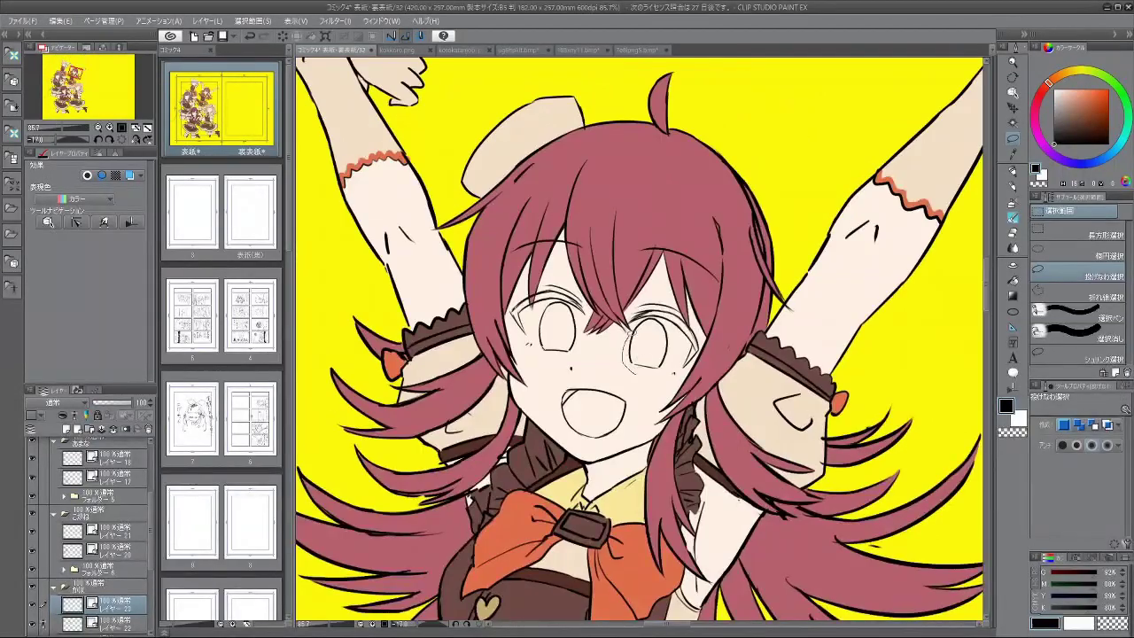
pyautogui.moveTo(632, 324)
pyautogui.mouseDown()
pyautogui.moveTo(666, 314)
pyautogui.moveTo(645, 379)
pyautogui.moveTo(651, 355)
pyautogui.mouseUp()
pyautogui.hotkey('ctrl', 't')
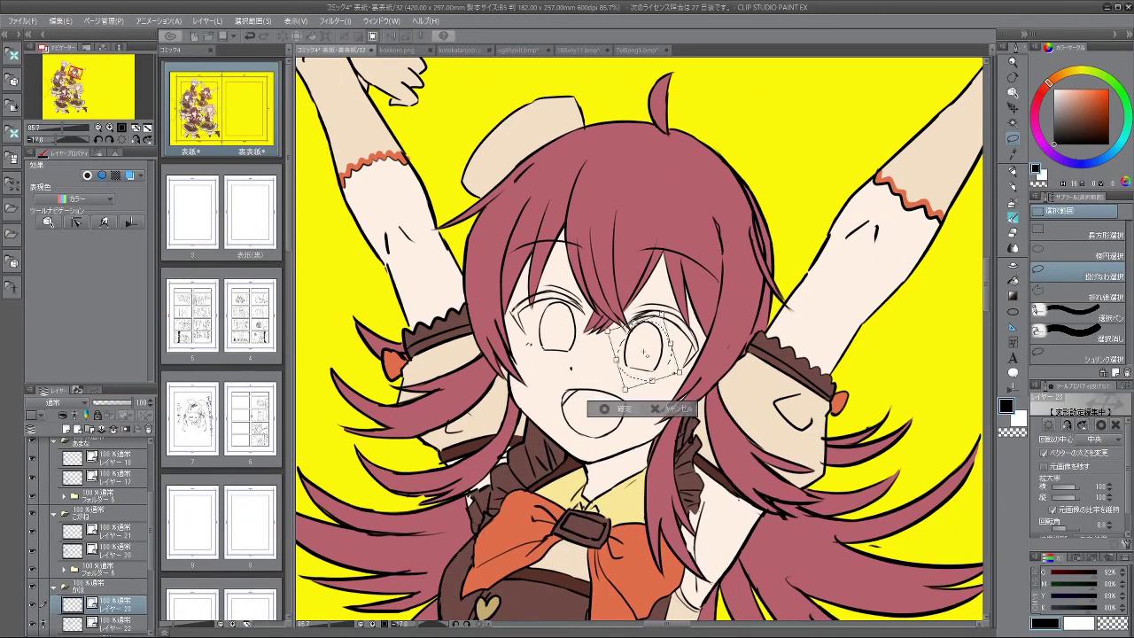
pyautogui.click(607, 407)
pyautogui.click(539, 409)
pyautogui.scroll(-4, 539, 408)
pyautogui.scroll(3, 539, 408)
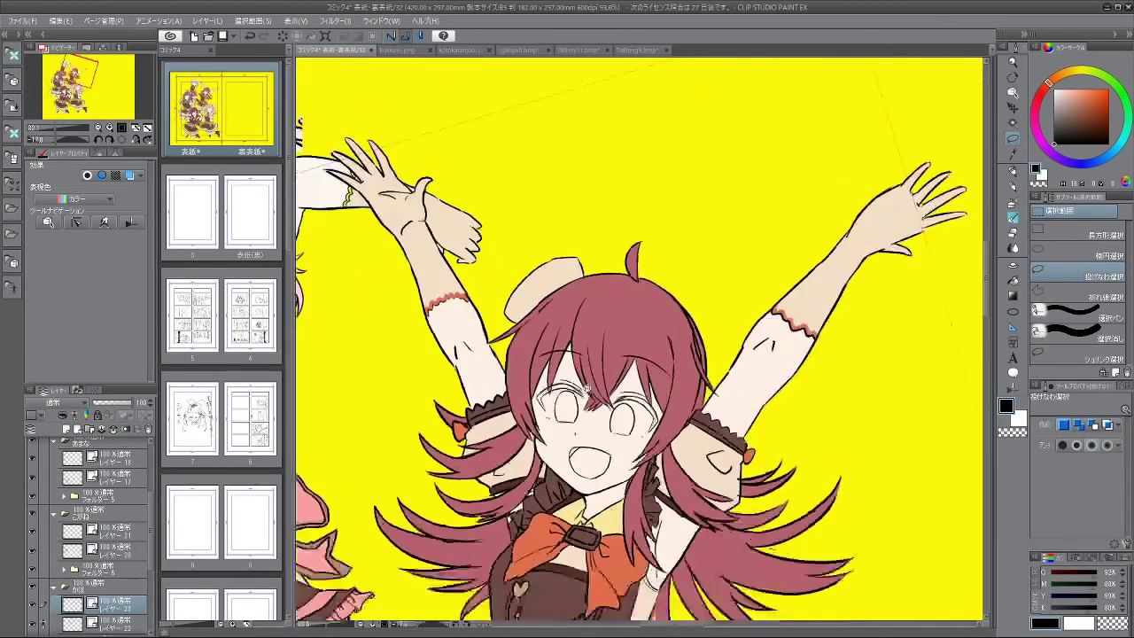
# Step: Lasso the red-haired girl's iris nearer her hat, rotate and shift it slightly toward her nose, and apply the transform
pyautogui.moveTo(564, 388)
pyautogui.mouseDown()
pyautogui.moveTo(585, 394)
pyautogui.moveTo(582, 436)
pyautogui.moveTo(544, 434)
pyautogui.mouseUp()
pyautogui.click(595, 465)
pyautogui.scroll(3, 605, 418)
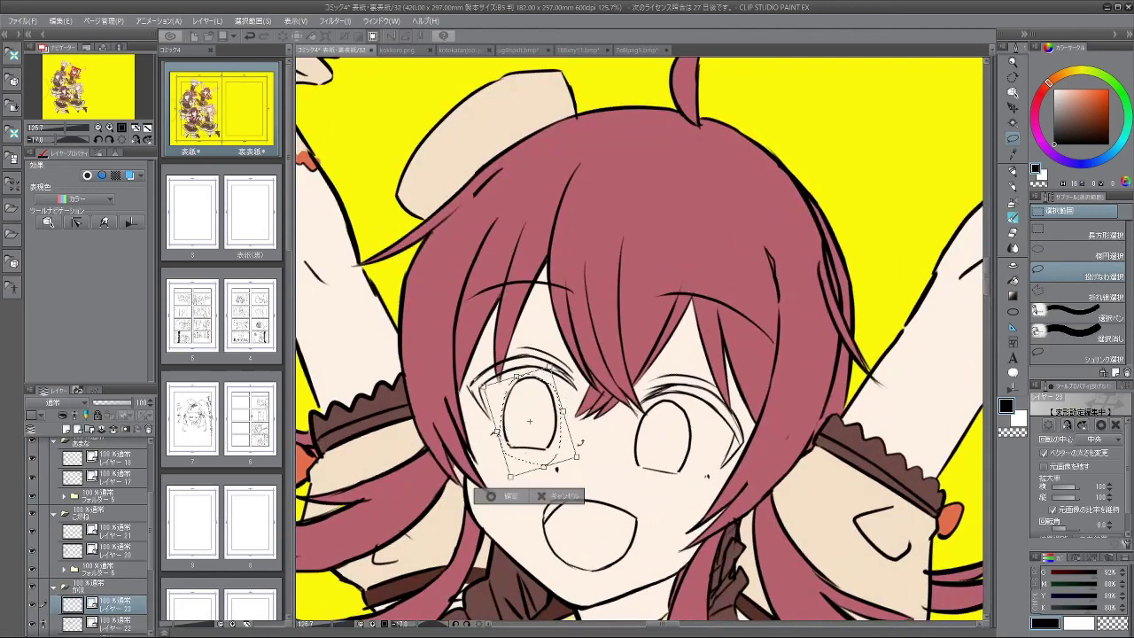
pyautogui.moveTo(599, 457); pyautogui.dragTo(595, 463)
pyautogui.moveTo(553, 426); pyautogui.dragTo(559, 421)
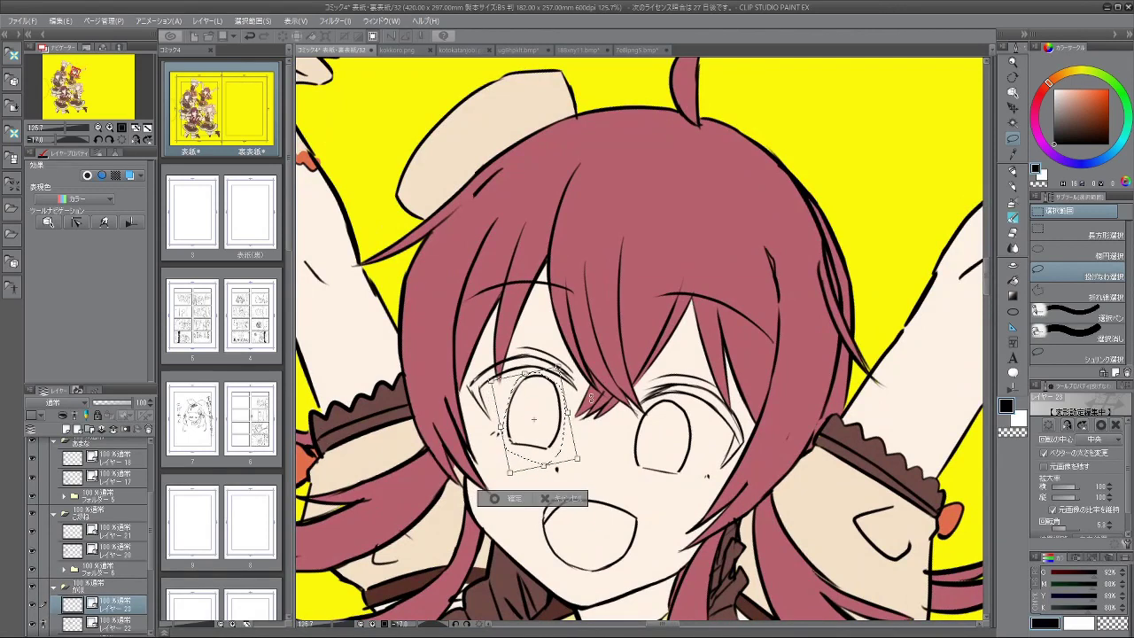
pyautogui.click(506, 498)
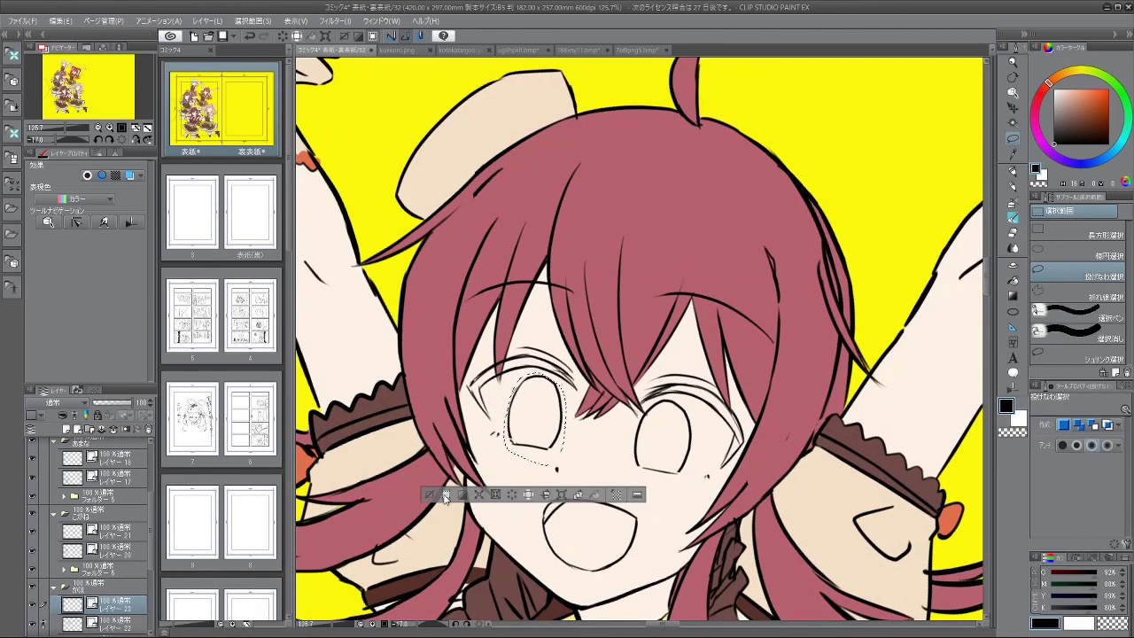
# Step: Examine the balance of the red-haired girl's two irises from several canvas rotations and zoom levels
pyautogui.scroll(-7, 506, 498)
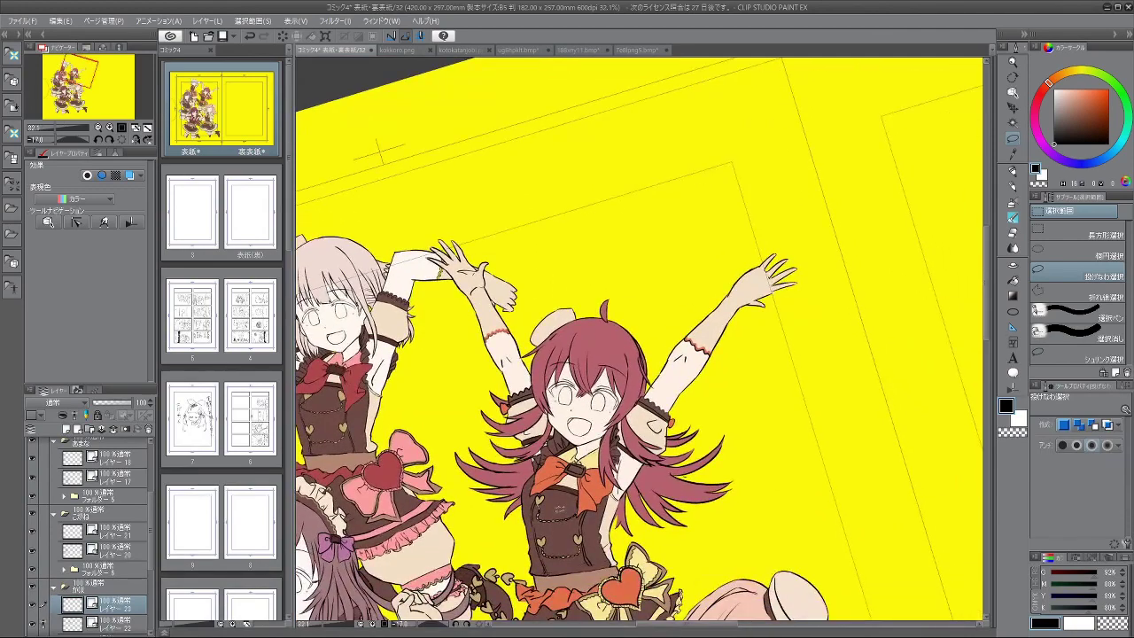
pyautogui.scroll(-2, 749, 431)
pyautogui.scroll(6, 704, 381)
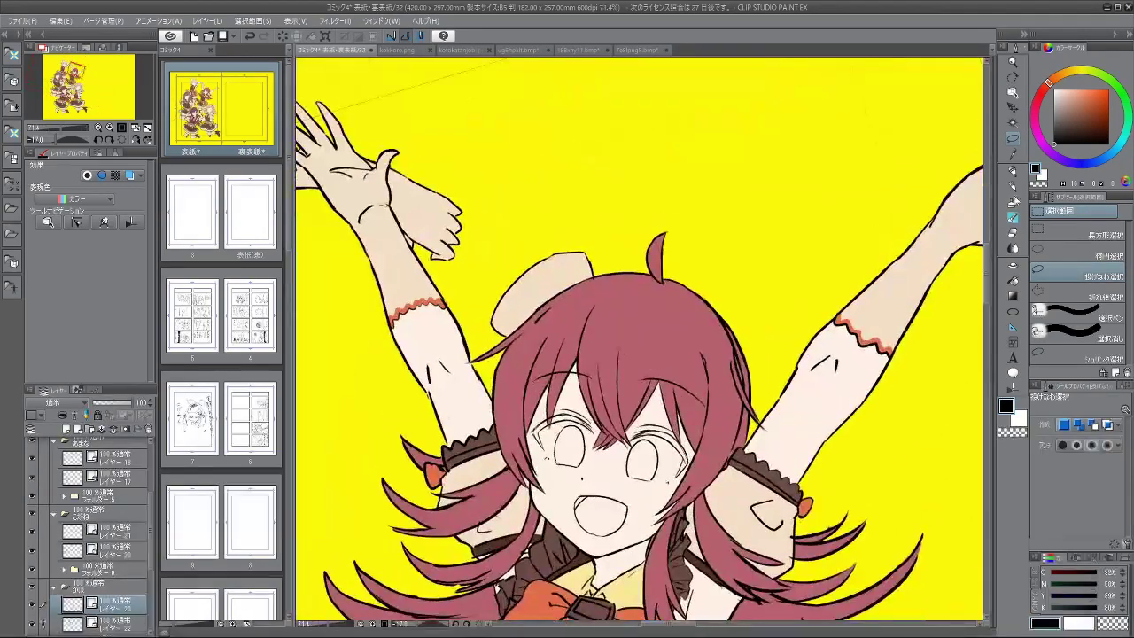
pyautogui.click(1013, 216)
pyautogui.moveTo(802, 465); pyautogui.dragTo(724, 528)
pyautogui.scroll(2, 512, 404)
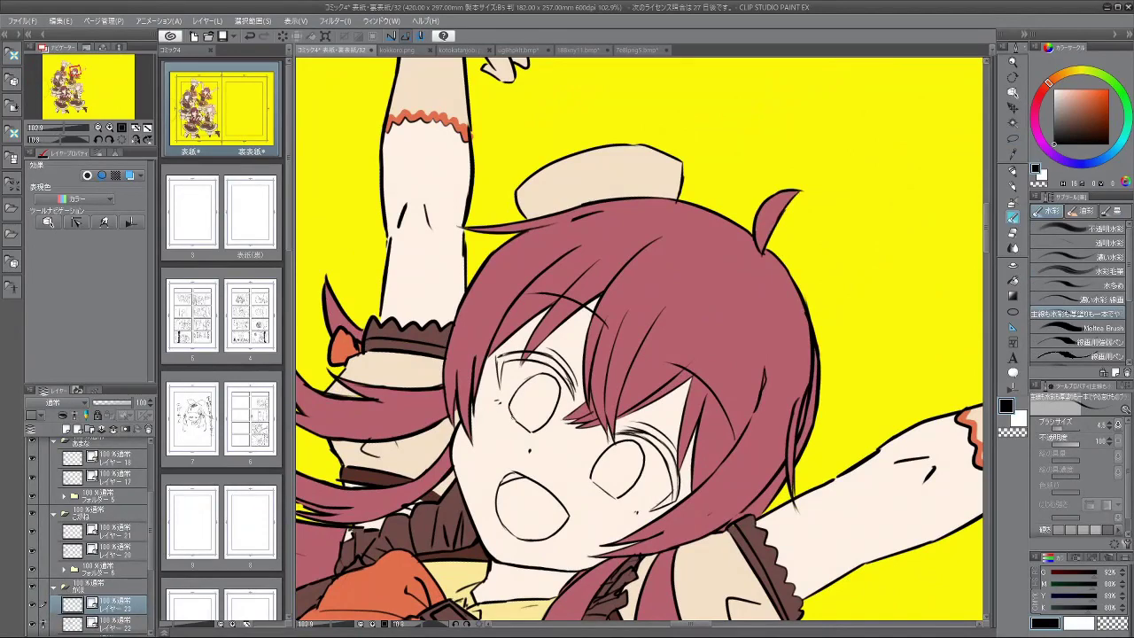
pyautogui.moveTo(527, 496); pyautogui.dragTo(767, 396)
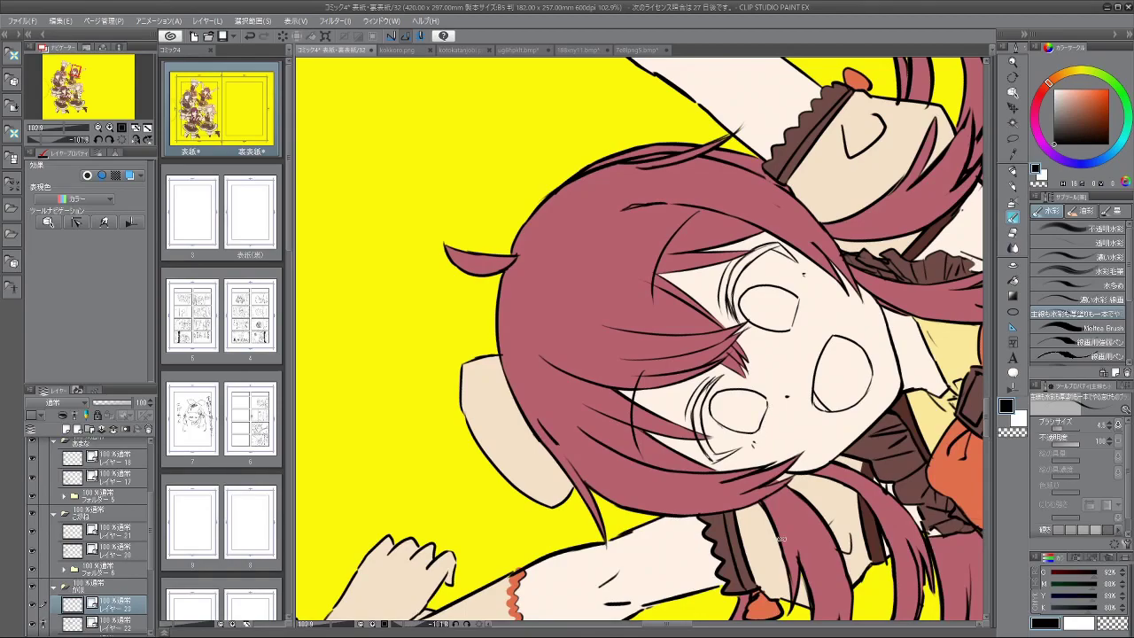
pyautogui.moveTo(781, 539); pyautogui.dragTo(558, 150)
pyautogui.moveTo(607, 522)
pyautogui.mouseDown()
pyautogui.moveTo(704, 518)
pyautogui.moveTo(735, 503)
pyautogui.mouseUp()
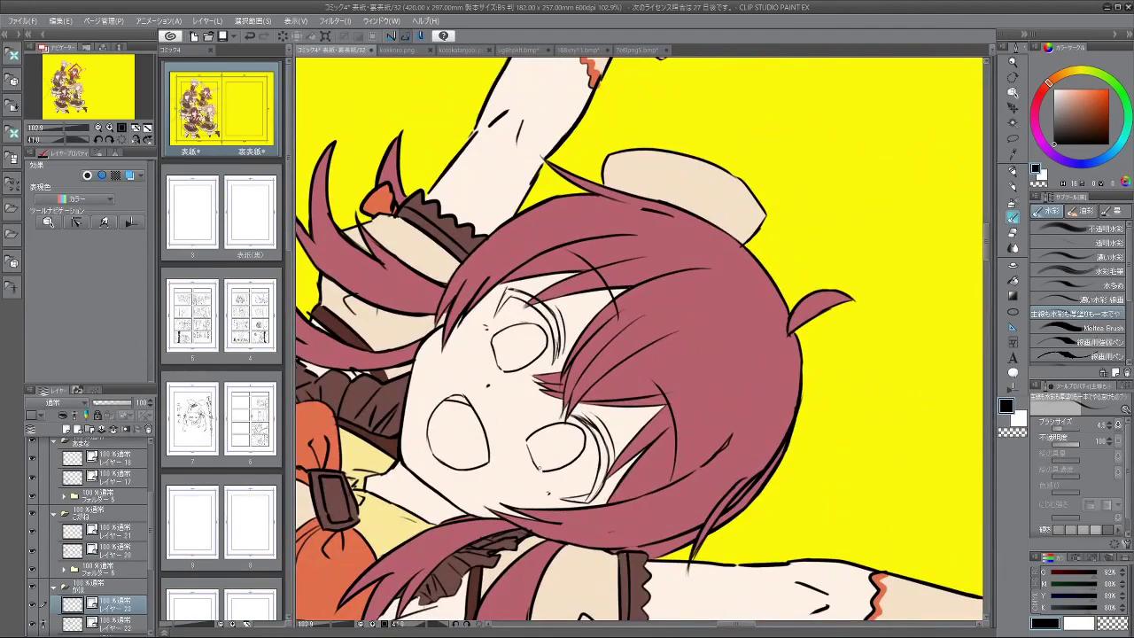
pyautogui.moveTo(524, 496); pyautogui.dragTo(711, 522)
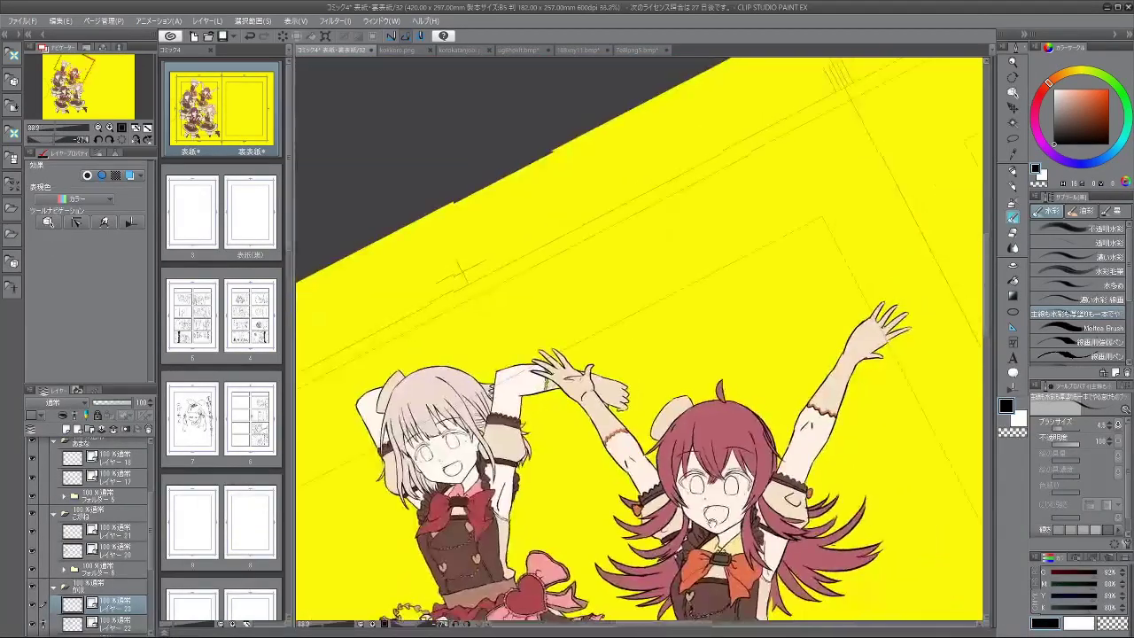
# Step: Compare the red-haired girl's eyes with the other four characters' faces, from close-up to the full group
pyautogui.scroll(-3, 638, 328)
pyautogui.scroll(3, 655, 346)
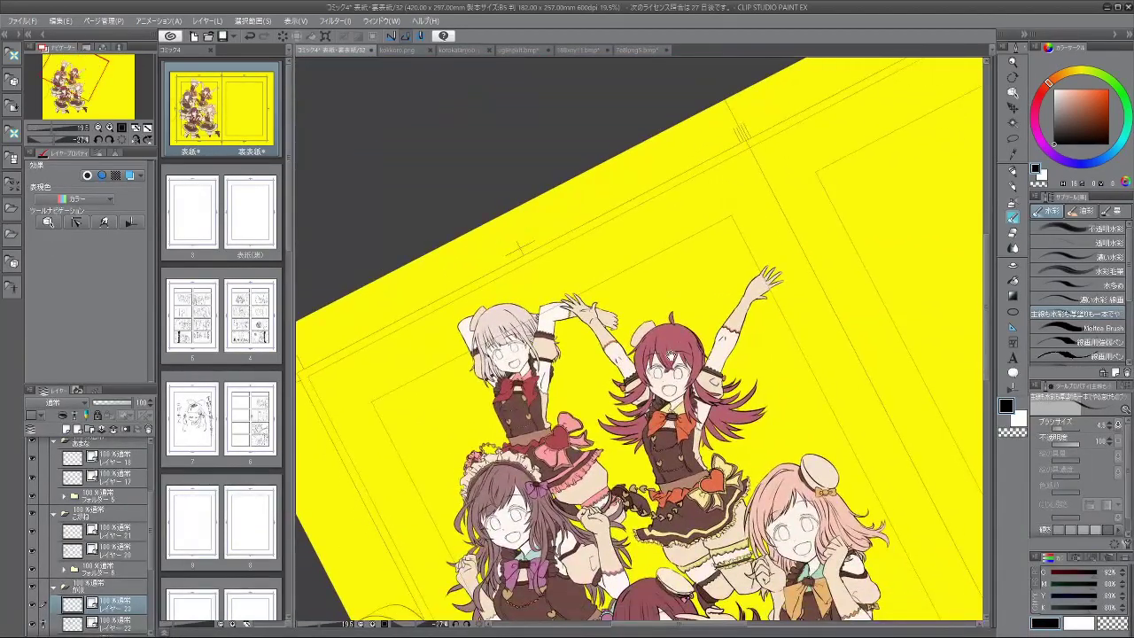
pyautogui.moveTo(747, 507); pyautogui.dragTo(761, 588)
pyautogui.scroll(-2, 662, 405)
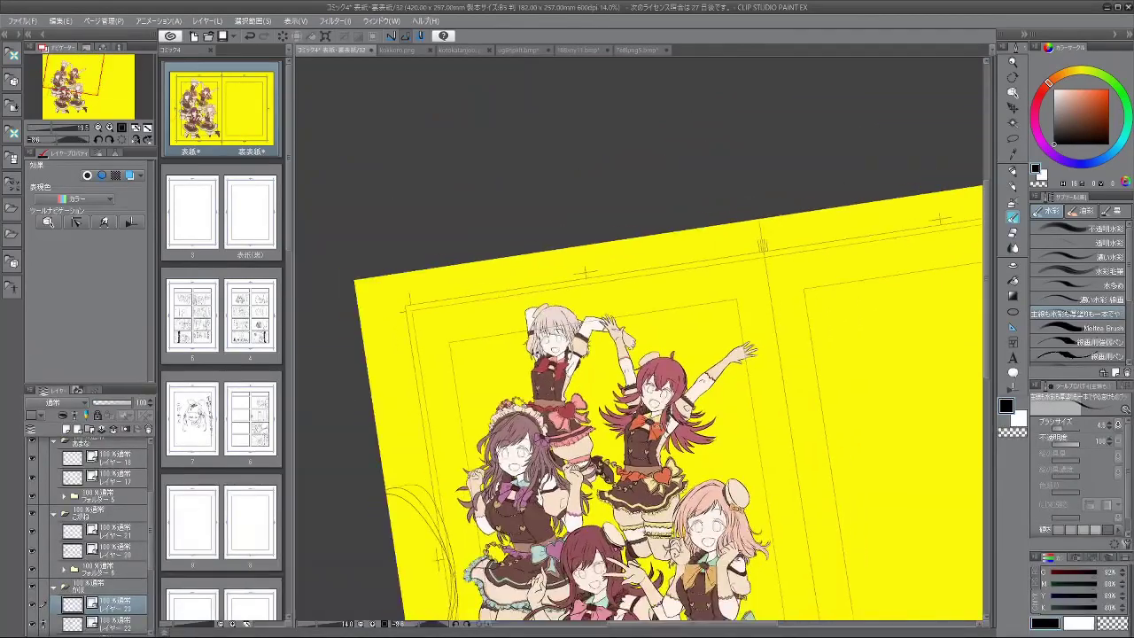
pyautogui.press('-')
pyautogui.scroll(5, 666, 411)
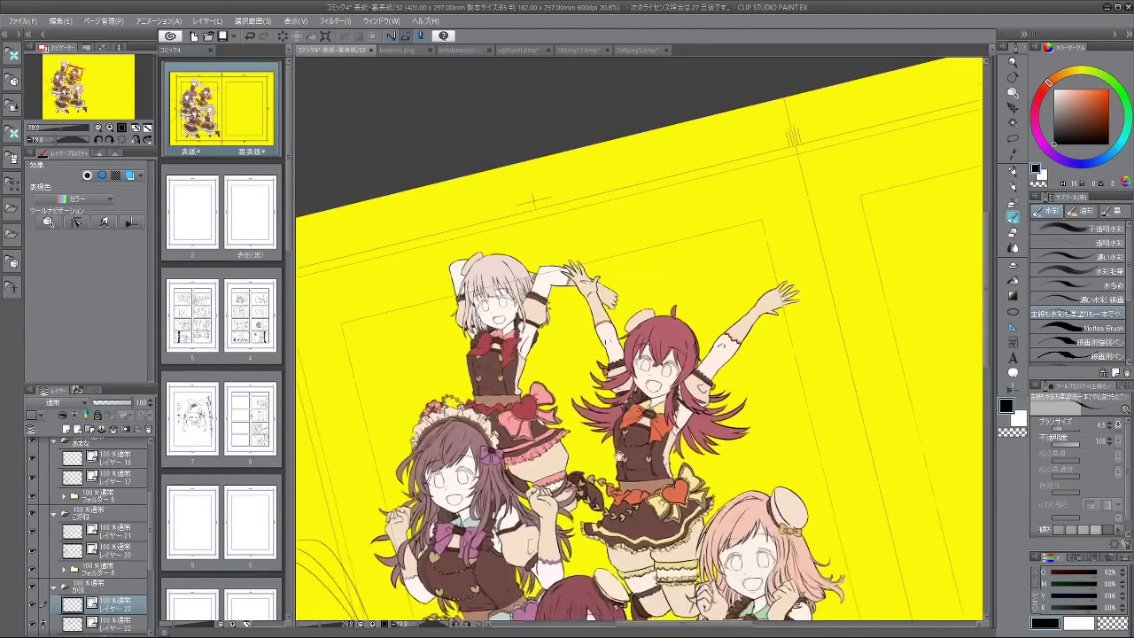
pyautogui.scroll(-6, 645, 323)
pyautogui.scroll(-2, 652, 354)
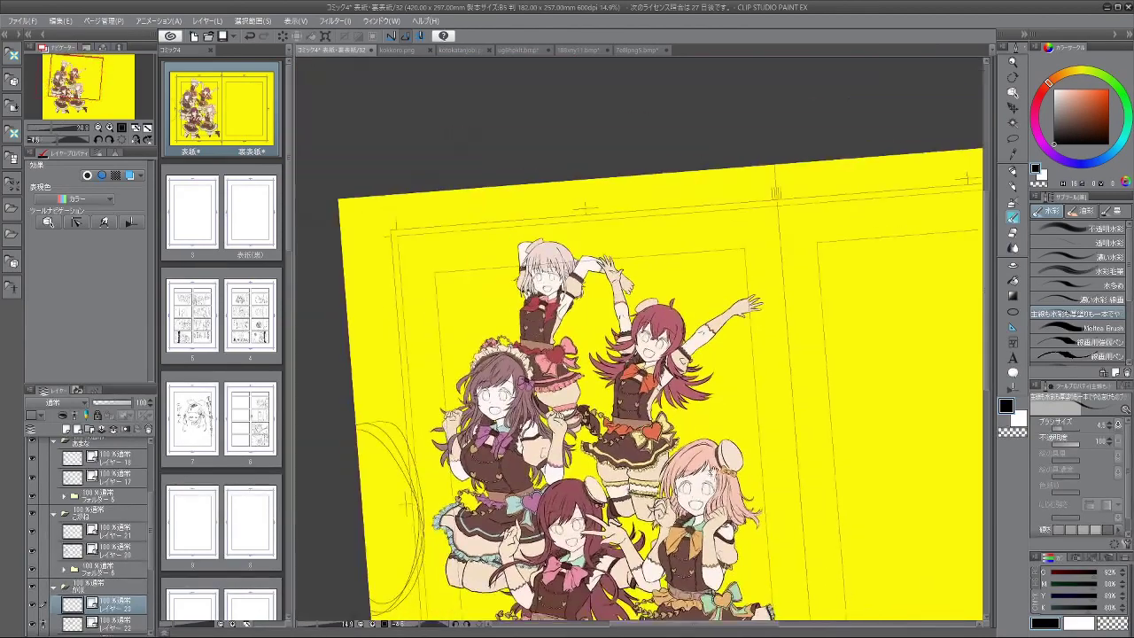
pyautogui.scroll(8, 638, 323)
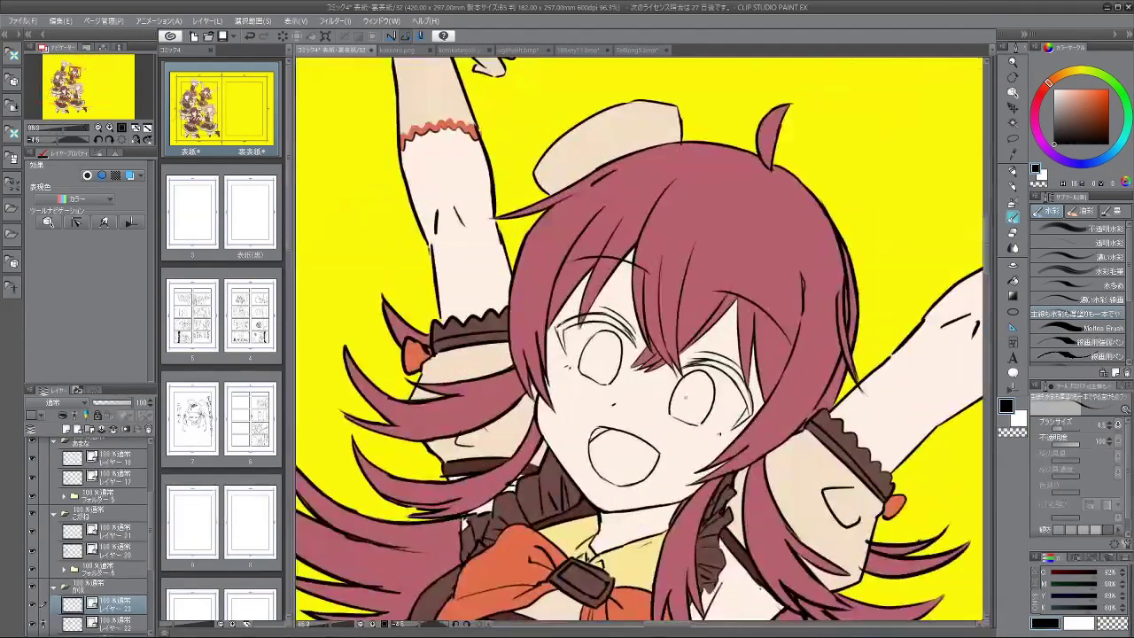
pyautogui.scroll(-7, 683, 426)
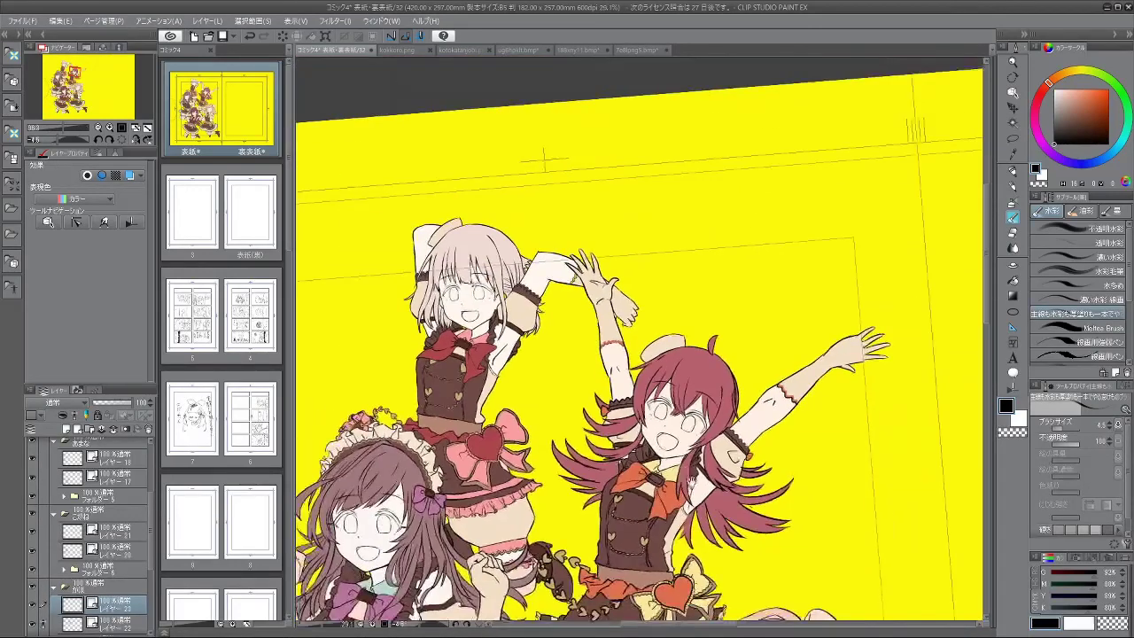
pyautogui.scroll(-2, 686, 358)
pyautogui.moveTo(686, 358); pyautogui.dragTo(659, 302)
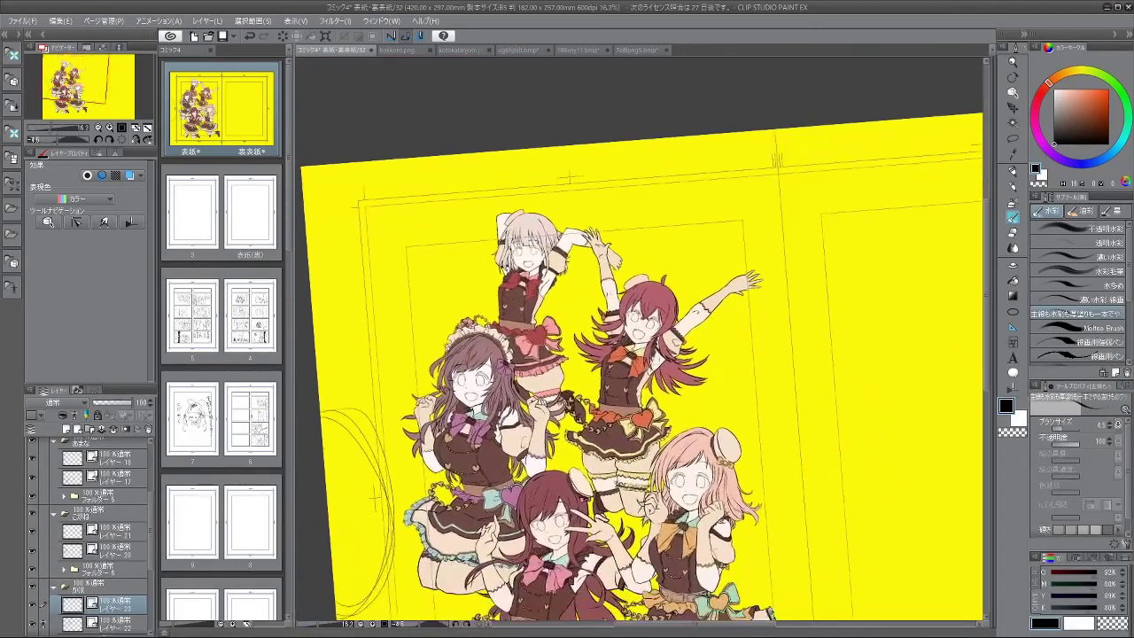
pyautogui.scroll(6, 629, 311)
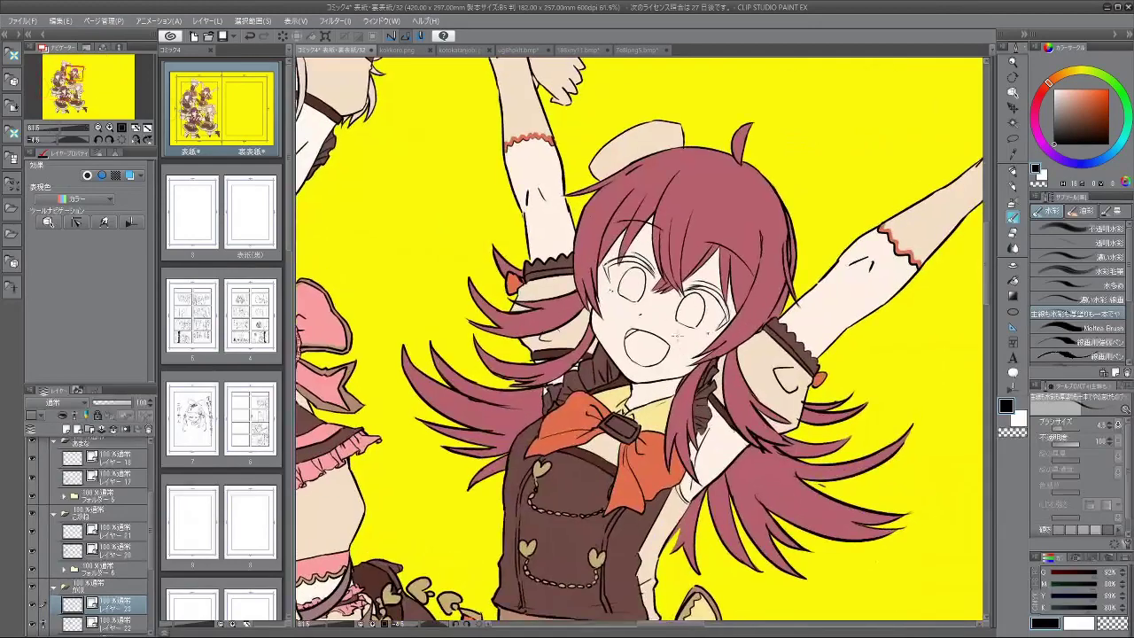
pyautogui.scroll(3, 671, 364)
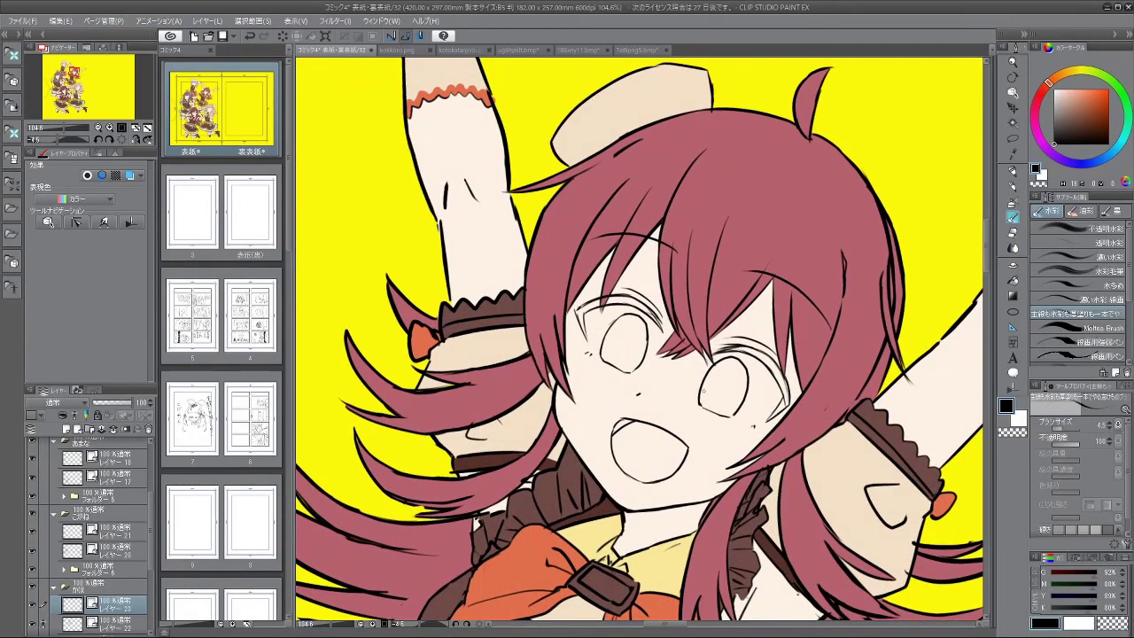
pyautogui.scroll(-4, 704, 390)
pyautogui.scroll(3, 703, 390)
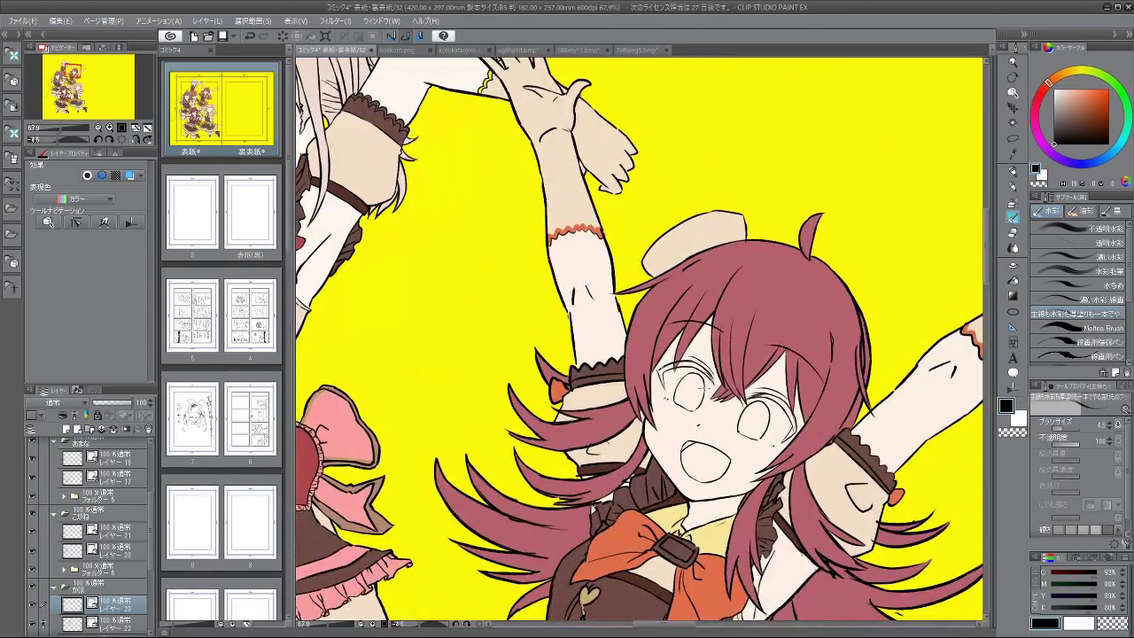
pyautogui.scroll(-5, 708, 397)
pyautogui.scroll(1, 708, 397)
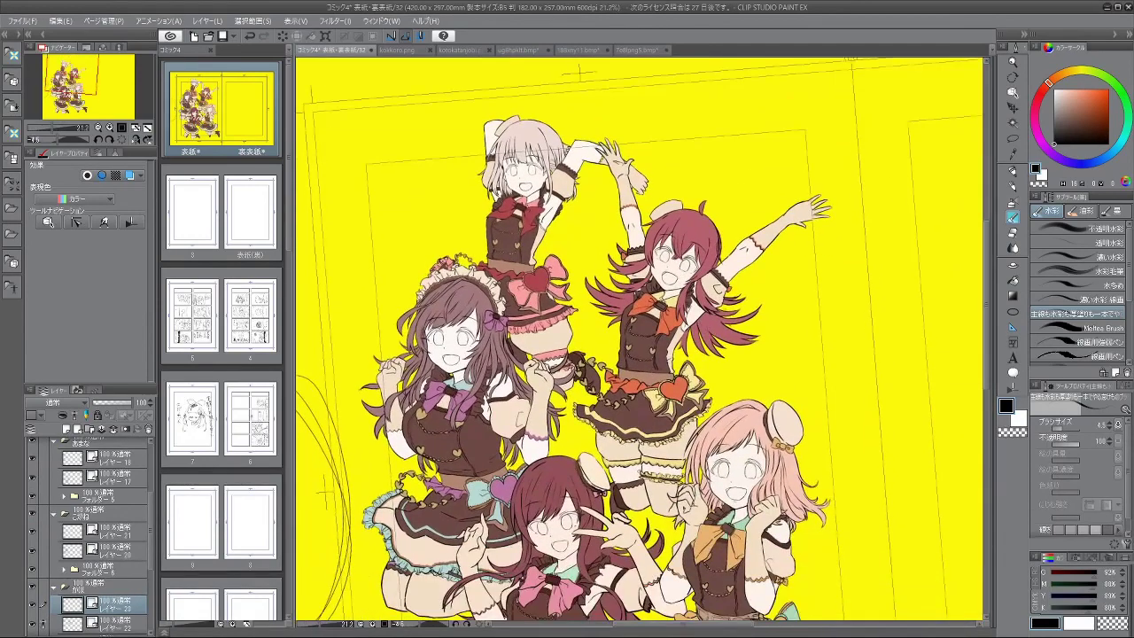
pyautogui.moveTo(800, 381); pyautogui.dragTo(794, 400)
pyautogui.moveTo(629, 470); pyautogui.dragTo(633, 386)
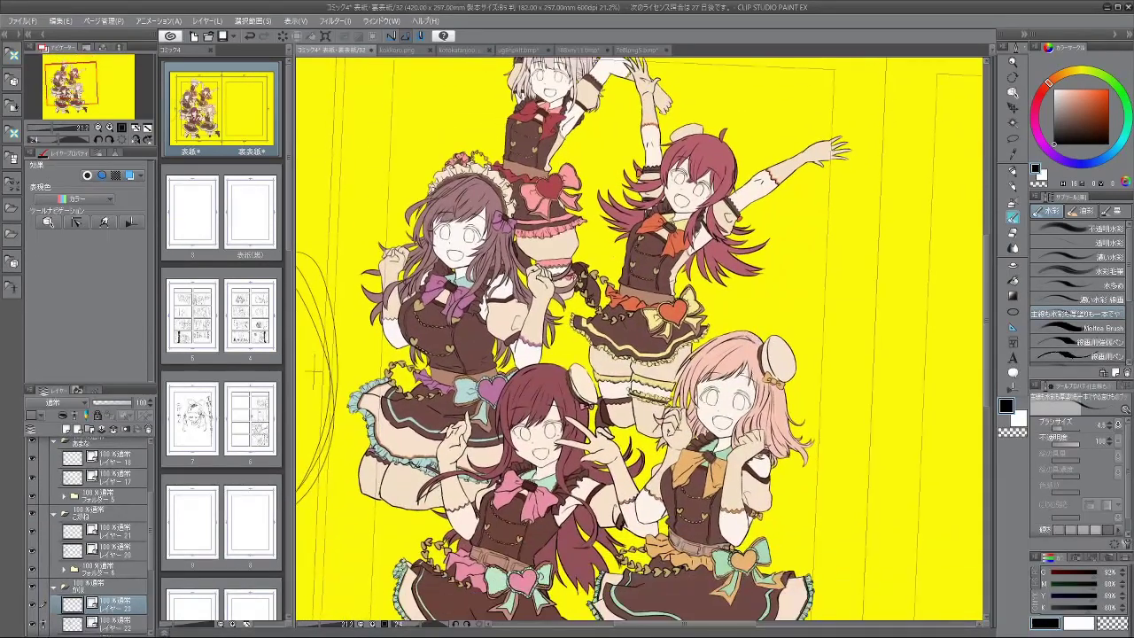
pyautogui.scroll(-2, 750, 400)
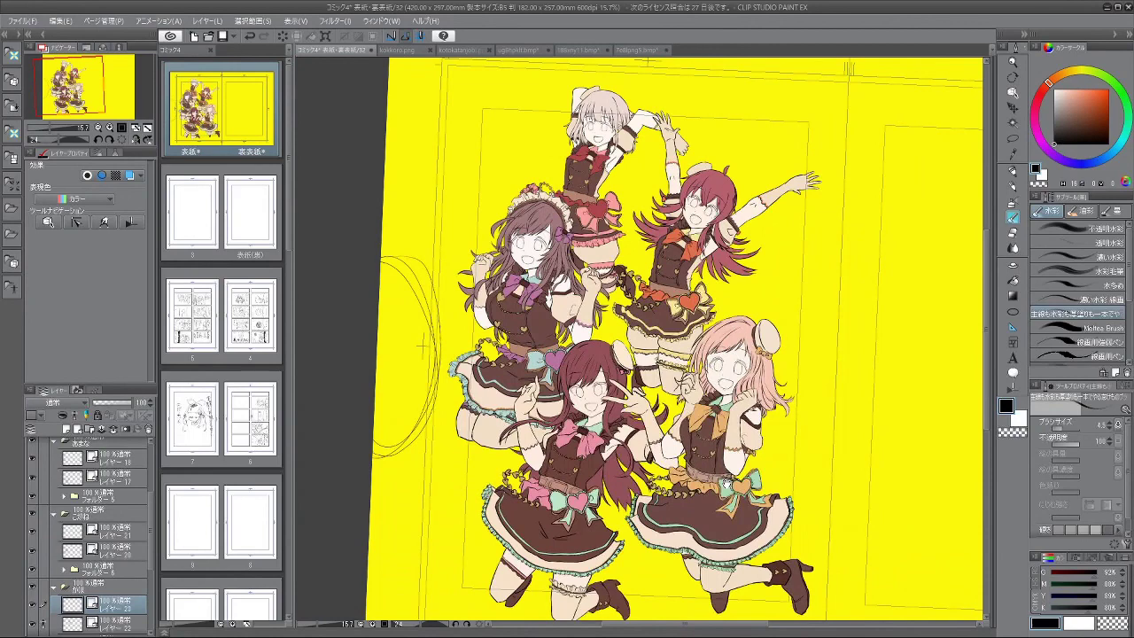
pyautogui.moveTo(676, 501); pyautogui.dragTo(669, 468)
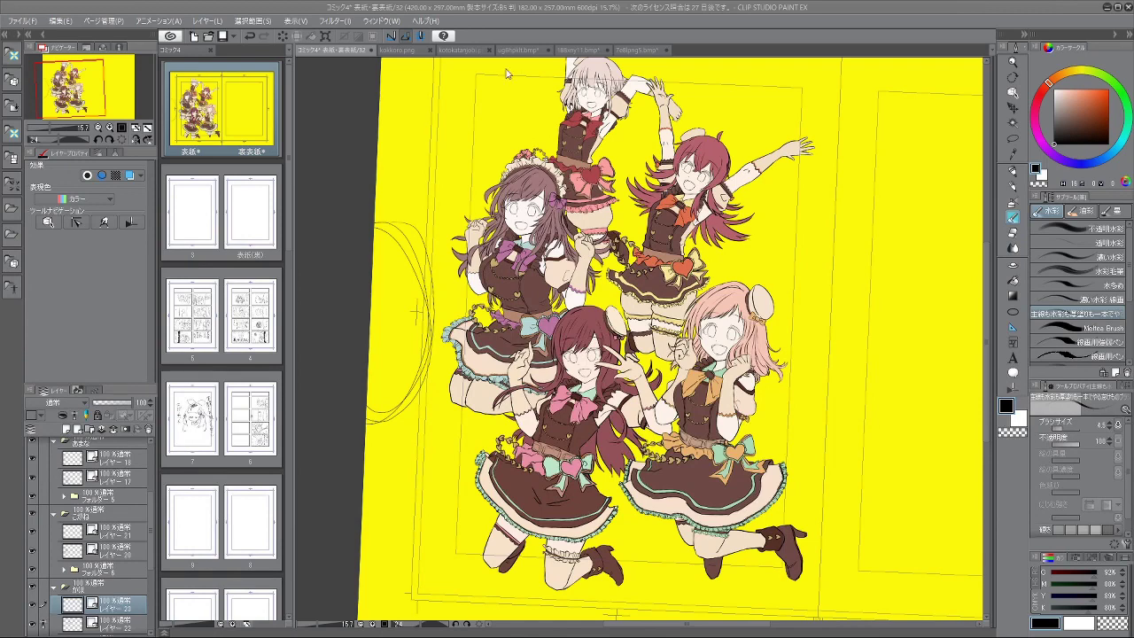
# Step: Save the comic cover page
pyautogui.click(32, 19)
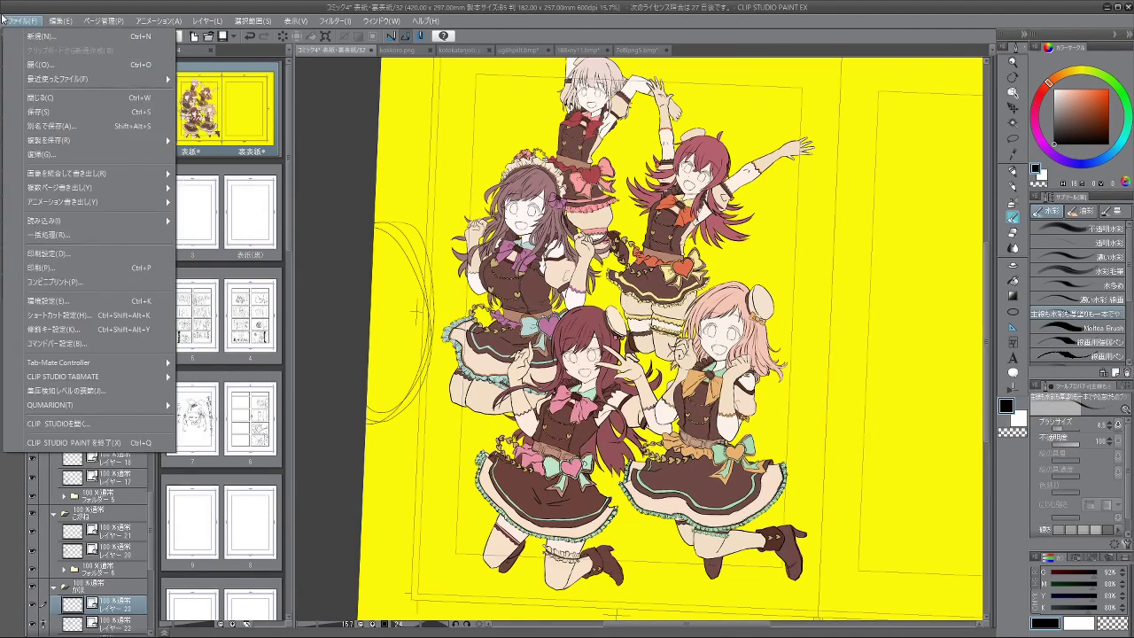
pyautogui.click(45, 113)
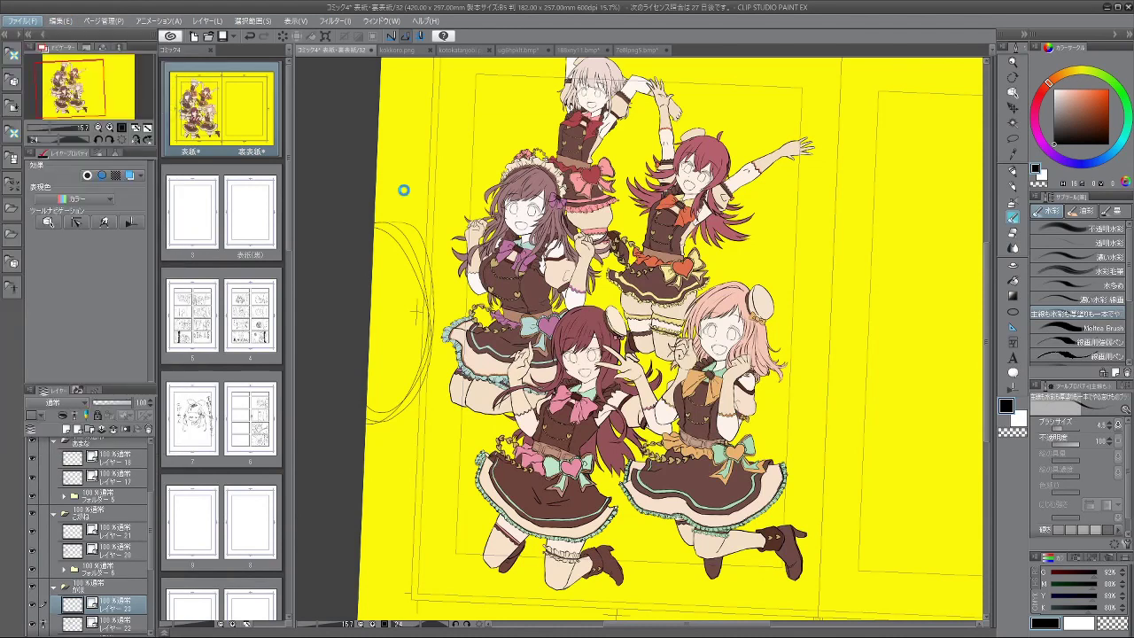
pyautogui.hotkey('ctrl', 's')
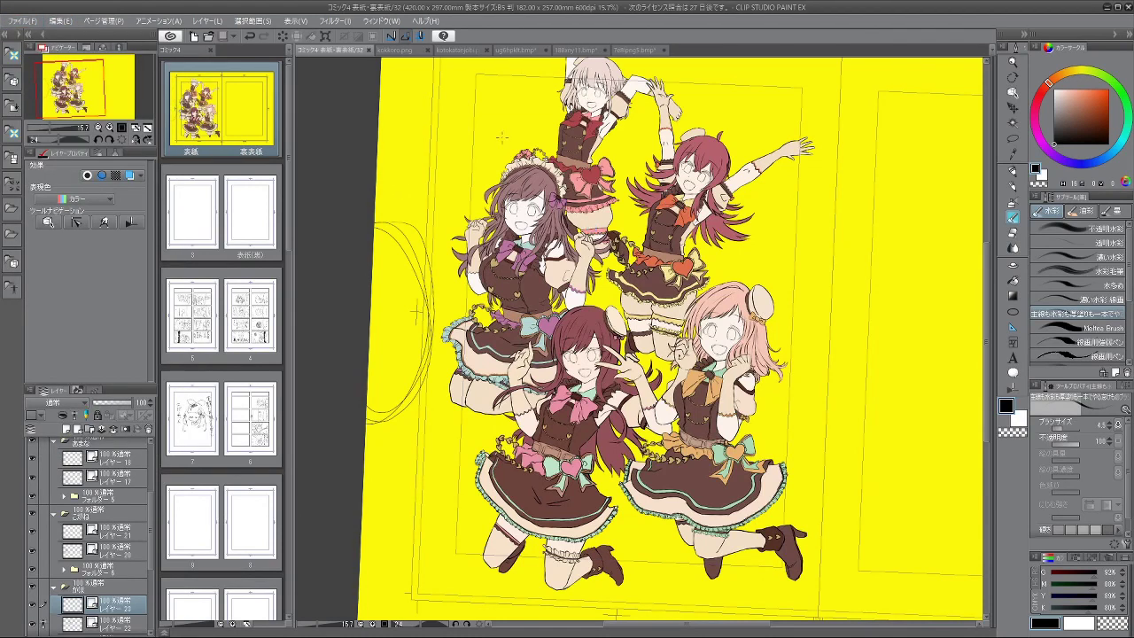